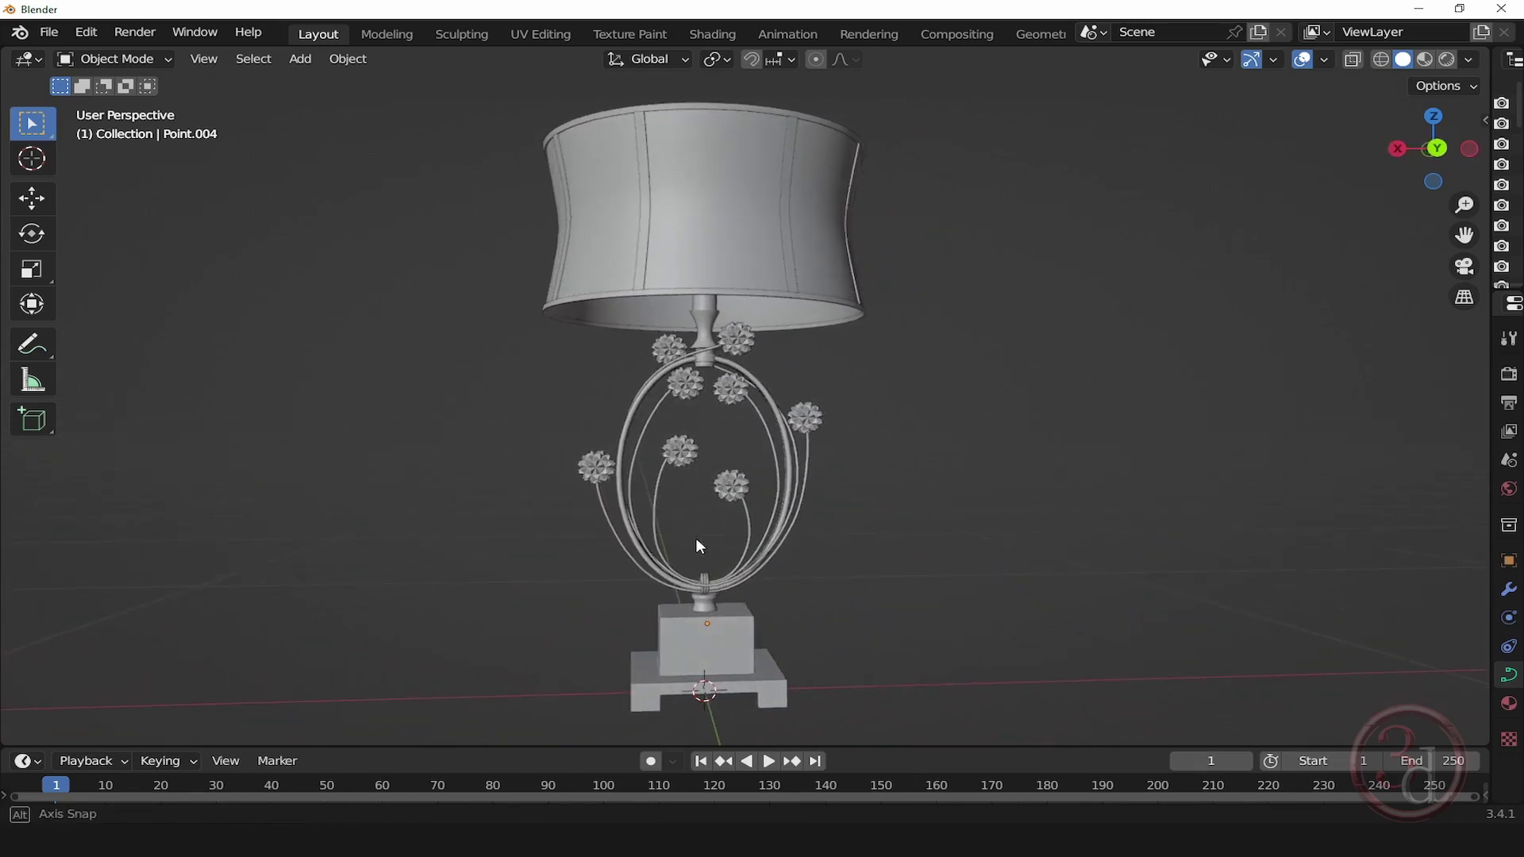
pyautogui.moveTo(697, 539); pyautogui.dragTo(1177, 548, button='middle')
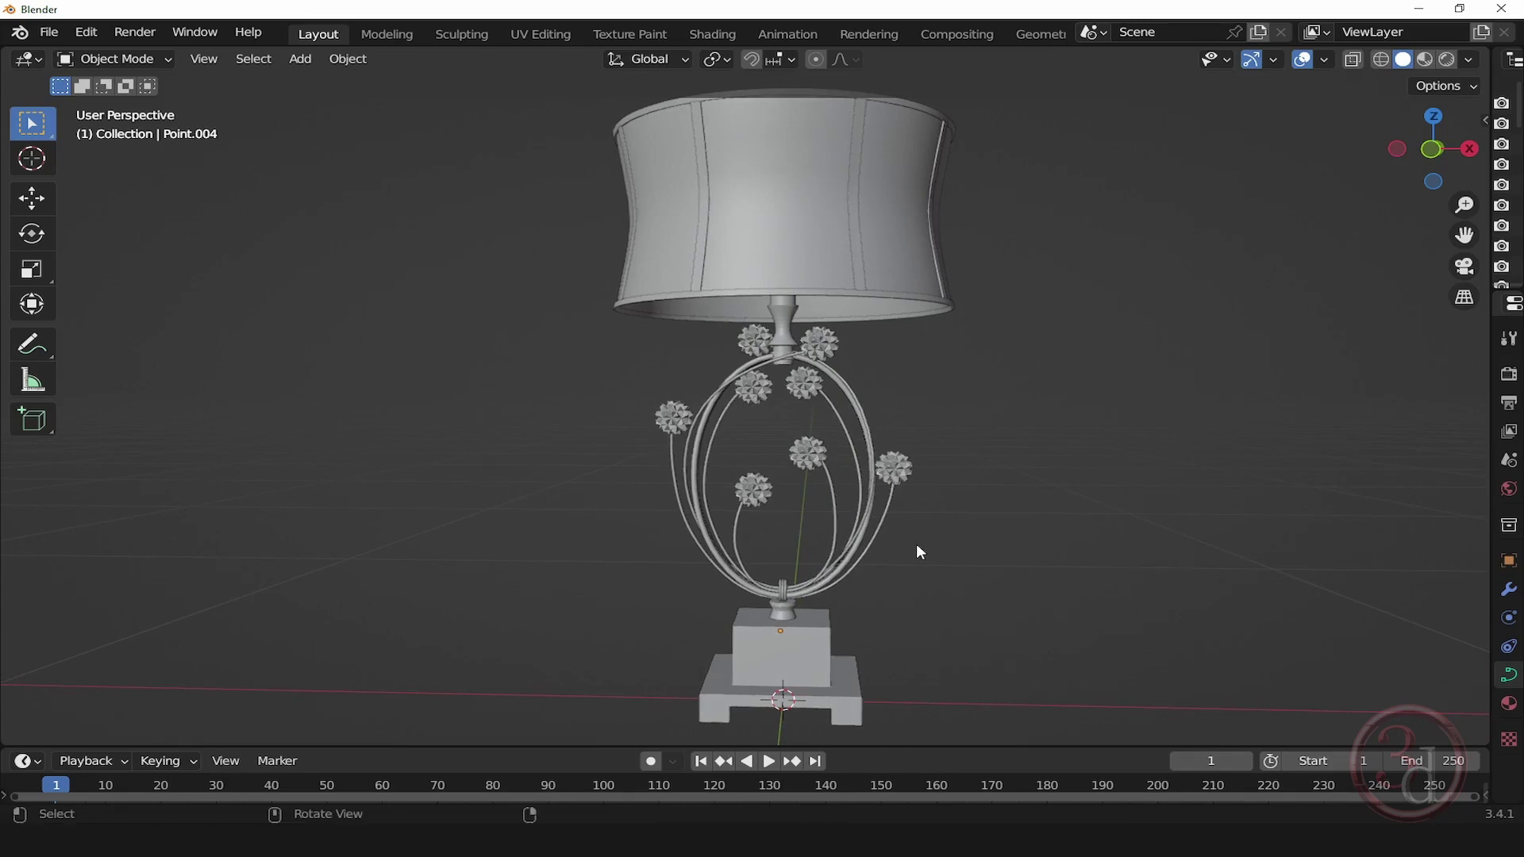
pyautogui.moveTo(916, 551); pyautogui.dragTo(969, 551, button='middle')
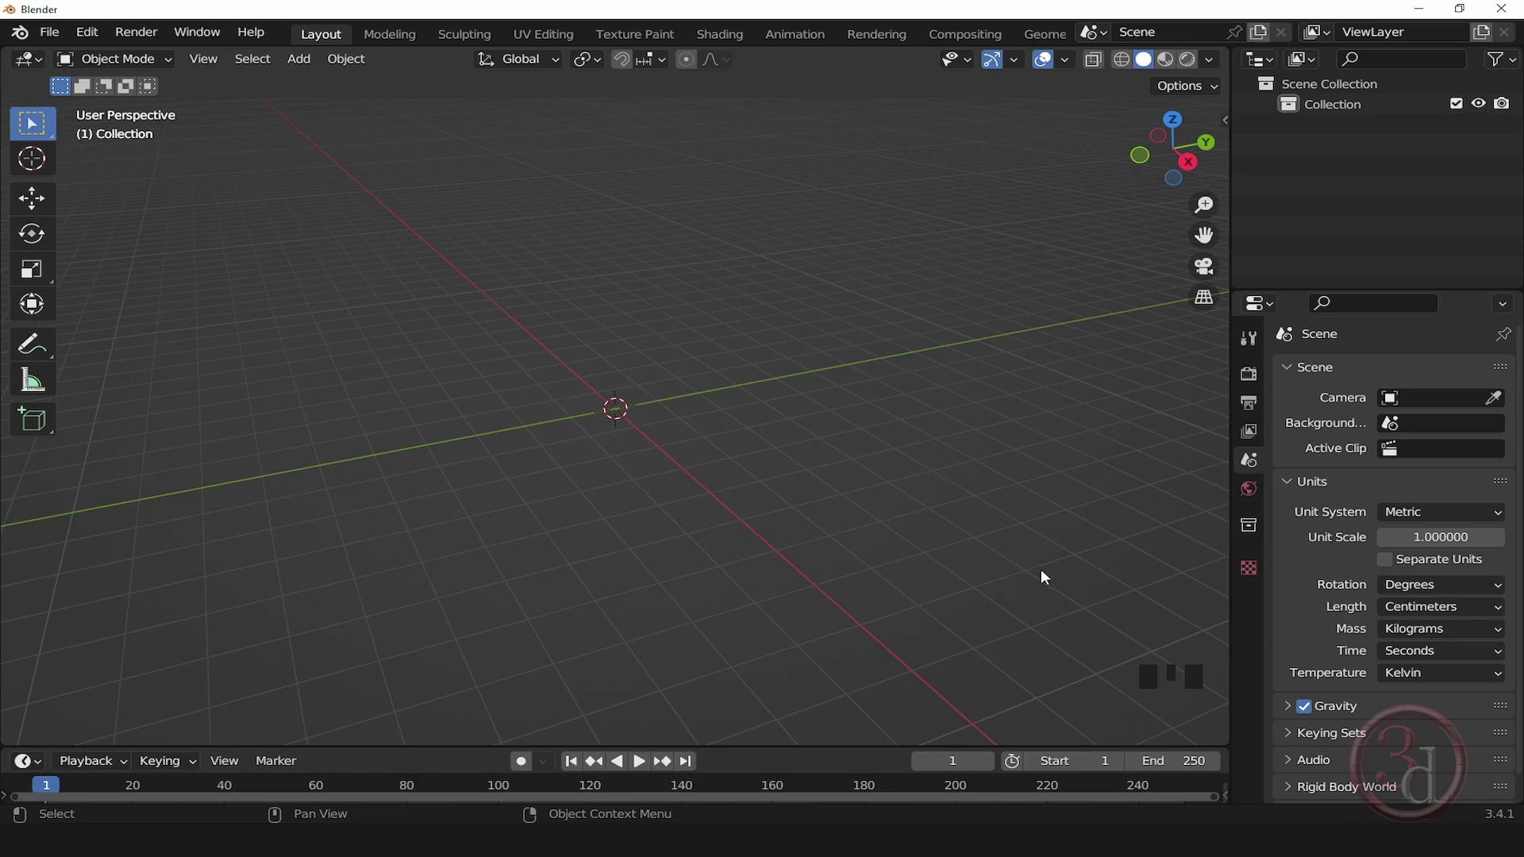
pyautogui.moveTo(1033, 604); pyautogui.dragTo(1232, 750)
# Step: Add a plane mesh at the scene origin
pyautogui.hotkey('shift', 'a')
pyautogui.moveTo(730, 412)
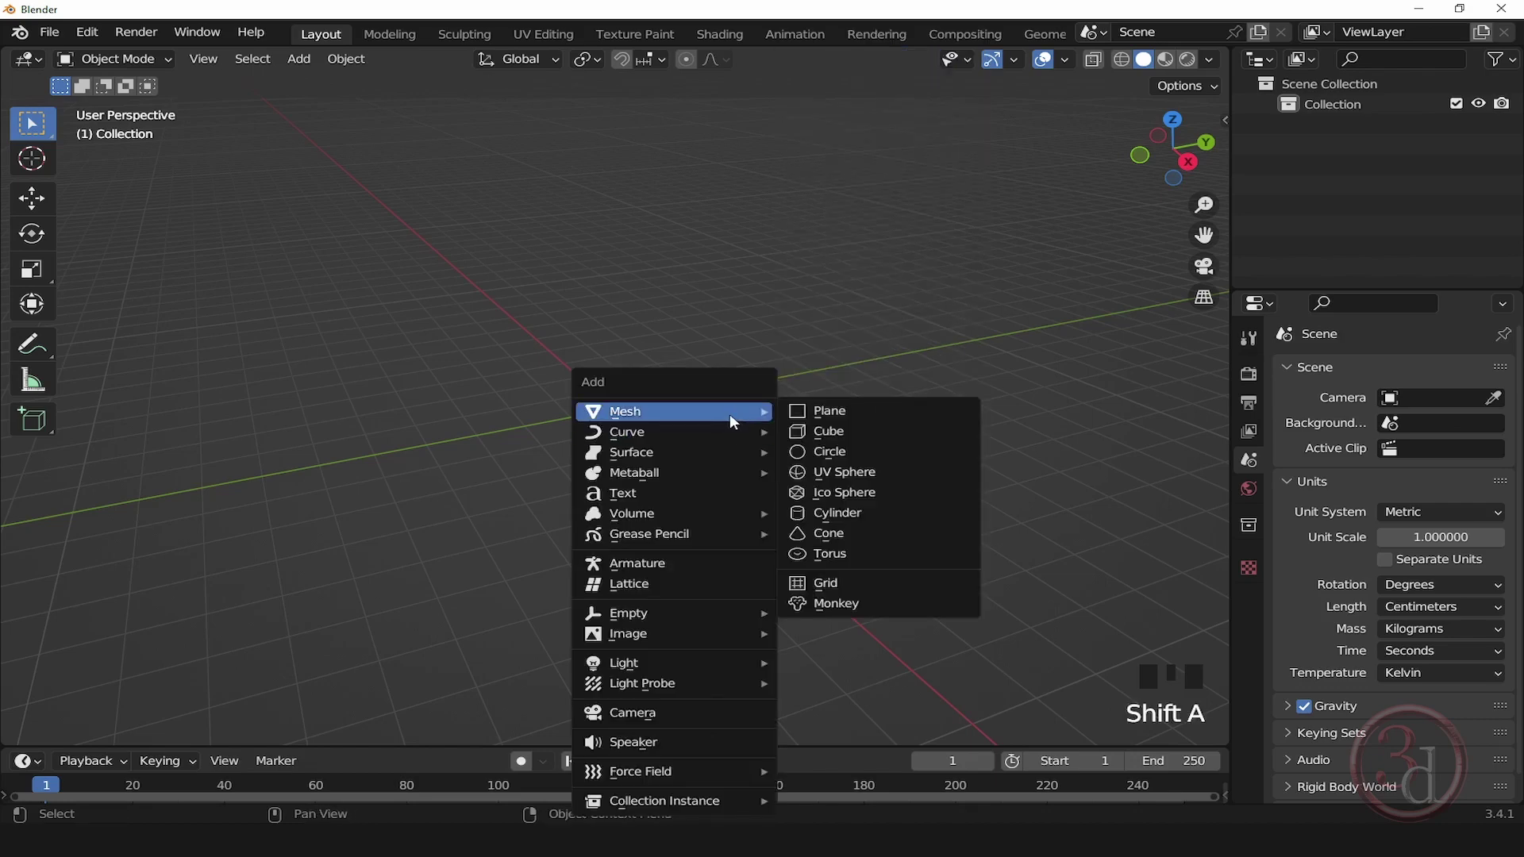
pyautogui.click(817, 414)
pyautogui.keyDown('alt'); pyautogui.moveTo(815, 441); pyautogui.dragTo(736, 470, button='middle'); pyautogui.keyUp('alt')
pyautogui.scroll(5, 733, 465)
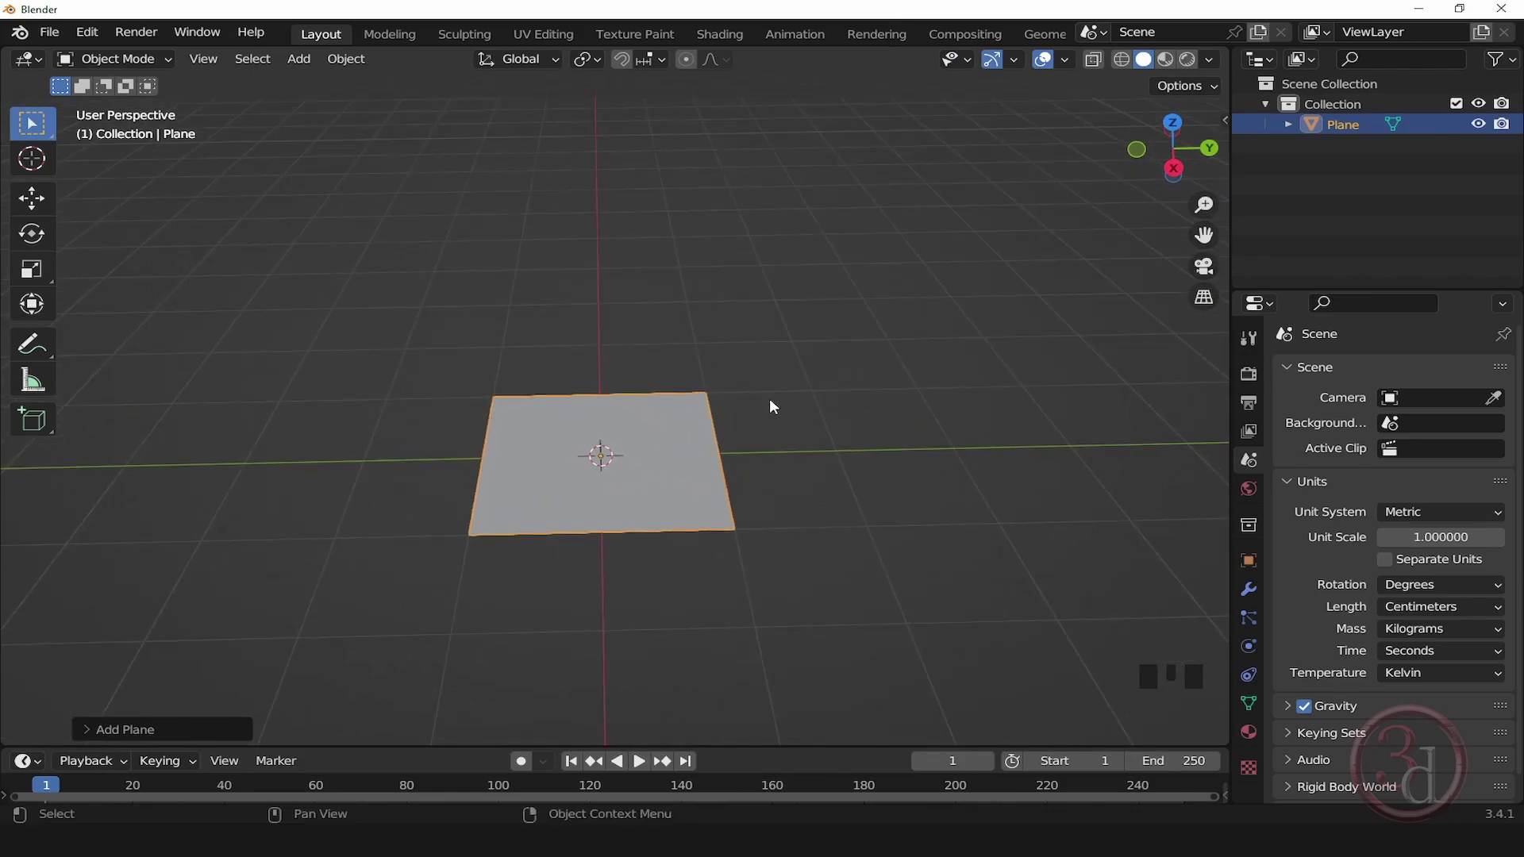
# Step: Set the plane's X and Y dimensions to 40 cm
pyautogui.press('n')
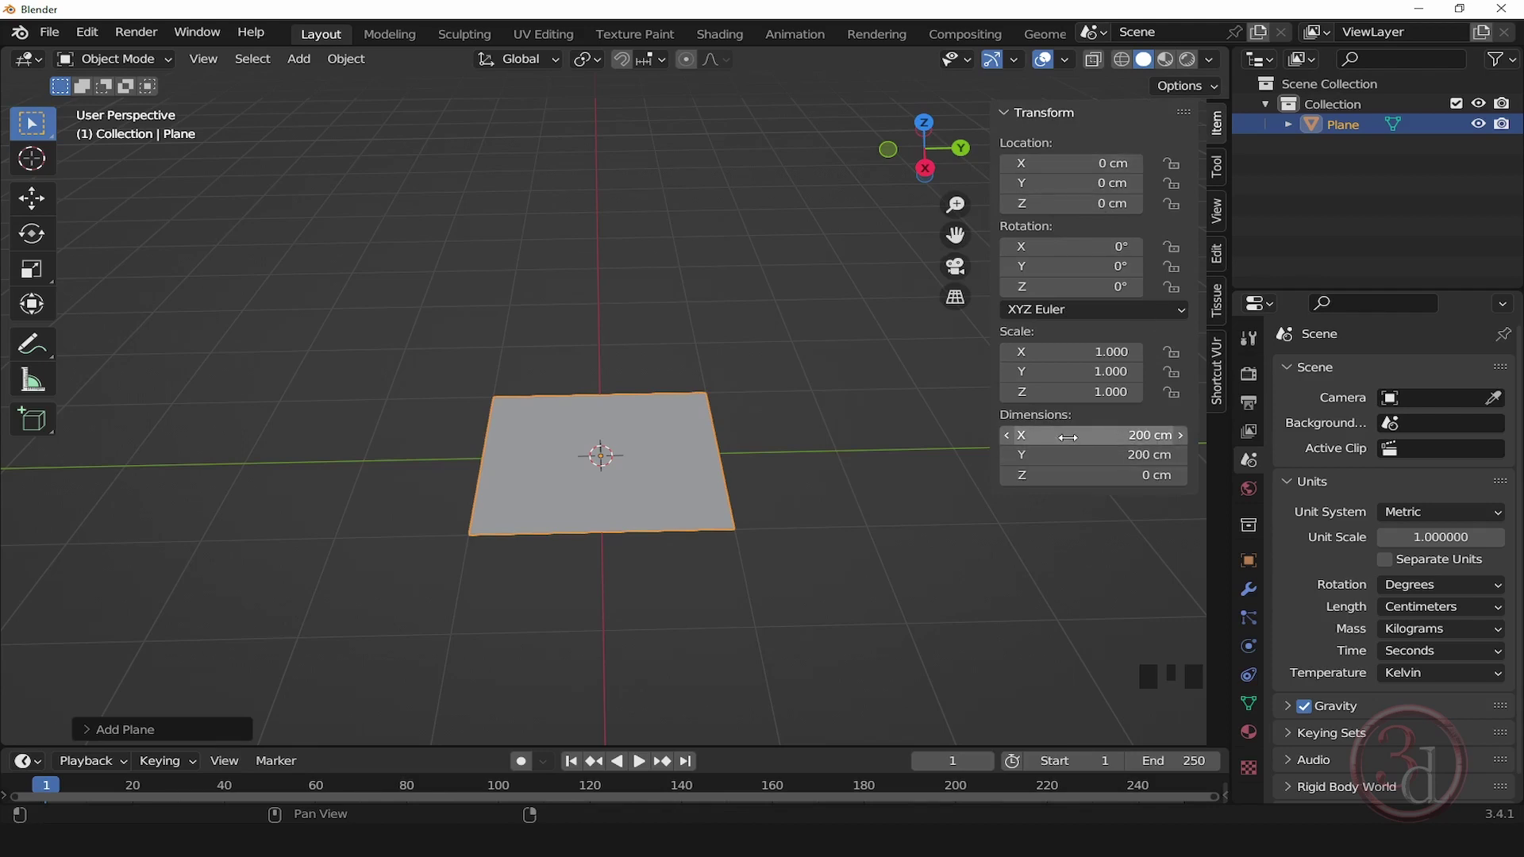
pyautogui.moveTo(1067, 437); pyautogui.dragTo(1068, 456)
pyautogui.write('40')
pyautogui.press('Return')
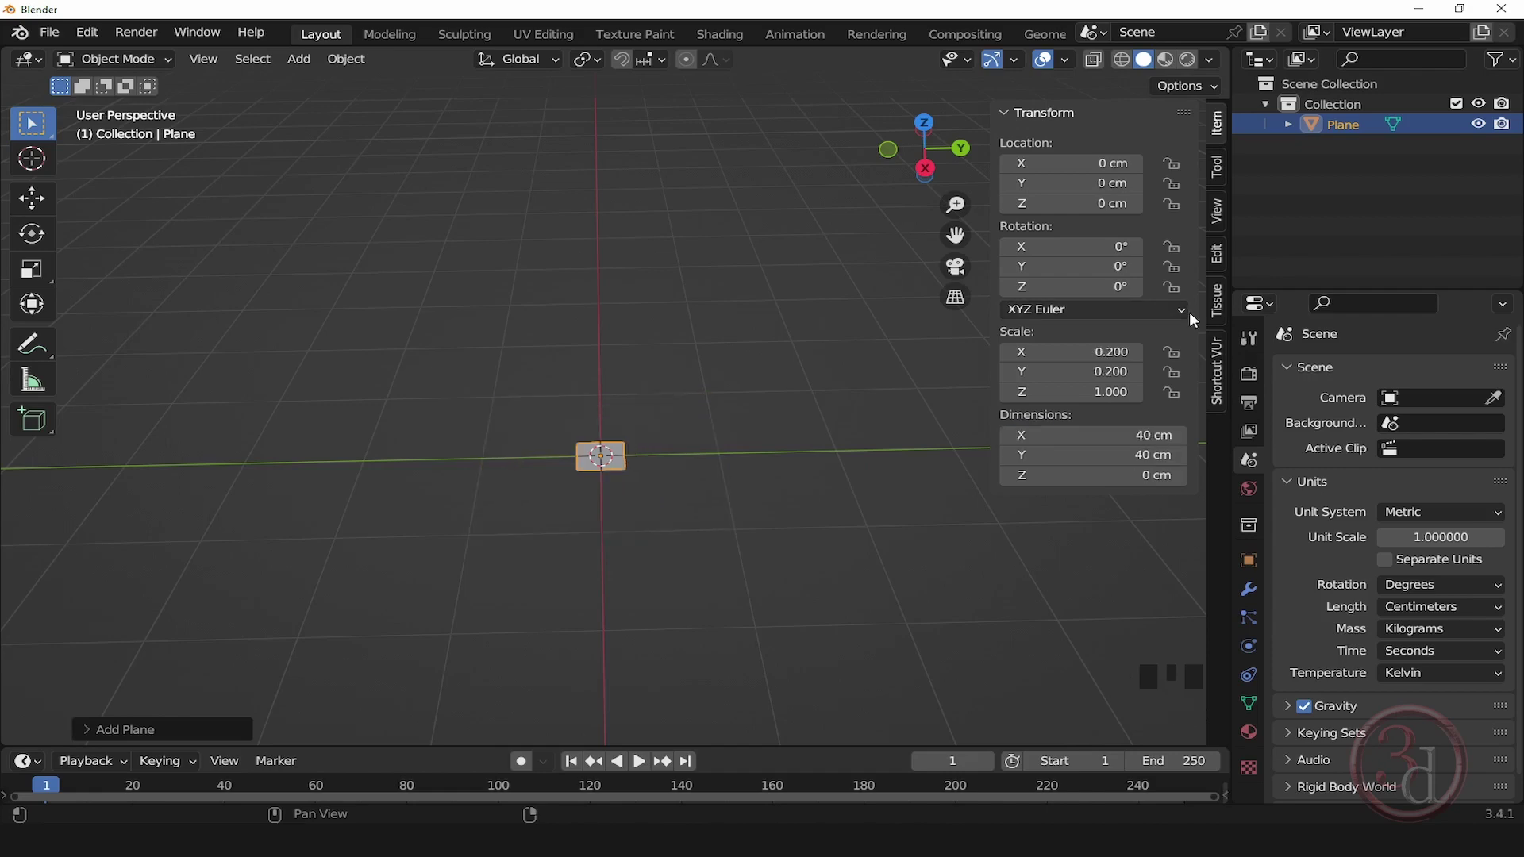
# Step: Raise the plane along the Z axis and set its Z location to 75 cm
pyautogui.scroll(5, 596, 468)
pyautogui.moveTo(597, 468); pyautogui.dragTo(720, 557, button='middle')
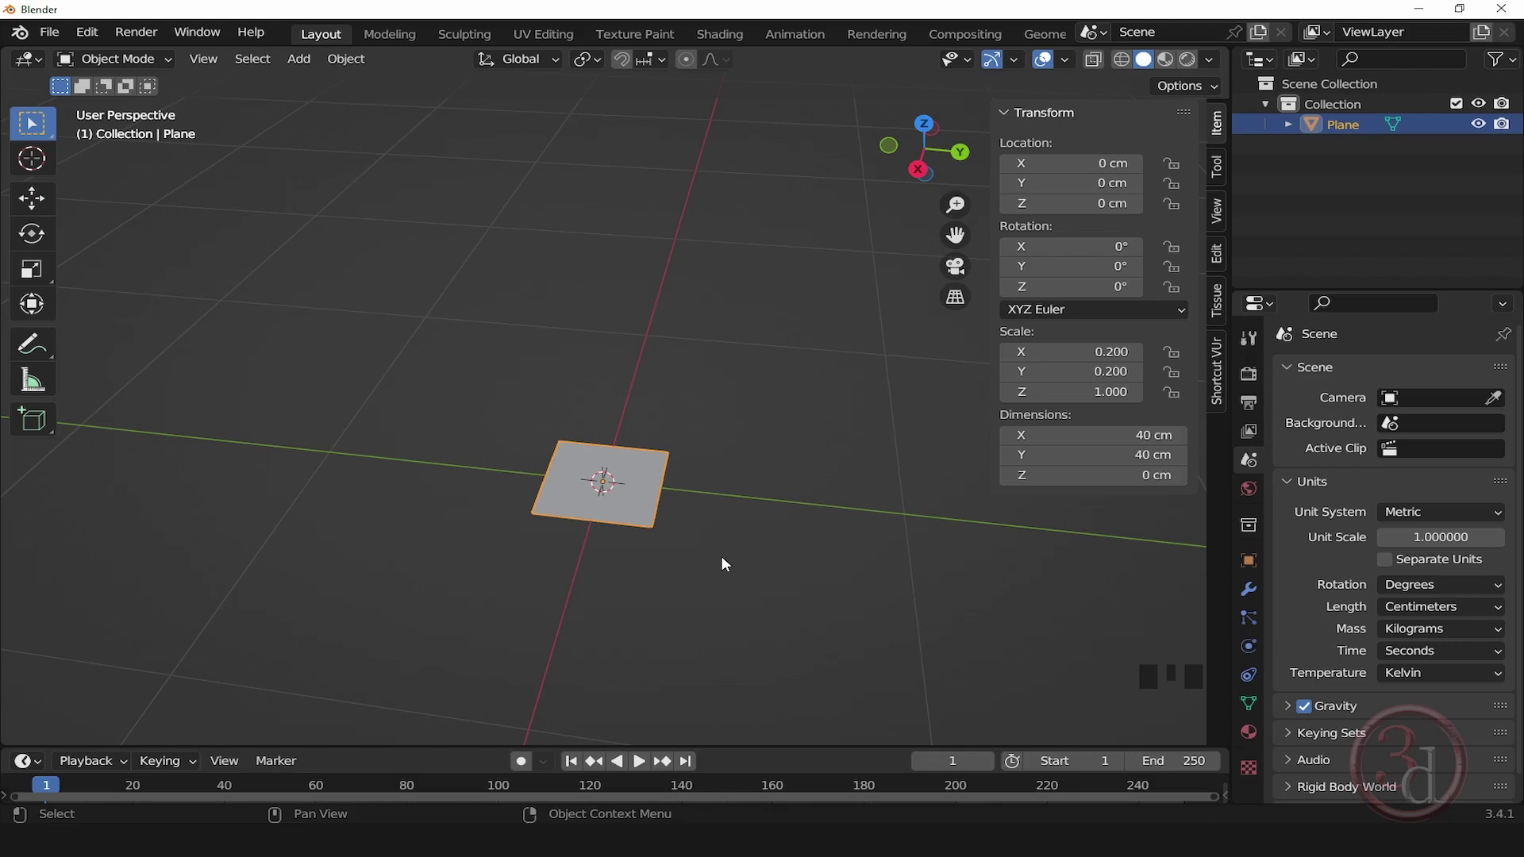
pyautogui.press('g')
pyautogui.press('z')
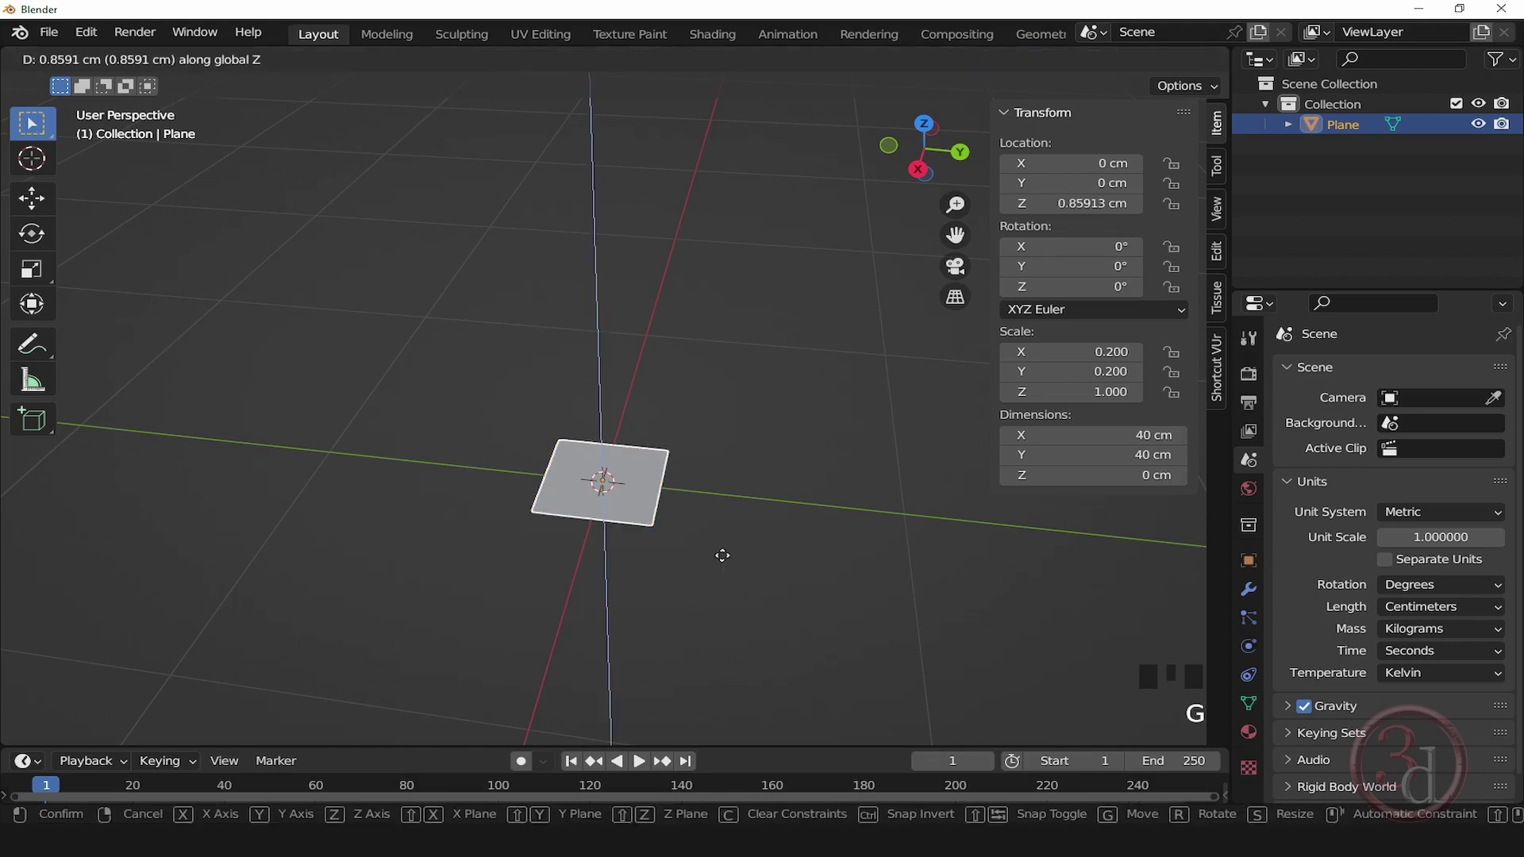
pyautogui.click(702, 337)
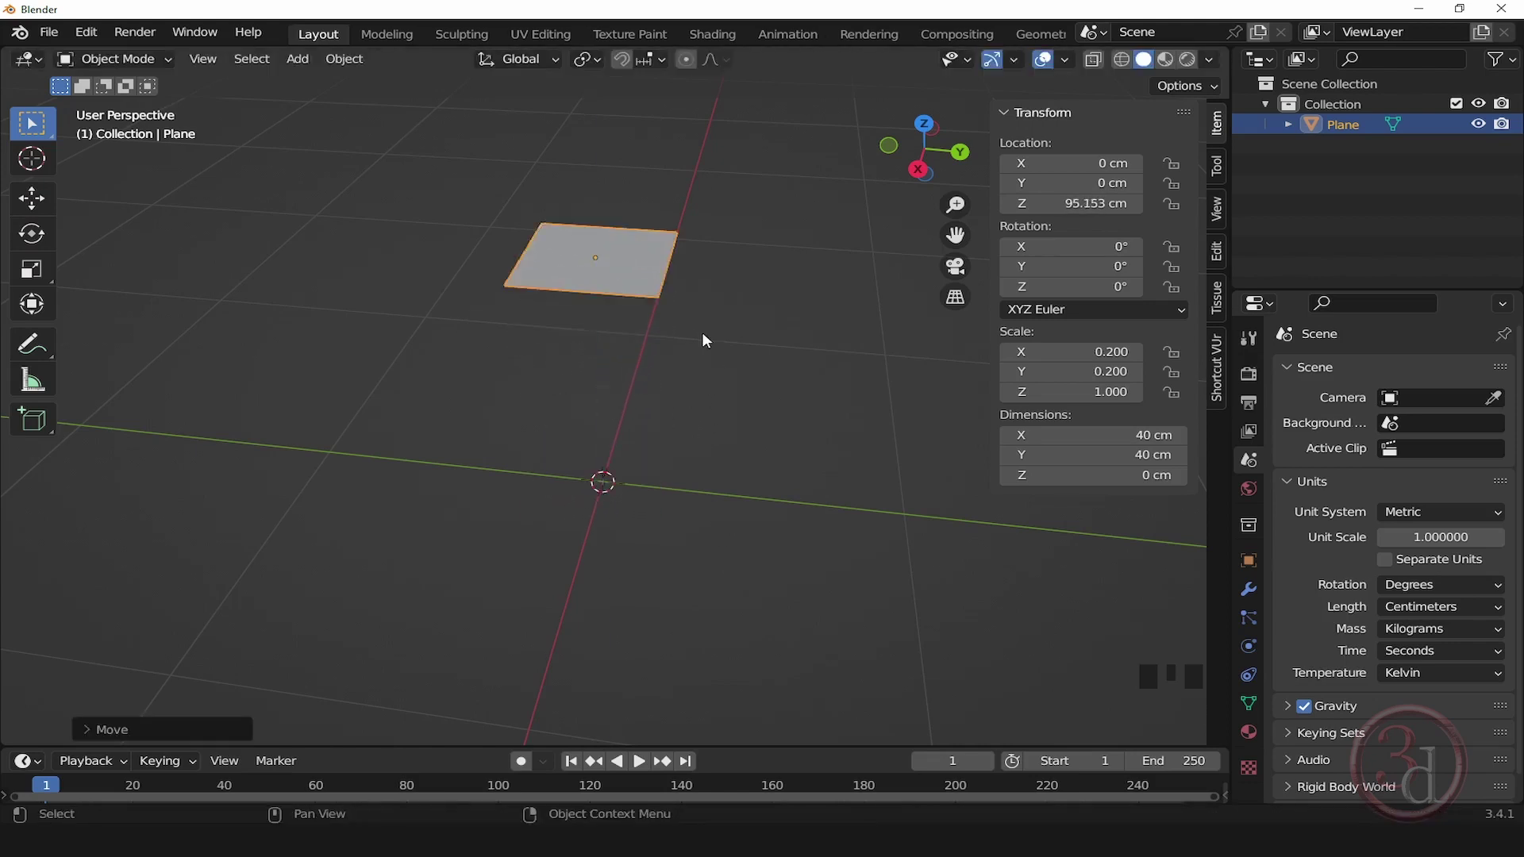
pyautogui.click(1076, 204)
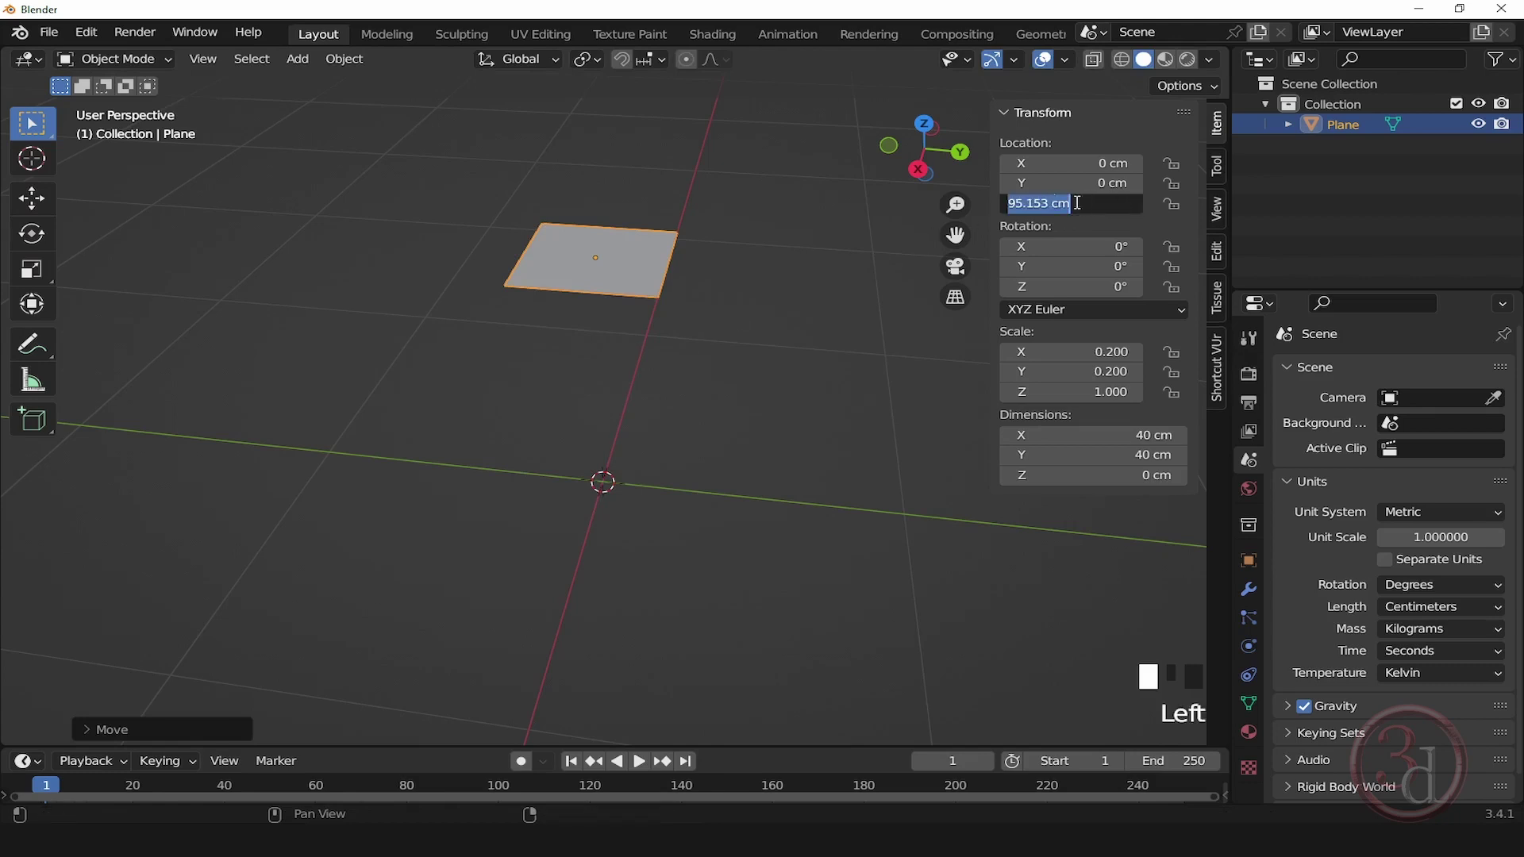
pyautogui.write('7')
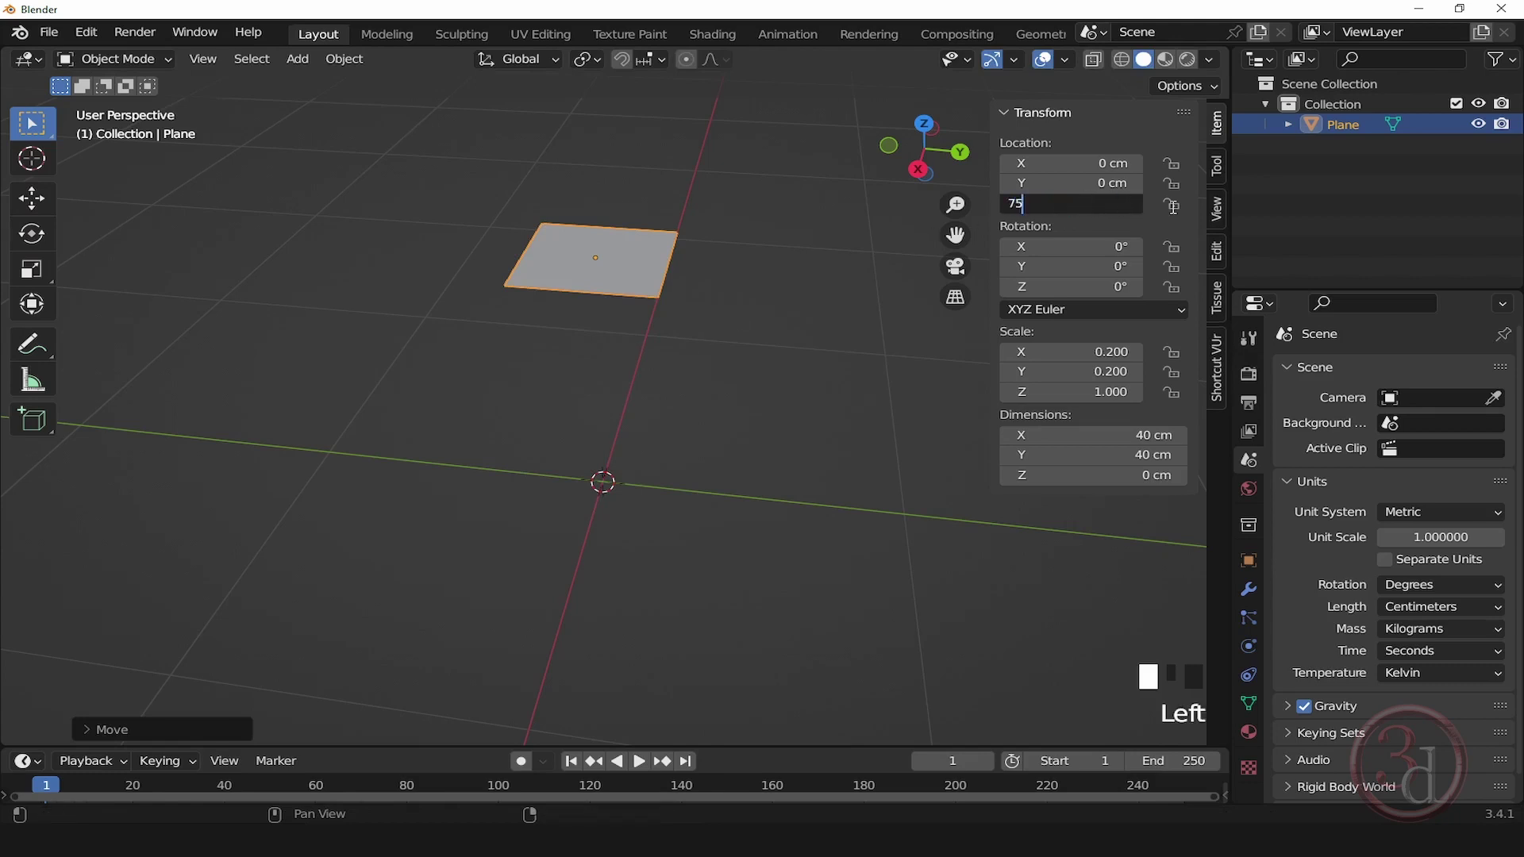
pyautogui.write('5')
pyautogui.press('Return')
# Step: Extrude the plane's face downward with a Z offset of -23 cm to form a box, and return to Object Mode
pyautogui.keyDown('alt'); pyautogui.moveTo(644, 478); pyautogui.dragTo(714, 351, button='middle'); pyautogui.keyUp('alt')
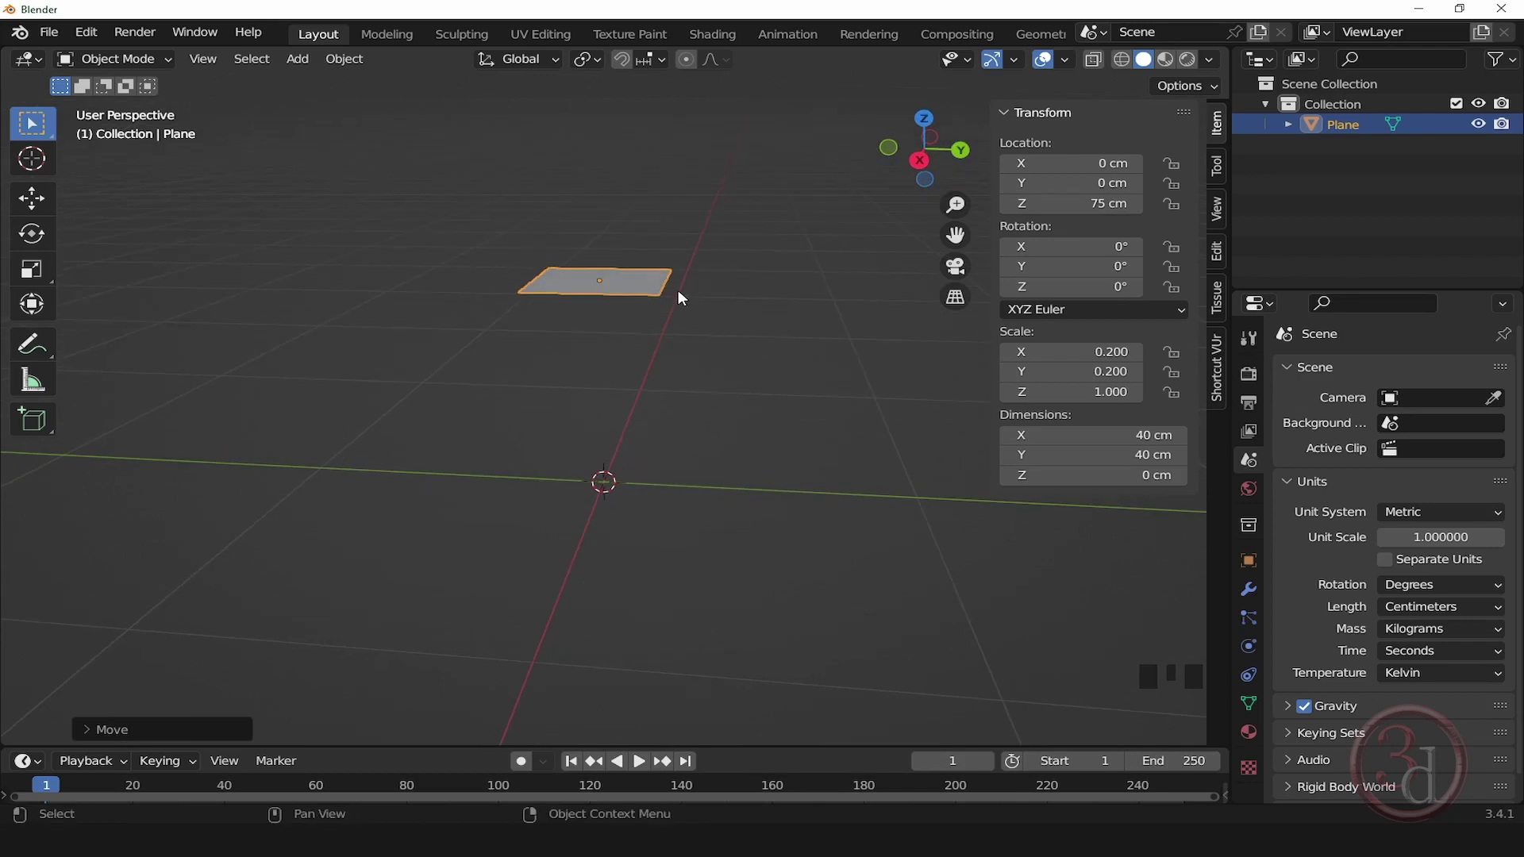
pyautogui.press('Tab')
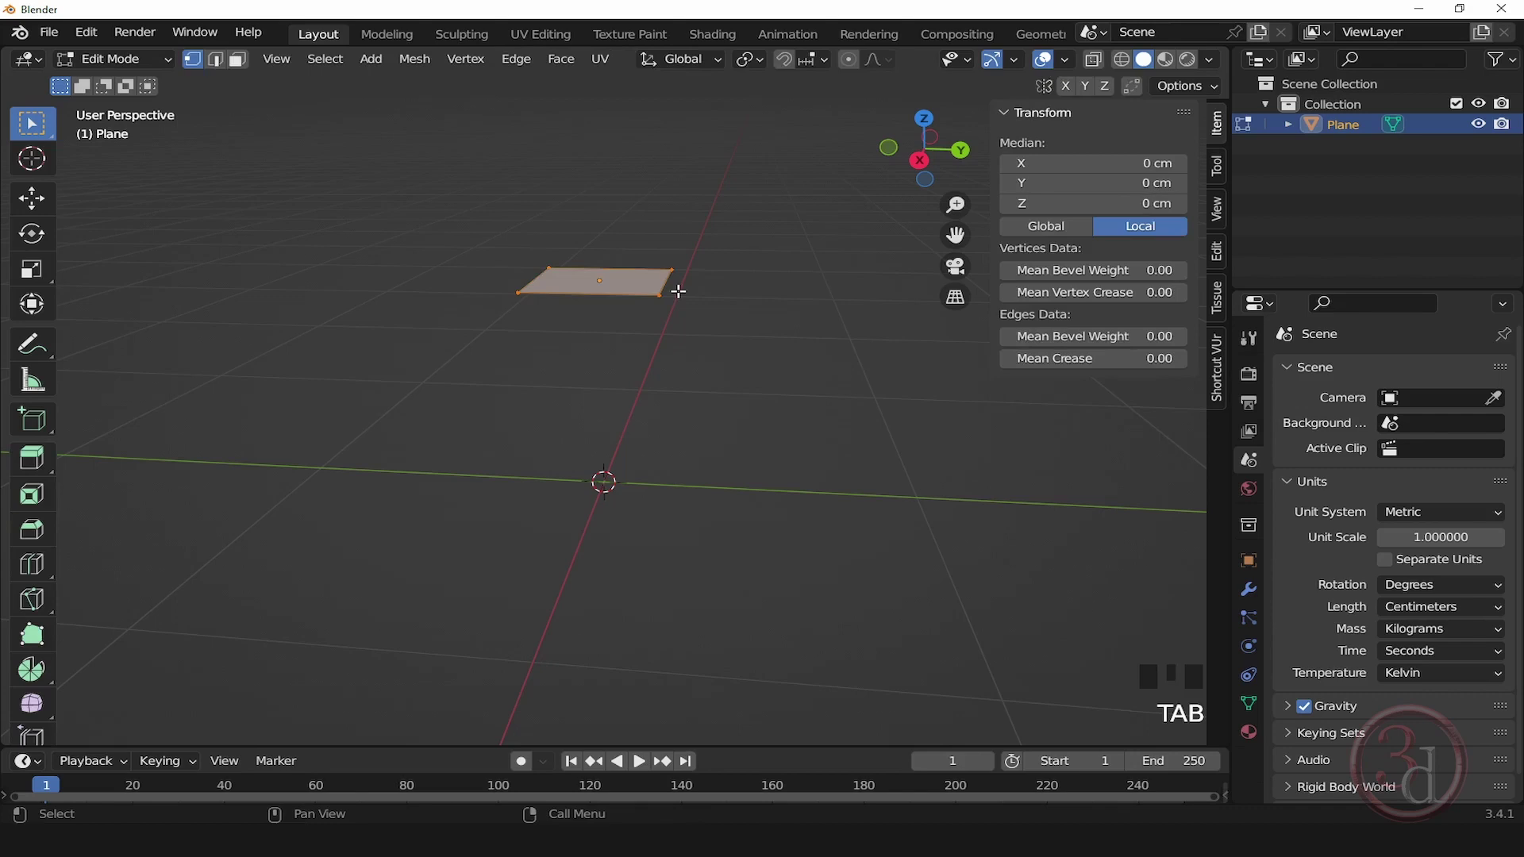
pyautogui.press('e')
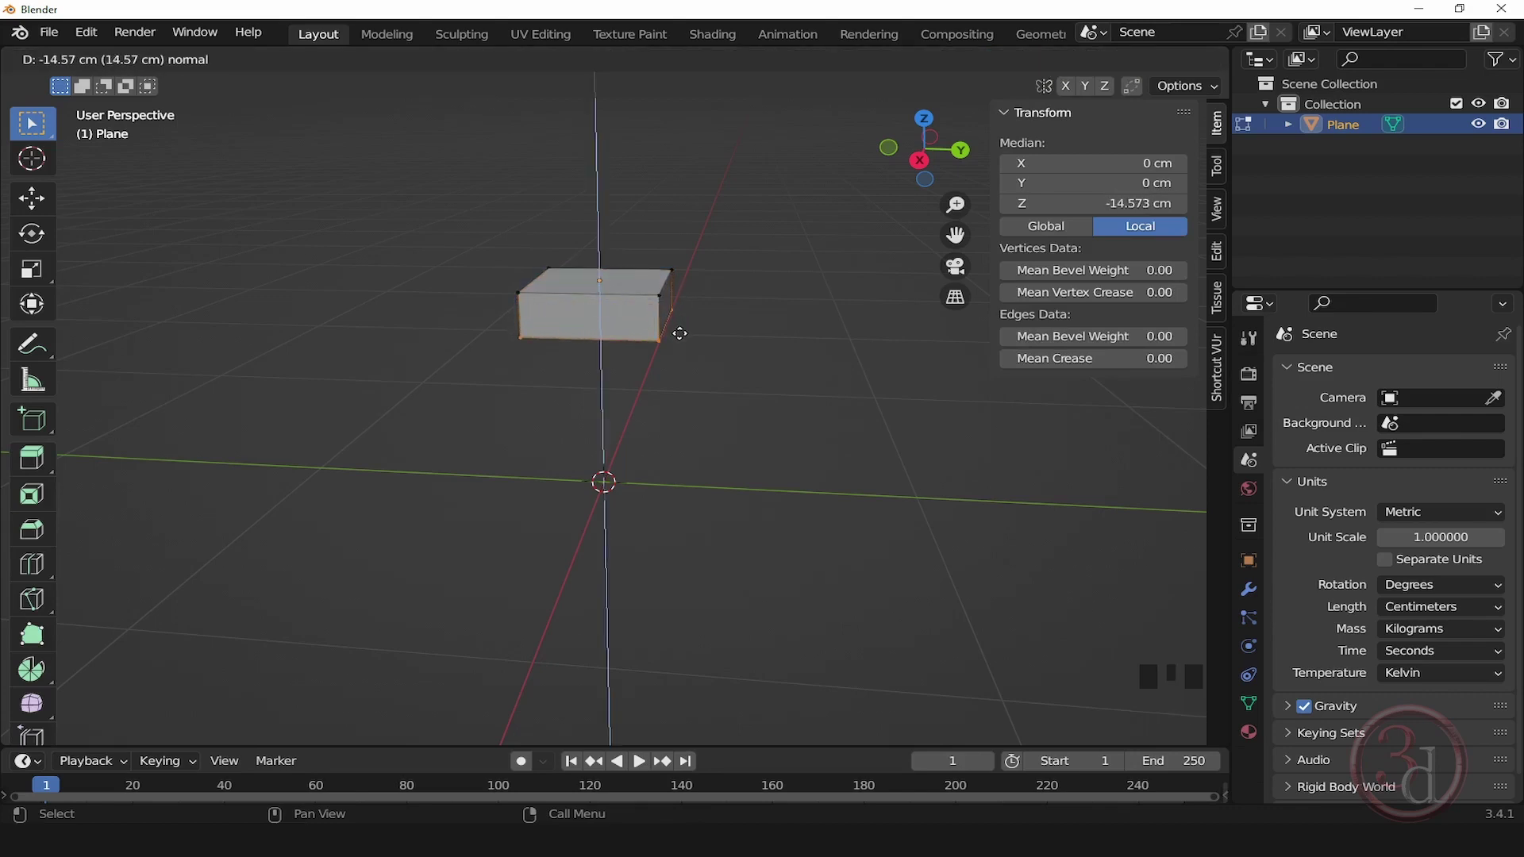
pyautogui.click(680, 333)
pyautogui.click(160, 733)
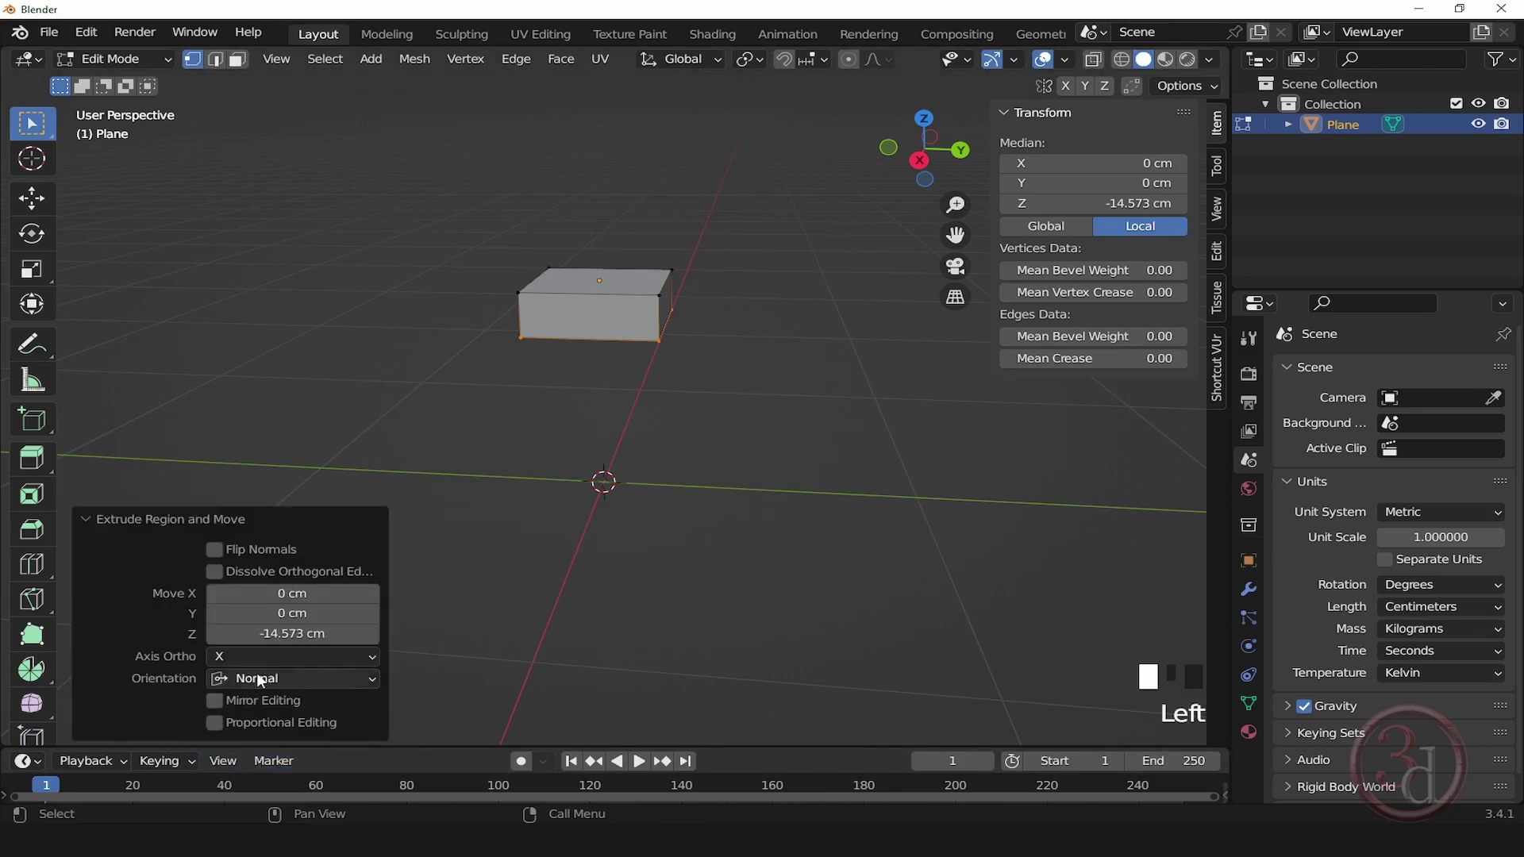
pyautogui.doubleClick(288, 635)
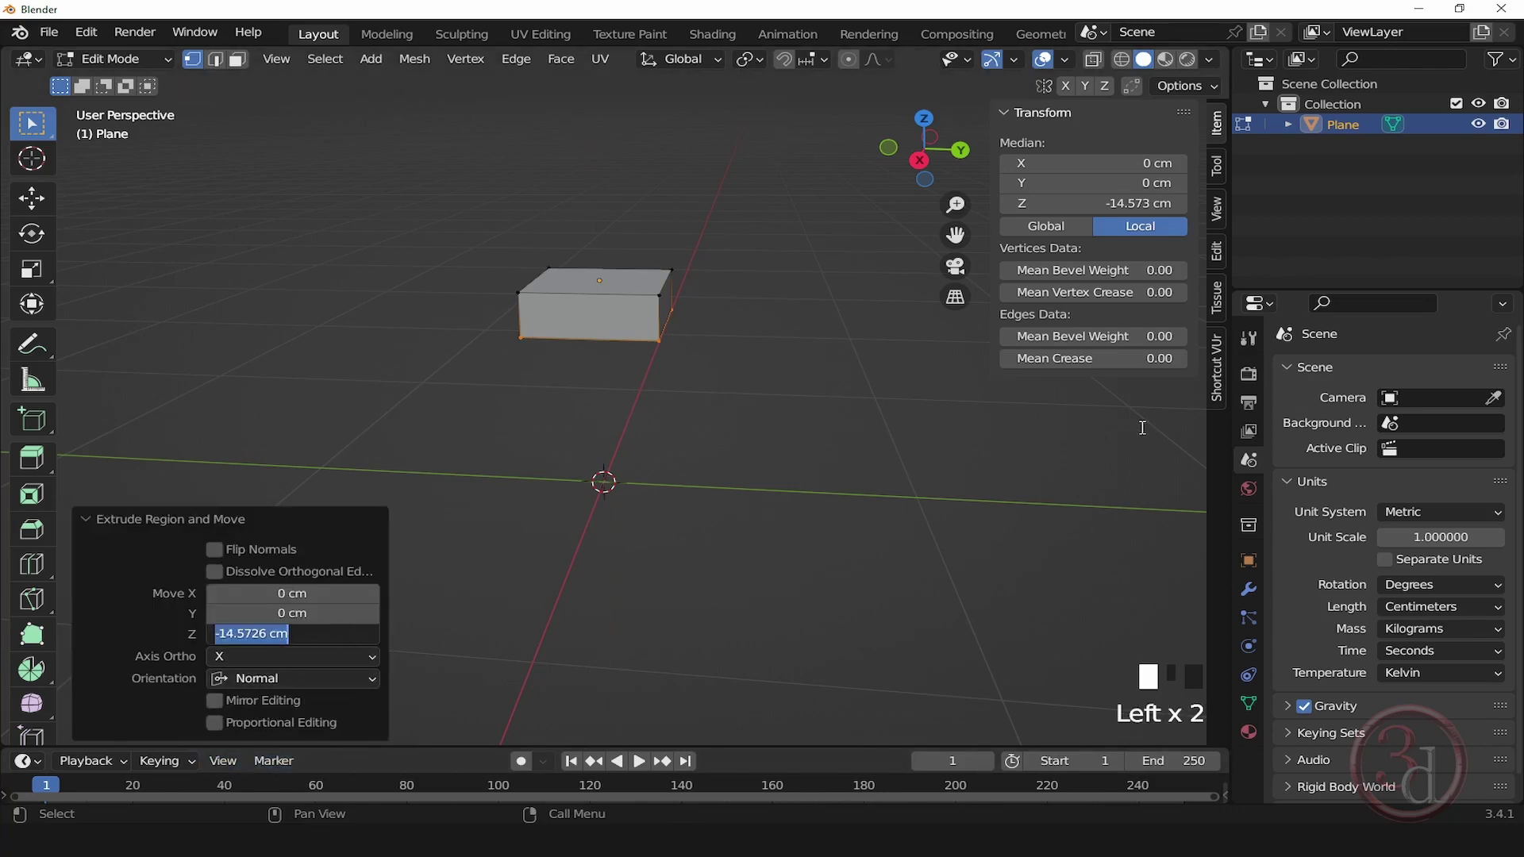
pyautogui.write('-23')
pyautogui.press('Return')
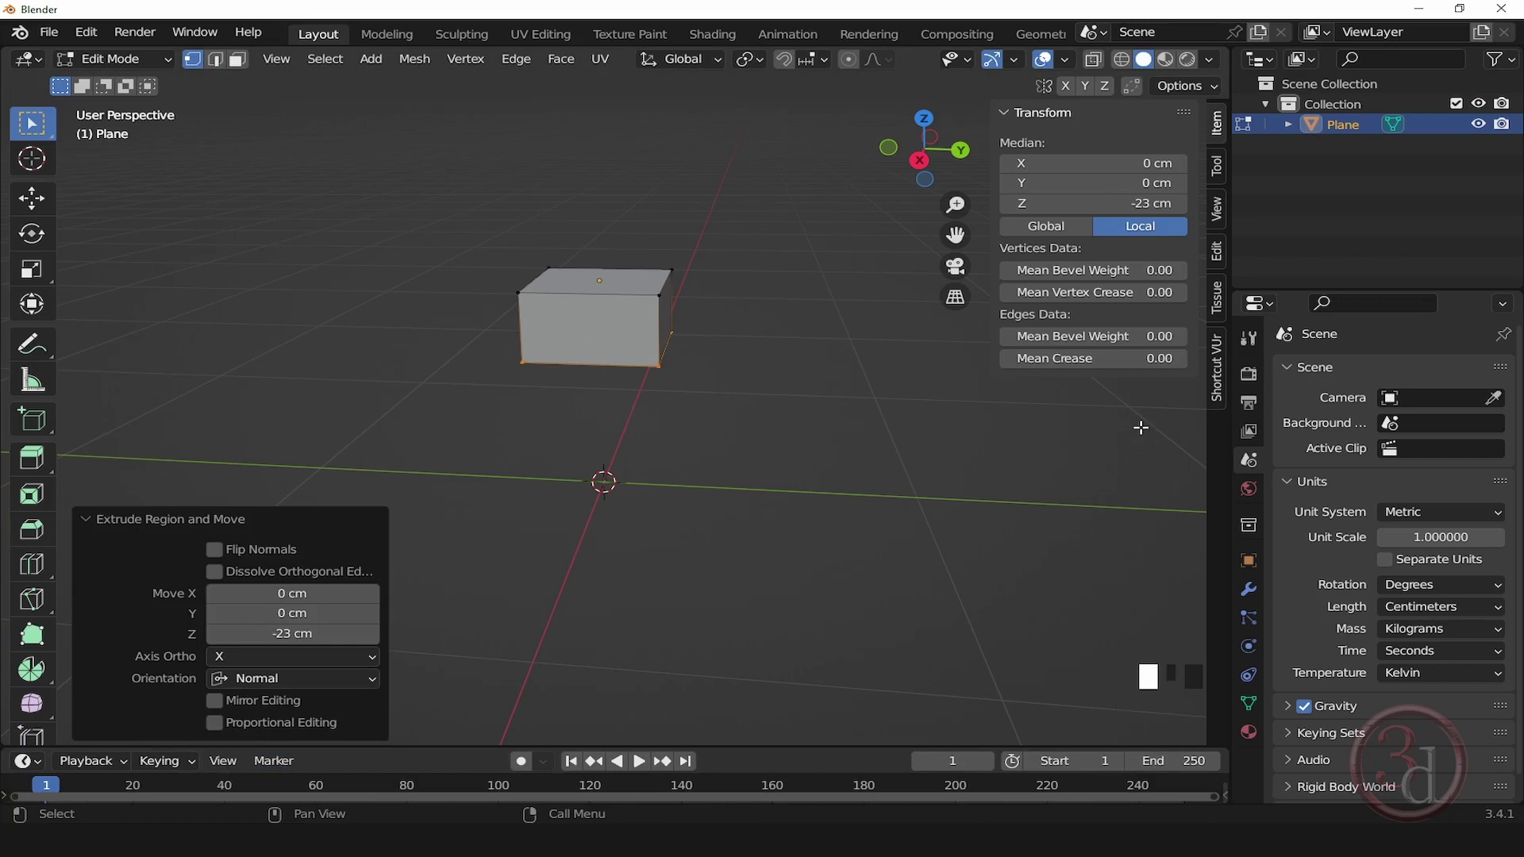
pyautogui.keyDown('alt'); pyautogui.middleClick(724, 391); pyautogui.keyUp('alt')
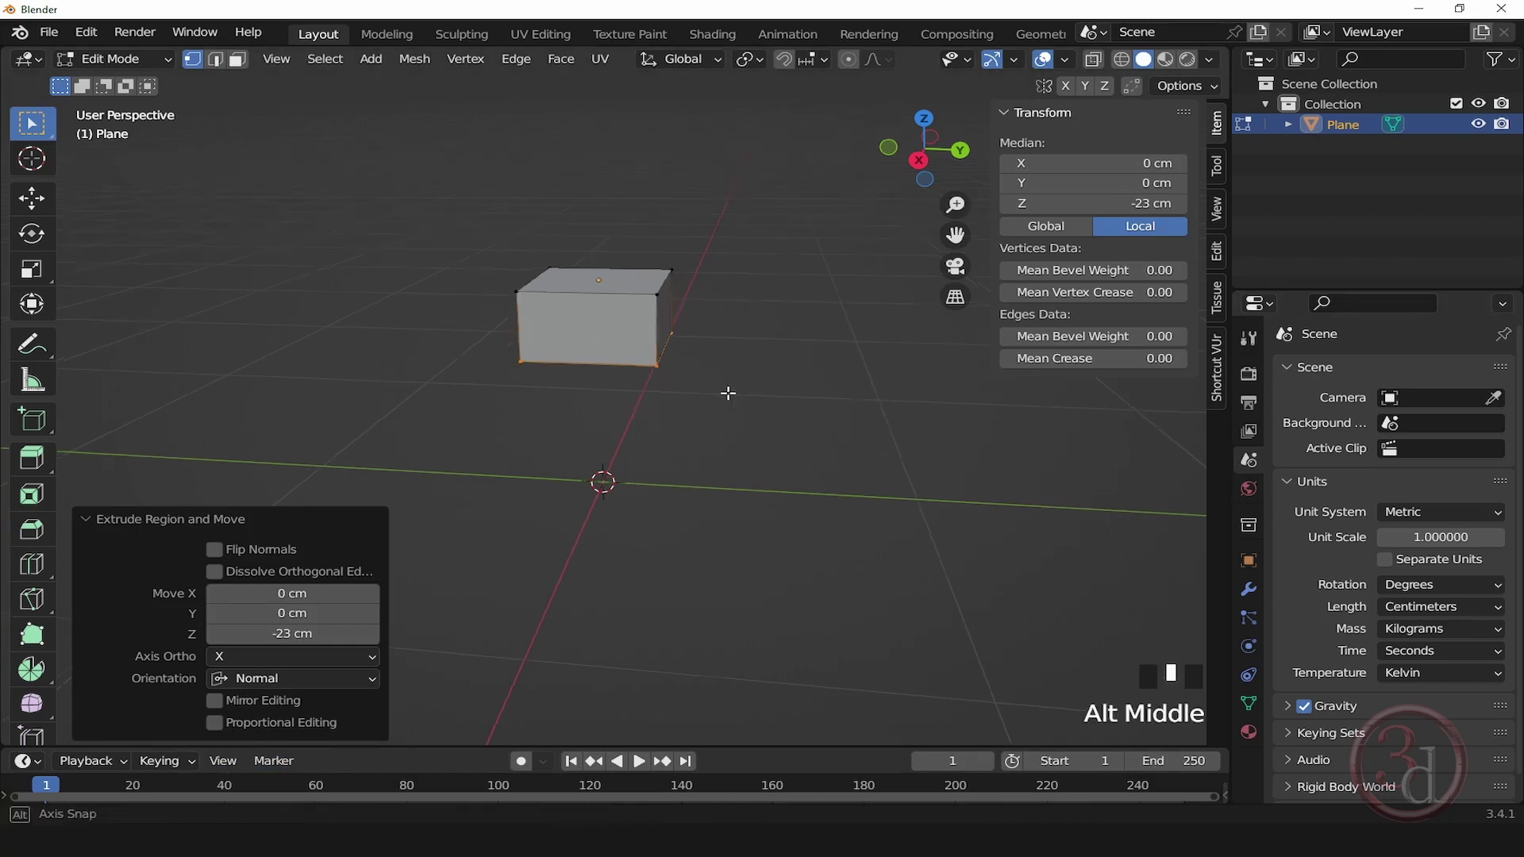
pyautogui.scroll(3, 664, 298)
pyautogui.press('Tab')
pyautogui.keyDown('alt'); pyautogui.middleClick(727, 435); pyautogui.keyUp('alt')
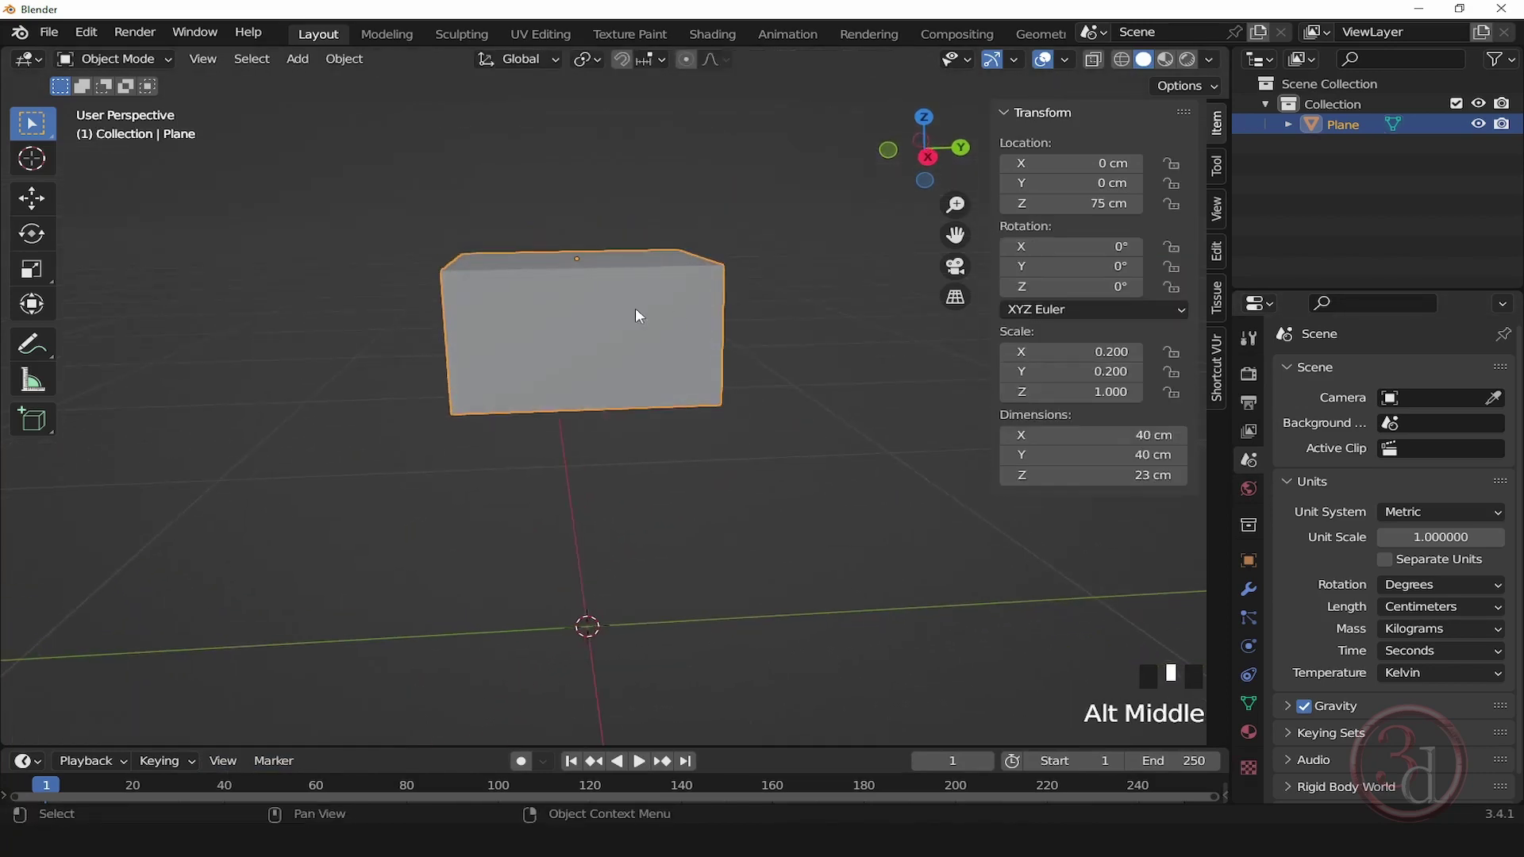
pyautogui.keyDown('alt'); pyautogui.moveTo(738, 316); pyautogui.dragTo(731, 362, button='middle'); pyautogui.keyUp('alt')
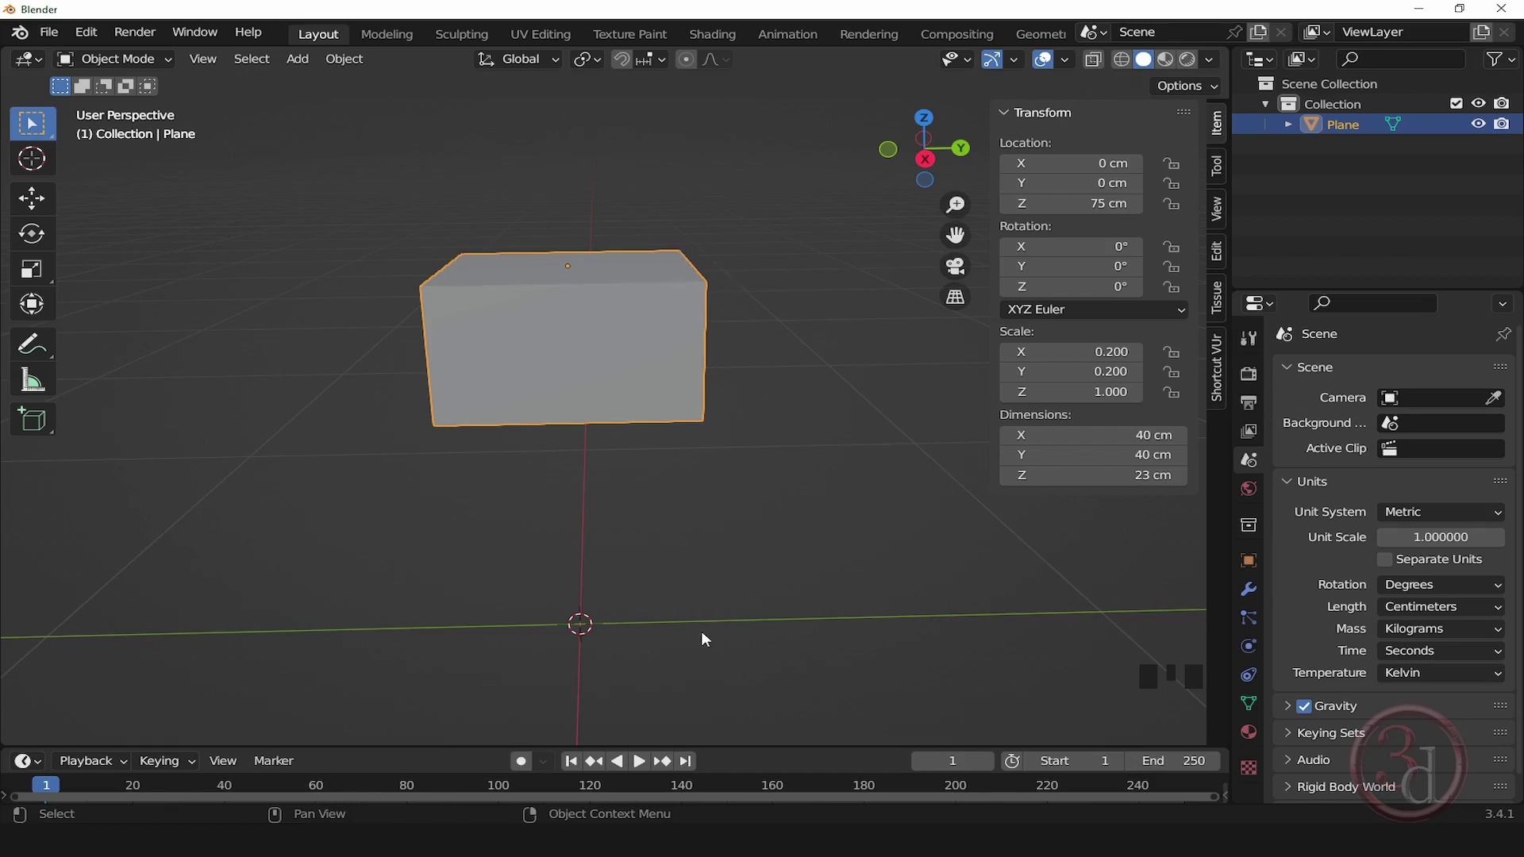
pyautogui.keyDown('alt'); pyautogui.moveTo(769, 455); pyautogui.dragTo(734, 431, button='middle'); pyautogui.keyUp('alt')
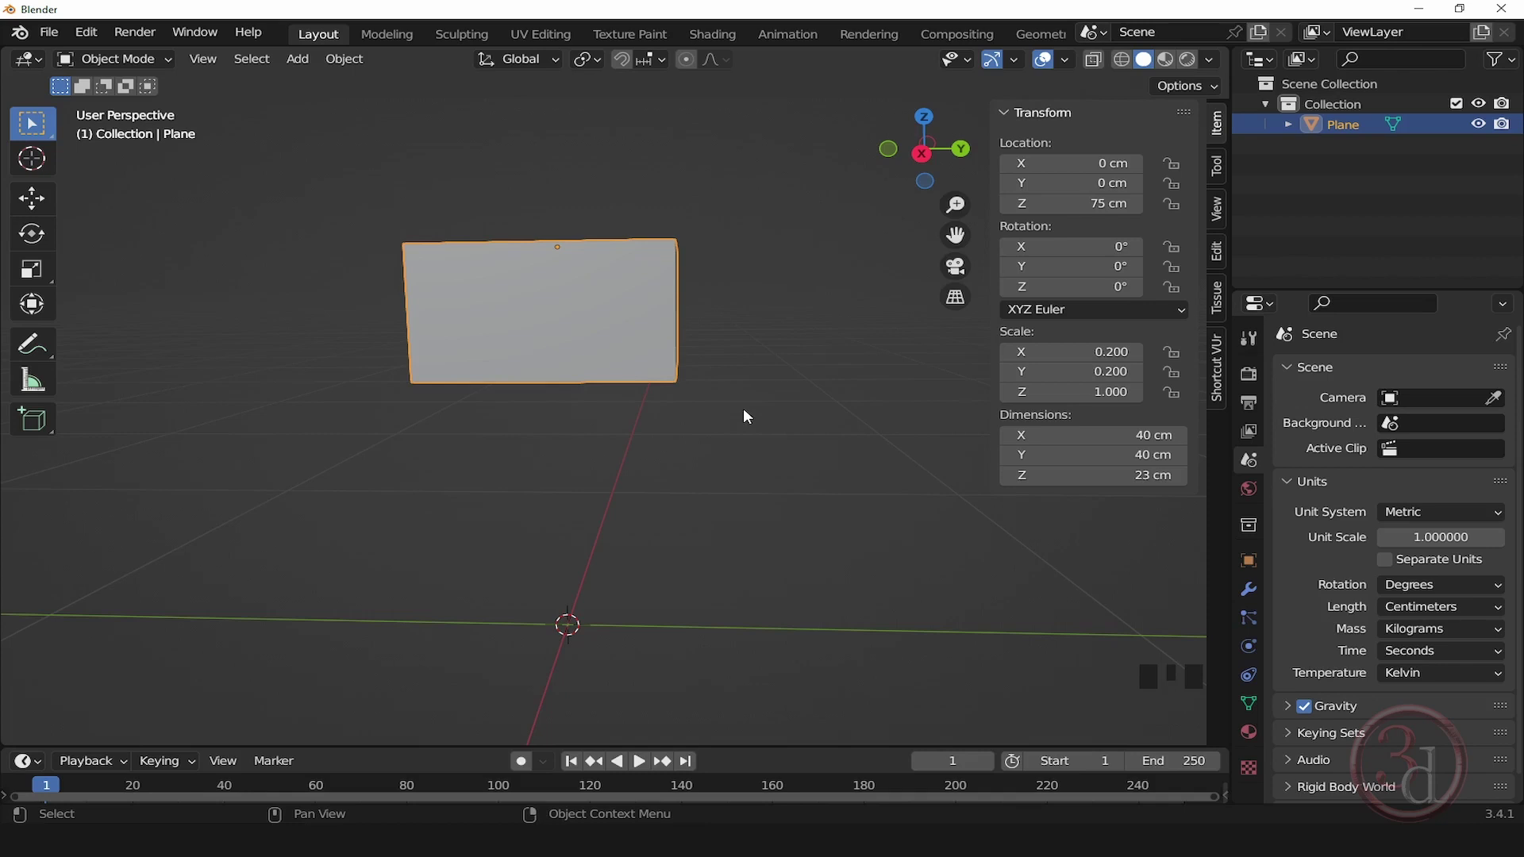
pyautogui.moveTo(742, 408); pyautogui.dragTo(713, 393, button='middle')
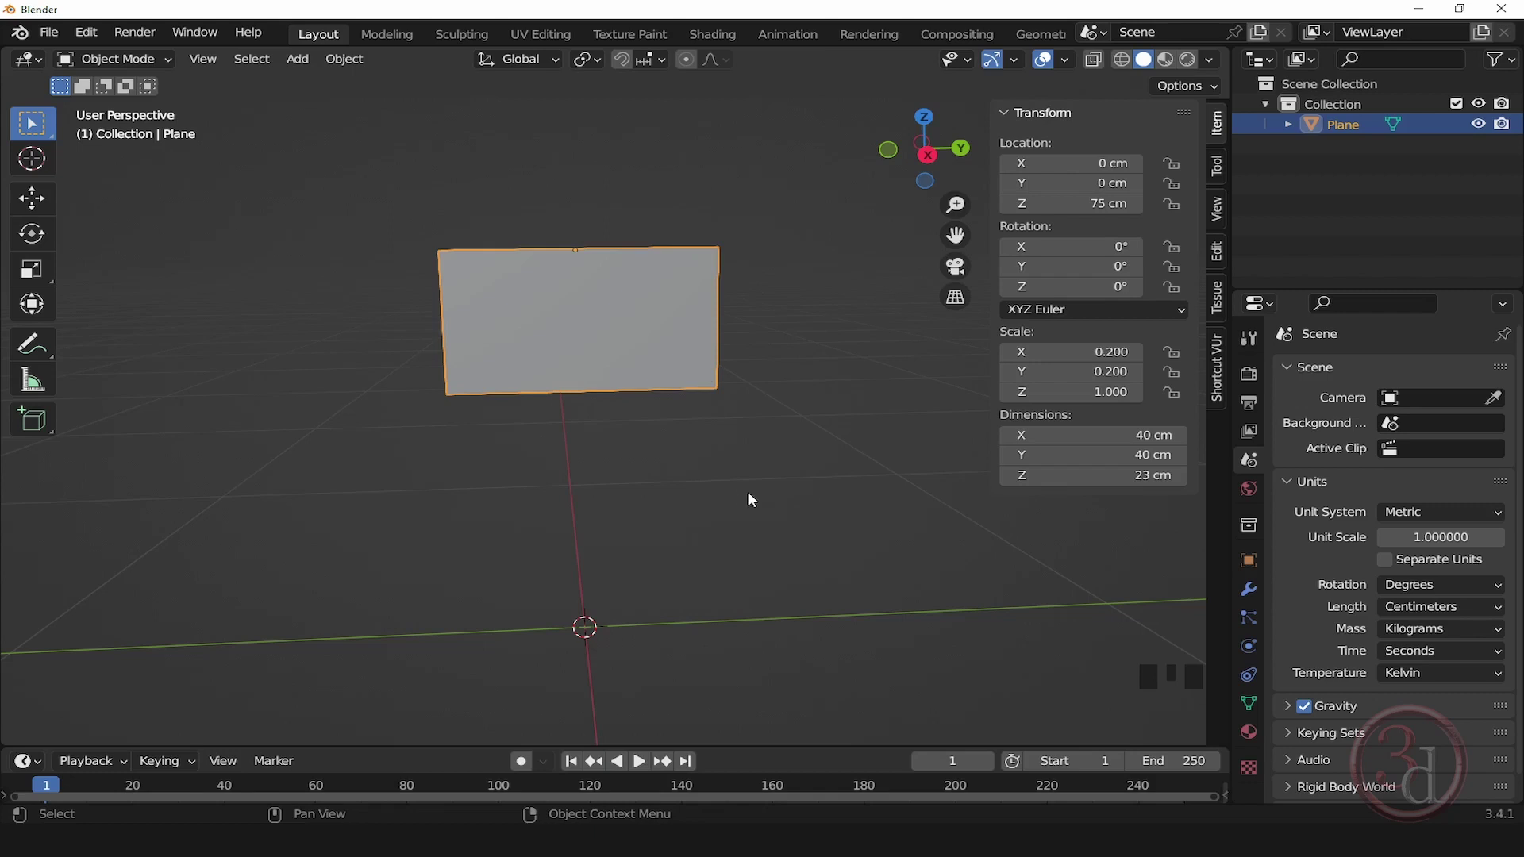
# Step: From the top view, add a circle mesh at the origin and set its X and Y dimensions to 40 cm
pyautogui.press('`')
pyautogui.press('`')
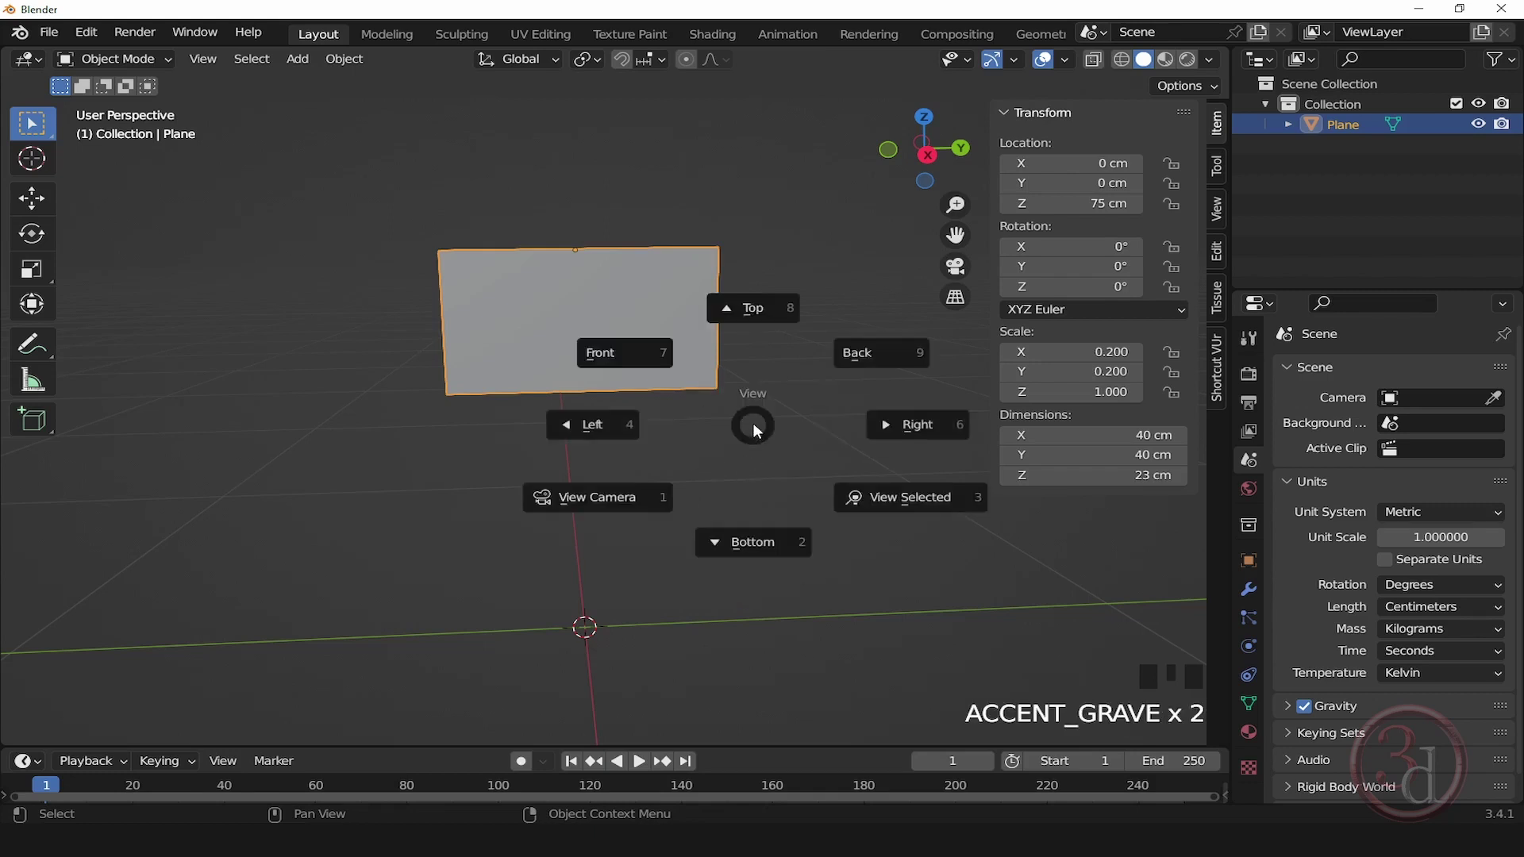
pyautogui.click(759, 319)
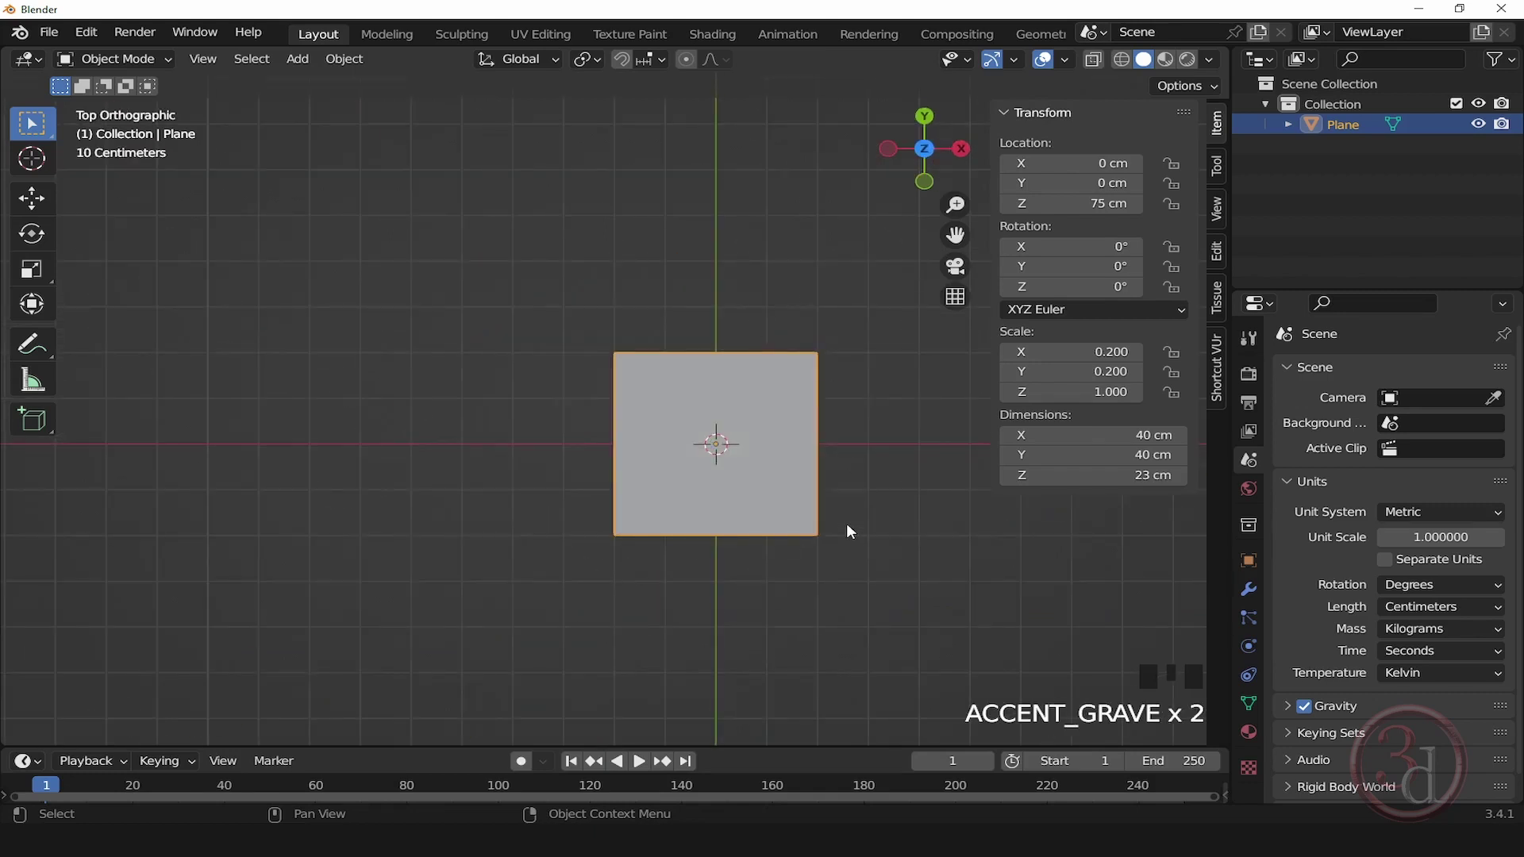
pyautogui.keyDown('shift'); pyautogui.moveTo(846, 522); pyautogui.dragTo(733, 461, button='middle'); pyautogui.keyUp('shift')
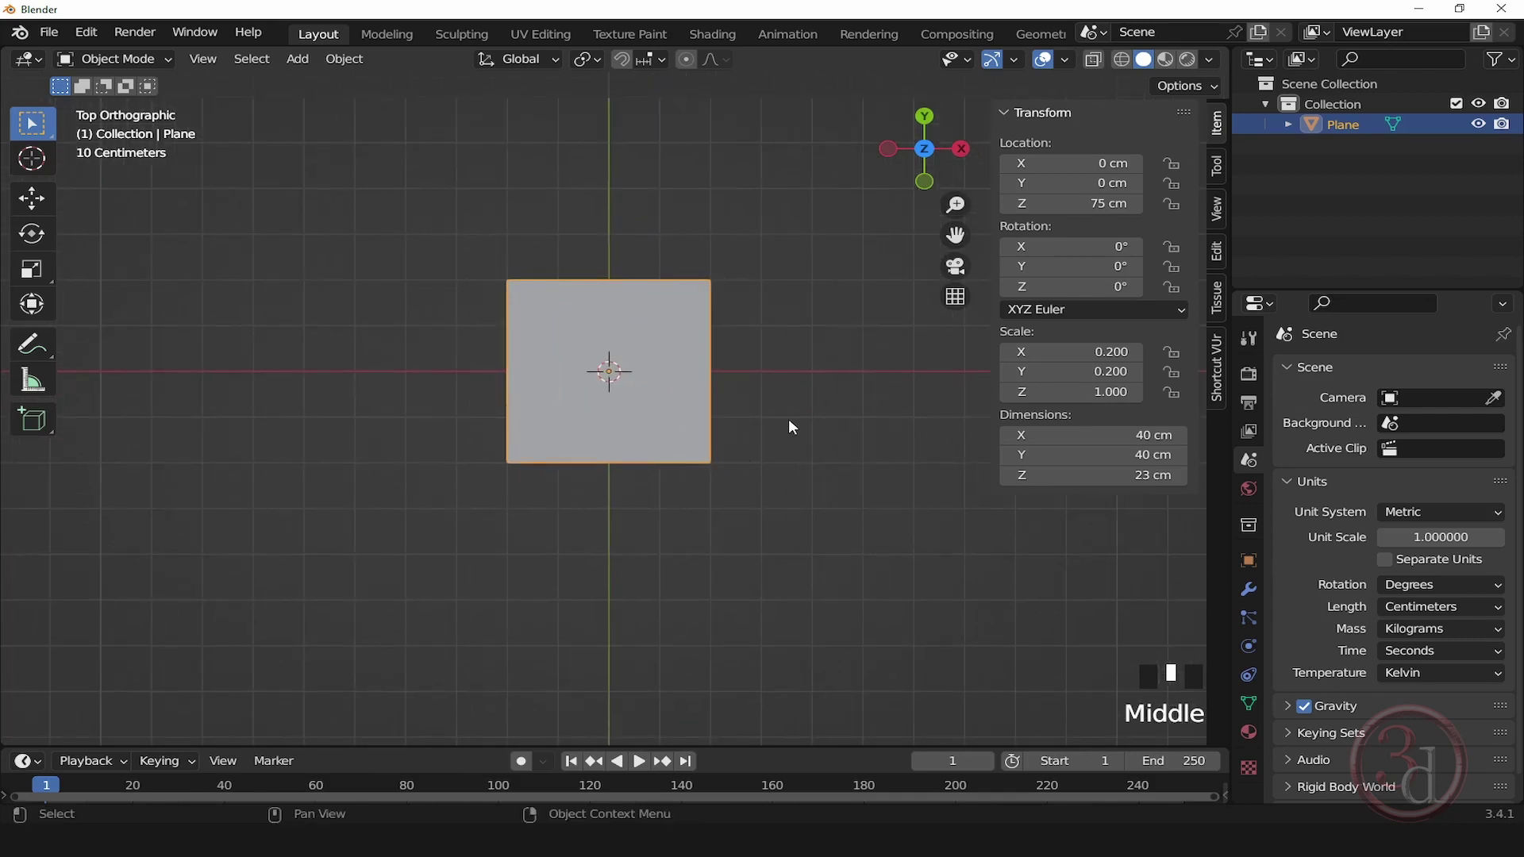
pyautogui.hotkey('shift', 'a')
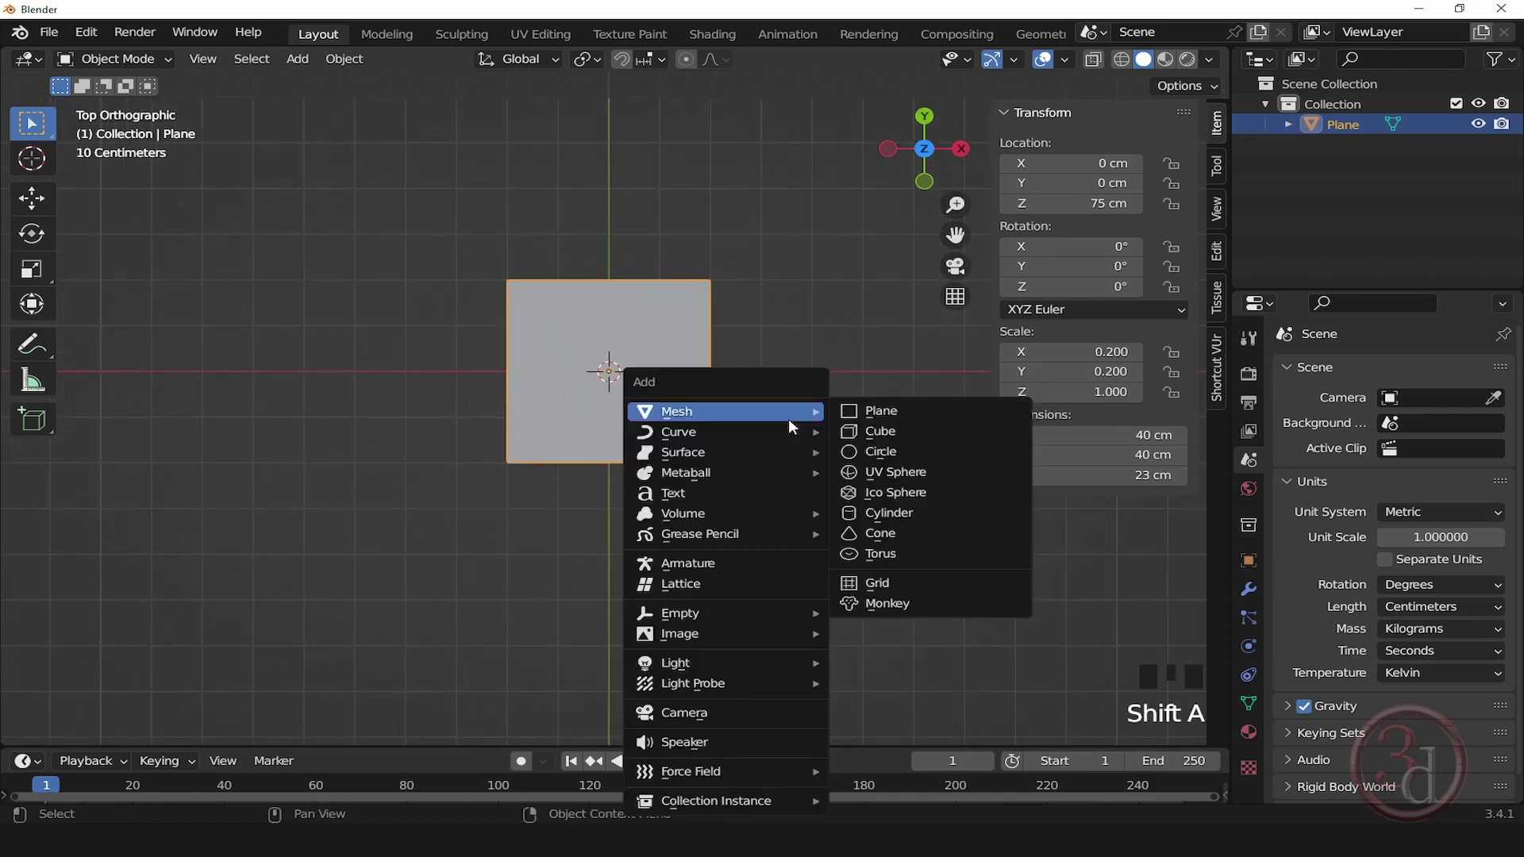
pyautogui.click(894, 451)
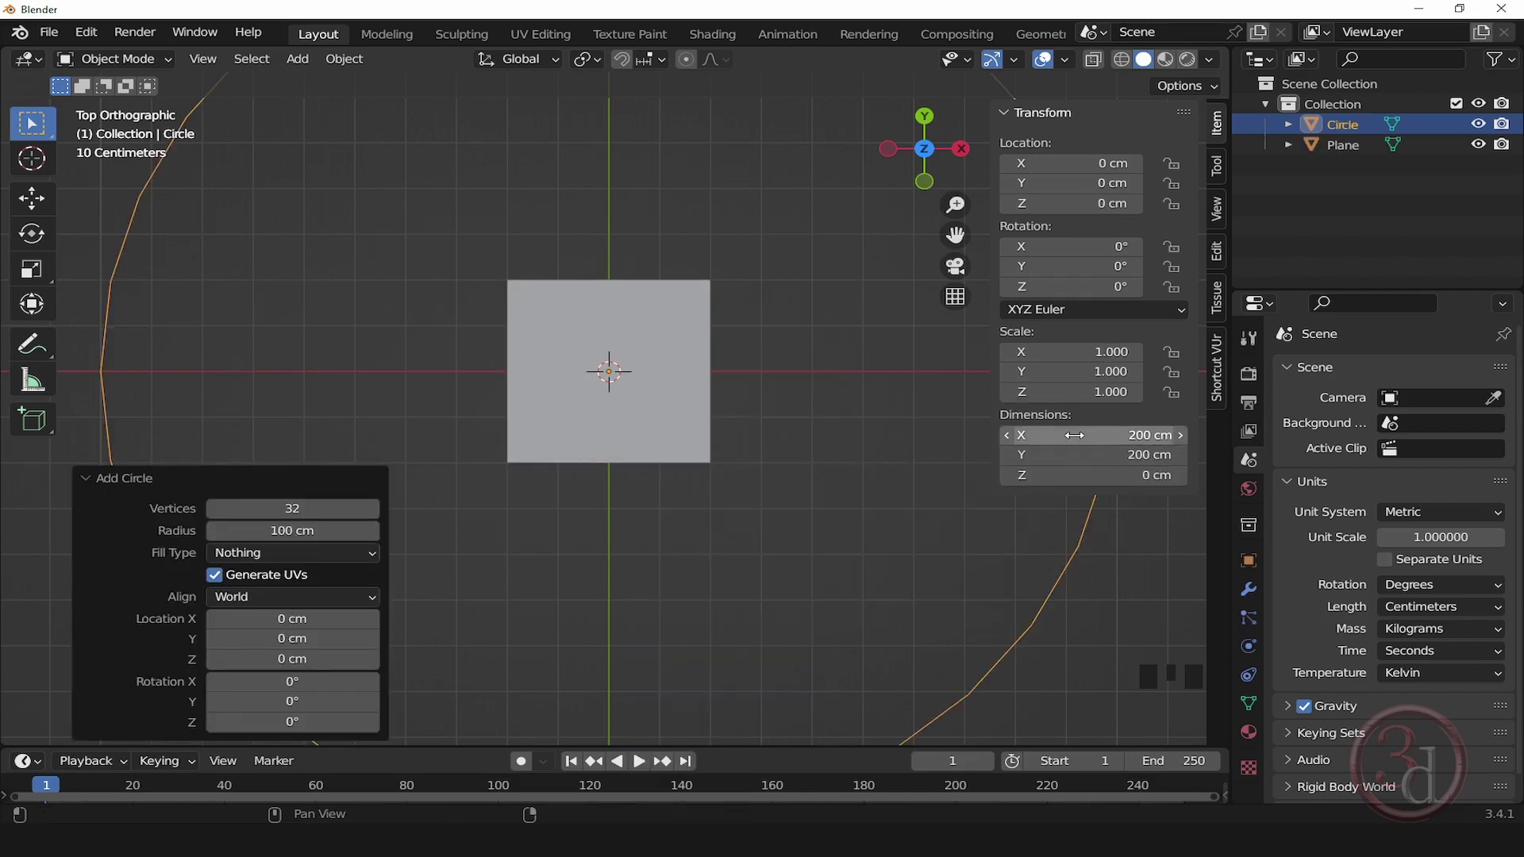
pyautogui.moveTo(1073, 435); pyautogui.dragTo(1073, 454)
pyautogui.write('40')
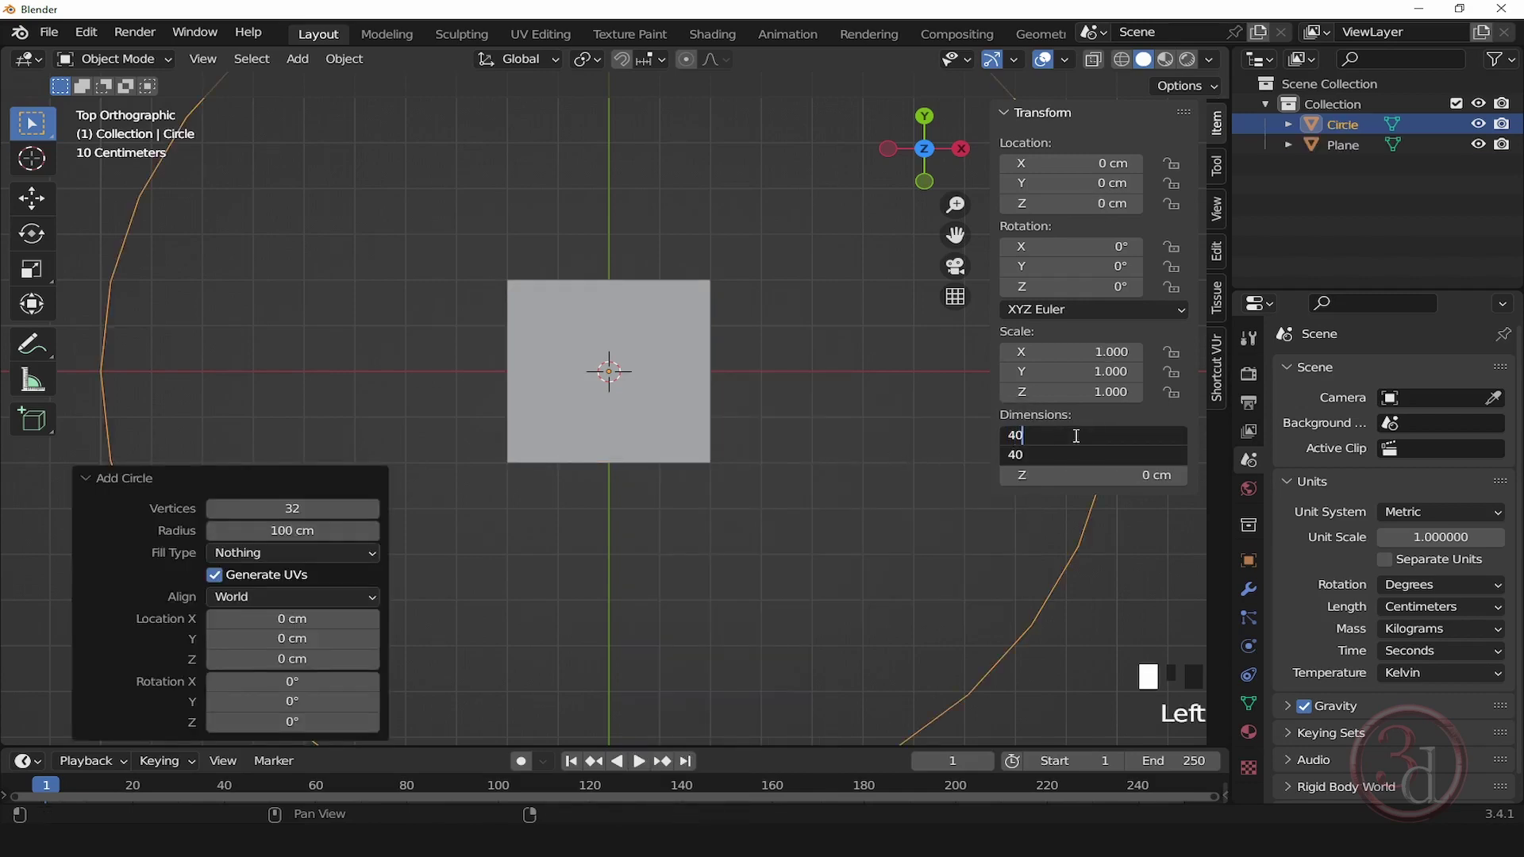
pyautogui.press('Return')
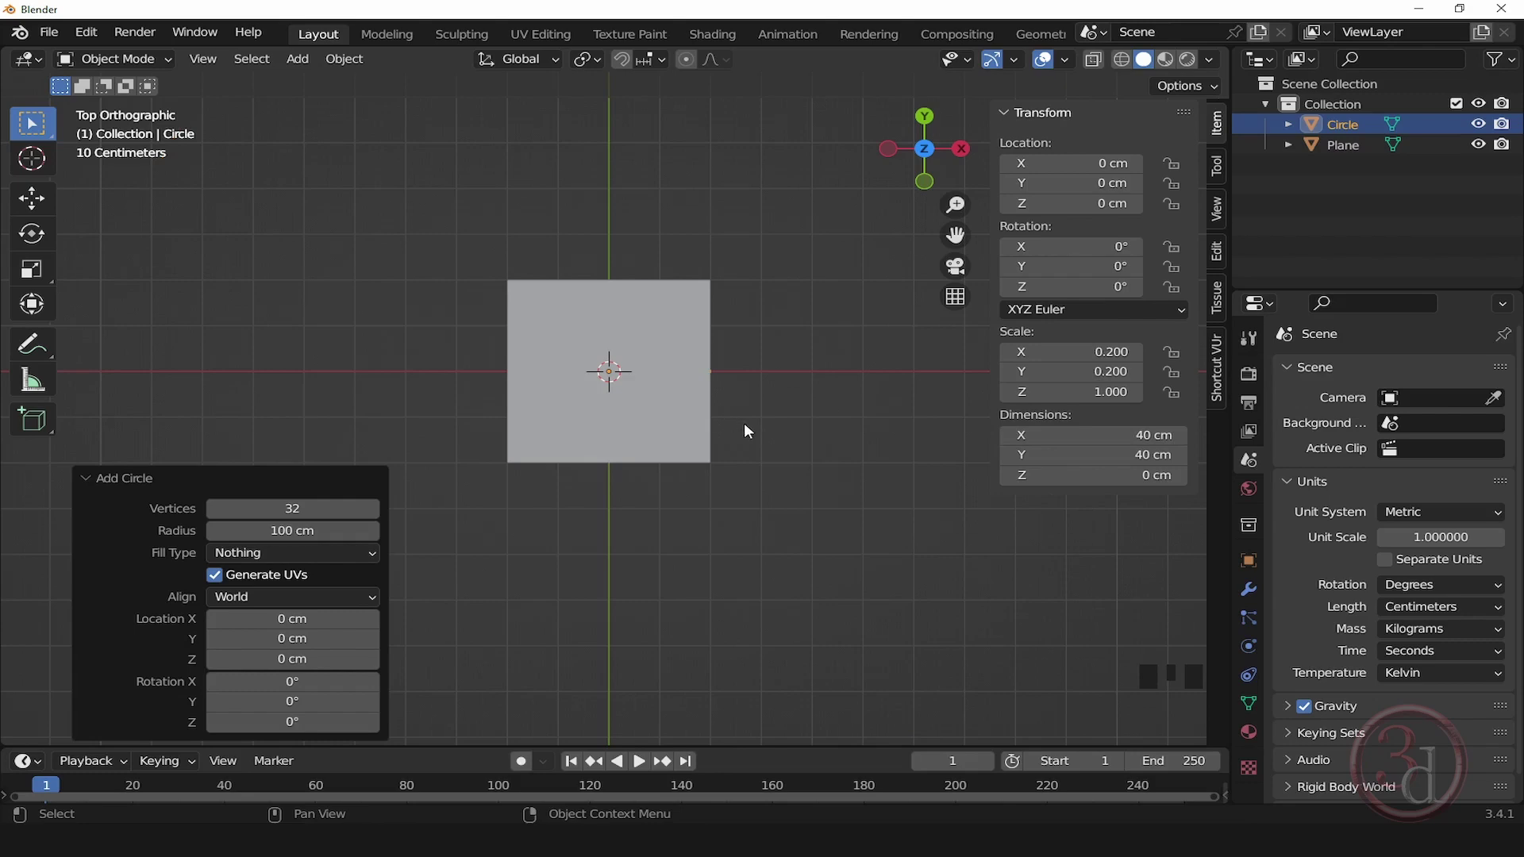
# Step: Display the scene in wireframe to check the circle's fit against the box outline
pyautogui.hotkey('shift', 'z')
pyautogui.moveTo(750, 424); pyautogui.dragTo(824, 344, button='middle')
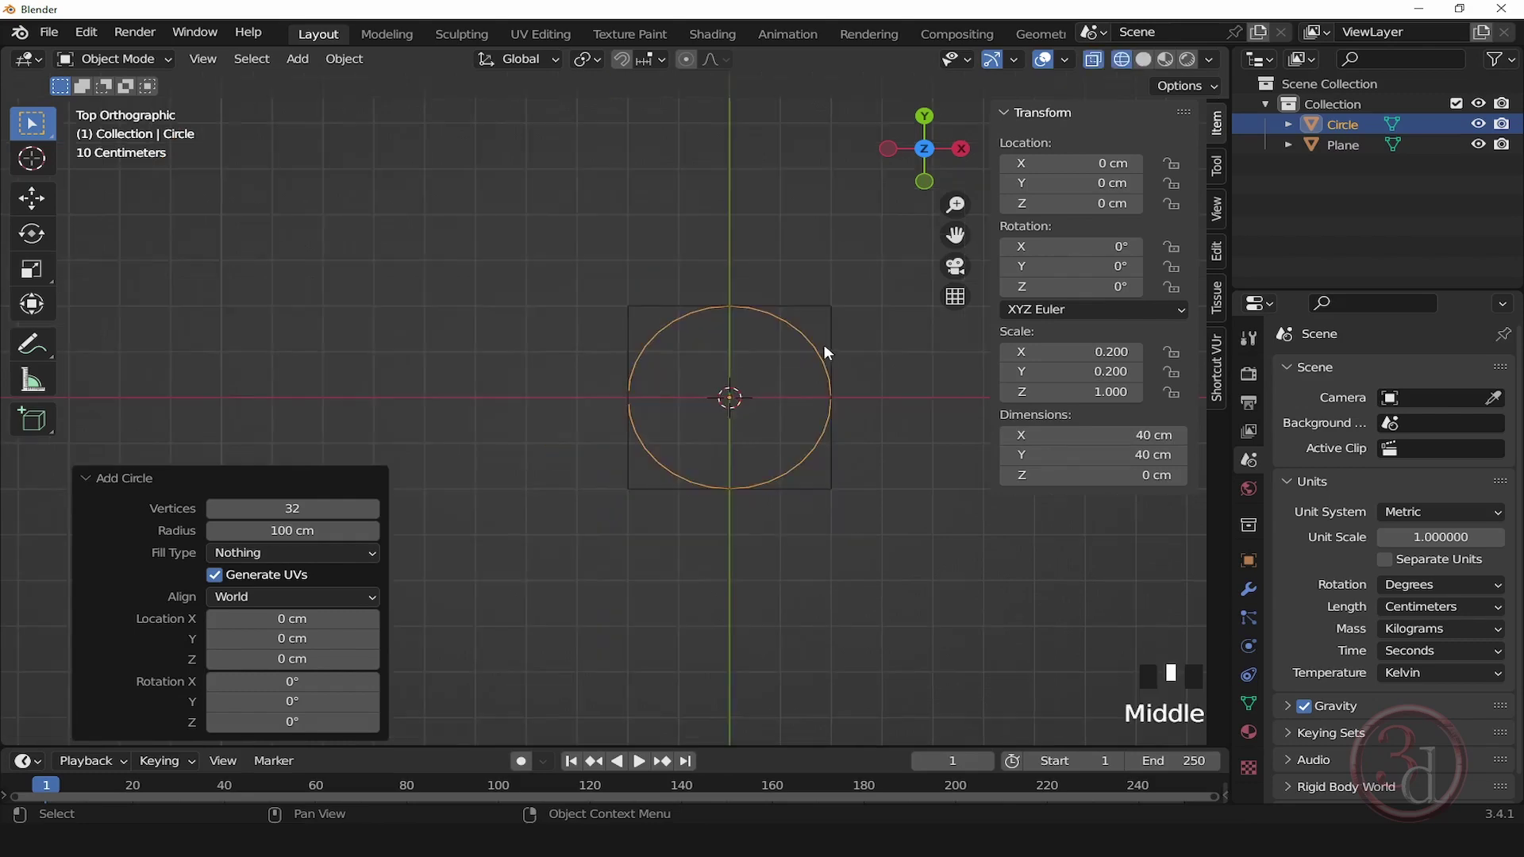
pyautogui.scroll(3, 824, 344)
pyautogui.keyDown('alt'); pyautogui.moveTo(841, 502); pyautogui.dragTo(803, 338, button='middle'); pyautogui.keyUp('alt')
pyautogui.scroll(-1, 783, 431)
# Step: From the front view, raise the circle along the Z axis and set its Z location to 75 cm
pyautogui.press('`')
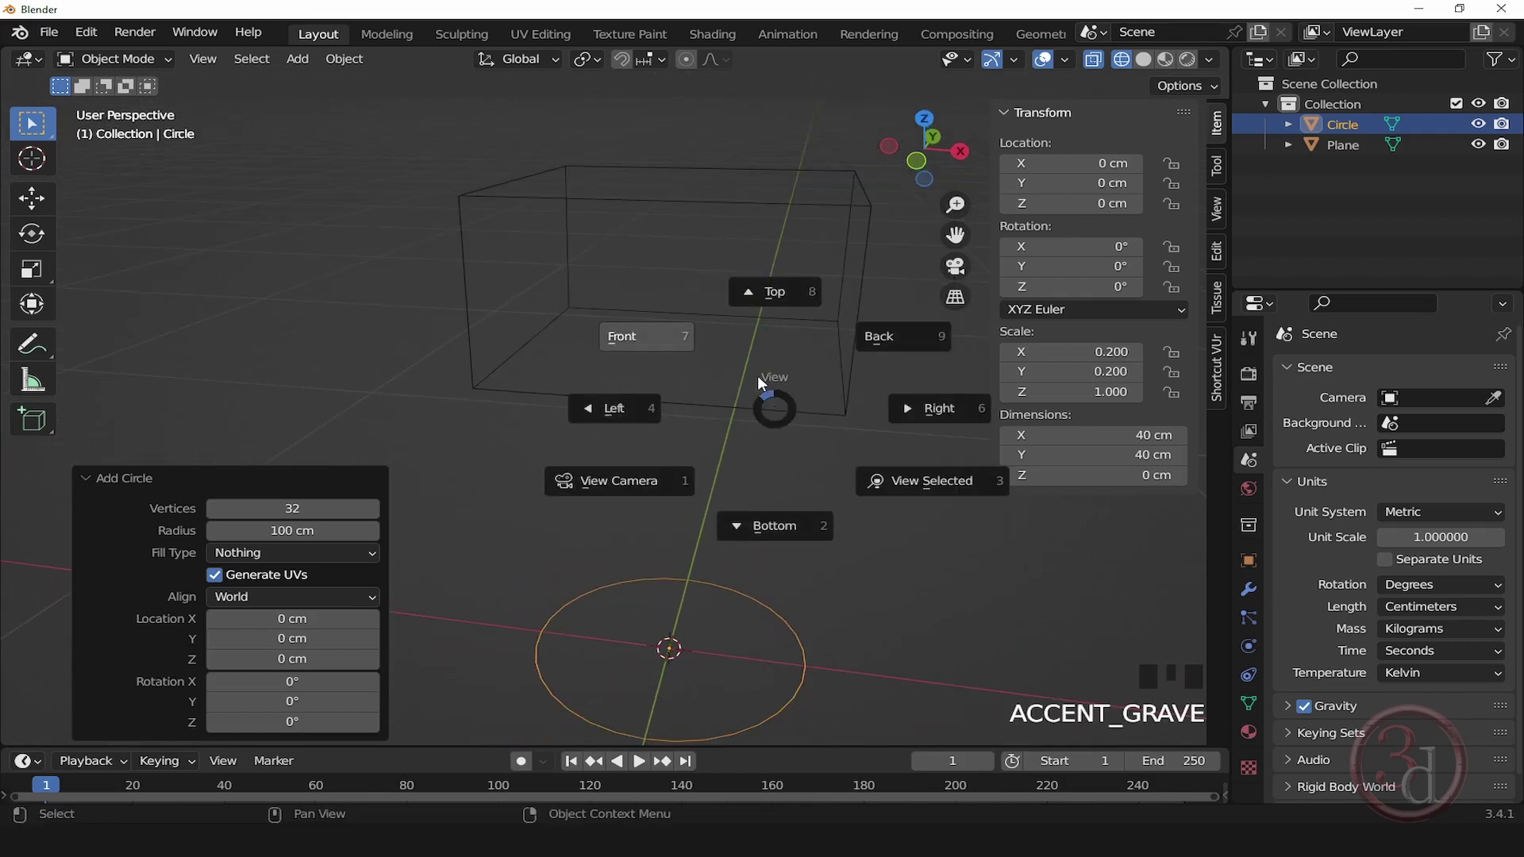
pyautogui.click(662, 341)
pyautogui.scroll(-1, 674, 420)
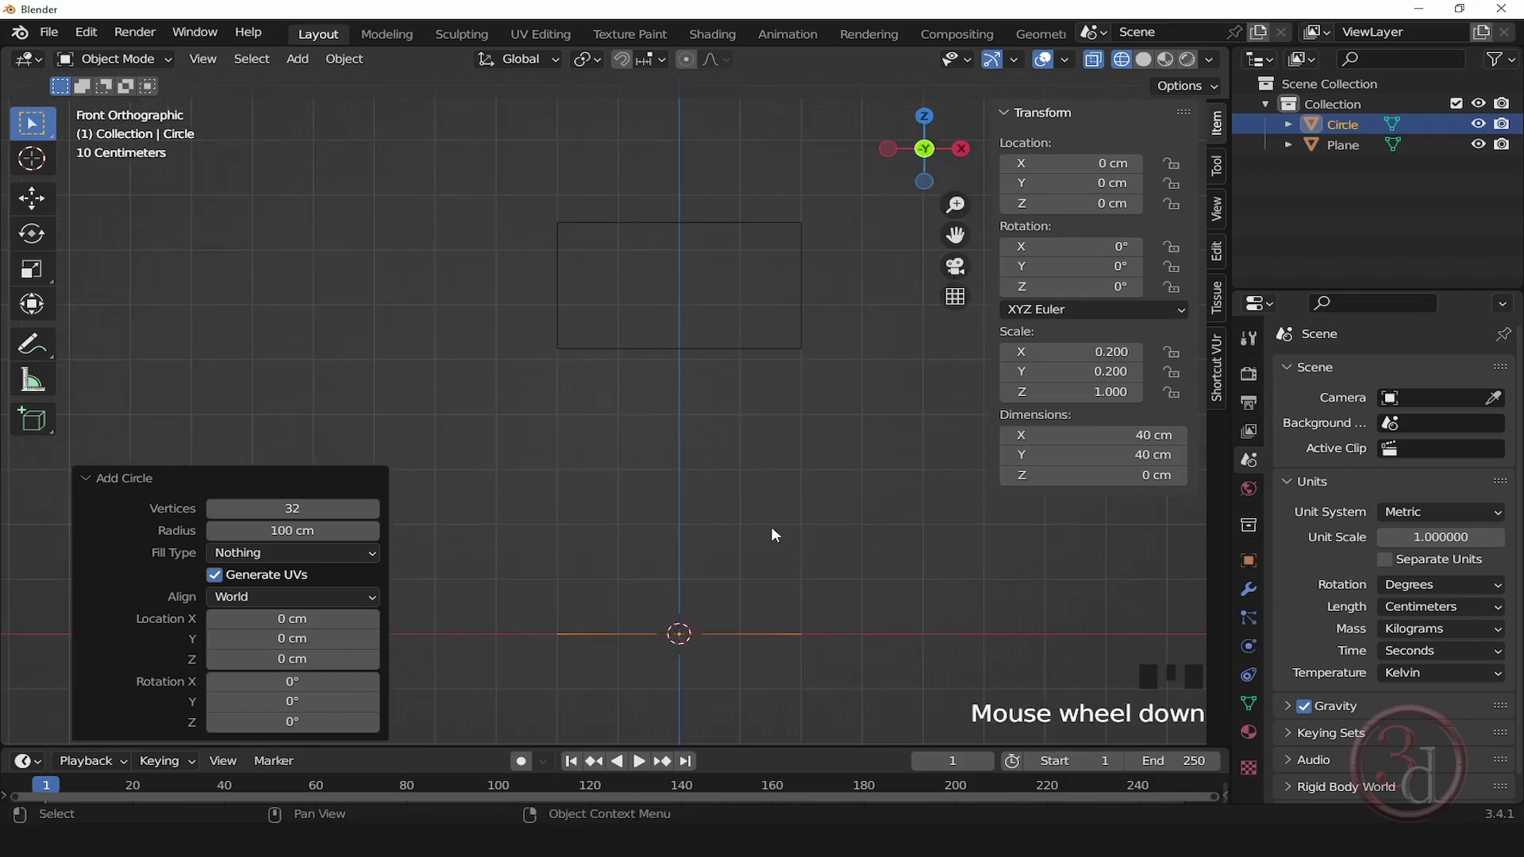
pyautogui.press('g')
pyautogui.press('z')
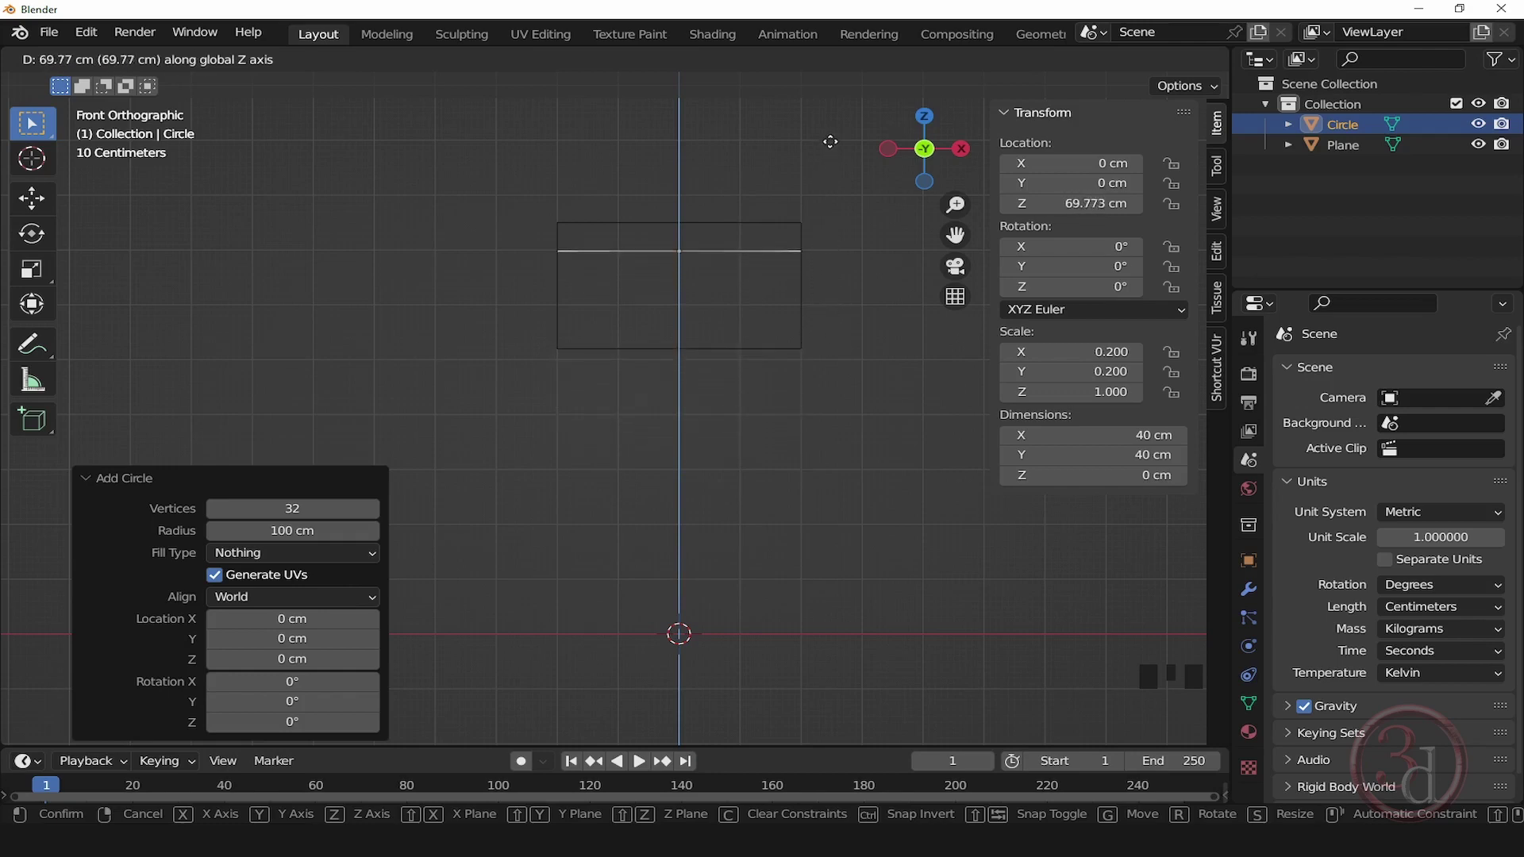
pyautogui.click(892, 146)
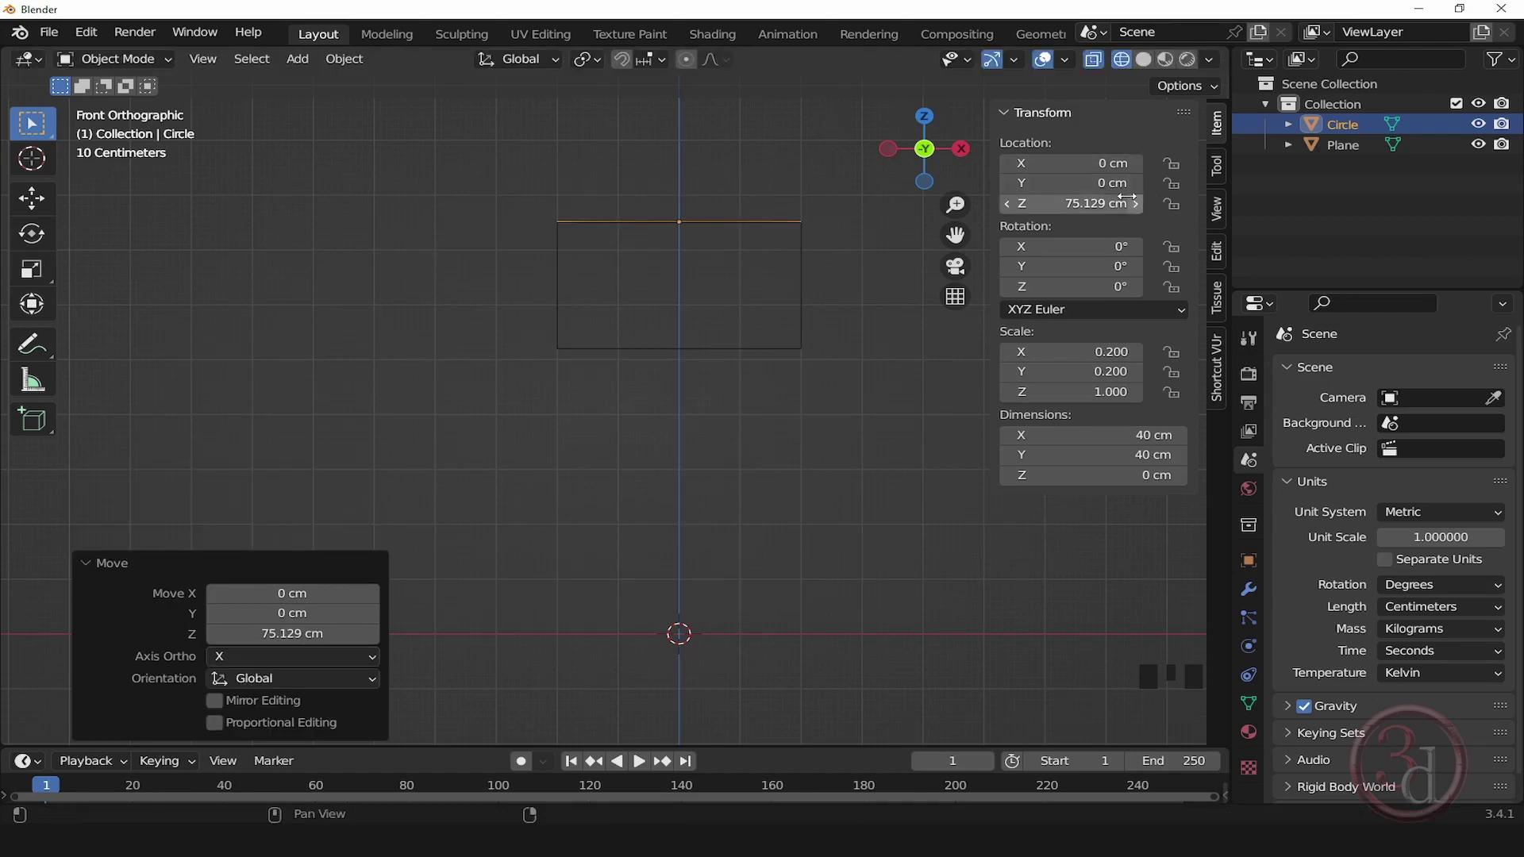
pyautogui.click(1071, 203)
pyautogui.write('7')
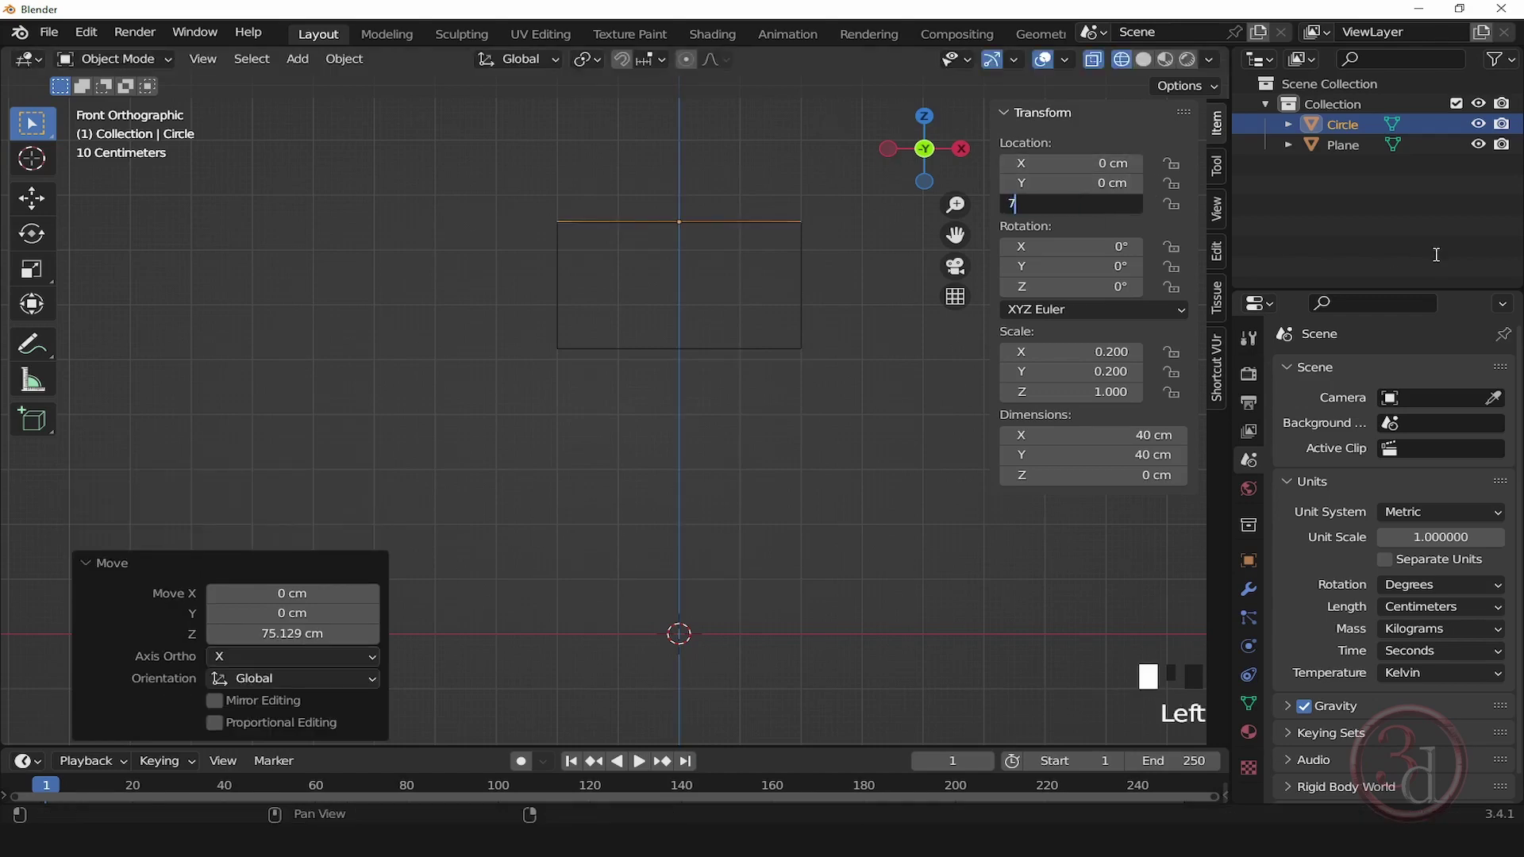
pyautogui.write('5')
pyautogui.press('Return')
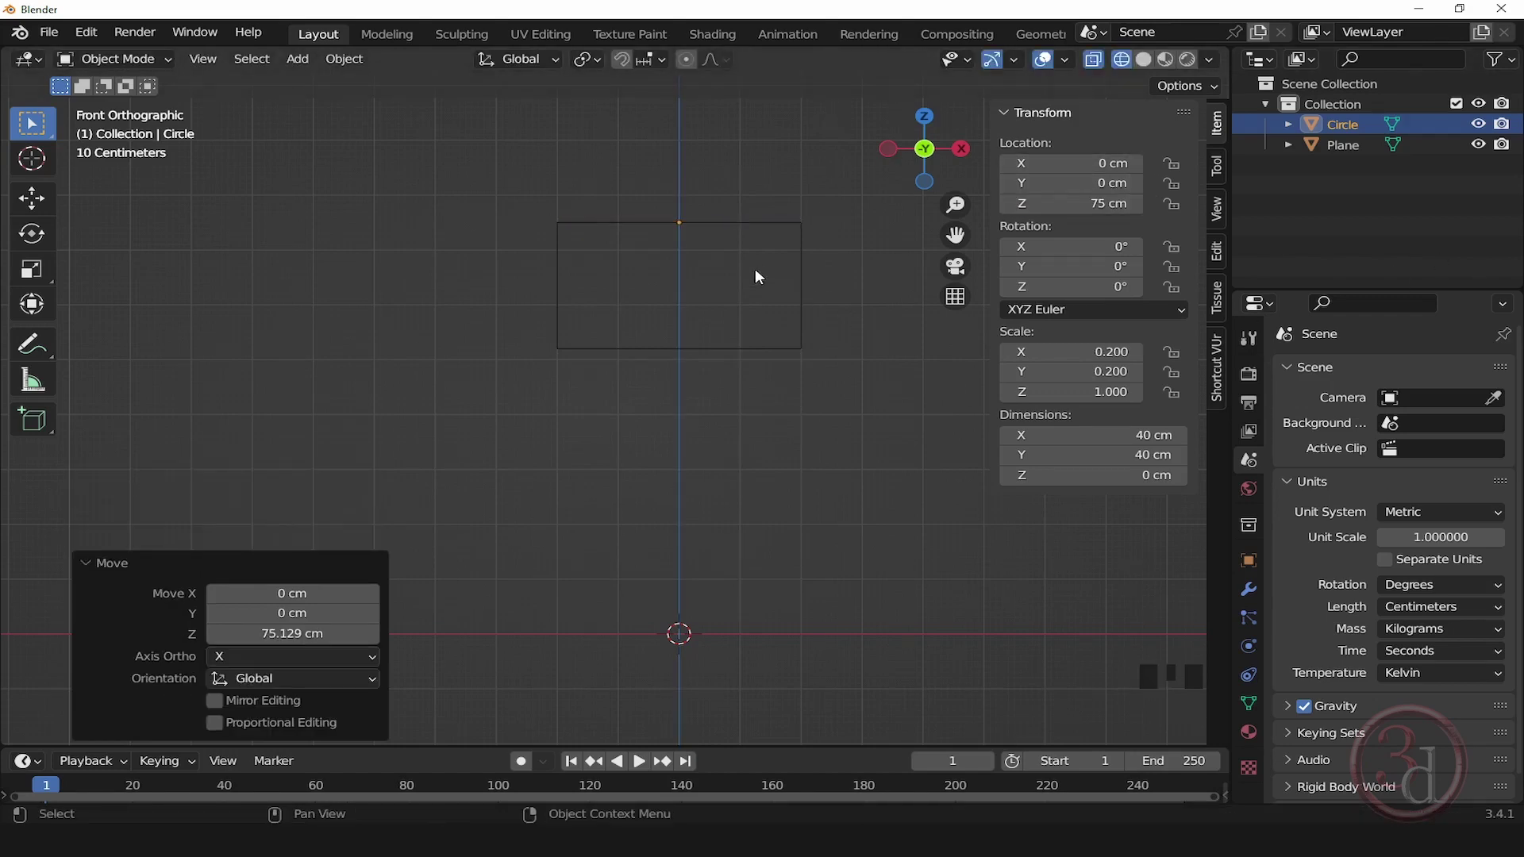
# Step: In Edit Mode, extrude the circle's edge loop straight down along the Z axis by about 23 cm
pyautogui.press('Tab')
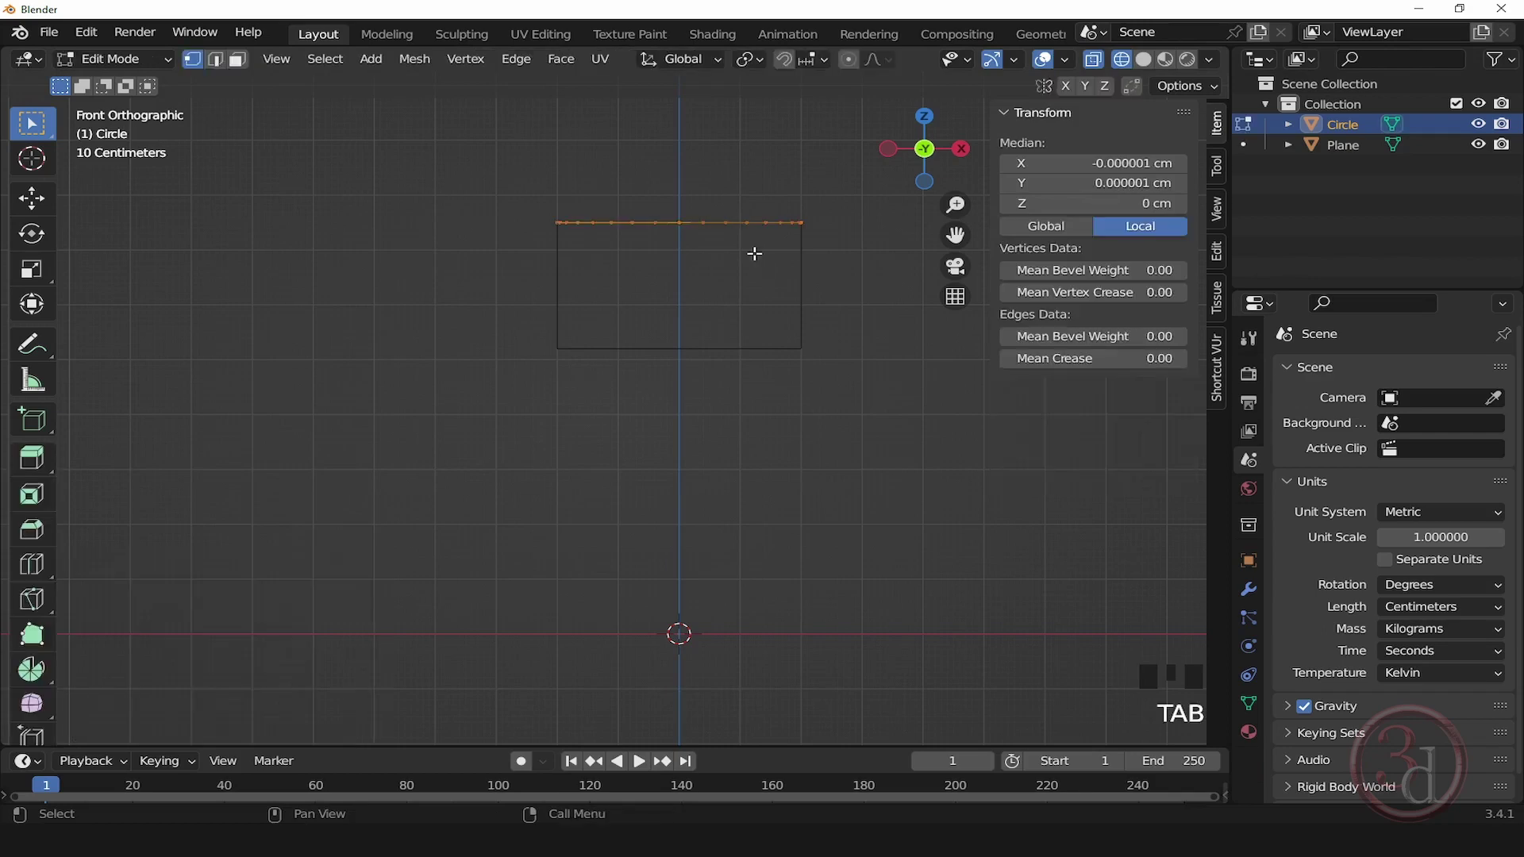
pyautogui.keyDown('alt'); pyautogui.moveTo(754, 253); pyautogui.dragTo(781, 300, button='middle'); pyautogui.keyUp('alt')
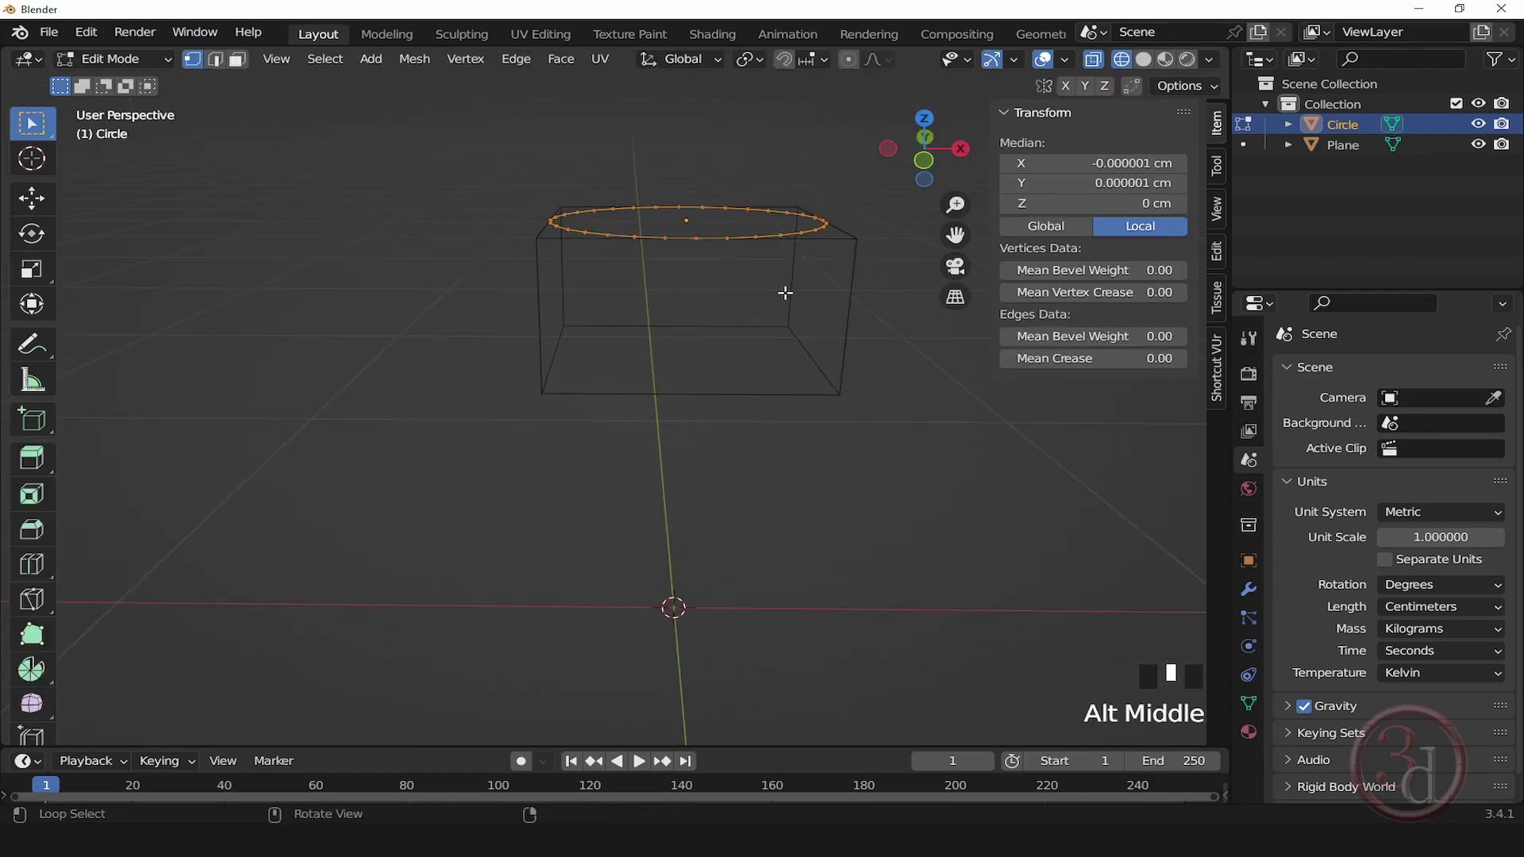
pyautogui.scroll(-2, 646, 453)
pyautogui.keyDown('alt'); pyautogui.moveTo(646, 452); pyautogui.dragTo(703, 435, button='middle'); pyautogui.keyUp('alt')
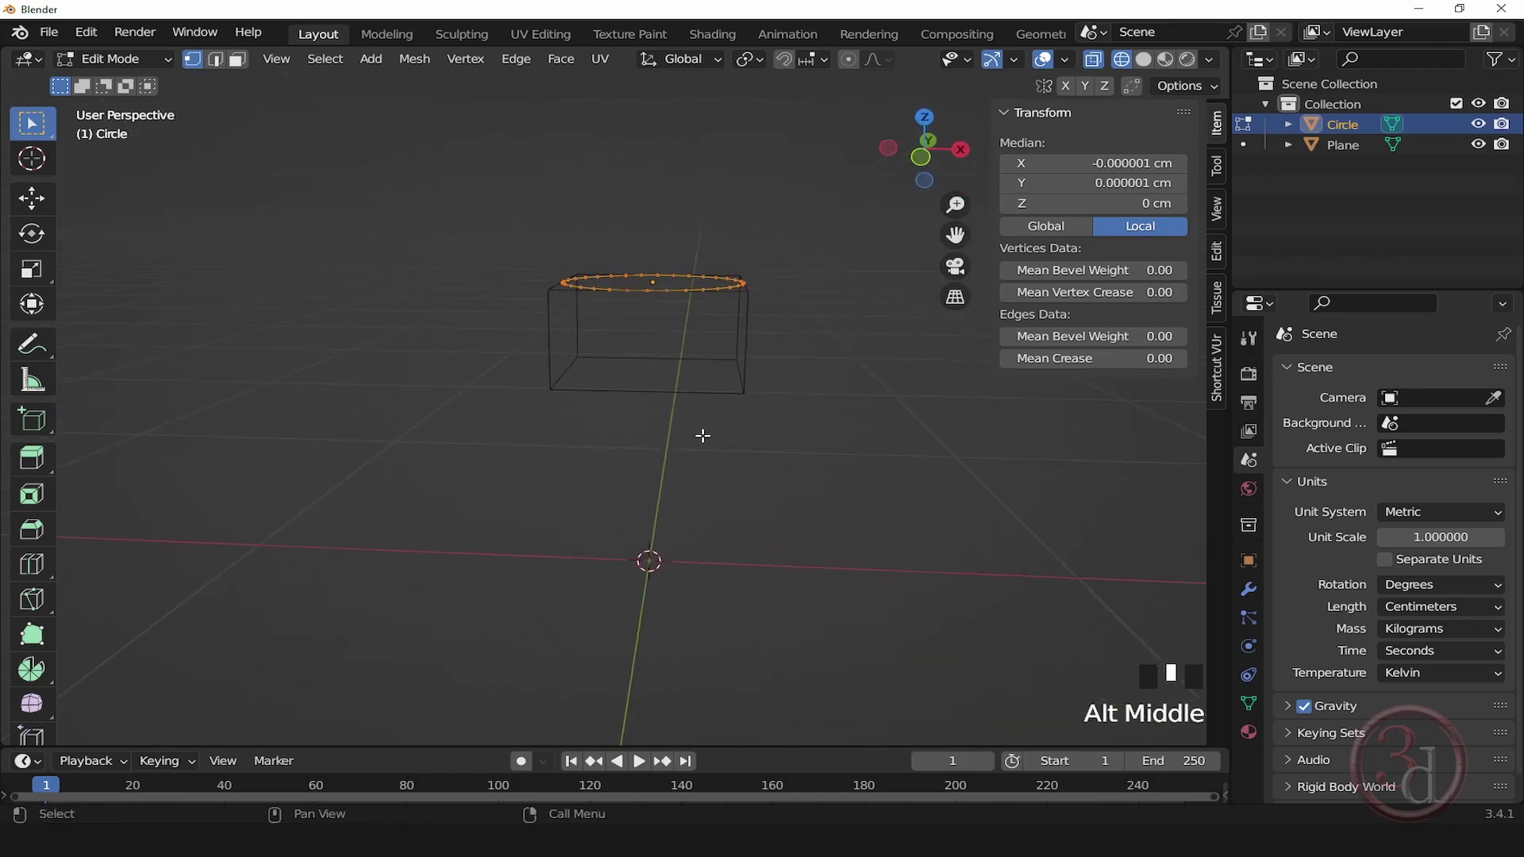
pyautogui.press('`')
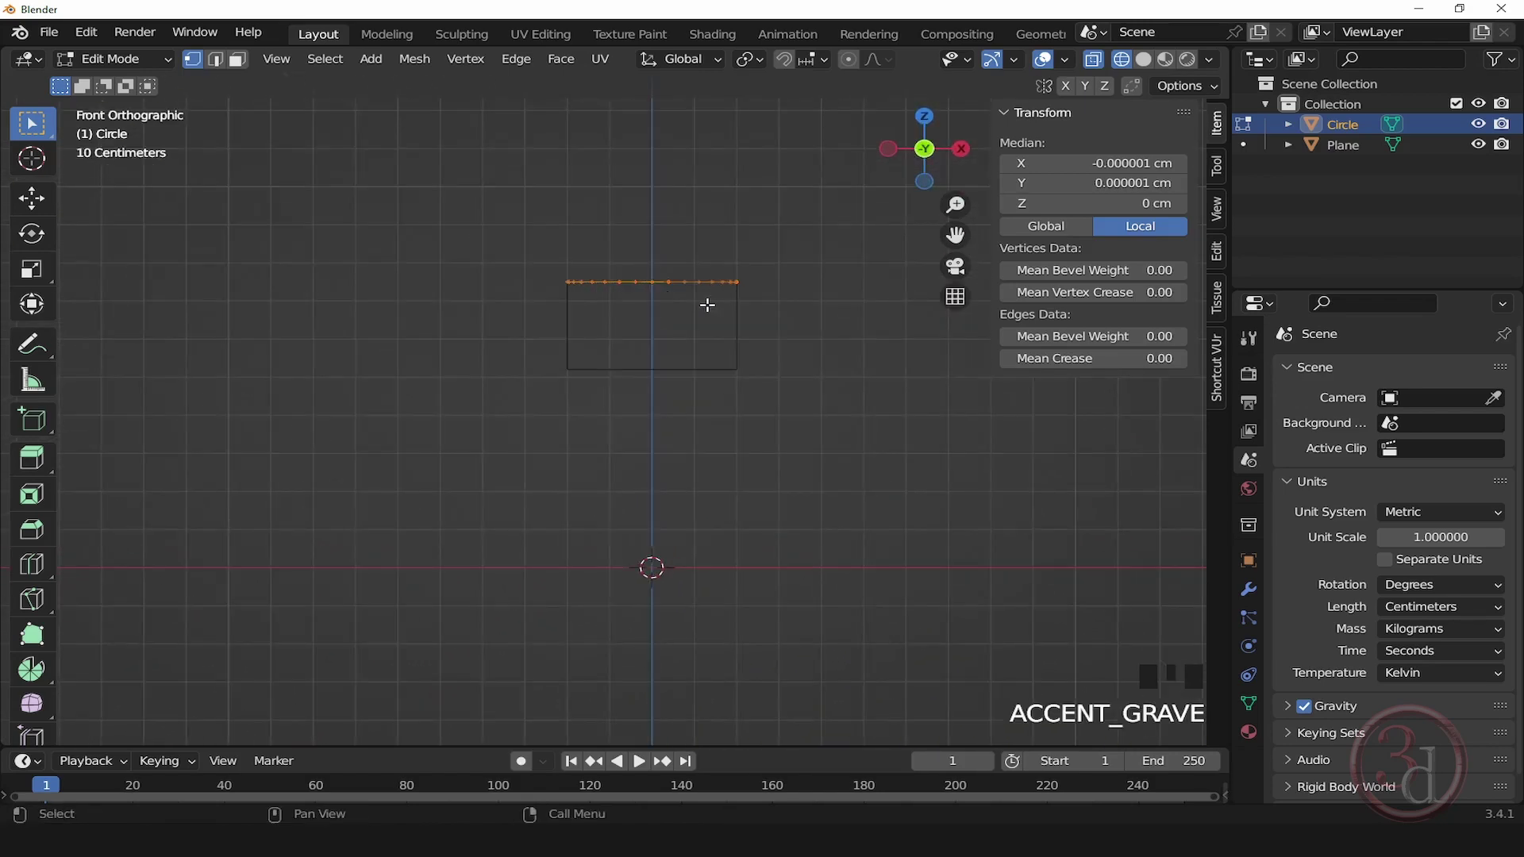
pyautogui.scroll(3, 713, 304)
pyautogui.scroll(1, 713, 304)
pyautogui.press('e')
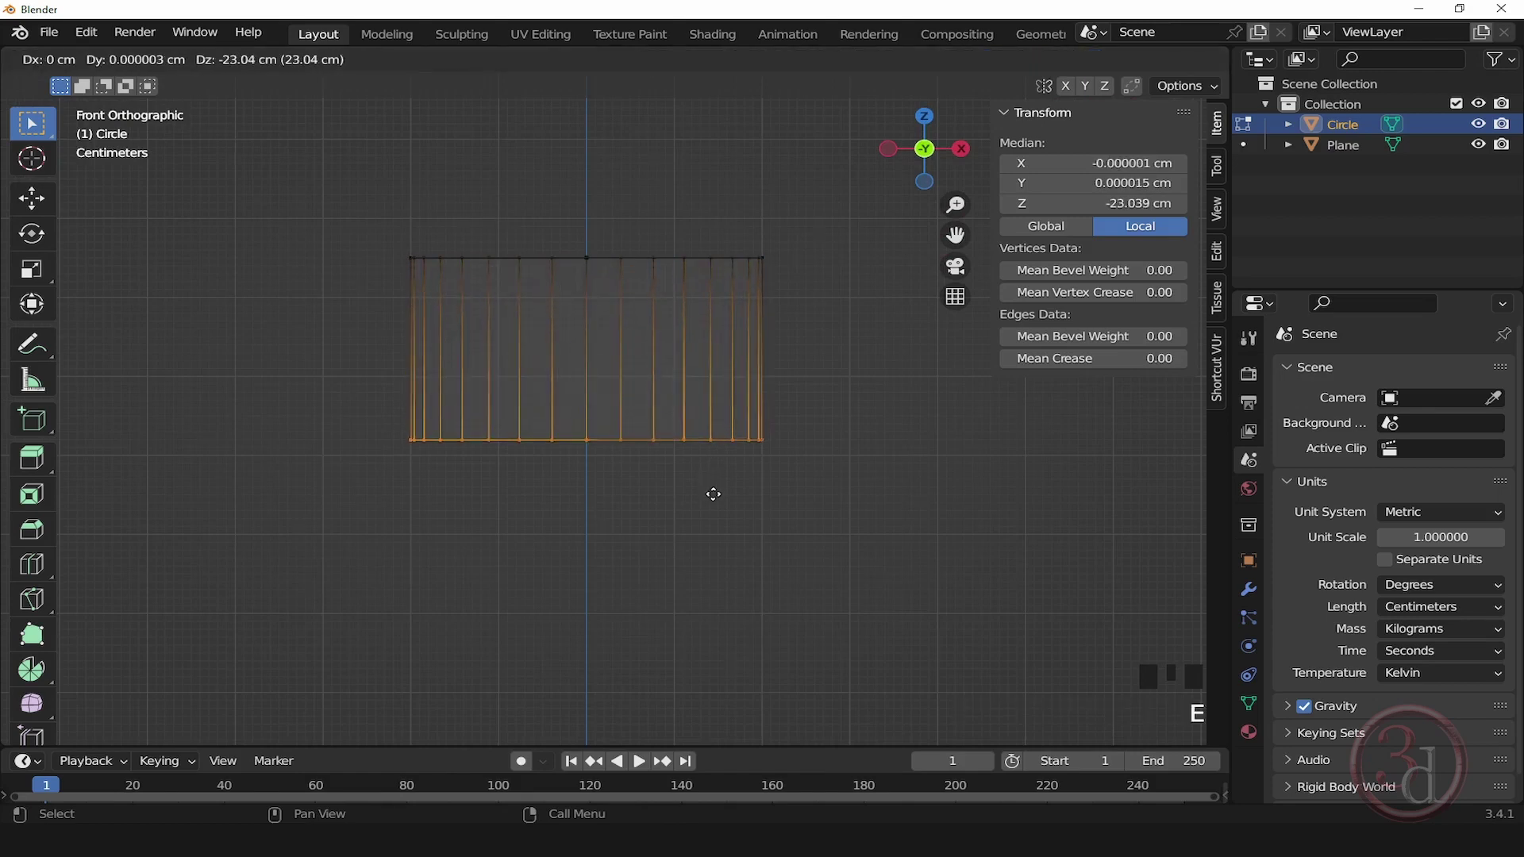
pyautogui.press('z')
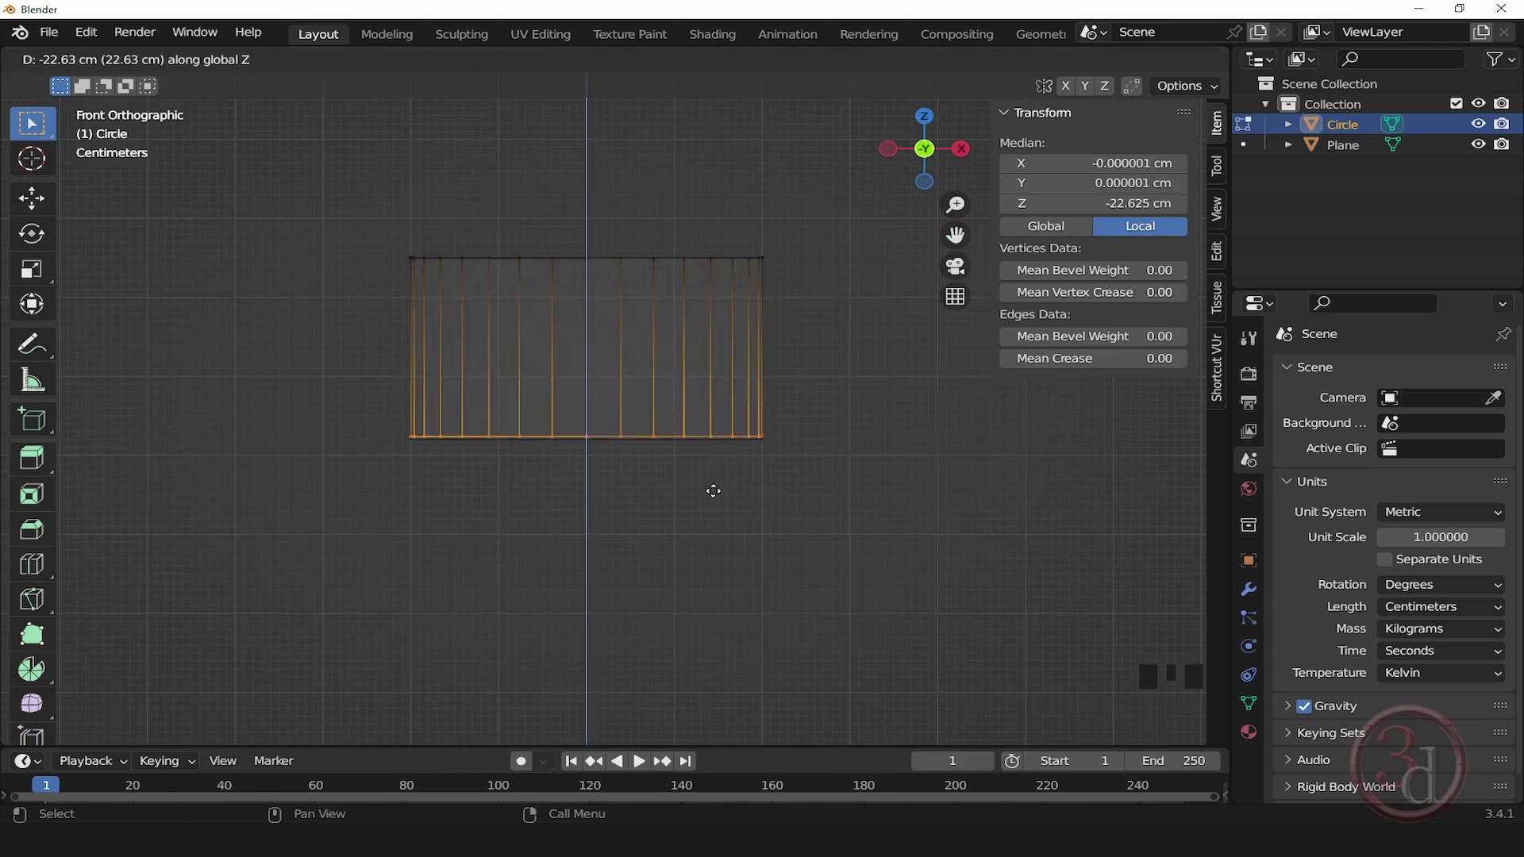
pyautogui.click(713, 495)
# Step: Set the extruded lower loop's local median Z to -23 cm and return to Object Mode
pyautogui.click(1093, 203)
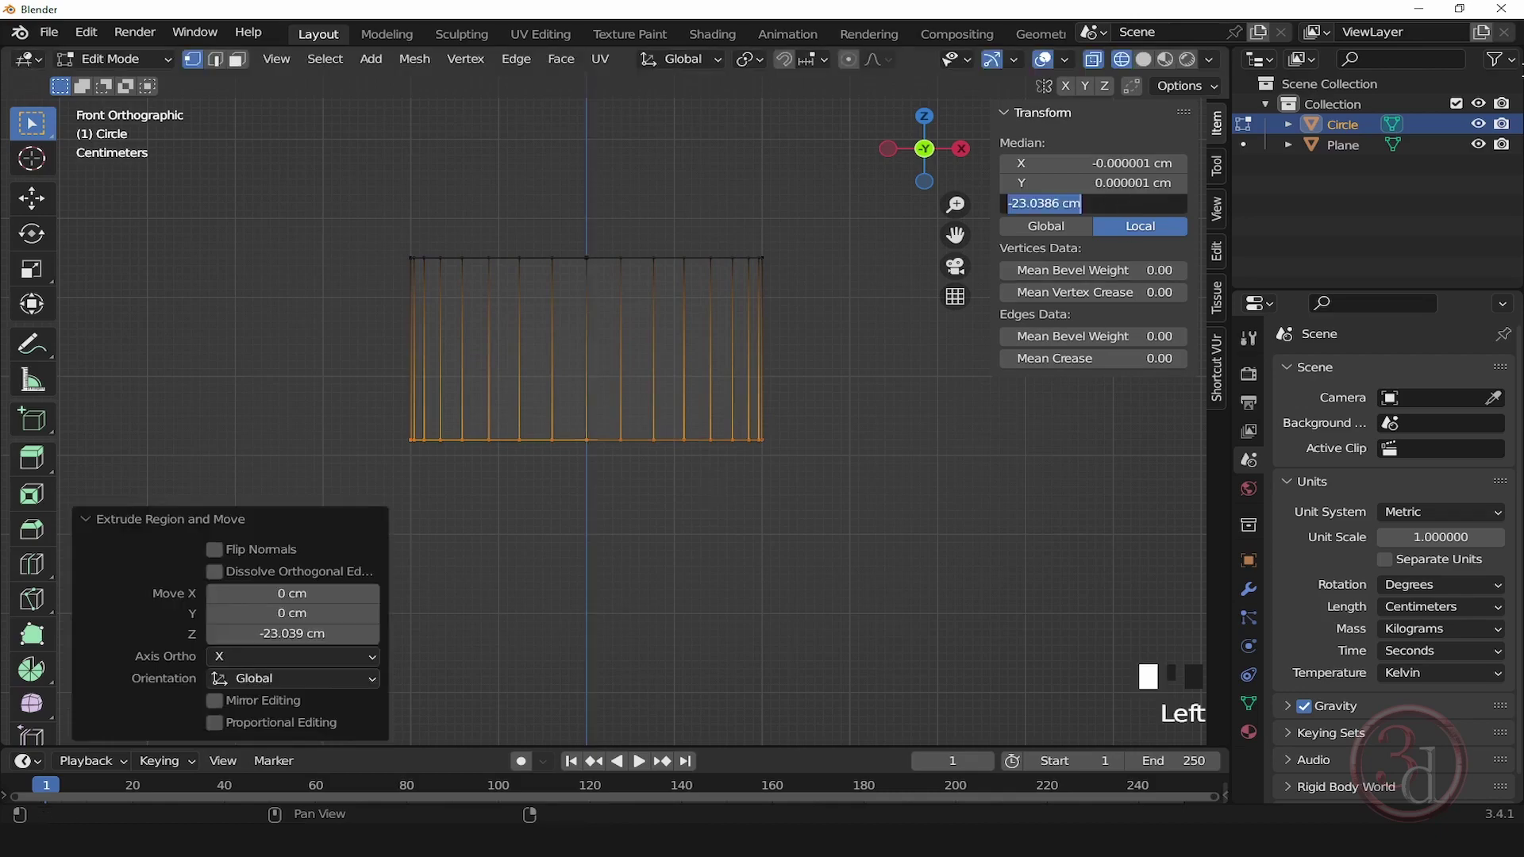
pyautogui.press('BackSpace')
pyautogui.write('-23')
pyautogui.press('Return')
pyautogui.keyDown('alt'); pyautogui.moveTo(772, 498); pyautogui.dragTo(710, 580, button='middle'); pyautogui.keyUp('alt')
pyautogui.press('Tab')
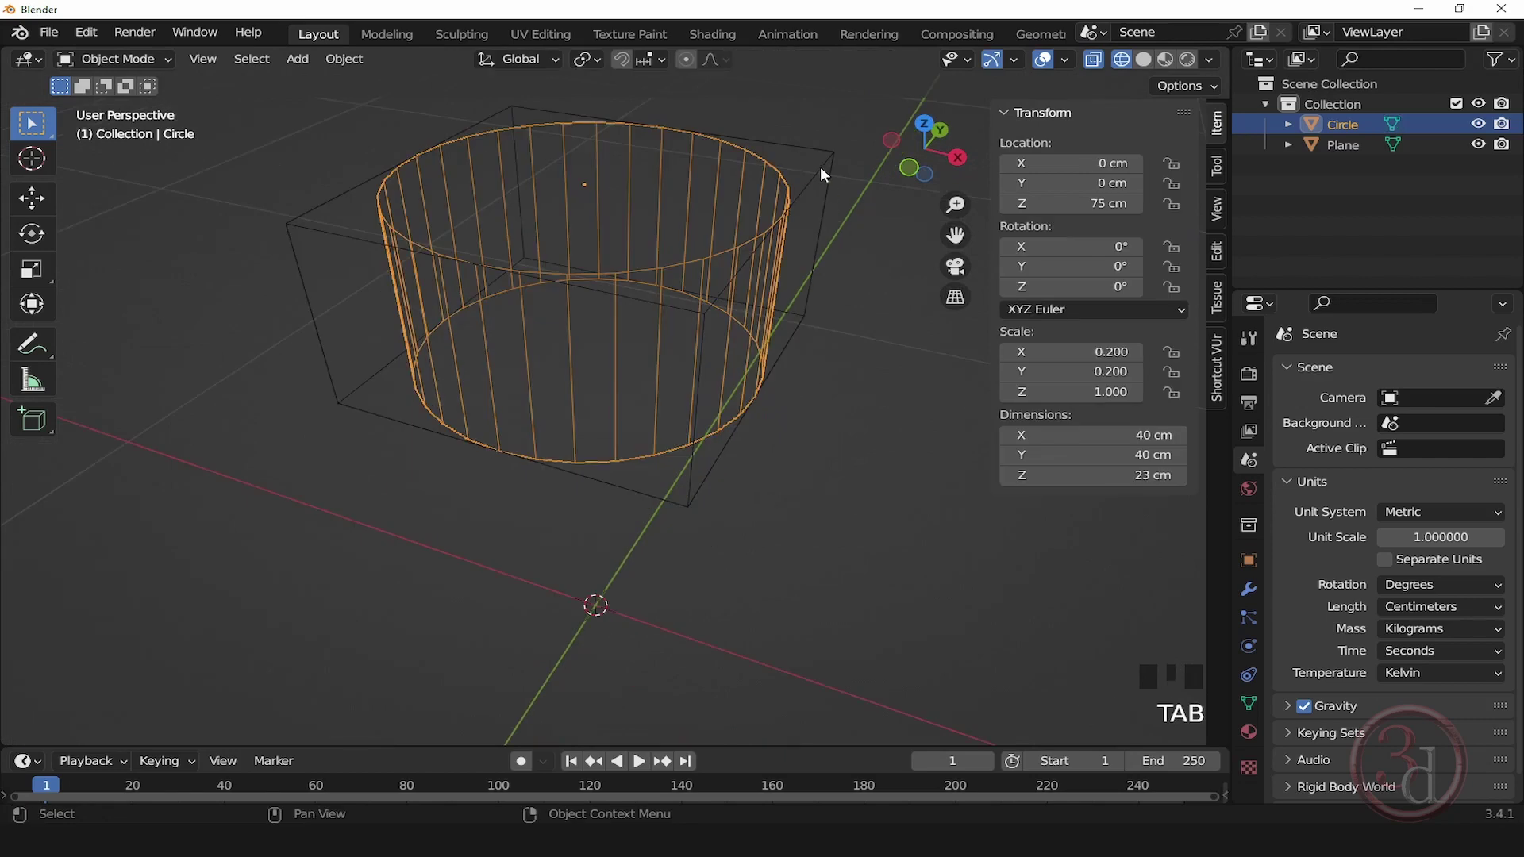
# Step: Delete the reference box around the cylinder and display the scene in solid shading
pyautogui.click(821, 165)
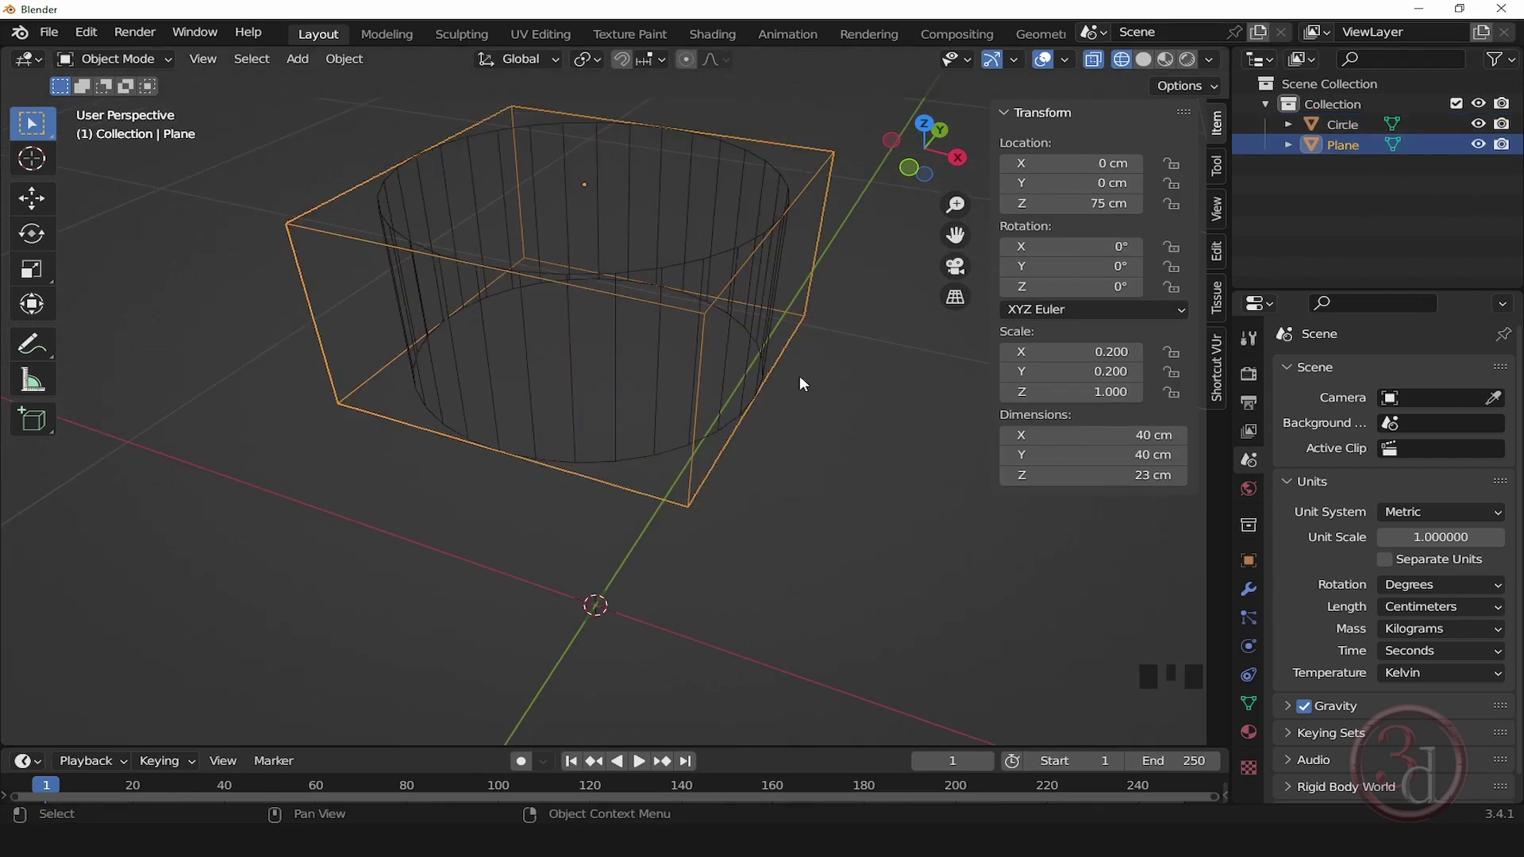
pyautogui.press('Delete')
pyautogui.press('z')
pyautogui.click(869, 444)
pyautogui.keyDown('alt'); pyautogui.moveTo(869, 444); pyautogui.dragTo(799, 398); pyautogui.keyUp('alt')
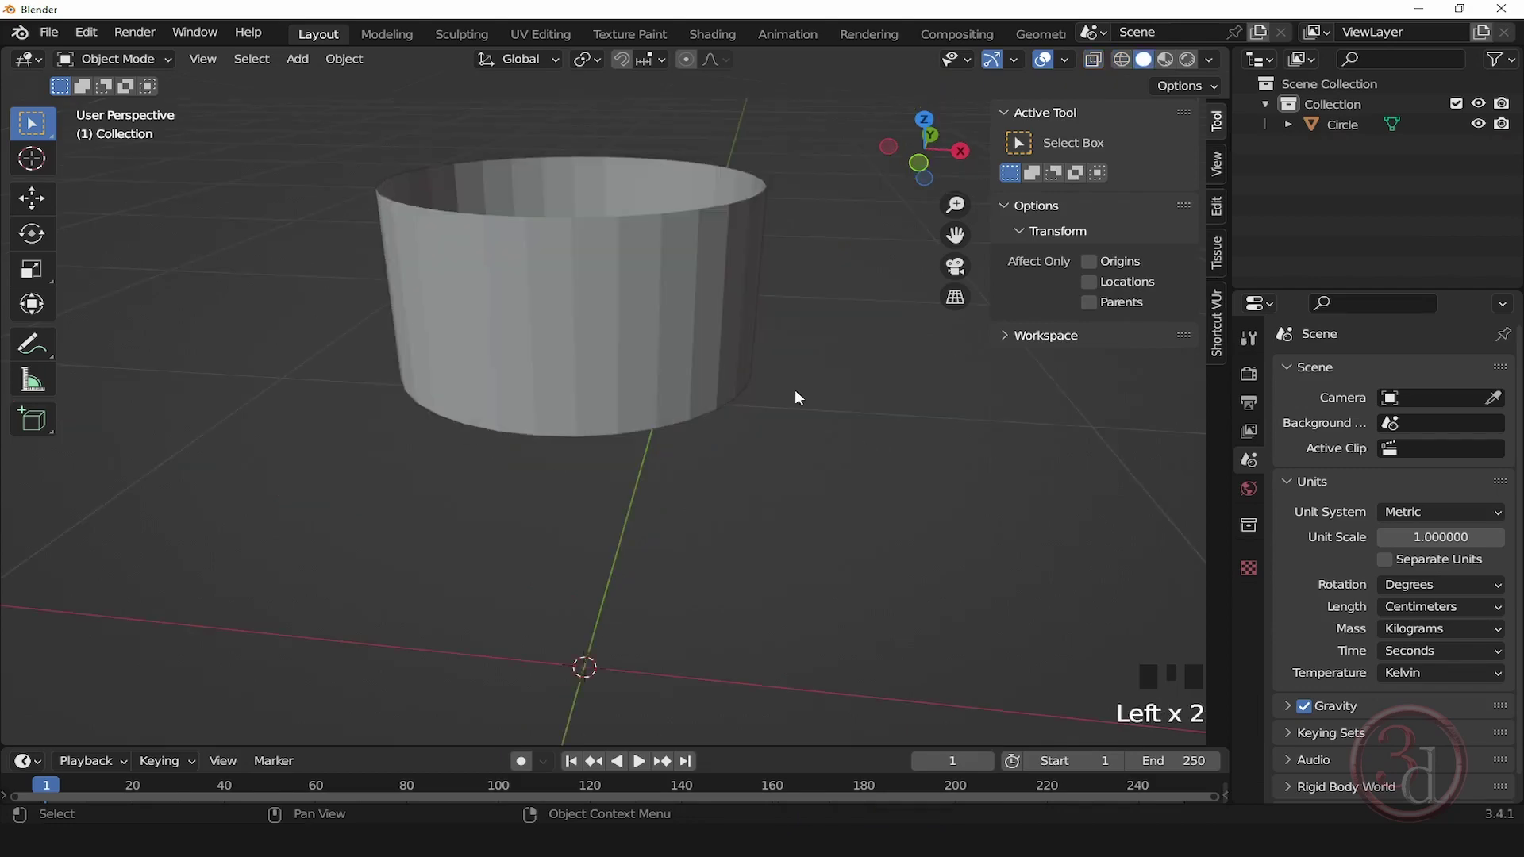
# Step: Edit the cylinder's mesh and add one horizontal loop cut centred at mid-height, without any slide
pyautogui.click(701, 334)
pyautogui.click(1216, 125)
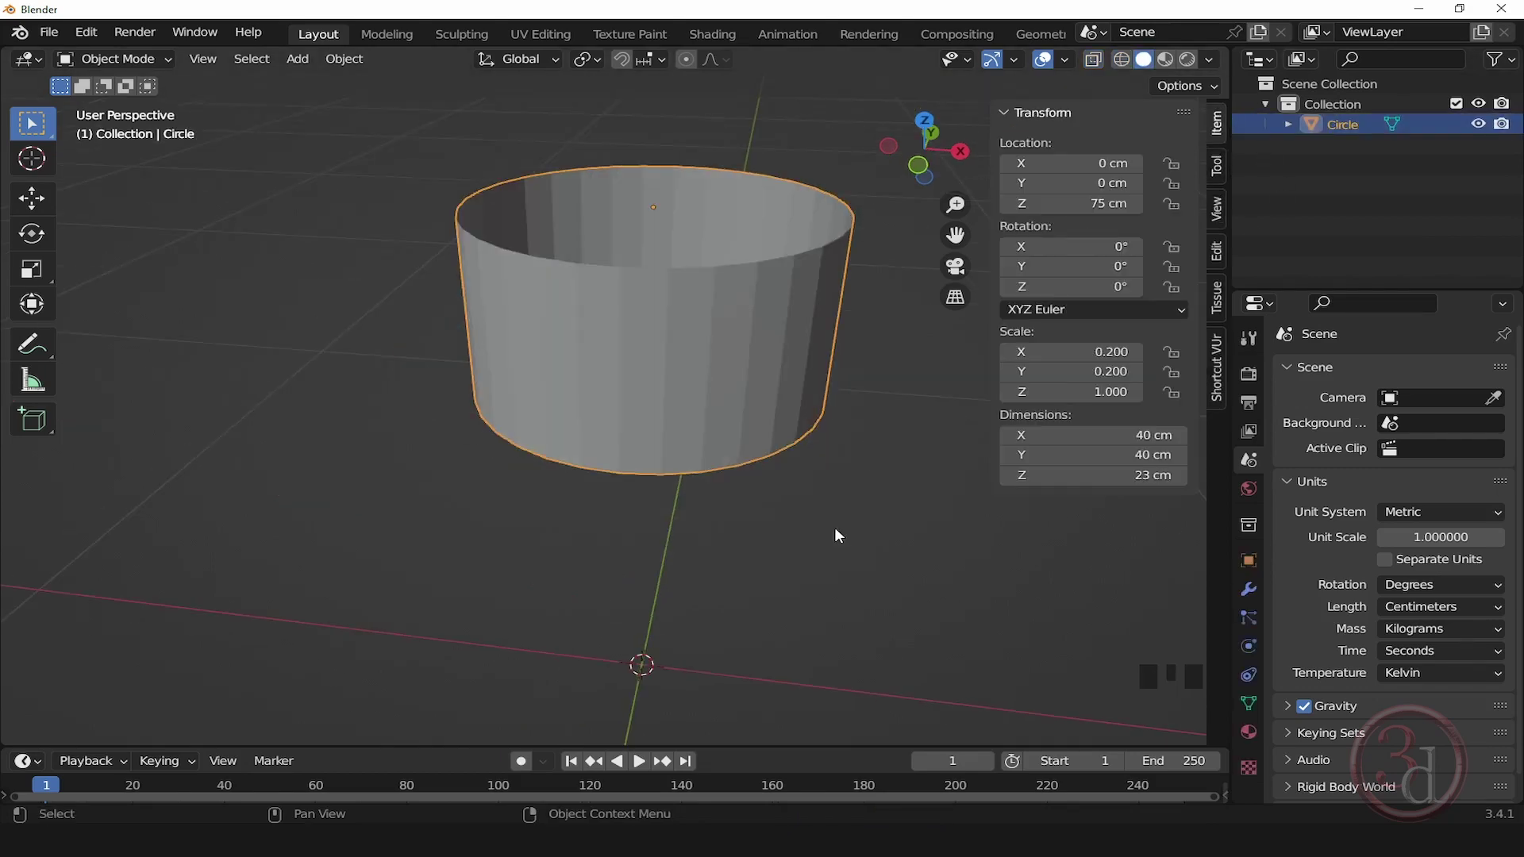
pyautogui.keyDown('alt'); pyautogui.moveTo(834, 527); pyautogui.dragTo(827, 397, button='middle'); pyautogui.keyUp('alt')
pyautogui.press('Tab')
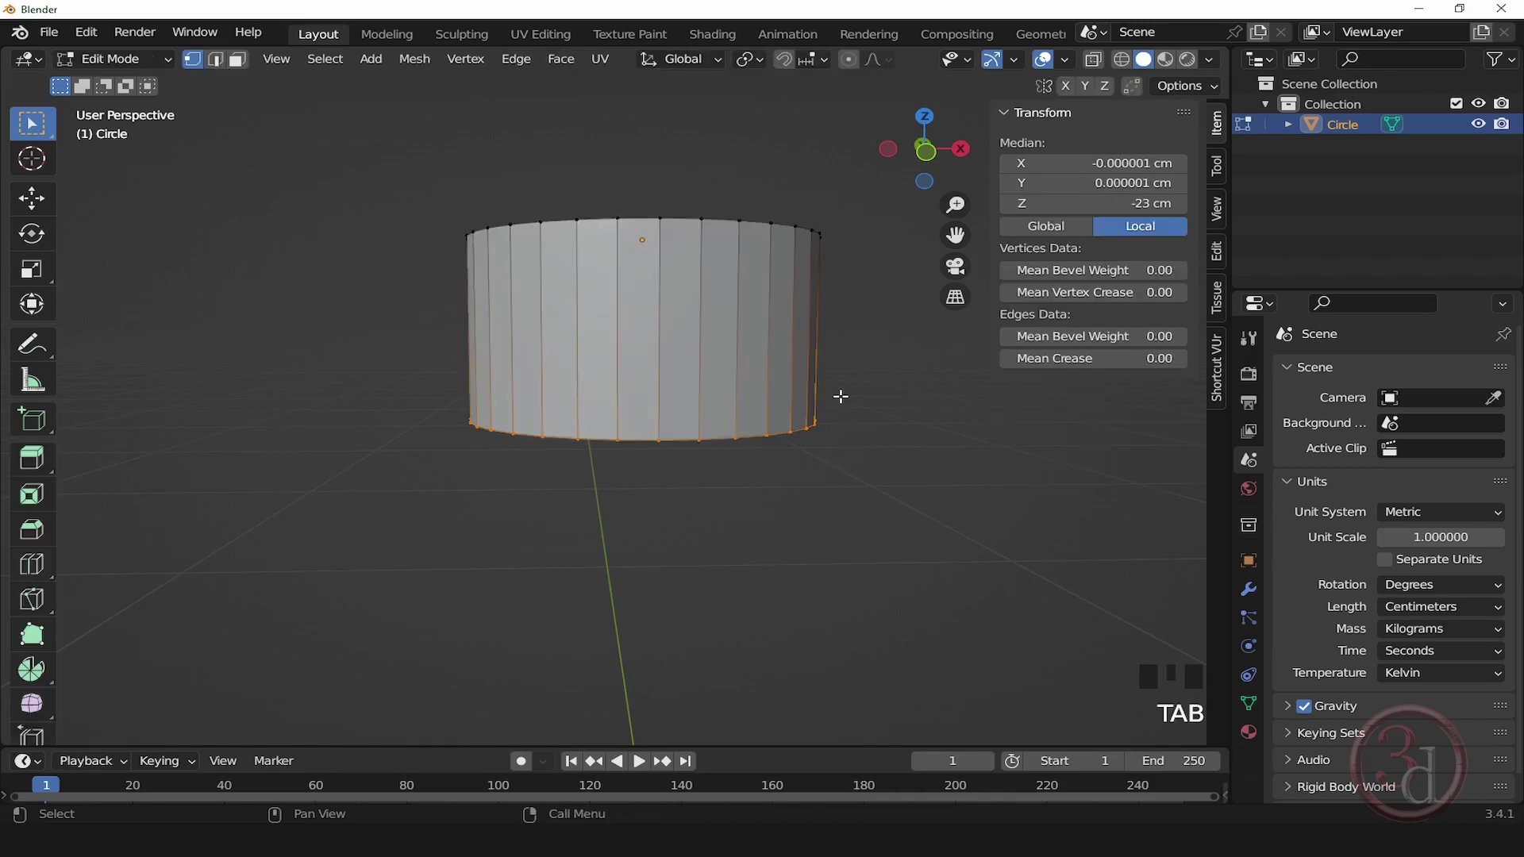
pyautogui.click(852, 343)
pyautogui.press('ctrl')
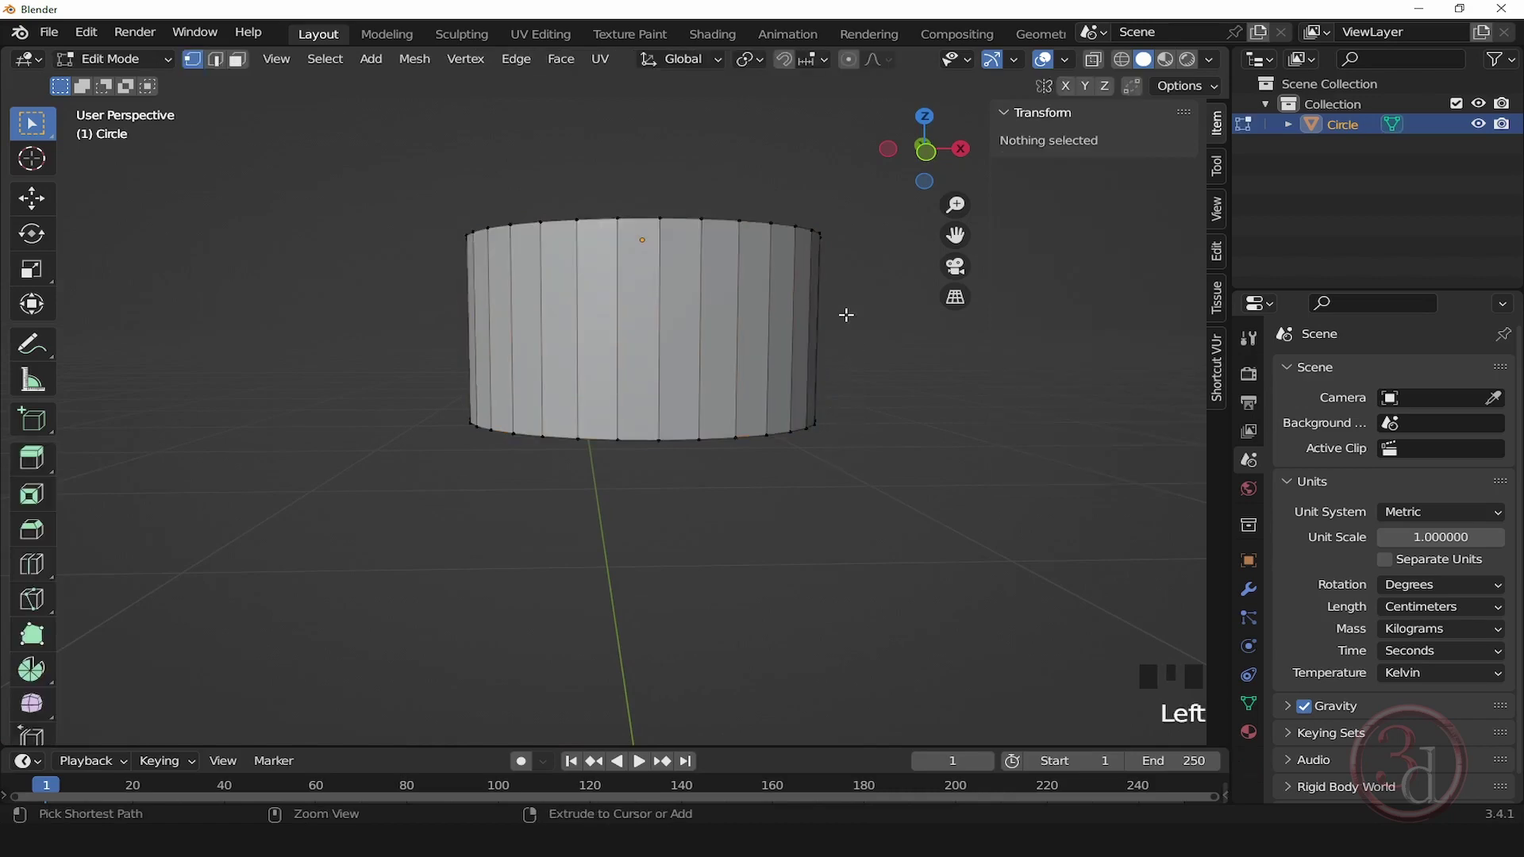
pyautogui.hotkey('ctrl', 'r')
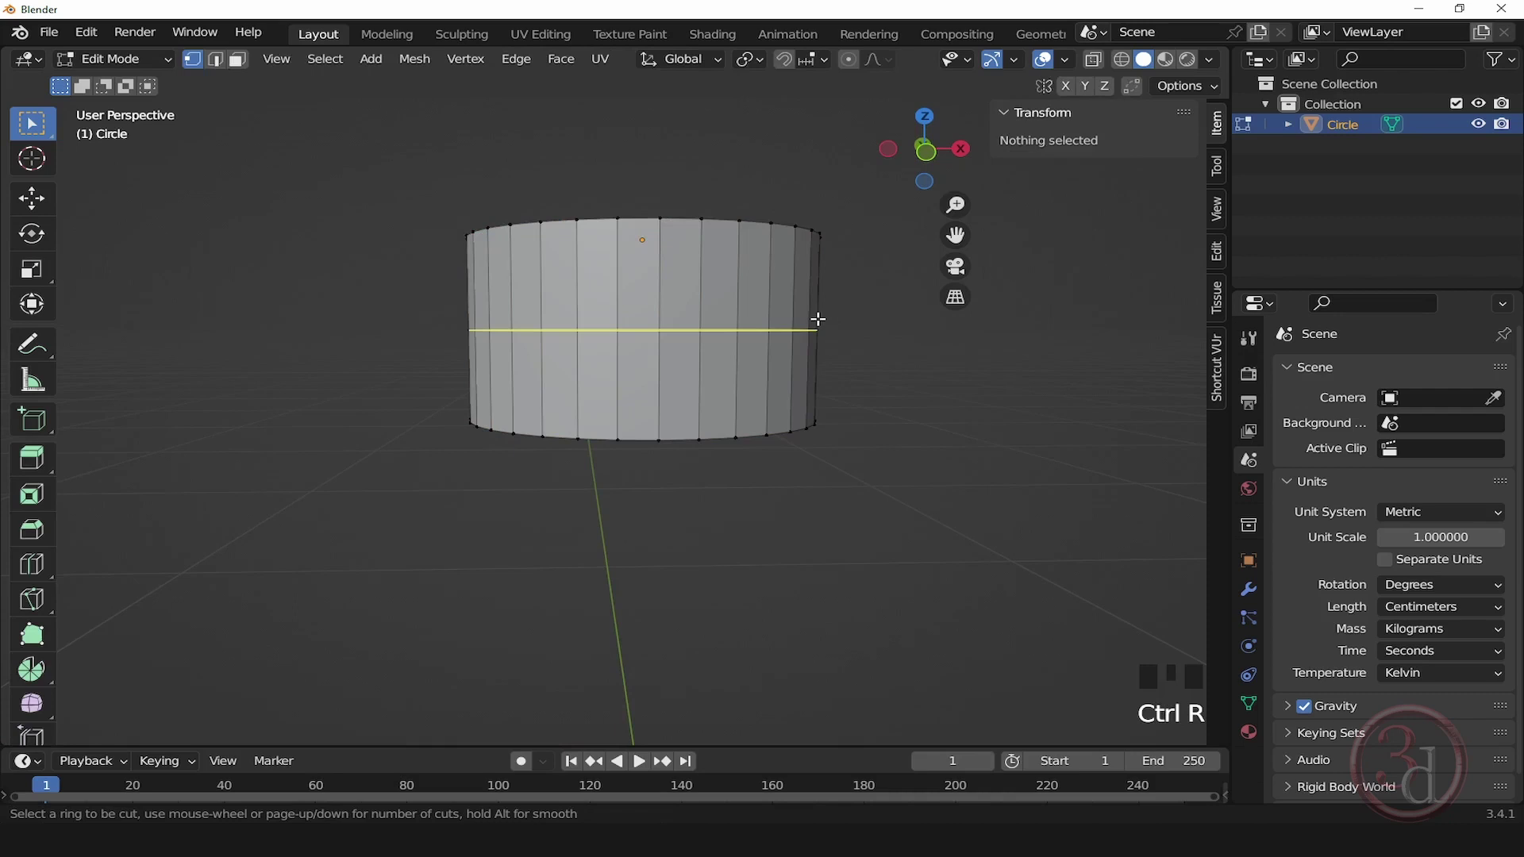
pyautogui.click(818, 321)
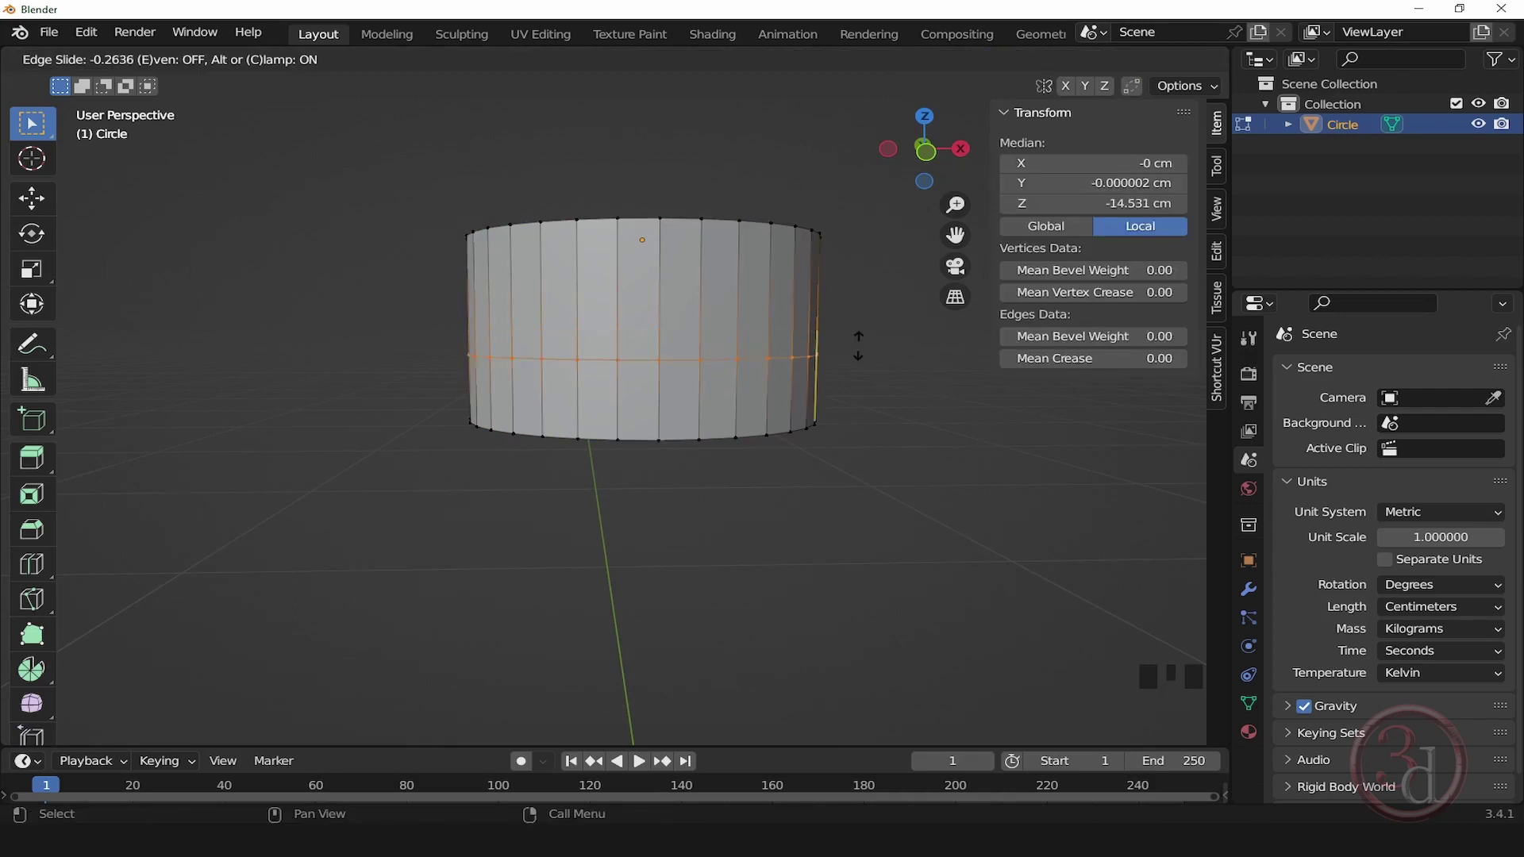
pyautogui.rightClick(859, 359)
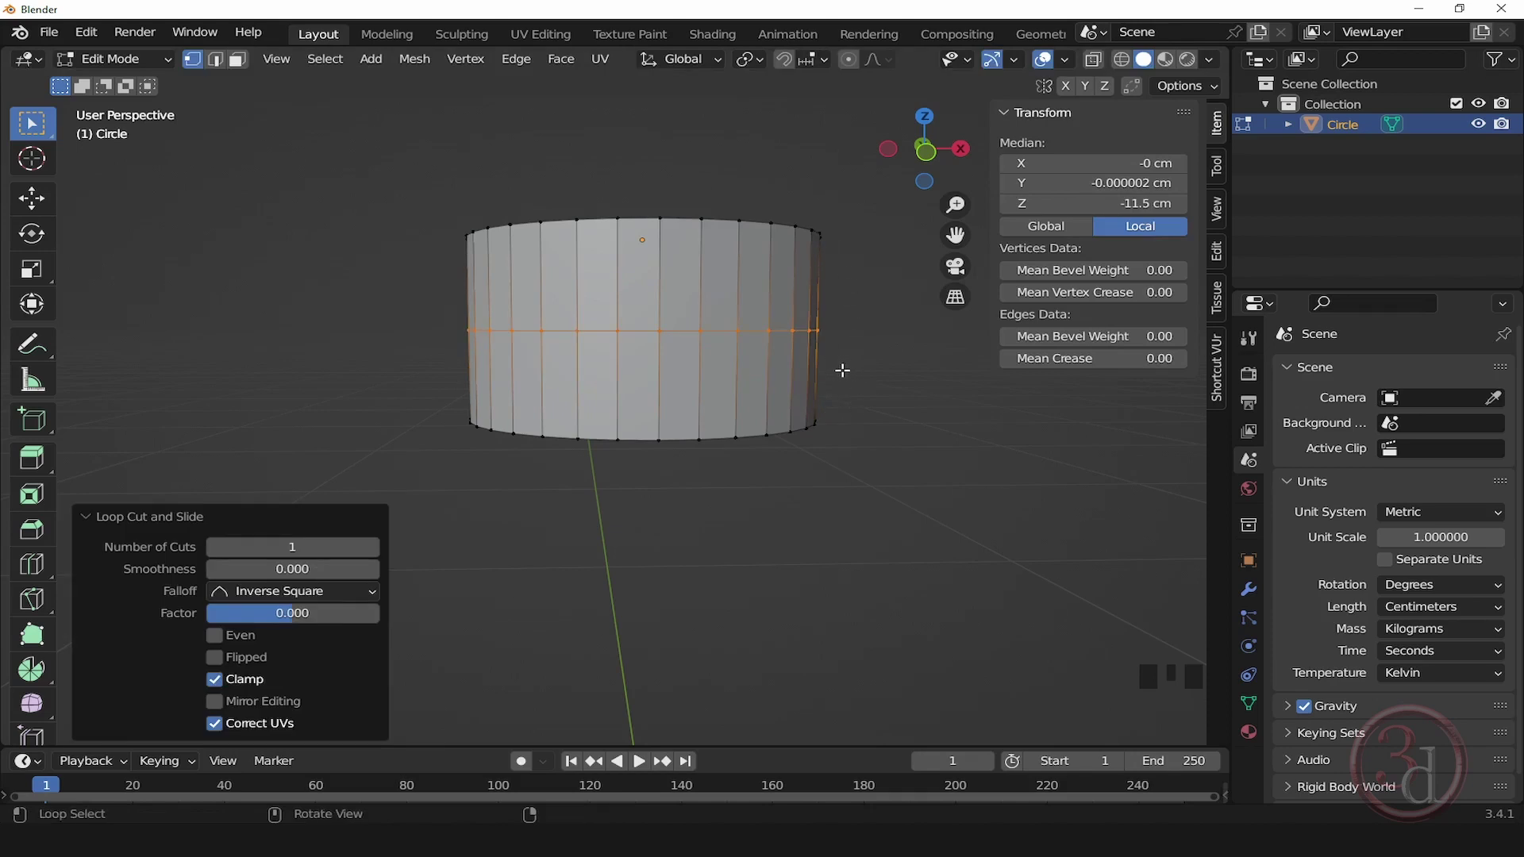
# Step: Scale the cylinder's middle edge loop inward to about 0.883 to form a waist
pyautogui.keyDown('alt'); pyautogui.moveTo(840, 367); pyautogui.dragTo(821, 380, button='middle'); pyautogui.keyUp('alt')
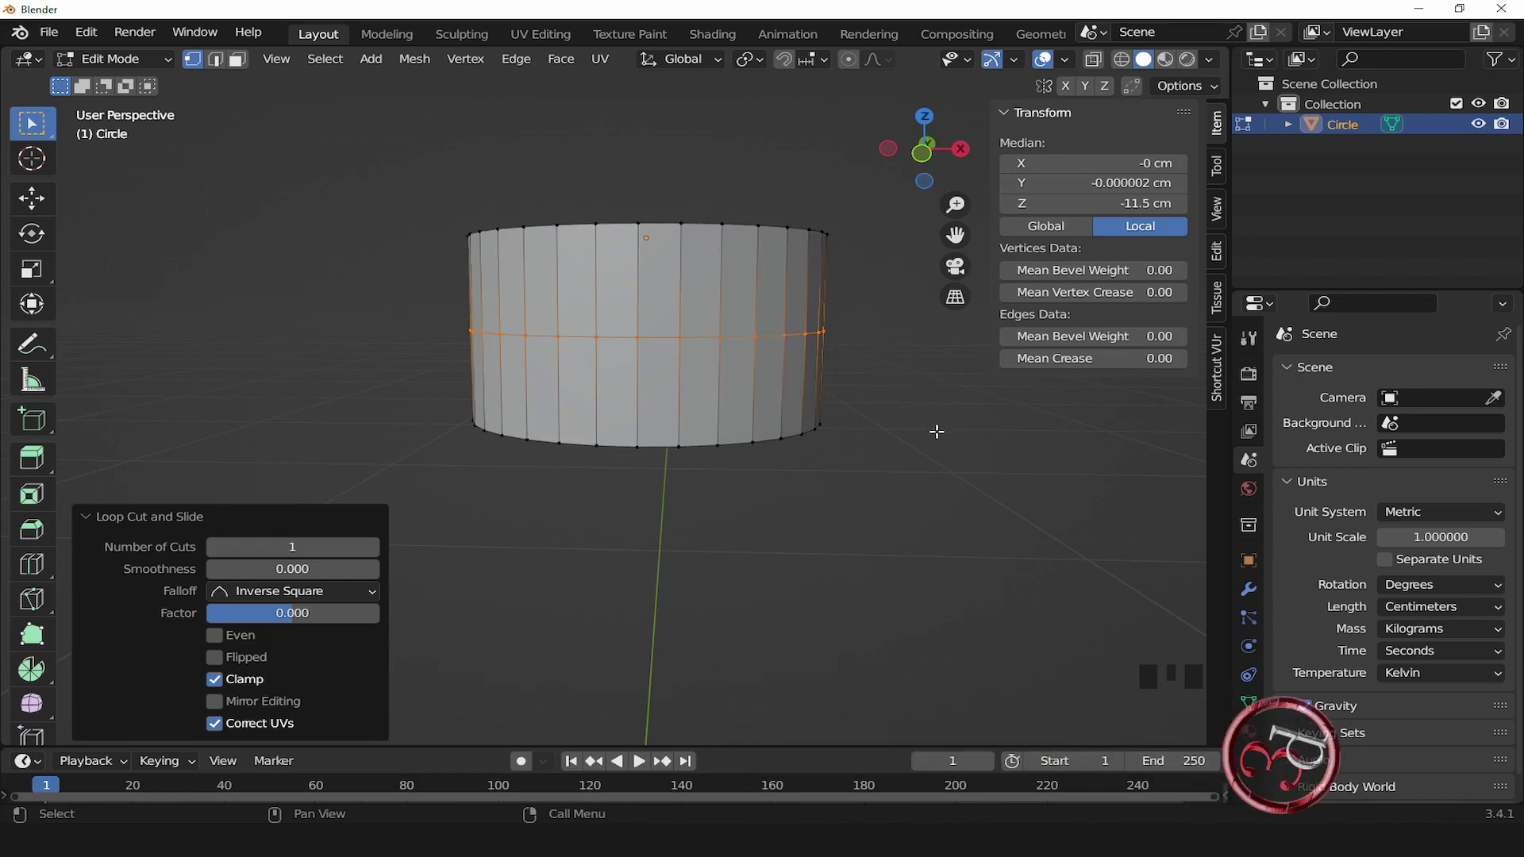
pyautogui.press('s')
pyautogui.moveTo(920, 427)
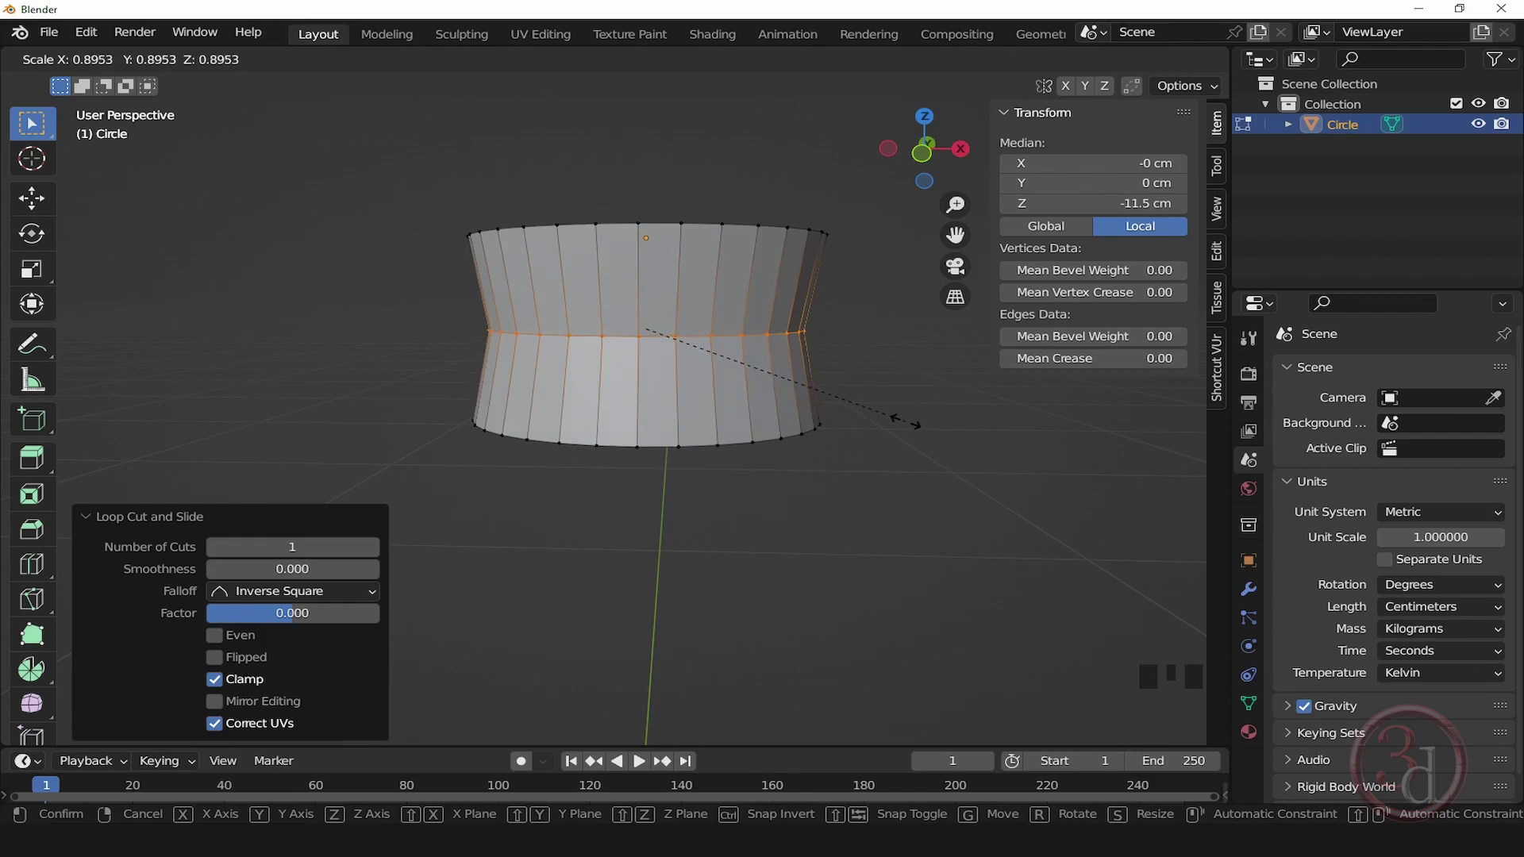
pyautogui.click(902, 421)
# Step: Bevel the waist edge loop by about 2.4 cm with one segment and clear the selection
pyautogui.keyDown('alt'); pyautogui.moveTo(878, 431); pyautogui.dragTo(826, 429, button='middle'); pyautogui.keyUp('alt')
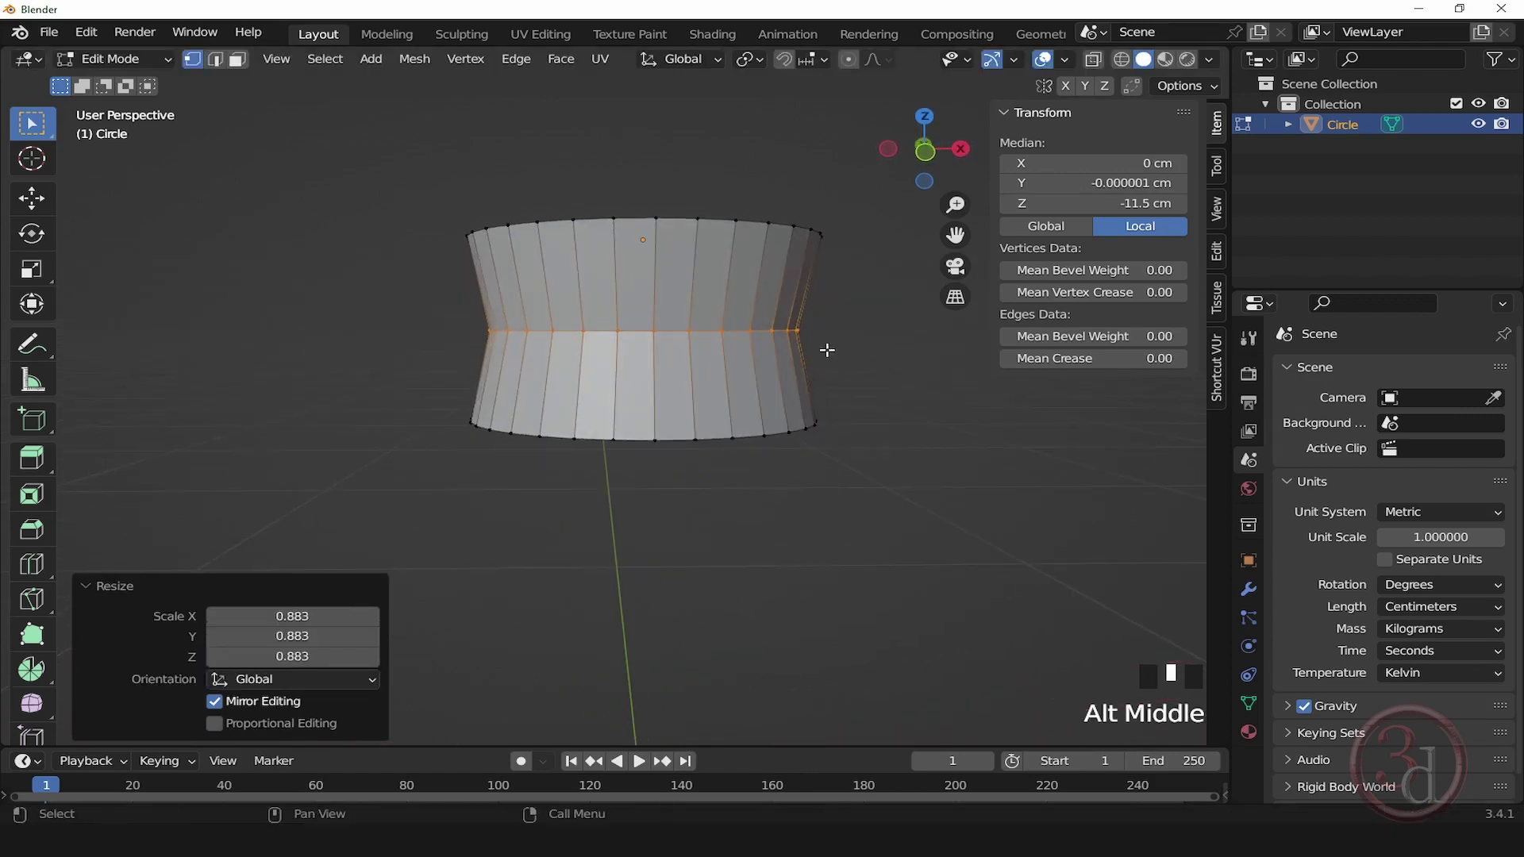
pyautogui.moveTo(833, 371)
pyautogui.keyDown('alt'); pyautogui.mouseDown(button='middle')
pyautogui.moveTo(798, 388)
pyautogui.moveTo(818, 359)
pyautogui.moveTo(842, 365)
pyautogui.mouseUp(button='middle'); pyautogui.keyUp('alt')
pyautogui.scroll(1, 818, 359)
pyautogui.hotkey('ctrl', 'b')
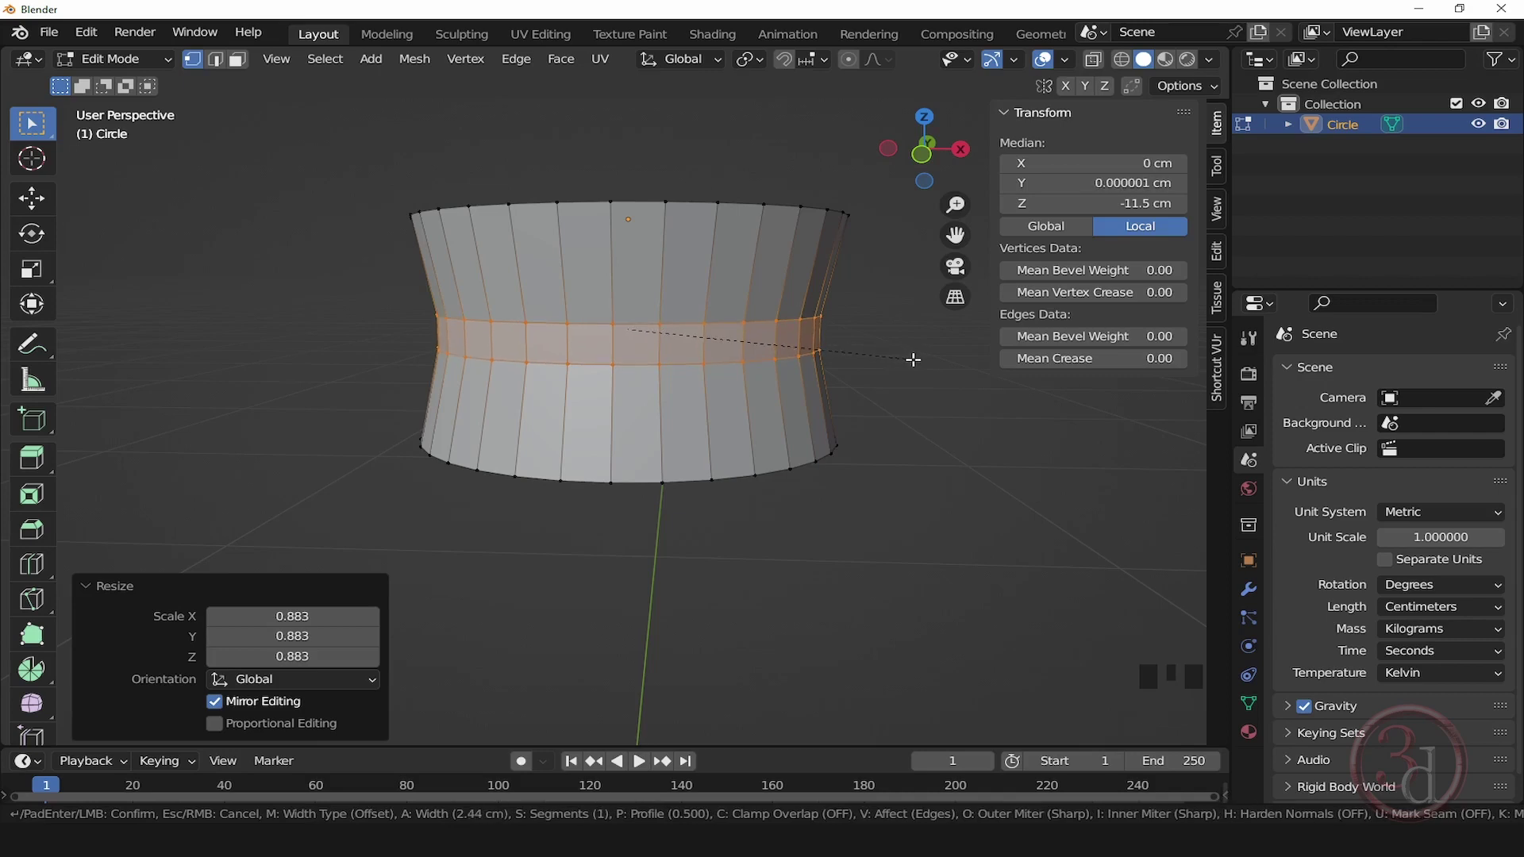
pyautogui.click(913, 362)
pyautogui.click(921, 424)
# Step: Add one horizontal loop cut just below the lampshade's upper rim and set its slide factor to 0.85
pyautogui.moveTo(868, 463); pyautogui.dragTo(901, 445, button='middle')
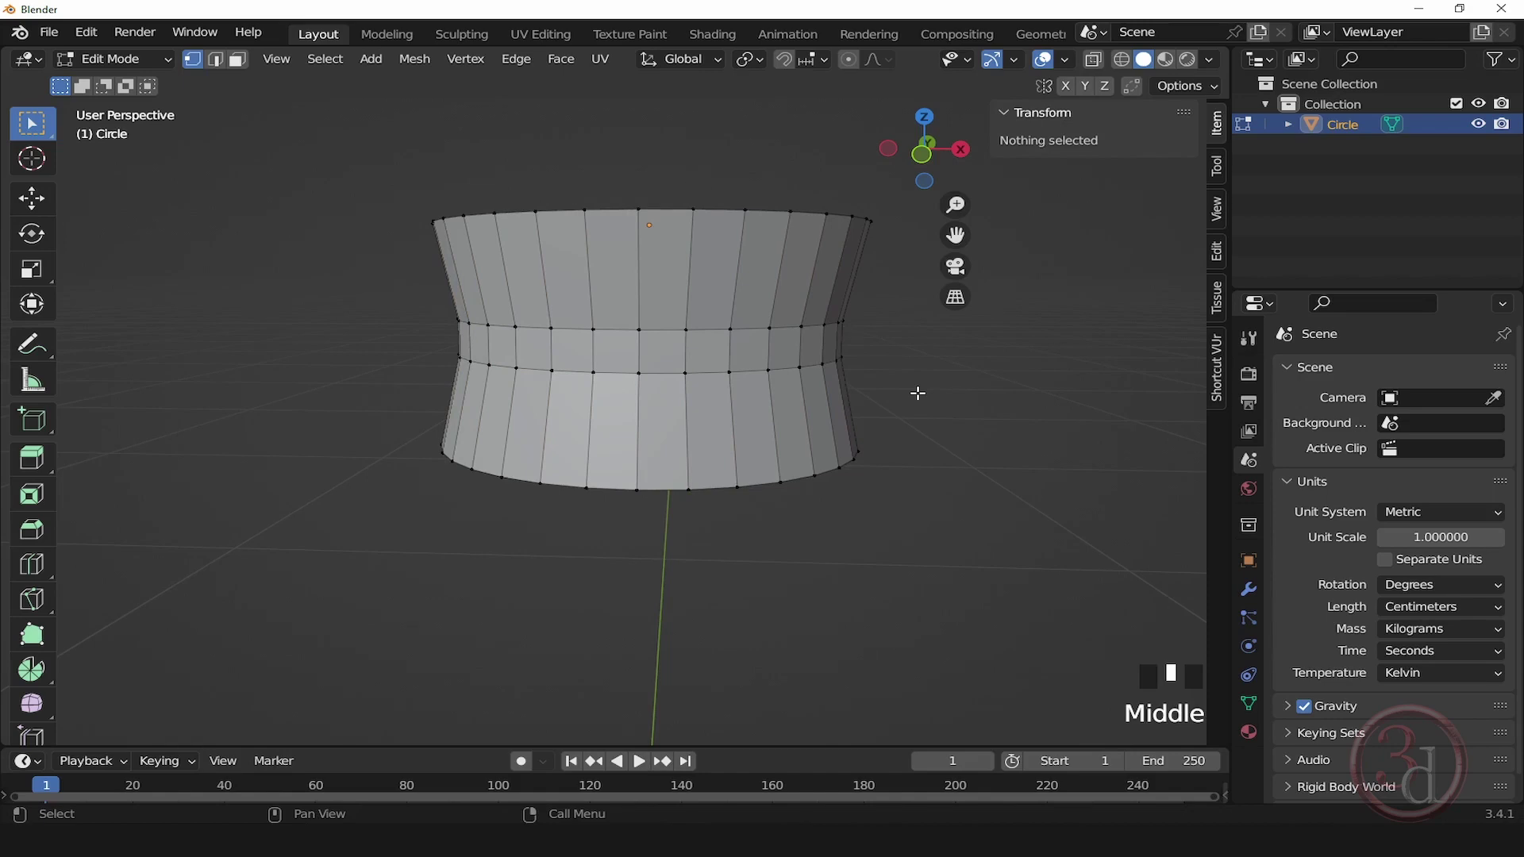
pyautogui.moveTo(775, 330); pyautogui.dragTo(794, 360, button='middle')
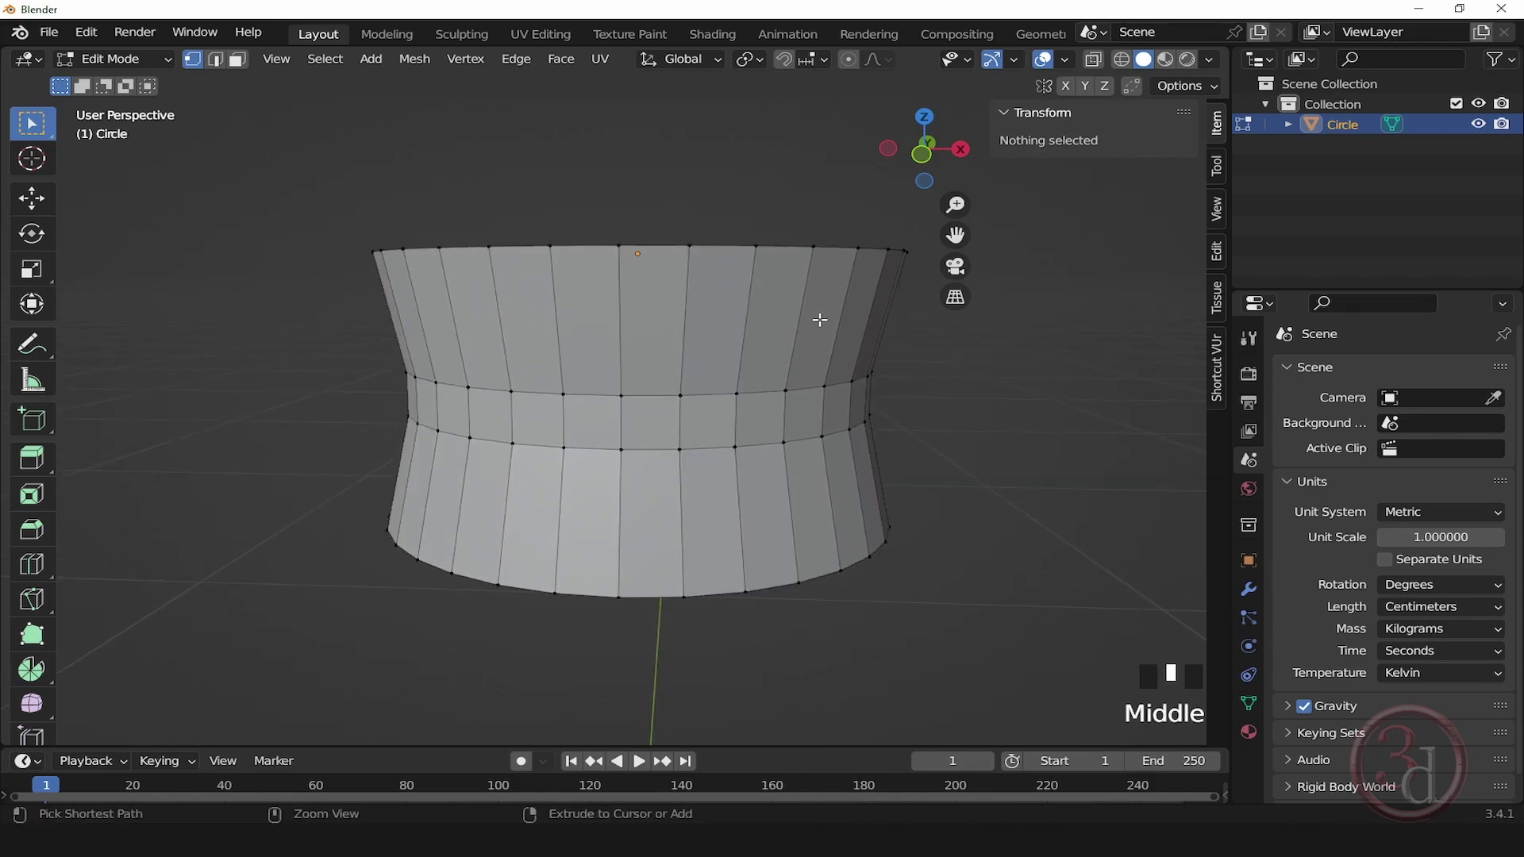
pyautogui.hotkey('ctrl', 'r')
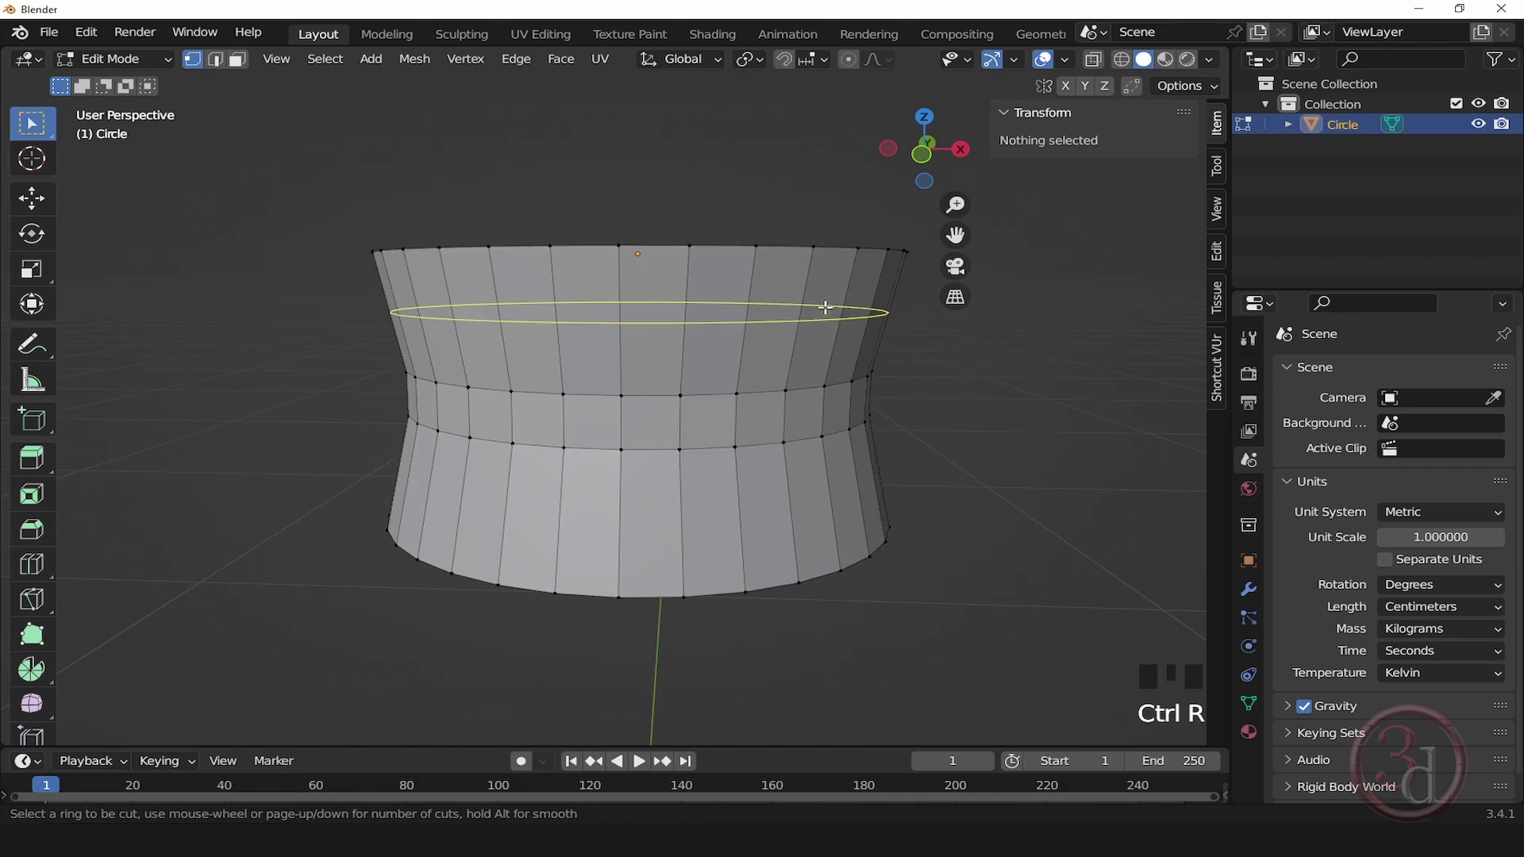
pyautogui.click(826, 319)
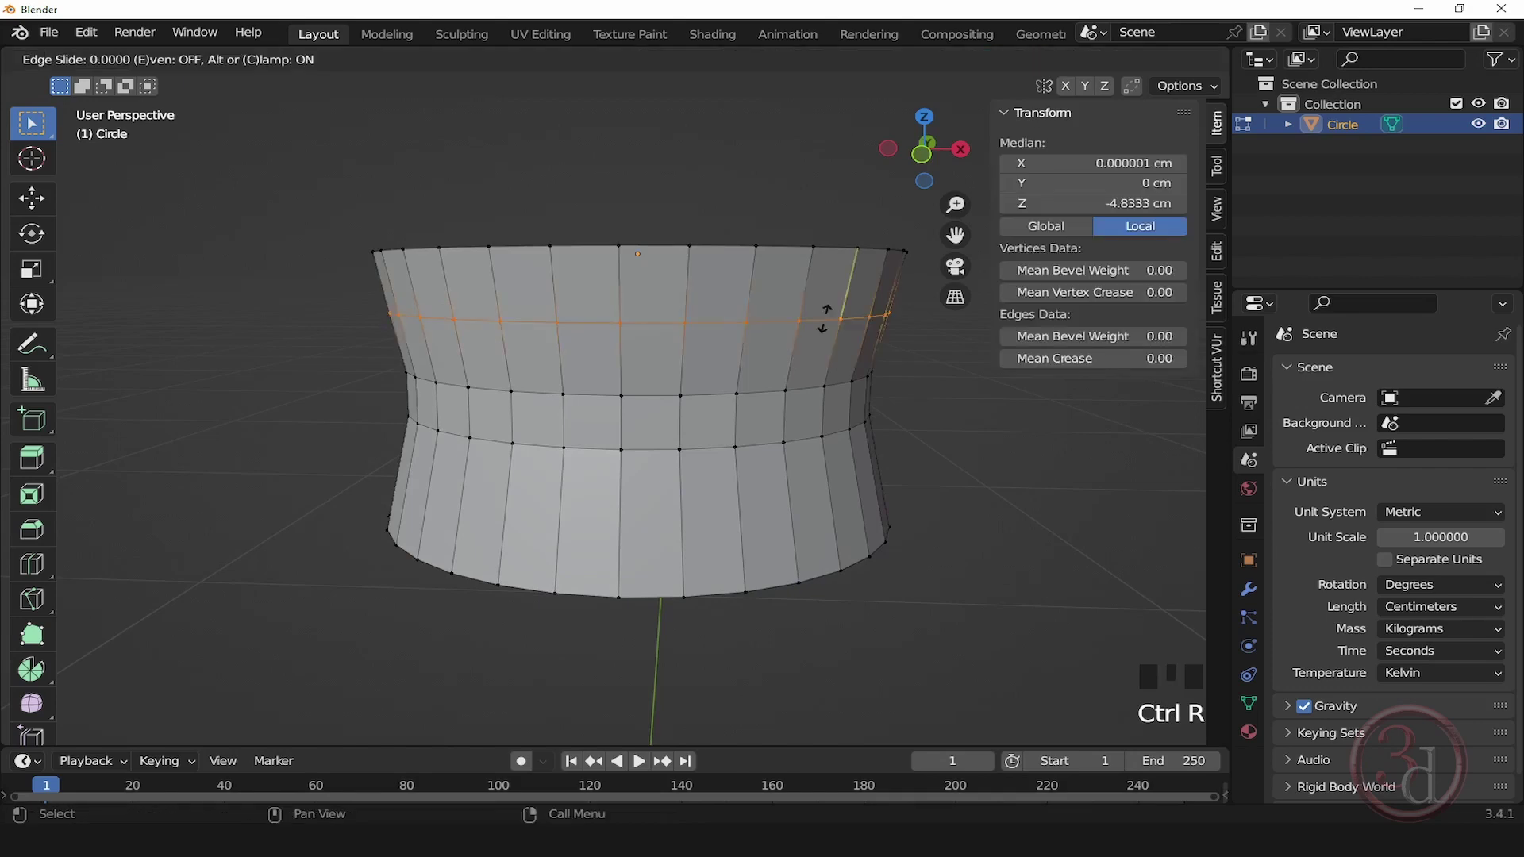
pyautogui.click(902, 272)
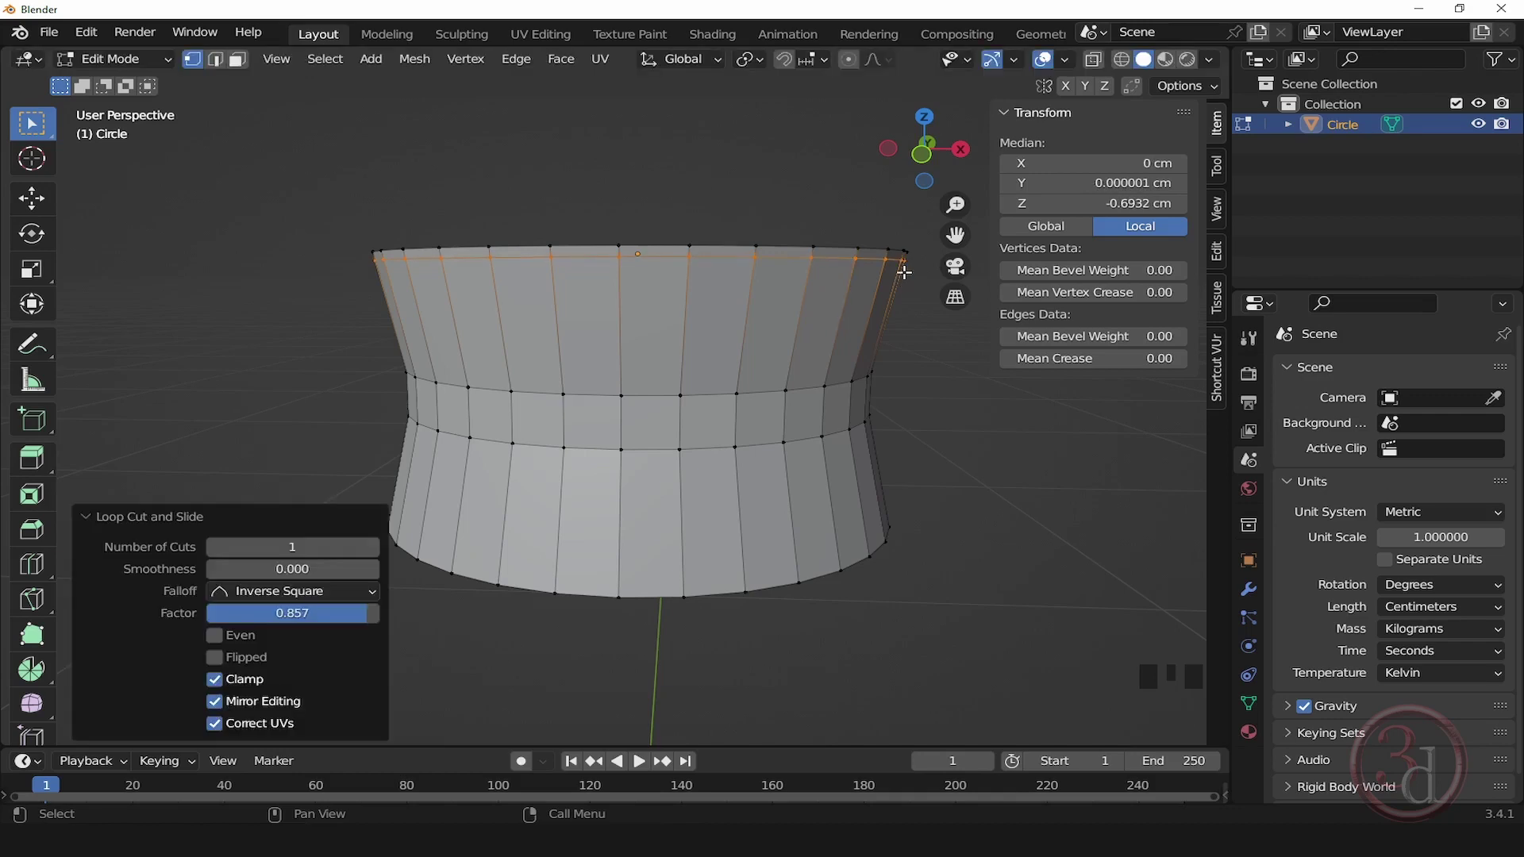
pyautogui.click(312, 615)
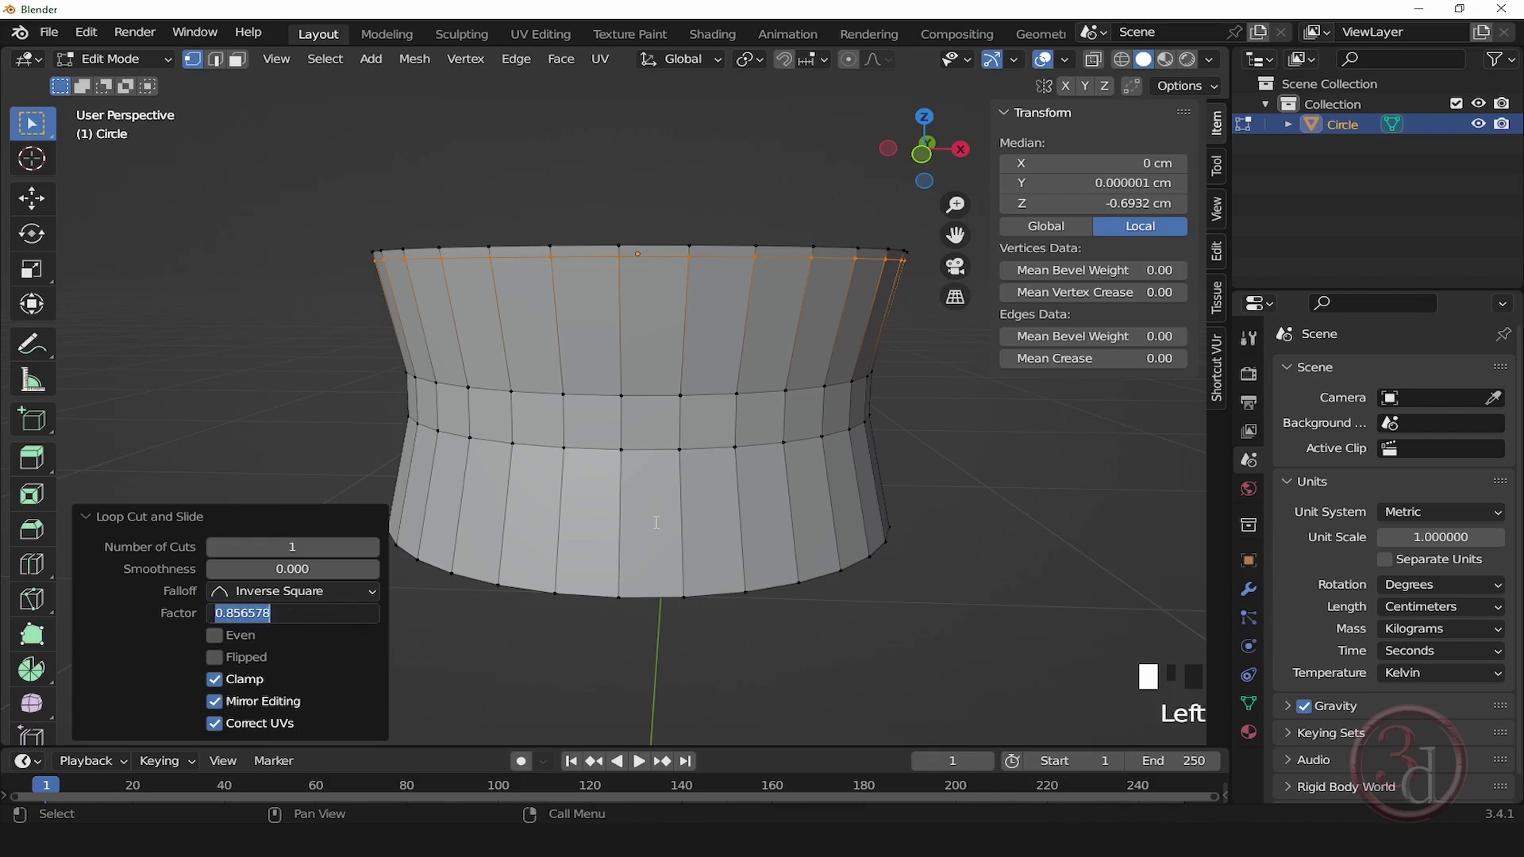
pyautogui.write('0.85')
pyautogui.press('Return')
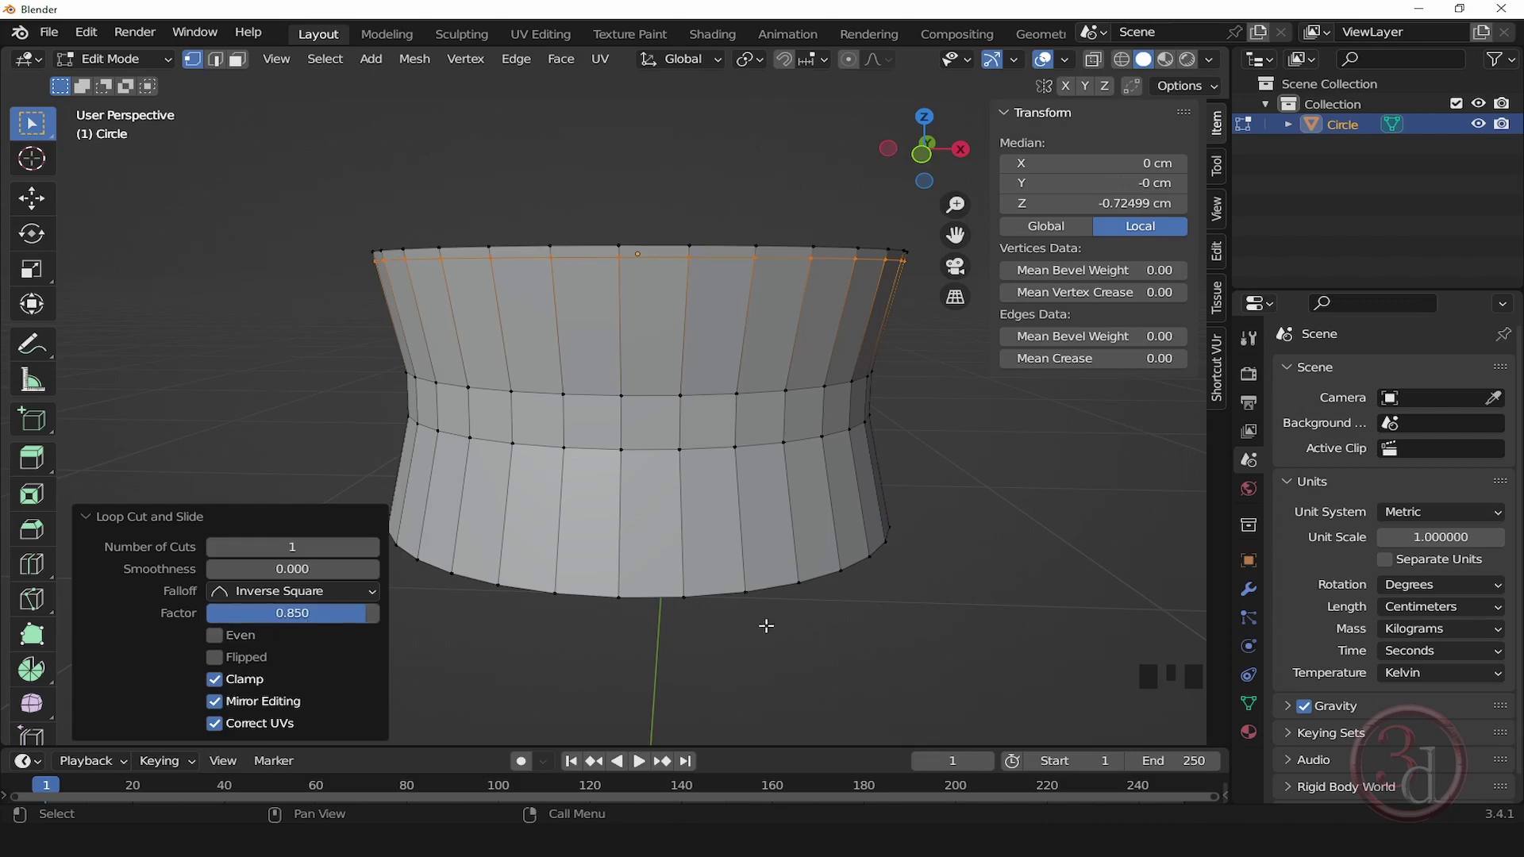
# Step: Add one horizontal loop cut just above the lampshade's lower rim, set its slide factor to -0.85 and clear the selection
pyautogui.moveTo(843, 589); pyautogui.dragTo(848, 529, button='middle')
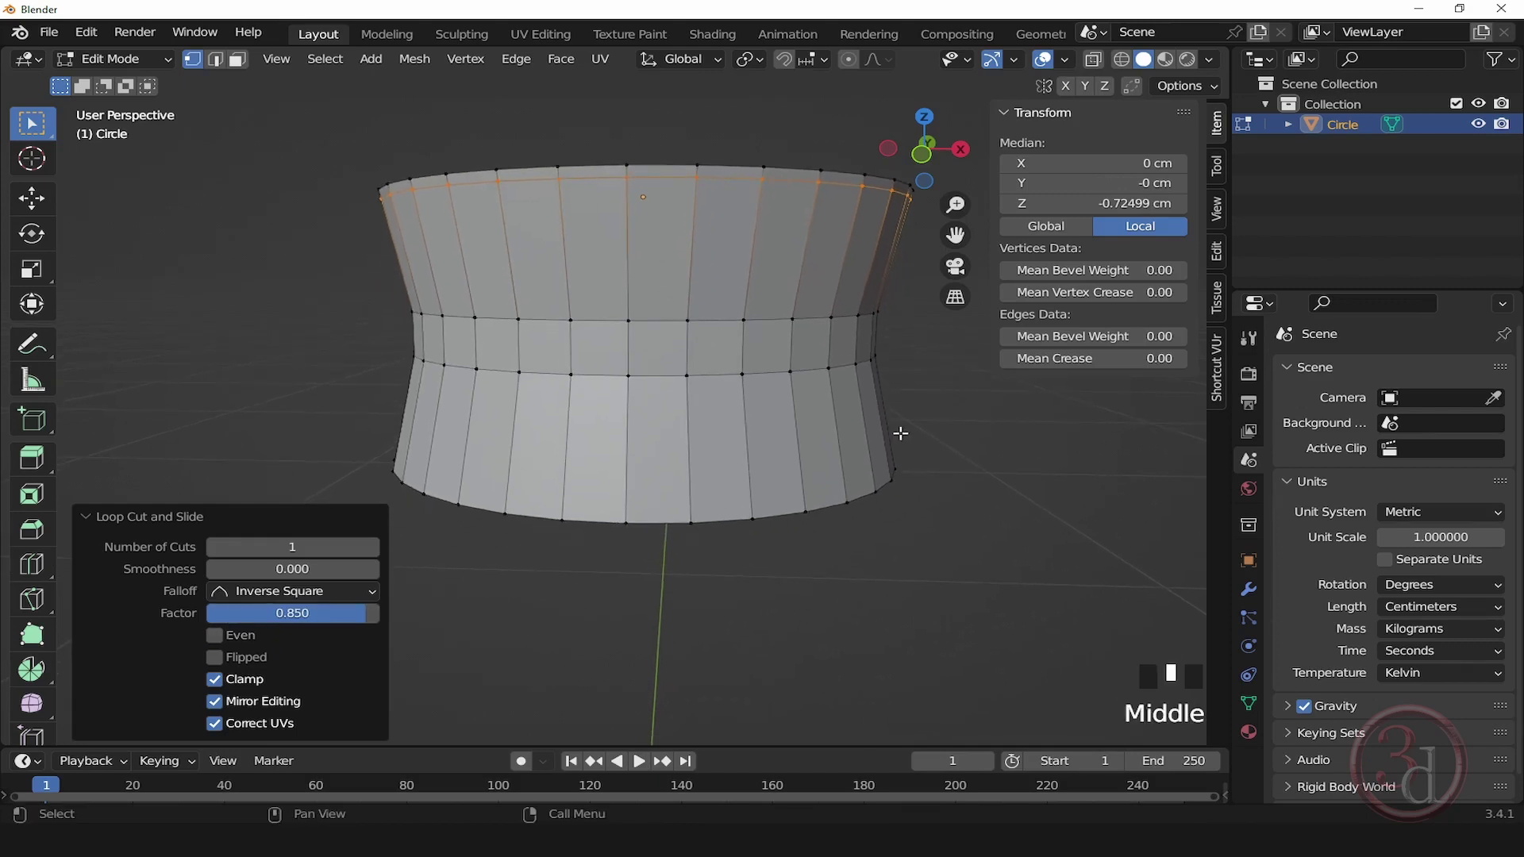
pyautogui.hotkey('ctrl', 'r')
pyautogui.click(840, 451)
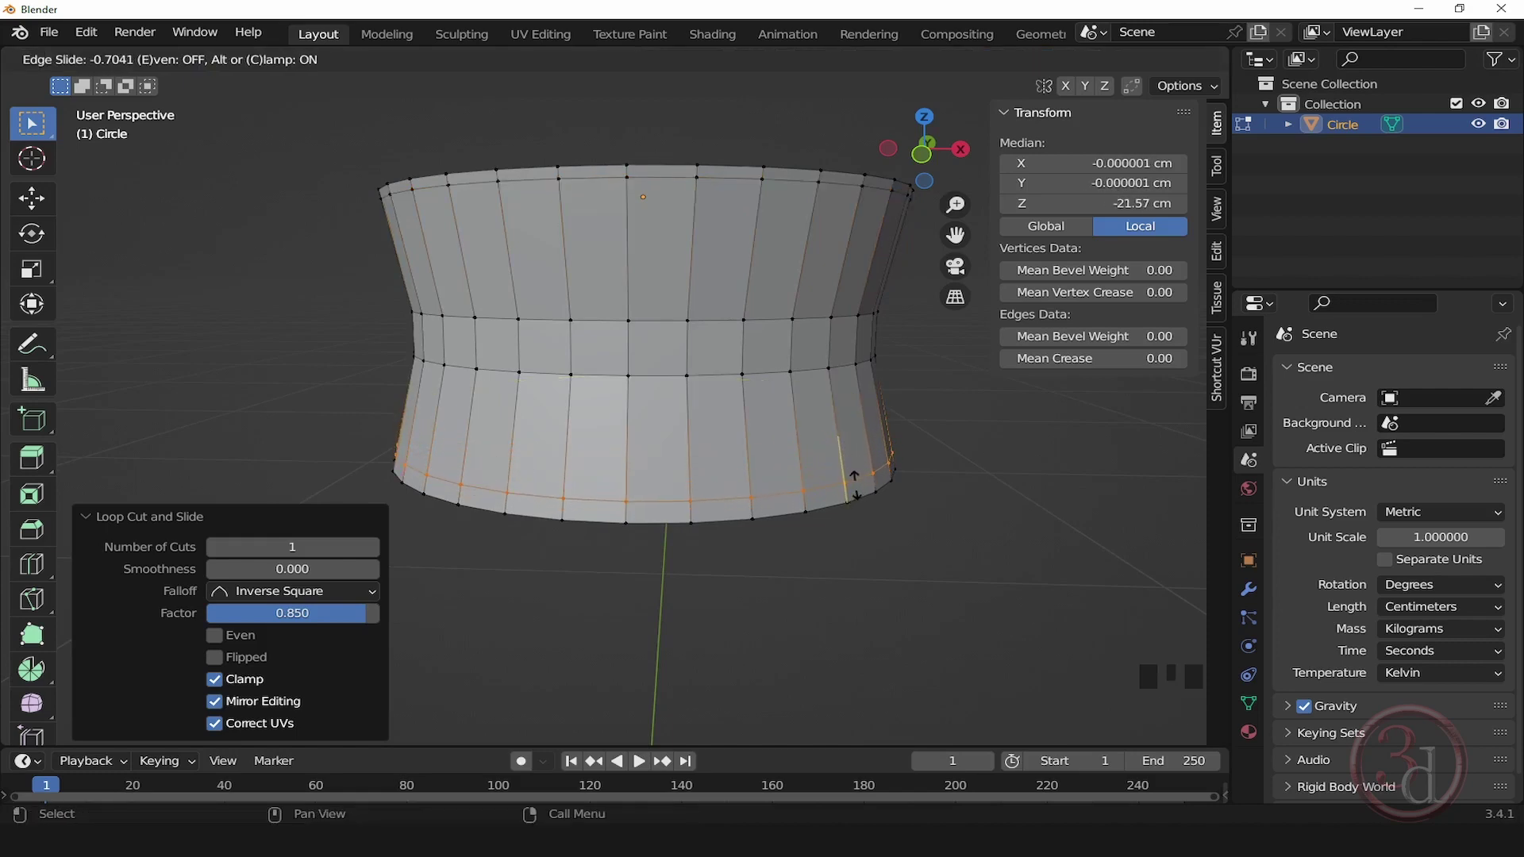
pyautogui.click(899, 504)
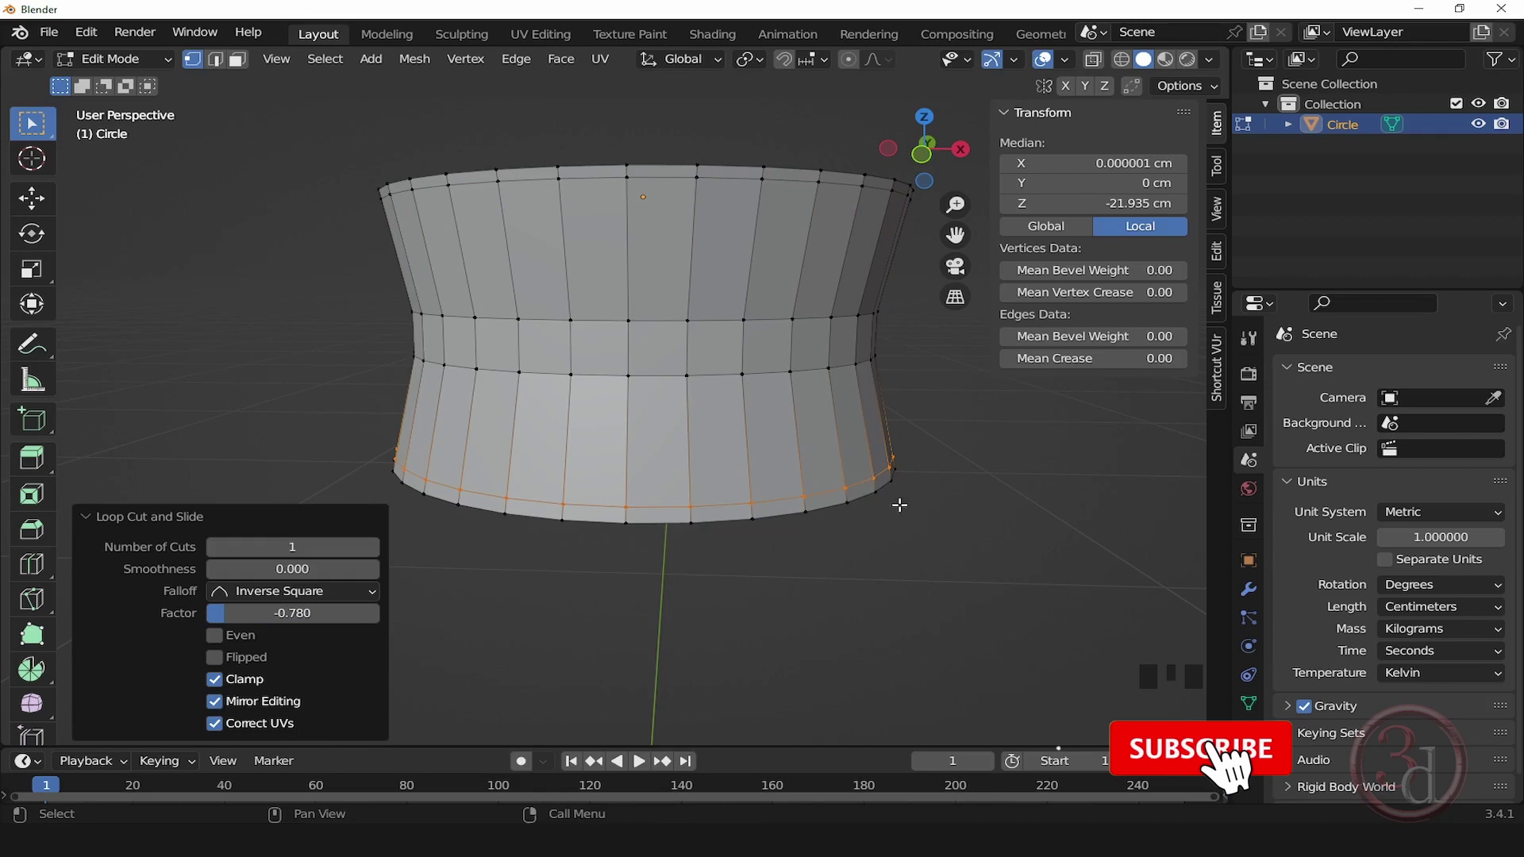
pyautogui.click(317, 616)
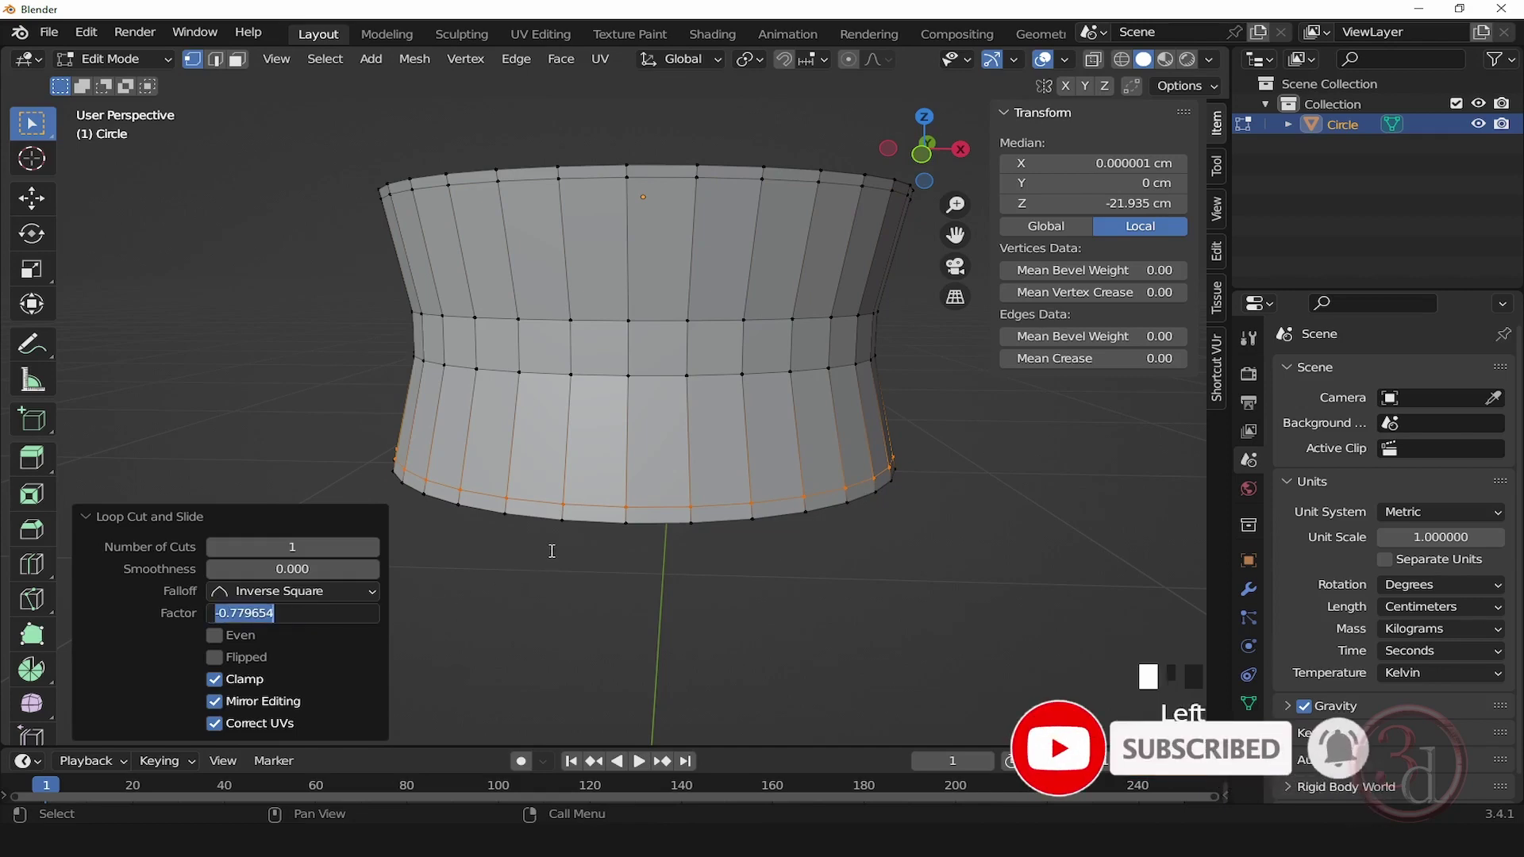
pyautogui.press('BackSpace')
pyautogui.write('-')
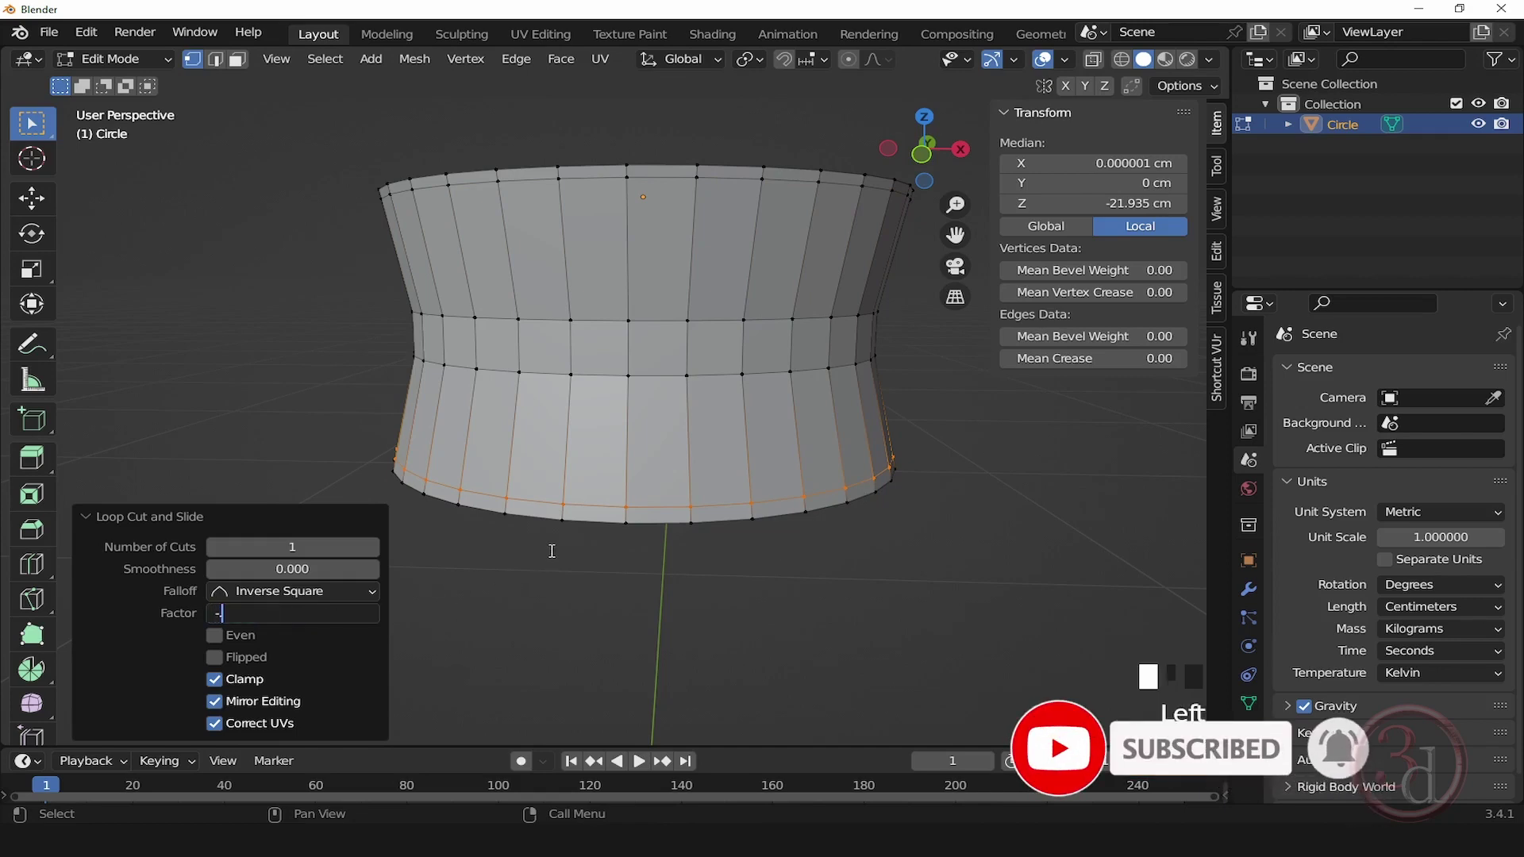
pyautogui.write('.85')
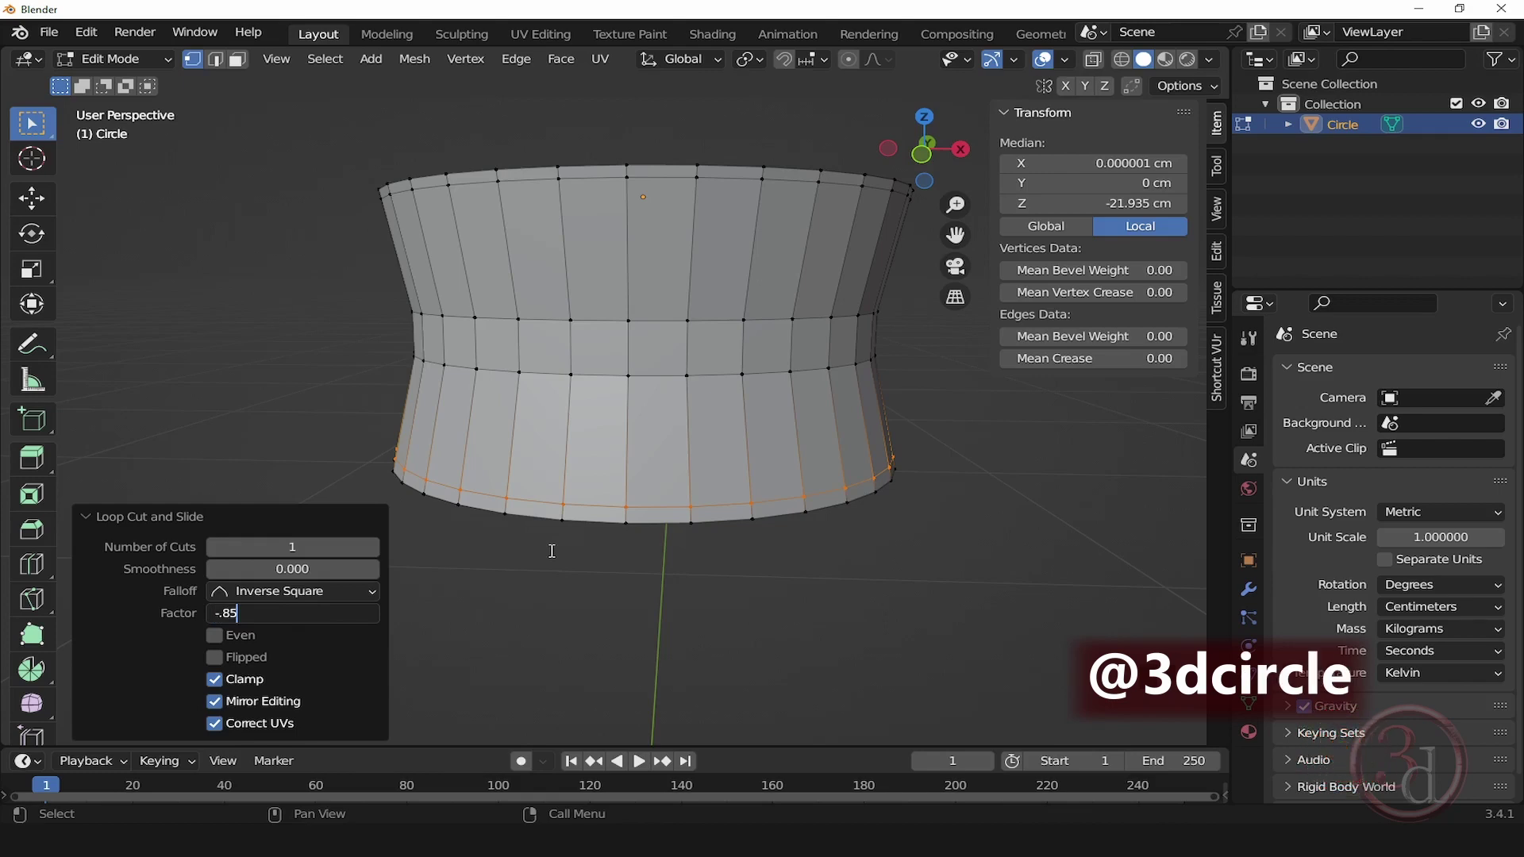
pyautogui.press('Return')
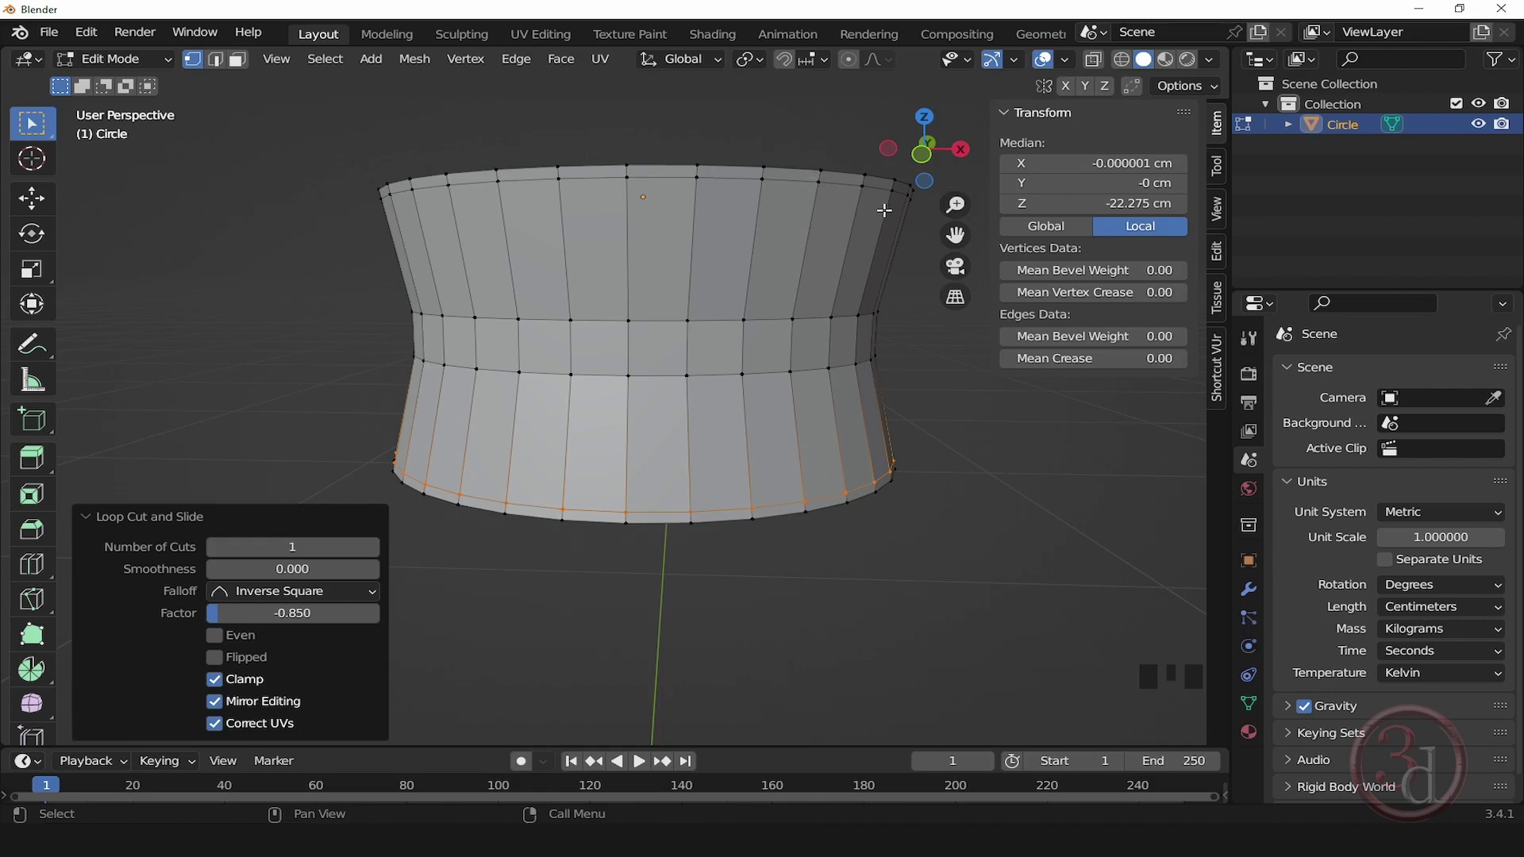
pyautogui.keyDown('alt'); pyautogui.moveTo(804, 502); pyautogui.dragTo(905, 432, button='middle'); pyautogui.keyUp('alt')
pyautogui.moveTo(945, 375); pyautogui.dragTo(945, 376)
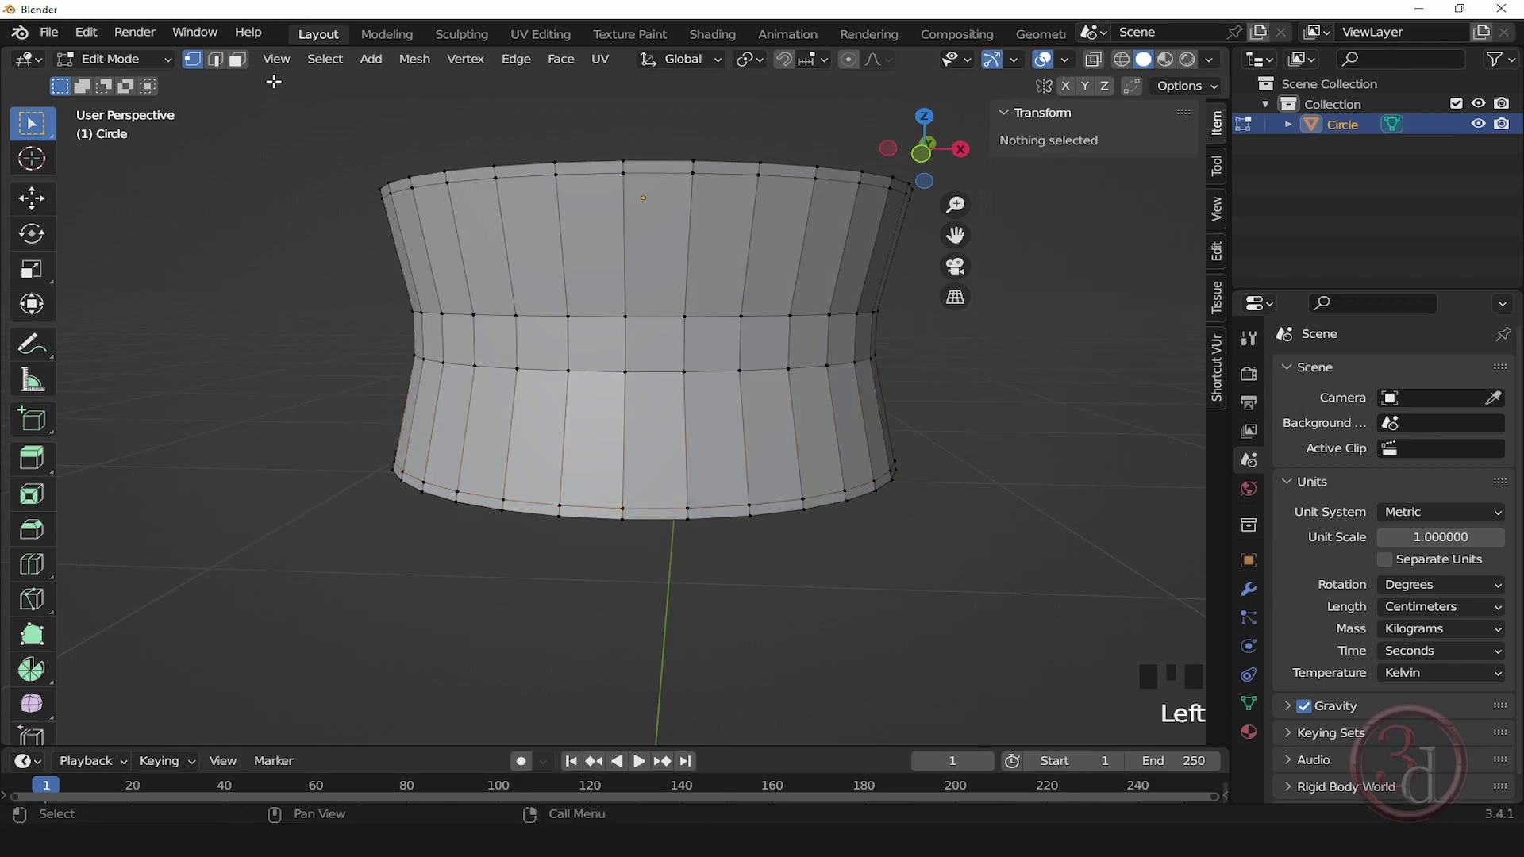
# Step: Select the narrow face loops along the lampshade's upper and lower rims and separate them into their own object
pyautogui.click(243, 60)
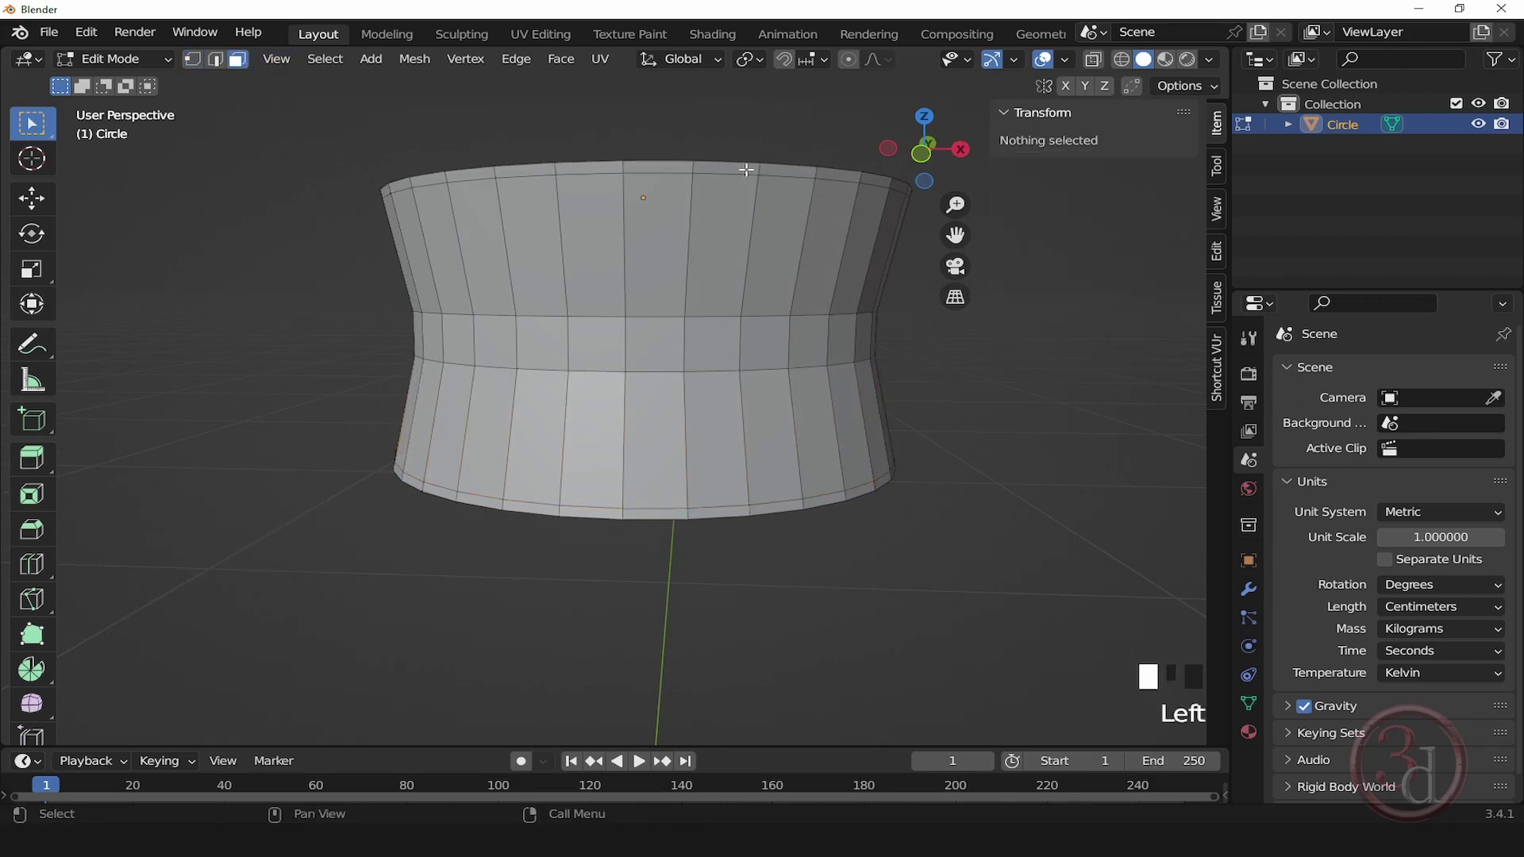
pyautogui.scroll(3, 758, 174)
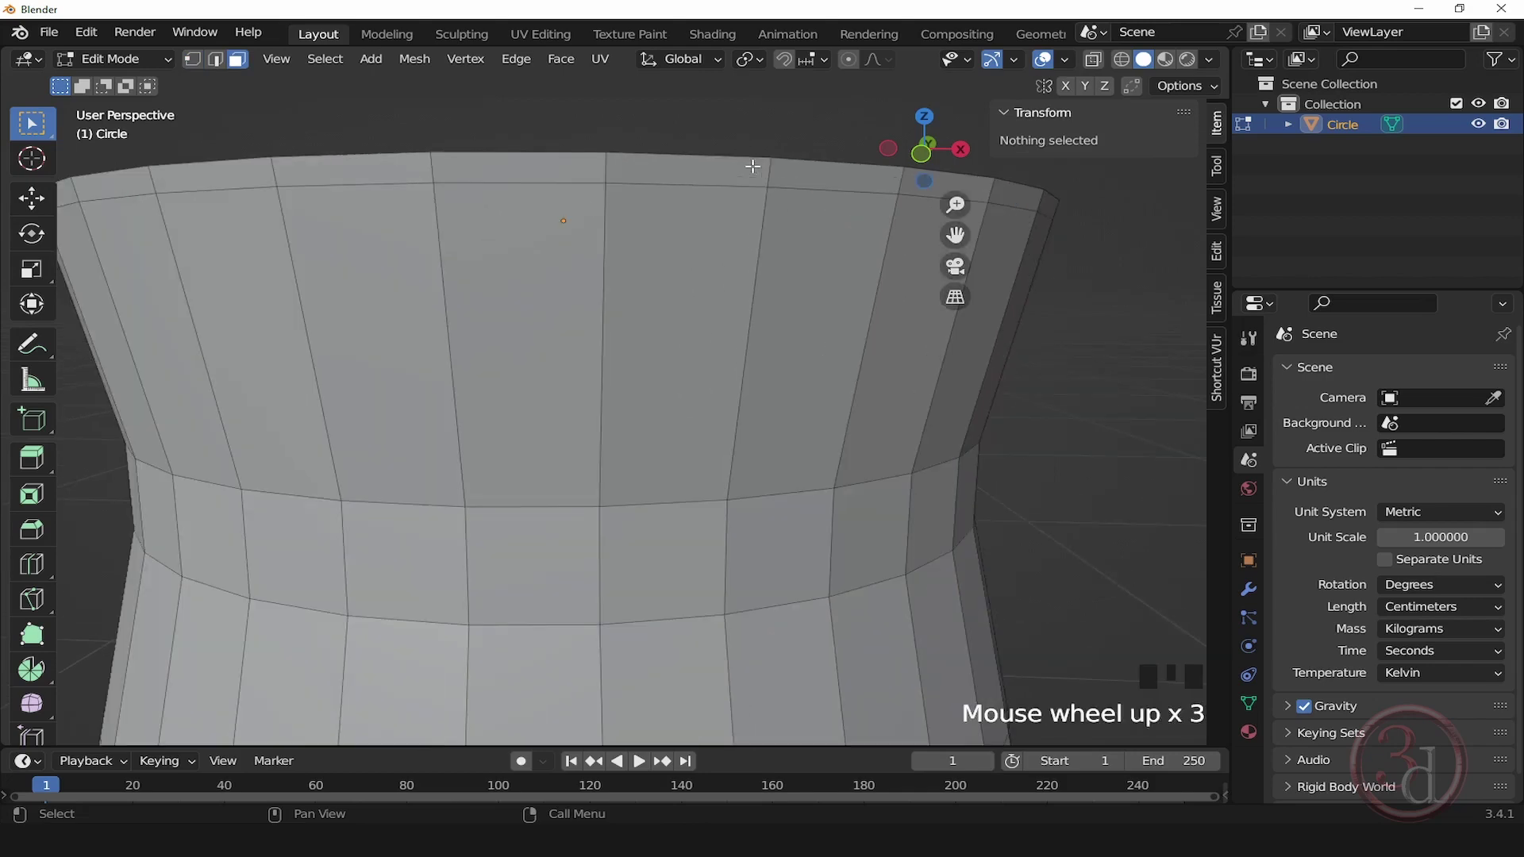
pyautogui.moveTo(777, 198); pyautogui.dragTo(771, 238, button='middle')
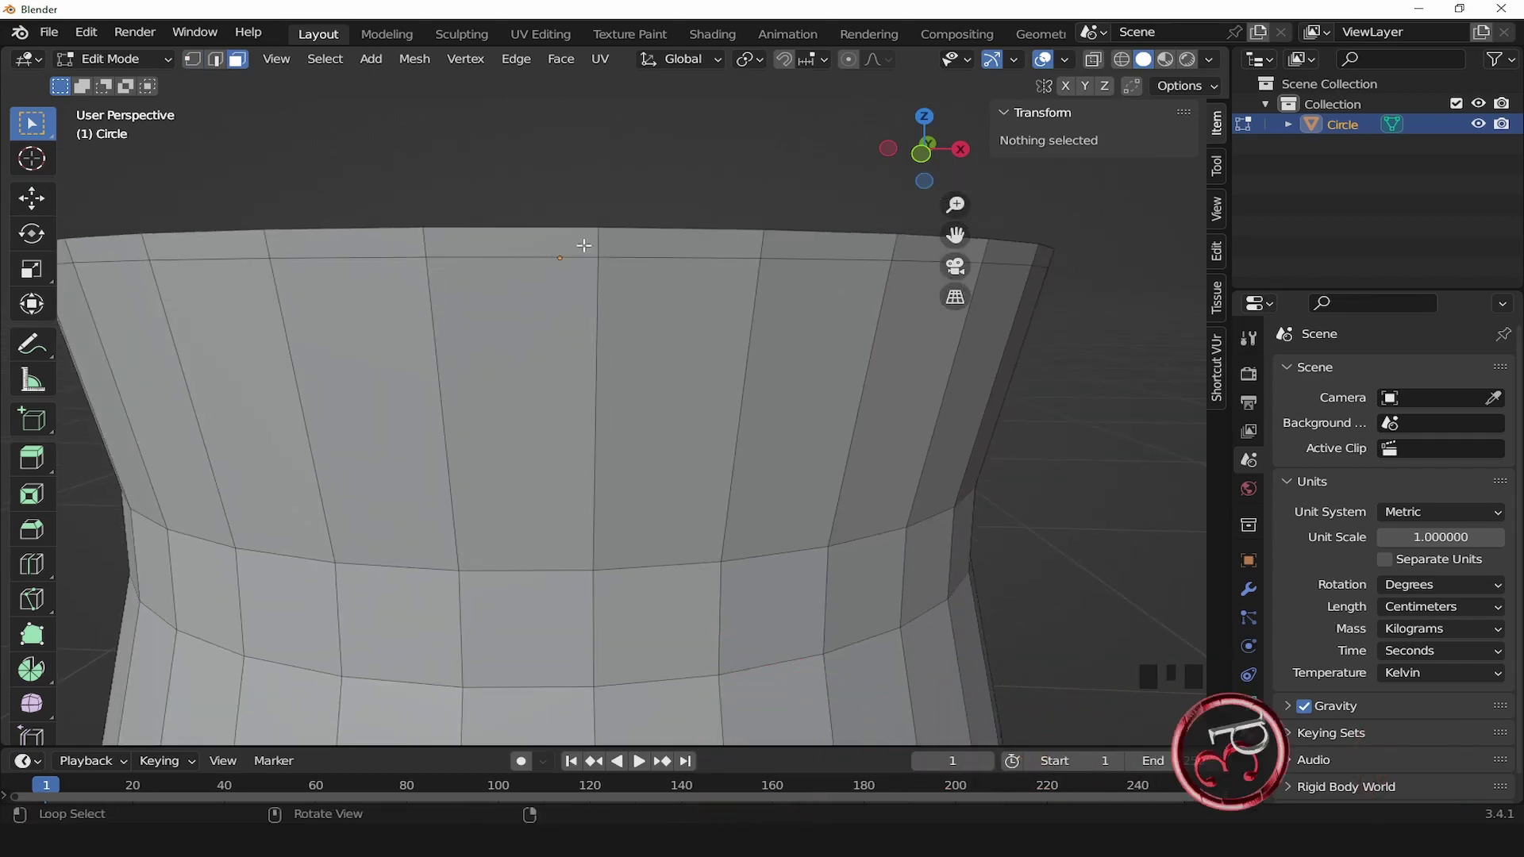
pyautogui.keyDown('alt'); pyautogui.click(761, 244); pyautogui.keyUp('alt')
pyautogui.scroll(-4, 855, 195)
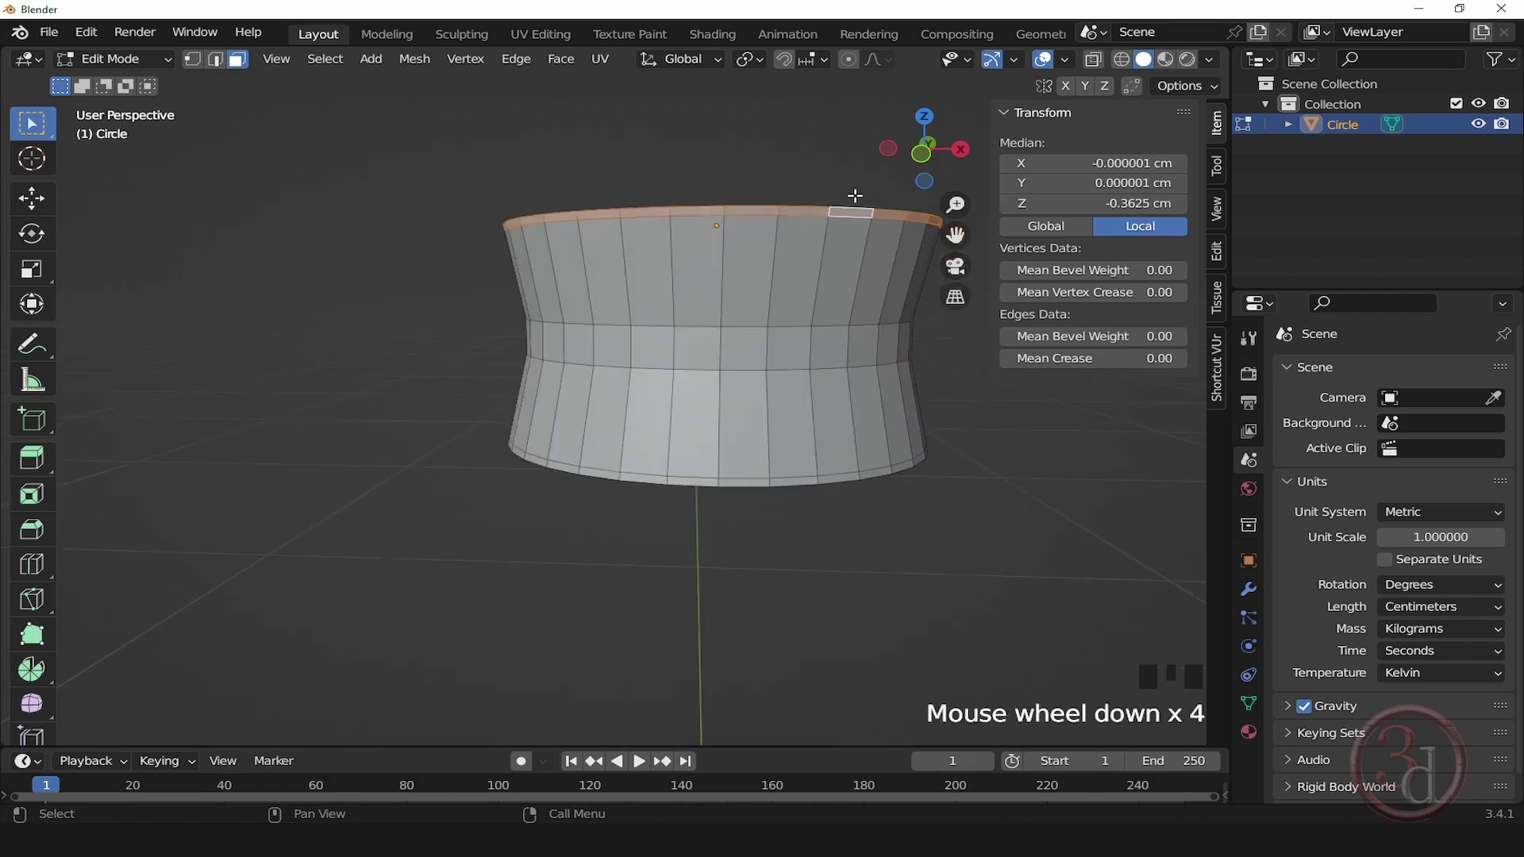
pyautogui.scroll(3, 820, 486)
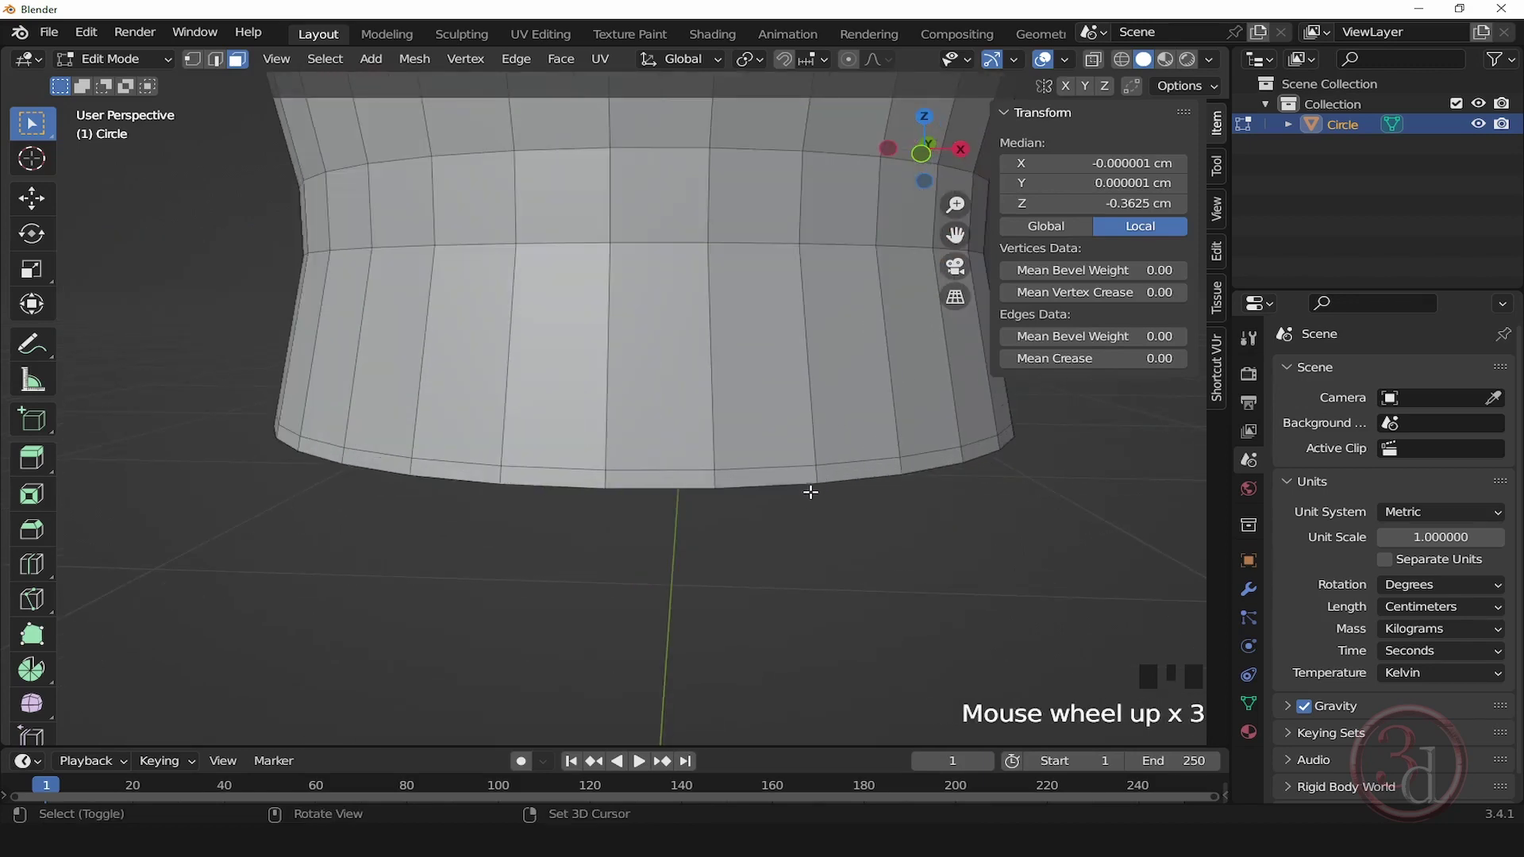
pyautogui.keyDown('alt'); pyautogui.keyDown('shift'); pyautogui.click(816, 478); pyautogui.keyUp('shift'); pyautogui.keyUp('alt')
pyautogui.scroll(-2, 728, 562)
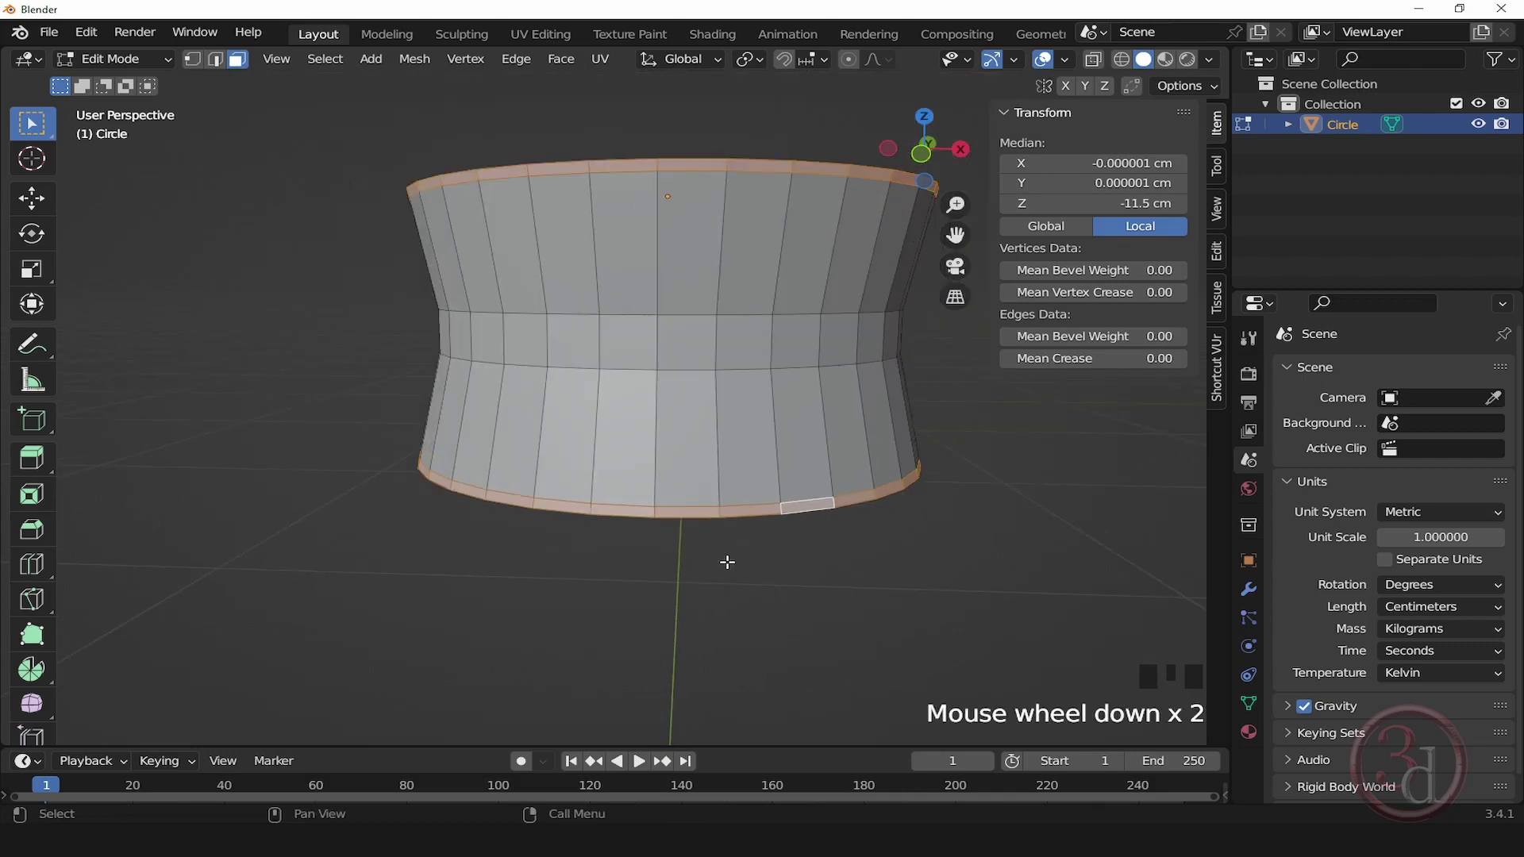
pyautogui.keyDown('alt'); pyautogui.moveTo(799, 426); pyautogui.dragTo(919, 449, button='middle'); pyautogui.keyUp('alt')
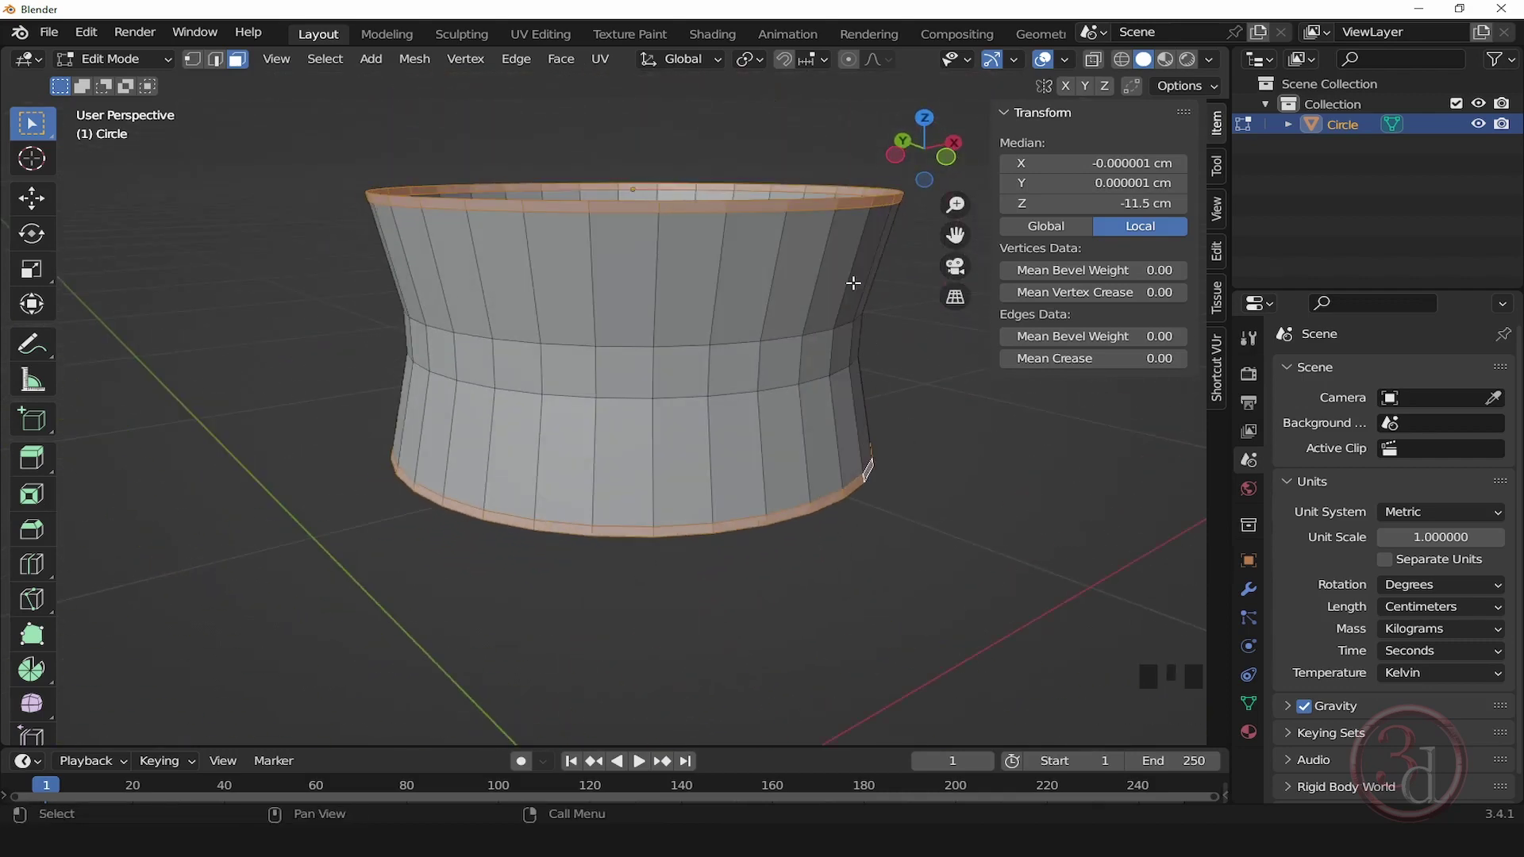
pyautogui.scroll(1, 849, 301)
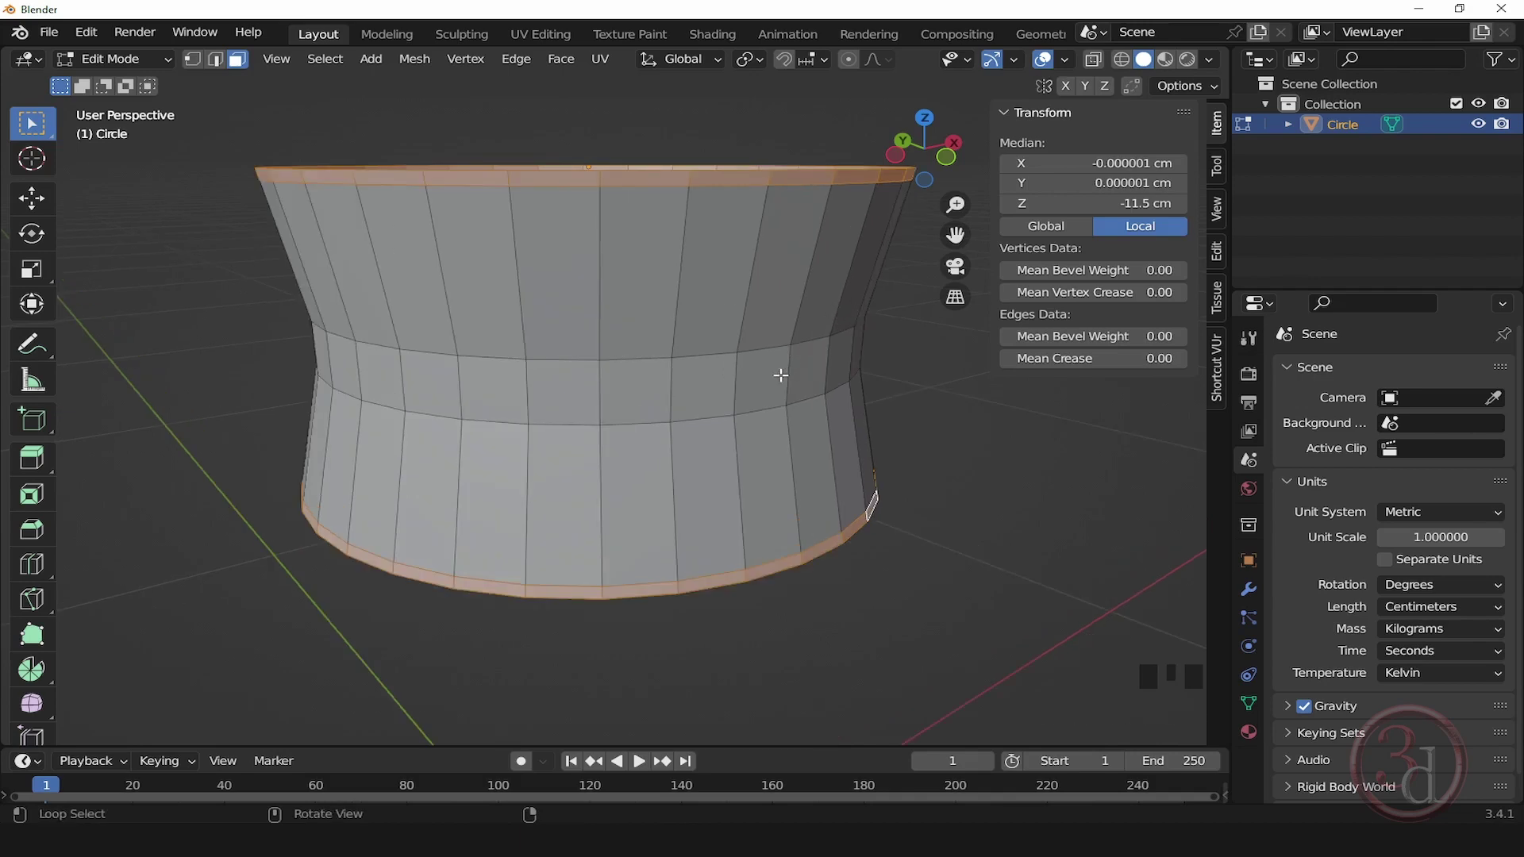
pyautogui.keyDown('alt'); pyautogui.moveTo(784, 370); pyautogui.dragTo(784, 382, button='middle'); pyautogui.keyUp('alt')
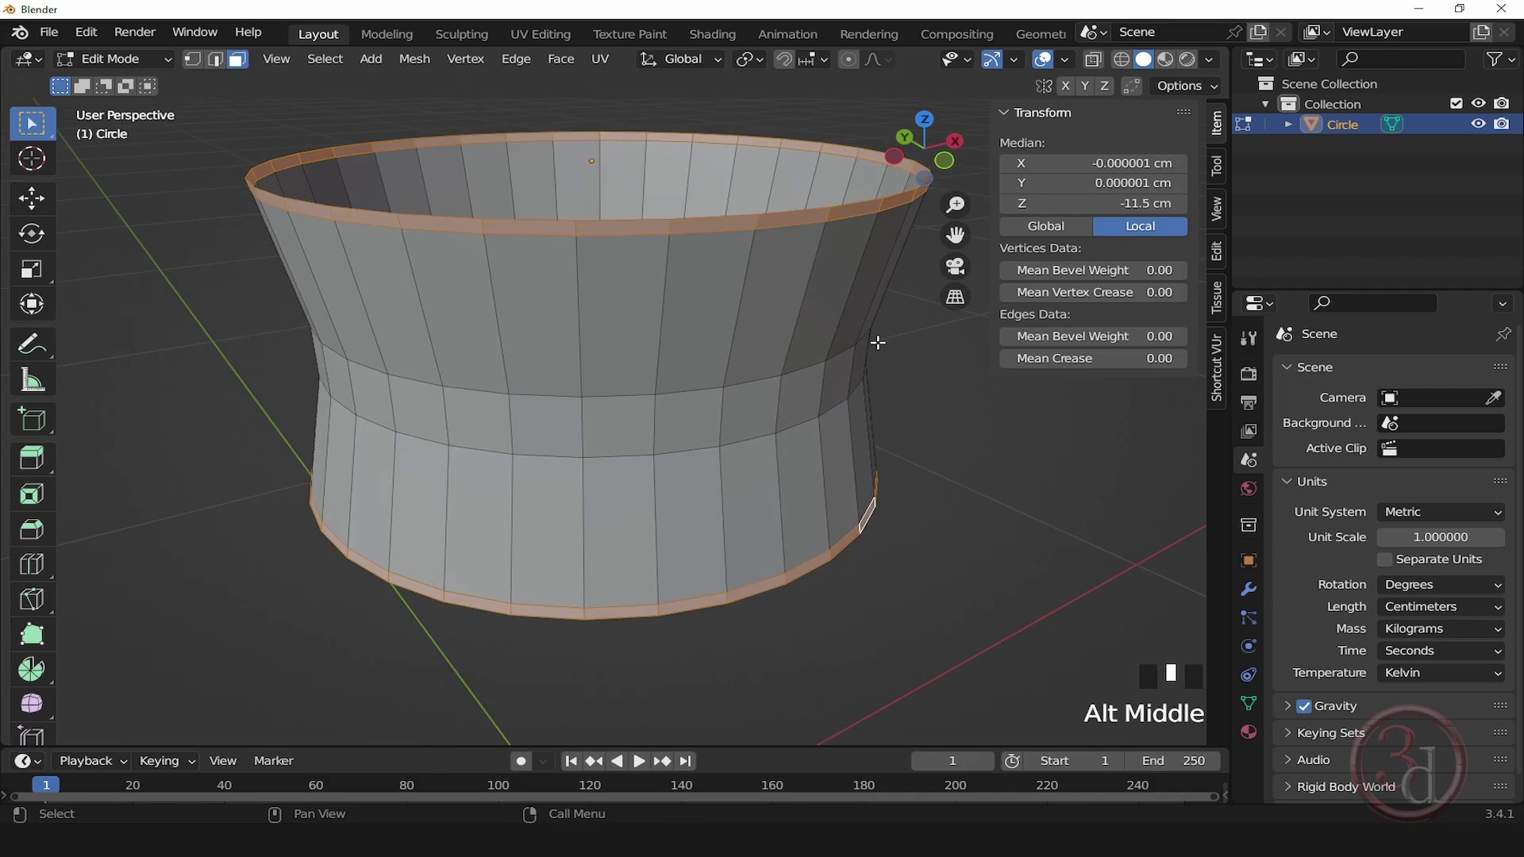
pyautogui.press('p')
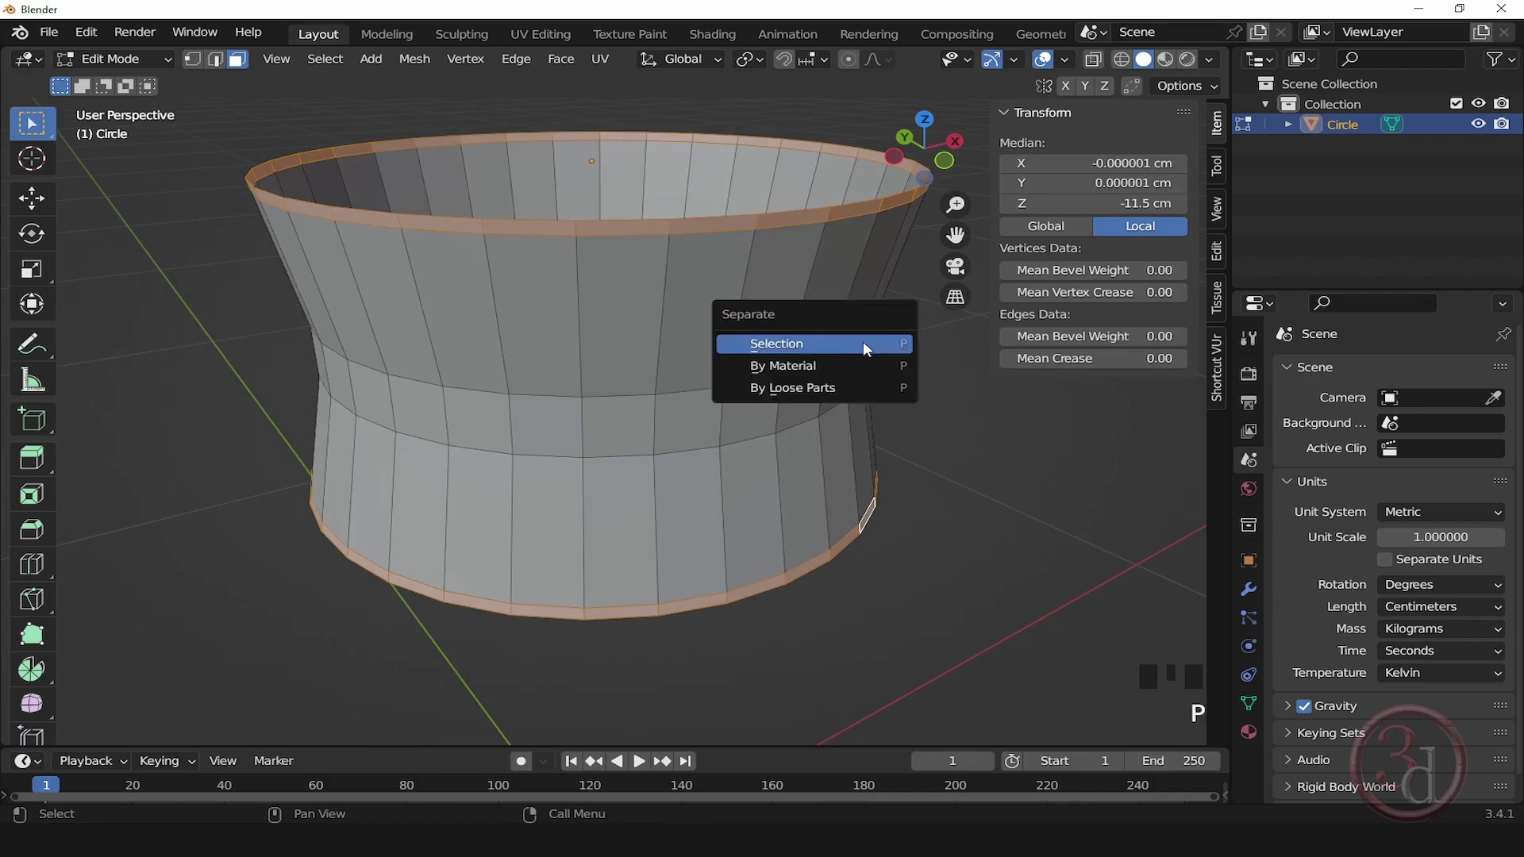
pyautogui.click(864, 343)
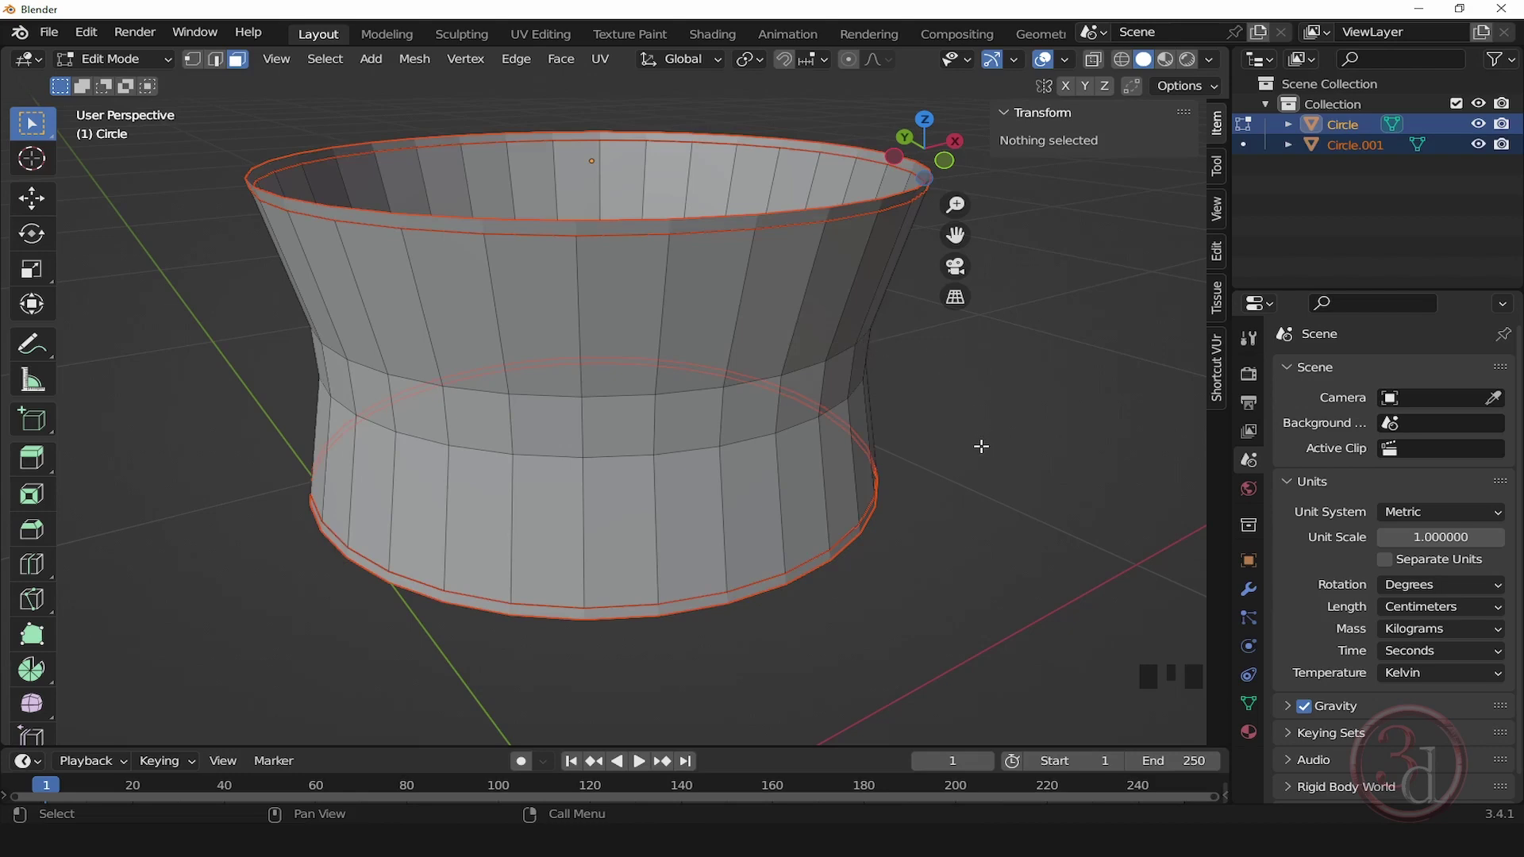
# Step: Return to Object Mode, select the separated rim bands and test moving them freely, cancelling the move
pyautogui.moveTo(955, 428); pyautogui.dragTo(1034, 504)
pyautogui.press('Tab')
pyautogui.click(964, 472)
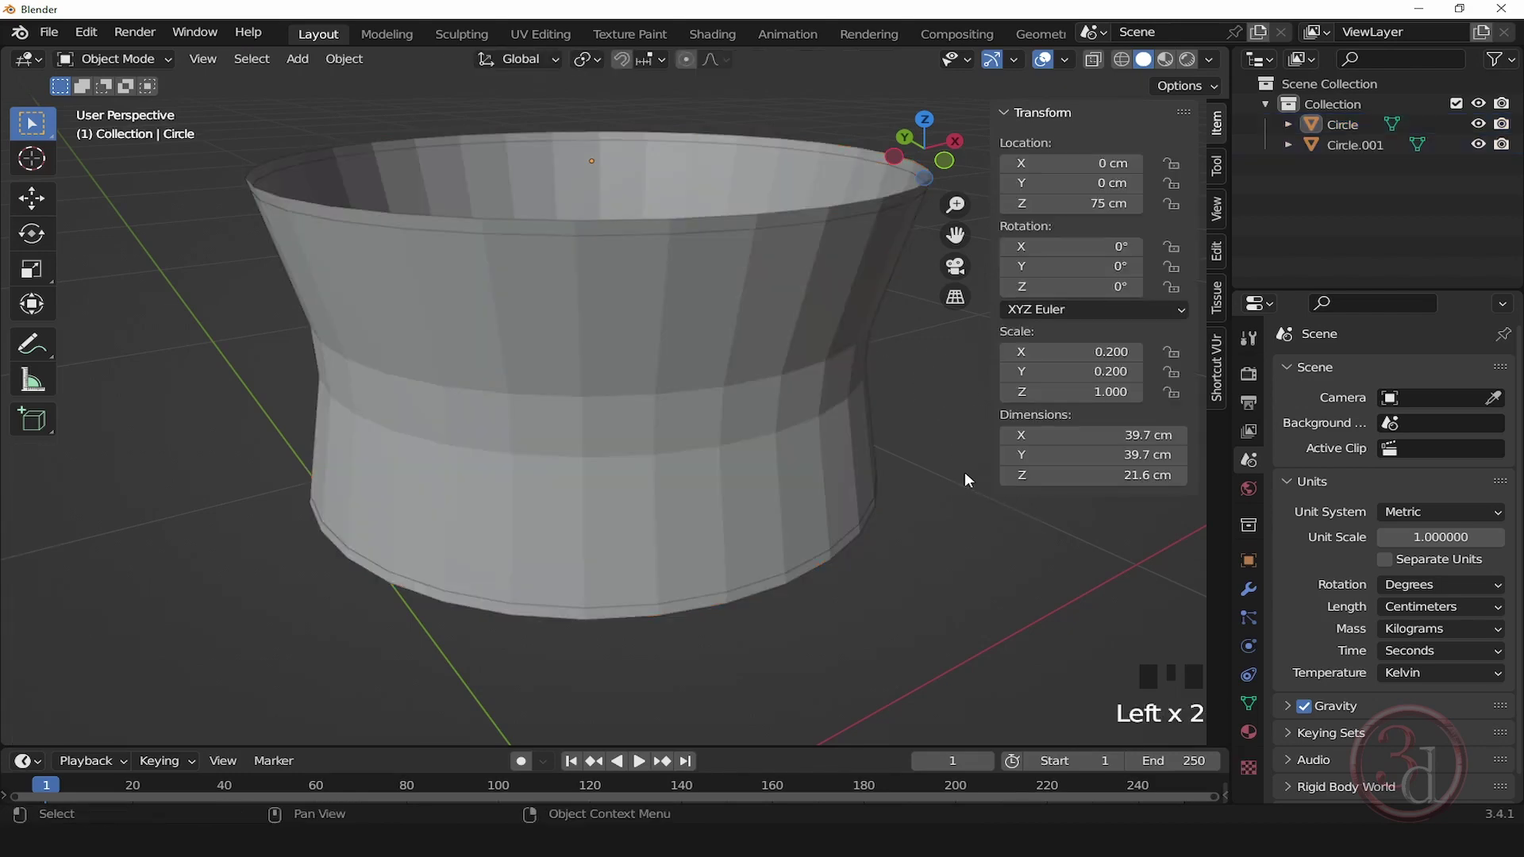
pyautogui.click(711, 226)
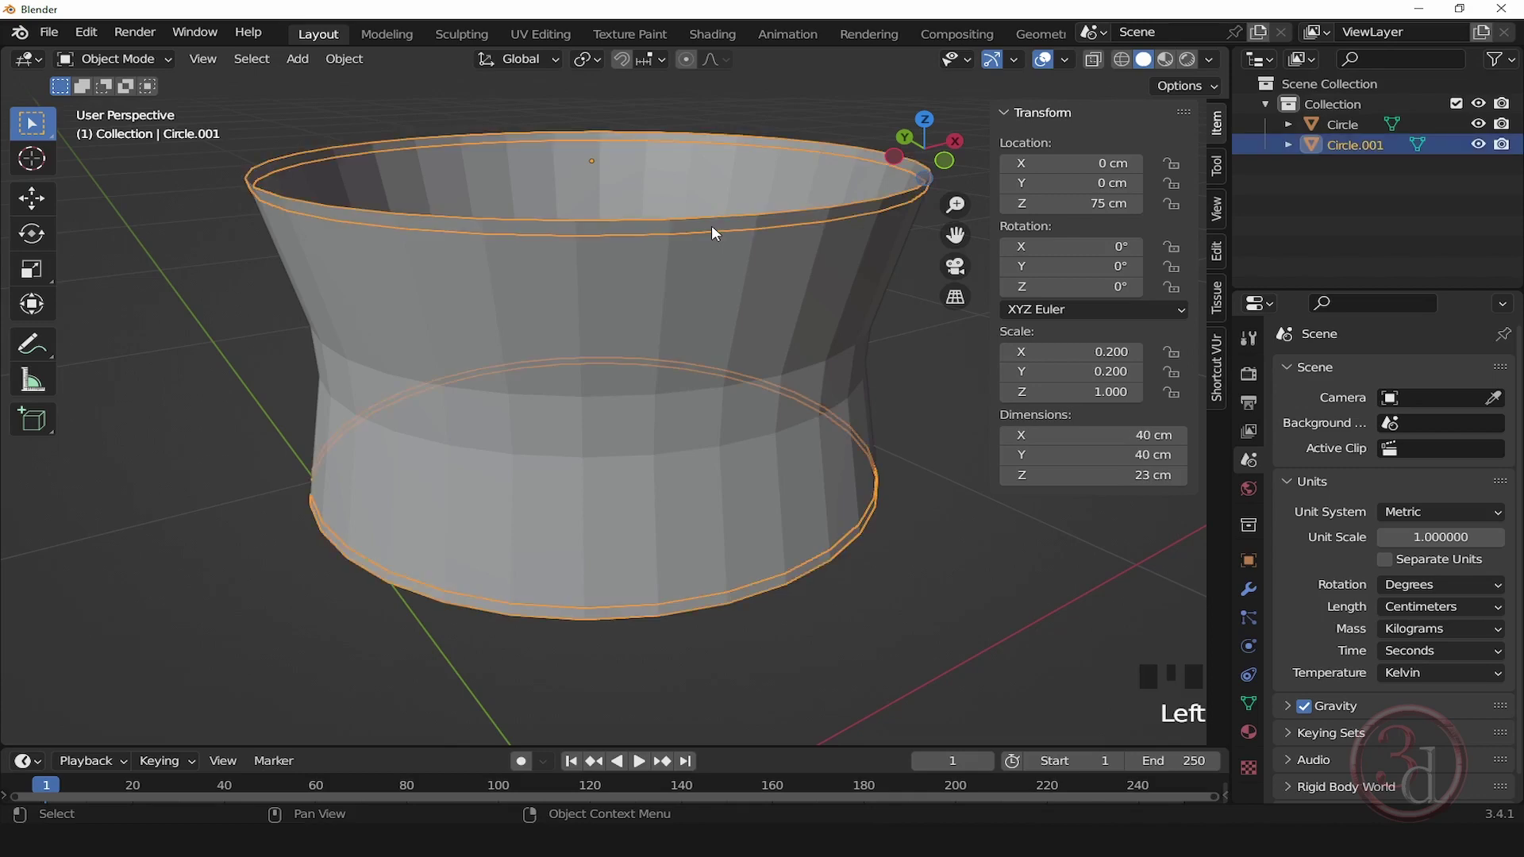
pyautogui.press('g')
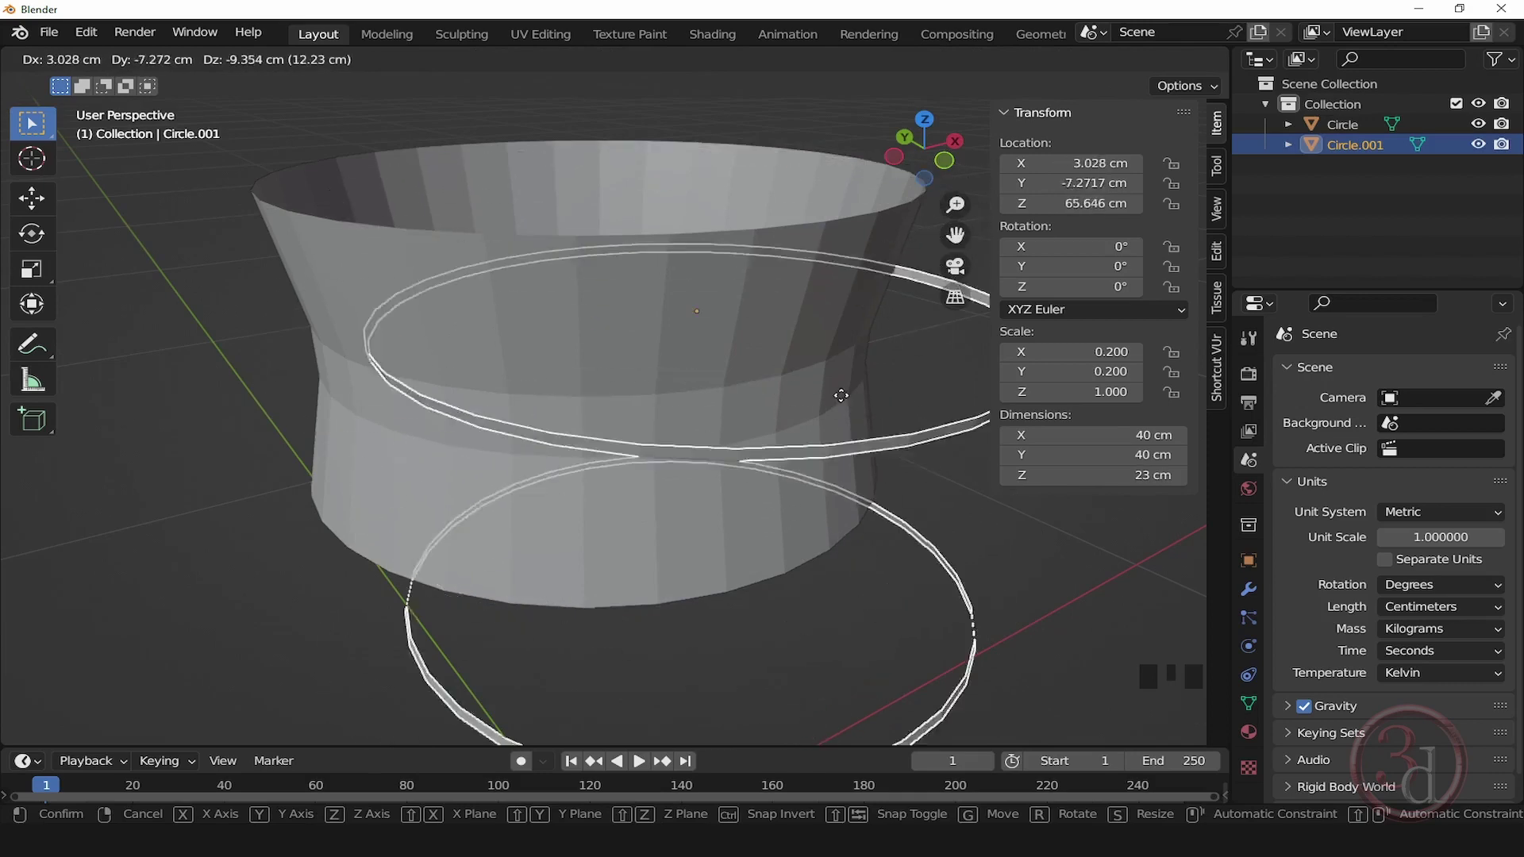
pyautogui.rightClick(908, 330)
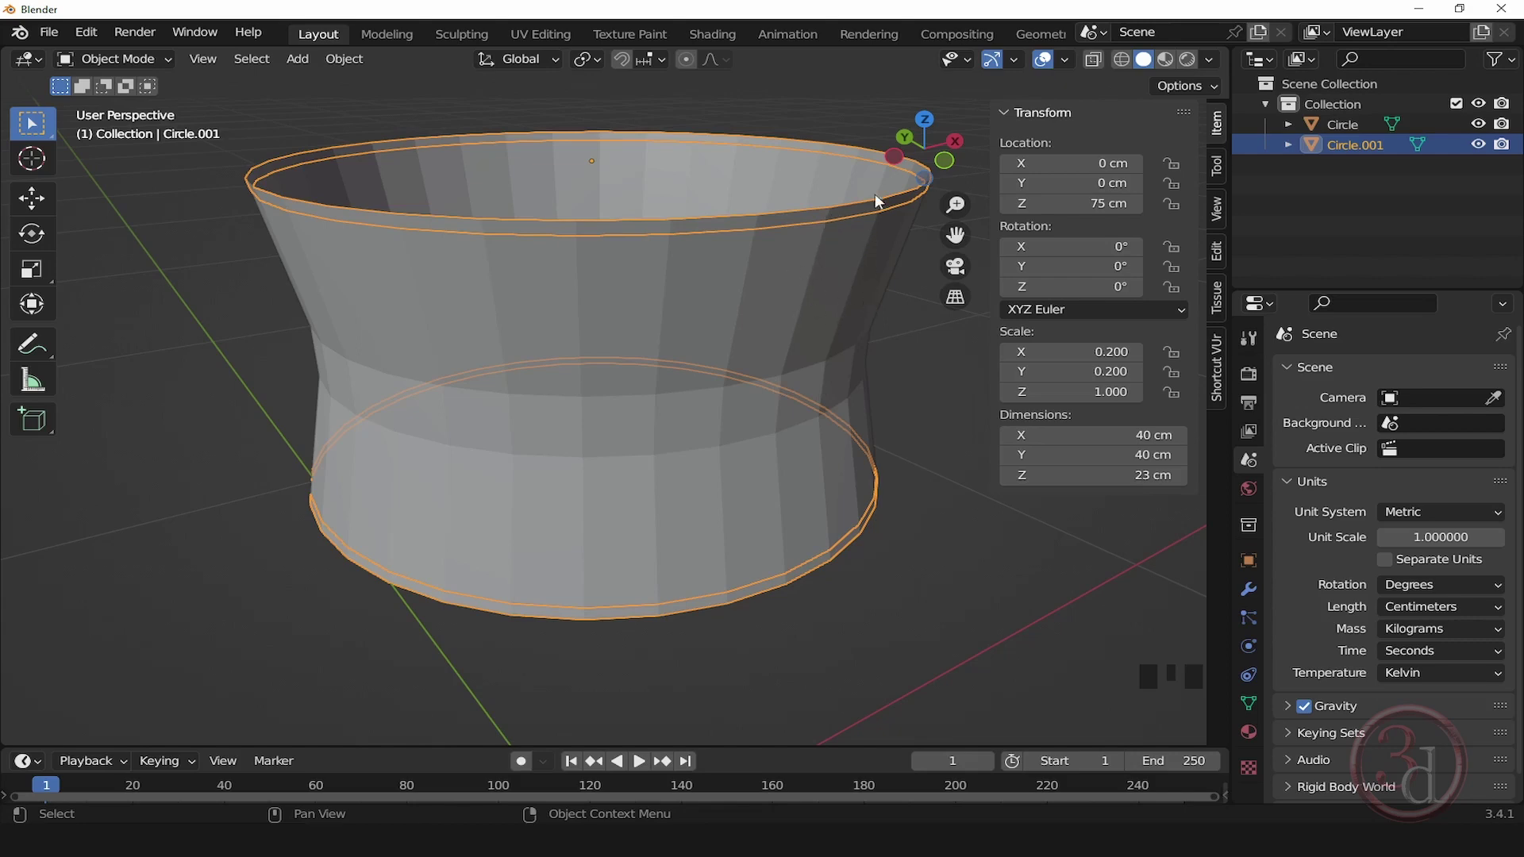
# Step: Try a Solidify modifier on the separated rim bands and remove it
pyautogui.scroll(2, 849, 214)
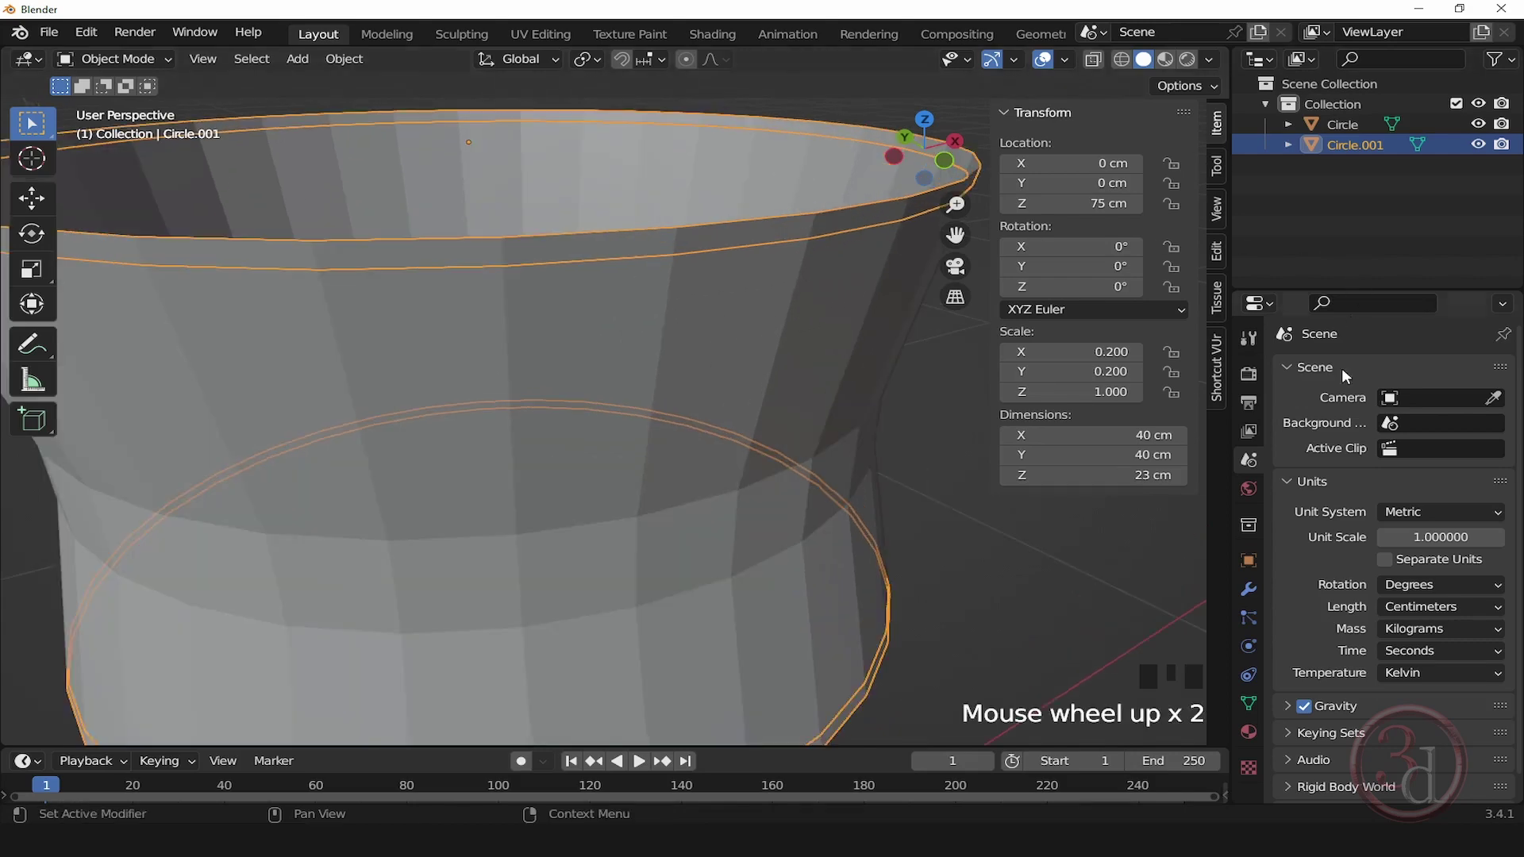
pyautogui.click(1249, 593)
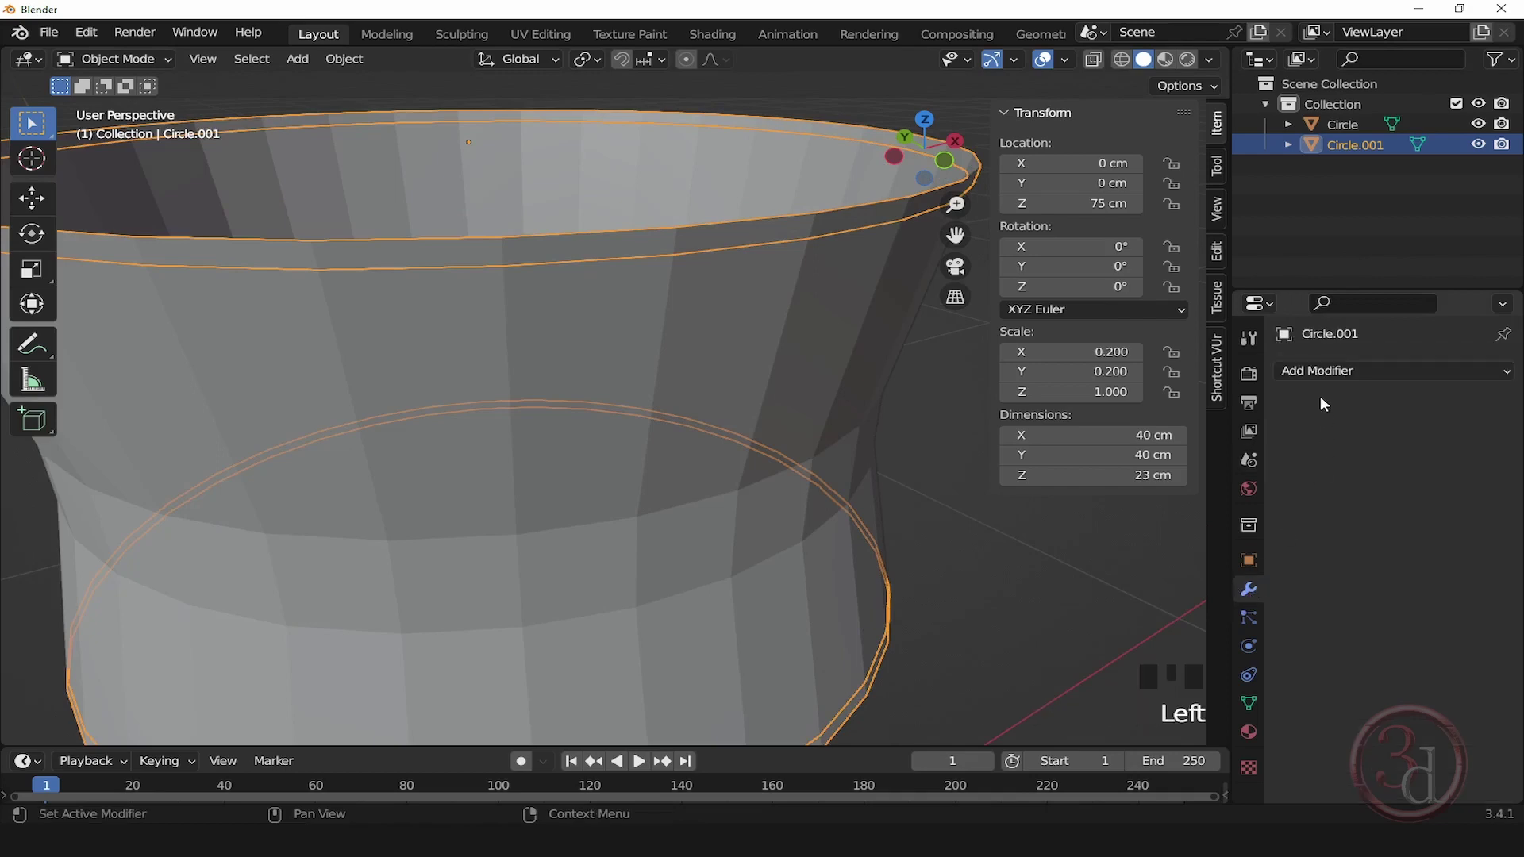
pyautogui.click(1327, 370)
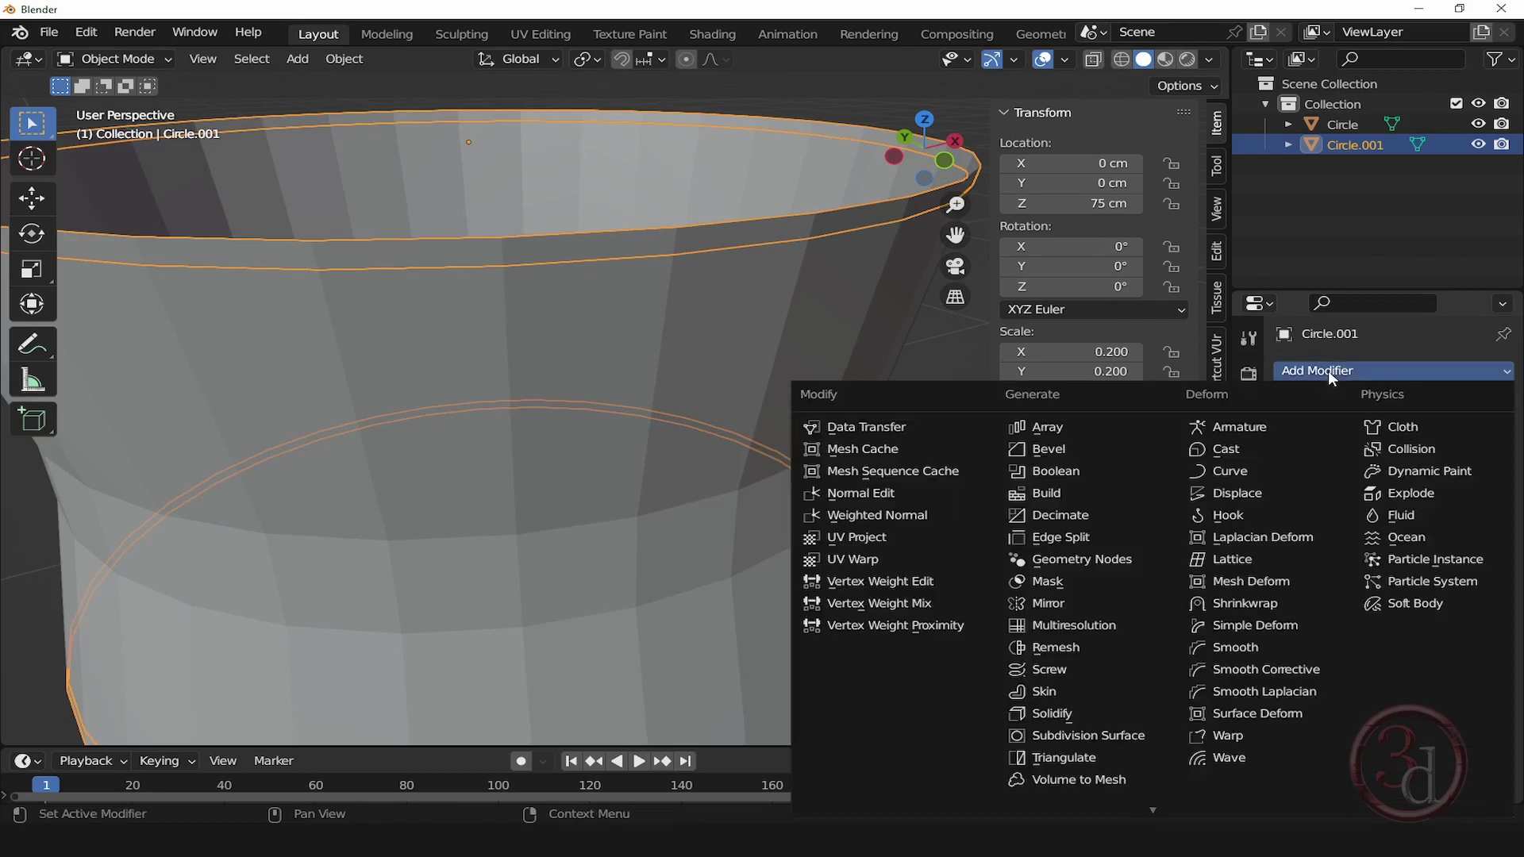
pyautogui.click(1075, 708)
pyautogui.moveTo(953, 571)
pyautogui.keyDown('alt'); pyautogui.mouseDown(button='middle')
pyautogui.moveTo(935, 555)
pyautogui.moveTo(938, 570)
pyautogui.mouseUp(button='middle'); pyautogui.keyUp('alt')
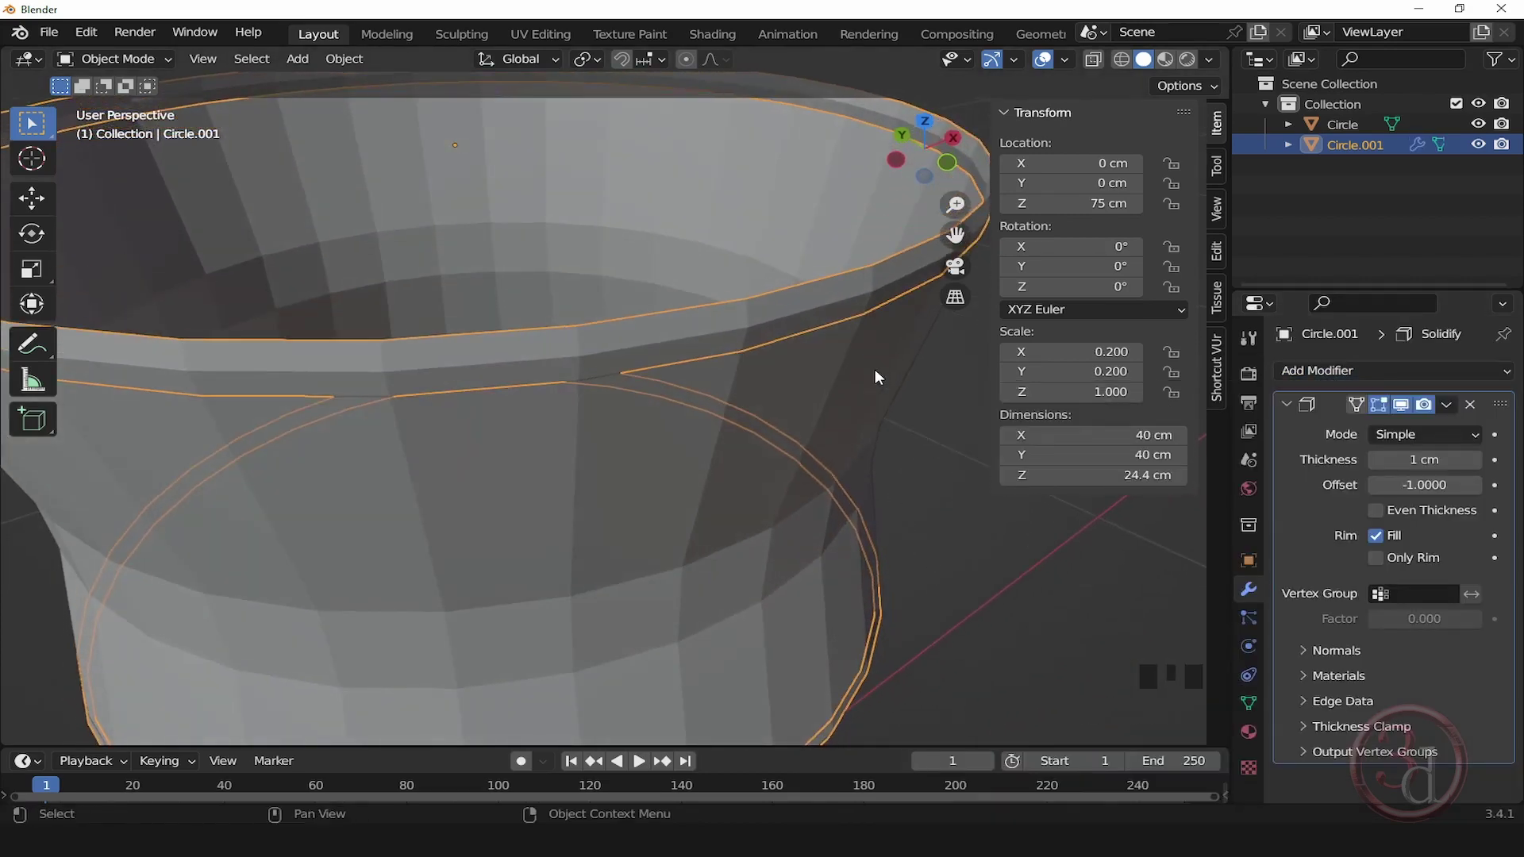
pyautogui.moveTo(888, 357); pyautogui.dragTo(821, 330, button='middle')
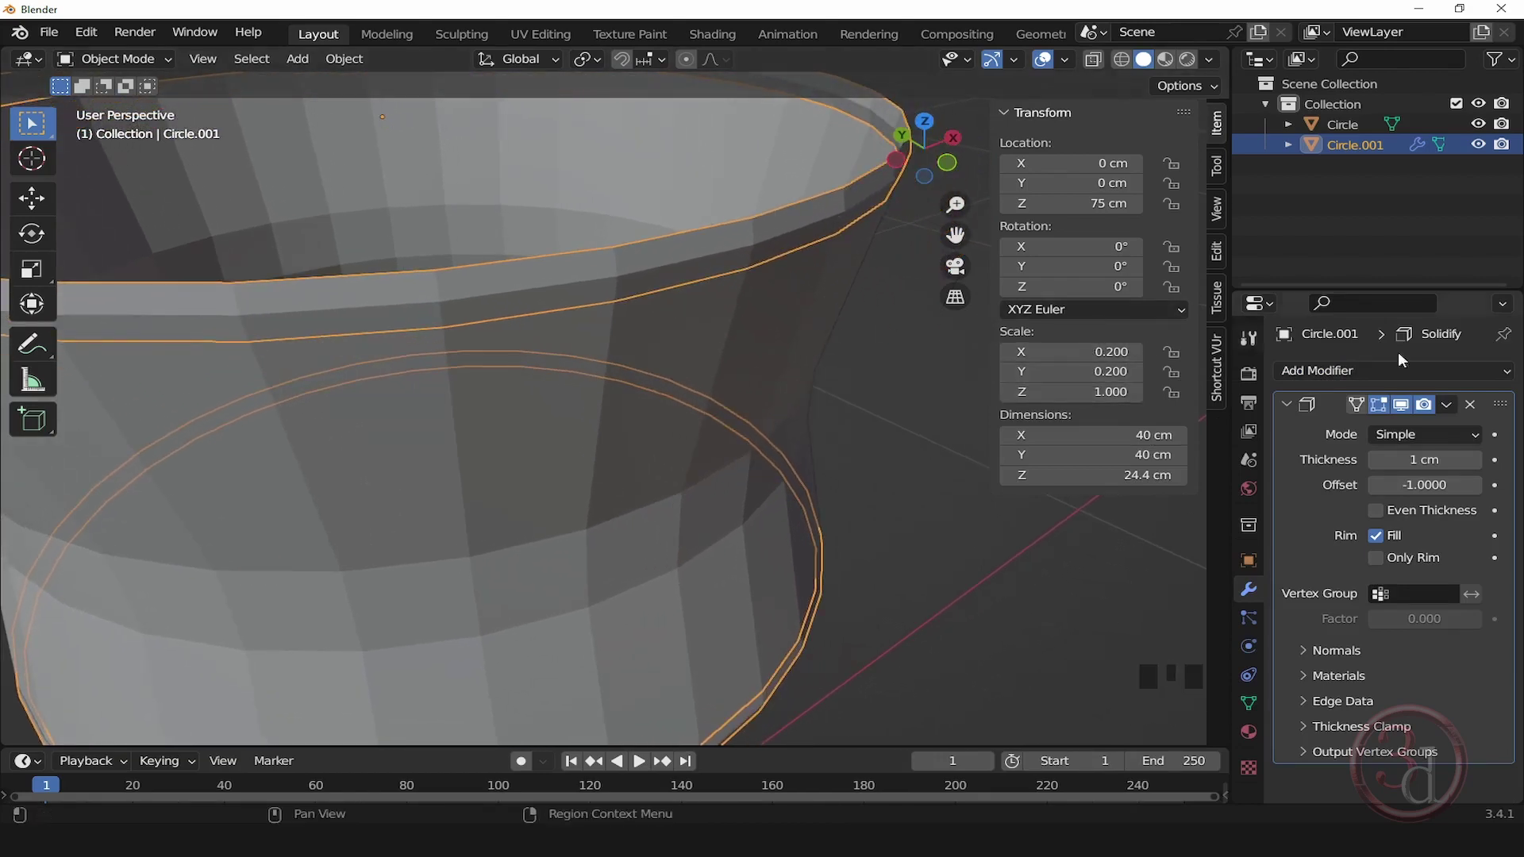
pyautogui.click(1469, 406)
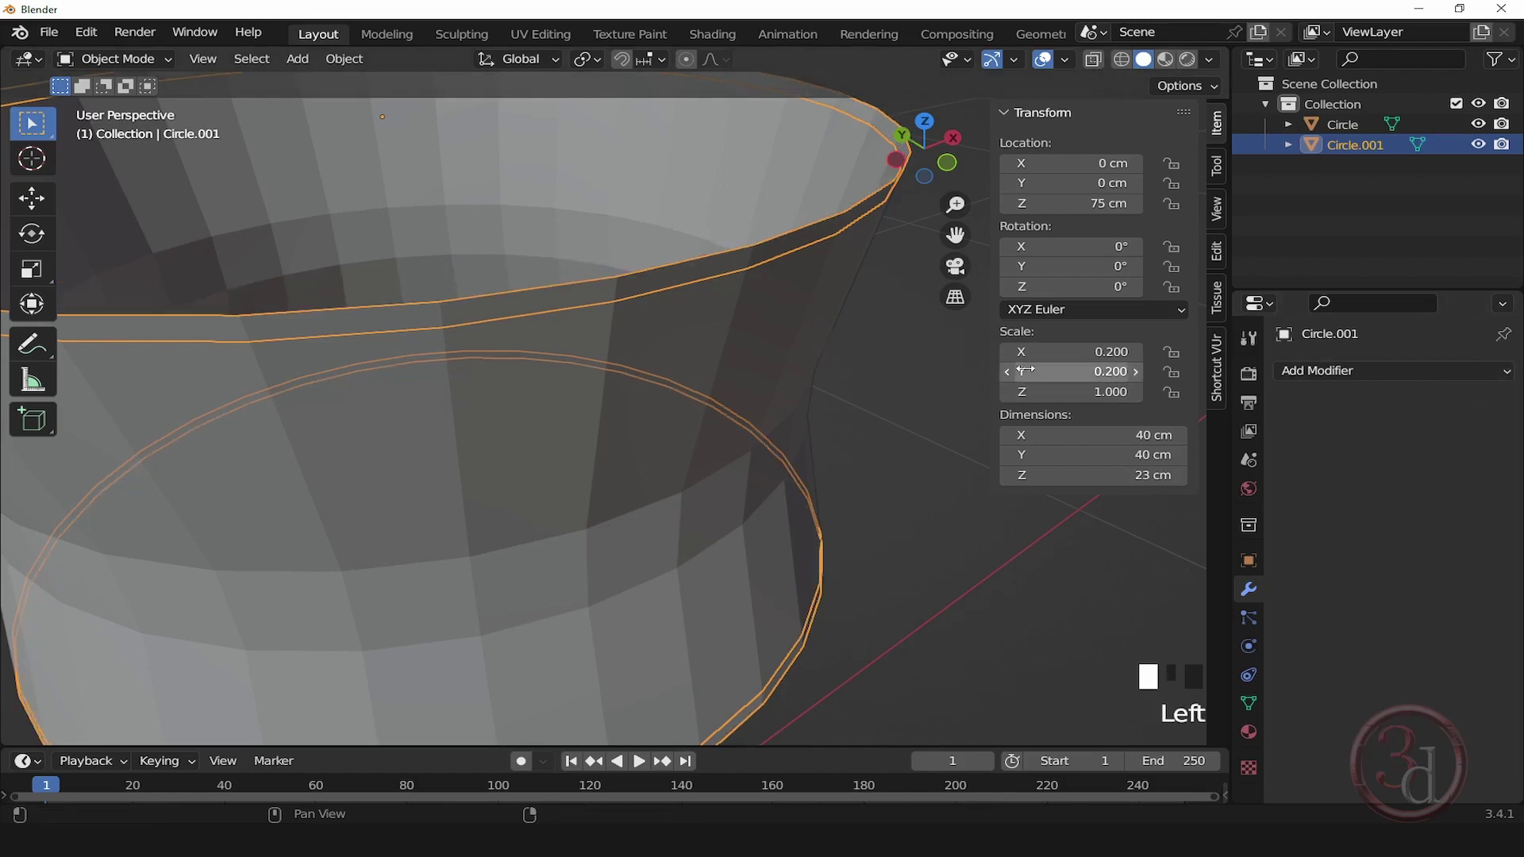
# Step: Apply the rim bands' scale and add a Solidify modifier to them
pyautogui.hotkey('ctrl', 'a')
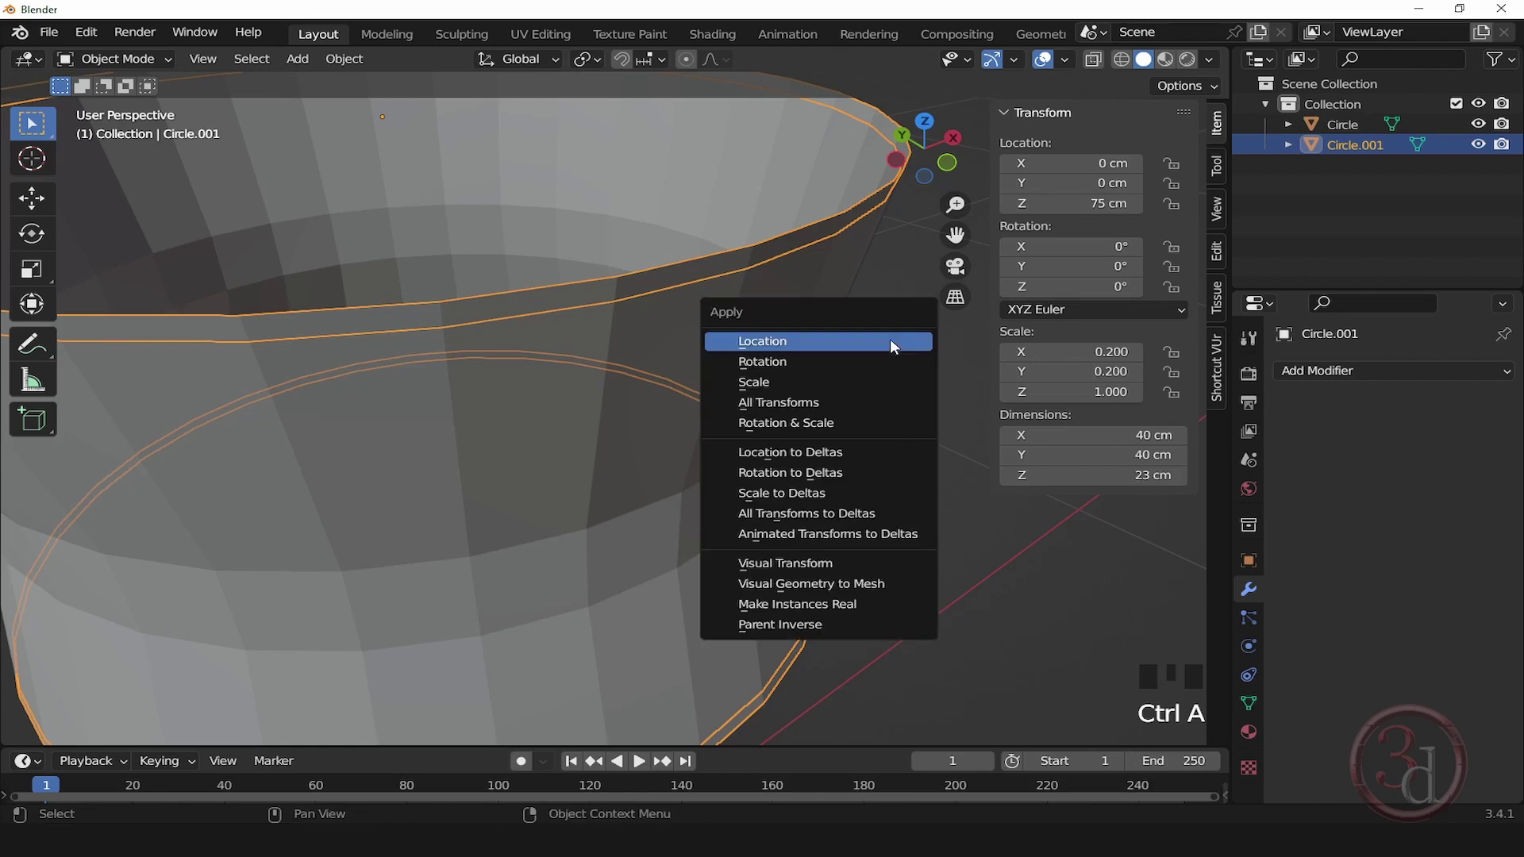
pyautogui.click(827, 382)
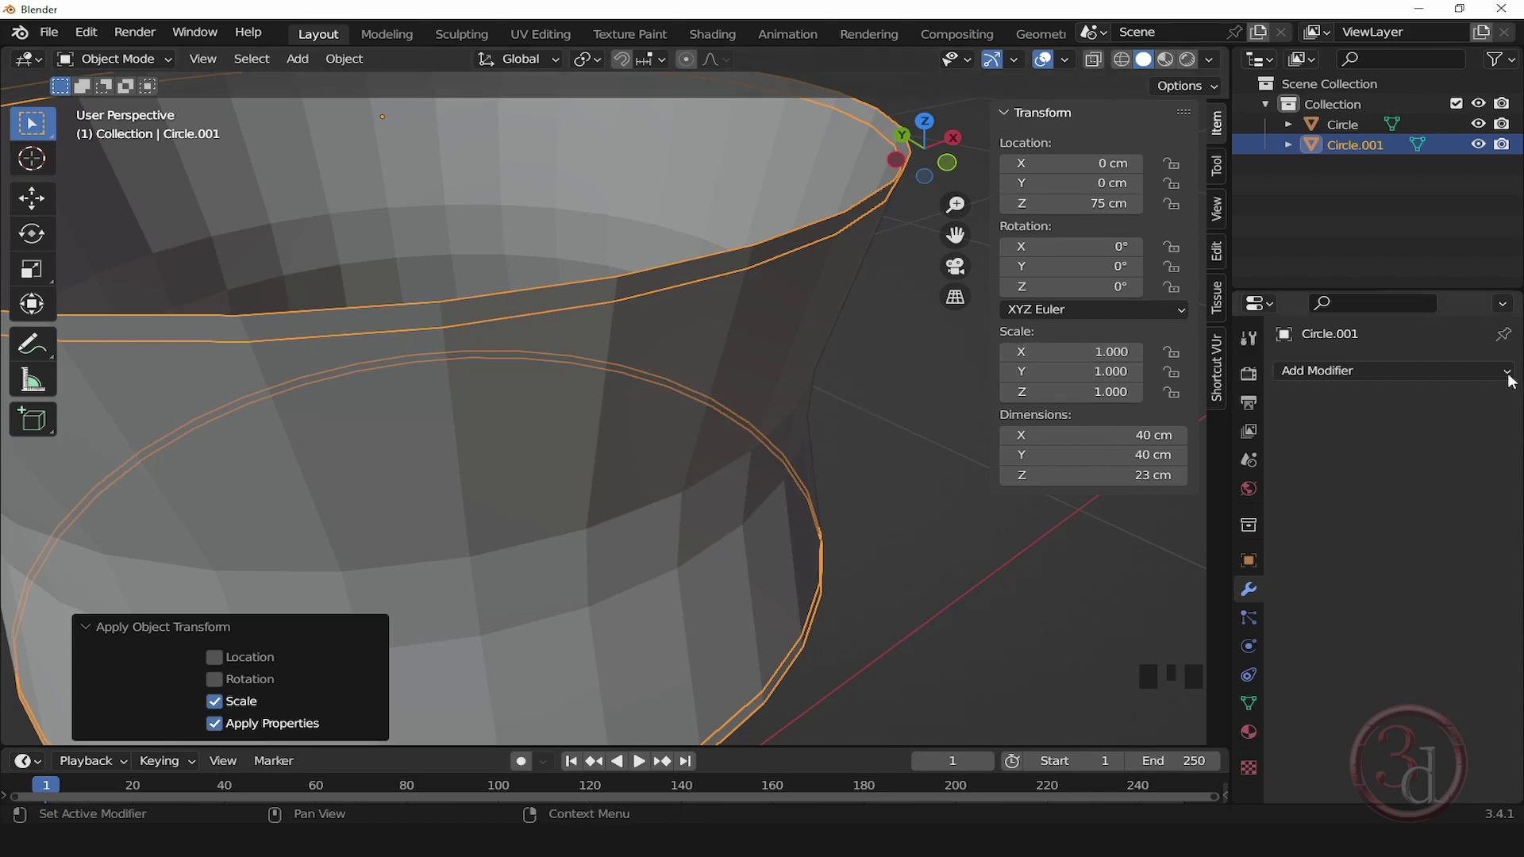
pyautogui.click(1325, 373)
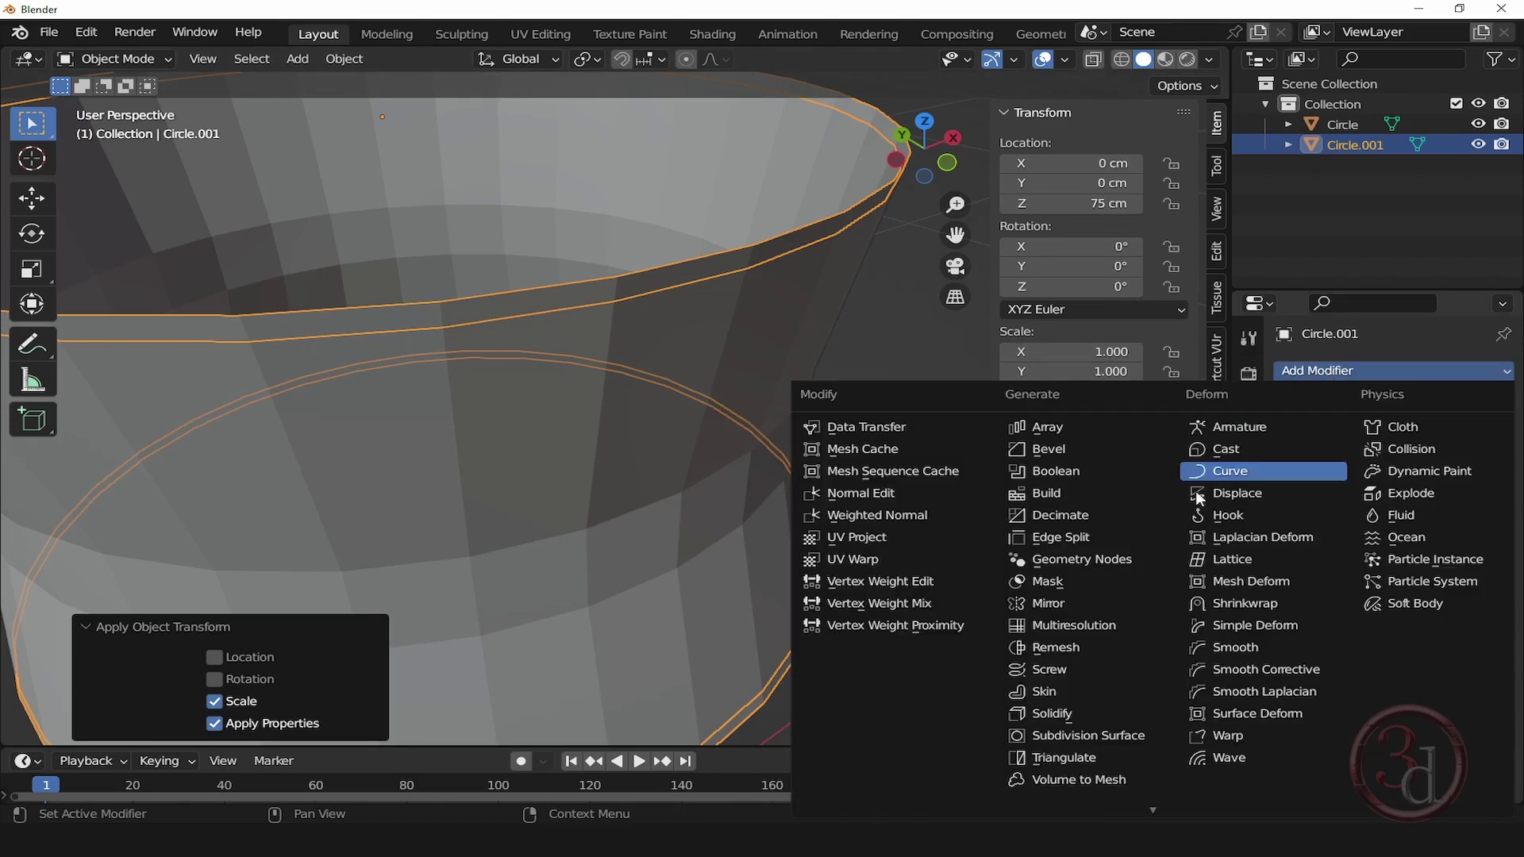
pyautogui.click(1055, 715)
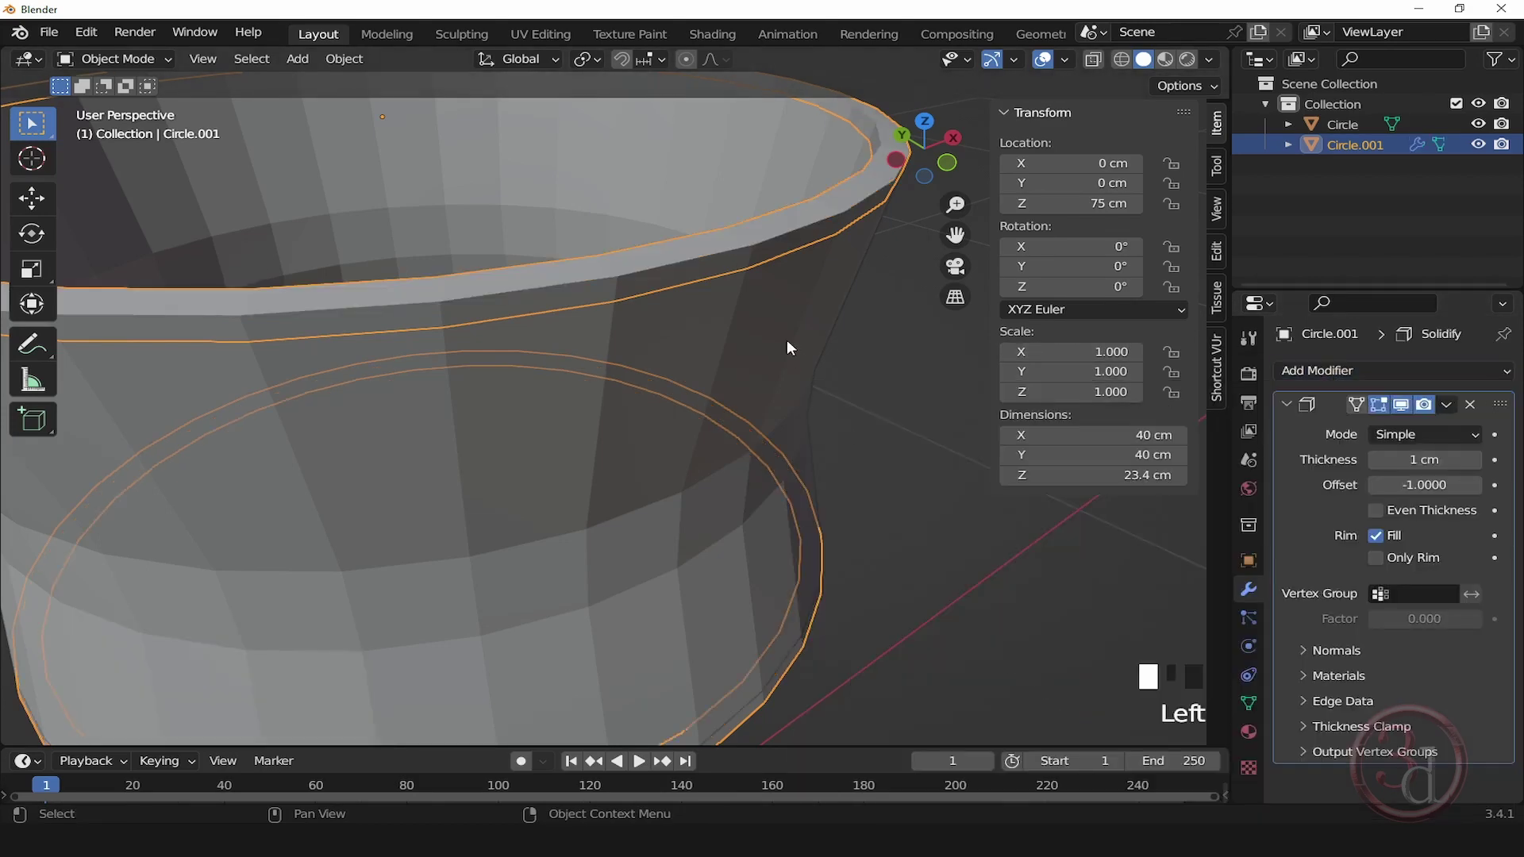
# Step: Set the Solidify thickness of the rim bands to -0.3 cm and deselect them
pyautogui.keyDown('alt'); pyautogui.moveTo(787, 321); pyautogui.dragTo(834, 273, button='middle'); pyautogui.keyUp('alt')
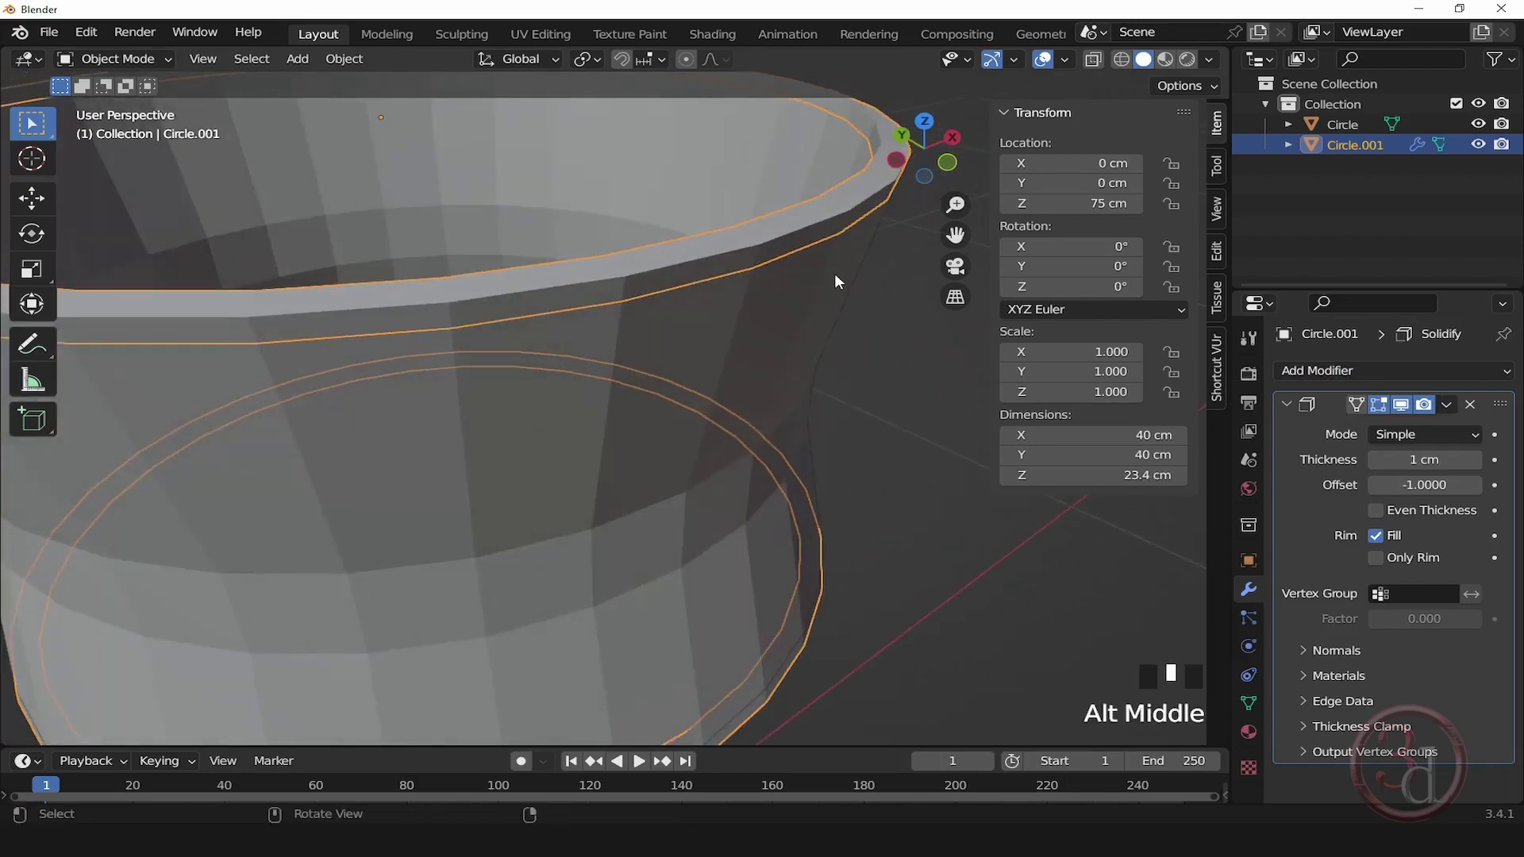
pyautogui.click(1423, 459)
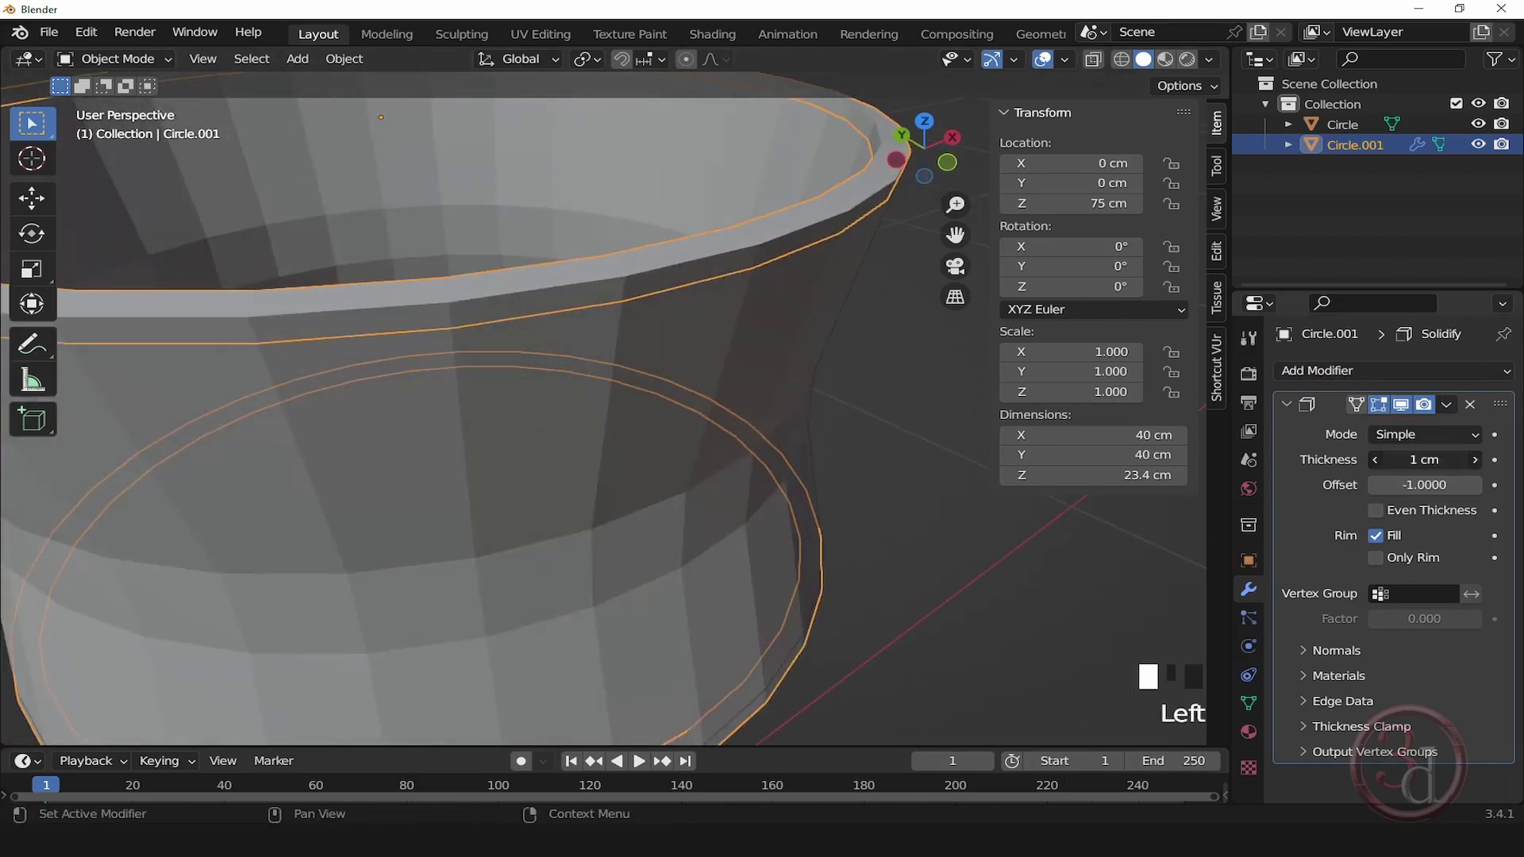
pyautogui.moveTo(1423, 459)
pyautogui.mouseDown()
pyautogui.moveTo(1391, 459)
pyautogui.moveTo(1421, 459)
pyautogui.mouseUp()
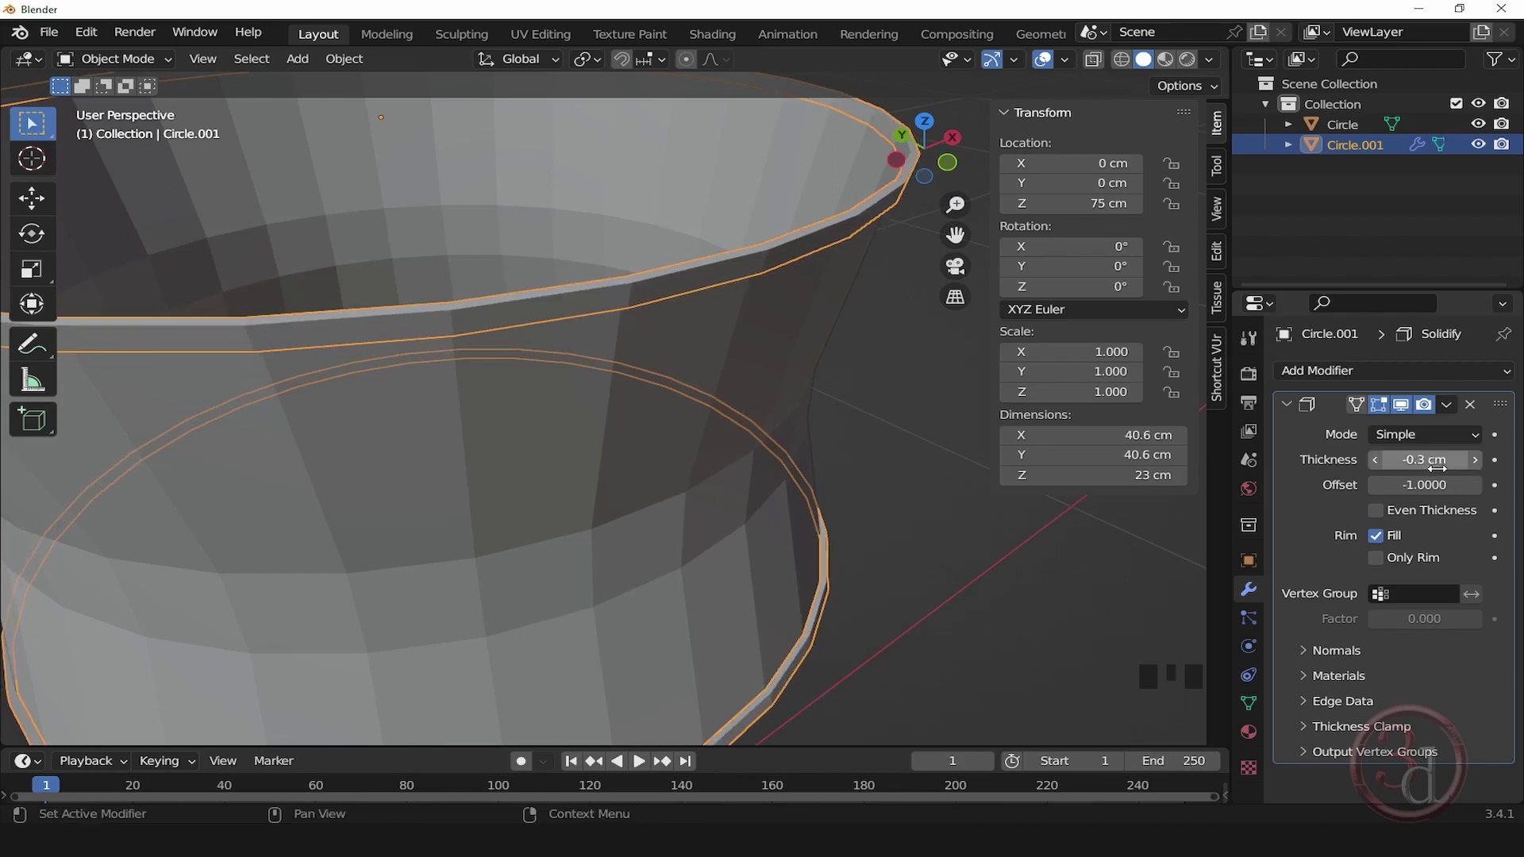
pyautogui.click(897, 359)
pyautogui.scroll(-2, 883, 324)
pyautogui.keyDown('alt'); pyautogui.moveTo(884, 327); pyautogui.dragTo(854, 361, button='middle'); pyautogui.keyUp('alt')
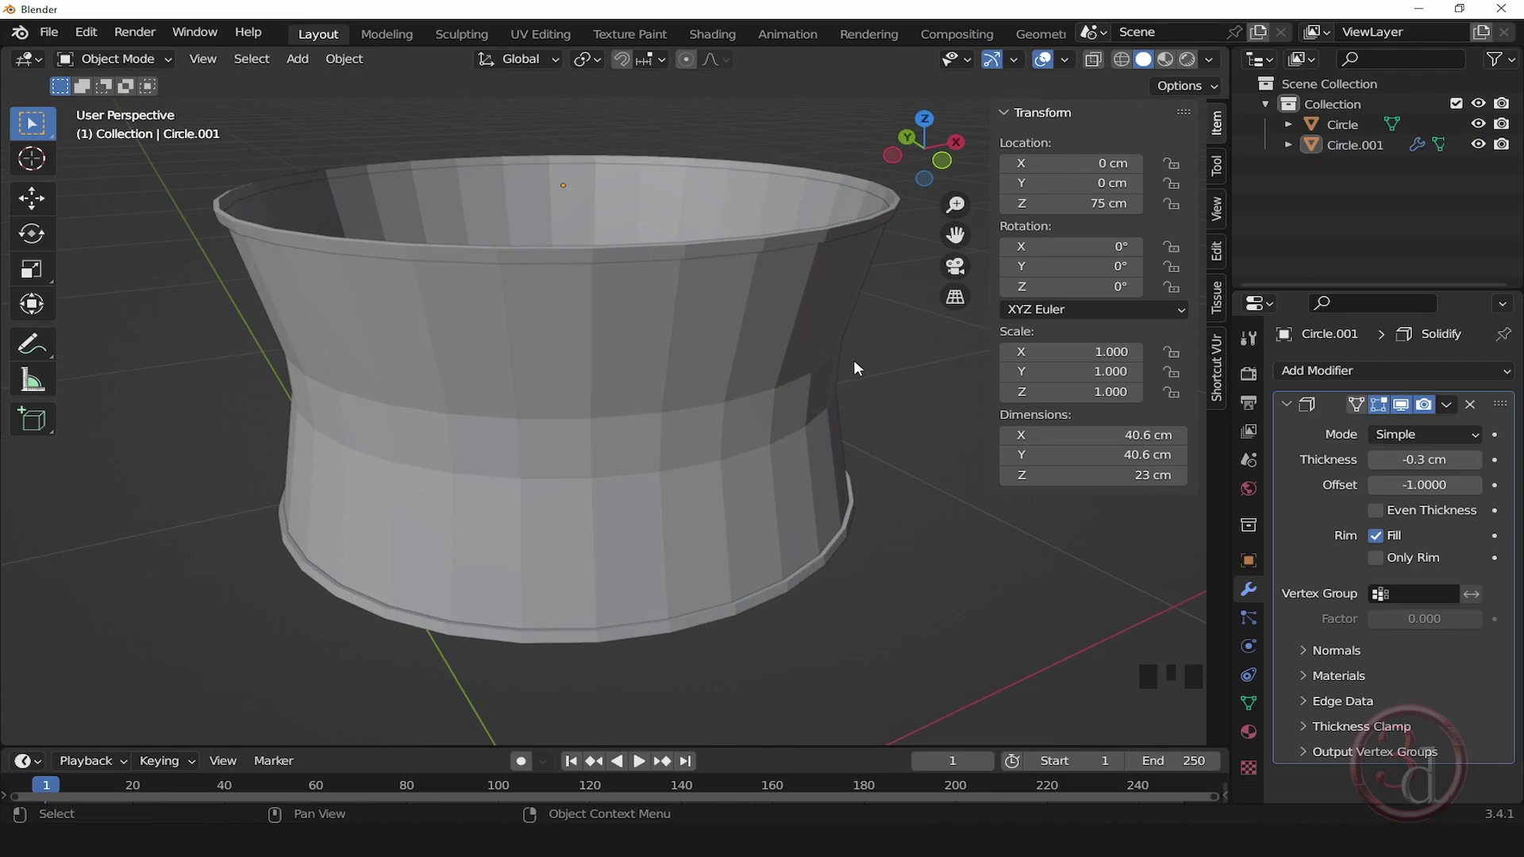
# Step: Select the main lampshade body and apply its scale
pyautogui.click(768, 412)
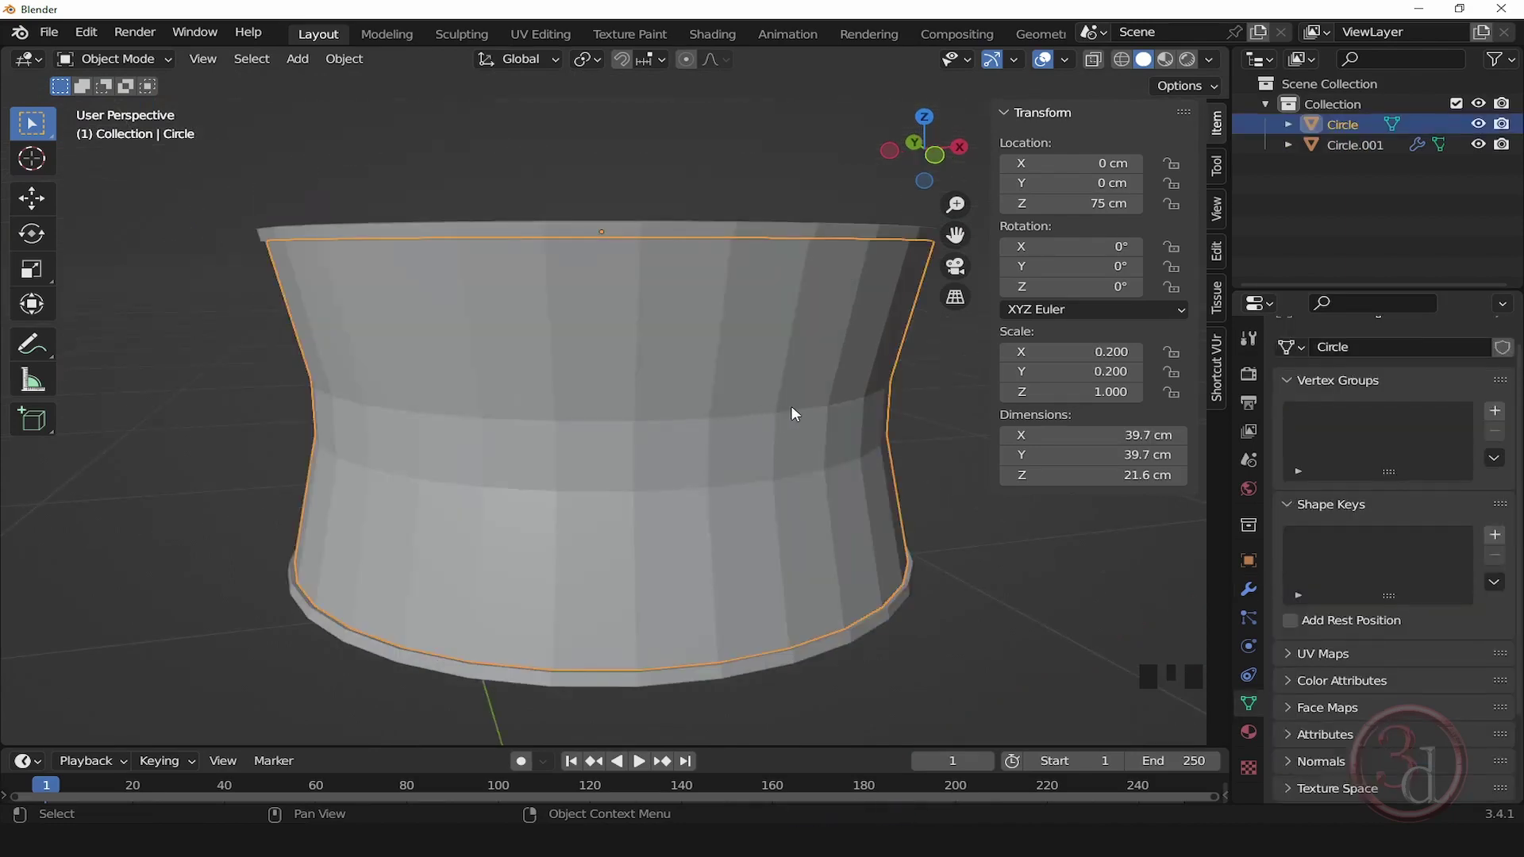
pyautogui.hotkey('ctrl', 'a')
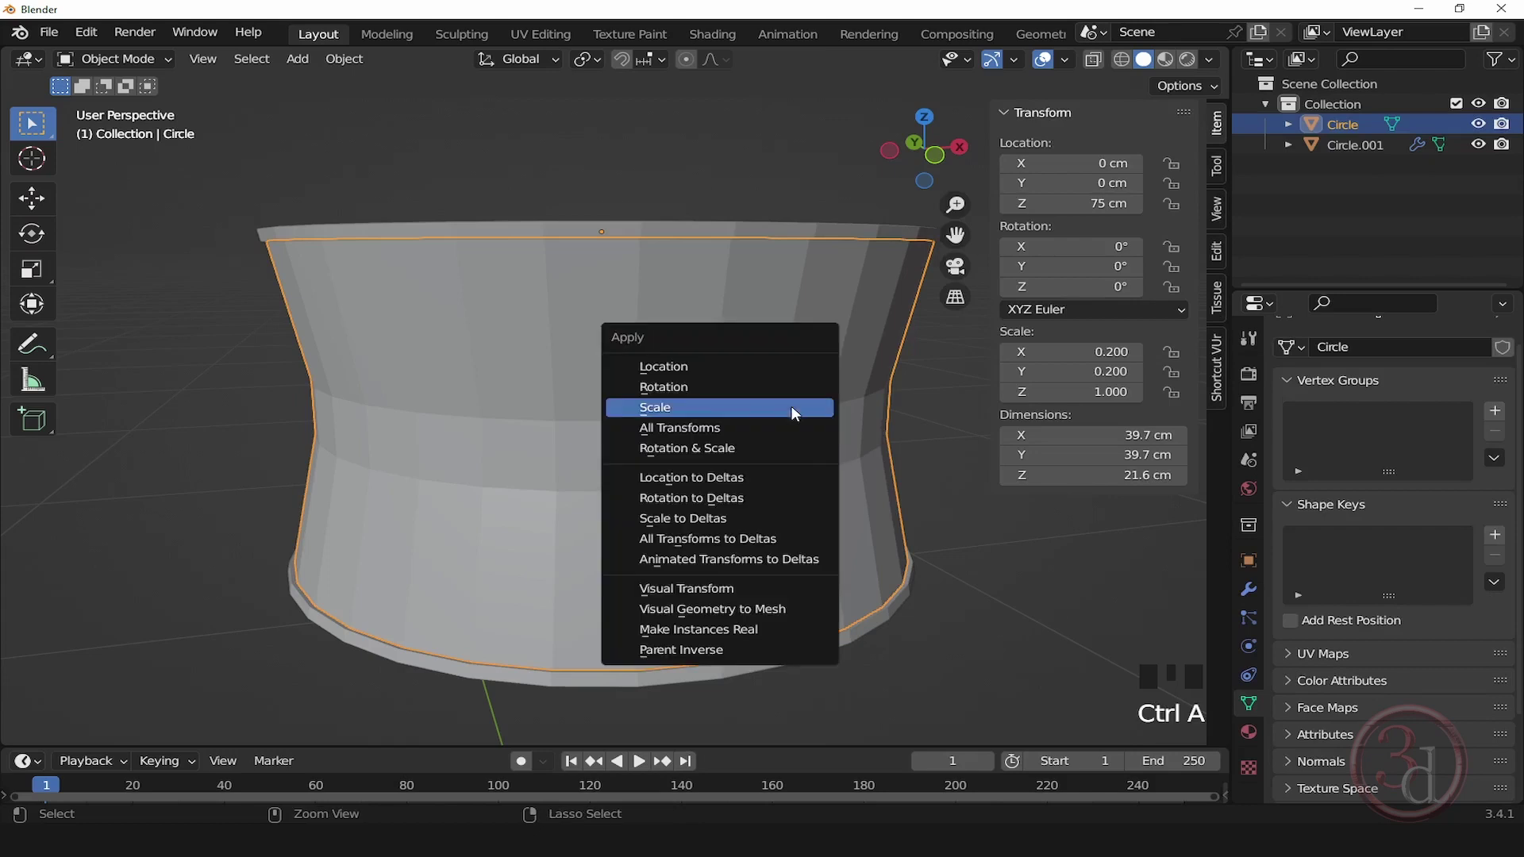
pyautogui.click(704, 408)
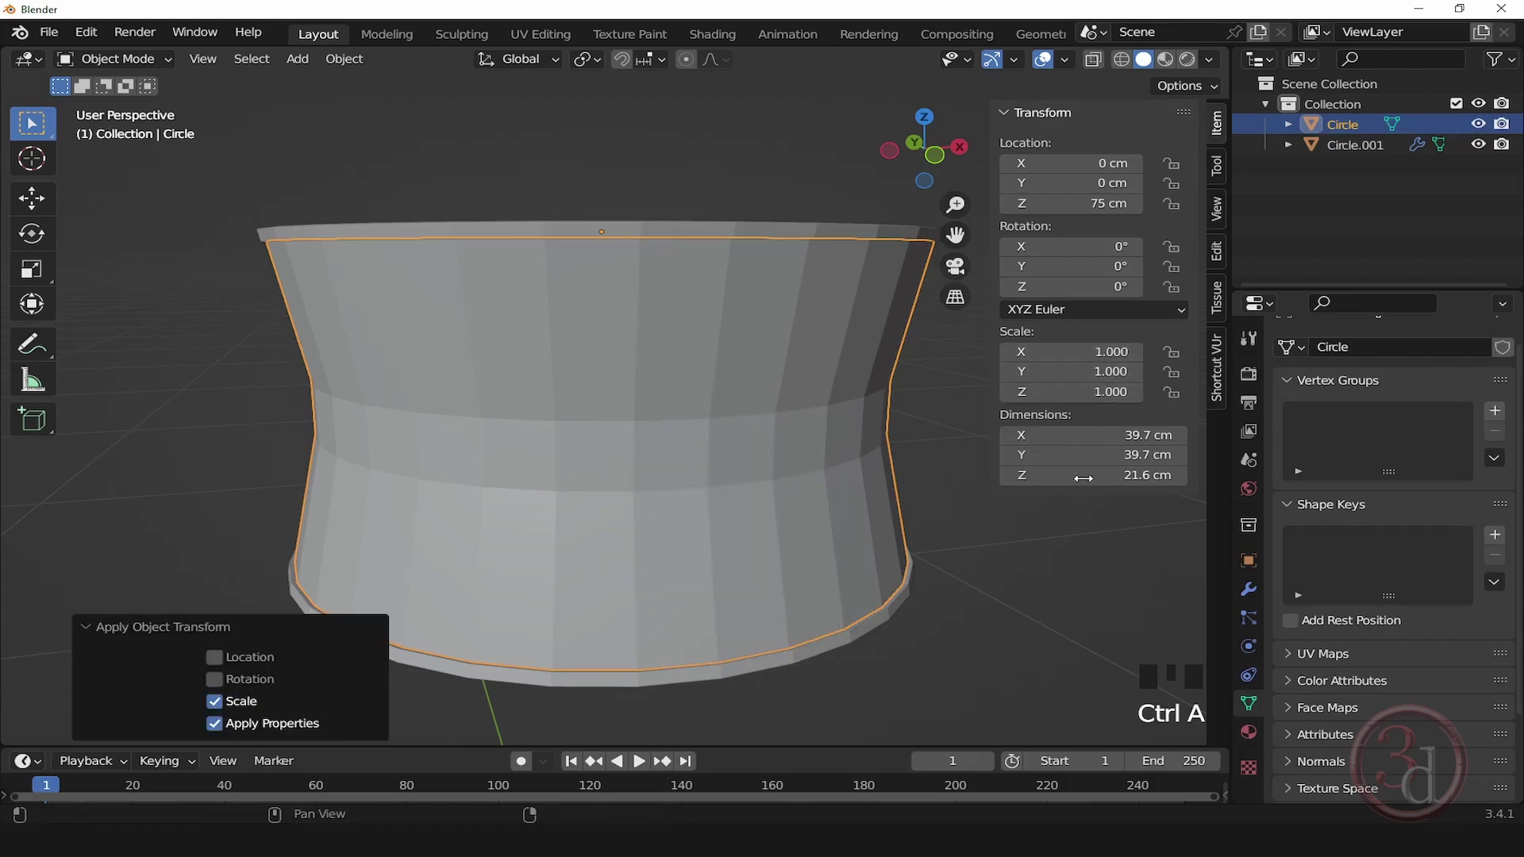
# Step: Select the front-centre vertical edge line of the lampshade body and separate it into its own object, then return to Object Mode
pyautogui.keyDown('alt'); pyautogui.middleClick(968, 578); pyautogui.keyUp('alt')
pyautogui.press('`')
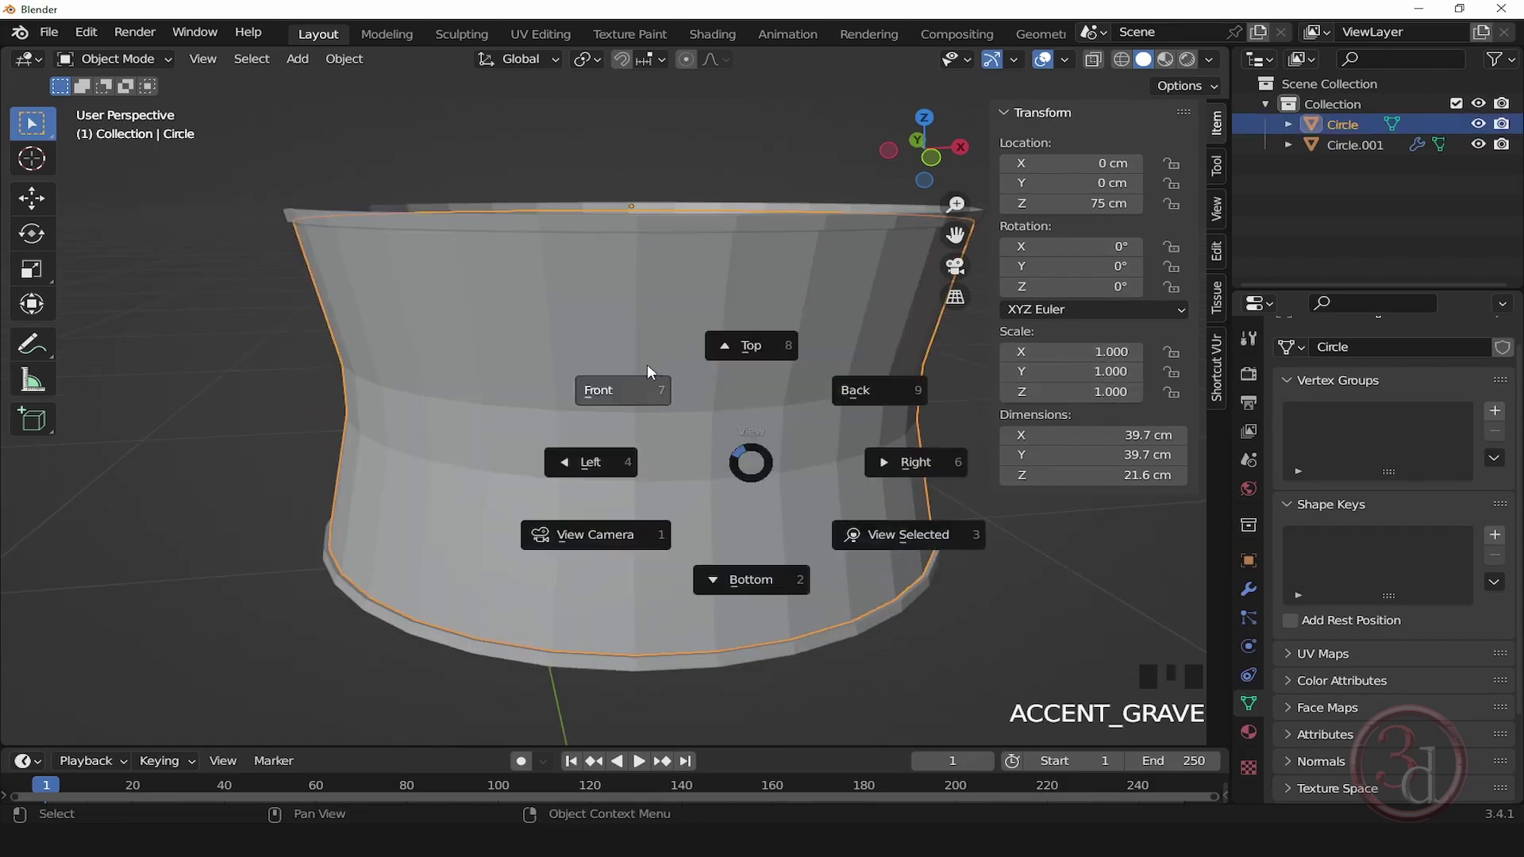
pyautogui.click(646, 364)
pyautogui.press('Tab')
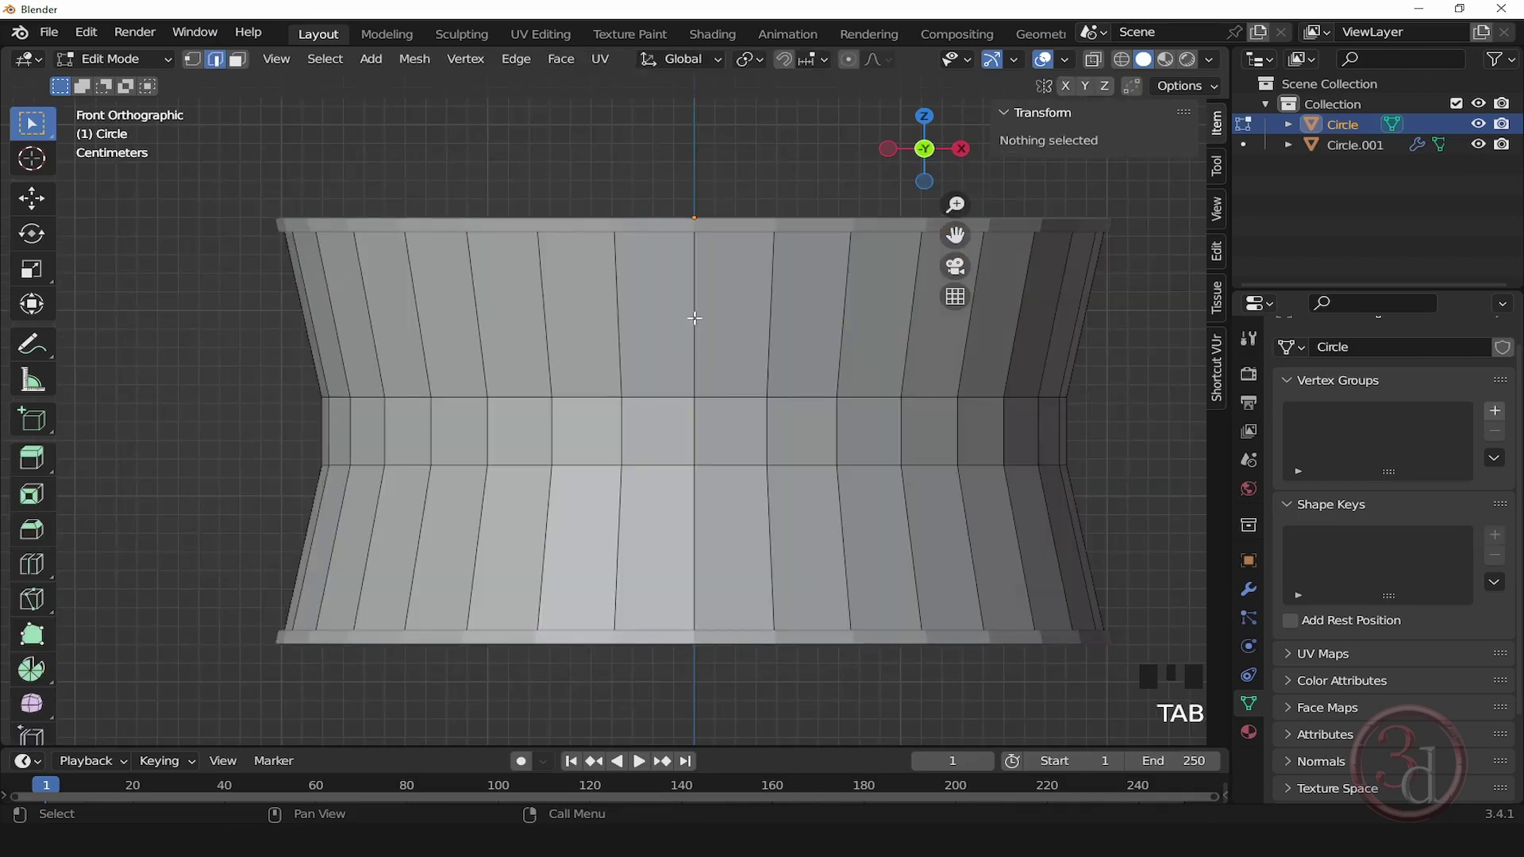
pyautogui.keyDown('alt'); pyautogui.click(696, 304); pyautogui.keyUp('alt')
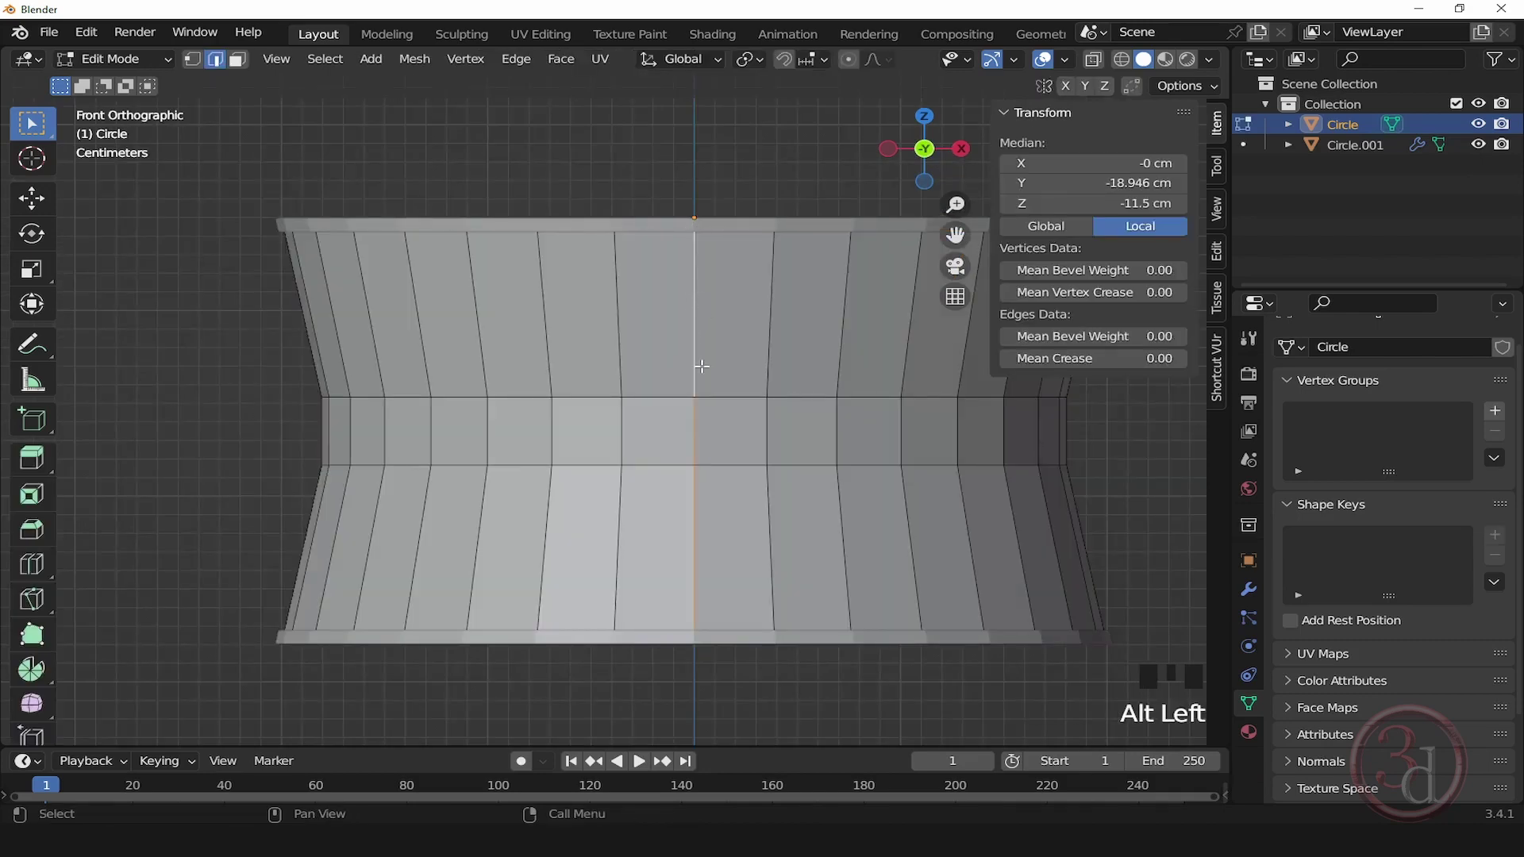
pyautogui.moveTo(738, 516); pyautogui.dragTo(656, 490, button='middle')
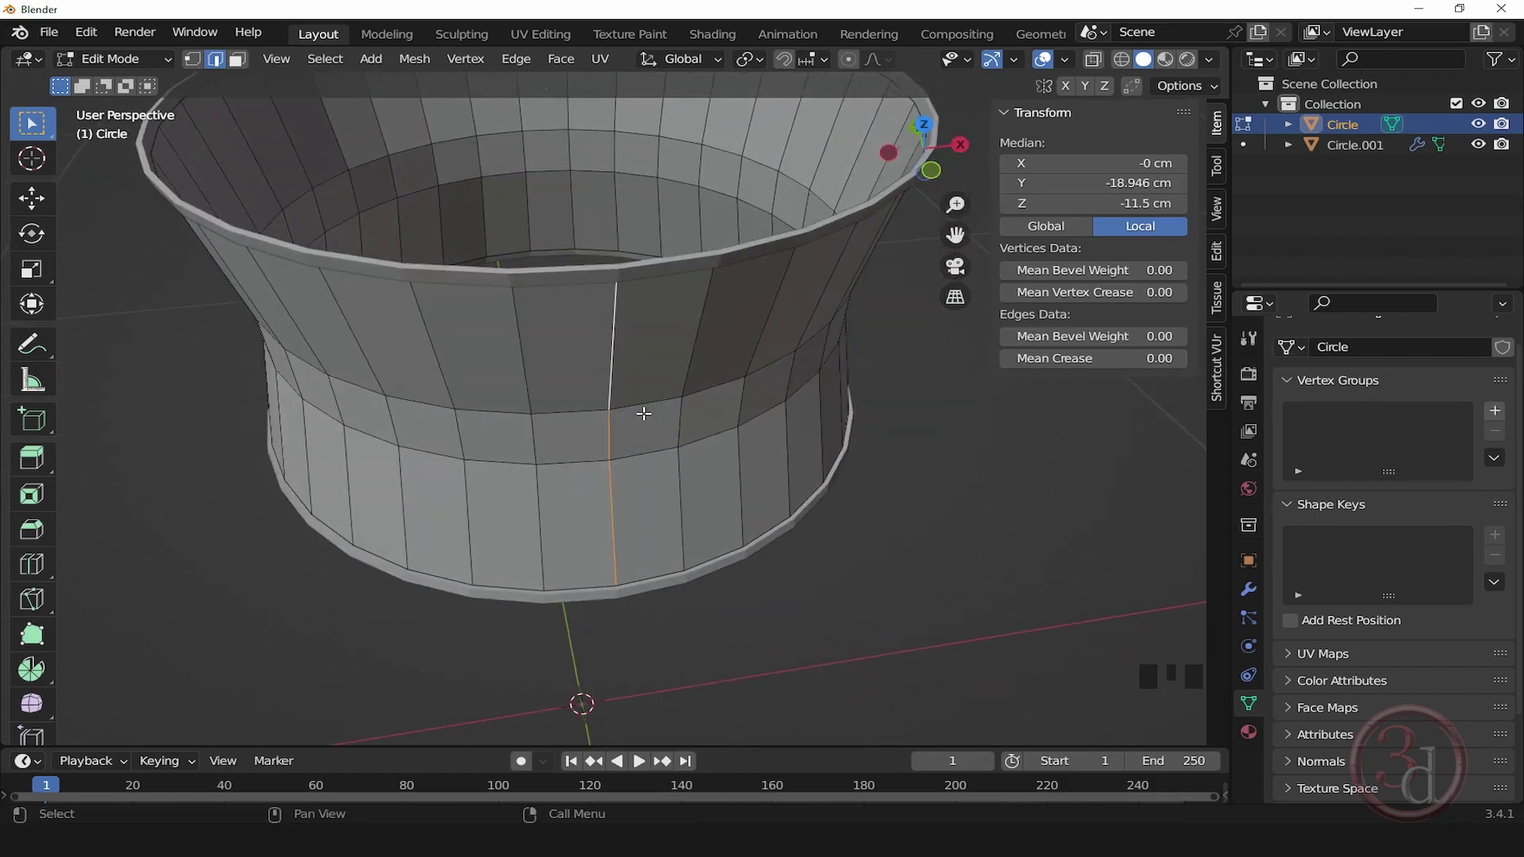
pyautogui.press('p')
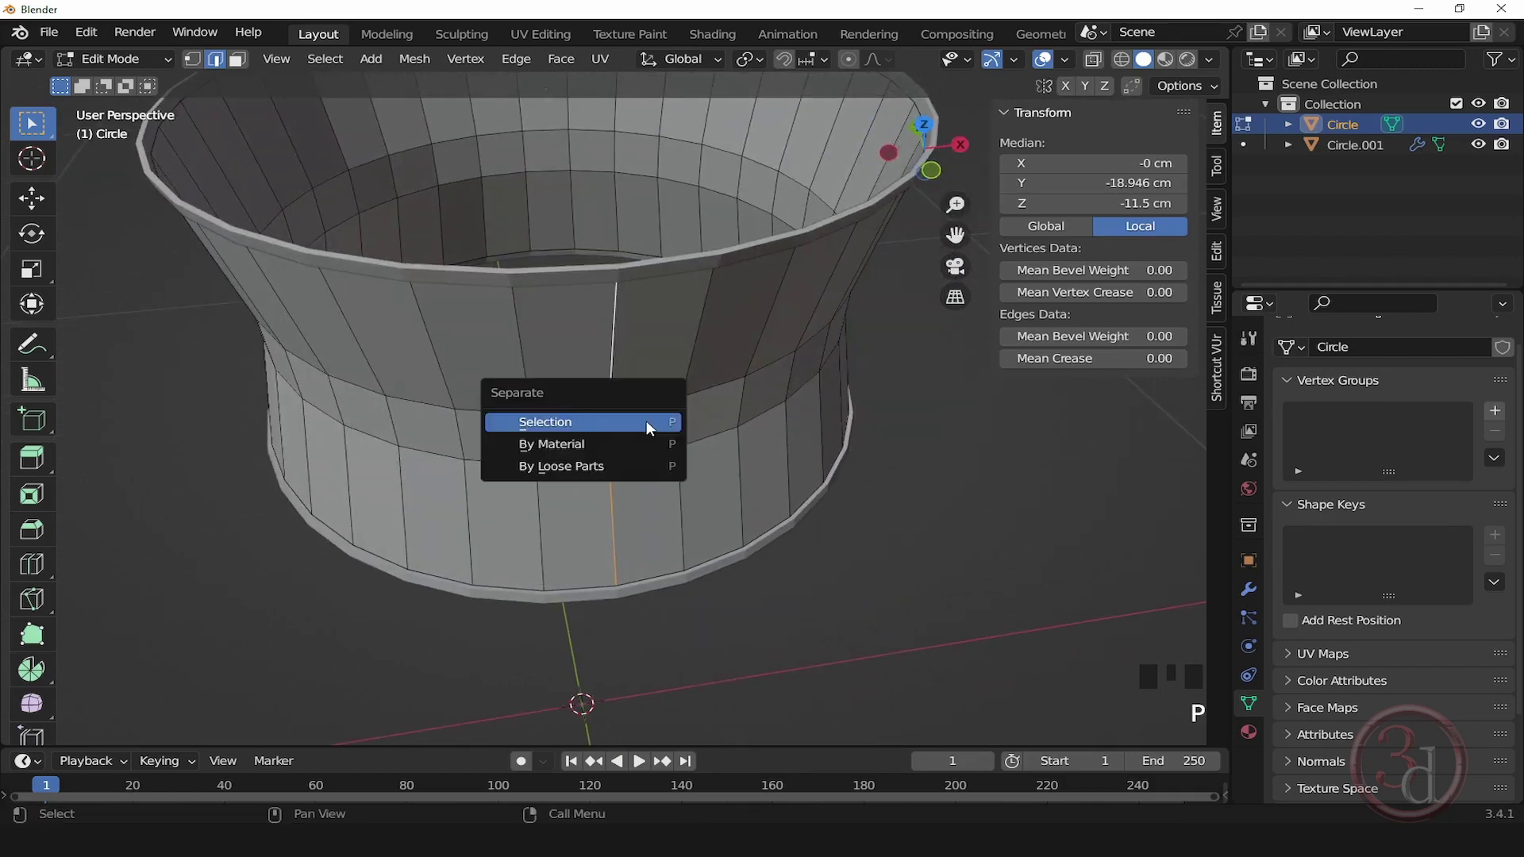
pyautogui.click(609, 424)
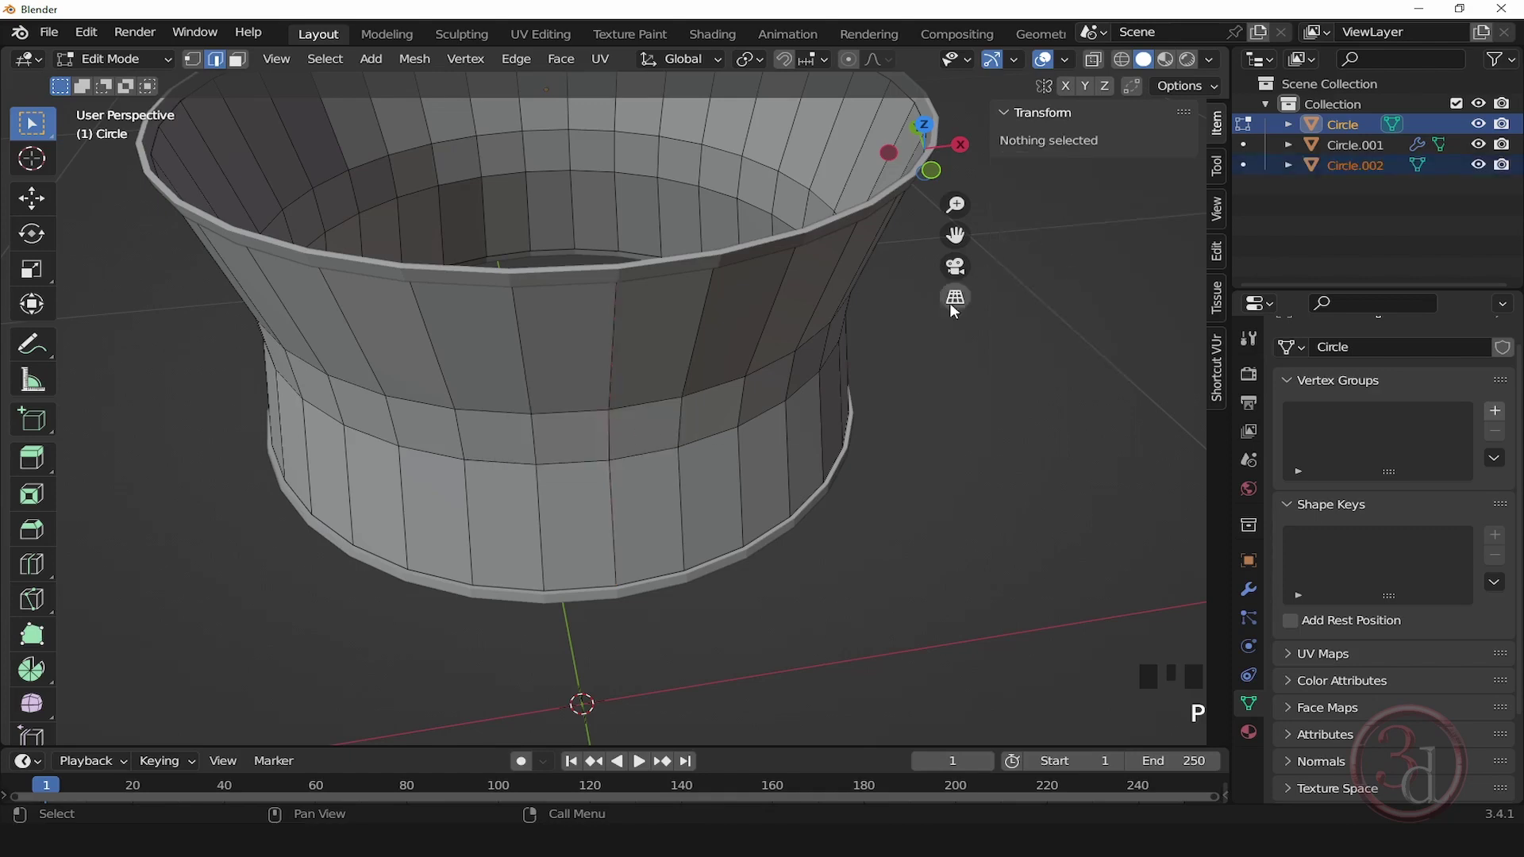
pyautogui.press('Tab')
pyautogui.click(889, 477)
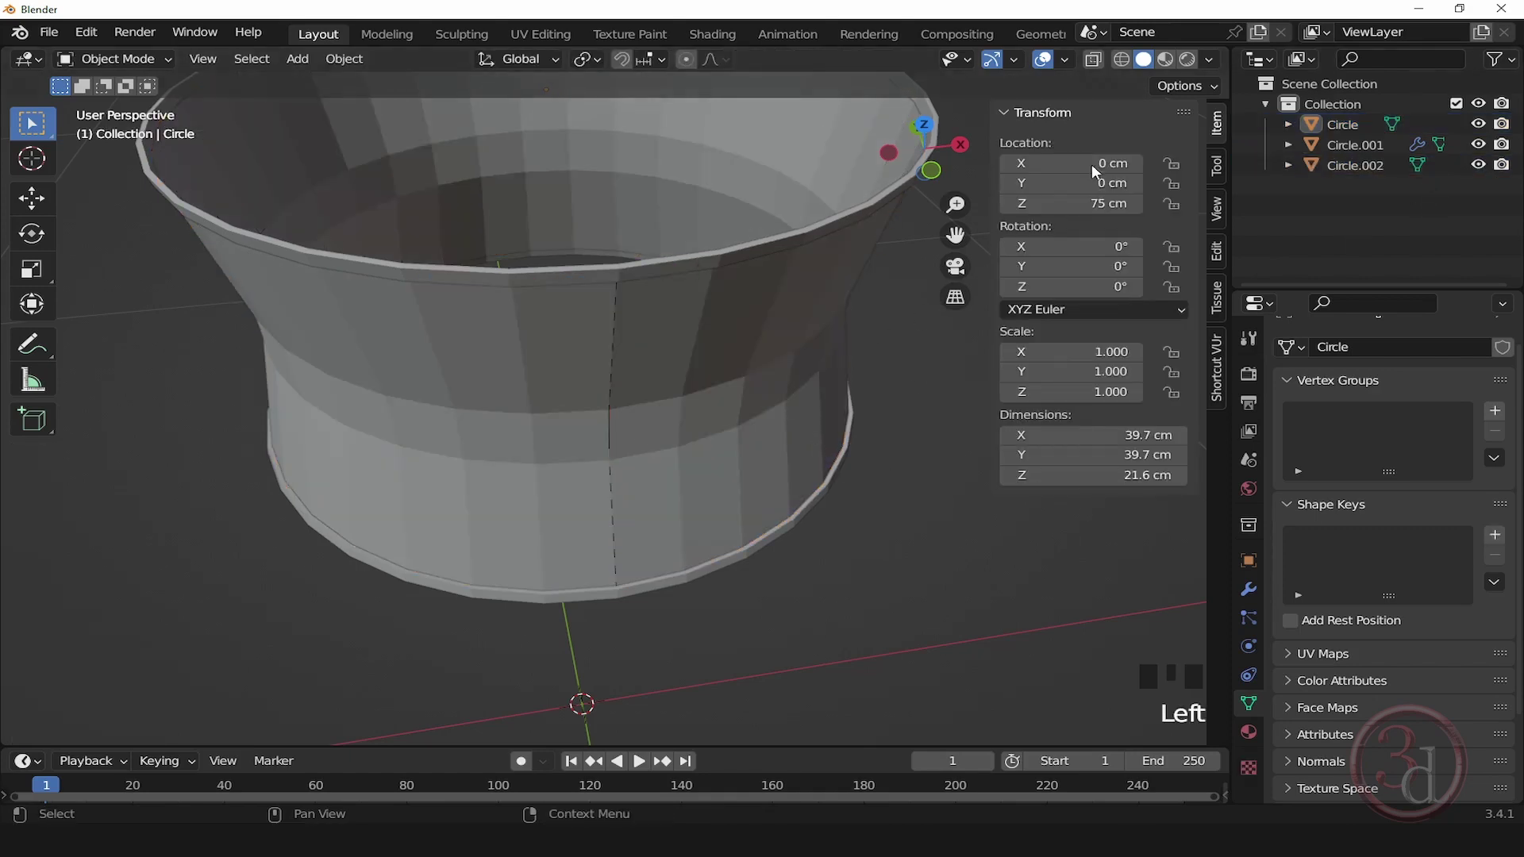
# Step: Extrude the whole separated vertical edge line along the X axis by about 1.16 cm to form a narrow strip
pyautogui.click(608, 408)
pyautogui.keyDown('alt'); pyautogui.moveTo(622, 409); pyautogui.dragTo(760, 368, button='middle'); pyautogui.keyUp('alt')
pyautogui.doubleClick(666, 230)
pyautogui.click(667, 230)
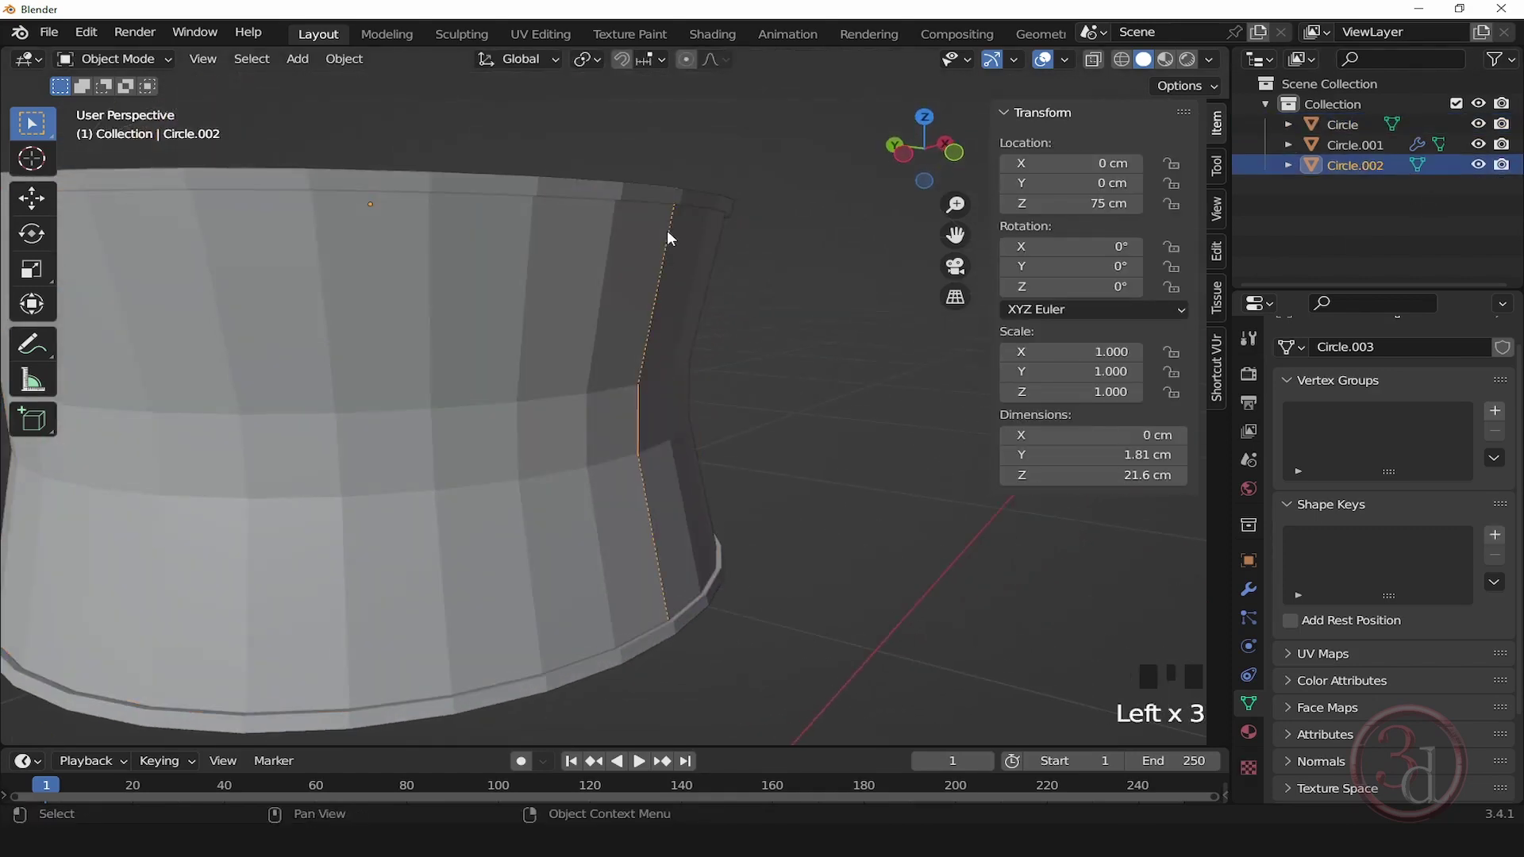
pyautogui.keyDown('alt'); pyautogui.moveTo(717, 506); pyautogui.dragTo(677, 476, button='middle'); pyautogui.keyUp('alt')
pyautogui.scroll(2, 649, 318)
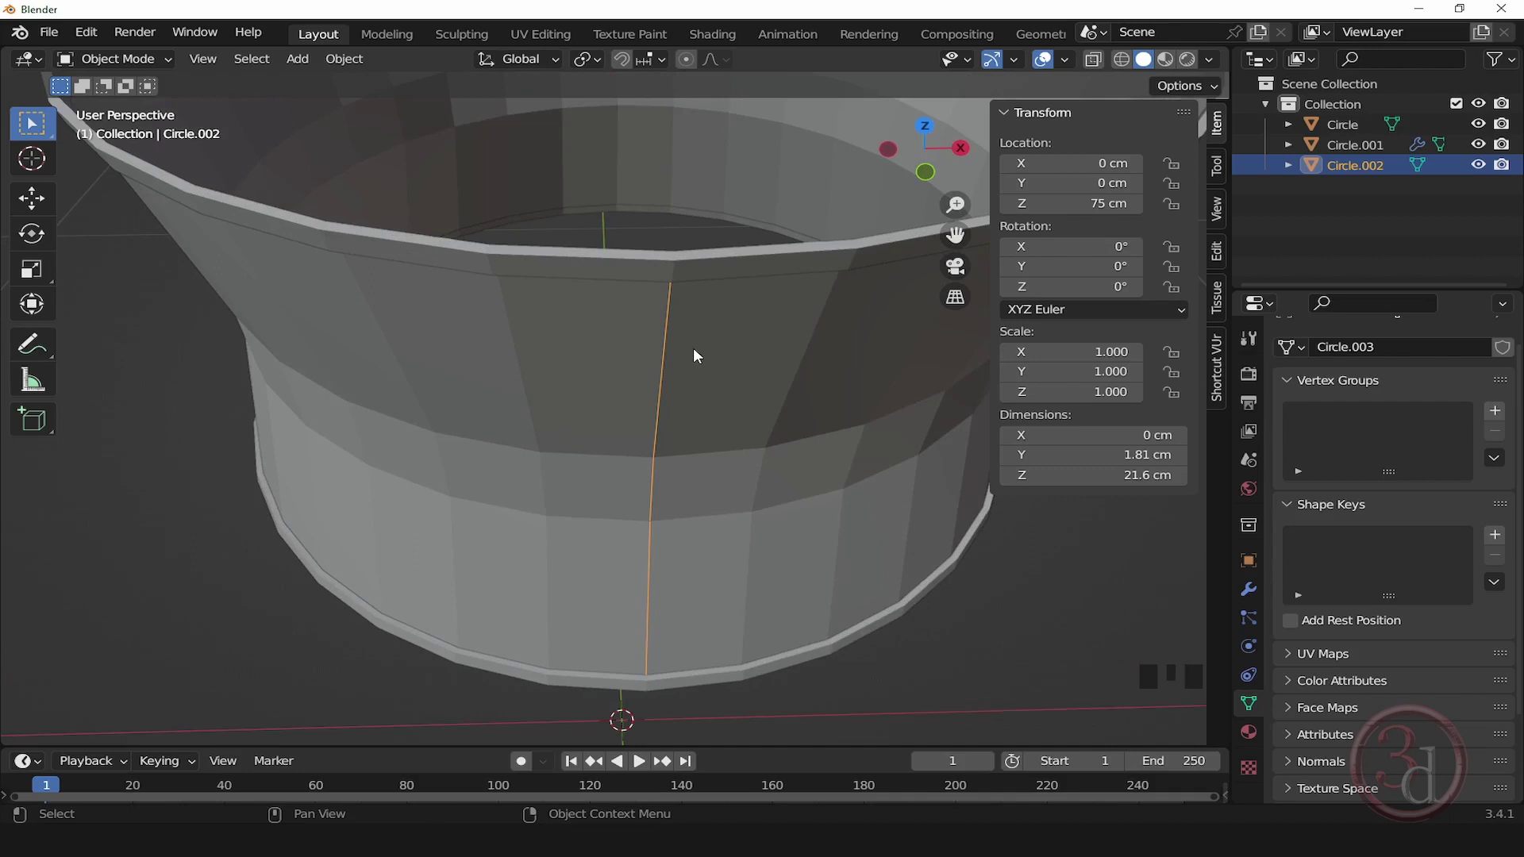
pyautogui.press('Tab')
pyautogui.press('a')
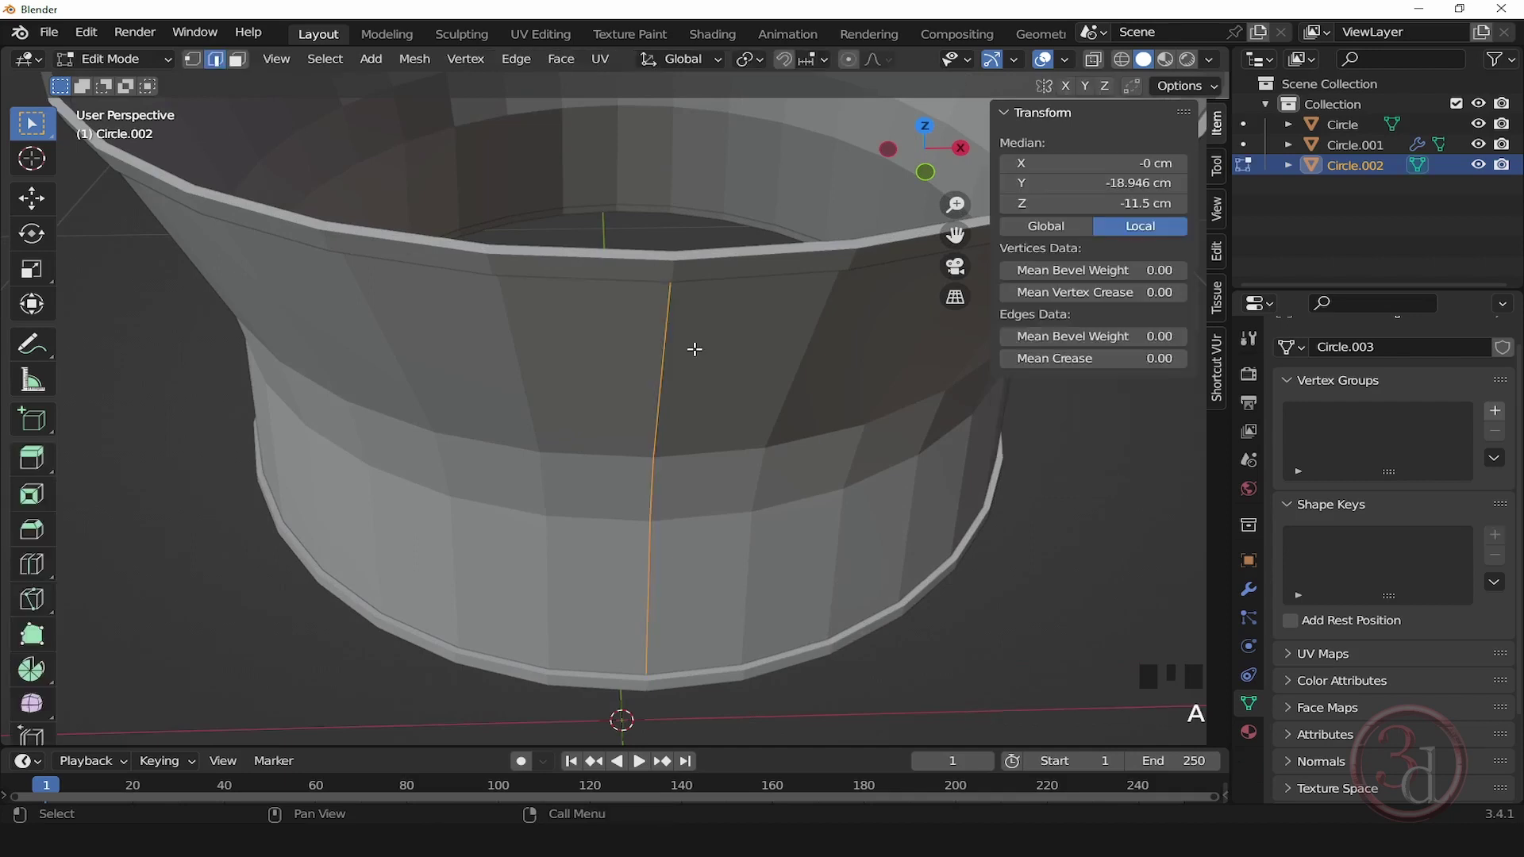
pyautogui.moveTo(711, 399); pyautogui.dragTo(674, 406, button='middle')
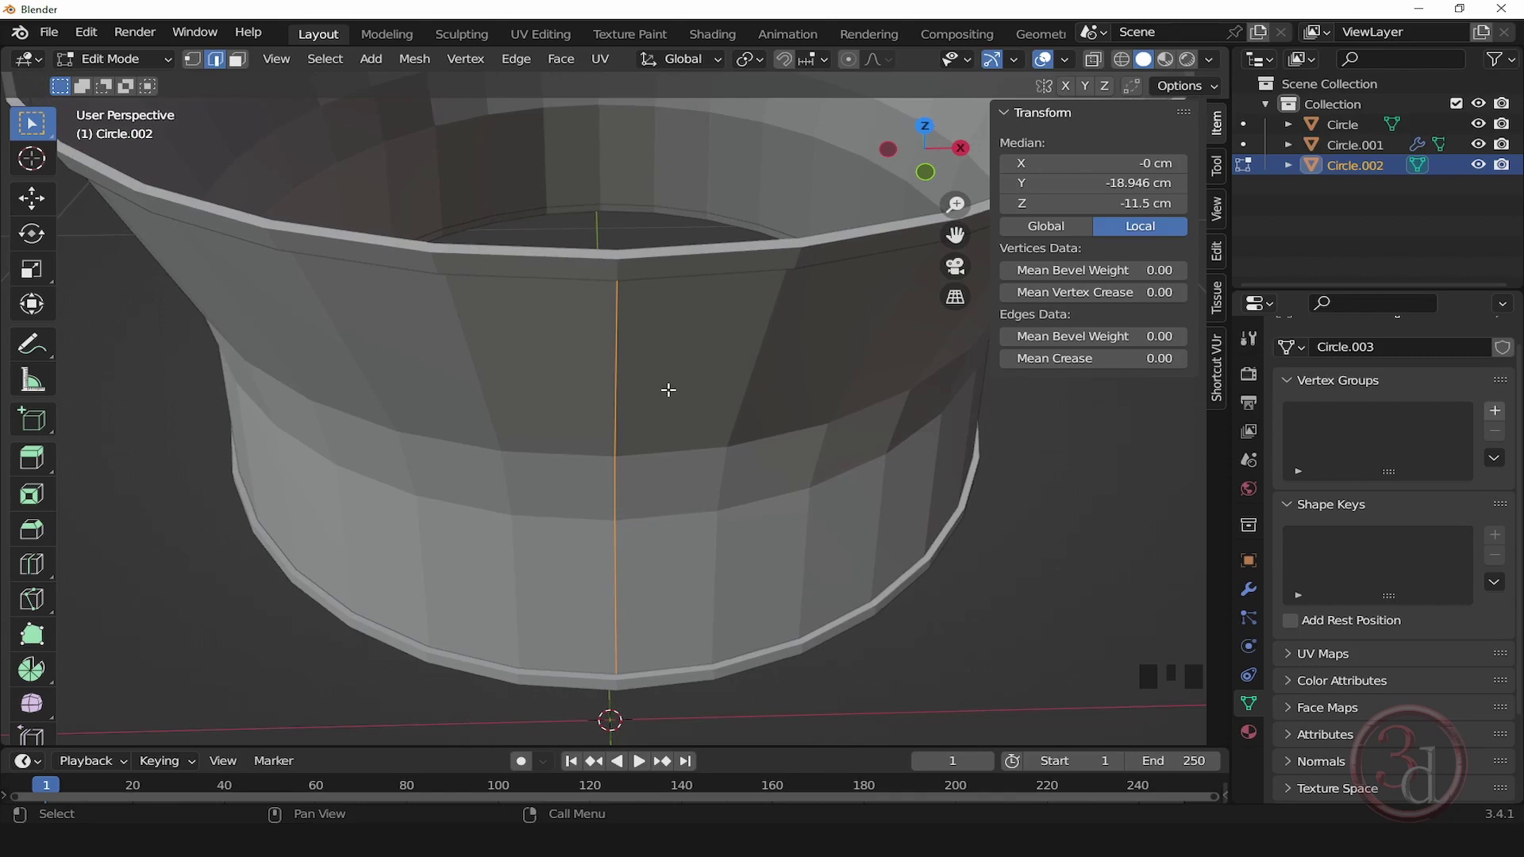
pyautogui.press('e')
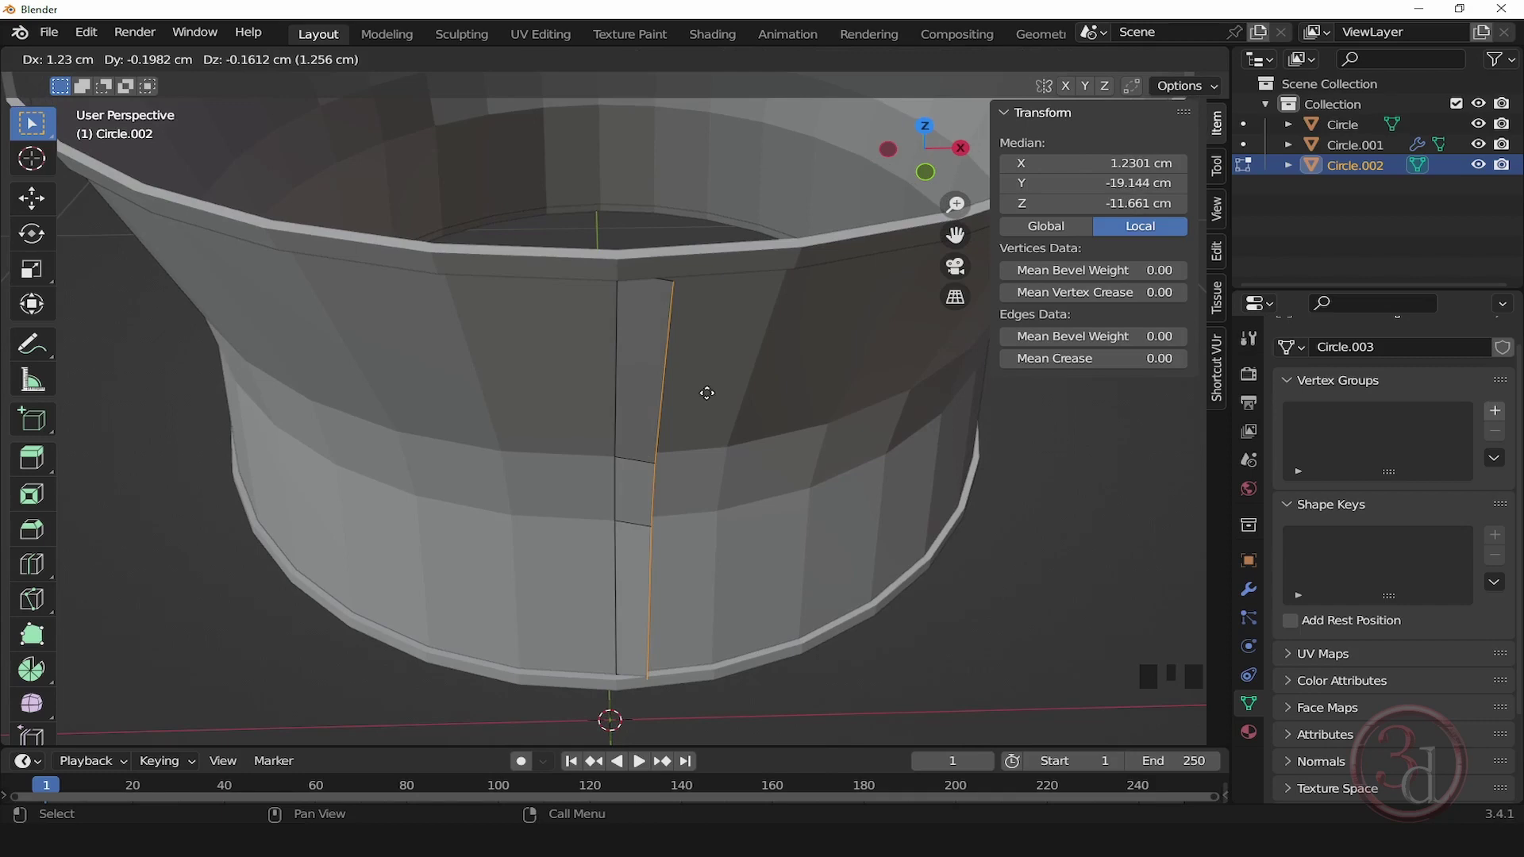
pyautogui.press('x')
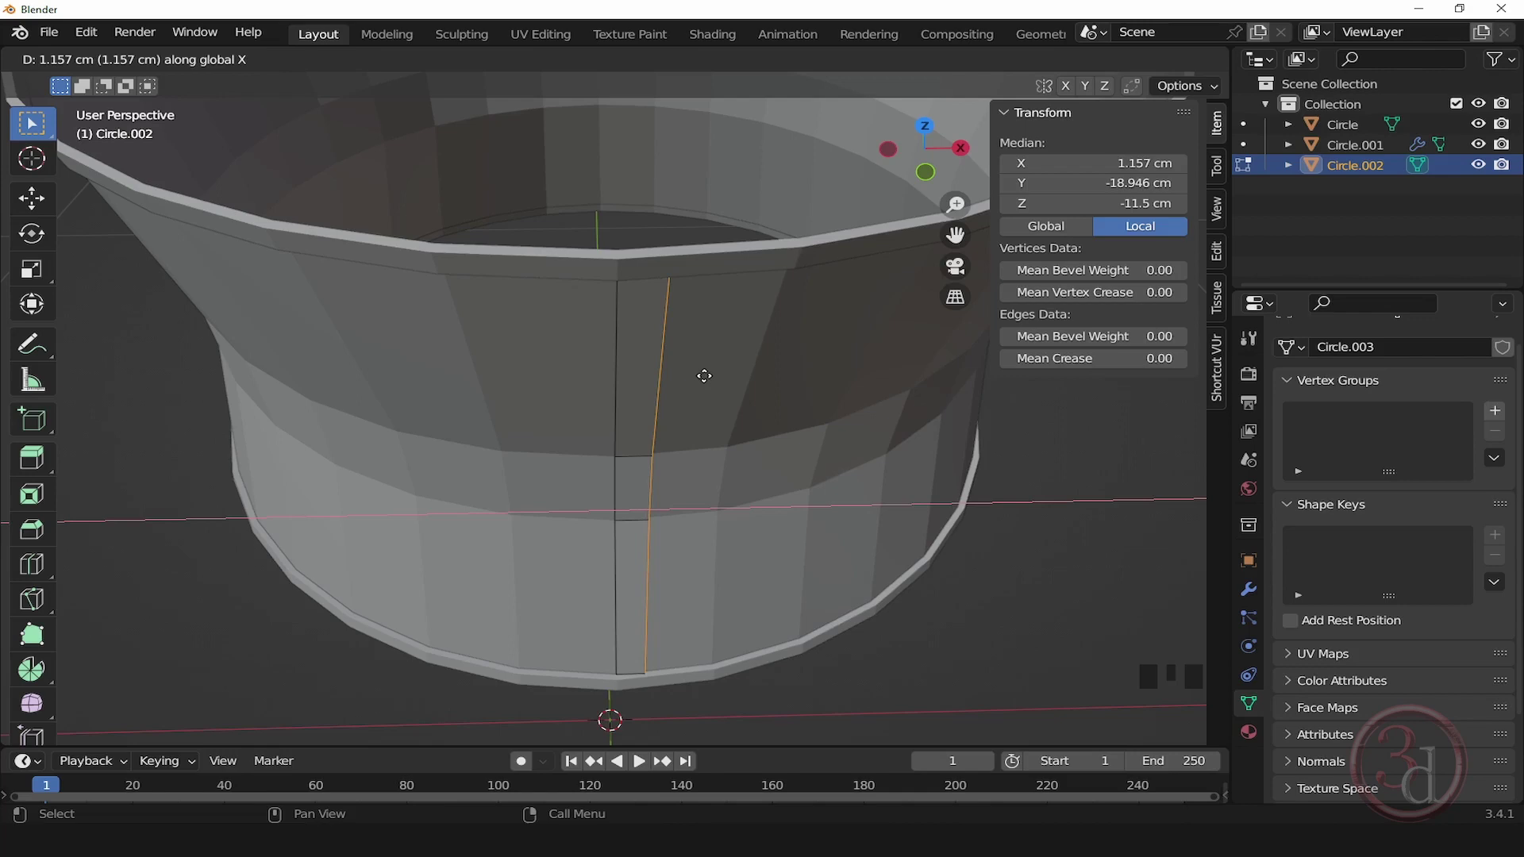
pyautogui.click(704, 375)
pyautogui.press('Tab')
# Step: Move the narrow strip about -0.57 cm along X to centre it on the front of the lampshade
pyautogui.keyDown('alt'); pyautogui.middleClick(624, 420); pyautogui.keyUp('alt')
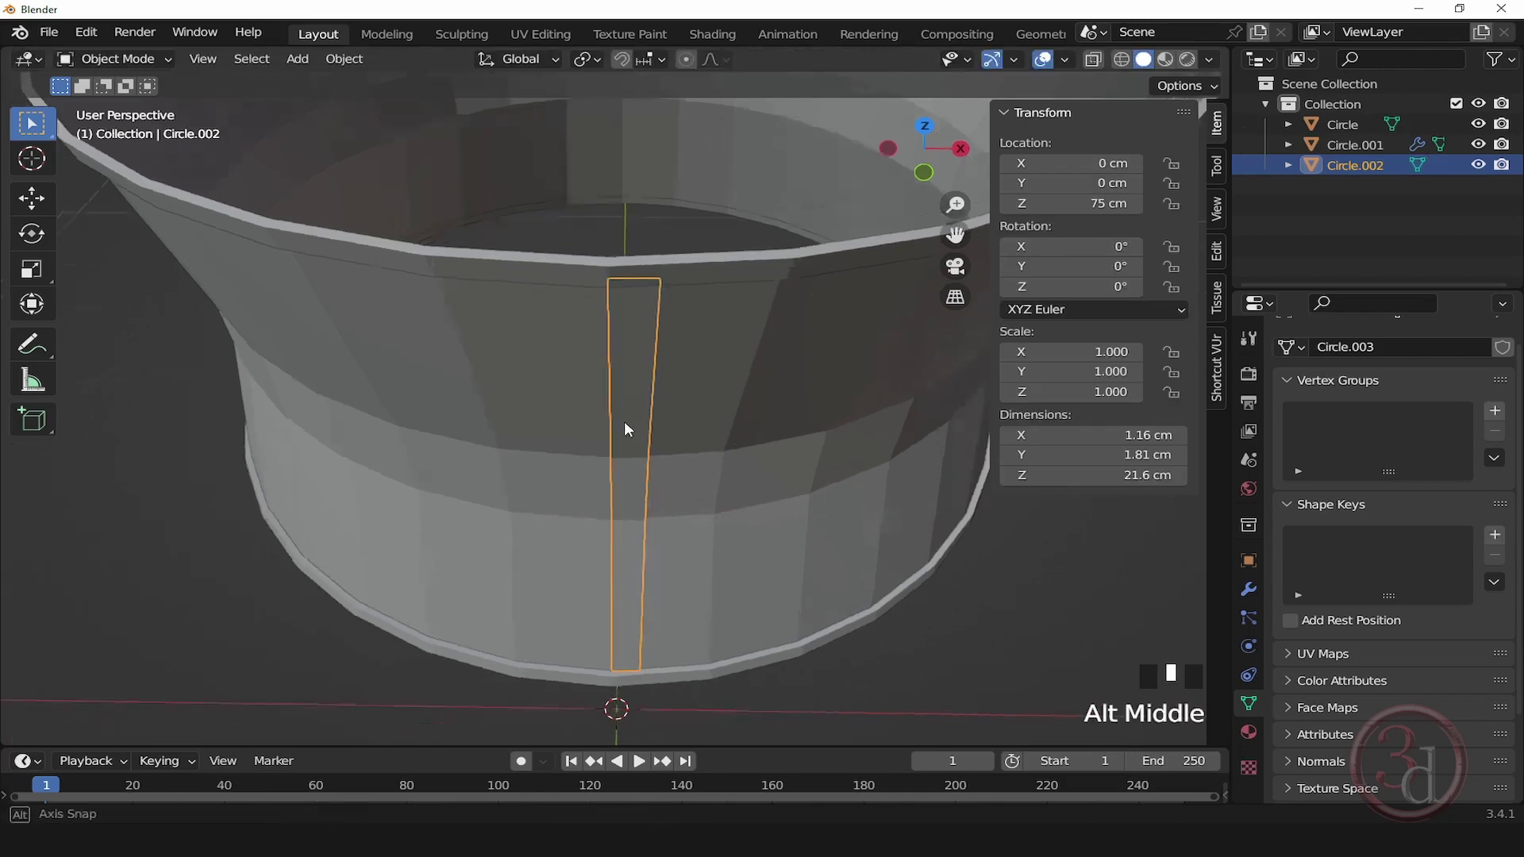
pyautogui.moveTo(633, 421); pyautogui.dragTo(731, 457, button='middle')
pyautogui.click(663, 405)
# Step: Extrude all faces of the narrow strip outward along their normals by about 0.185 cm, returning to Object Mode with nothing selected
pyautogui.press('Tab')
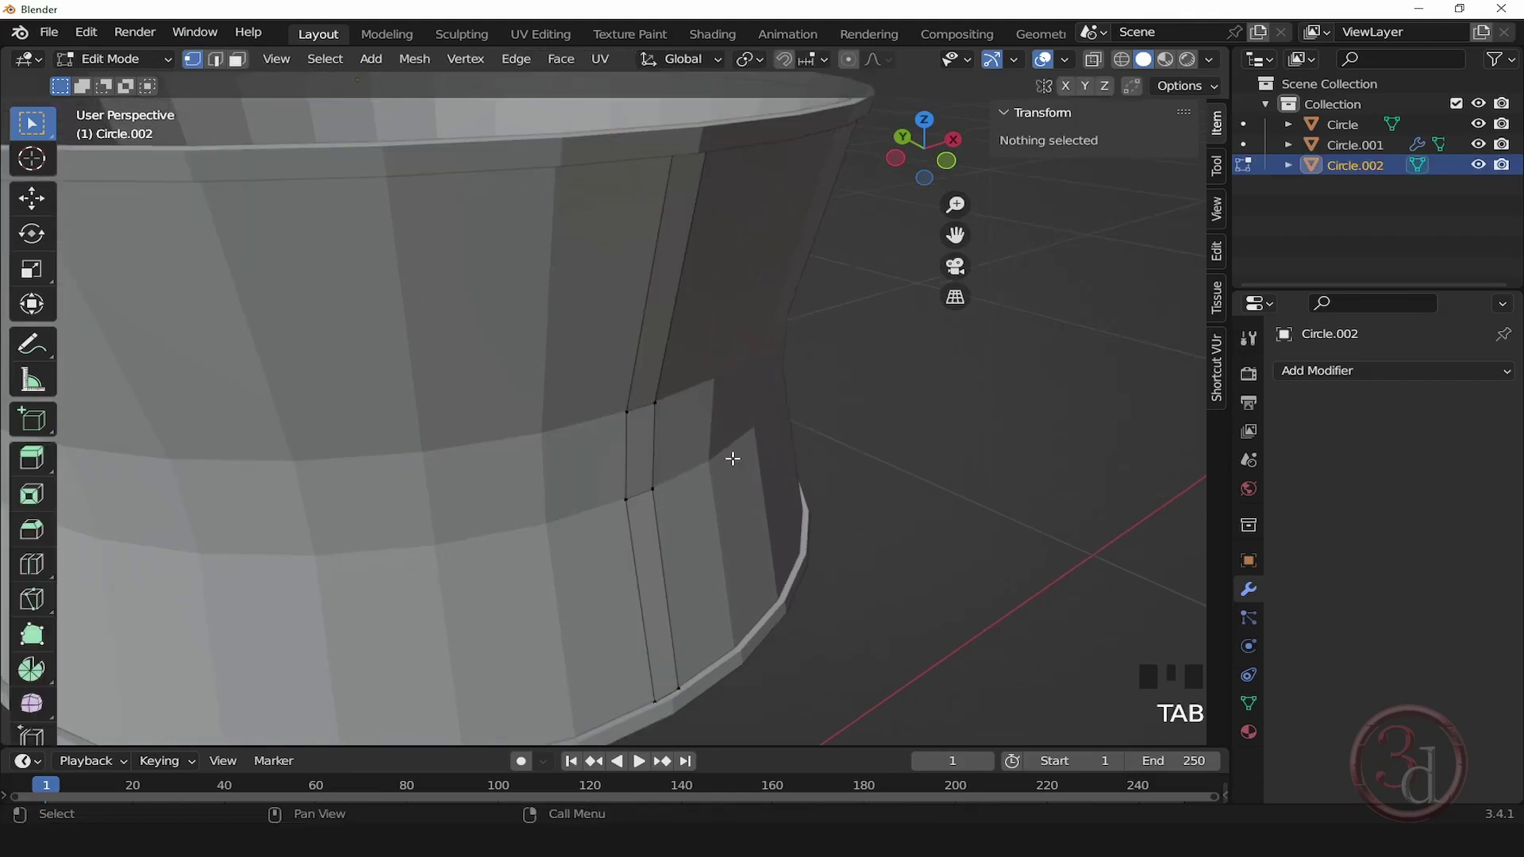
pyautogui.click(237, 61)
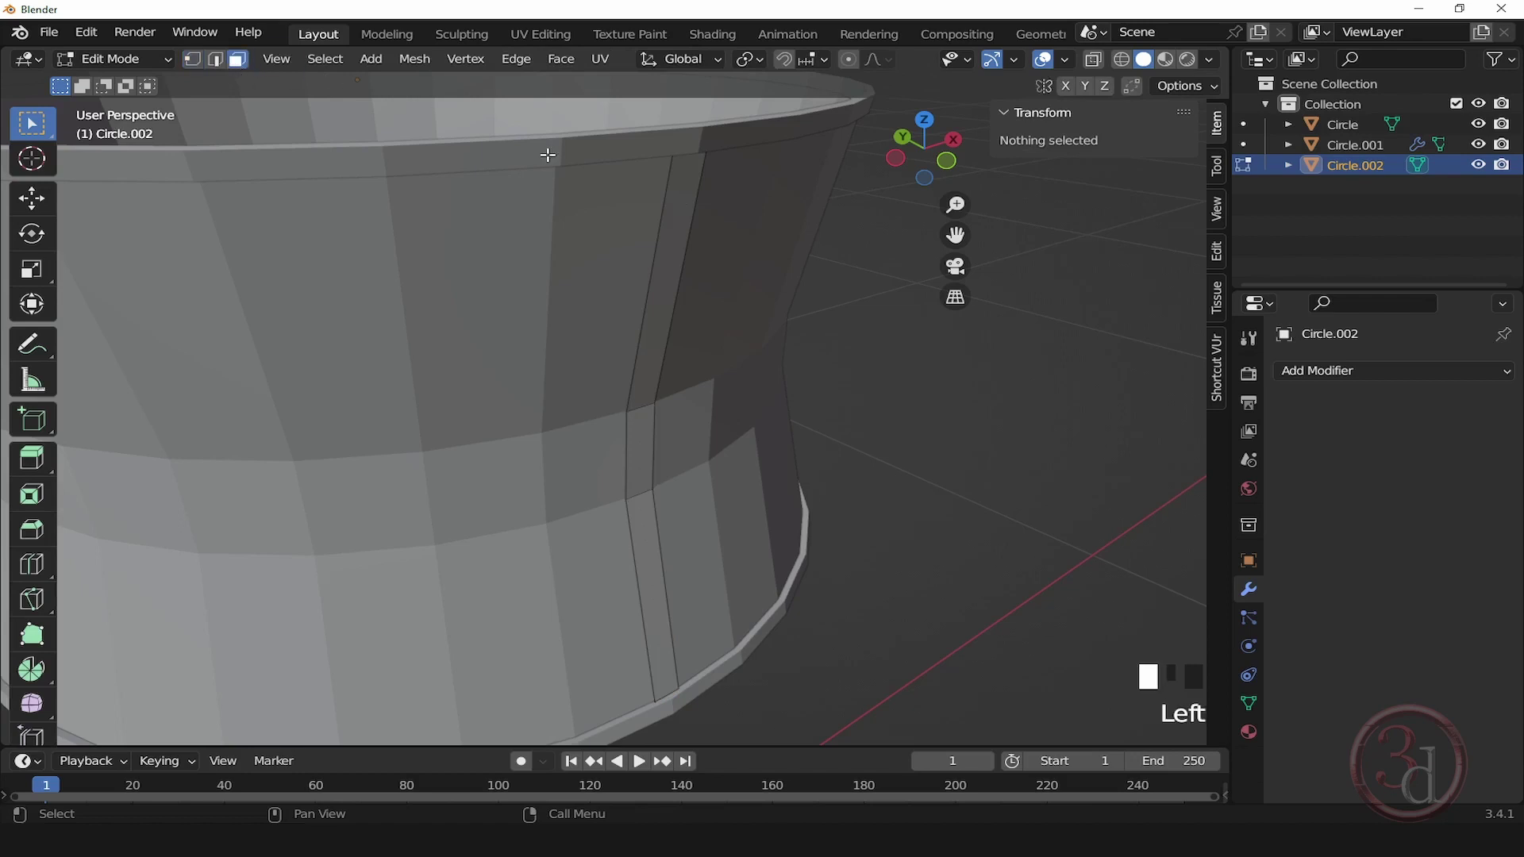
pyautogui.keyDown('alt'); pyautogui.click(795, 470); pyautogui.keyUp('alt')
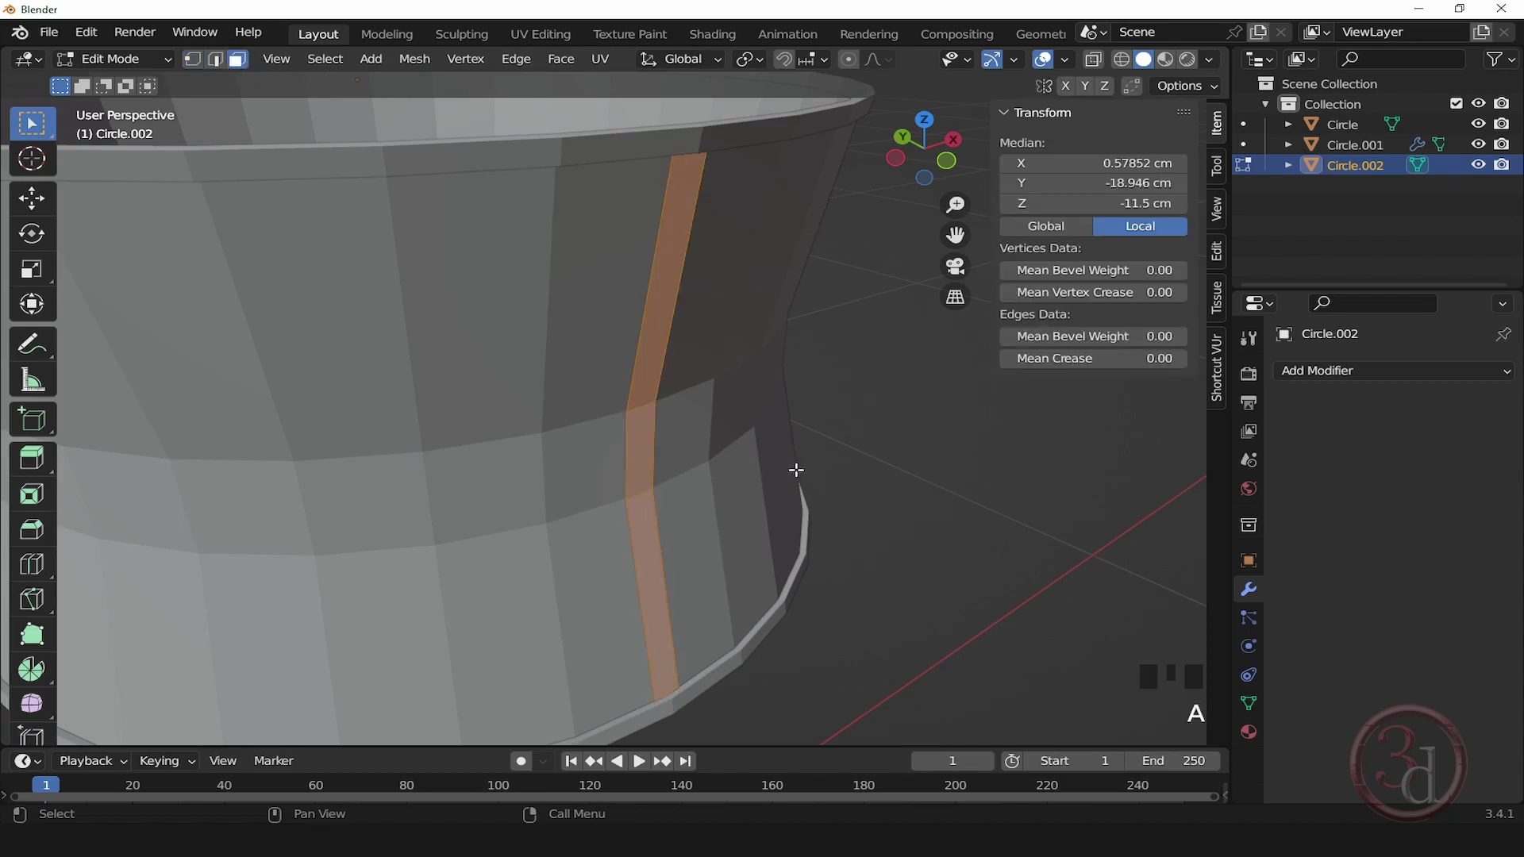
pyautogui.keyDown('alt'); pyautogui.middleClick(650, 410); pyautogui.keyUp('alt')
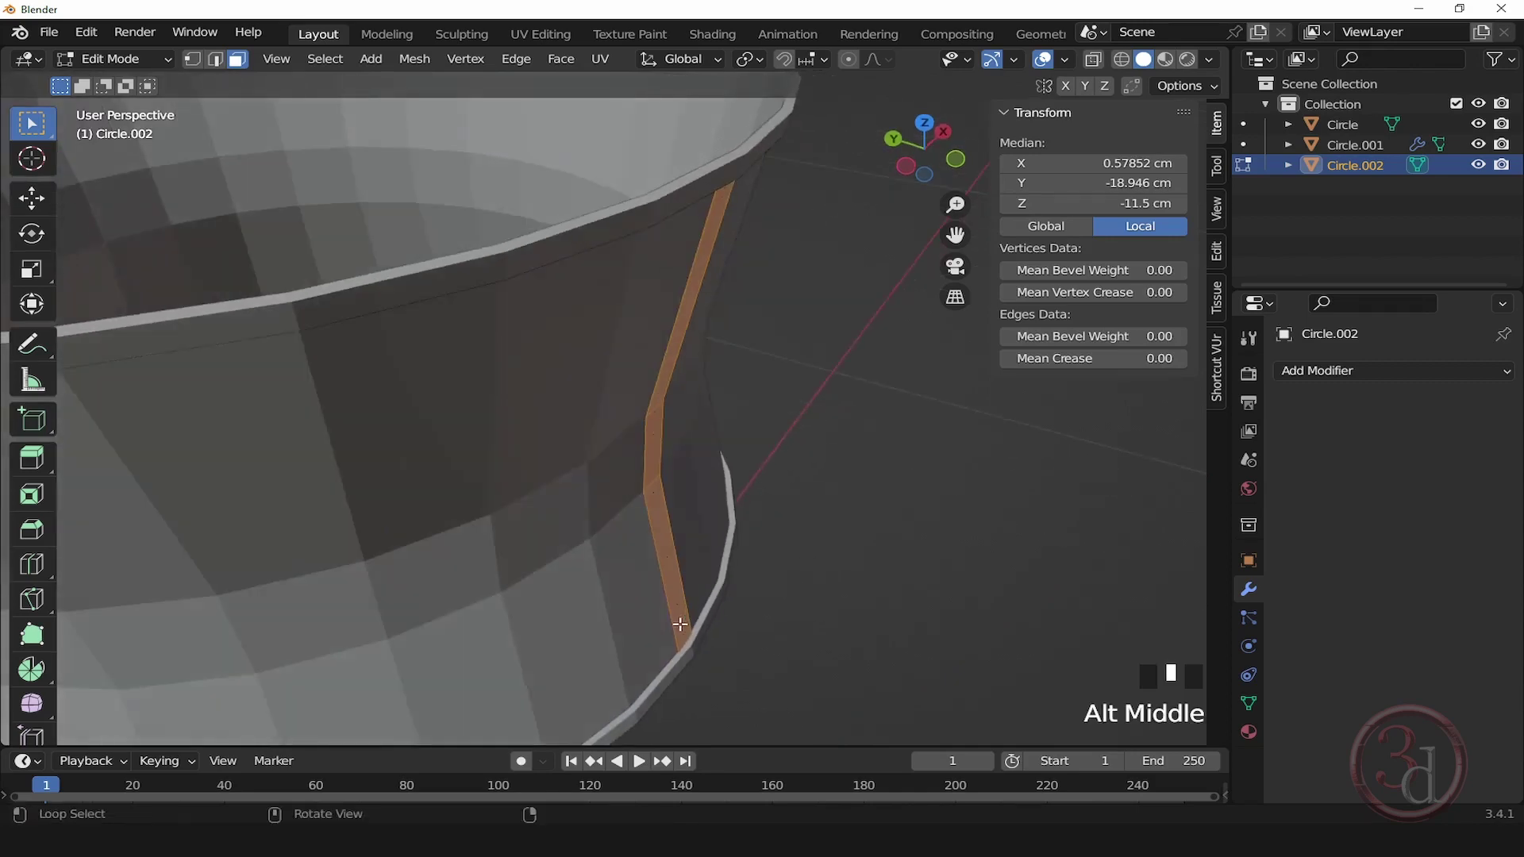
pyautogui.scroll(2, 666, 452)
pyautogui.press('e')
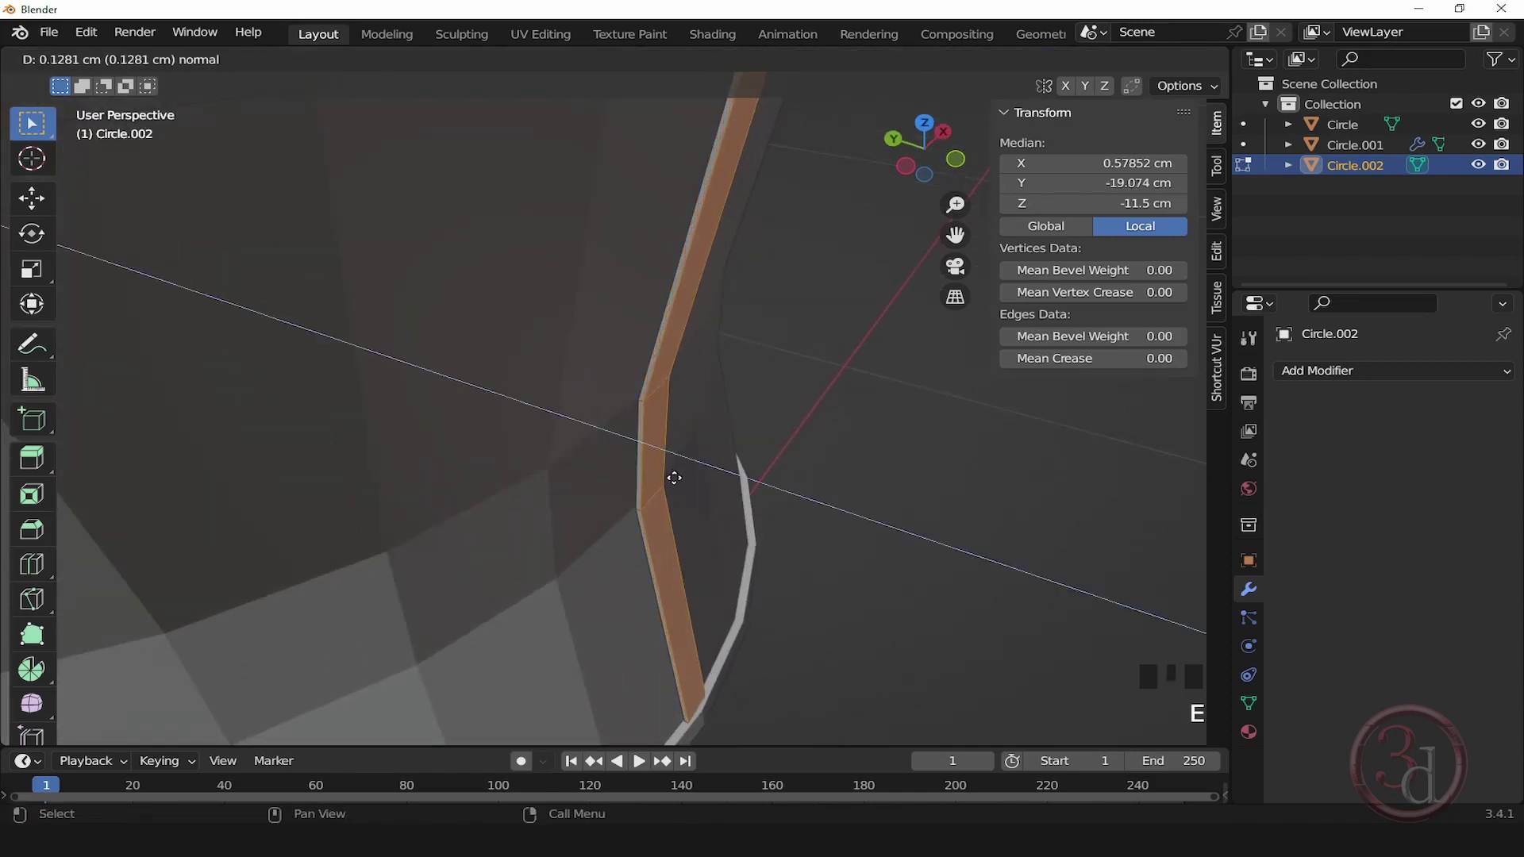
pyautogui.click(675, 477)
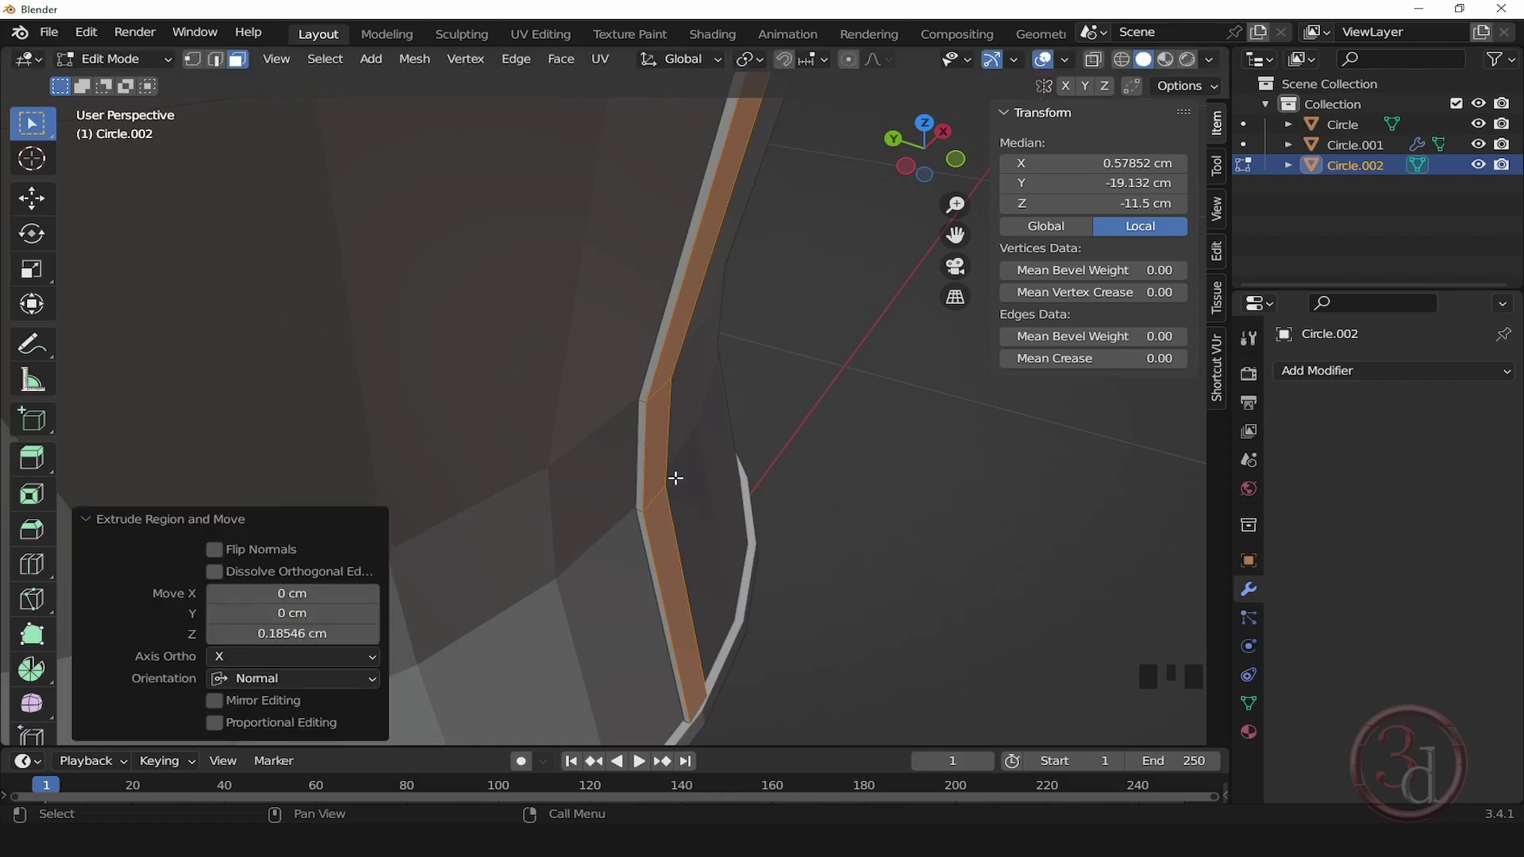
pyautogui.keyDown('alt'); pyautogui.moveTo(677, 702); pyautogui.dragTo(708, 175, button='middle'); pyautogui.keyUp('alt')
pyautogui.scroll(5, 708, 174)
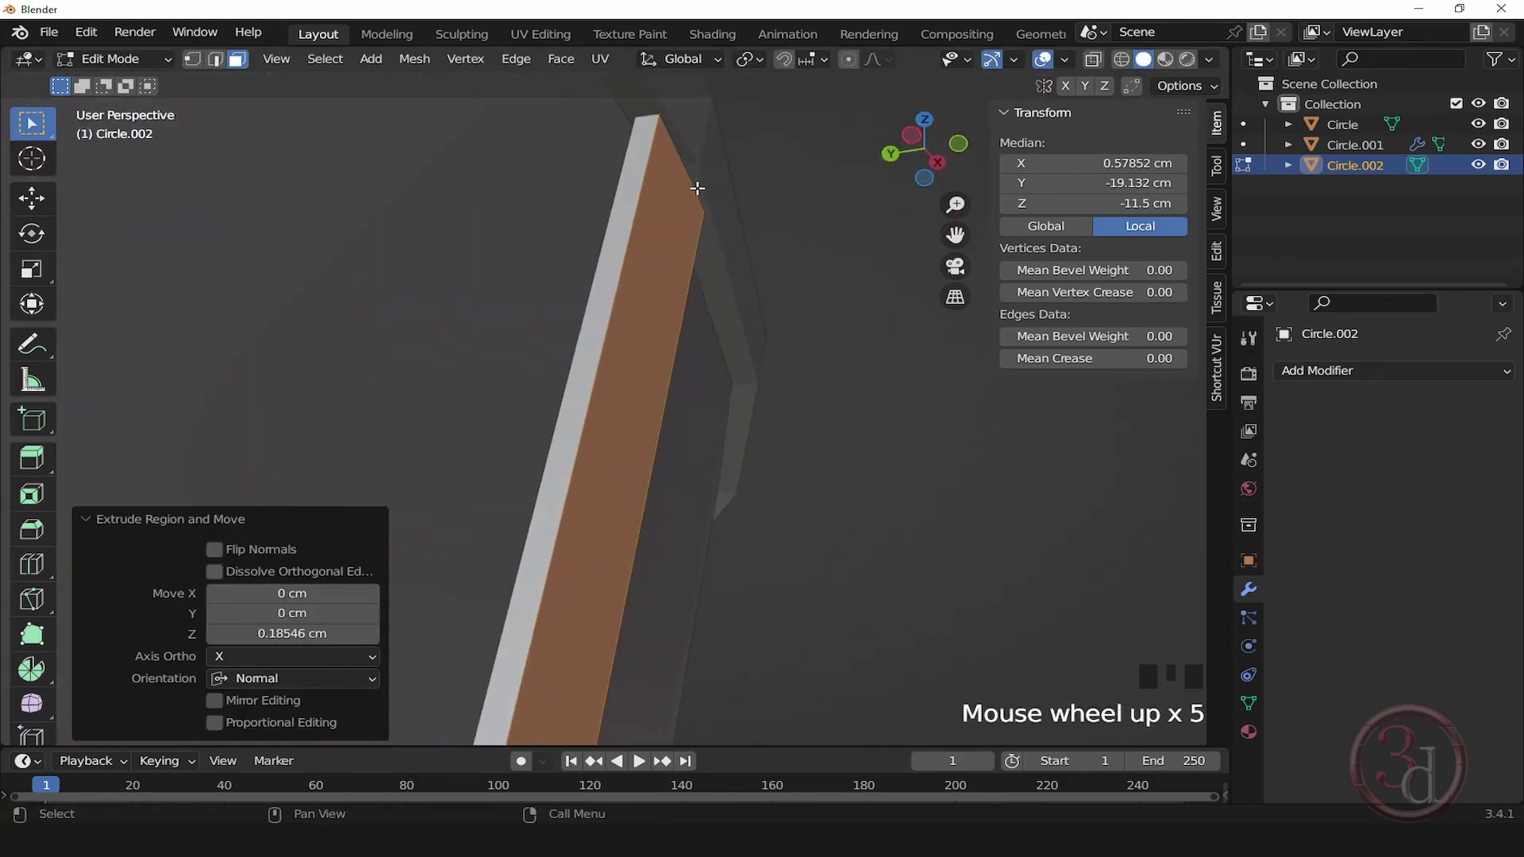
pyautogui.press('Tab')
pyautogui.scroll(-9, 681, 225)
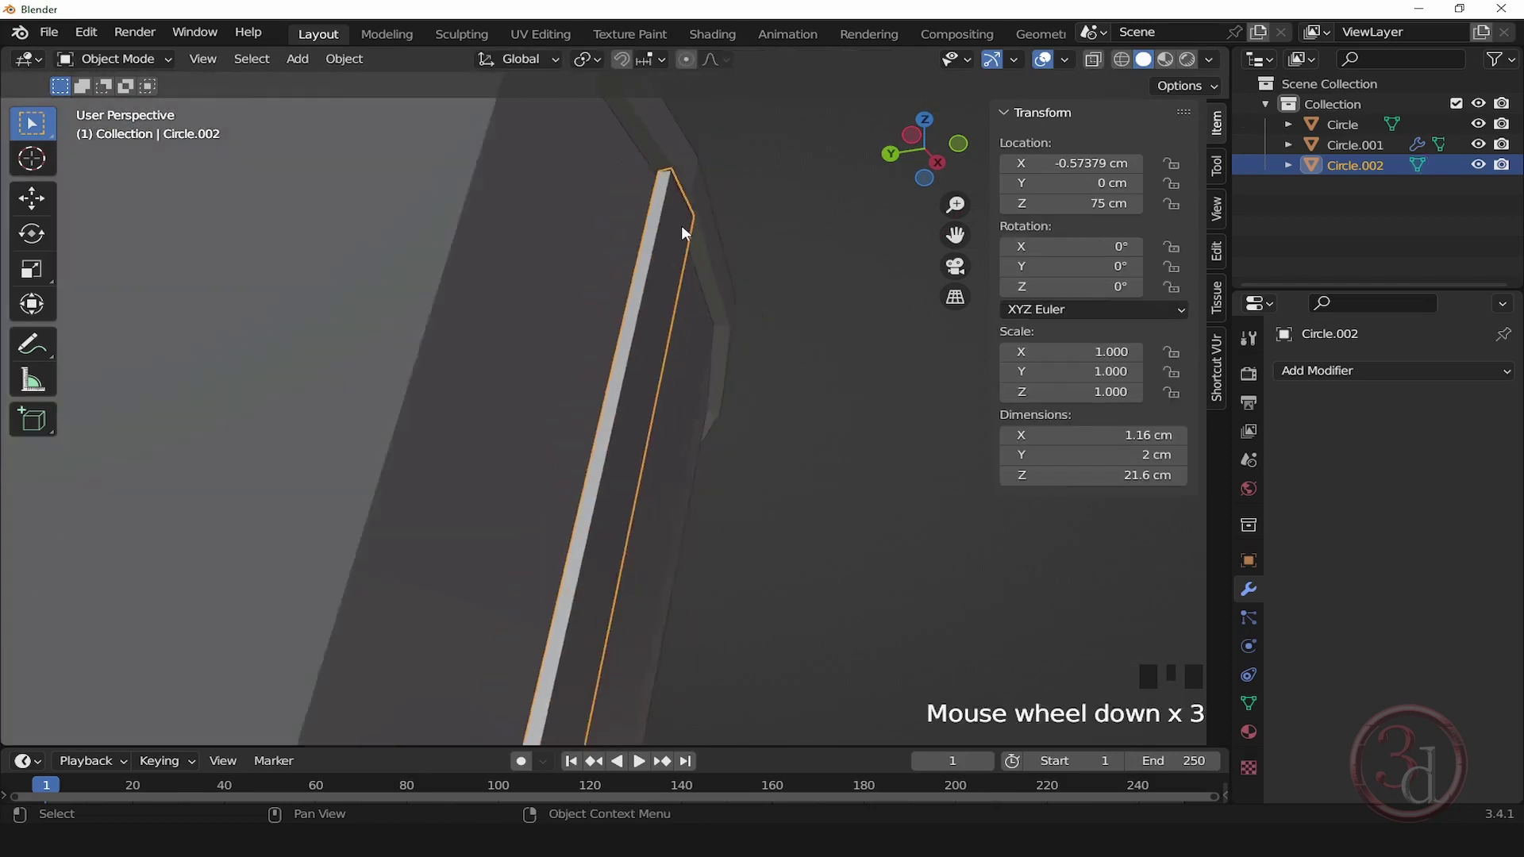
pyautogui.click(780, 494)
pyautogui.keyDown('alt'); pyautogui.moveTo(780, 493); pyautogui.dragTo(693, 593, button='middle'); pyautogui.keyUp('alt')
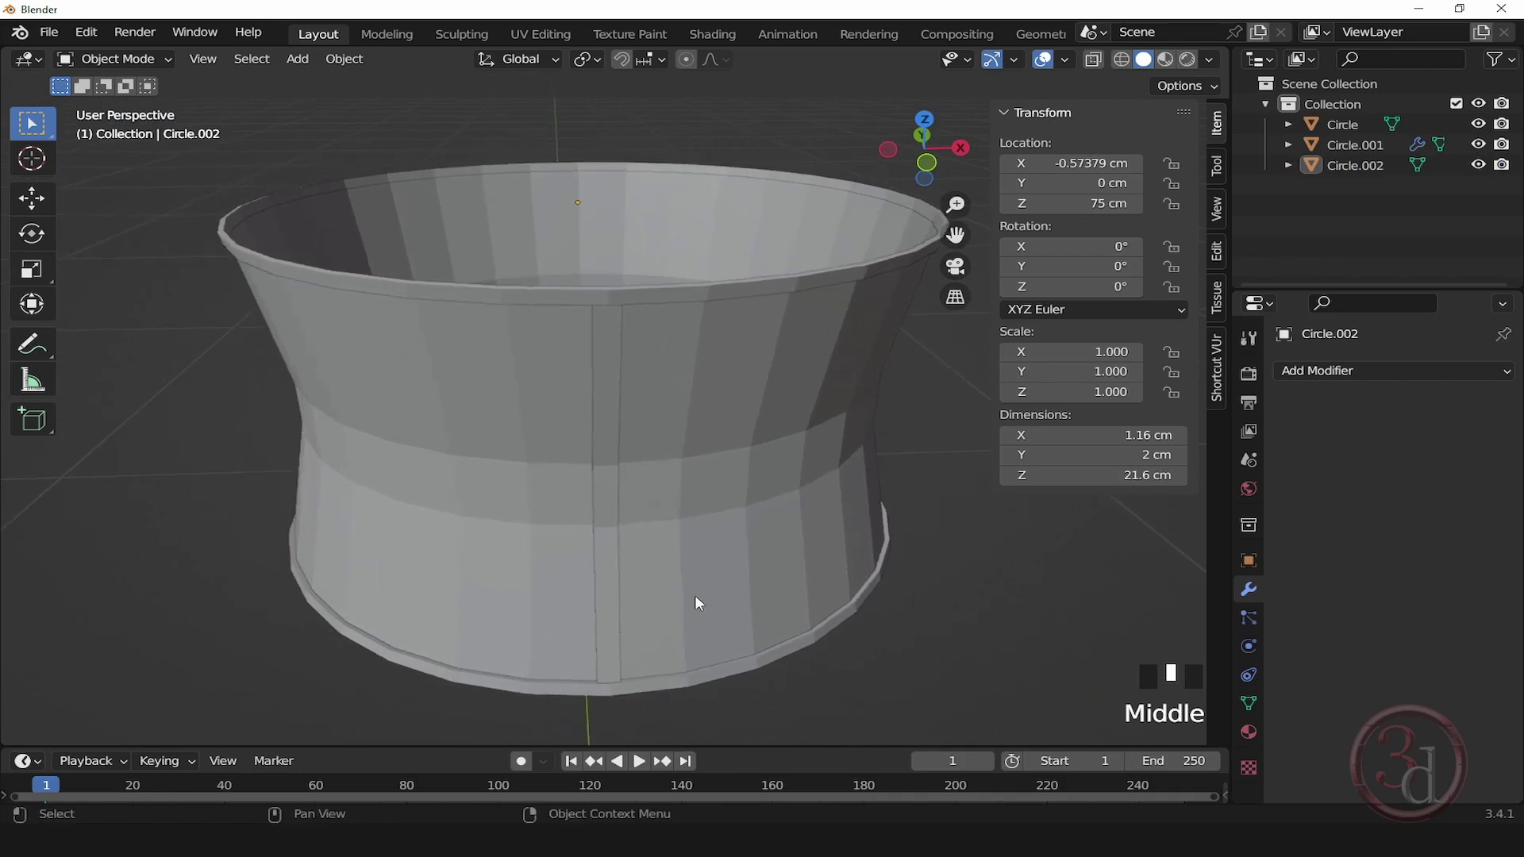
# Step: Select the front vertical strip and, in top view, set its origin to the 3D cursor at the centre of the lampshade
pyautogui.click(609, 408)
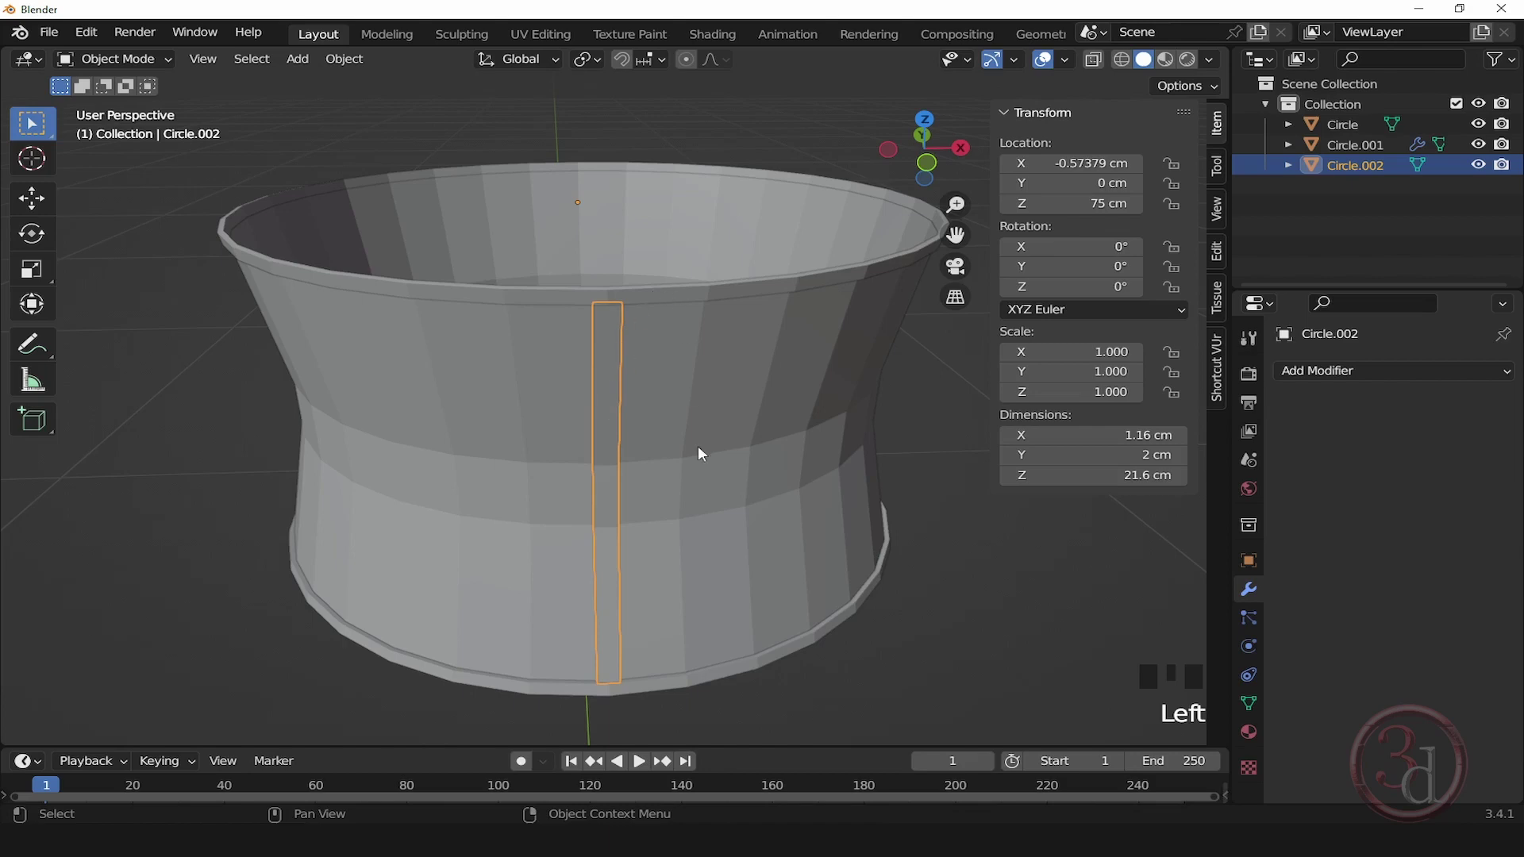
pyautogui.press('`')
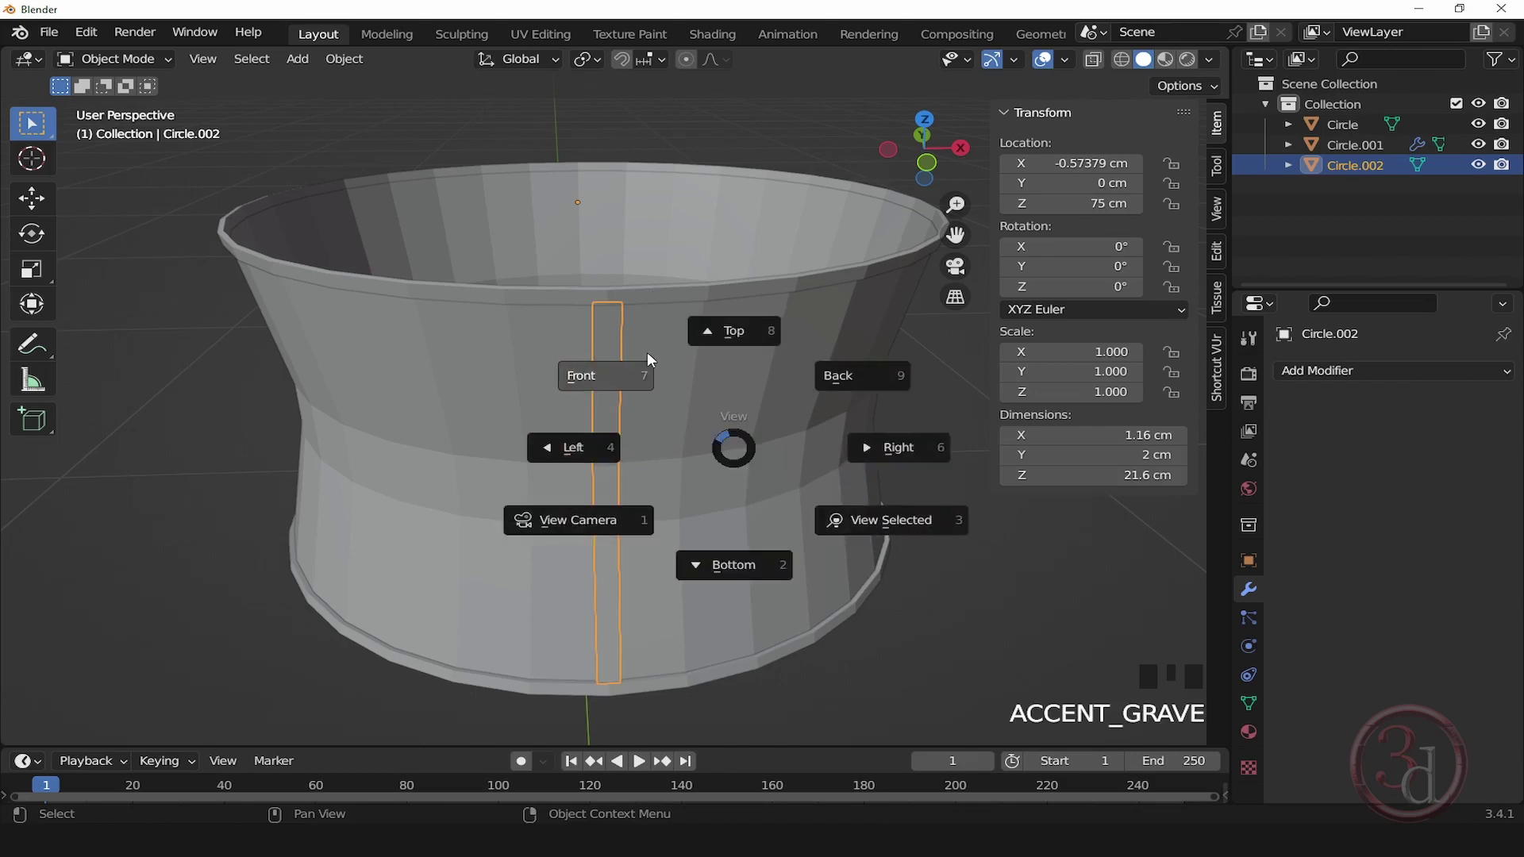
pyautogui.click(624, 369)
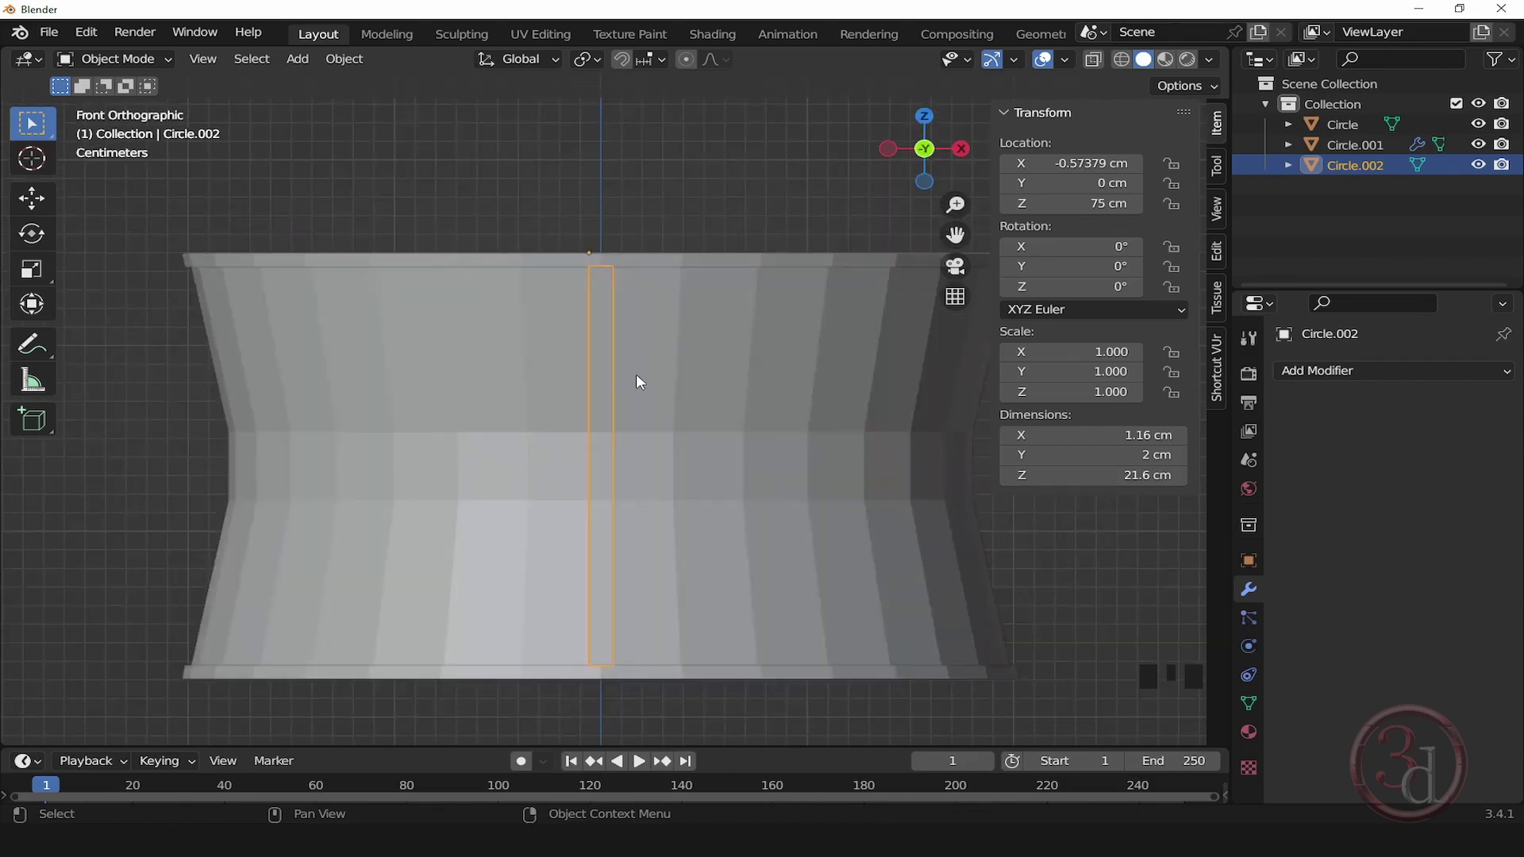
pyautogui.press('`')
pyautogui.click(635, 298)
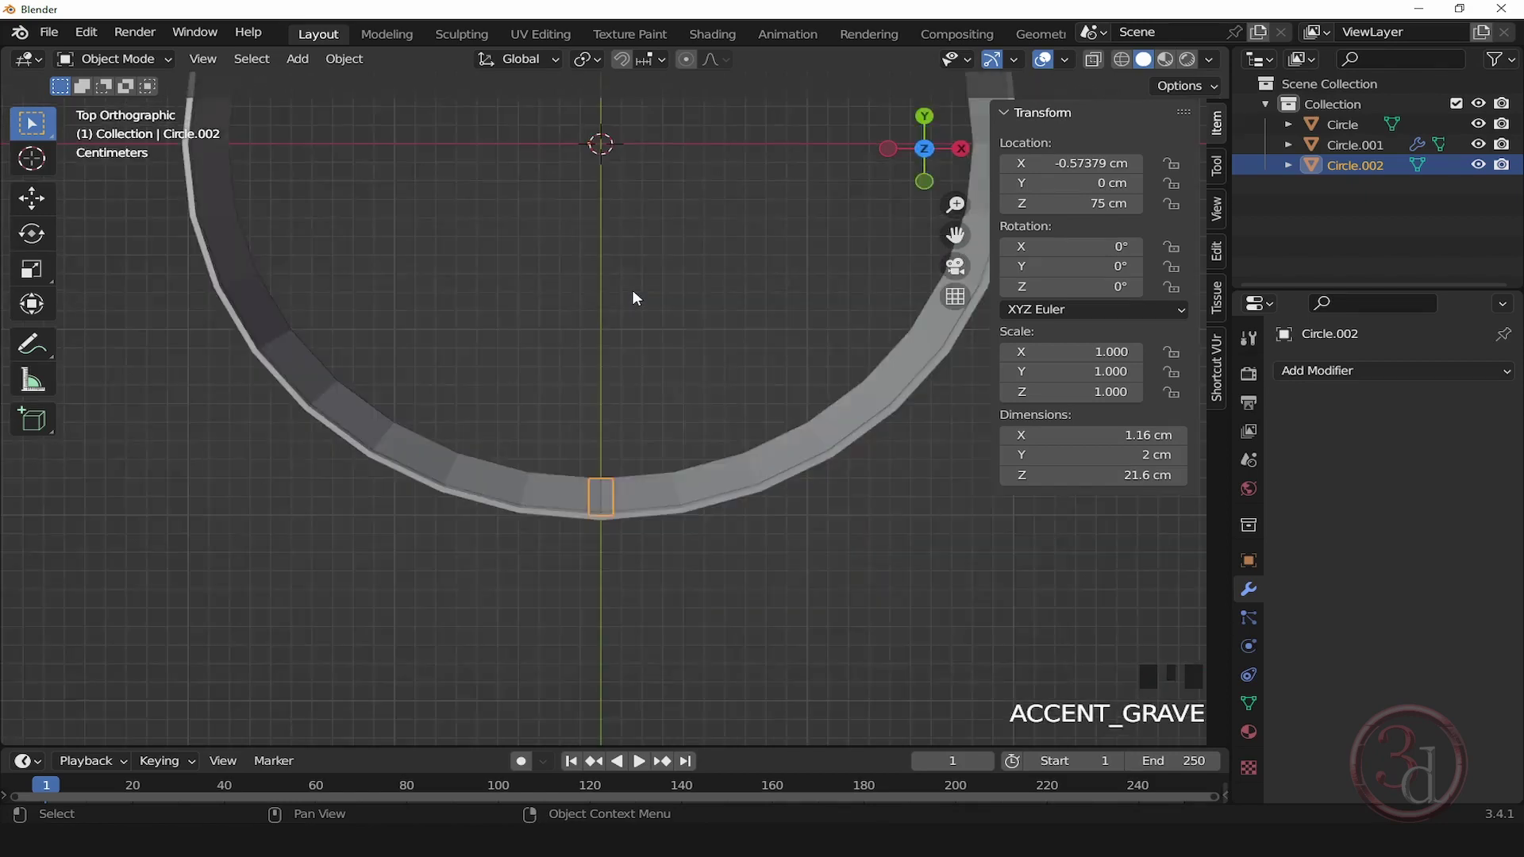
pyautogui.keyDown('shift'); pyautogui.moveTo(673, 369); pyautogui.dragTo(736, 488, button='middle'); pyautogui.keyUp('shift')
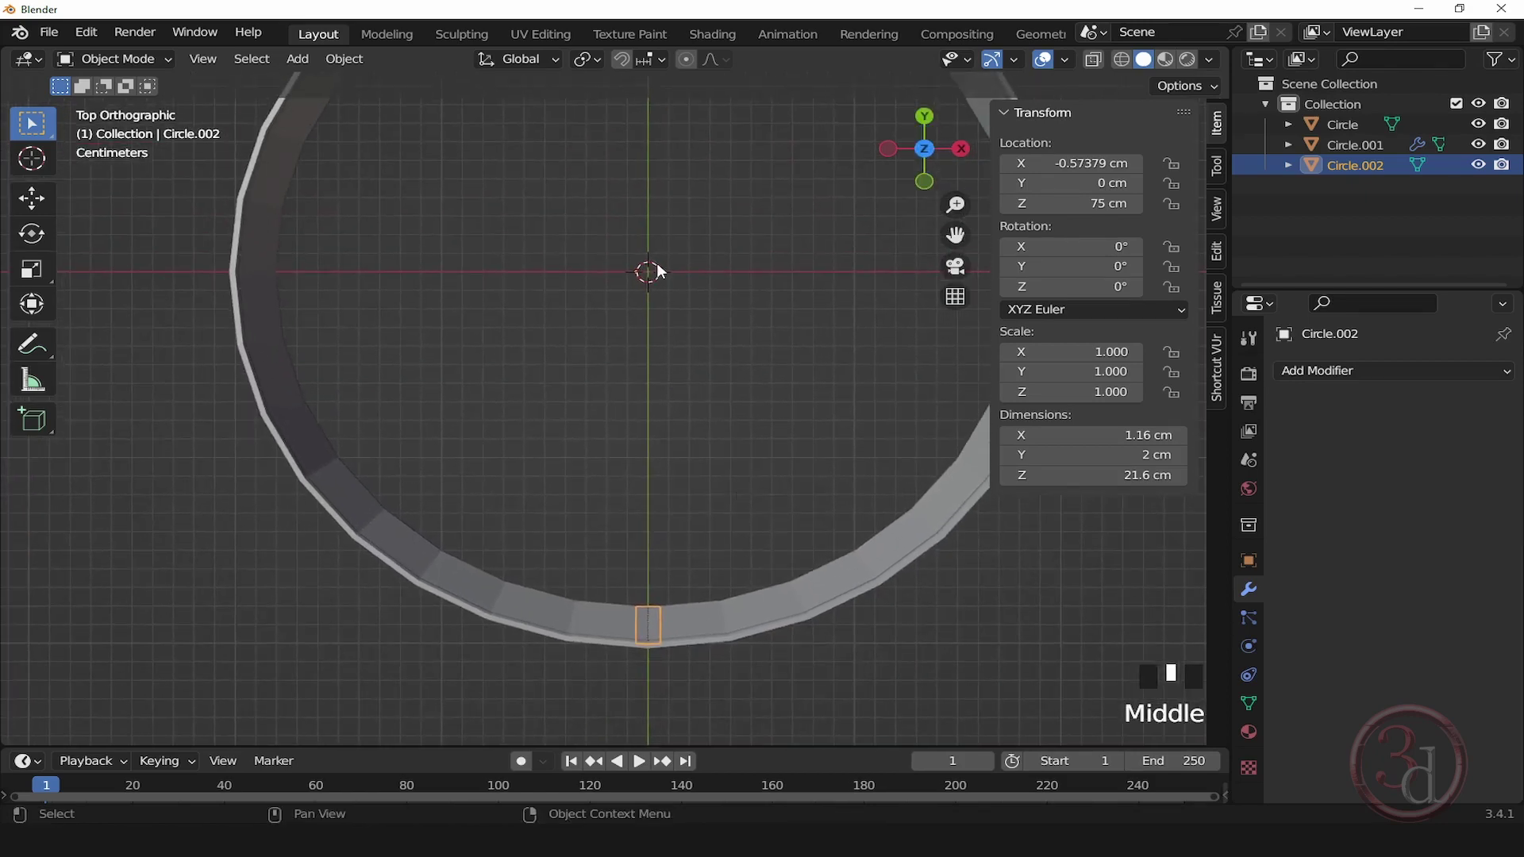
pyautogui.scroll(5, 656, 263)
pyautogui.scroll(4, 651, 267)
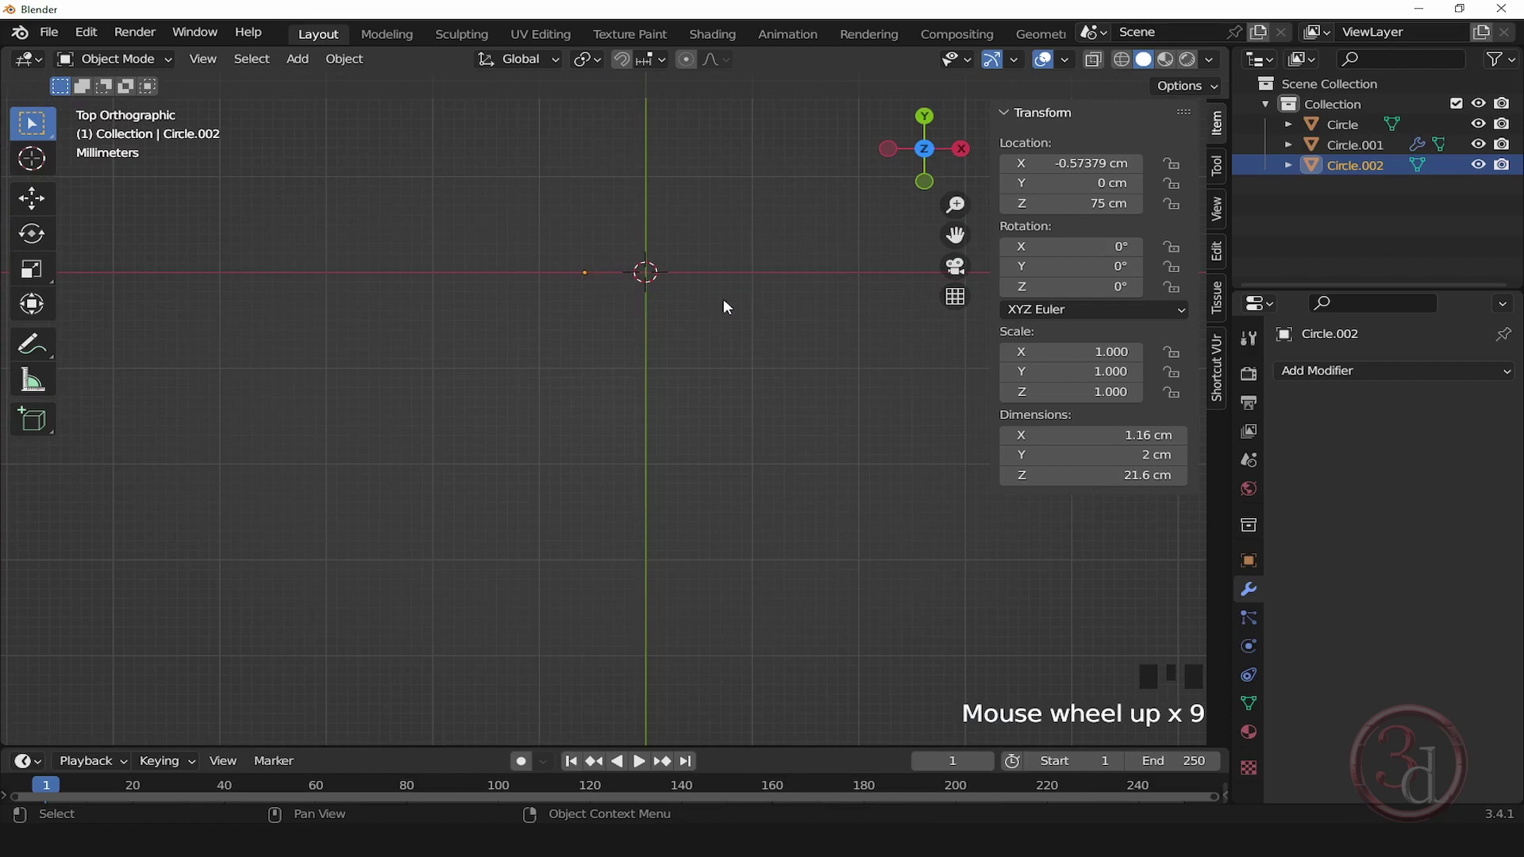
pyautogui.scroll(-9, 675, 262)
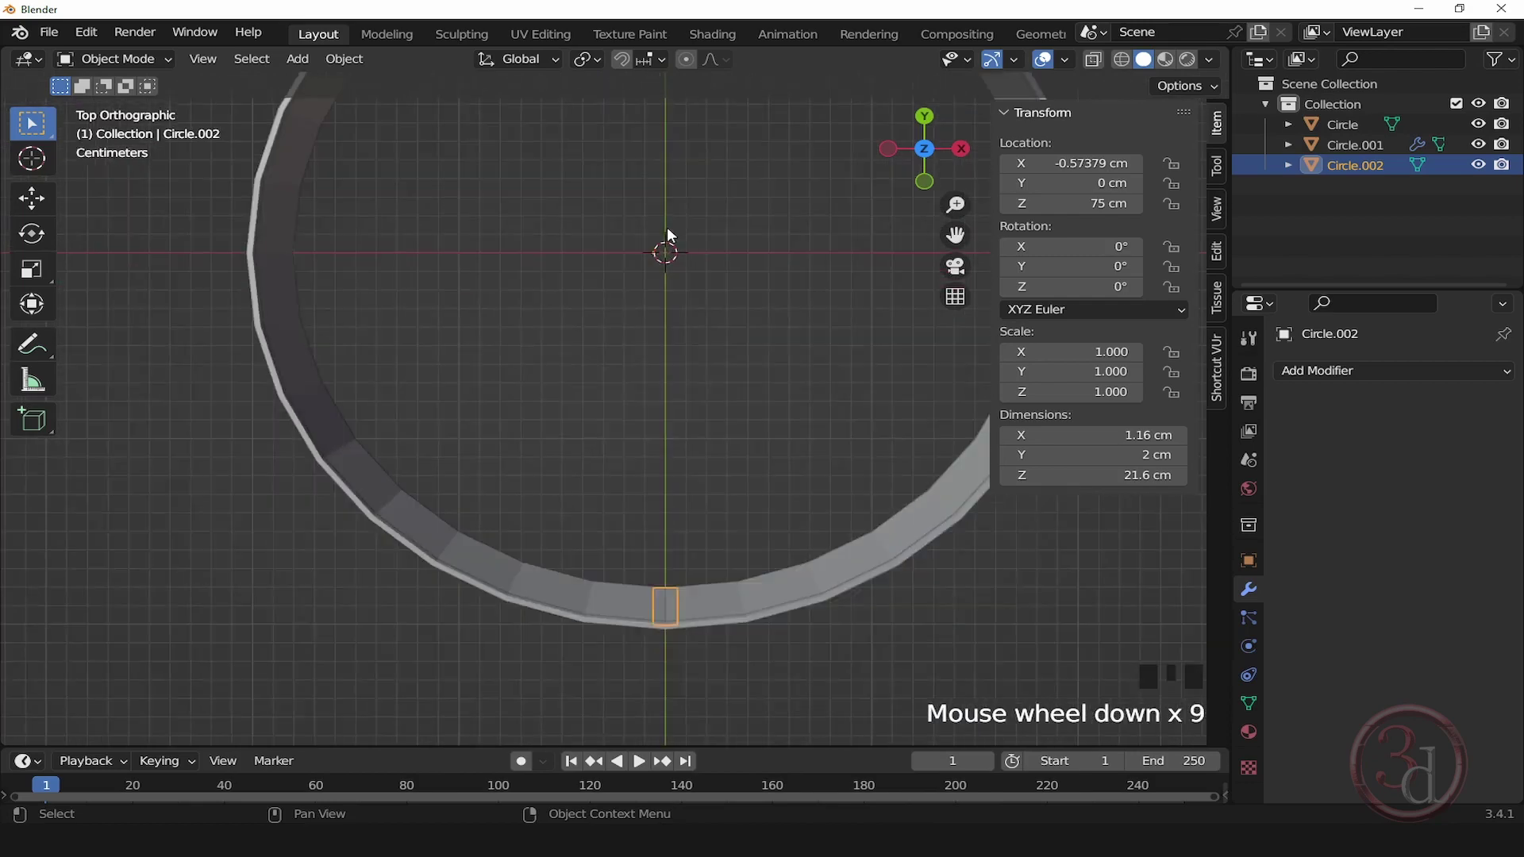
pyautogui.keyDown('shift'); pyautogui.moveTo(698, 354); pyautogui.dragTo(653, 380, button='middle'); pyautogui.keyUp('shift')
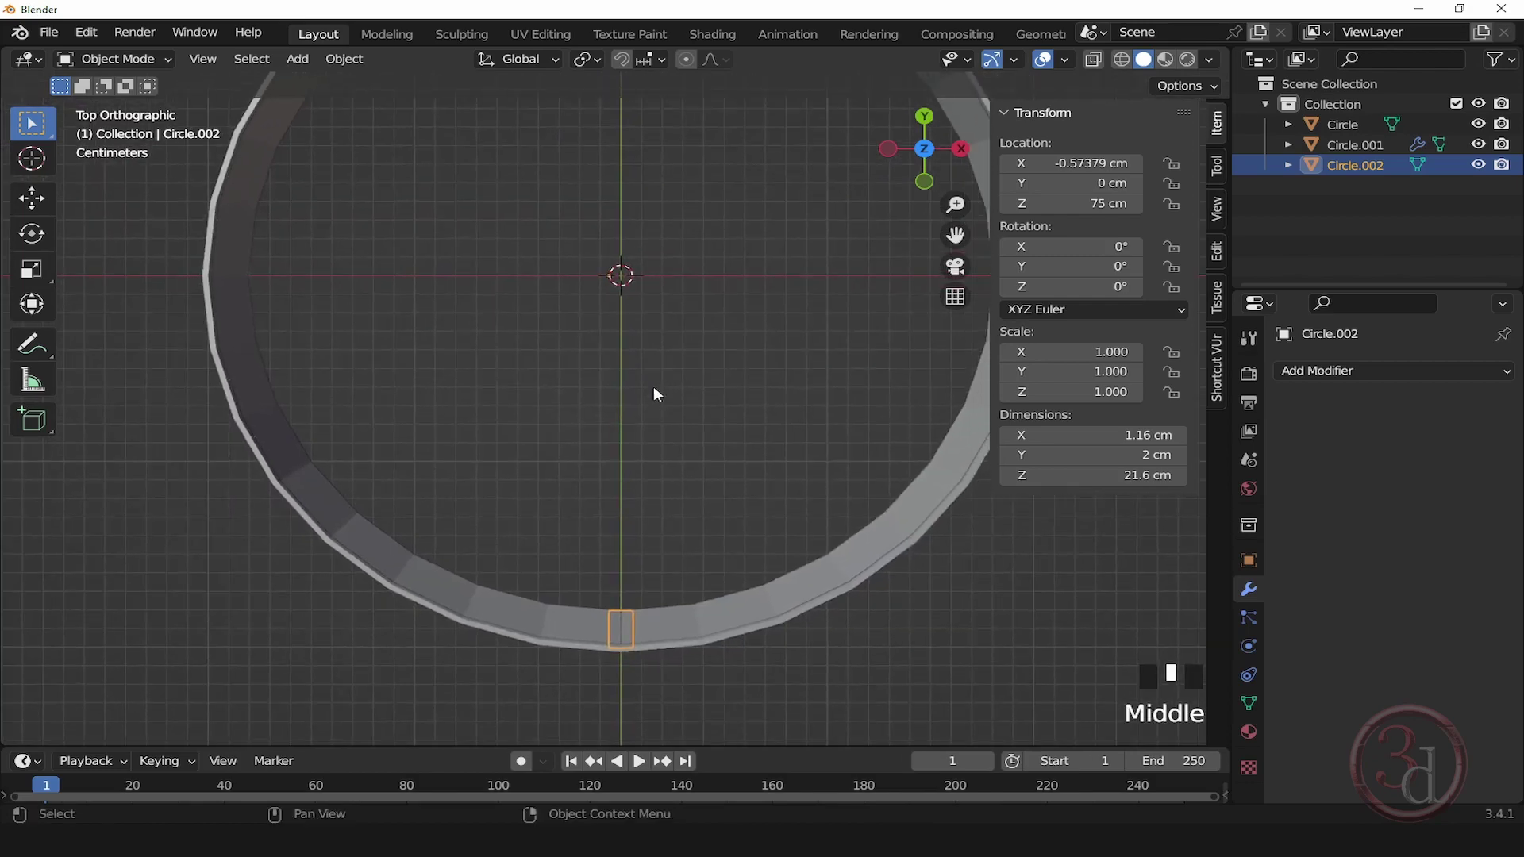
pyautogui.rightClick(632, 625)
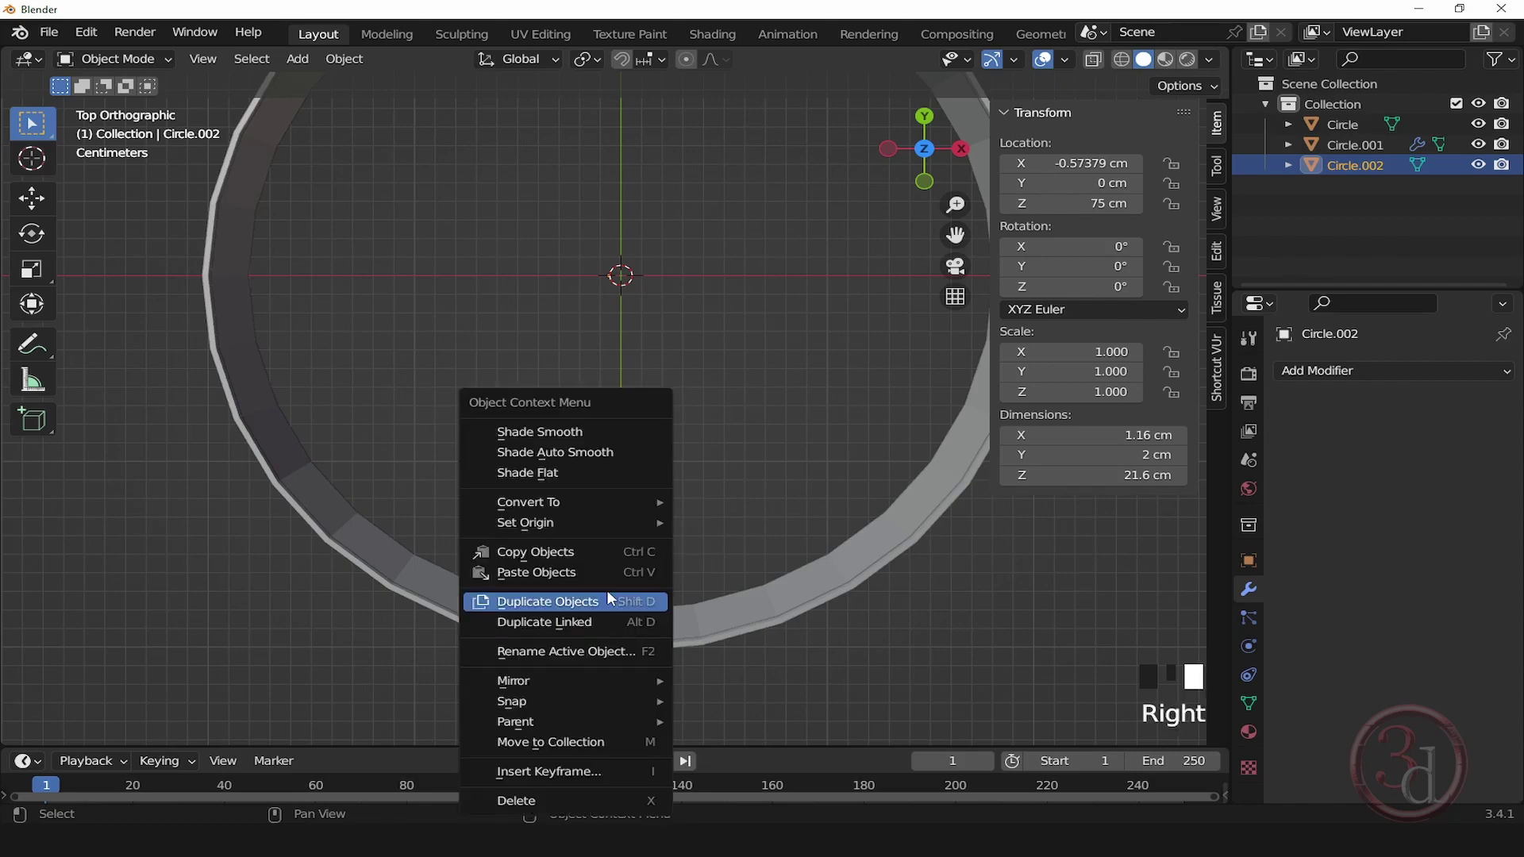
pyautogui.moveTo(597, 528)
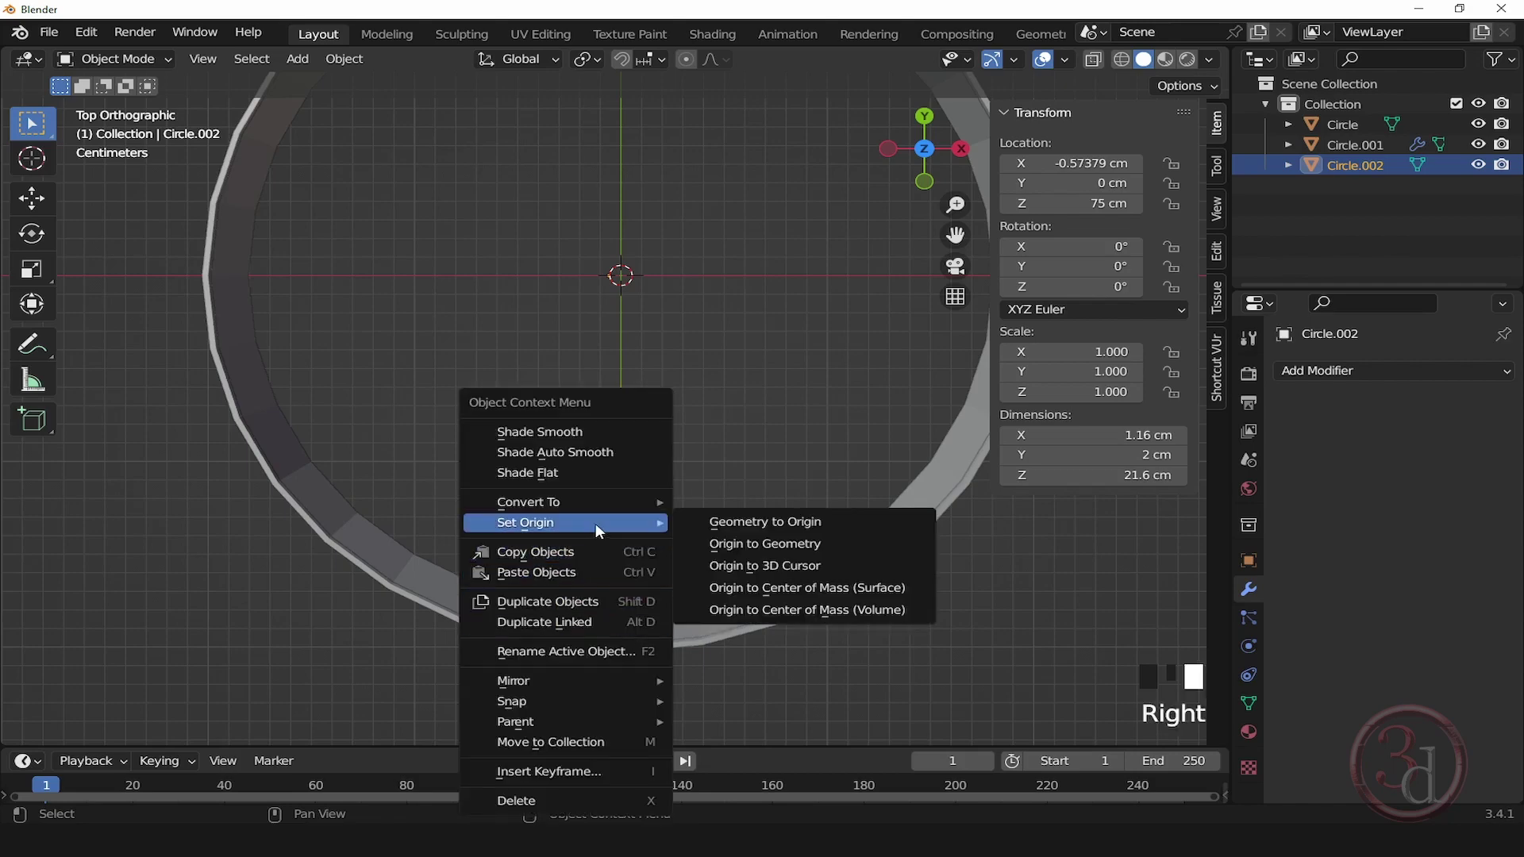
pyautogui.click(776, 567)
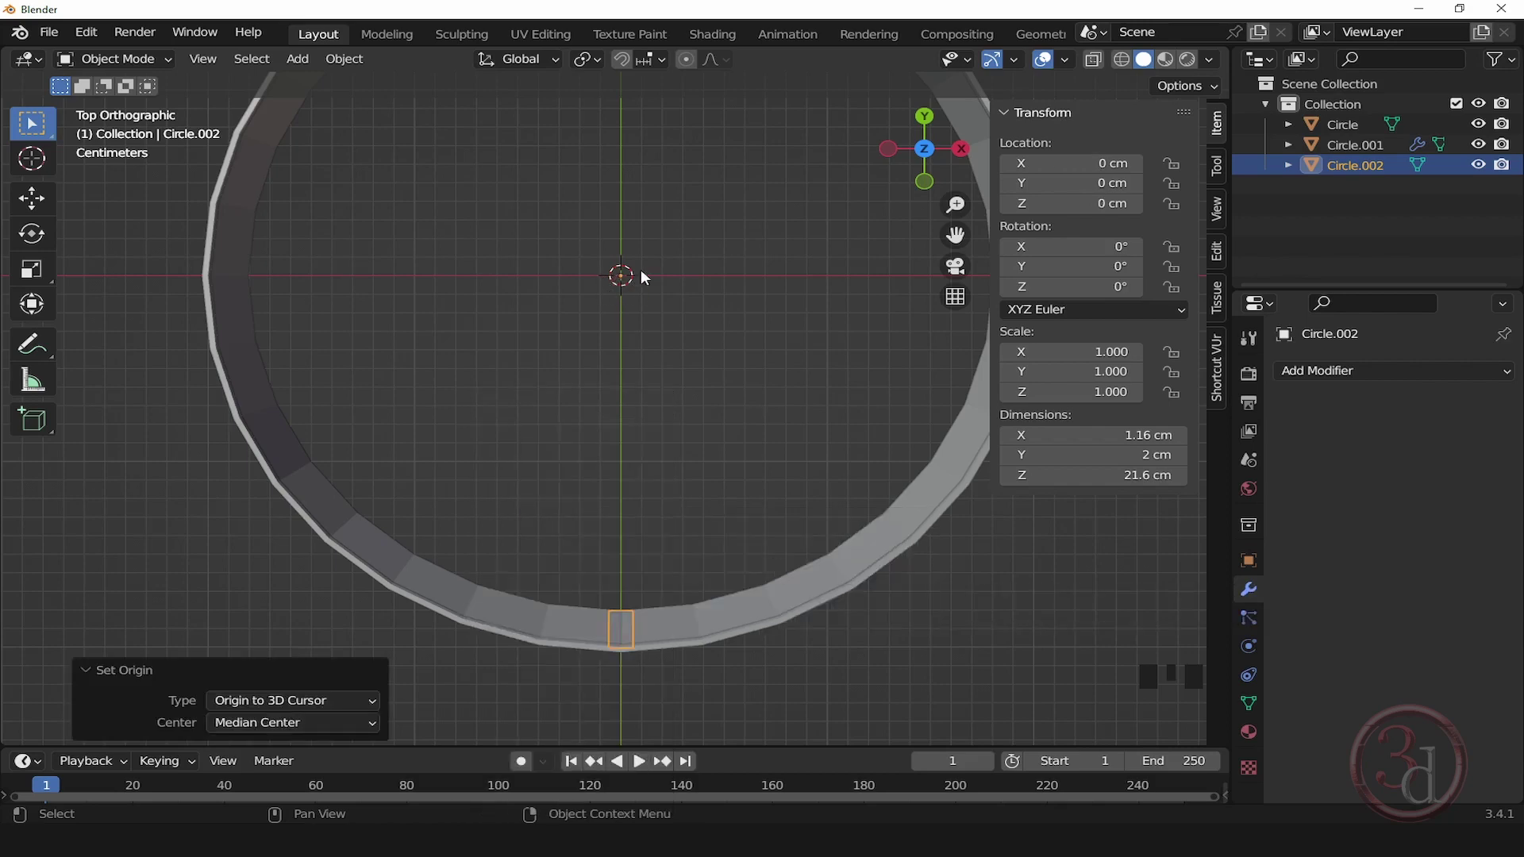
# Step: Rotate the strip around the lampshade's centre in top view and set its Z rotation to -25°
pyautogui.moveTo(699, 490)
pyautogui.keyDown('alt'); pyautogui.mouseDown(button='middle')
pyautogui.moveTo(715, 419)
pyautogui.moveTo(522, 473)
pyautogui.moveTo(695, 481)
pyautogui.mouseUp(button='middle'); pyautogui.keyUp('alt')
pyautogui.press('`')
pyautogui.moveTo(783, 502); pyautogui.dragTo(787, 513, button='middle')
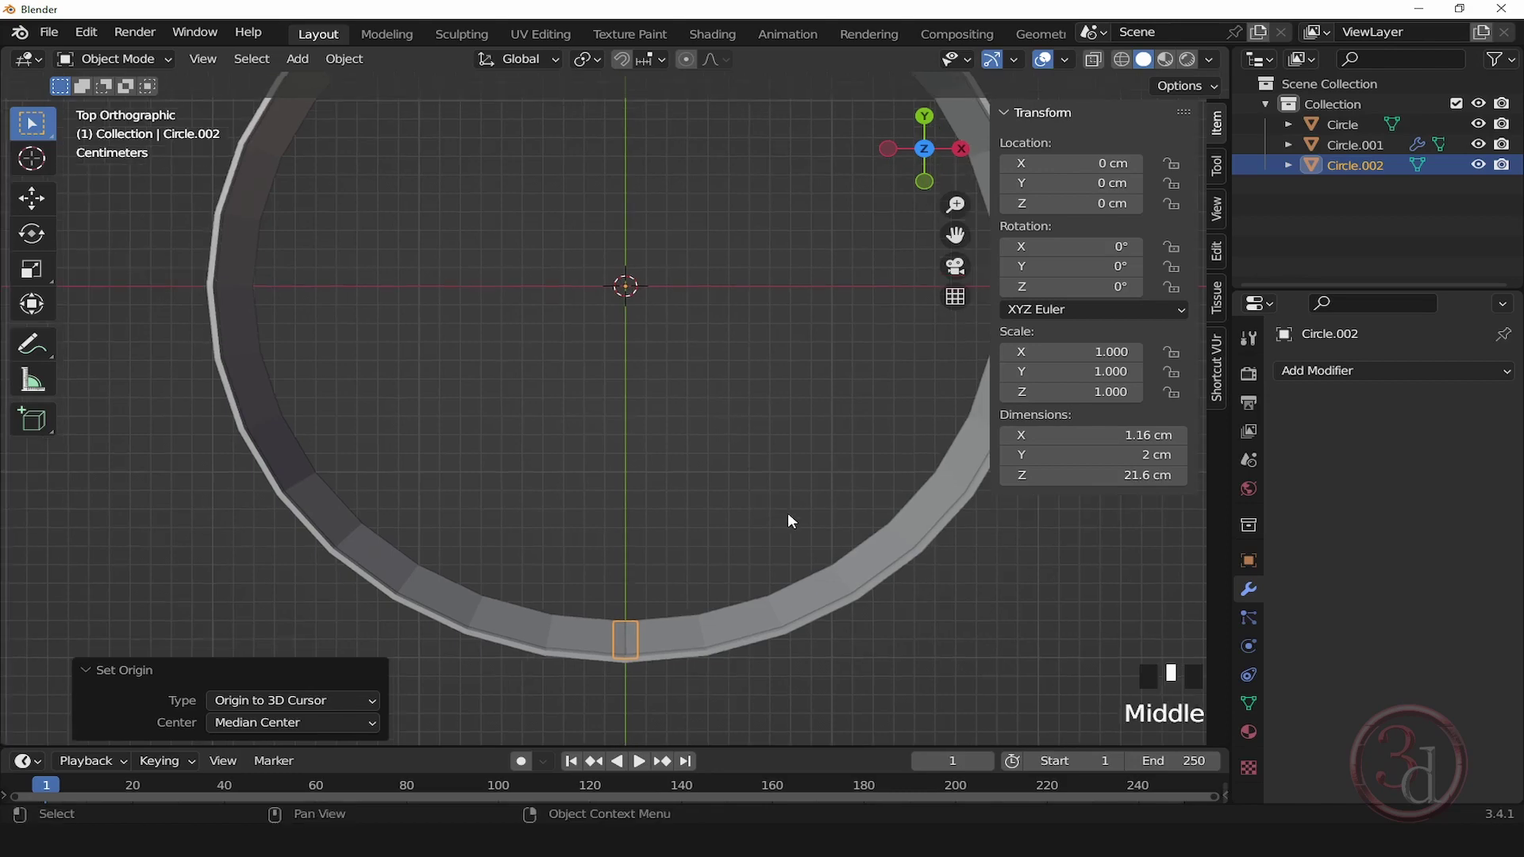
pyautogui.press('r')
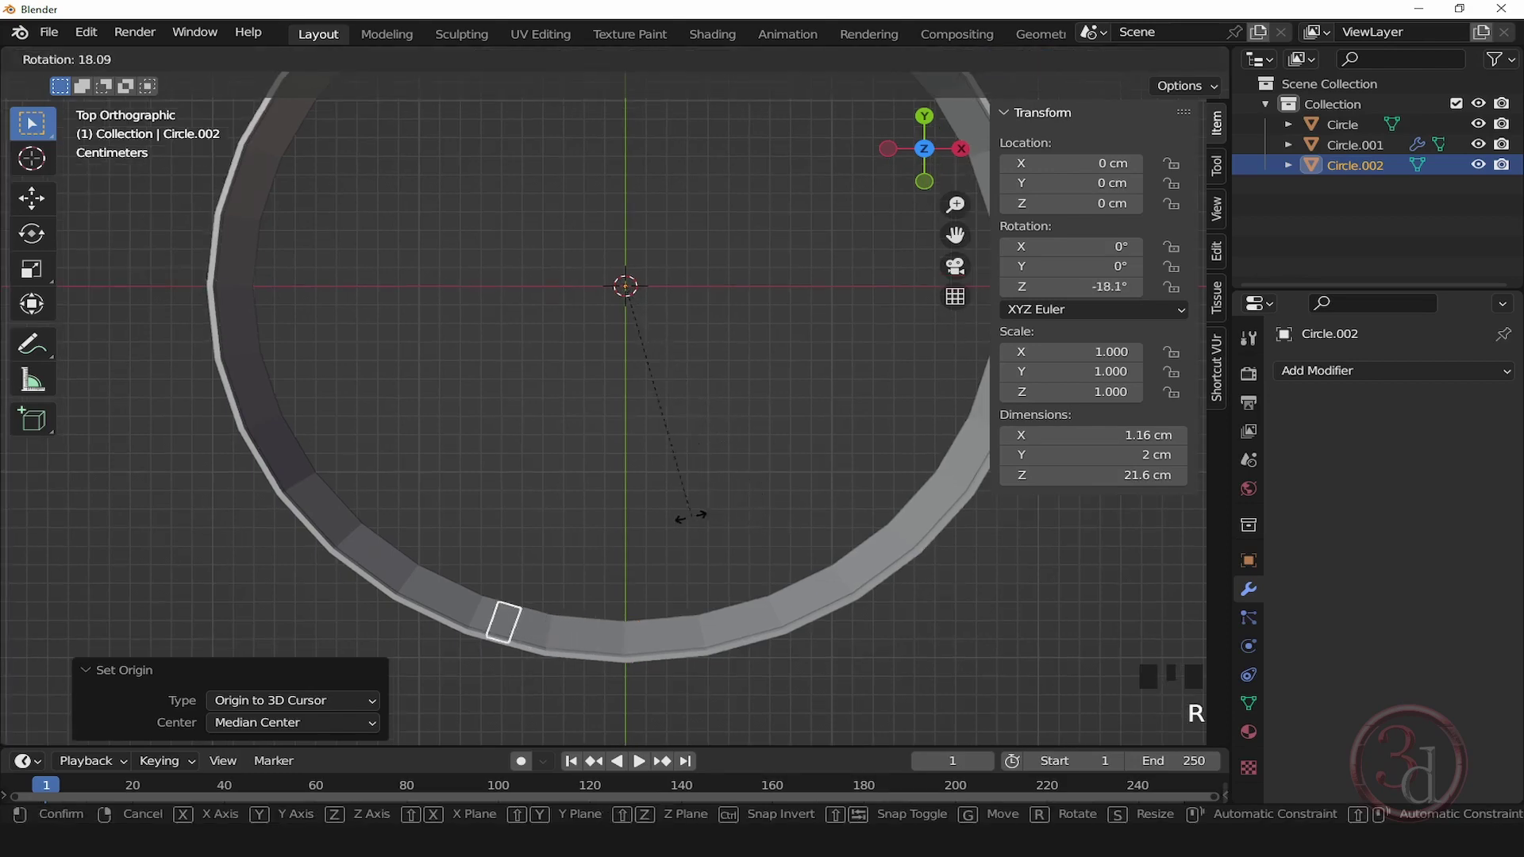
pyautogui.click(672, 526)
pyautogui.click(1072, 287)
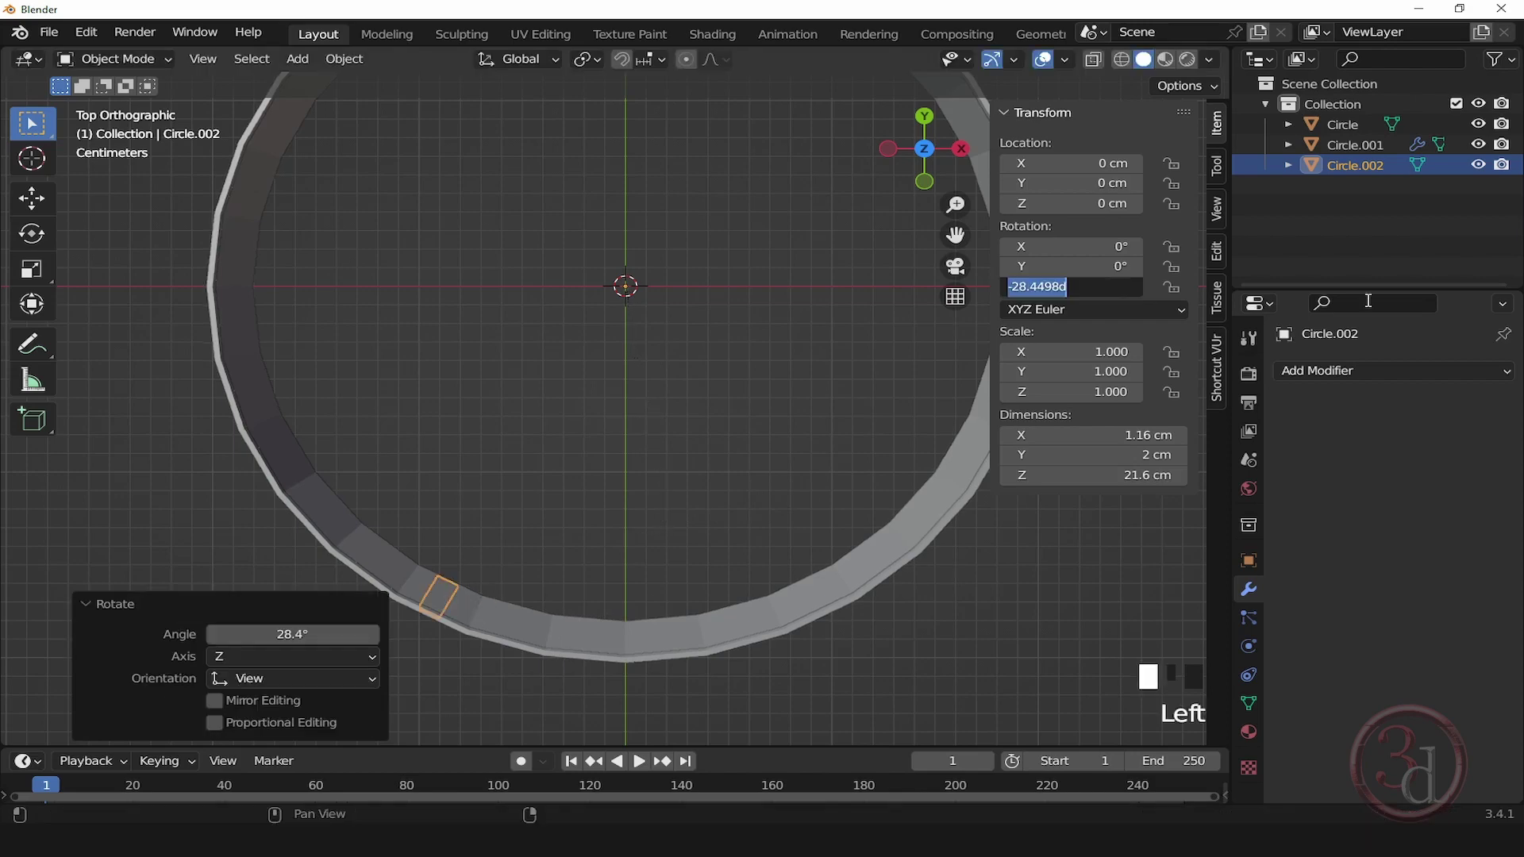
pyautogui.write('-30')
pyautogui.press('Return')
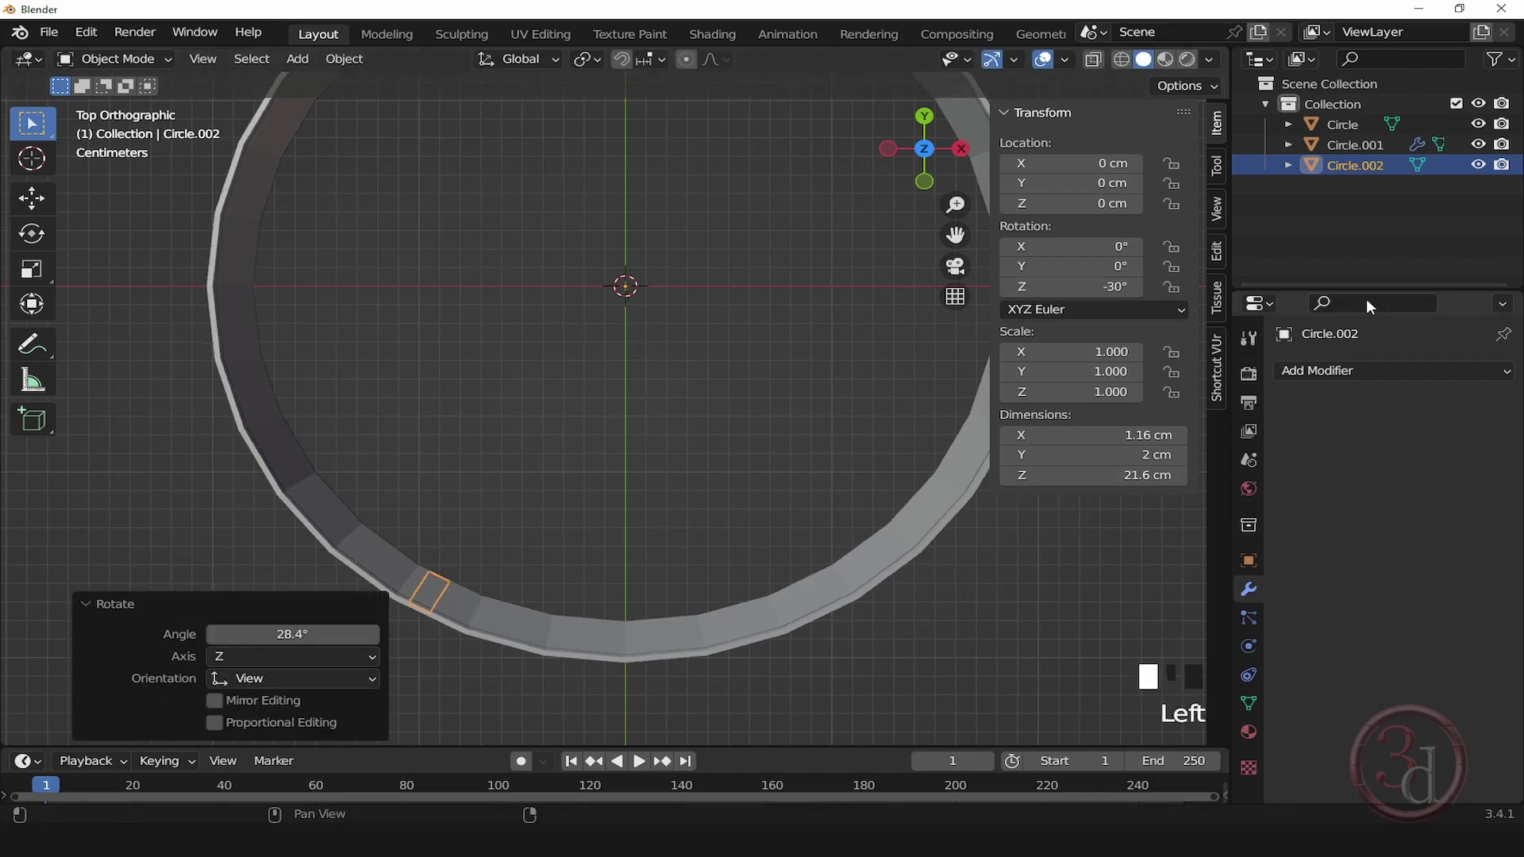
pyautogui.click(1126, 288)
pyautogui.write('-25')
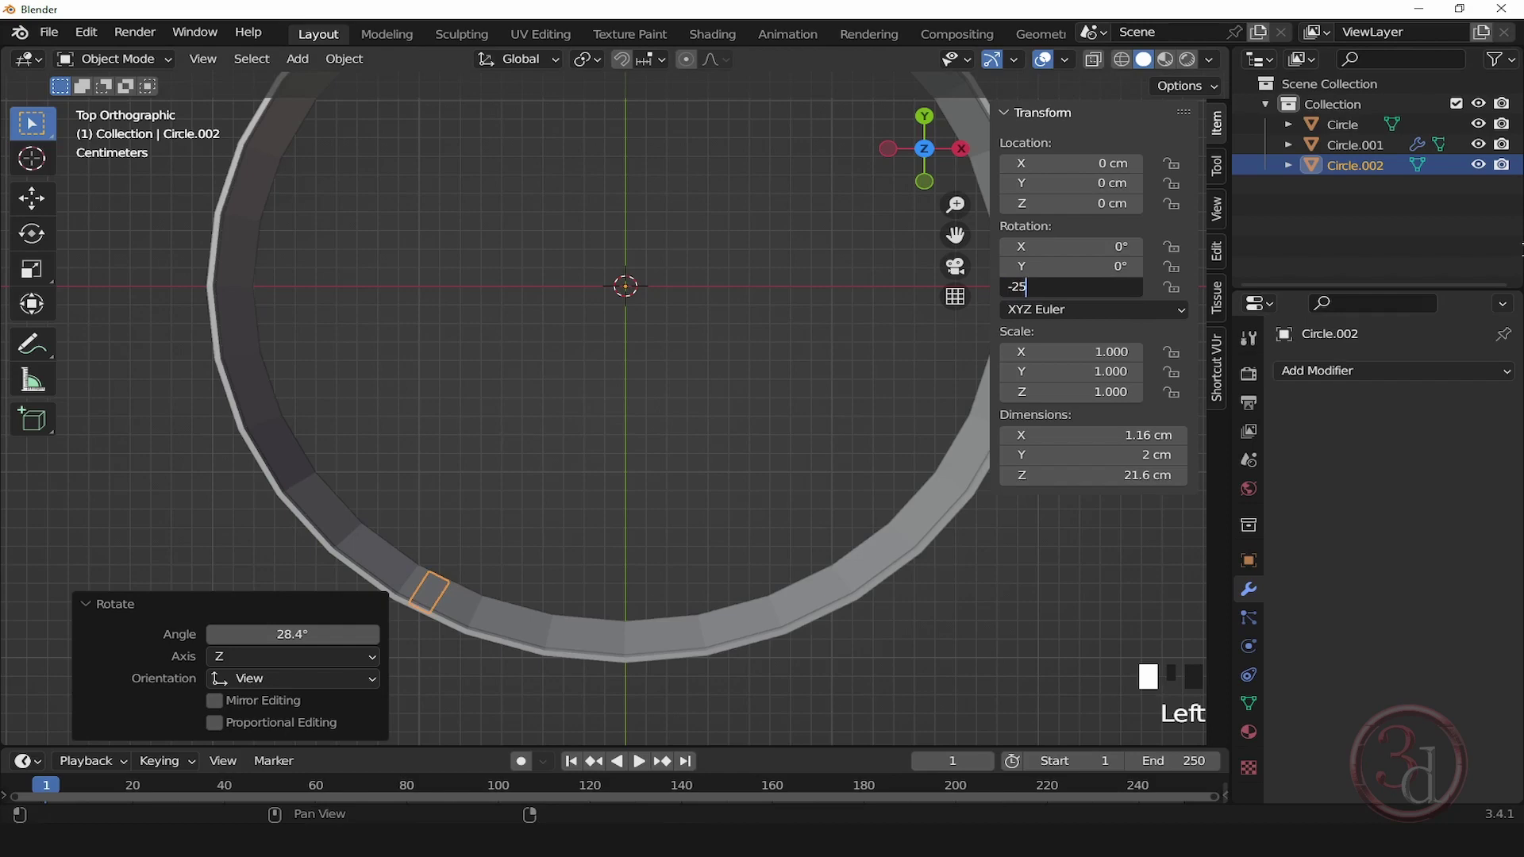
pyautogui.press('Return')
# Step: Make a linked duplicate of the strip, rotate it around the lampshade's centre and set its Z rotation to 25°
pyautogui.keyDown('shift'); pyautogui.moveTo(680, 471); pyautogui.dragTo(701, 456, button='middle'); pyautogui.keyUp('shift')
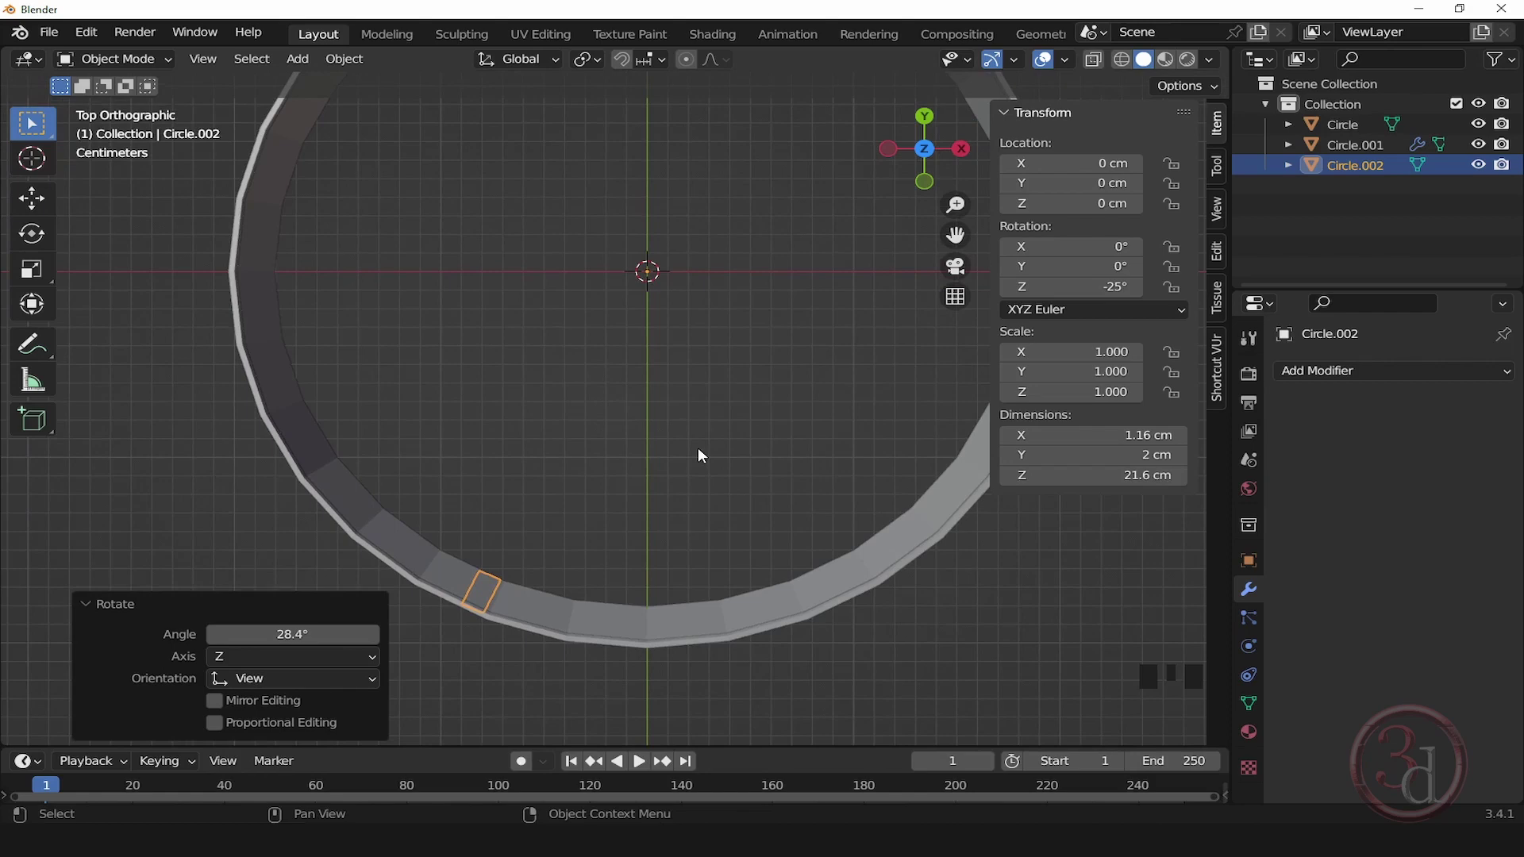
pyautogui.hotkey('alt', 'd')
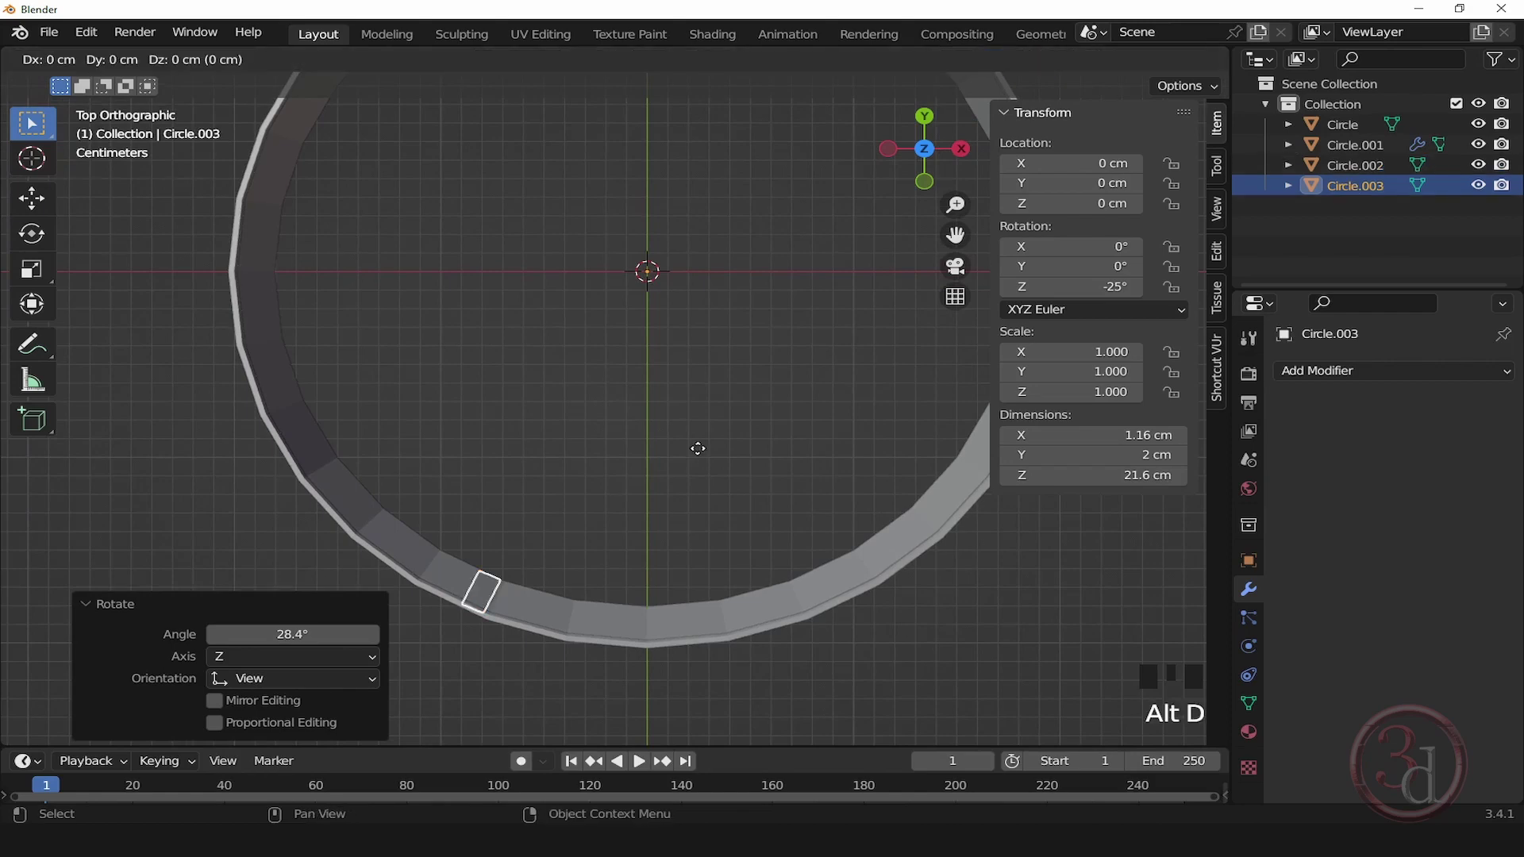
pyautogui.press('r')
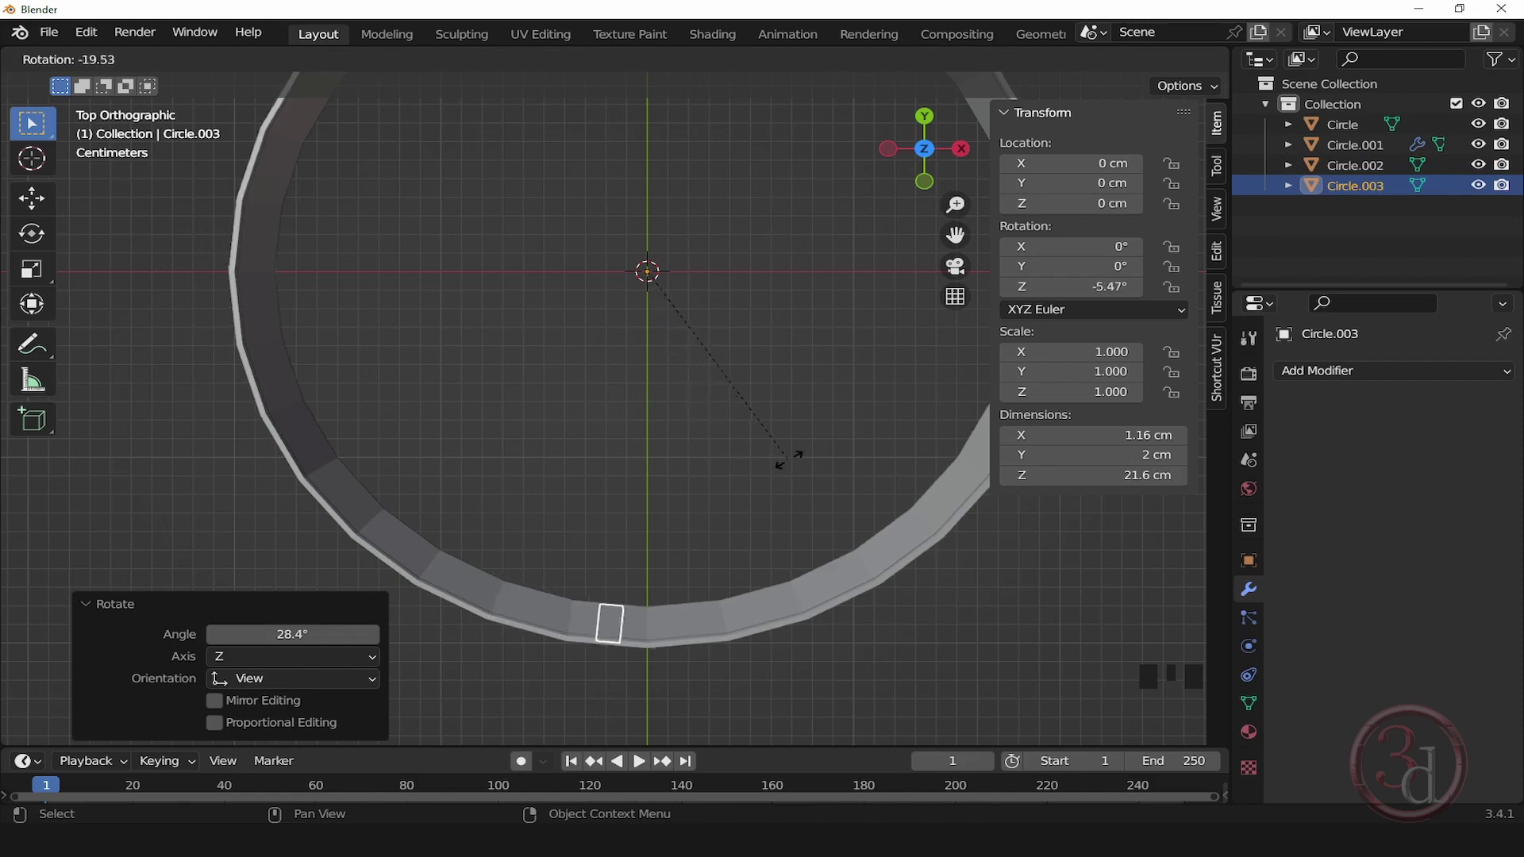
pyautogui.click(833, 474)
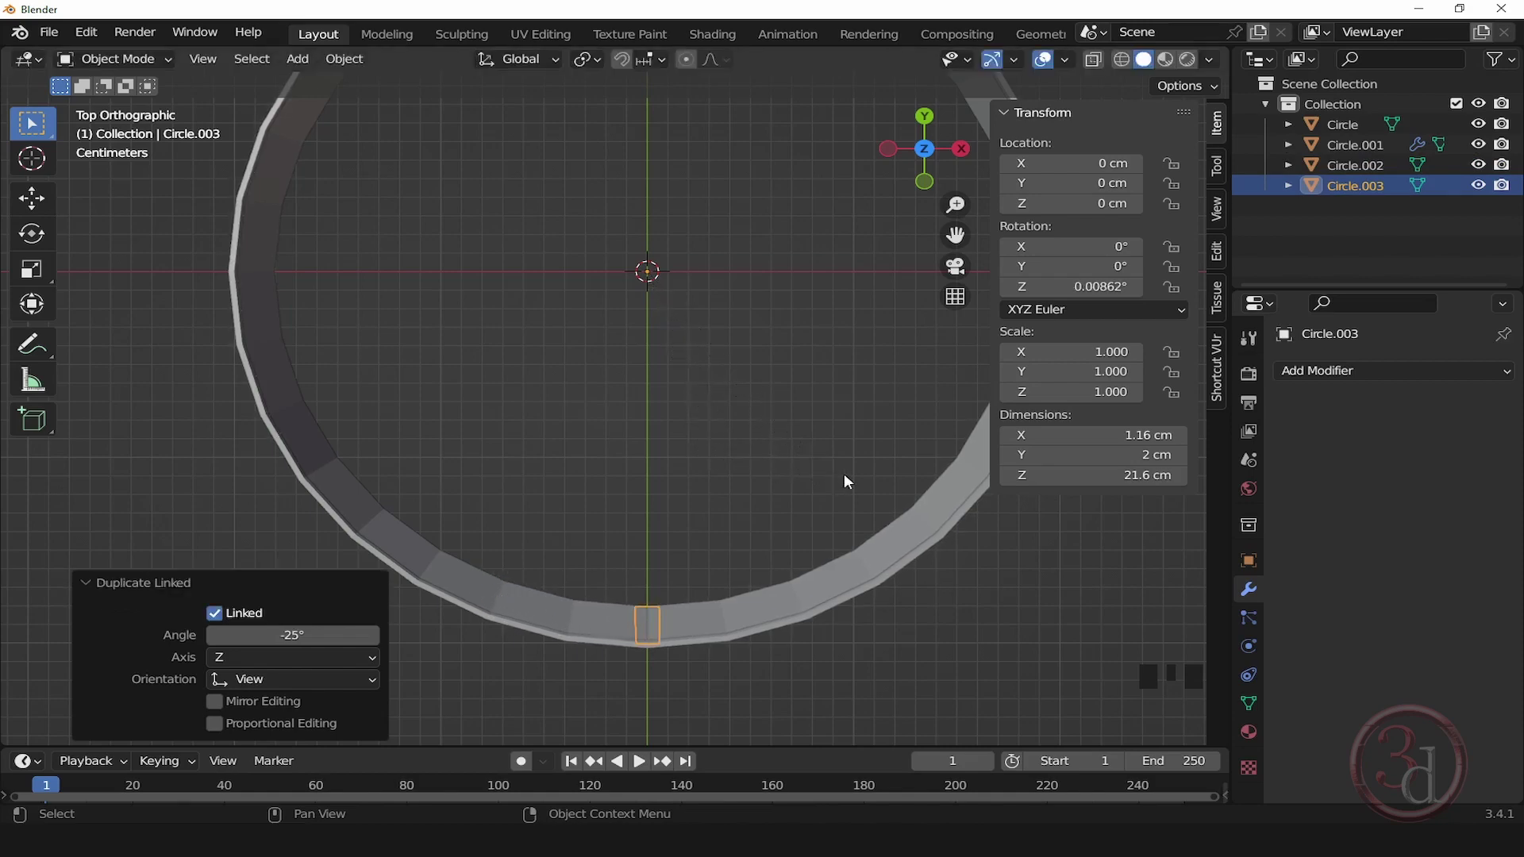
pyautogui.click(1096, 287)
pyautogui.press('Escape')
pyautogui.moveTo(1067, 288); pyautogui.dragTo(1087, 289)
pyautogui.click(1087, 289)
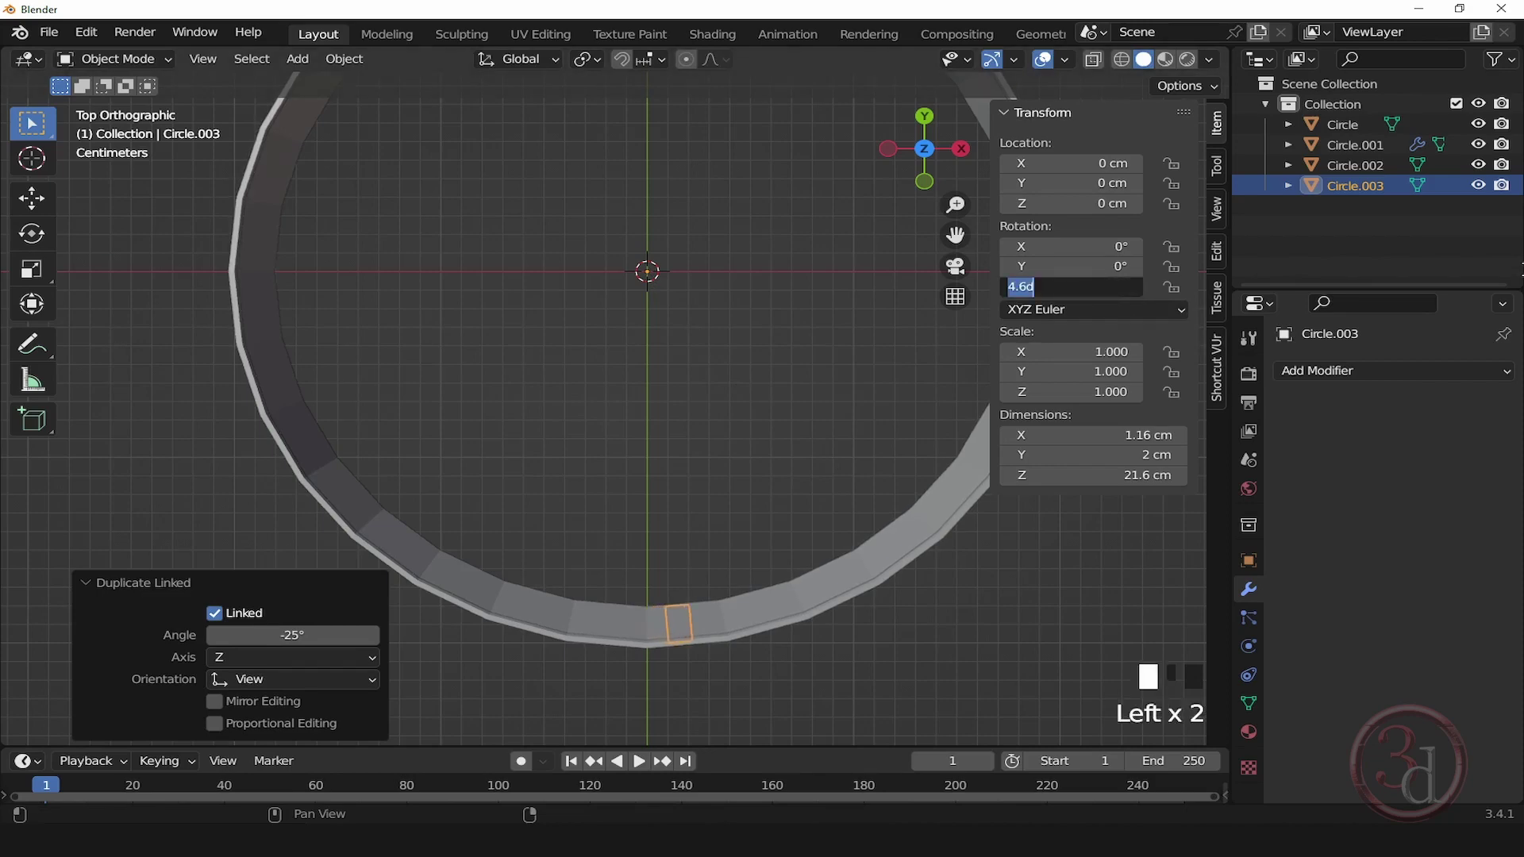
pyautogui.write('25')
pyautogui.press('Return')
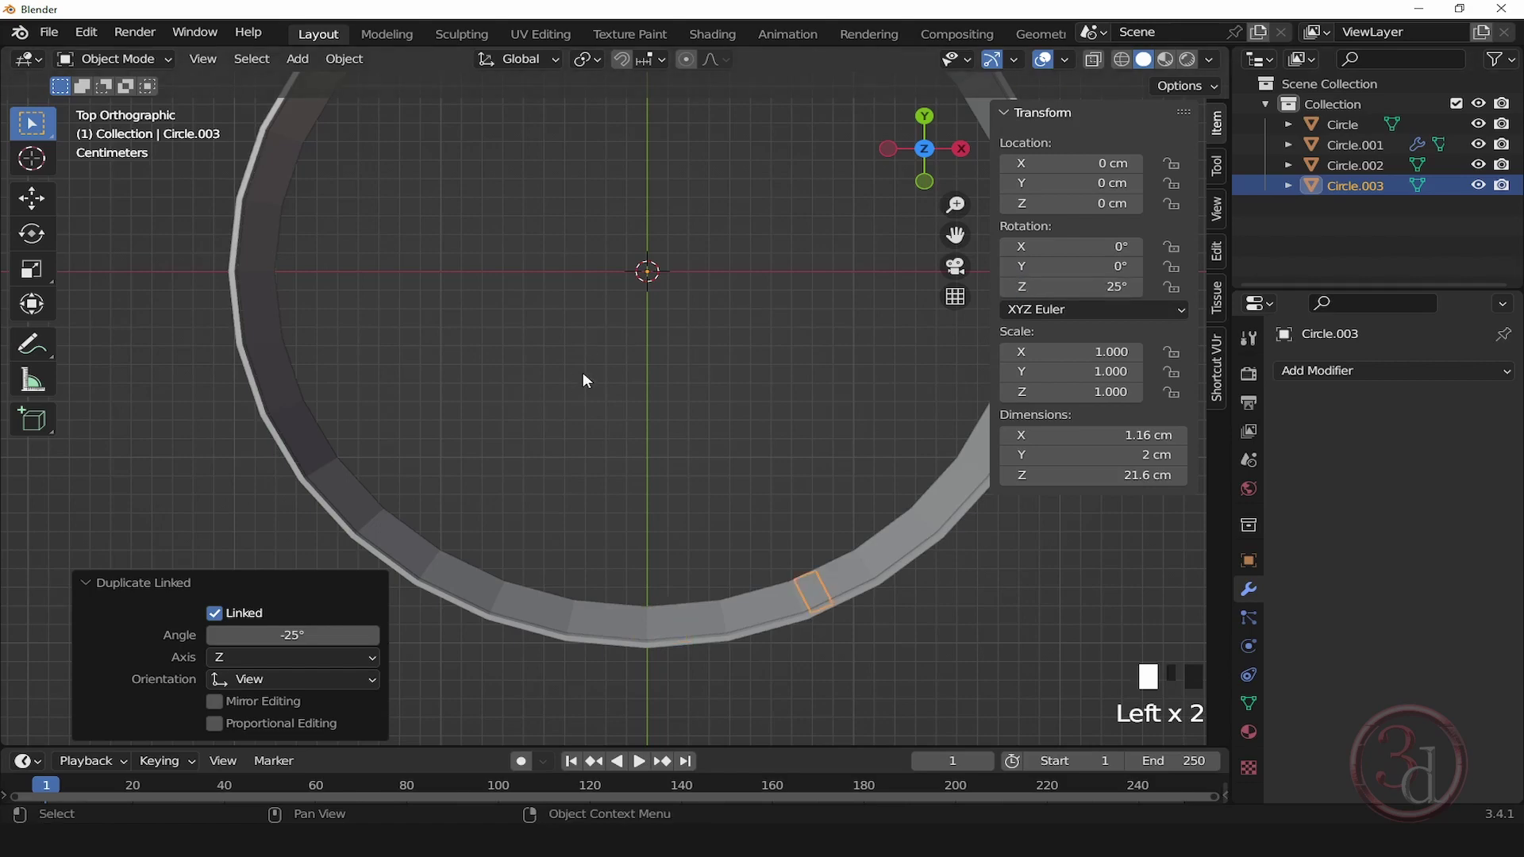
# Step: Select only the two vertical strips in wireframe top view, leaving the lampshade body and rim bands deselected
pyautogui.keyDown('alt'); pyautogui.moveTo(781, 633); pyautogui.dragTo(770, 445, button='middle'); pyautogui.keyUp('alt')
pyautogui.scroll(-2, 812, 475)
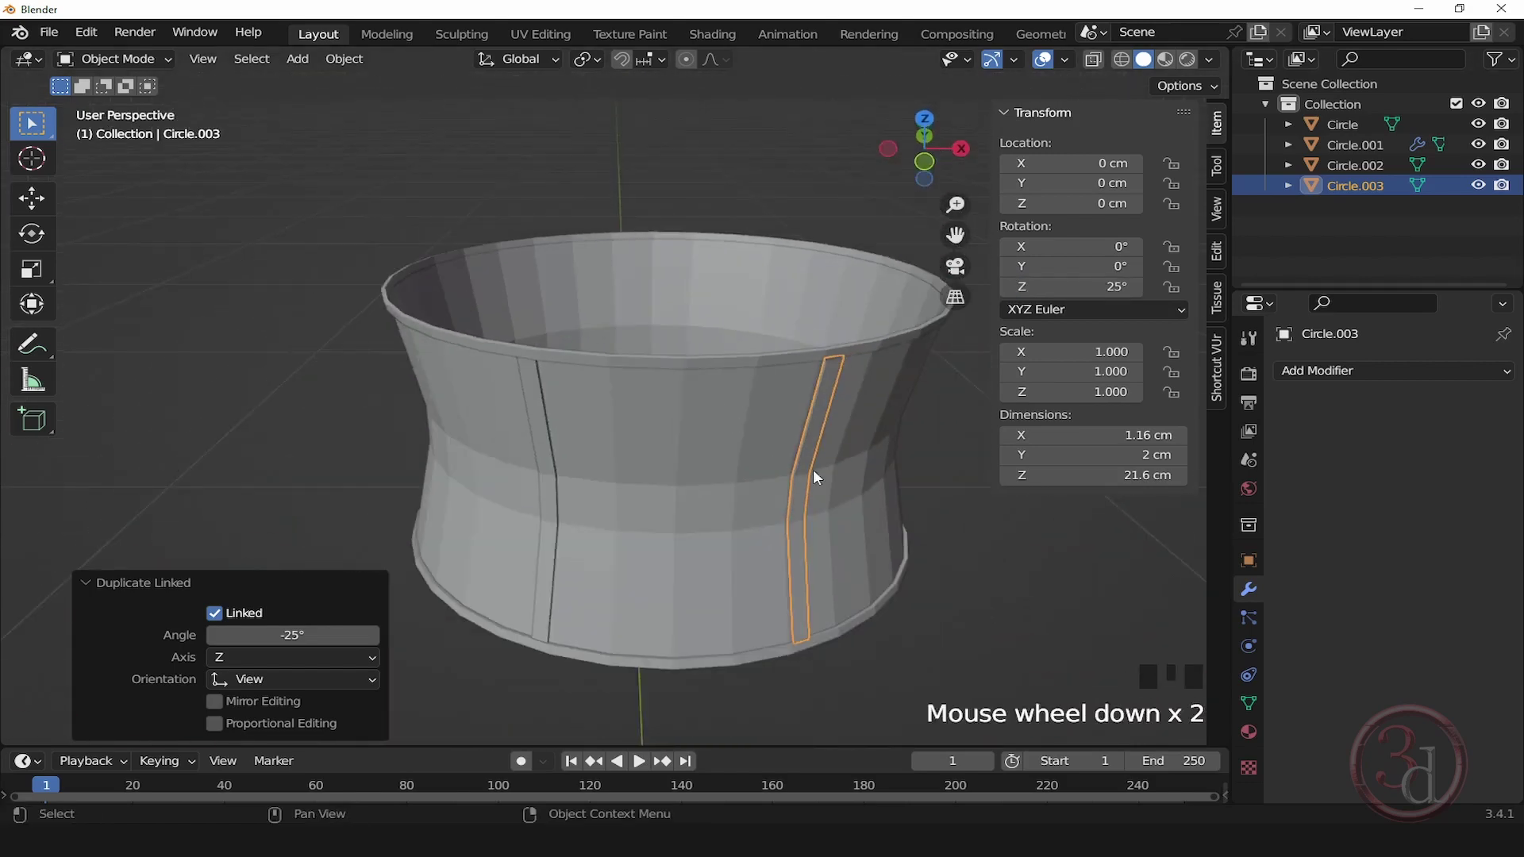
pyautogui.click(984, 617)
pyautogui.keyDown('alt'); pyautogui.moveTo(984, 617); pyautogui.dragTo(793, 545, button='middle'); pyautogui.keyUp('alt')
pyautogui.press('`')
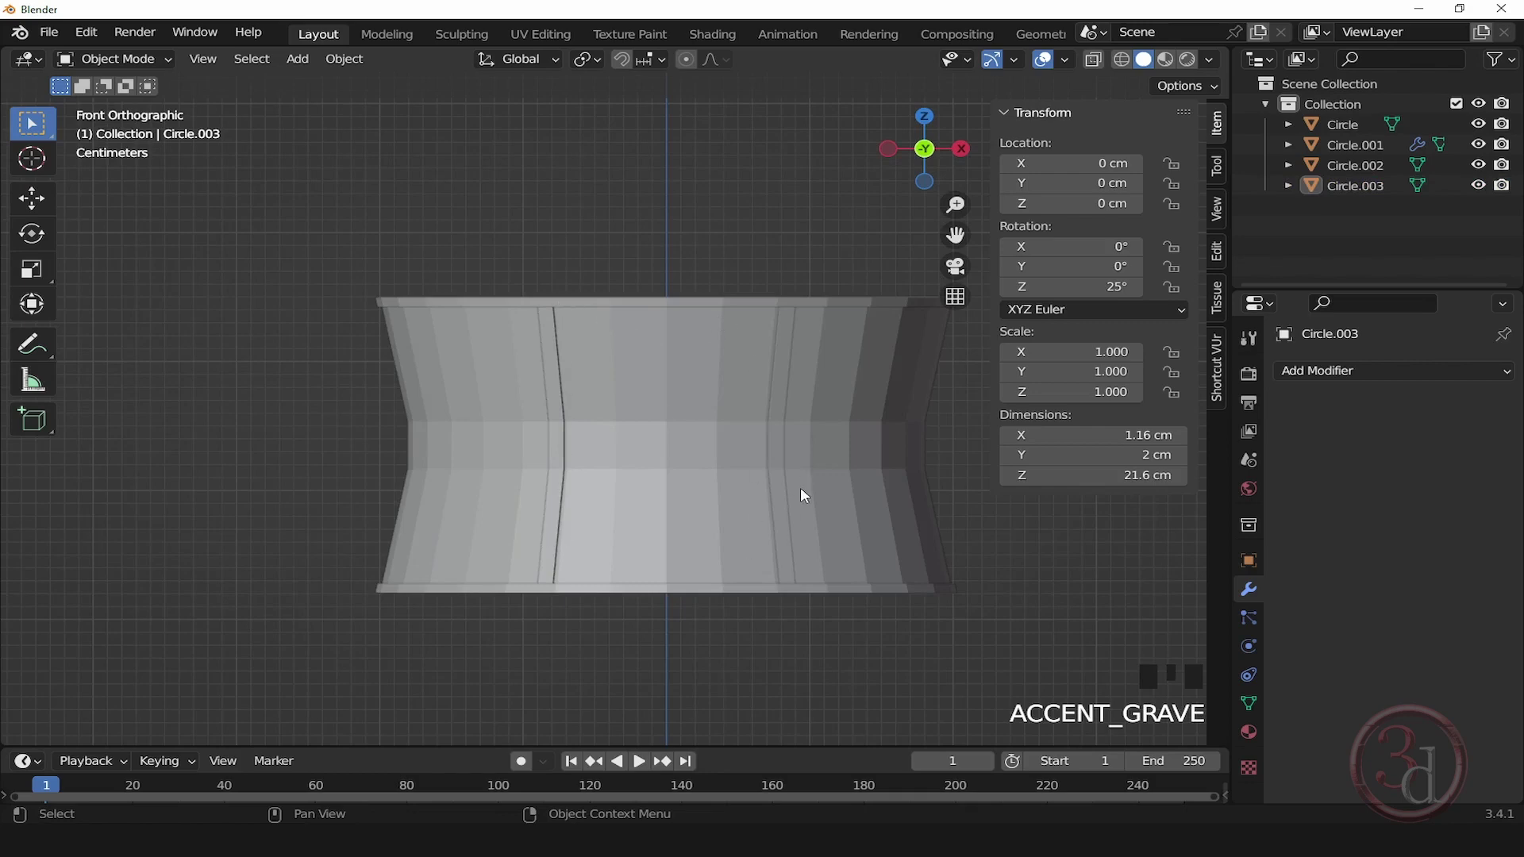
pyautogui.press('`')
pyautogui.press('z')
pyautogui.click(547, 532)
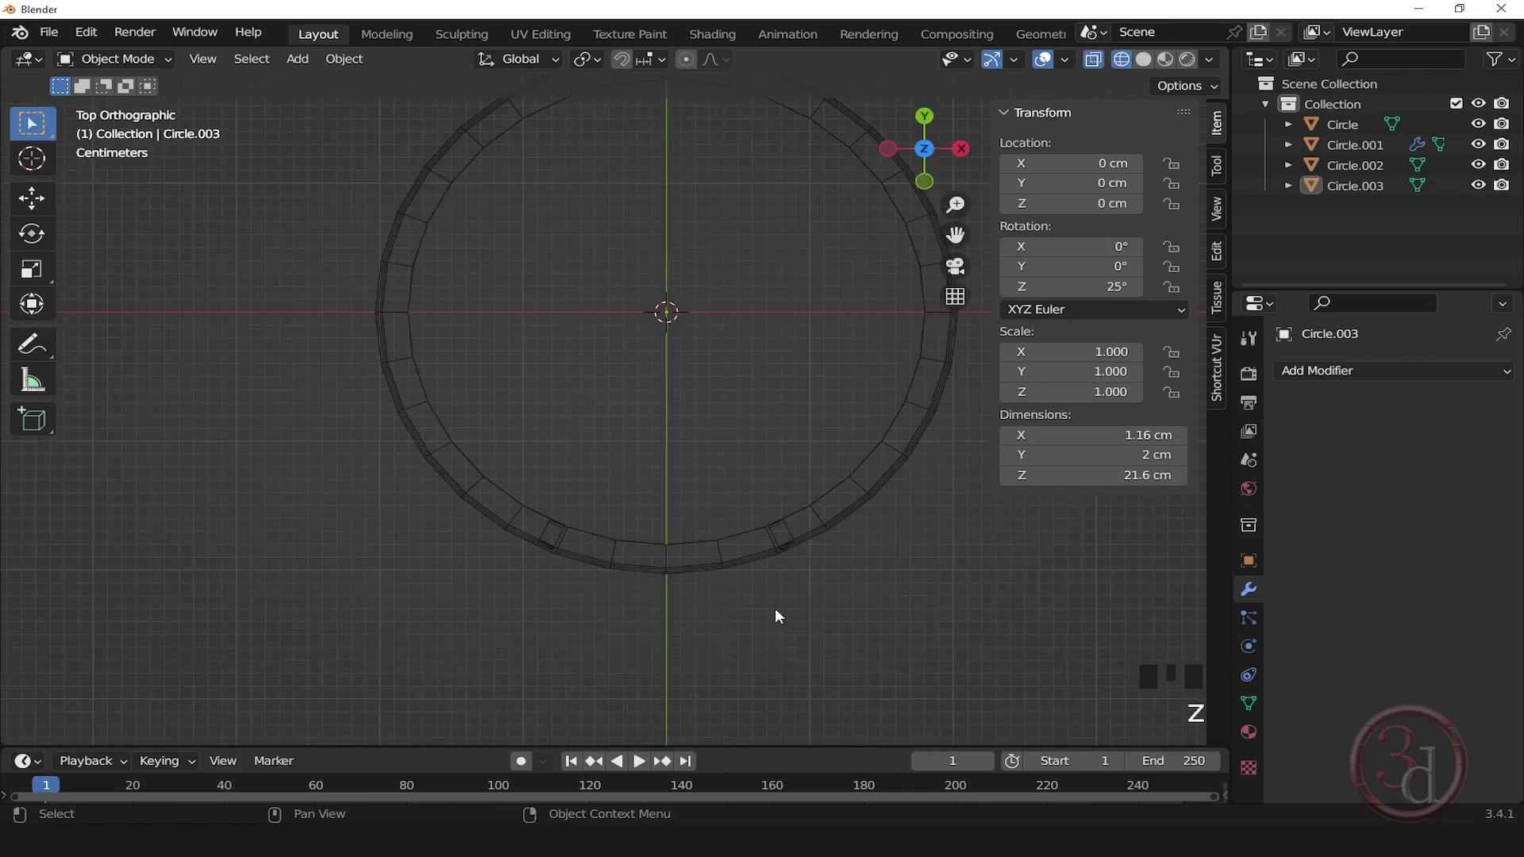
pyautogui.scroll(2, 649, 476)
pyautogui.moveTo(456, 500); pyautogui.dragTo(927, 666)
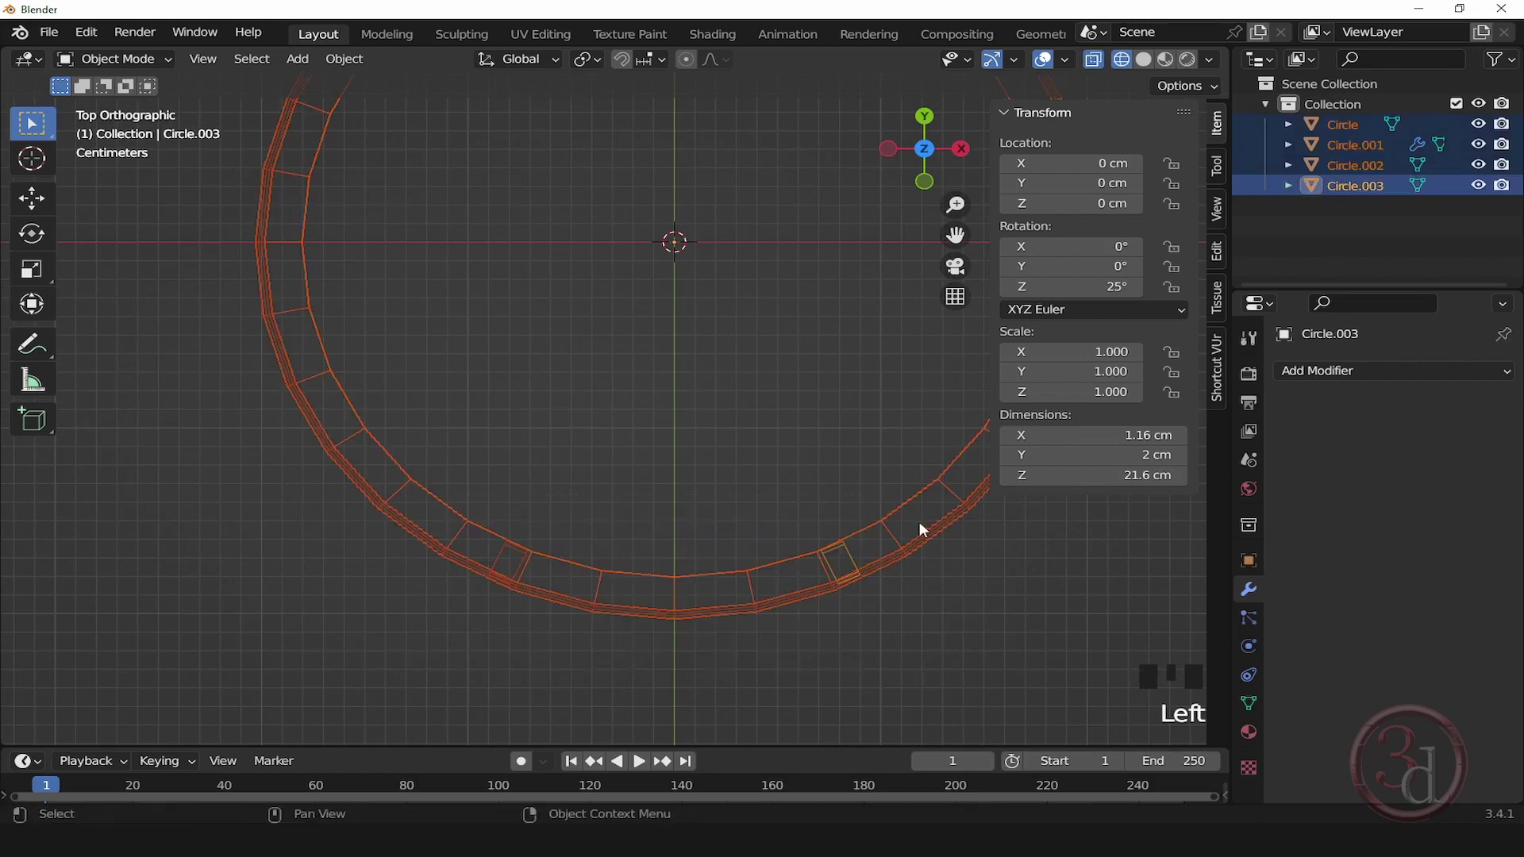
pyautogui.keyDown('ctrl'); pyautogui.moveTo(660, 487); pyautogui.dragTo(736, 659); pyautogui.keyUp('ctrl')
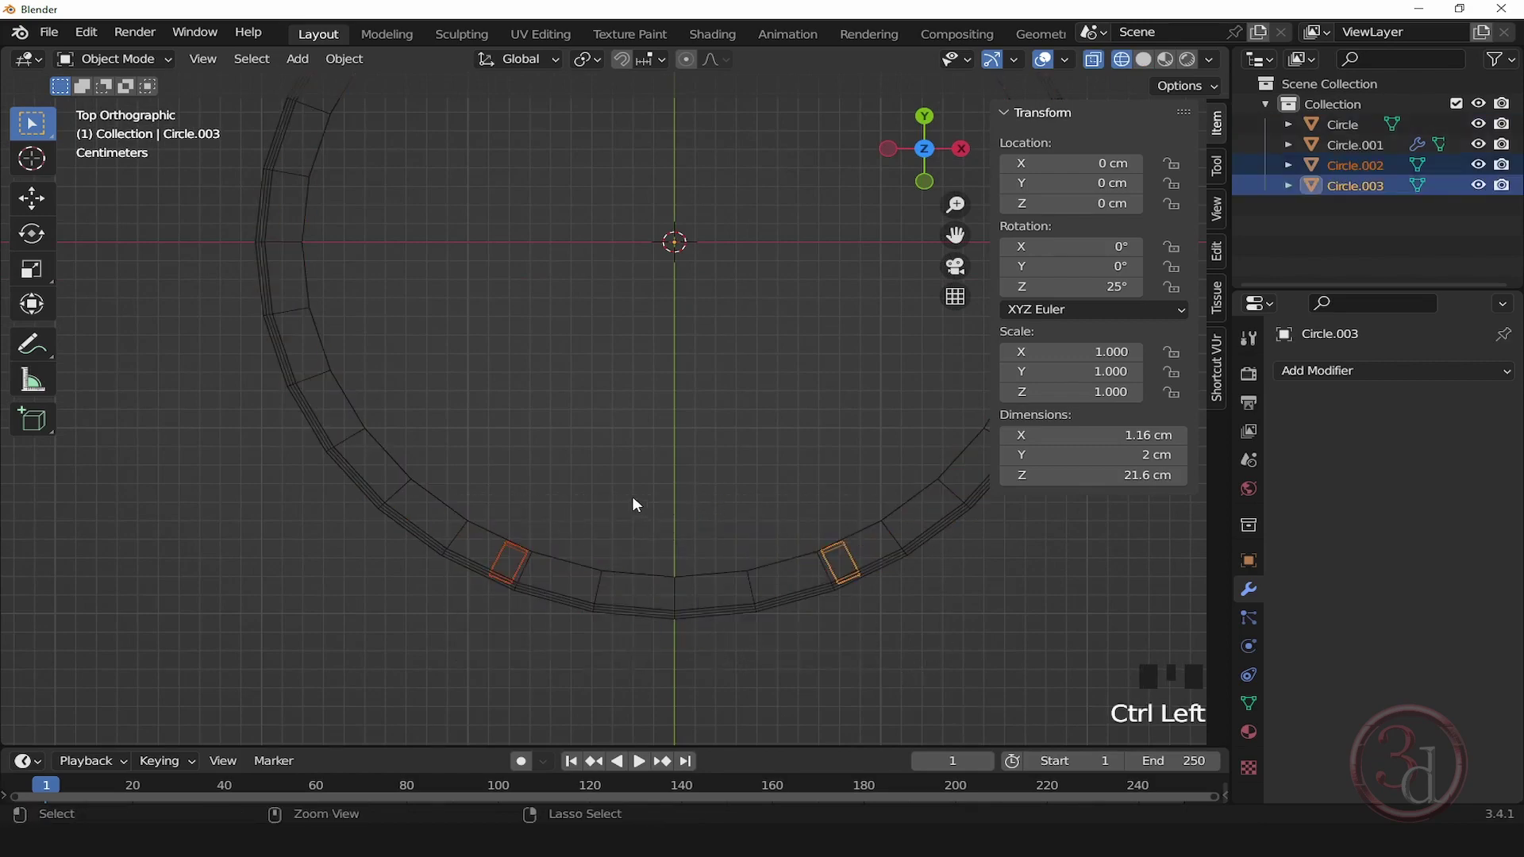
pyautogui.keyDown('ctrl'); pyautogui.moveTo(634, 504); pyautogui.dragTo(702, 692); pyautogui.keyUp('ctrl')
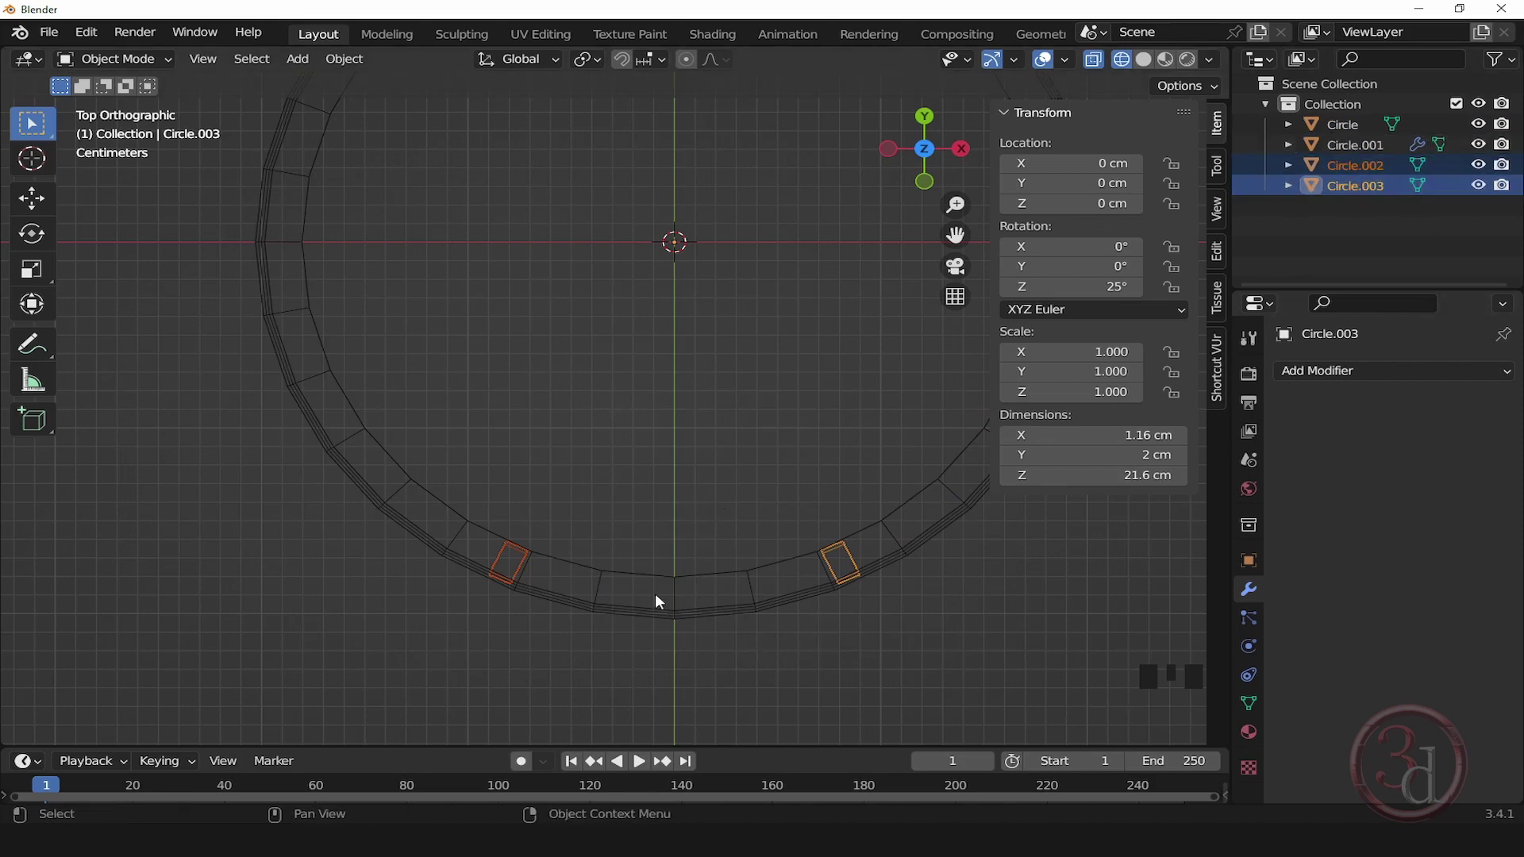
# Step: Make linked duplicates of both selected strips and rotate them 90° around the lampshade's centre
pyautogui.scroll(-3, 704, 560)
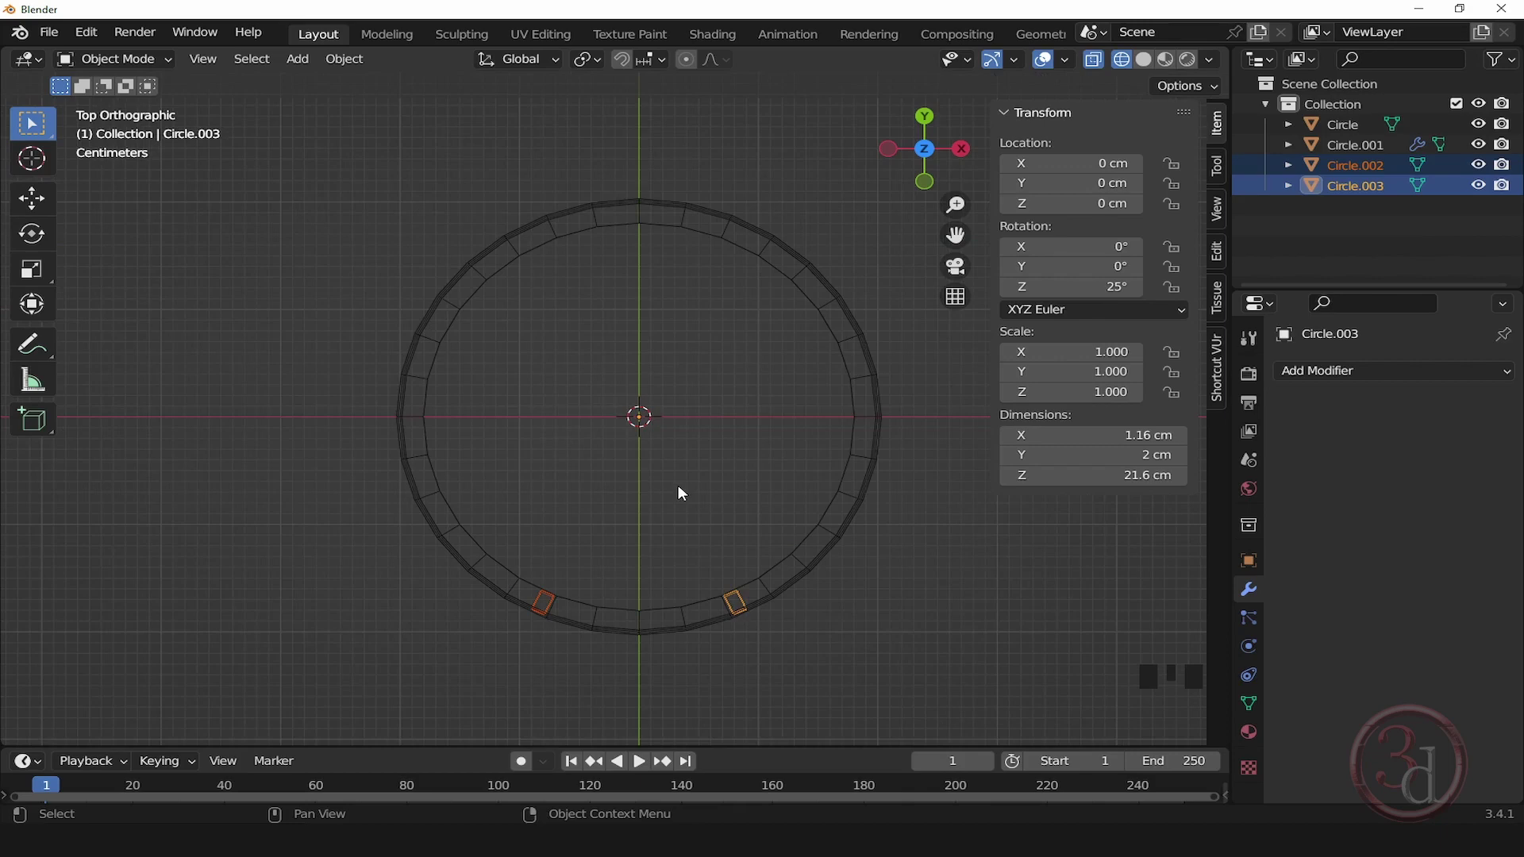
pyautogui.hotkey('alt', 'd')
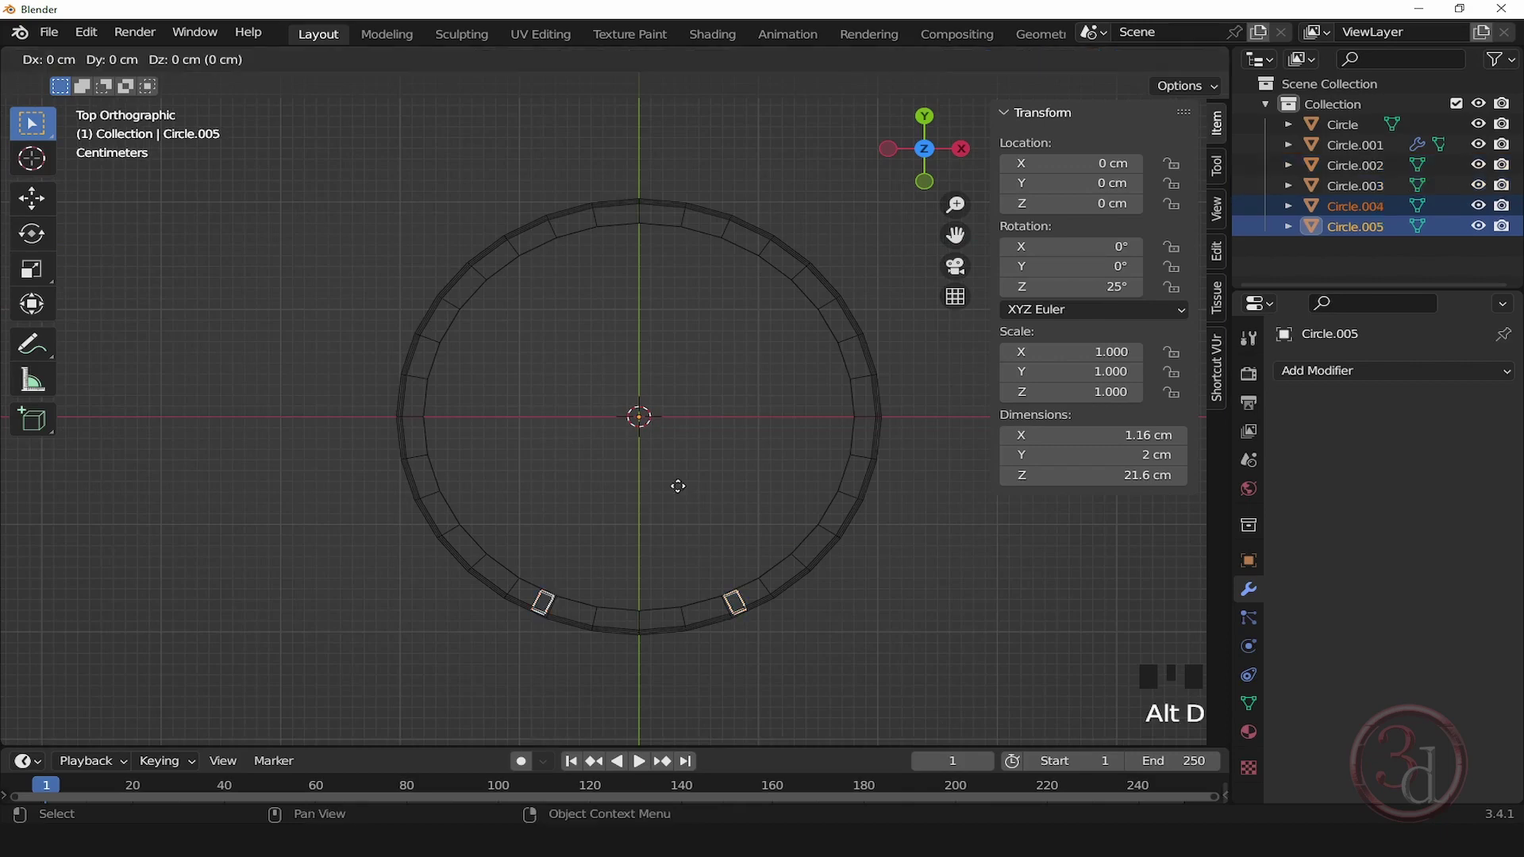
pyautogui.press('r')
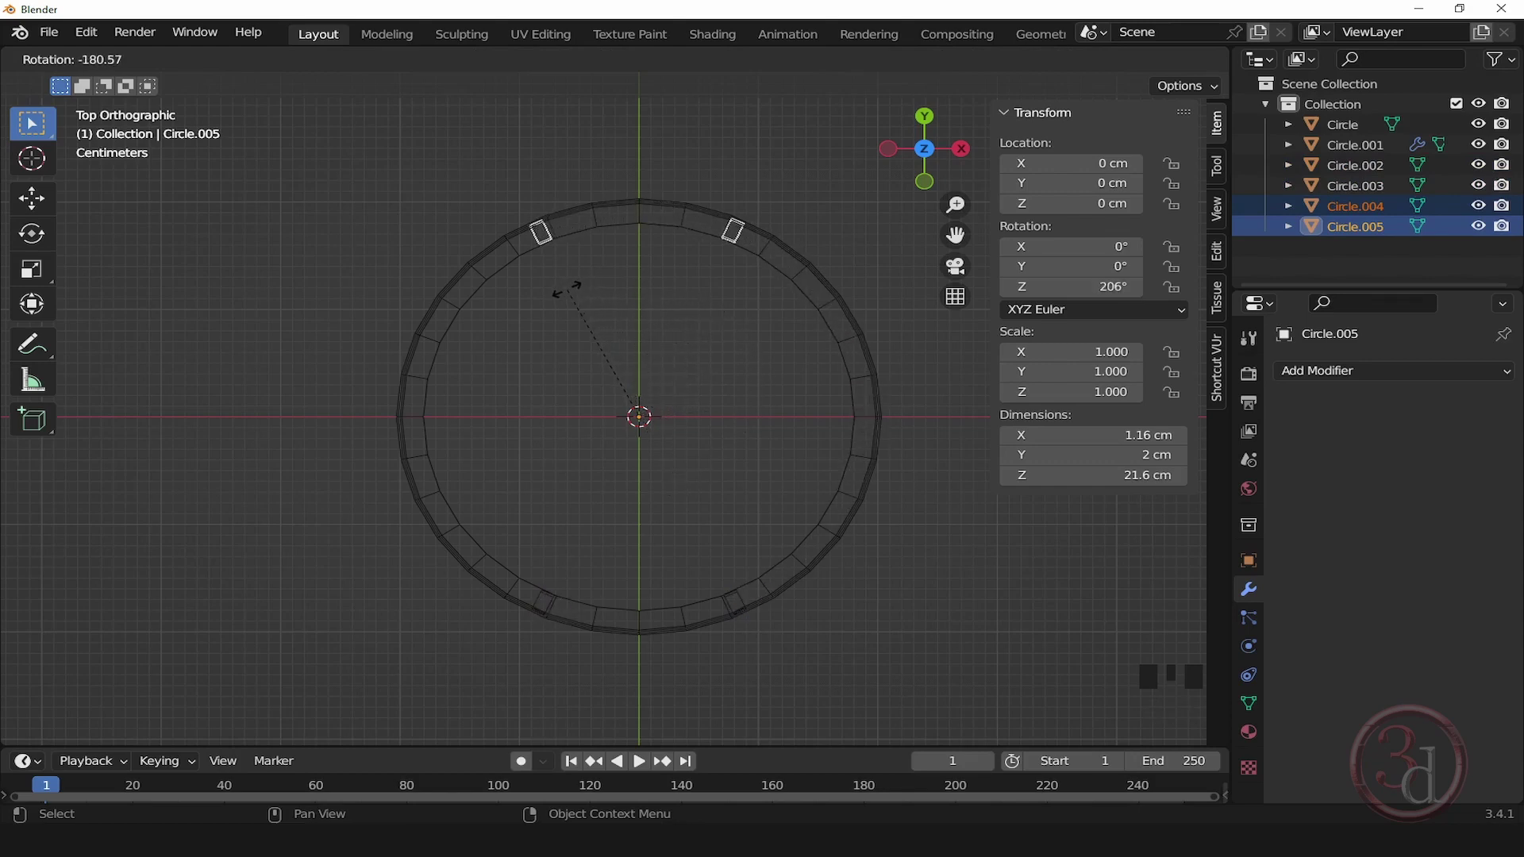
pyautogui.write('90')
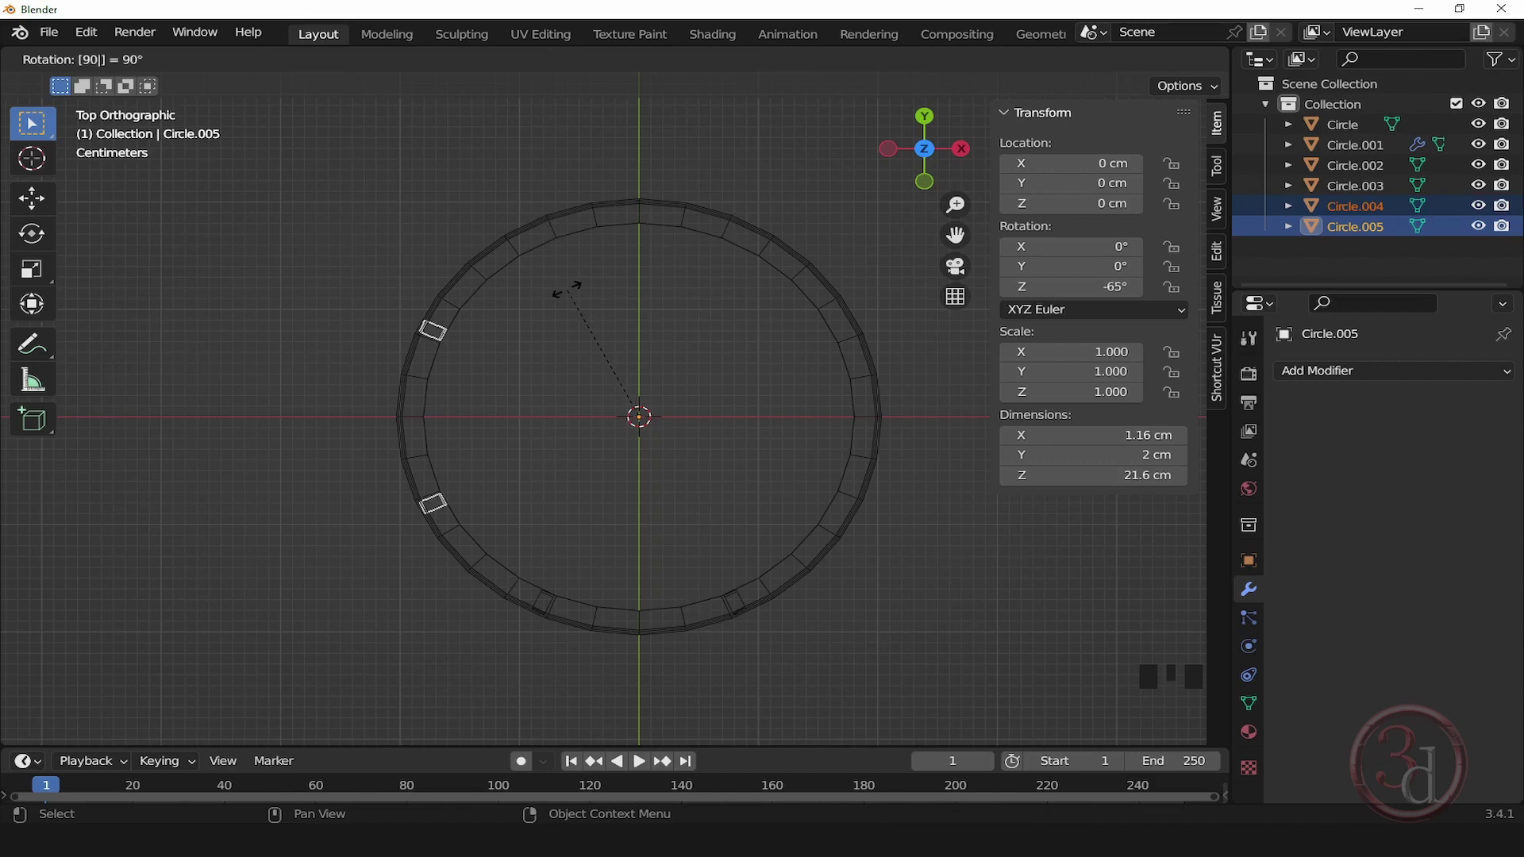
pyautogui.press('Return')
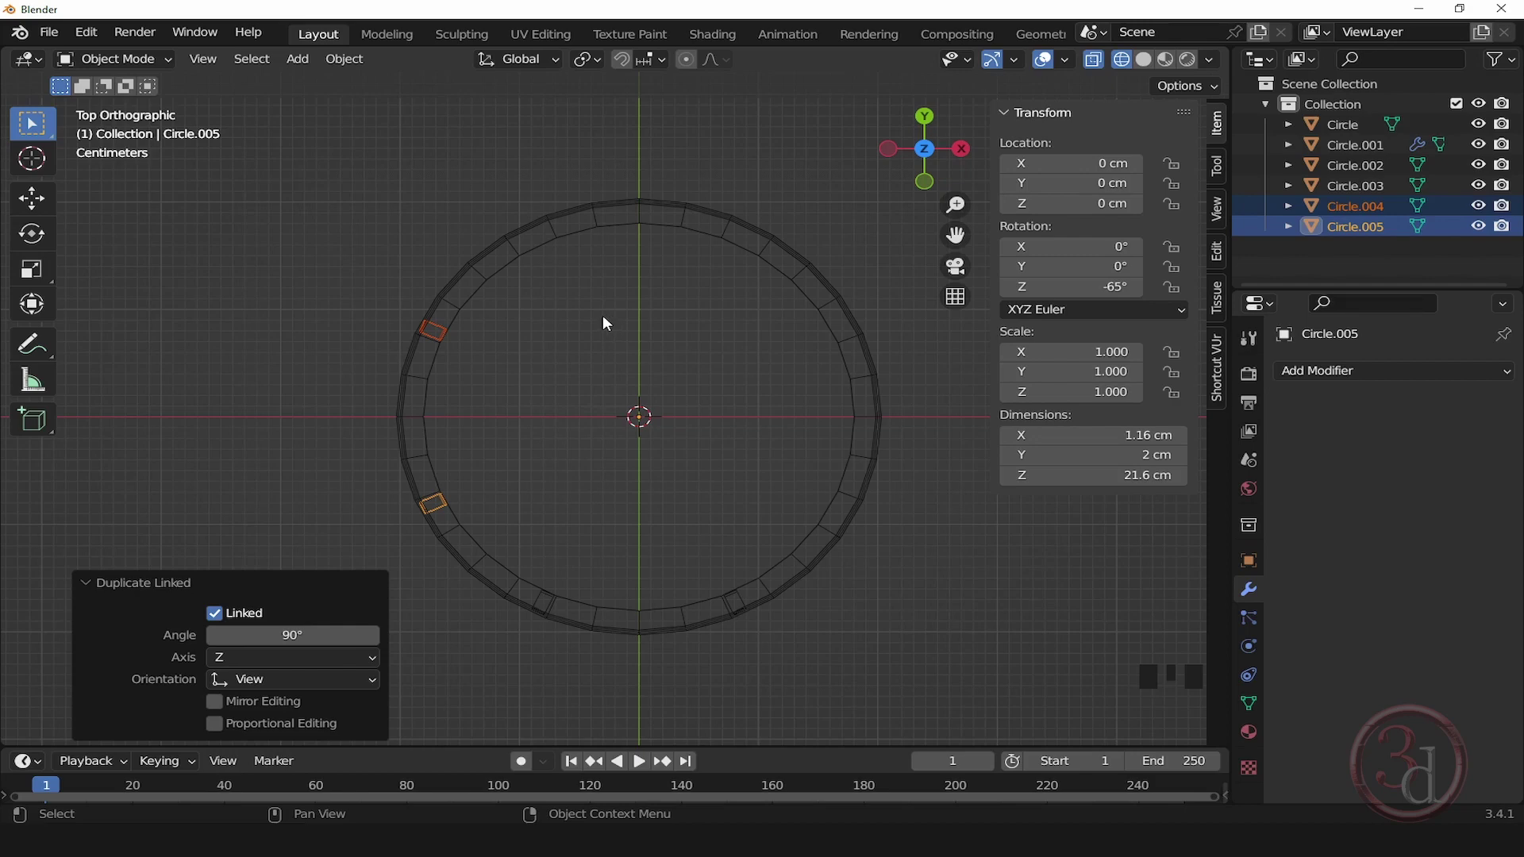
# Step: Make two more linked duplicates of the strip pair, rotating each a further 90° around the lampshade's centre, and clear the selection
pyautogui.hotkey('alt', 'd')
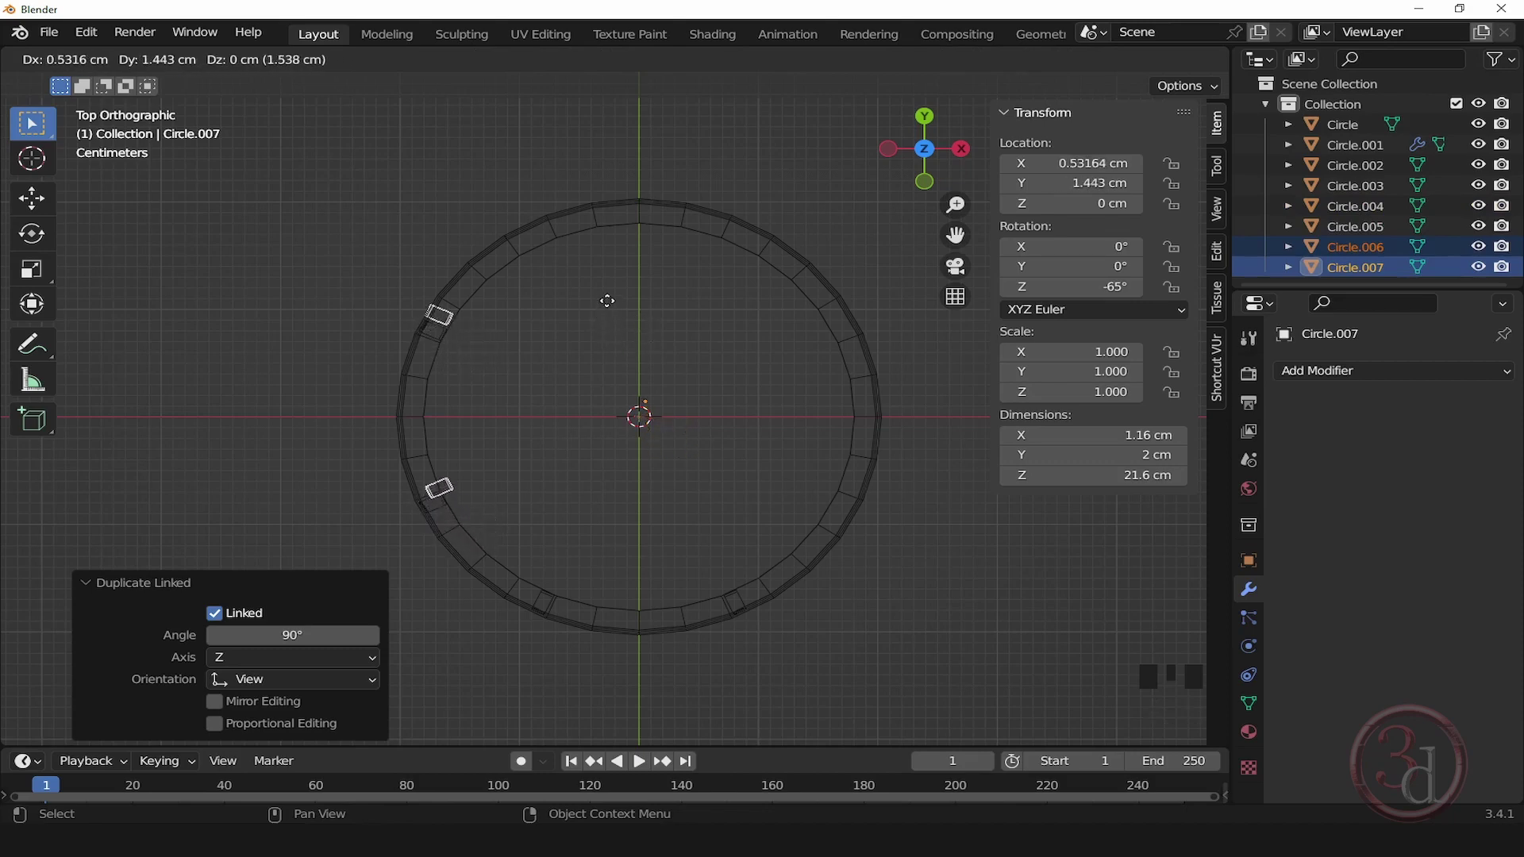
pyautogui.press('r')
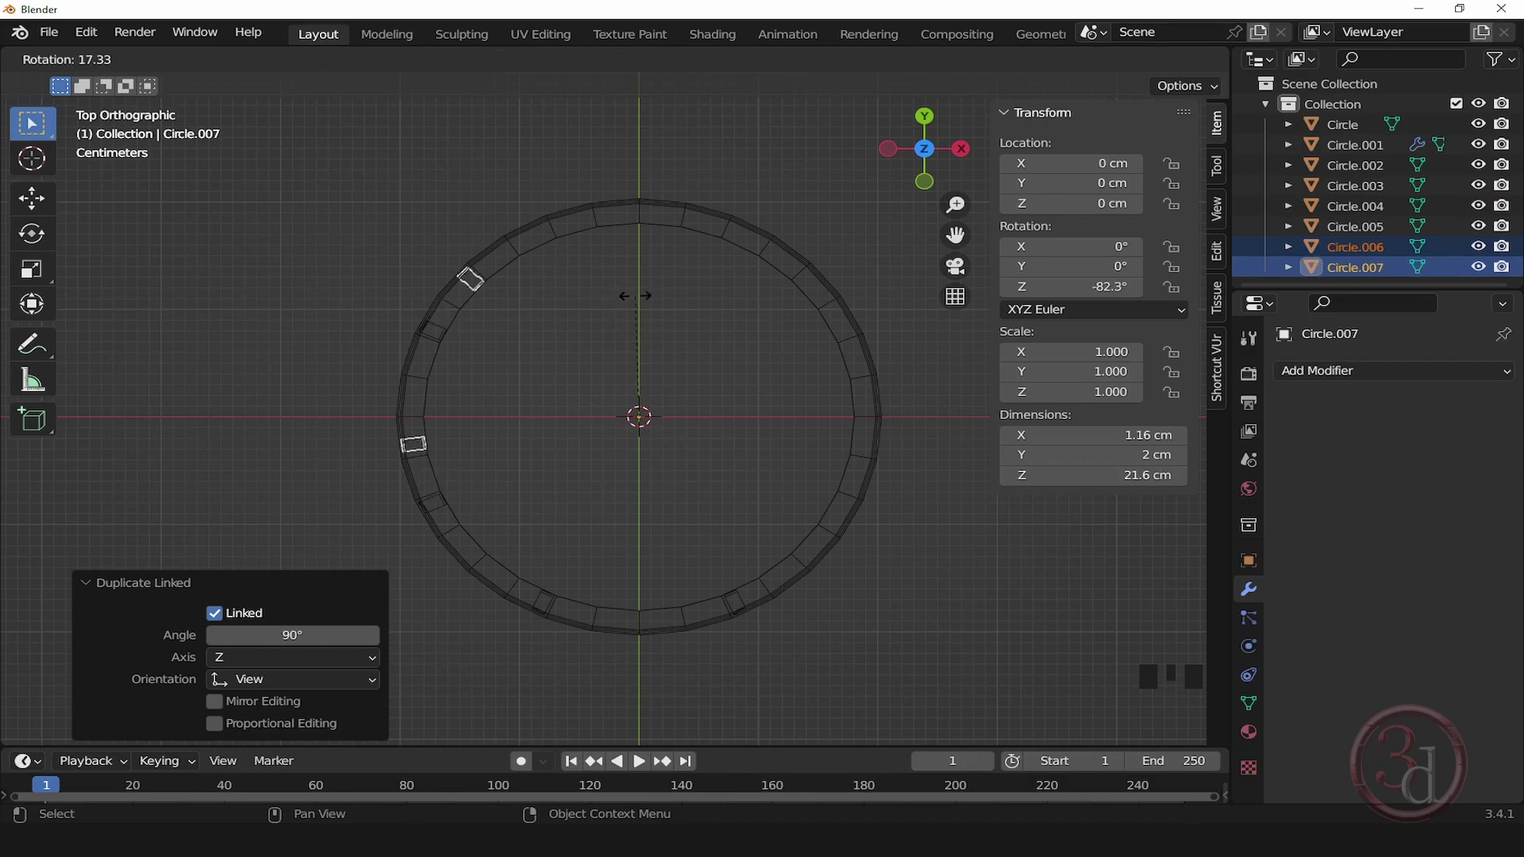
pyautogui.write('90')
pyautogui.press('Return')
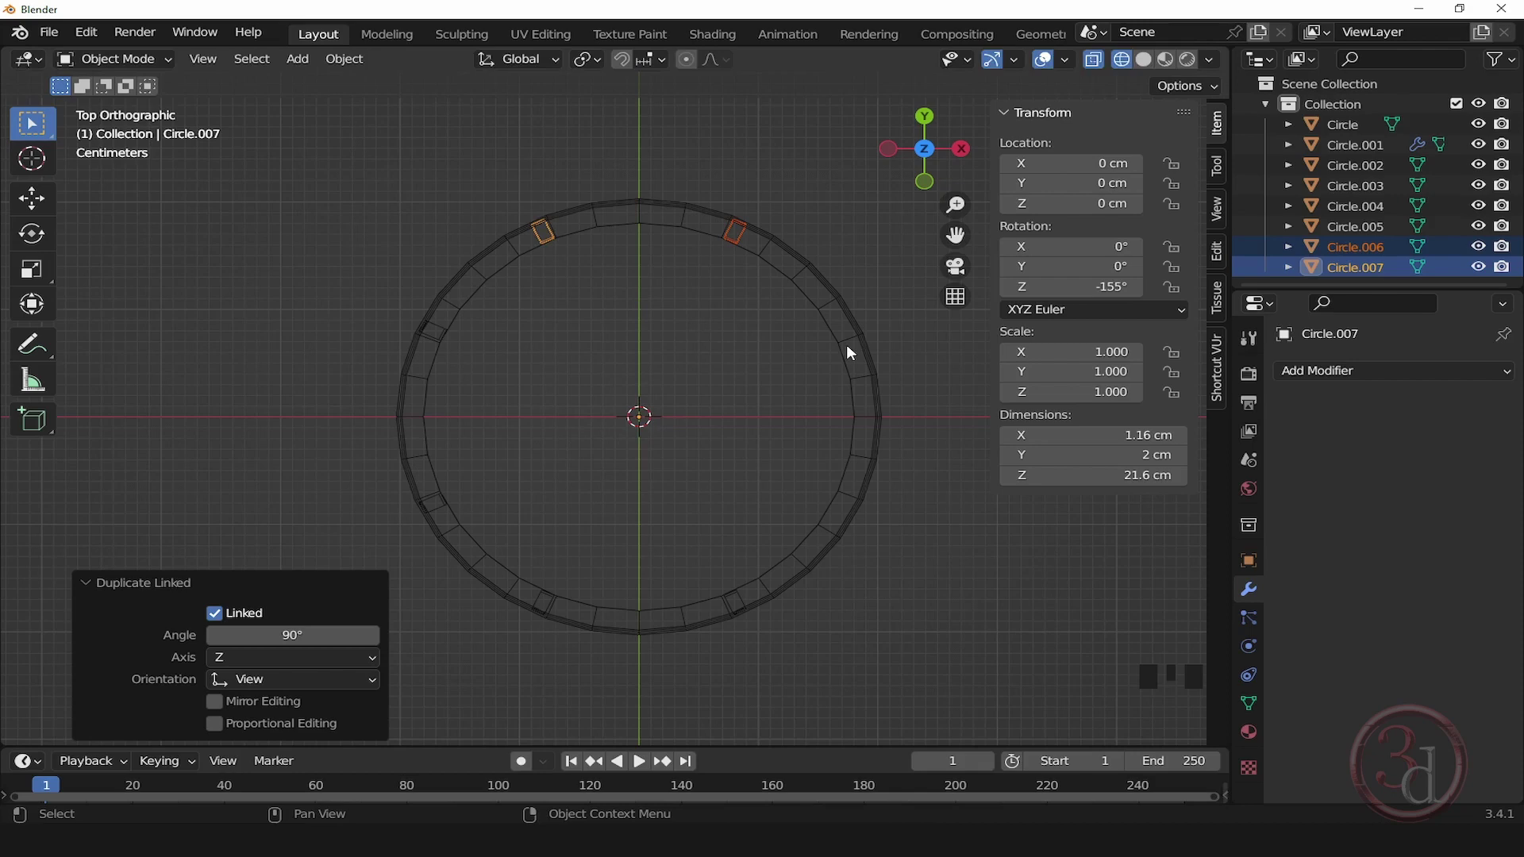
pyautogui.hotkey('alt', 'd')
pyautogui.press('r')
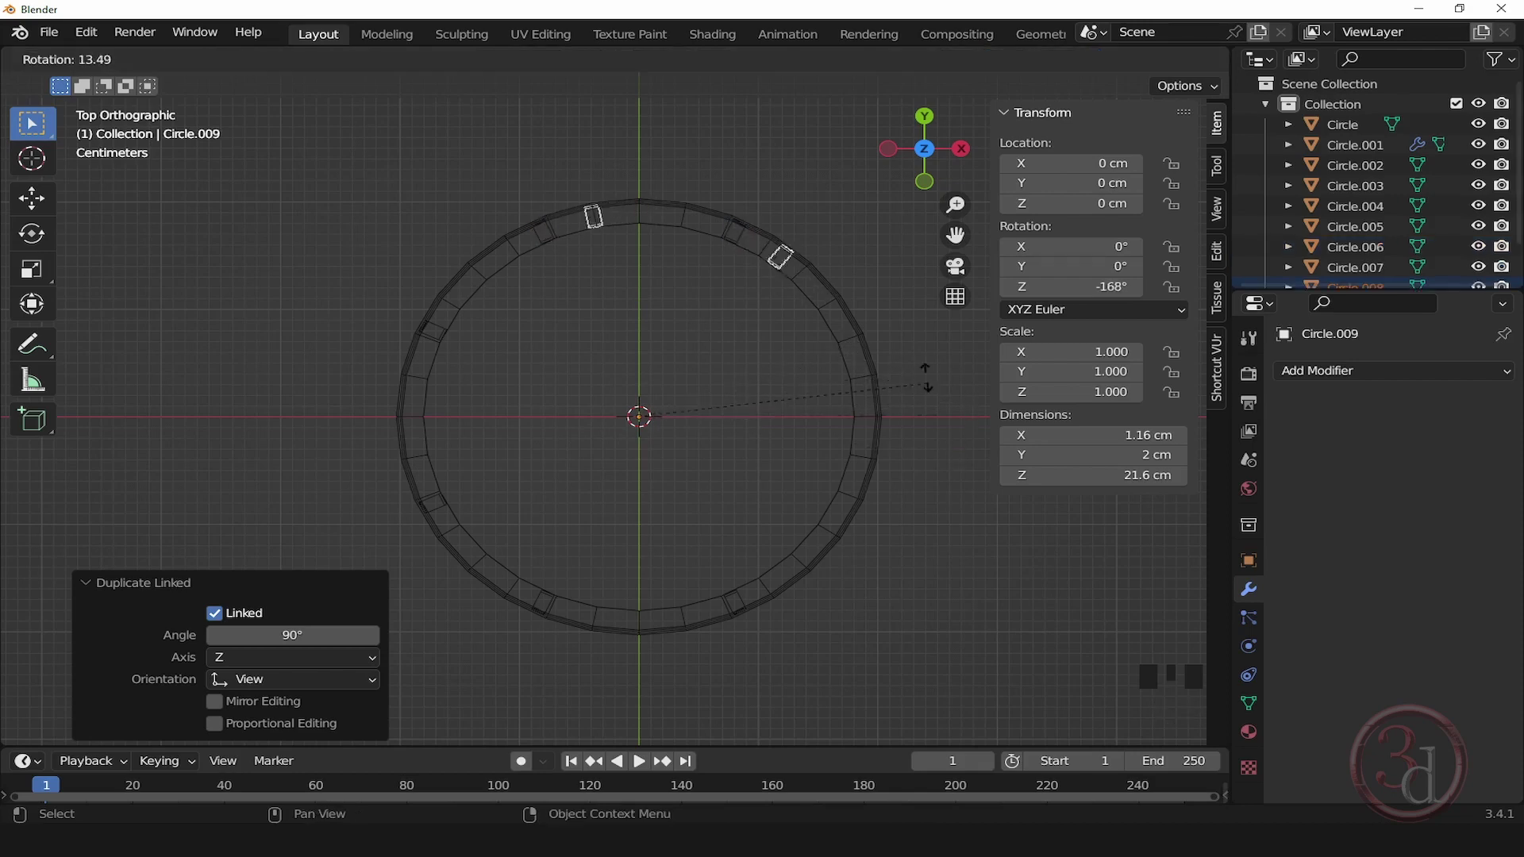
pyautogui.write('90')
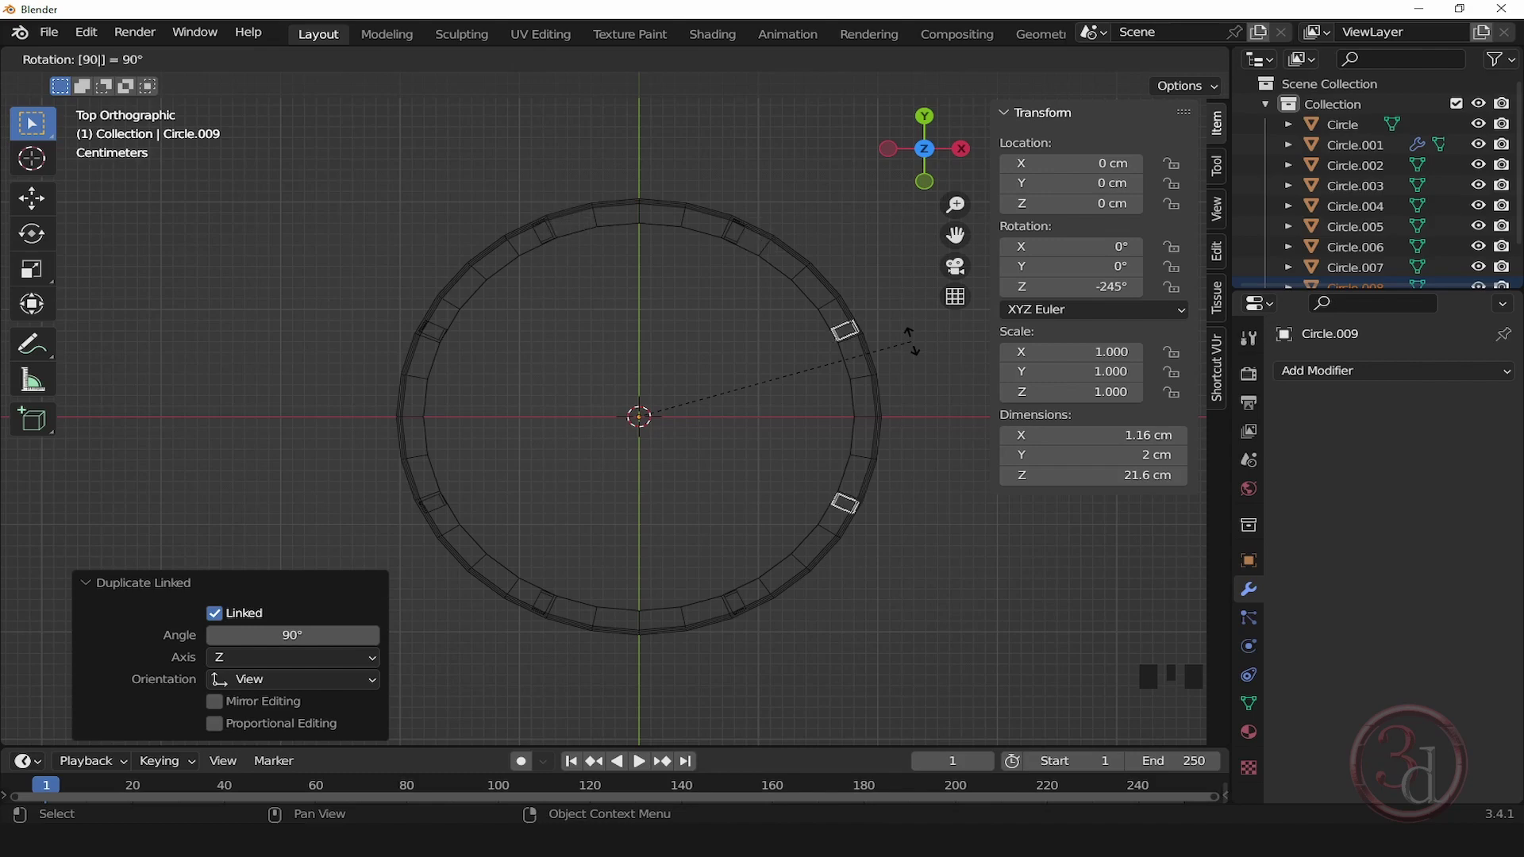
pyautogui.press('Return')
pyautogui.click(922, 641)
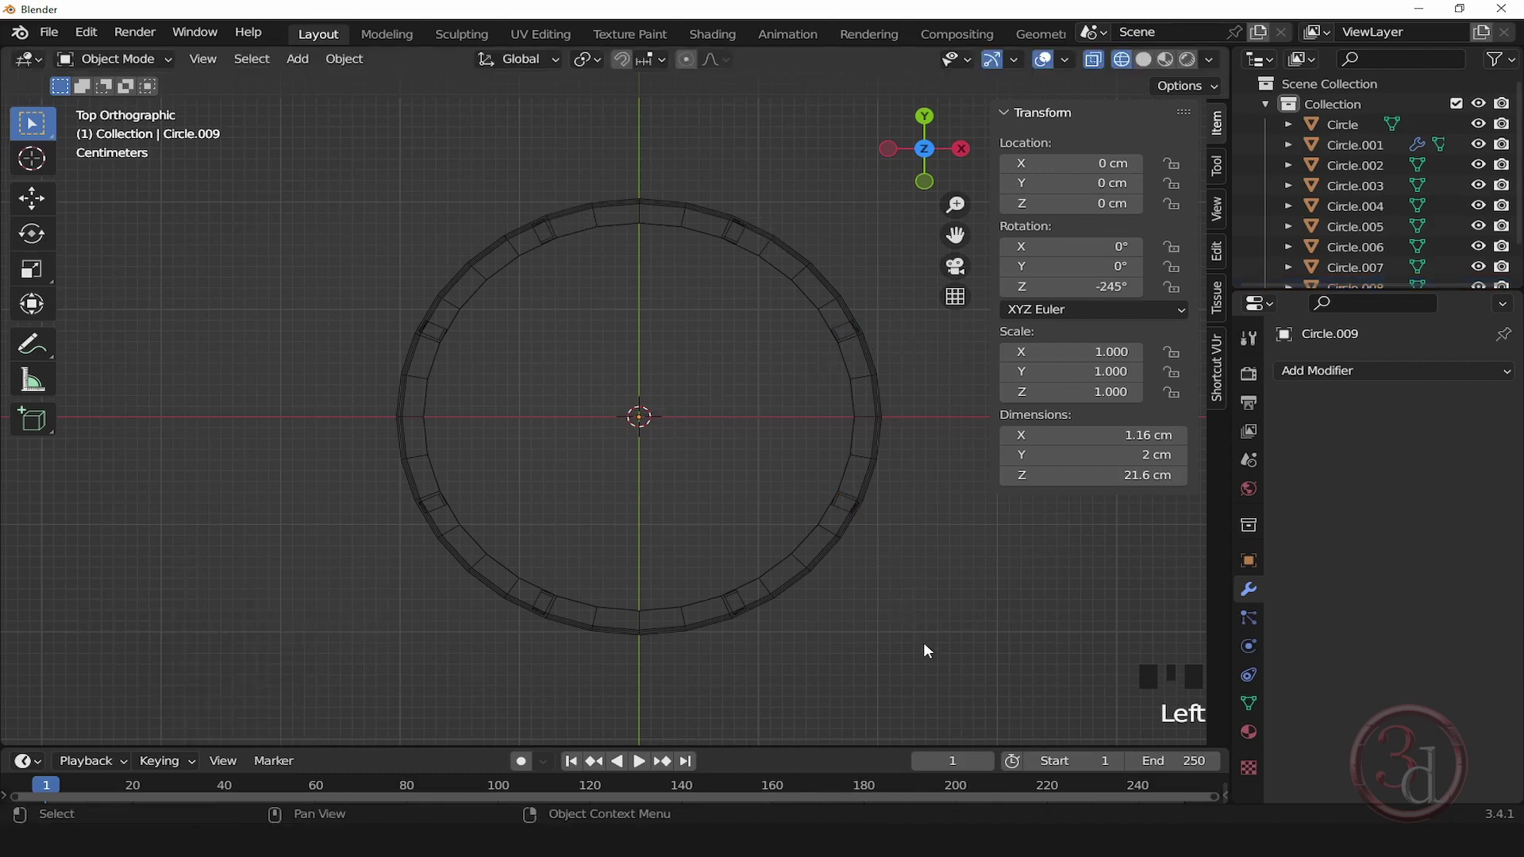
# Step: Return to solid shading and add a Solidify modifier to the lampshade body
pyautogui.moveTo(862, 639)
pyautogui.keyDown('alt'); pyautogui.mouseDown(button='middle')
pyautogui.moveTo(825, 501)
pyautogui.moveTo(796, 525)
pyautogui.moveTo(802, 585)
pyautogui.moveTo(855, 542)
pyautogui.moveTo(530, 545)
pyautogui.moveTo(612, 611)
pyautogui.moveTo(769, 616)
pyautogui.moveTo(796, 646)
pyautogui.moveTo(818, 643)
pyautogui.moveTo(819, 619)
pyautogui.mouseUp(button='middle'); pyautogui.keyUp('alt')
pyautogui.press('z')
pyautogui.scroll(-2, 983, 548)
pyautogui.scroll(2, 826, 481)
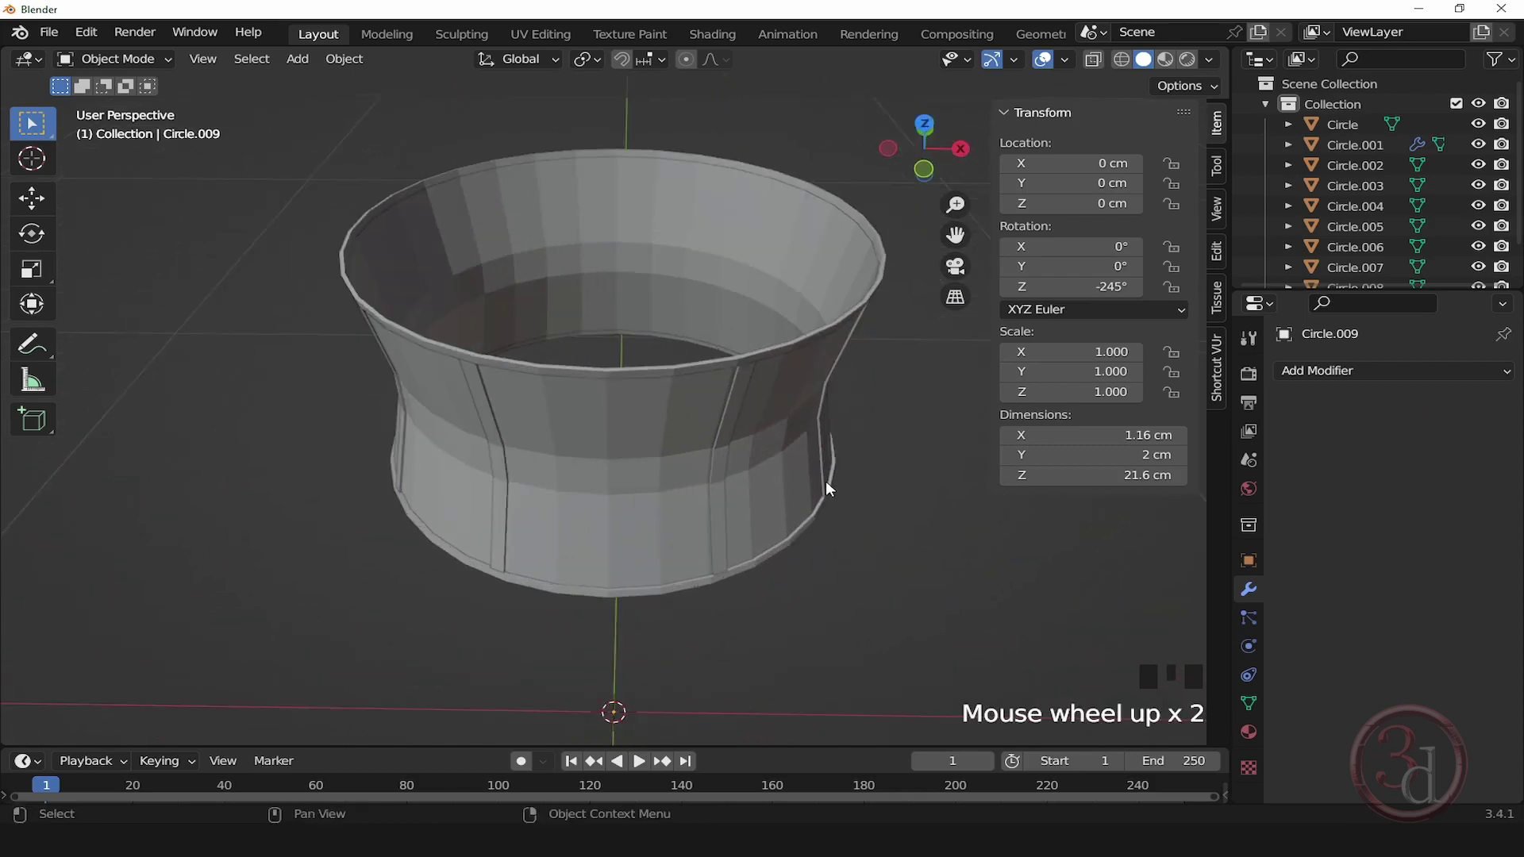
pyautogui.click(783, 441)
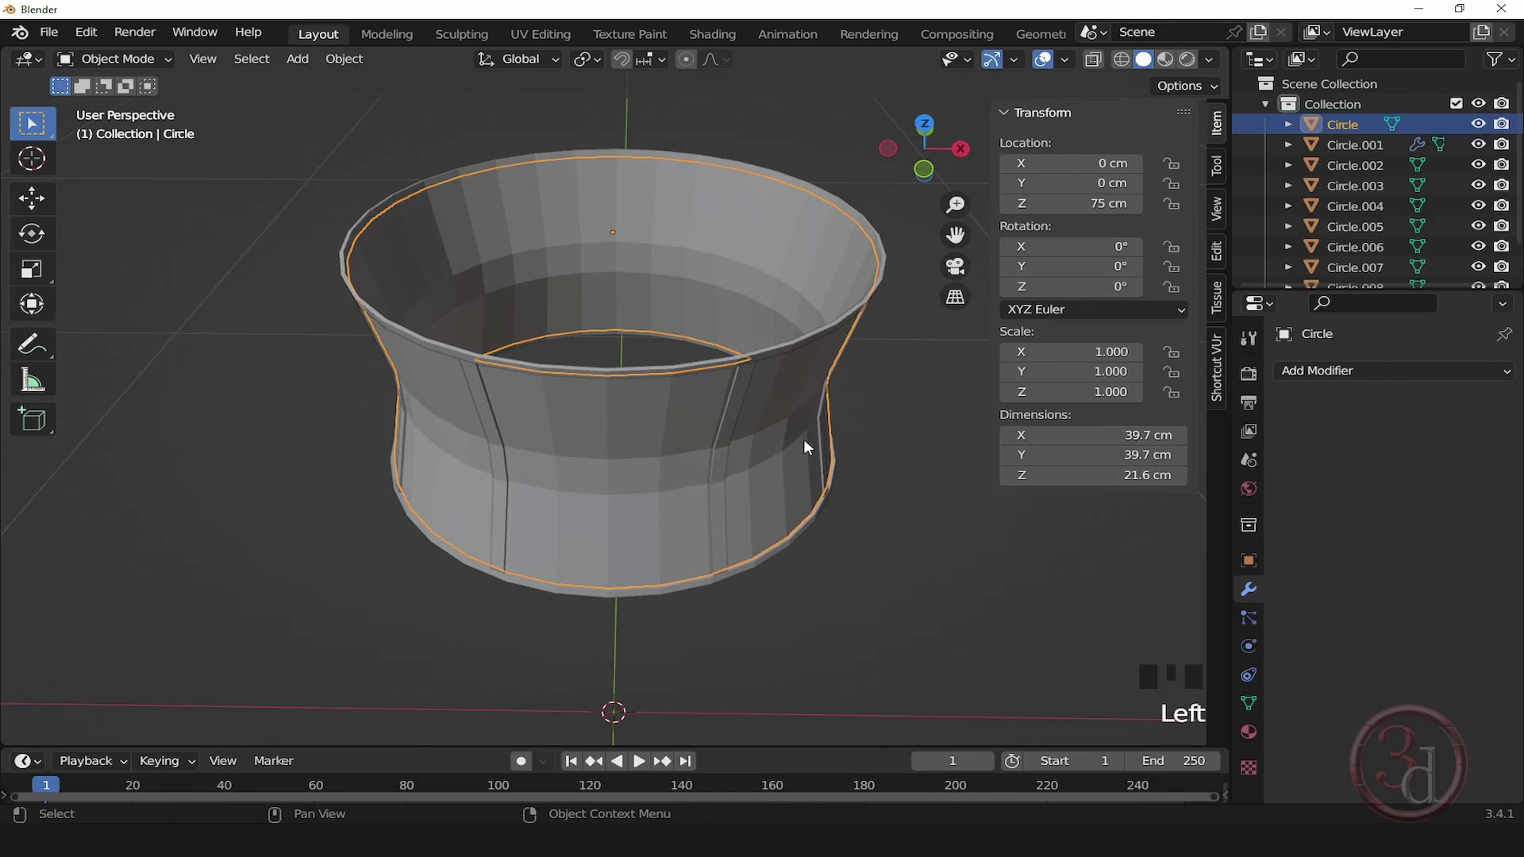
pyautogui.scroll(3, 808, 414)
pyautogui.keyDown('alt'); pyautogui.moveTo(825, 472); pyautogui.dragTo(825, 473, button='middle'); pyautogui.keyUp('alt')
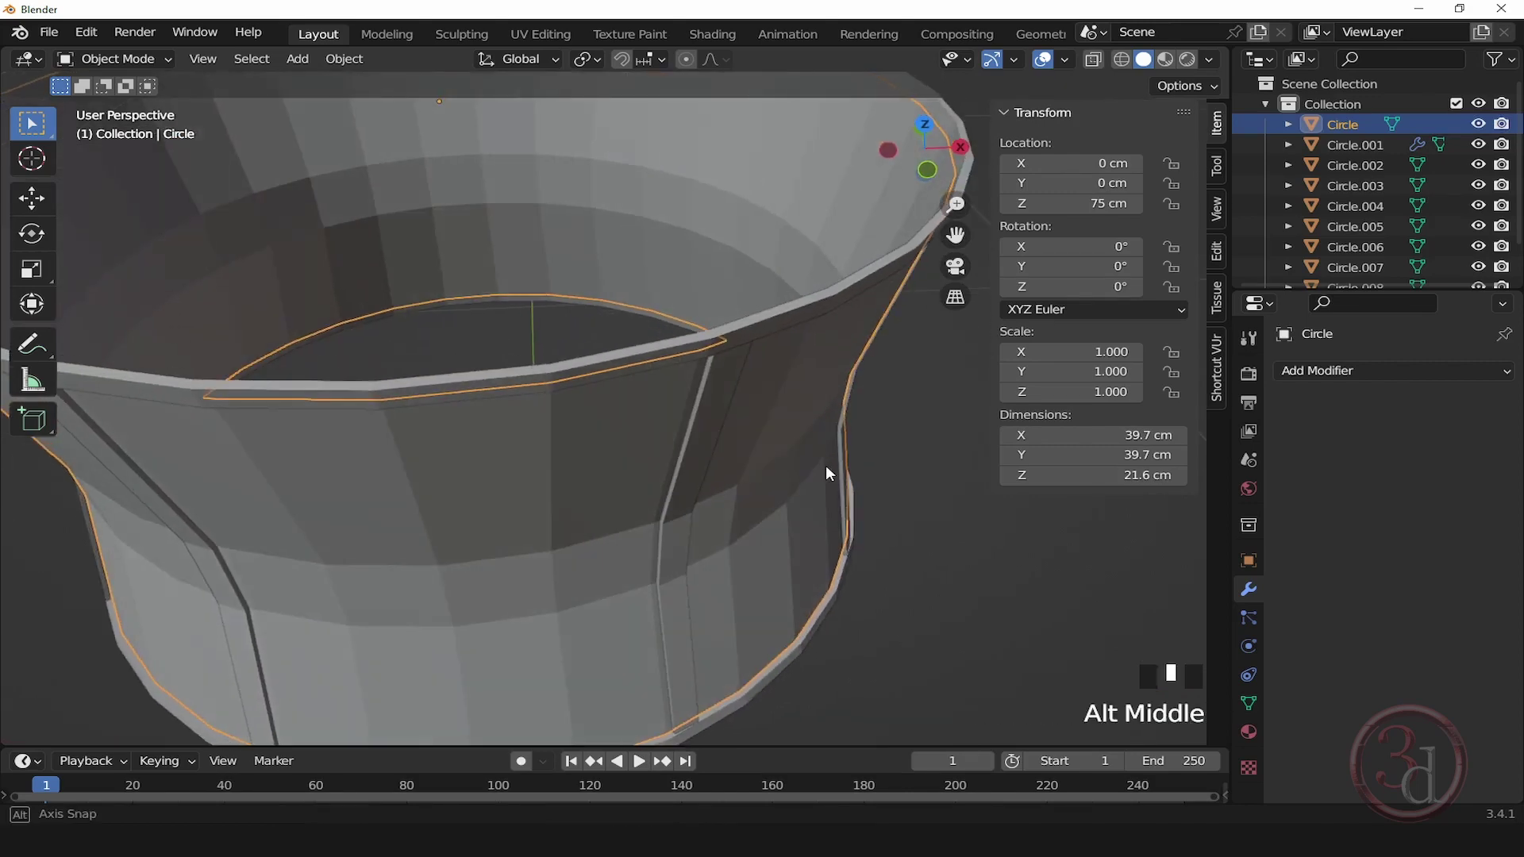
pyautogui.click(1314, 376)
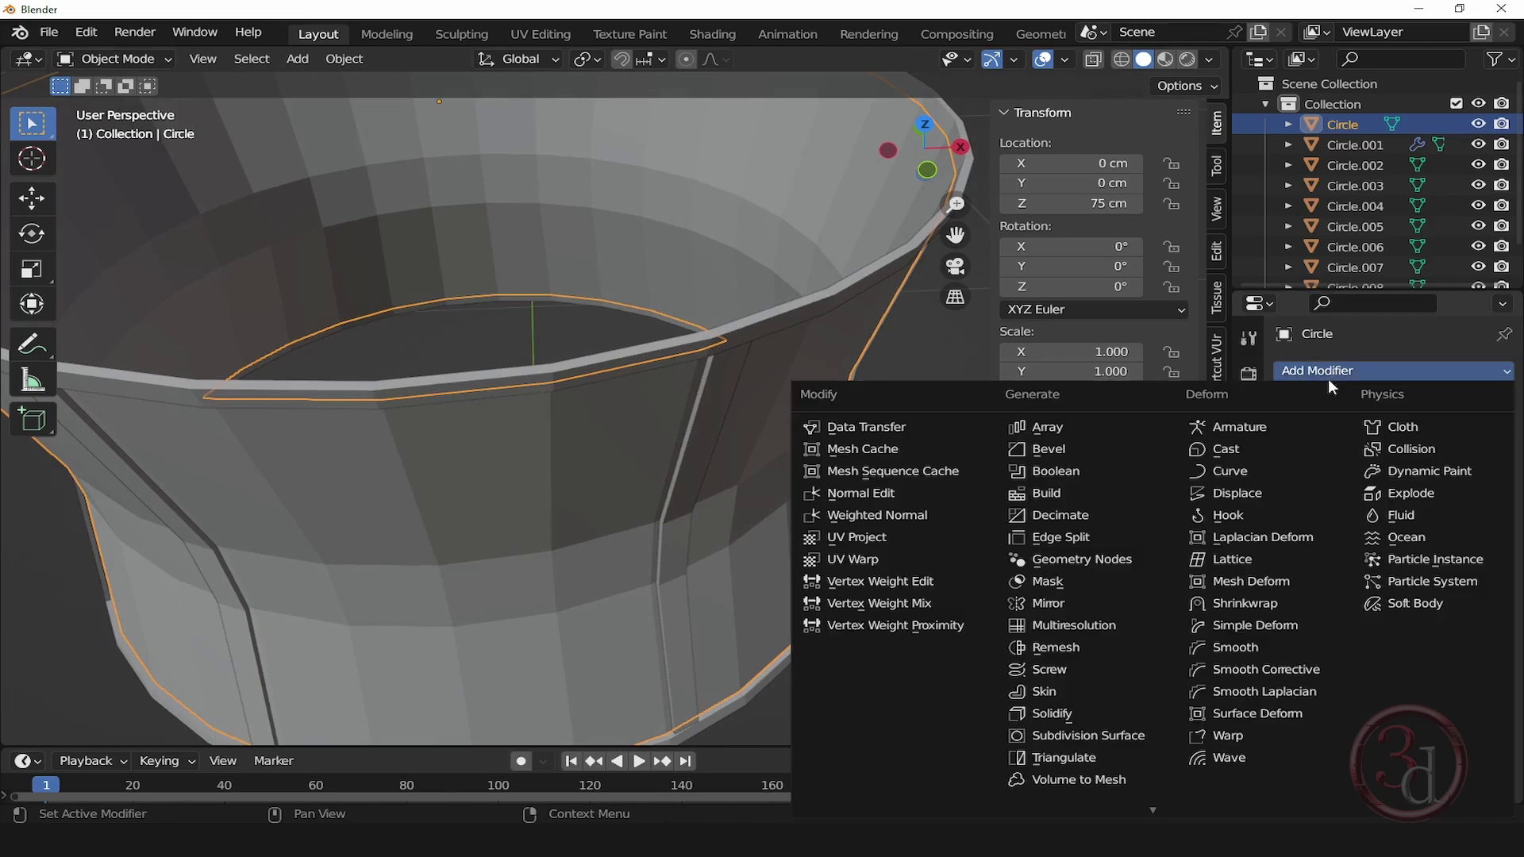
pyautogui.click(1066, 715)
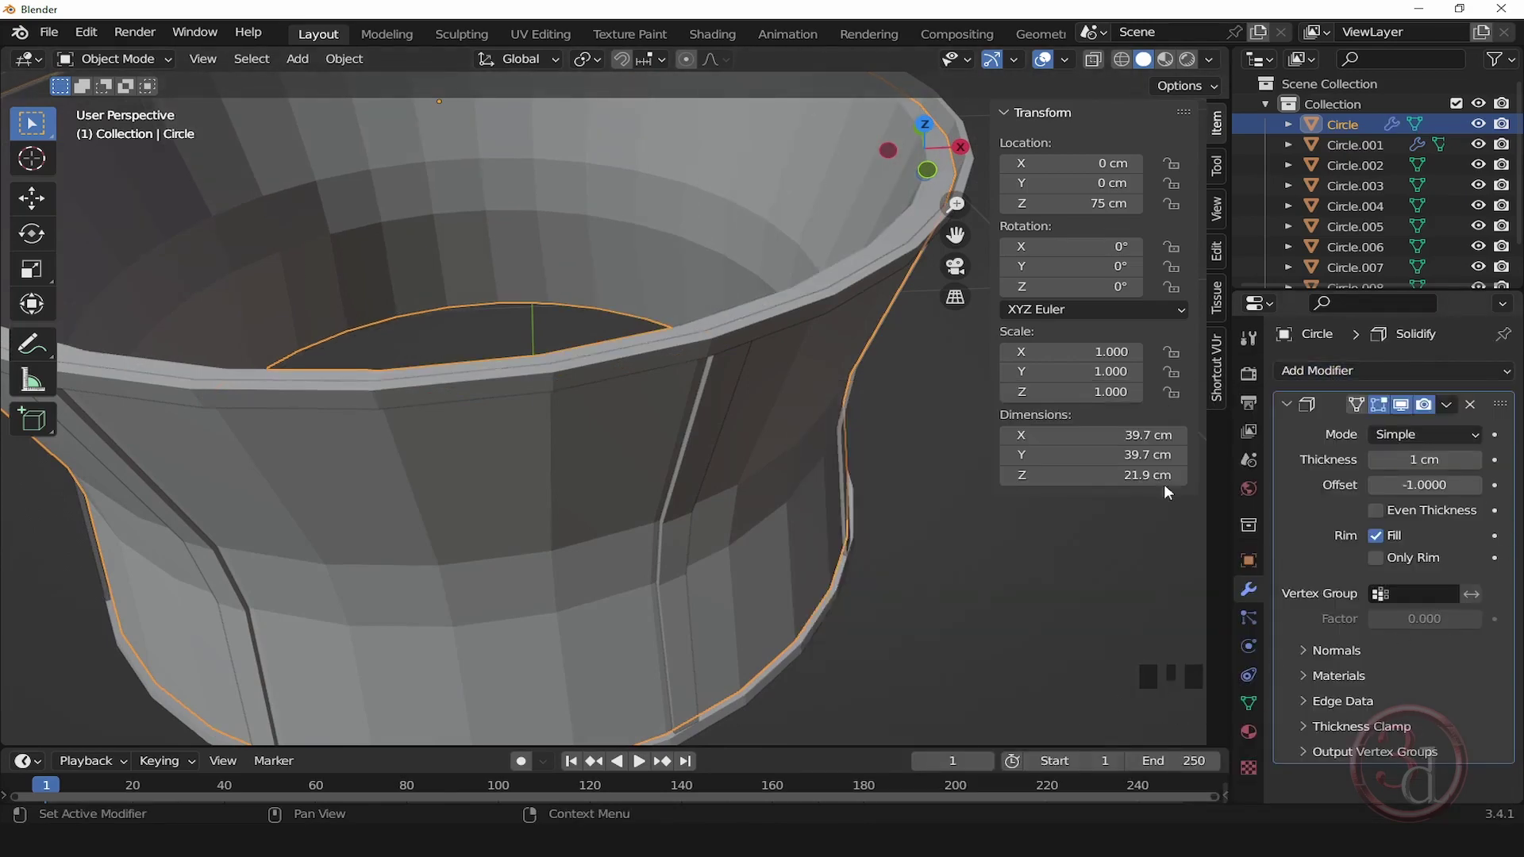
# Step: Set the thickness of the lampshade body's Solidify modifier to 0.2 cm
pyautogui.keyDown('alt'); pyautogui.moveTo(873, 508); pyautogui.dragTo(803, 506, button='middle'); pyautogui.keyUp('alt')
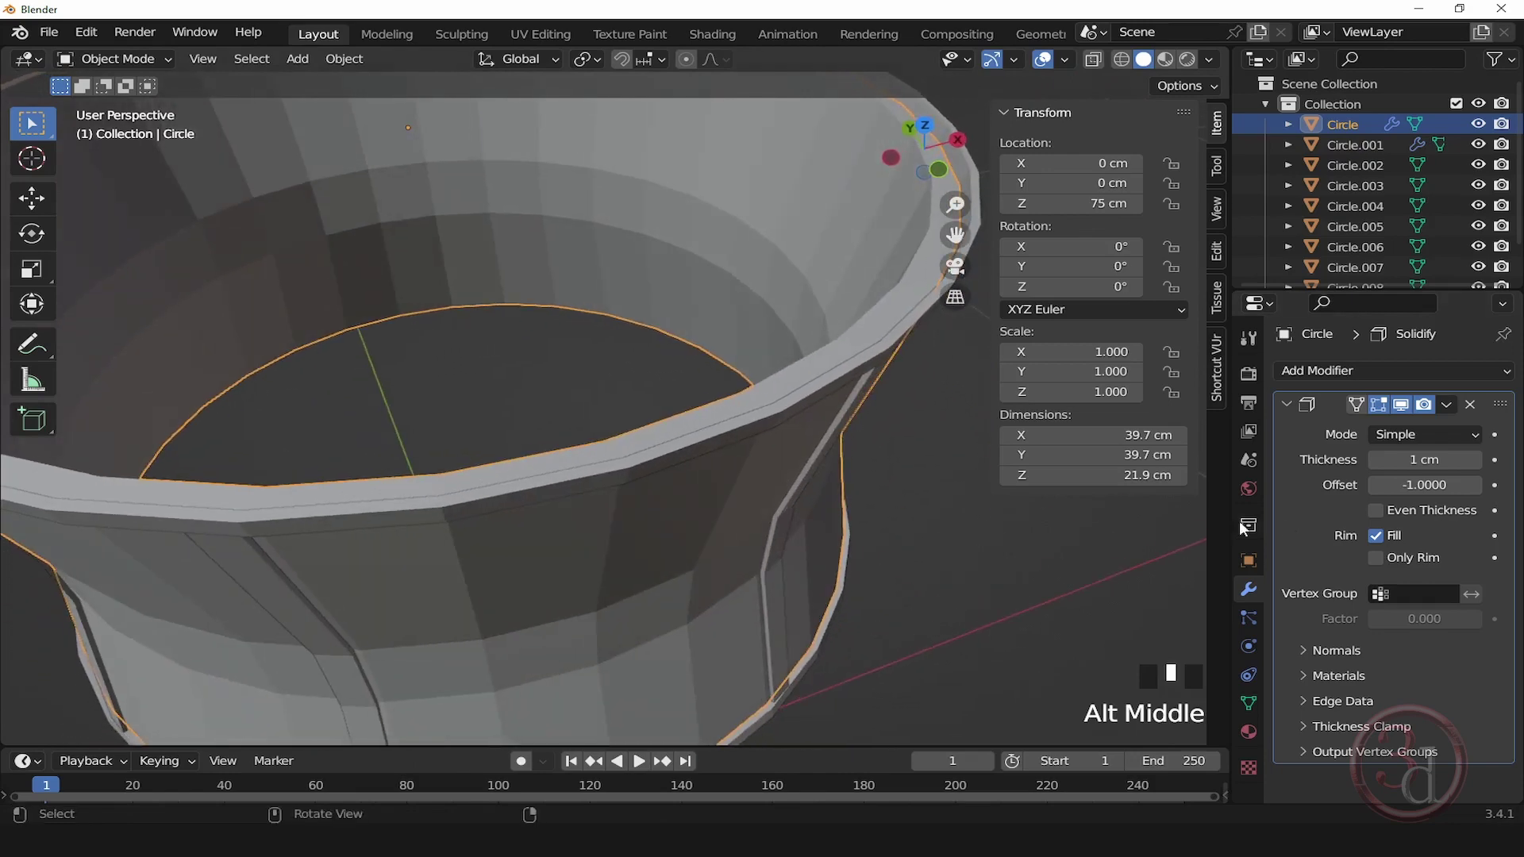
pyautogui.click(1428, 462)
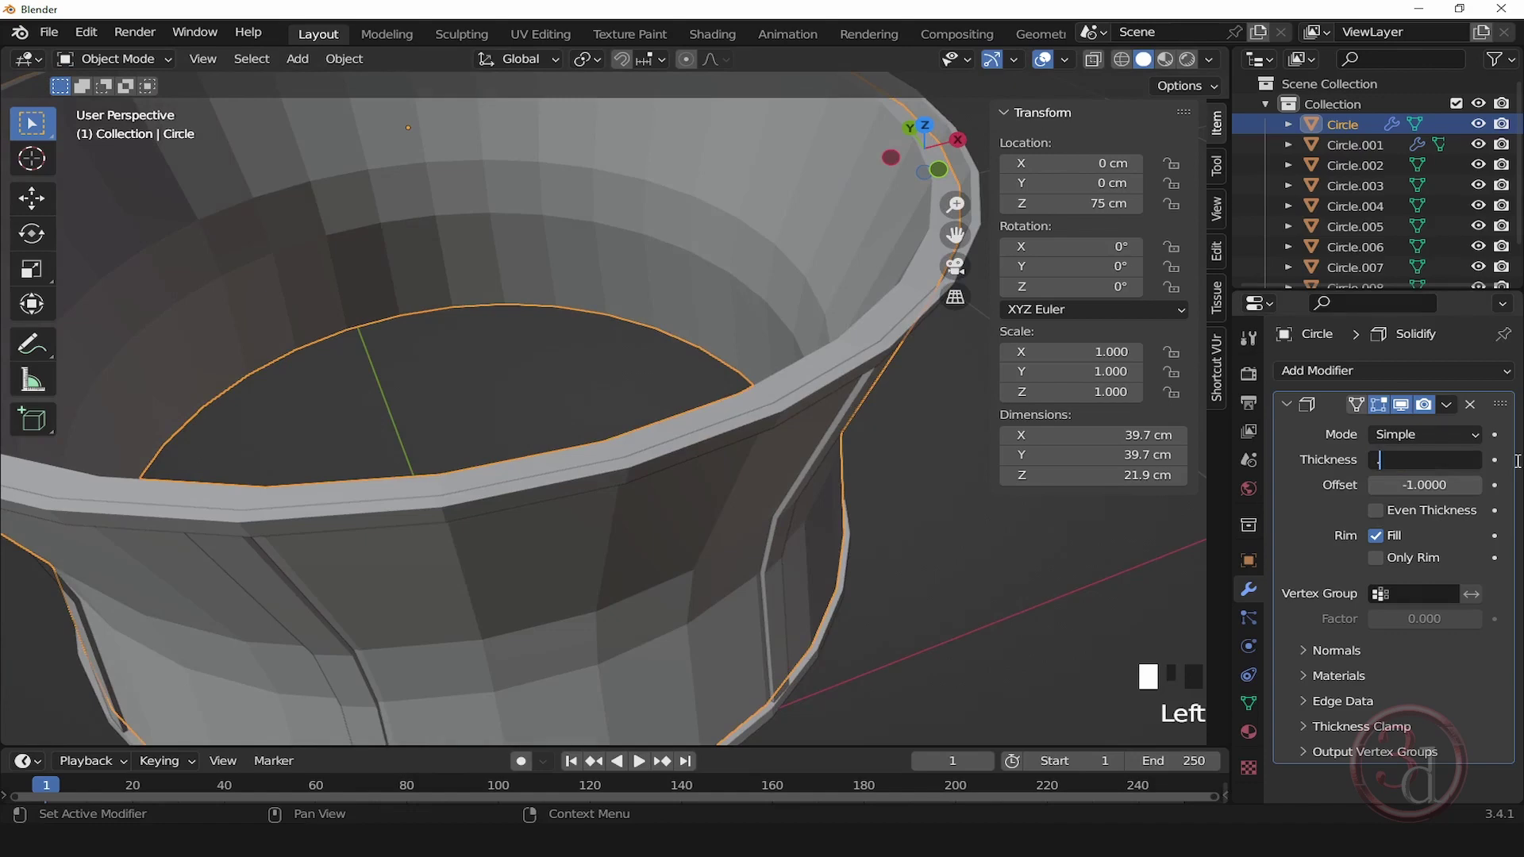
pyautogui.write('0.2')
pyautogui.press('Return')
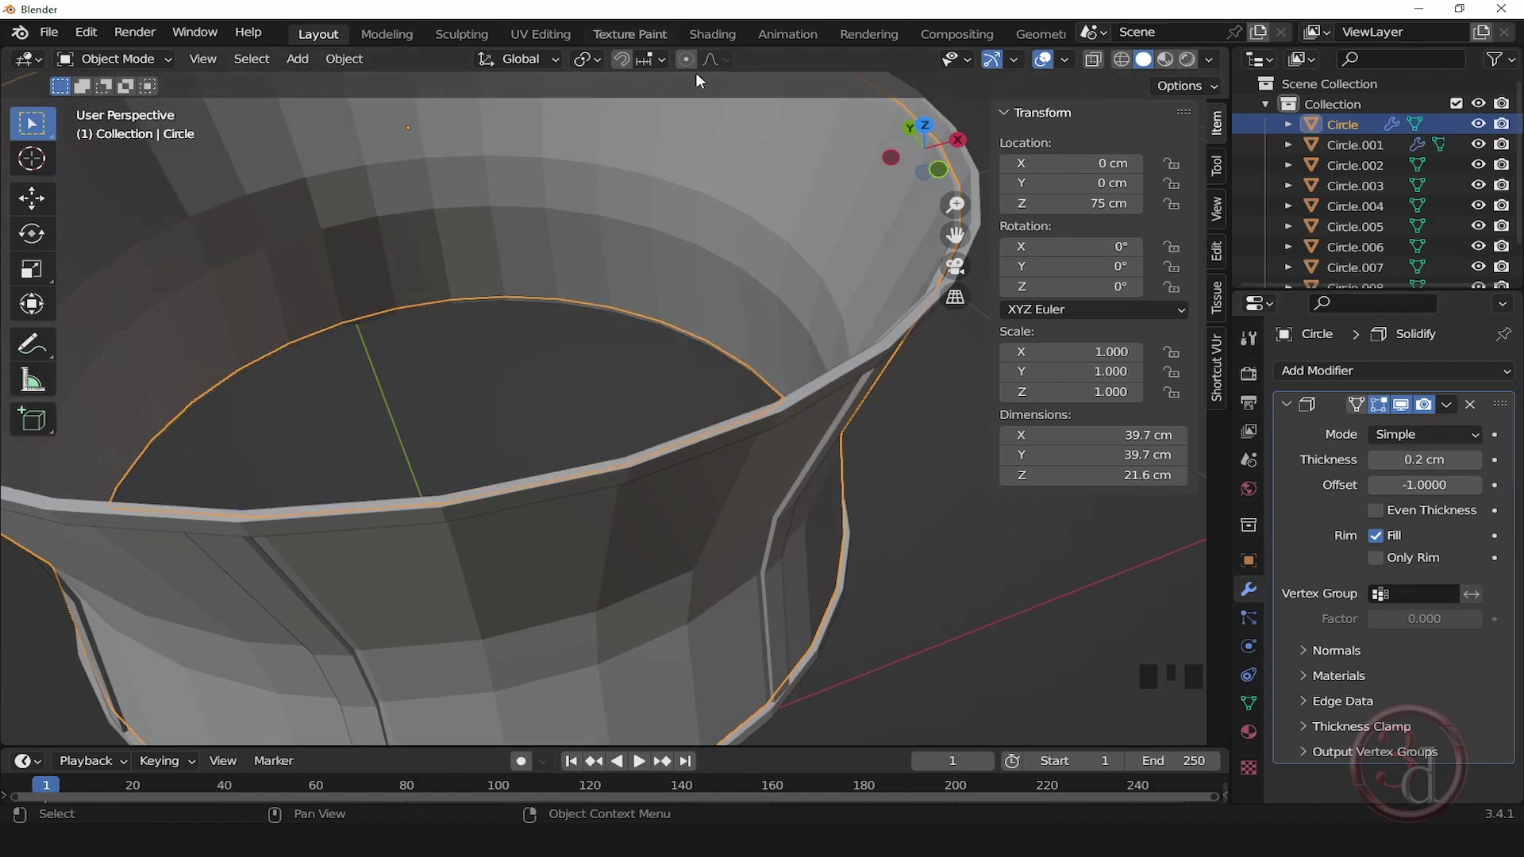
# Step: Add a Subdivision Surface modifier to the lampshade body after its Solidify modifier
pyautogui.keyDown('alt'); pyautogui.moveTo(878, 374); pyautogui.dragTo(807, 361, button='middle'); pyautogui.keyUp('alt')
pyautogui.click(927, 451)
pyautogui.scroll(-3, 892, 369)
pyautogui.scroll(3, 807, 341)
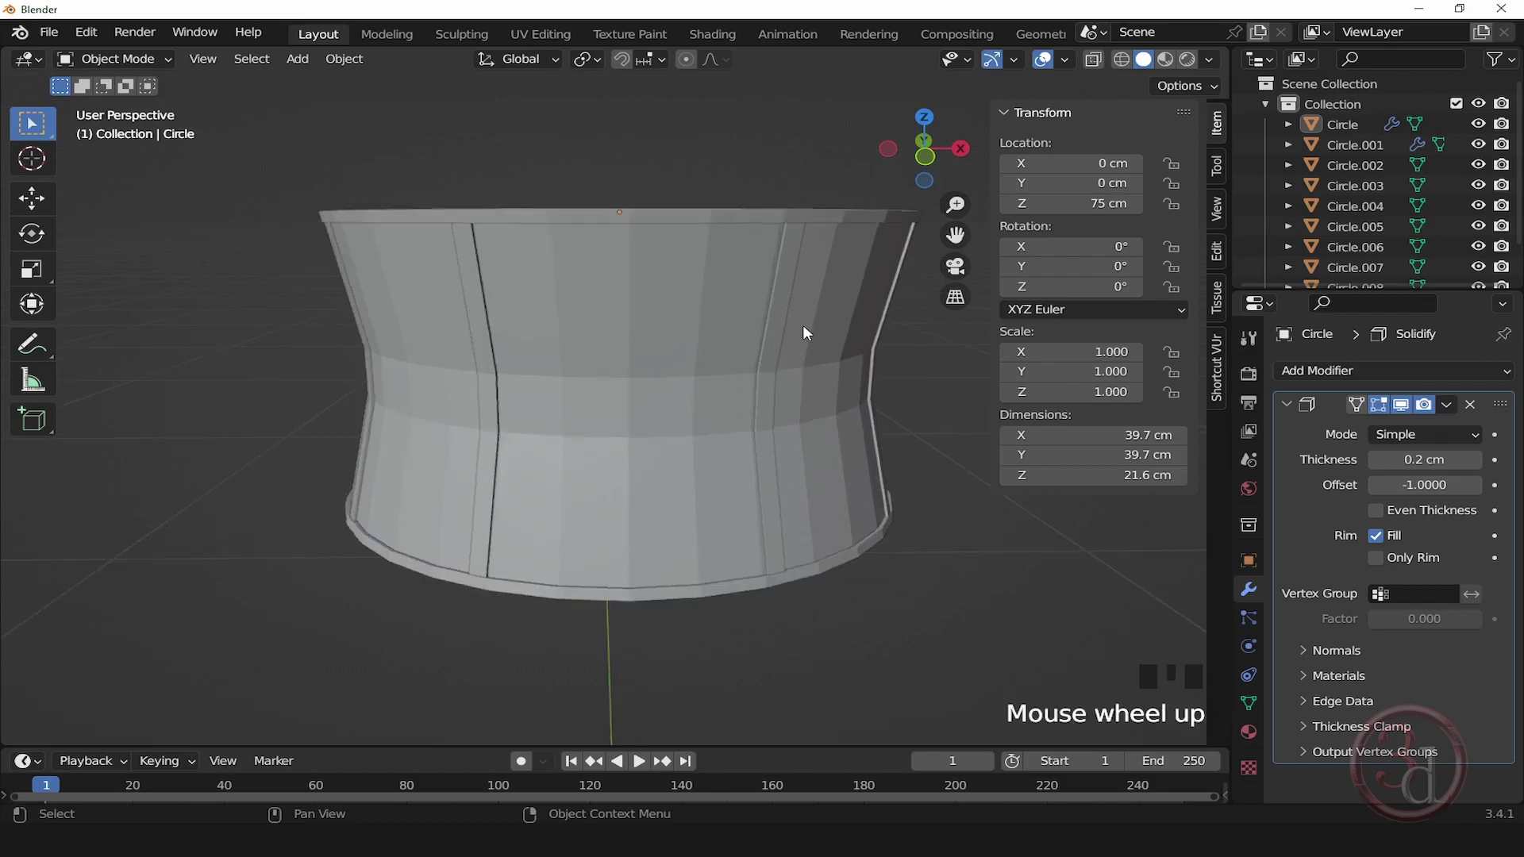
pyautogui.click(838, 309)
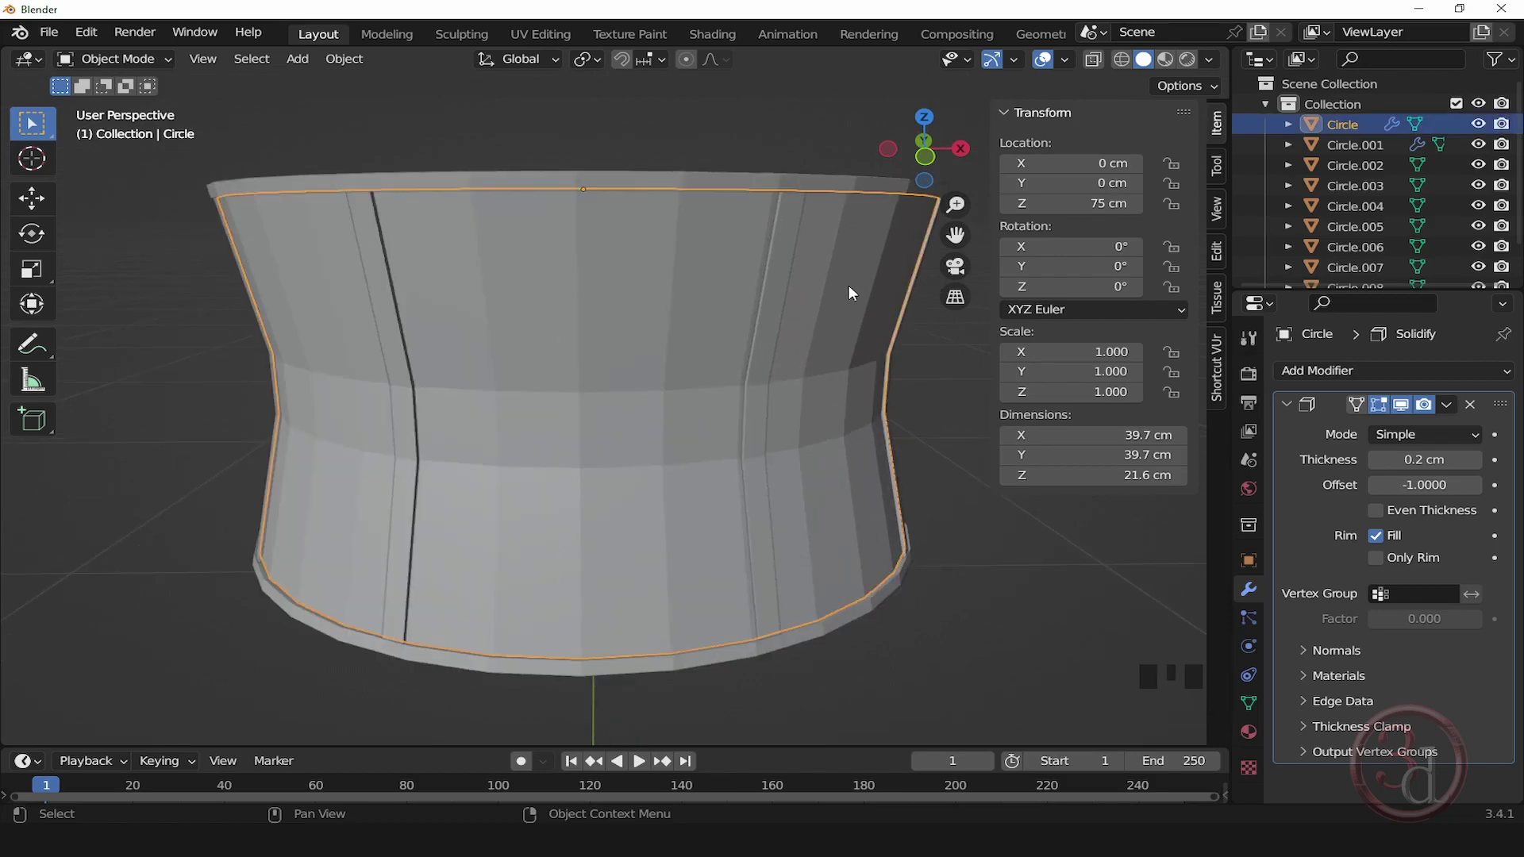
pyautogui.click(1342, 373)
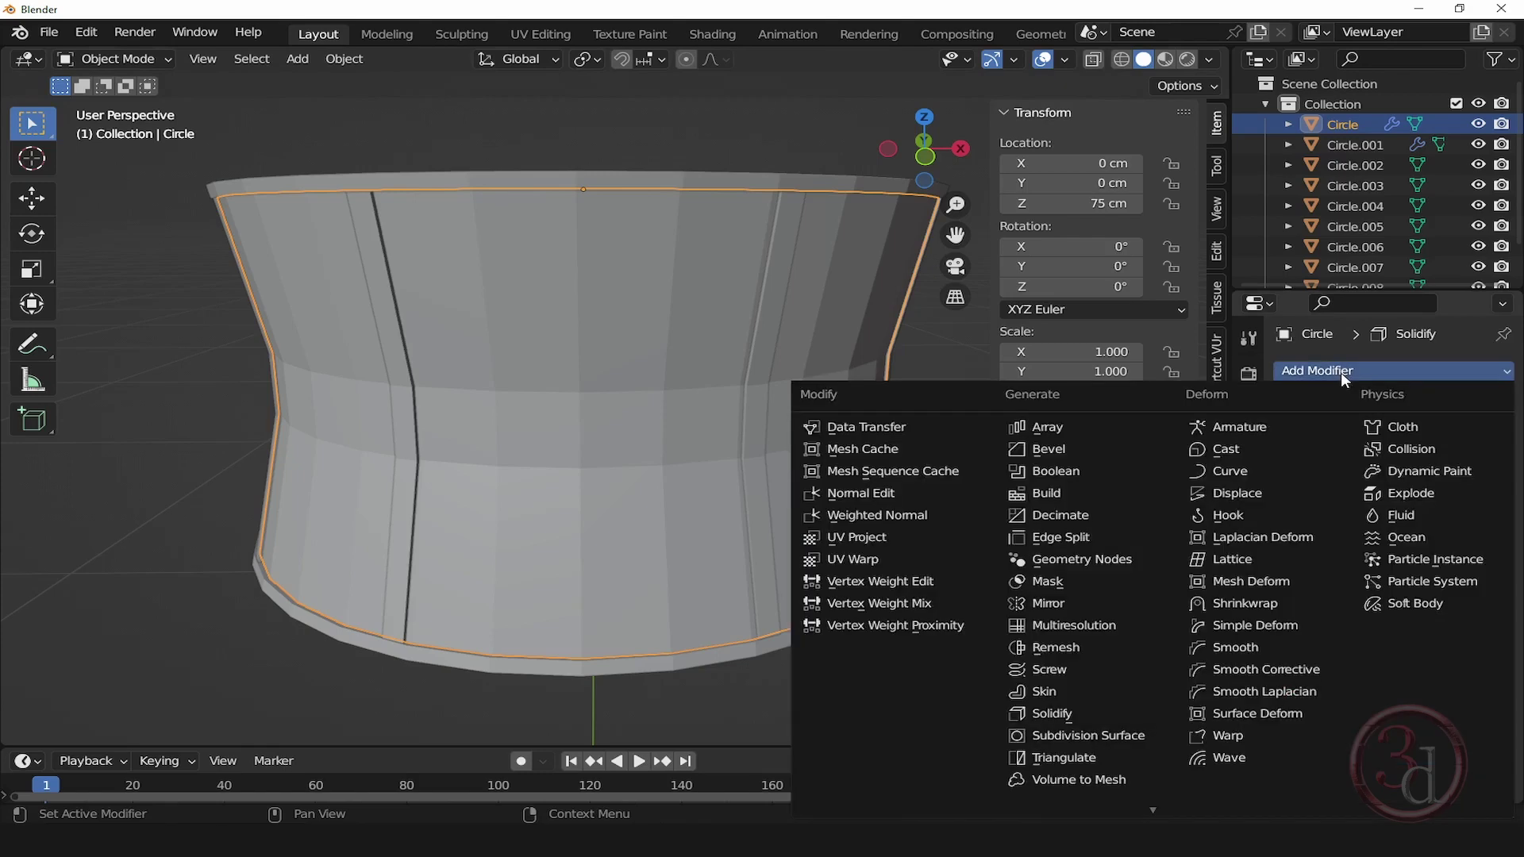
pyautogui.click(1103, 734)
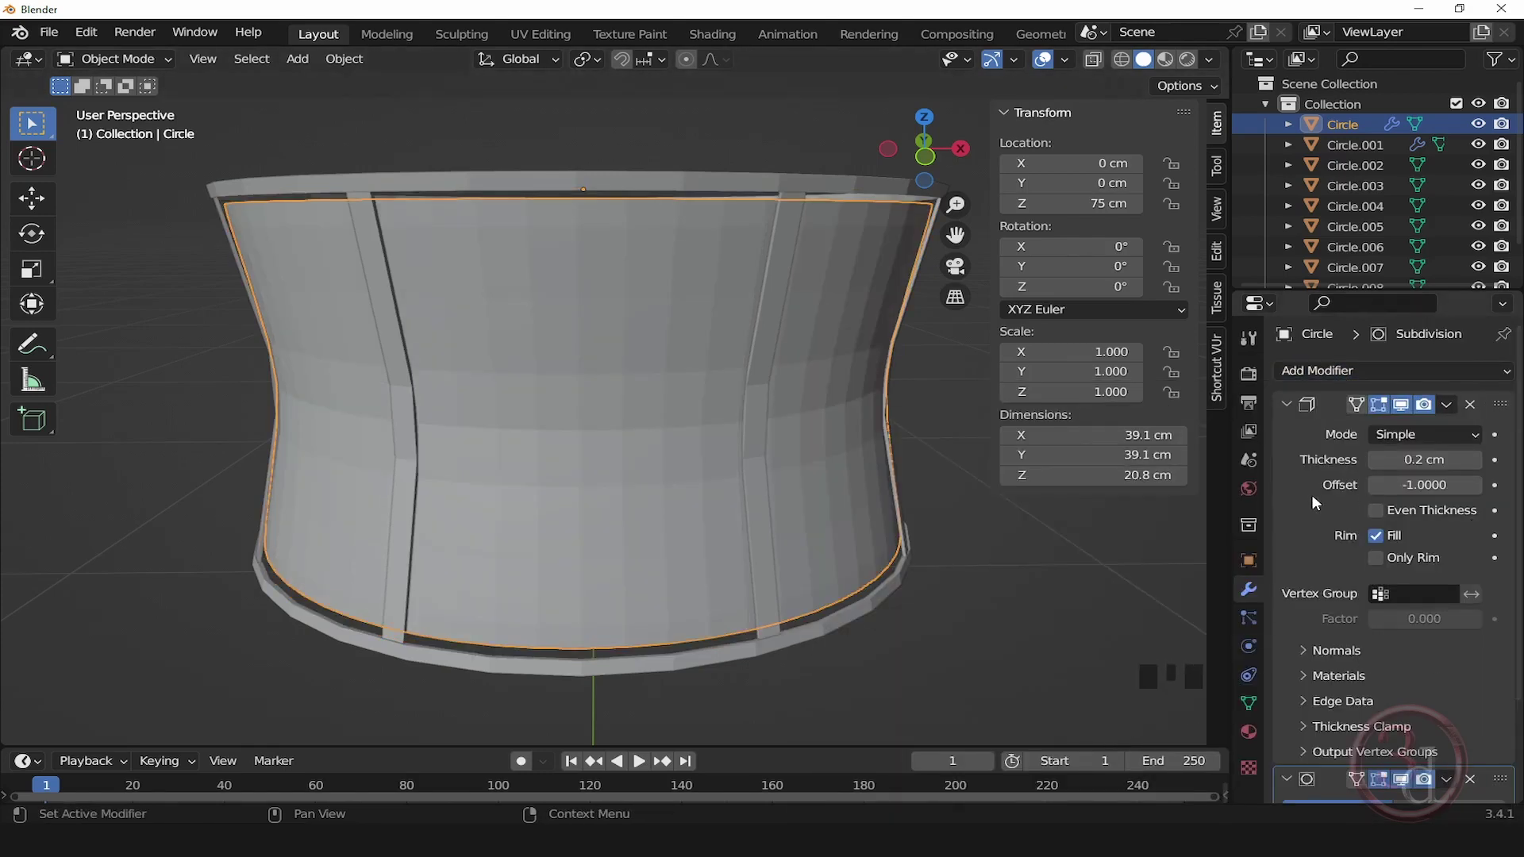
pyautogui.scroll(-7, 1468, 643)
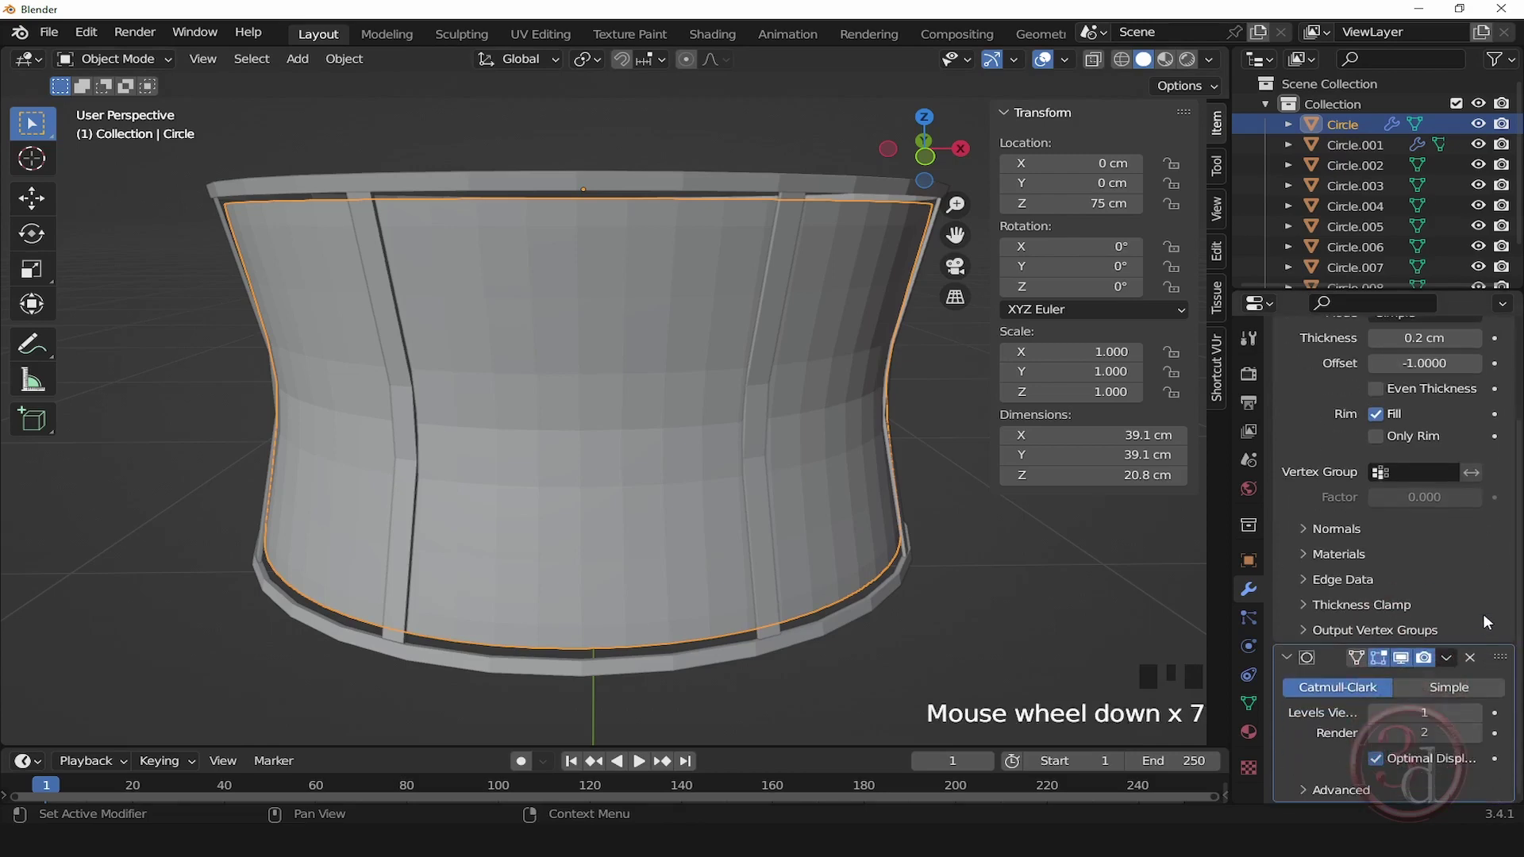
# Step: Apply Shade Auto Smooth to the lampshade body
pyautogui.keyDown('alt'); pyautogui.moveTo(794, 443); pyautogui.dragTo(762, 583, button='middle'); pyautogui.keyUp('alt')
pyautogui.keyDown('alt'); pyautogui.moveTo(725, 454); pyautogui.dragTo(754, 458, button='middle'); pyautogui.keyUp('alt')
pyautogui.rightClick(754, 458)
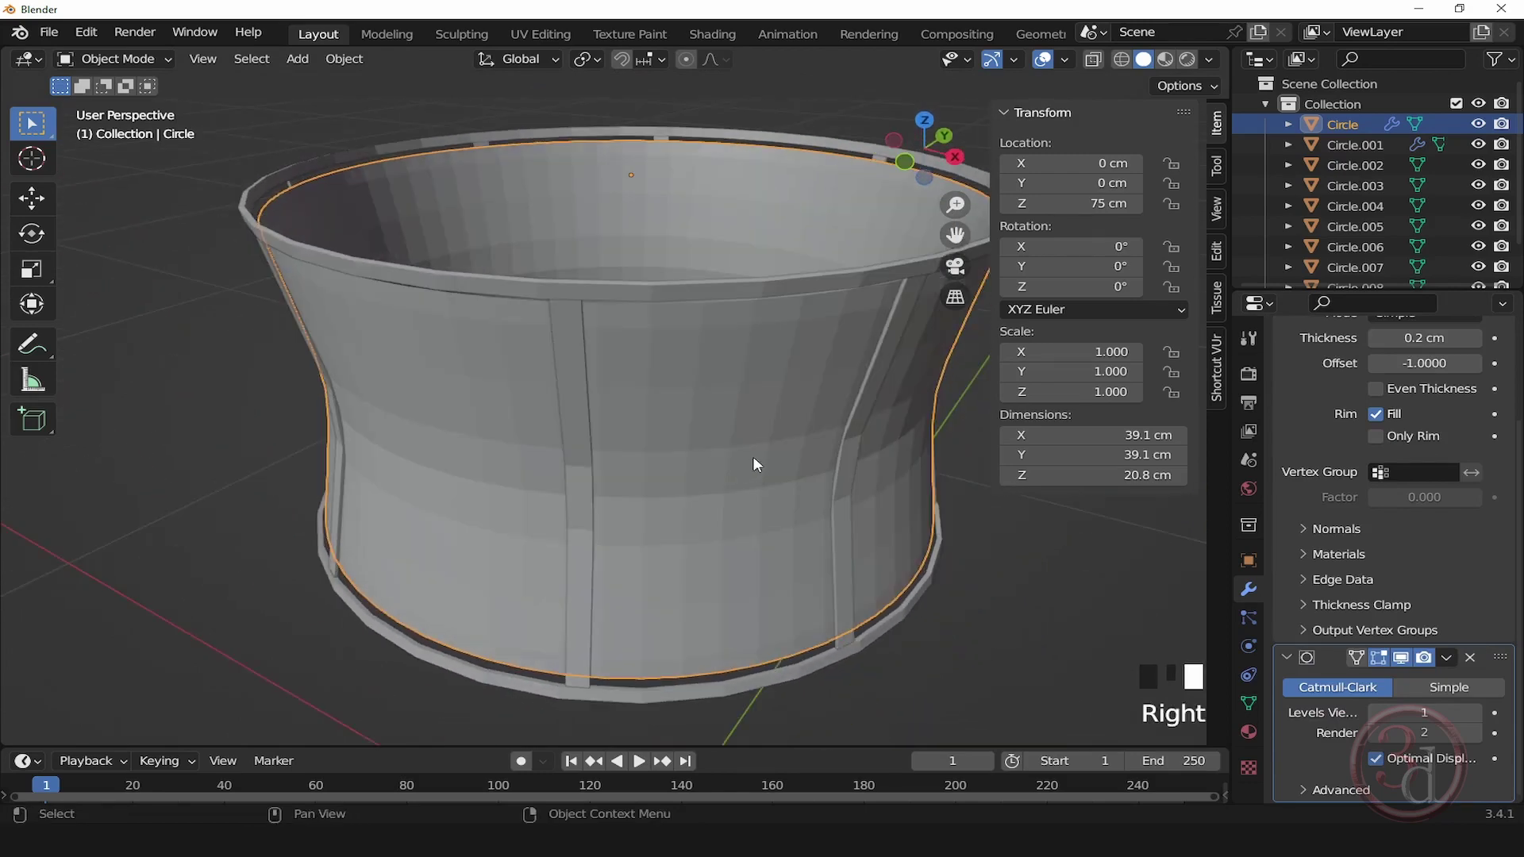
pyautogui.rightClick(763, 411)
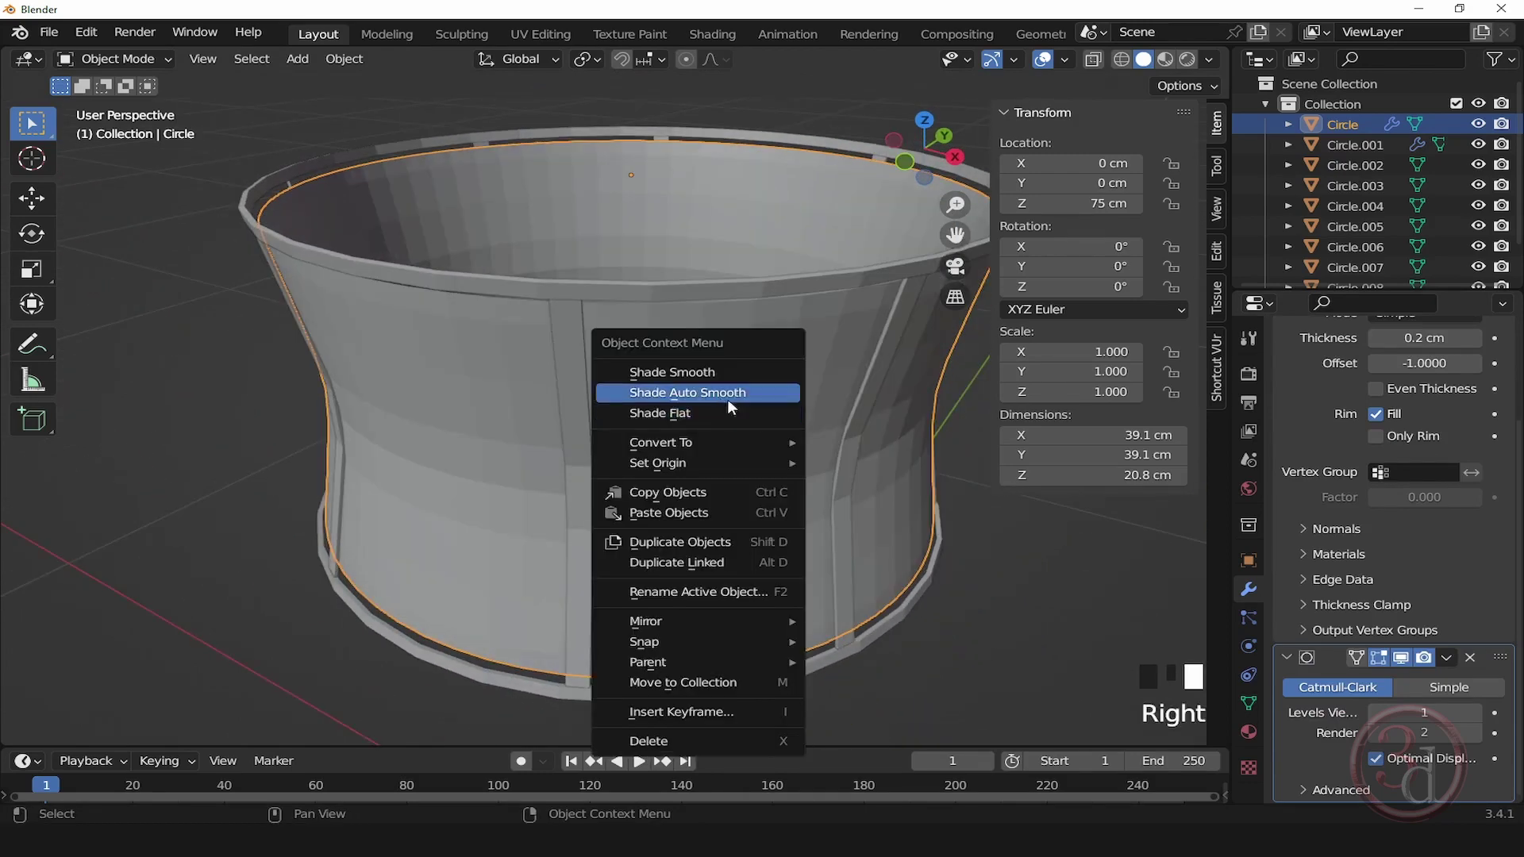
pyautogui.click(716, 403)
pyautogui.keyDown('alt'); pyautogui.moveTo(844, 450); pyautogui.dragTo(854, 267, button='middle'); pyautogui.keyUp('alt')
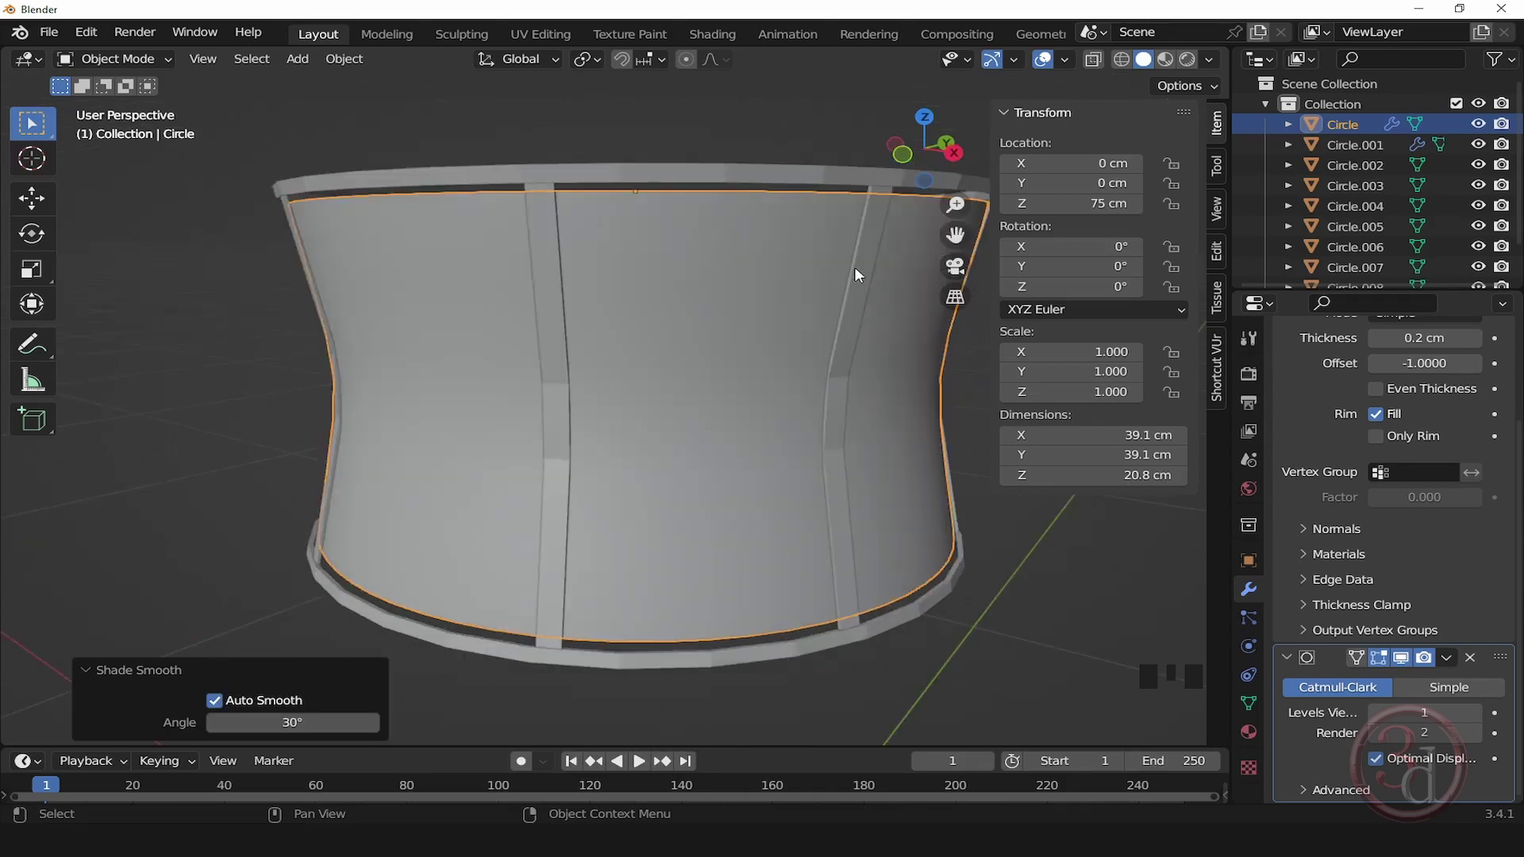
# Step: Try a Subdivision Surface modifier on one vertical strip and examine the strip's bend up close
pyautogui.click(863, 260)
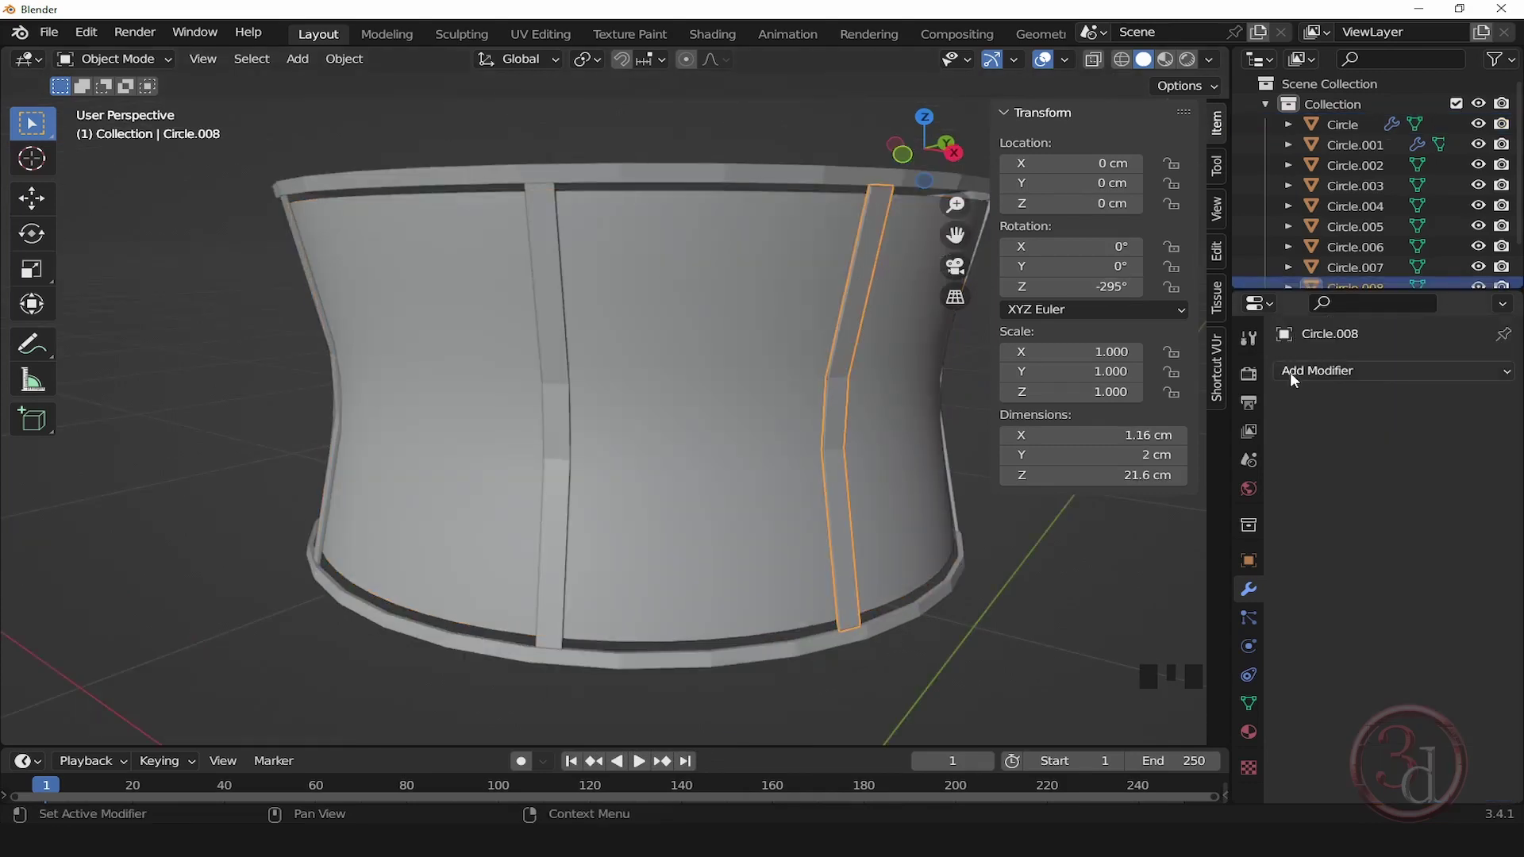
pyautogui.click(1319, 378)
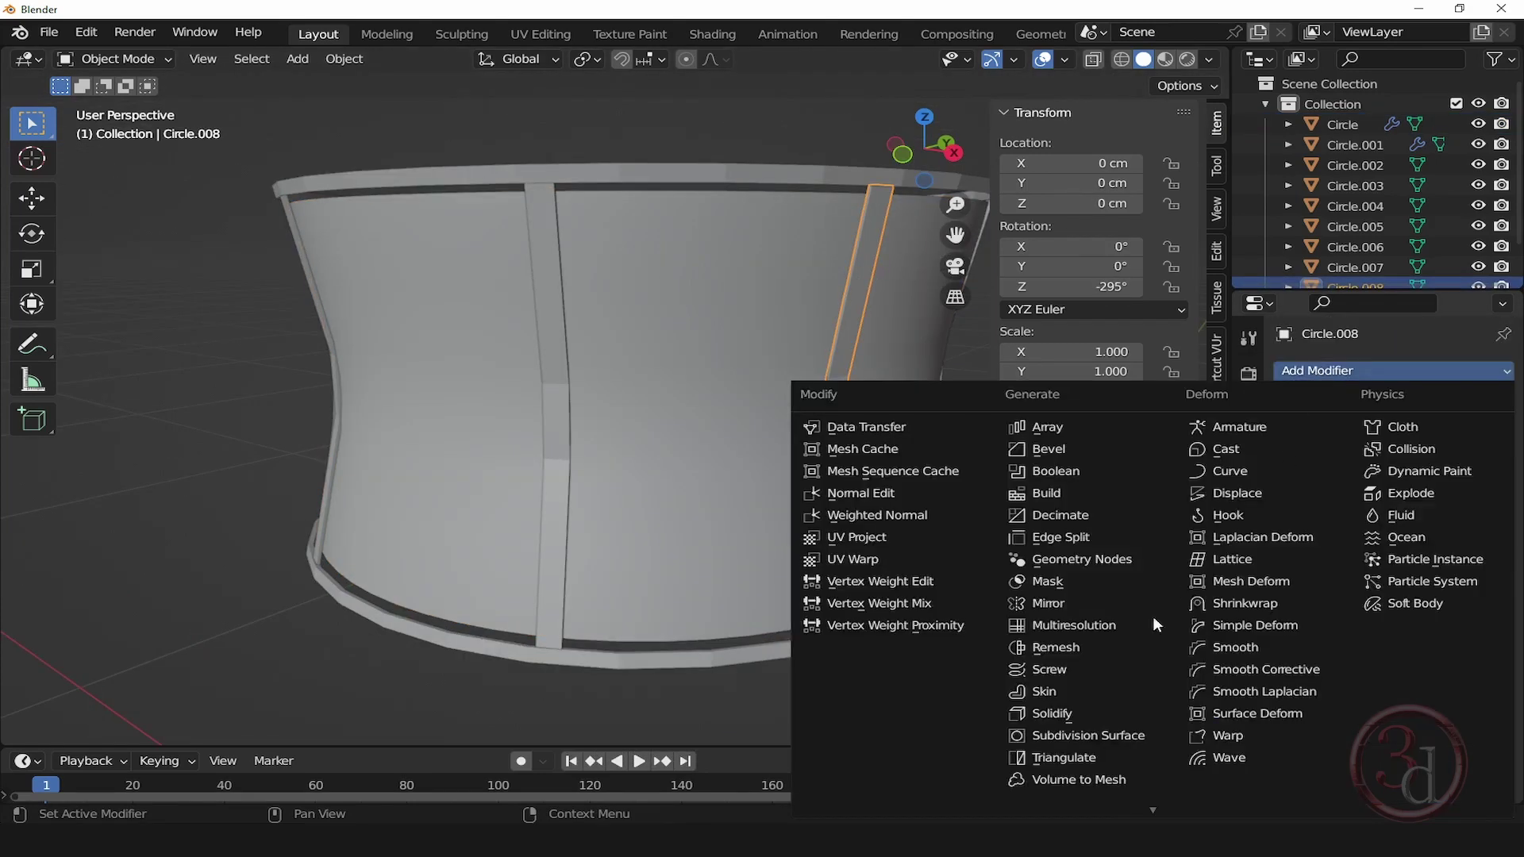
pyautogui.click(1095, 734)
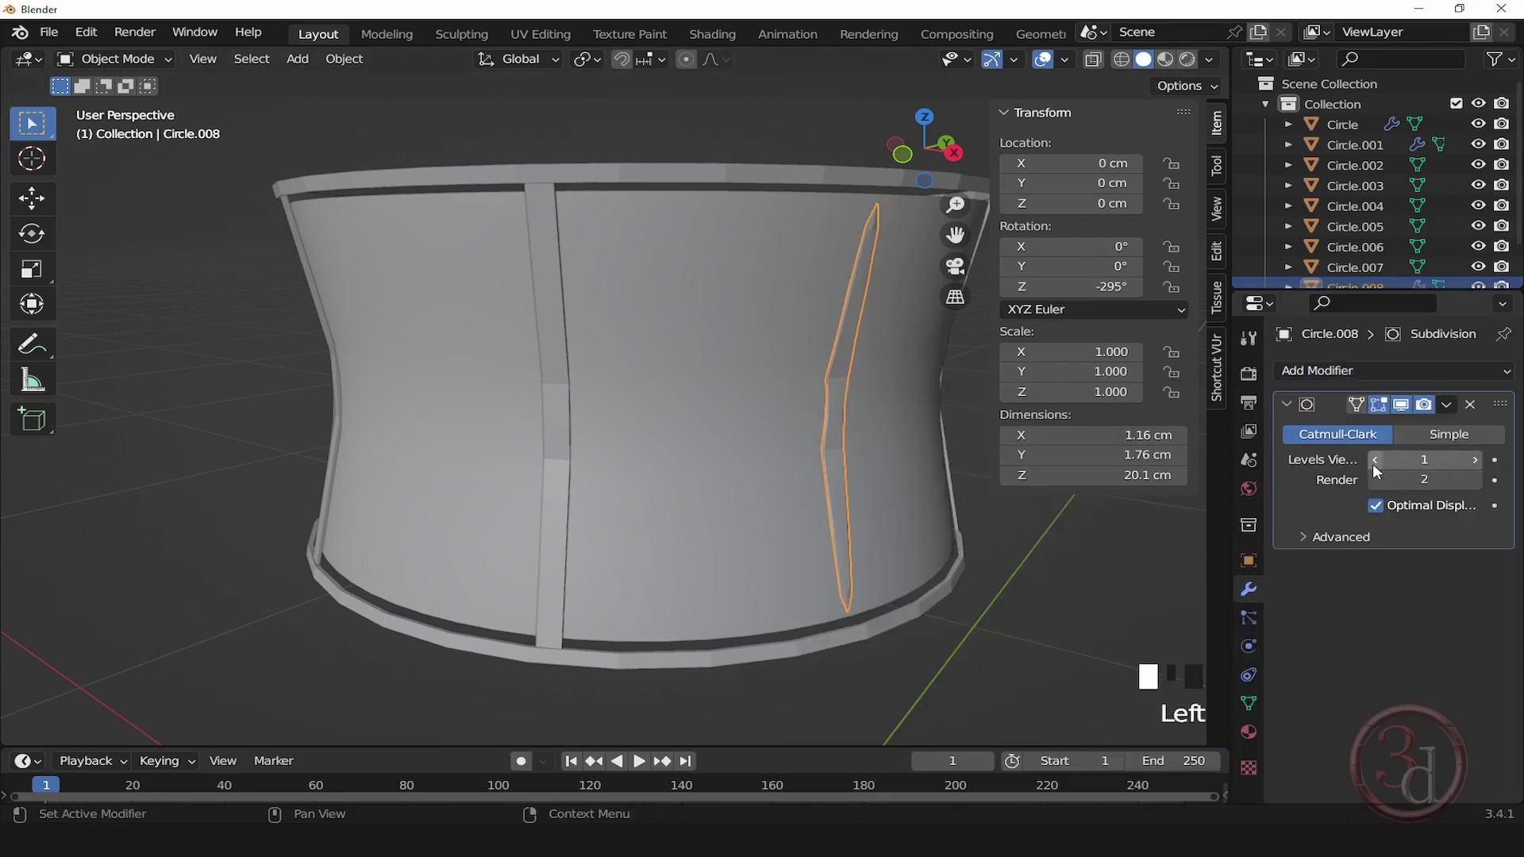
pyautogui.scroll(4, 843, 418)
pyautogui.scroll(1, 828, 369)
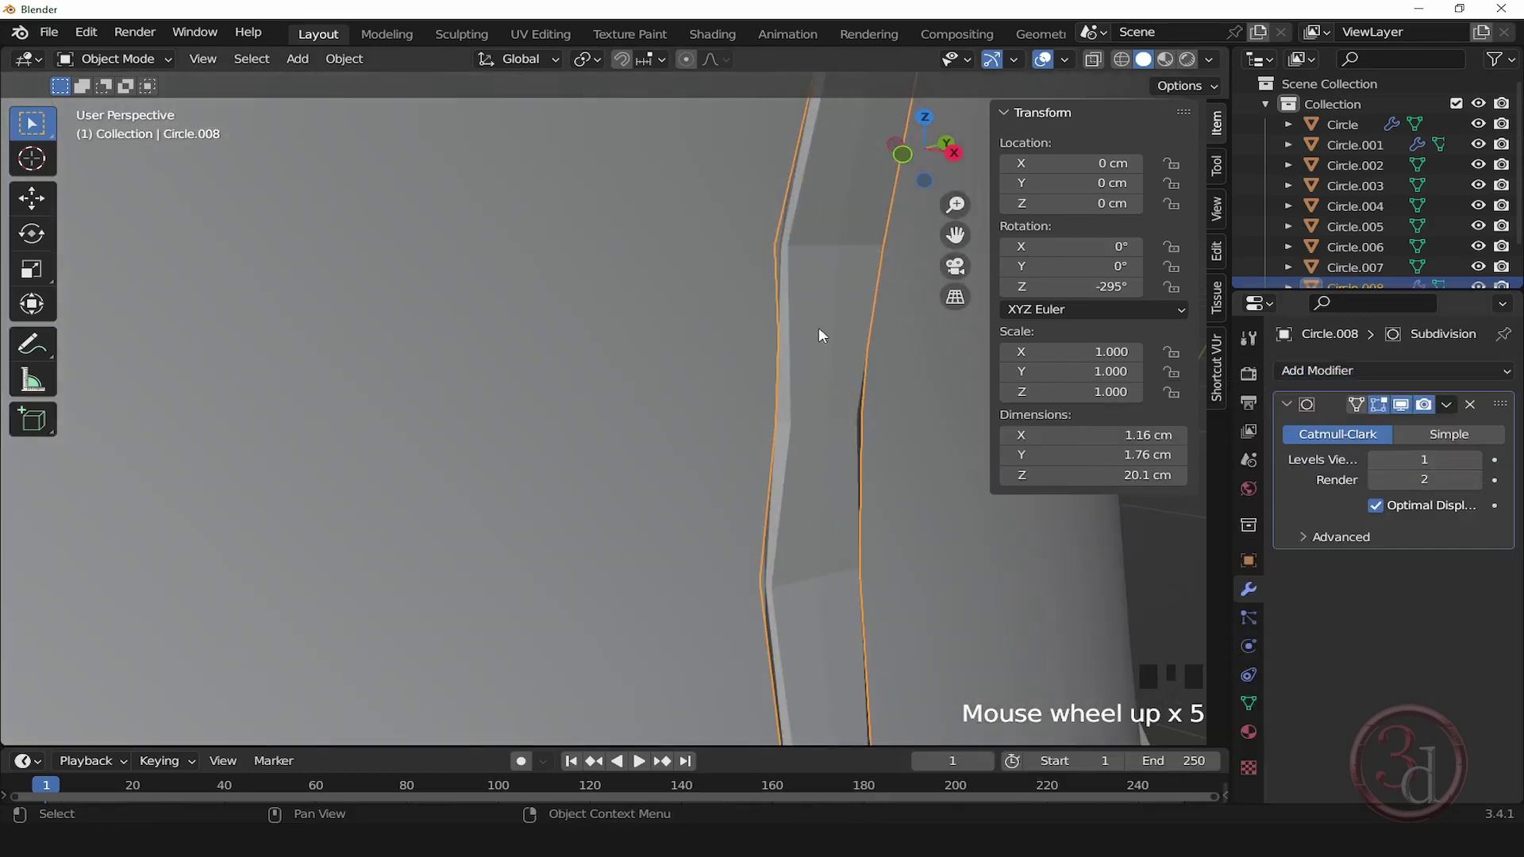
pyautogui.moveTo(811, 474)
pyautogui.keyDown('alt'); pyautogui.mouseDown(button='middle')
pyautogui.moveTo(835, 488)
pyautogui.moveTo(803, 482)
pyautogui.mouseUp(button='middle'); pyautogui.keyUp('alt')
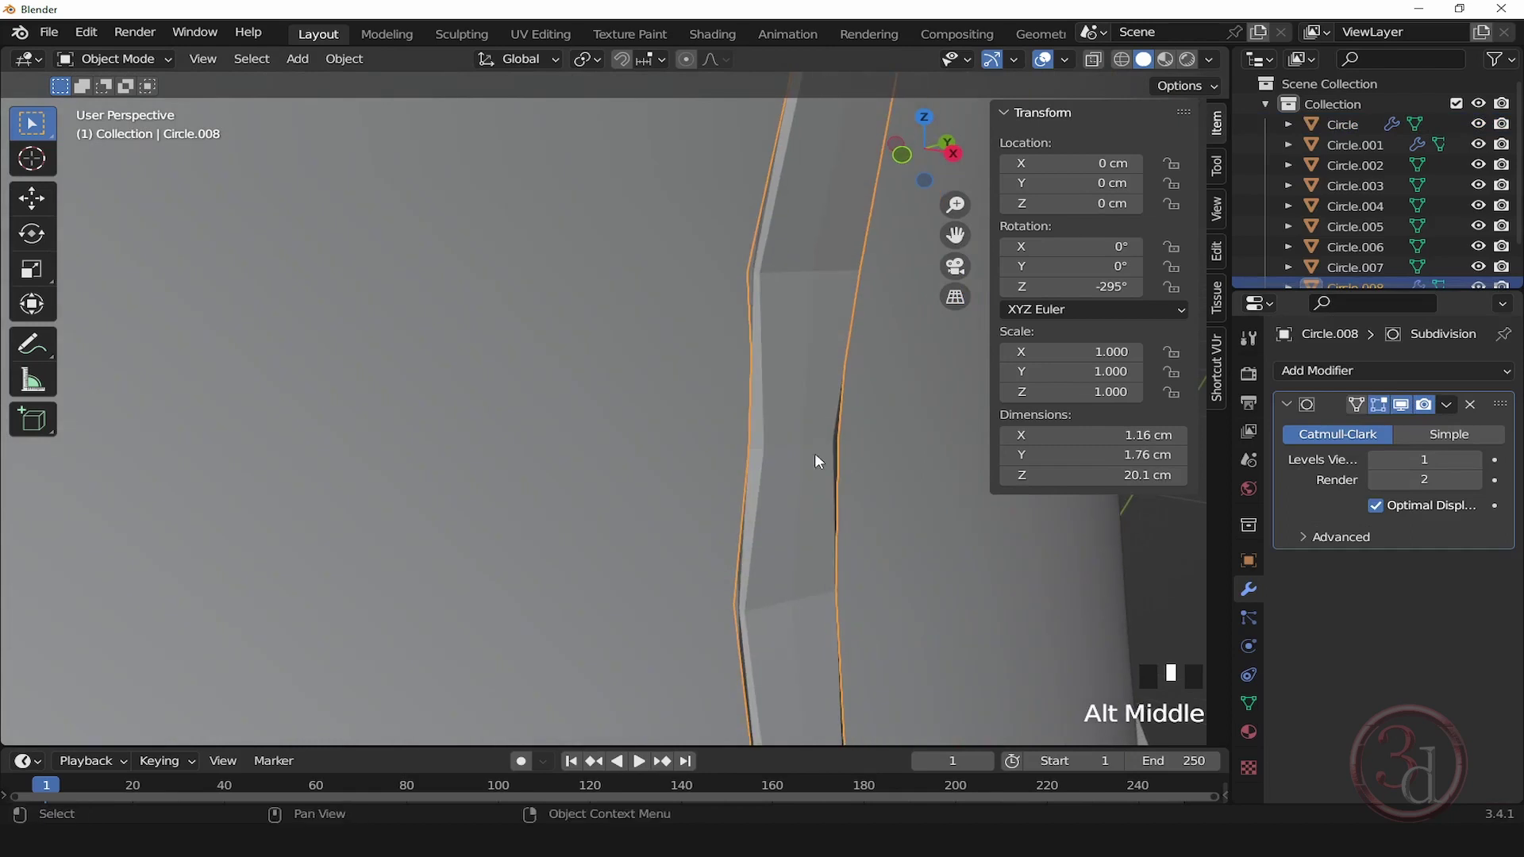
# Step: Inspect the strip's faces in Edit Mode and remove its Subdivision Surface modifier
pyautogui.press('Tab')
pyautogui.click(964, 438)
pyautogui.keyDown('alt'); pyautogui.moveTo(984, 486); pyautogui.dragTo(752, 442, button='middle'); pyautogui.keyUp('alt')
pyautogui.moveTo(474, 363); pyautogui.dragTo(644, 420, button='middle')
pyautogui.click(1470, 404)
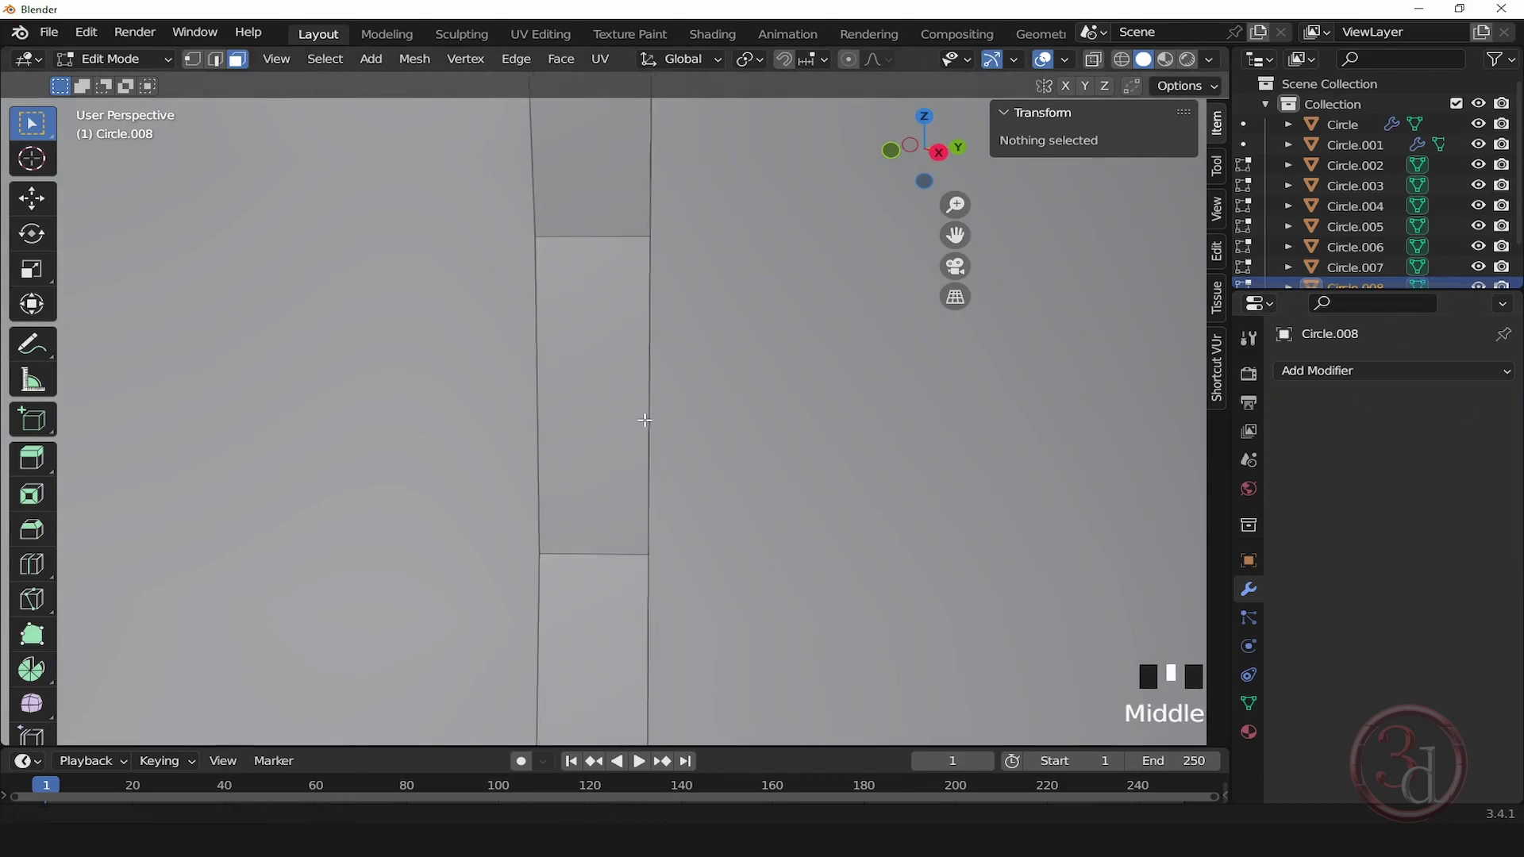
# Step: Isolate the strip in local view and open its mesh for vertex editing, selecting a vertex at the upper bend
pyautogui.press('Tab')
pyautogui.press('q')
pyautogui.click(350, 350)
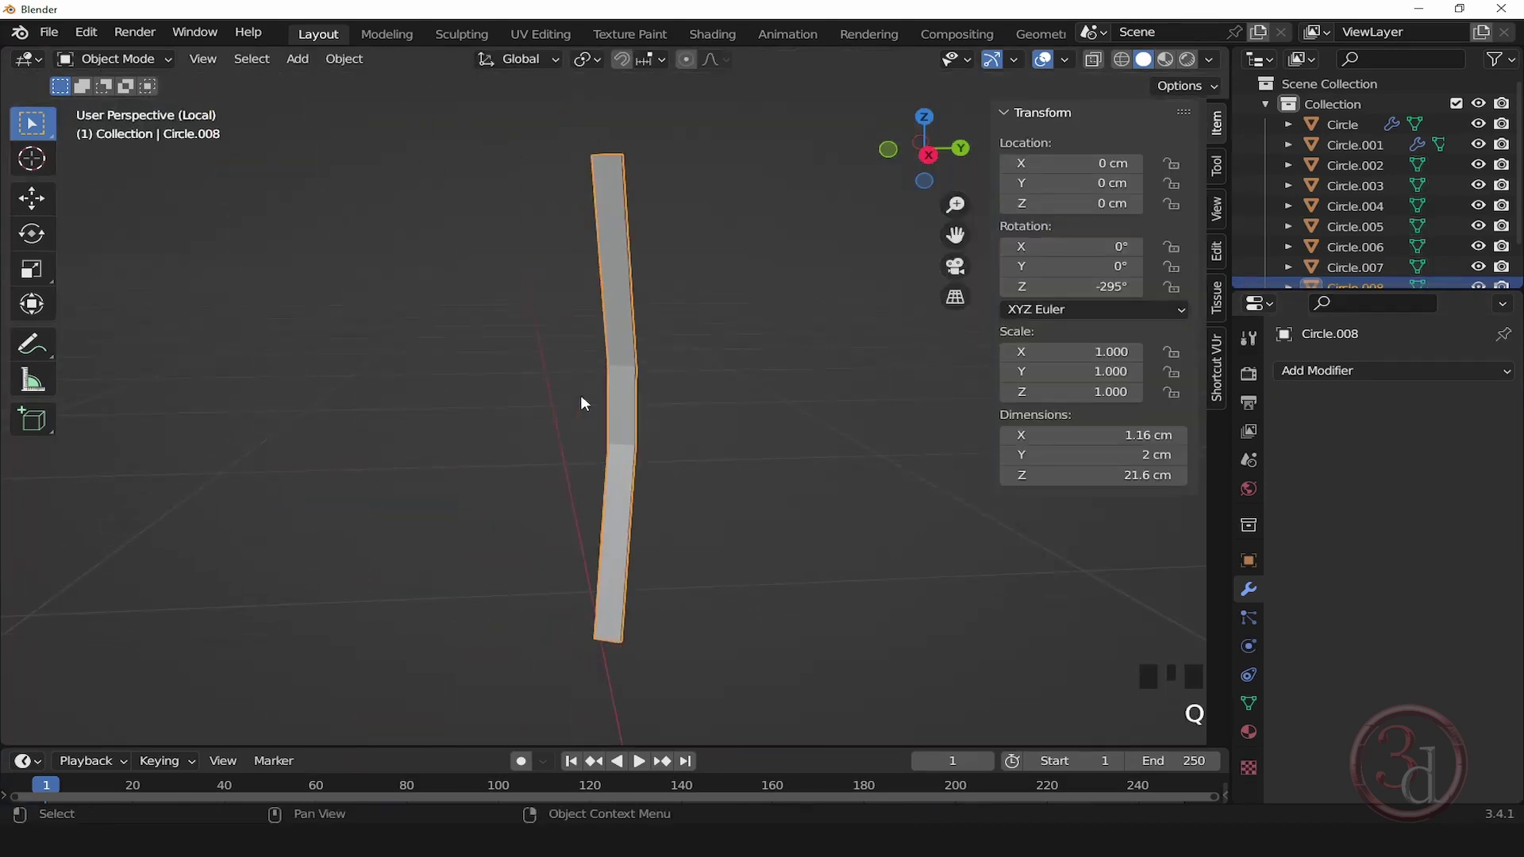
pyautogui.press('Tab')
pyautogui.scroll(4, 633, 396)
pyautogui.keyDown('alt'); pyautogui.moveTo(633, 392); pyautogui.dragTo(912, 537, button='middle'); pyautogui.keyUp('alt')
pyautogui.press('1')
pyautogui.click(637, 347)
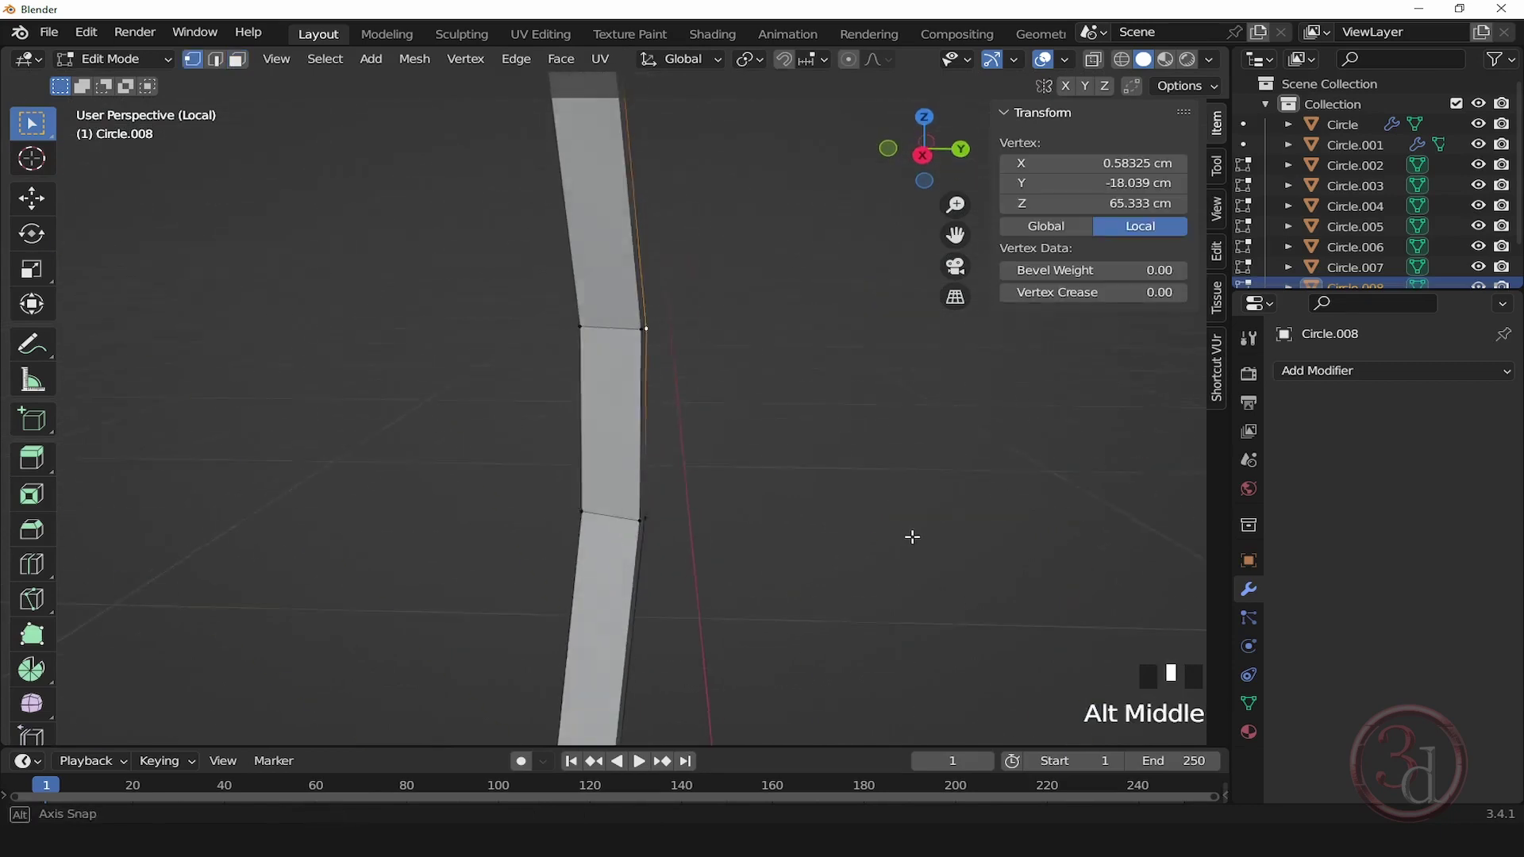
# Step: Select the strip's entire mesh and recalculate its normals to the outside
pyautogui.press('Tab')
pyautogui.press('Tab')
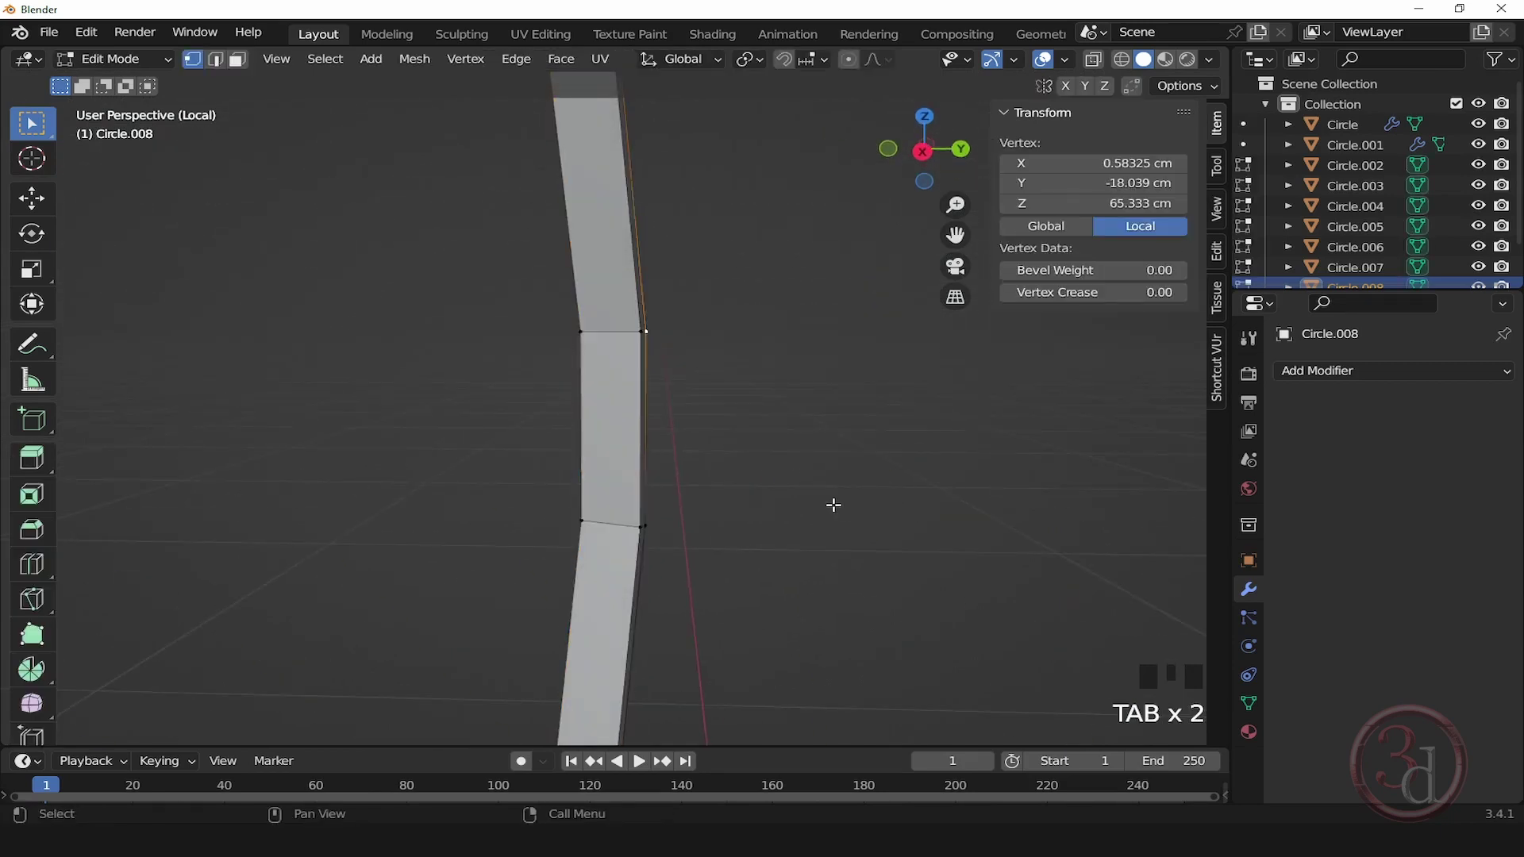
pyautogui.press('a')
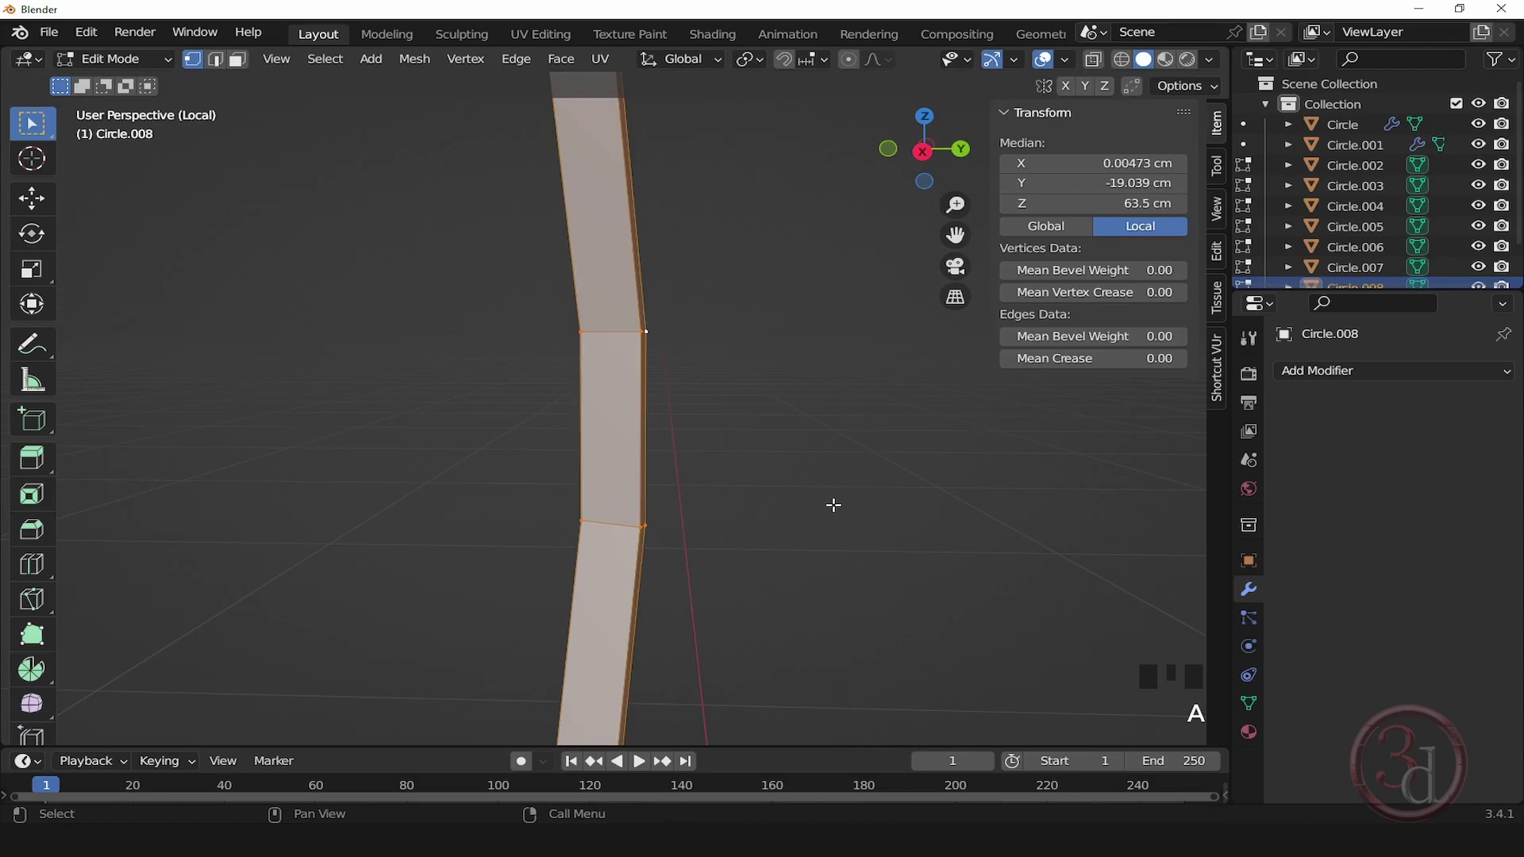
pyautogui.click(526, 65)
pyautogui.click(465, 60)
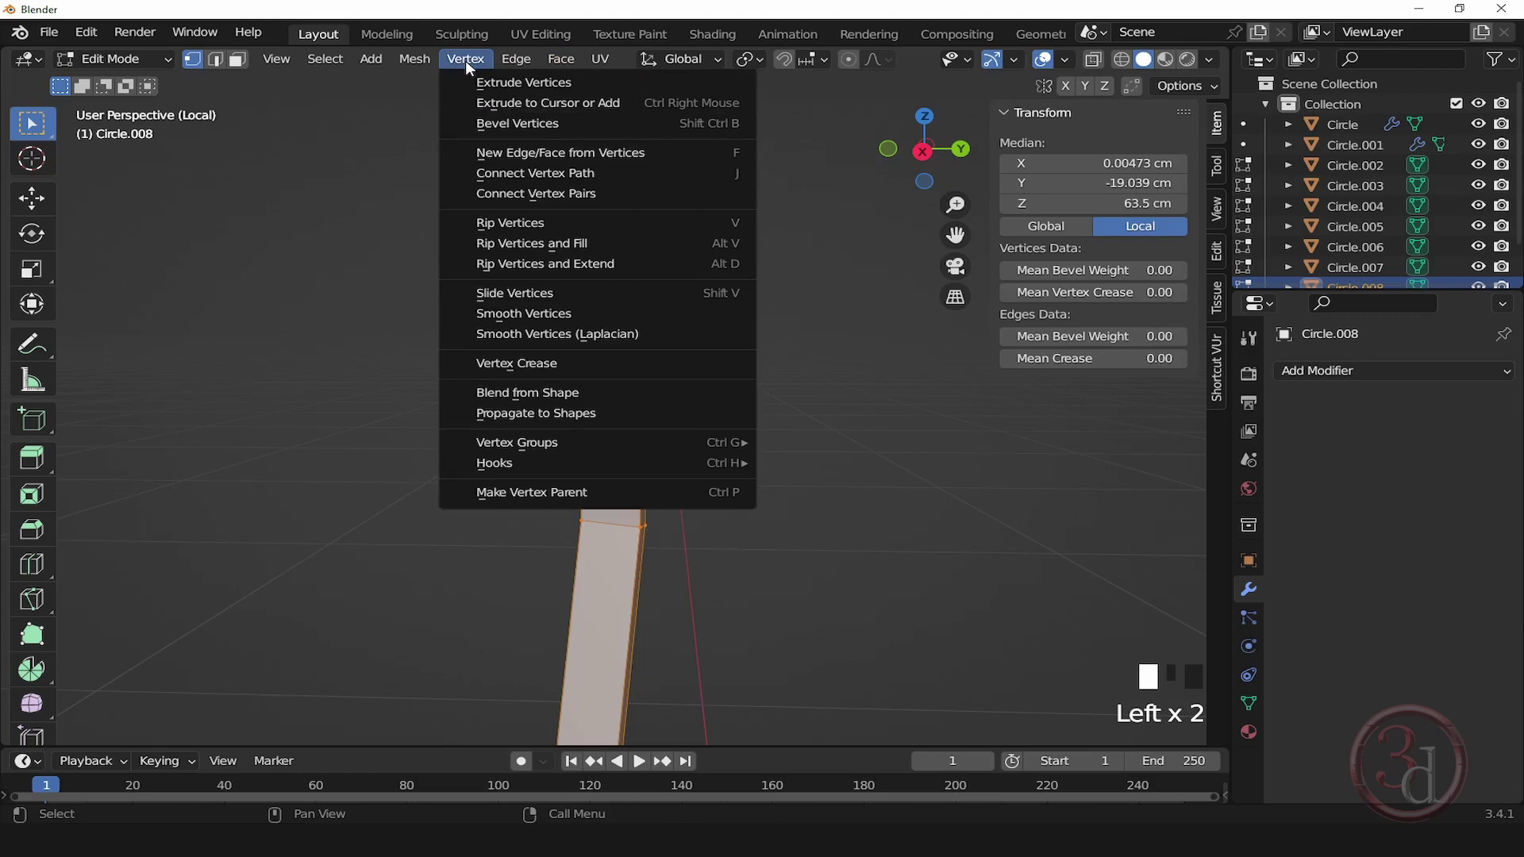
pyautogui.moveTo(418, 60)
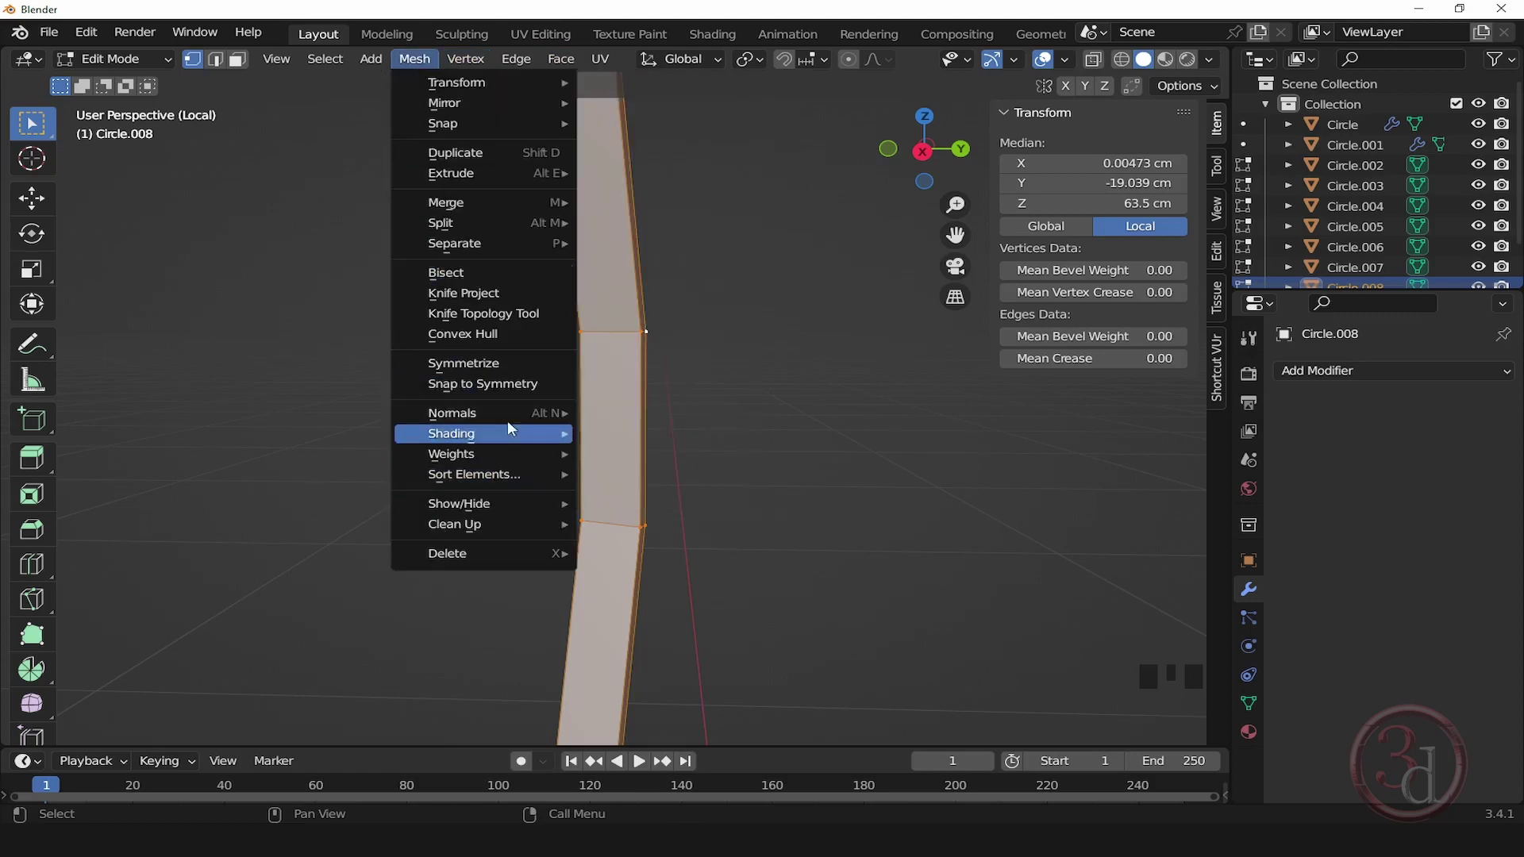
pyautogui.moveTo(512, 413)
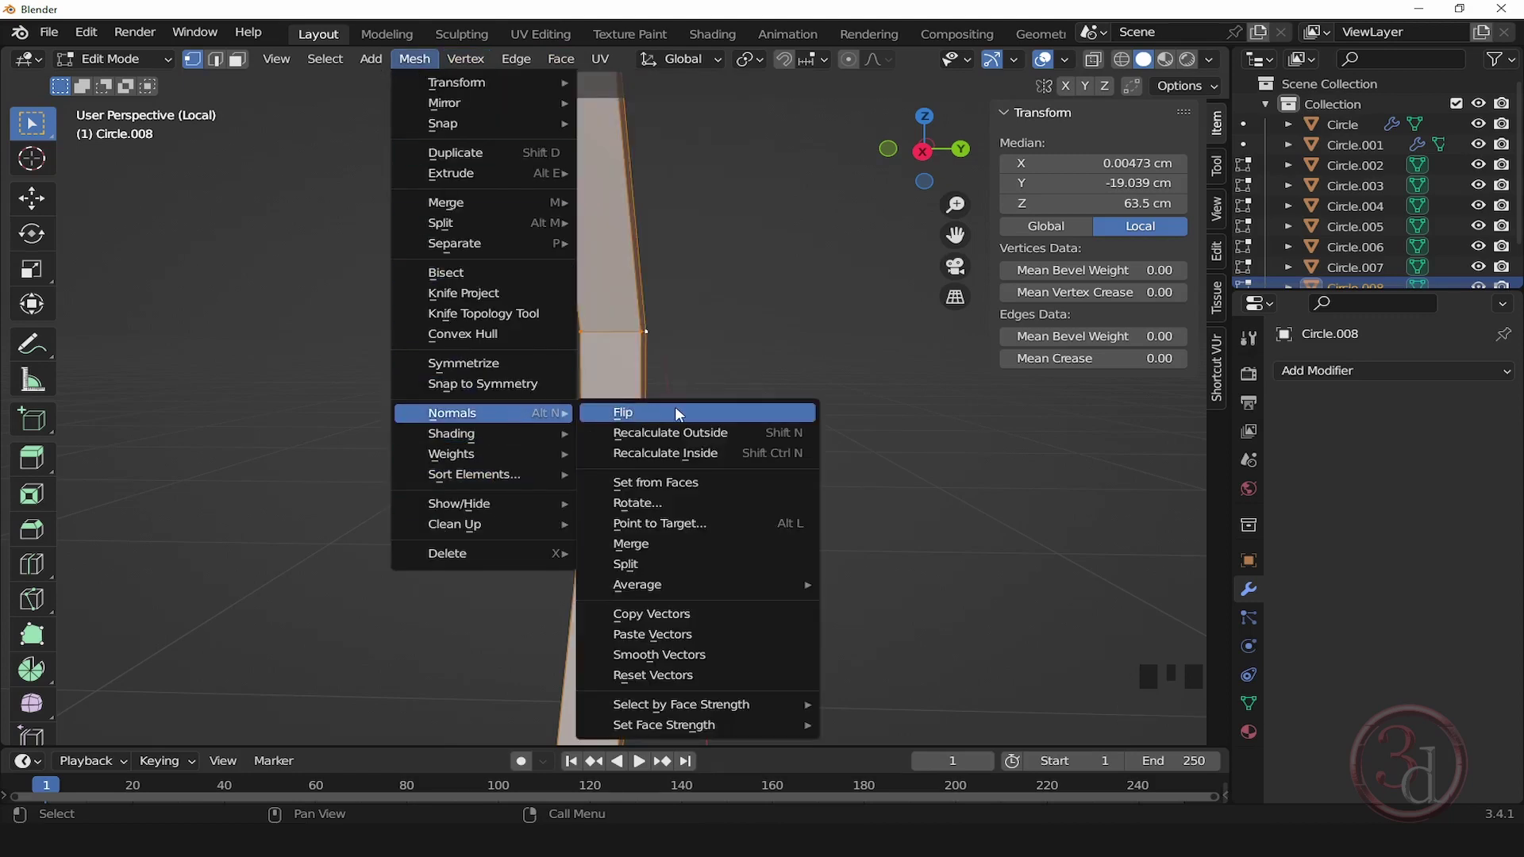
pyautogui.click(689, 430)
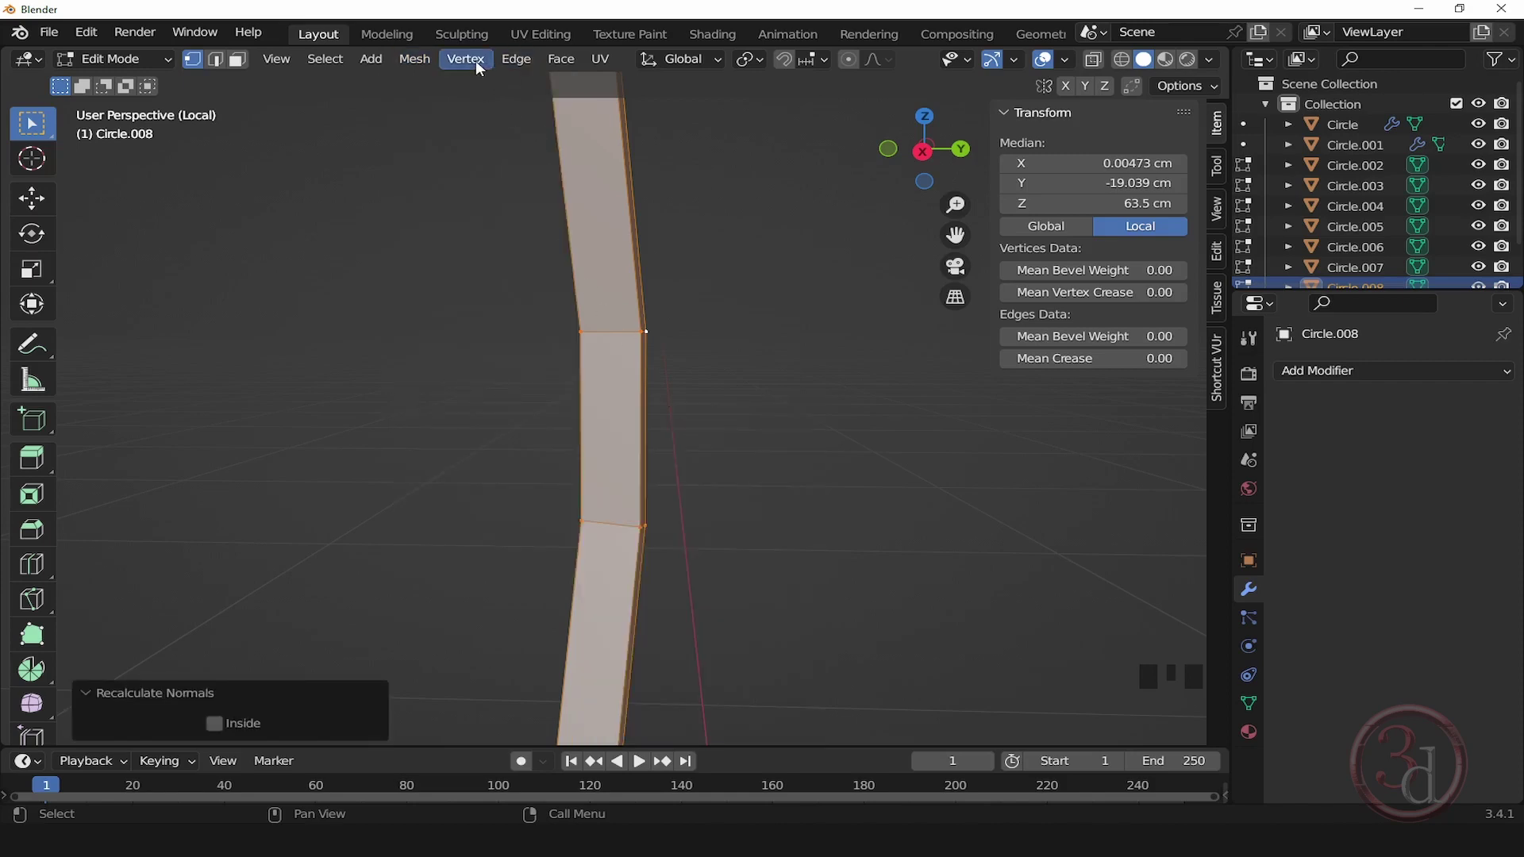
# Step: Recalculate the normals of the selected strip mesh to the inside
pyautogui.click(411, 60)
pyautogui.moveTo(479, 414)
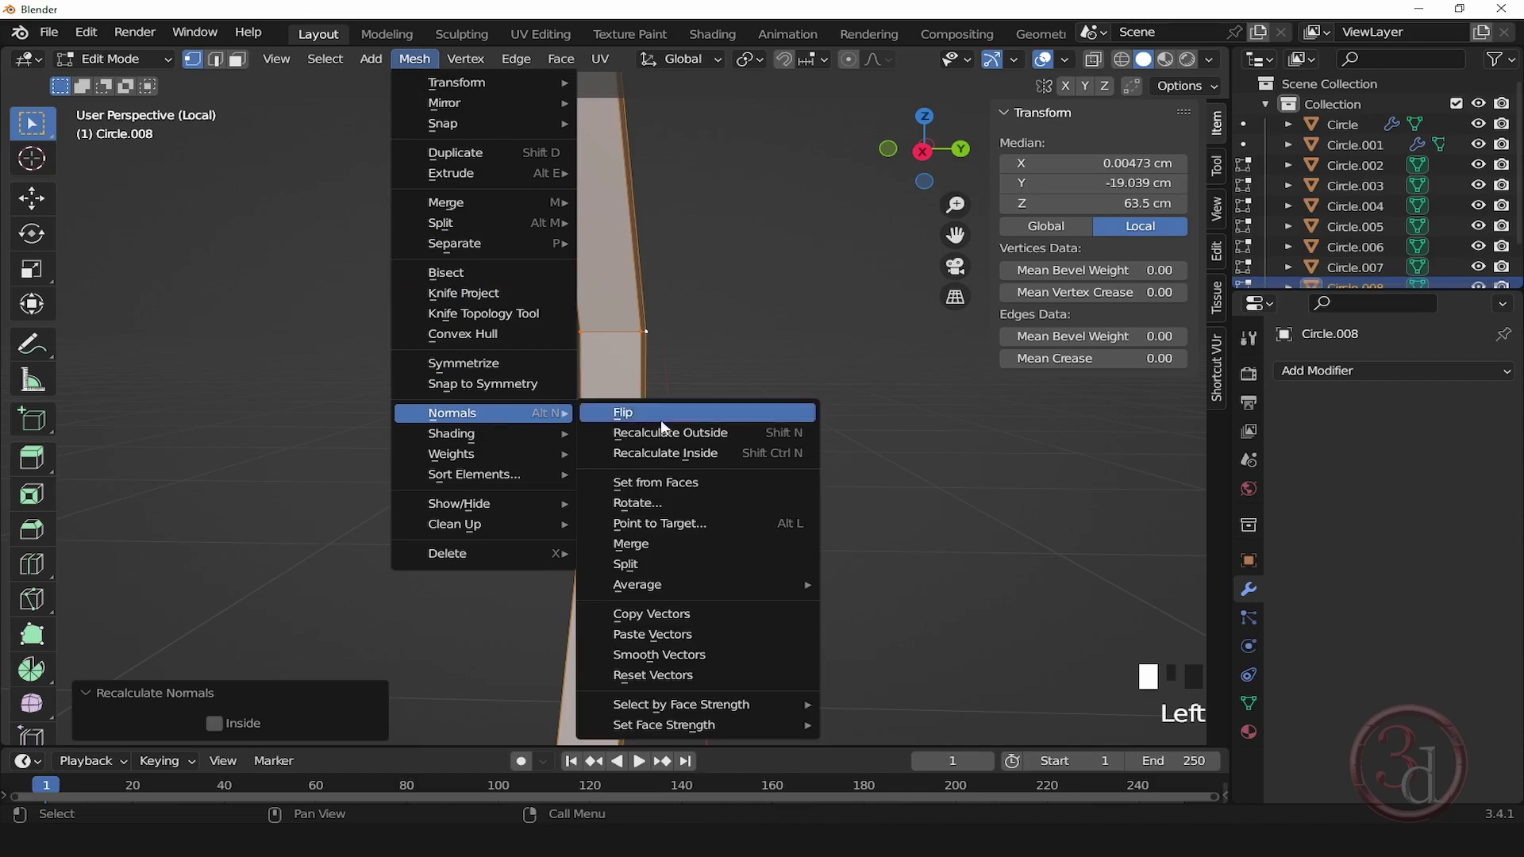
pyautogui.click(692, 451)
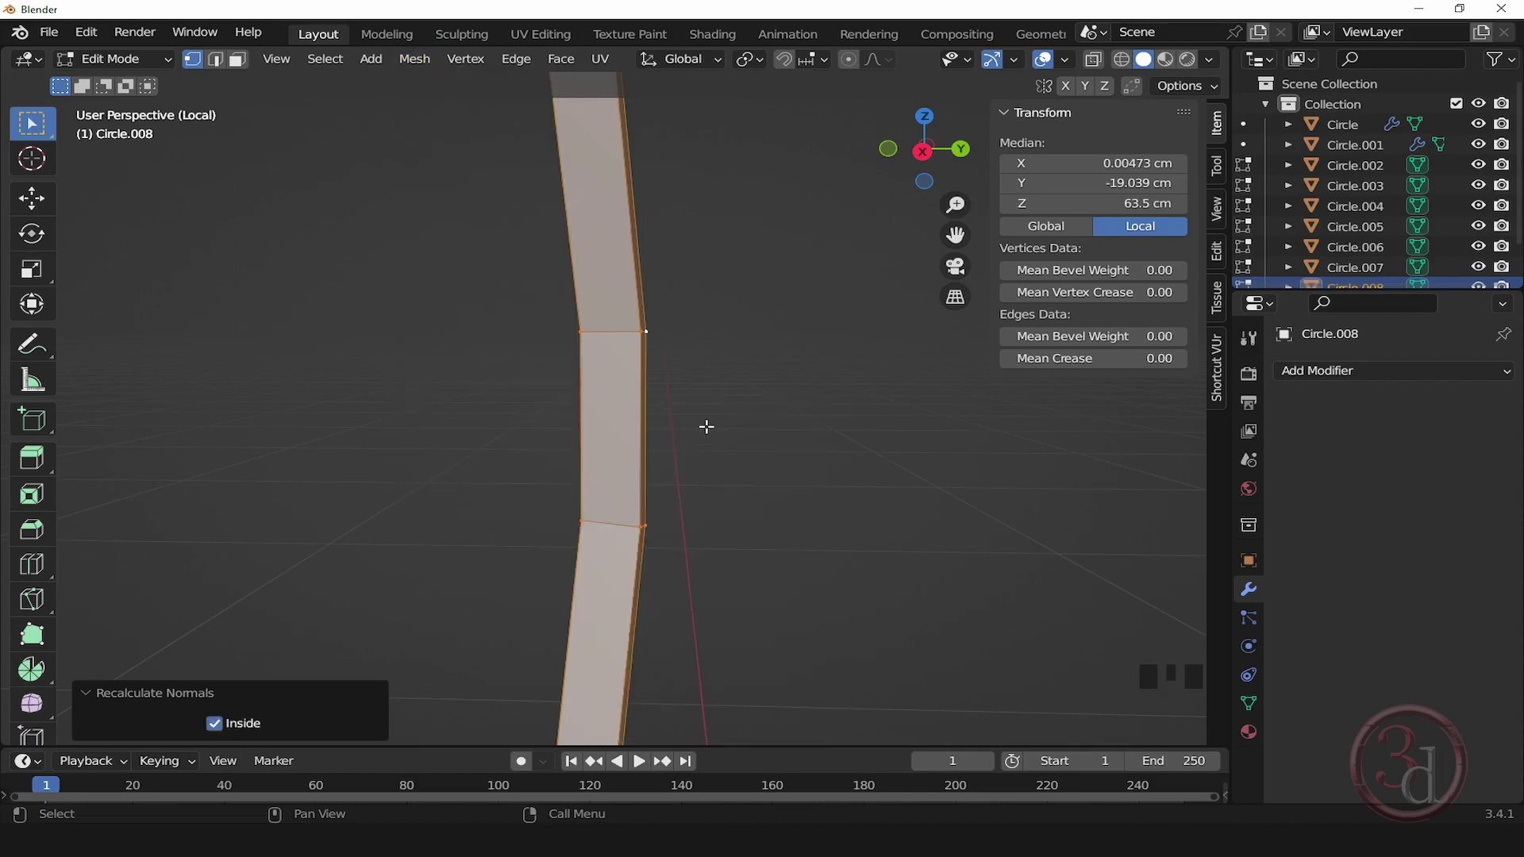
pyautogui.click(391, 368)
# Step: Return to Object Mode and add a Subdivision Surface modifier to the strip with viewport levels set to 2
pyautogui.press('Tab')
pyautogui.click(1391, 371)
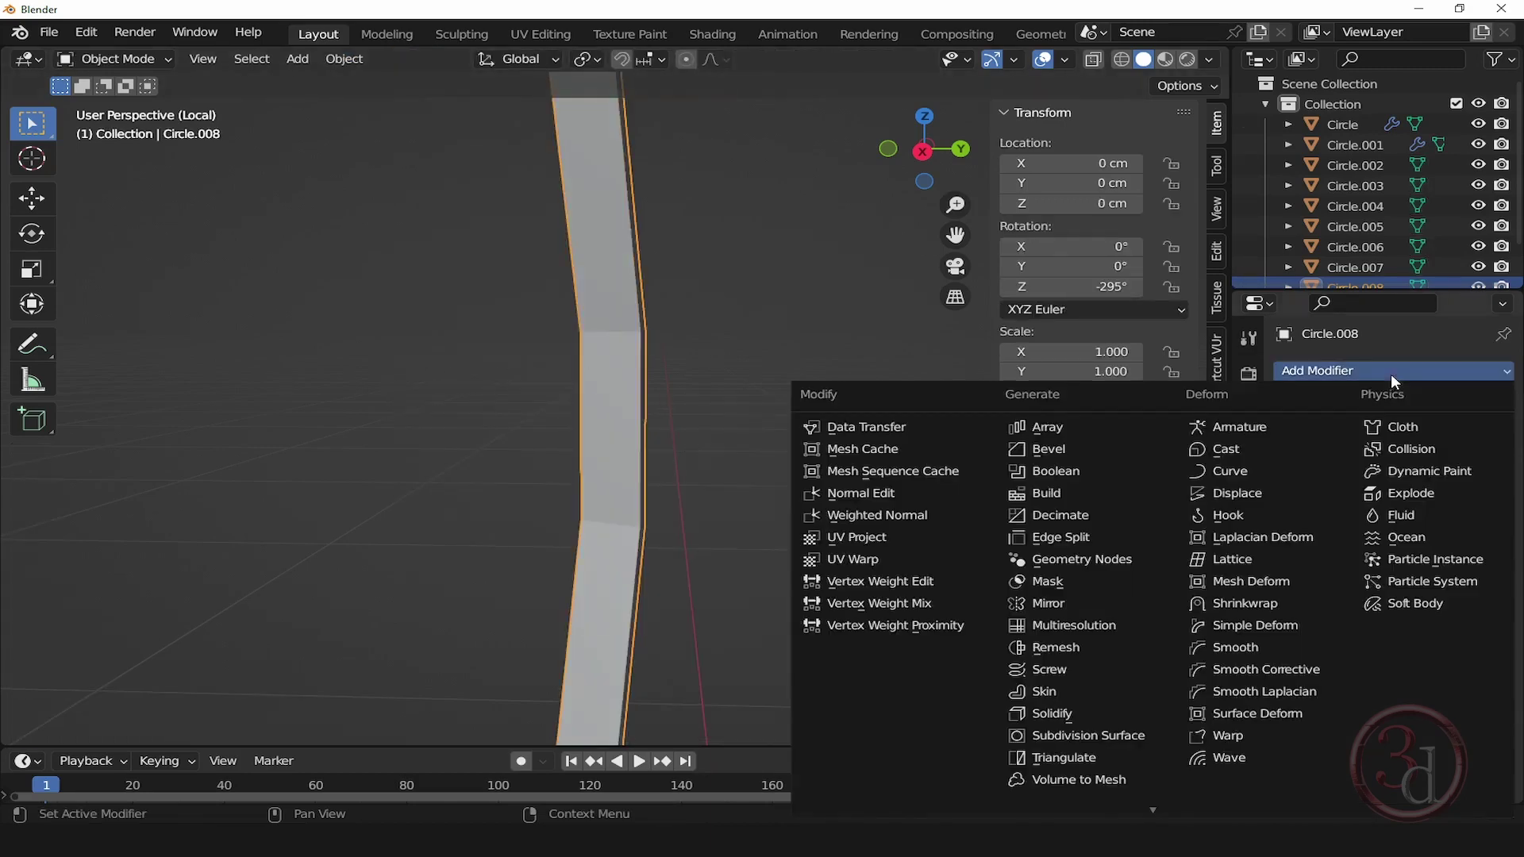
pyautogui.click(1119, 736)
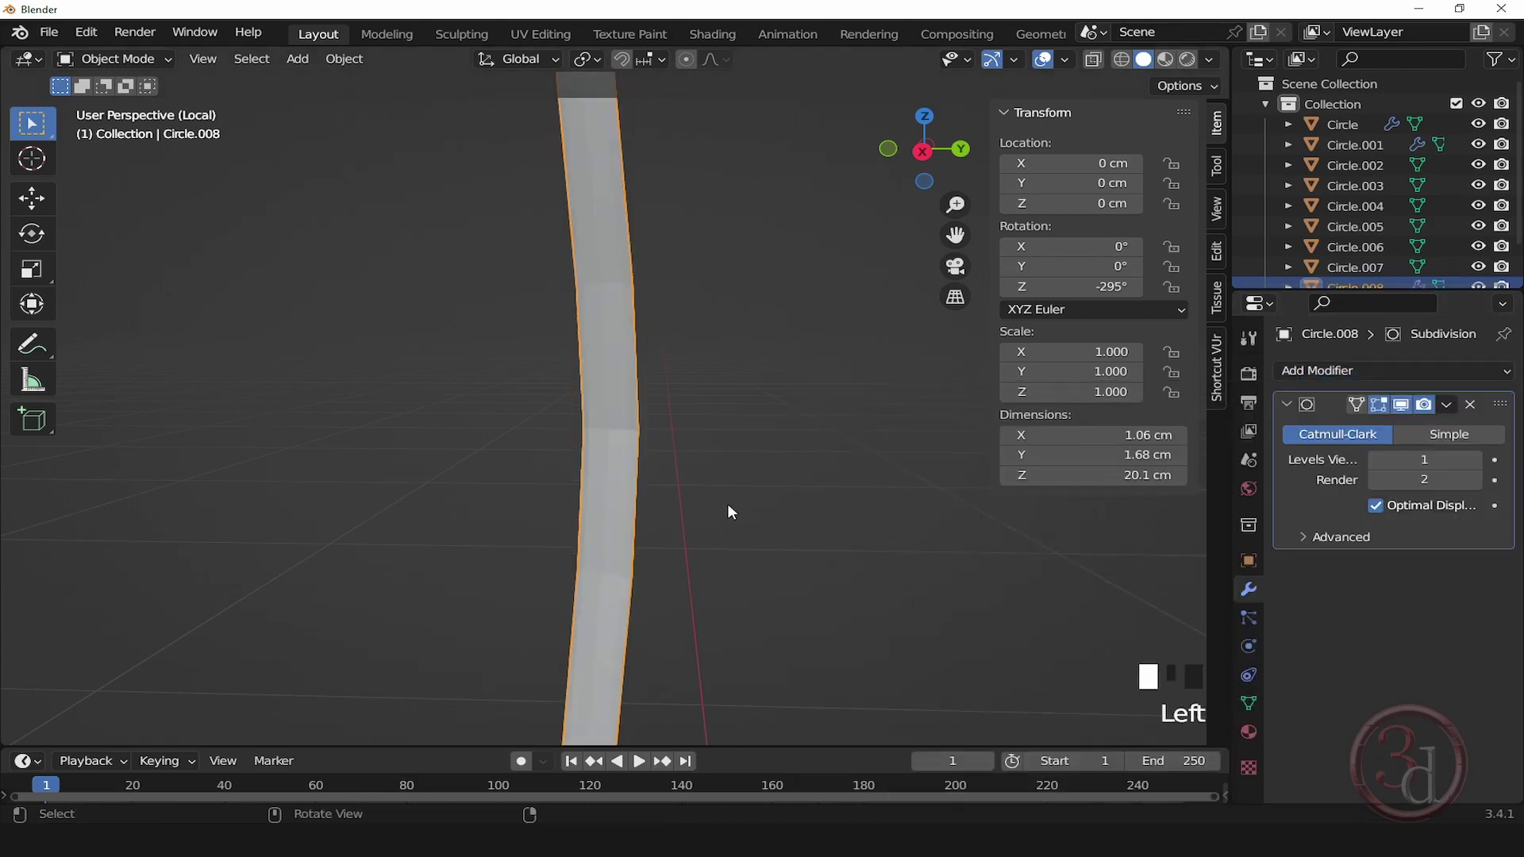
pyautogui.keyDown('alt'); pyautogui.moveTo(727, 504); pyautogui.dragTo(873, 480, button='middle'); pyautogui.keyUp('alt')
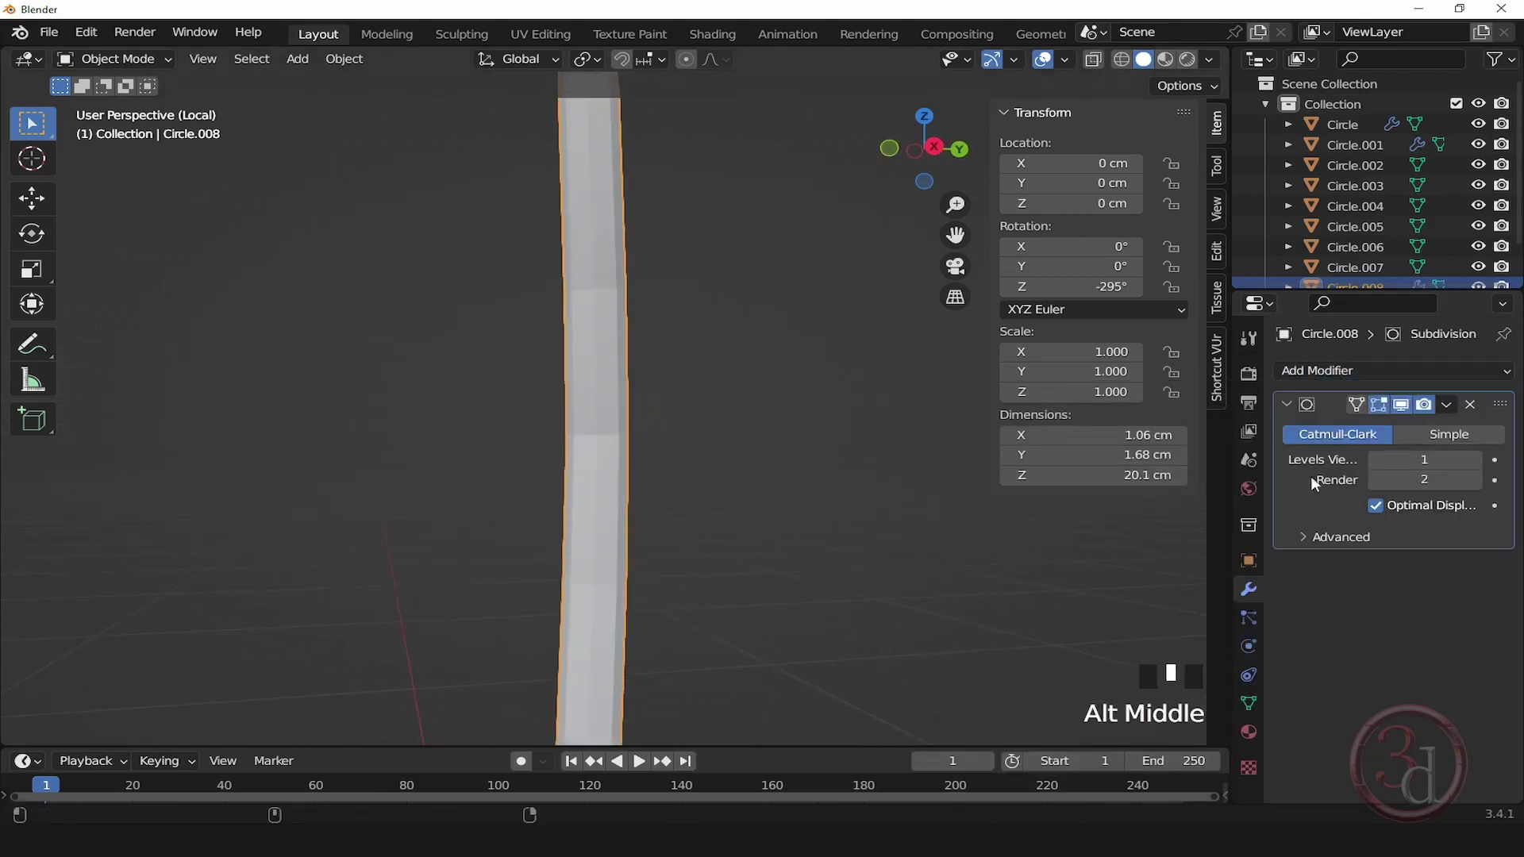
pyautogui.click(1473, 458)
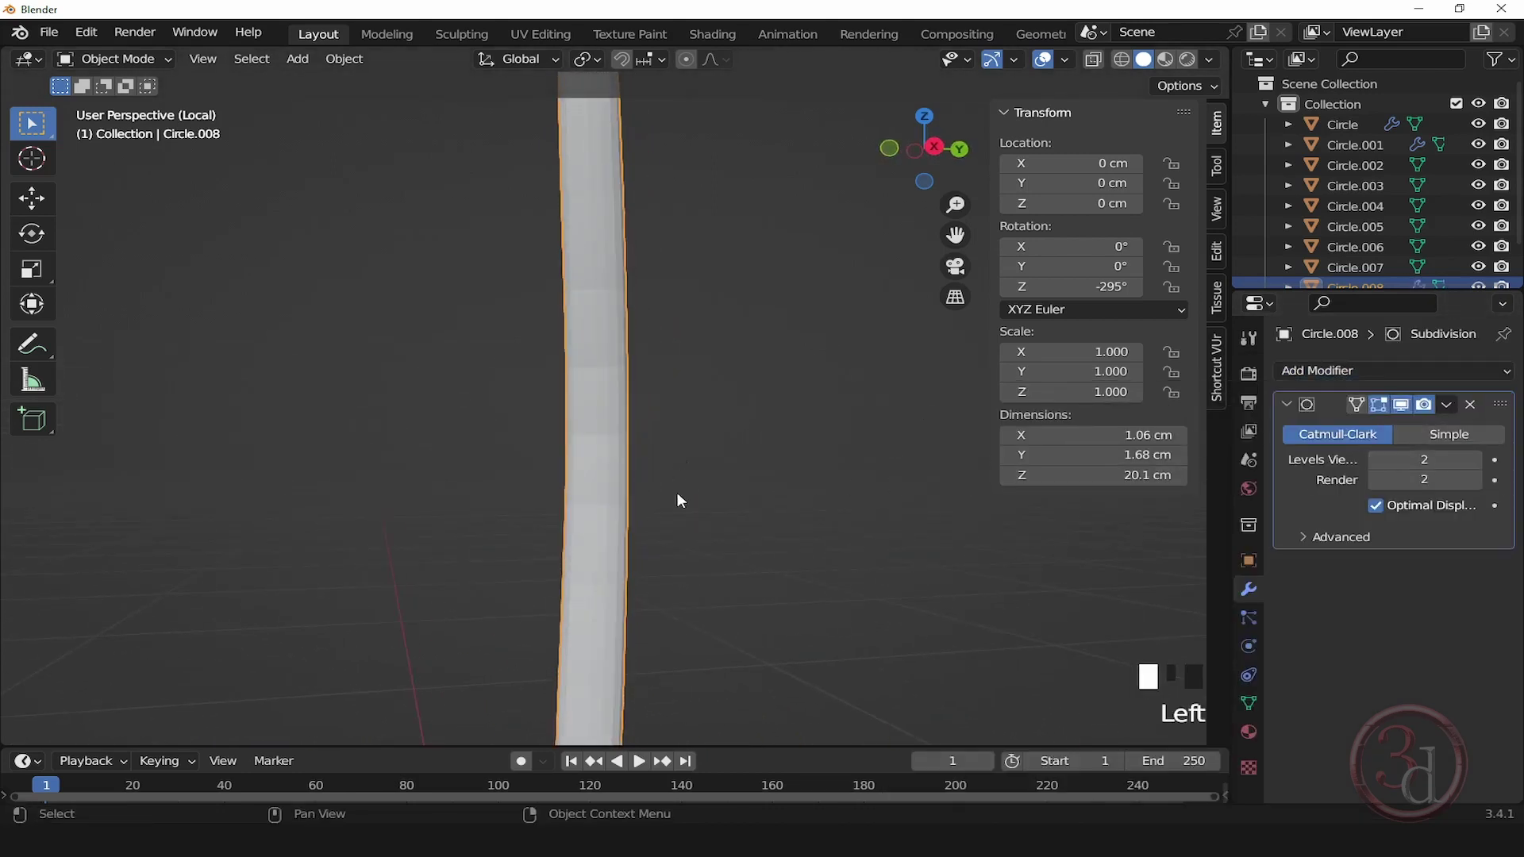
pyautogui.scroll(-2, 678, 500)
pyautogui.keyDown('alt'); pyautogui.moveTo(607, 518); pyautogui.dragTo(689, 527, button='middle'); pyautogui.keyUp('alt')
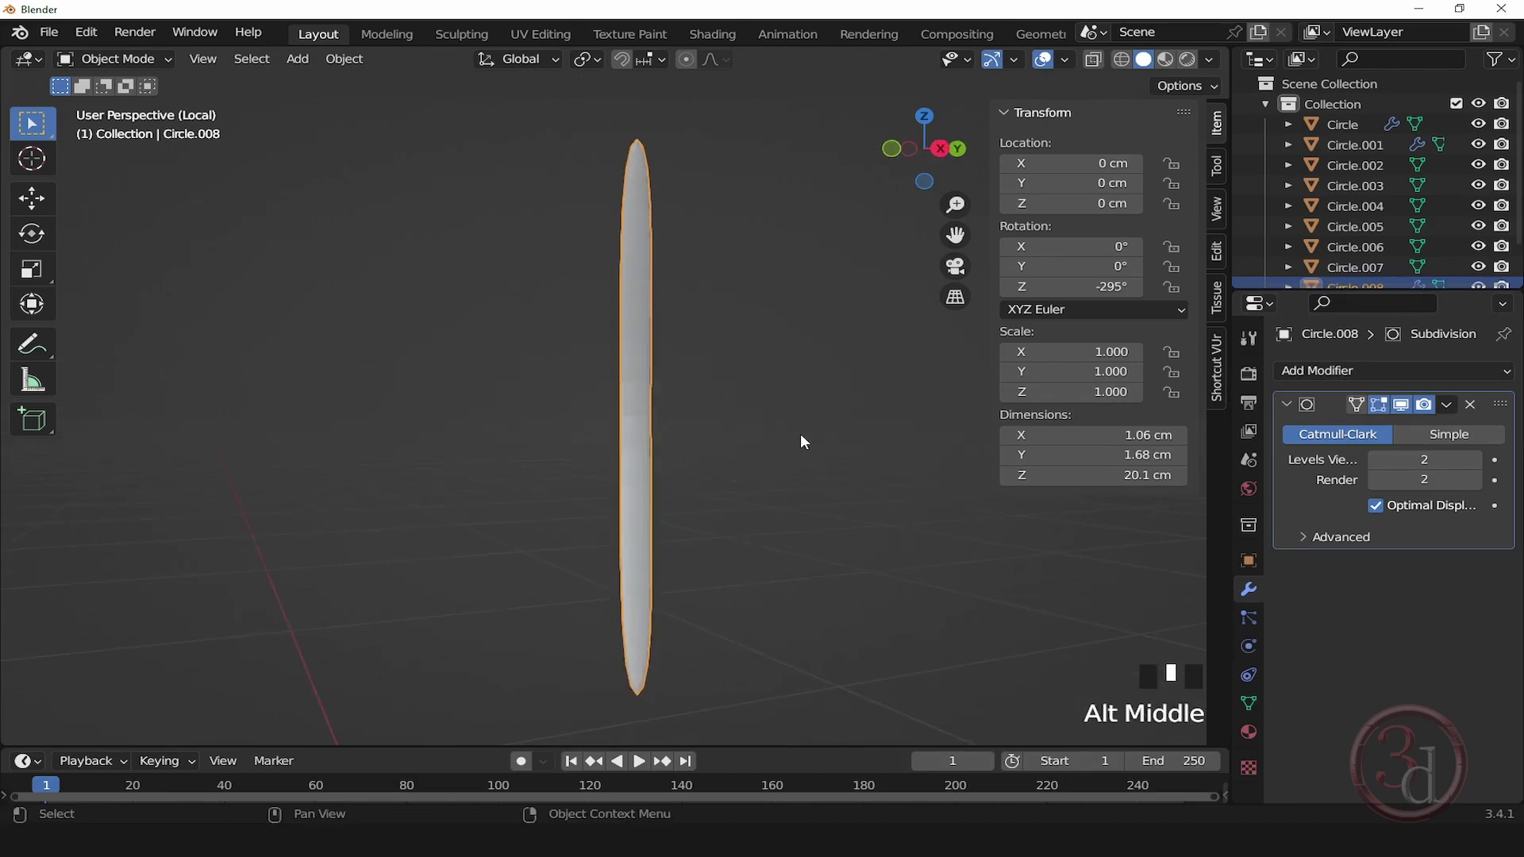
# Step: Leave local view and bring the subdivided strip into close view against the lampshade
pyautogui.press('q')
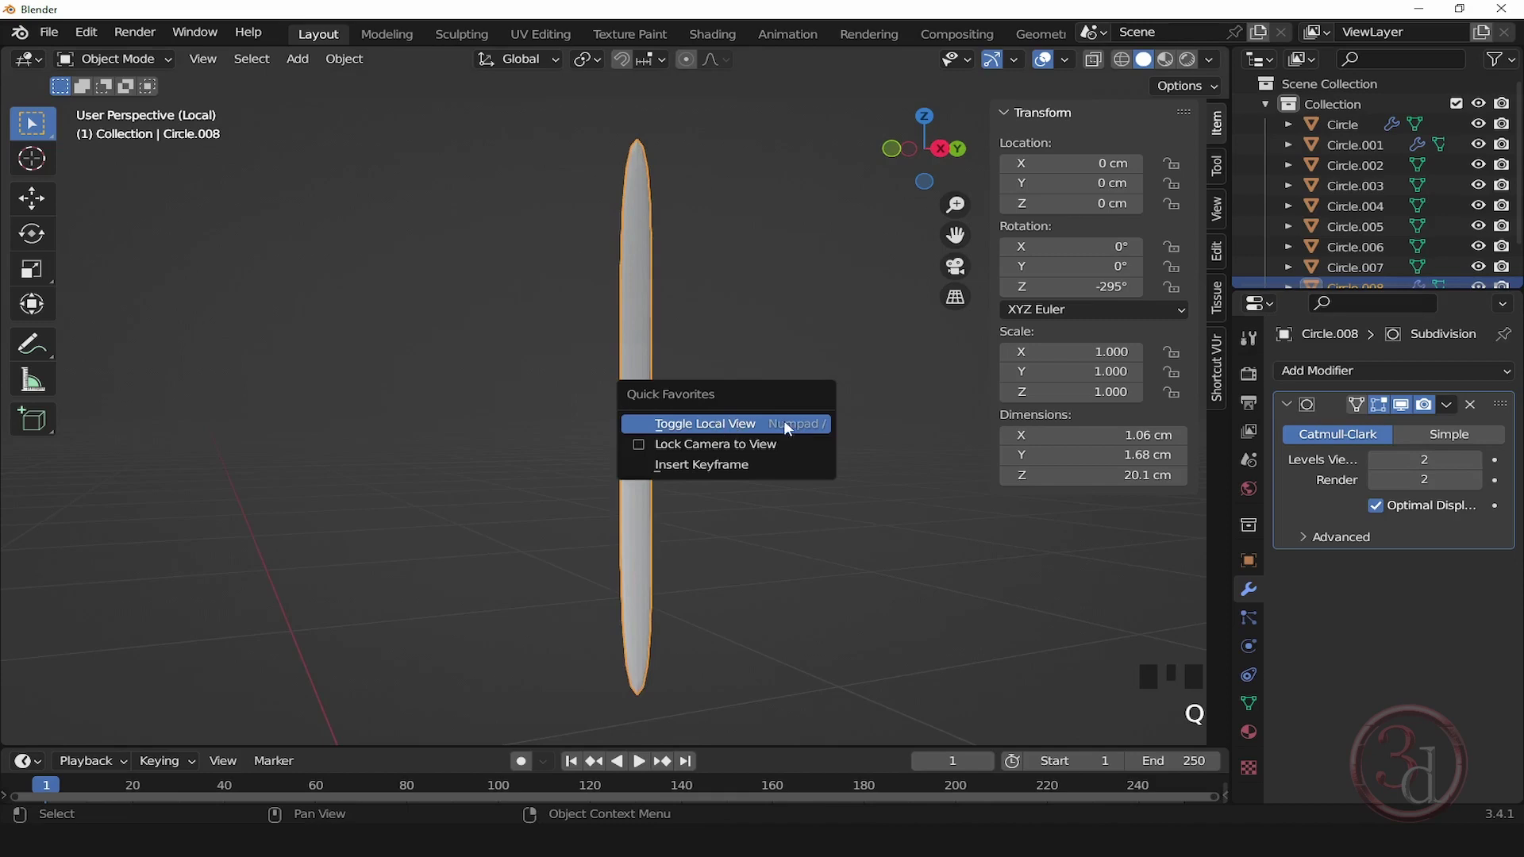
pyautogui.click(801, 423)
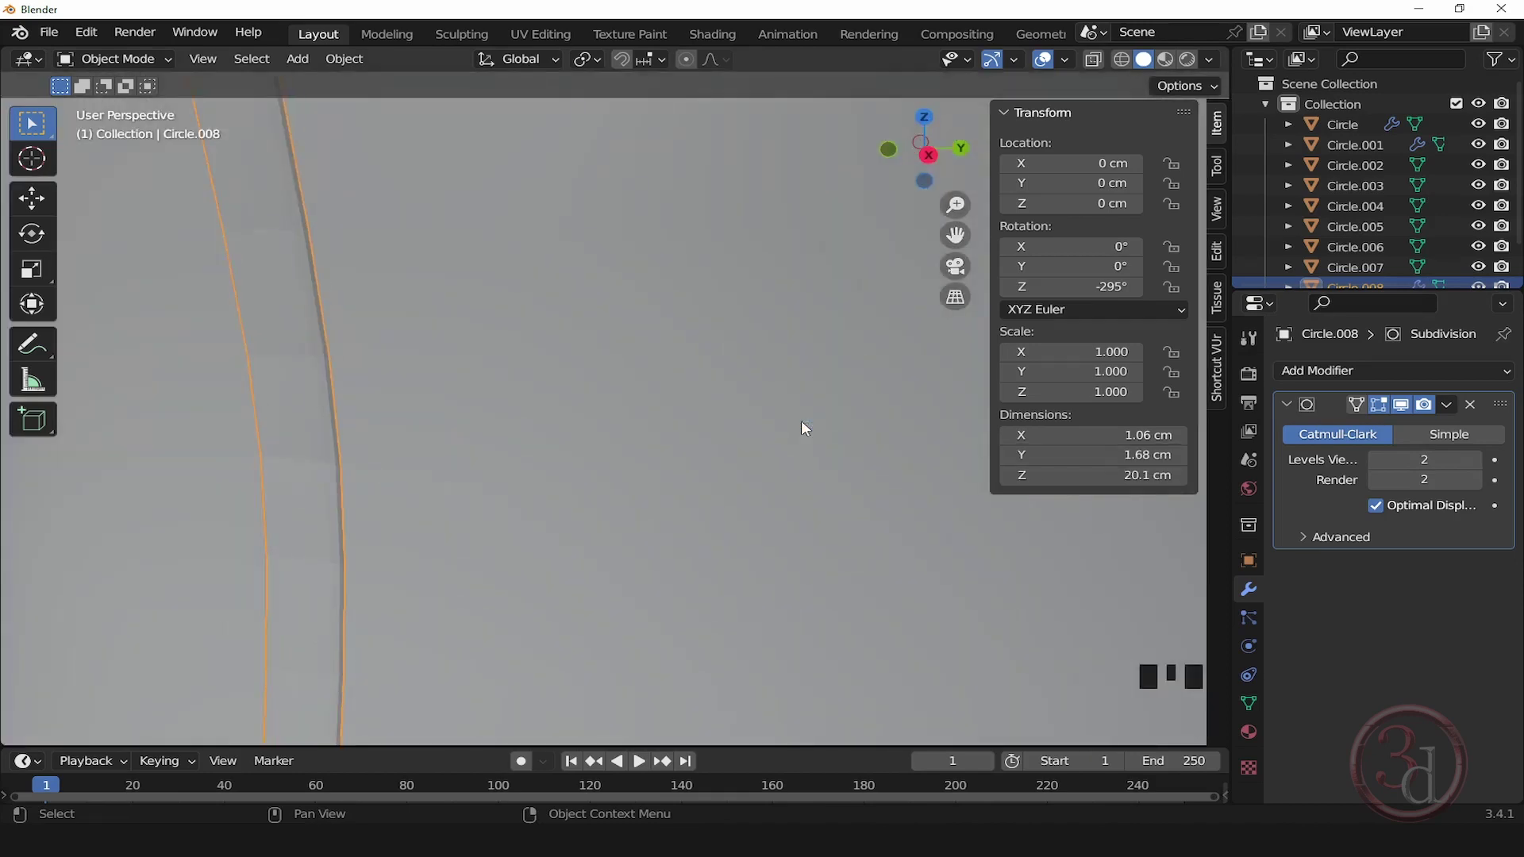
pyautogui.scroll(-3, 735, 292)
pyautogui.scroll(-4, 734, 299)
pyautogui.keyDown('alt'); pyautogui.moveTo(565, 497); pyautogui.dragTo(649, 547, button='middle'); pyautogui.keyUp('alt')
pyautogui.scroll(4, 851, 269)
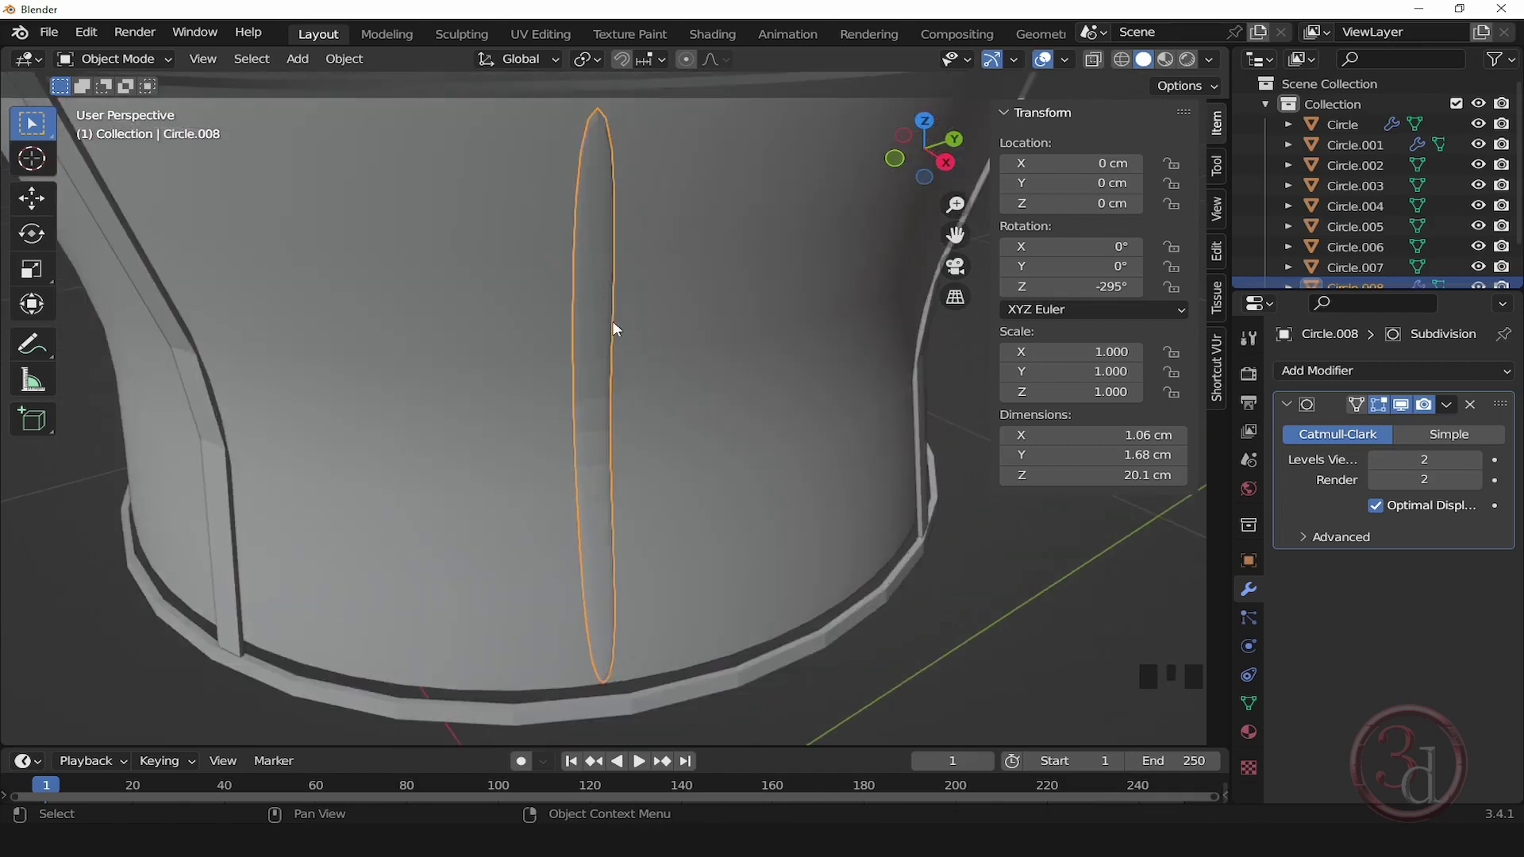
pyautogui.moveTo(640, 370); pyautogui.dragTo(663, 405, button='middle')
# Step: Open the strip's mesh for editing and turn off the Subdivision modifier's display in Edit Mode
pyautogui.press('Tab')
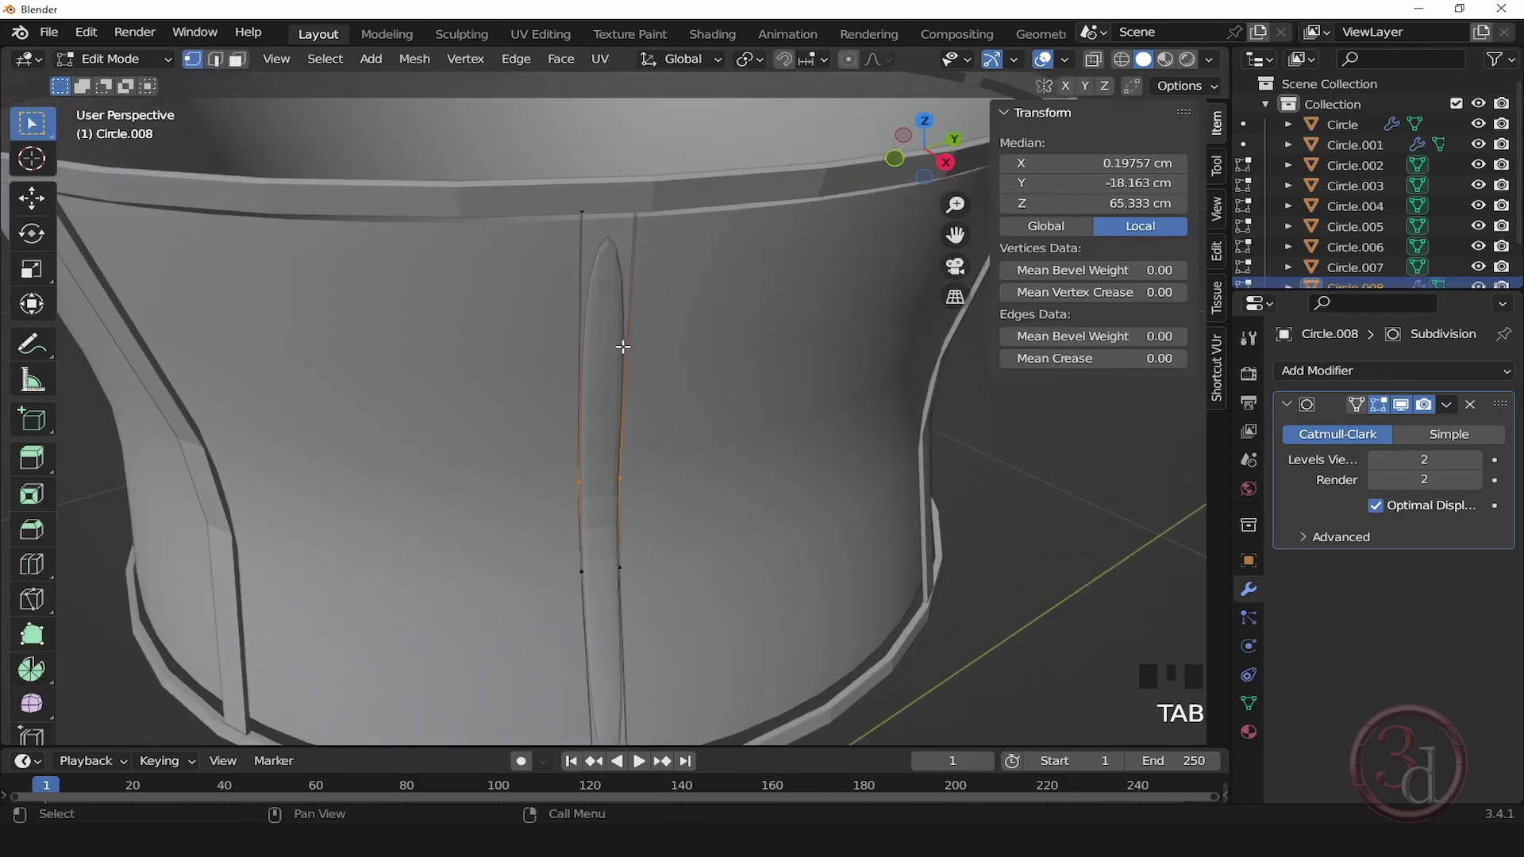
pyautogui.keyDown('alt'); pyautogui.moveTo(628, 354); pyautogui.dragTo(640, 284, button='middle'); pyautogui.keyUp('alt')
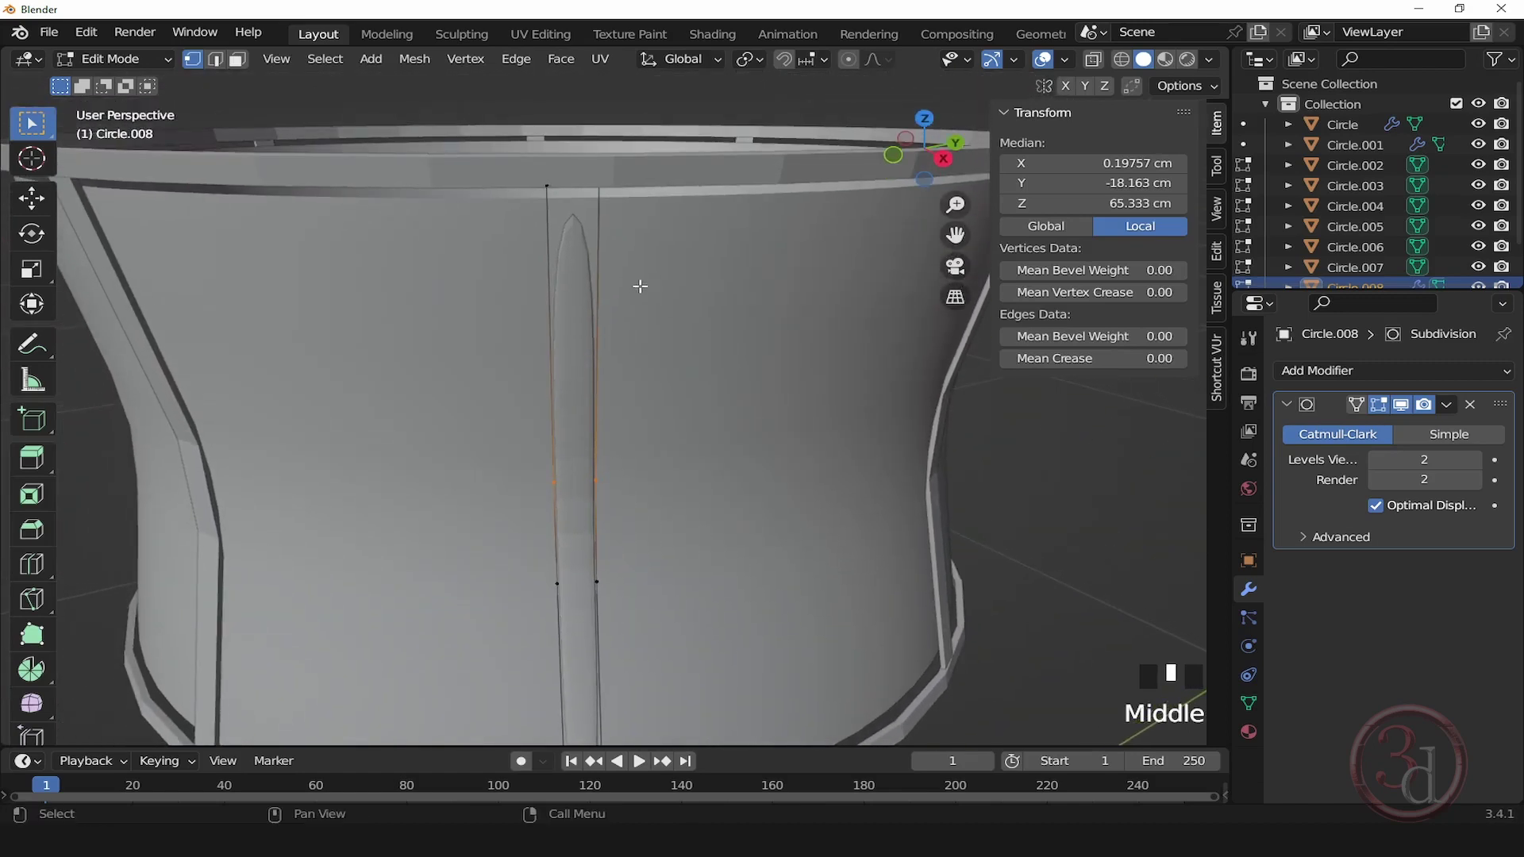
pyautogui.click(1379, 409)
pyautogui.keyDown('alt'); pyautogui.middleClick(775, 290); pyautogui.keyUp('alt')
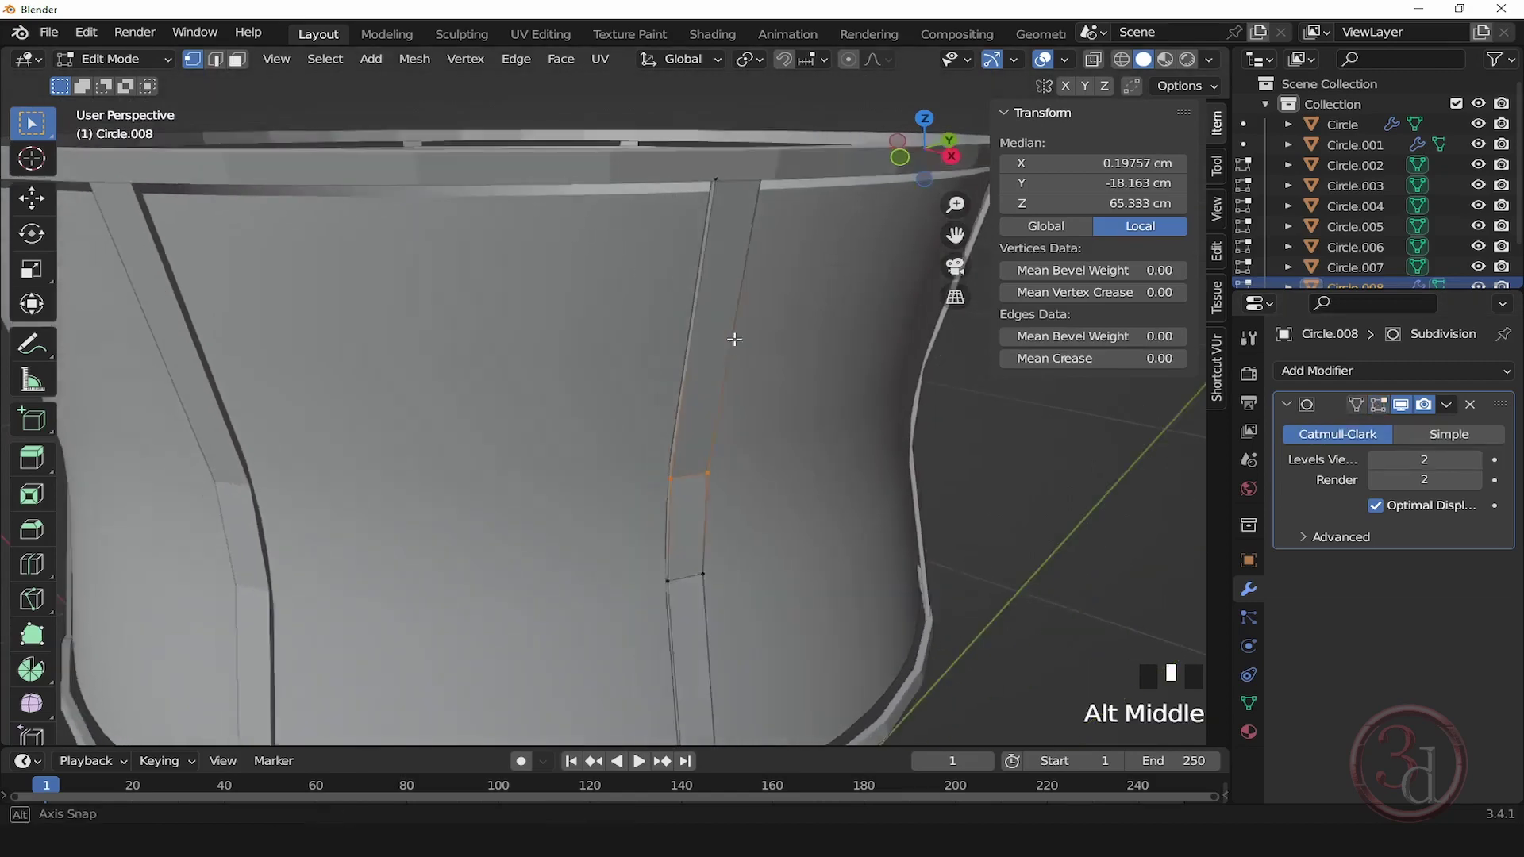
# Step: Add one loop cut across the strip, slid to a factor of 0.980 near its upper end, and check the result in Object Mode
pyautogui.moveTo(775, 290); pyautogui.dragTo(701, 298, button='middle')
pyautogui.scroll(2, 701, 297)
pyautogui.scroll(-1, 701, 297)
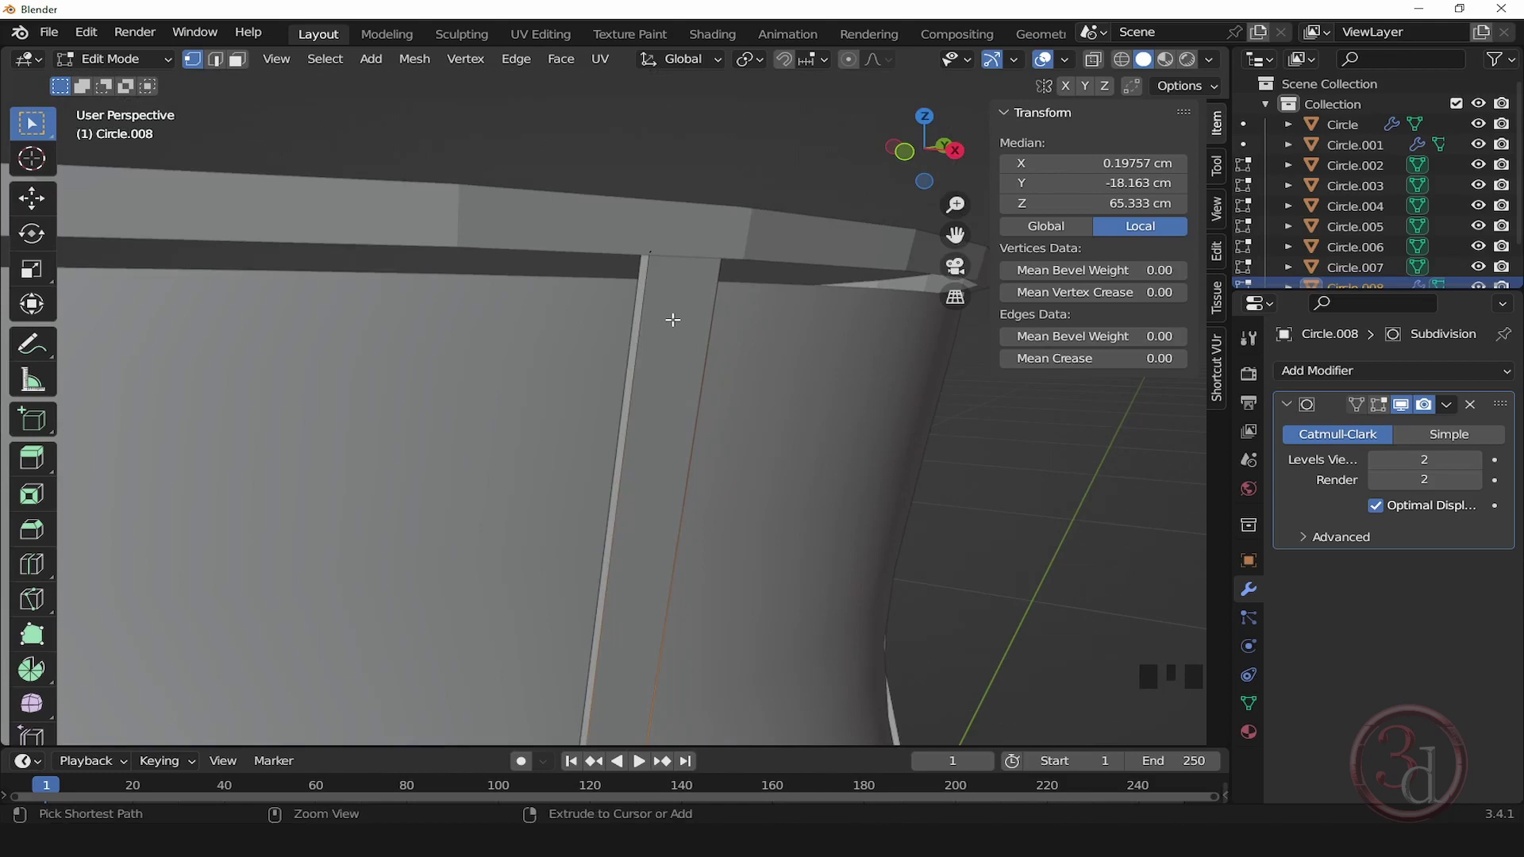
pyautogui.hotkey('ctrl', 'r')
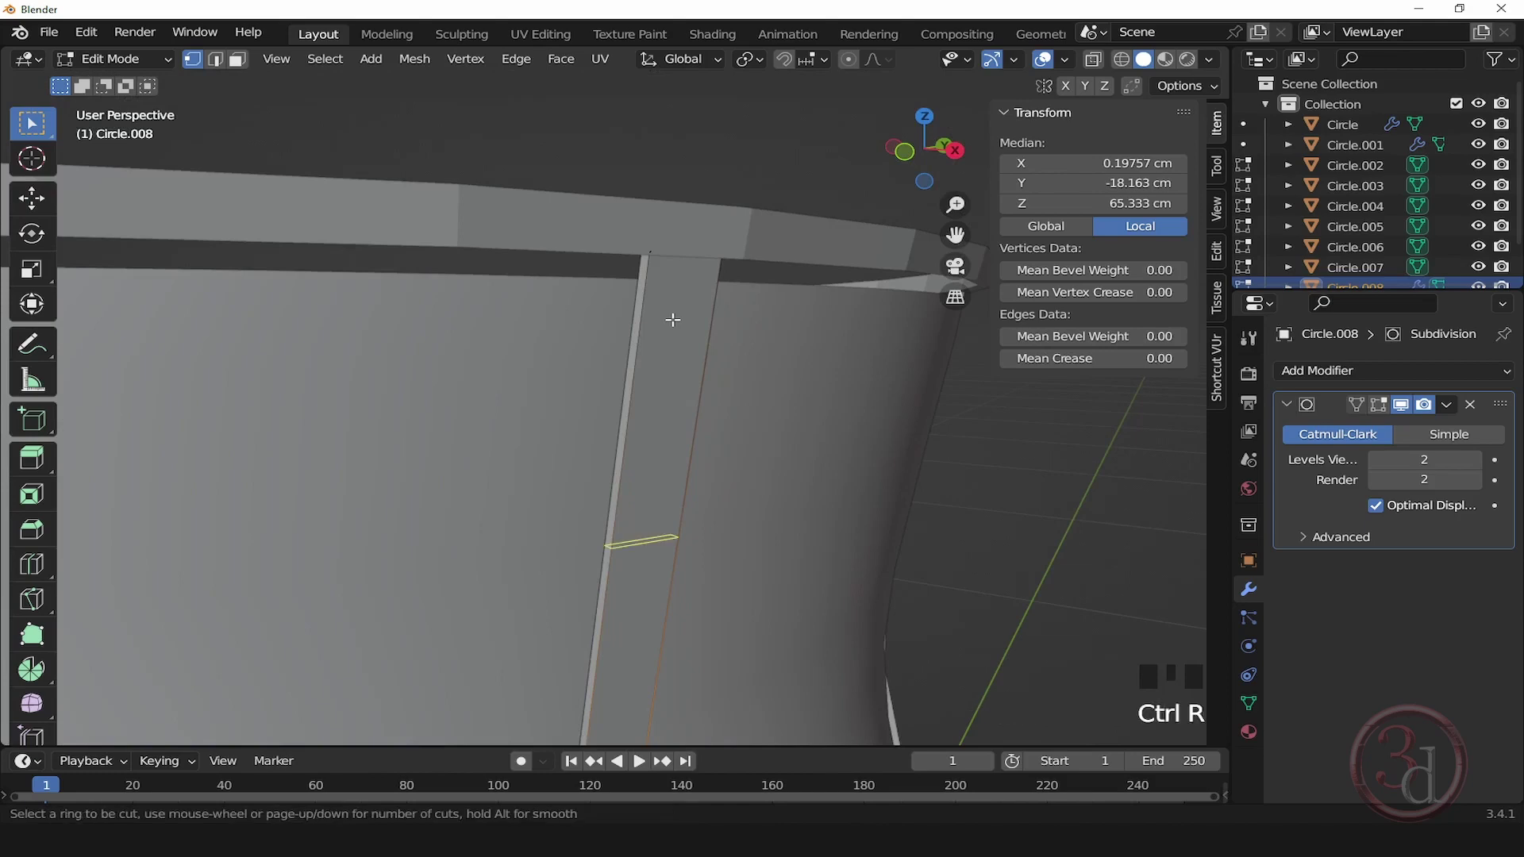
pyautogui.click(673, 319)
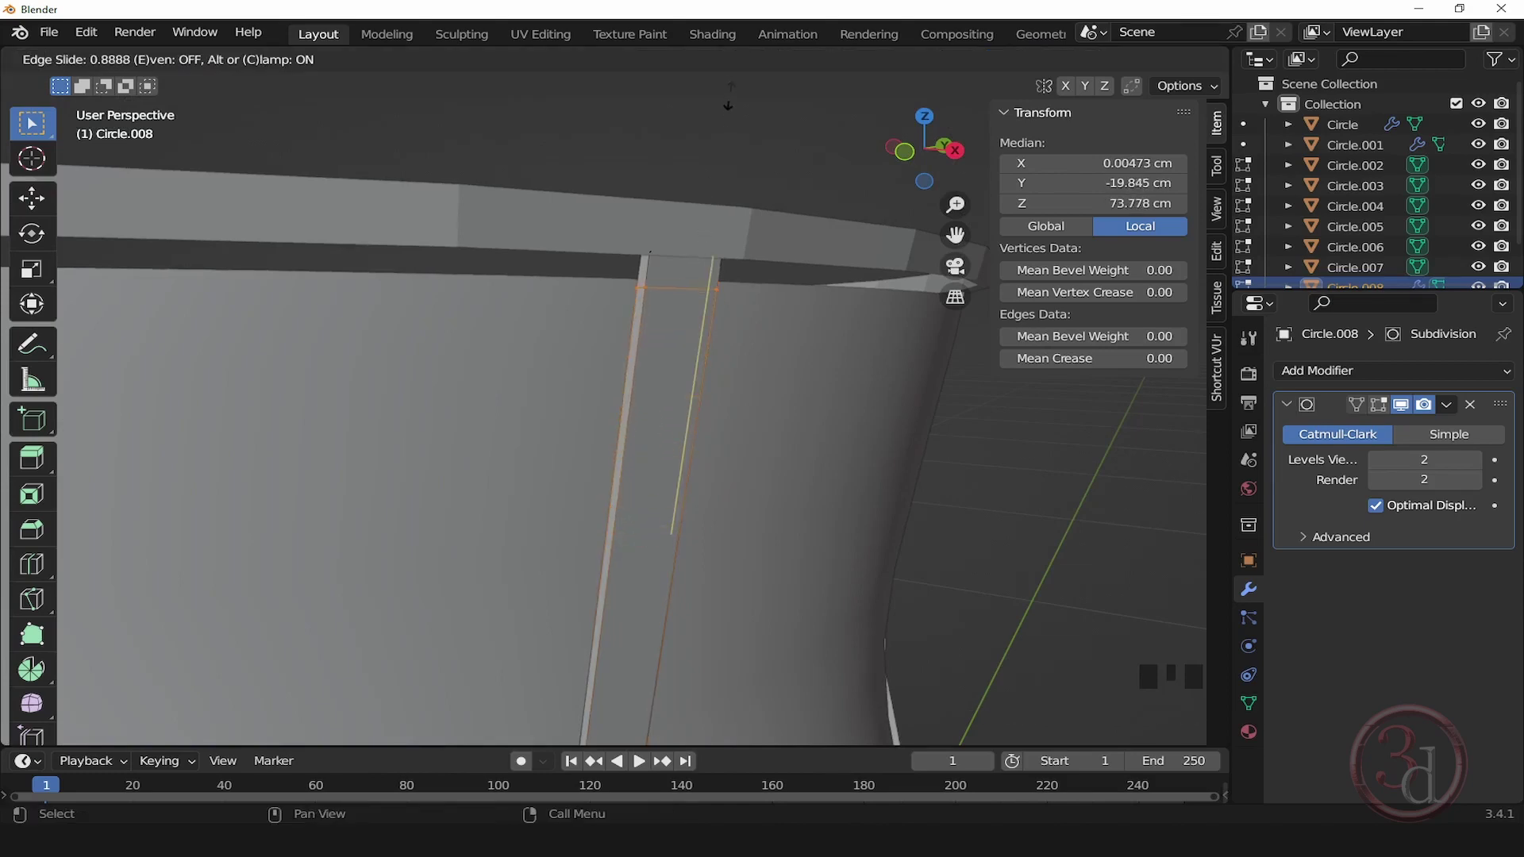
pyautogui.click(723, 732)
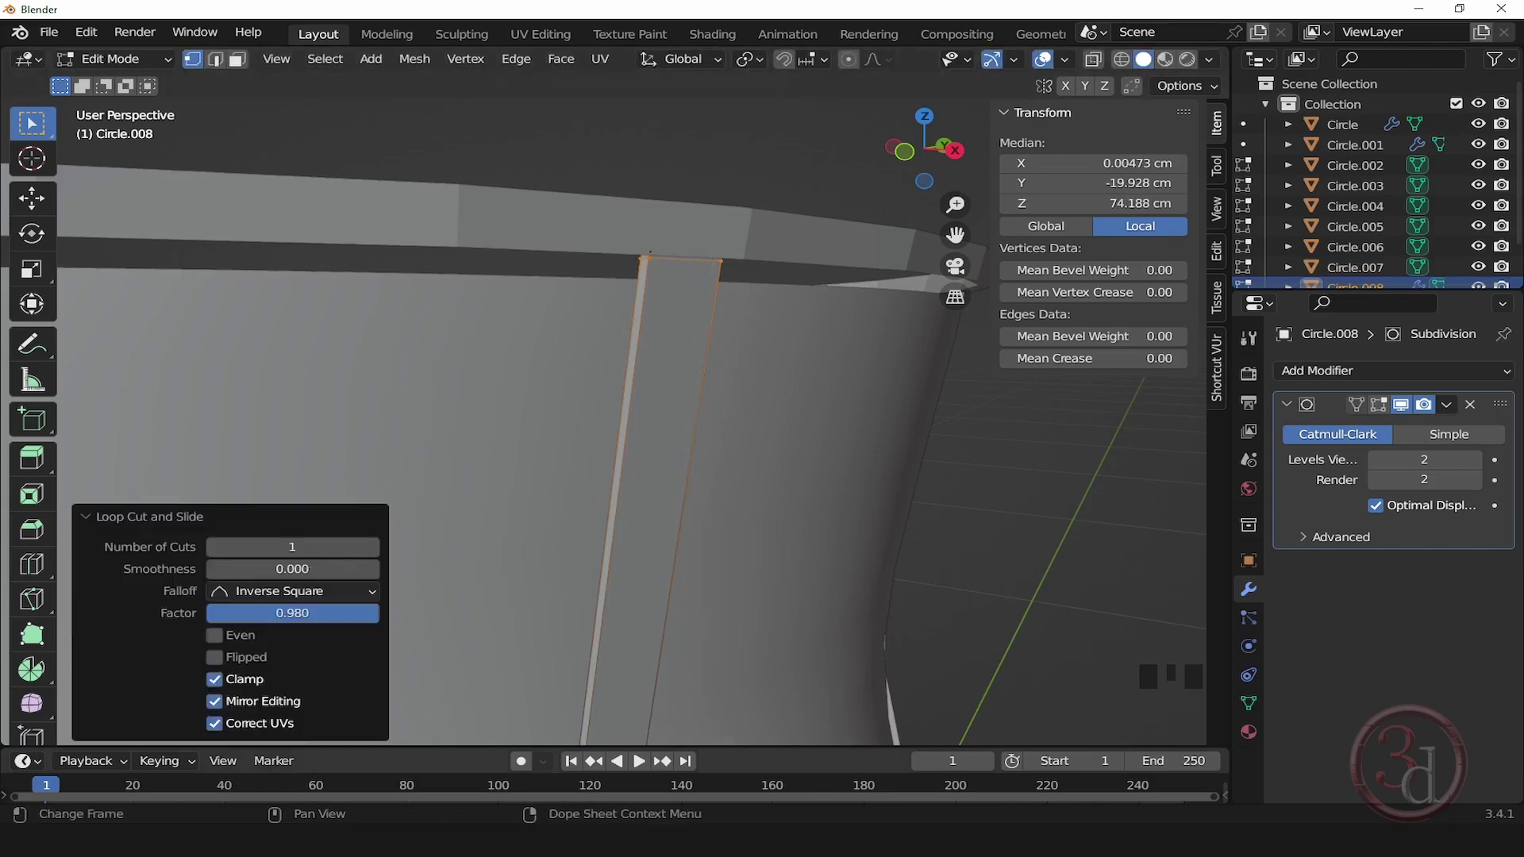
pyautogui.press('Tab')
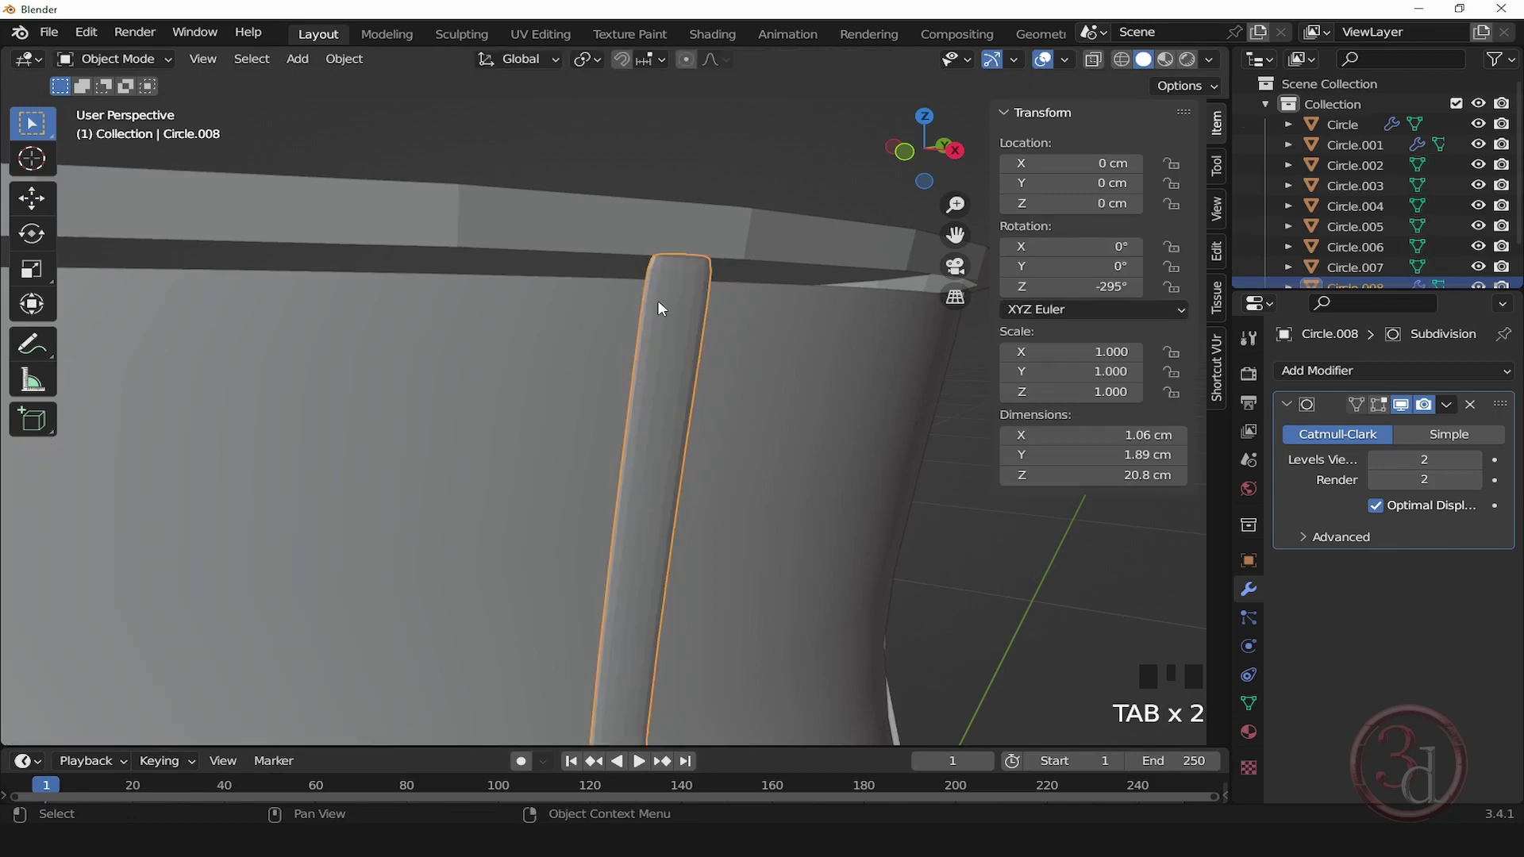
pyautogui.keyDown('alt'); pyautogui.moveTo(643, 389); pyautogui.dragTo(703, 271, button='middle'); pyautogui.keyUp('alt')
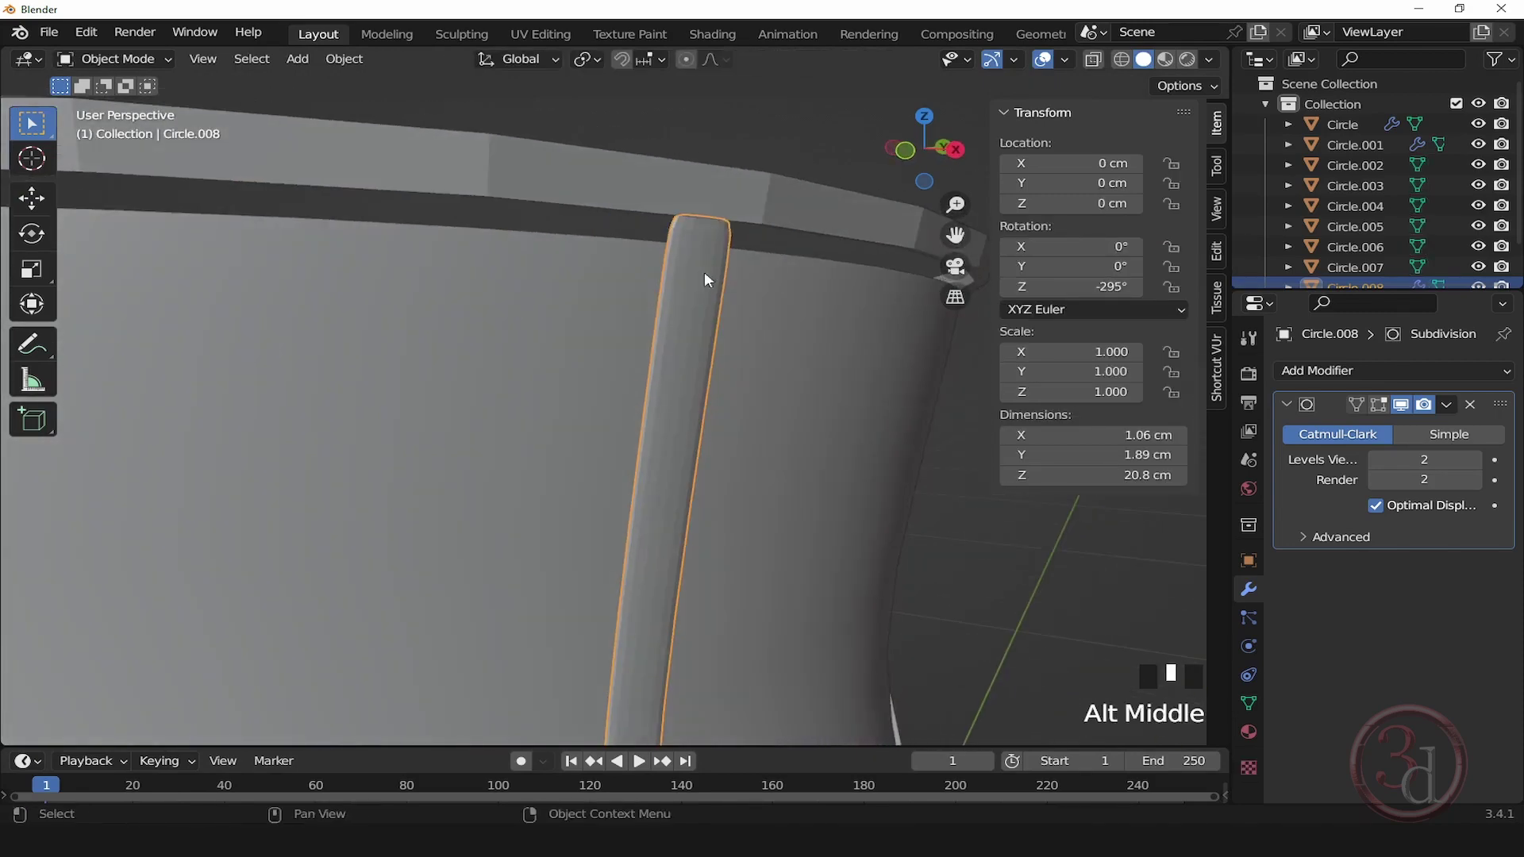
# Step: In wireframe shading, add one loop cut across the strip's lower section, slid to a factor of -0.997 near the bottom end
pyautogui.press('Tab')
pyautogui.scroll(3, 688, 214)
pyautogui.moveTo(689, 214); pyautogui.dragTo(711, 258, button='middle')
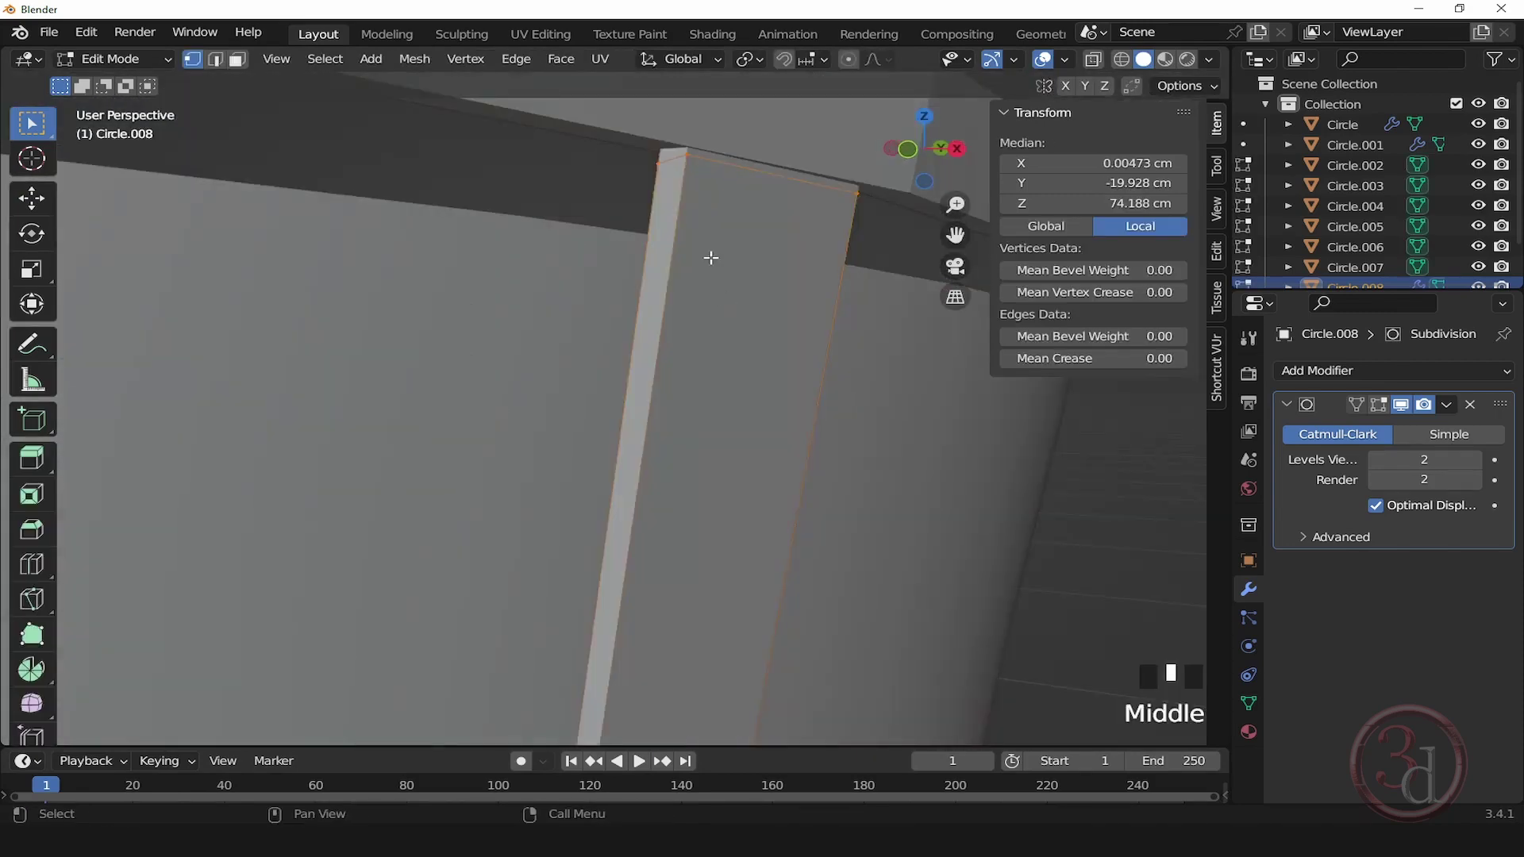
pyautogui.scroll(-7, 707, 249)
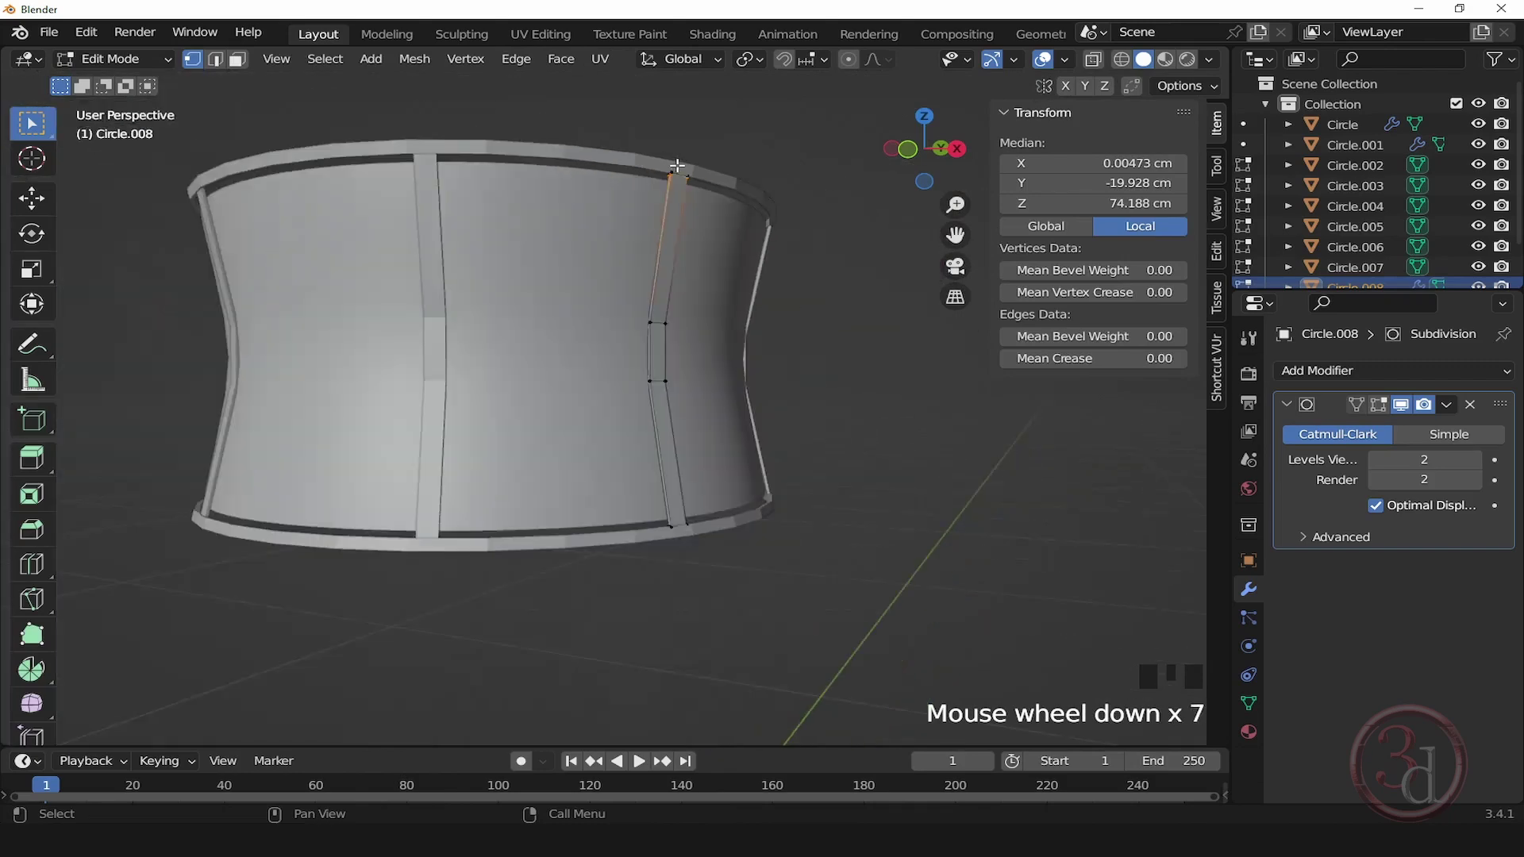
pyautogui.scroll(8, 703, 516)
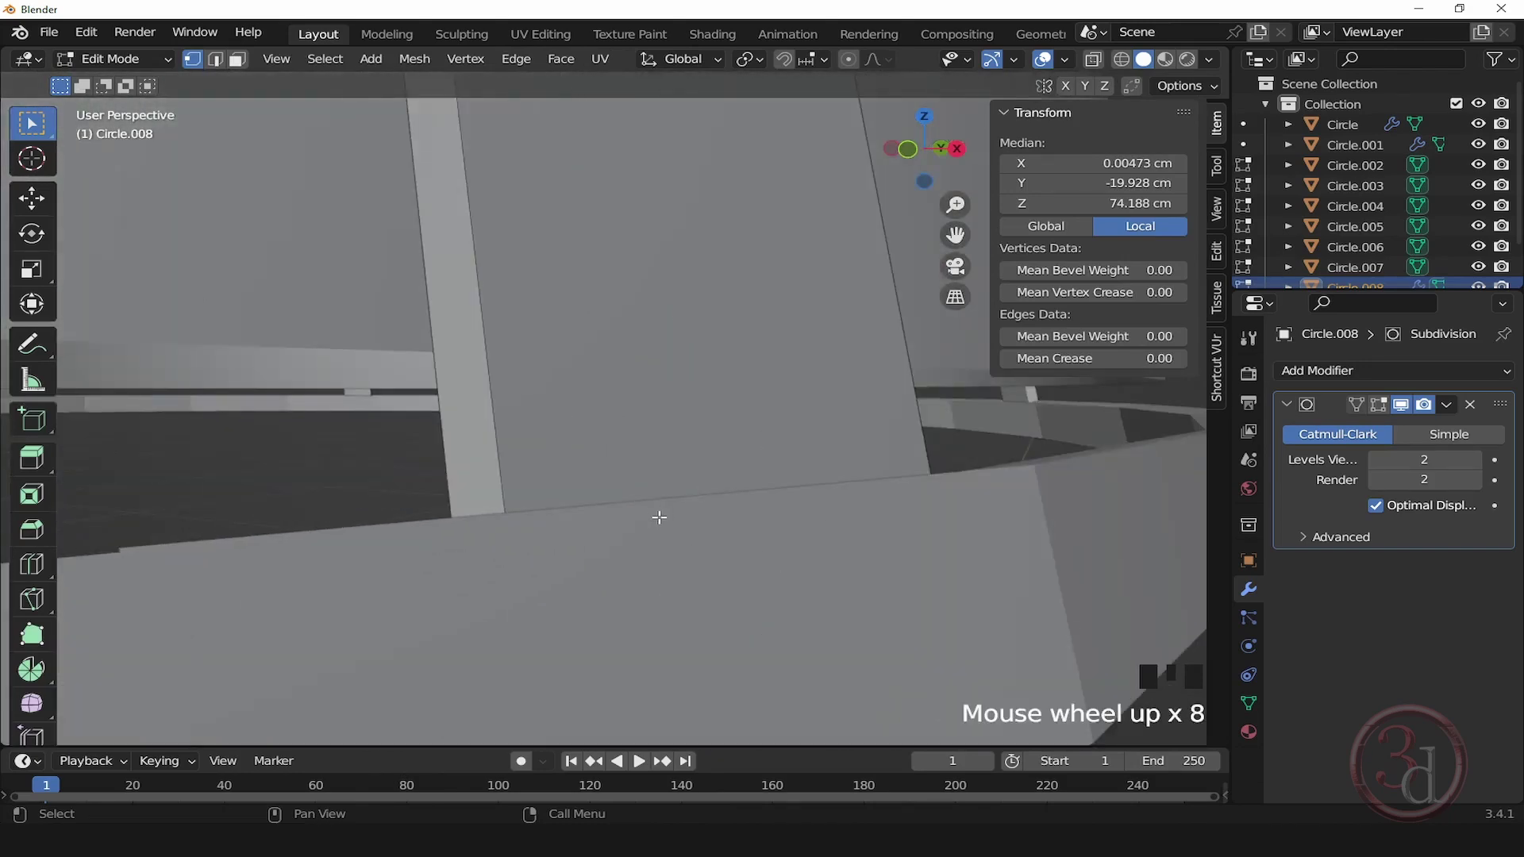
pyautogui.scroll(-2, 656, 509)
pyautogui.keyDown('alt'); pyautogui.middleClick(659, 511); pyautogui.keyUp('alt')
pyautogui.hotkey('shift', 'z')
pyautogui.scroll(2, 722, 551)
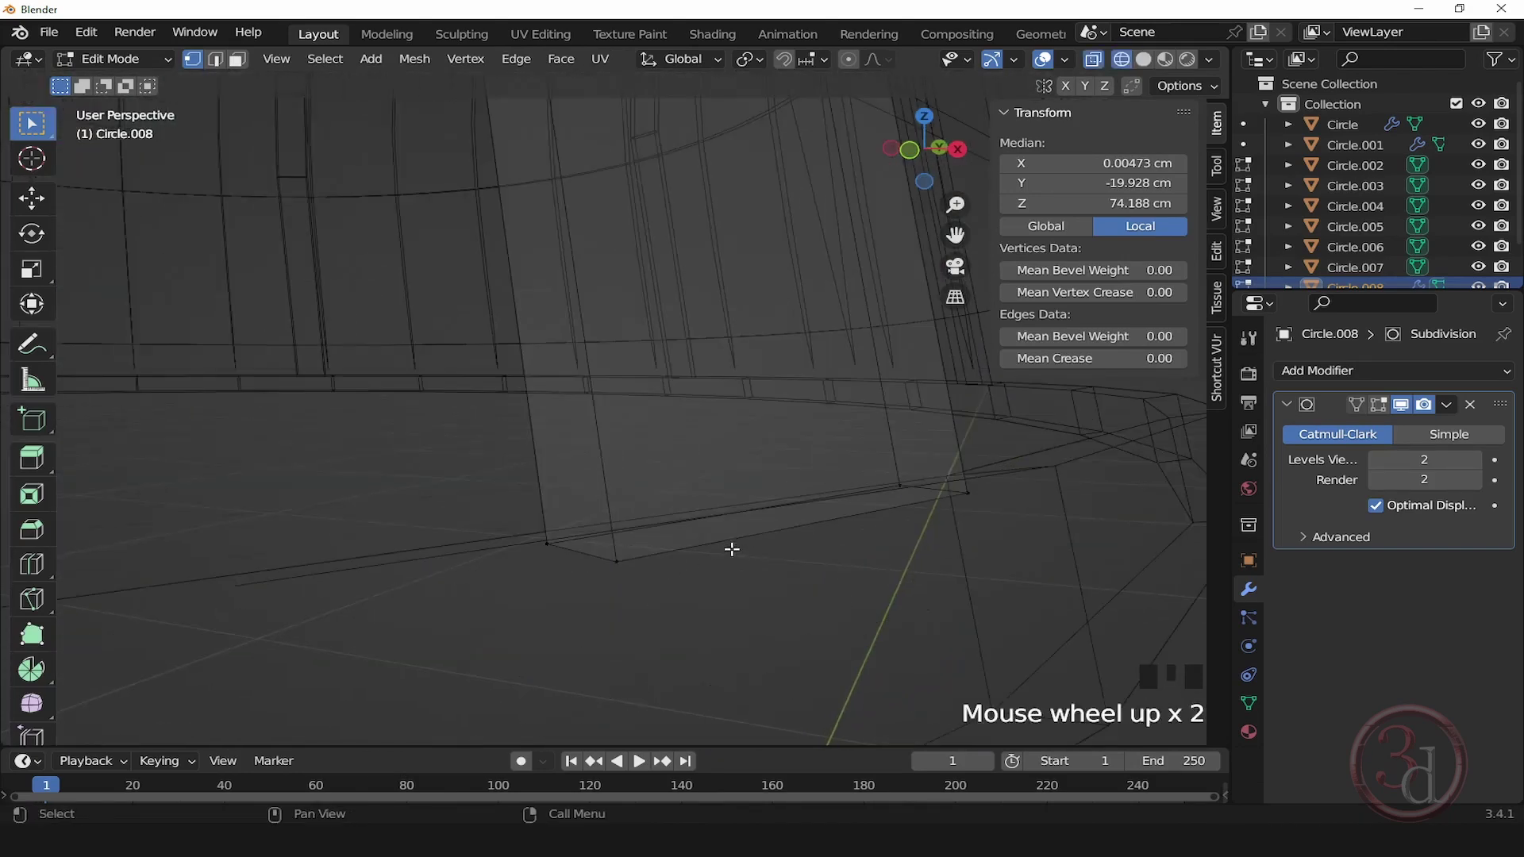
pyautogui.hotkey('ctrl', 'r')
pyautogui.click(588, 314)
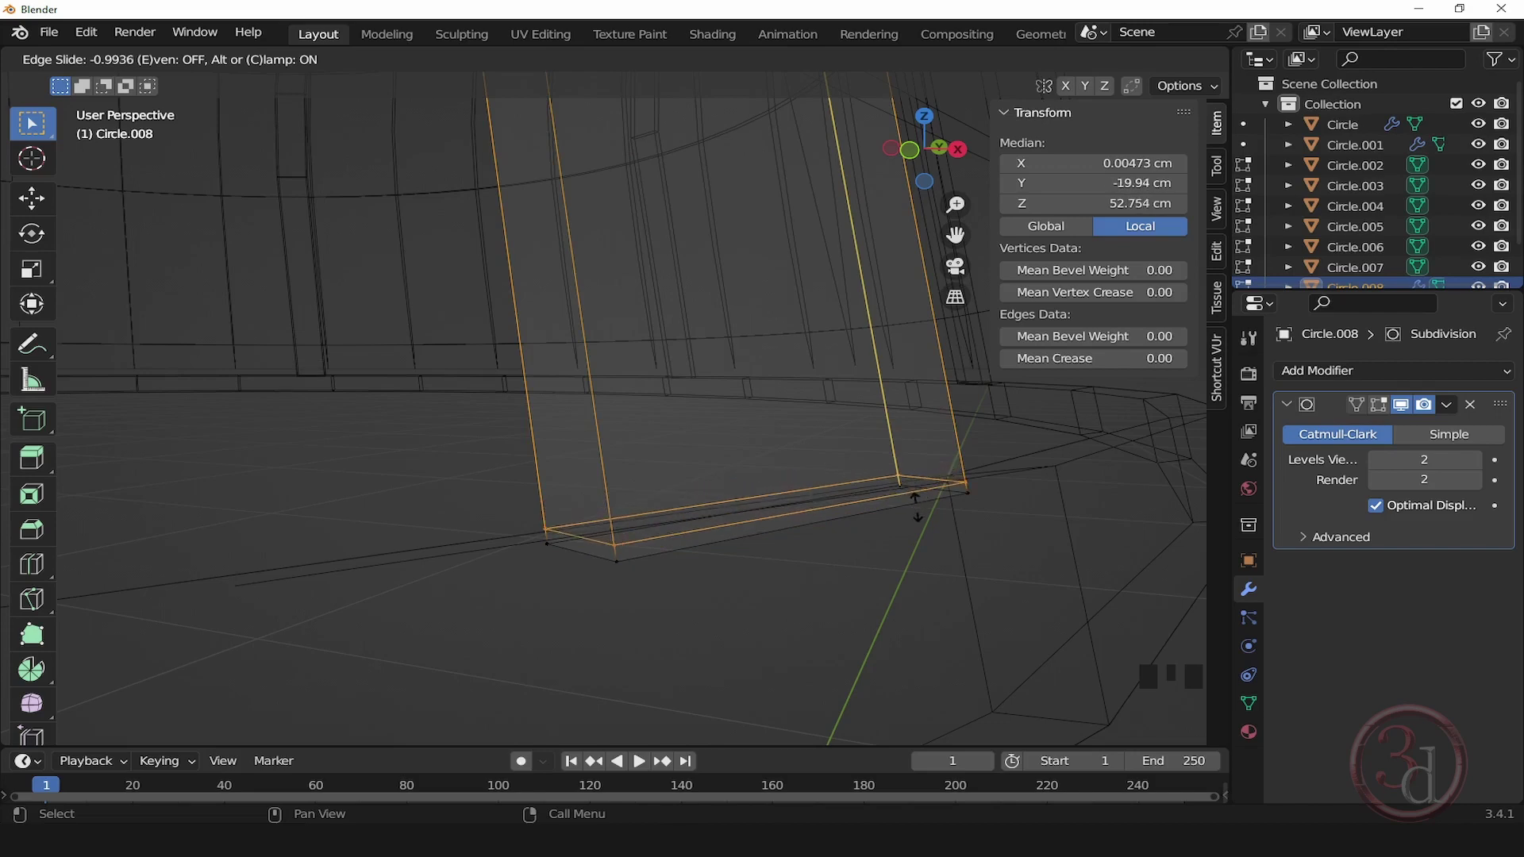
pyautogui.click(923, 512)
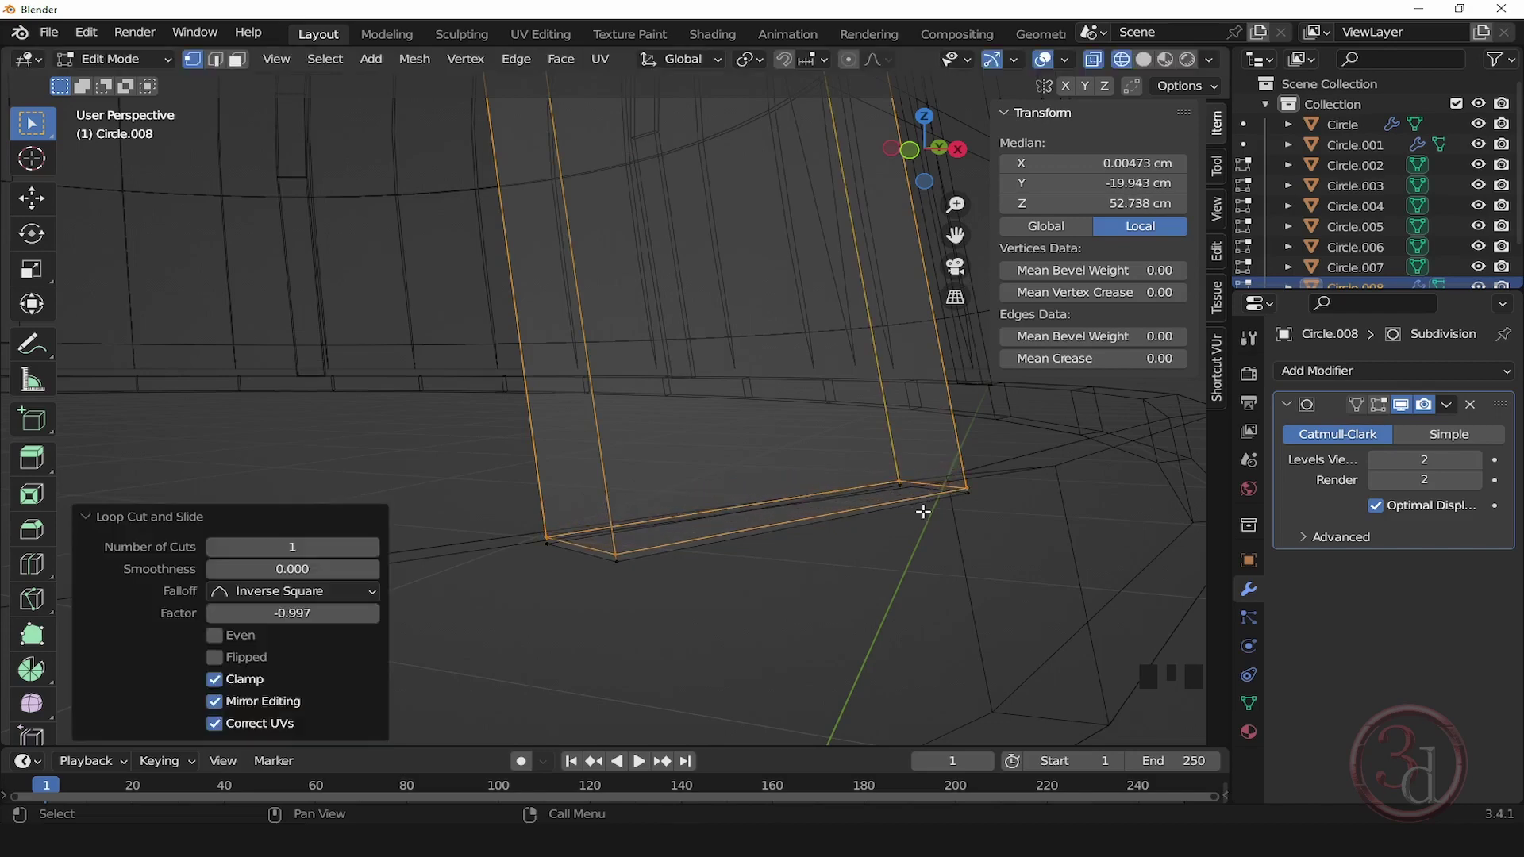
pyautogui.scroll(-2, 814, 621)
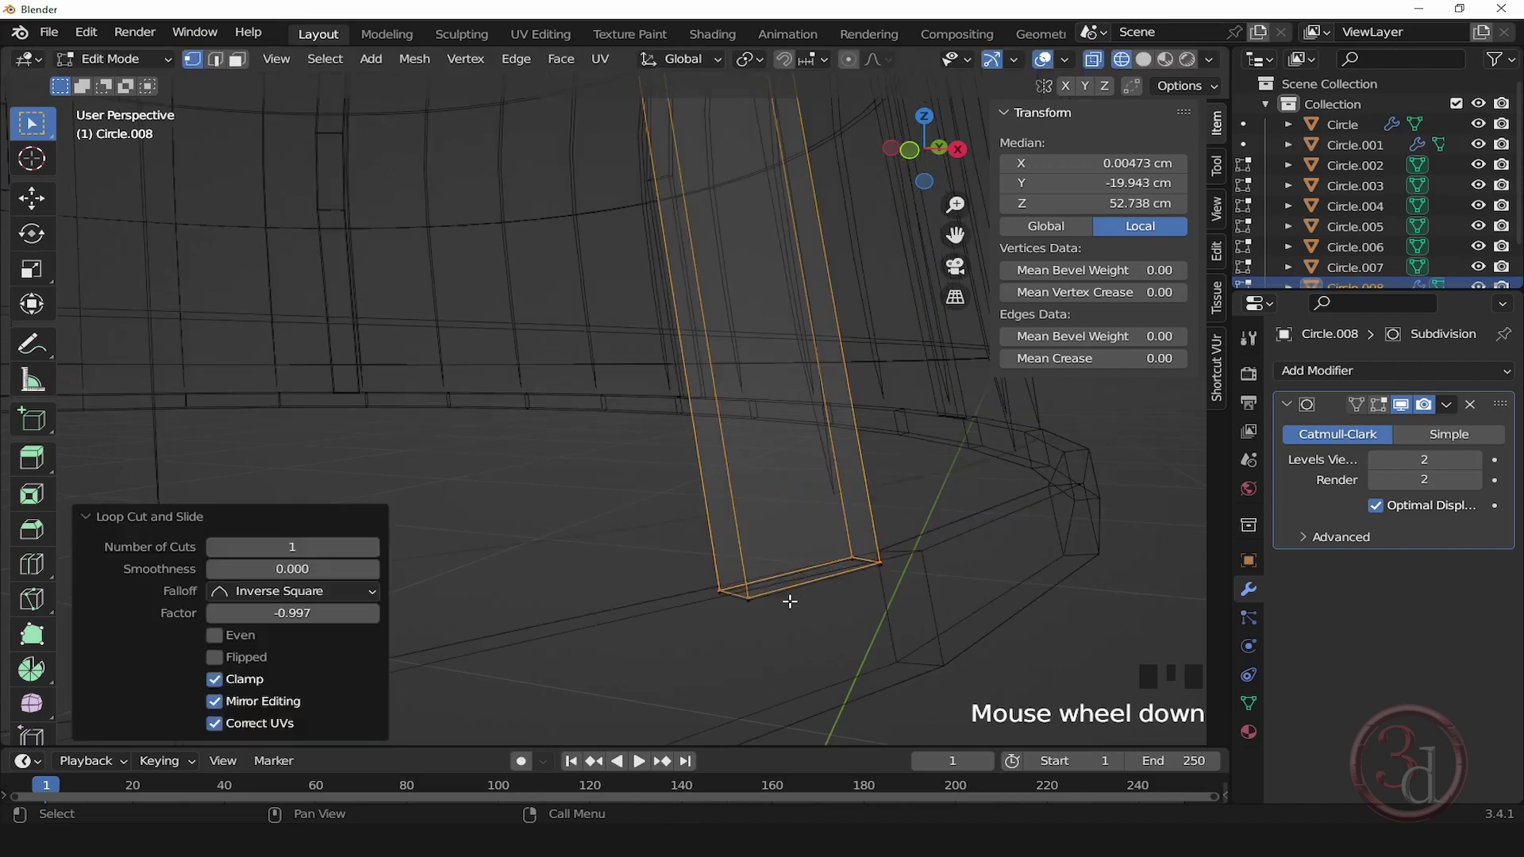
# Step: Add one lengthwise loop cut to the strip, slid to a factor of -0.936 near one long edge, and return to solid shading
pyautogui.scroll(-4, 785, 607)
pyautogui.scroll(5, 774, 619)
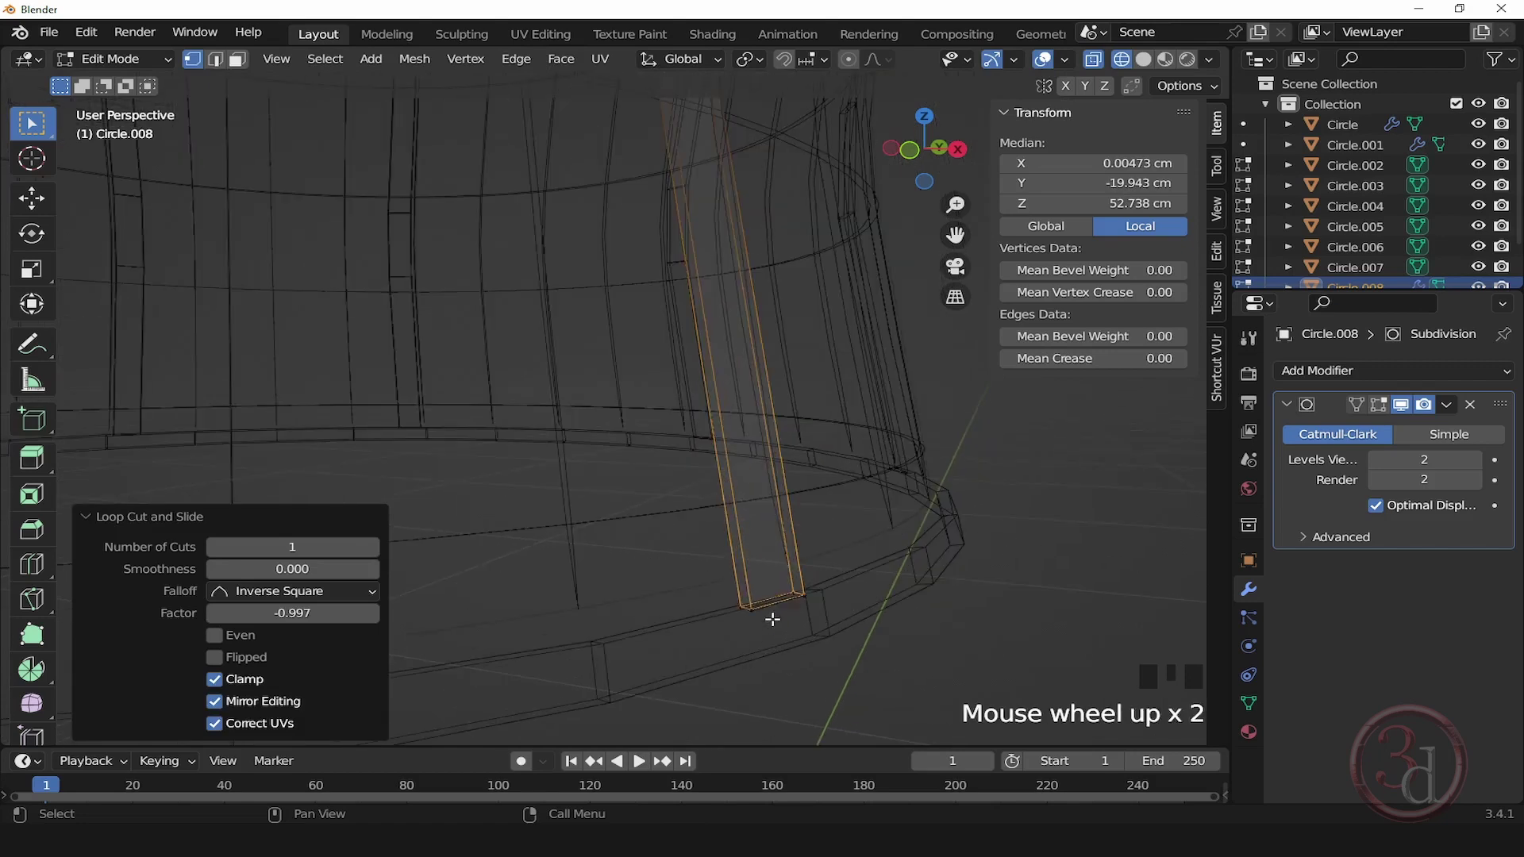
pyautogui.scroll(-3, 769, 592)
pyautogui.hotkey('ctrl', 'r')
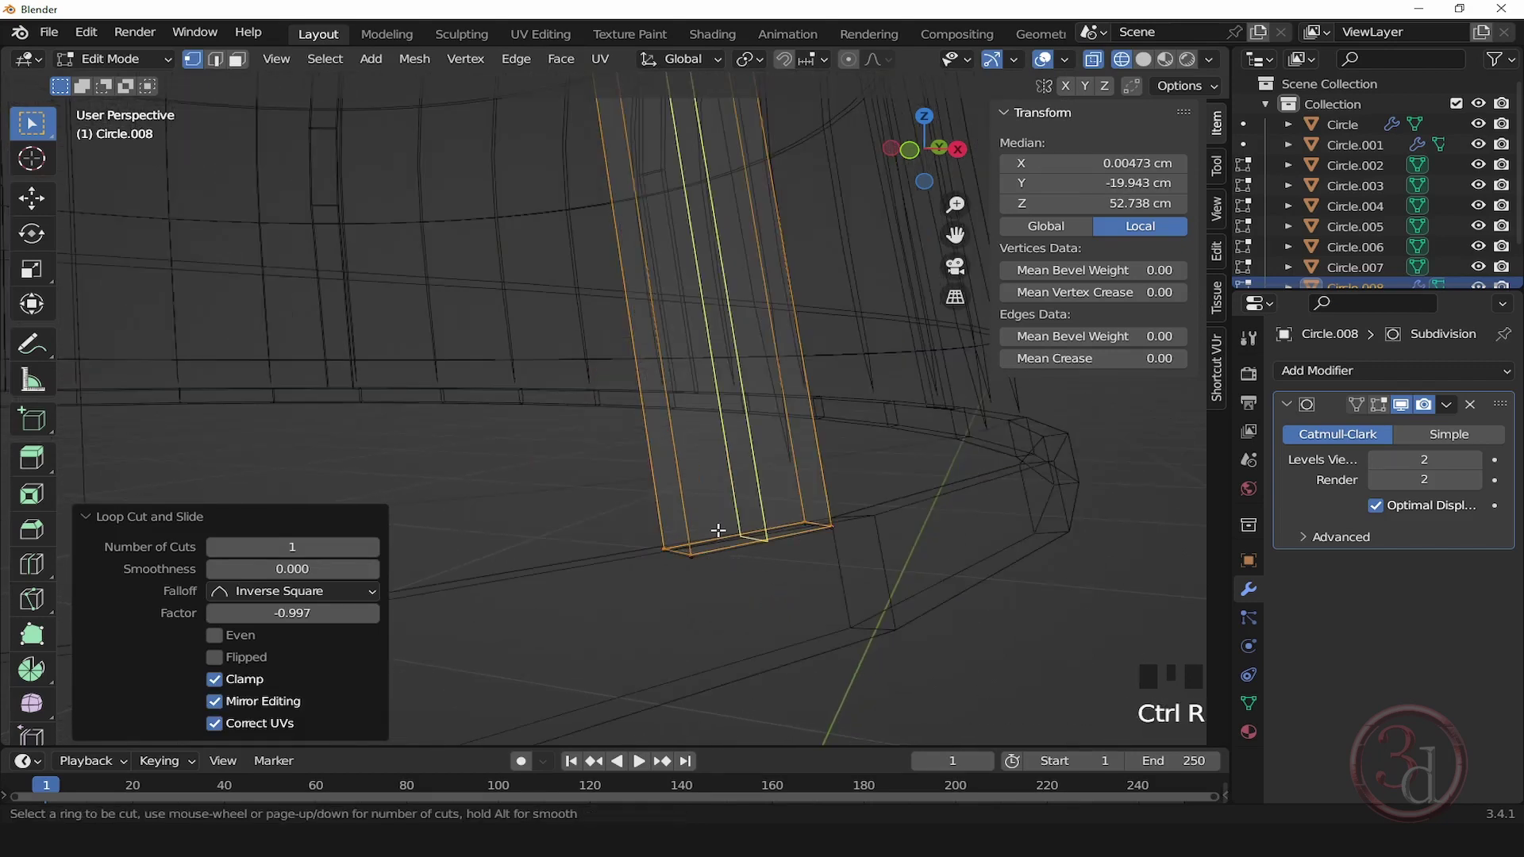
pyautogui.click(719, 530)
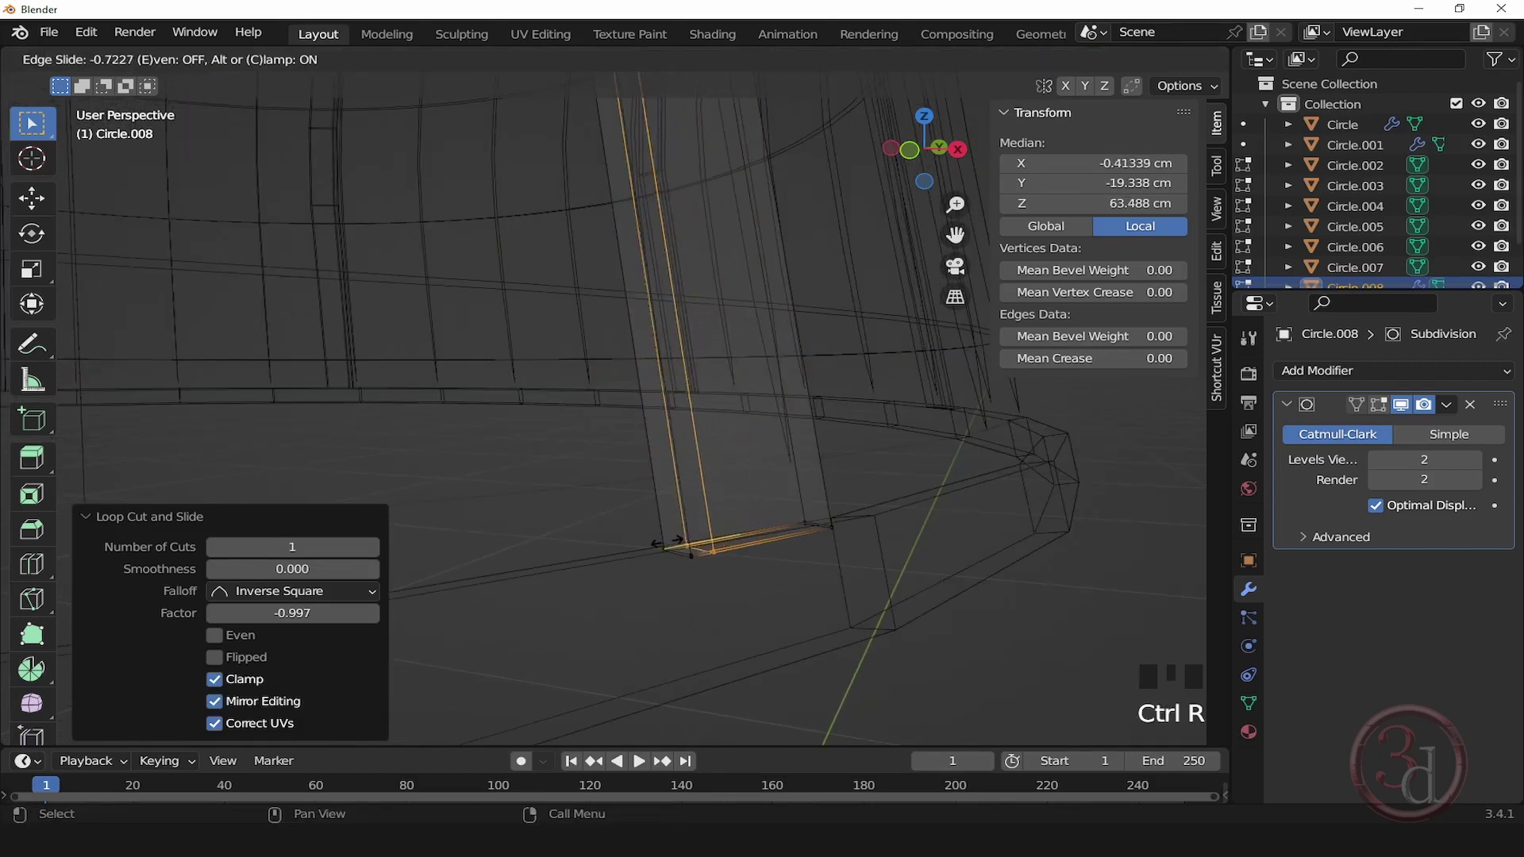
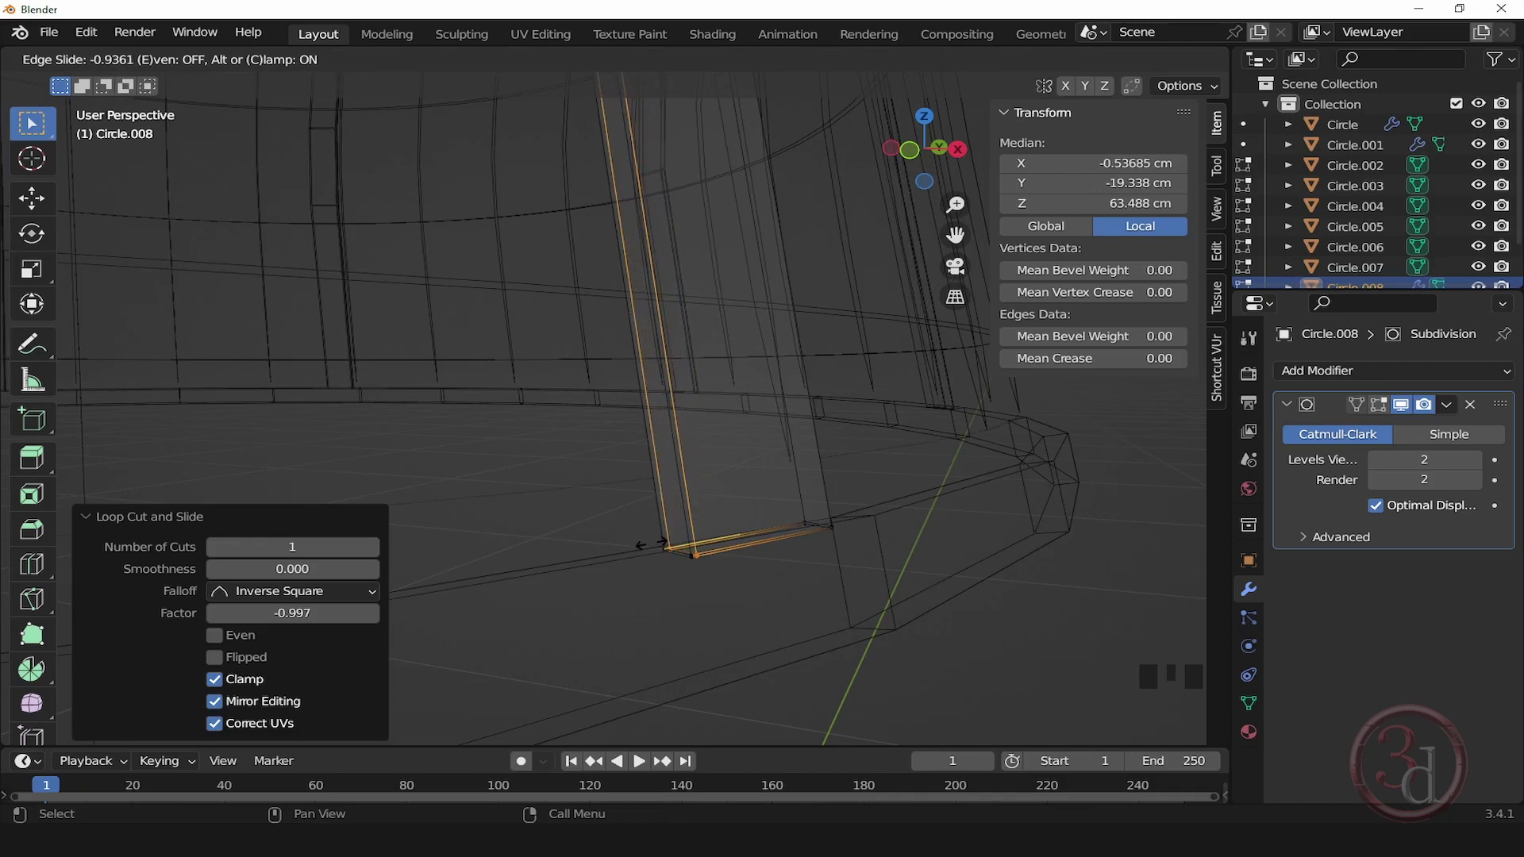
pyautogui.click(652, 545)
pyautogui.press('z')
pyautogui.click(892, 538)
# Step: Add one lengthwise loop cut near the strip's opposite long edge, slid to a factor of -0.935
pyautogui.keyDown('alt'); pyautogui.middleClick(721, 548); pyautogui.keyUp('alt')
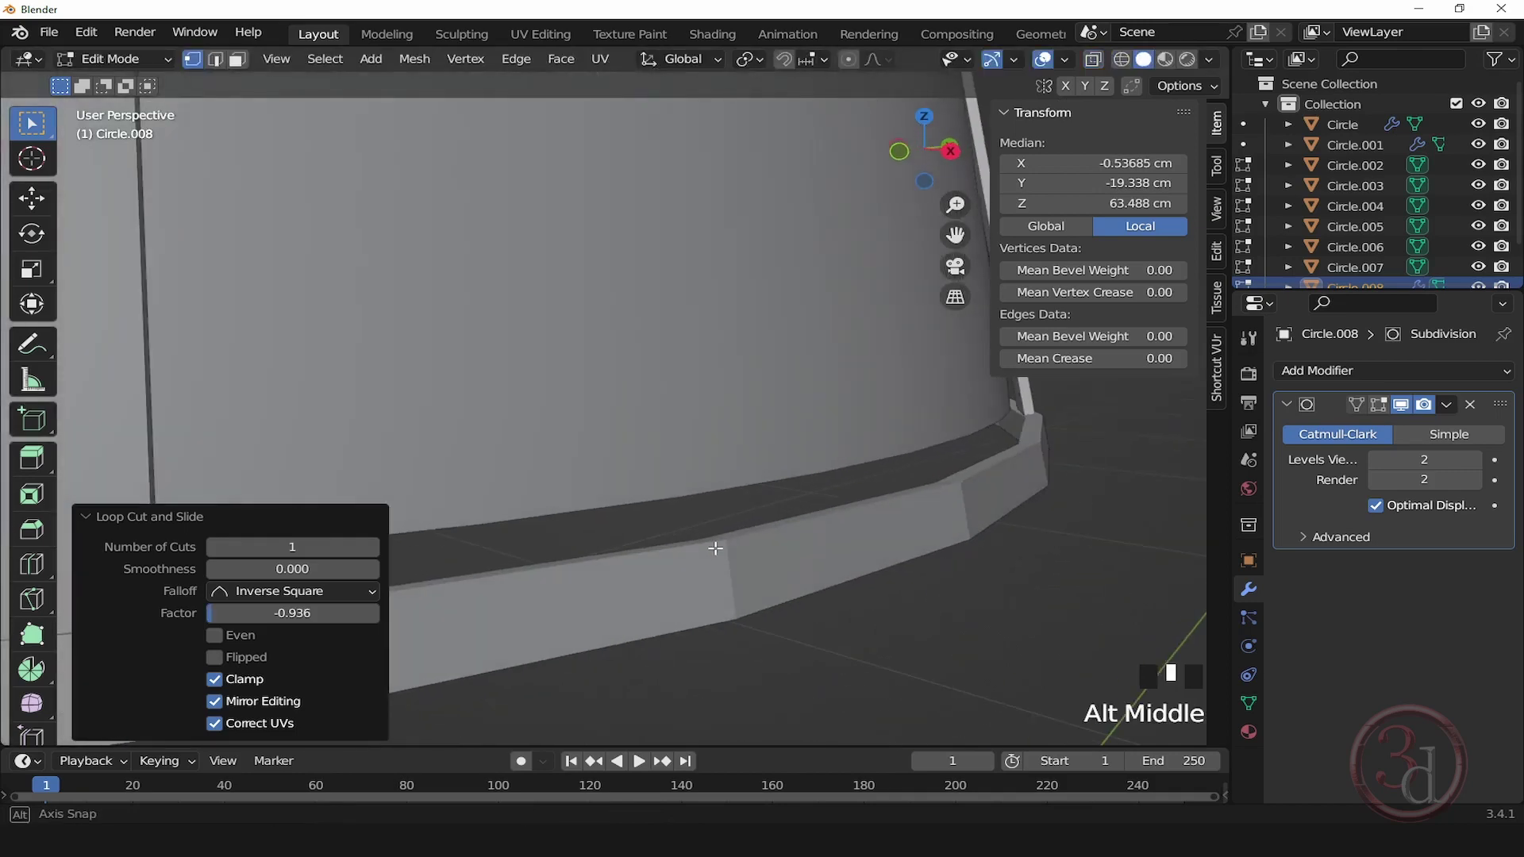
pyautogui.scroll(-8, 721, 548)
pyautogui.press('`')
pyautogui.keyDown('alt'); pyautogui.middleClick(731, 622); pyautogui.keyUp('alt')
pyautogui.moveTo(731, 623); pyautogui.dragTo(635, 587, button='middle')
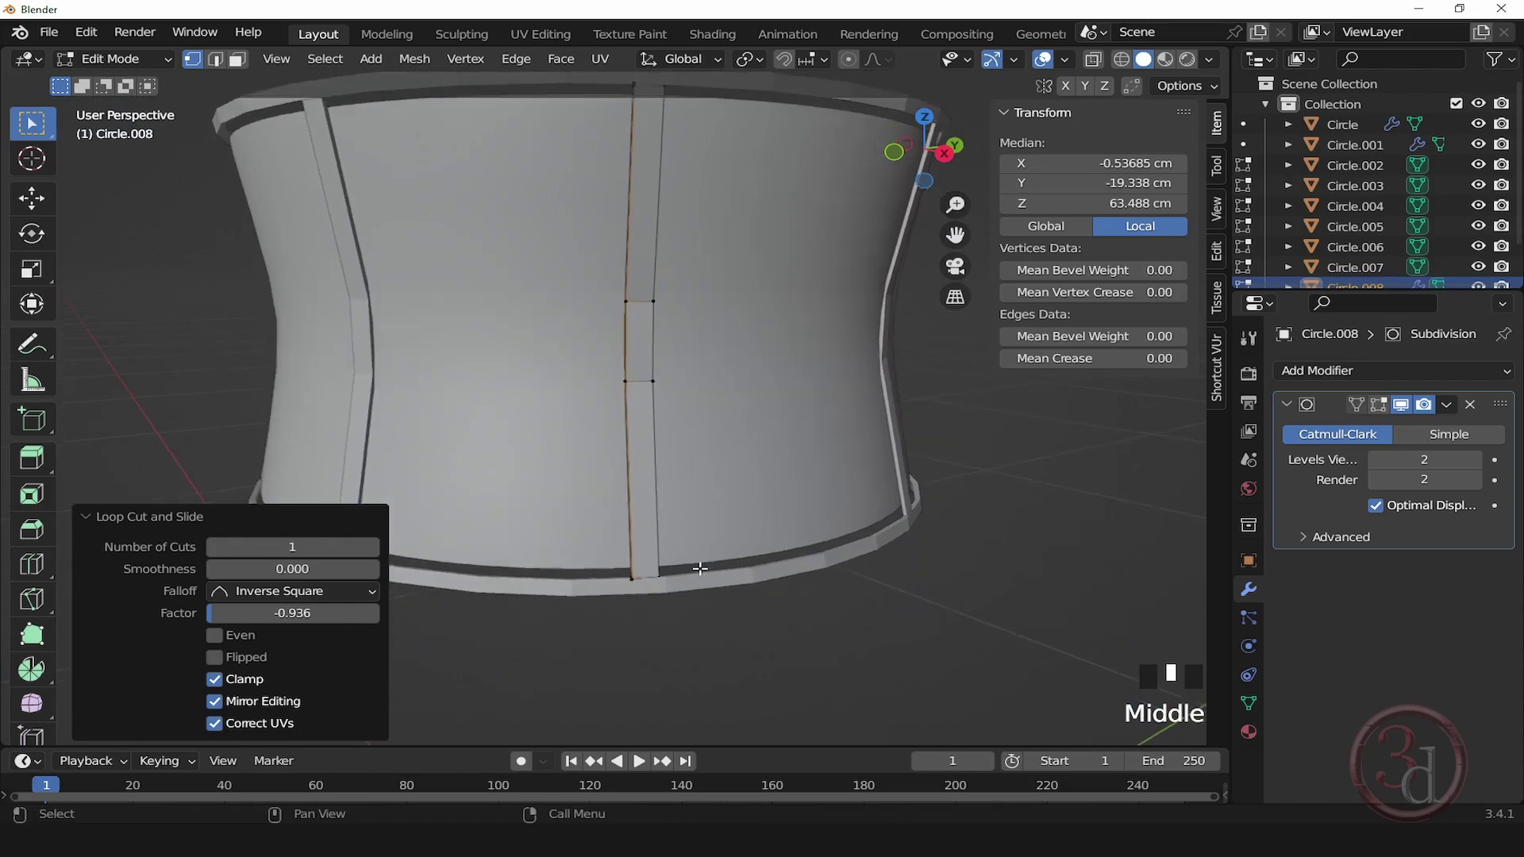
pyautogui.scroll(5, 629, 585)
pyautogui.scroll(6, 629, 584)
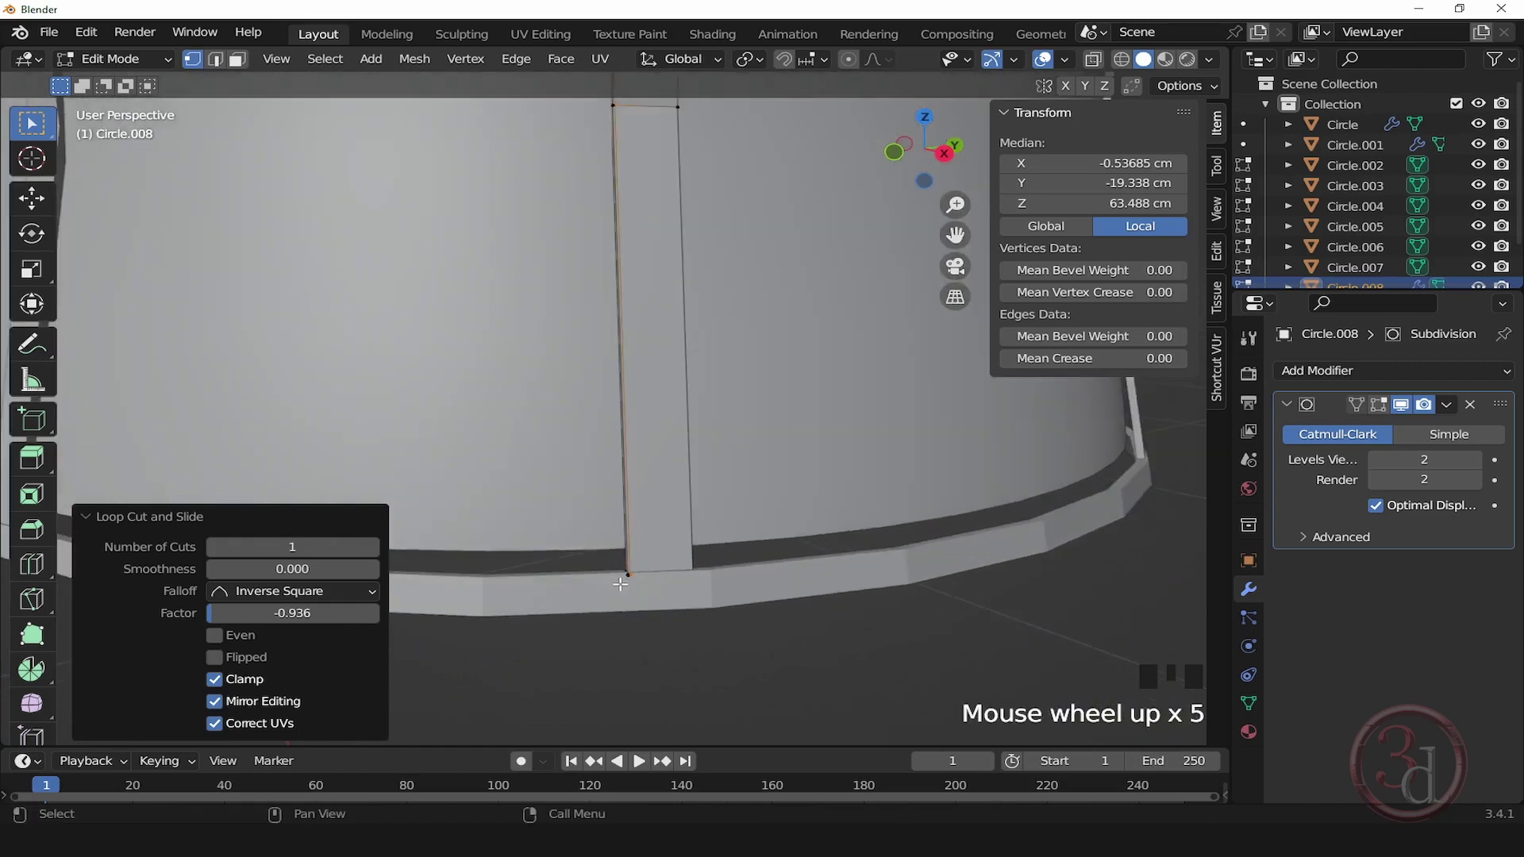
pyautogui.scroll(3, 669, 562)
pyautogui.hotkey('ctrl', 'r')
pyautogui.click(667, 569)
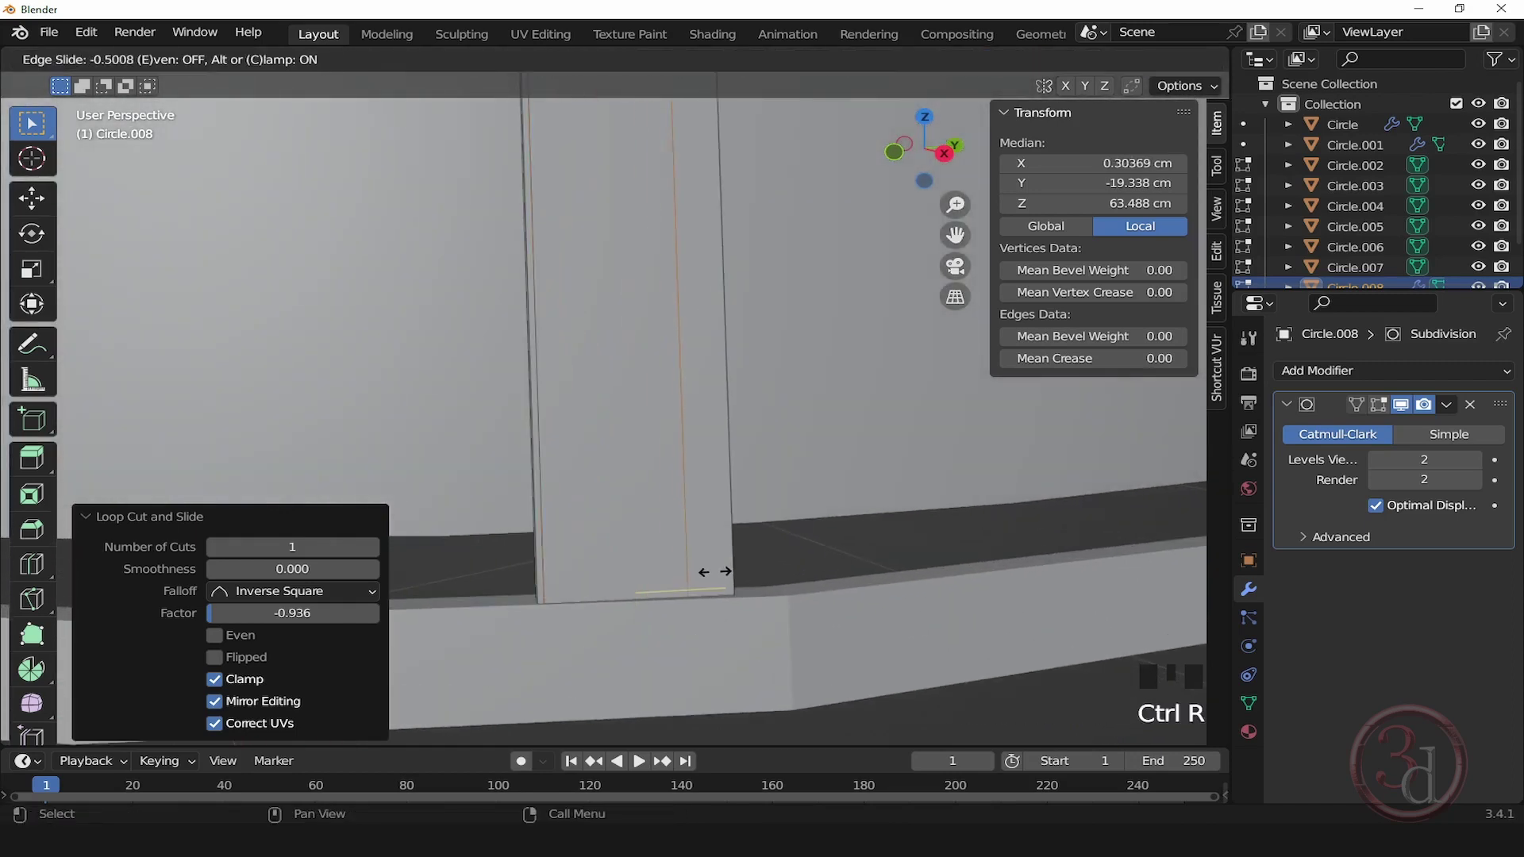
pyautogui.click(755, 585)
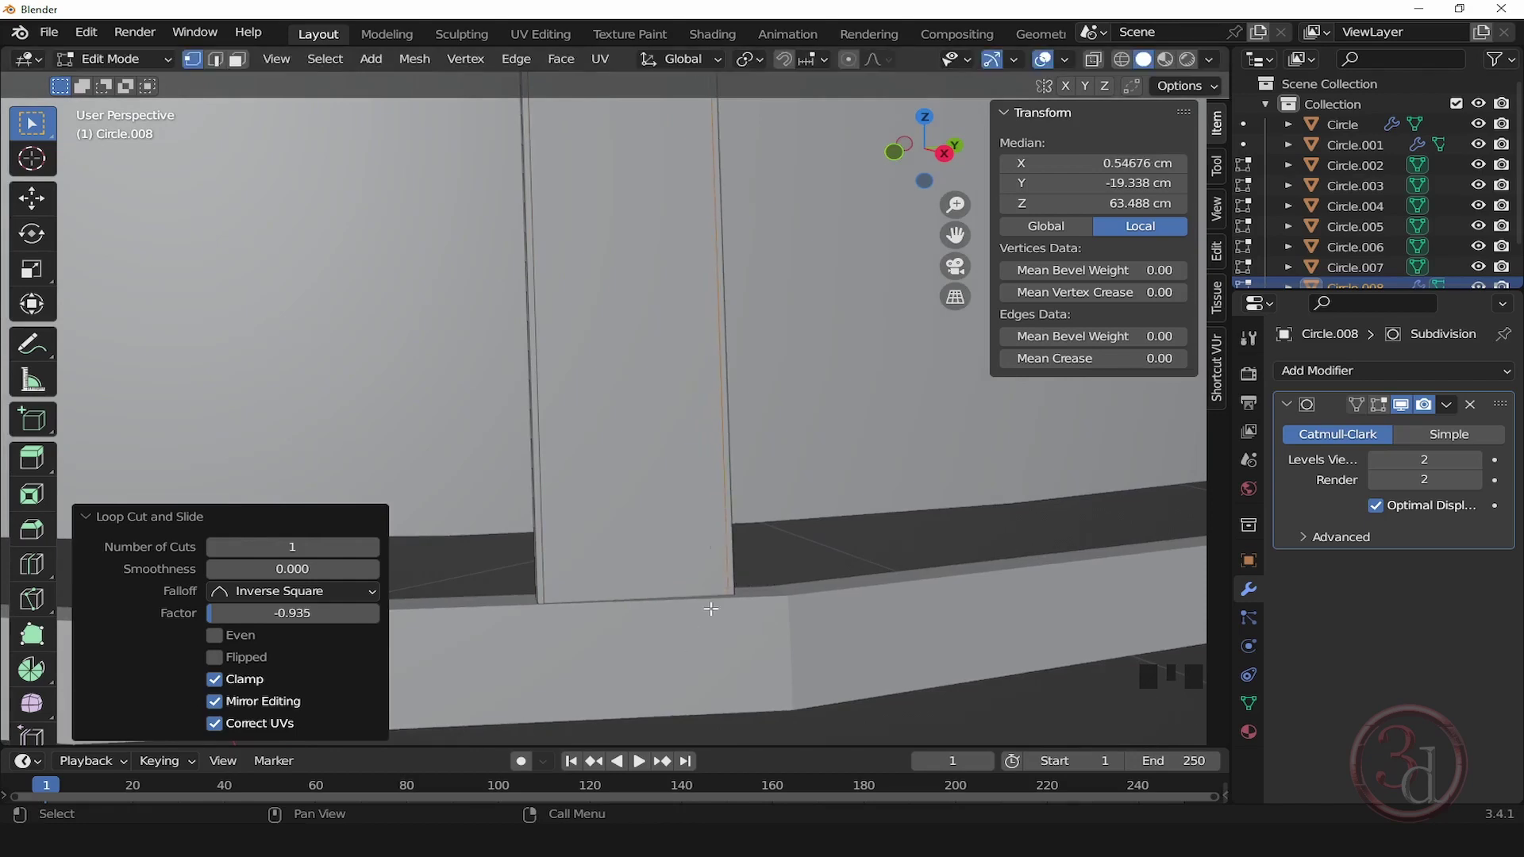
# Step: Add one lengthwise loop cut through the strip's thin side face, slid to a factor of -0.826 near its edge
pyautogui.press('Tab')
pyautogui.scroll(-9, 697, 516)
pyautogui.moveTo(706, 442); pyautogui.dragTo(710, 360, button='middle')
pyautogui.keyDown('alt'); pyautogui.middleClick(708, 360); pyautogui.keyUp('alt')
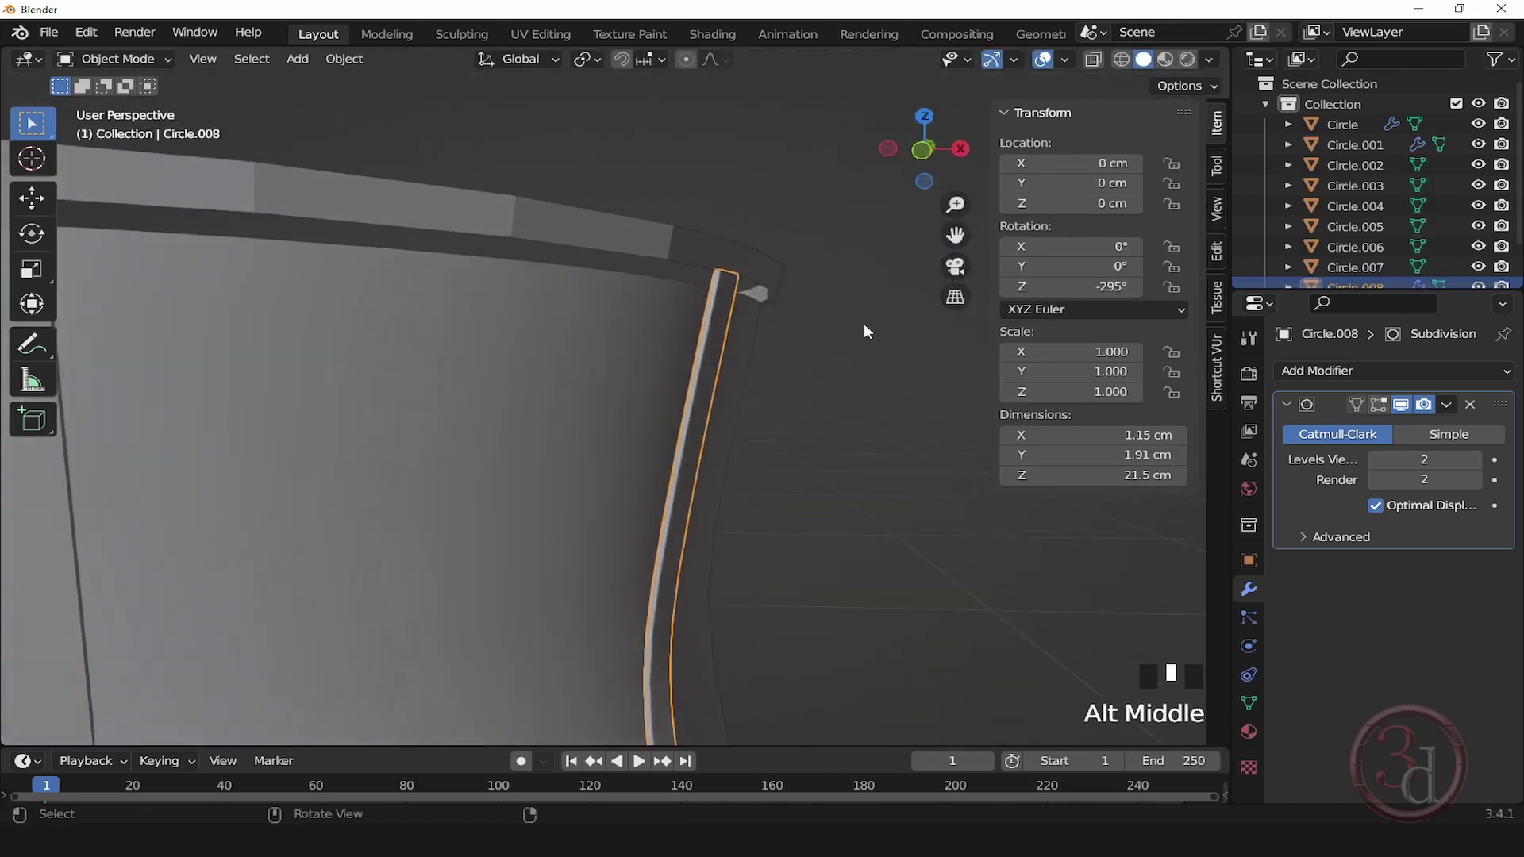
pyautogui.keyDown('alt'); pyautogui.scroll(3, 724, 299); pyautogui.keyUp('alt')
pyautogui.scroll(8, 731, 249)
pyautogui.press('Tab')
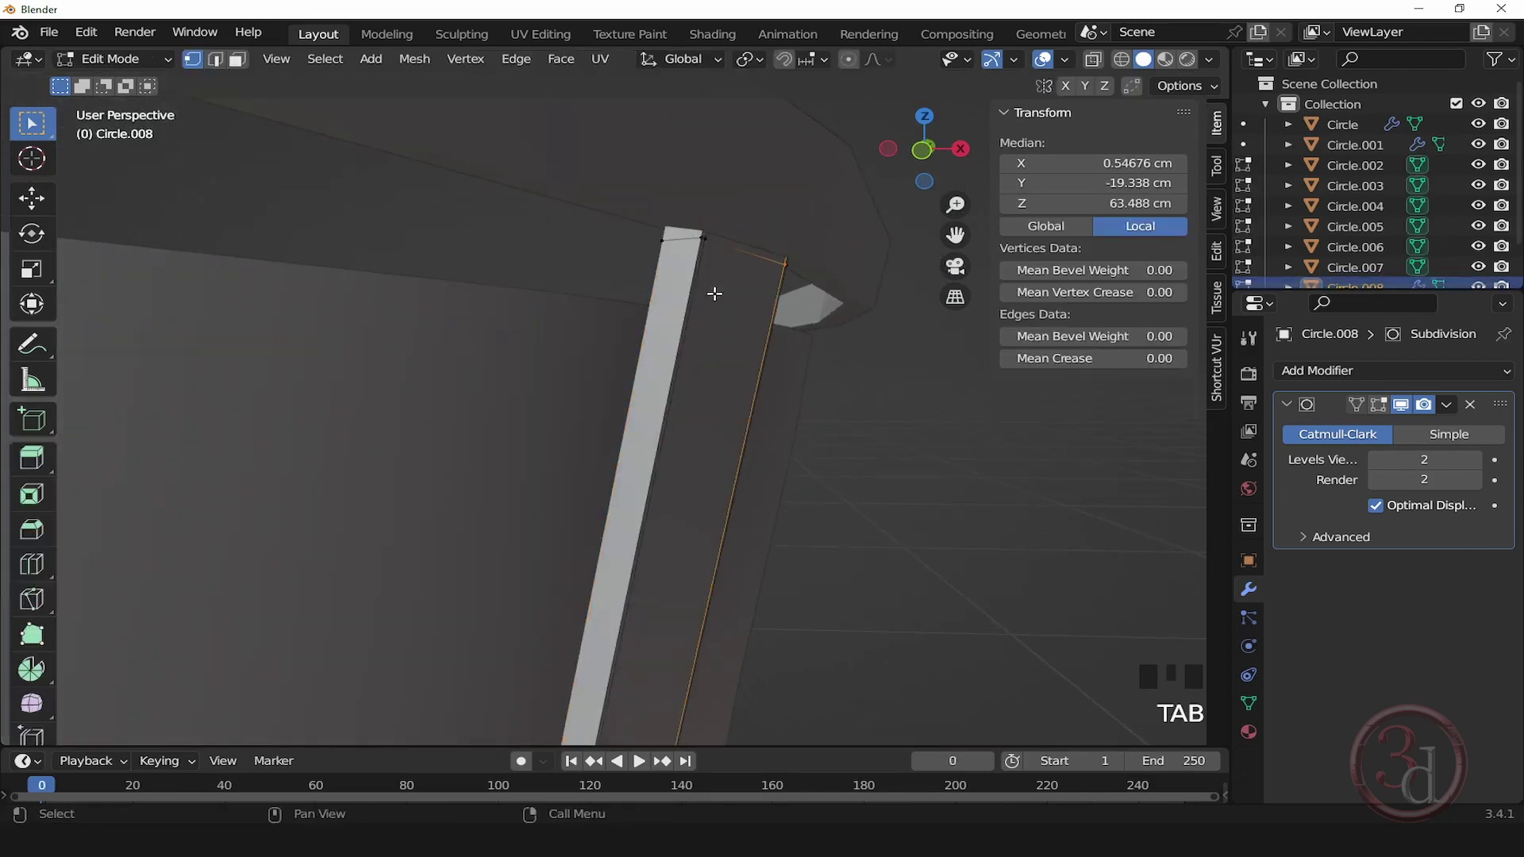
pyautogui.keyDown('alt'); pyautogui.middleClick(712, 324); pyautogui.keyUp('alt')
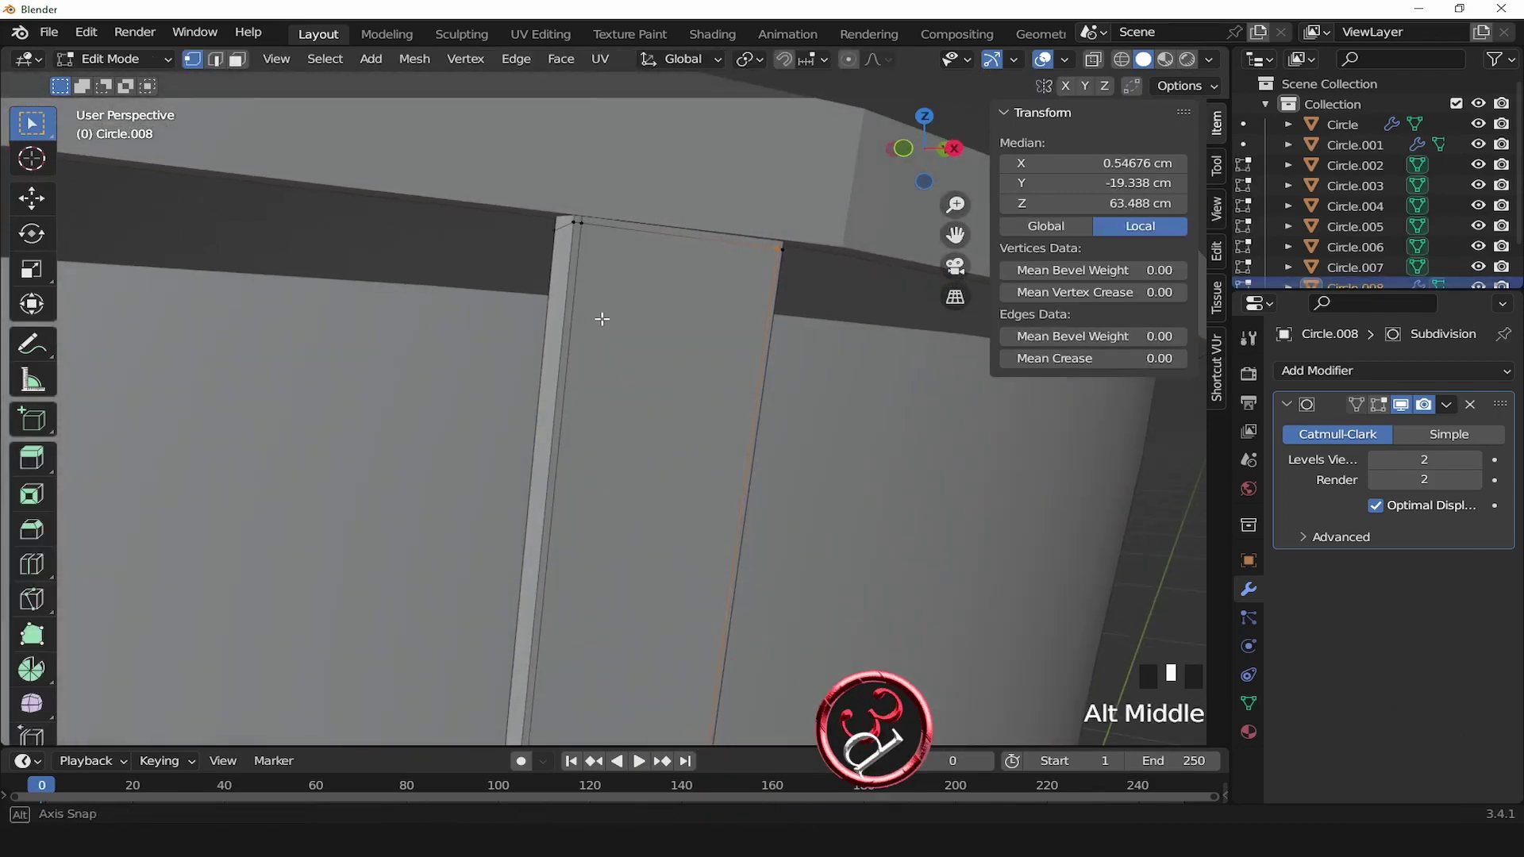
pyautogui.keyDown('alt'); pyautogui.moveTo(602, 319); pyautogui.dragTo(722, 252, button='middle'); pyautogui.keyUp('alt')
pyautogui.hotkey('ctrl', 'r')
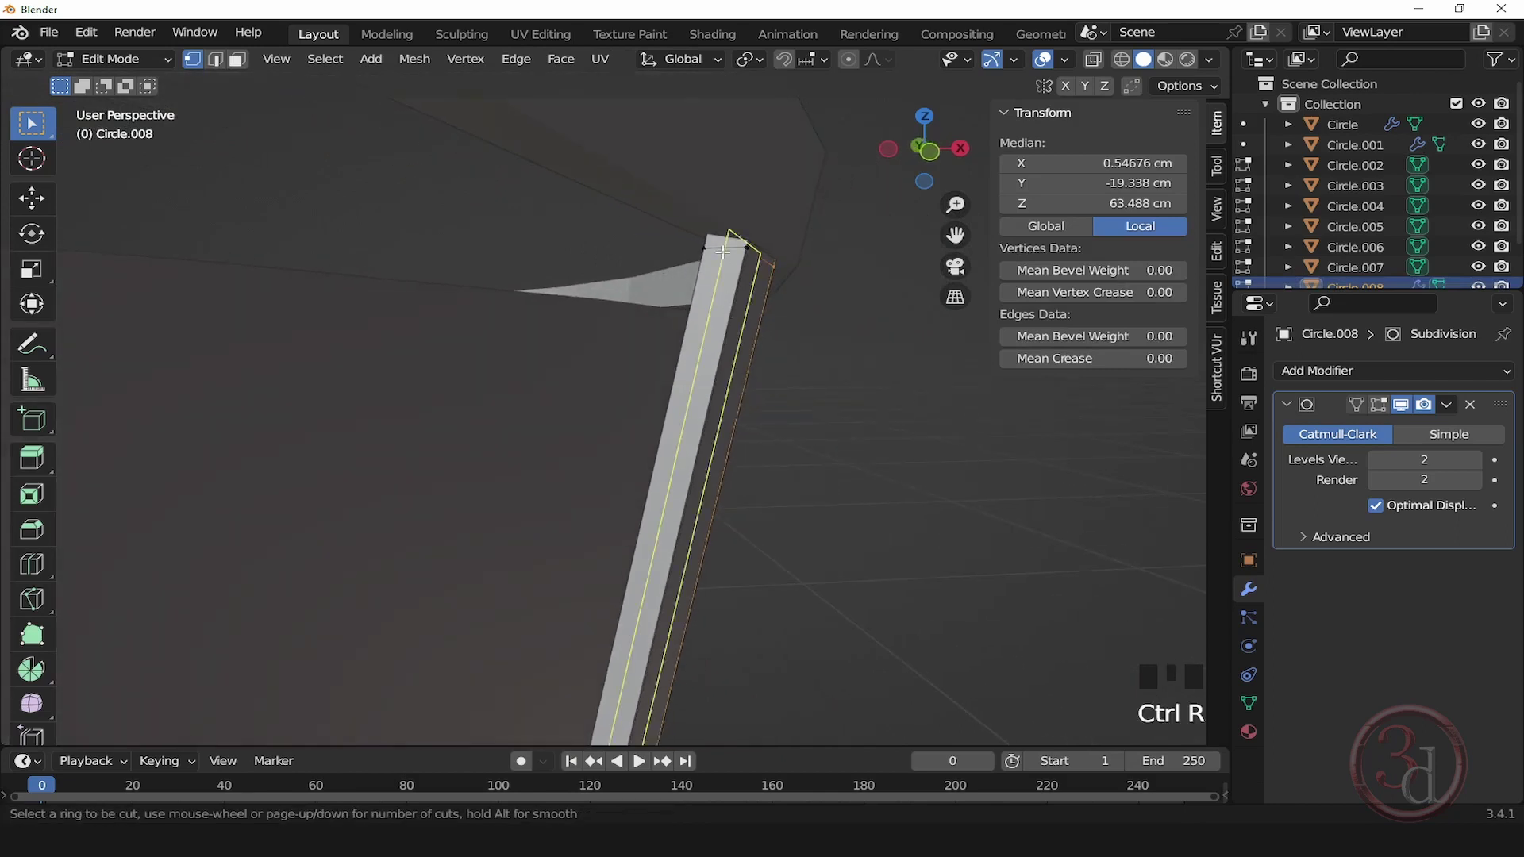
pyautogui.click(723, 254)
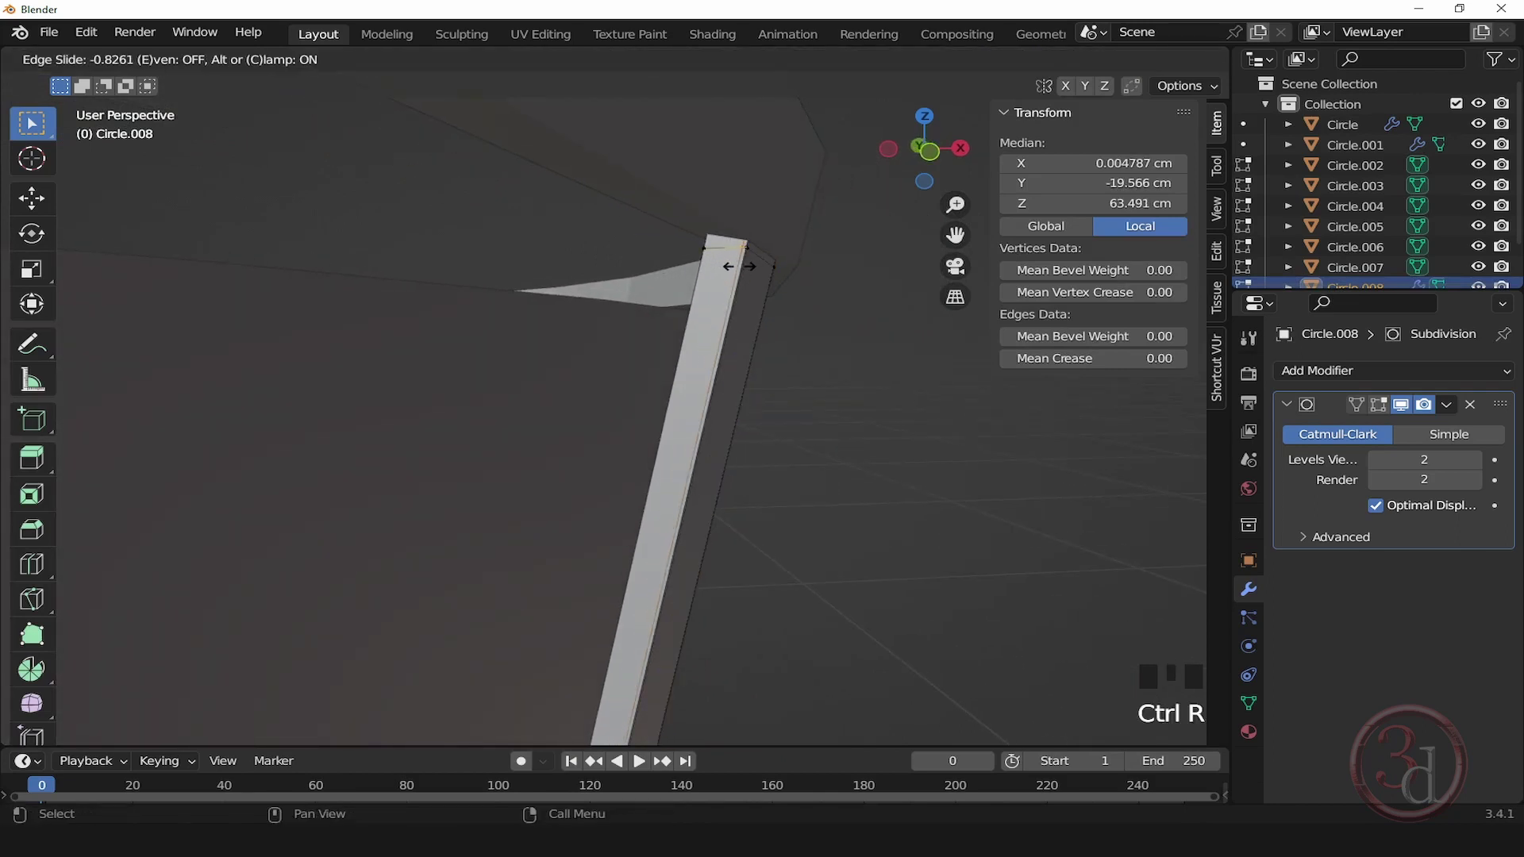
pyautogui.click(738, 266)
# Step: Add a second loop cut on the thin side face, slid to a factor of 0.810, and check the strip in Object Mode
pyautogui.hotkey('ctrl', 'r')
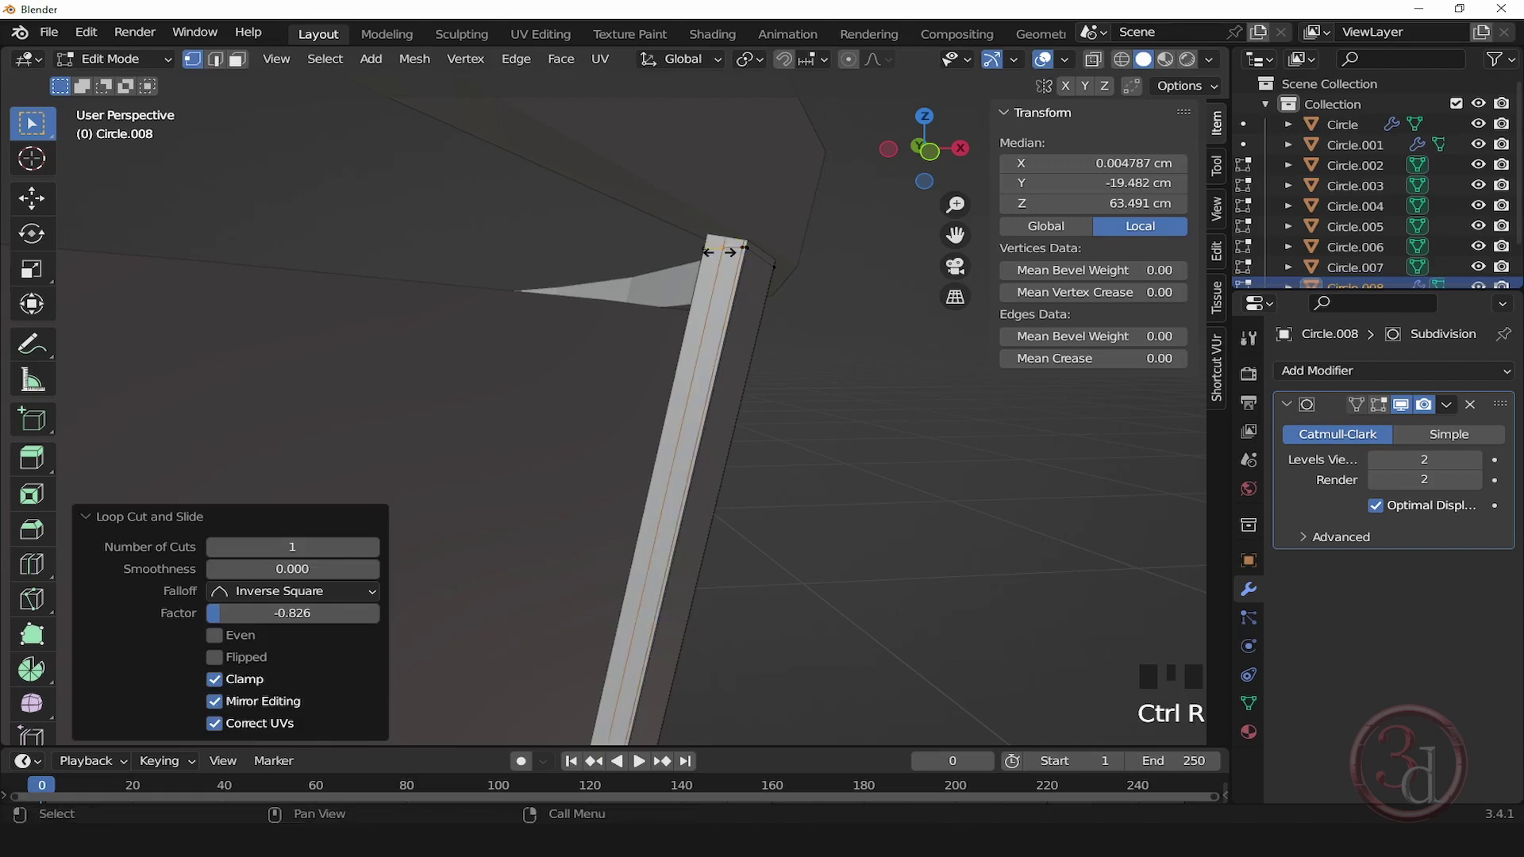
pyautogui.click(711, 256)
pyautogui.click(718, 262)
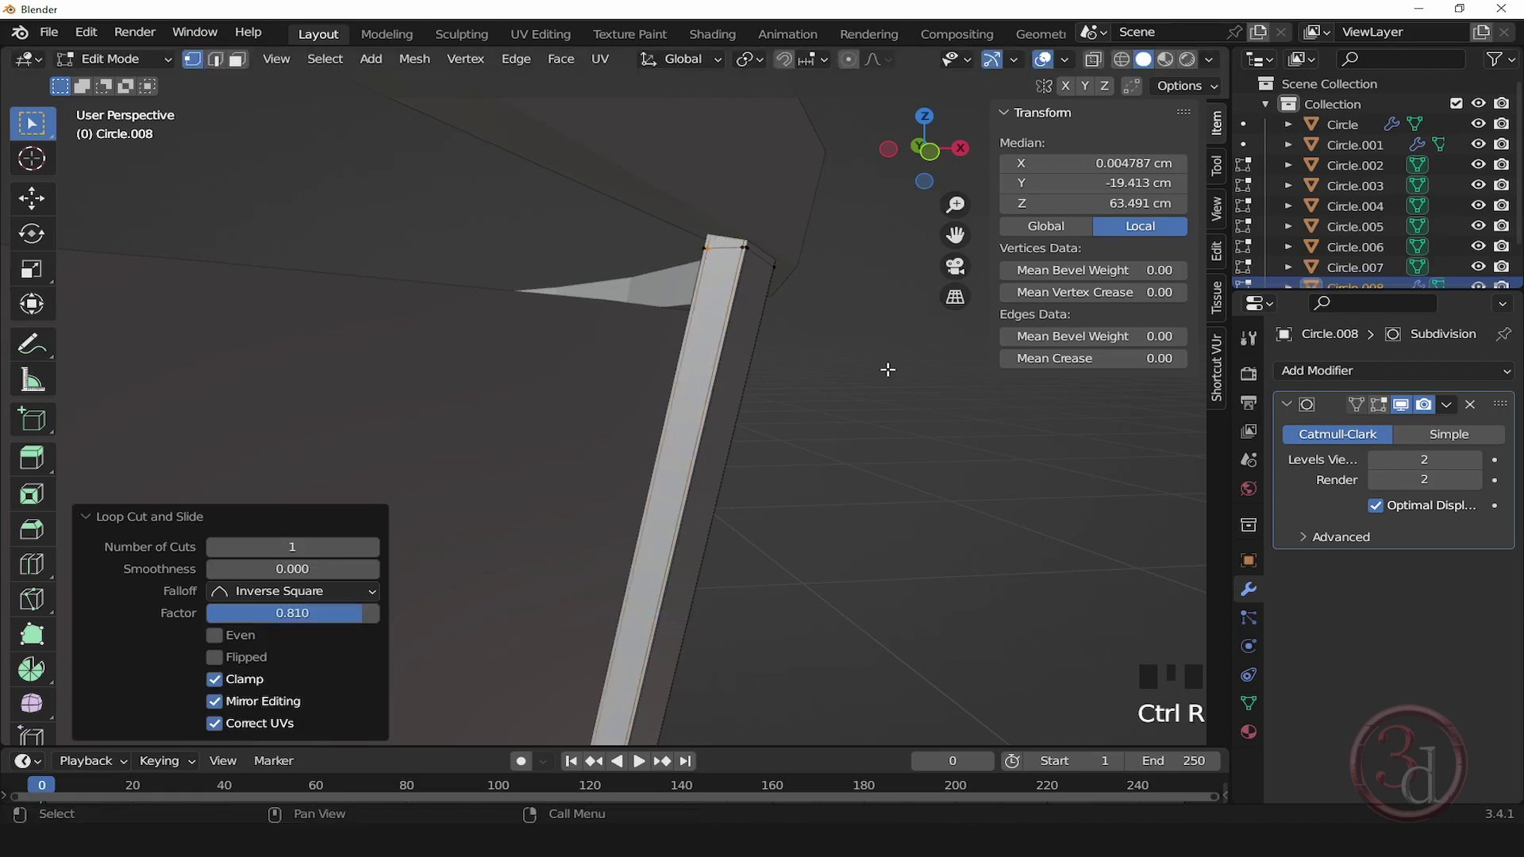
pyautogui.press('Tab')
pyautogui.click(897, 460)
pyautogui.keyDown('alt'); pyautogui.middleClick(736, 365); pyautogui.keyUp('alt')
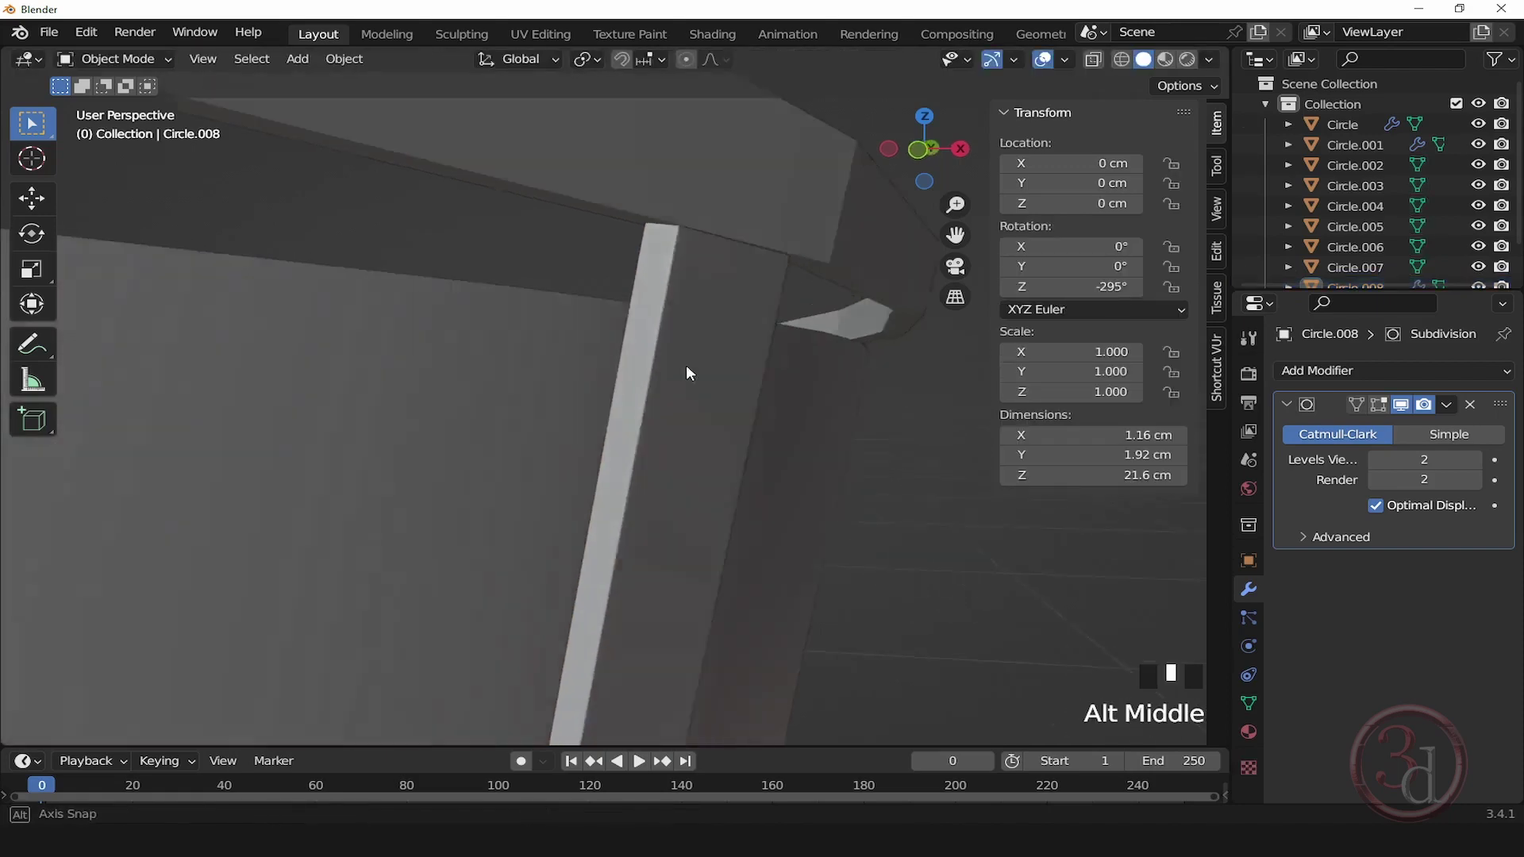
pyautogui.scroll(-9, 675, 207)
pyautogui.scroll(-2, 710, 238)
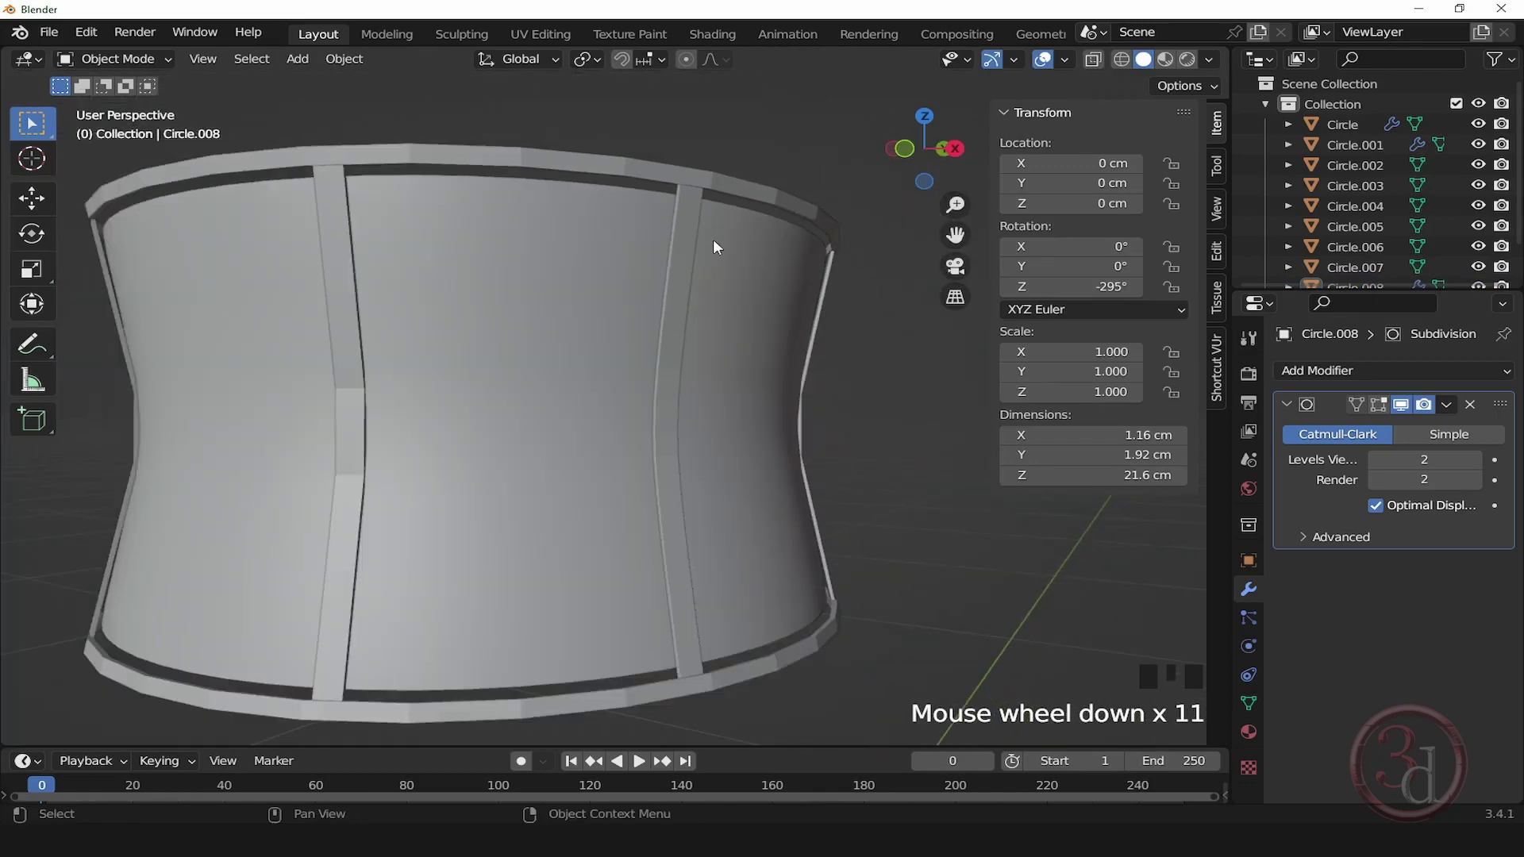
# Step: Add a Subdivision Surface modifier to the neighbouring strip Circle.003 with viewport levels set to 2, and deselect it
pyautogui.keyDown('alt'); pyautogui.middleClick(721, 483); pyautogui.keyUp('alt')
pyautogui.keyDown('alt'); pyautogui.moveTo(721, 484); pyautogui.dragTo(825, 505, button='middle'); pyautogui.keyUp('alt')
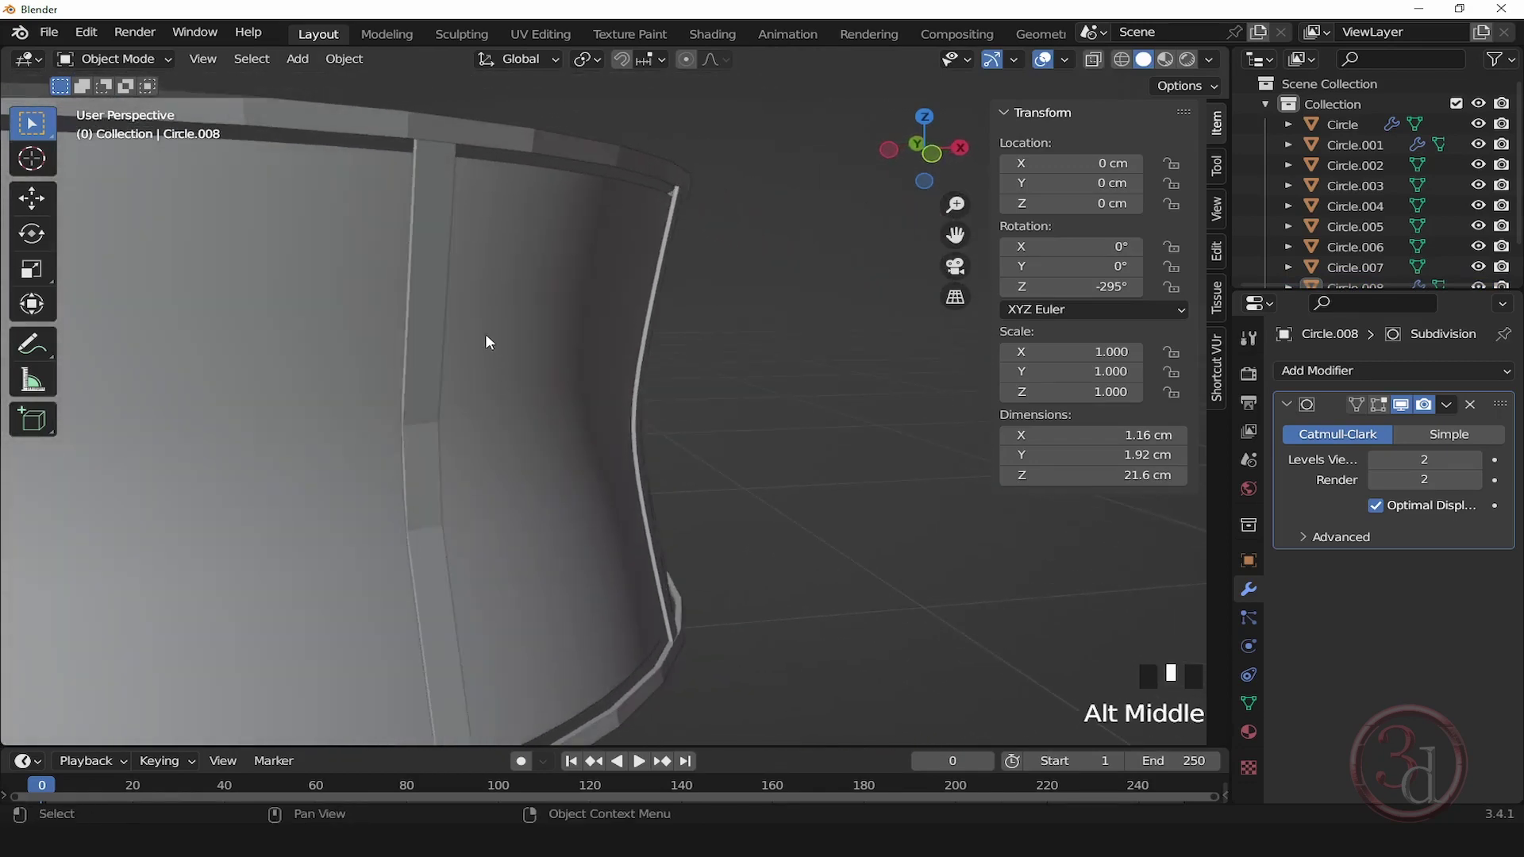
pyautogui.click(442, 296)
pyautogui.press('Tab')
pyautogui.scroll(-3, 434, 162)
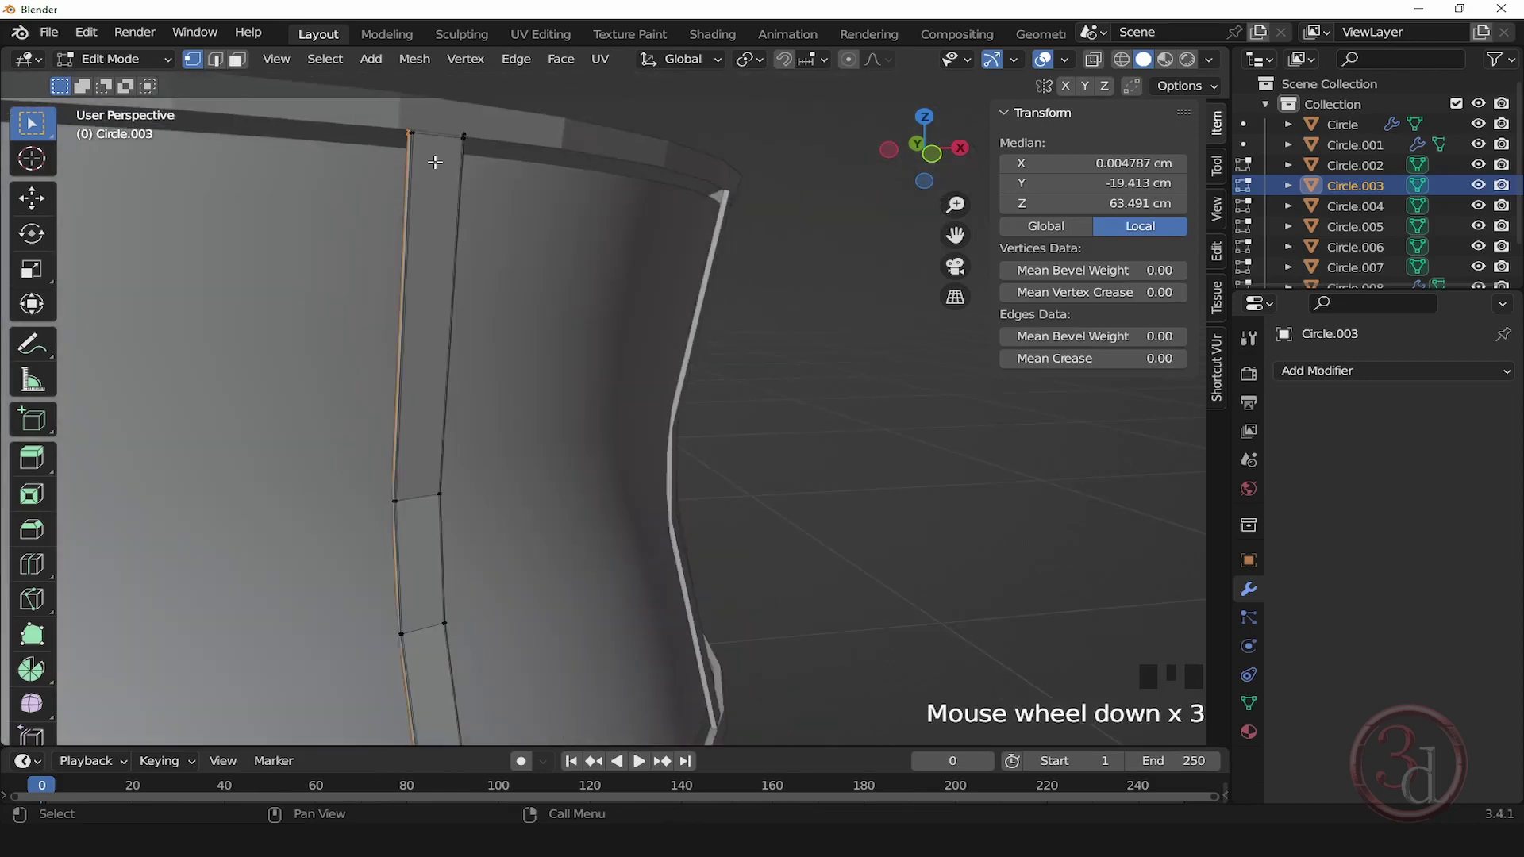
pyautogui.press('Tab')
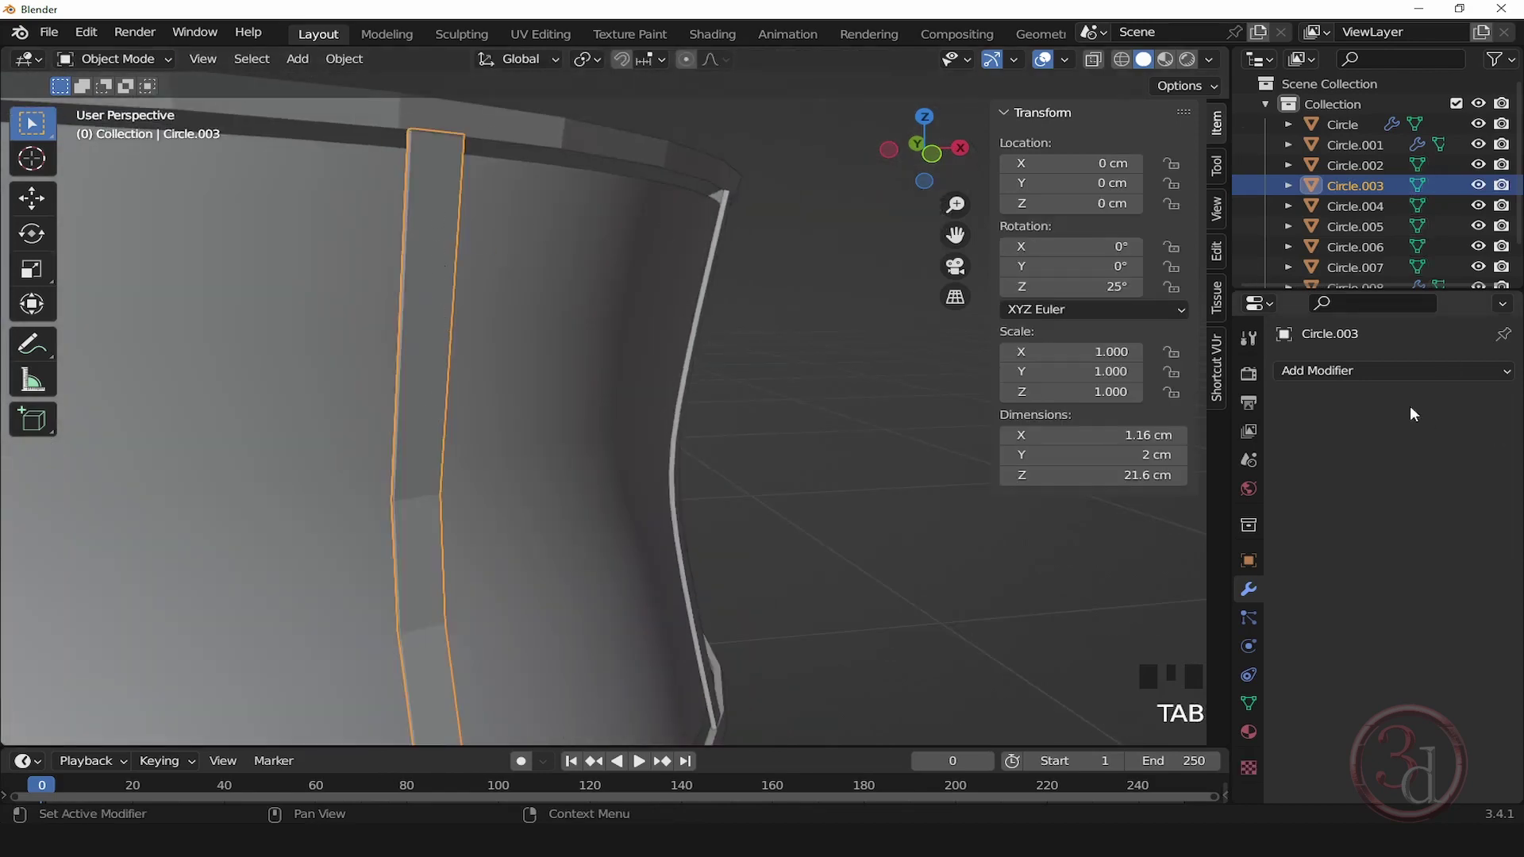
pyautogui.click(1344, 371)
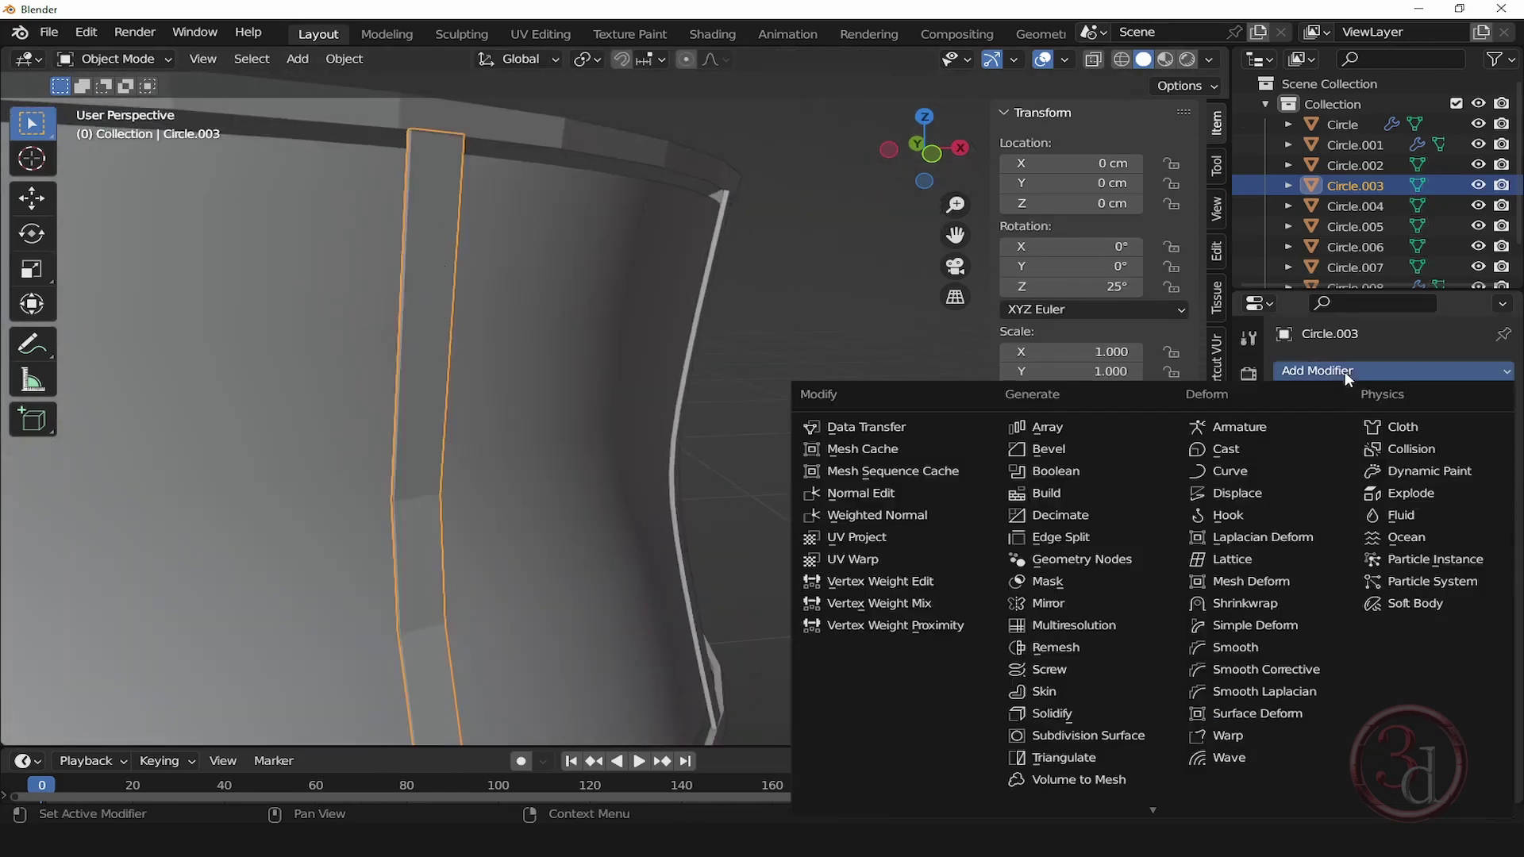
pyautogui.click(1073, 736)
pyautogui.click(1476, 460)
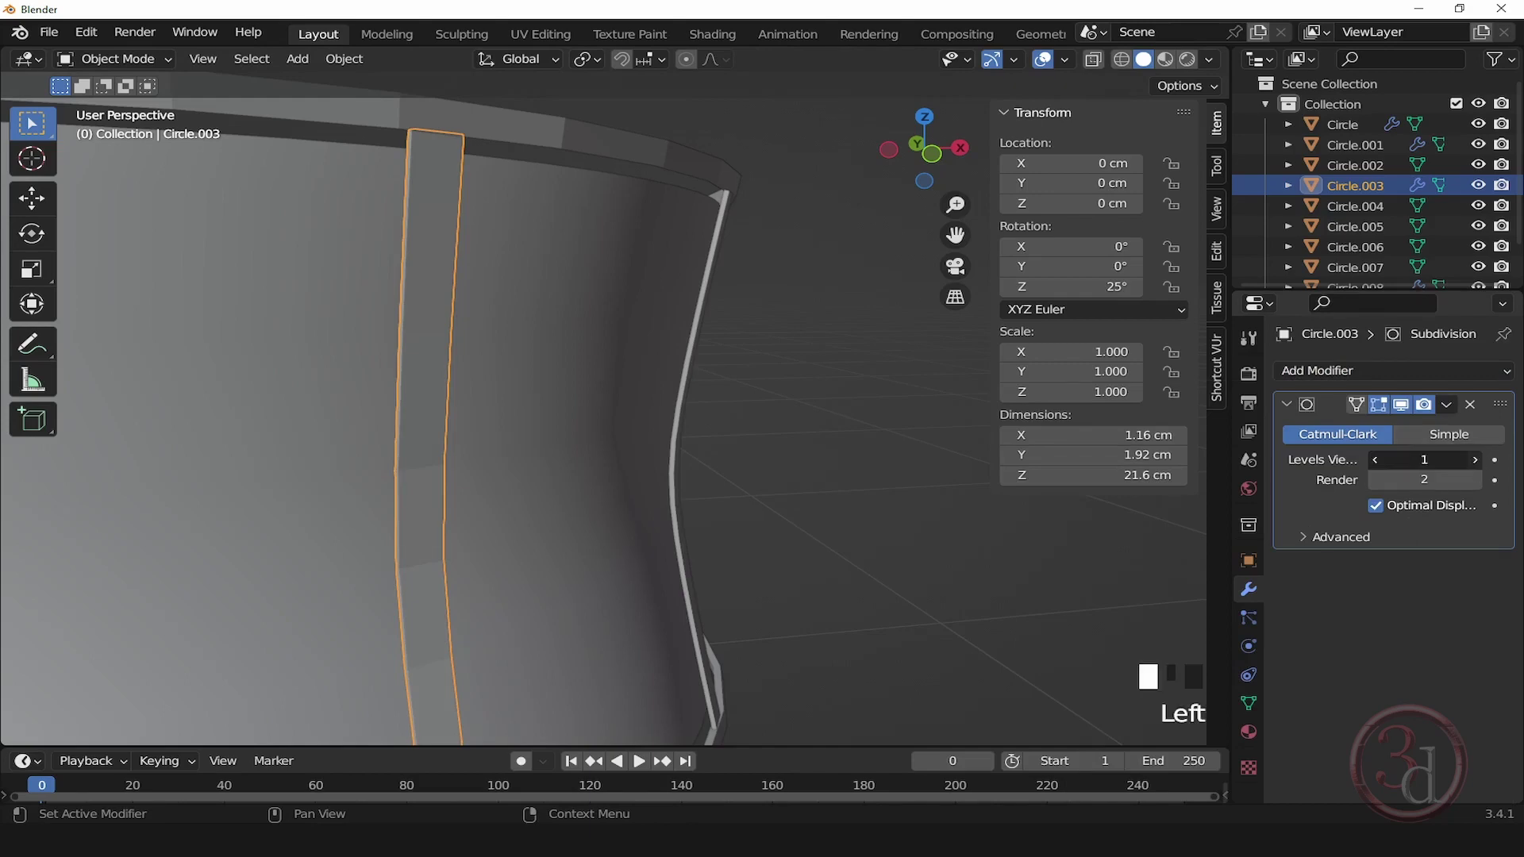
pyautogui.click(786, 420)
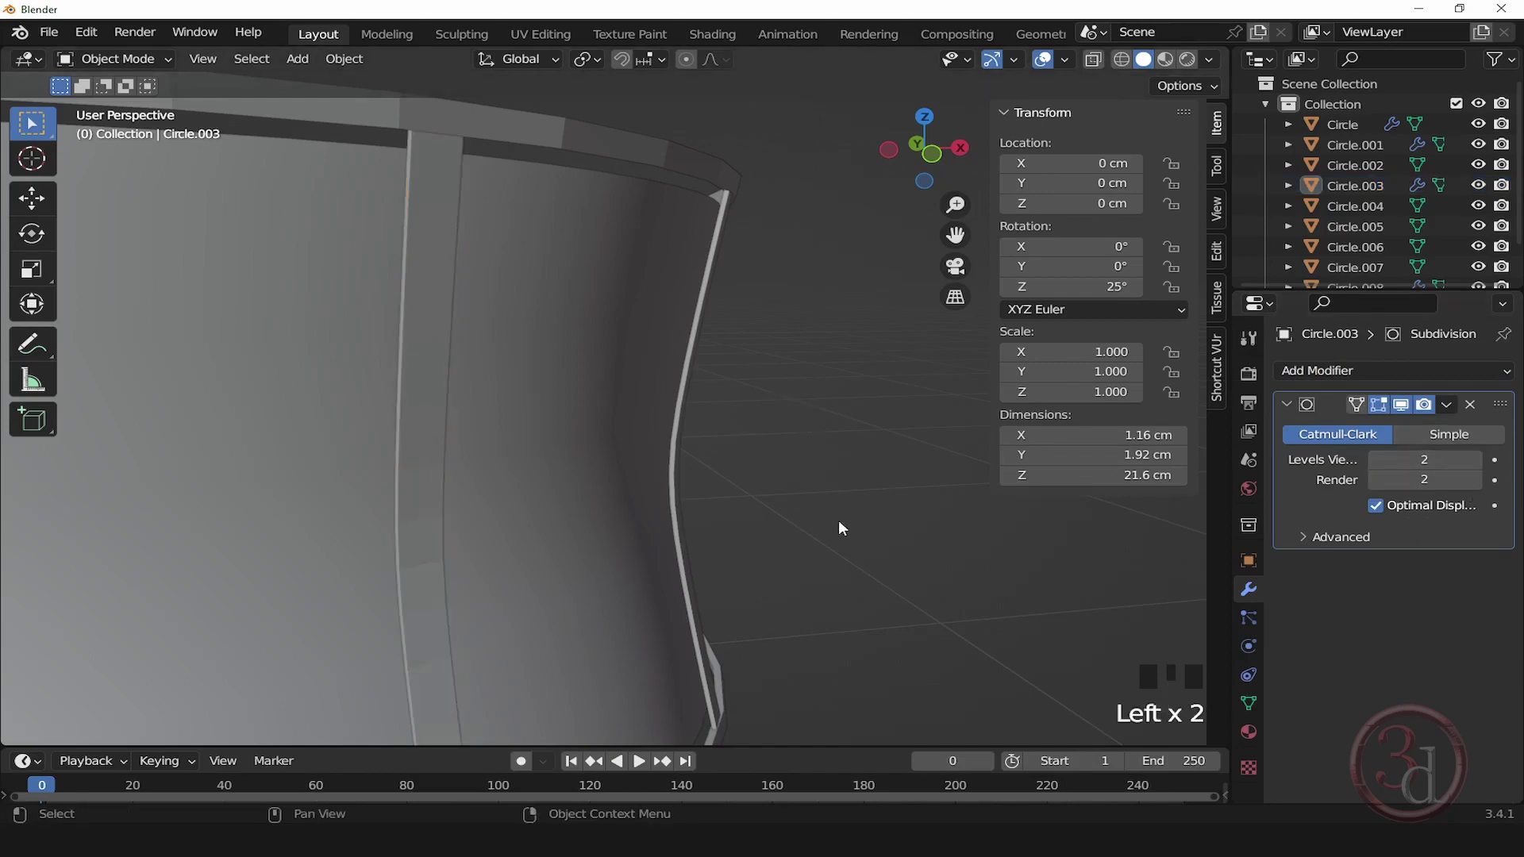
# Step: Add a Subdivision Surface modifier to the strip Circle.009 with viewport levels set to 2
pyautogui.keyDown('alt'); pyautogui.middleClick(492, 467); pyautogui.keyUp('alt')
pyautogui.scroll(-3, 667, 387)
pyautogui.keyDown('alt'); pyautogui.moveTo(734, 459); pyautogui.dragTo(647, 470, button='middle'); pyautogui.keyUp('alt')
pyautogui.moveTo(758, 478); pyautogui.dragTo(555, 468, button='middle')
pyautogui.keyDown('alt'); pyautogui.moveTo(705, 495); pyautogui.dragTo(651, 502, button='middle'); pyautogui.keyUp('alt')
pyautogui.click(584, 363)
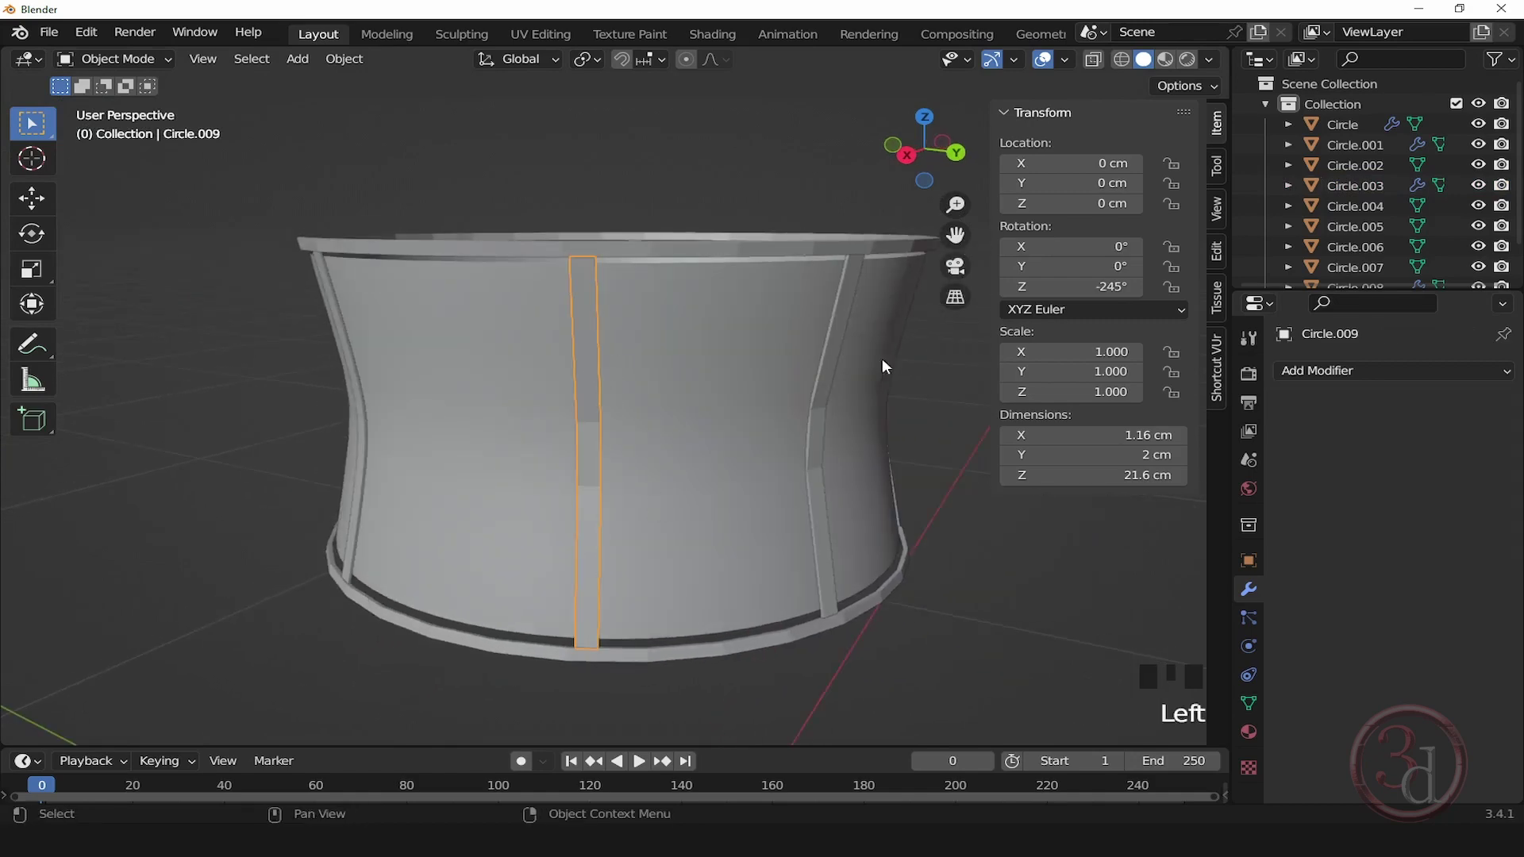
pyautogui.click(1340, 373)
pyautogui.click(1112, 734)
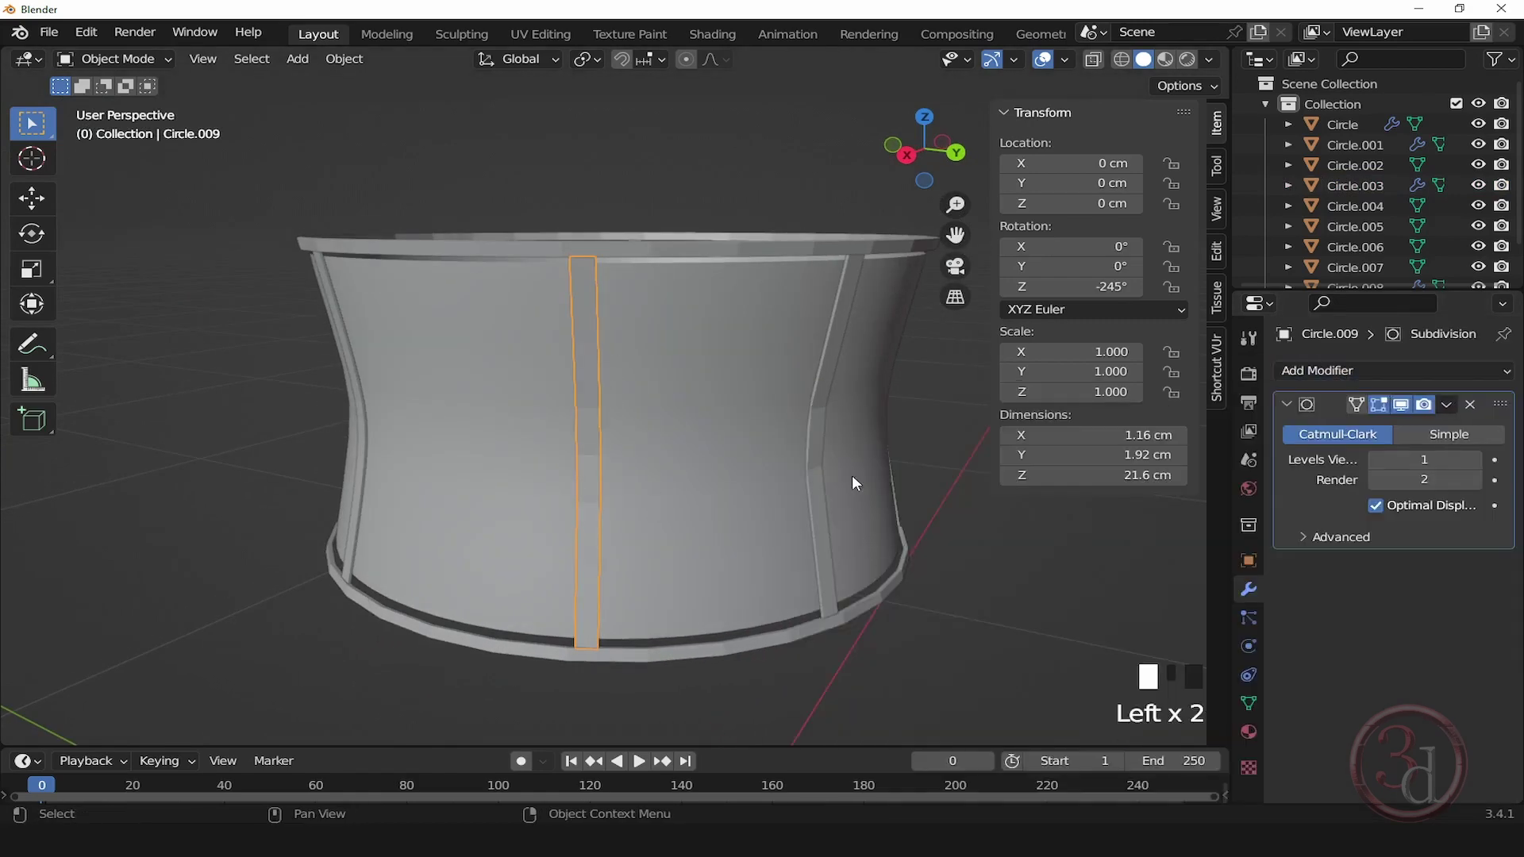
pyautogui.click(1475, 459)
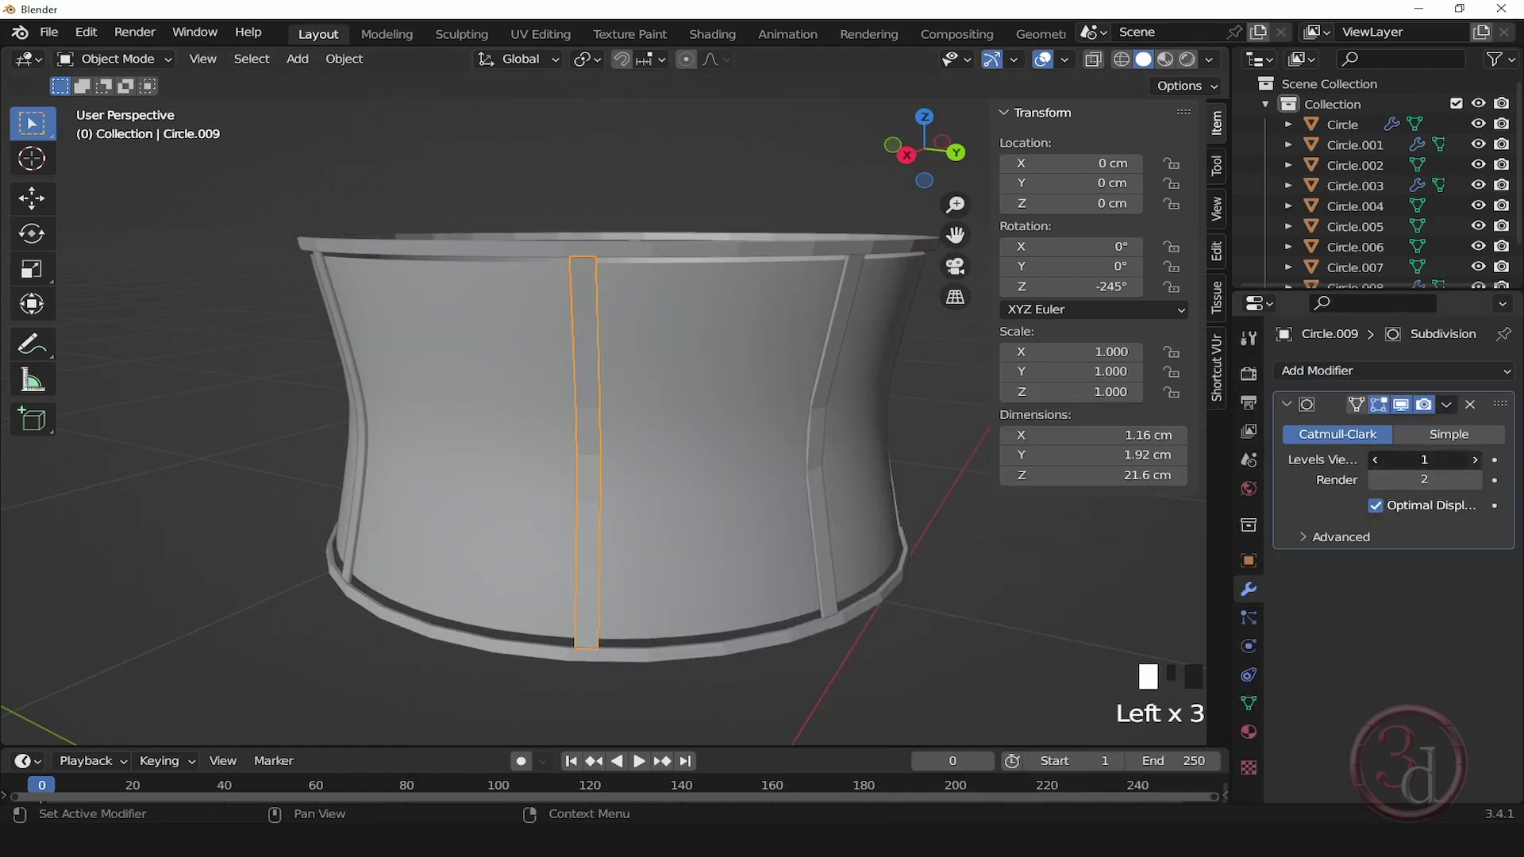
# Step: Give the strip Circle.006 a Subdivision Surface modifier with viewport levels set to 2
pyautogui.click(834, 336)
pyautogui.click(1344, 370)
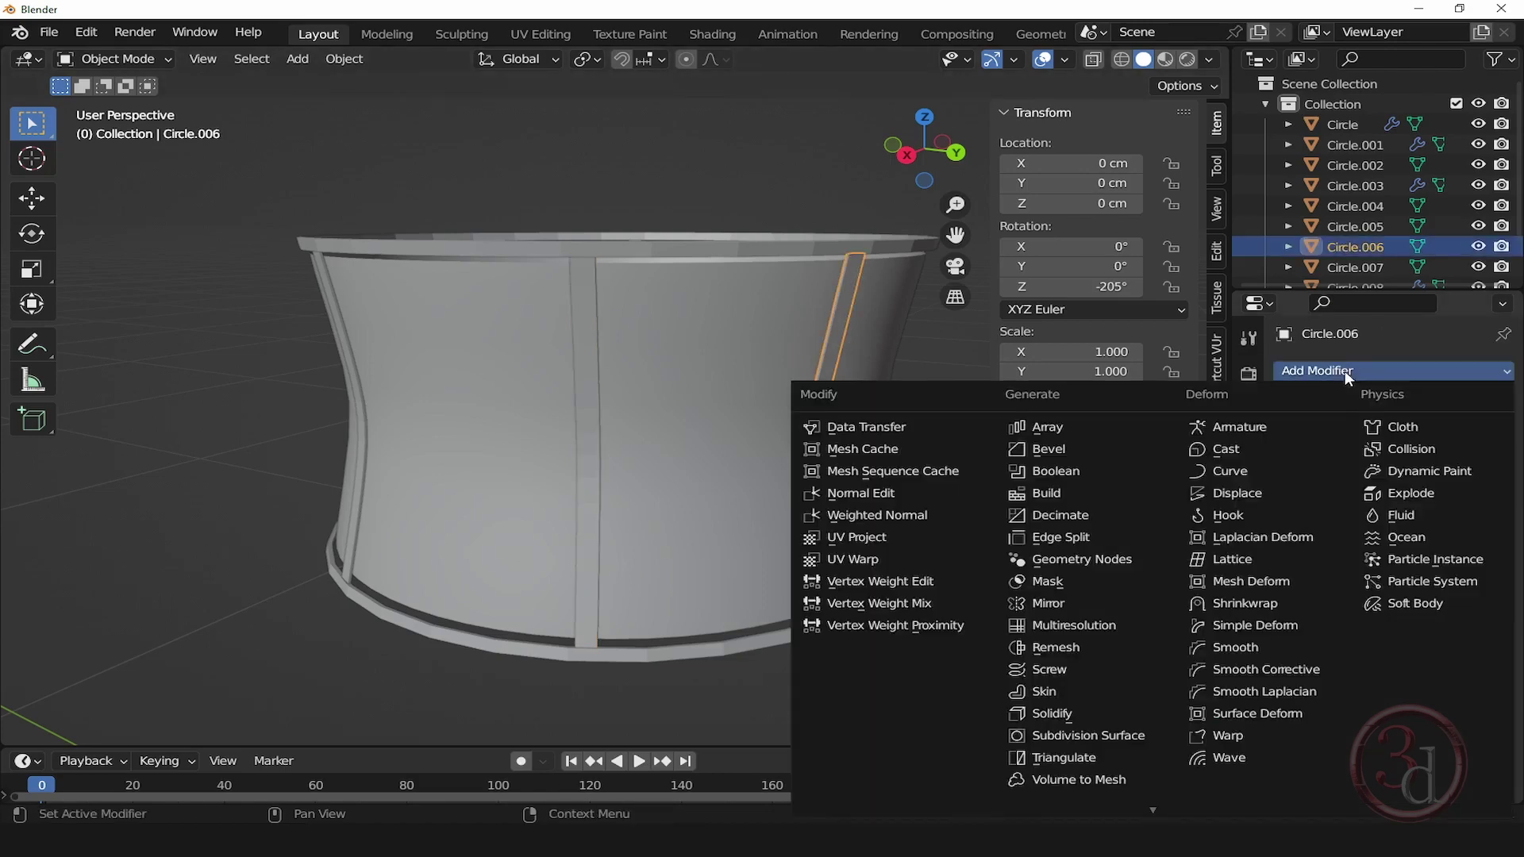
pyautogui.click(1074, 735)
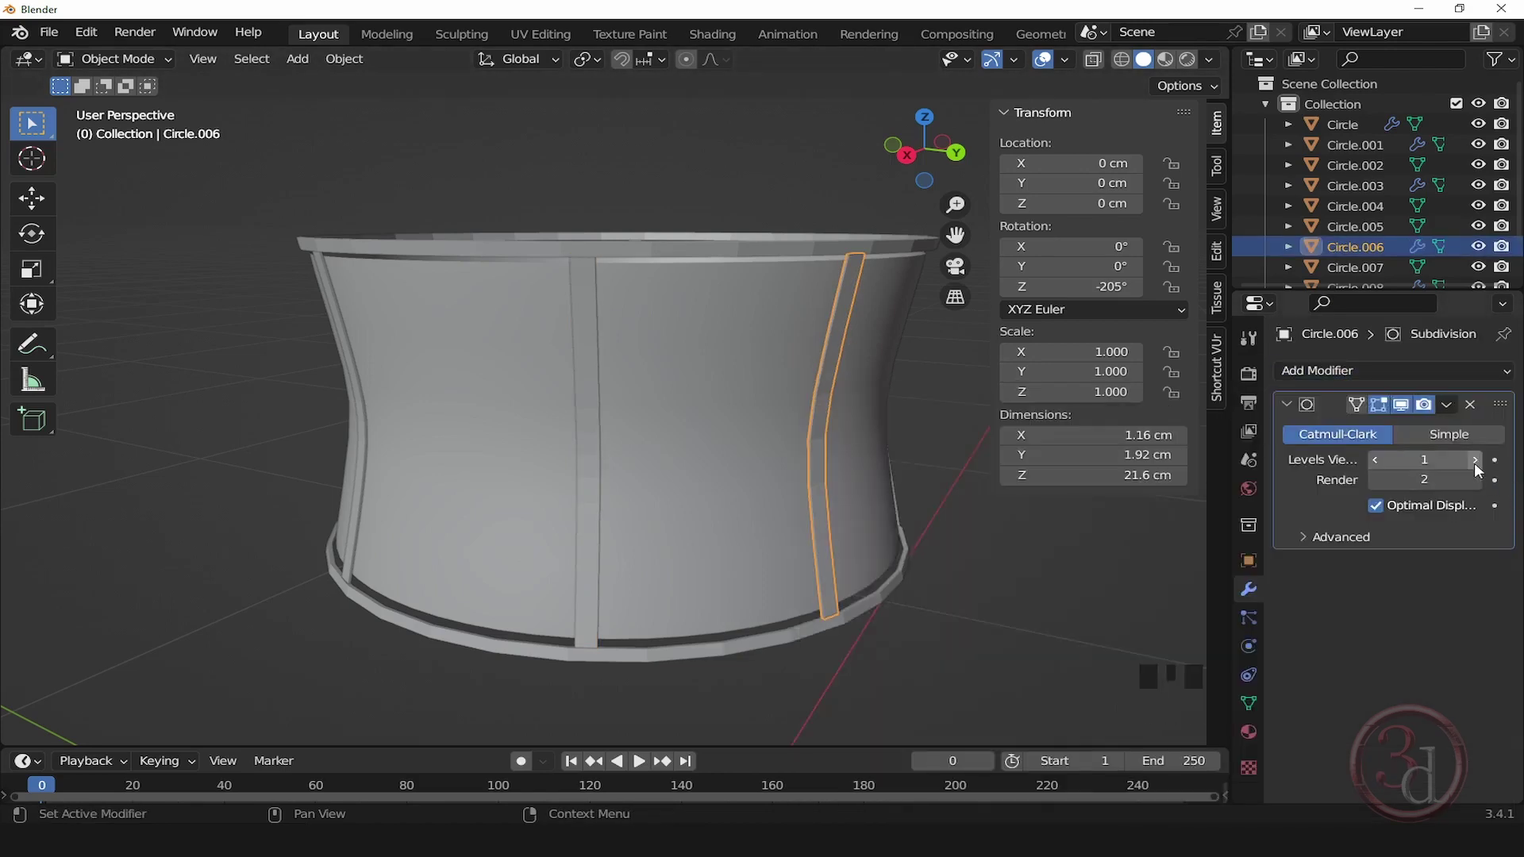
pyautogui.click(1474, 459)
# Step: Apply the same smoothing to strip Circle.007 by adding a Subdivision Surface modifier at viewport level 2
pyautogui.keyDown('alt'); pyautogui.moveTo(996, 505); pyautogui.dragTo(889, 597, button='middle'); pyautogui.keyUp('alt')
pyautogui.click(752, 336)
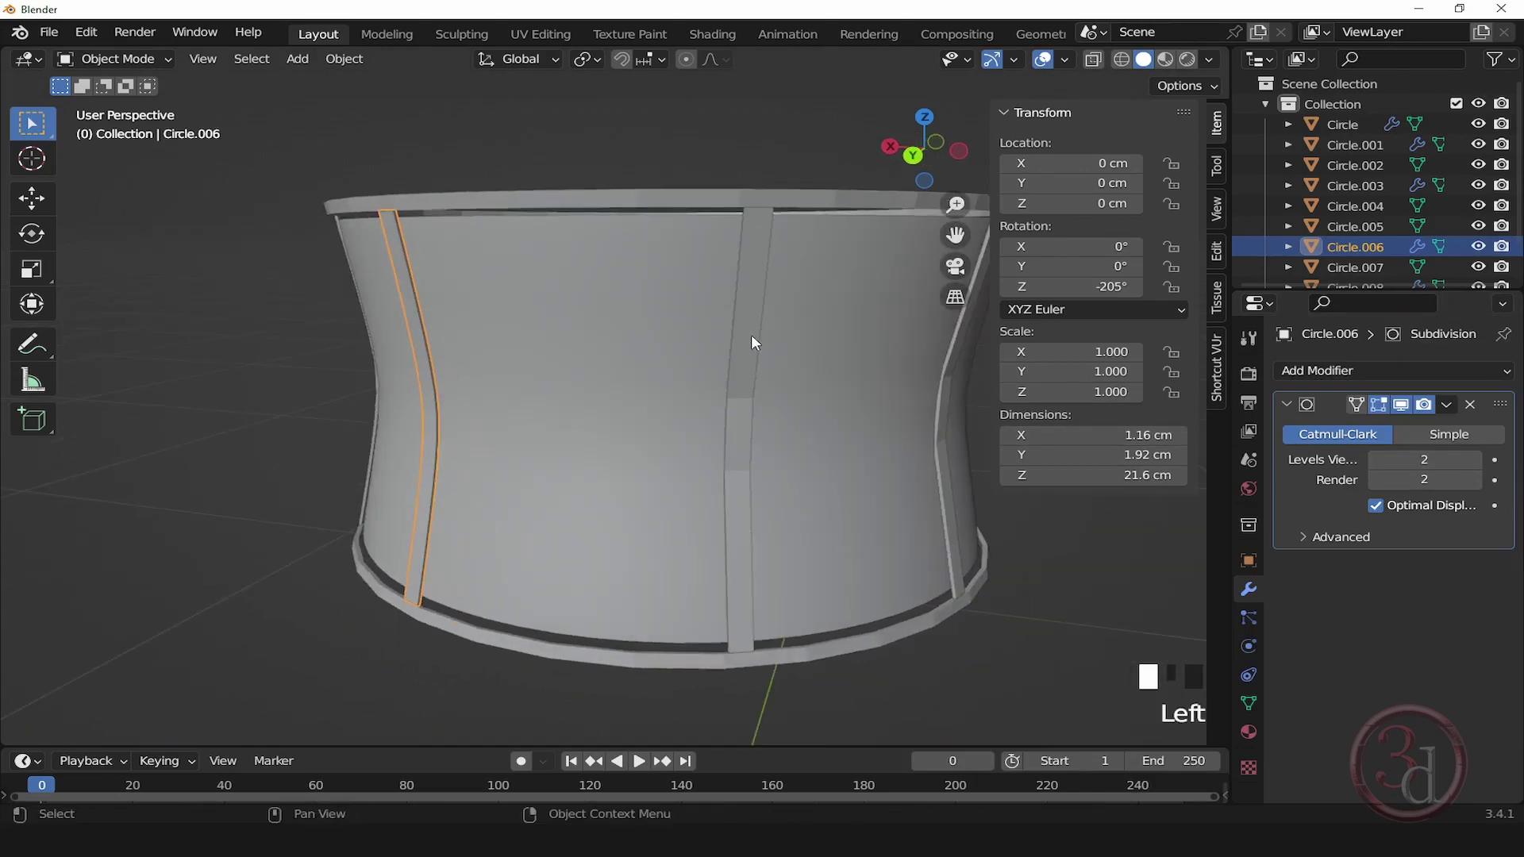
pyautogui.click(1333, 373)
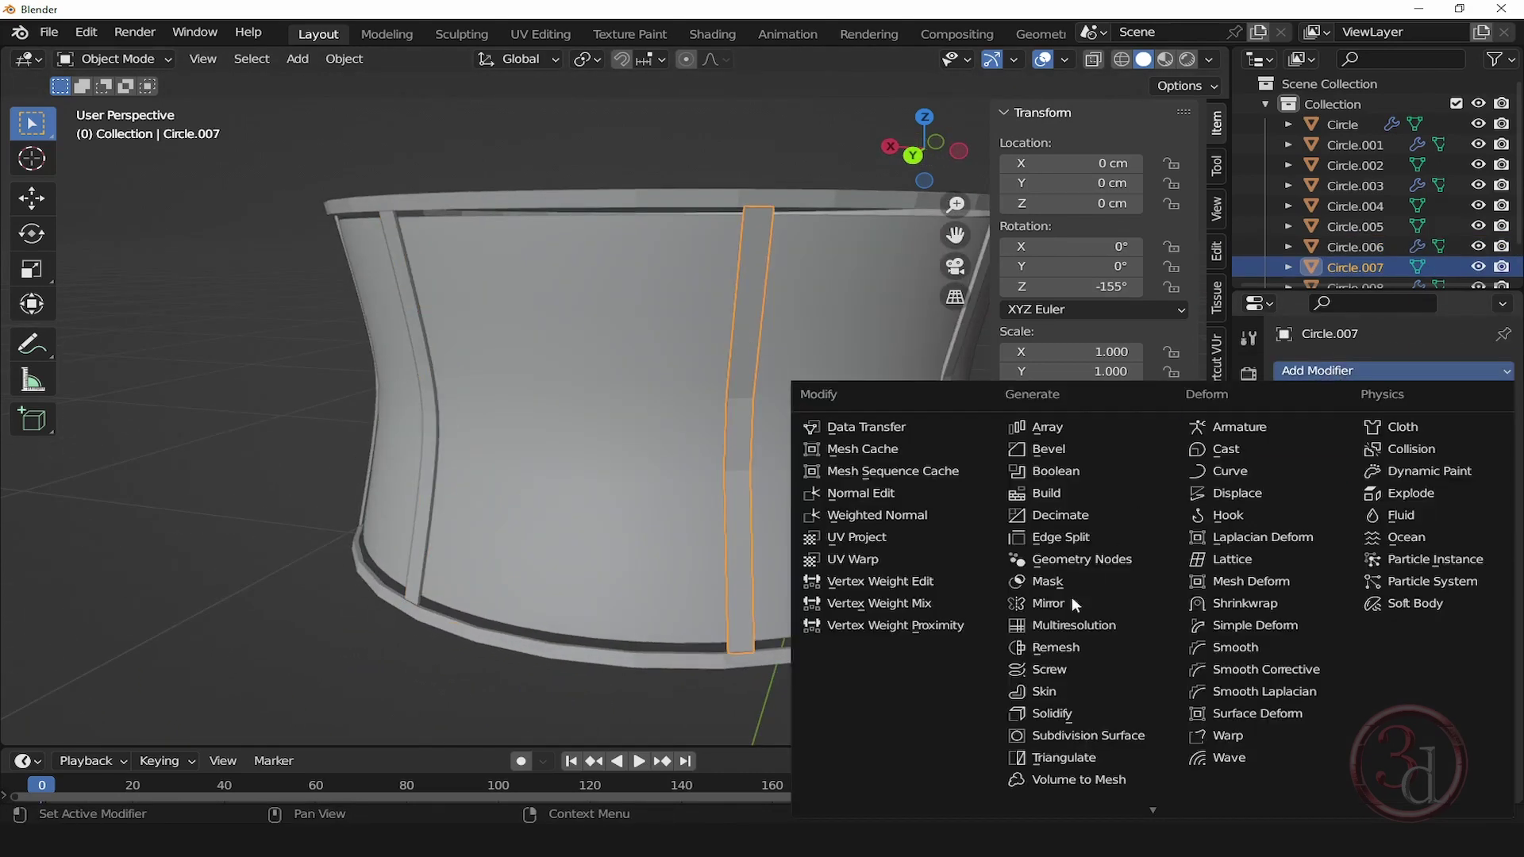
pyautogui.click(1059, 737)
pyautogui.click(1476, 460)
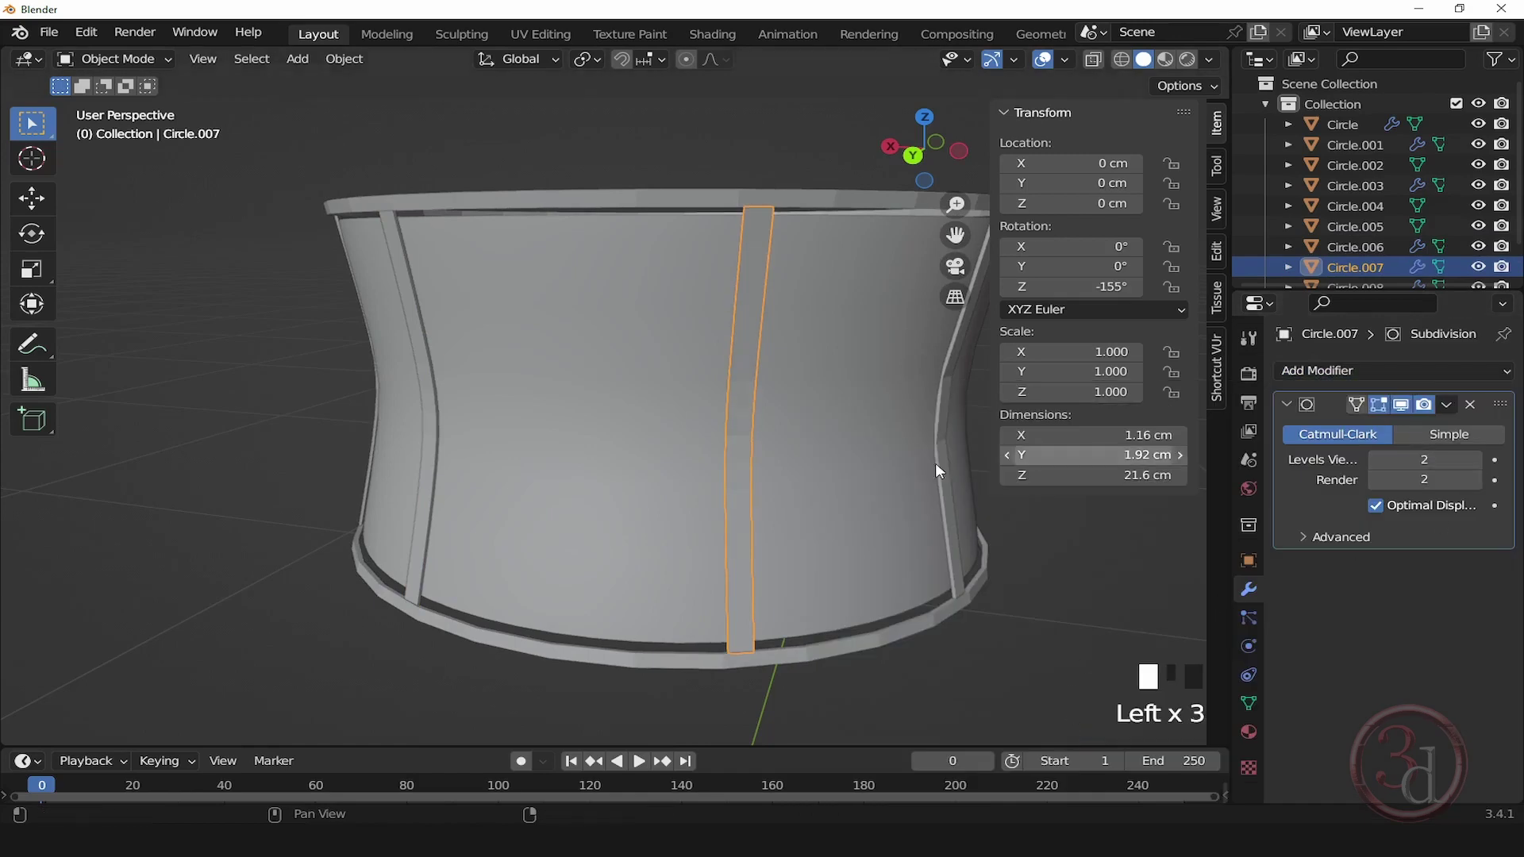
# Step: Smooth the strip Circle.004 with a Subdivision Surface modifier at viewport level 2
pyautogui.keyDown('alt'); pyautogui.moveTo(939, 469); pyautogui.dragTo(694, 513, button='middle'); pyautogui.keyUp('alt')
pyautogui.click(644, 399)
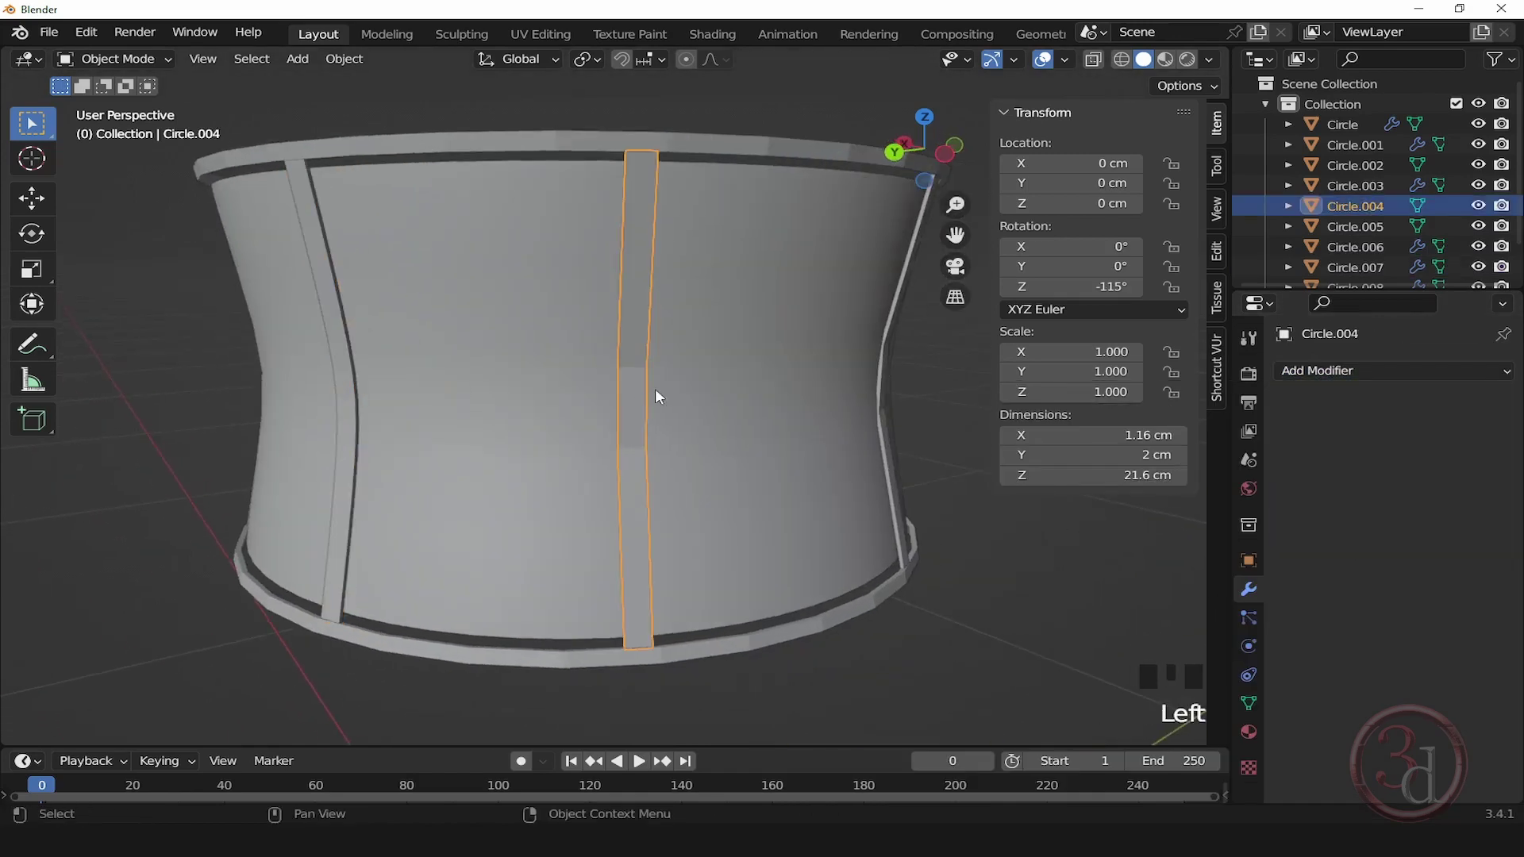
pyautogui.click(1378, 370)
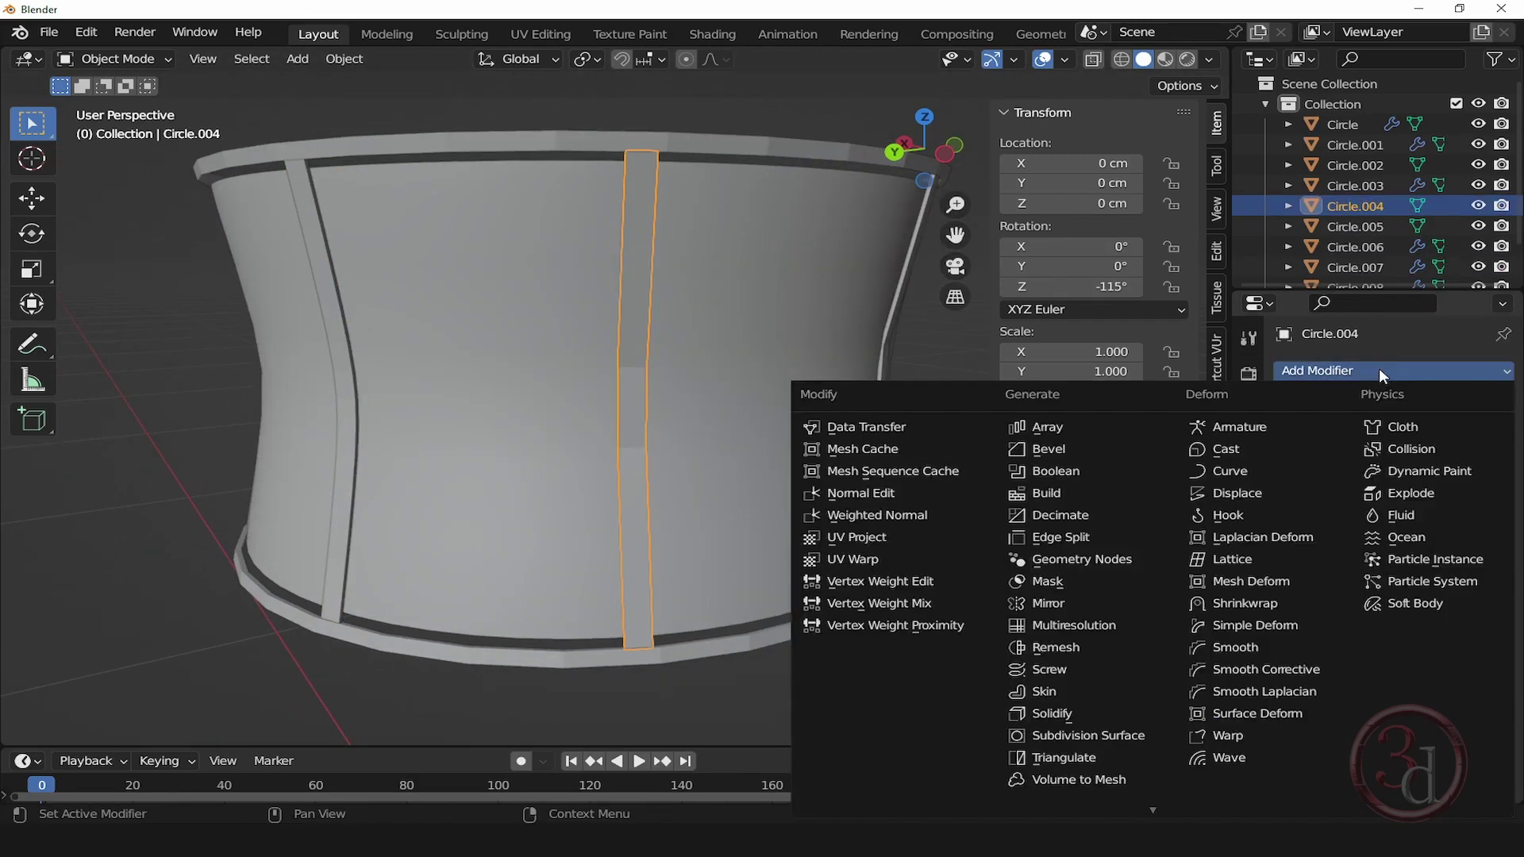
pyautogui.click(1060, 727)
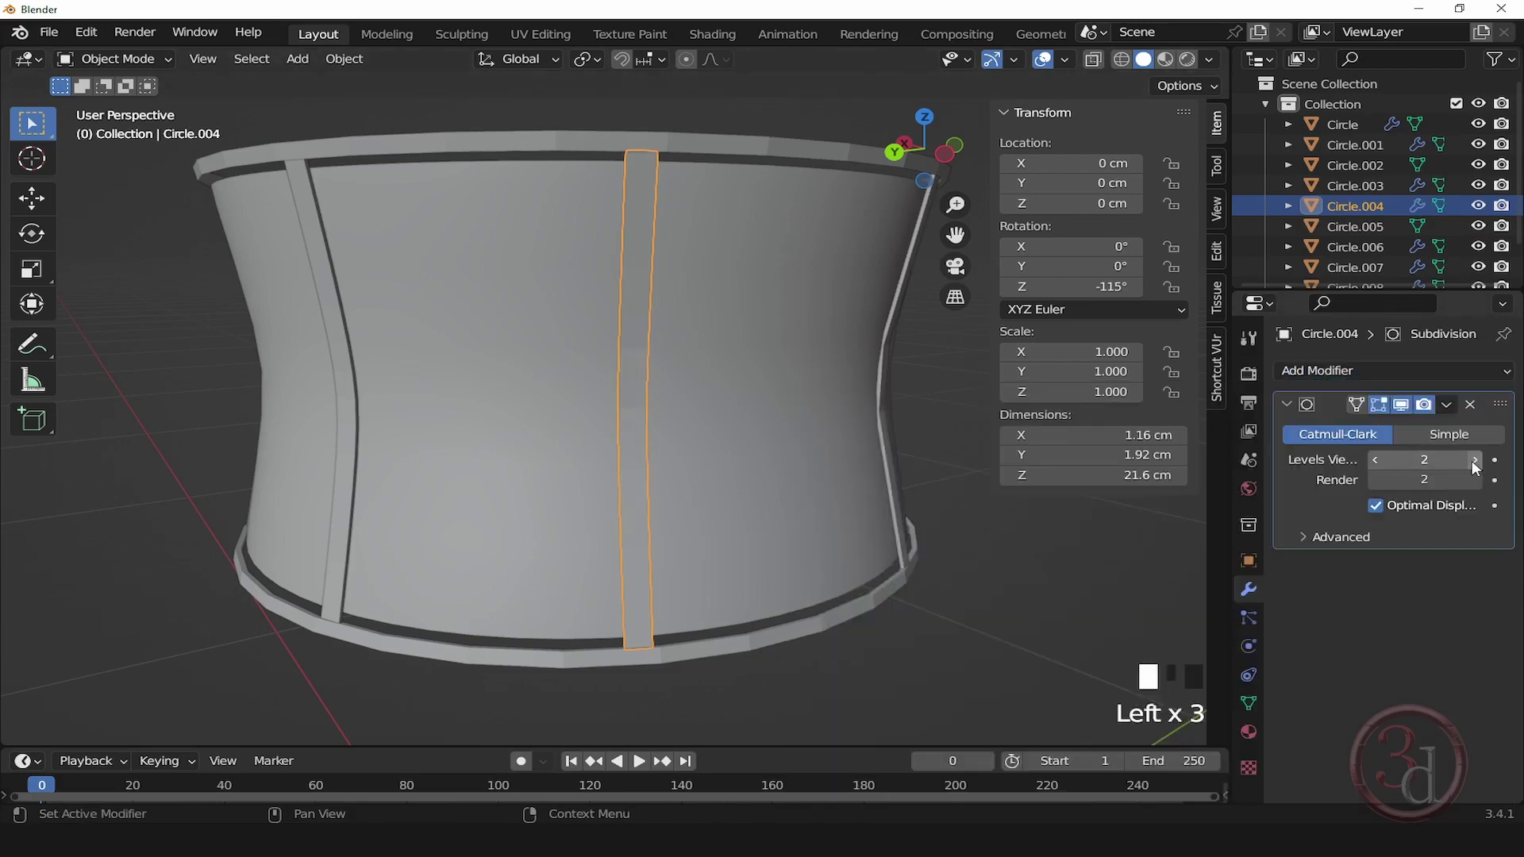
# Step: Add a Subdivision Surface modifier to the strip Circle.005 and set its viewport levels to 2
pyautogui.keyDown('alt'); pyautogui.moveTo(984, 544); pyautogui.dragTo(800, 507, button='middle'); pyautogui.keyUp('alt')
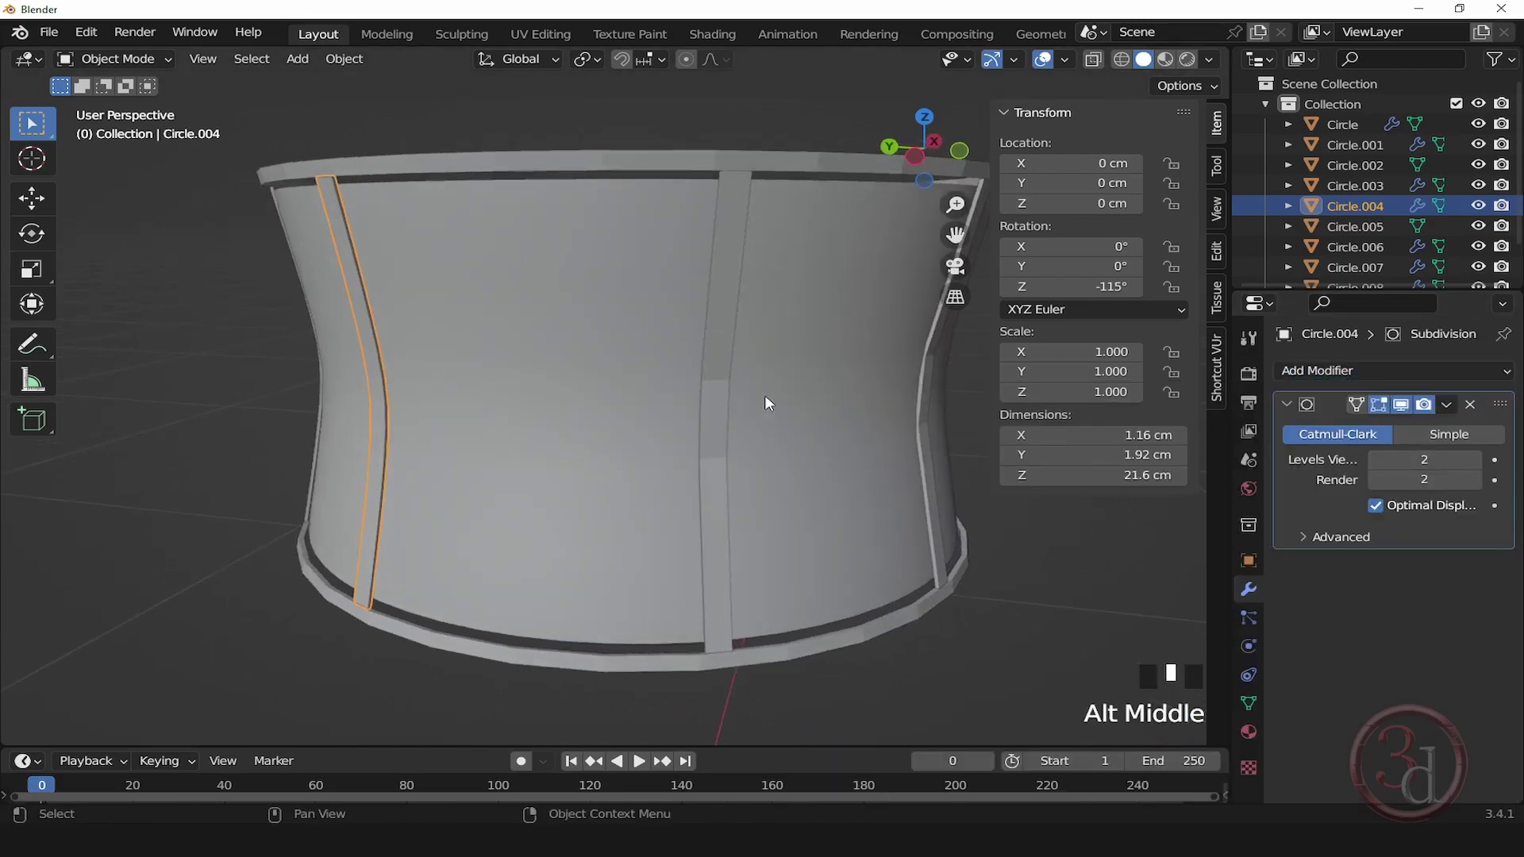
pyautogui.keyDown('alt'); pyautogui.moveTo(765, 401); pyautogui.dragTo(619, 317, button='middle'); pyautogui.keyUp('alt')
pyautogui.click(619, 317)
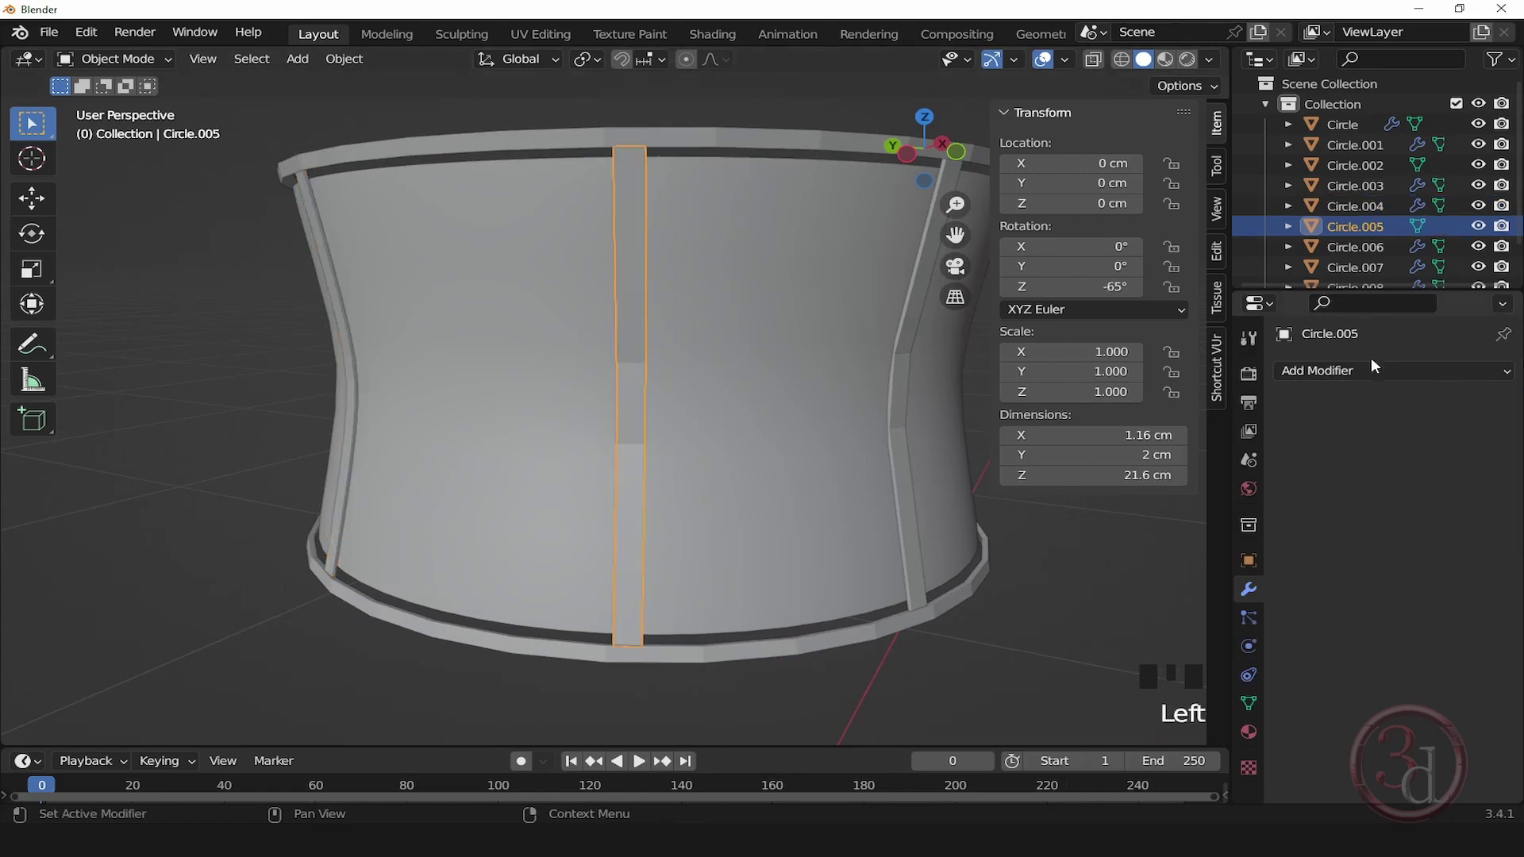
pyautogui.click(1373, 367)
pyautogui.click(1119, 731)
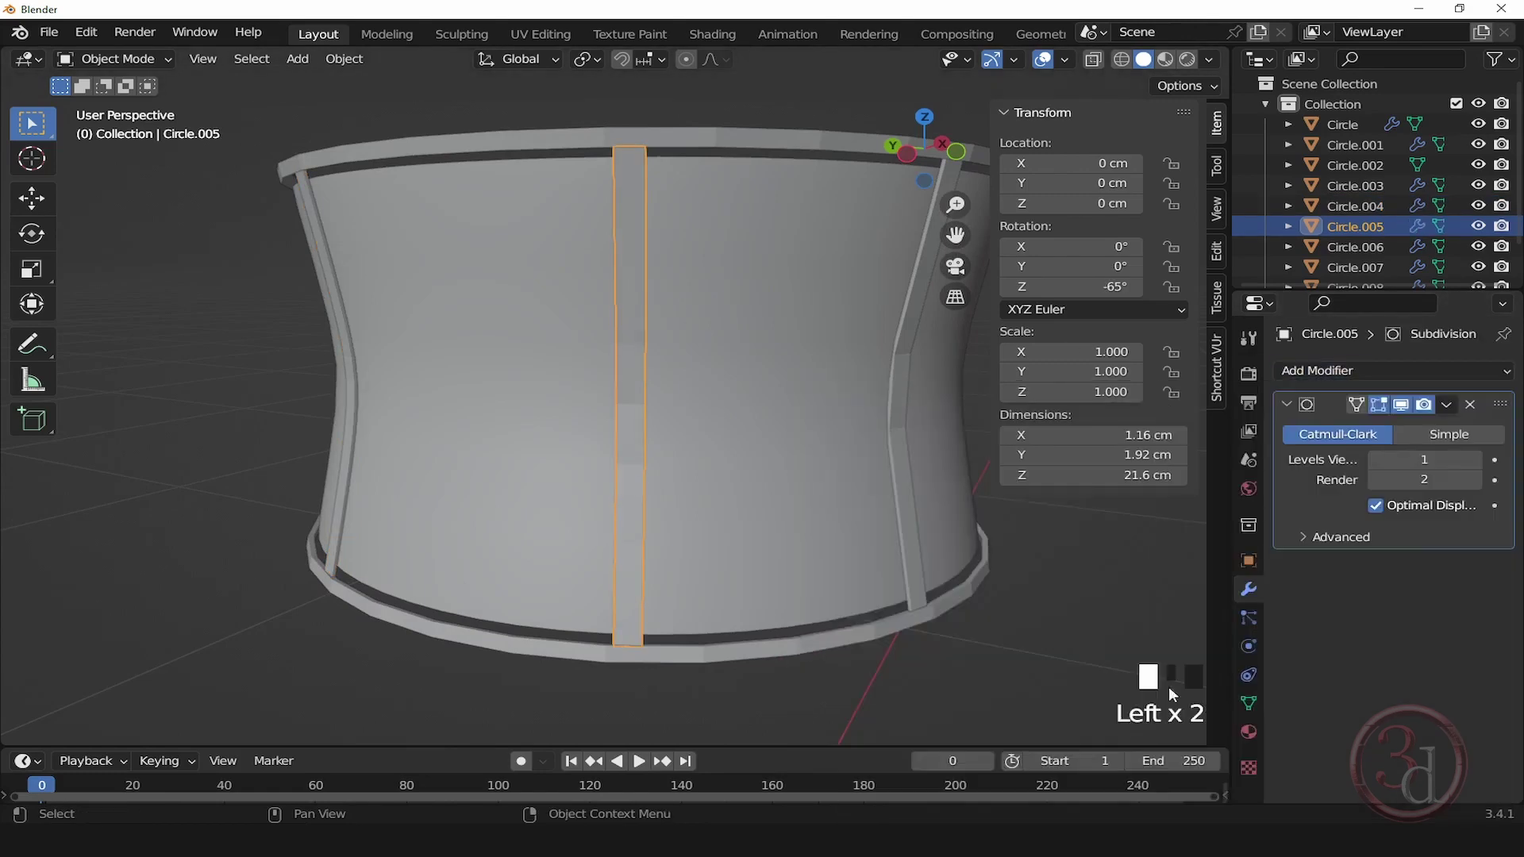
pyautogui.click(1478, 460)
# Step: Smooth the strip Circle.002 with a Subdivision Surface modifier at viewport level 2, then deselect it
pyautogui.click(902, 330)
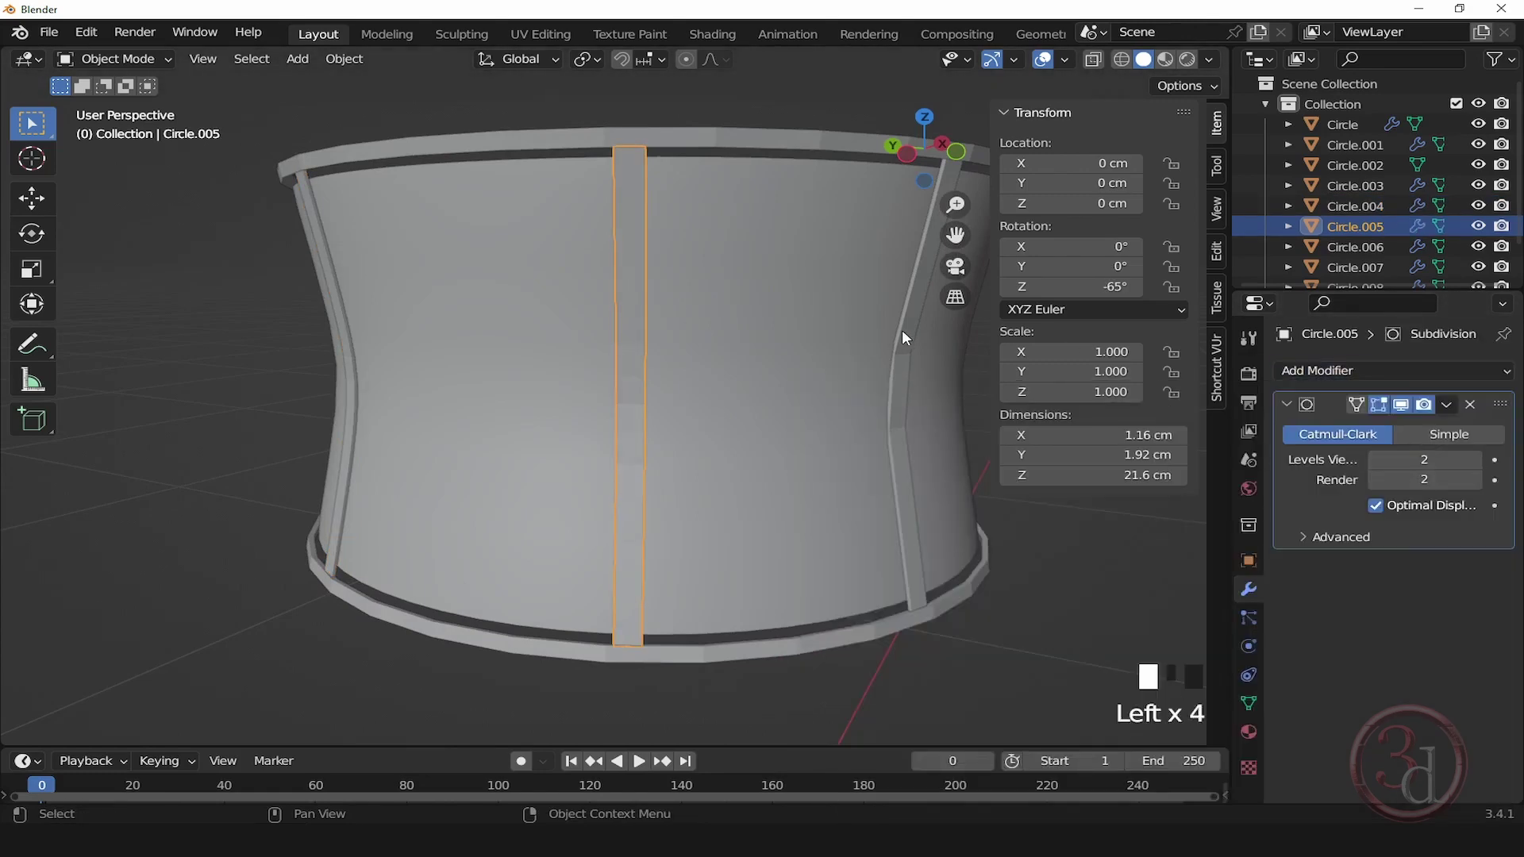
pyautogui.click(1331, 373)
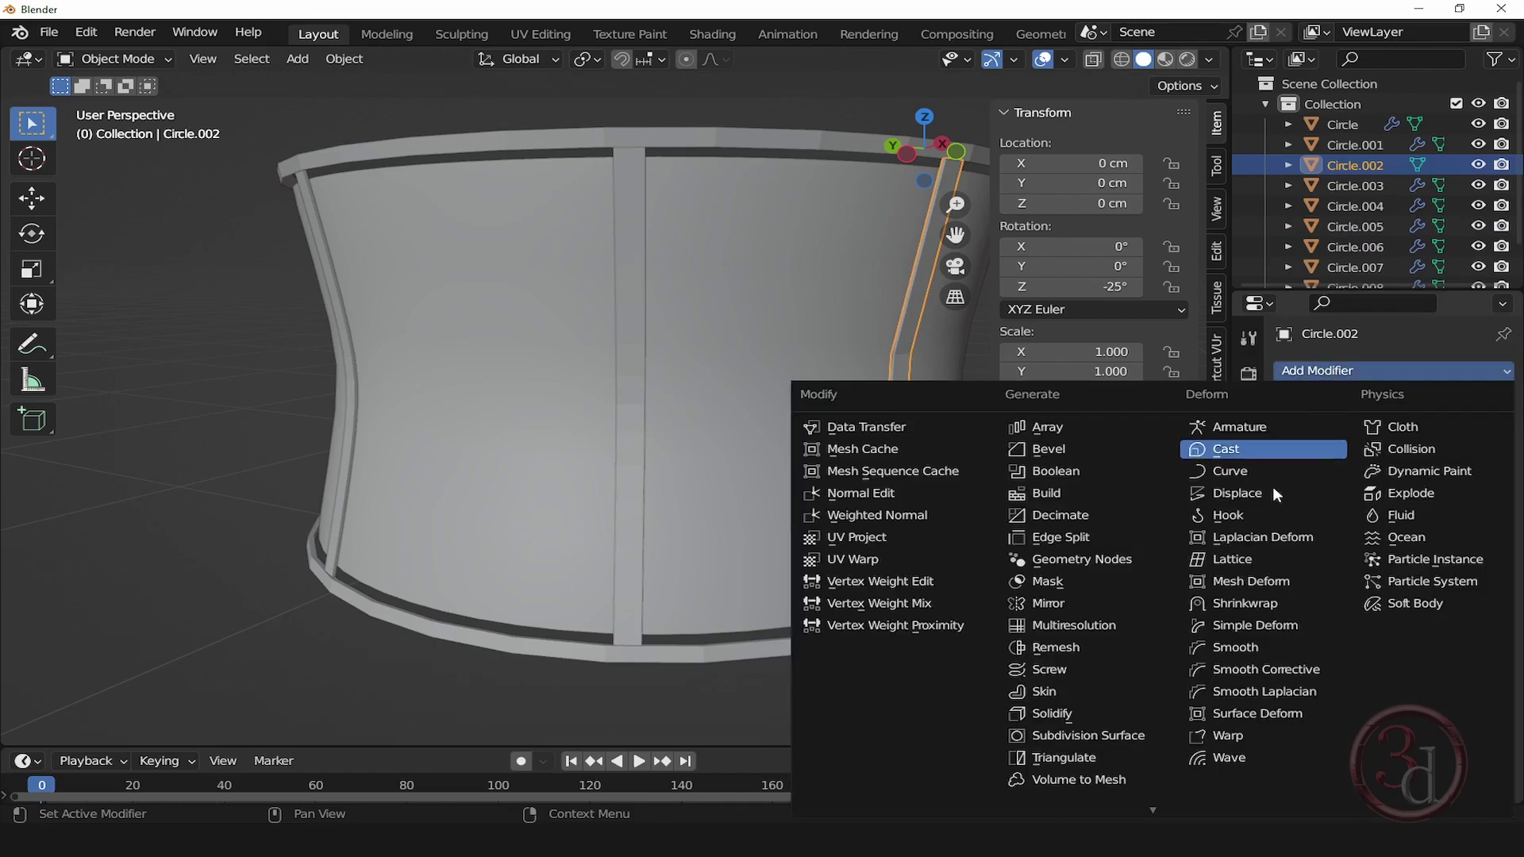
pyautogui.click(1063, 731)
pyautogui.keyDown('alt'); pyautogui.moveTo(936, 533); pyautogui.dragTo(794, 489, button='middle'); pyautogui.keyUp('alt')
pyautogui.scroll(-3, 653, 405)
pyautogui.click(946, 555)
# Step: Cut an edge loop around the lampshade's top ring in Circle.001, slid close to its upper edge at a factor of about 0.96
pyautogui.scroll(3, 749, 273)
pyautogui.scroll(1, 768, 270)
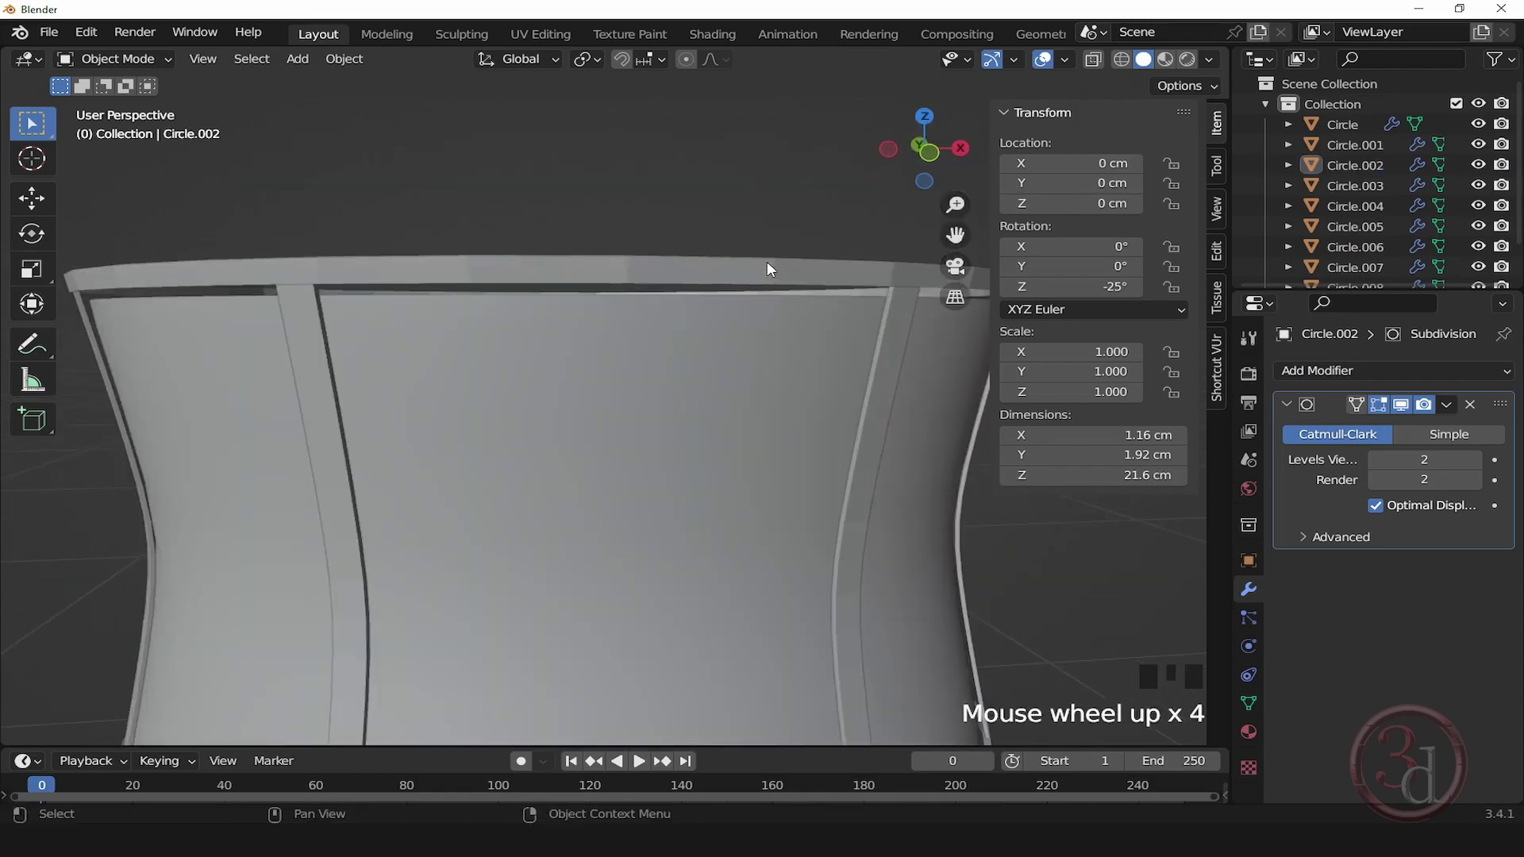
pyautogui.click(767, 262)
pyautogui.keyDown('alt'); pyautogui.moveTo(778, 286); pyautogui.dragTo(857, 312, button='middle'); pyautogui.keyUp('alt')
pyautogui.press('Tab')
pyautogui.keyDown('alt'); pyautogui.moveTo(286, 269); pyautogui.dragTo(505, 269, button='middle'); pyautogui.keyUp('alt')
pyautogui.scroll(6, 511, 262)
pyautogui.scroll(18, 511, 262)
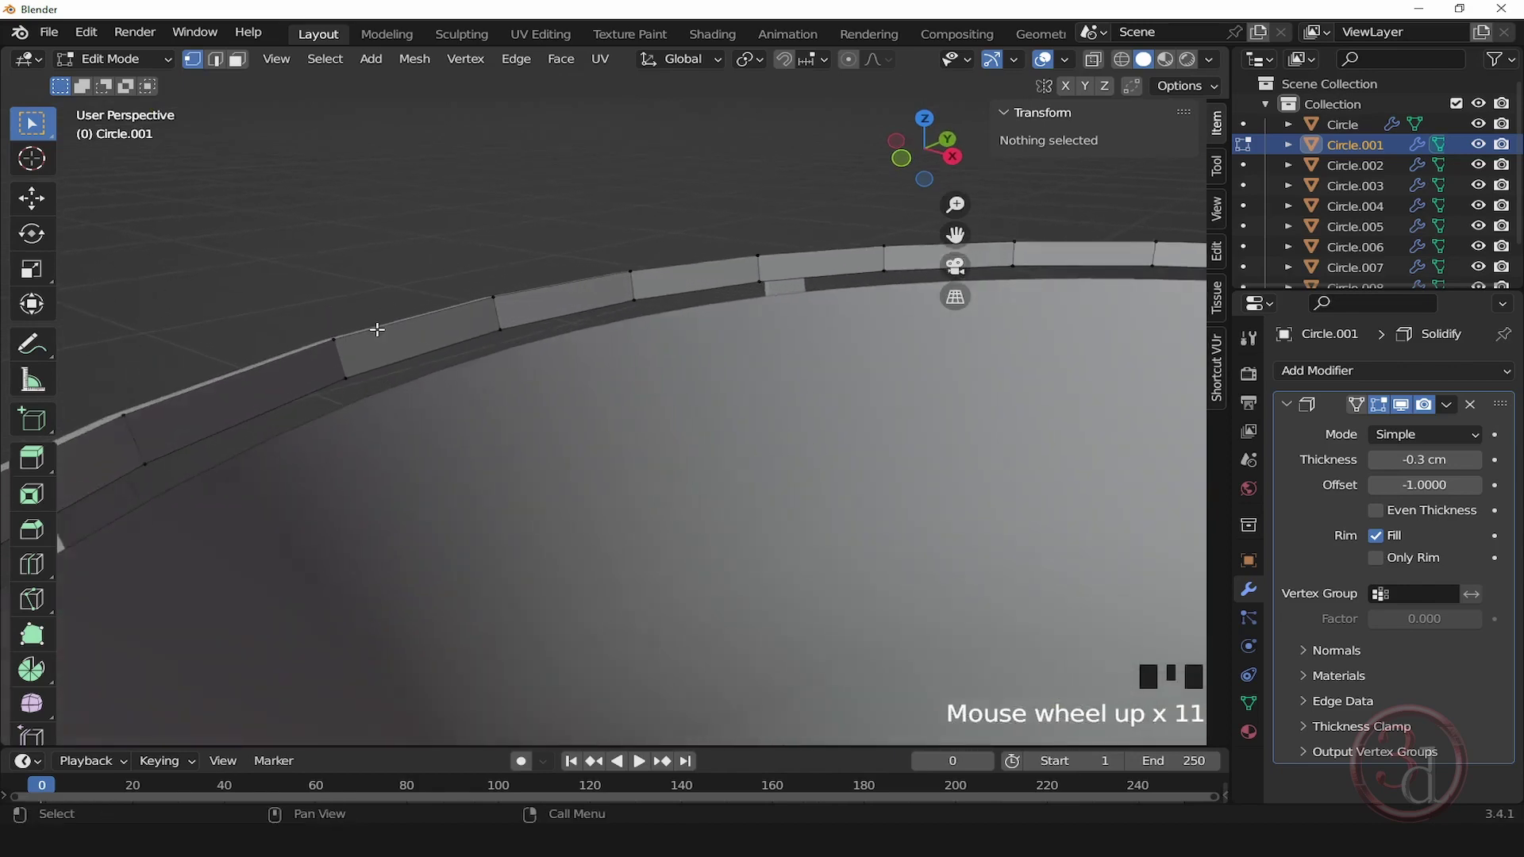
pyautogui.hotkey('ctrl', 'r')
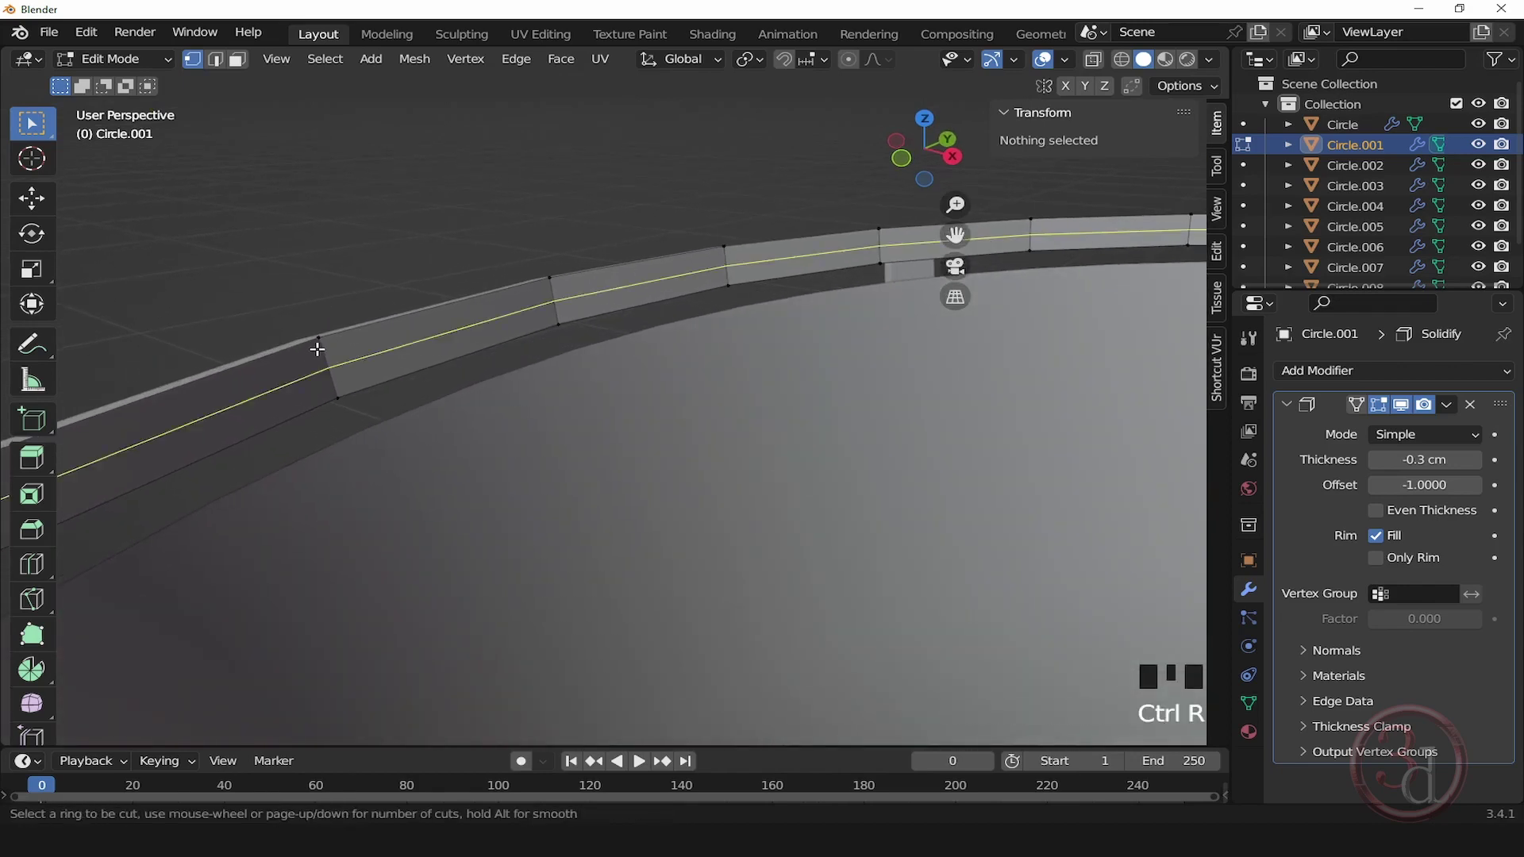
pyautogui.click(315, 353)
pyautogui.moveTo(291, 340); pyautogui.dragTo(286, 330)
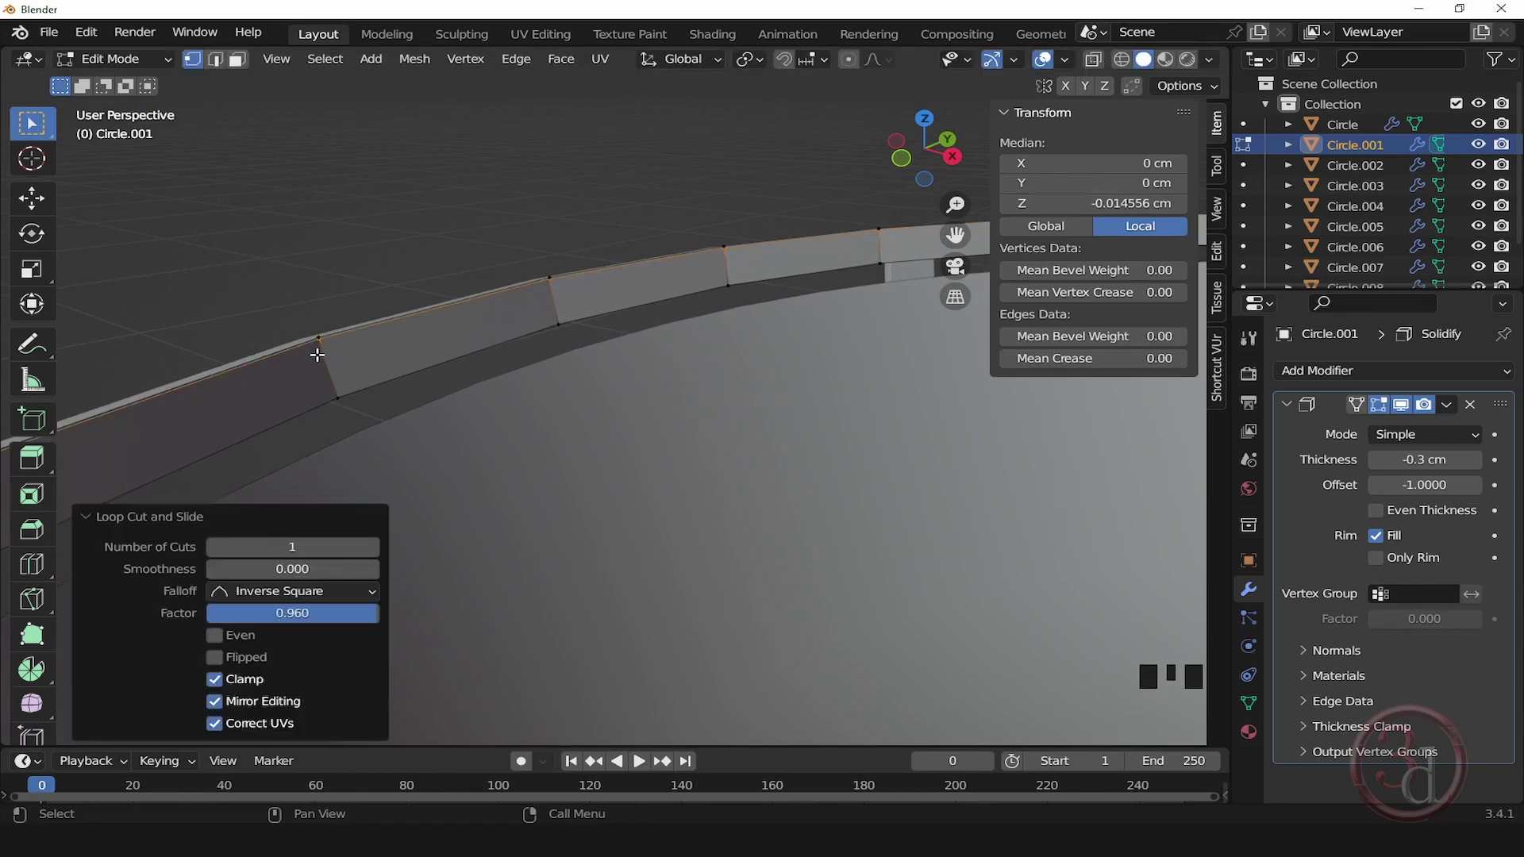
# Step: Add a second supporting edge loop close to the lower edge of the top ring and return to Object Mode
pyautogui.scroll(3, 318, 355)
pyautogui.scroll(-1, 317, 362)
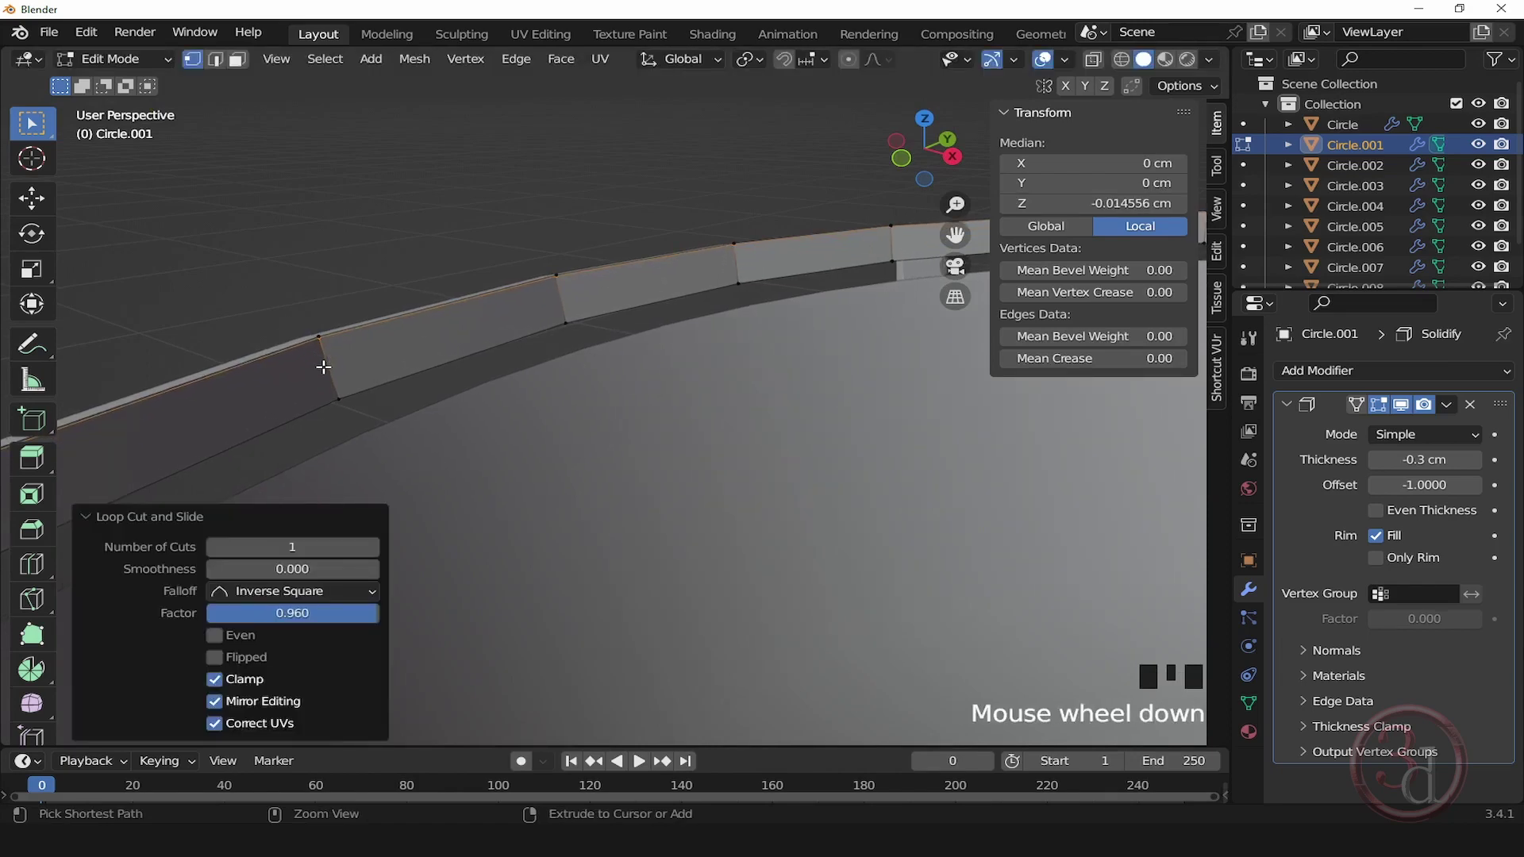
pyautogui.hotkey('ctrl', 'r')
pyautogui.moveTo(322, 370); pyautogui.dragTo(315, 399)
pyautogui.press('Tab')
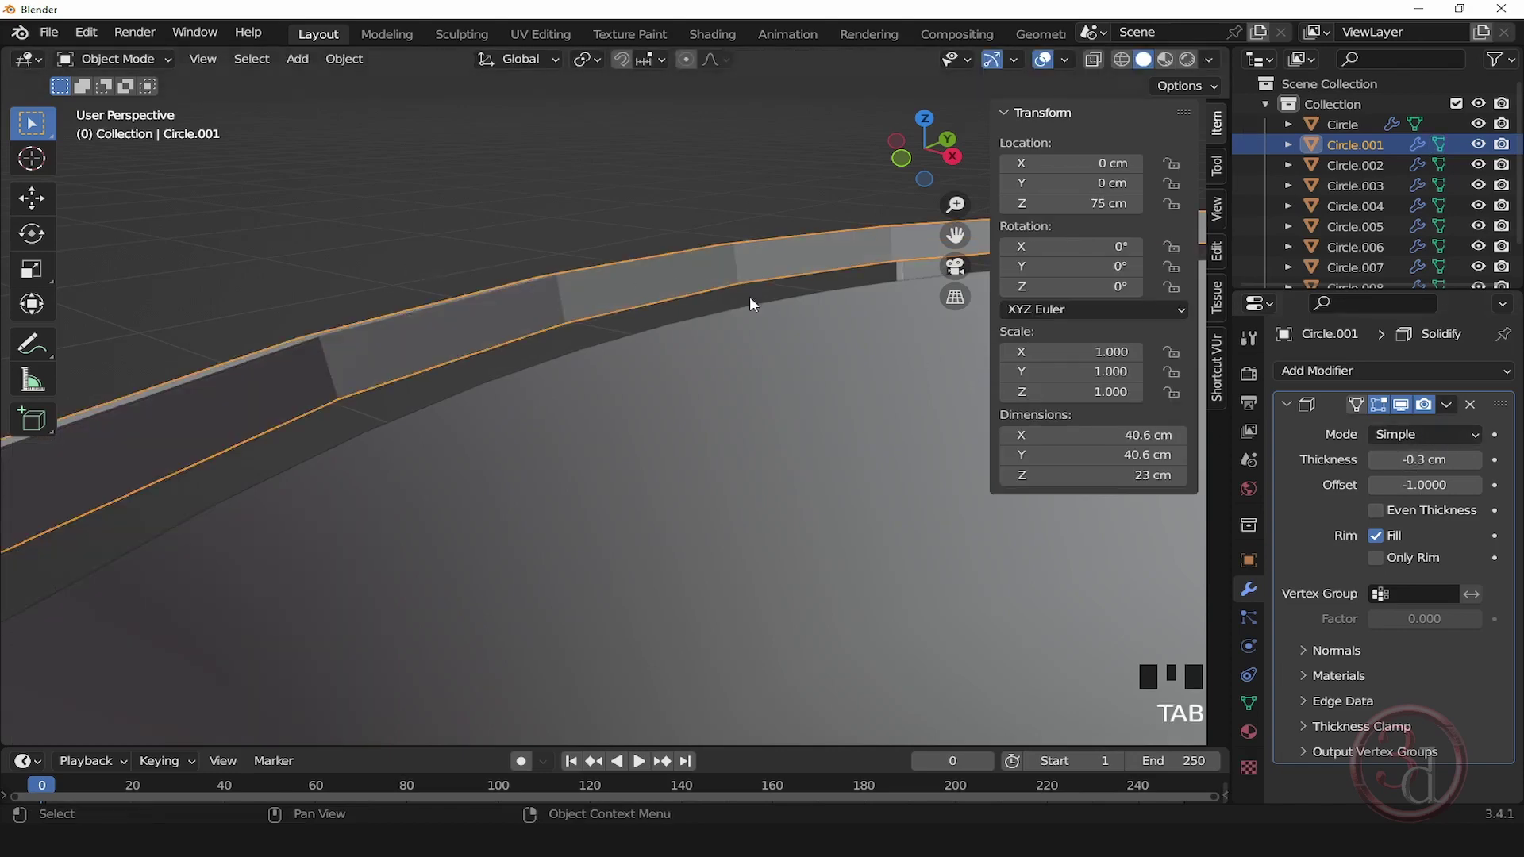
# Step: Add a Subdivision Surface modifier to the ring object Circle.001 with viewport levels set to 2
pyautogui.scroll(-20, 750, 300)
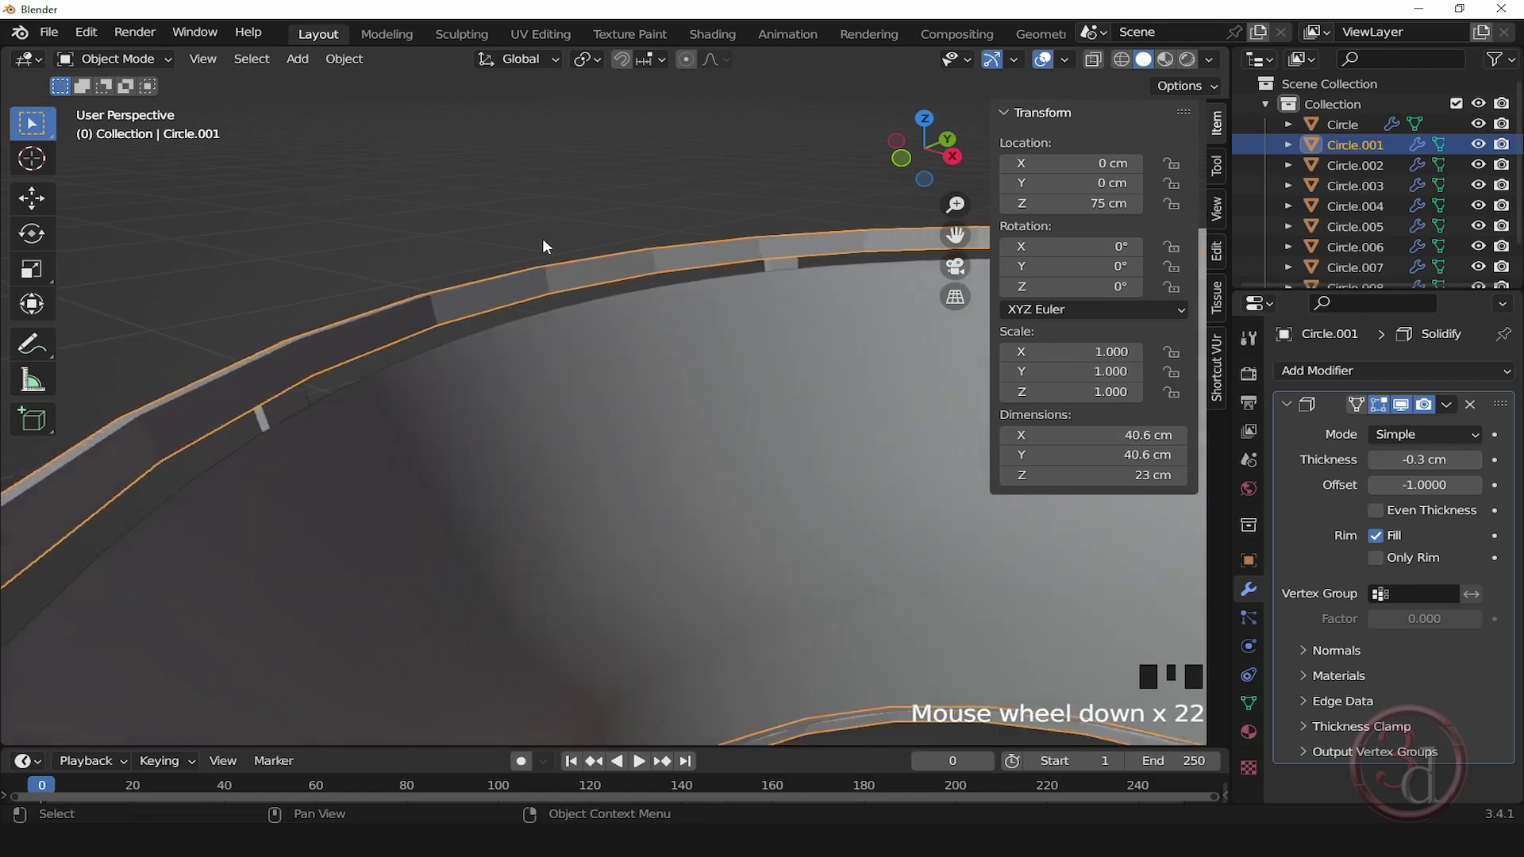
pyautogui.scroll(-6, 548, 238)
pyautogui.keyDown('alt'); pyautogui.moveTo(516, 422); pyautogui.dragTo(857, 446, button='middle'); pyautogui.keyUp('alt')
pyautogui.scroll(2, 794, 397)
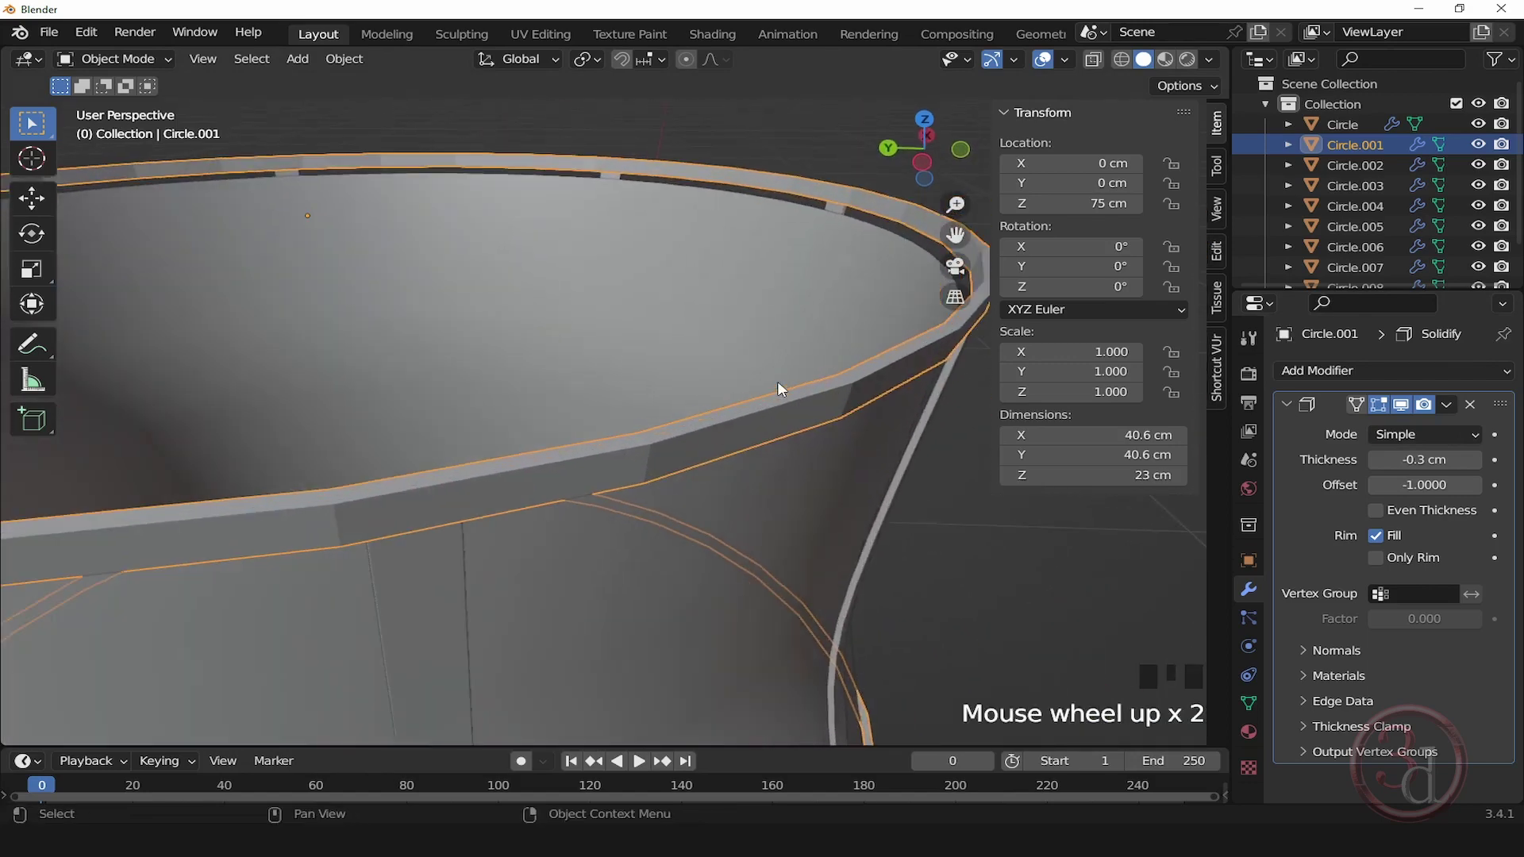
pyautogui.click(1334, 370)
pyautogui.click(1057, 739)
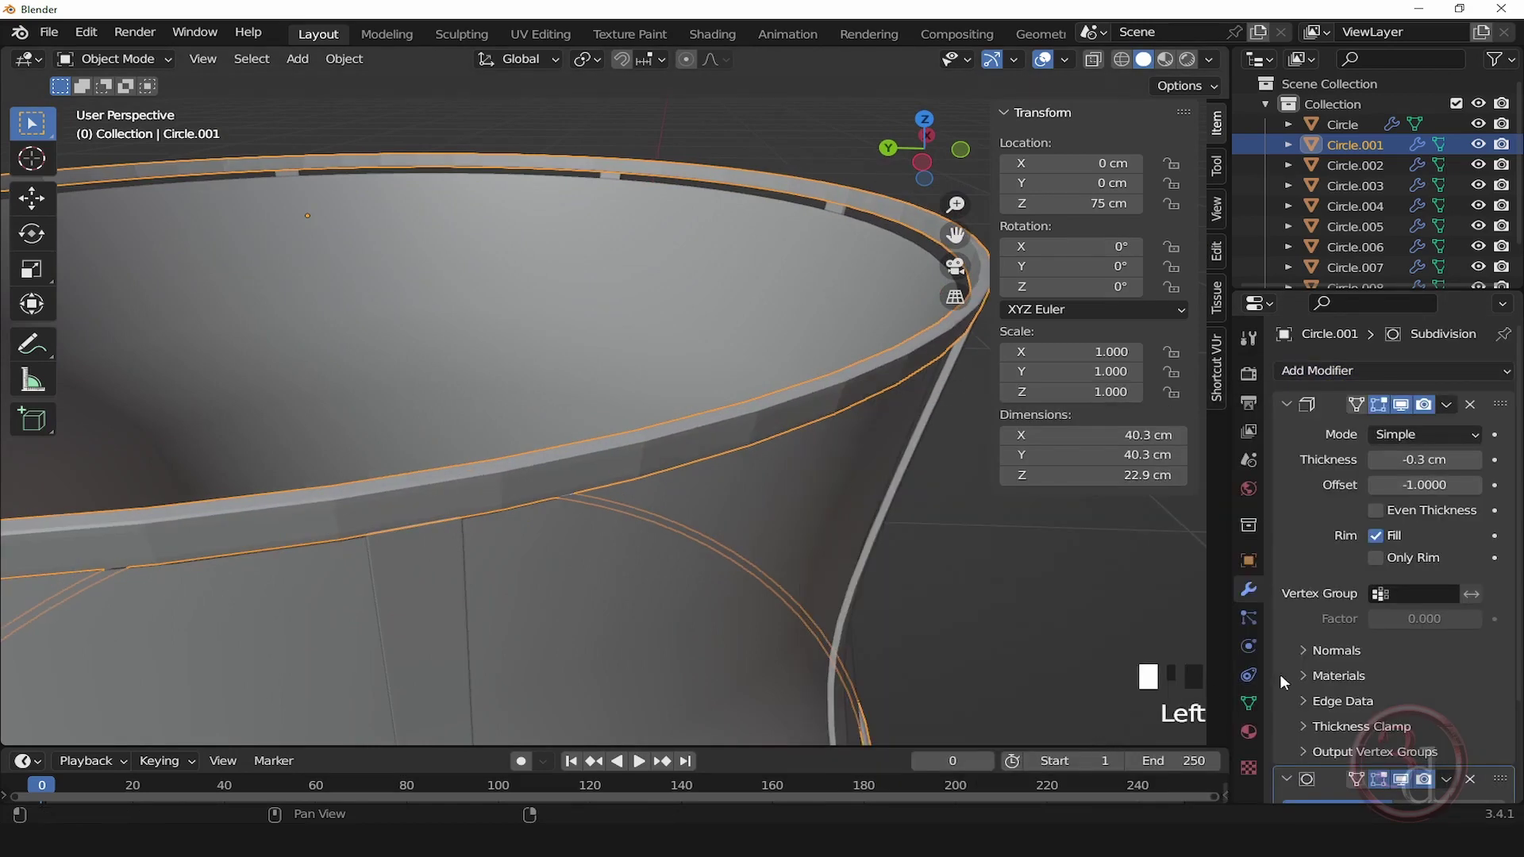
pyautogui.scroll(-6, 1468, 686)
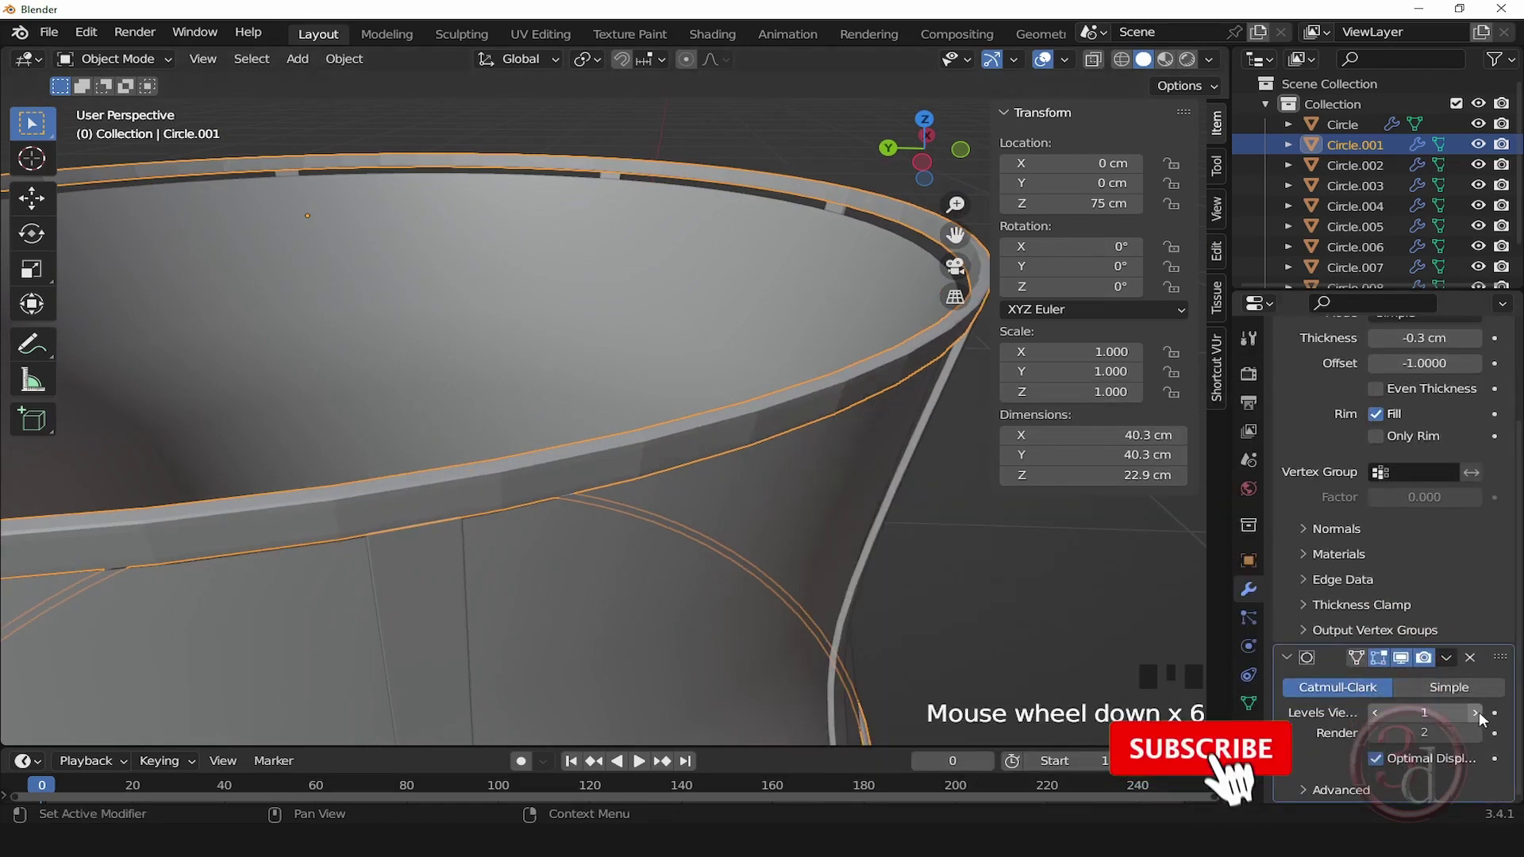
pyautogui.click(1476, 711)
# Step: Examine the smoothed top and bottom rings of the lampshade from the side
pyautogui.scroll(-2, 907, 459)
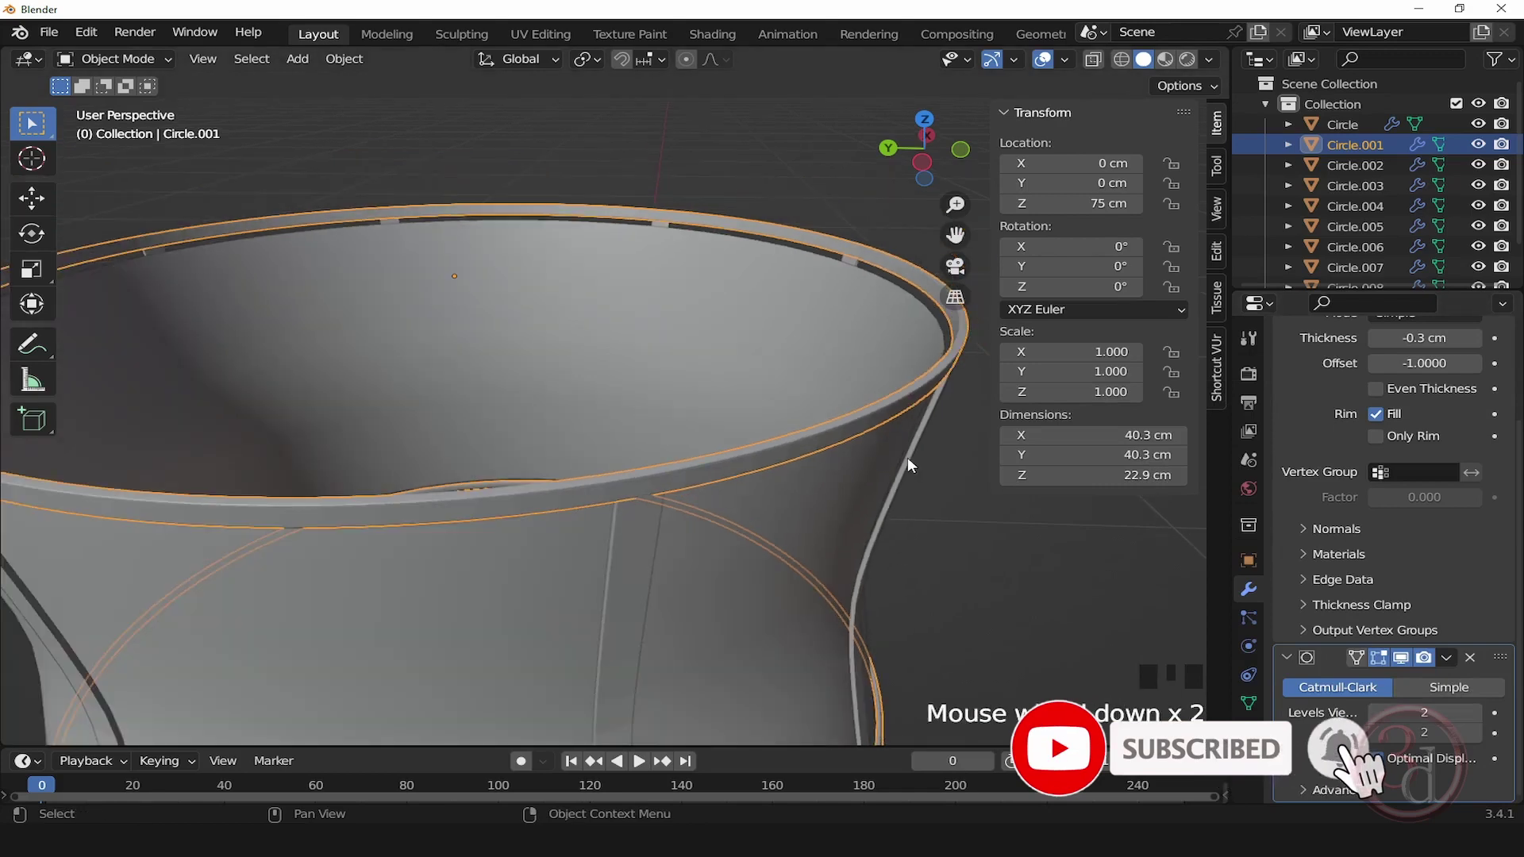
pyautogui.scroll(-1, 912, 468)
pyautogui.keyDown('alt'); pyautogui.moveTo(935, 518); pyautogui.dragTo(873, 460, button='middle'); pyautogui.keyUp('alt')
pyautogui.press('Tab')
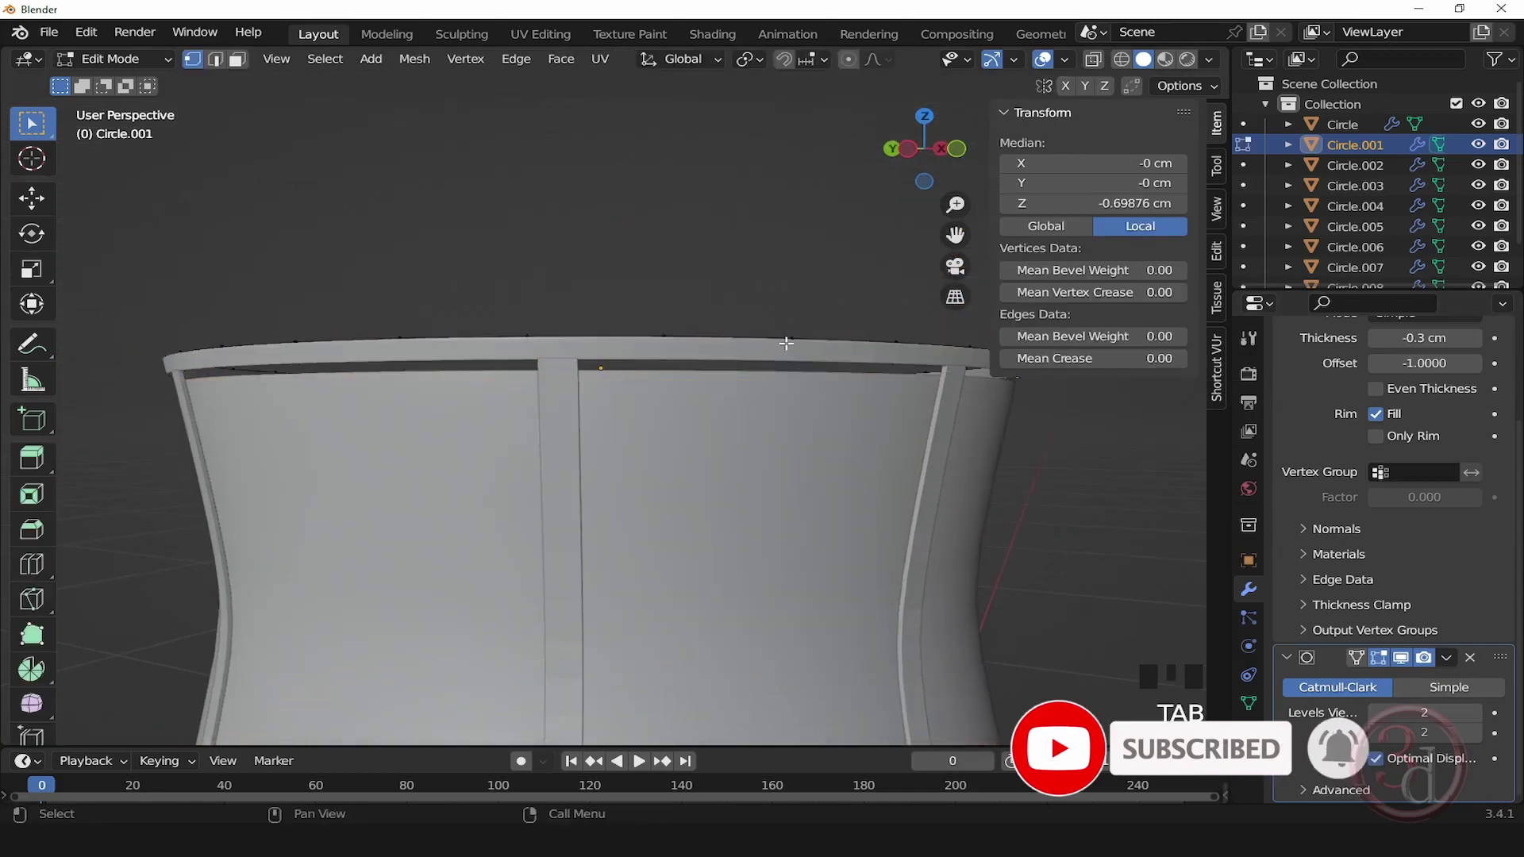
pyautogui.press('Tab')
pyautogui.moveTo(778, 452); pyautogui.dragTo(670, 311, button='middle')
pyautogui.scroll(-2, 883, 535)
pyautogui.click(862, 586)
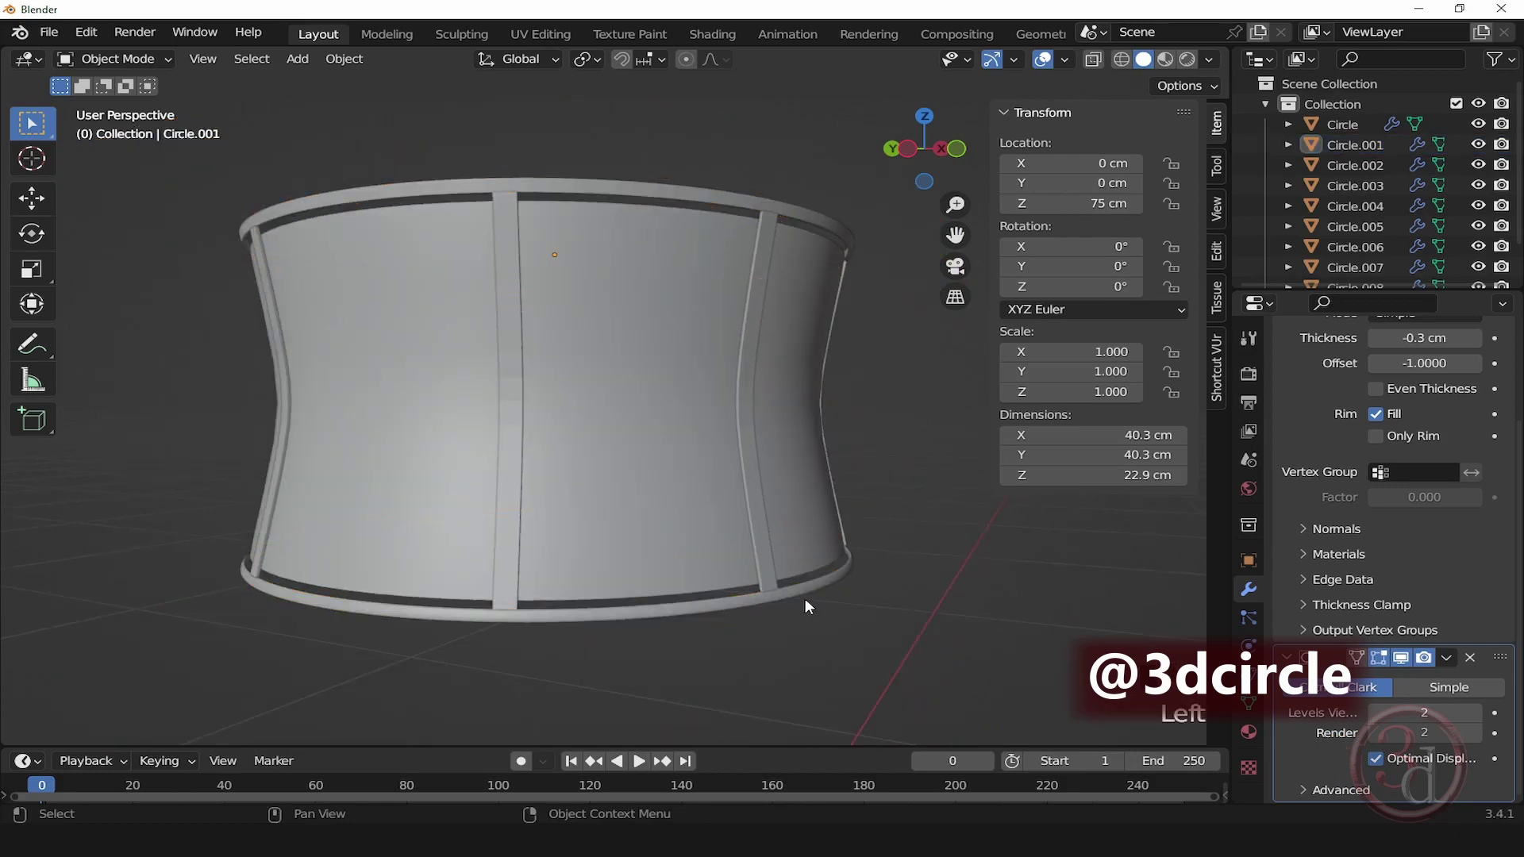
# Step: Hide the rings' subdivision in Edit Mode and cut an edge loop near the bottom ring's upper edge at a factor of about 0.965
pyautogui.scroll(7, 804, 598)
pyautogui.click(790, 555)
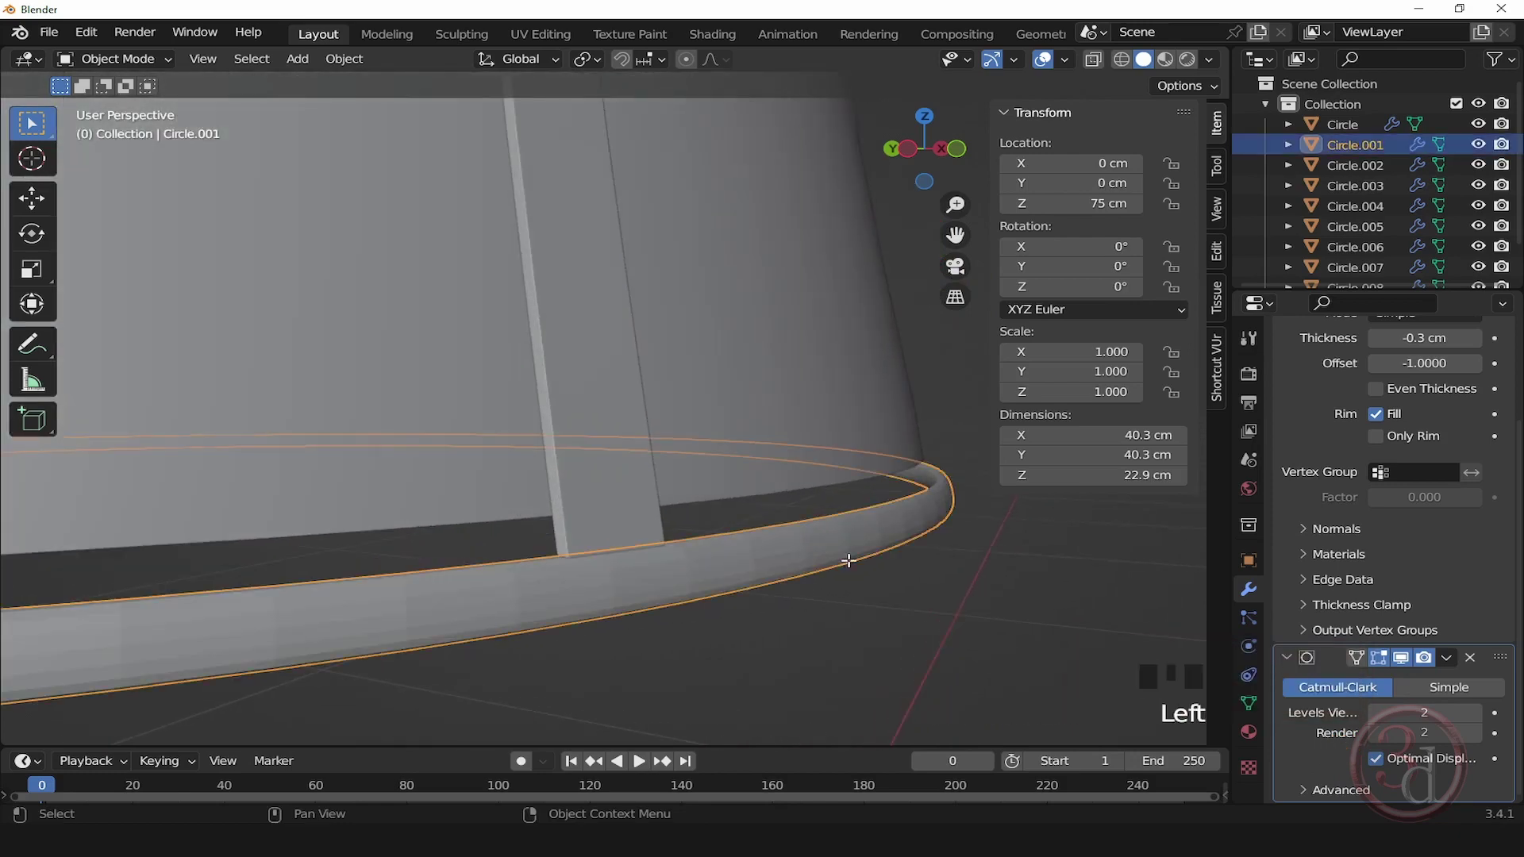
pyautogui.press('Tab')
pyautogui.keyDown('alt'); pyautogui.moveTo(840, 570); pyautogui.dragTo(1220, 493, button='middle'); pyautogui.keyUp('alt')
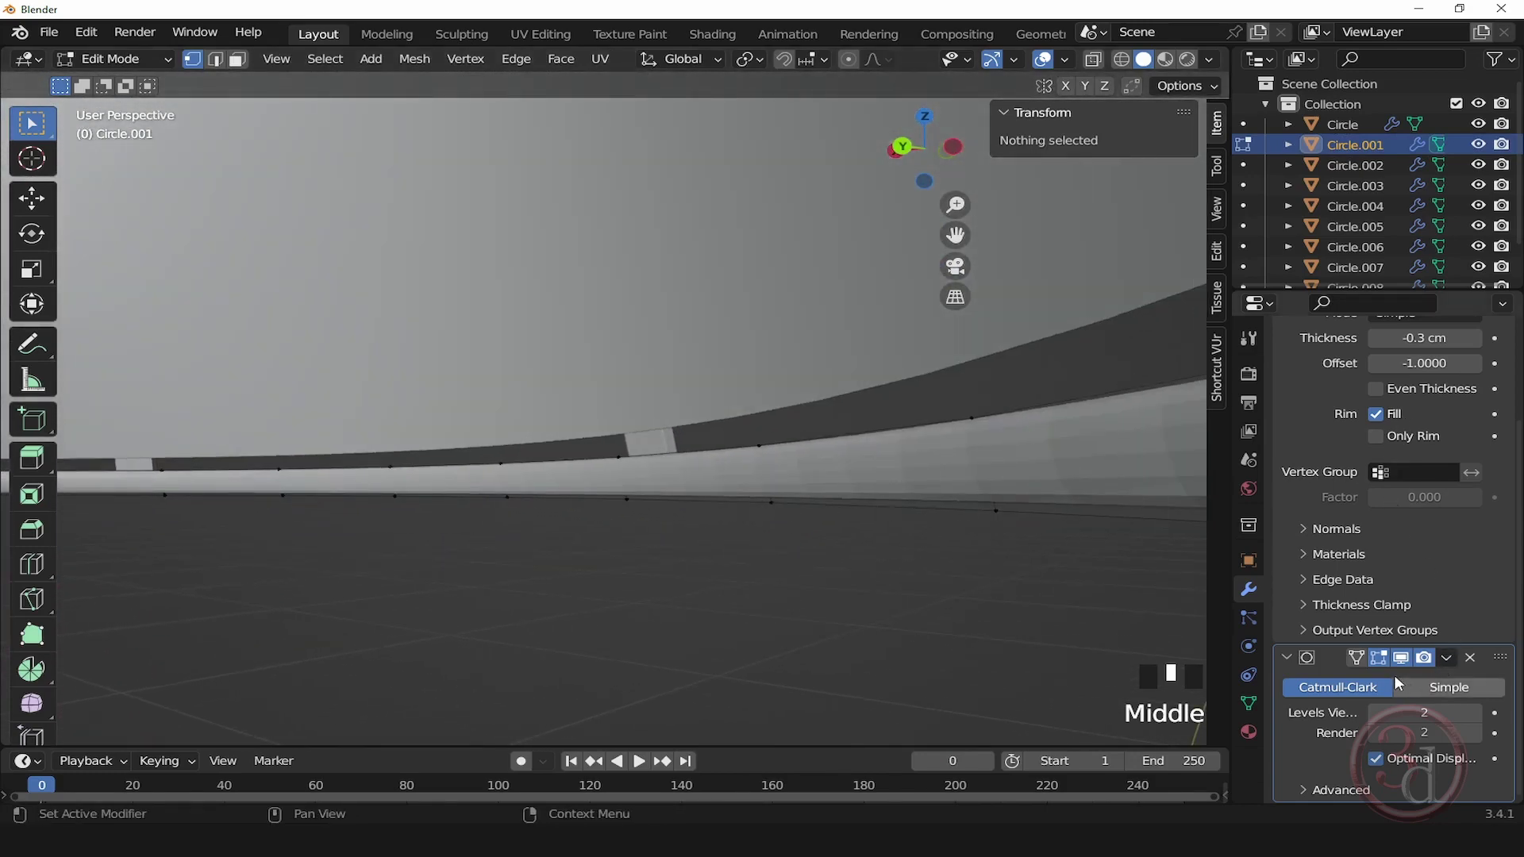
pyautogui.click(1379, 661)
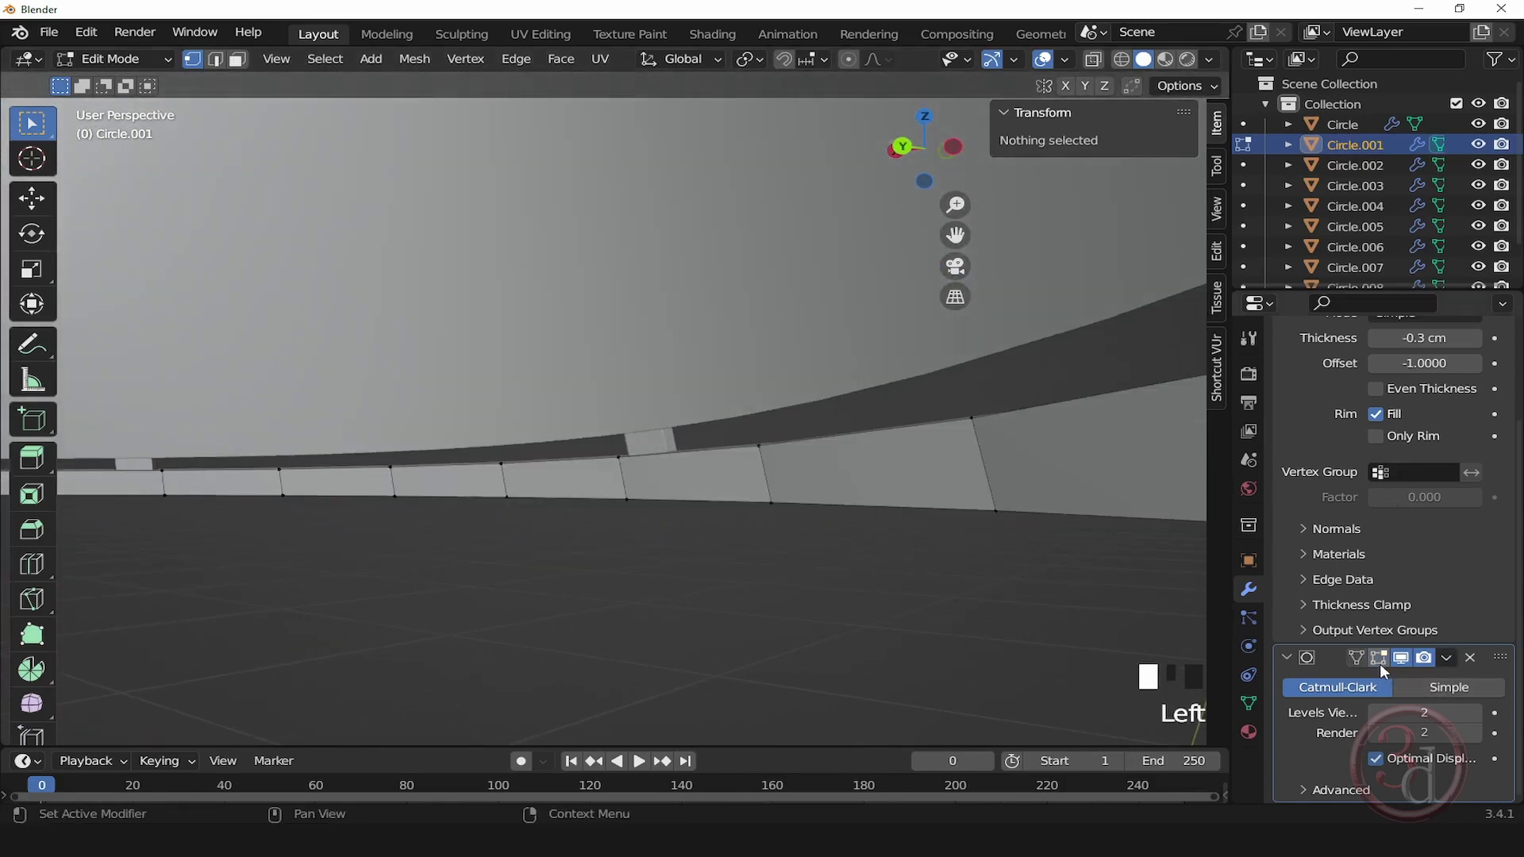
pyautogui.hotkey('ctrl', 'r')
pyautogui.click(980, 437)
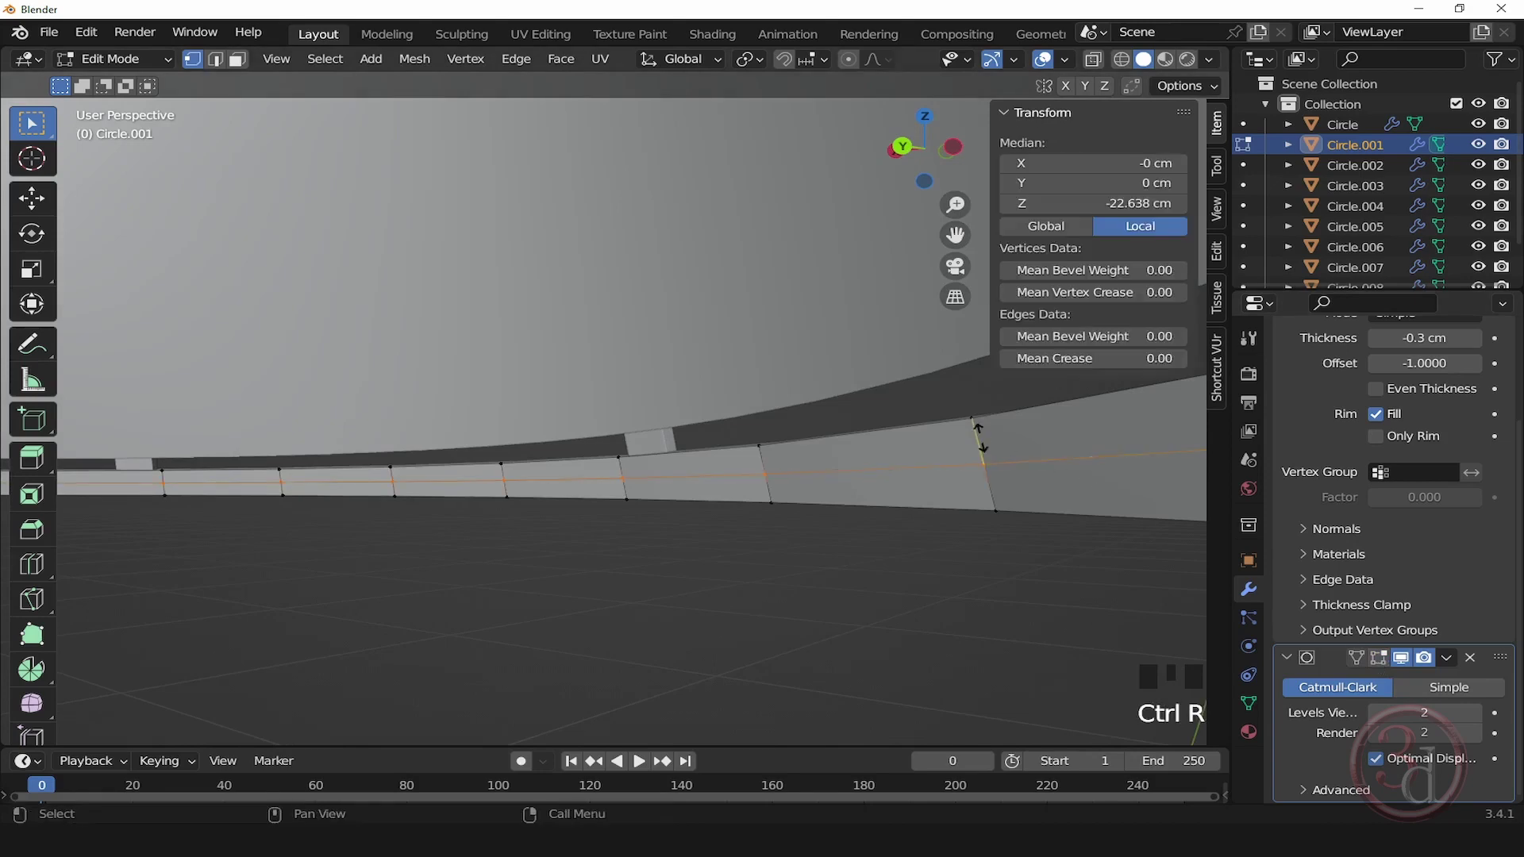
pyautogui.click(914, 405)
# Step: Add another supporting loop at the bottom ring's lower edge with a slide of about -0.98, then leave Edit Mode and deselect the rings
pyautogui.hotkey('ctrl', 'r')
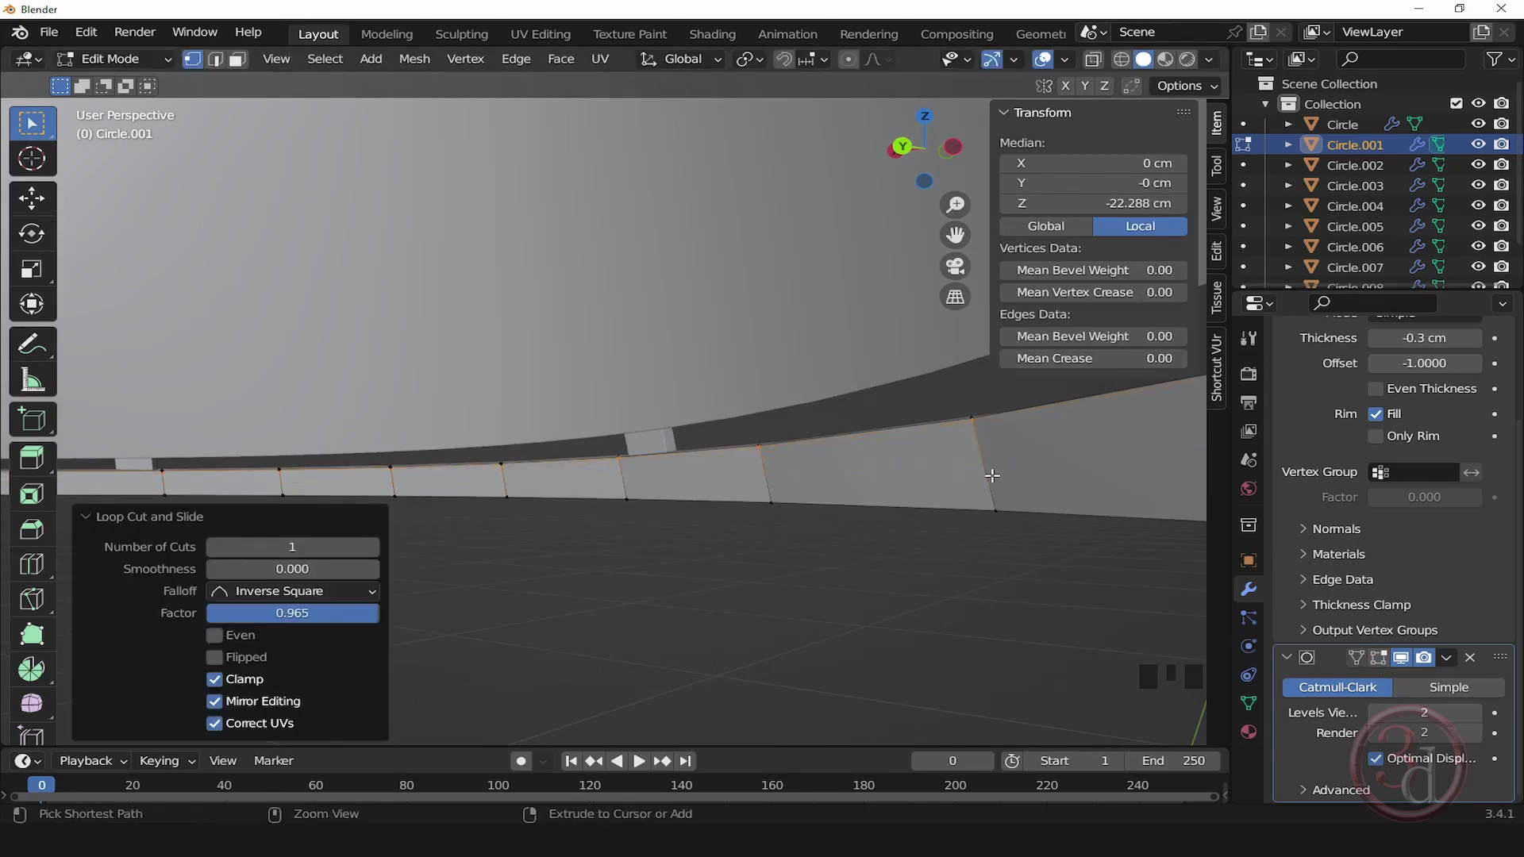
pyautogui.click(951, 488)
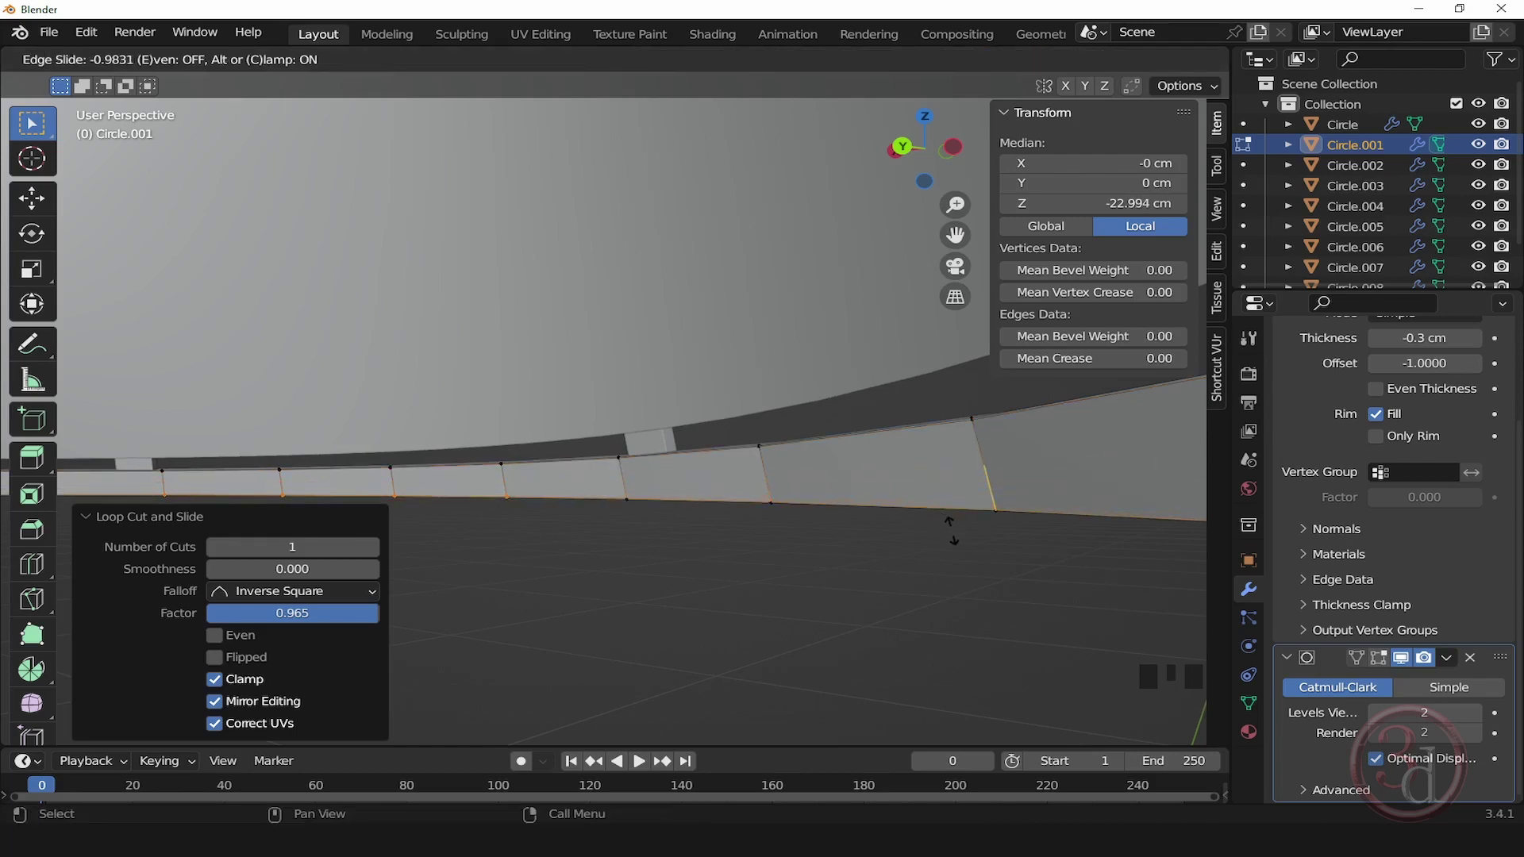
pyautogui.click(950, 530)
pyautogui.press('Tab')
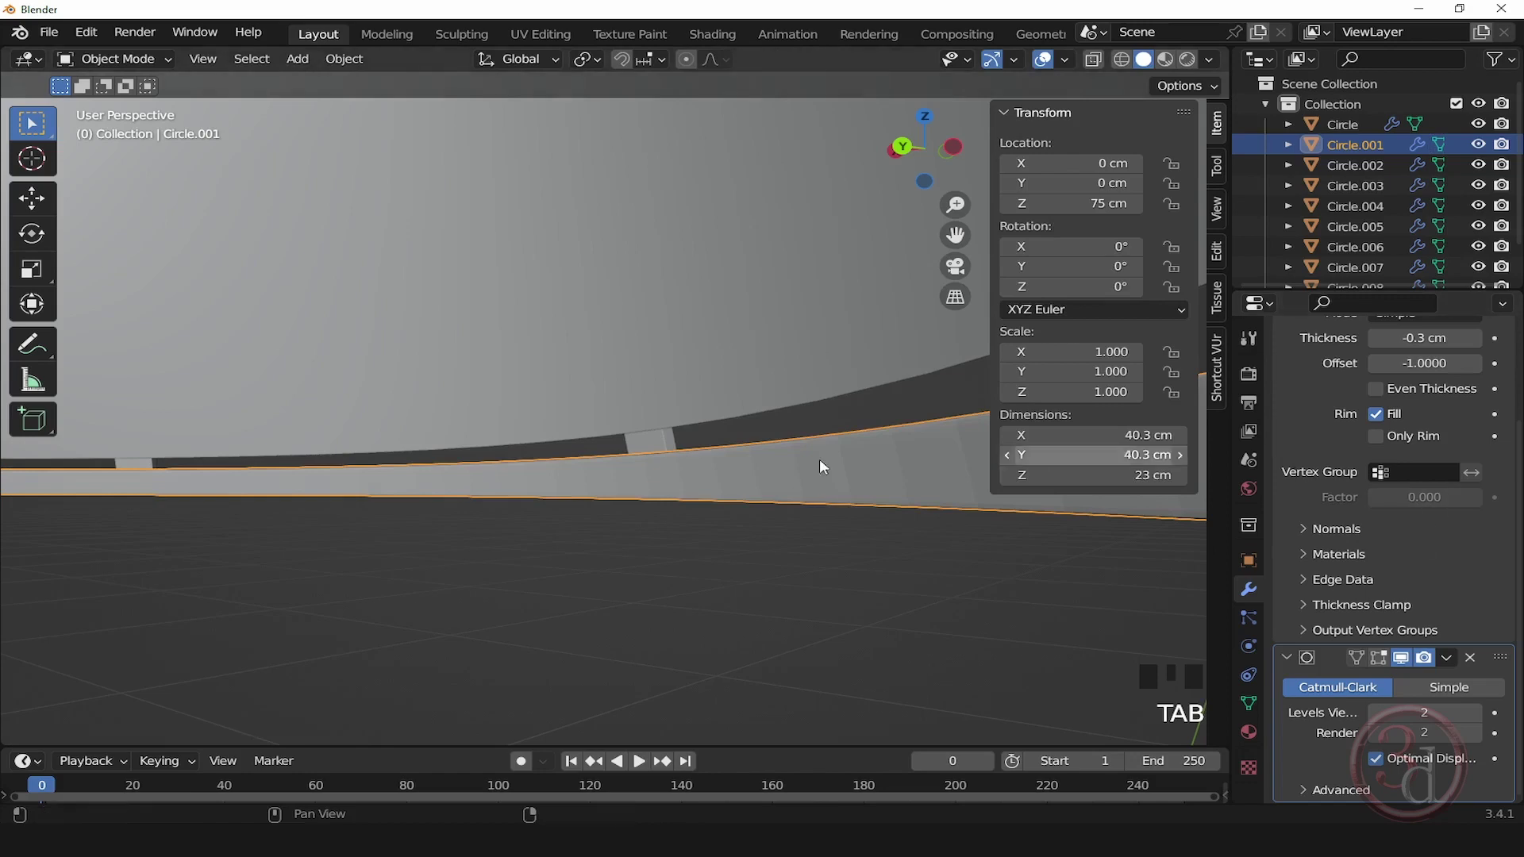
pyautogui.scroll(-6, 749, 522)
pyautogui.scroll(-3, 813, 564)
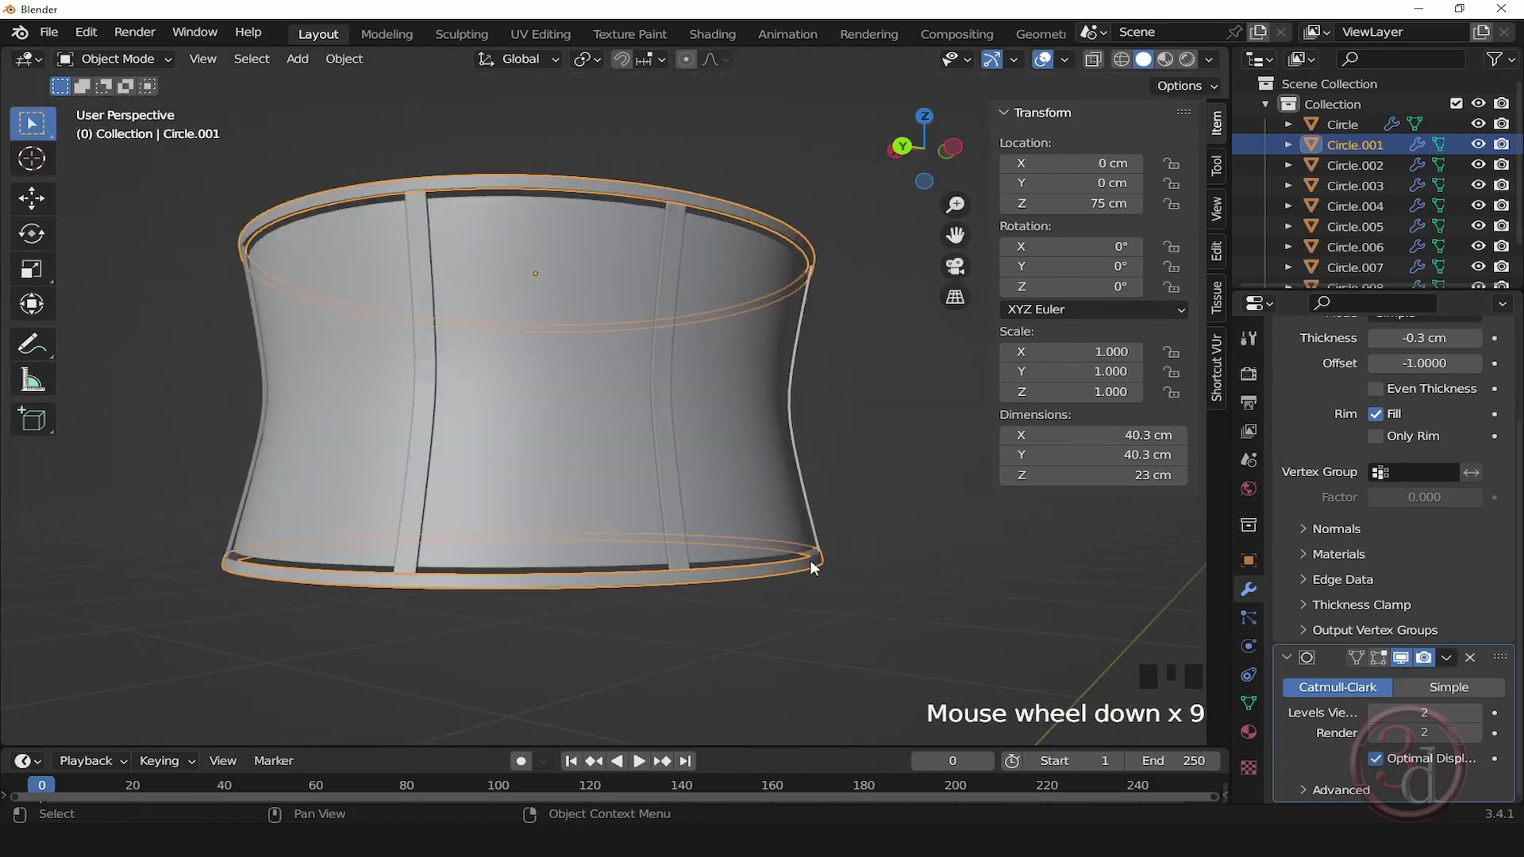
pyautogui.keyDown('alt'); pyautogui.moveTo(812, 565); pyautogui.dragTo(745, 360, button='middle'); pyautogui.keyUp('alt')
pyautogui.click(811, 486)
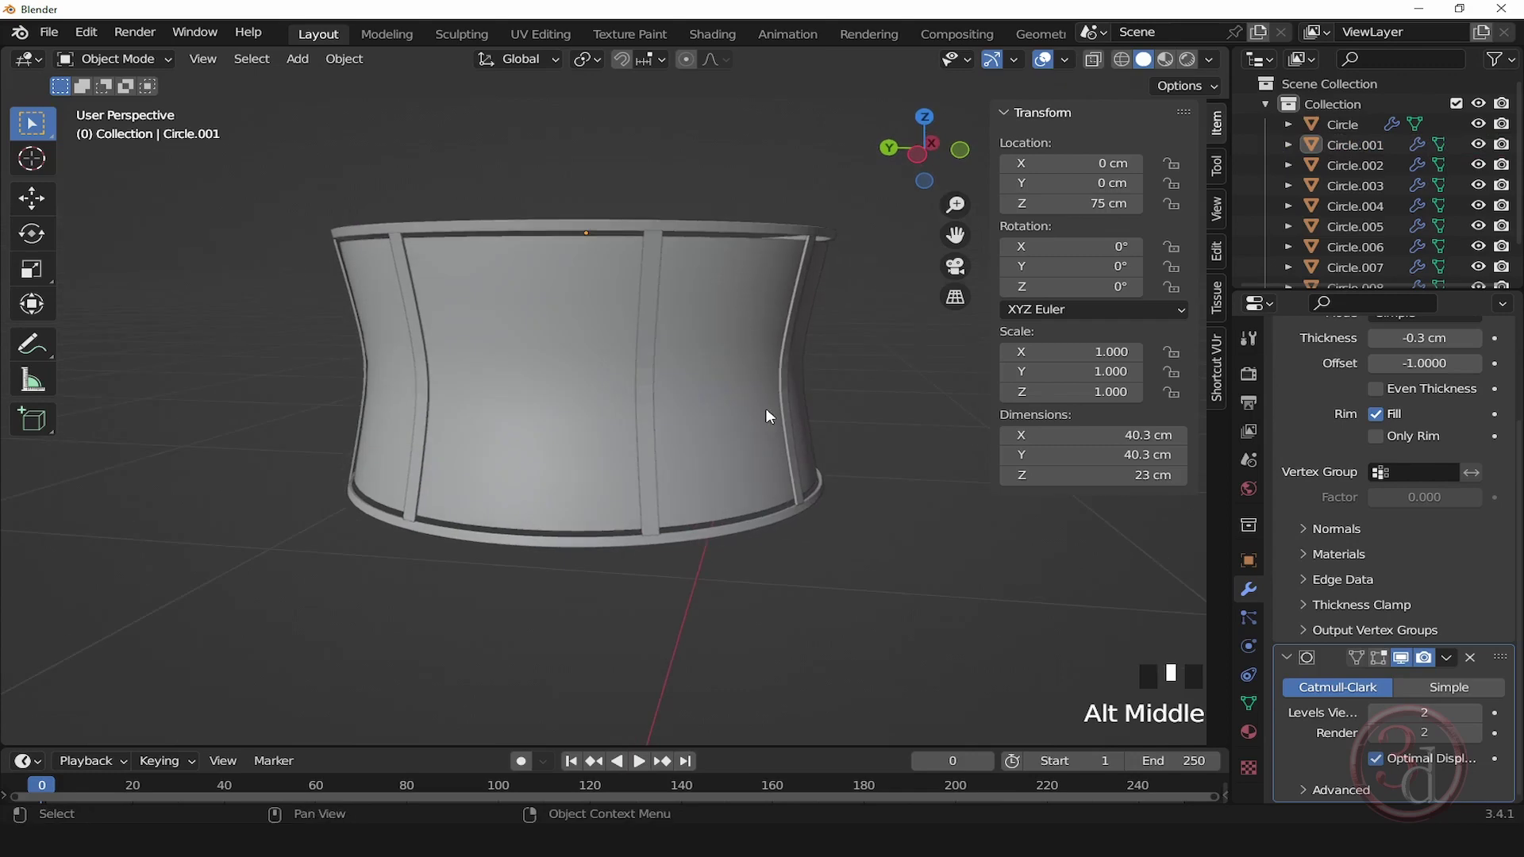
# Step: Open the lampshade body mesh (Circle) in Edit Mode, viewed from the front in orthographic projection
pyautogui.click(699, 286)
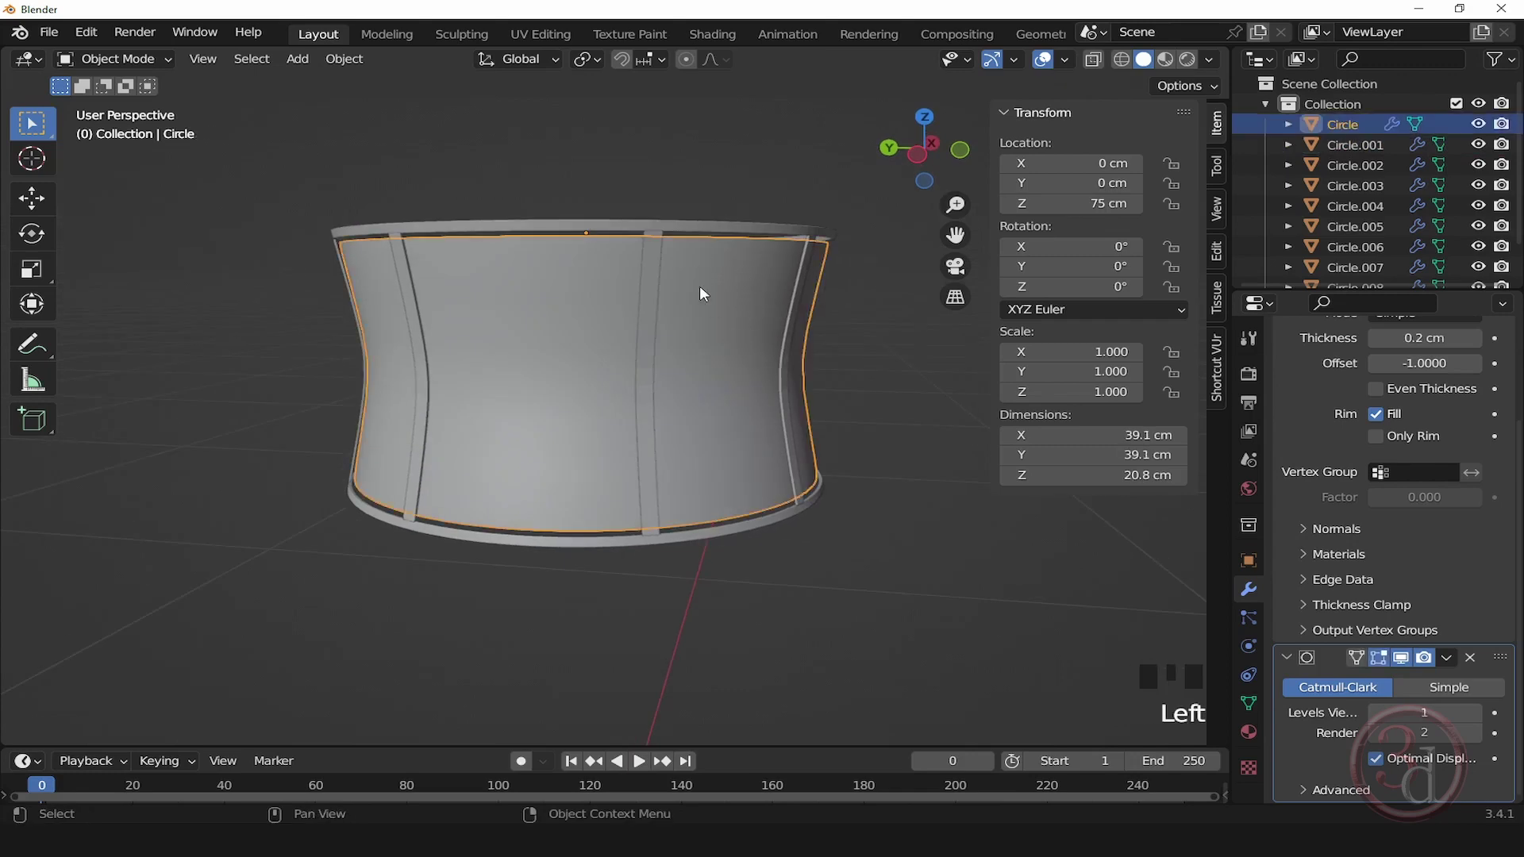
pyautogui.press('`')
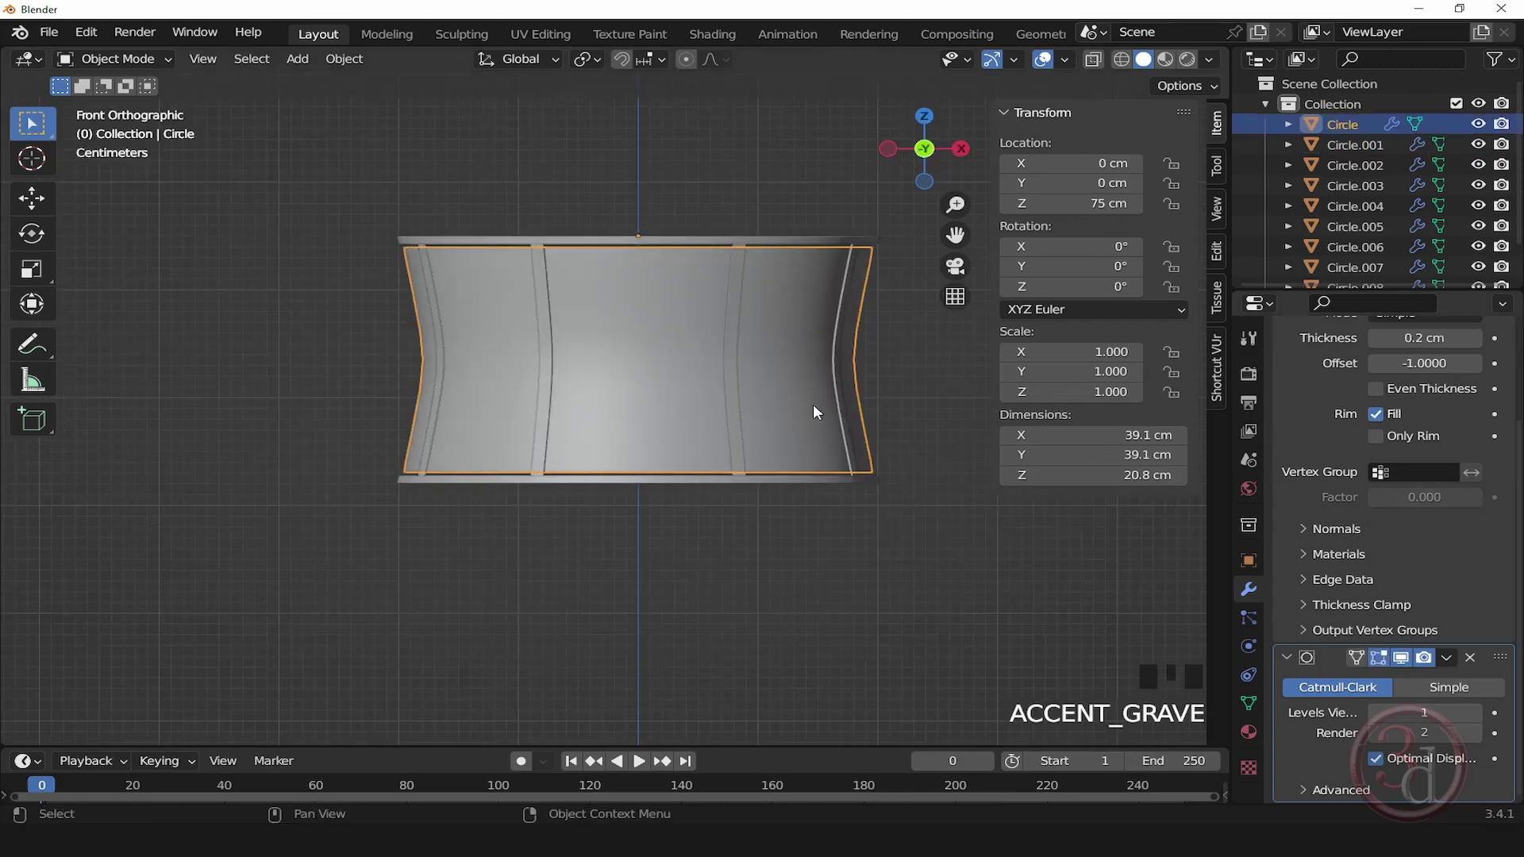
pyautogui.scroll(1, 691, 282)
pyautogui.moveTo(690, 283); pyautogui.dragTo(750, 358, button='middle')
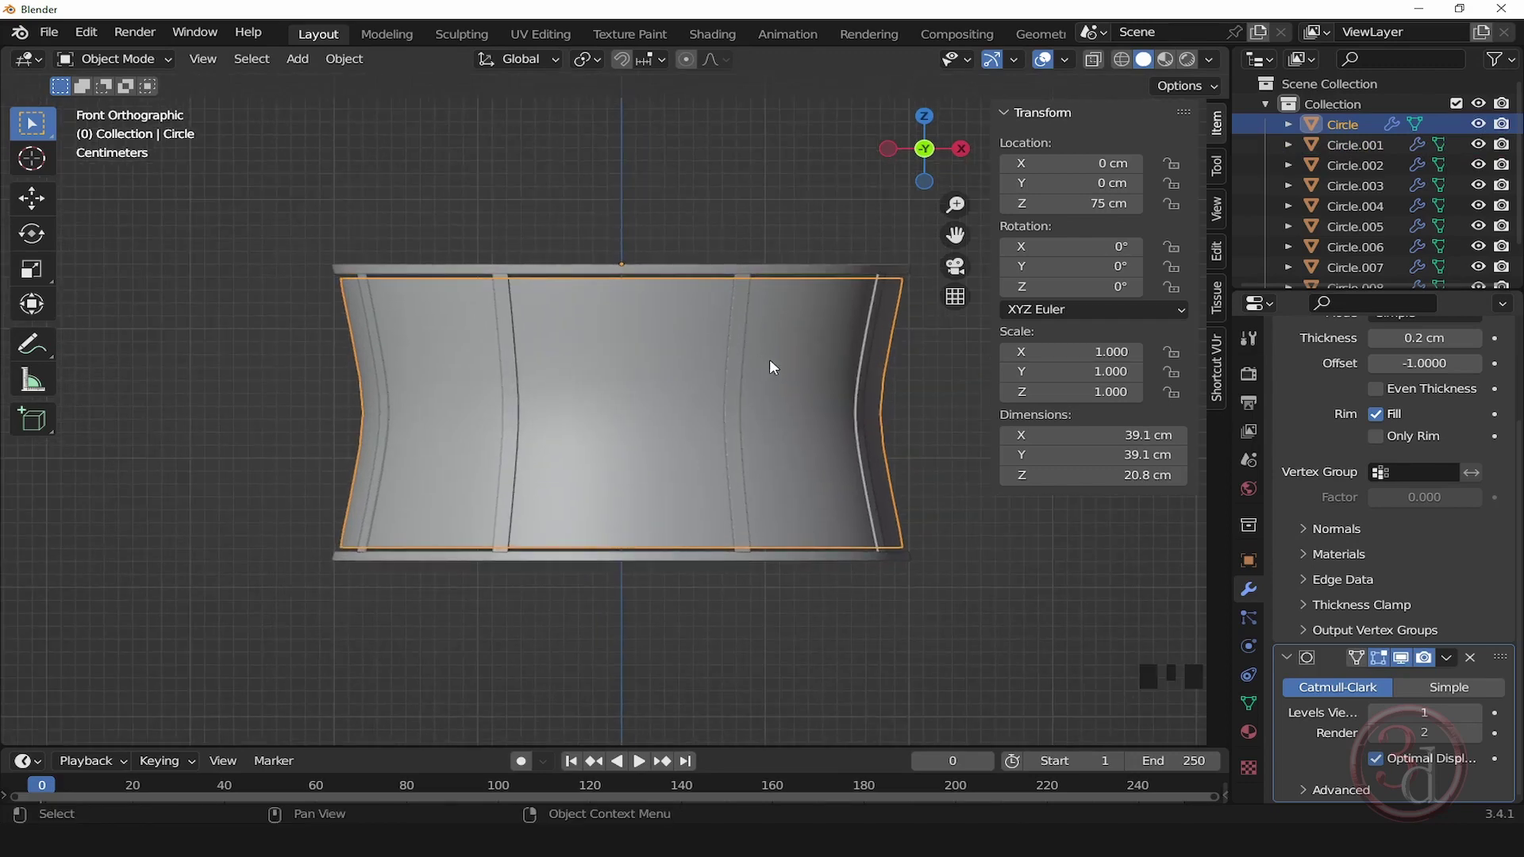
pyautogui.press('Tab')
pyautogui.scroll(-2, 769, 361)
pyautogui.moveTo(850, 408); pyautogui.dragTo(853, 427, button='middle')
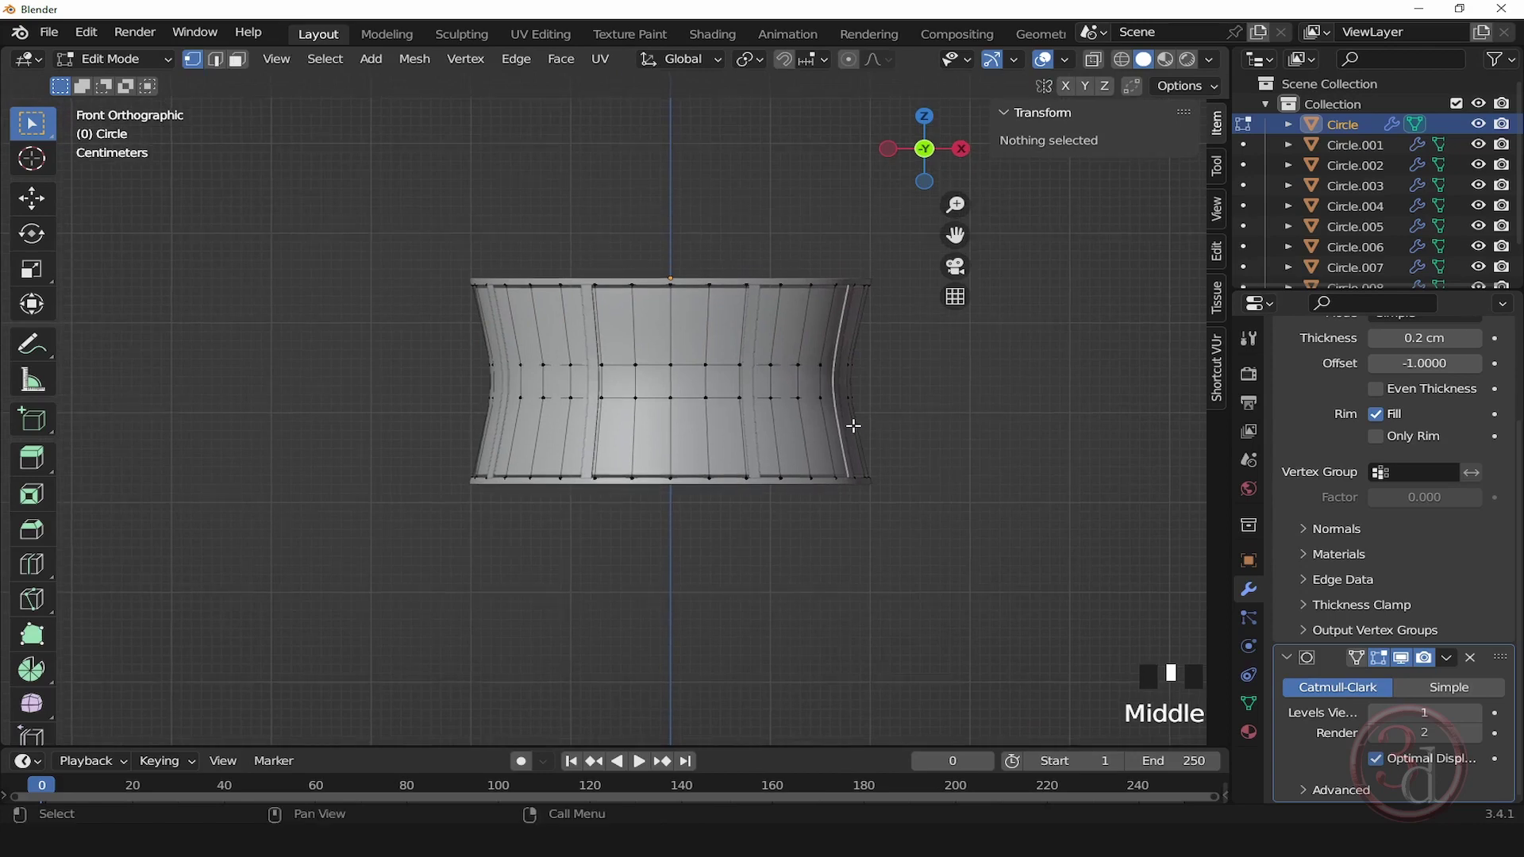
pyautogui.scroll(1, 684, 277)
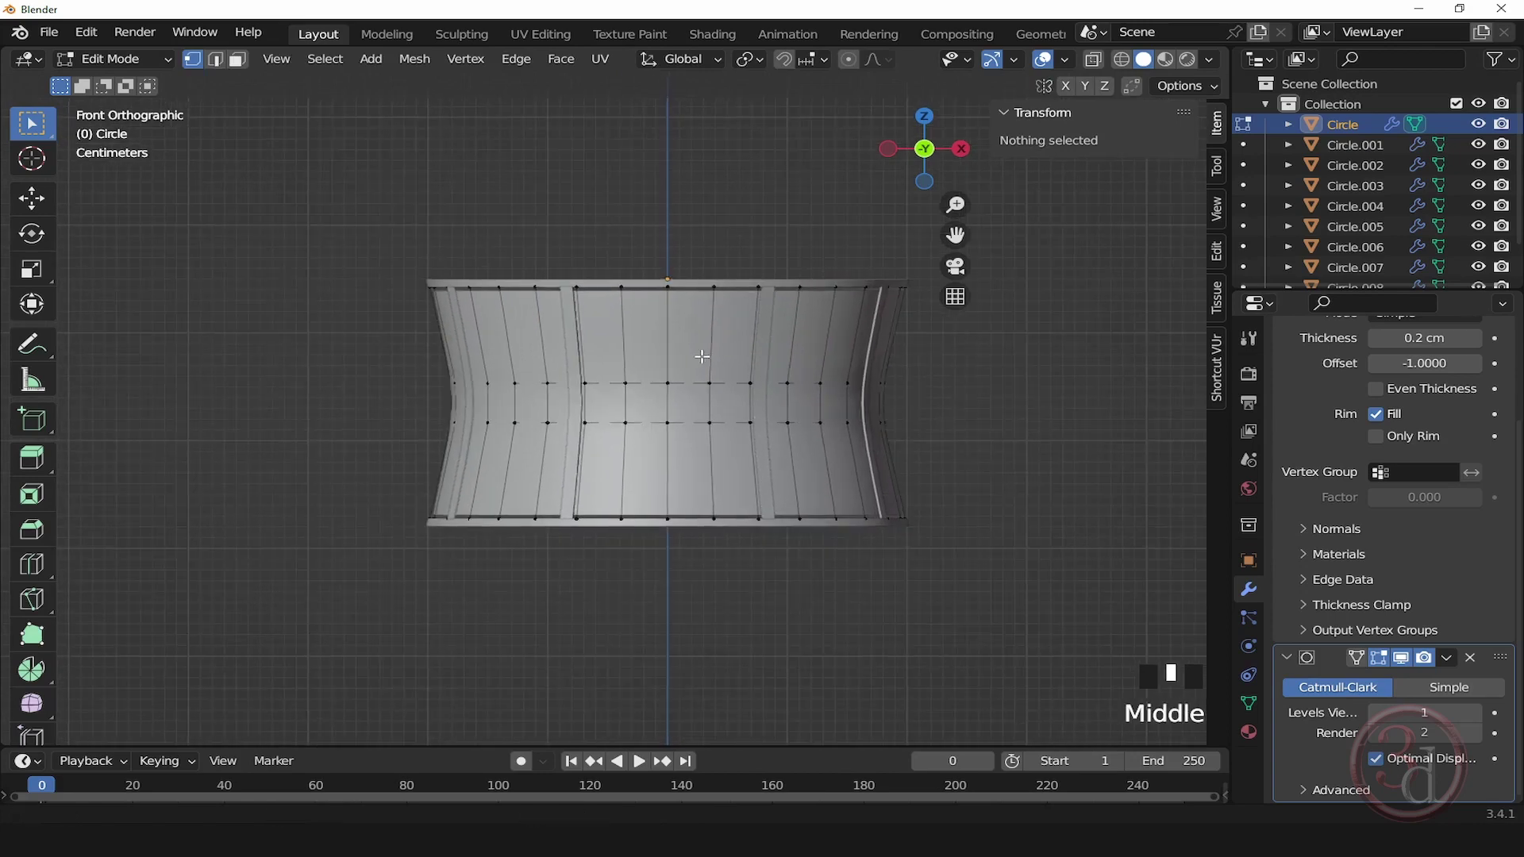
pyautogui.moveTo(691, 333); pyautogui.dragTo(680, 359, button='middle')
# Step: Select the shade body's top row of vertices in wireframe and raise it about 0.5 cm along Z to close the gap below the top ring
pyautogui.press('z')
pyautogui.click(511, 360)
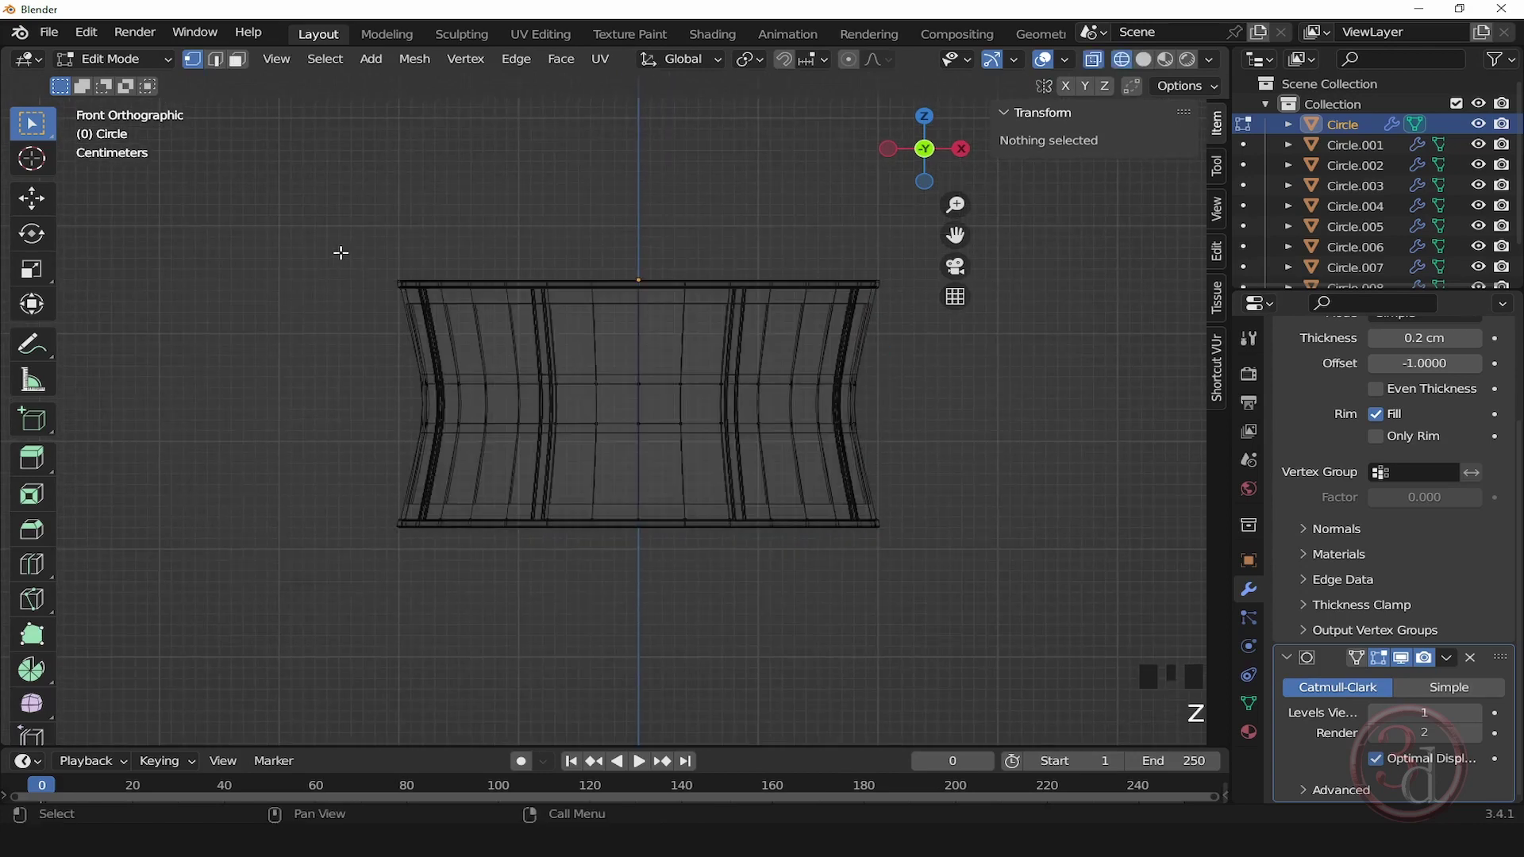
pyautogui.moveTo(287, 211); pyautogui.dragTo(1055, 321)
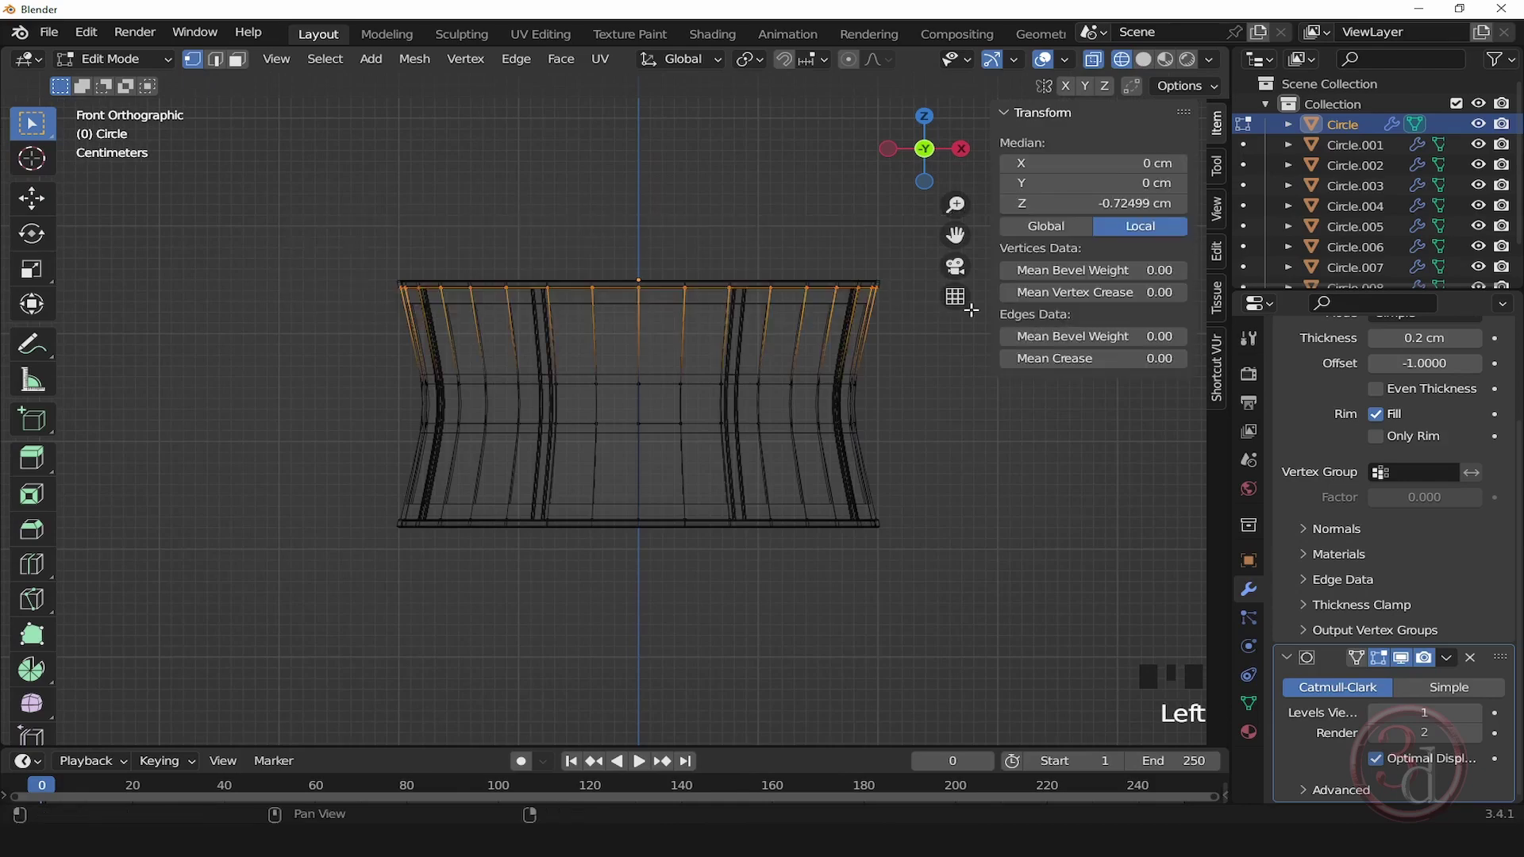
pyautogui.scroll(12, 714, 265)
pyautogui.press('z')
pyautogui.press('z')
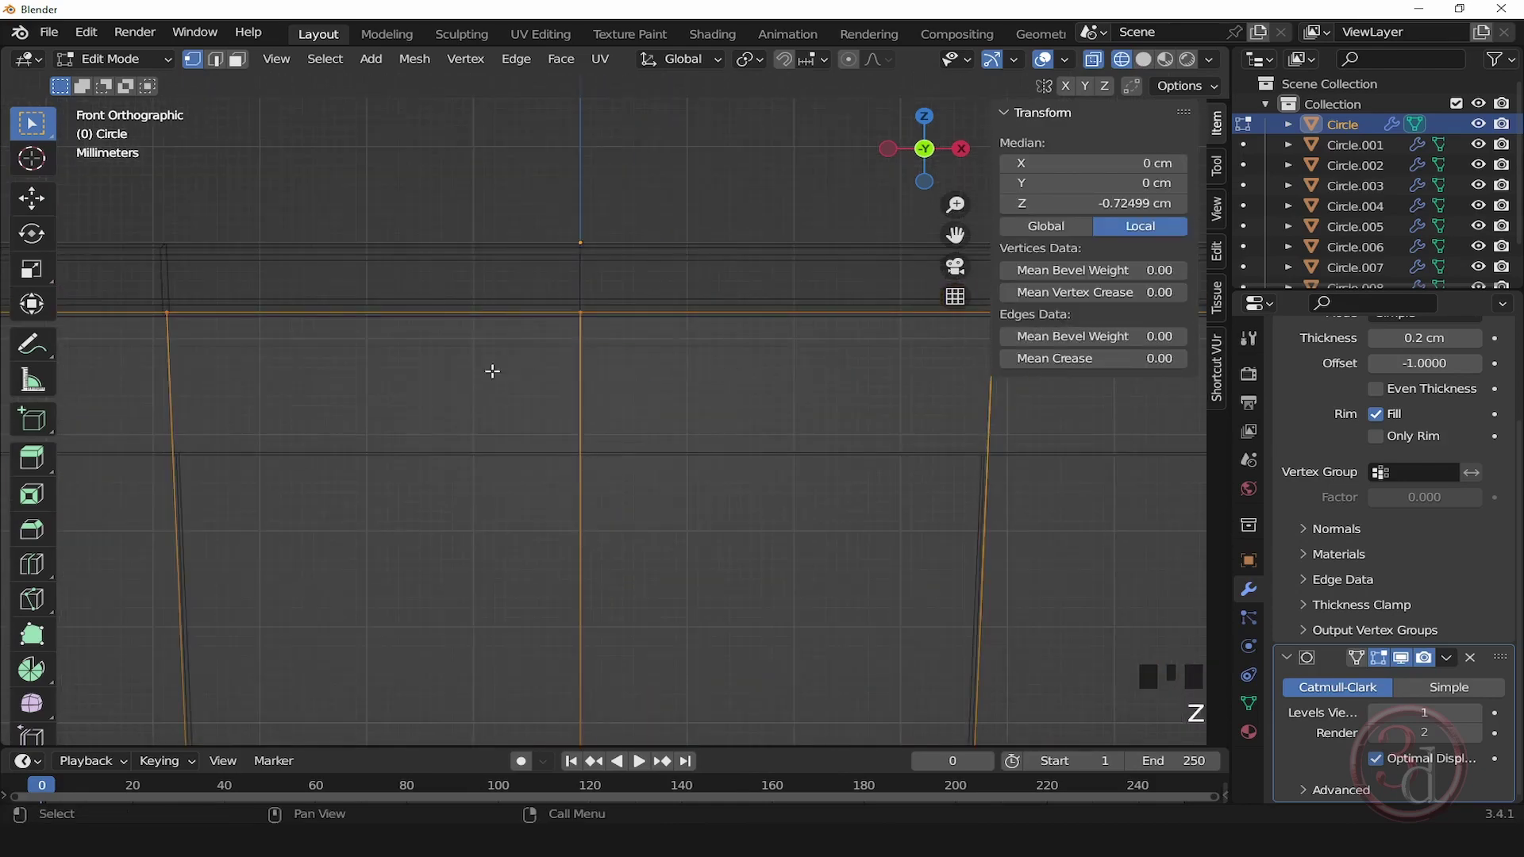
pyautogui.click(897, 393)
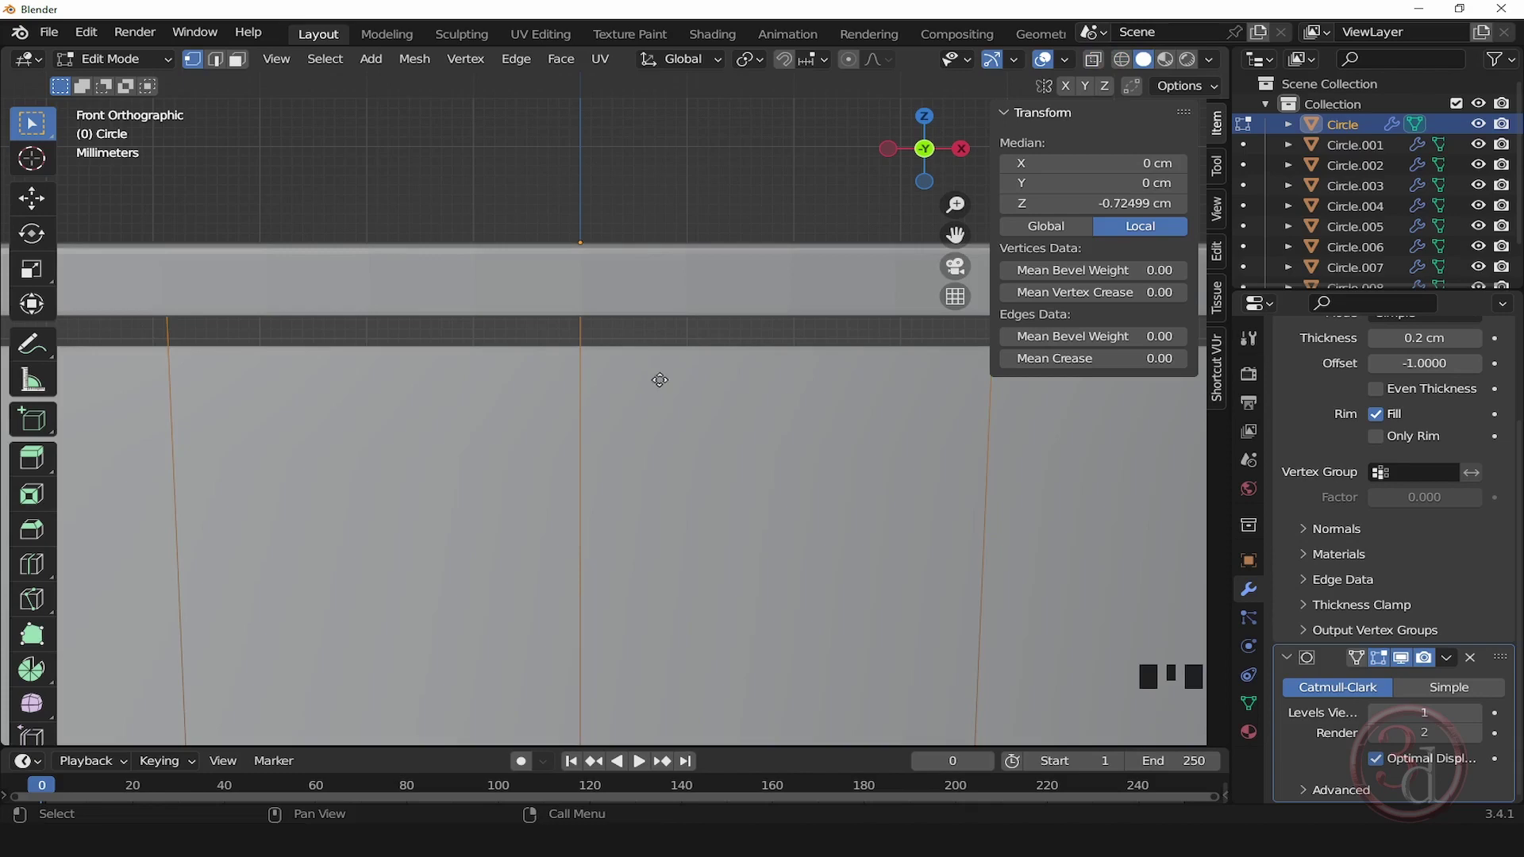
pyautogui.press('g')
pyautogui.press('z')
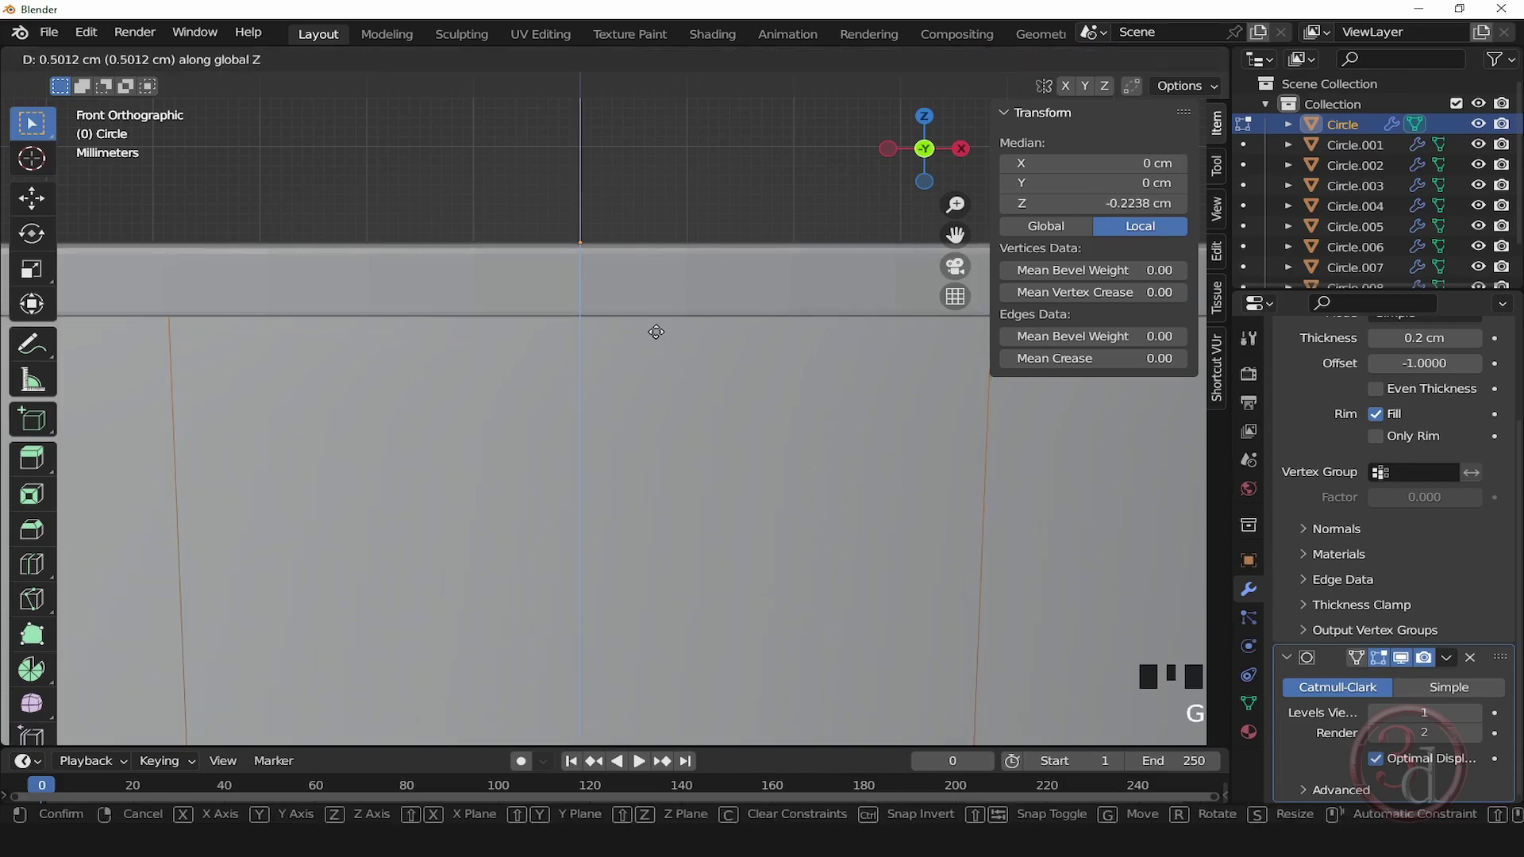
pyautogui.click(656, 332)
# Step: Return to wireframe shading and set the top vertices' Z move to exactly 0.5 cm
pyautogui.press('z')
pyautogui.click(563, 353)
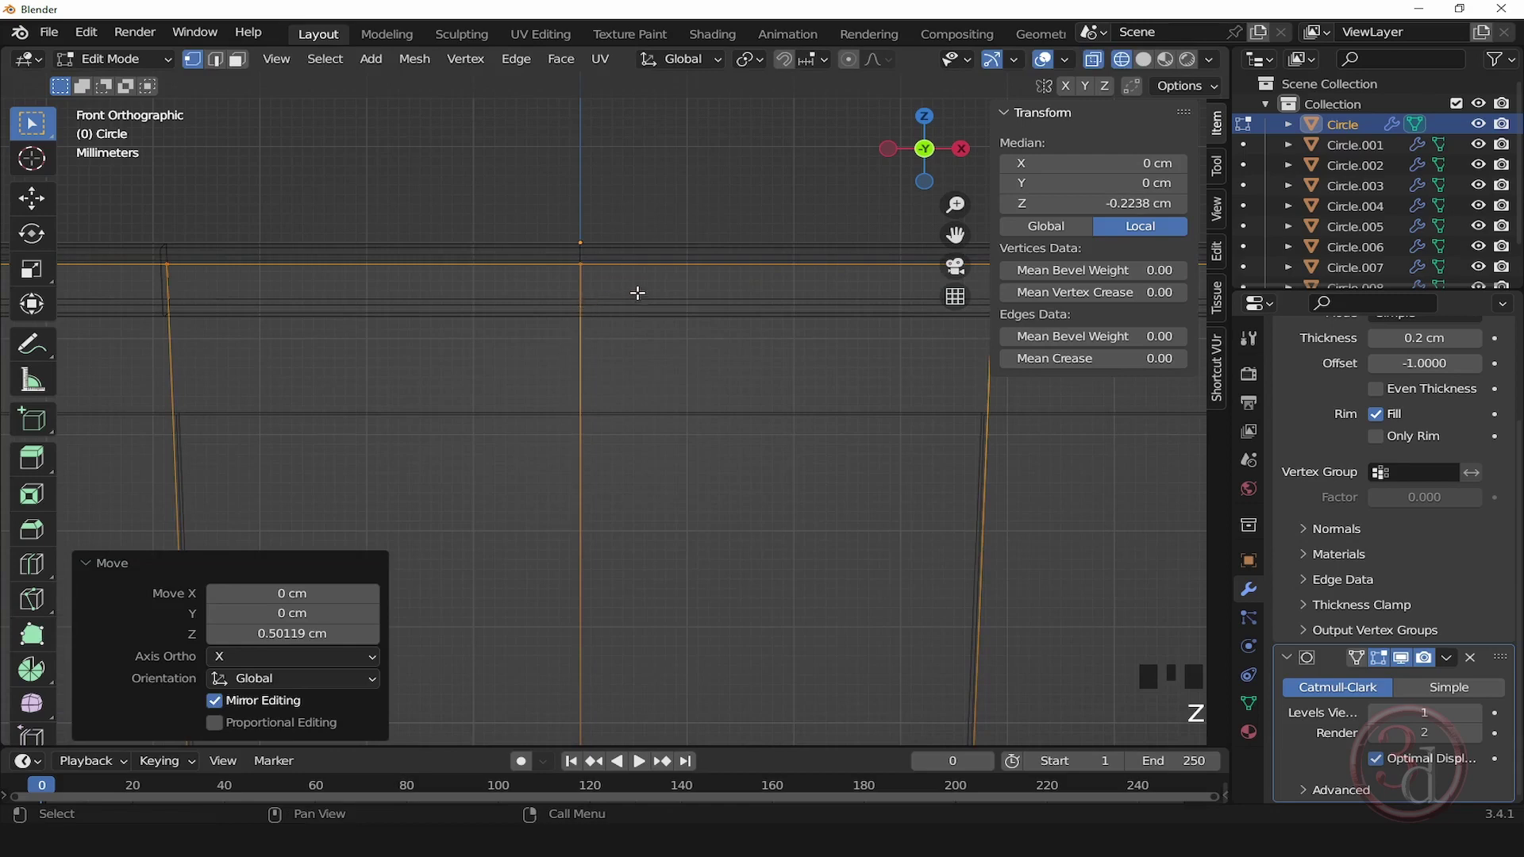
pyautogui.click(292, 633)
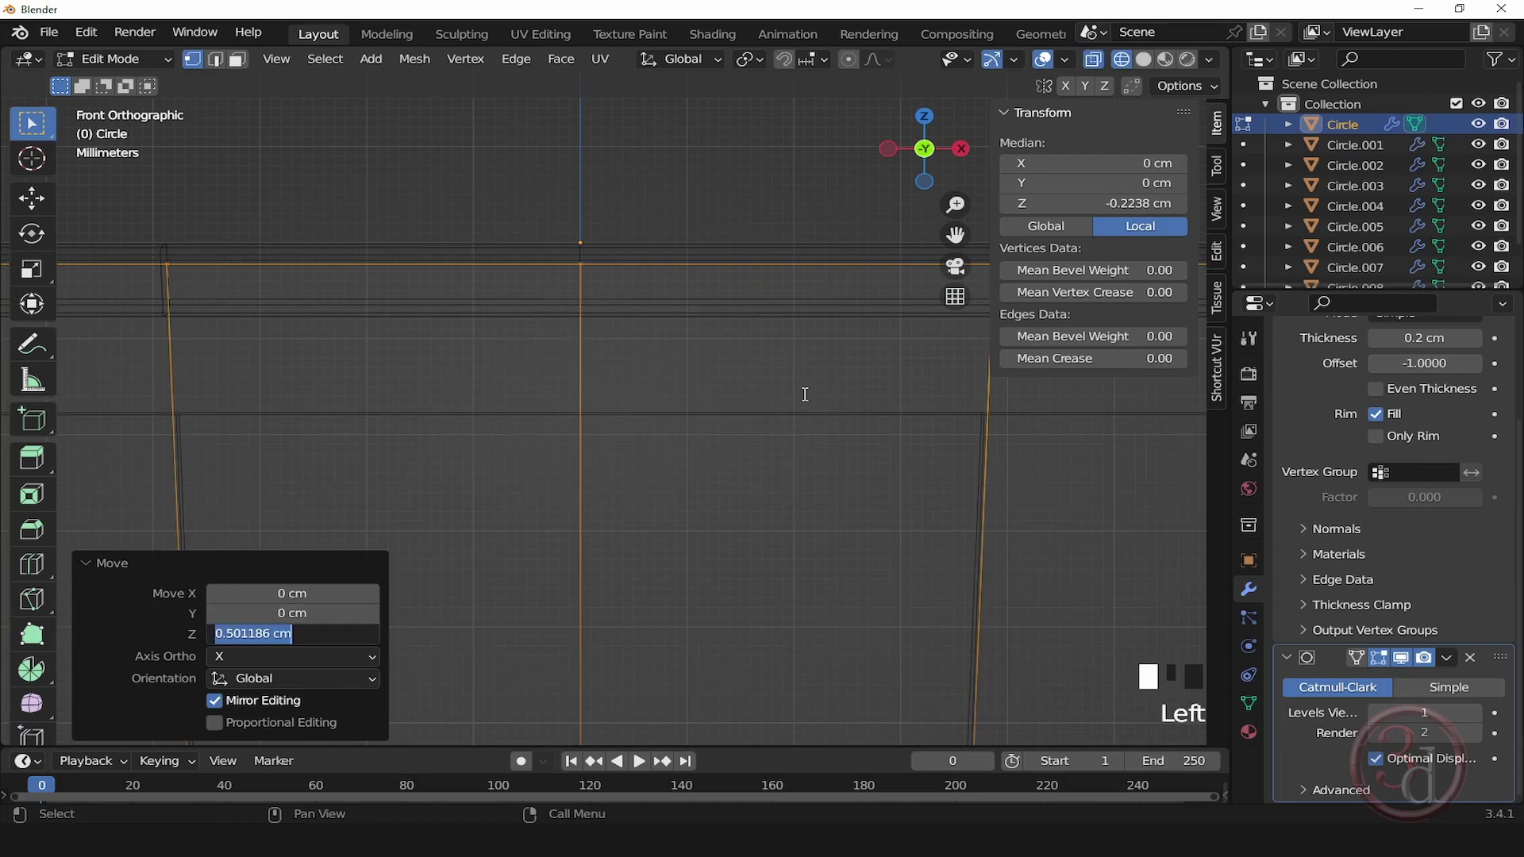
pyautogui.write('0.5')
pyautogui.press('Return')
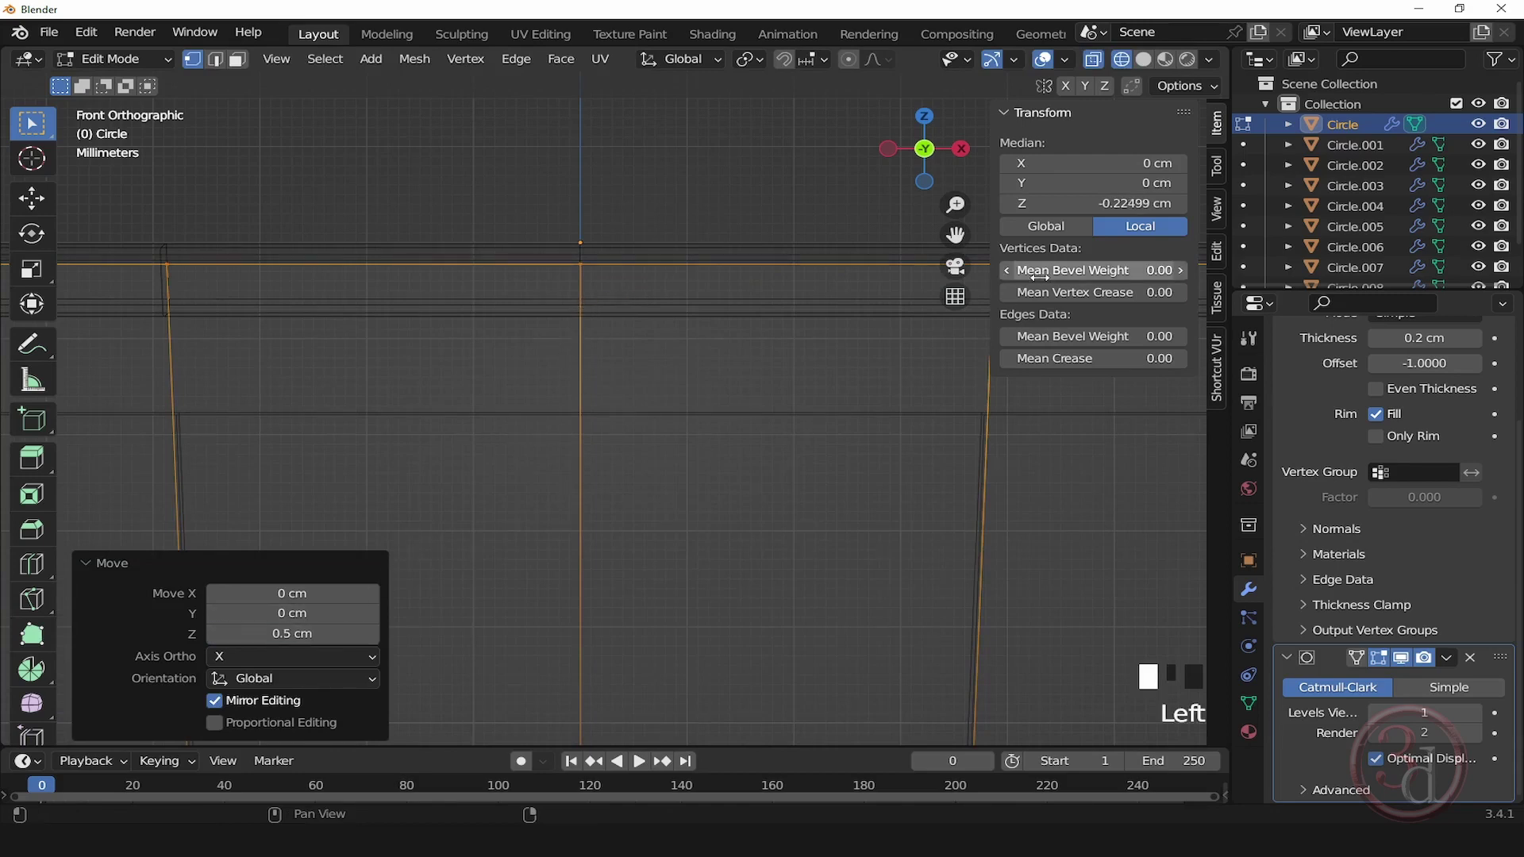
# Step: Select only the shade body's bottom row of vertices and lower it about 0.41 cm along Z to meet the bottom ring, checking in solid shading
pyautogui.scroll(-5, 659, 233)
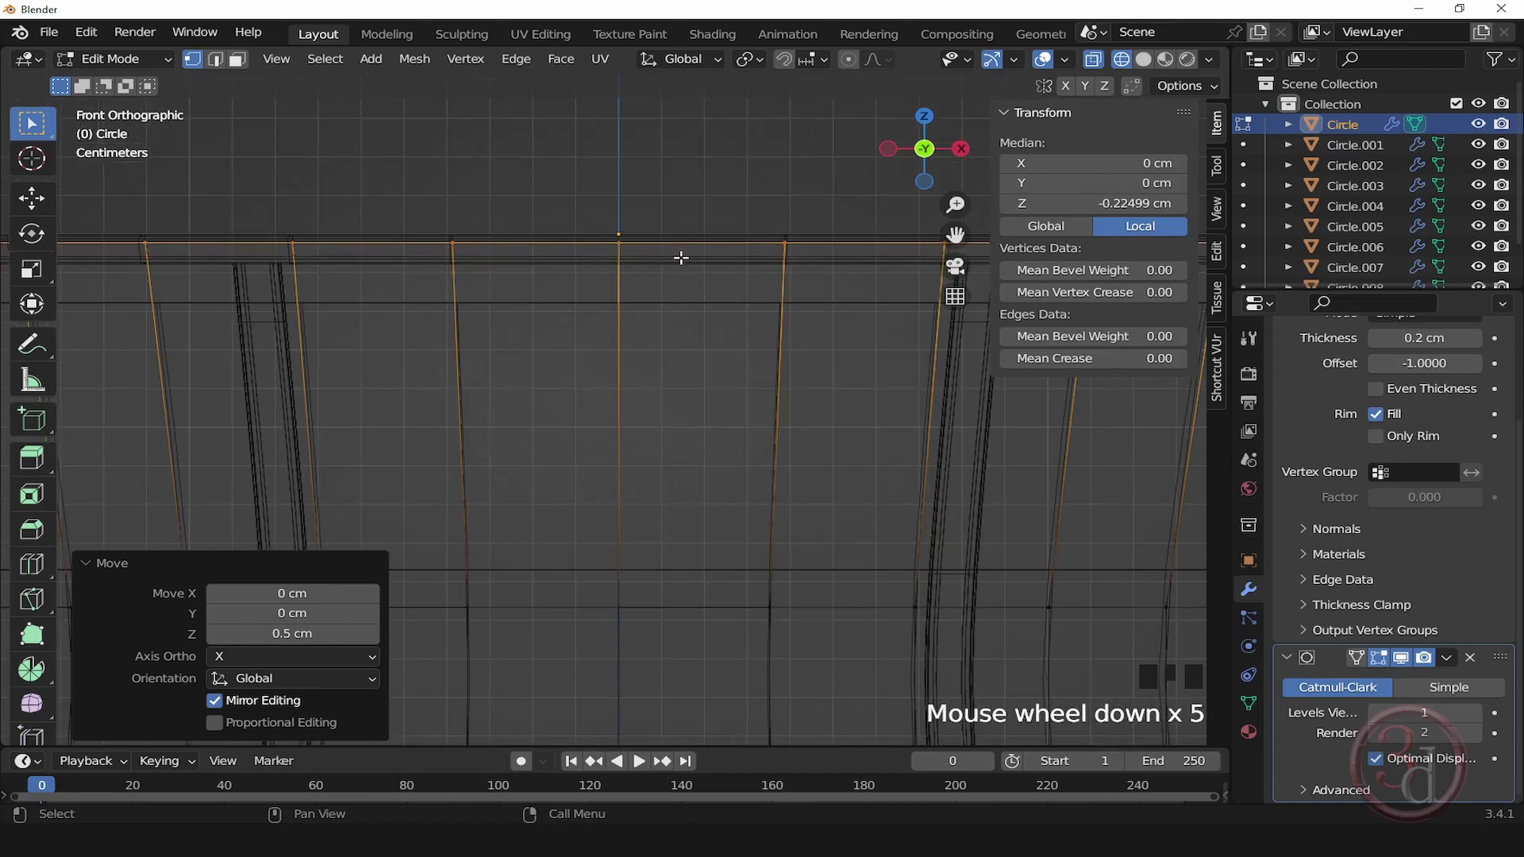
pyautogui.scroll(-7, 669, 225)
pyautogui.click(660, 547)
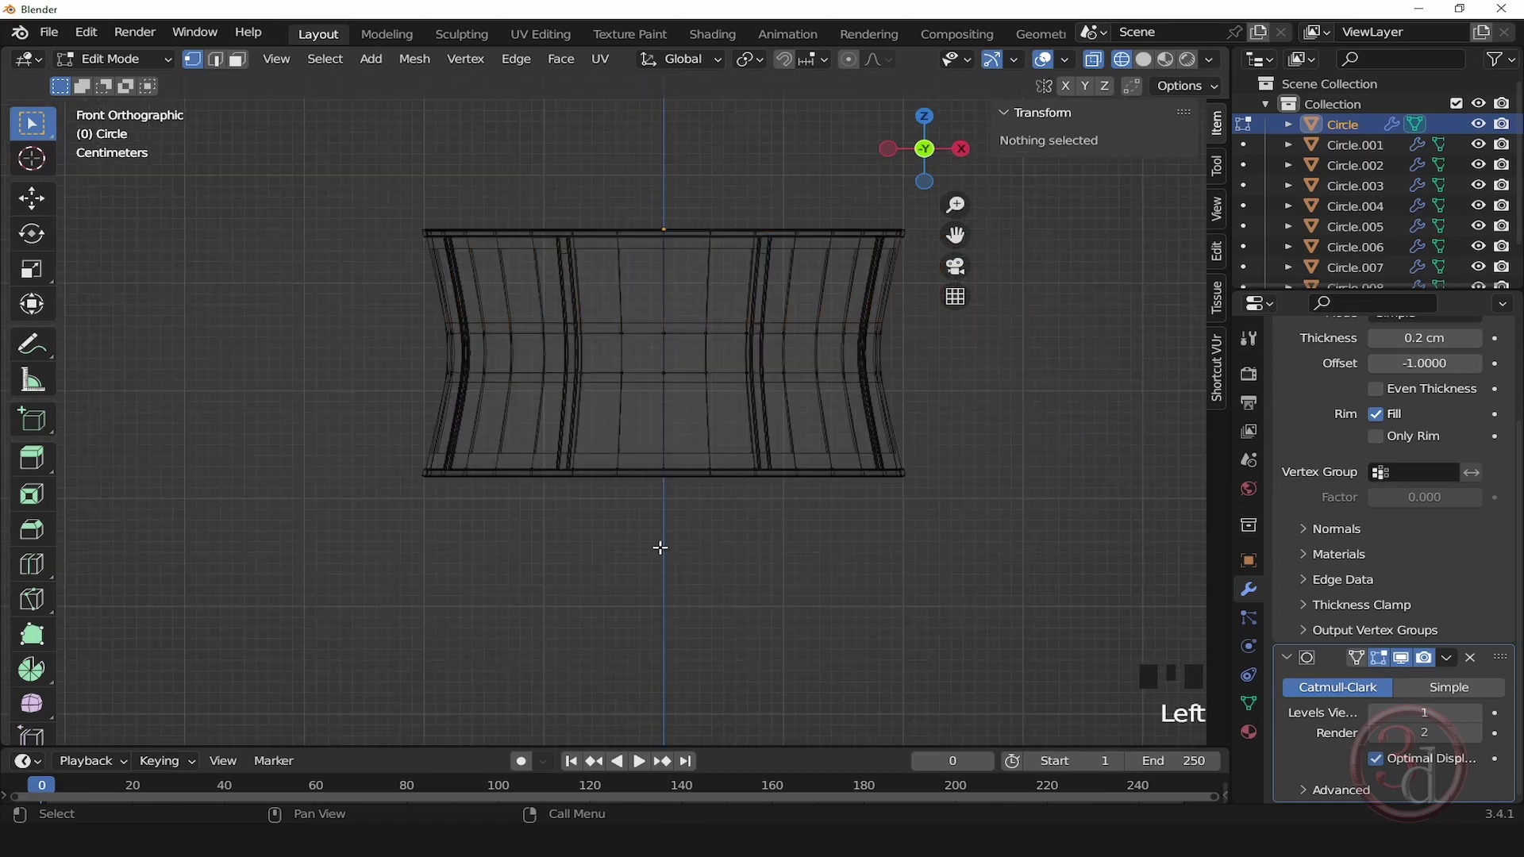
pyautogui.moveTo(209, 579); pyautogui.dragTo(1174, 378)
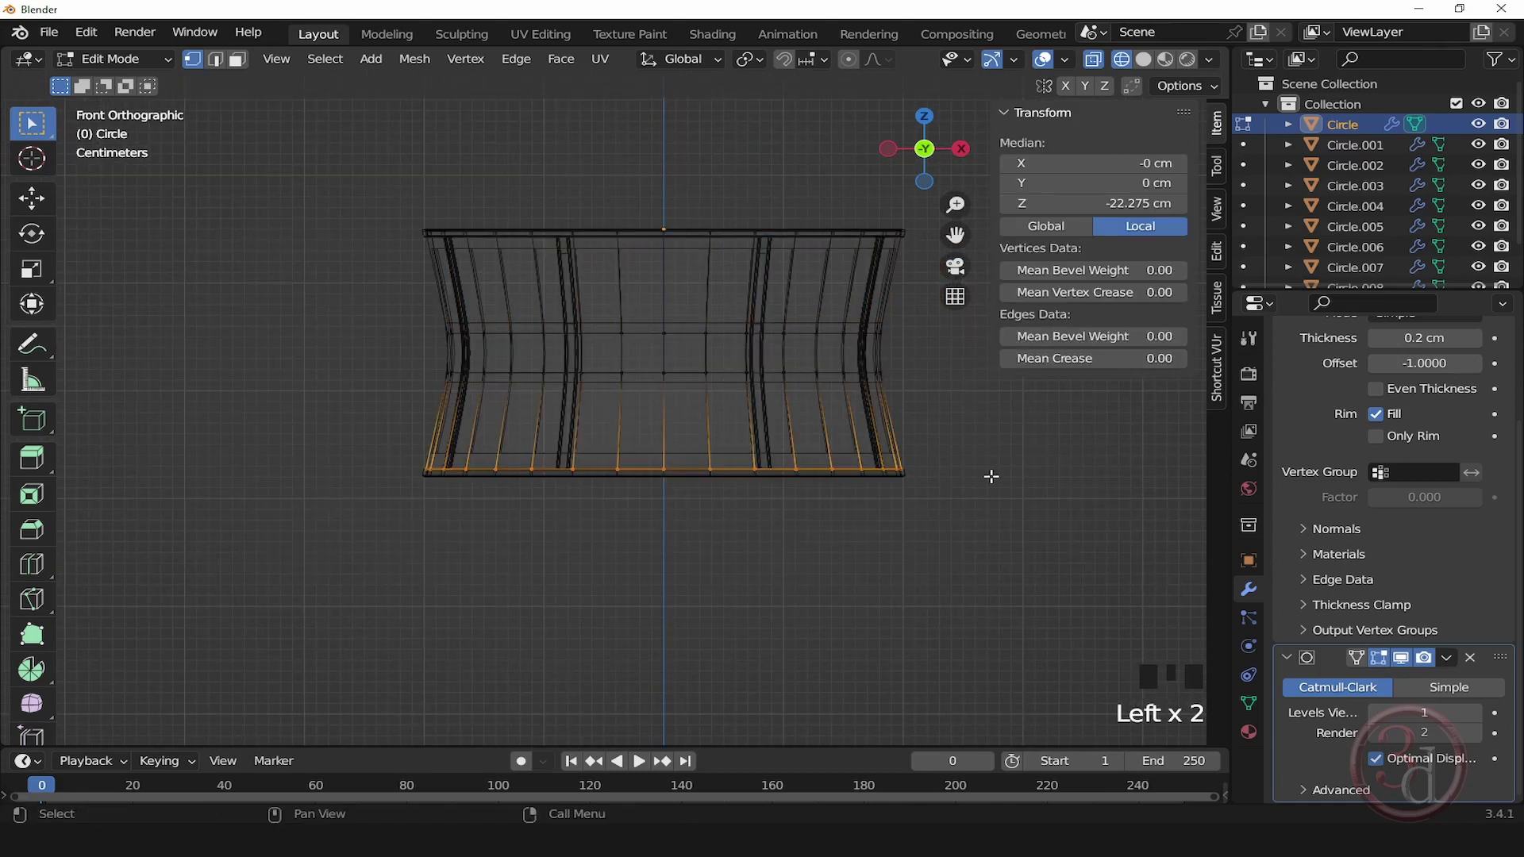
pyautogui.scroll(11, 649, 490)
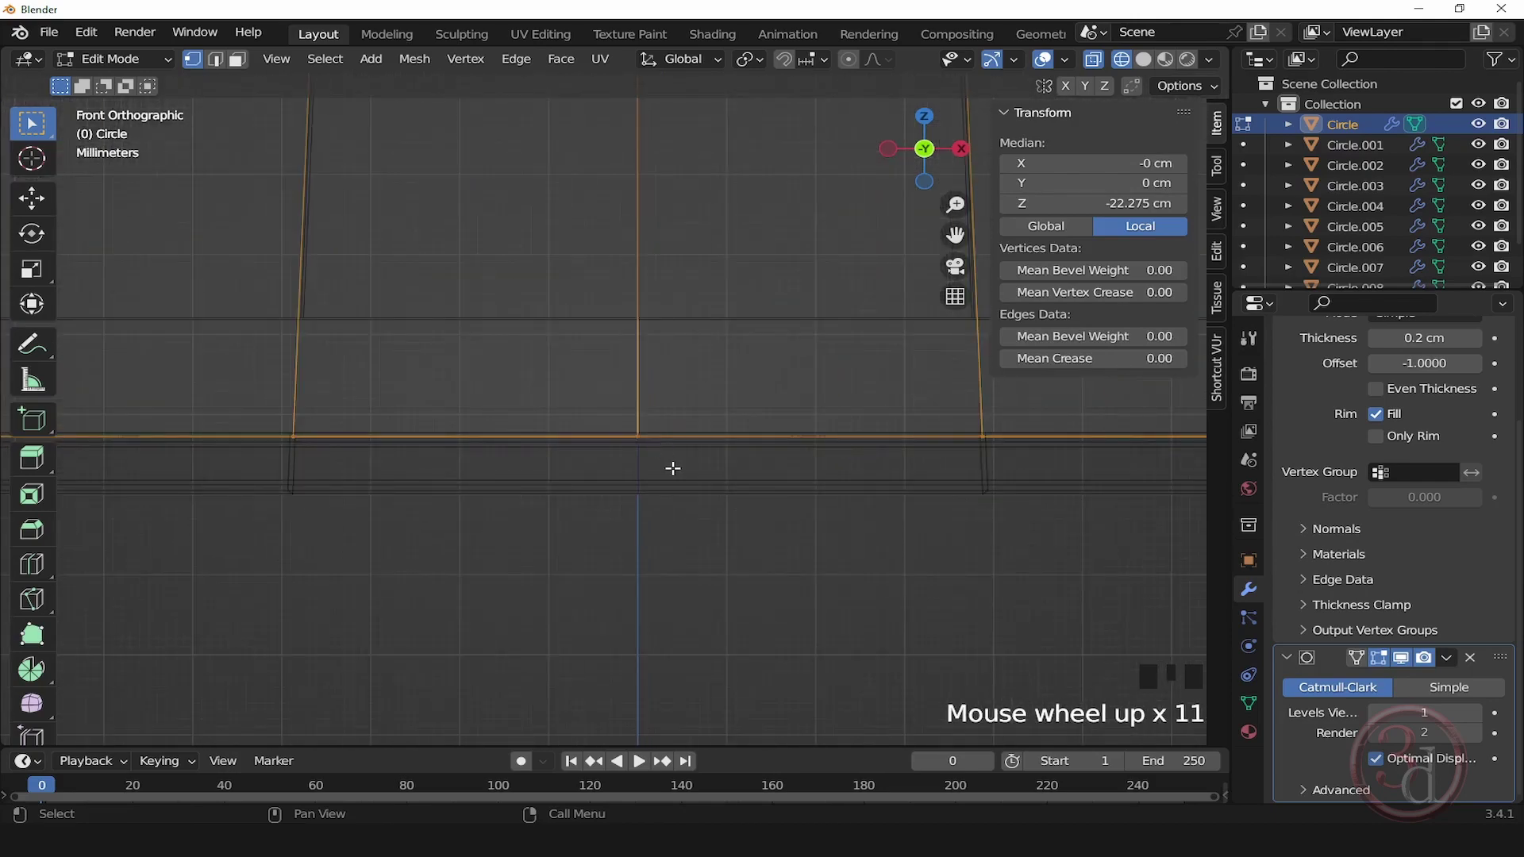
pyautogui.moveTo(673, 469); pyautogui.dragTo(667, 494, button='middle')
pyautogui.press('z')
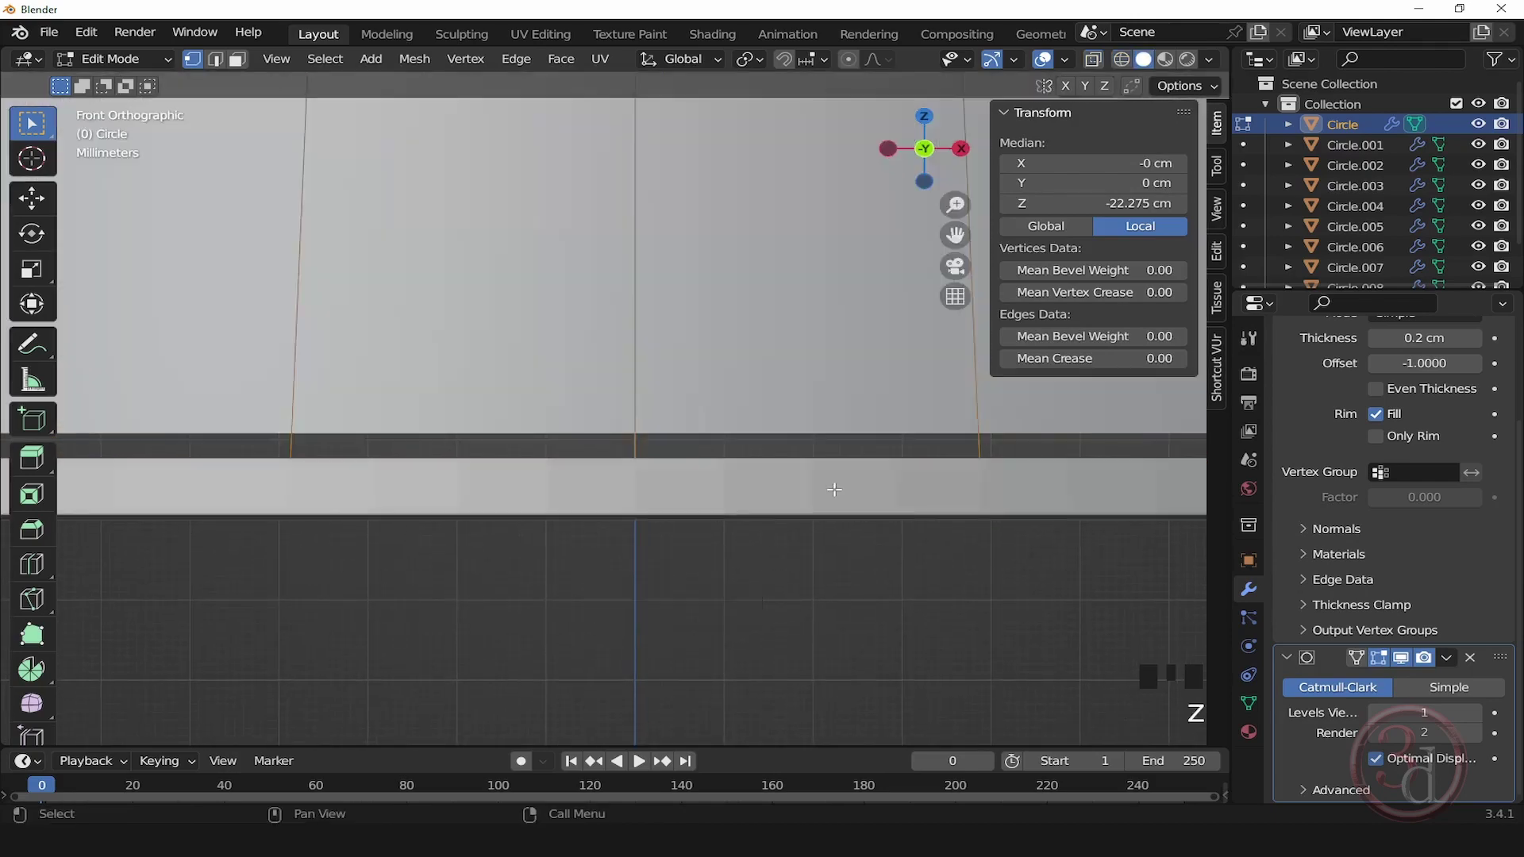
pyautogui.press('g')
pyautogui.press('z')
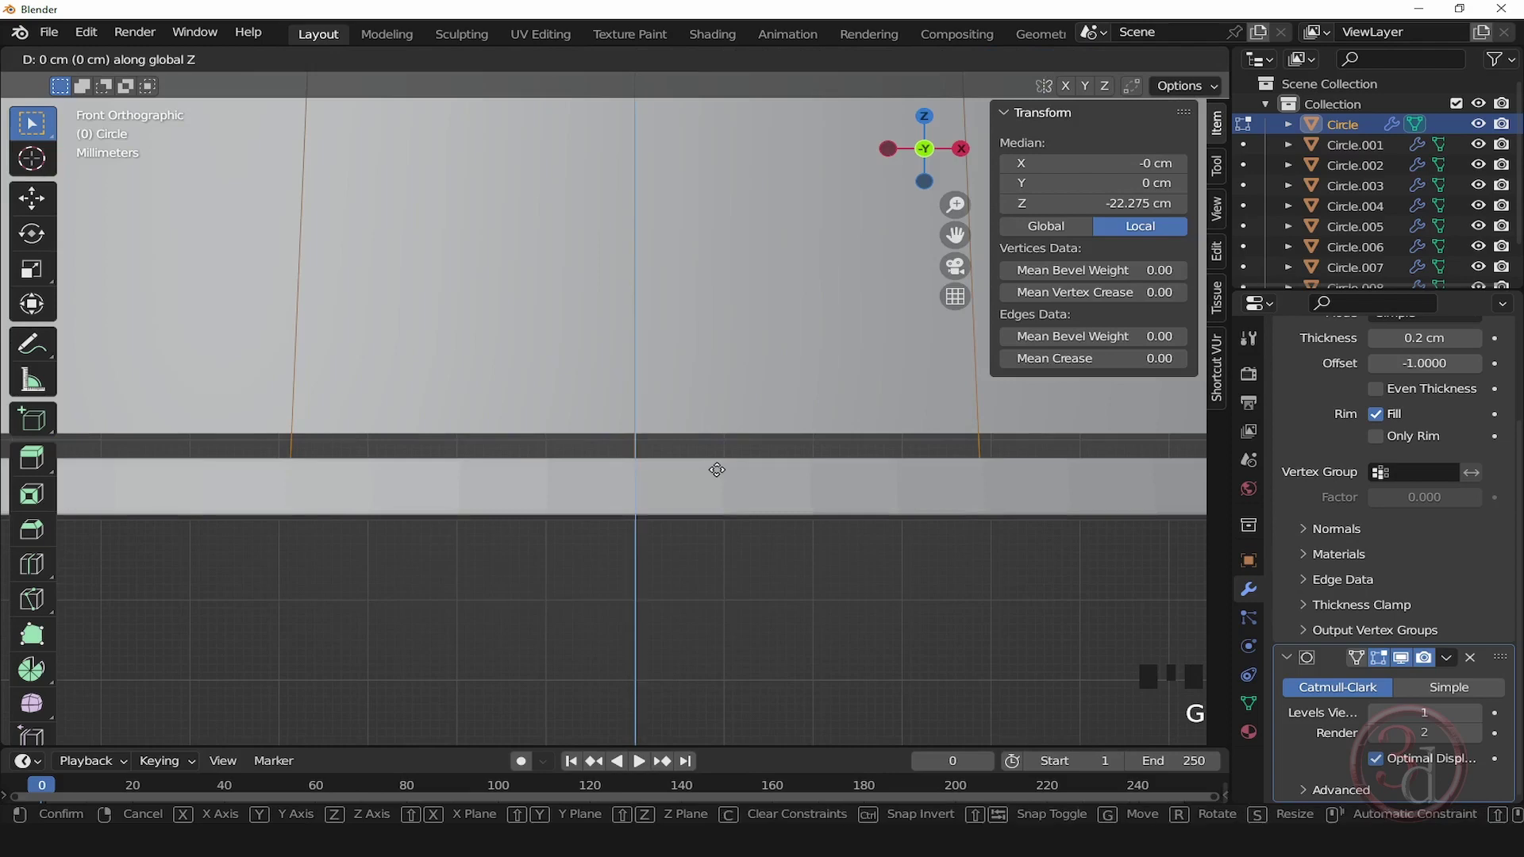
pyautogui.click(716, 502)
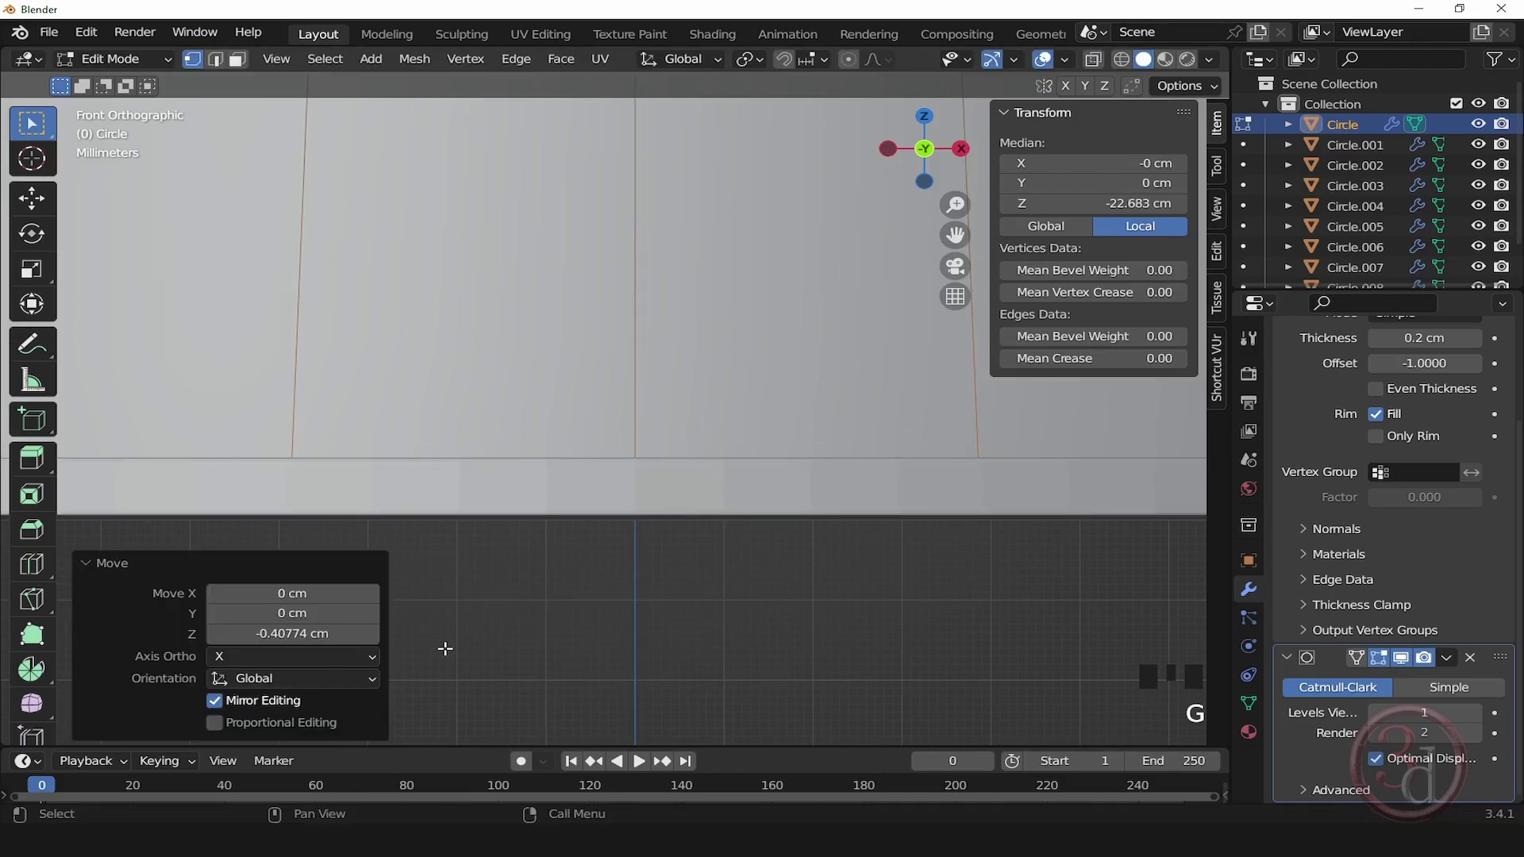
# Step: Set the Z move of the selected lower vertices of the Circle shell to -0.5 cm and return to Object Mode
pyautogui.click(334, 634)
pyautogui.write('-0.5')
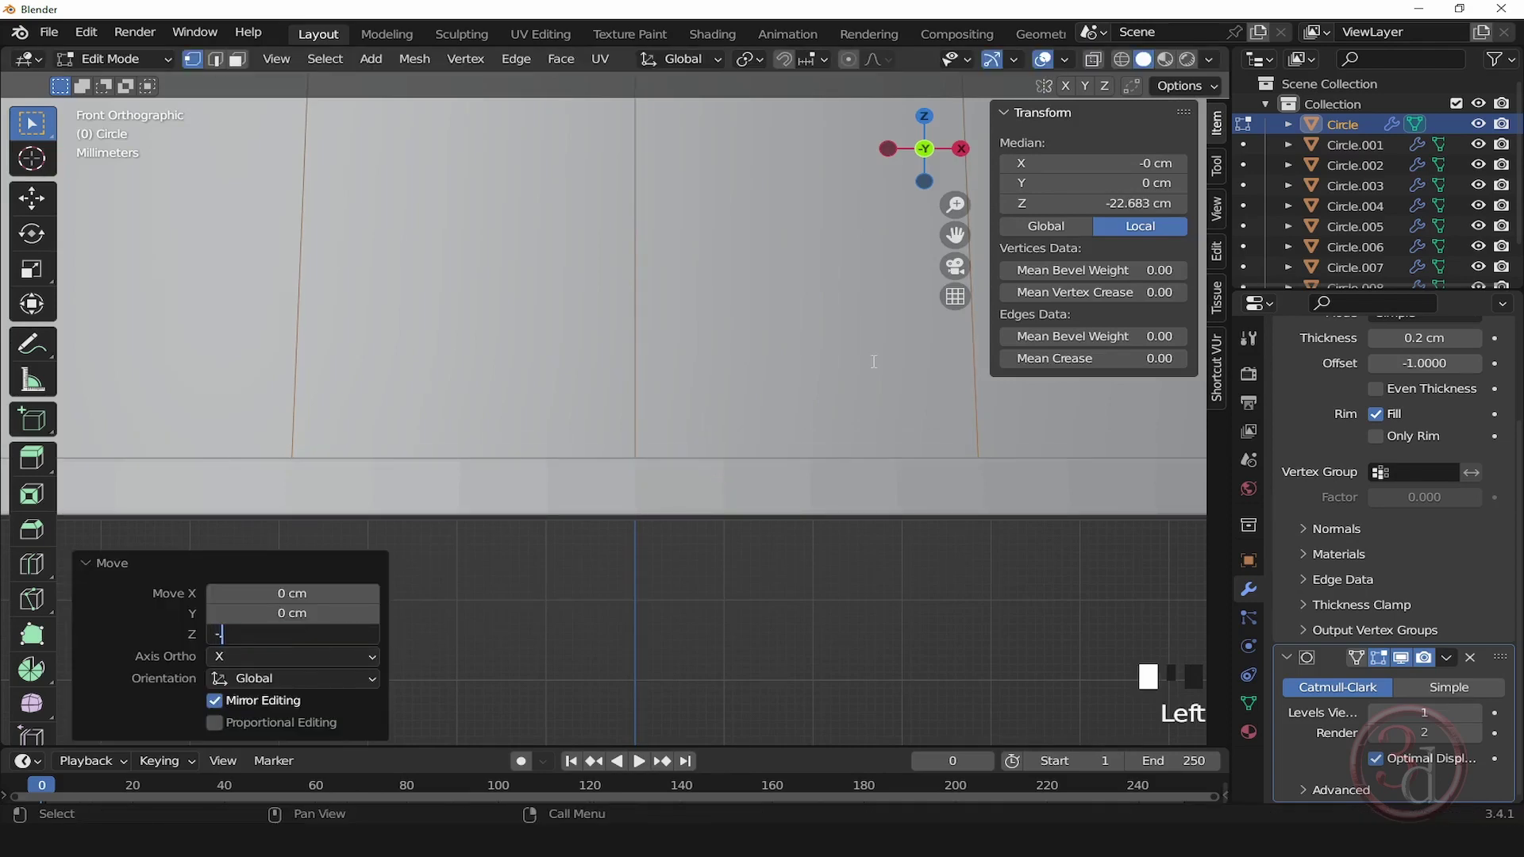
pyautogui.press('Return')
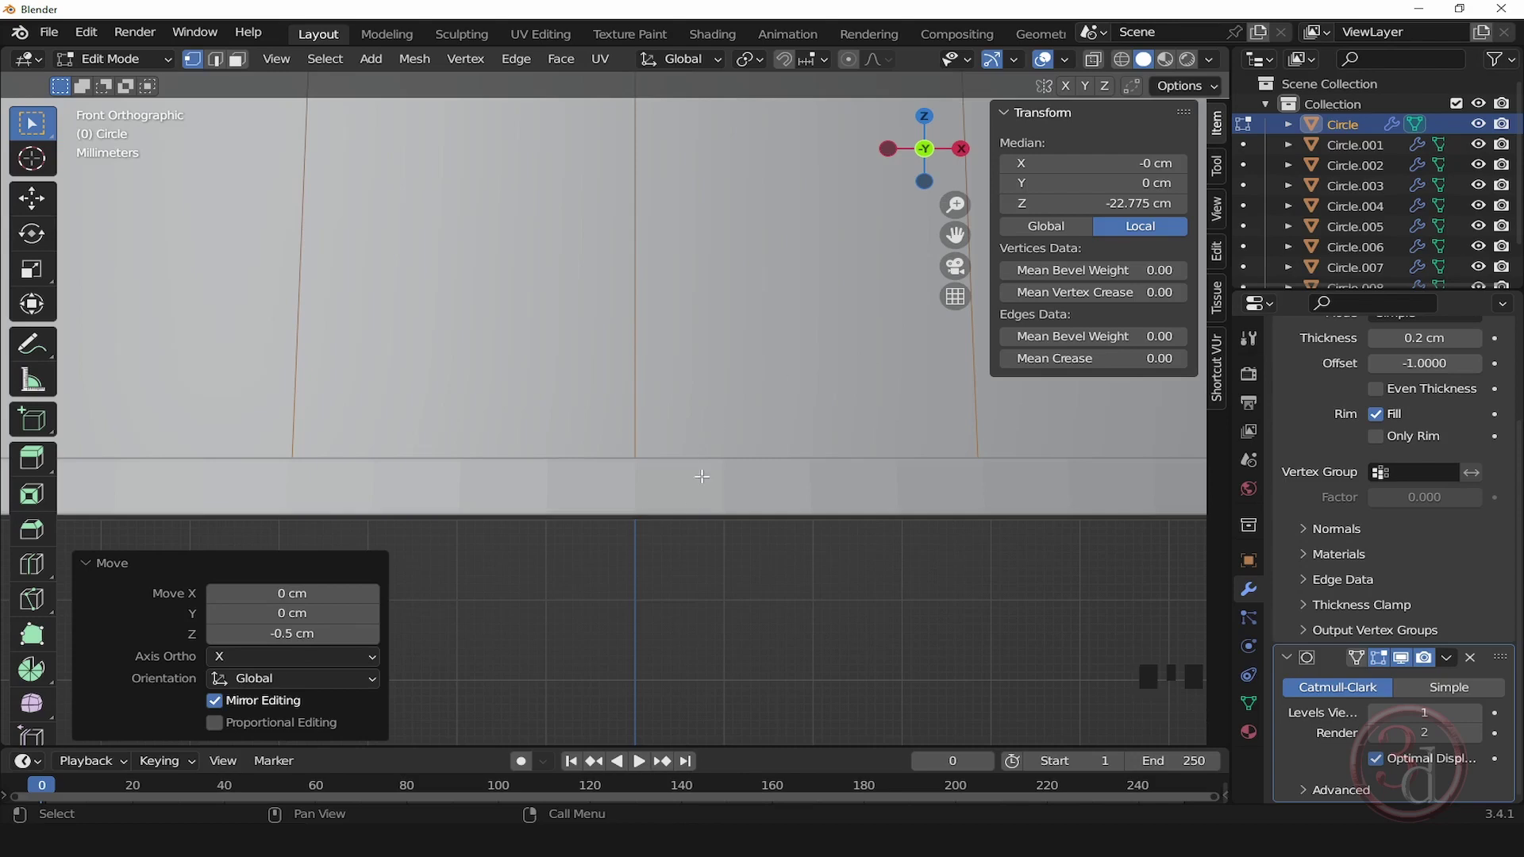
pyautogui.scroll(-9, 703, 476)
pyautogui.keyDown('alt'); pyautogui.moveTo(755, 521); pyautogui.dragTo(784, 571, button='middle'); pyautogui.keyUp('alt')
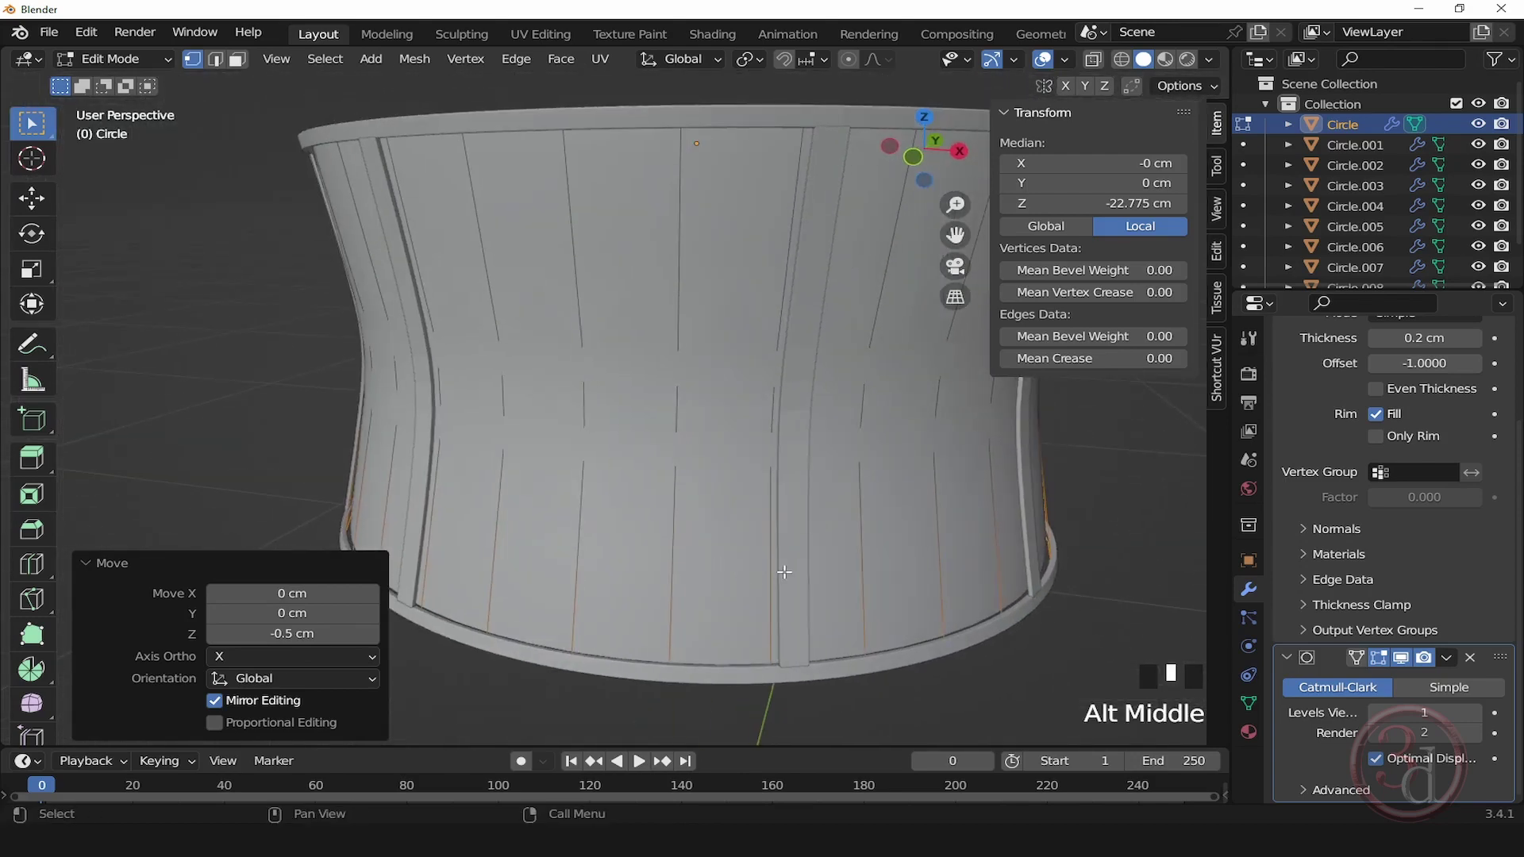
pyautogui.press('Tab')
pyautogui.moveTo(973, 585); pyautogui.dragTo(864, 510, button='middle')
pyautogui.click(912, 598)
pyautogui.keyDown('alt'); pyautogui.moveTo(912, 598); pyautogui.dragTo(900, 568, button='middle'); pyautogui.keyUp('alt')
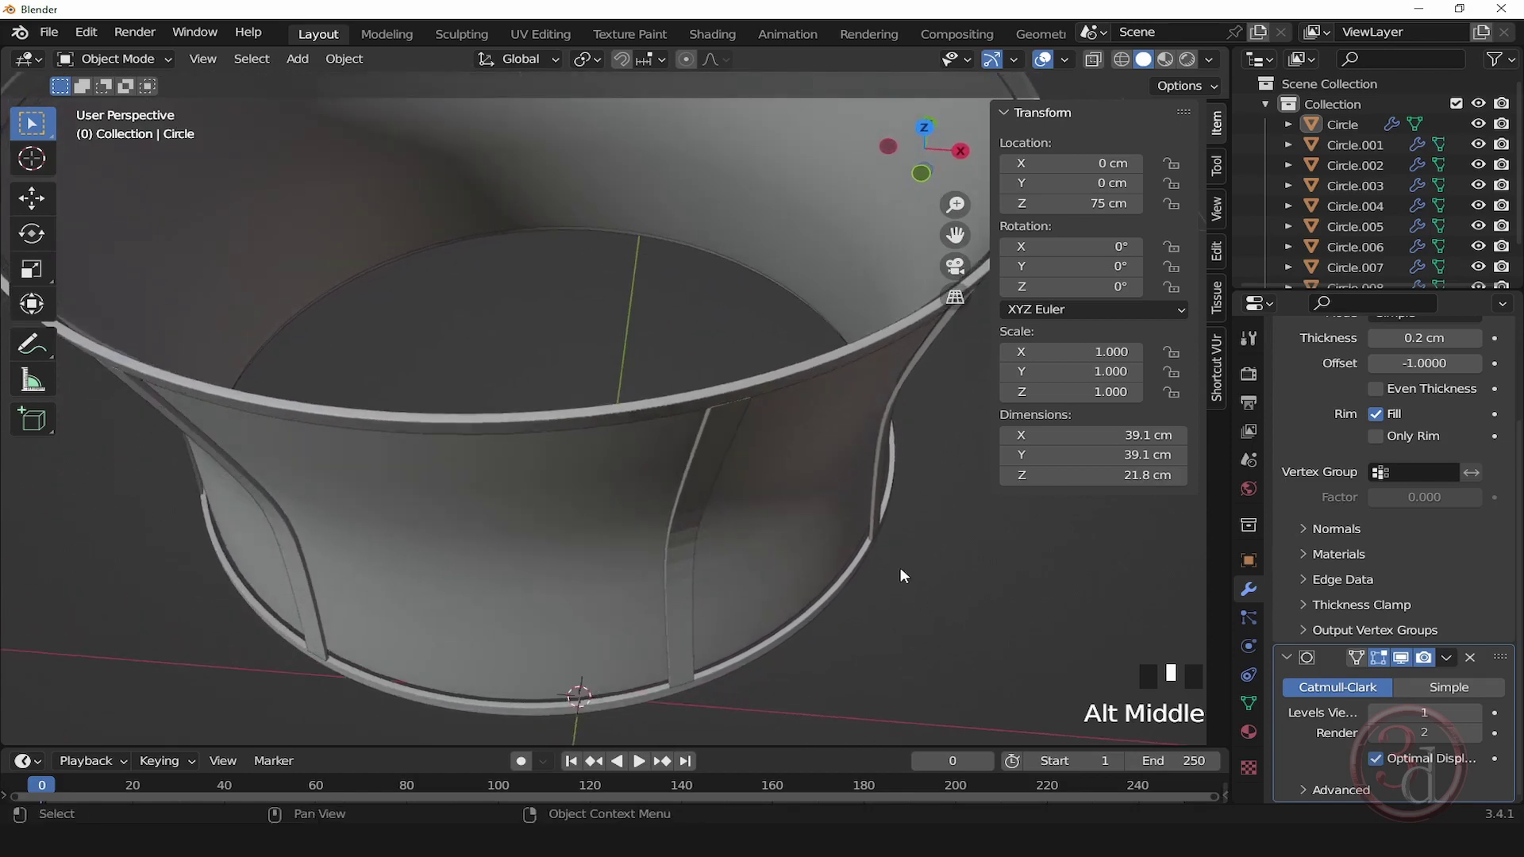
# Step: Set the Solidify thickness of the Circle shell to -0.2 cm, then deselect it
pyautogui.scroll(-4, 827, 557)
pyautogui.scroll(4, 825, 492)
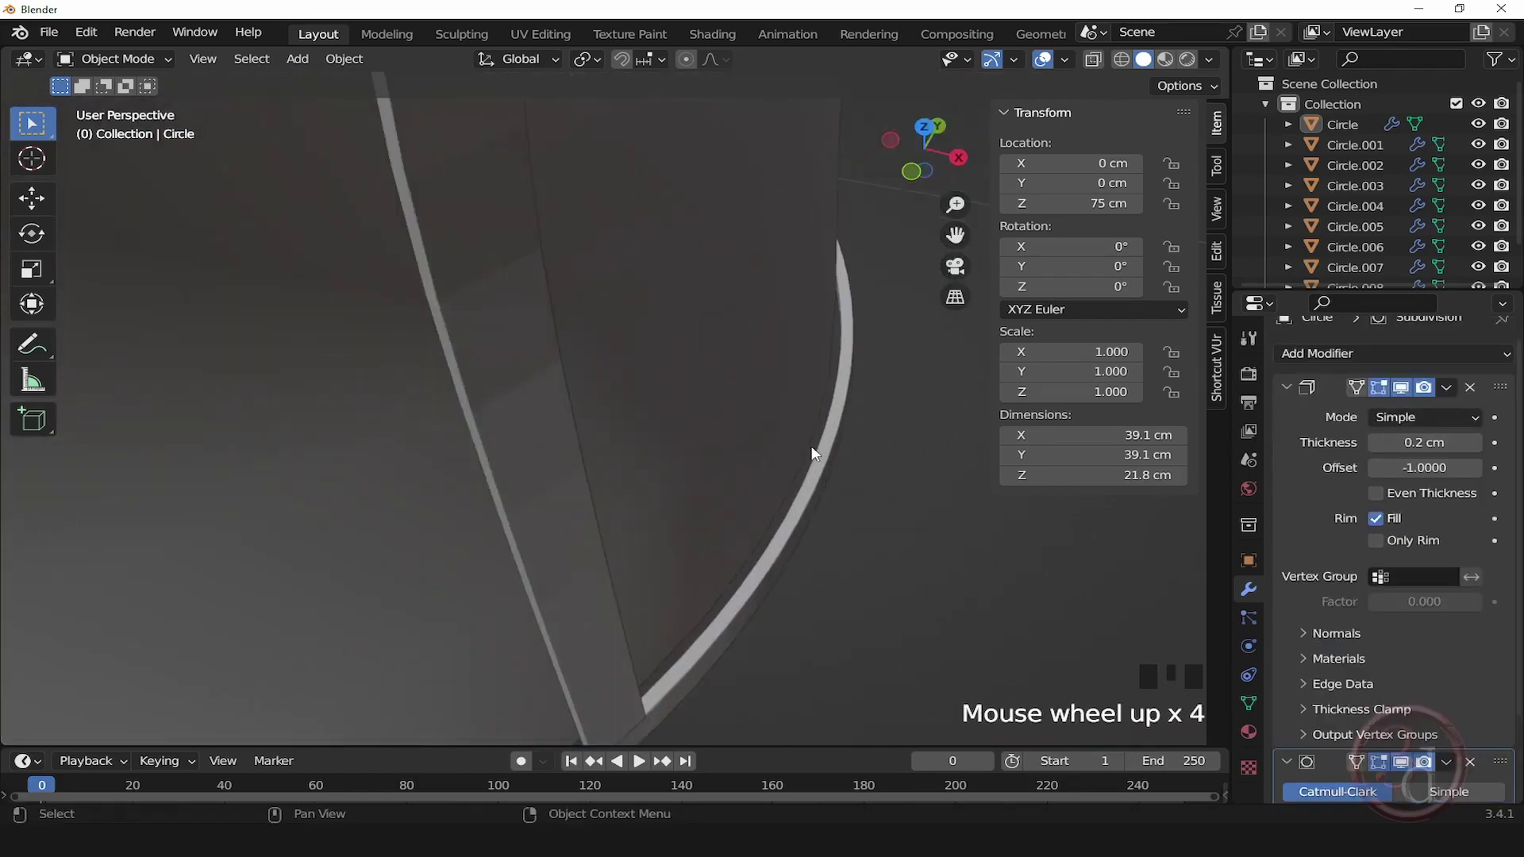
pyautogui.scroll(-3, 839, 570)
pyautogui.click(820, 479)
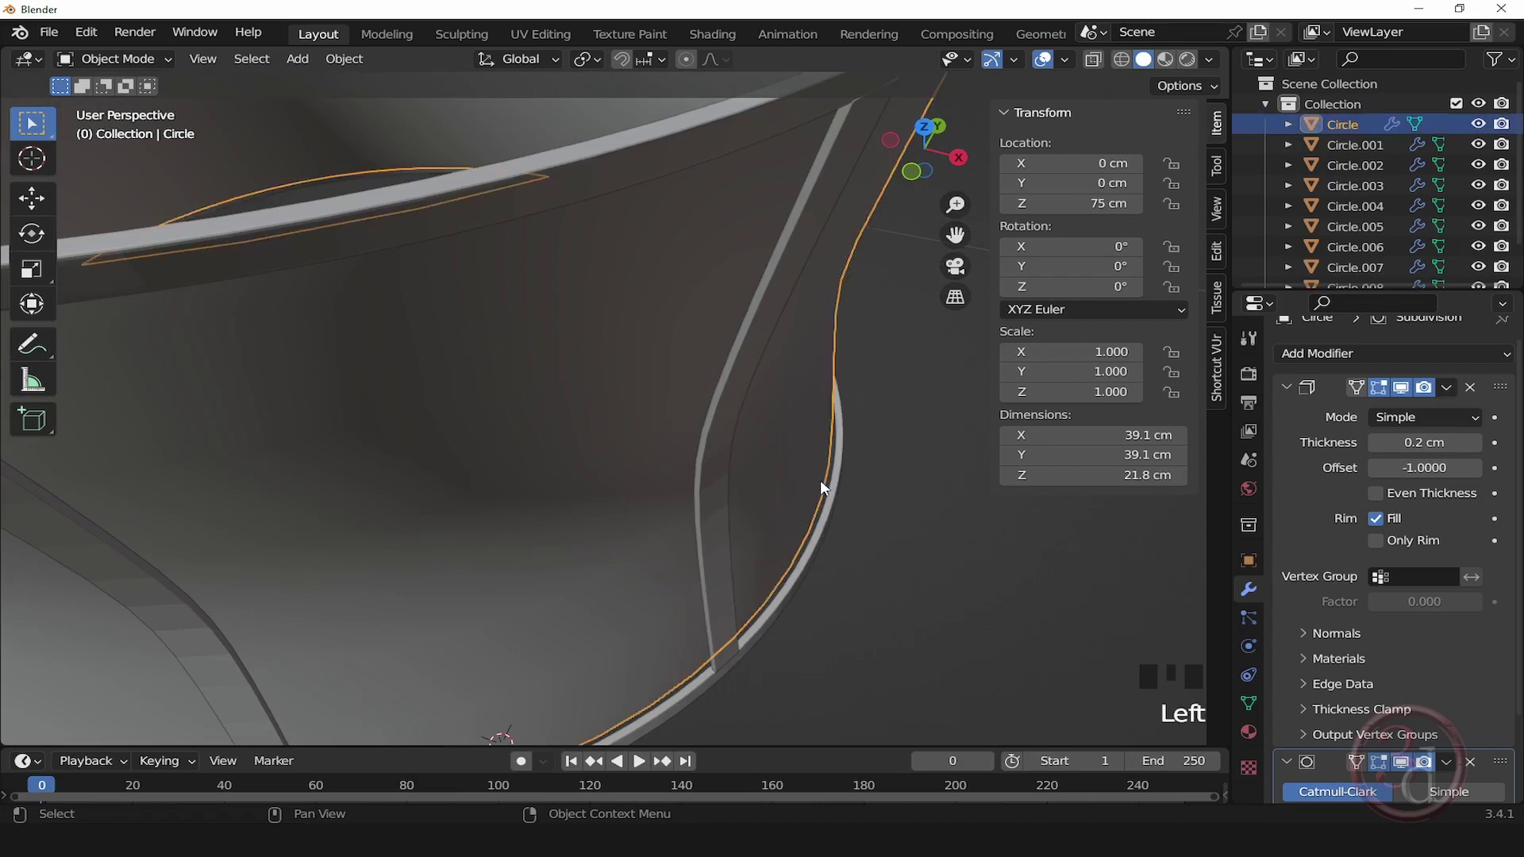
pyautogui.scroll(-3, 711, 505)
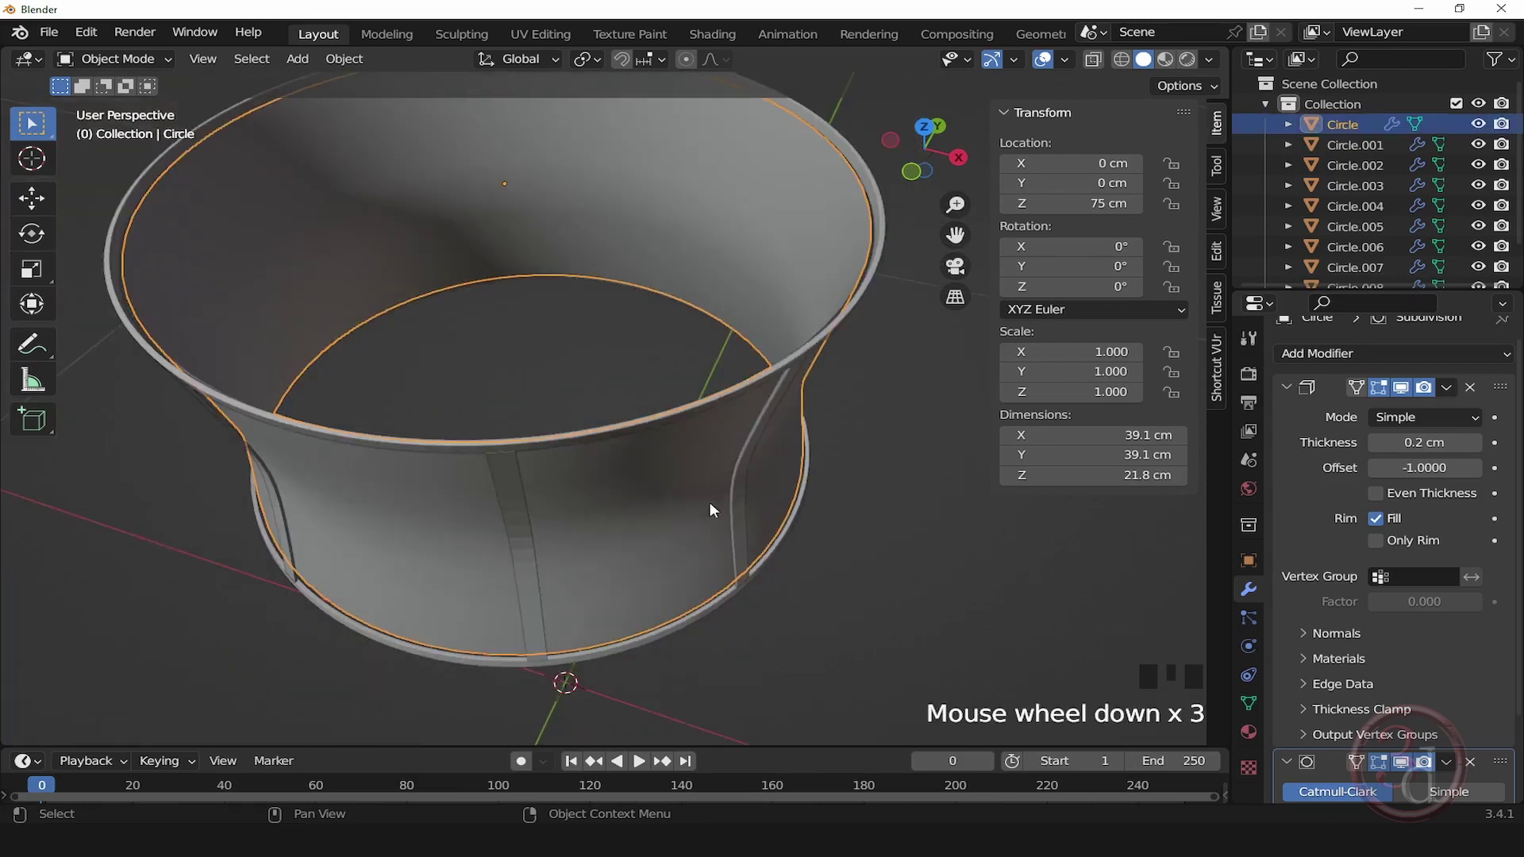
pyautogui.scroll(5, 781, 549)
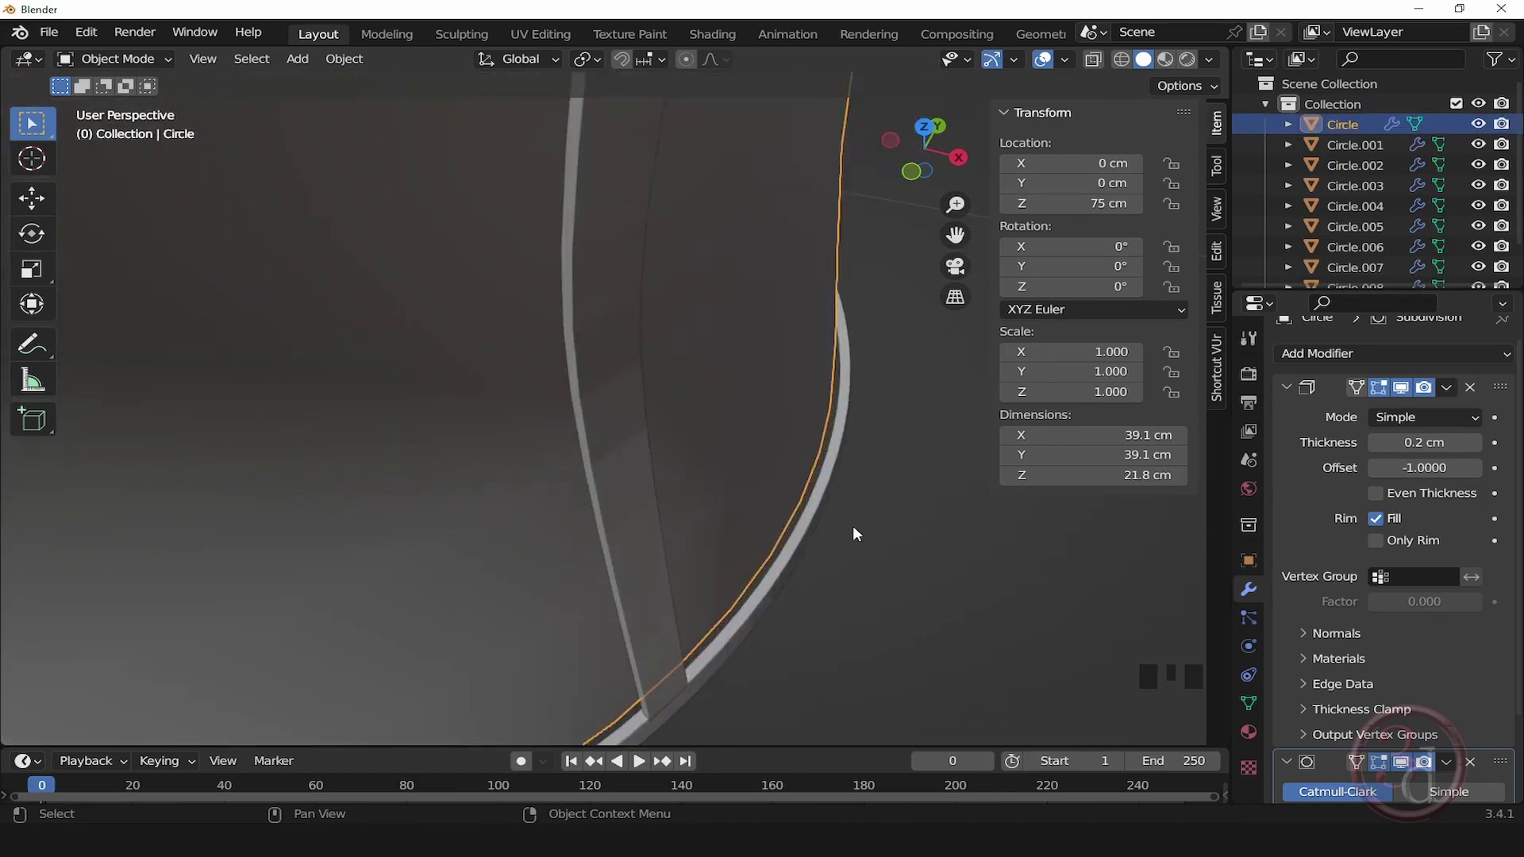
pyautogui.click(1433, 445)
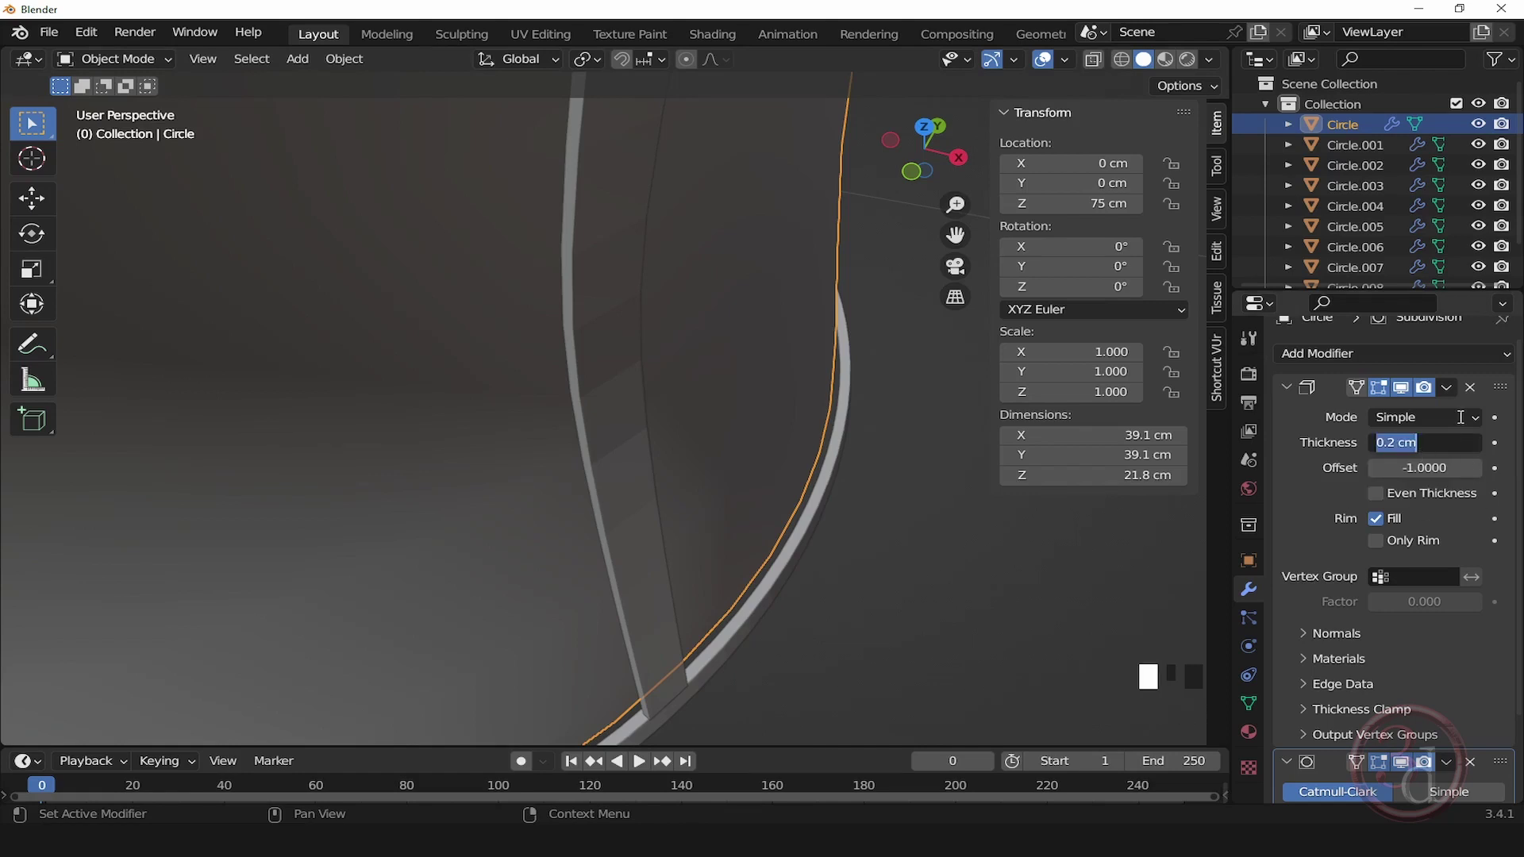
pyautogui.write('-.2')
pyautogui.press('Return')
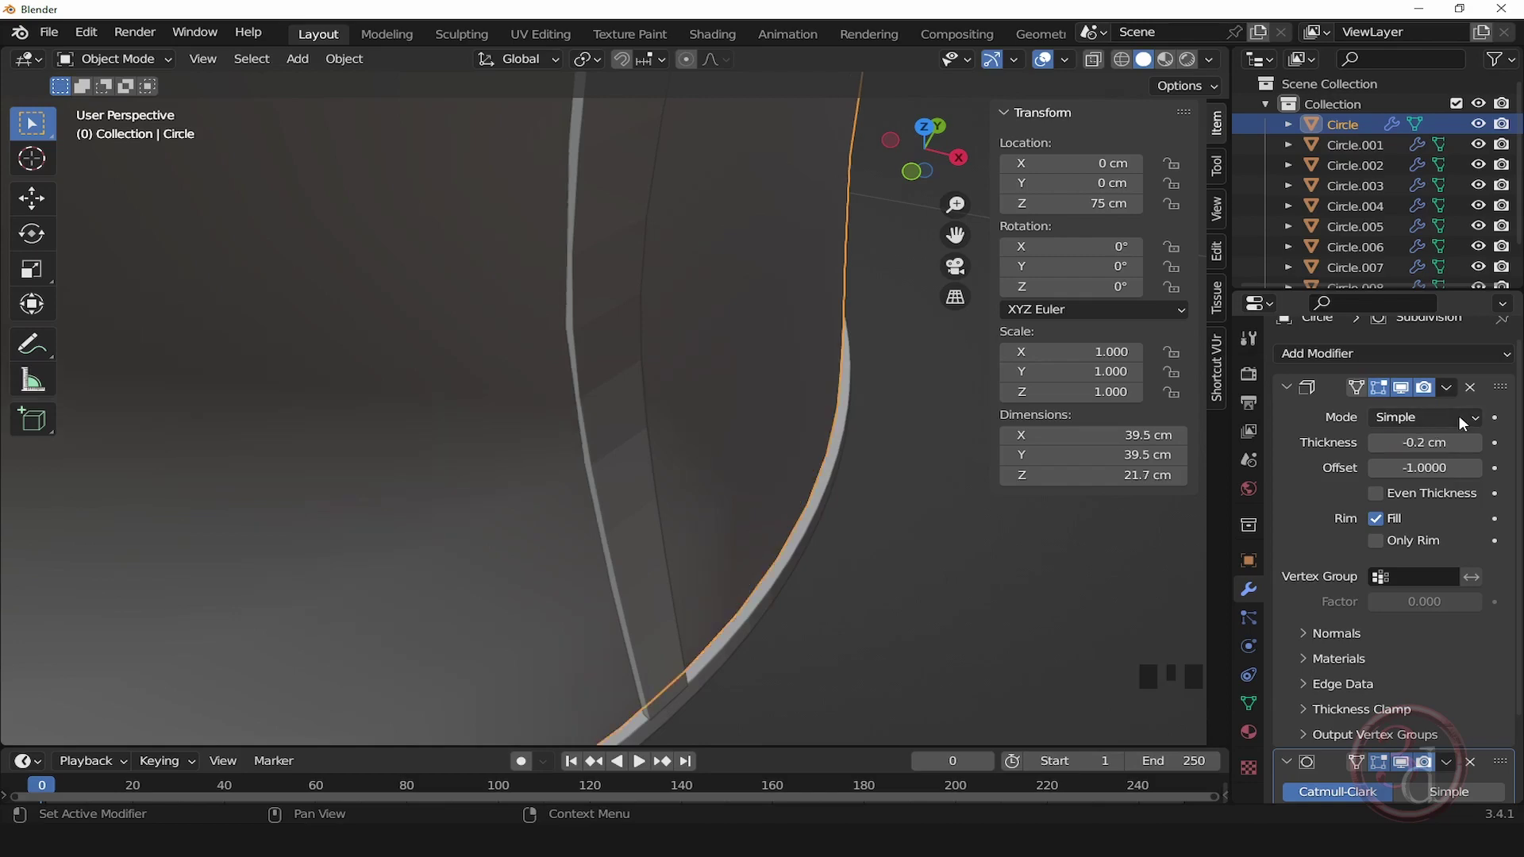
pyautogui.click(925, 611)
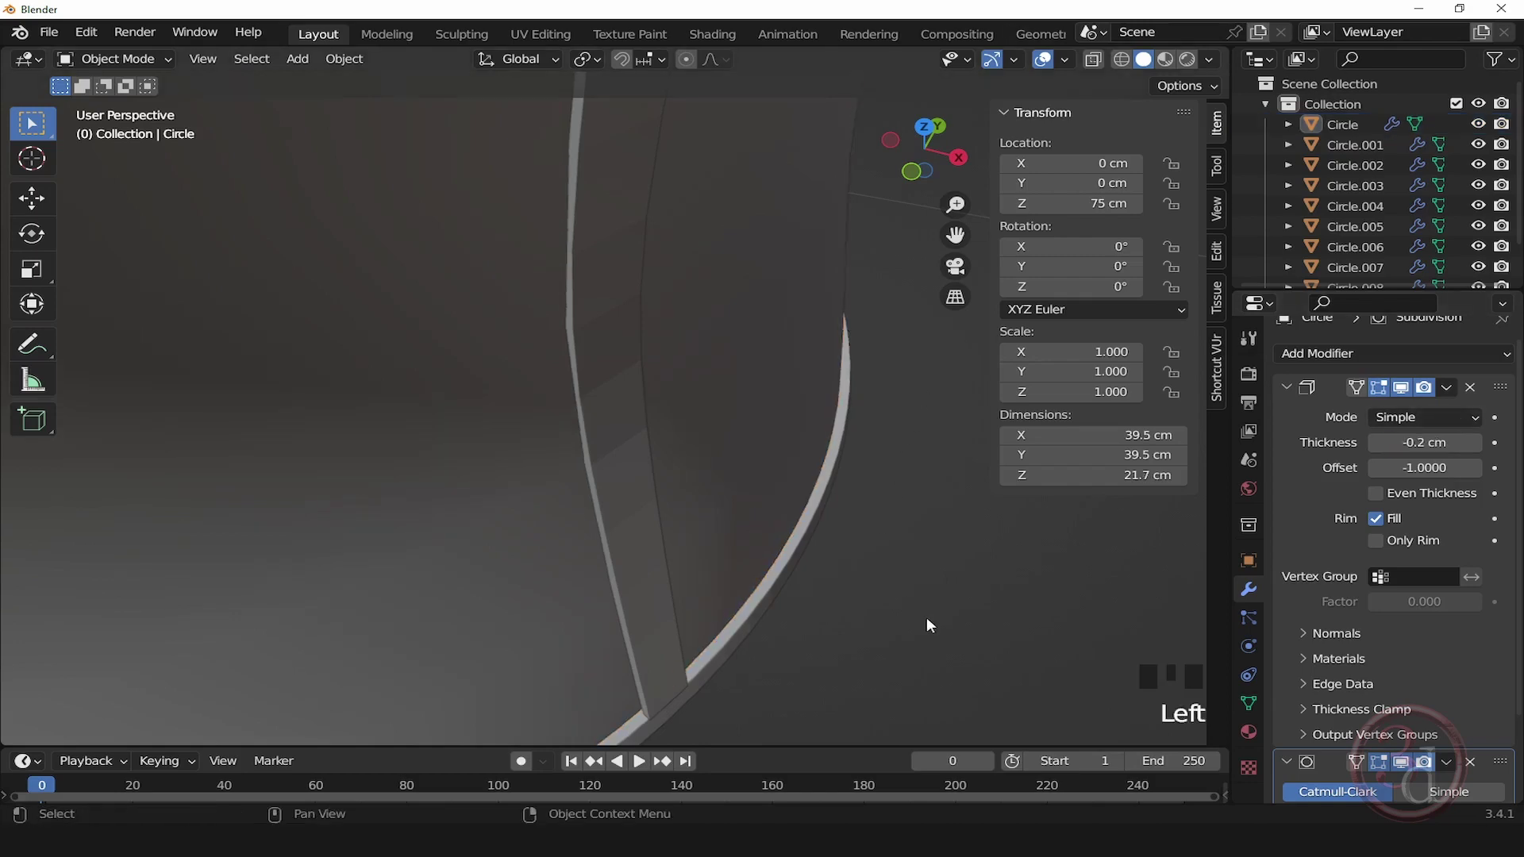
# Step: Examine how the shell meets the vertical strips and the upper and lower rims from several sides
pyautogui.scroll(-2, 884, 583)
pyautogui.keyDown('alt'); pyautogui.moveTo(874, 535); pyautogui.dragTo(785, 500, button='middle'); pyautogui.keyUp('alt')
pyautogui.scroll(4, 826, 330)
pyautogui.keyDown('alt'); pyautogui.moveTo(826, 331); pyautogui.dragTo(664, 384, button='middle'); pyautogui.keyUp('alt')
pyautogui.scroll(-3, 759, 281)
pyautogui.scroll(-4, 753, 317)
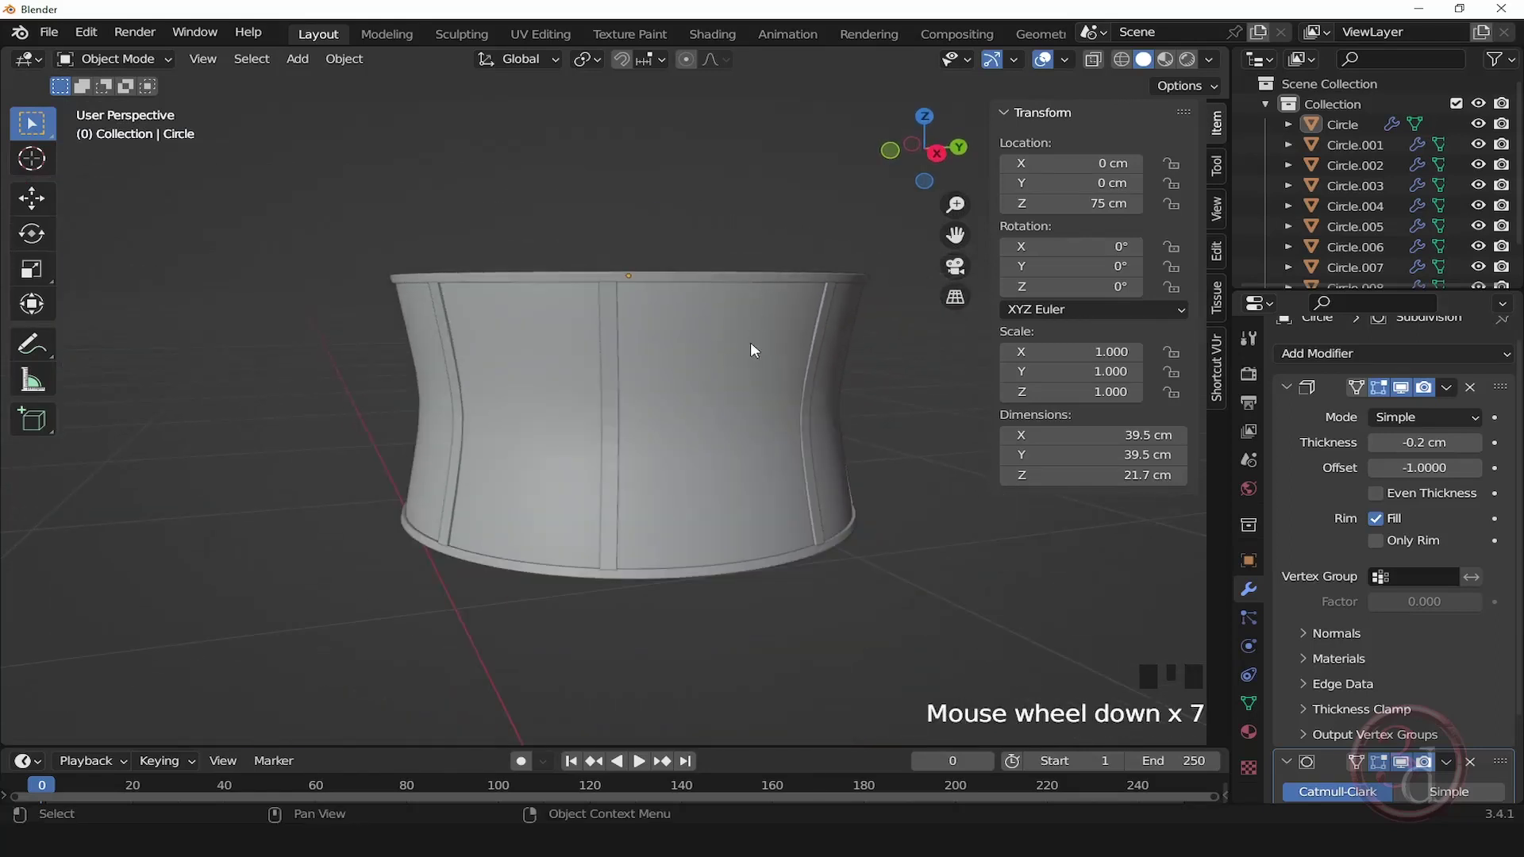
pyautogui.moveTo(750, 341); pyautogui.dragTo(765, 449, button='middle')
pyautogui.moveTo(749, 508); pyautogui.dragTo(806, 227, button='middle')
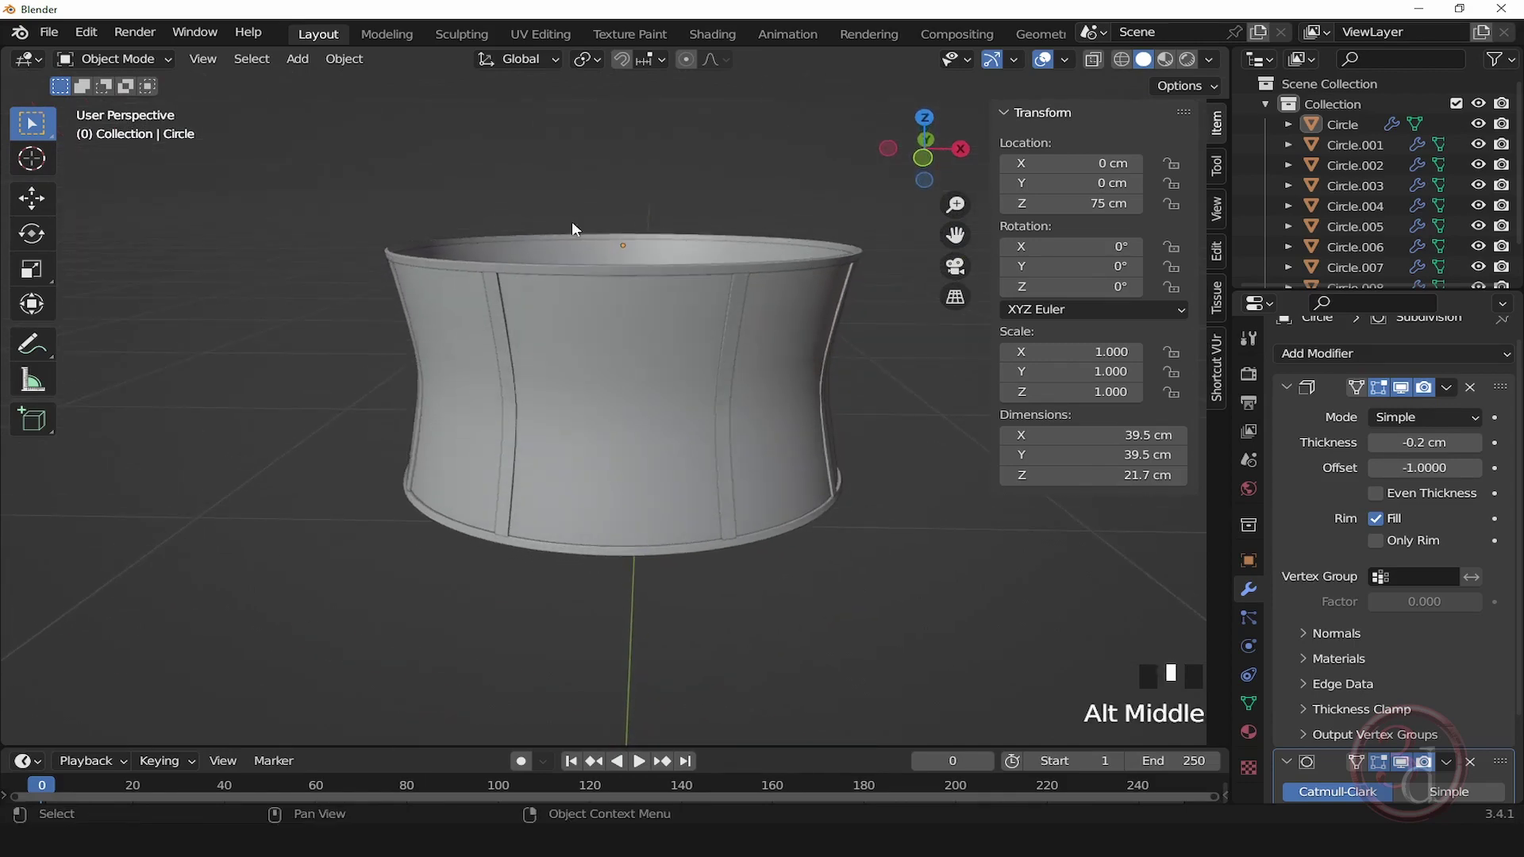
pyautogui.moveTo(721, 272); pyautogui.dragTo(793, 364, button='middle')
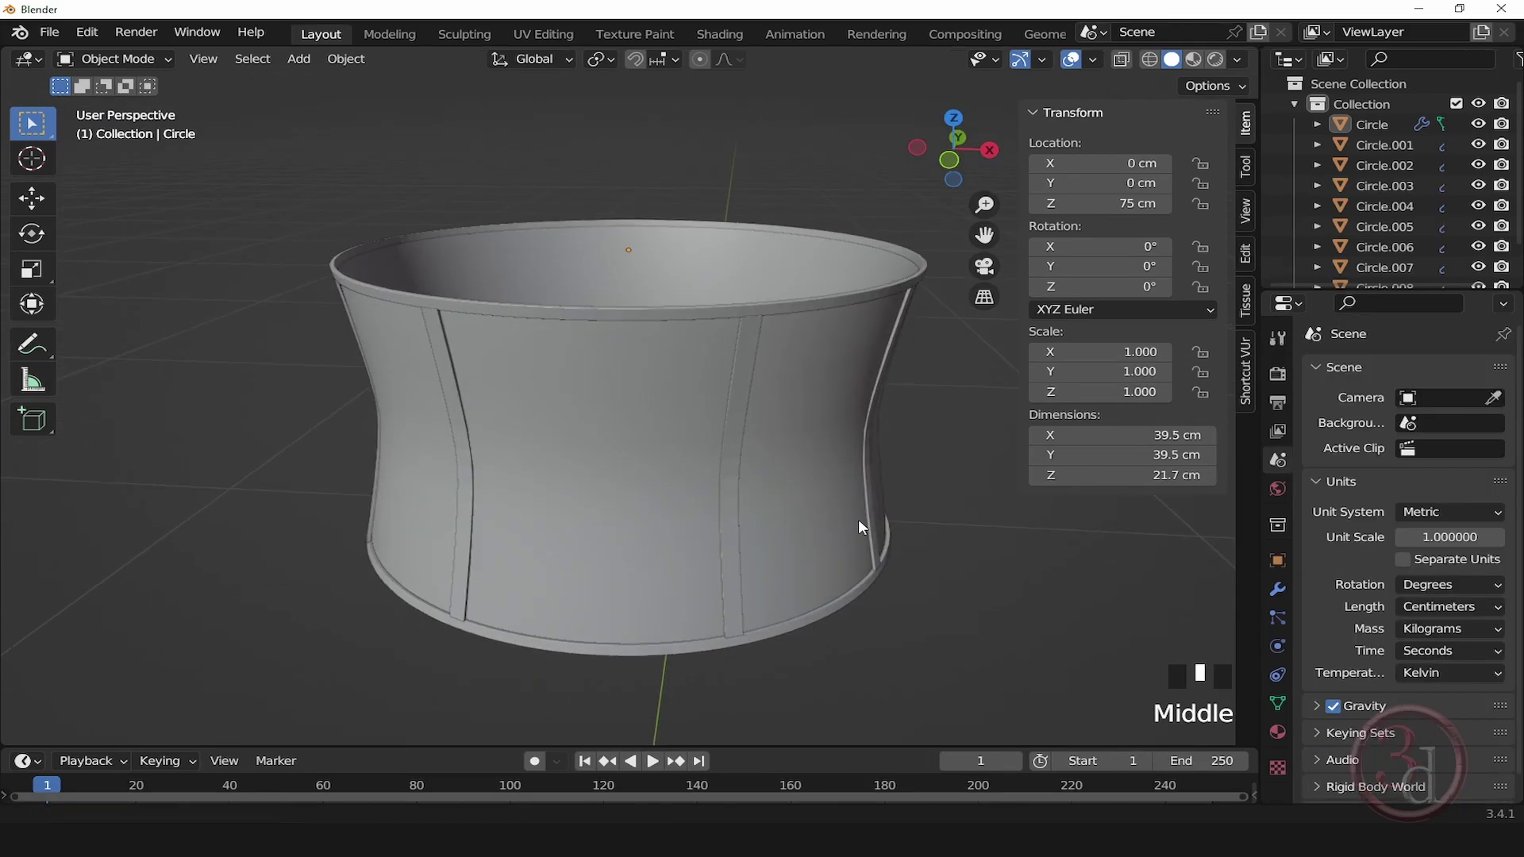
pyautogui.moveTo(864, 527); pyautogui.dragTo(787, 505, button='middle')
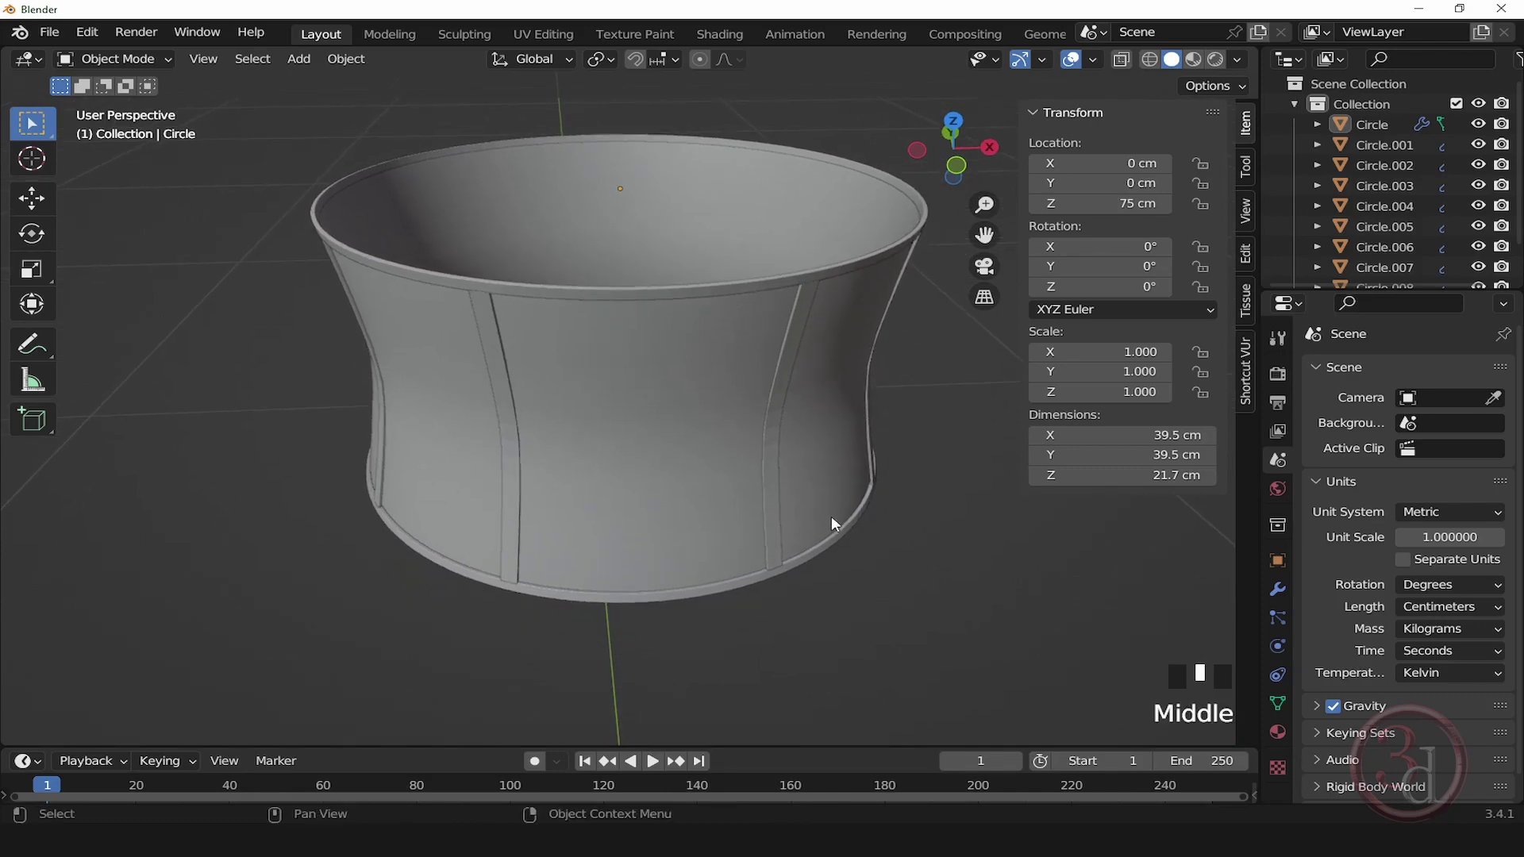
# Step: Add a cube mesh at the centre of the ring in top view
pyautogui.press('`')
pyautogui.click(744, 407)
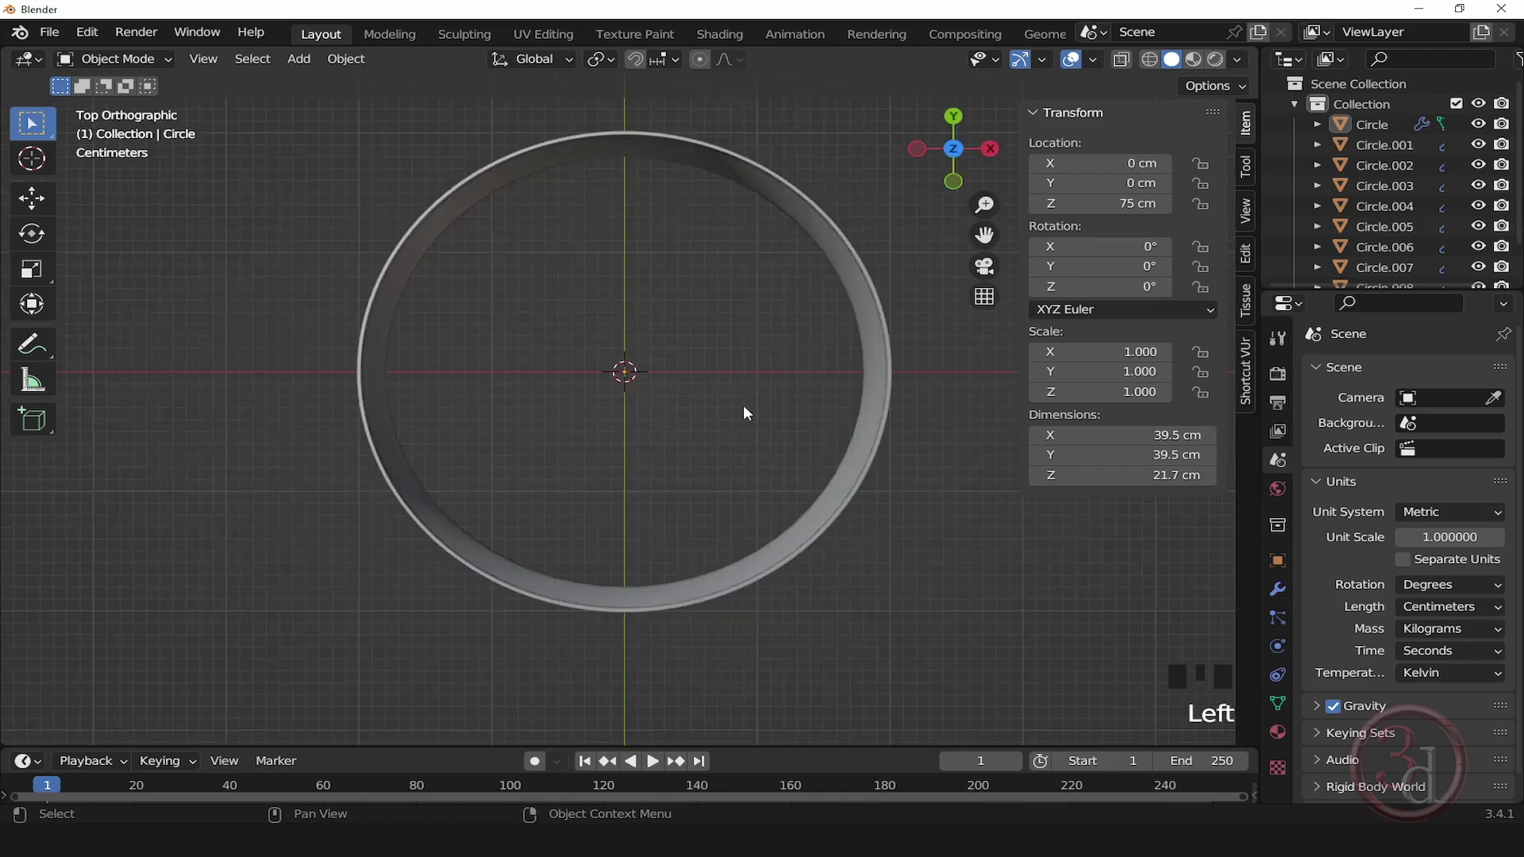
pyautogui.hotkey('shift', 'a')
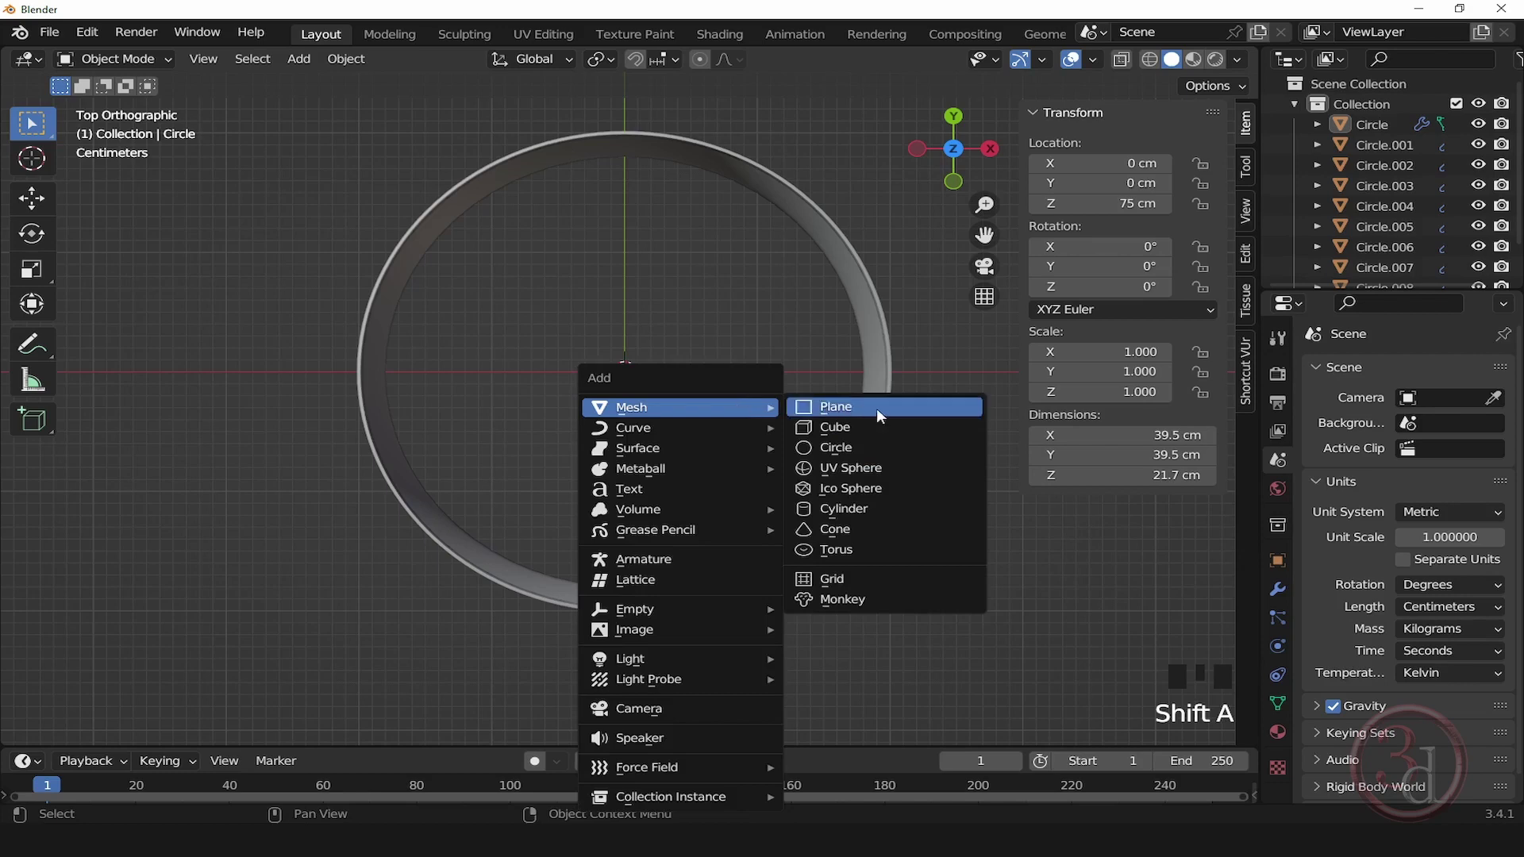
pyautogui.click(845, 426)
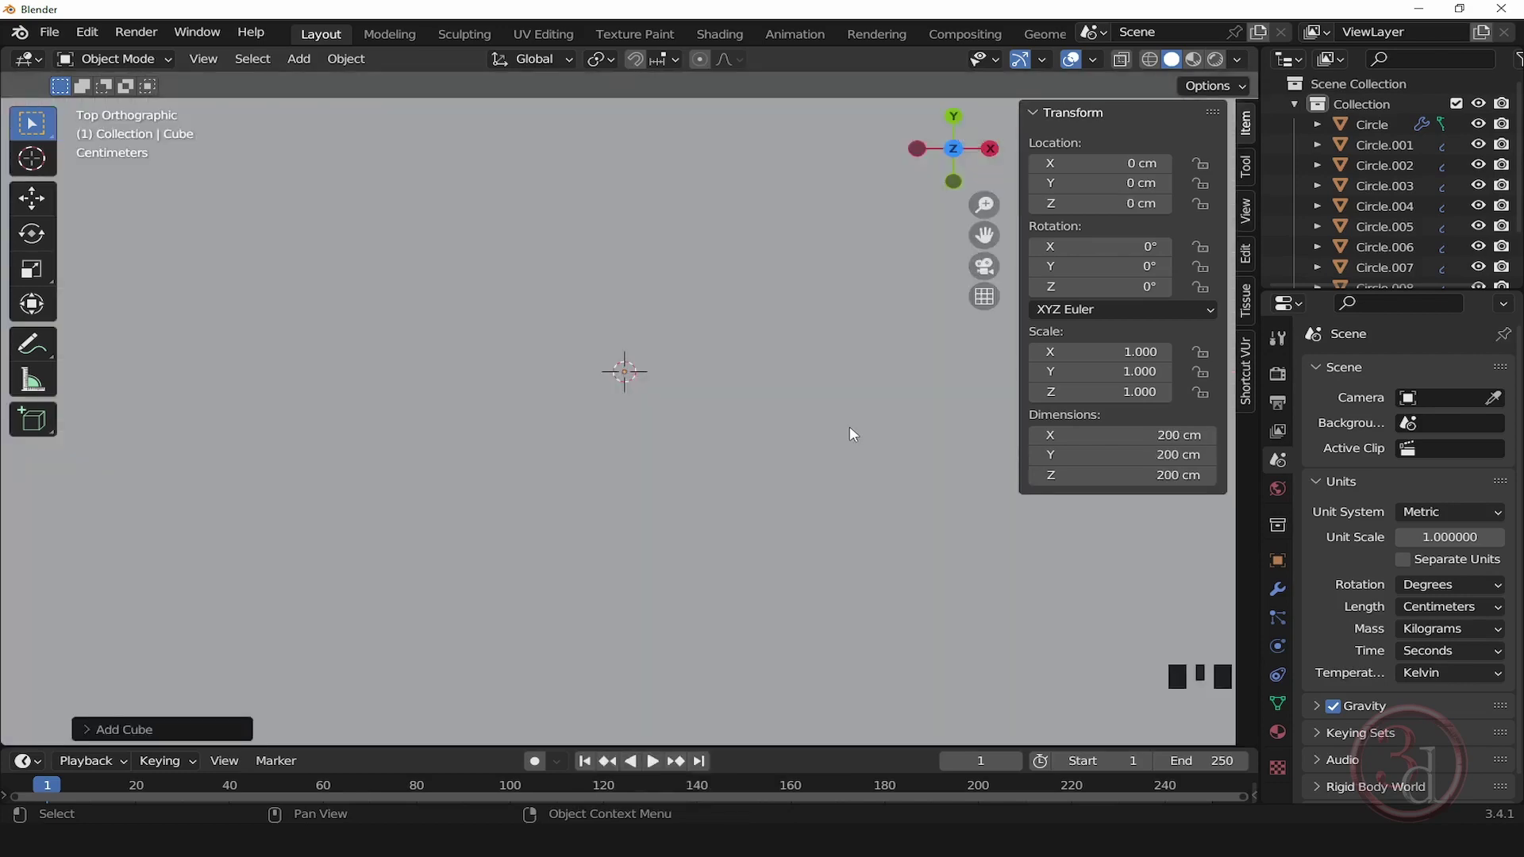
pyautogui.scroll(-7, 736, 414)
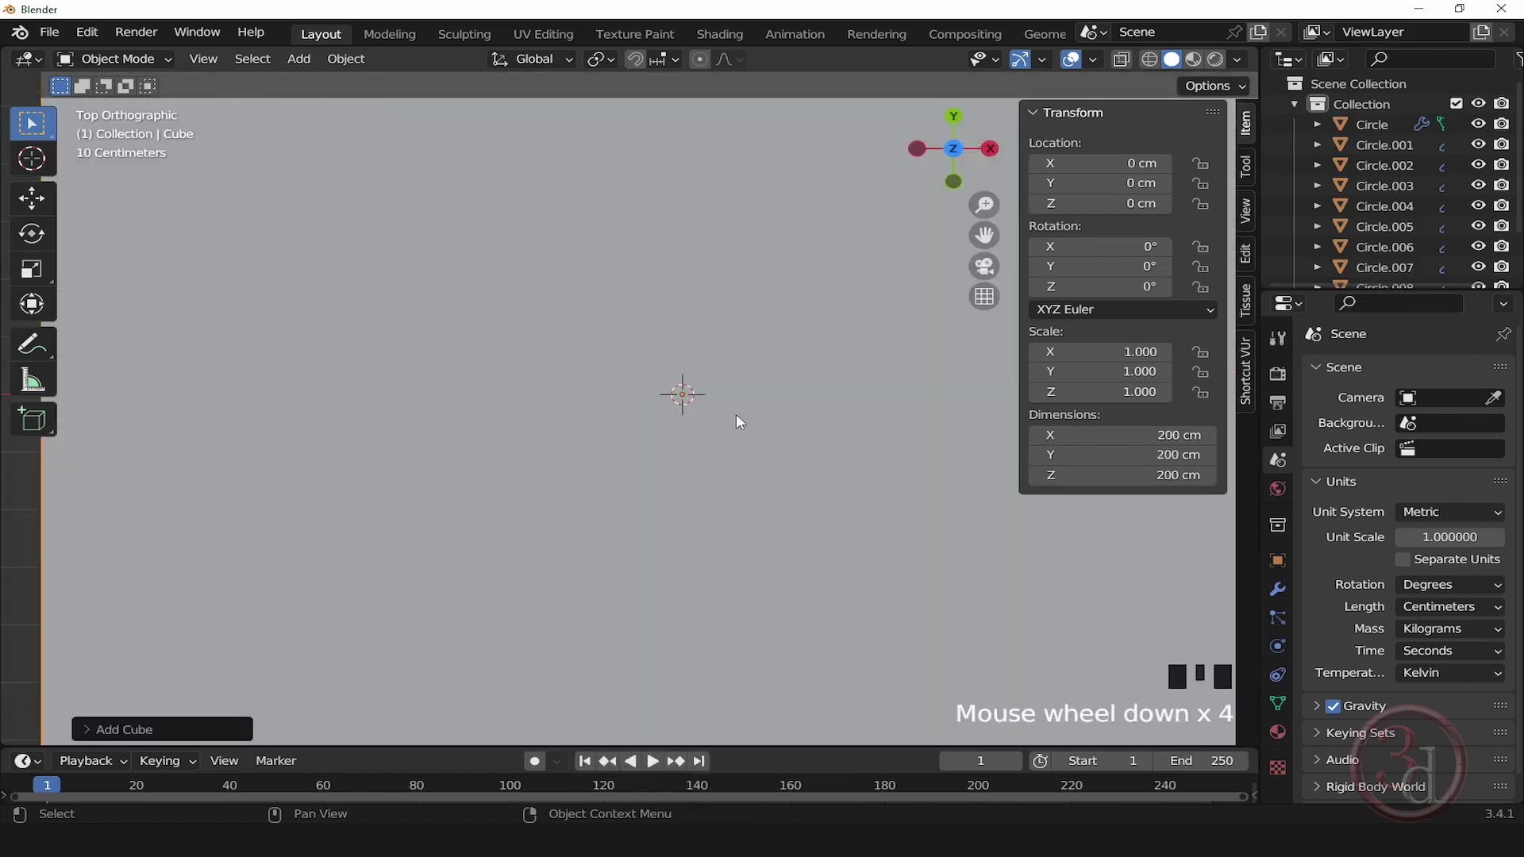
pyautogui.moveTo(679, 402); pyautogui.dragTo(680, 410, button='middle')
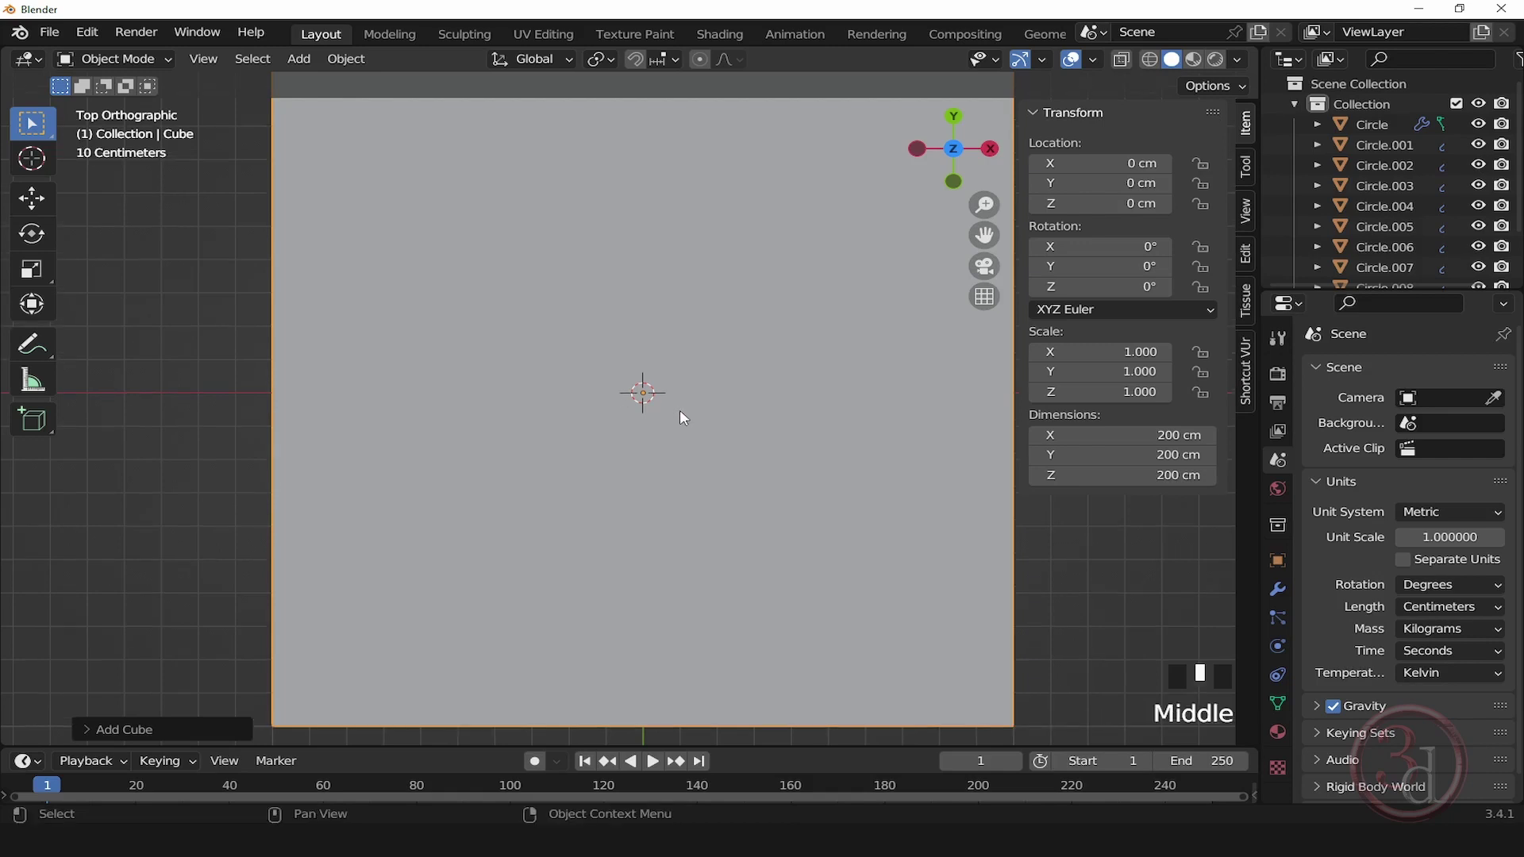
pyautogui.scroll(-1, 679, 410)
pyautogui.moveTo(783, 500); pyautogui.dragTo(790, 506, button='middle')
# Step: Scale the cube down uniformly to about 3.15 cm so it fits inside the ring
pyautogui.press('s')
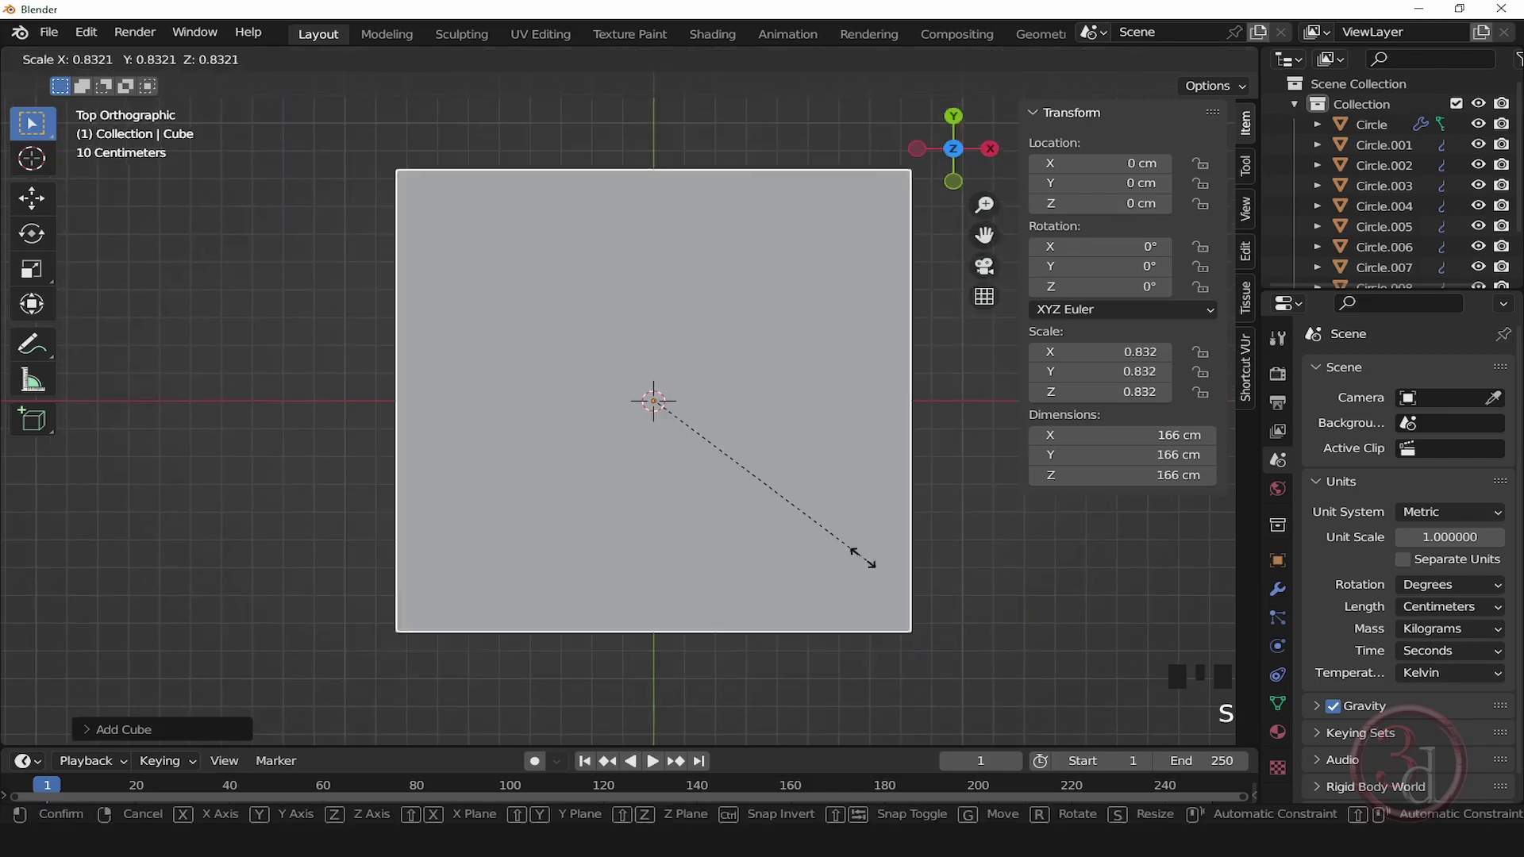
pyautogui.click(673, 414)
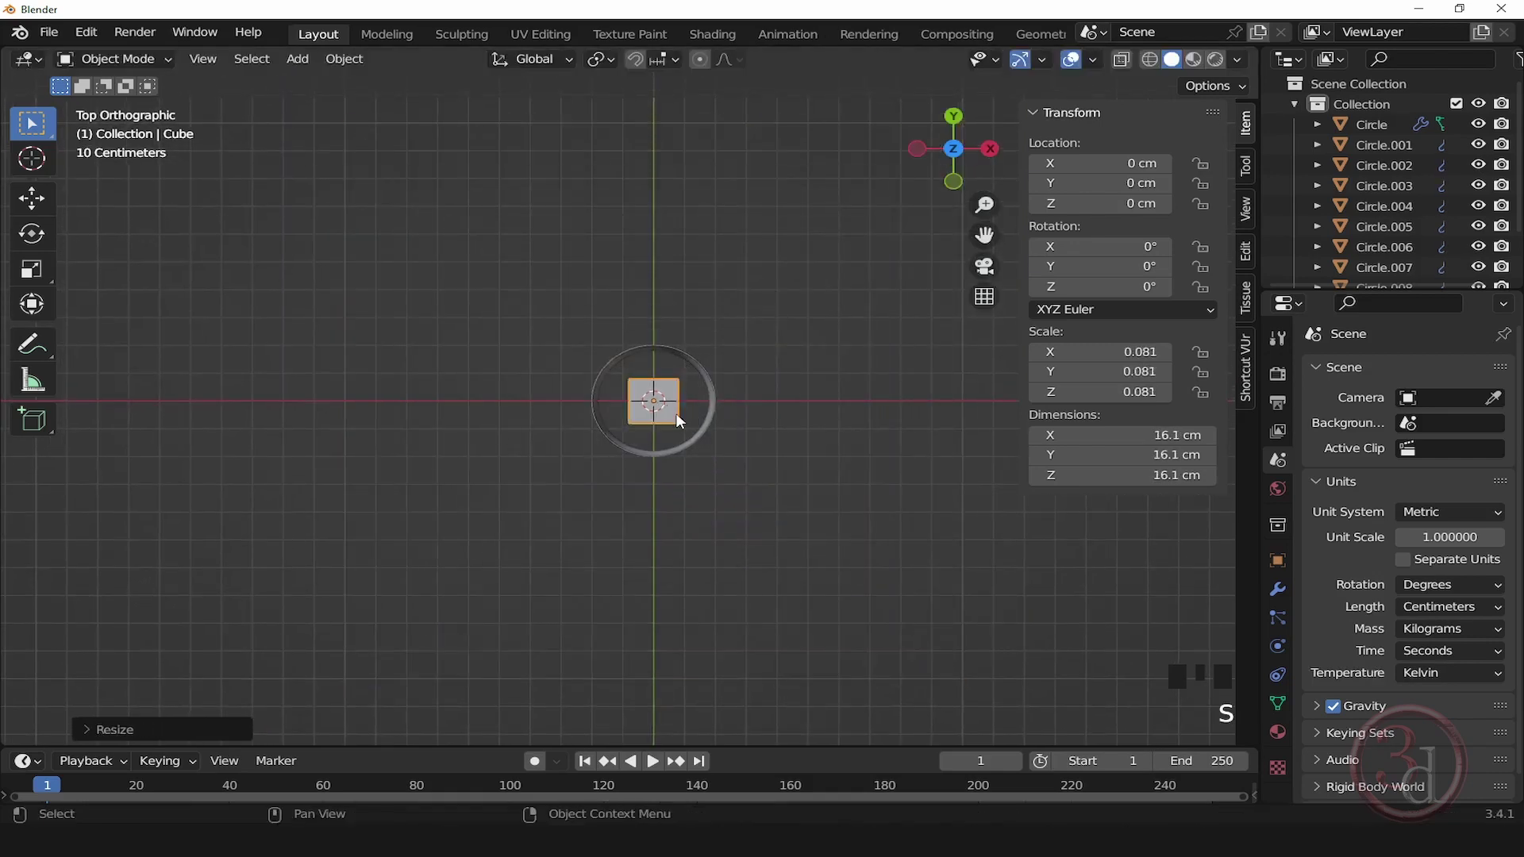
pyautogui.scroll(8, 674, 413)
pyautogui.press('s')
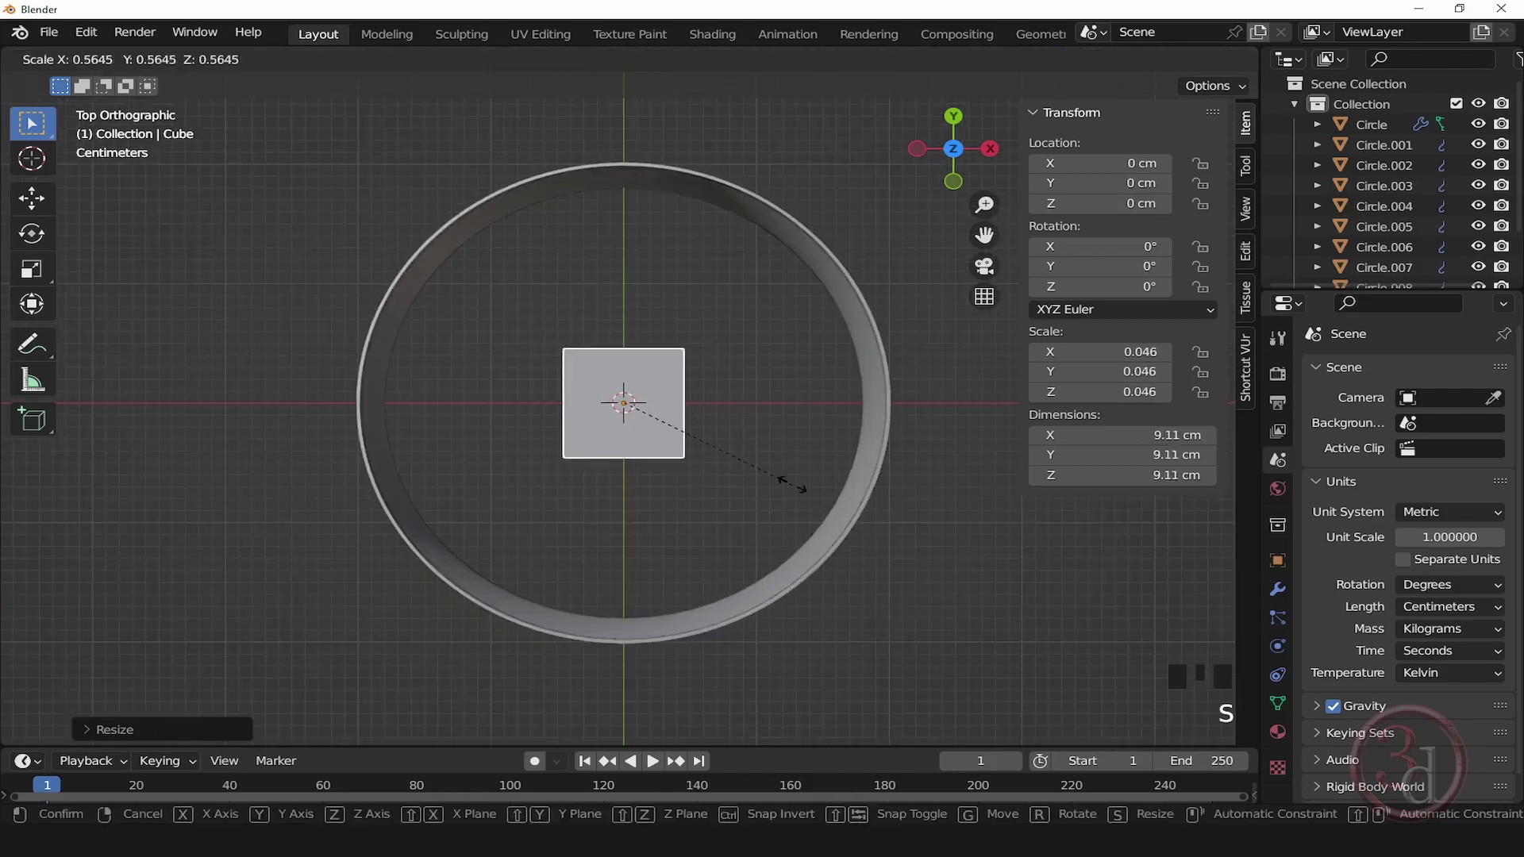
pyautogui.click(687, 427)
pyautogui.moveTo(731, 495); pyautogui.dragTo(741, 496, button='middle')
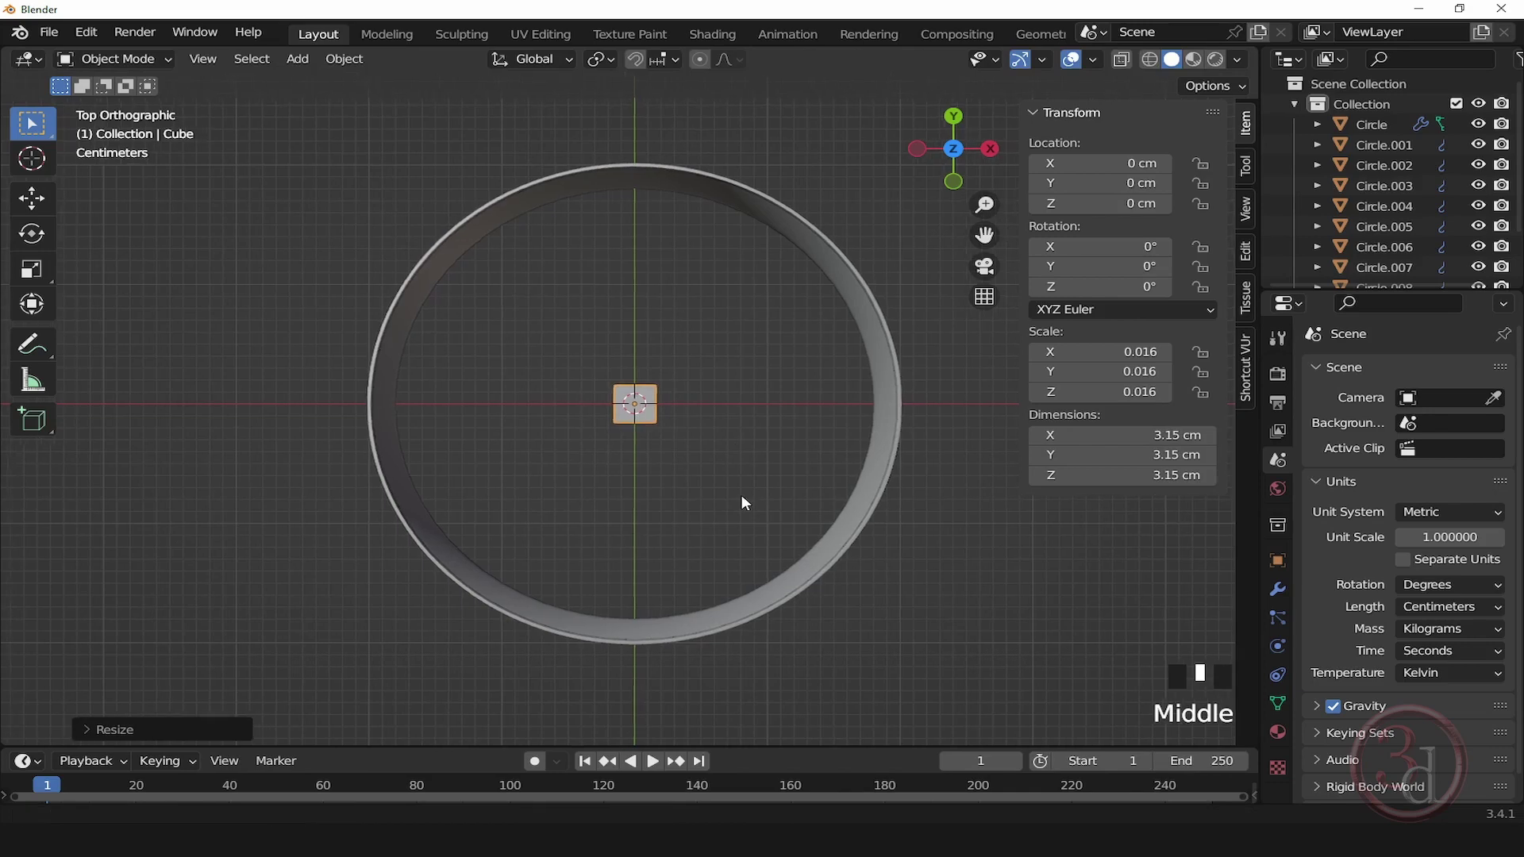
# Step: Show the scene in wireframe shading and scale the cube down uniformly to about 0.9 cm
pyautogui.press('z')
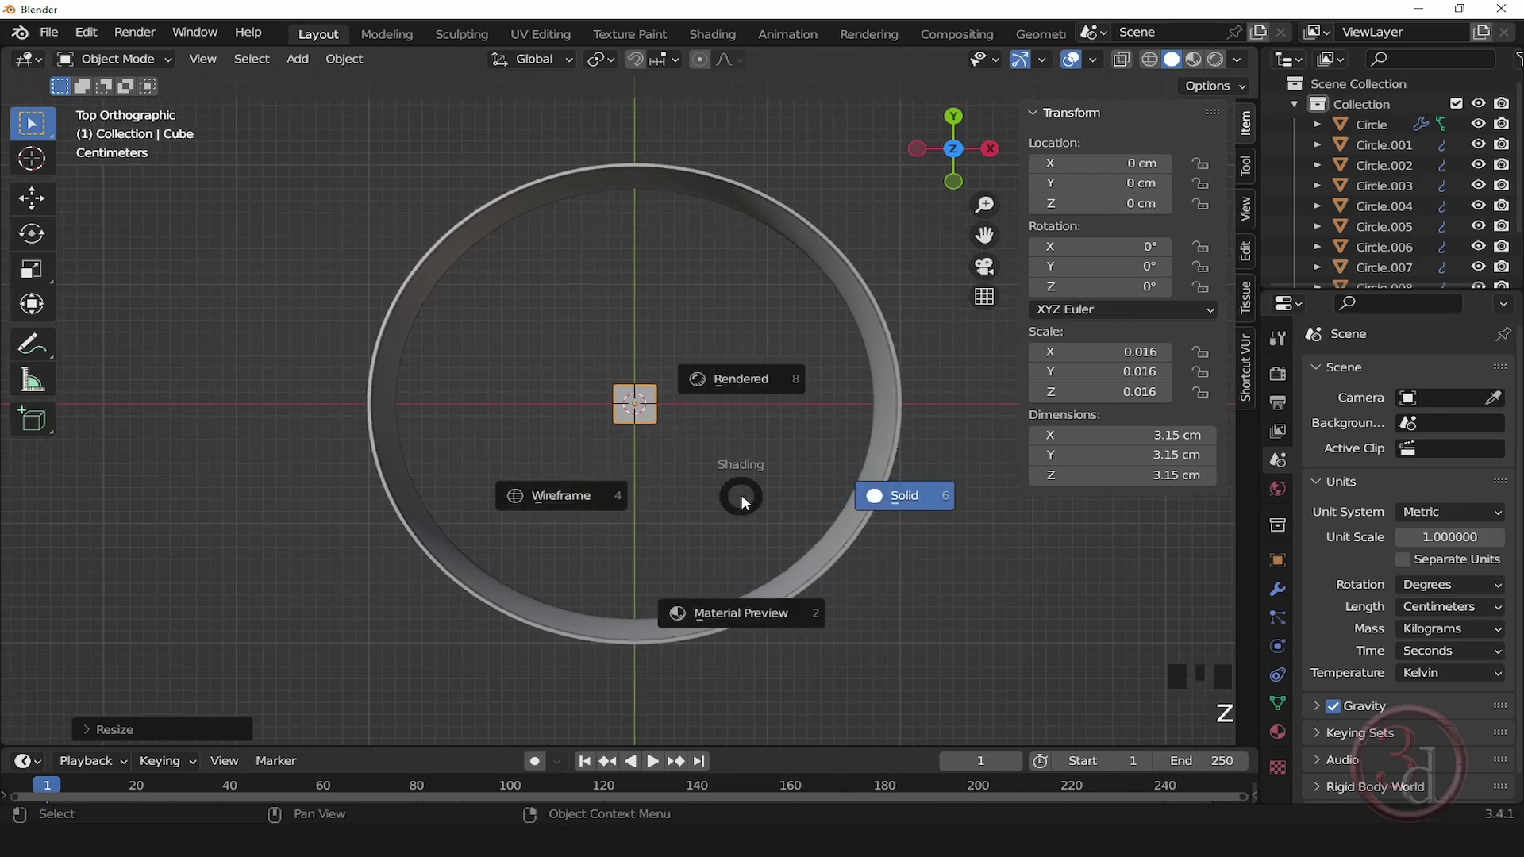
pyautogui.click(578, 497)
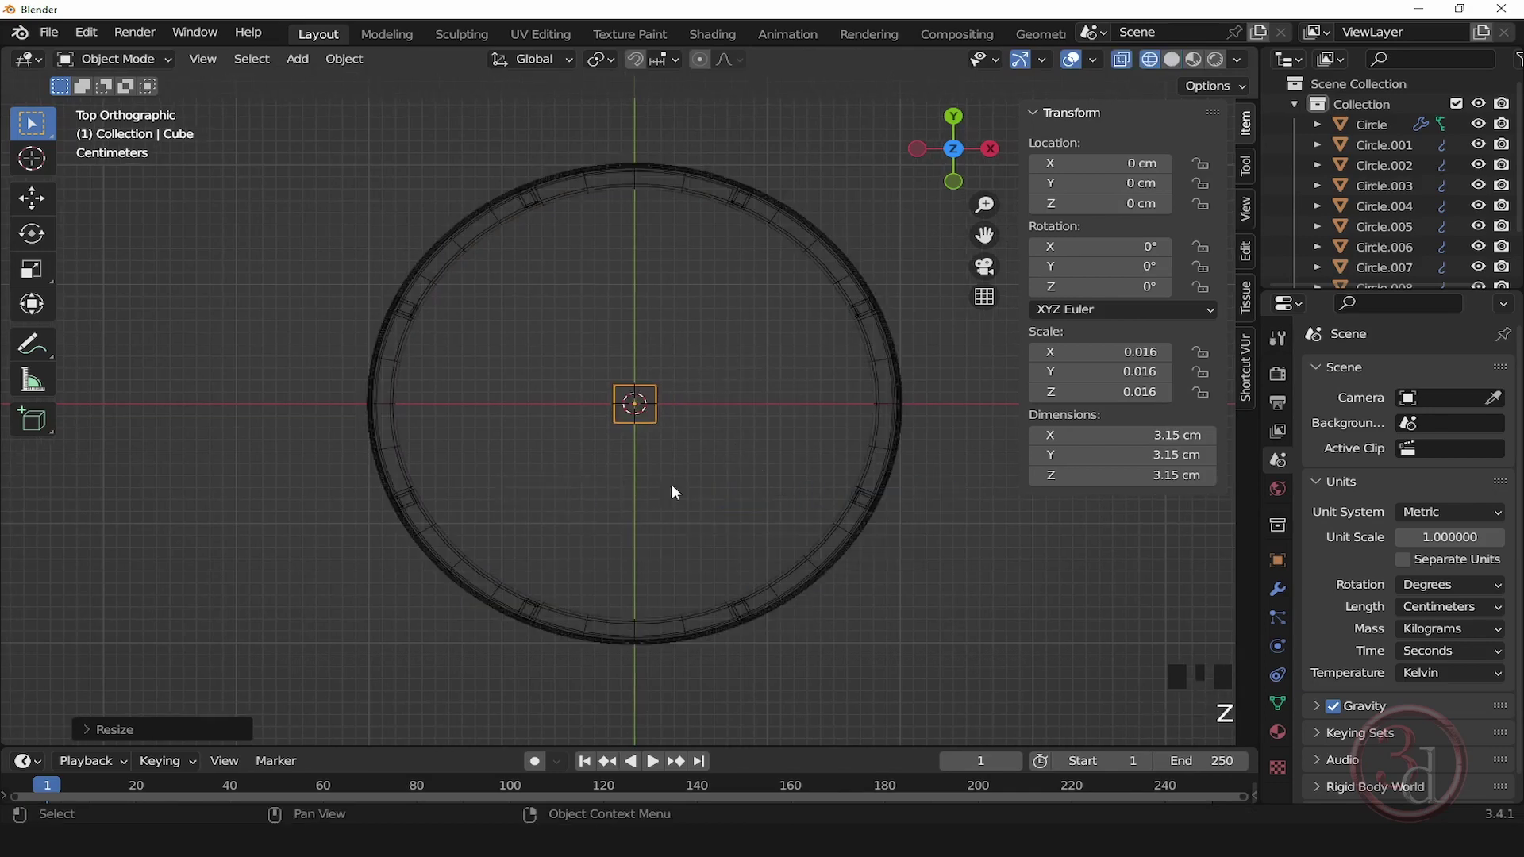
pyautogui.scroll(1, 821, 501)
pyautogui.press('s')
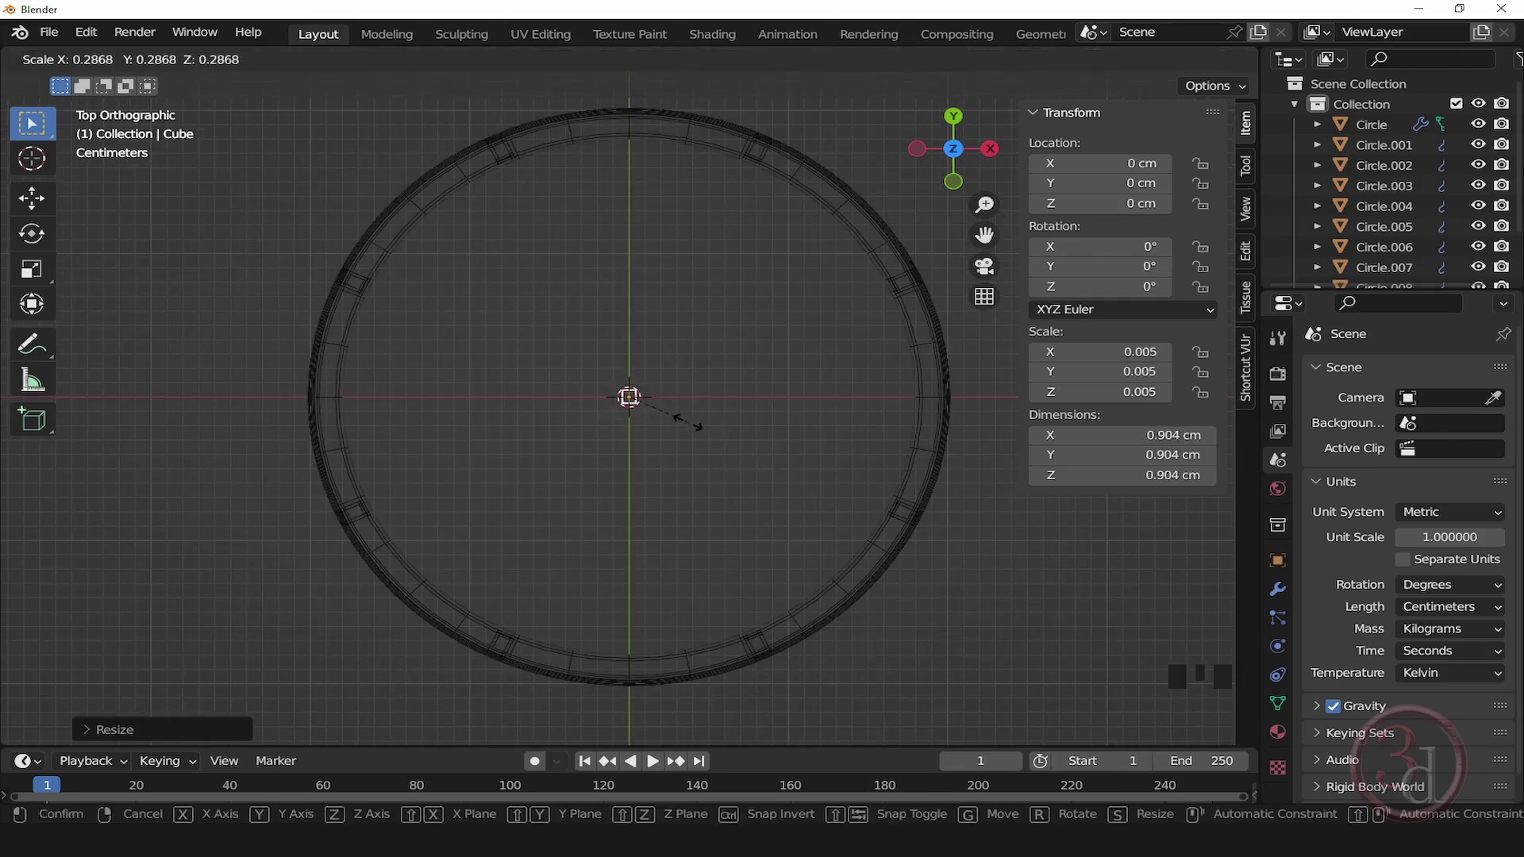
pyautogui.click(688, 424)
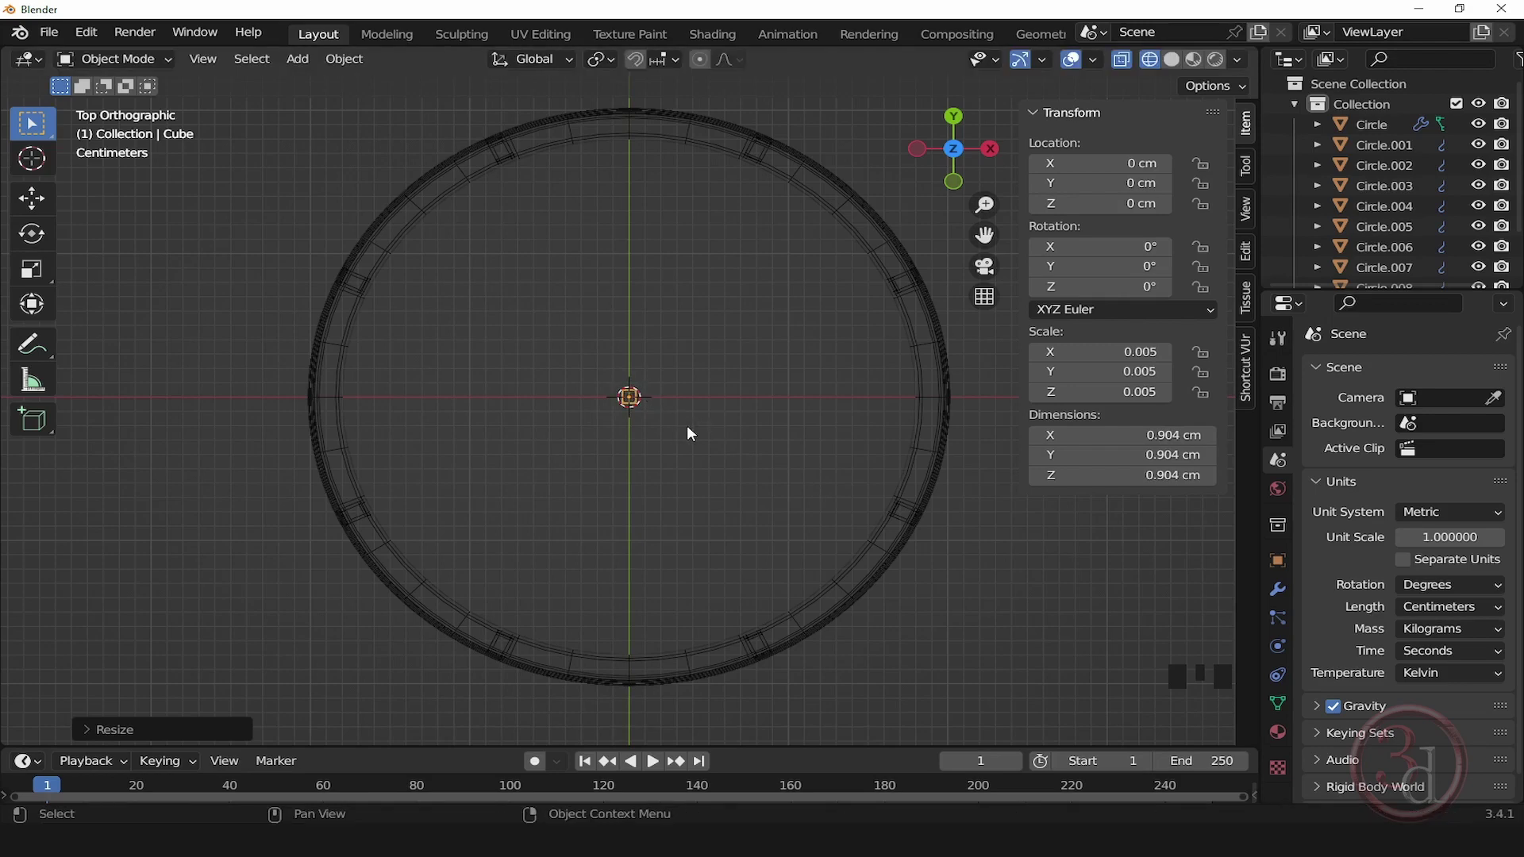
# Step: Stretch the cube into a bar about 20.2 cm long by moving its +X side vertices along X to the ring's wall, then return to Object Mode
pyautogui.press('Tab')
pyautogui.scroll(9, 686, 426)
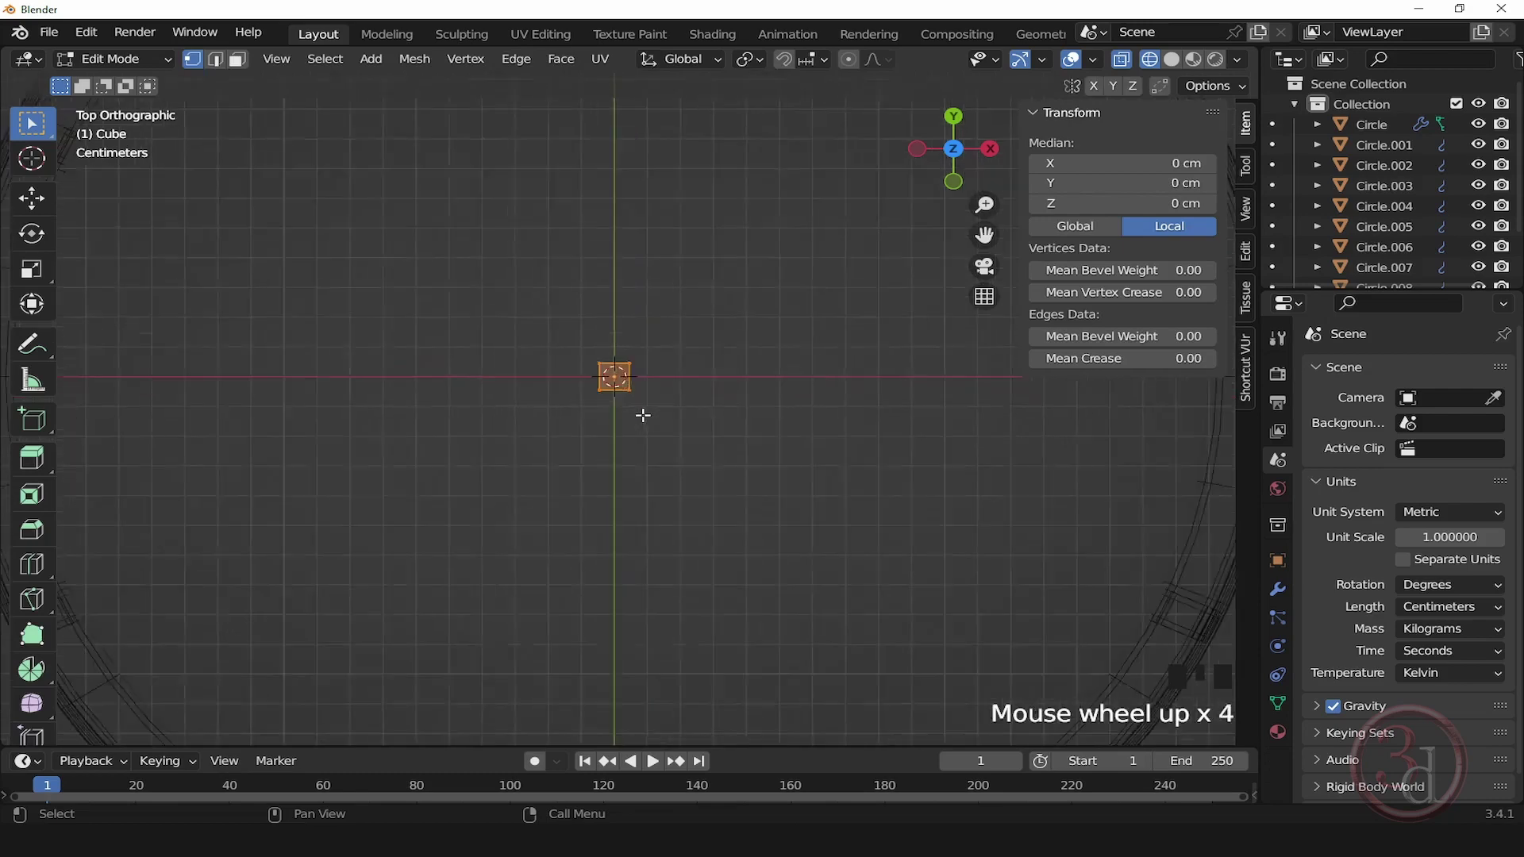
pyautogui.click(754, 238)
pyautogui.moveTo(746, 196); pyautogui.dragTo(623, 527)
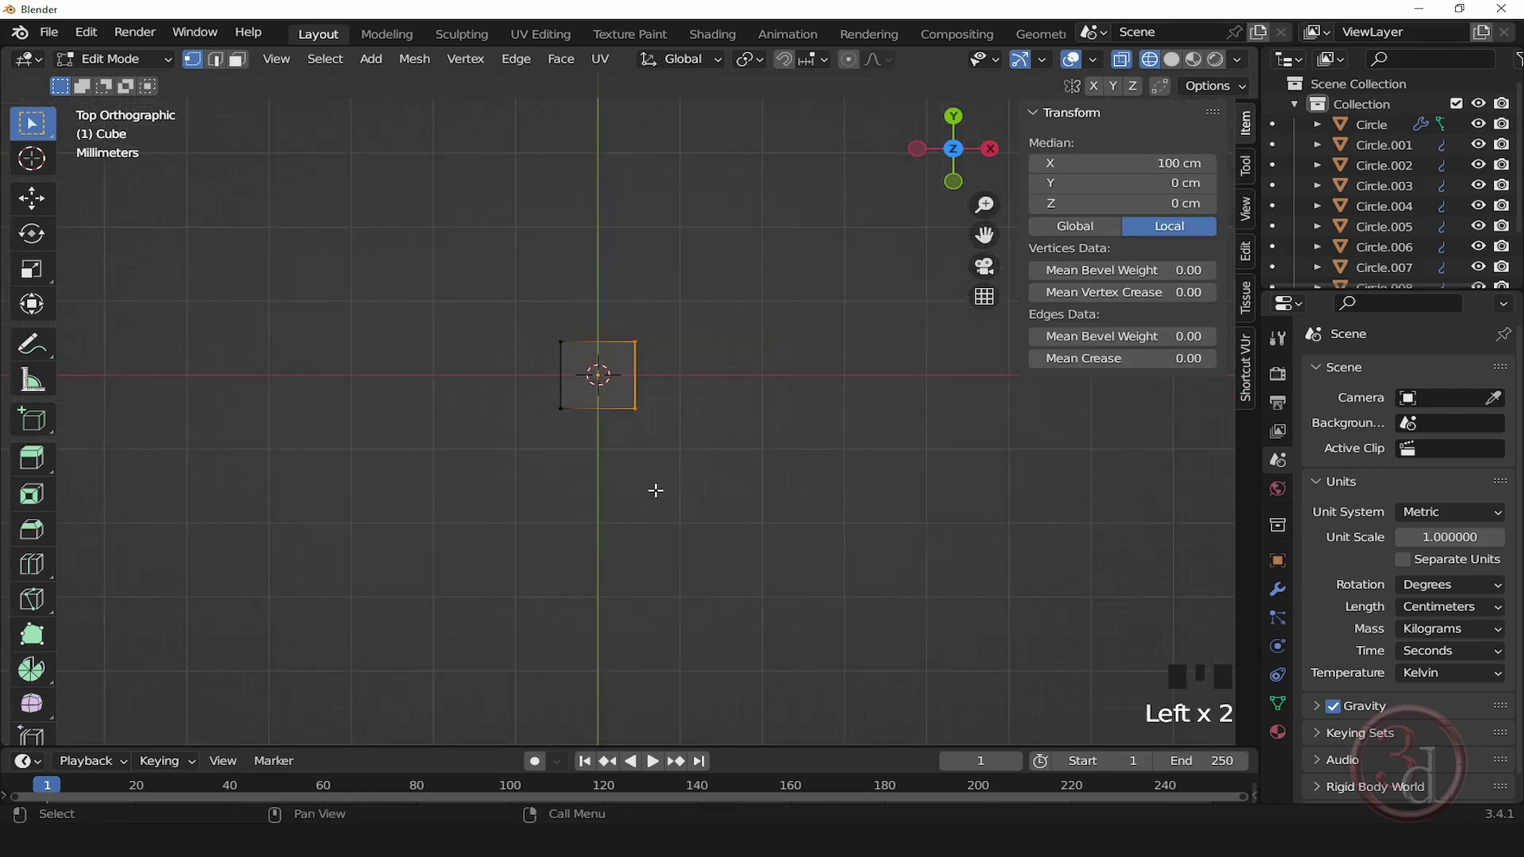
pyautogui.scroll(-8, 527, 388)
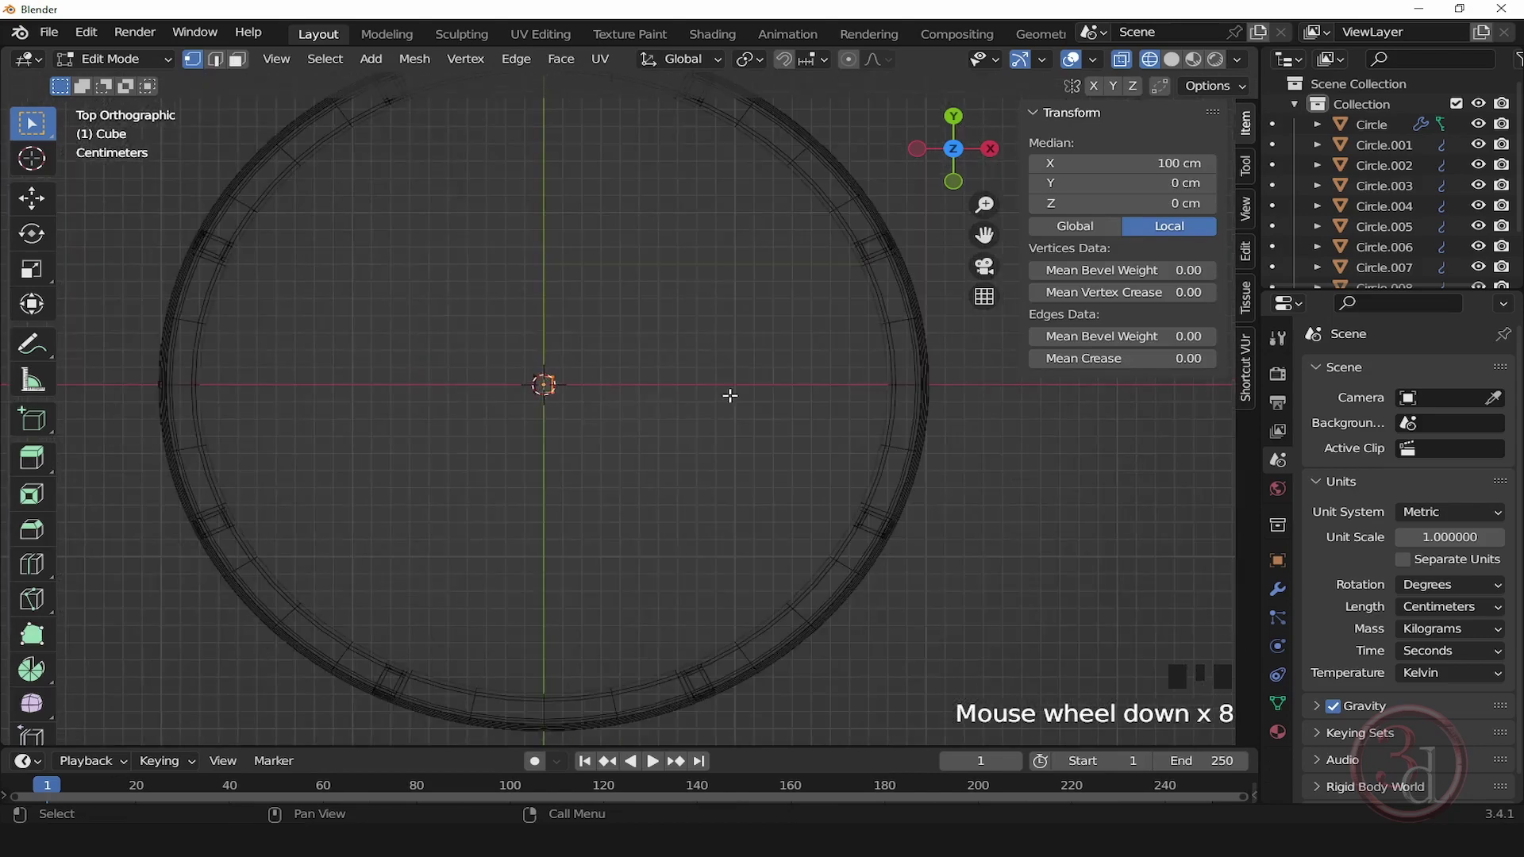
pyautogui.scroll(2, 880, 407)
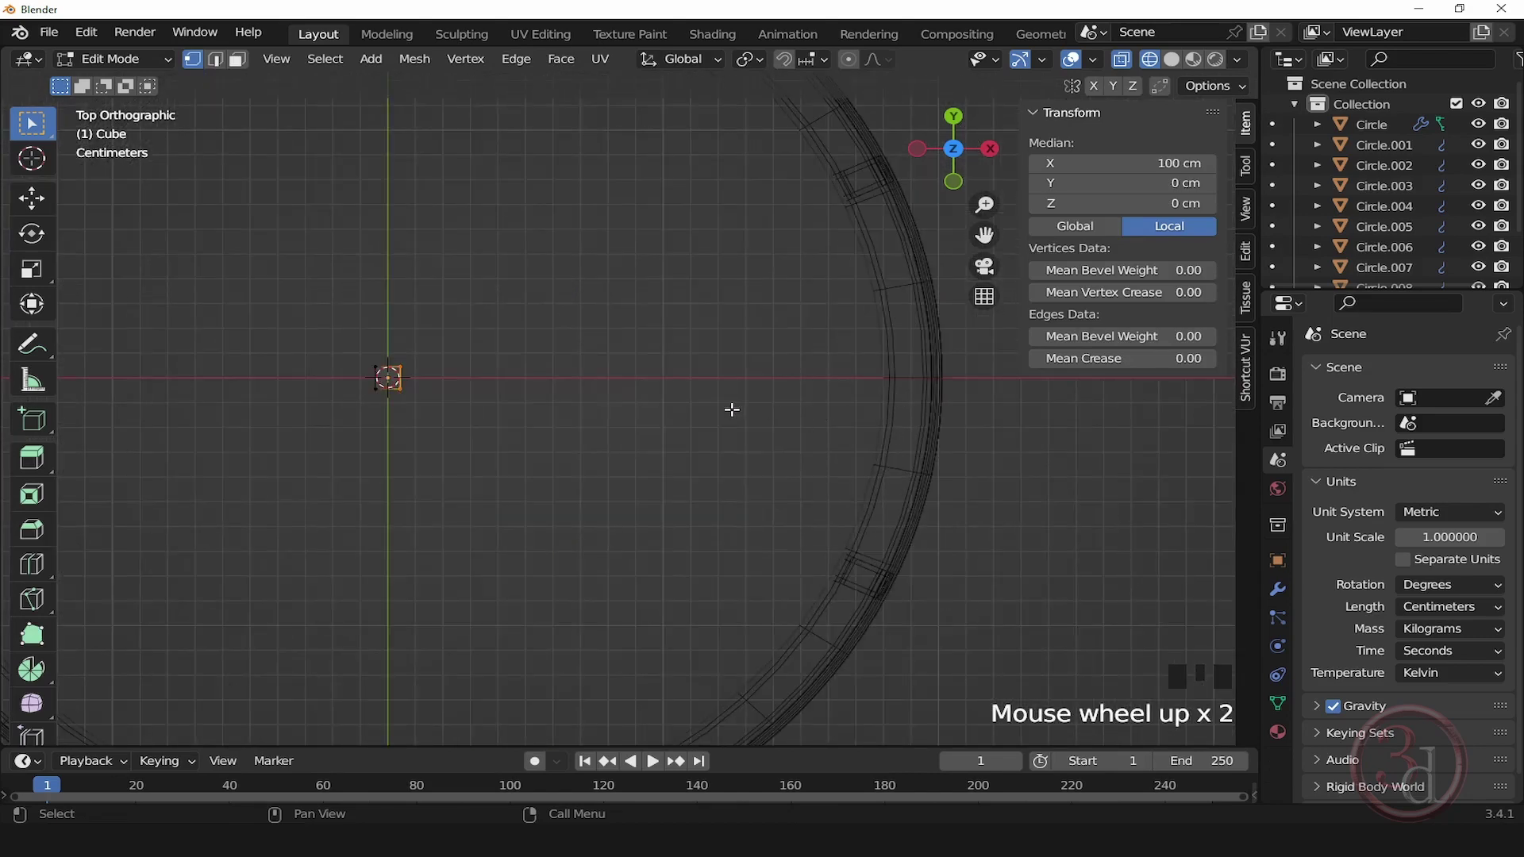
pyautogui.press('g')
pyautogui.press('x')
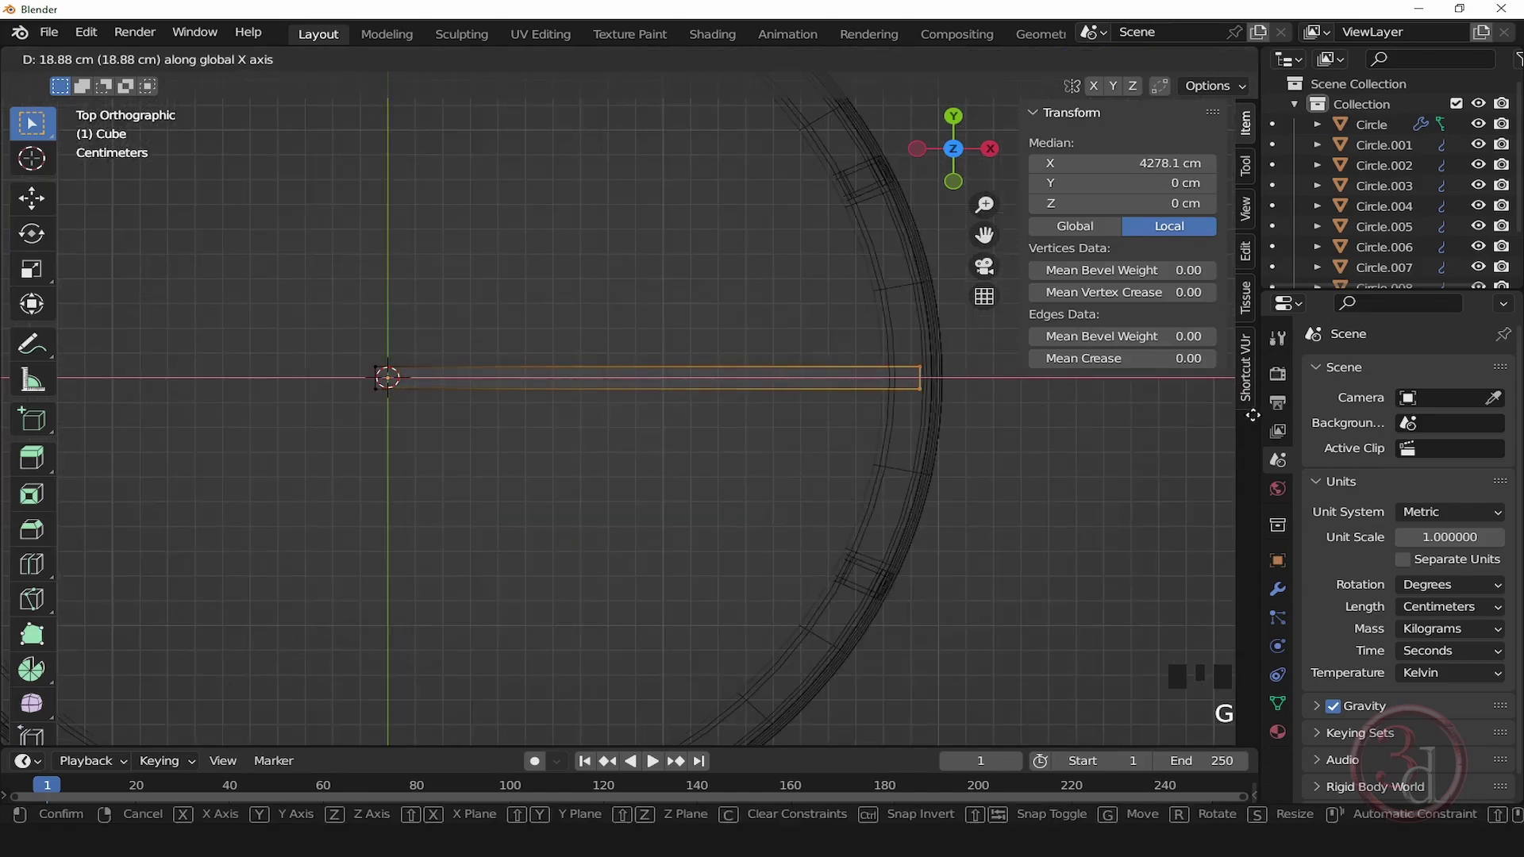
pyautogui.click(7, 418)
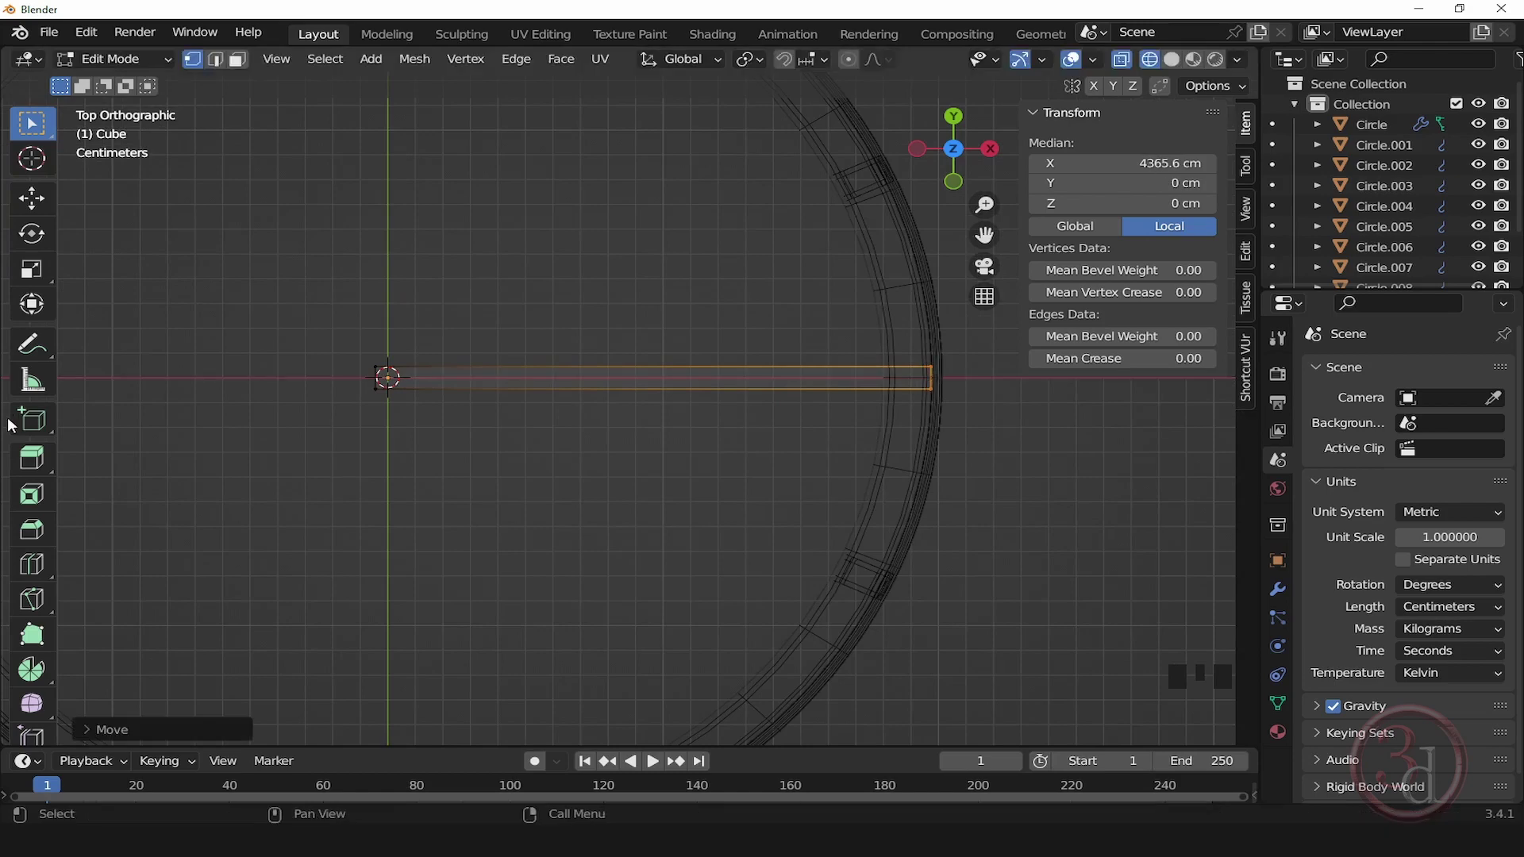
pyautogui.press('Tab')
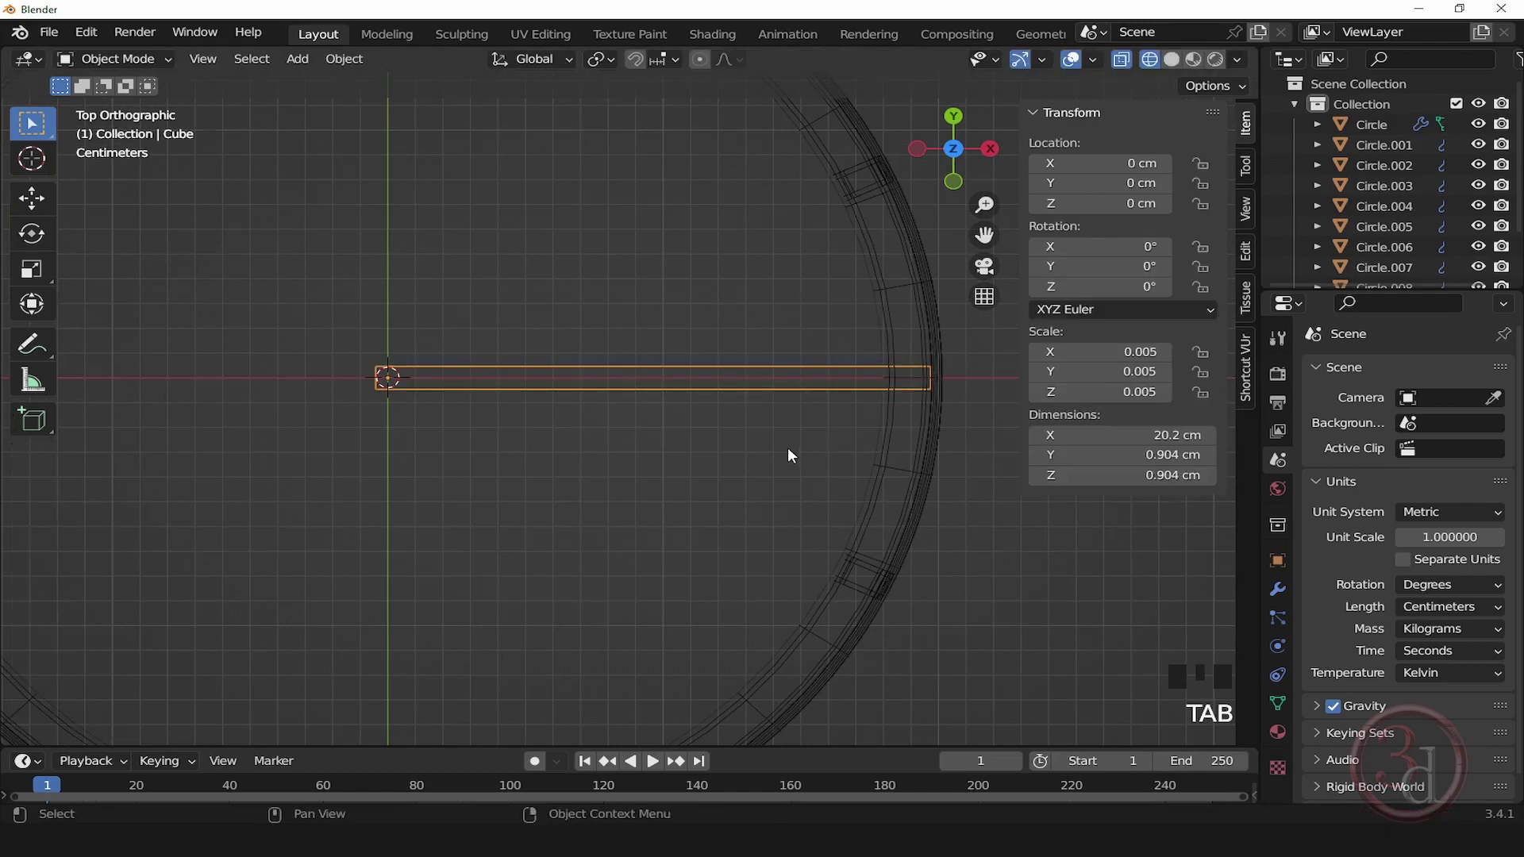
# Step: In front view, raise the bar along Z to about 73.6 cm, just below the ring's upper rim
pyautogui.scroll(-5, 790, 449)
pyautogui.keyDown('alt'); pyautogui.moveTo(796, 456); pyautogui.dragTo(868, 444, button='middle'); pyautogui.keyUp('alt')
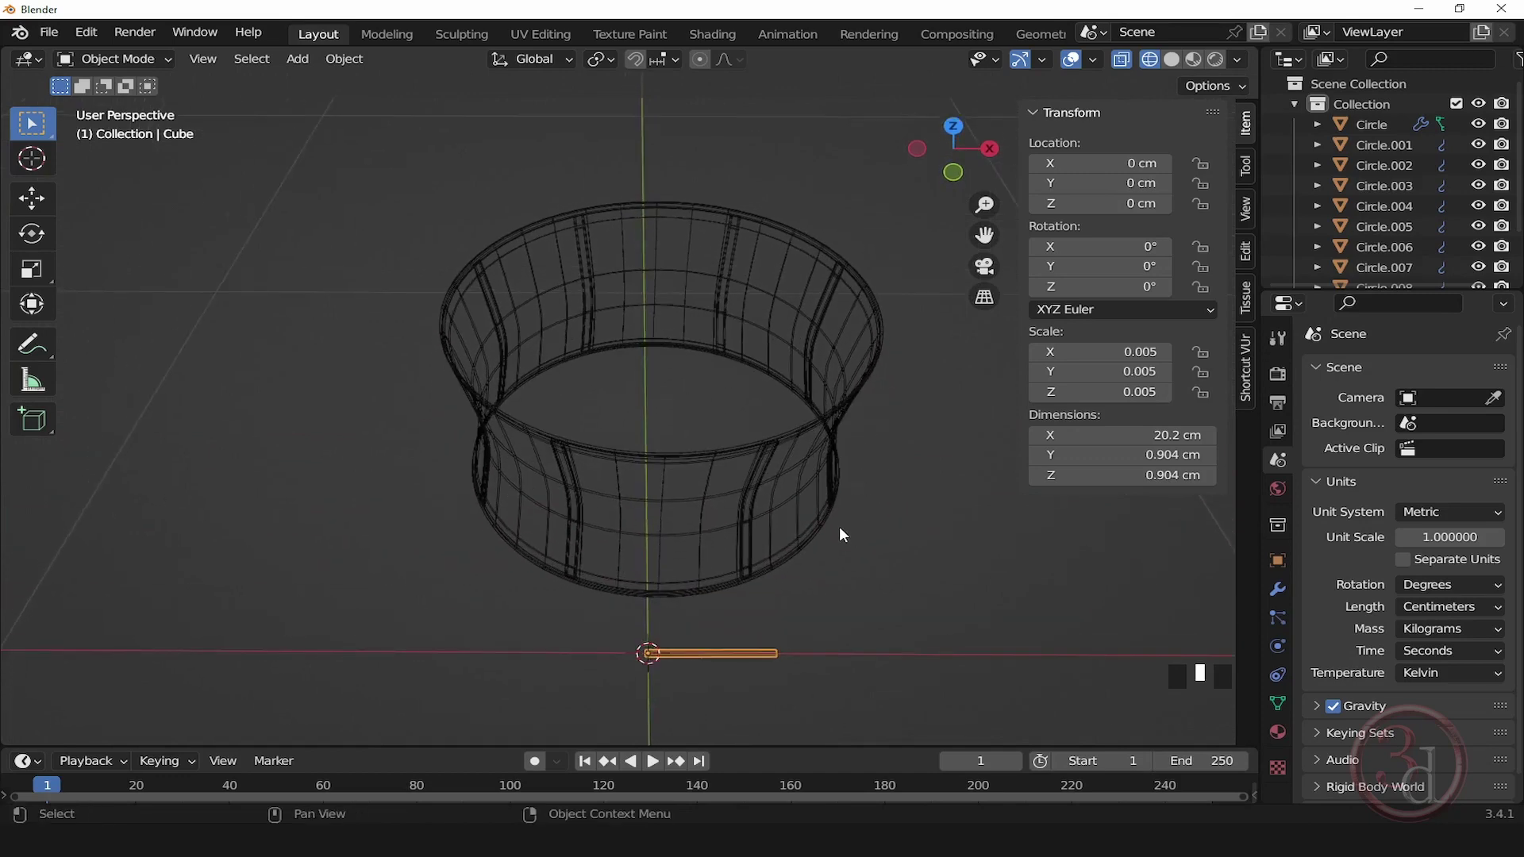
pyautogui.press('`')
pyautogui.click(718, 440)
pyautogui.scroll(-4, 745, 353)
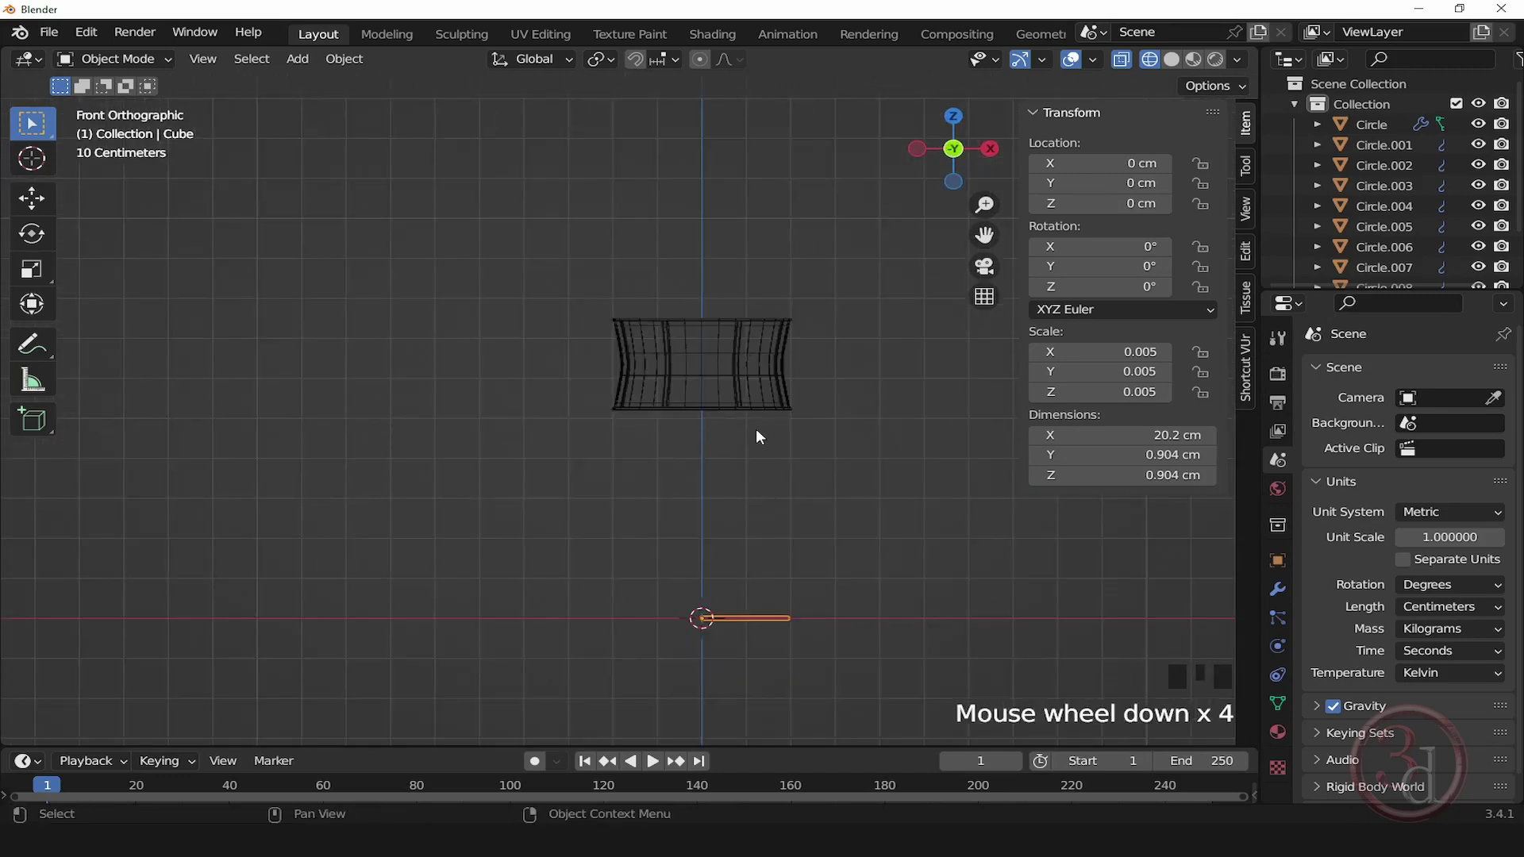
pyautogui.scroll(1, 758, 435)
pyautogui.press('g')
pyautogui.press('z')
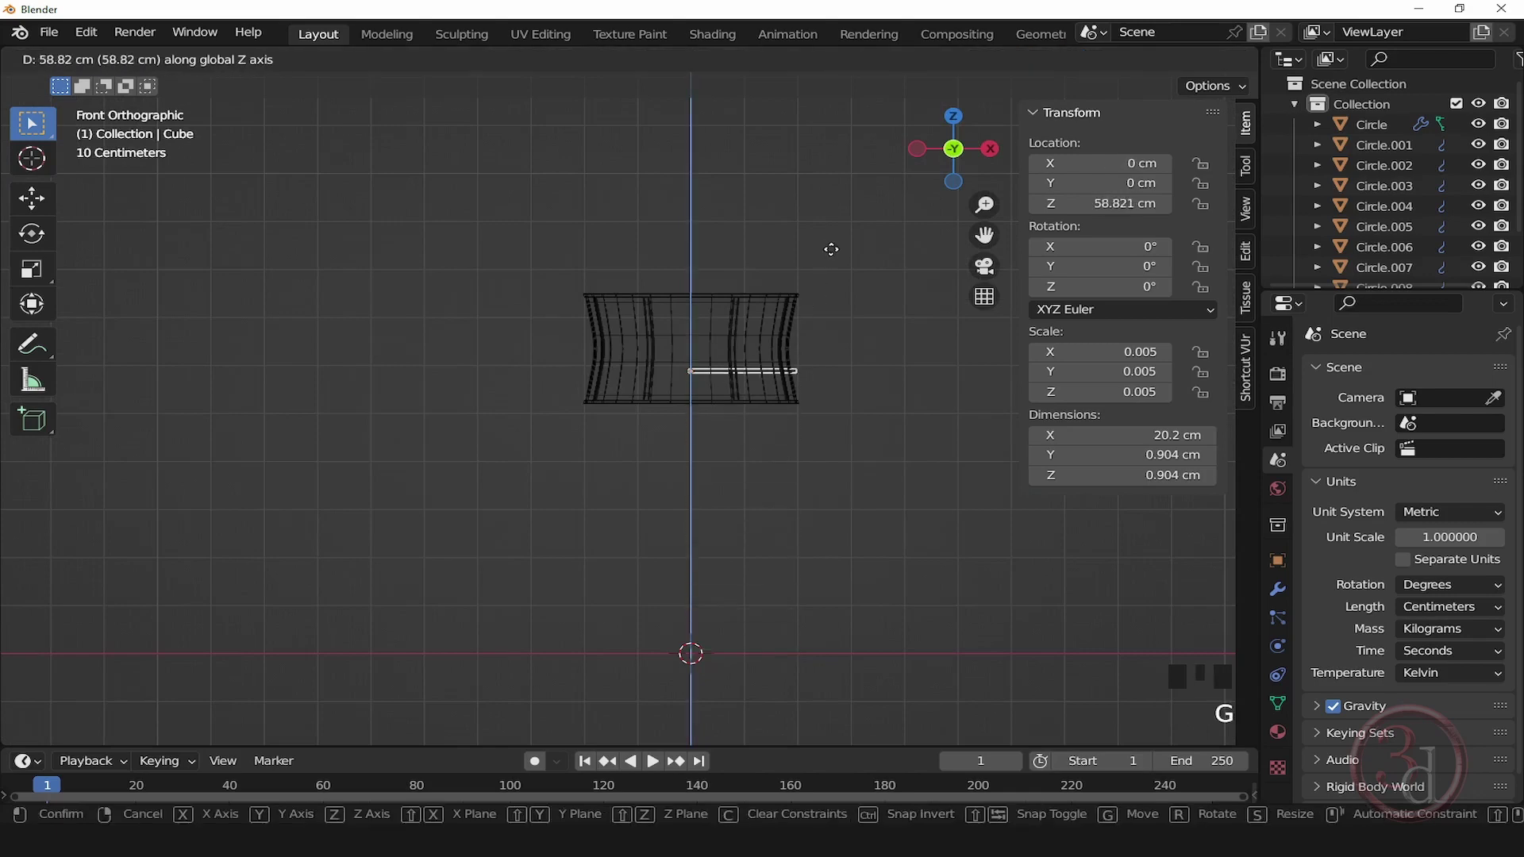
pyautogui.click(847, 187)
pyautogui.scroll(8, 793, 289)
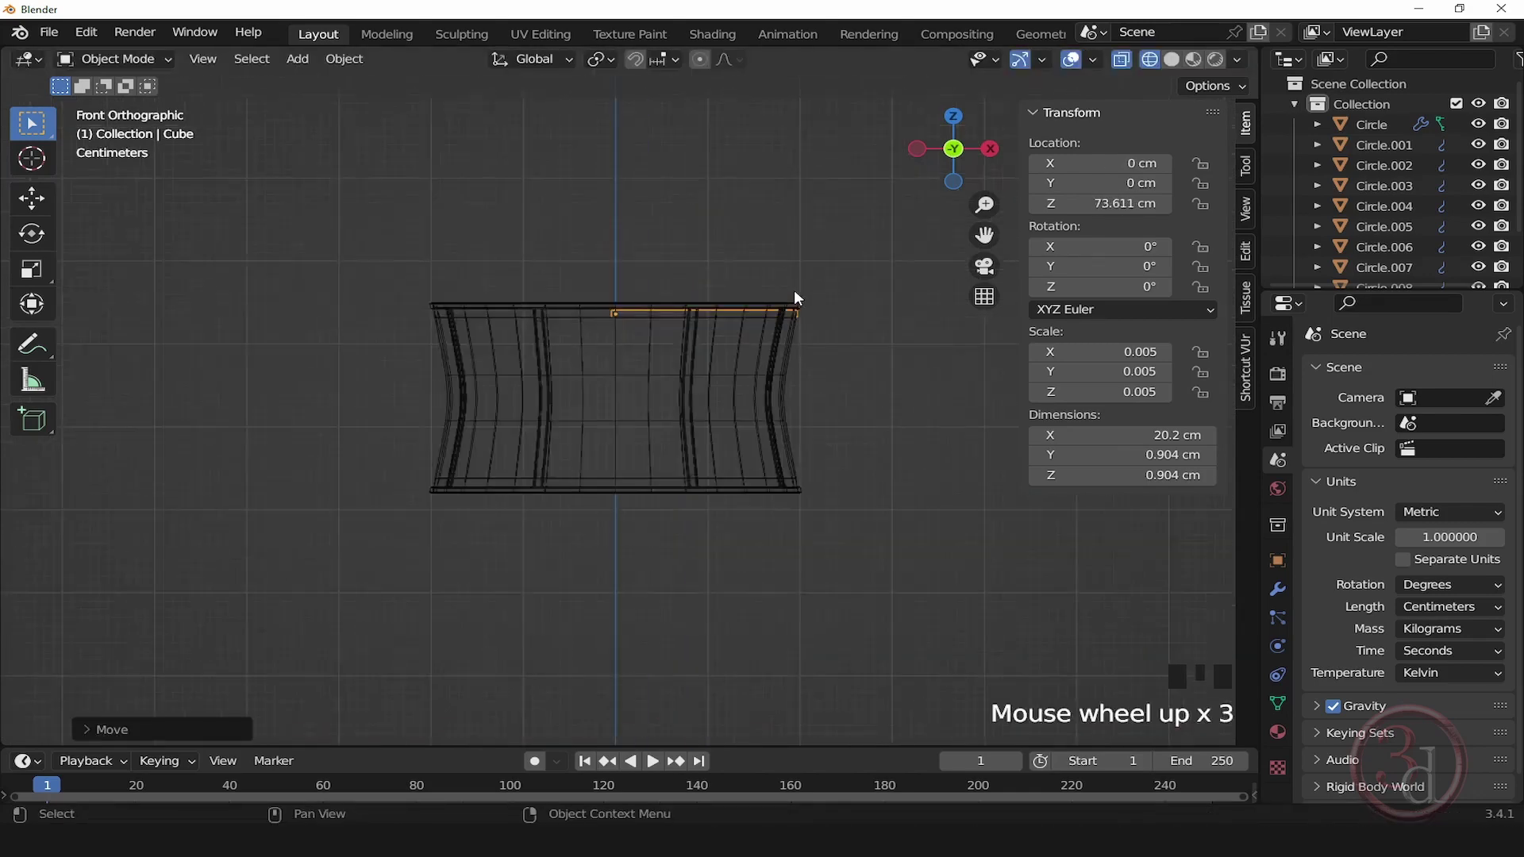
# Step: Nudge the bar up along Z to about 74.37 cm so its top edge sits within the upper rim's height
pyautogui.scroll(7, 783, 316)
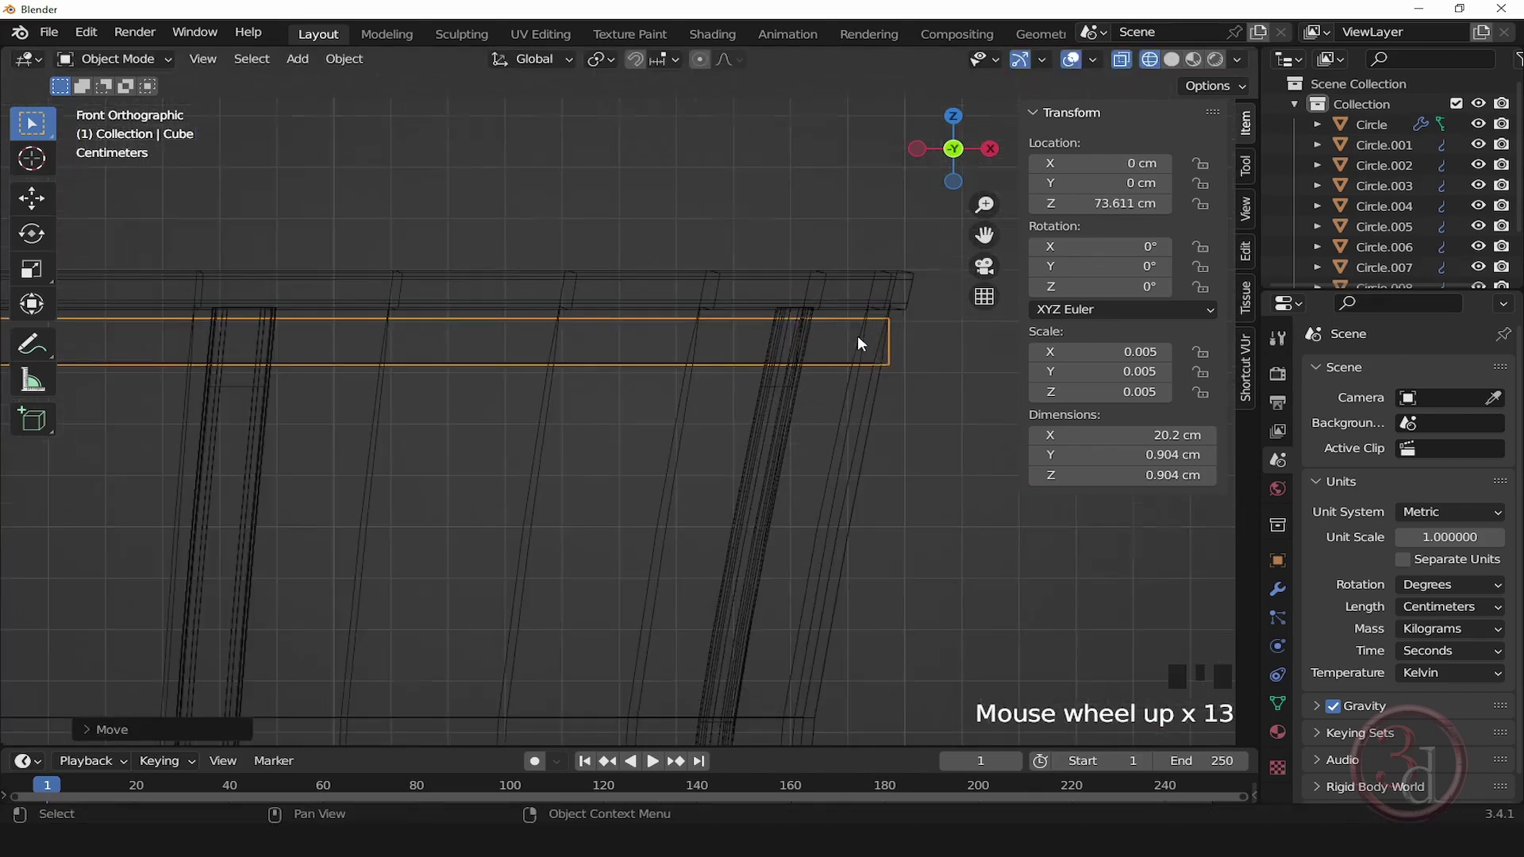
pyautogui.press('g')
pyautogui.press('z')
pyautogui.press('z')
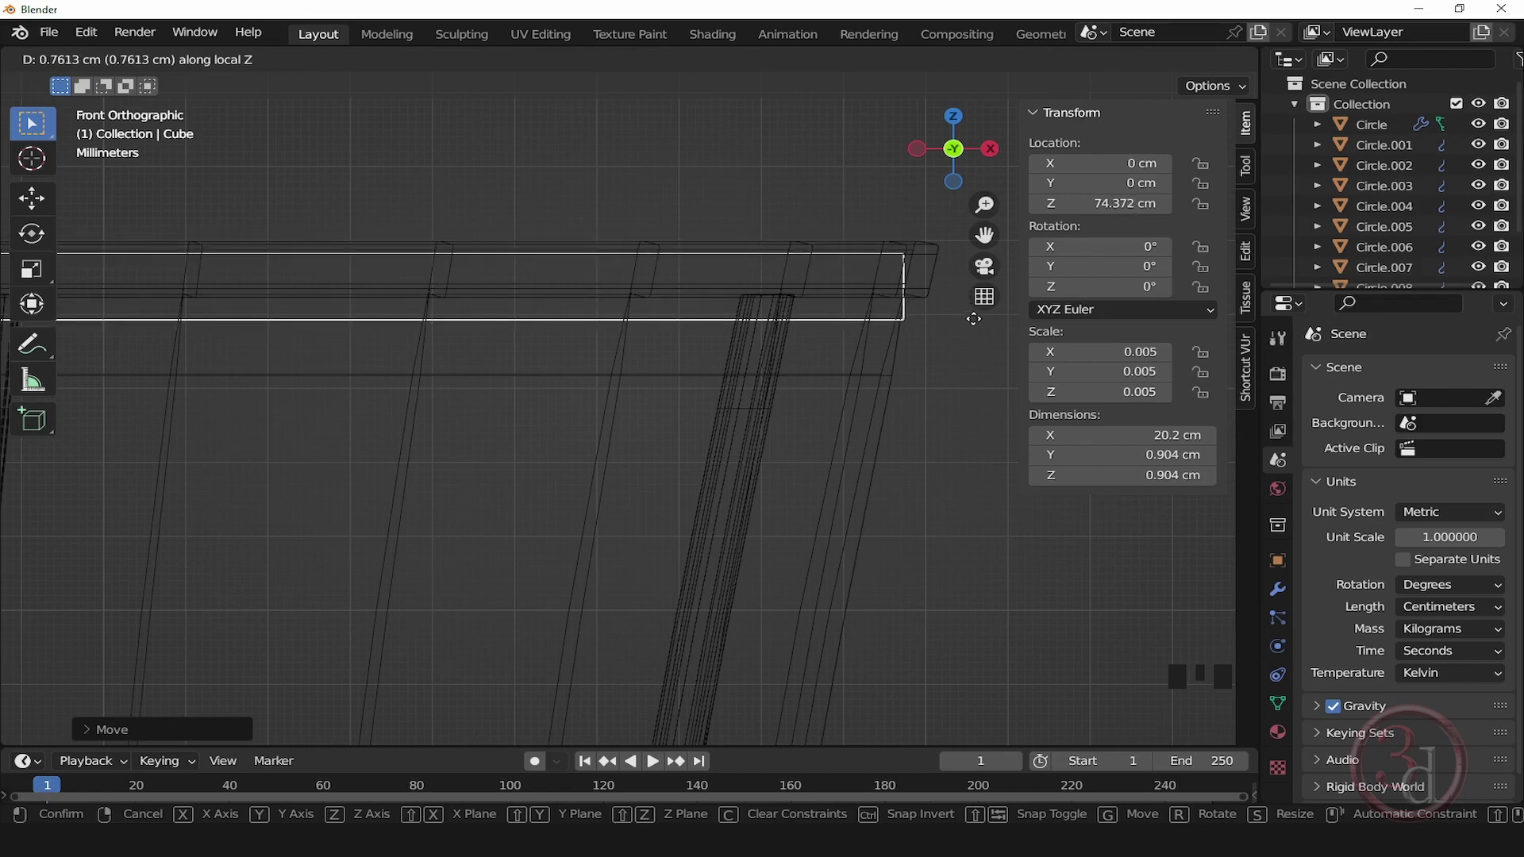
pyautogui.click(973, 318)
pyautogui.scroll(-4, 965, 324)
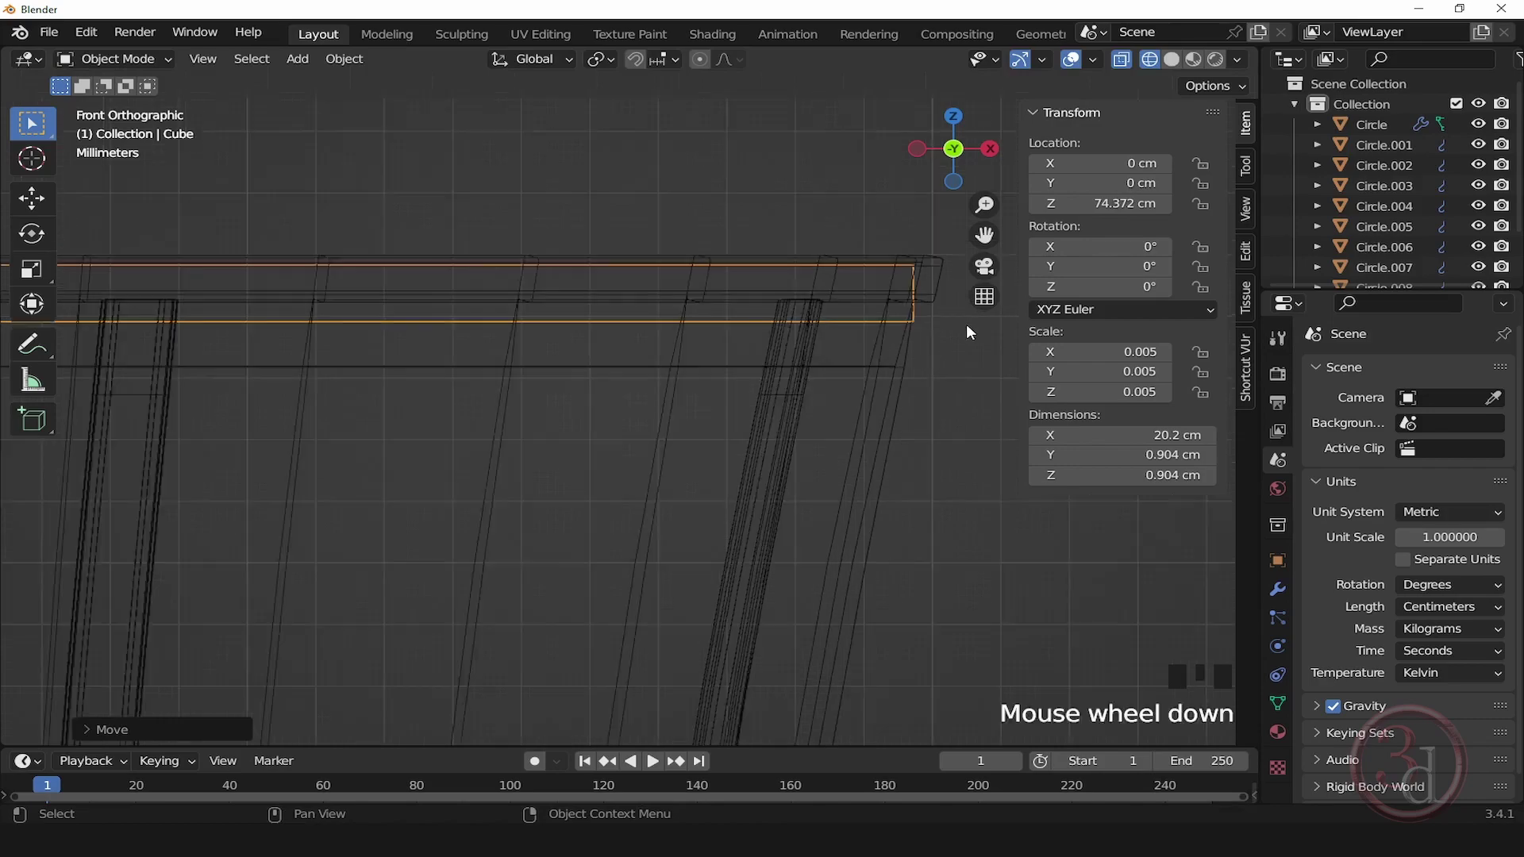
# Step: Thin the bar to about 0.42 cm by moving its bottom vertices up along Z by about 0.49 cm, then return to Object Mode
pyautogui.press('Tab')
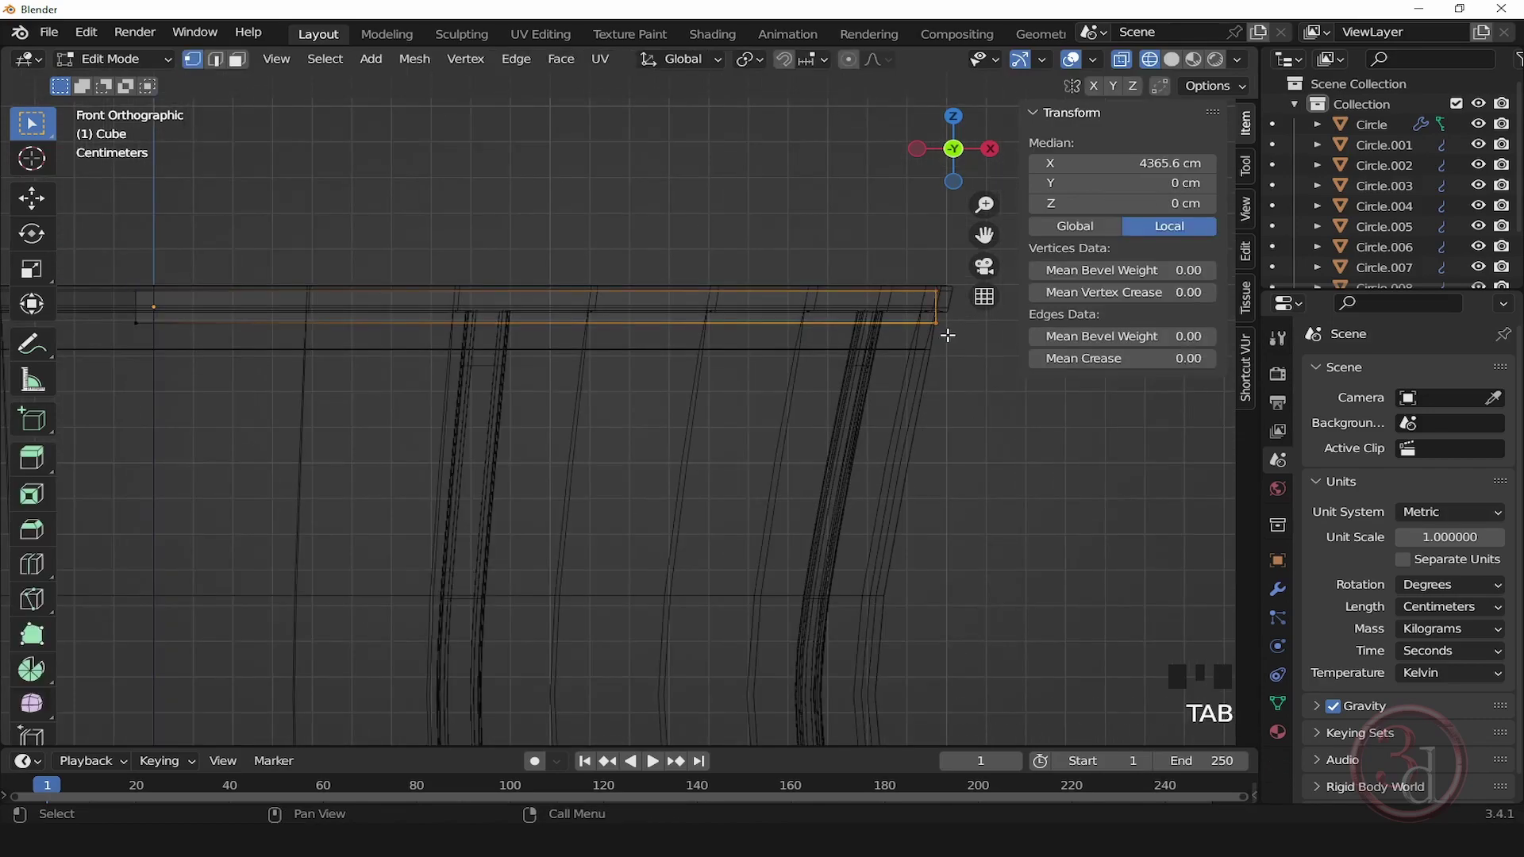
pyautogui.click(987, 416)
pyautogui.moveTo(984, 392); pyautogui.dragTo(105, 313)
pyautogui.scroll(7, 927, 309)
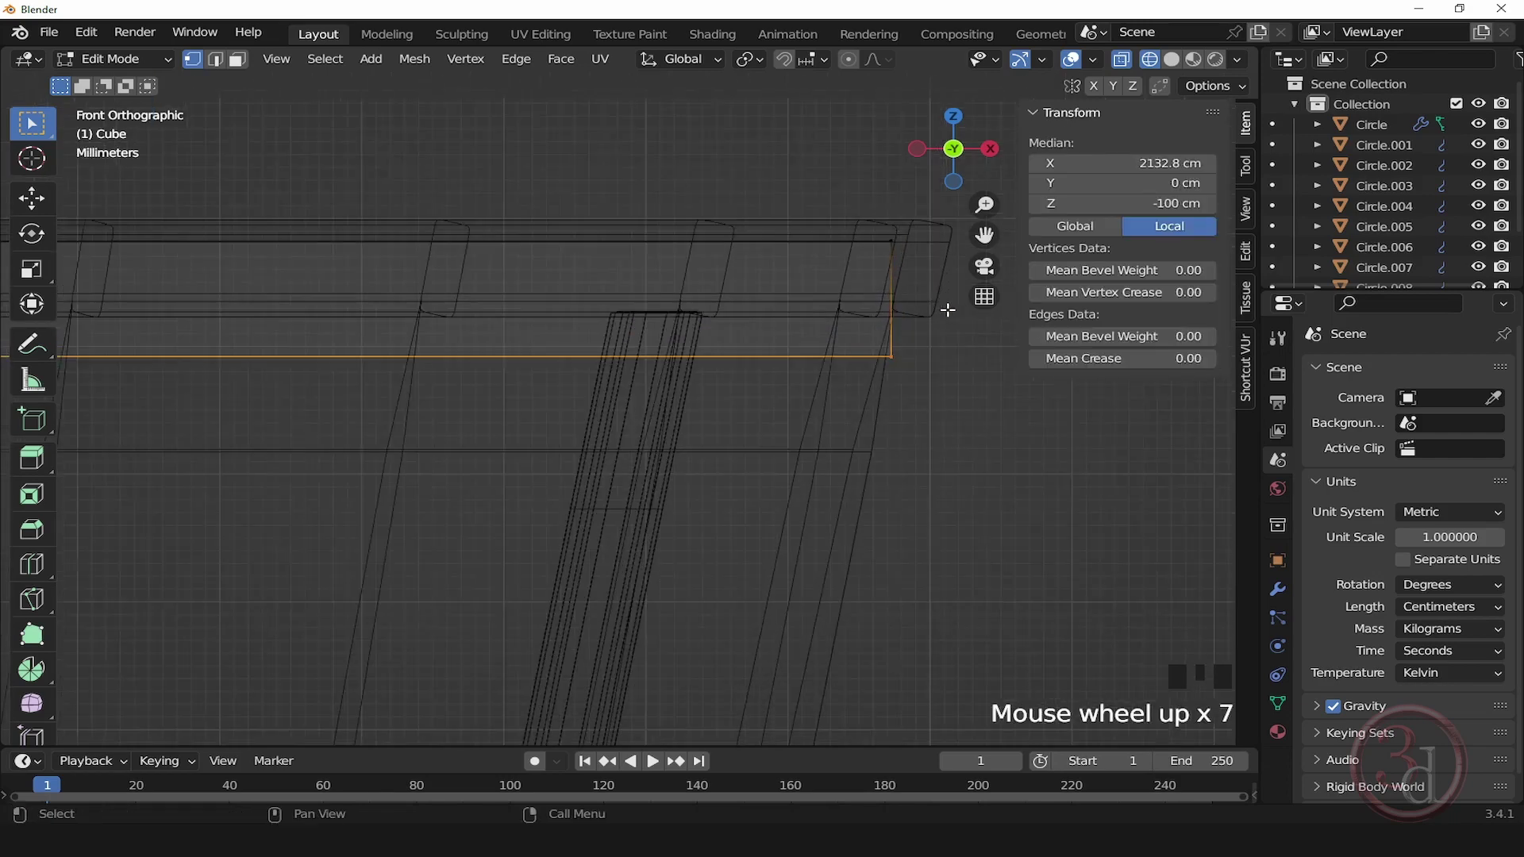
pyautogui.press('g')
pyautogui.press('z')
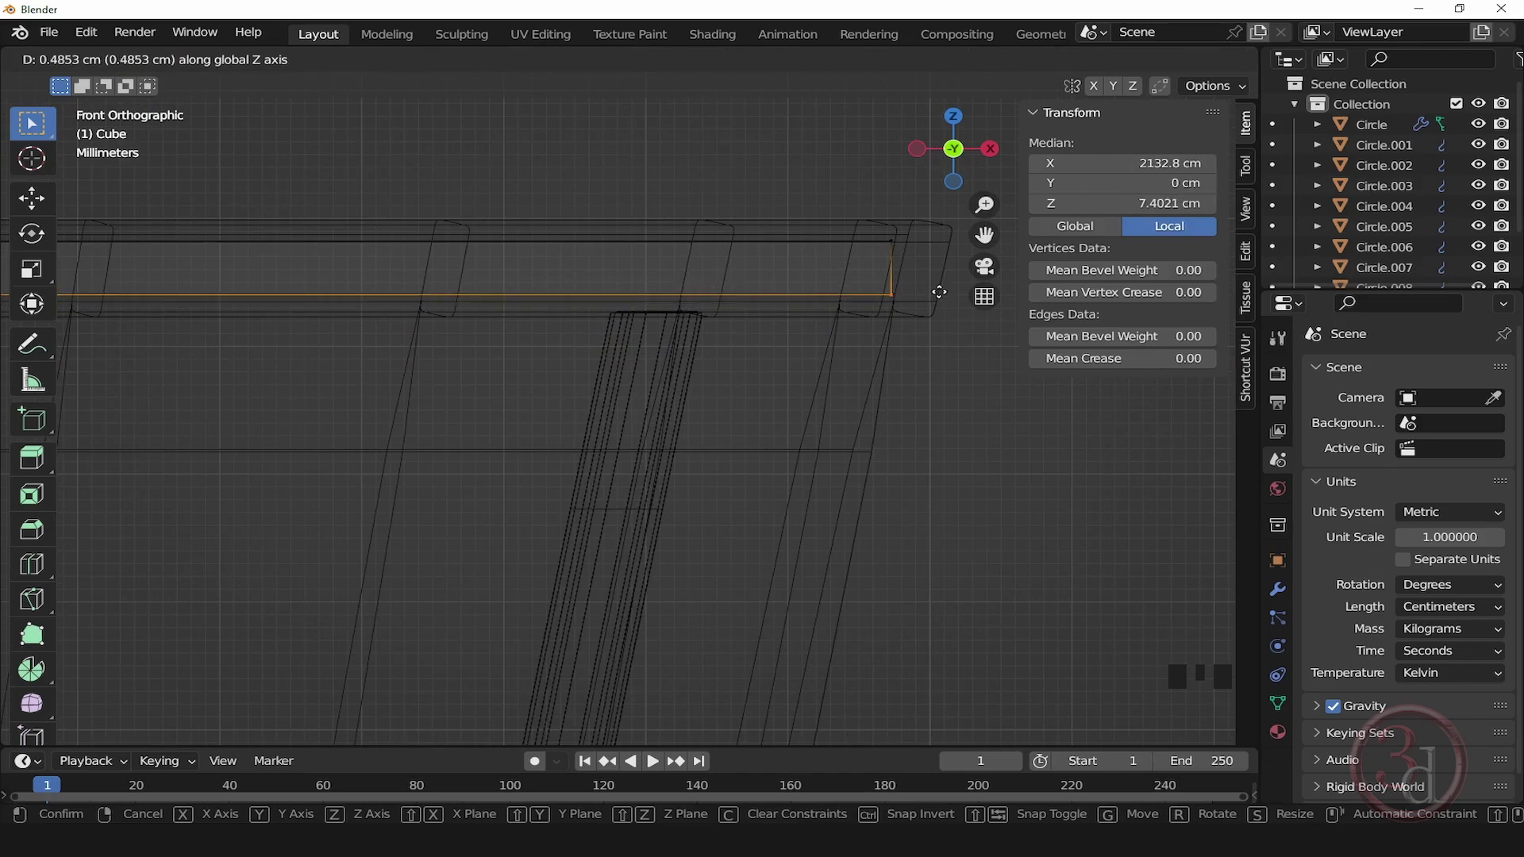
pyautogui.click(939, 292)
pyautogui.scroll(-8, 932, 333)
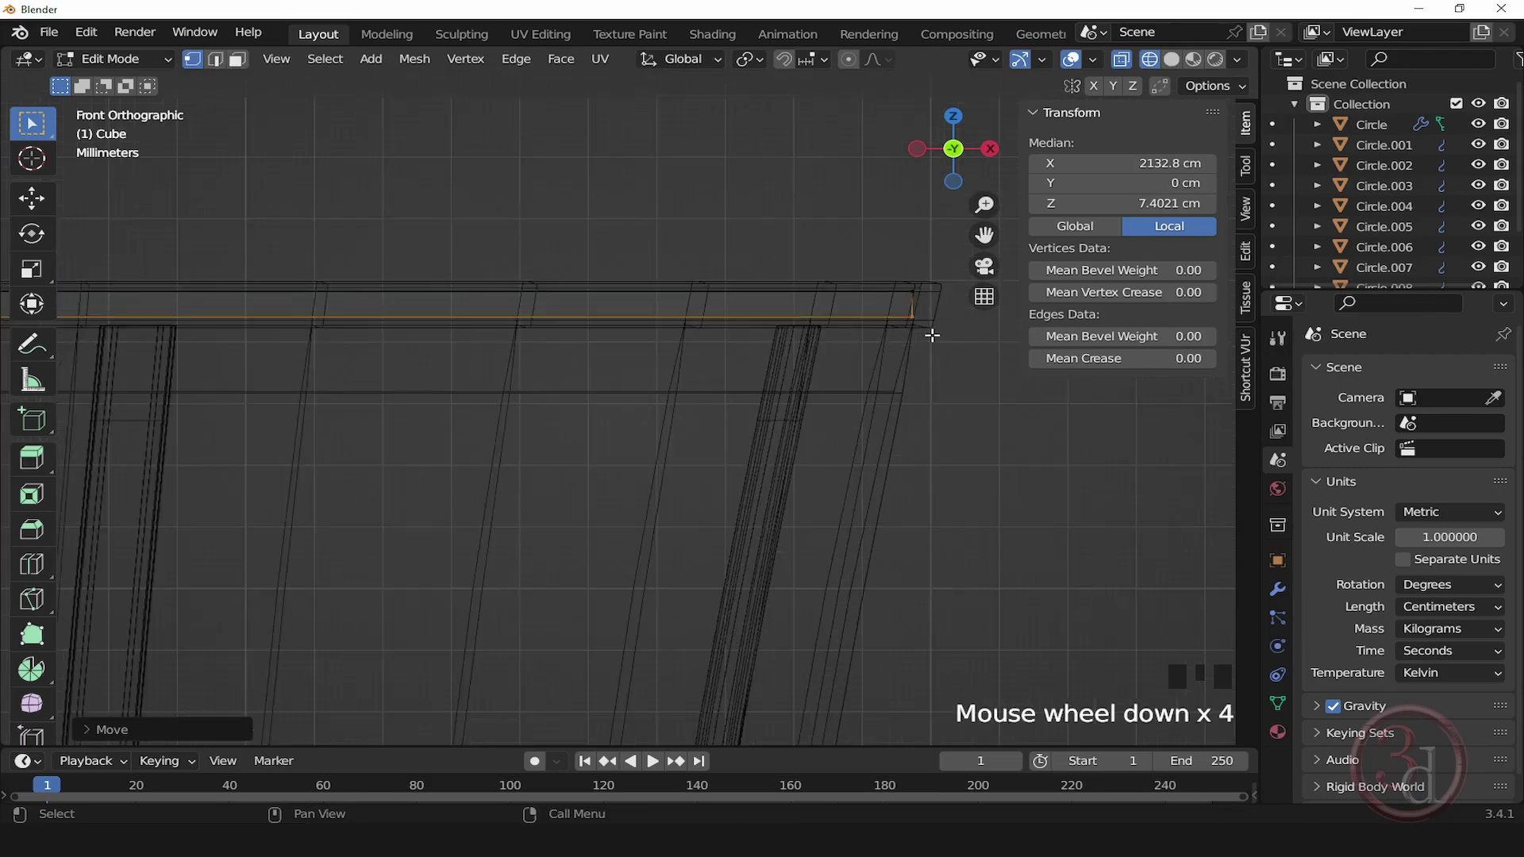
pyautogui.press('Tab')
# Step: Show the scene in solid shading and apply the bar's scale
pyautogui.moveTo(909, 415)
pyautogui.keyDown('alt'); pyautogui.mouseDown(button='middle')
pyautogui.moveTo(860, 432)
pyautogui.moveTo(854, 473)
pyautogui.mouseUp(button='middle'); pyautogui.keyUp('alt')
pyautogui.press('z')
pyautogui.scroll(-3, 842, 386)
pyautogui.keyDown('alt'); pyautogui.moveTo(839, 382); pyautogui.dragTo(873, 470, button='middle'); pyautogui.keyUp('alt')
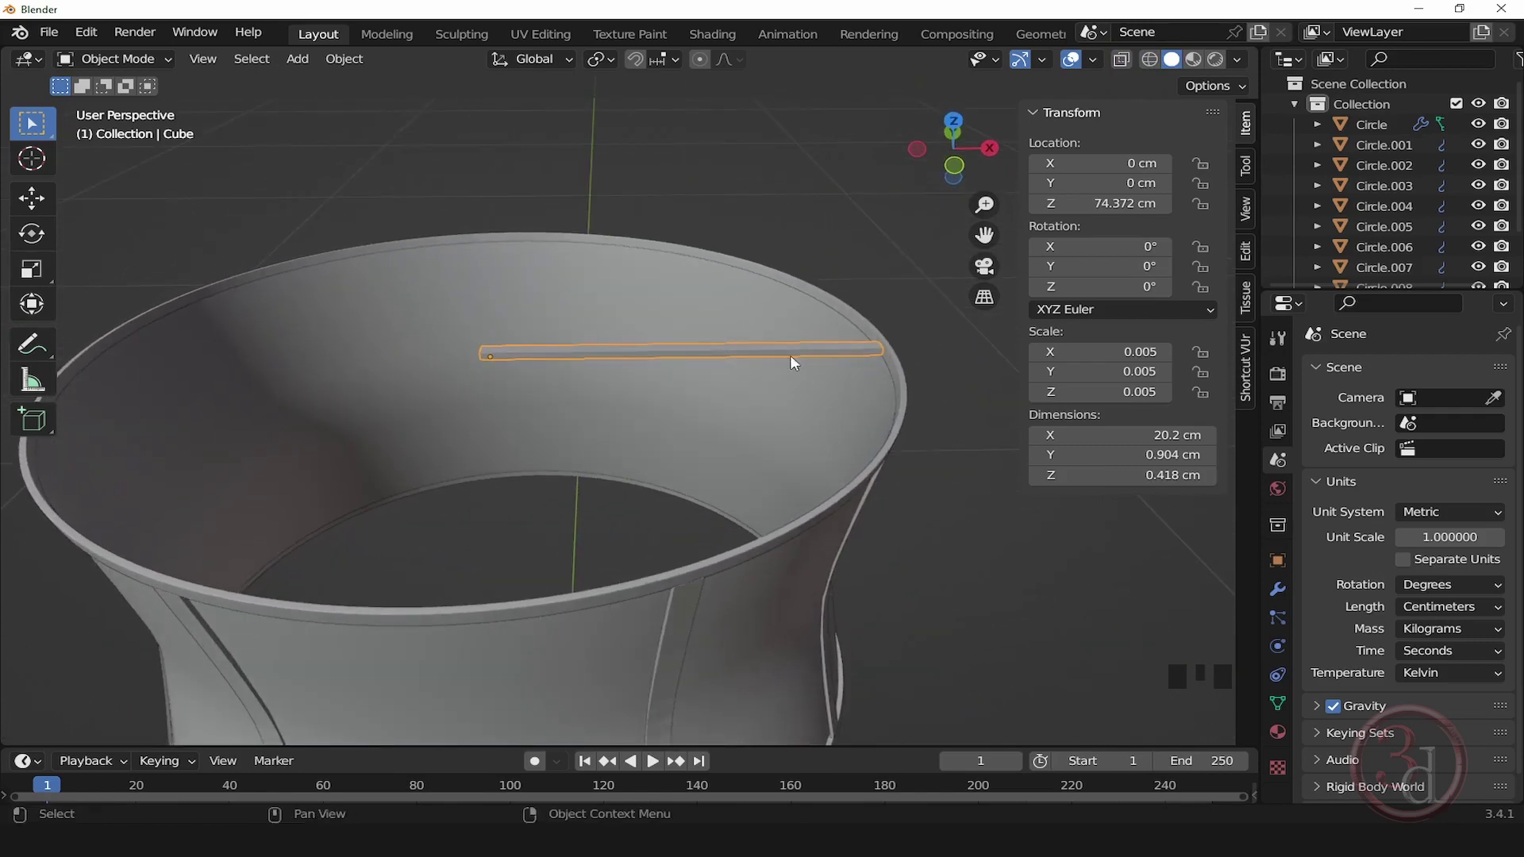
pyautogui.keyDown('alt'); pyautogui.moveTo(703, 397); pyautogui.dragTo(654, 413, button='middle'); pyautogui.keyUp('alt')
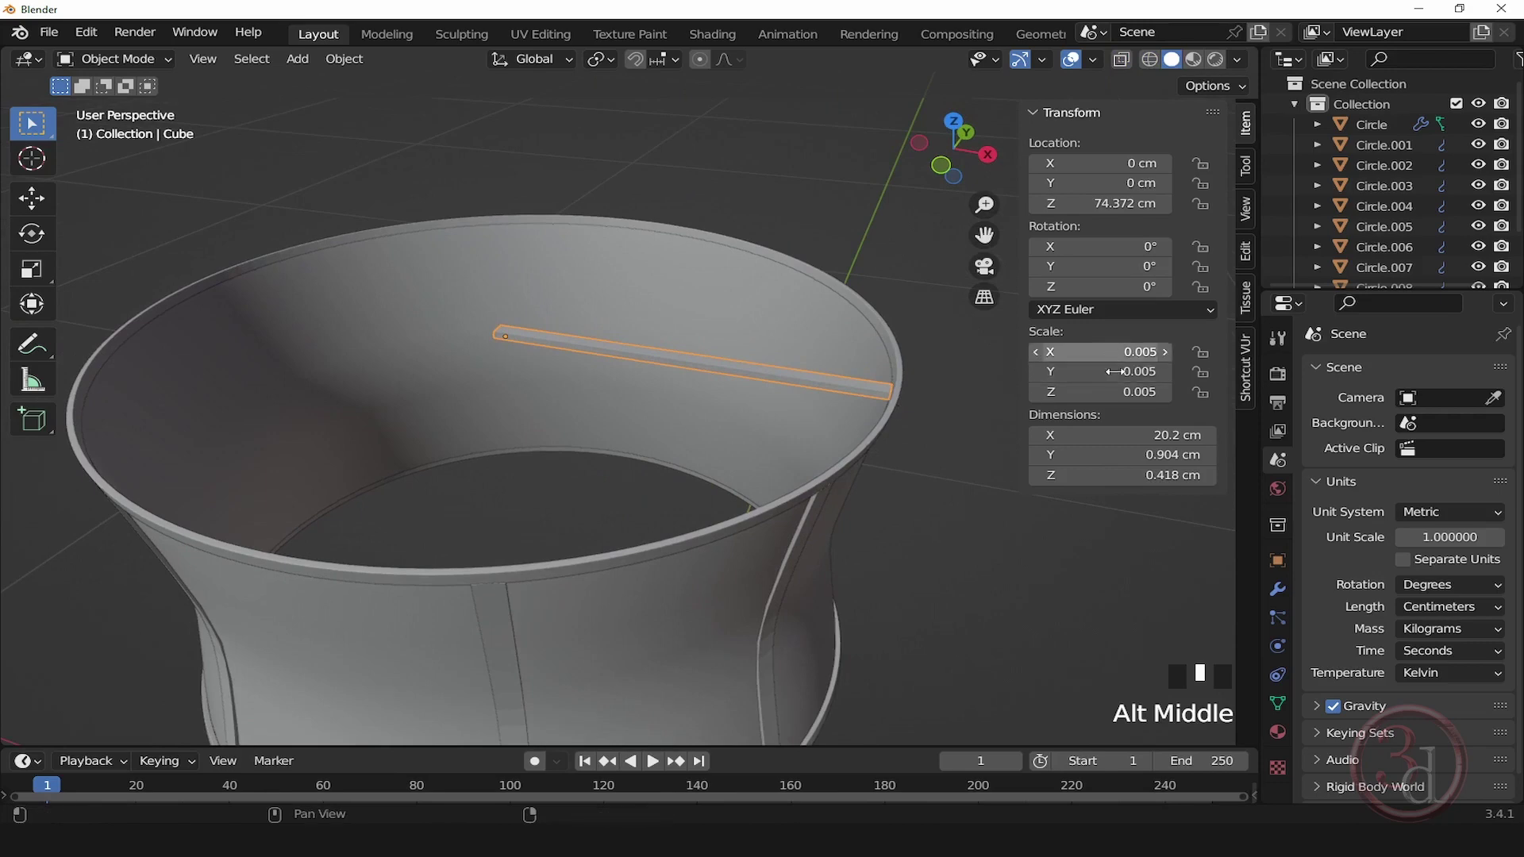
pyautogui.keyDown('alt'); pyautogui.middleClick(603, 393); pyautogui.keyUp('alt')
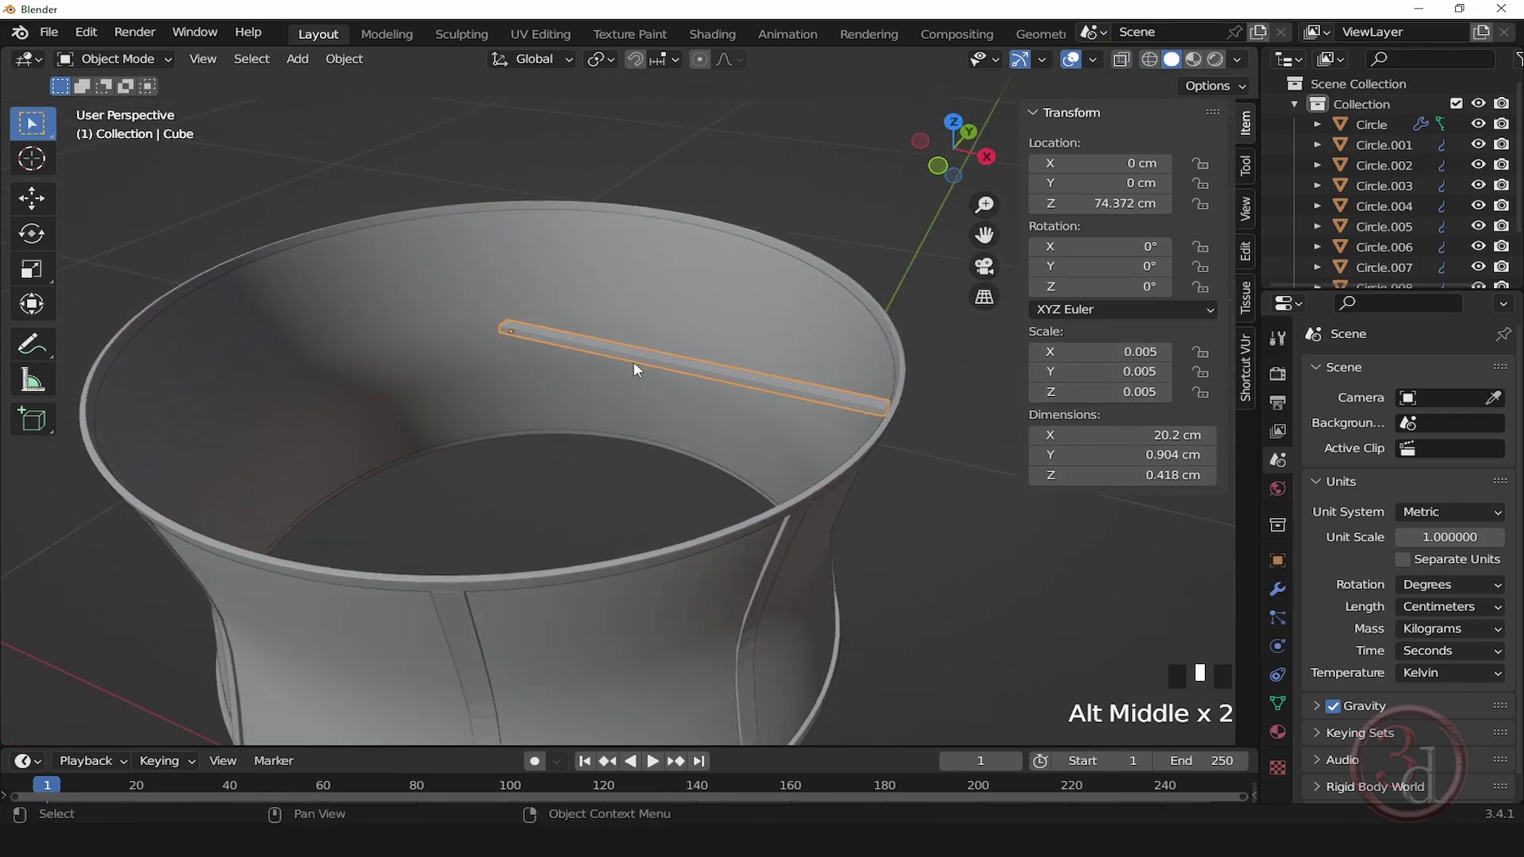
pyautogui.hotkey('ctrl', 'a')
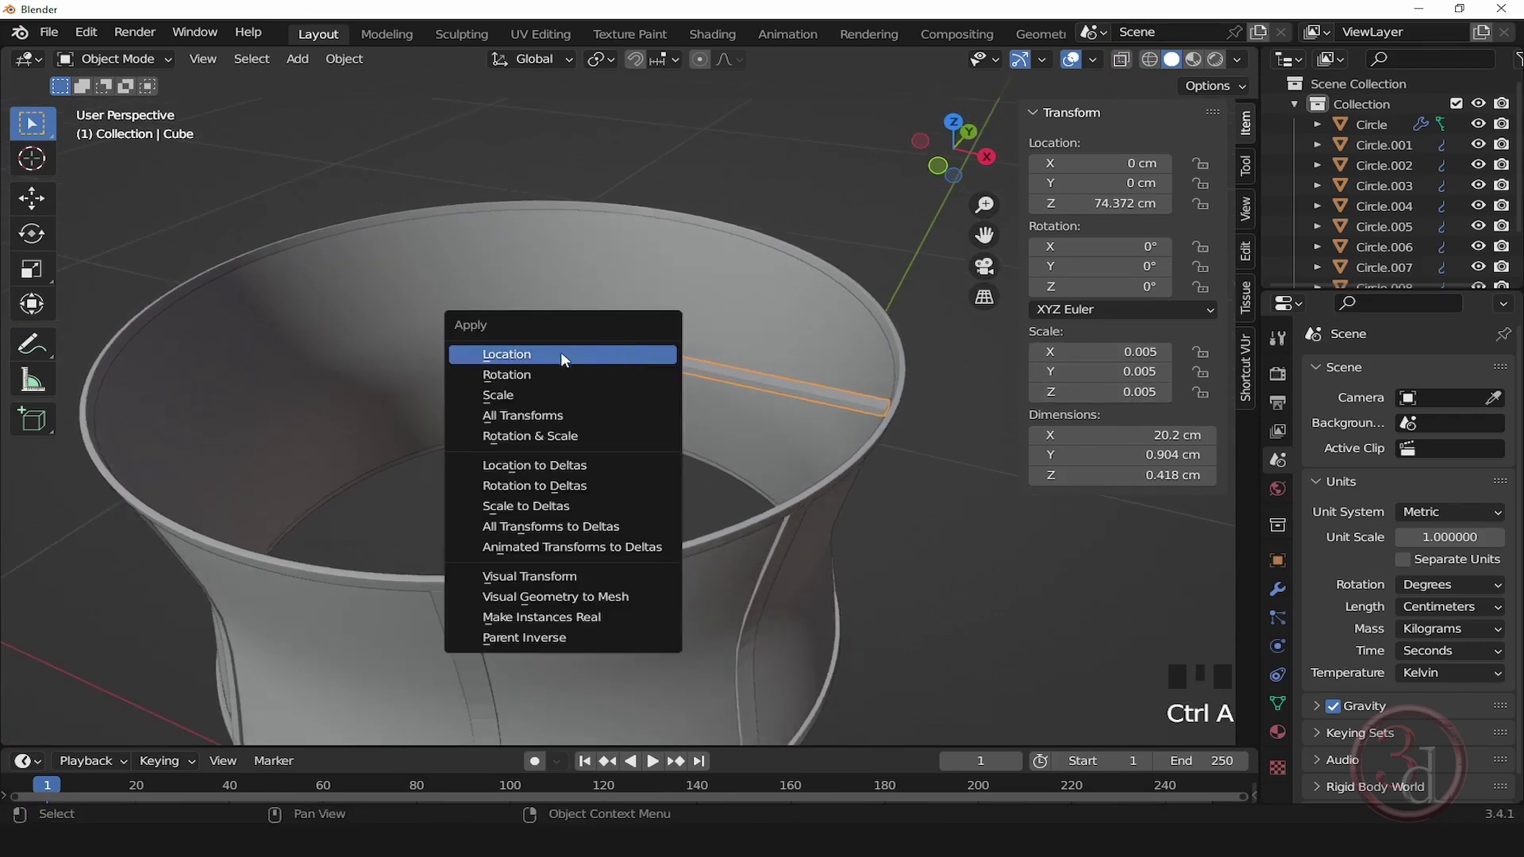
pyautogui.click(520, 396)
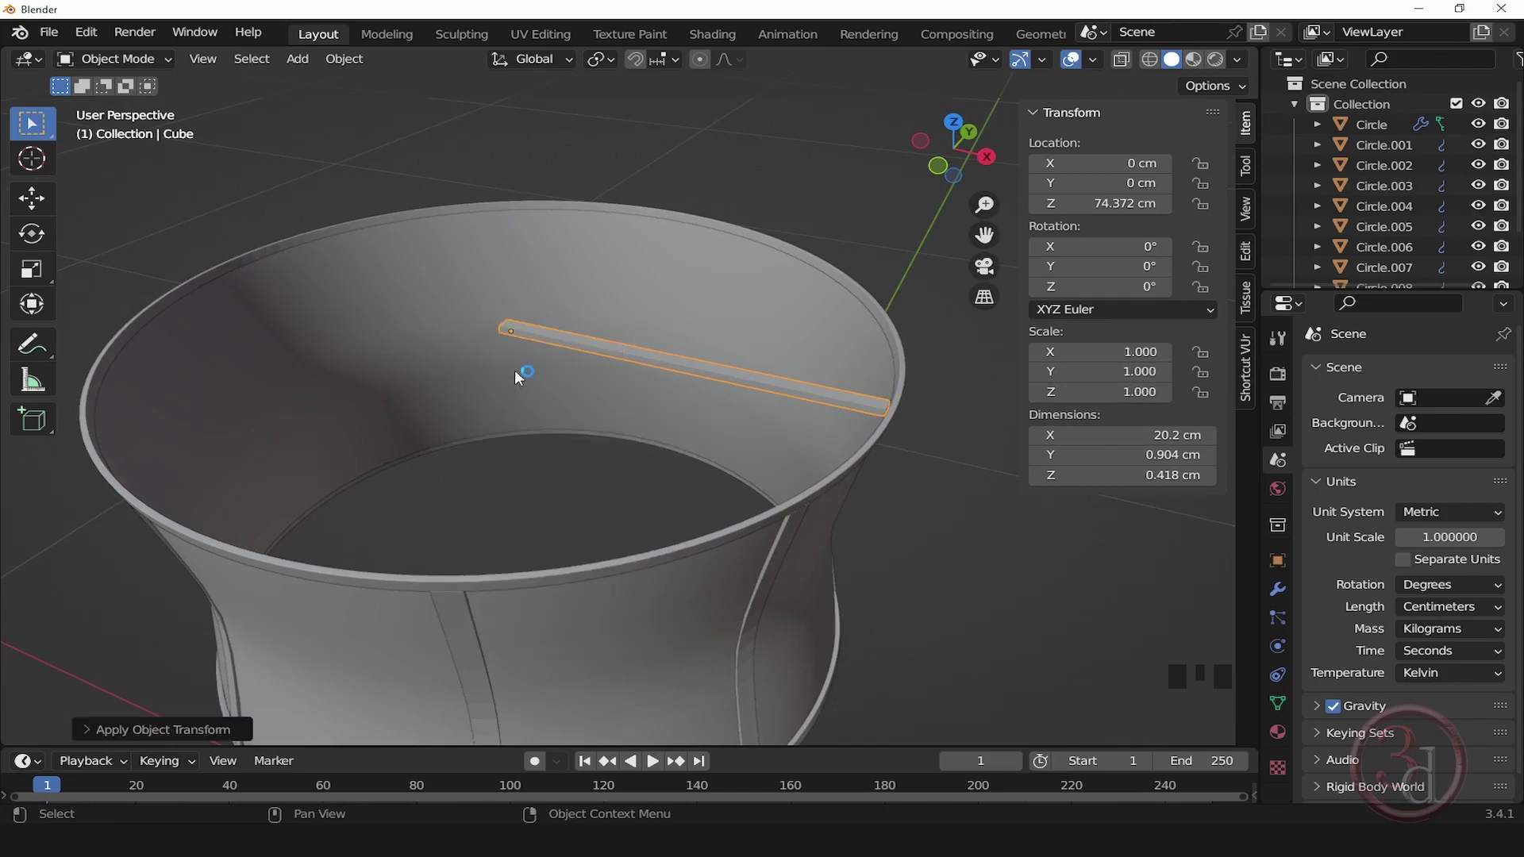
# Step: Set the median X of the bar's inner end vertices to 0 cm so the bar starts at the ring's centre, then return to Object Mode
pyautogui.keyDown('alt'); pyautogui.moveTo(514, 370); pyautogui.dragTo(649, 394, button='middle'); pyautogui.keyUp('alt')
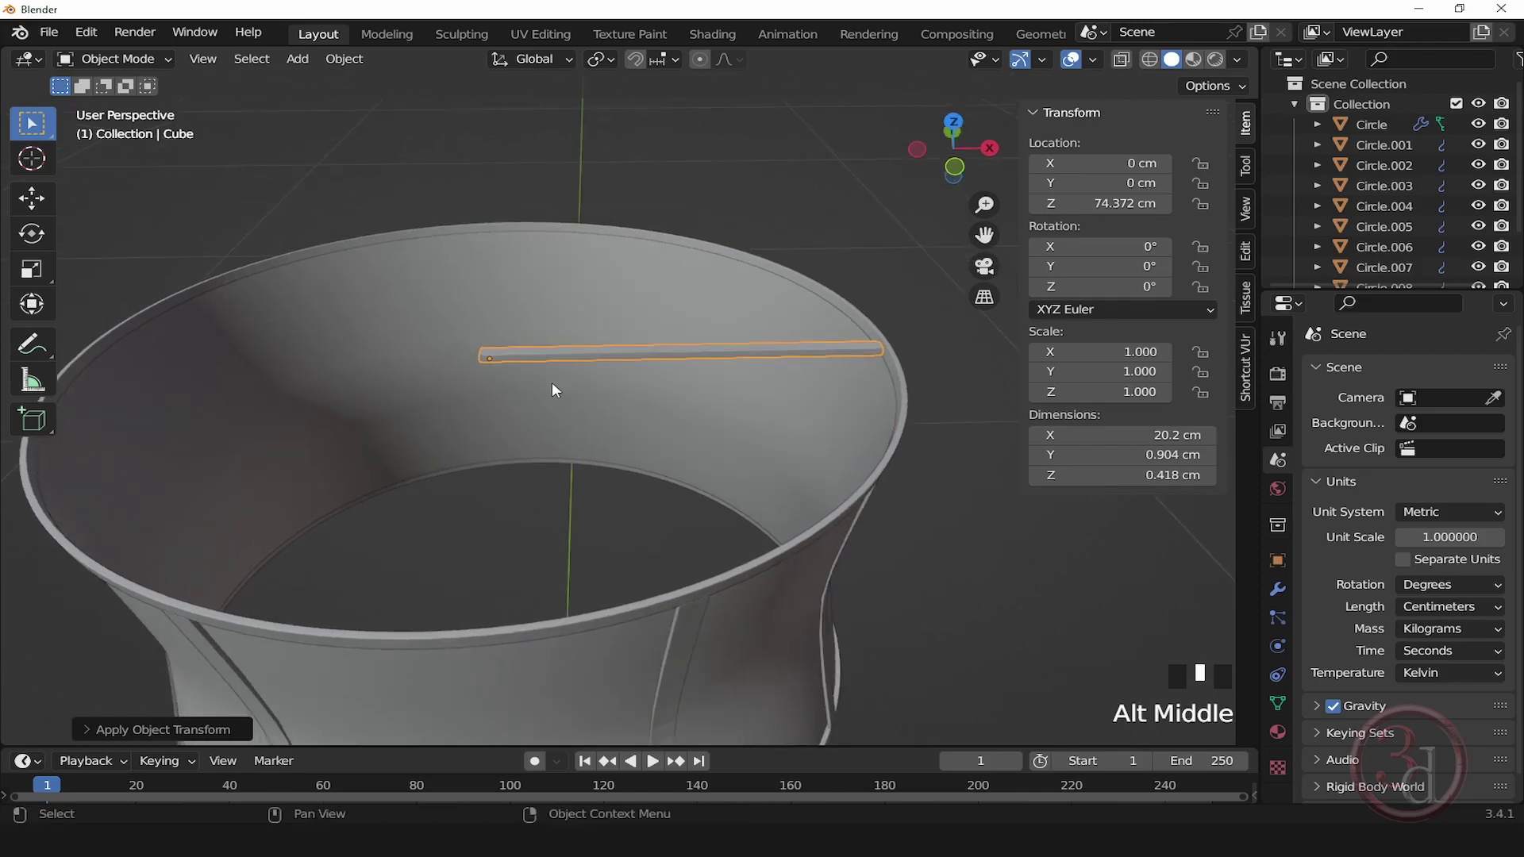
pyautogui.scroll(4, 551, 384)
pyautogui.press('Tab')
pyautogui.click(471, 409)
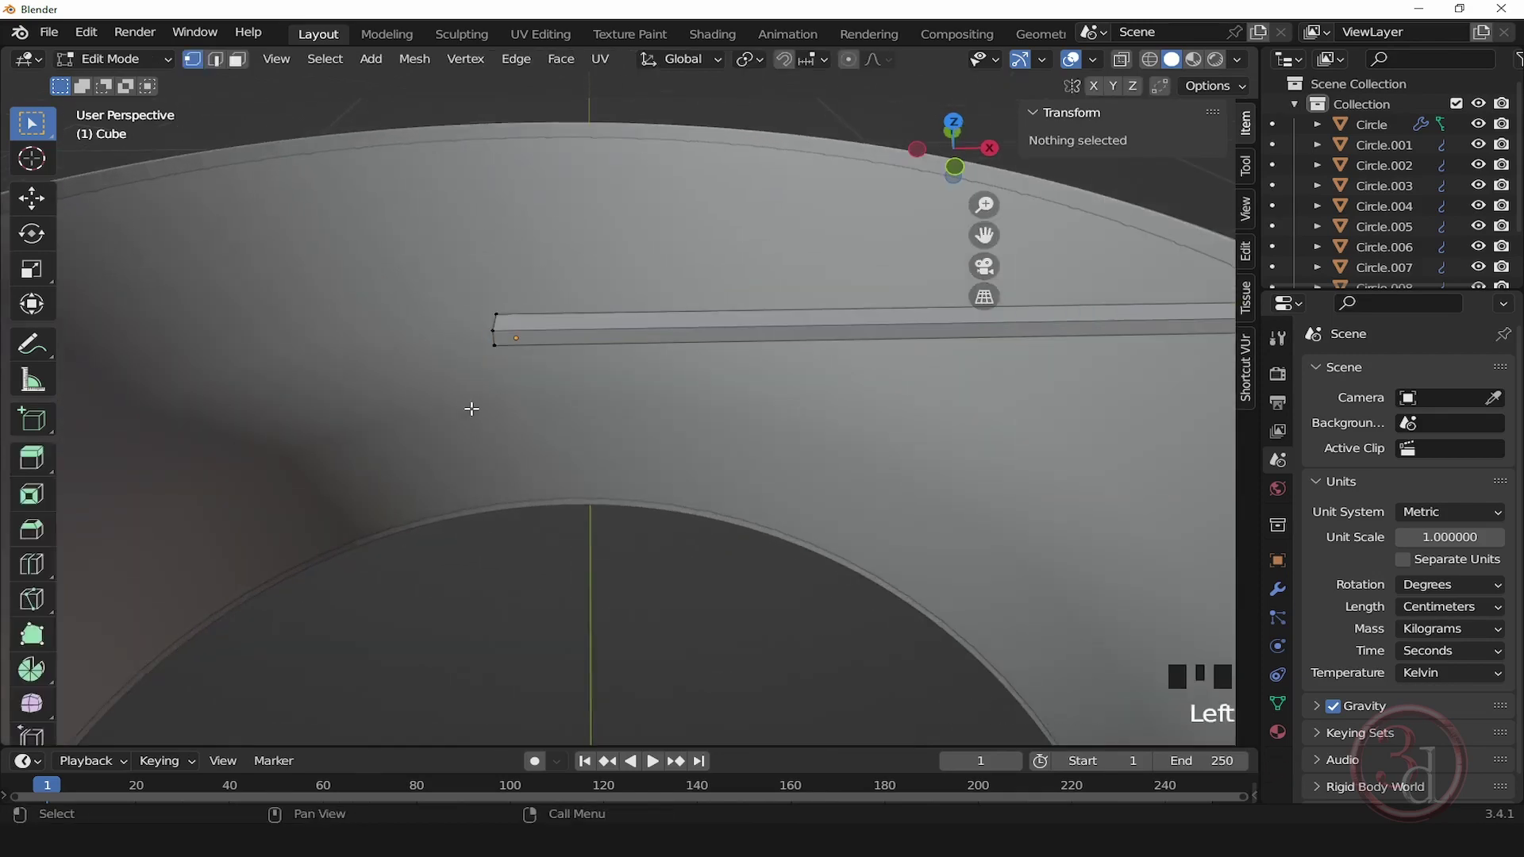
pyautogui.keyDown('alt'); pyautogui.moveTo(571, 415); pyautogui.dragTo(680, 411, button='middle'); pyautogui.keyUp('alt')
pyautogui.moveTo(417, 308); pyautogui.dragTo(614, 414)
pyautogui.keyDown('alt'); pyautogui.moveTo(614, 414); pyautogui.dragTo(646, 496, button='middle'); pyautogui.keyUp('alt')
pyautogui.press('`')
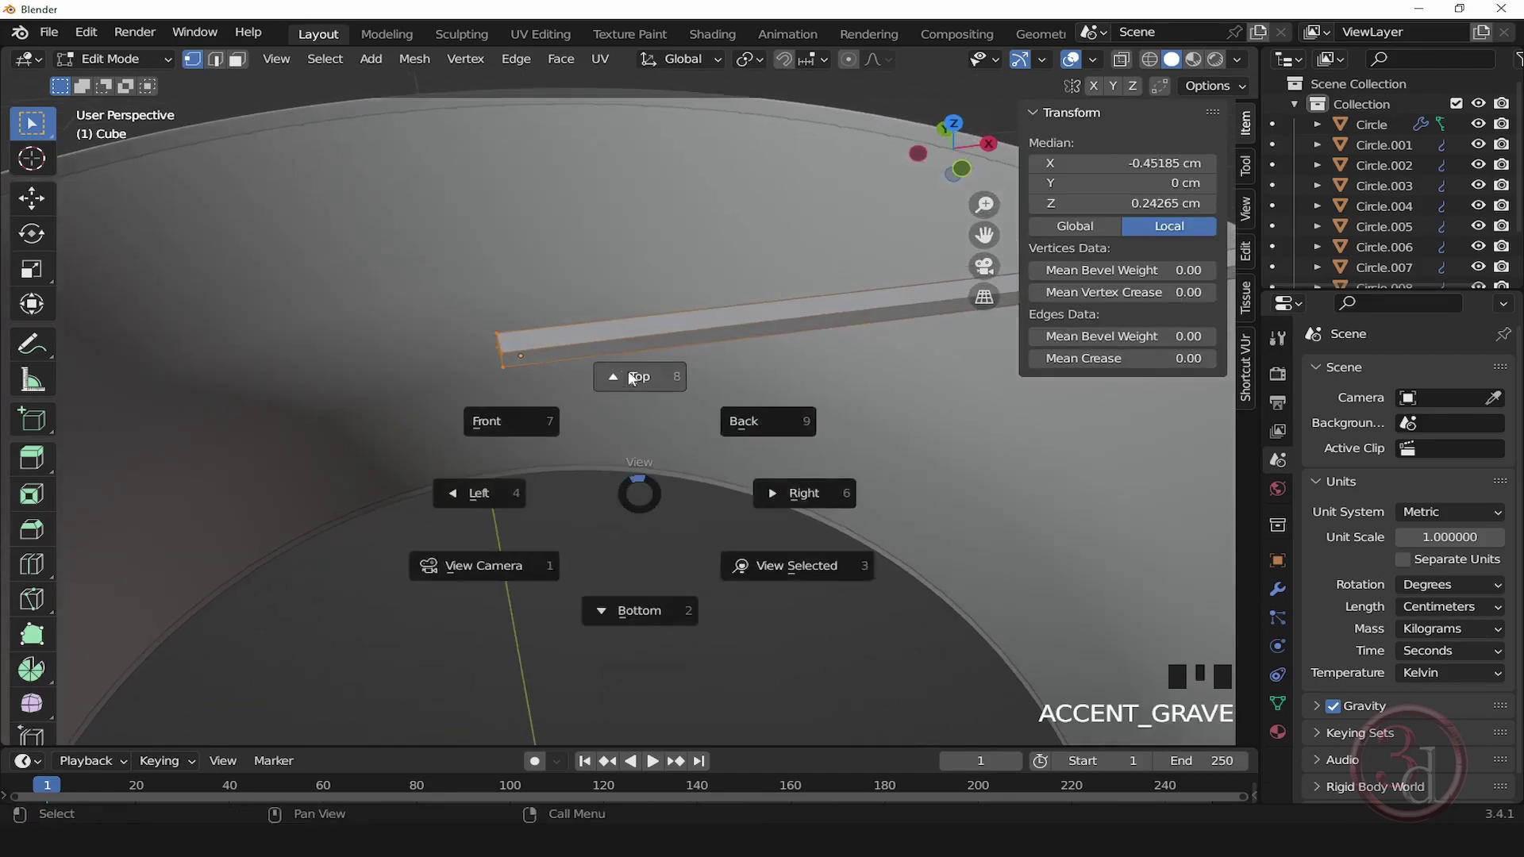
pyautogui.click(632, 373)
pyautogui.hotkey('shift', 'z')
pyautogui.scroll(2, 521, 444)
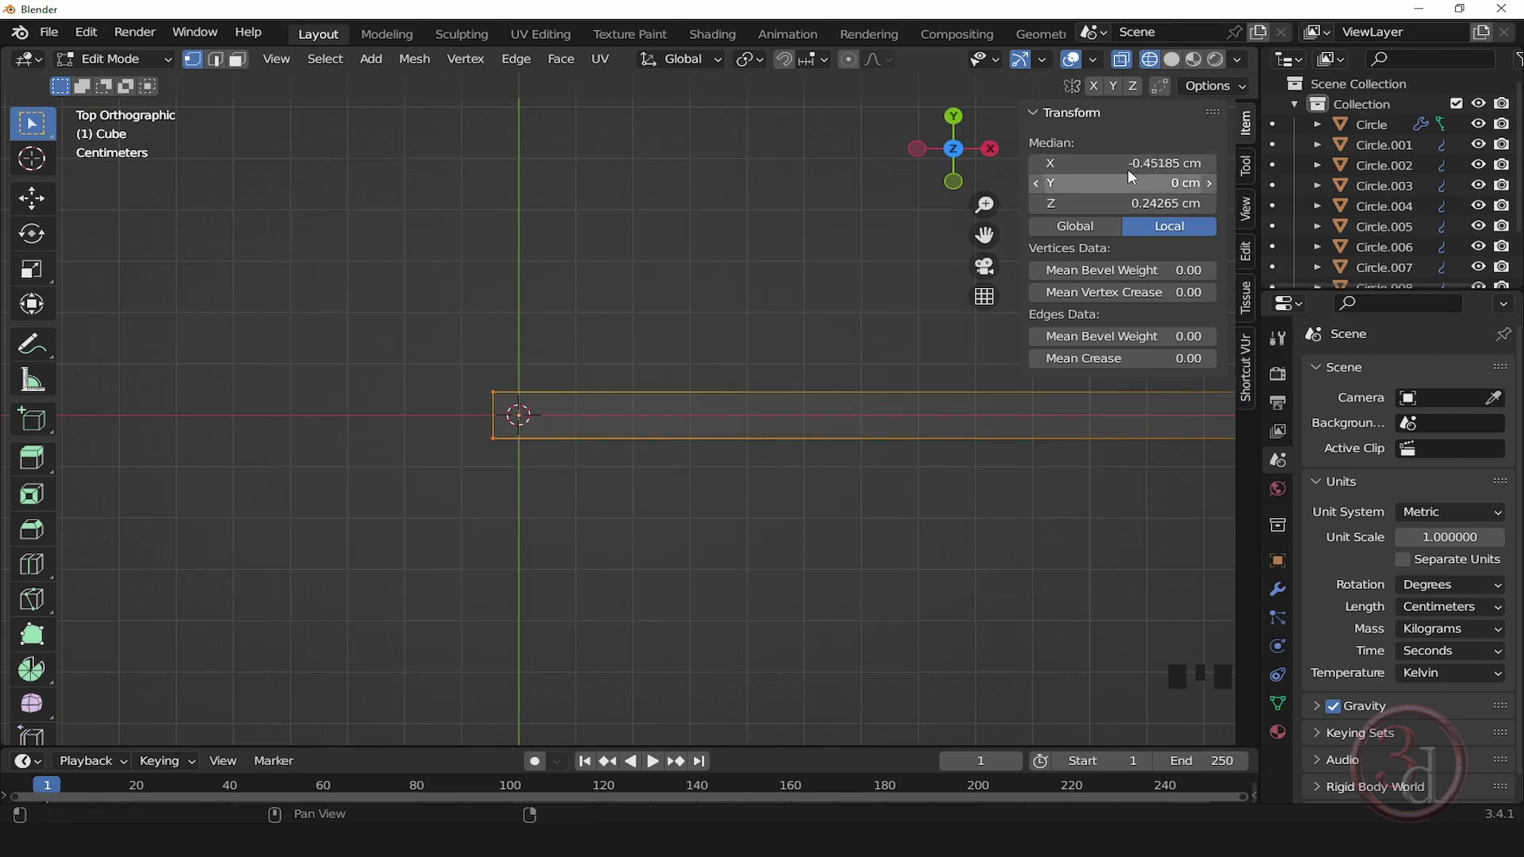
pyautogui.click(1163, 163)
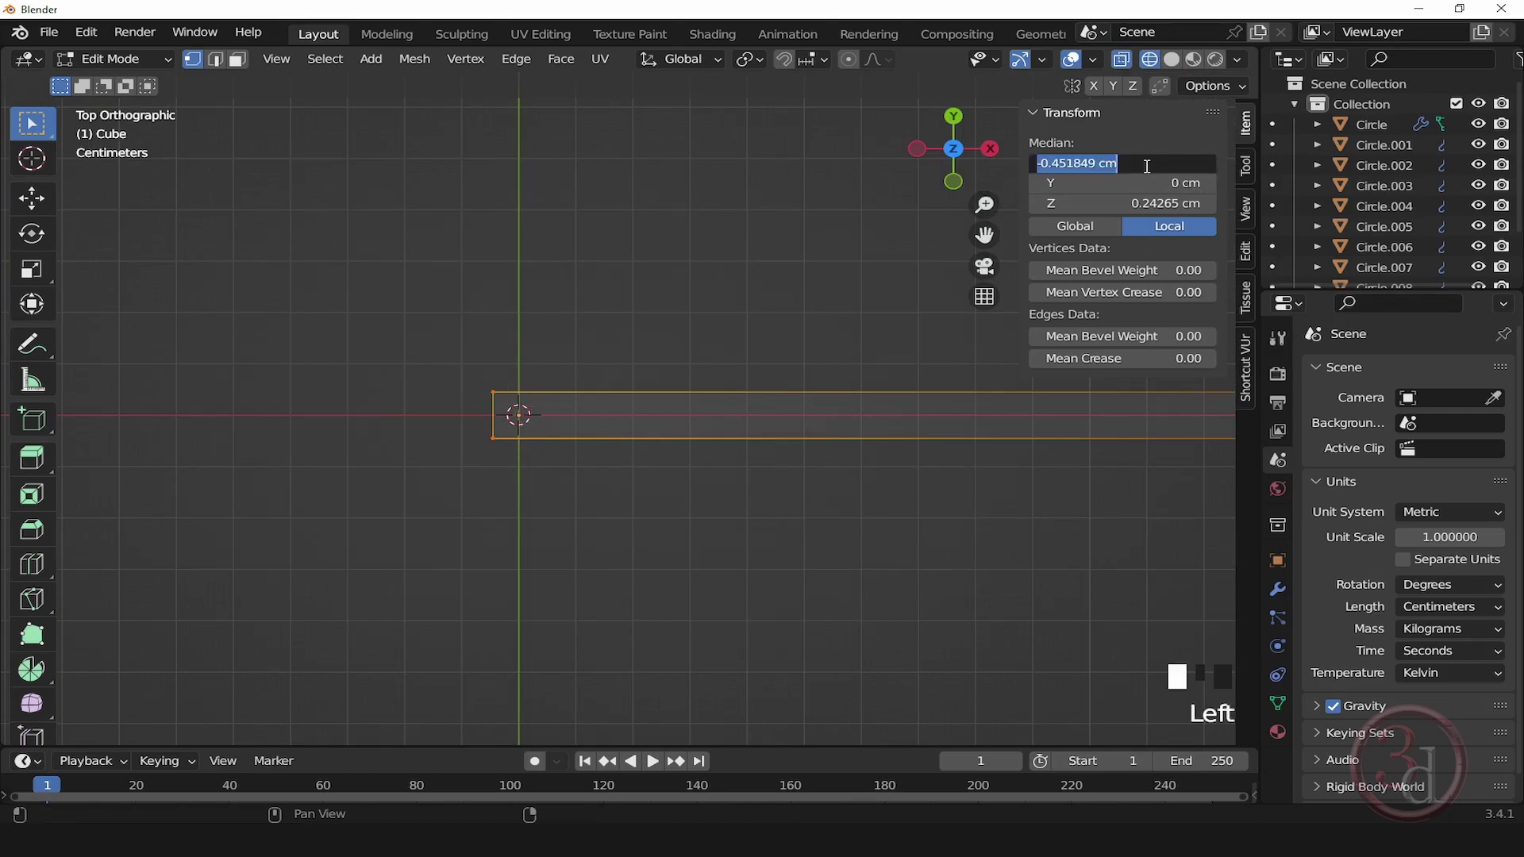
pyautogui.write('0')
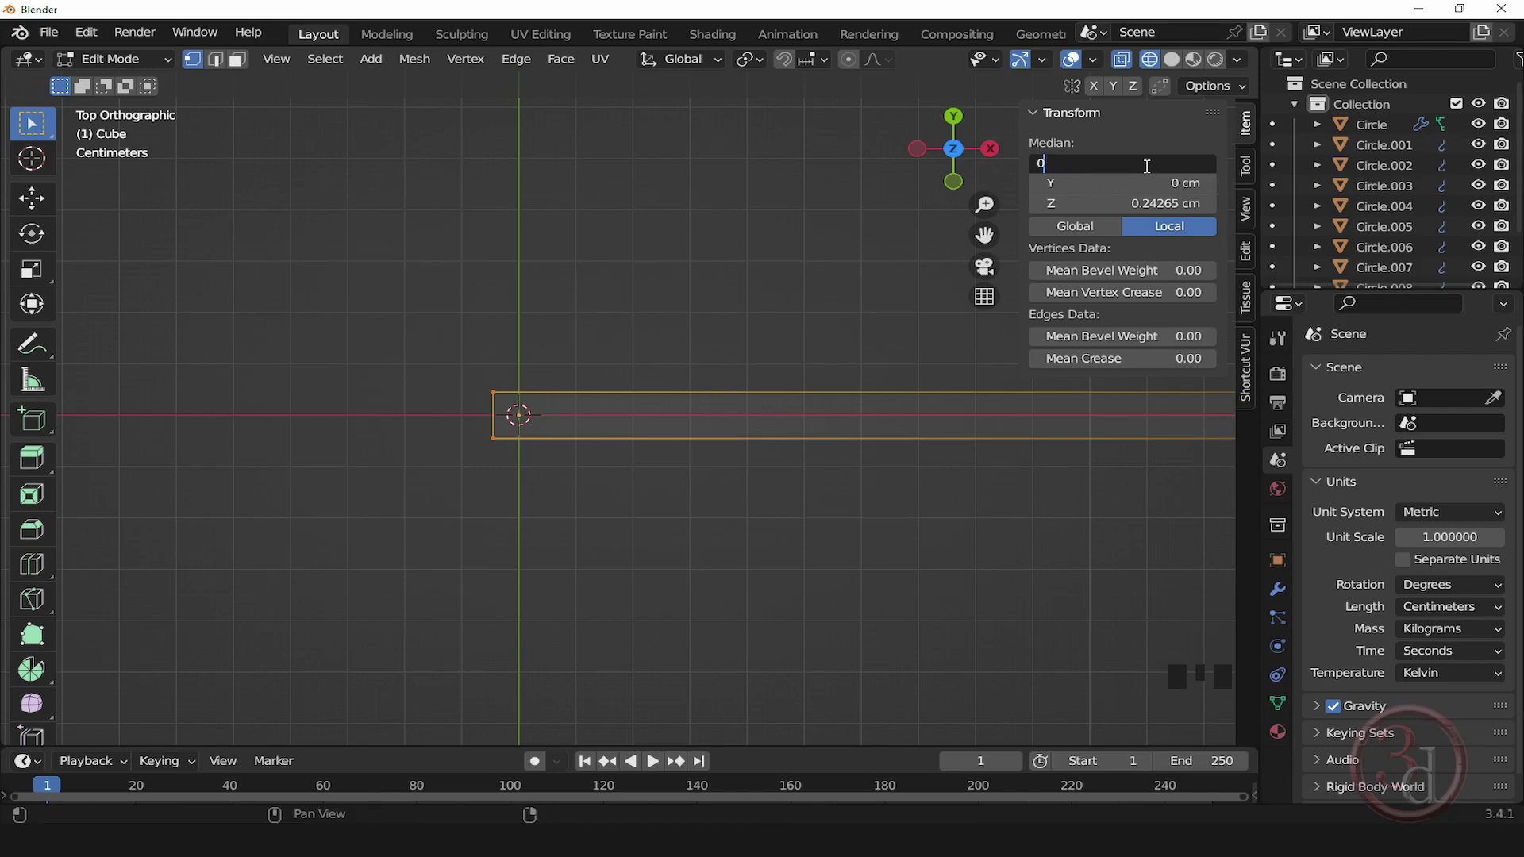
pyautogui.press('Return')
pyautogui.moveTo(897, 421); pyautogui.dragTo(597, 319, button='middle')
pyautogui.scroll(-2, 597, 319)
pyautogui.scroll(-4, 596, 319)
pyautogui.moveTo(730, 344); pyautogui.dragTo(711, 357, button='middle')
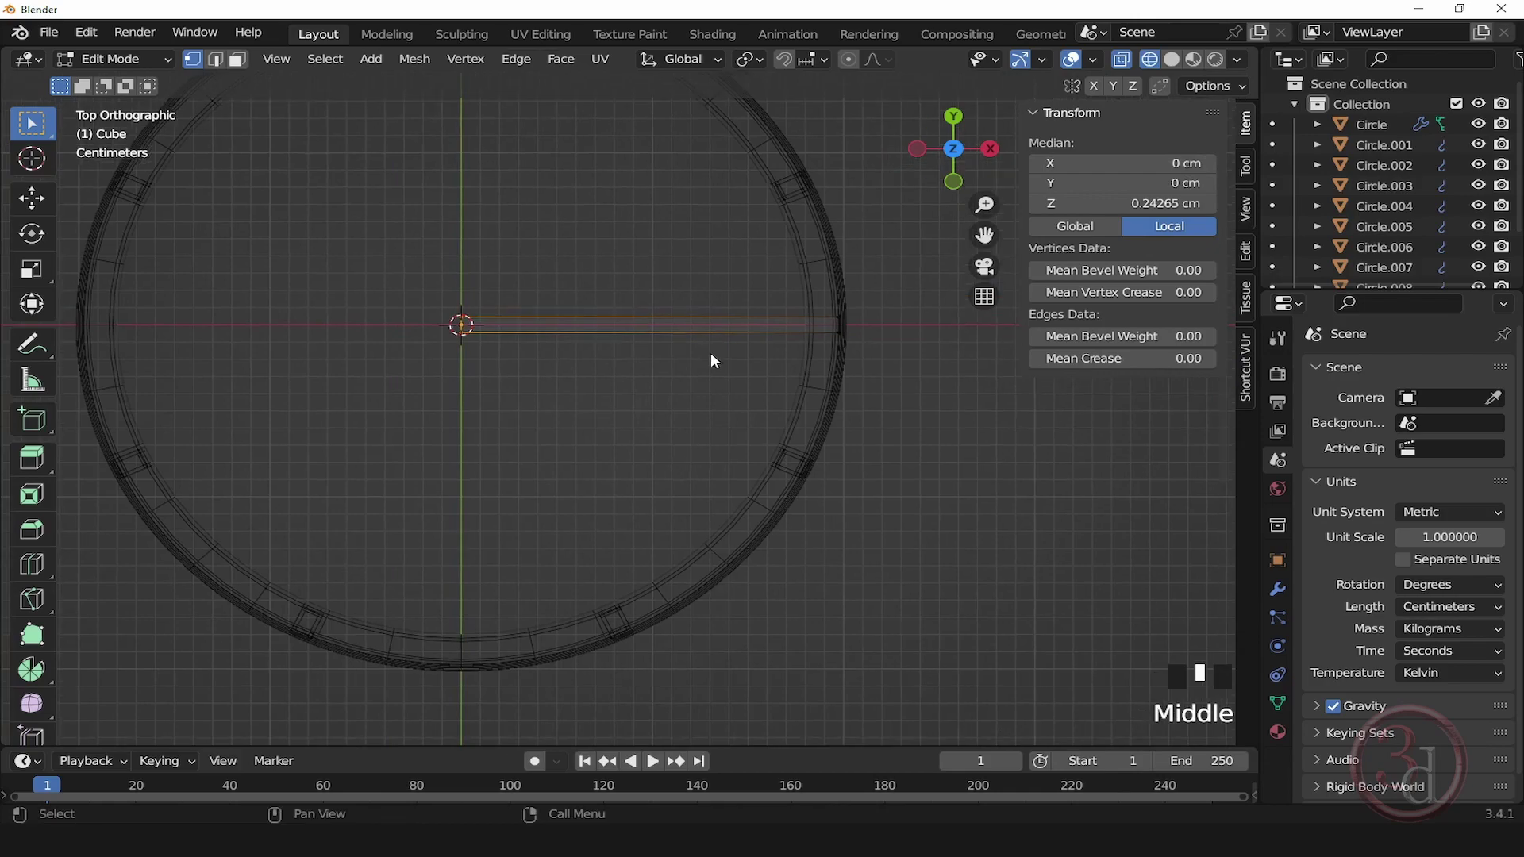
pyautogui.press('Tab')
# Step: Examine the bar's fit inside the ring in top wireframe view and in solid shading from an angle
pyautogui.scroll(2, 819, 304)
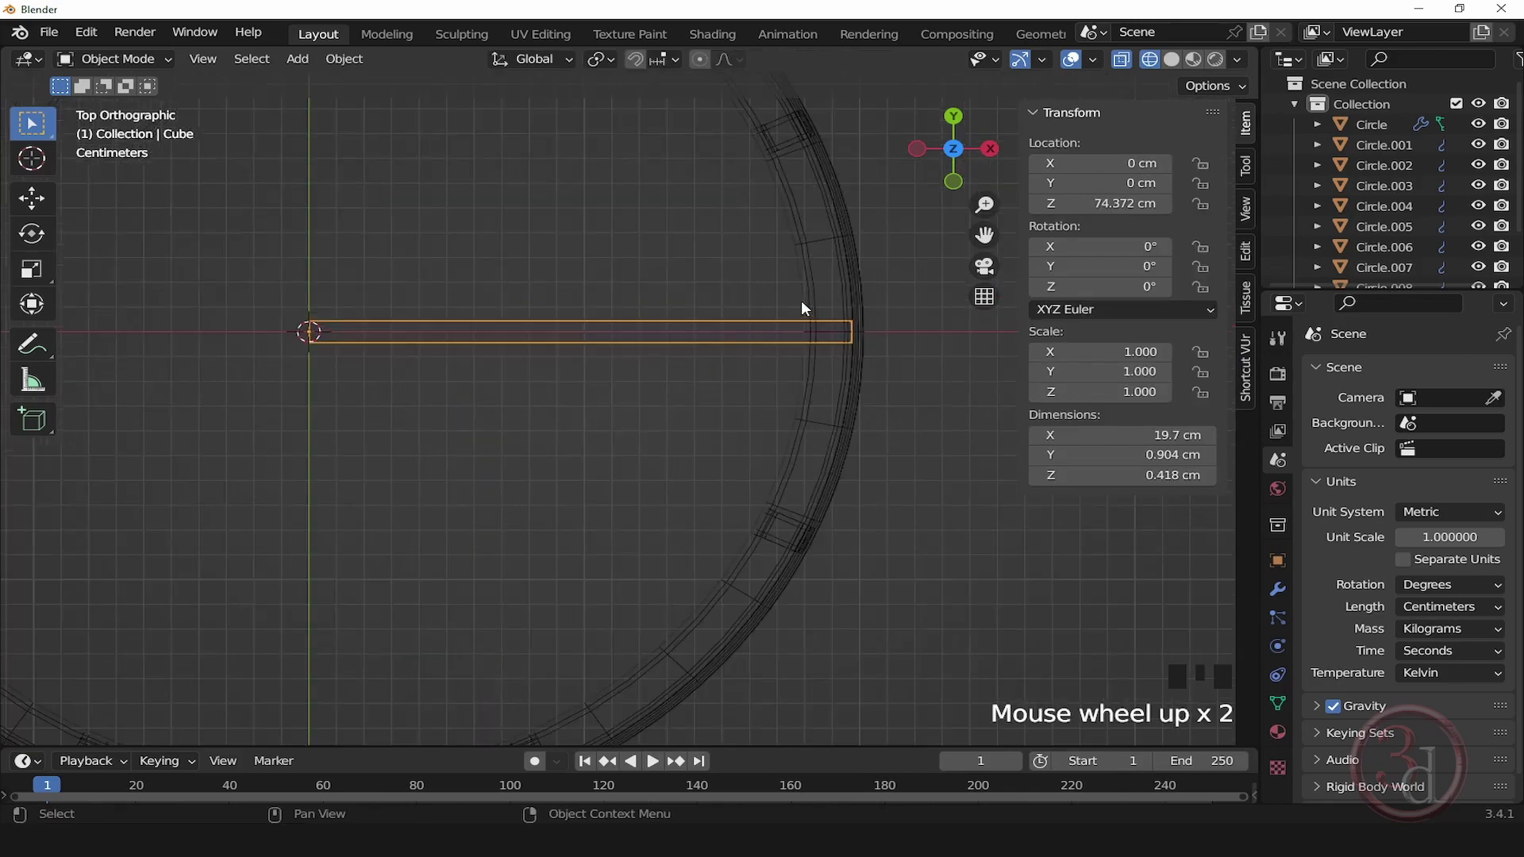
pyautogui.scroll(-3, 801, 307)
pyautogui.scroll(2, 801, 309)
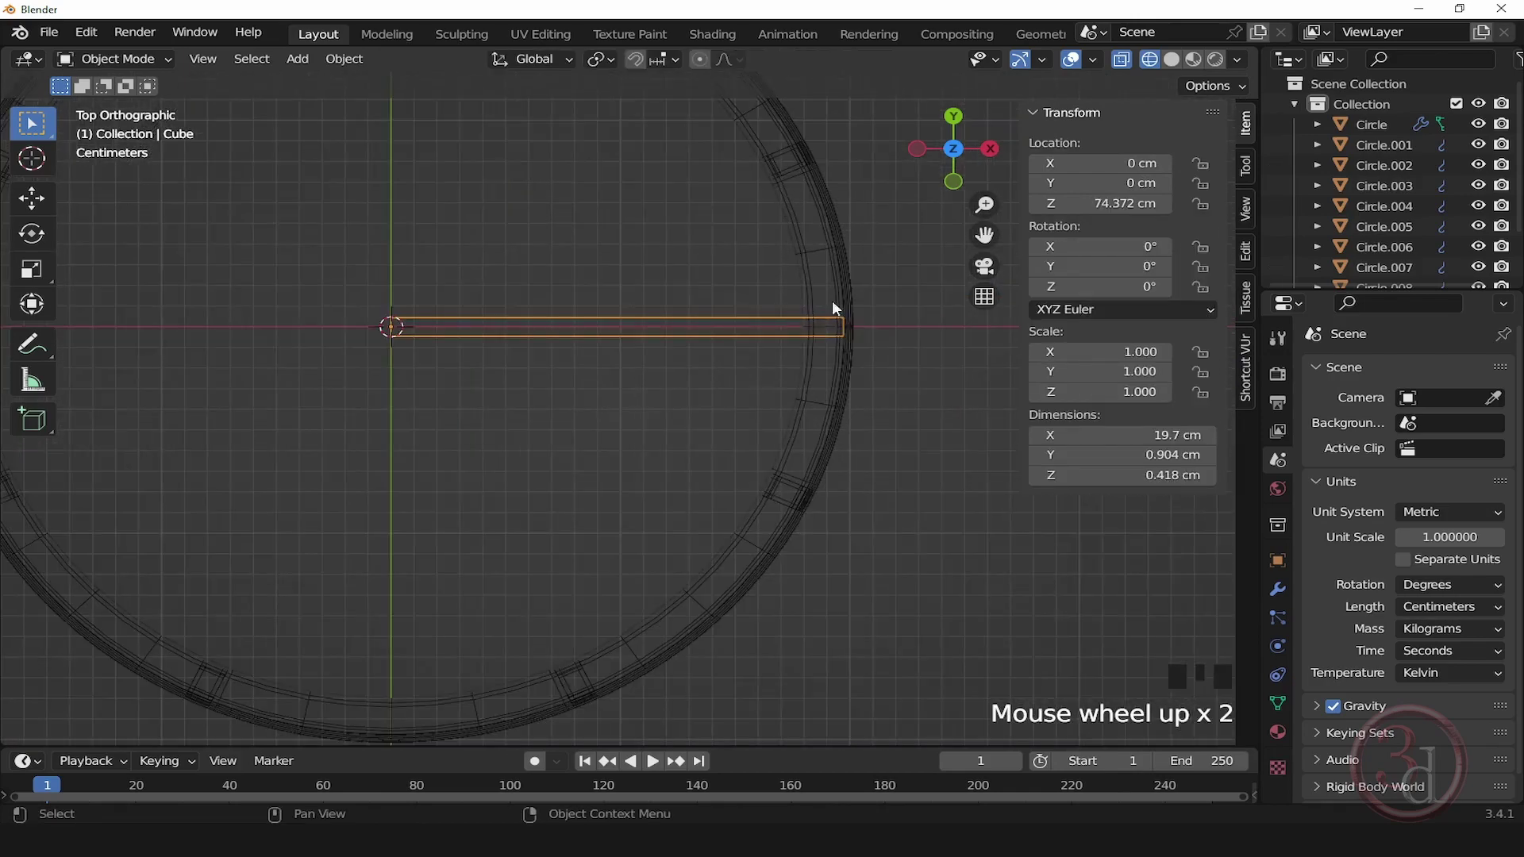
pyautogui.moveTo(832, 300)
pyautogui.keyDown('alt'); pyautogui.mouseDown(button='middle')
pyautogui.moveTo(745, 451)
pyautogui.moveTo(646, 330)
pyautogui.mouseUp(button='middle'); pyautogui.keyUp('alt')
pyautogui.press('z')
pyautogui.click(884, 474)
pyautogui.moveTo(884, 474)
pyautogui.mouseDown(button='middle')
pyautogui.moveTo(760, 384)
pyautogui.moveTo(764, 274)
pyautogui.mouseUp(button='middle')
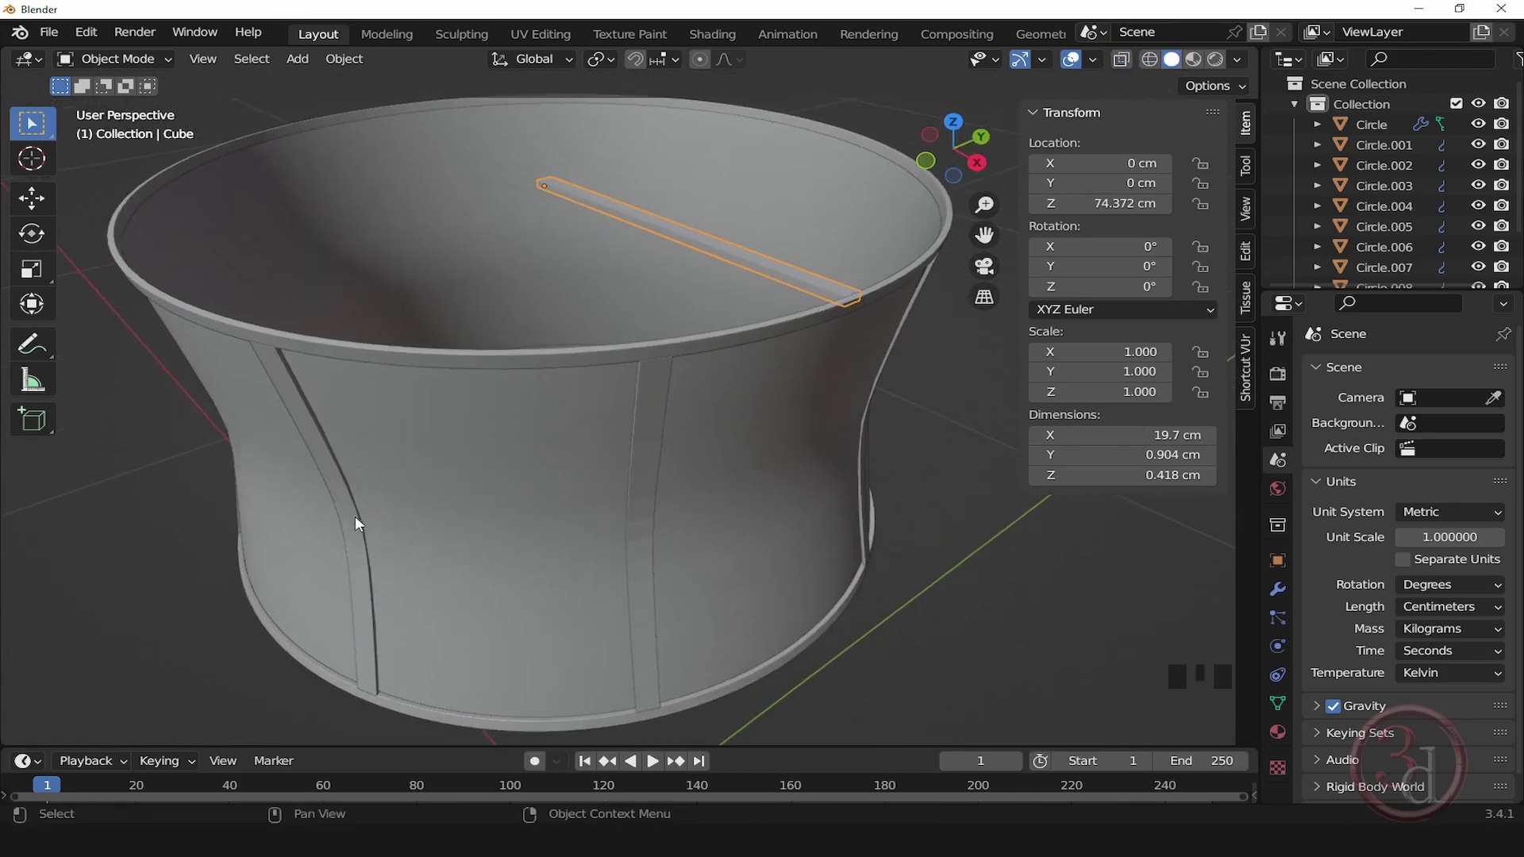
pyautogui.scroll(-2, 714, 364)
pyautogui.keyDown('alt'); pyautogui.moveTo(714, 364); pyautogui.dragTo(623, 396, button='middle'); pyautogui.keyUp('alt')
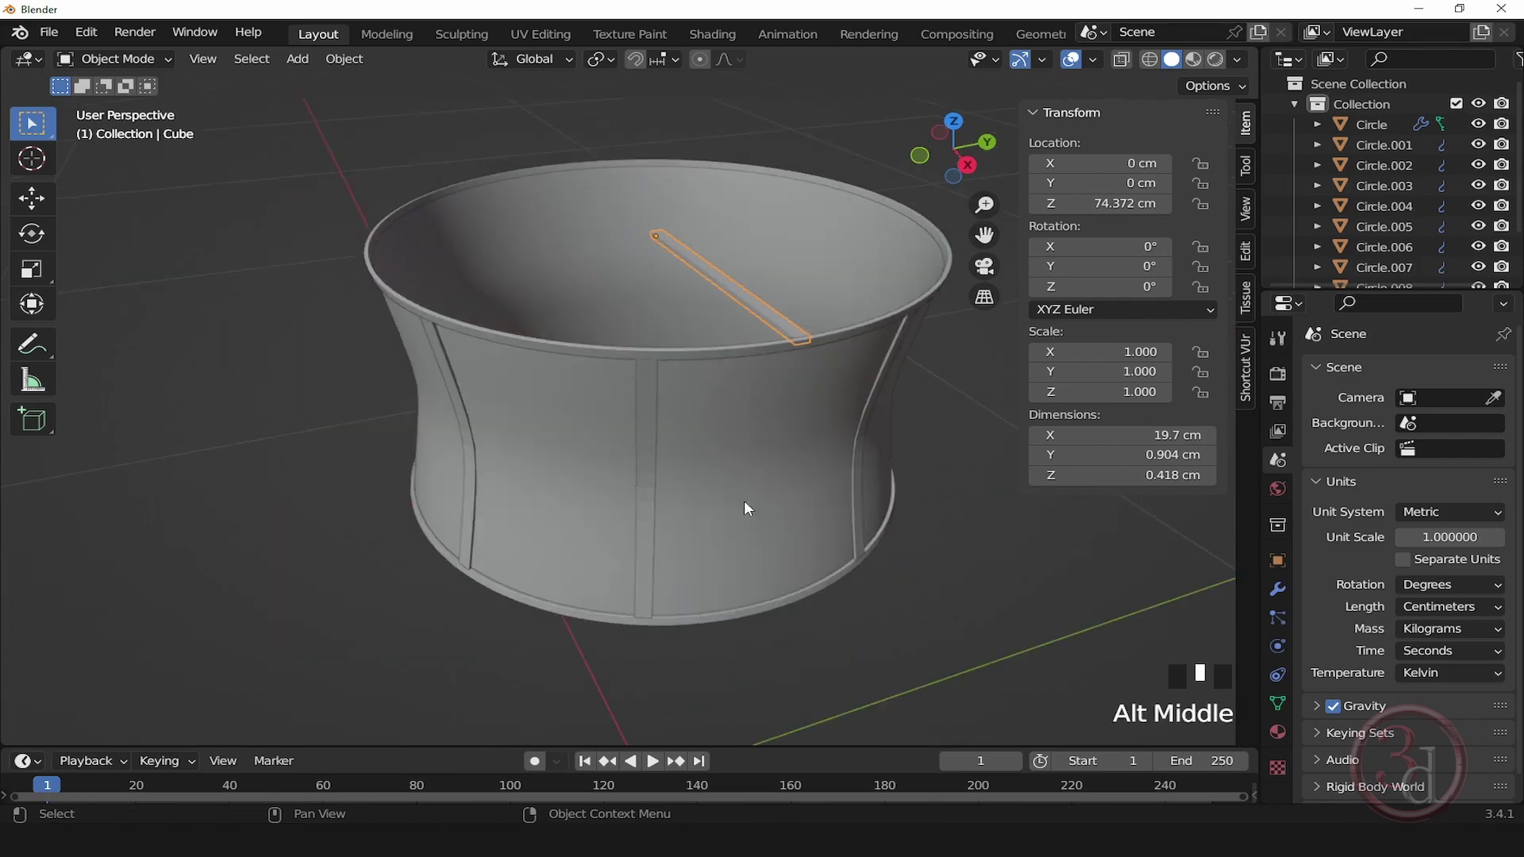
pyautogui.moveTo(776, 469); pyautogui.dragTo(778, 419, button='middle')
# Step: In top wireframe view, rotate the bar to about -25° around Z so its outer end meets the nearest vertical strip
pyautogui.press('`')
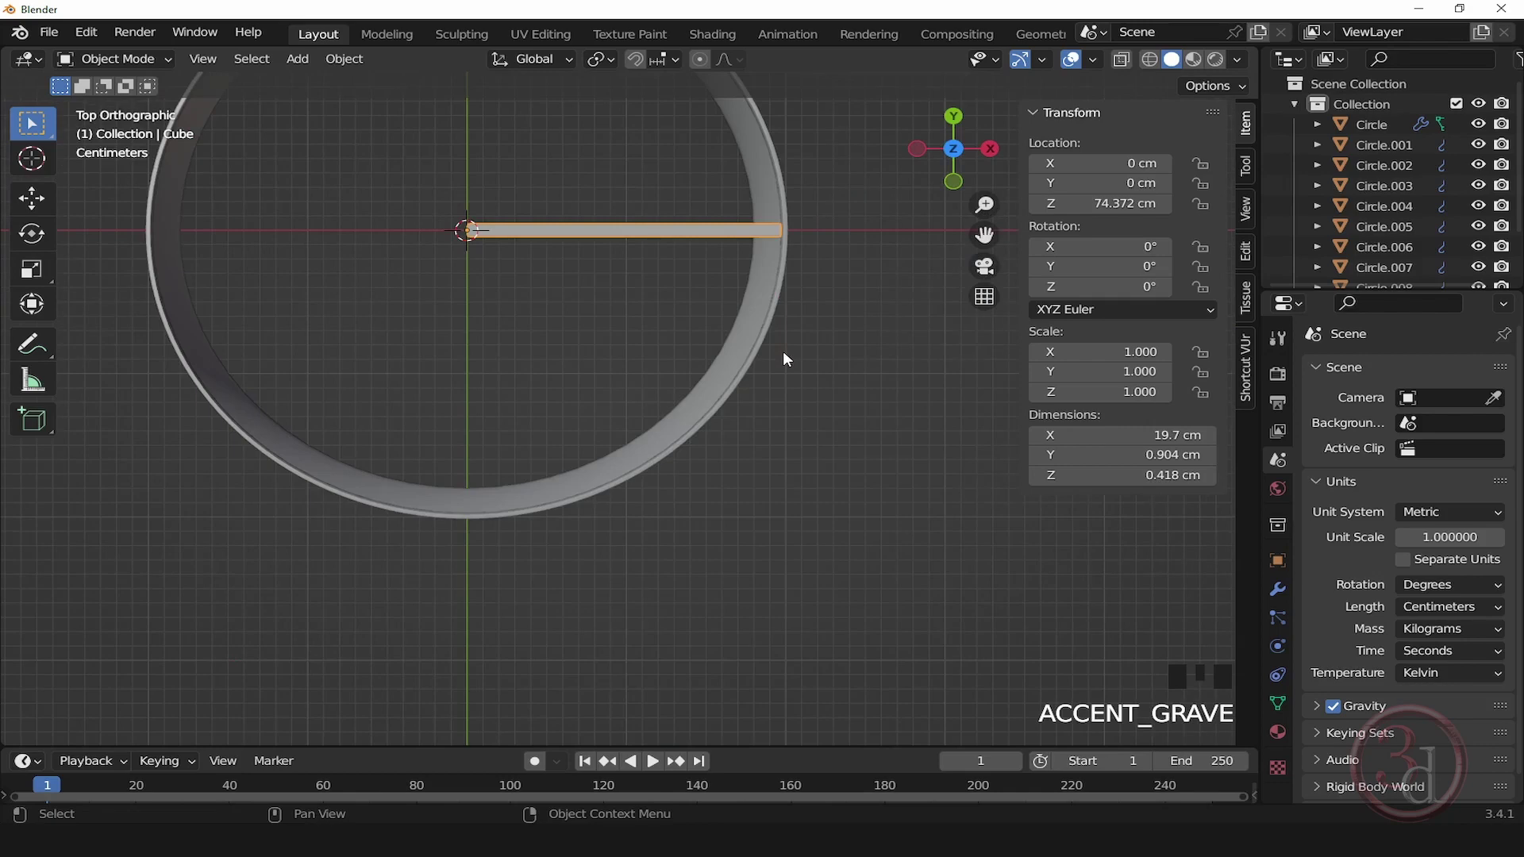
pyautogui.press('z')
pyautogui.middleClick(761, 327)
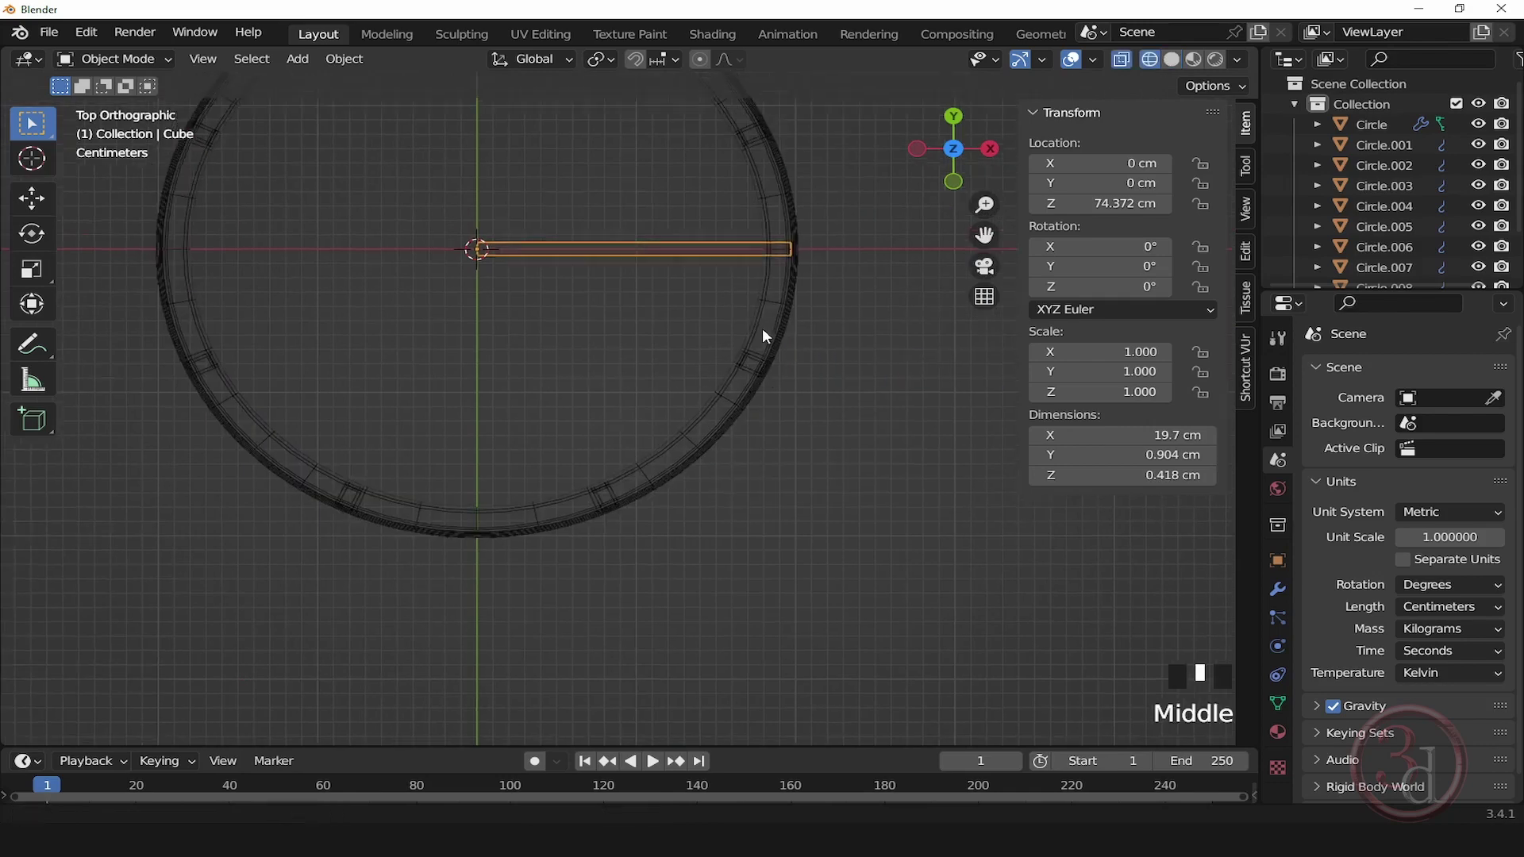
pyautogui.scroll(3, 774, 361)
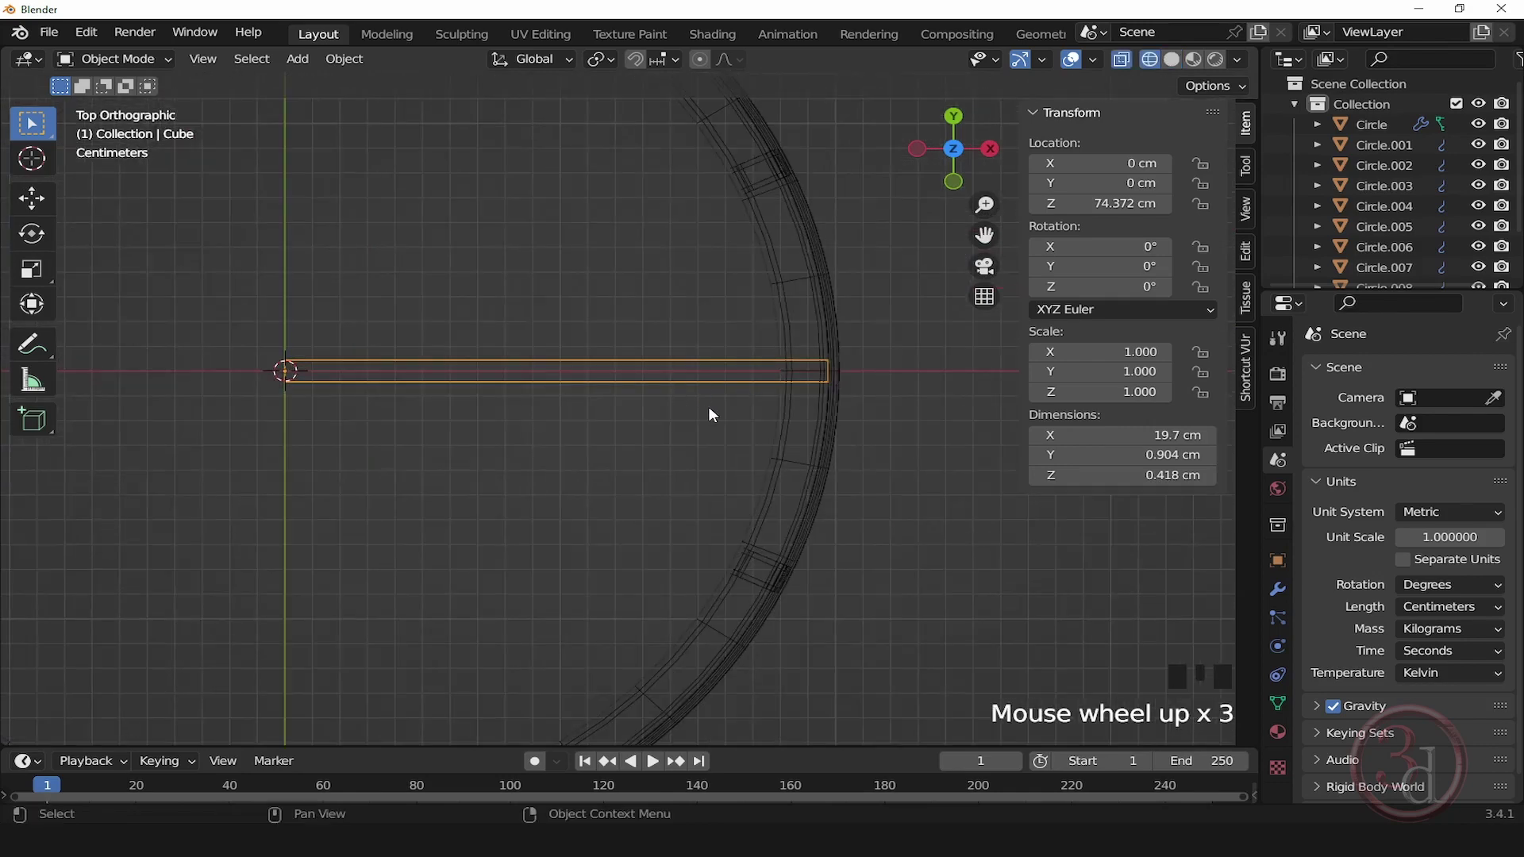
pyautogui.keyDown('shift'); pyautogui.moveTo(711, 405); pyautogui.dragTo(744, 386, button='middle'); pyautogui.keyUp('shift')
pyautogui.press('r')
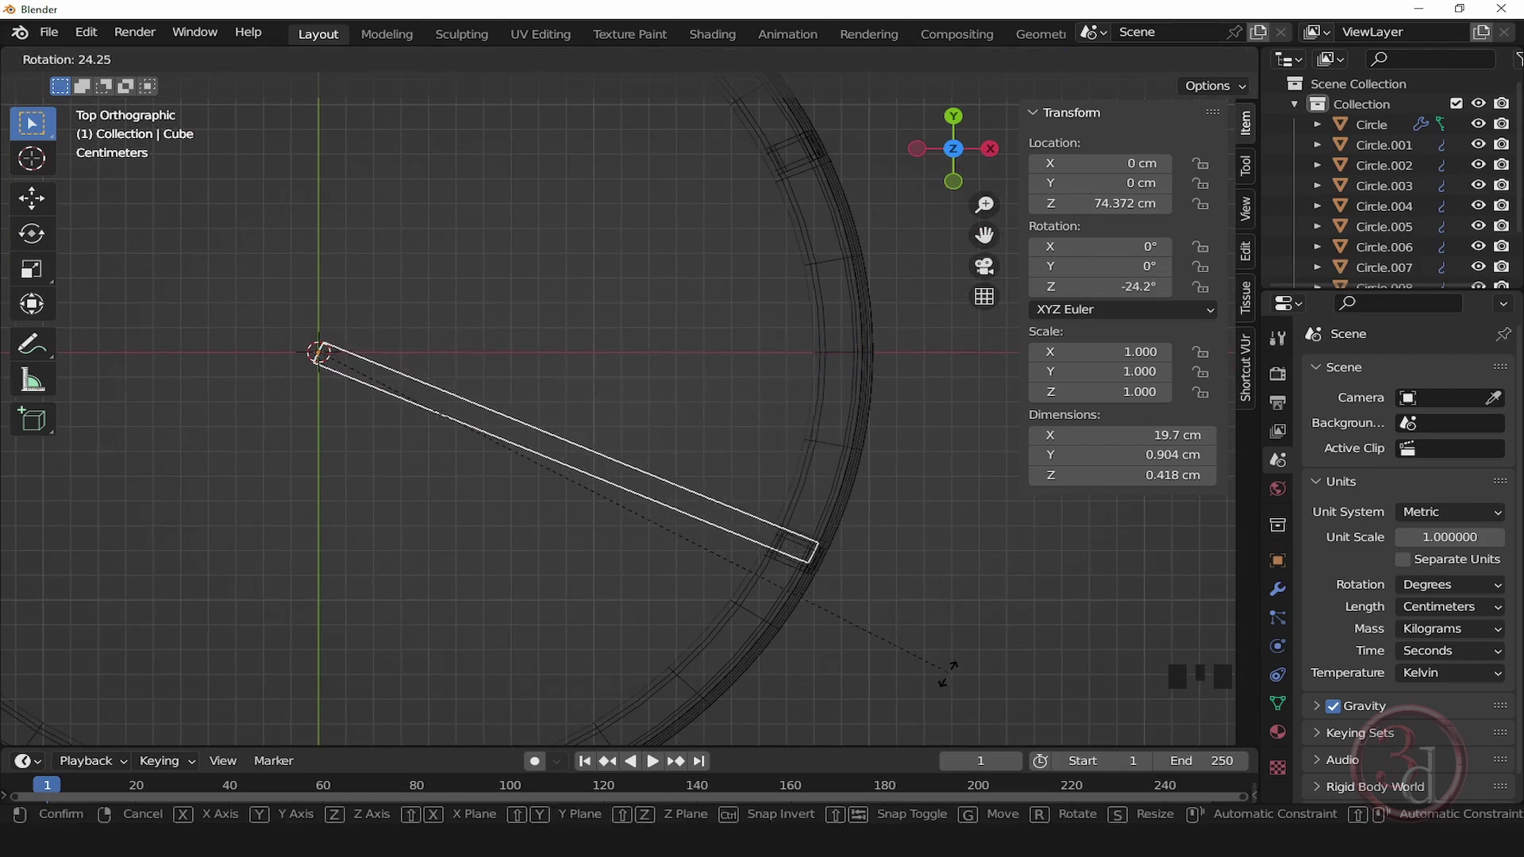
pyautogui.click(944, 649)
pyautogui.keyDown('shift'); pyautogui.moveTo(944, 651); pyautogui.dragTo(806, 421, button='middle'); pyautogui.keyUp('shift')
# Step: Fine-tune the bar's rotation, keeping it at about -25° around Z, to centre its outer end on the vertical strip
pyautogui.scroll(10, 789, 365)
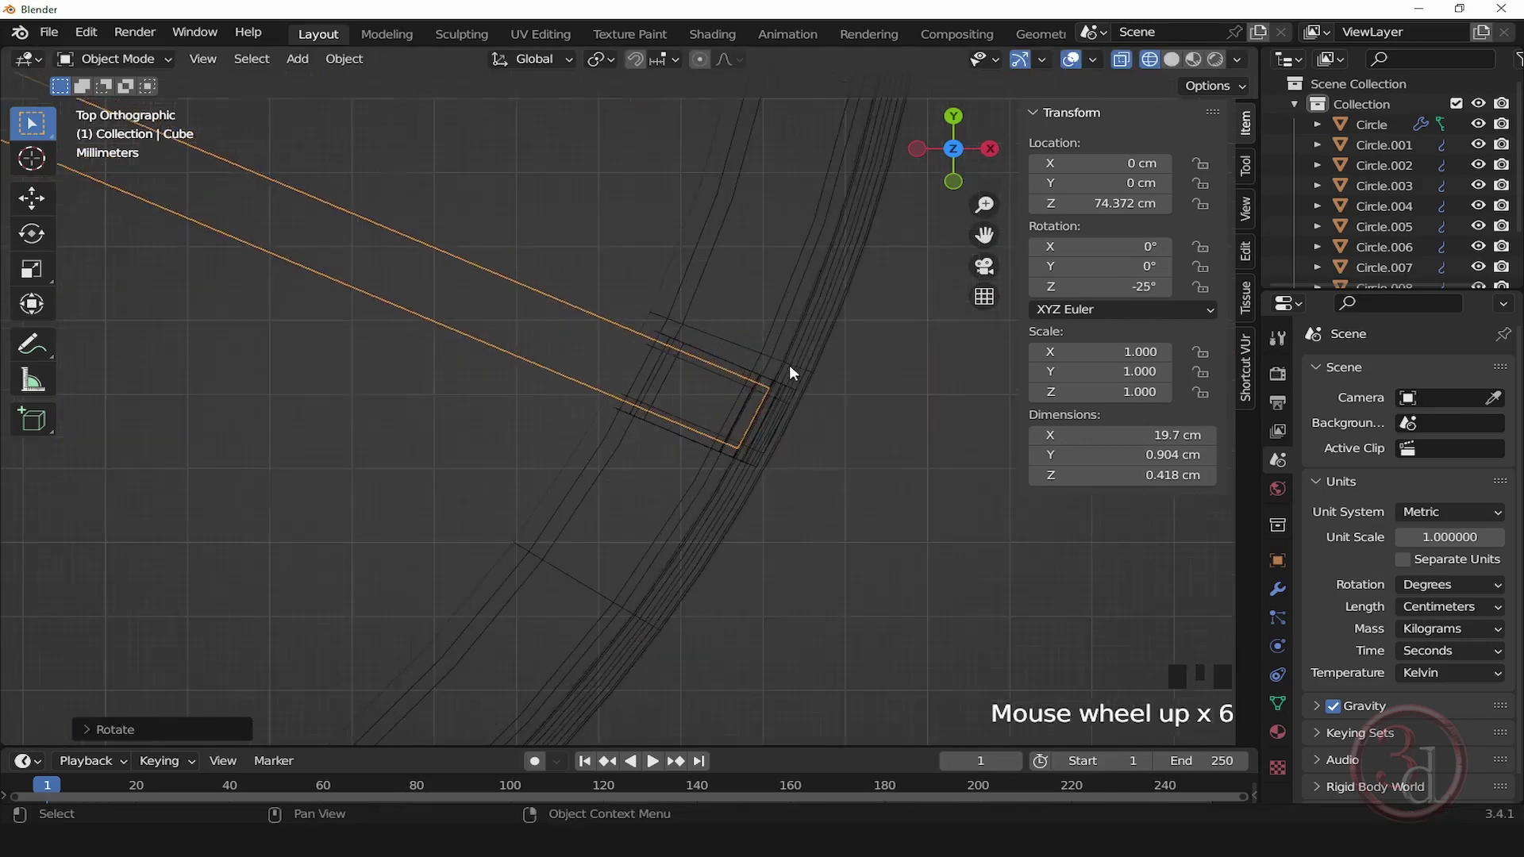
pyautogui.scroll(1, 754, 471)
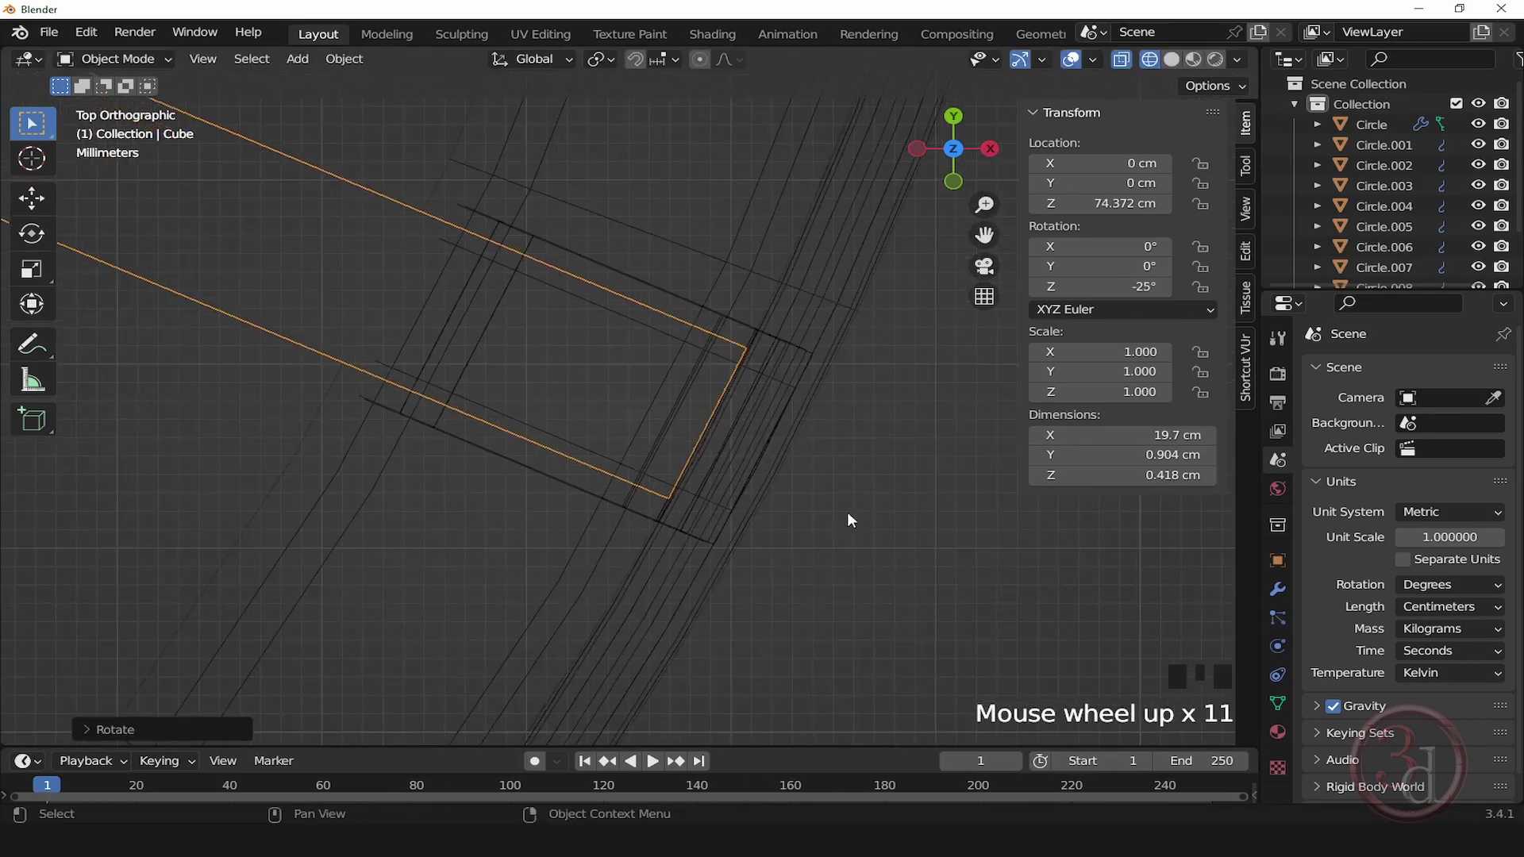
pyautogui.press('r')
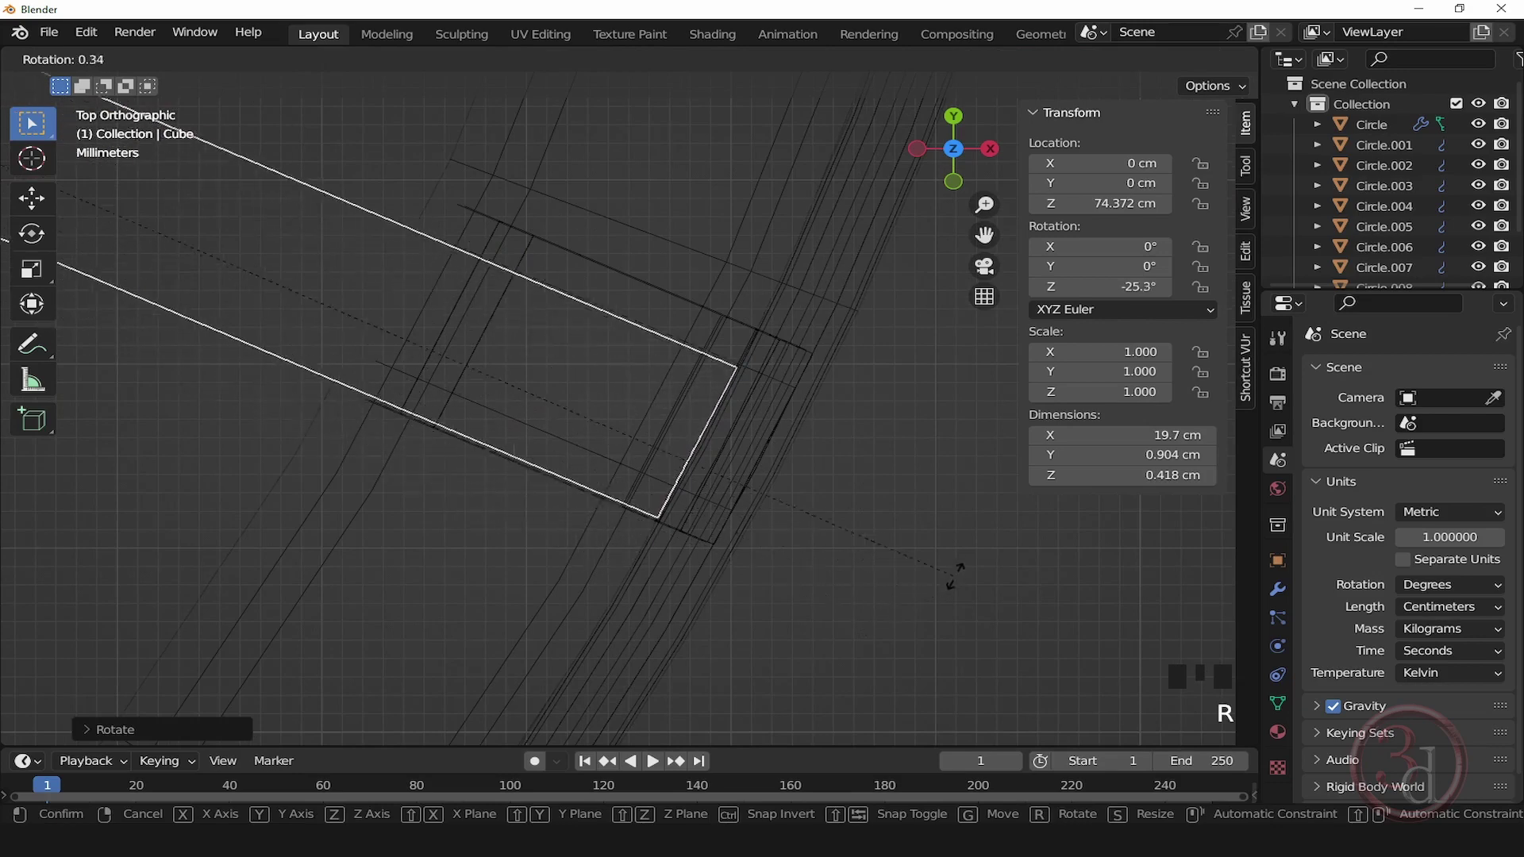
pyautogui.click(996, 573)
pyautogui.scroll(-13, 922, 440)
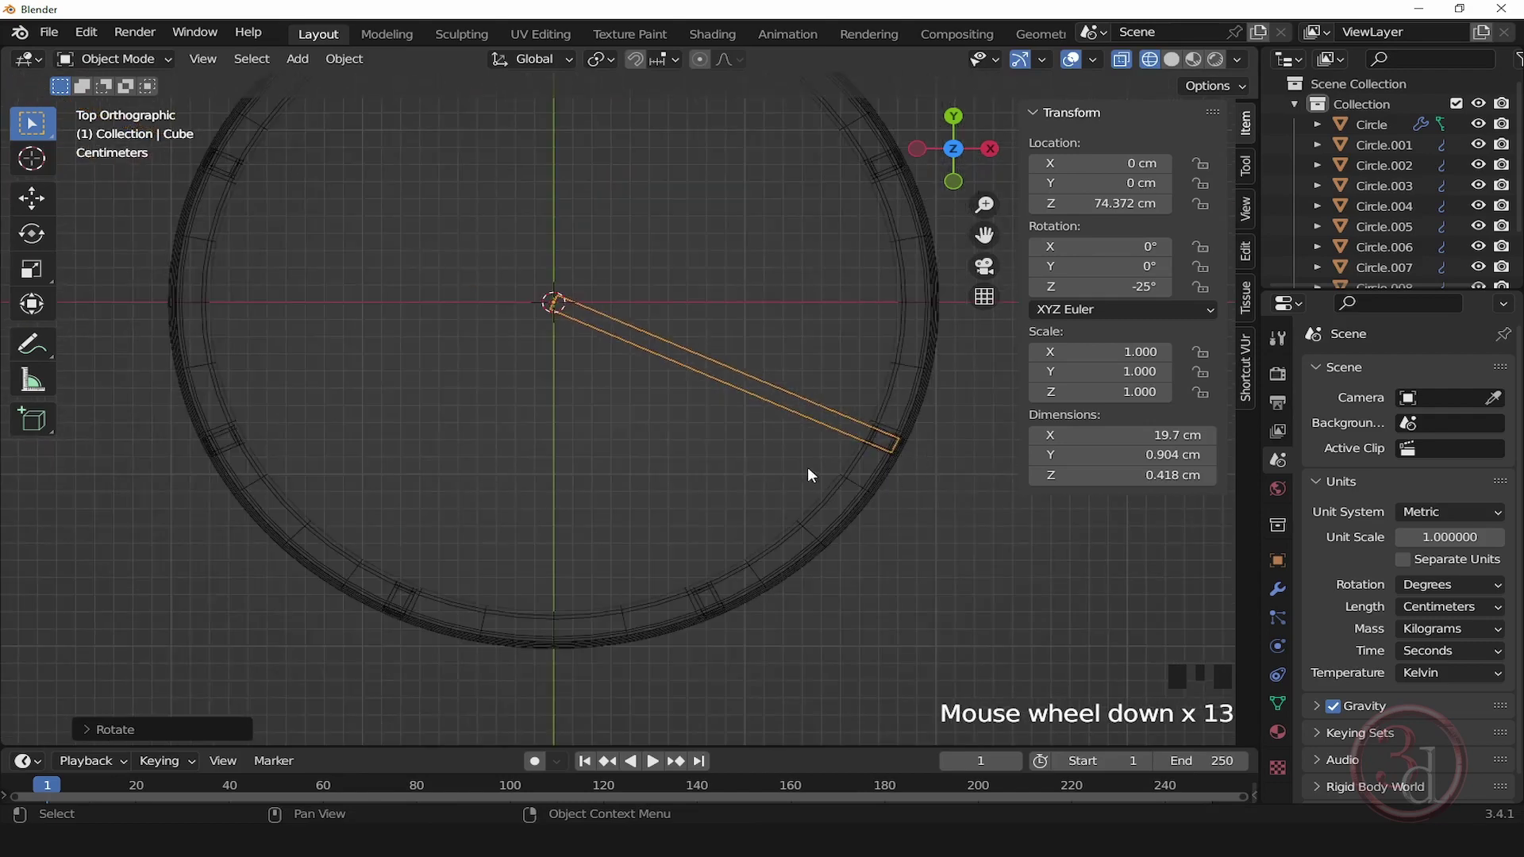
# Step: Create a linked duplicate of the bar and rotate it to about -65° around Z to meet the next vertical strip
pyautogui.keyDown('shift'); pyautogui.moveTo(808, 475); pyautogui.dragTo(895, 383, button='middle'); pyautogui.keyUp('shift')
pyautogui.scroll(2, 849, 454)
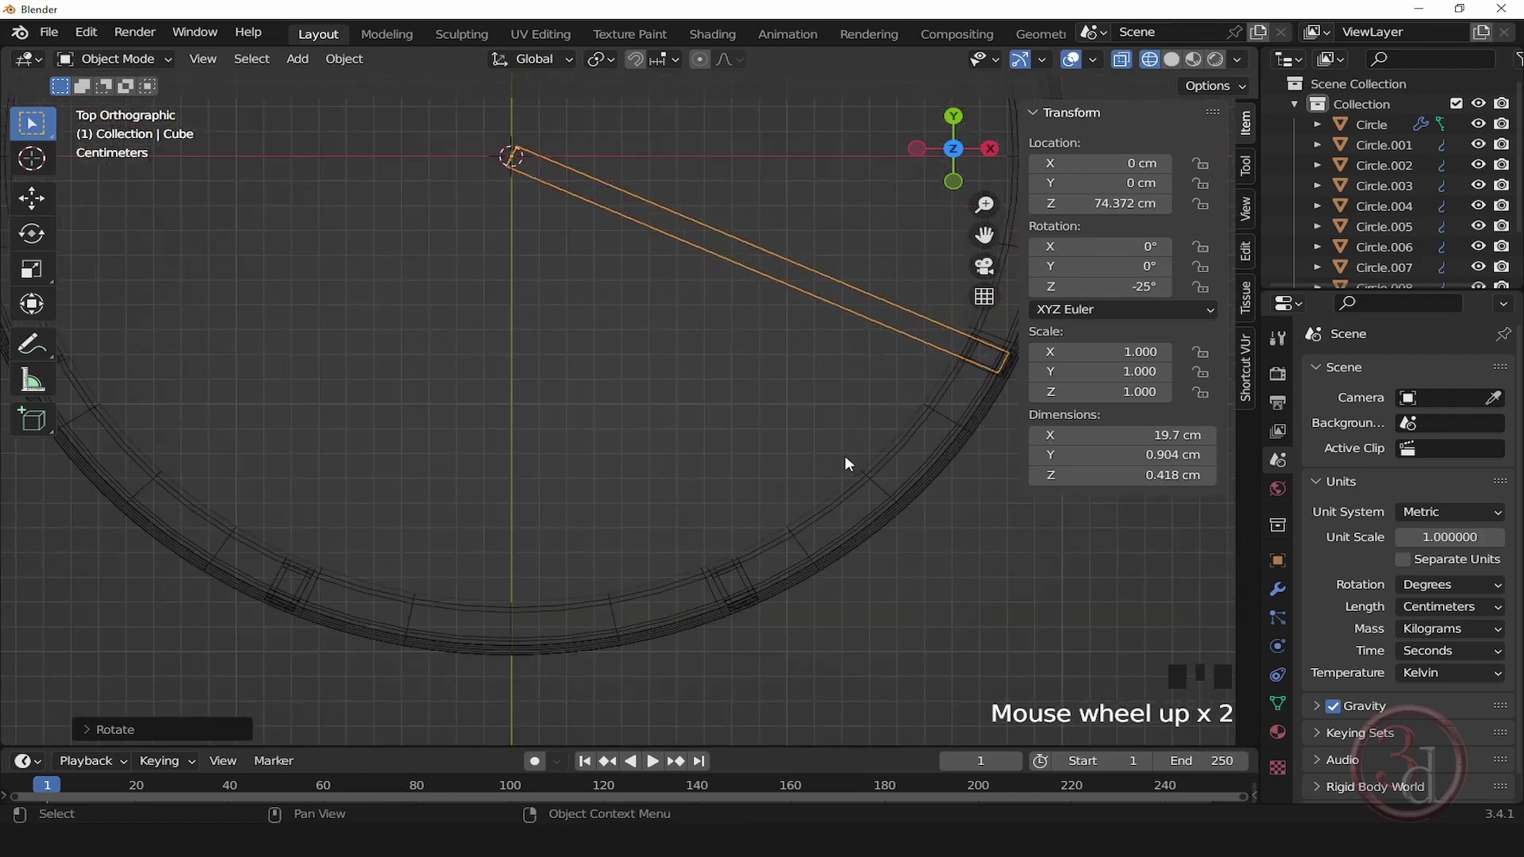
pyautogui.keyDown('shift'); pyautogui.moveTo(846, 465); pyautogui.dragTo(834, 438, button='middle'); pyautogui.keyUp('shift')
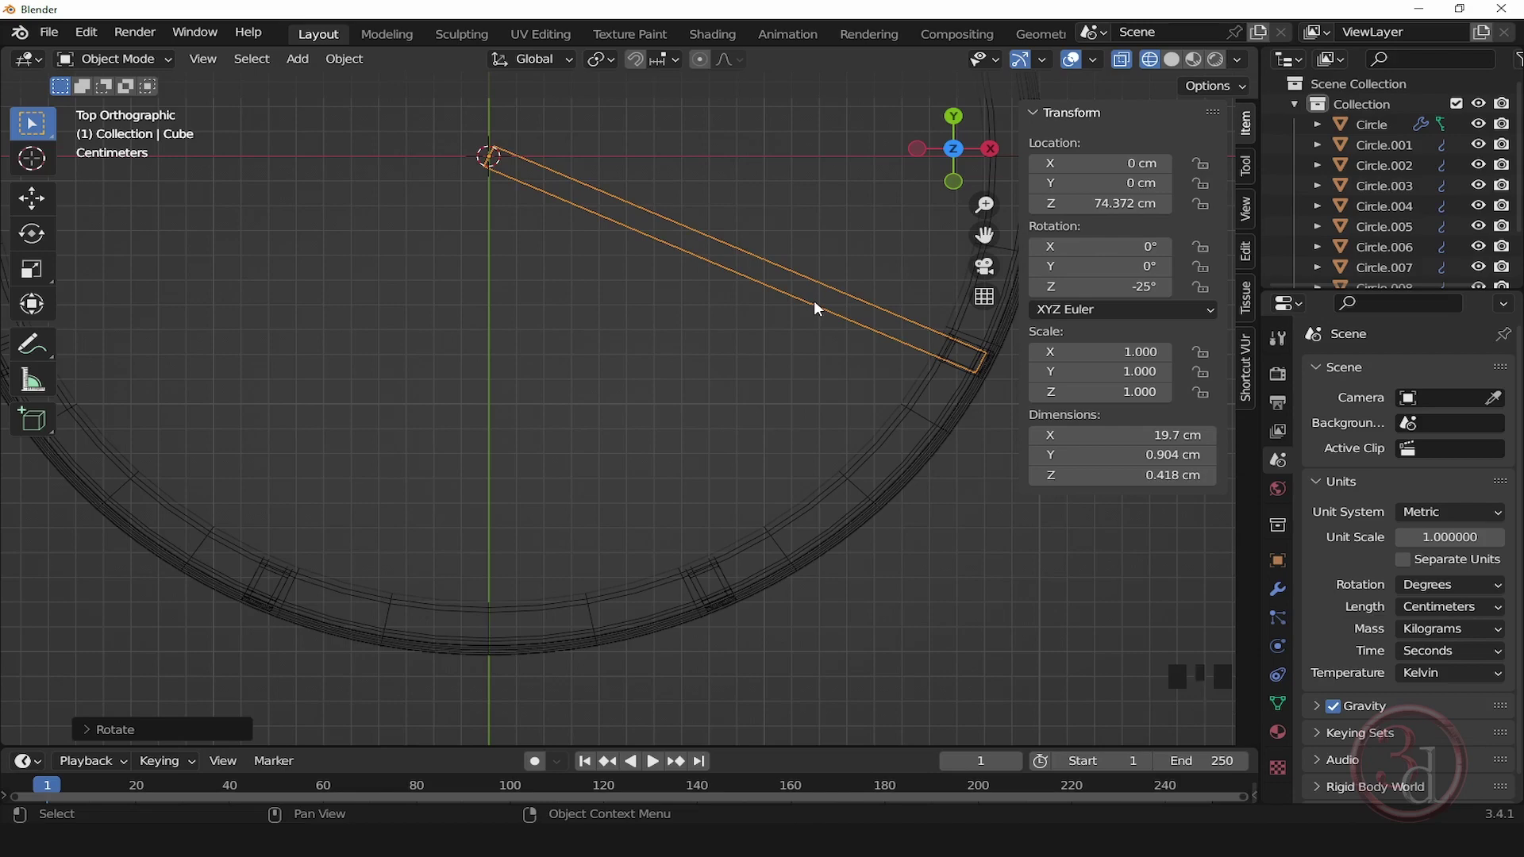
pyautogui.hotkey('alt', 'd')
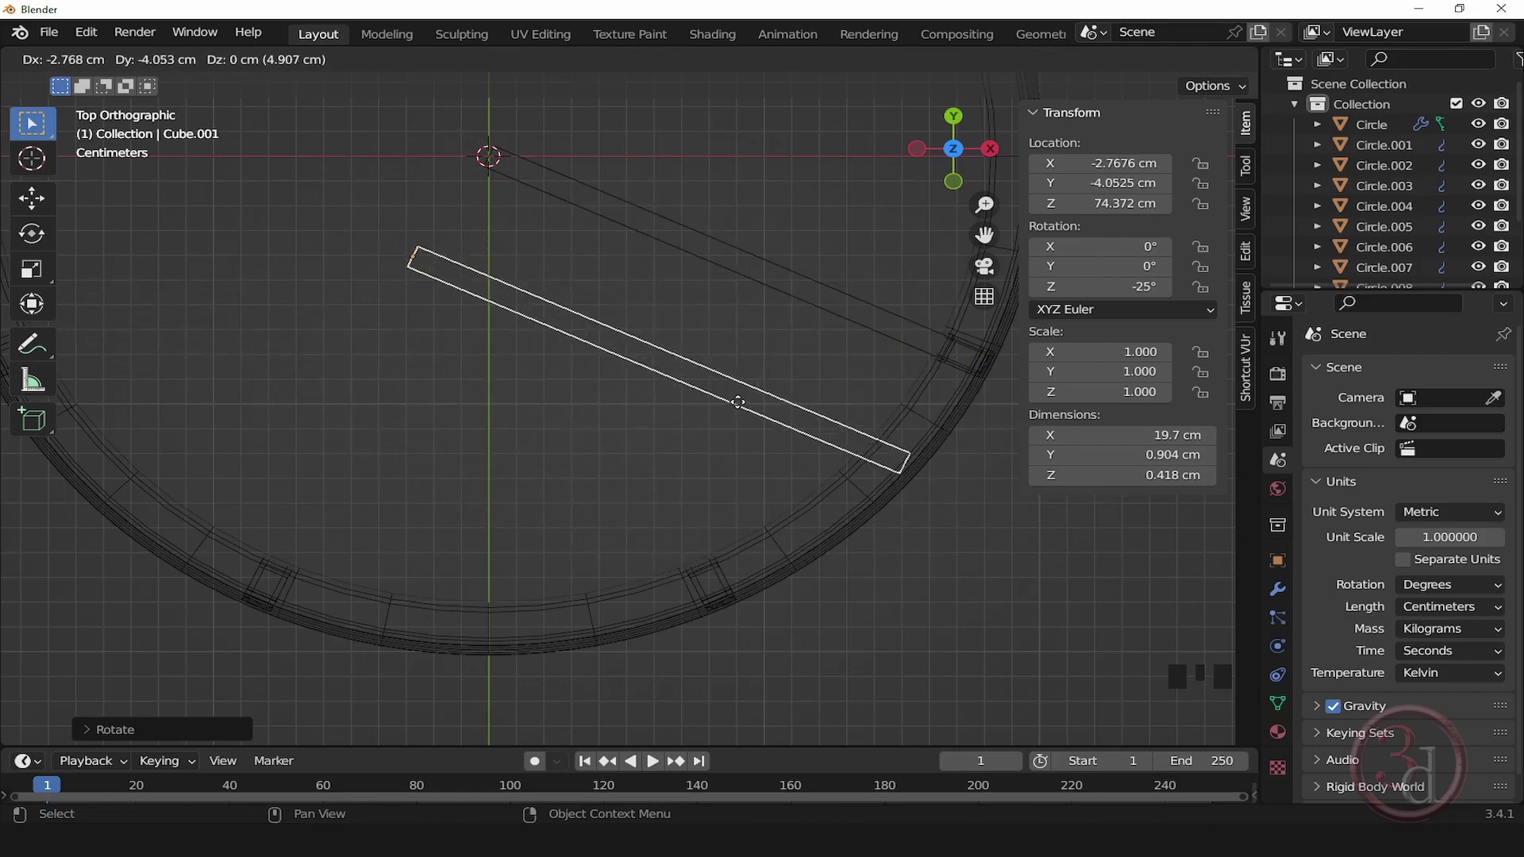
pyautogui.rightClick(738, 402)
pyautogui.press('r')
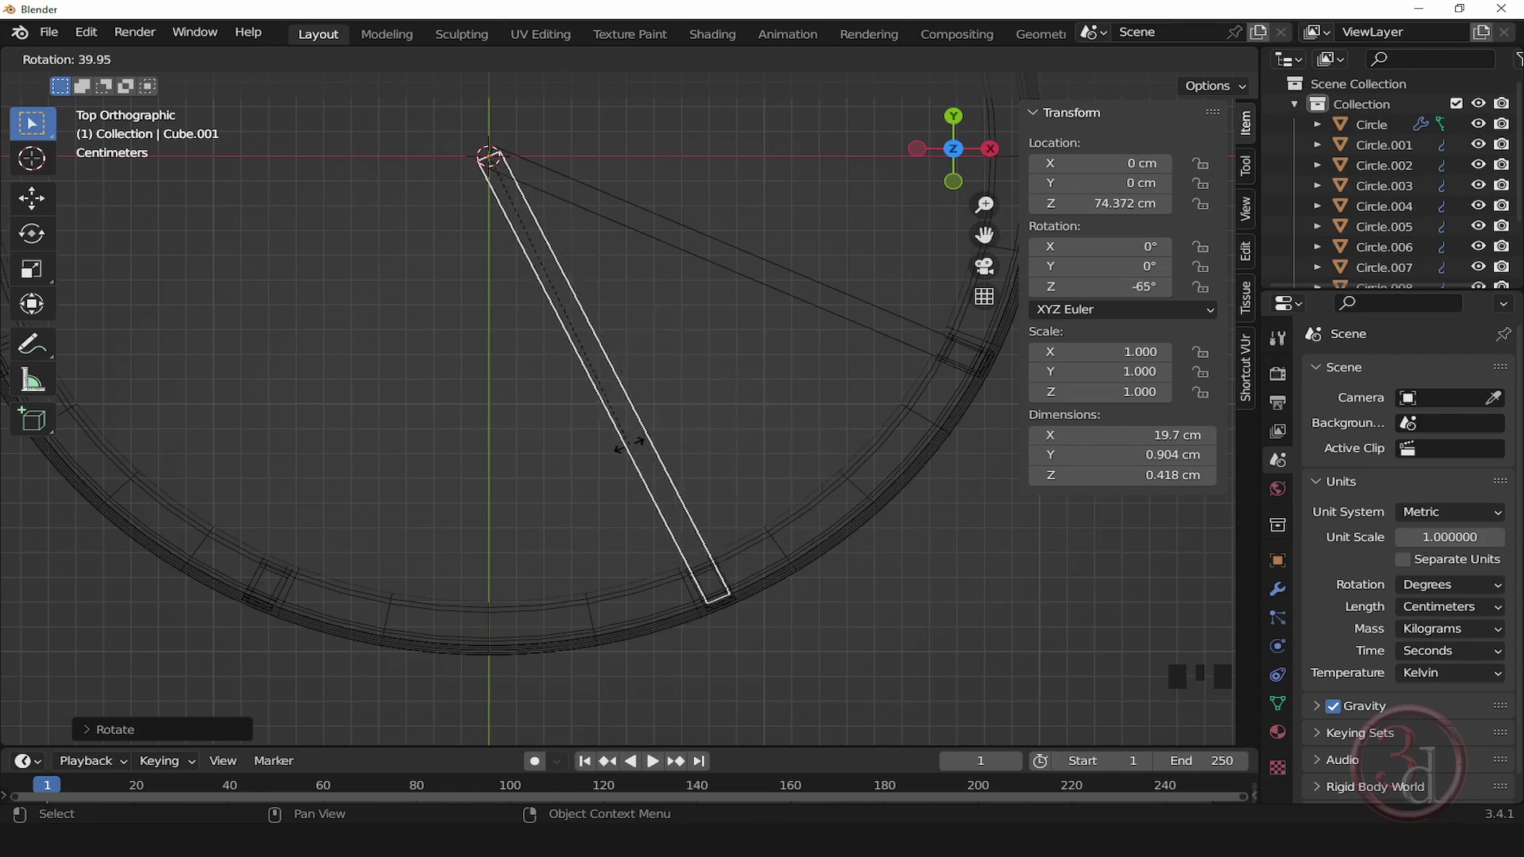
pyautogui.click(629, 444)
# Step: Make a linked duplicate of the -65° bar and rotate it to about -115° around Z, onto the following strip
pyautogui.hotkey('alt', 'd')
pyautogui.rightClick(628, 449)
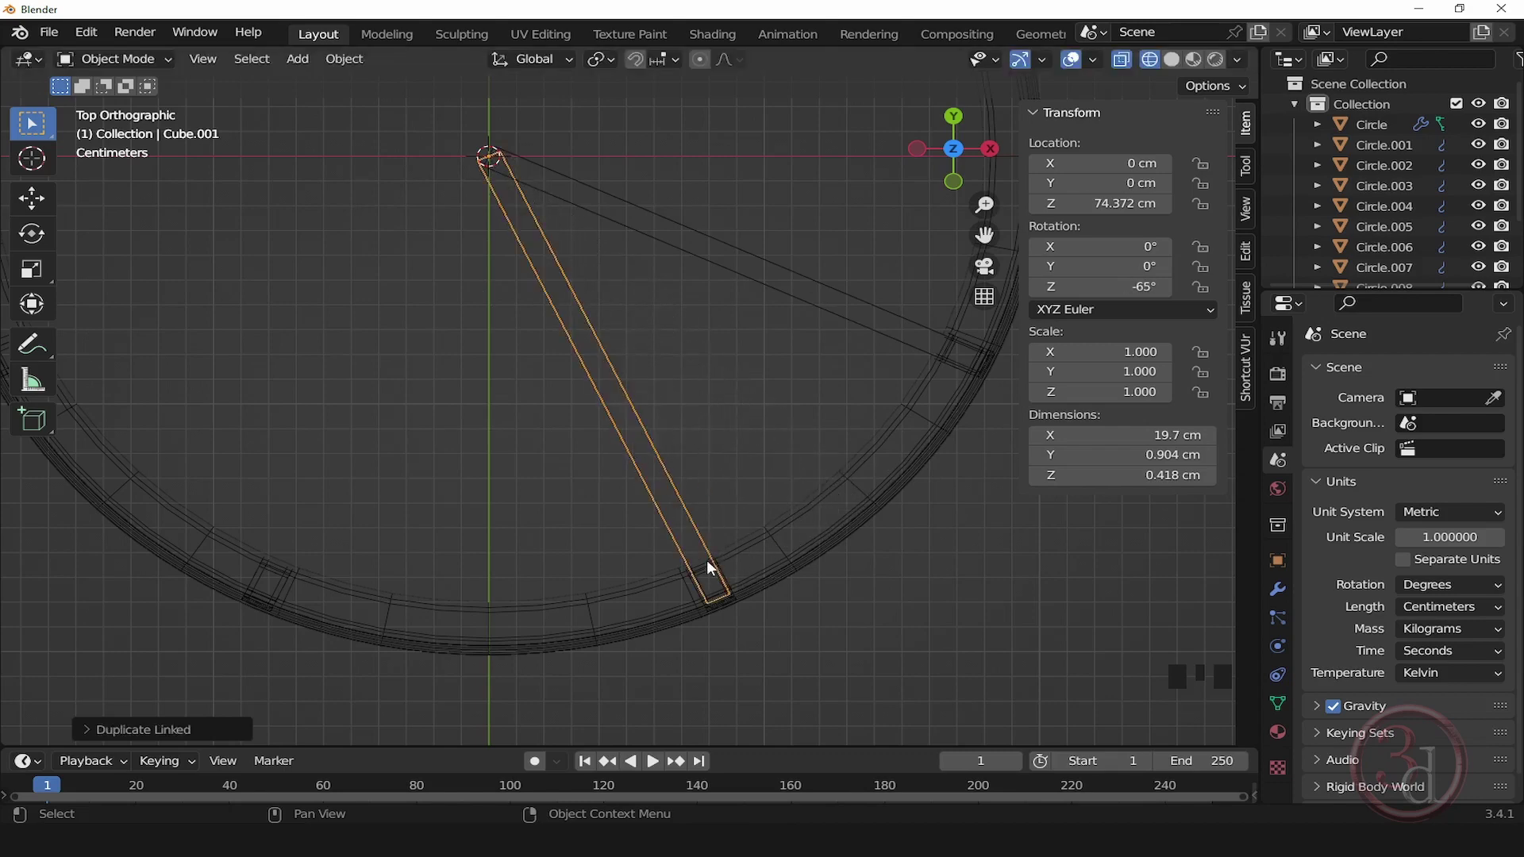
pyautogui.keyDown('shift'); pyautogui.moveTo(762, 642); pyautogui.dragTo(984, 587, button='middle'); pyautogui.keyUp('shift')
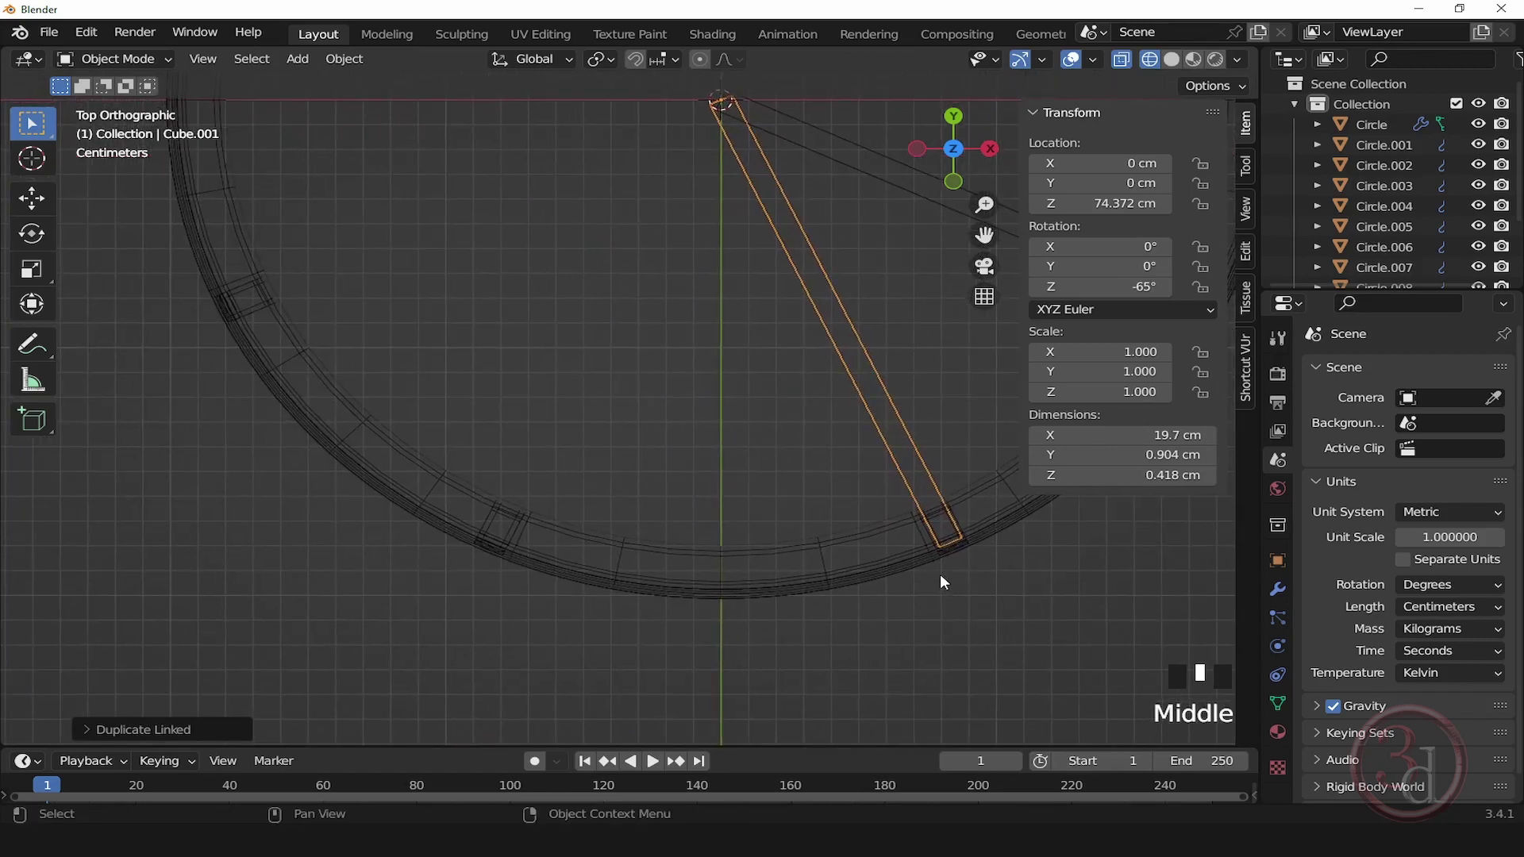
pyautogui.hotkey('alt', 'd')
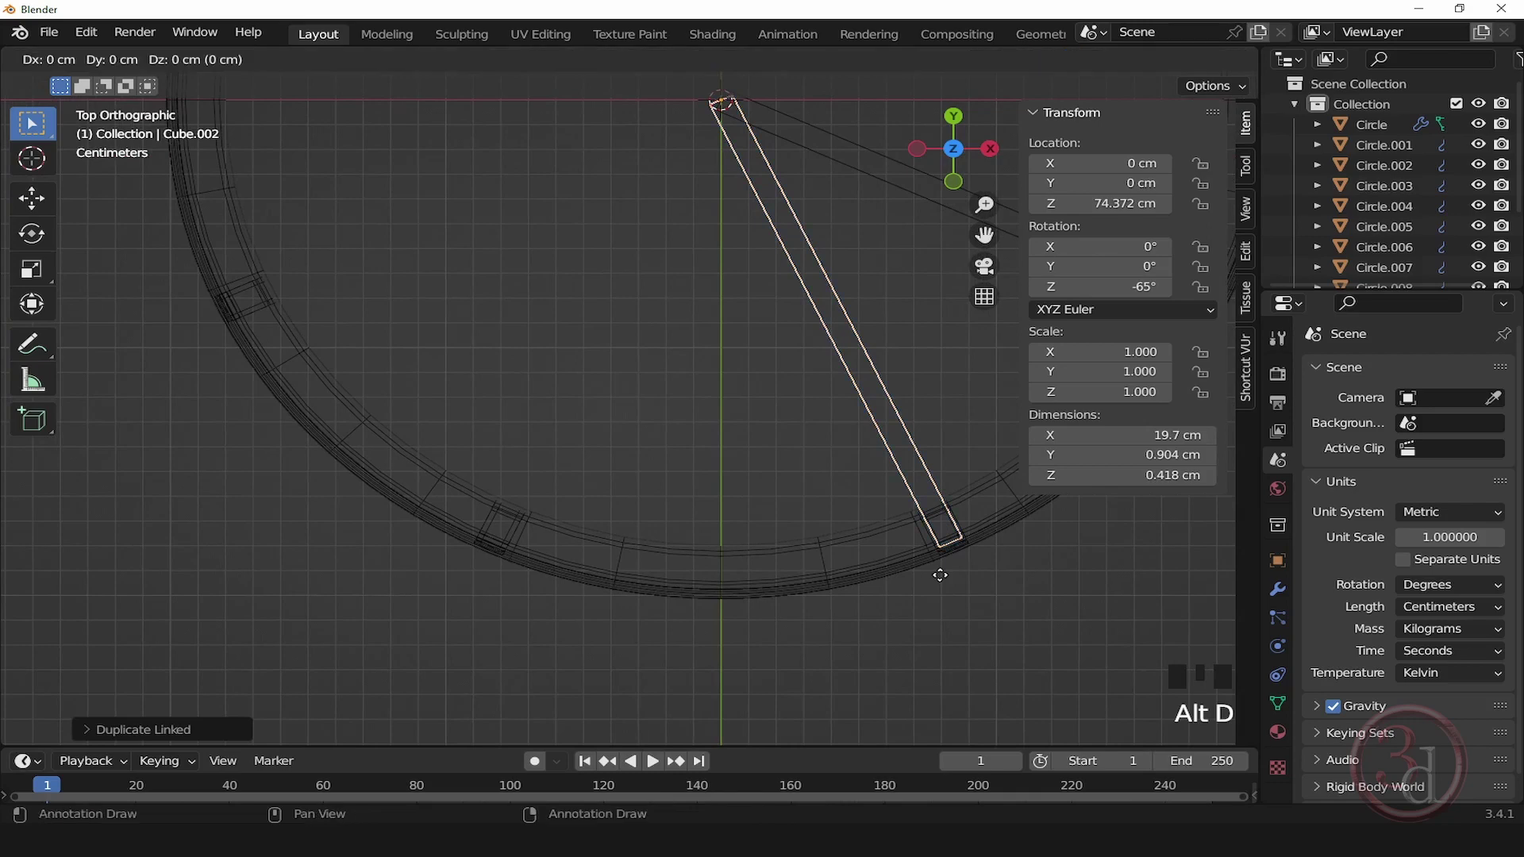
pyautogui.press('r')
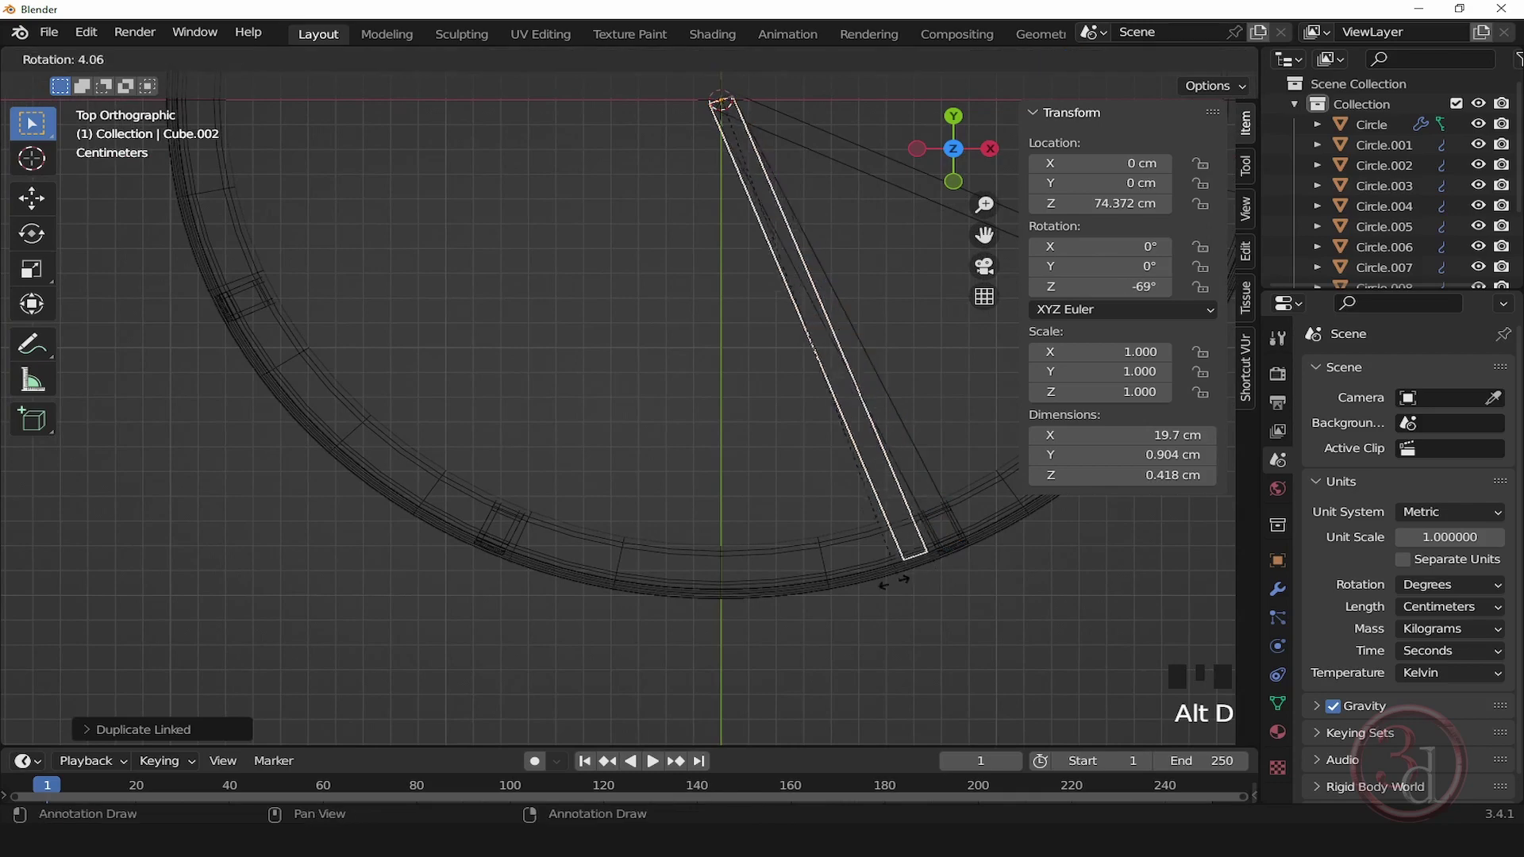
pyautogui.click(430, 601)
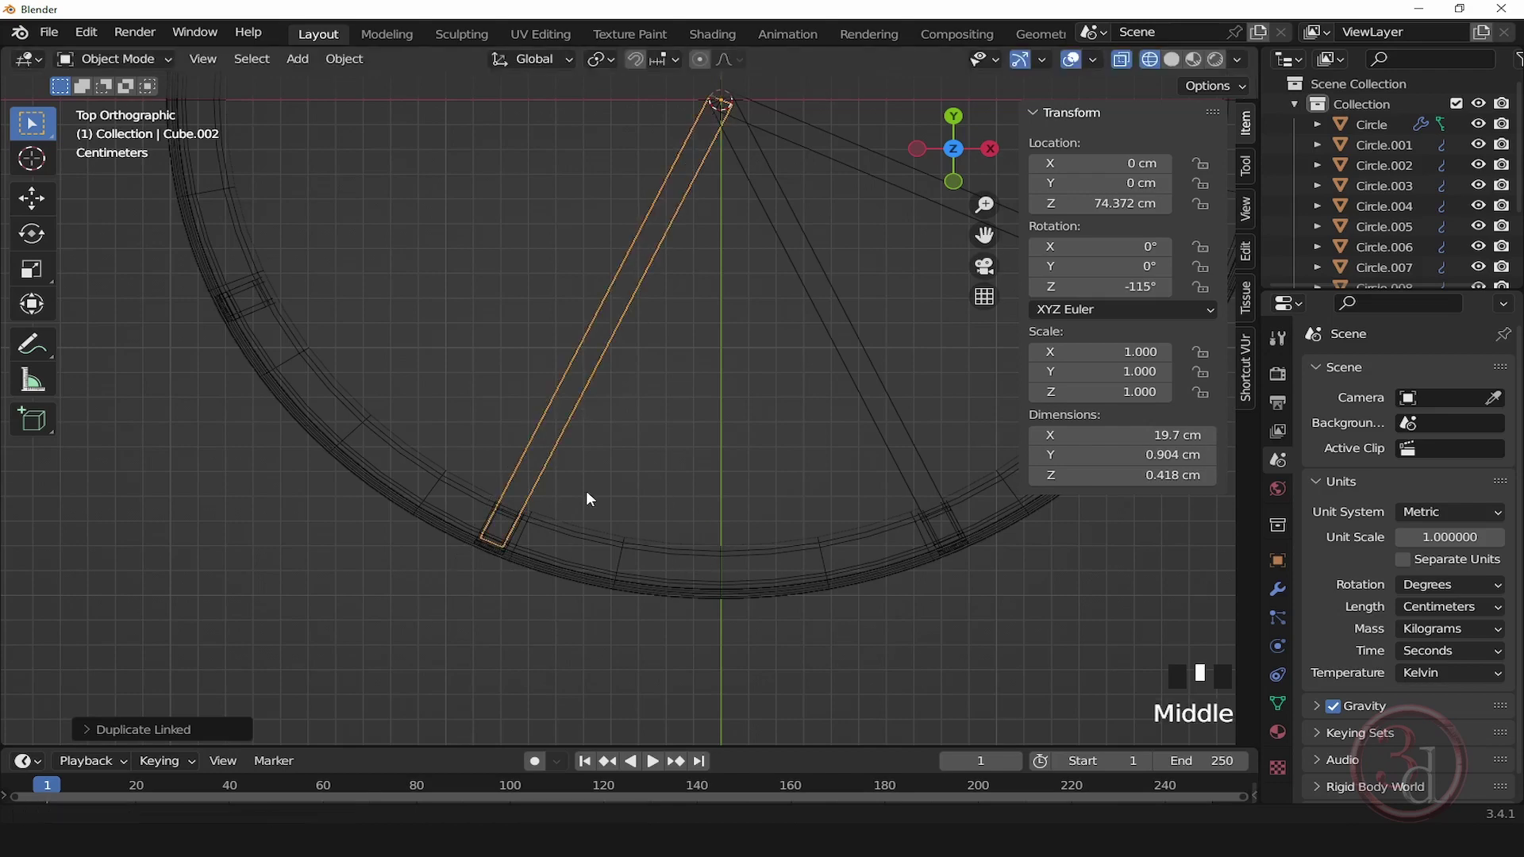
# Step: Add another linked duplicate of the bar, rotated to about -155° around Z so its outer end meets the strip
pyautogui.moveTo(588, 500); pyautogui.dragTo(807, 555, button='middle')
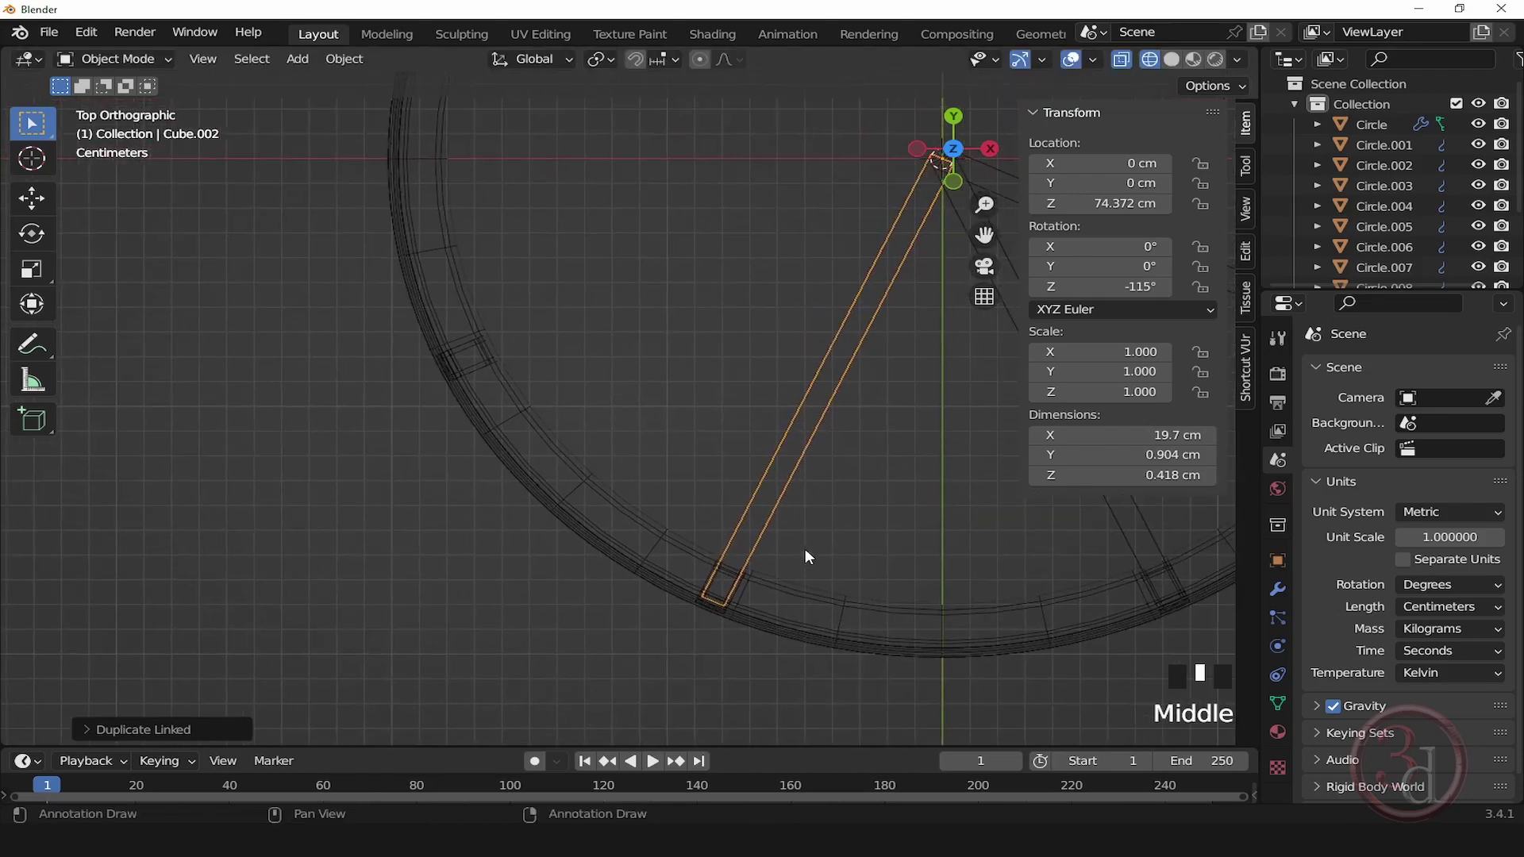
pyautogui.hotkey('alt', 'd')
pyautogui.press('r')
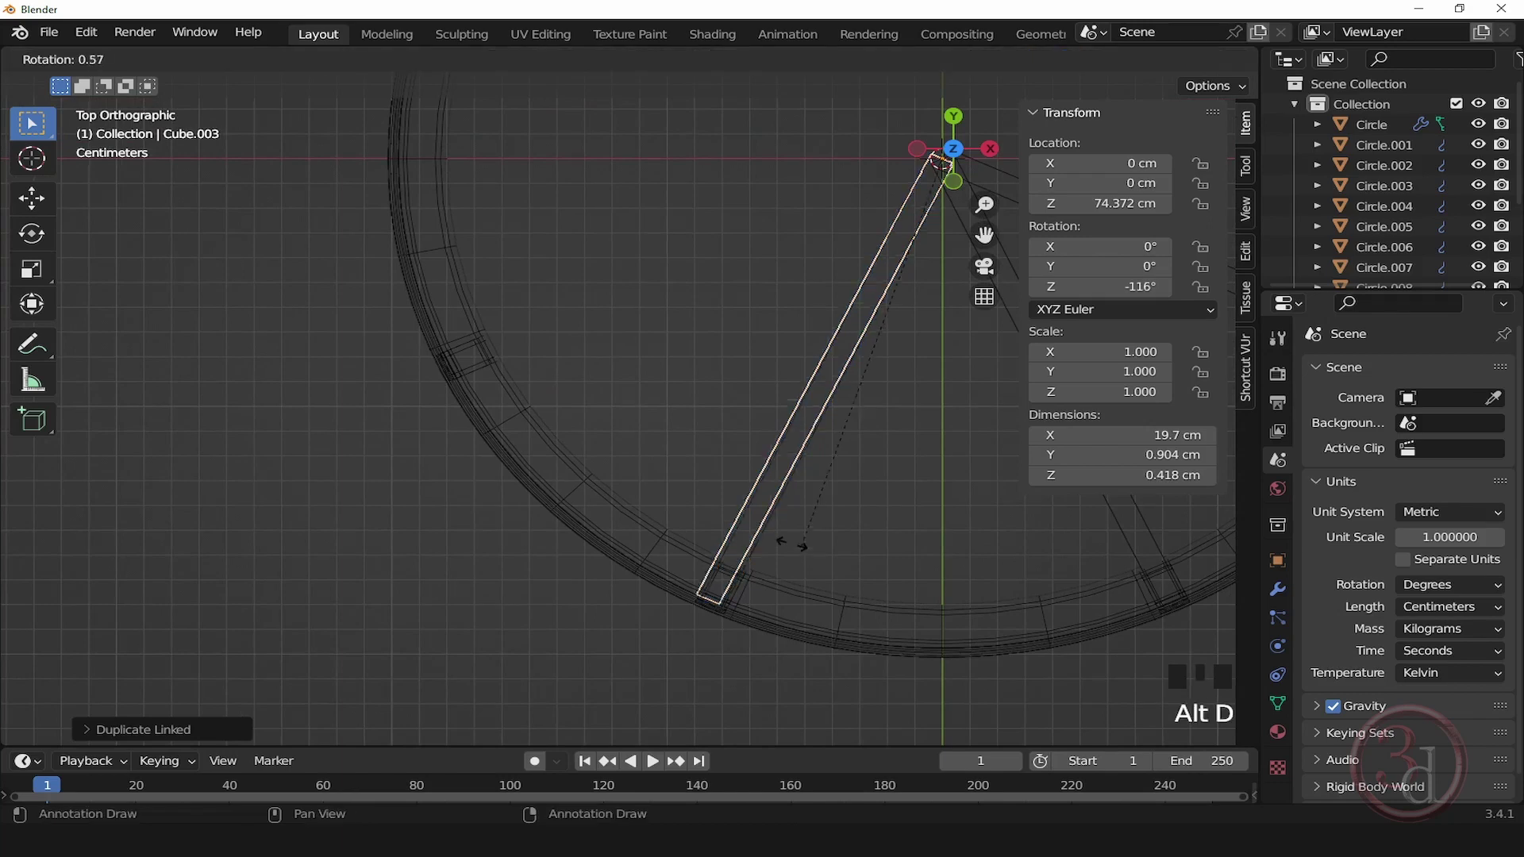
pyautogui.click(466, 431)
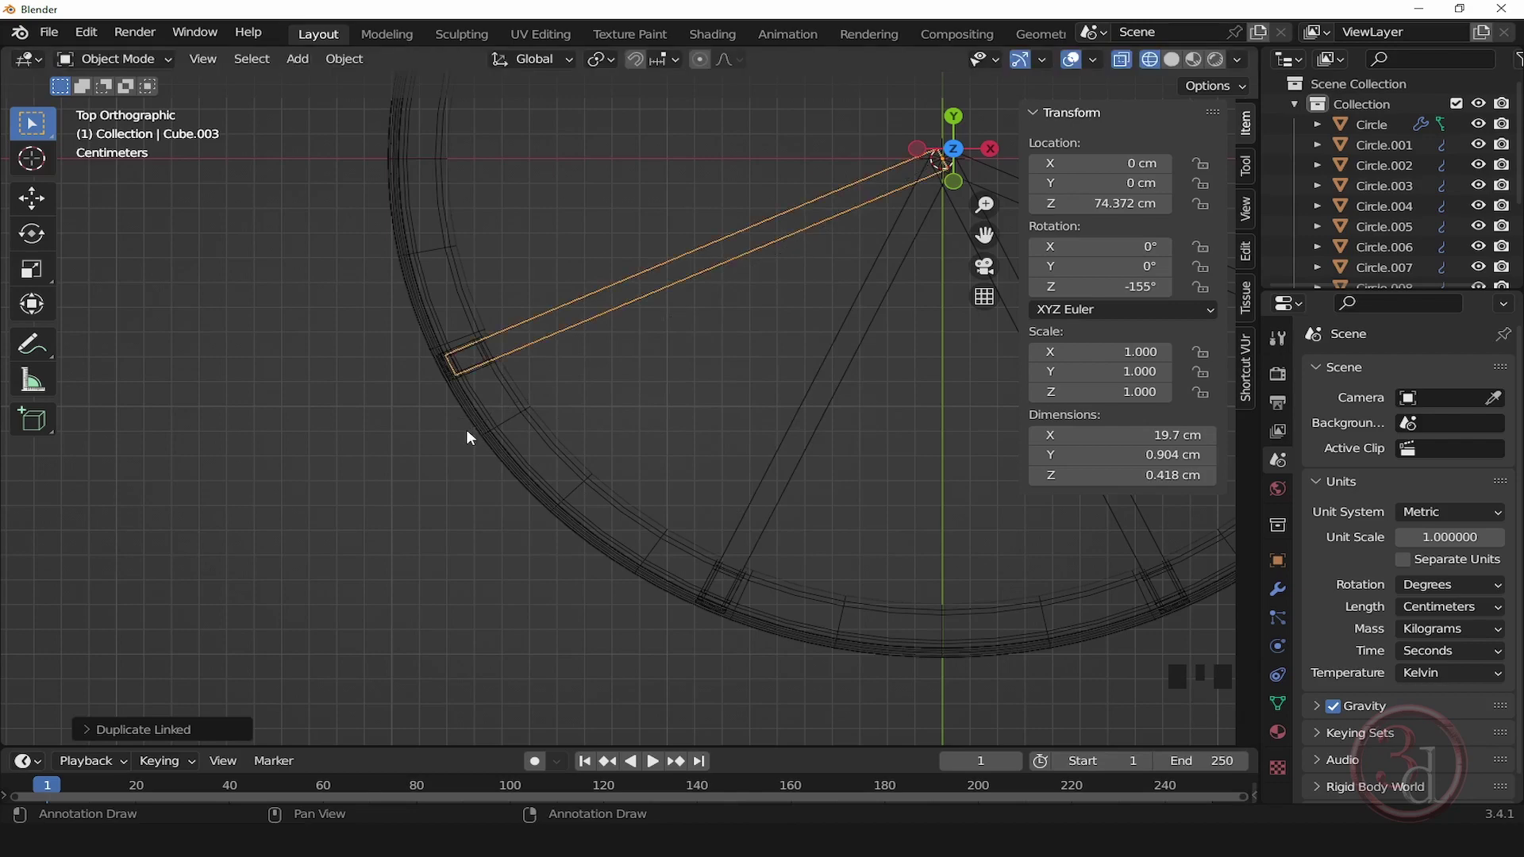
# Step: Duplicate the -155° bar as a linked copy and rotate it to about -205° around Z, onto the next strip
pyautogui.keyDown('shift'); pyautogui.moveTo(616, 340); pyautogui.dragTo(516, 599, button='middle'); pyautogui.keyUp('shift')
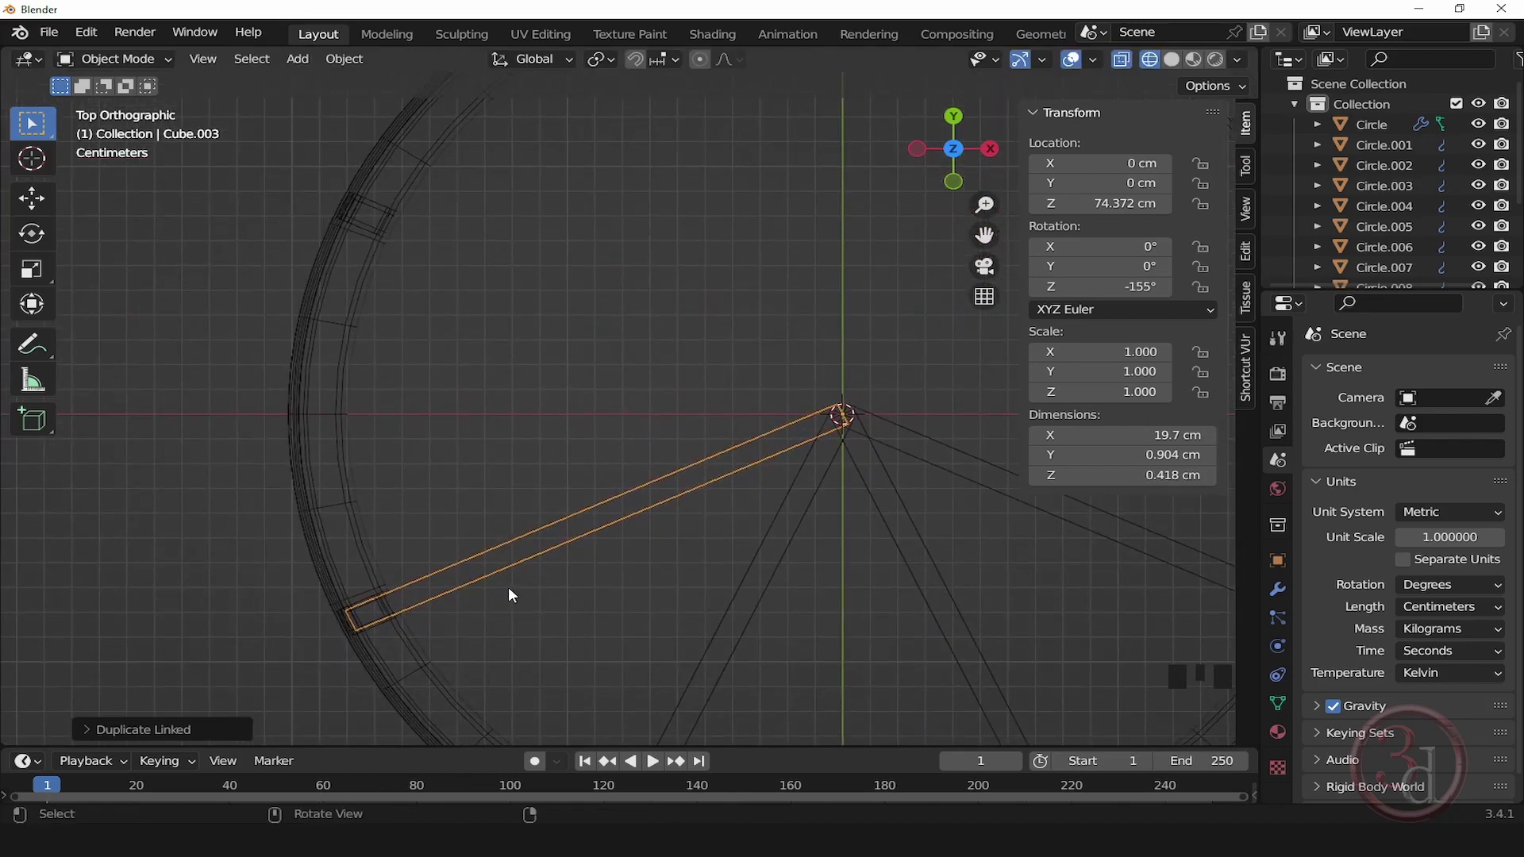
pyautogui.hotkey('alt', 'd')
pyautogui.press('r')
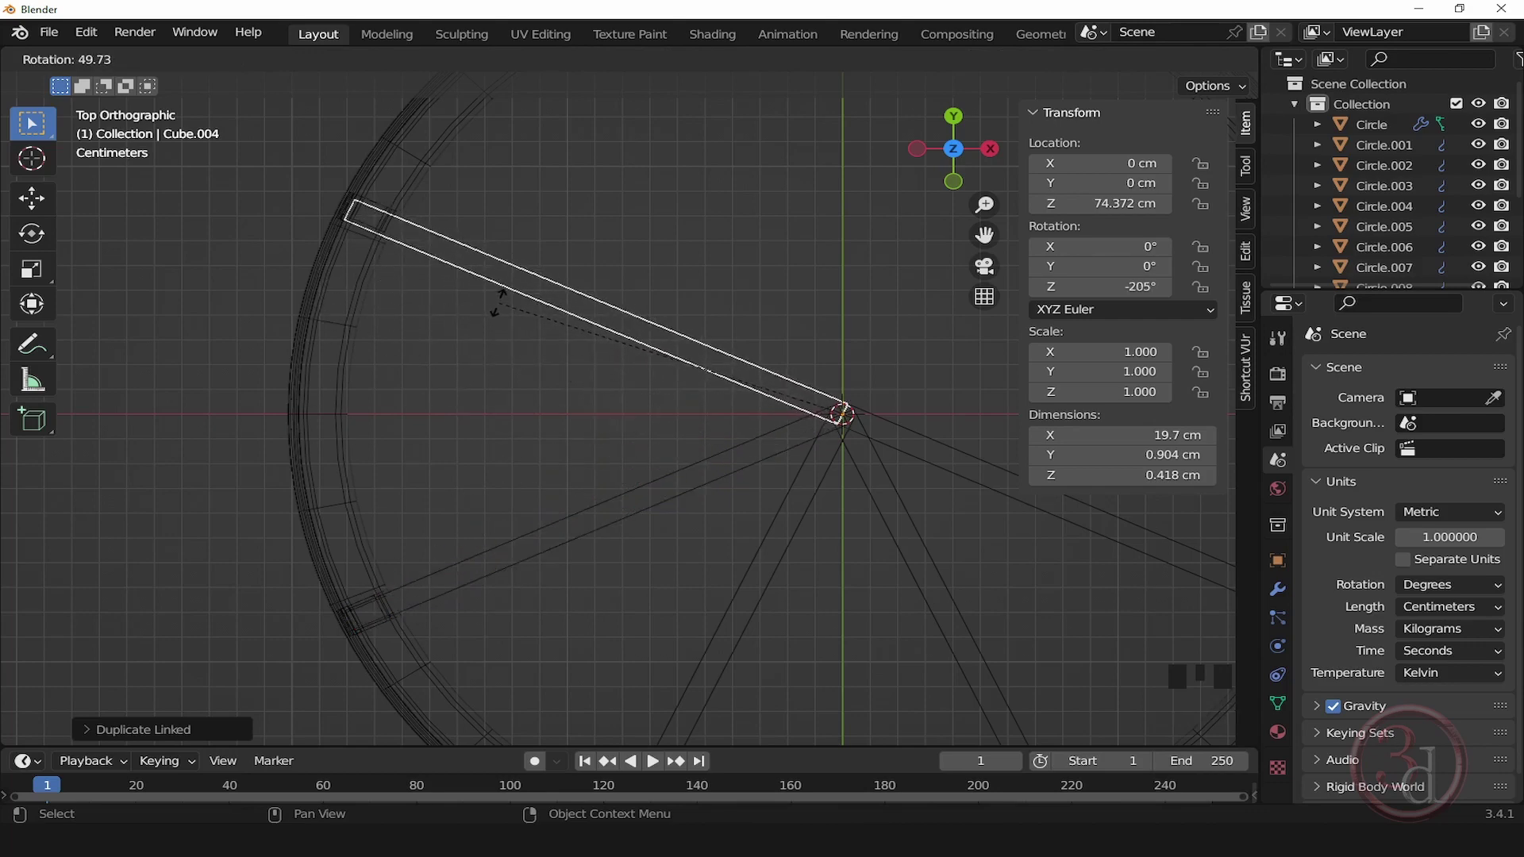
pyautogui.click(494, 298)
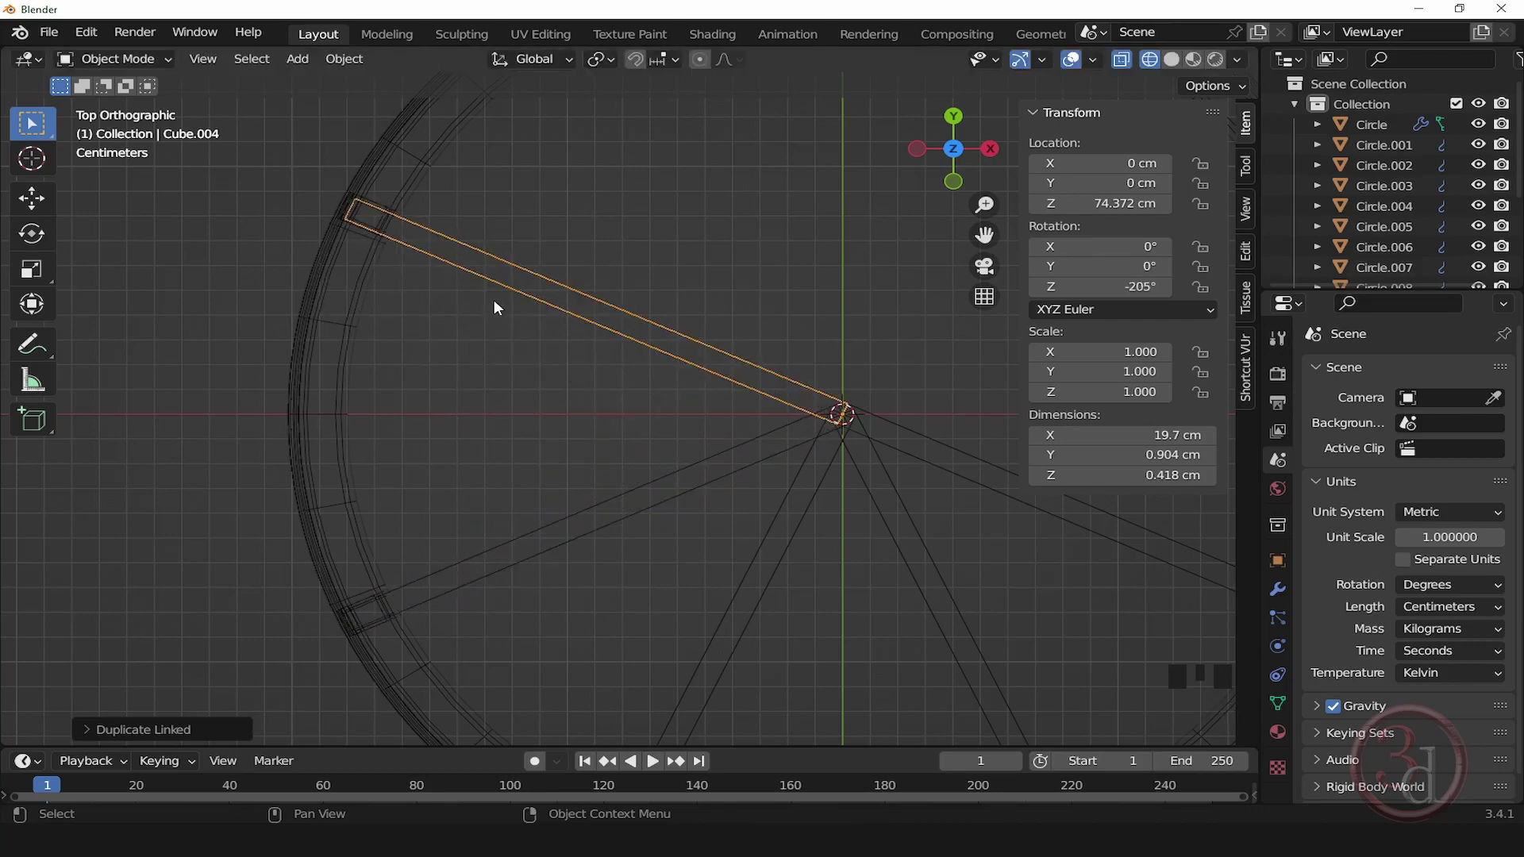
# Step: Create a linked duplicate of the -205° bar and align it with the next strip at about -245° around Z
pyautogui.keyDown('shift'); pyautogui.moveTo(663, 274); pyautogui.dragTo(584, 461, button='middle'); pyautogui.keyUp('shift')
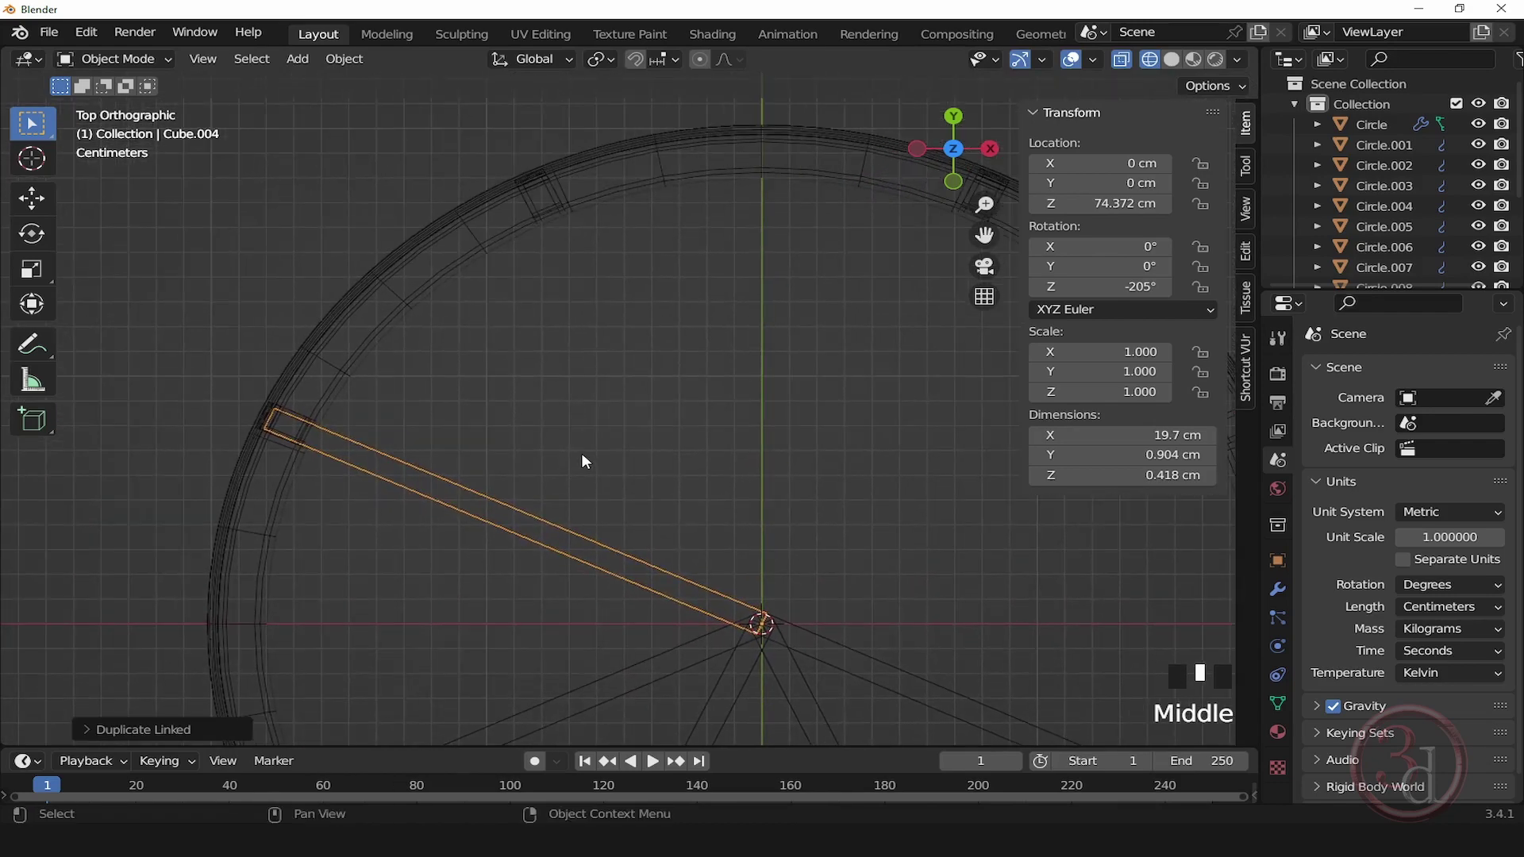
pyautogui.hotkey('alt', 'd')
pyautogui.press('r')
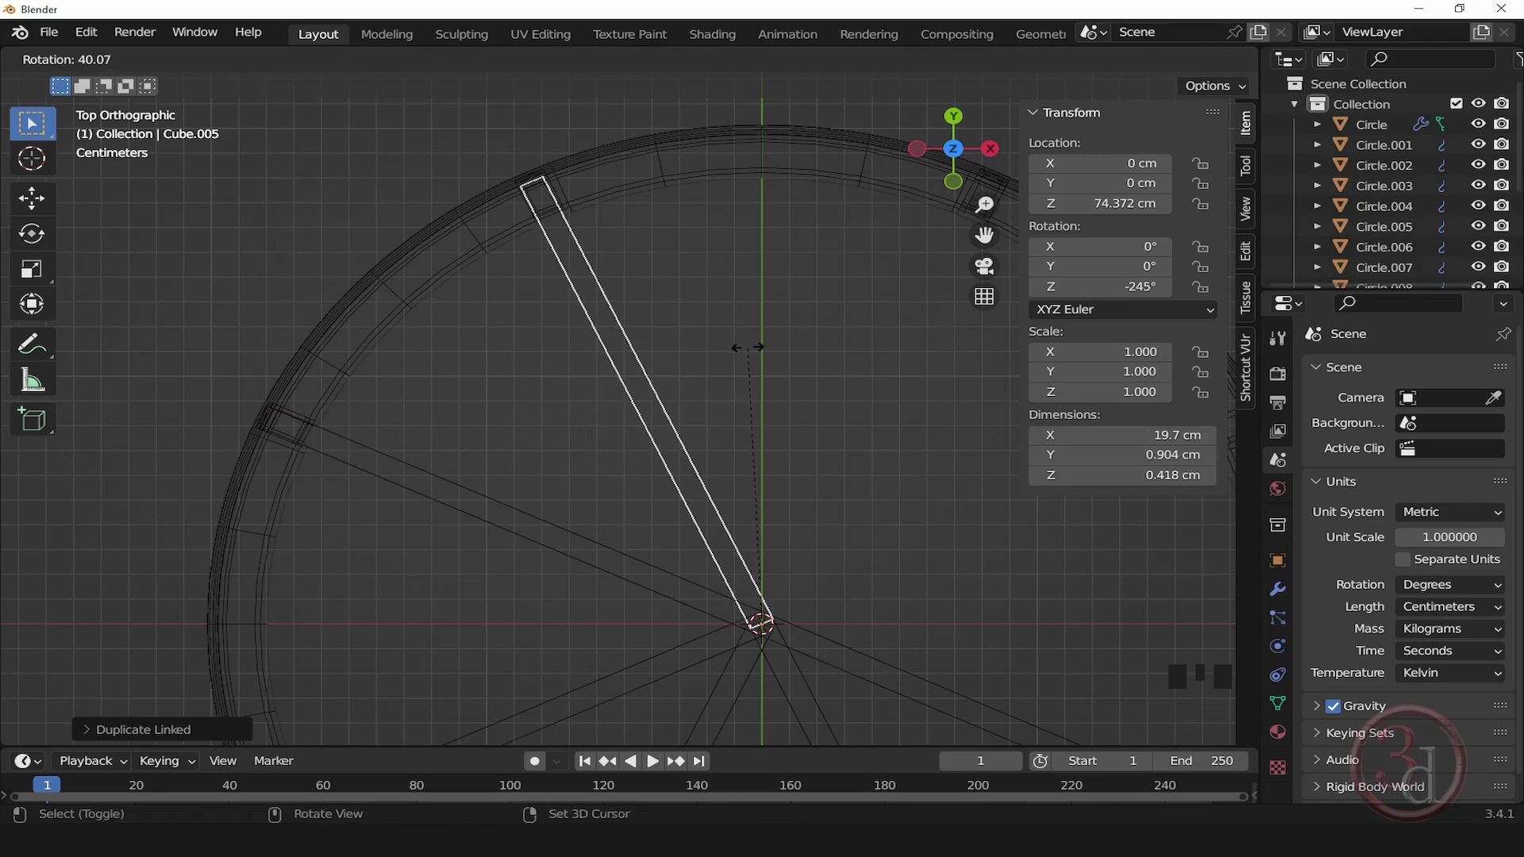
pyautogui.click(763, 353)
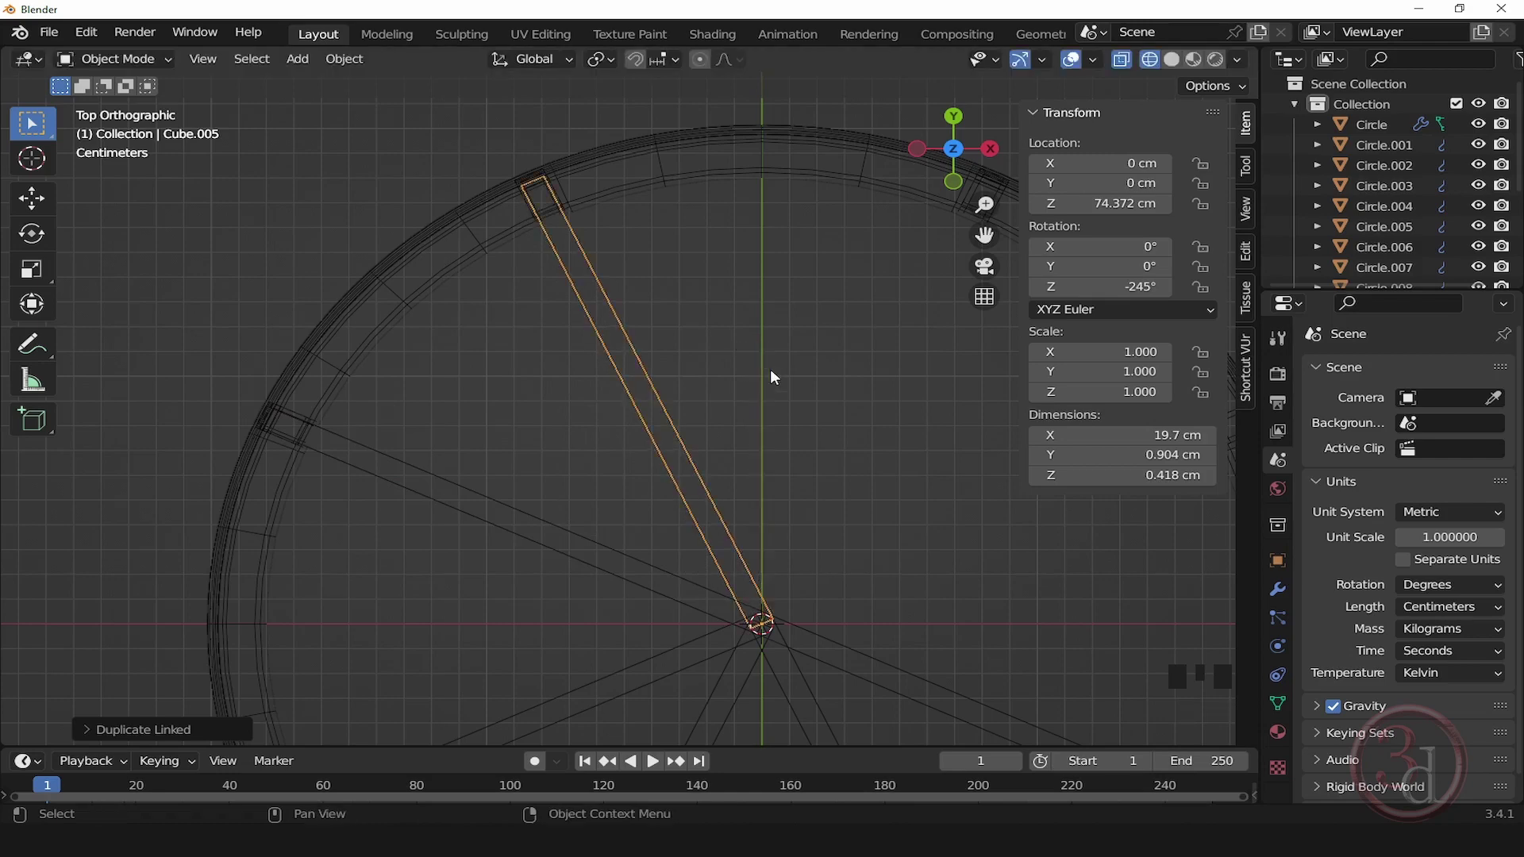
# Step: Make a linked duplicate of the -245° bar in place and rotate it to about -295° around Z to reach the next strip
pyautogui.keyDown('shift'); pyautogui.moveTo(770, 369); pyautogui.dragTo(712, 446, button='middle'); pyautogui.keyUp('shift')
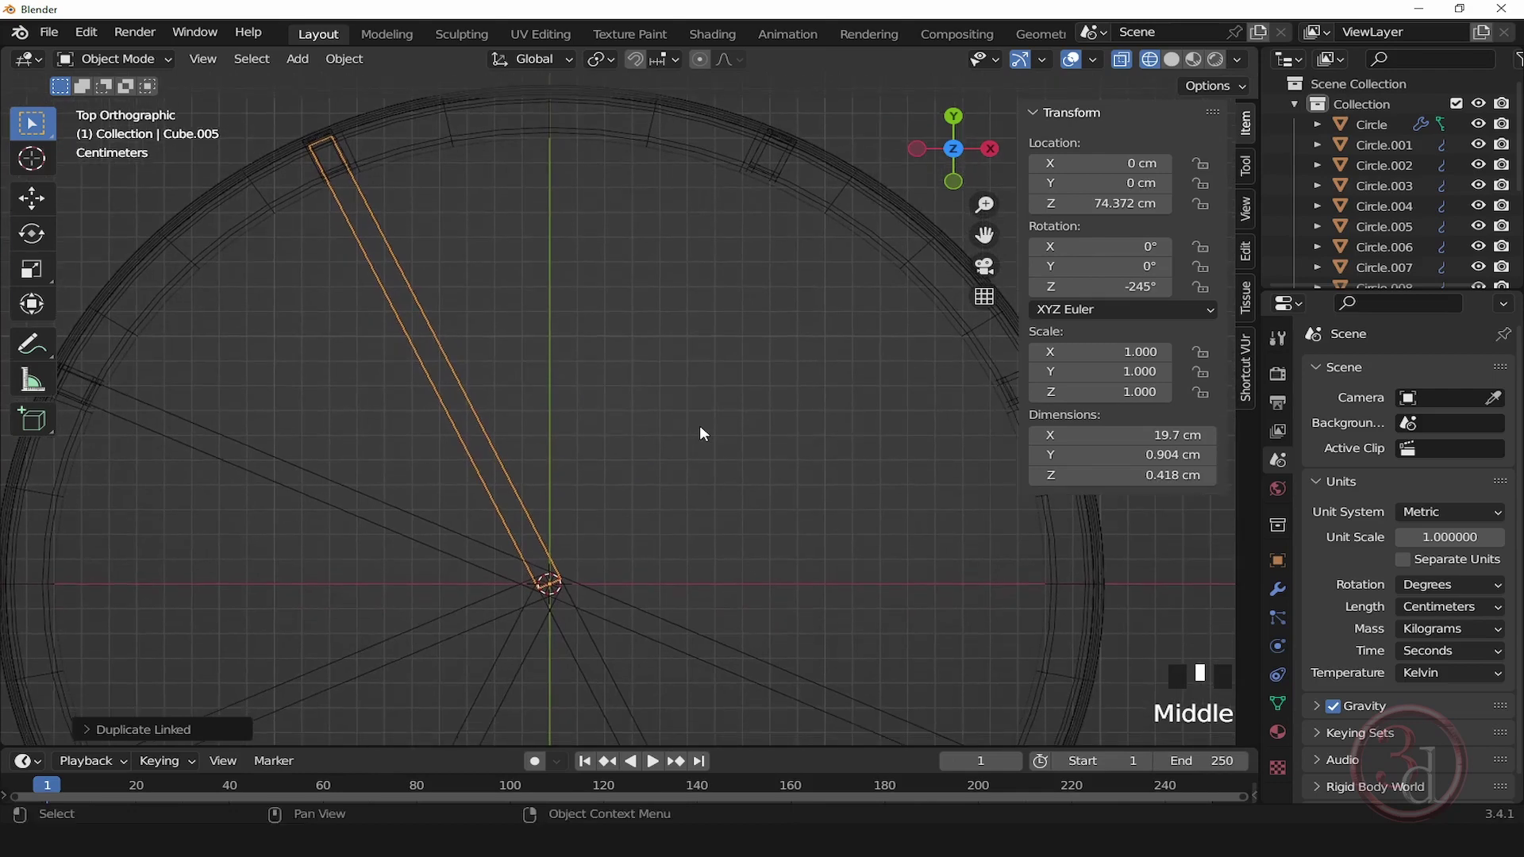
pyautogui.hotkey('alt', 'd')
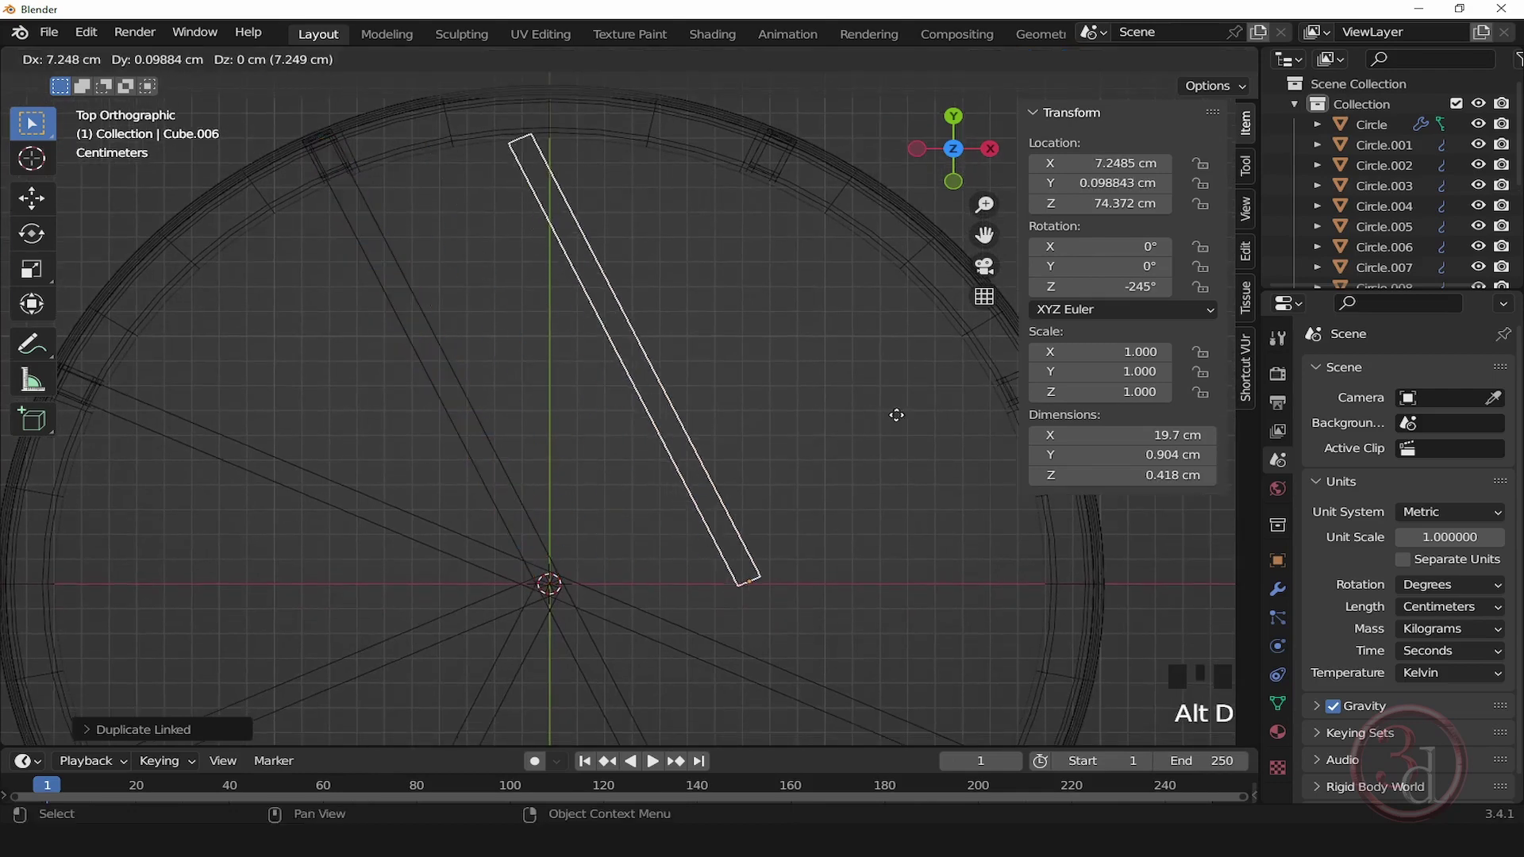
pyautogui.press('Escape')
pyautogui.press('r')
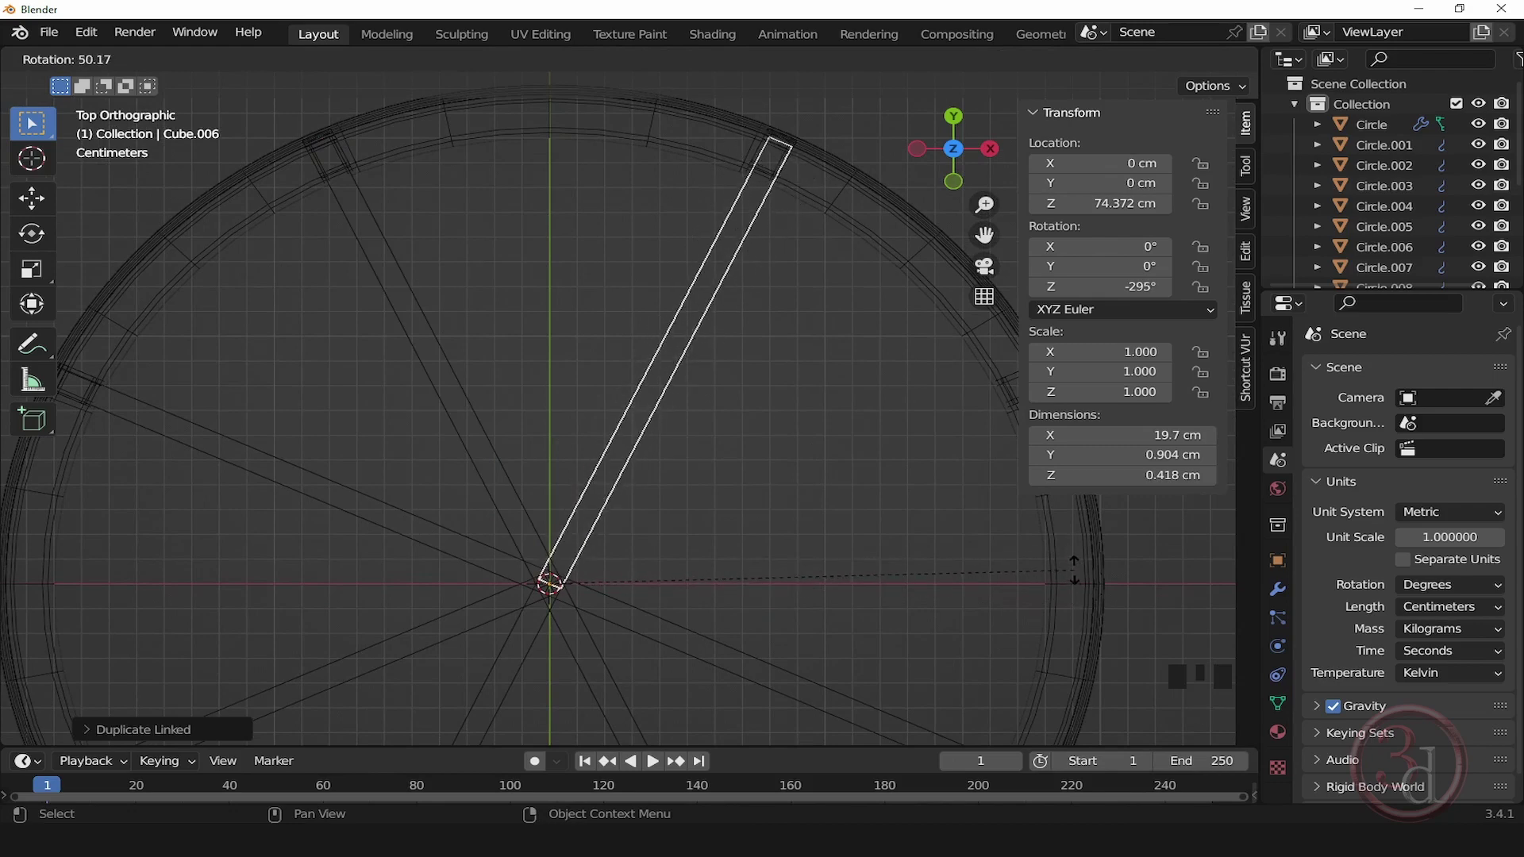
pyautogui.click(1035, 573)
# Step: Add the last linked duplicate of the bar in place and rotate it to about -335° around Z, onto the remaining strip
pyautogui.keyDown('shift'); pyautogui.moveTo(1035, 569); pyautogui.dragTo(769, 493, button='middle'); pyautogui.keyUp('shift')
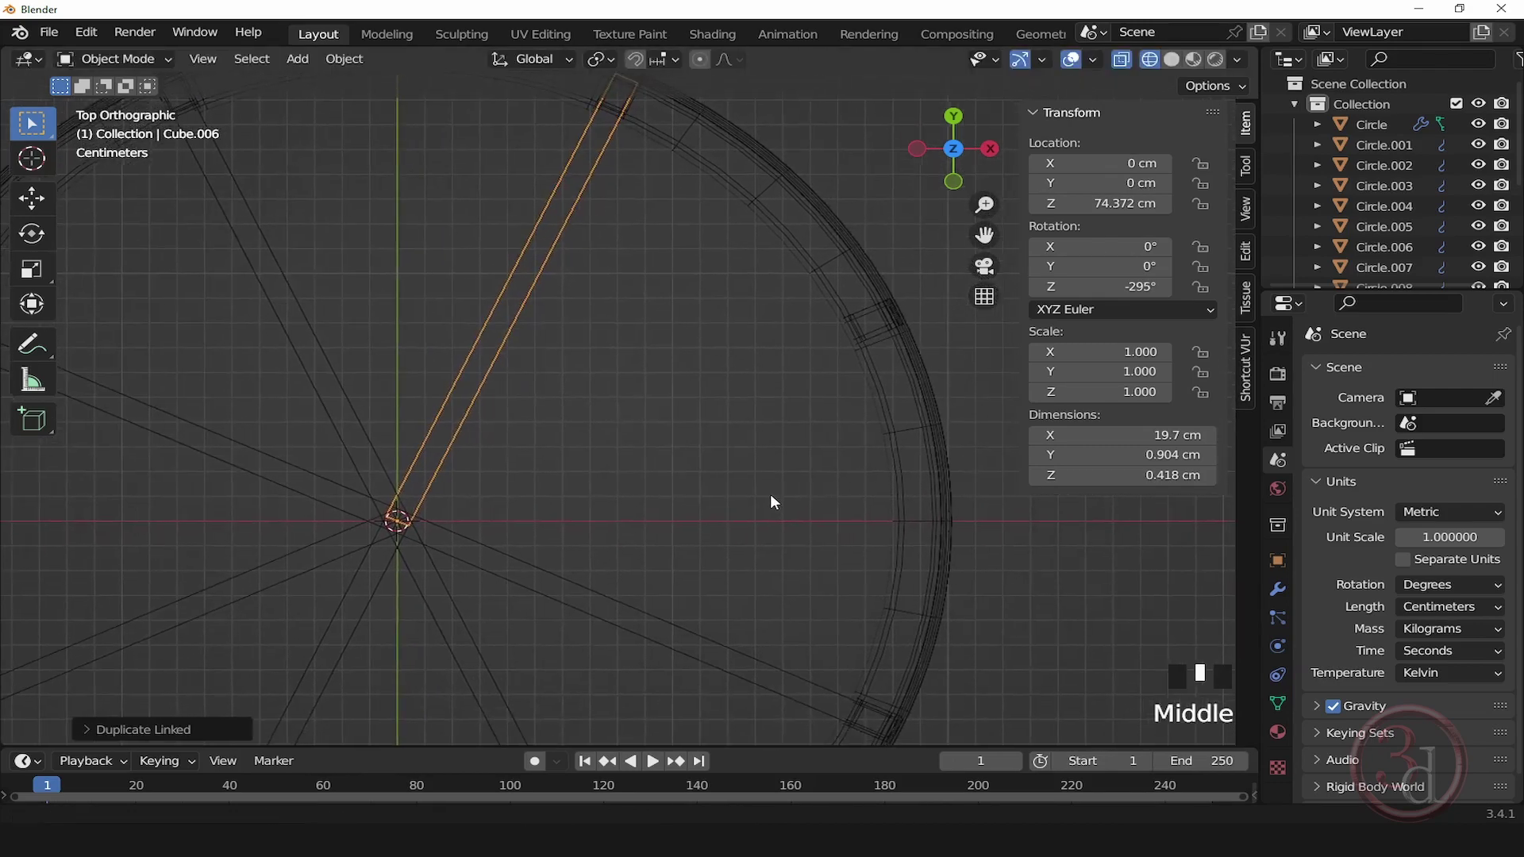
pyautogui.hotkey('alt', 'd')
pyautogui.press('Escape')
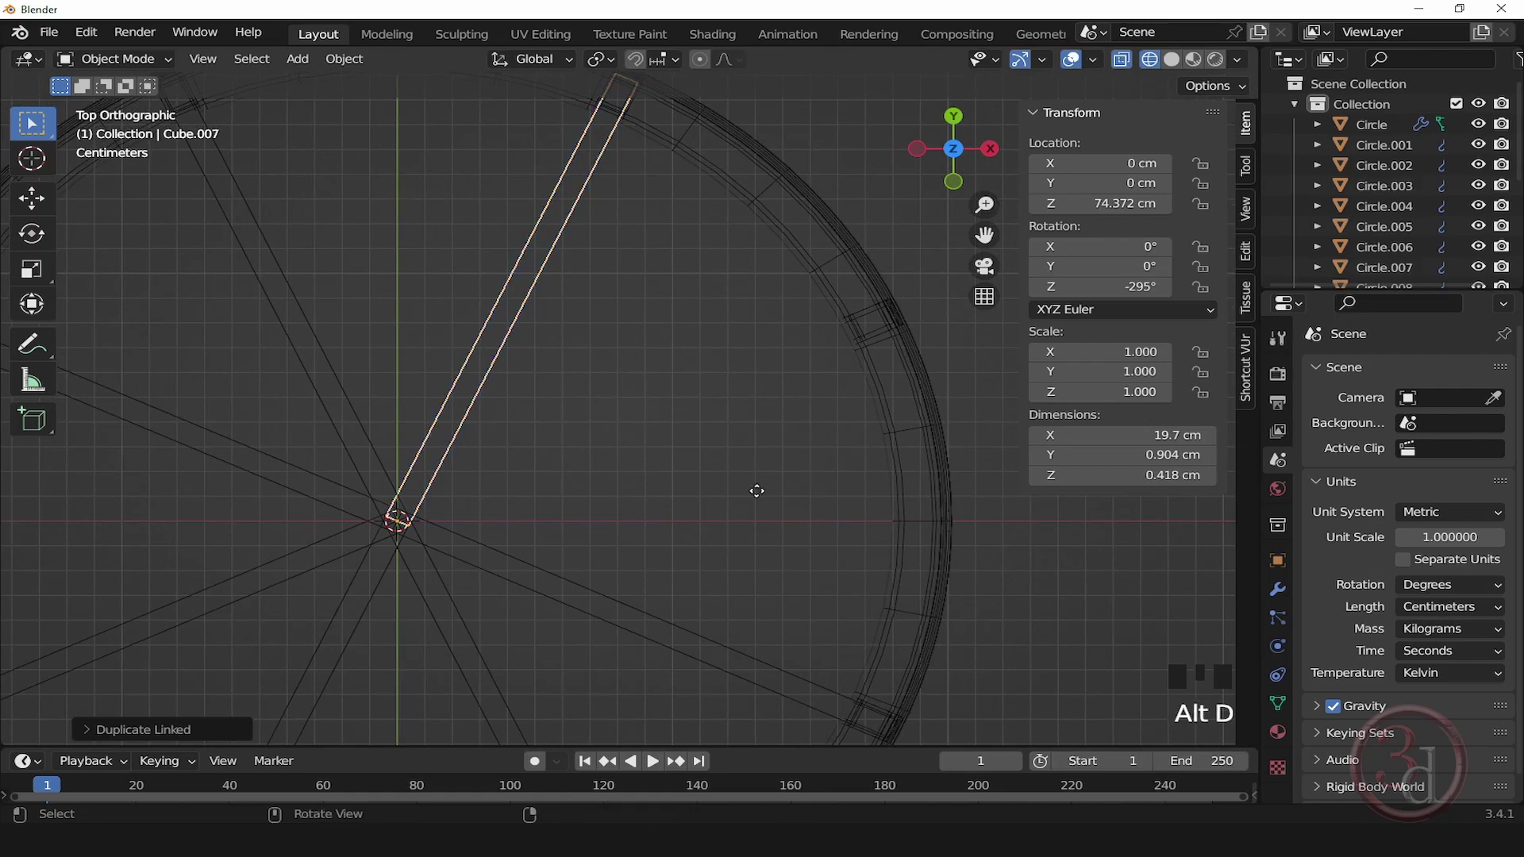
pyautogui.press('r')
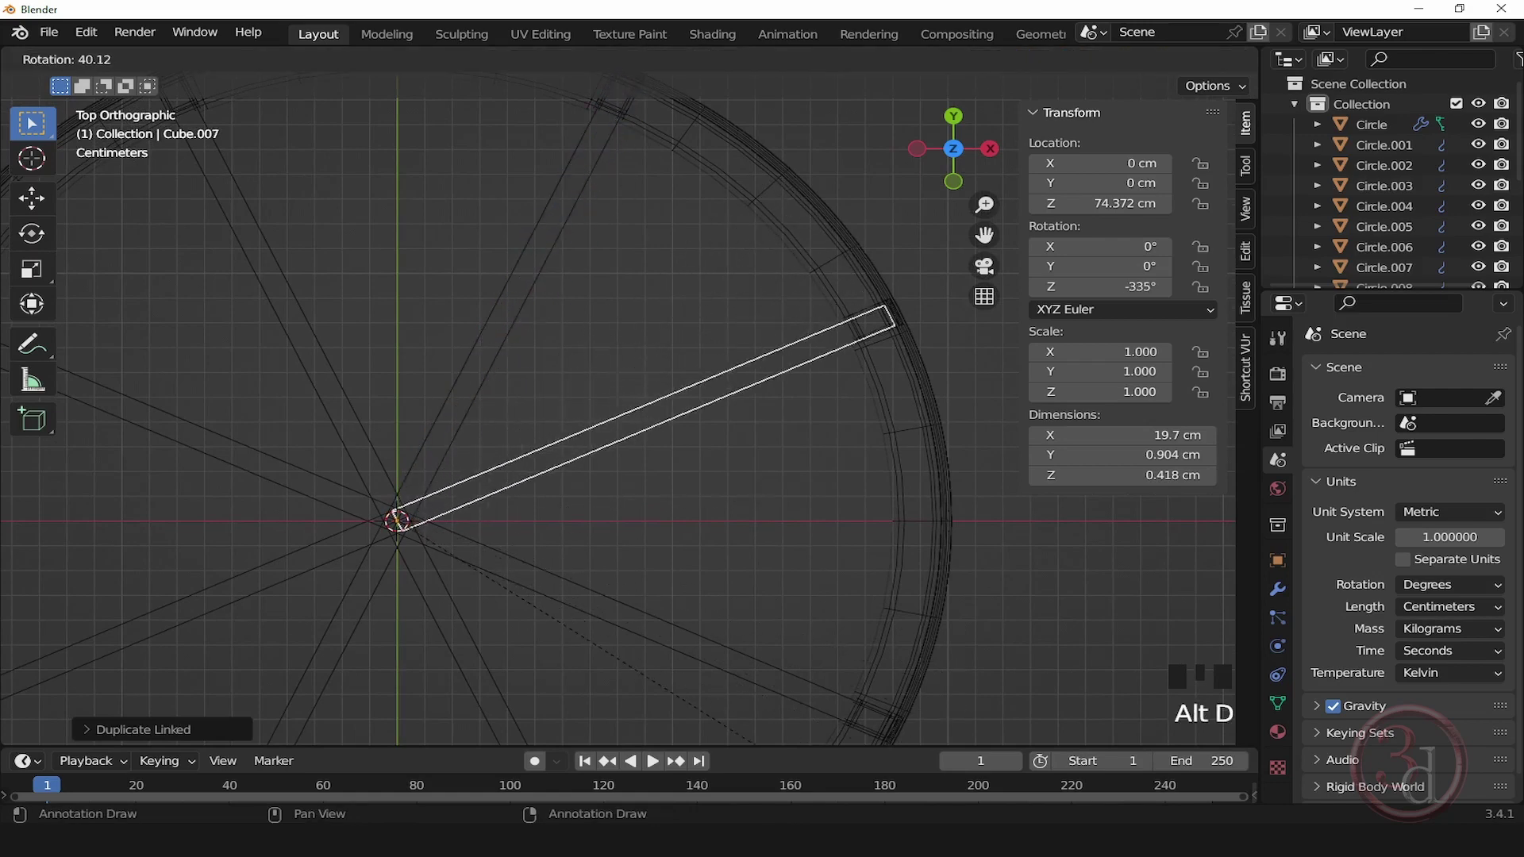
pyautogui.click(754, 726)
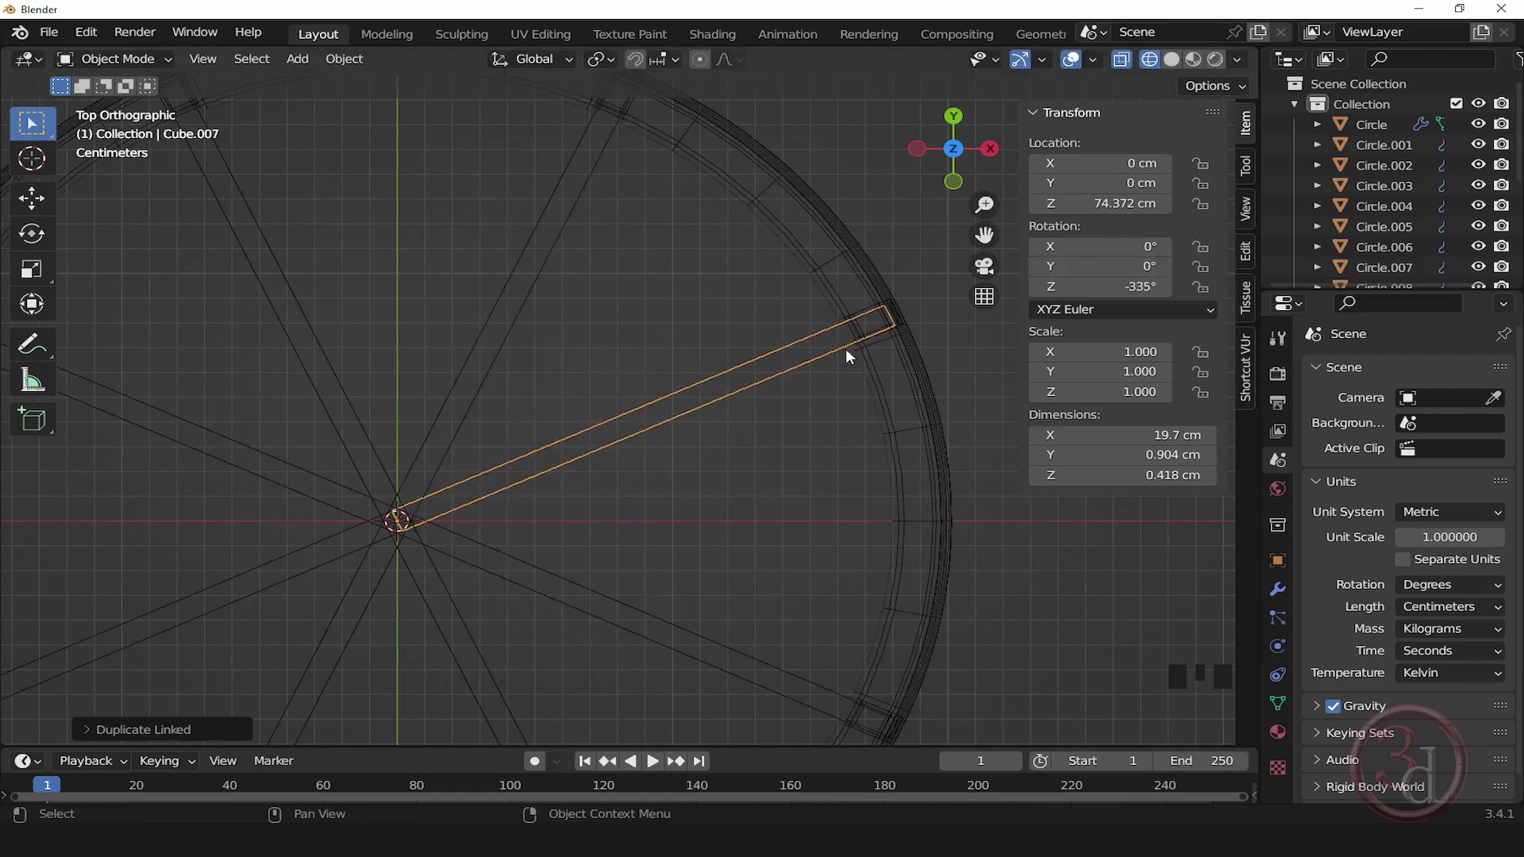
# Step: Examine the radial bars and their overlap at the ring's centre in solid shading from several angles
pyautogui.scroll(-2, 746, 383)
pyautogui.moveTo(636, 473)
pyautogui.keyDown('alt'); pyautogui.mouseDown(button='middle')
pyautogui.moveTo(620, 474)
pyautogui.moveTo(589, 406)
pyautogui.mouseUp(button='middle'); pyautogui.keyUp('alt')
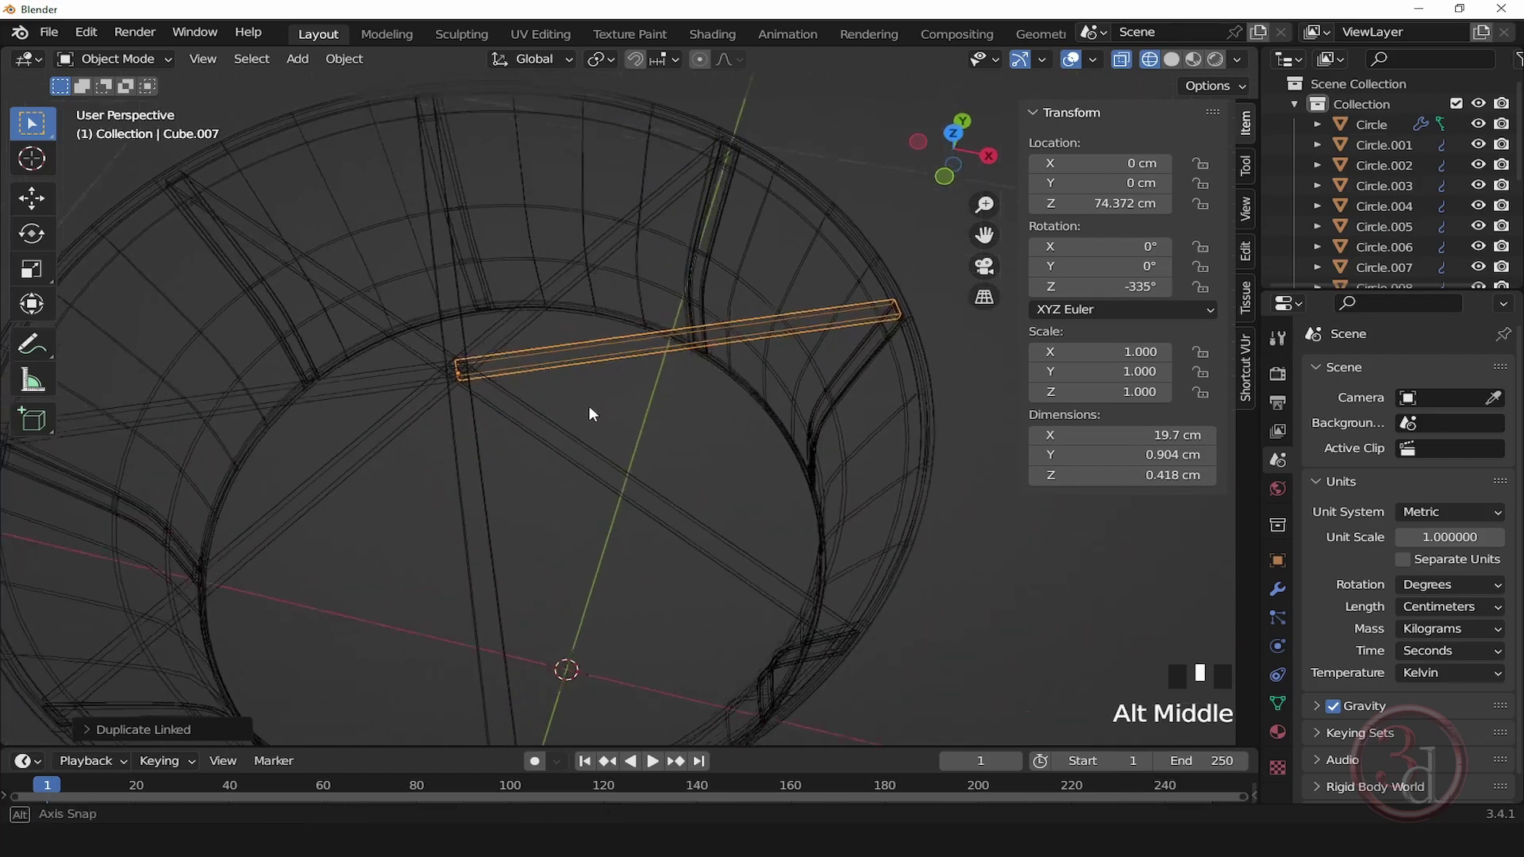
pyautogui.press('z')
pyautogui.click(727, 433)
pyautogui.moveTo(727, 433); pyautogui.dragTo(705, 420, button='middle')
pyautogui.click(682, 497)
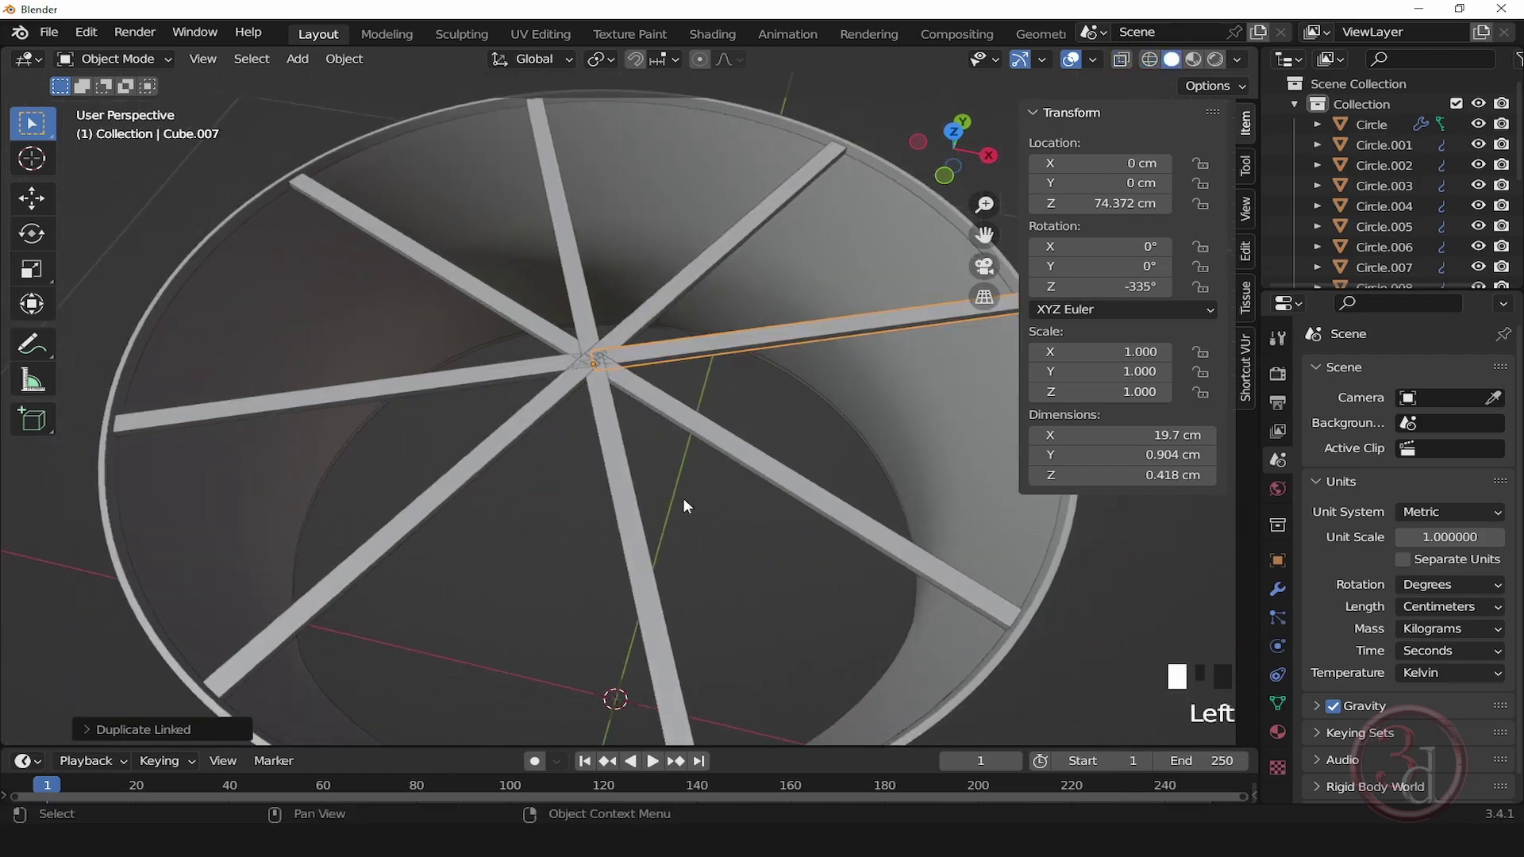
pyautogui.scroll(5, 602, 345)
pyautogui.keyDown('alt'); pyautogui.moveTo(610, 346); pyautogui.dragTo(548, 370, button='middle'); pyautogui.keyUp('alt')
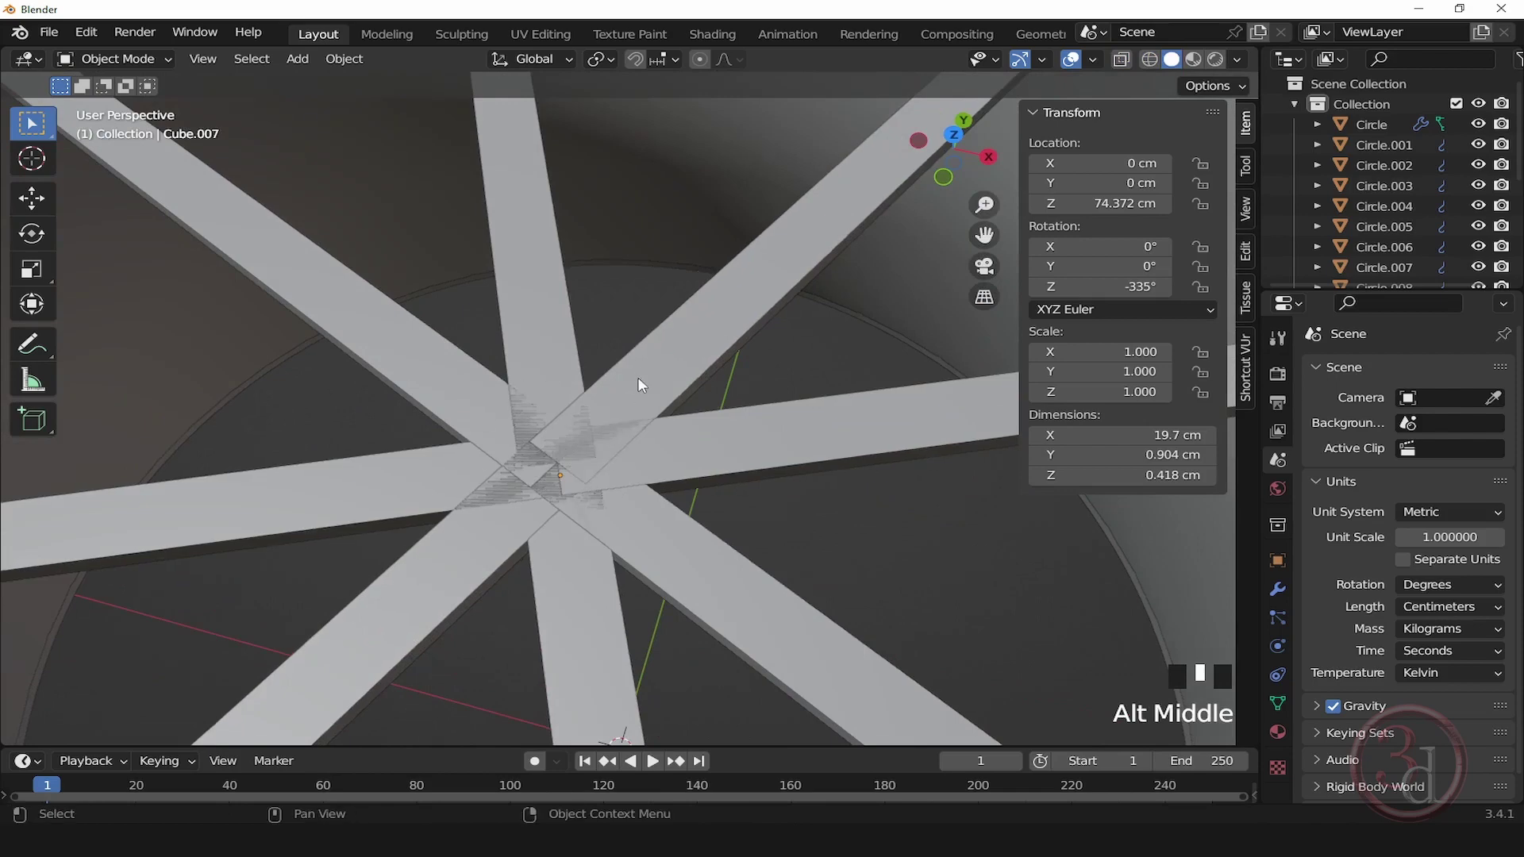
pyautogui.scroll(-3, 635, 358)
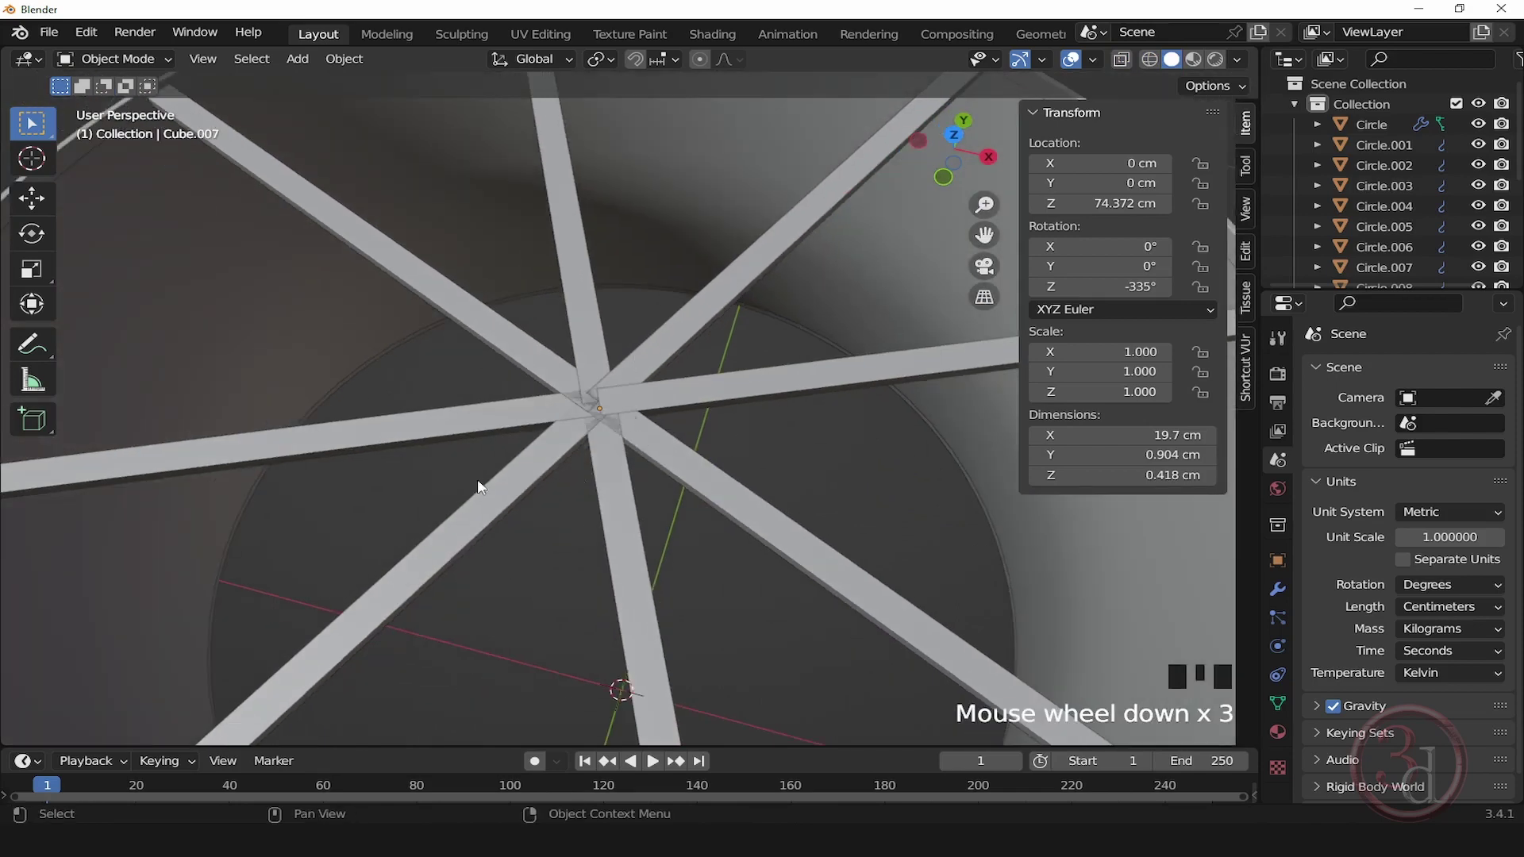
pyautogui.keyDown('alt'); pyautogui.moveTo(582, 530); pyautogui.dragTo(757, 558, button='middle'); pyautogui.keyUp('alt')
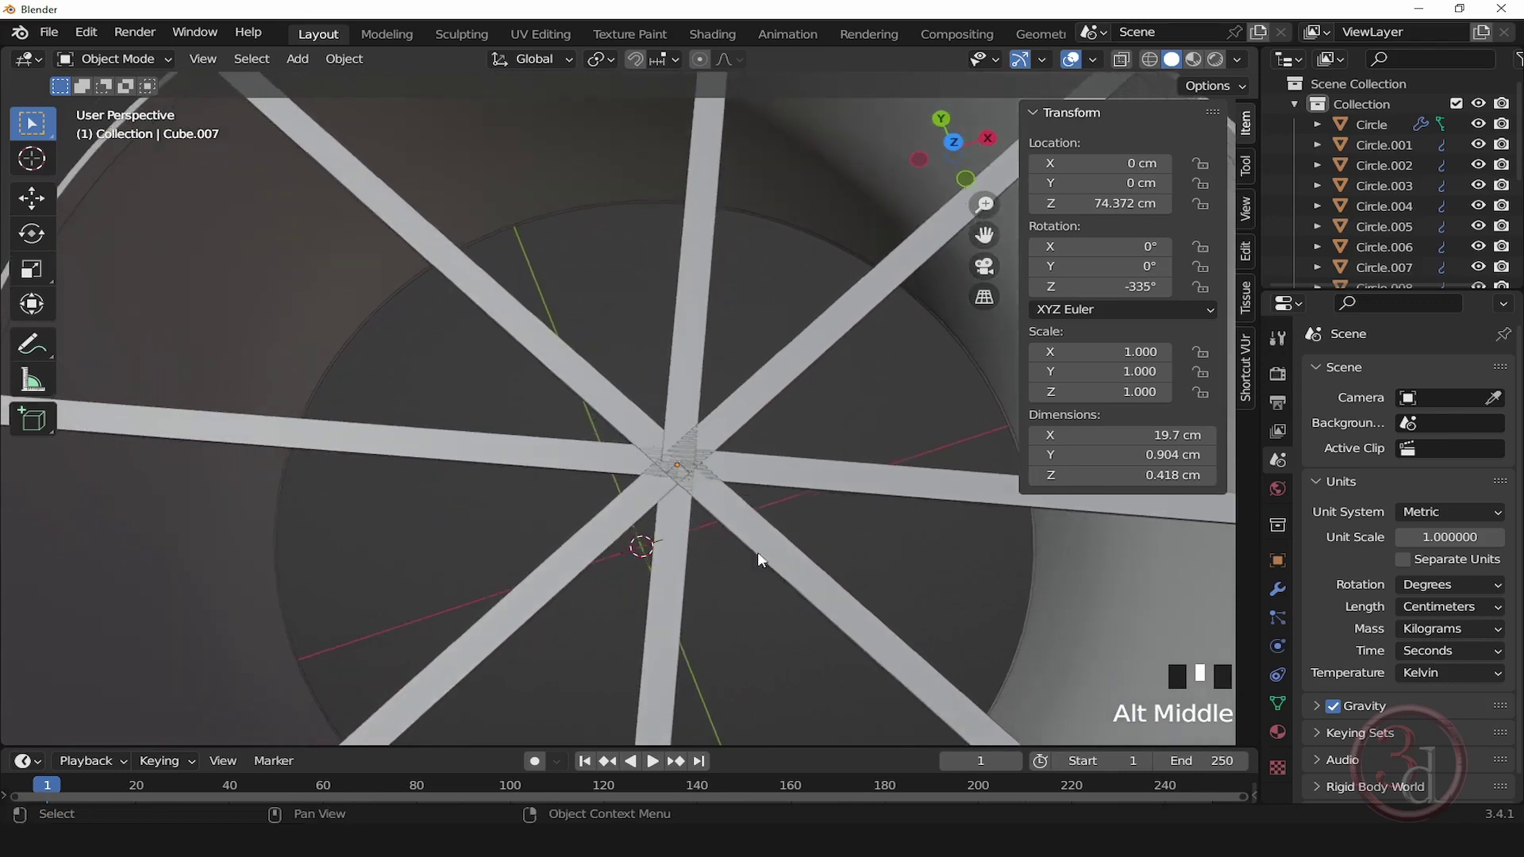
# Step: Select the inner end vertices of the -25° bar in Edit Mode, including the hidden ones beneath
pyautogui.press('`')
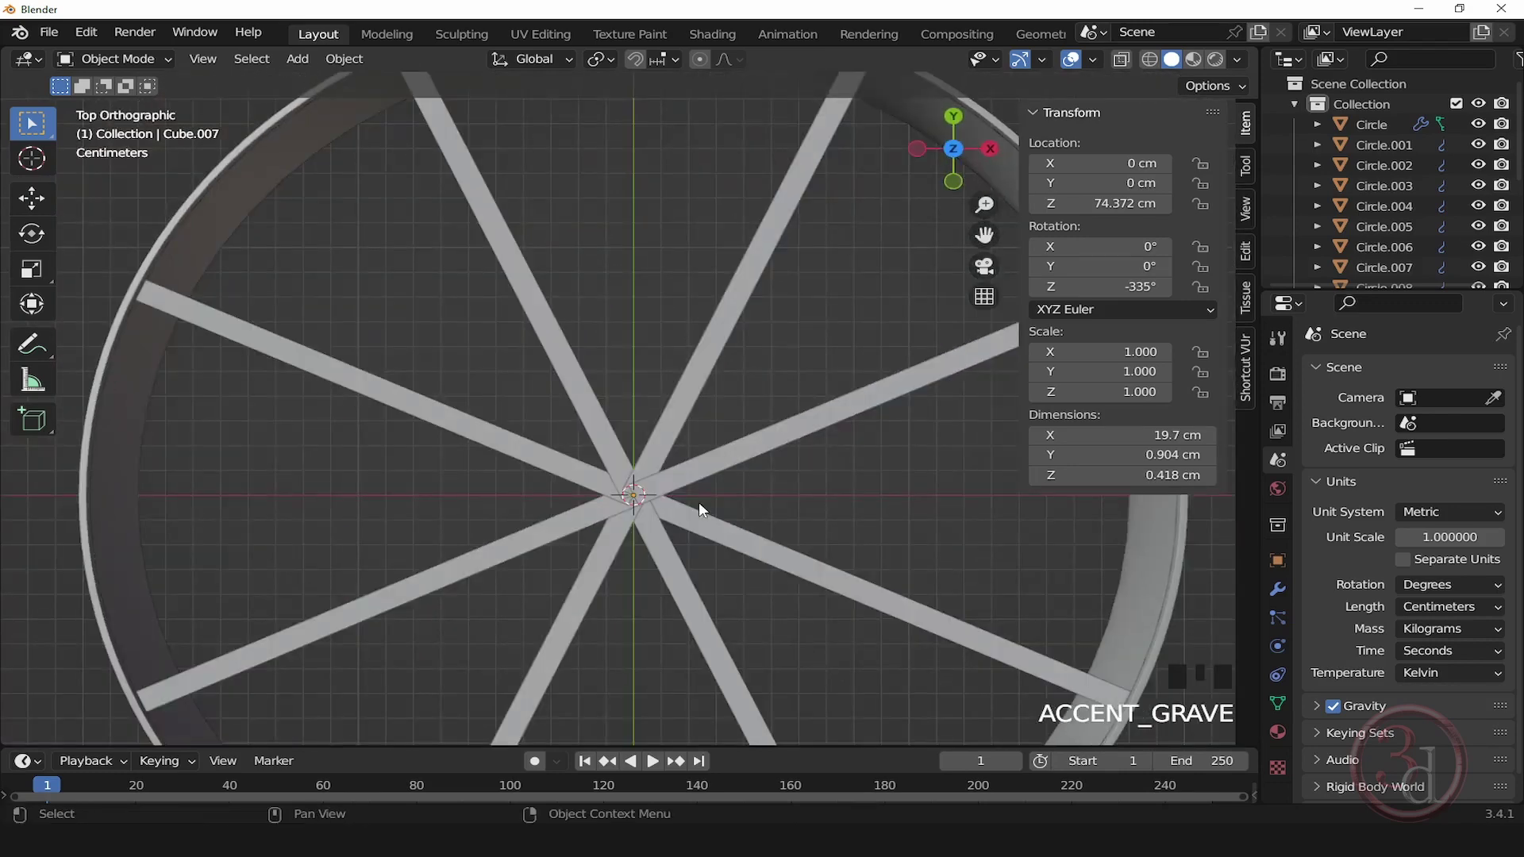
pyautogui.moveTo(711, 502); pyautogui.dragTo(755, 317, button='middle')
pyautogui.scroll(3, 736, 350)
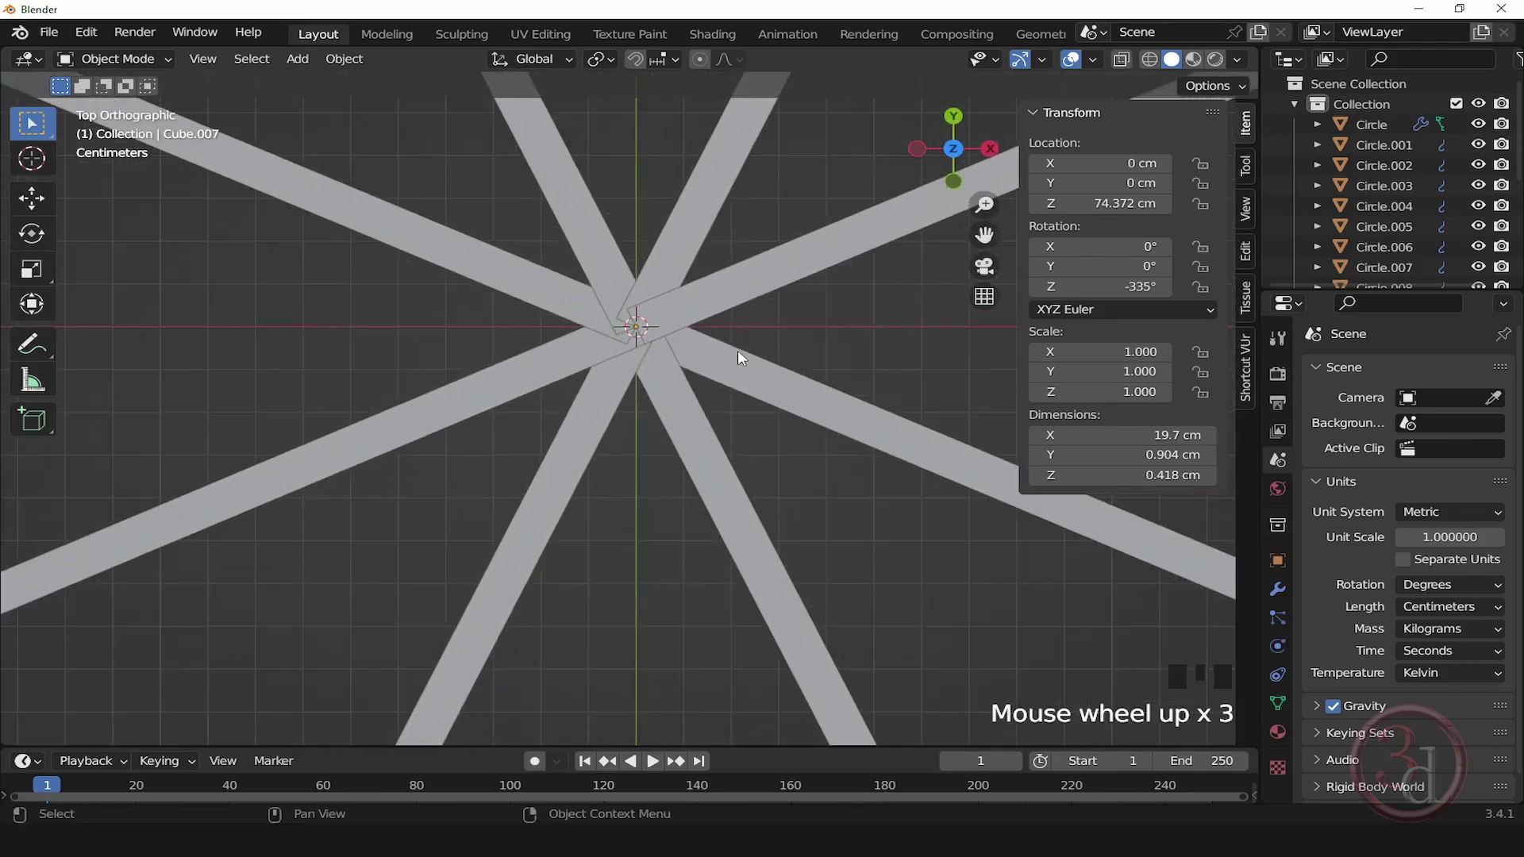
pyautogui.click(741, 371)
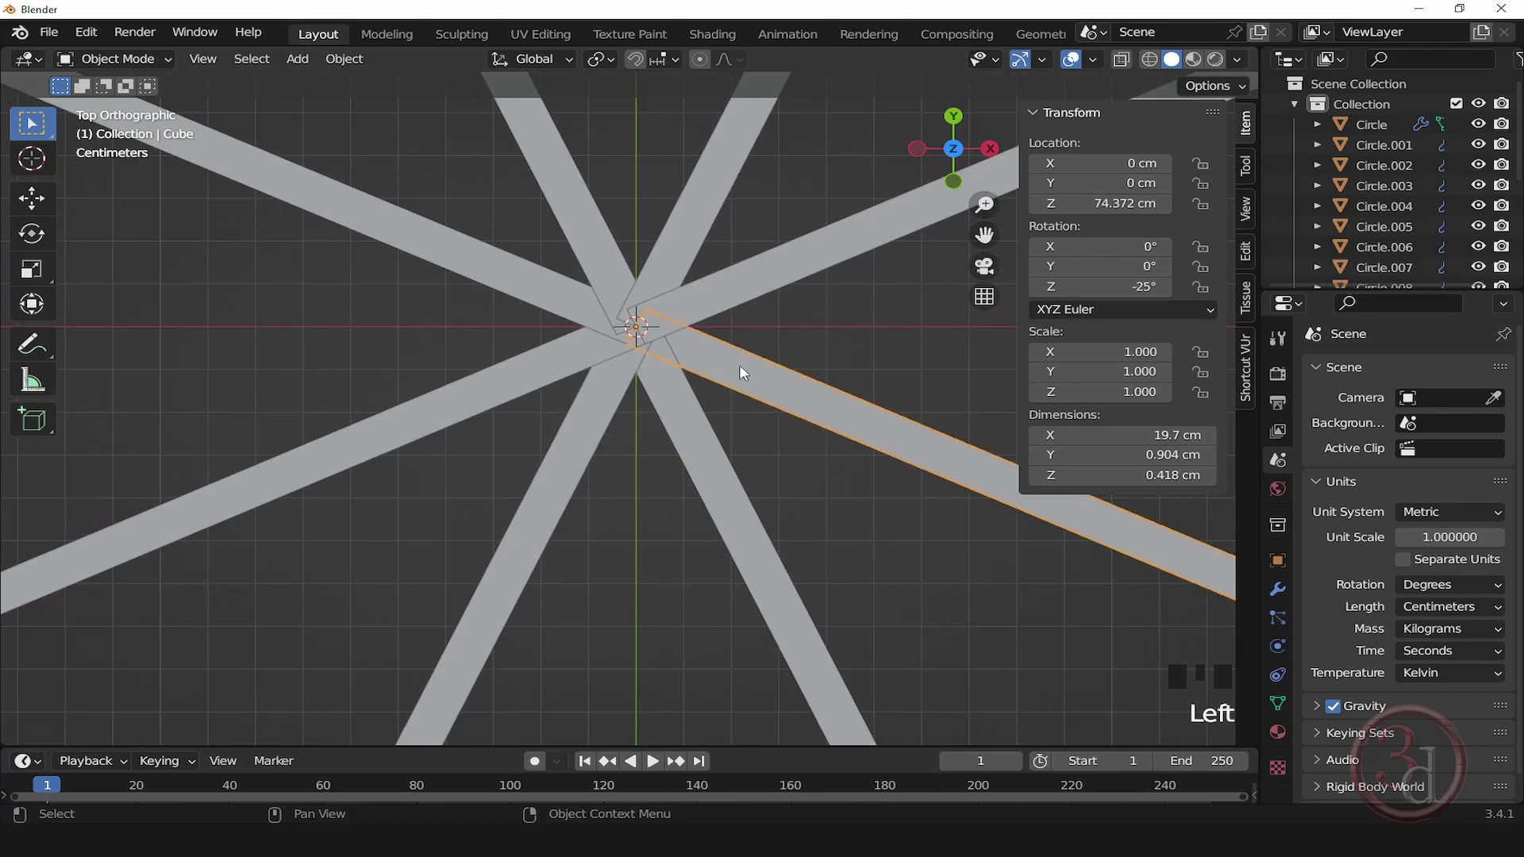
pyautogui.press('Tab')
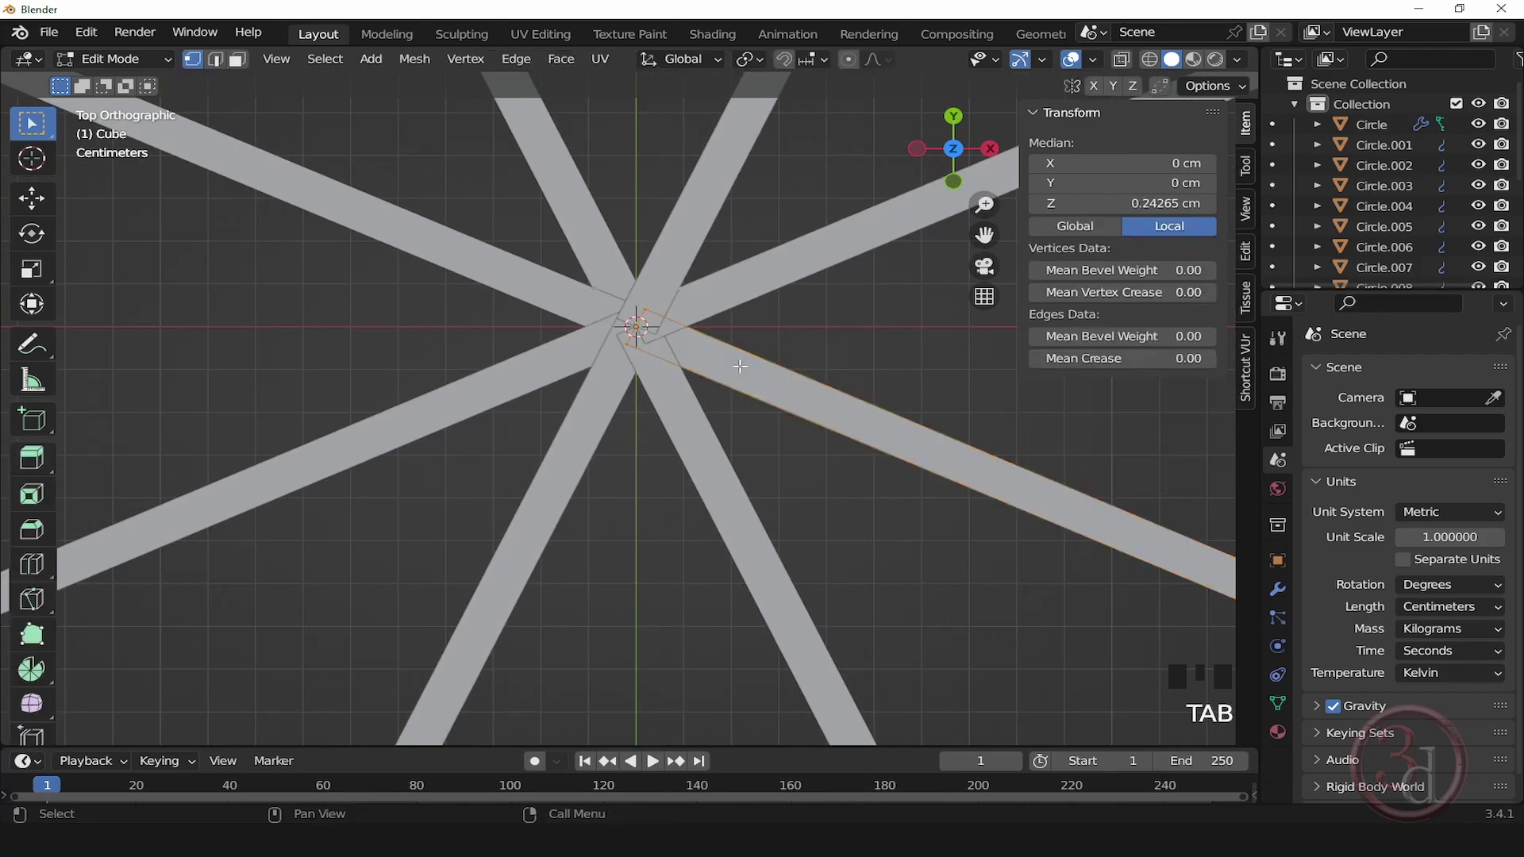
pyautogui.press('z')
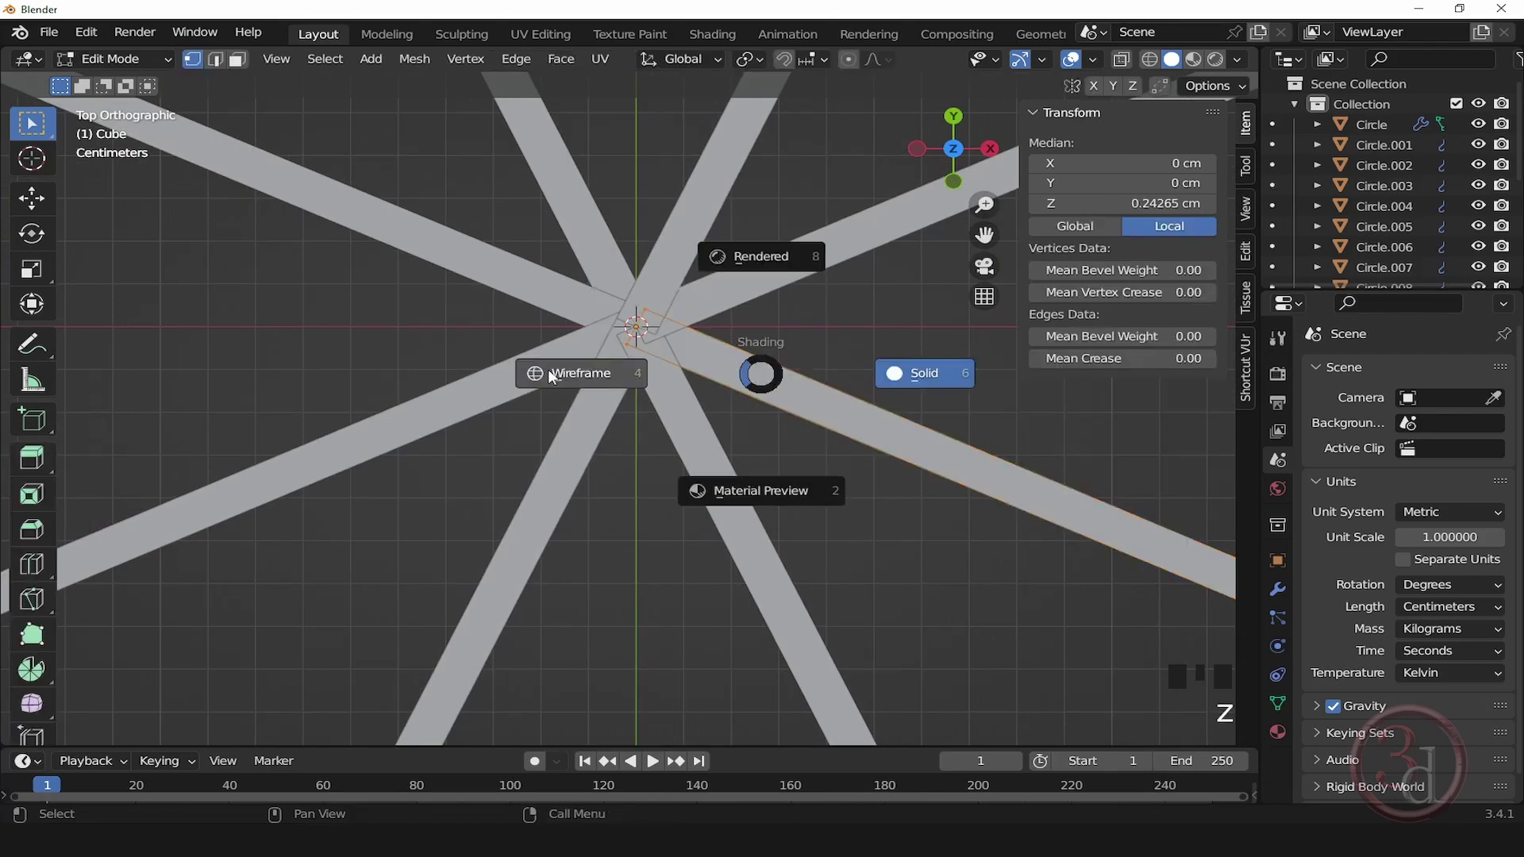
pyautogui.click(535, 459)
pyautogui.moveTo(480, 252); pyautogui.dragTo(709, 438)
pyautogui.keyDown('alt'); pyautogui.moveTo(664, 408); pyautogui.dragTo(670, 254, button='middle'); pyautogui.keyUp('alt')
pyautogui.press('`')
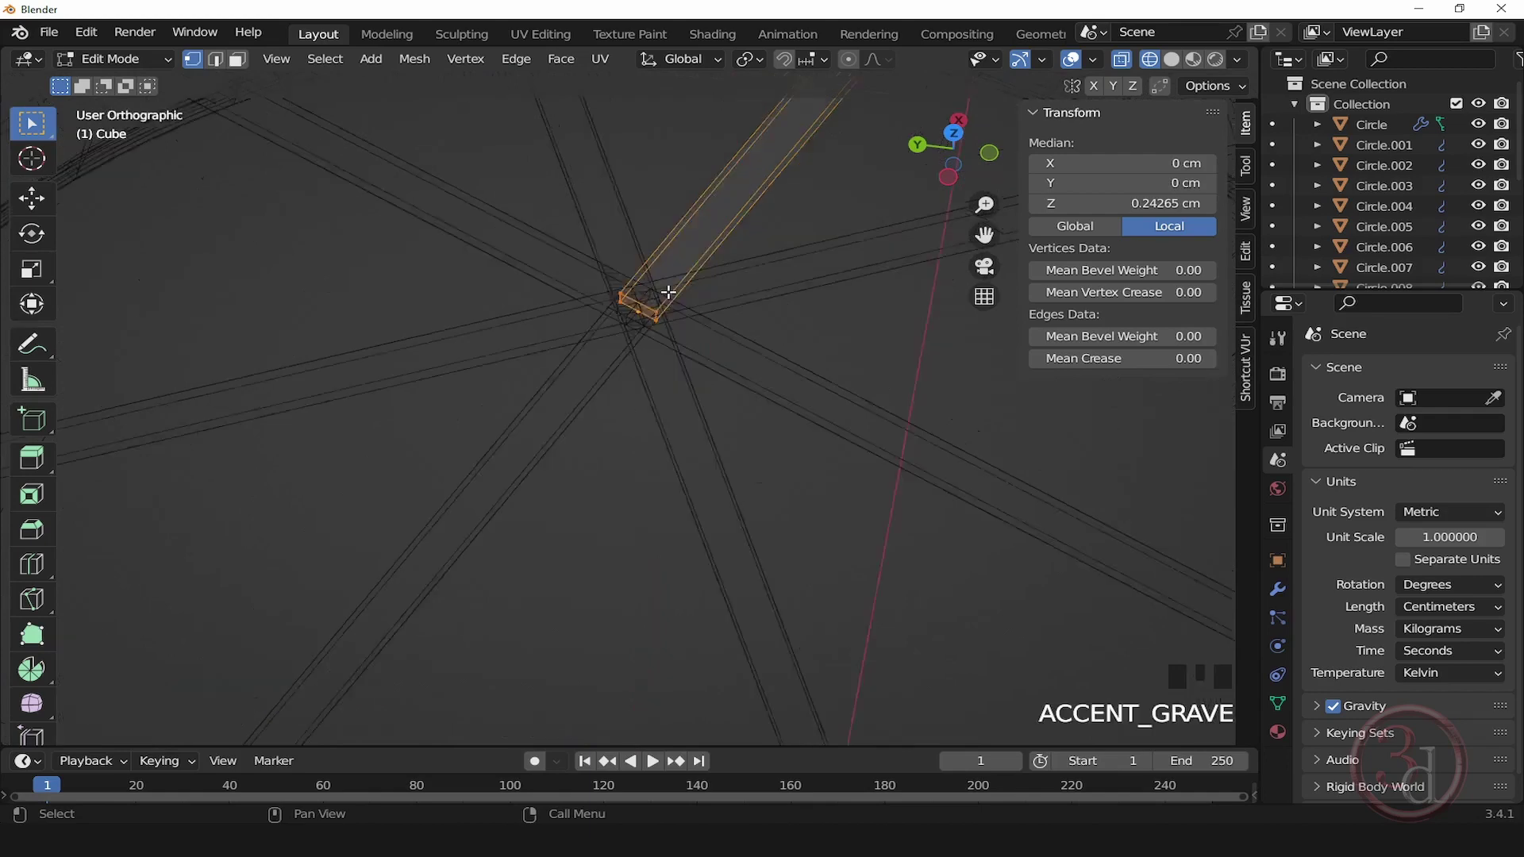
pyautogui.moveTo(677, 412); pyautogui.dragTo(657, 386, button='middle')
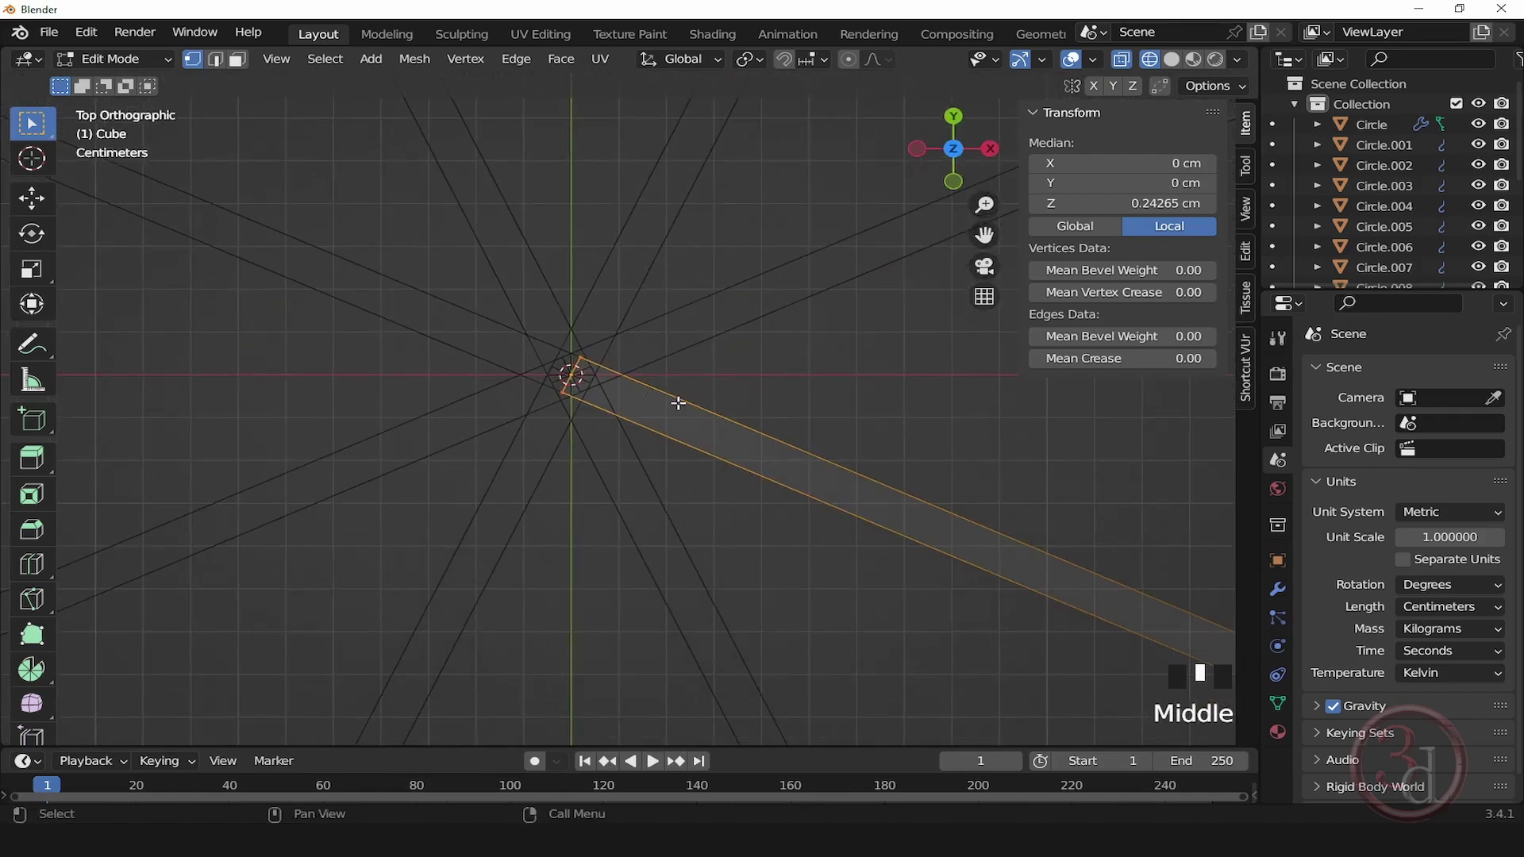
# Step: Move the selected bar end about 1.27 cm outward along its local X axis to open a gap at the ring's centre
pyautogui.press('z')
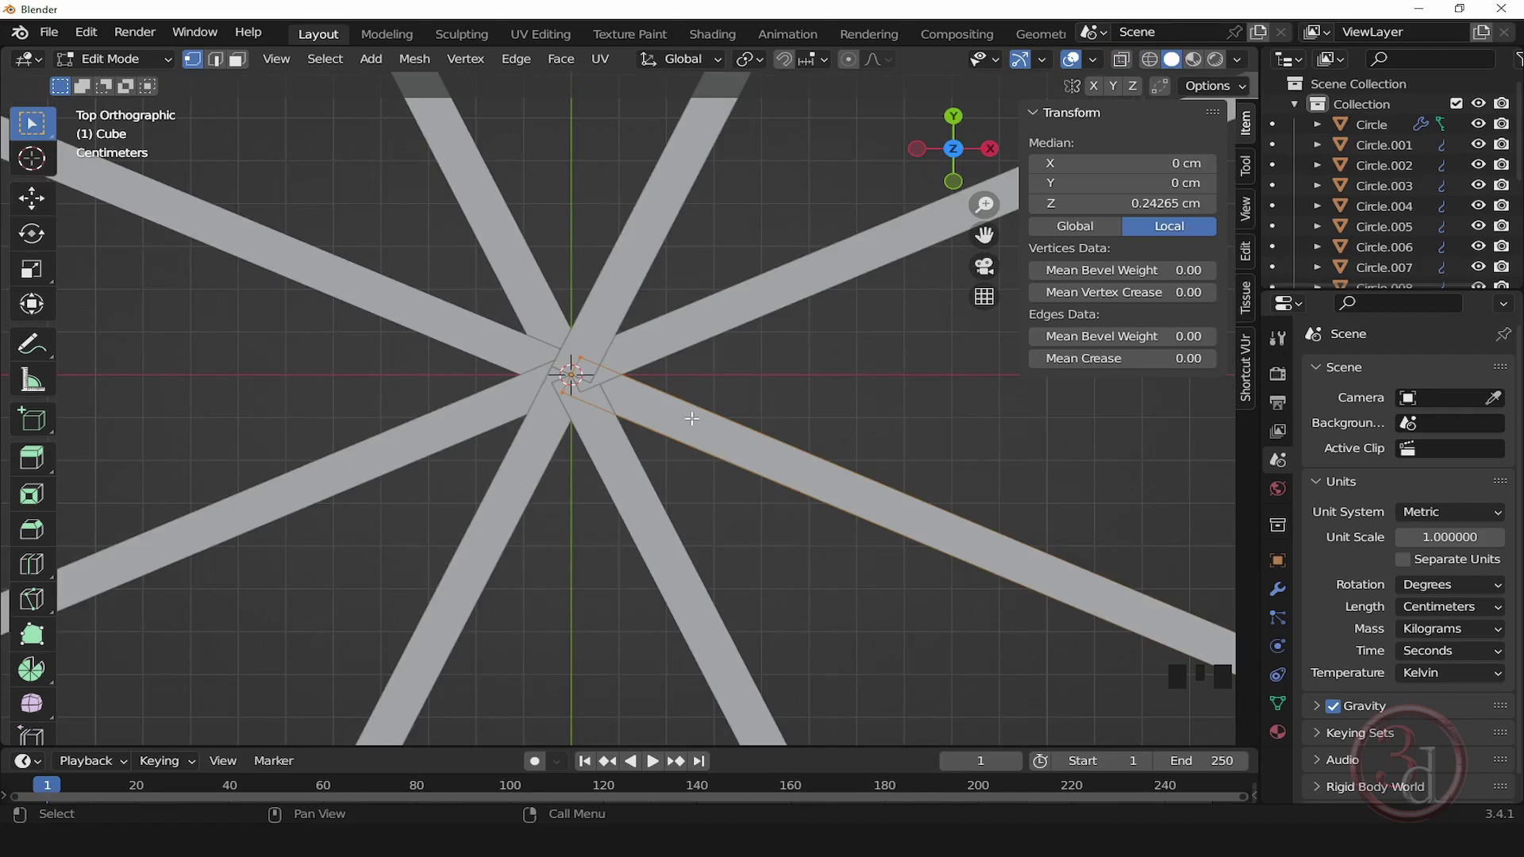
pyautogui.press('g')
pyautogui.click(635, 410)
pyautogui.press('g')
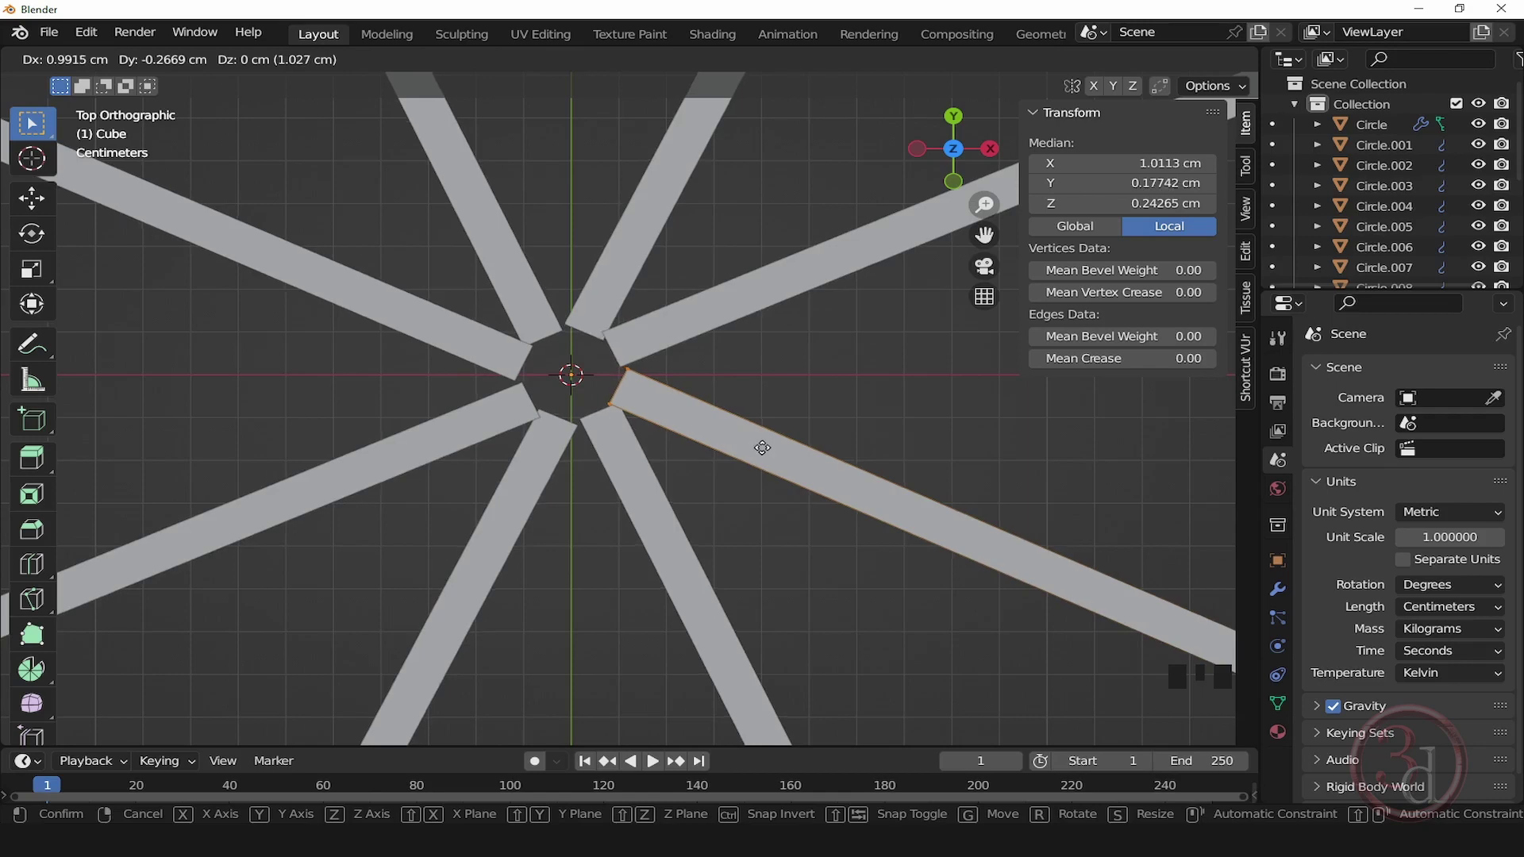
pyautogui.press('x')
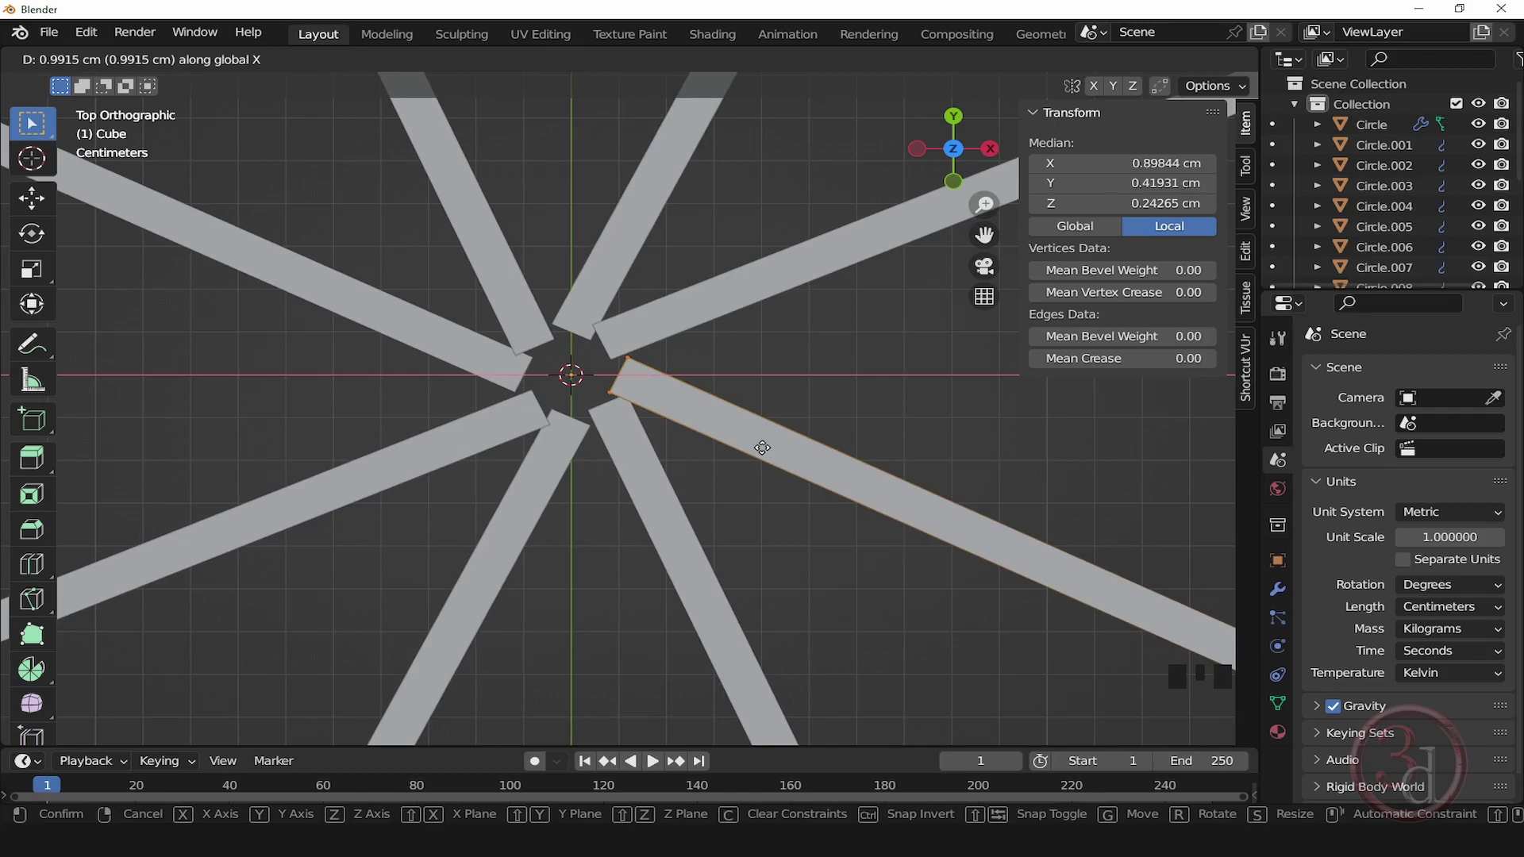
pyautogui.press('x')
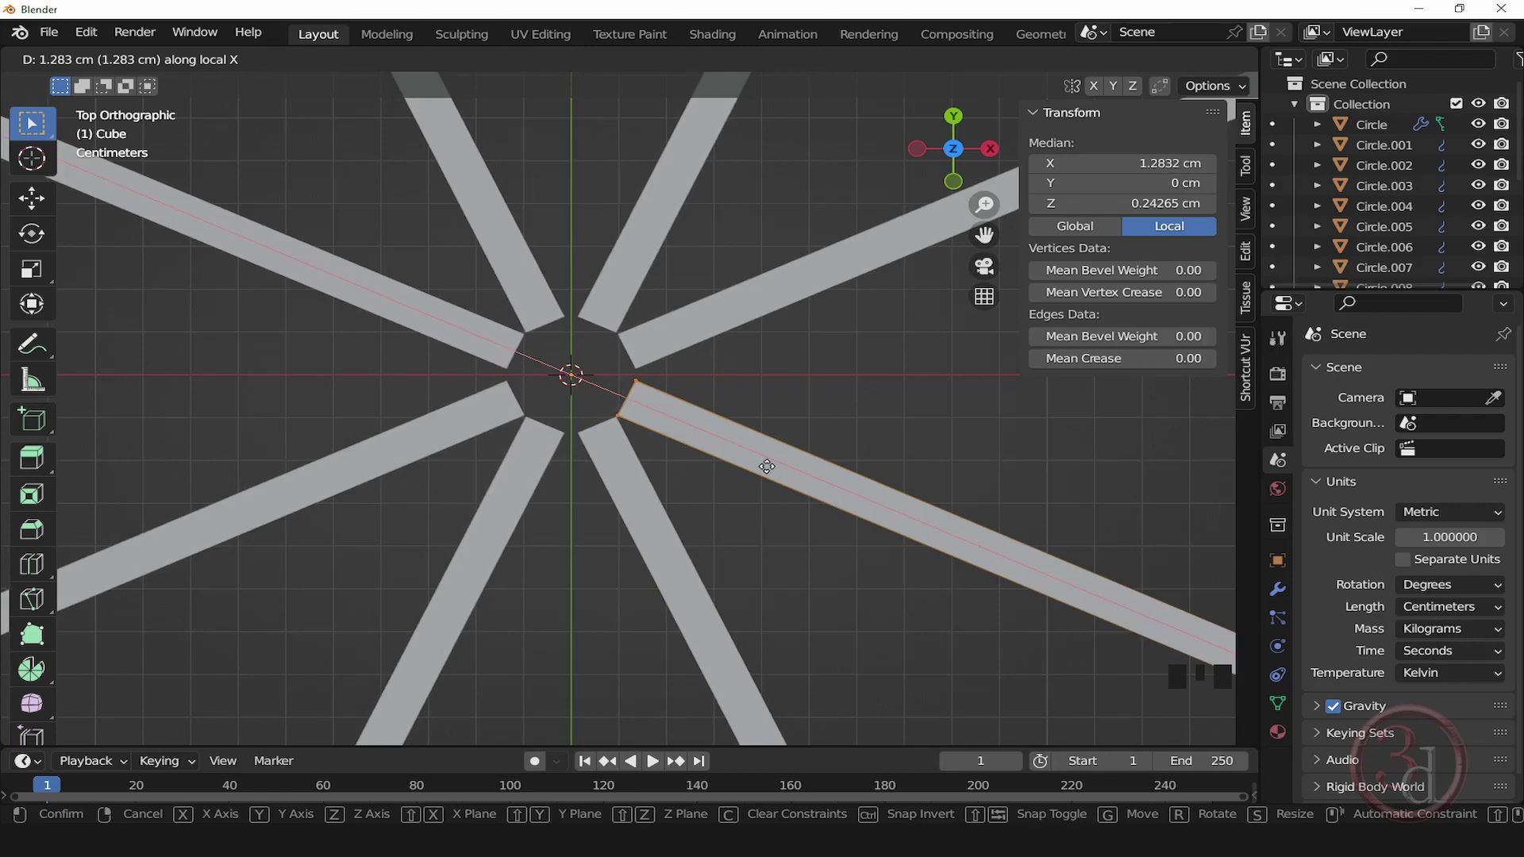
pyautogui.click(764, 464)
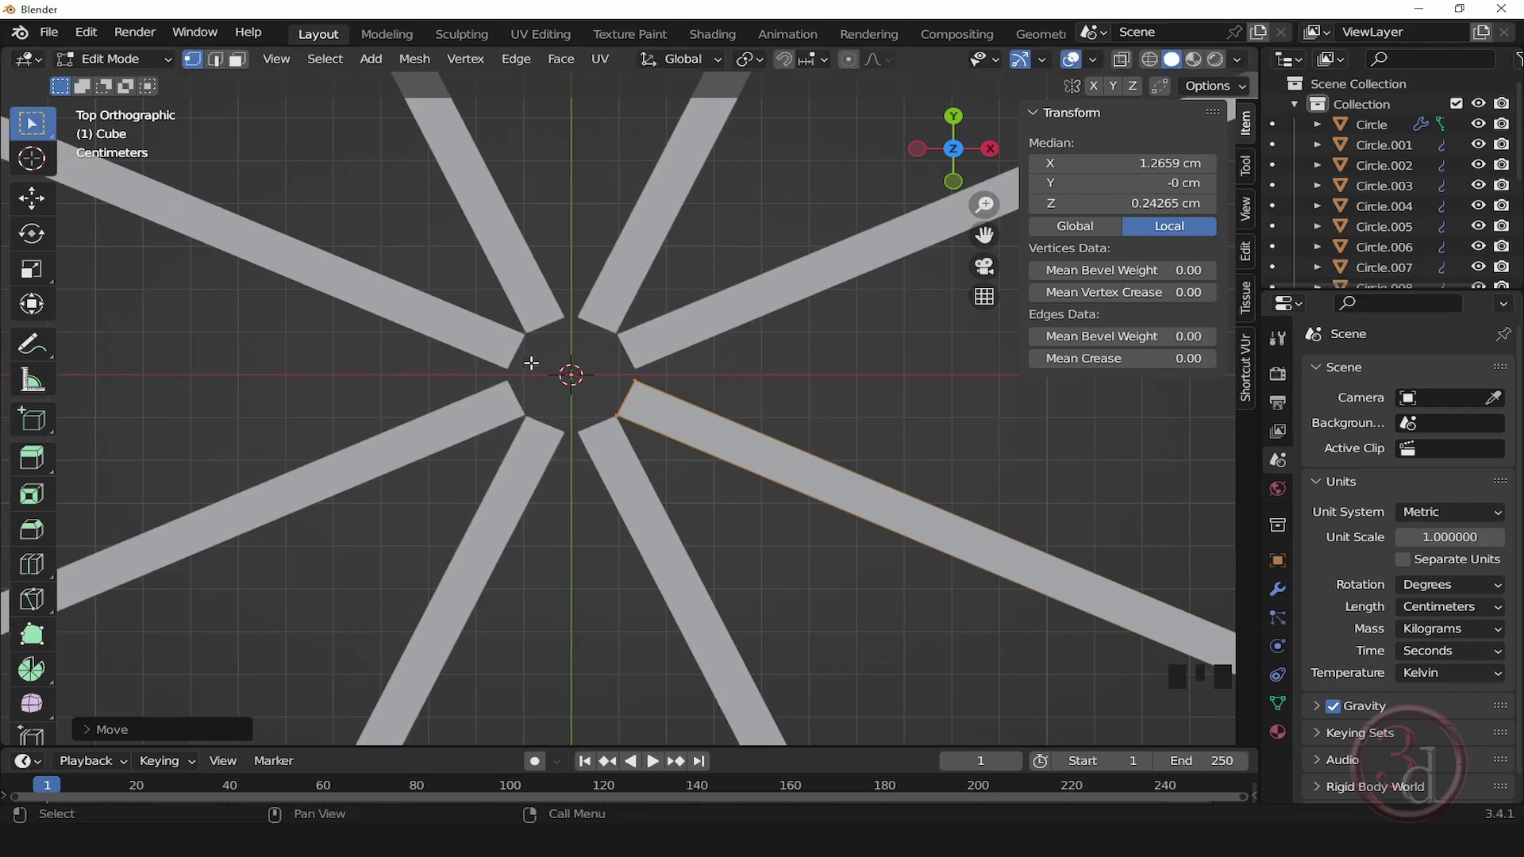
pyautogui.scroll(9, 580, 442)
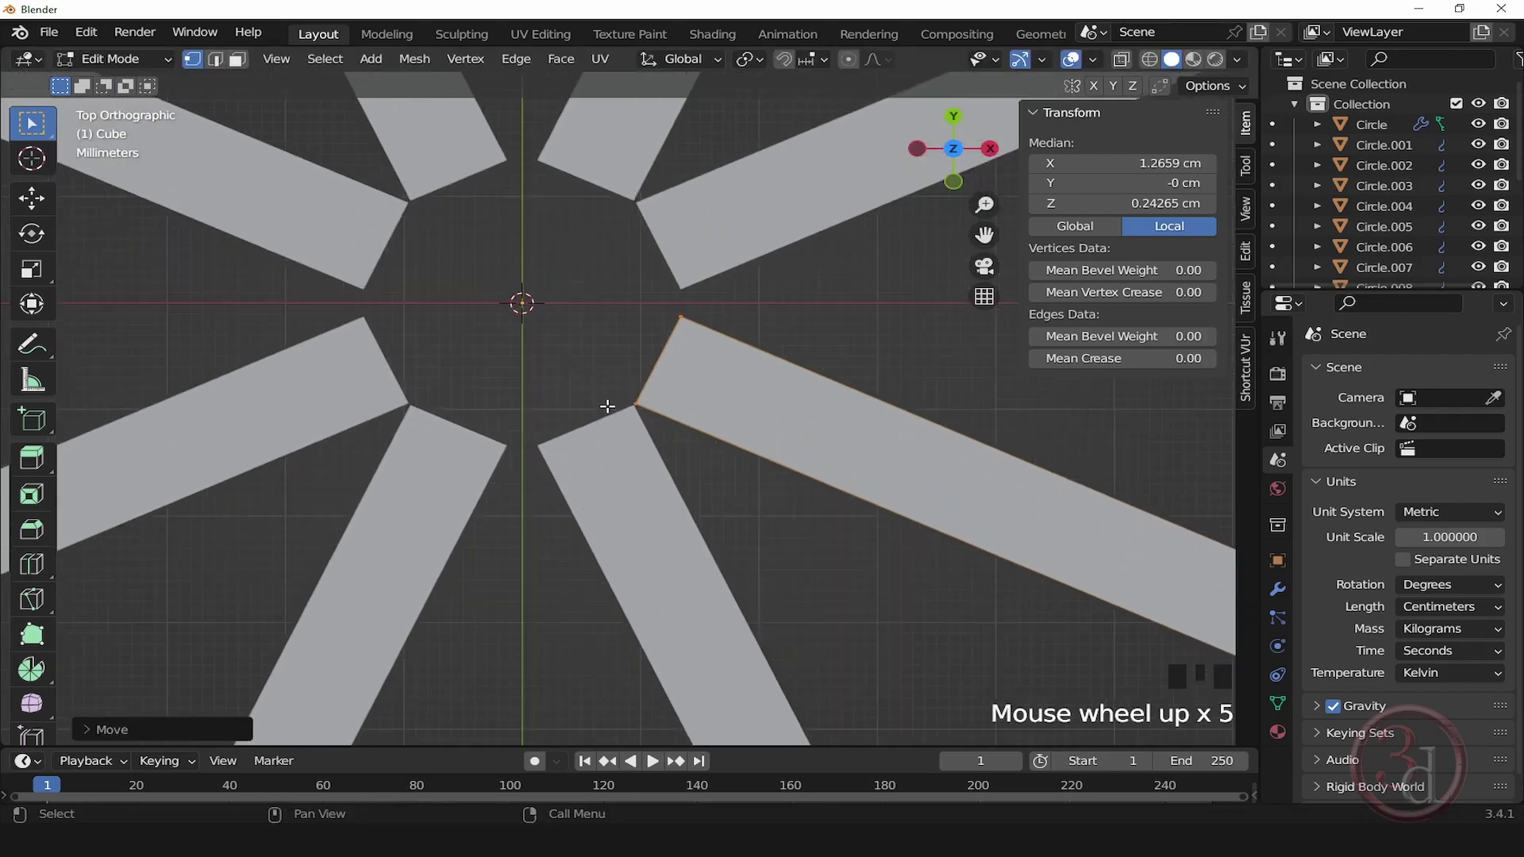
pyautogui.scroll(-4, 556, 492)
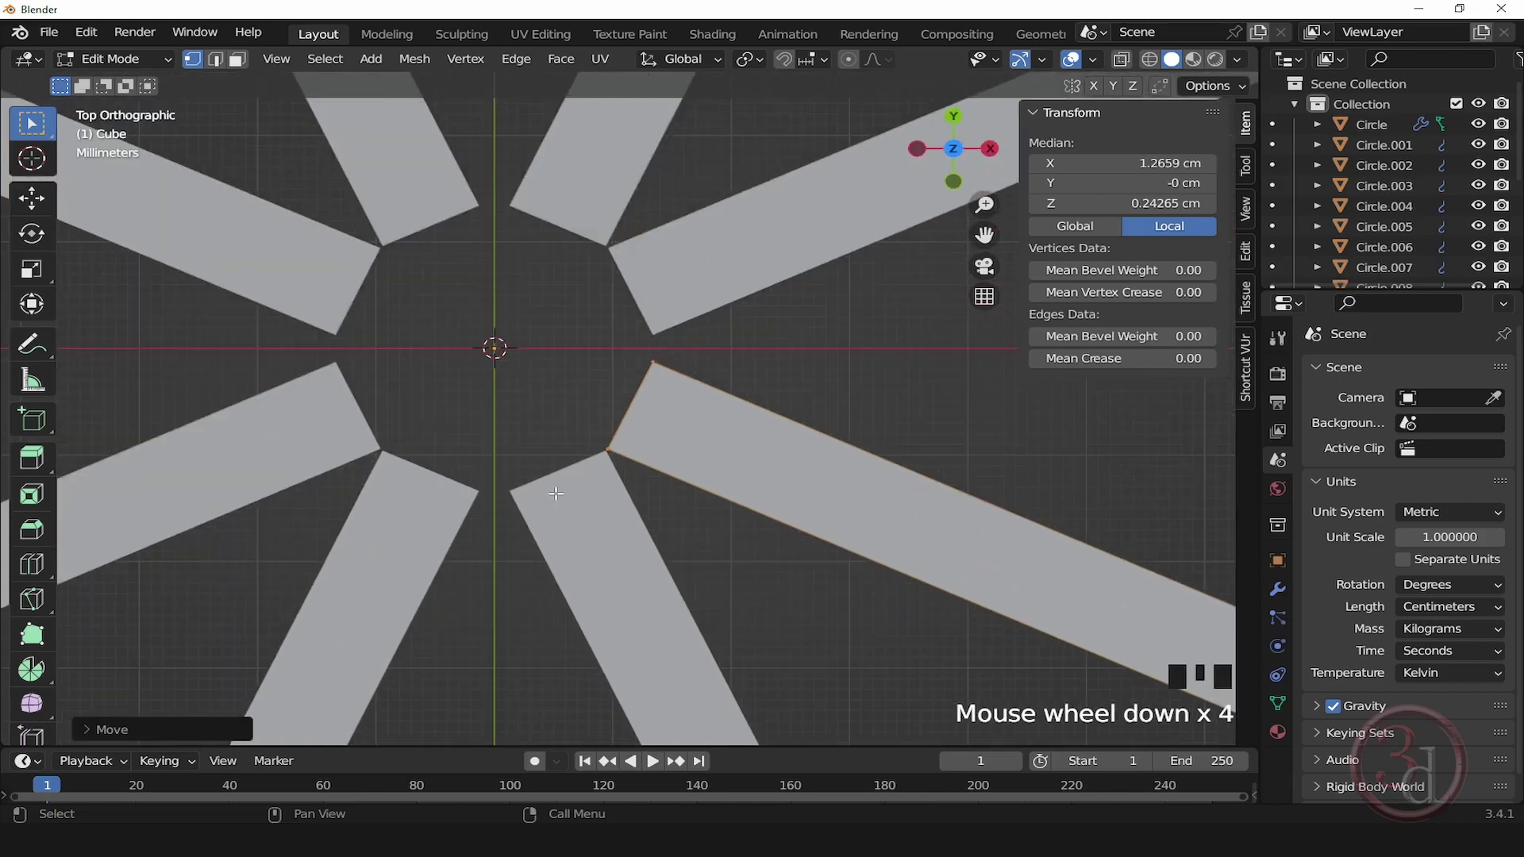
pyautogui.scroll(-3, 598, 347)
pyautogui.press('Tab')
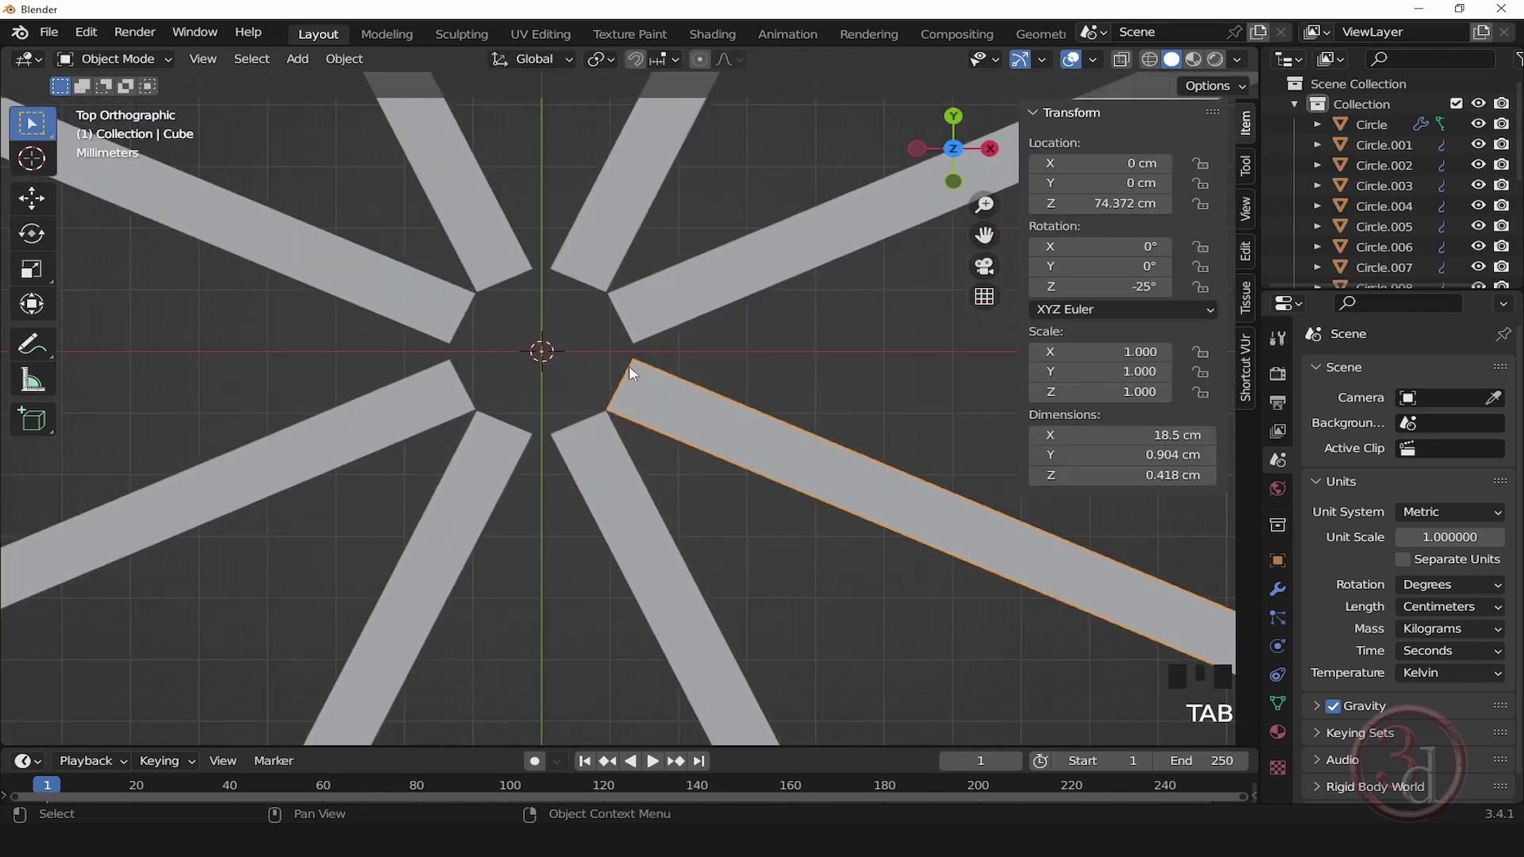
# Step: Deselect the bar and add a mesh circle at the world origin
pyautogui.keyDown('ctrl'); pyautogui.moveTo(628, 365); pyautogui.dragTo(826, 417, button='middle'); pyautogui.keyUp('ctrl')
pyautogui.click(898, 444)
pyautogui.click(781, 380)
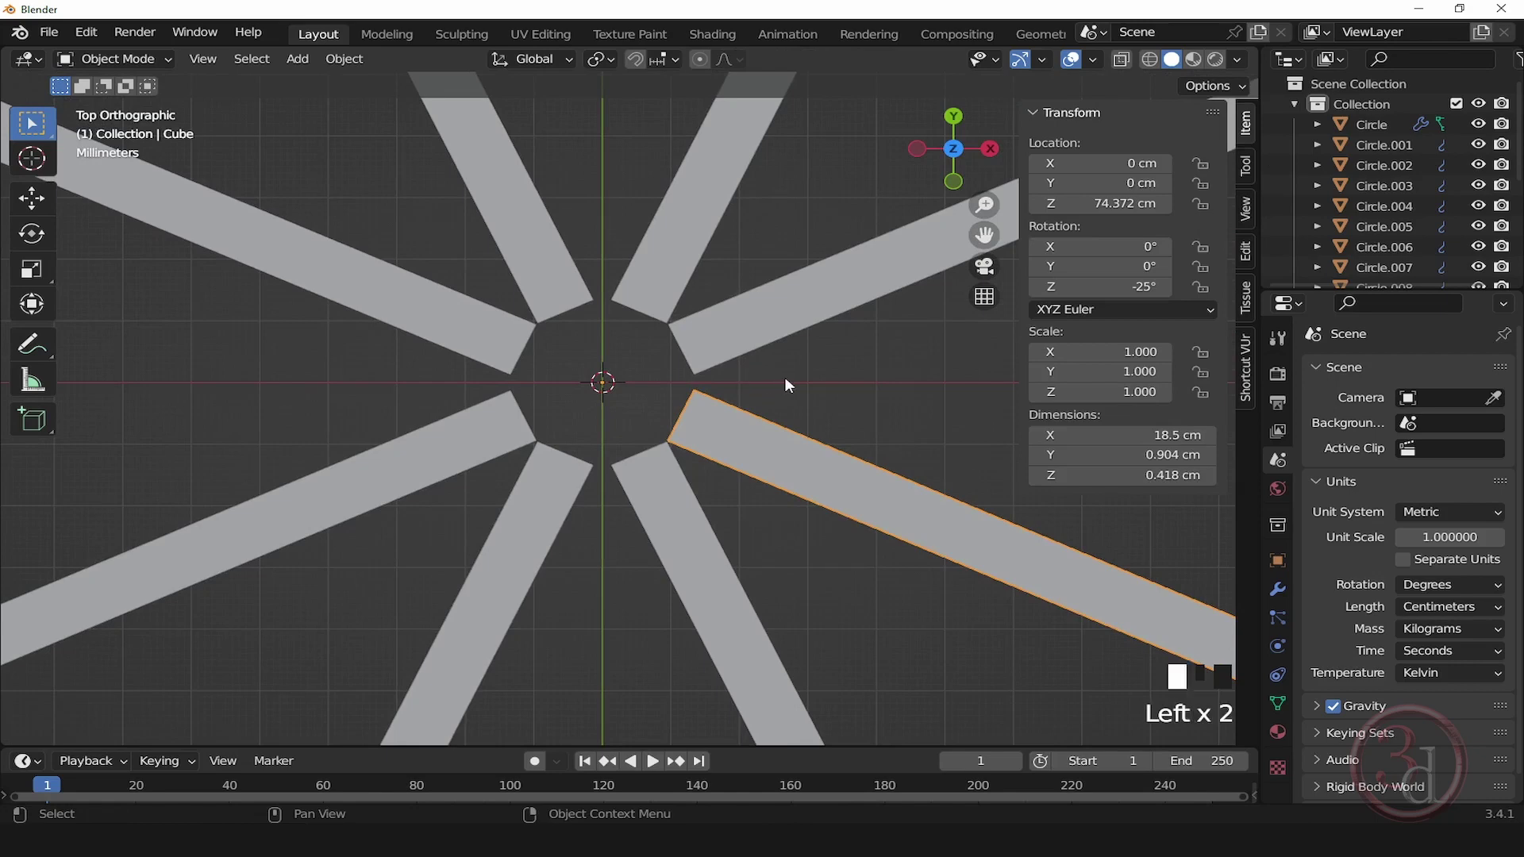
pyautogui.keyDown('ctrl'); pyautogui.moveTo(523, 389); pyautogui.dragTo(612, 327, button='middle'); pyautogui.keyUp('ctrl')
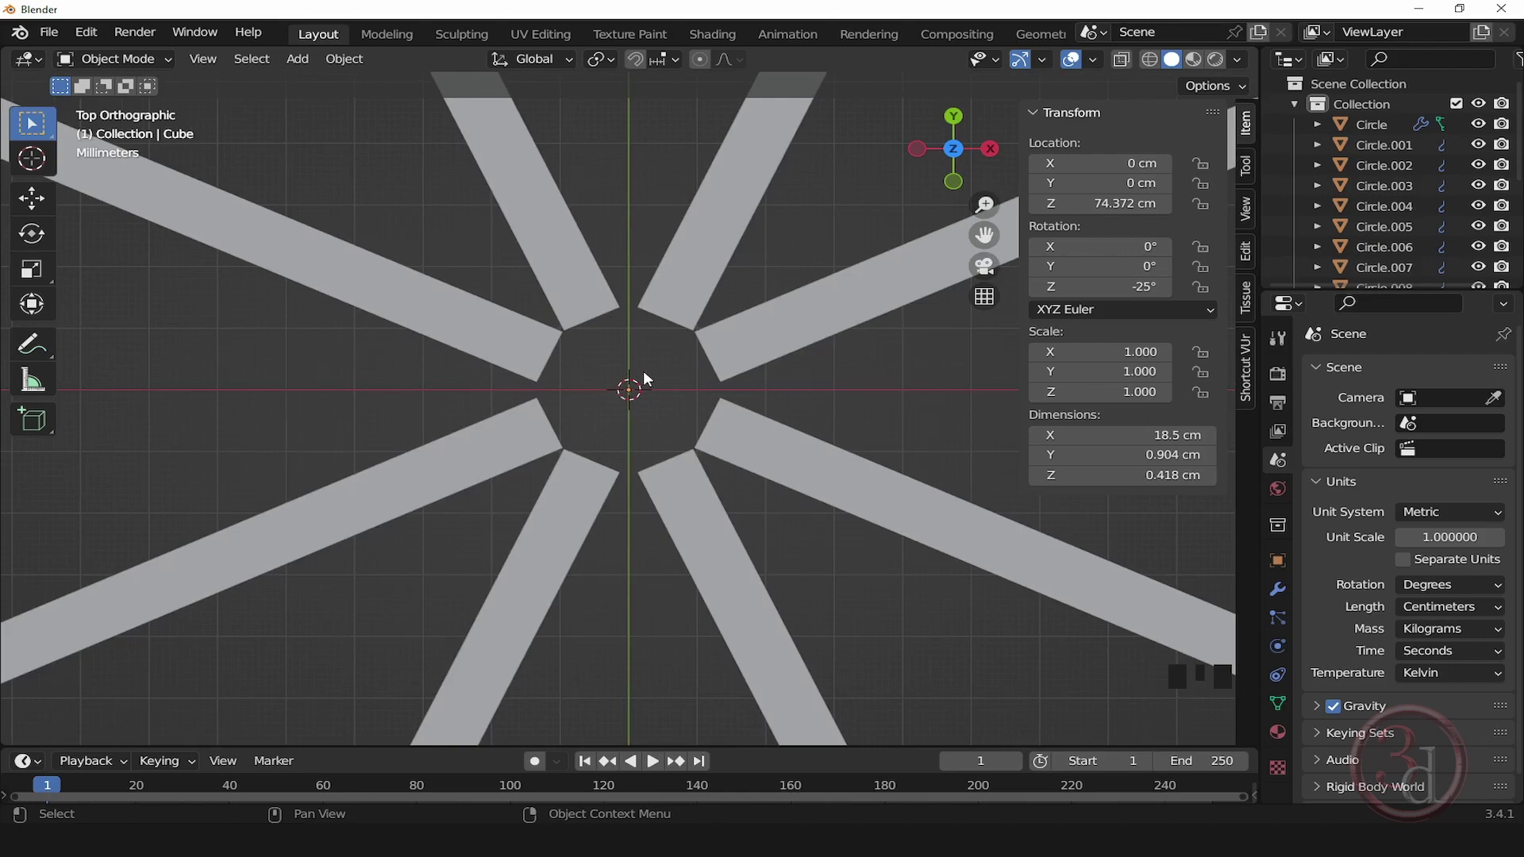
pyautogui.hotkey('shift', 'a')
pyautogui.moveTo(643, 373)
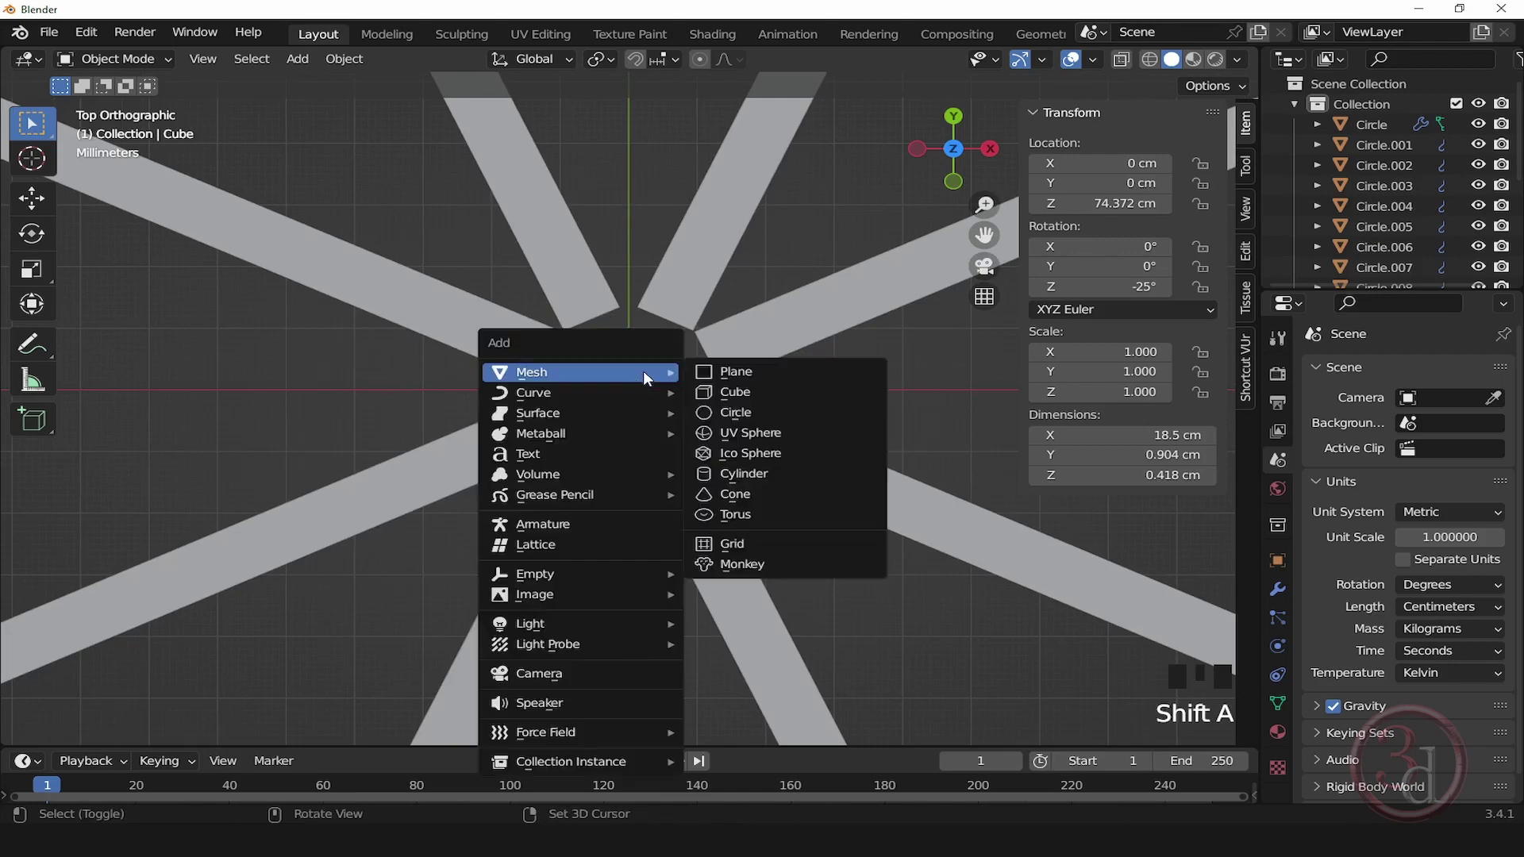
pyautogui.click(750, 411)
# Step: Scale the circle down to about 2.53 cm across to fit the gap between the bars' inner ends
pyautogui.scroll(-13, 697, 384)
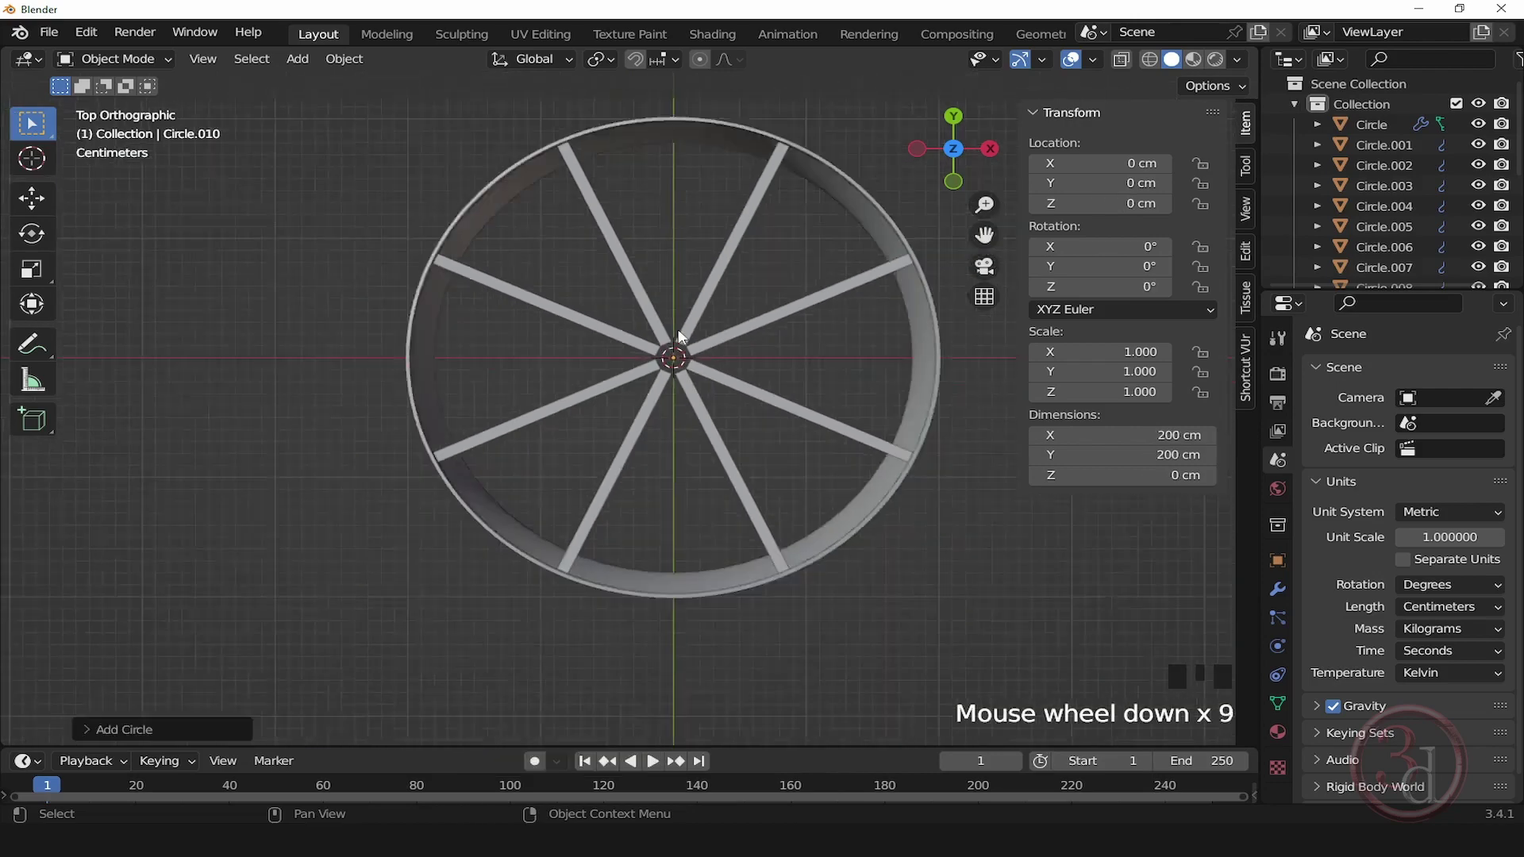
pyautogui.scroll(-4, 877, 528)
pyautogui.press('s')
pyautogui.click(755, 431)
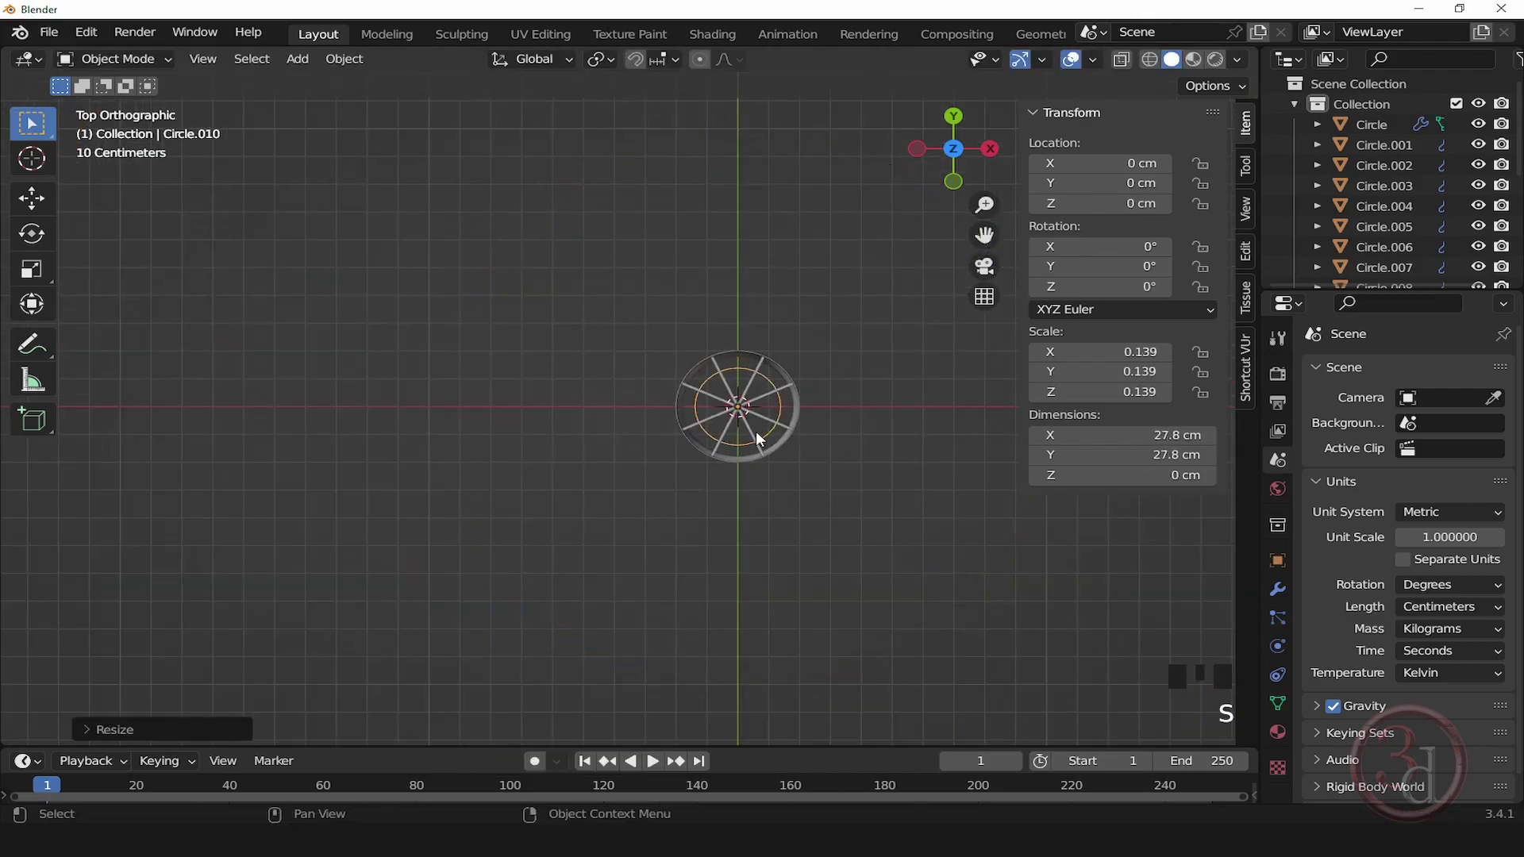
pyautogui.scroll(4, 752, 416)
pyautogui.scroll(6, 751, 406)
pyautogui.press('s')
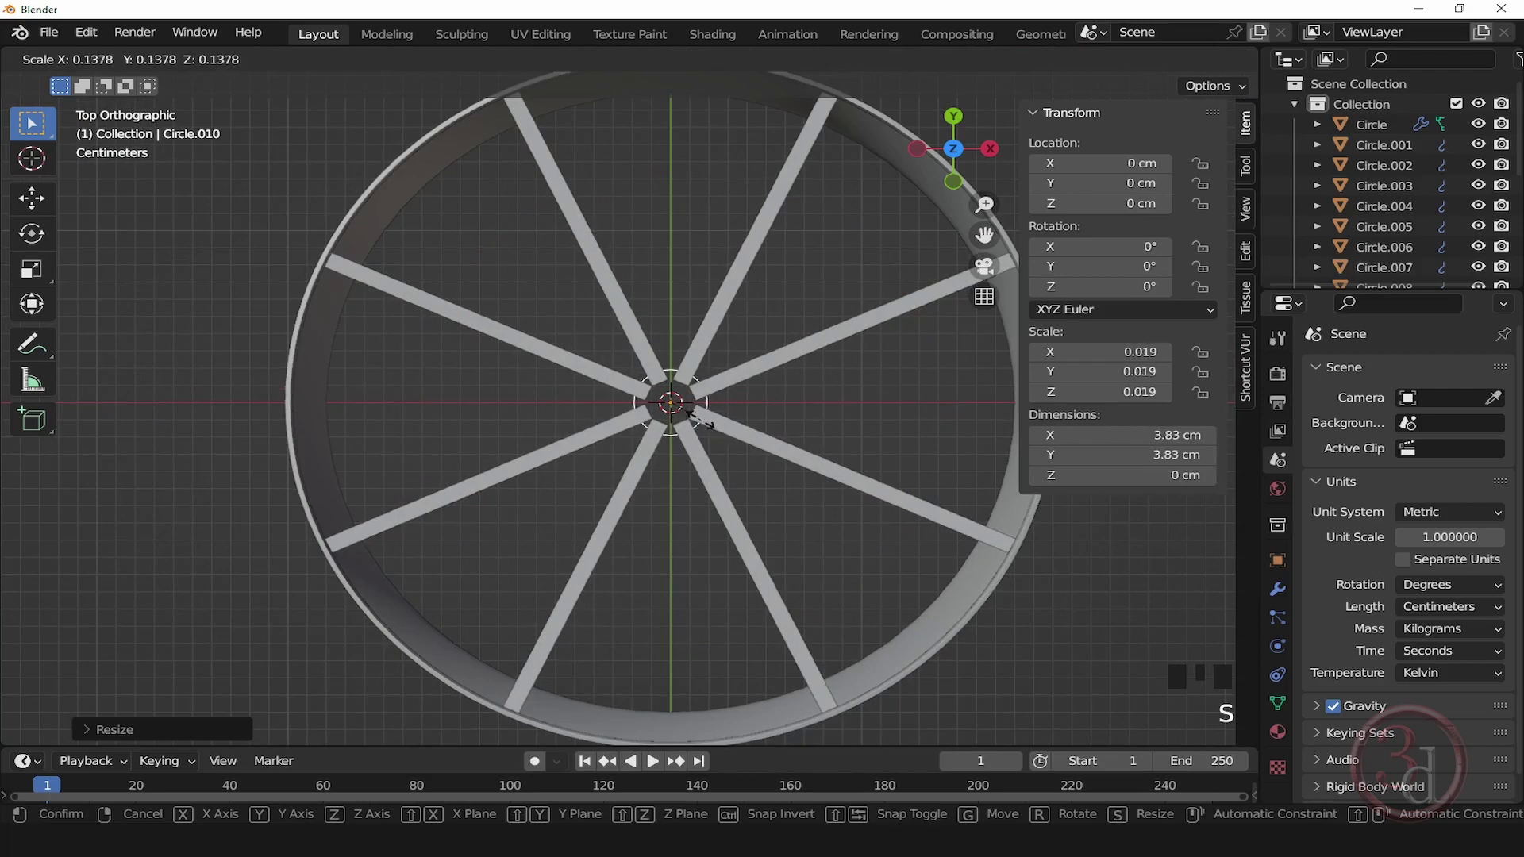
pyautogui.click(673, 405)
pyautogui.scroll(1, 673, 405)
pyautogui.scroll(8, 673, 405)
pyautogui.press('s')
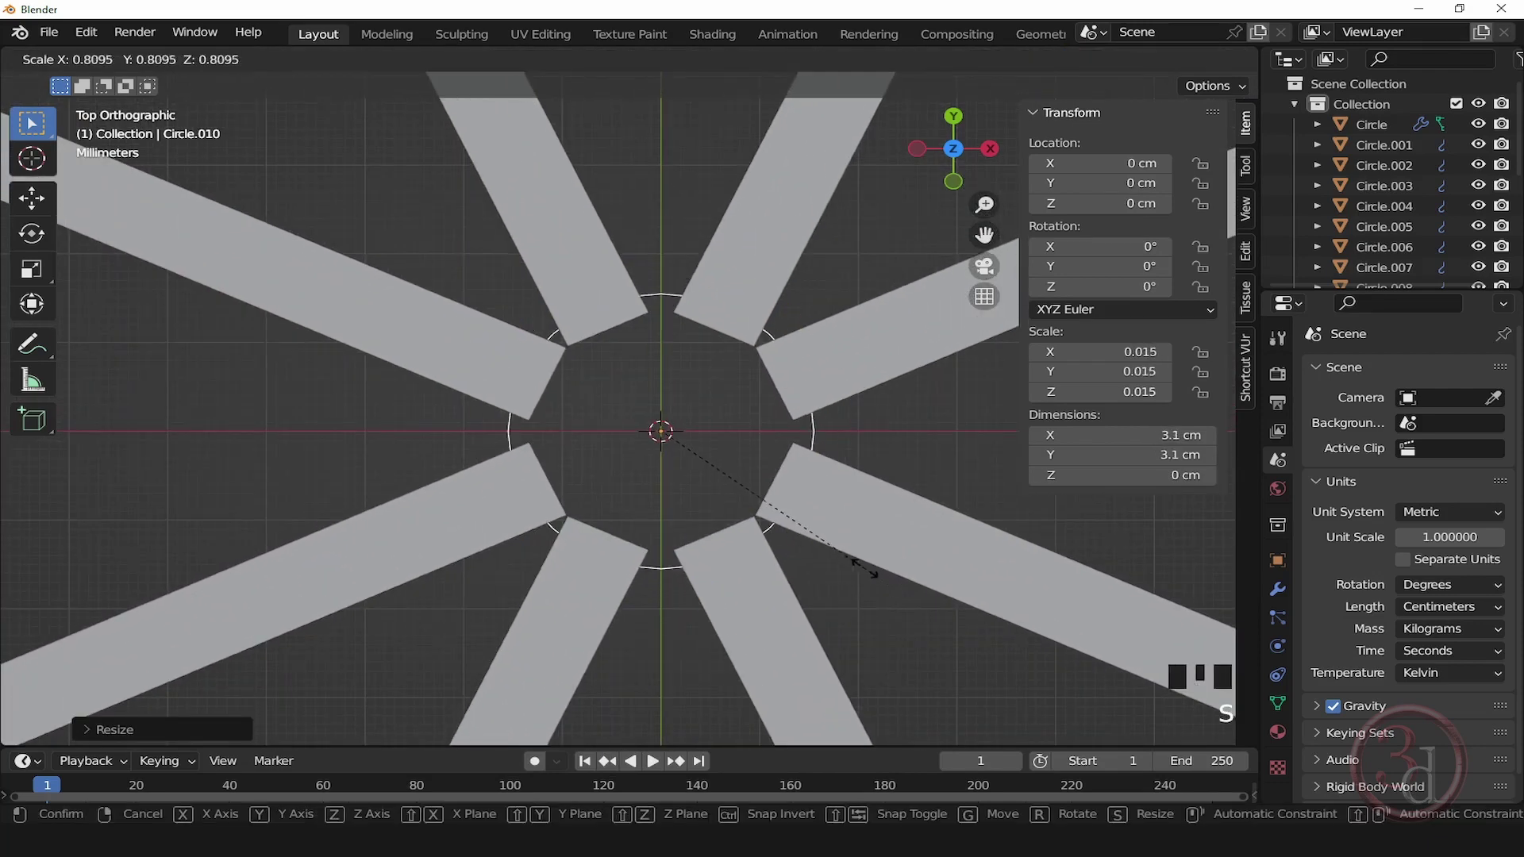
pyautogui.click(830, 541)
# Step: Raise the circle along the Z axis to just beneath the radial bars, checking in front wireframe view
pyautogui.scroll(-9, 803, 535)
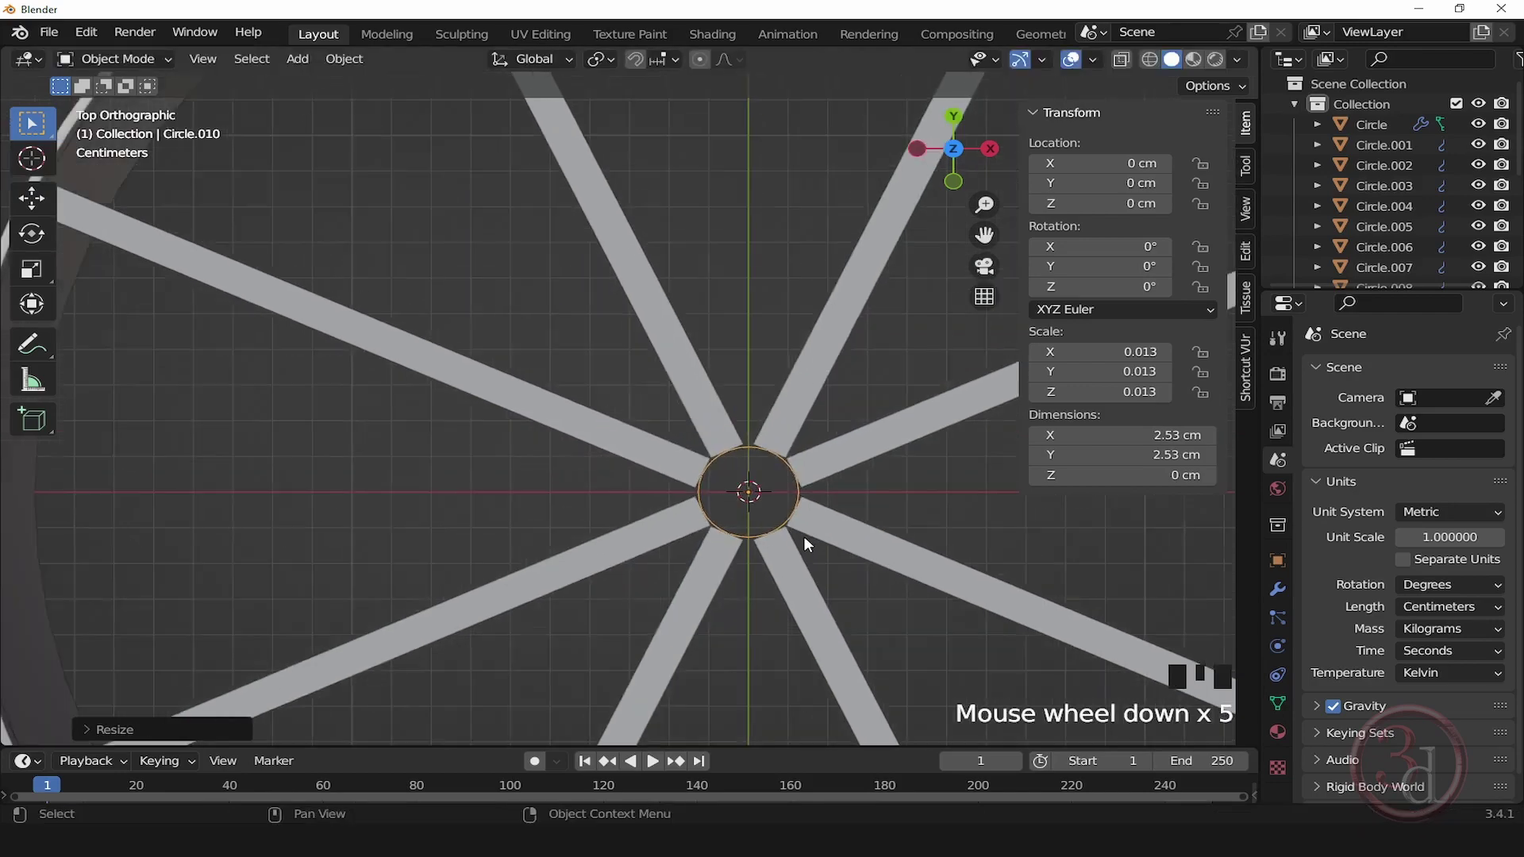
pyautogui.press('`')
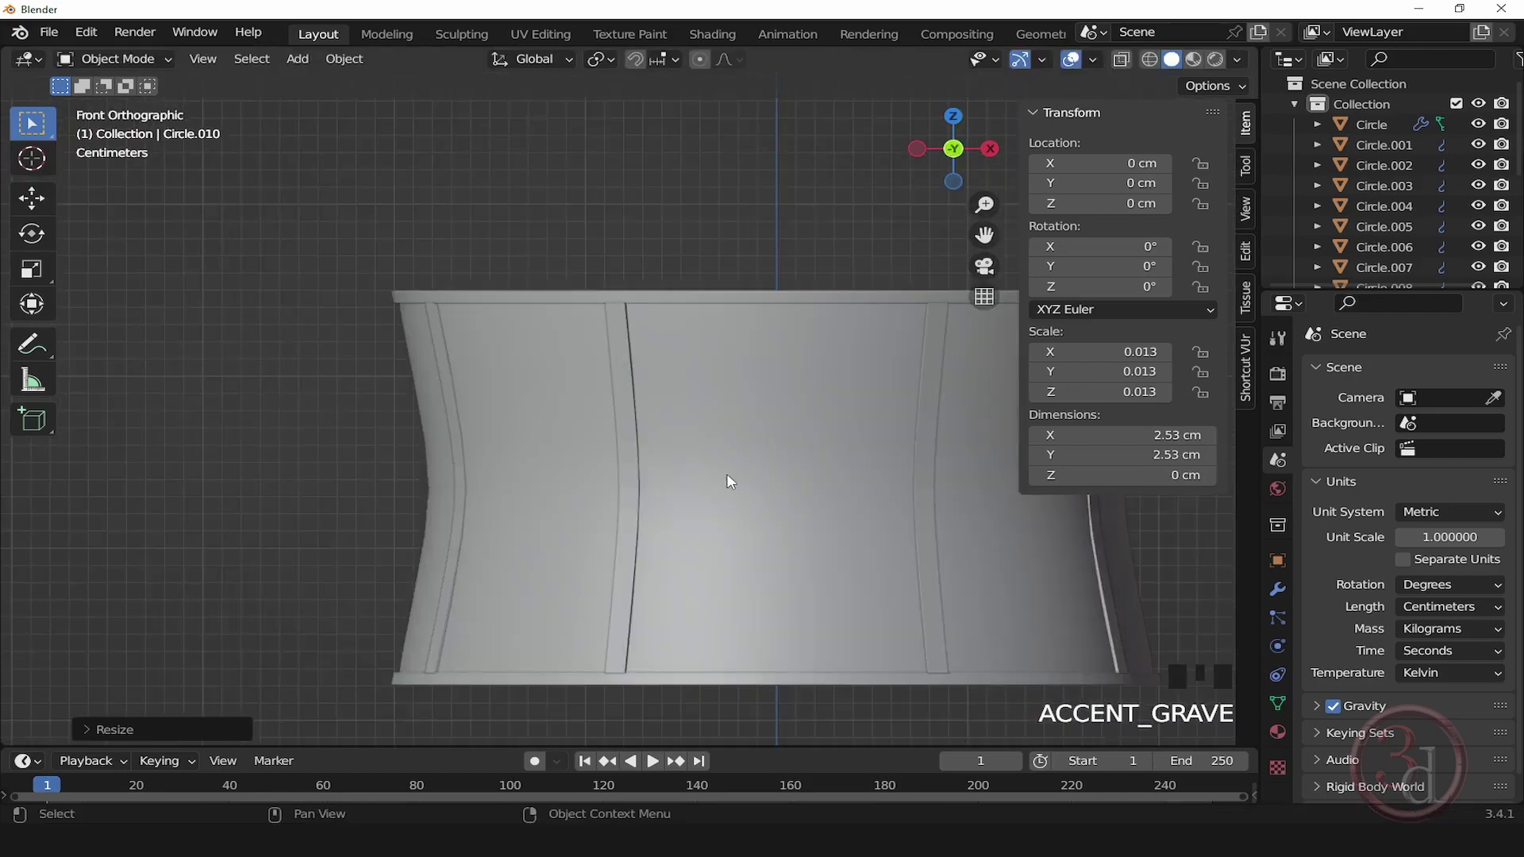
pyautogui.scroll(-5, 842, 611)
pyautogui.press('z')
pyautogui.click(729, 633)
pyautogui.keyDown('shift'); pyautogui.moveTo(728, 575); pyautogui.dragTo(703, 427, button='middle'); pyautogui.keyUp('shift')
pyautogui.scroll(-3, 703, 427)
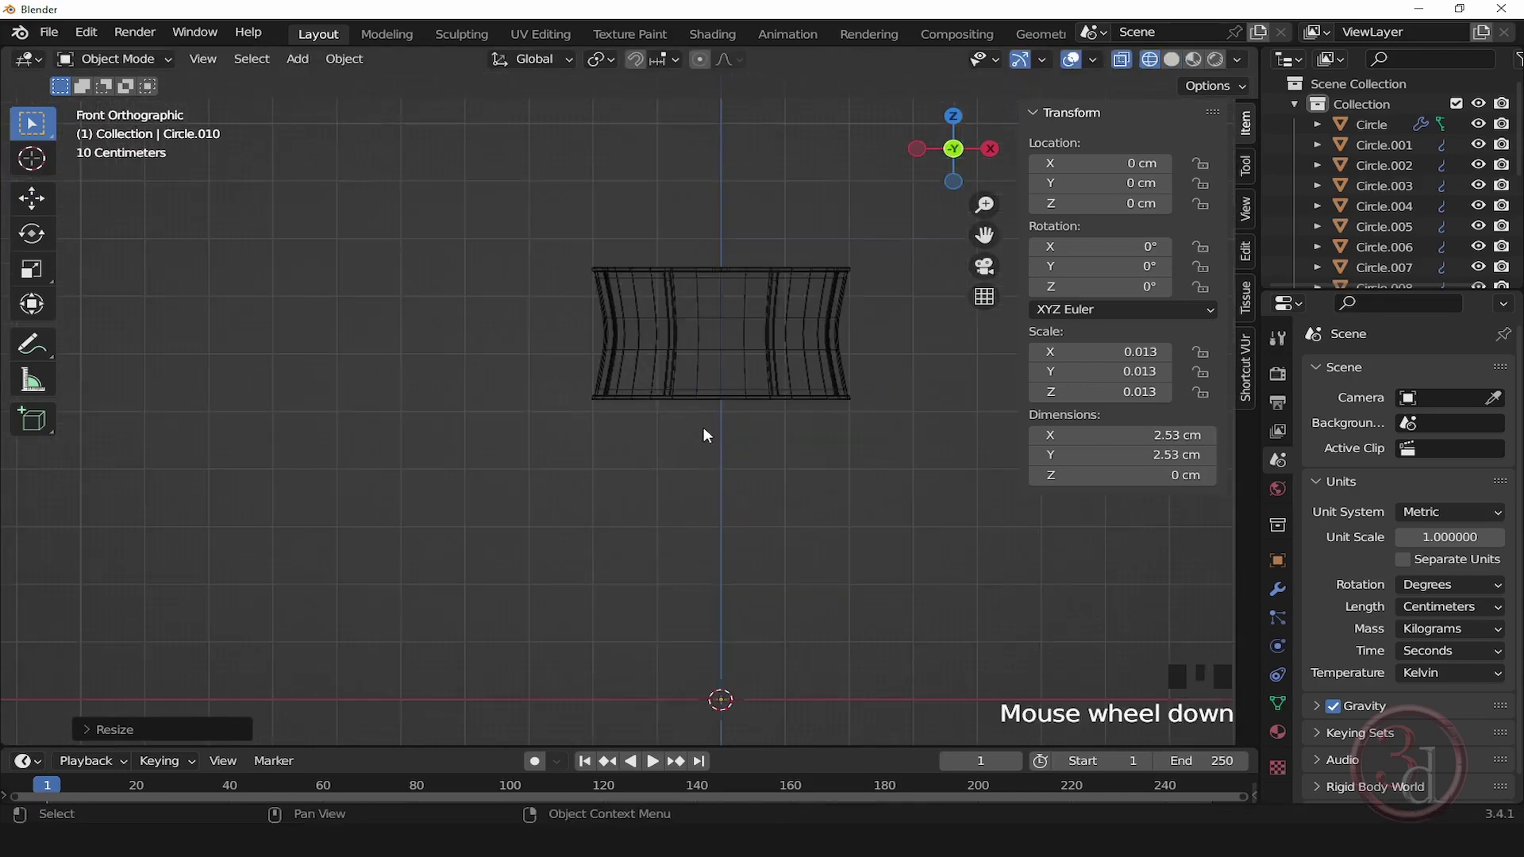
pyautogui.press('g')
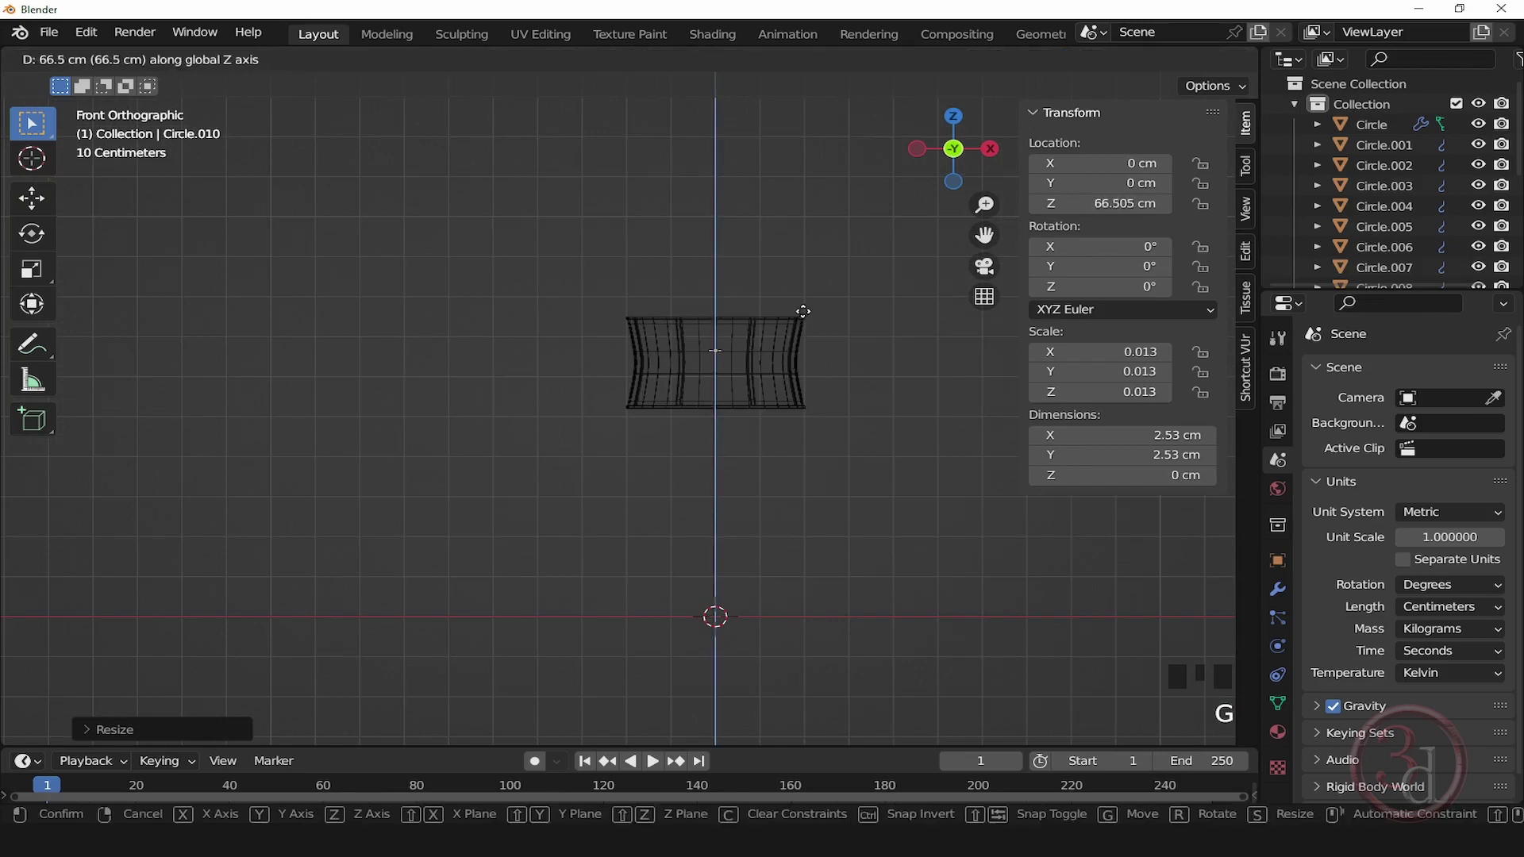
pyautogui.click(802, 287)
pyautogui.scroll(19, 730, 321)
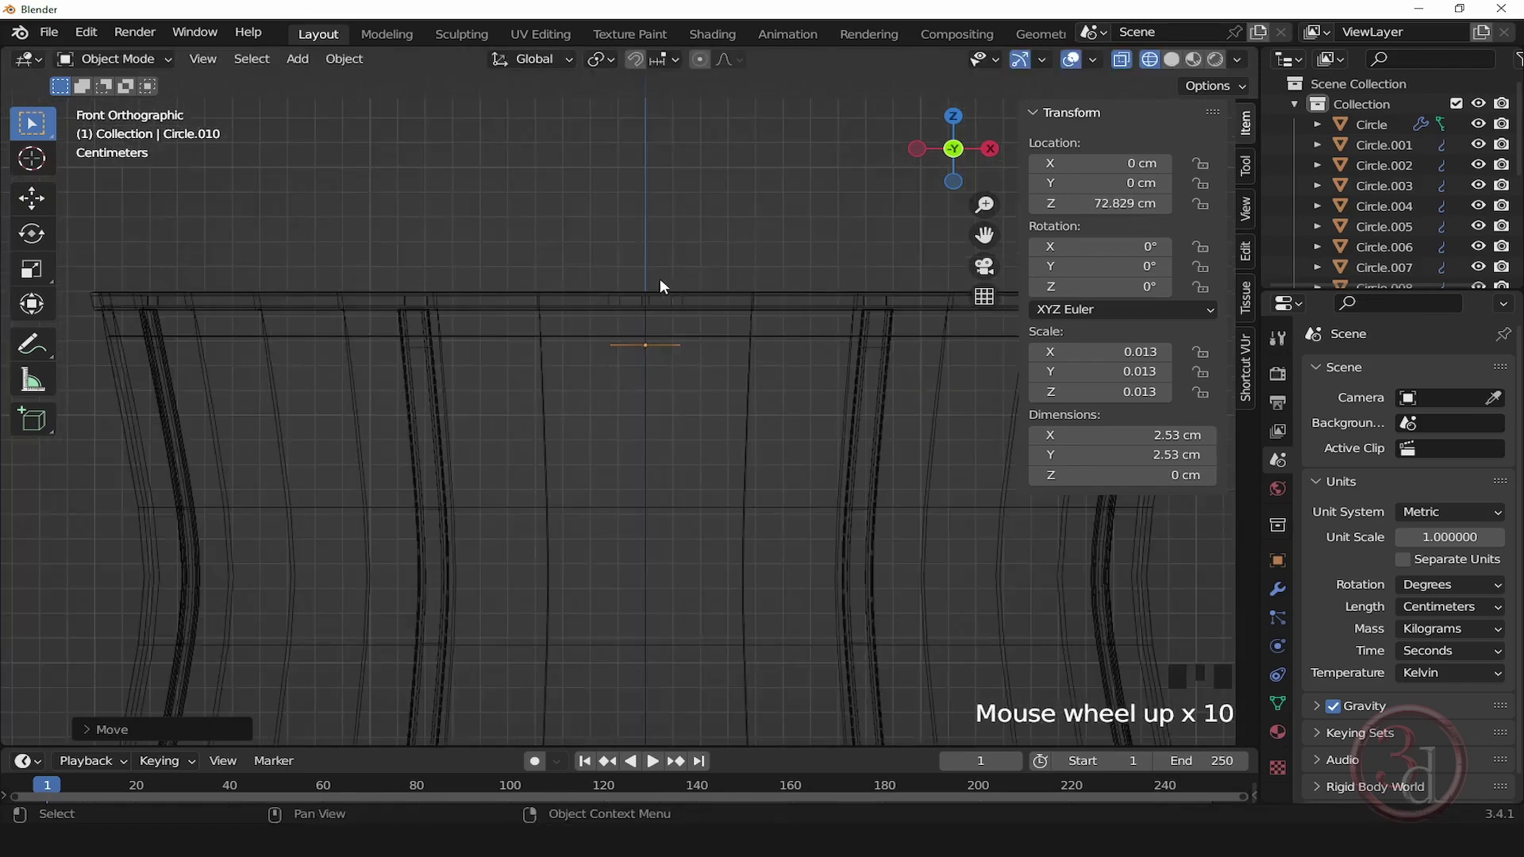
pyautogui.press('g')
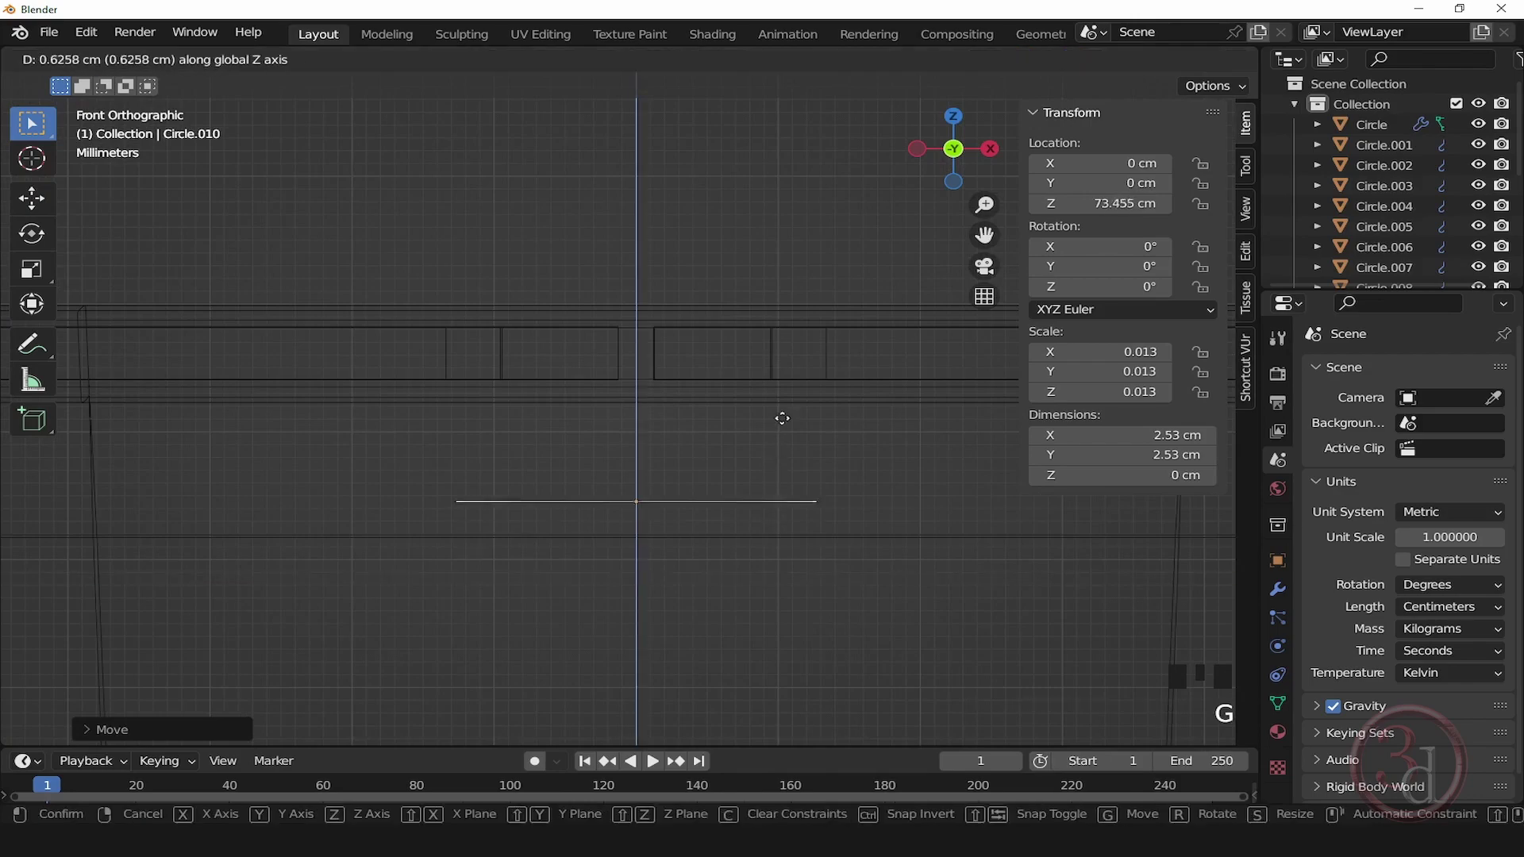
pyautogui.click(796, 338)
# Step: Fill the circle with a single face in Edit Mode, using solid shading
pyautogui.press('Tab')
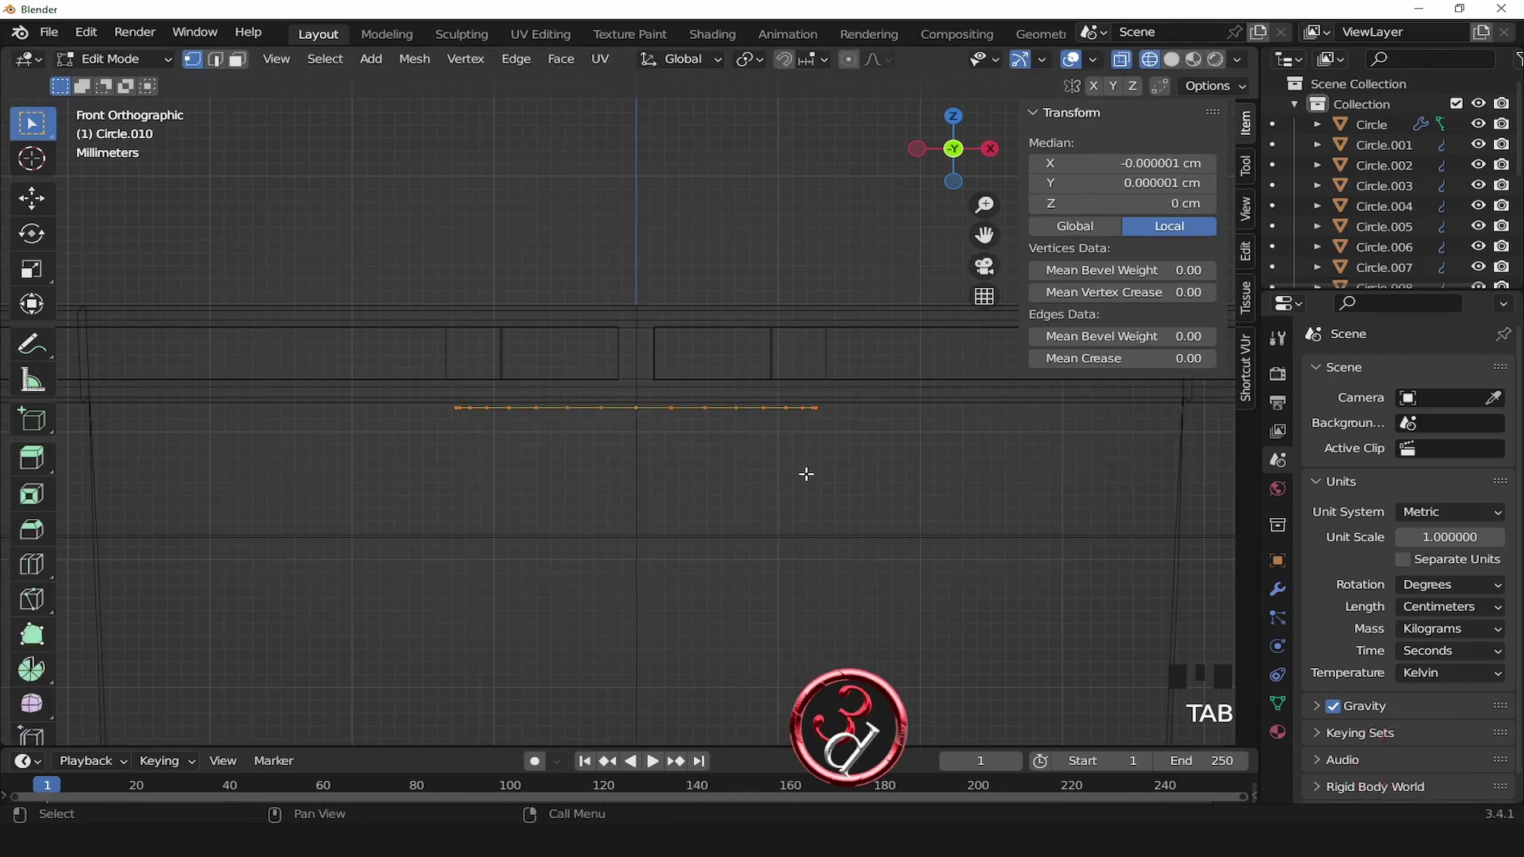
pyautogui.moveTo(804, 474)
pyautogui.keyDown('alt'); pyautogui.mouseDown(button='middle')
pyautogui.moveTo(817, 512)
pyautogui.moveTo(802, 531)
pyautogui.mouseUp(button='middle'); pyautogui.keyUp('alt')
pyautogui.press('`')
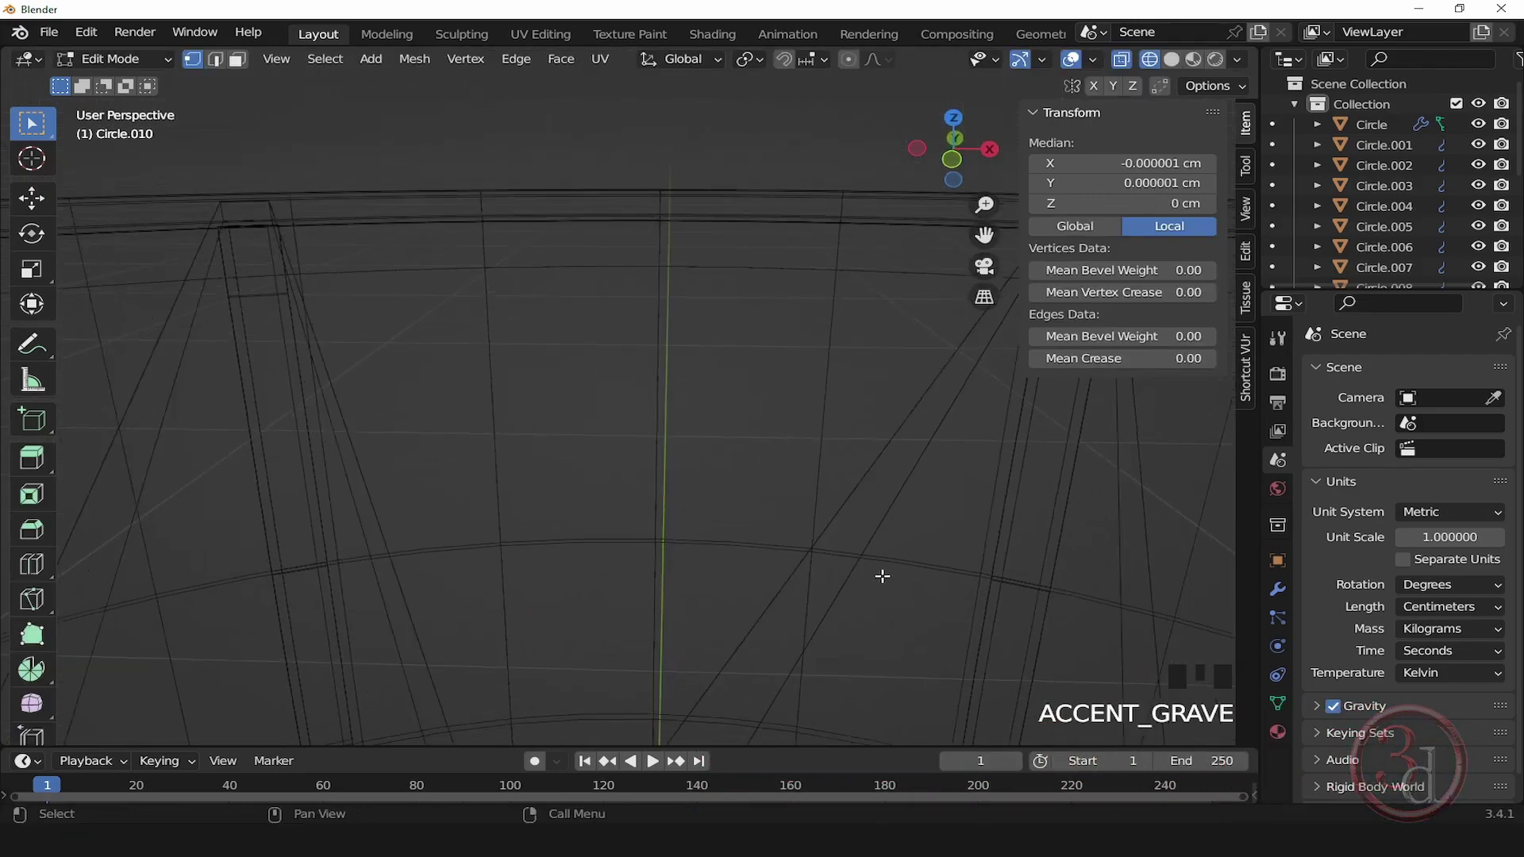
pyautogui.press('z')
pyautogui.click(864, 514)
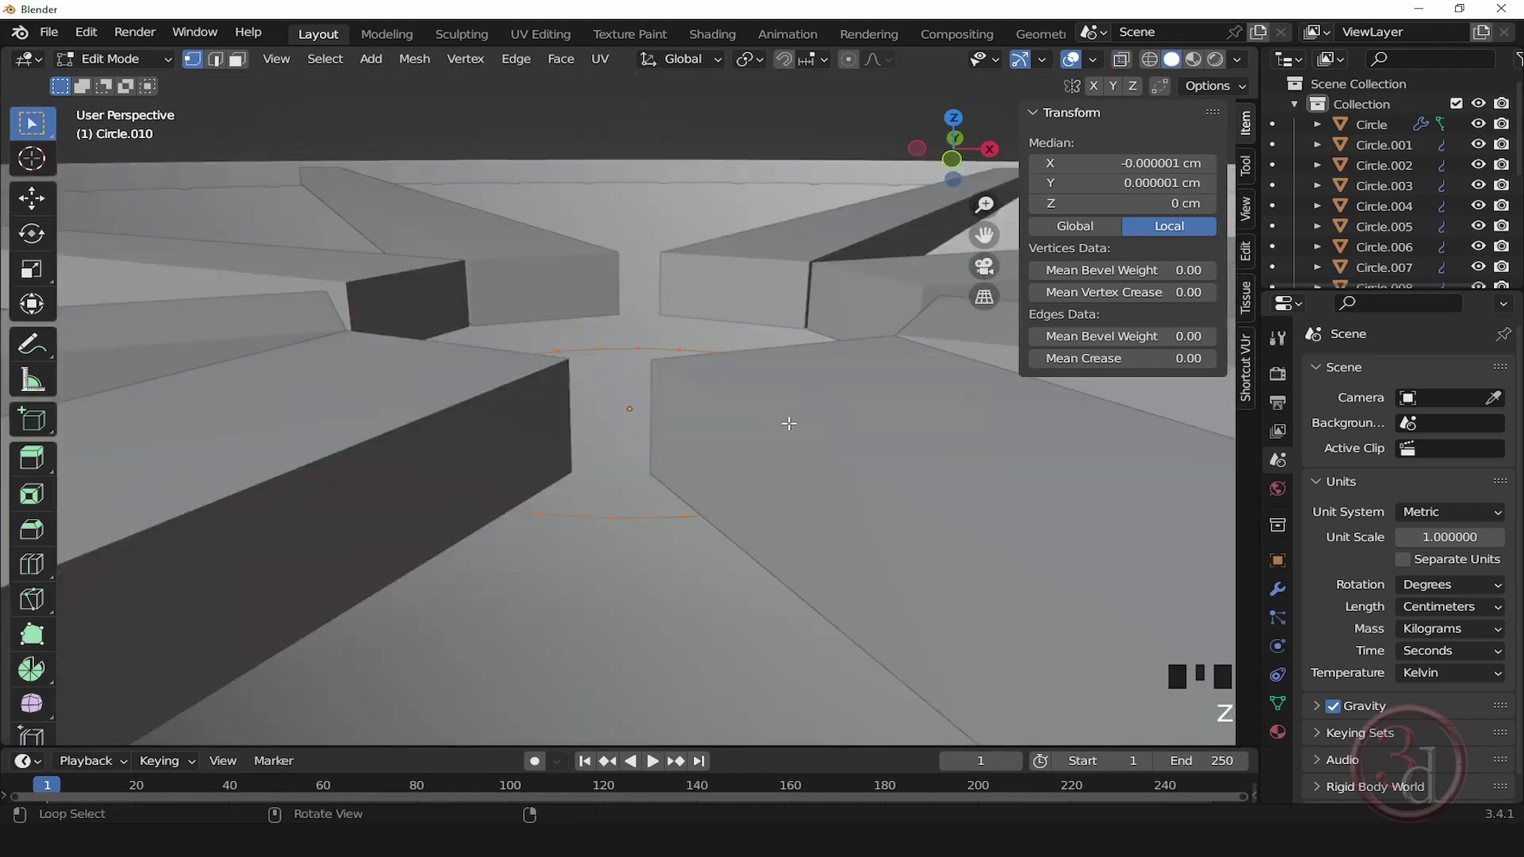
pyautogui.keyDown('alt'); pyautogui.moveTo(864, 514); pyautogui.dragTo(765, 495, button='middle'); pyautogui.keyUp('alt')
pyautogui.press('f')
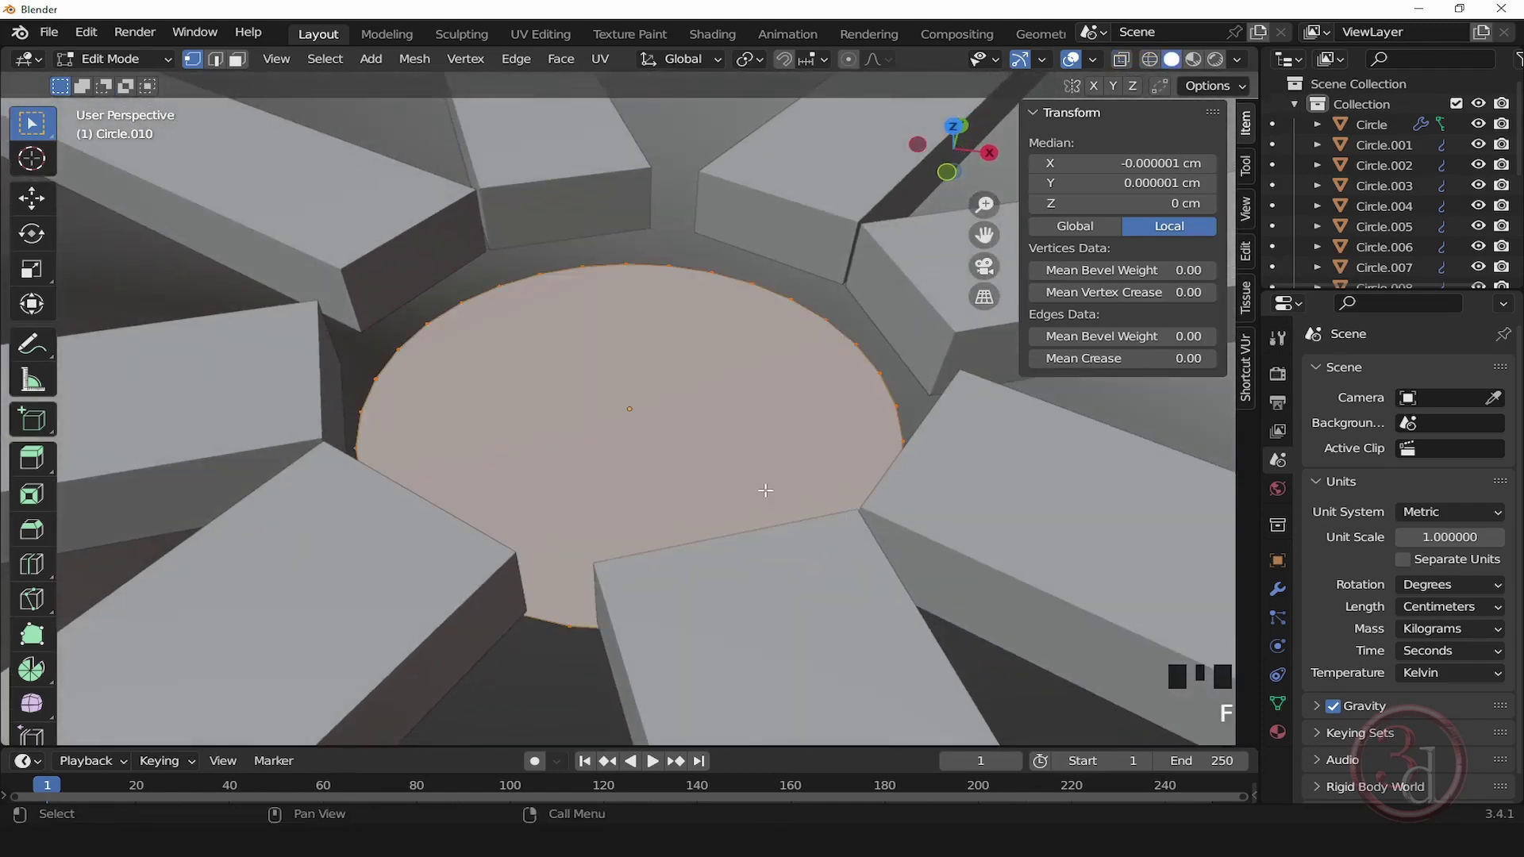
# Step: Extrude the circular face upward past the top faces of the radial bars to form a central hub
pyautogui.press('e')
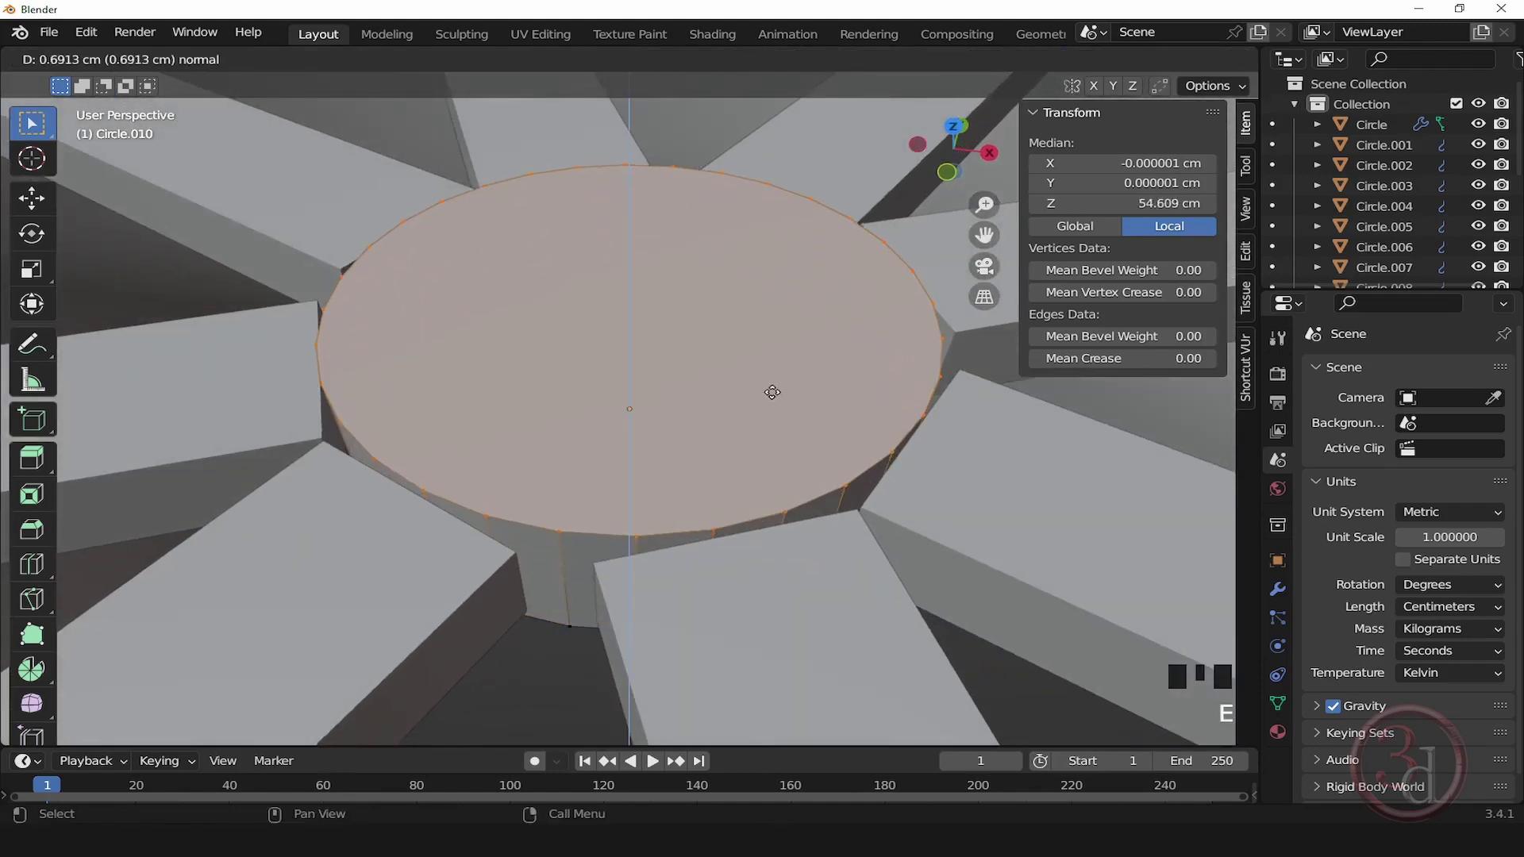
pyautogui.click(765, 385)
pyautogui.scroll(-8, 765, 385)
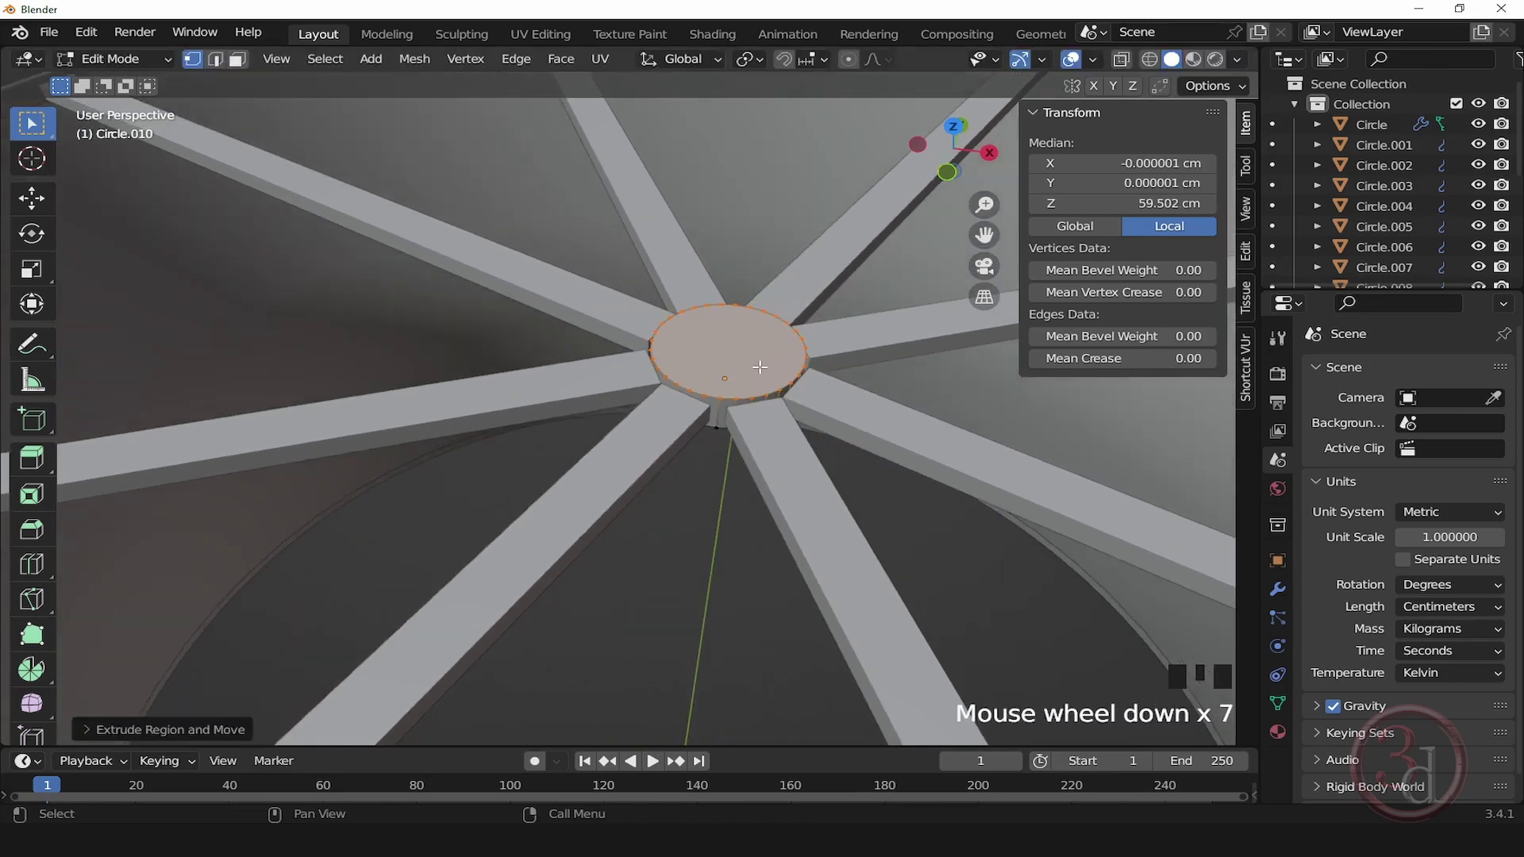
pyautogui.press('Tab')
pyautogui.keyDown('alt'); pyautogui.moveTo(769, 433); pyautogui.dragTo(755, 350, button='middle'); pyautogui.keyUp('alt')
pyautogui.scroll(3, 755, 351)
pyautogui.press('Tab')
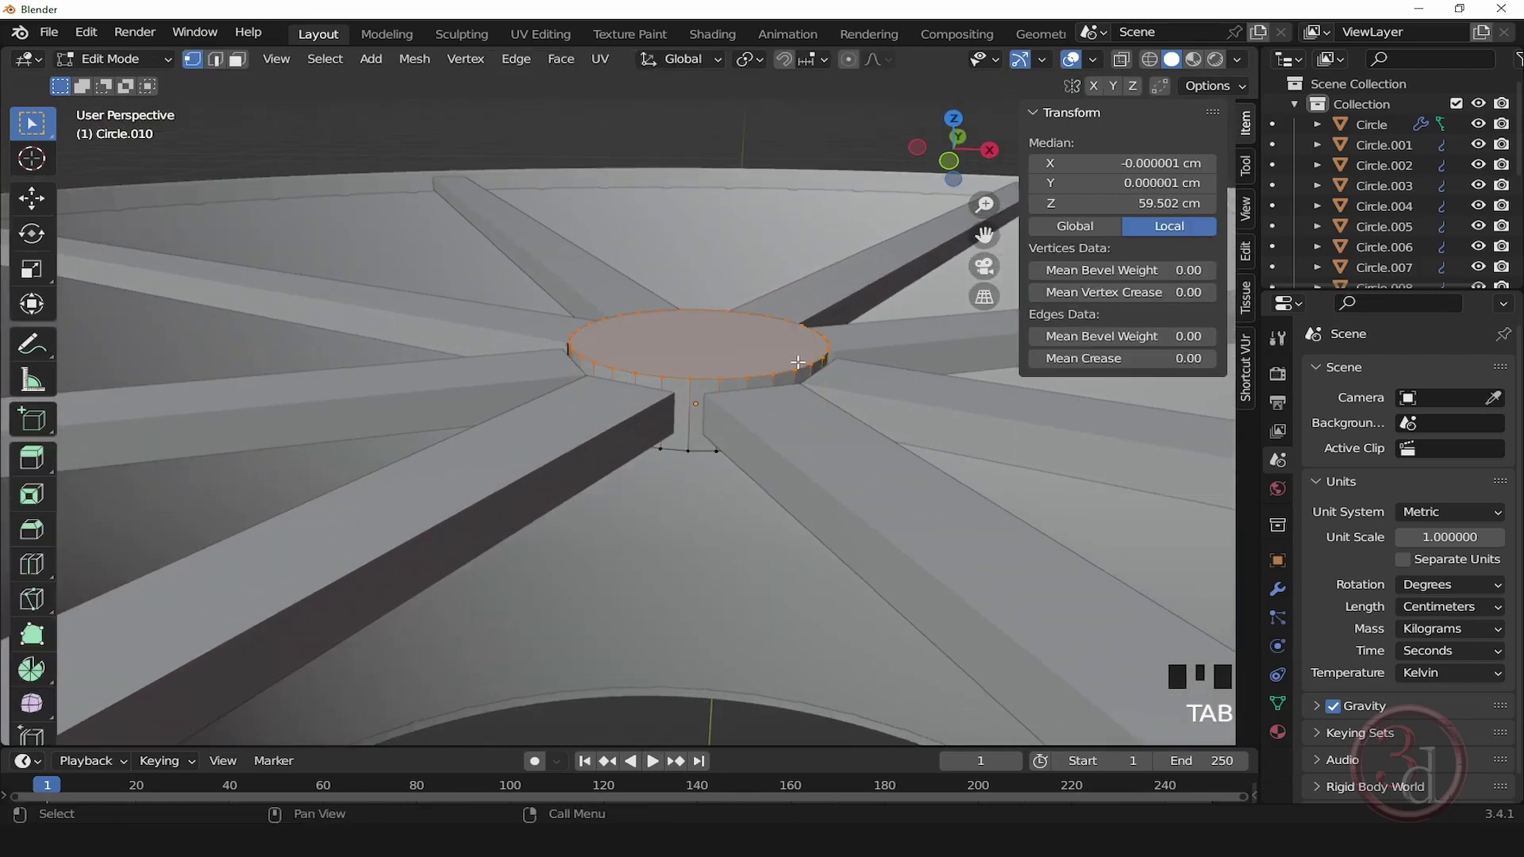
# Step: Raise the hub's top face about 0.1 cm along the Z axis and return to Object Mode
pyautogui.press('g')
pyautogui.press('z')
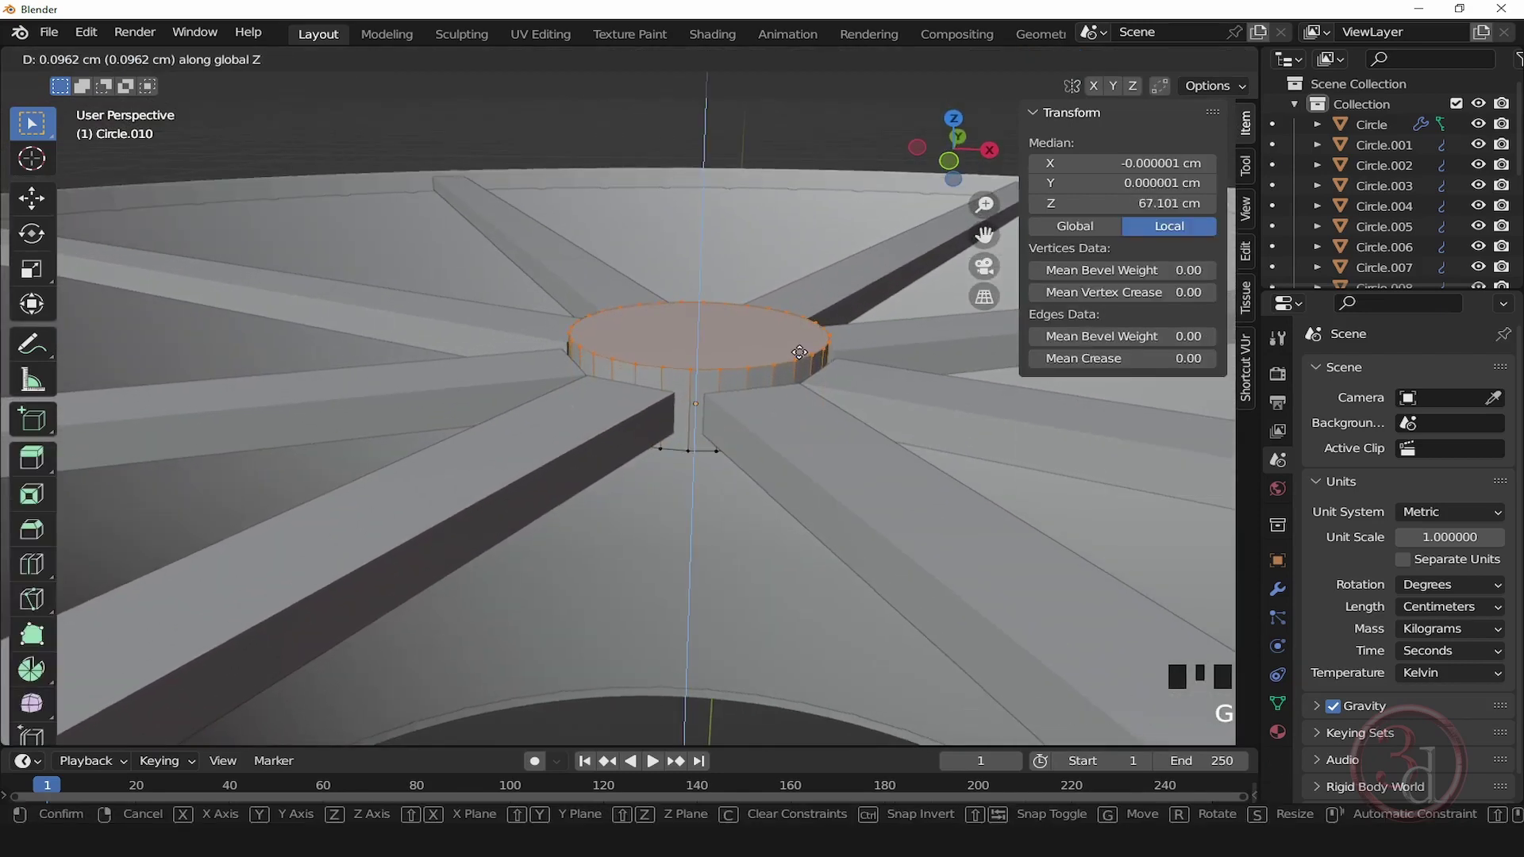
pyautogui.click(799, 352)
pyautogui.press('Tab')
# Step: In top view, move the inner end of the linked radial bar inward along its local X axis until it meets the hub
pyautogui.scroll(-2, 735, 338)
pyautogui.keyDown('alt'); pyautogui.moveTo(732, 339); pyautogui.dragTo(895, 555, button='middle'); pyautogui.keyUp('alt')
pyautogui.press('`')
pyautogui.click(763, 429)
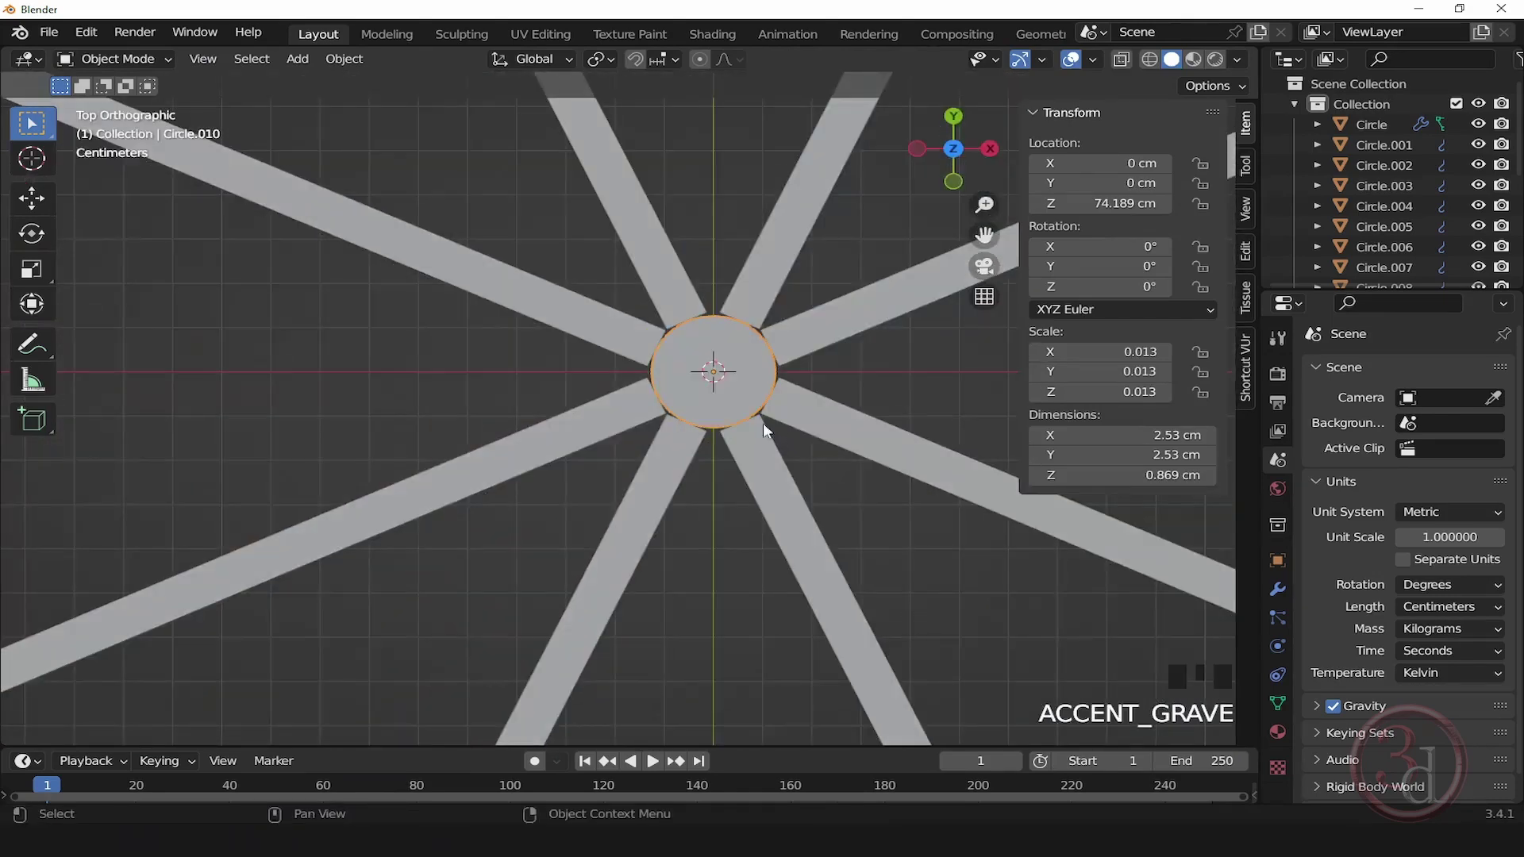
pyautogui.scroll(5, 763, 429)
pyautogui.click(849, 375)
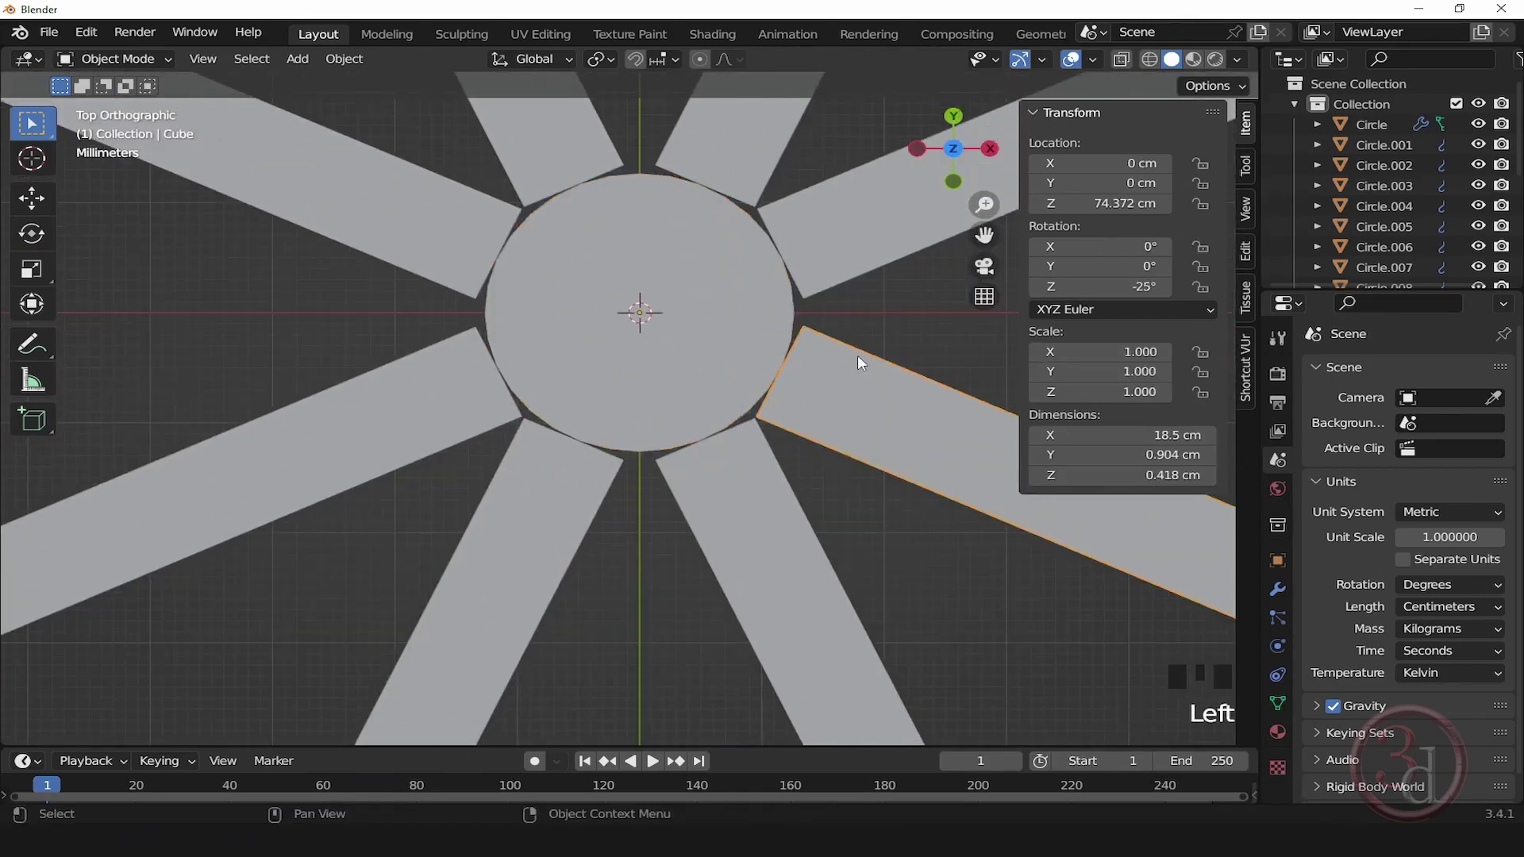
pyautogui.press('Tab')
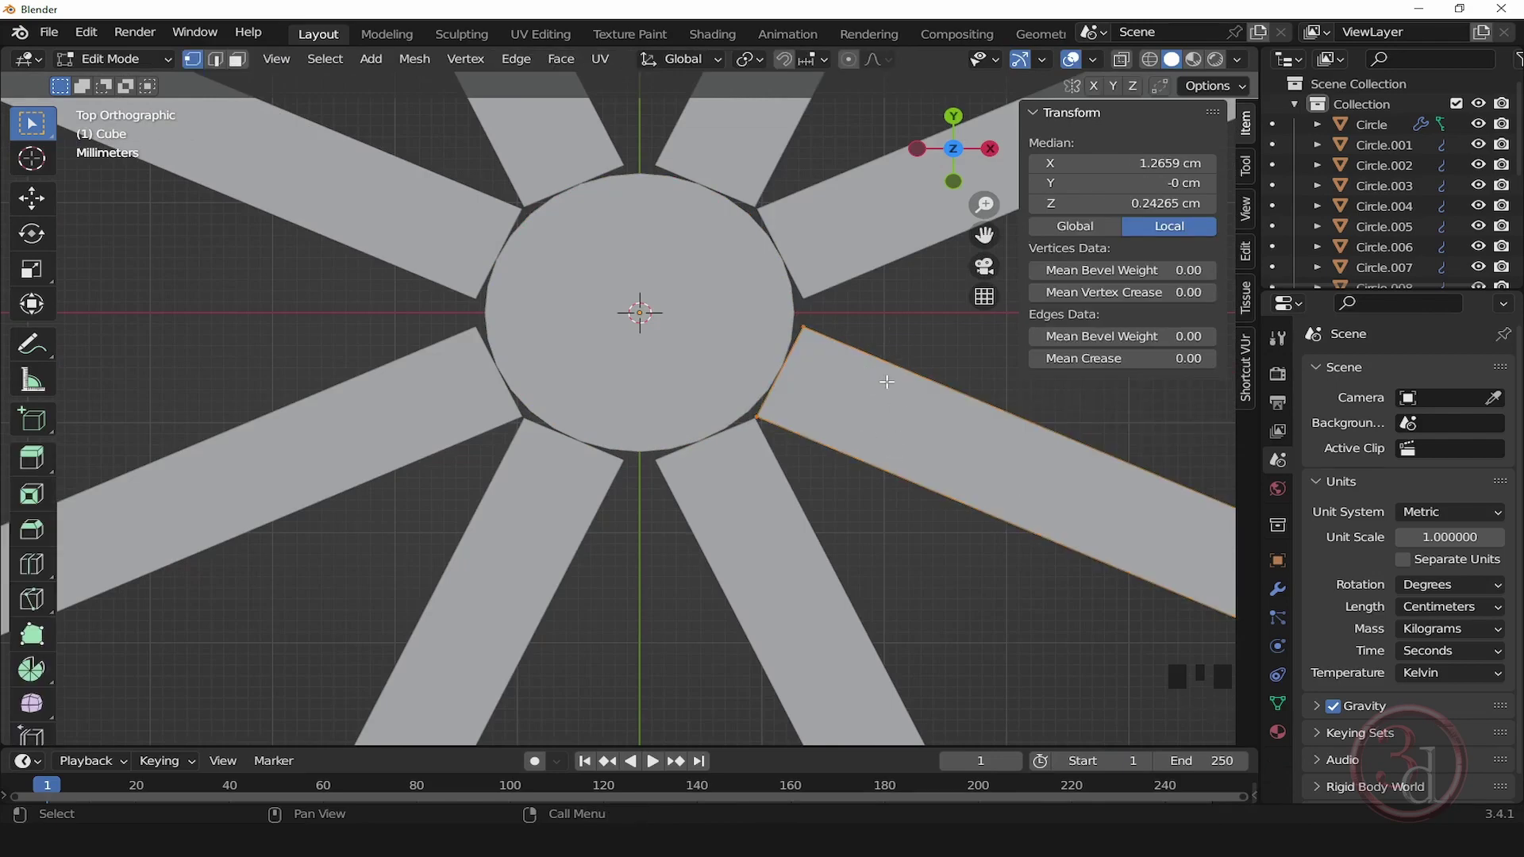
pyautogui.press('g')
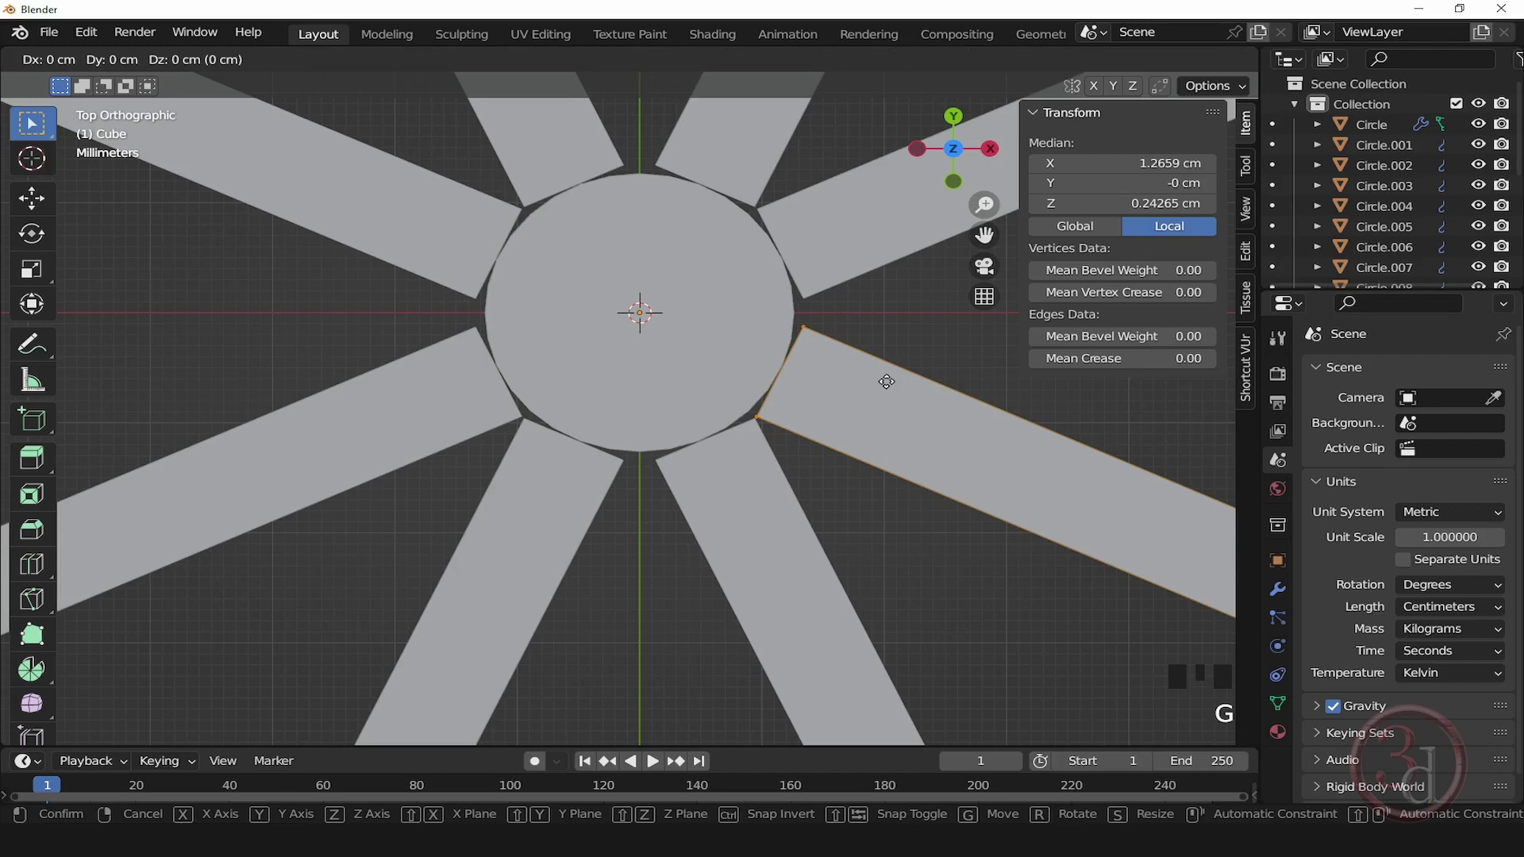
pyautogui.press('x')
pyautogui.press('x')
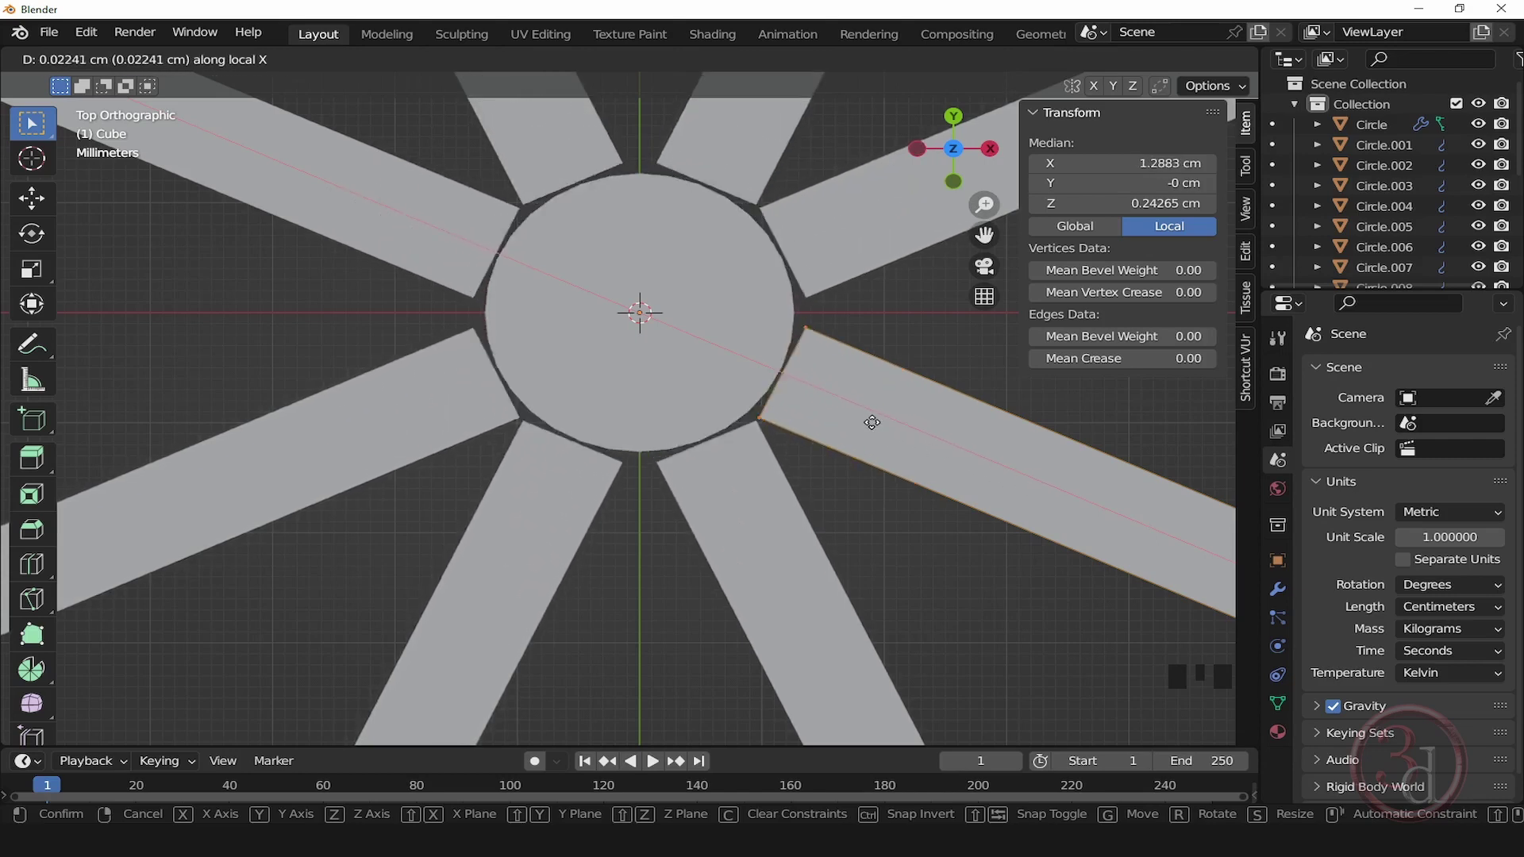
pyautogui.click(852, 416)
pyautogui.scroll(-4, 853, 416)
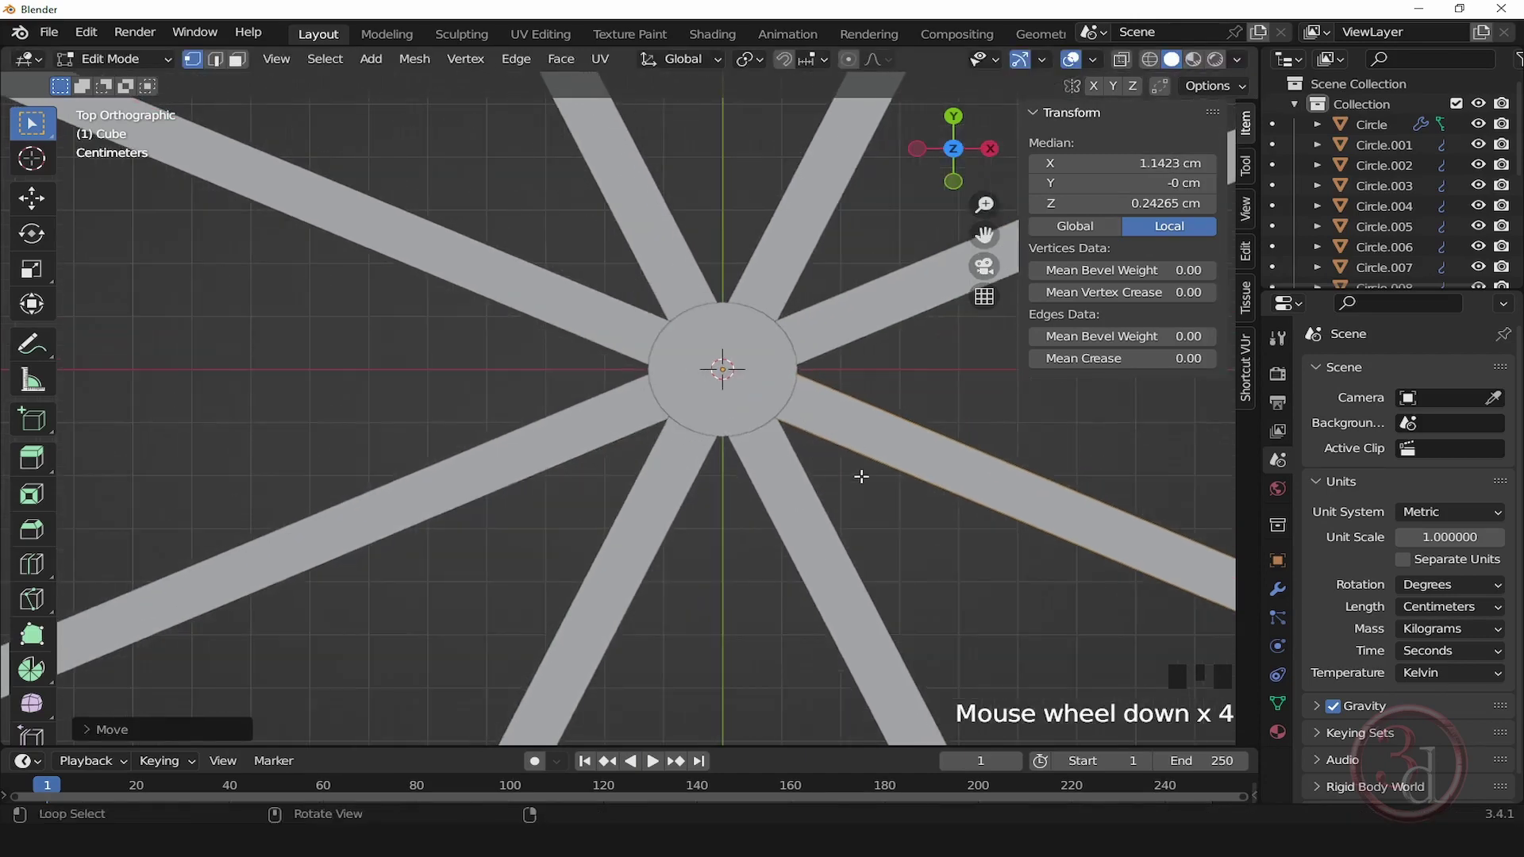
pyautogui.keyDown('alt'); pyautogui.moveTo(860, 473); pyautogui.dragTo(763, 386, button='middle'); pyautogui.keyUp('alt')
pyautogui.press('Tab')
pyautogui.scroll(-6, 735, 378)
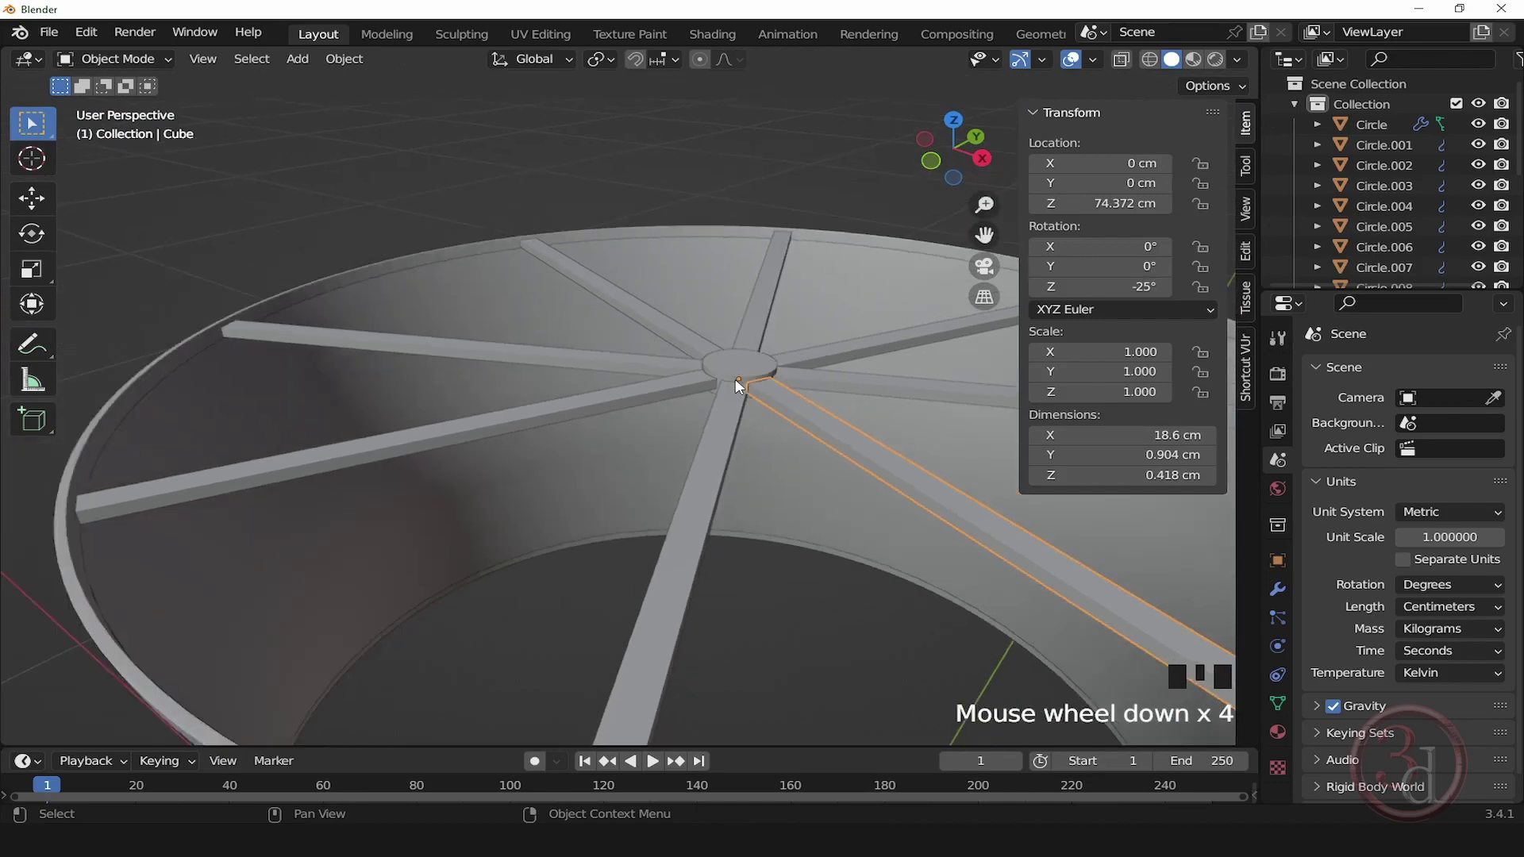
# Step: Clear the selection and add a UV sphere at the world origin
pyautogui.press('Tab')
pyautogui.press('Tab')
pyautogui.click(844, 205)
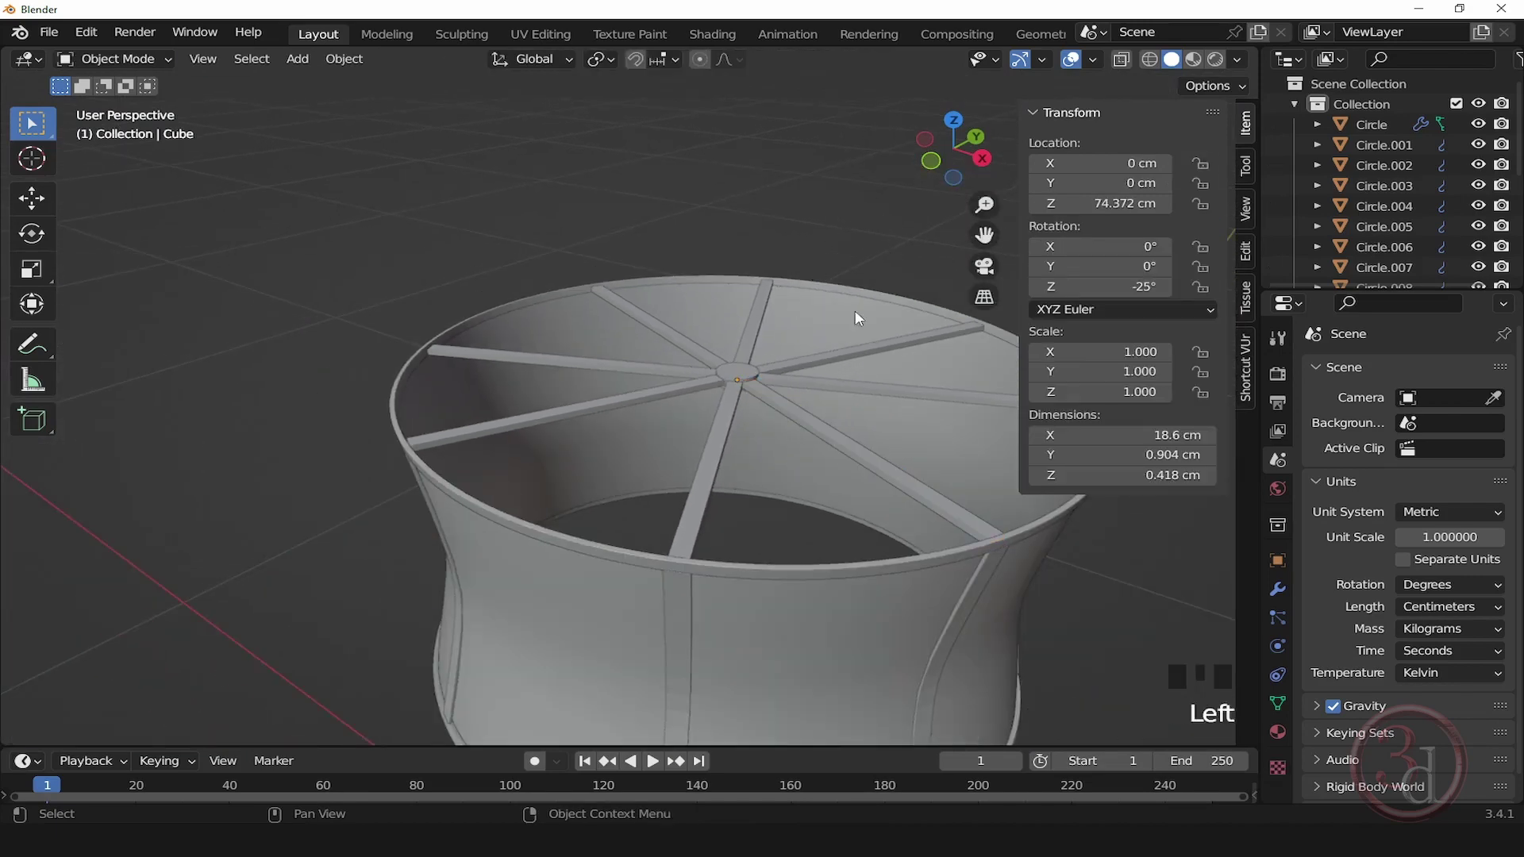
pyautogui.keyDown('alt'); pyautogui.moveTo(855, 319); pyautogui.dragTo(713, 414, button='middle'); pyautogui.keyUp('alt')
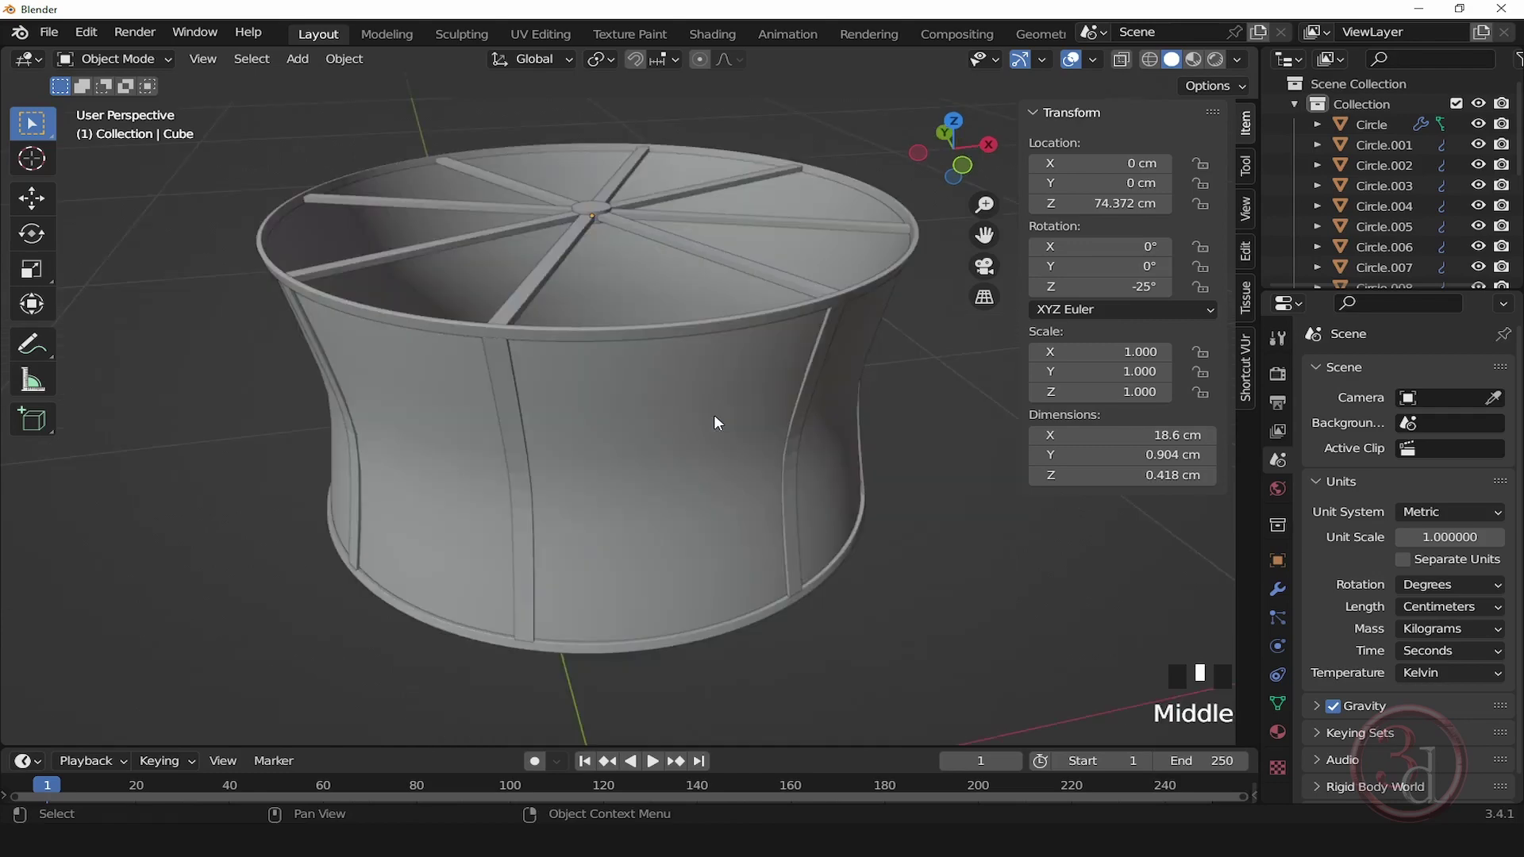
pyautogui.hotkey('shift', 'a')
pyautogui.moveTo(713, 415)
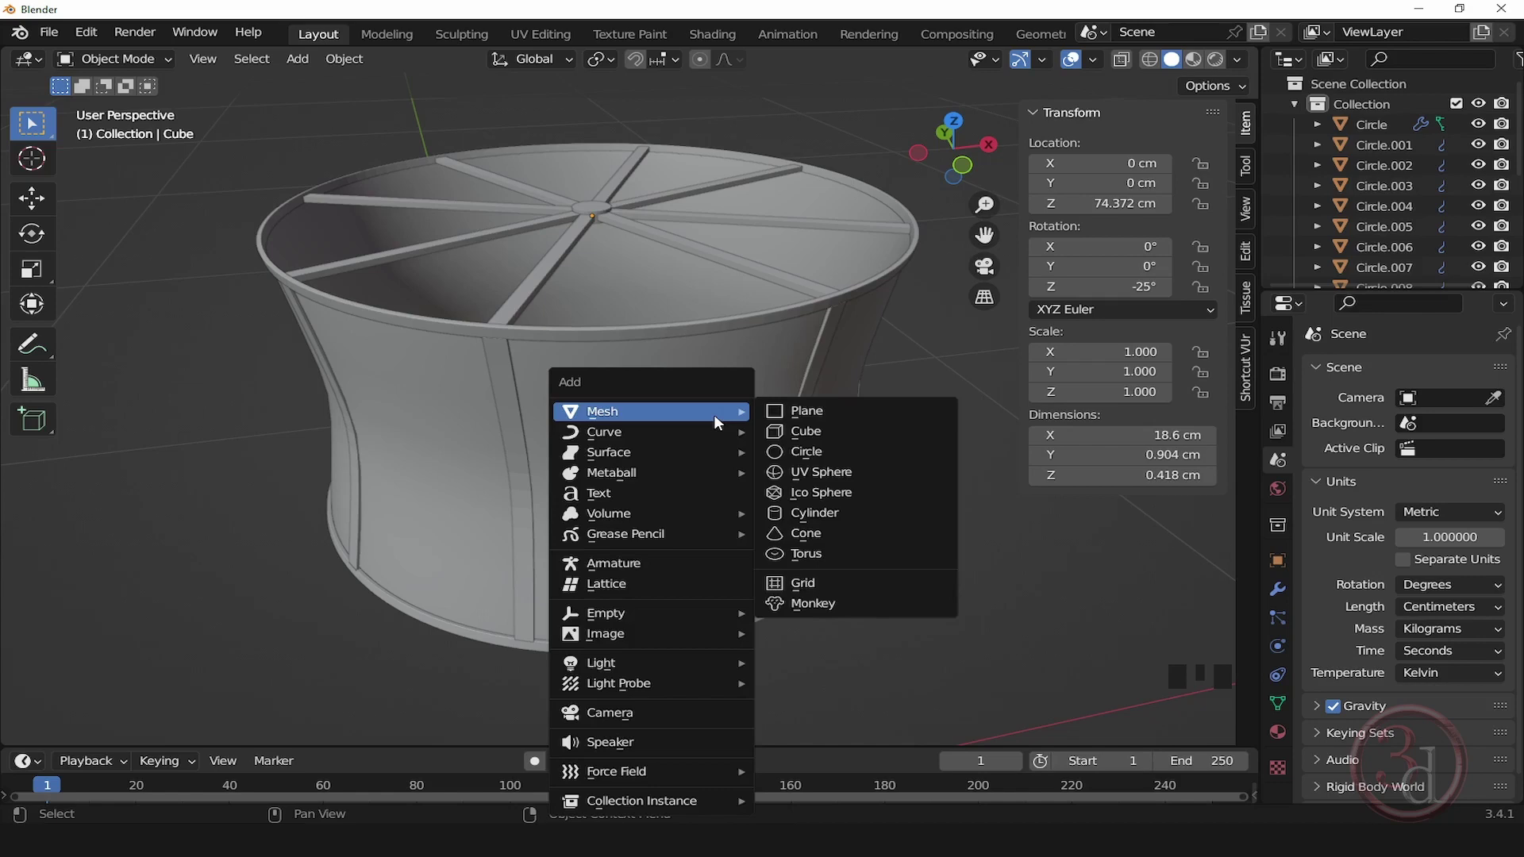
pyautogui.click(835, 473)
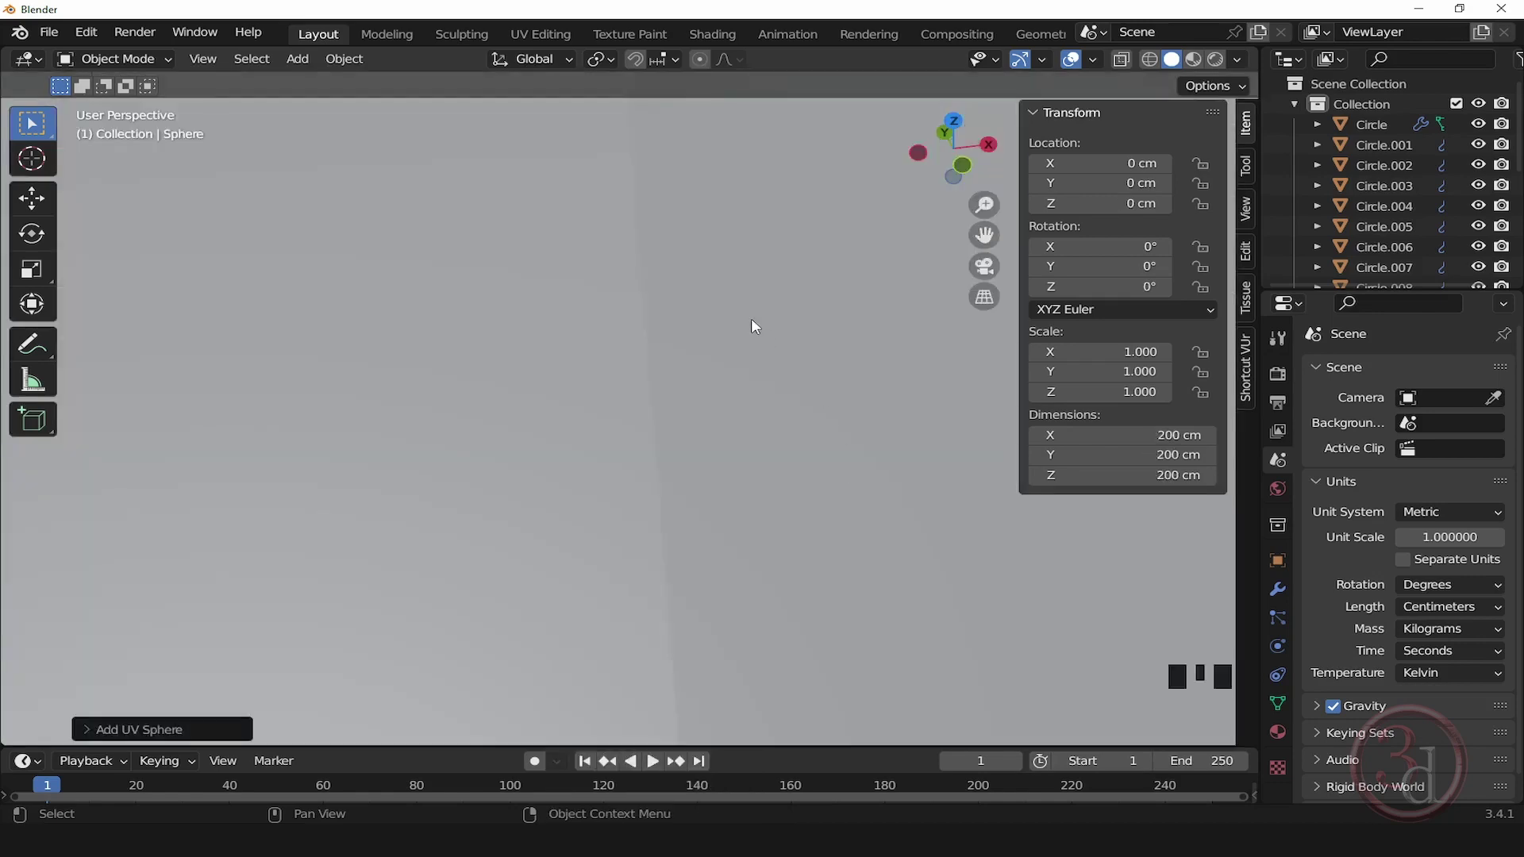
pyautogui.scroll(-8, 751, 319)
pyautogui.moveTo(654, 262); pyautogui.dragTo(660, 438, button='middle')
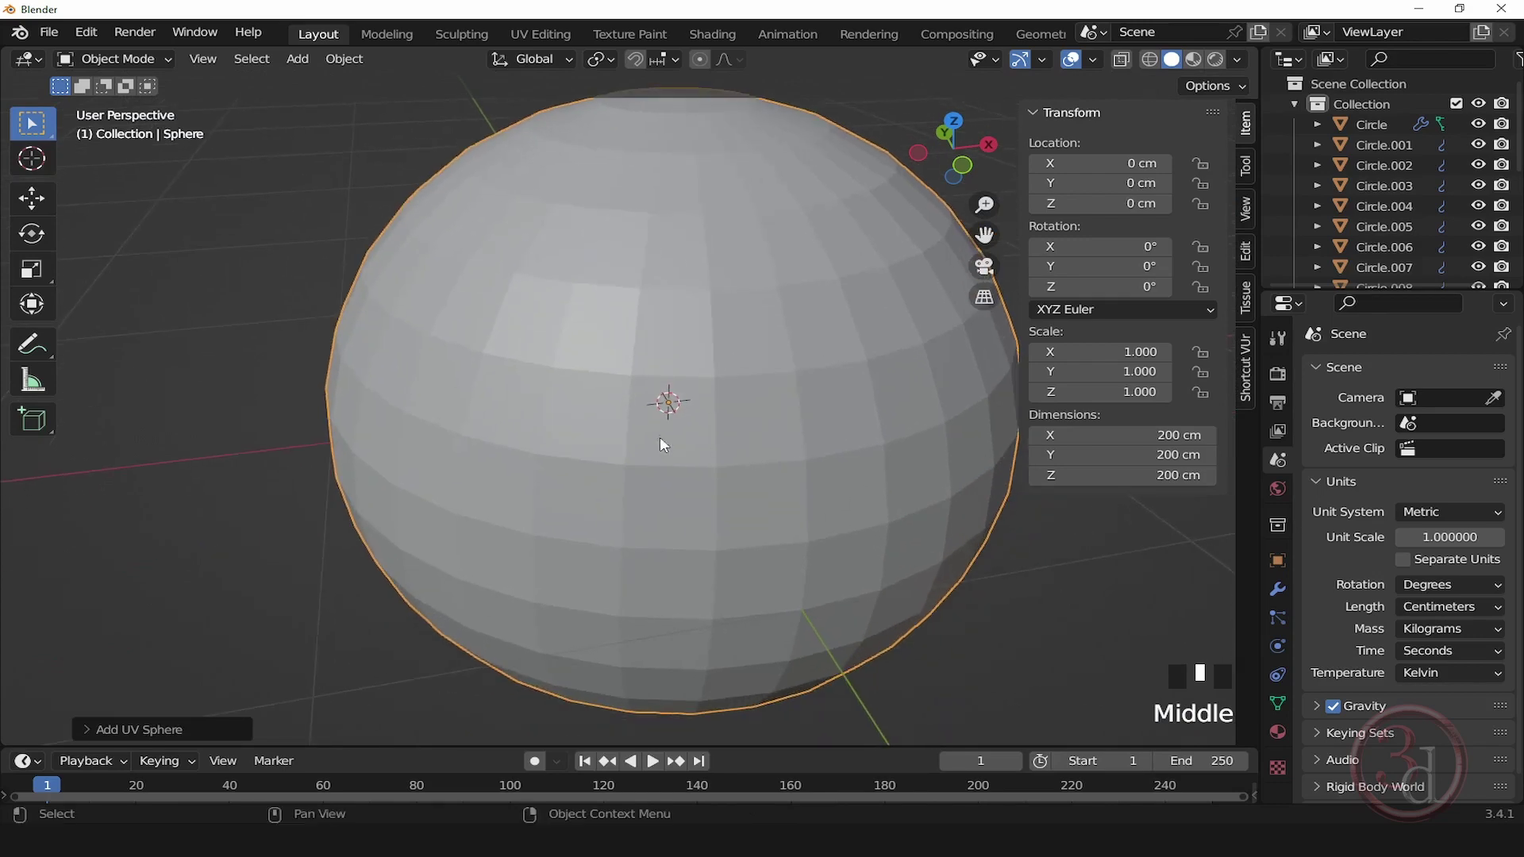
# Step: Set the new UV sphere's rings to 3
pyautogui.click(108, 729)
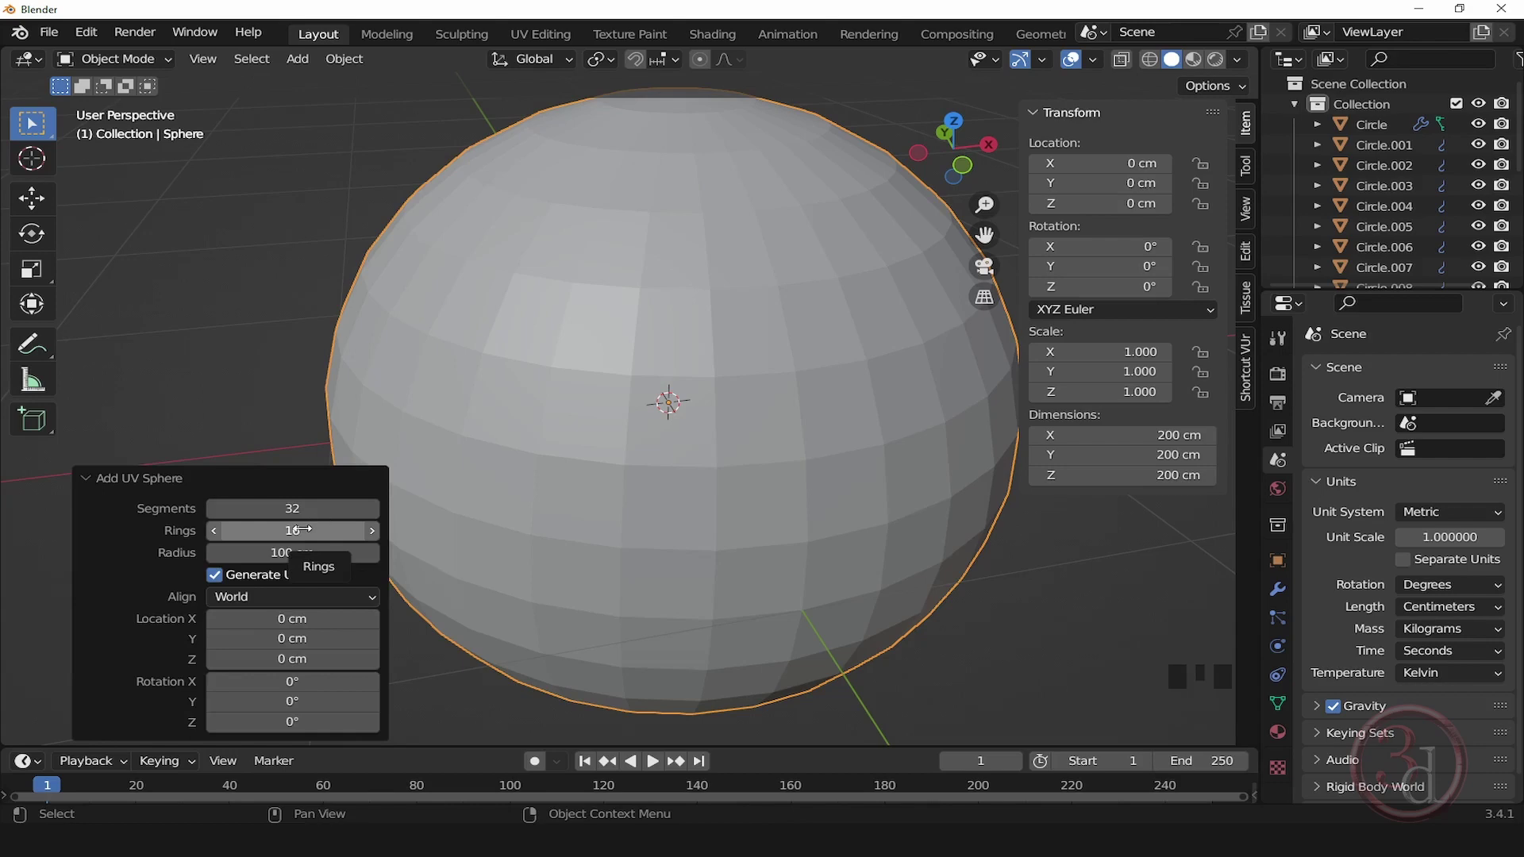
pyautogui.moveTo(287, 531); pyautogui.dragTo(269, 531)
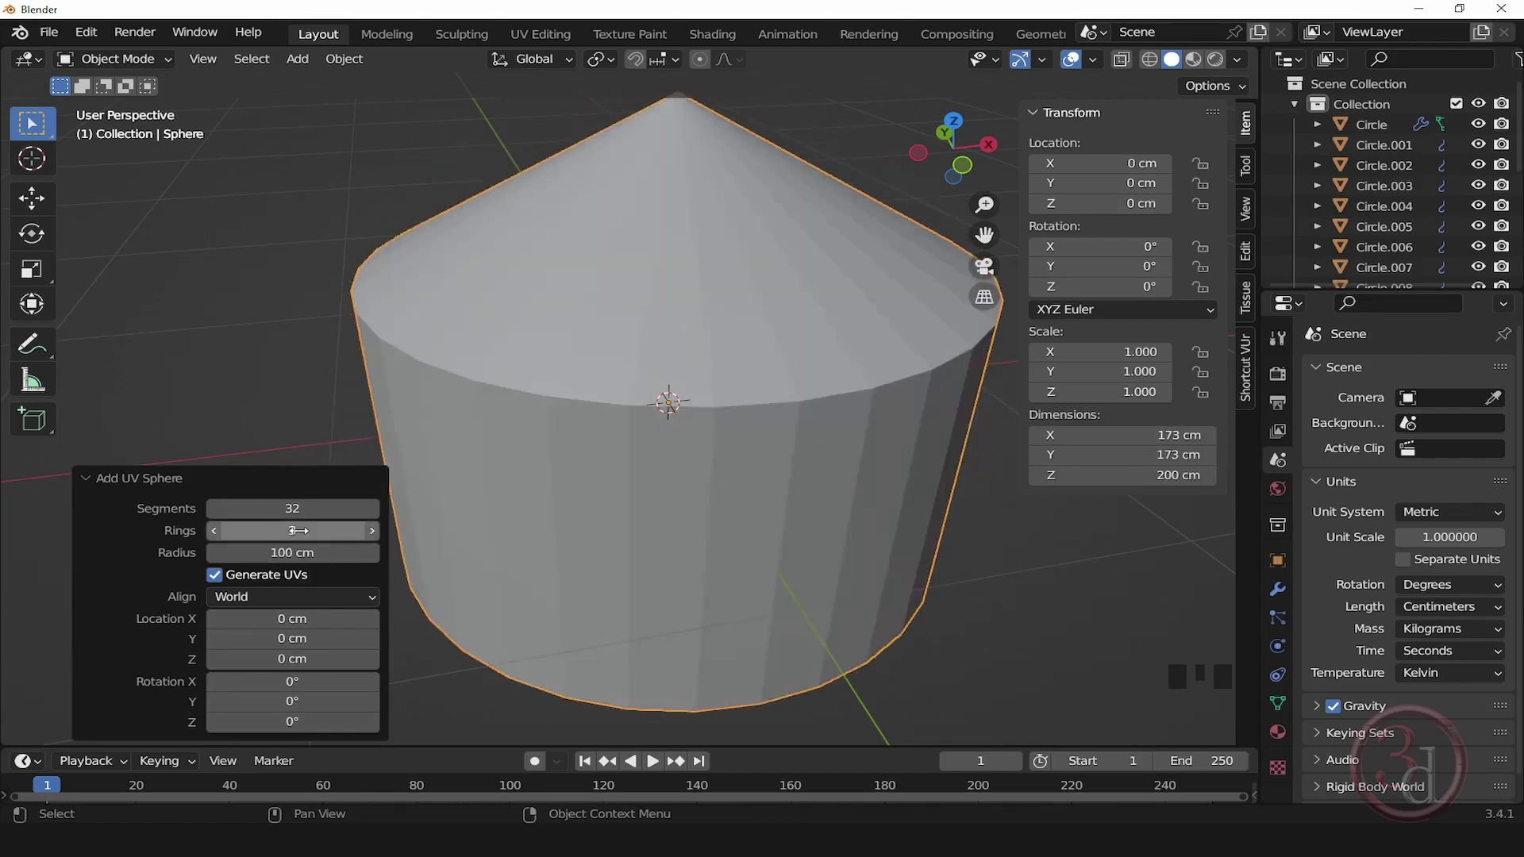
pyautogui.scroll(-2, 545, 431)
pyautogui.keyDown('alt'); pyautogui.moveTo(811, 486); pyautogui.dragTo(750, 422, button='middle'); pyautogui.keyUp('alt')
# Step: Set the UV sphere's segments to 12
pyautogui.click(300, 510)
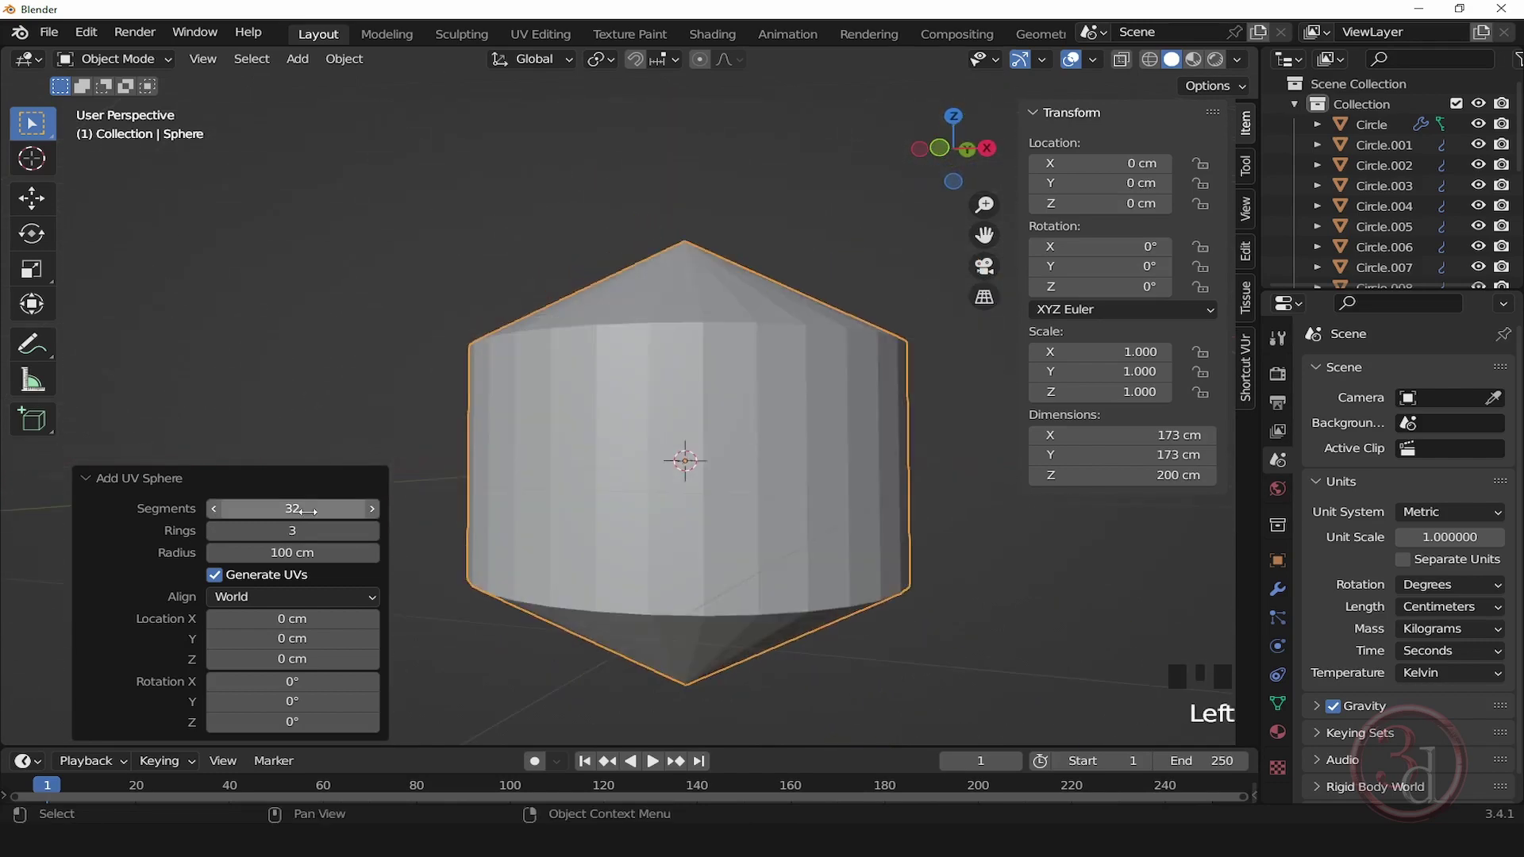
pyautogui.moveTo(317, 512); pyautogui.dragTo(289, 508)
pyautogui.keyDown('alt'); pyautogui.moveTo(794, 603); pyautogui.dragTo(520, 568, button='middle'); pyautogui.keyUp('alt')
pyautogui.click(214, 508)
pyautogui.click(214, 509)
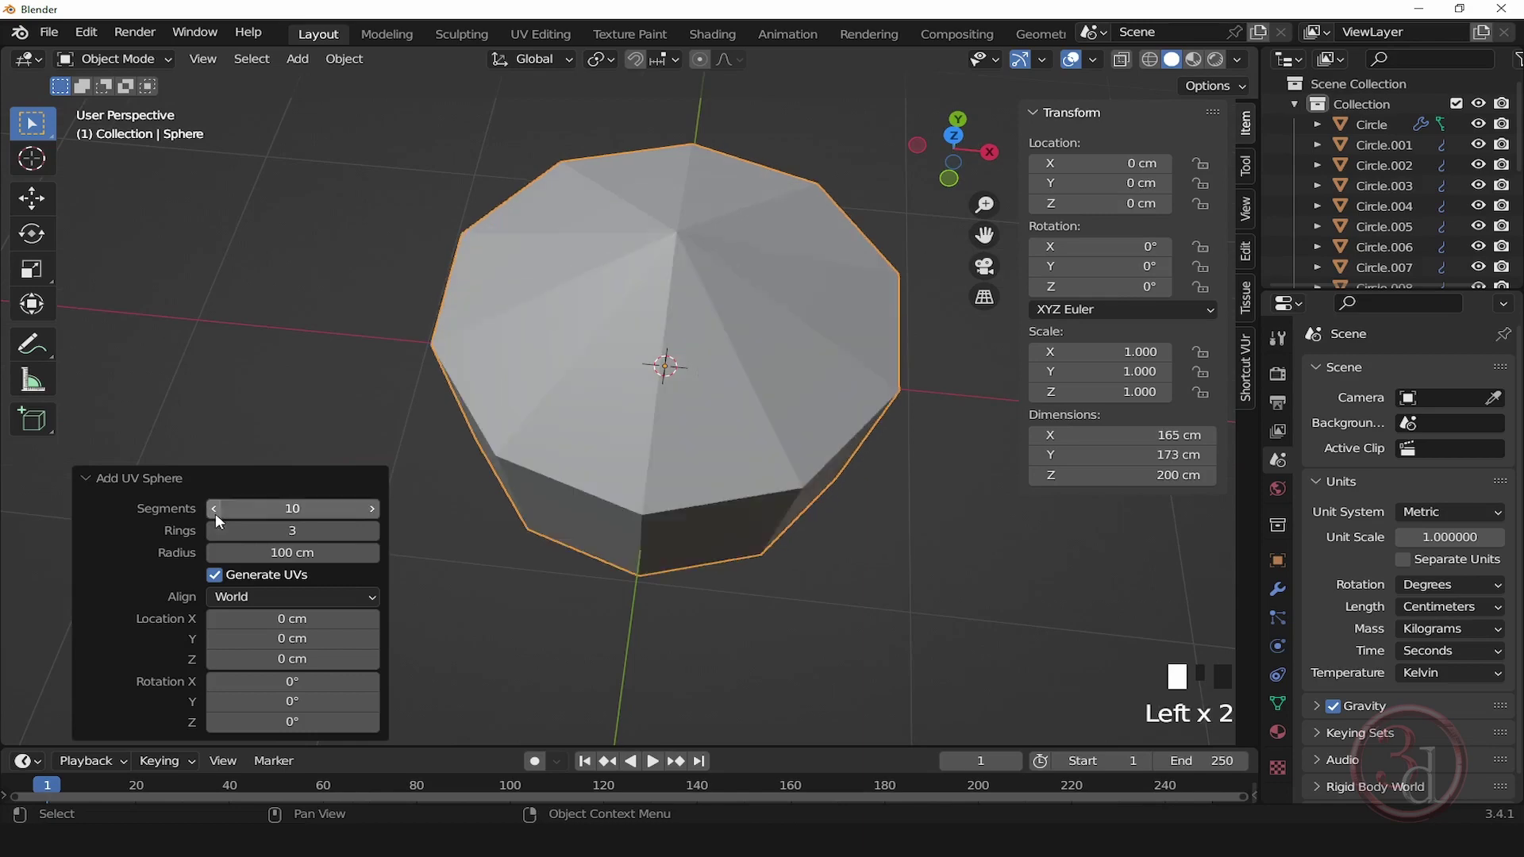
pyautogui.click(374, 508)
pyautogui.click(374, 508)
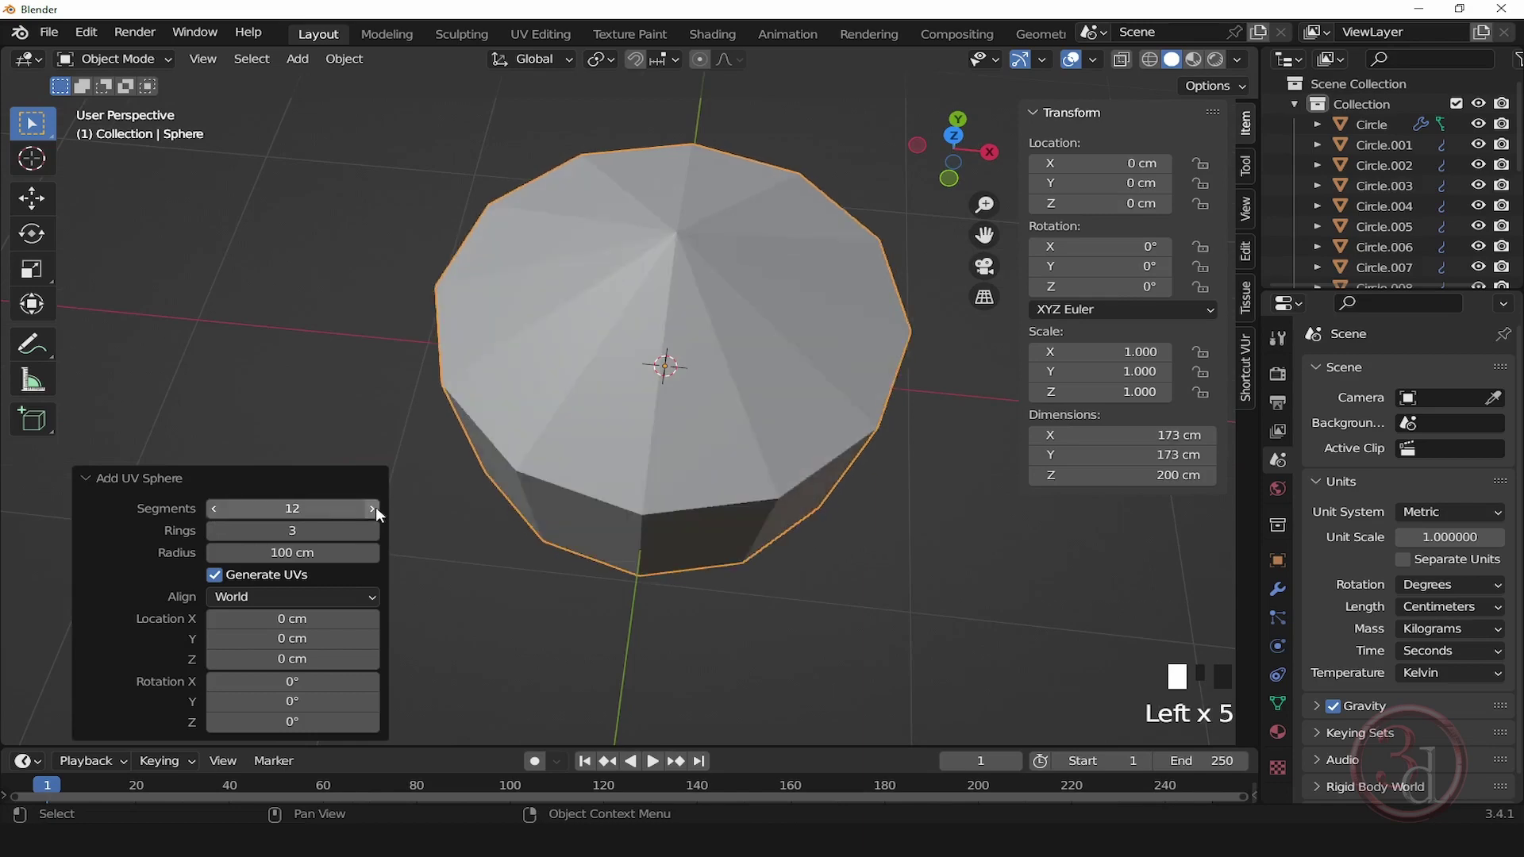
pyautogui.keyDown('alt'); pyautogui.moveTo(810, 540); pyautogui.dragTo(839, 398, button='middle'); pyautogui.keyUp('alt')
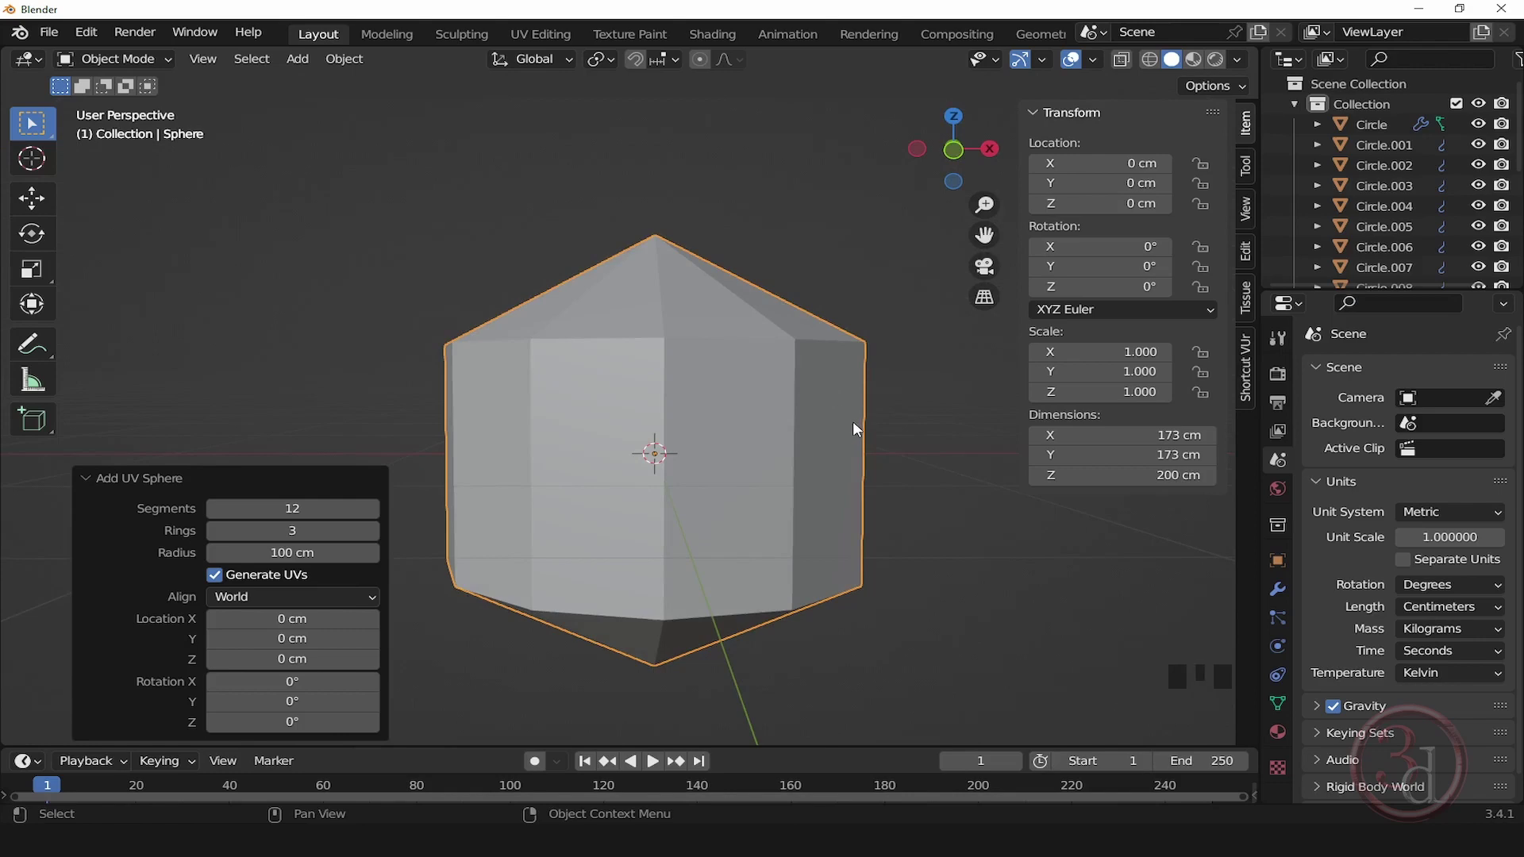
# Step: Scale the sphere down uniformly to about 0.048, roughly 8.4 cm across
pyautogui.press('`')
pyautogui.keyDown('alt'); pyautogui.moveTo(813, 612); pyautogui.dragTo(794, 584, button='middle'); pyautogui.keyUp('alt')
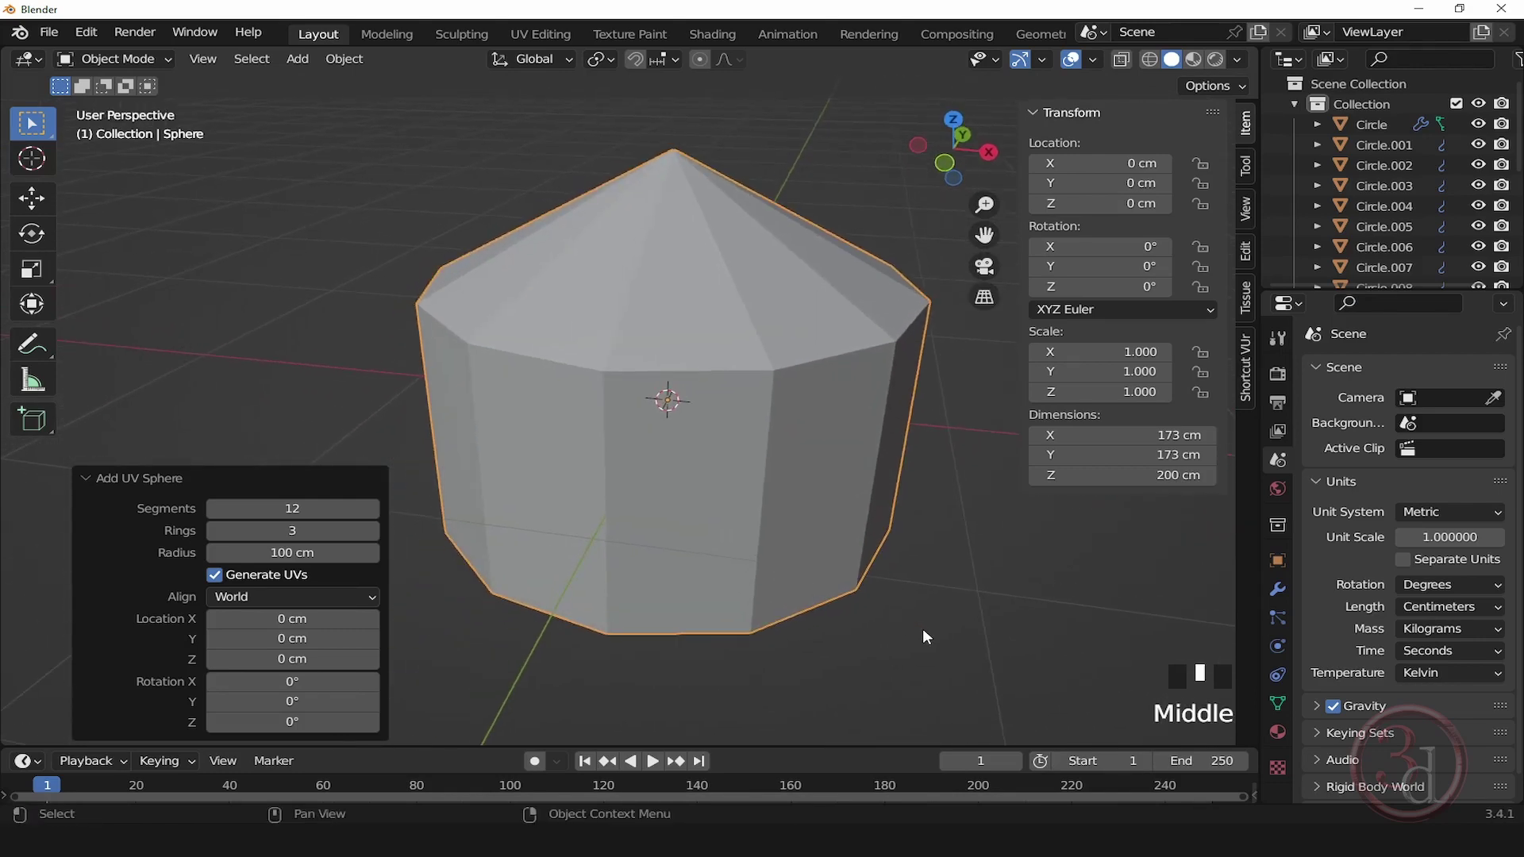
pyautogui.press('z')
pyautogui.click(549, 597)
pyautogui.press('z')
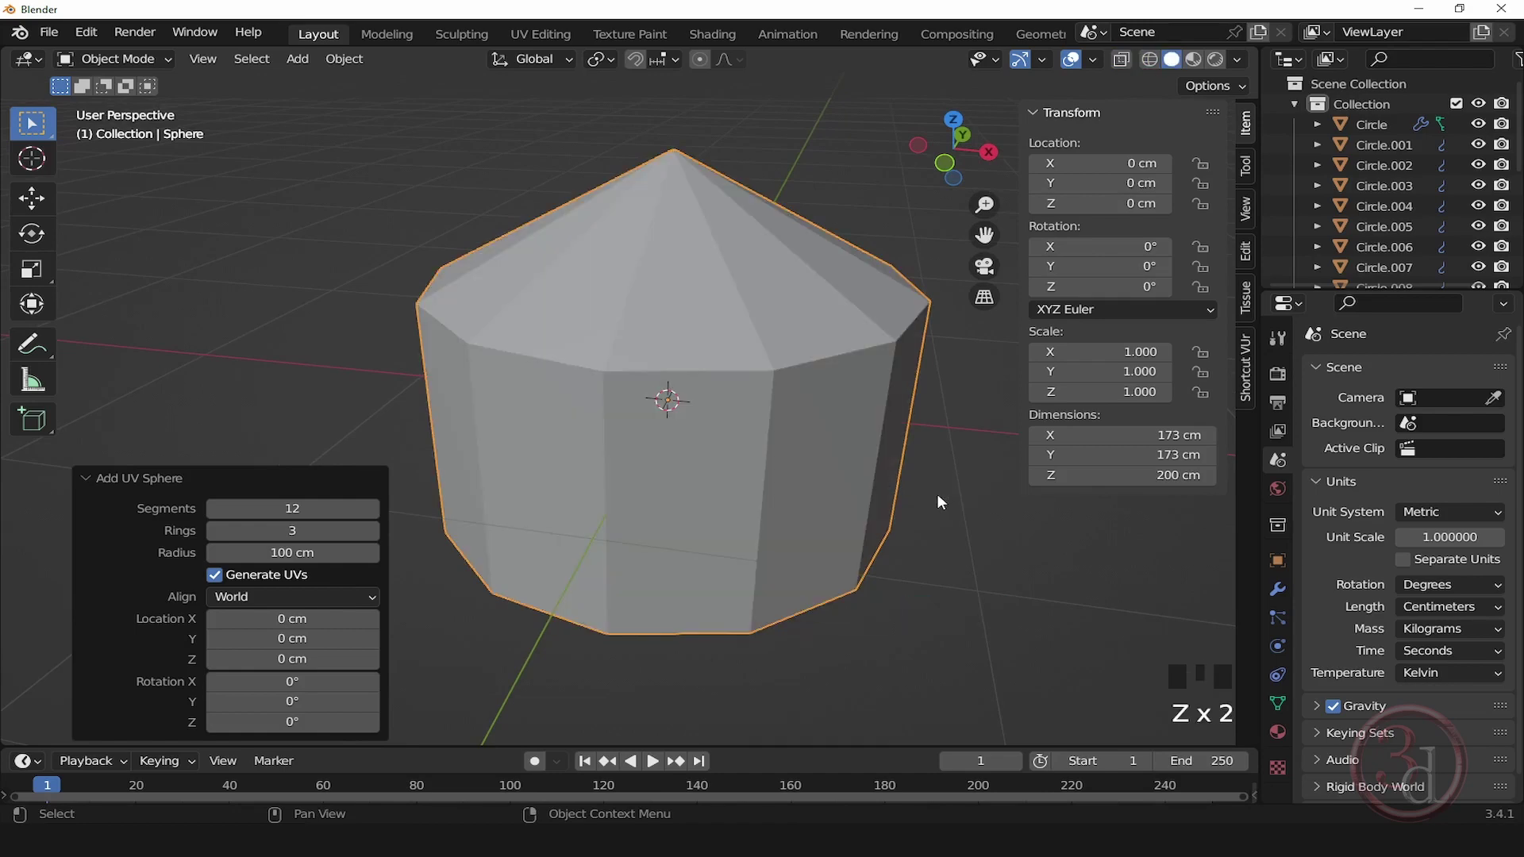
pyautogui.press('s')
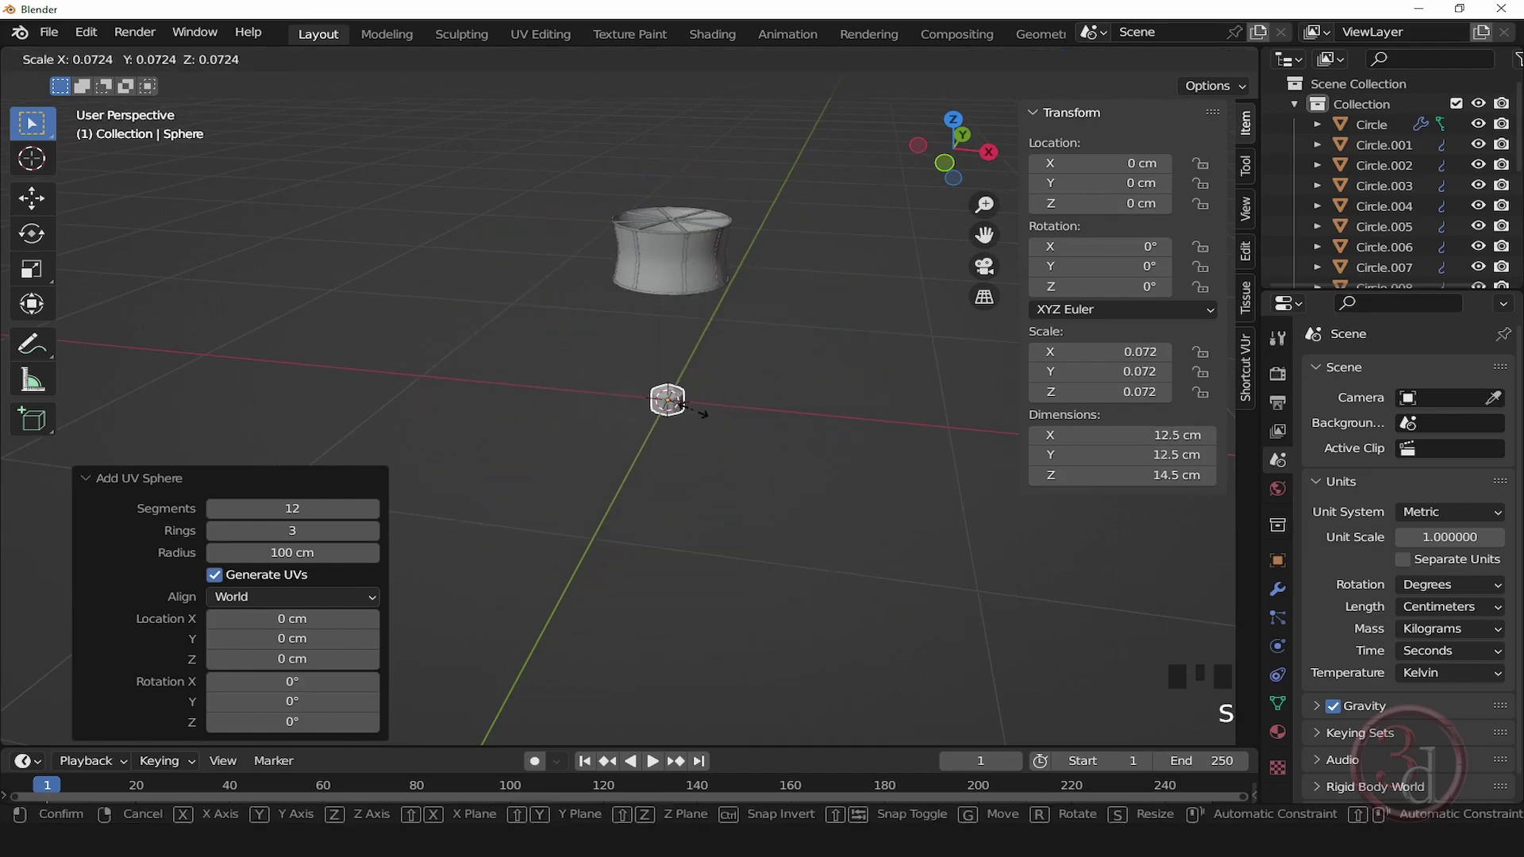
pyautogui.click(692, 407)
# Step: In front view, raise the sphere about 79 cm along the Z axis to just above the ring-shaped shell
pyautogui.press('`')
pyautogui.click(684, 426)
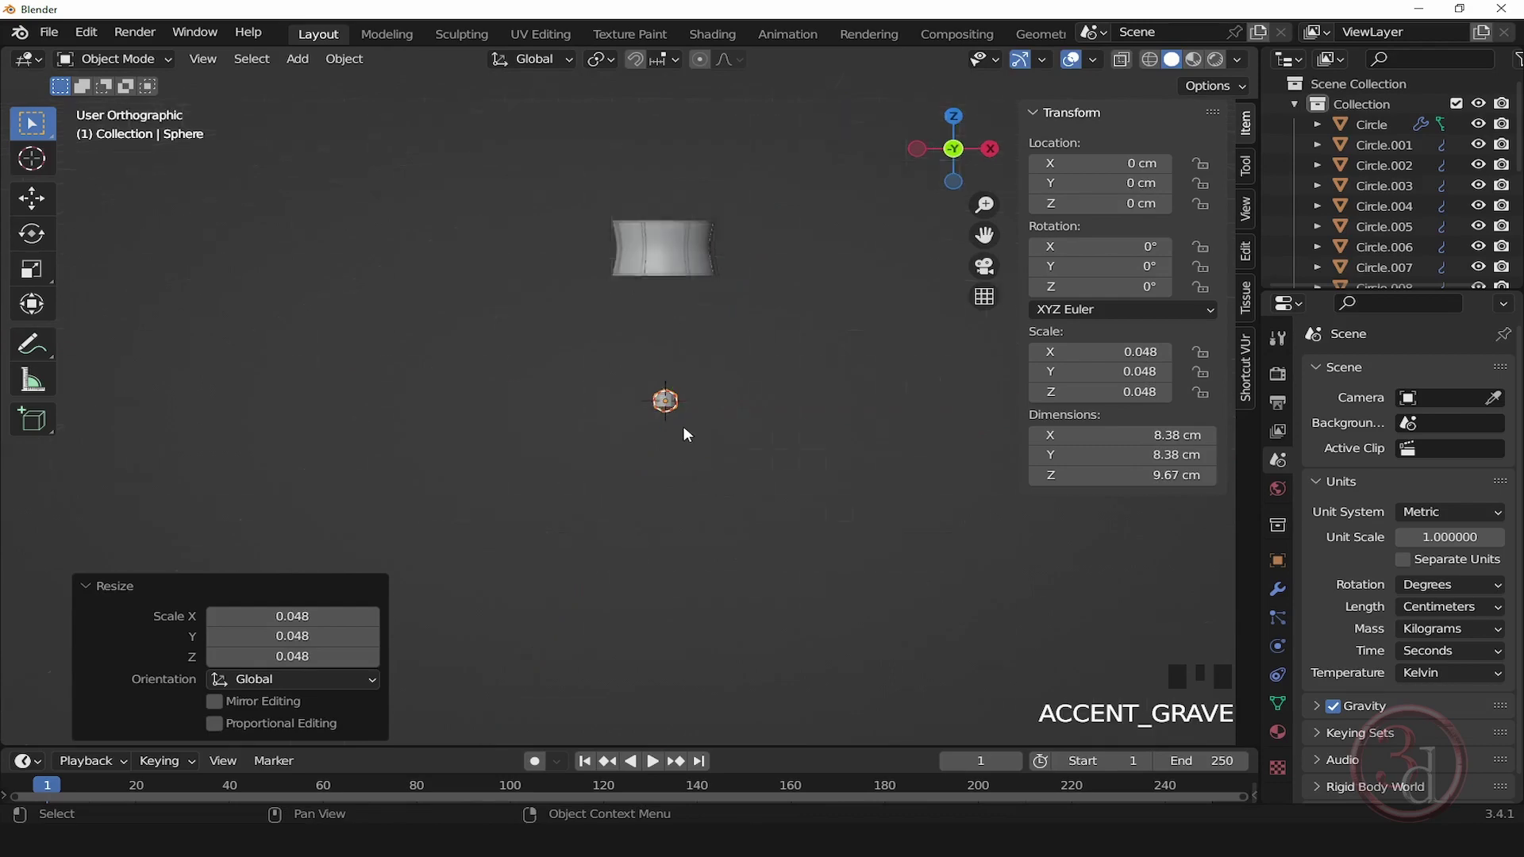
pyautogui.keyDown('shift'); pyautogui.moveTo(696, 424); pyautogui.dragTo(721, 460, button='middle'); pyautogui.keyUp('shift')
pyautogui.press('g')
pyautogui.press('z')
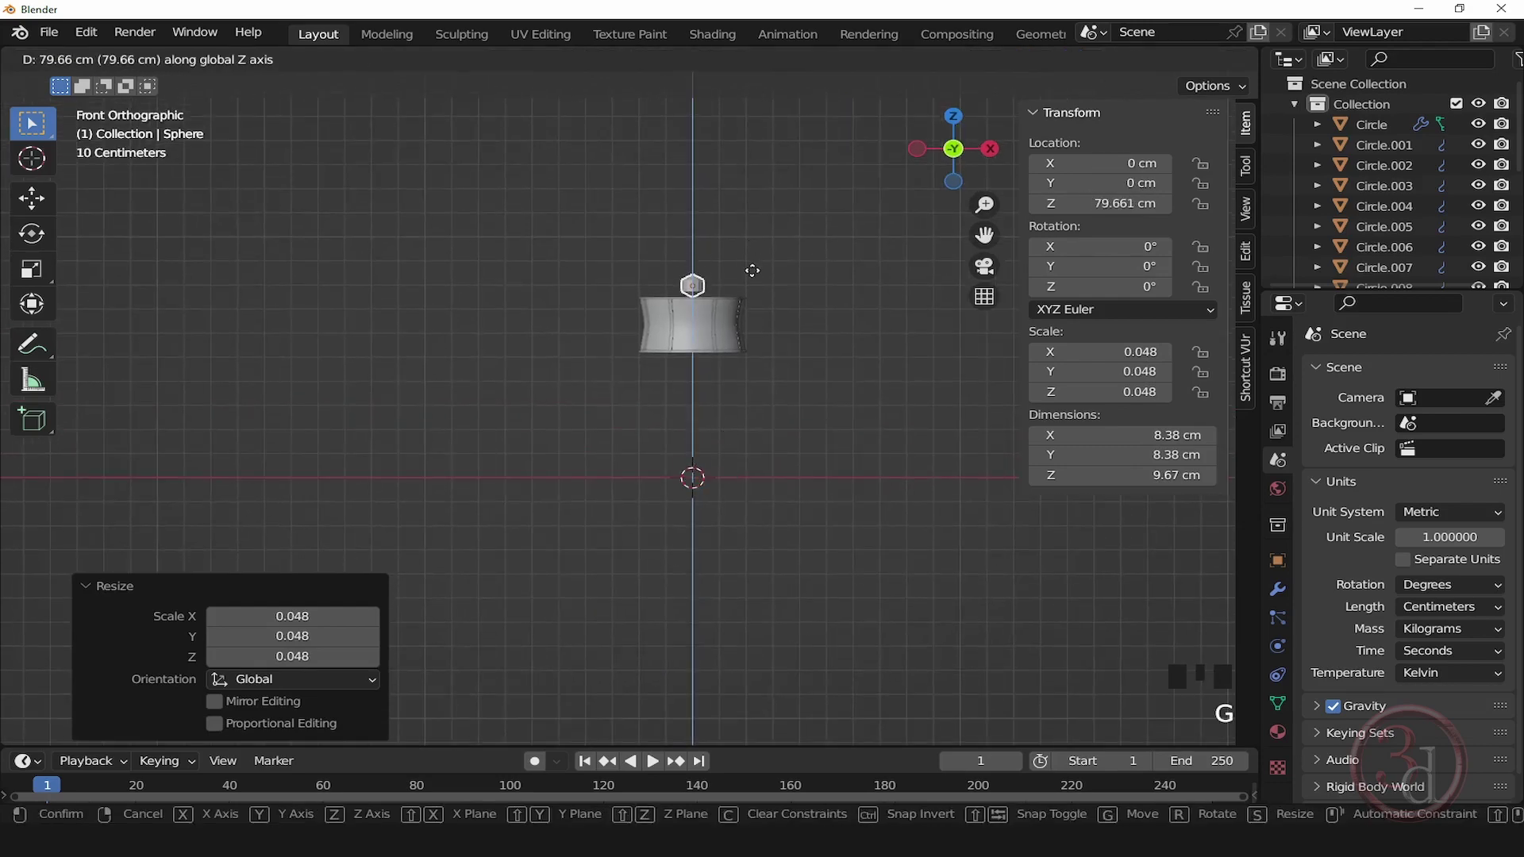
pyautogui.click(752, 279)
# Step: Scale the sphere down further by a factor of about 0.37, to roughly 3.1 cm across
pyautogui.scroll(12, 698, 310)
pyautogui.press('s')
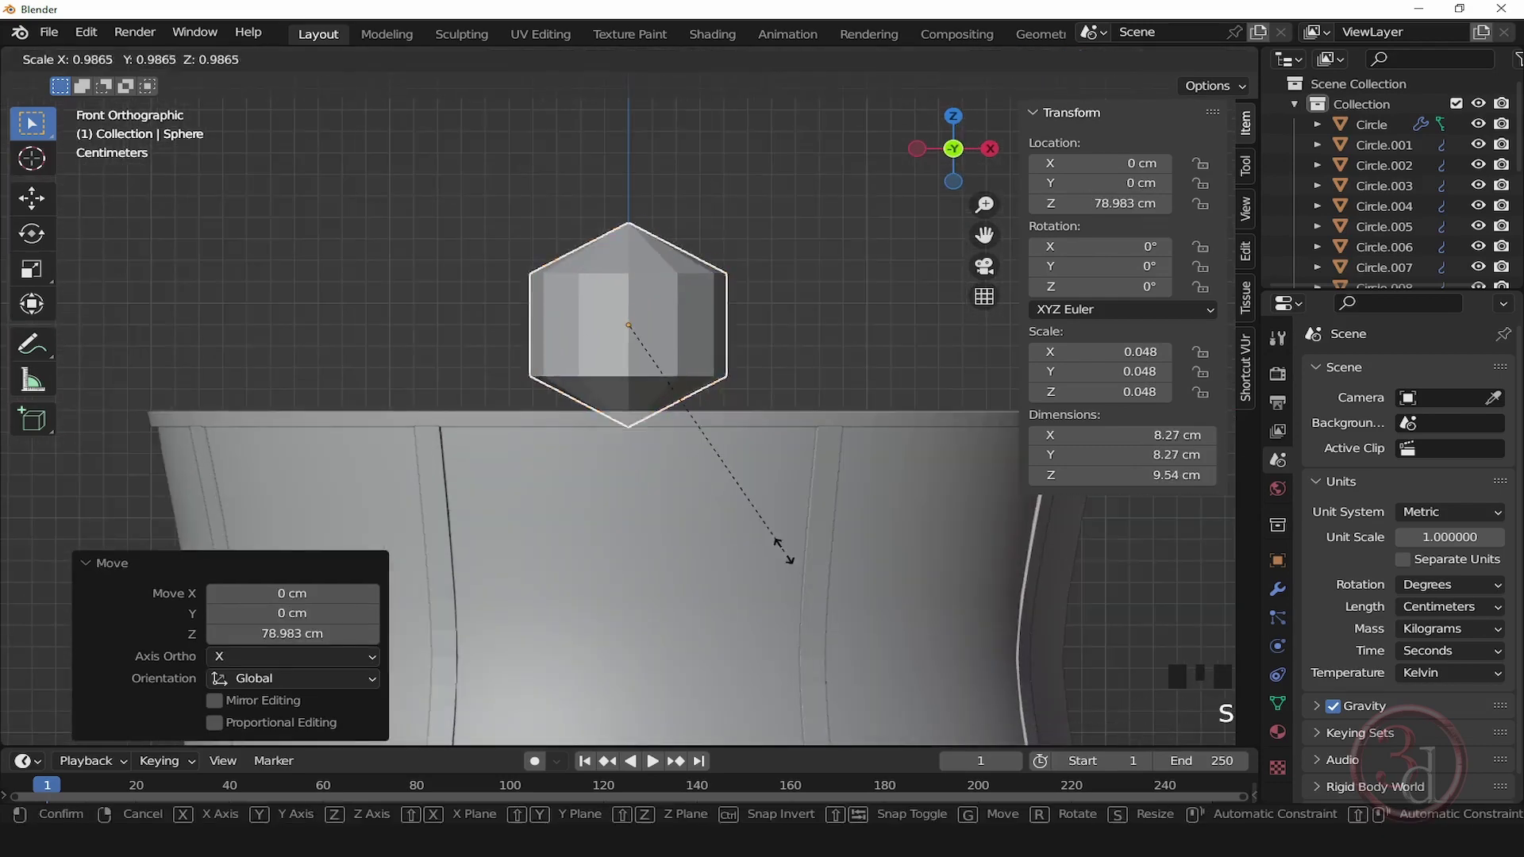
pyautogui.click(692, 407)
# Step: Lower the sphere about 2.2 cm along the Z axis so its bottom tip touches the hub's top
pyautogui.scroll(6, 606, 358)
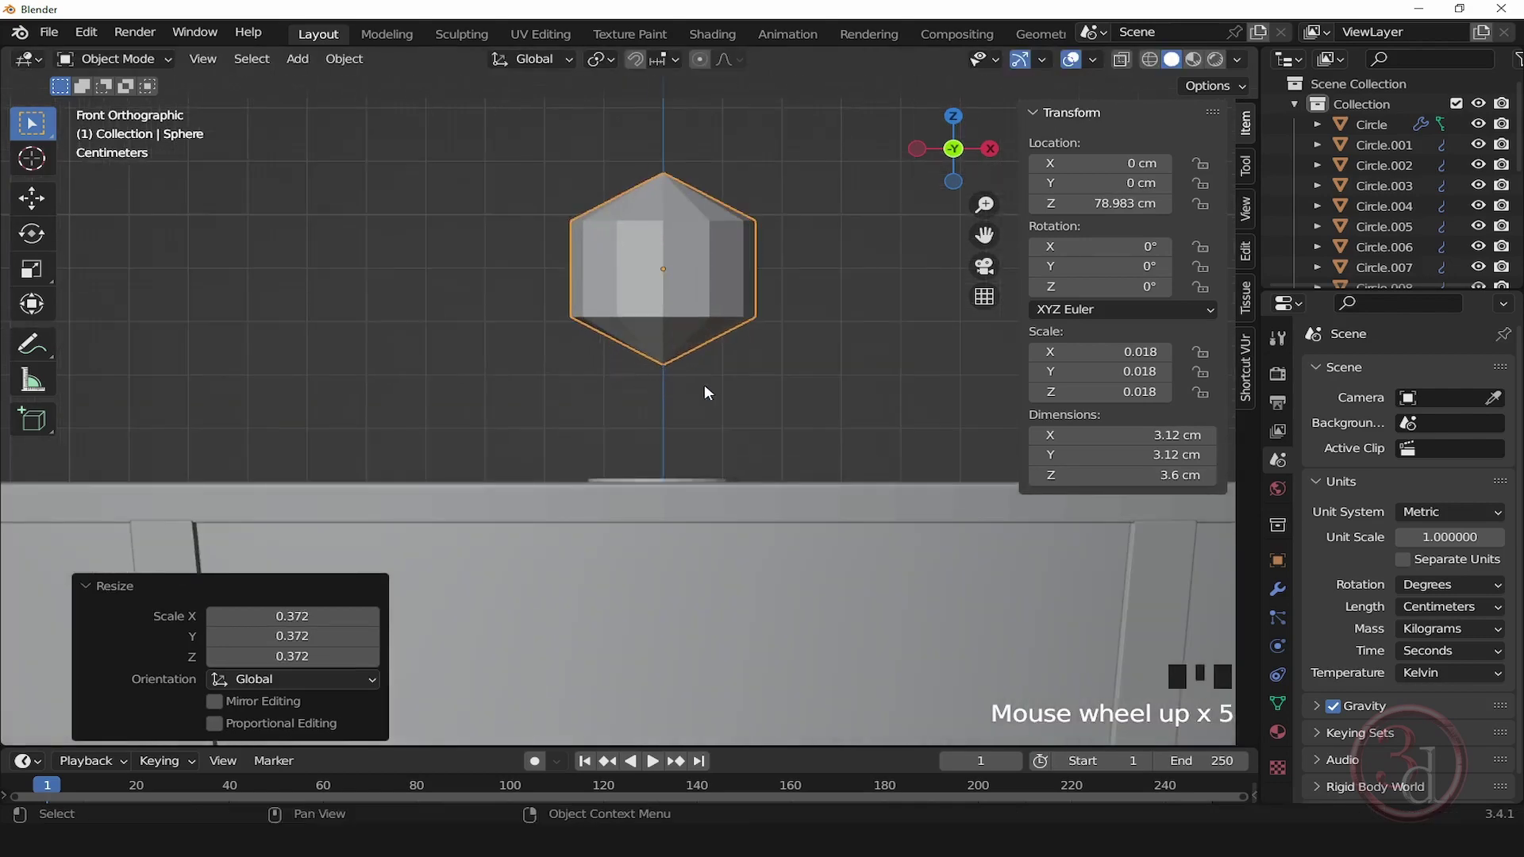
pyautogui.press('g')
pyautogui.press('z')
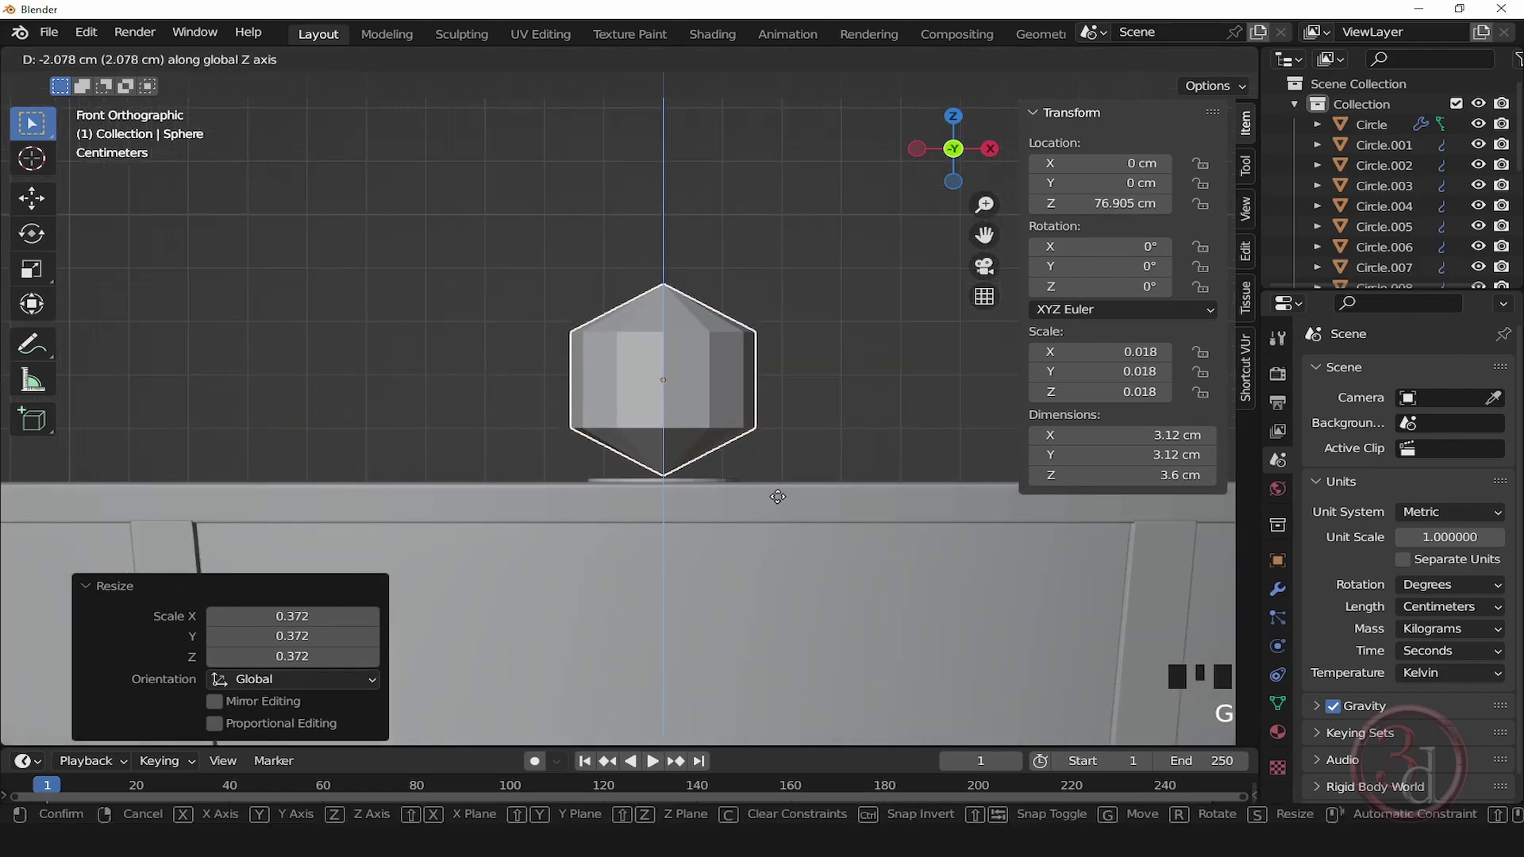
pyautogui.click(777, 509)
pyautogui.scroll(3, 653, 385)
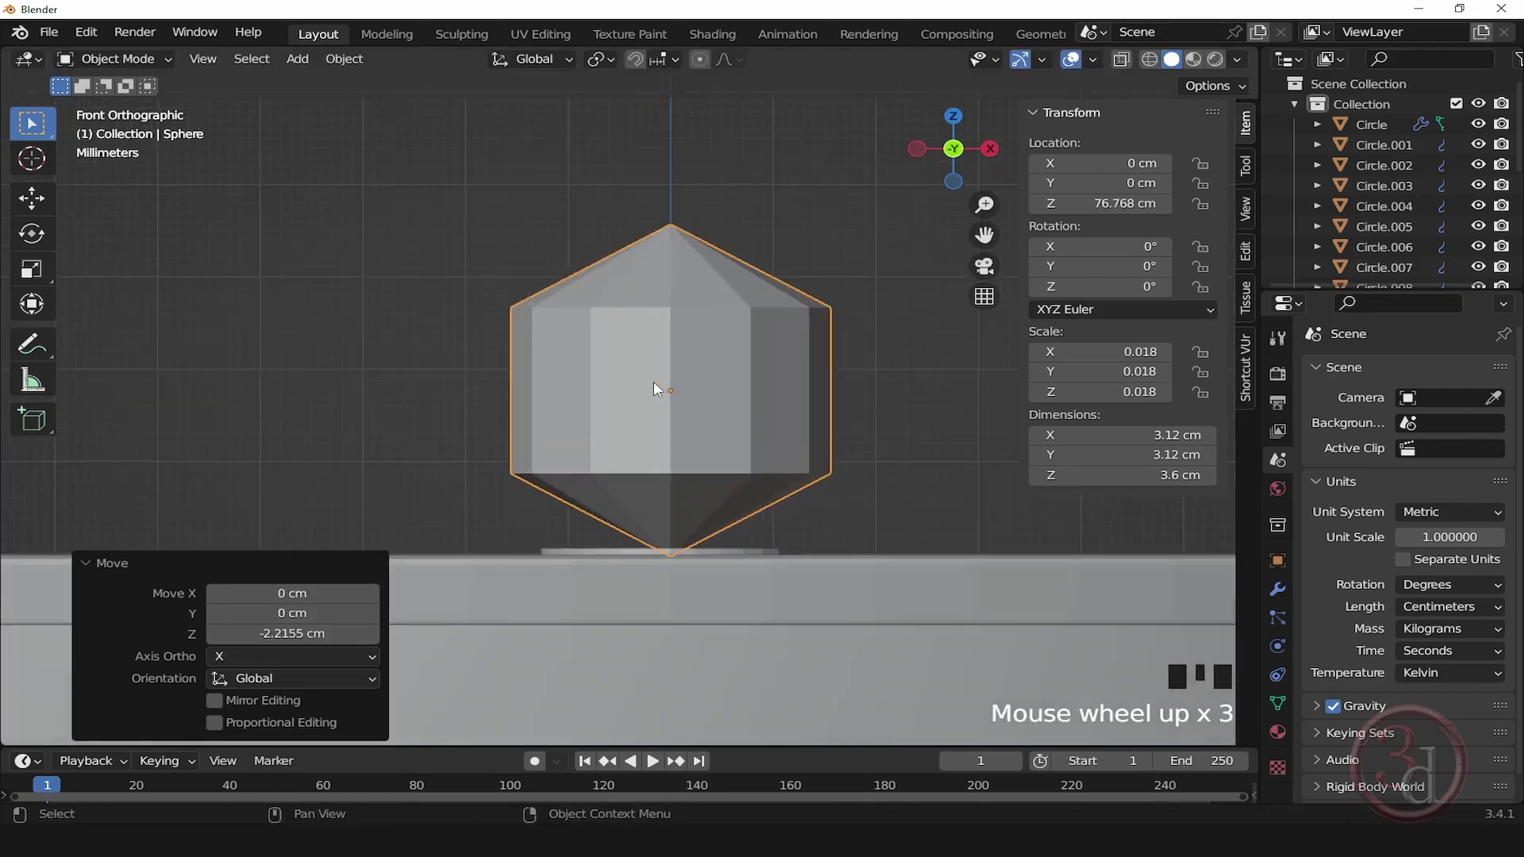
# Step: In wireframe Edit Mode, raise the sphere's lower vertex ring about 0.93 cm along the Z axis to mid-height
pyautogui.press('Tab')
pyautogui.hotkey('shift', 'z')
pyautogui.click(335, 376)
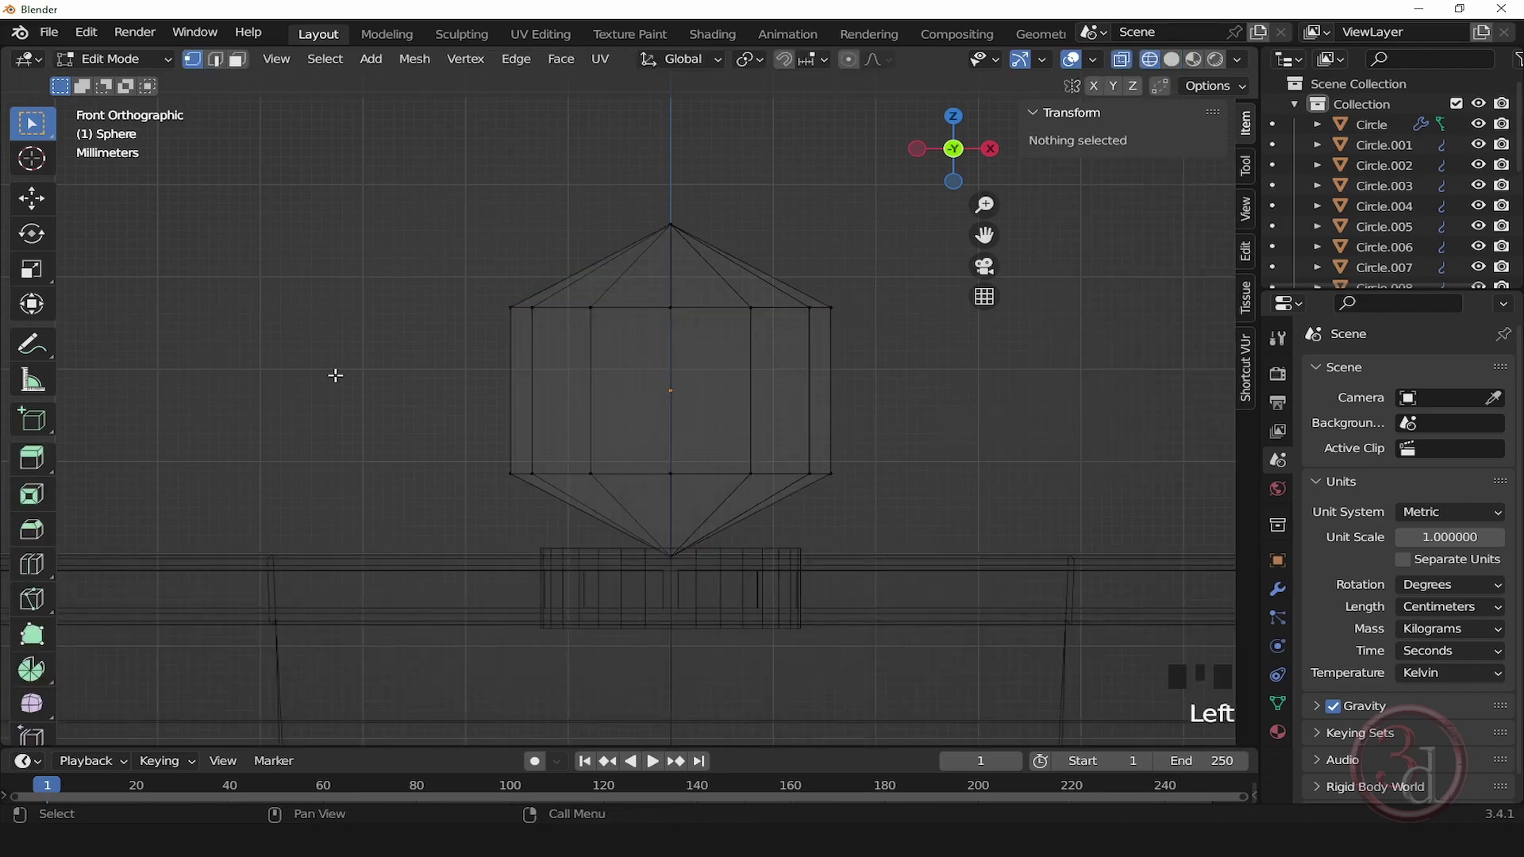
pyautogui.moveTo(334, 375); pyautogui.dragTo(938, 501)
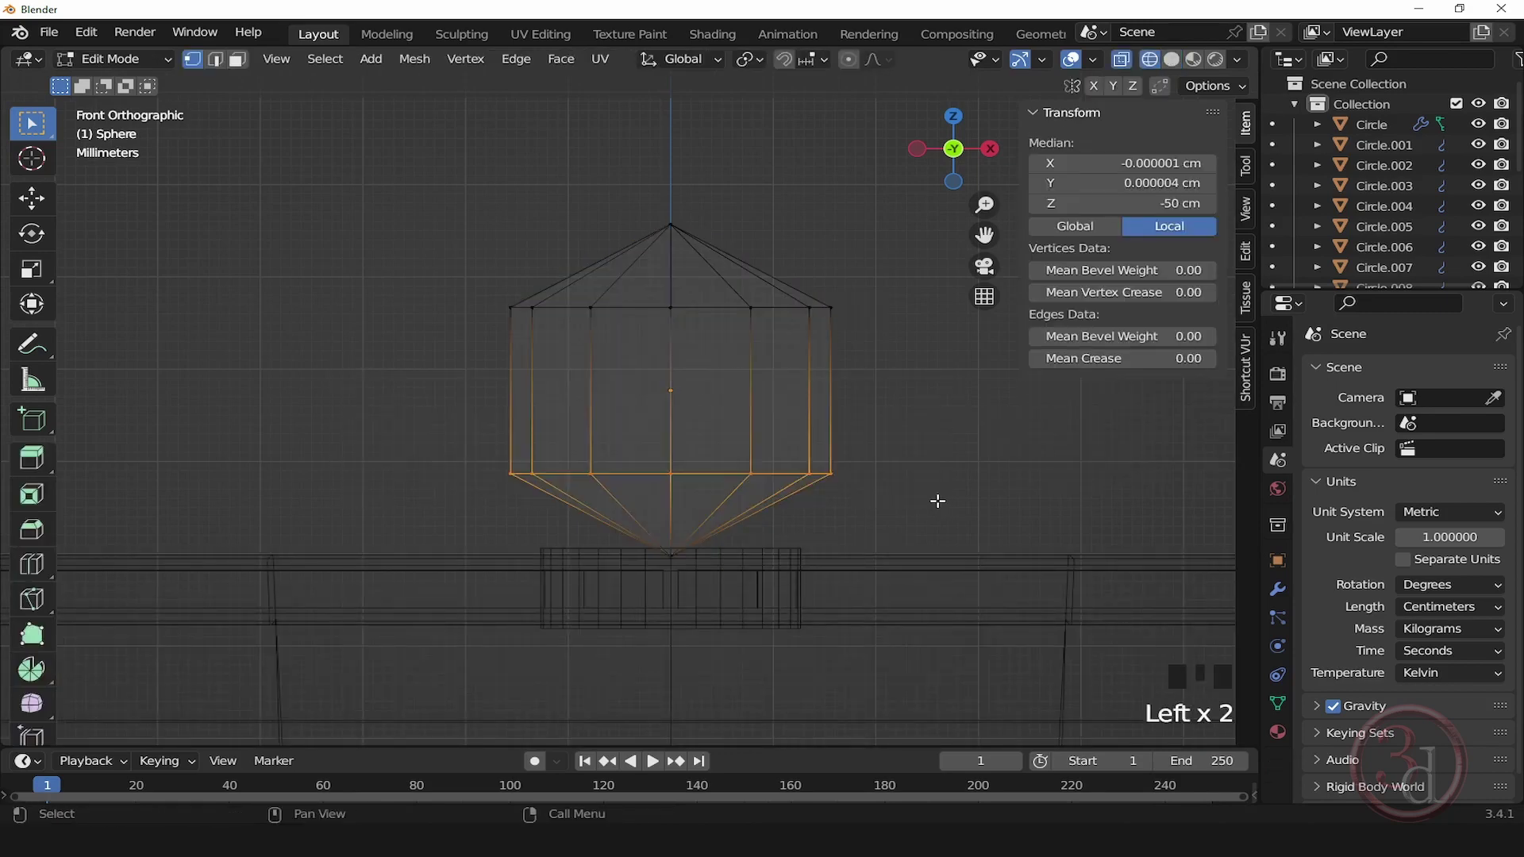
pyautogui.press('g')
pyautogui.press('z')
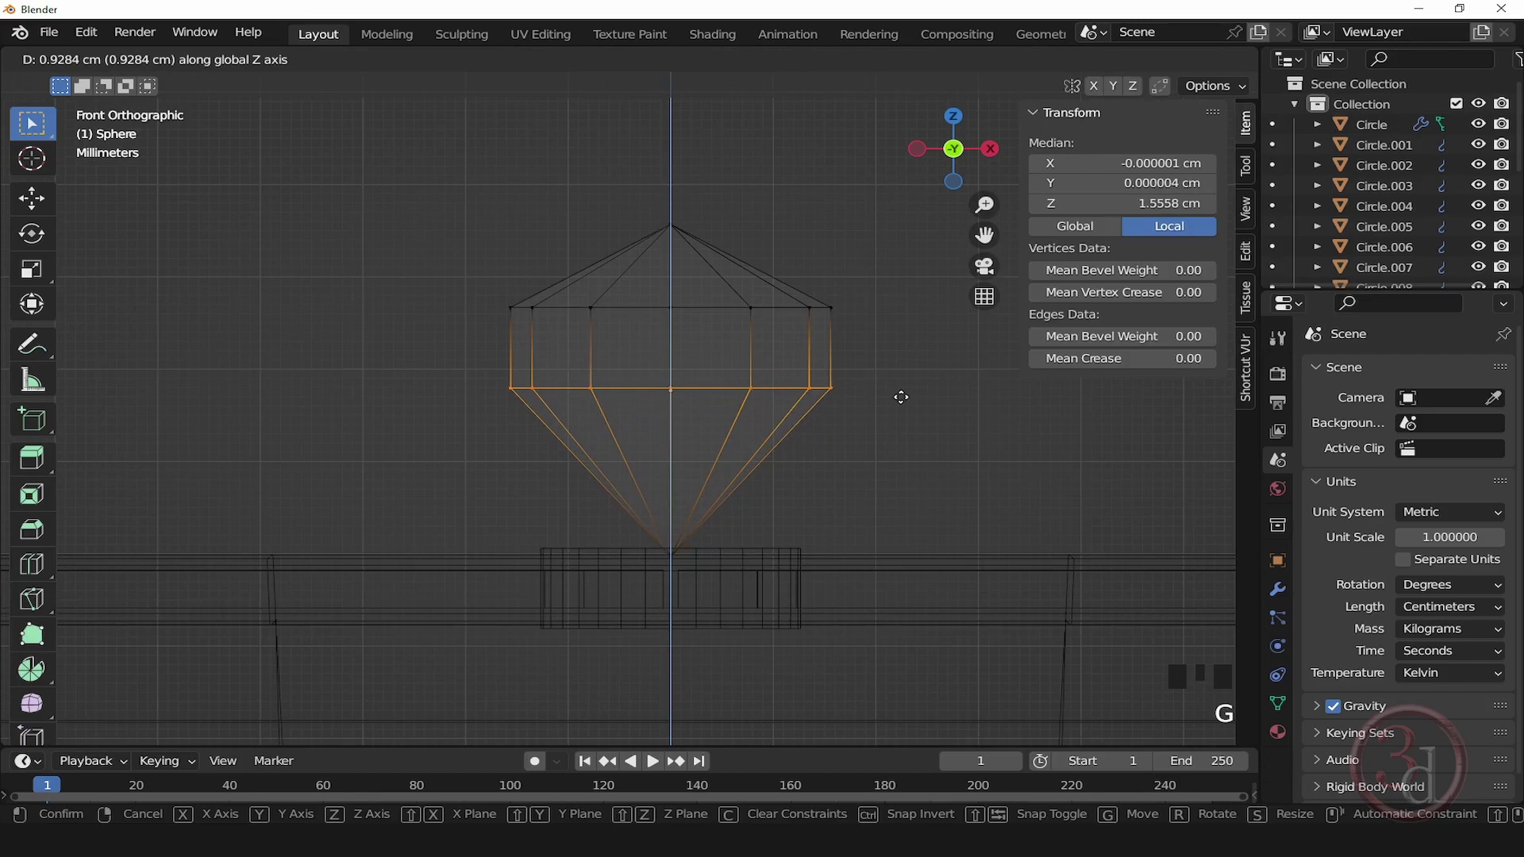
pyautogui.click(900, 397)
# Step: Scale the sphere's upper vertex ring inward to about 0.9, then clear the selection
pyautogui.moveTo(436, 268); pyautogui.dragTo(895, 343)
pyautogui.press('s')
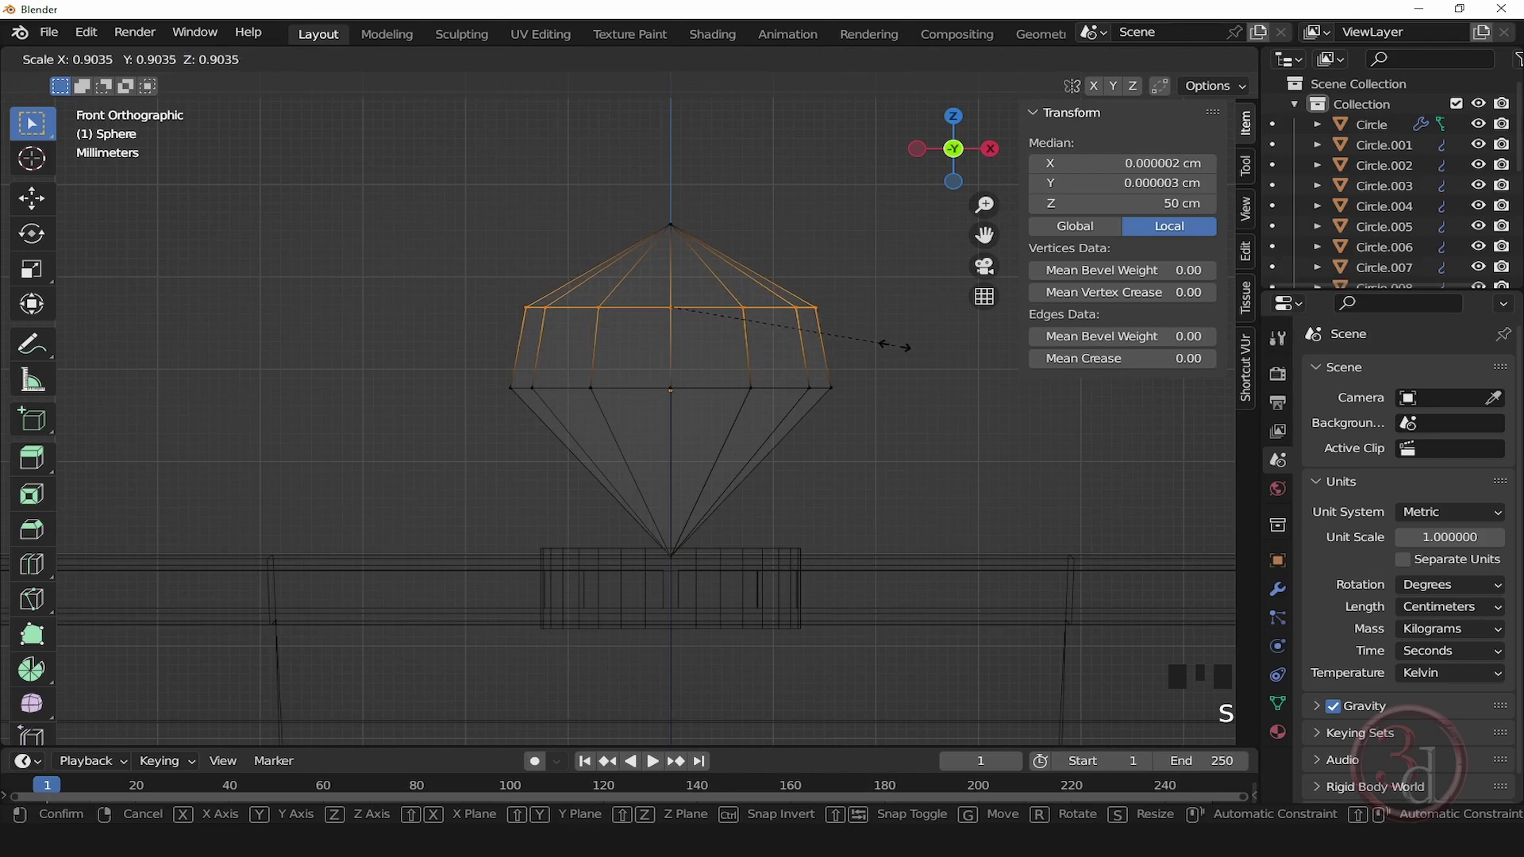
pyautogui.click(889, 346)
pyautogui.click(971, 493)
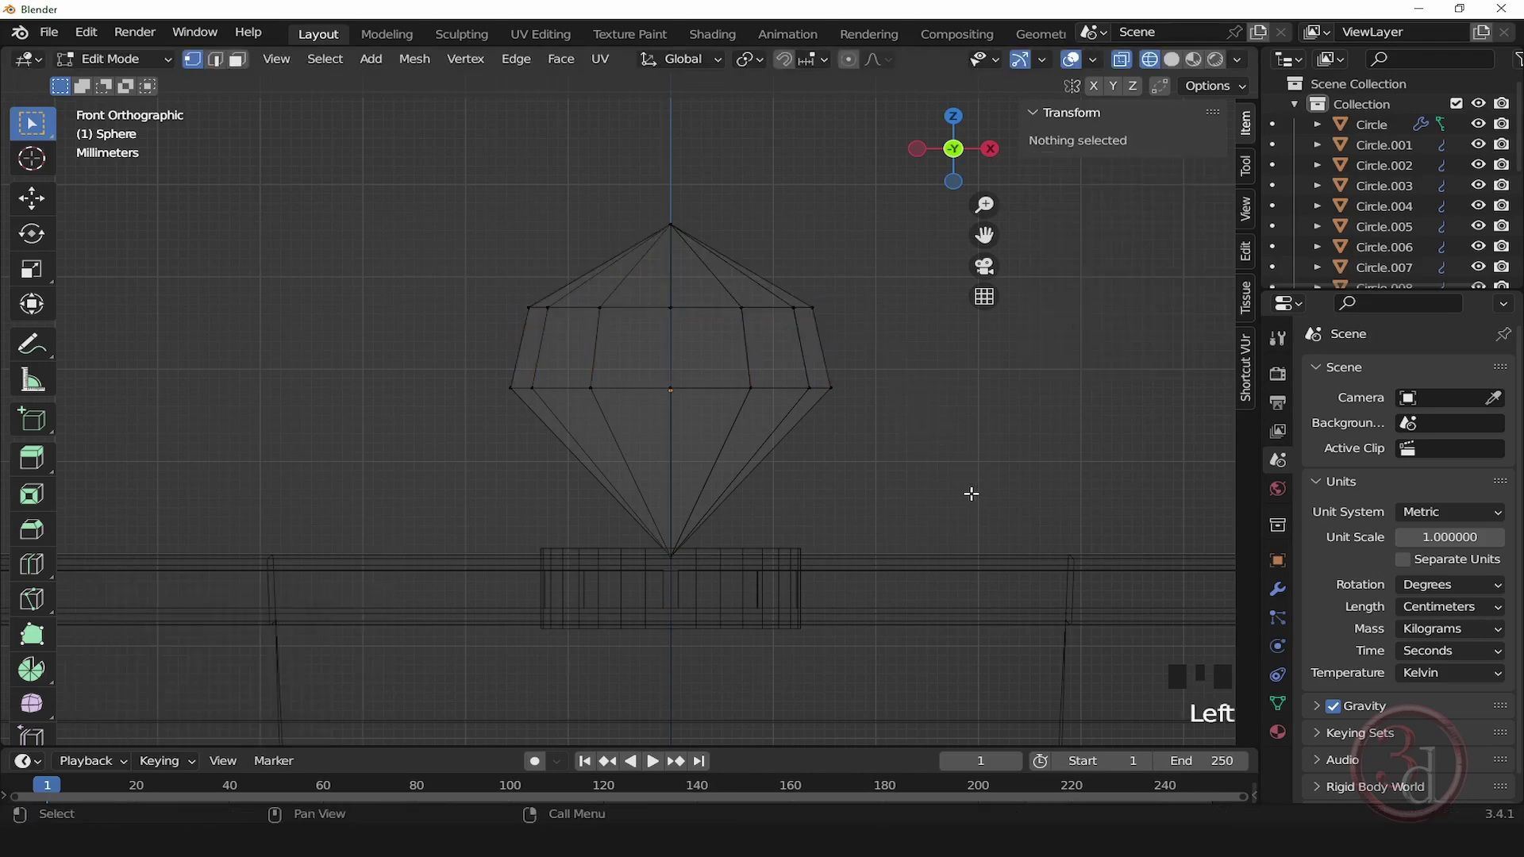
# Step: Lower the gem's top vertex about 0.23 cm along the Z axis and return to solid shading
pyautogui.scroll(1, 710, 470)
pyautogui.click(662, 174)
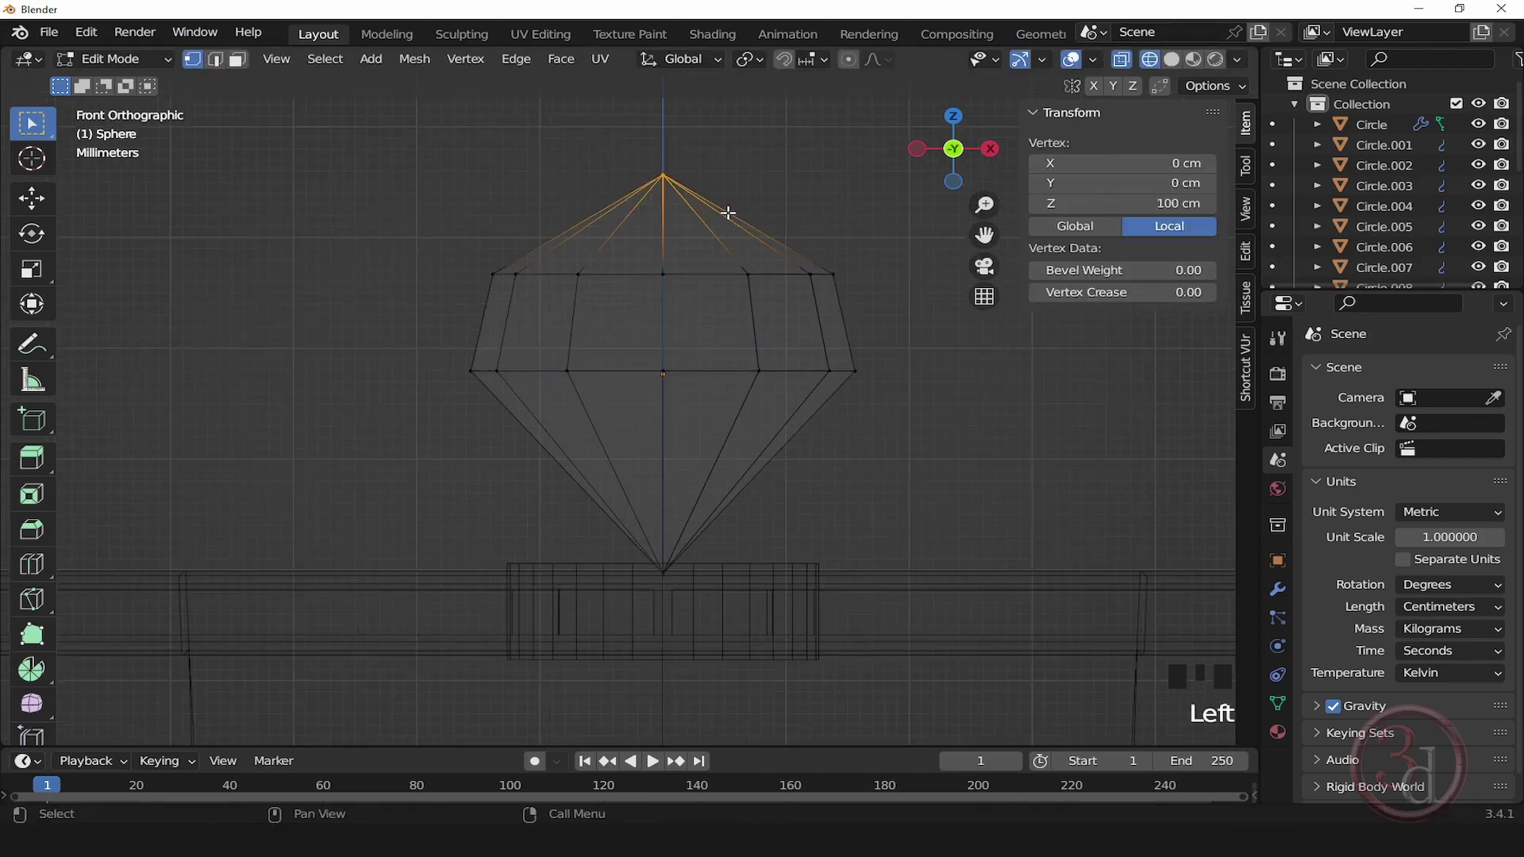
pyautogui.press('g')
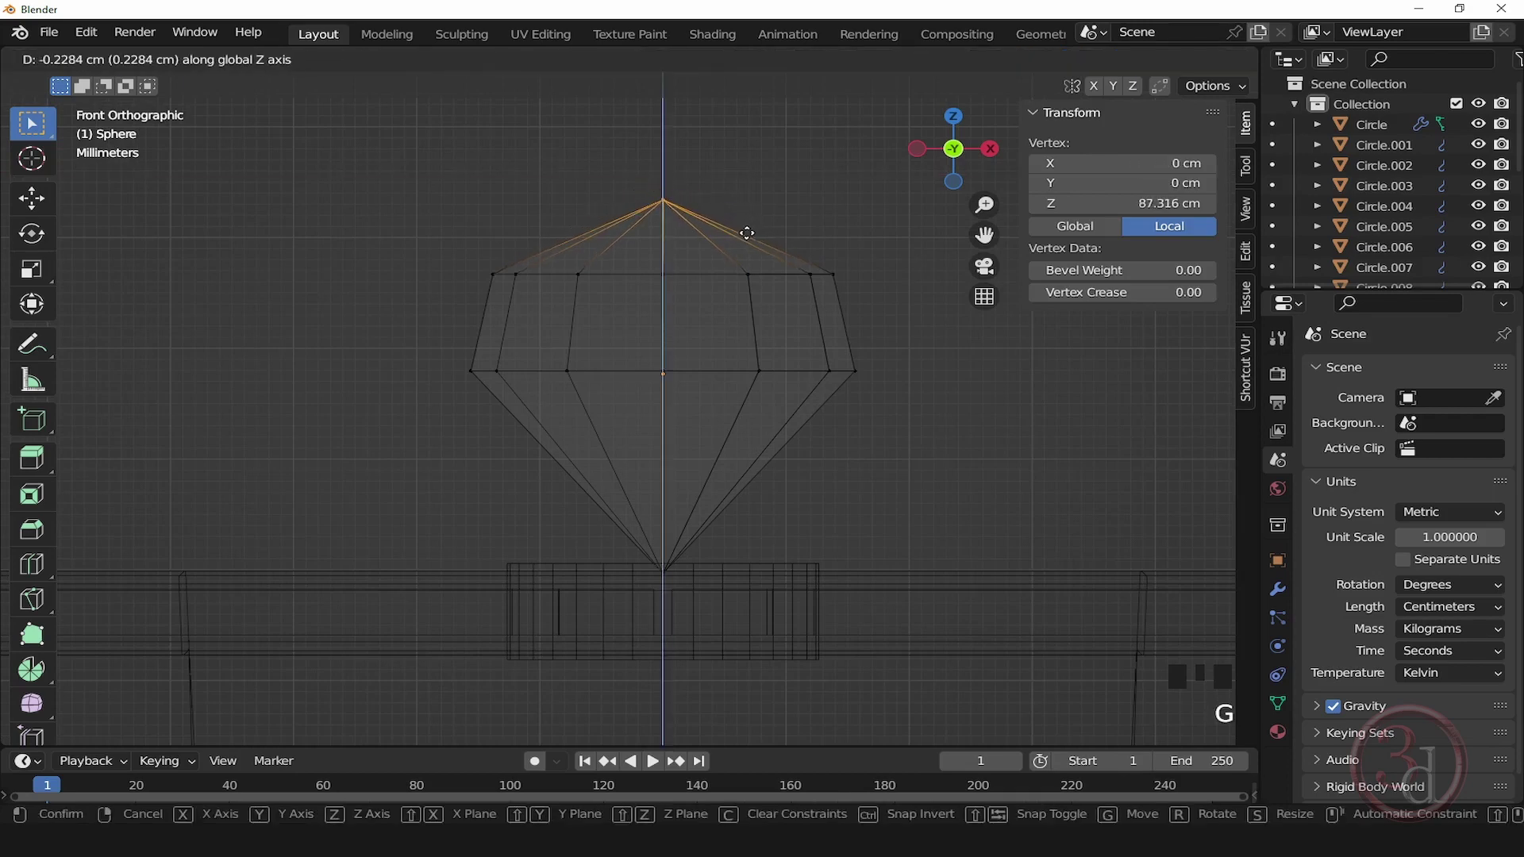
pyautogui.click(785, 190)
pyautogui.click(745, 330)
pyautogui.scroll(1, 714, 350)
pyautogui.keyDown('alt'); pyautogui.moveTo(714, 350); pyautogui.dragTo(716, 369, button='middle'); pyautogui.keyUp('alt')
pyautogui.press('`')
pyautogui.hotkey('shift', 'z')
pyautogui.scroll(4, 642, 342)
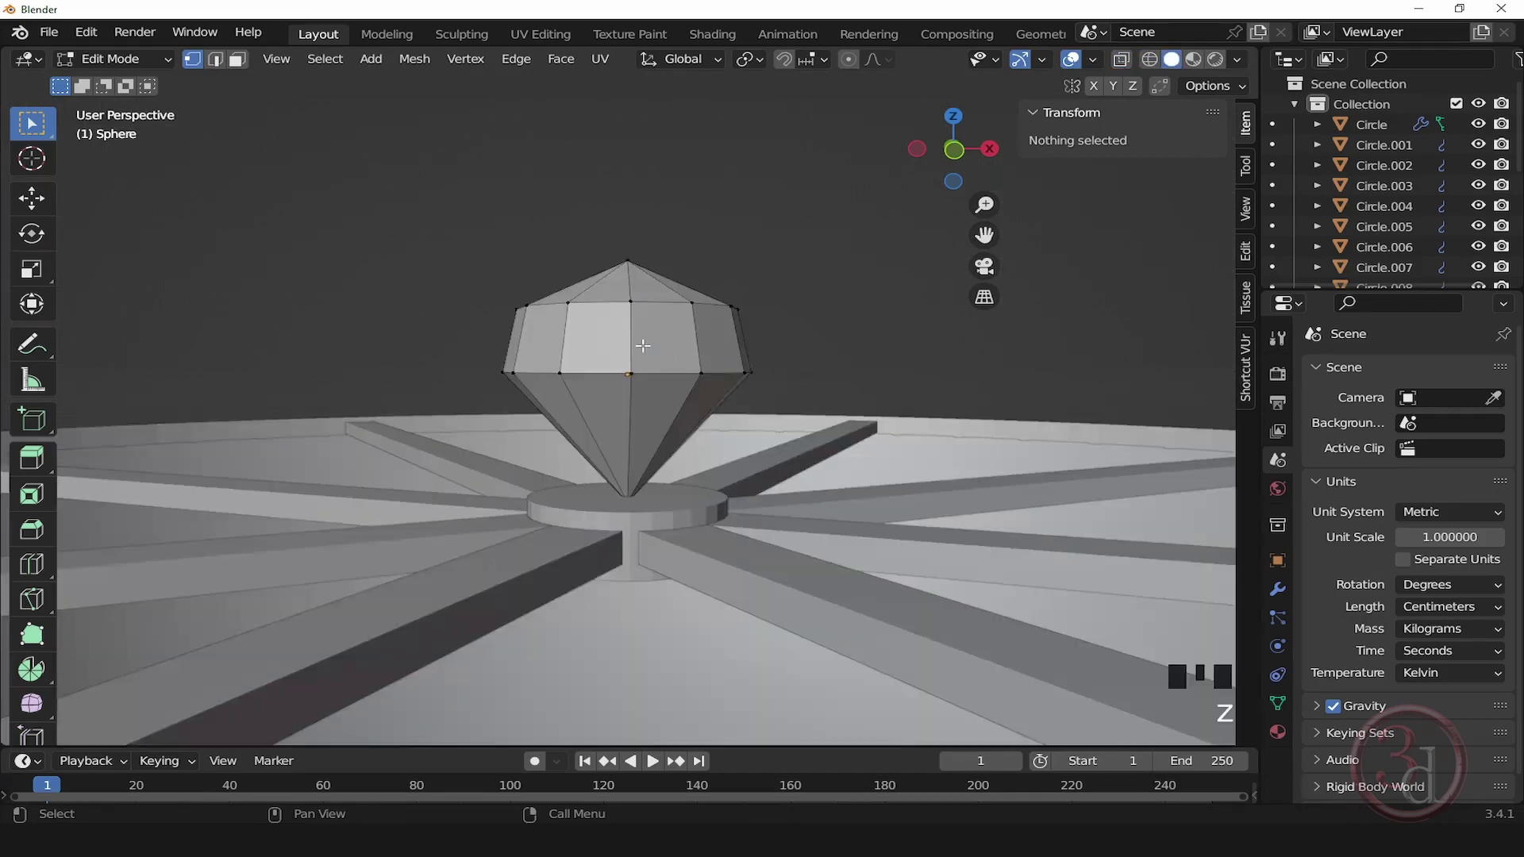
# Step: Examine the gem's facets and its contact with the hub from several angles
pyautogui.scroll(3, 641, 342)
pyautogui.moveTo(755, 360)
pyautogui.keyDown('alt'); pyautogui.mouseDown(button='middle')
pyautogui.moveTo(629, 364)
pyautogui.moveTo(755, 364)
pyautogui.mouseUp(button='middle'); pyautogui.keyUp('alt')
pyautogui.press('`')
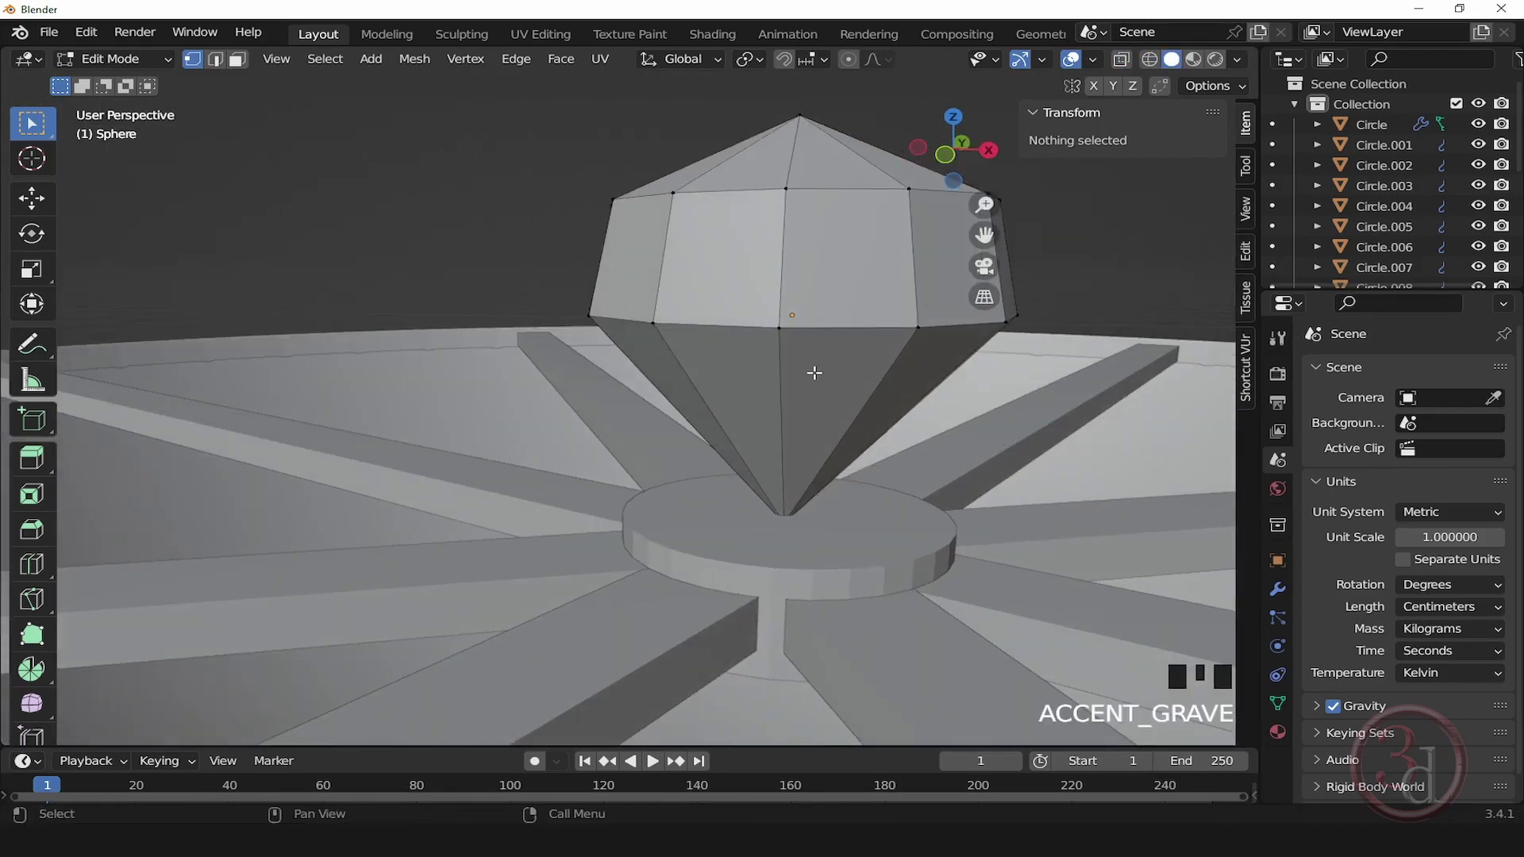
pyautogui.press('a')
pyautogui.press('`')
pyautogui.keyDown('alt'); pyautogui.moveTo(603, 401); pyautogui.dragTo(563, 403, button='middle'); pyautogui.keyUp('alt')
pyautogui.click(911, 394)
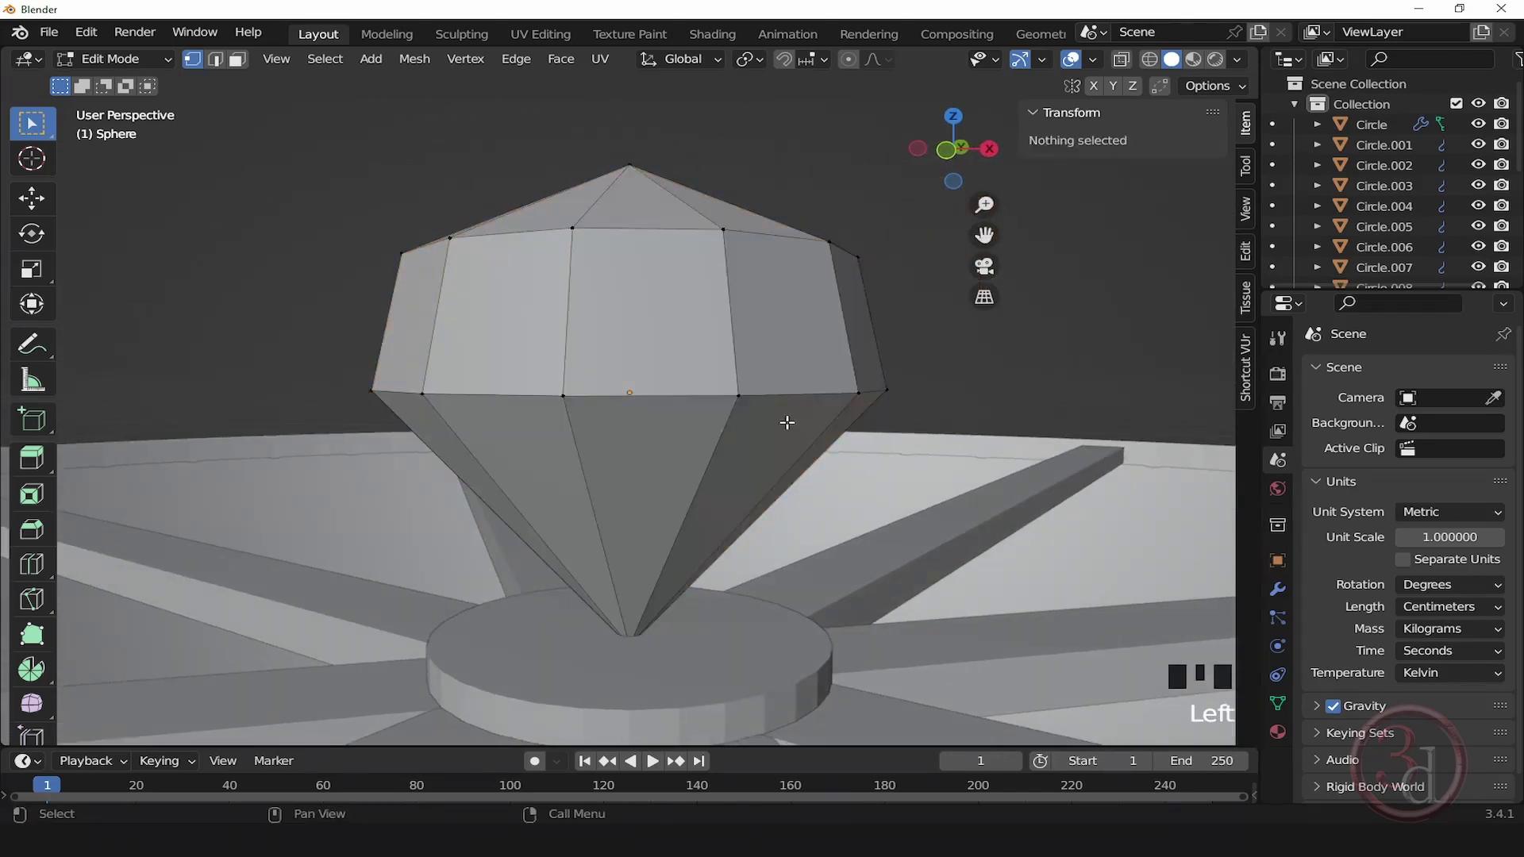
pyautogui.keyDown('alt'); pyautogui.moveTo(782, 422); pyautogui.dragTo(857, 324, button='middle'); pyautogui.keyUp('alt')
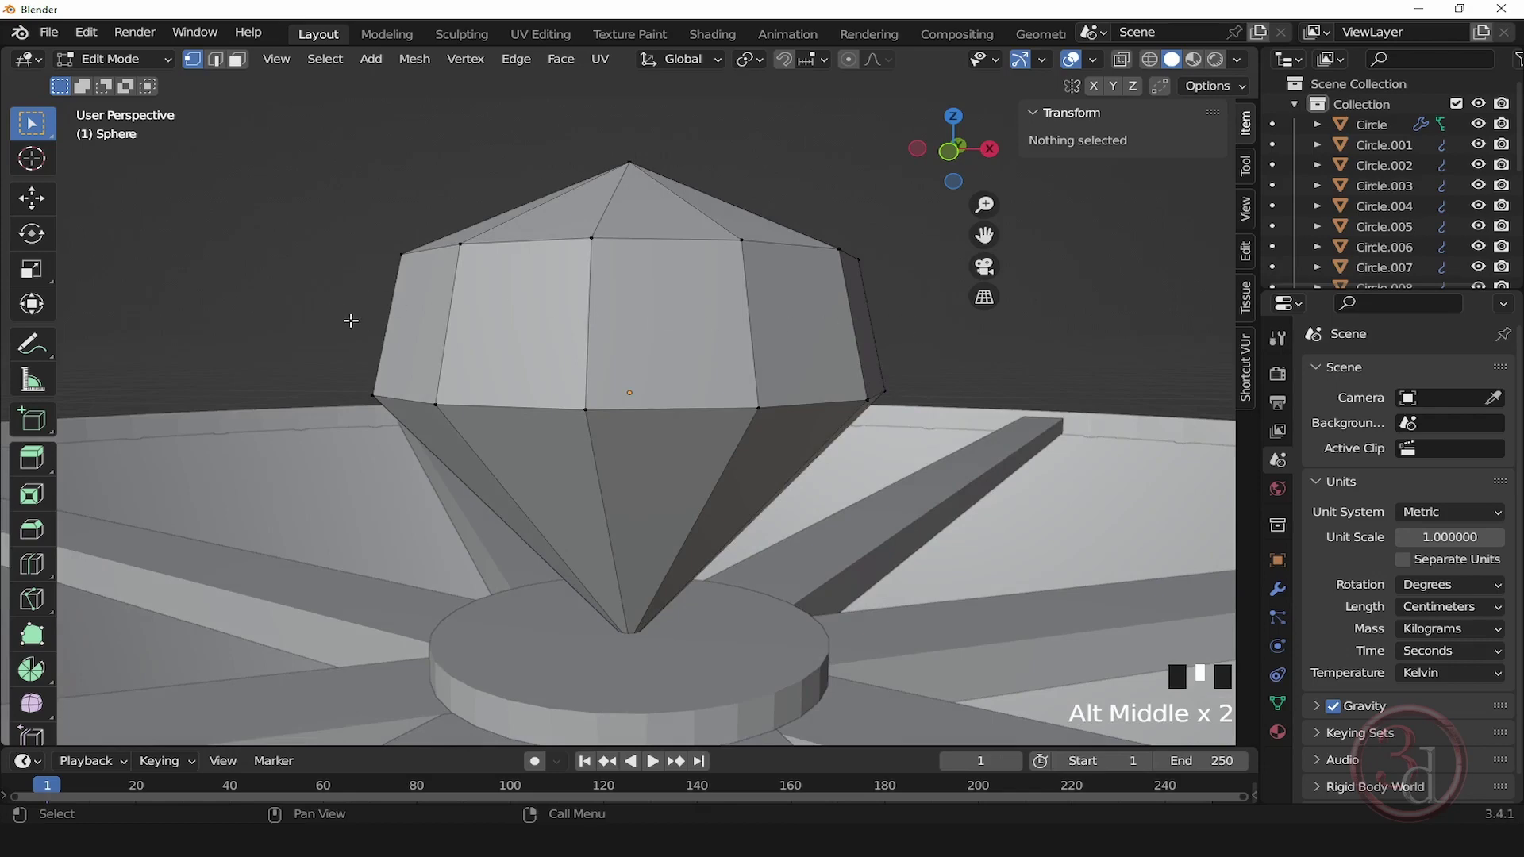
pyautogui.keyDown('alt'); pyautogui.moveTo(588, 333); pyautogui.dragTo(610, 332, button='middle'); pyautogui.keyUp('alt')
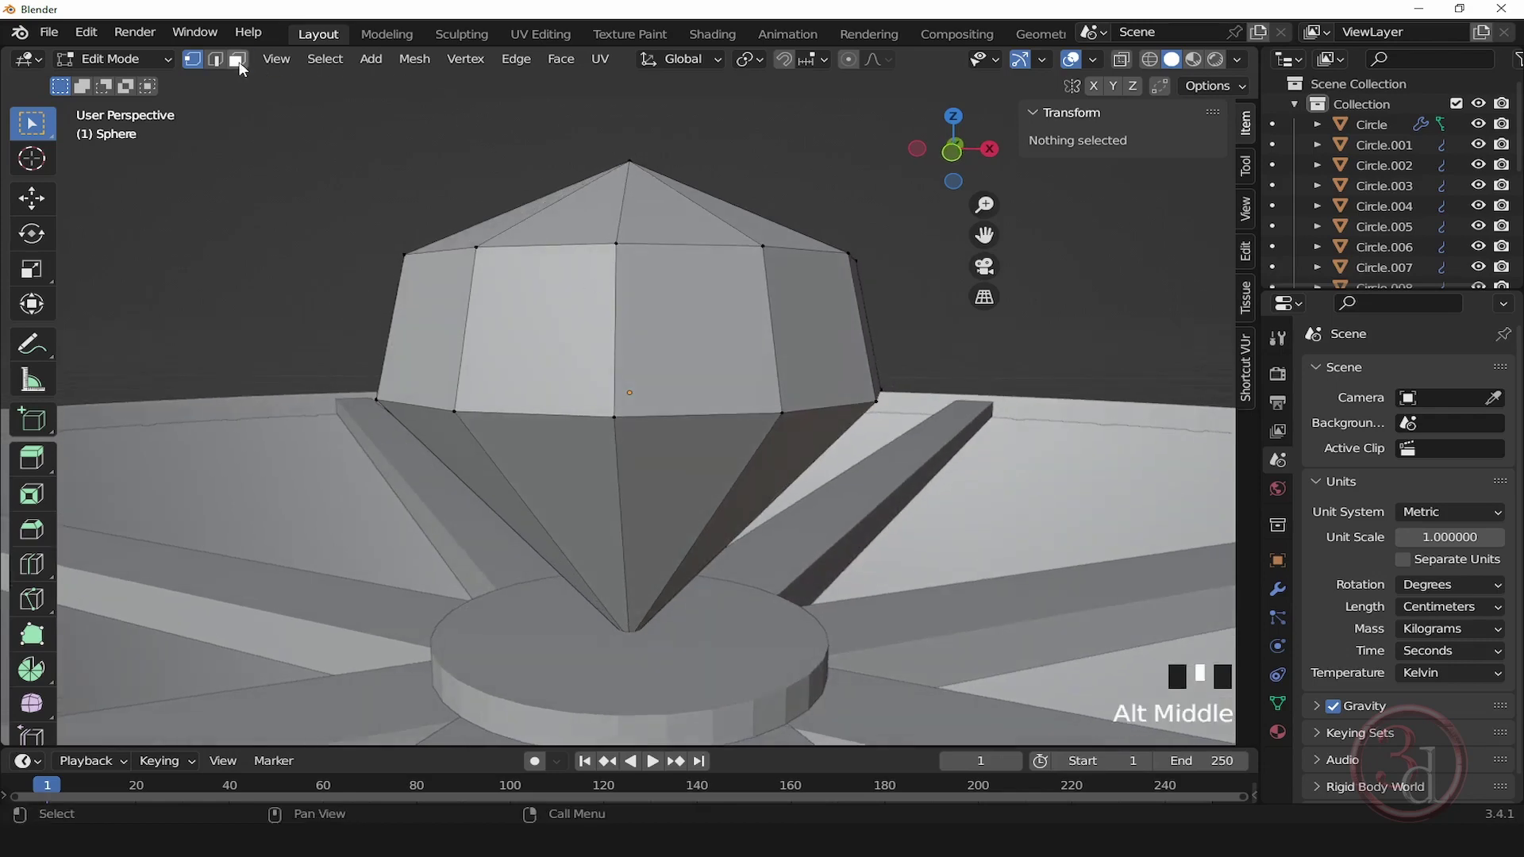
# Step: Select the gem's band of side faces between the two vertex rings and apply Poke Faces
pyautogui.click(237, 61)
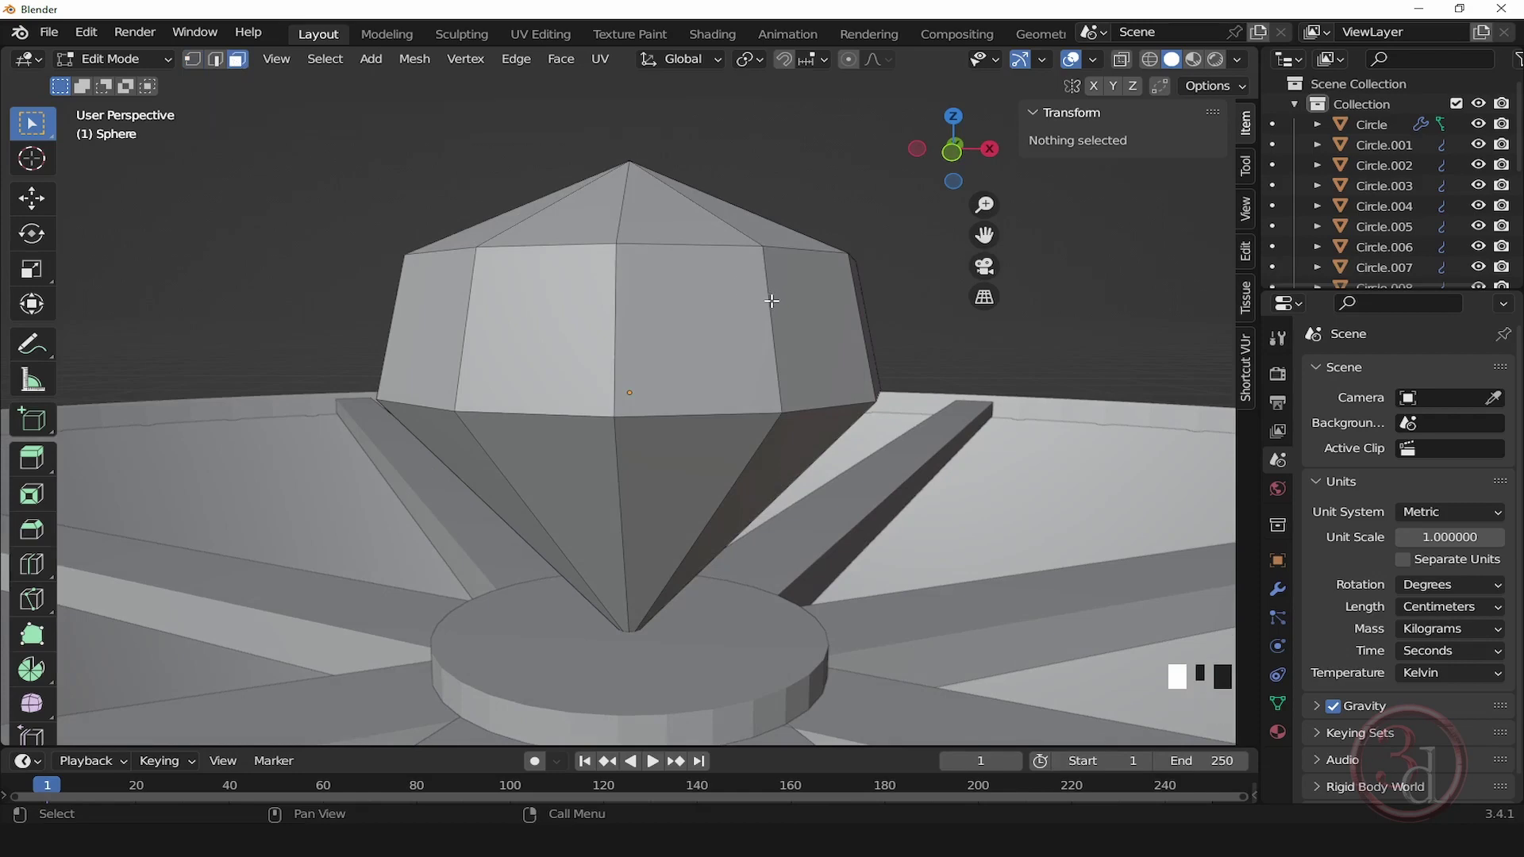
pyautogui.keyDown('alt'); pyautogui.click(615, 302); pyautogui.keyUp('alt')
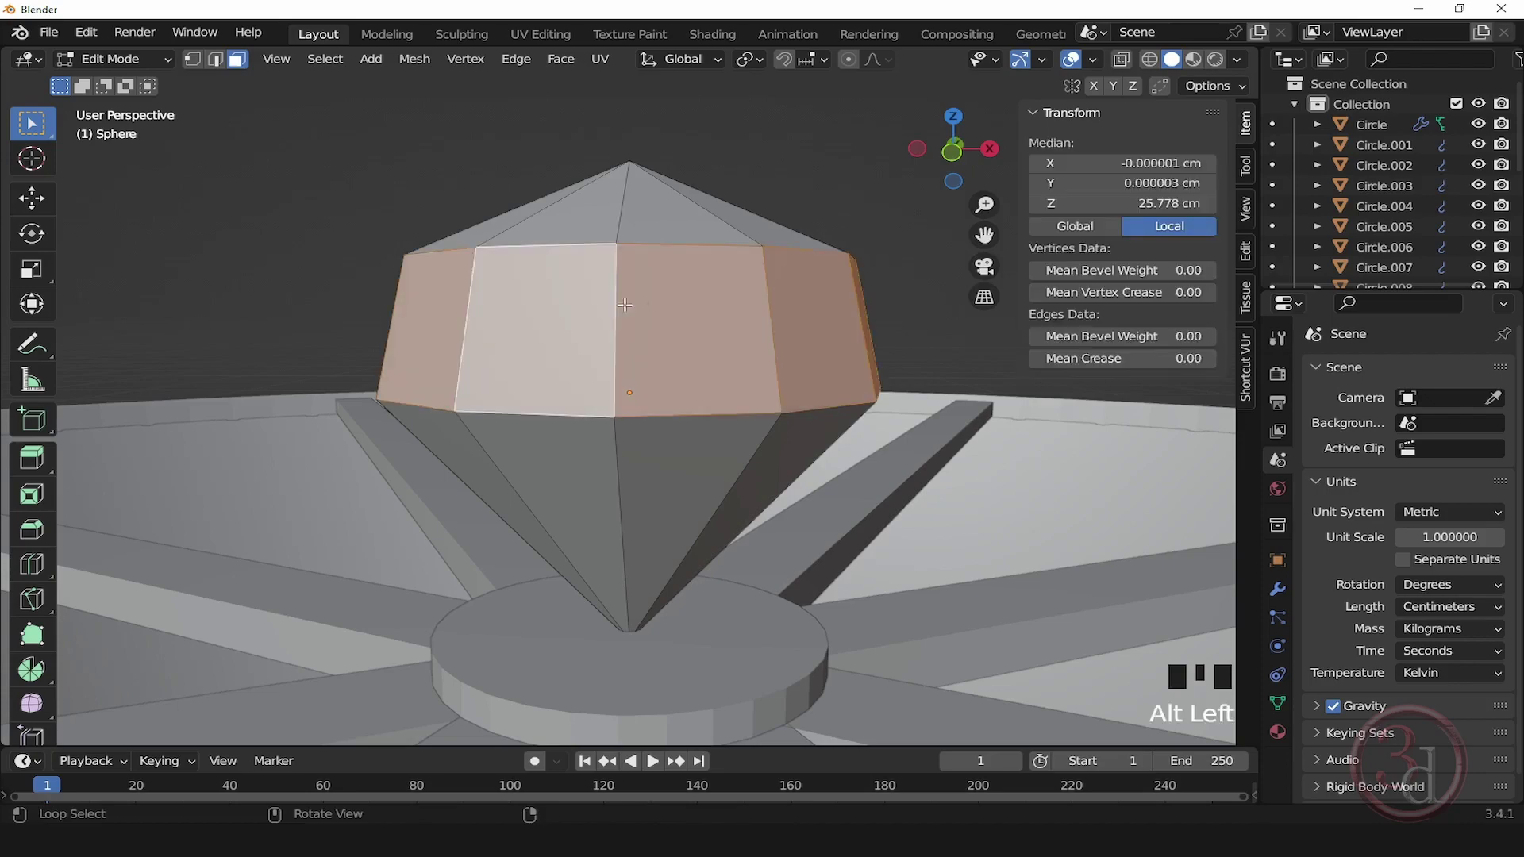
pyautogui.keyDown('alt'); pyautogui.moveTo(940, 316); pyautogui.dragTo(903, 363, button='middle'); pyautogui.keyUp('alt')
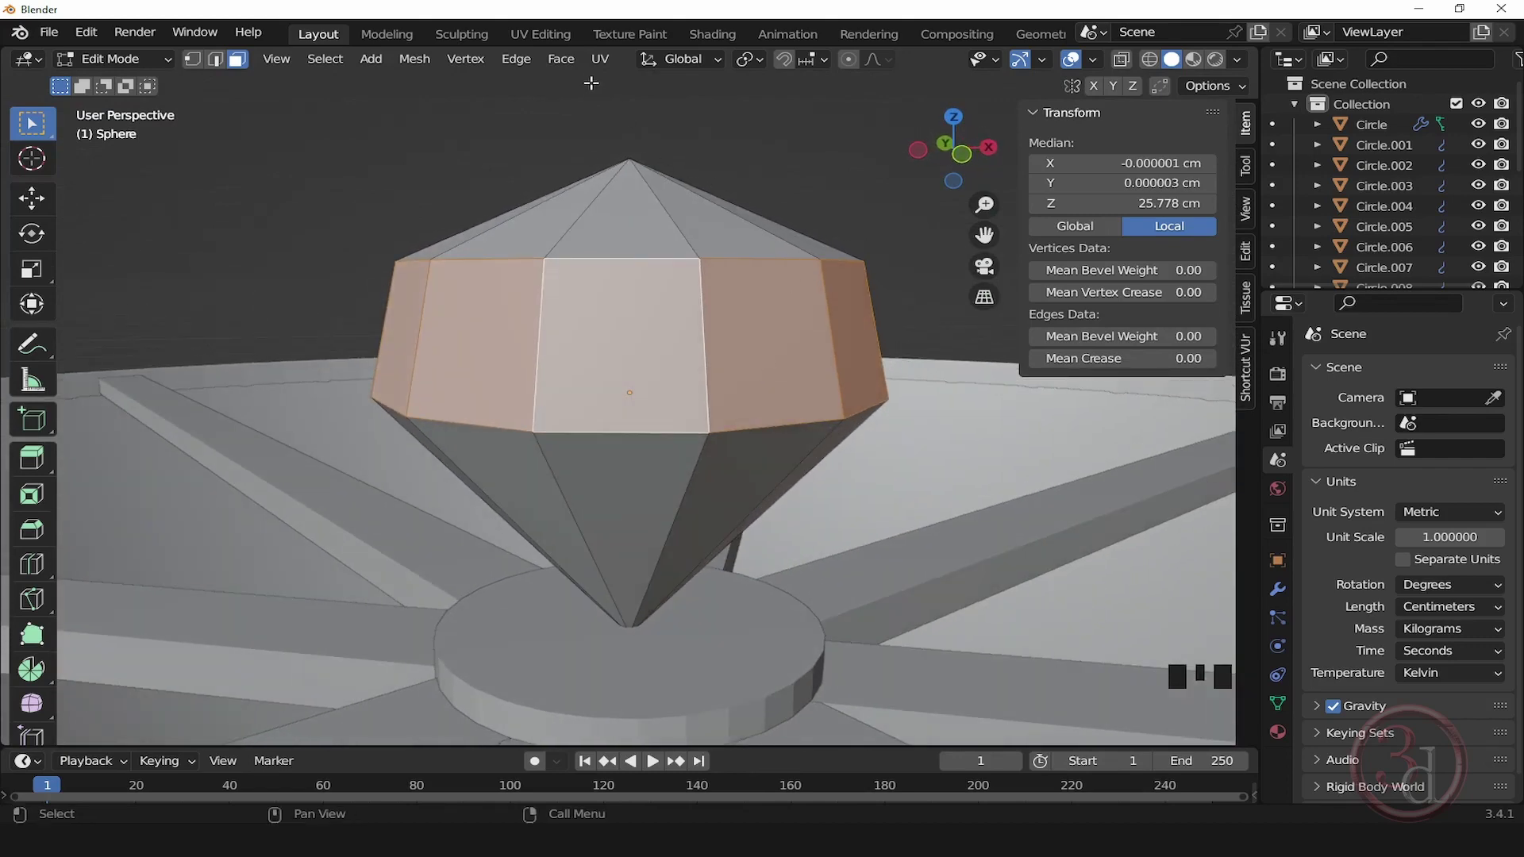
pyautogui.click(573, 60)
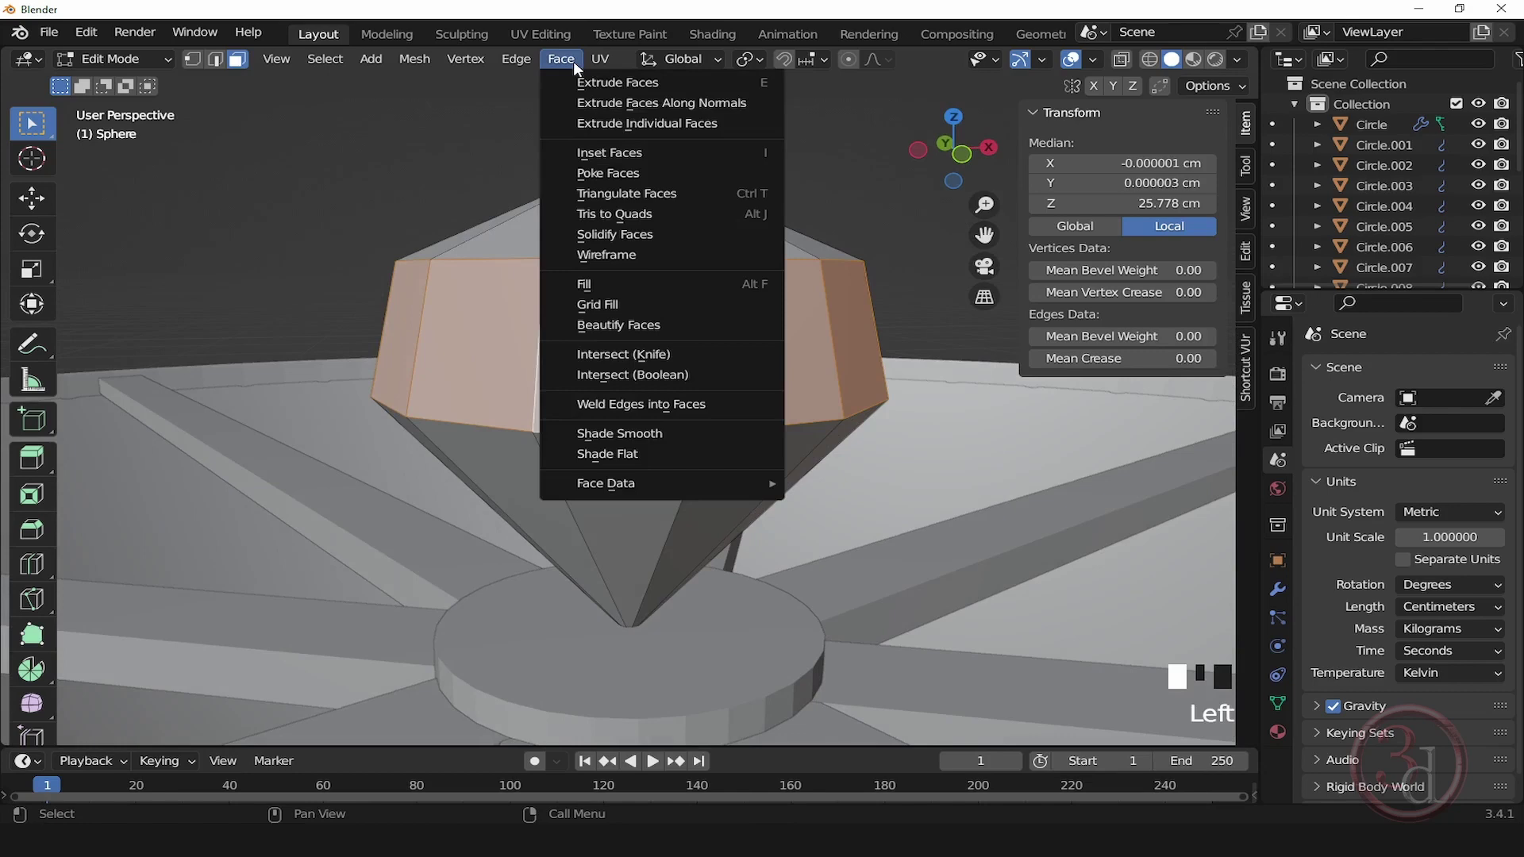
pyautogui.click(664, 173)
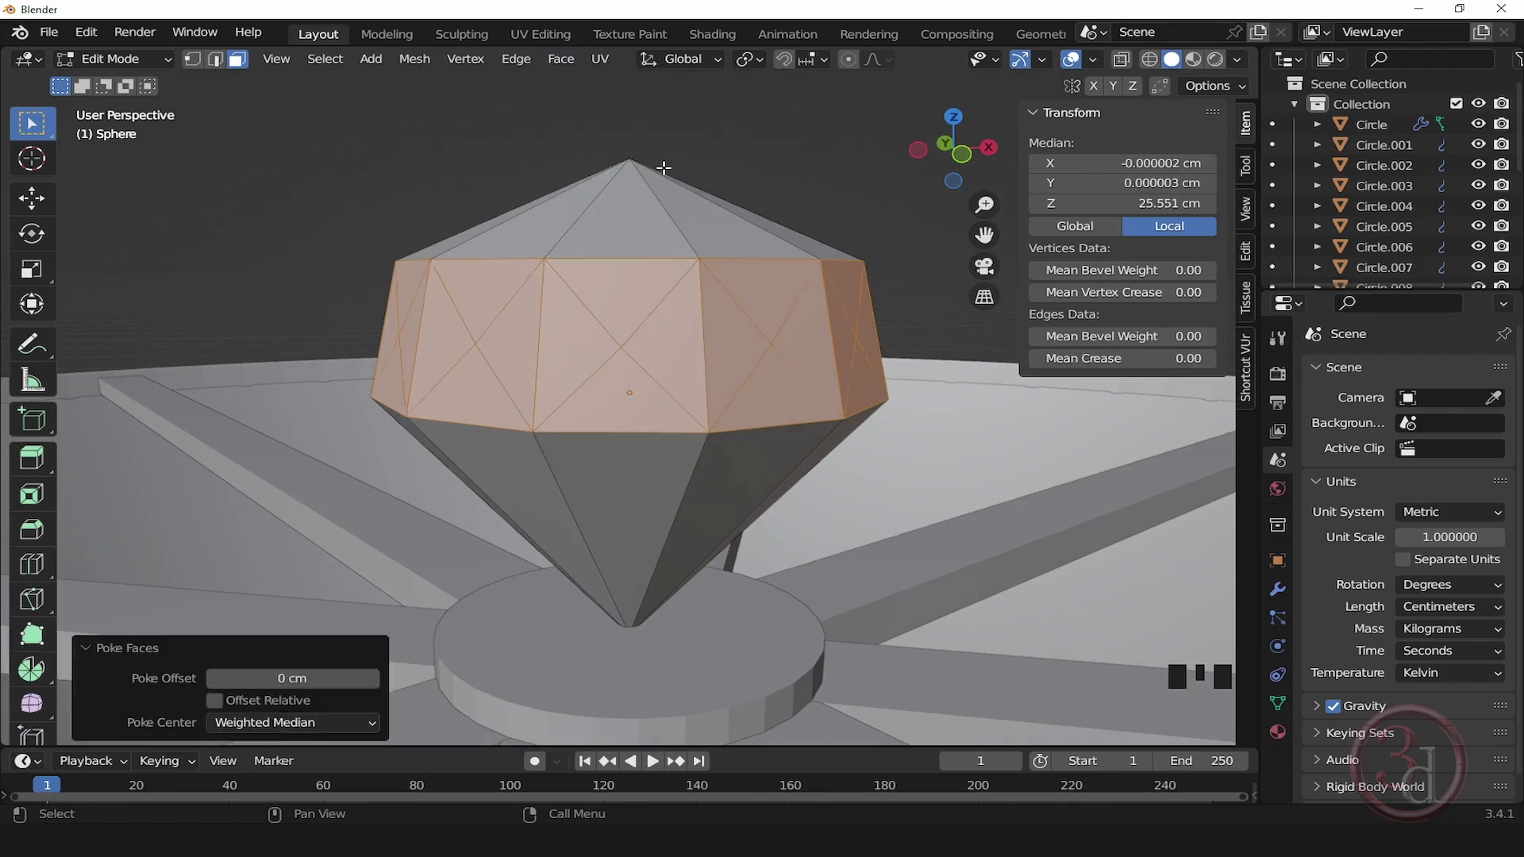
# Step: Reduce the selection to the poked faces' centre vertices and scale them outward to about 1.07
pyautogui.keyDown('alt'); pyautogui.moveTo(781, 437); pyautogui.dragTo(635, 334, button='middle'); pyautogui.keyUp('alt')
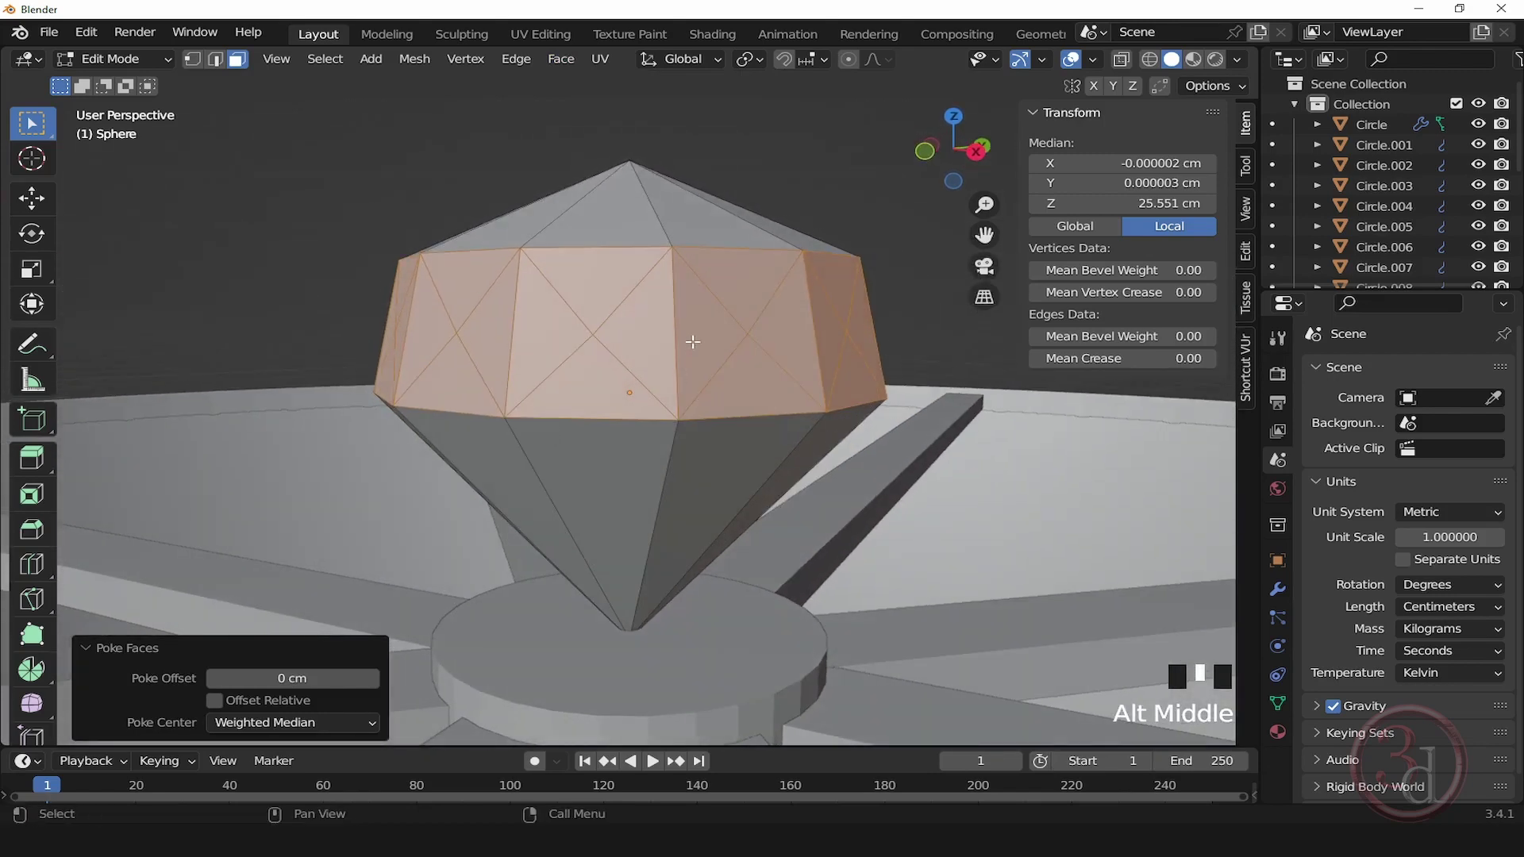
pyautogui.scroll(2, 621, 333)
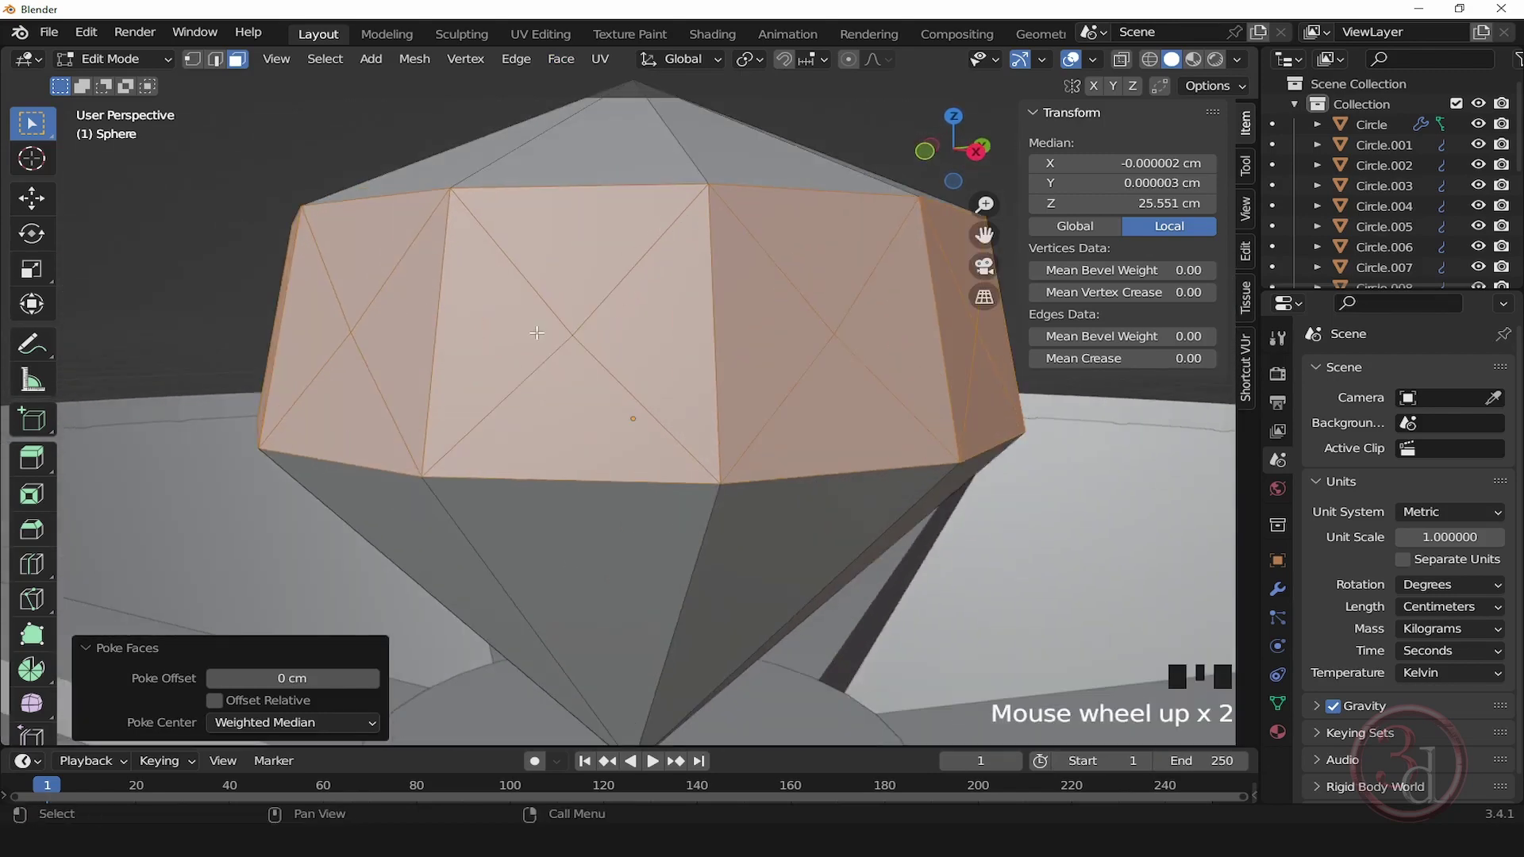
pyautogui.moveTo(691, 337); pyautogui.dragTo(753, 347, button='middle')
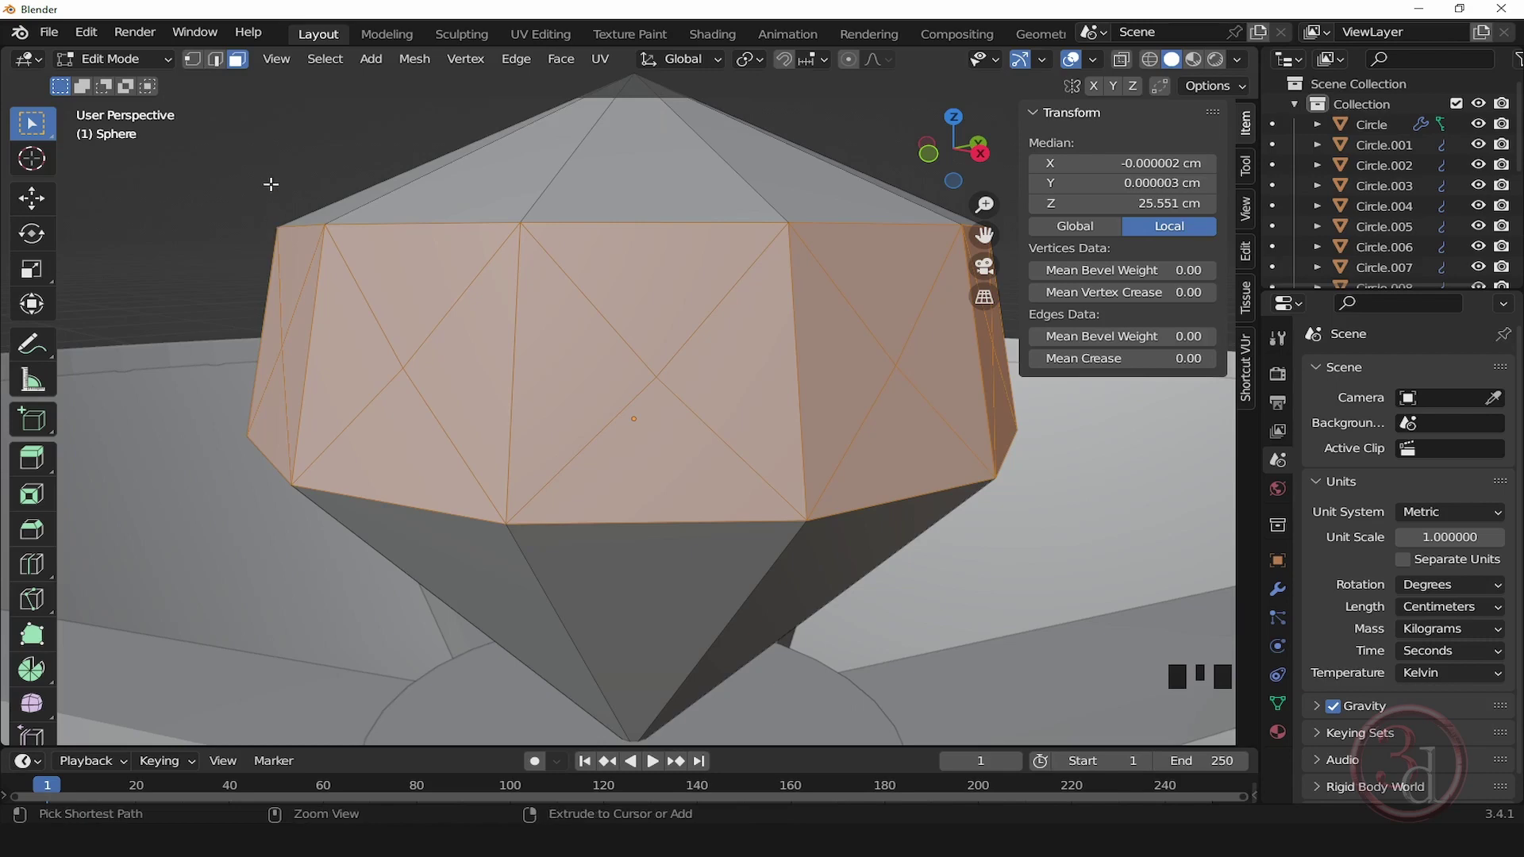
pyautogui.keyDown('ctrl'); pyautogui.click(192, 60); pyautogui.keyUp('ctrl')
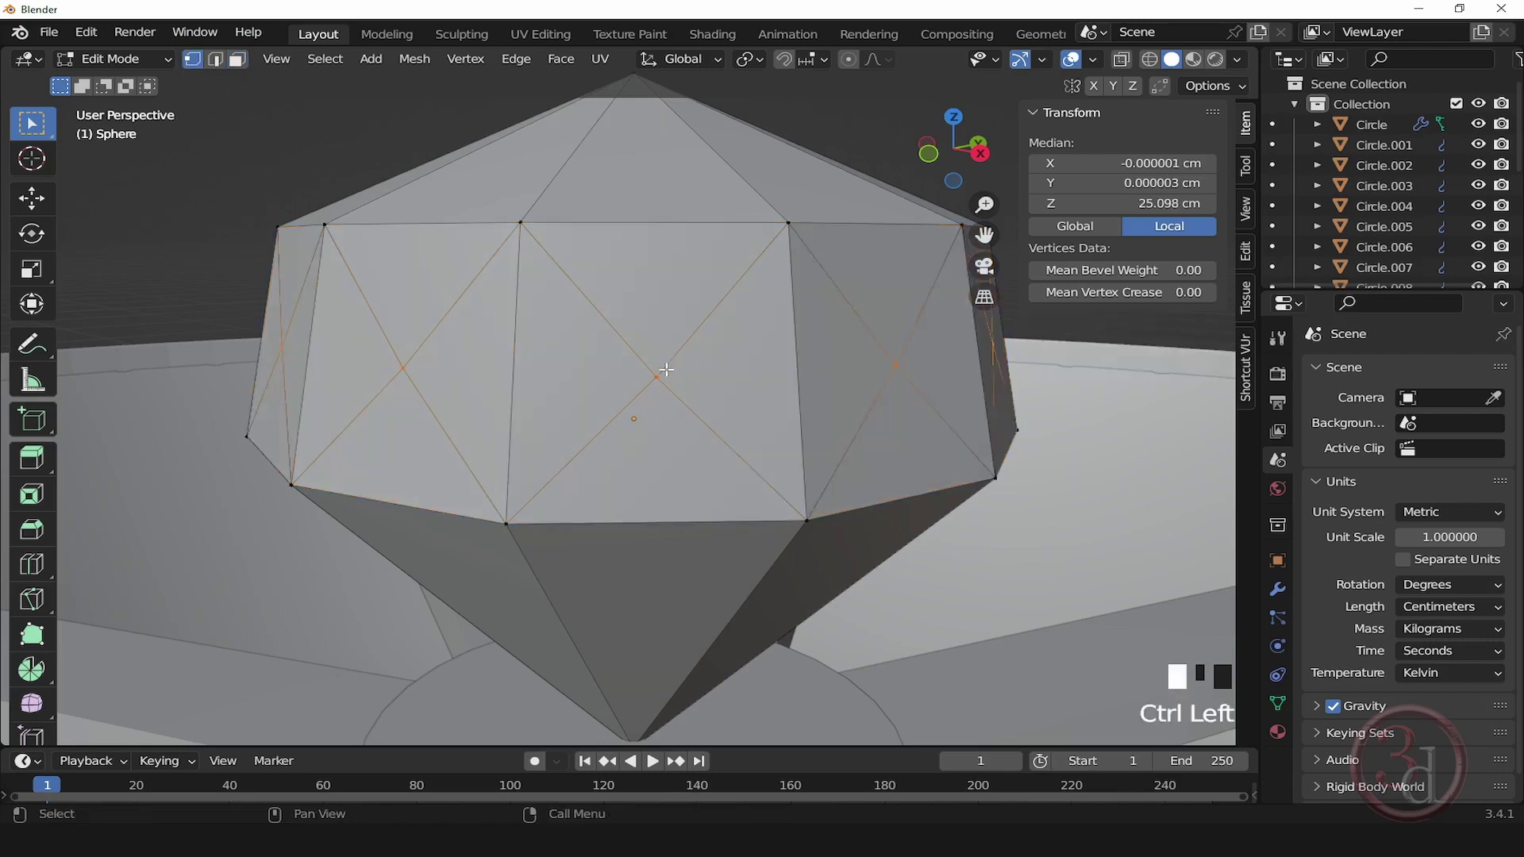
pyautogui.scroll(-2, 655, 376)
pyautogui.press('z')
pyautogui.moveTo(900, 424)
pyautogui.keyDown('alt'); pyautogui.mouseDown(button='middle')
pyautogui.moveTo(817, 405)
pyautogui.moveTo(683, 330)
pyautogui.moveTo(664, 426)
pyautogui.moveTo(755, 463)
pyautogui.moveTo(728, 461)
pyautogui.mouseUp(button='middle'); pyautogui.keyUp('alt')
pyautogui.press('z')
pyautogui.click(763, 430)
pyautogui.press('s')
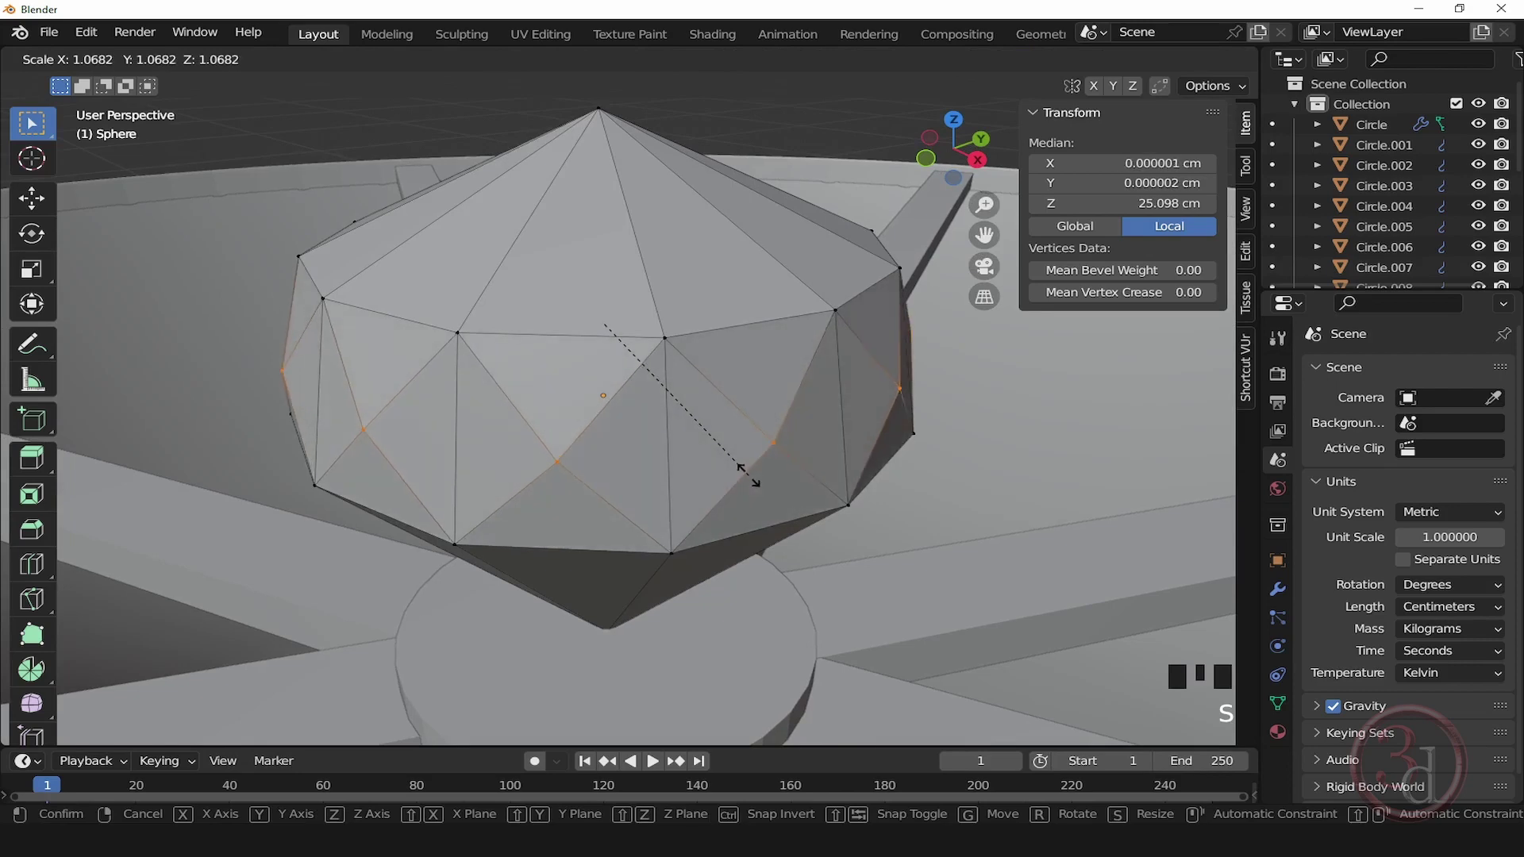
pyautogui.click(750, 476)
# Step: In Object Mode, lower the gem about 0.22 cm along the Z axis so its tip sinks into the hub
pyautogui.scroll(-4, 750, 476)
pyautogui.keyDown('alt'); pyautogui.moveTo(750, 476); pyautogui.dragTo(736, 225, button='middle'); pyautogui.keyUp('alt')
pyautogui.press('Tab')
pyautogui.click(764, 214)
pyautogui.scroll(-12, 764, 214)
pyautogui.scroll(4, 762, 240)
pyautogui.click(736, 225)
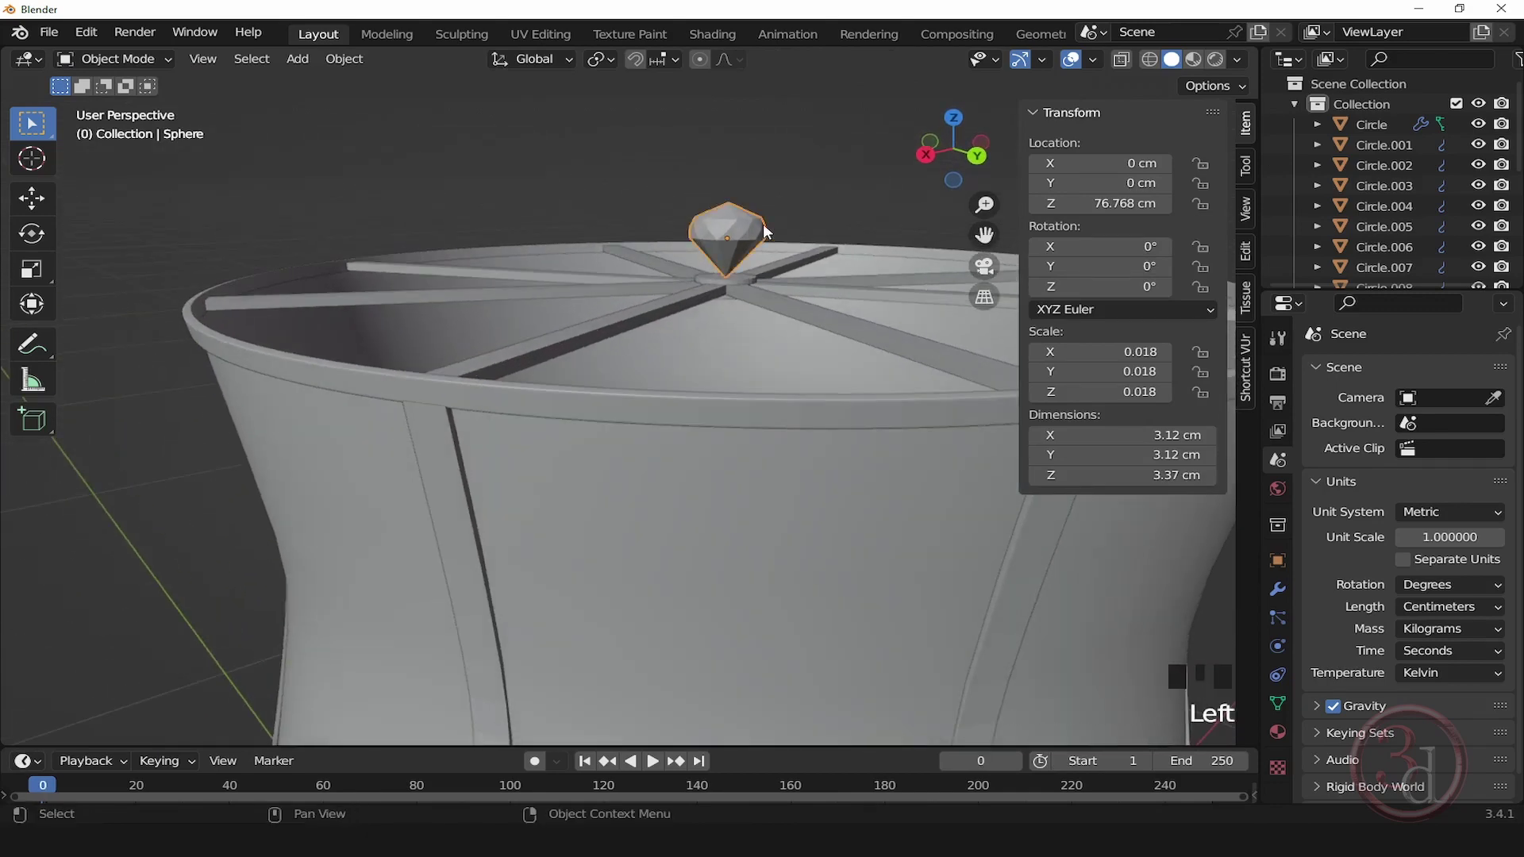
pyautogui.press('g')
pyautogui.press('z')
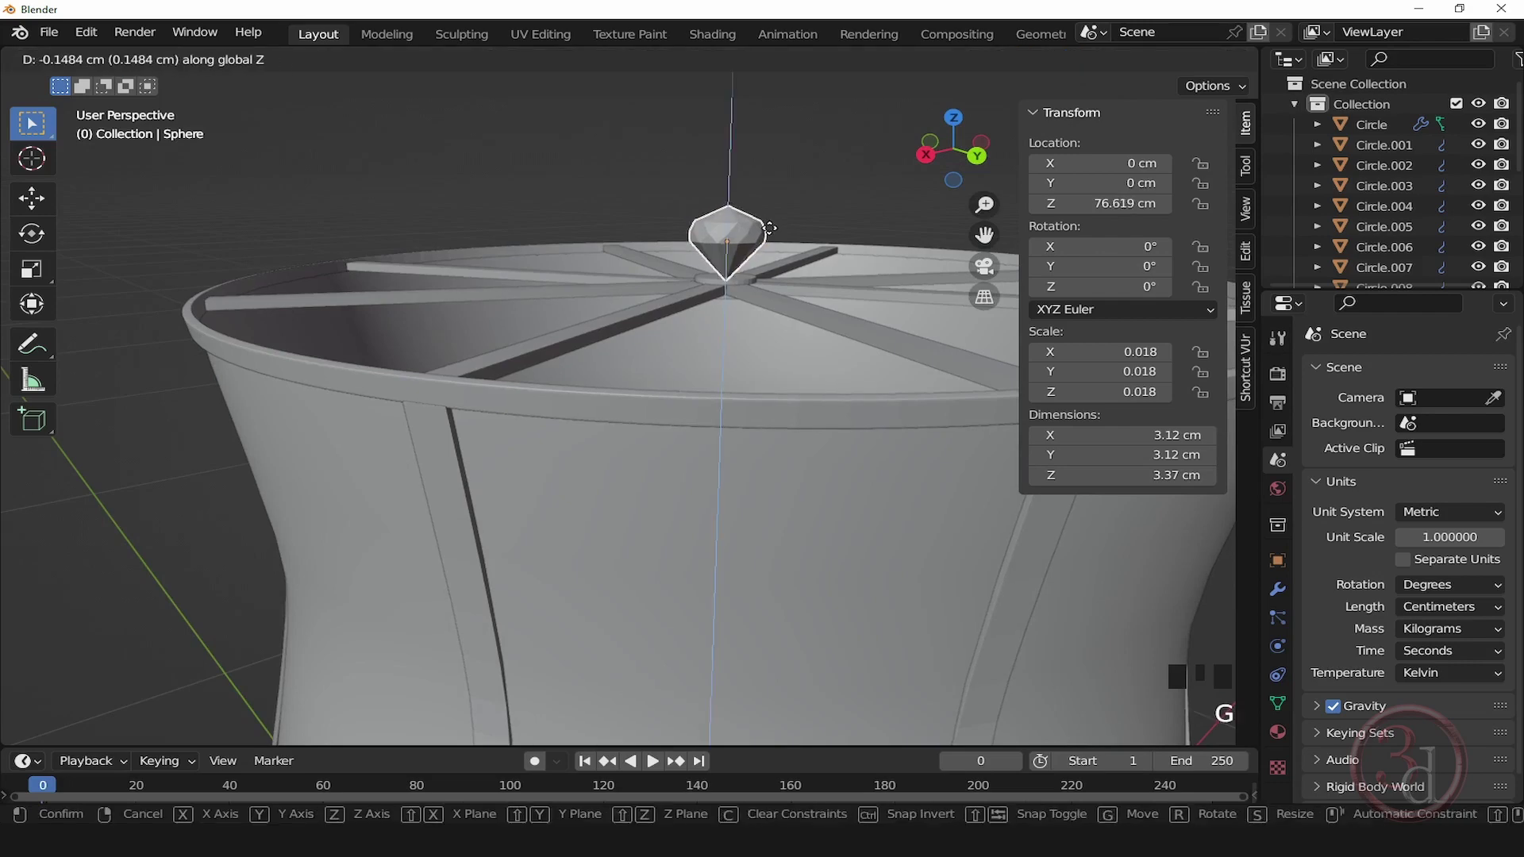
pyautogui.click(774, 224)
pyautogui.scroll(-5, 742, 161)
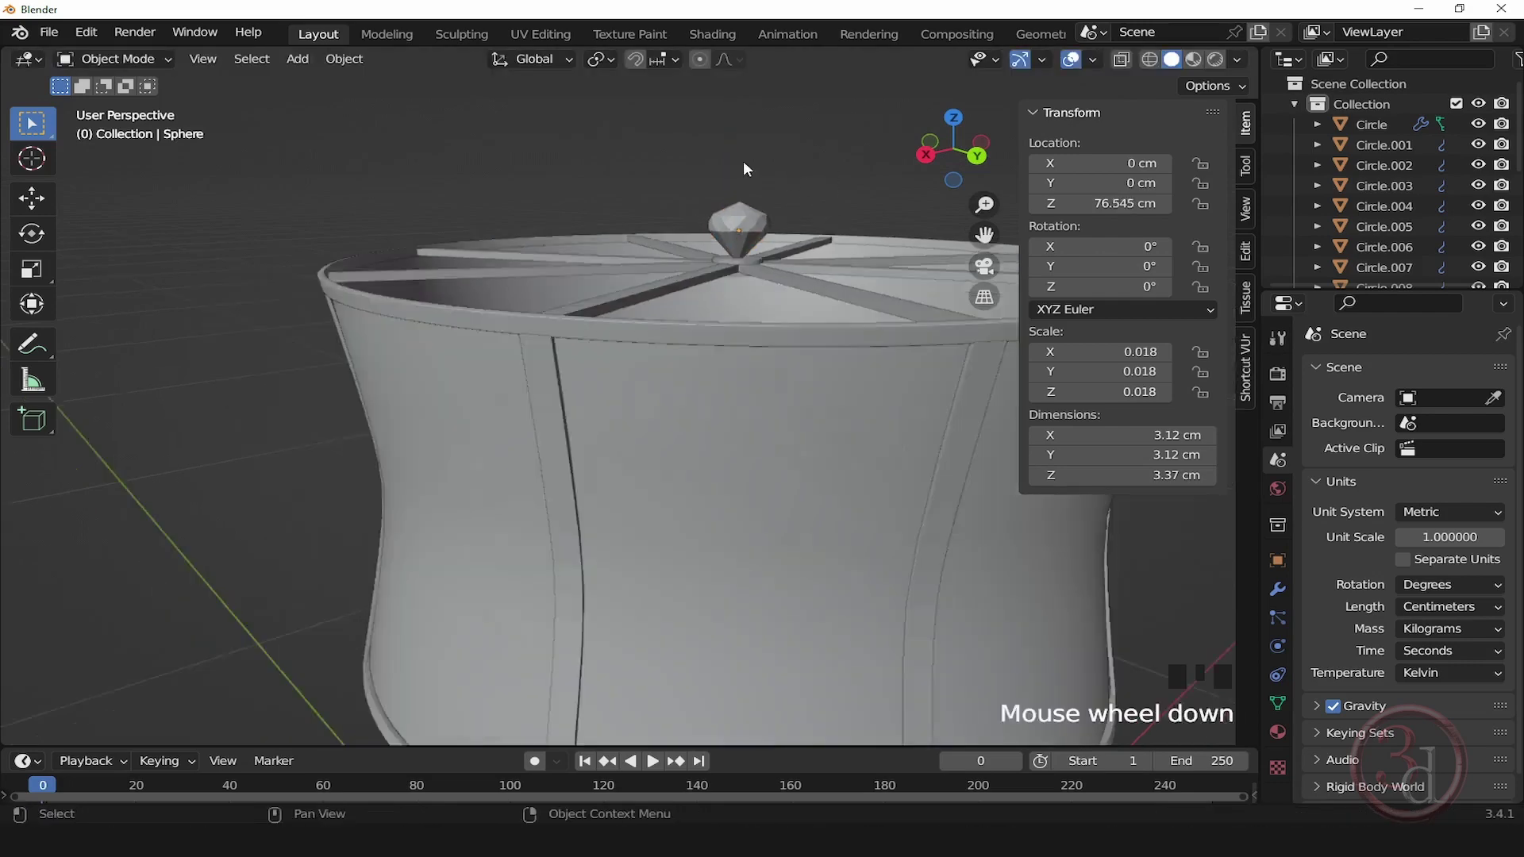
# Step: Add a 32-vertex mesh circle at the origin and scale it to 0.025, about 4.9 cm across
pyautogui.keyDown('alt'); pyautogui.moveTo(684, 166); pyautogui.dragTo(858, 255, button='middle'); pyautogui.keyUp('alt')
pyautogui.scroll(2, 695, 225)
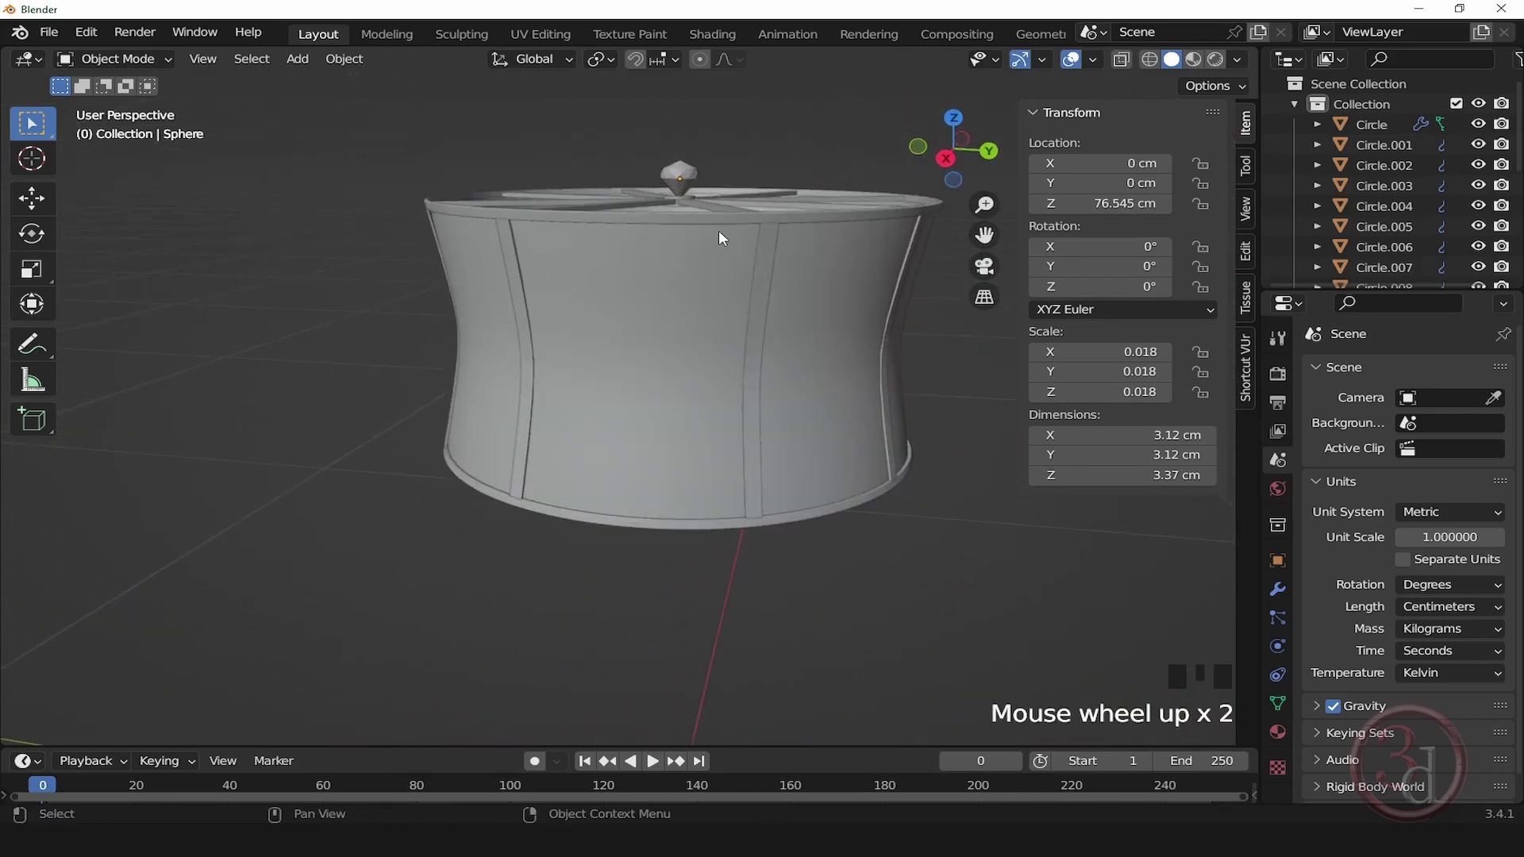
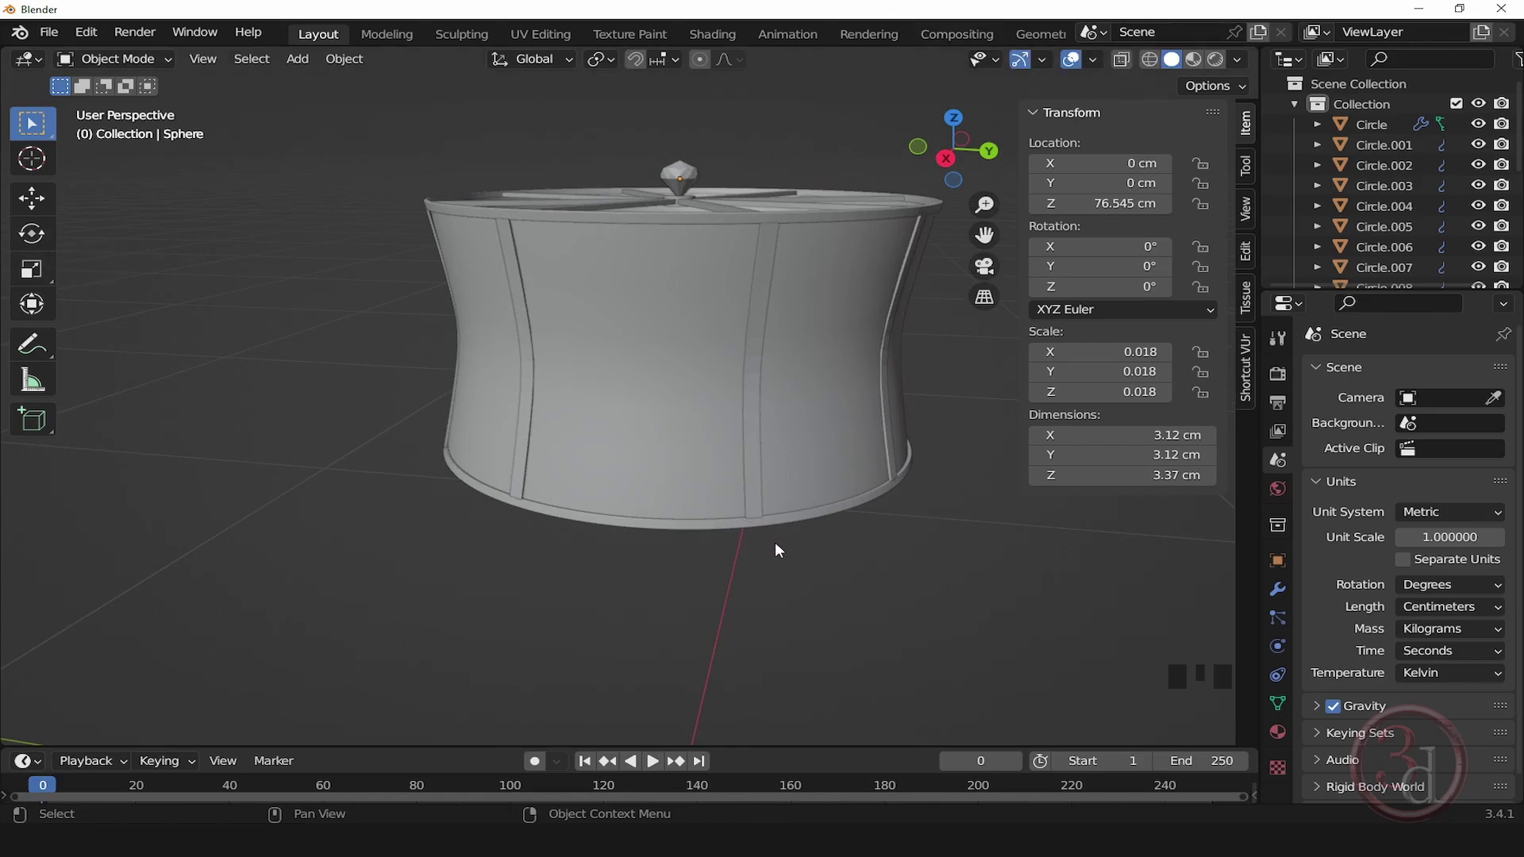
pyautogui.moveTo(823, 612); pyautogui.dragTo(744, 449, button='middle')
pyautogui.keyDown('alt'); pyautogui.middleClick(782, 575); pyautogui.keyUp('alt')
pyautogui.scroll(-3, 751, 542)
pyautogui.keyDown('alt'); pyautogui.middleClick(813, 520); pyautogui.keyUp('alt')
pyautogui.hotkey('shift', 'a')
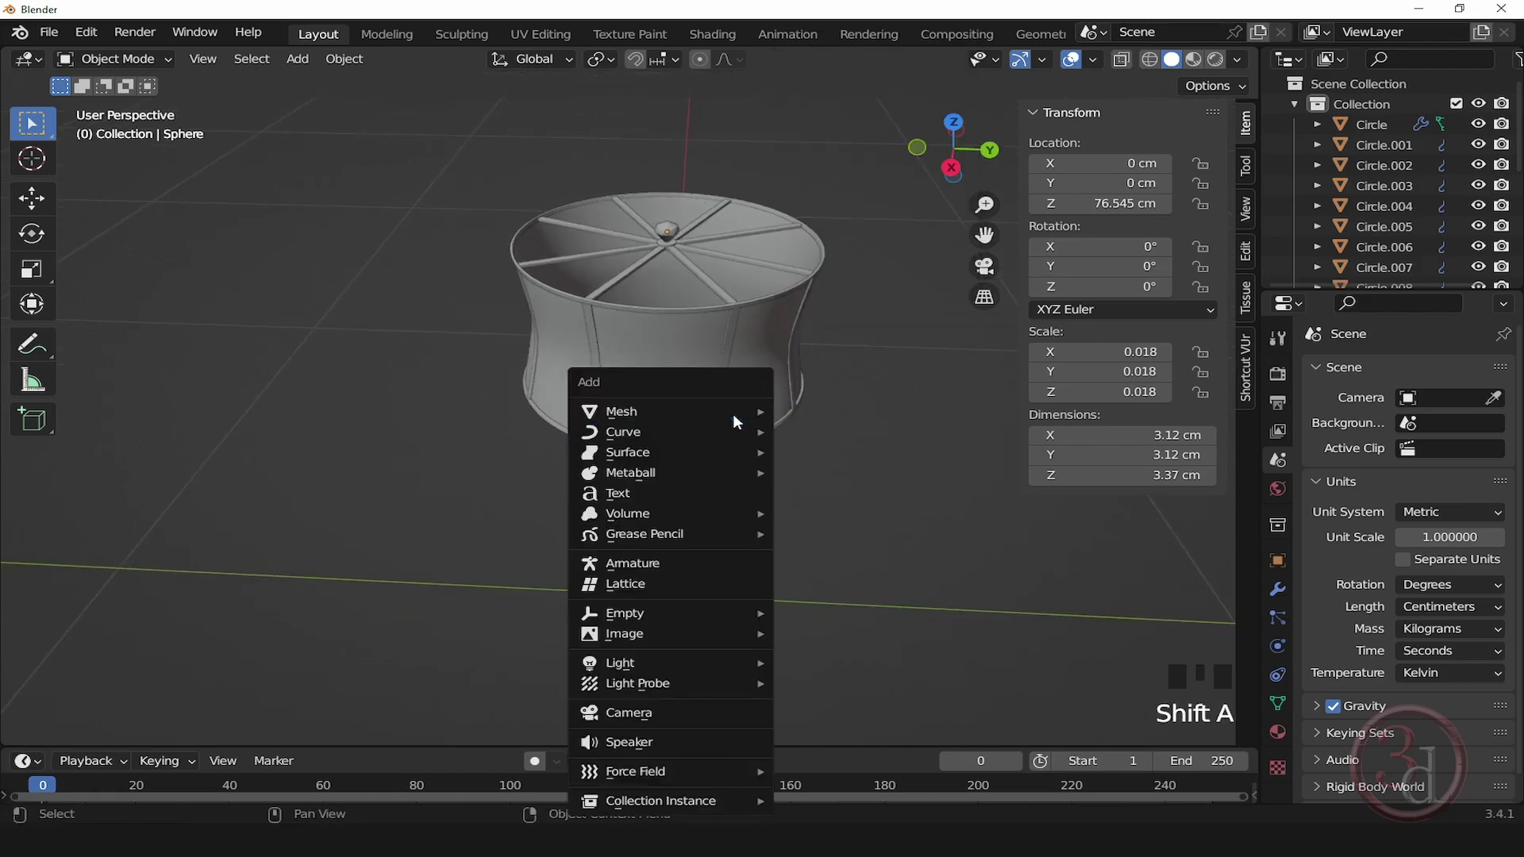
pyautogui.moveTo(733, 416)
pyautogui.click(819, 451)
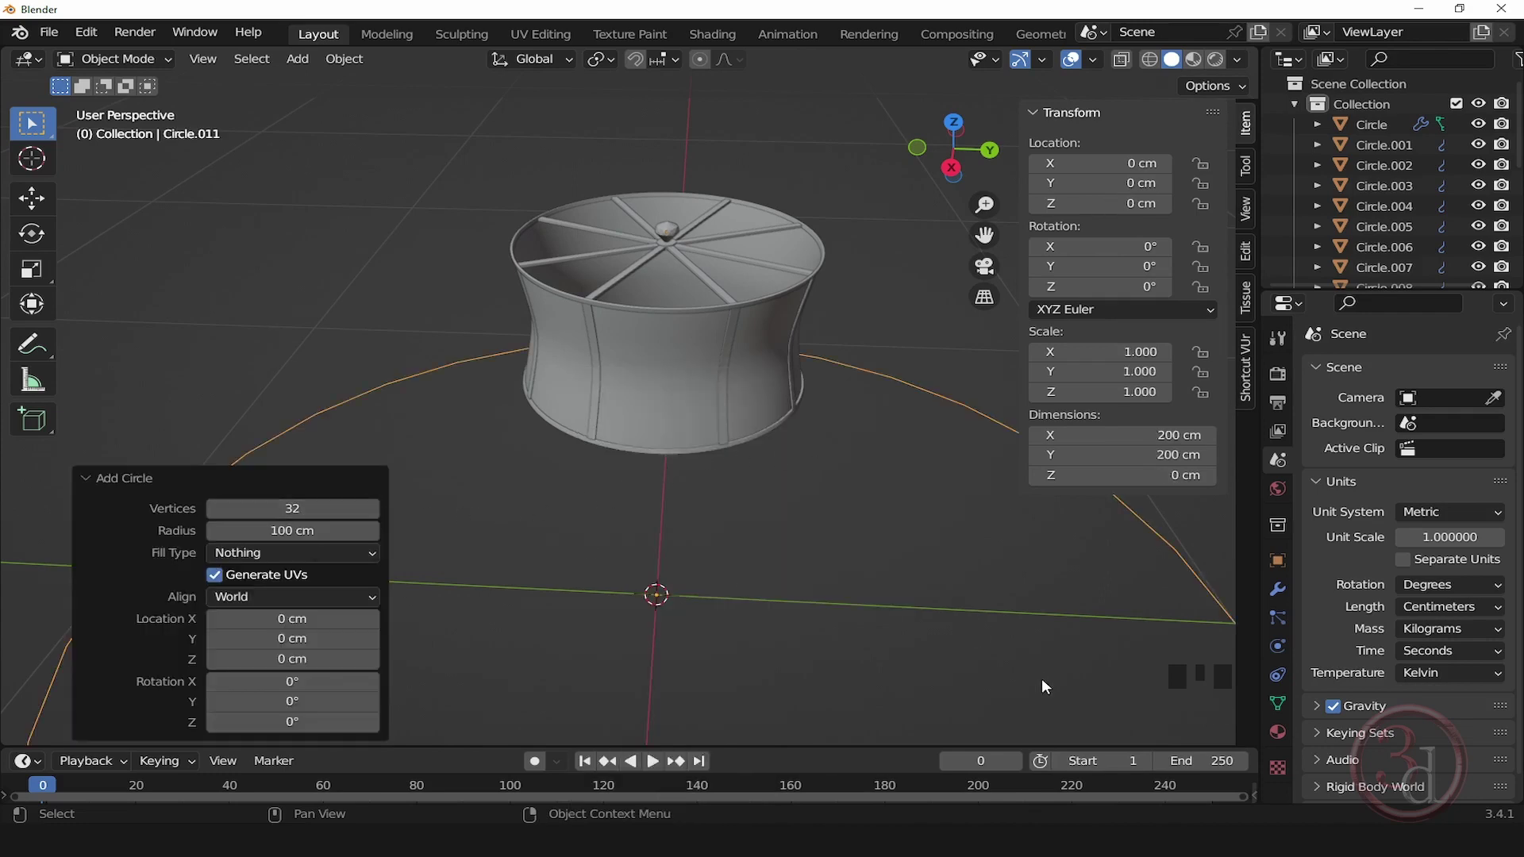
pyautogui.press('s')
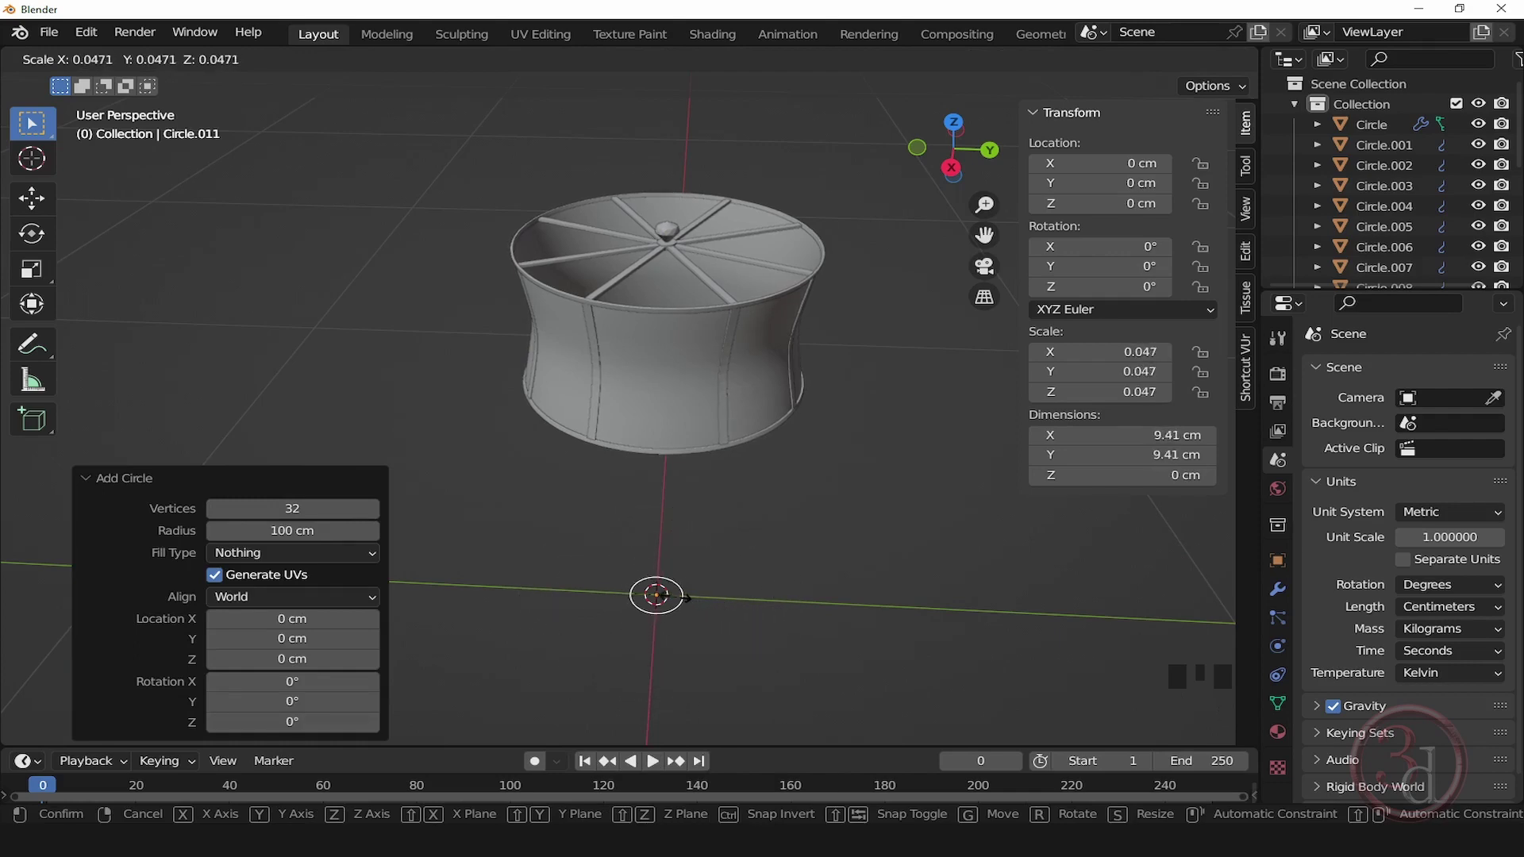
pyautogui.click(667, 601)
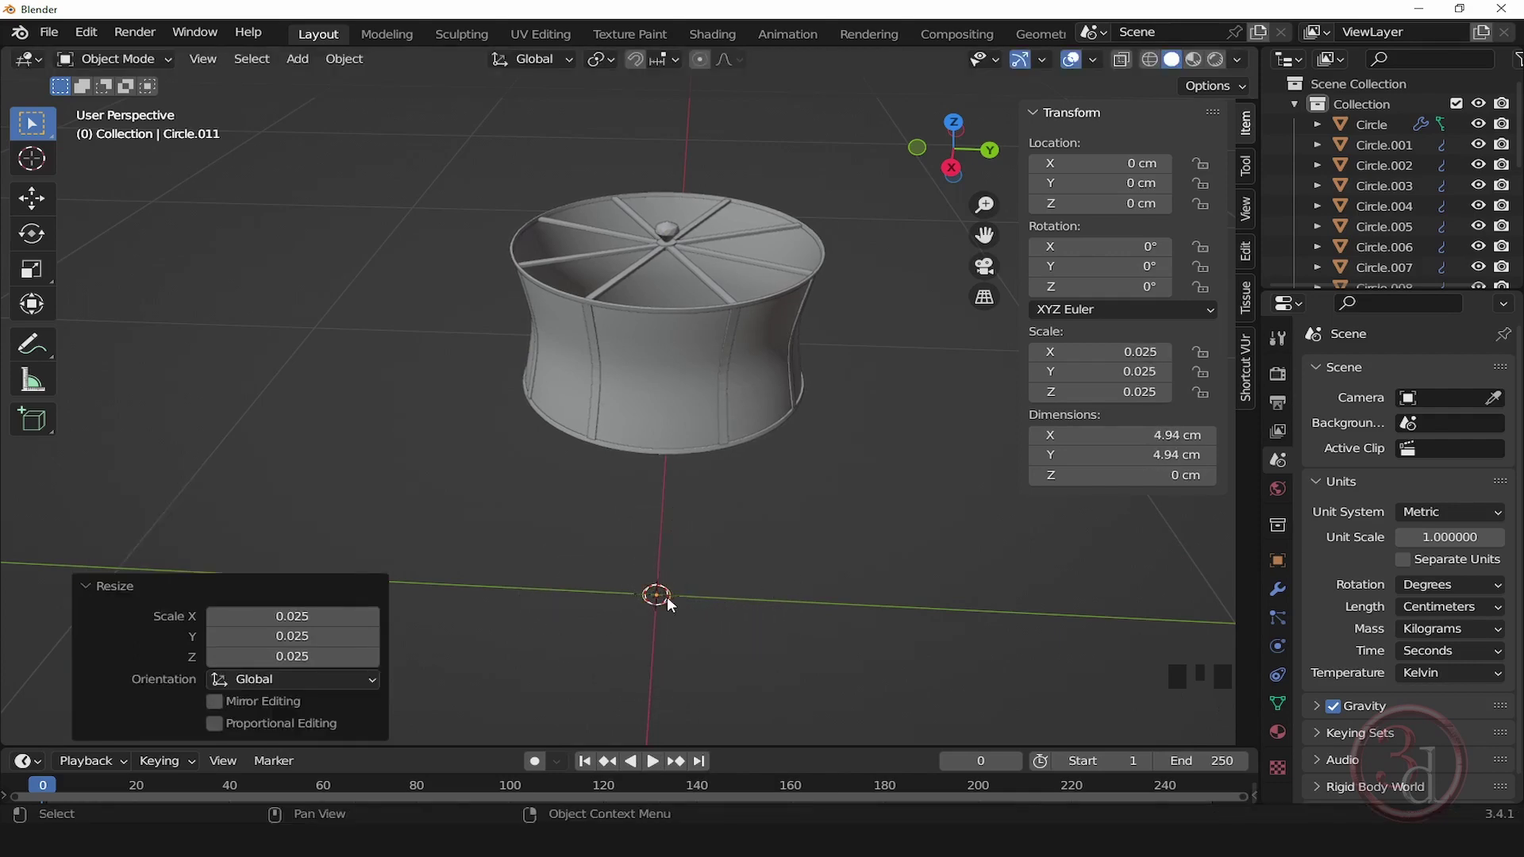
# Step: Extrude the circle about 46.5 cm upward into a tube in Edit Mode, then return to Object Mode
pyautogui.keyDown('alt'); pyautogui.moveTo(806, 603); pyautogui.dragTo(793, 527, button='middle'); pyautogui.keyUp('alt')
pyautogui.moveTo(770, 645); pyautogui.dragTo(768, 486, button='middle')
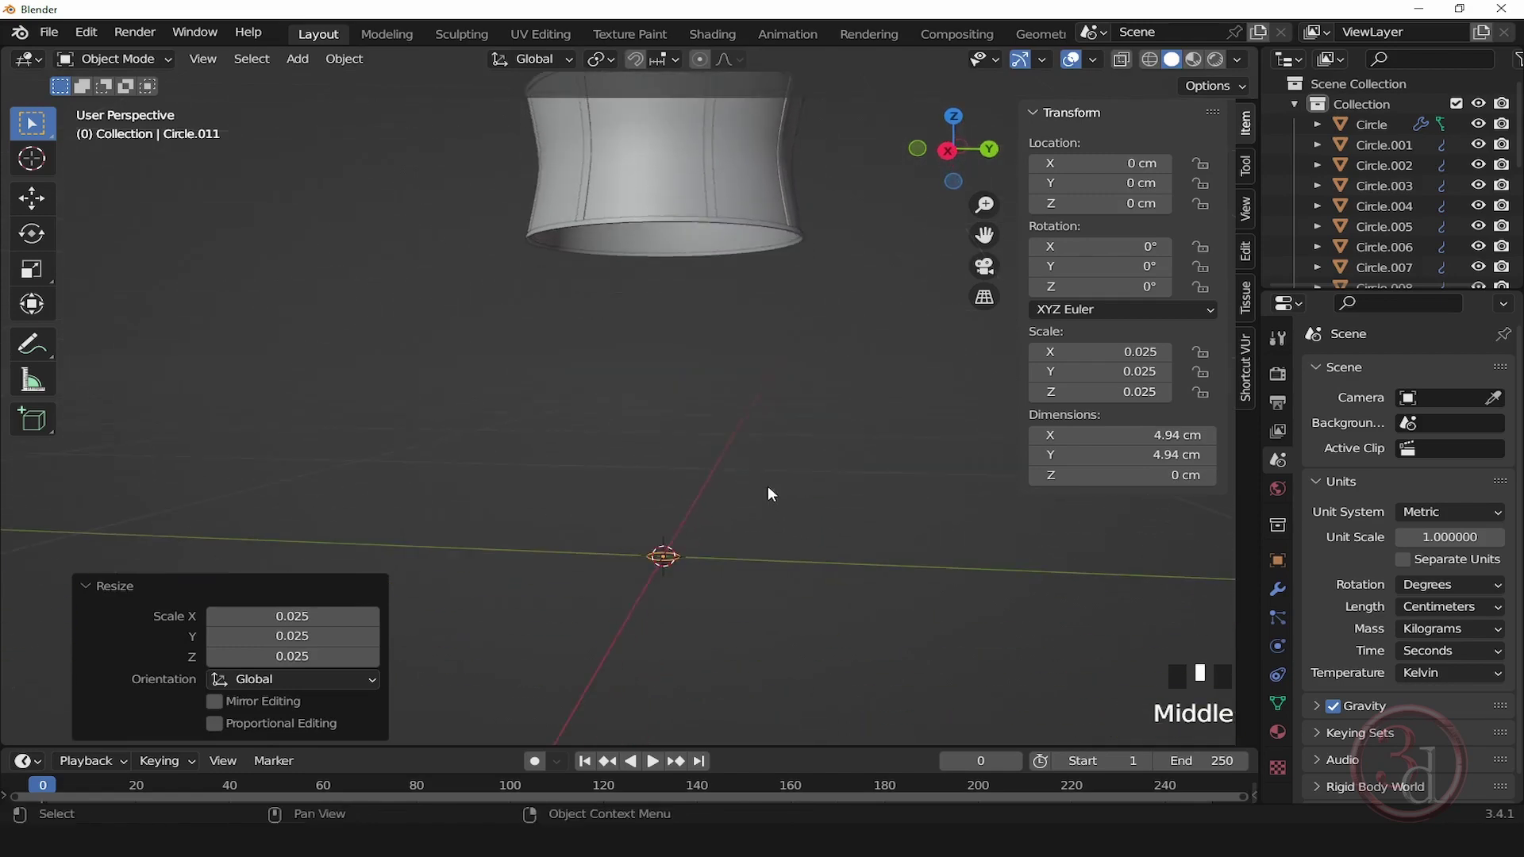
pyautogui.press('Tab')
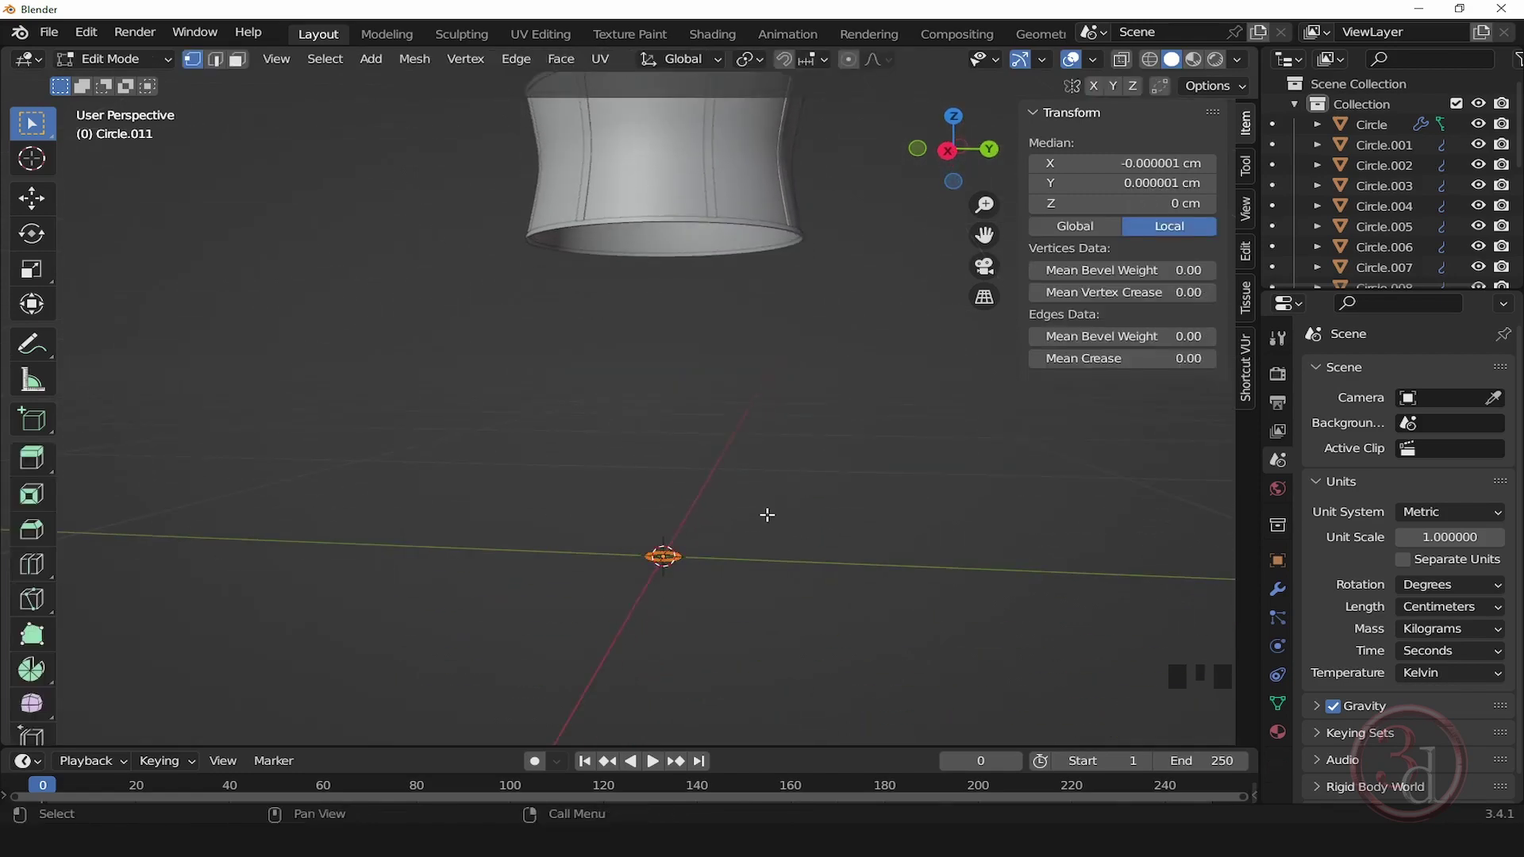
pyautogui.press('e')
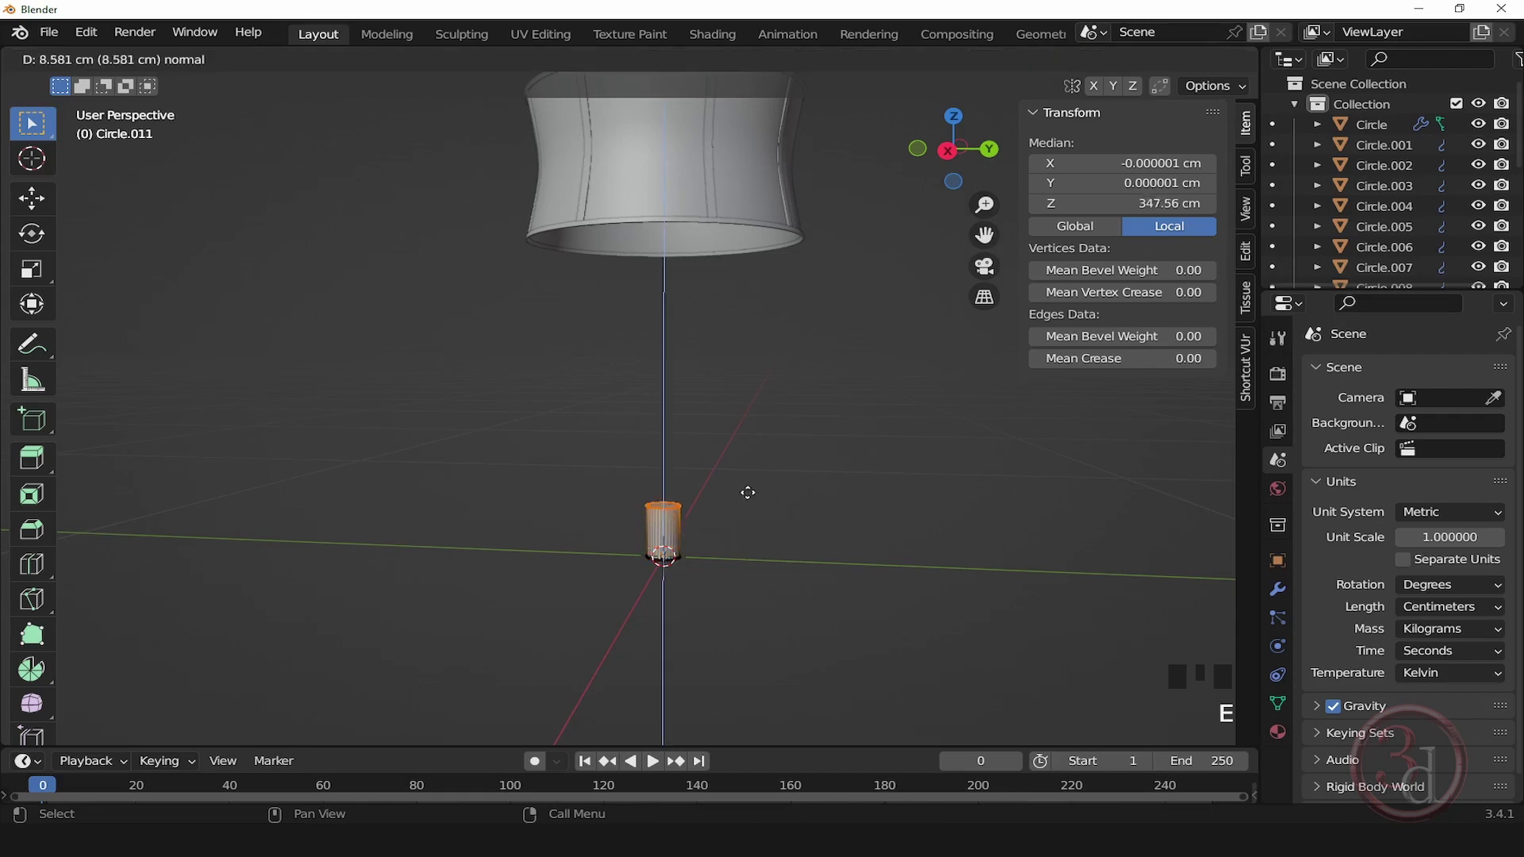
pyautogui.click(779, 271)
pyautogui.keyDown('alt'); pyautogui.middleClick(754, 473); pyautogui.keyUp('alt')
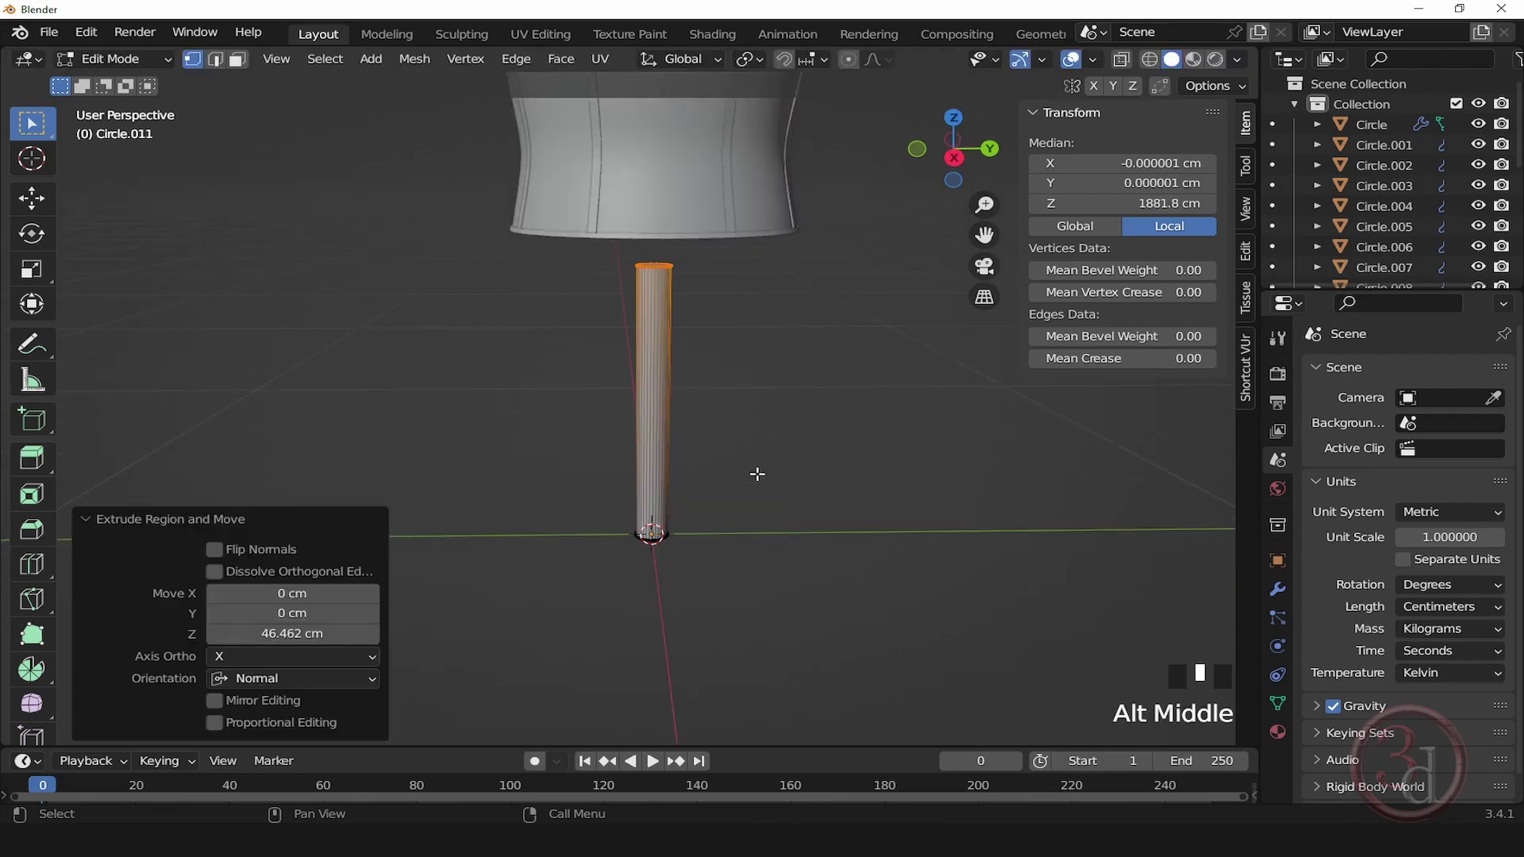
pyautogui.press('Tab')
# Step: Scale the tube uniformly to 0.335 and raise it about 35.2 cm along the Z axis
pyautogui.keyDown('alt'); pyautogui.moveTo(751, 449); pyautogui.dragTo(750, 484, button='middle'); pyautogui.keyUp('alt')
pyautogui.press('s')
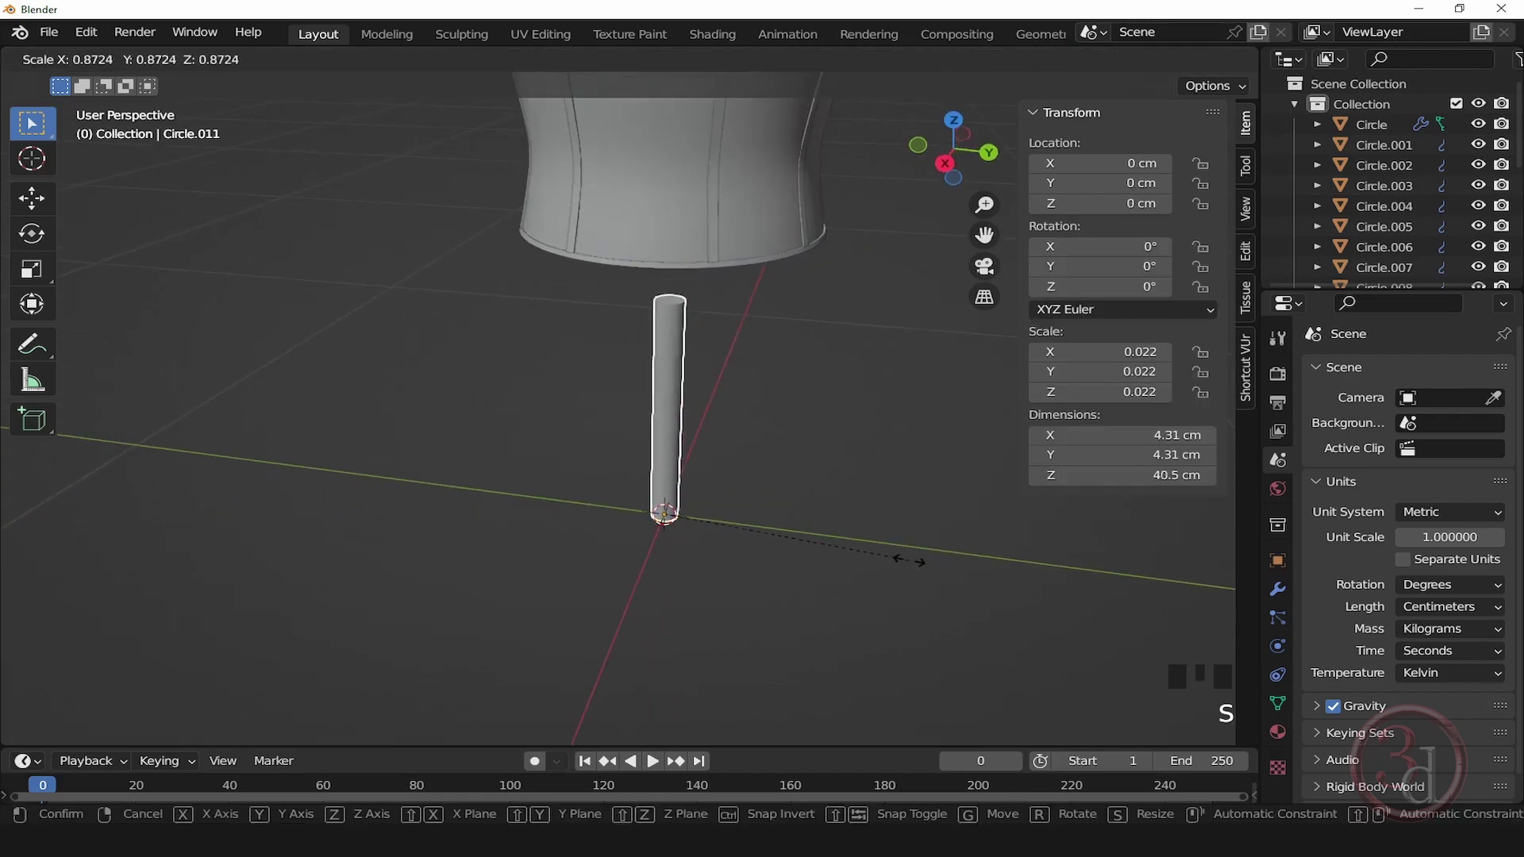
pyautogui.click(756, 535)
pyautogui.press('g')
pyautogui.press('z')
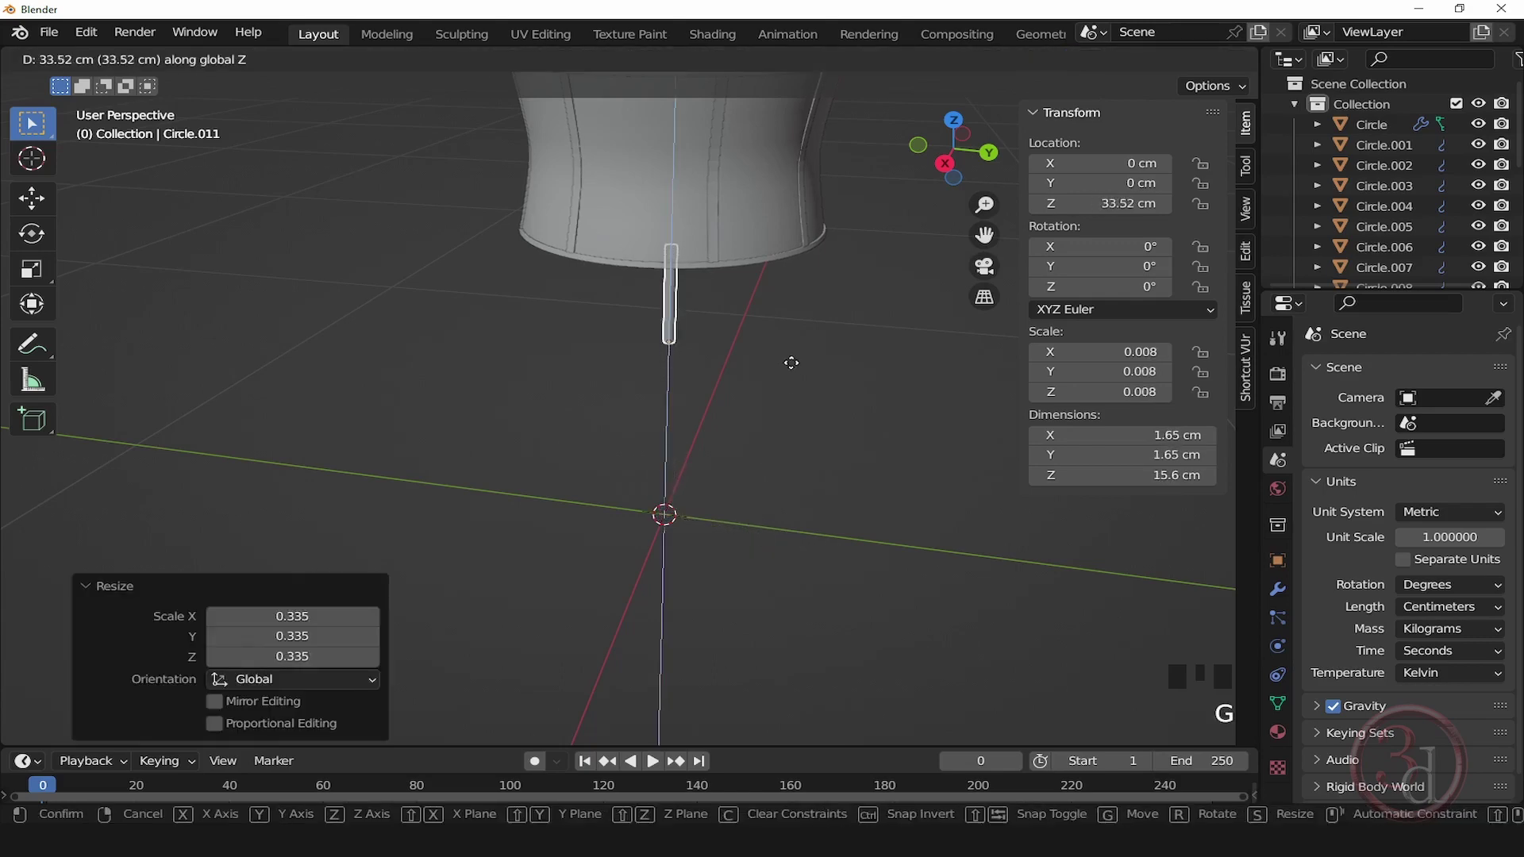
pyautogui.click(790, 352)
# Step: In front view, raise the tube about 8.87 cm along the Z axis so its upper part sits inside the shell
pyautogui.press('`')
pyautogui.click(718, 287)
pyautogui.moveTo(654, 350); pyautogui.dragTo(803, 435, button='middle')
pyautogui.moveTo(746, 318); pyautogui.dragTo(757, 430, button='middle')
pyautogui.scroll(4, 745, 475)
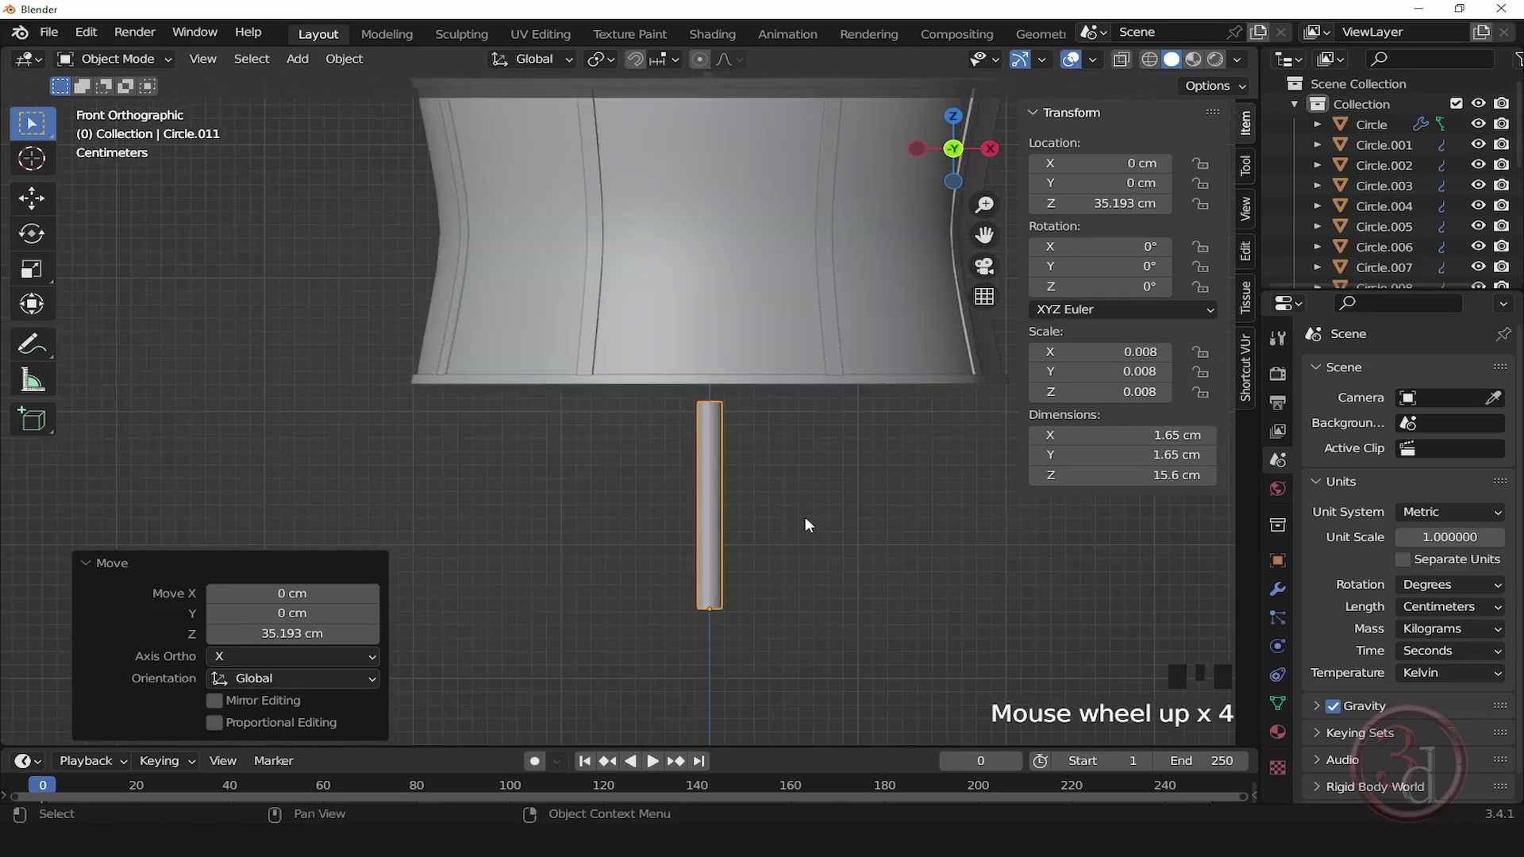
pyautogui.press('g')
pyautogui.press('z')
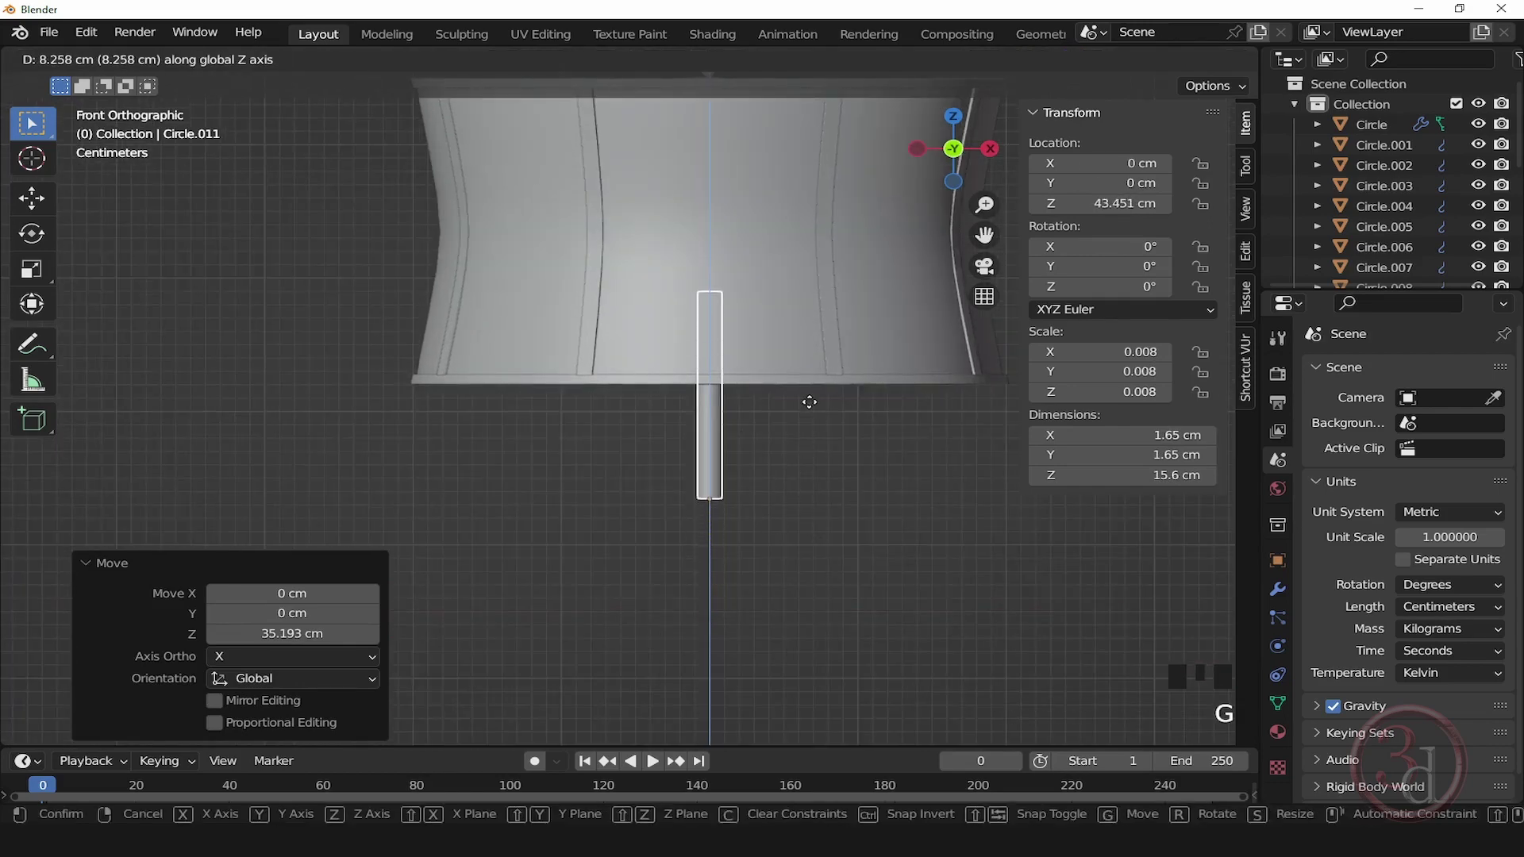
pyautogui.click(811, 400)
pyautogui.scroll(-3, 760, 331)
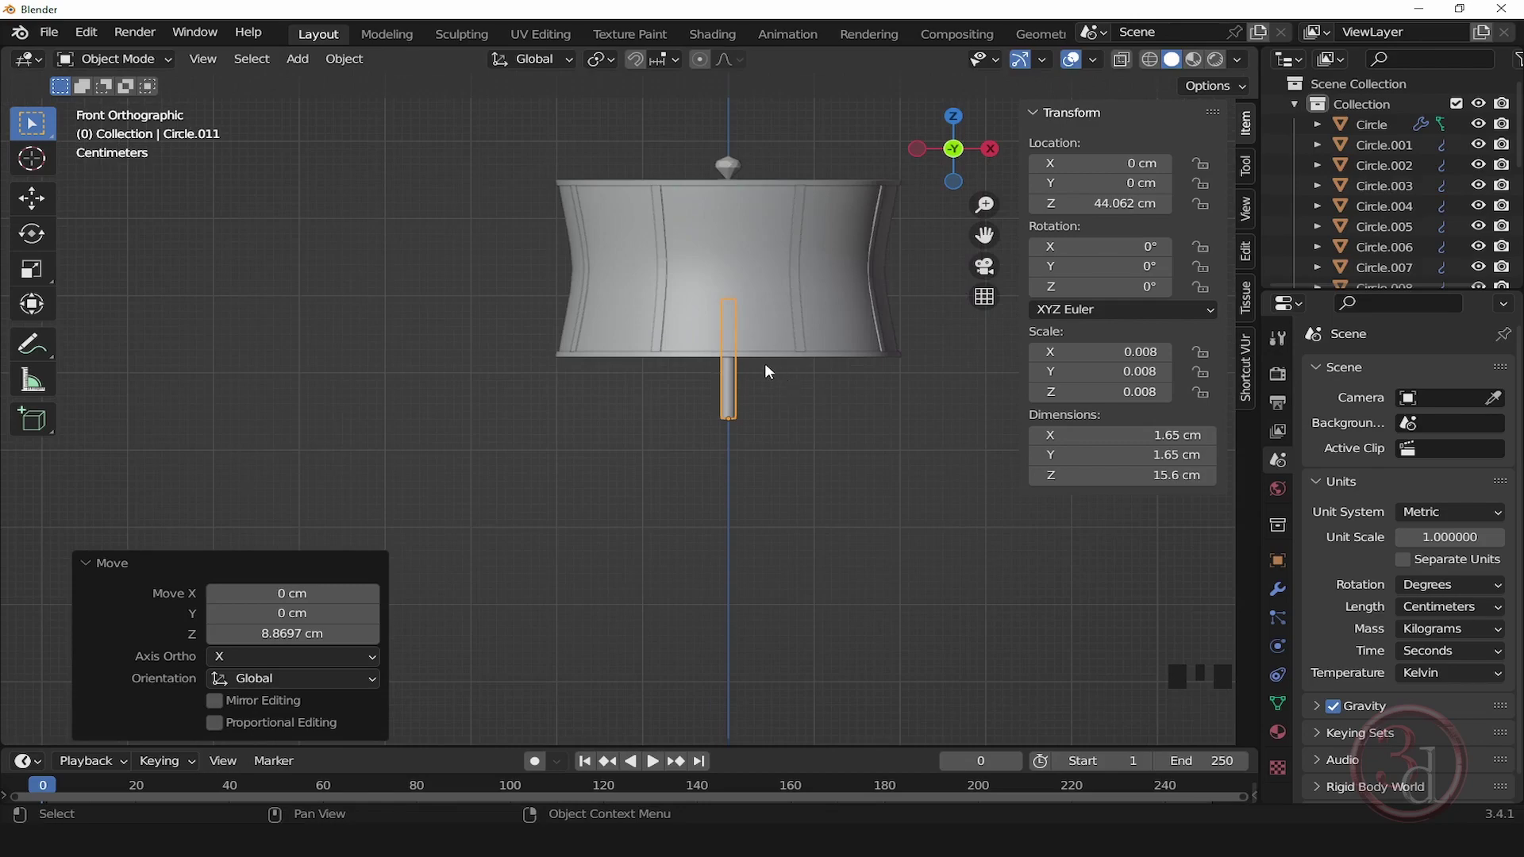
# Step: In Edit Mode with wireframe shading, lower the tube's top vertex ring along the Z axis to the shell's lower rim
pyautogui.scroll(5, 758, 365)
pyautogui.moveTo(753, 367); pyautogui.dragTo(797, 413, button='middle')
pyautogui.press('Tab')
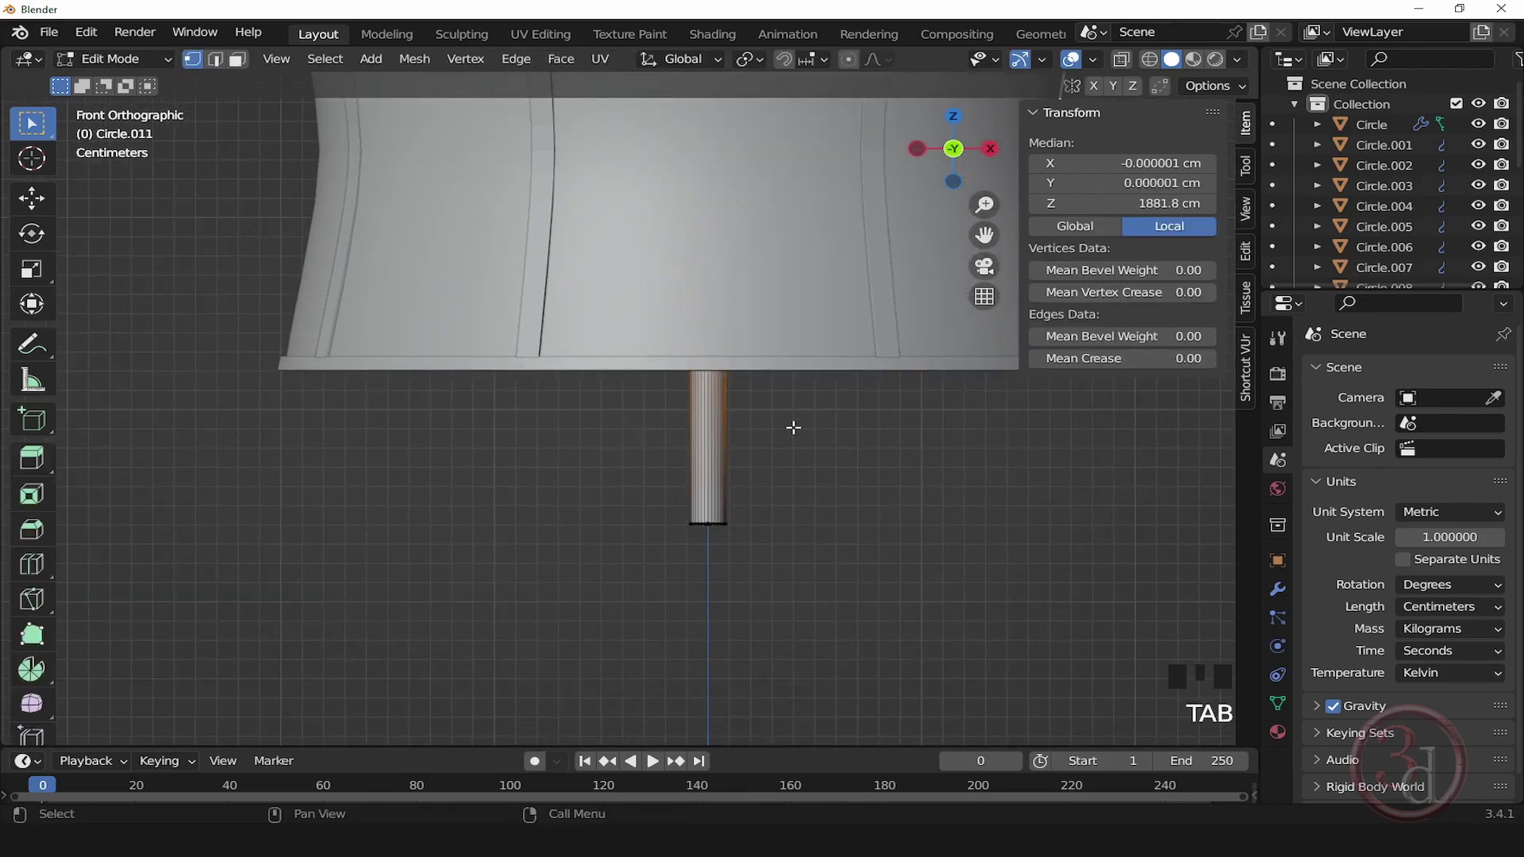
pyautogui.press('z')
pyautogui.click(685, 454)
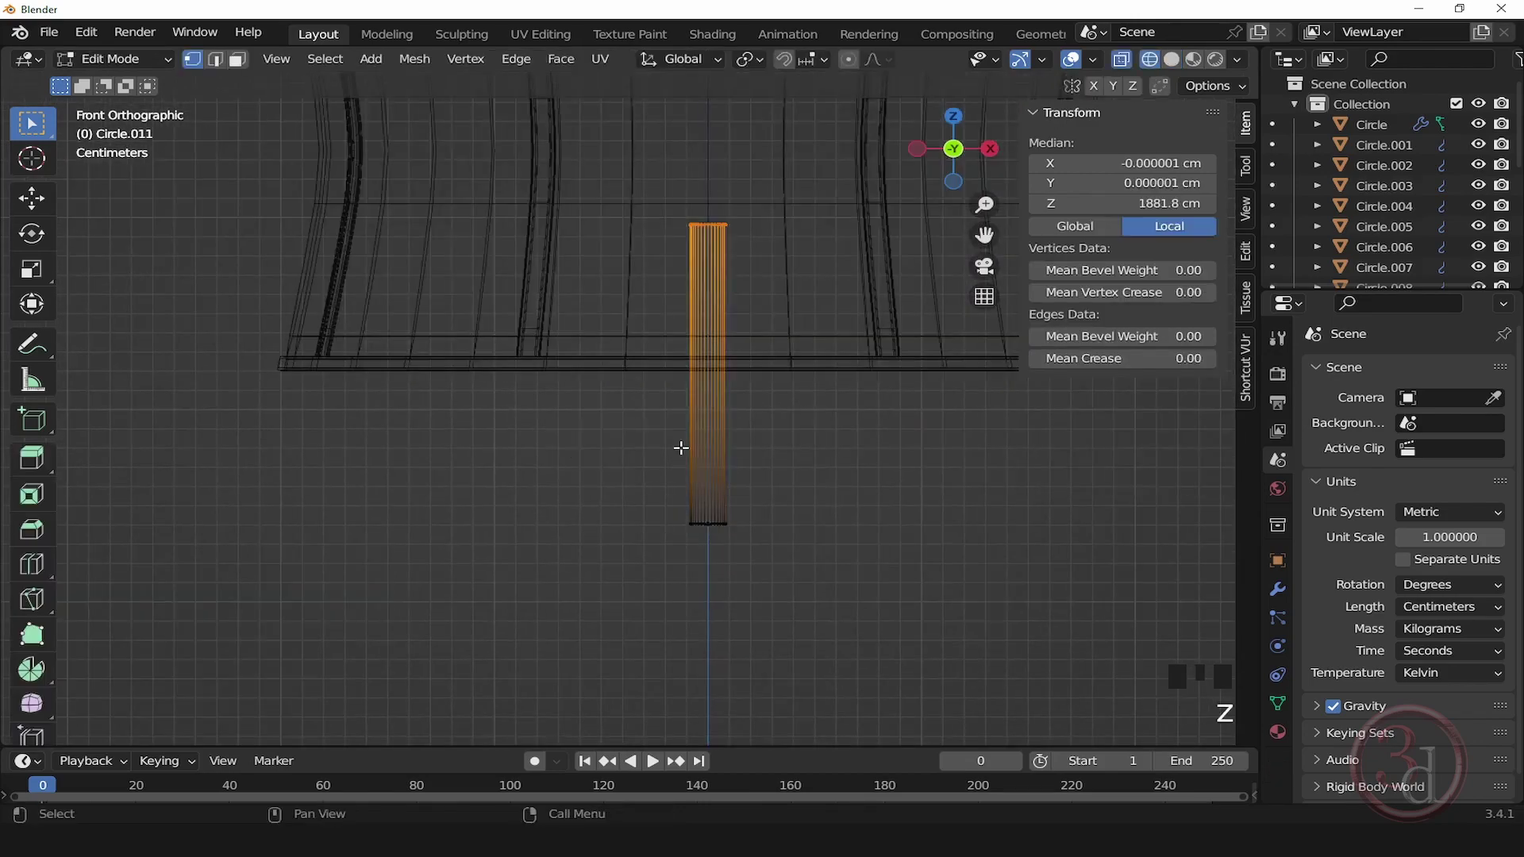
pyautogui.press('g')
pyautogui.press('z')
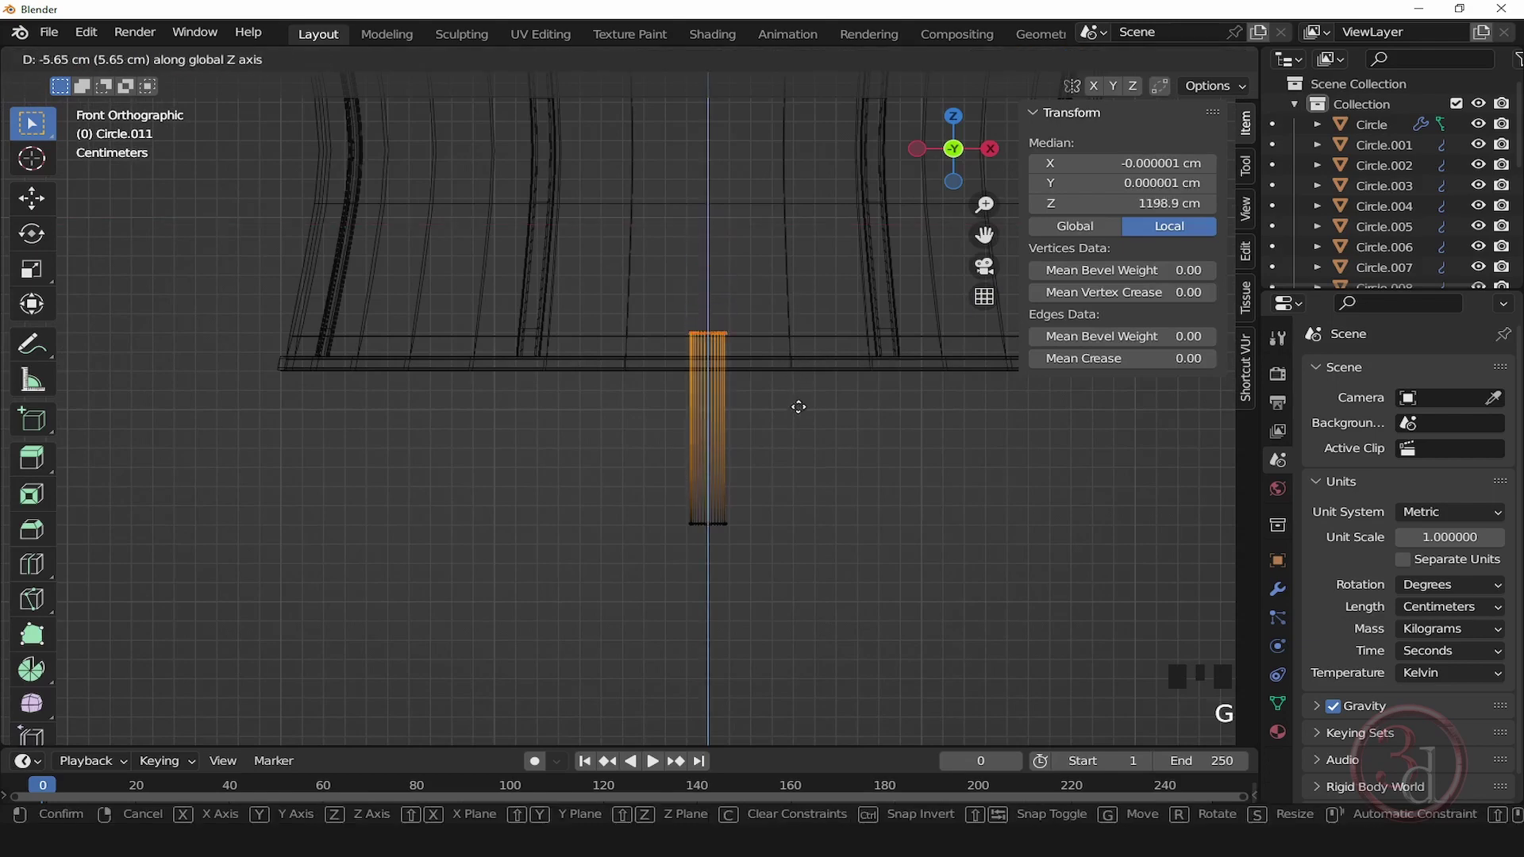
pyautogui.click(800, 424)
# Step: Raise the tube's bottom vertex ring about 5.01 cm along the Z axis to shorten the tube
pyautogui.moveTo(792, 467); pyautogui.dragTo(655, 554)
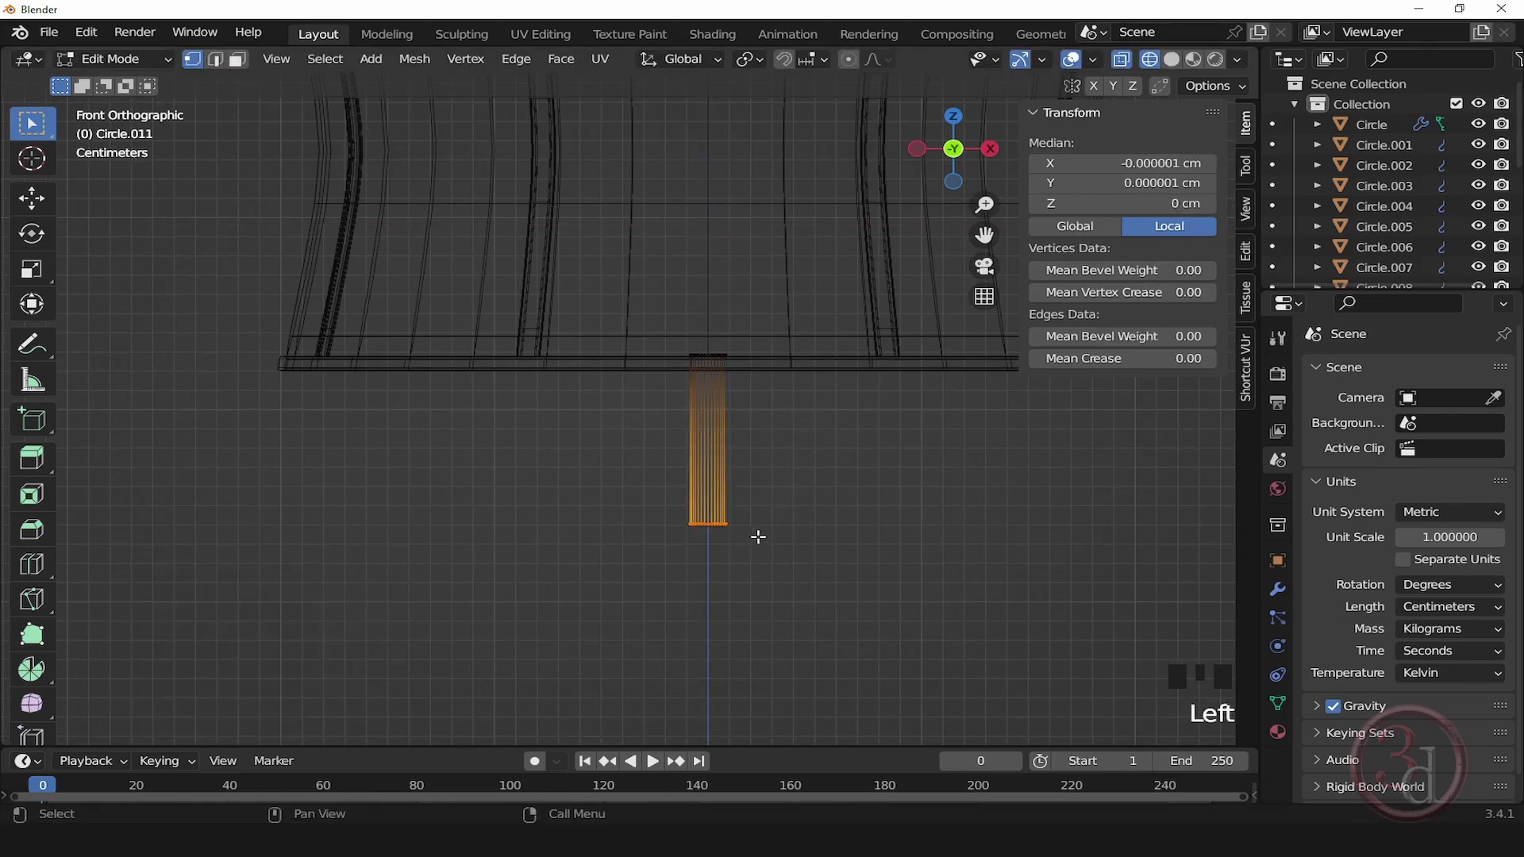
pyautogui.press('g')
pyautogui.press('z')
pyautogui.click(750, 417)
# Step: Add two evenly spaced horizontal loop cuts around the shortened tube
pyautogui.scroll(6, 770, 381)
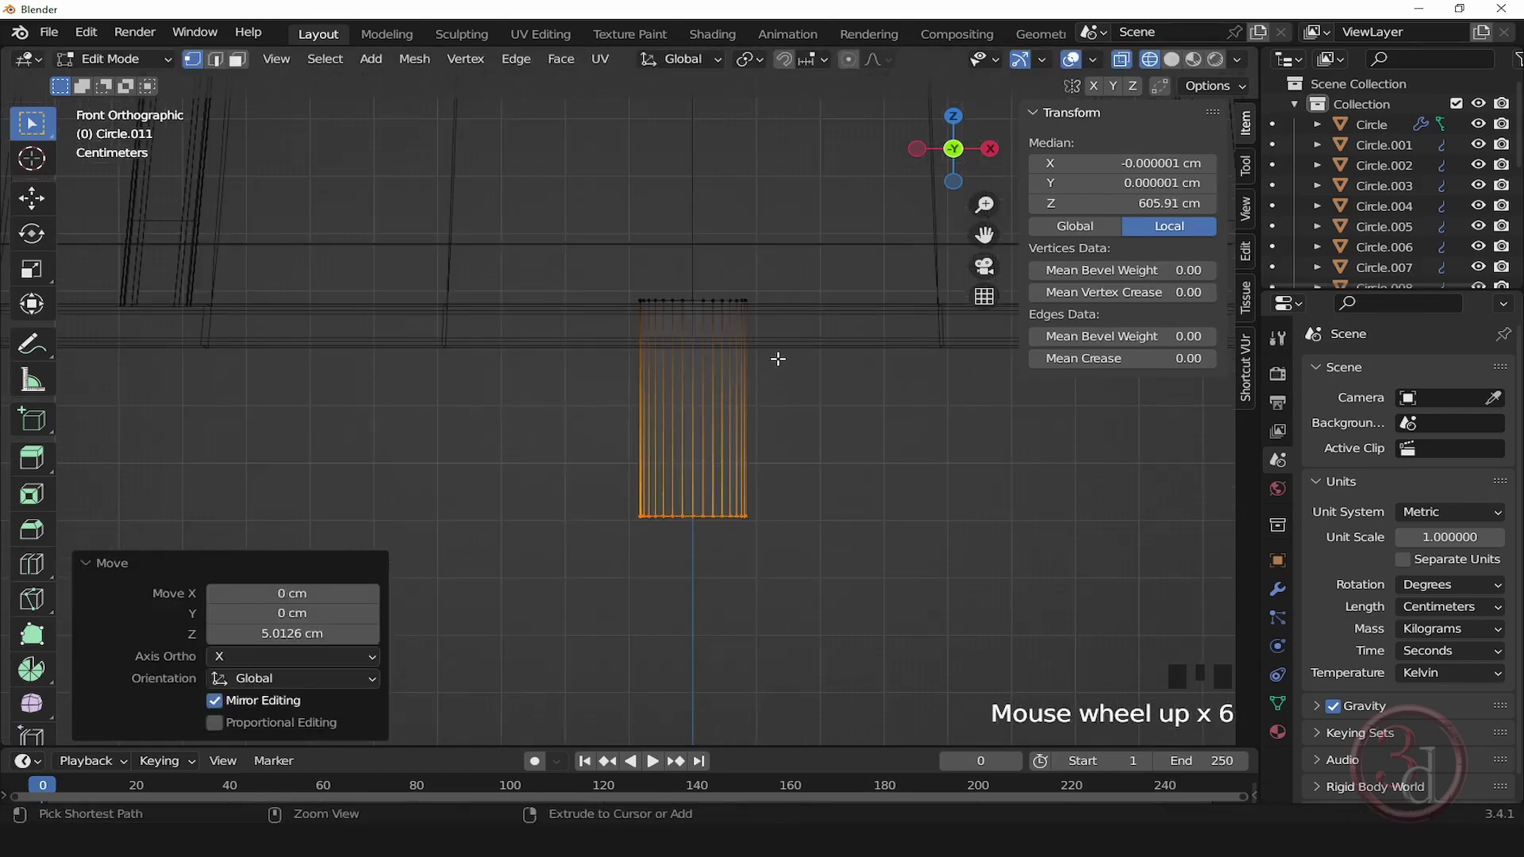
pyautogui.hotkey('ctrl', 'r')
pyautogui.scroll(1, 754, 390)
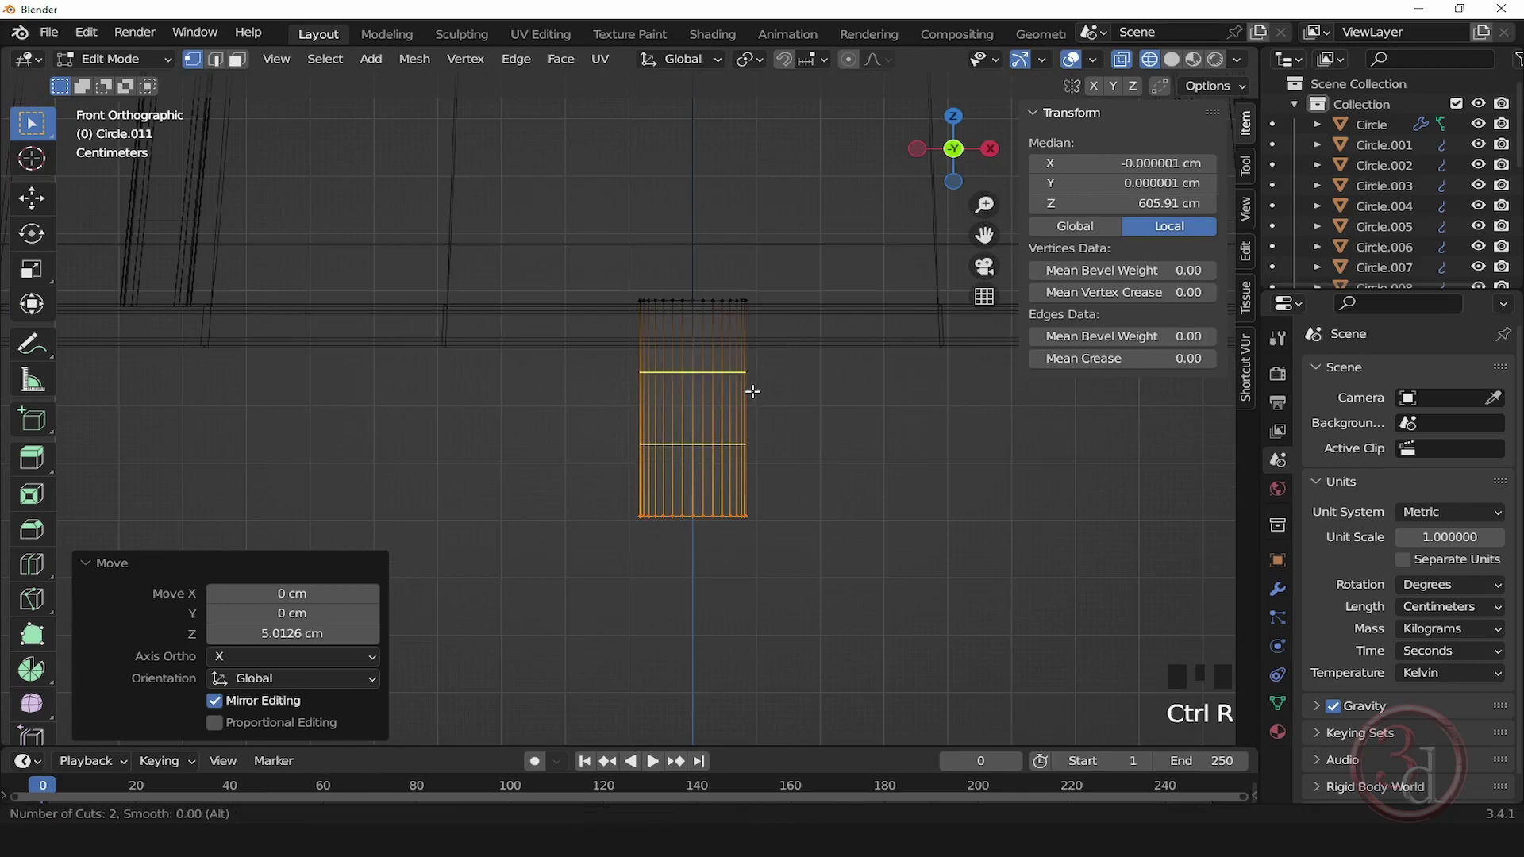
pyautogui.click(753, 391)
pyautogui.rightClick(752, 391)
pyautogui.click(831, 407)
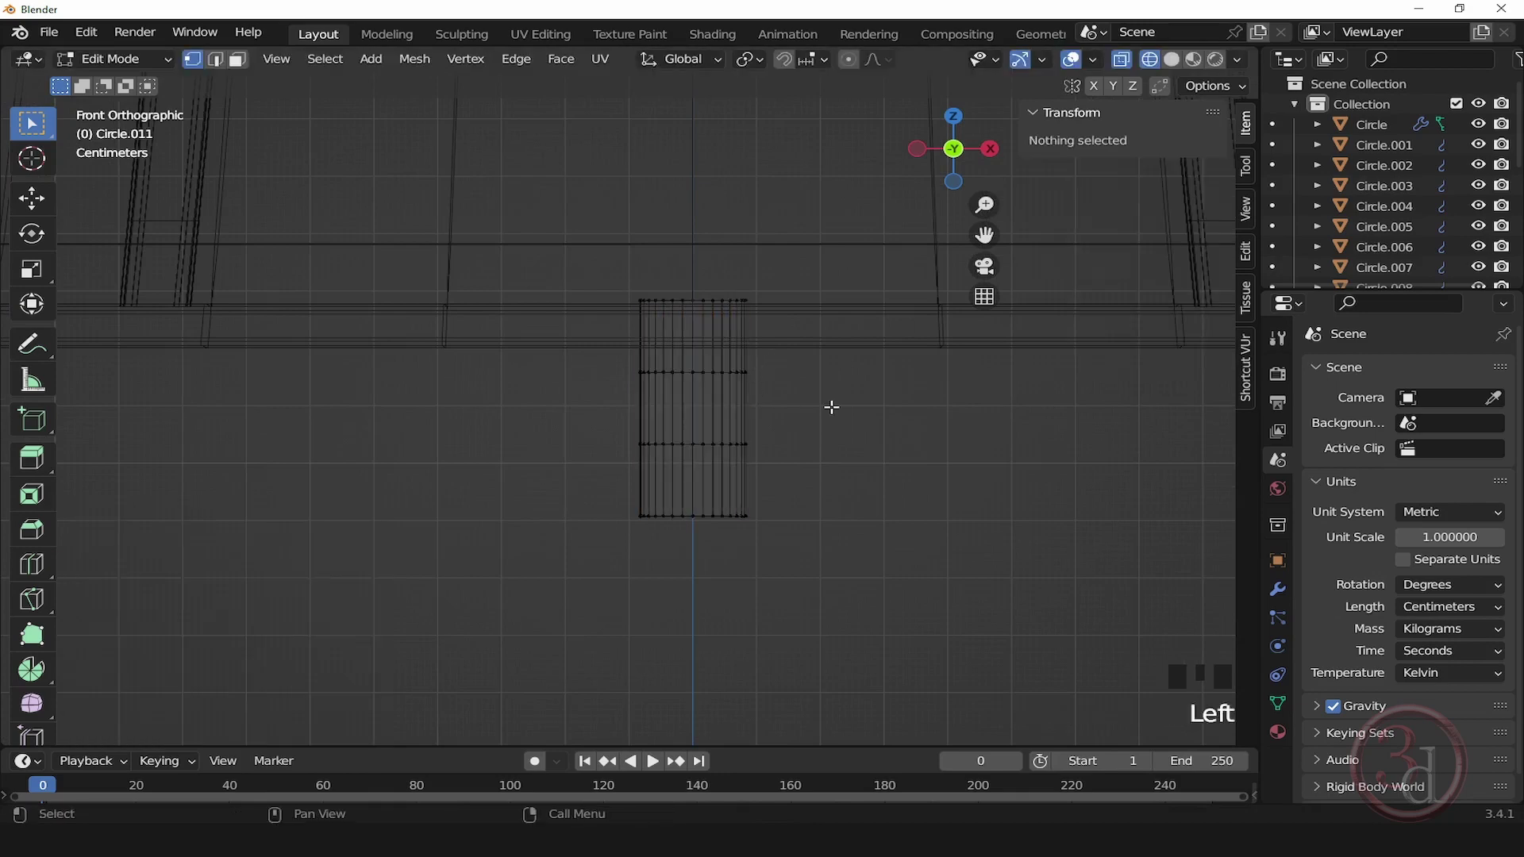
# Step: Flare the tube's top ring by scaling it to 1.648, and lower the lower loop cut slightly along the Z axis
pyautogui.moveTo(540, 245); pyautogui.dragTo(797, 316)
pyautogui.press('s')
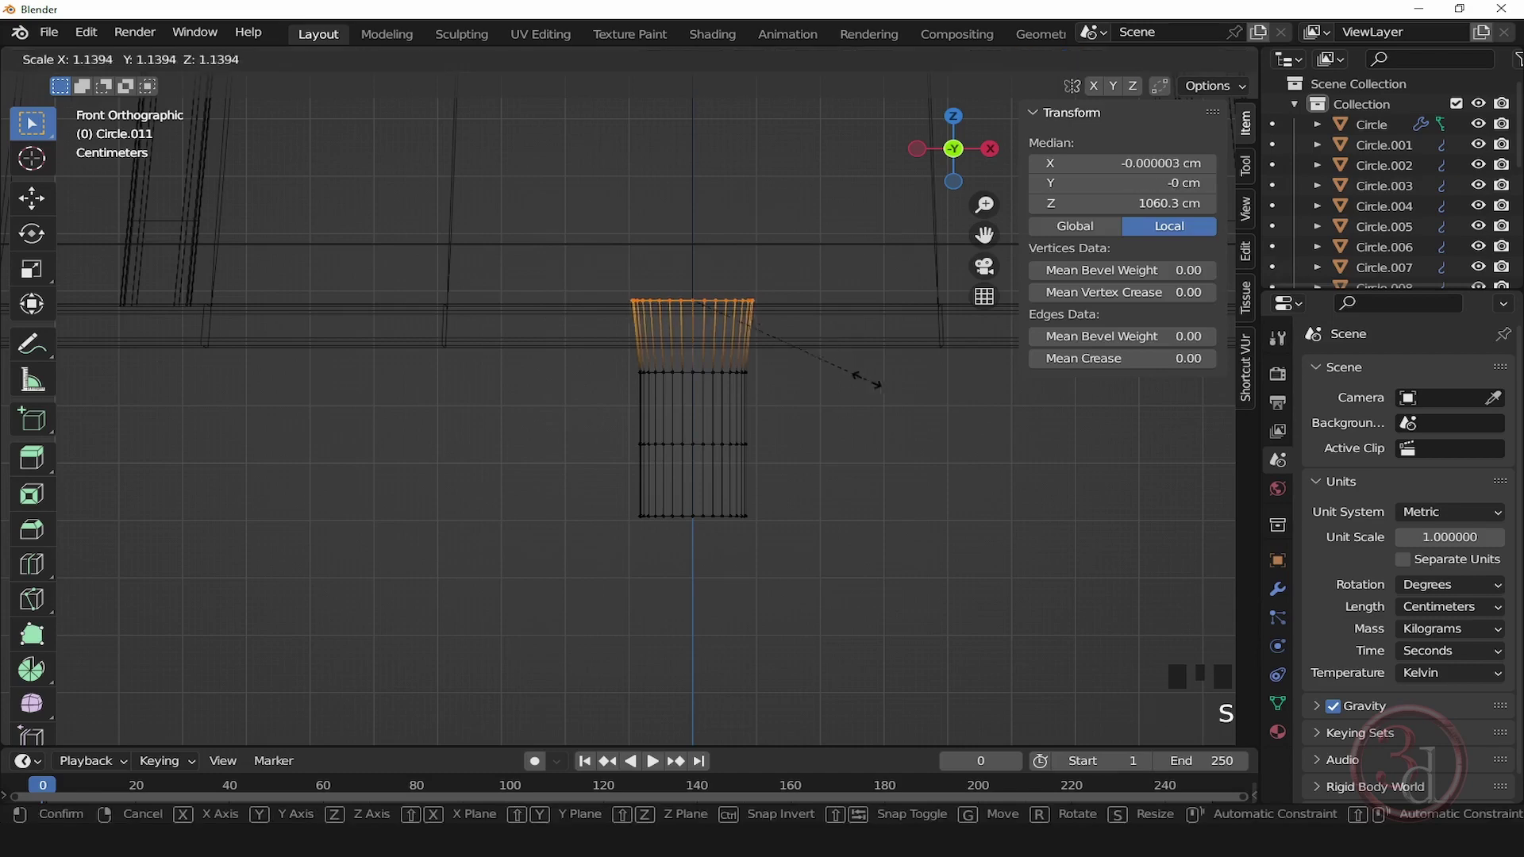
pyautogui.click(920, 438)
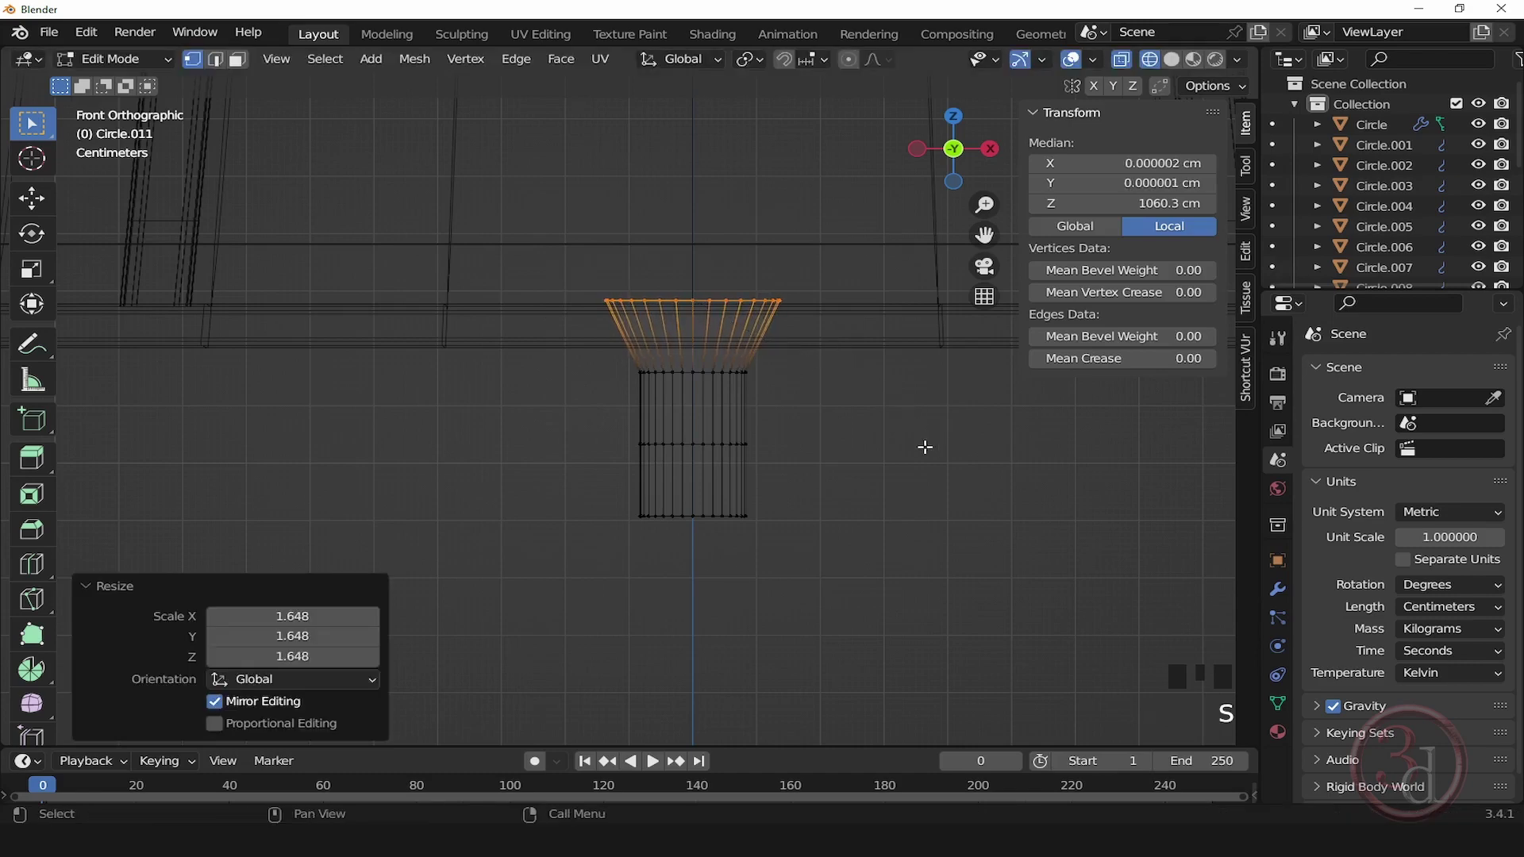
pyautogui.moveTo(855, 415); pyautogui.dragTo(596, 469)
pyautogui.press('g')
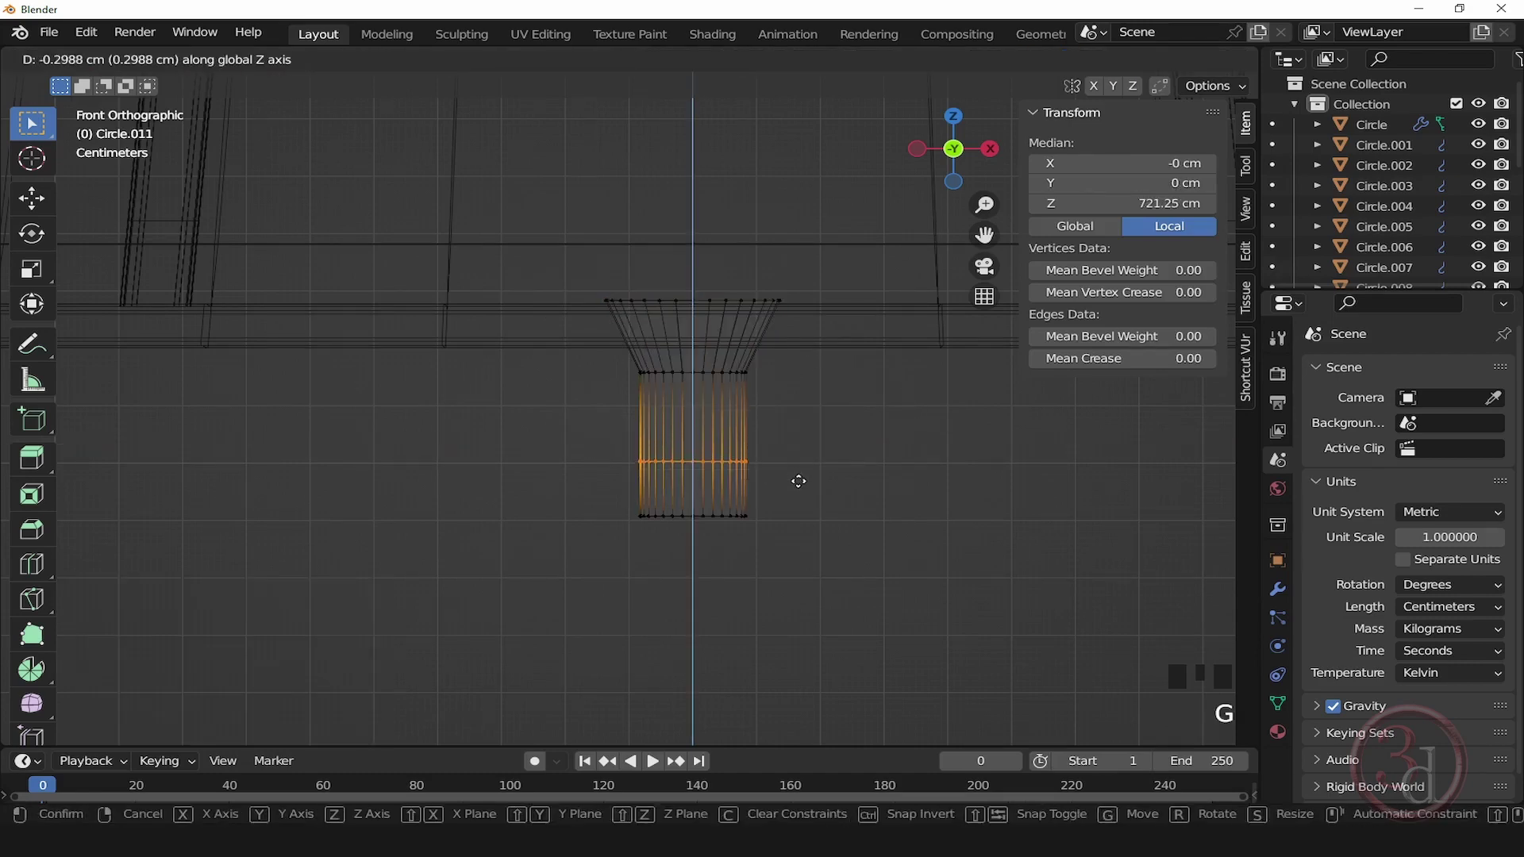
pyautogui.click(807, 494)
# Step: Flare the tube's bottom ring by scaling it to 1.412 and by a further 1.1
pyautogui.moveTo(887, 620); pyautogui.dragTo(513, 487)
pyautogui.press('s')
pyautogui.click(859, 554)
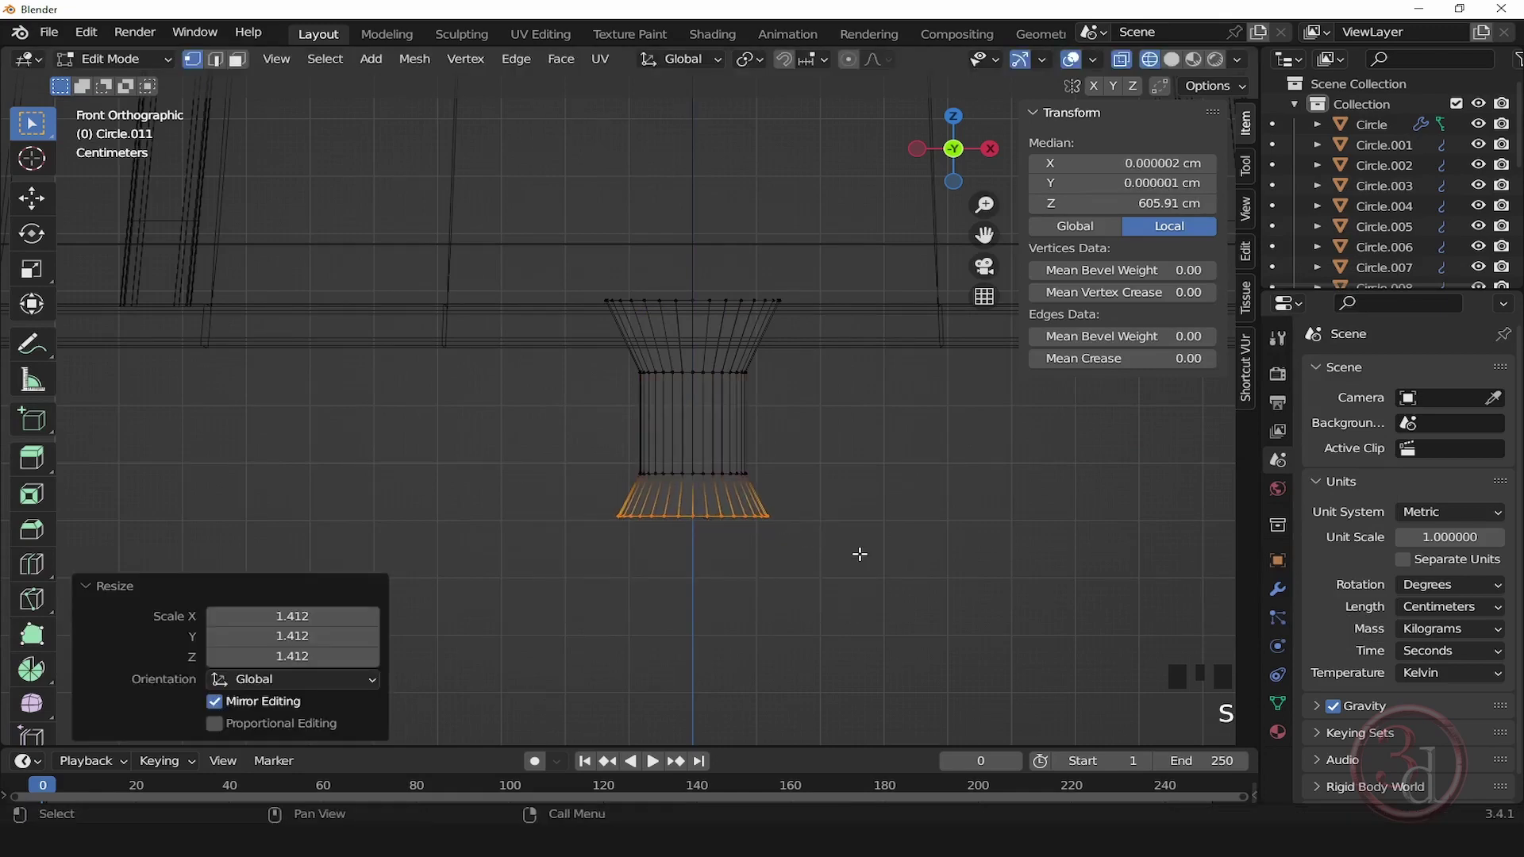
pyautogui.write('s')
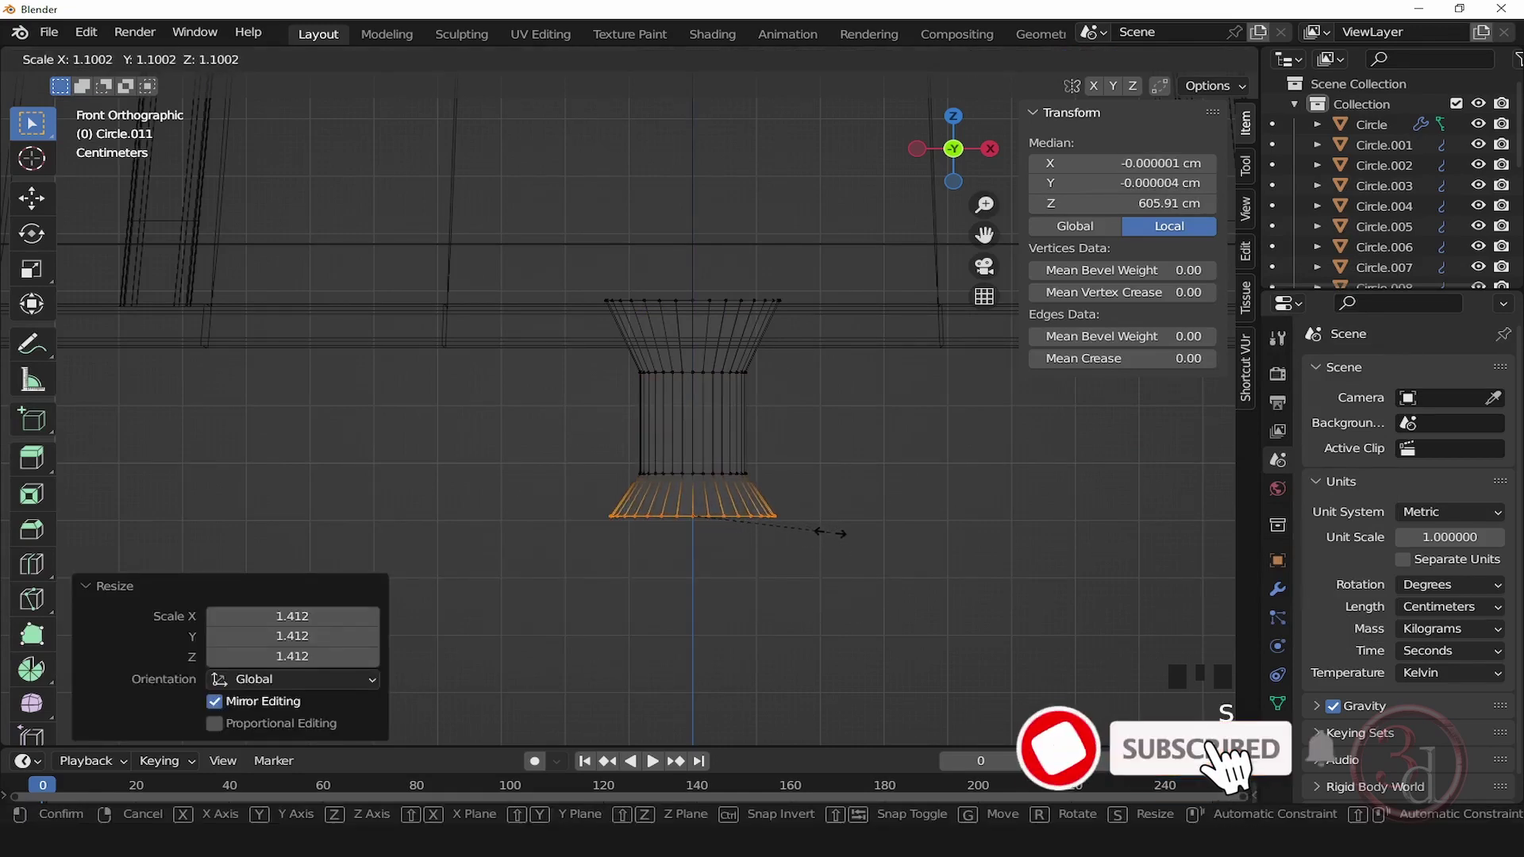
pyautogui.write('1.1')
pyautogui.press('Return')
# Step: Switch to solid shading and inset the tube's bottom face by about 51.03 cm
pyautogui.moveTo(813, 539)
pyautogui.keyDown('alt'); pyautogui.mouseDown(button='middle')
pyautogui.moveTo(783, 538)
pyautogui.moveTo(748, 333)
pyautogui.mouseUp(button='middle'); pyautogui.keyUp('alt')
pyautogui.press('z')
pyautogui.click(850, 546)
pyautogui.scroll(3, 748, 333)
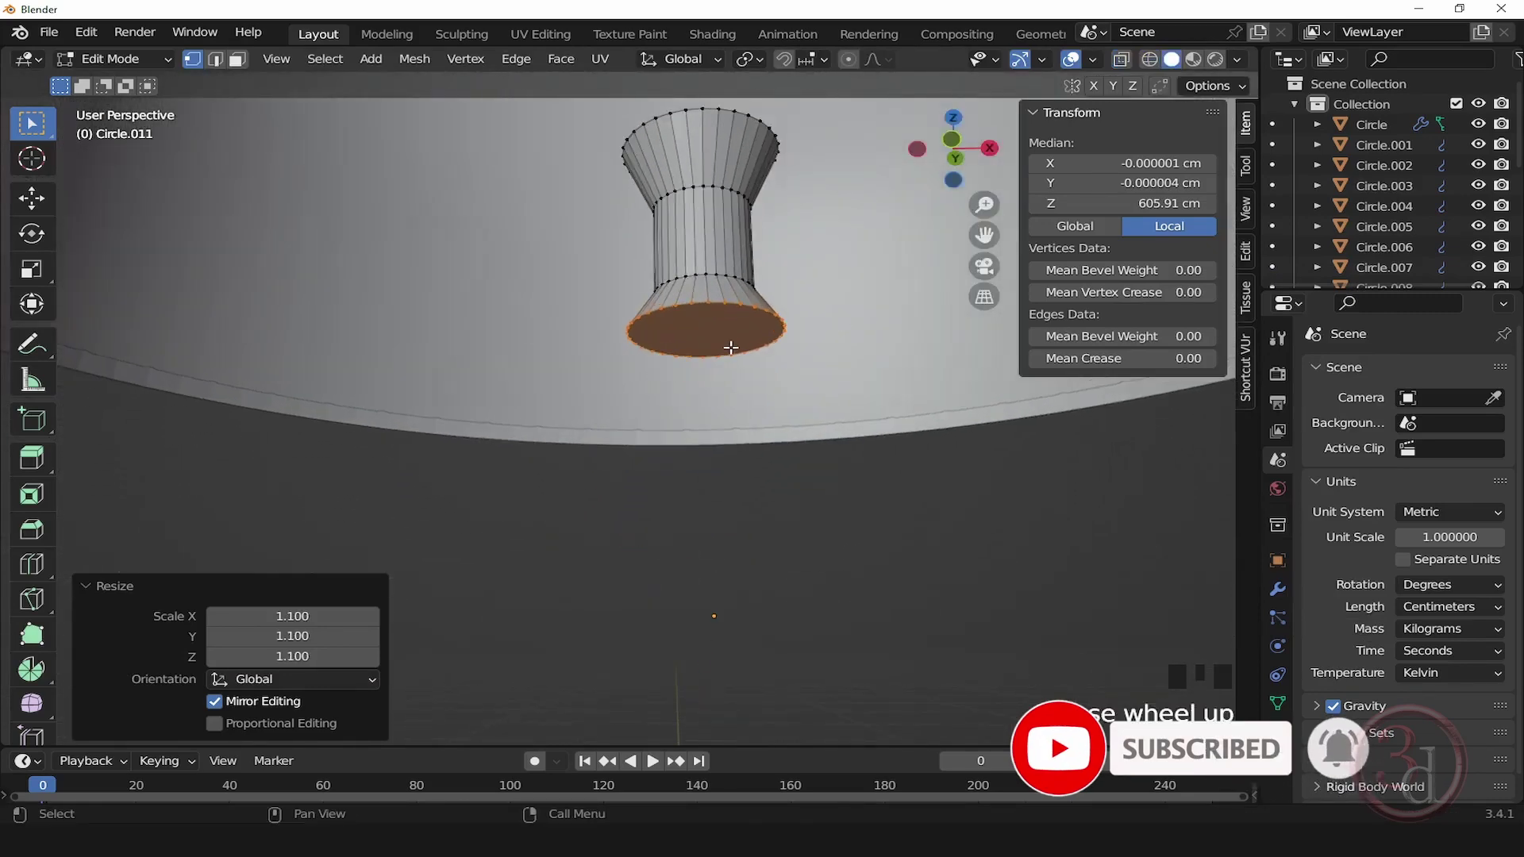
pyautogui.scroll(2, 750, 331)
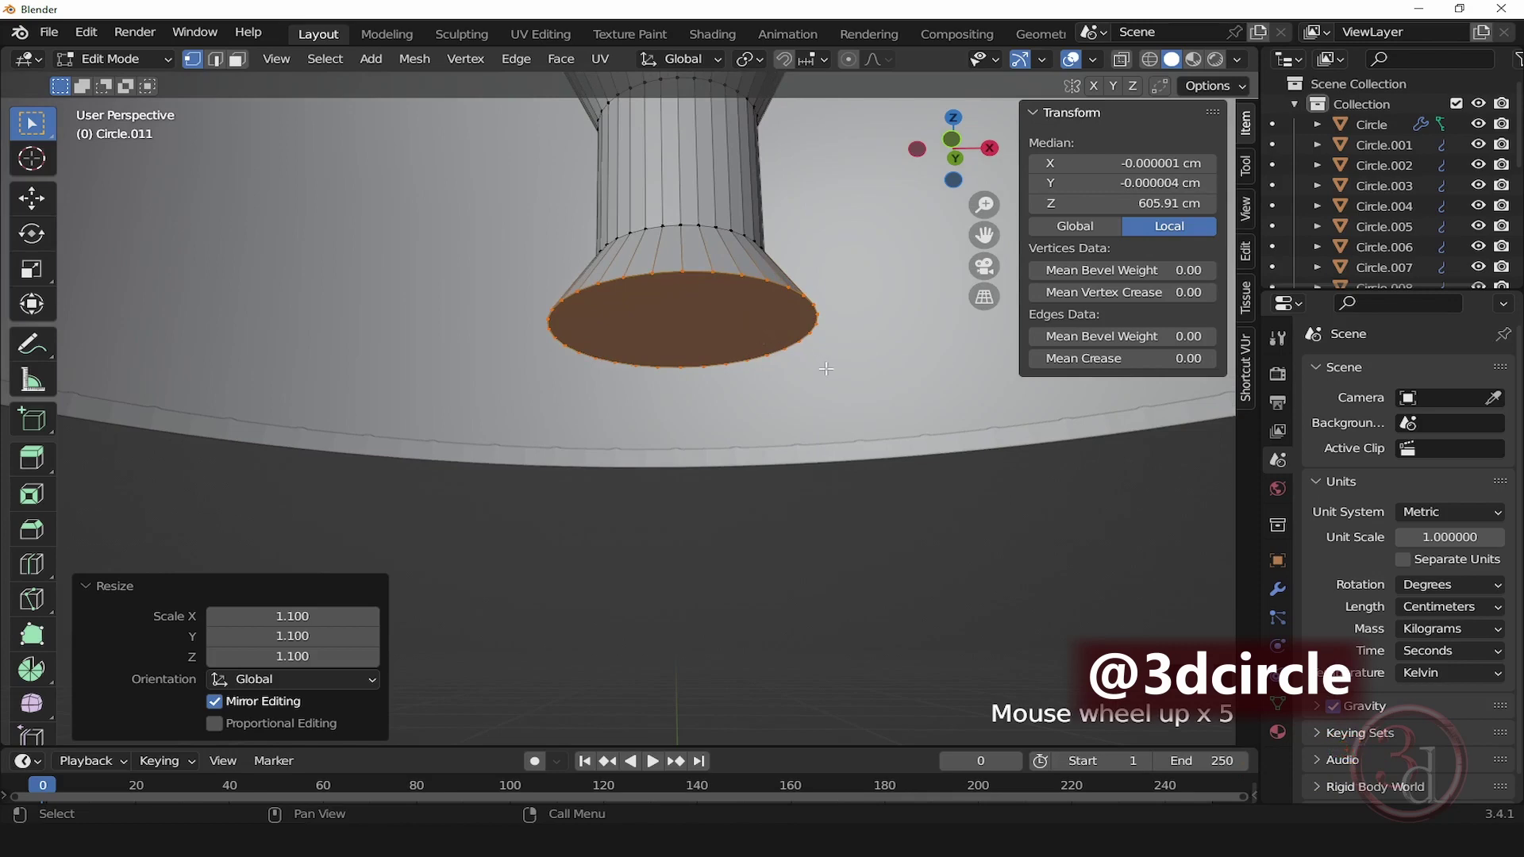
pyautogui.press('i')
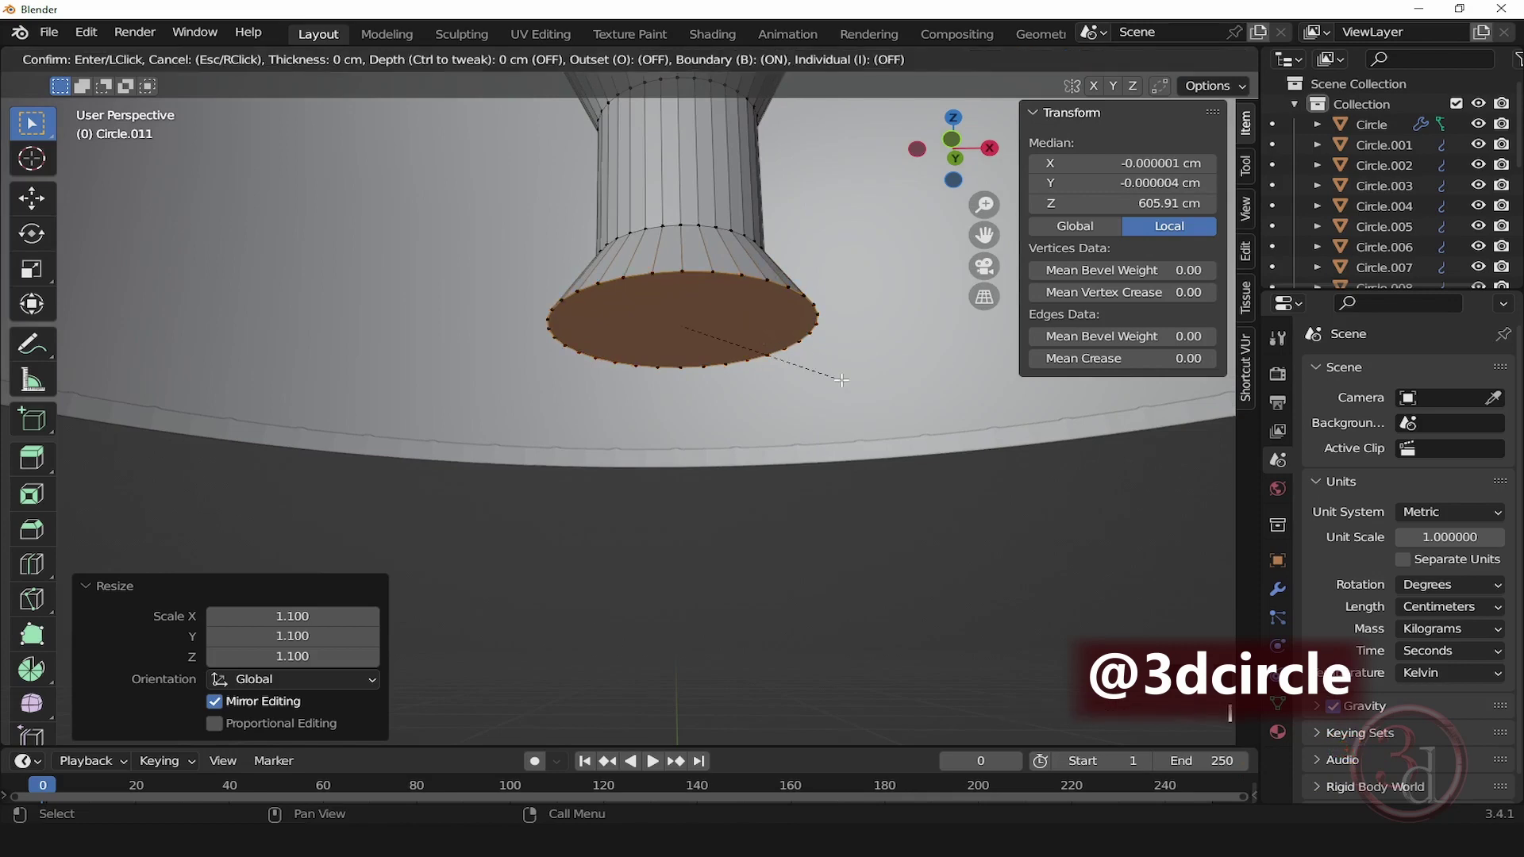
pyautogui.click(799, 367)
# Step: Extrude the inset bottom face downward into a narrower stub and return to Object Mode
pyautogui.press('e')
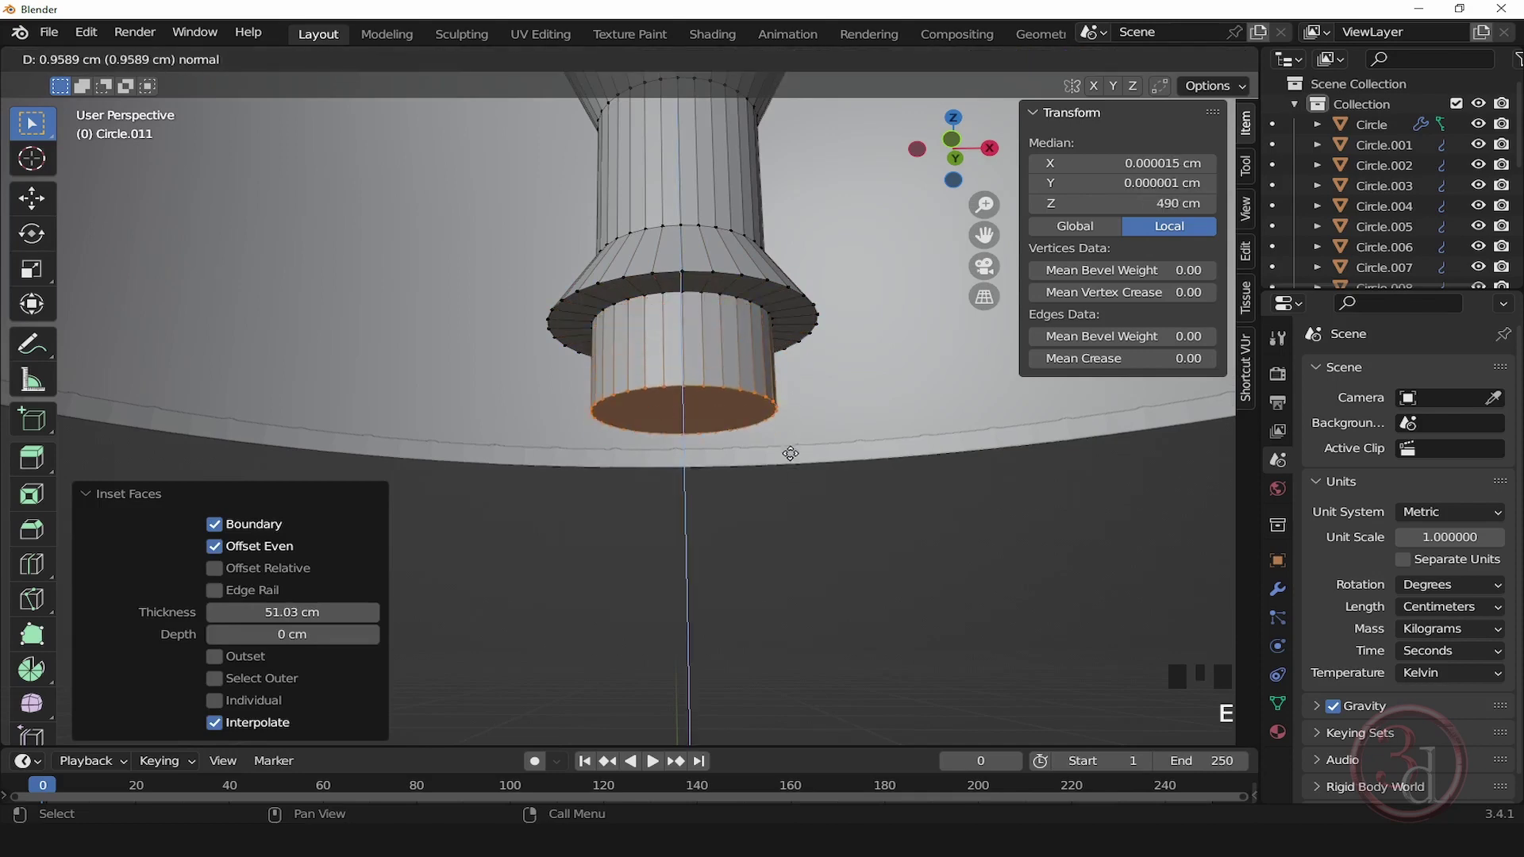
pyautogui.click(789, 521)
pyautogui.keyDown('alt'); pyautogui.moveTo(789, 521); pyautogui.dragTo(758, 372, button='middle'); pyautogui.keyUp('alt')
pyautogui.press('Tab')
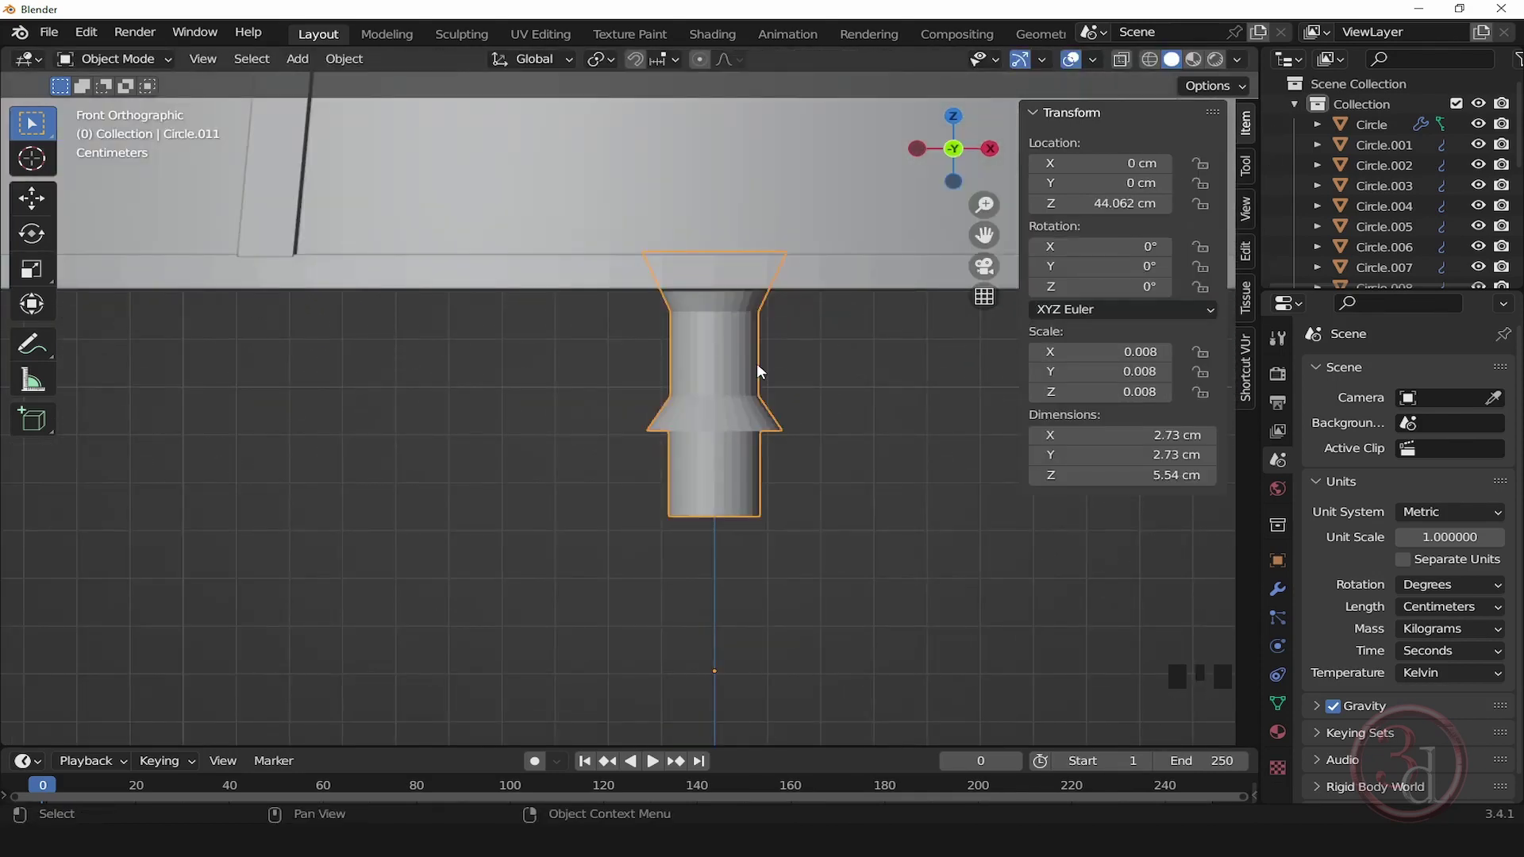
# Step: Add a Subdivision Surface modifier to the tube and set its viewport level to 2
pyautogui.click(1278, 589)
pyautogui.click(1365, 370)
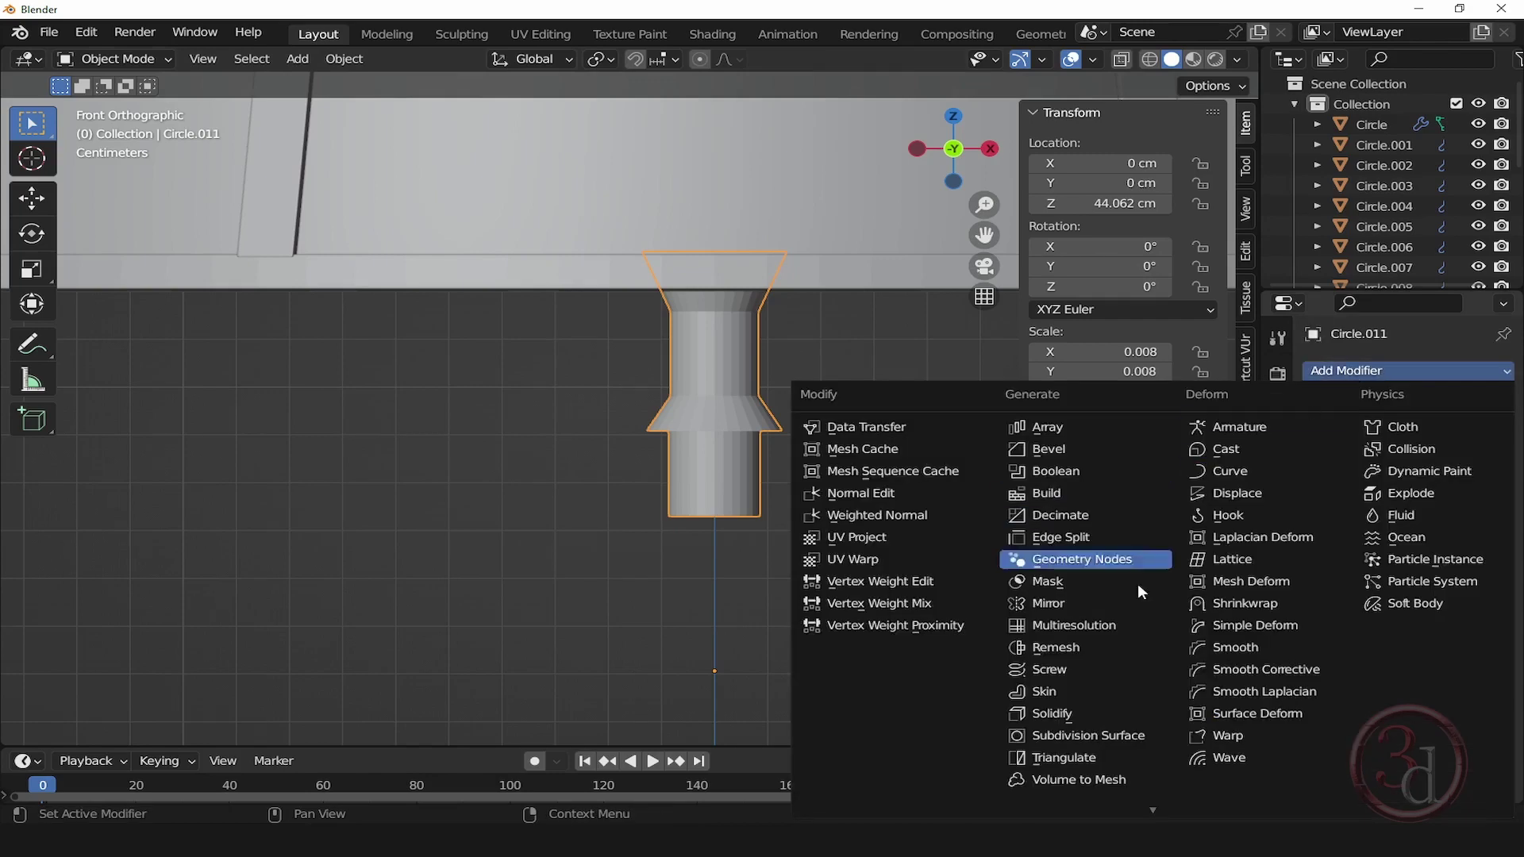
pyautogui.click(1093, 737)
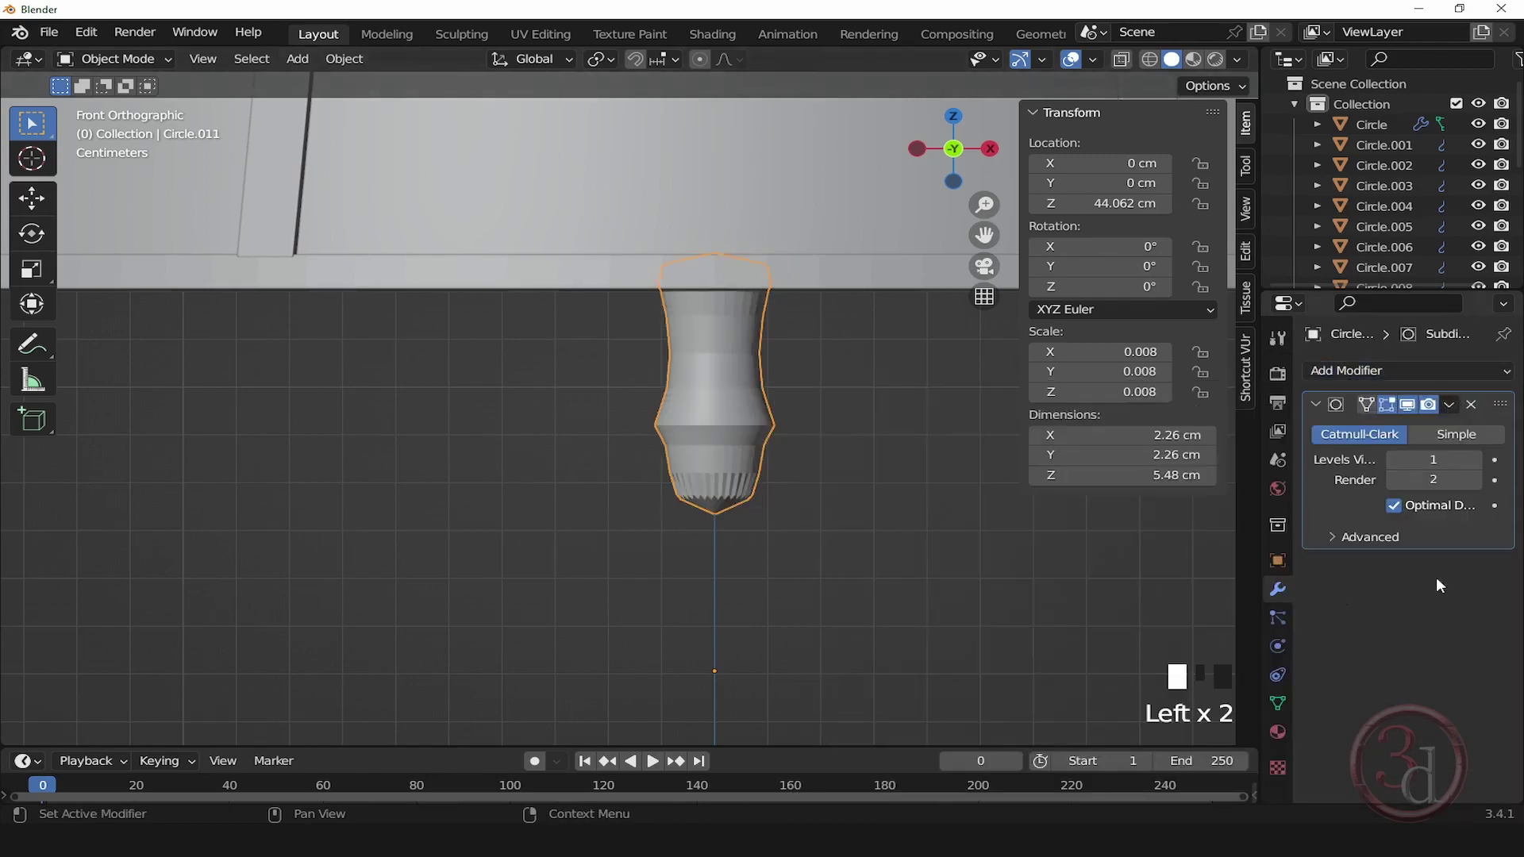
pyautogui.click(1476, 459)
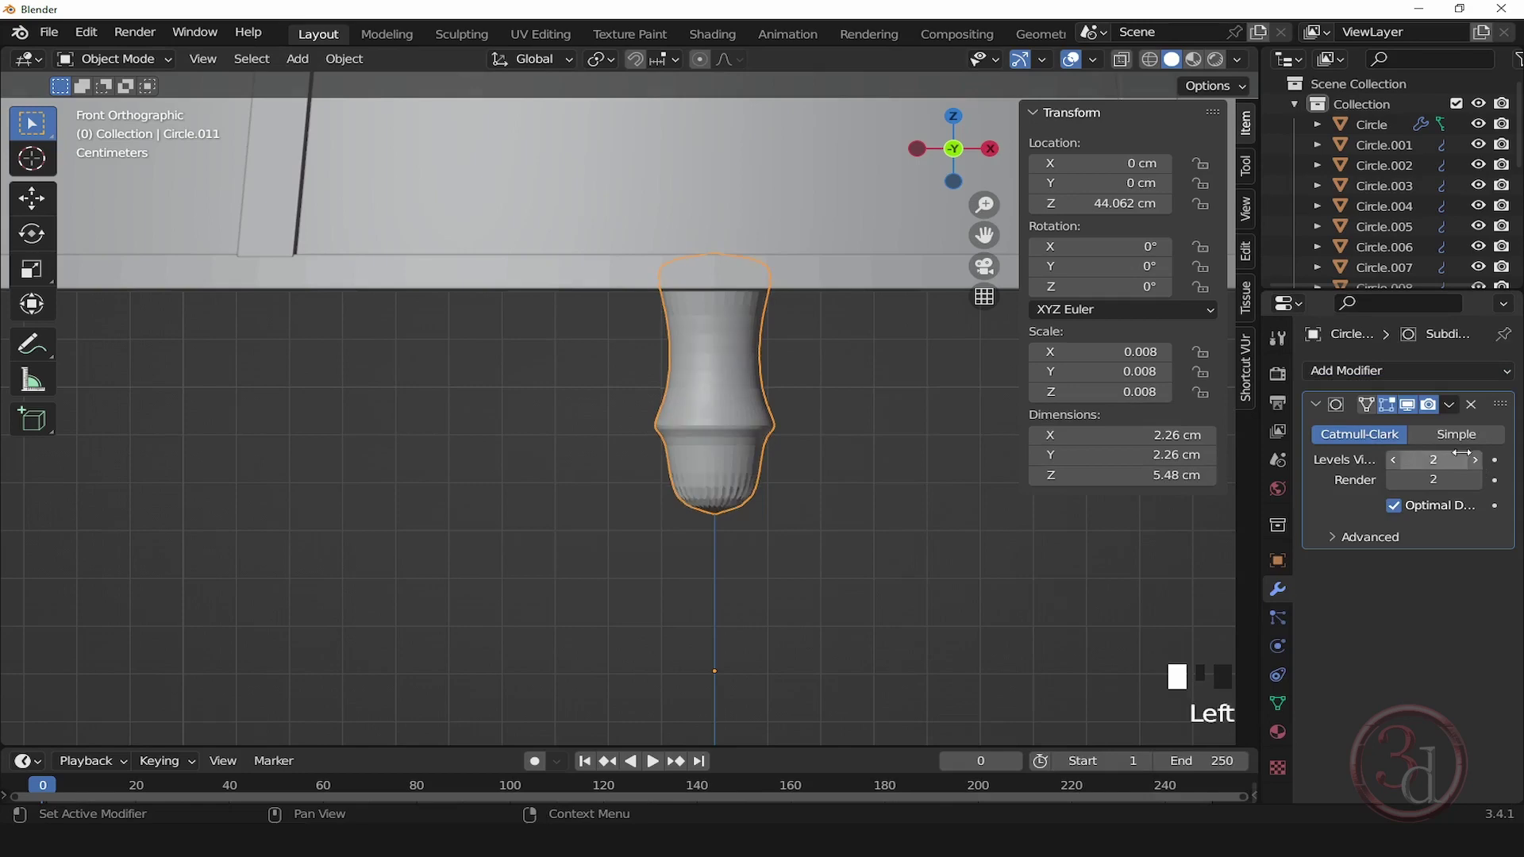
# Step: In Edit Mode, inset the stub's bottom face twice, by about 7.36 cm and about 16.77 cm, to sharpen its edge
pyautogui.scroll(2, 727, 380)
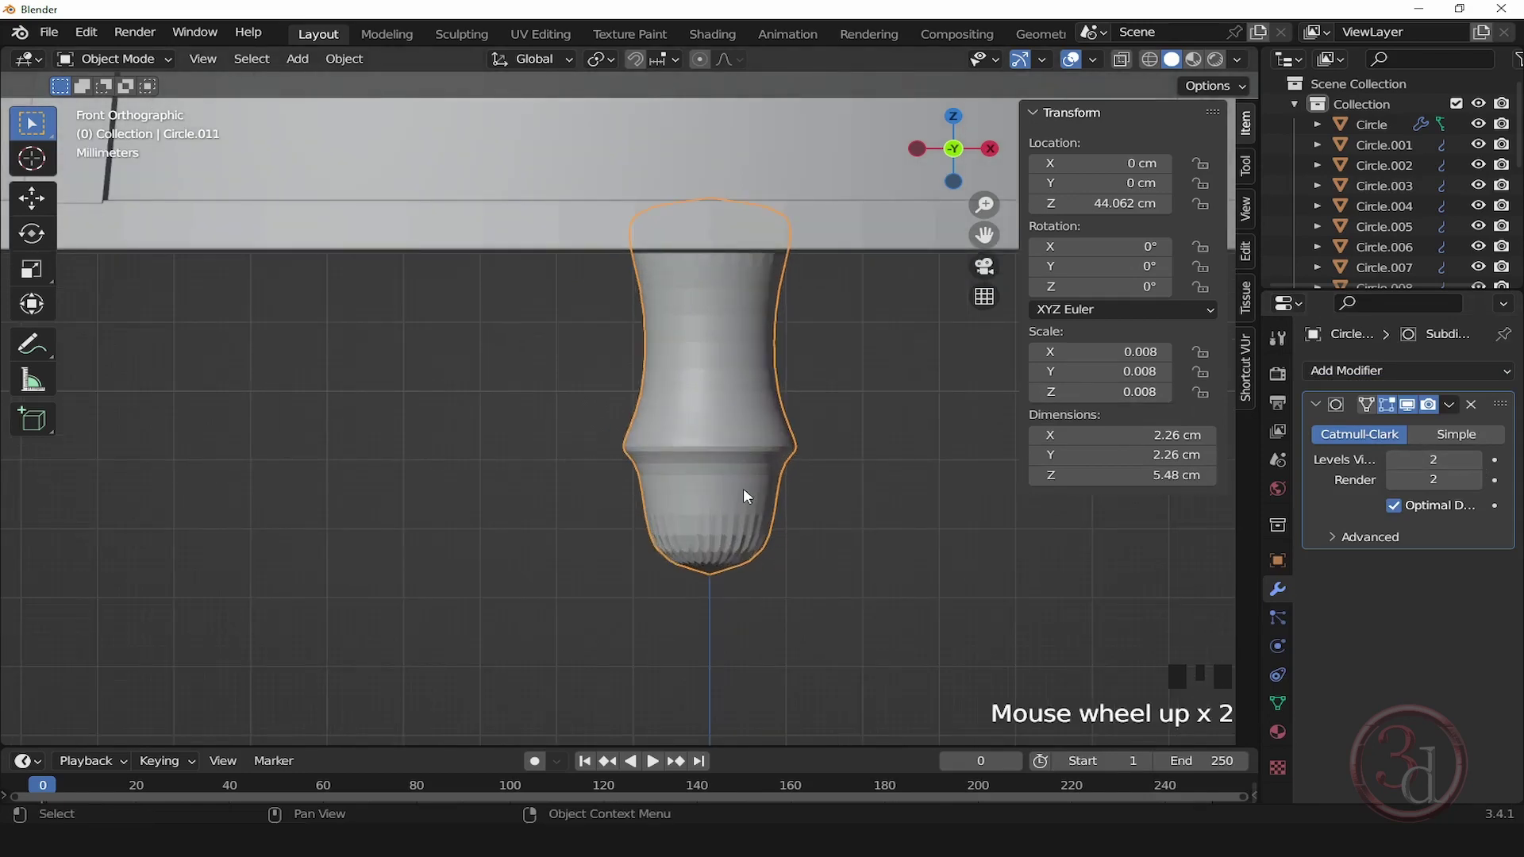
pyautogui.press('Tab')
pyautogui.scroll(3, 768, 527)
pyautogui.moveTo(717, 571)
pyautogui.keyDown('alt'); pyautogui.mouseDown(button='middle')
pyautogui.moveTo(826, 585)
pyautogui.moveTo(812, 488)
pyautogui.moveTo(829, 514)
pyautogui.mouseUp(button='middle'); pyautogui.keyUp('alt')
pyautogui.press('z')
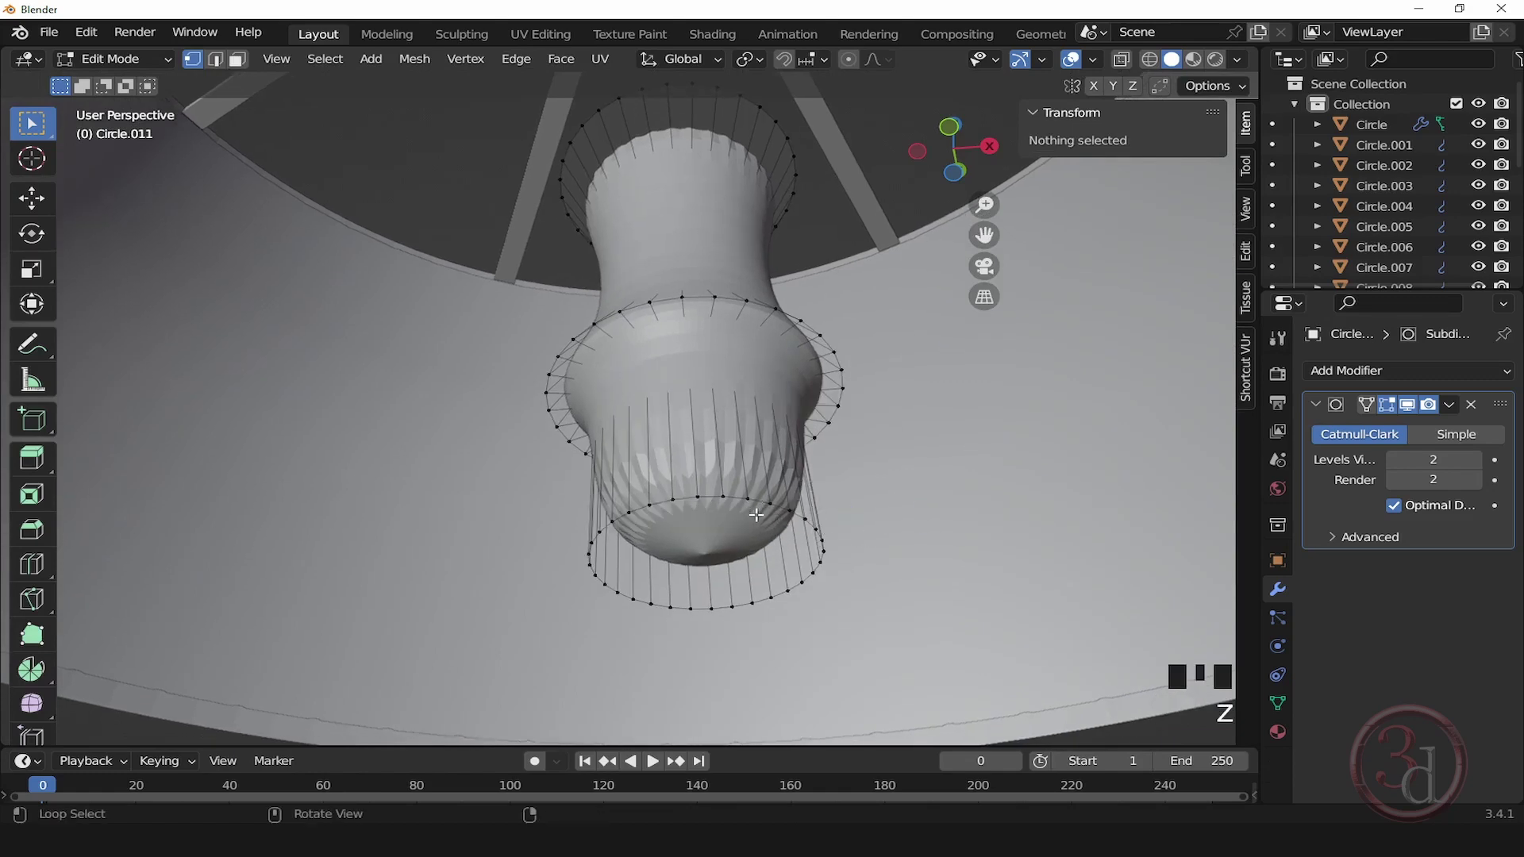
pyautogui.click(239, 63)
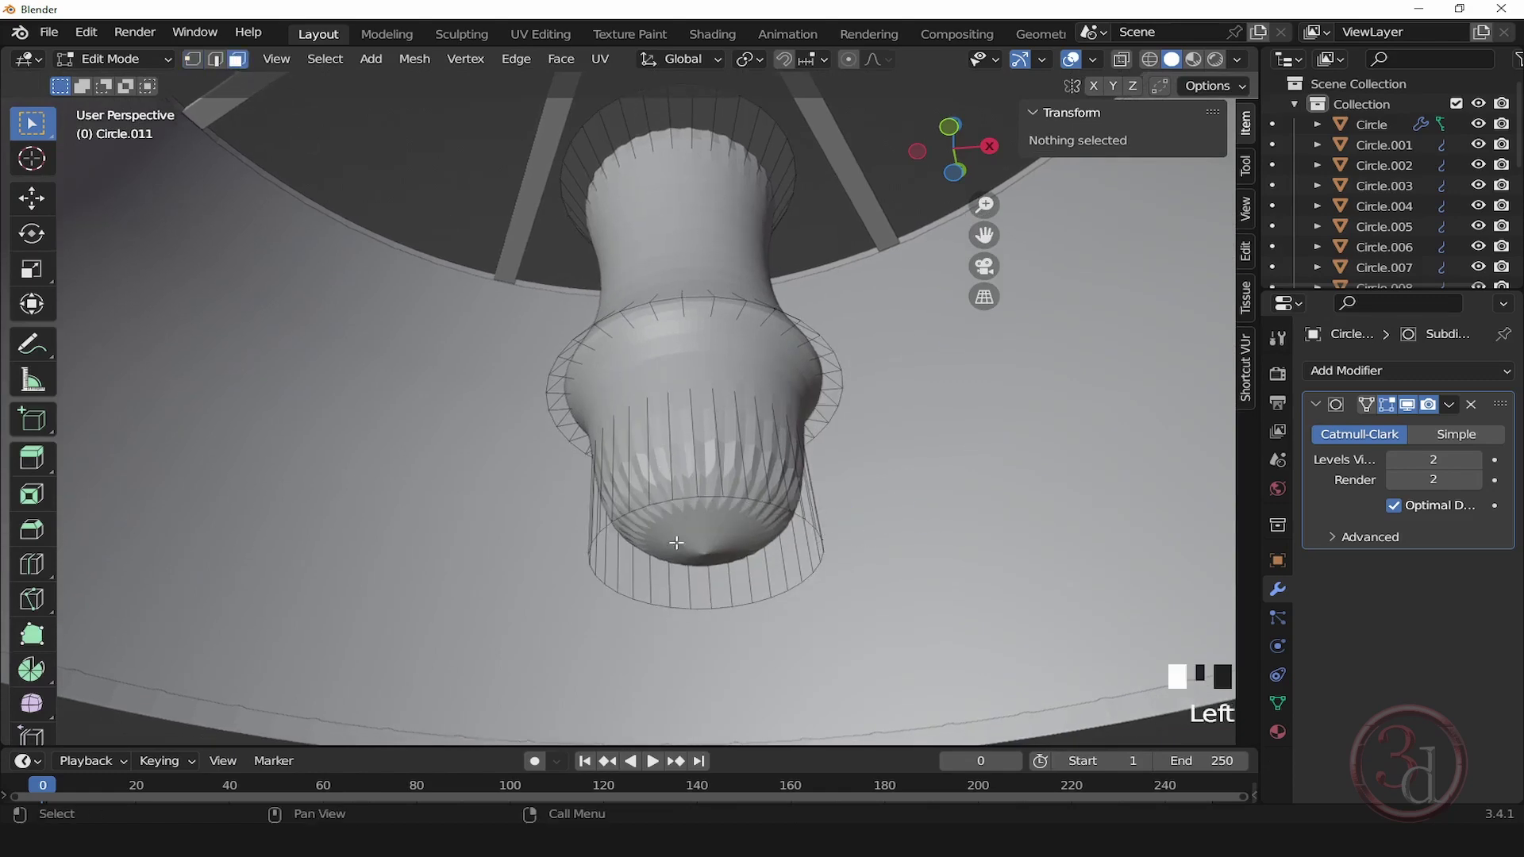
pyautogui.click(758, 561)
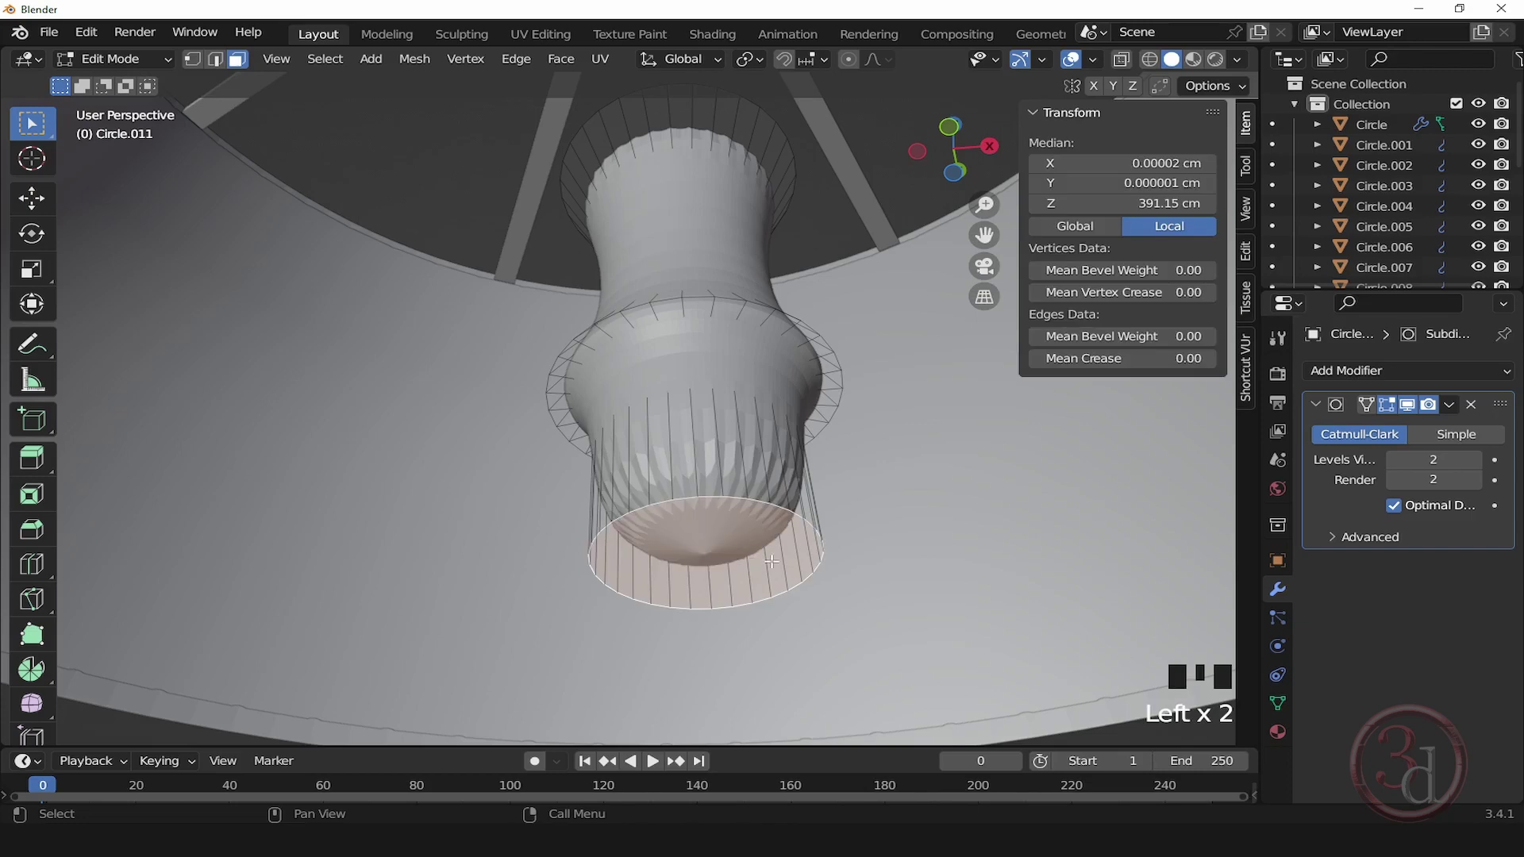
pyautogui.press('i')
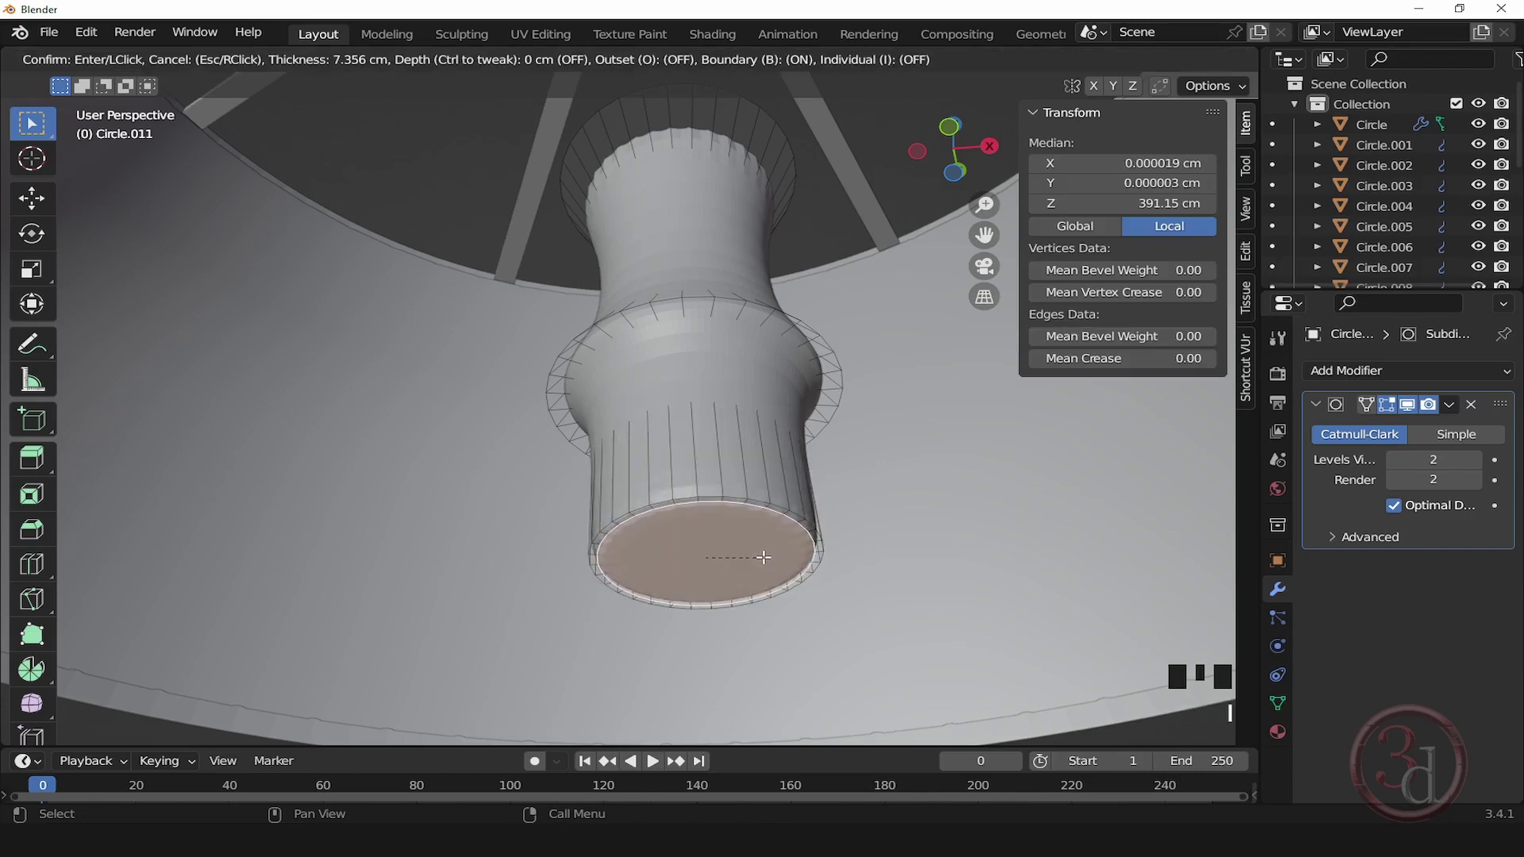
pyautogui.click(762, 558)
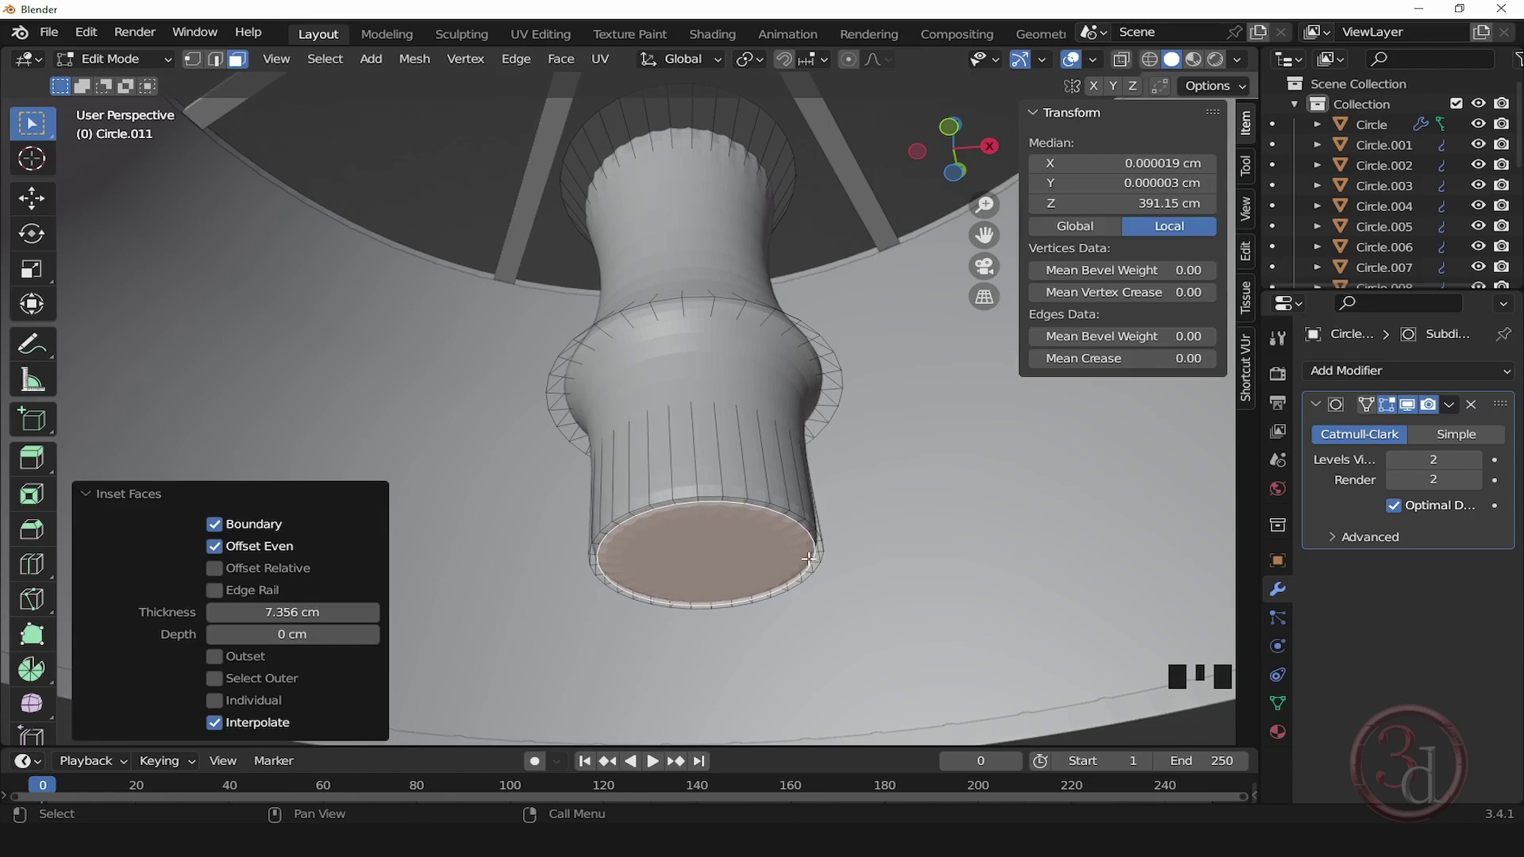
pyautogui.press('i')
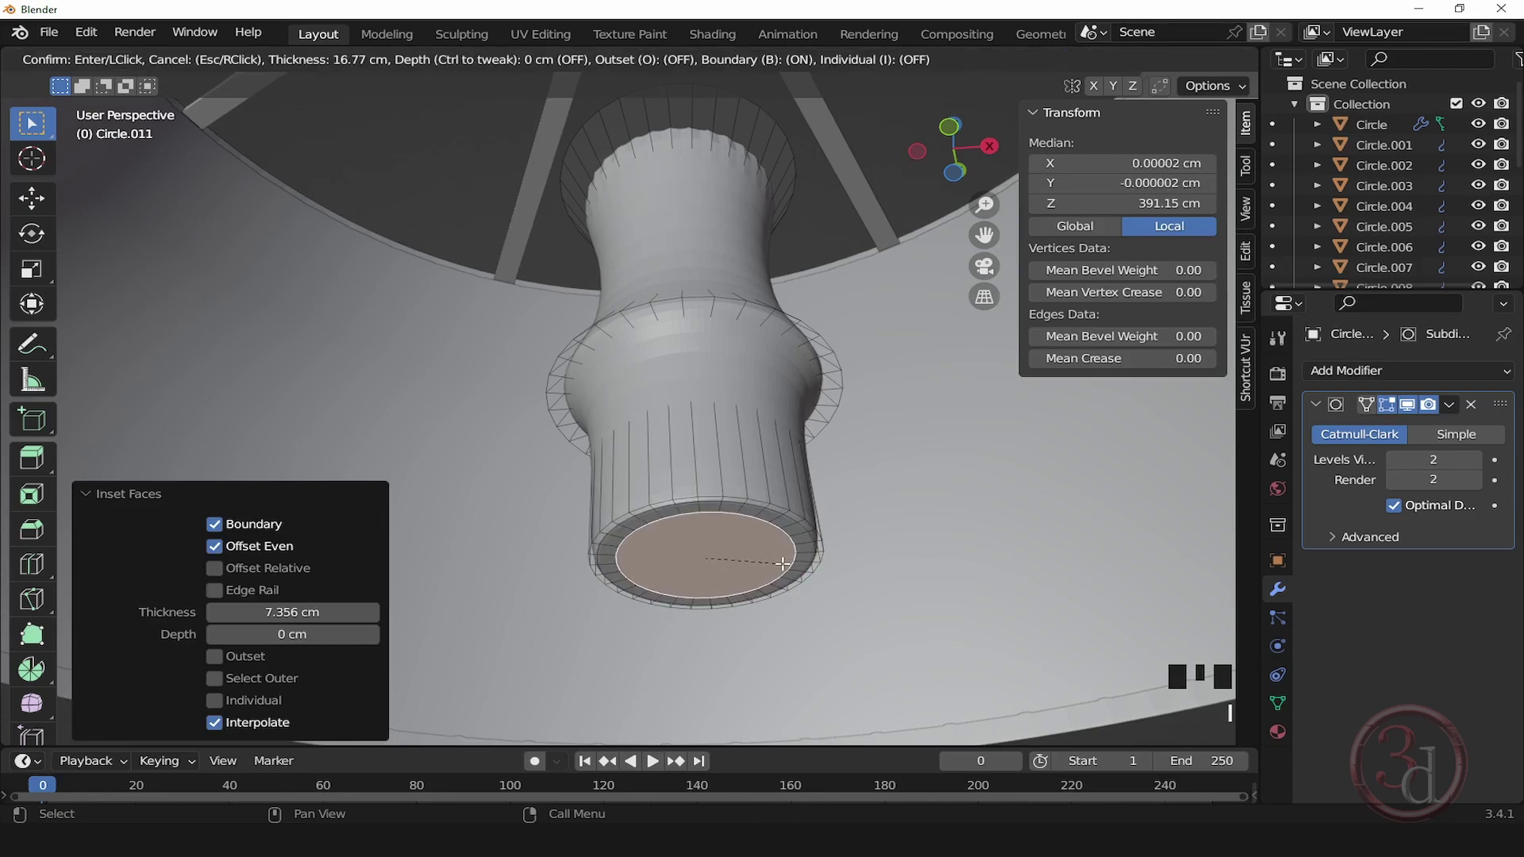
pyautogui.click(782, 564)
# Step: Add a loop cut around the lower stub and slide it by about 0.3 toward the flared collar above
pyautogui.keyDown('alt'); pyautogui.moveTo(825, 449); pyautogui.dragTo(809, 585, button='middle'); pyautogui.keyUp('alt')
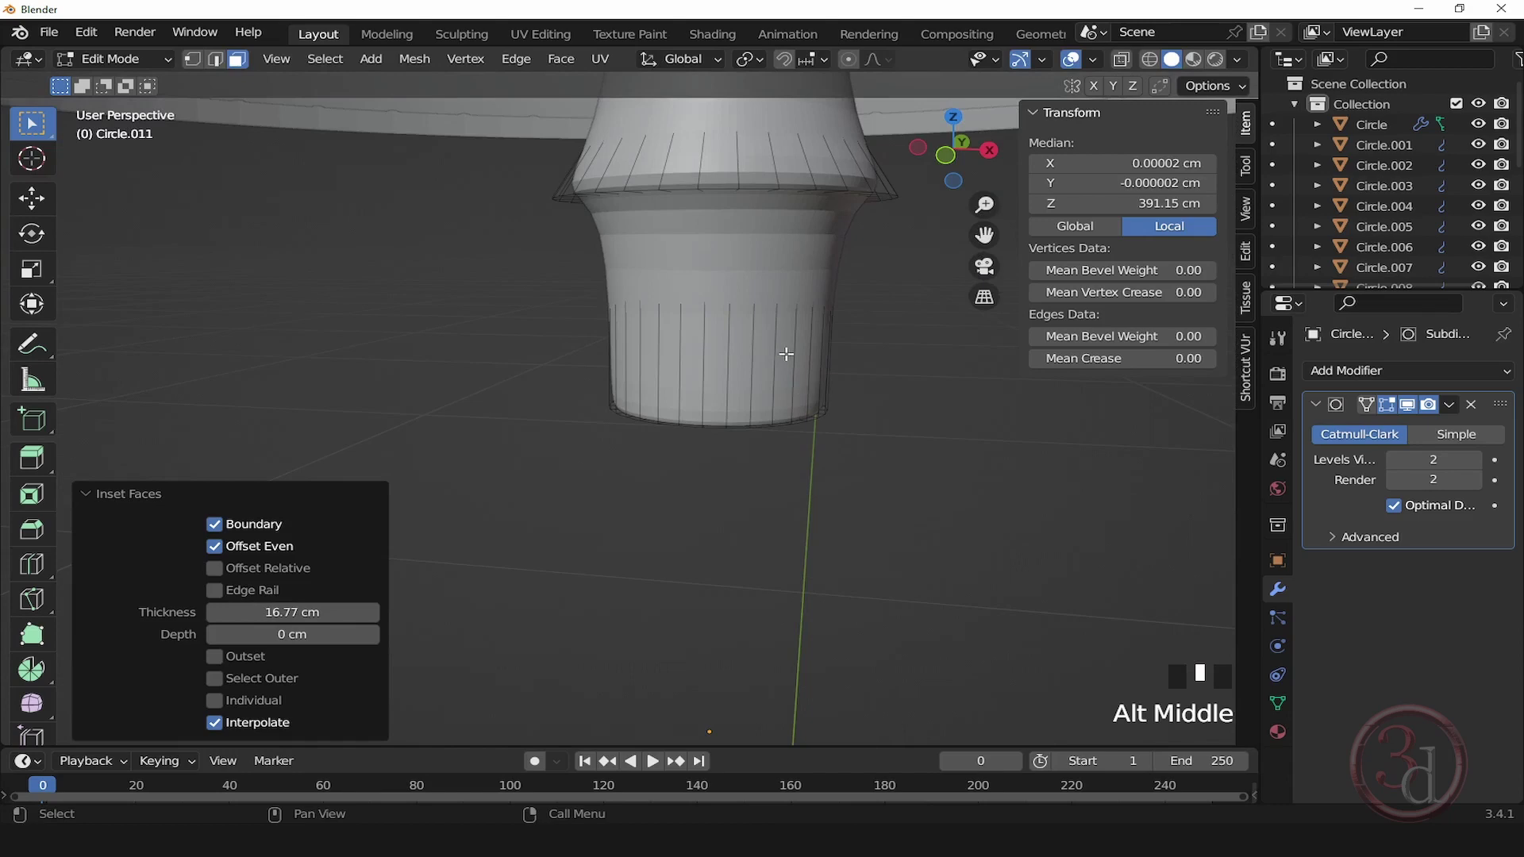
pyautogui.hotkey('ctrl', 'r')
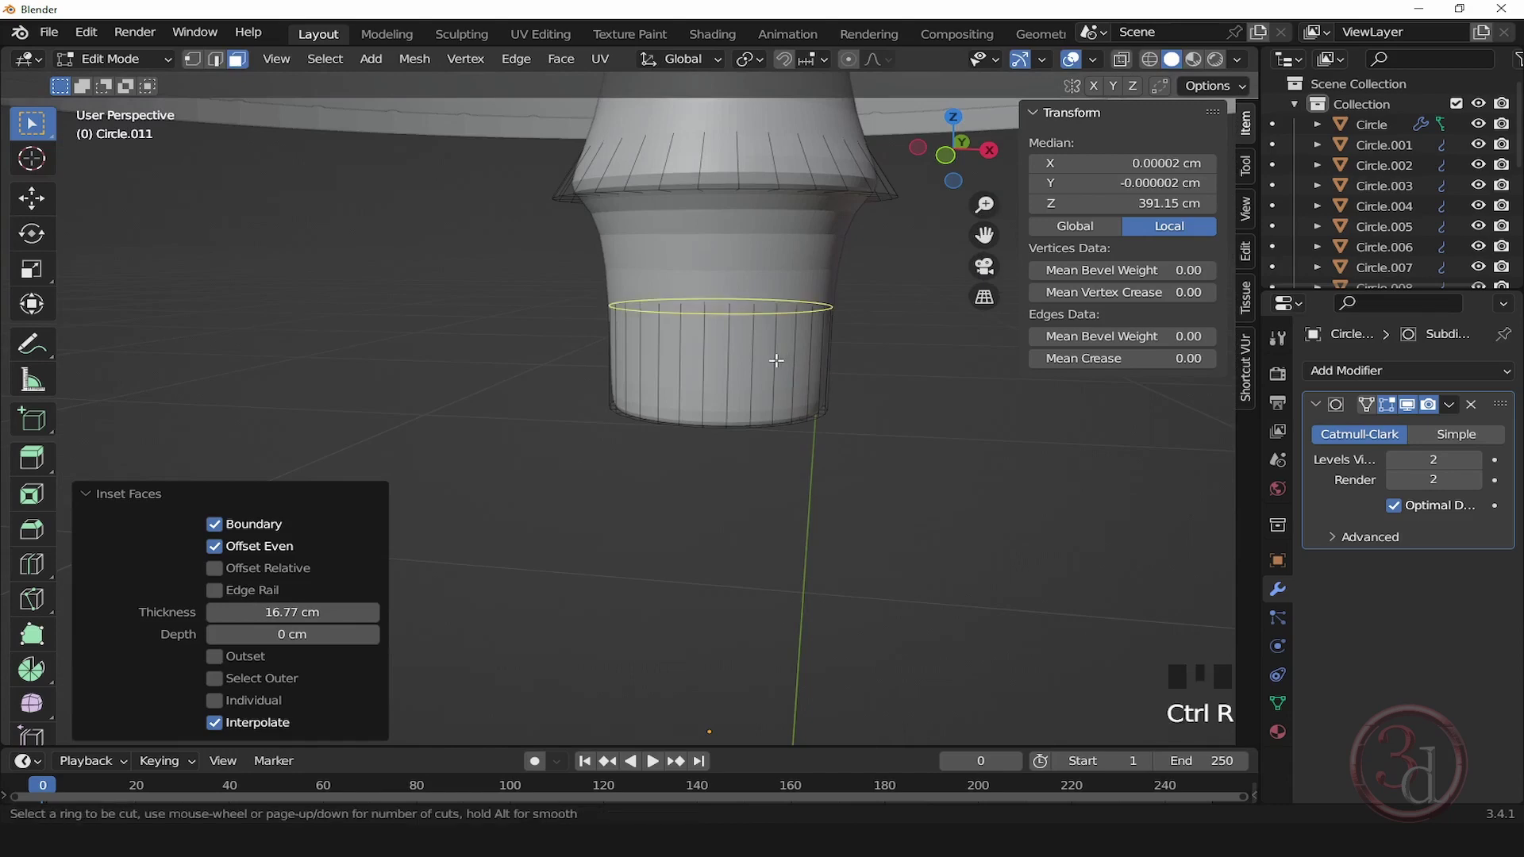
pyautogui.click(779, 341)
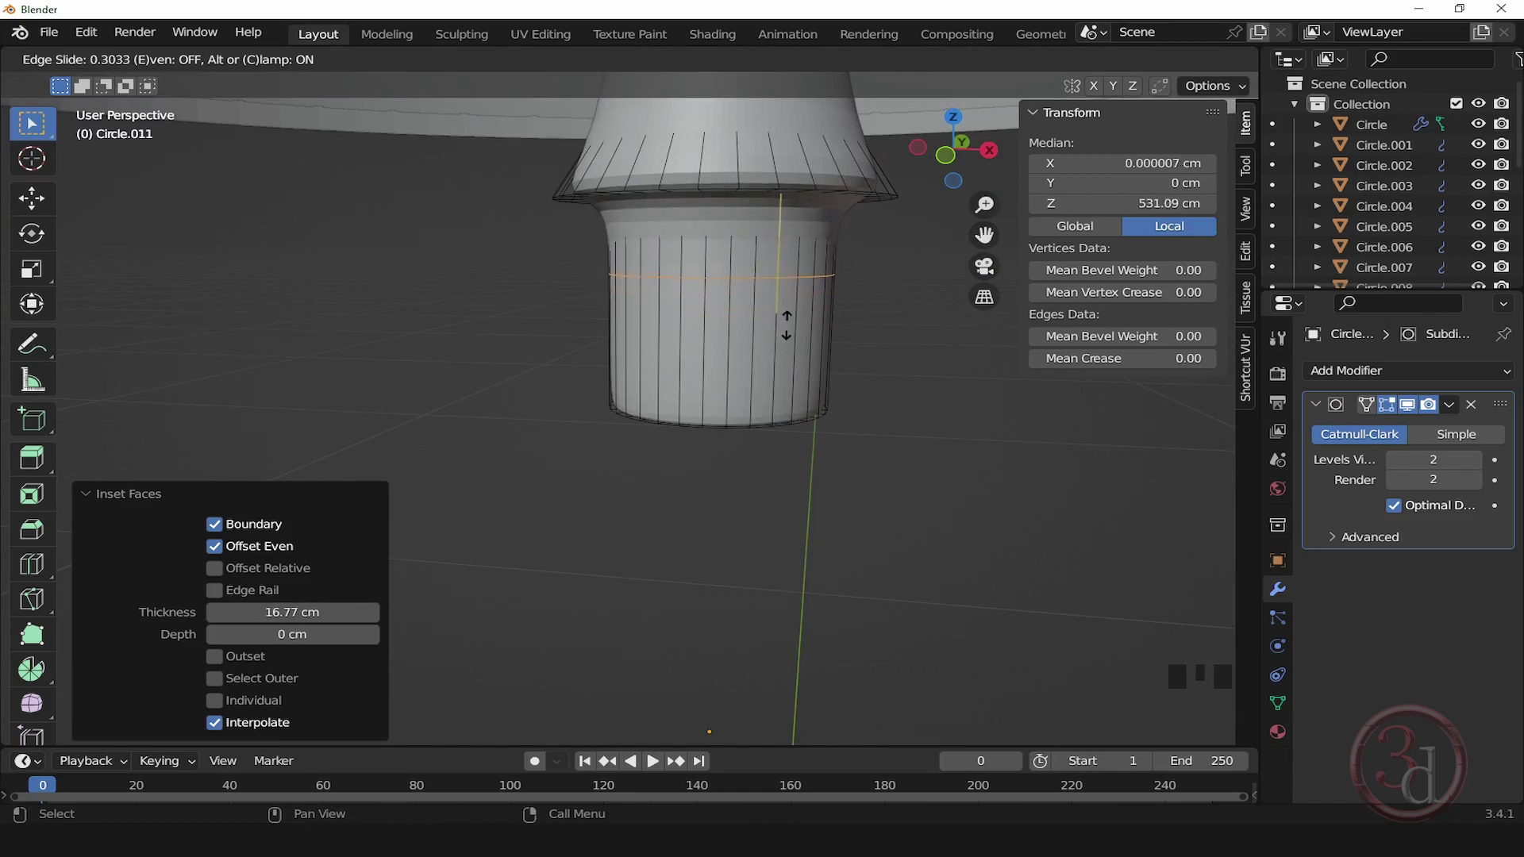
pyautogui.click(786, 325)
# Step: Fill the tube's open top ring with a face and inset it twice, the first time by about 3.46 cm
pyautogui.keyDown('shift'); pyautogui.moveTo(762, 222); pyautogui.dragTo(733, 382, button='middle'); pyautogui.keyUp('shift')
pyautogui.scroll(-2, 734, 382)
pyautogui.moveTo(733, 305); pyautogui.dragTo(787, 359, button='middle')
pyautogui.click(804, 224)
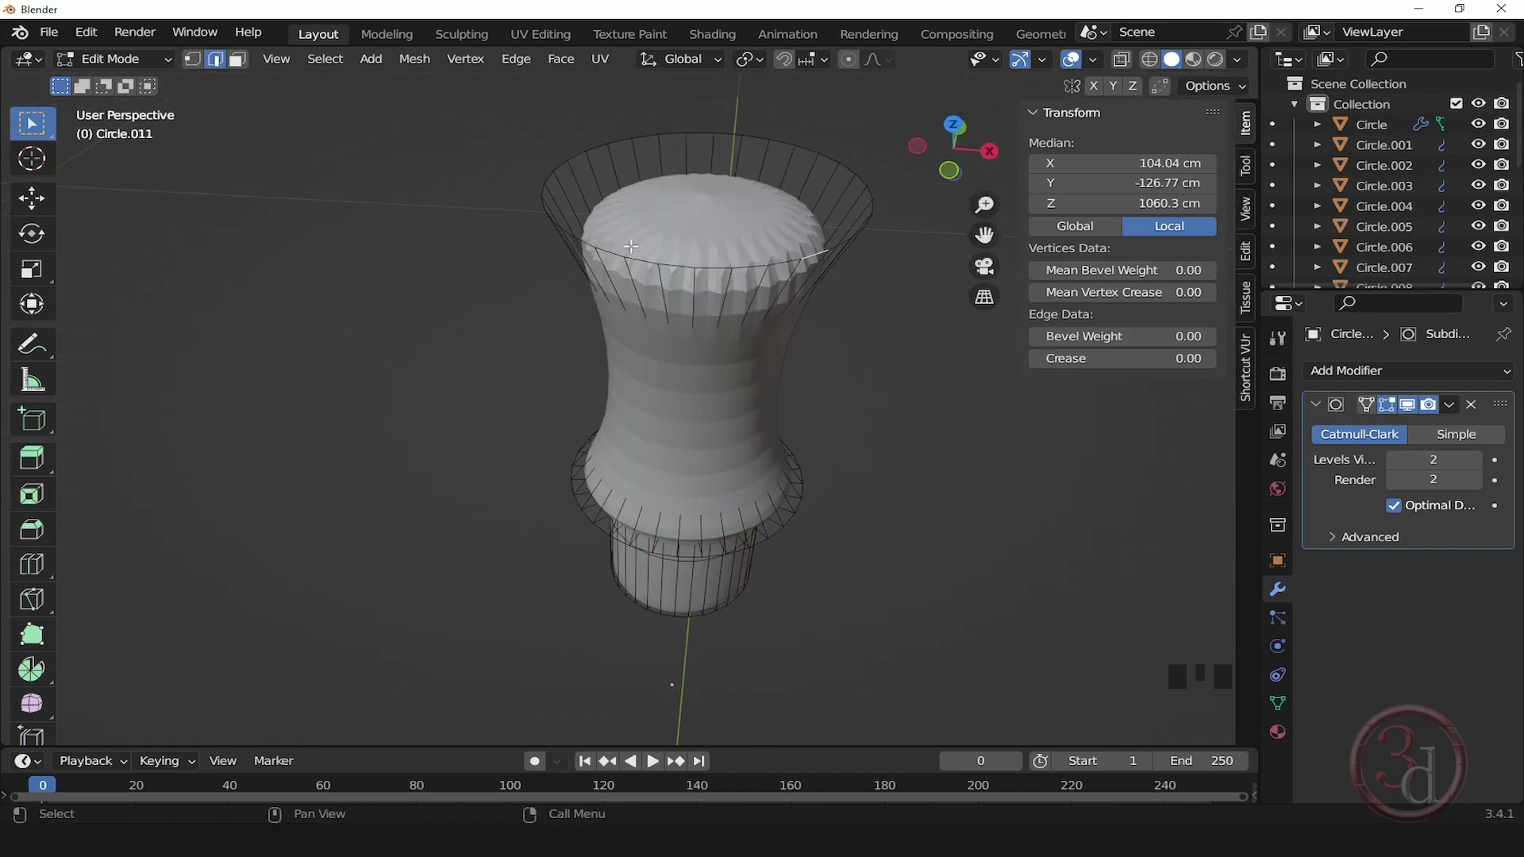
pyautogui.keyDown('alt'); pyautogui.click(732, 265); pyautogui.keyUp('alt')
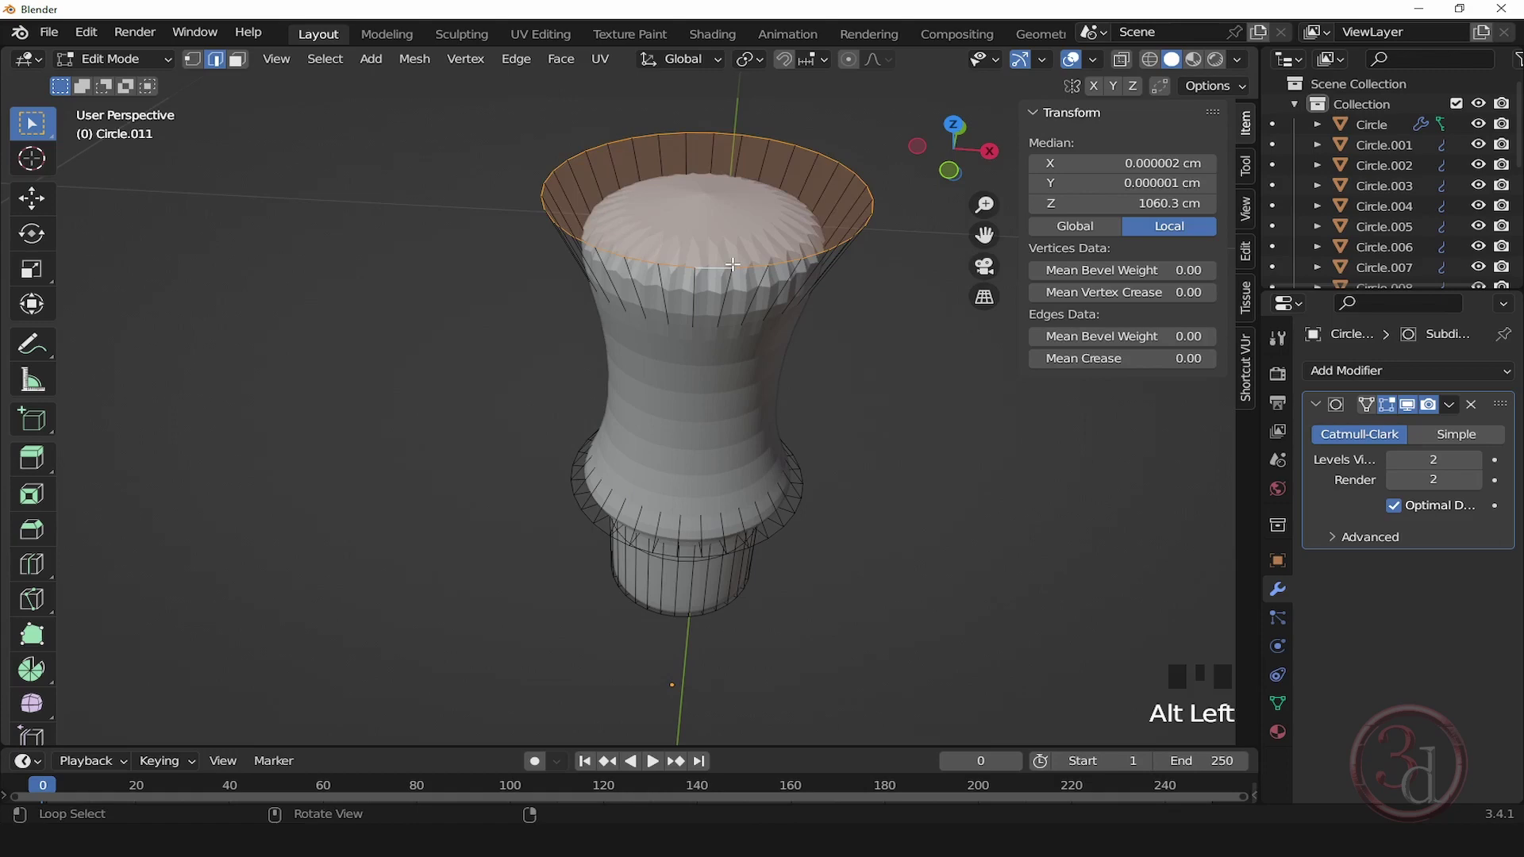
pyautogui.press('f')
pyautogui.press('i')
pyautogui.click(774, 216)
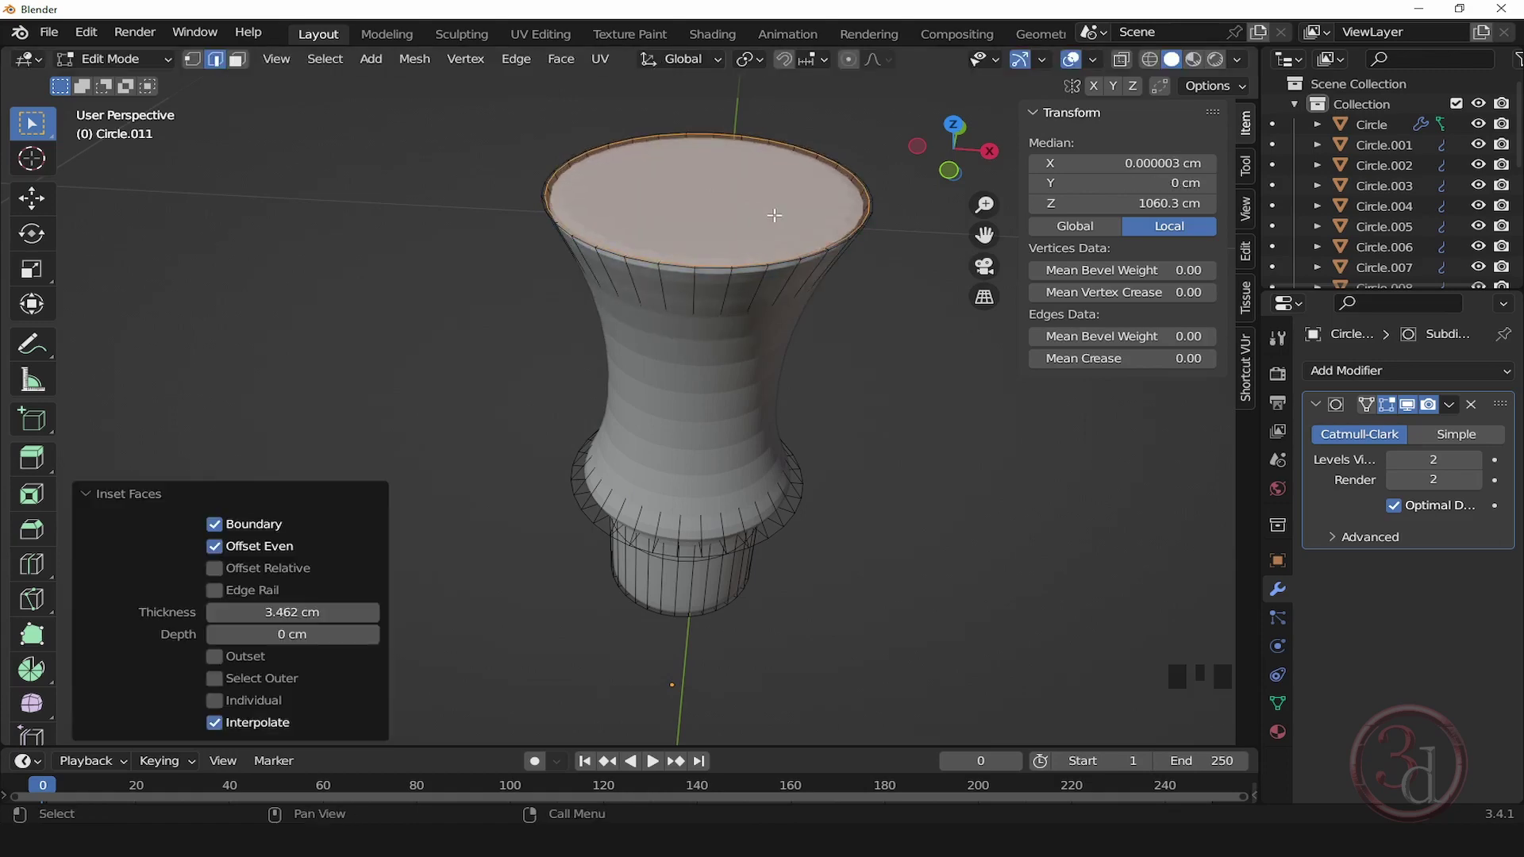
pyautogui.press('i')
pyautogui.click(794, 230)
# Step: Turn off the Subdivision Surface modifier's display in Edit Mode
pyautogui.keyDown('alt'); pyautogui.moveTo(798, 234); pyautogui.dragTo(829, 387, button='middle'); pyautogui.keyUp('alt')
pyautogui.press('Tab')
pyautogui.press('Tab')
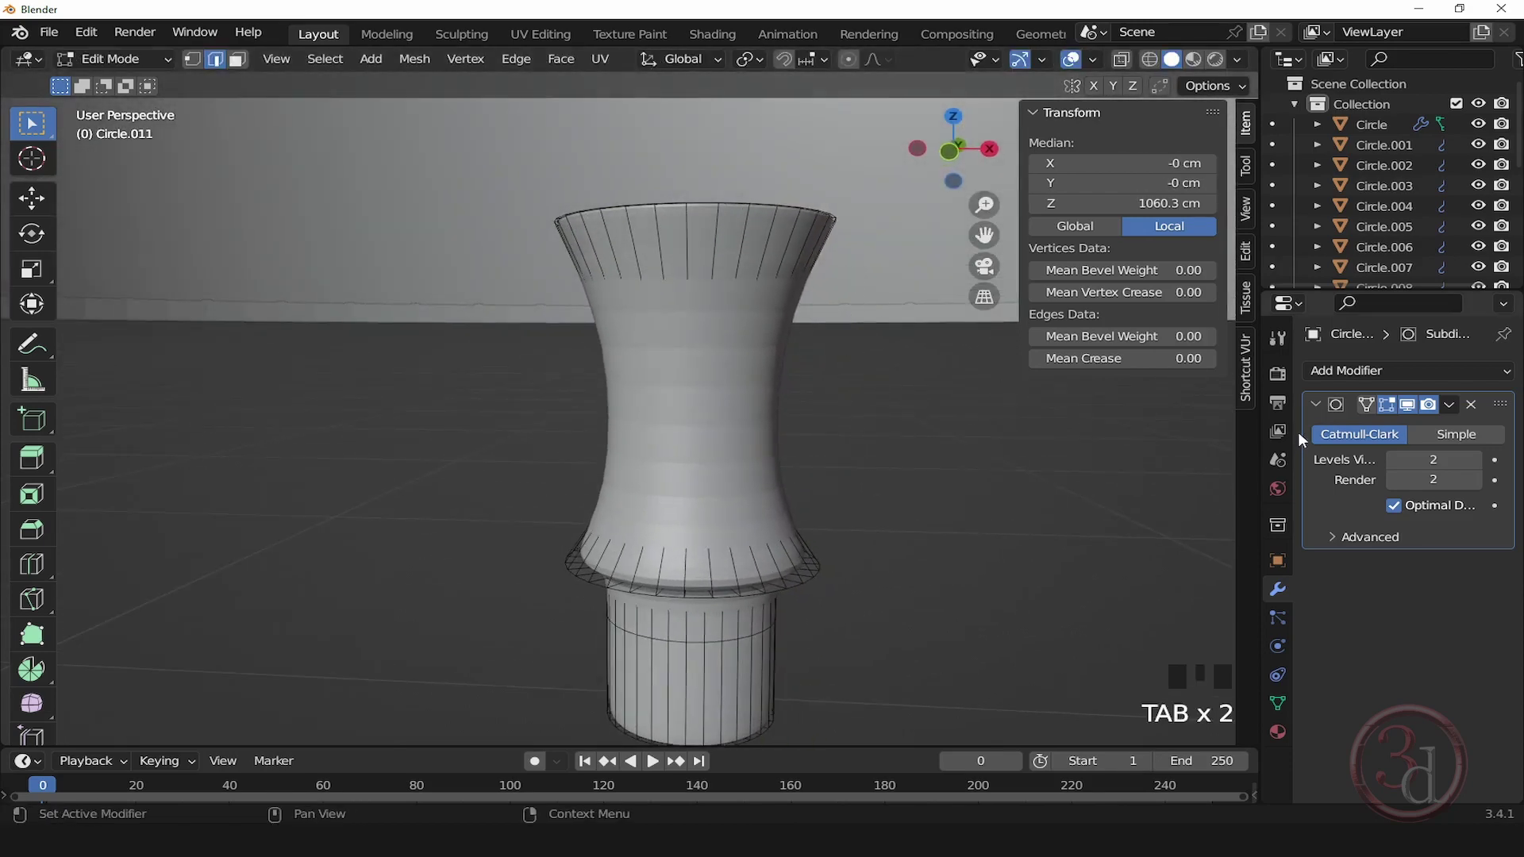
pyautogui.click(1388, 406)
pyautogui.keyDown('alt'); pyautogui.moveTo(752, 434); pyautogui.dragTo(571, 436, button='middle'); pyautogui.keyUp('alt')
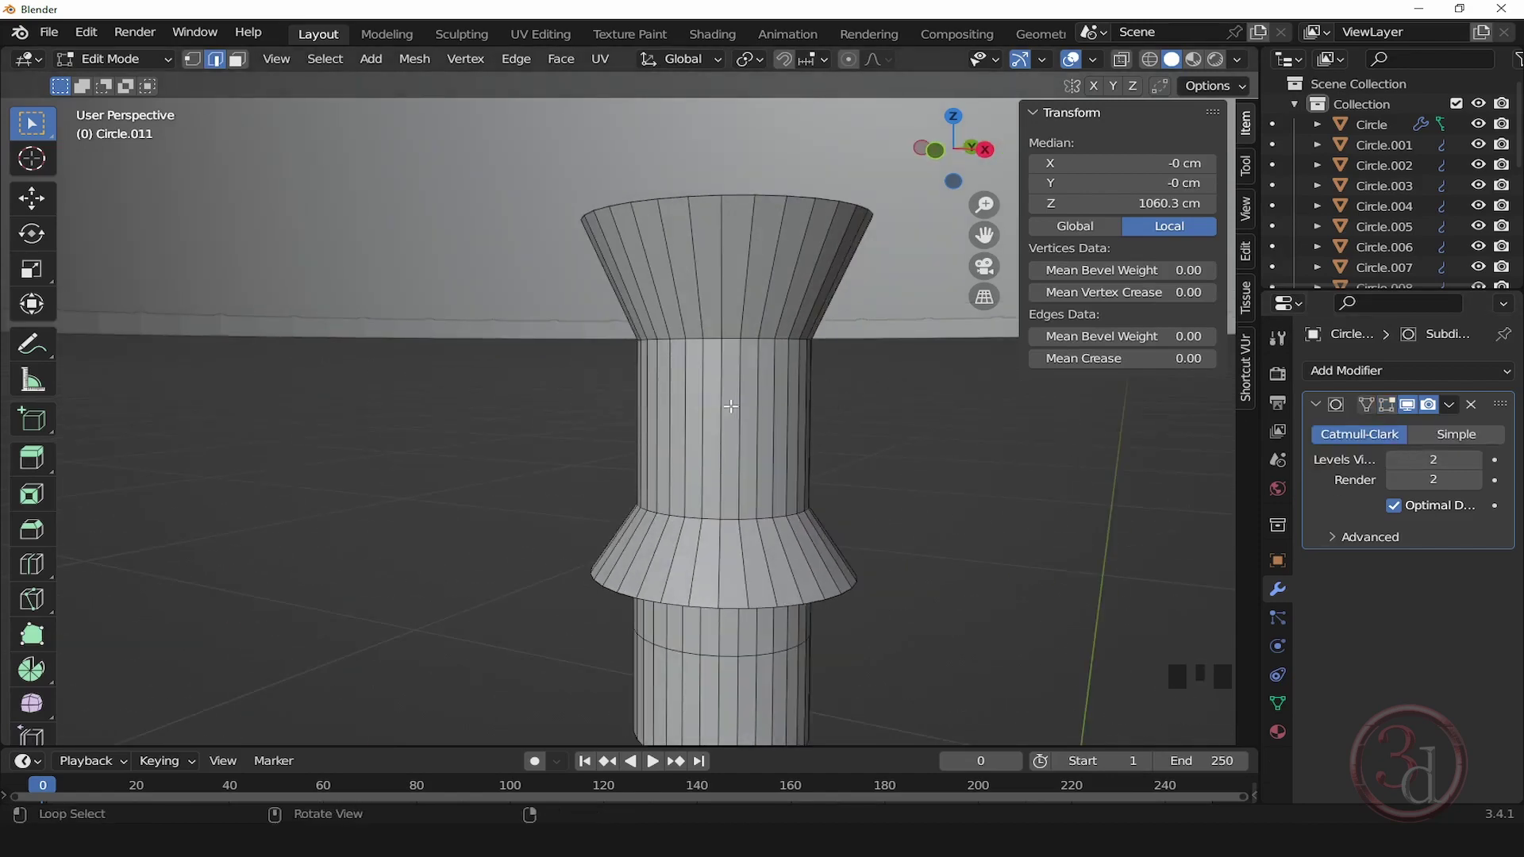
# Step: Select the face ring of the socket's middle tube, show the Subdivision Surface in Edit Mode, and scale the ring to about 0.86
pyautogui.click(237, 60)
pyautogui.keyDown('alt'); pyautogui.click(741, 395); pyautogui.keyUp('alt')
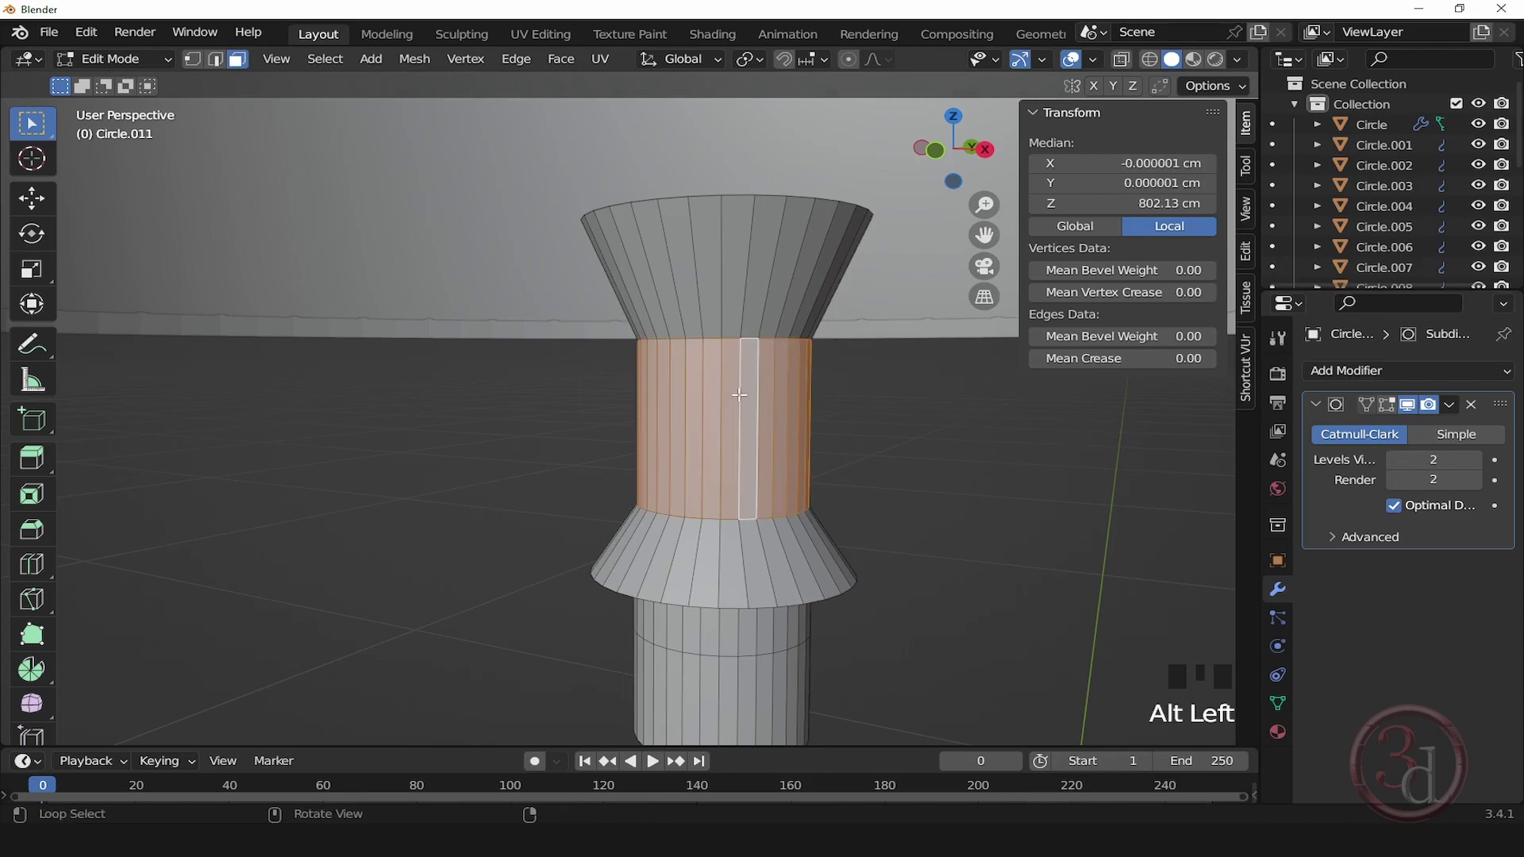
pyautogui.keyDown('alt'); pyautogui.moveTo(699, 510); pyautogui.dragTo(635, 508, button='middle'); pyautogui.keyUp('alt')
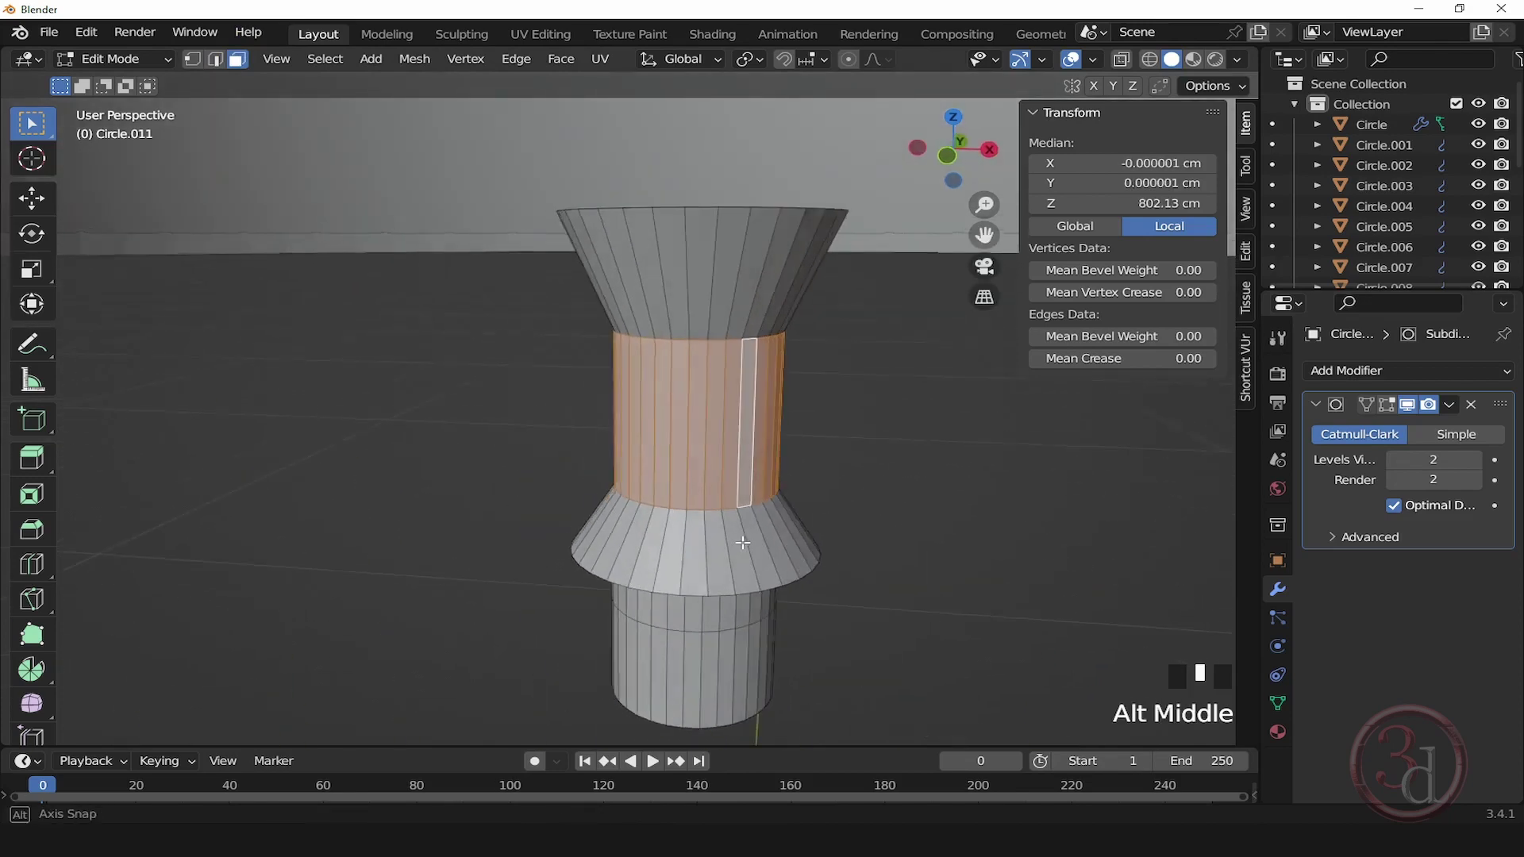
pyautogui.click(1384, 405)
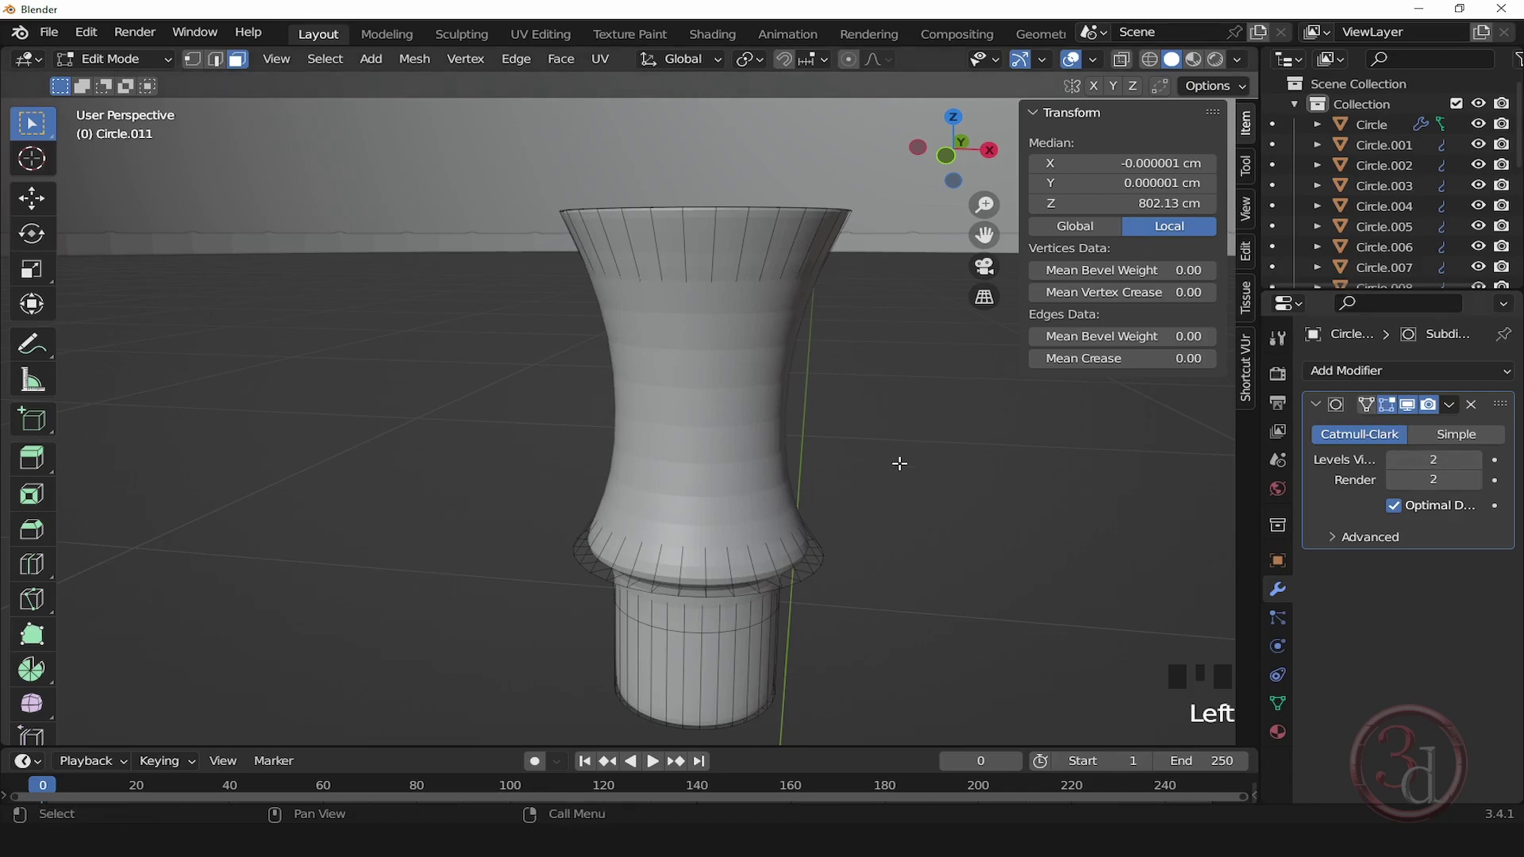
pyautogui.press('s')
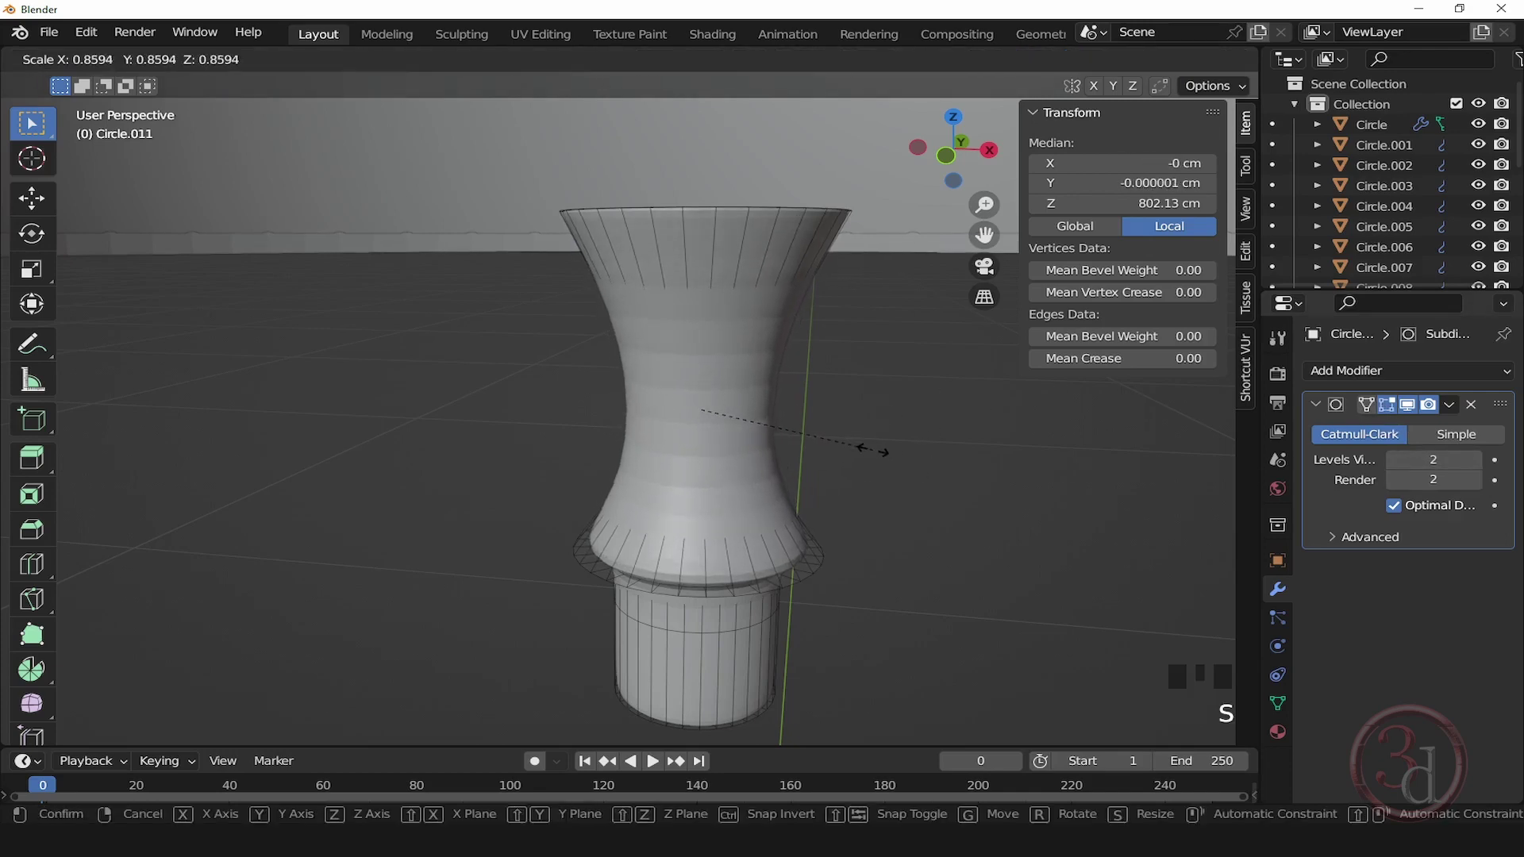
pyautogui.click(885, 451)
pyautogui.scroll(-3, 925, 538)
pyautogui.keyDown('alt'); pyautogui.middleClick(955, 492); pyautogui.keyUp('alt')
pyautogui.press('Tab')
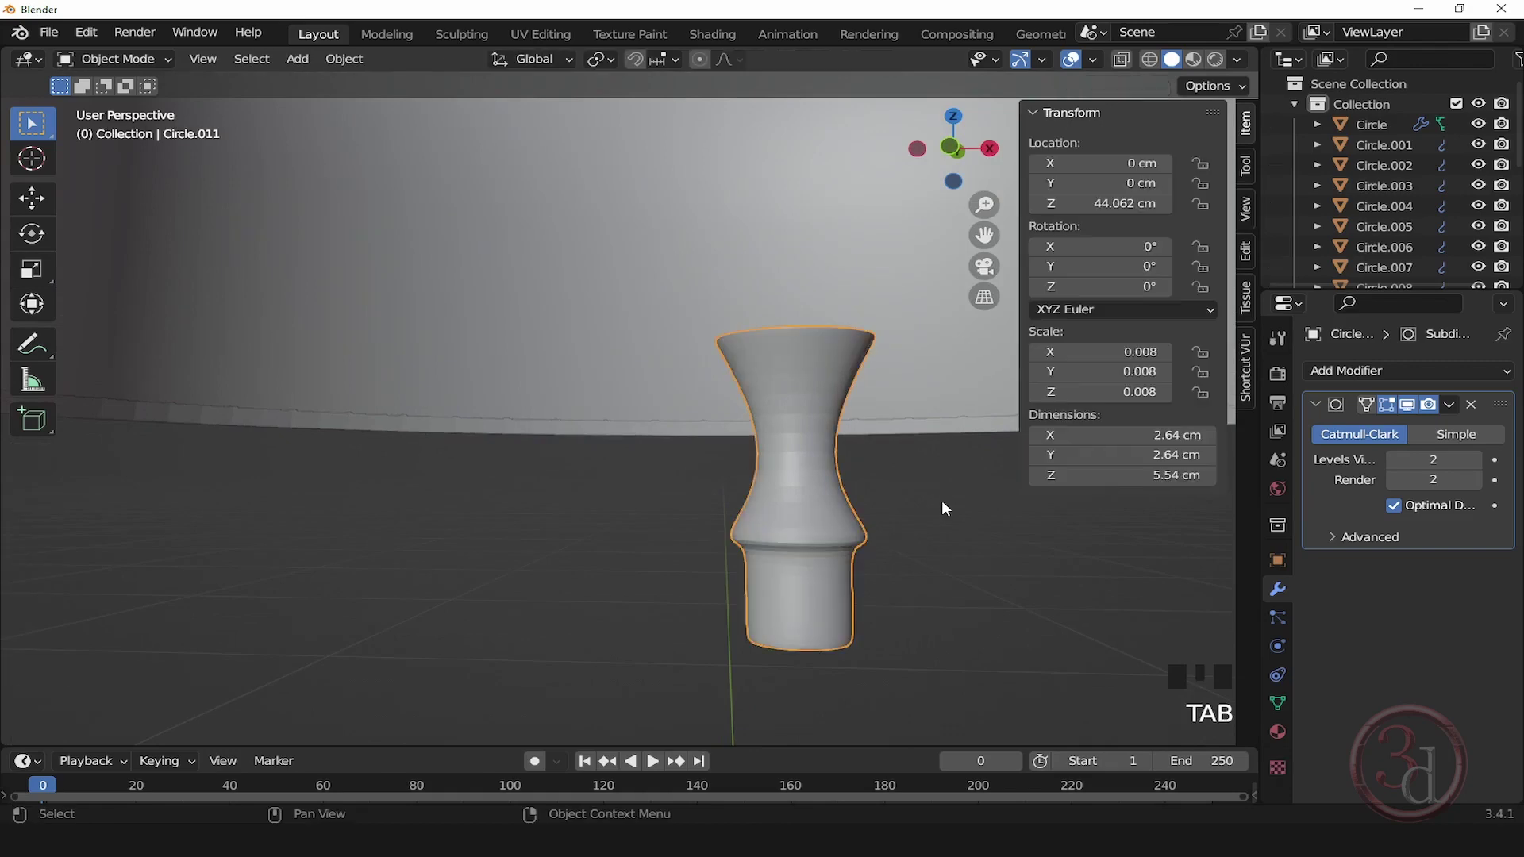
pyautogui.keyDown('alt'); pyautogui.middleClick(869, 569); pyautogui.keyUp('alt')
pyautogui.scroll(3, 855, 503)
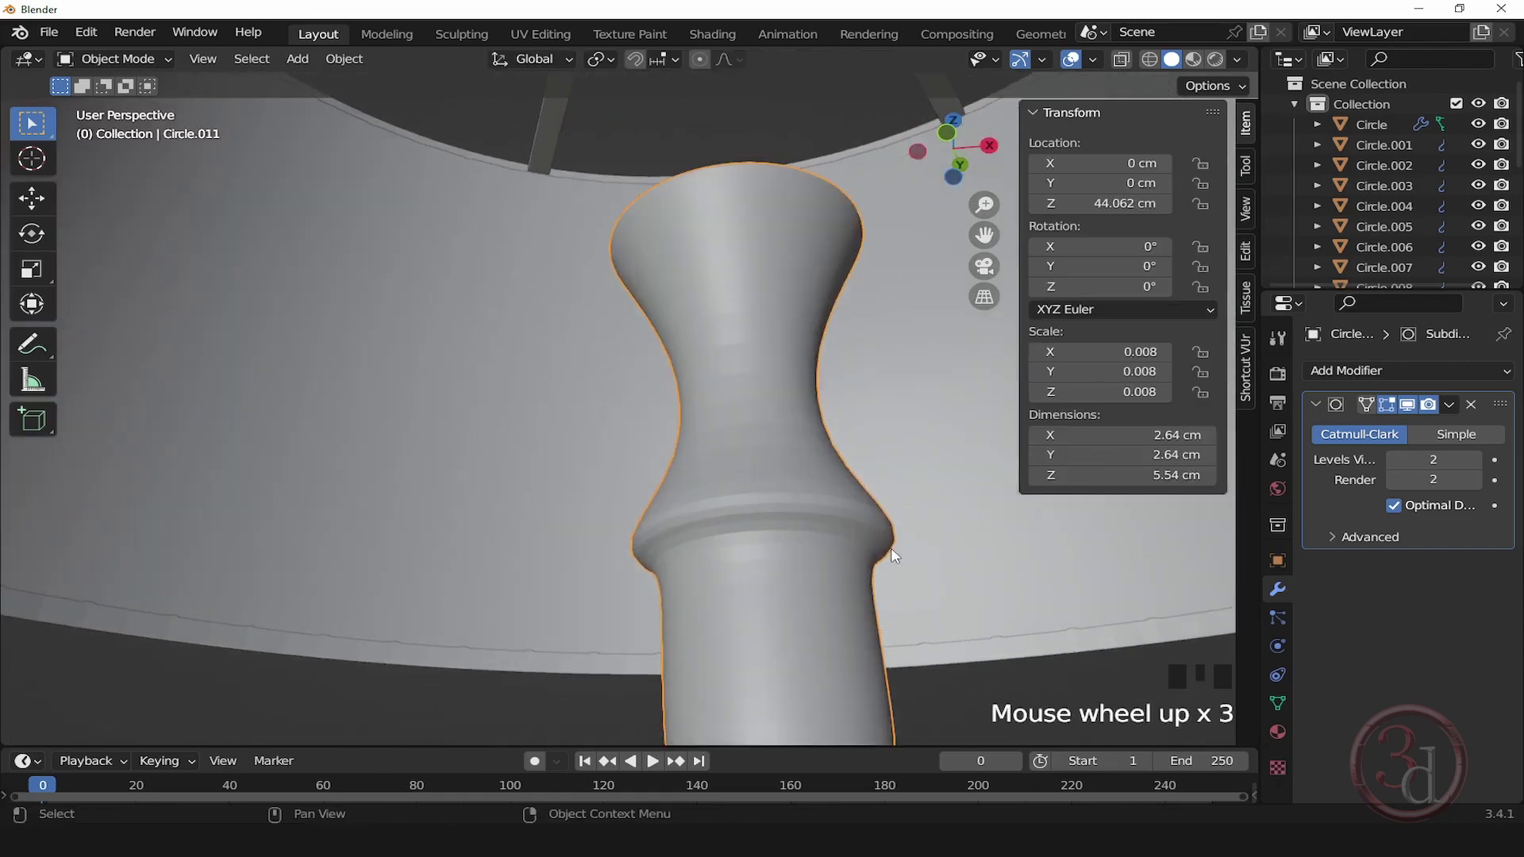
# Step: With subdivision display off in Edit Mode, move the lower stub's edge loop up Z about 0.54 cm toward the collar, then restore the display
pyautogui.press('Tab')
pyautogui.scroll(2, 865, 532)
pyautogui.keyDown('alt'); pyautogui.middleClick(865, 532); pyautogui.keyUp('alt')
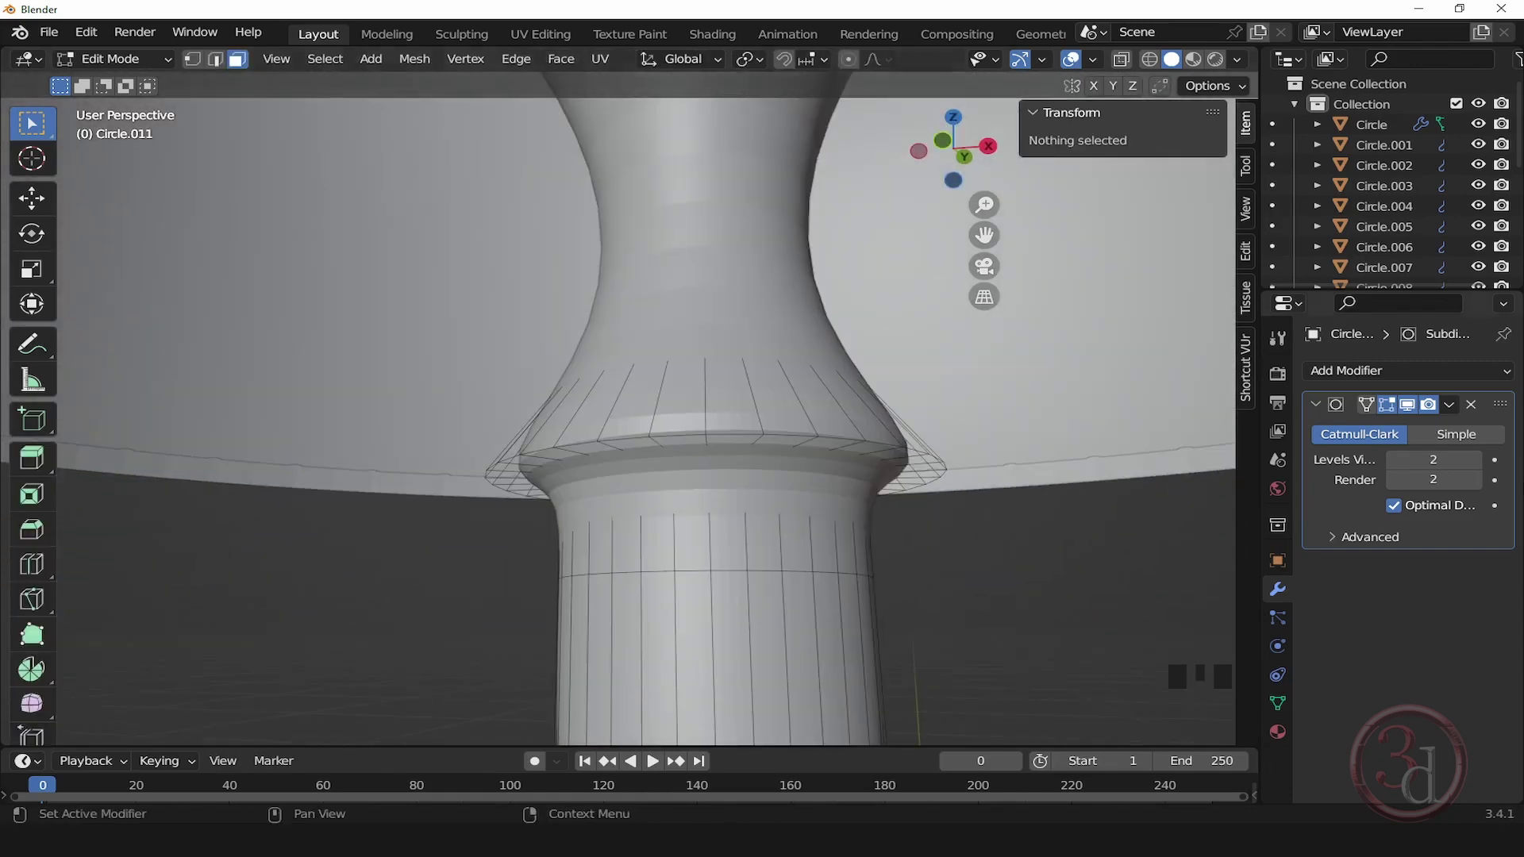
pyautogui.click(1387, 407)
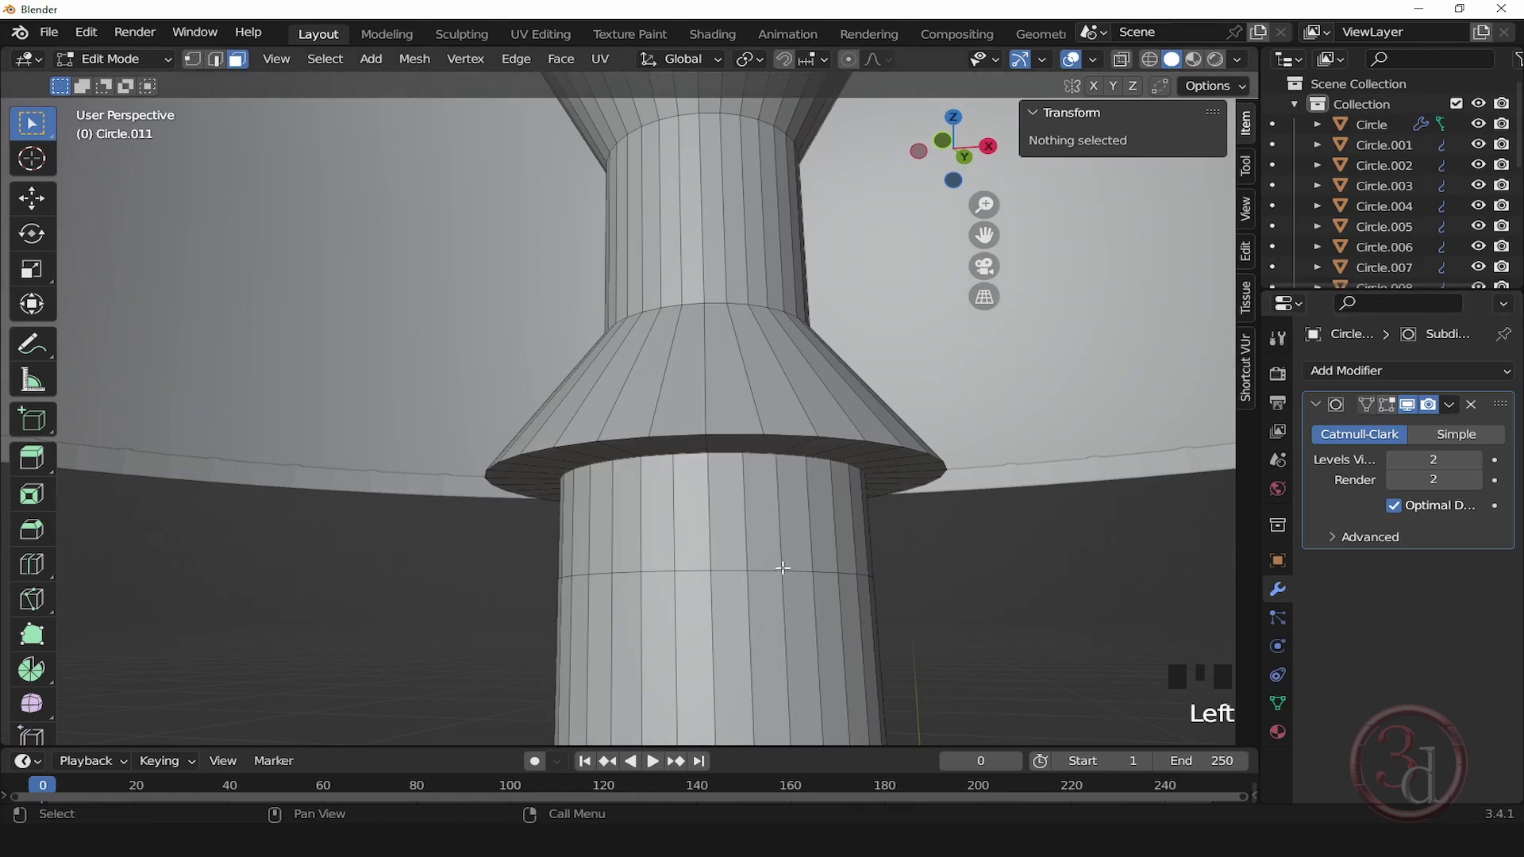
pyautogui.click(215, 59)
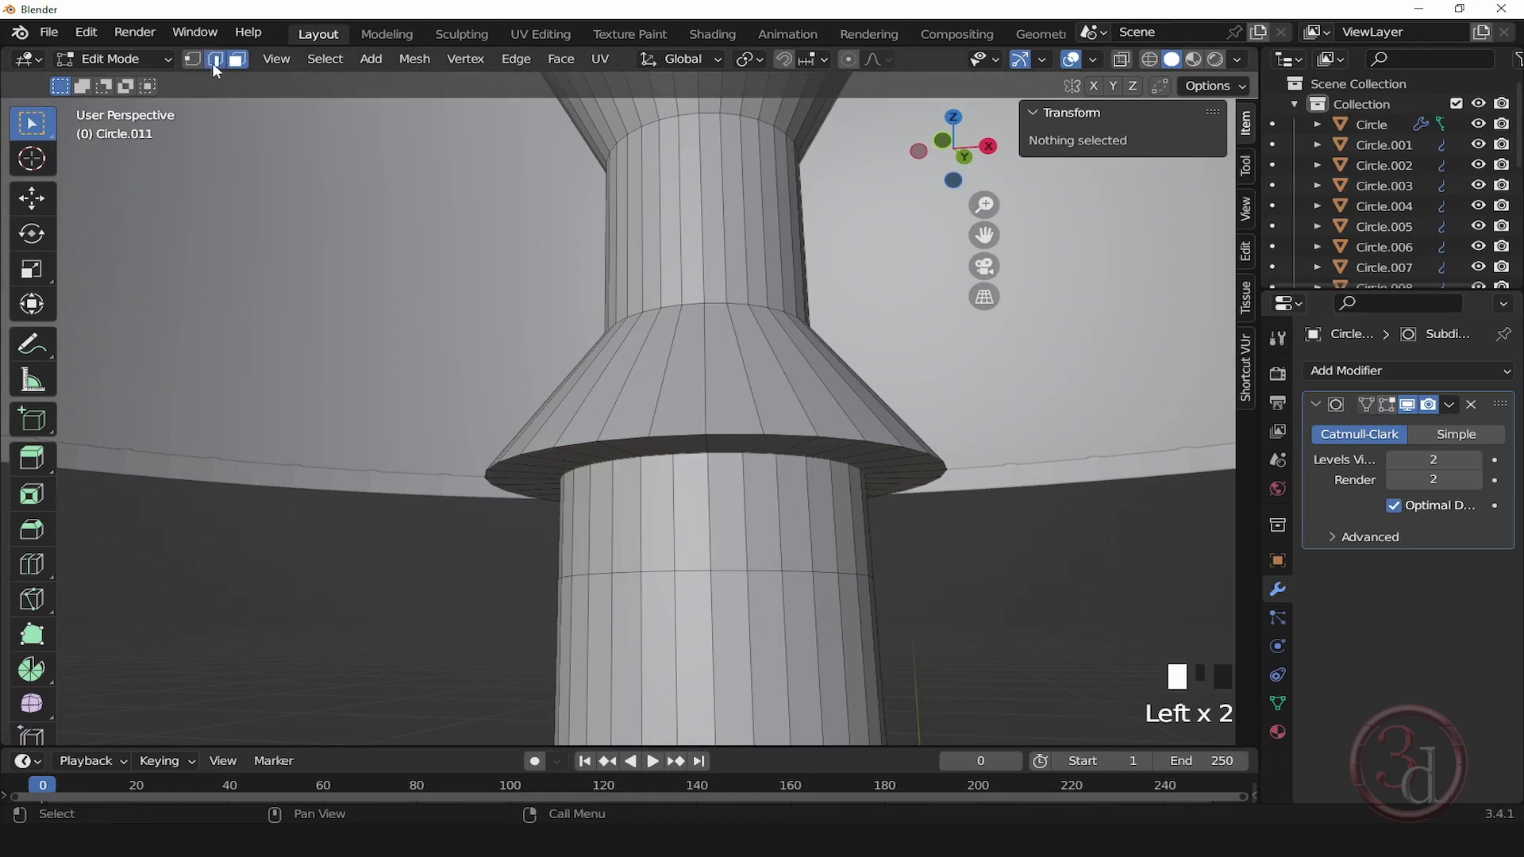
pyautogui.keyDown('alt'); pyautogui.click(712, 562); pyautogui.keyUp('alt')
pyautogui.moveTo(713, 562); pyautogui.dragTo(767, 482, button='middle')
pyautogui.keyDown('alt'); pyautogui.middleClick(777, 444); pyautogui.keyUp('alt')
pyautogui.press('g')
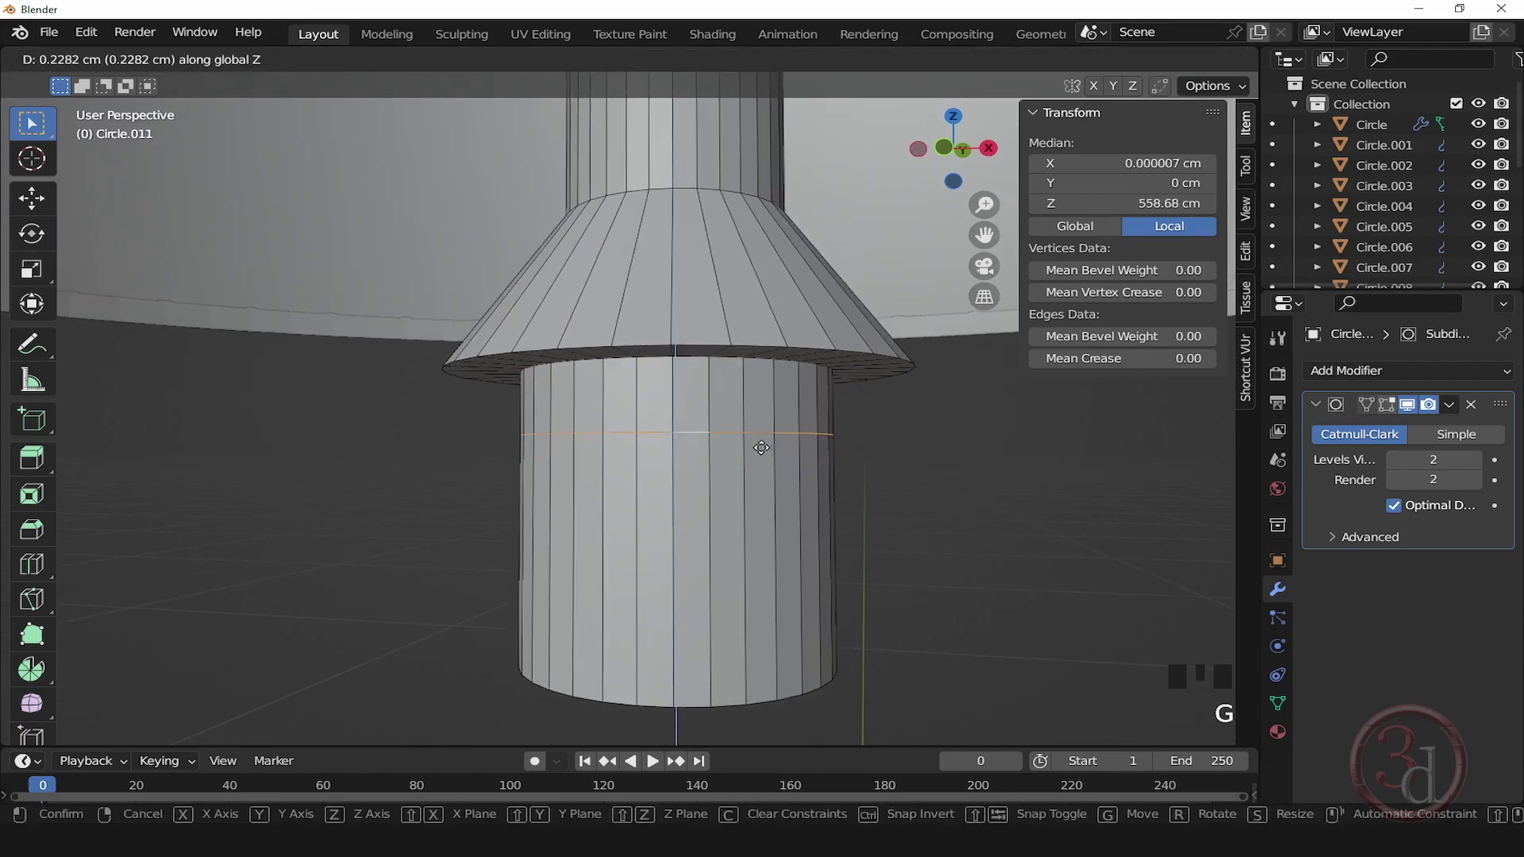
pyautogui.click(755, 401)
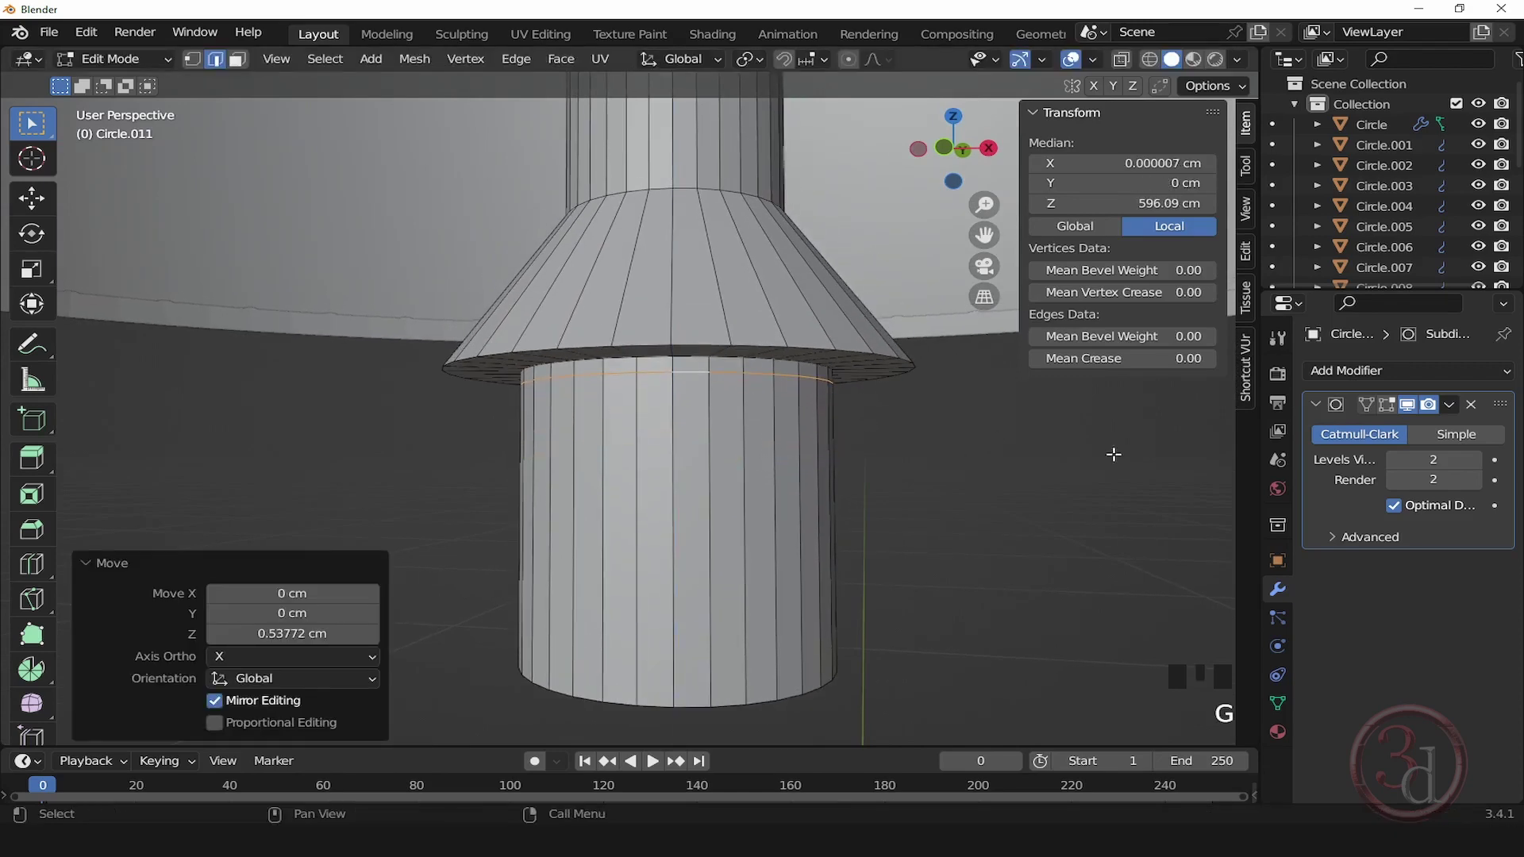
pyautogui.click(1387, 405)
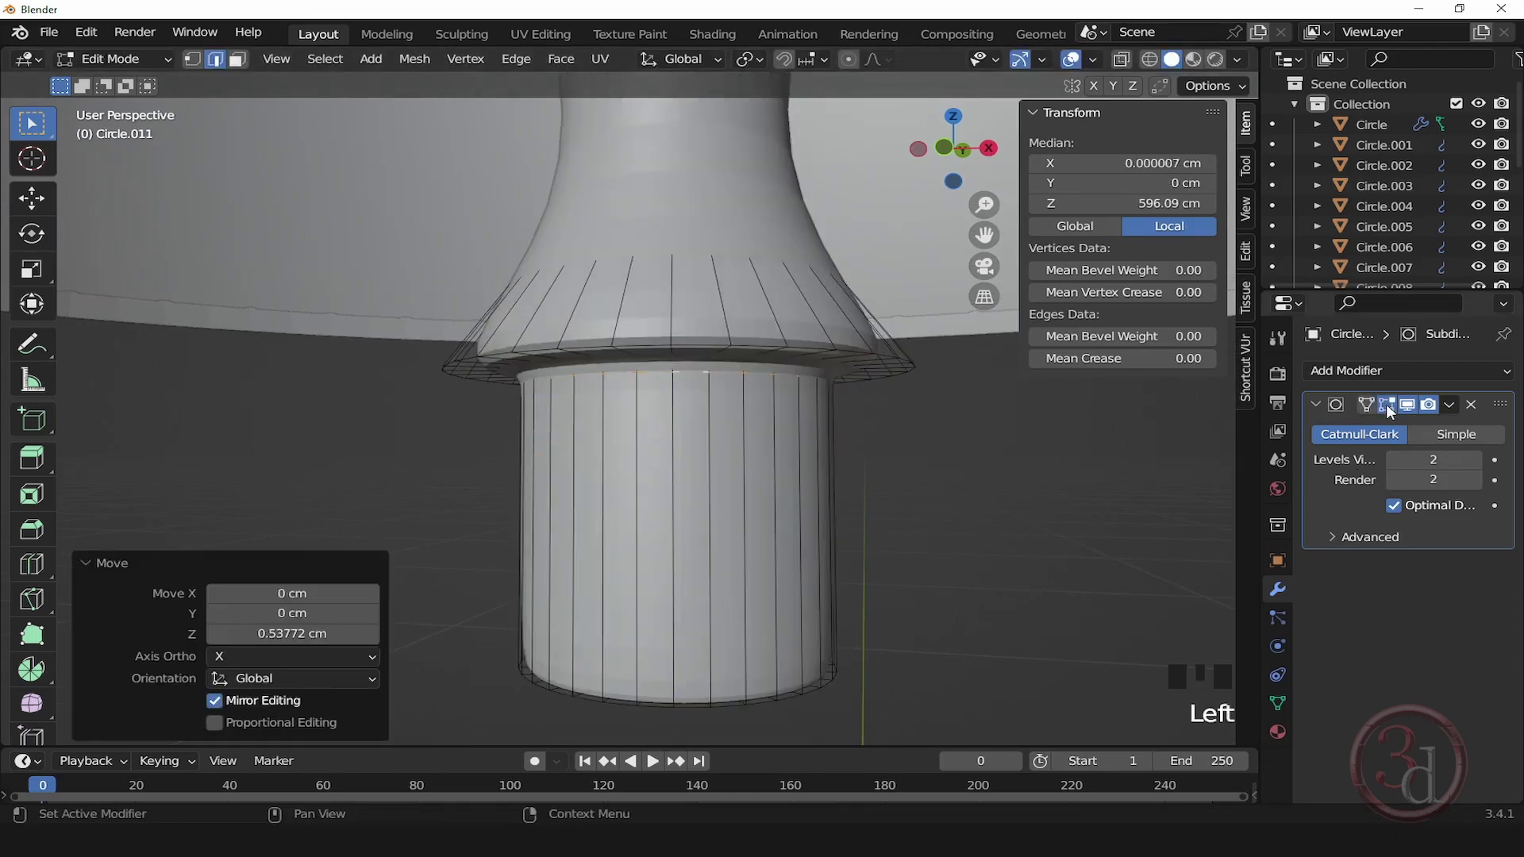
# Step: Select the flared collar's outer lower edge loop and scale it to about 1.116
pyautogui.keyDown('alt'); pyautogui.middleClick(724, 389); pyautogui.keyUp('alt')
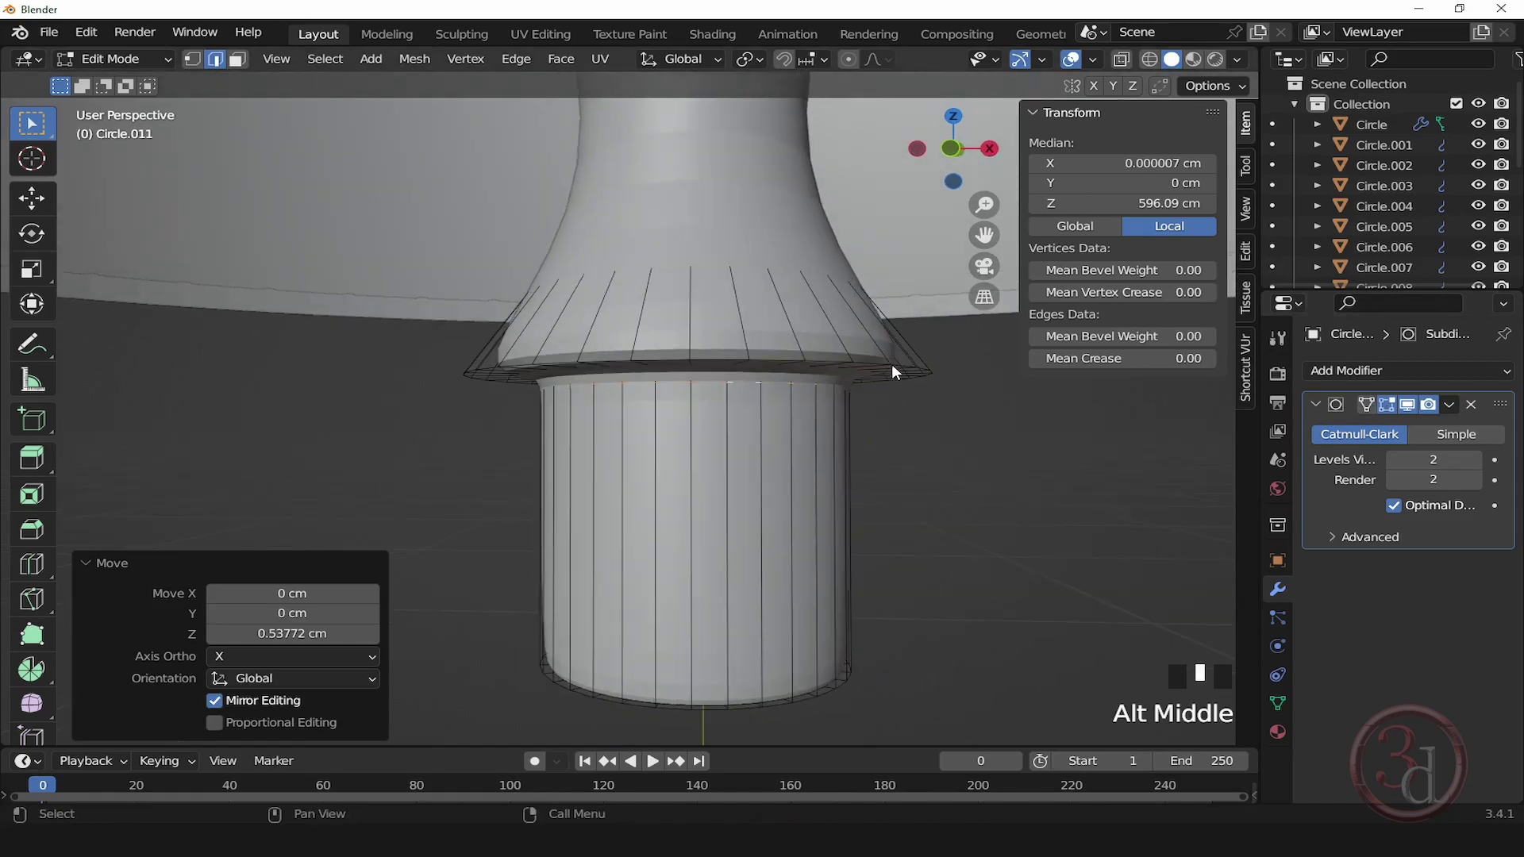
pyautogui.moveTo(803, 338); pyautogui.dragTo(1039, 429, button='middle')
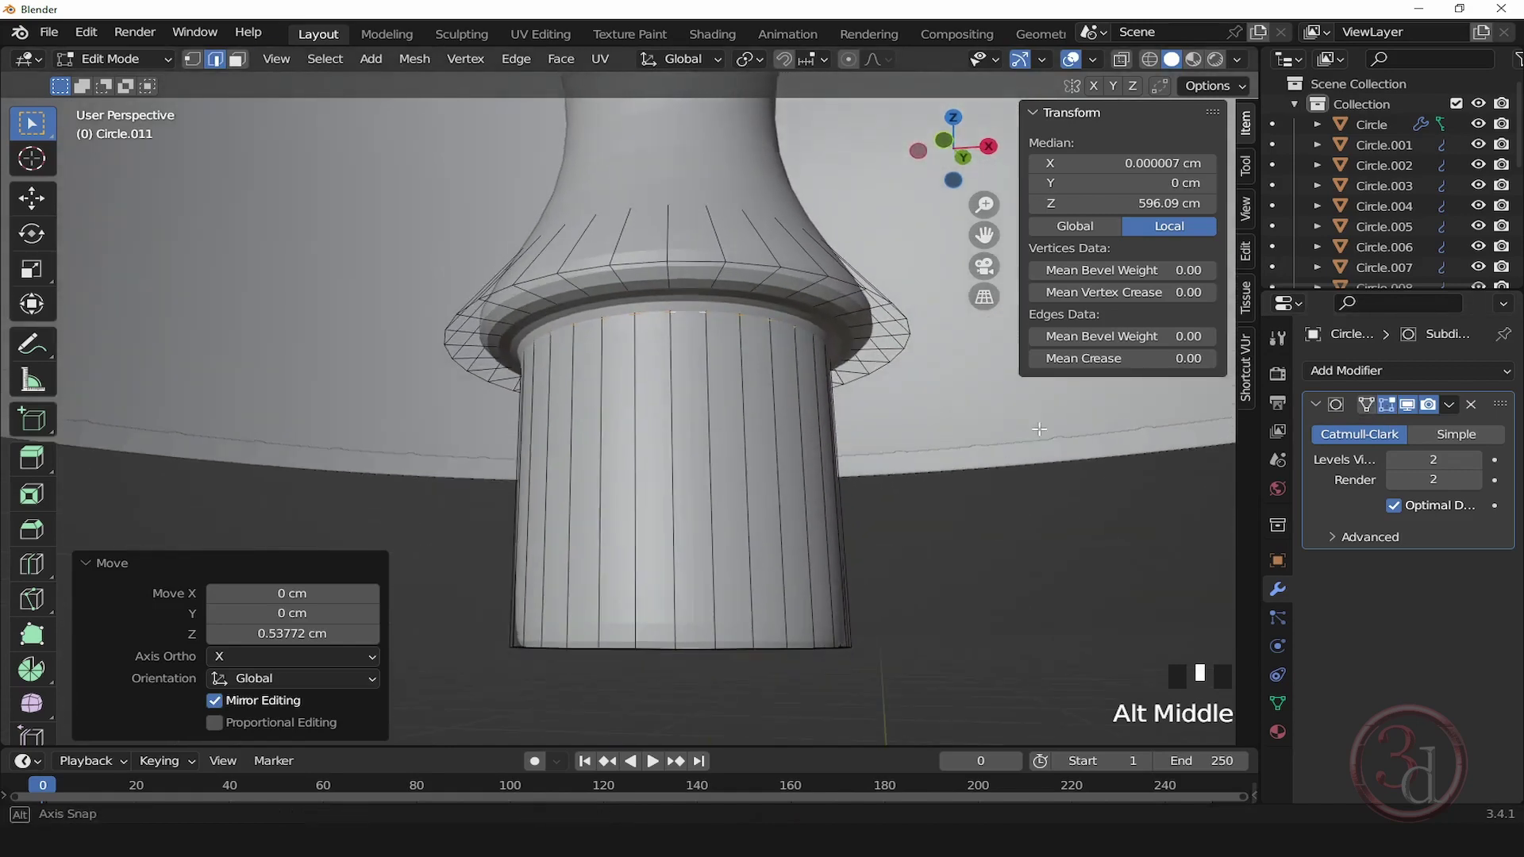
pyautogui.keyDown('alt'); pyautogui.click(894, 359); pyautogui.keyUp('alt')
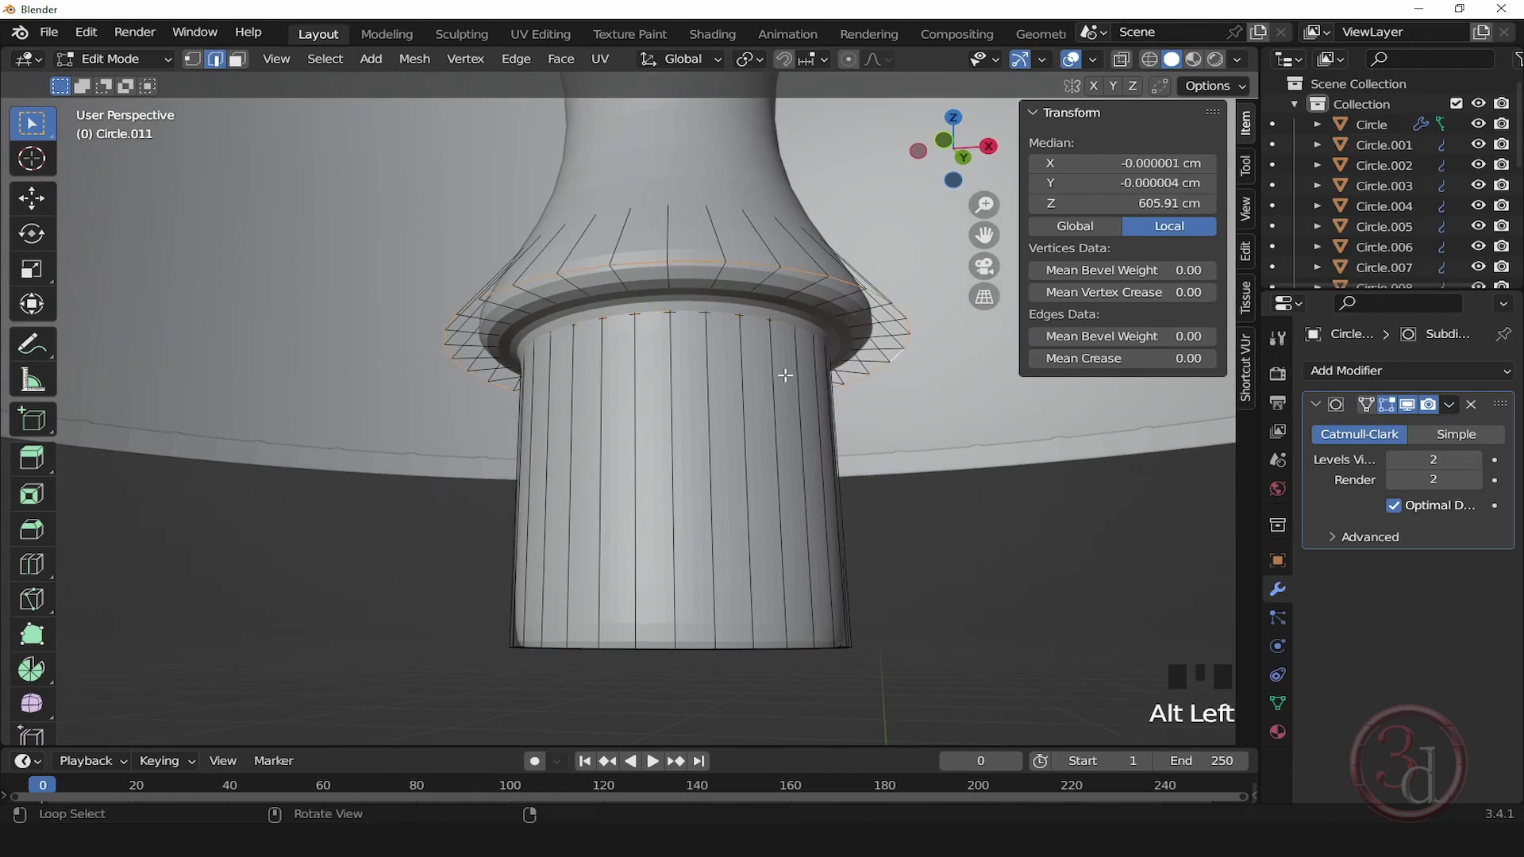
pyautogui.keyDown('alt'); pyautogui.moveTo(785, 375); pyautogui.dragTo(861, 416, button='middle'); pyautogui.keyUp('alt')
pyautogui.press('s')
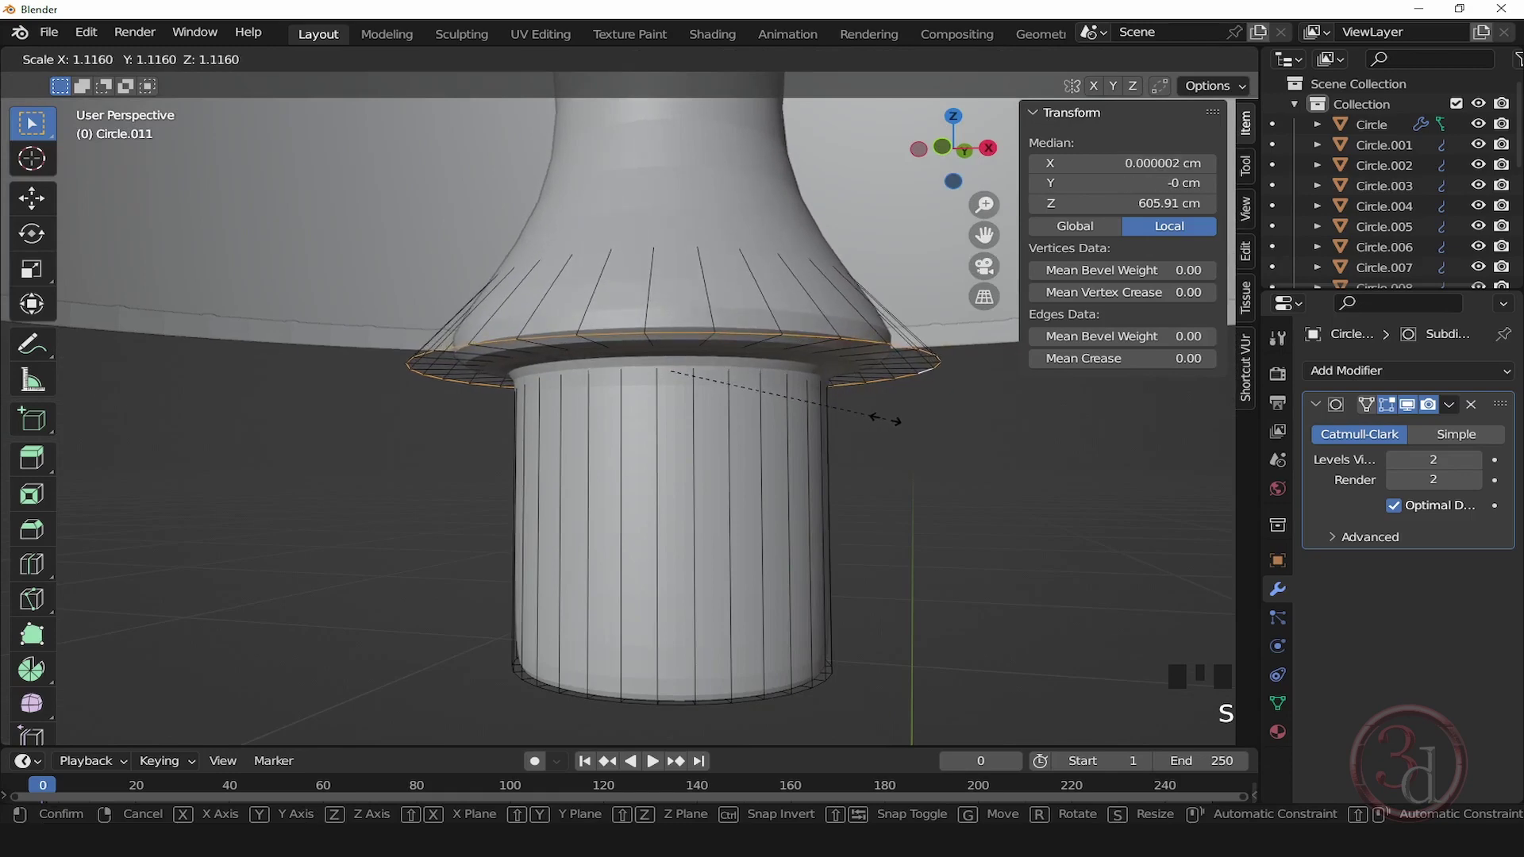
pyautogui.click(885, 419)
pyautogui.keyDown('alt'); pyautogui.moveTo(959, 456); pyautogui.dragTo(893, 414, button='middle'); pyautogui.keyUp('alt')
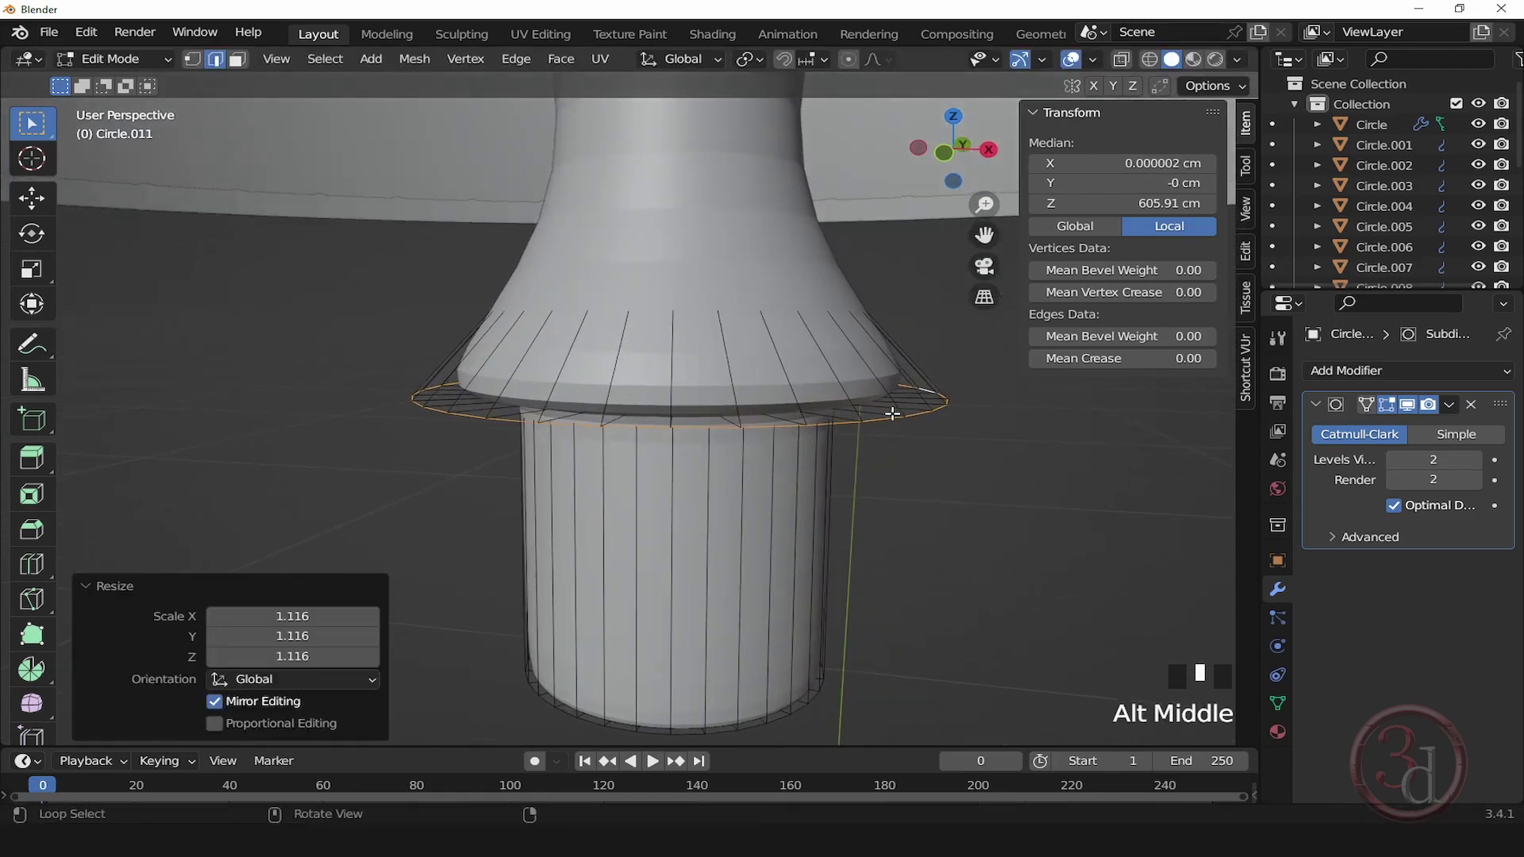
# Step: Add a loop cut around the flared collar, slide it down close to the outer rim, and return to Object Mode
pyautogui.hotkey('ctrl', 'r')
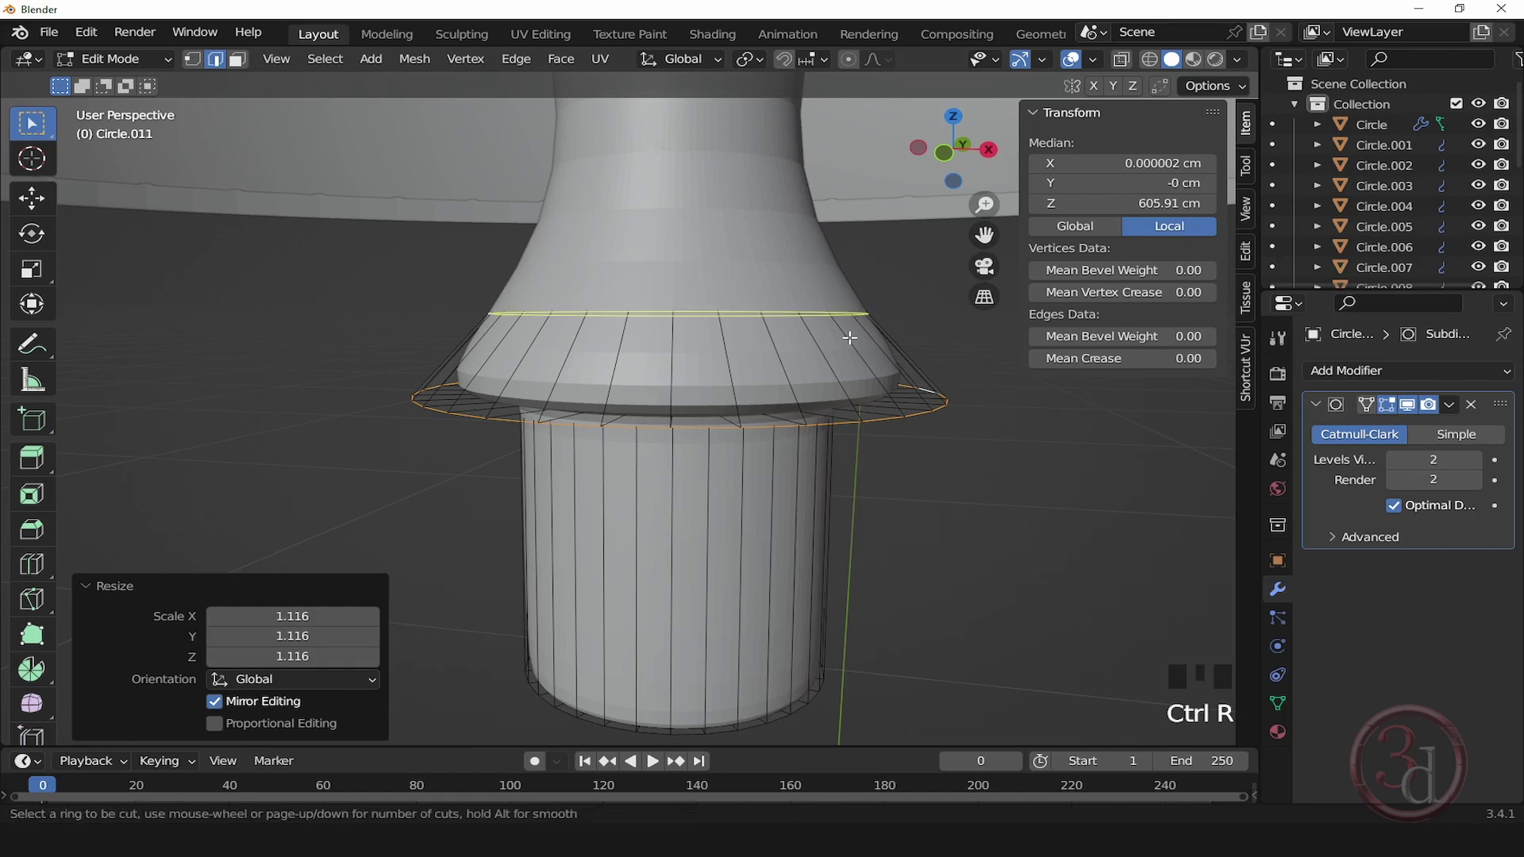
pyautogui.click(849, 335)
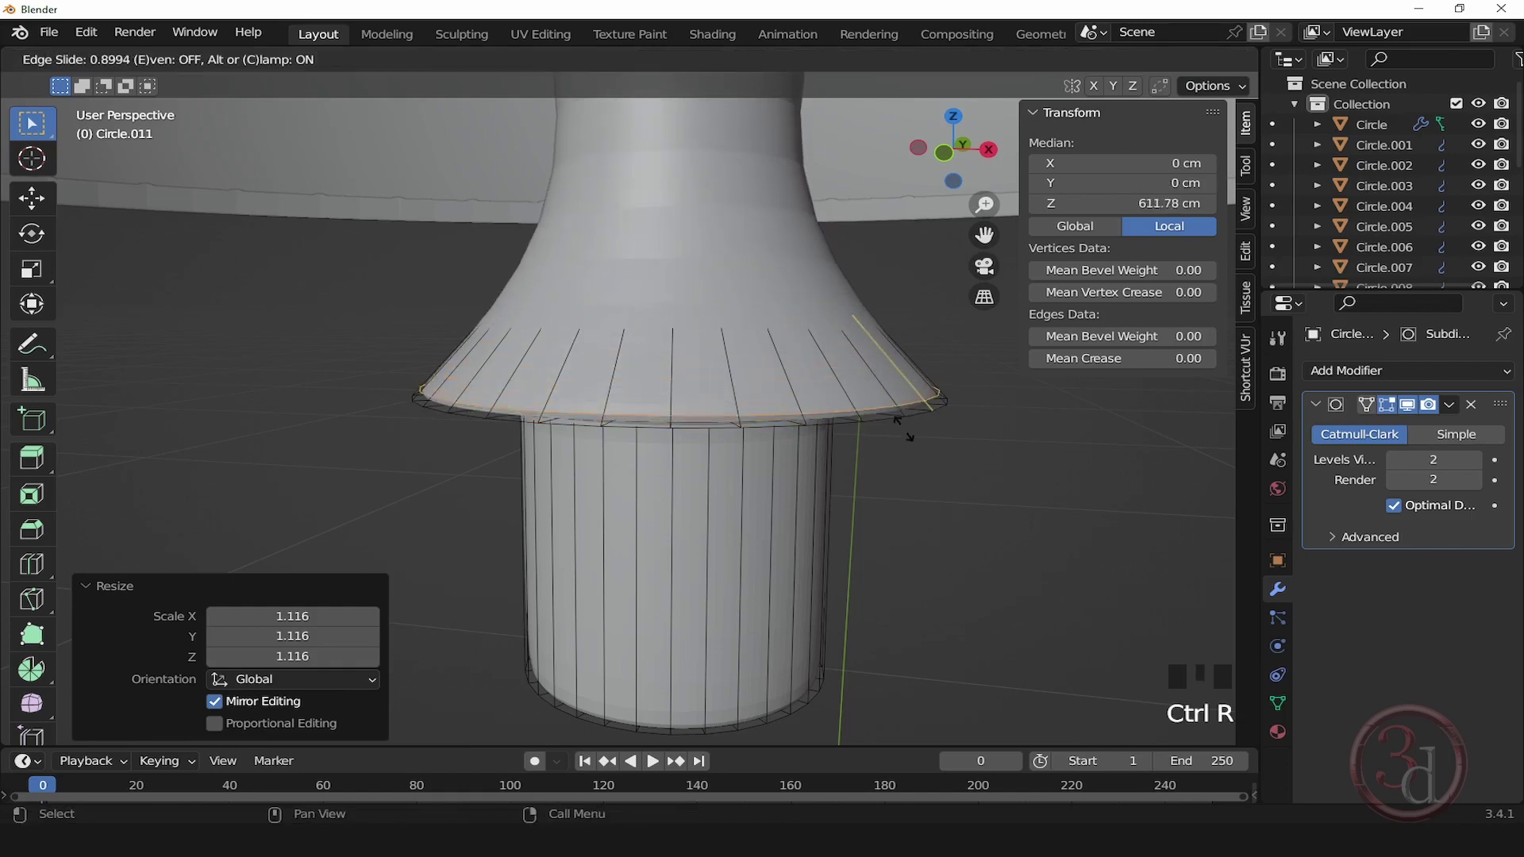
pyautogui.click(886, 390)
pyautogui.keyDown('alt'); pyautogui.moveTo(969, 439); pyautogui.dragTo(732, 321, button='middle'); pyautogui.keyUp('alt')
pyautogui.press('Tab')
# Step: In top view, add an Ellipse curve at the scene's centre and set it to 3D
pyautogui.scroll(-4, 897, 464)
pyautogui.press('`')
pyautogui.scroll(-2, 775, 451)
pyautogui.scroll(-2, 782, 435)
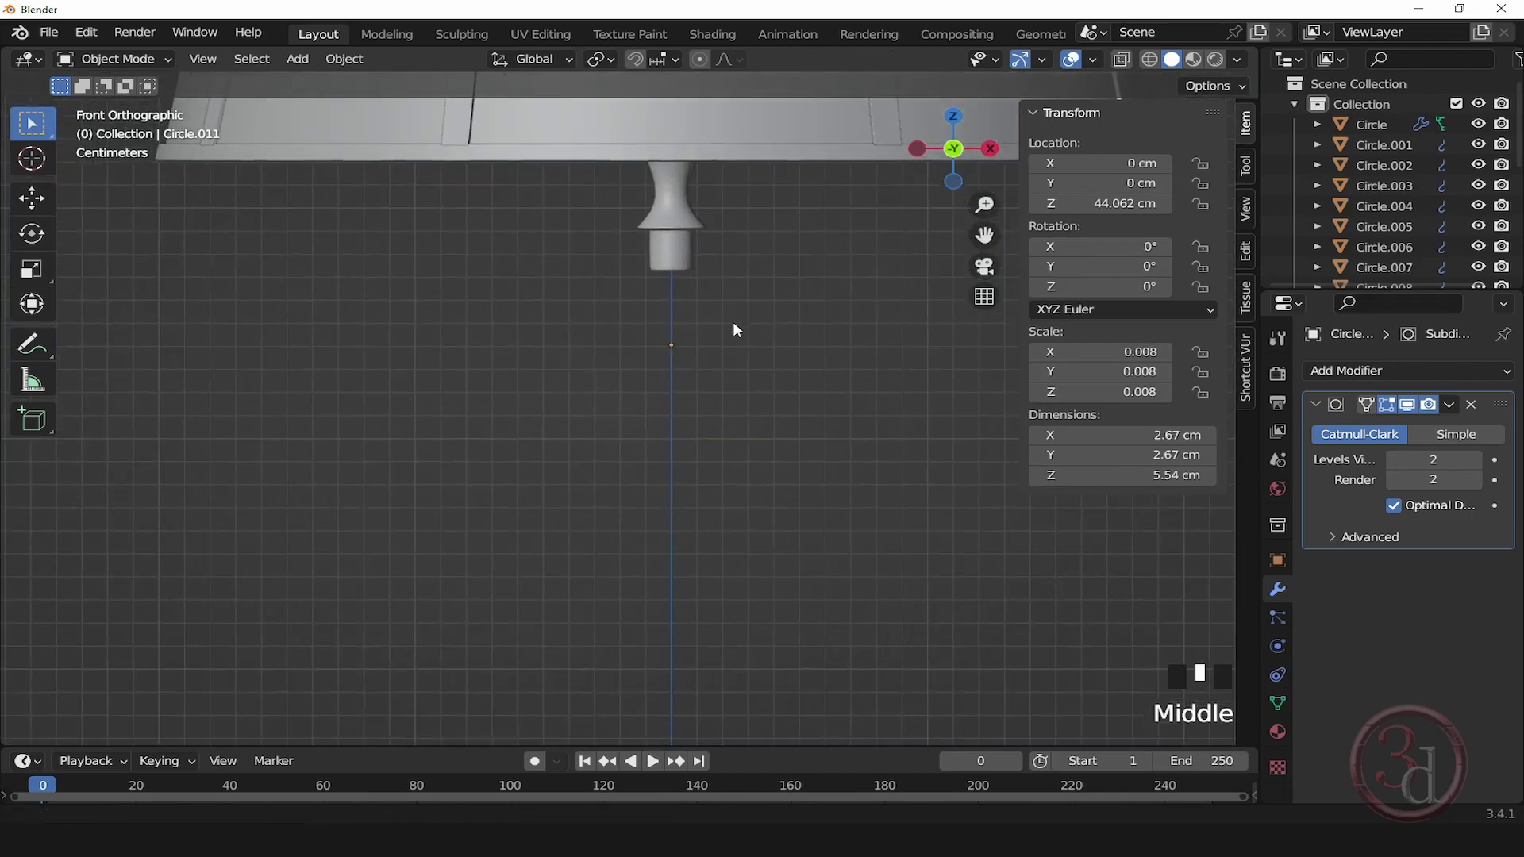
pyautogui.scroll(-2, 754, 367)
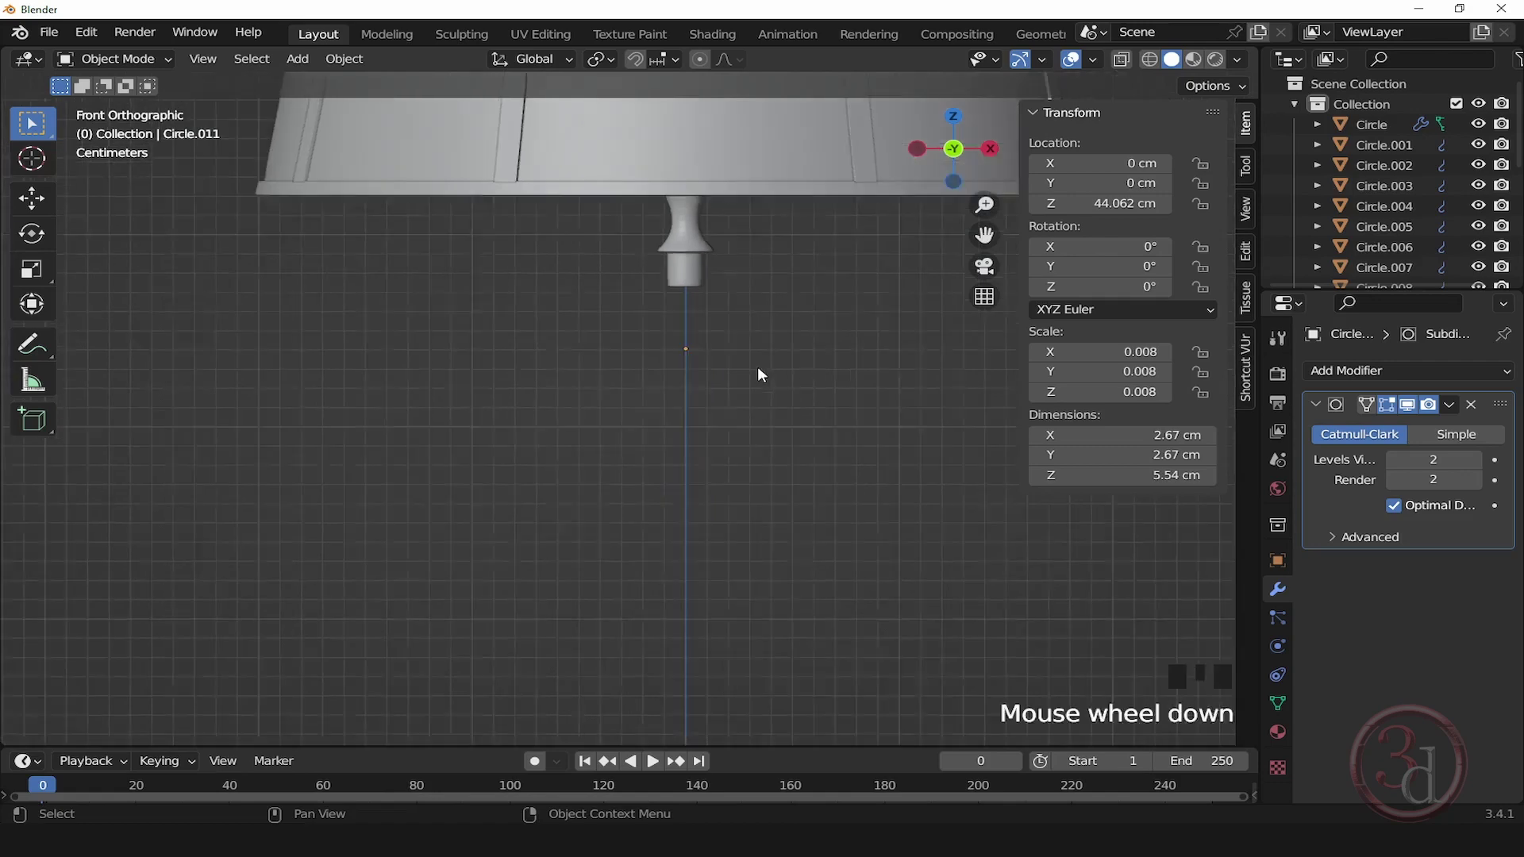
pyautogui.keyDown('shift'); pyautogui.moveTo(802, 486); pyautogui.dragTo(772, 373, button='middle'); pyautogui.keyUp('shift')
pyautogui.scroll(-4, 772, 371)
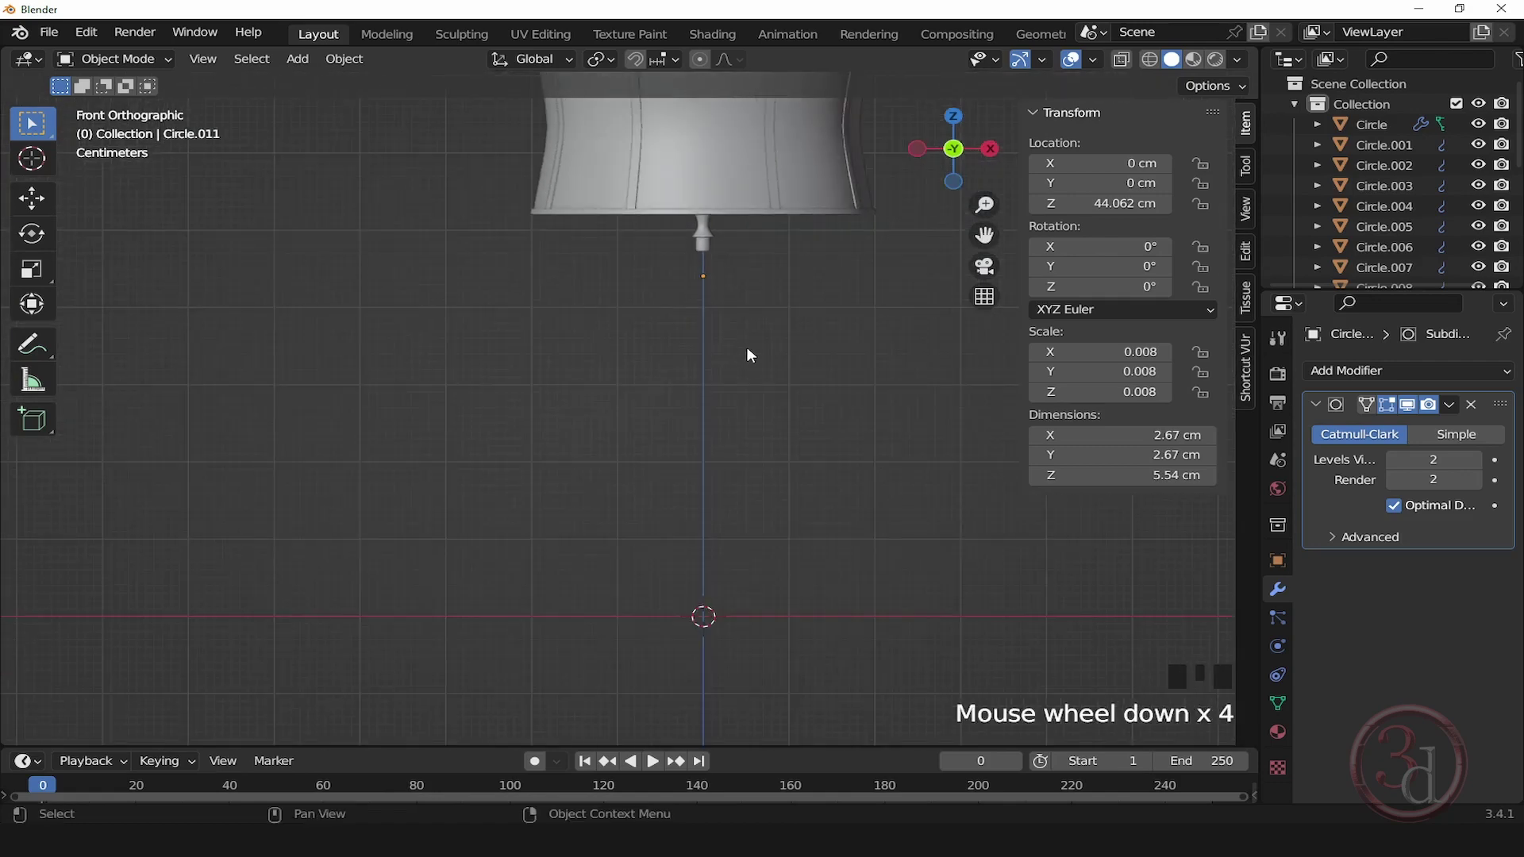
pyautogui.press('`')
pyautogui.keyDown('shift'); pyautogui.moveTo(802, 428); pyautogui.dragTo(803, 374, button='middle'); pyautogui.keyUp('shift')
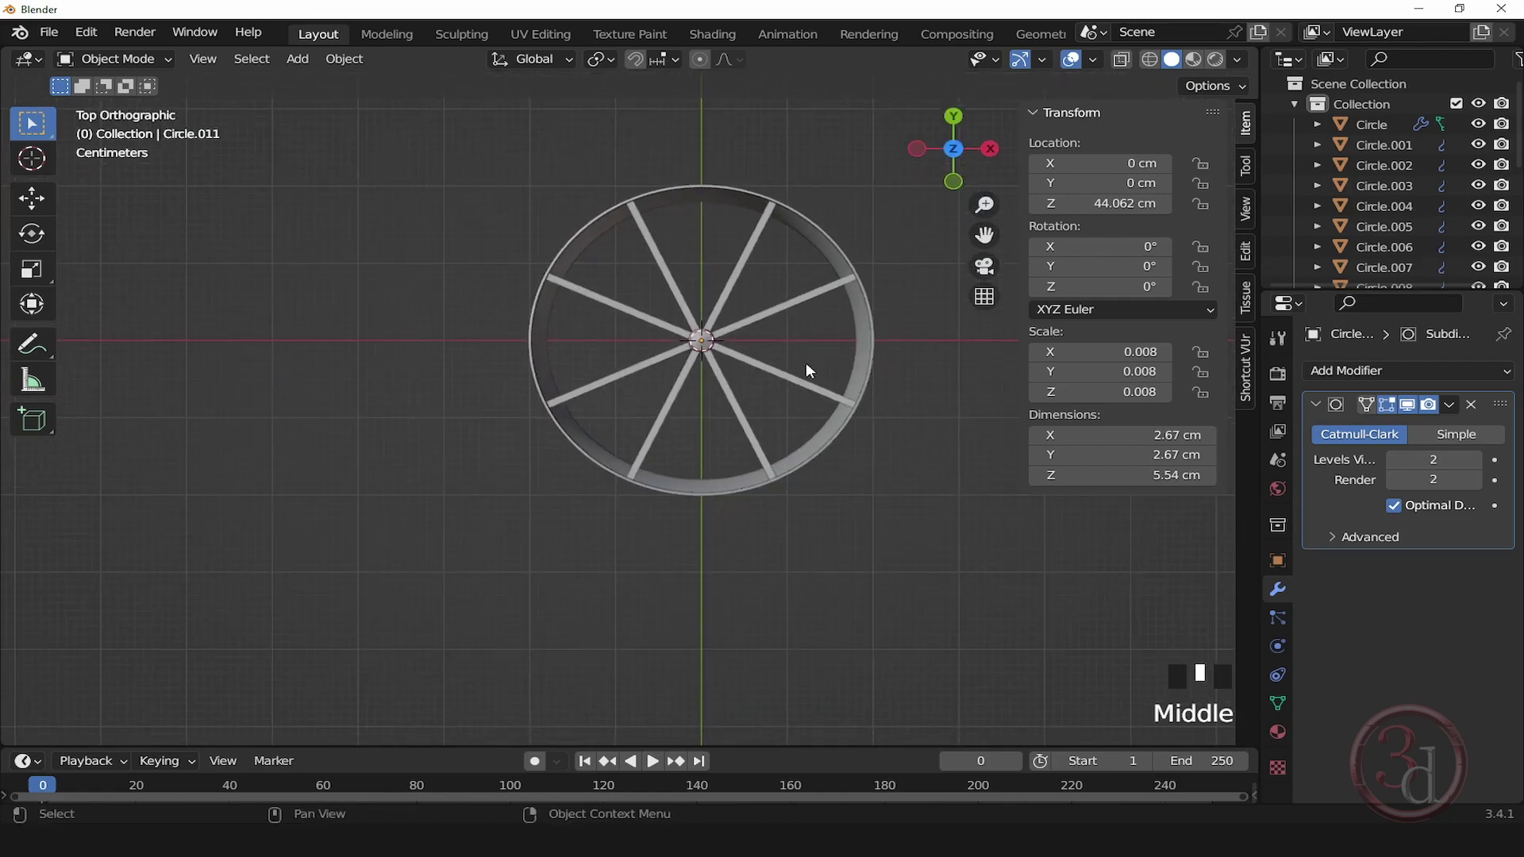
pyautogui.hotkey('shift', 'a')
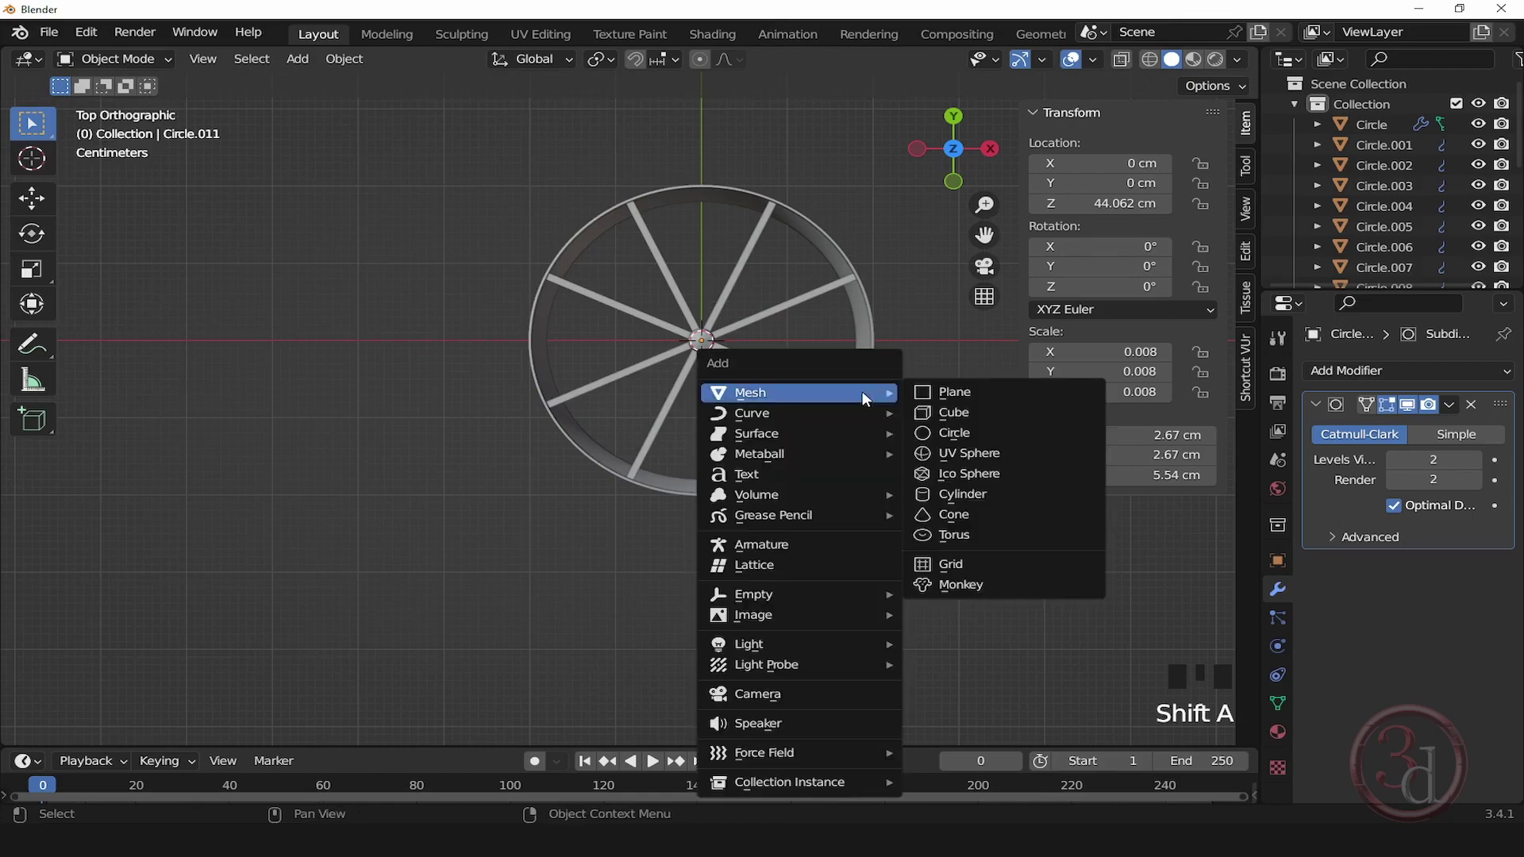
pyautogui.moveTo(862, 413)
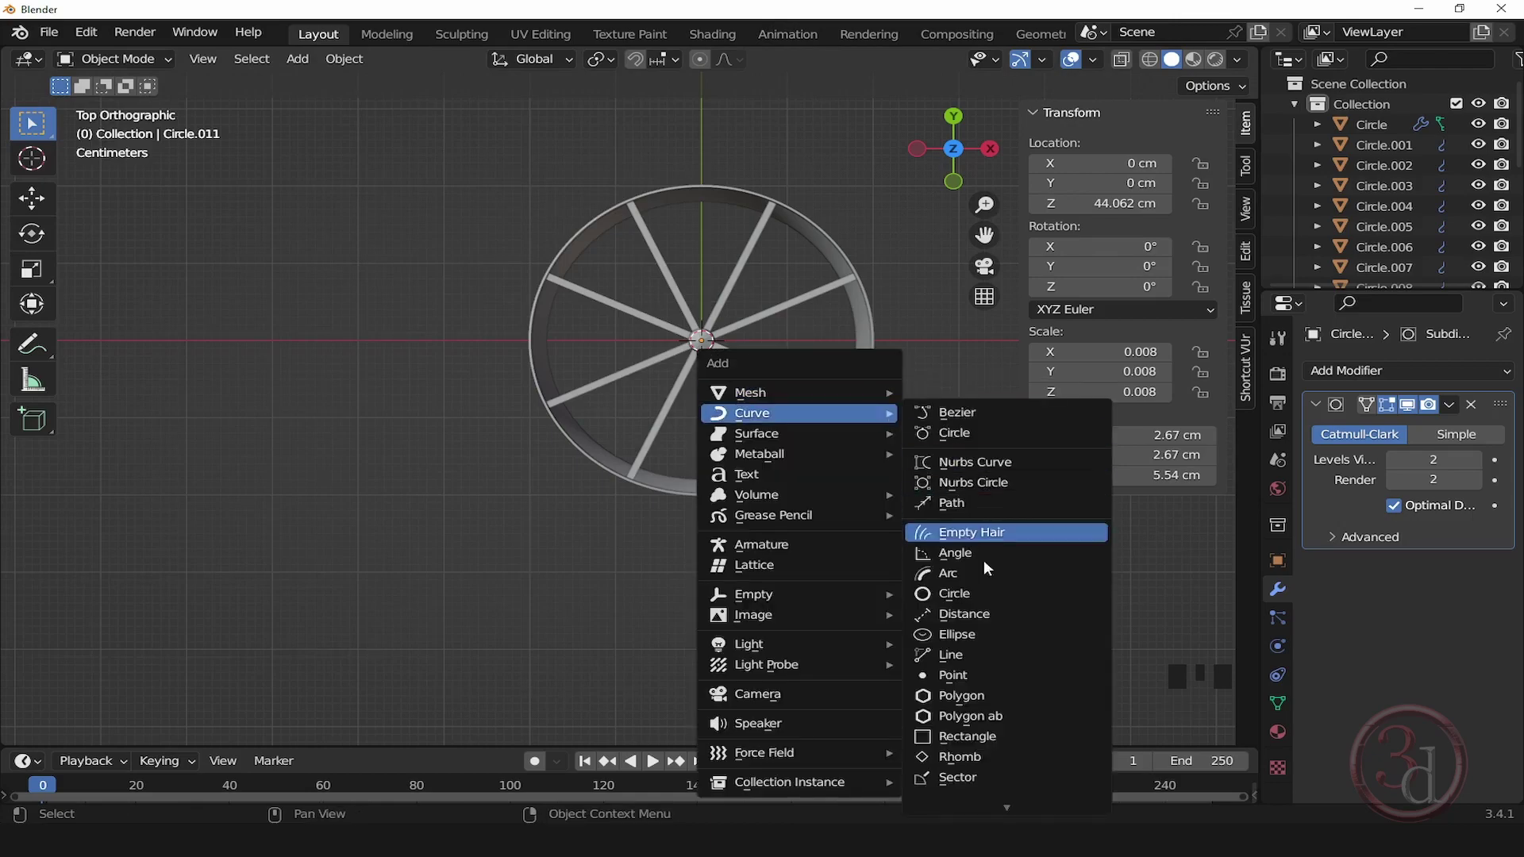
pyautogui.click(956, 635)
pyautogui.scroll(-8, 767, 470)
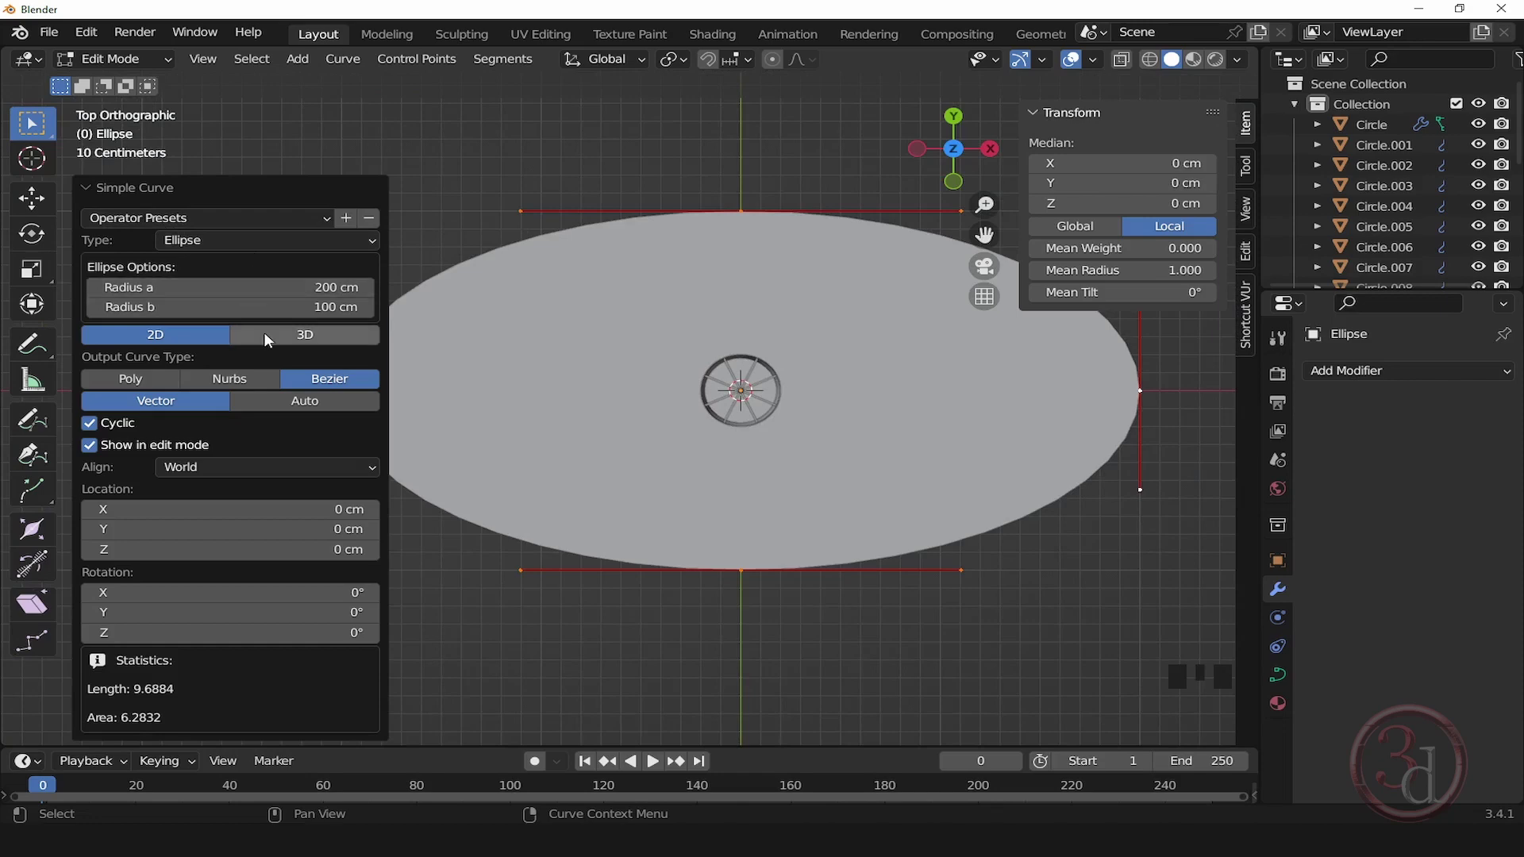
pyautogui.click(299, 339)
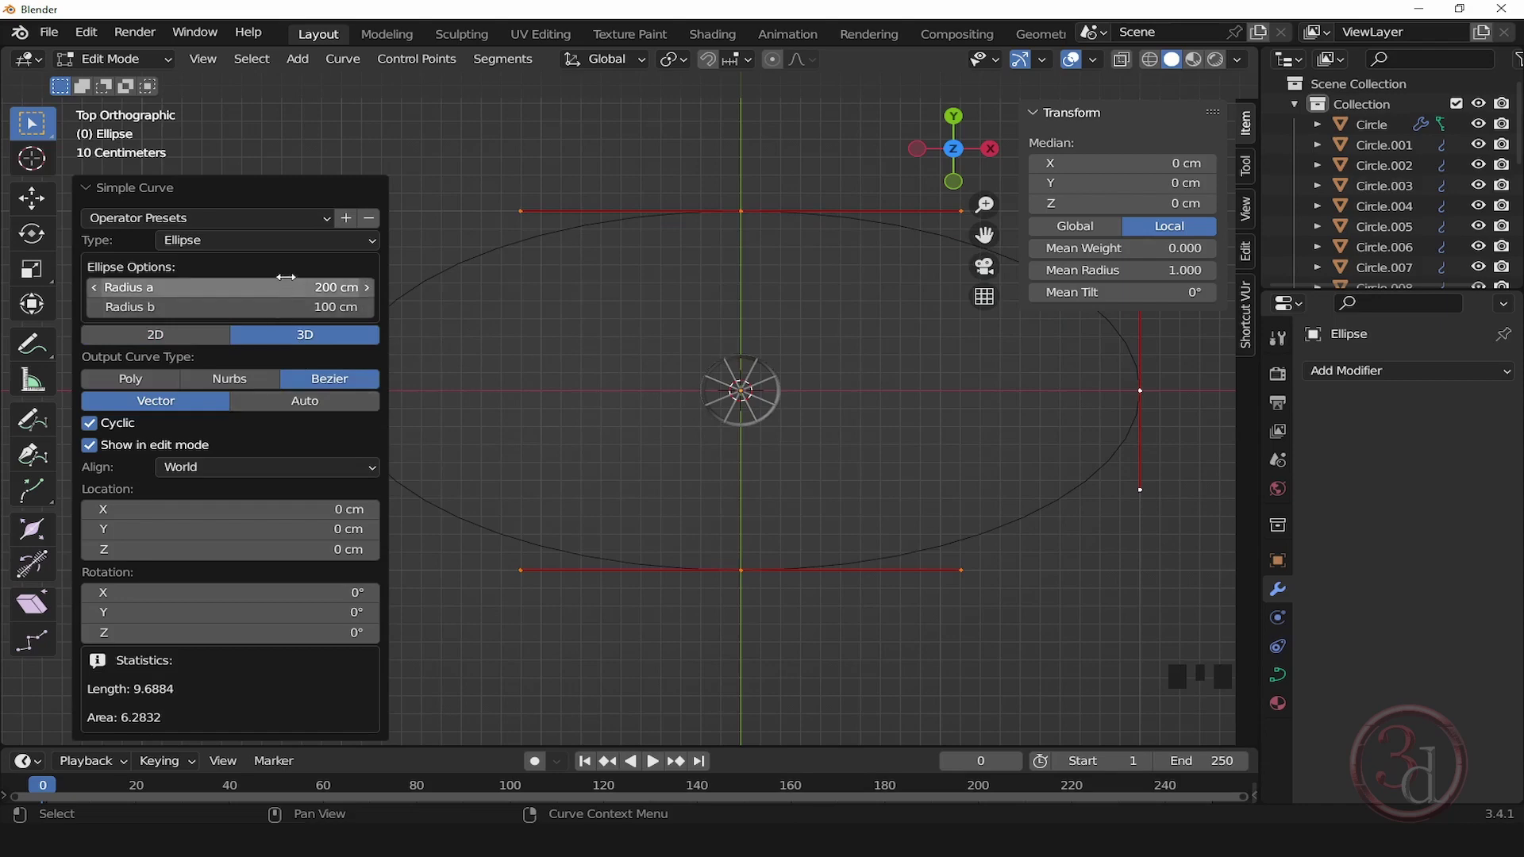
pyautogui.click(102, 190)
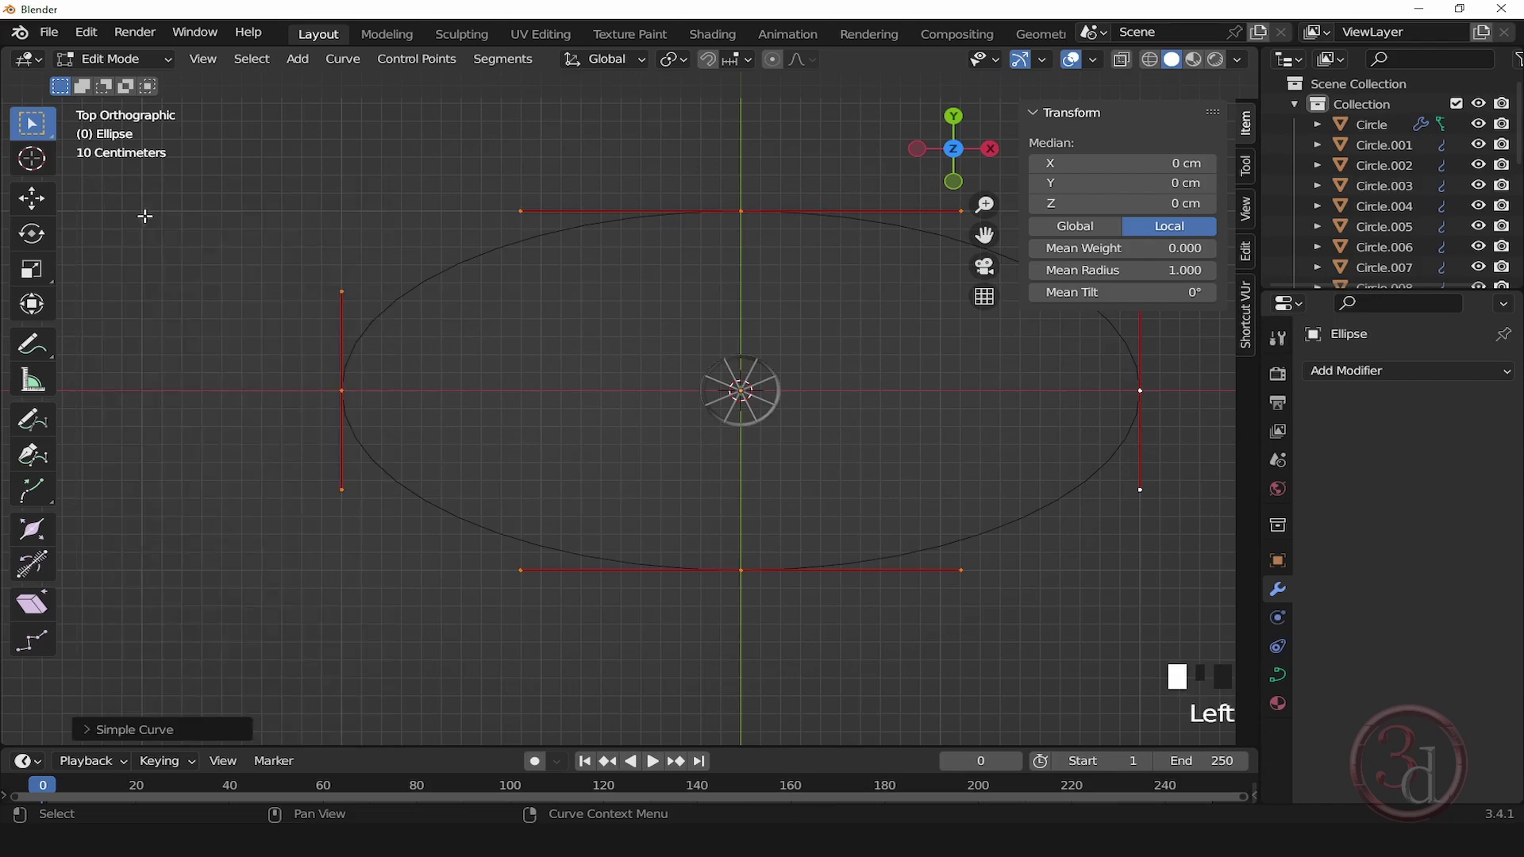
# Step: Scale the ellipse down in Edit Mode to about 85.2 by 42.6 cm and return to Object Mode
pyautogui.keyDown('shift'); pyautogui.moveTo(874, 498); pyautogui.dragTo(905, 527, button='middle'); pyautogui.keyUp('shift')
pyautogui.press('s')
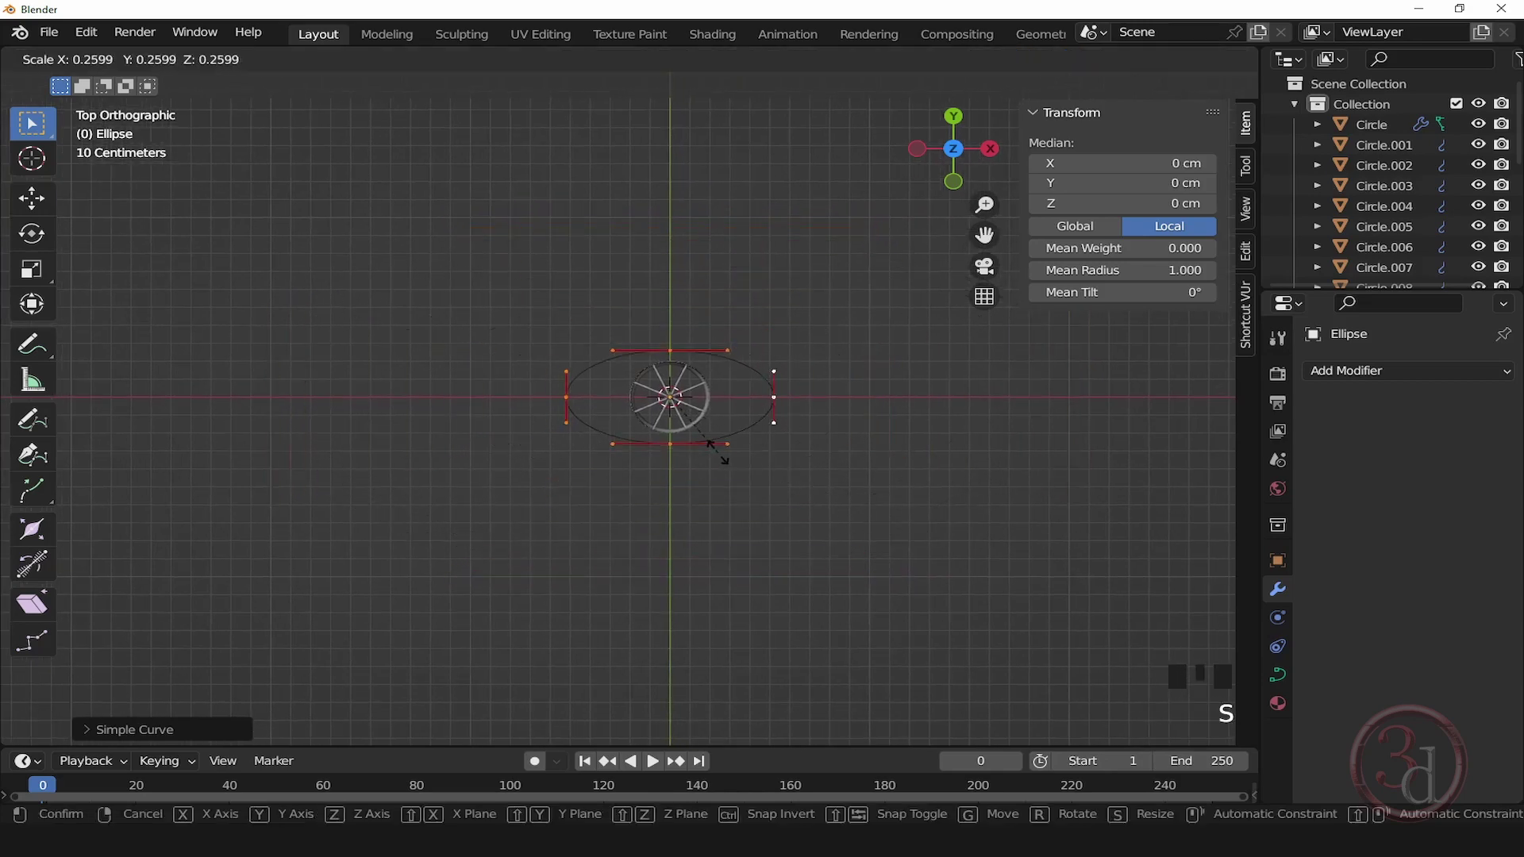
pyautogui.click(699, 444)
pyautogui.scroll(7, 743, 439)
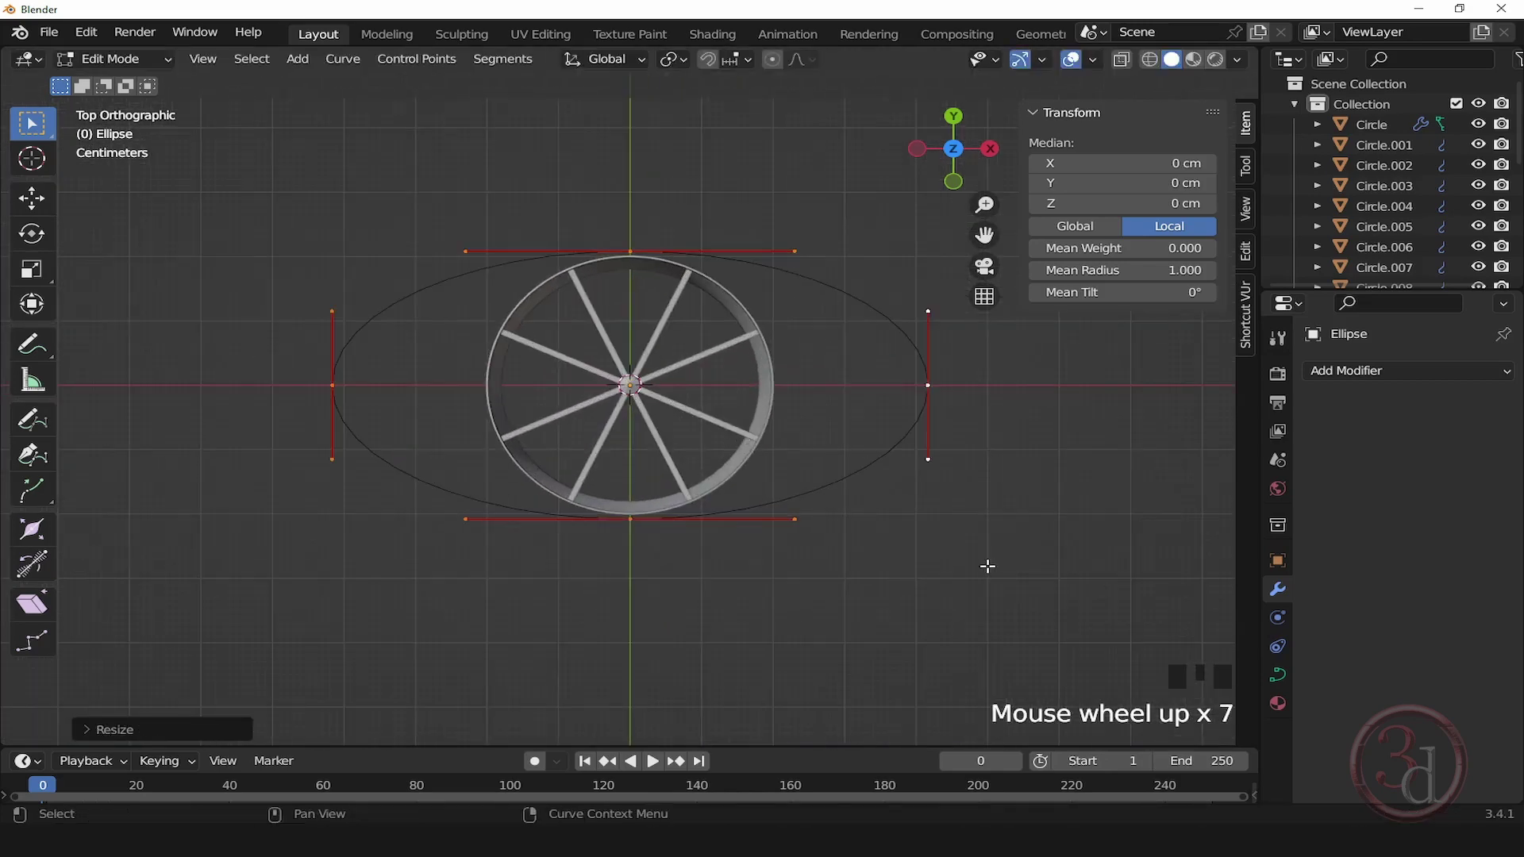
pyautogui.press('Tab')
# Step: In top view, rotate the ellipse by 90° and scale it down to about 49.5 by 24.7 cm
pyautogui.scroll(-3, 740, 478)
pyautogui.moveTo(823, 546)
pyautogui.mouseDown(button='middle')
pyautogui.moveTo(787, 483)
pyautogui.moveTo(793, 427)
pyautogui.moveTo(817, 531)
pyautogui.mouseUp(button='middle')
pyautogui.press('`')
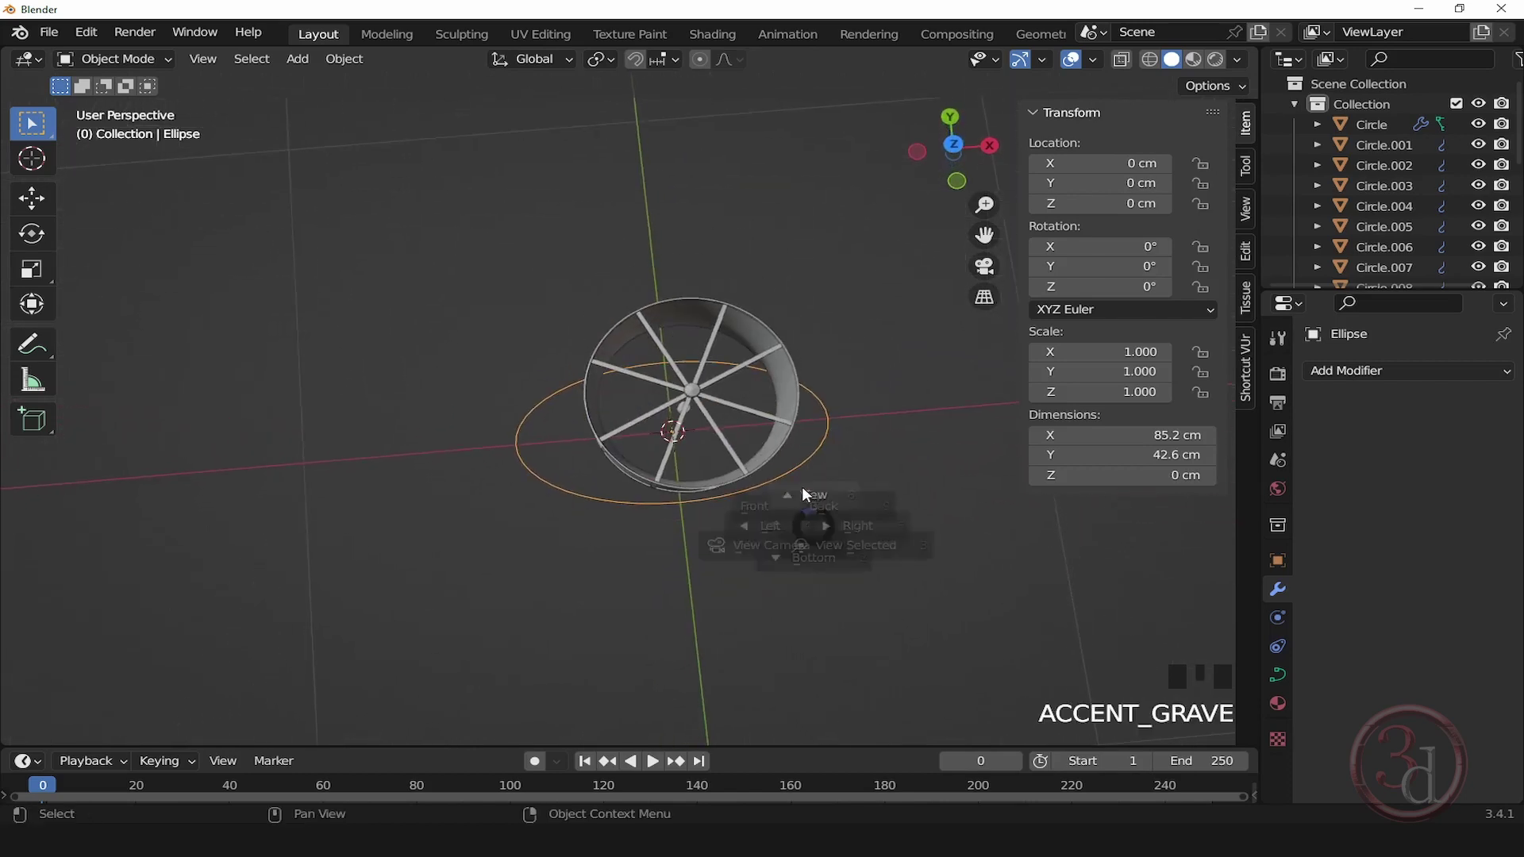
pyautogui.scroll(2, 744, 425)
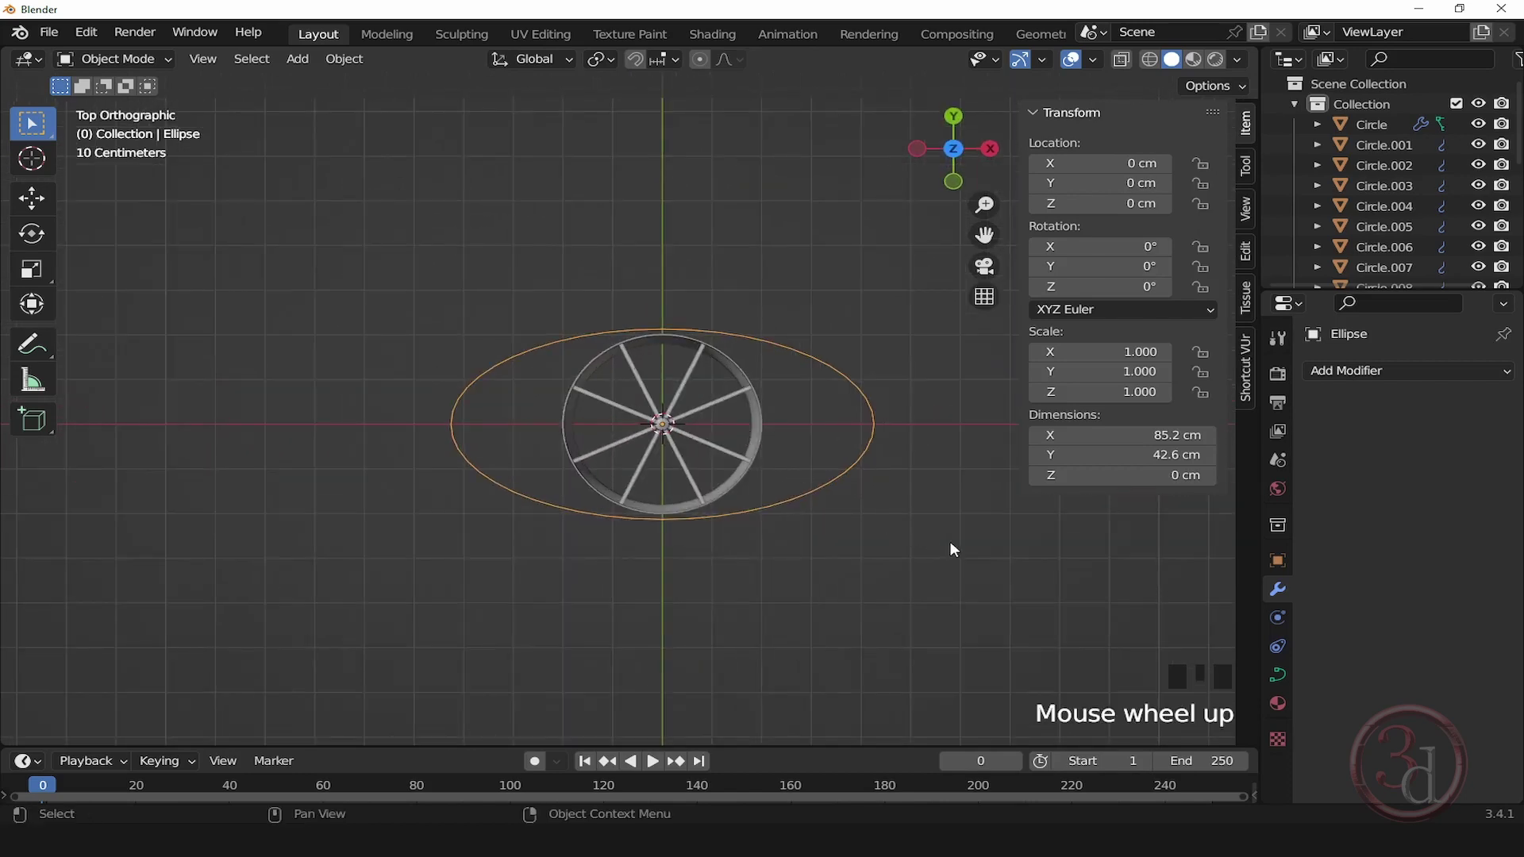
pyautogui.press('r')
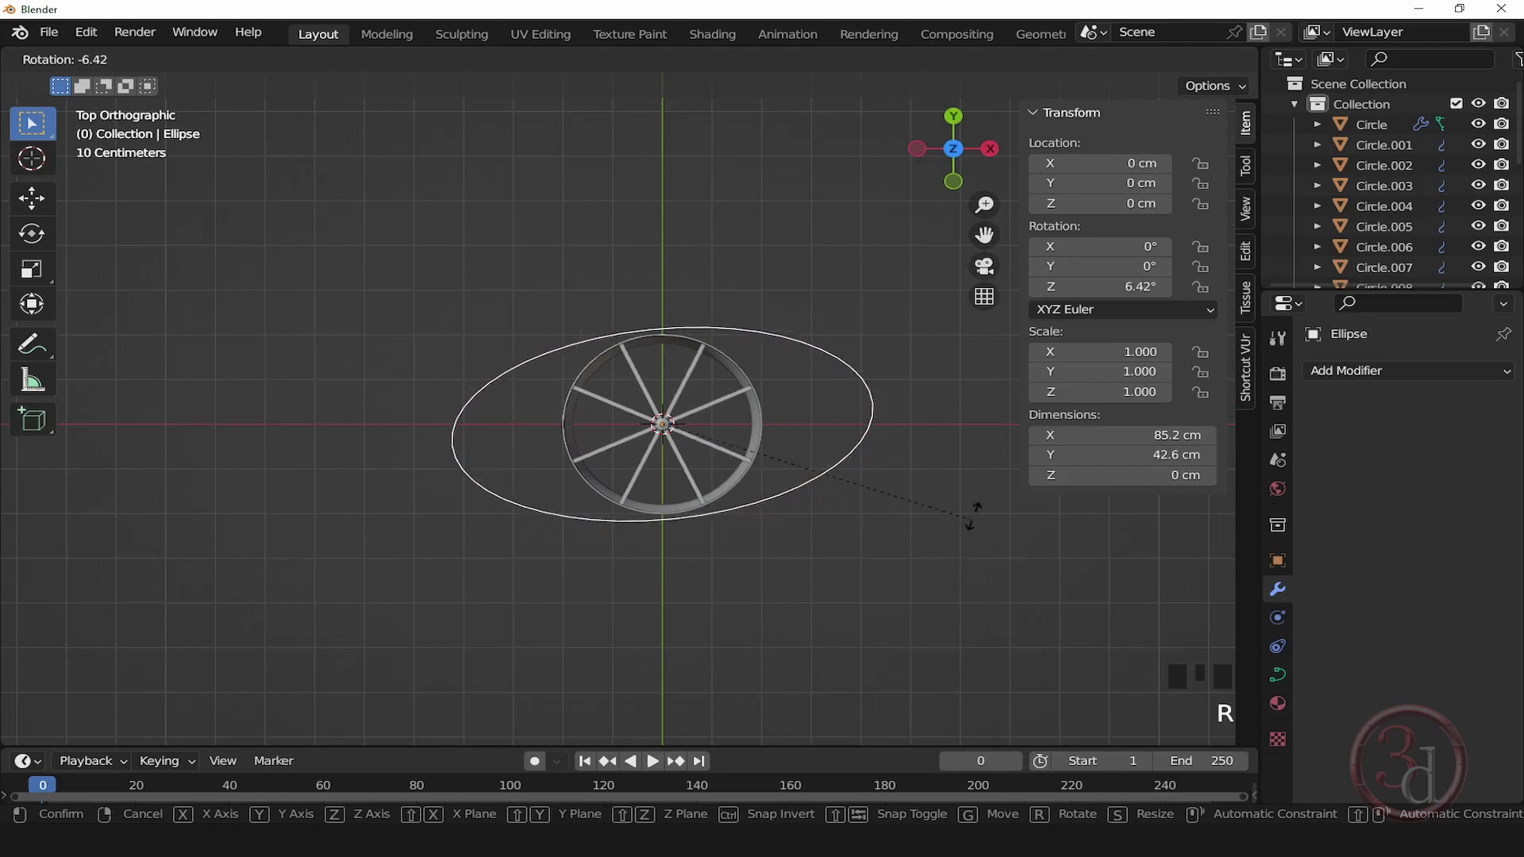
pyautogui.write('90')
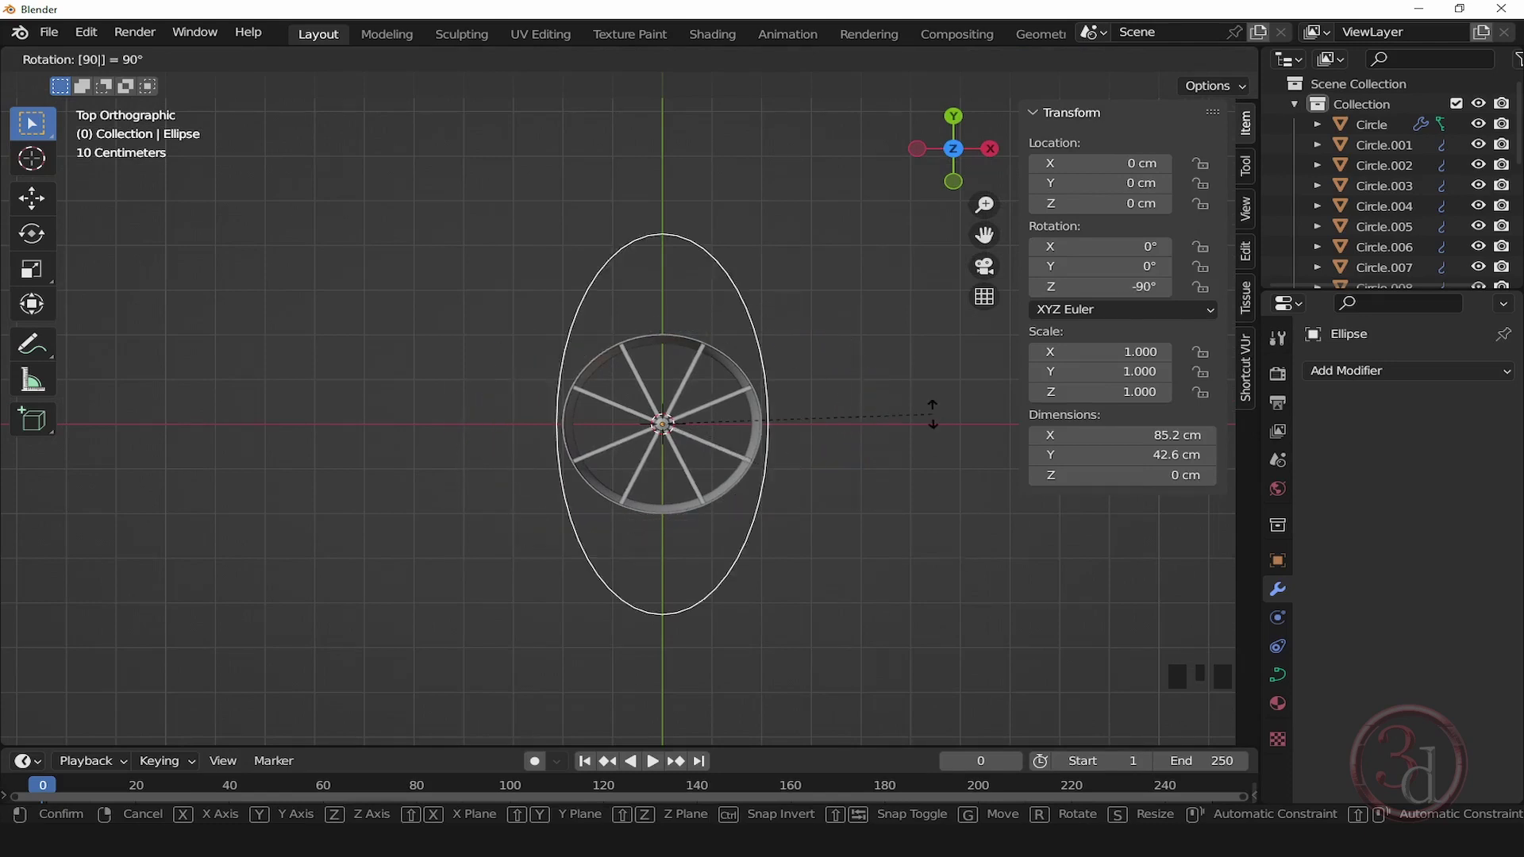
pyautogui.press('Return')
pyautogui.press('s')
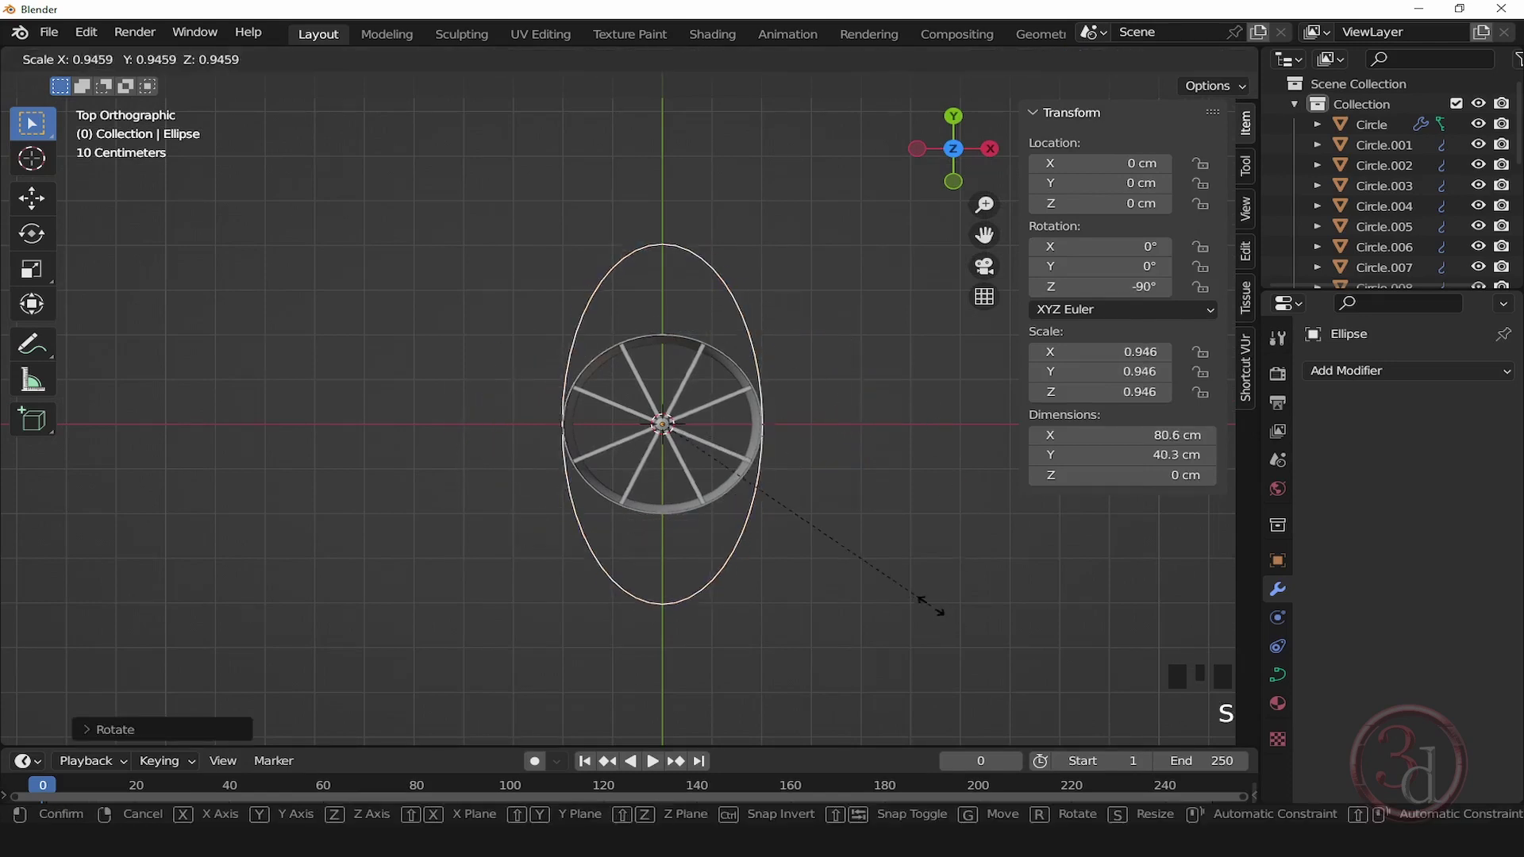
pyautogui.click(754, 485)
pyautogui.scroll(4, 627, 425)
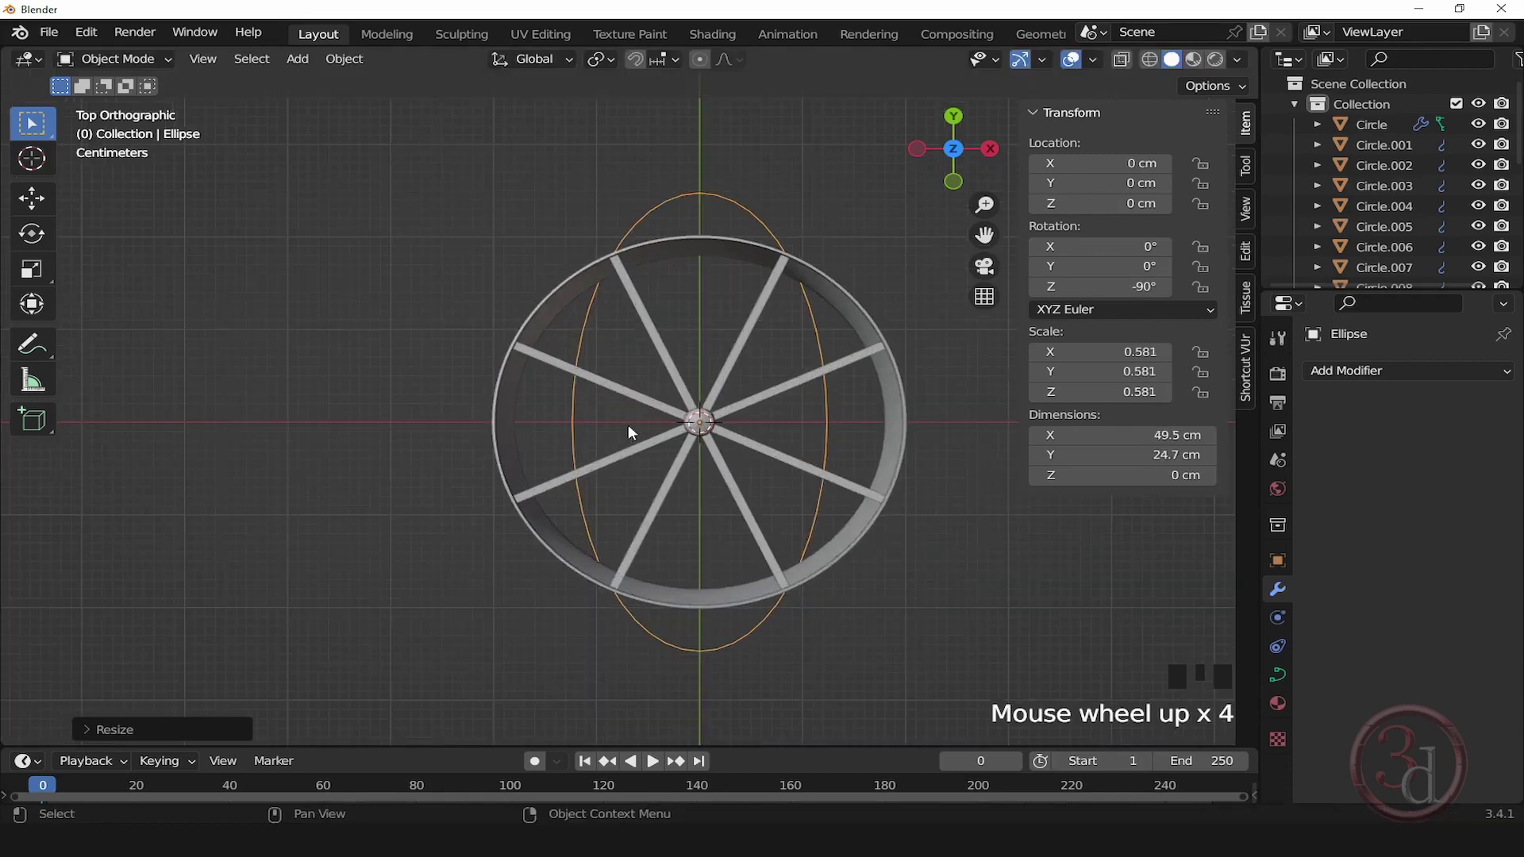
# Step: Rotate the ellipse 90° around the global X axis to stand it upright
pyautogui.moveTo(627, 425); pyautogui.dragTo(565, 374, button='middle')
pyautogui.scroll(-2, 698, 484)
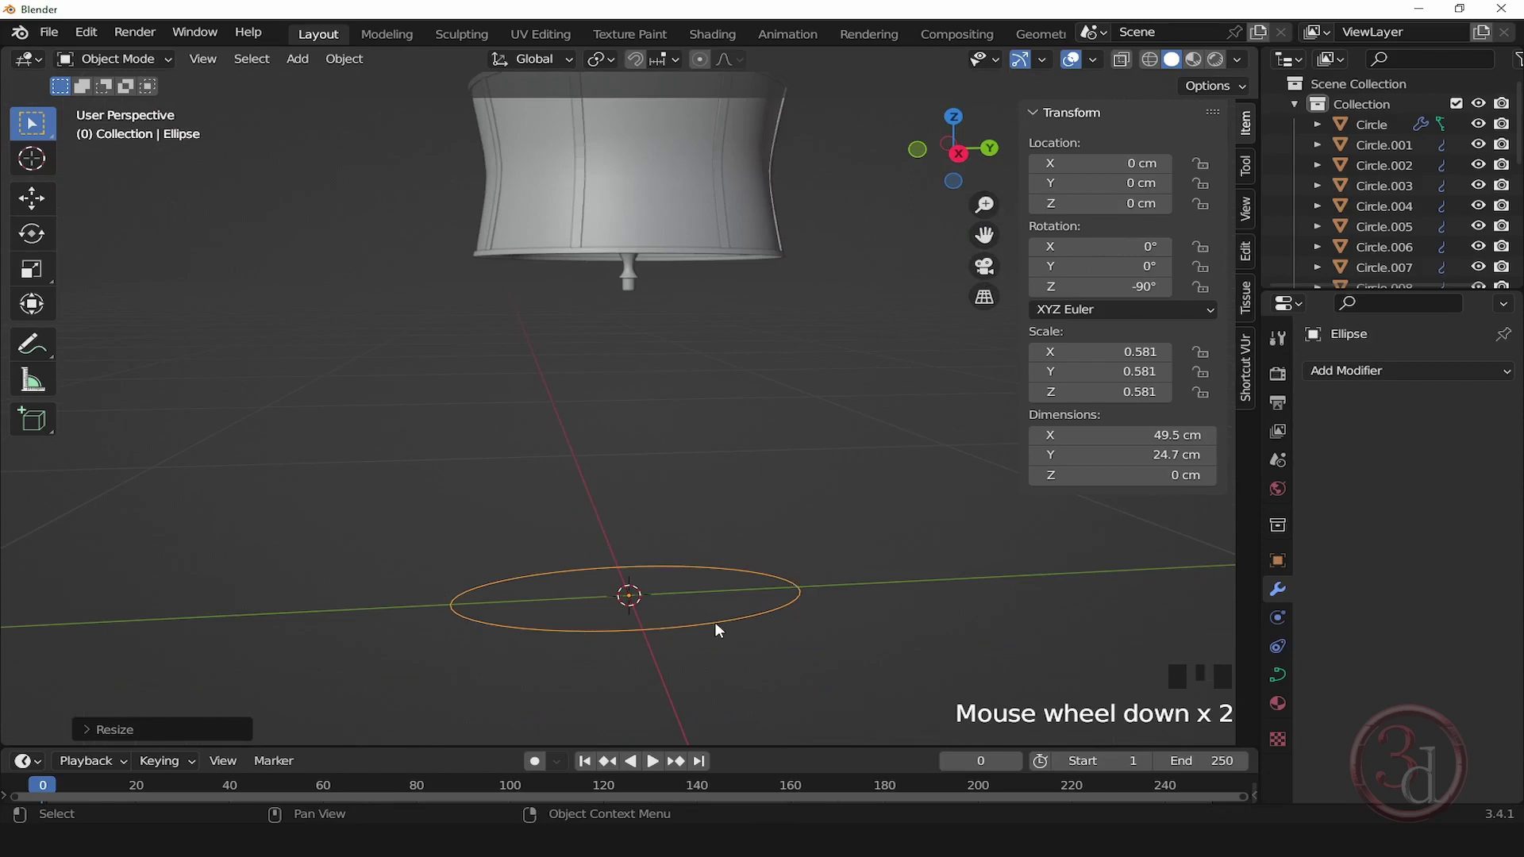
pyautogui.press('r')
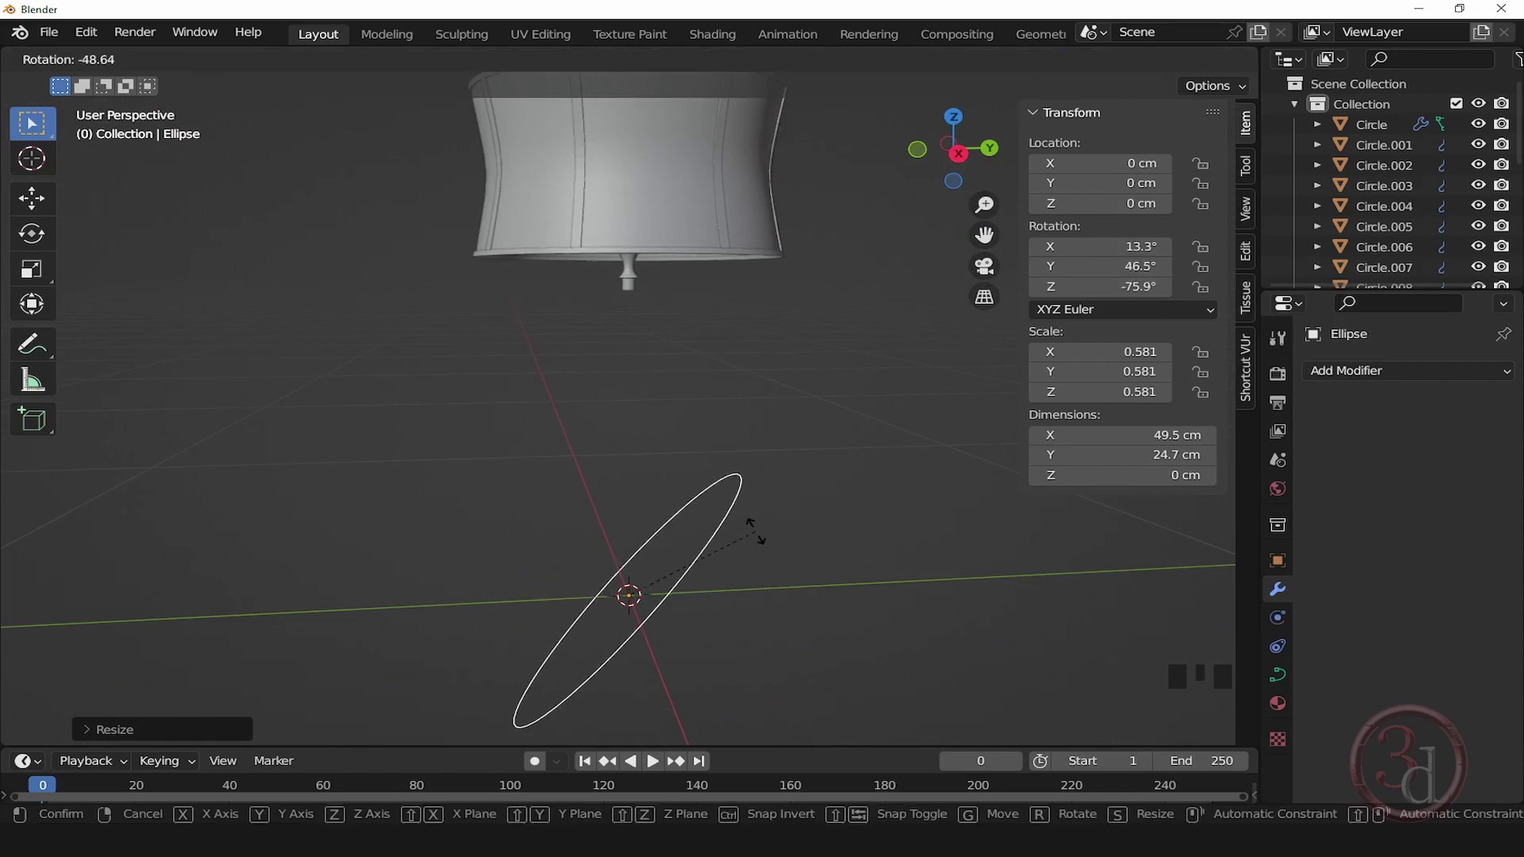
pyautogui.press('x')
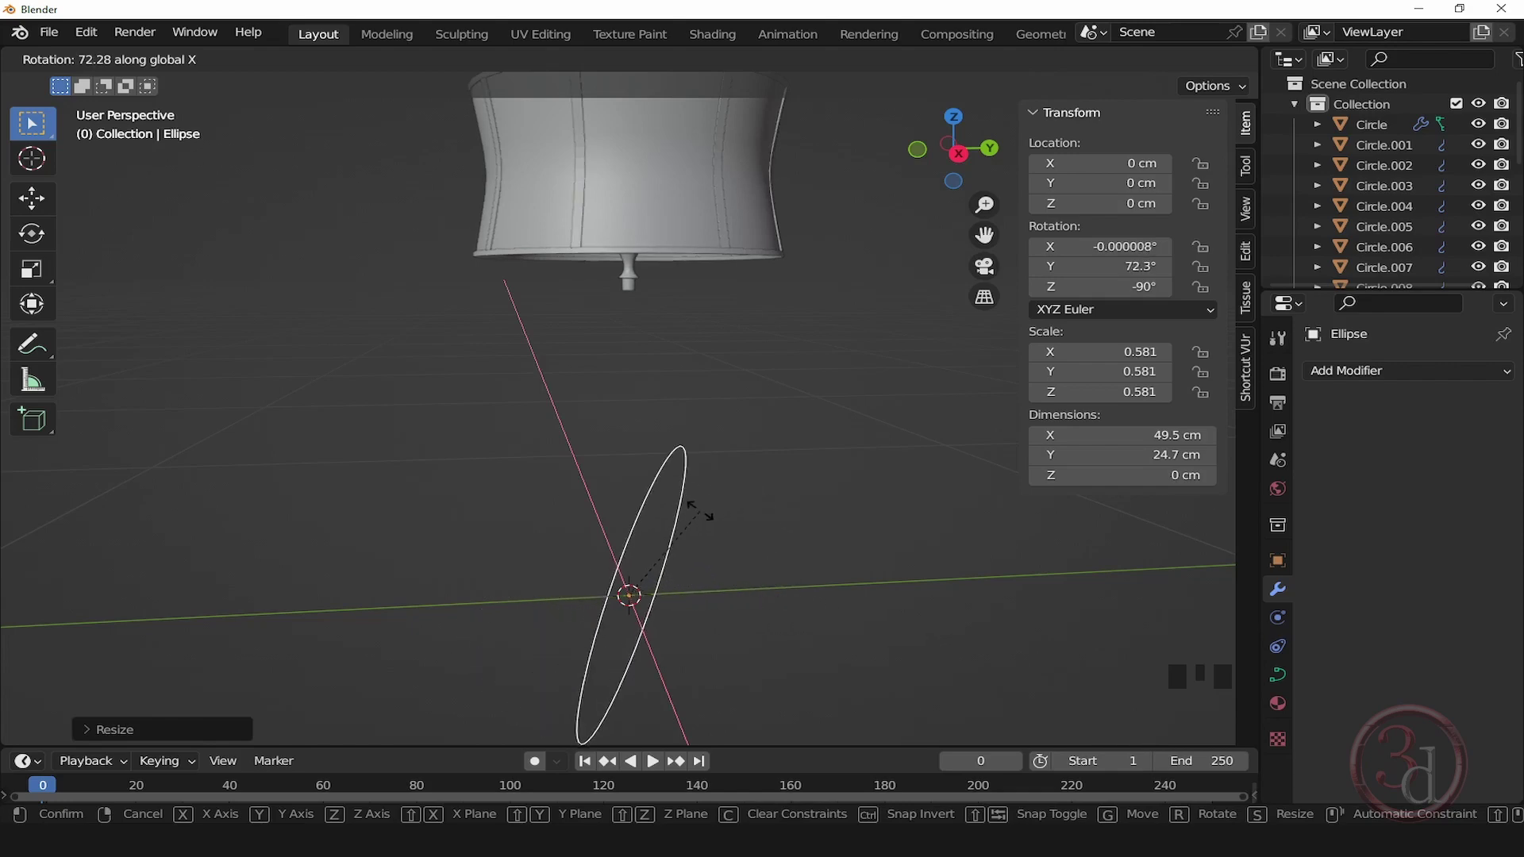
pyautogui.write('90')
pyautogui.press('Return')
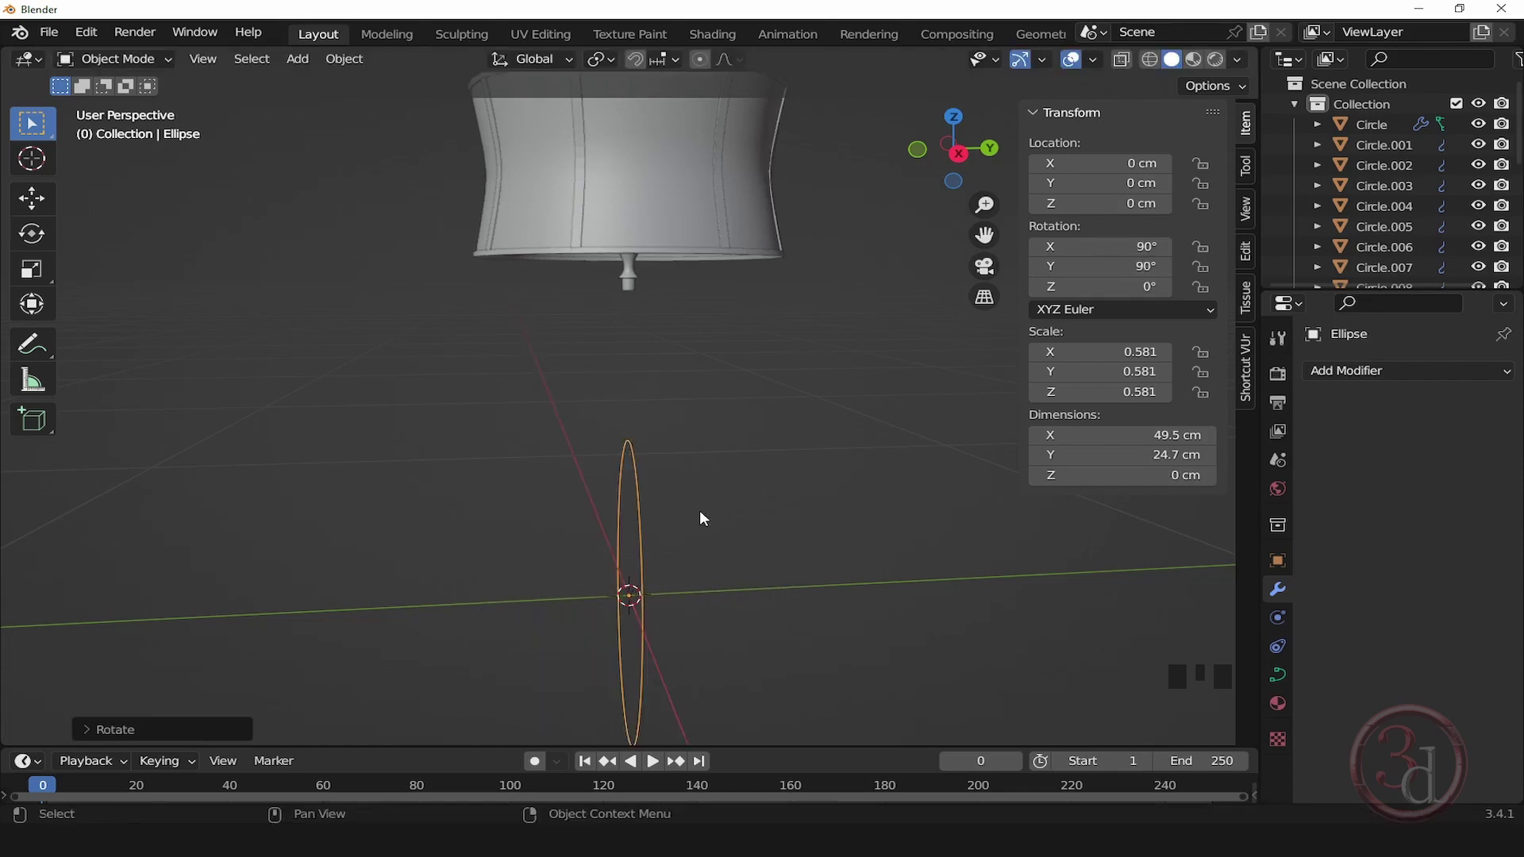
# Step: In front view, raise the ellipse along Z to about 23.5 cm, bringing its upper end to the socket piece
pyautogui.keyDown('alt'); pyautogui.moveTo(645, 547); pyautogui.dragTo(847, 616, button='middle'); pyautogui.keyUp('alt')
pyautogui.press('`')
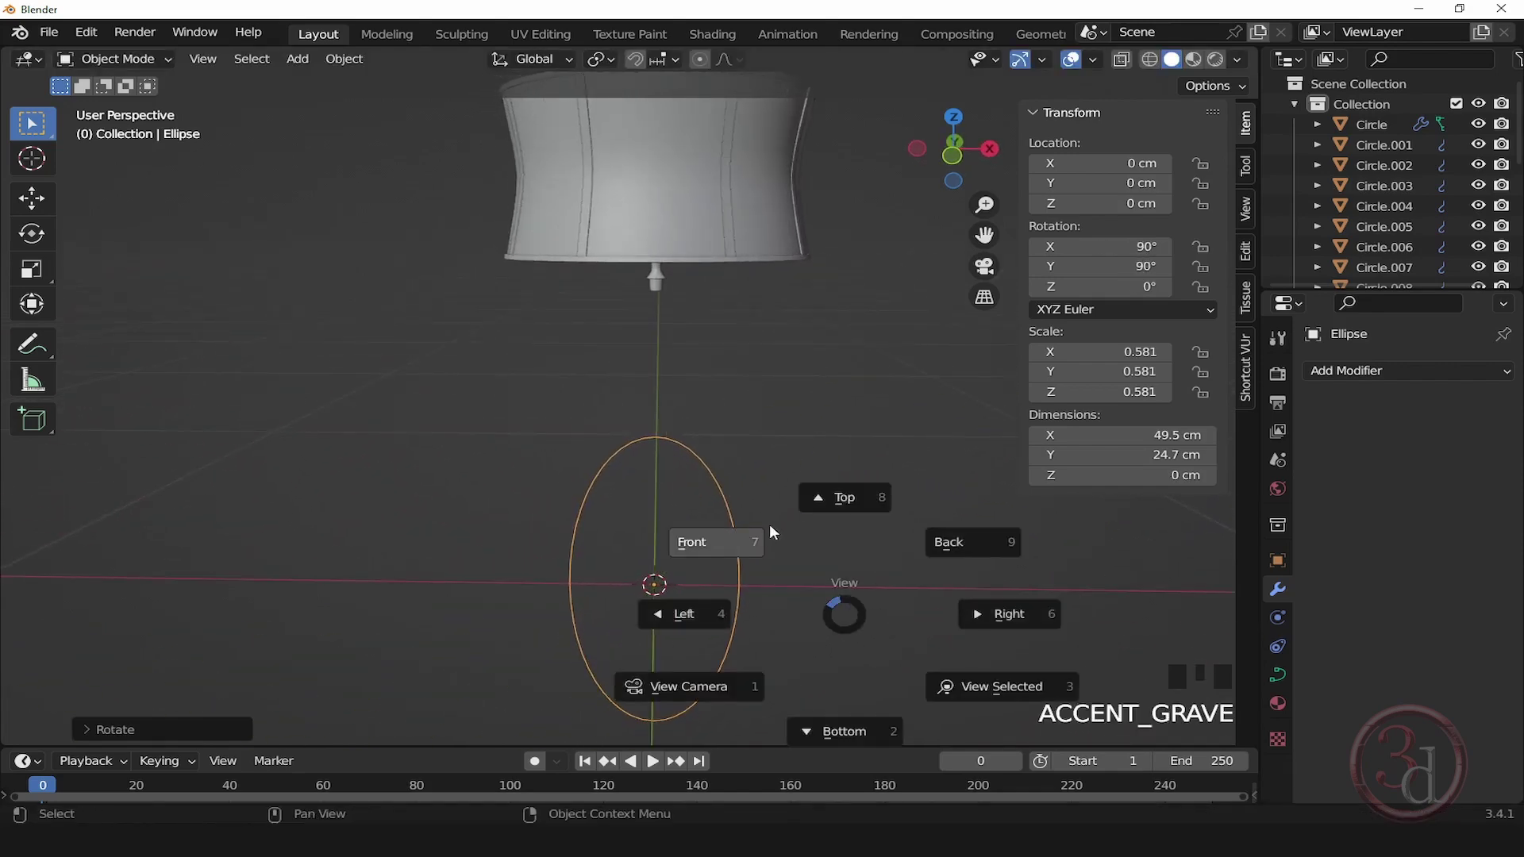
pyautogui.click(760, 526)
pyautogui.press('g')
pyautogui.press('z')
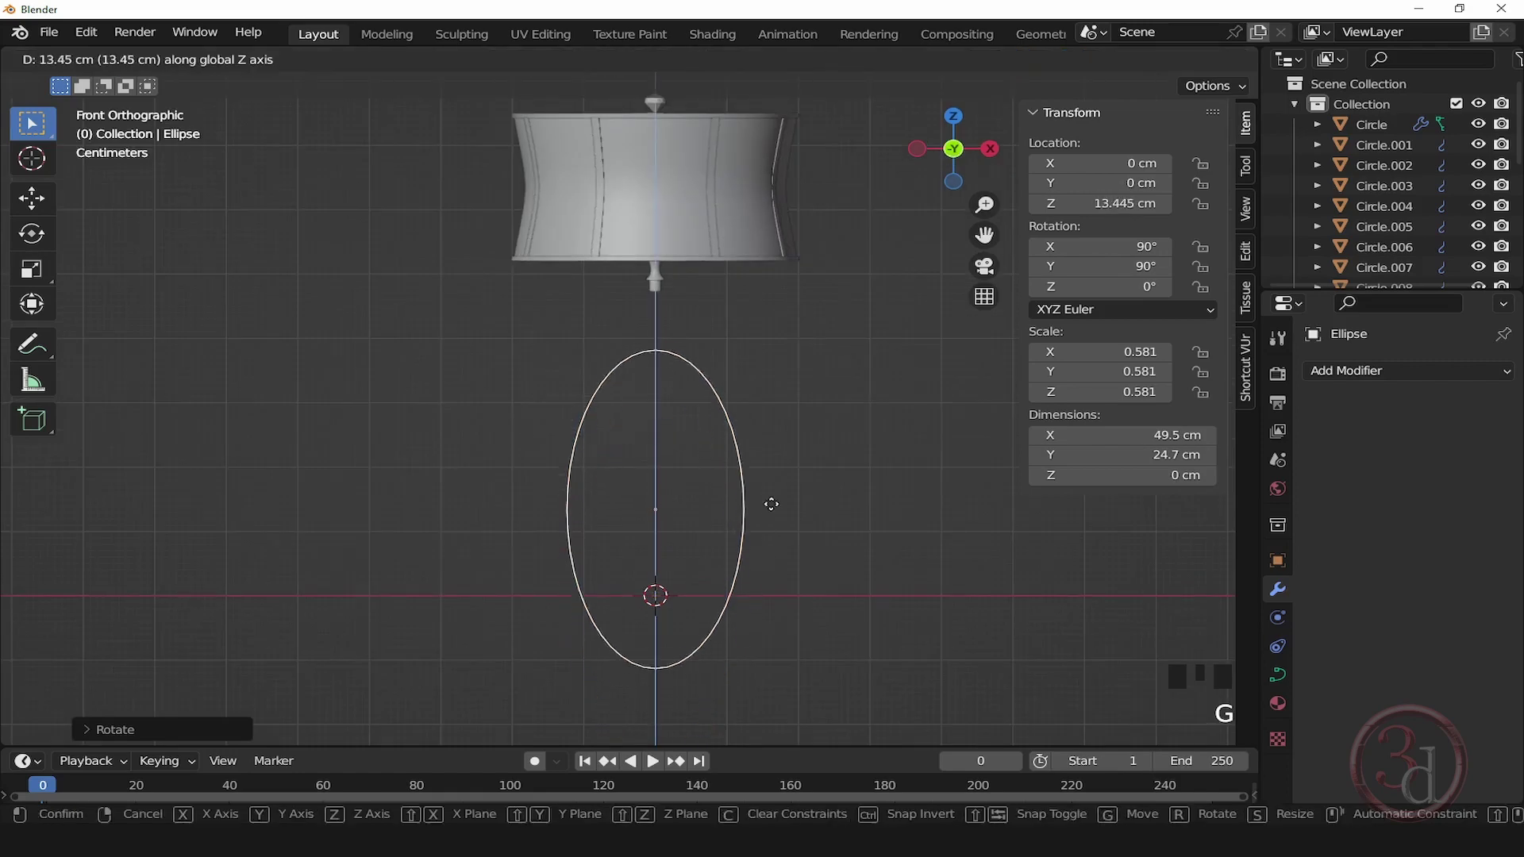
pyautogui.click(779, 440)
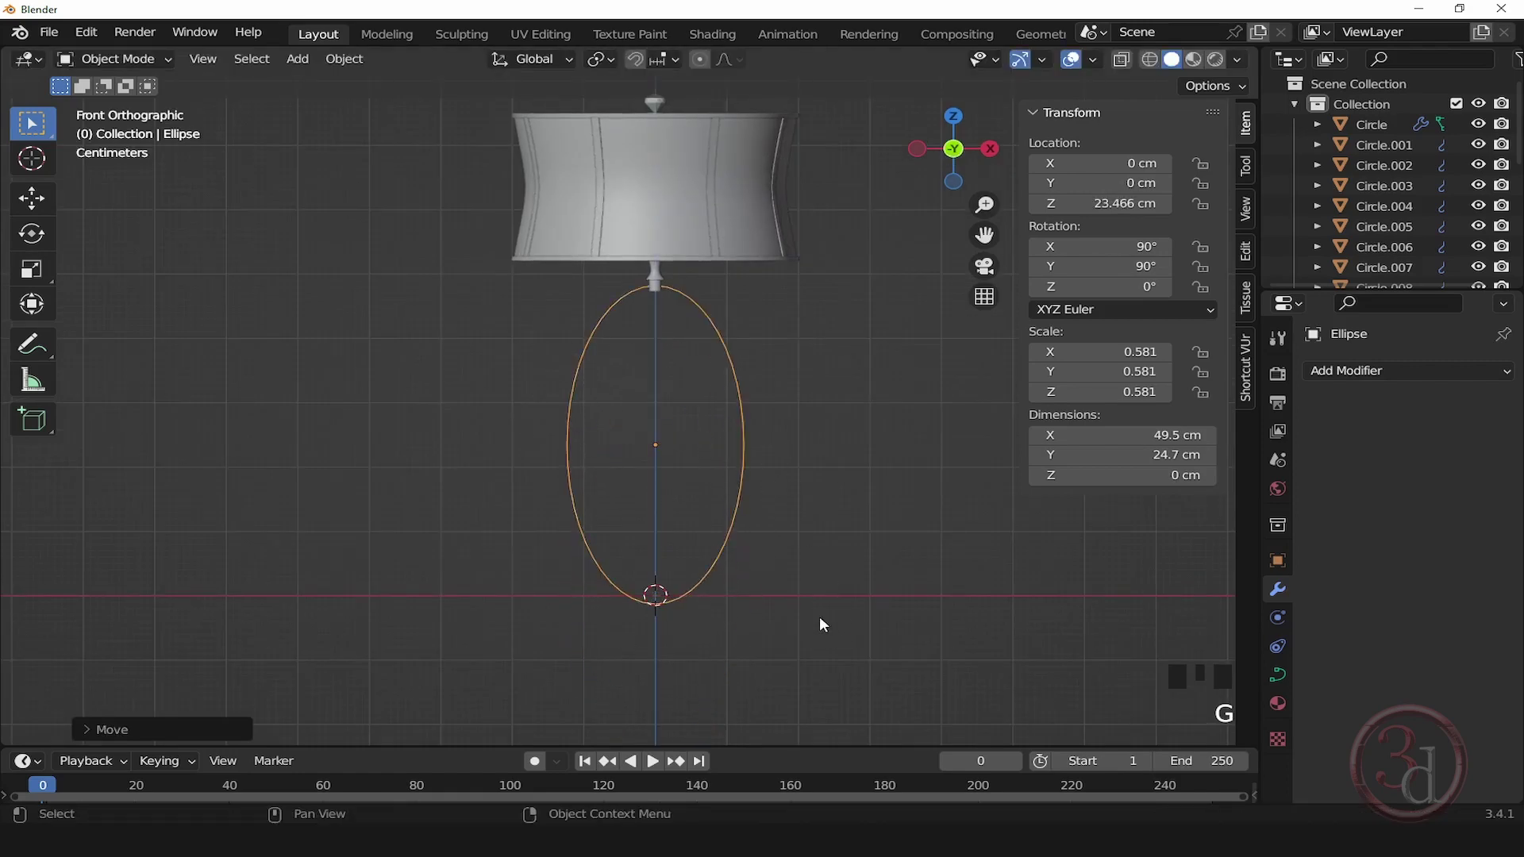
# Step: Scale the ellipse along global Z to a length of about 37 cm and raise it to about Z 29.5 cm
pyautogui.scroll(2, 684, 454)
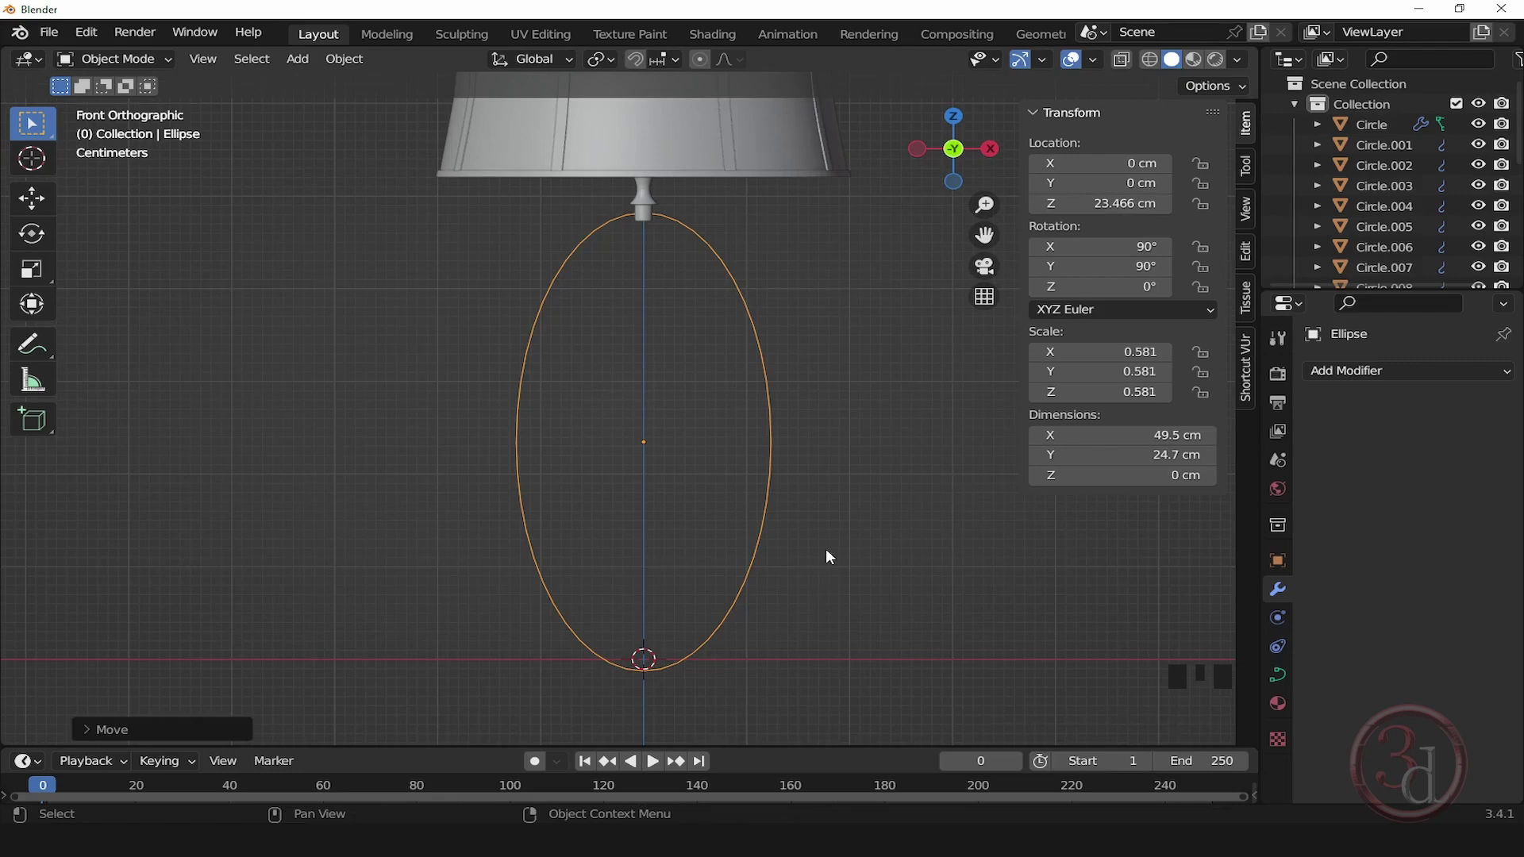
pyautogui.press('s')
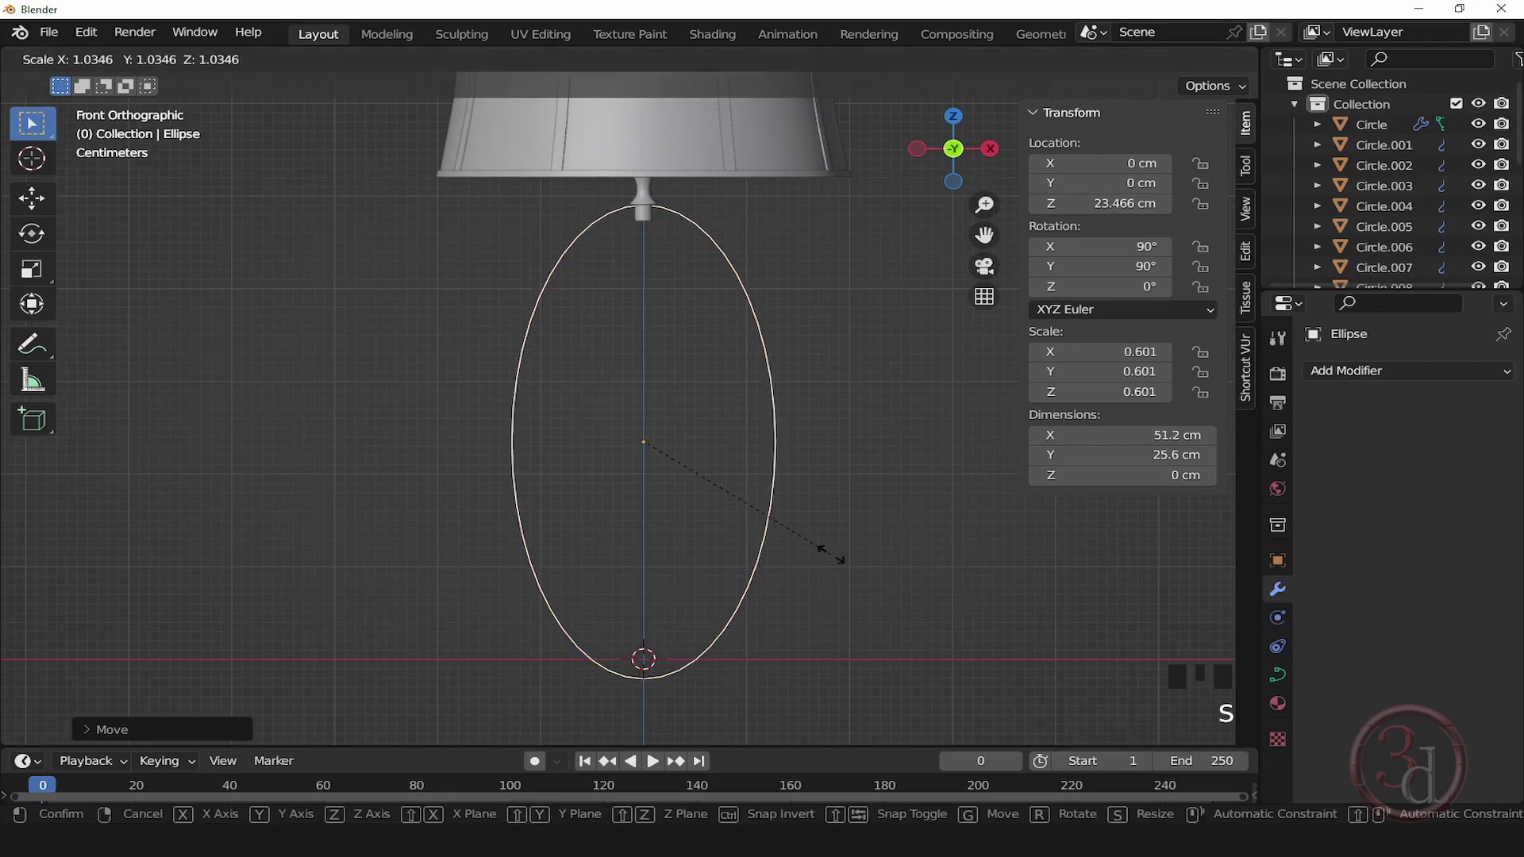
pyautogui.press('z')
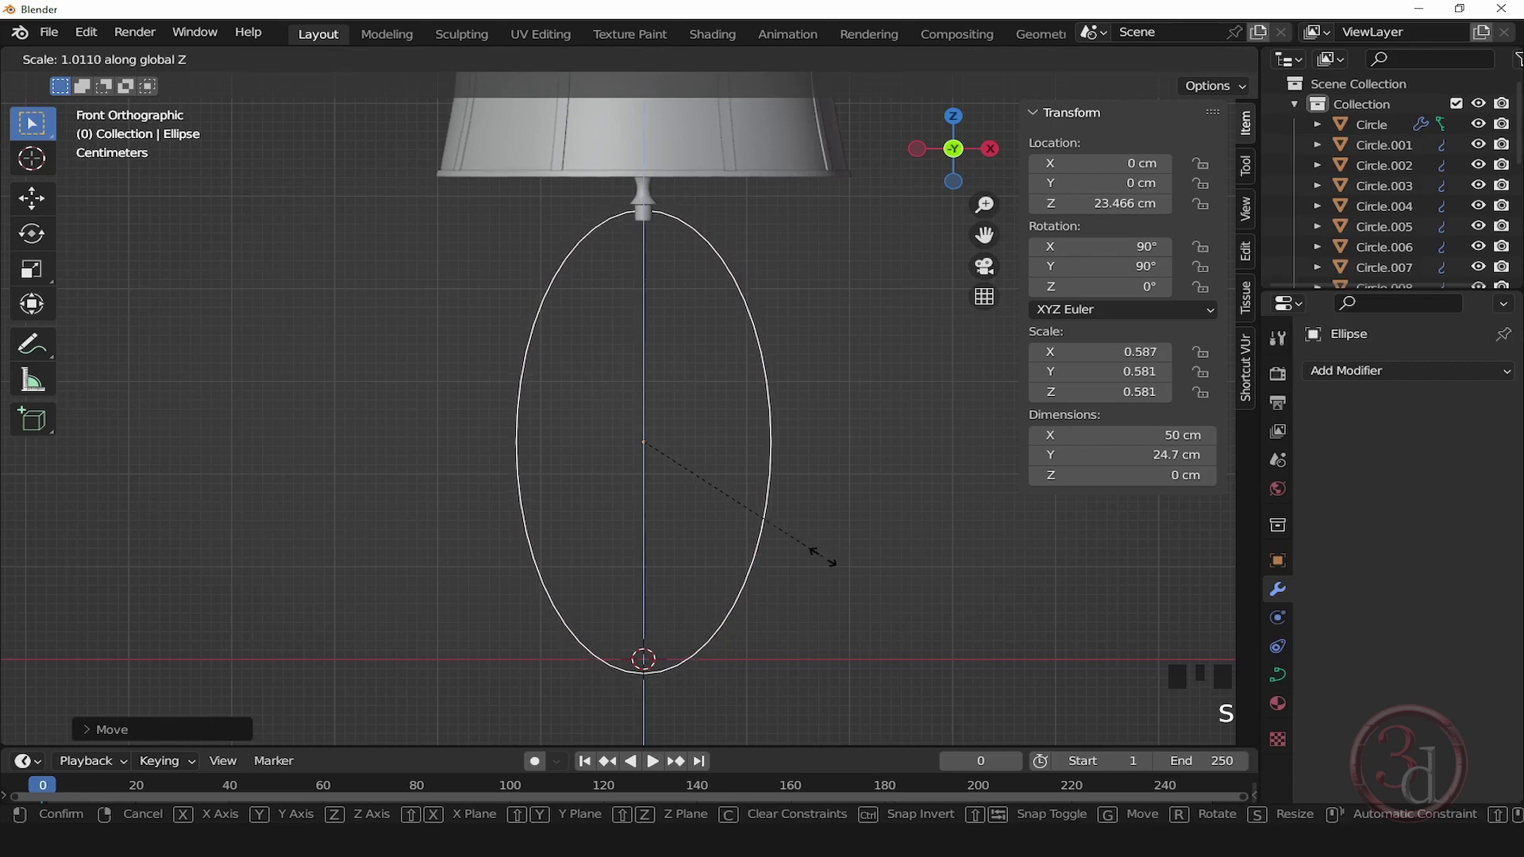
pyautogui.click(774, 547)
pyautogui.press('g')
pyautogui.press('z')
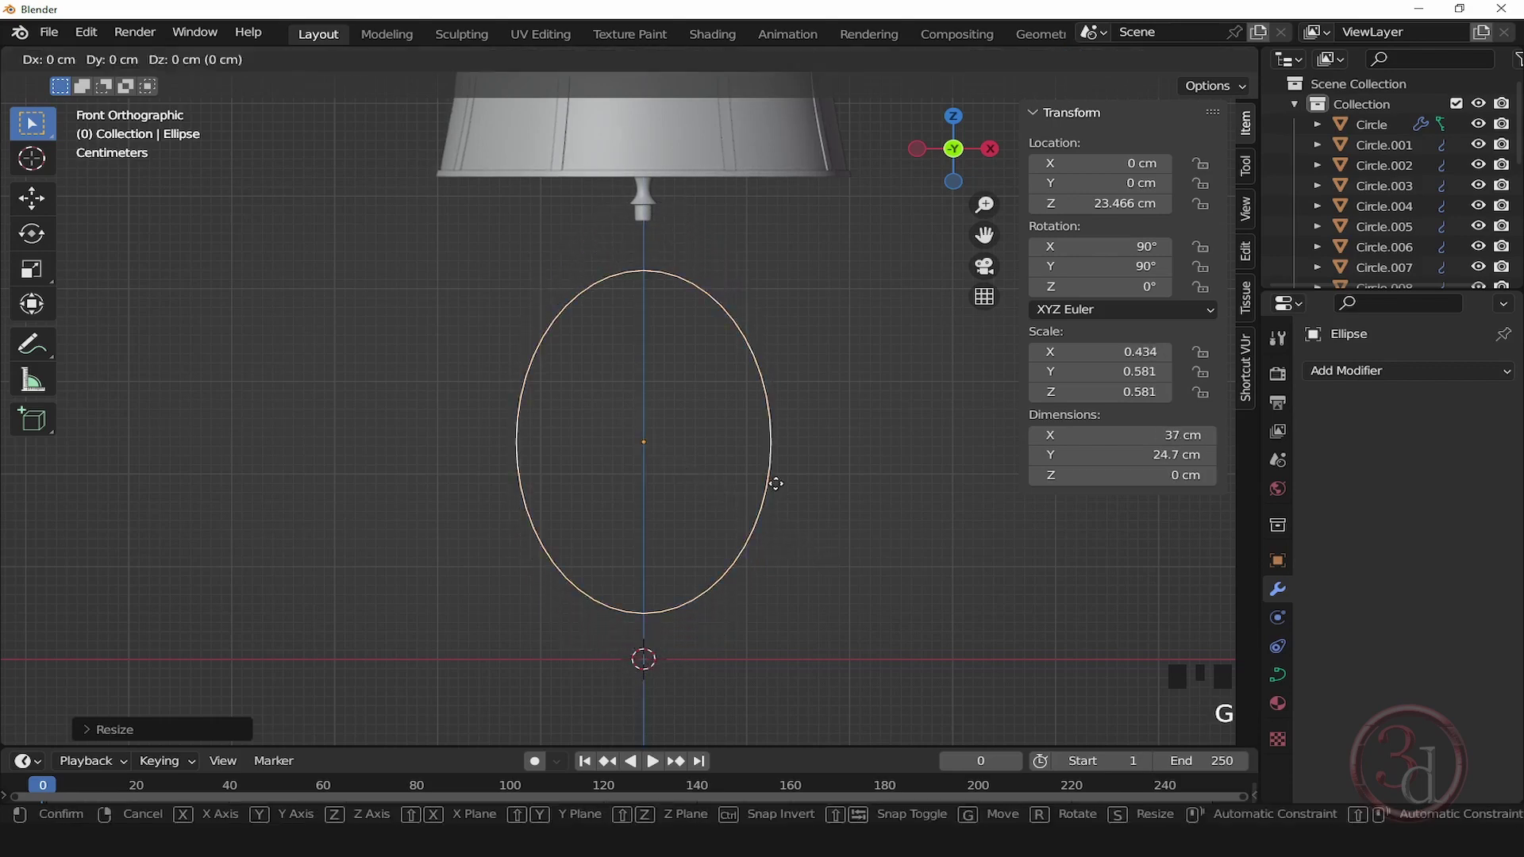
pyautogui.click(775, 427)
# Step: Scale the ellipse uniformly to about 28.9 by 19.3 cm and position it just below the socket piece at about Z 30.2 cm
pyautogui.moveTo(839, 525)
pyautogui.keyDown('alt'); pyautogui.mouseDown(button='middle')
pyautogui.moveTo(592, 536)
pyautogui.moveTo(841, 538)
pyautogui.mouseUp(button='middle'); pyautogui.keyUp('alt')
pyautogui.press('`')
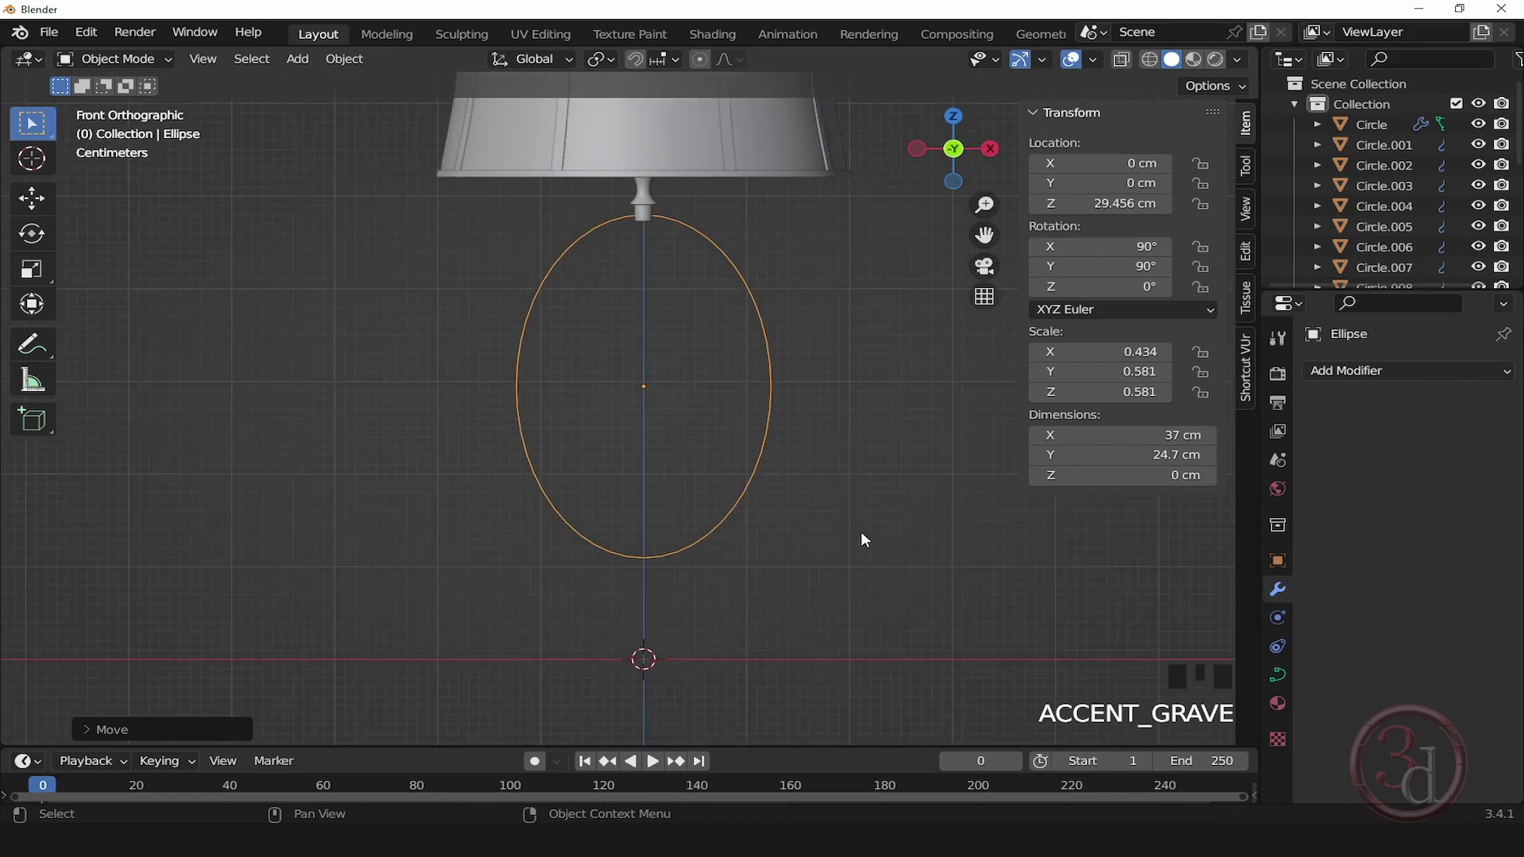
pyautogui.press('s')
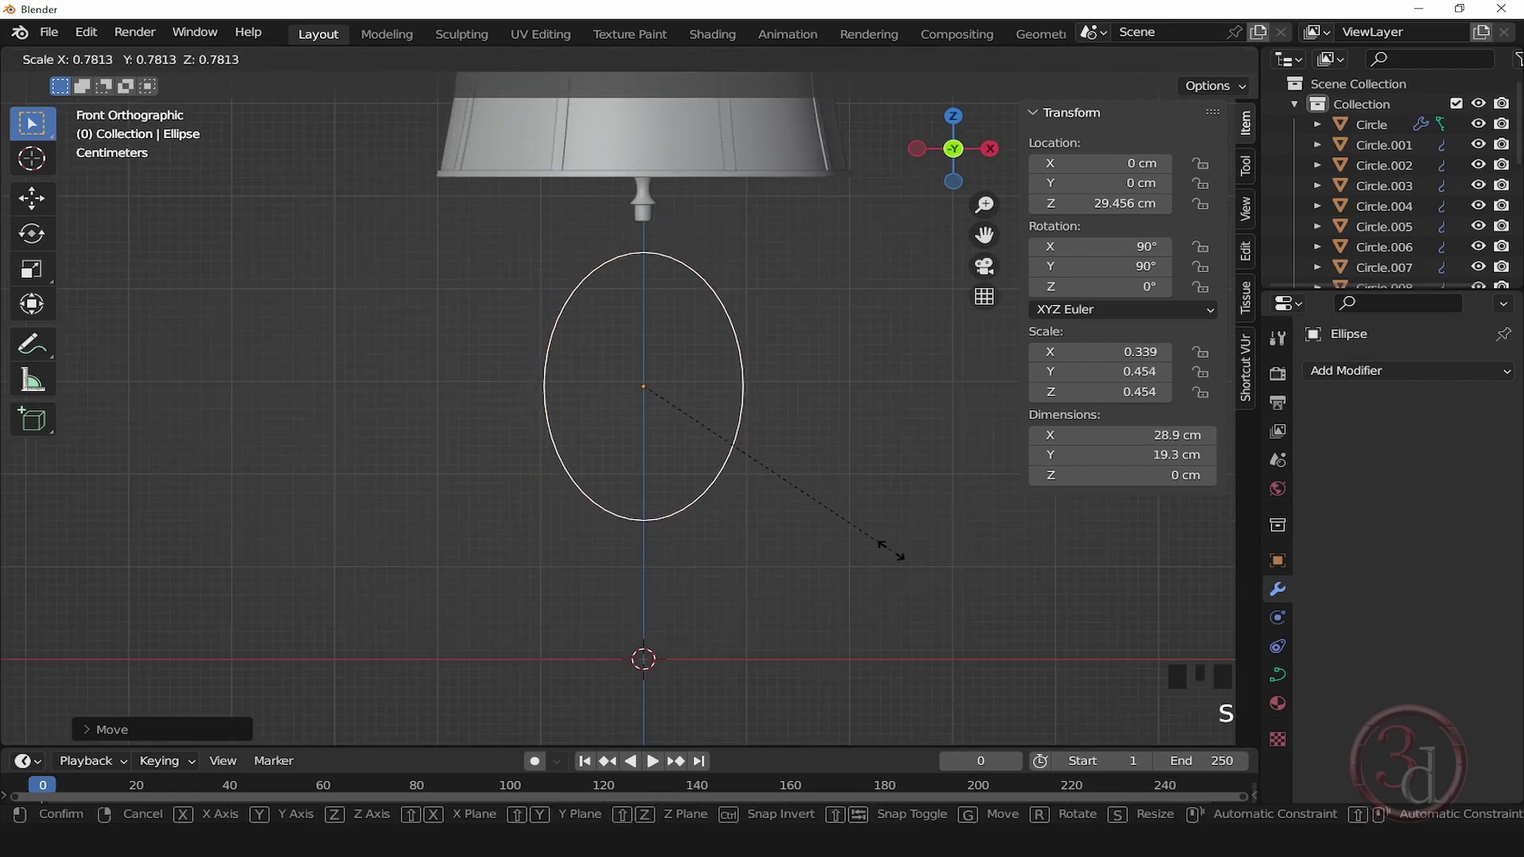
pyautogui.click(891, 550)
pyautogui.press('g')
pyautogui.press('z')
pyautogui.click(773, 374)
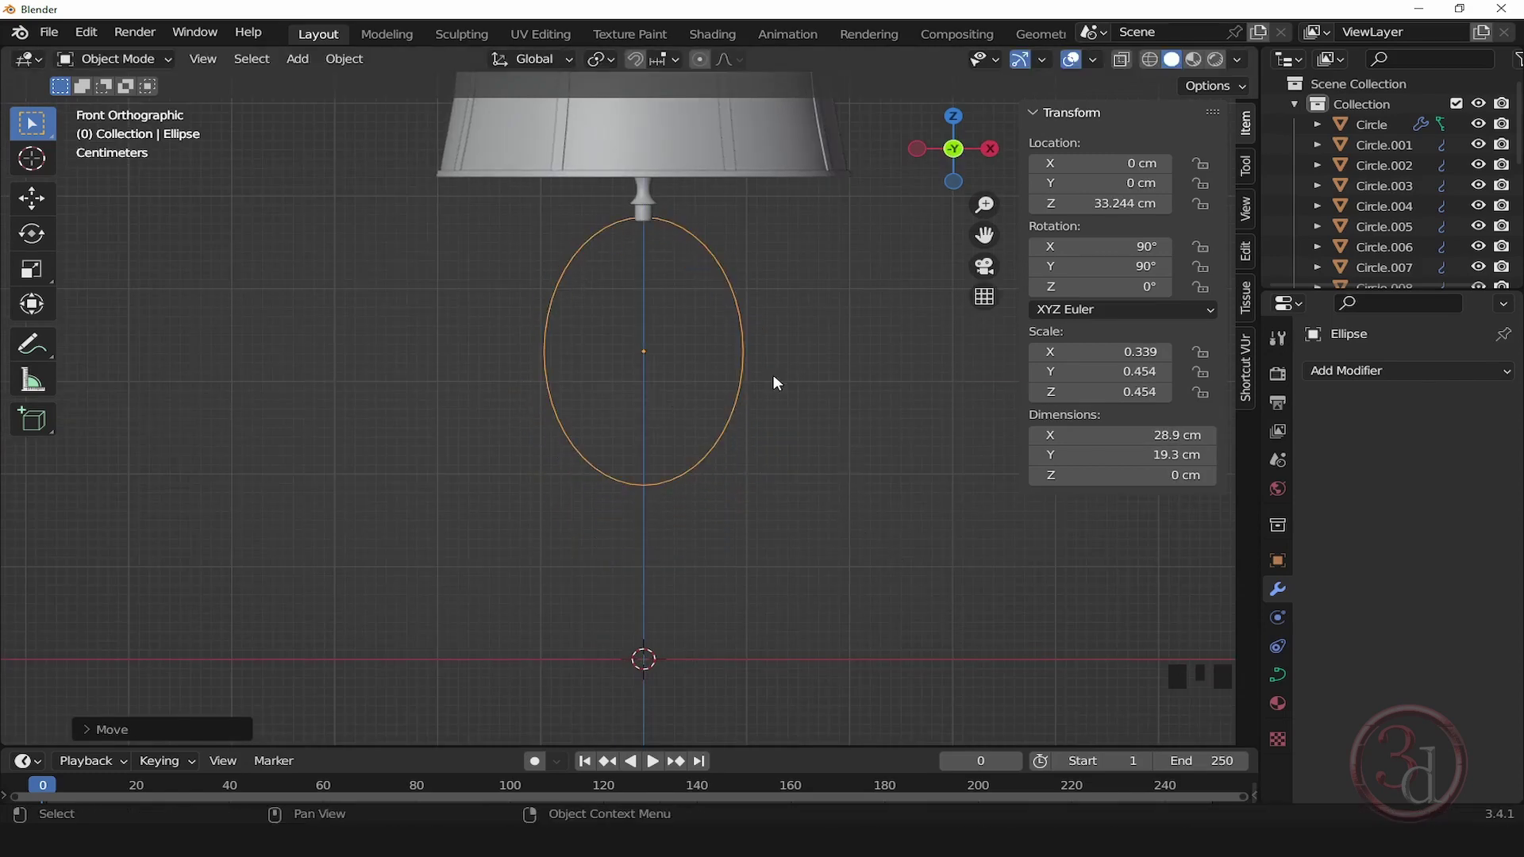
pyautogui.press('g')
pyautogui.press('z')
pyautogui.click(768, 412)
# Step: Enlarge the socket piece to about 3.63 cm wide and 7.52 cm tall and lower it along Z to meet the ellipse
pyautogui.click(644, 213)
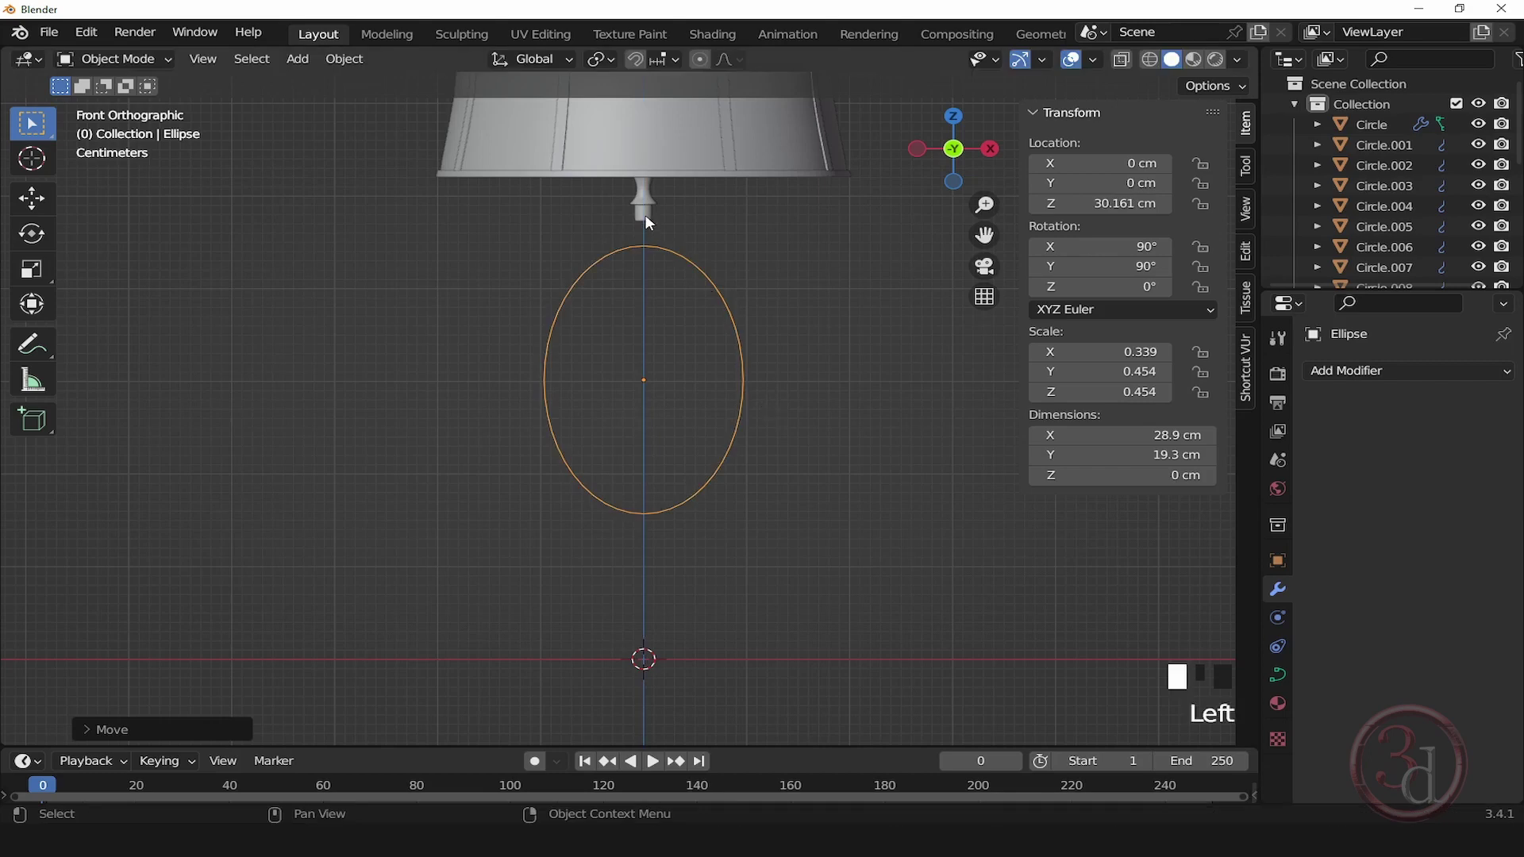
pyautogui.press('s')
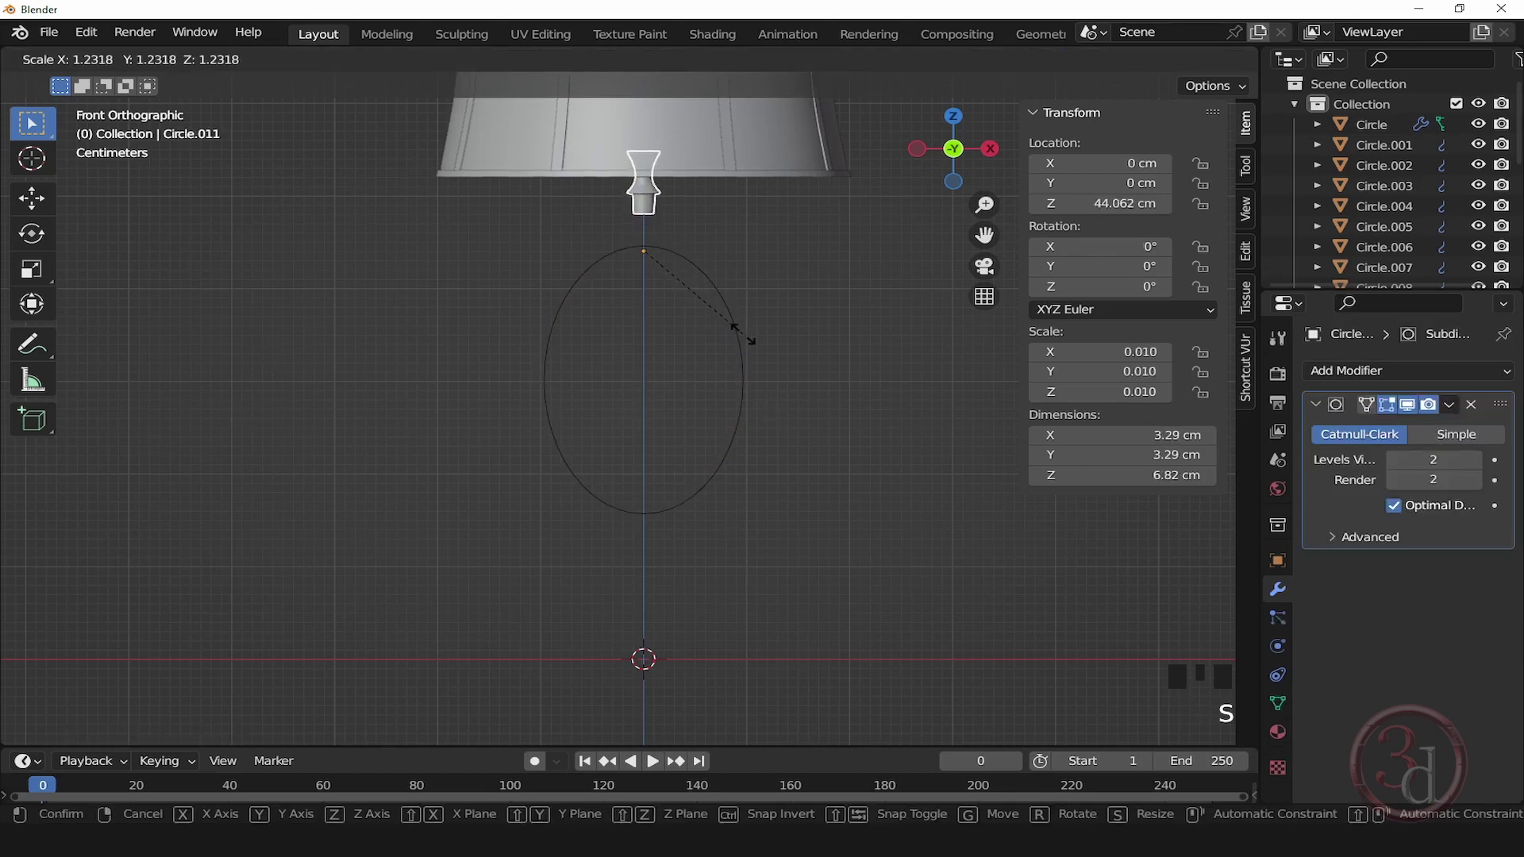
pyautogui.click(749, 349)
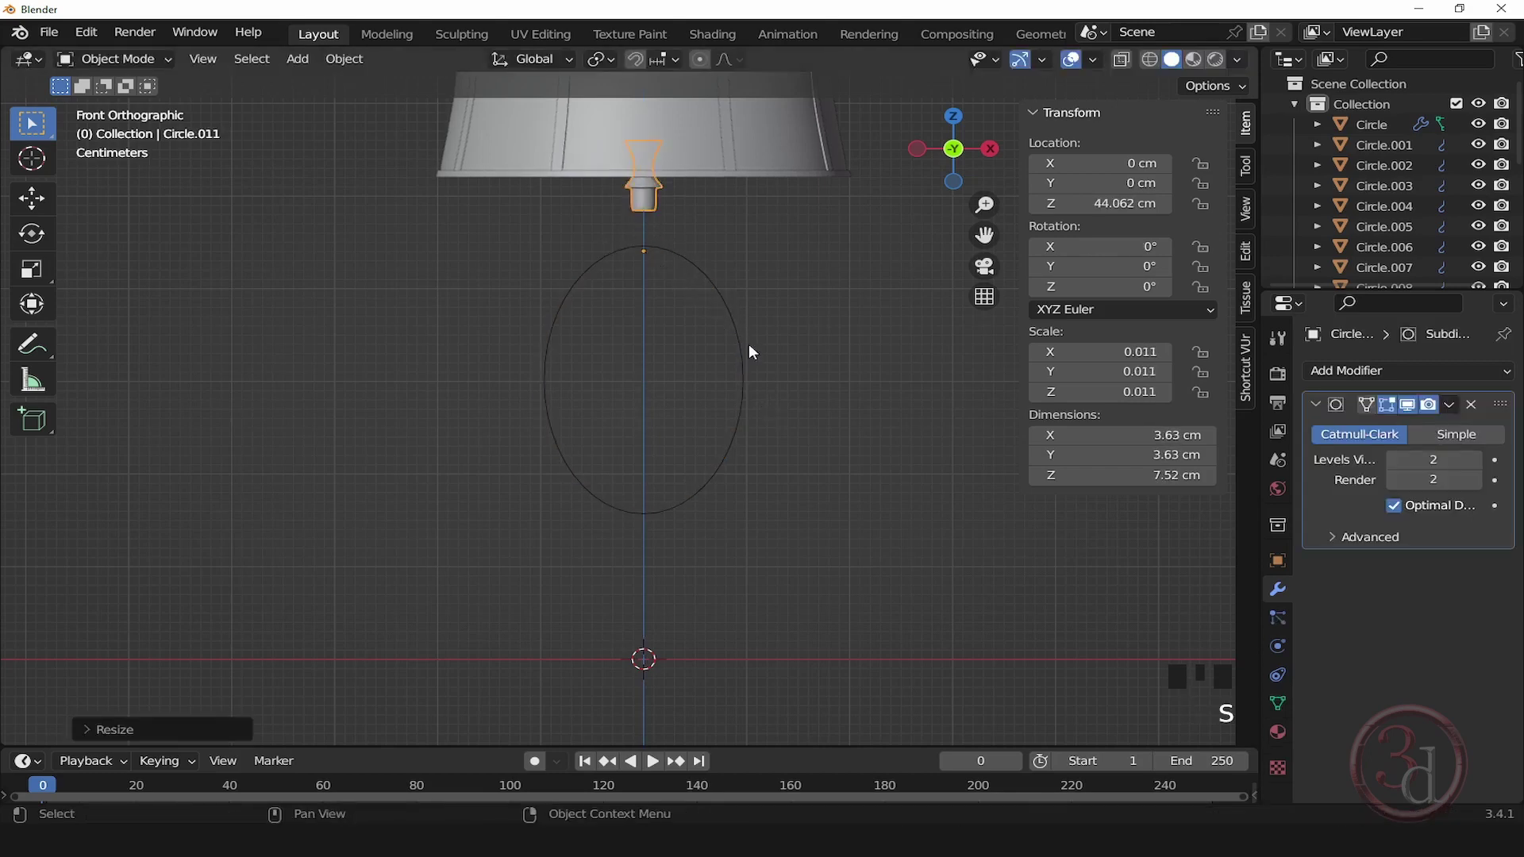
pyautogui.press('g')
pyautogui.press('z')
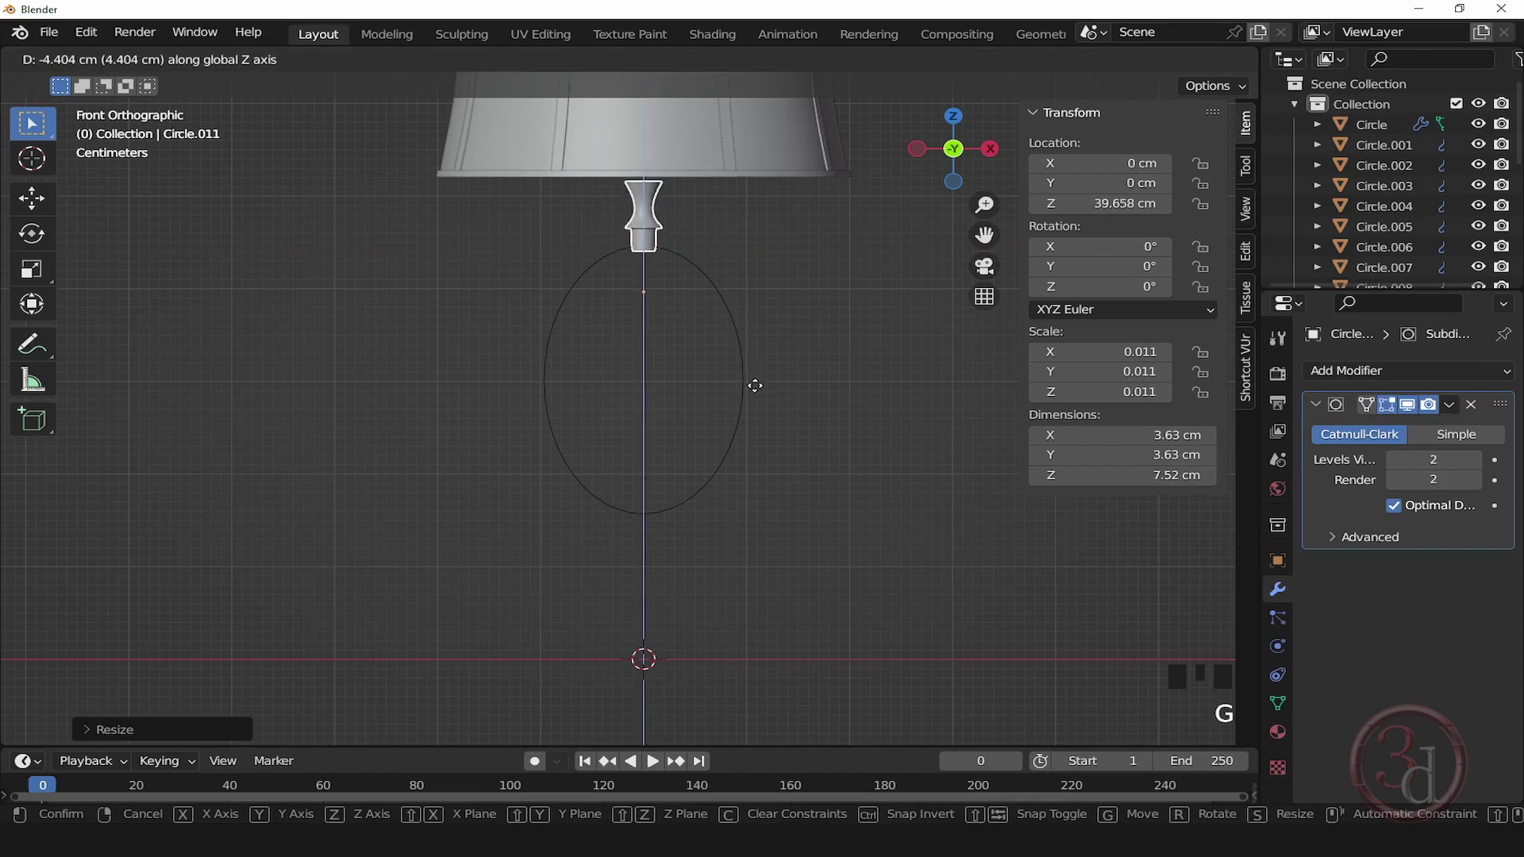
pyautogui.click(756, 387)
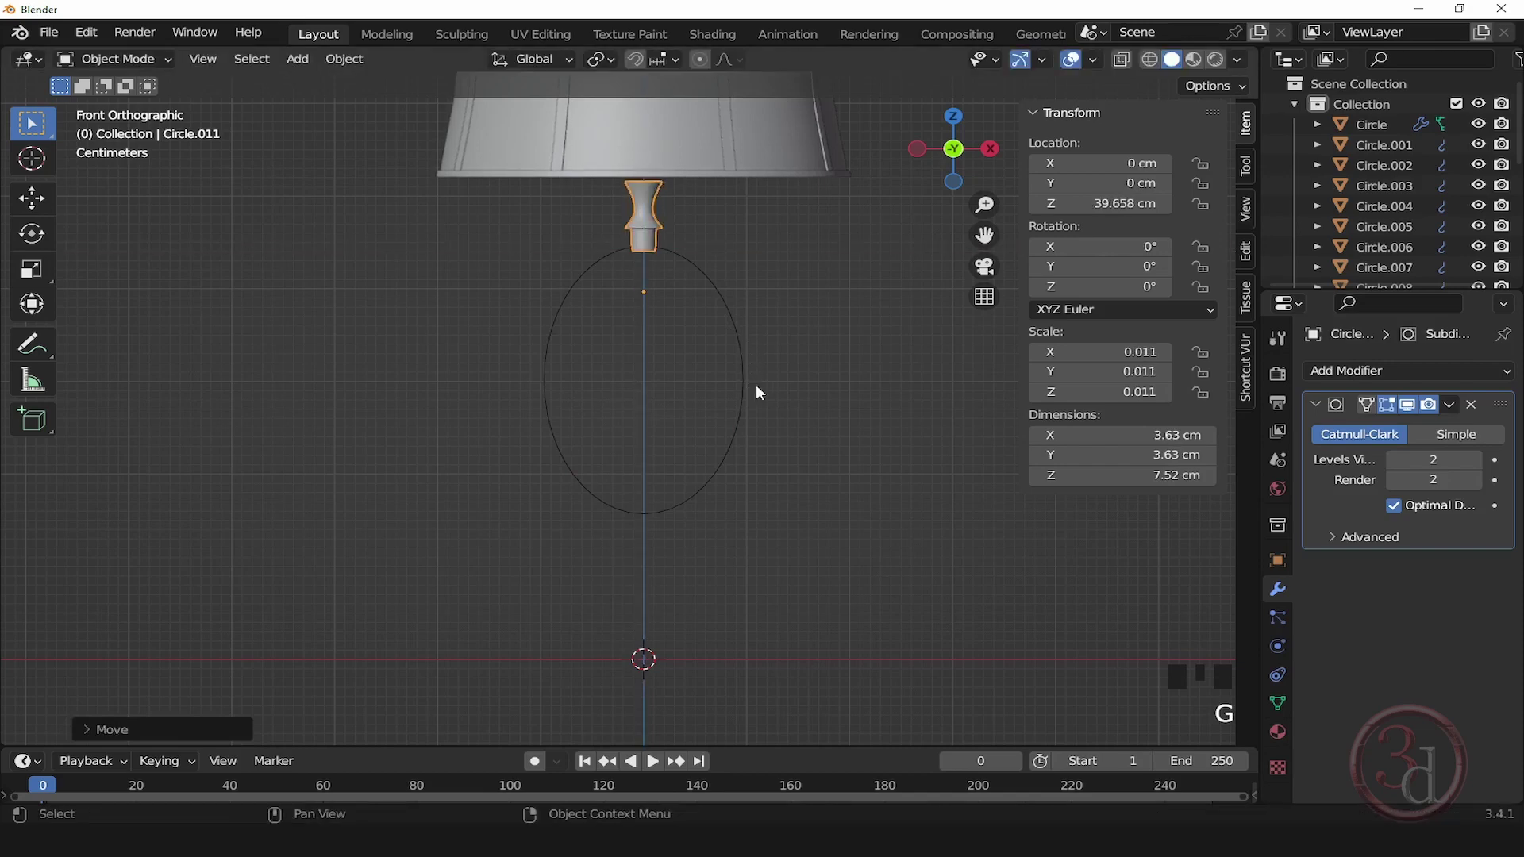
# Step: Set the socket piece's origin to its geometry and scale it up to about 3.77 cm wide and 7.8 cm tall
pyautogui.rightClick(641, 208)
pyautogui.moveTo(635, 161)
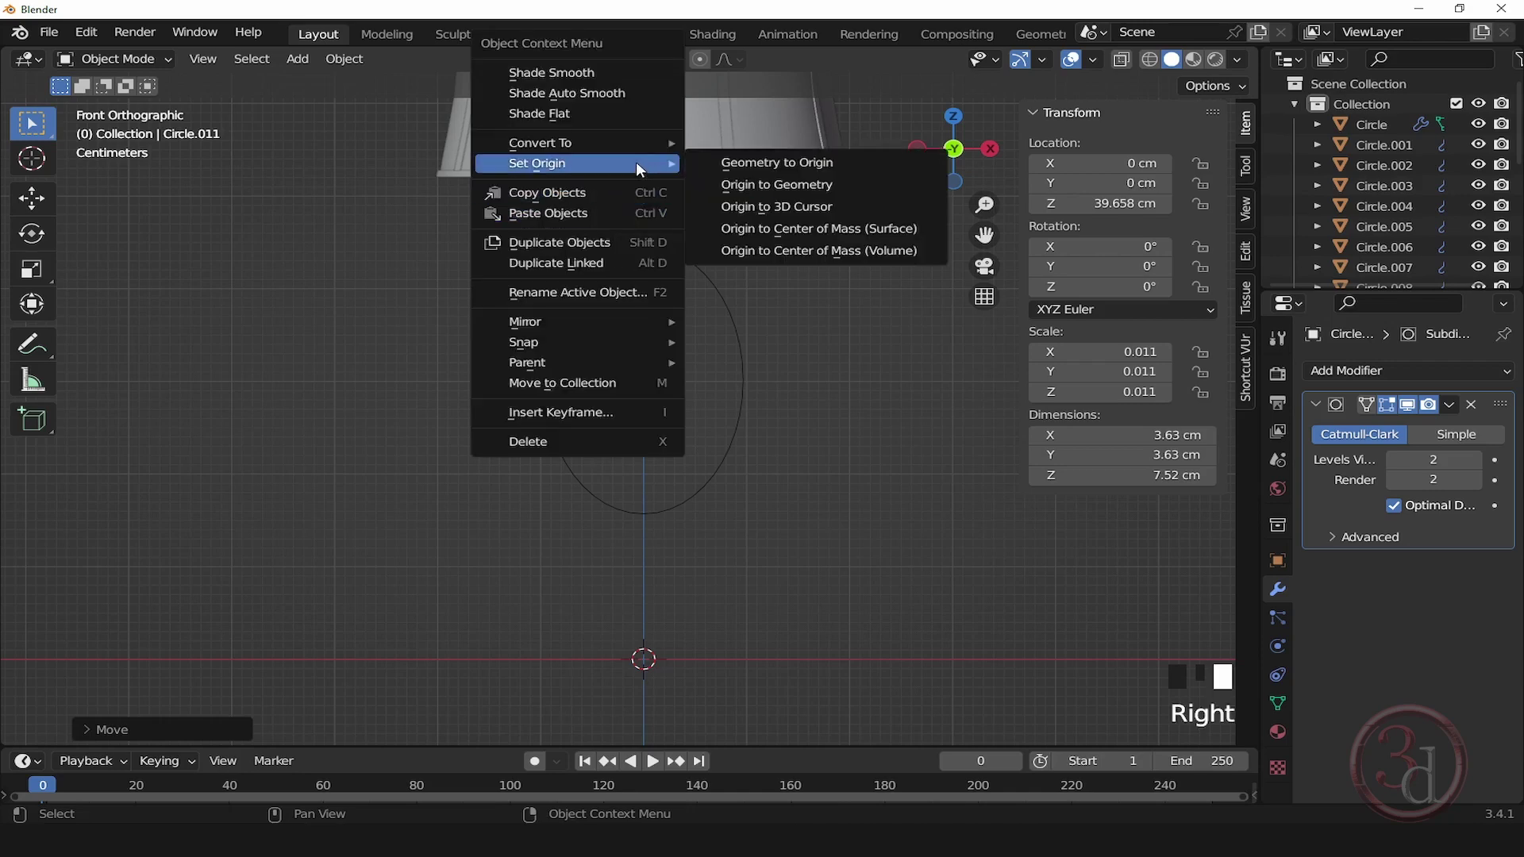
pyautogui.click(799, 186)
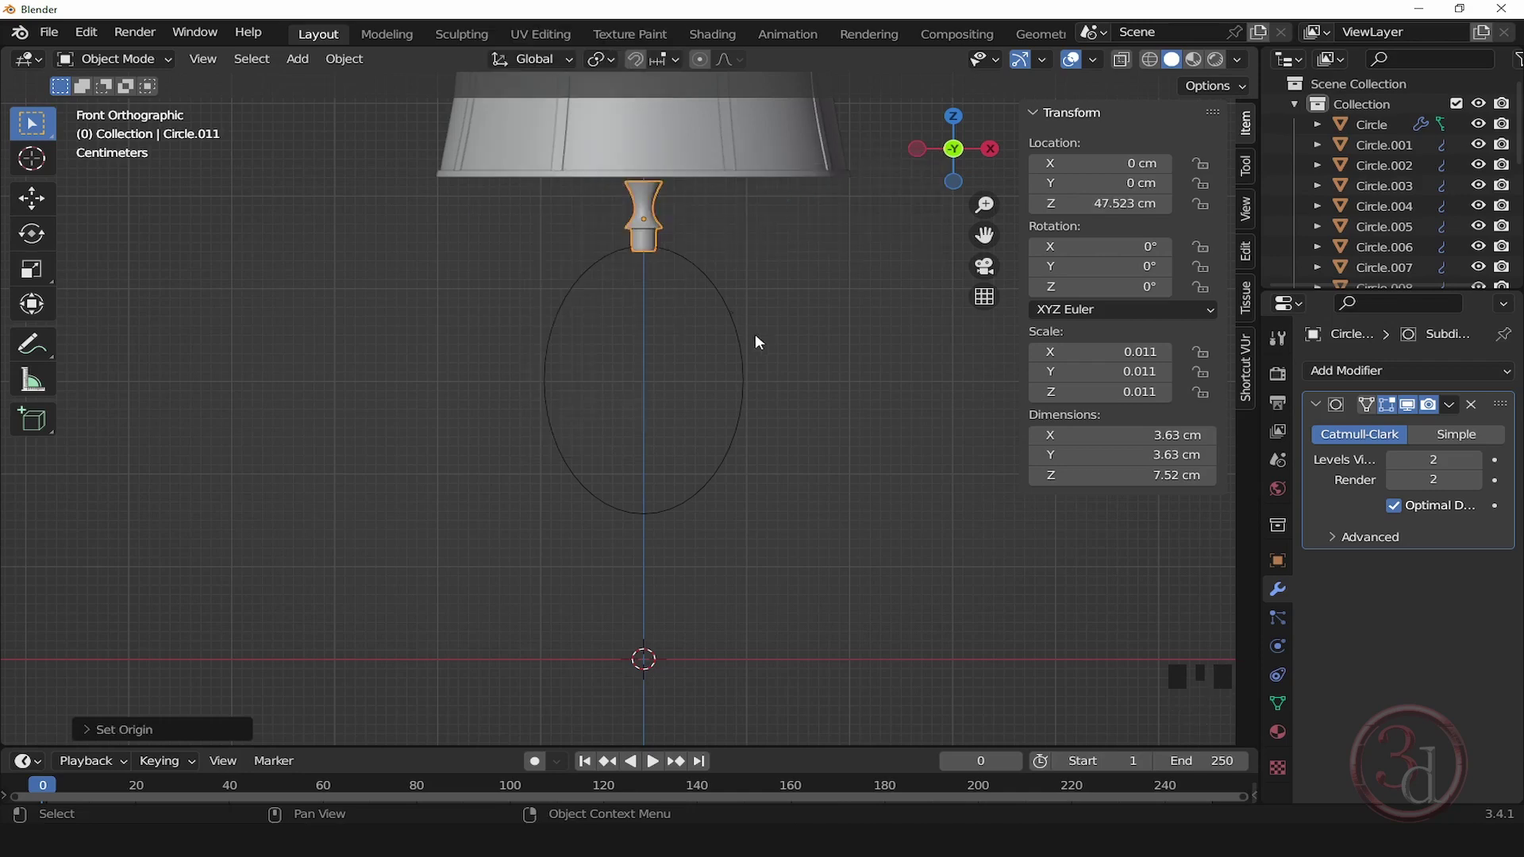
pyautogui.press('s')
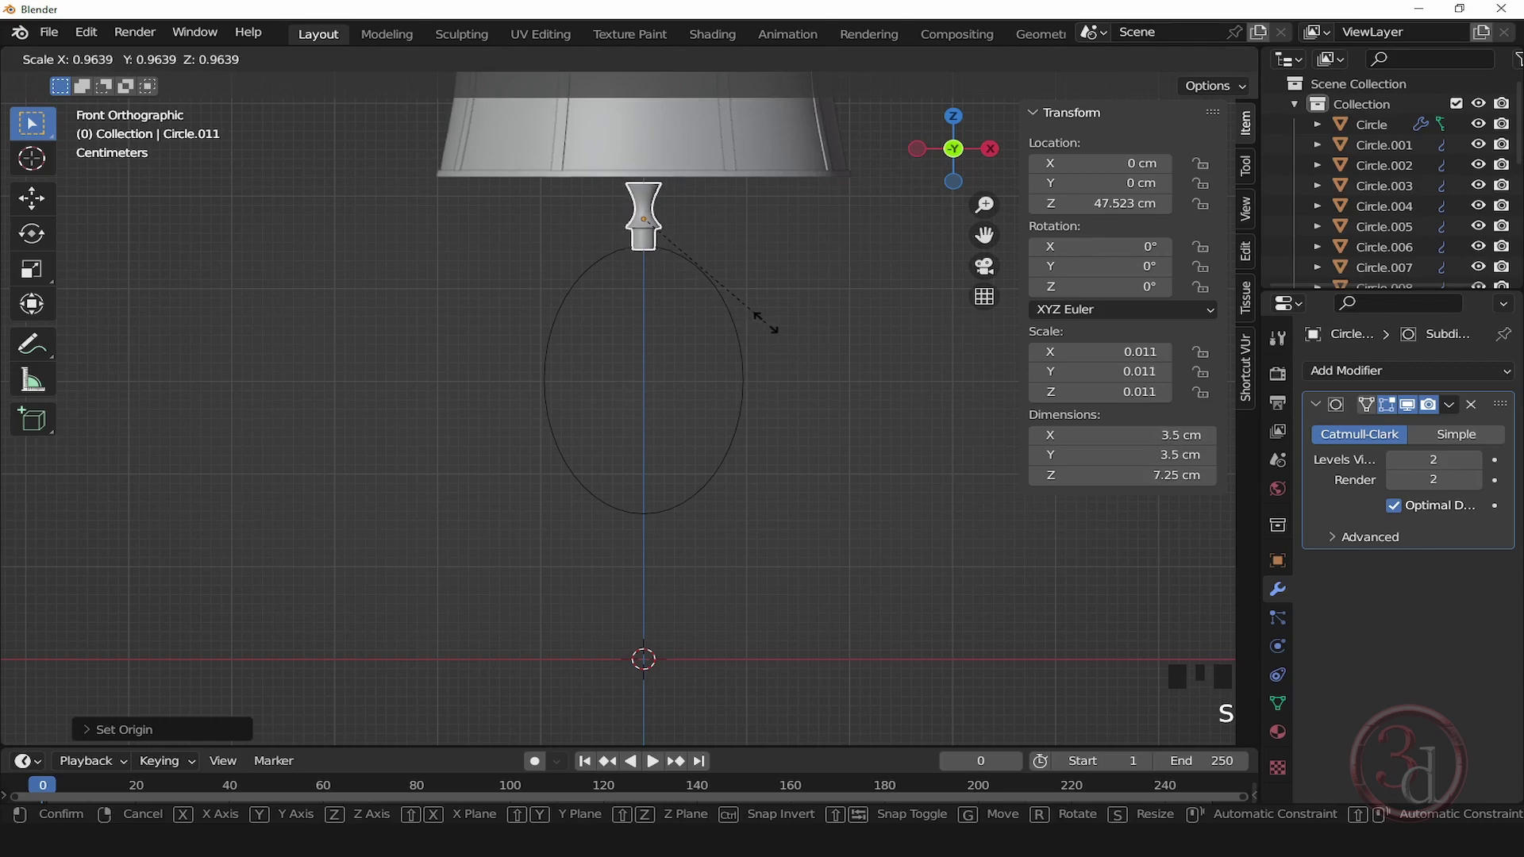
pyautogui.click(774, 330)
# Step: Raise the socket piece along Z to about 48.5 cm so its upper end tucks into the shade
pyautogui.keyDown('shift'); pyautogui.moveTo(774, 330); pyautogui.dragTo(797, 406, button='middle'); pyautogui.keyUp('shift')
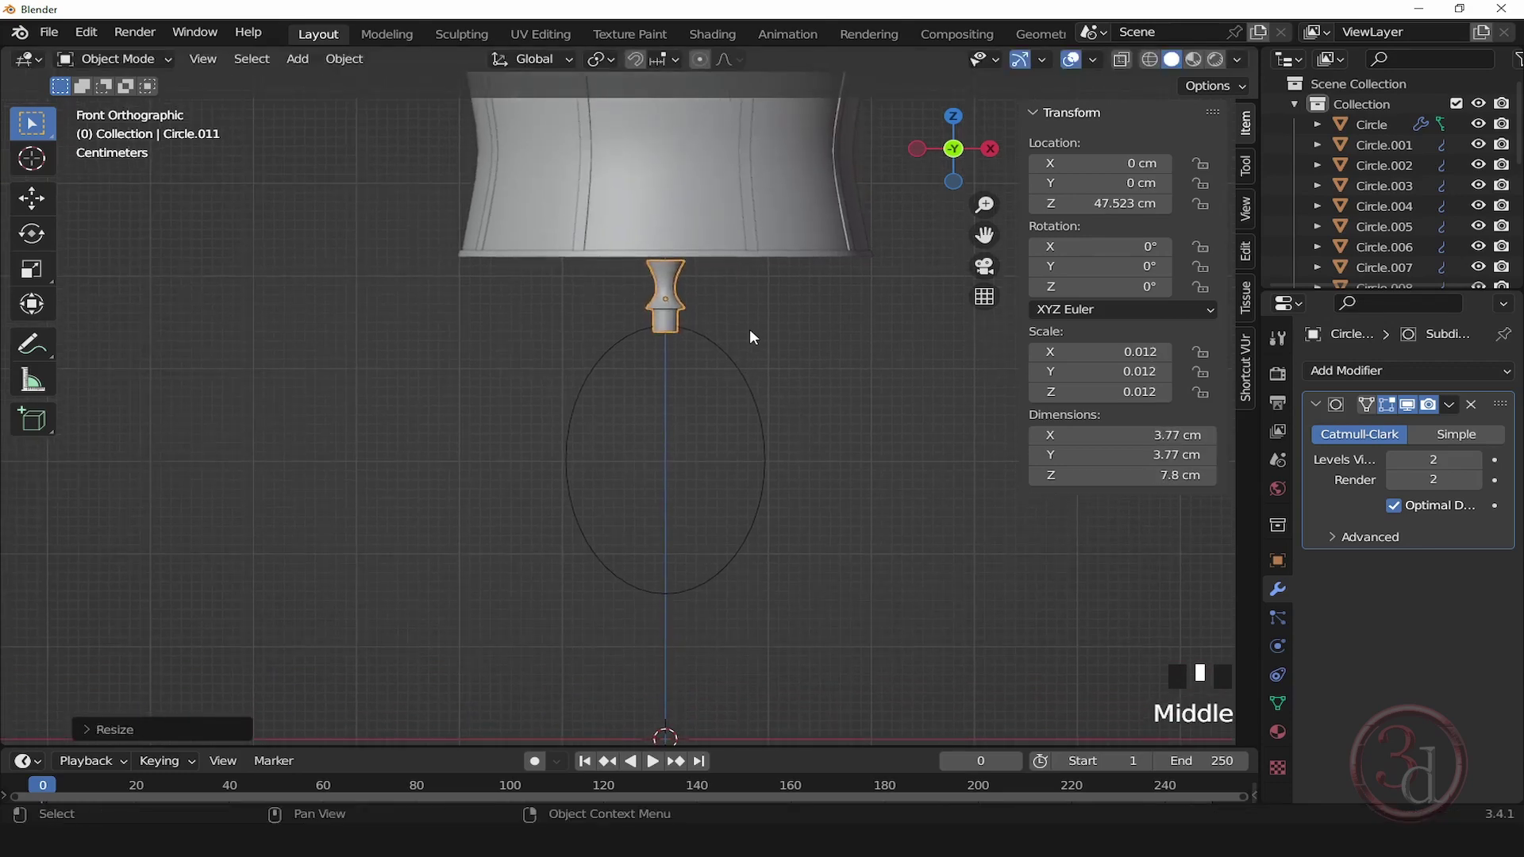
pyautogui.press('g')
pyautogui.press('z')
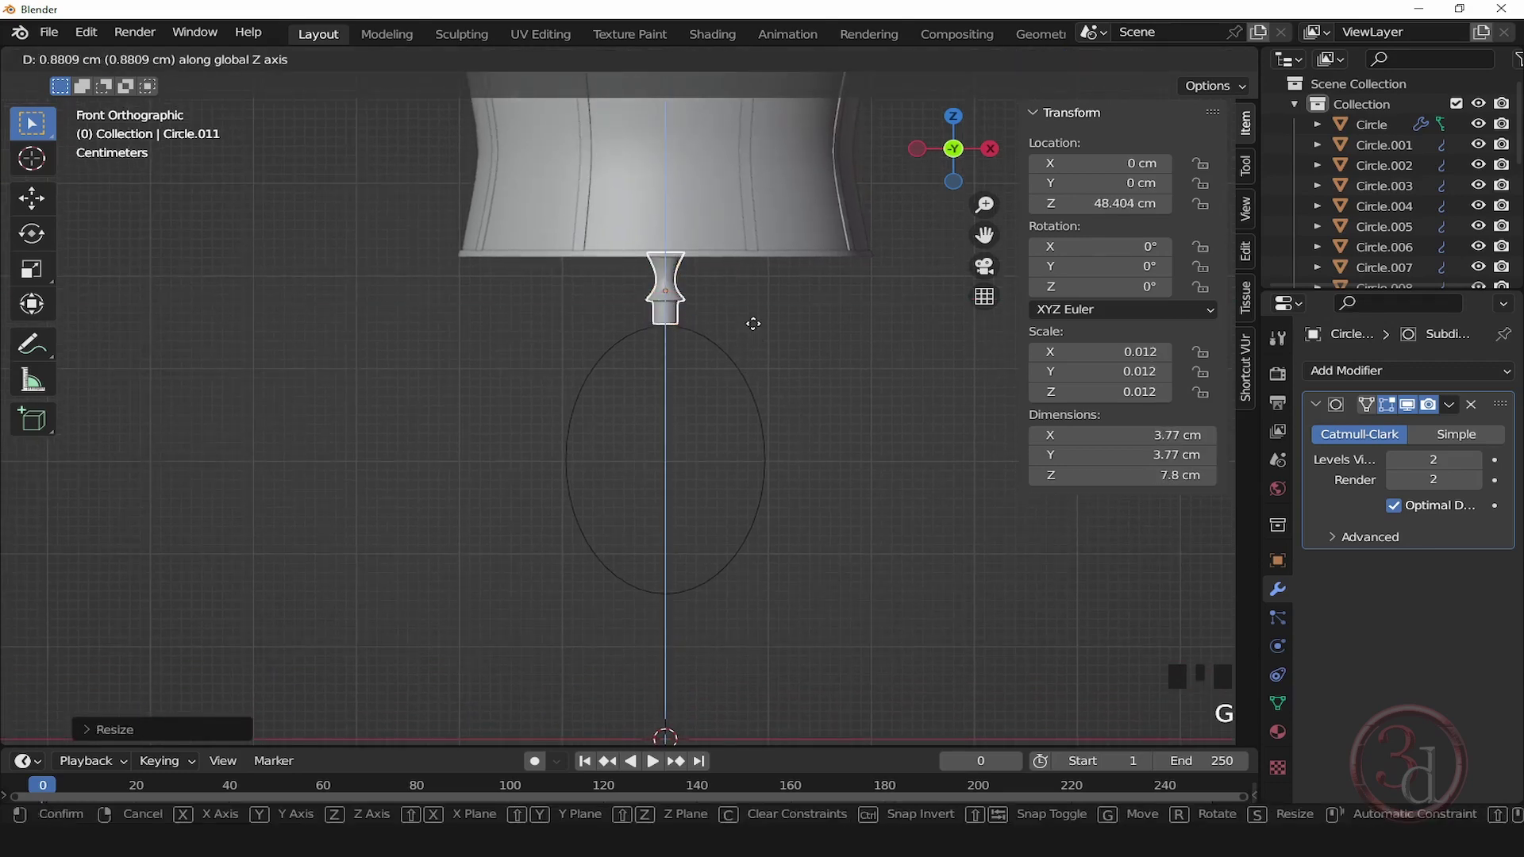
pyautogui.click(750, 325)
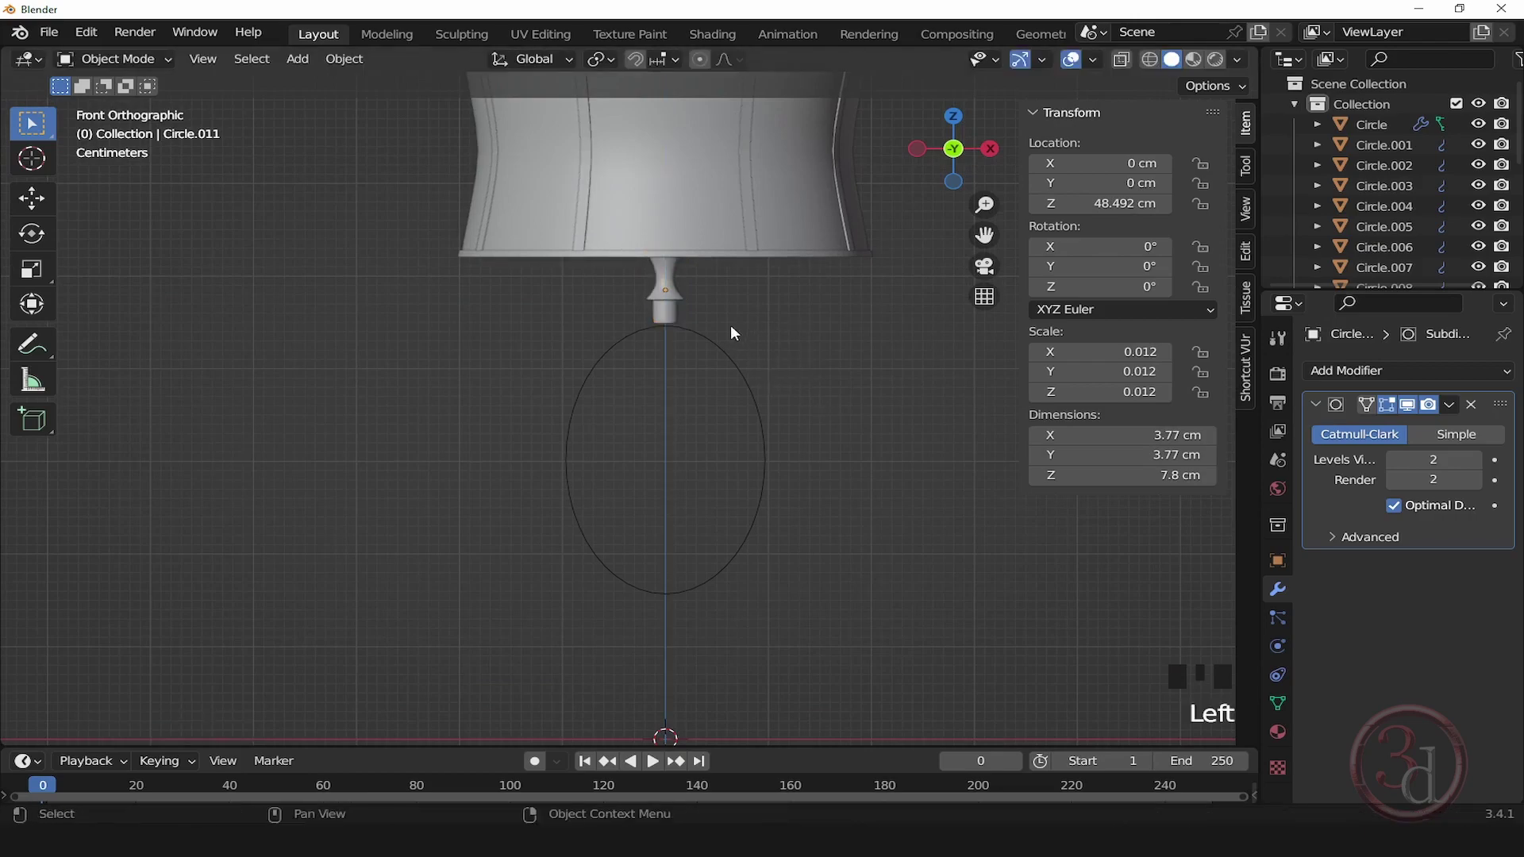
# Step: Scale the ellipse up to about 31.9 by 21.3 cm so it overlaps the socket piece's lower end, and apply its scale
pyautogui.scroll(3, 714, 337)
pyautogui.click(686, 351)
pyautogui.scroll(-4, 698, 342)
pyautogui.press('s')
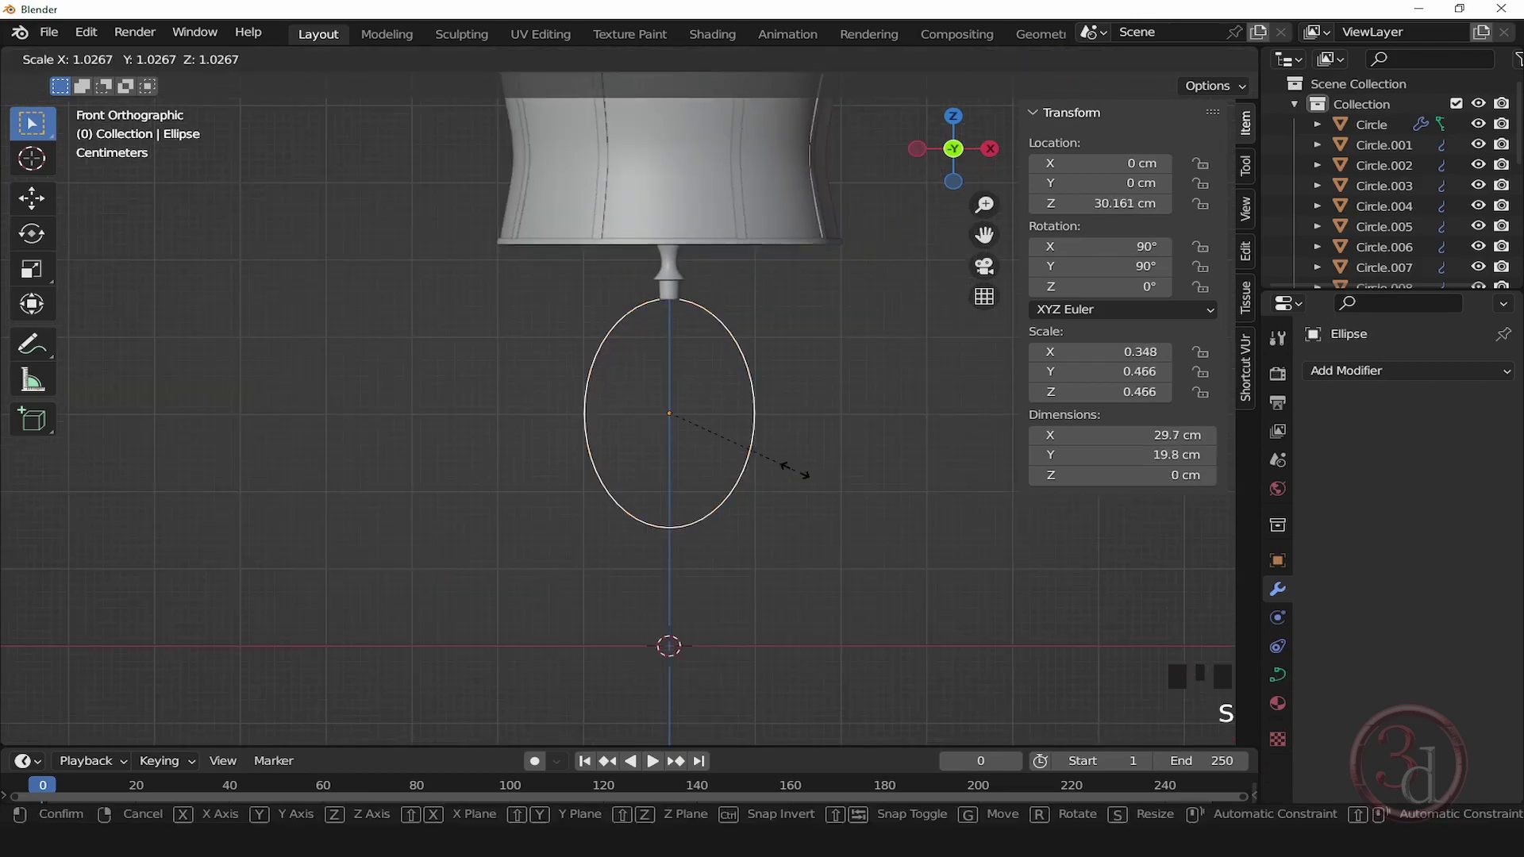
pyautogui.click(804, 477)
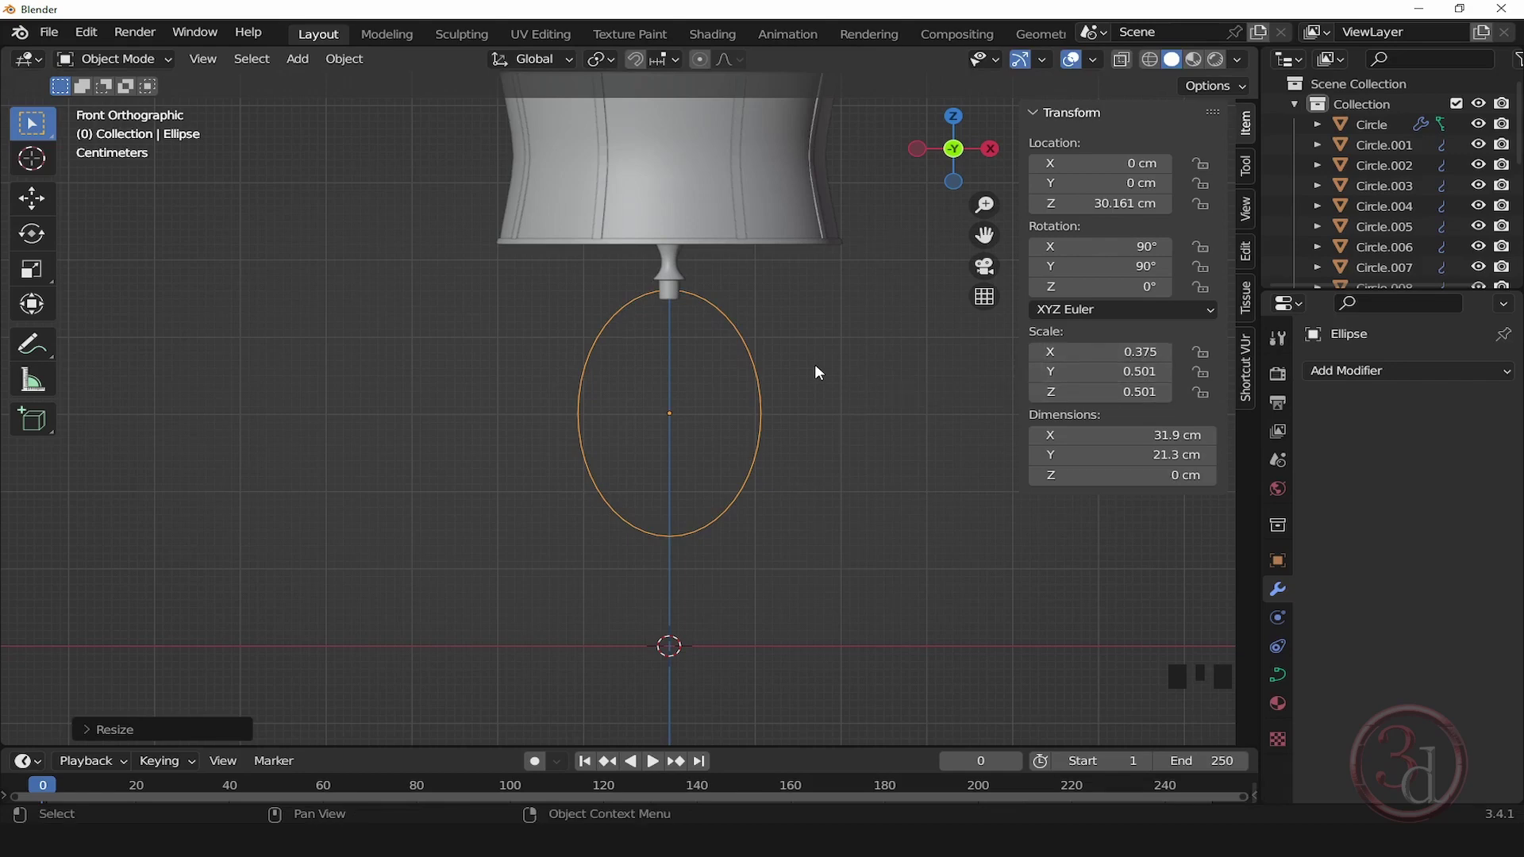
pyautogui.hotkey('ctrl', 'a')
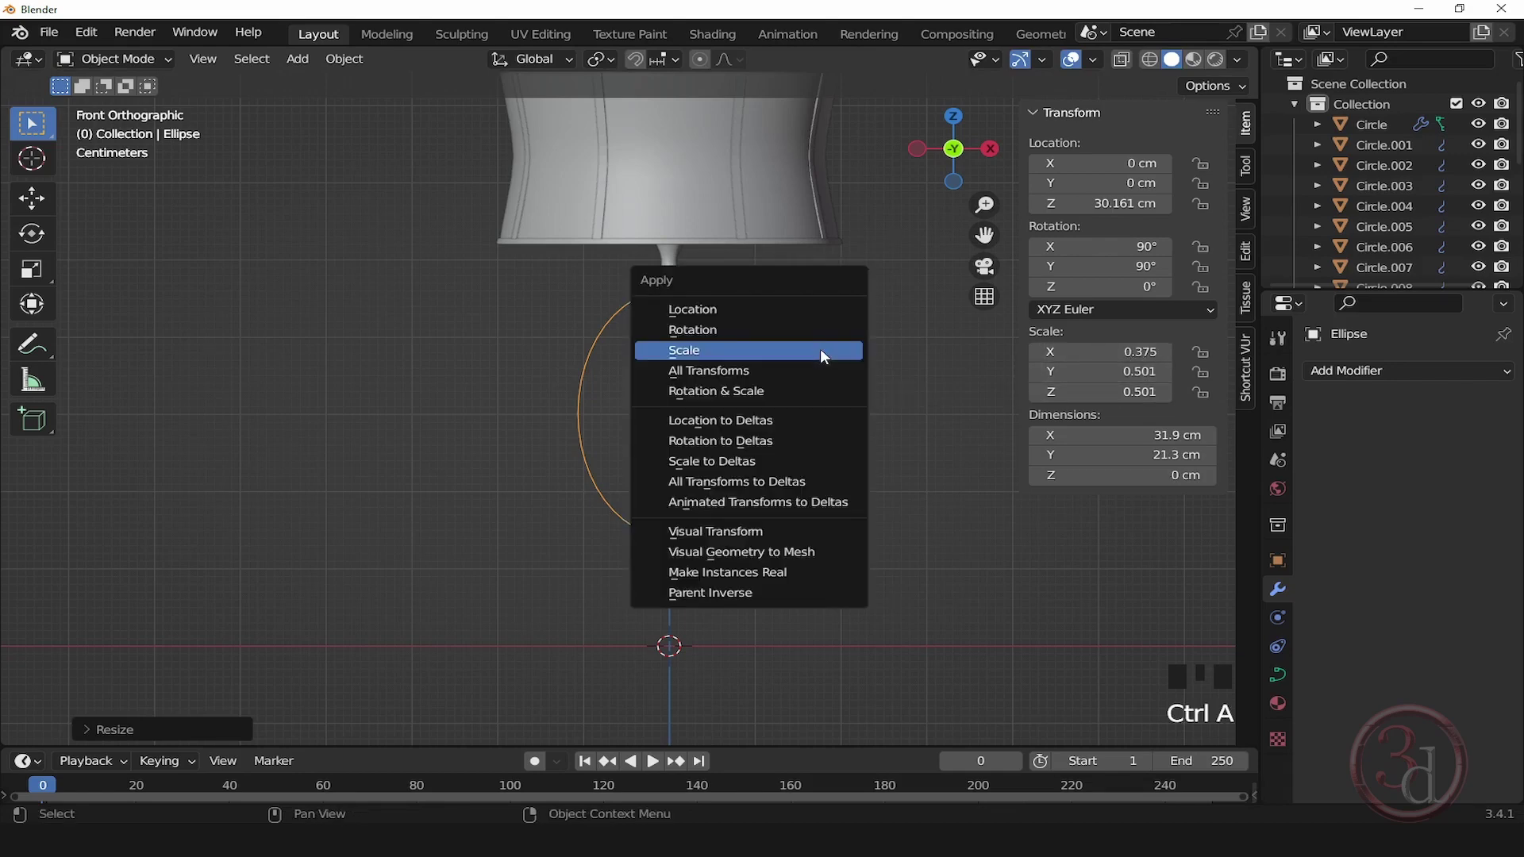
pyautogui.click(750, 353)
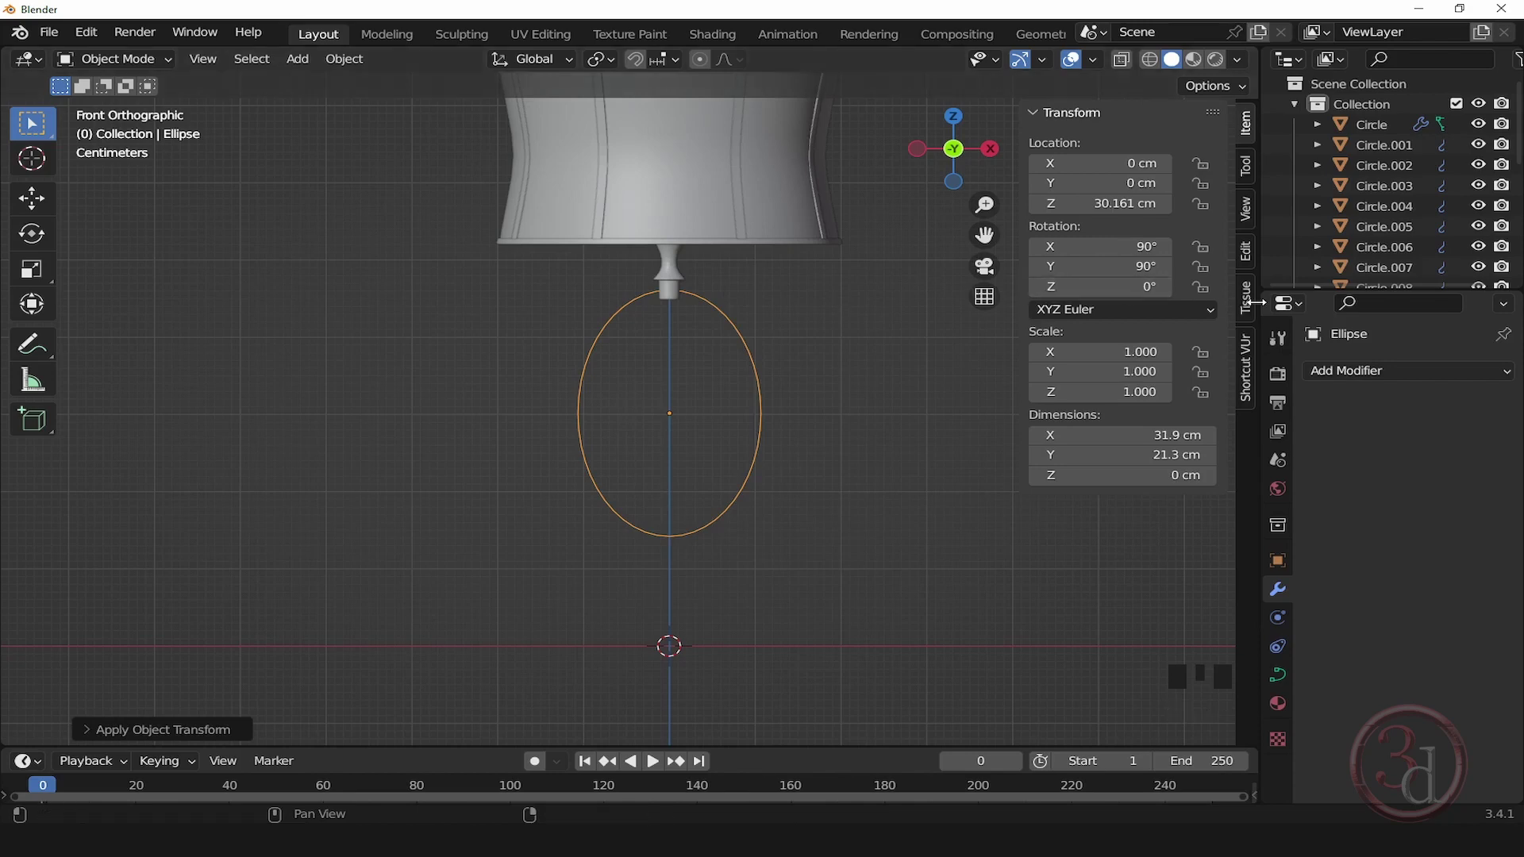
# Step: Give the ellipse curve below the lampshade a round bevel with a depth of 0.5 cm
pyautogui.click(1277, 675)
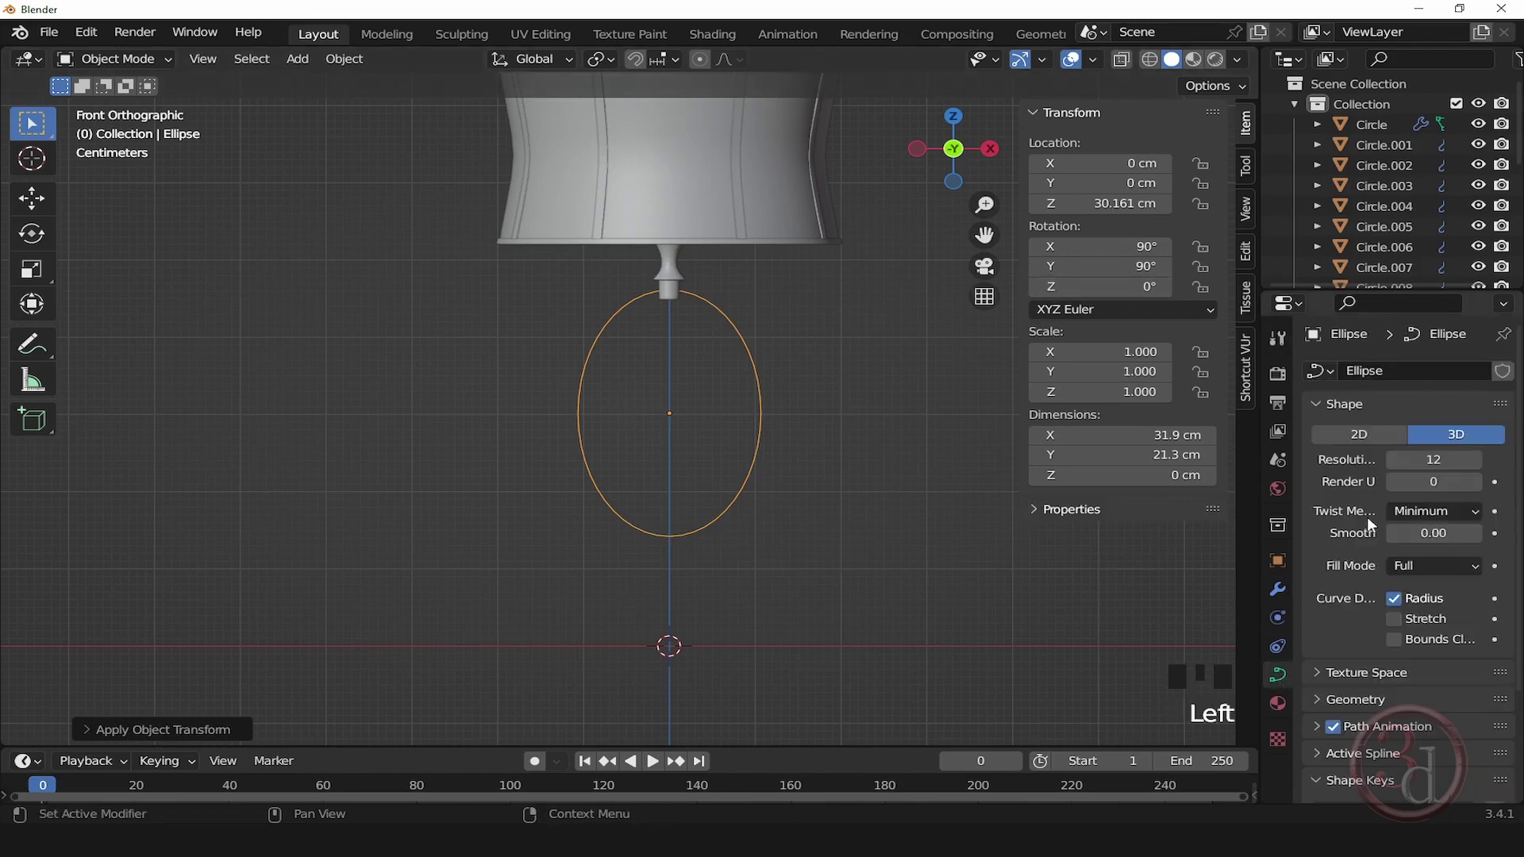
pyautogui.scroll(-5, 1380, 556)
pyautogui.click(1396, 537)
pyautogui.scroll(-6, 1381, 571)
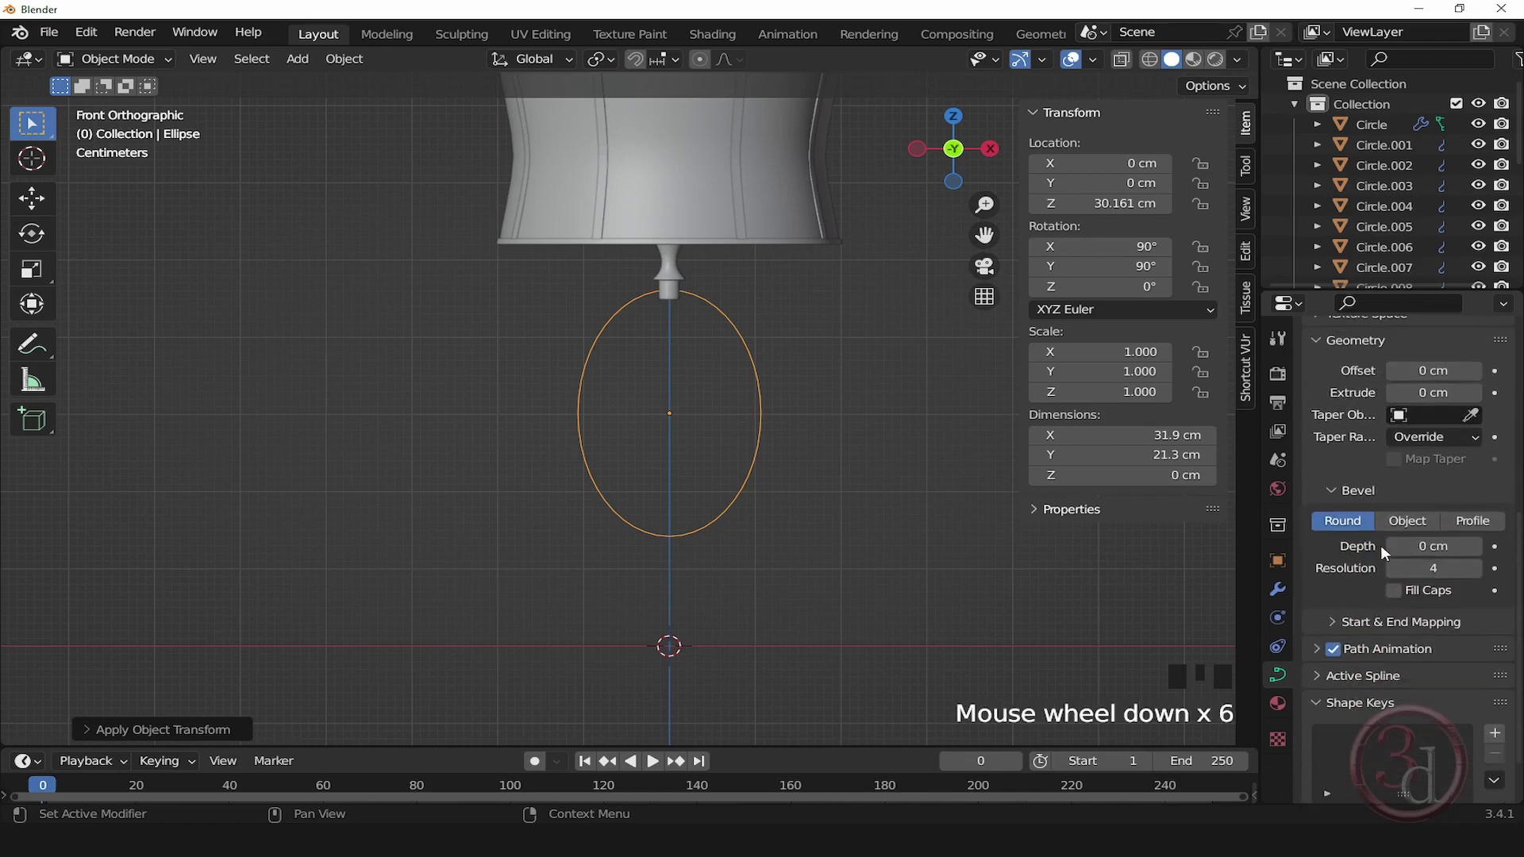
pyautogui.click(1425, 546)
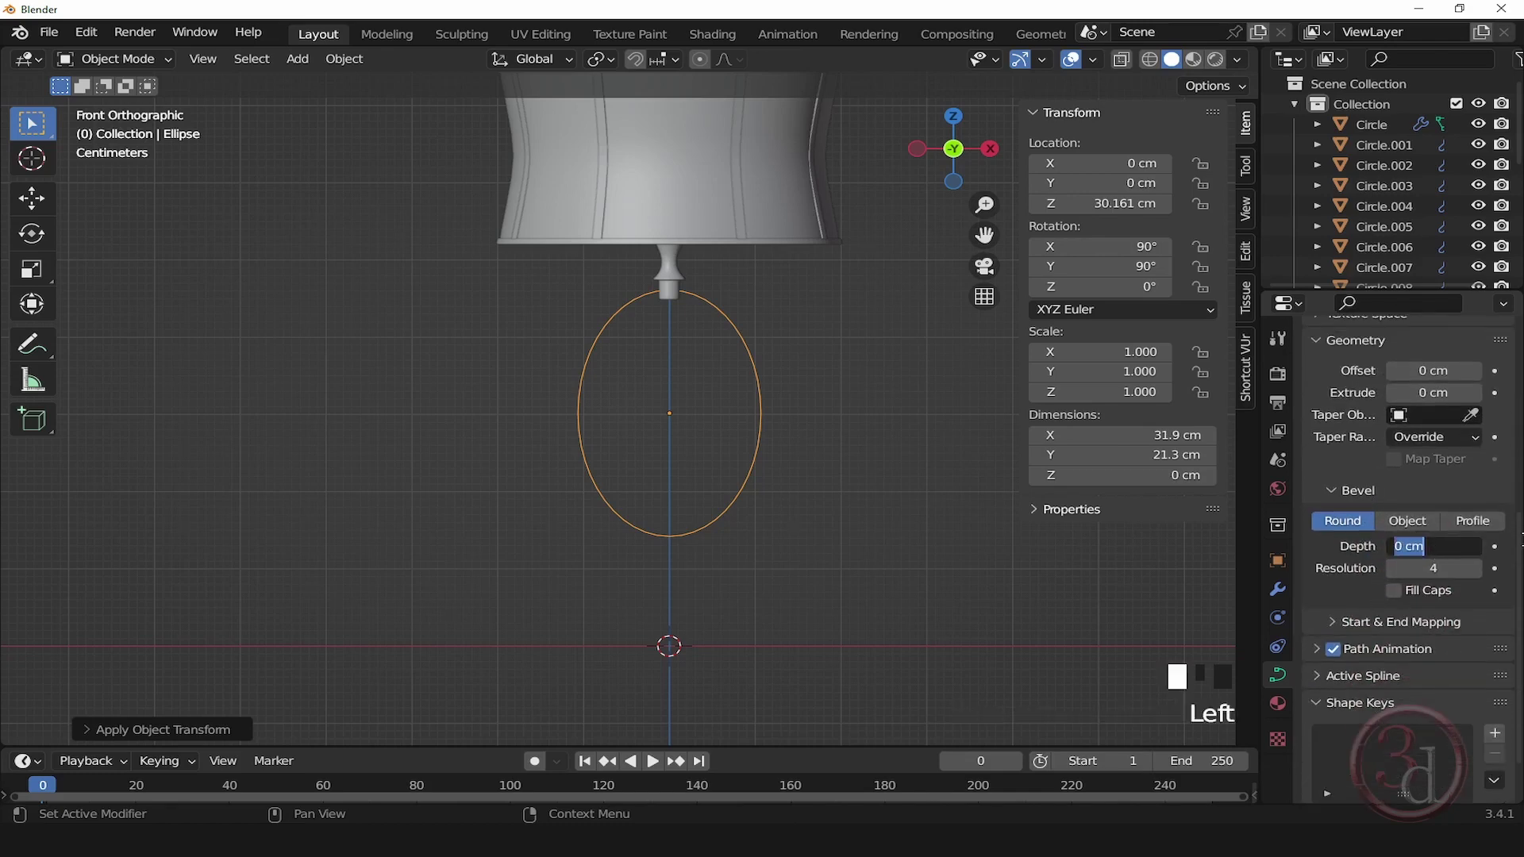
pyautogui.press('Return')
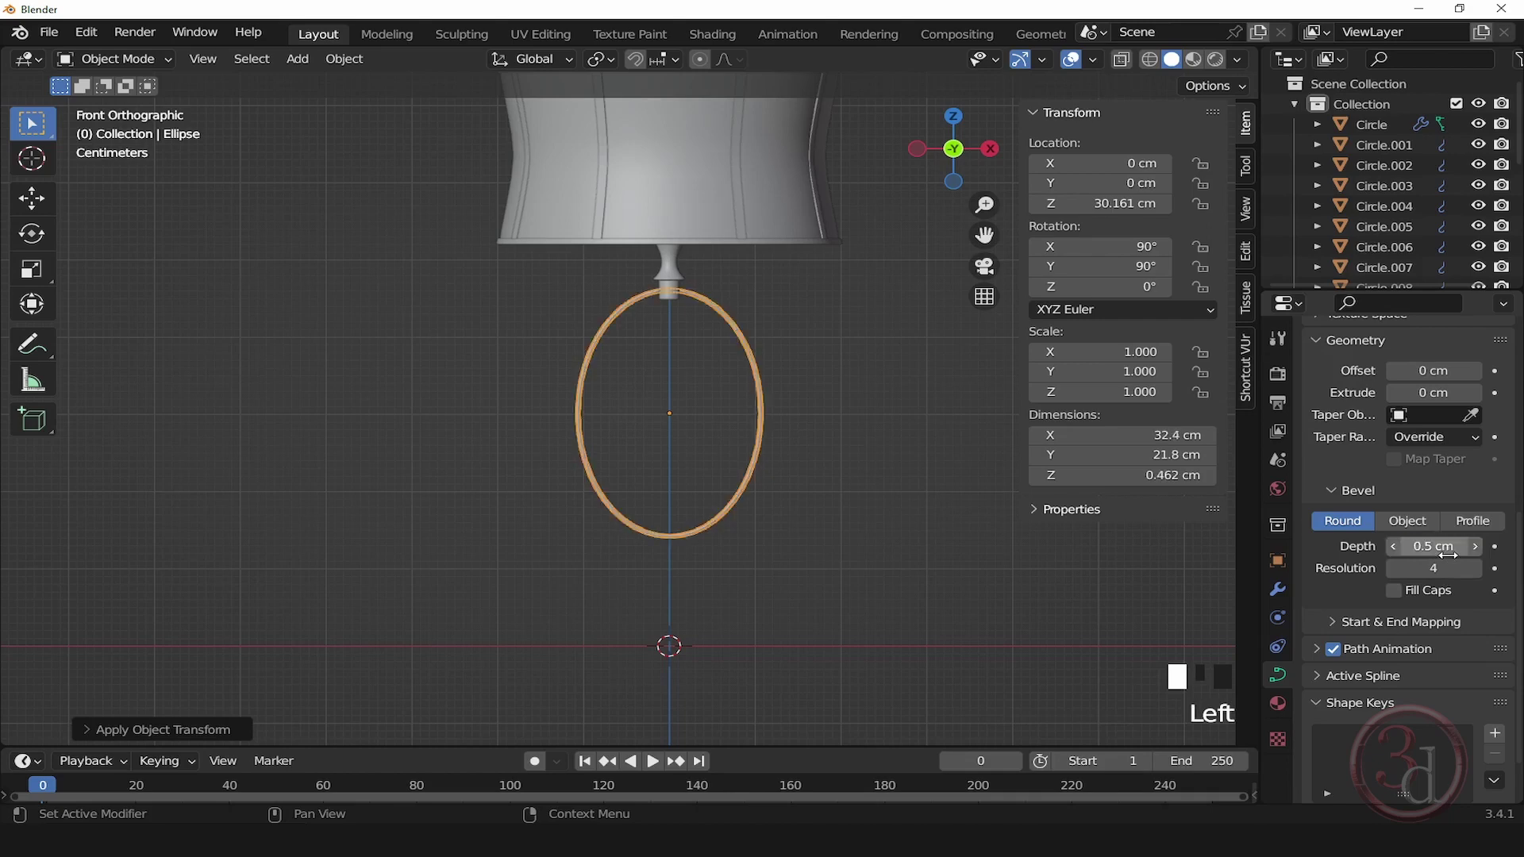
# Step: Set the ellipse curve's bevel depth to 0.8 cm for a thicker ring
pyautogui.keyDown('alt'); pyautogui.moveTo(764, 489); pyautogui.dragTo(802, 435, button='middle'); pyautogui.keyUp('alt')
pyautogui.moveTo(807, 437); pyautogui.dragTo(862, 489)
pyautogui.scroll(3, 750, 369)
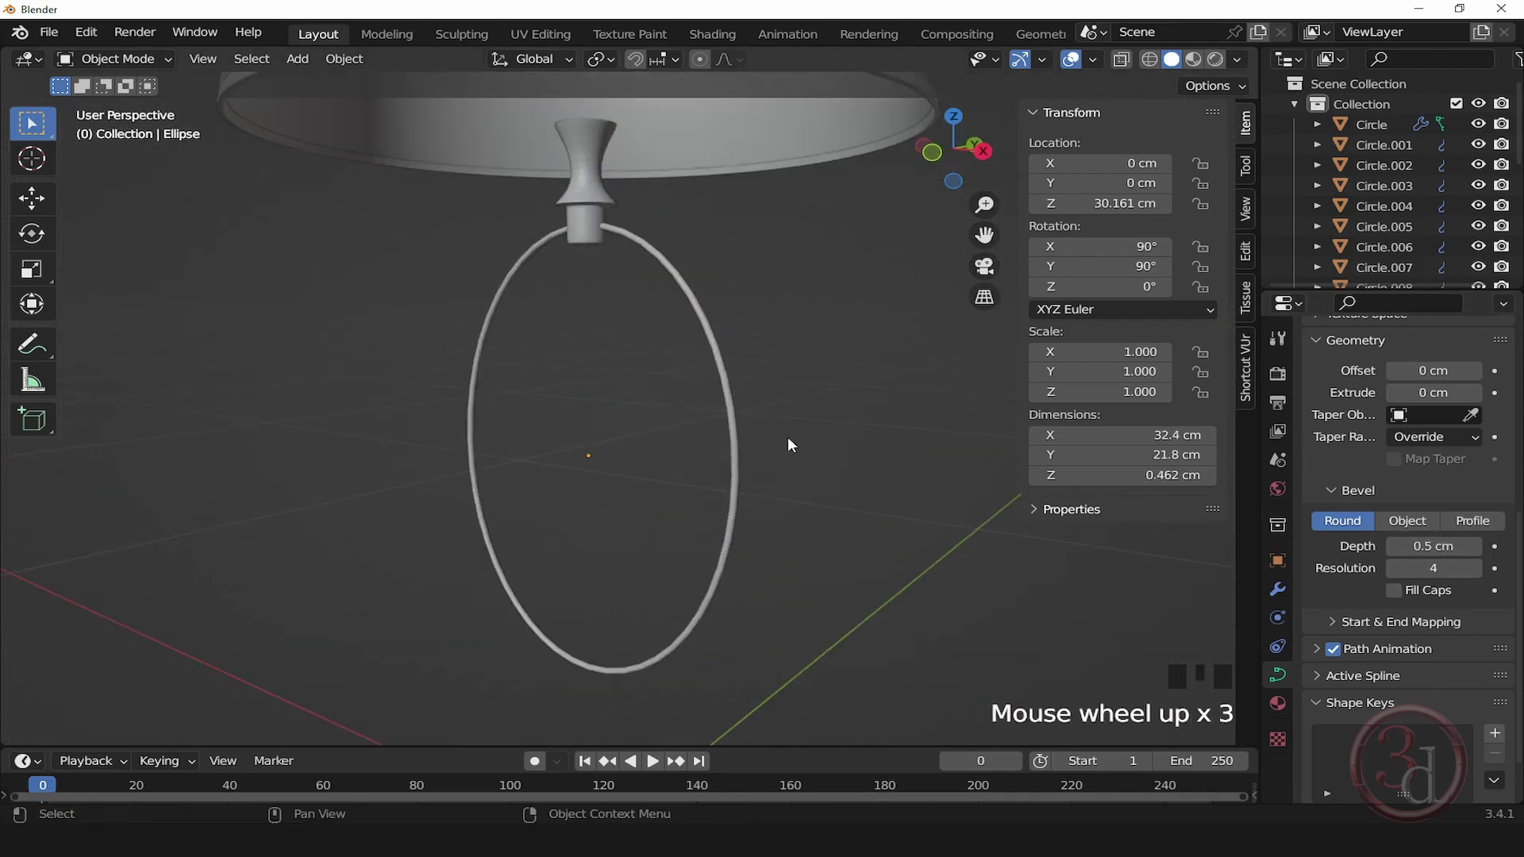
pyautogui.scroll(-1, 793, 443)
pyautogui.click(1457, 553)
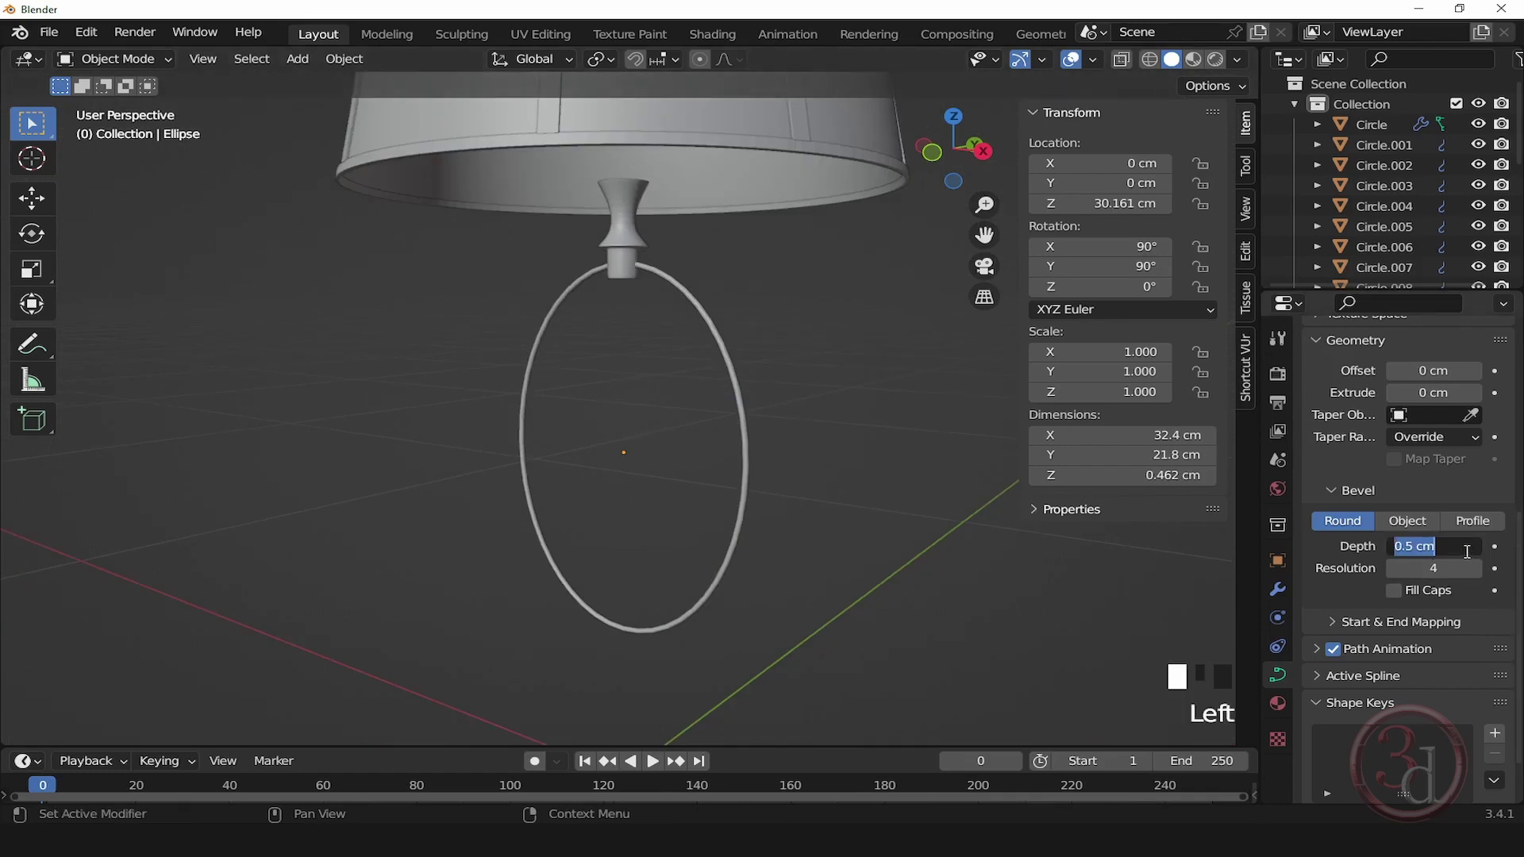
pyautogui.write('.8')
pyautogui.press('Return')
pyautogui.keyDown('alt'); pyautogui.moveTo(691, 468); pyautogui.dragTo(808, 446, button='middle'); pyautogui.keyUp('alt')
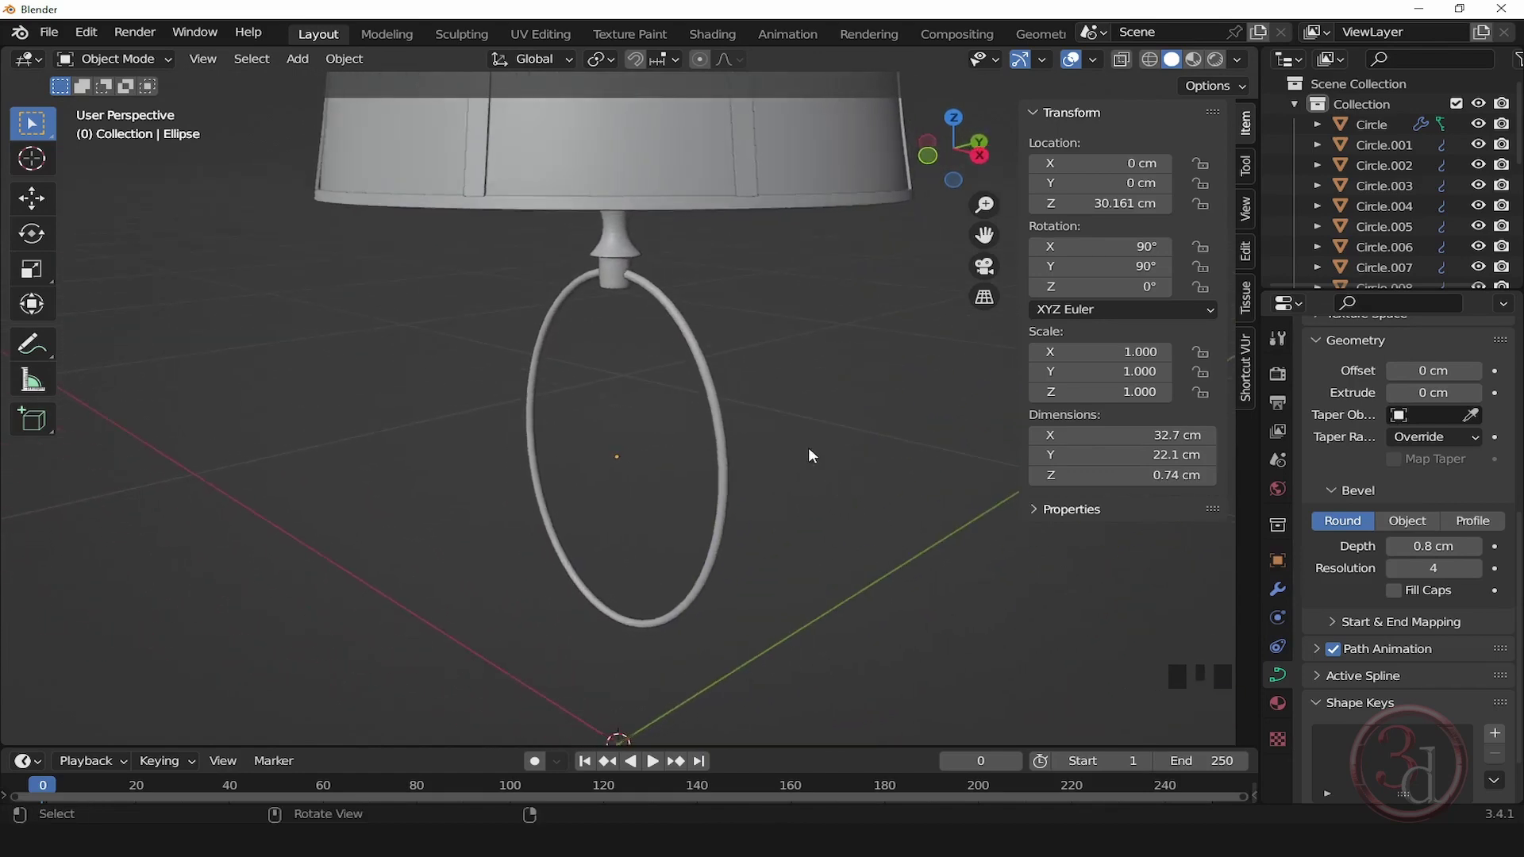
# Step: In top view, make a linked duplicate of the ellipse ring, offset about 0.85 cm along positive Y
pyautogui.click(704, 375)
pyautogui.keyDown('alt'); pyautogui.moveTo(780, 499); pyautogui.dragTo(676, 499, button='middle'); pyautogui.keyUp('alt')
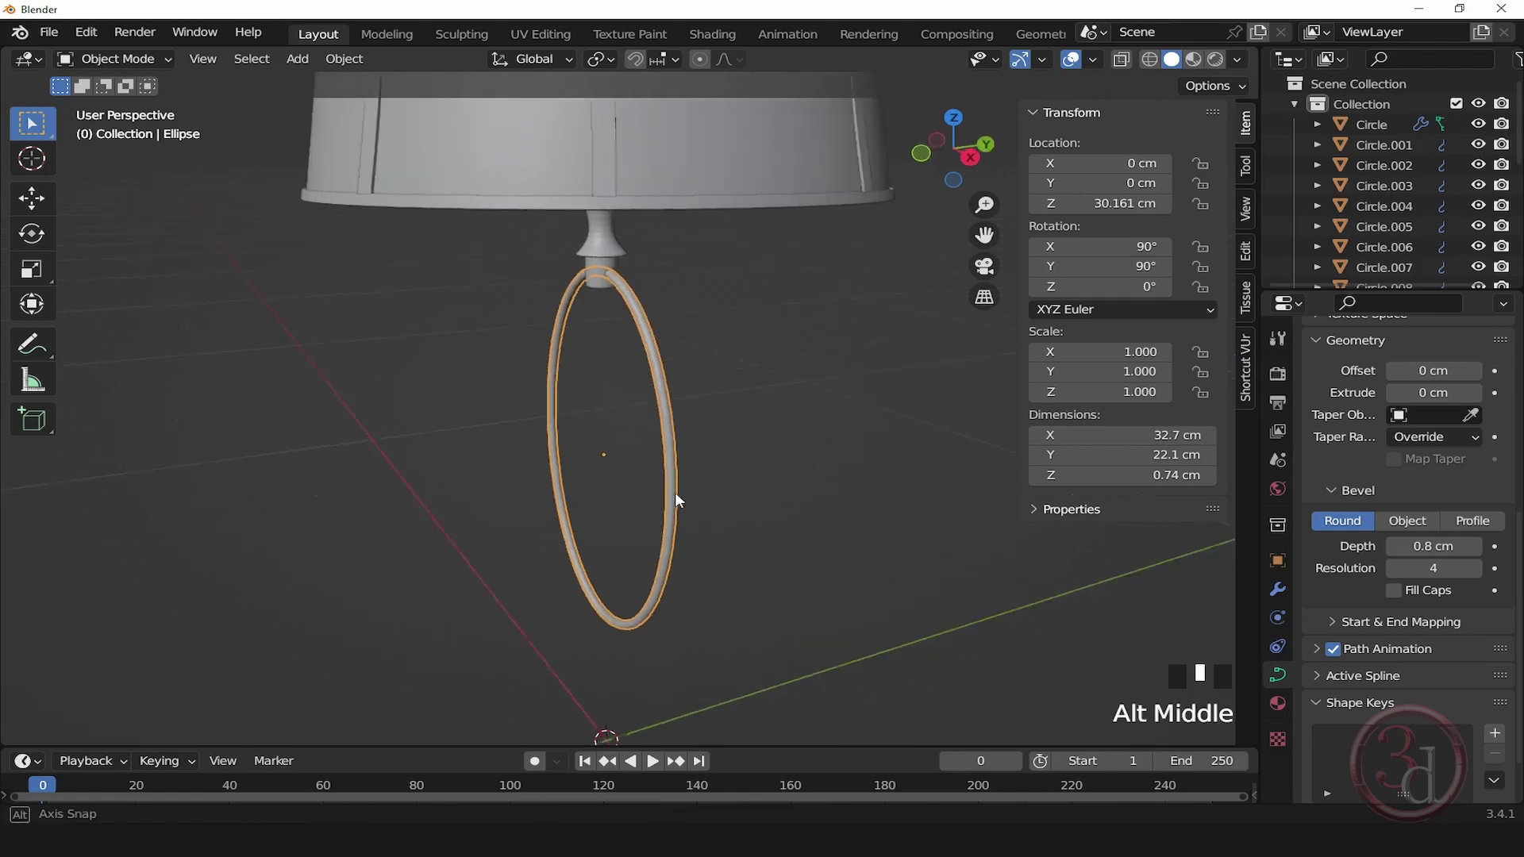
pyautogui.press('`')
pyautogui.click(736, 375)
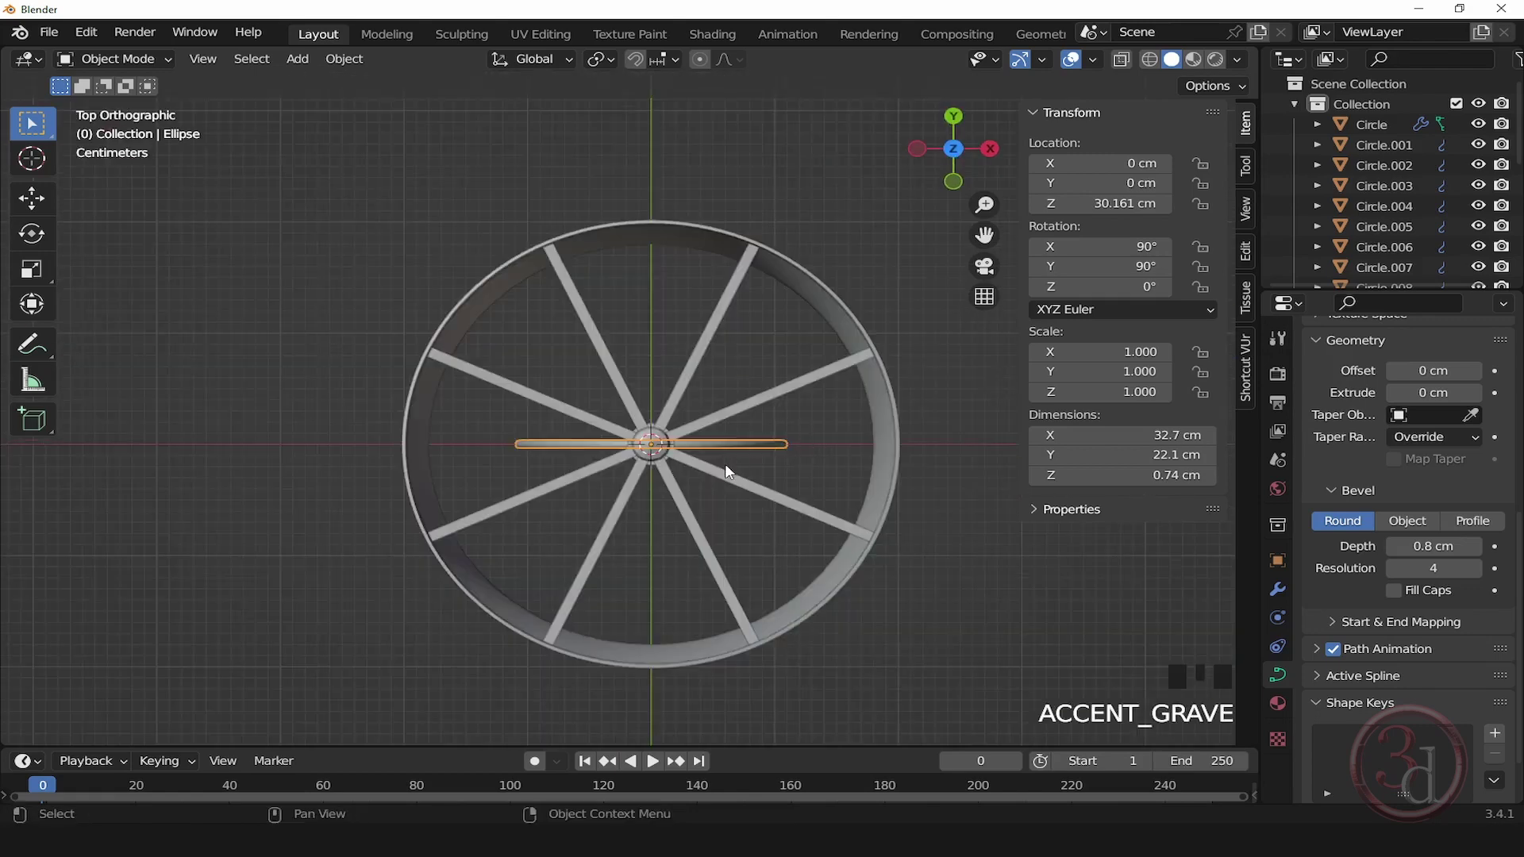
pyautogui.scroll(4, 725, 470)
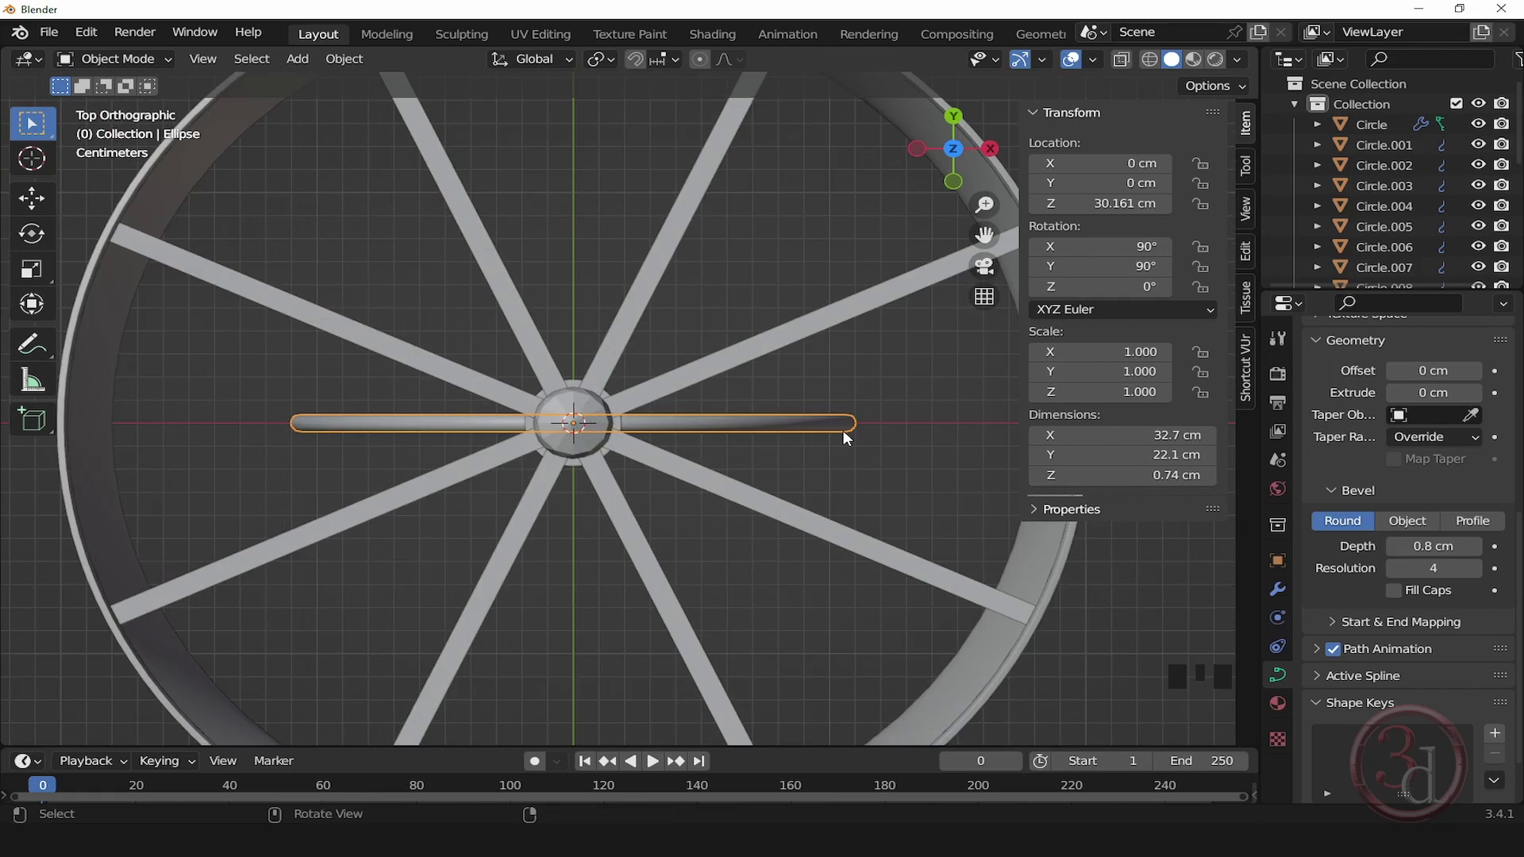
pyautogui.hotkey('alt', 'd')
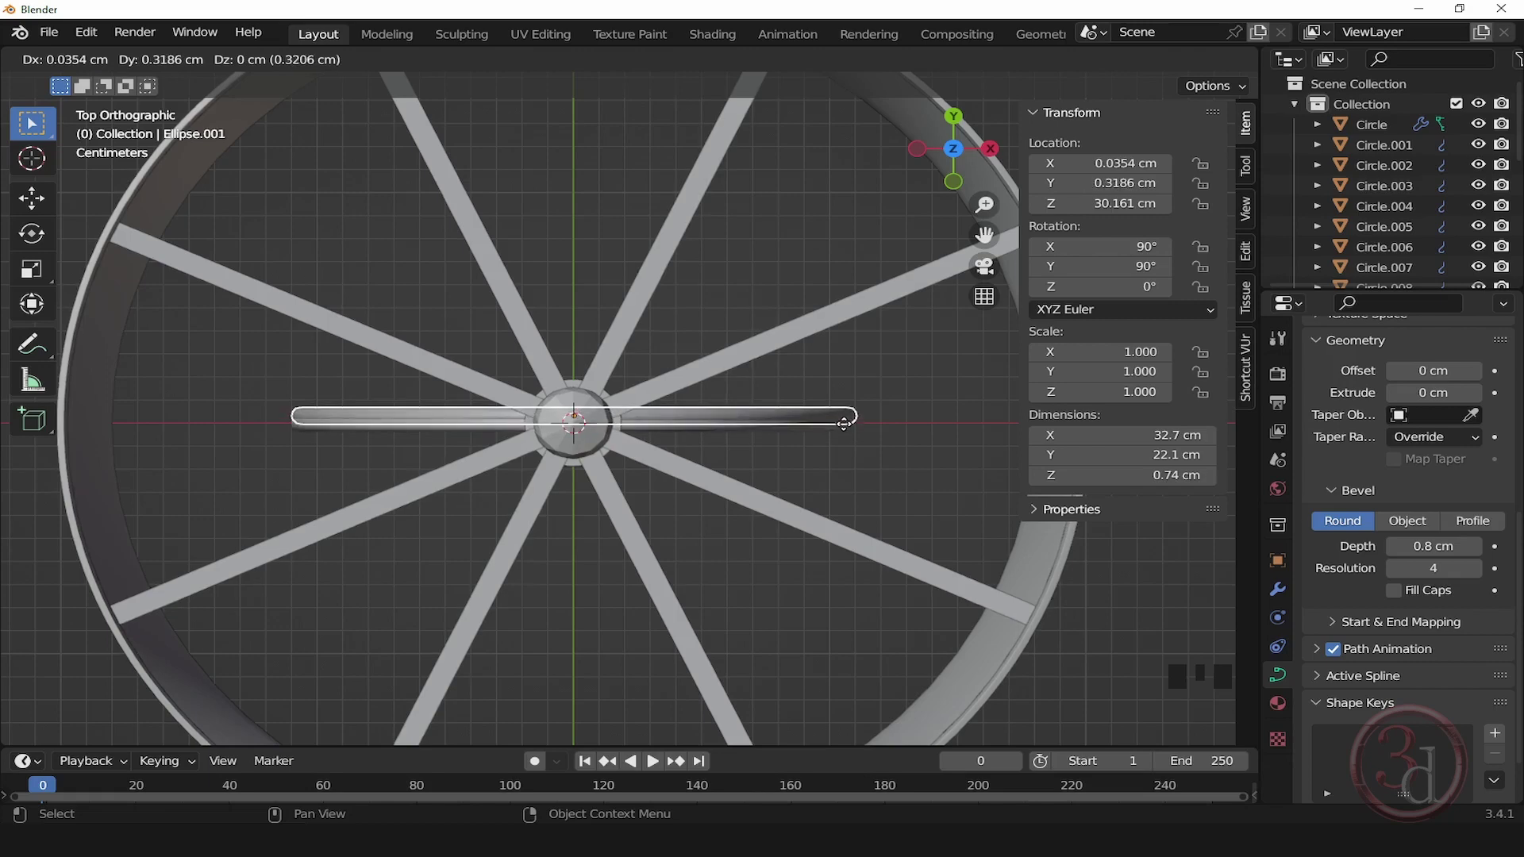
pyautogui.press('y')
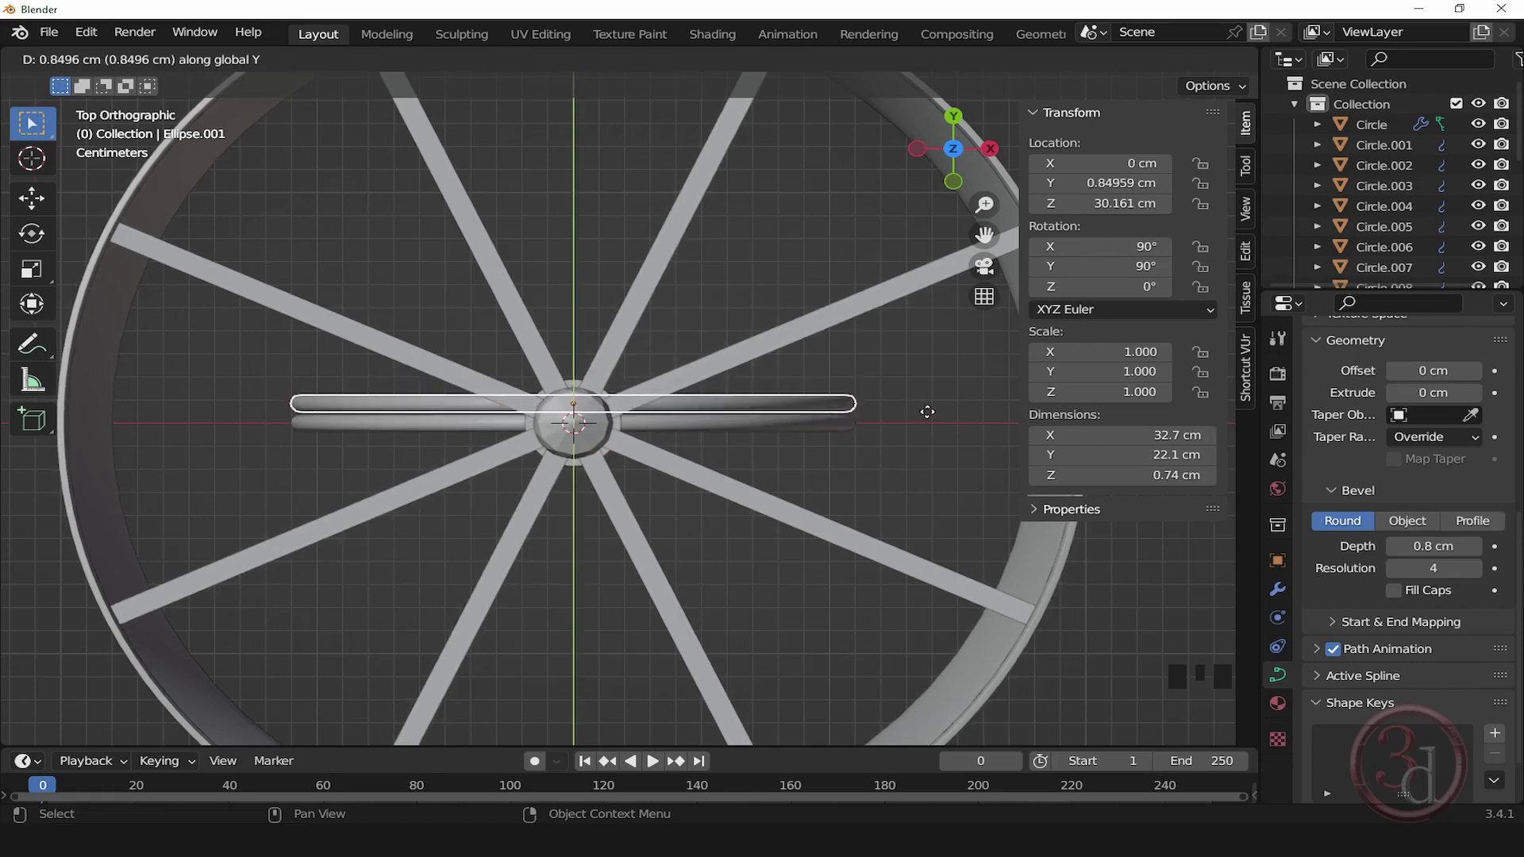
pyautogui.click(925, 414)
# Step: Move the duplicated ring about 0.107 cm back along Y so that it touches the original ring
pyautogui.scroll(5, 867, 435)
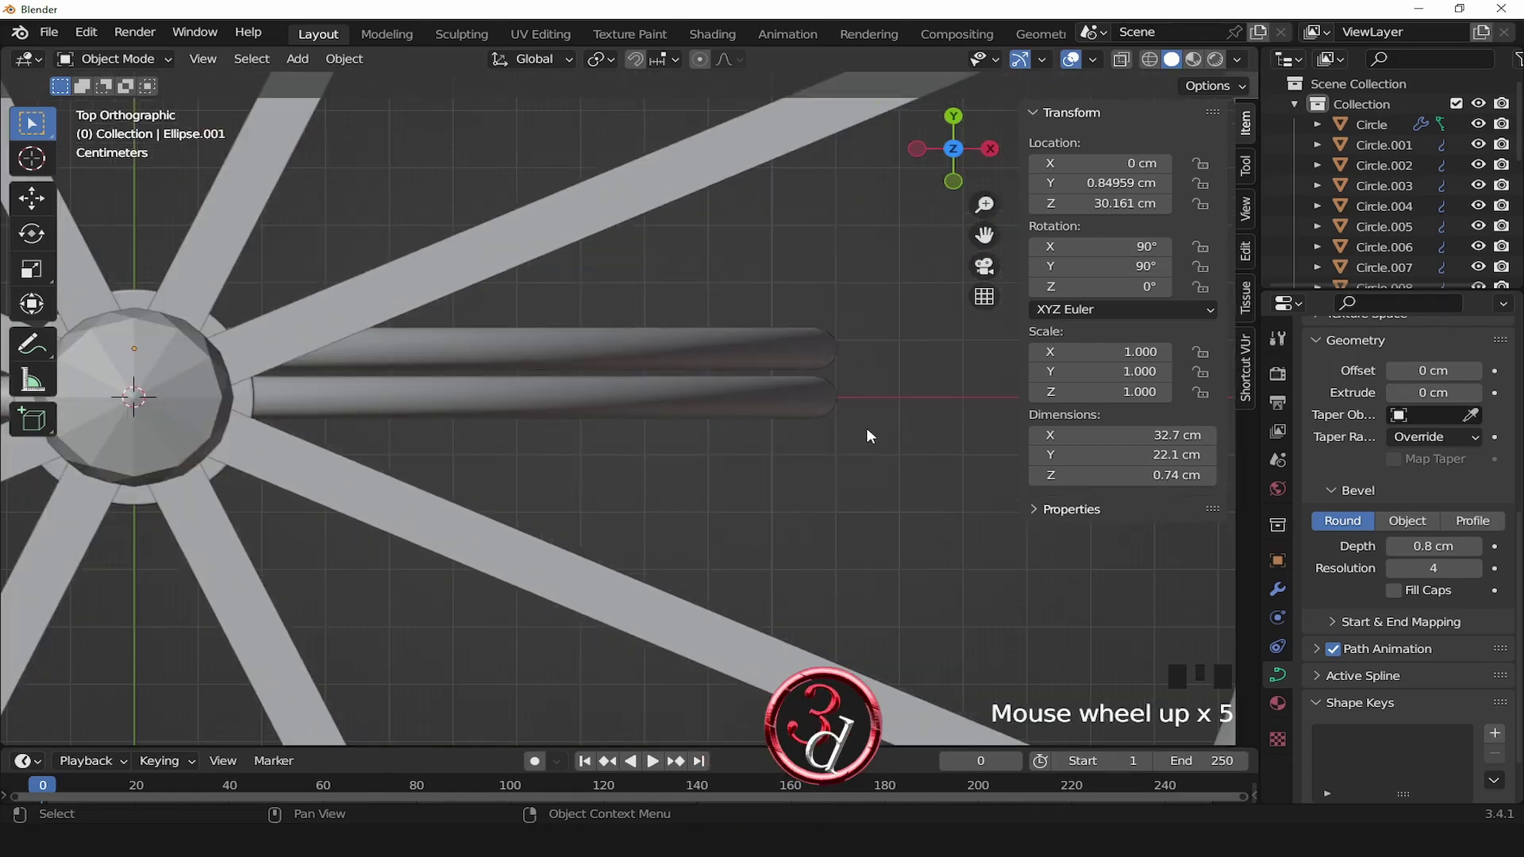
pyautogui.scroll(7, 832, 370)
pyautogui.click(797, 332)
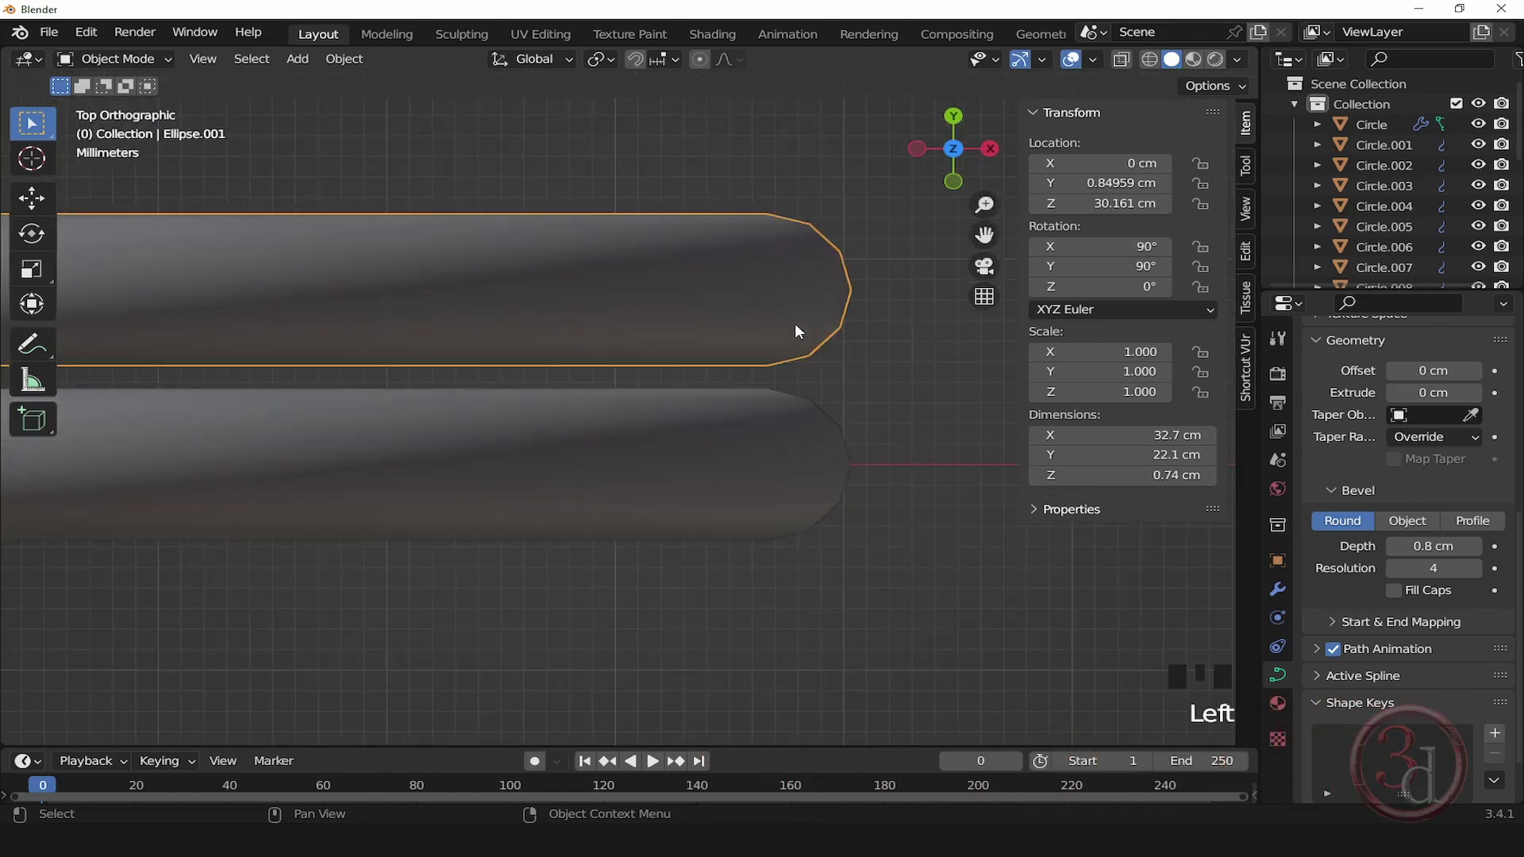
pyautogui.press('g')
pyautogui.press('y')
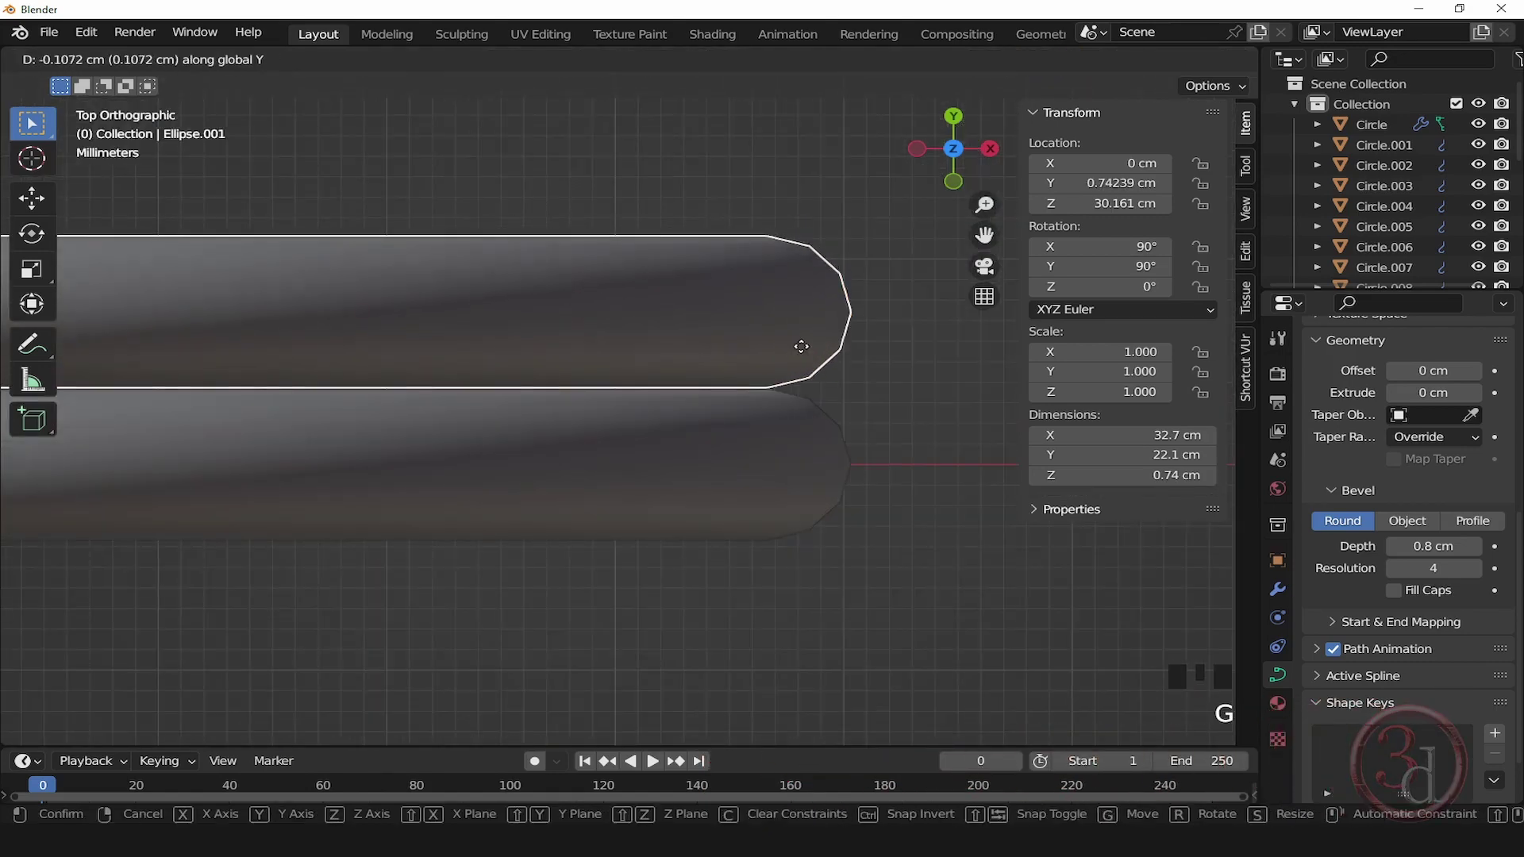
pyautogui.click(801, 346)
pyautogui.click(889, 392)
# Step: Make a linked duplicate of the original ring about 0.742 cm along negative Y, touching it on the other side
pyautogui.click(816, 440)
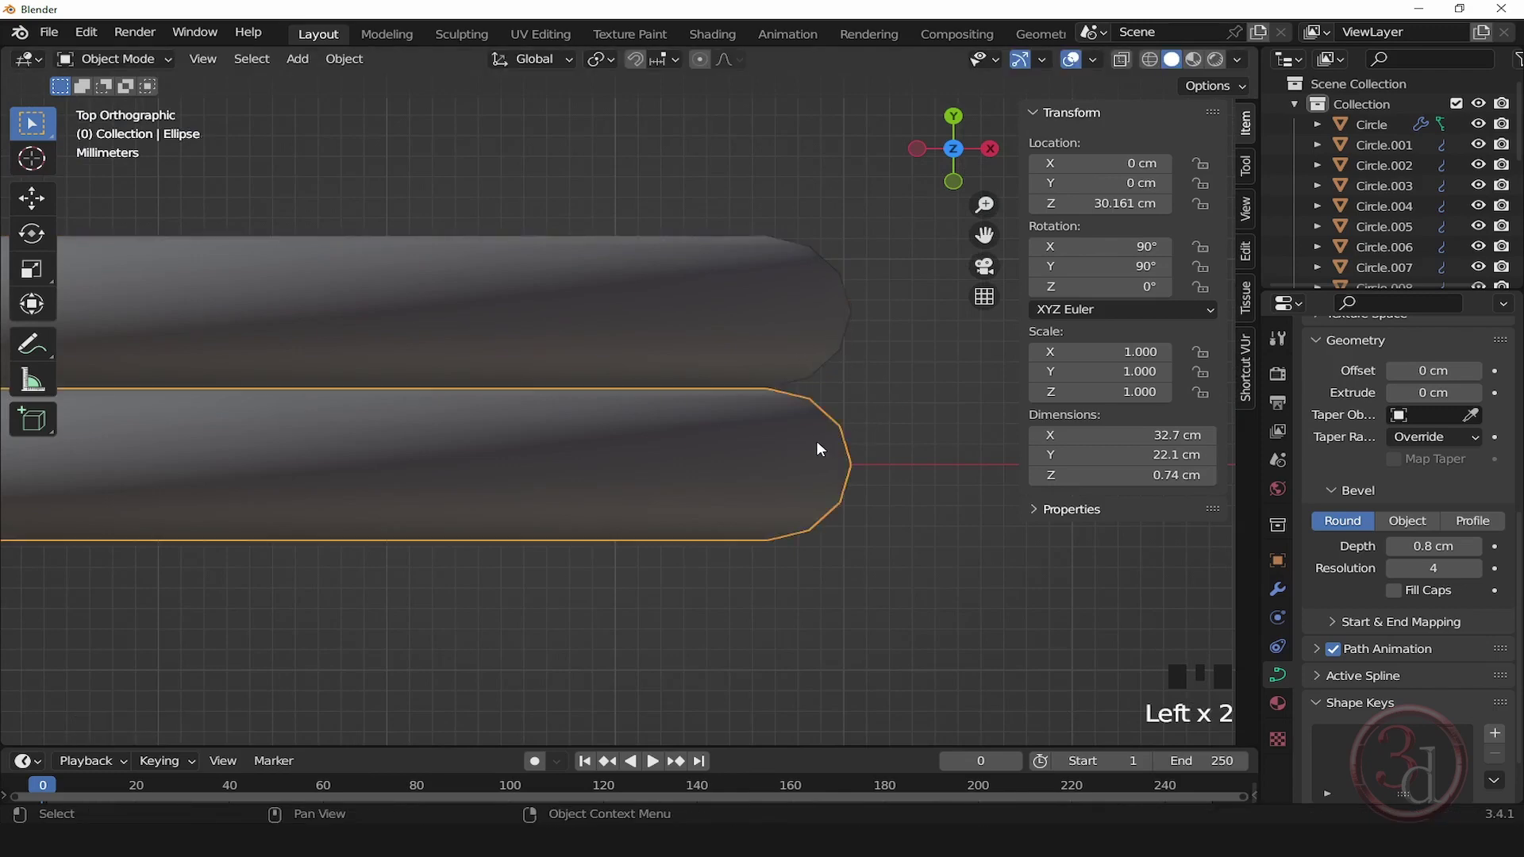
pyautogui.hotkey('alt', 'd')
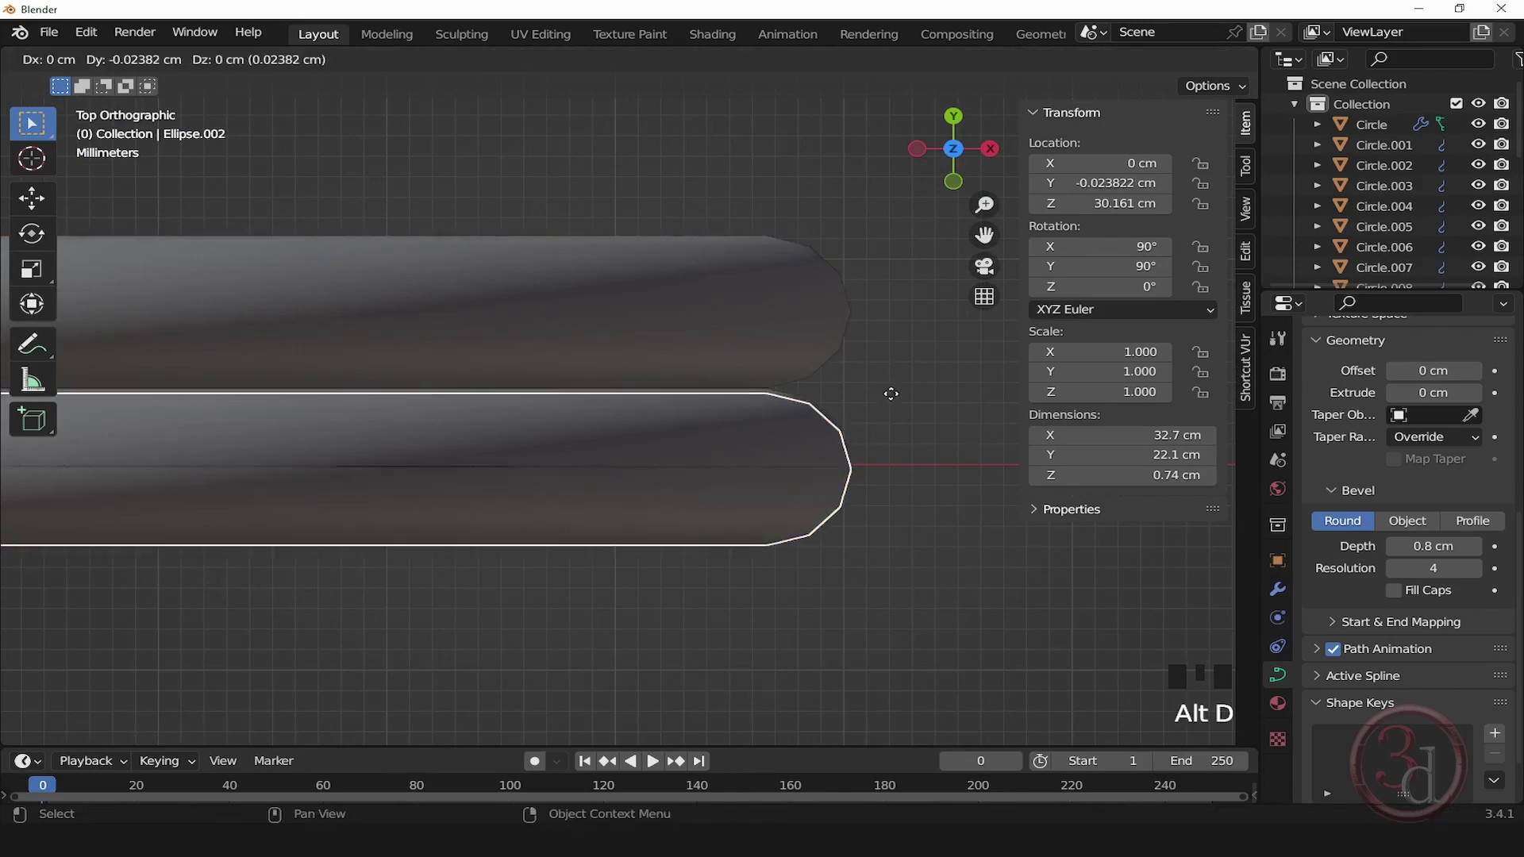
pyautogui.press('y')
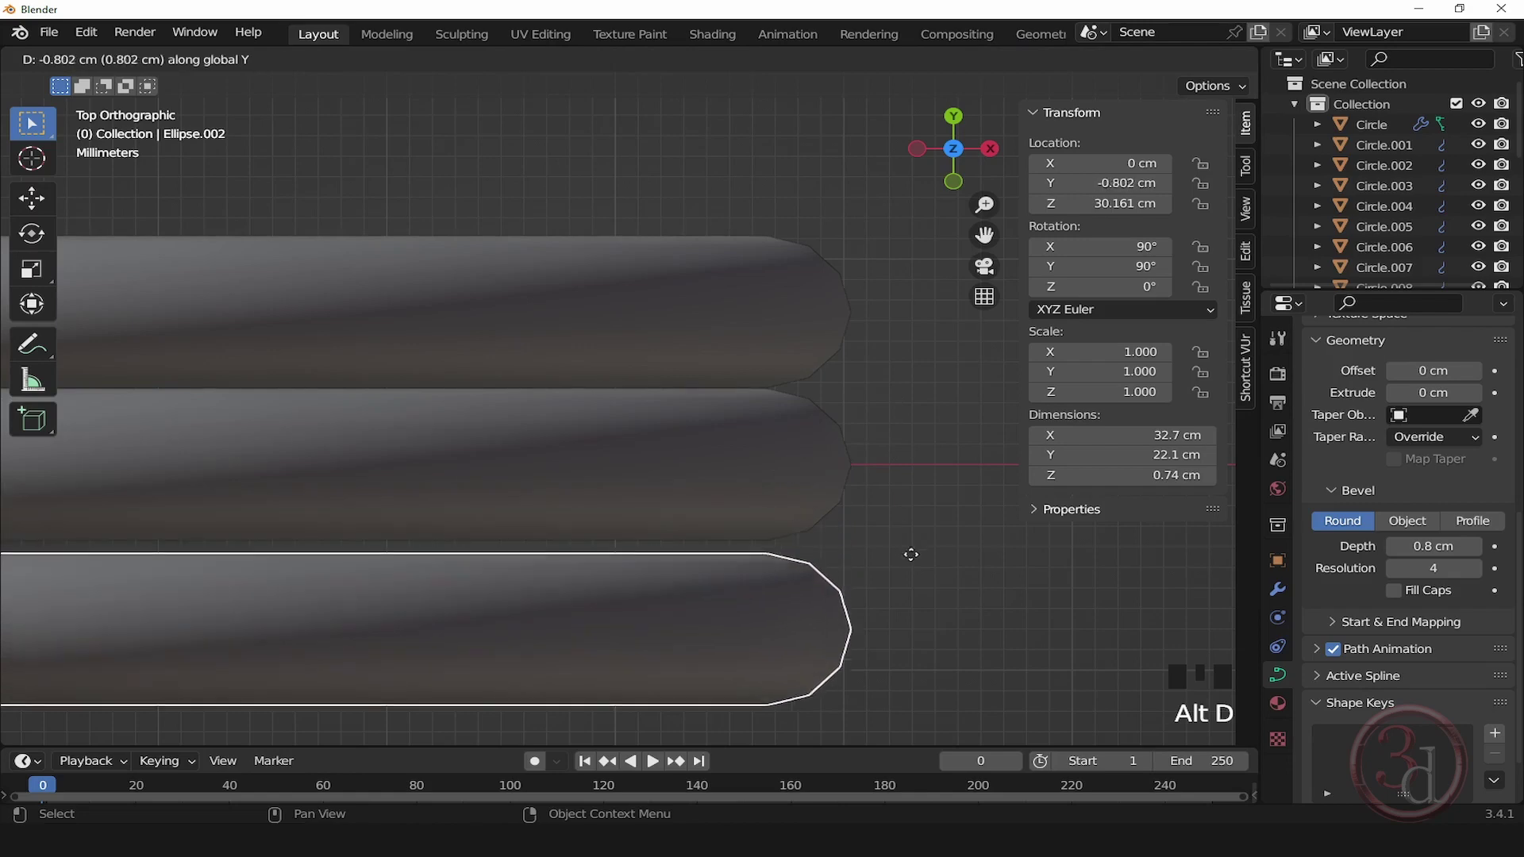
pyautogui.click(922, 540)
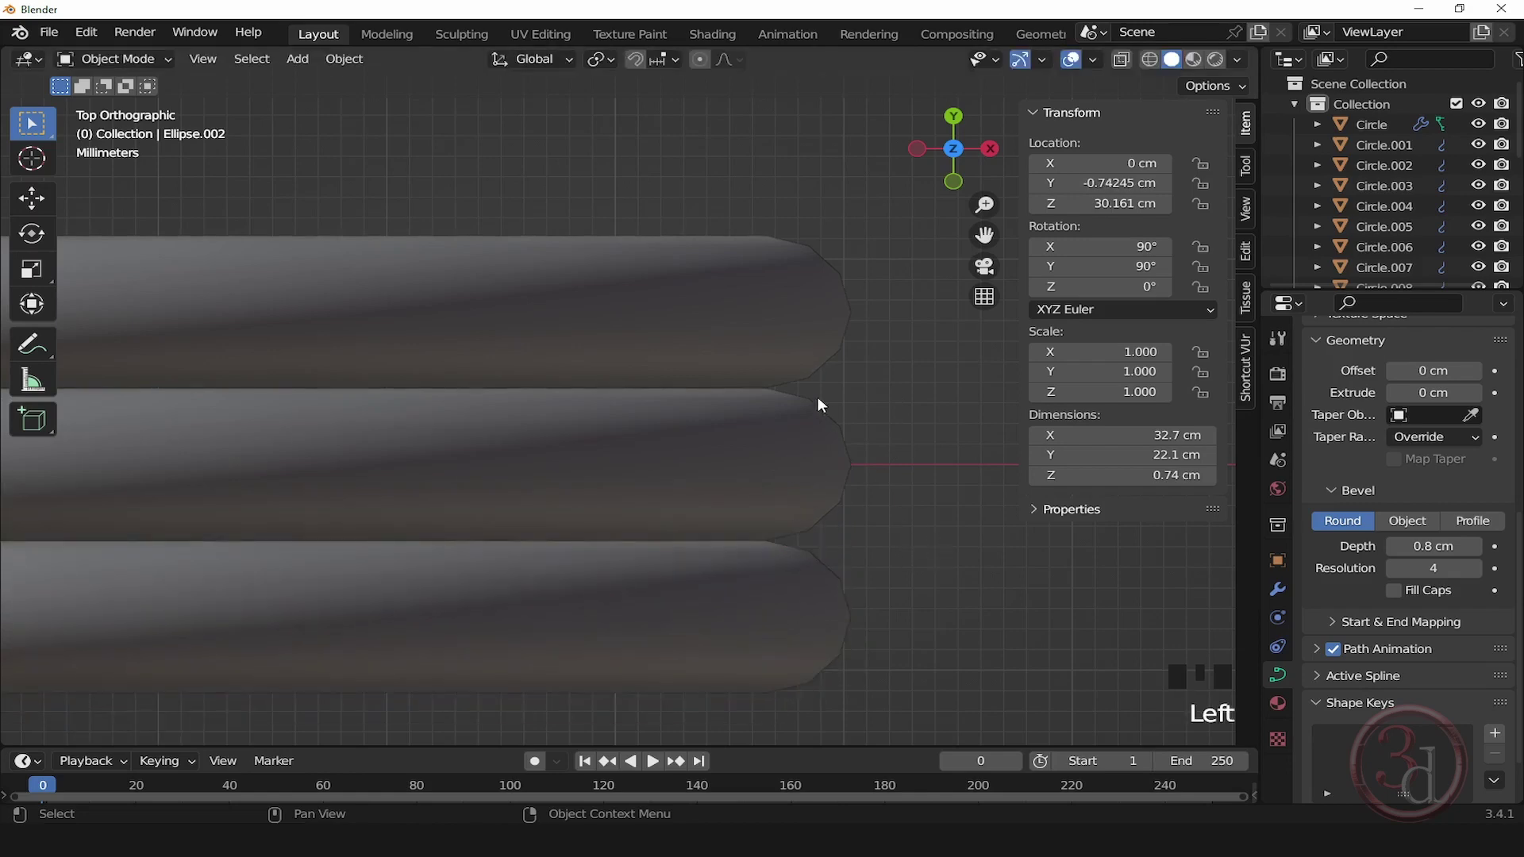
# Step: Examine the three adjacent rings and their junction with the neck piece under the lampshade from several angles
pyautogui.scroll(-9, 817, 397)
pyautogui.keyDown('alt'); pyautogui.moveTo(817, 398); pyautogui.dragTo(698, 361, button='middle'); pyautogui.keyUp('alt')
pyautogui.click(870, 450)
pyautogui.scroll(-4, 706, 421)
pyautogui.keyDown('alt'); pyautogui.moveTo(706, 415); pyautogui.dragTo(881, 368, button='middle'); pyautogui.keyUp('alt')
pyautogui.click(635, 432)
pyautogui.scroll(1, 631, 432)
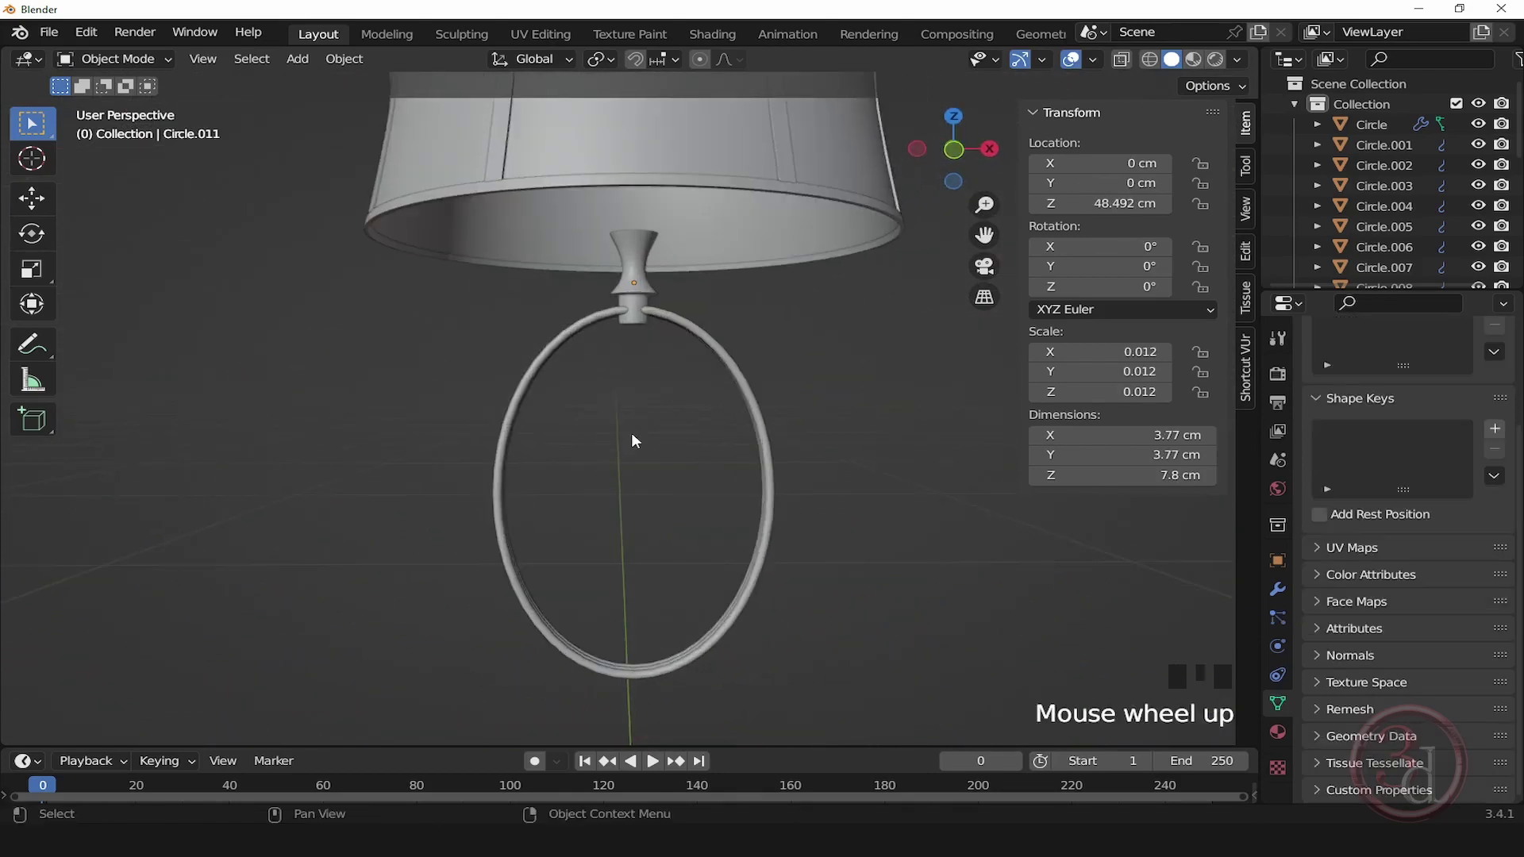
pyautogui.scroll(1, 659, 502)
pyautogui.keyDown('alt'); pyautogui.moveTo(659, 503); pyautogui.dragTo(627, 508, button='middle'); pyautogui.keyUp('alt')
pyautogui.scroll(2, 635, 290)
pyautogui.scroll(3, 636, 302)
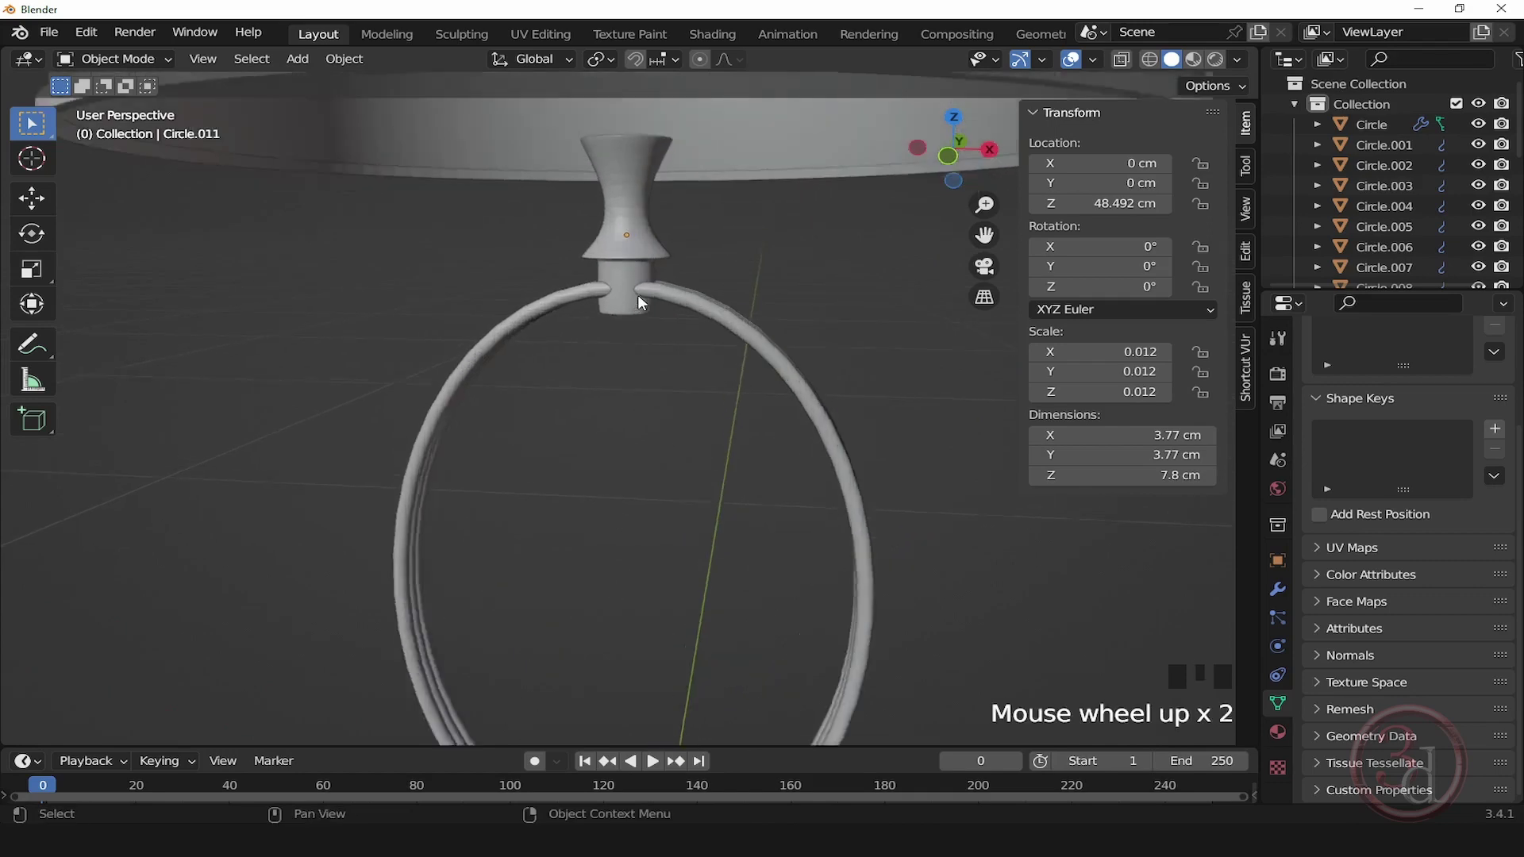
# Step: Edit the neck piece's mesh and add a loop cut around its lower cylinder just above the rings
pyautogui.click(616, 206)
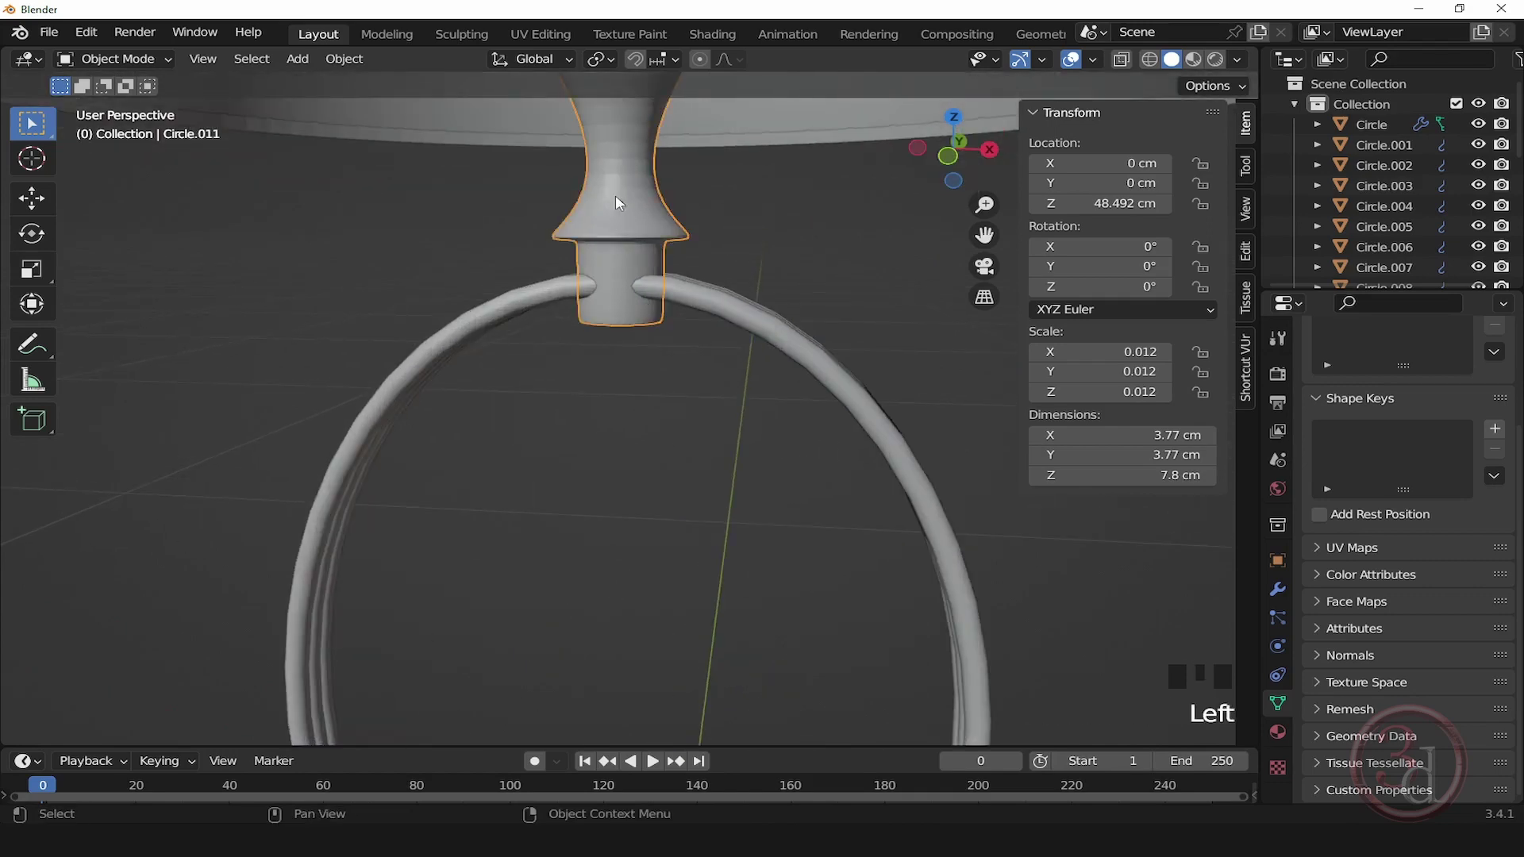
pyautogui.scroll(3, 615, 301)
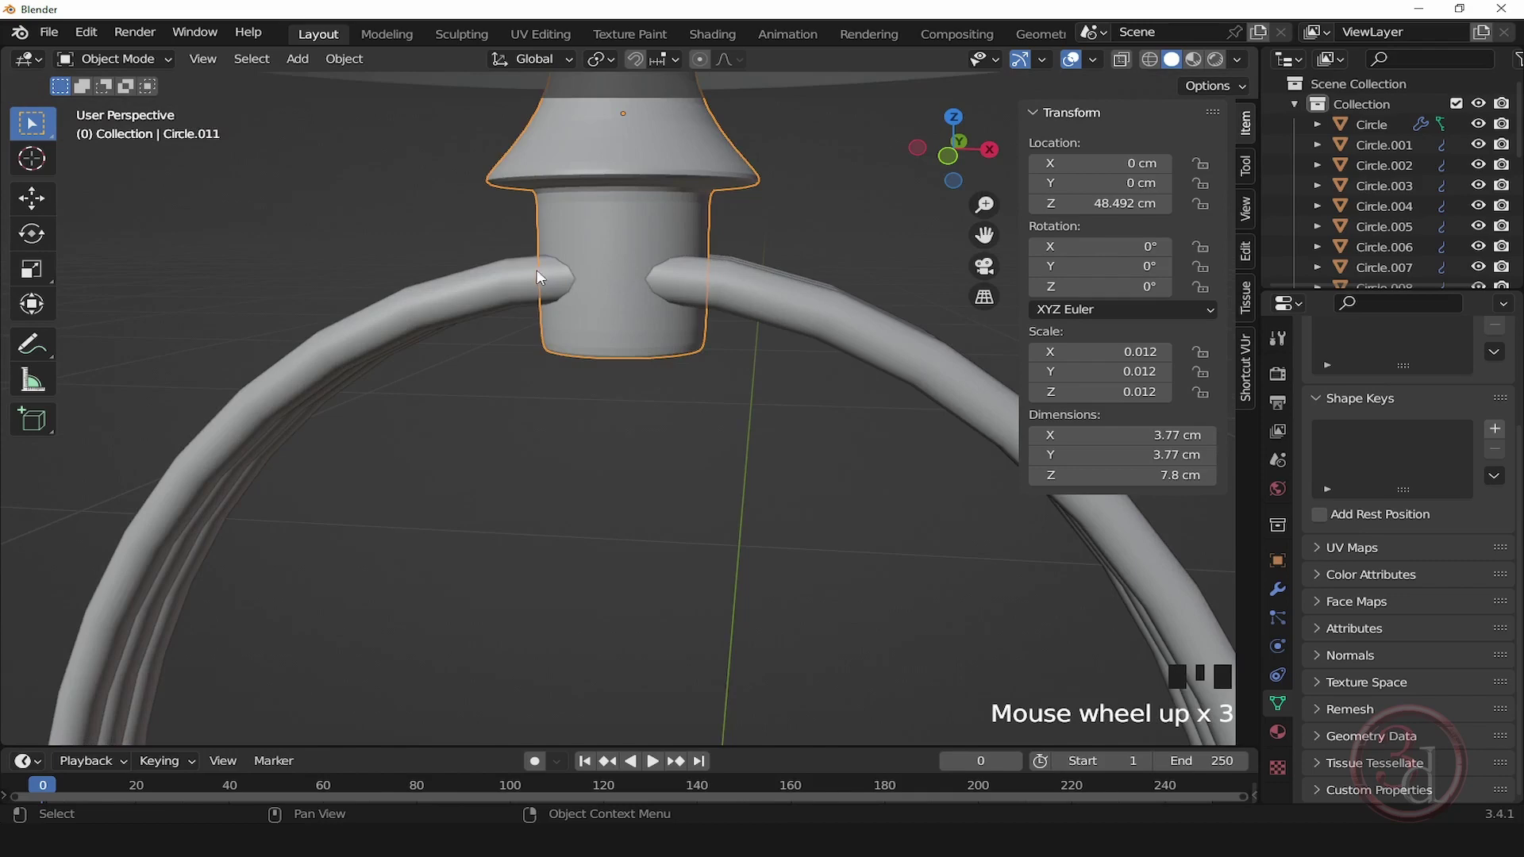
pyautogui.moveTo(637, 211); pyautogui.dragTo(667, 287, button='middle')
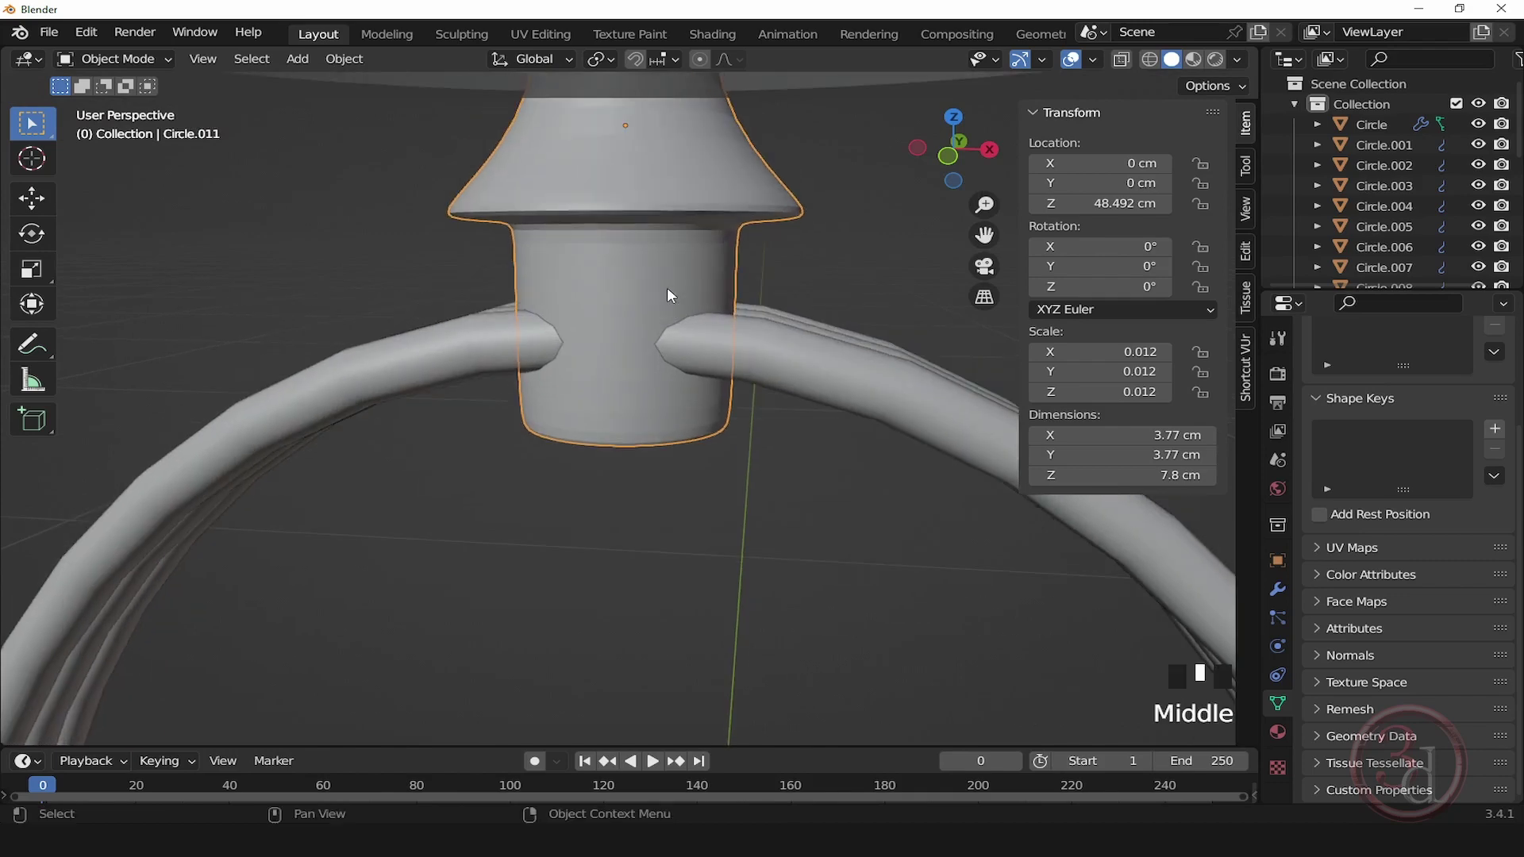
pyautogui.press('Tab')
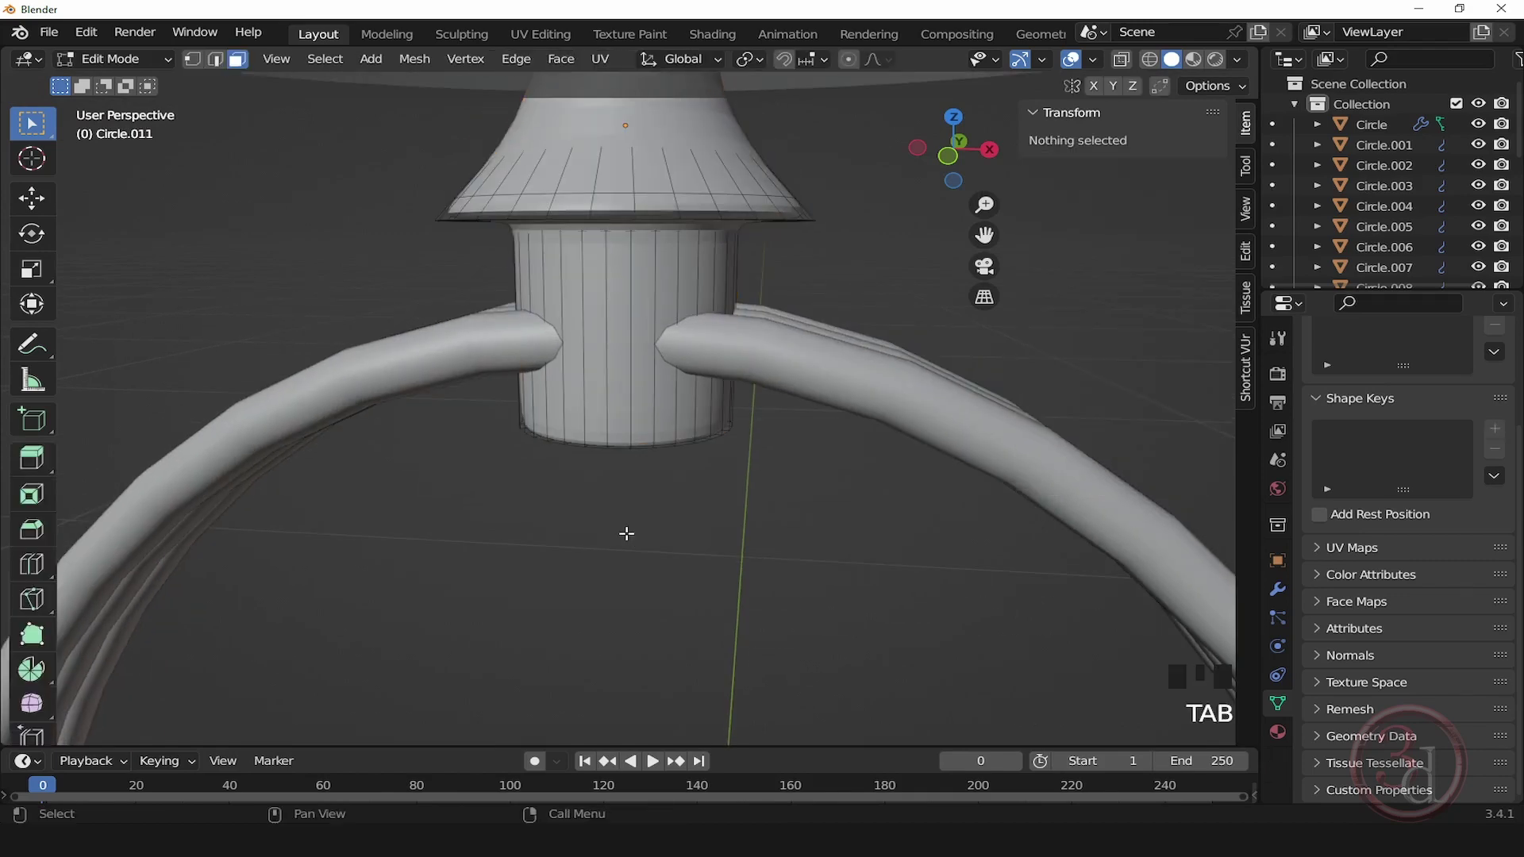
pyautogui.scroll(1, 645, 297)
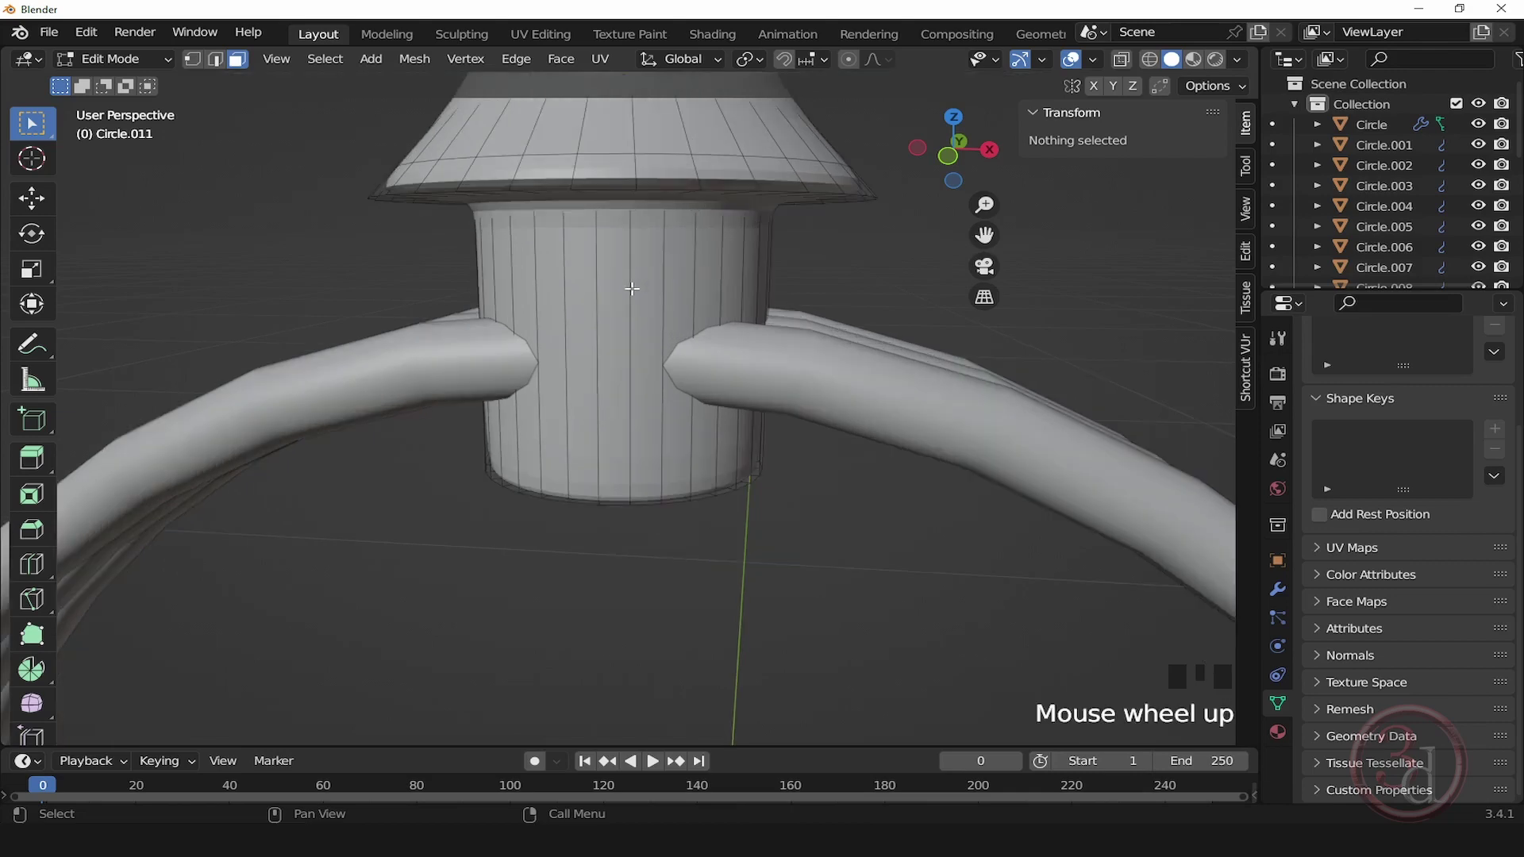
pyautogui.keyDown('alt'); pyautogui.middleClick(645, 297); pyautogui.keyUp('alt')
pyautogui.moveTo(645, 297); pyautogui.dragTo(689, 295, button='middle')
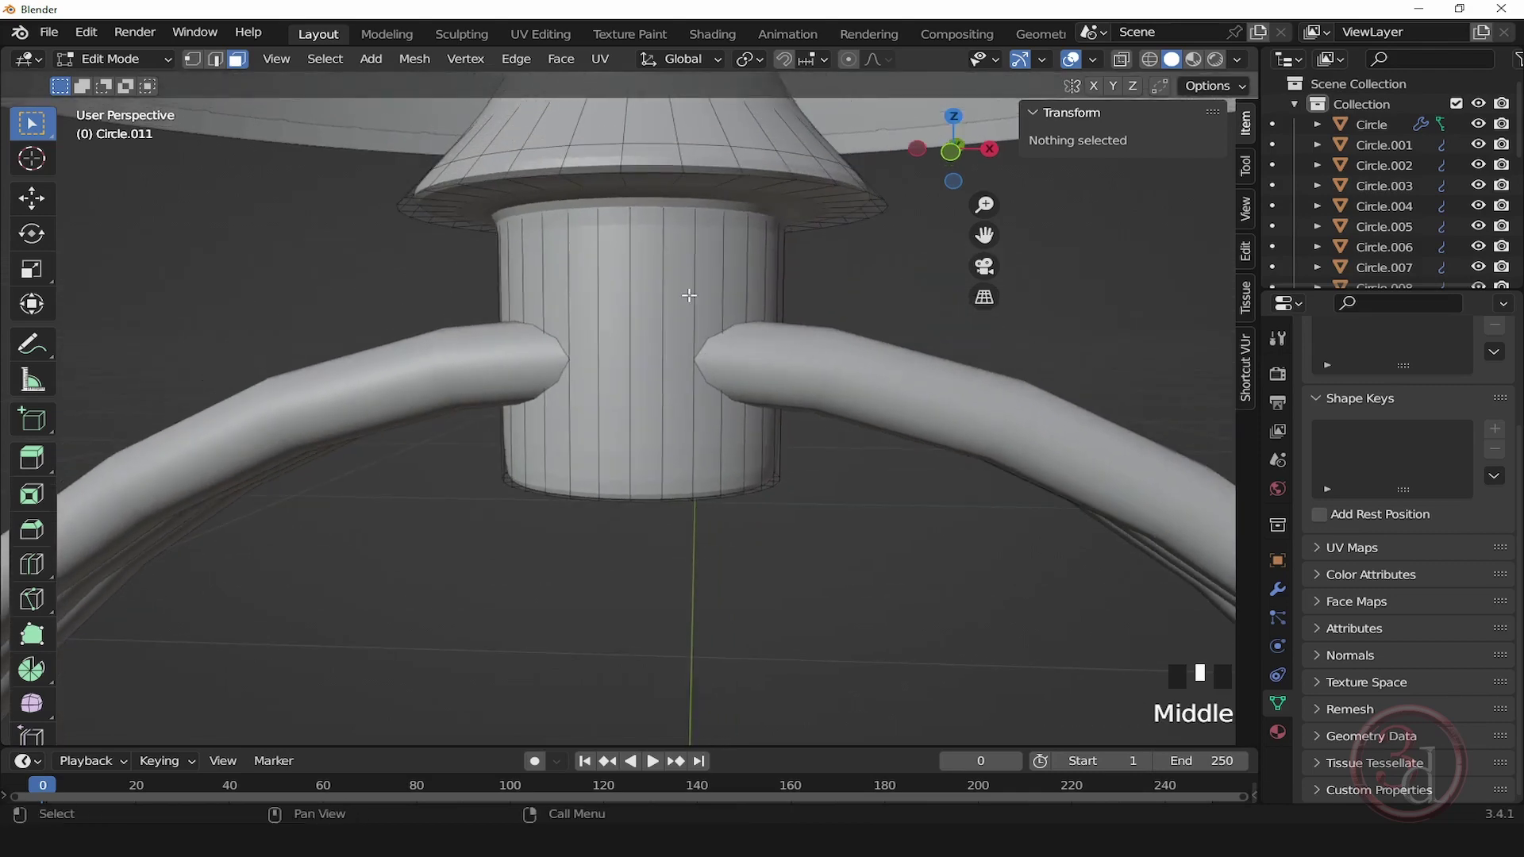
pyautogui.hotkey('ctrl', 'r')
pyautogui.click(680, 272)
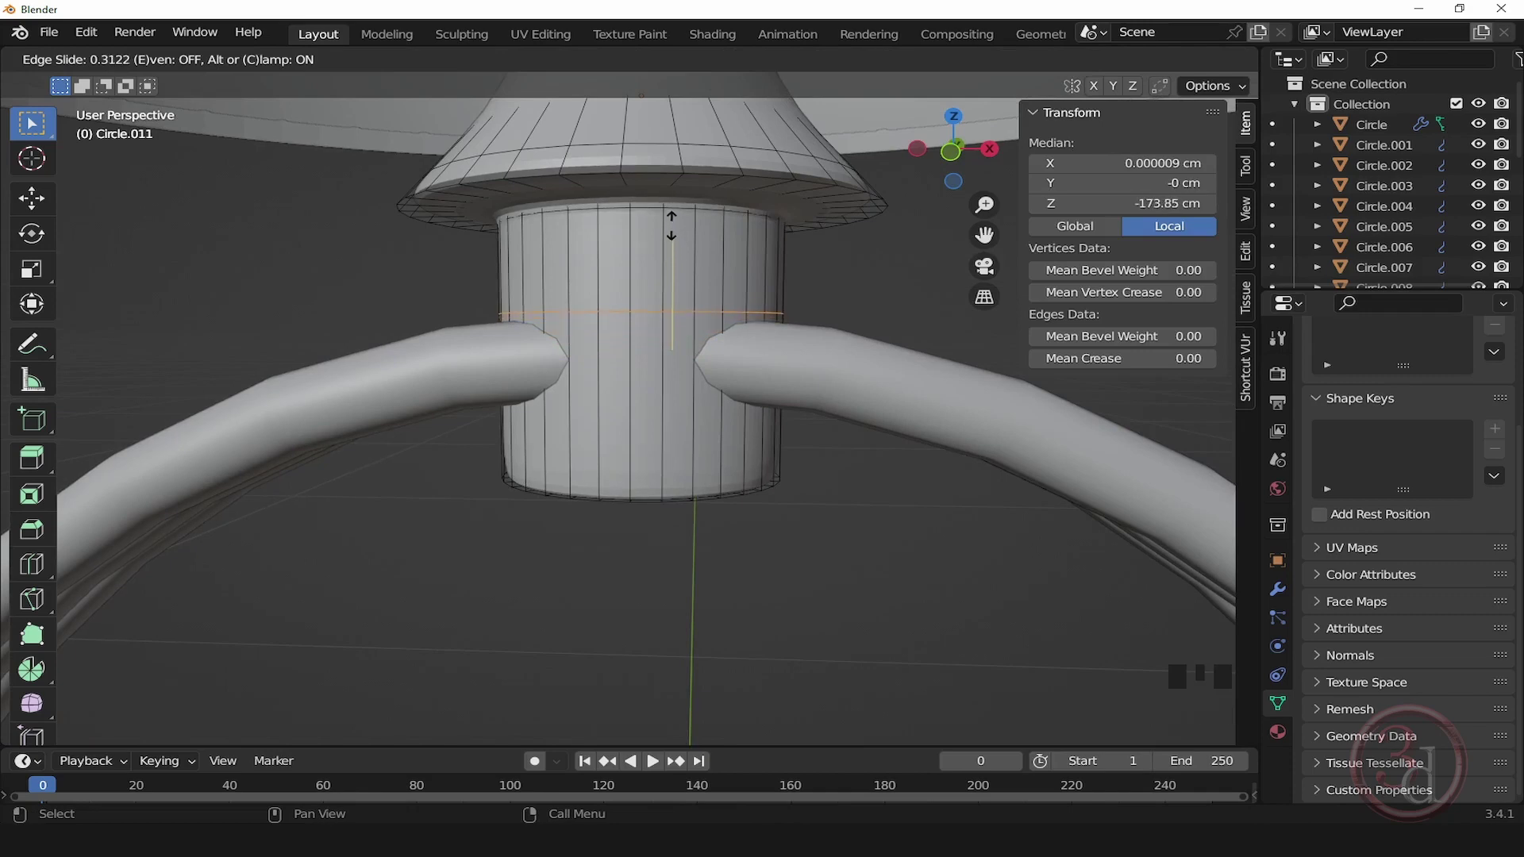
pyautogui.click(666, 215)
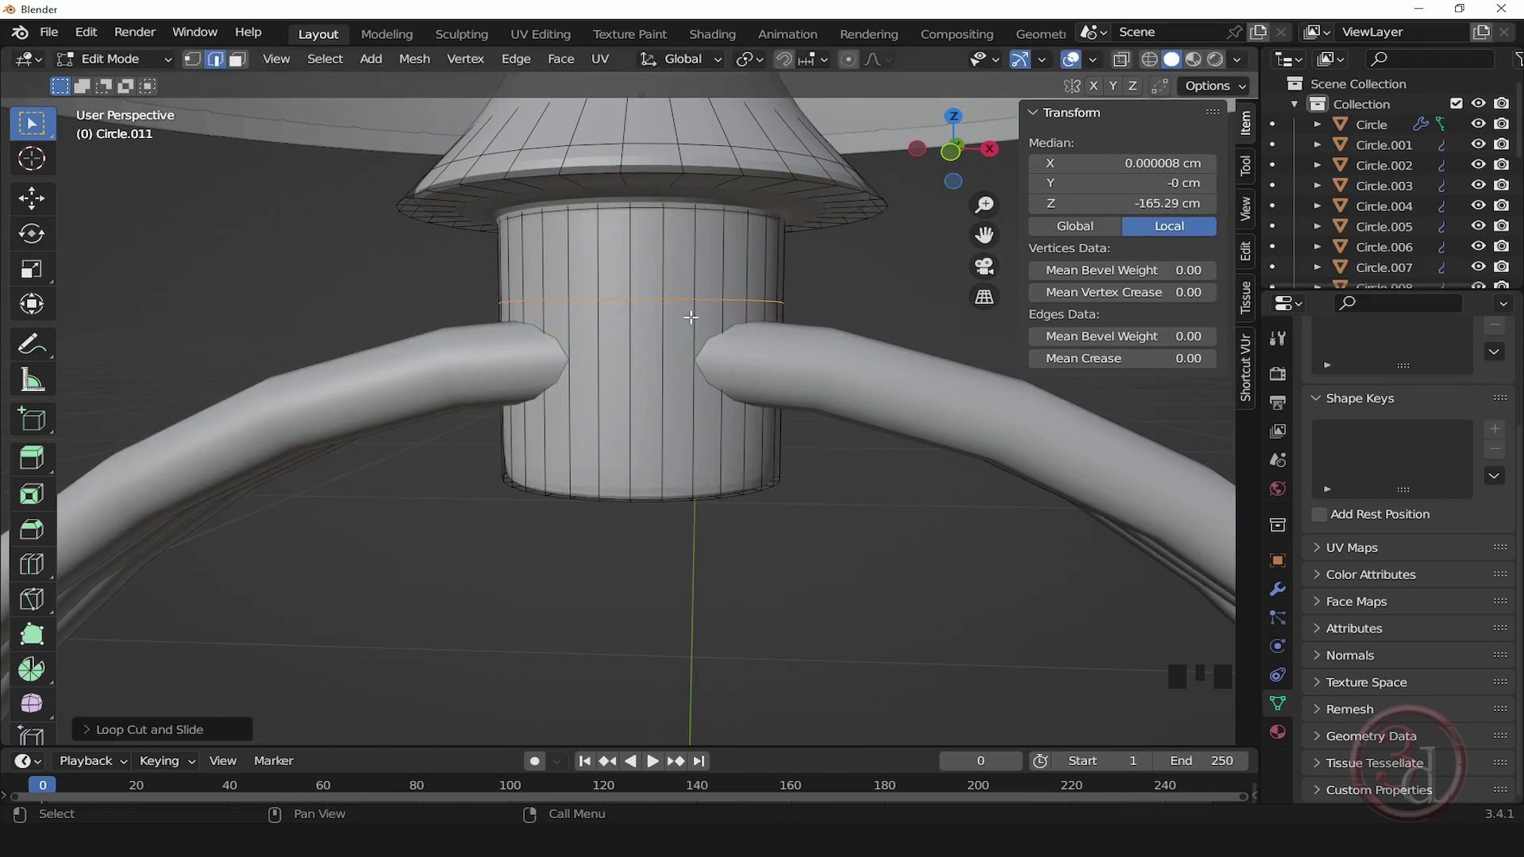
# Step: Add a second loop cut around the neck's lower cylinder just below the rings
pyautogui.hotkey('ctrl', 'r')
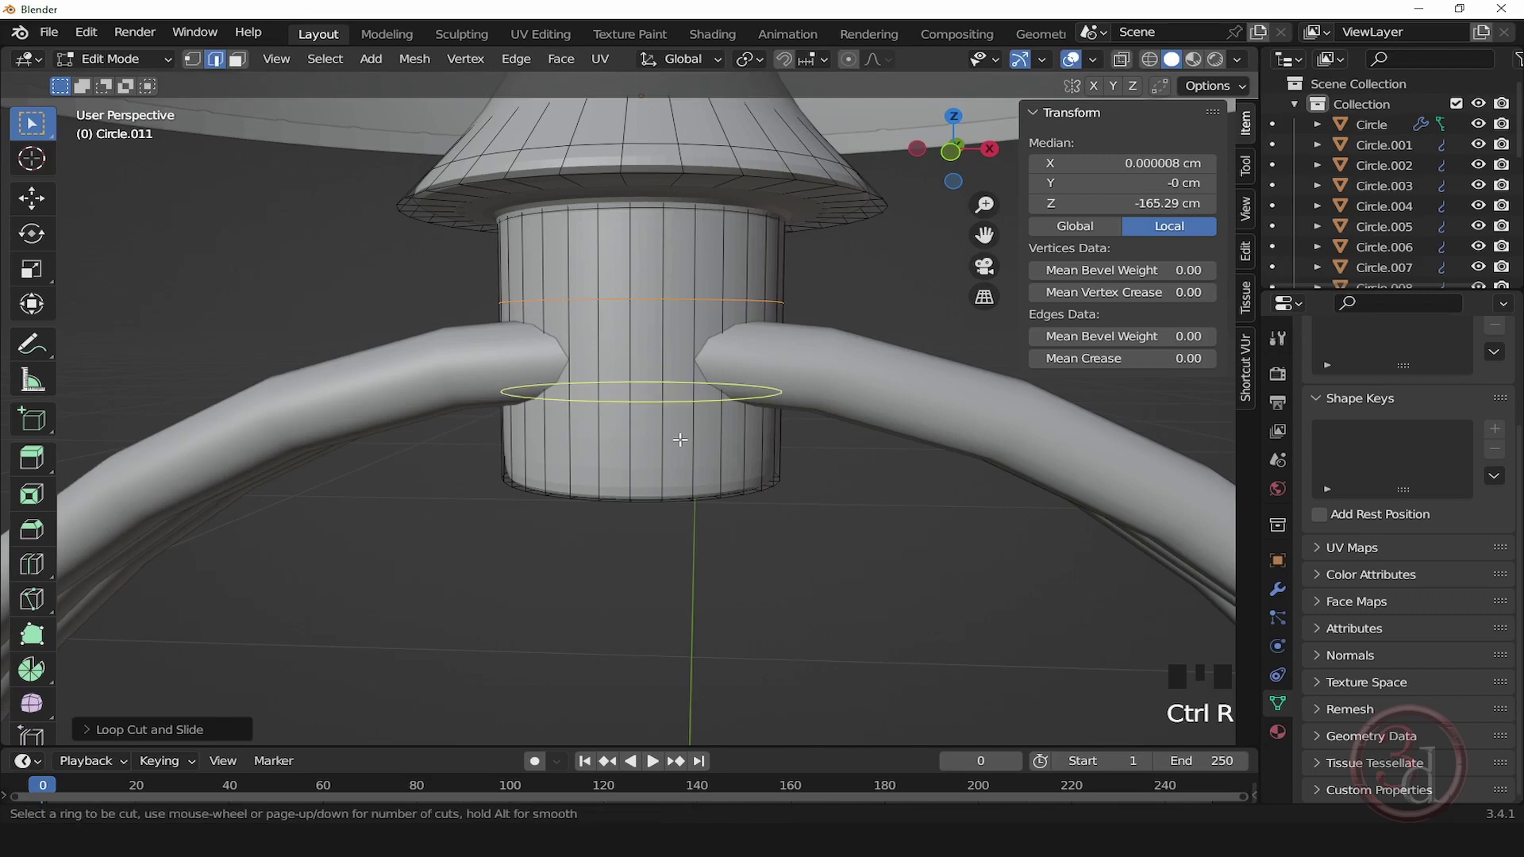
pyautogui.click(680, 396)
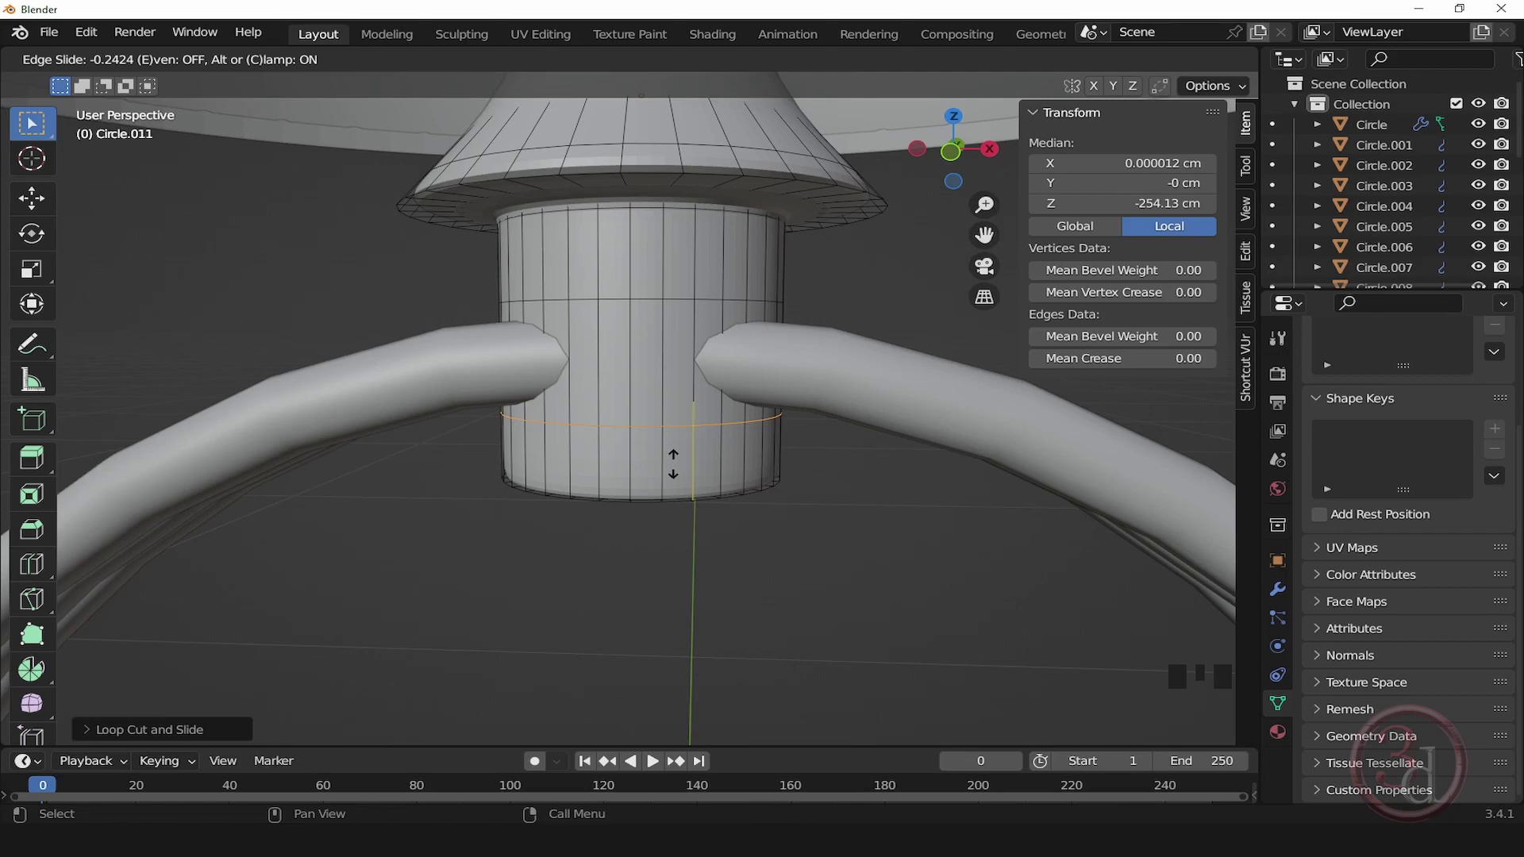
pyautogui.click(673, 464)
pyautogui.click(824, 495)
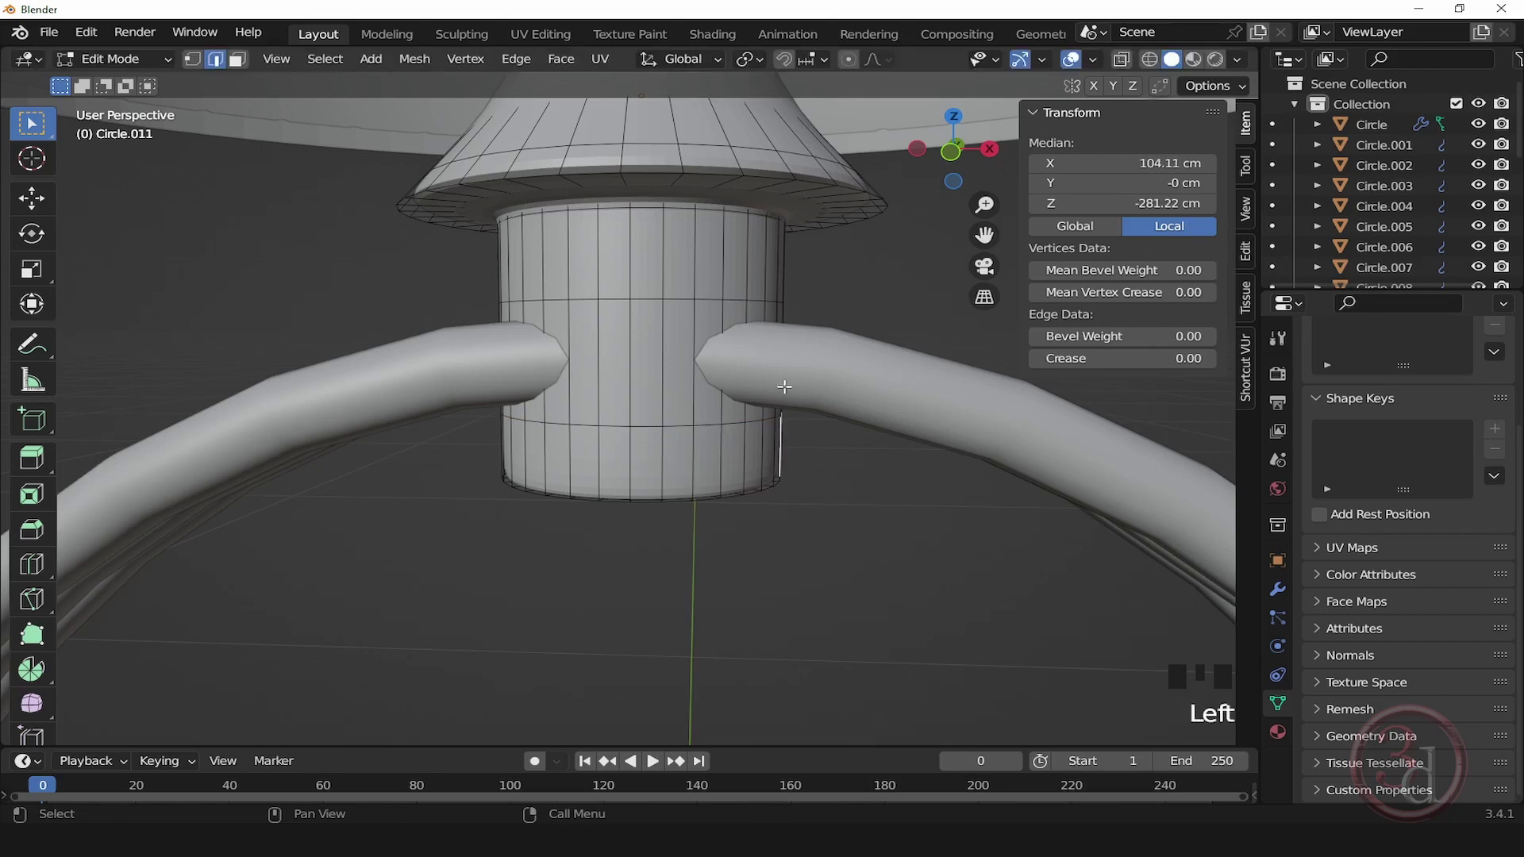
# Step: Select the face band between the two loop cuts on the neck's lower cylinder and extrude it in place
pyautogui.click(238, 59)
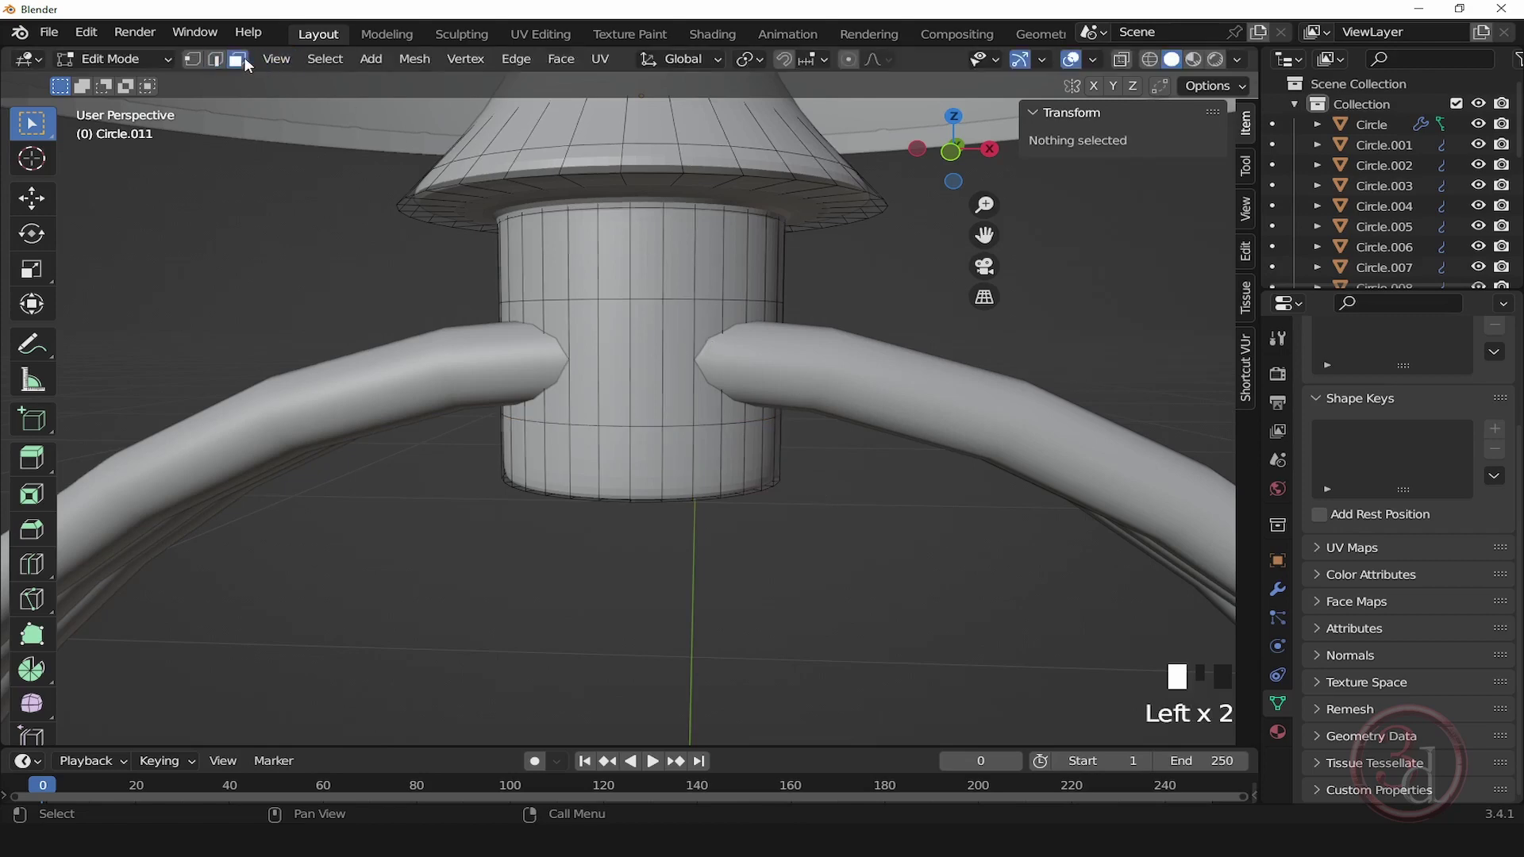
pyautogui.keyDown('alt'); pyautogui.click(664, 324); pyautogui.keyUp('alt')
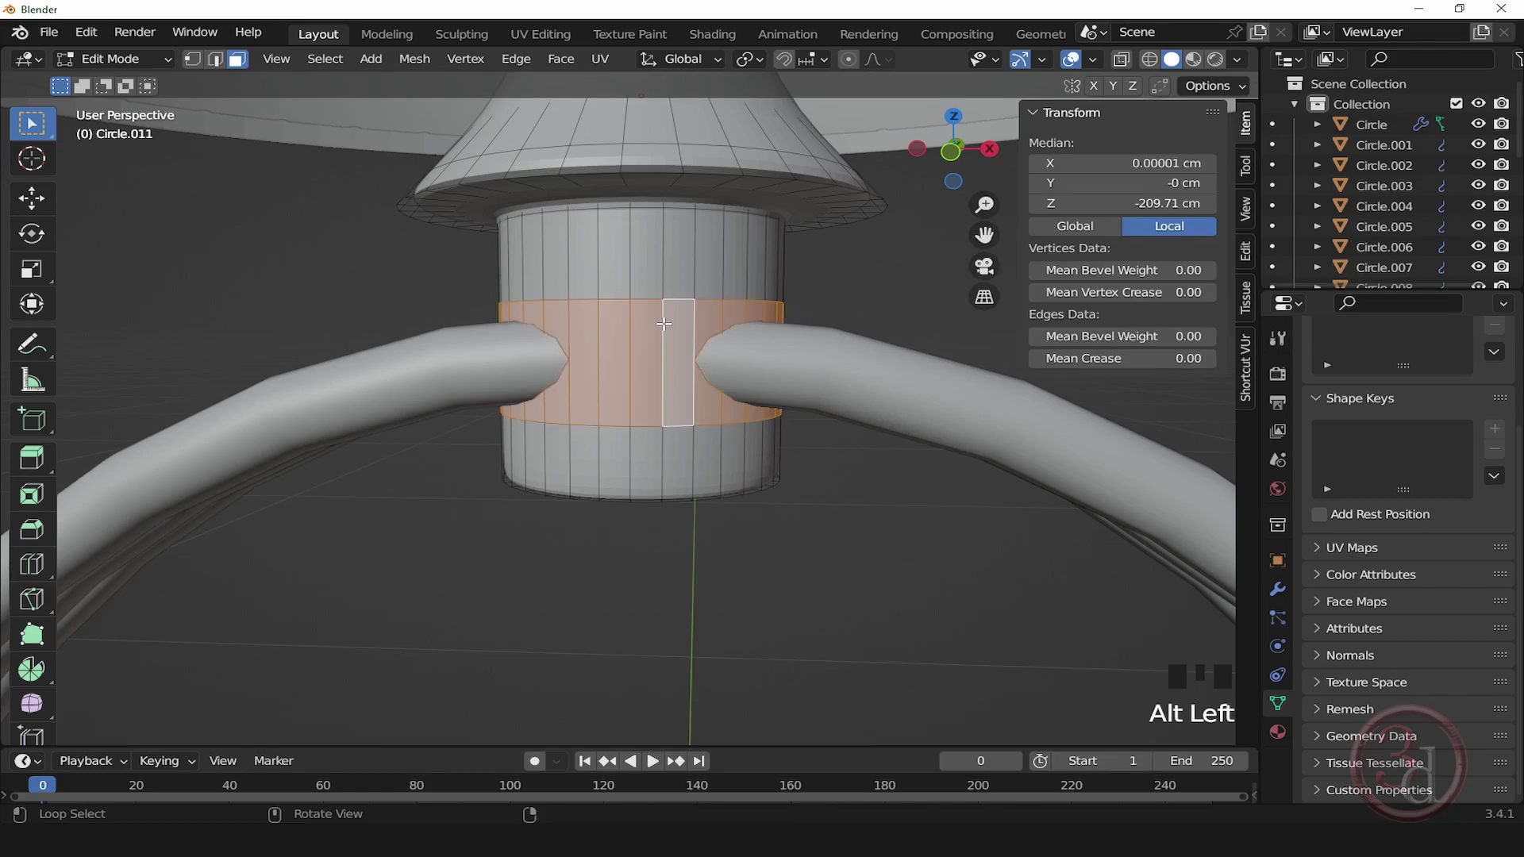
pyautogui.keyDown('alt'); pyautogui.moveTo(664, 324); pyautogui.dragTo(804, 390, button='middle'); pyautogui.keyUp('alt')
pyautogui.scroll(2, 804, 391)
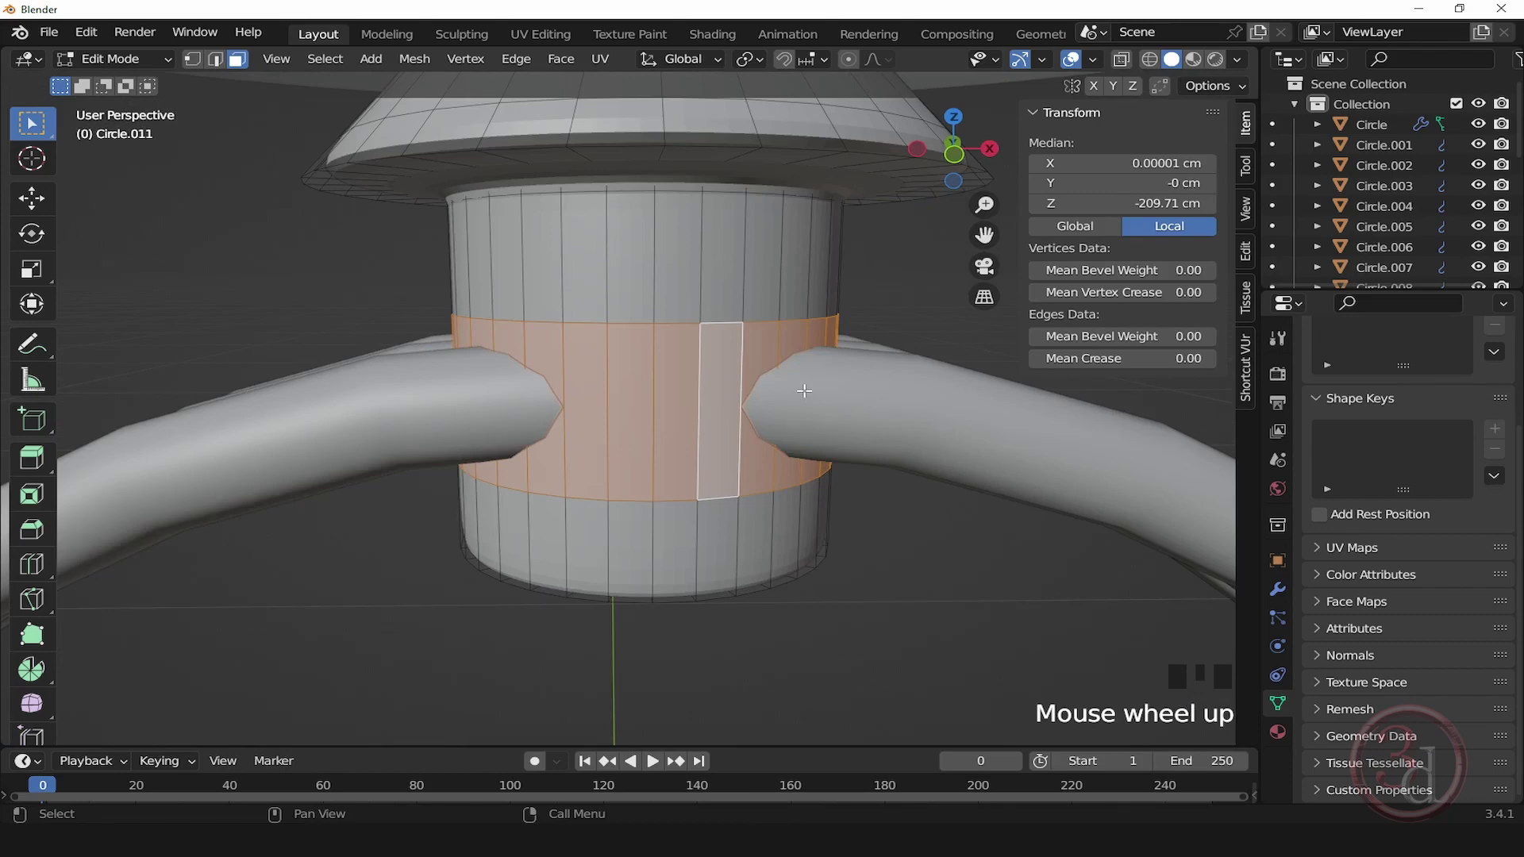
pyautogui.press('e')
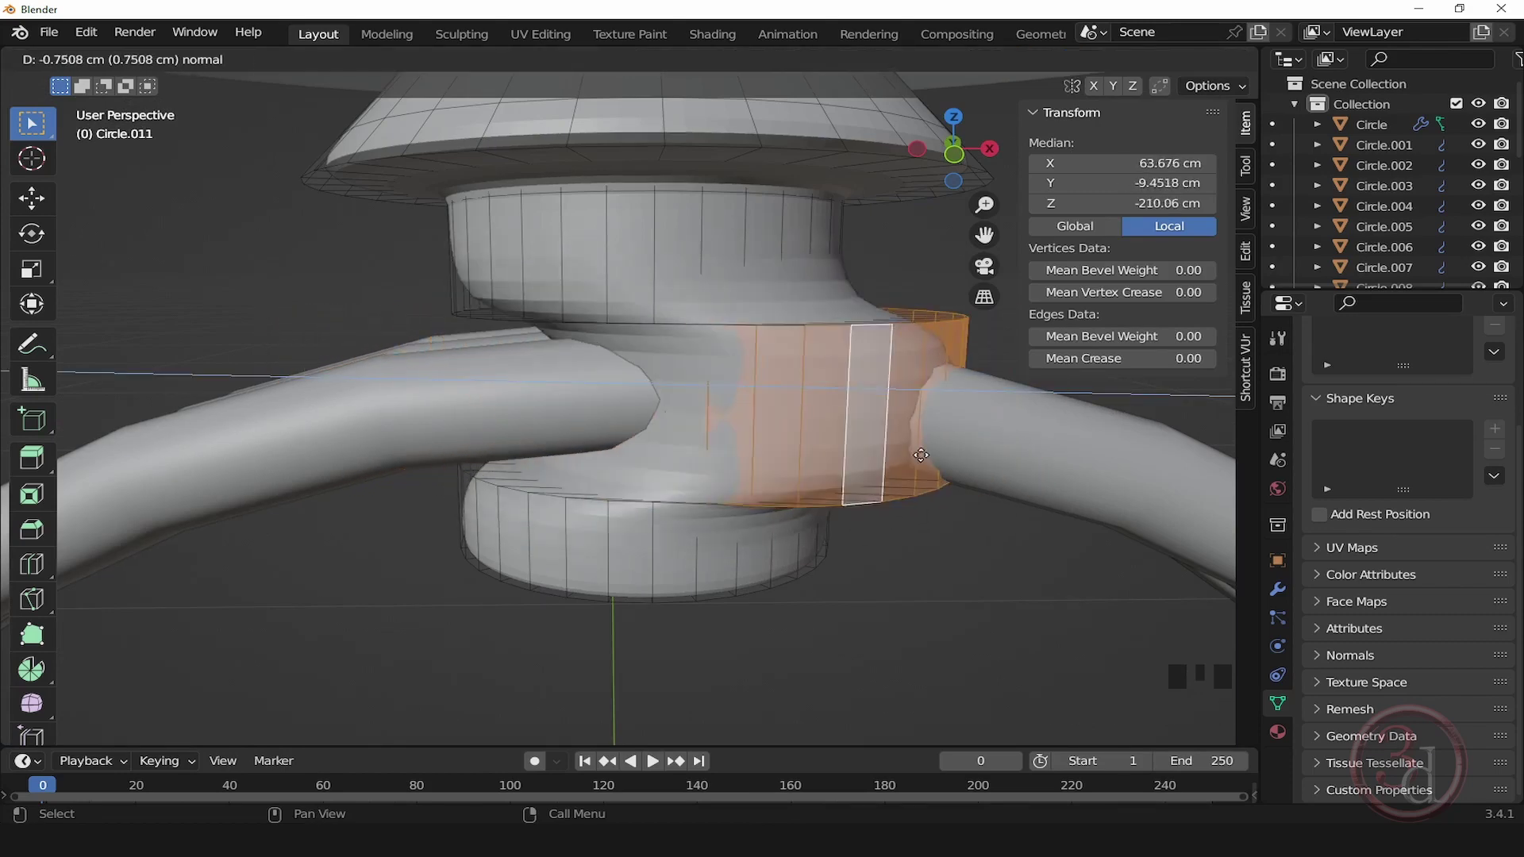
pyautogui.rightClick(947, 461)
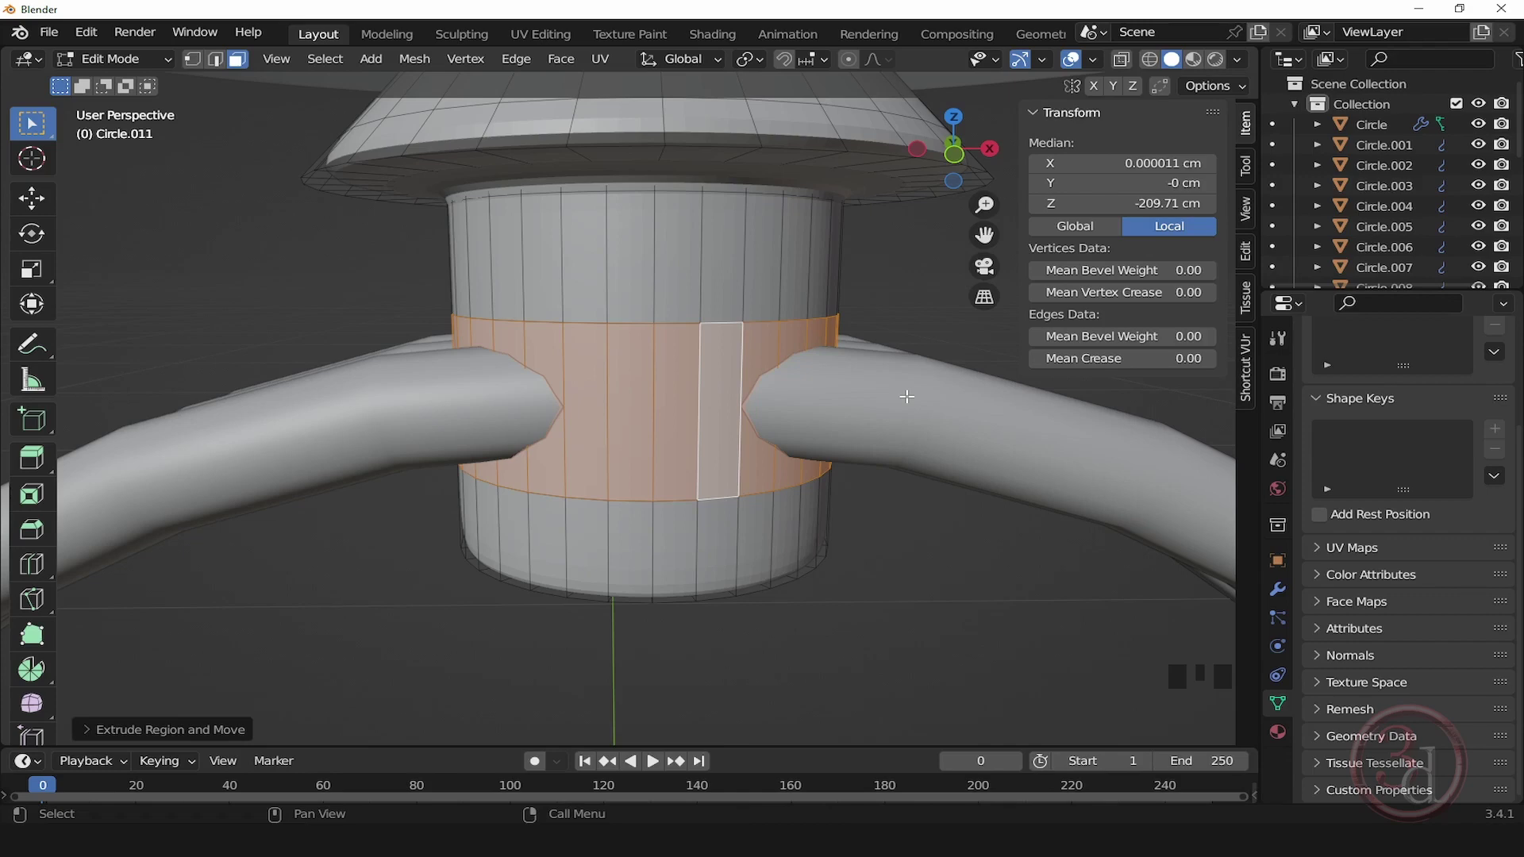
pyautogui.press('e')
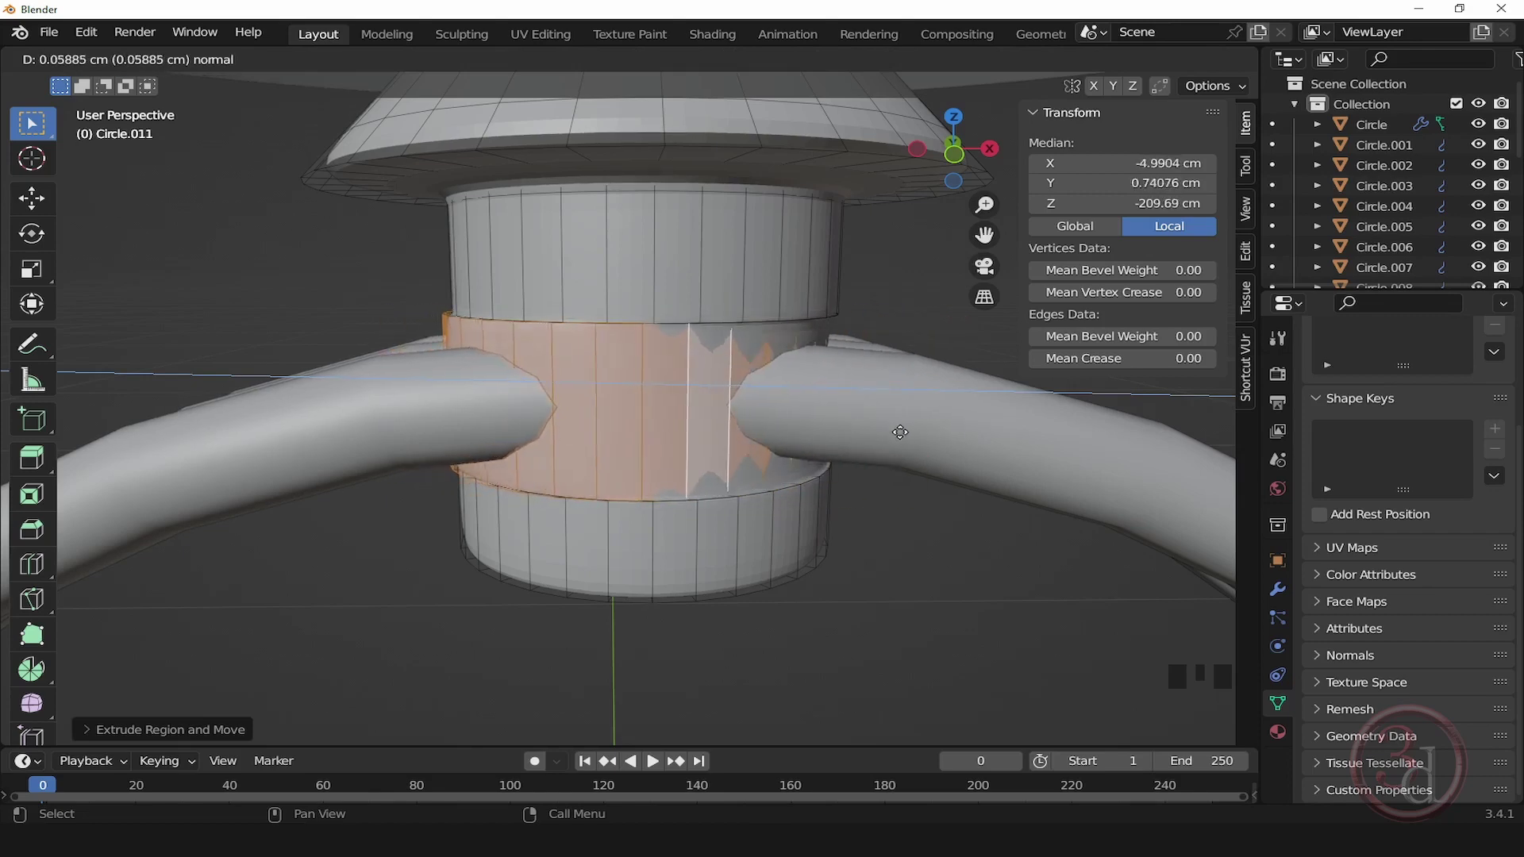
pyautogui.rightClick(931, 440)
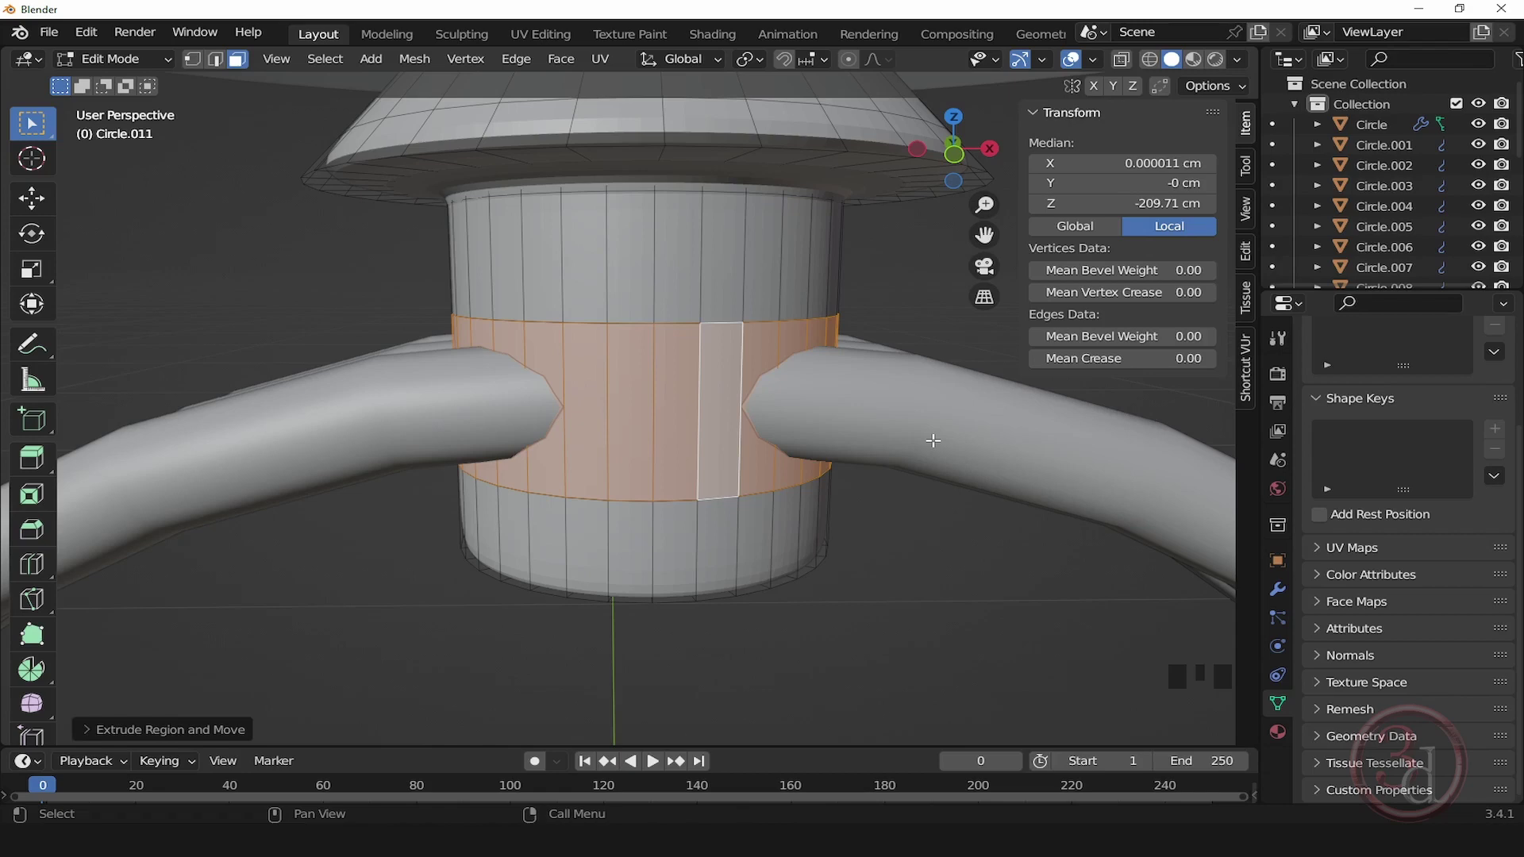
# Step: Fatten the extruded band slightly outward and turn off the Subdivision modifier's display in Edit Mode
pyautogui.hotkey('alt', 's')
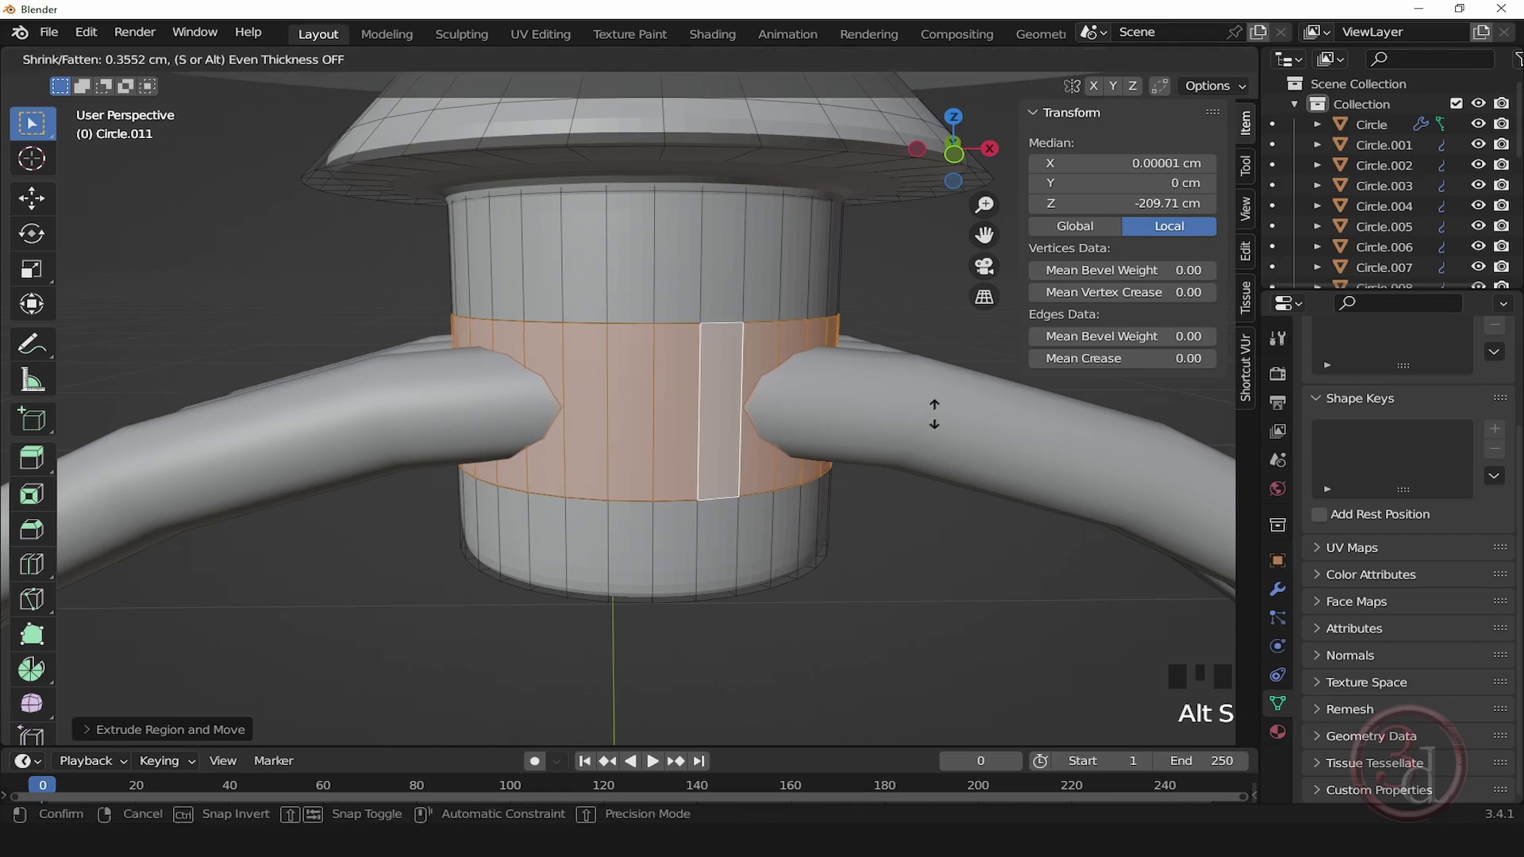
pyautogui.click(1000, 117)
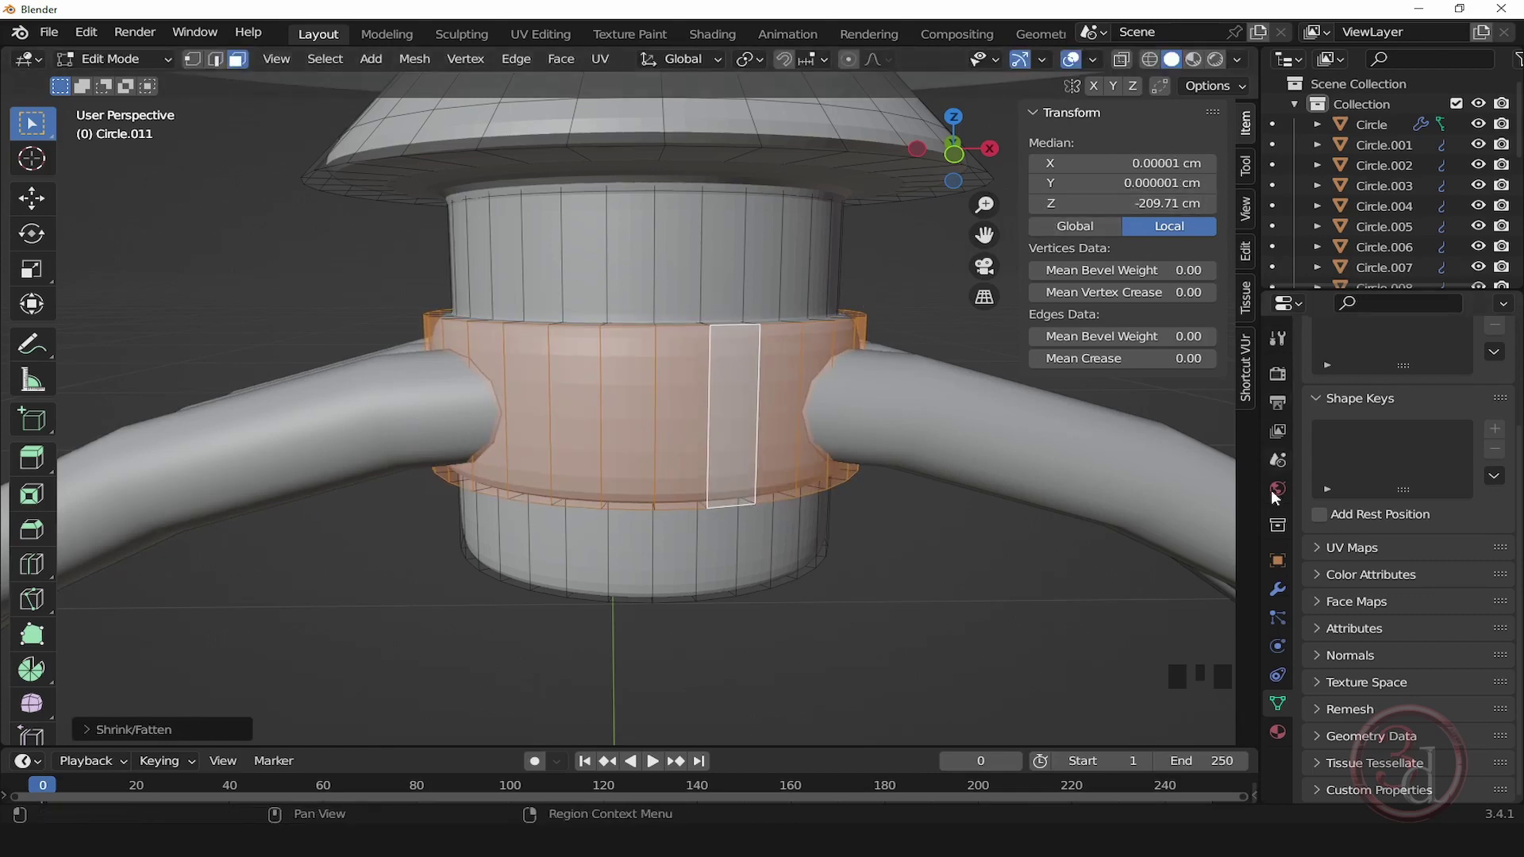
pyautogui.click(1277, 589)
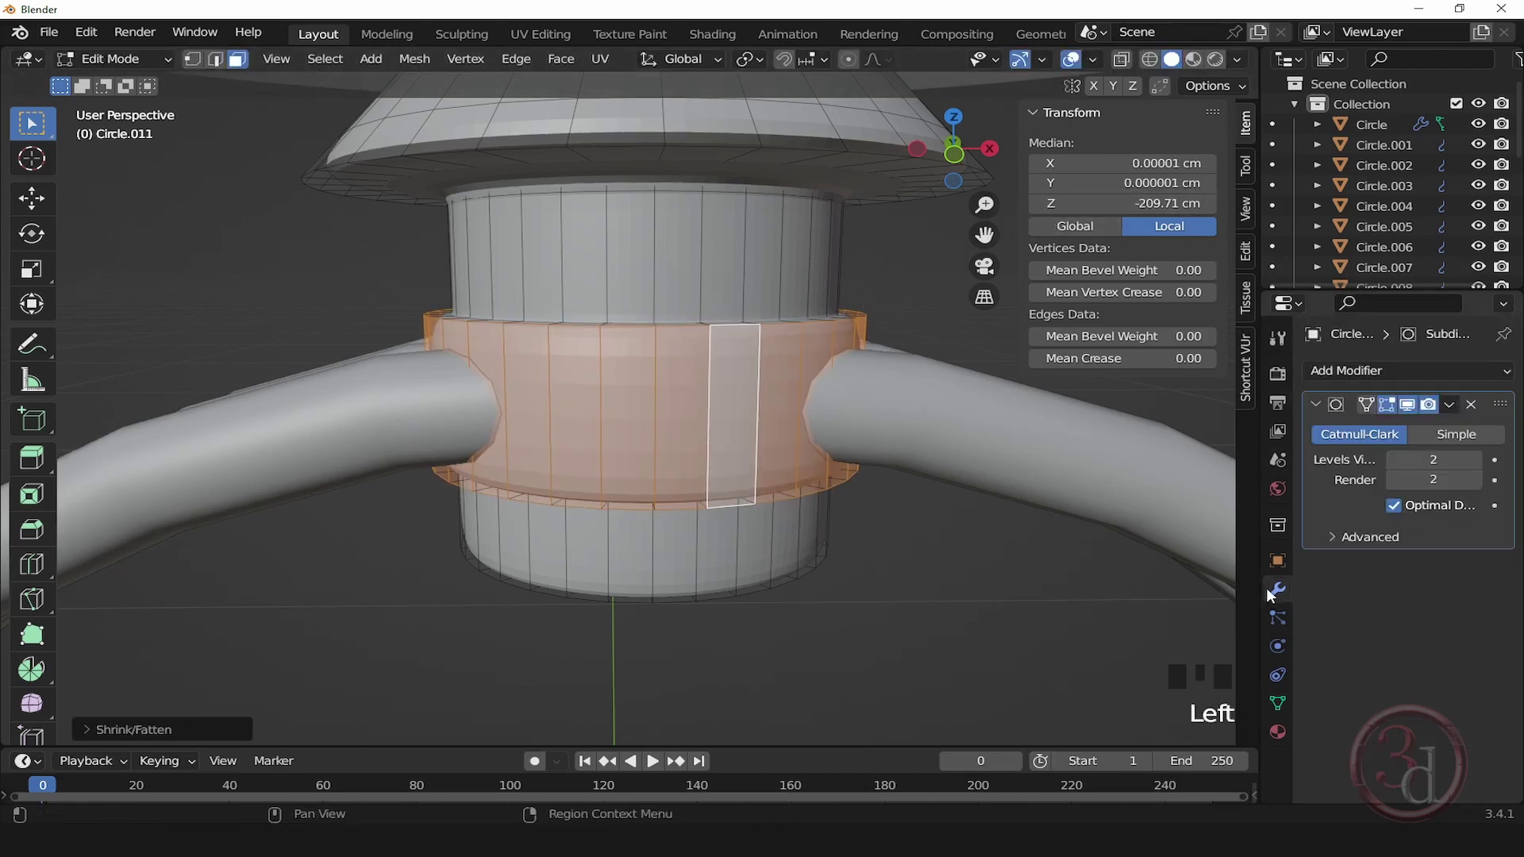
pyautogui.click(1385, 404)
pyautogui.keyDown('alt'); pyautogui.moveTo(754, 492); pyautogui.dragTo(810, 486, button='middle'); pyautogui.keyUp('alt')
pyautogui.keyDown('alt'); pyautogui.moveTo(813, 585); pyautogui.dragTo(727, 398, button='middle'); pyautogui.keyUp('alt')
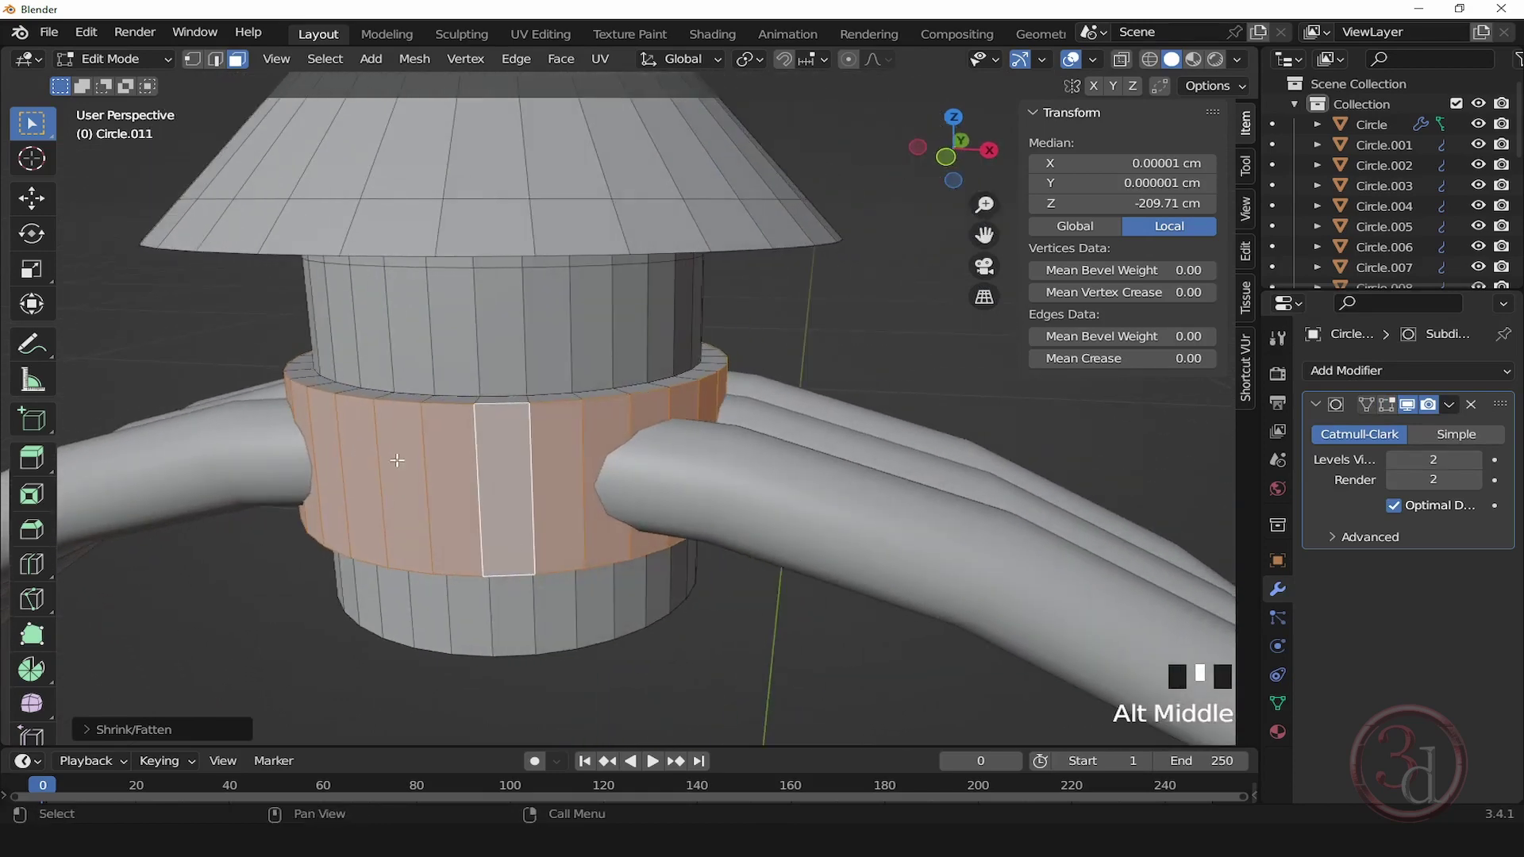
pyautogui.moveTo(689, 486); pyautogui.dragTo(773, 485, button='middle')
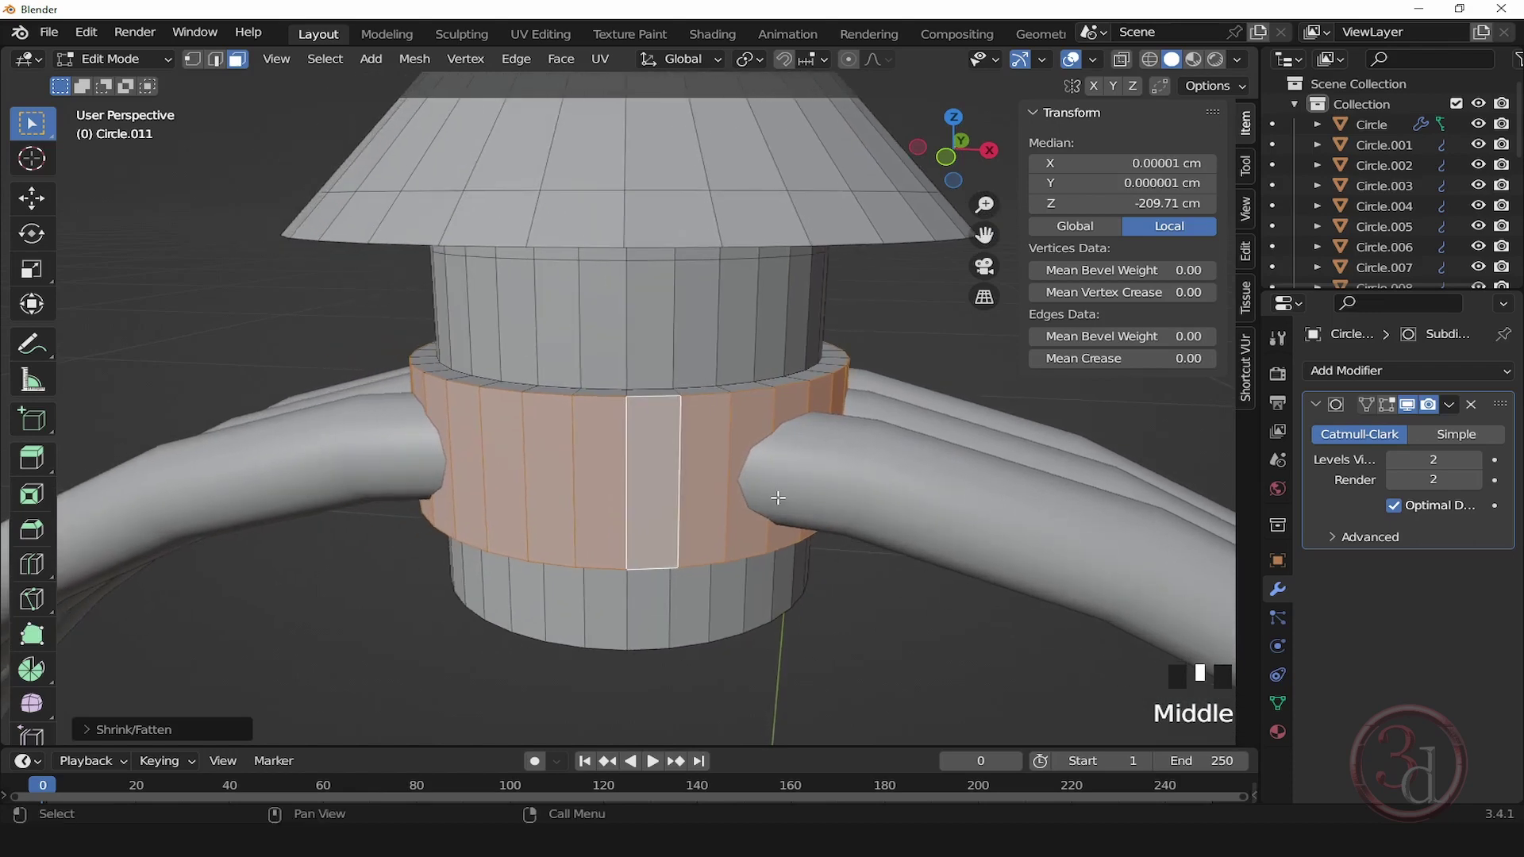
# Step: Fatten the band further along its normals into a wide collar around the ring ends, and deselect it
pyautogui.hotkey('alt', 's')
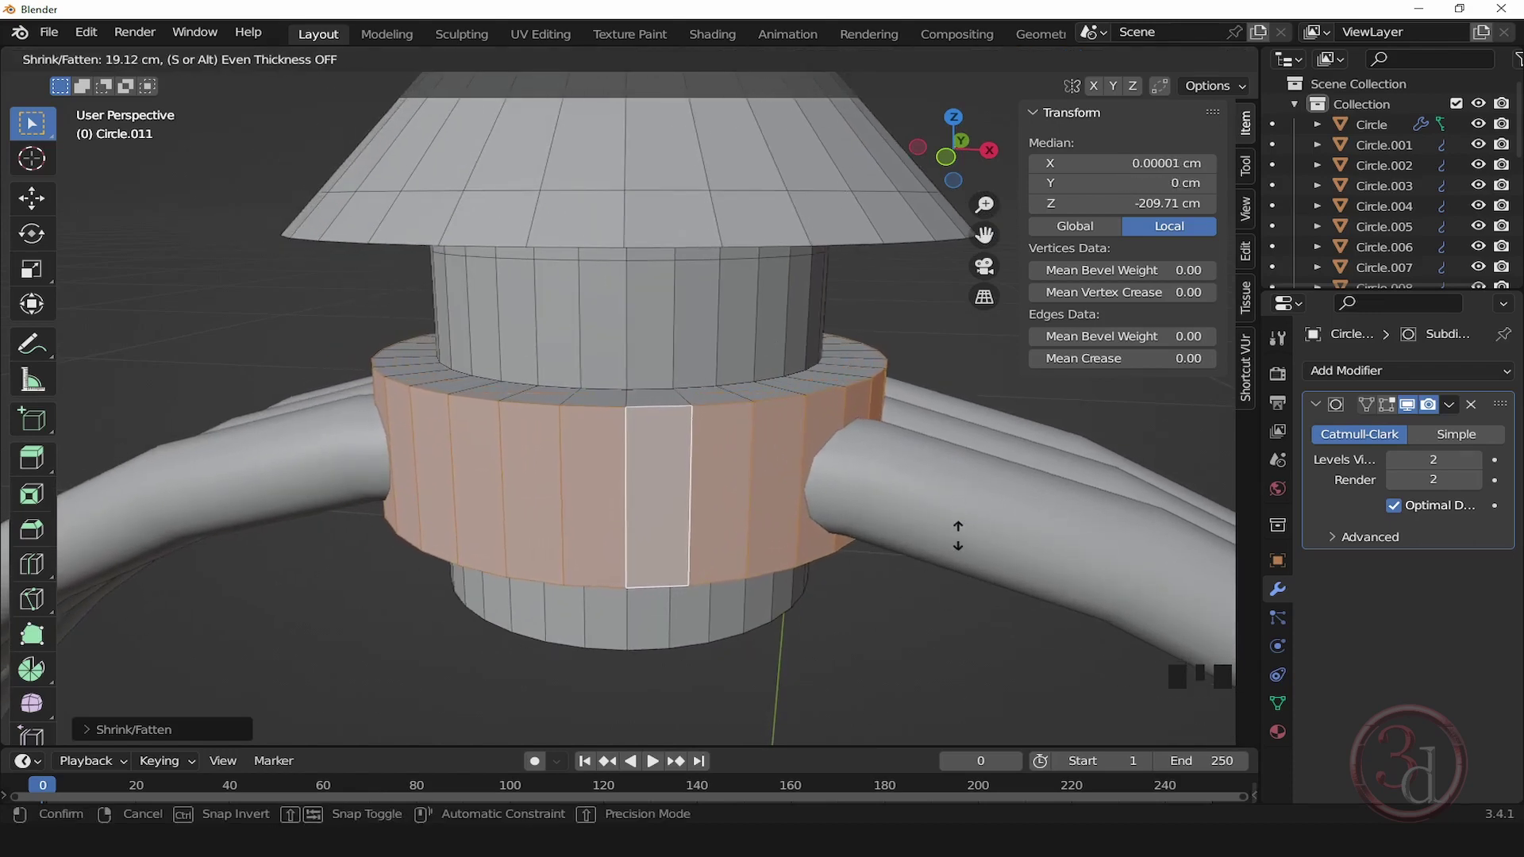
pyautogui.click(961, 641)
pyautogui.keyDown('alt'); pyautogui.middleClick(895, 663); pyautogui.keyUp('alt')
pyautogui.click(866, 643)
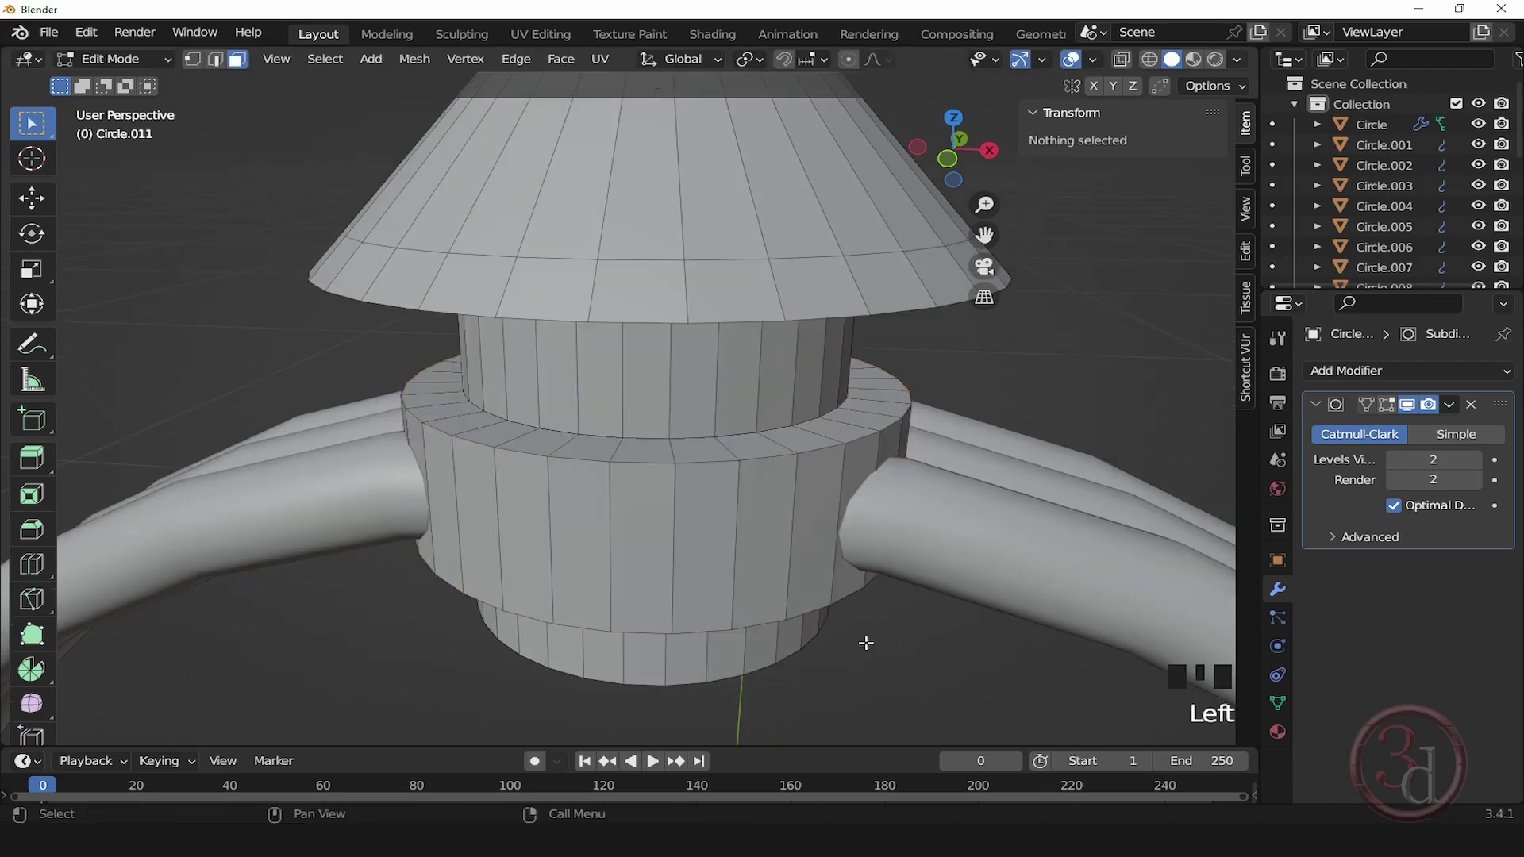
# Step: Add a loop cut around the collar's outer wall and slide it close to the upper edge
pyautogui.scroll(2, 823, 477)
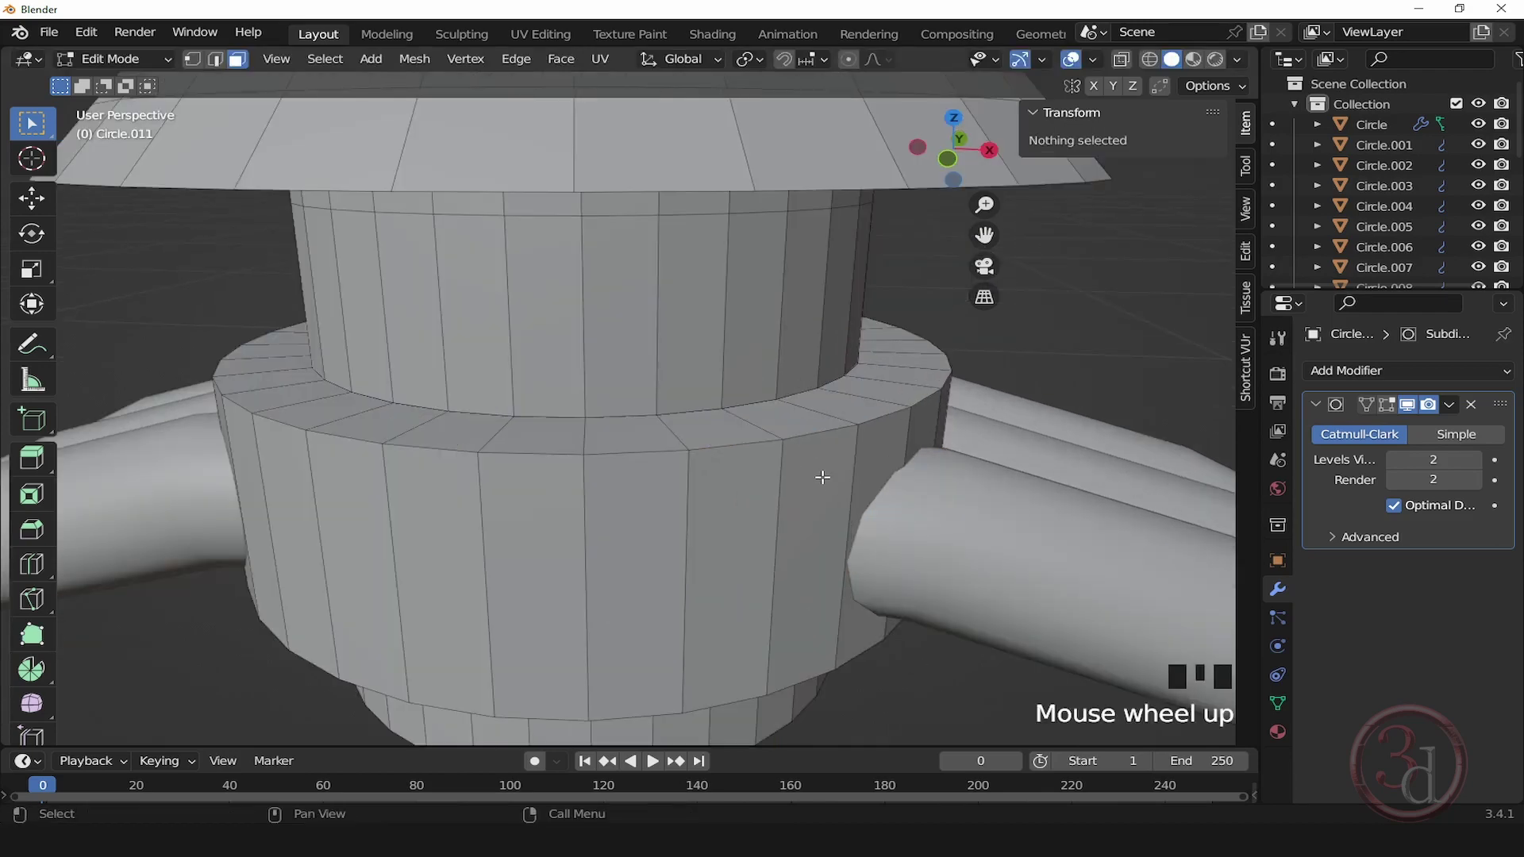
pyautogui.hotkey('ctrl', 'r')
pyautogui.click(779, 510)
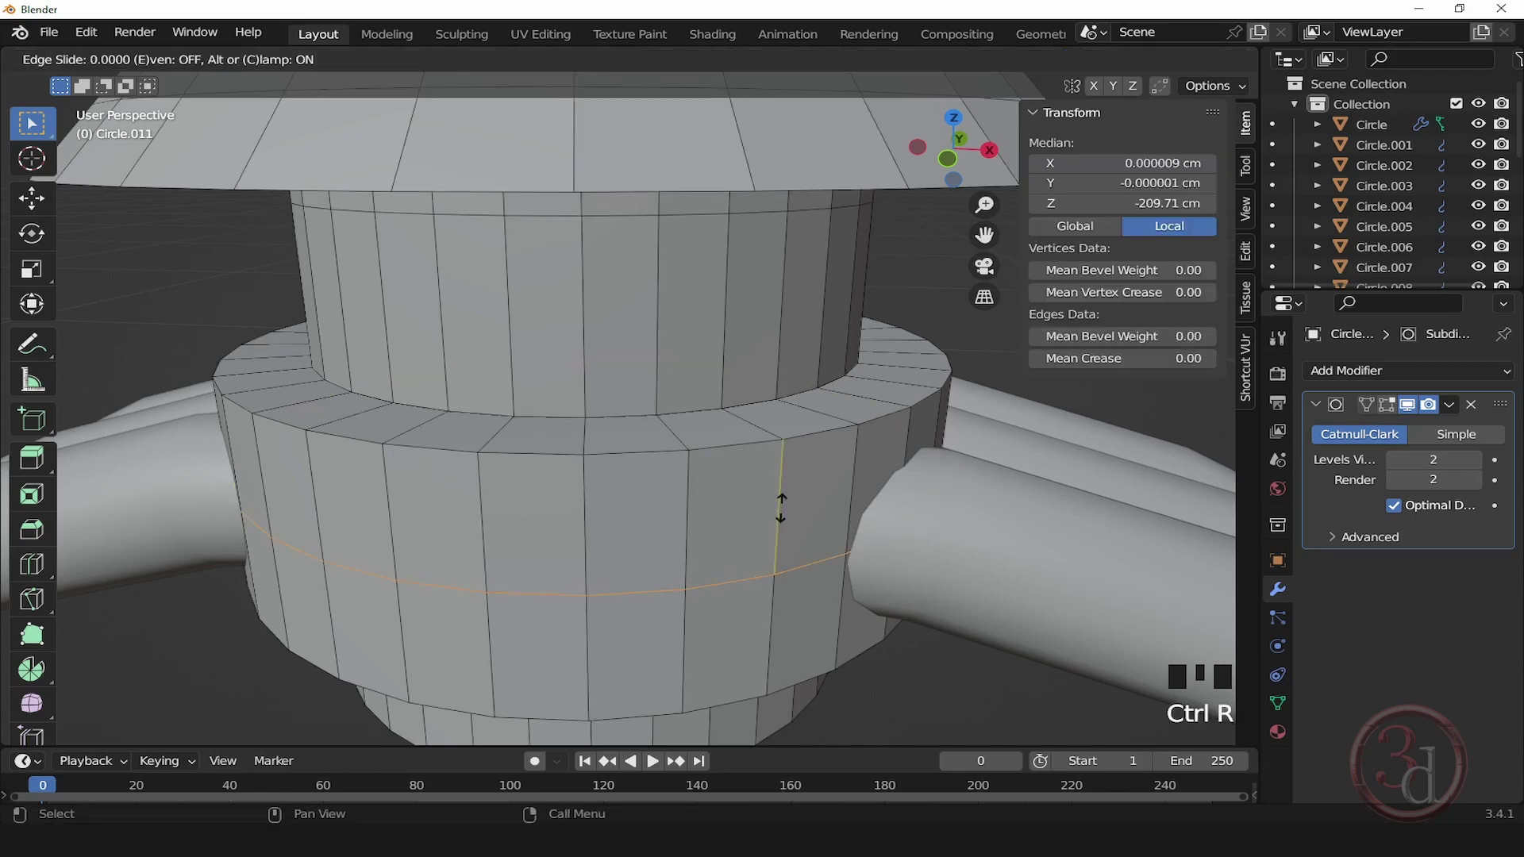
pyautogui.click(800, 403)
pyautogui.moveTo(762, 591); pyautogui.dragTo(763, 569, button='middle')
# Step: Add another loop cut around the collar's outer wall and slide it close to the lower edge
pyautogui.hotkey('ctrl', 'r')
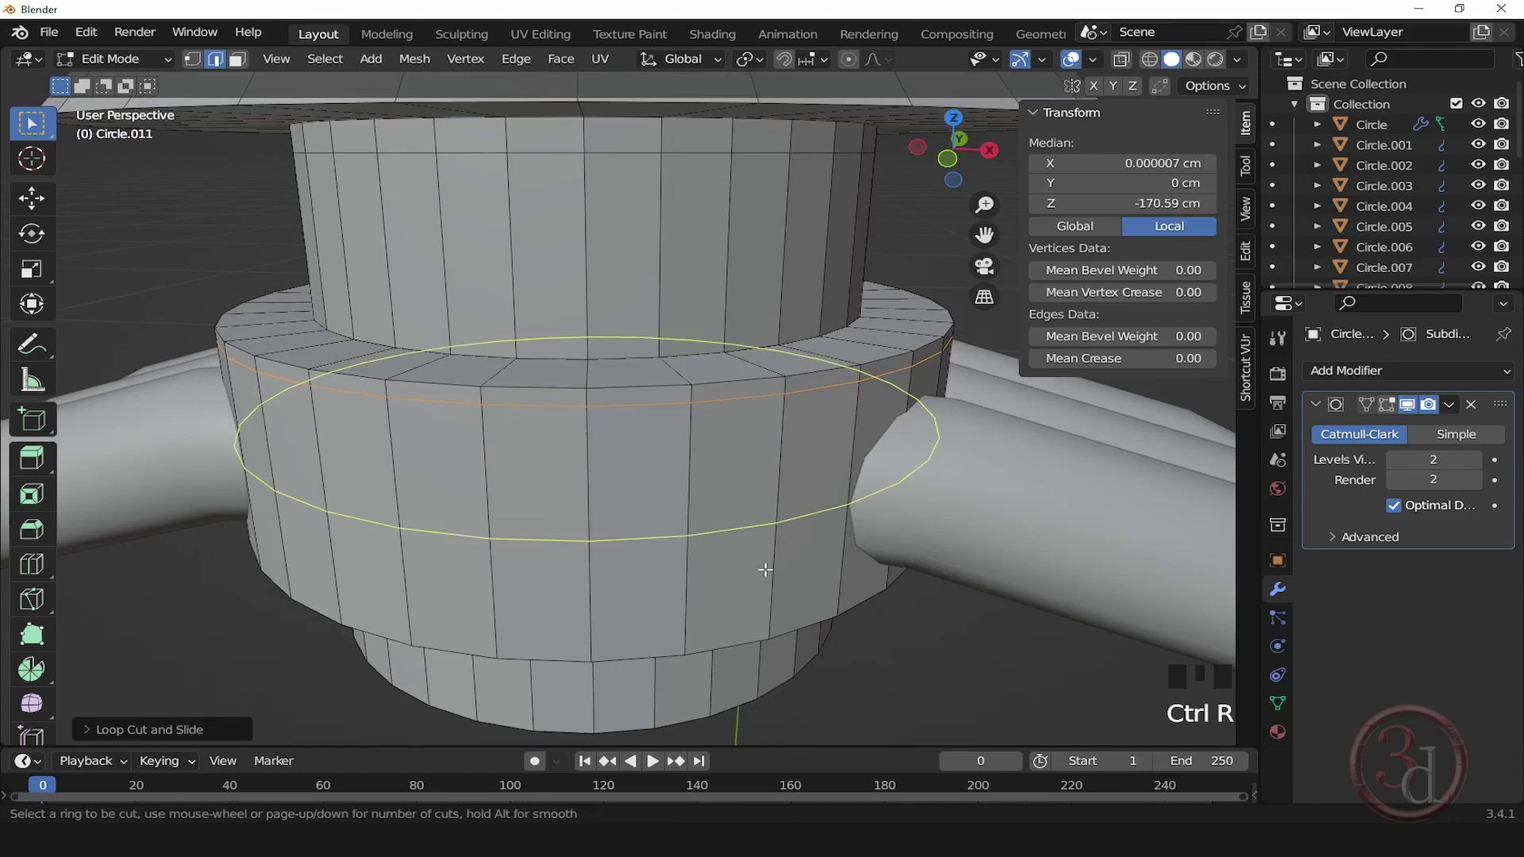
pyautogui.click(764, 569)
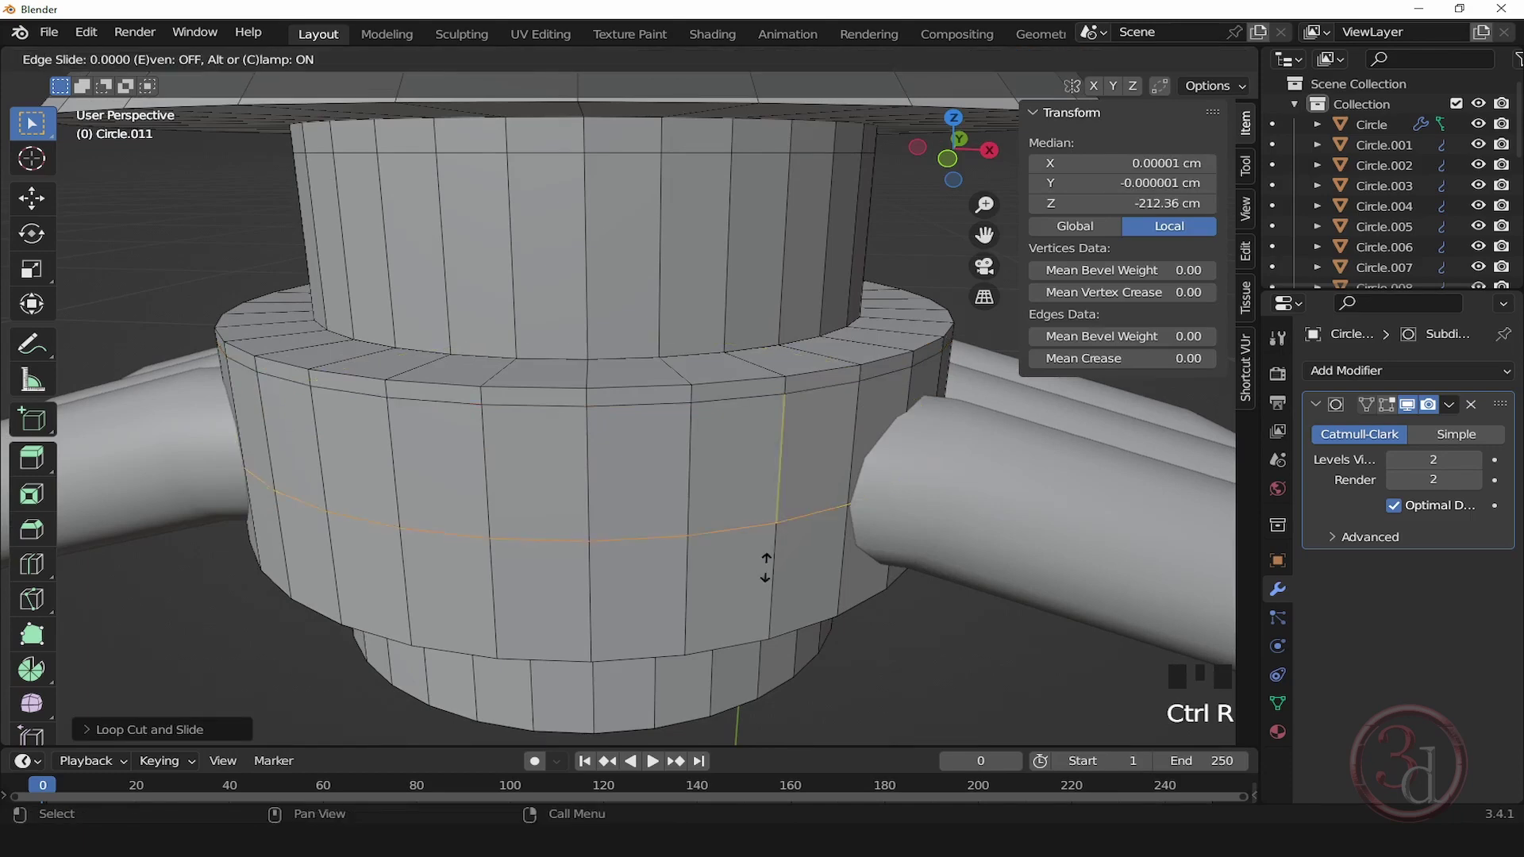
pyautogui.click(792, 681)
pyautogui.keyDown('alt'); pyautogui.middleClick(787, 416); pyautogui.keyUp('alt')
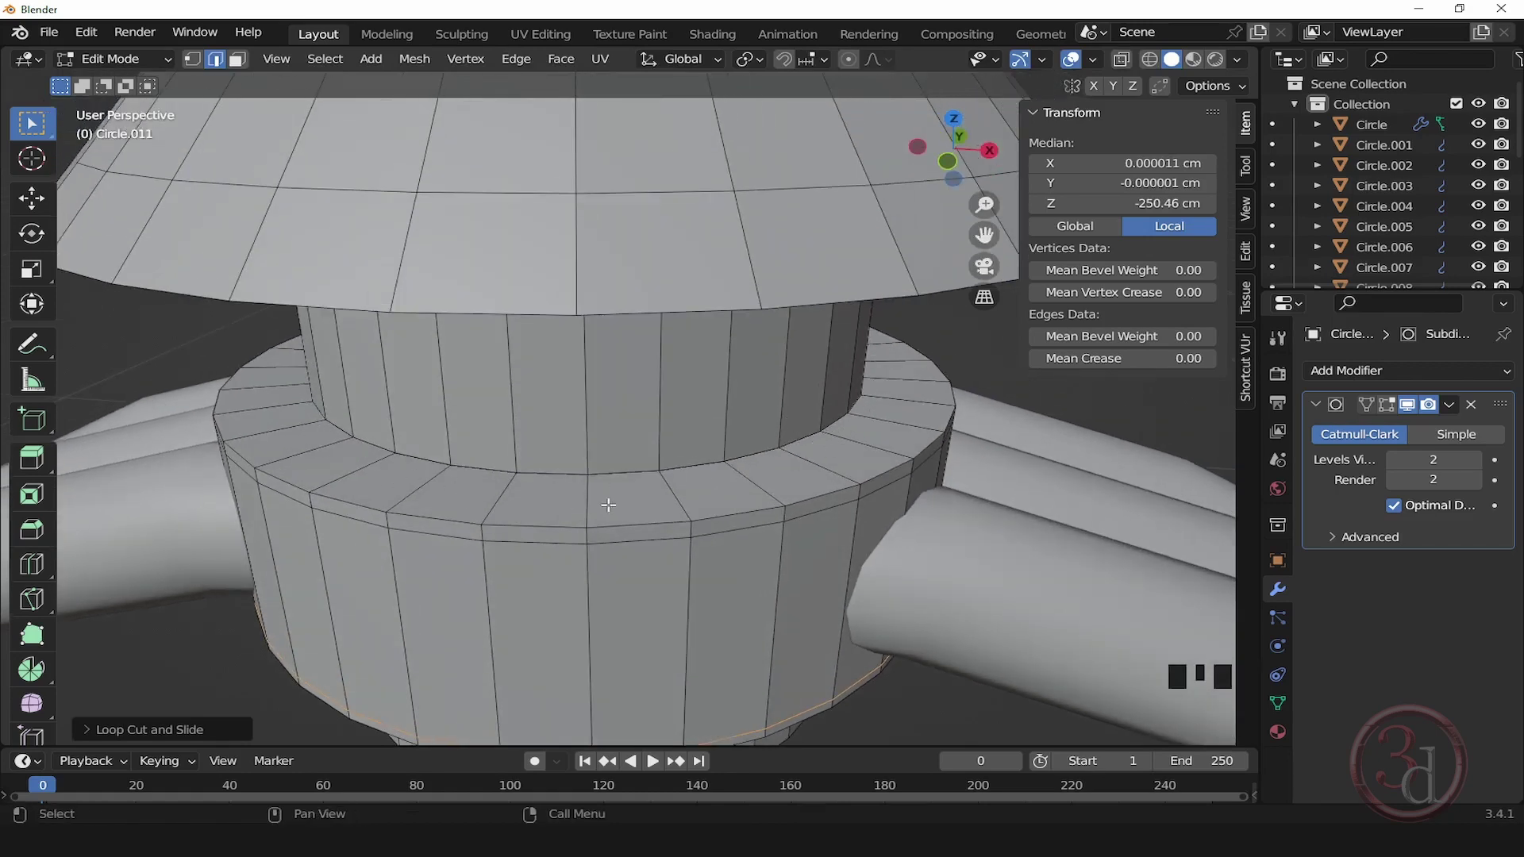
# Step: Turn the Subdivision modifier's Edit Mode display back on, leave mesh editing and review the collar against the rings and lampshade
pyautogui.click(1388, 405)
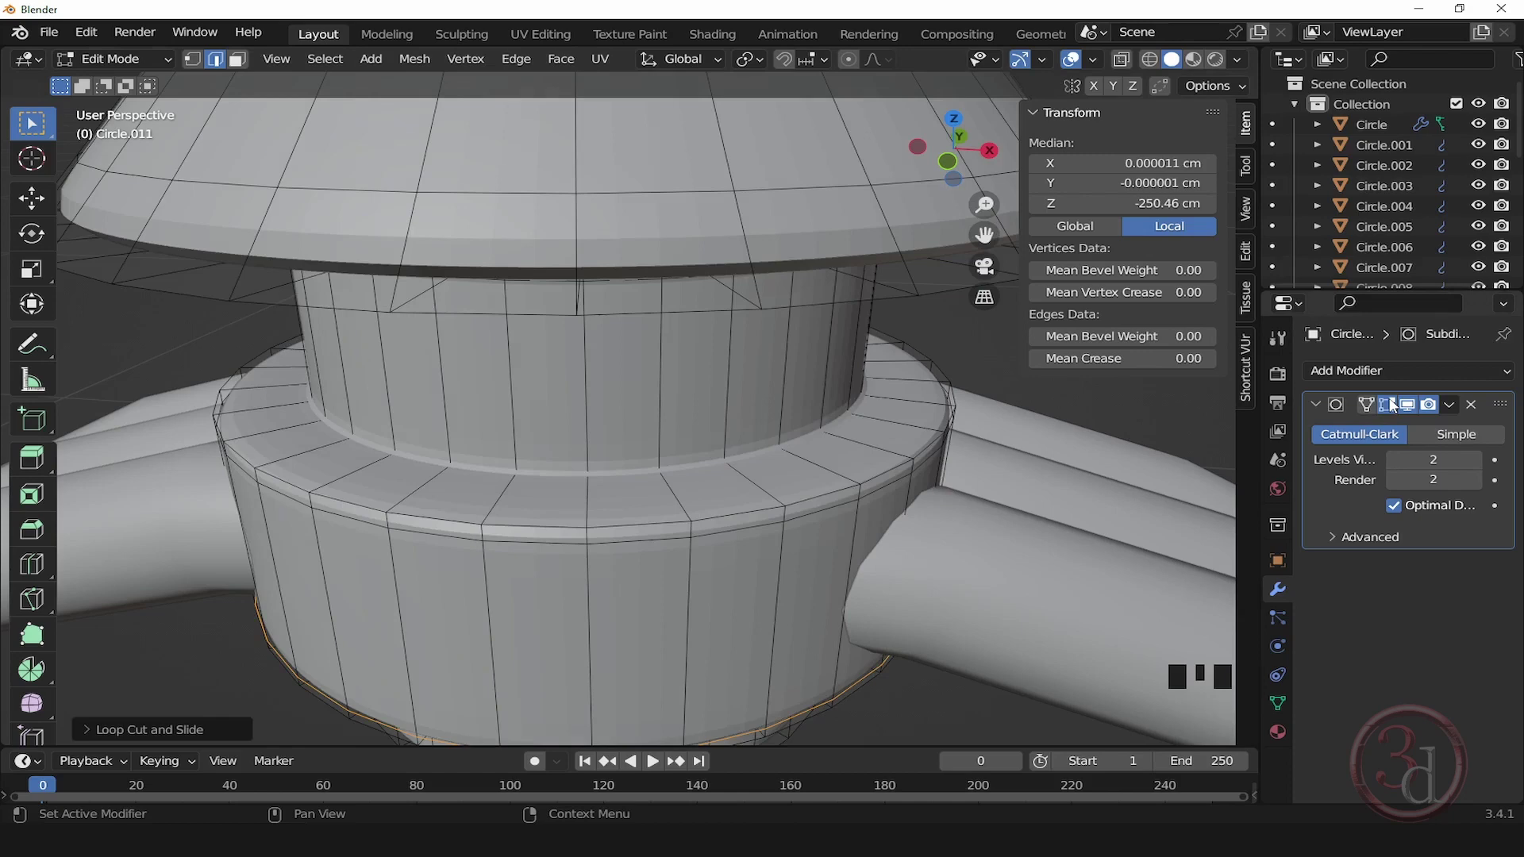
pyautogui.click(1391, 404)
pyautogui.click(1391, 405)
pyautogui.scroll(-2, 897, 475)
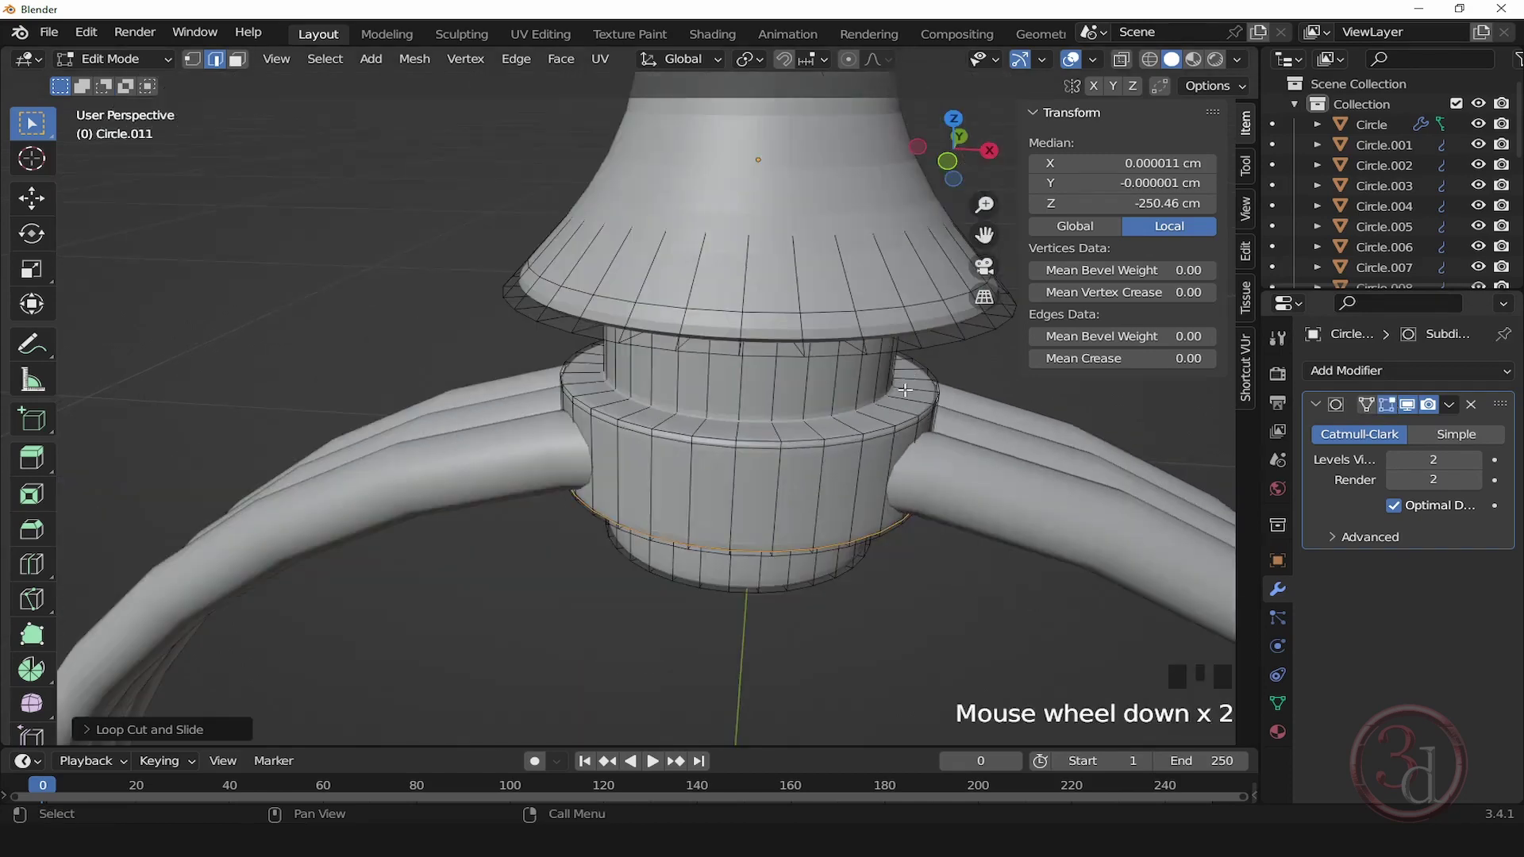
pyautogui.keyDown('alt'); pyautogui.middleClick(898, 474); pyautogui.keyUp('alt')
pyautogui.press('Tab')
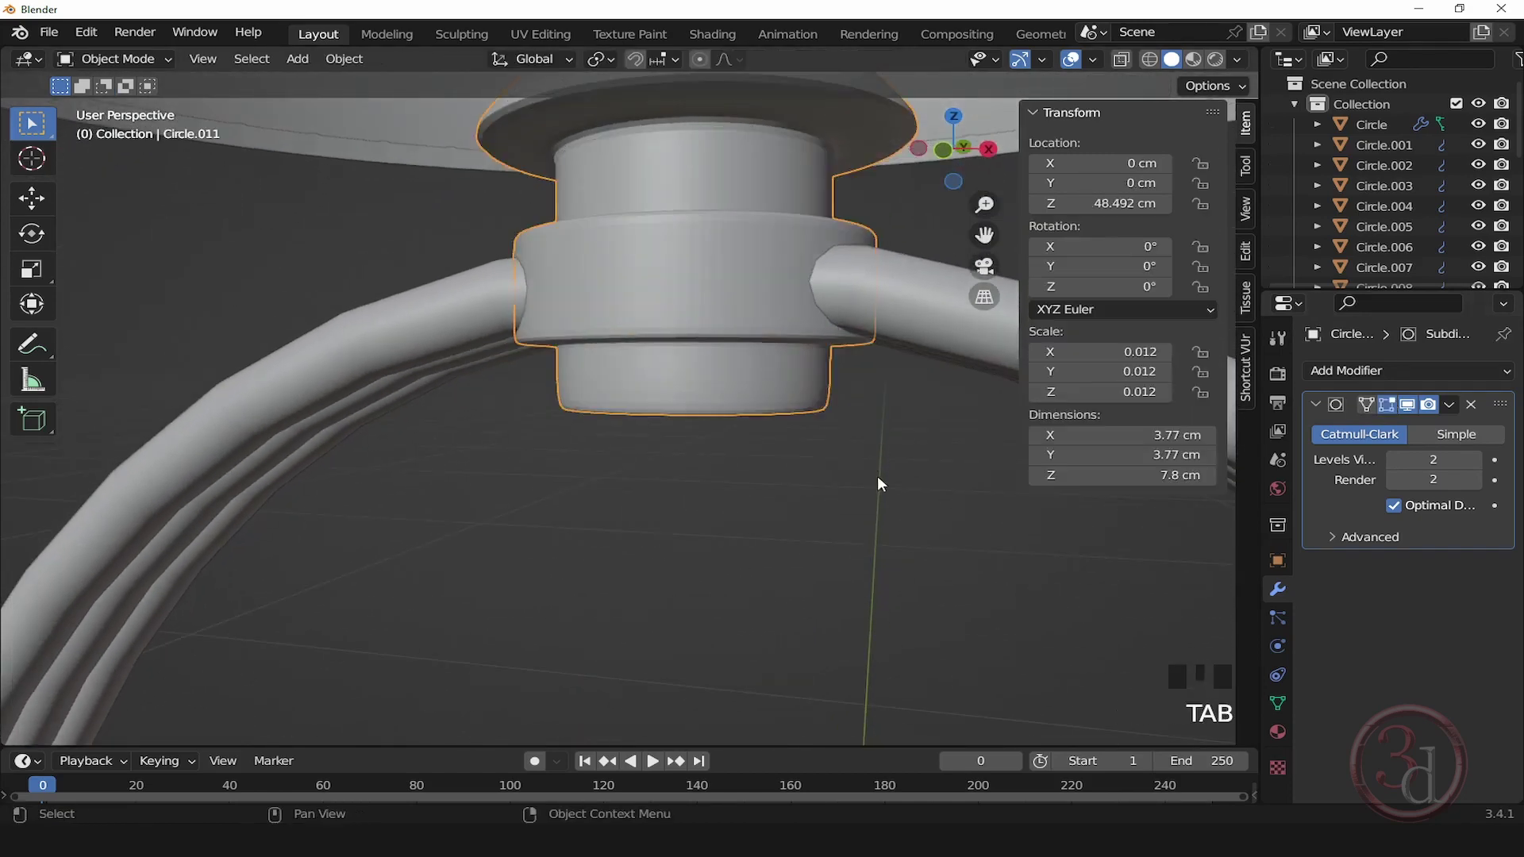
pyautogui.click(883, 478)
pyautogui.scroll(-4, 882, 477)
pyautogui.keyDown('alt'); pyautogui.moveTo(785, 437); pyautogui.dragTo(937, 534, button='middle'); pyautogui.keyUp('alt')
pyautogui.keyDown('alt'); pyautogui.middleClick(920, 531); pyautogui.keyUp('alt')
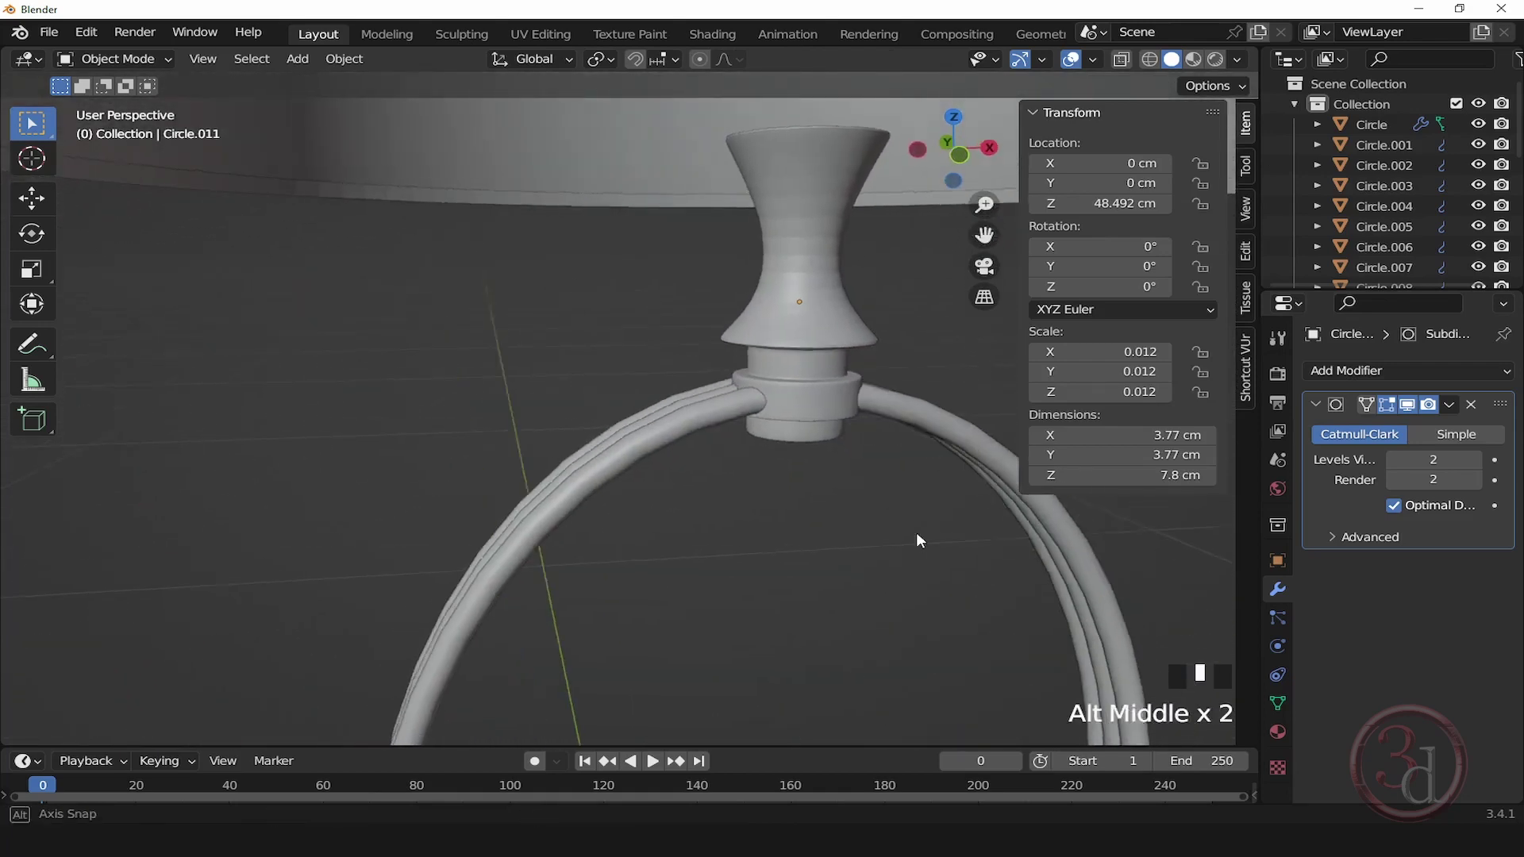
pyautogui.scroll(-5, 797, 486)
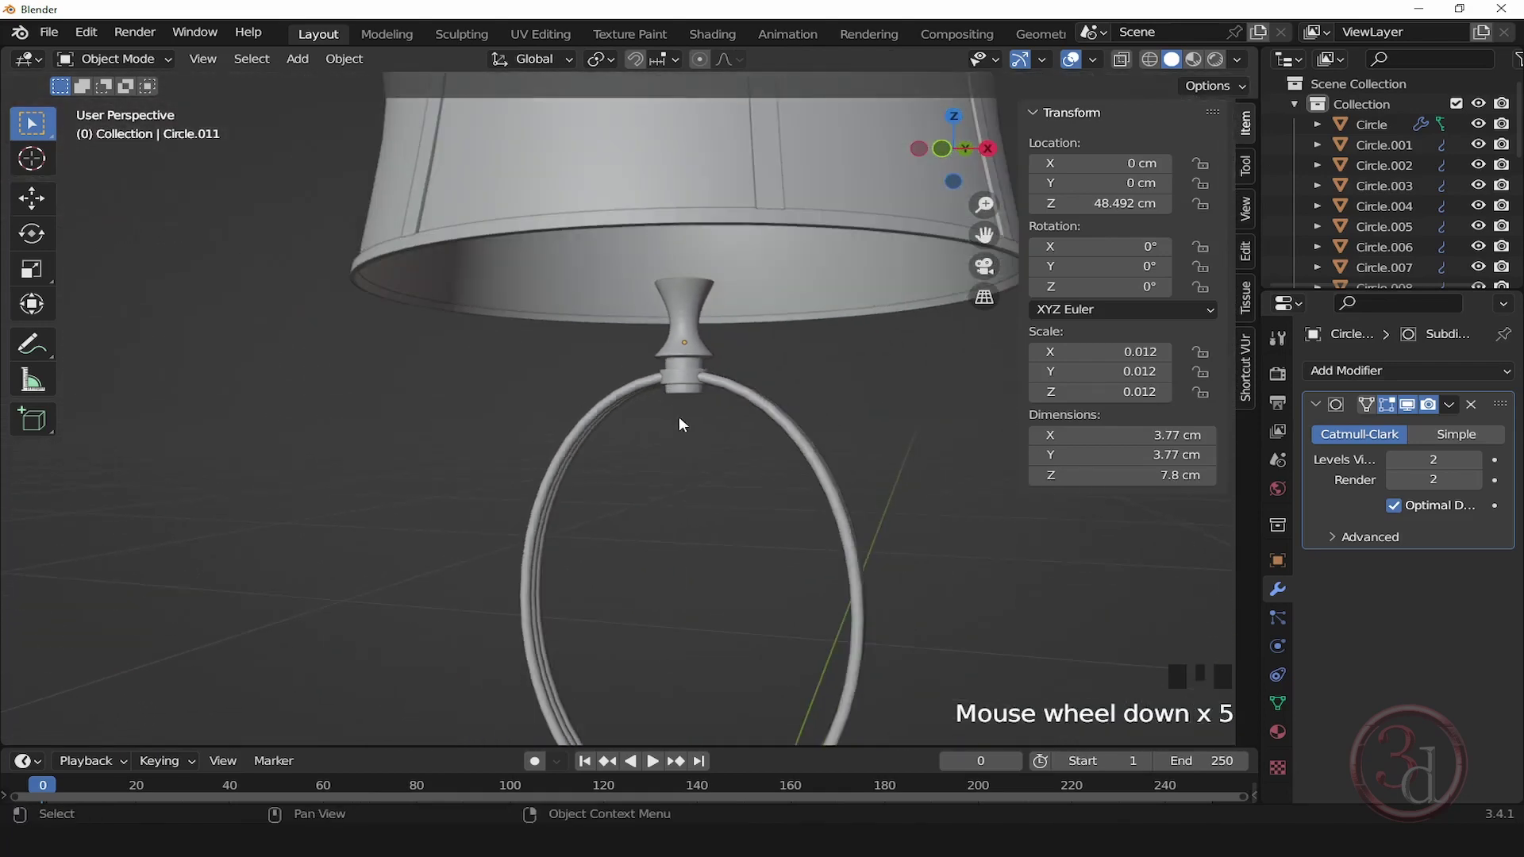
# Step: Edit the neck piece's mesh again and inset its flat top face slightly
pyautogui.moveTo(680, 421); pyautogui.dragTo(693, 464, button='middle')
pyautogui.scroll(5, 698, 282)
pyautogui.scroll(2, 667, 340)
pyautogui.press('Tab')
pyautogui.scroll(1, 688, 462)
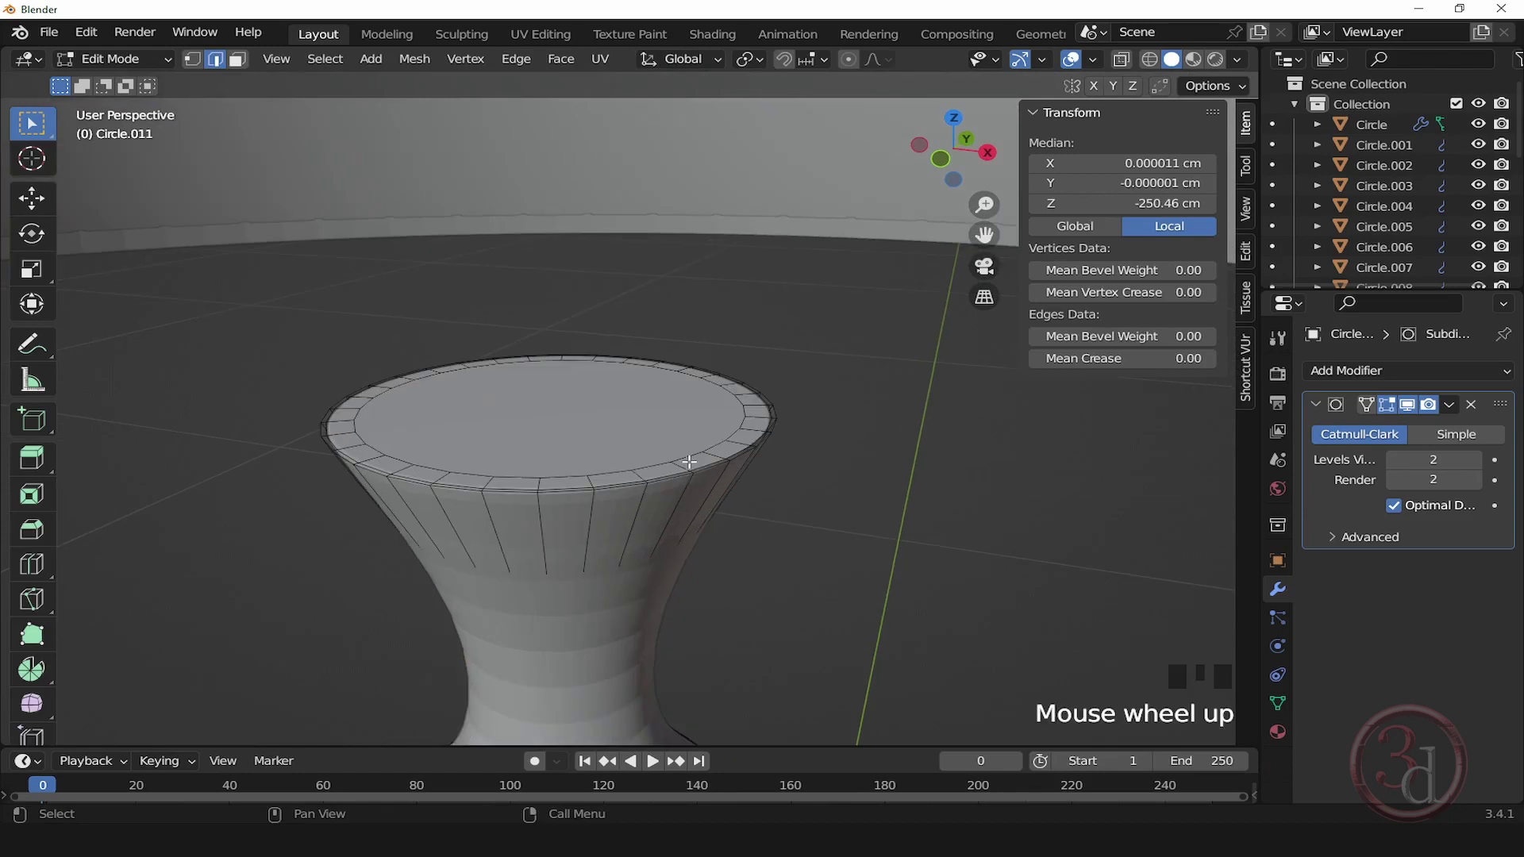
pyautogui.click(236, 60)
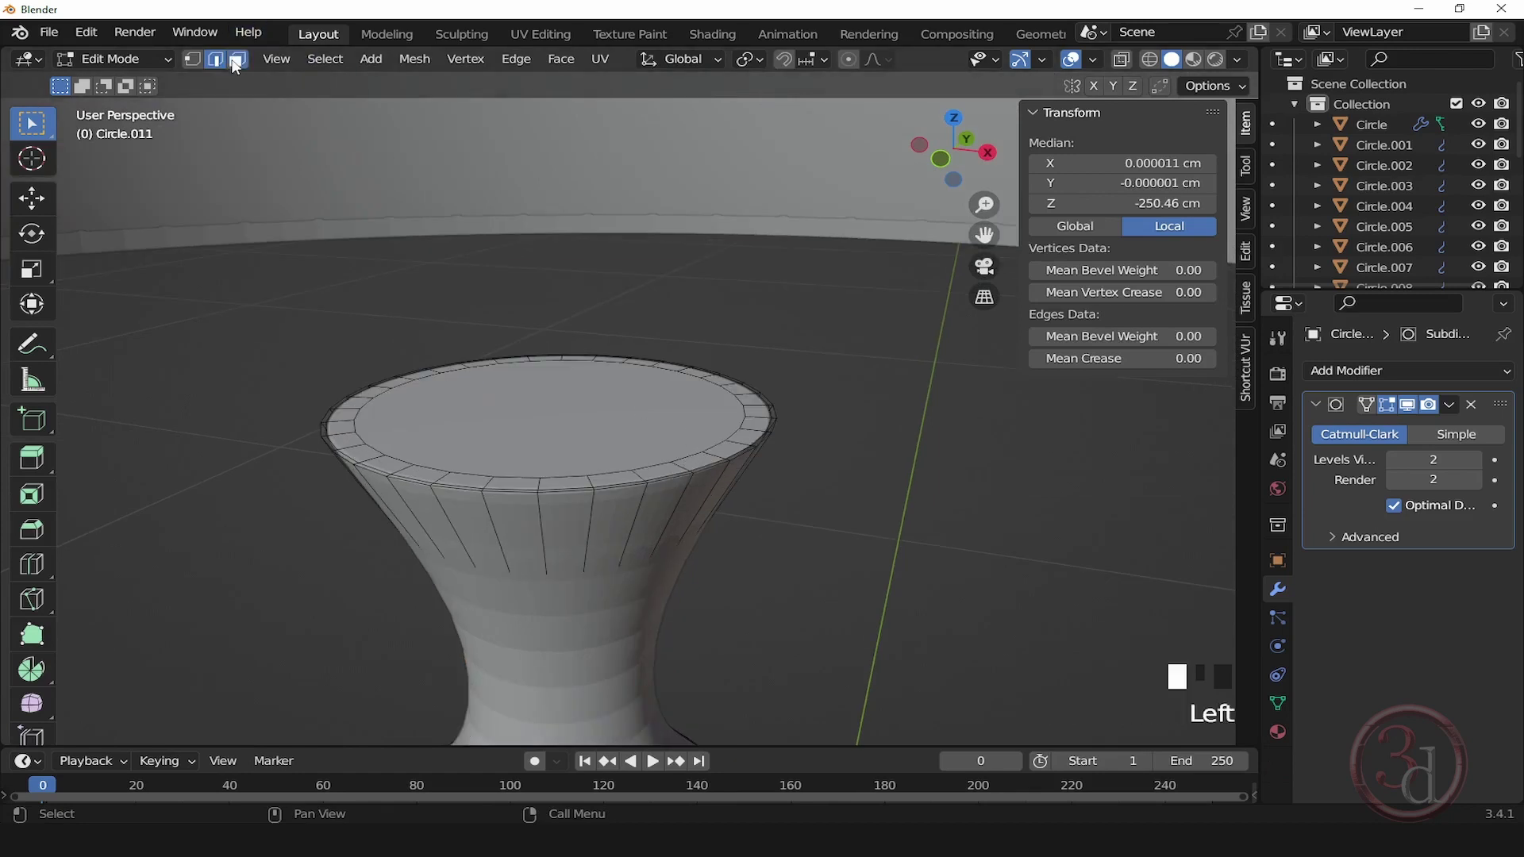
pyautogui.click(604, 409)
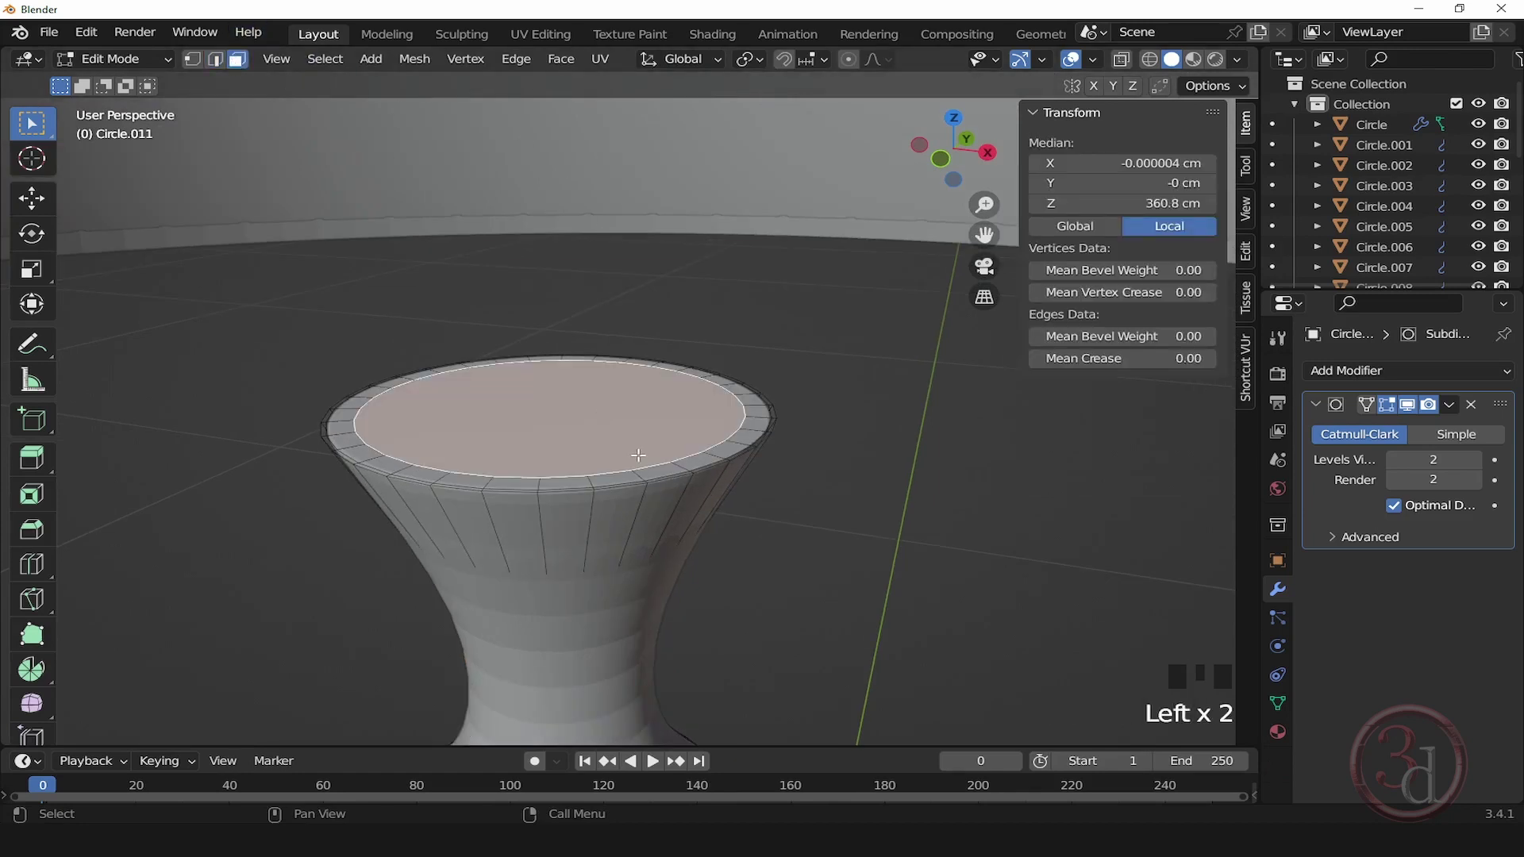
pyautogui.press('i')
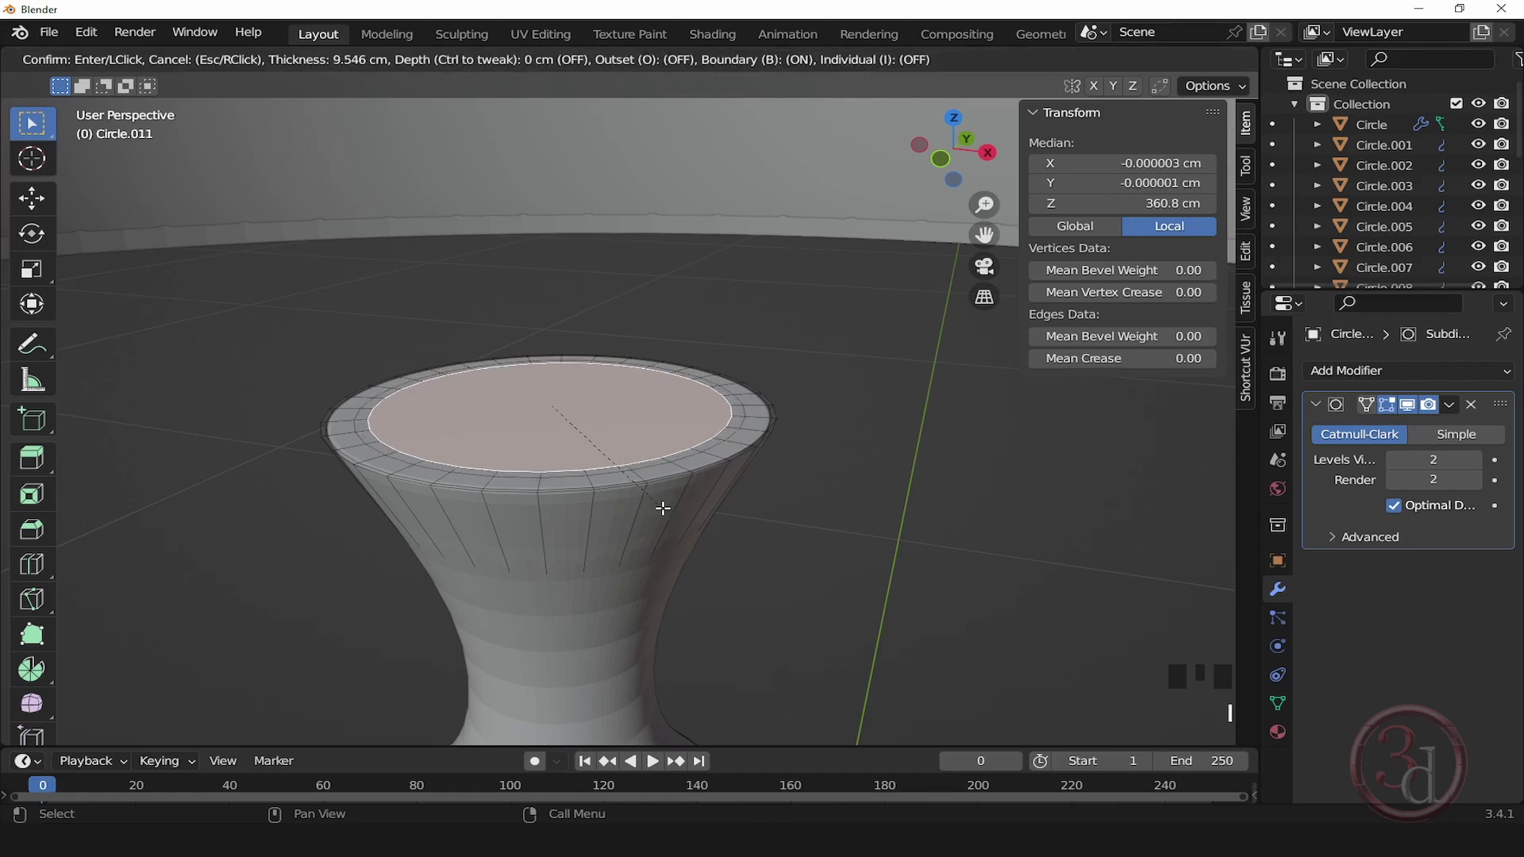
pyautogui.click(652, 489)
# Step: Extrude the inset top face upward to a local Z of about 516 cm and inset the new top face twice
pyautogui.press('e')
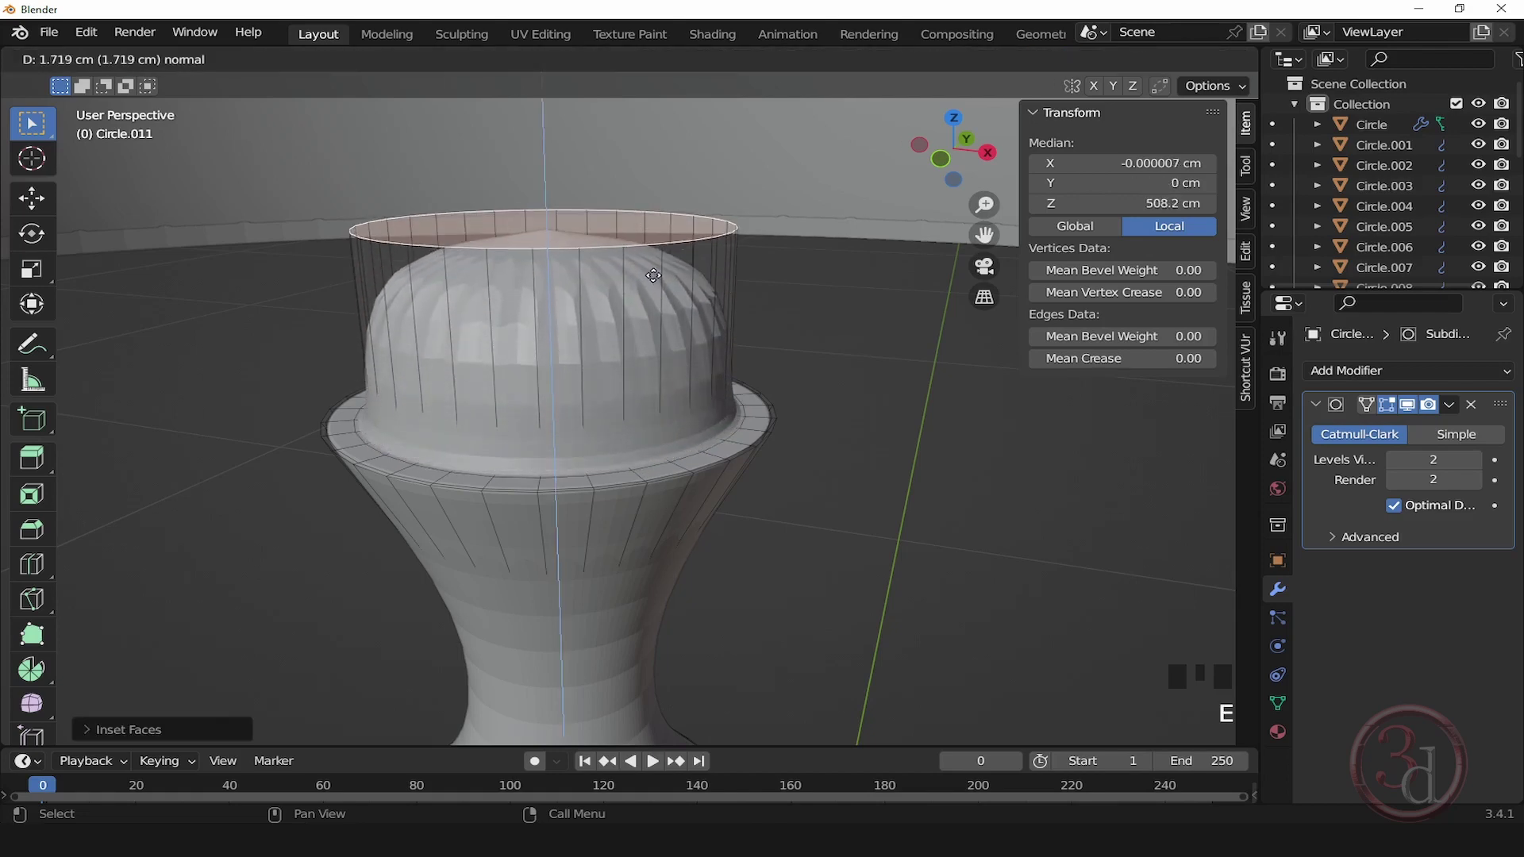
pyautogui.click(658, 272)
pyautogui.press('i')
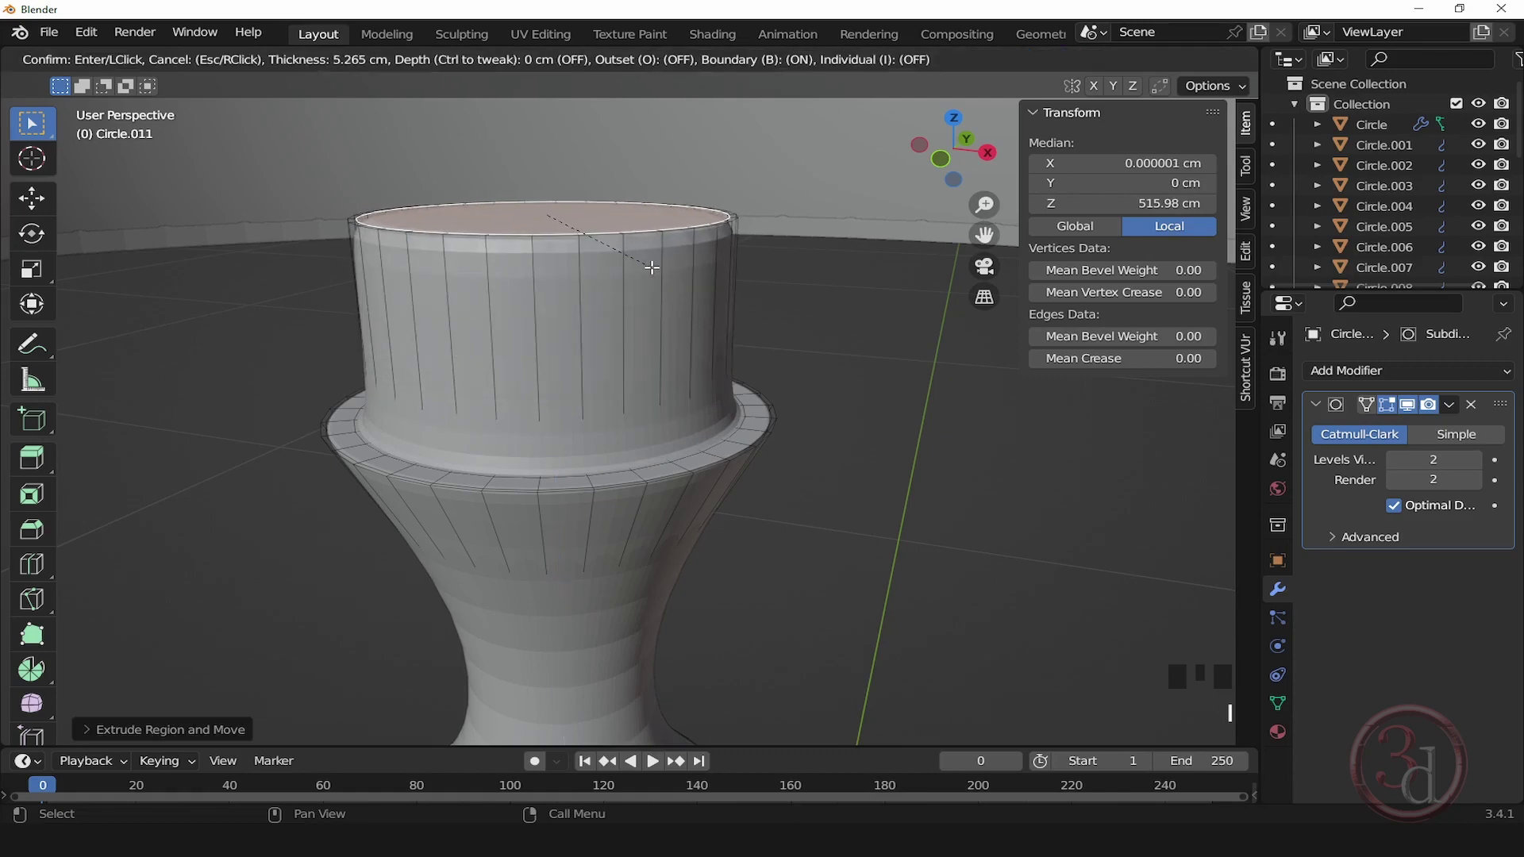
pyautogui.click(652, 268)
pyautogui.keyDown('alt'); pyautogui.moveTo(657, 269); pyautogui.dragTo(702, 416, button='middle'); pyautogui.keyUp('alt')
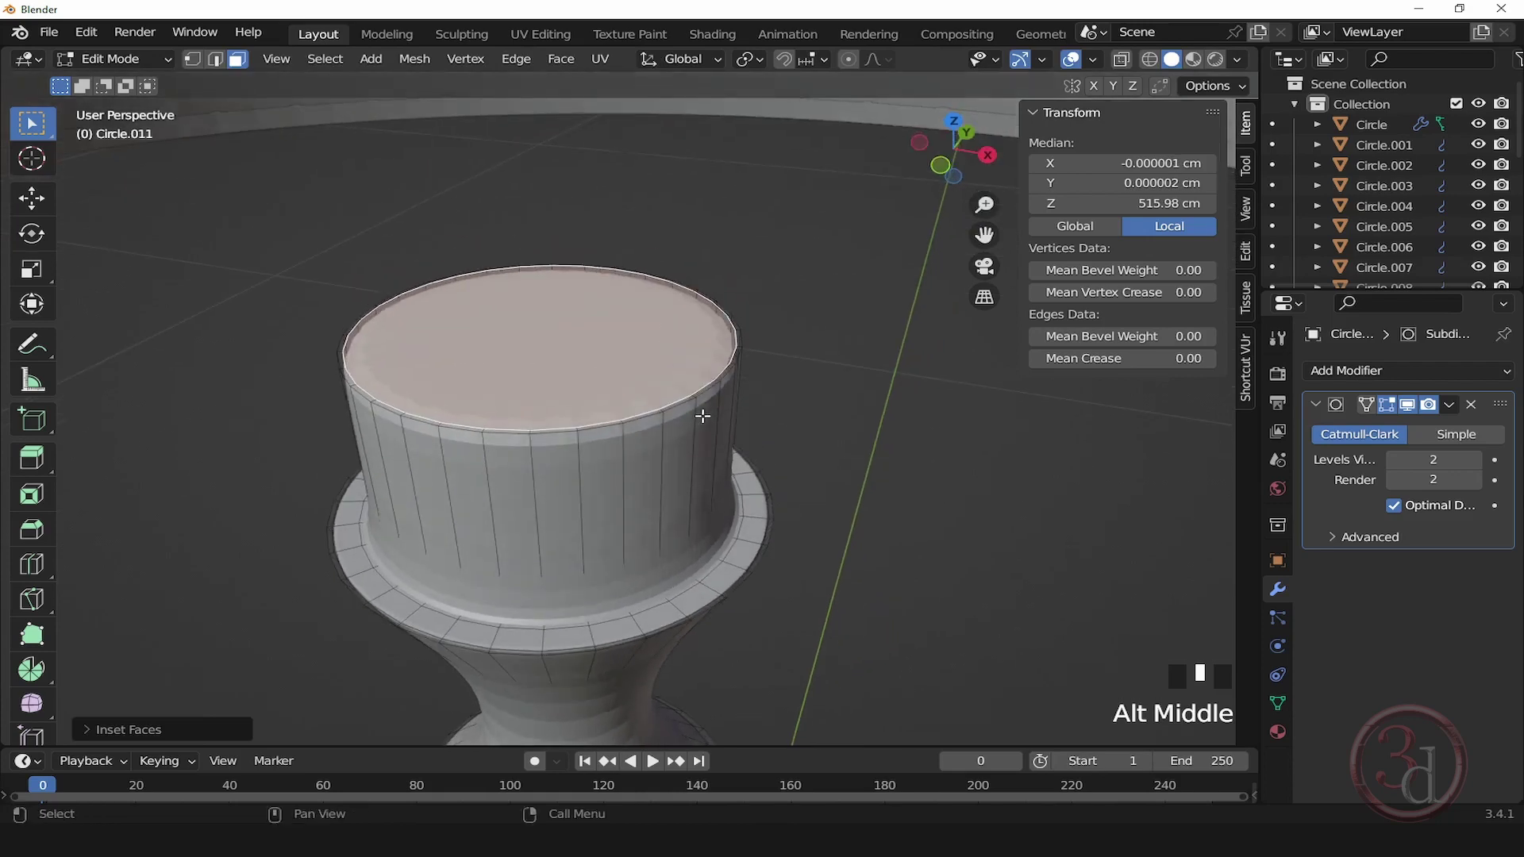
pyautogui.press('i')
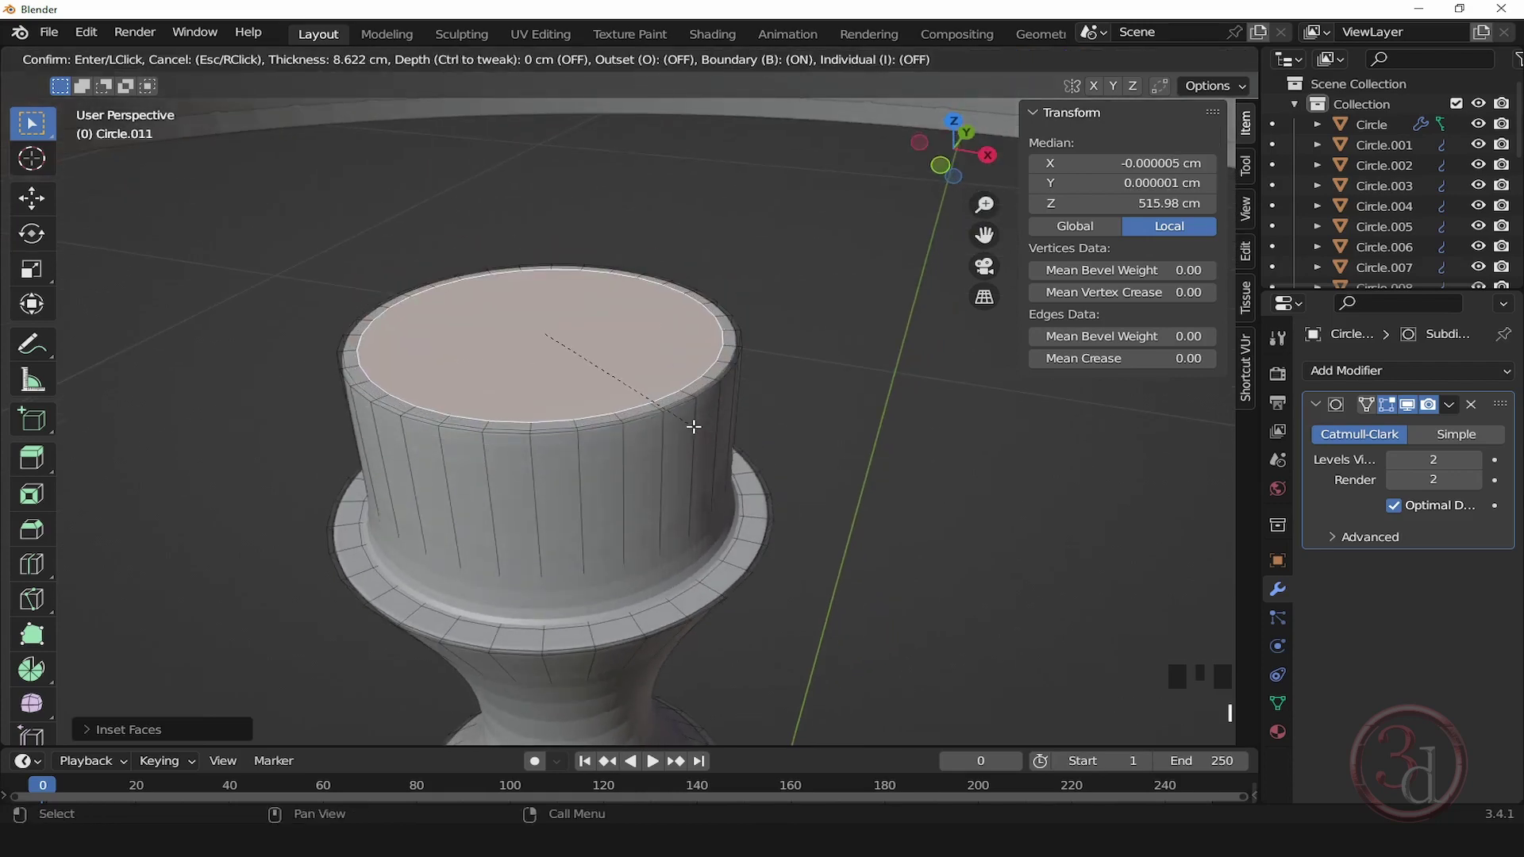
pyautogui.click(698, 426)
# Step: Add a loop cut near the top cylinder's base at a local Z of about 366 cm, hiding the Subdivision modifier in Edit Mode only while cutting
pyautogui.scroll(-2, 795, 424)
pyautogui.keyDown('alt'); pyautogui.moveTo(795, 425); pyautogui.dragTo(725, 401, button='middle'); pyautogui.keyUp('alt')
pyautogui.scroll(2, 725, 401)
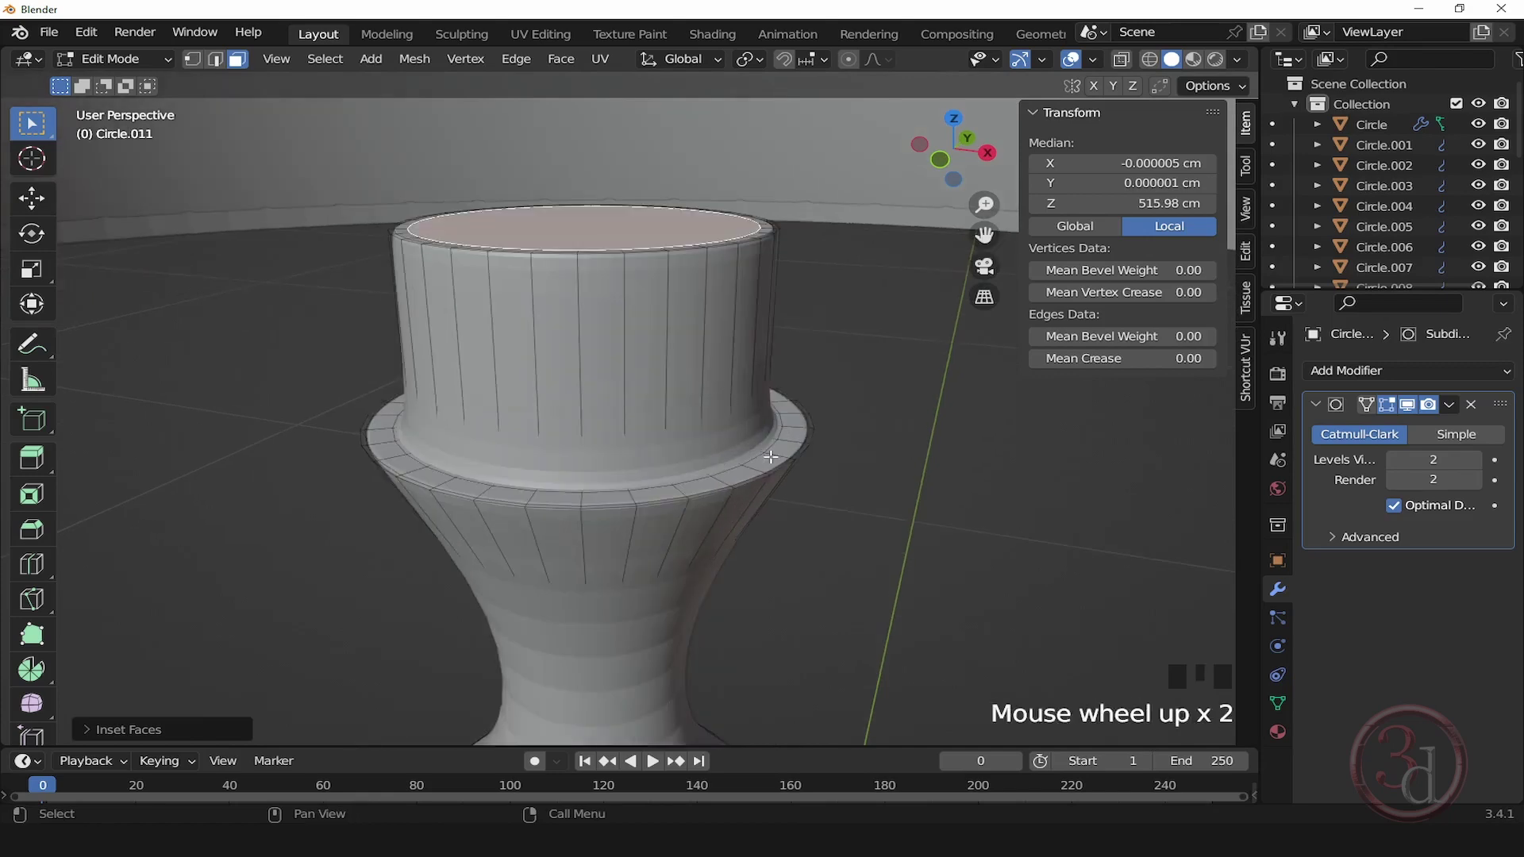
pyautogui.scroll(1, 742, 446)
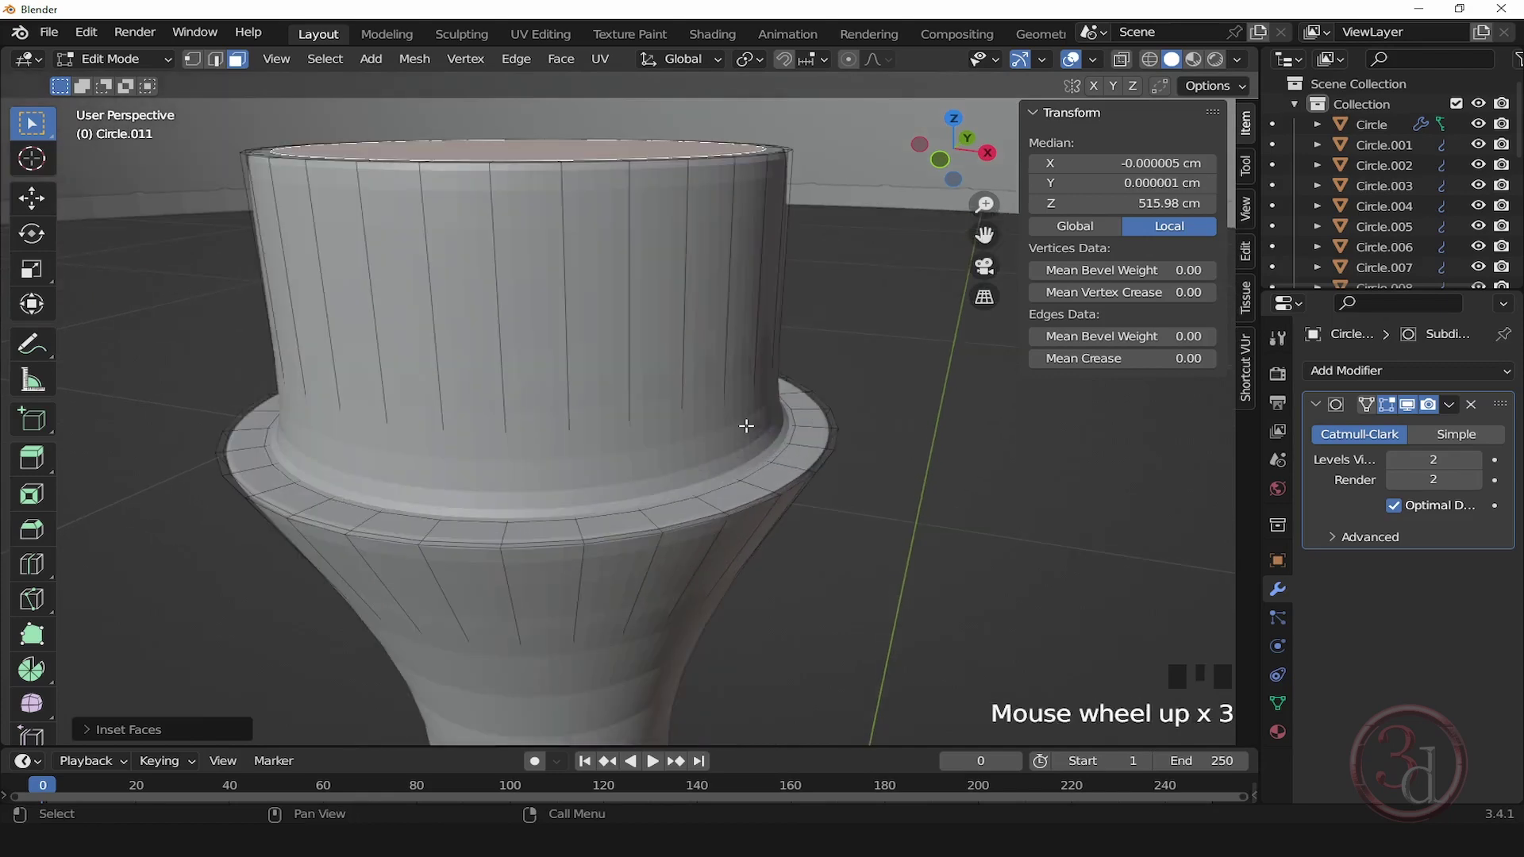
pyautogui.click(1387, 402)
pyautogui.scroll(1, 623, 357)
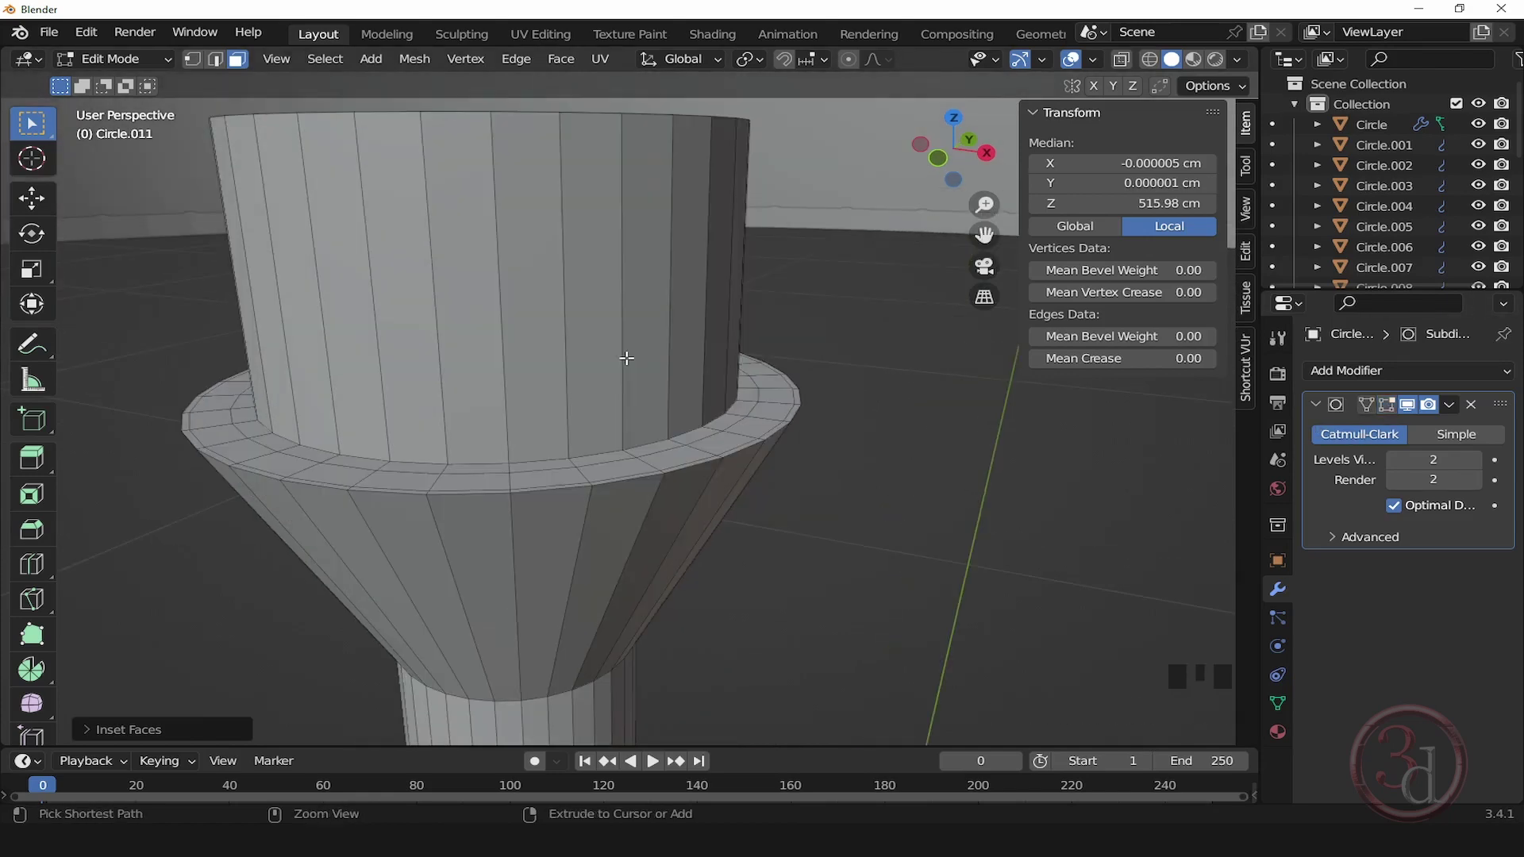
pyautogui.hotkey('ctrl', 'r')
pyautogui.click(626, 358)
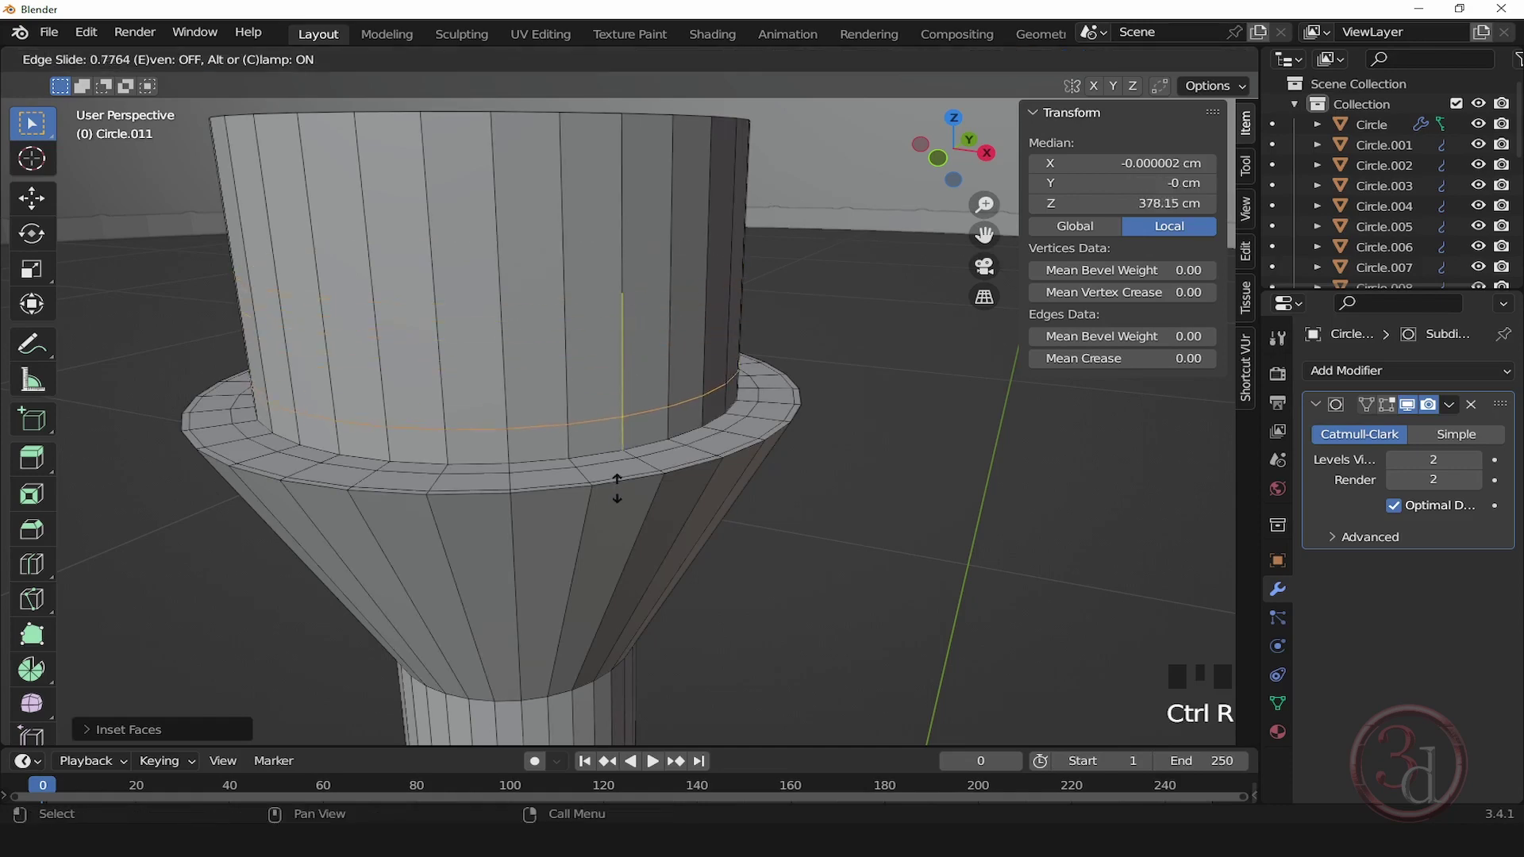
pyautogui.click(616, 514)
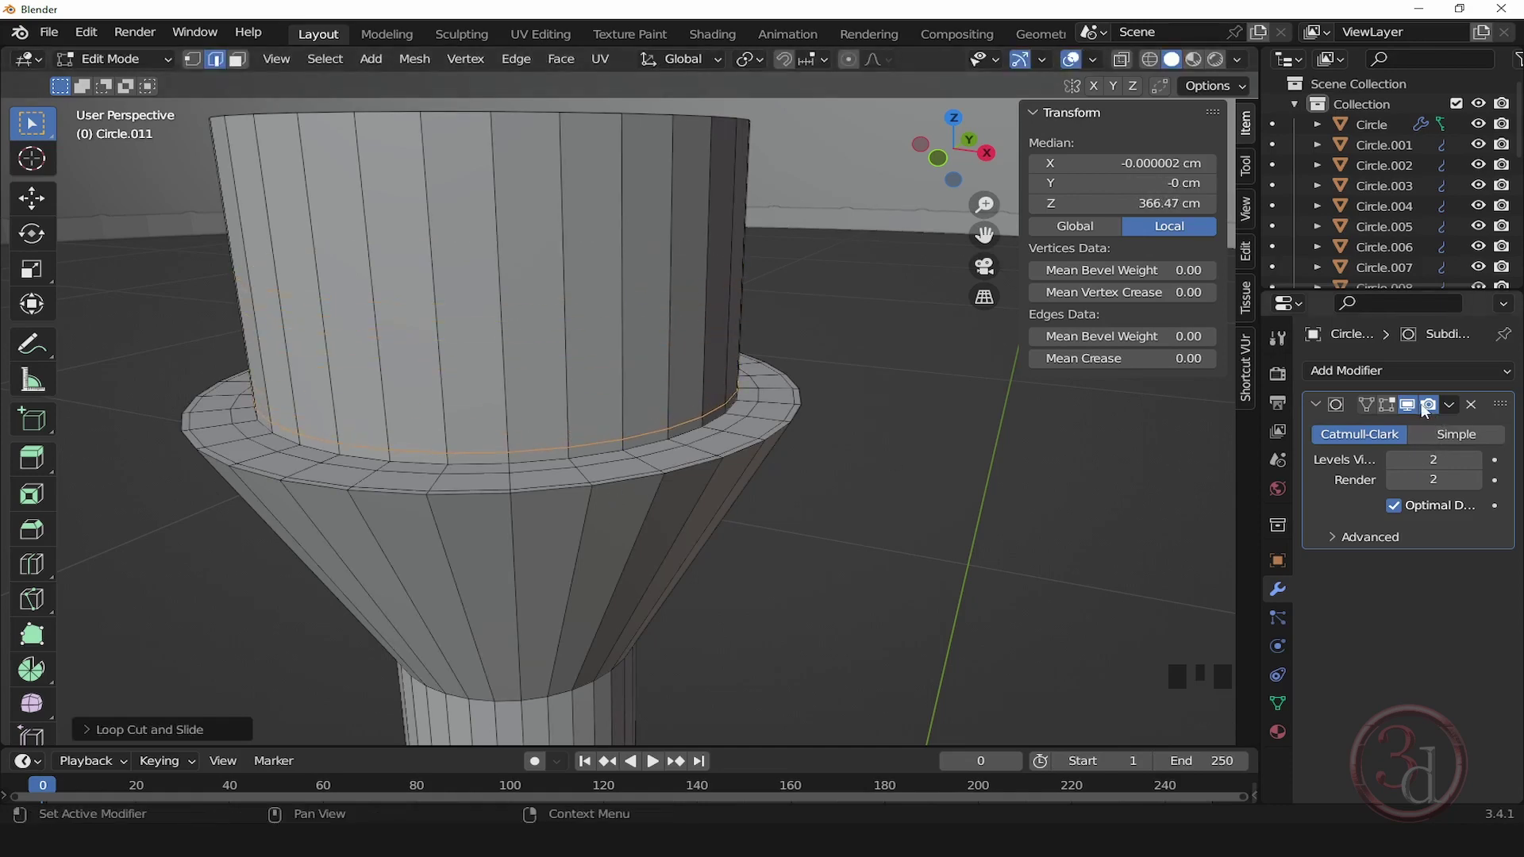
pyautogui.click(1384, 404)
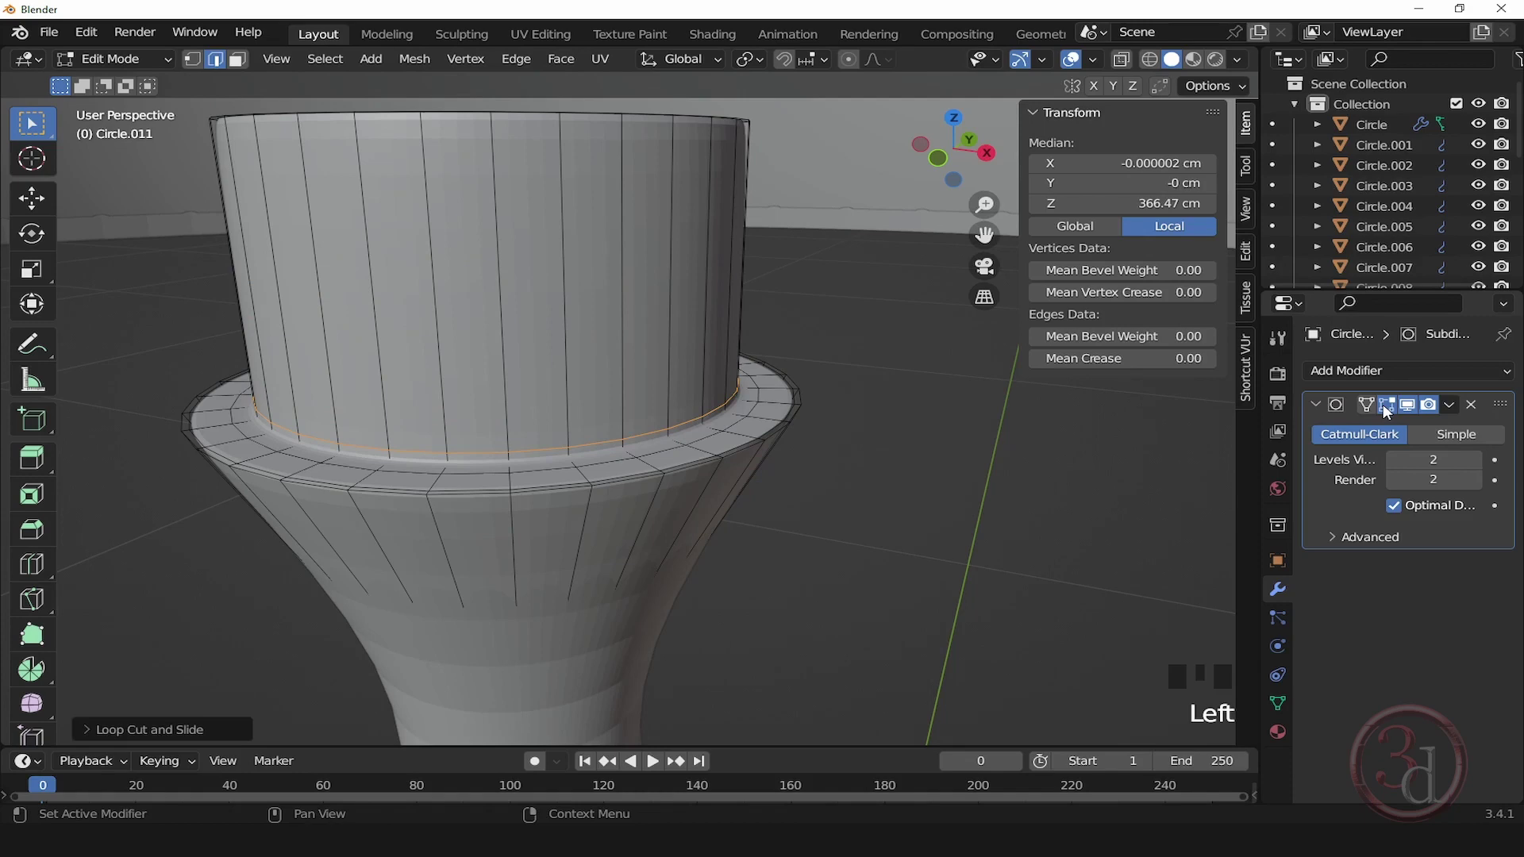
pyautogui.press('Tab')
pyautogui.scroll(-7, 683, 246)
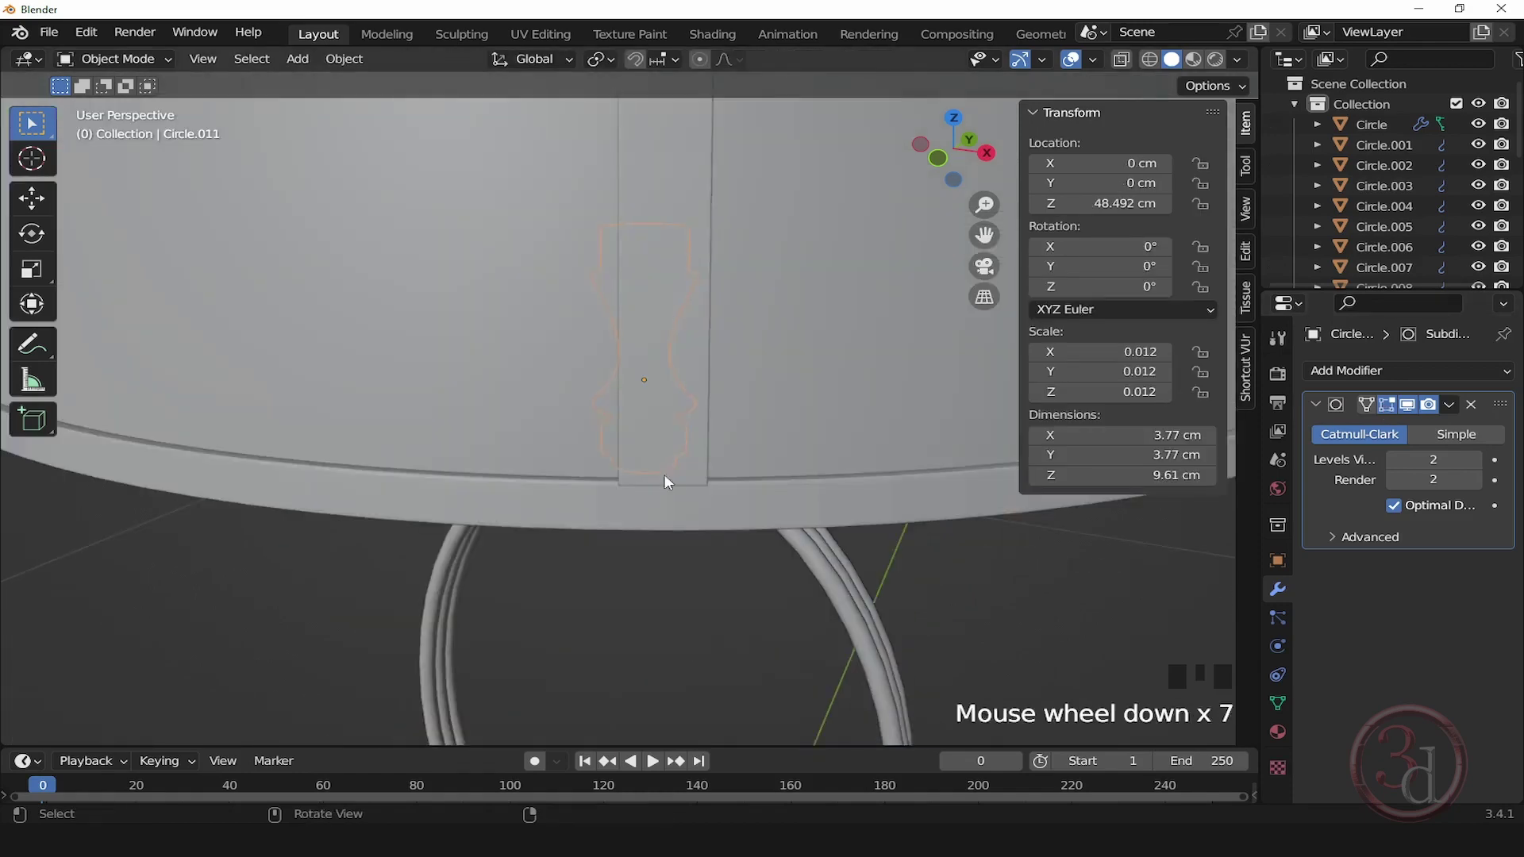
# Step: Reopen the neck piece's mesh for editing in front view with wireframe shading and vertex selection
pyautogui.keyDown('alt'); pyautogui.middleClick(665, 480); pyautogui.keyUp('alt')
pyautogui.press('Tab')
pyautogui.scroll(5, 668, 218)
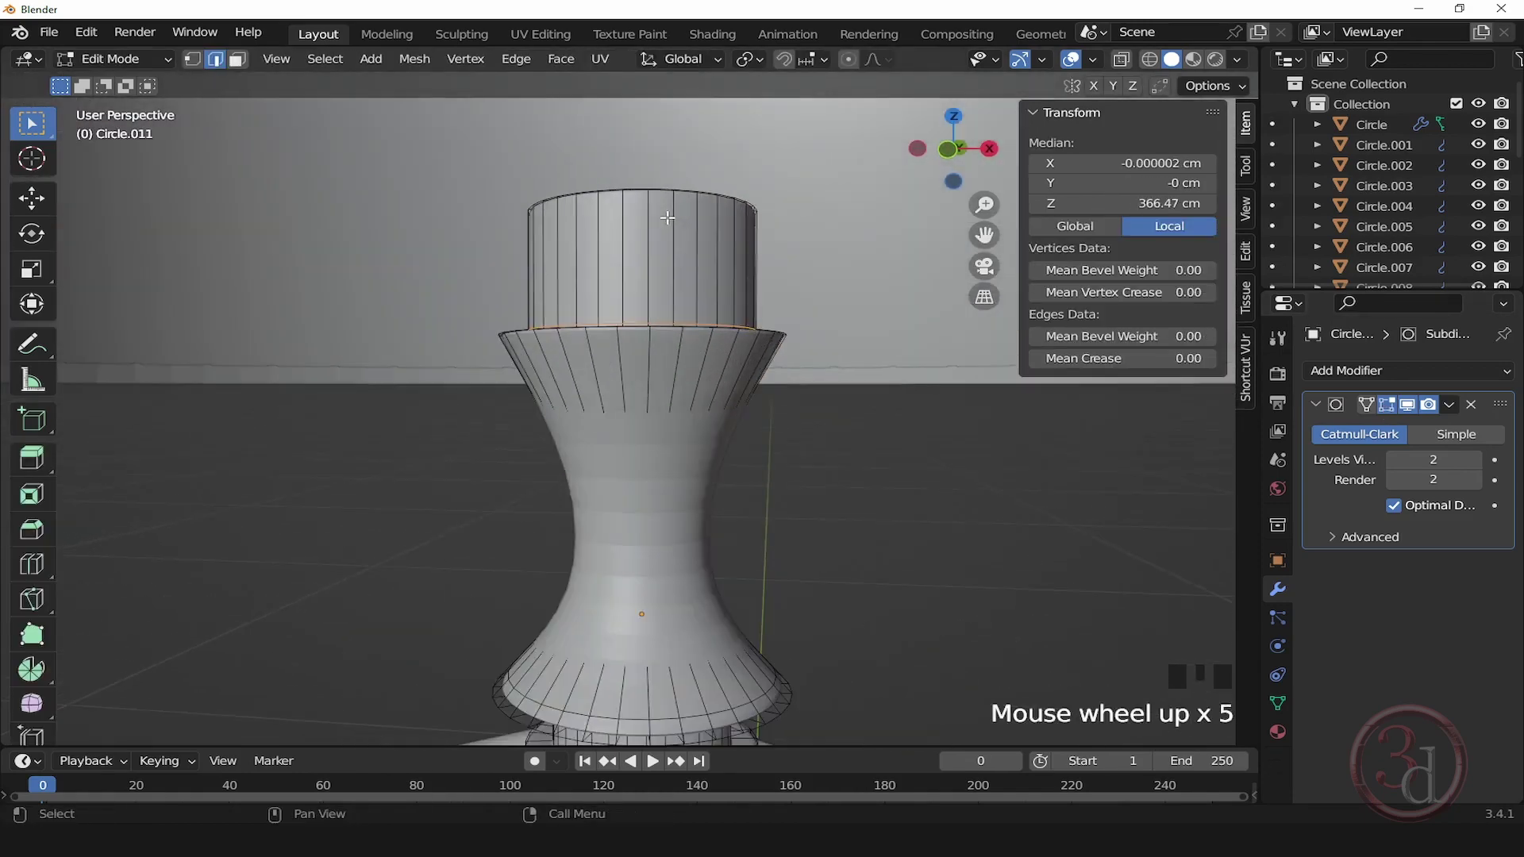
pyautogui.scroll(3, 667, 218)
pyautogui.keyDown('alt'); pyautogui.middleClick(640, 271); pyautogui.keyUp('alt')
pyautogui.press('`')
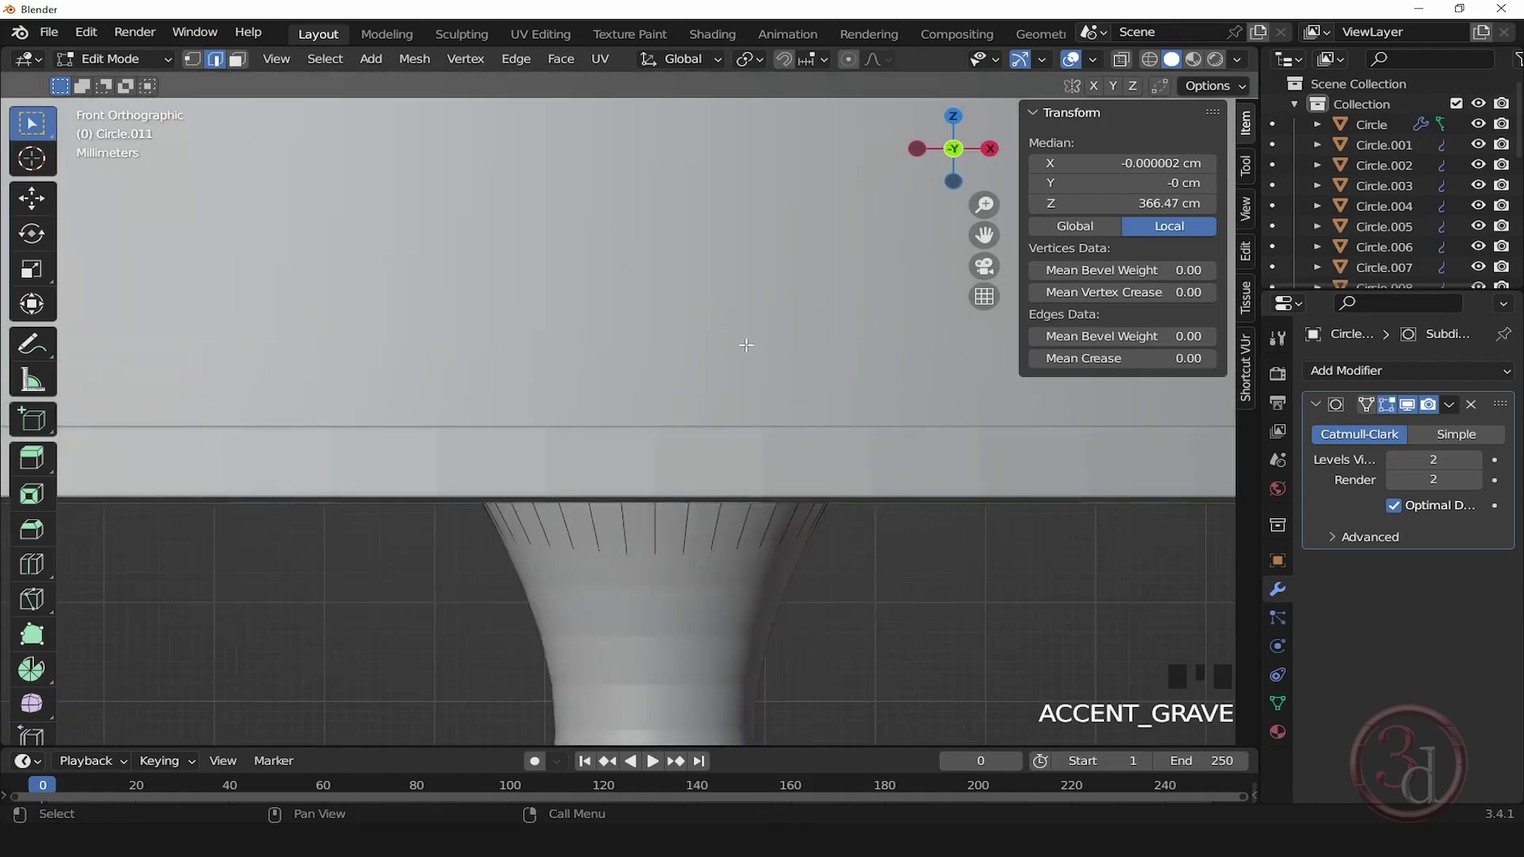
pyautogui.press('`')
pyautogui.press('z')
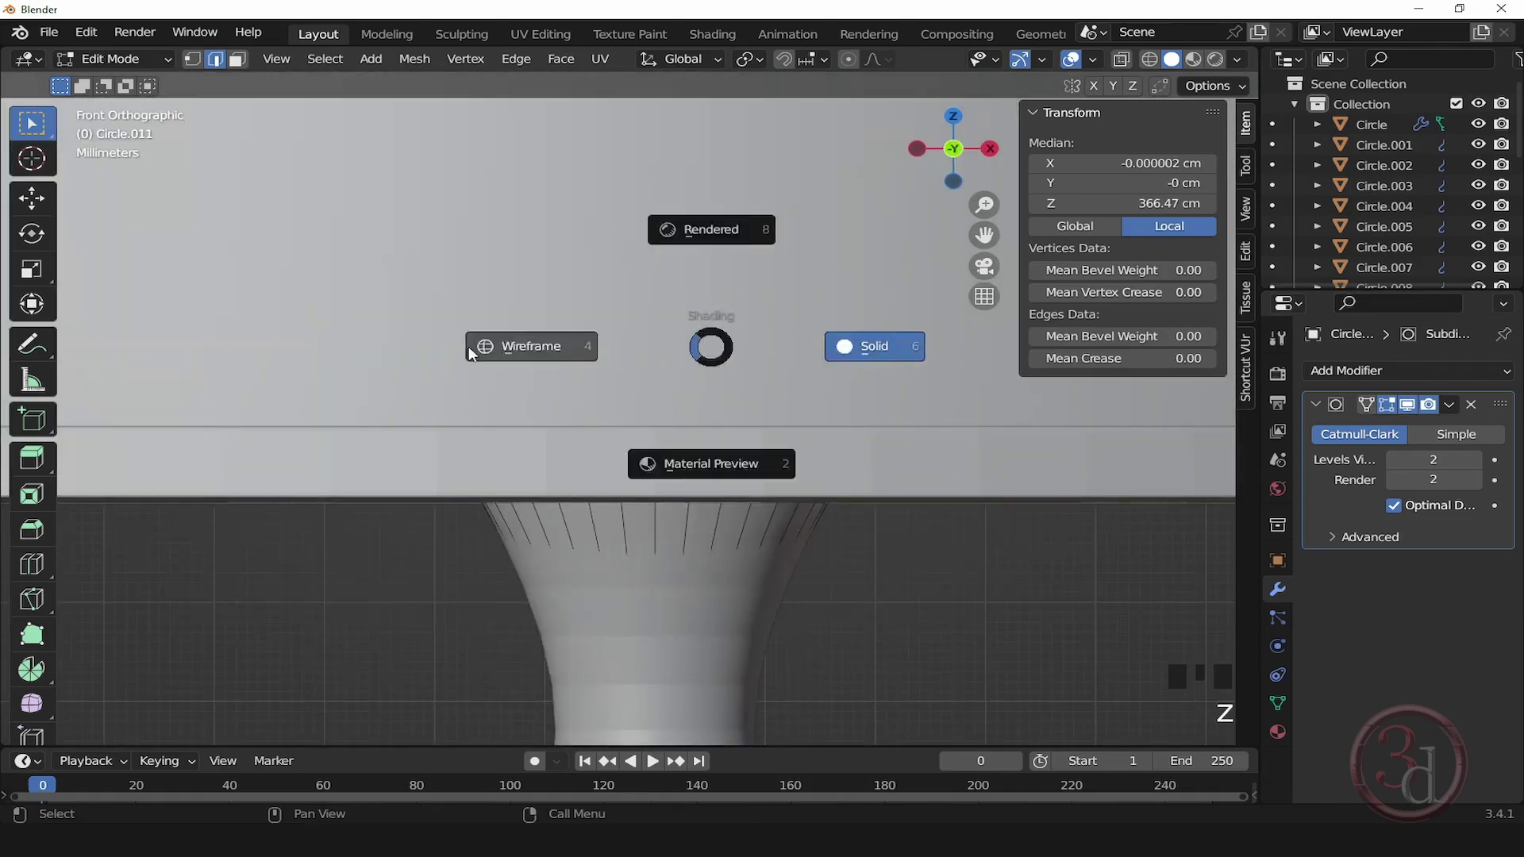
pyautogui.click(470, 353)
pyautogui.press('1')
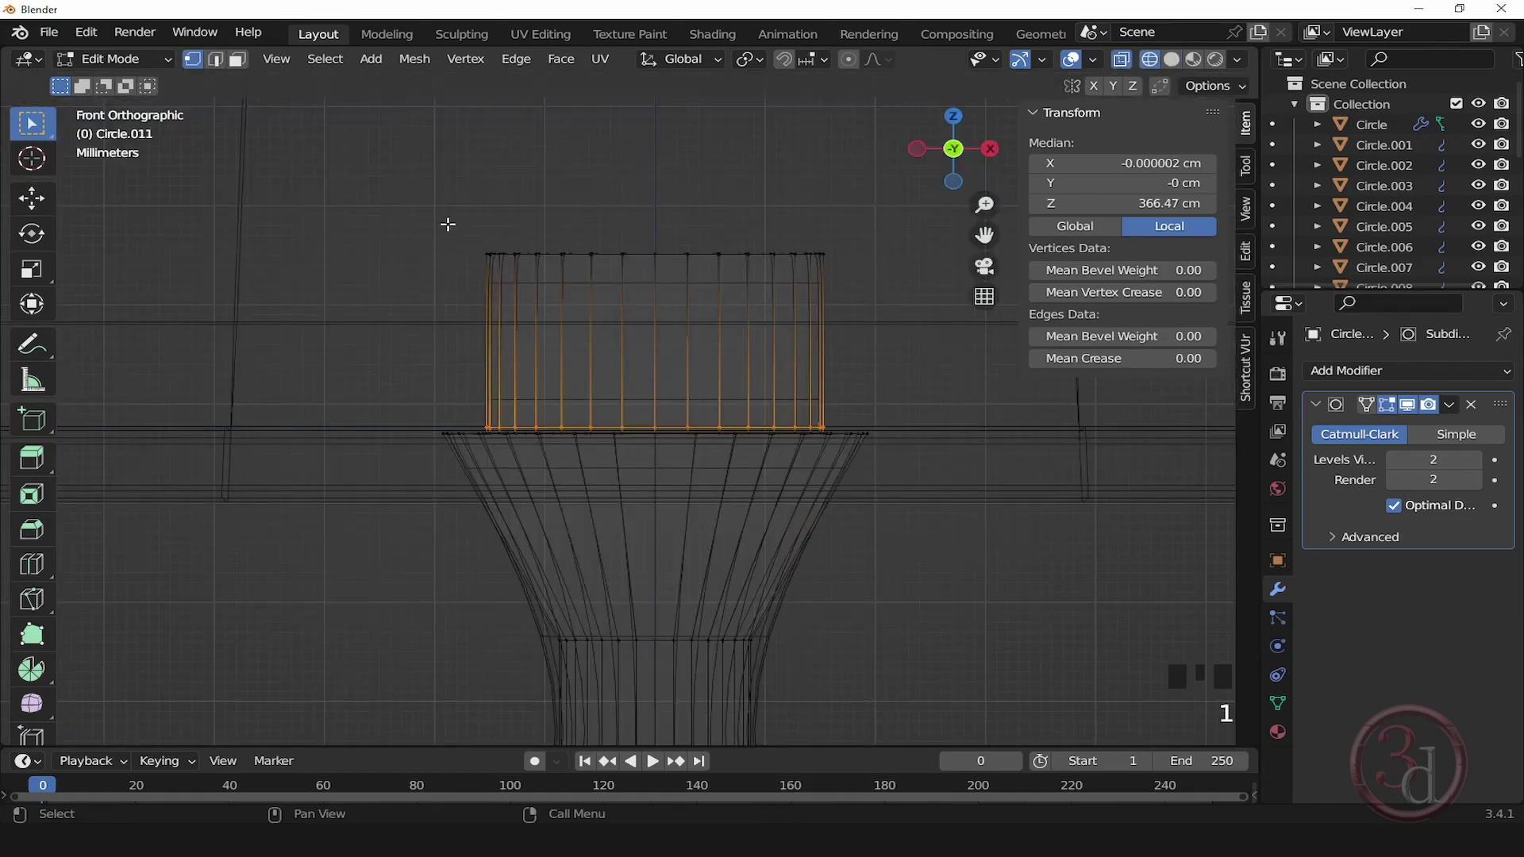
# Step: Select the top cylinder's uppermost vertices and raise them along Z into the lampshade until the neck piece is about 13.7 cm tall
pyautogui.click(344, 194)
pyautogui.moveTo(343, 193); pyautogui.dragTo(833, 278)
pyautogui.scroll(-1, 722, 347)
pyautogui.scroll(-4, 722, 347)
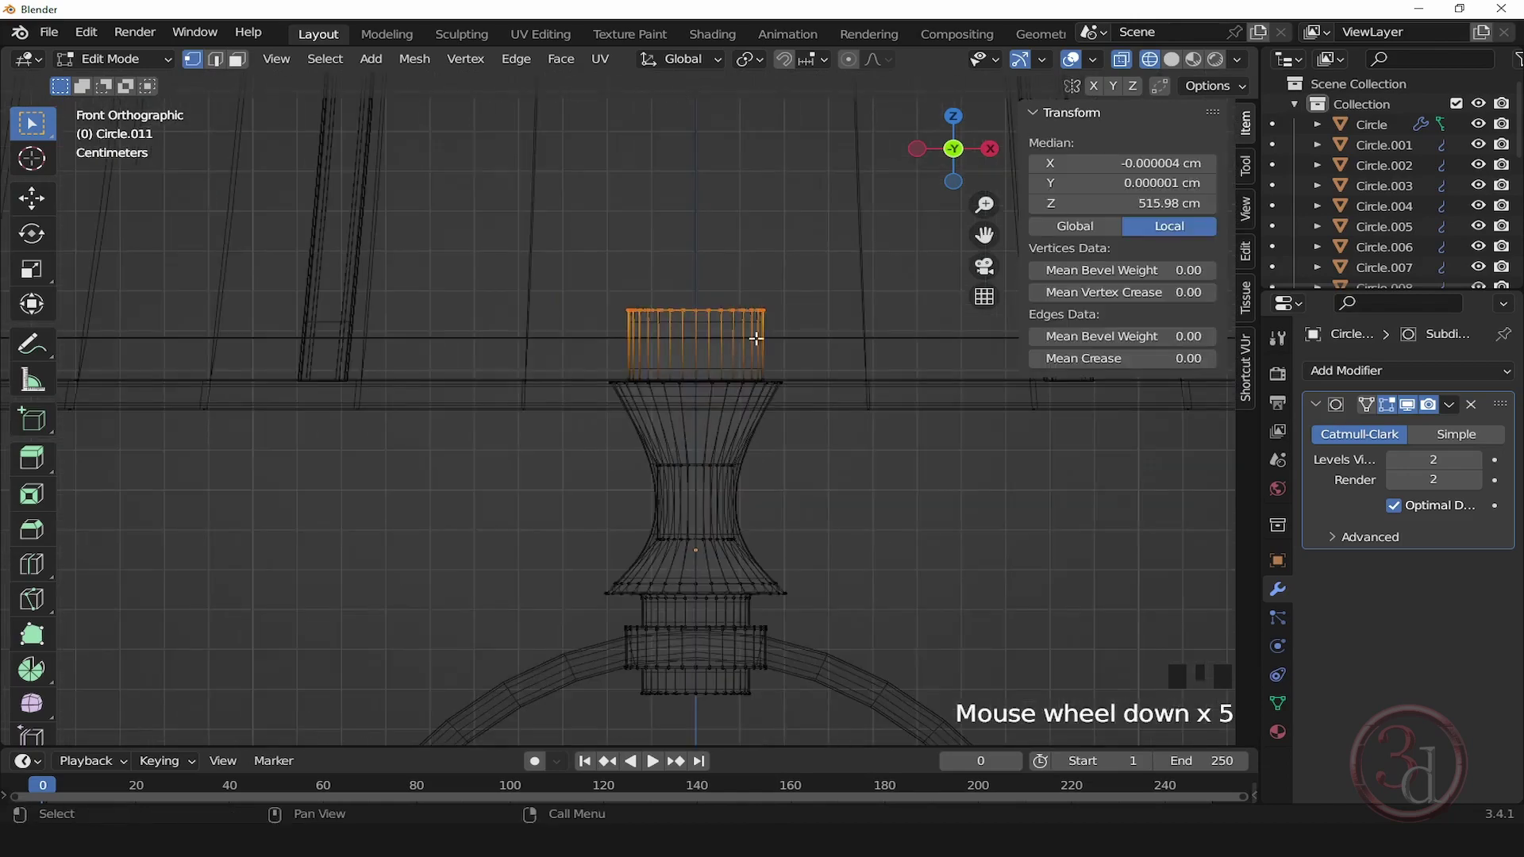
pyautogui.press('g')
pyautogui.press('z')
pyautogui.click(809, 220)
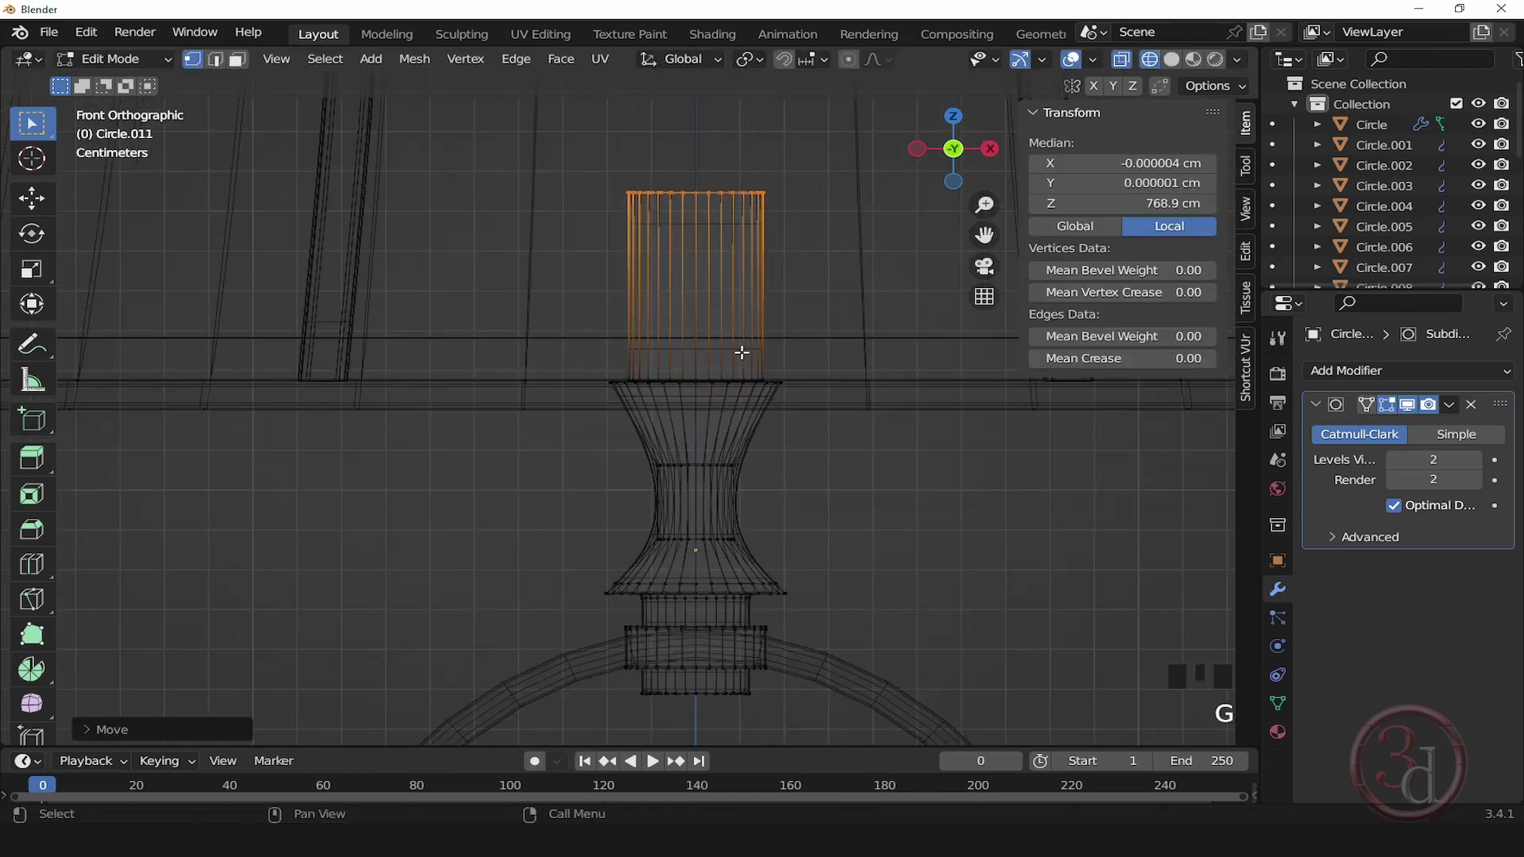
pyautogui.scroll(-5, 766, 373)
pyautogui.press('g')
pyautogui.press('z')
pyautogui.click(783, 329)
# Step: Leave mesh editing and return to solid shading to view the empty area below the rings
pyautogui.press('Tab')
pyautogui.scroll(-3, 754, 329)
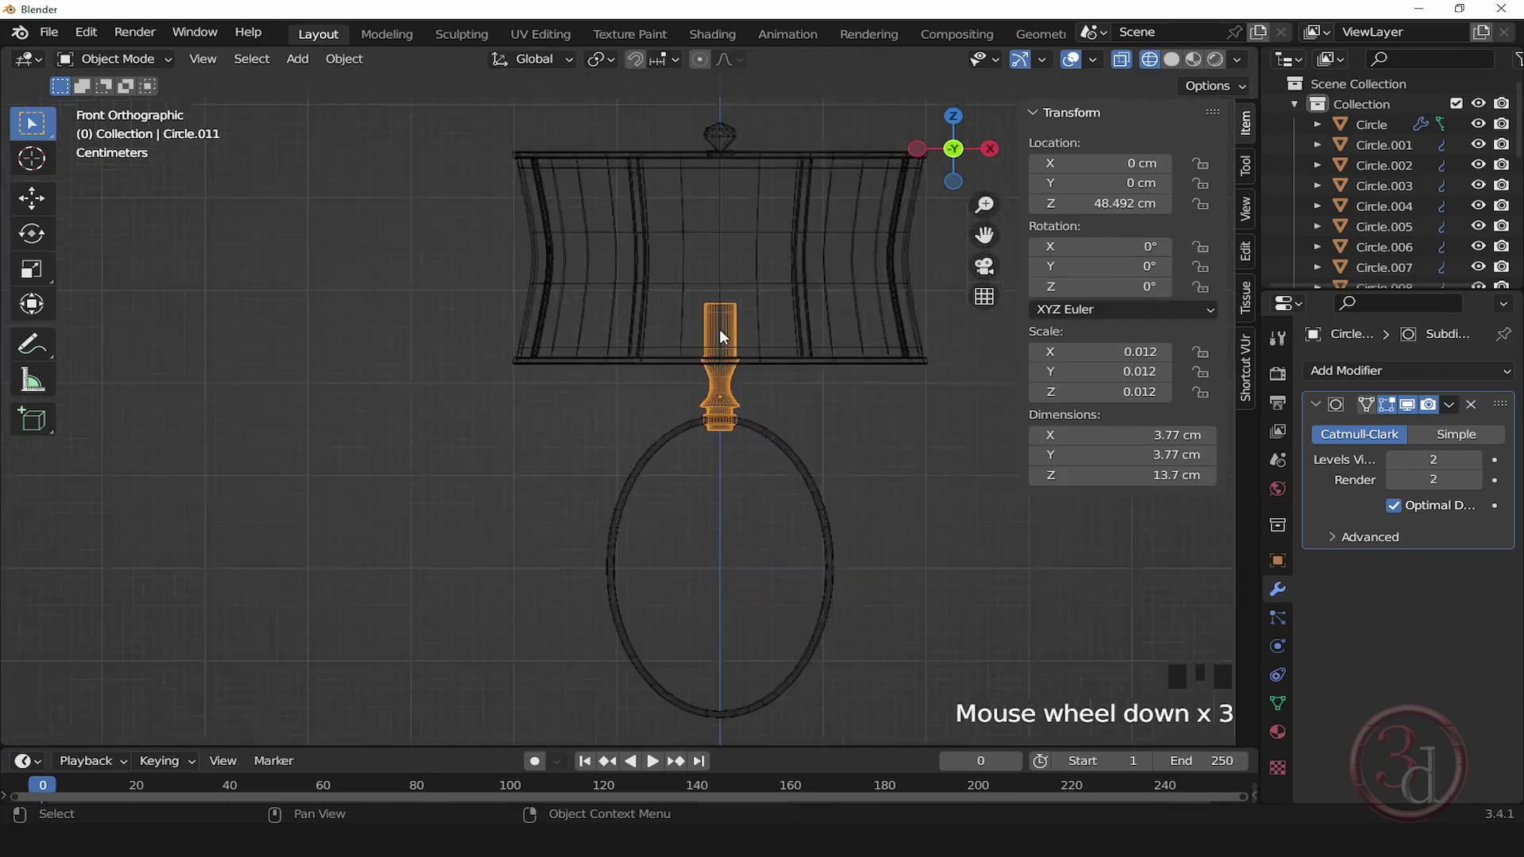
pyautogui.keyDown('alt'); pyautogui.moveTo(719, 329); pyautogui.dragTo(774, 479, button='middle'); pyautogui.keyUp('alt')
pyautogui.hotkey('shift', 'z')
pyautogui.moveTo(918, 537)
pyautogui.mouseDown(button='middle')
pyautogui.moveTo(796, 544)
pyautogui.moveTo(781, 453)
pyautogui.moveTo(770, 512)
pyautogui.moveTo(730, 527)
pyautogui.moveTo(741, 554)
pyautogui.moveTo(707, 531)
pyautogui.mouseUp(button='middle')
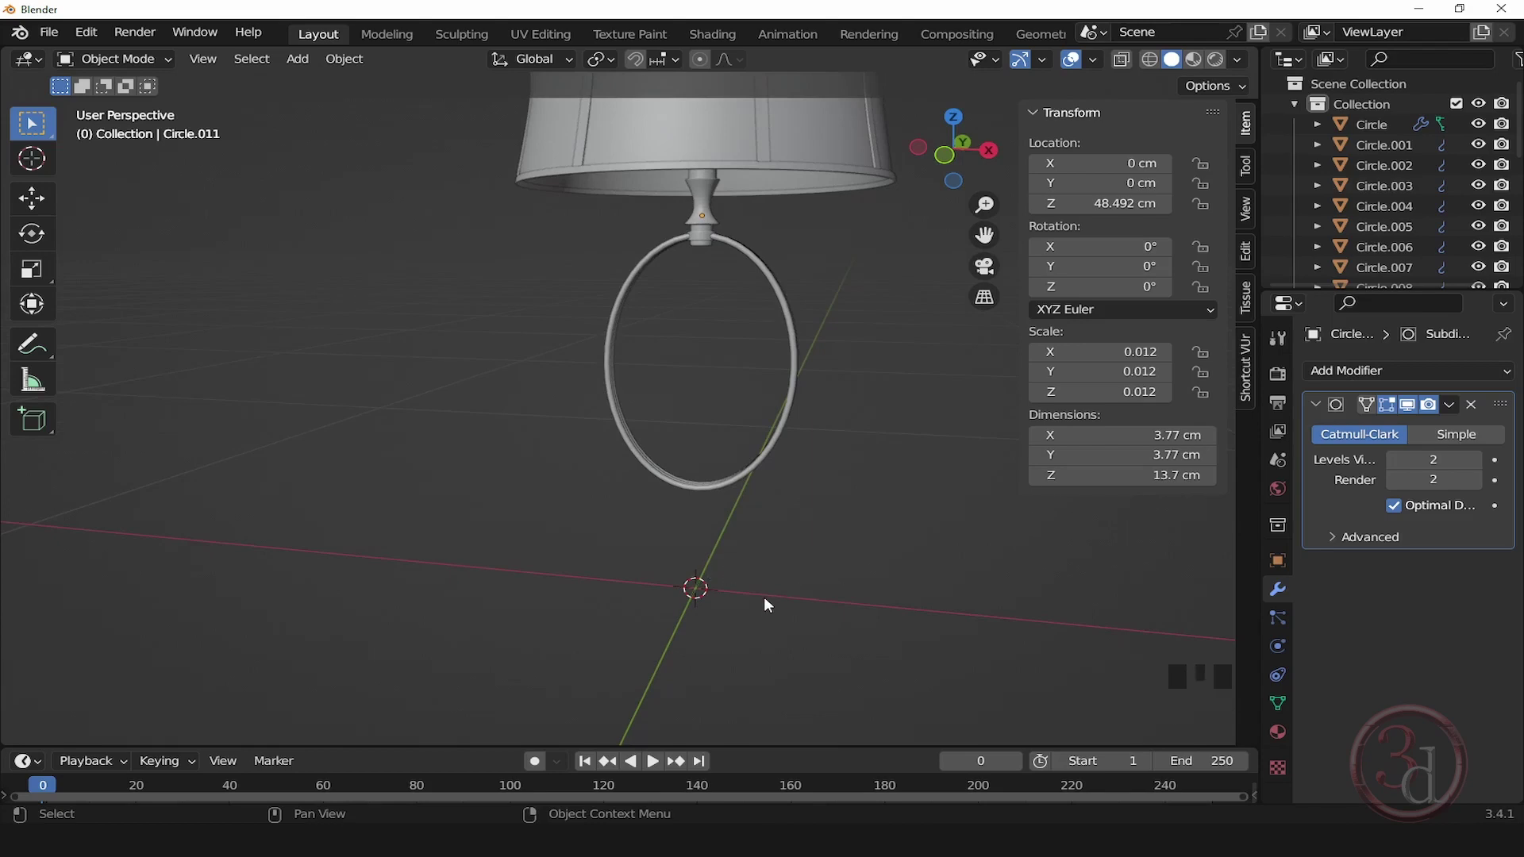
# Step: Add a mesh plane at the origin below the rings and scale it down to about 18.2 cm square
pyautogui.keyDown('alt'); pyautogui.moveTo(769, 612); pyautogui.dragTo(792, 571, button='middle'); pyautogui.keyUp('alt')
pyautogui.hotkey('shift', 'a')
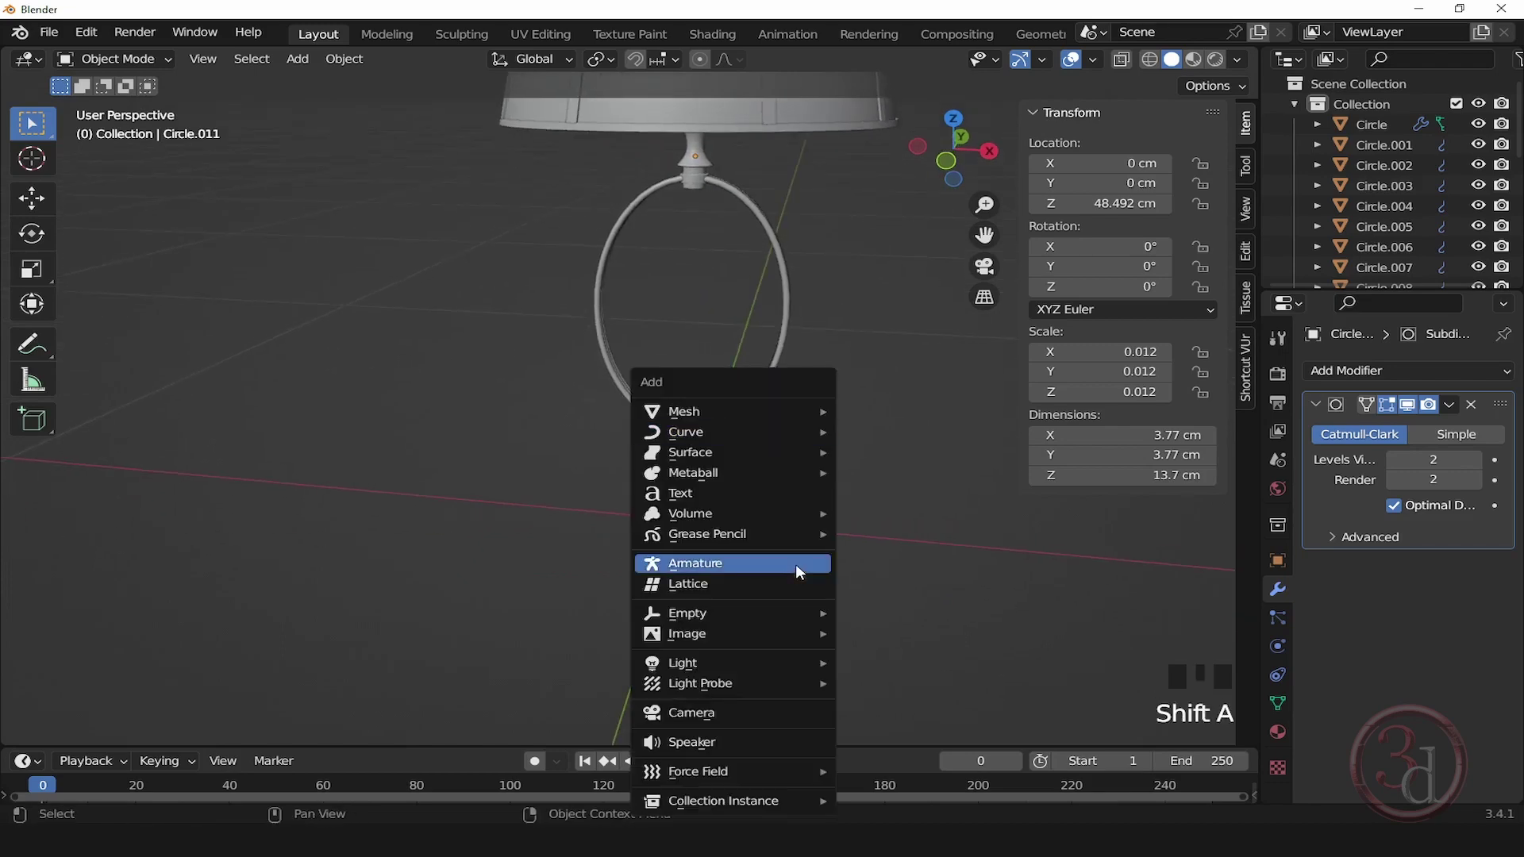
pyautogui.moveTo(763, 419)
pyautogui.click(915, 415)
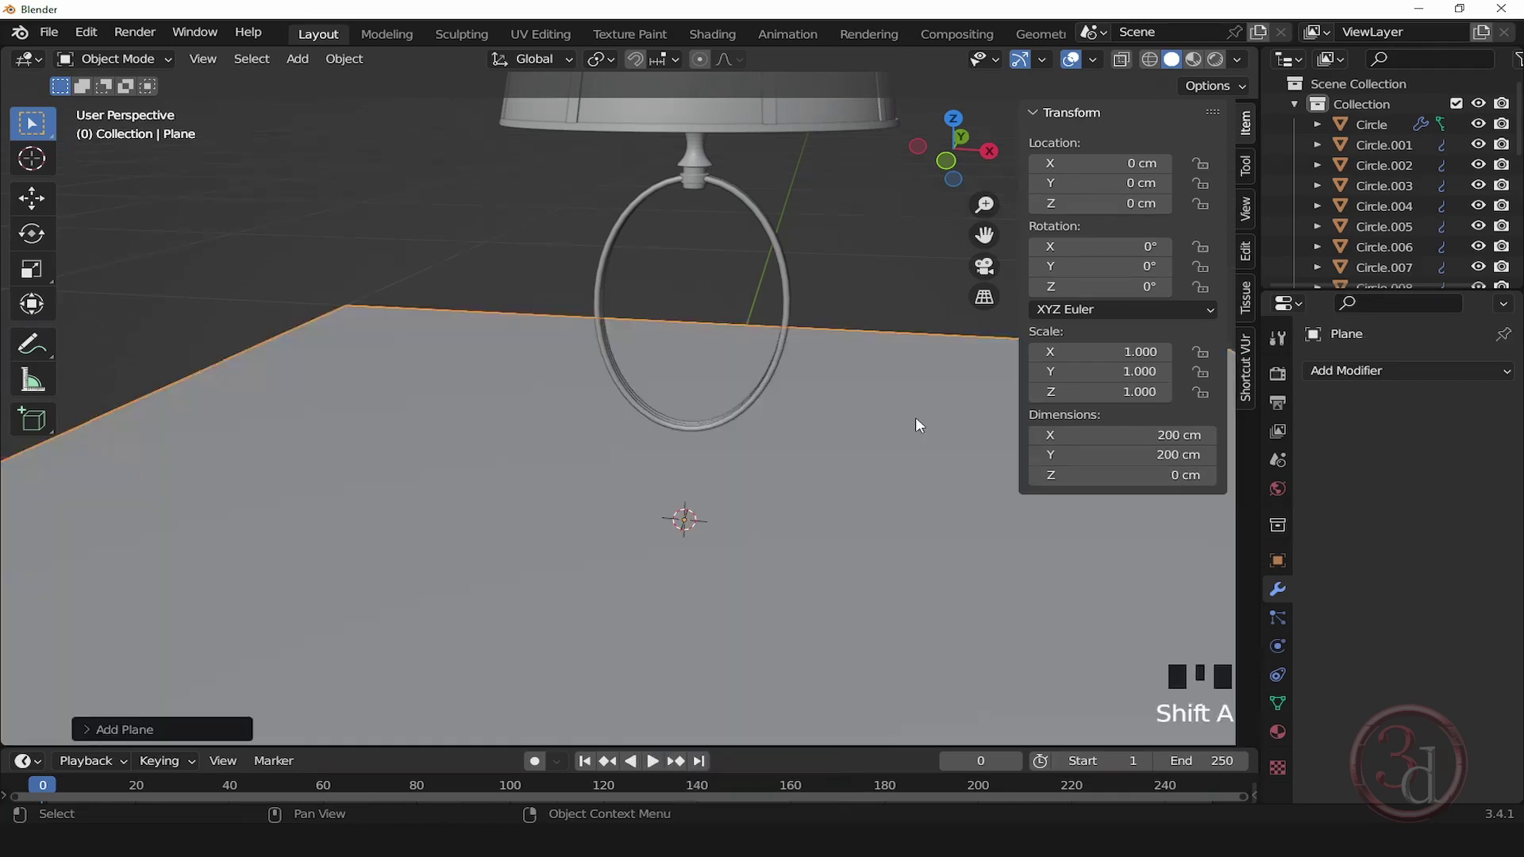
pyautogui.press('s')
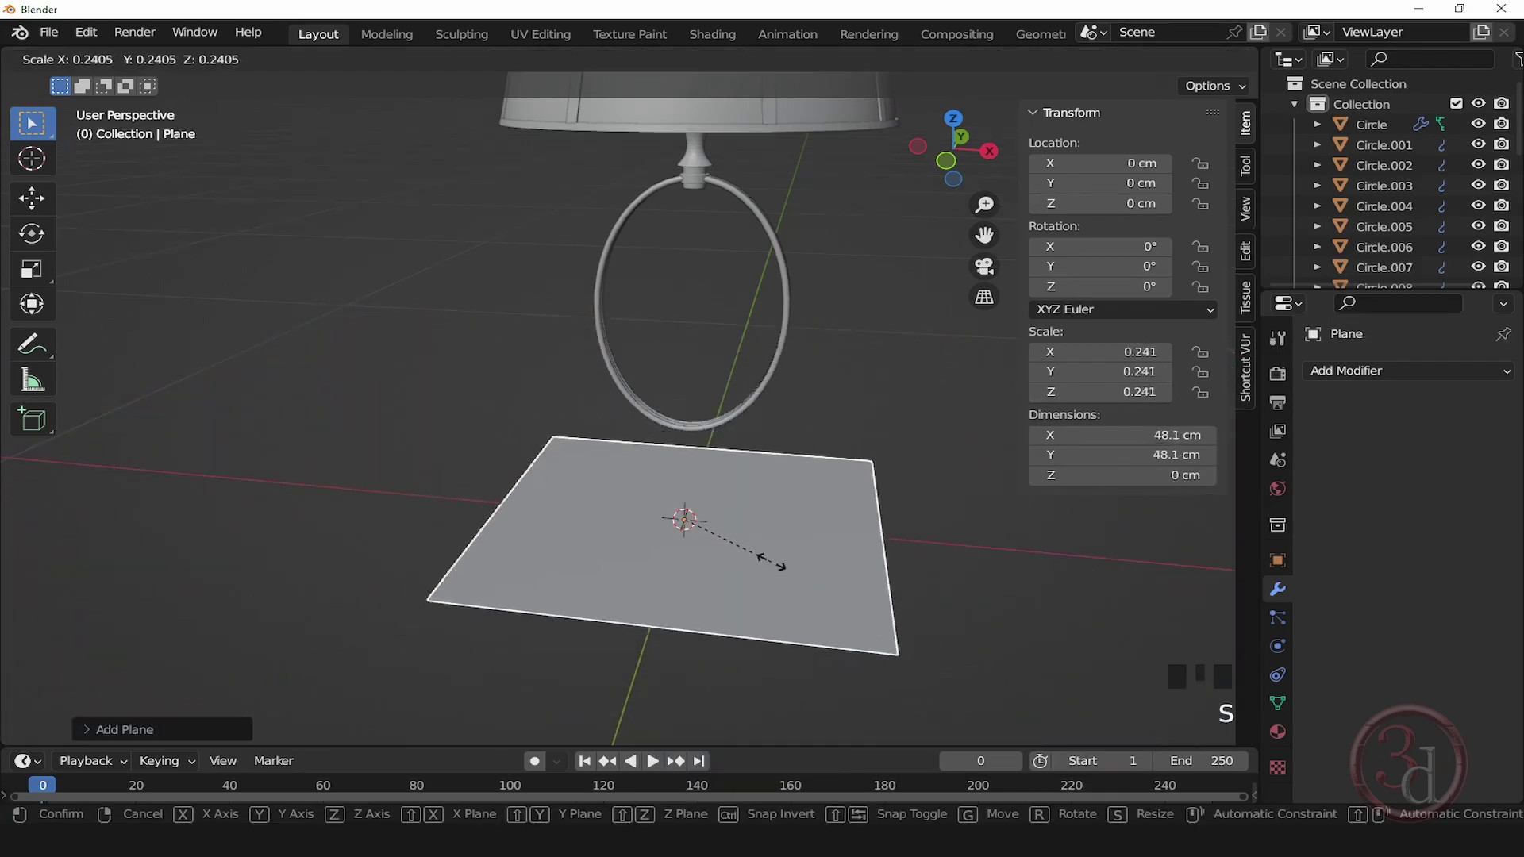
pyautogui.click(718, 532)
pyautogui.keyDown('alt'); pyautogui.moveTo(818, 571); pyautogui.dragTo(796, 533, button='middle'); pyautogui.keyUp('alt')
pyautogui.scroll(4, 797, 533)
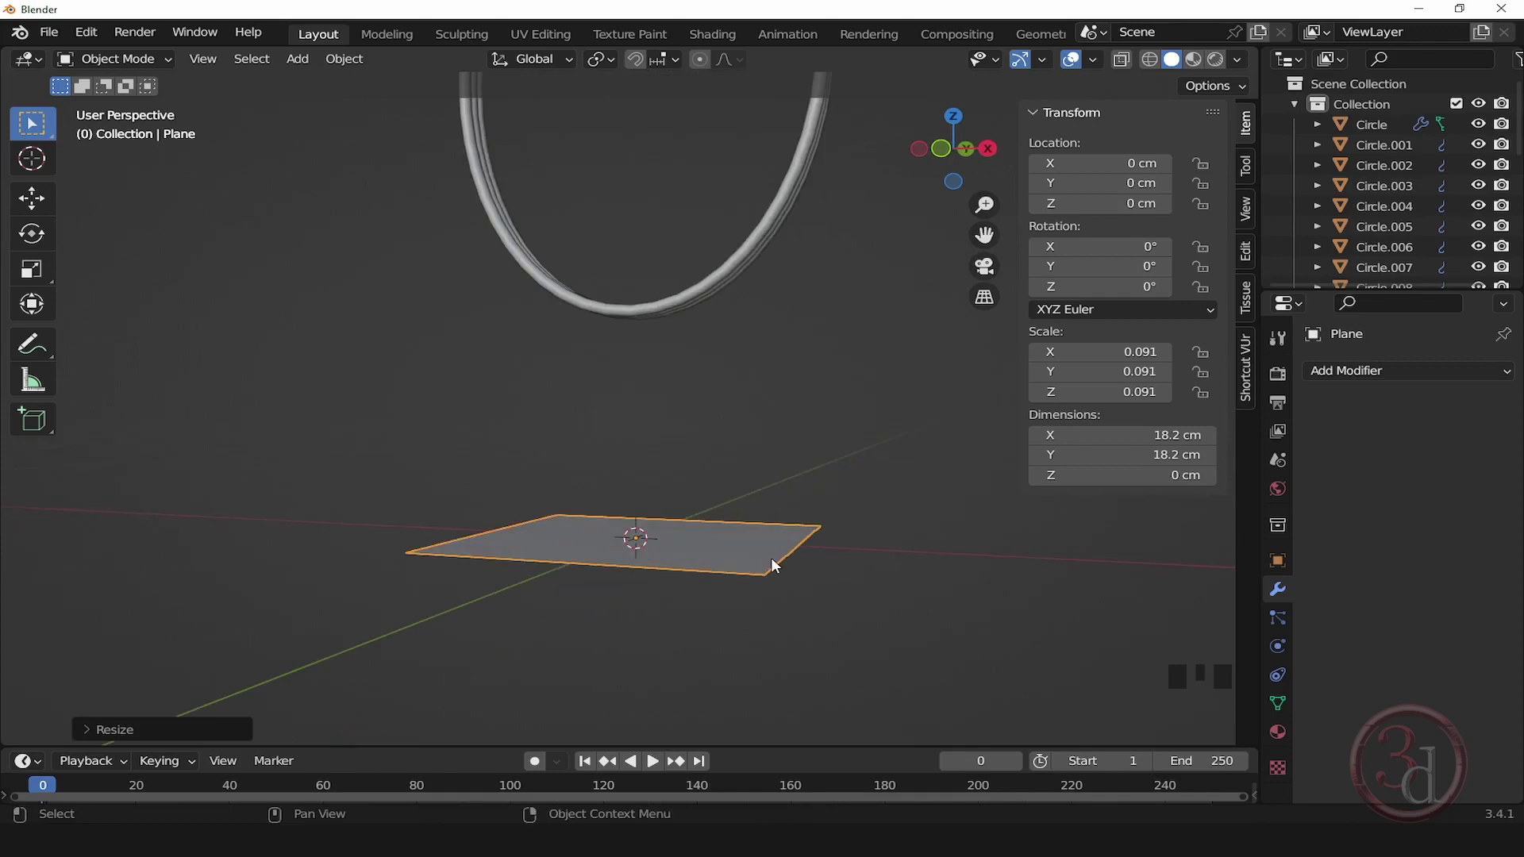
# Step: Apply the plane's scale and extrude its face upward about 1.5 cm into a slab
pyautogui.hotkey('ctrl', 'a')
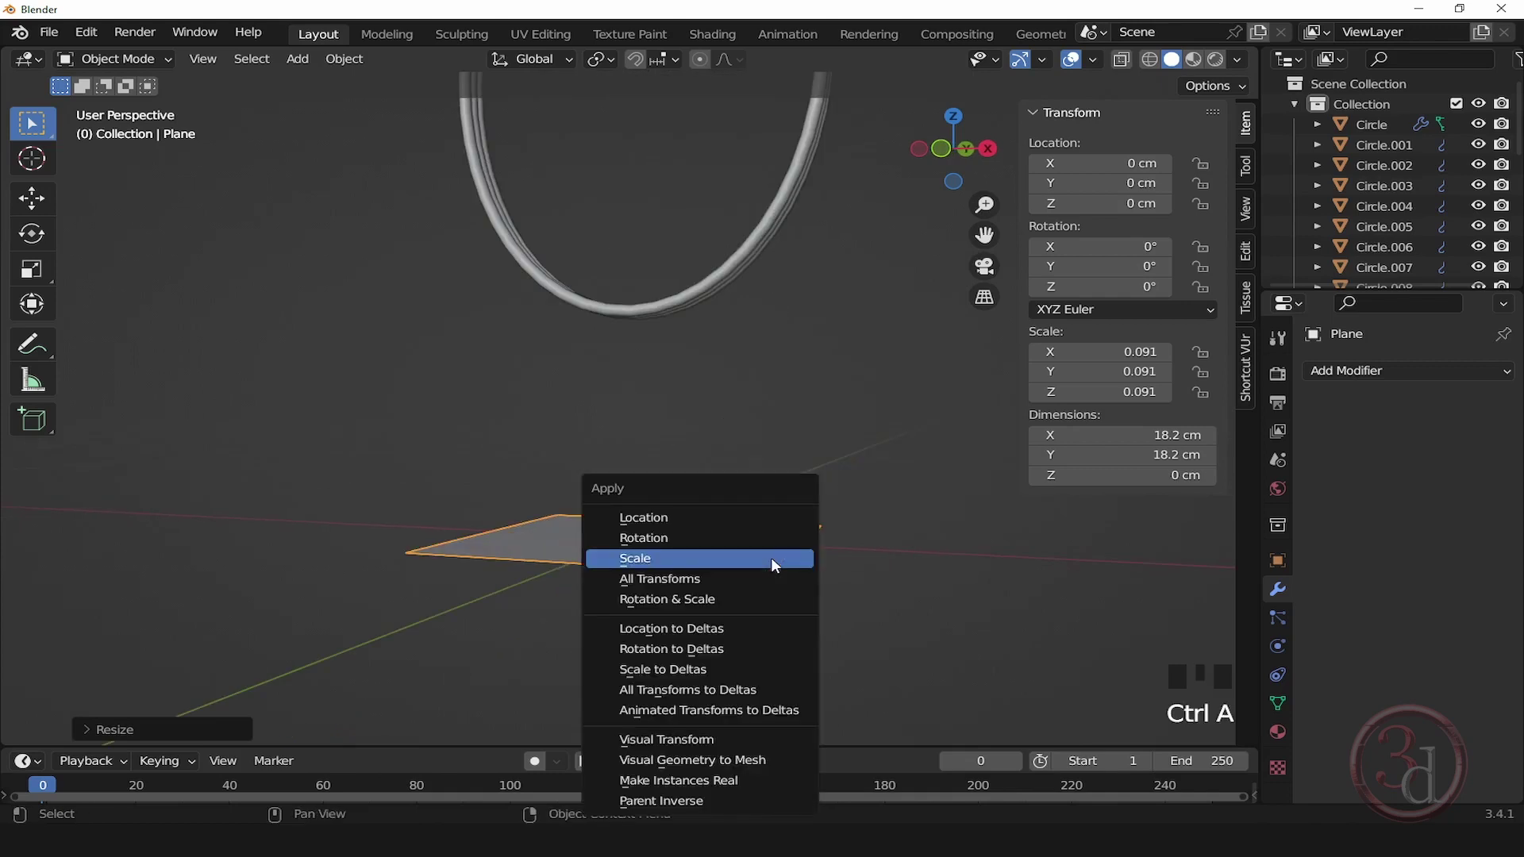
pyautogui.click(770, 557)
pyautogui.moveTo(783, 598)
pyautogui.keyDown('alt'); pyautogui.mouseDown(button='middle')
pyautogui.moveTo(765, 621)
pyautogui.moveTo(766, 600)
pyautogui.mouseUp(button='middle'); pyautogui.keyUp('alt')
pyautogui.press('Tab')
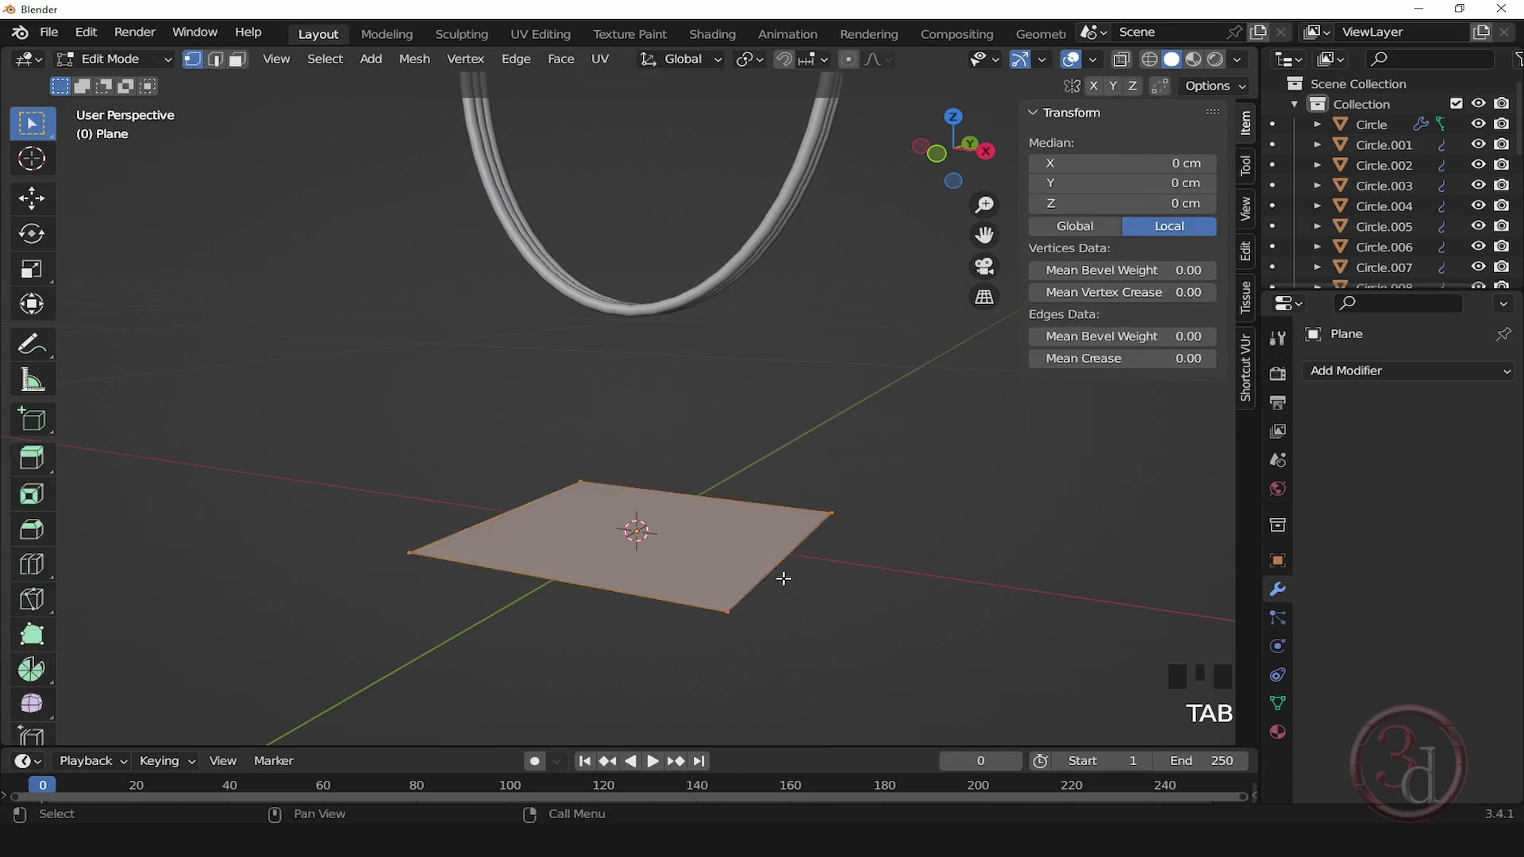
pyautogui.press('e')
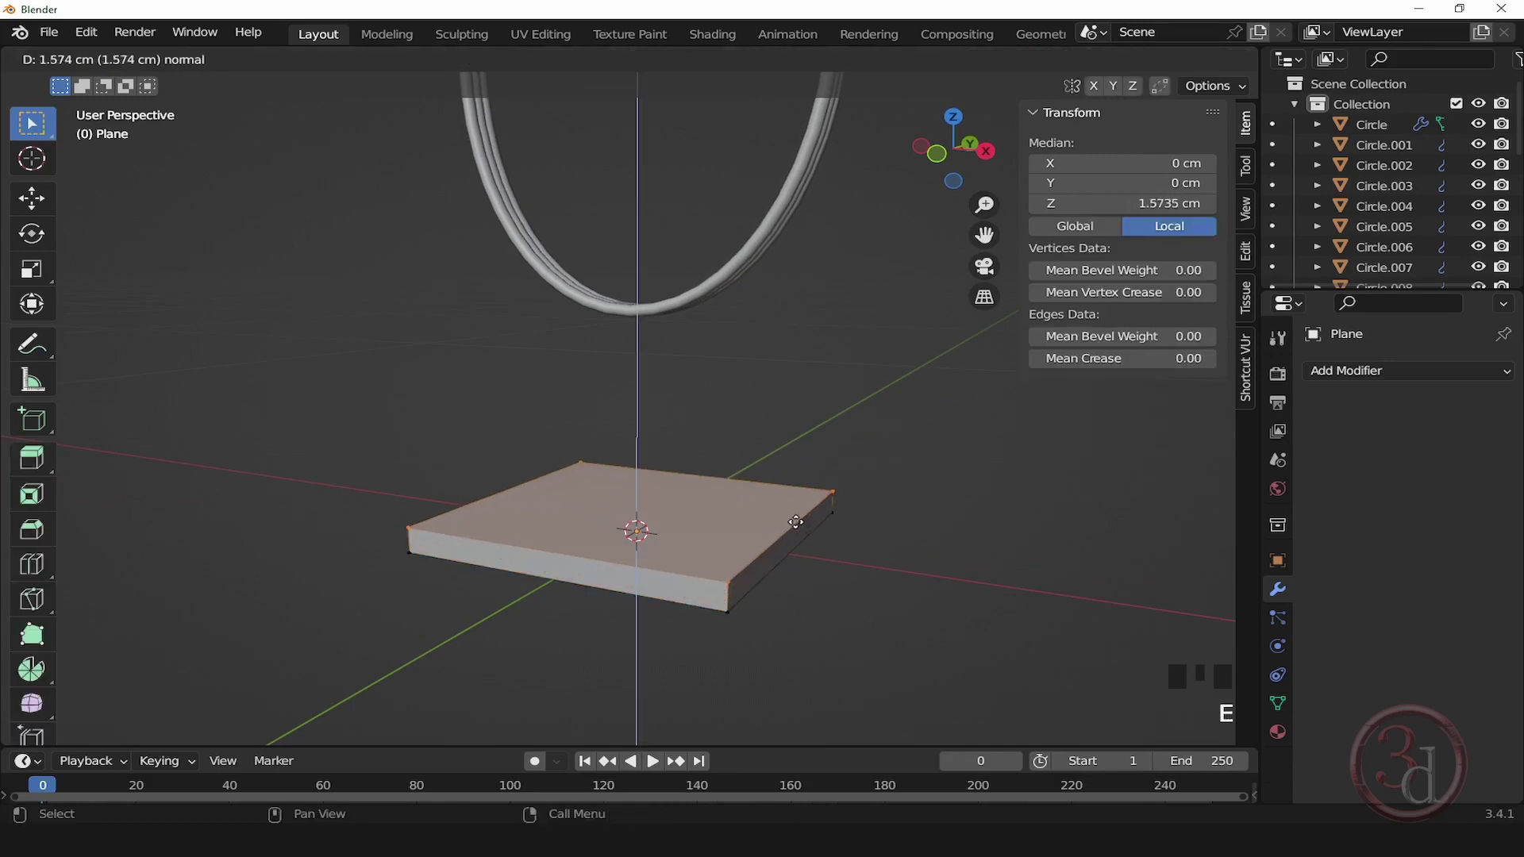
pyautogui.click(793, 522)
pyautogui.click(909, 534)
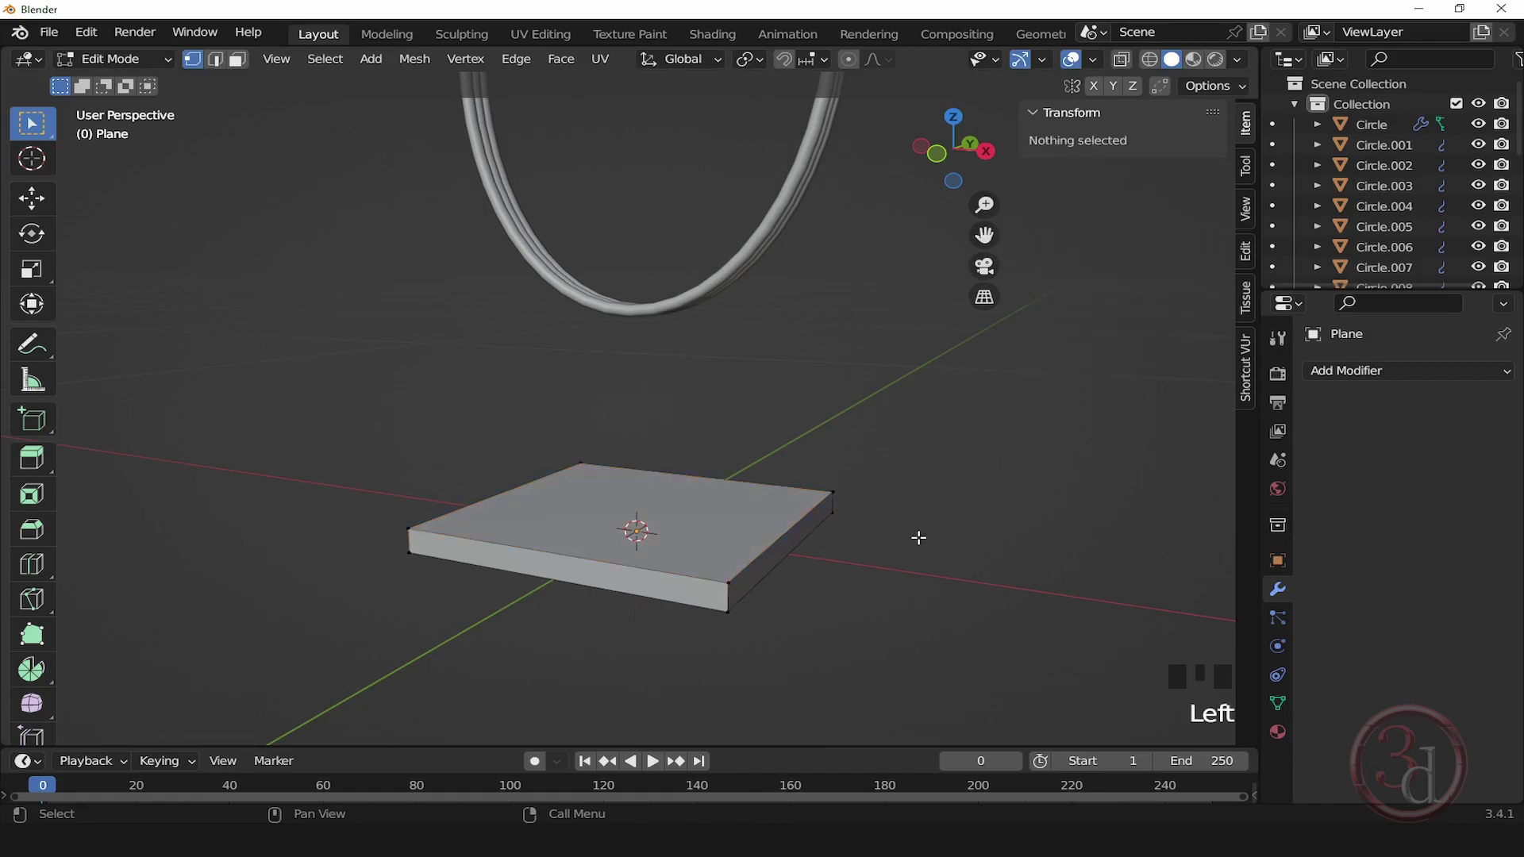
# Step: Add two evenly spaced loop cuts running along Y across the base slab, leaving them unslid
pyautogui.keyDown('alt'); pyautogui.moveTo(918, 534); pyautogui.dragTo(791, 650, button='middle'); pyautogui.keyUp('alt')
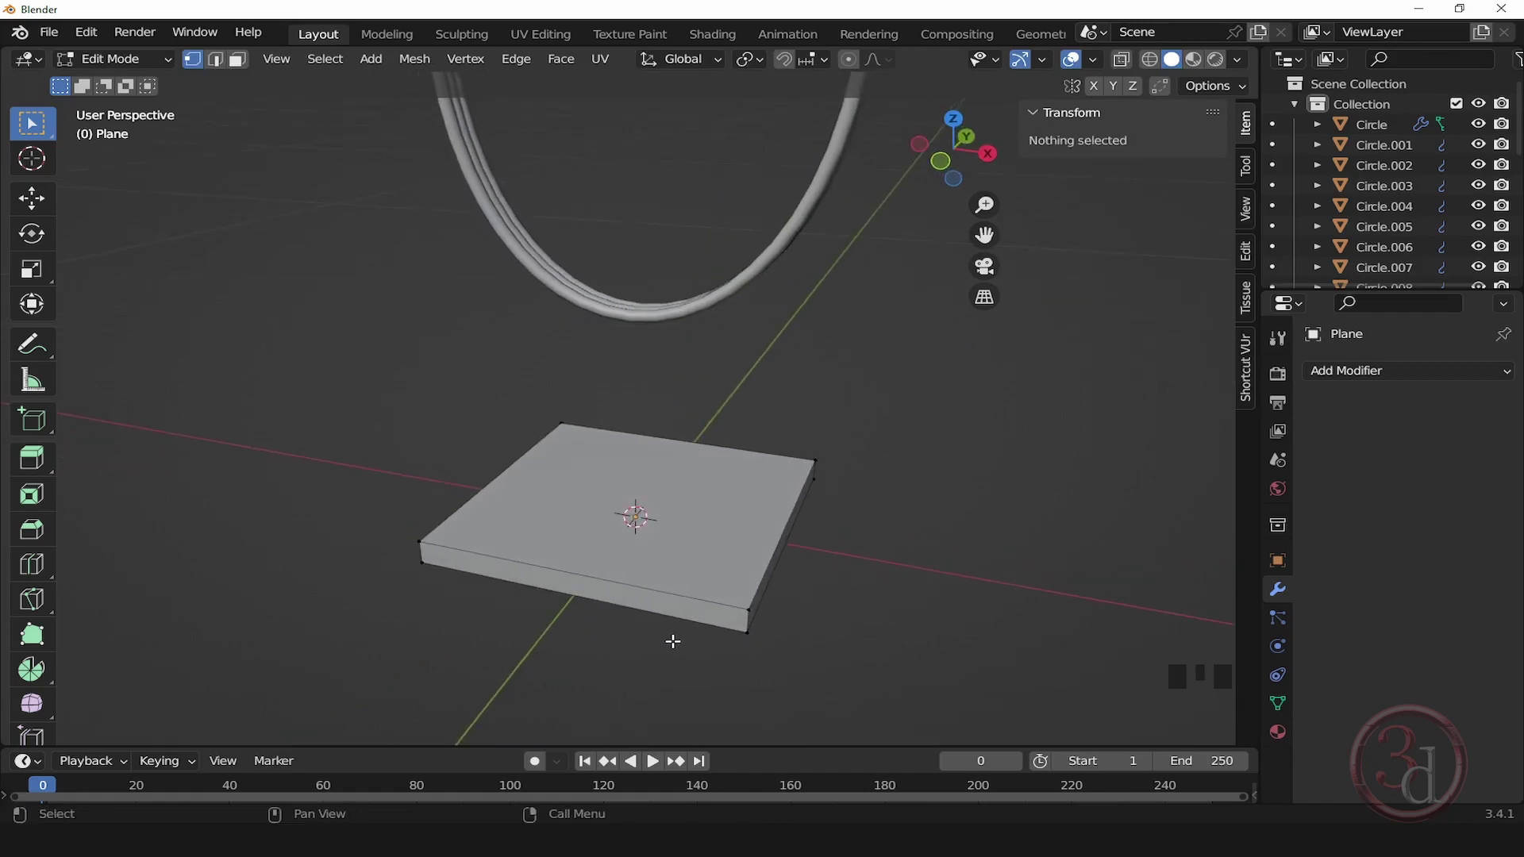
pyautogui.keyDown('alt'); pyautogui.moveTo(673, 641); pyautogui.dragTo(700, 607, button='middle'); pyautogui.keyUp('alt')
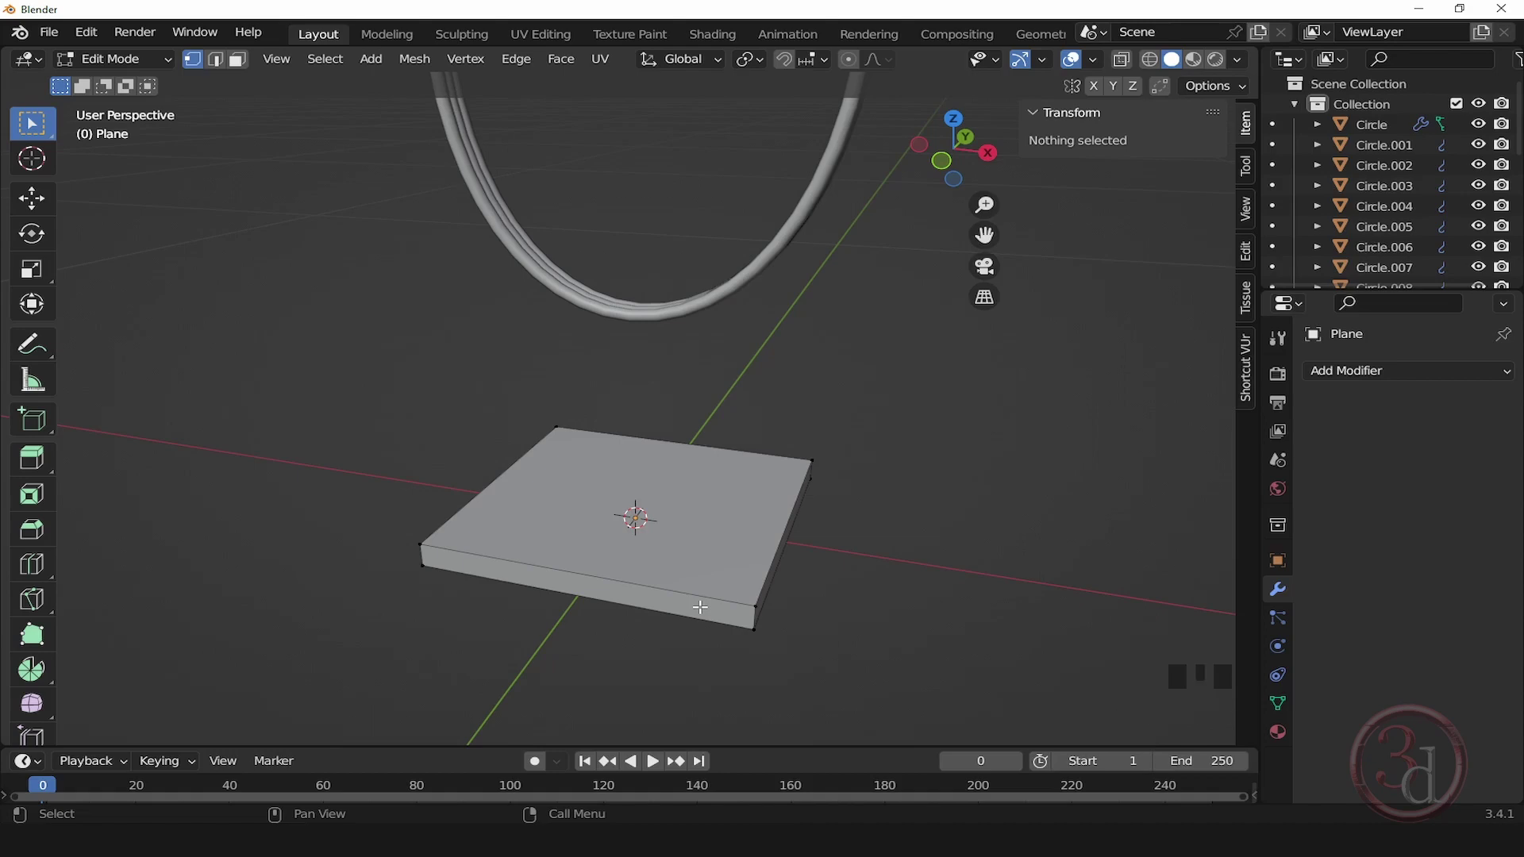
pyautogui.moveTo(700, 607); pyautogui.dragTo(782, 551, button='middle')
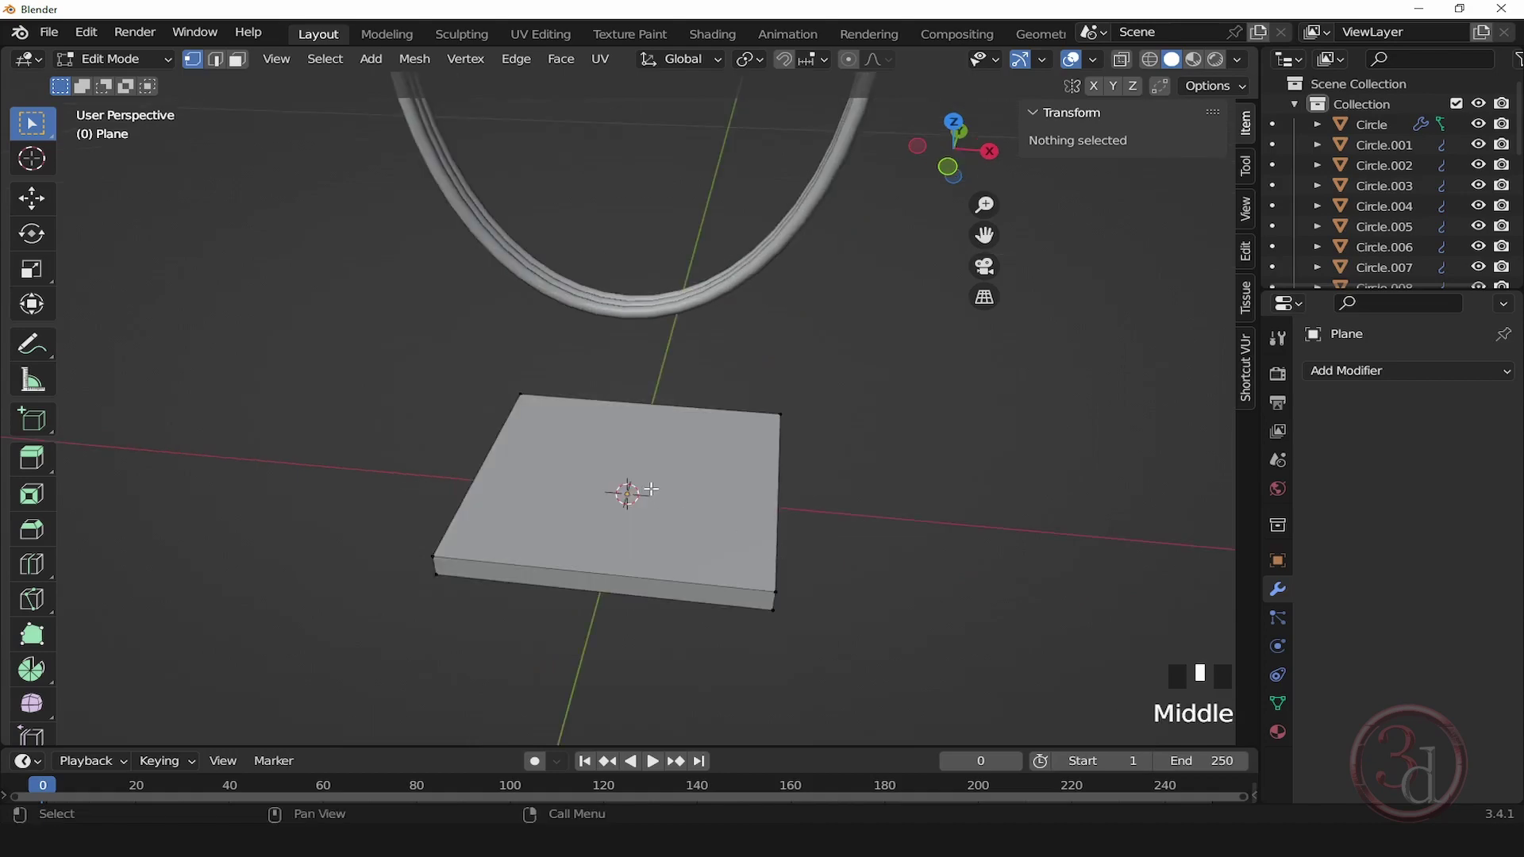
pyautogui.hotkey('ctrl', 'r')
pyautogui.scroll(1, 662, 431)
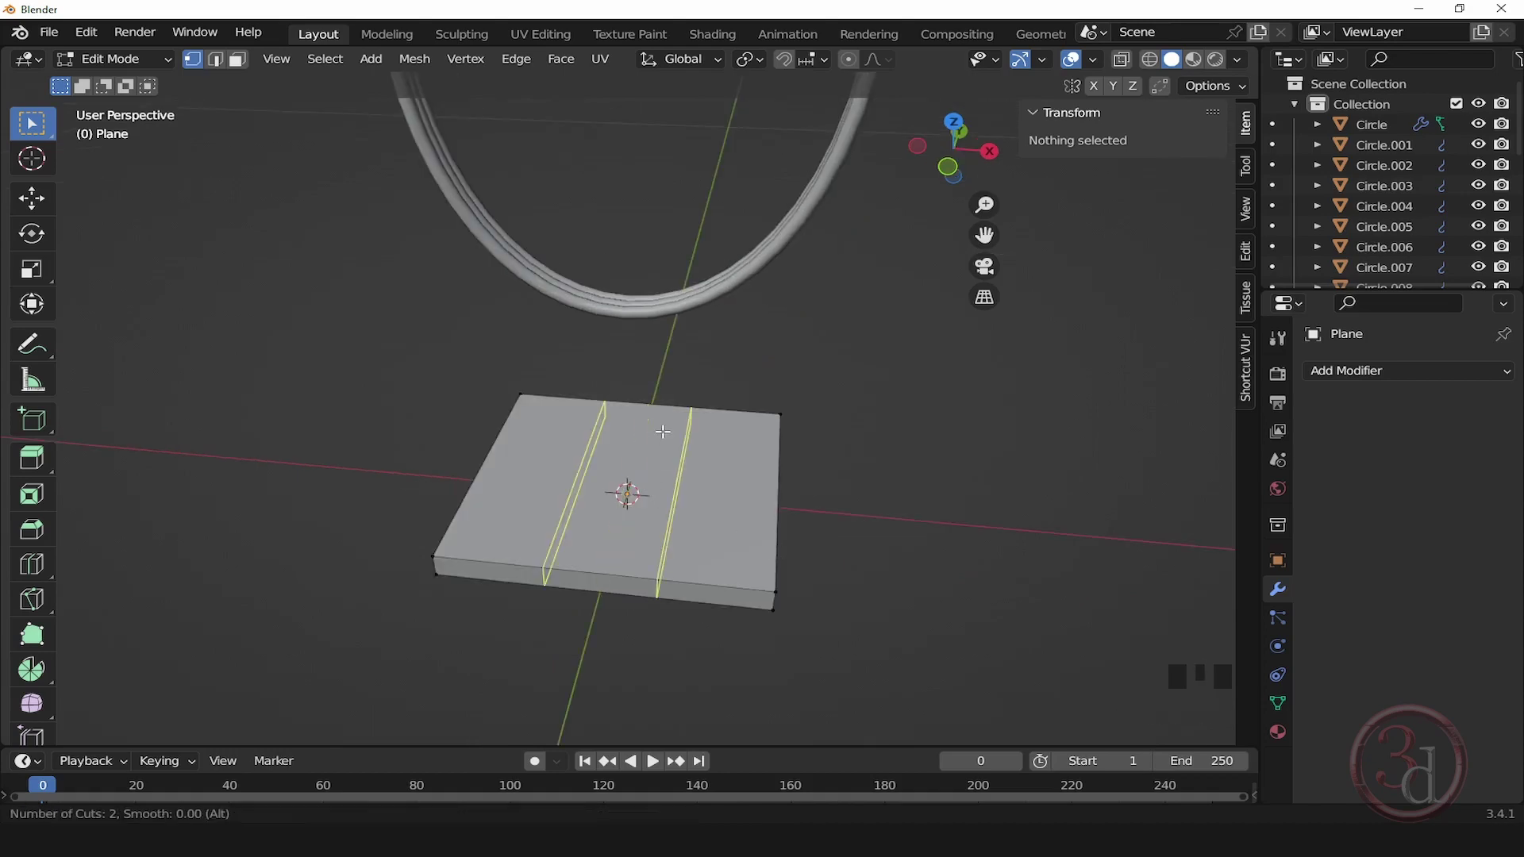
pyautogui.click(662, 431)
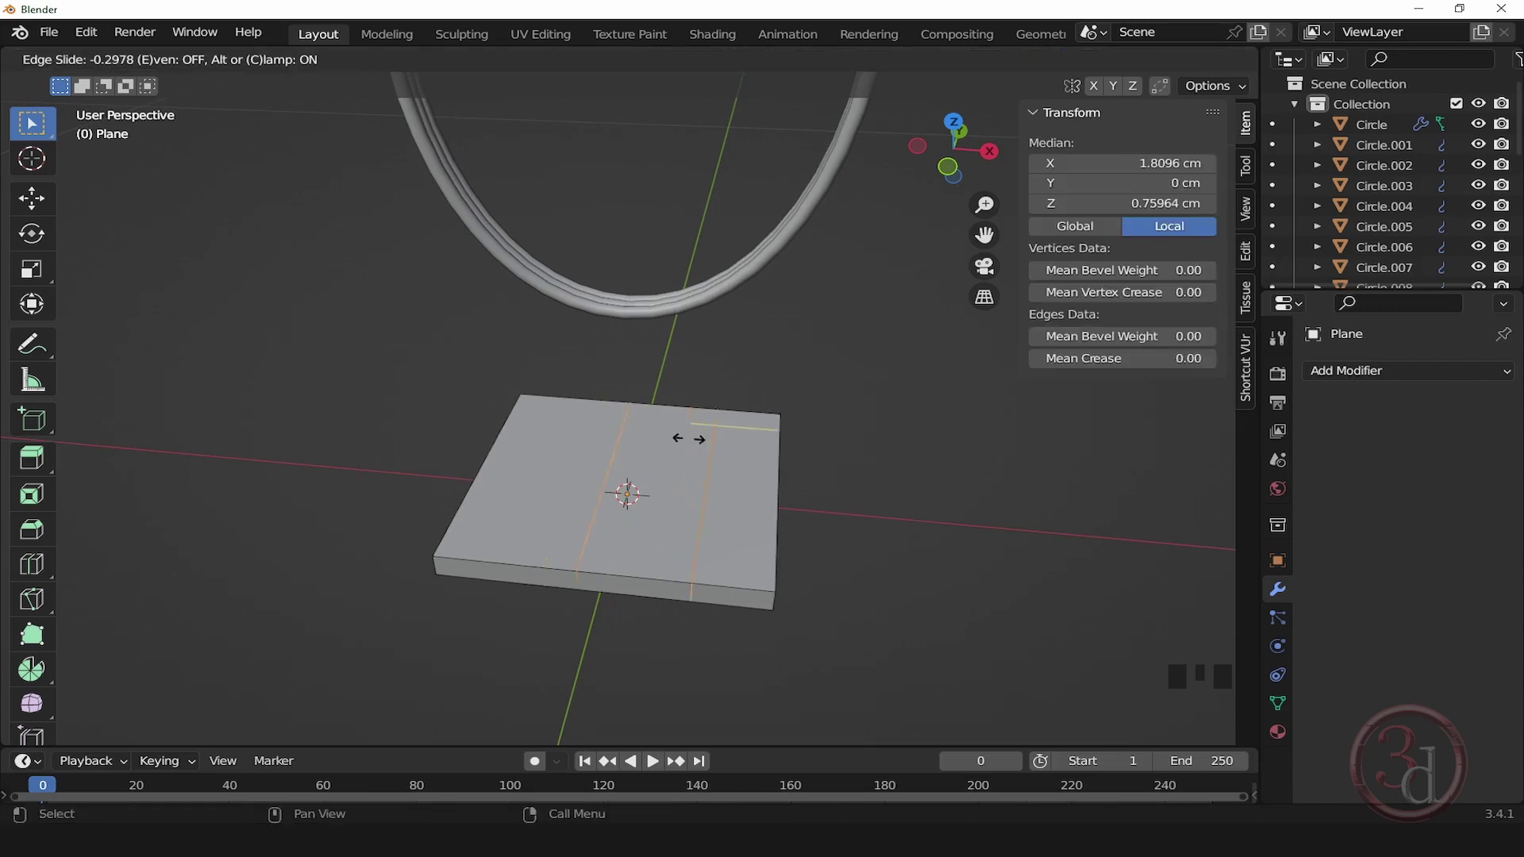
pyautogui.click(691, 440)
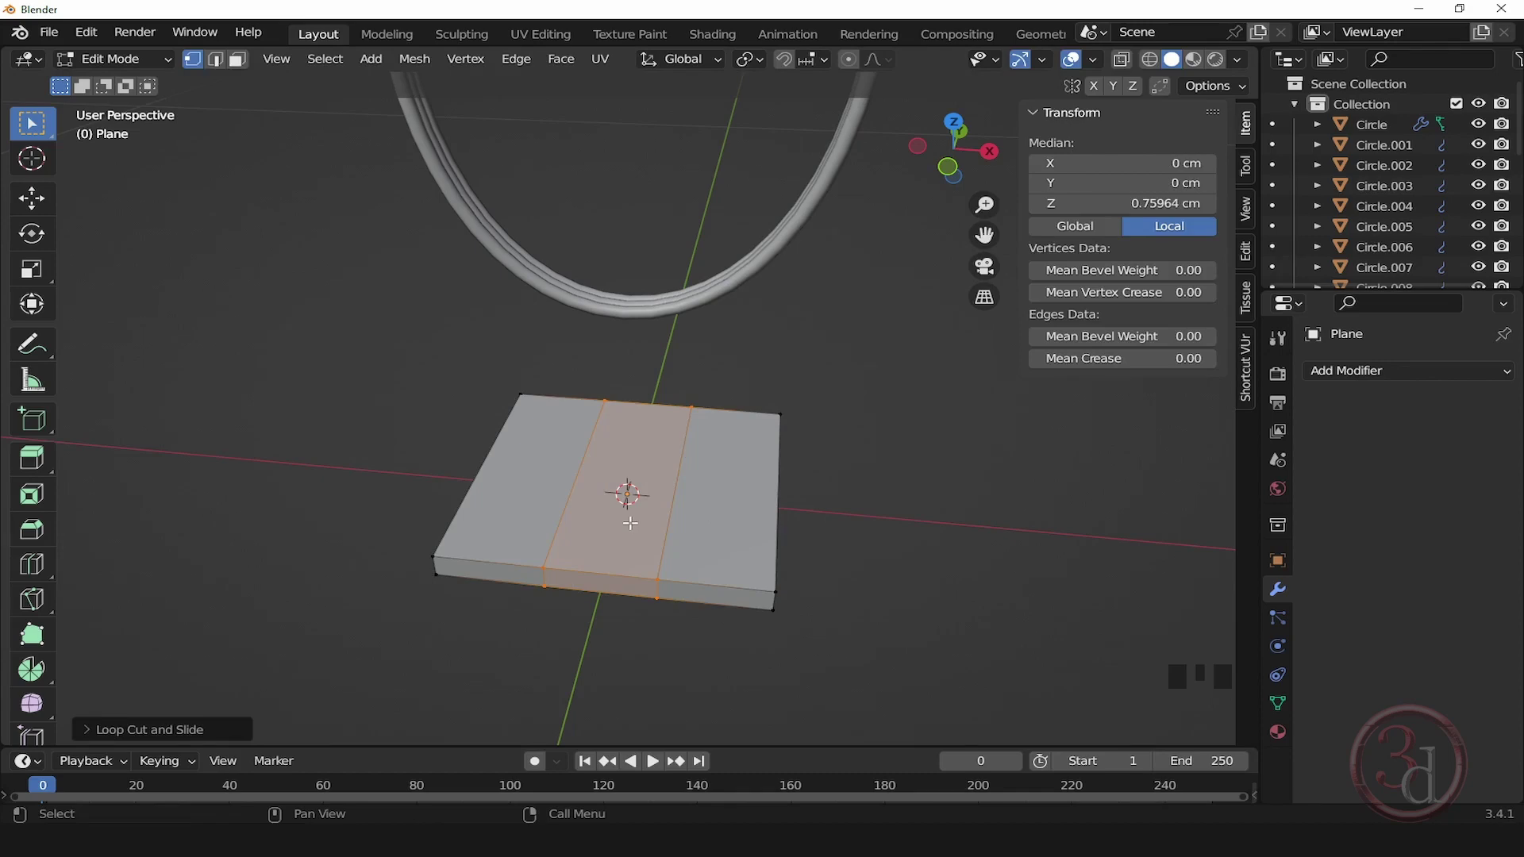
# Step: Scale the two loop cuts apart along X towards the slab's sides and deselect them
pyautogui.press('s')
pyautogui.press('x')
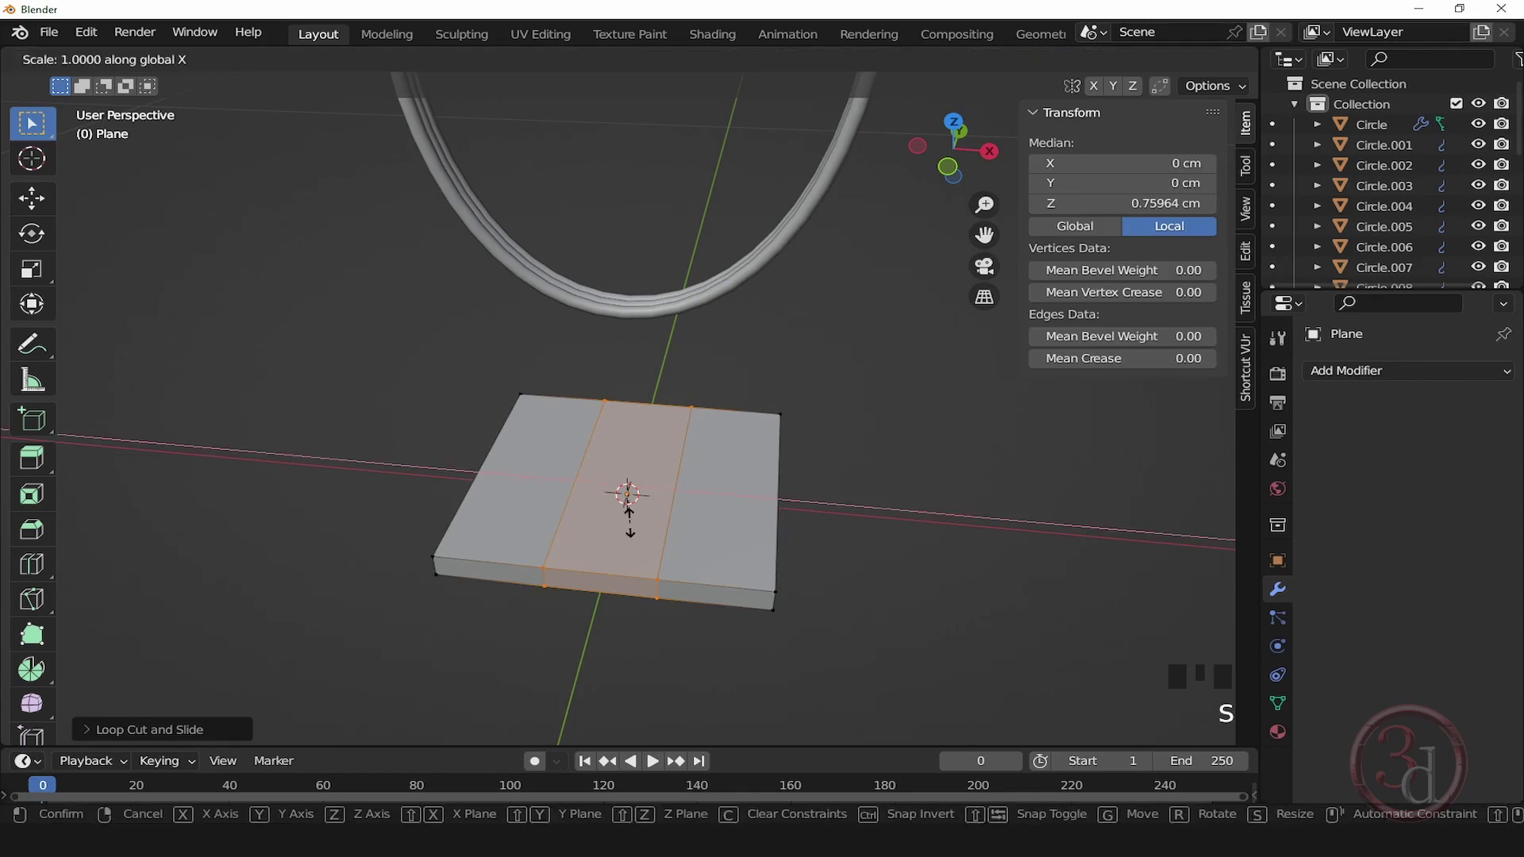
pyautogui.click(681, 548)
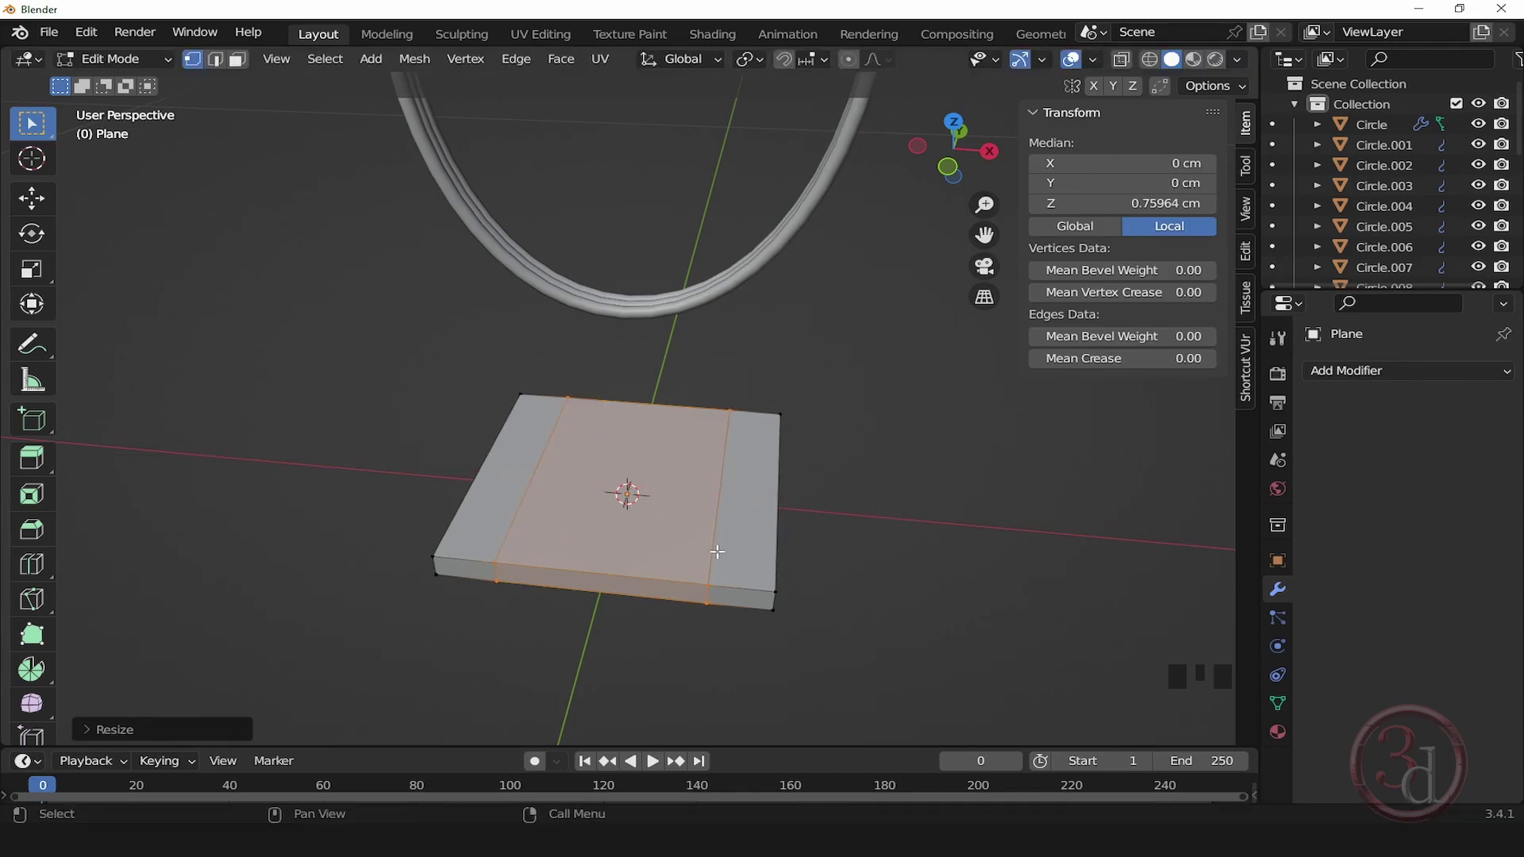
pyautogui.click(864, 615)
# Step: Add two evenly spaced loop cuts running along X across the base slab, leaving them unslid
pyautogui.keyDown('alt'); pyautogui.moveTo(860, 615); pyautogui.dragTo(495, 598, button='middle'); pyautogui.keyUp('alt')
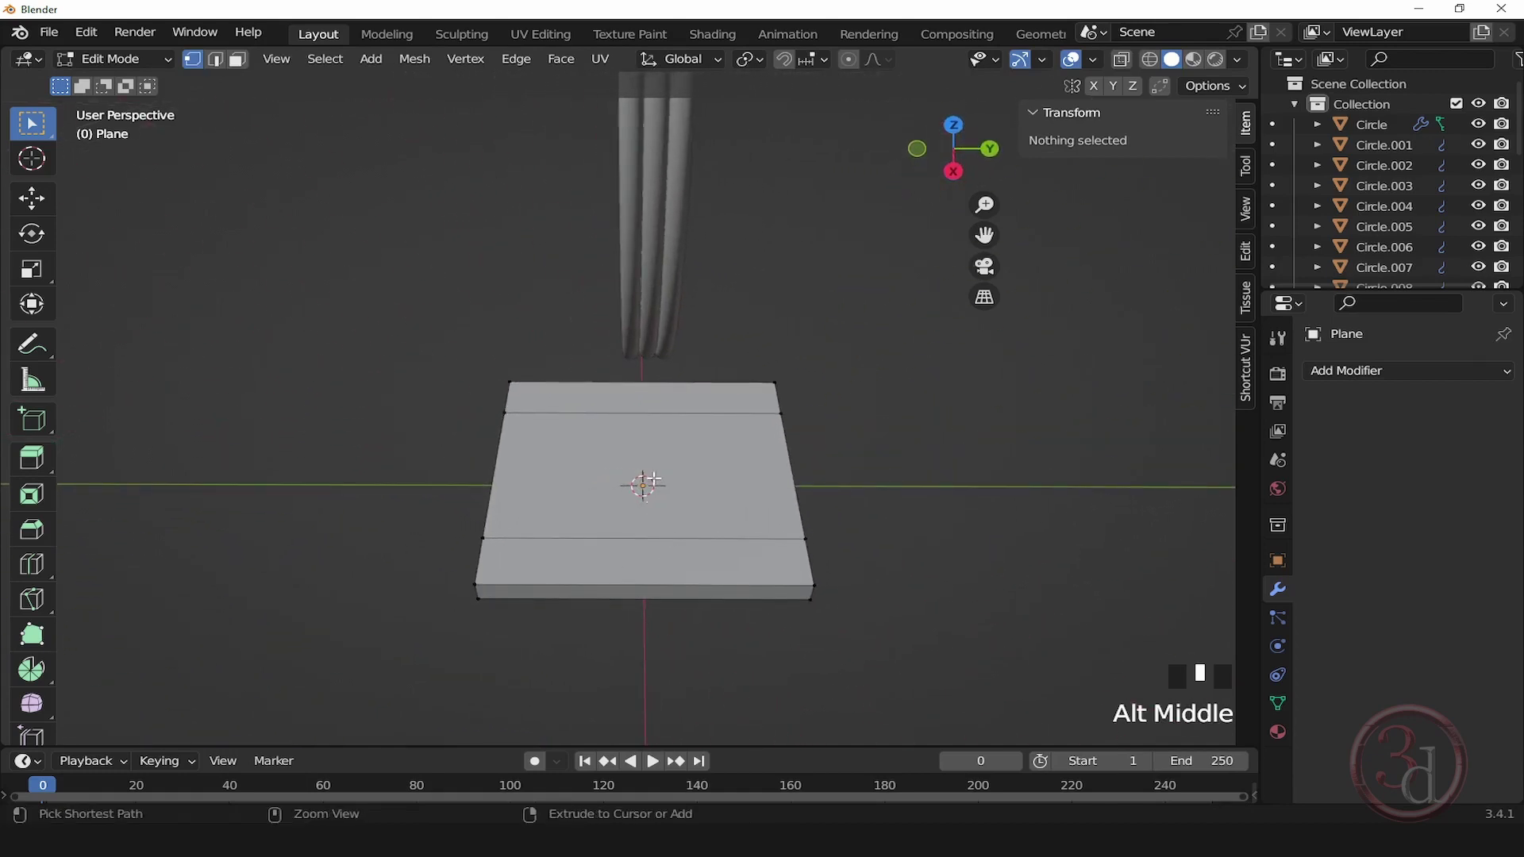
pyautogui.hotkey('ctrl', 'r')
pyautogui.click(653, 408)
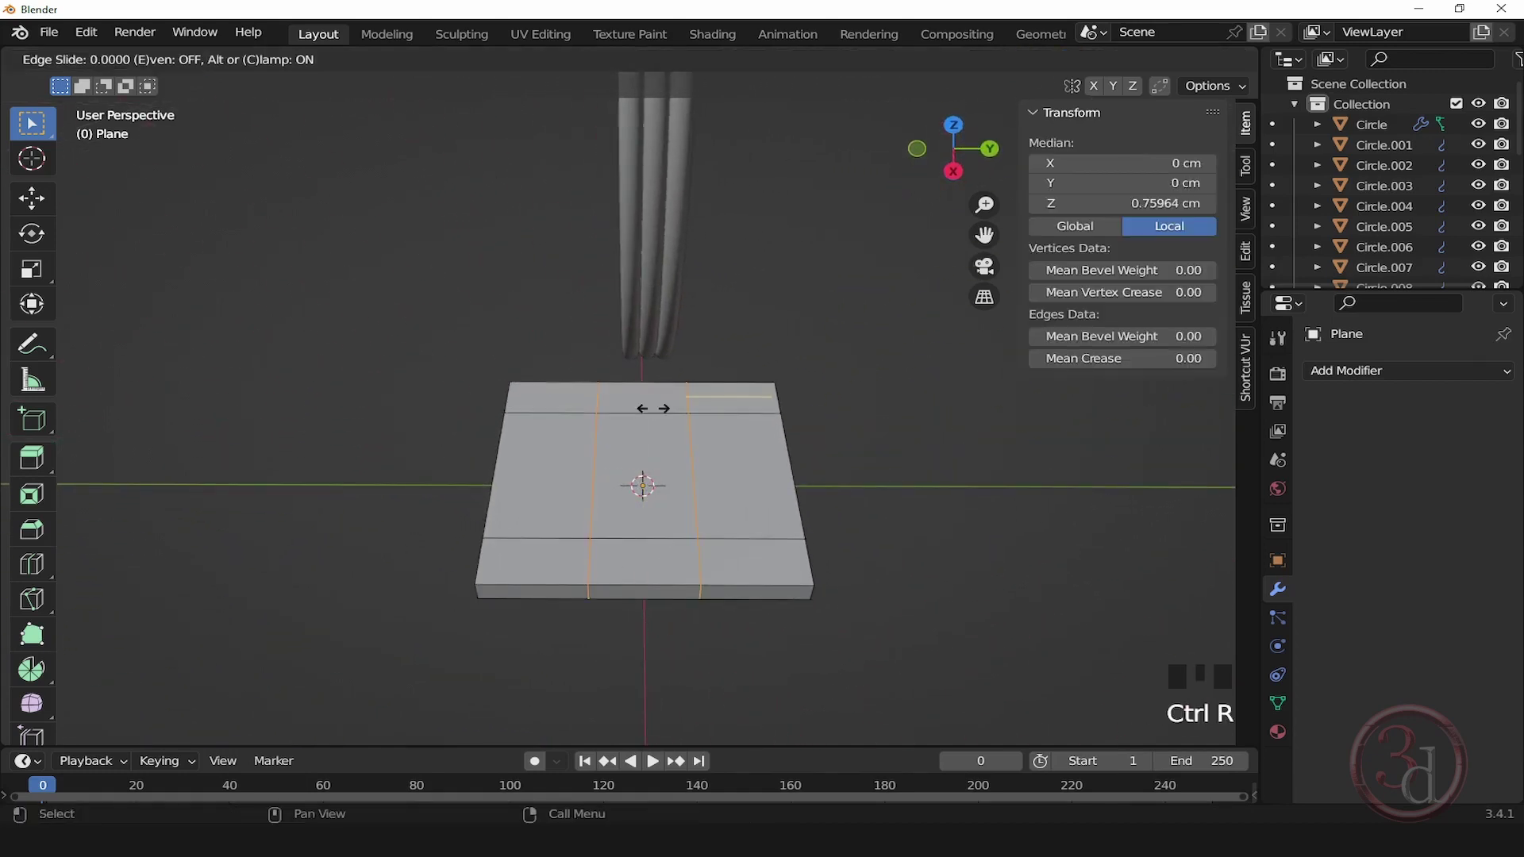
pyautogui.rightClick(670, 413)
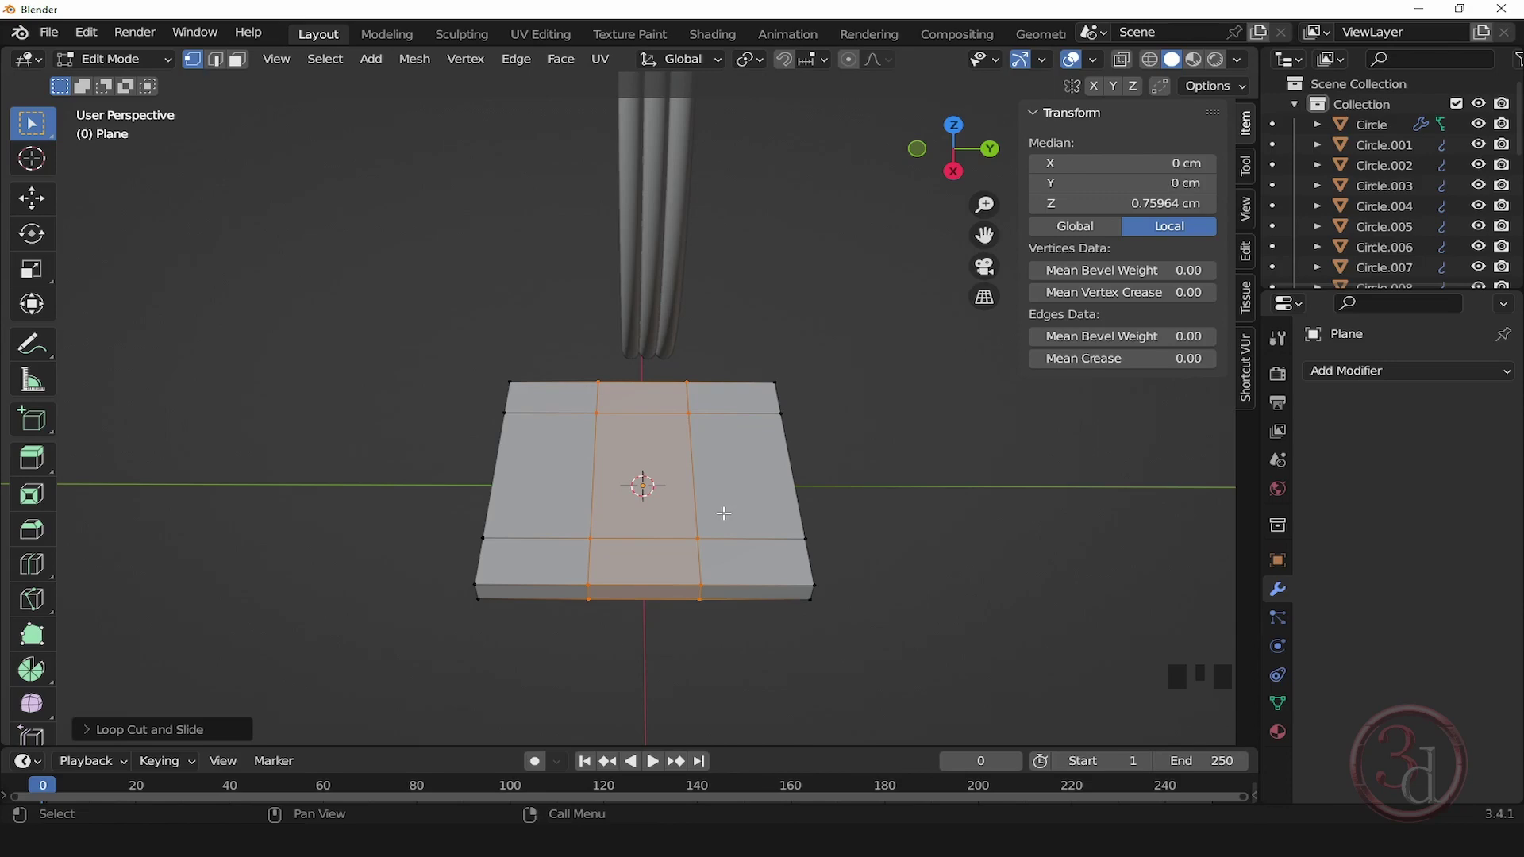
# Step: Scale the two new loop cuts apart along Y towards the slab's edges and deselect them
pyautogui.press('s')
pyautogui.press('y')
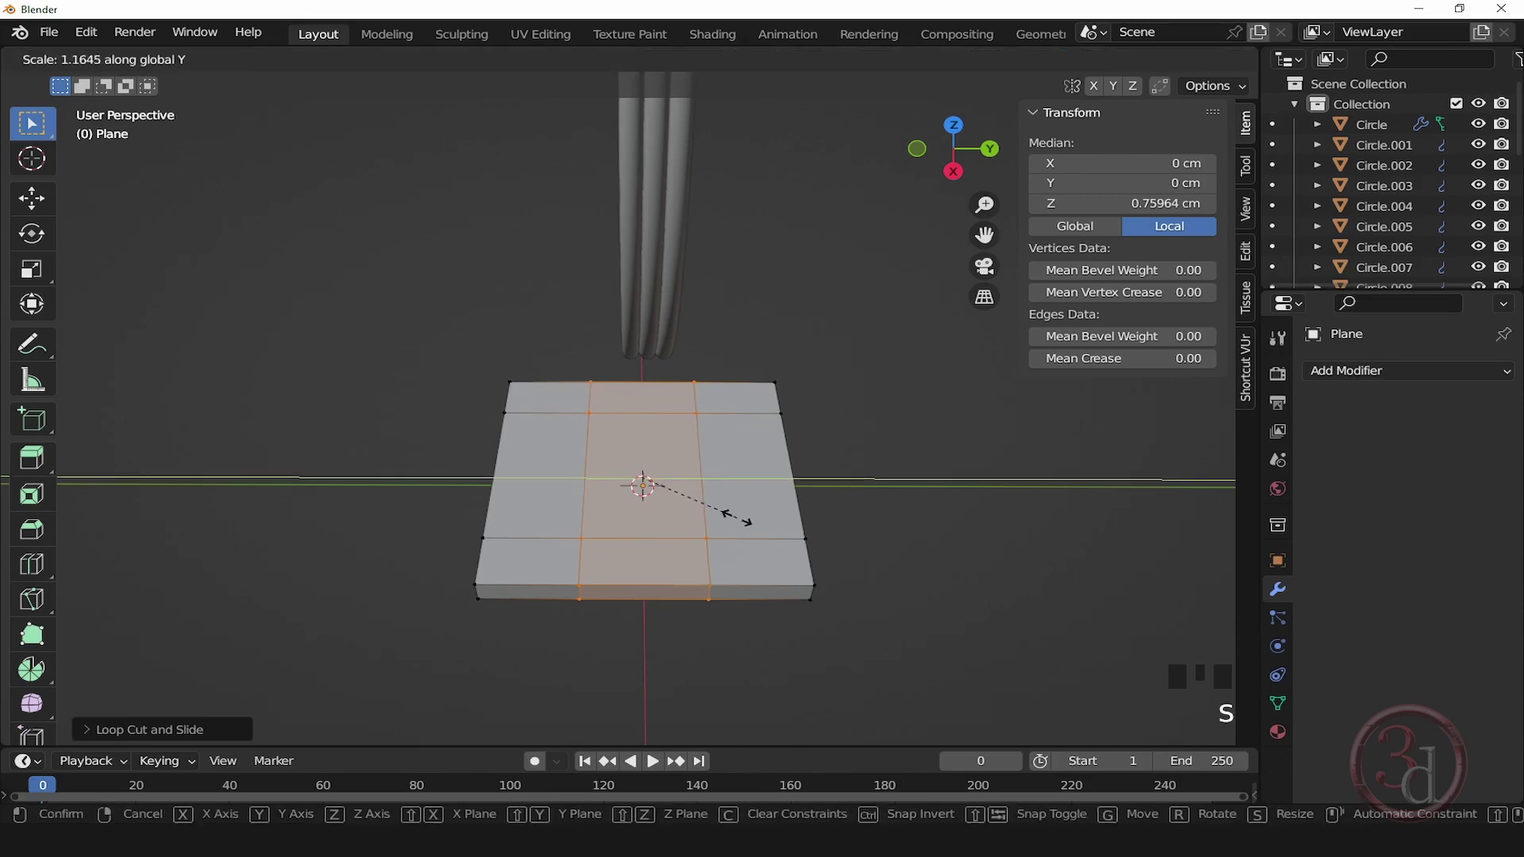
pyautogui.click(804, 537)
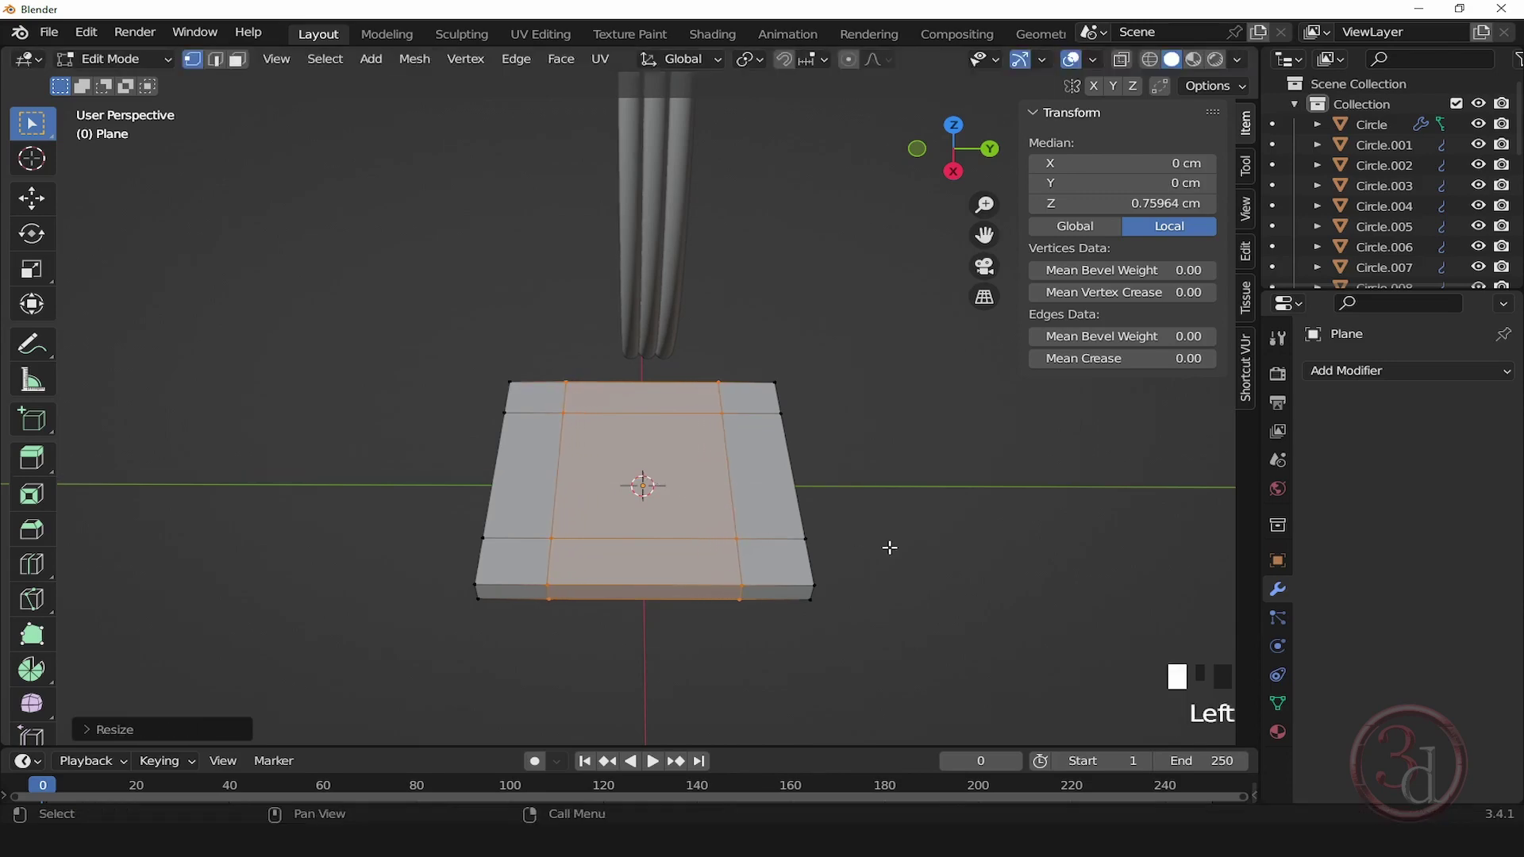
pyautogui.click(890, 547)
# Step: Add one loop cut inside the slab's -Y border strip, slid outward to about Y -7.7 cm
pyautogui.keyDown('alt'); pyautogui.moveTo(759, 626); pyautogui.dragTo(794, 556, button='middle'); pyautogui.keyUp('alt')
pyautogui.hotkey('ctrl', 'r')
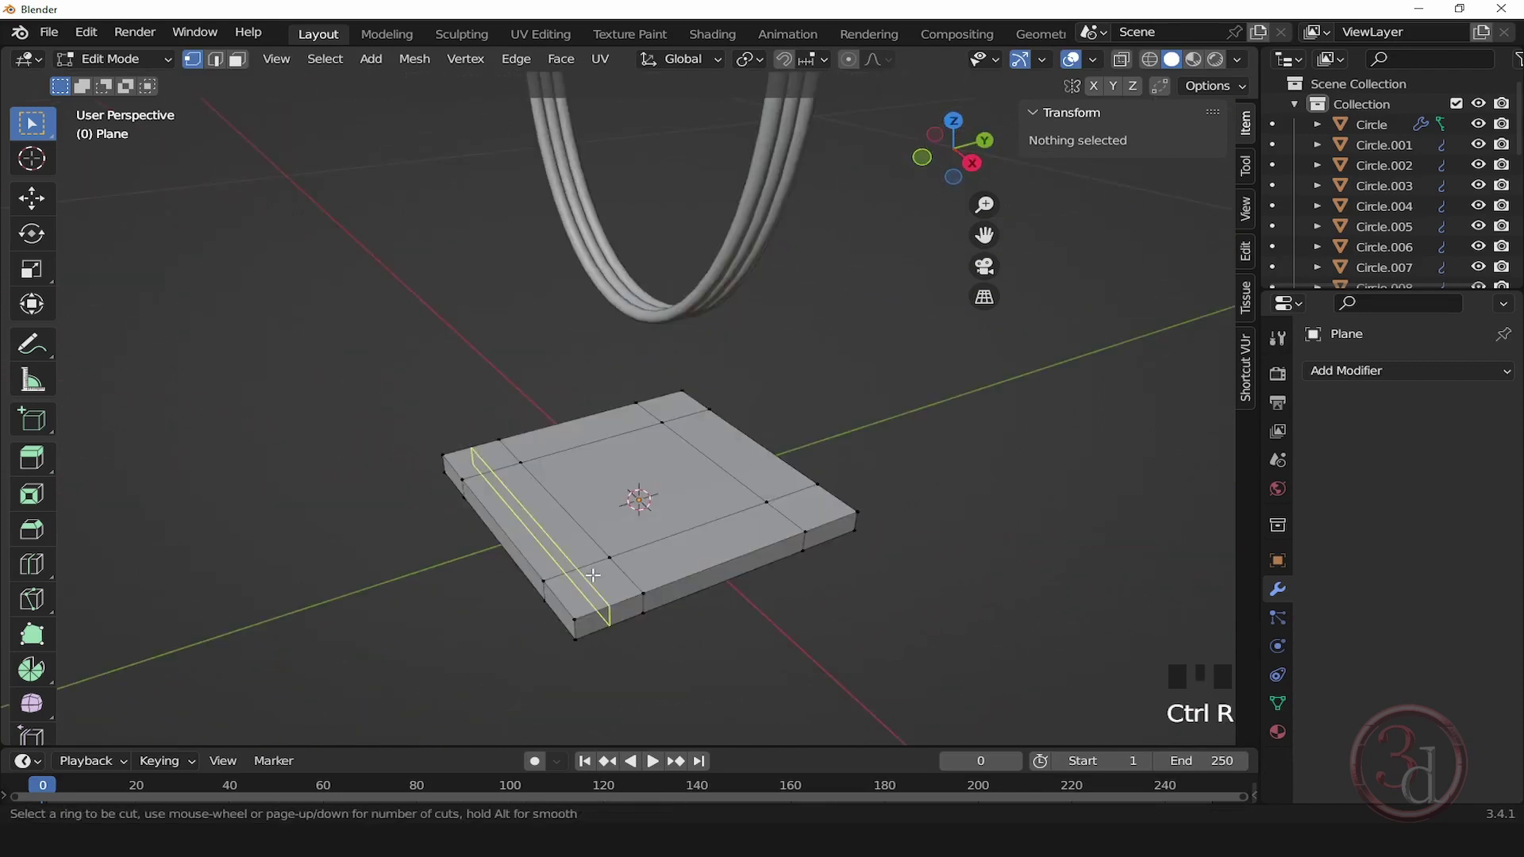
pyautogui.click(593, 575)
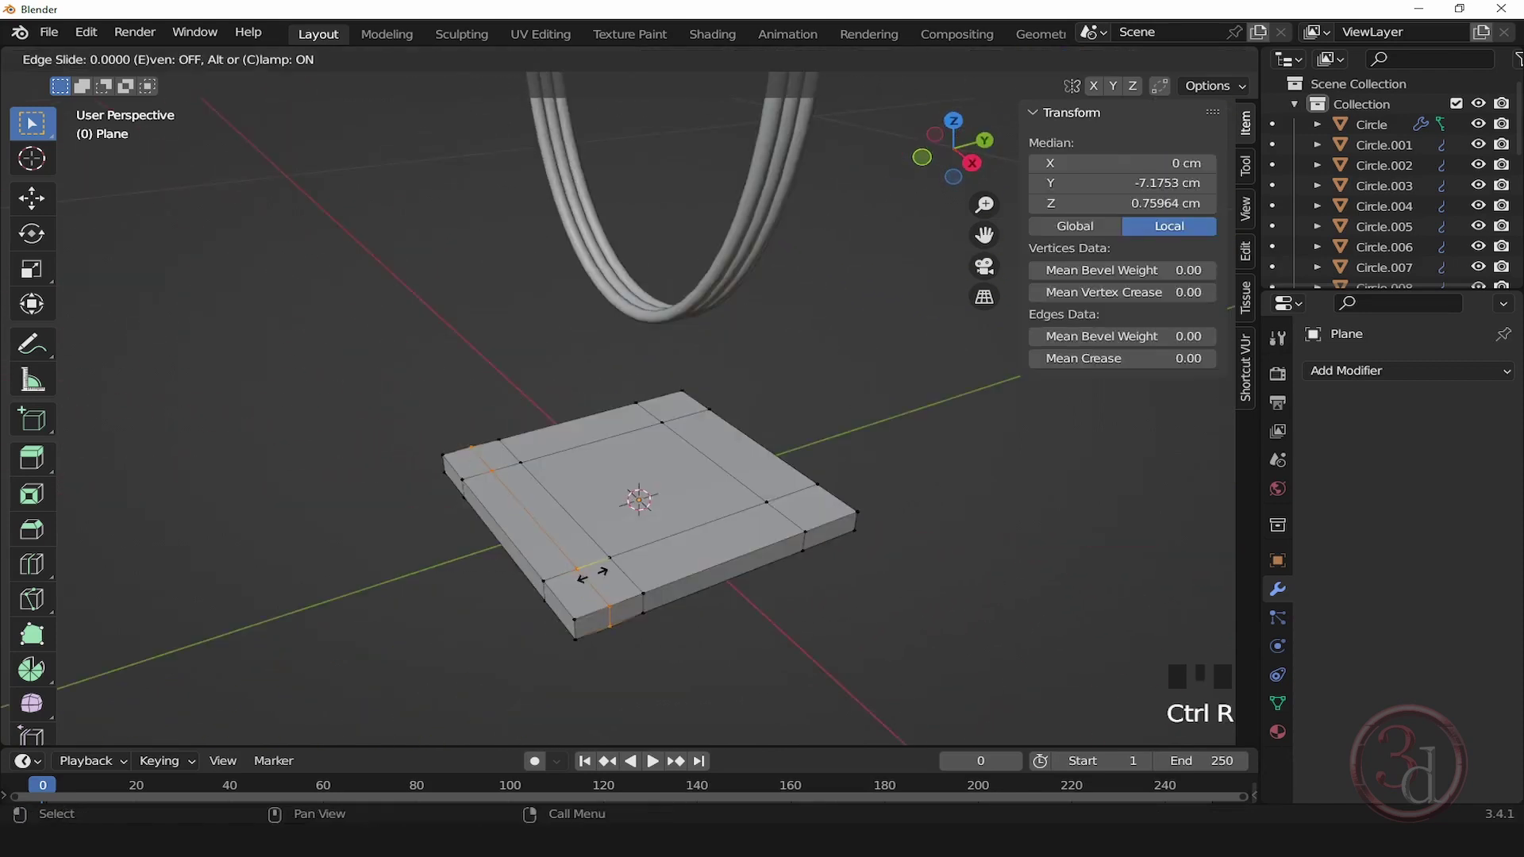
pyautogui.click(586, 579)
# Step: Add one loop cut inside the slab's +X border strip, slid outward to about X 7.7 cm, and deselect it
pyautogui.keyDown('alt'); pyautogui.moveTo(607, 660); pyautogui.dragTo(762, 692, button='middle'); pyautogui.keyUp('alt')
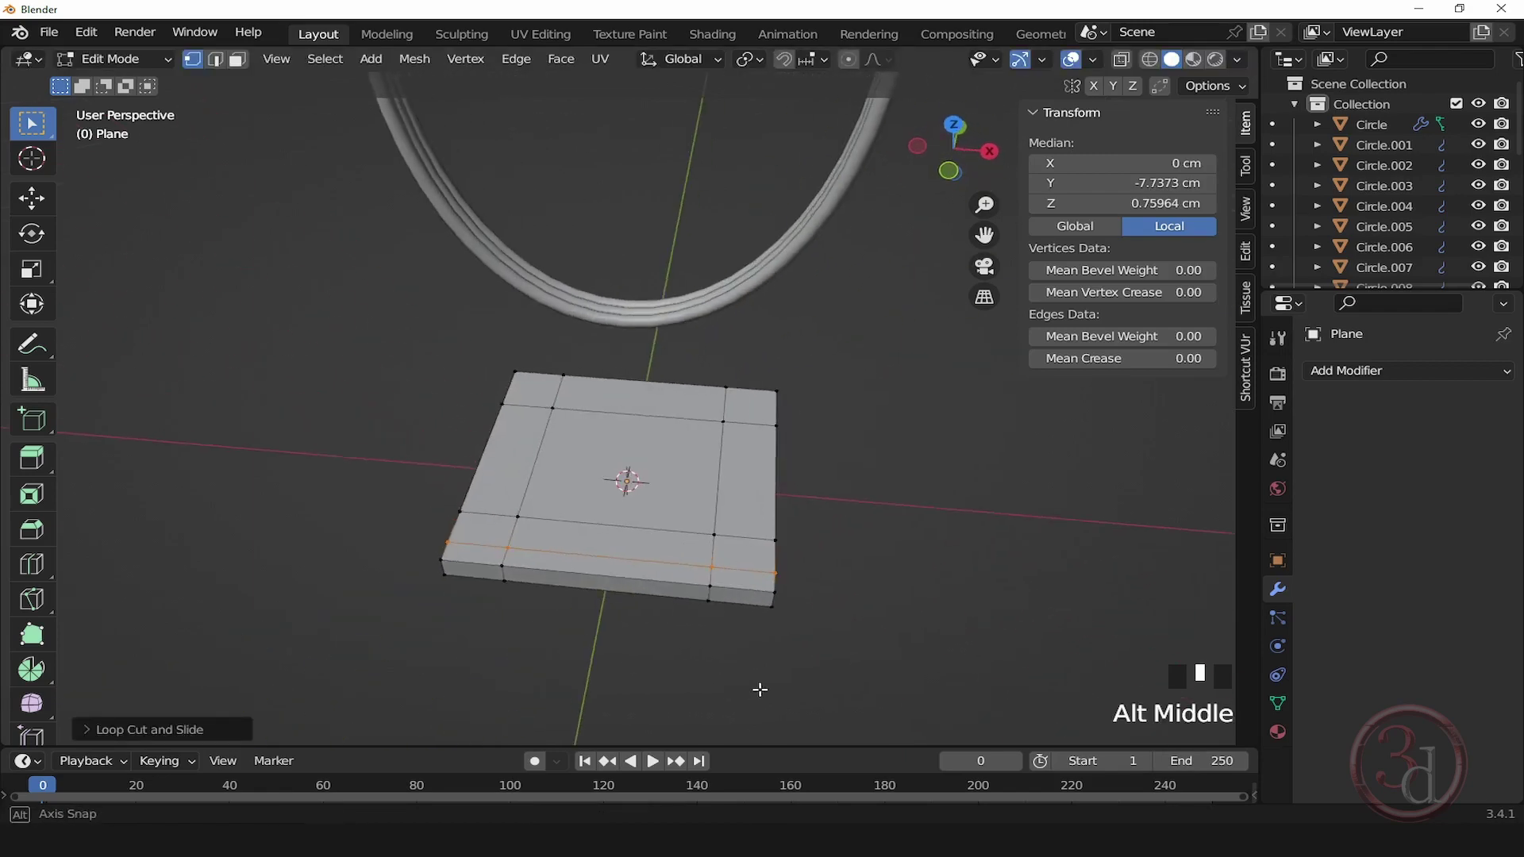
pyautogui.scroll(2, 762, 587)
pyautogui.hotkey('ctrl', 'r')
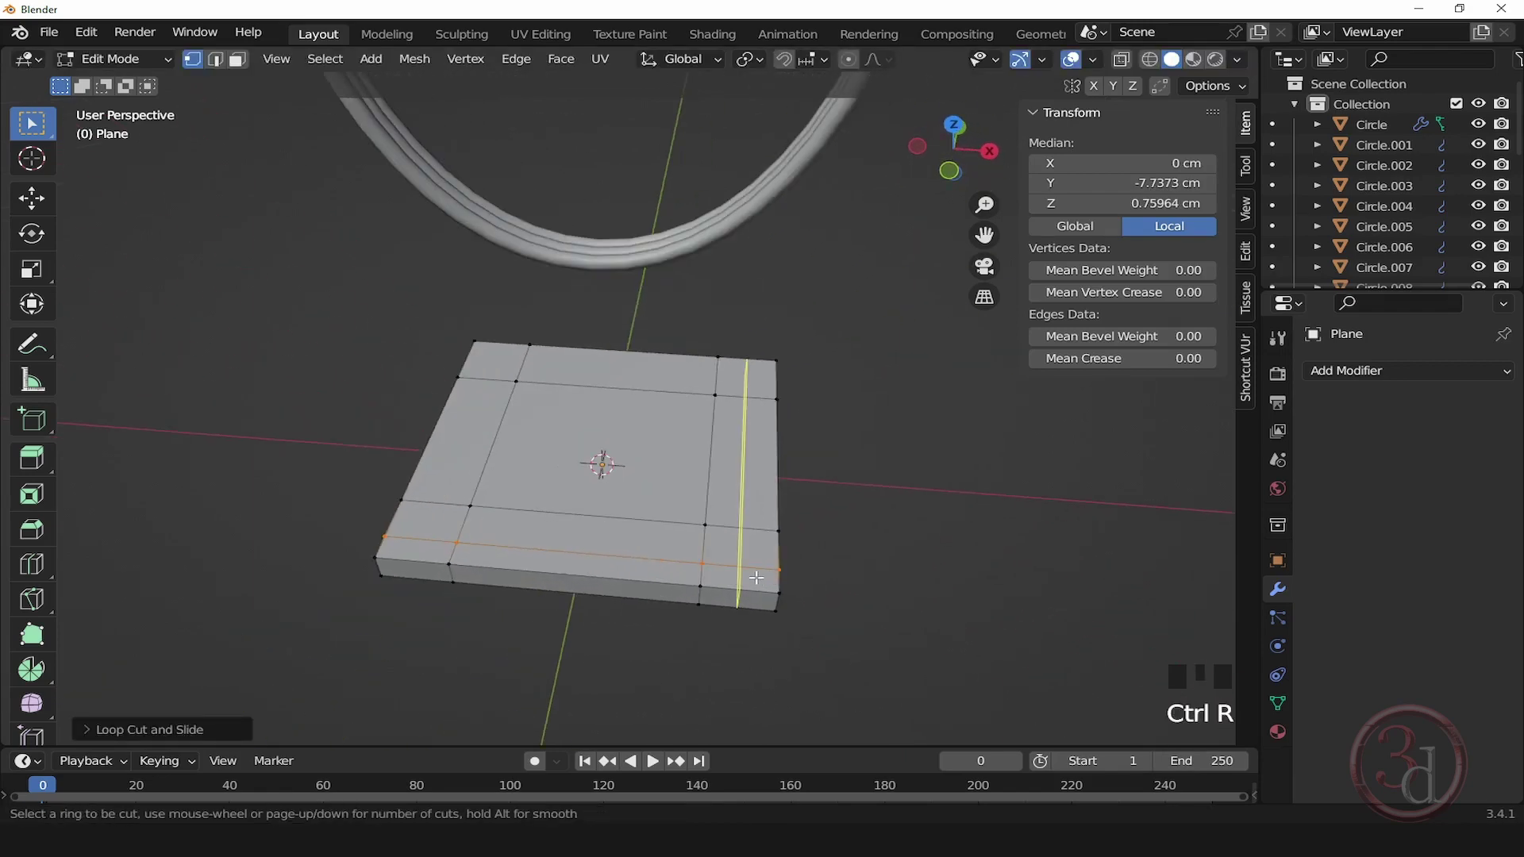
pyautogui.click(756, 577)
pyautogui.click(760, 578)
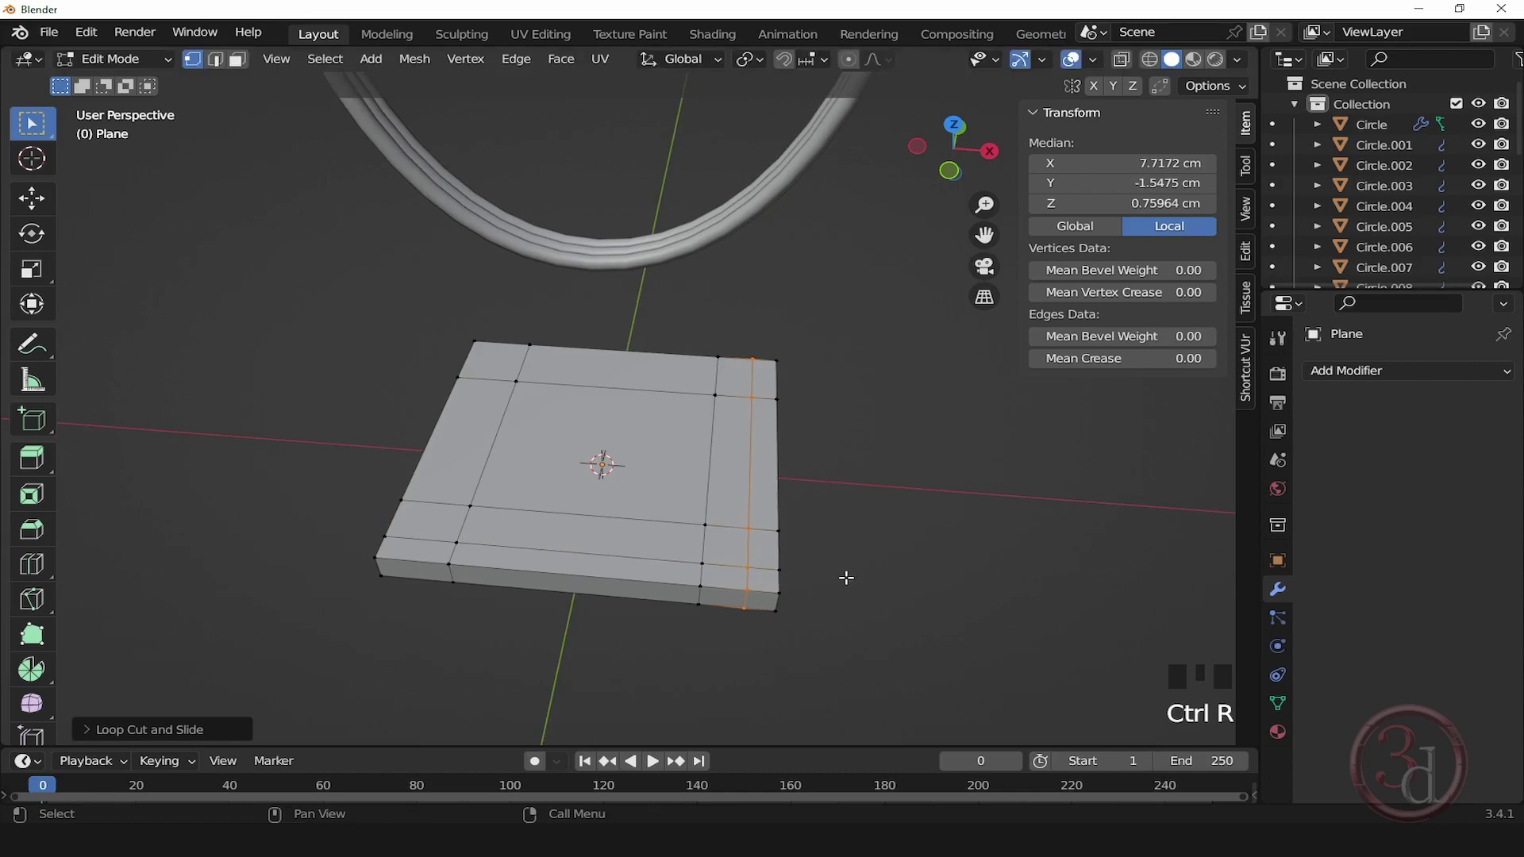
pyautogui.click(845, 578)
# Step: Add one loop cut inside the slab's -X border strip, slid outward to about X -7.7 cm
pyautogui.keyDown('alt'); pyautogui.moveTo(833, 575); pyautogui.dragTo(725, 399, button='middle'); pyautogui.keyUp('alt')
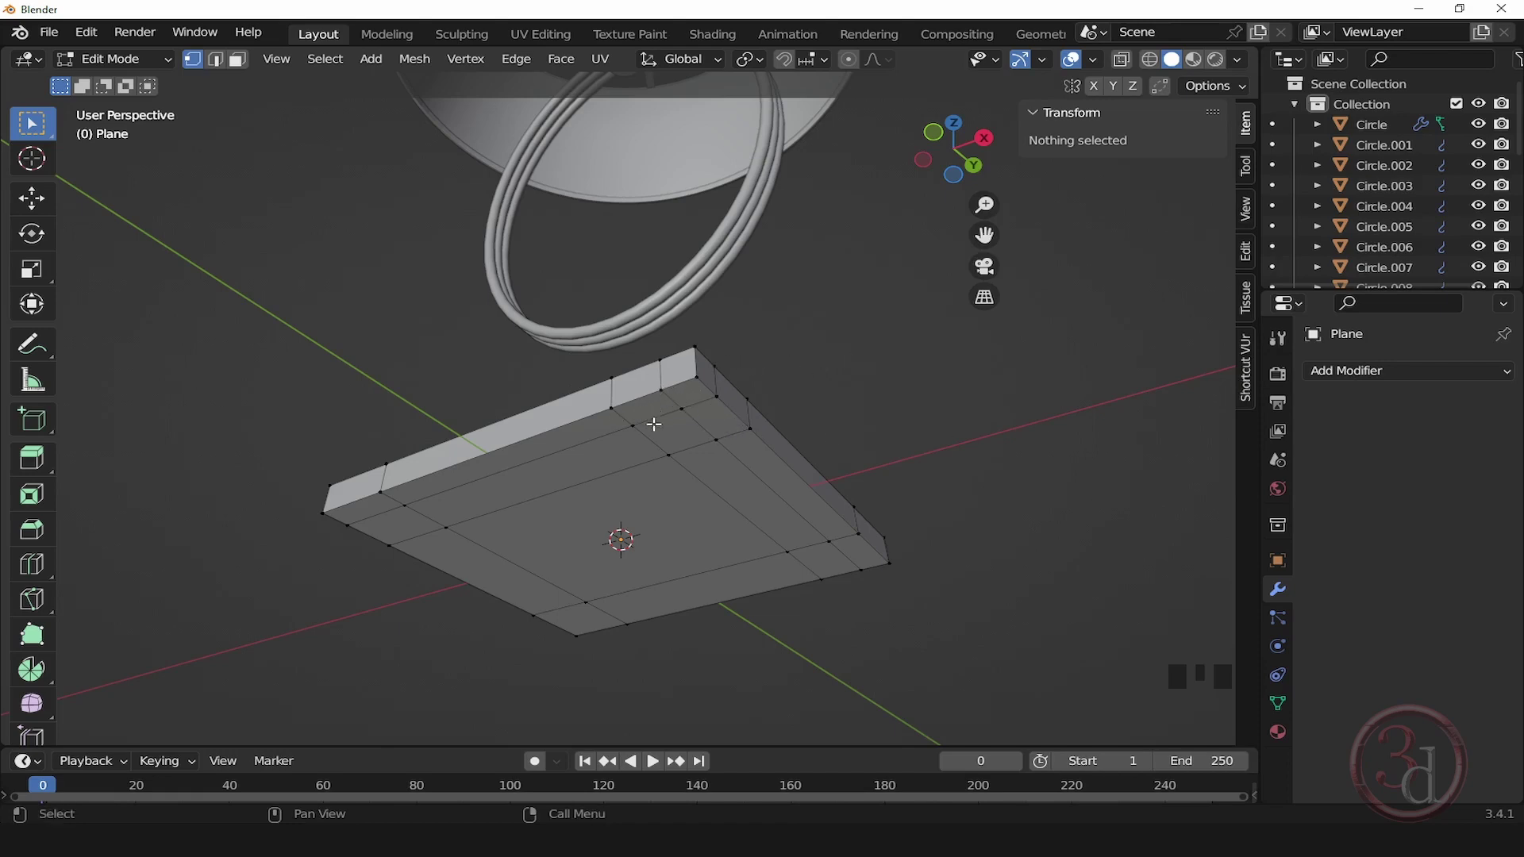
pyautogui.keyDown('alt'); pyautogui.moveTo(734, 474); pyautogui.dragTo(809, 717, button='middle'); pyautogui.keyUp('alt')
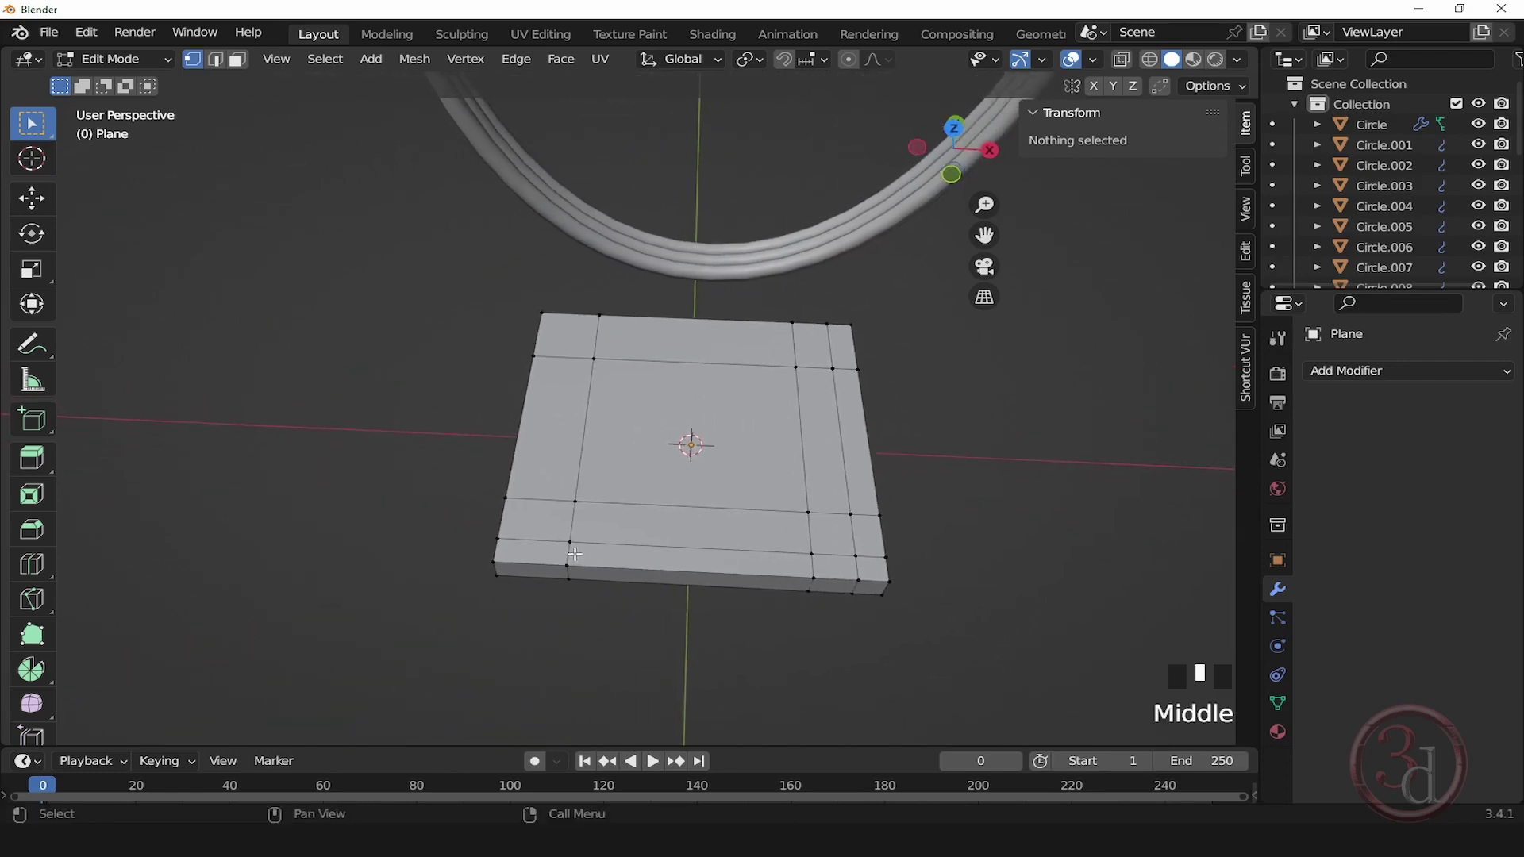
pyautogui.keyDown('alt'); pyautogui.moveTo(535, 558); pyautogui.dragTo(544, 556, button='middle'); pyautogui.keyUp('alt')
pyautogui.hotkey('ctrl', 'r')
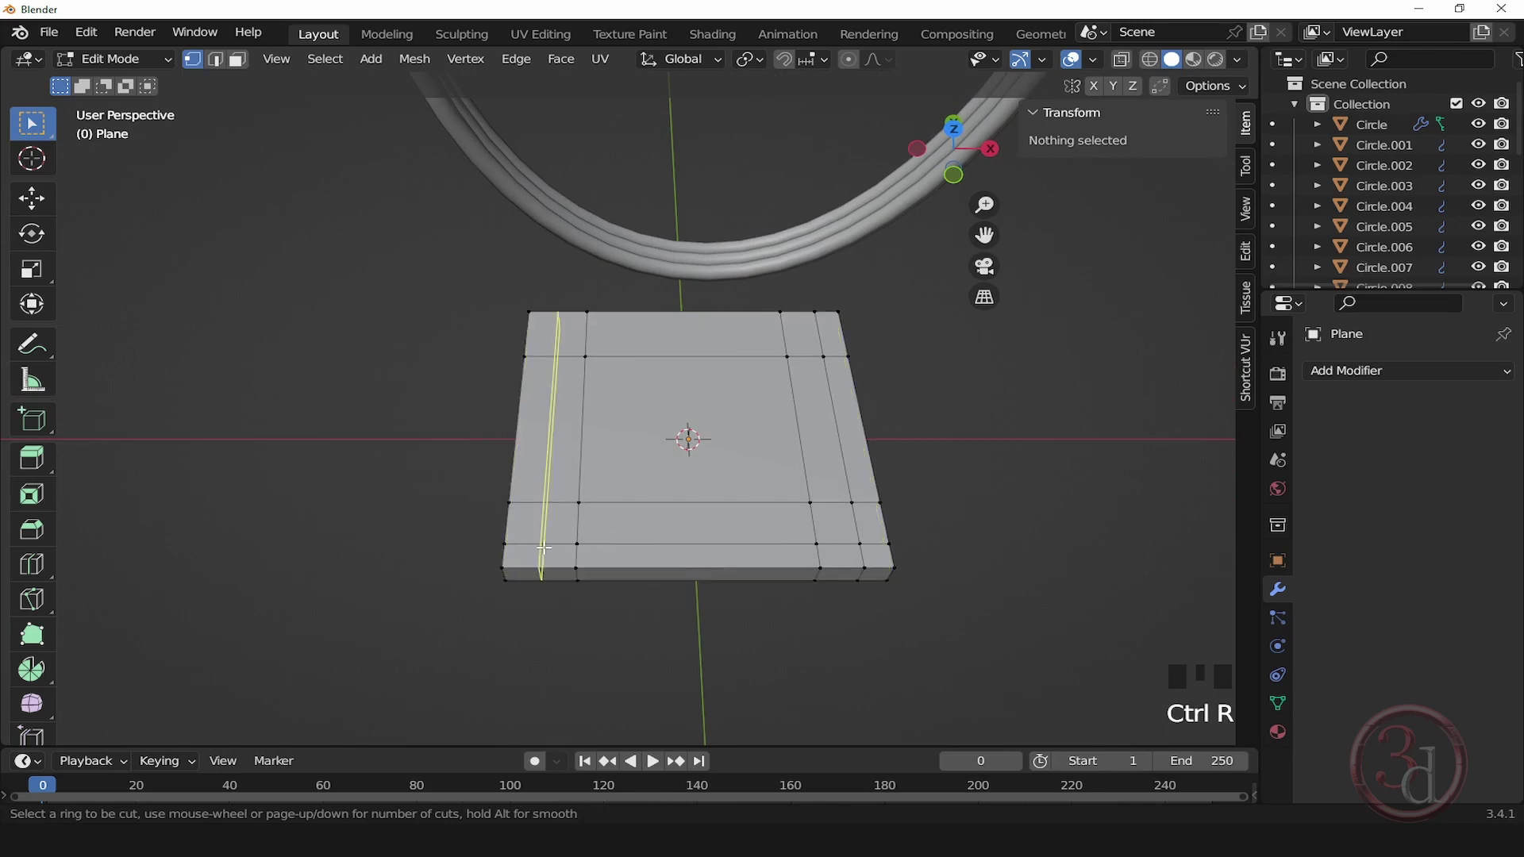
pyautogui.click(544, 547)
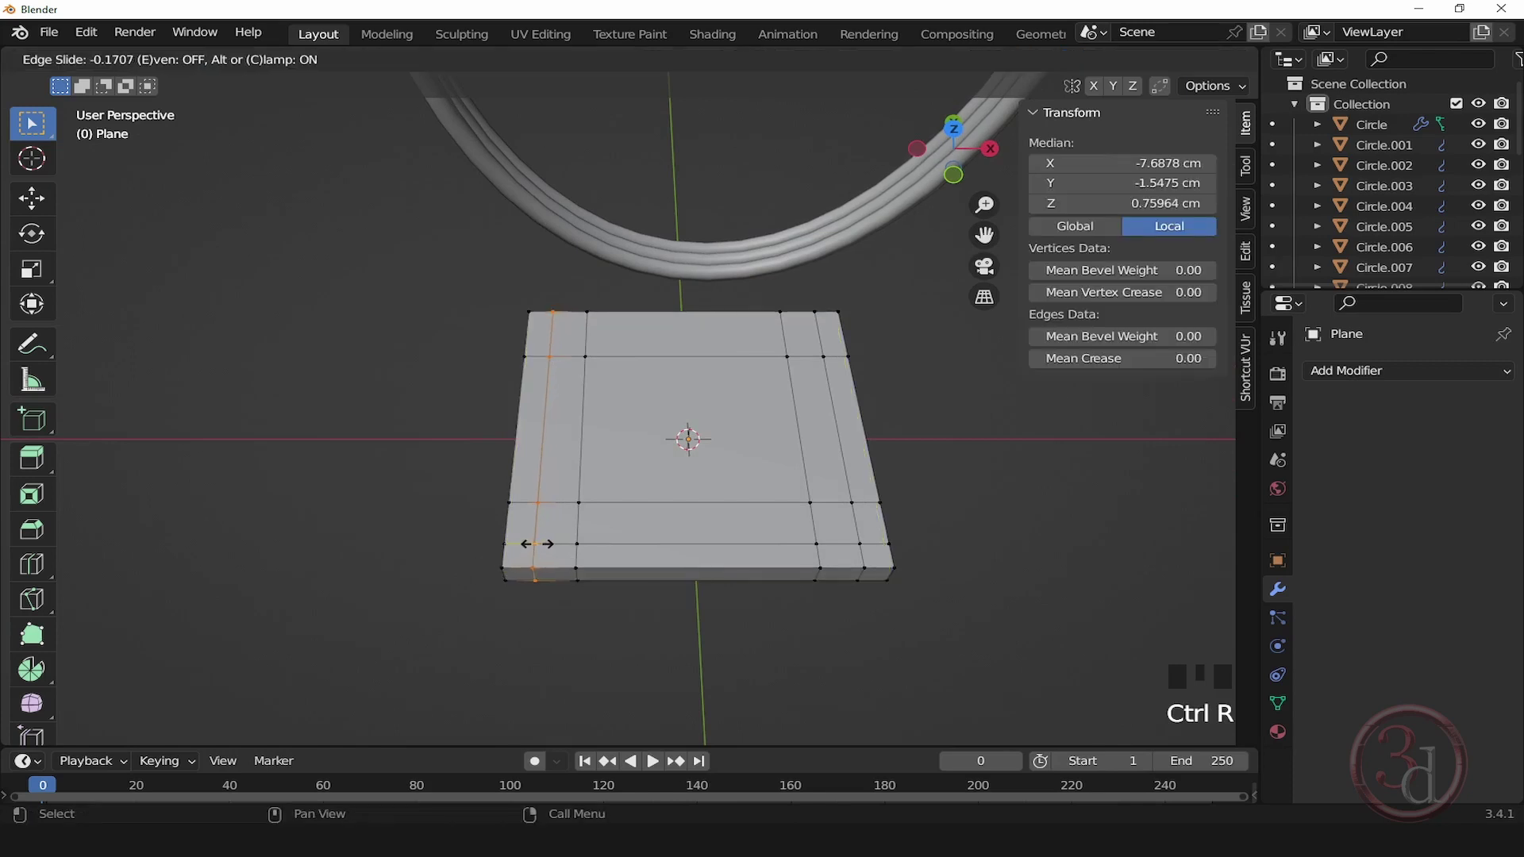
pyautogui.click(537, 544)
pyautogui.click(566, 607)
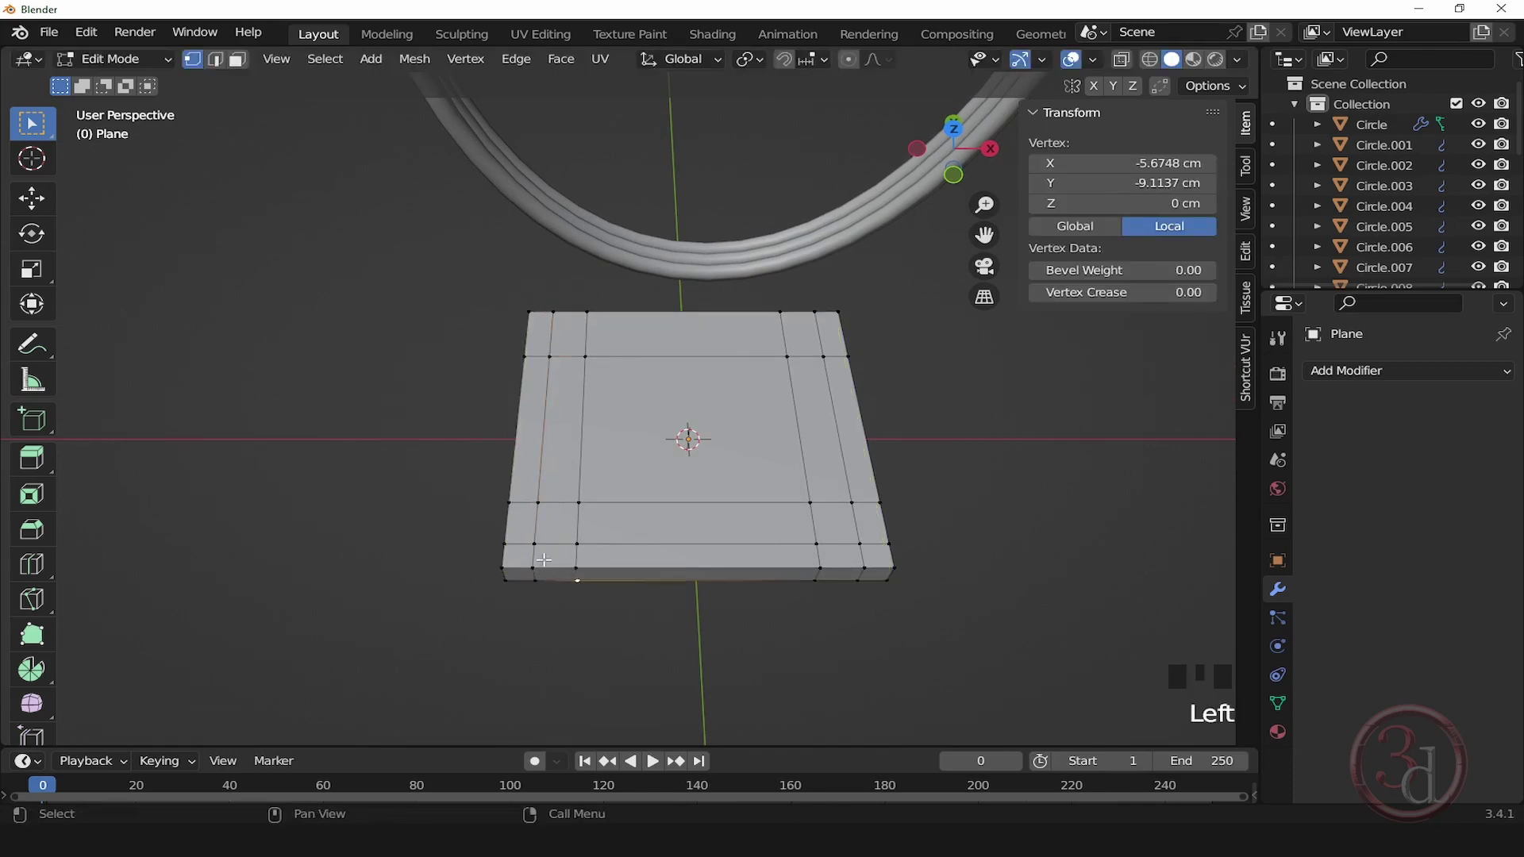
# Step: Add one loop cut inside the slab's +Y border strip at about Y 7.6 cm and deselect it
pyautogui.keyDown('alt'); pyautogui.moveTo(602, 564); pyautogui.dragTo(635, 562, button='middle'); pyautogui.keyUp('alt')
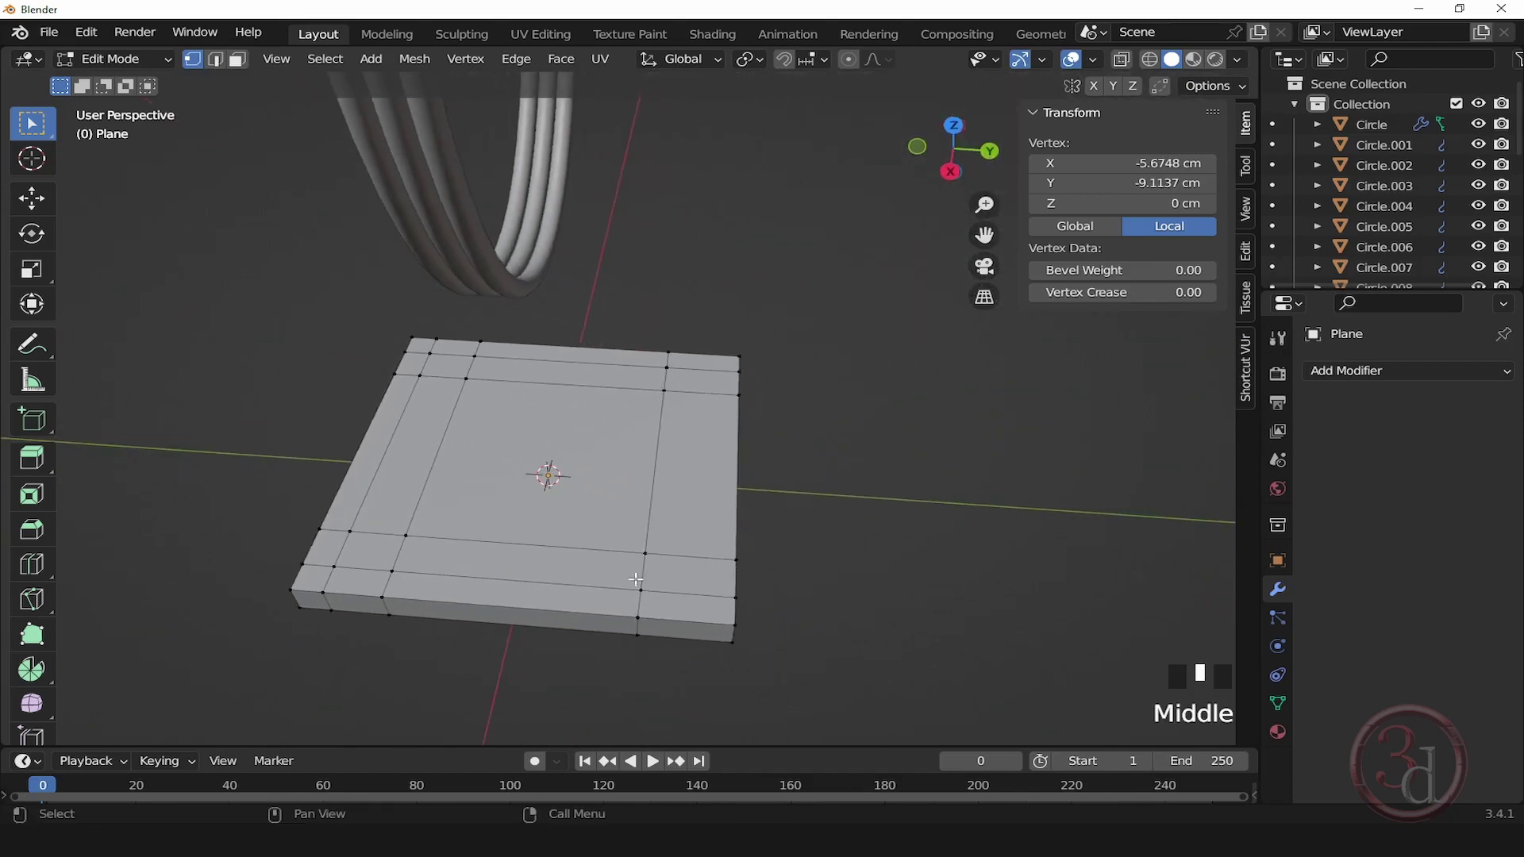
pyautogui.hotkey('ctrl', 'r')
pyautogui.click(697, 588)
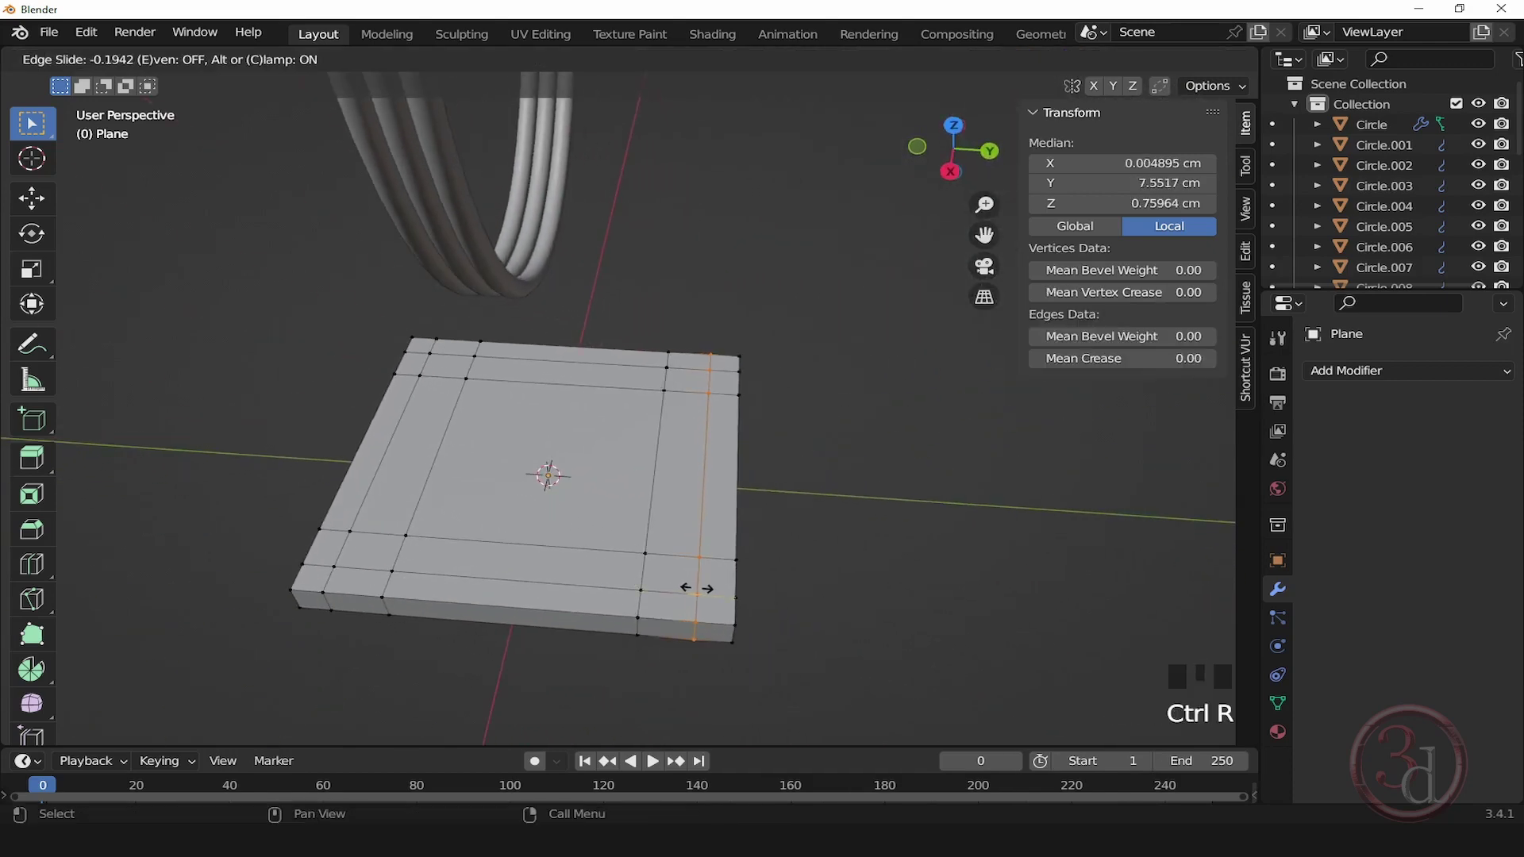
pyautogui.click(697, 588)
pyautogui.click(846, 630)
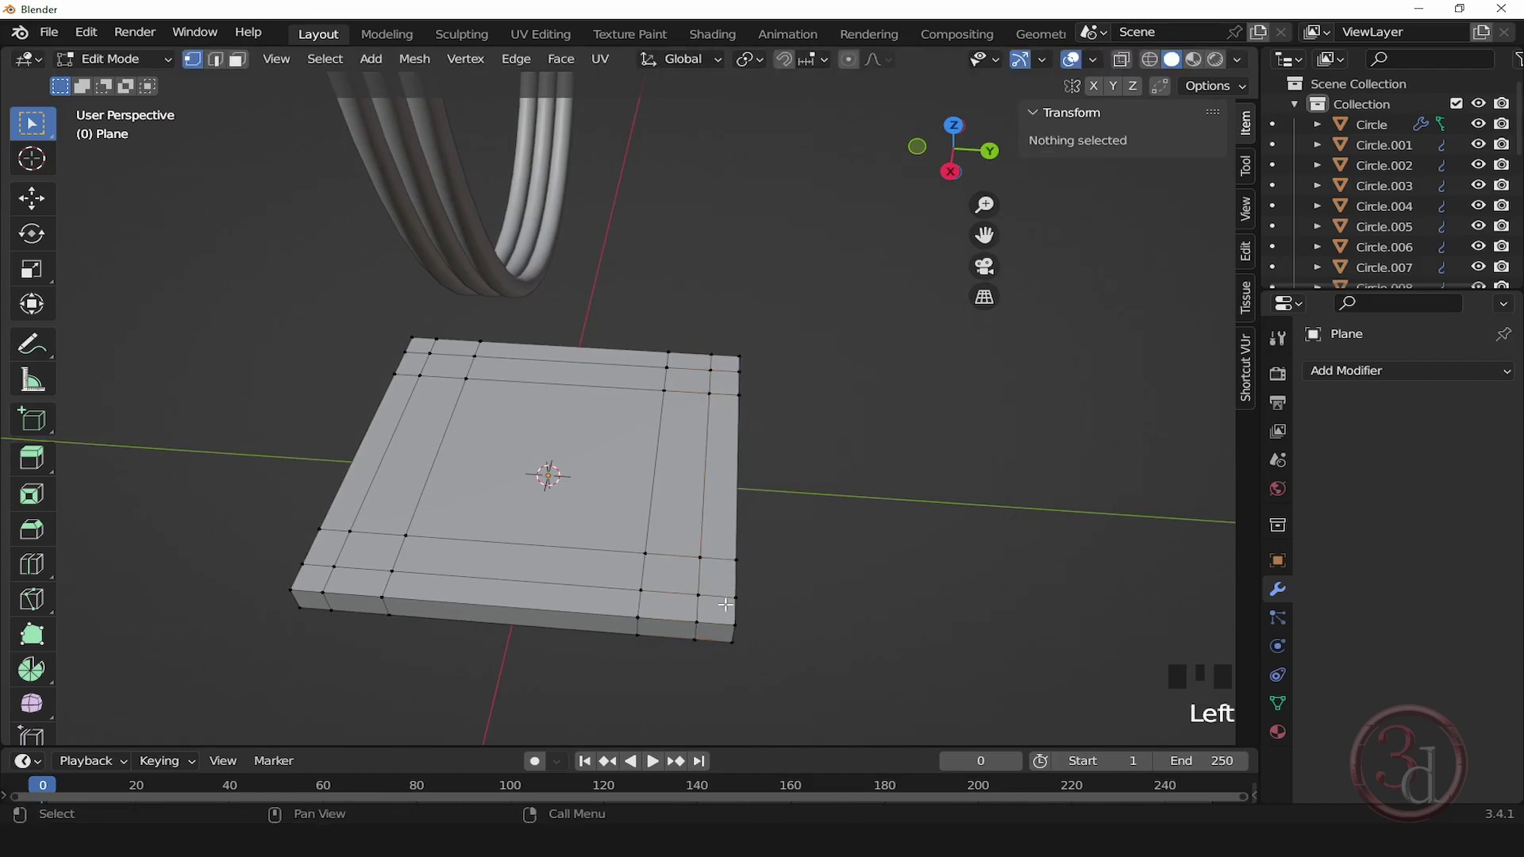
# Step: In face mode, select the three outer faces forming an L at each of the two +X corners on the slab's underside
pyautogui.keyDown('alt'); pyautogui.moveTo(725, 605); pyautogui.dragTo(751, 436, button='middle'); pyautogui.keyUp('alt')
pyautogui.click(238, 61)
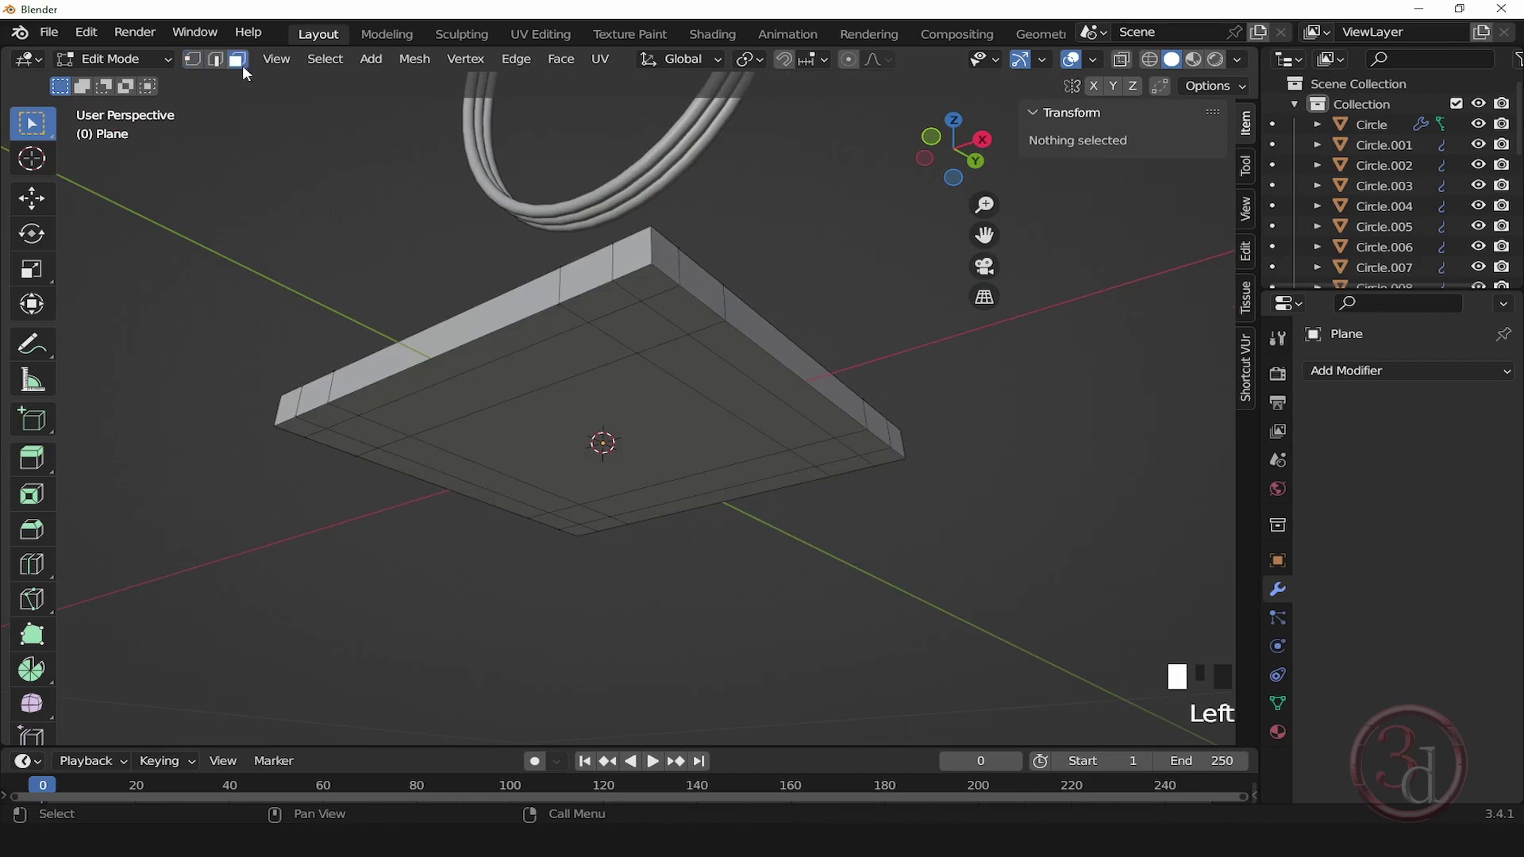
pyautogui.click(681, 305)
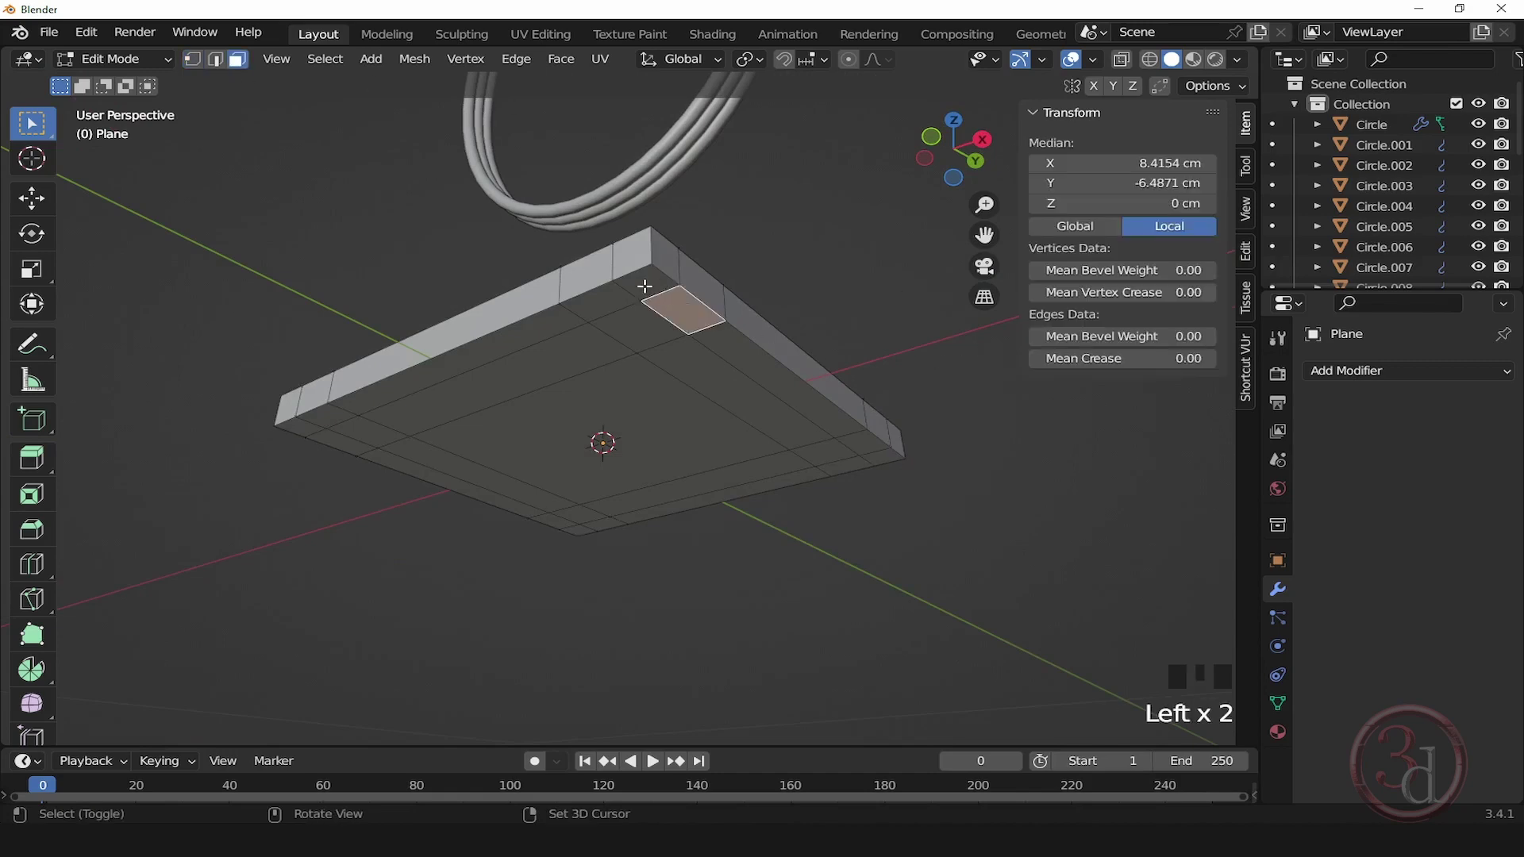
pyautogui.keyDown('shift'); pyautogui.click(647, 282); pyautogui.keyUp('shift')
pyautogui.keyDown('shift'); pyautogui.click(607, 300); pyautogui.keyUp('shift')
pyautogui.keyDown('alt'); pyautogui.moveTo(900, 514); pyautogui.dragTo(842, 350, button='middle'); pyautogui.keyUp('alt')
pyautogui.keyDown('shift'); pyautogui.click(830, 330); pyautogui.keyUp('shift')
pyautogui.keyDown('shift'); pyautogui.click(877, 358); pyautogui.keyUp('shift')
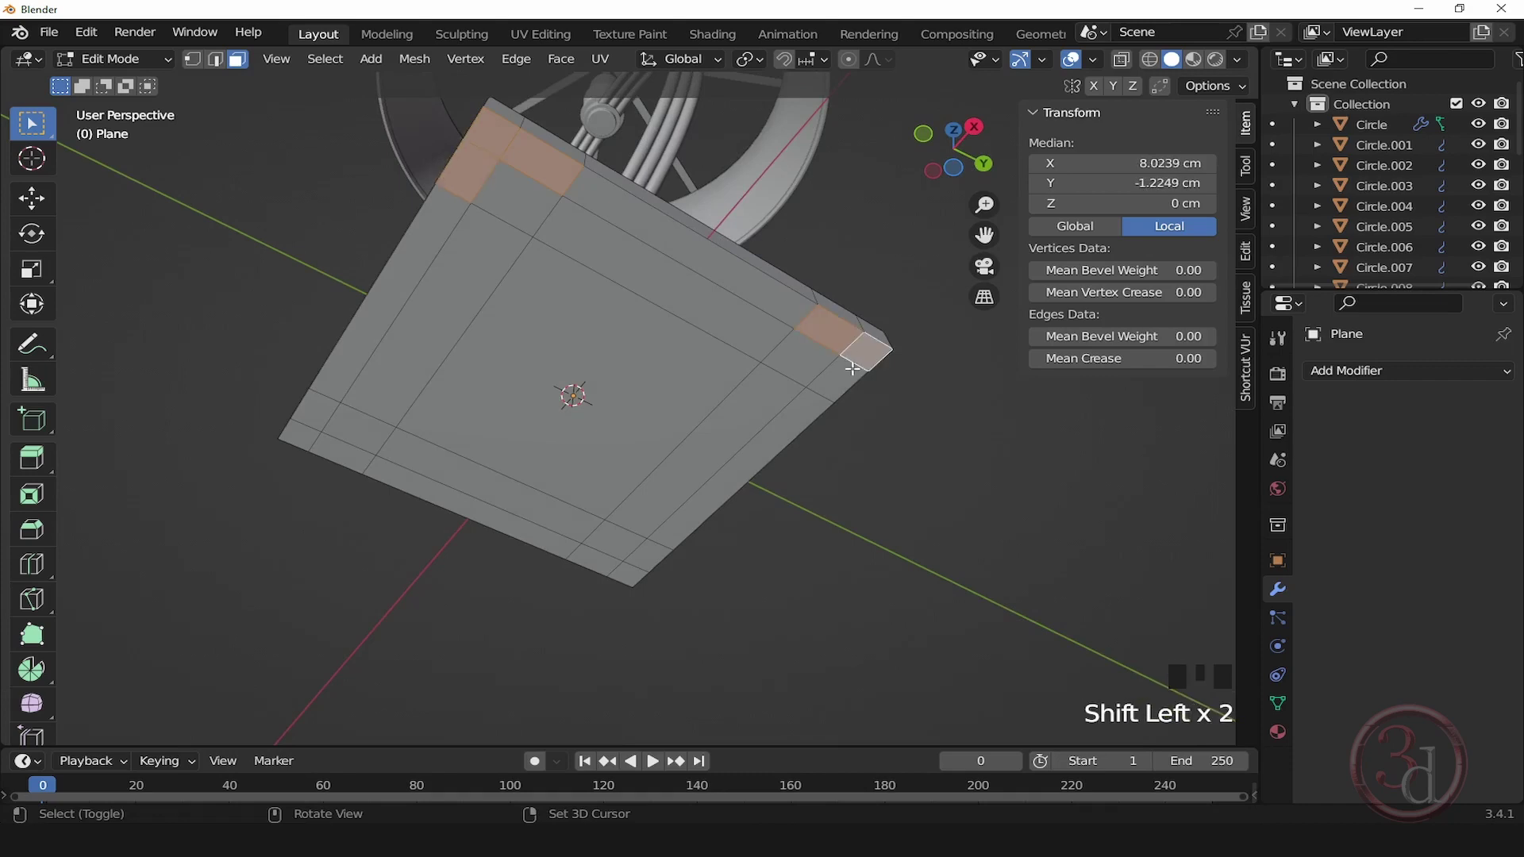
pyautogui.keyDown('shift'); pyautogui.click(835, 377); pyautogui.keyUp('shift')
# Step: Add the matching L-shaped sets of three underside faces at the two -X corners to the selection
pyautogui.keyDown('alt'); pyautogui.moveTo(534, 401); pyautogui.dragTo(724, 417, button='middle'); pyautogui.keyUp('alt')
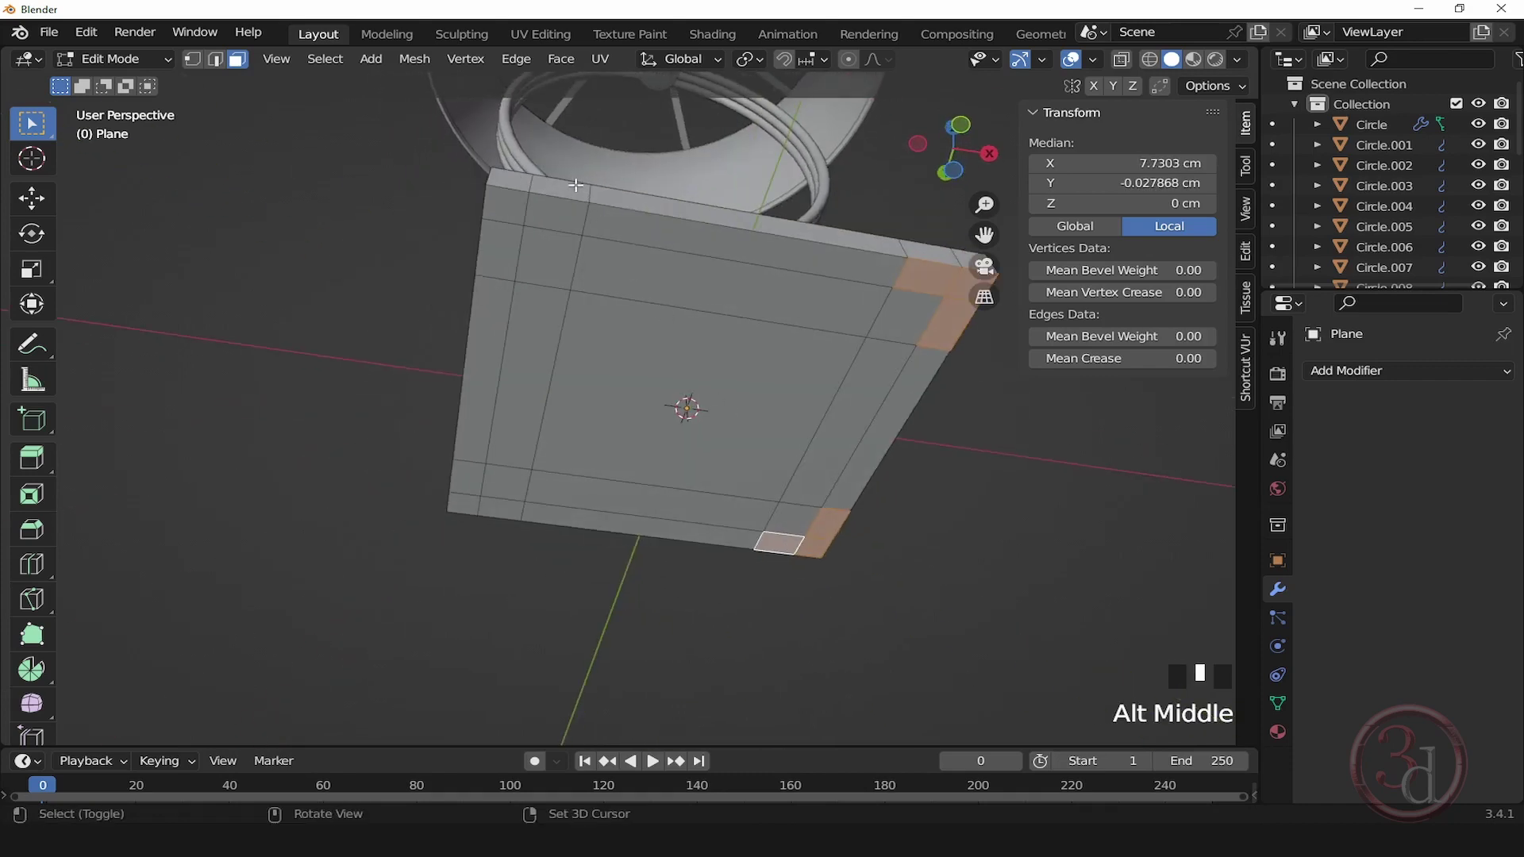
pyautogui.keyDown('shift'); pyautogui.click(553, 222); pyautogui.keyUp('shift')
pyautogui.keyDown('shift'); pyautogui.click(508, 204); pyautogui.keyUp('shift')
pyautogui.keyDown('shift'); pyautogui.click(485, 254); pyautogui.keyUp('shift')
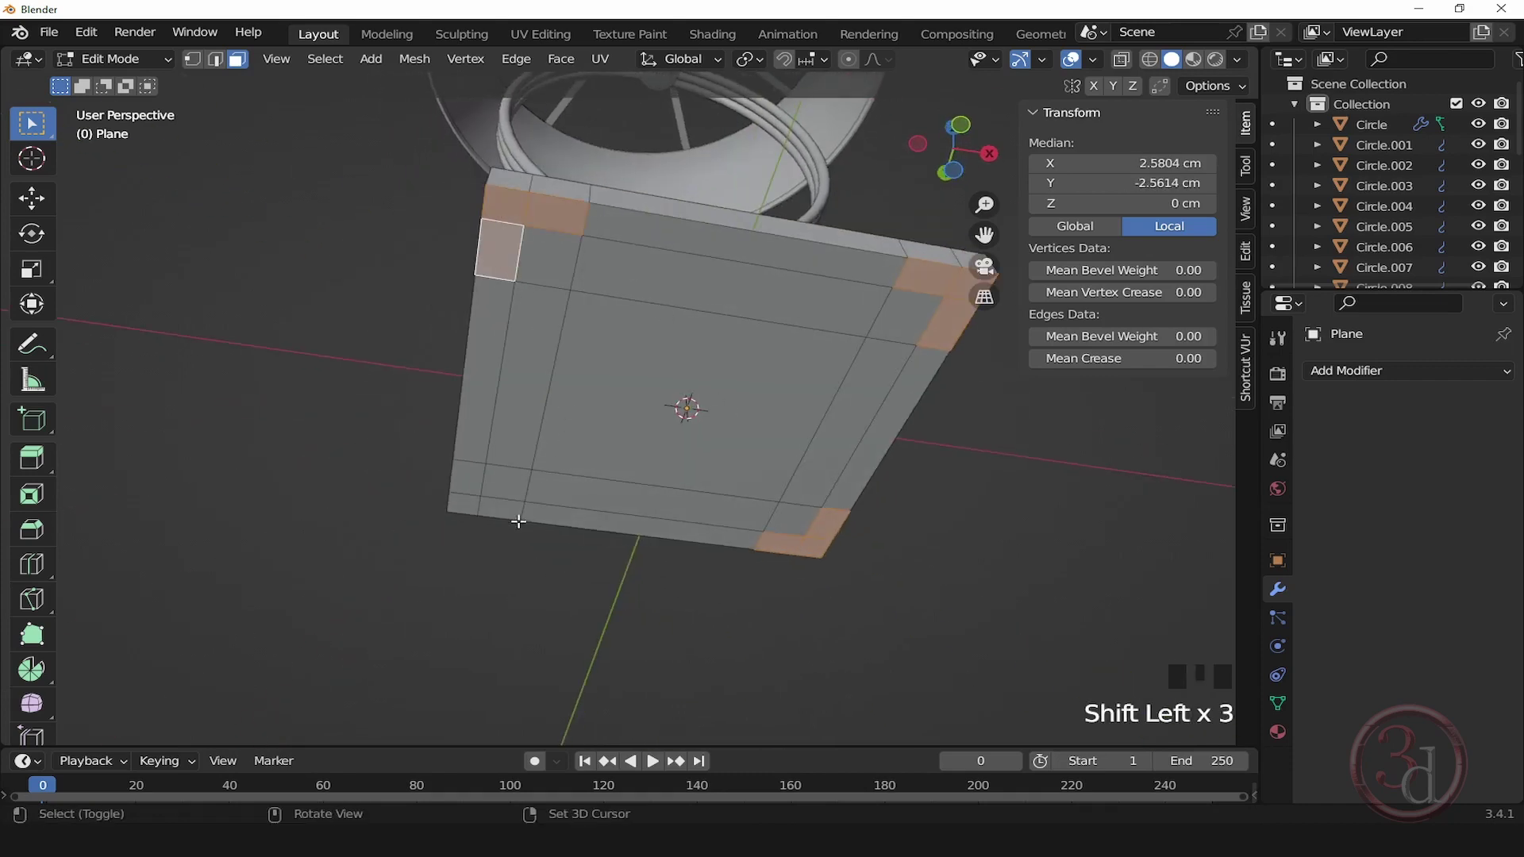
pyautogui.keyDown('shift'); pyautogui.click(466, 485); pyautogui.keyUp('shift')
pyautogui.keyDown('shift'); pyautogui.click(469, 496); pyautogui.keyUp('shift')
pyautogui.keyDown('shift'); pyautogui.click(500, 509); pyautogui.keyUp('shift')
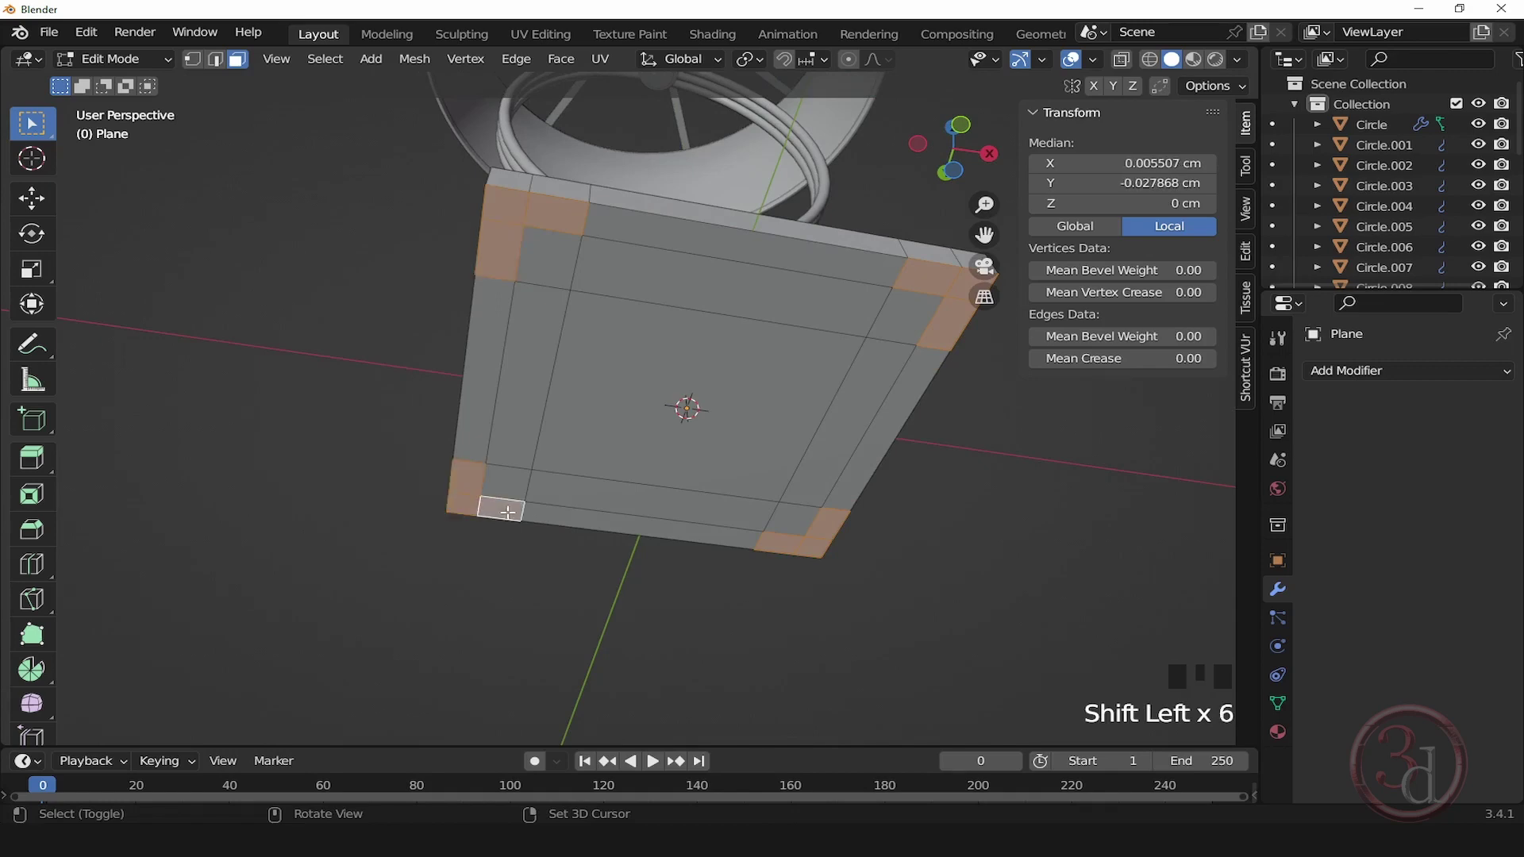
# Step: Extrude the selected underside corner faces down about 2 cm to form four L-shaped feet
pyautogui.keyDown('alt'); pyautogui.moveTo(895, 507); pyautogui.dragTo(954, 589, button='middle'); pyautogui.keyUp('alt')
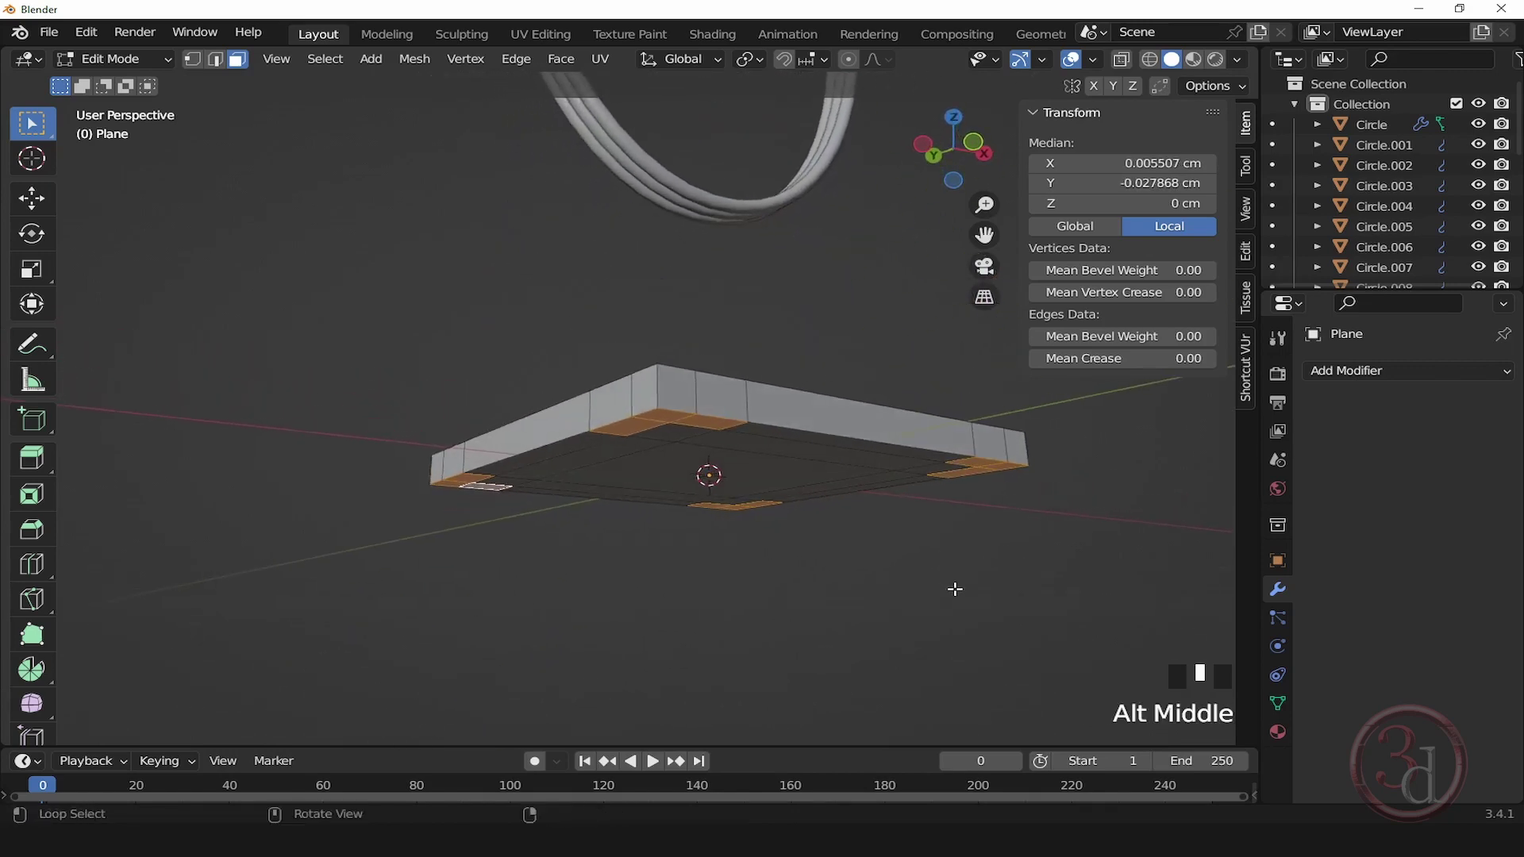
pyautogui.press('e')
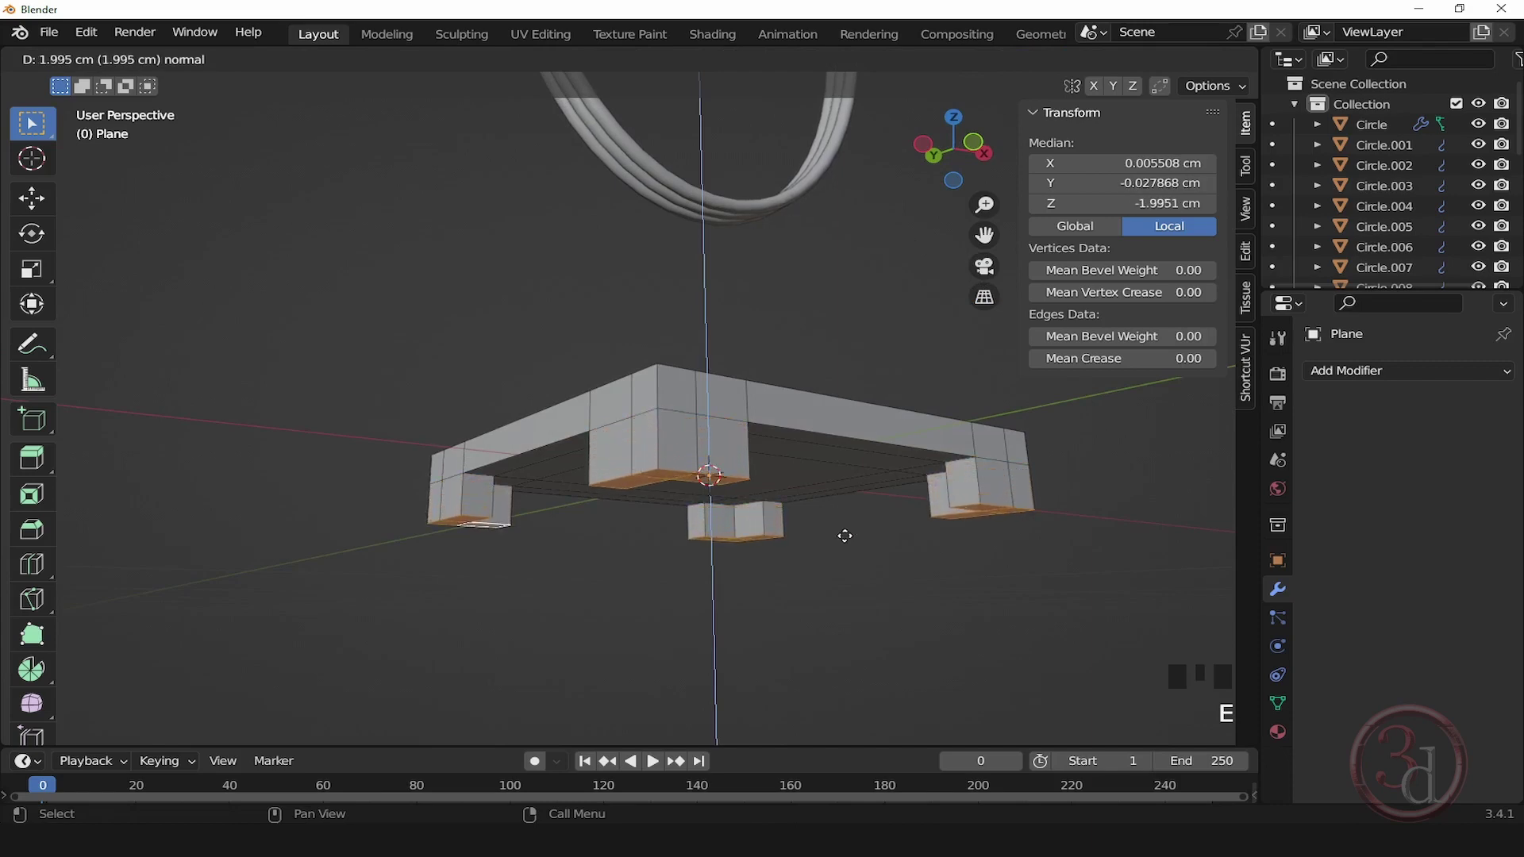
pyautogui.click(844, 536)
pyautogui.keyDown('alt'); pyautogui.moveTo(809, 582); pyautogui.dragTo(932, 643, button='middle'); pyautogui.keyUp('alt')
# Step: In Object Mode and front view, move the base up about 2.04 cm along Z so its feet rest on the ground line
pyautogui.press('Tab')
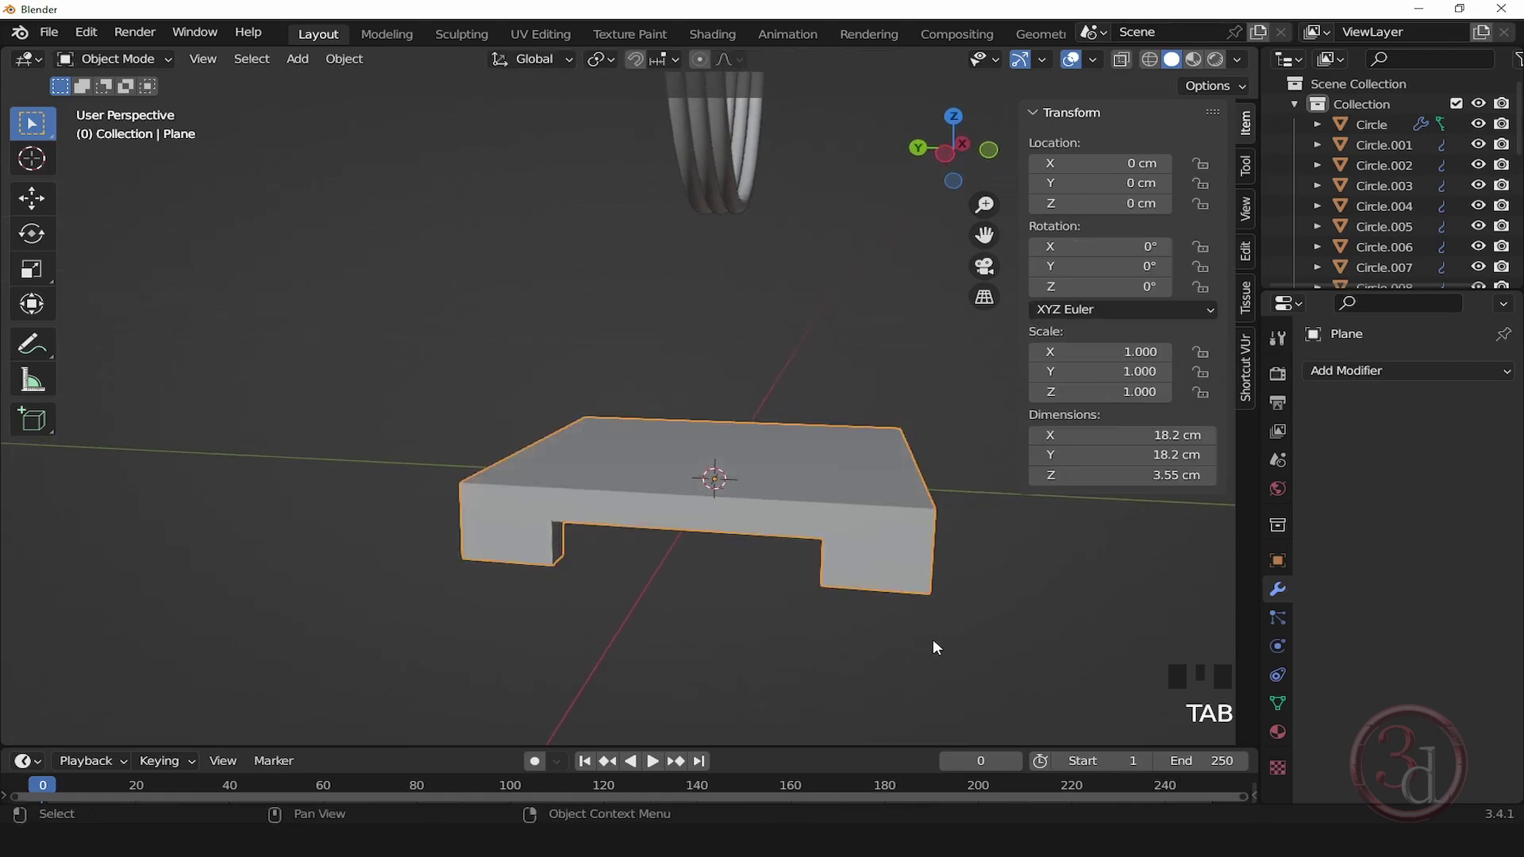
pyautogui.press('`')
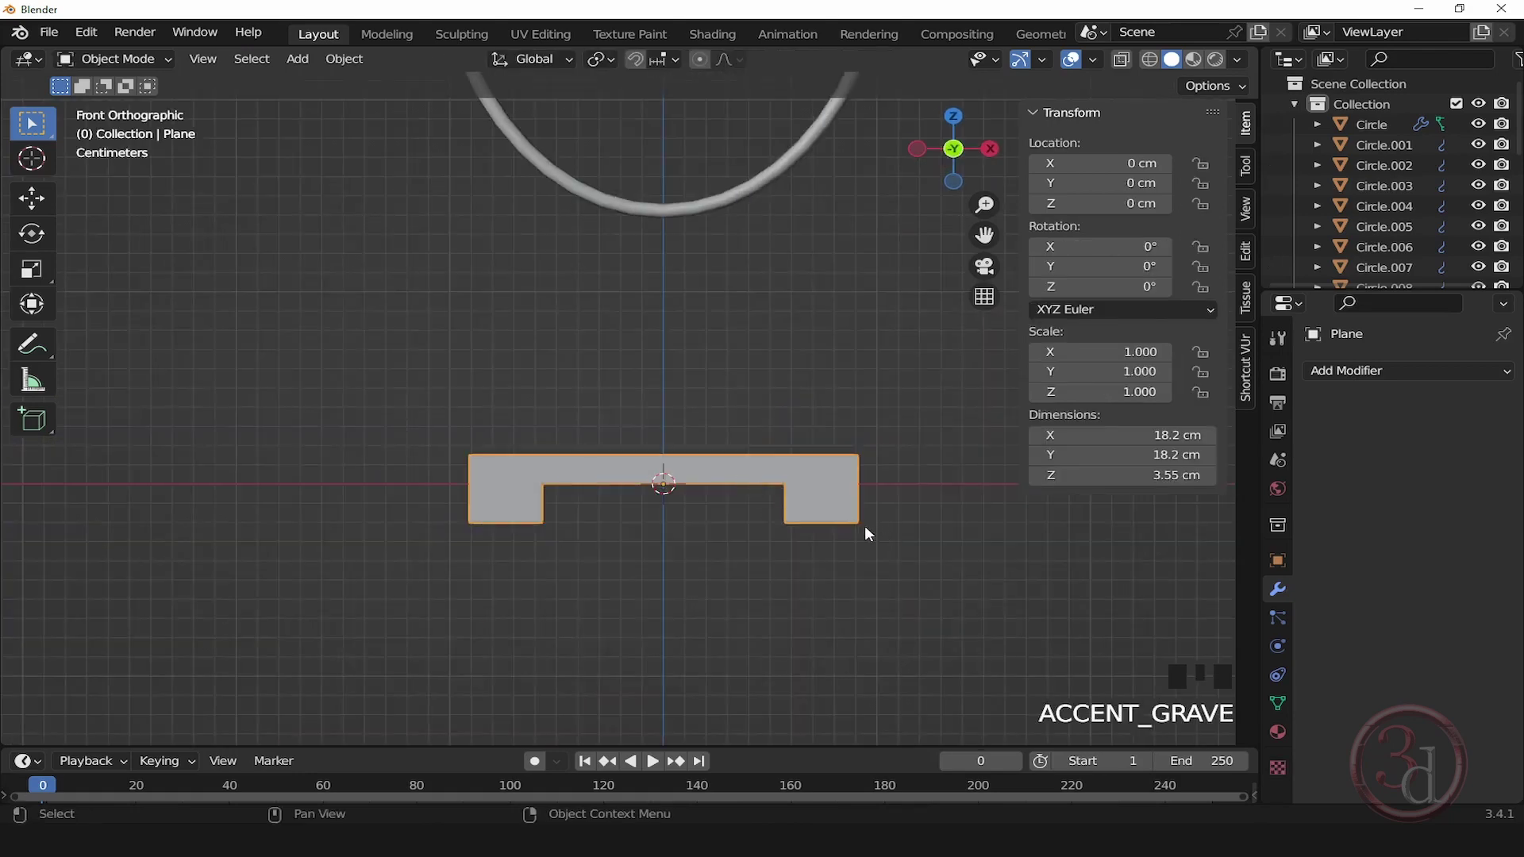
pyautogui.scroll(2, 794, 496)
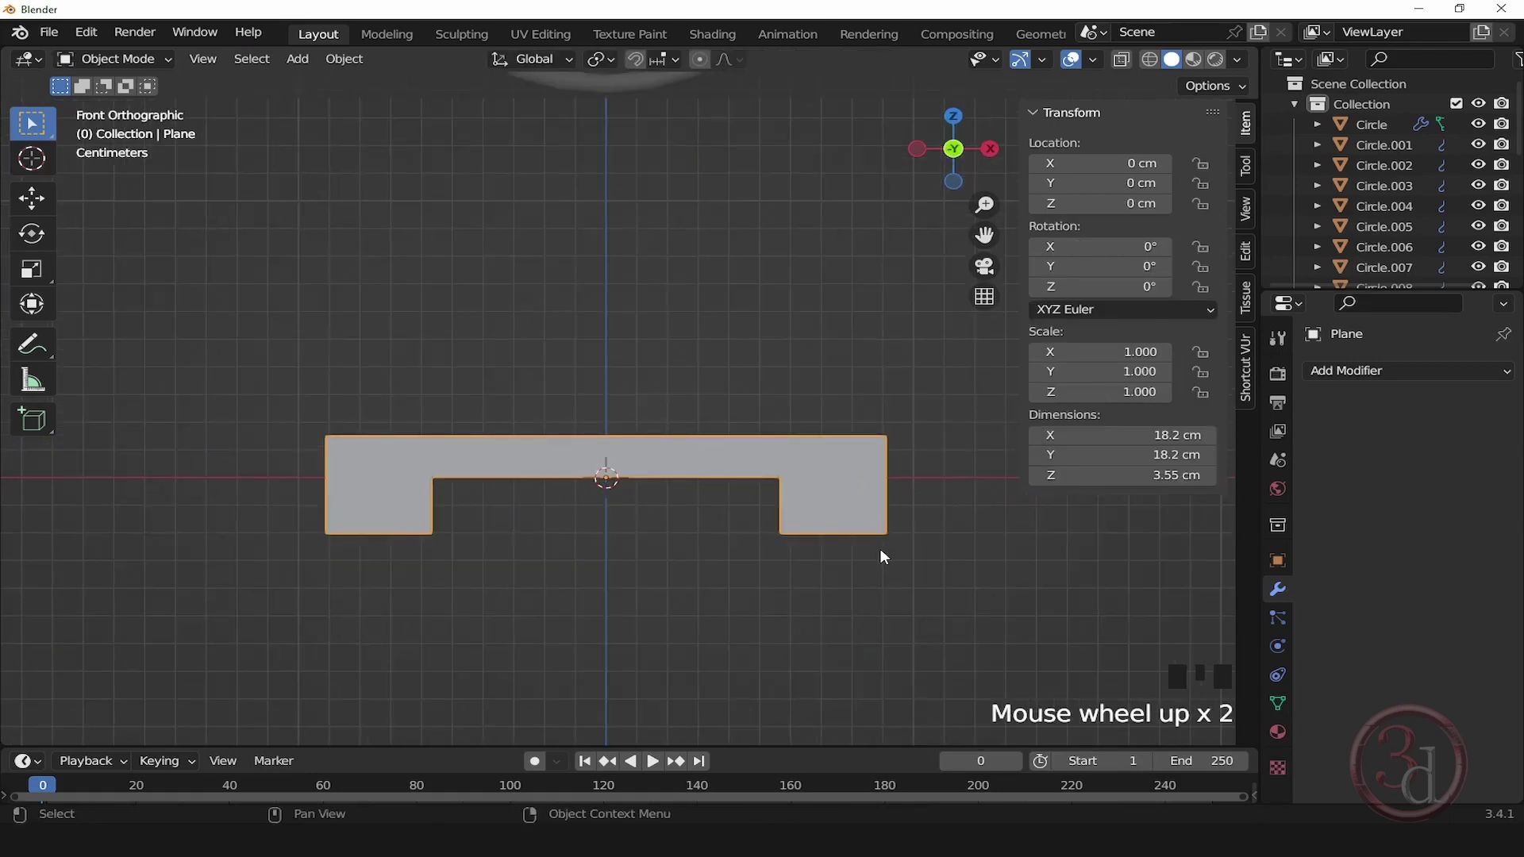
pyautogui.press('g')
pyautogui.press('z')
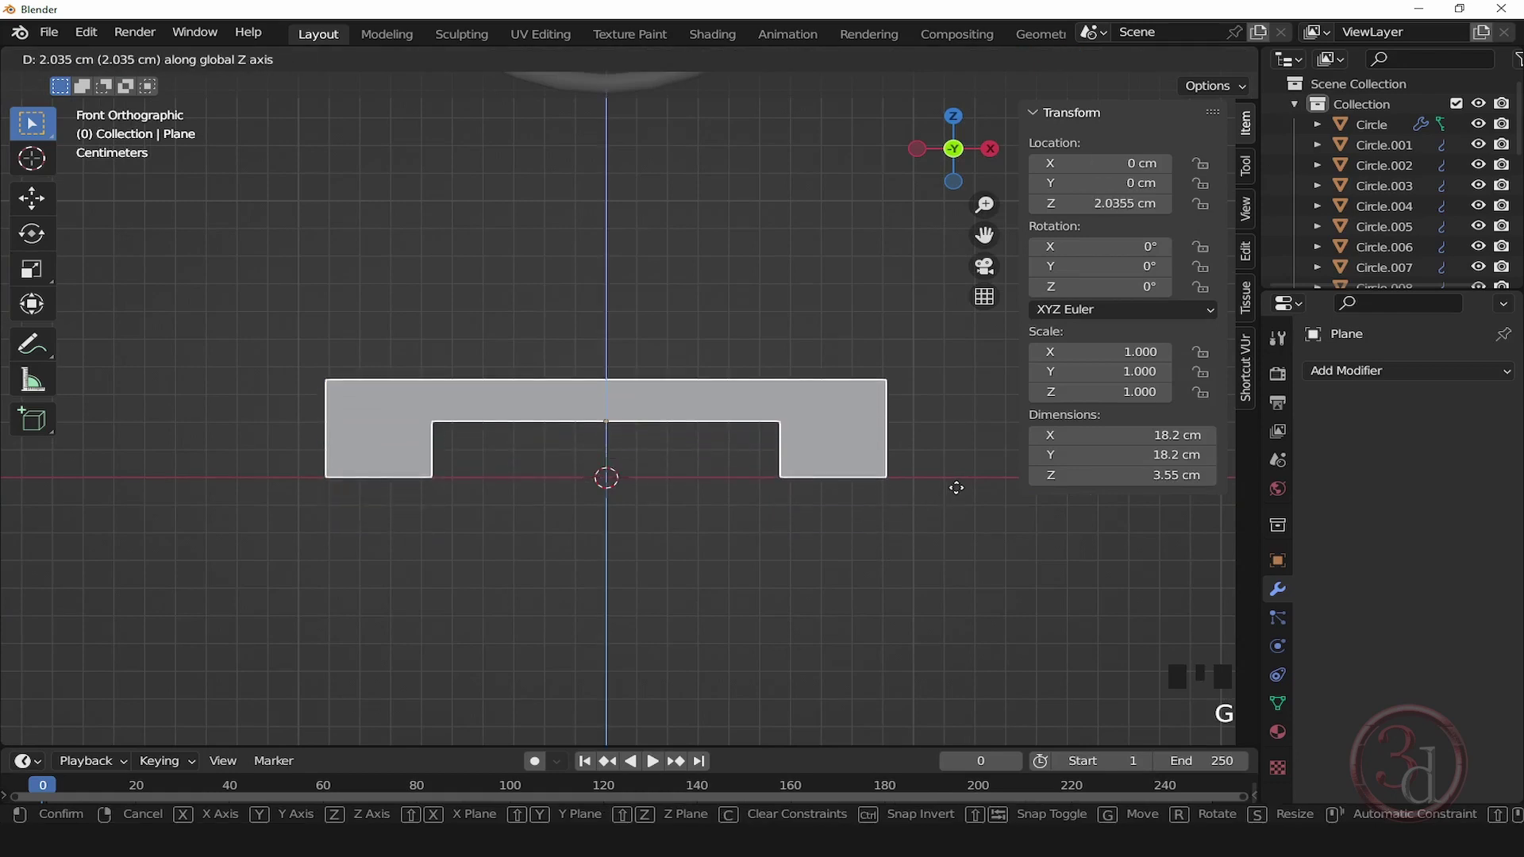
pyautogui.click(956, 487)
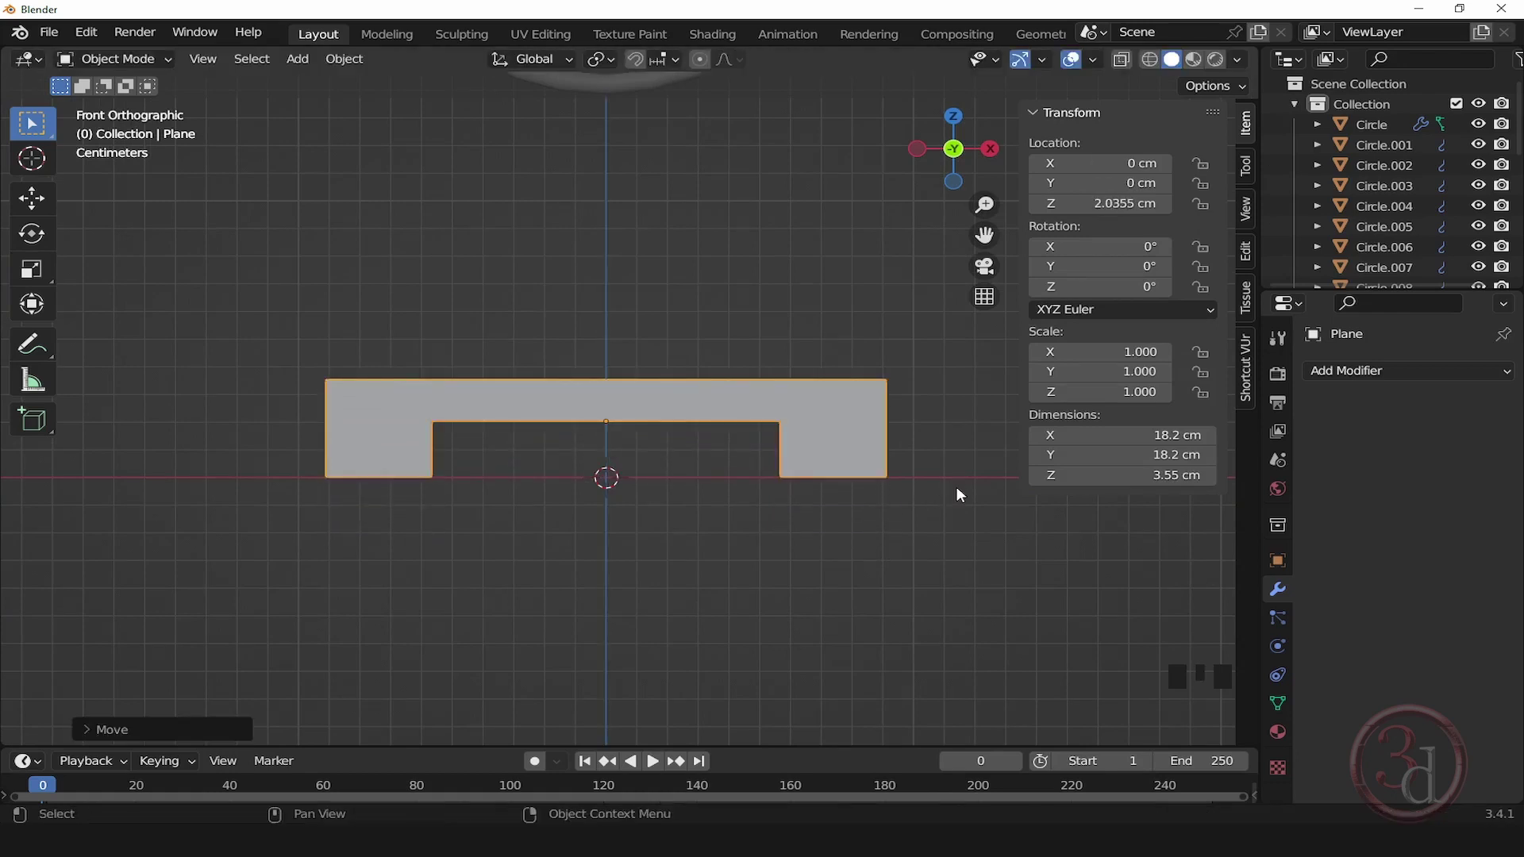
pyautogui.moveTo(825, 420); pyautogui.dragTo(775, 551, button='middle')
# Step: Extrude the large central face on top of the base upward about 7.6 cm into a block
pyautogui.press('Tab')
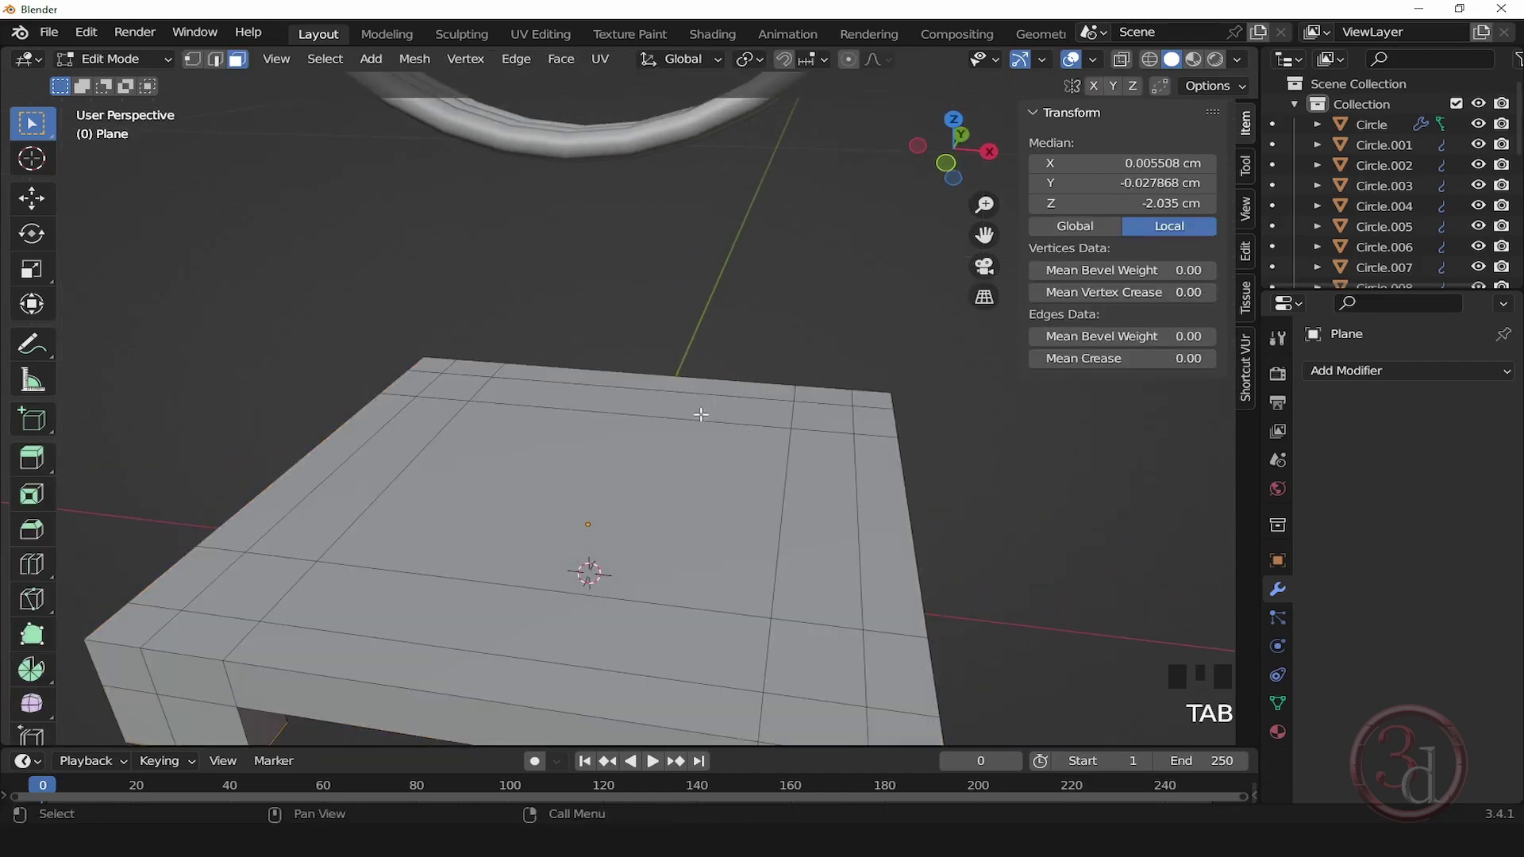
pyautogui.scroll(-3, 714, 476)
pyautogui.click(663, 491)
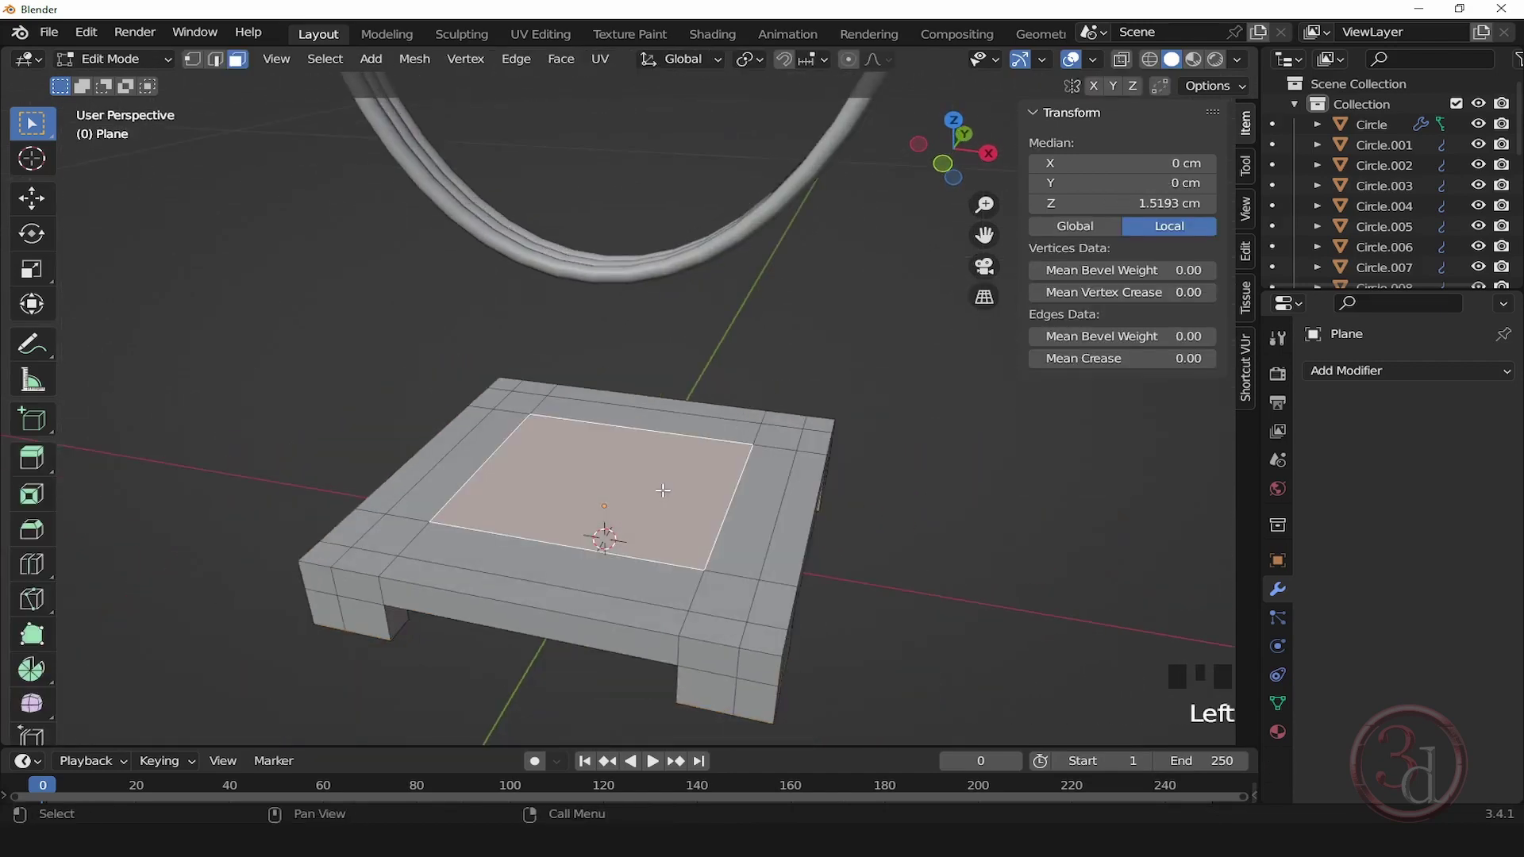
pyautogui.keyDown('alt'); pyautogui.moveTo(683, 507); pyautogui.dragTo(753, 466, button='middle'); pyautogui.keyUp('alt')
pyautogui.press('e')
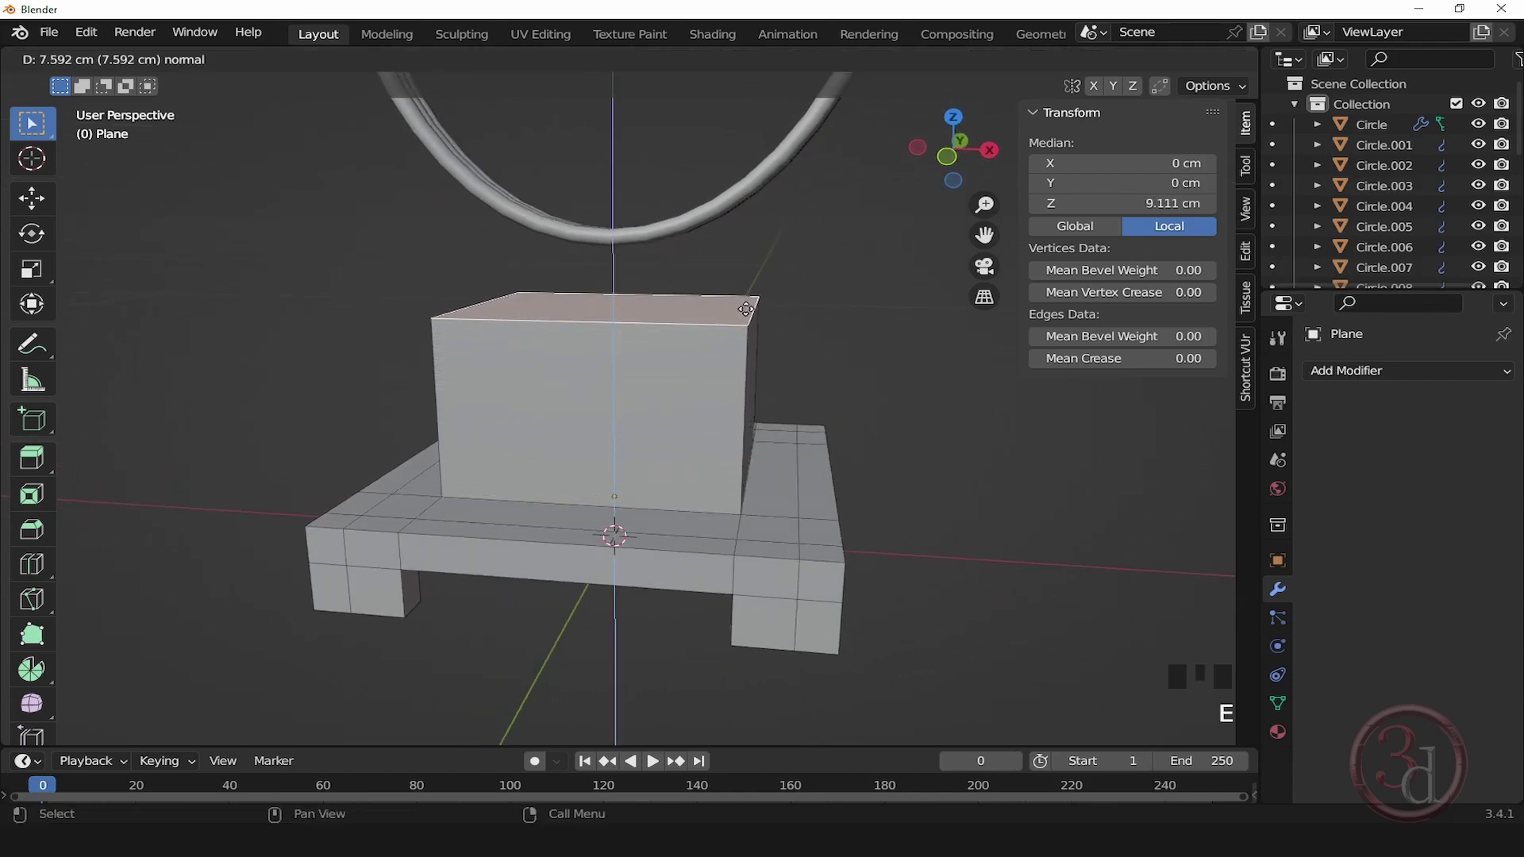
pyautogui.click(746, 309)
pyautogui.keyDown('alt'); pyautogui.moveTo(877, 495); pyautogui.dragTo(710, 391, button='middle'); pyautogui.keyUp('alt')
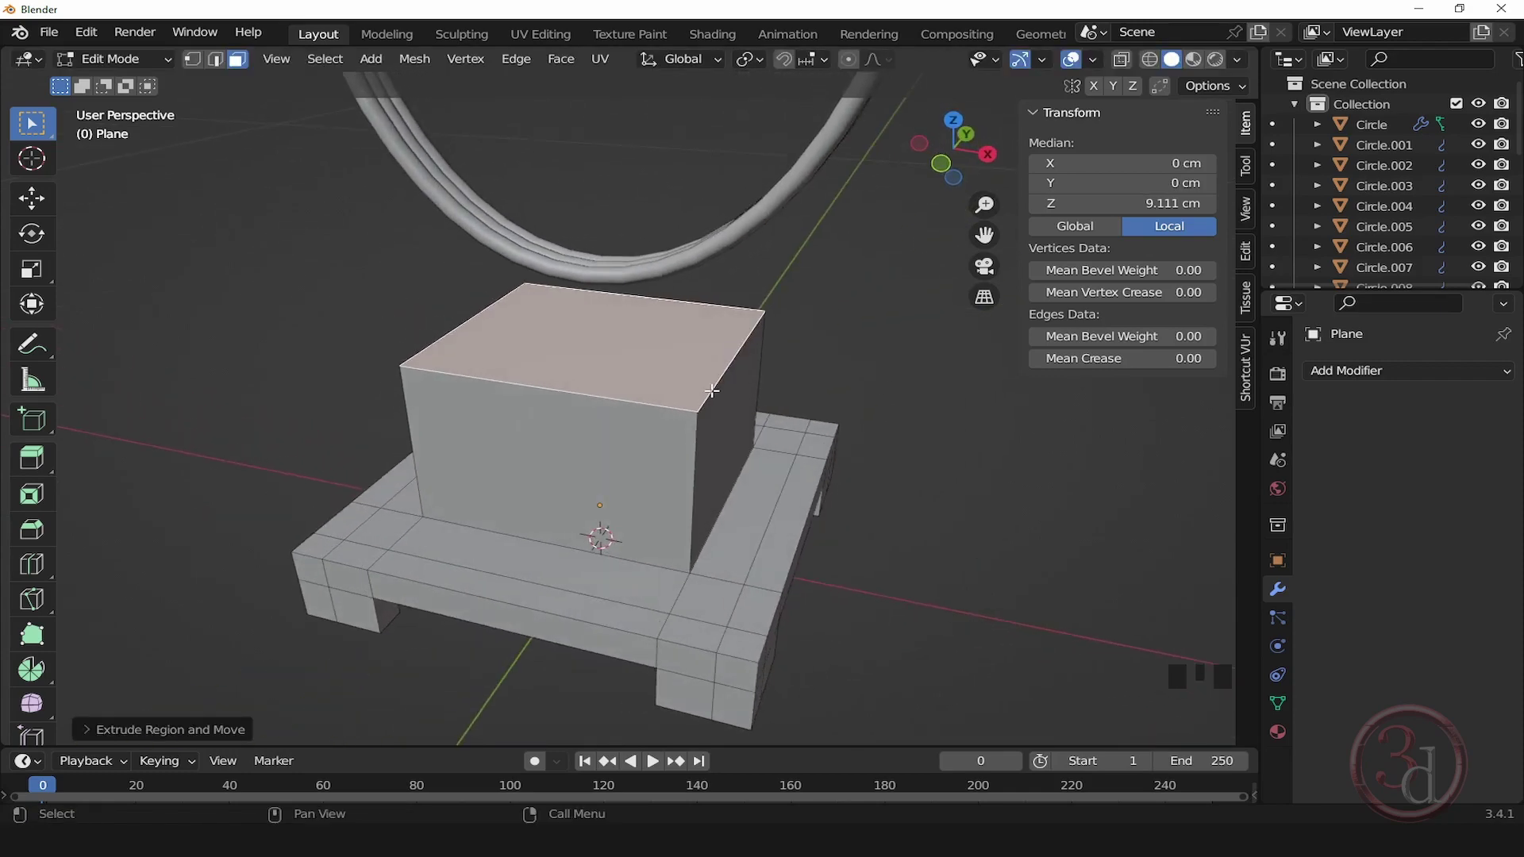
# Step: Inset the block's top face twice to form two narrow concentric borders, deselect it, and return to Object Mode
pyautogui.press('i')
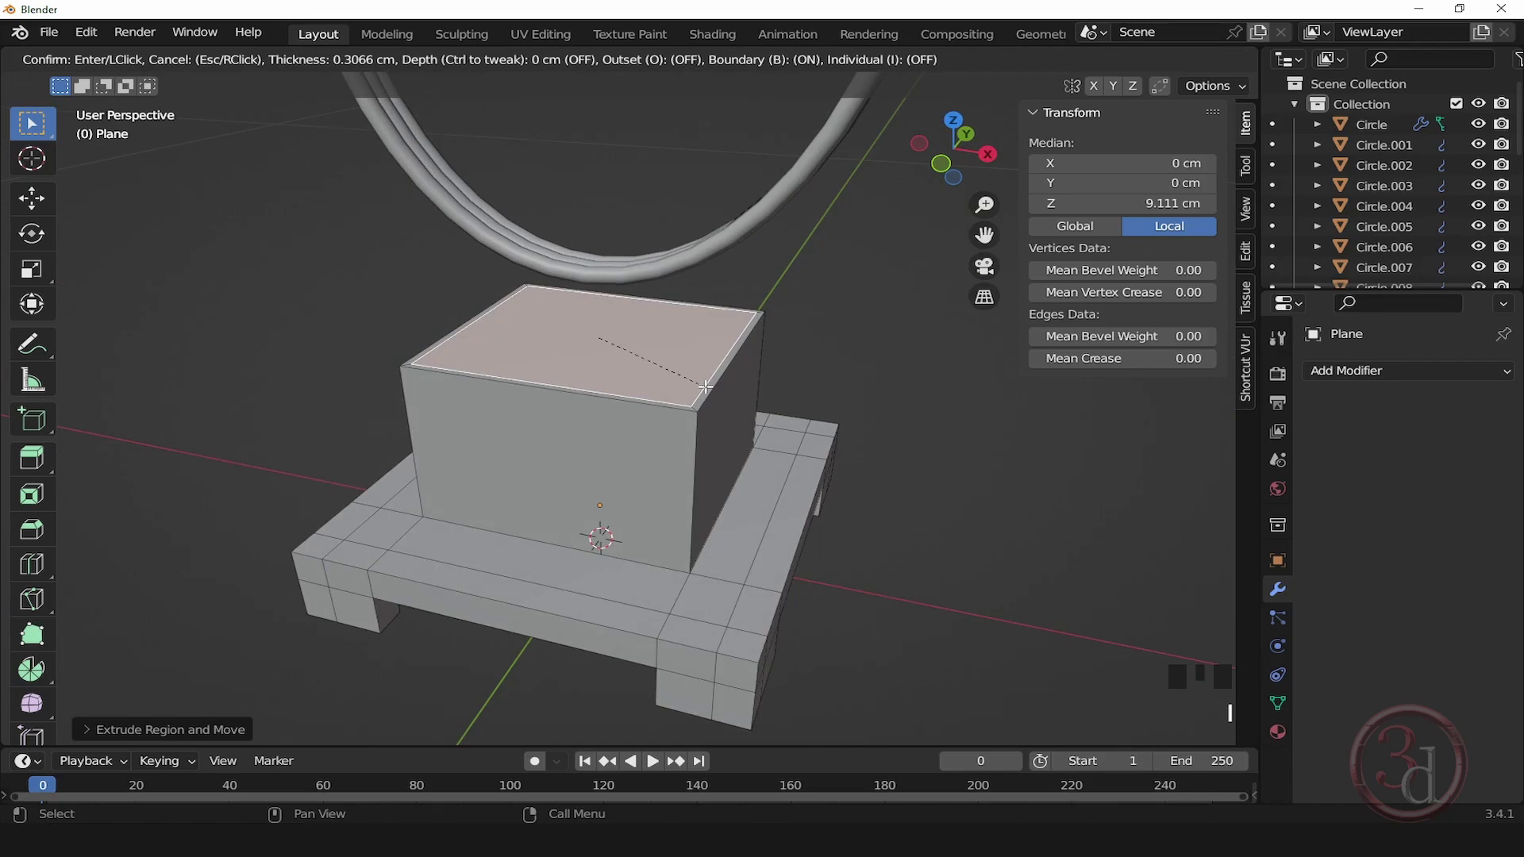
pyautogui.click(706, 386)
pyautogui.keyDown('alt'); pyautogui.moveTo(706, 386); pyautogui.dragTo(738, 476, button='middle'); pyautogui.keyUp('alt')
pyautogui.scroll(2, 741, 480)
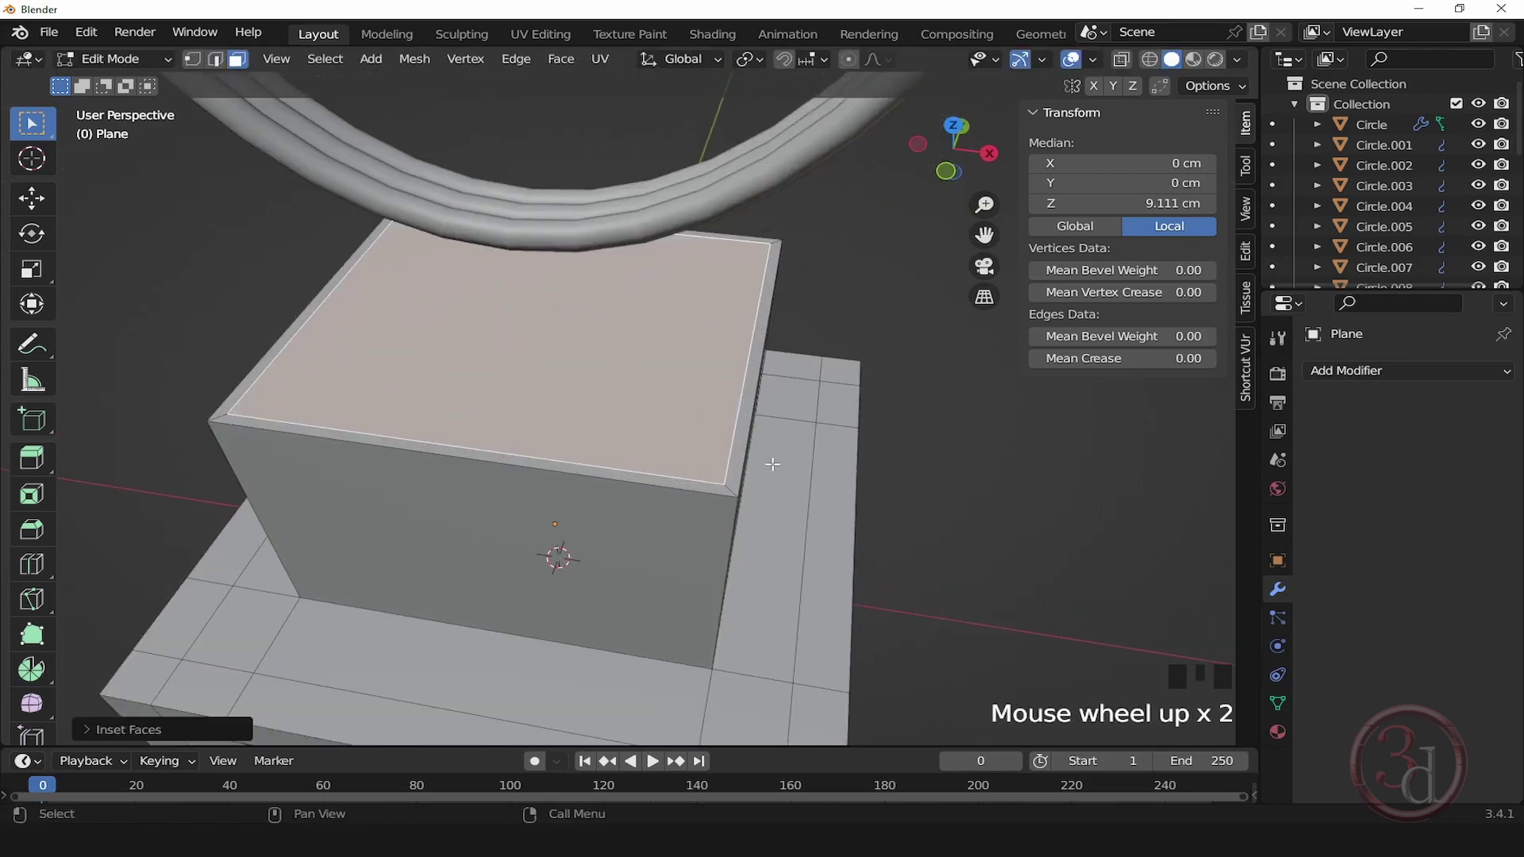
pyautogui.press('i')
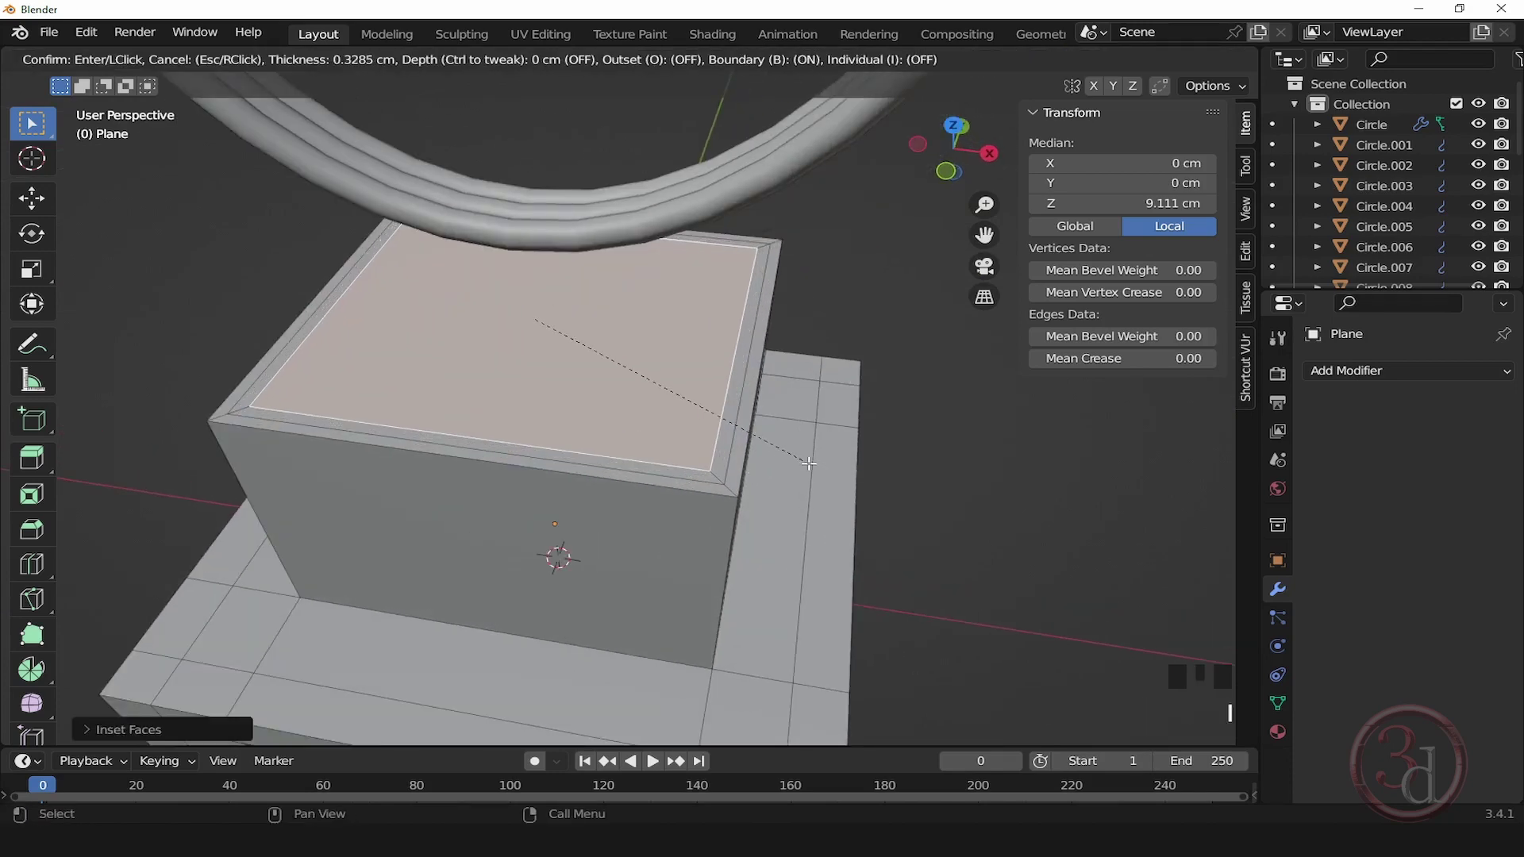
pyautogui.click(840, 466)
pyautogui.click(953, 498)
pyautogui.scroll(-2, 954, 498)
pyautogui.keyDown('alt'); pyautogui.moveTo(953, 498); pyautogui.dragTo(976, 625, button='middle'); pyautogui.keyUp('alt')
pyautogui.press('Tab')
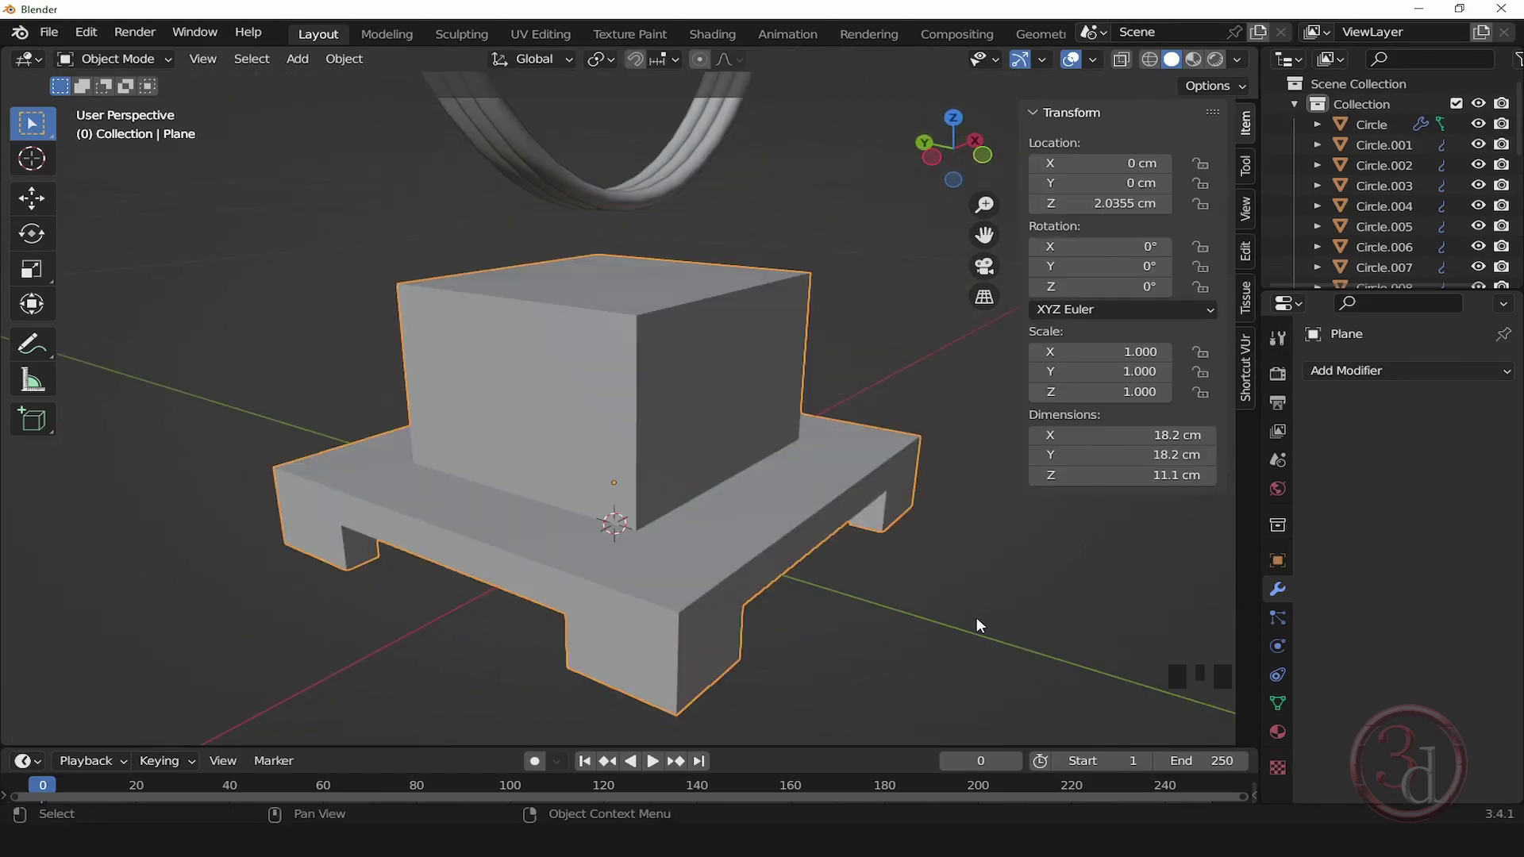
# Step: Select the entire base mesh in Edit Mode and bevel all its edges by about 0.104 cm with one segment
pyautogui.press('Tab')
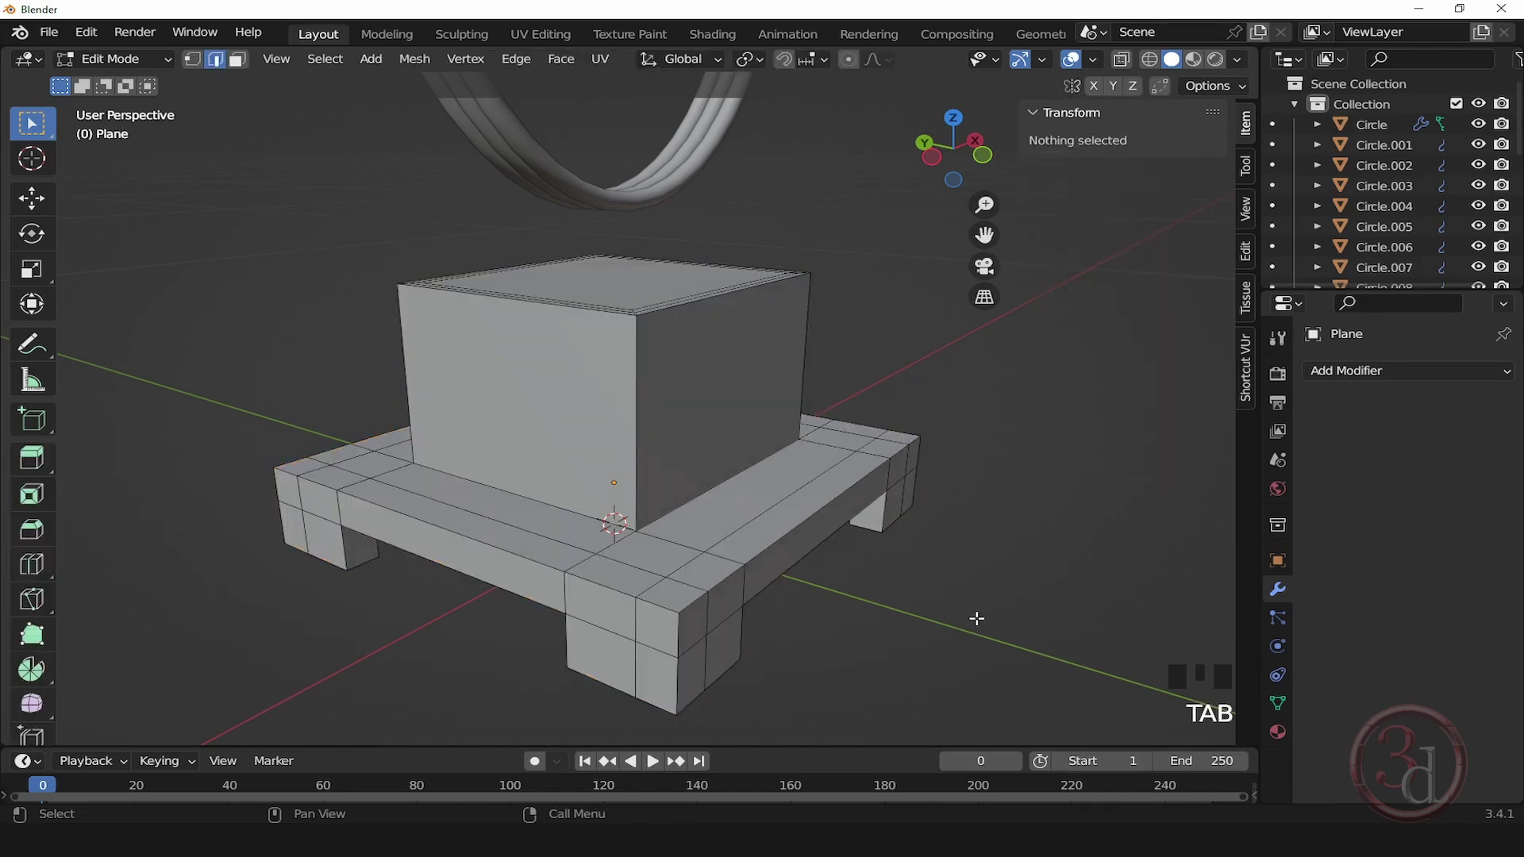
pyautogui.press('a')
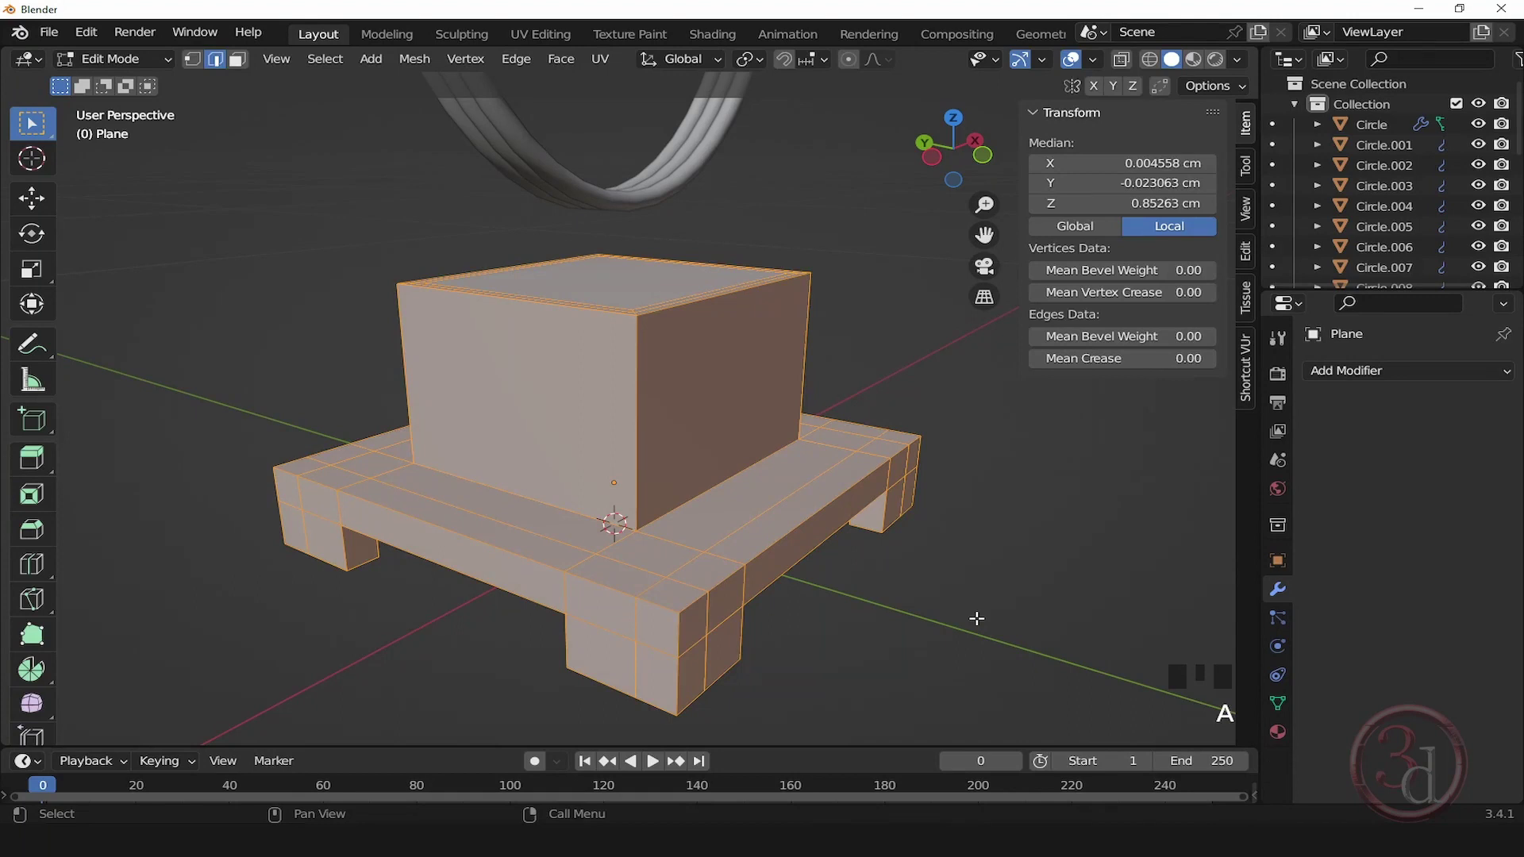
pyautogui.press('ctrl')
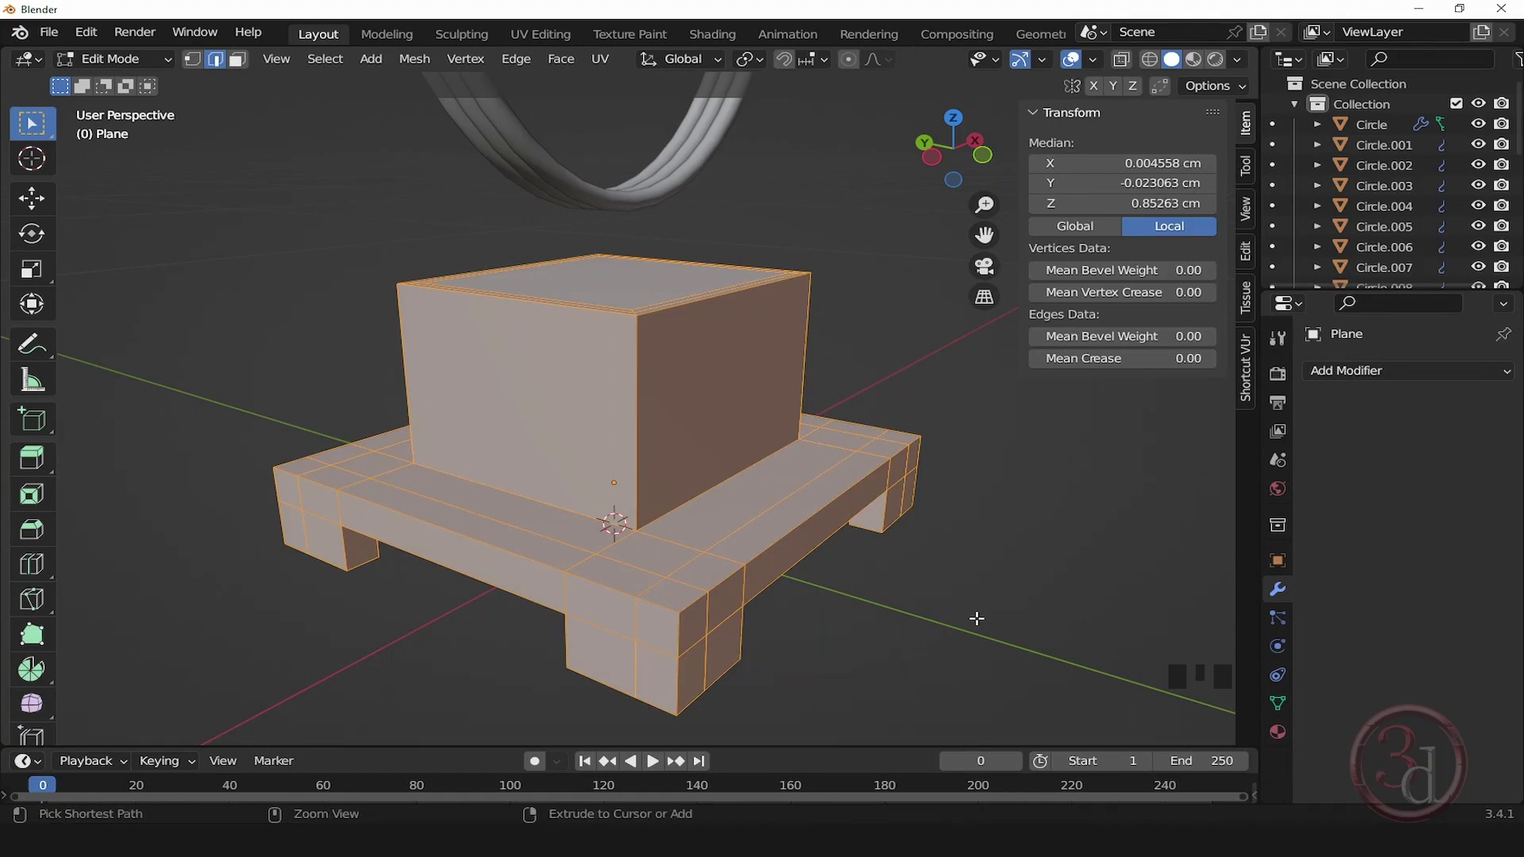
pyautogui.hotkey('ctrl', 'b')
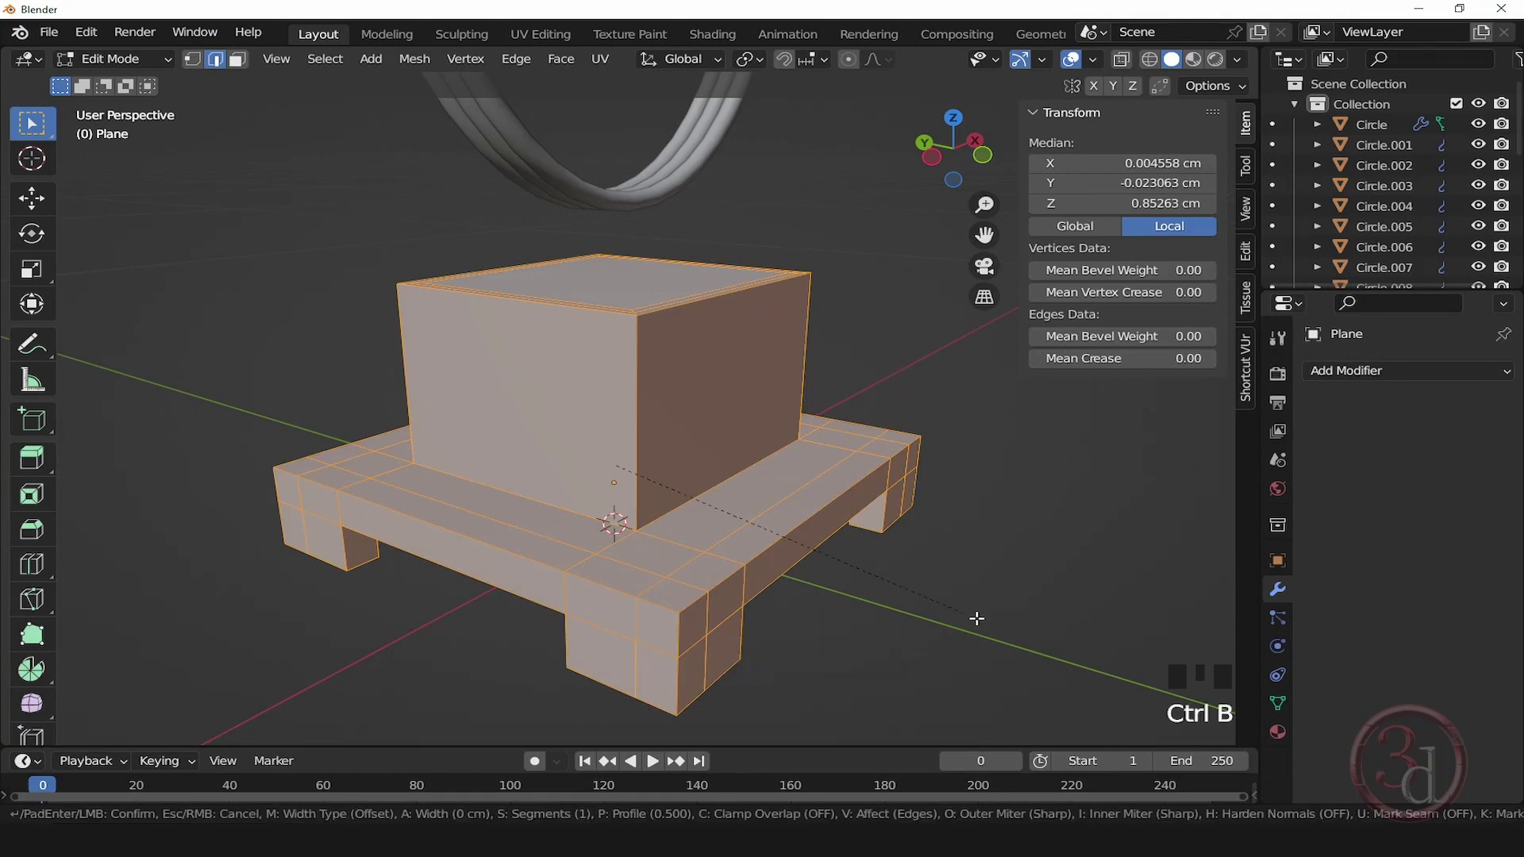
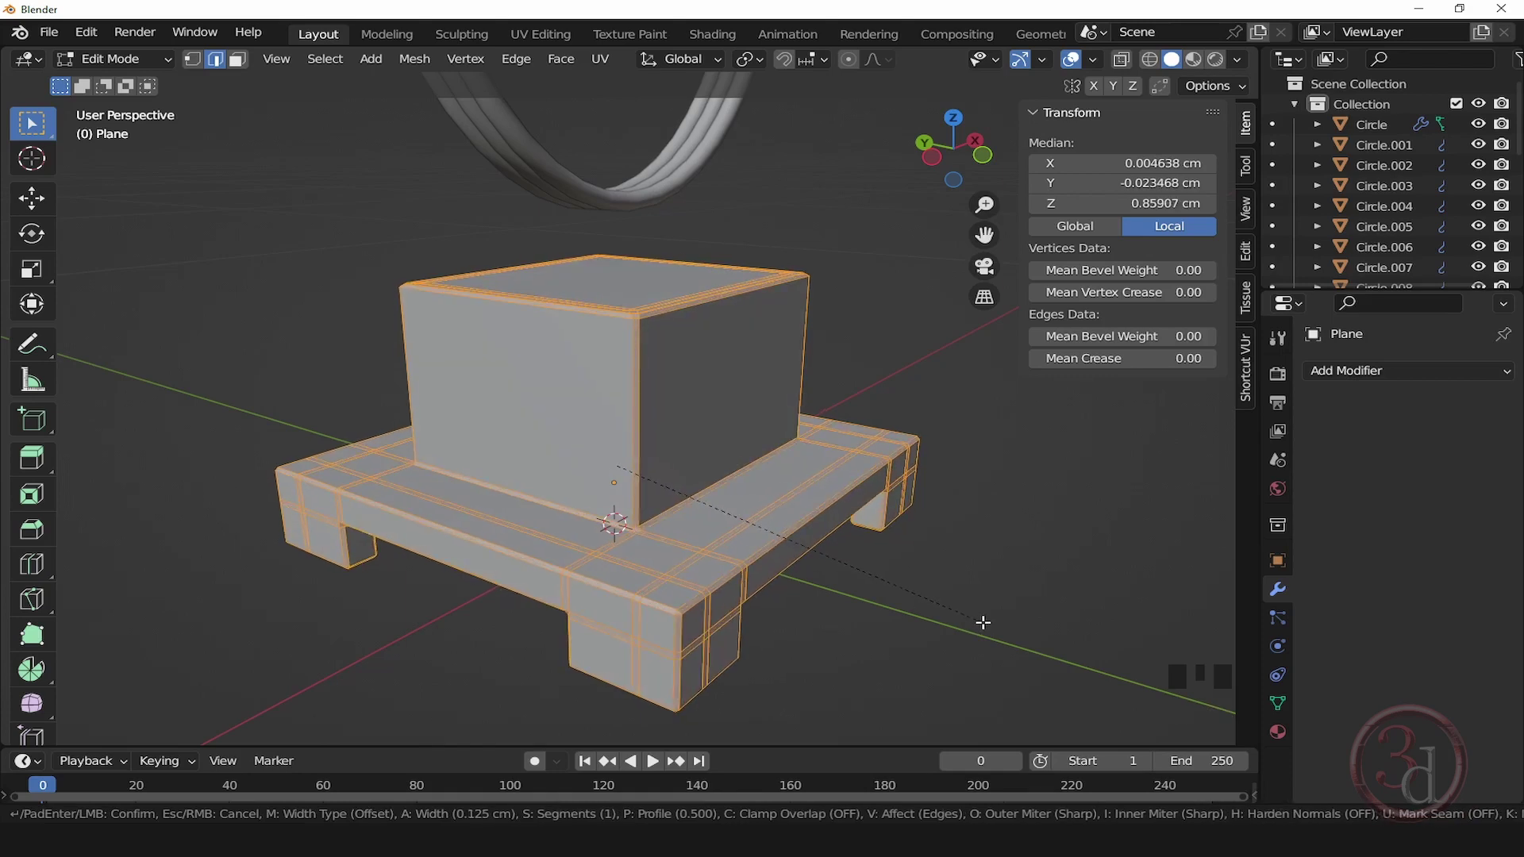
pyautogui.click(976, 623)
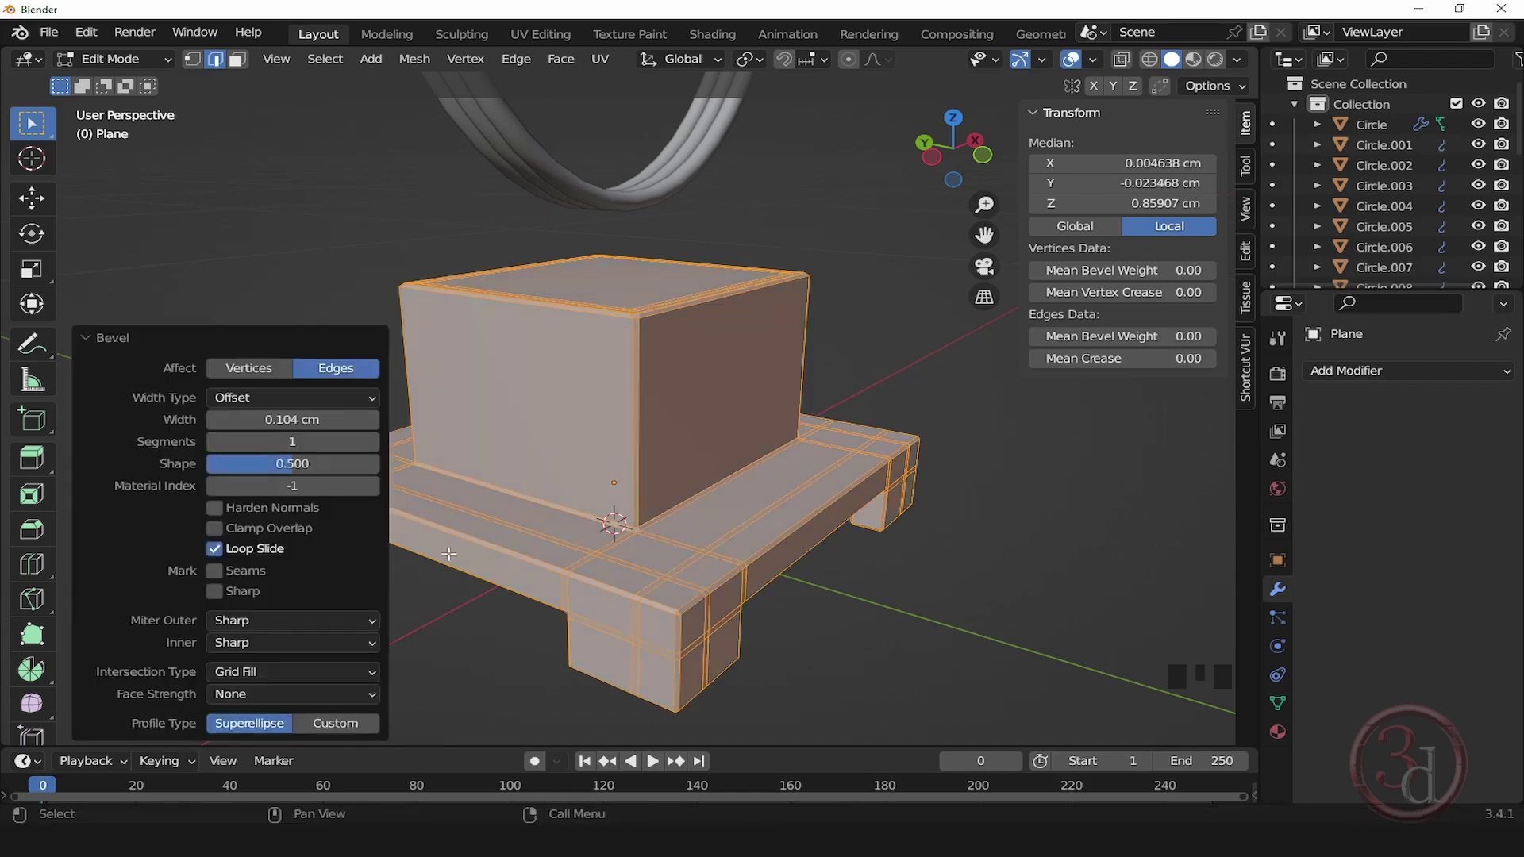
# Step: Try a bevel width of 0.06 cm on the base edges
pyautogui.click(288, 419)
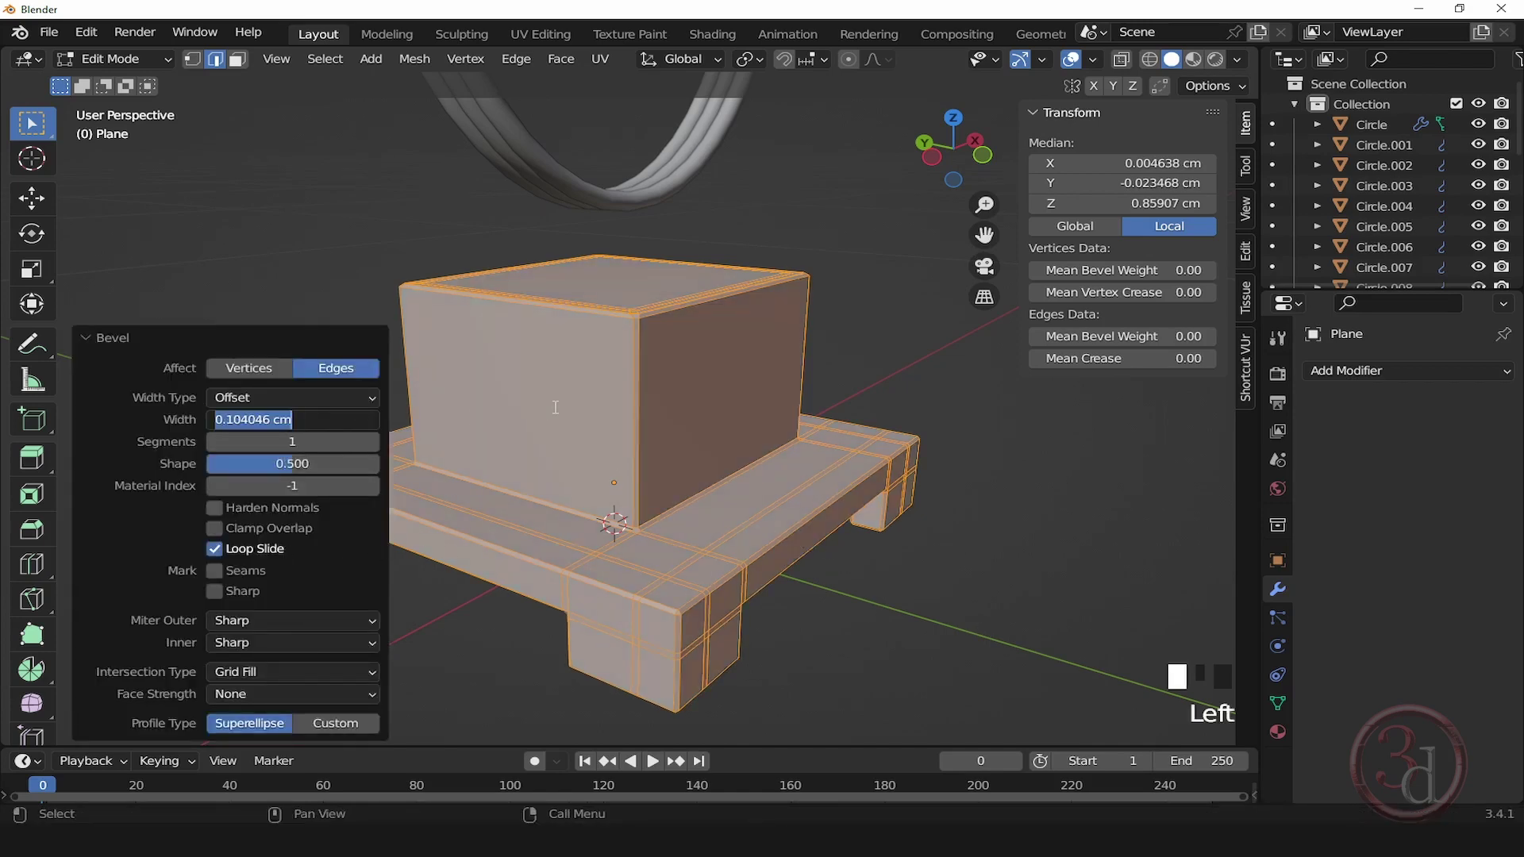
pyautogui.write('0.06')
pyautogui.press('Return')
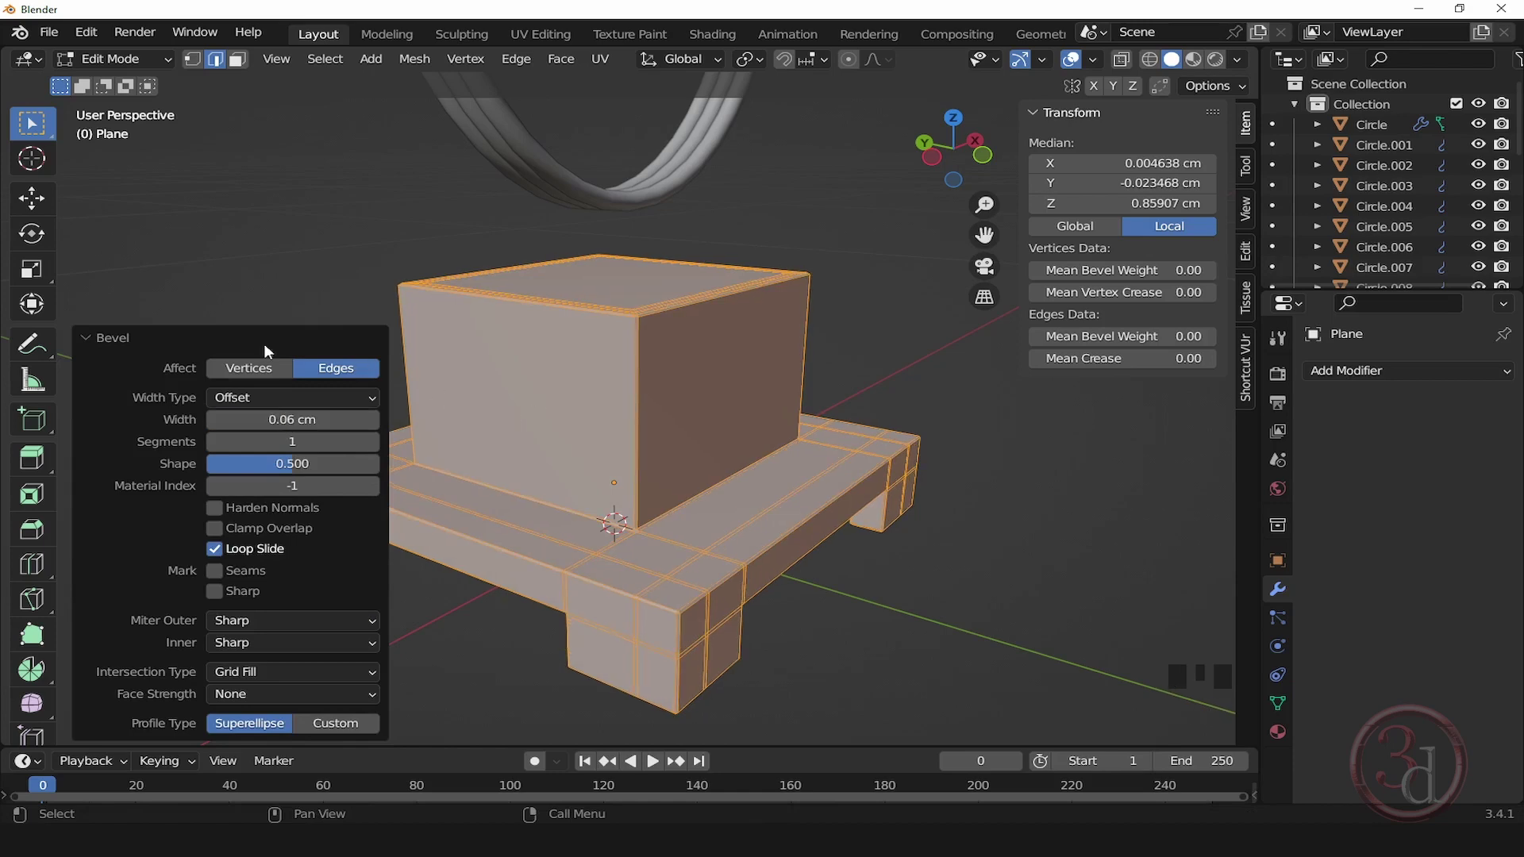
# Step: Set the width of the base's edge bevel to 0.1 cm and return to Object Mode
pyautogui.click(280, 418)
pyautogui.press('BackSpace')
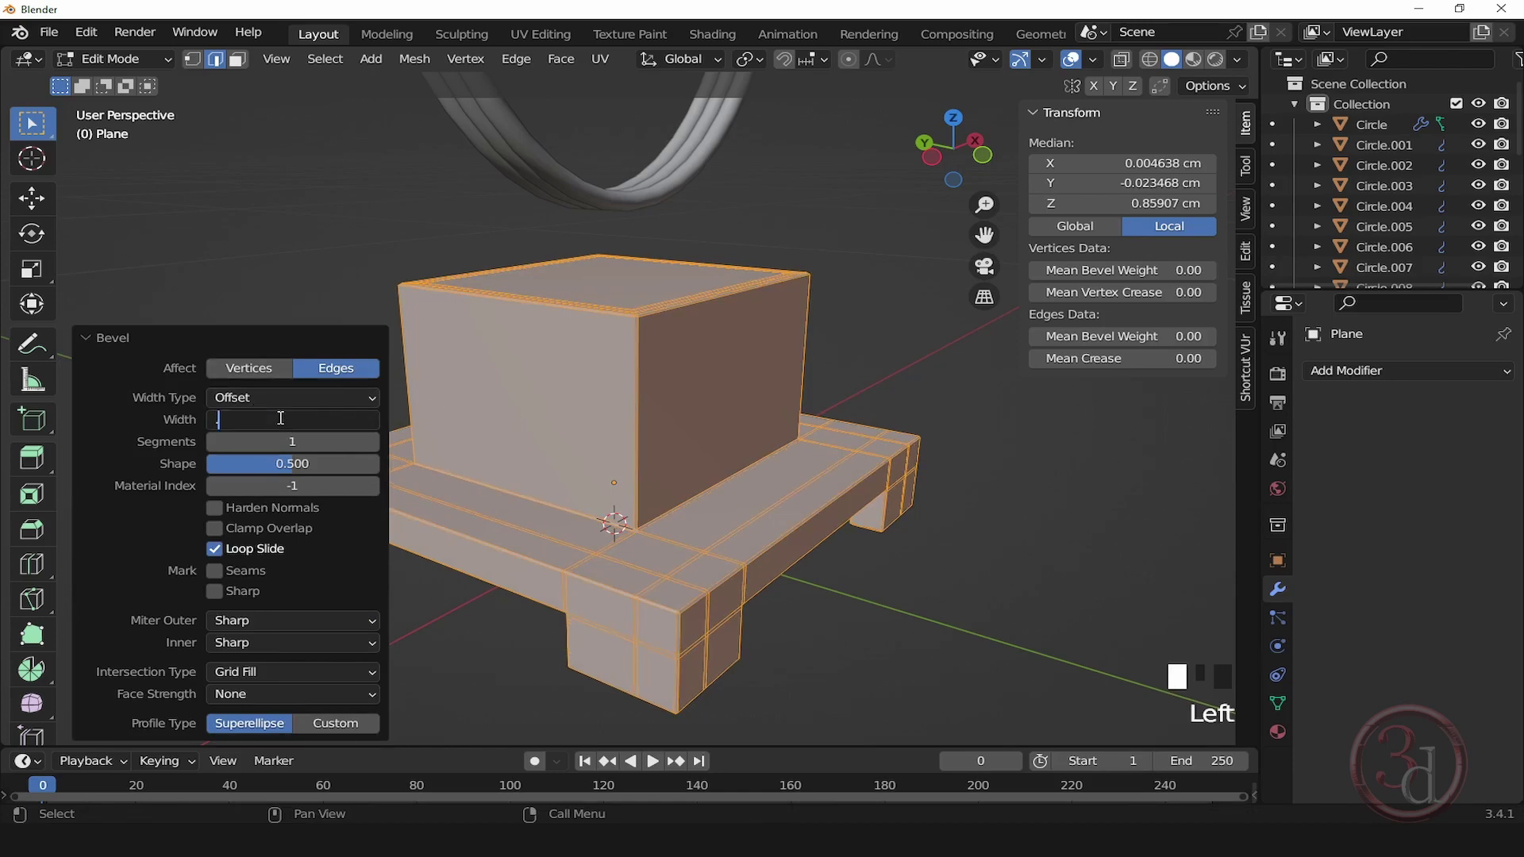
pyautogui.write('.1')
pyautogui.press('Return')
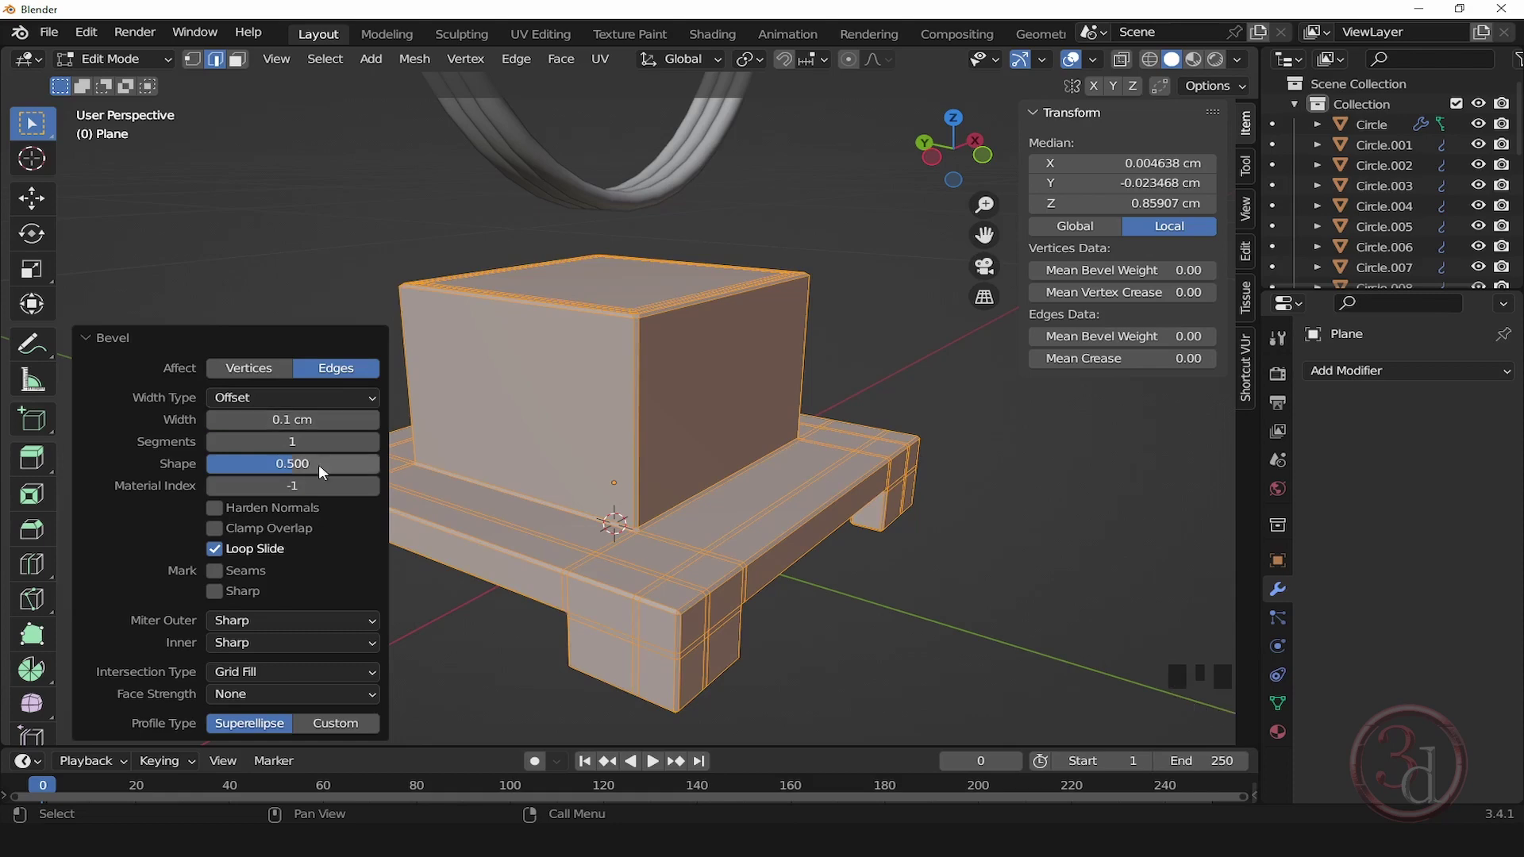
pyautogui.click(1052, 542)
pyautogui.press('Tab')
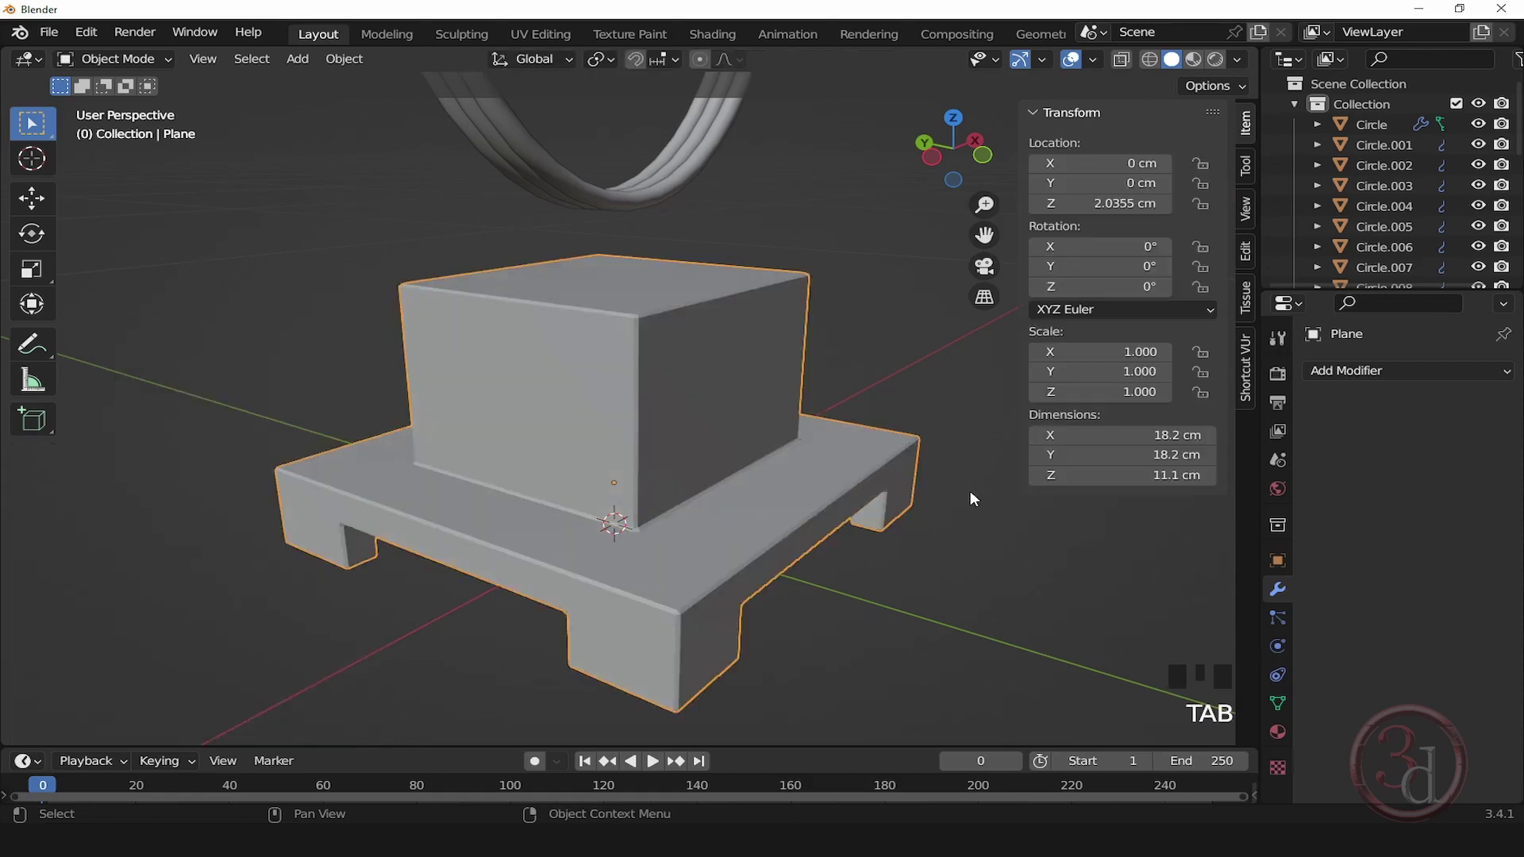
# Step: Deselect the base, add a mesh circle at the origin, and scale it to about 8.43 cm in diameter
pyautogui.scroll(-2, 752, 395)
pyautogui.keyDown('alt'); pyautogui.moveTo(778, 540); pyautogui.dragTo(833, 492, button='middle'); pyautogui.keyUp('alt')
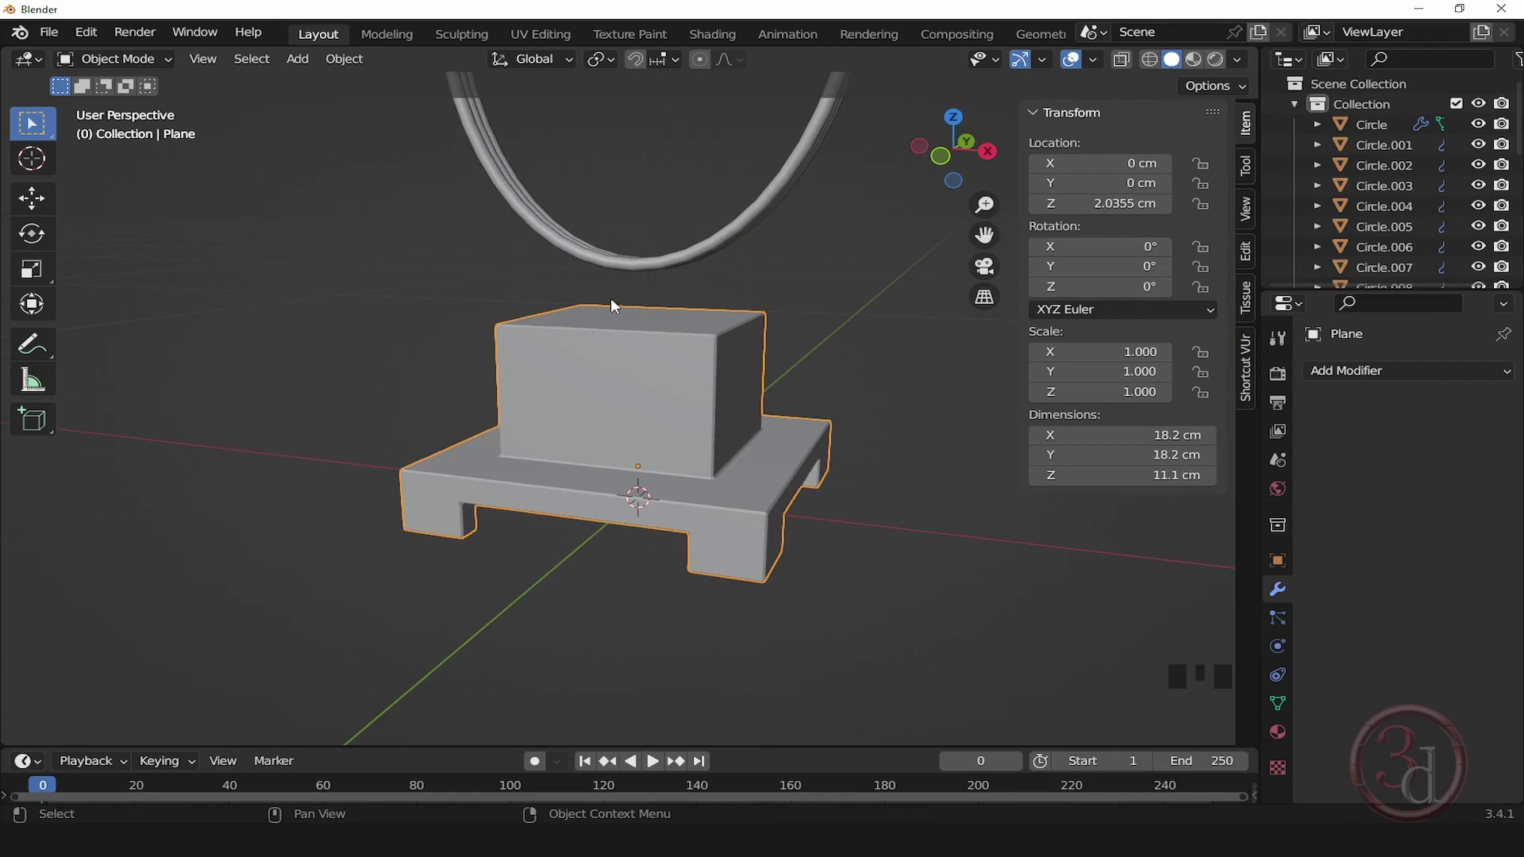
pyautogui.moveTo(663, 307)
pyautogui.mouseDown(button='middle')
pyautogui.moveTo(760, 465)
pyautogui.moveTo(674, 274)
pyautogui.moveTo(663, 302)
pyautogui.mouseUp(button='middle')
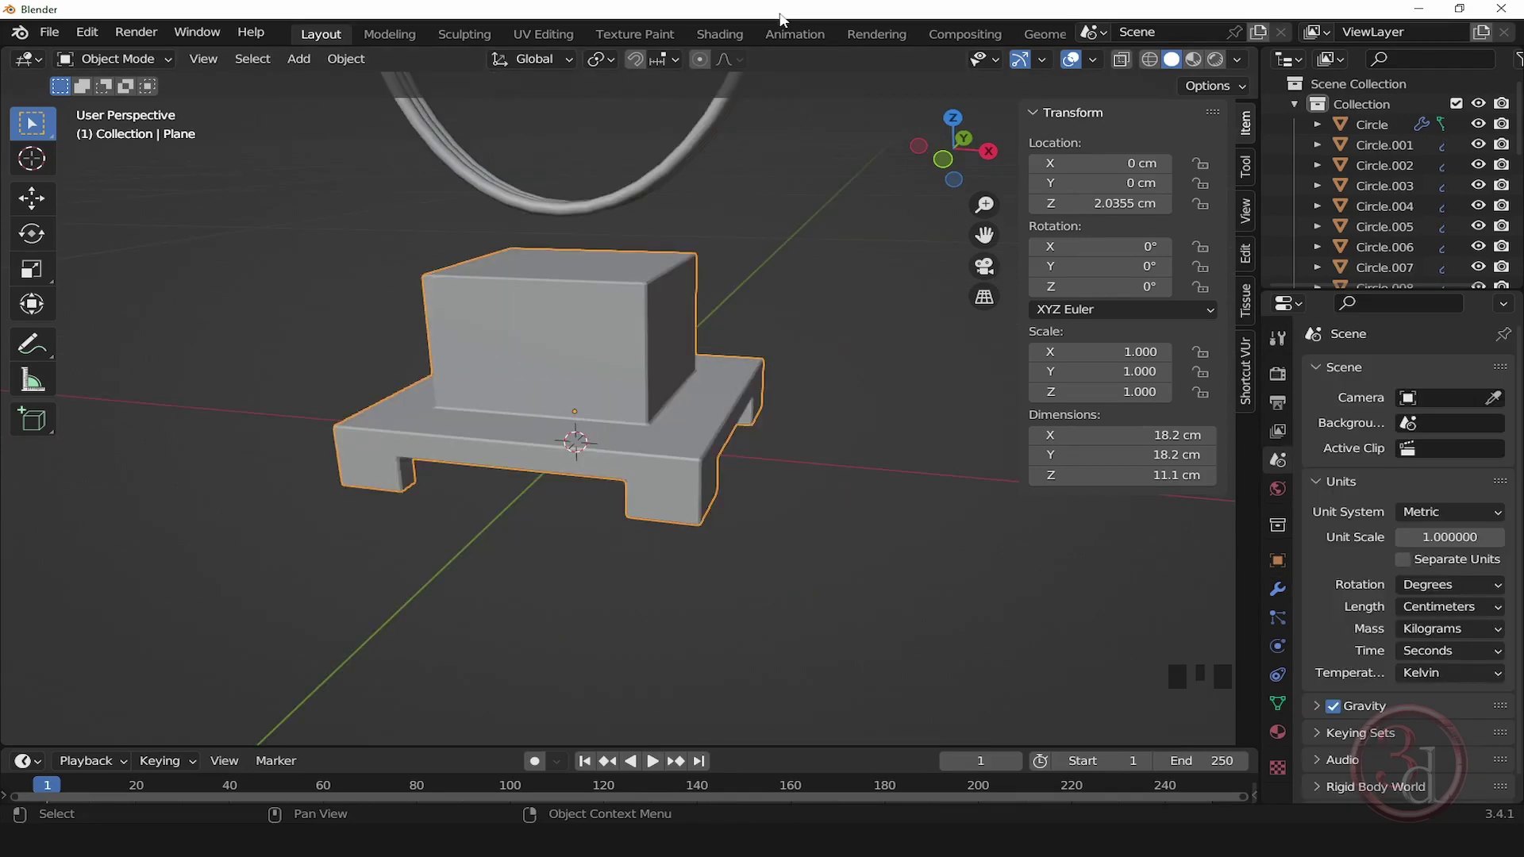
pyautogui.click(756, 584)
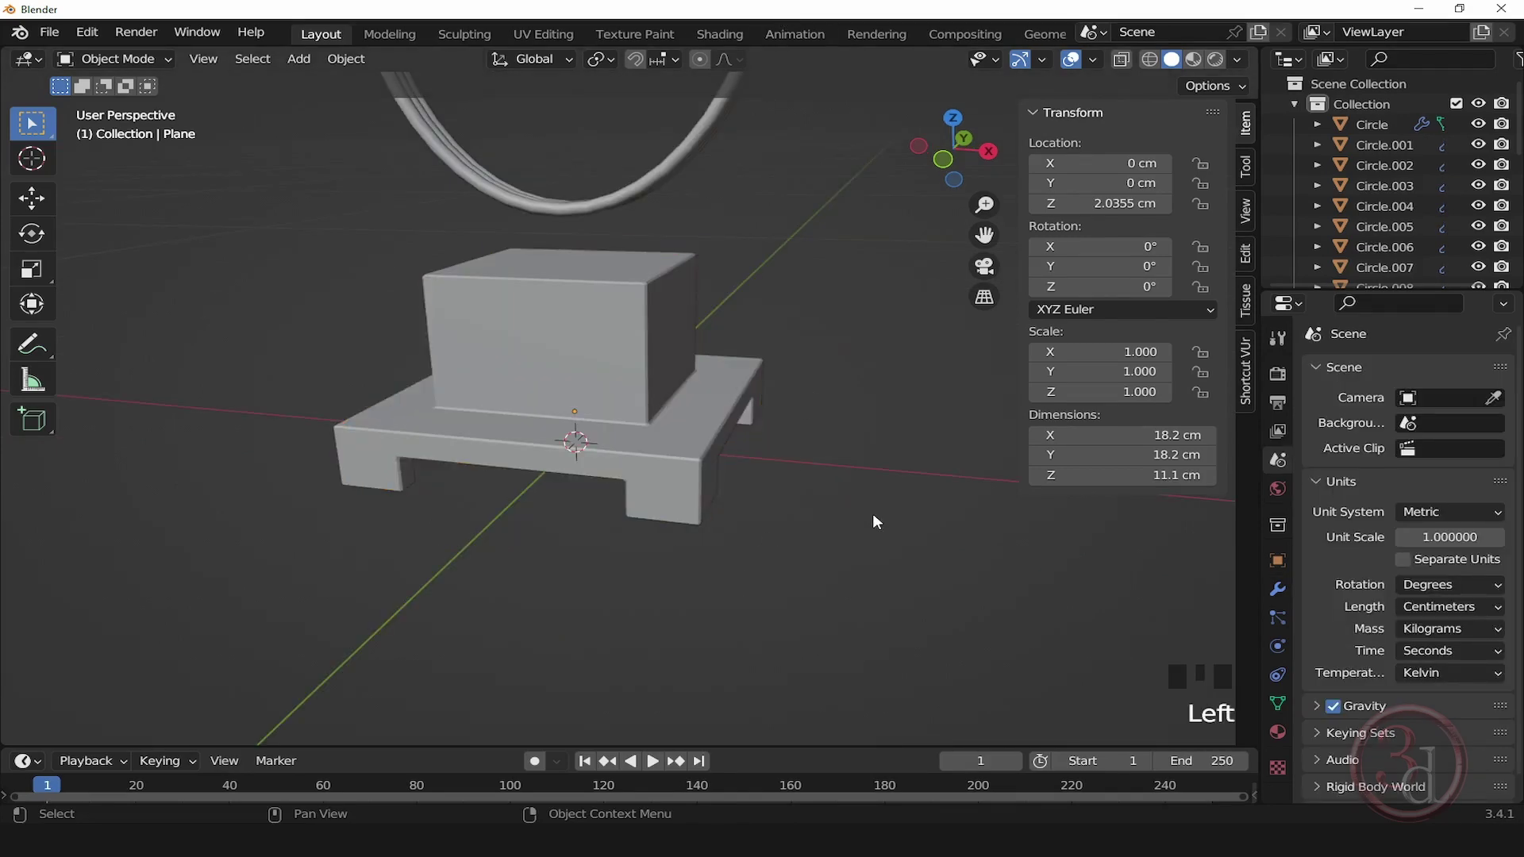
pyautogui.hotkey('shift', 'a')
pyautogui.moveTo(827, 414)
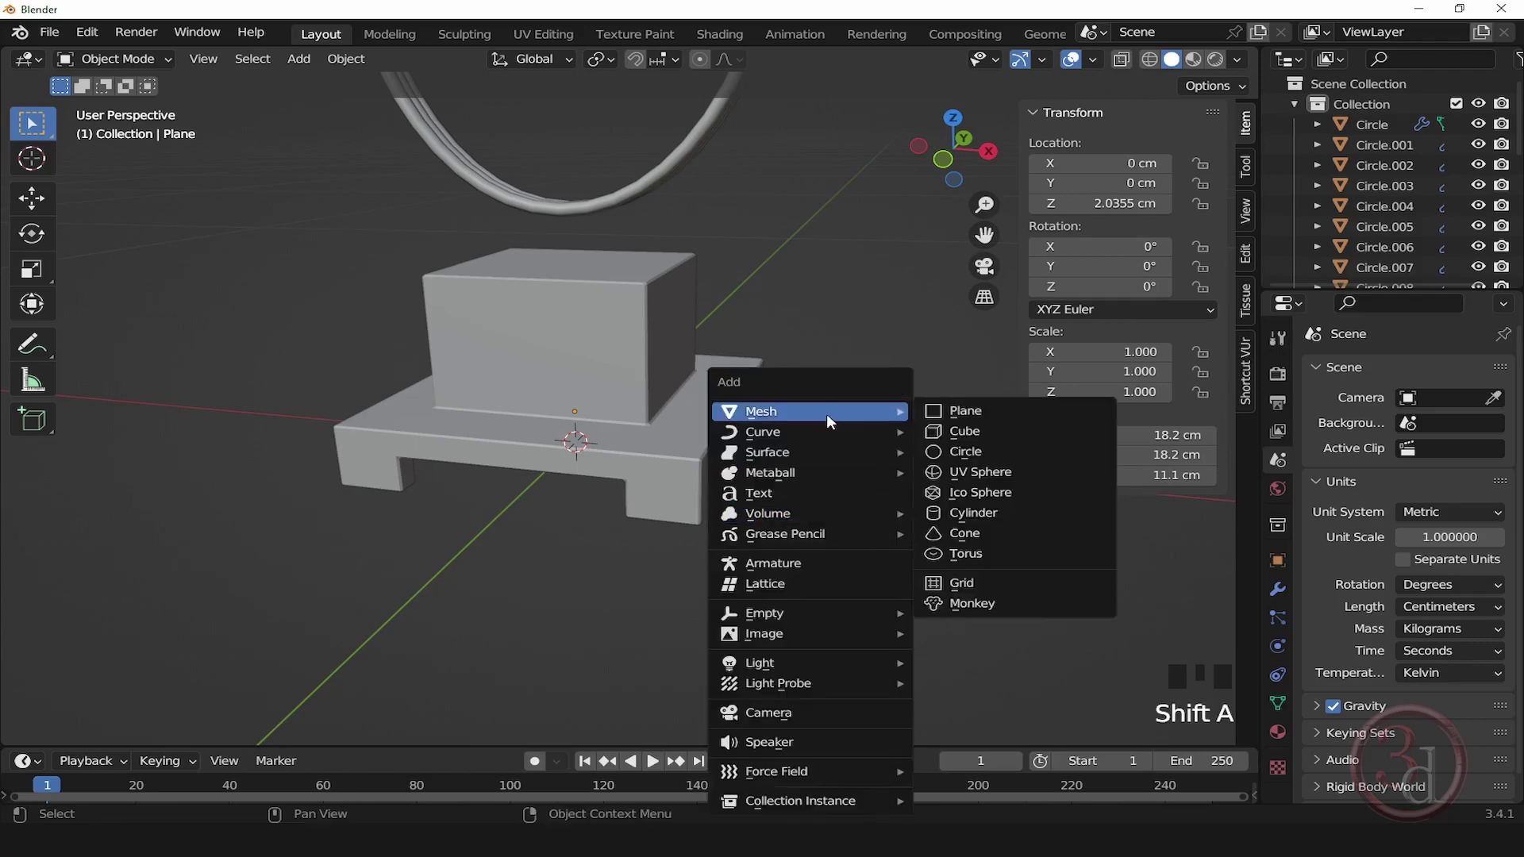
pyautogui.click(979, 451)
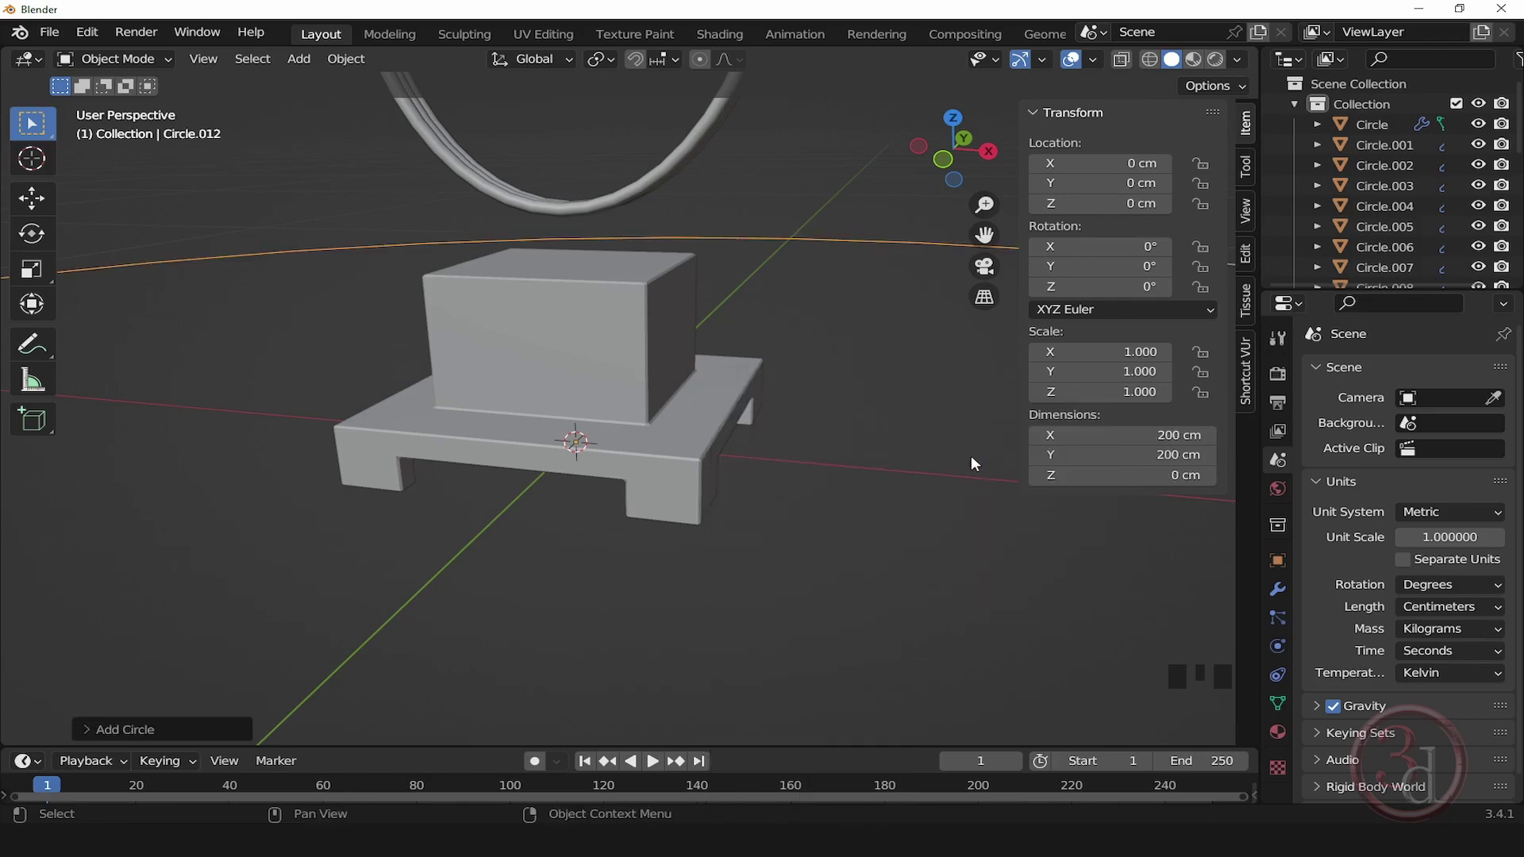
pyautogui.press('s')
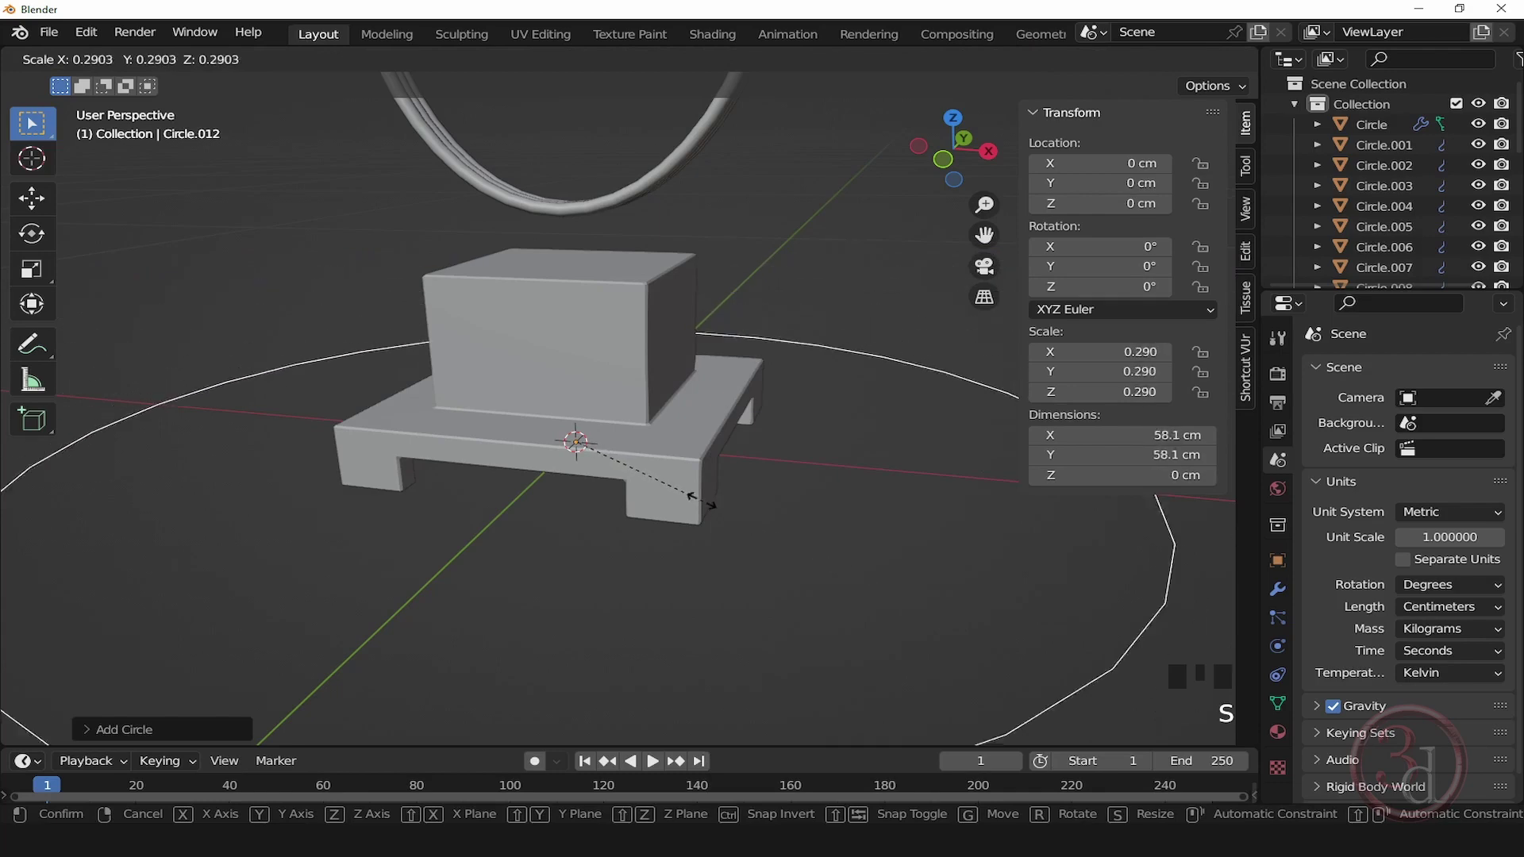
pyautogui.click(591, 456)
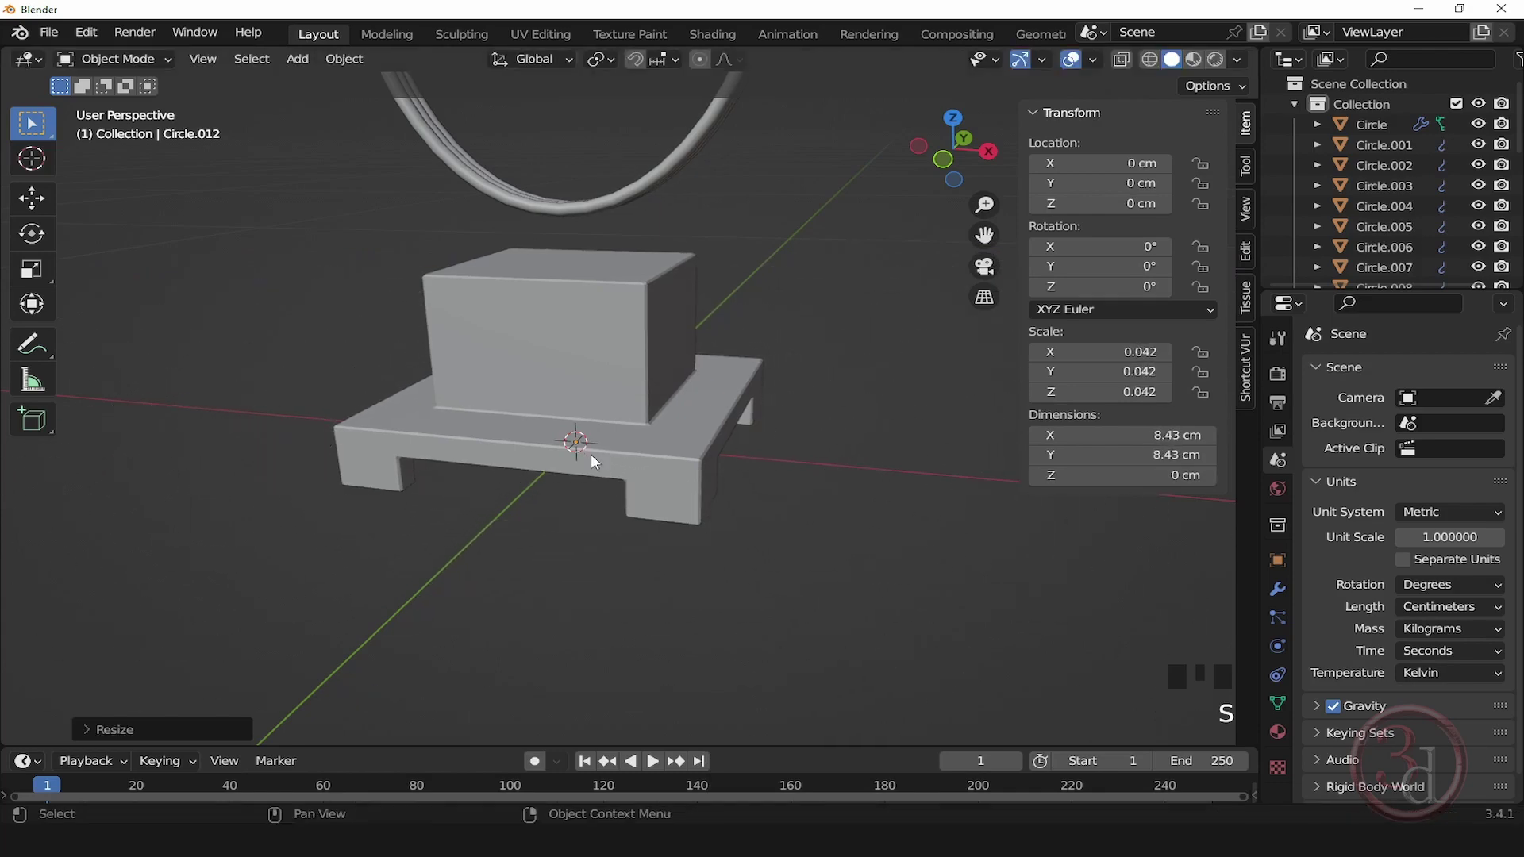
# Step: Move the circle up about 11.3 cm along Z so it sits just above the block's top face
pyautogui.press('g')
pyautogui.press('z')
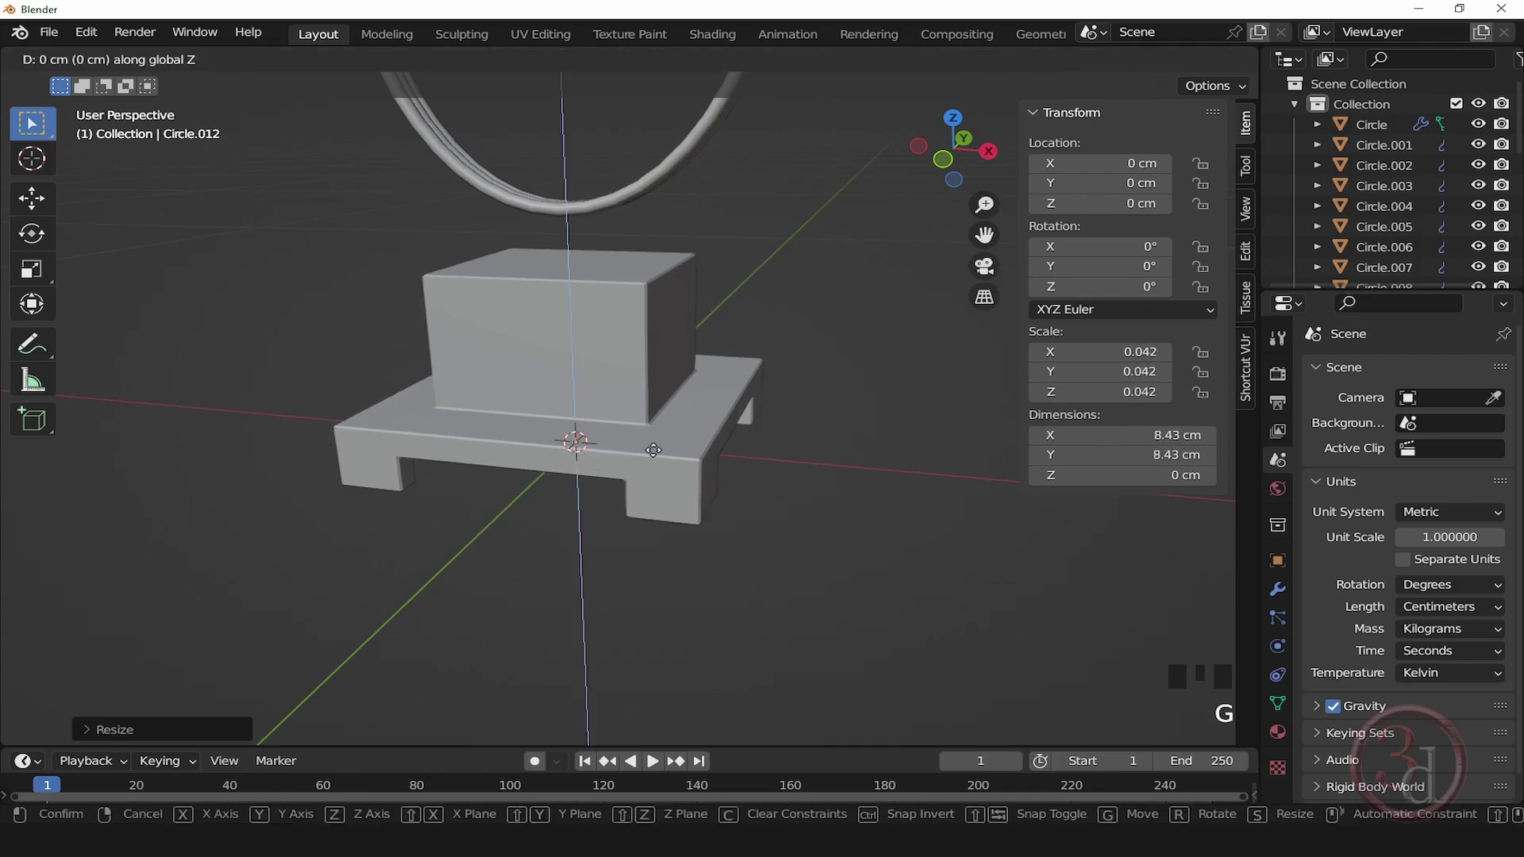
pyautogui.click(707, 272)
pyautogui.keyDown('alt'); pyautogui.middleClick(681, 304); pyautogui.keyUp('alt')
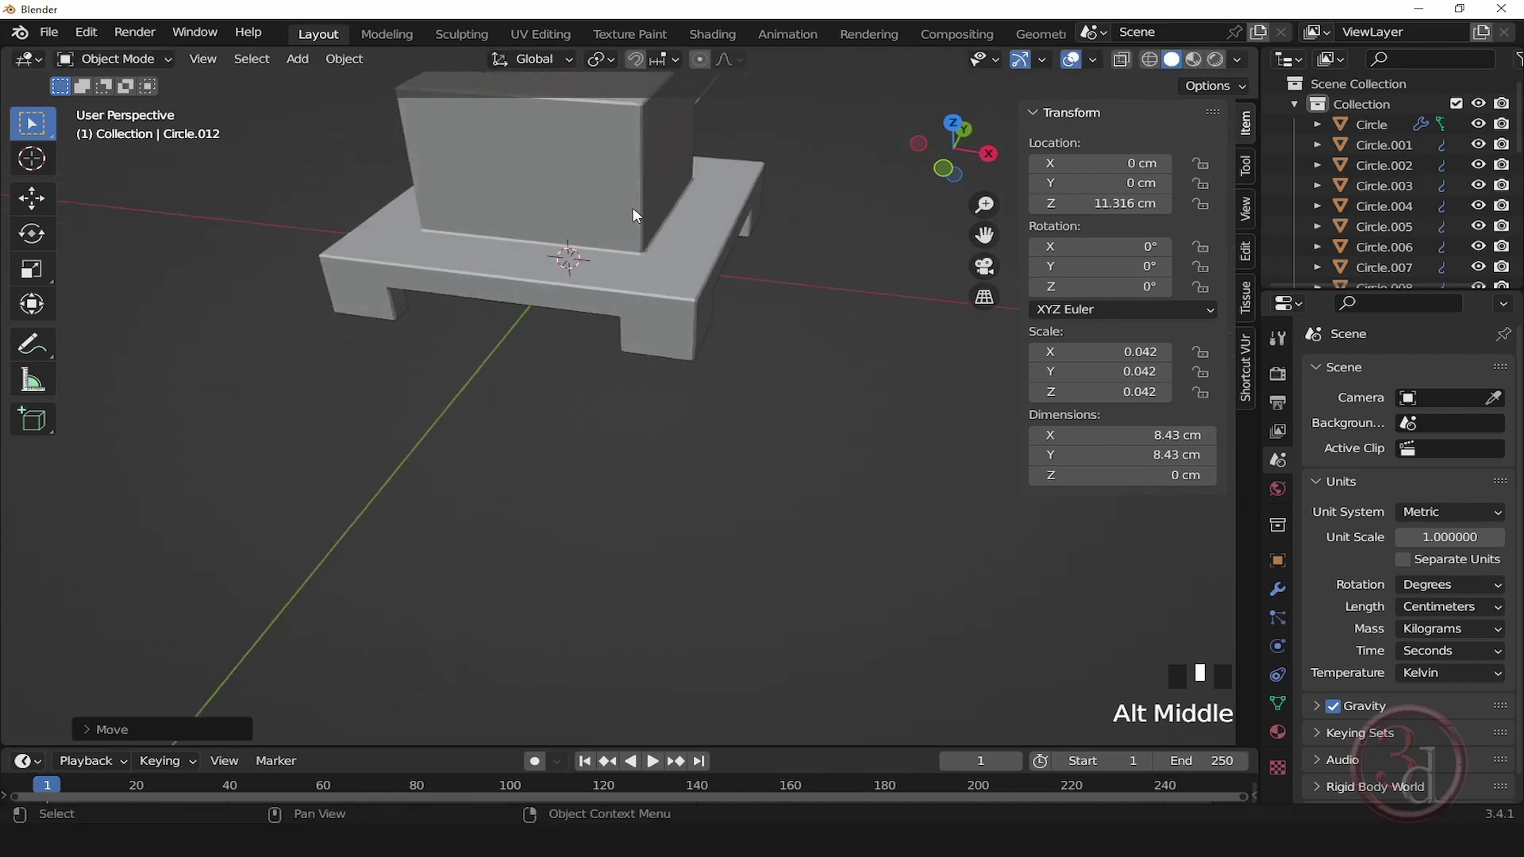
pyautogui.press('`')
pyautogui.scroll(-3, 713, 274)
pyautogui.keyDown('alt'); pyautogui.middleClick(768, 419); pyautogui.keyUp('alt')
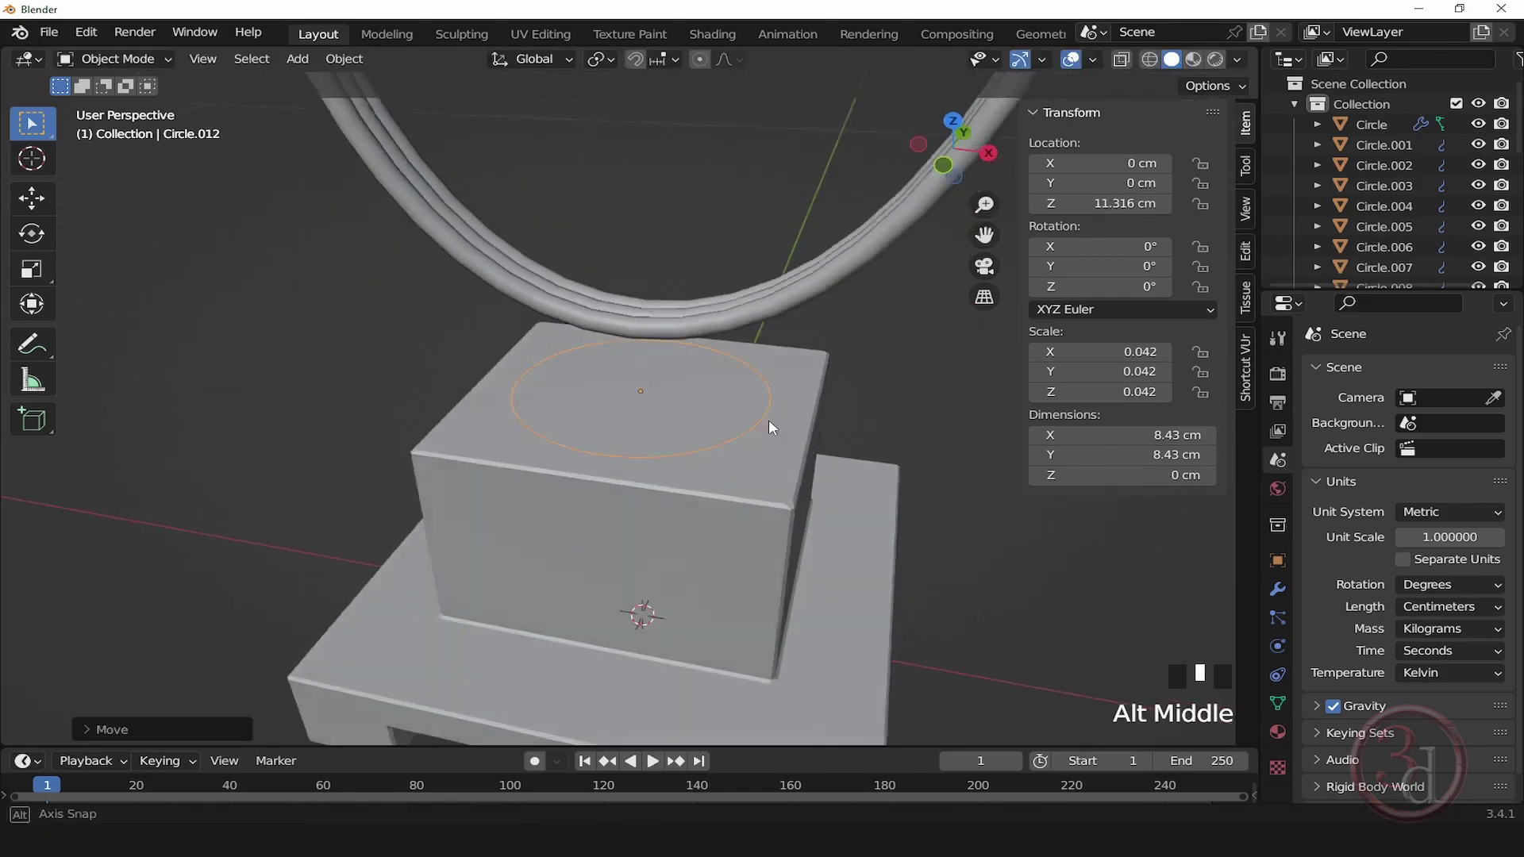
# Step: Scale the circle above the block down to about 4.5 cm in diameter
pyautogui.press('s')
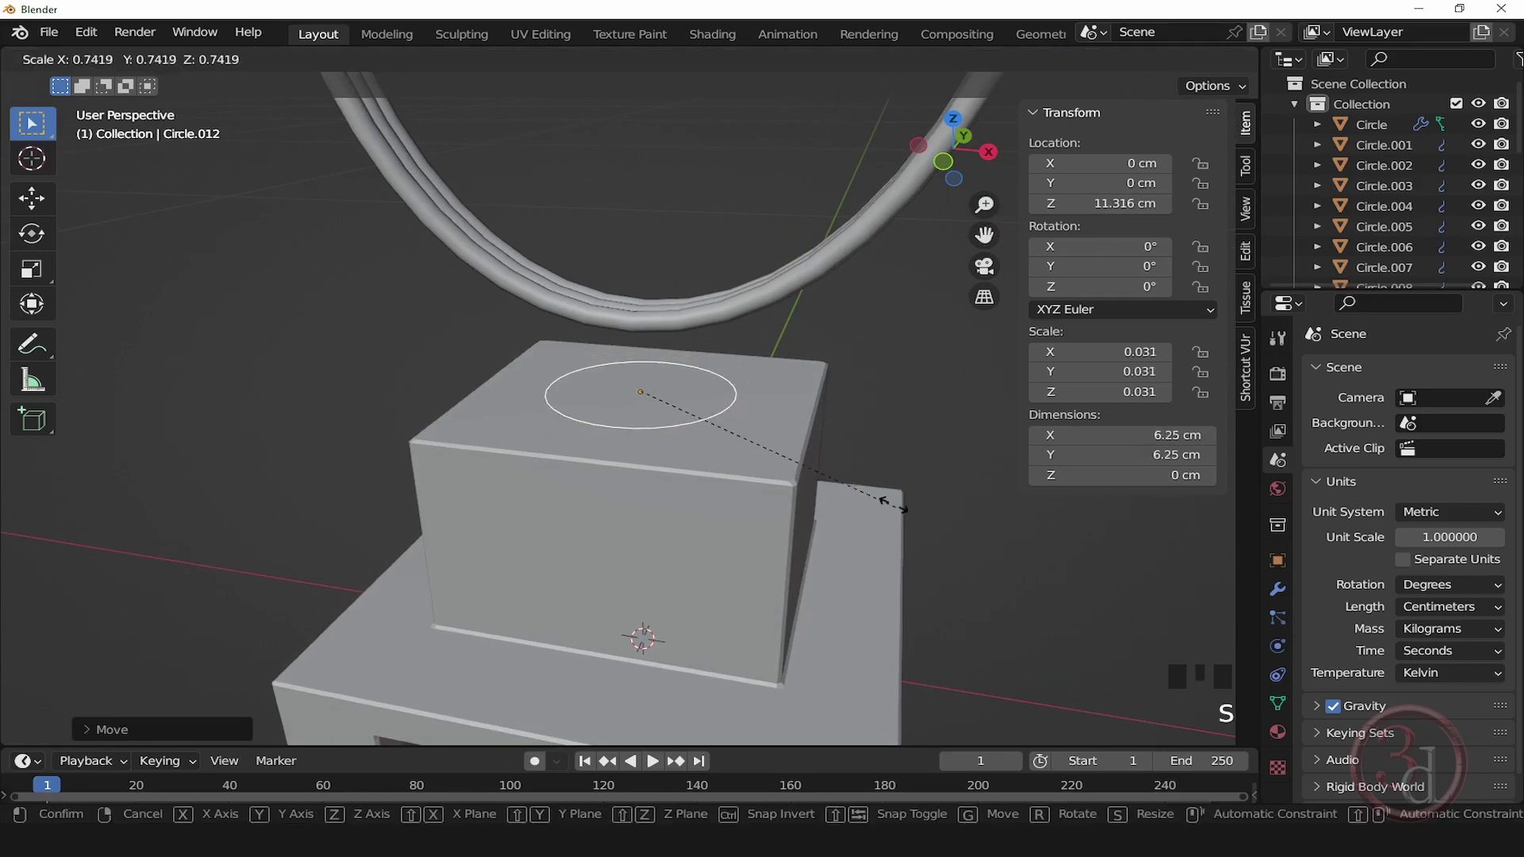
pyautogui.click(830, 465)
pyautogui.keyDown('alt'); pyautogui.moveTo(830, 464); pyautogui.dragTo(650, 412, button='middle'); pyautogui.keyUp('alt')
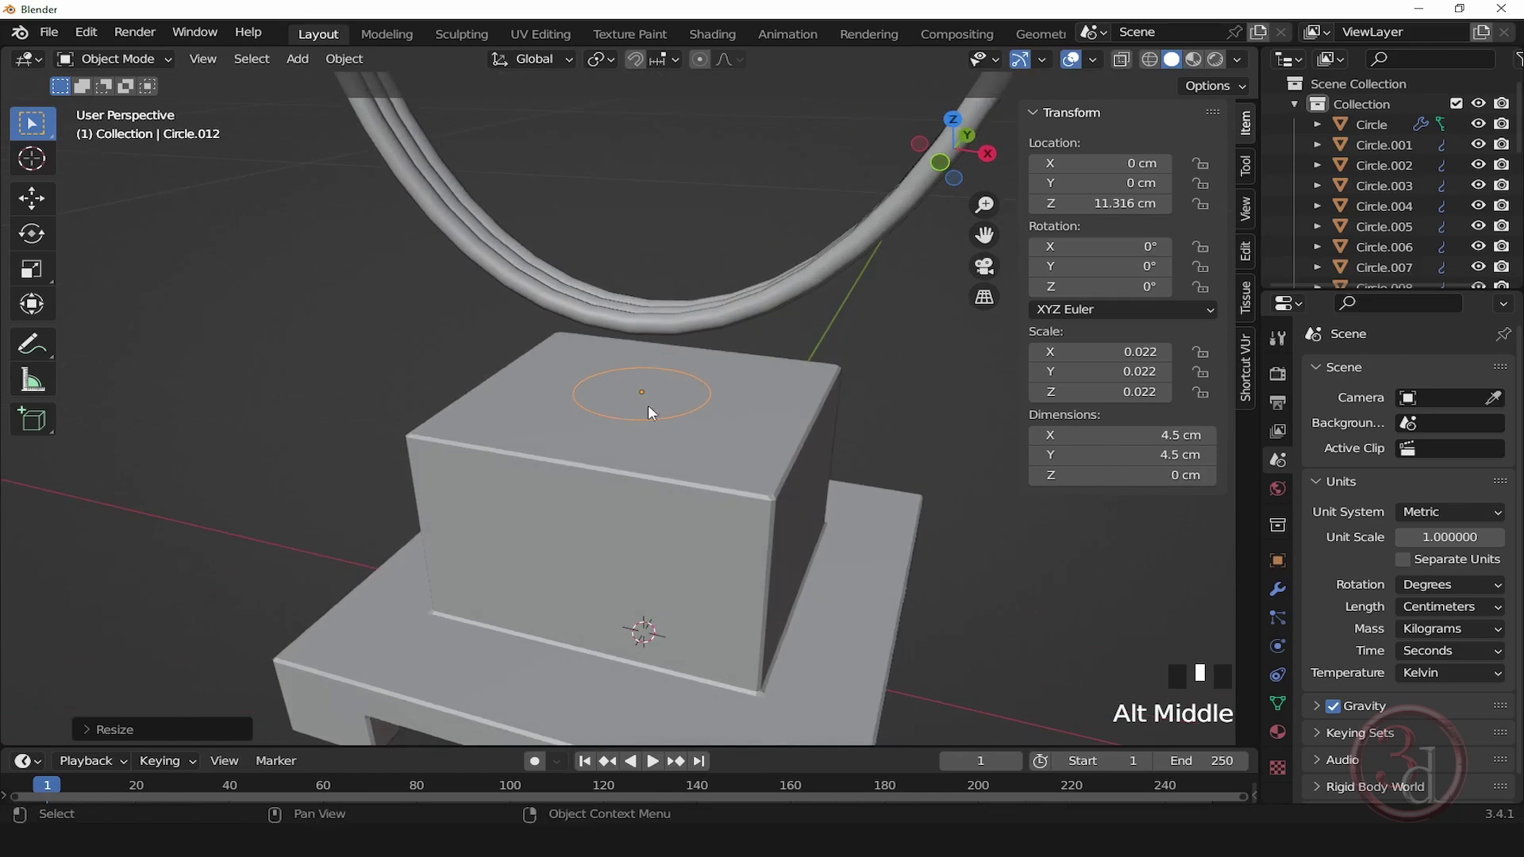
# Step: Fill the circle in Edit Mode, extrude the face up about 3.29 cm into a cylinder, and return to Object Mode
pyautogui.scroll(2, 694, 419)
pyautogui.press('Tab')
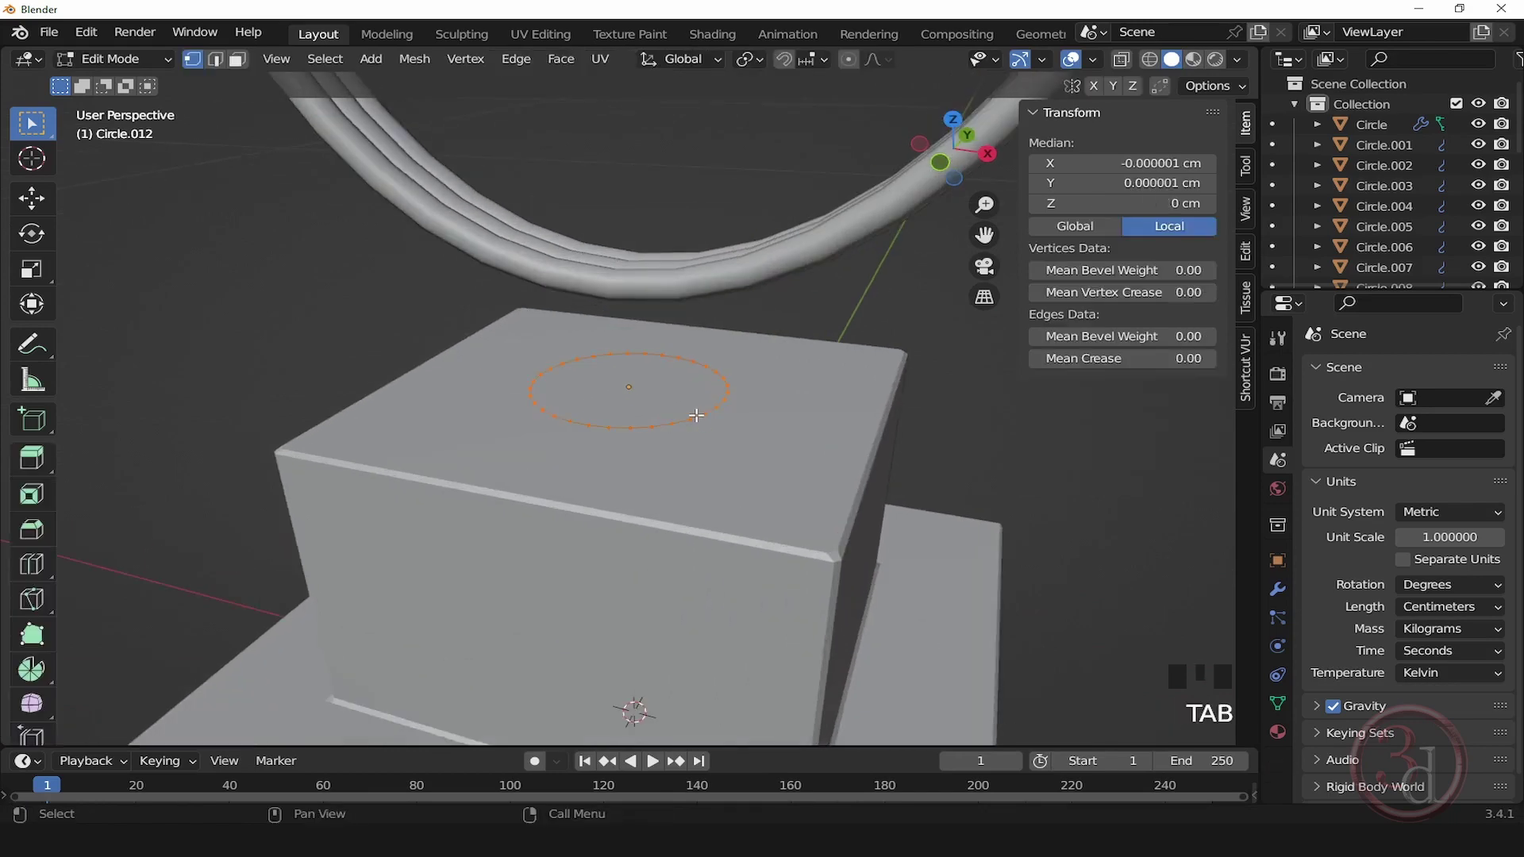
pyautogui.press('f')
pyautogui.press('e')
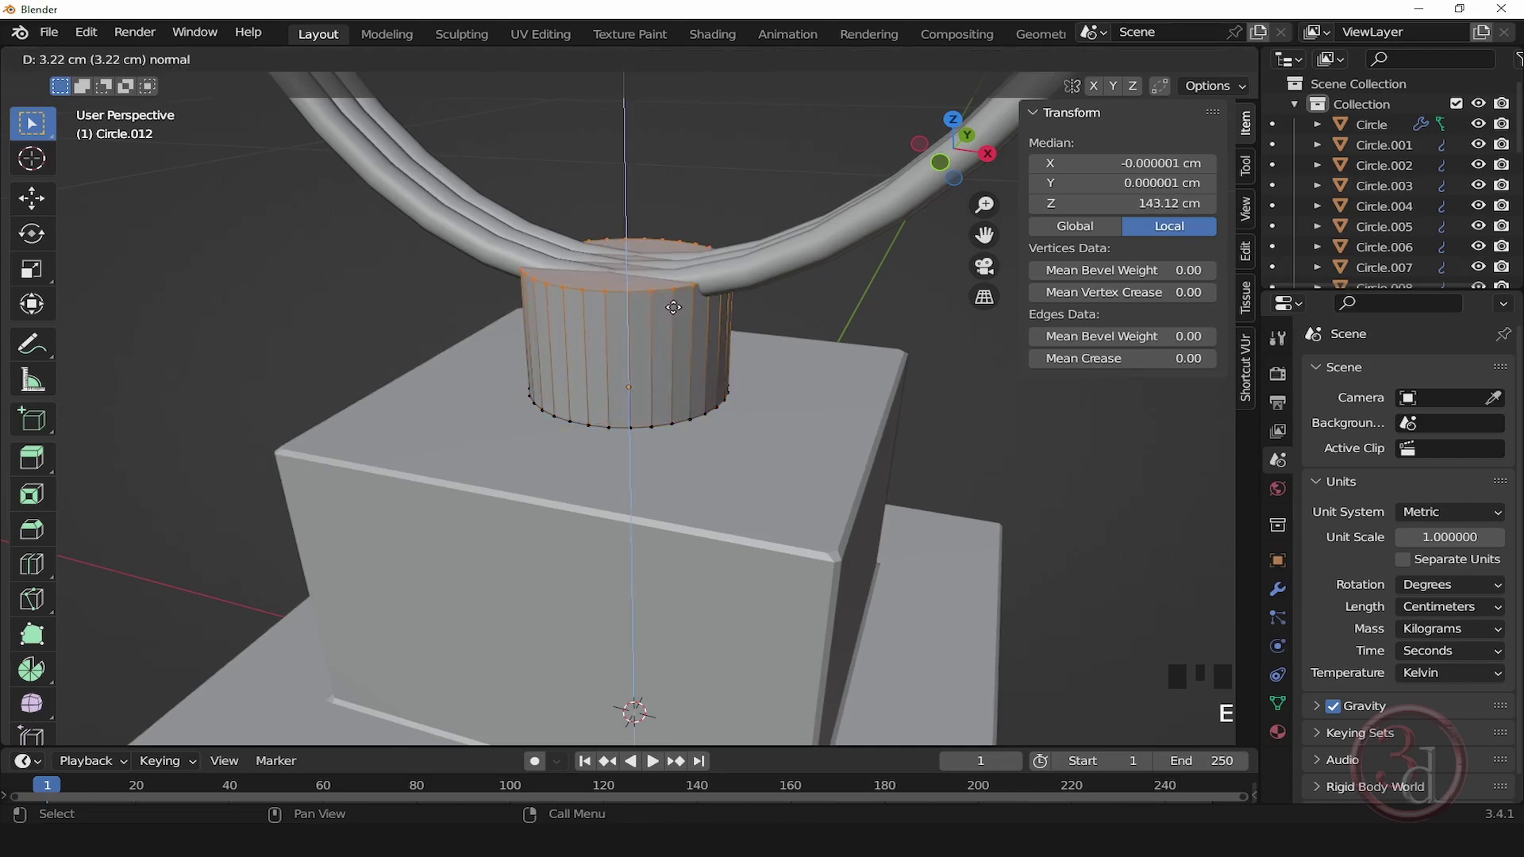
pyautogui.click(673, 308)
pyautogui.press('Tab')
# Step: In front view, lower the cylinder about 0.25 cm along Z so its underside meets the block's top
pyautogui.press('`')
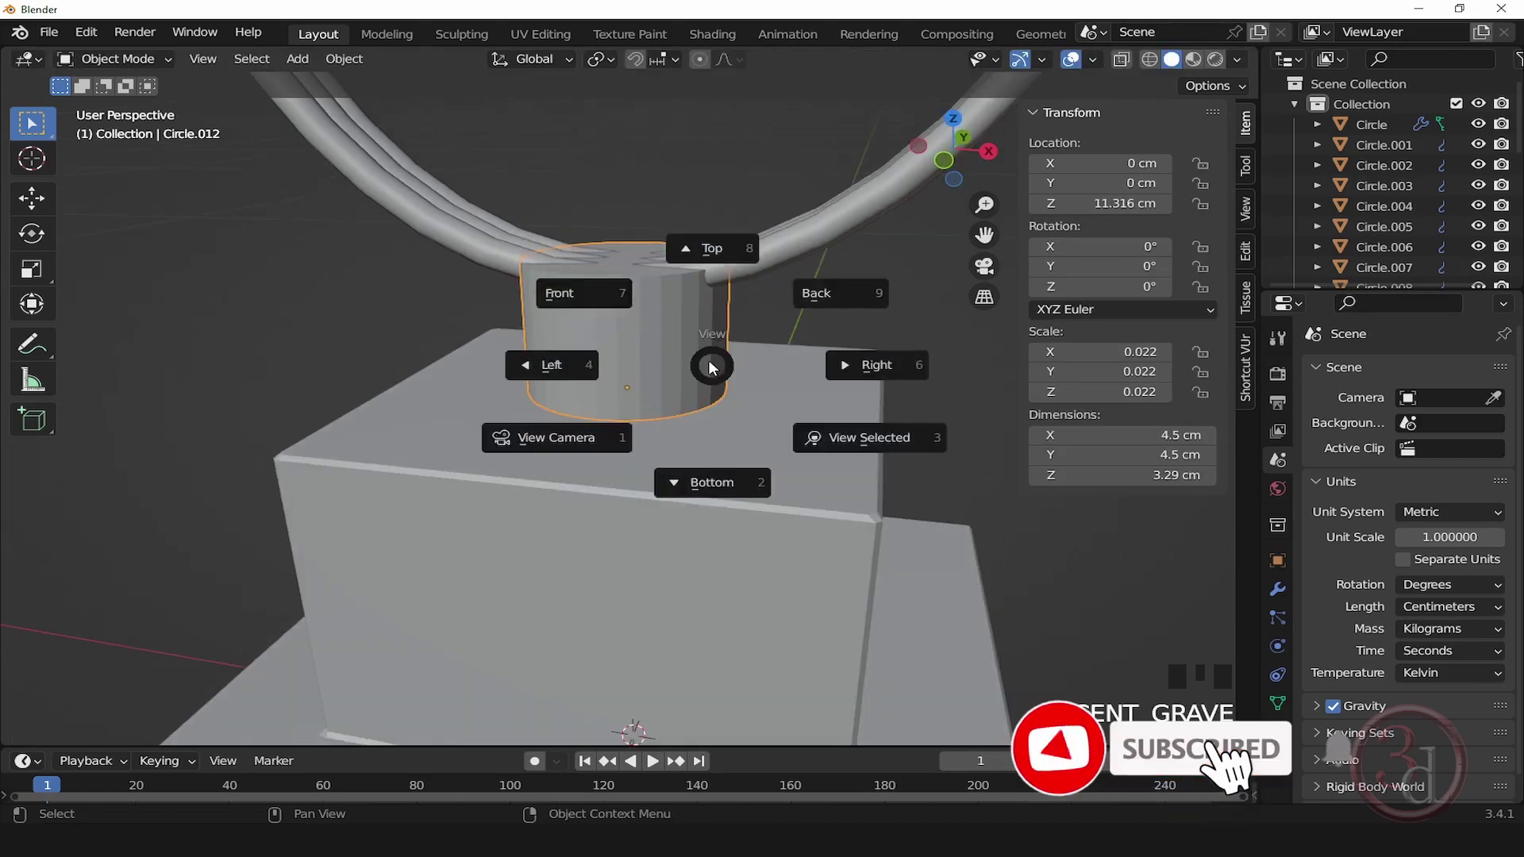
pyautogui.click(615, 290)
pyautogui.scroll(4, 648, 346)
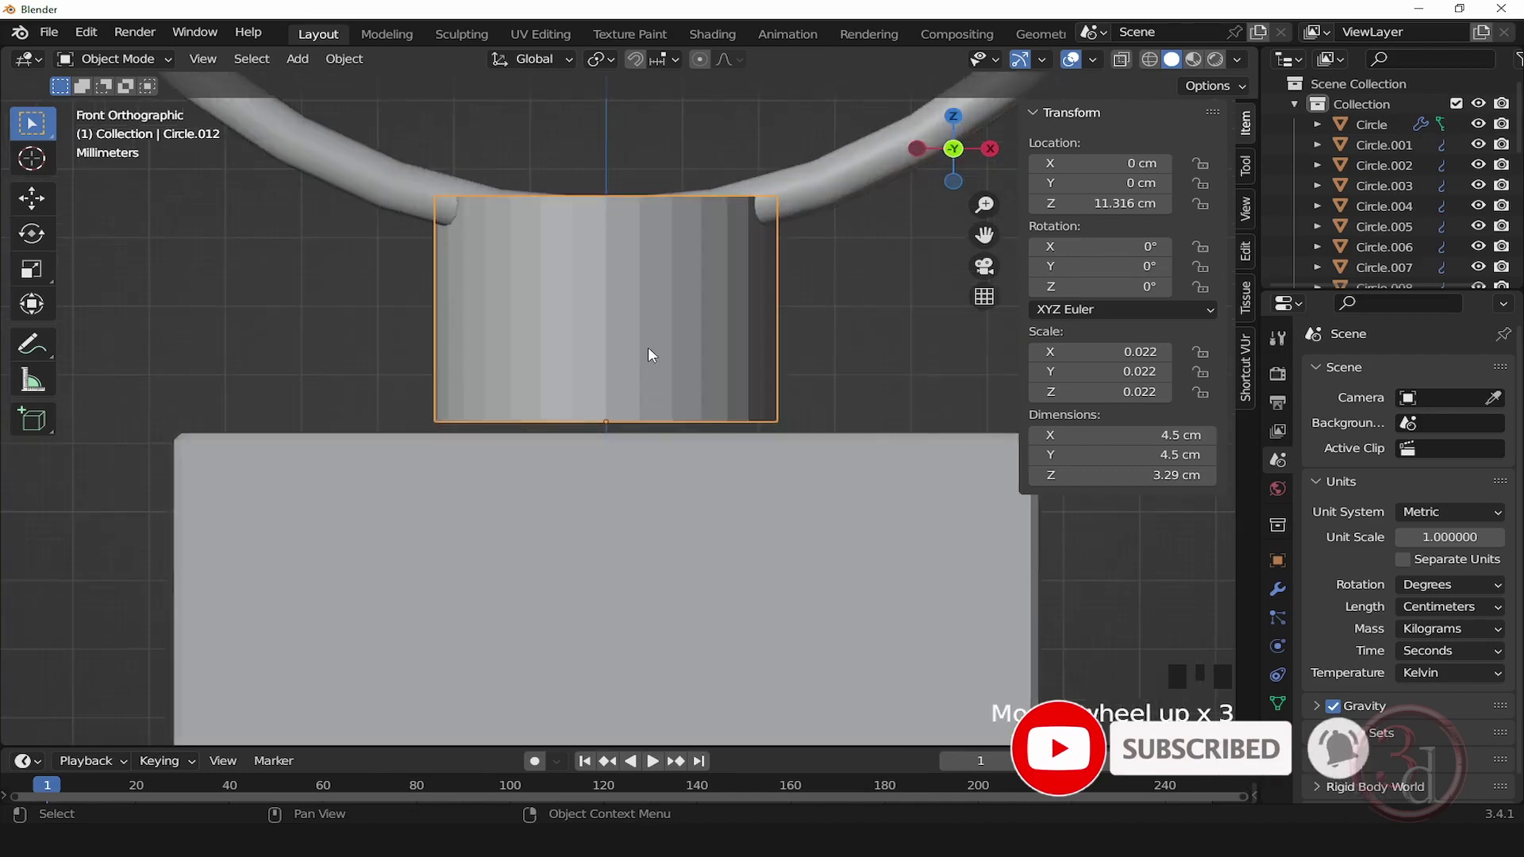
pyautogui.press('g')
pyautogui.press('z')
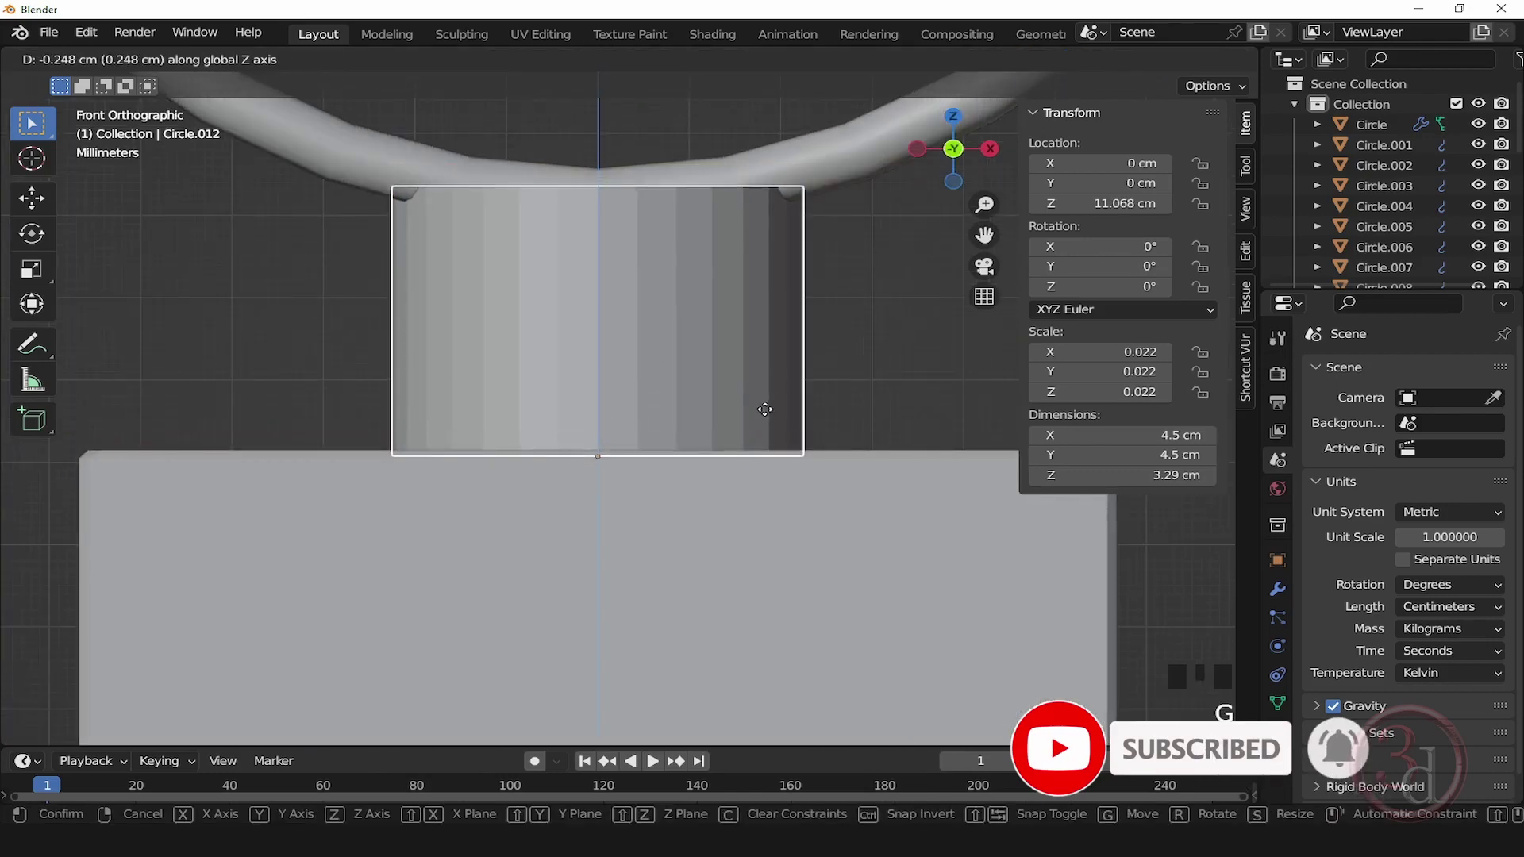
pyautogui.click(765, 410)
# Step: In Edit Mode, add a horizontal loop cut around the cylinder and slide it up near the top edge
pyautogui.keyDown('alt'); pyautogui.moveTo(788, 370); pyautogui.dragTo(777, 467, button='middle'); pyautogui.keyUp('alt')
pyautogui.moveTo(790, 270); pyautogui.dragTo(799, 315, button='middle')
pyautogui.press('Tab')
pyautogui.hotkey('ctrl', 'r')
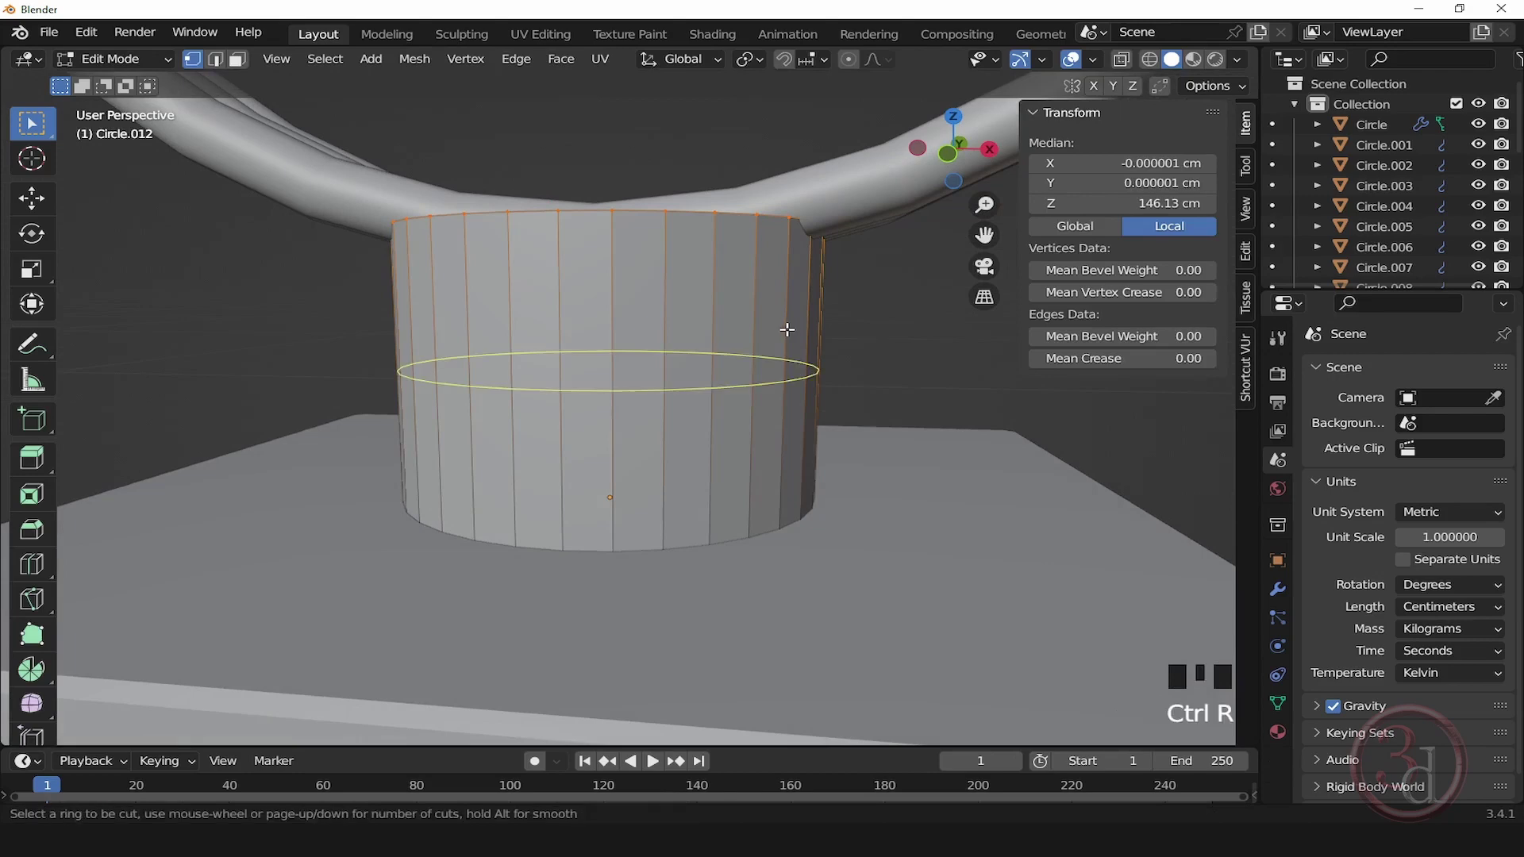
pyautogui.click(788, 326)
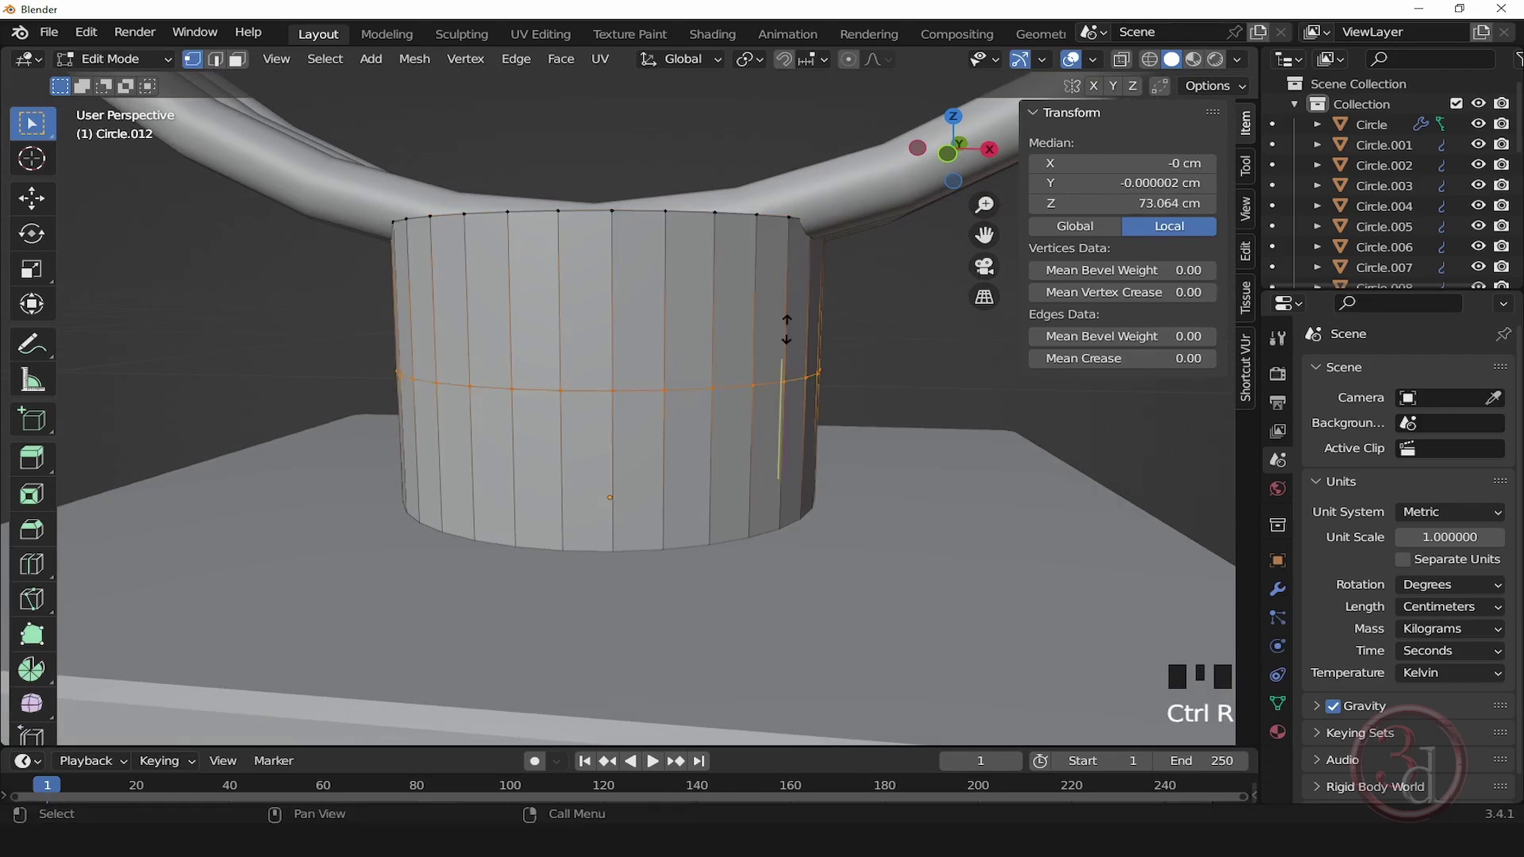
pyautogui.click(826, 231)
# Step: Add two more horizontal loop cuts around the cylinder, one near mid-height and one near the bottom edge
pyautogui.hotkey('ctrl', 'r')
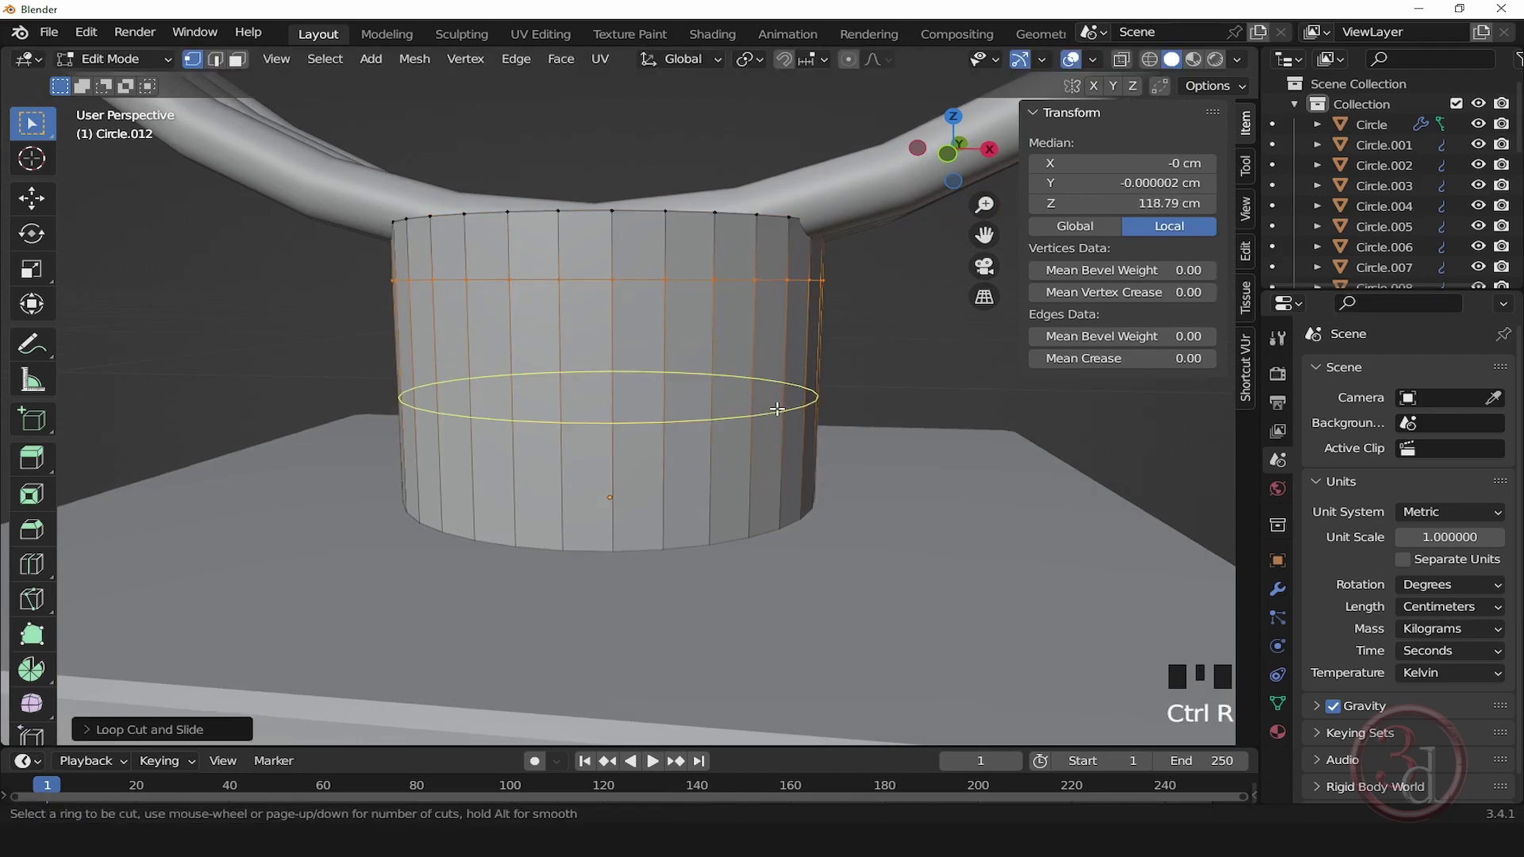
pyautogui.click(783, 370)
pyautogui.click(795, 340)
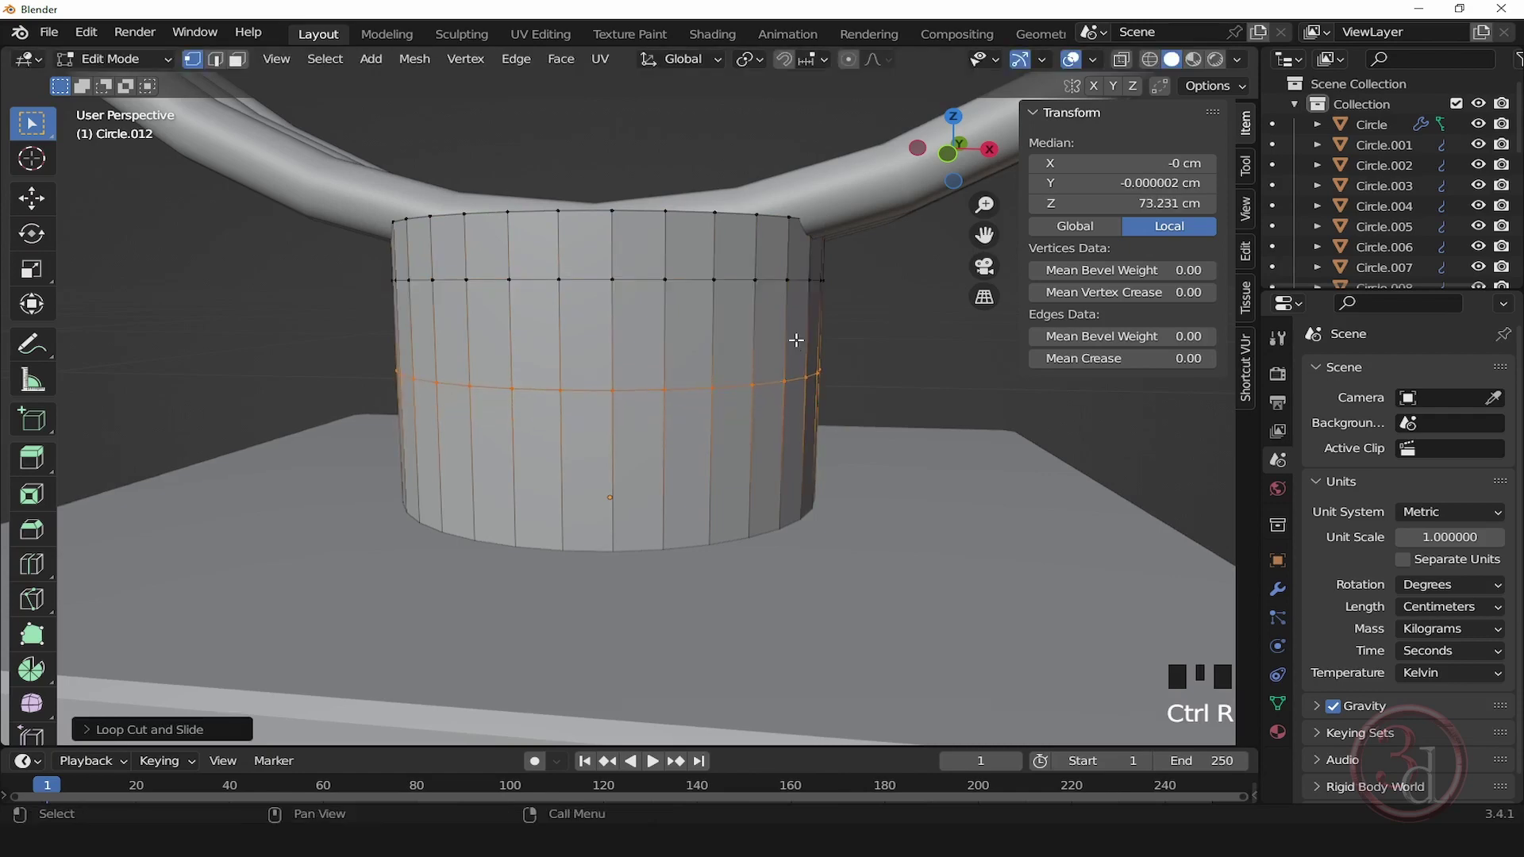
pyautogui.hotkey('ctrl', 'r')
pyautogui.click(762, 508)
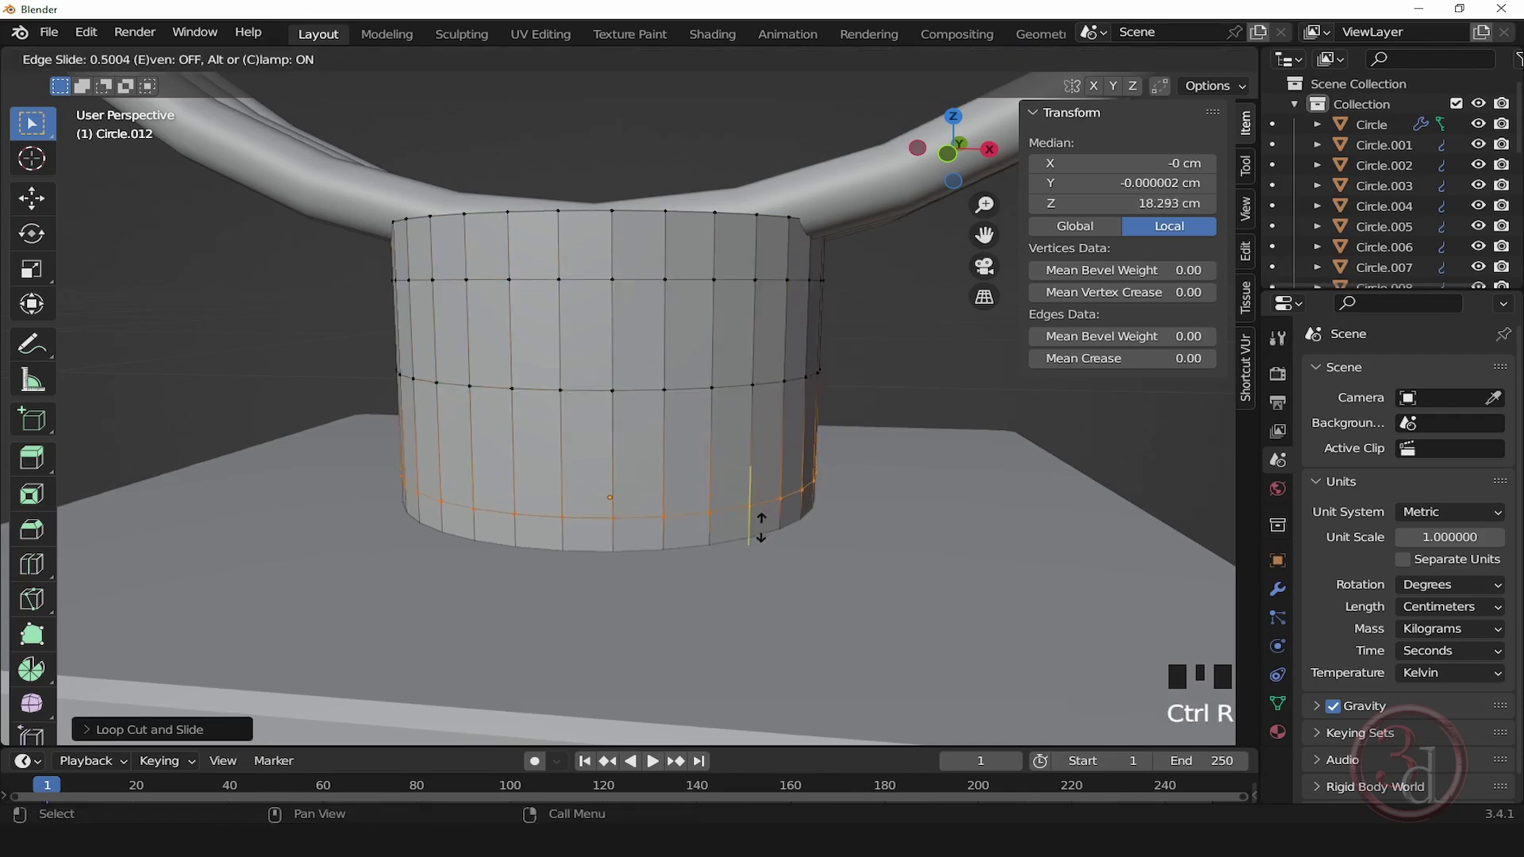
pyautogui.click(758, 546)
pyautogui.click(909, 361)
# Step: Scale the cylinder's middle edge loop inward to about 0.82 to pinch a waist
pyautogui.moveTo(909, 361); pyautogui.dragTo(830, 509, button='middle')
pyautogui.keyDown('alt'); pyautogui.click(737, 442); pyautogui.keyUp('alt')
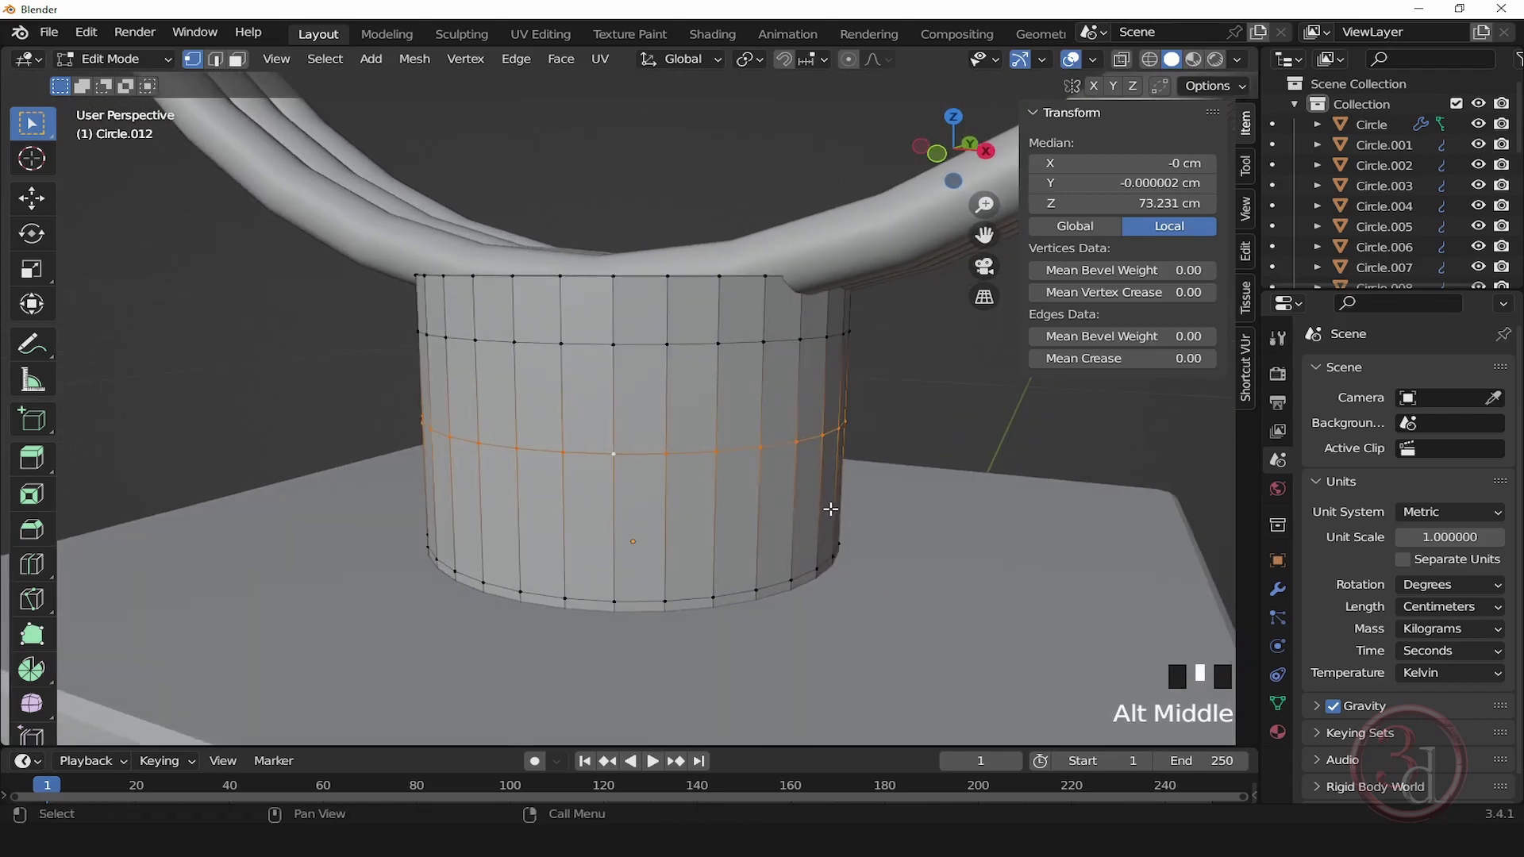
pyautogui.press('s')
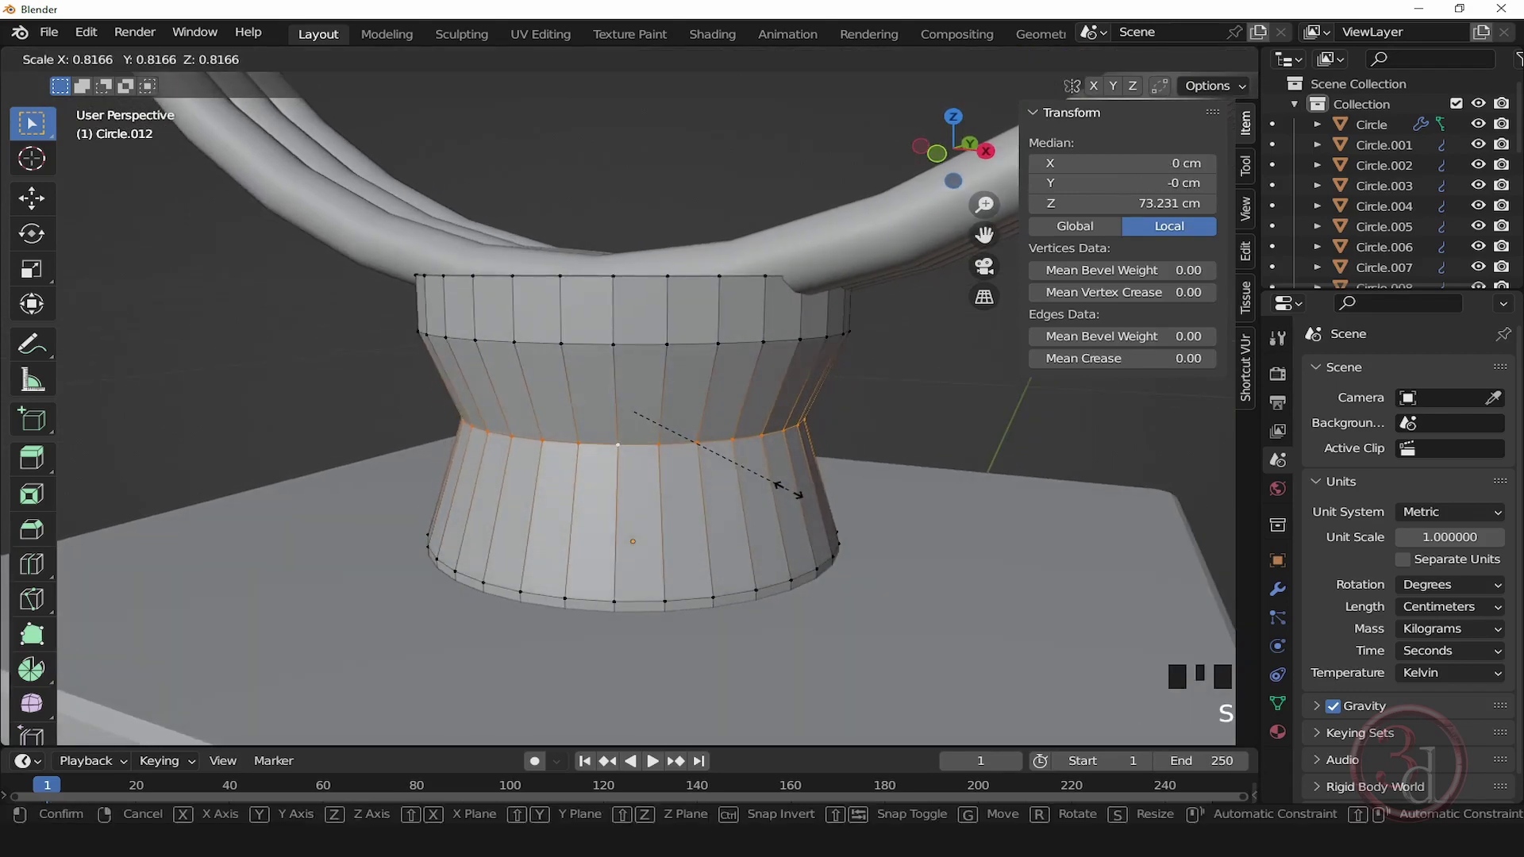
pyautogui.click(797, 494)
pyautogui.click(962, 415)
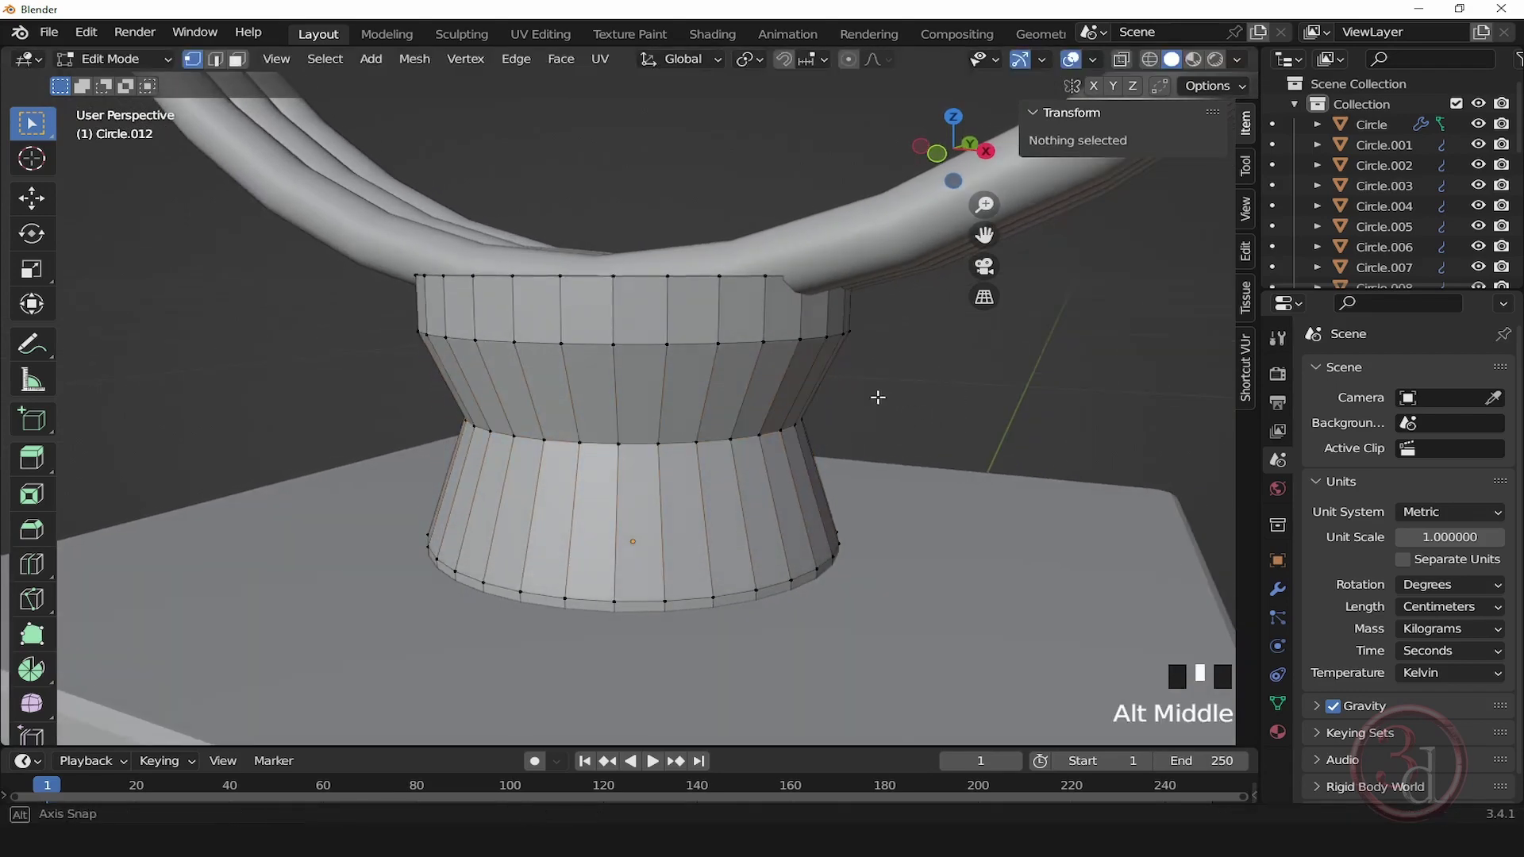
# Step: Select the whole top band in wireframe and lower it along Z to a median local height of about 120.67 cm
pyautogui.moveTo(878, 398)
pyautogui.keyDown('alt'); pyautogui.mouseDown(button='middle')
pyautogui.moveTo(746, 408)
pyautogui.moveTo(925, 402)
pyautogui.moveTo(856, 402)
pyautogui.mouseUp(button='middle'); pyautogui.keyUp('alt')
pyautogui.keyDown('alt'); pyautogui.moveTo(720, 313); pyautogui.dragTo(870, 365, button='middle'); pyautogui.keyUp('alt')
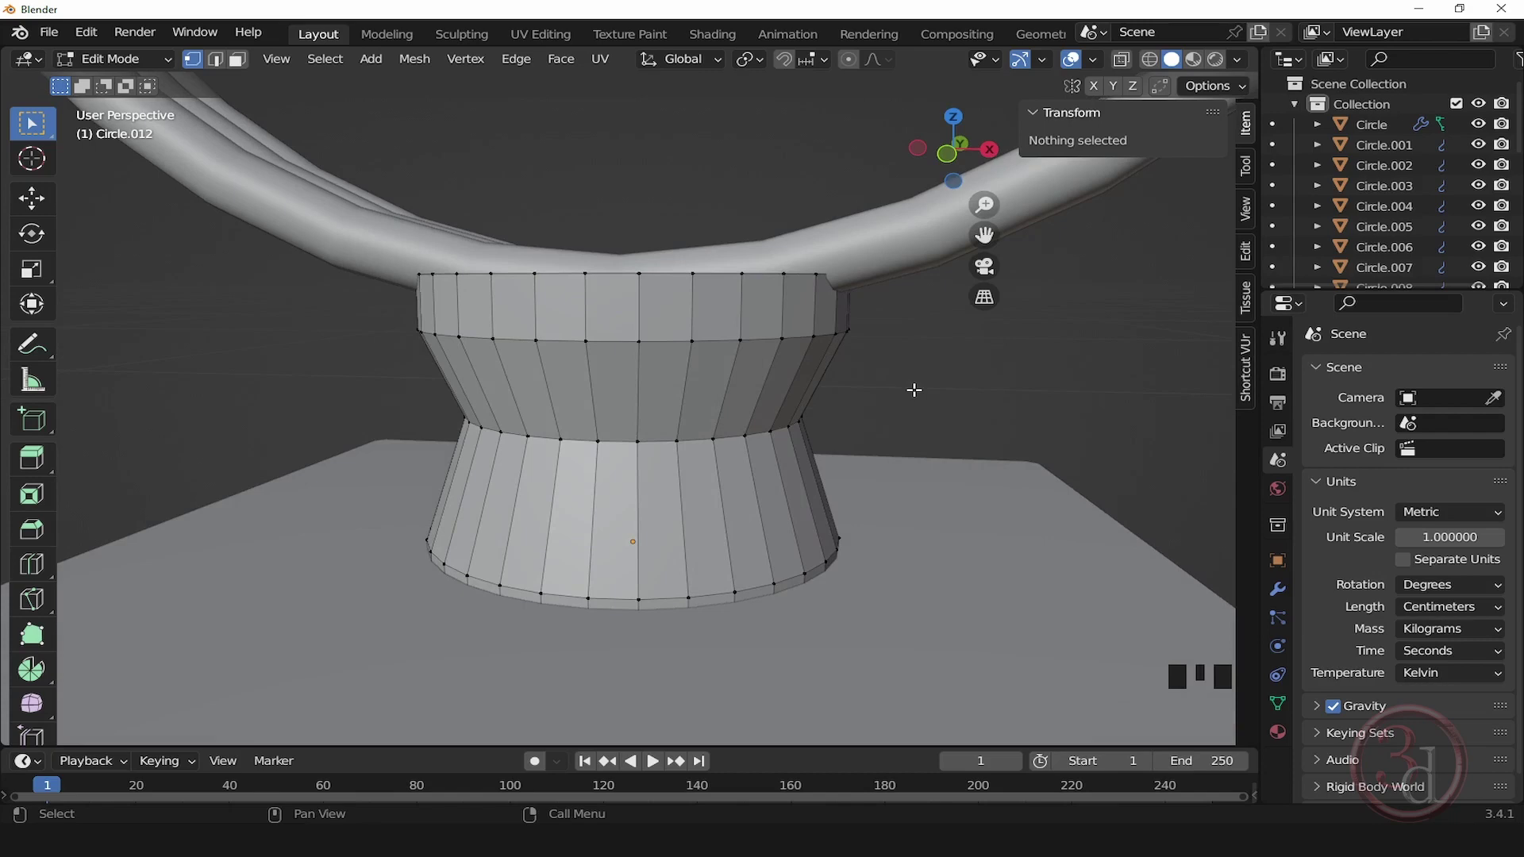
pyautogui.press('z')
pyautogui.keyDown('alt'); pyautogui.moveTo(314, 184); pyautogui.dragTo(616, 350, button='middle'); pyautogui.keyUp('alt')
pyautogui.moveTo(317, 208); pyautogui.dragTo(928, 355)
pyautogui.press('z')
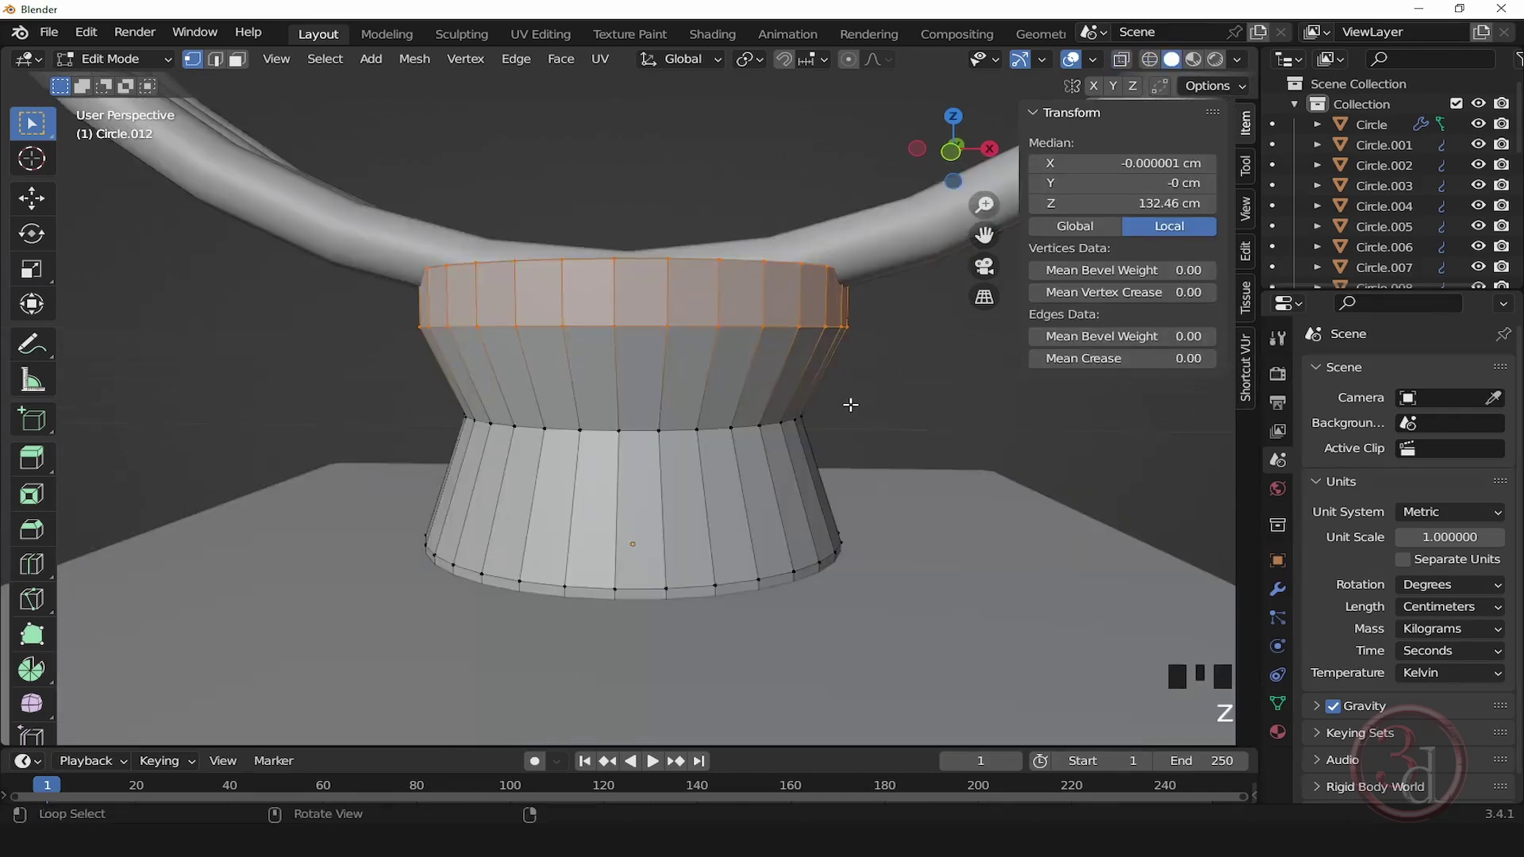
pyautogui.keyDown('alt'); pyautogui.moveTo(799, 404); pyautogui.dragTo(811, 419, button='middle'); pyautogui.keyUp('alt')
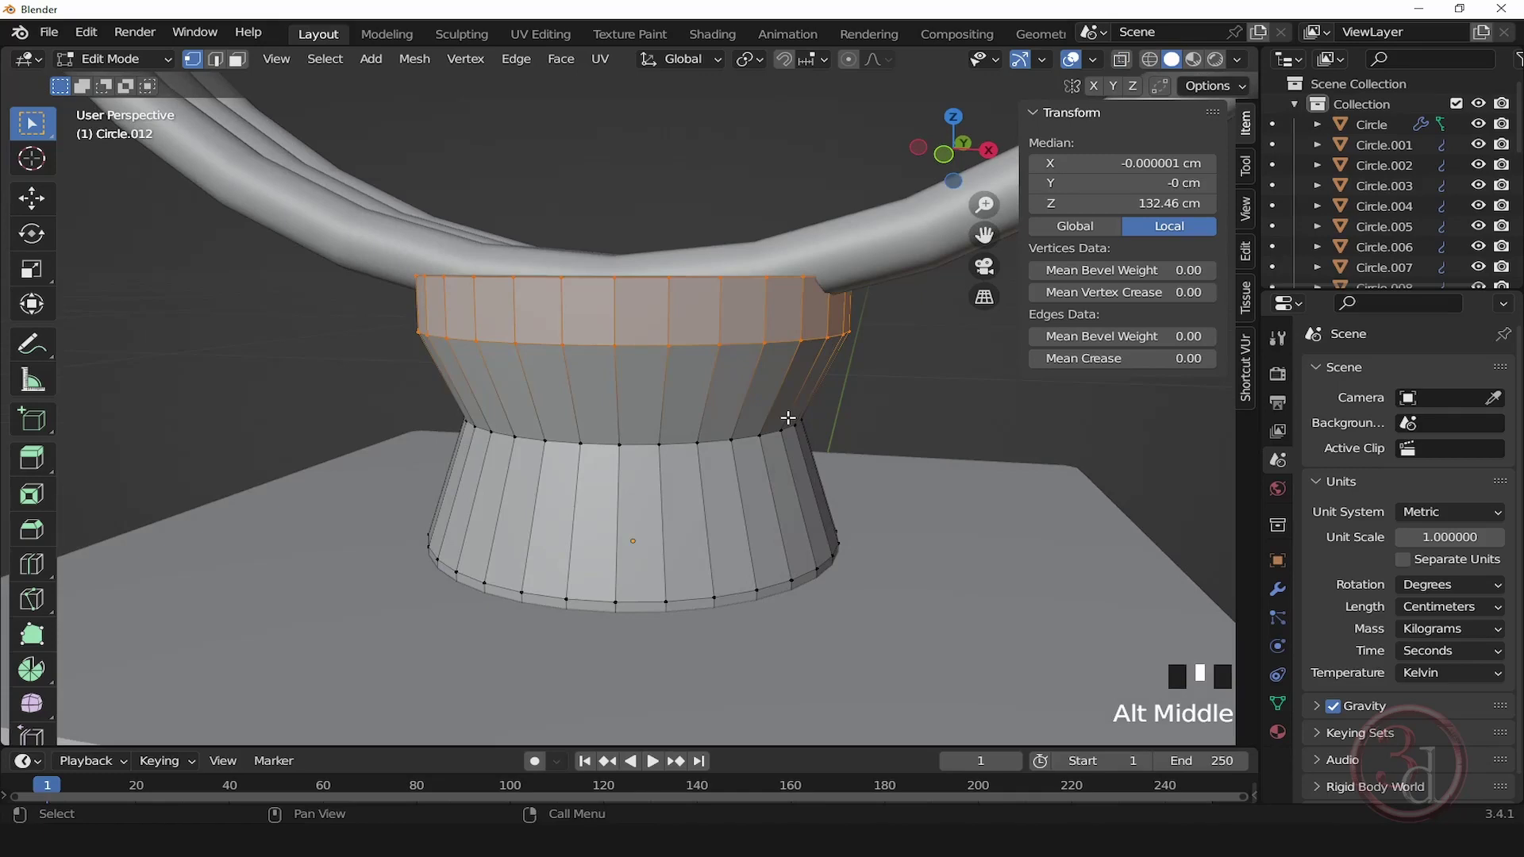
pyautogui.press('g')
pyautogui.press('z')
pyautogui.click(784, 439)
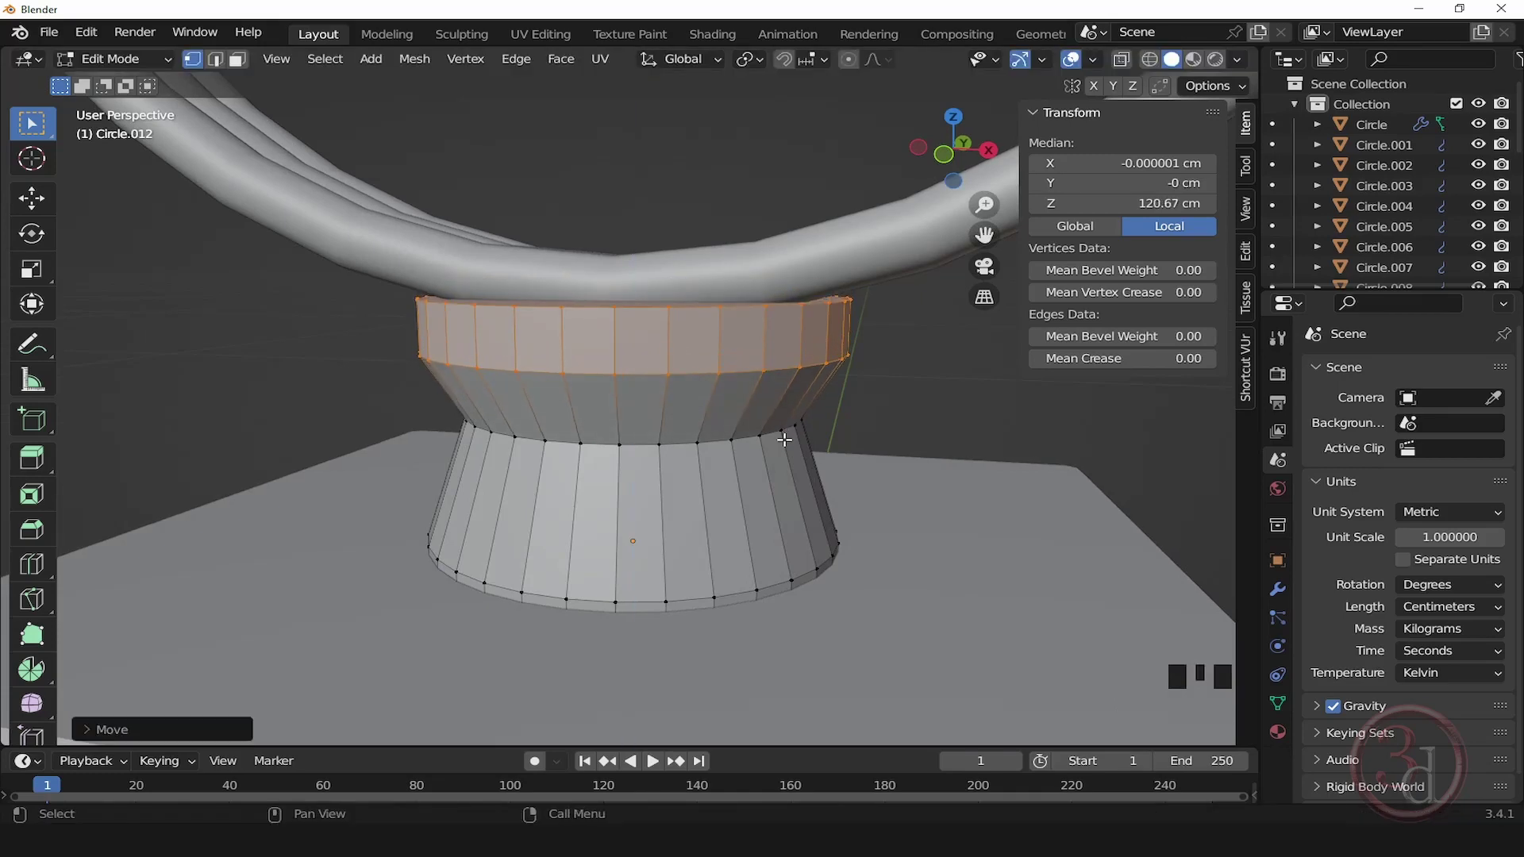
# Step: Return to Object Mode and scale the whole connector down to roughly three quarters of its size
pyautogui.moveTo(787, 449)
pyautogui.keyDown('alt'); pyautogui.mouseDown(button='middle')
pyautogui.moveTo(796, 473)
pyautogui.moveTo(584, 476)
pyautogui.moveTo(681, 512)
pyautogui.moveTo(774, 476)
pyautogui.mouseUp(button='middle'); pyautogui.keyUp('alt')
pyautogui.press('Tab')
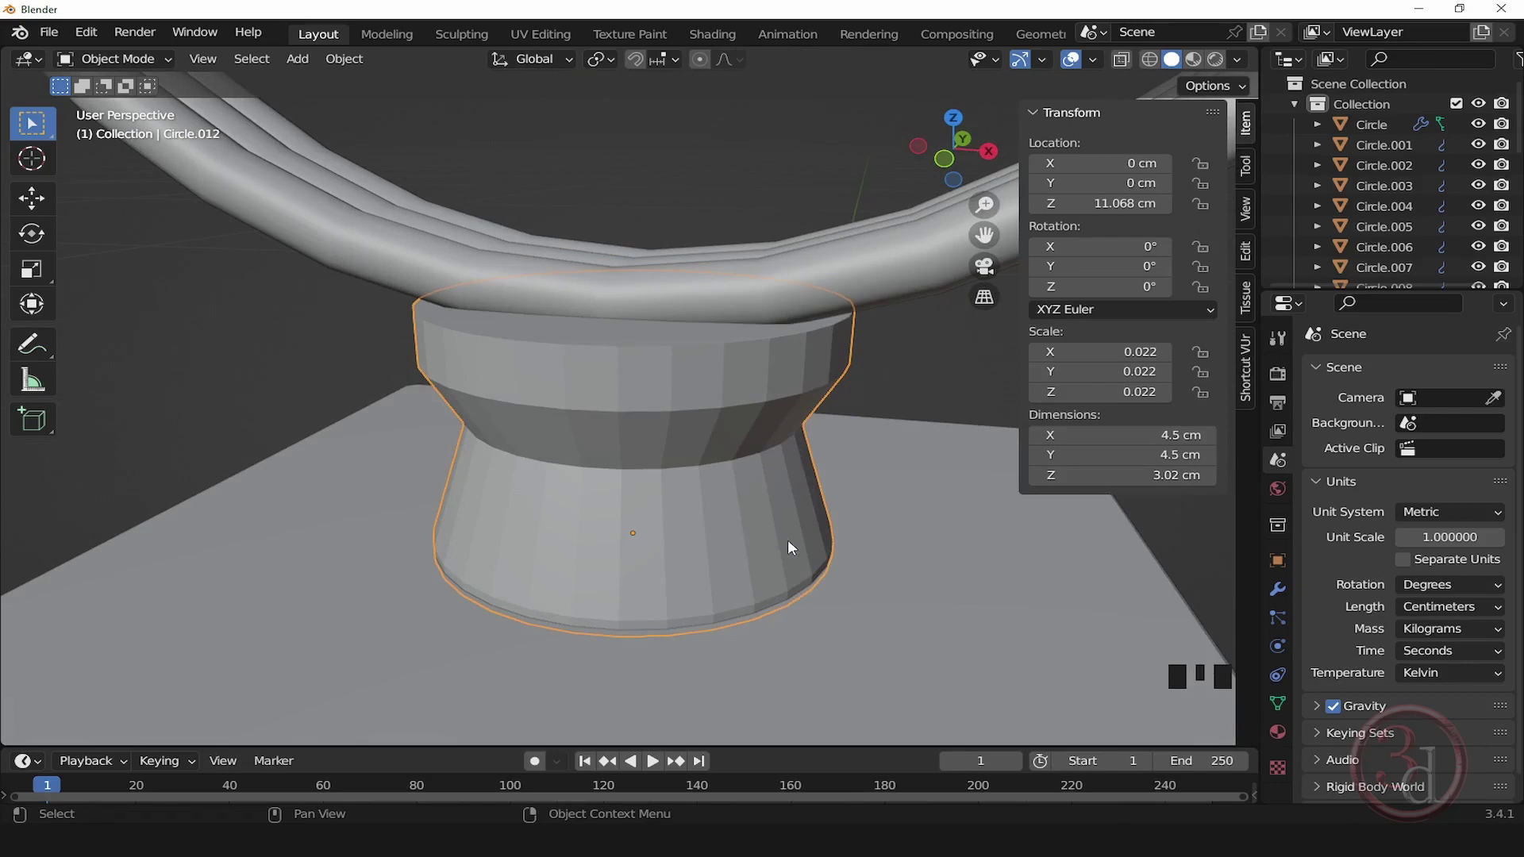
pyautogui.press('s')
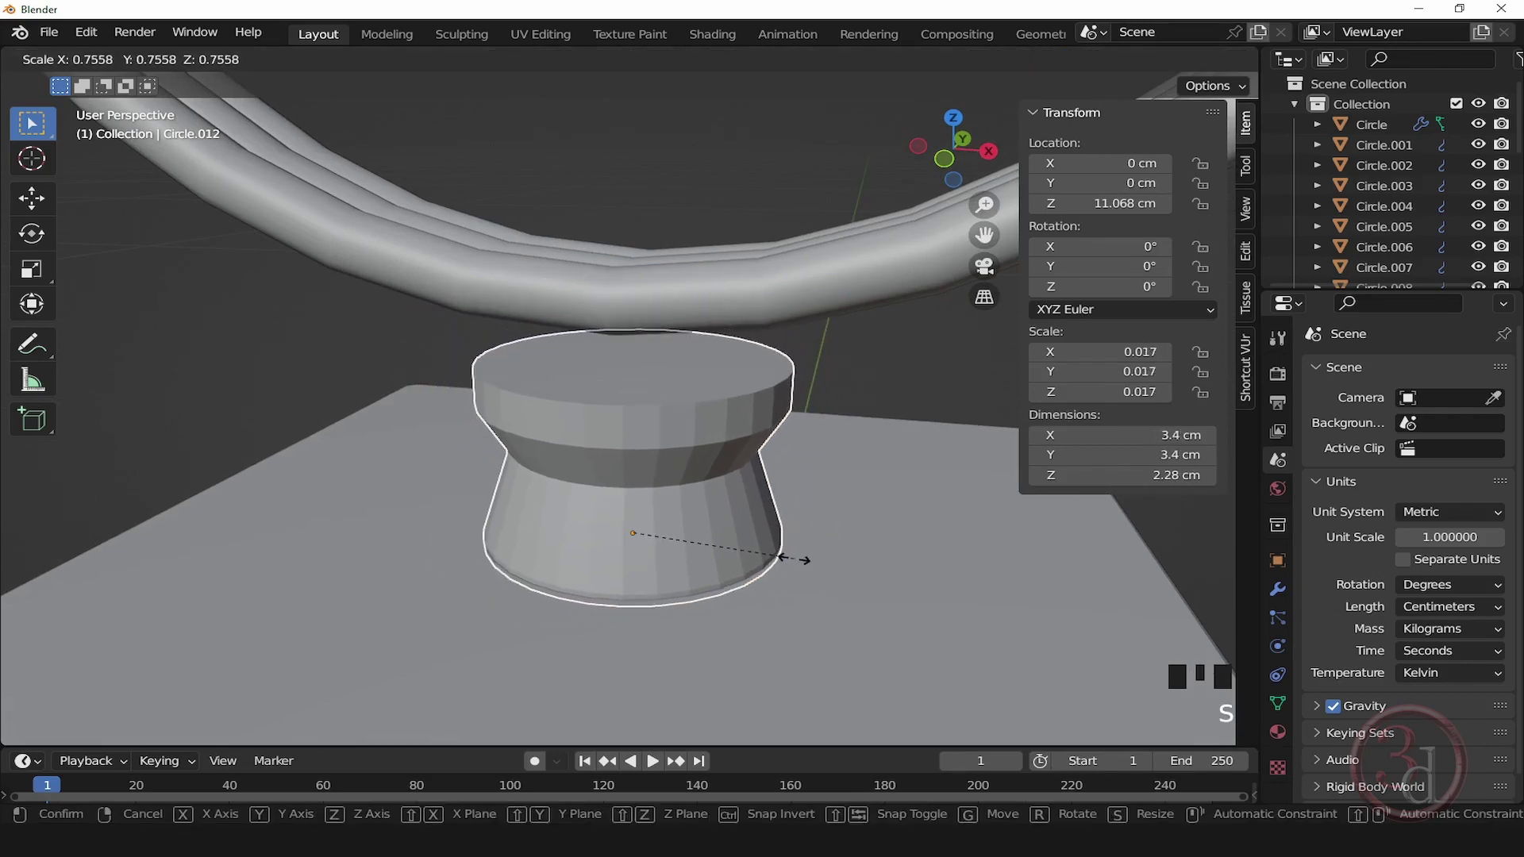
pyautogui.click(784, 559)
pyautogui.keyDown('alt'); pyautogui.moveTo(783, 559); pyautogui.dragTo(773, 488, button='middle'); pyautogui.keyUp('alt')
# Step: In Edit Mode, raise the connector's top band slightly along Z, then deselect it
pyautogui.press('Tab')
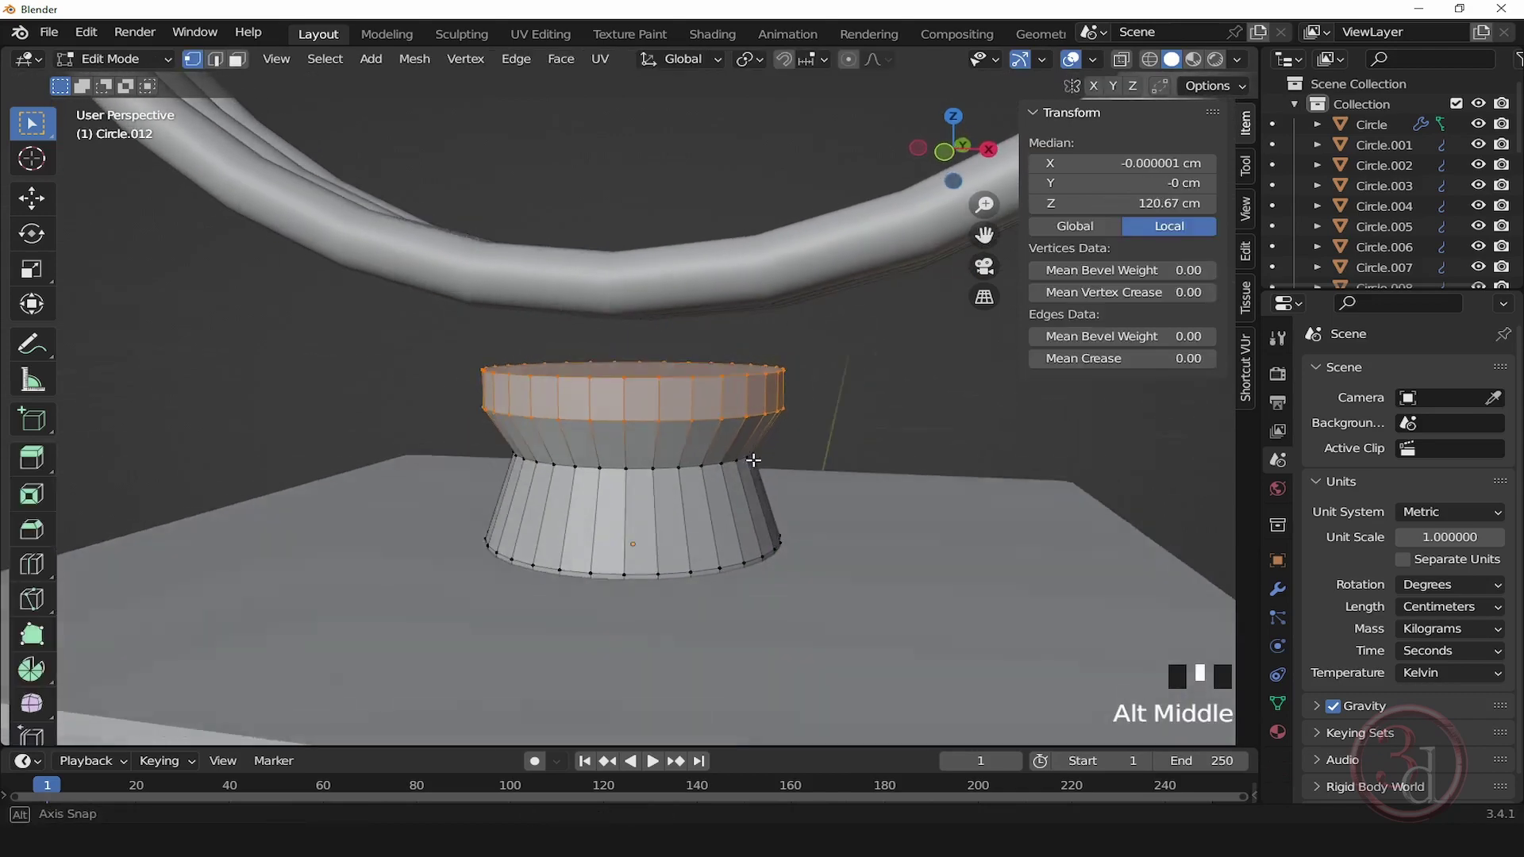
pyautogui.press('g')
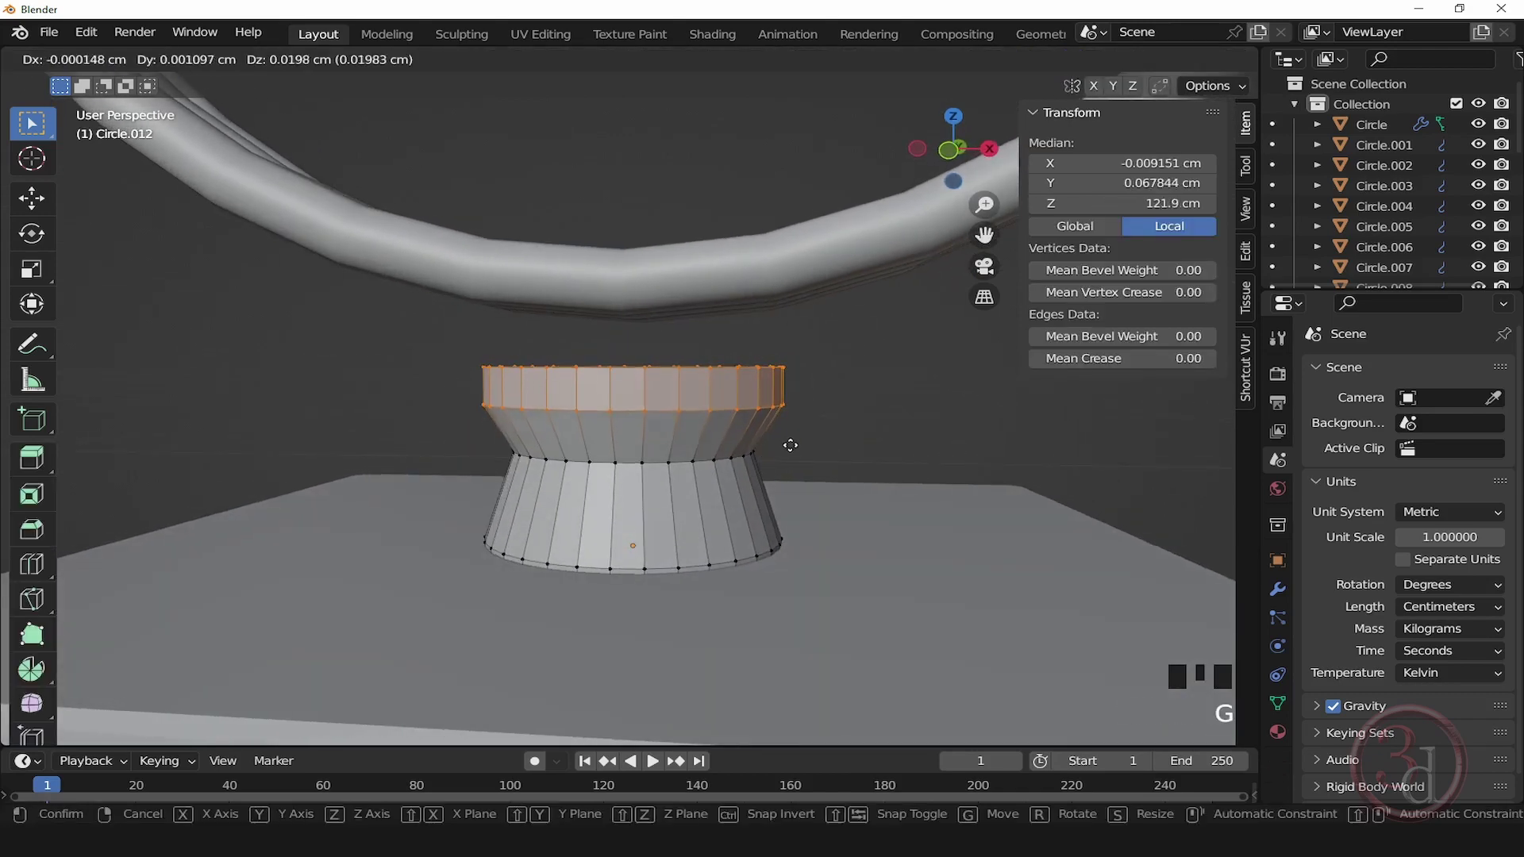
pyautogui.press('z')
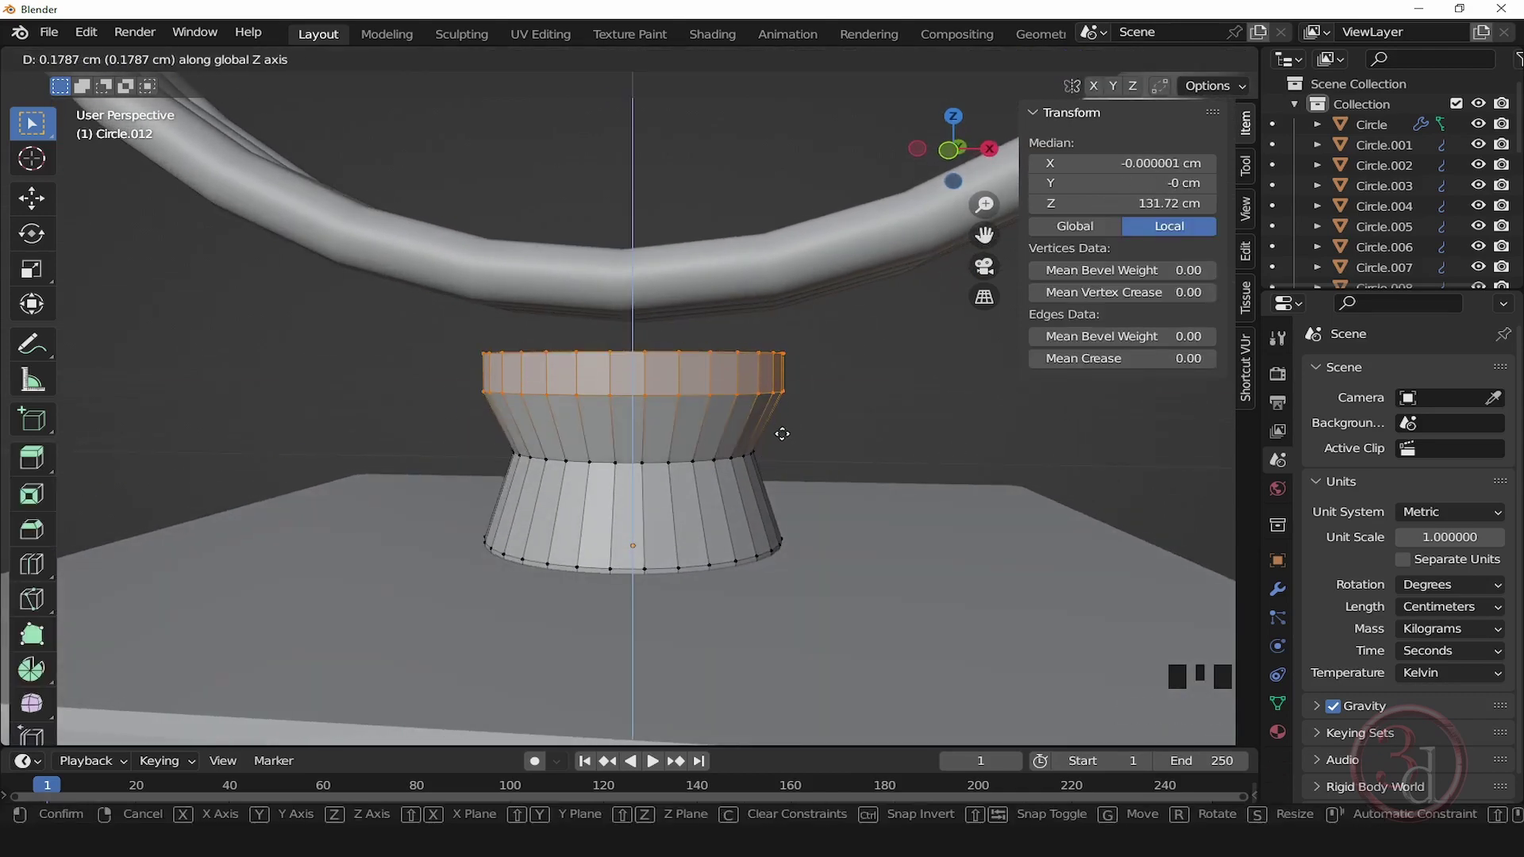
pyautogui.click(784, 438)
pyautogui.click(830, 439)
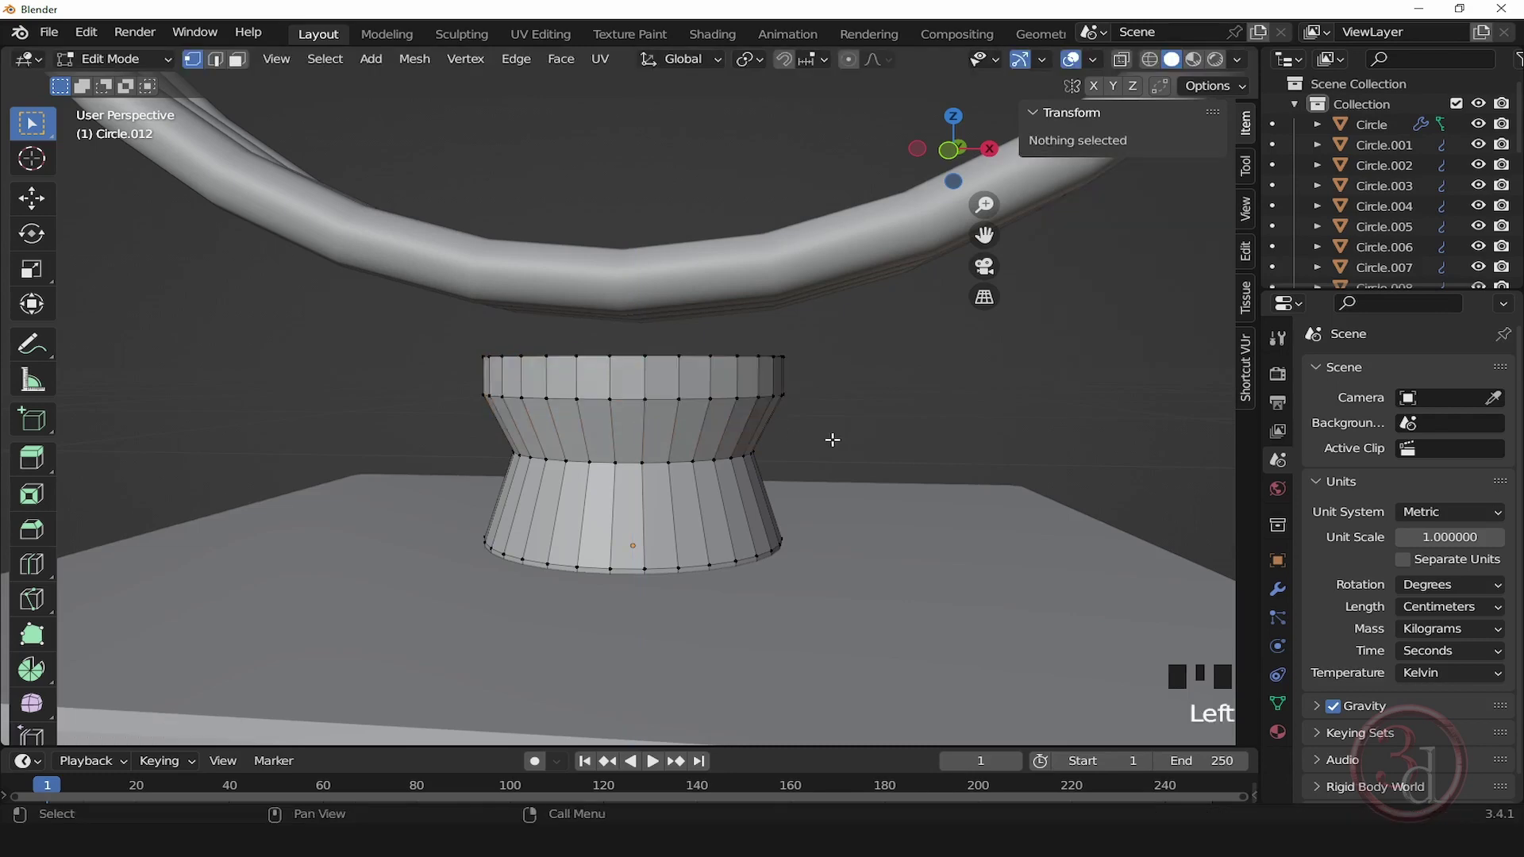
# Step: Add a centred loop cut around the top band and bevel it into a narrow strip of faces
pyautogui.keyDown('alt'); pyautogui.middleClick(783, 436); pyautogui.keyUp('alt')
pyautogui.scroll(3, 774, 400)
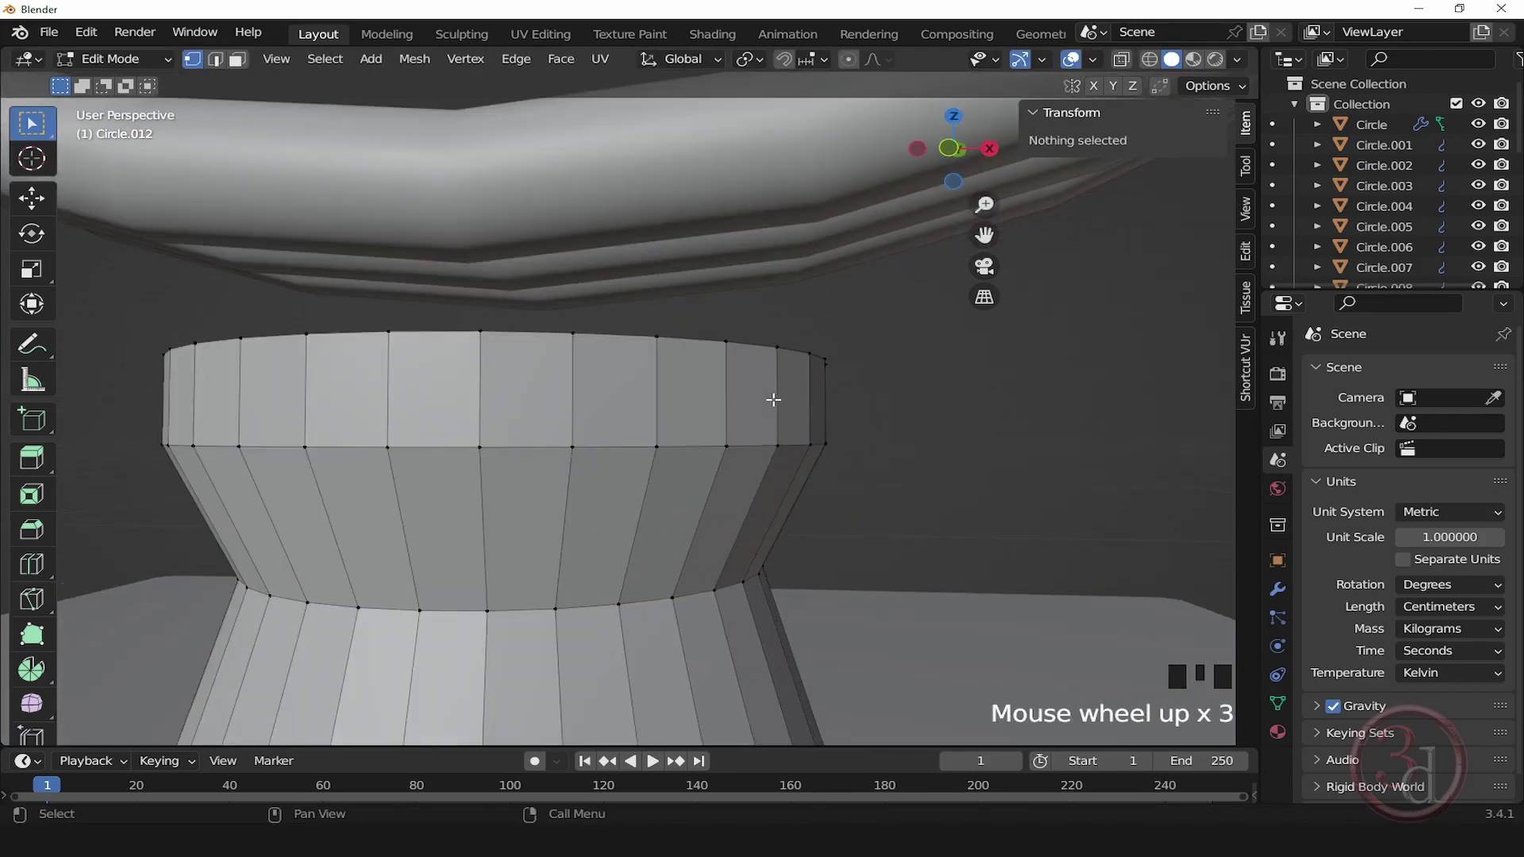
pyautogui.hotkey('ctrl', 'r')
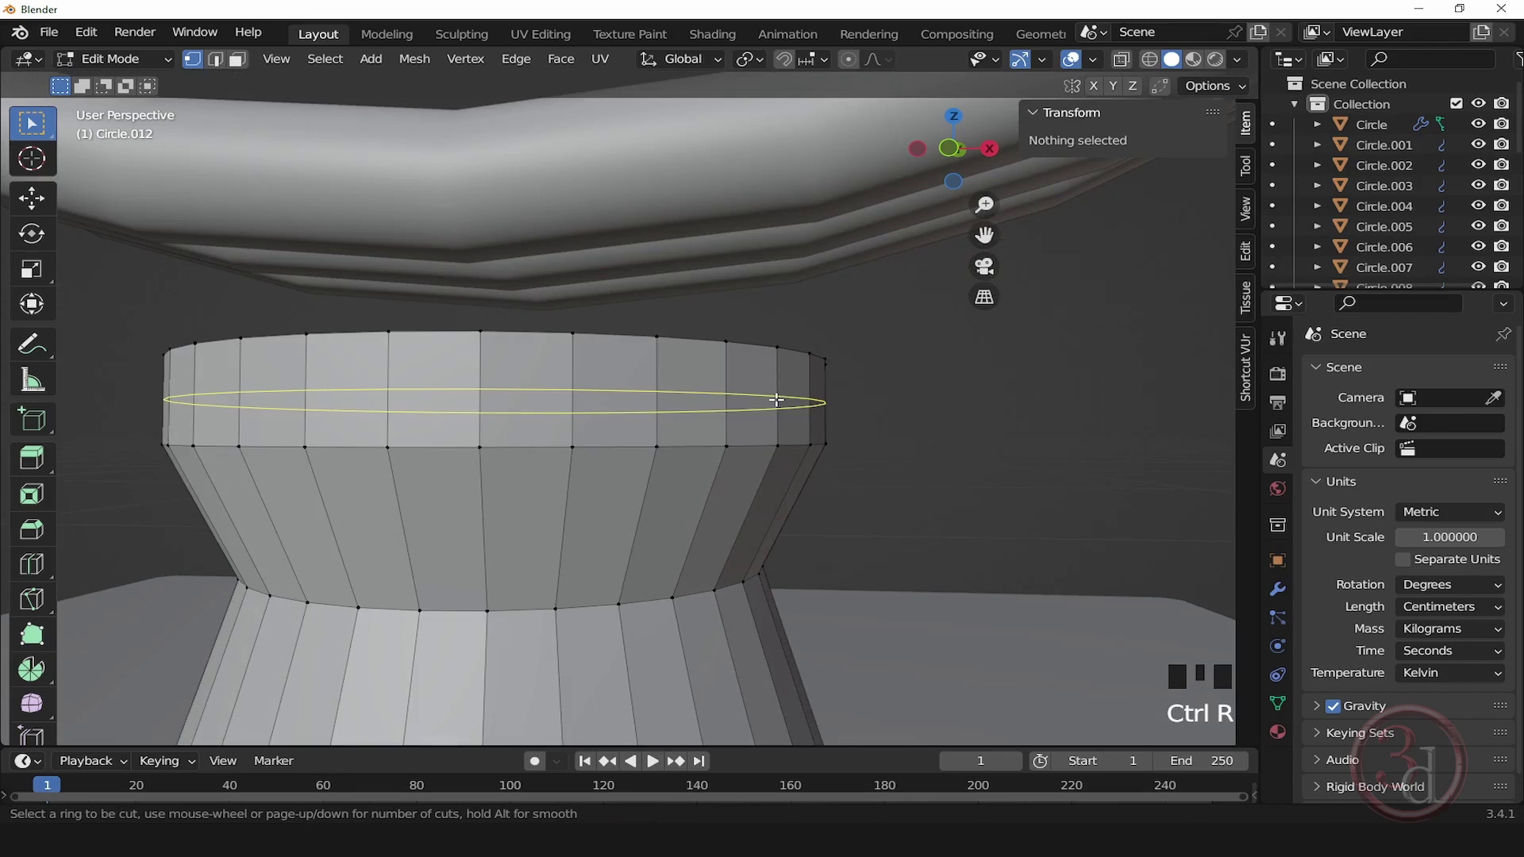
pyautogui.click(776, 399)
pyautogui.rightClick(776, 400)
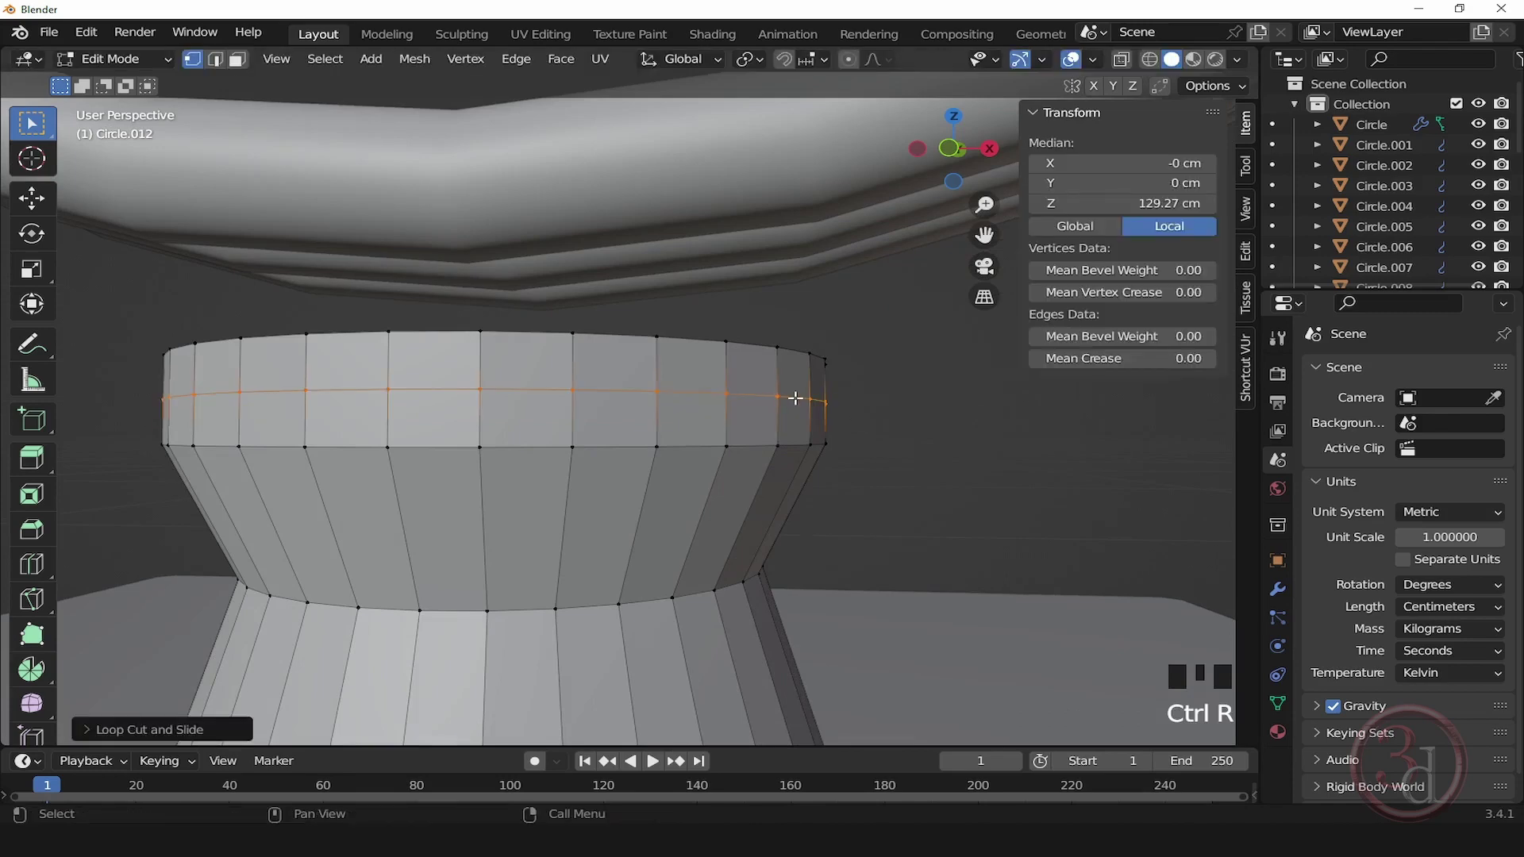
pyautogui.scroll(3, 796, 397)
pyautogui.hotkey('ctrl', 'b')
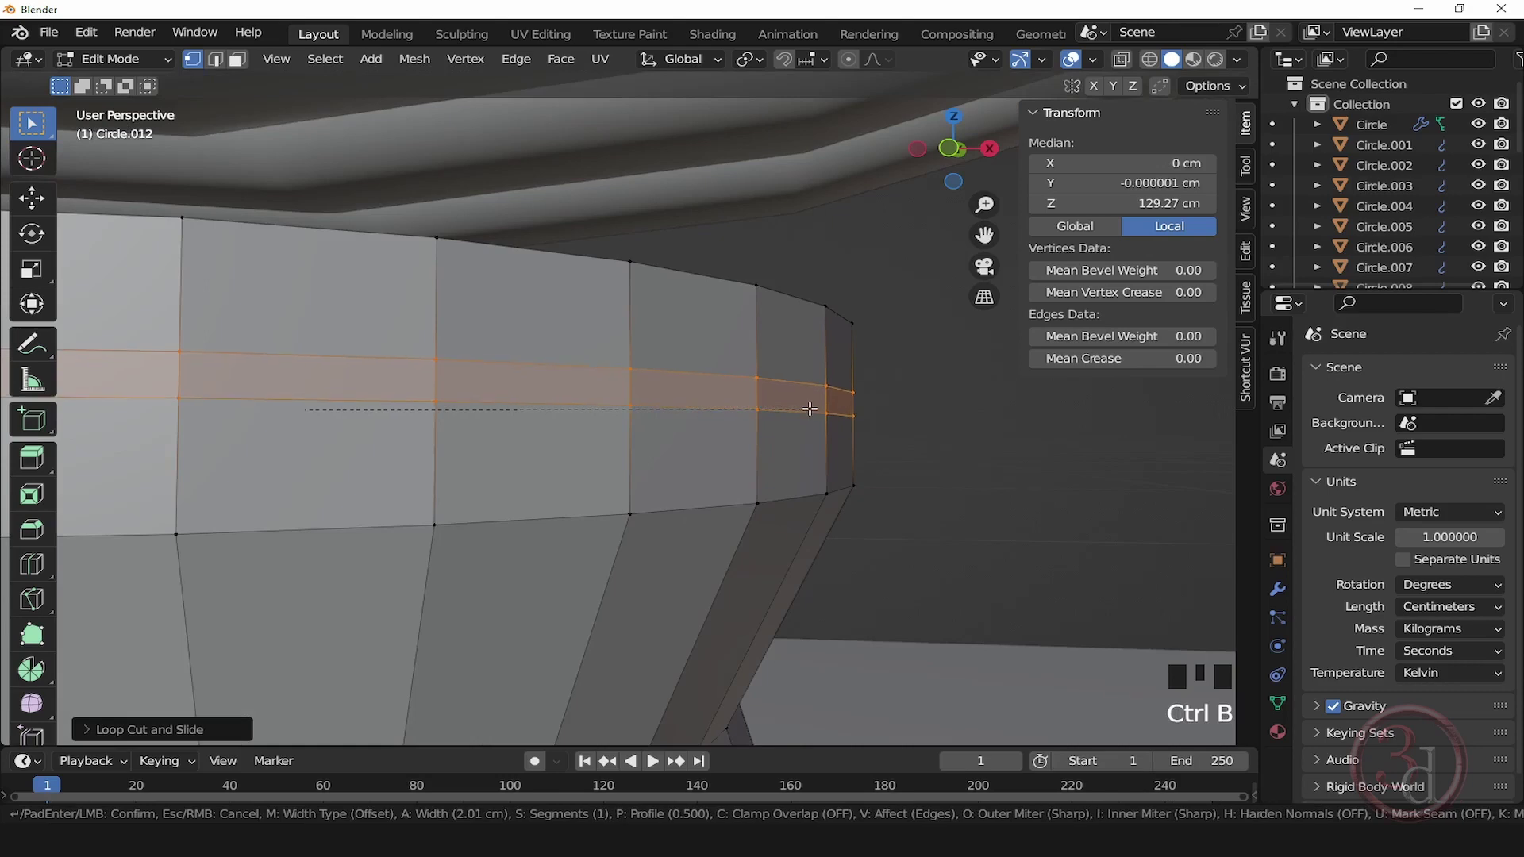
pyautogui.click(808, 416)
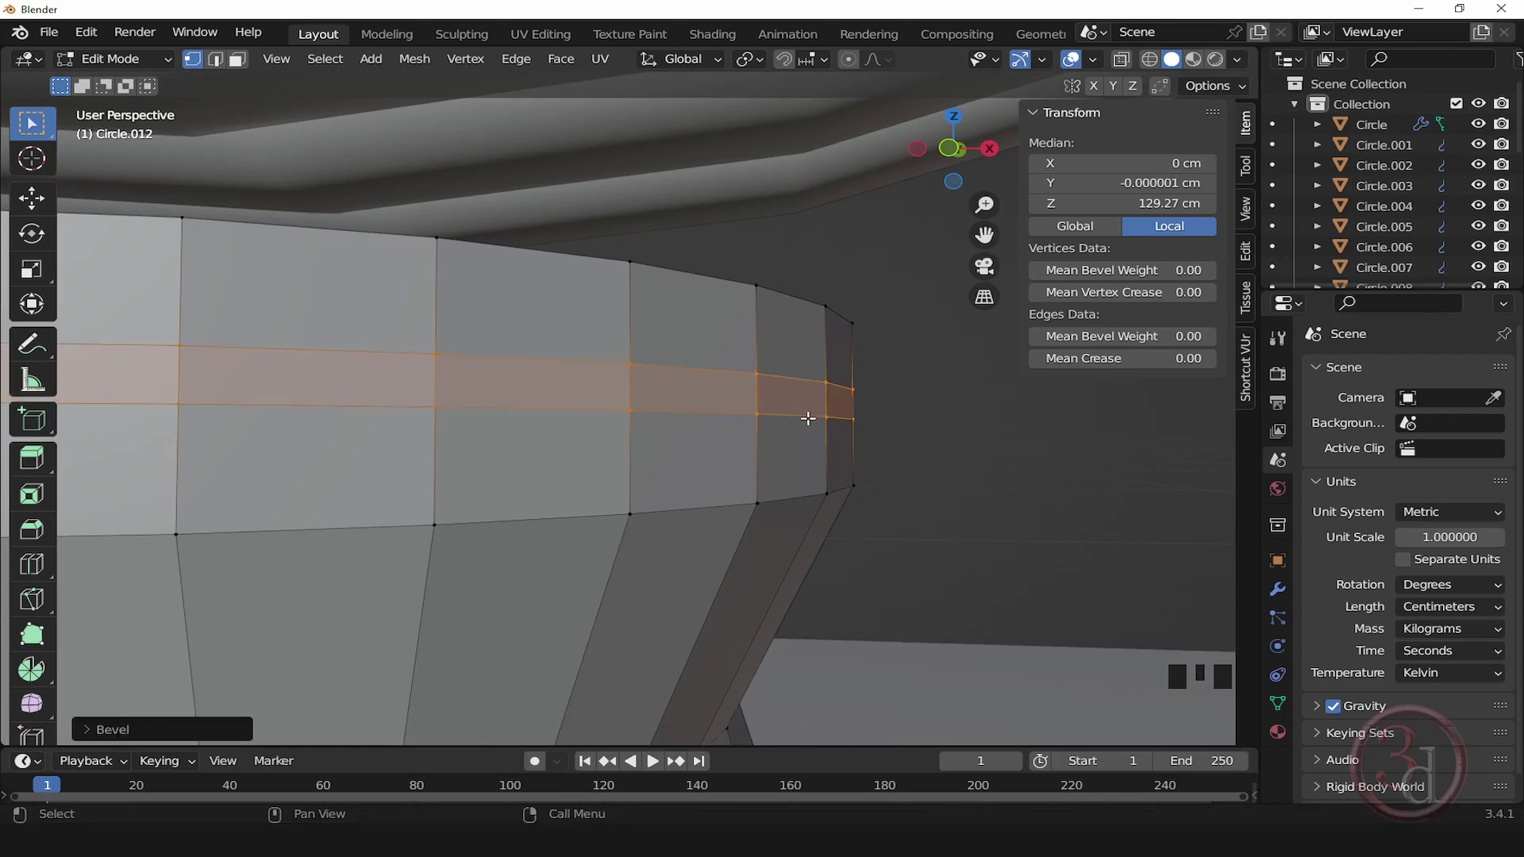
# Step: Move the narrow strip down about 0.08 cm along Z, keeping its faces selected
pyautogui.press('g')
pyautogui.press('z')
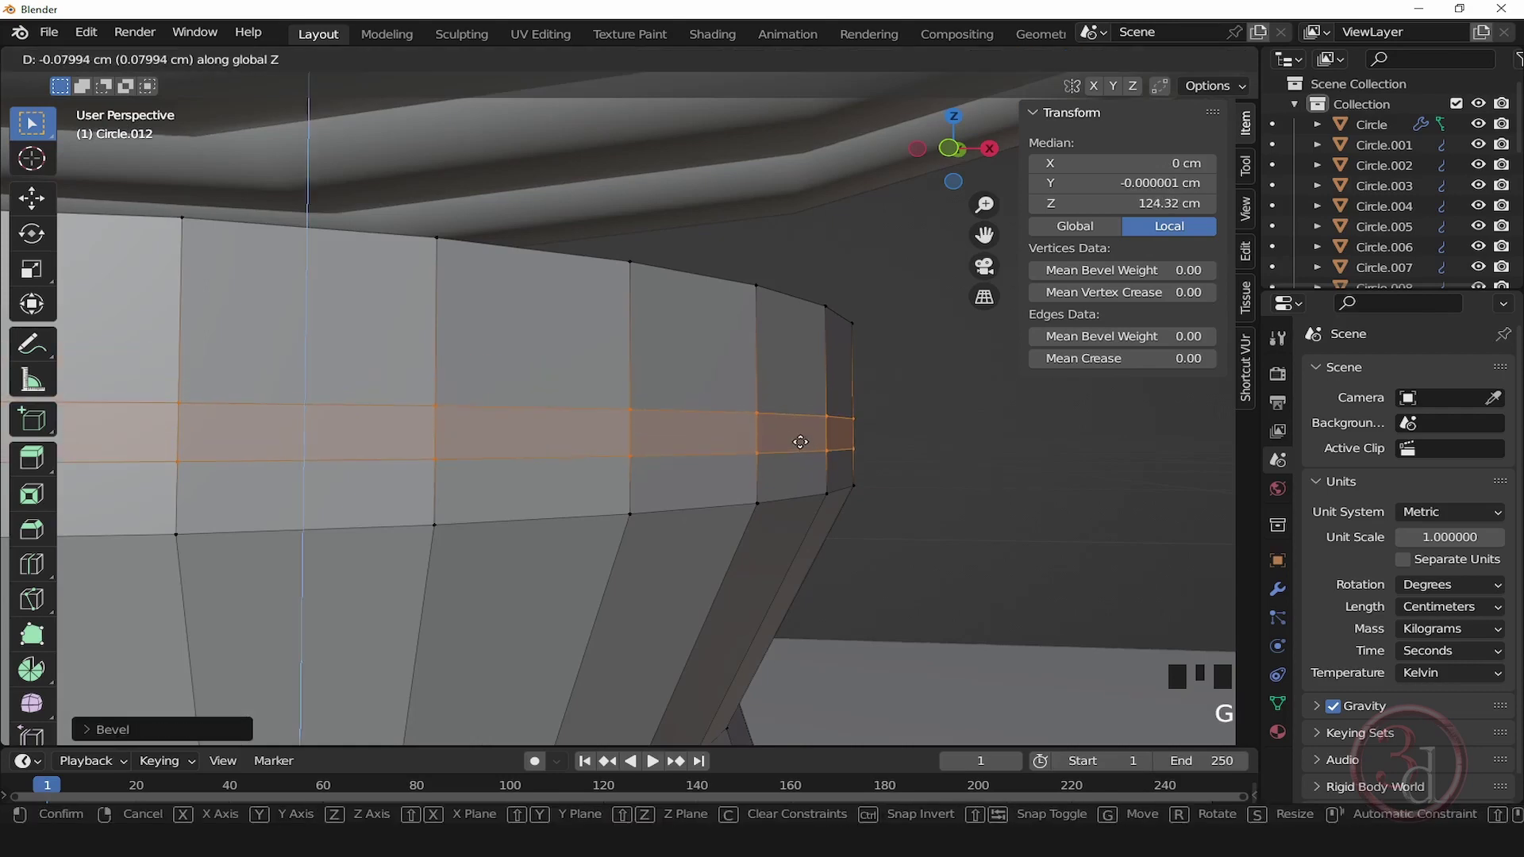
pyautogui.click(805, 442)
pyautogui.click(904, 465)
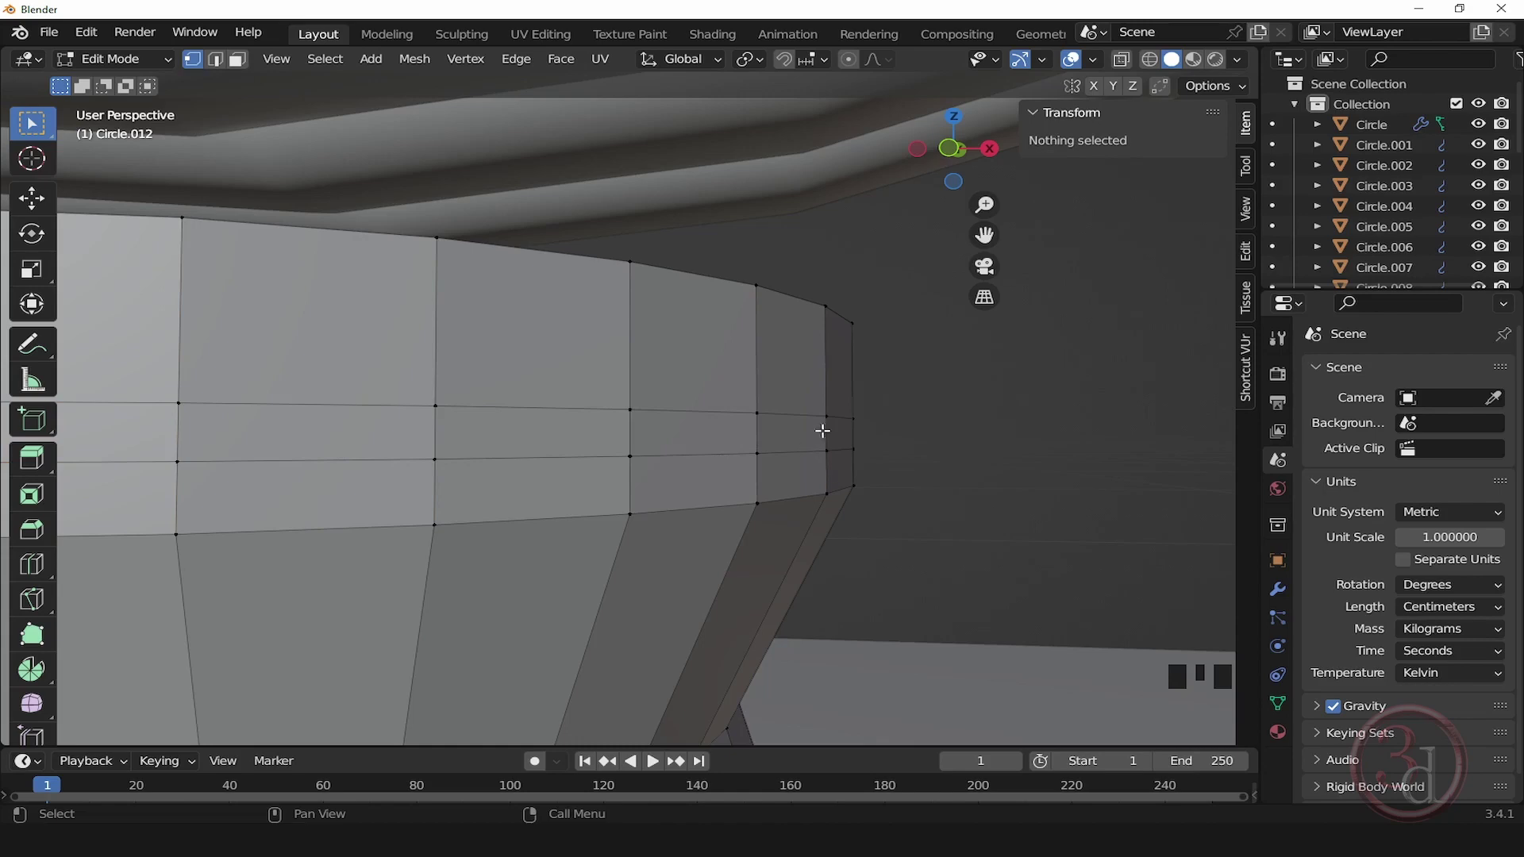
pyautogui.press('z')
pyautogui.hotkey('ctrl', 'z')
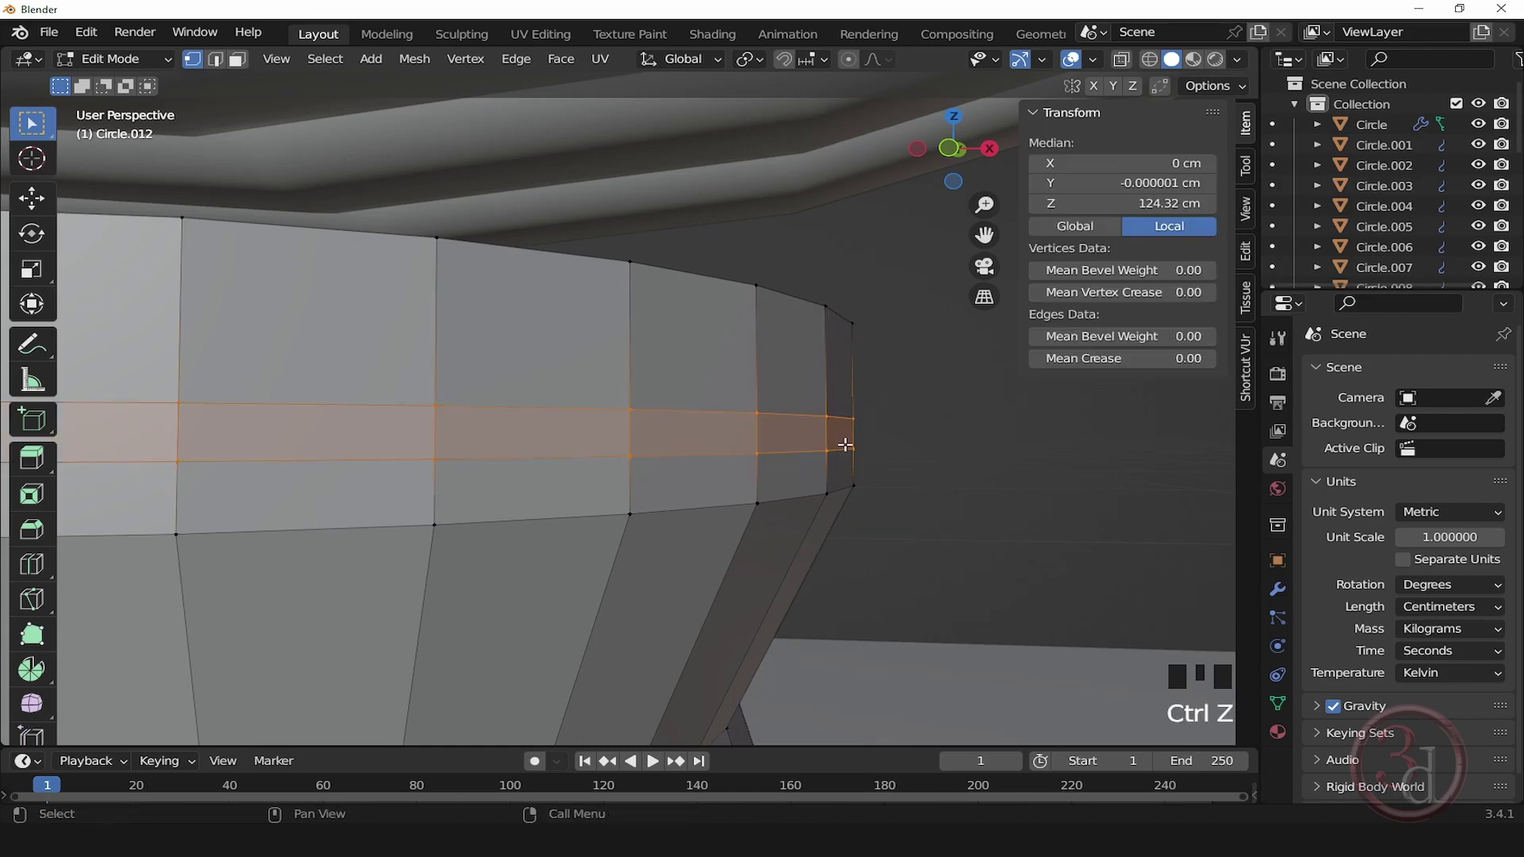
# Step: Extrude the narrow strip in place and shrink it inward with Shrink/Fatten to form a recessed groove
pyautogui.keyDown('alt'); pyautogui.moveTo(807, 504); pyautogui.dragTo(852, 484, button='middle'); pyautogui.keyUp('alt')
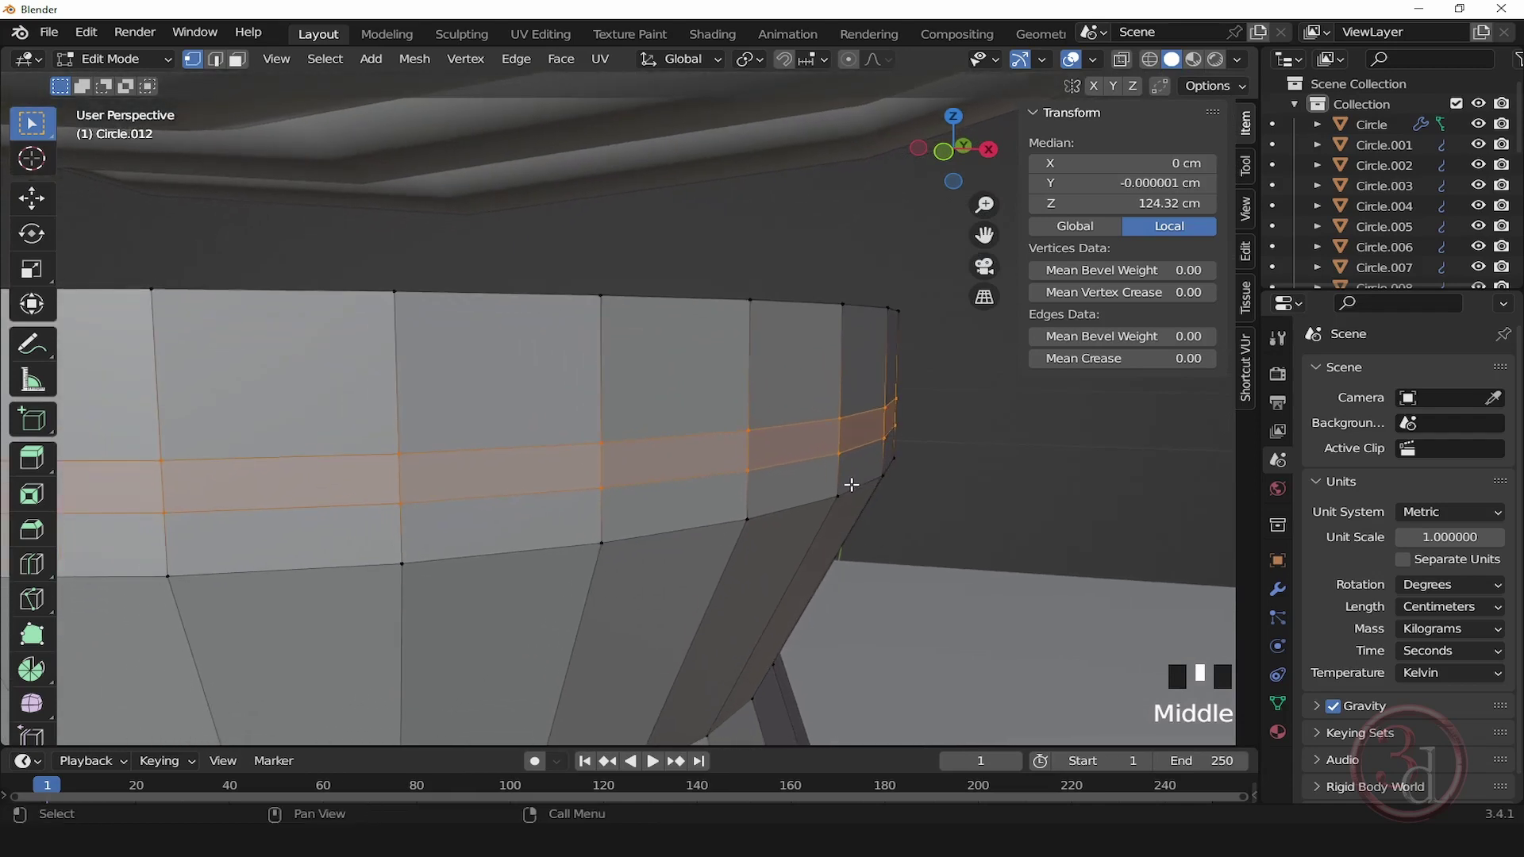
pyautogui.press('e')
pyautogui.rightClick(1025, 519)
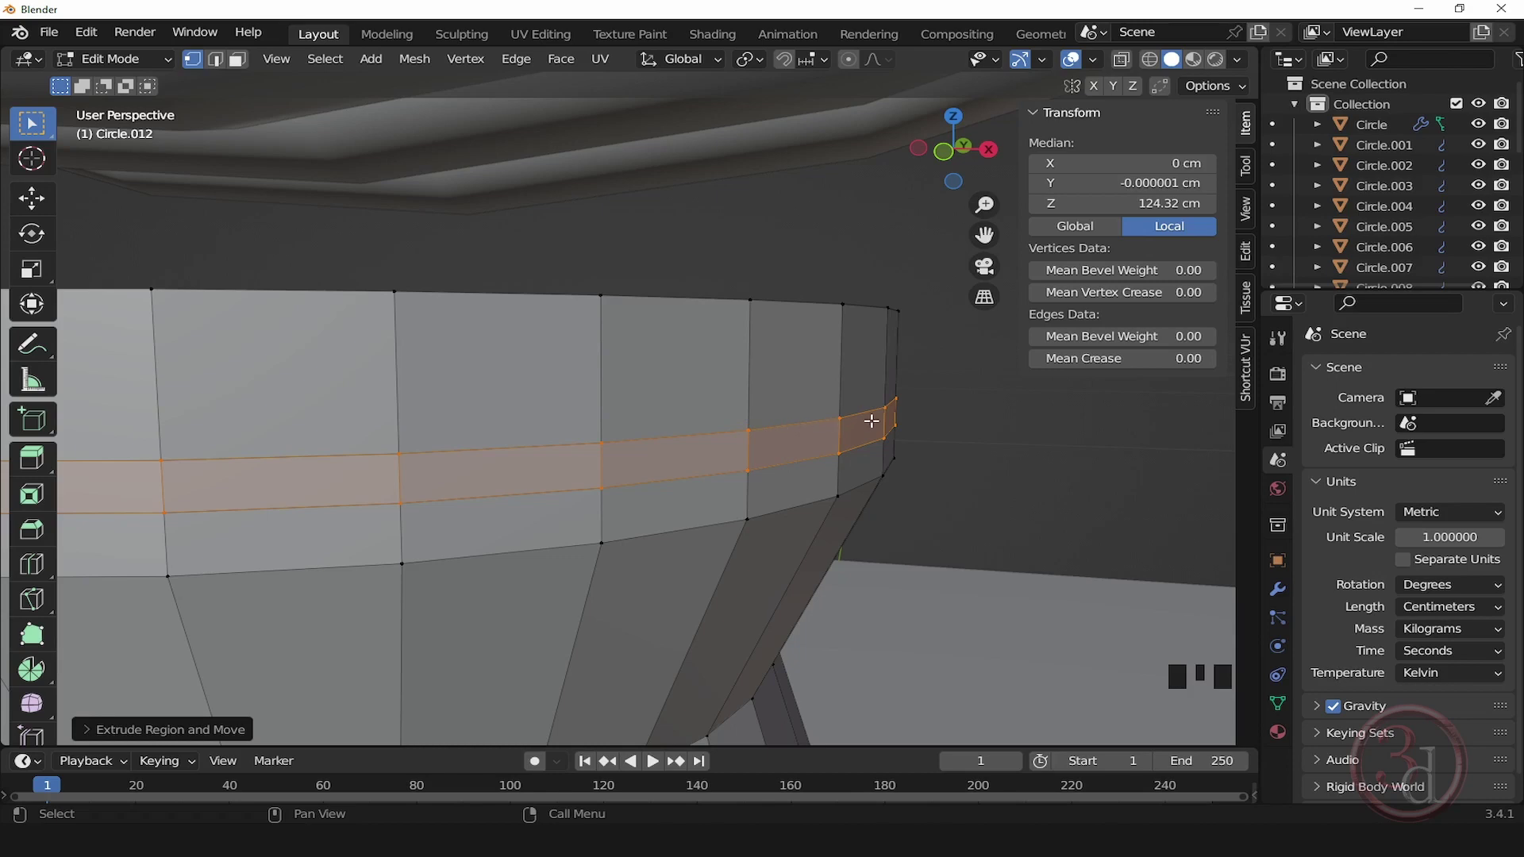
pyautogui.hotkey('alt', 's')
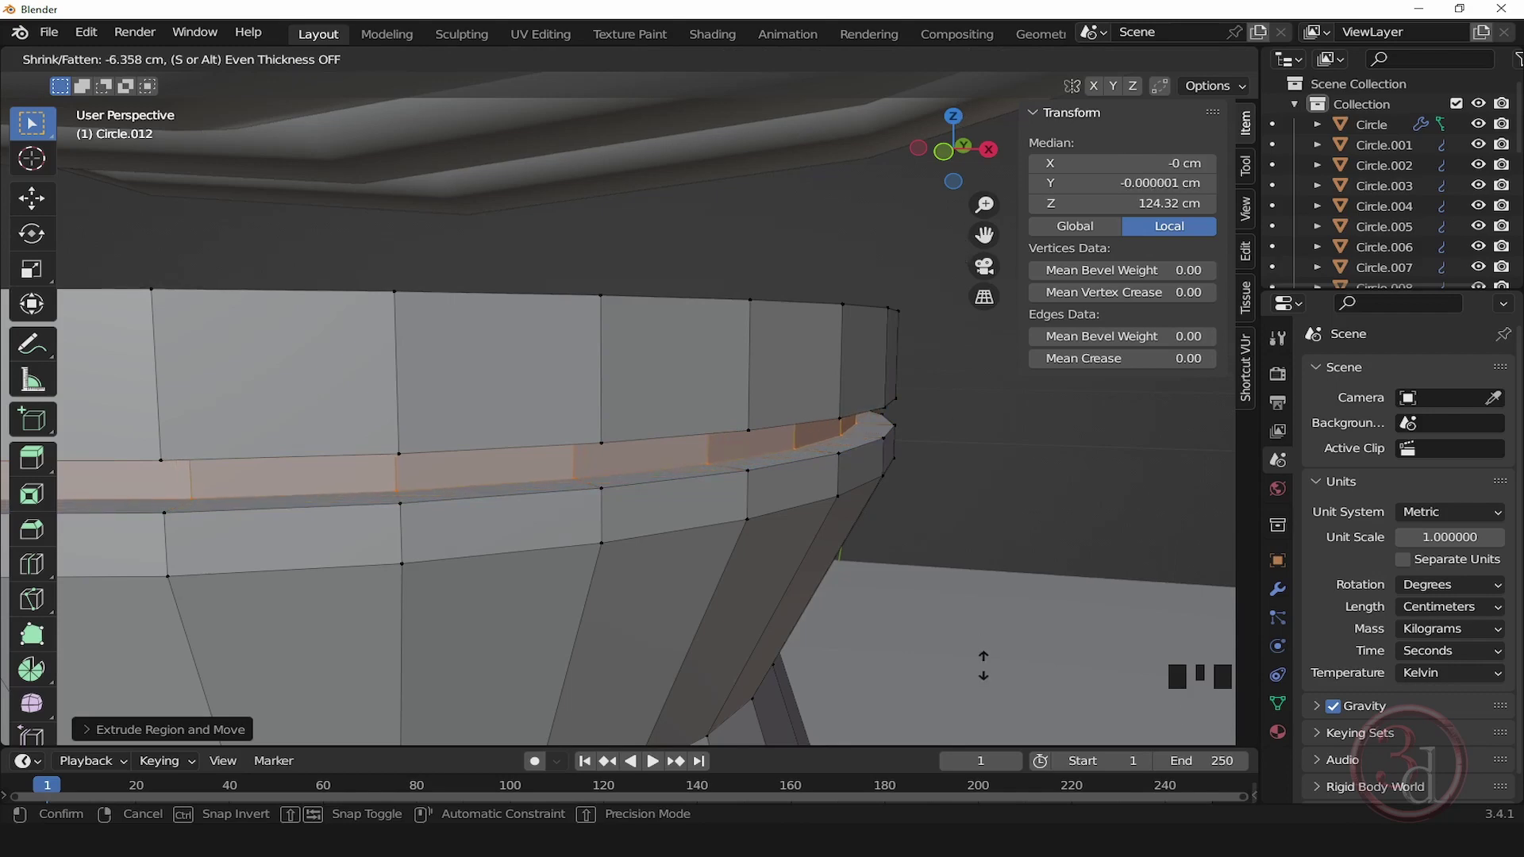
pyautogui.click(1013, 427)
pyautogui.moveTo(929, 469)
pyautogui.keyDown('alt'); pyautogui.mouseDown(button='middle')
pyautogui.moveTo(939, 412)
pyautogui.moveTo(939, 476)
pyautogui.mouseUp(button='middle'); pyautogui.keyUp('alt')
pyautogui.click(884, 480)
# Step: Add two supporting loop cuts on the groove's lower face, one near its outer edge and one near its inner edge
pyautogui.scroll(2, 850, 479)
pyautogui.scroll(-1, 854, 481)
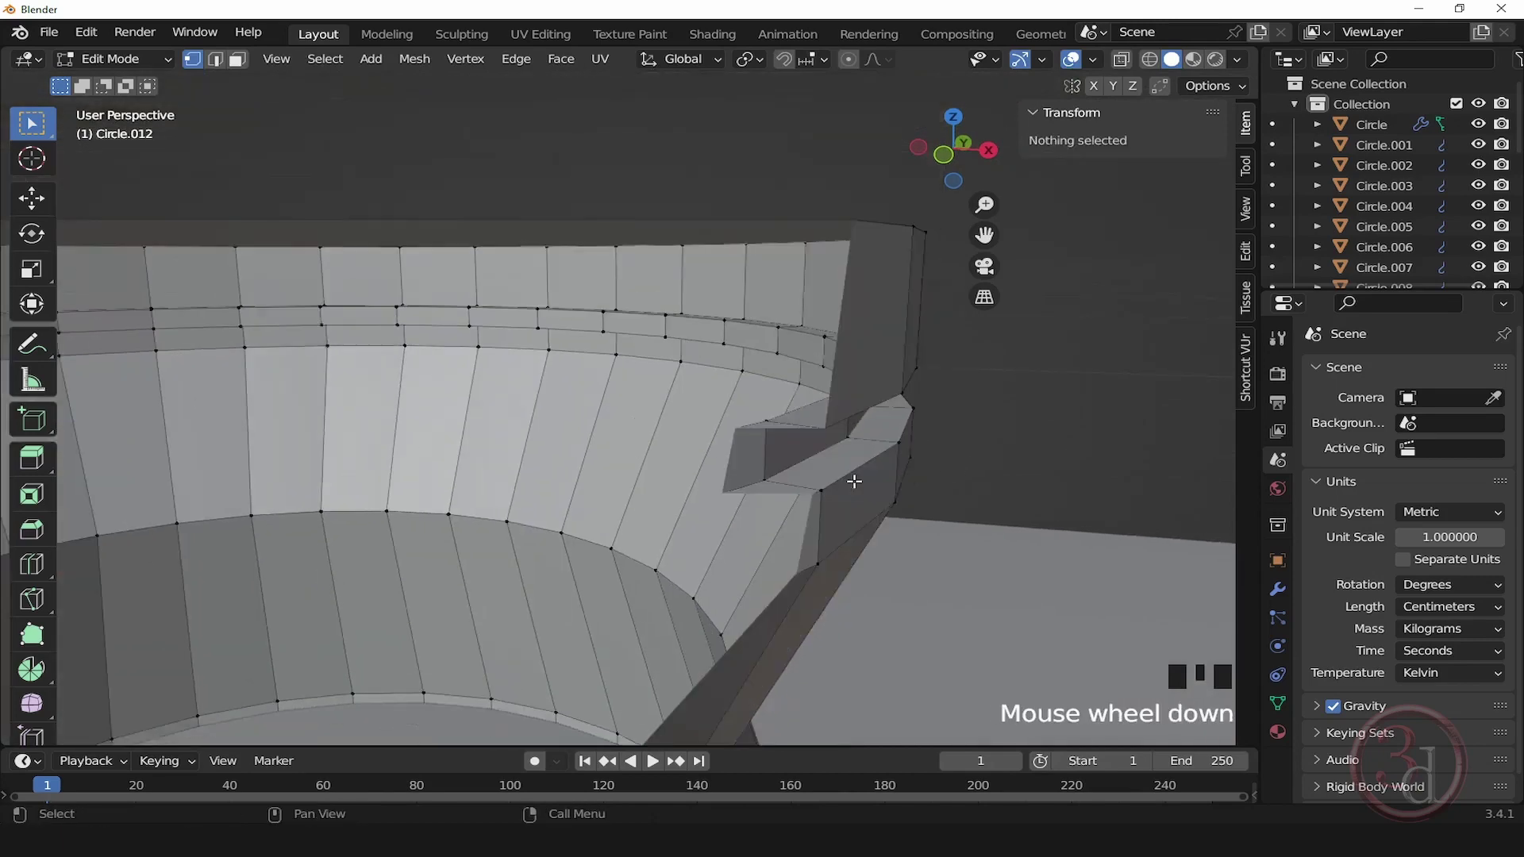
pyautogui.scroll(-1, 854, 481)
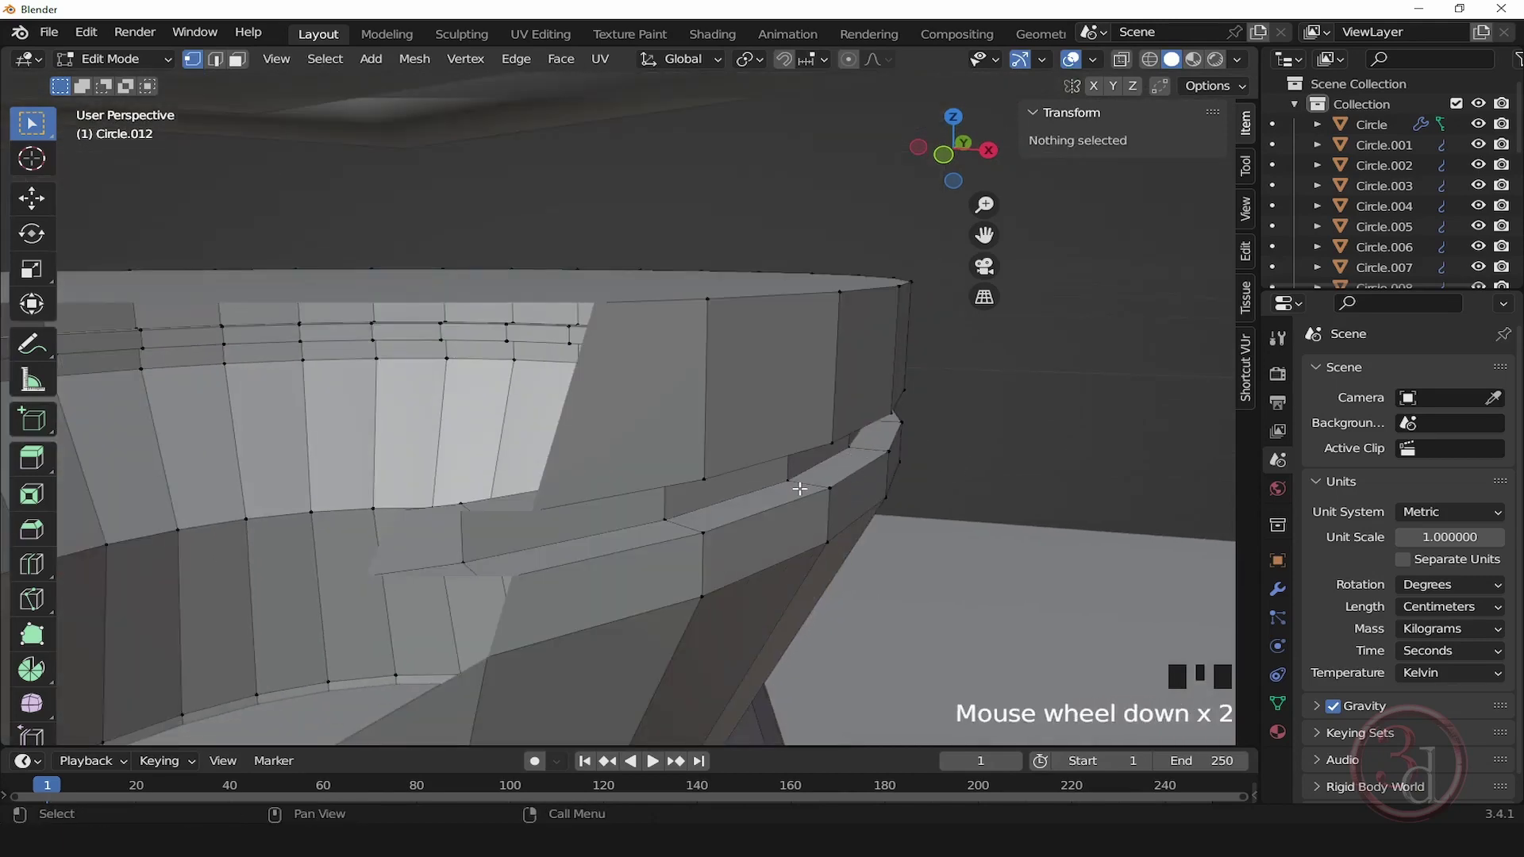
pyautogui.hotkey('ctrl', 'r')
pyautogui.click(870, 451)
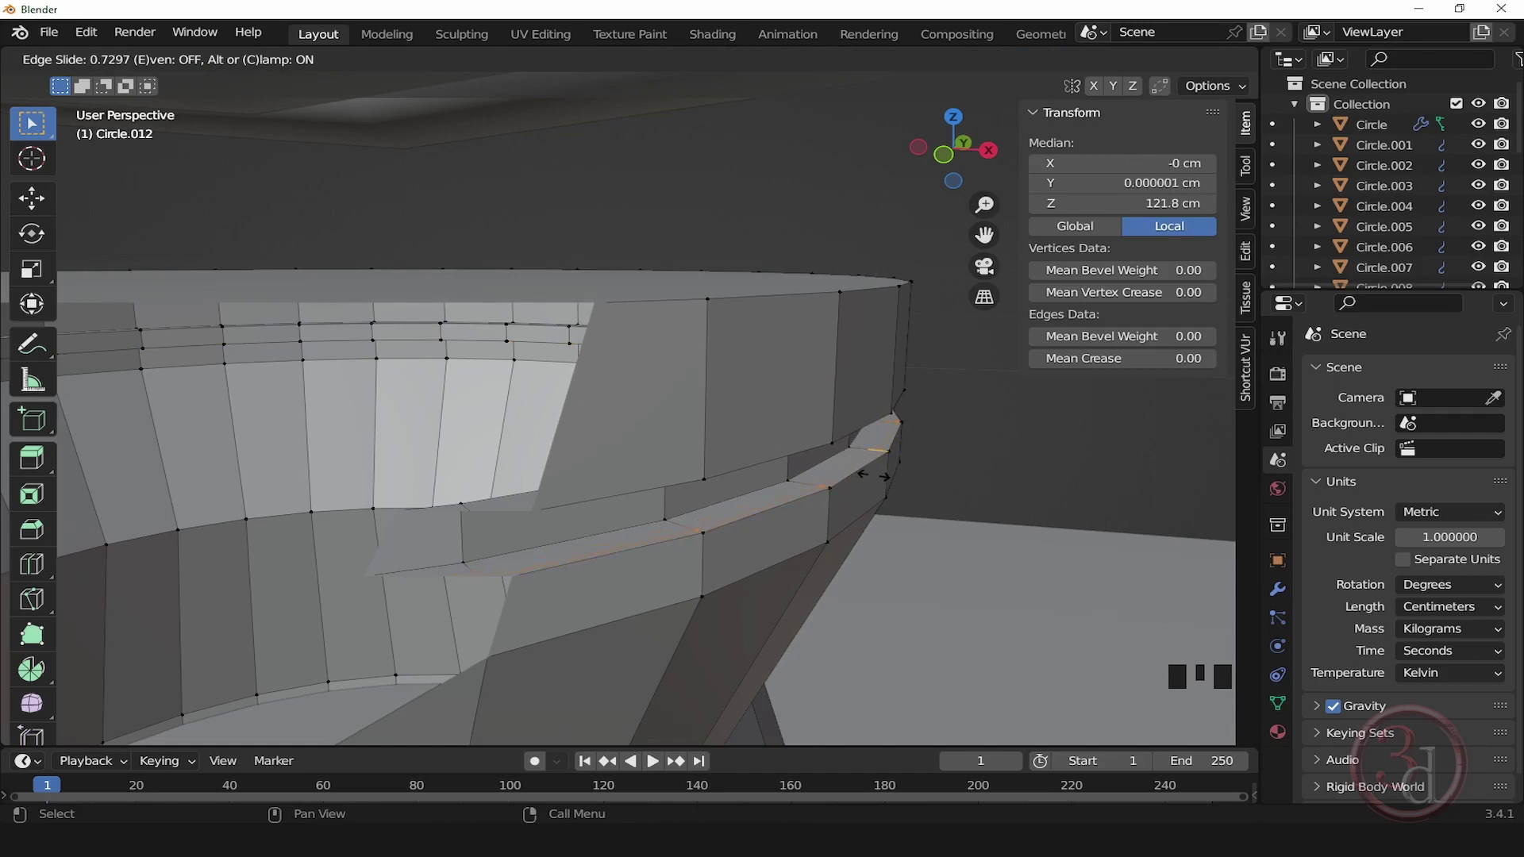
pyautogui.click(873, 475)
pyautogui.hotkey('ctrl', 'r')
pyautogui.click(857, 450)
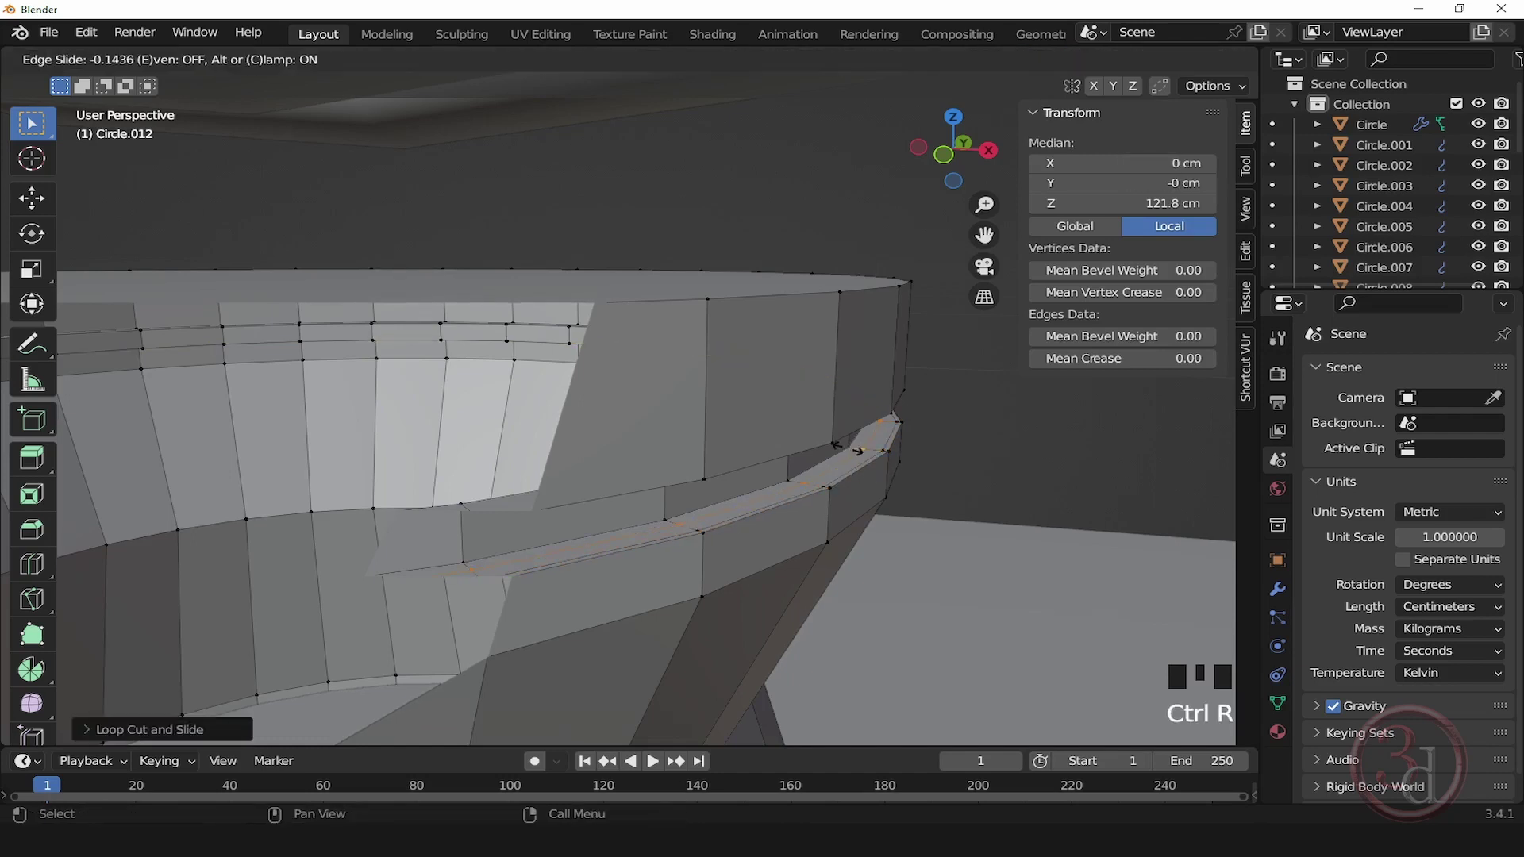
pyautogui.click(833, 458)
# Step: Add two supporting loop cuts on the groove's upper face, one near its outer edge and one near its inner edge
pyautogui.keyDown('alt'); pyautogui.middleClick(888, 432); pyautogui.keyUp('alt')
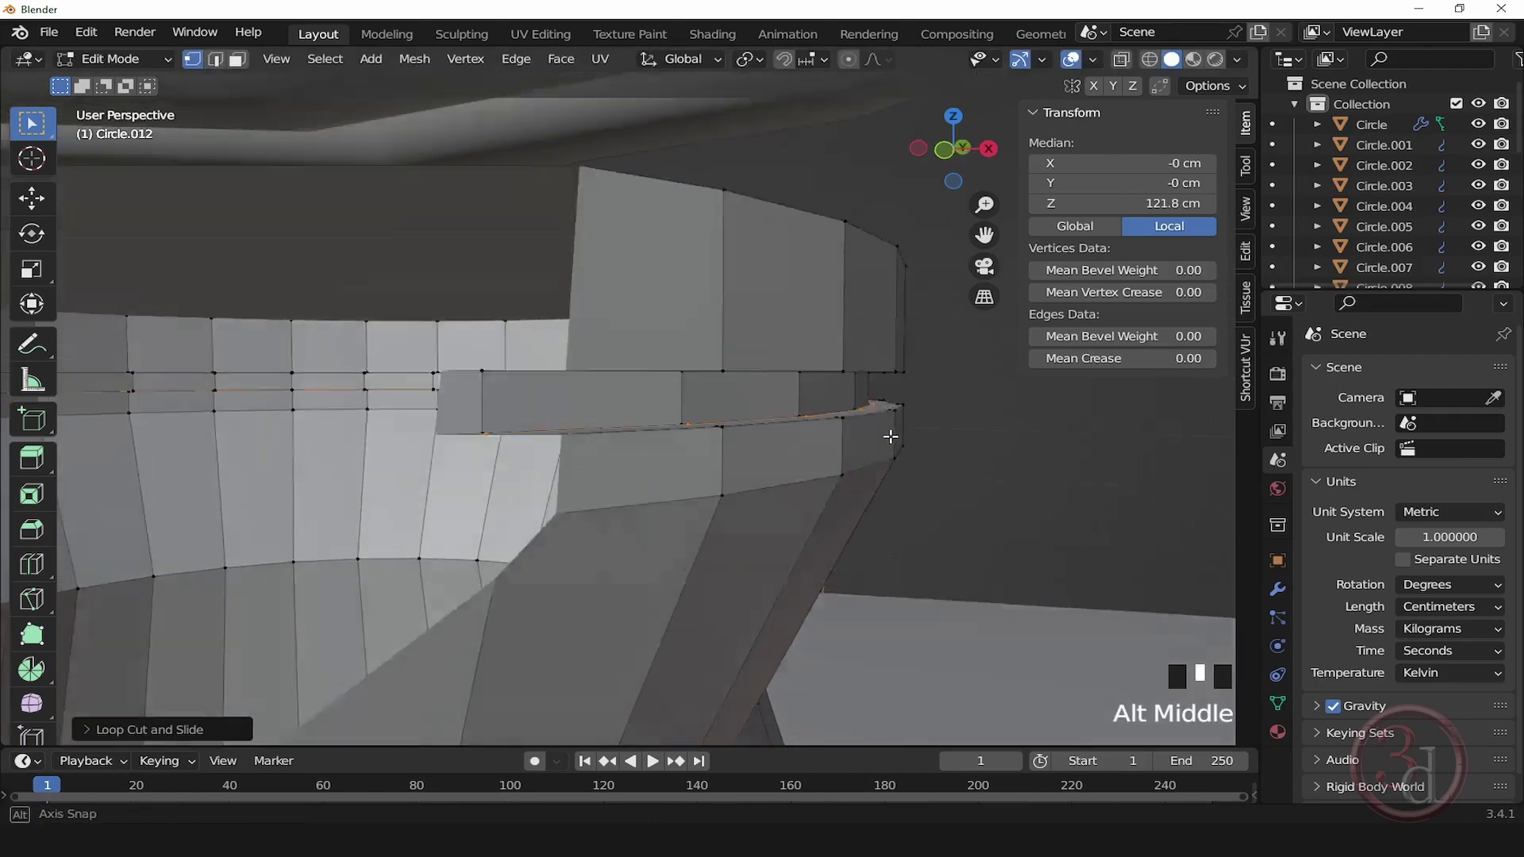
pyautogui.scroll(2, 883, 317)
pyautogui.scroll(-1, 881, 327)
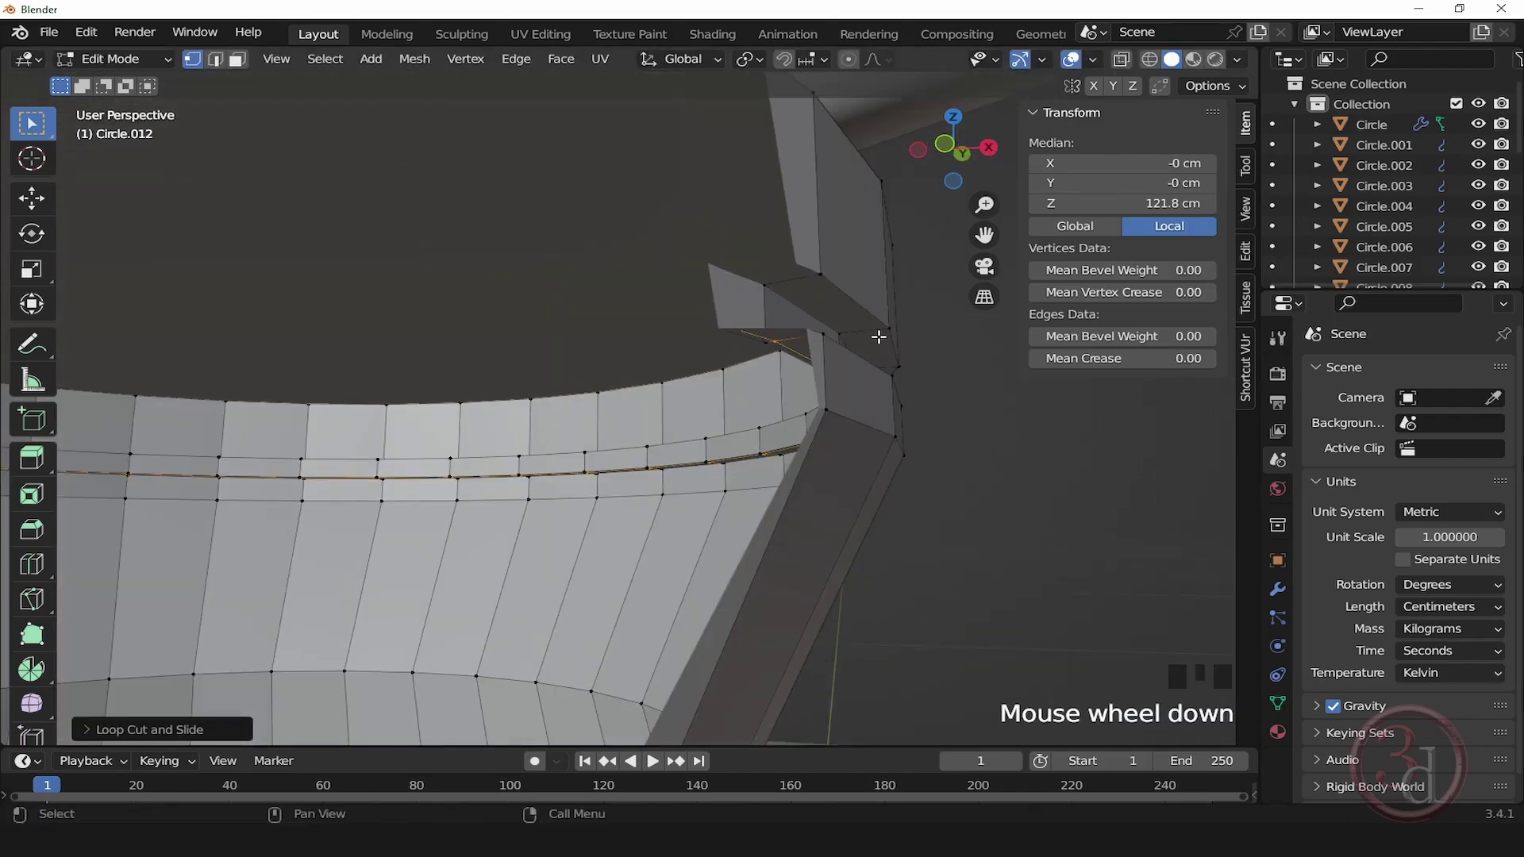
pyautogui.scroll(-1, 878, 336)
pyautogui.hotkey('ctrl', 'r')
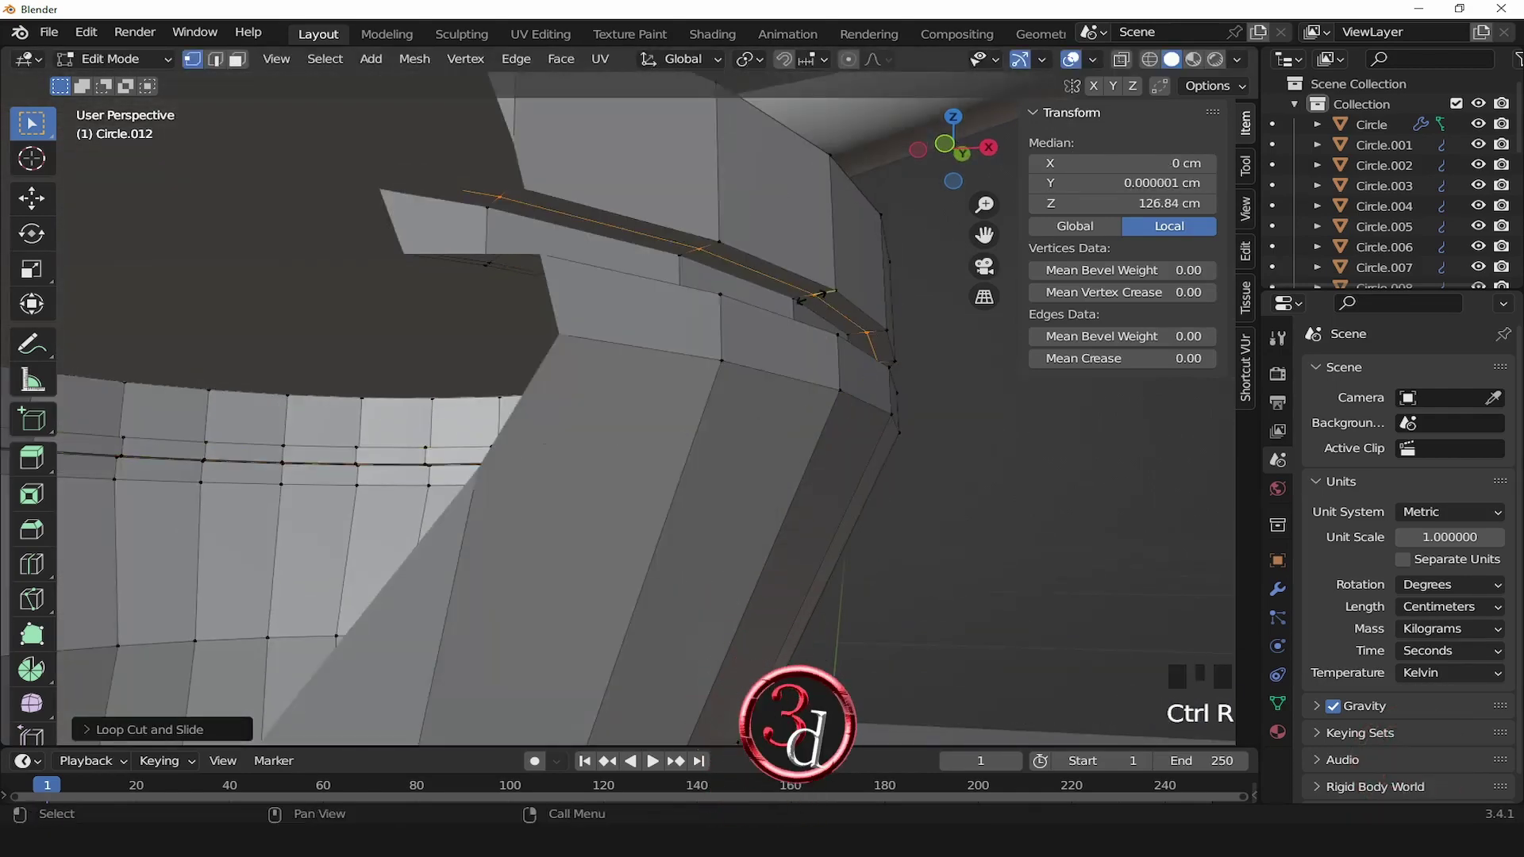
pyautogui.click(821, 294)
pyautogui.click(830, 303)
pyautogui.hotkey('ctrl', 'r')
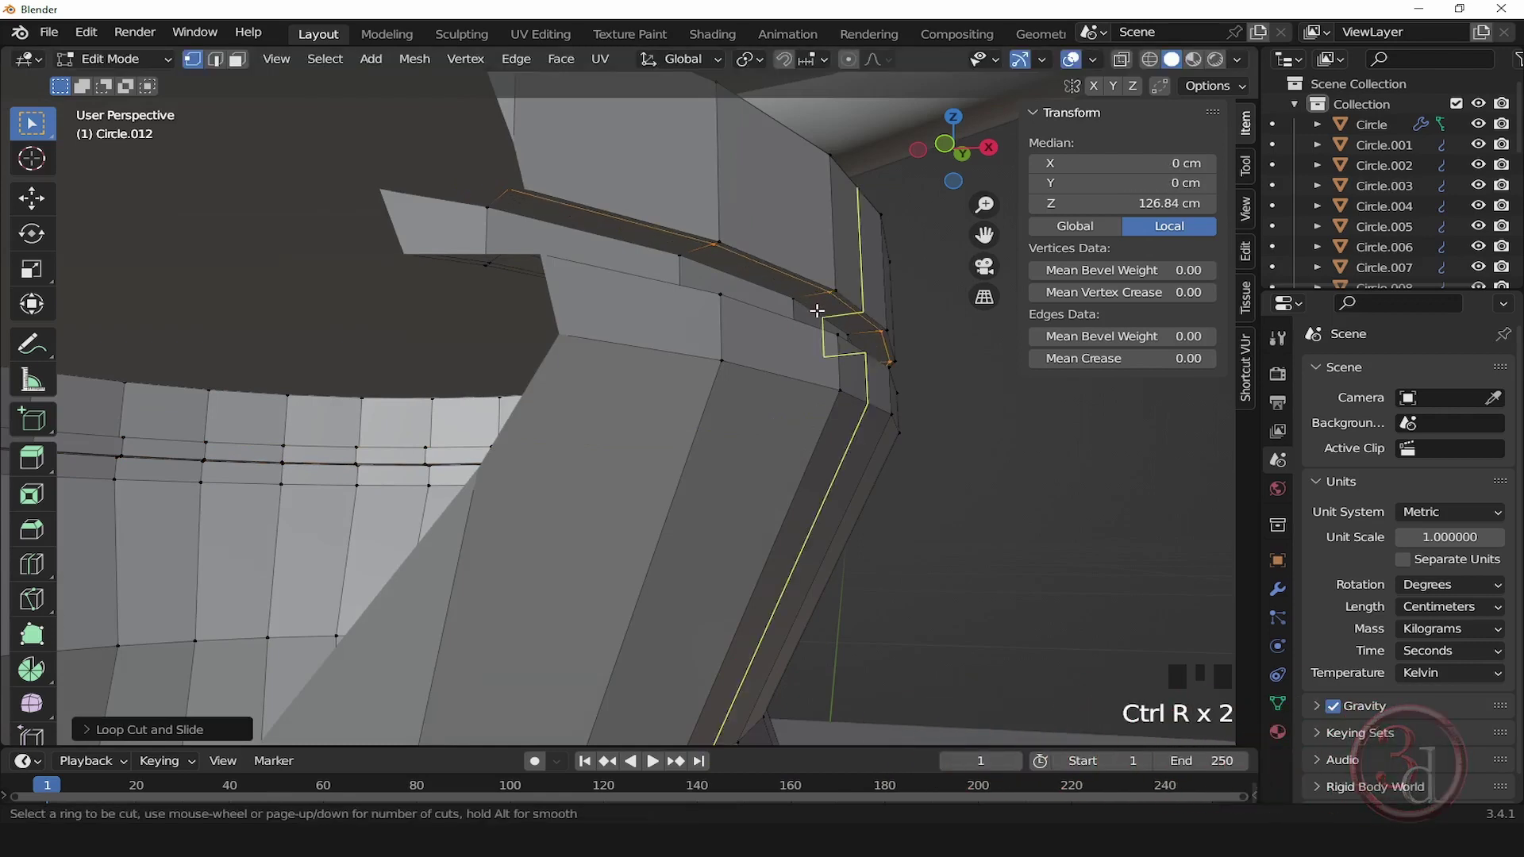
pyautogui.click(803, 298)
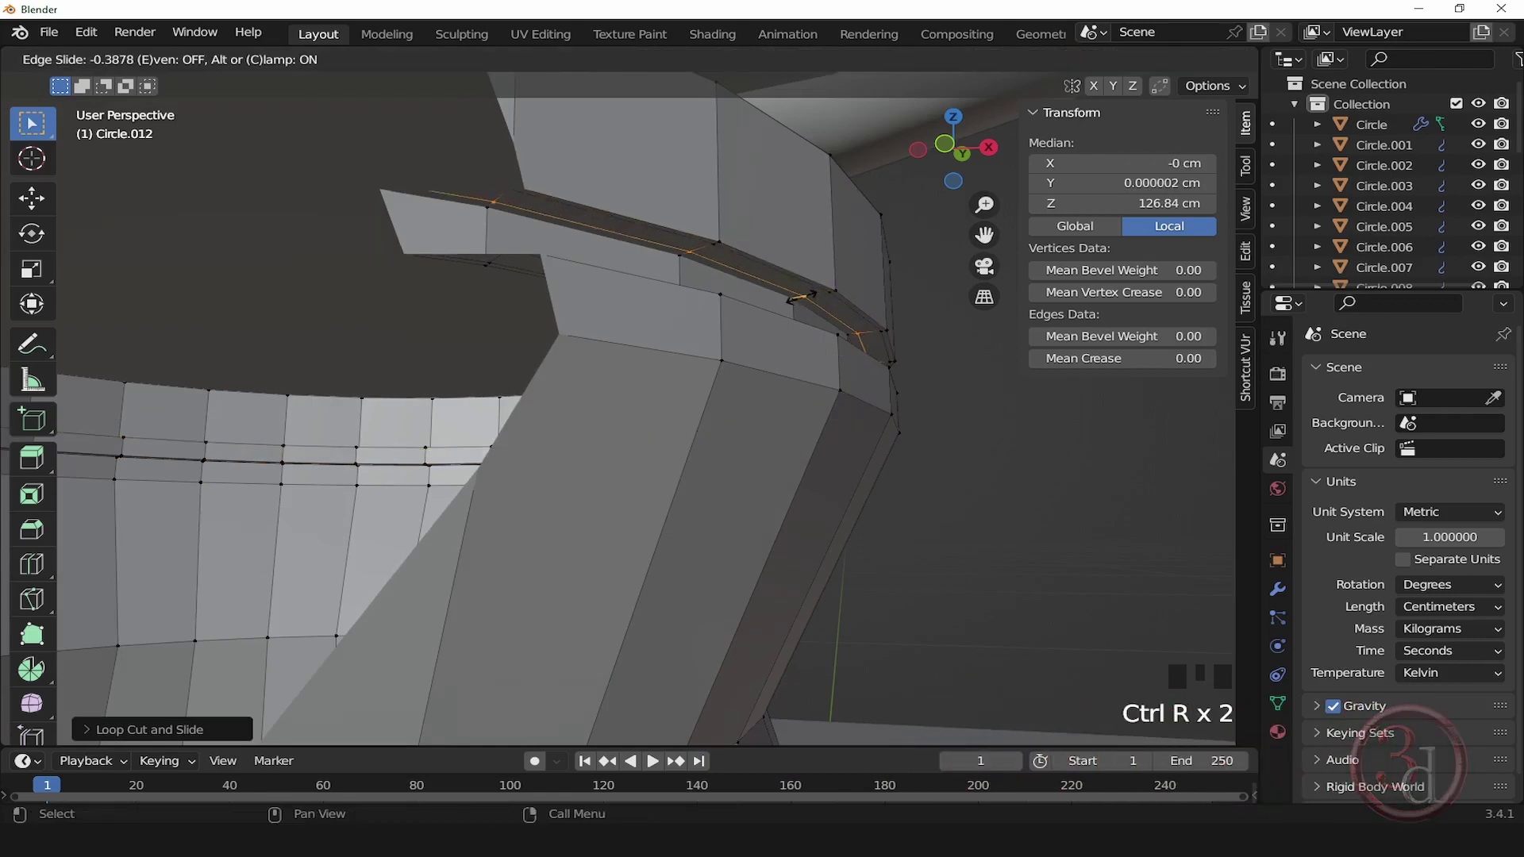
pyautogui.click(795, 300)
# Step: Inset the connector's top cap face twice to add two narrow supporting rings inside its rim
pyautogui.scroll(-4, 794, 300)
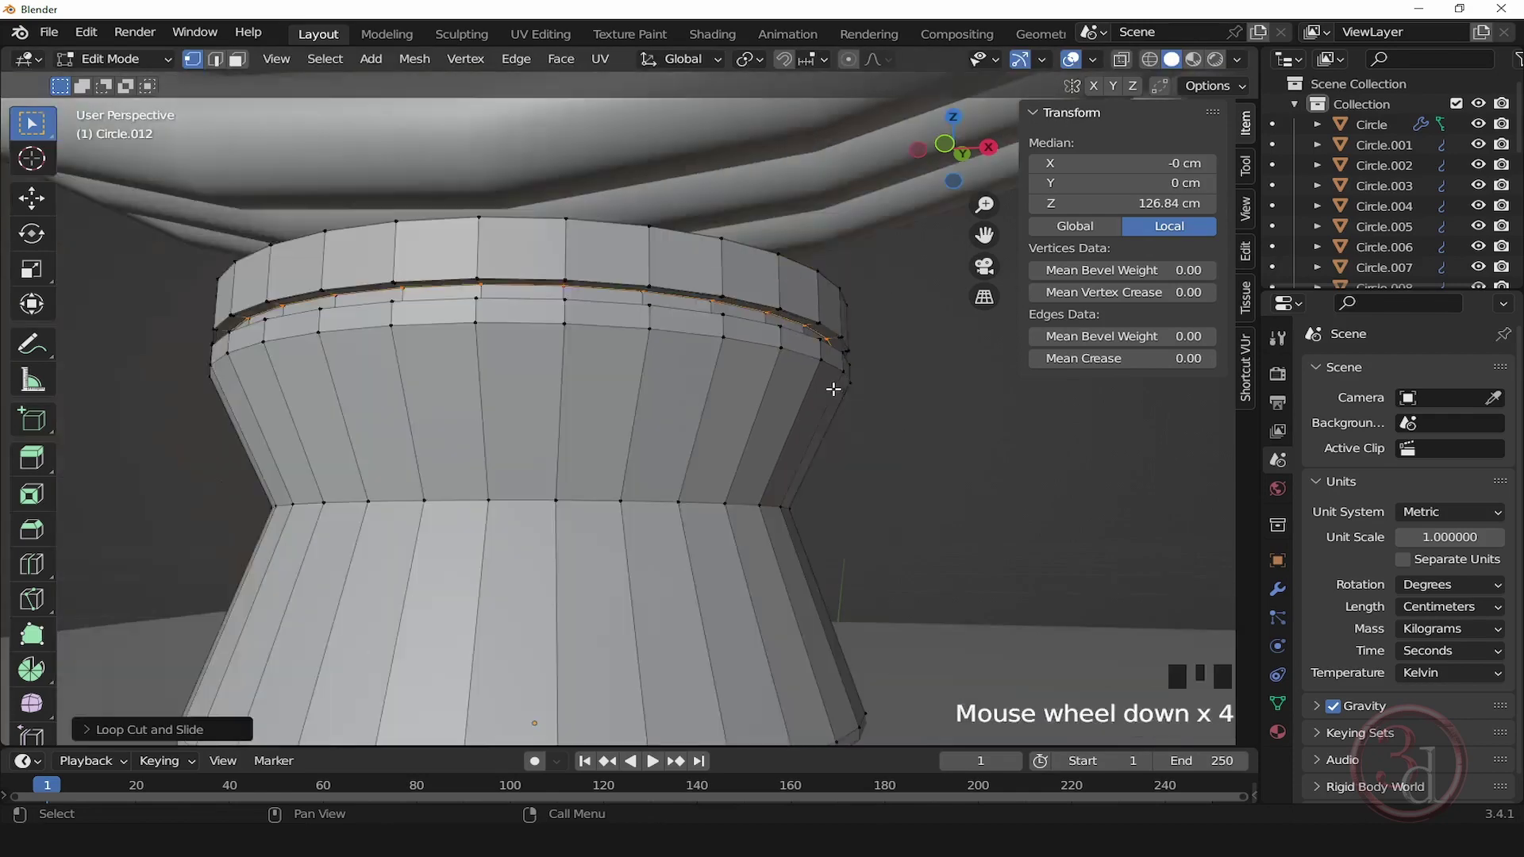
pyautogui.keyDown('alt'); pyautogui.middleClick(822, 385); pyautogui.keyUp('alt')
pyautogui.keyDown('alt'); pyautogui.middleClick(790, 374); pyautogui.keyUp('alt')
pyautogui.moveTo(781, 371); pyautogui.dragTo(739, 339, button='middle')
pyautogui.keyDown('alt'); pyautogui.click(734, 346); pyautogui.keyUp('alt')
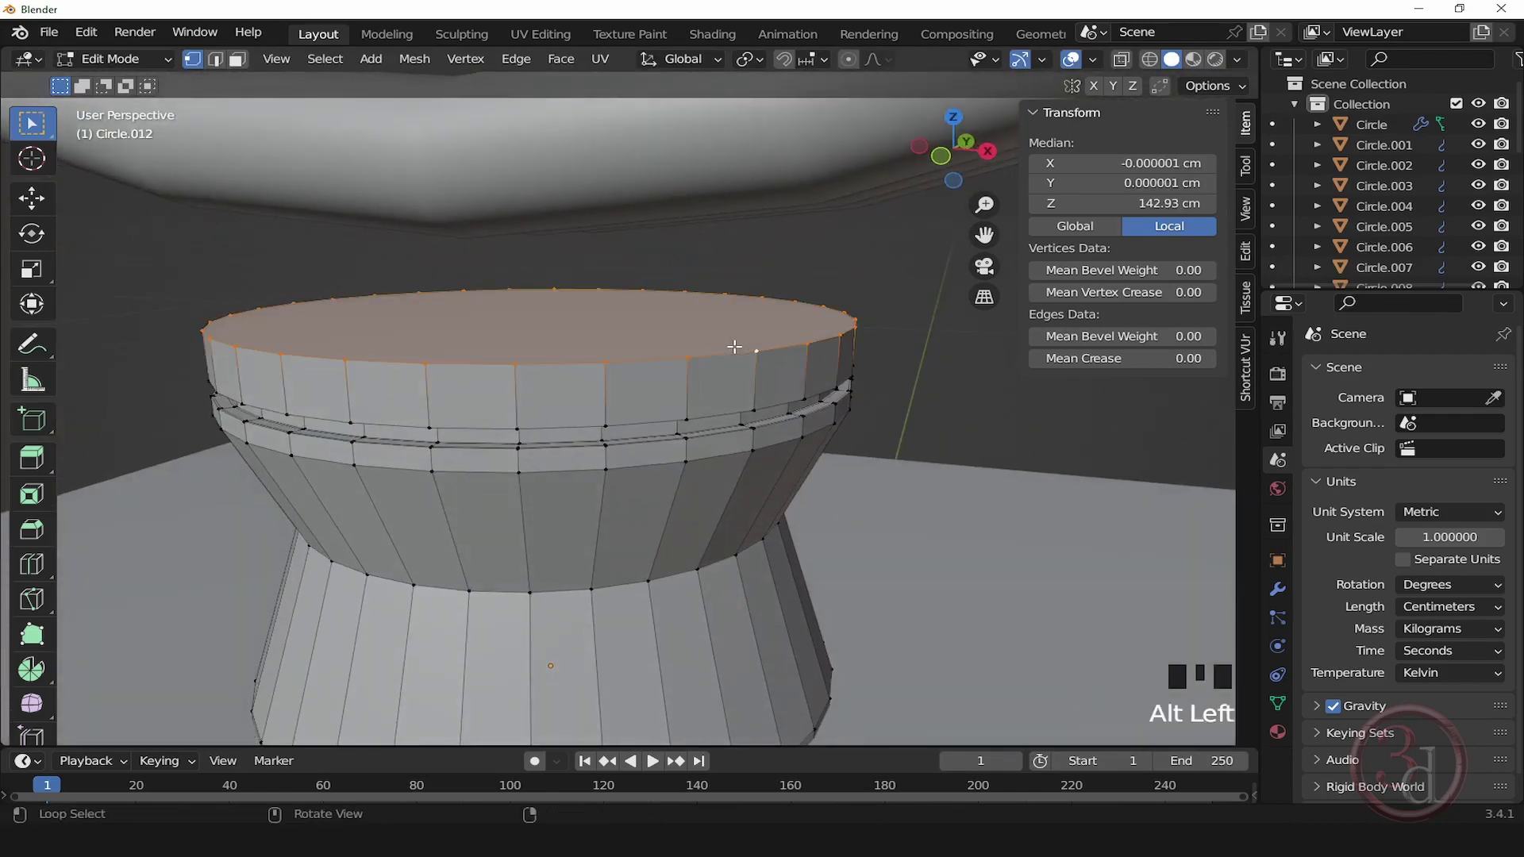
pyautogui.press('i')
pyautogui.click(782, 358)
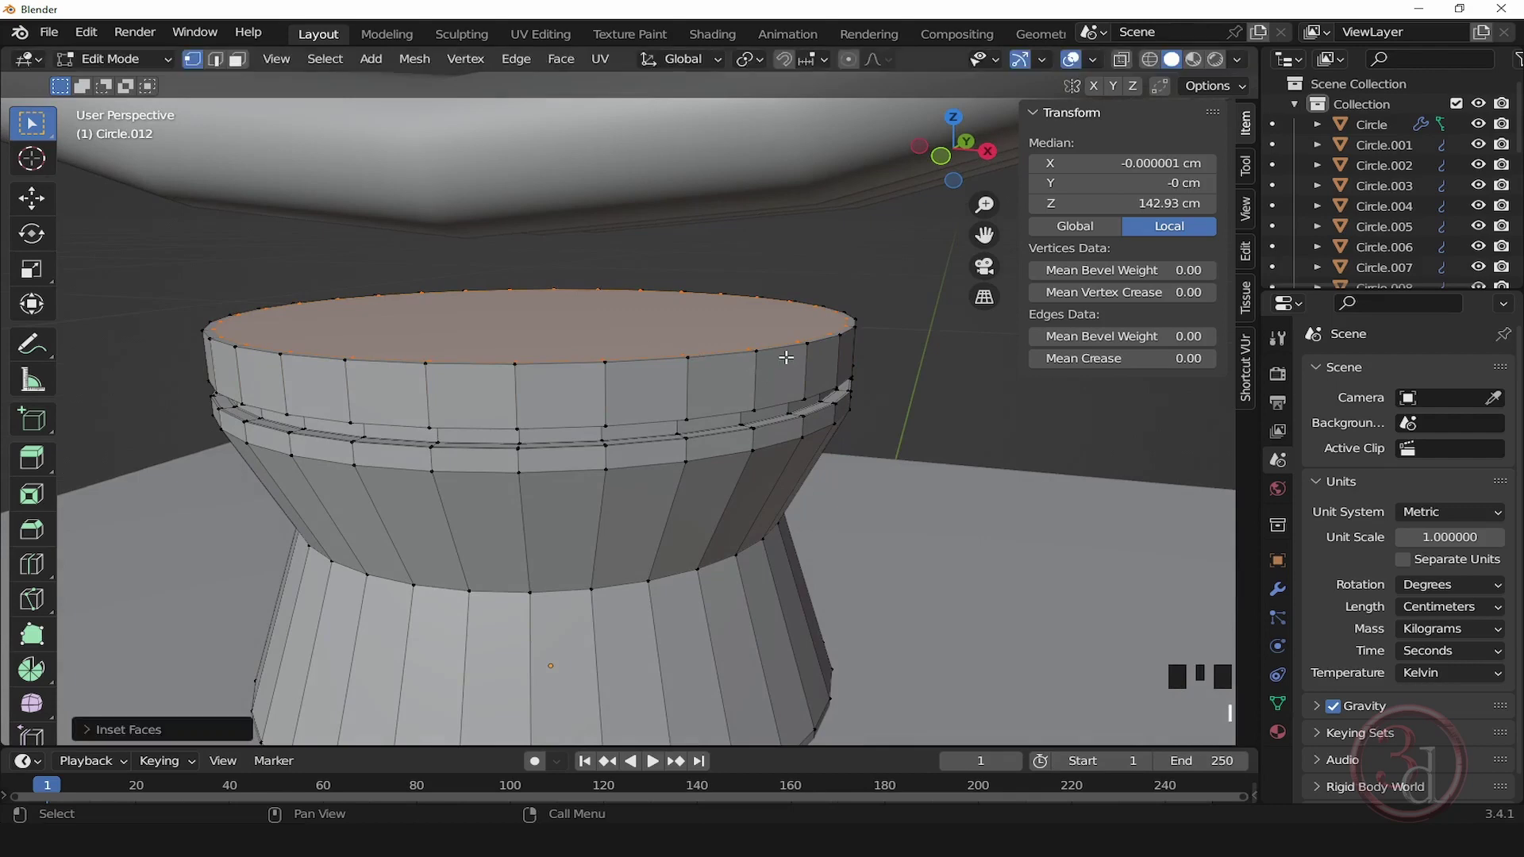
pyautogui.press('i')
pyautogui.press('i')
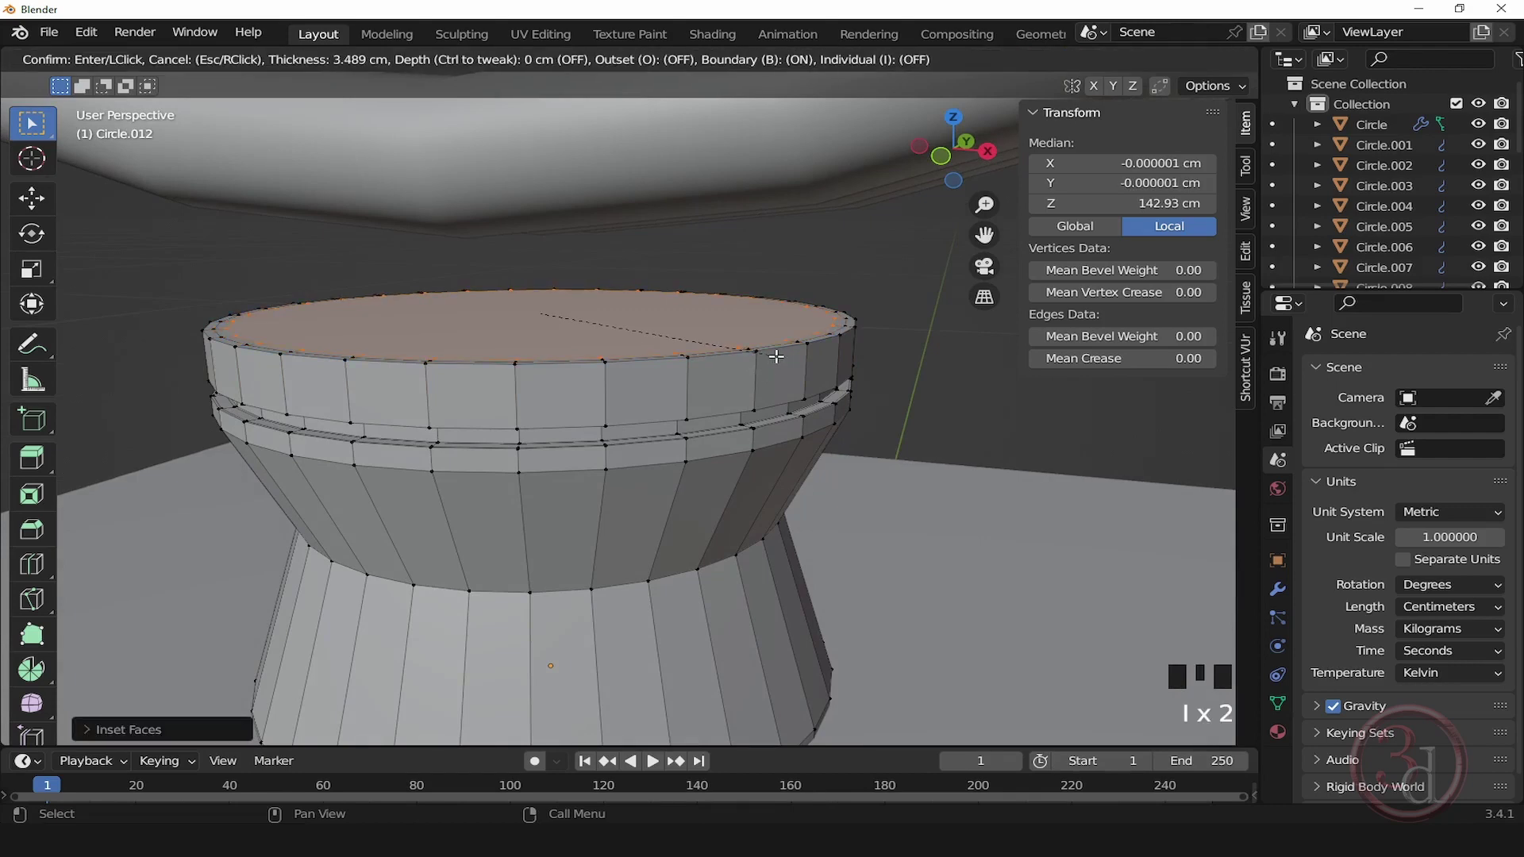
pyautogui.click(776, 356)
# Step: Add two supporting loop cuts around the top band, one near its upper edge and one just above the groove
pyautogui.keyDown('alt'); pyautogui.moveTo(777, 356); pyautogui.dragTo(801, 338, button='middle'); pyautogui.keyUp('alt')
pyautogui.hotkey('ctrl', 'r')
pyautogui.click(786, 331)
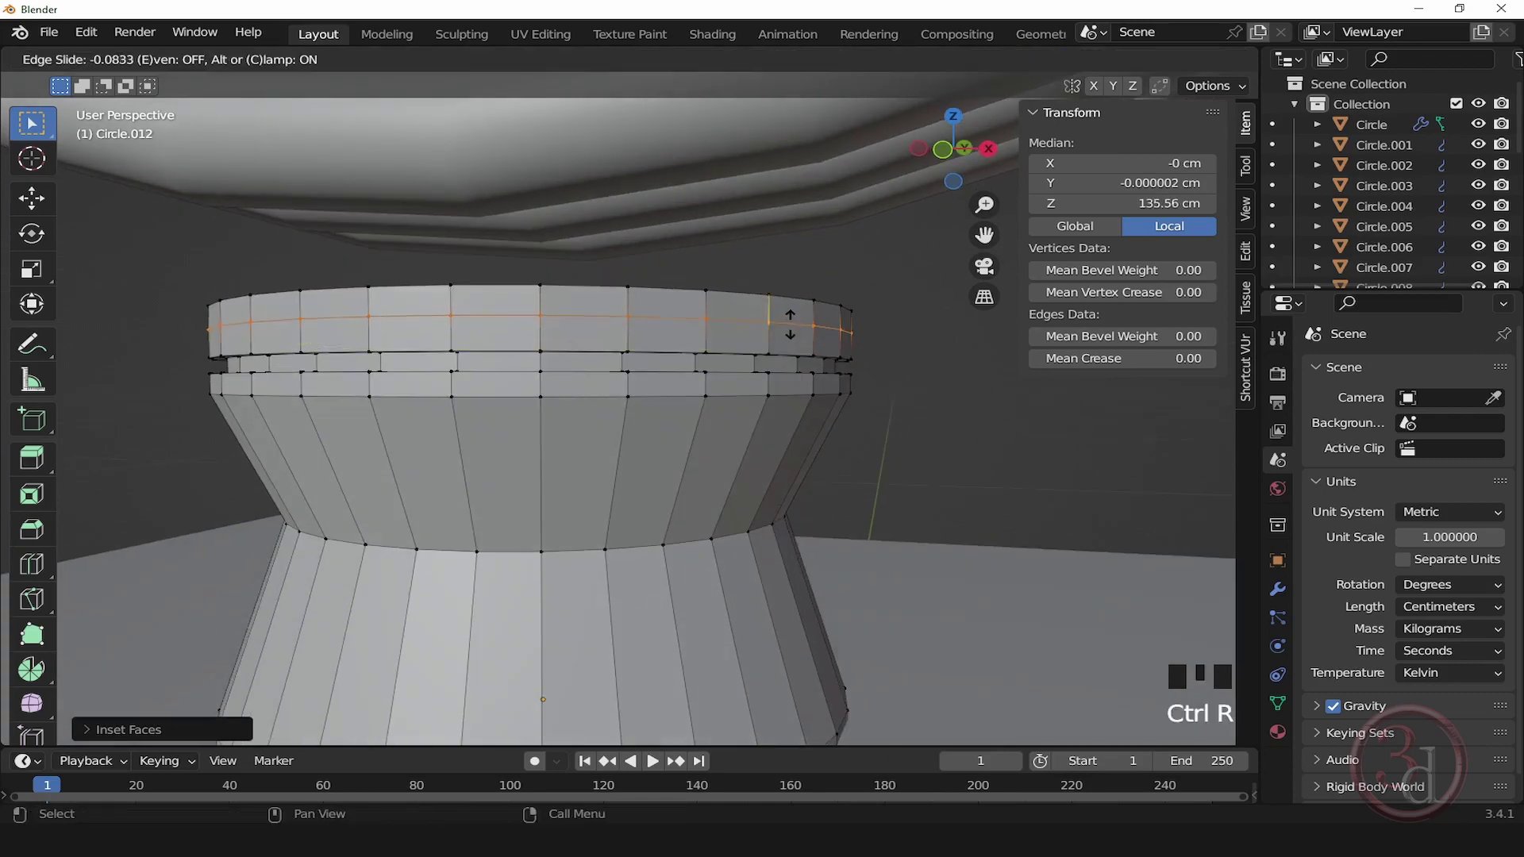
pyautogui.click(791, 304)
pyautogui.scroll(3, 778, 334)
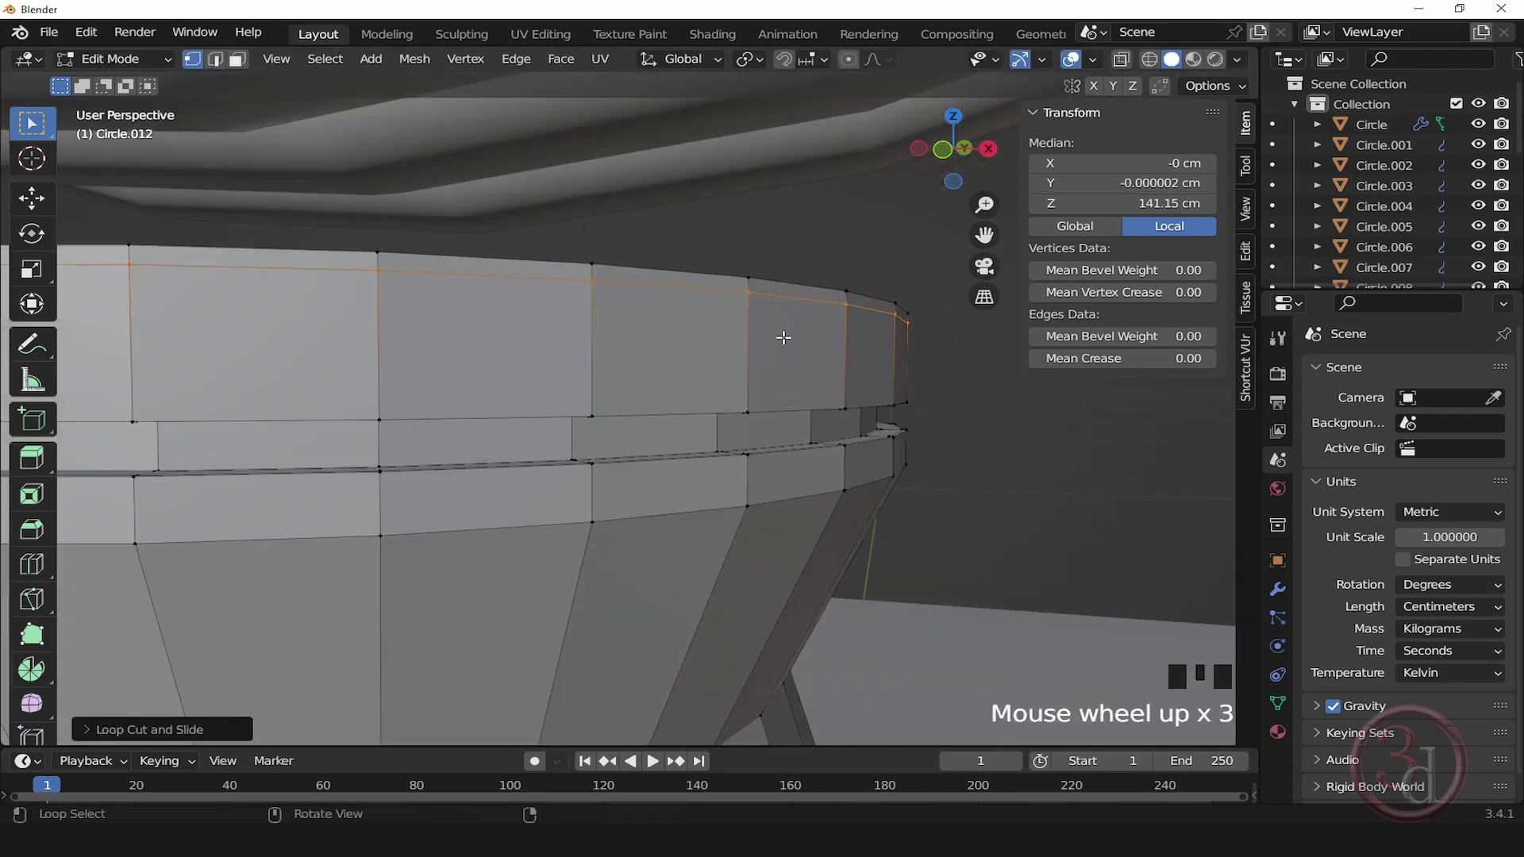
pyautogui.keyDown('alt'); pyautogui.moveTo(778, 333); pyautogui.dragTo(758, 374, button='middle'); pyautogui.keyUp('alt')
pyautogui.hotkey('ctrl', 'r')
pyautogui.click(745, 401)
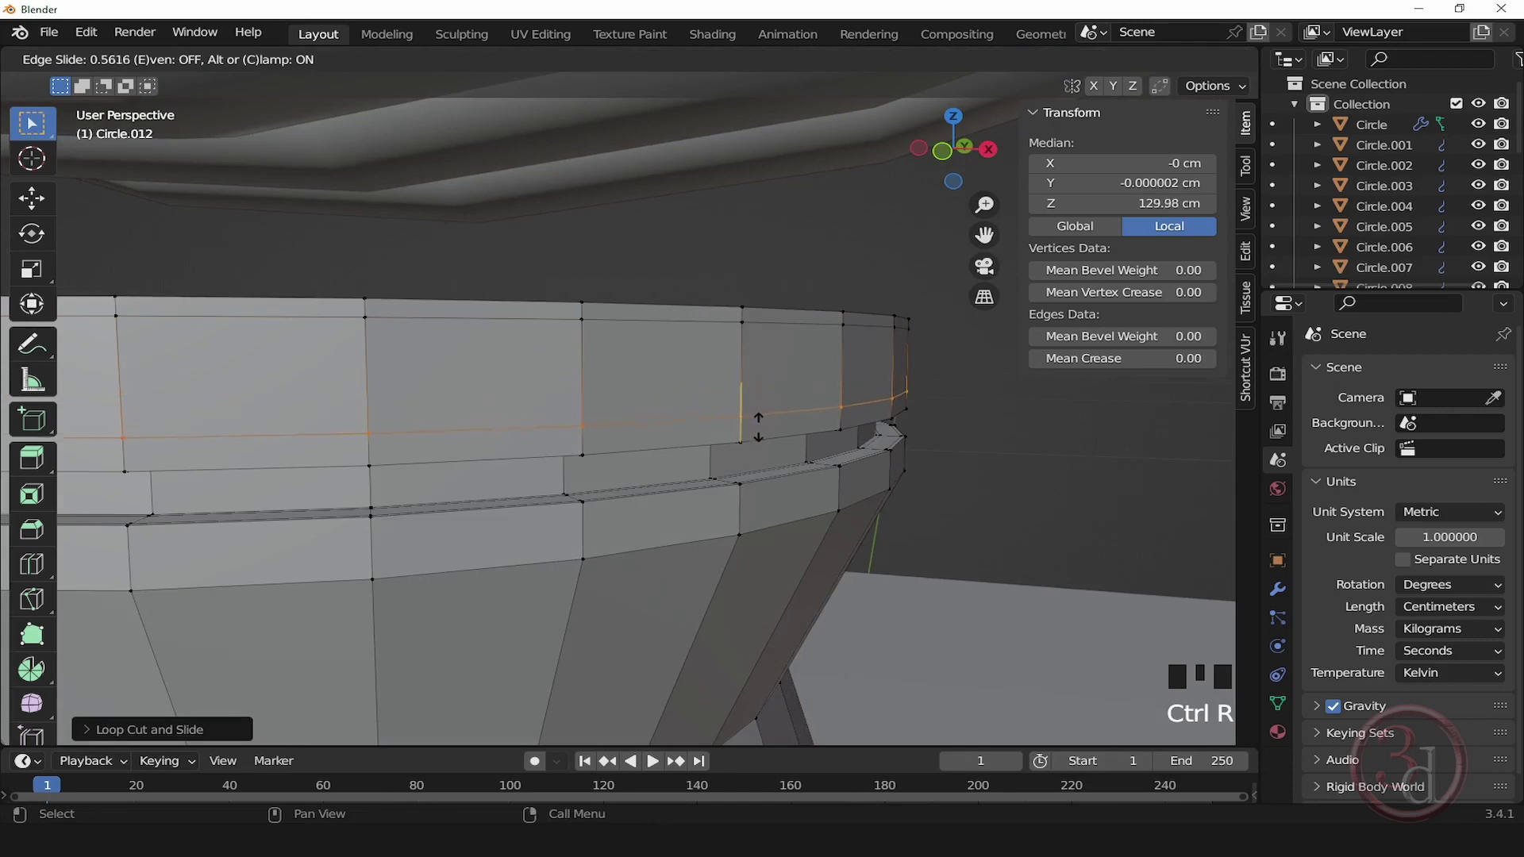
pyautogui.click(761, 445)
pyautogui.keyDown('shift'); pyautogui.moveTo(775, 564); pyautogui.dragTo(753, 433, button='middle'); pyautogui.keyUp('shift')
pyautogui.click(949, 432)
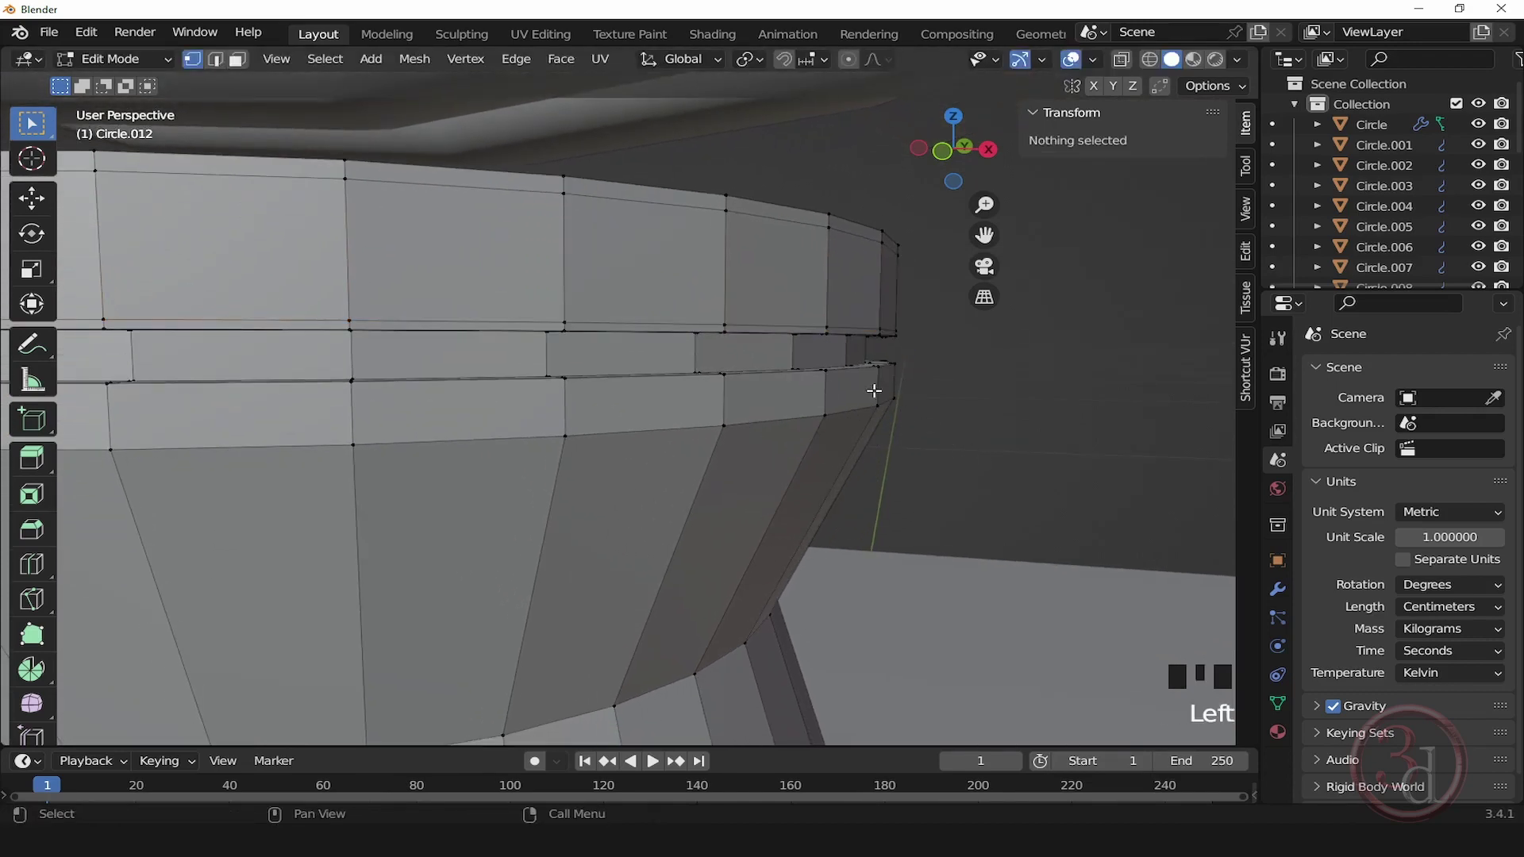
# Step: Add a supporting loop cut around the flared section above the waist, close to its upper edge
pyautogui.scroll(-2, 854, 401)
pyautogui.keyDown('shift'); pyautogui.moveTo(887, 384); pyautogui.dragTo(790, 388, button='middle'); pyautogui.keyUp('shift')
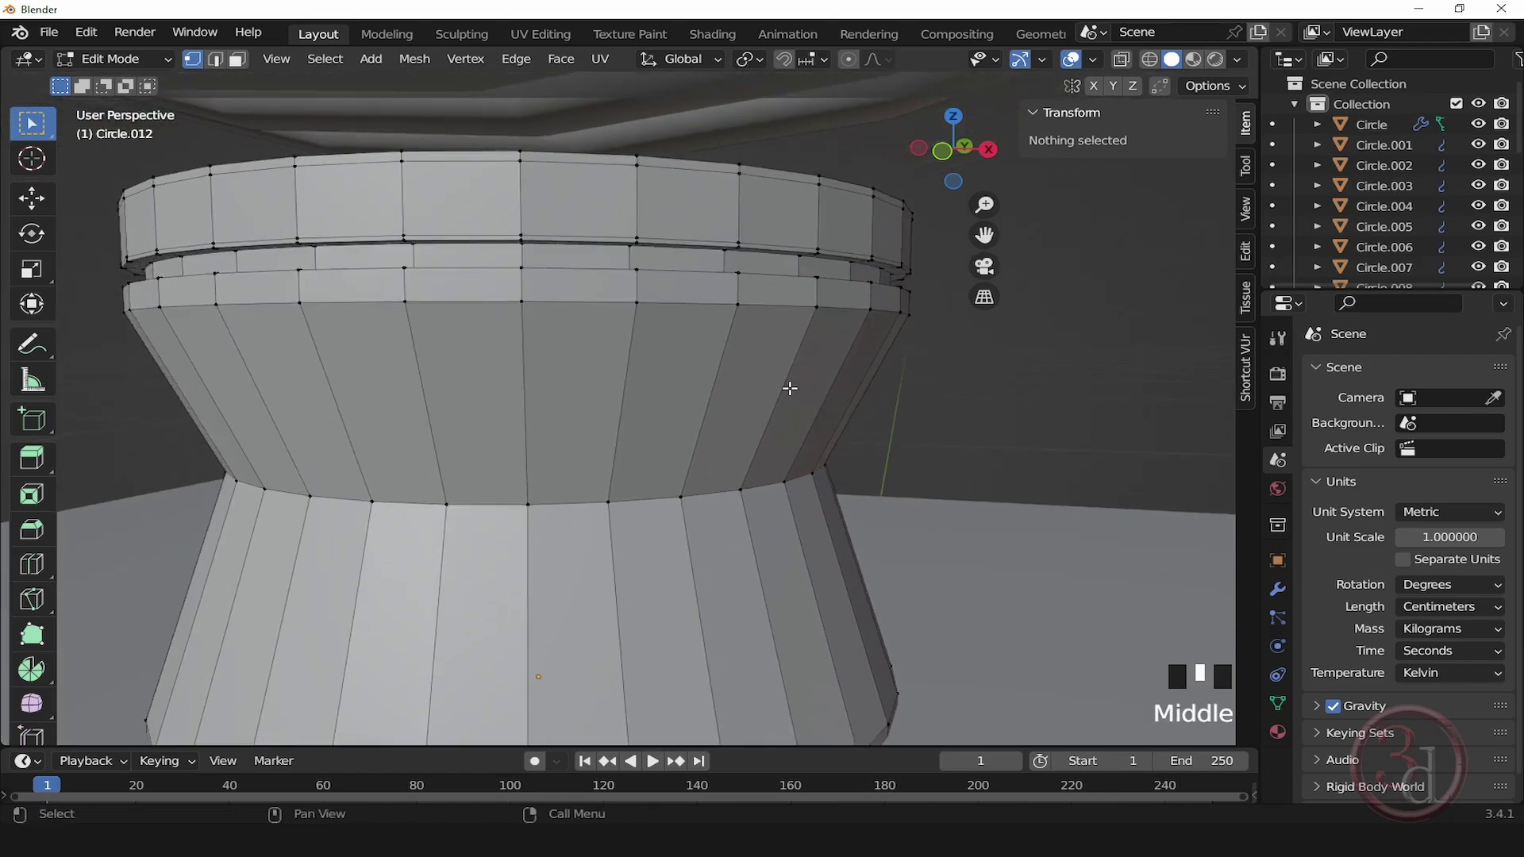
pyautogui.hotkey('ctrl', 'r')
pyautogui.click(765, 387)
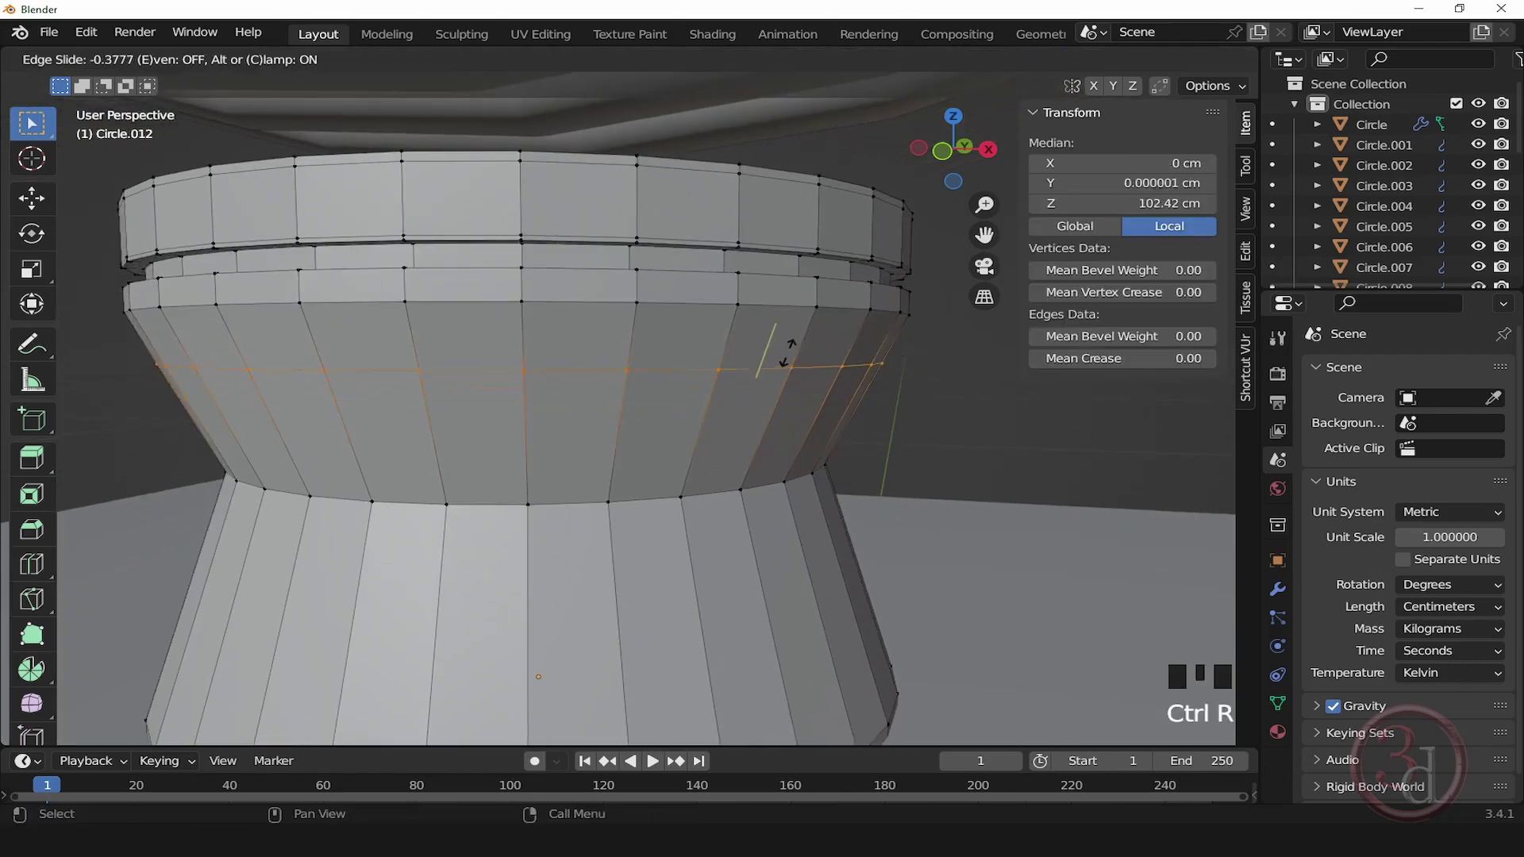
pyautogui.click(806, 321)
pyautogui.scroll(-2, 806, 333)
# Step: Bevel the waist edge loop into a band of faces and scale the band slightly inward
pyautogui.keyDown('shift'); pyautogui.moveTo(806, 334); pyautogui.dragTo(692, 464, button='middle'); pyautogui.keyUp('shift')
pyautogui.keyDown('alt'); pyautogui.click(692, 463); pyautogui.keyUp('alt')
pyautogui.hotkey('ctrl', 'b')
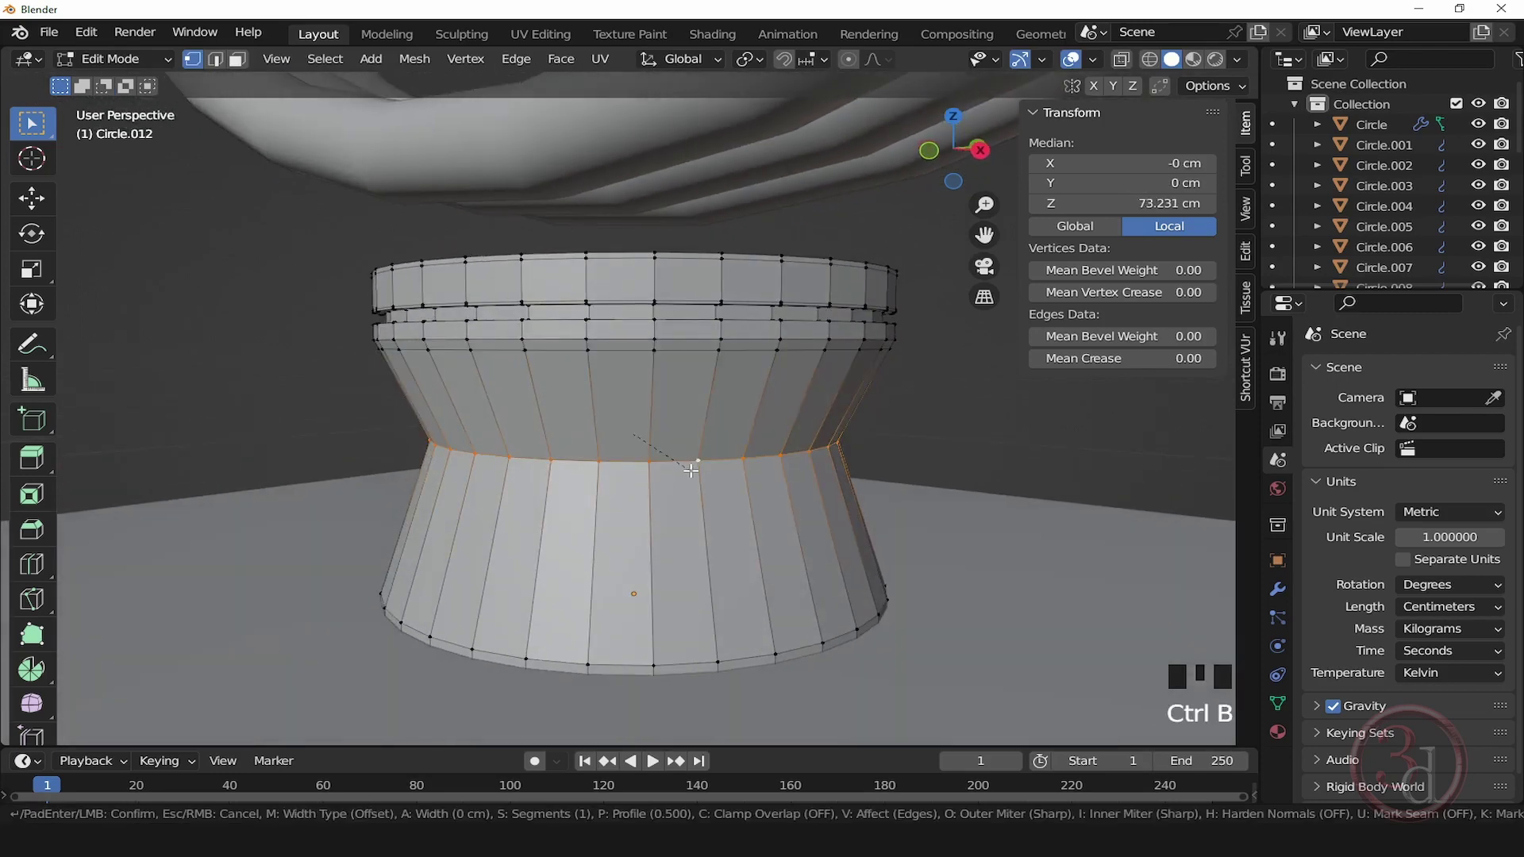
pyautogui.click(841, 547)
pyautogui.press('s')
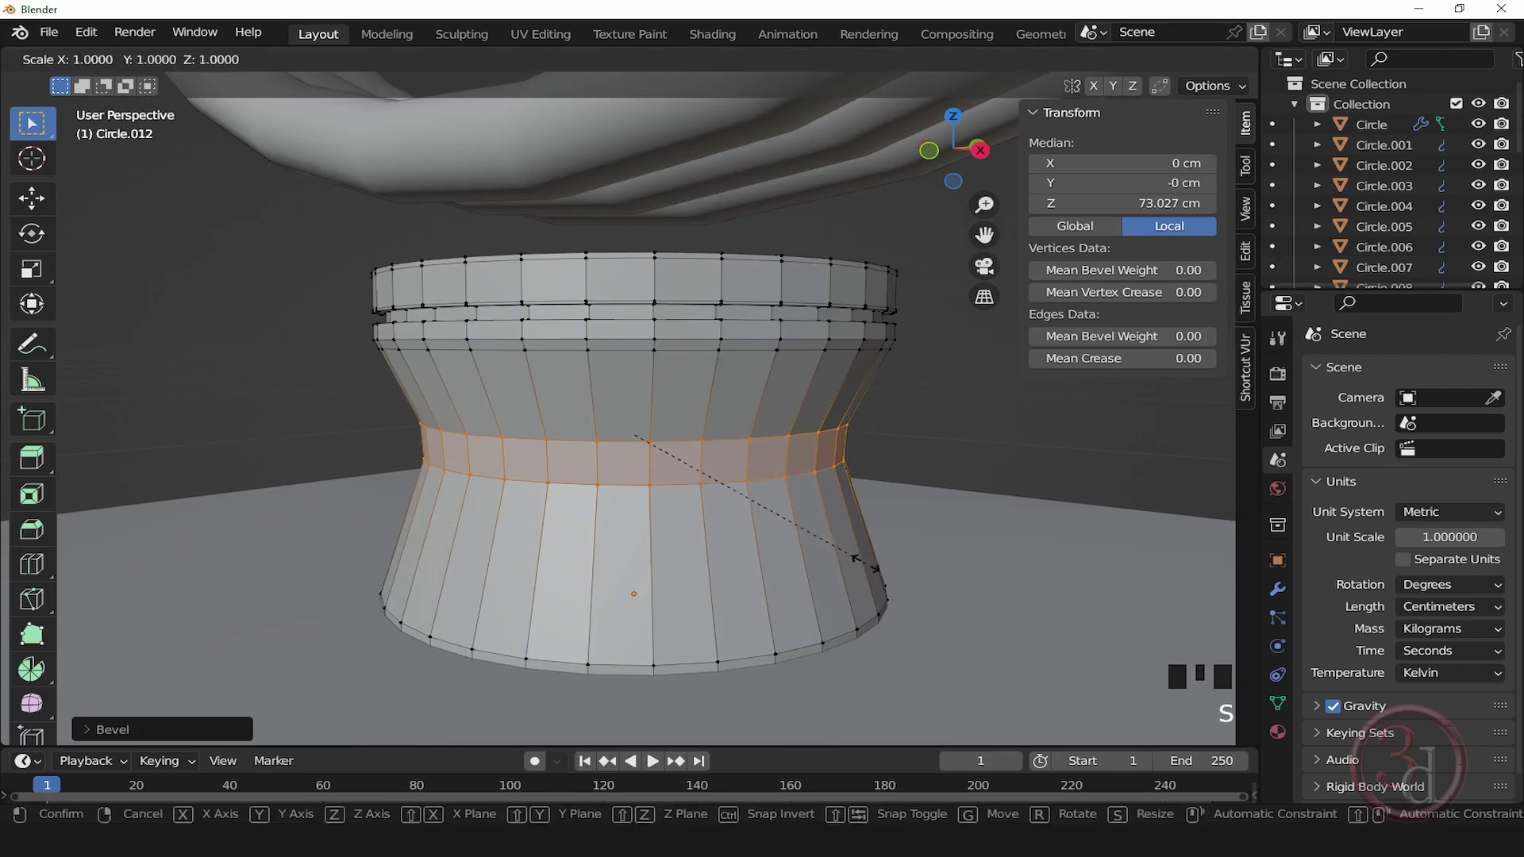
pyautogui.click(861, 555)
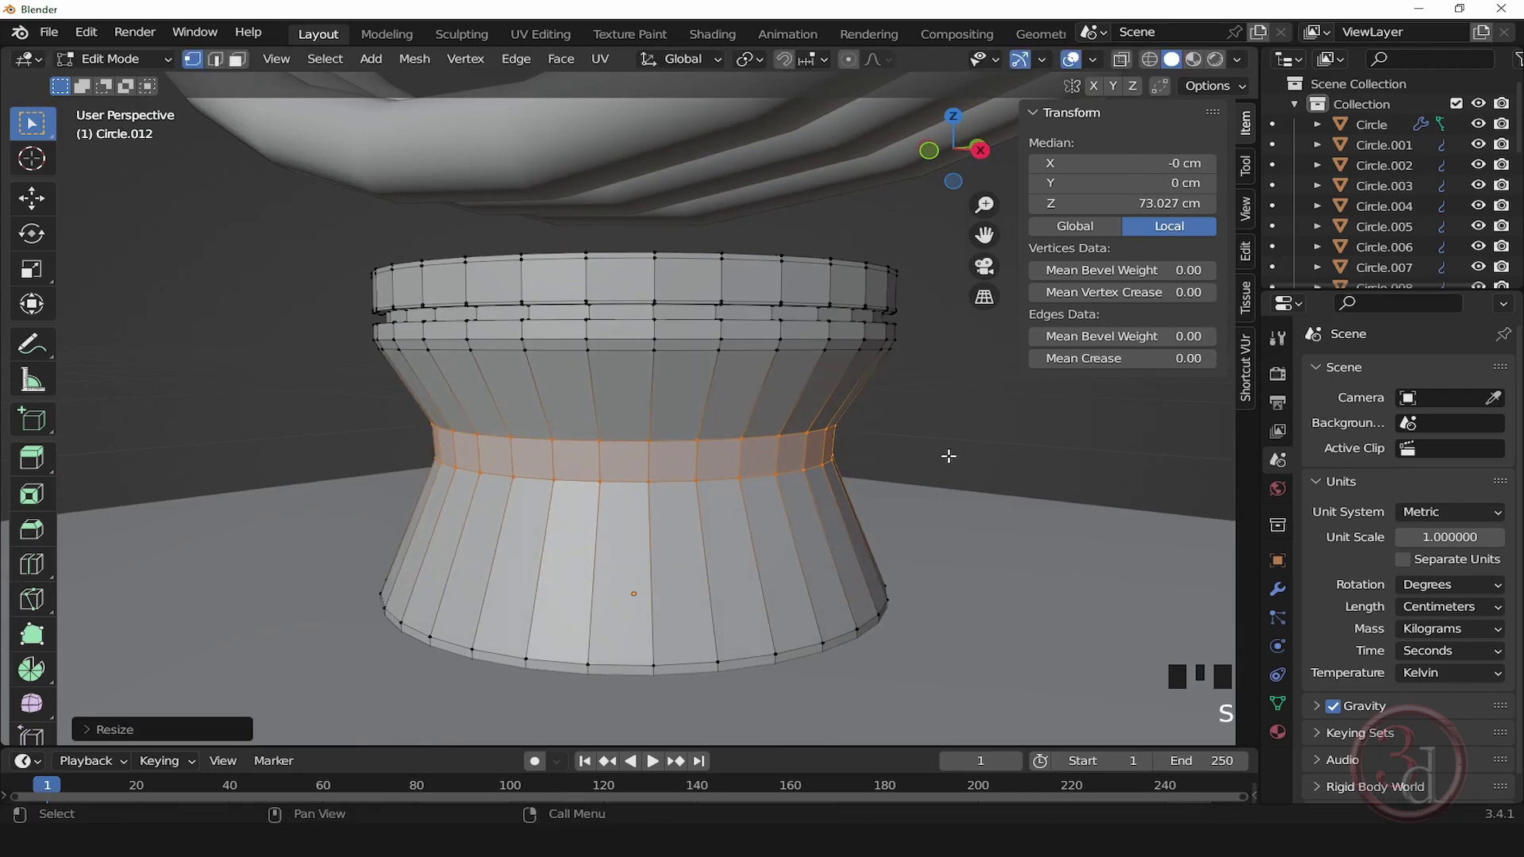
pyautogui.click(948, 456)
# Step: Inset the connector's bottom face twice to add two supporting rings inside its edge
pyautogui.keyDown('alt'); pyautogui.moveTo(948, 456); pyautogui.dragTo(897, 501, button='middle'); pyautogui.keyUp('alt')
pyautogui.keyDown('alt'); pyautogui.click(863, 516); pyautogui.keyUp('alt')
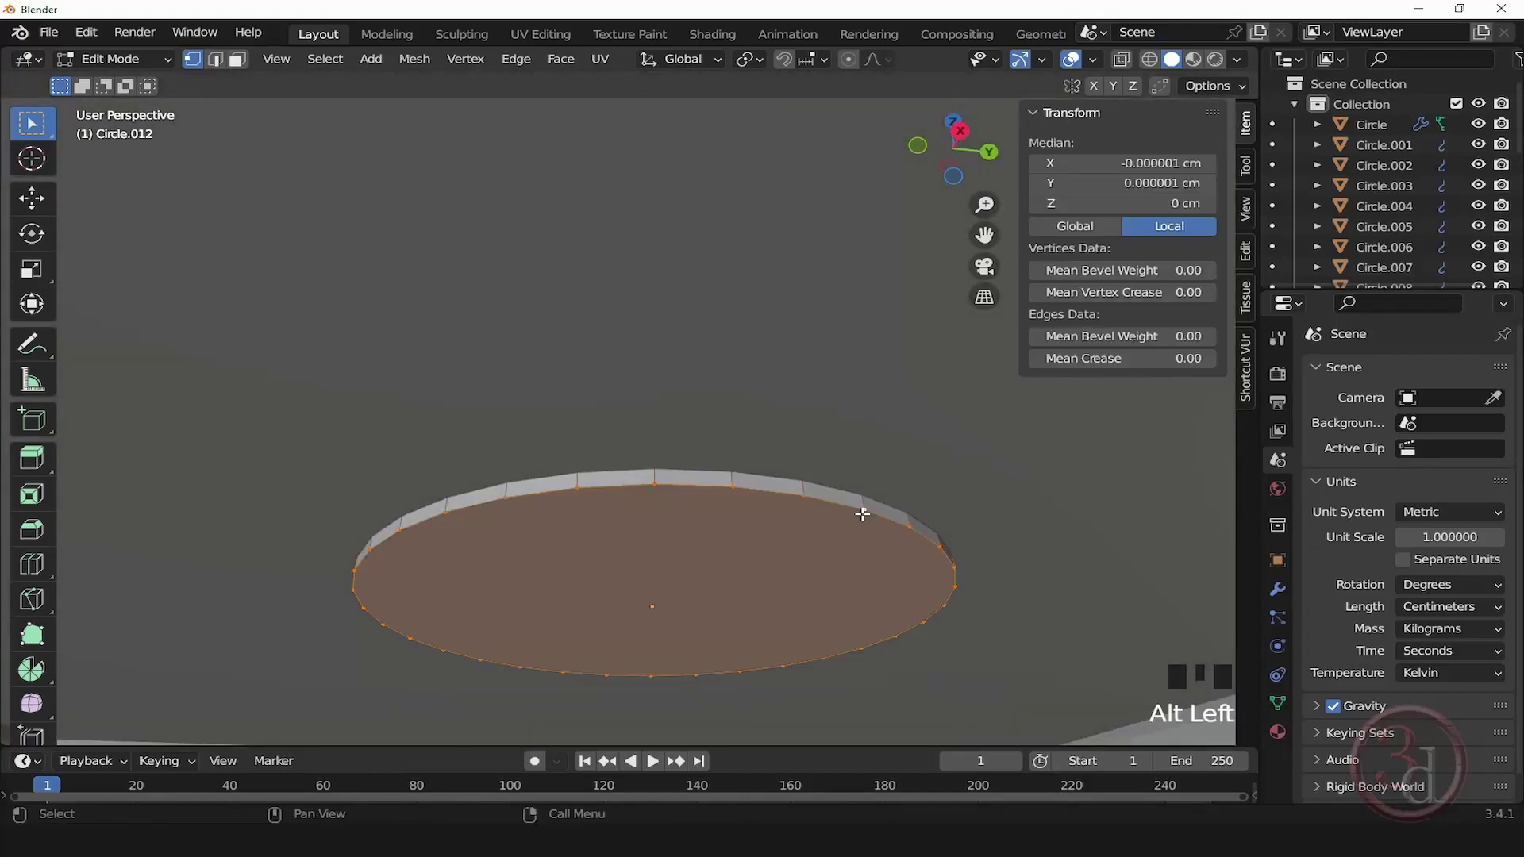
pyautogui.press('i')
pyautogui.click(848, 518)
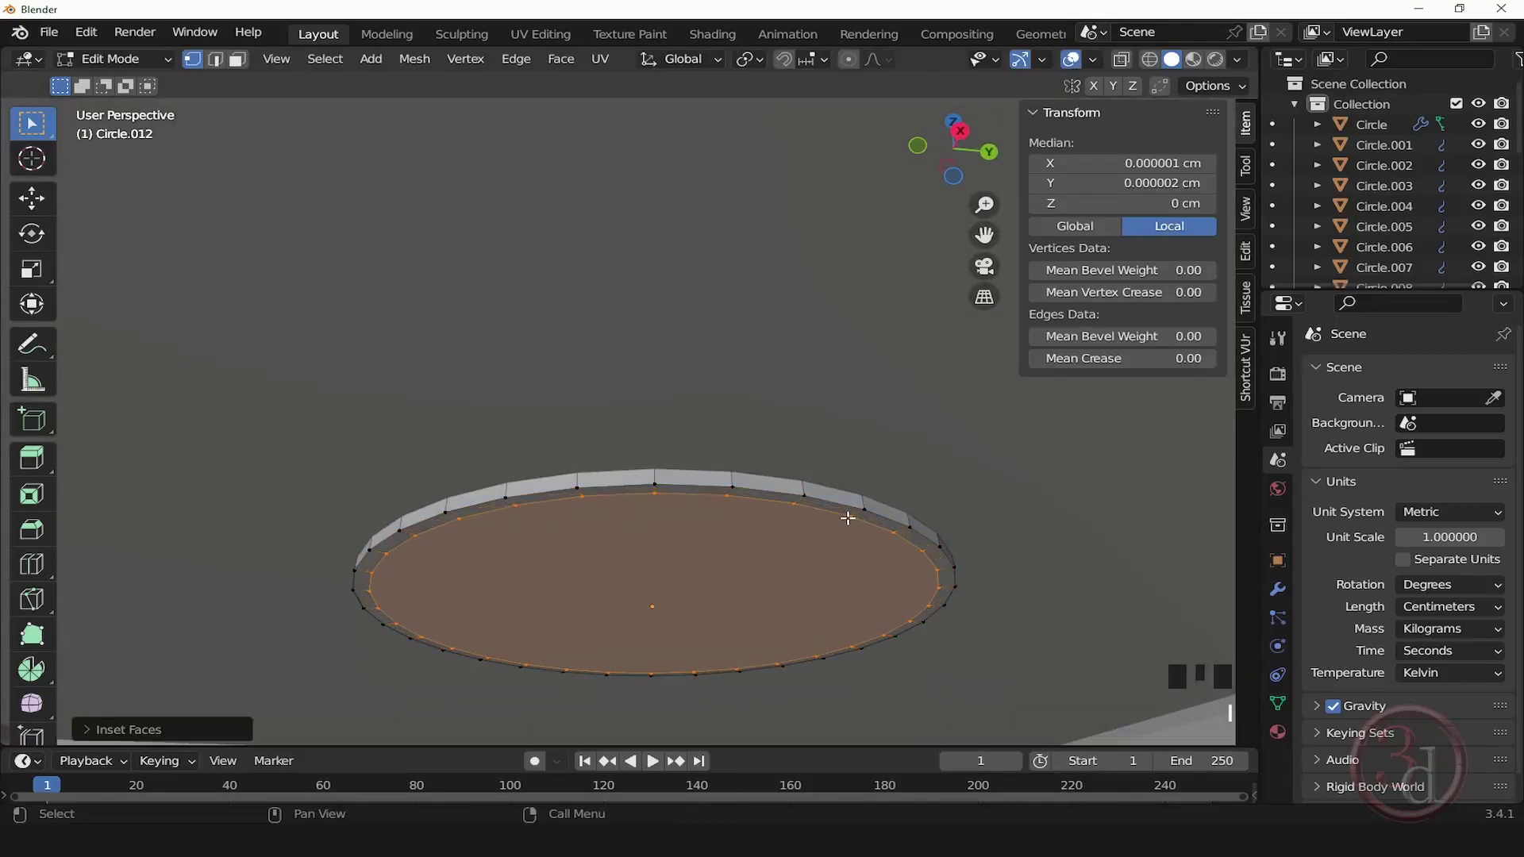
pyautogui.press('i')
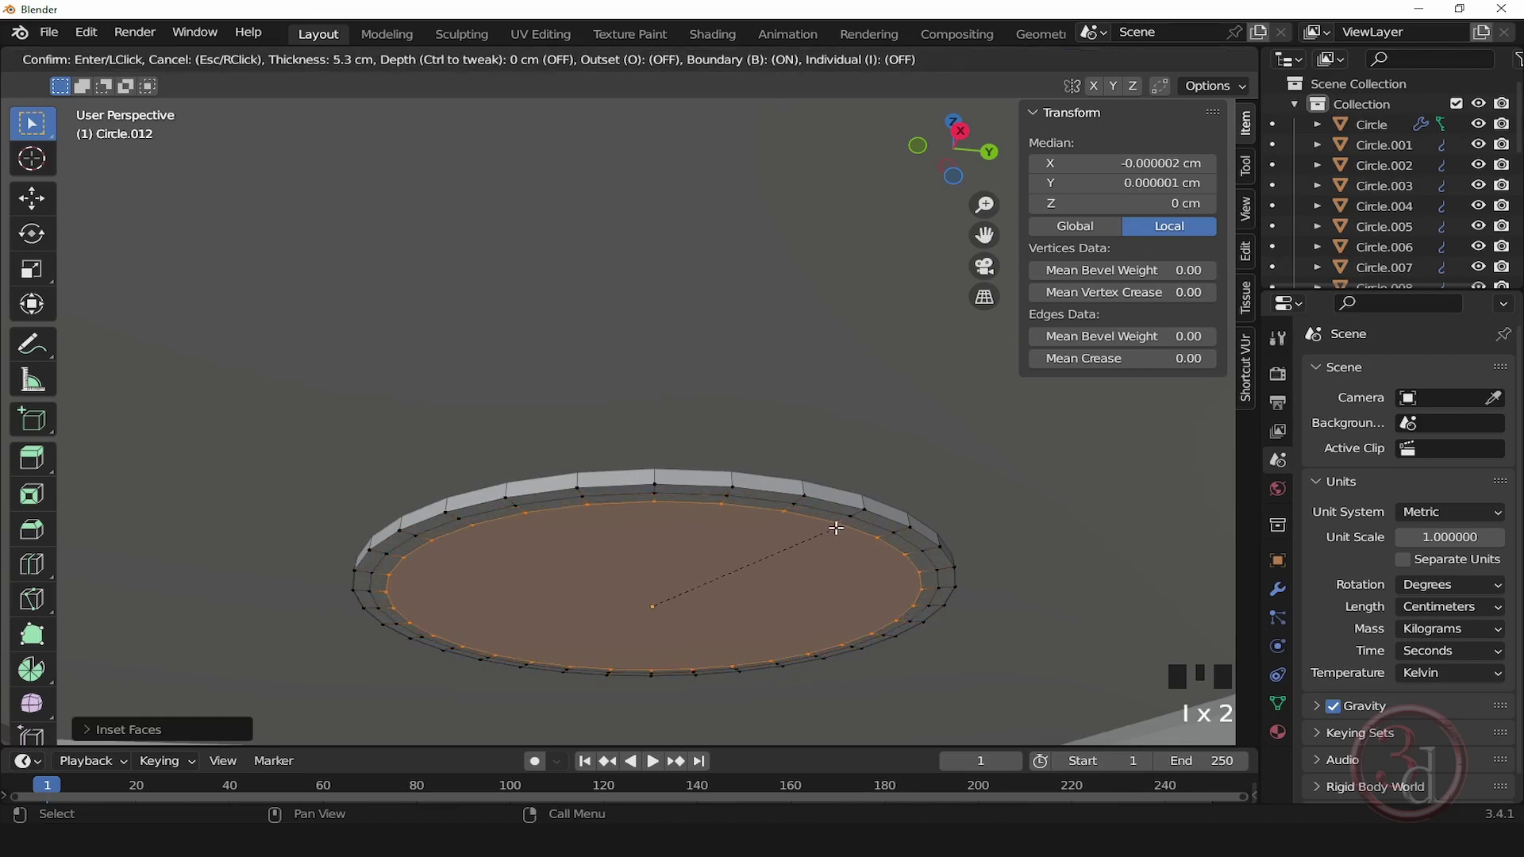
pyautogui.click(837, 528)
pyautogui.keyDown('alt'); pyautogui.moveTo(897, 529); pyautogui.dragTo(845, 516, button='middle'); pyautogui.keyUp('alt')
# Step: Return to Object Mode and give the connector a Subdivision Surface modifier with 2 viewport levels
pyautogui.press('Tab')
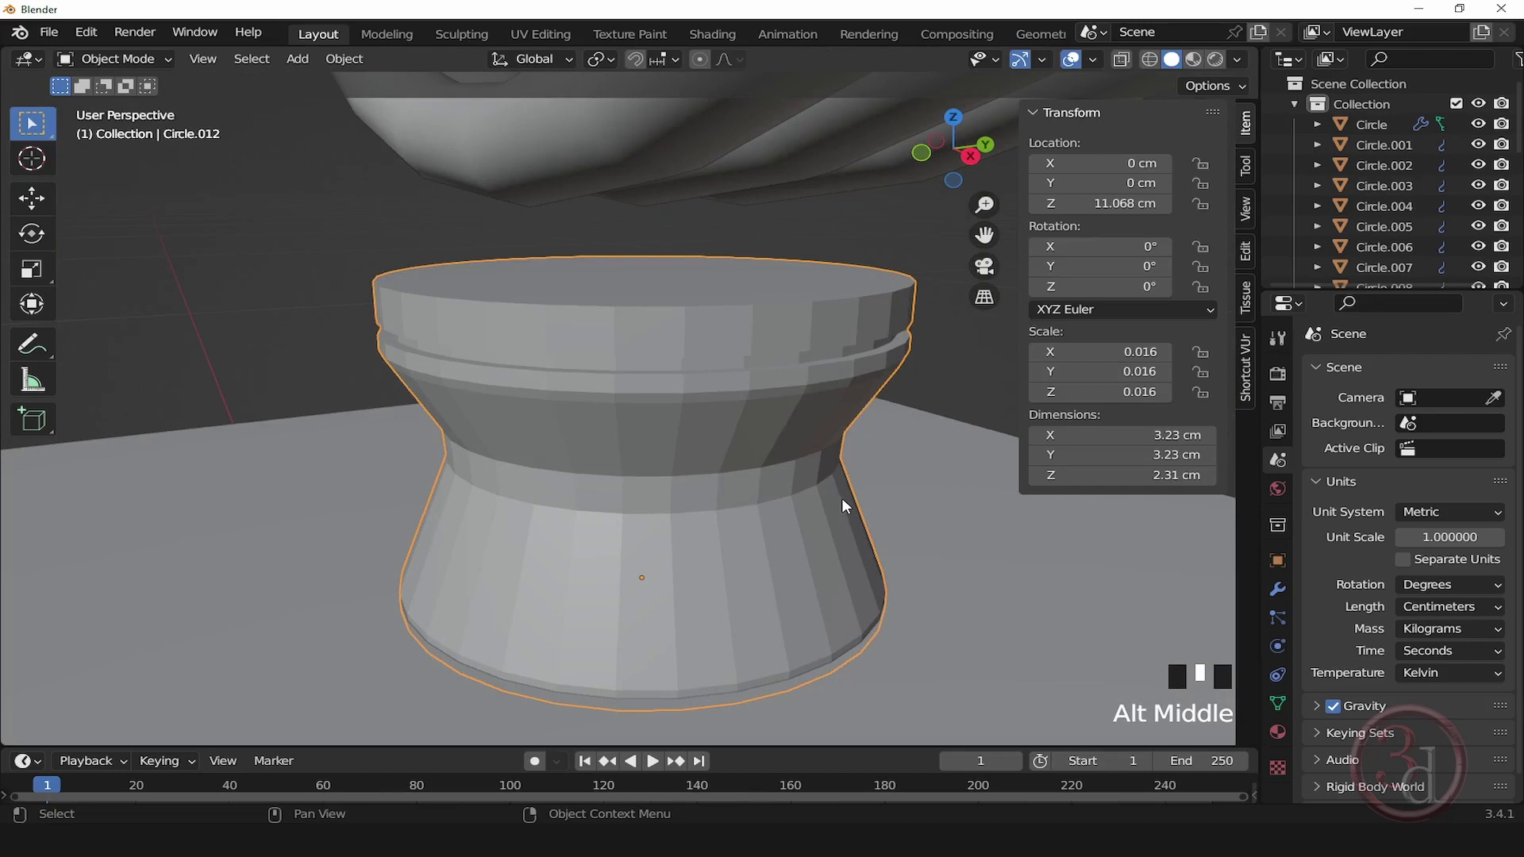
pyautogui.click(1277, 588)
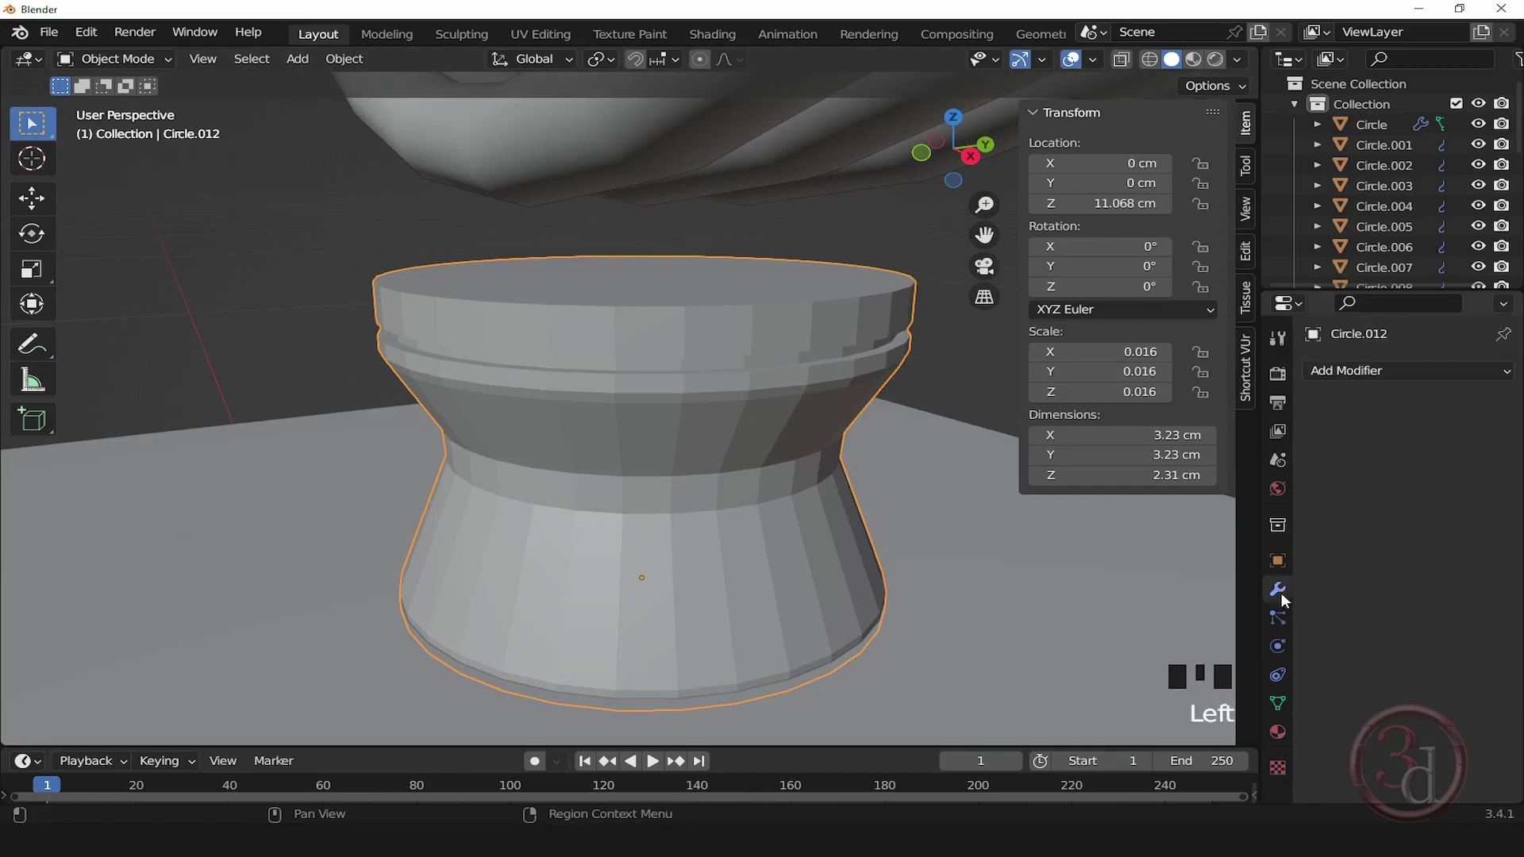
pyautogui.click(1360, 378)
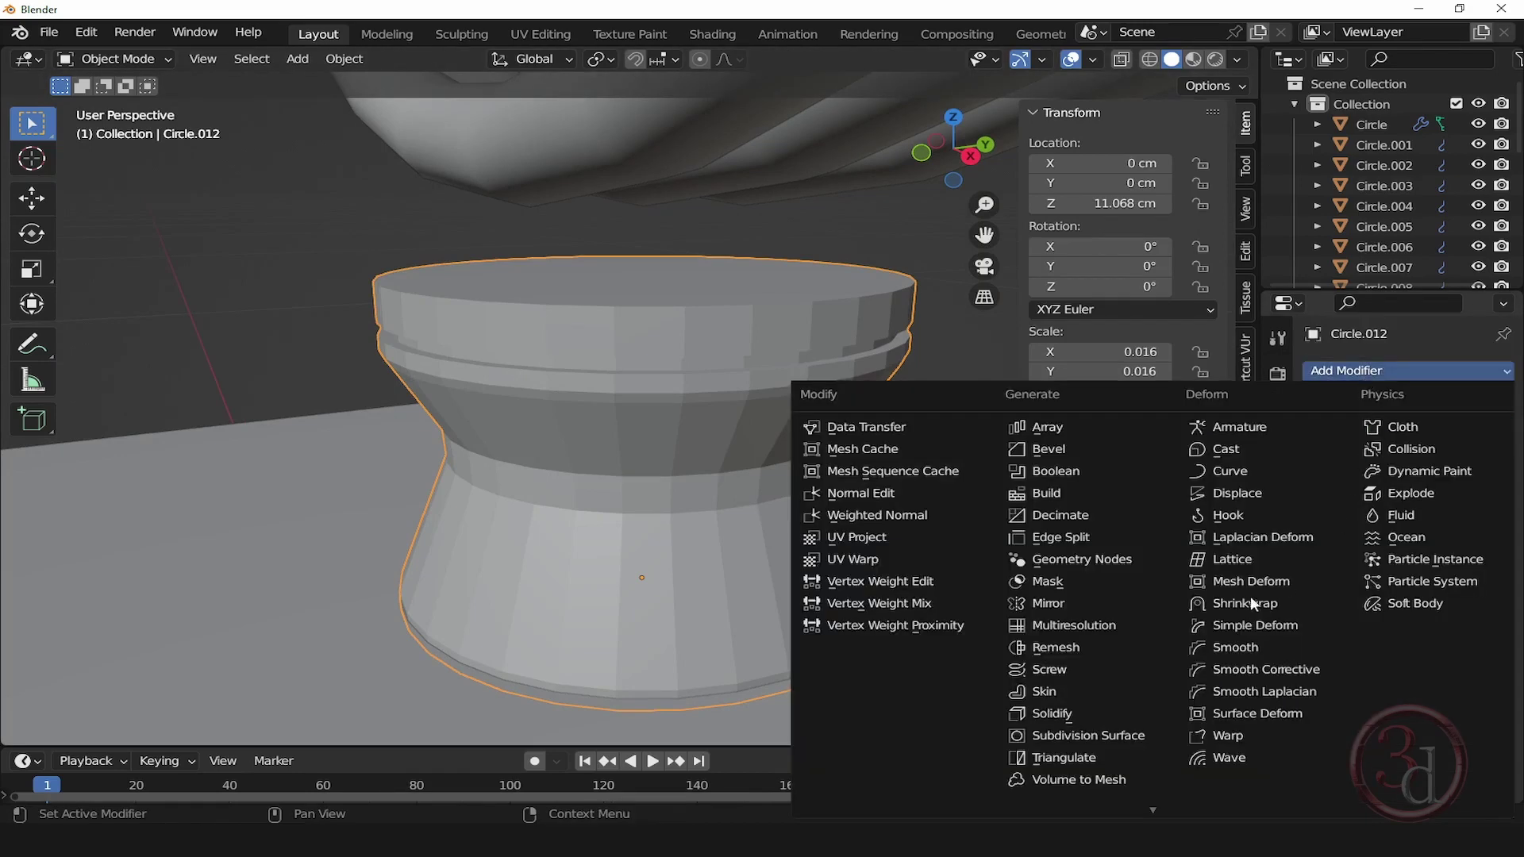
pyautogui.click(1091, 734)
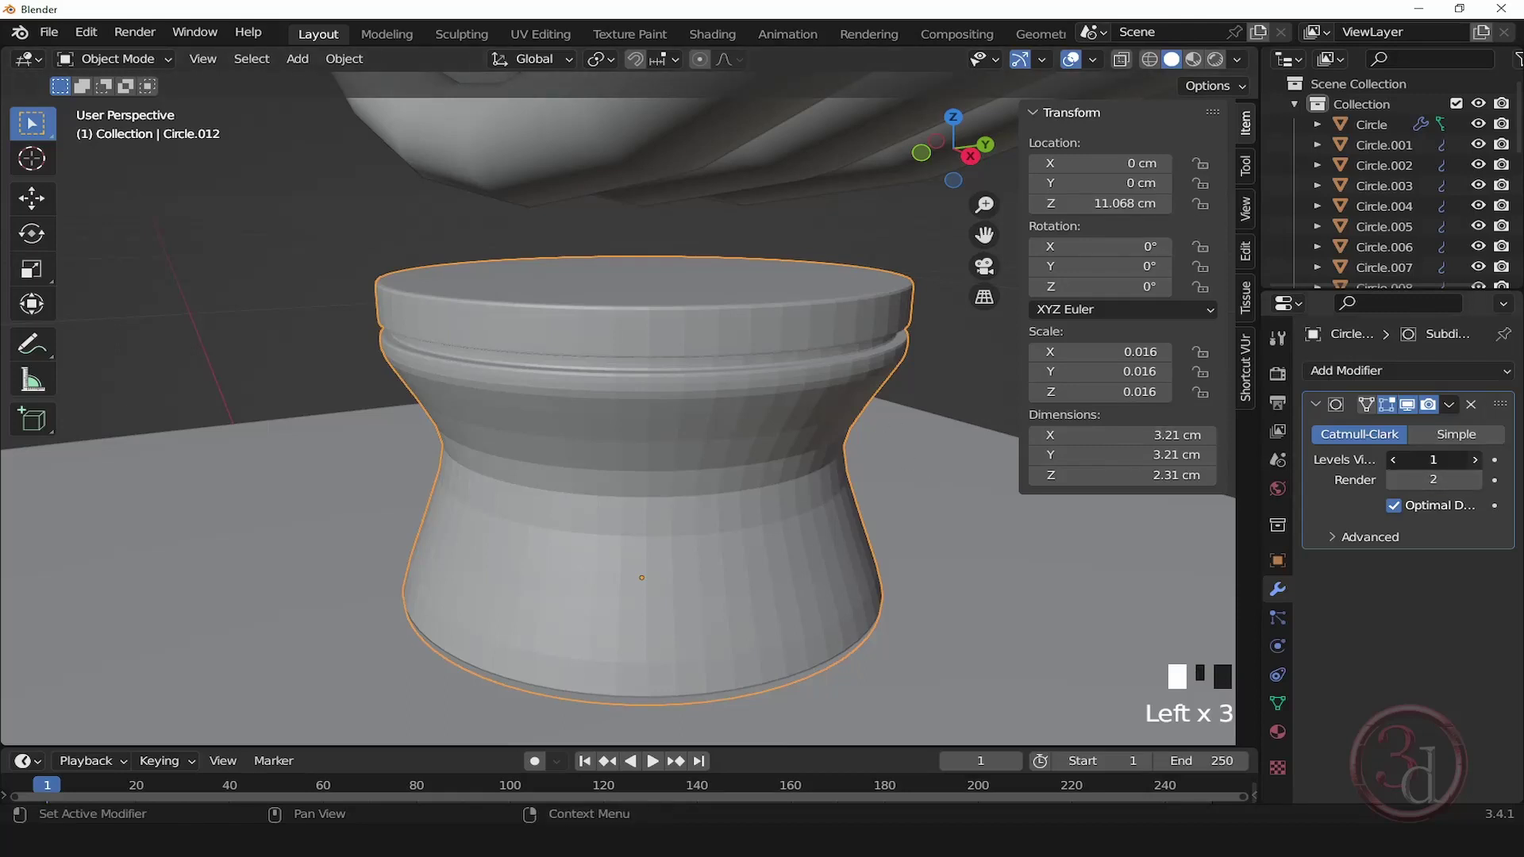
pyautogui.click(1474, 459)
pyautogui.keyDown('alt'); pyautogui.moveTo(925, 418); pyautogui.dragTo(865, 407, button='middle'); pyautogui.keyUp('alt')
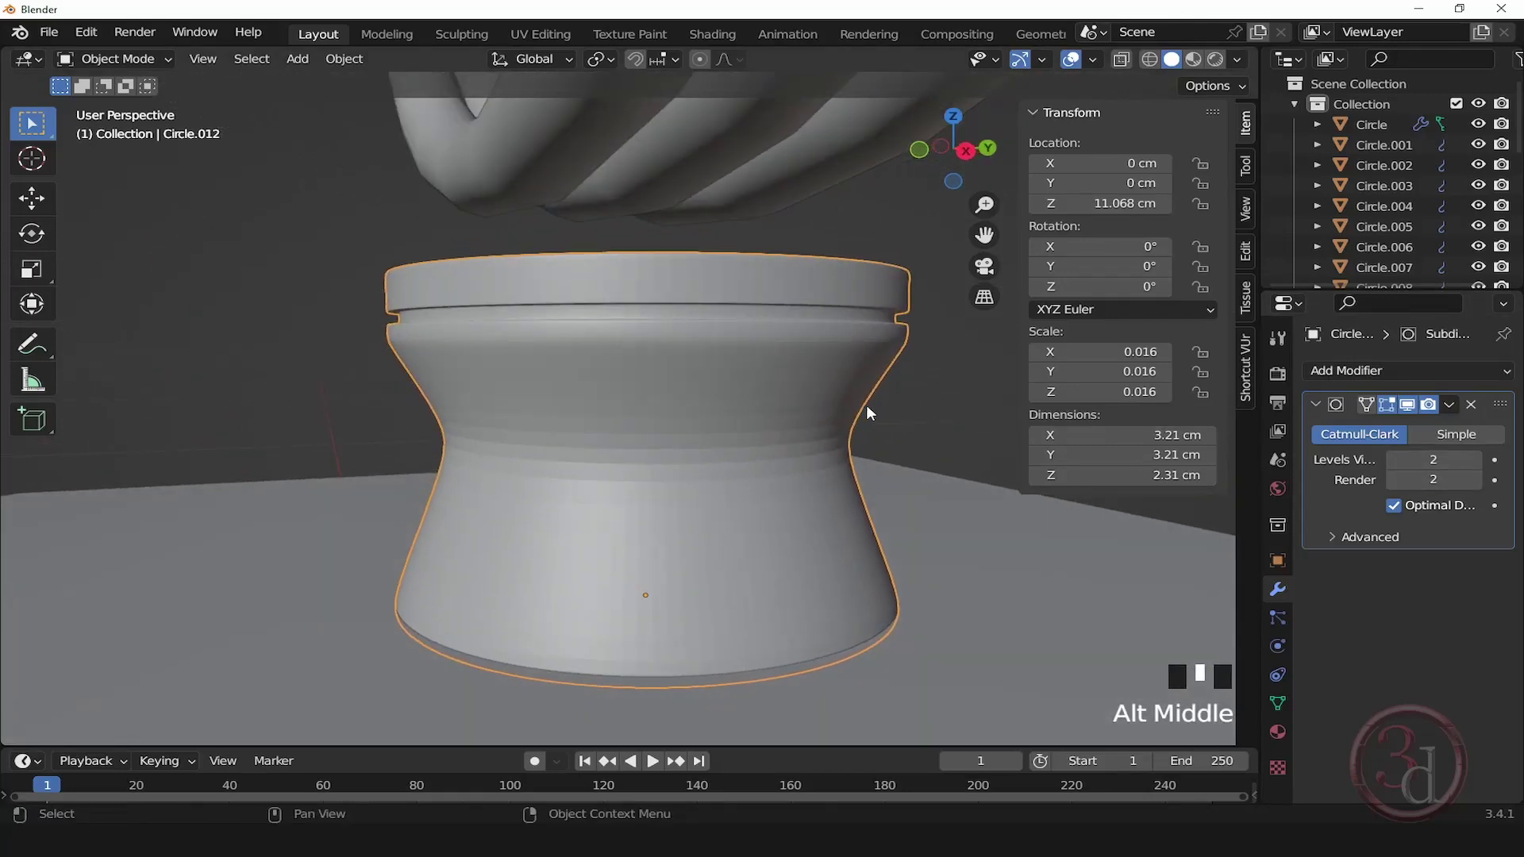
pyautogui.press('Tab')
pyautogui.press('Tab')
pyautogui.click(860, 386)
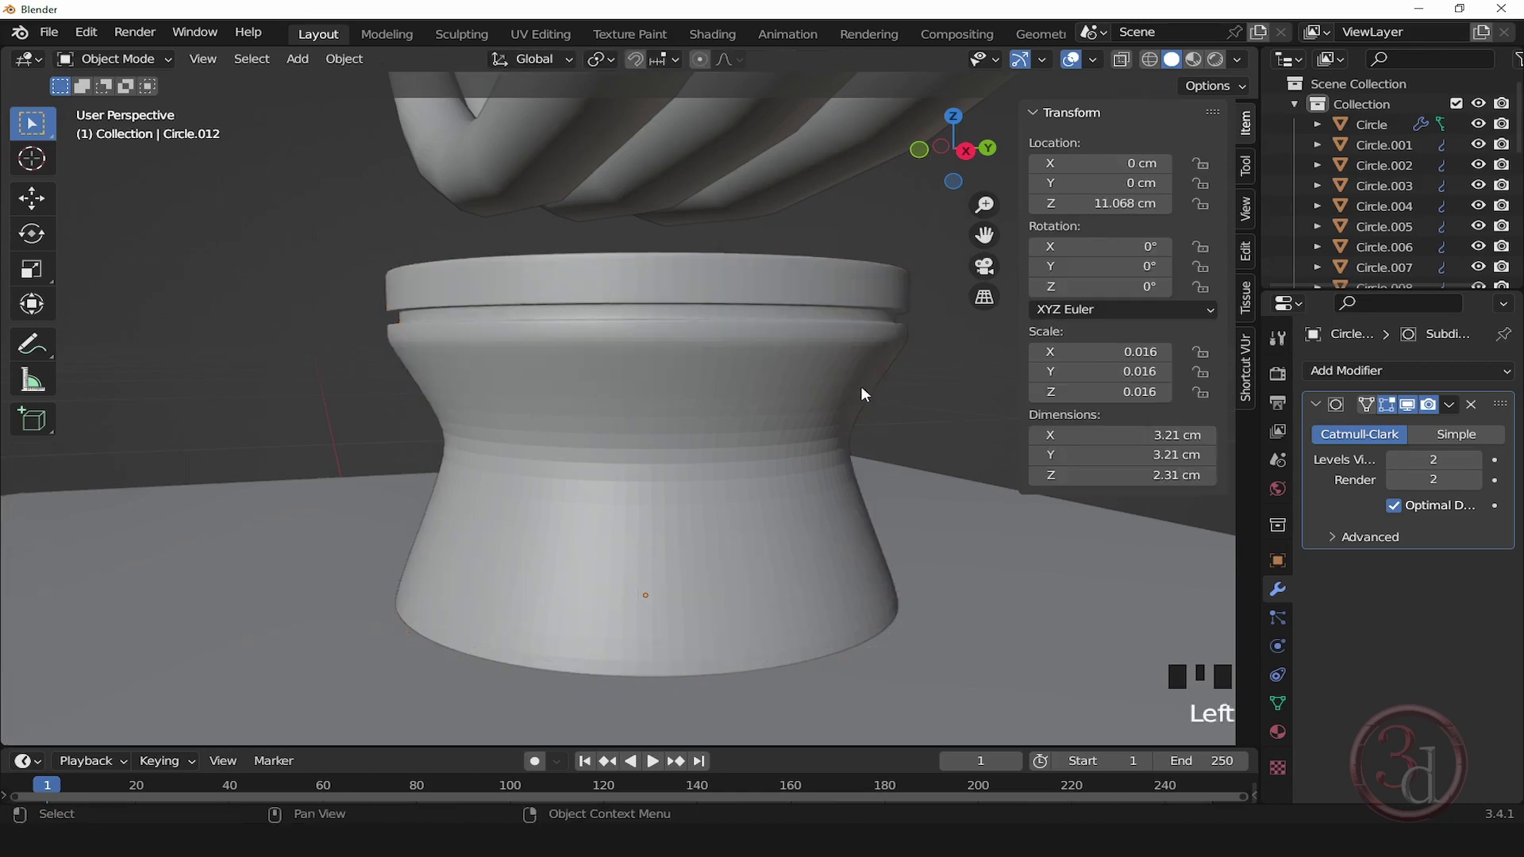
# Step: Add a Bezier circle at the world origin and display the scene in wireframe
pyautogui.scroll(-4, 748, 451)
pyautogui.moveTo(747, 451)
pyautogui.keyDown('alt'); pyautogui.mouseDown(button='middle')
pyautogui.moveTo(886, 477)
pyautogui.moveTo(946, 454)
pyautogui.moveTo(854, 389)
pyautogui.moveTo(733, 384)
pyautogui.moveTo(744, 411)
pyautogui.moveTo(787, 428)
pyautogui.moveTo(778, 416)
pyautogui.moveTo(773, 463)
pyautogui.mouseUp(button='middle'); pyautogui.keyUp('alt')
pyautogui.scroll(-3, 692, 353)
pyautogui.hotkey('shift', 'a')
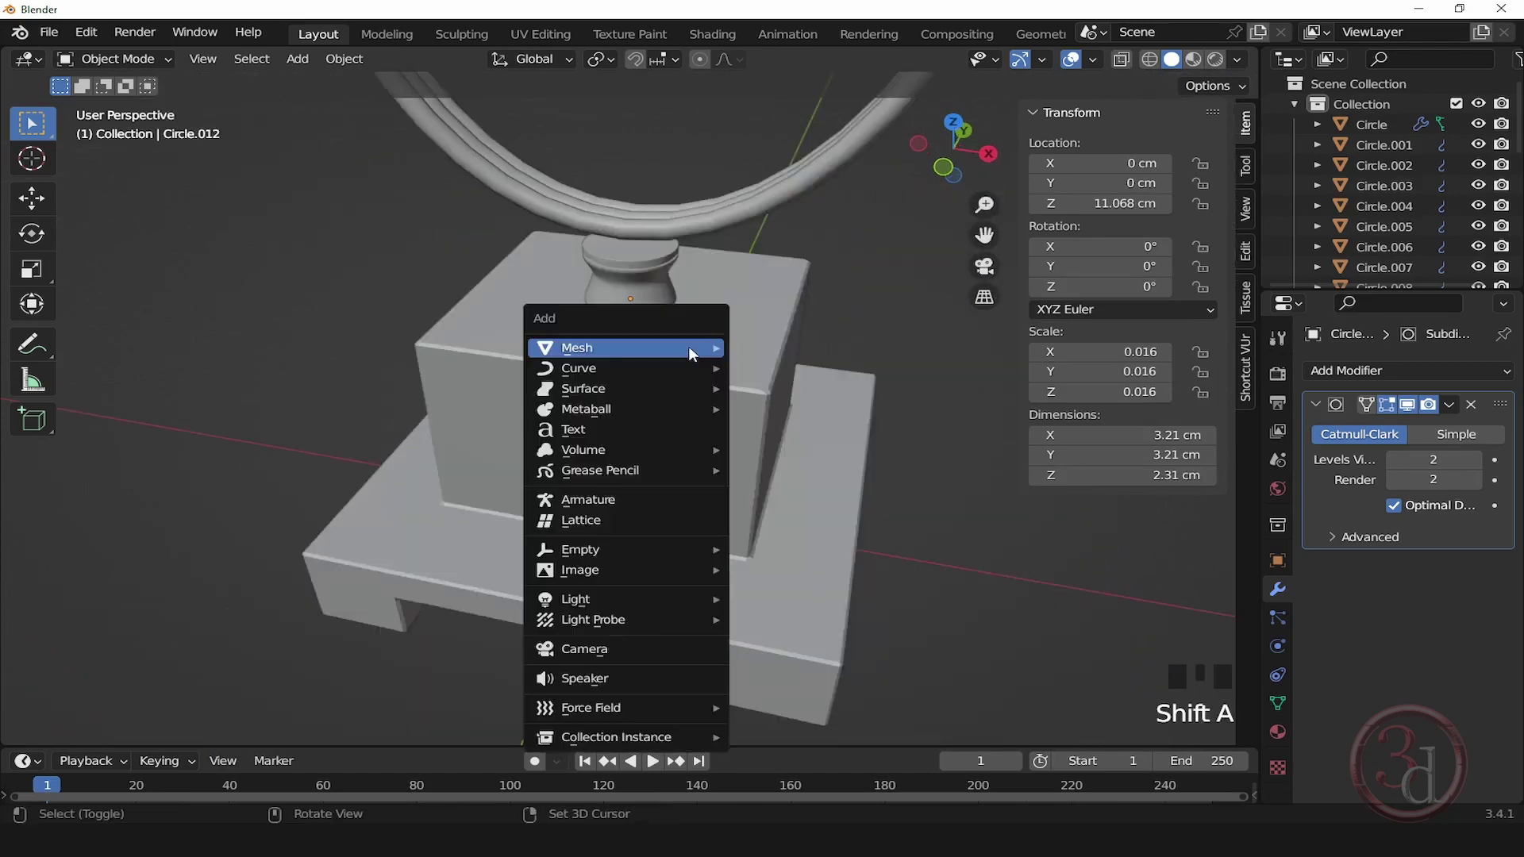
pyautogui.moveTo(679, 373)
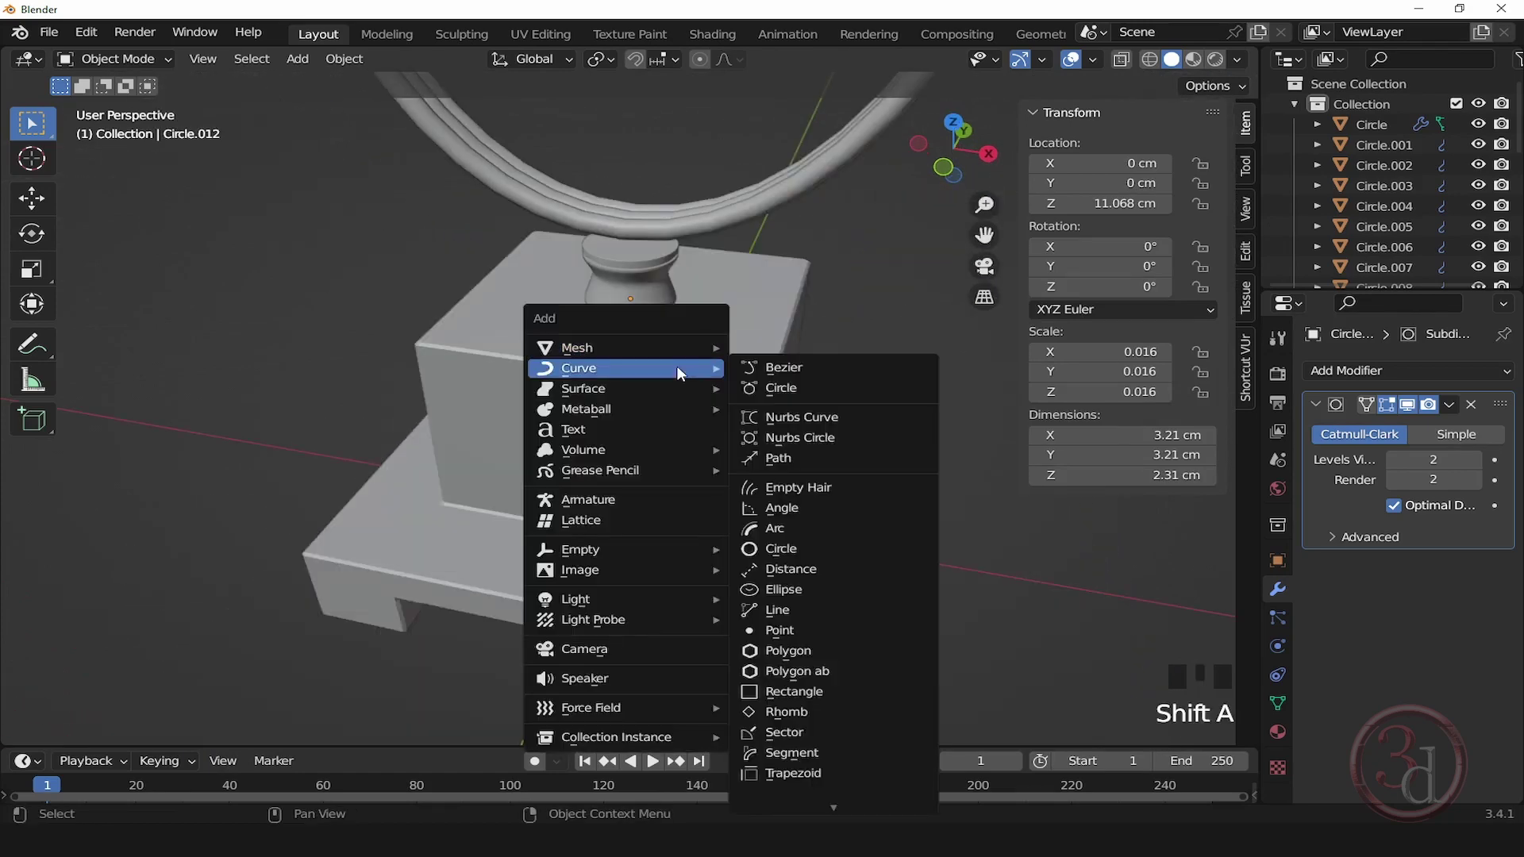
pyautogui.click(793, 388)
pyautogui.click(548, 509)
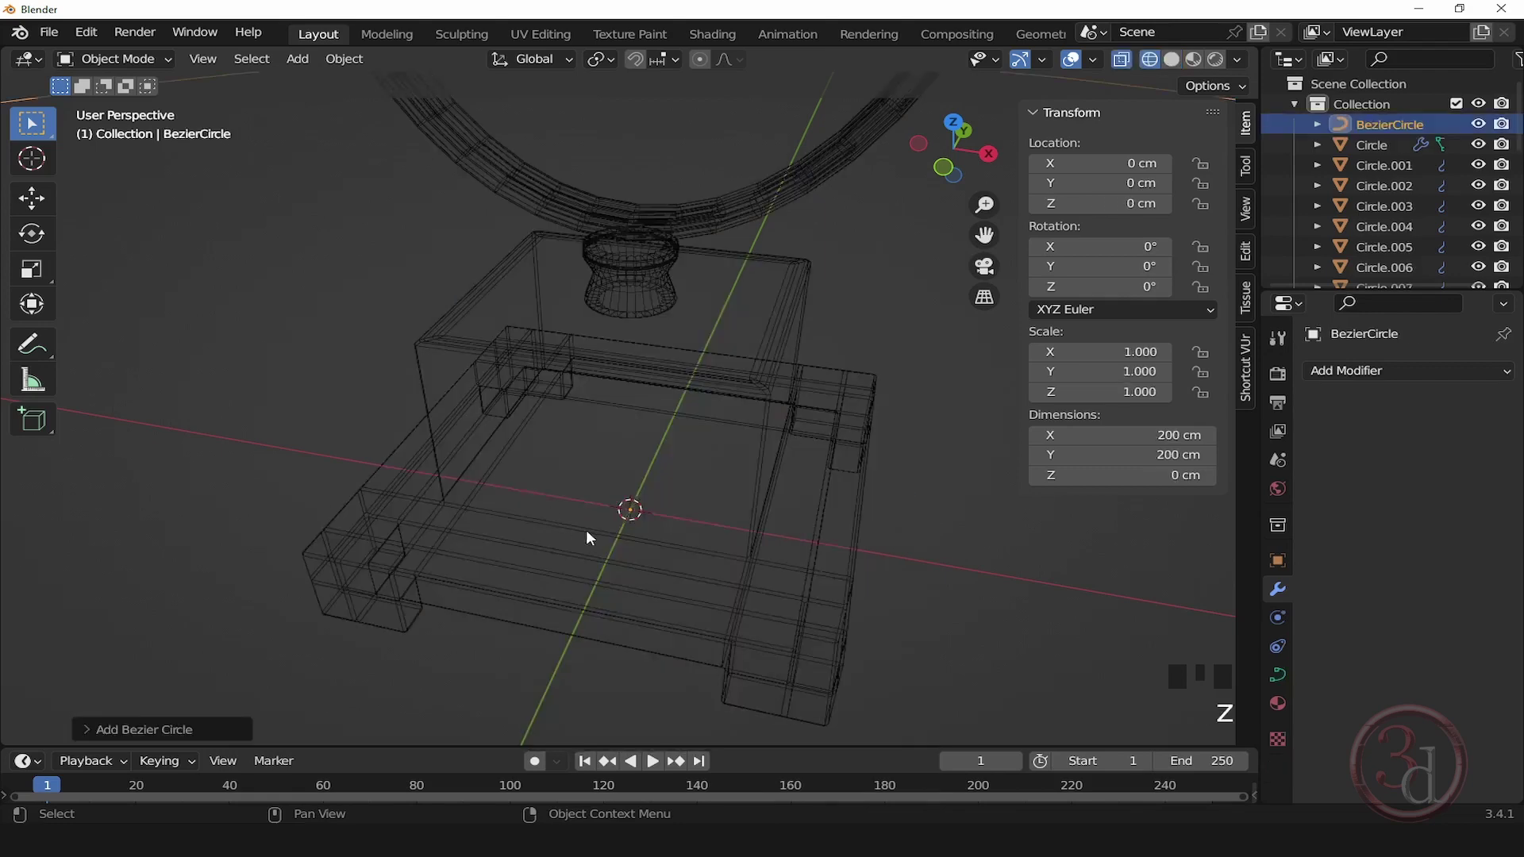
# Step: Scale the Bezier circle uniformly down to about 0.054, roughly 10.7 cm across
pyautogui.scroll(-12, 679, 384)
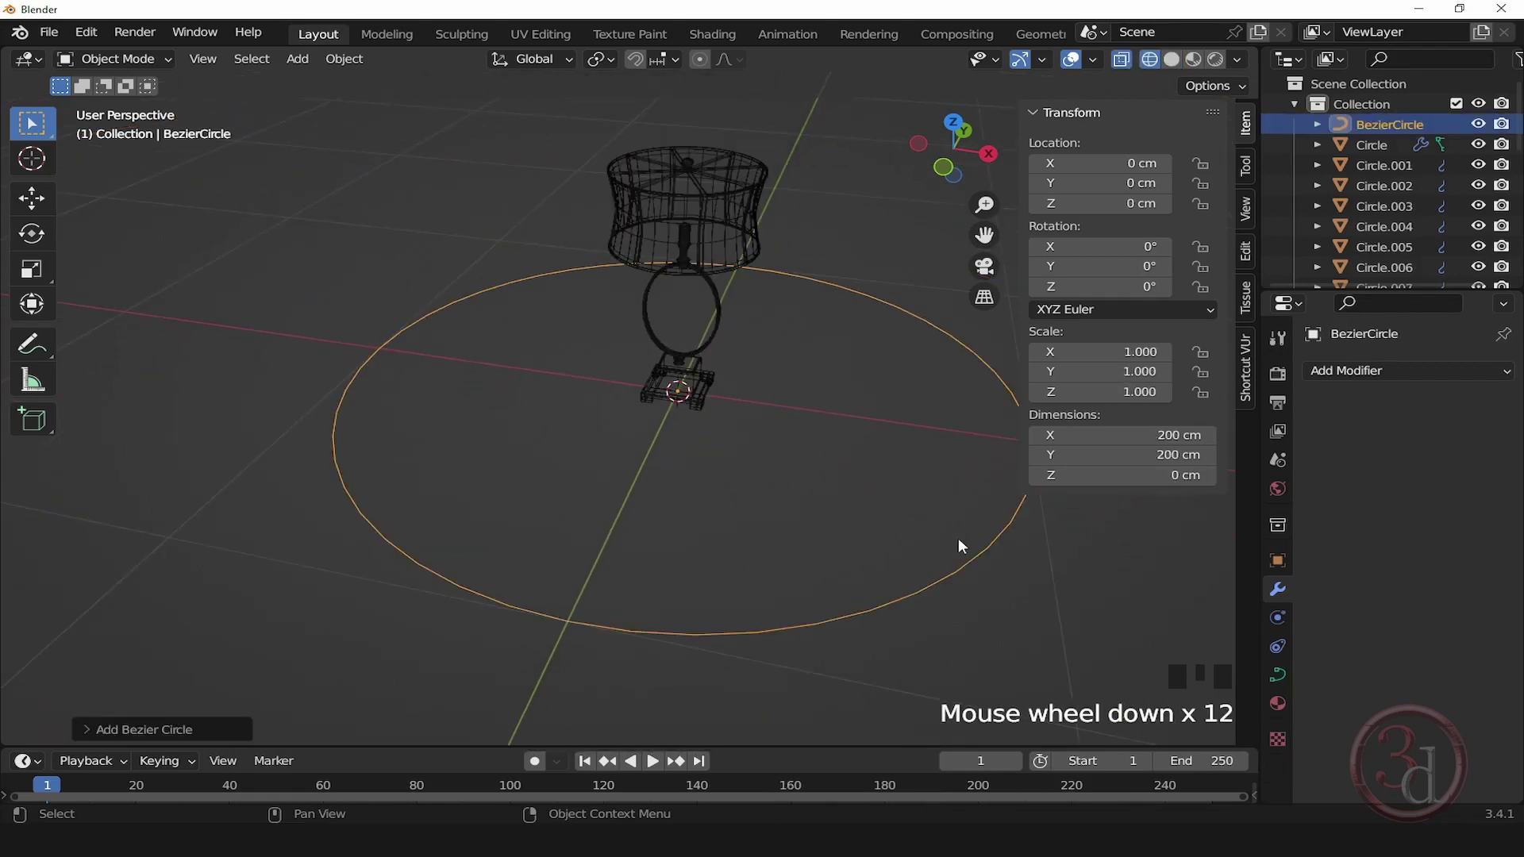
pyautogui.press('s')
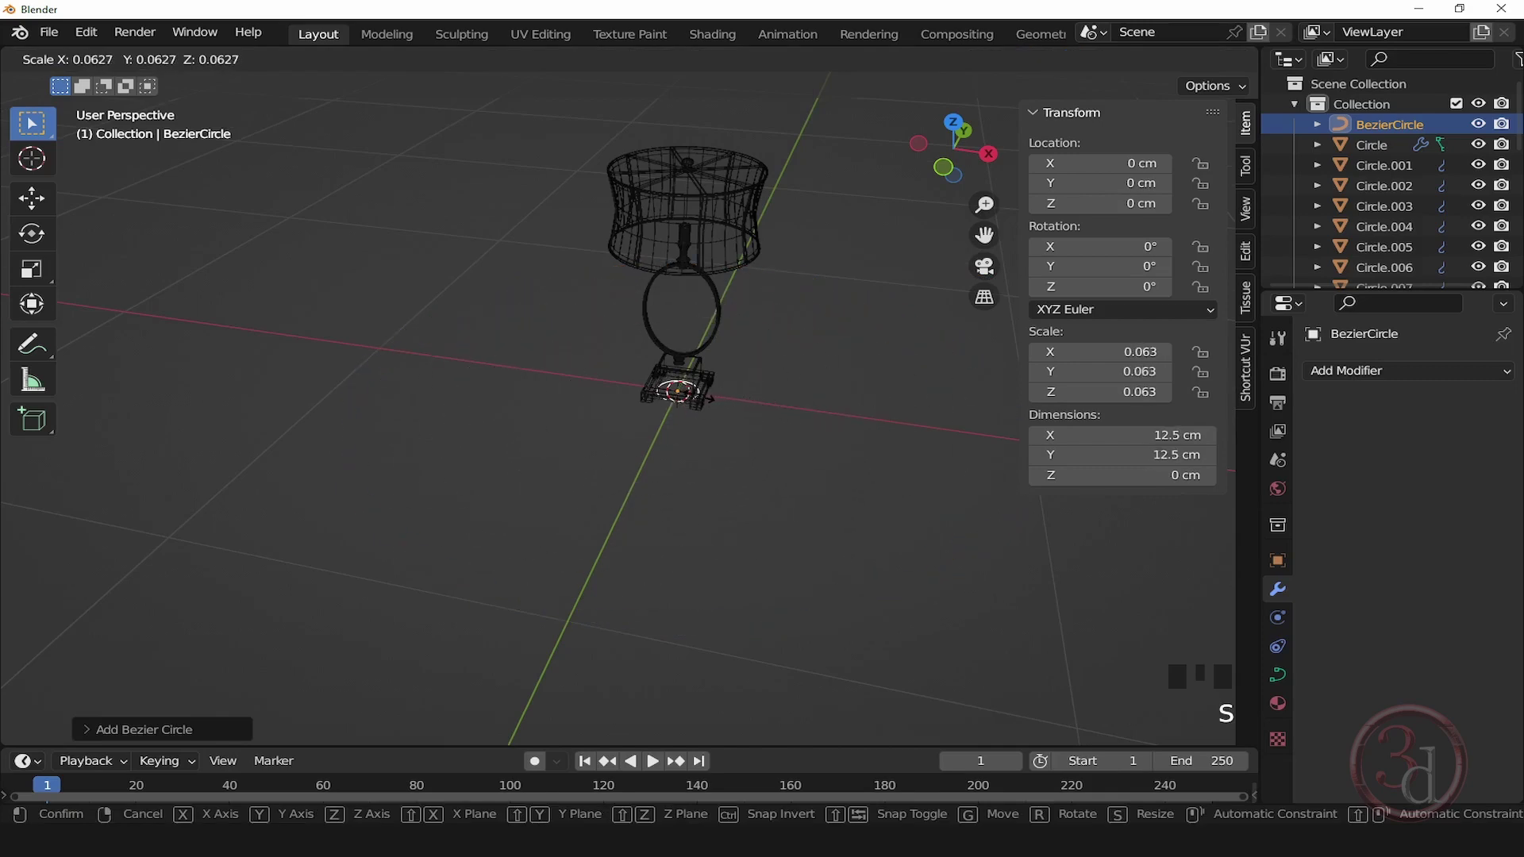
pyautogui.click(695, 392)
# Step: In front view, raise the Bezier circle to about 13.78 cm along Z, between the connector and the rings
pyautogui.press('`')
pyautogui.click(633, 330)
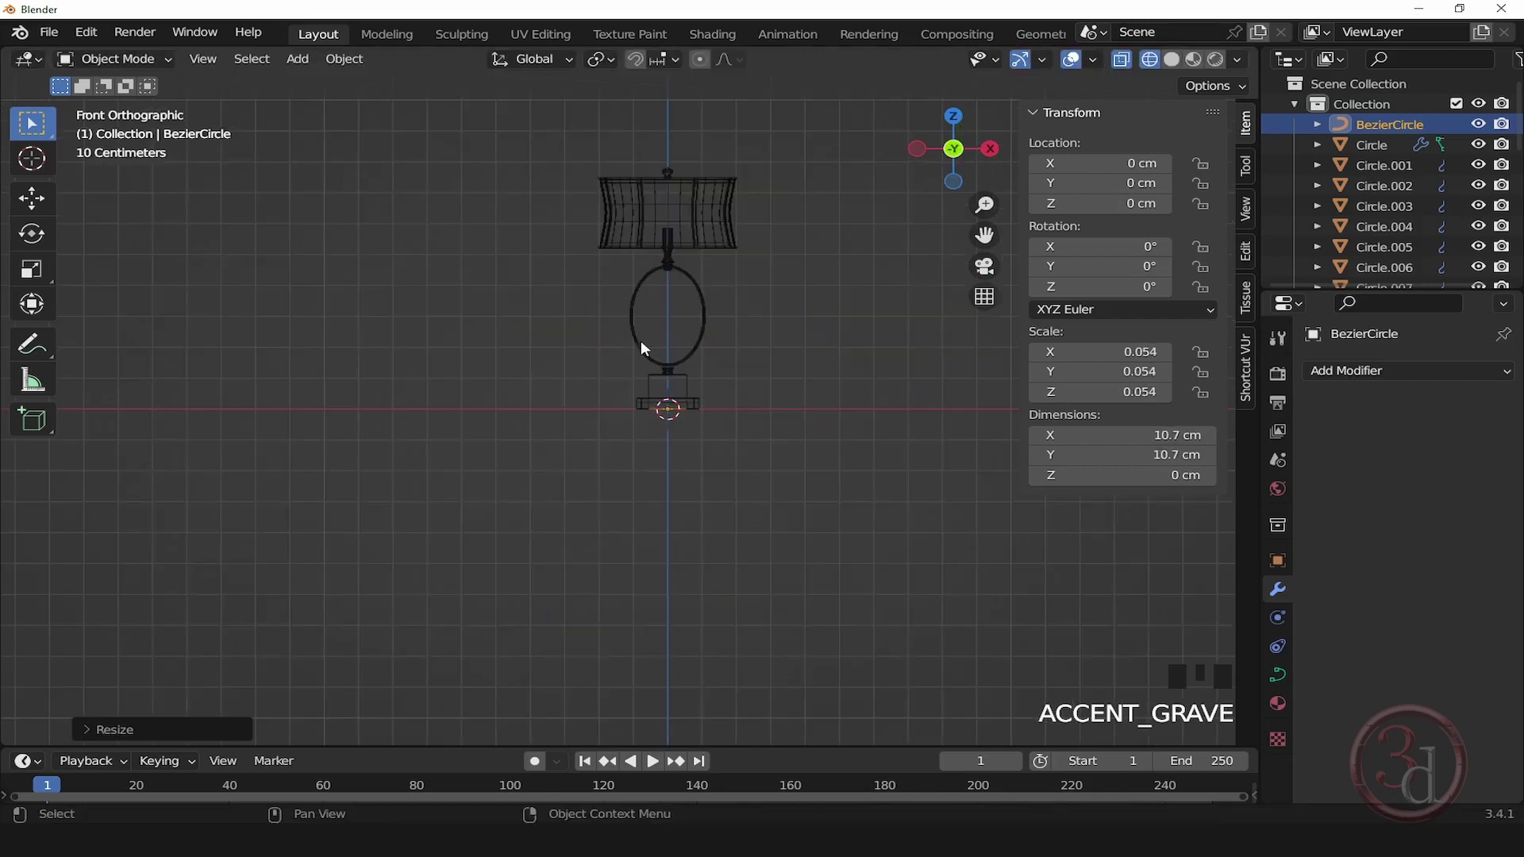
pyautogui.scroll(6, 647, 366)
pyautogui.scroll(4, 662, 405)
pyautogui.keyDown('shift'); pyautogui.moveTo(674, 416); pyautogui.dragTo(736, 521, button='middle'); pyautogui.keyUp('shift')
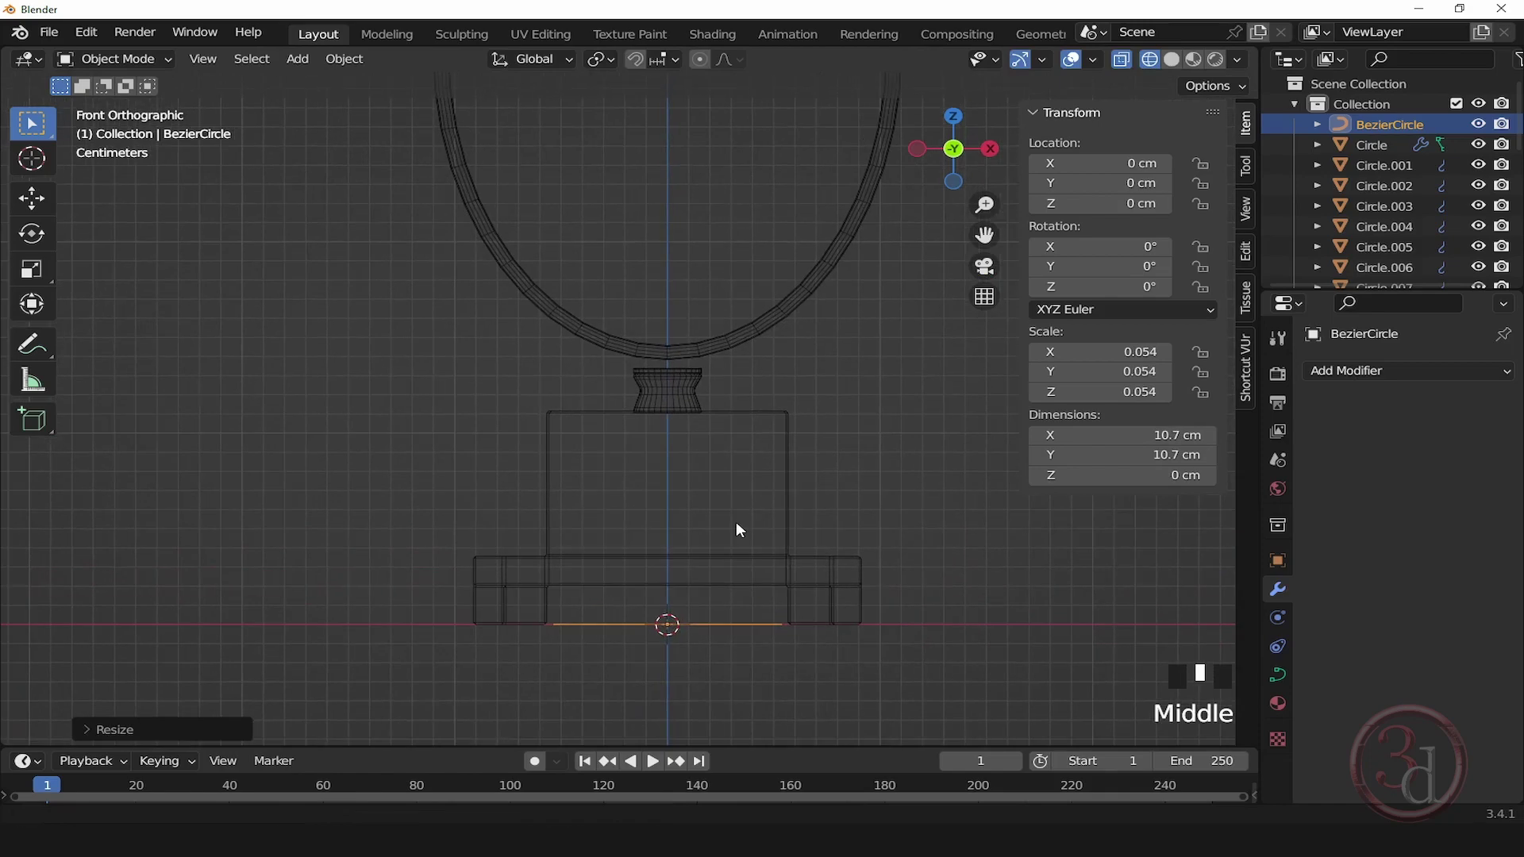
pyautogui.press('g')
pyautogui.click(758, 258)
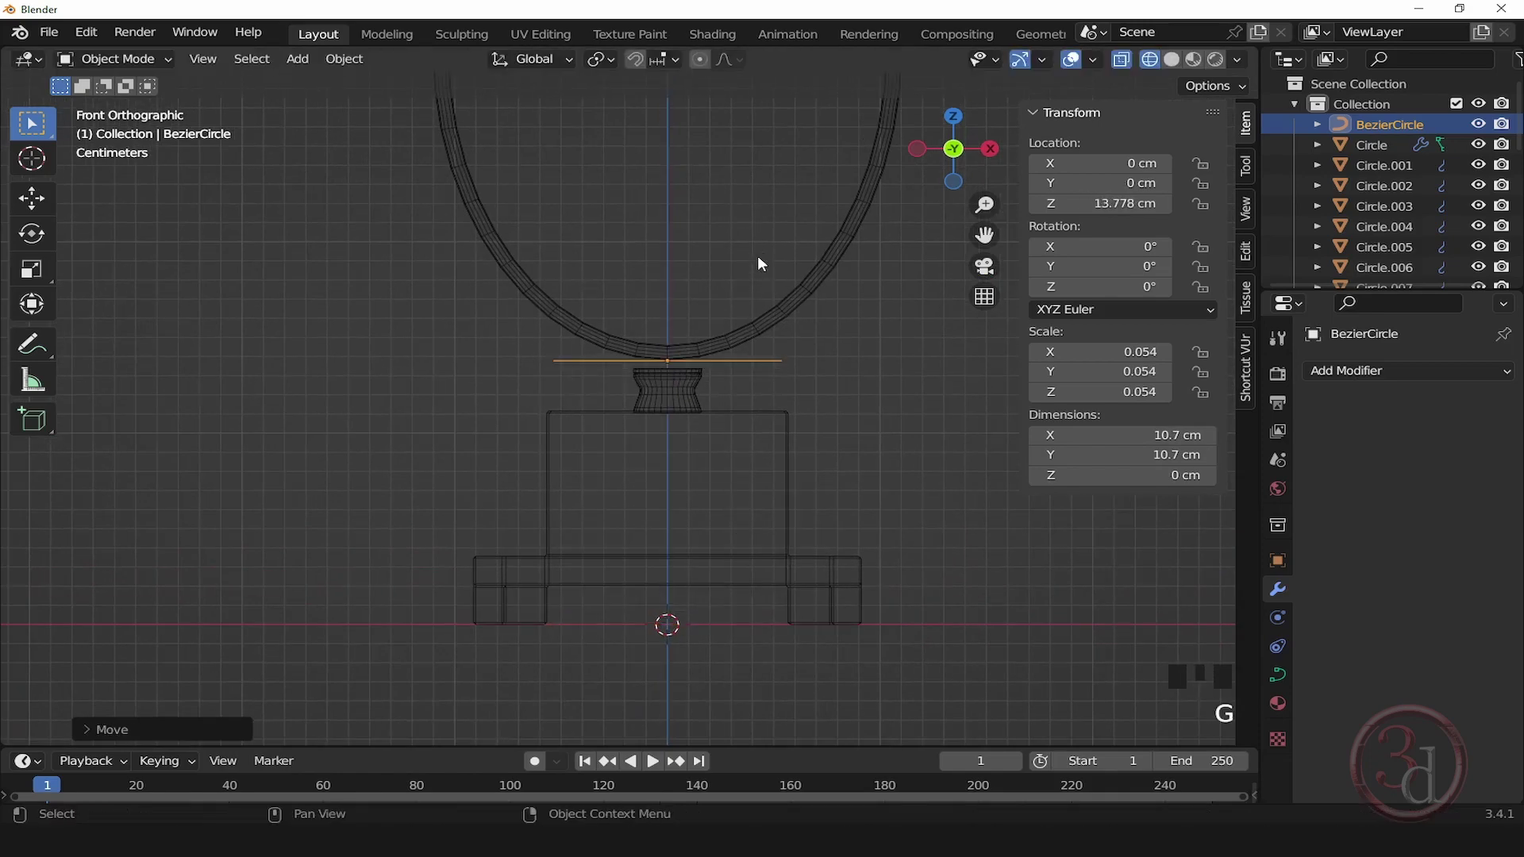
# Step: In front view, rotate the Bezier circle 90° about the X axis so it stands upright
pyautogui.keyDown('alt'); pyautogui.moveTo(816, 400); pyautogui.dragTo(869, 359, button='middle'); pyautogui.keyUp('alt')
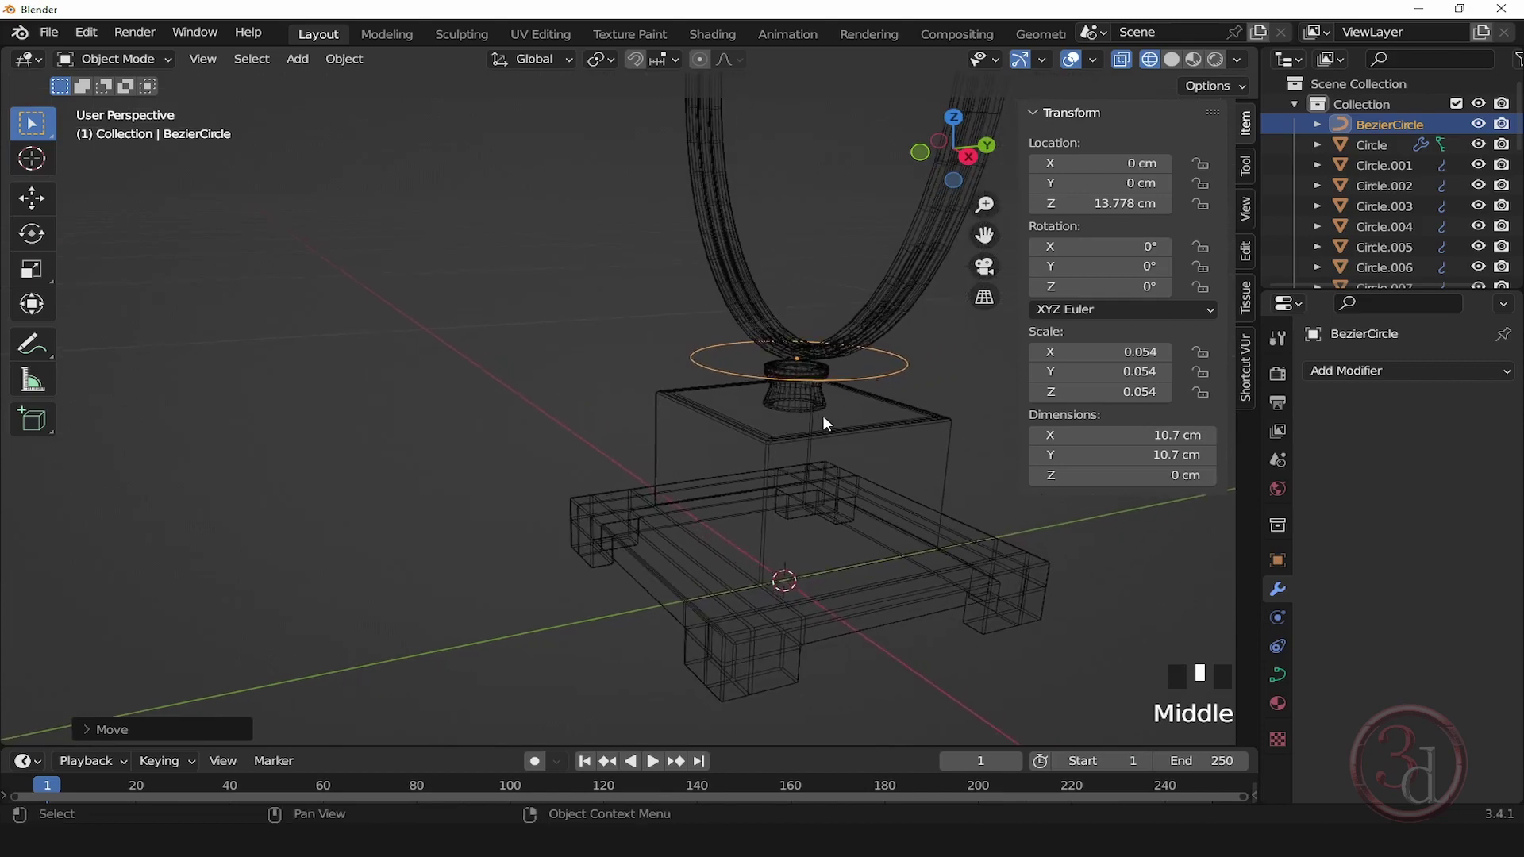
pyautogui.press('`')
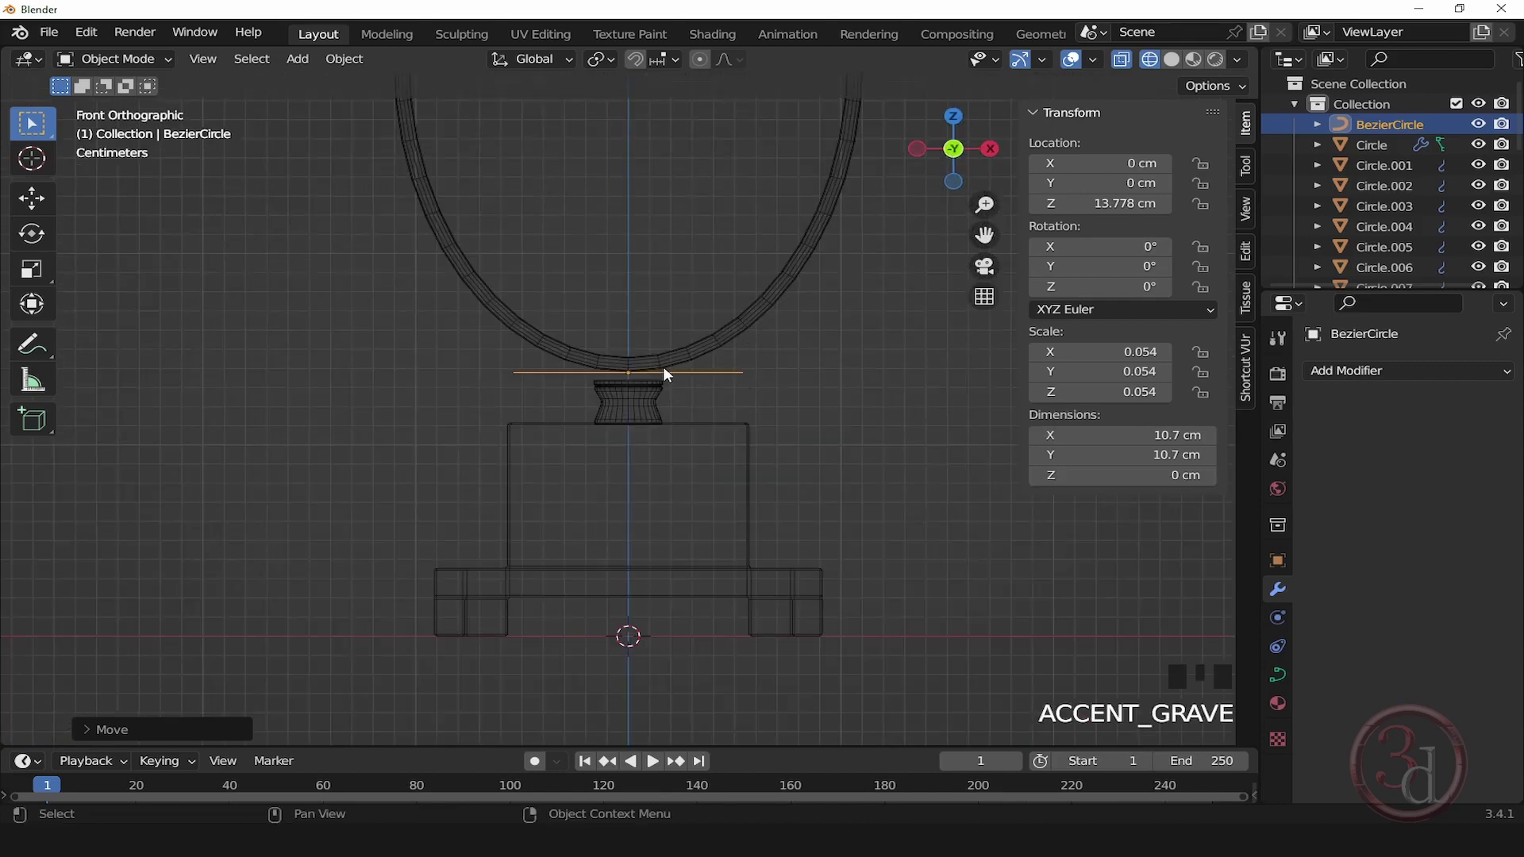
pyautogui.press('r')
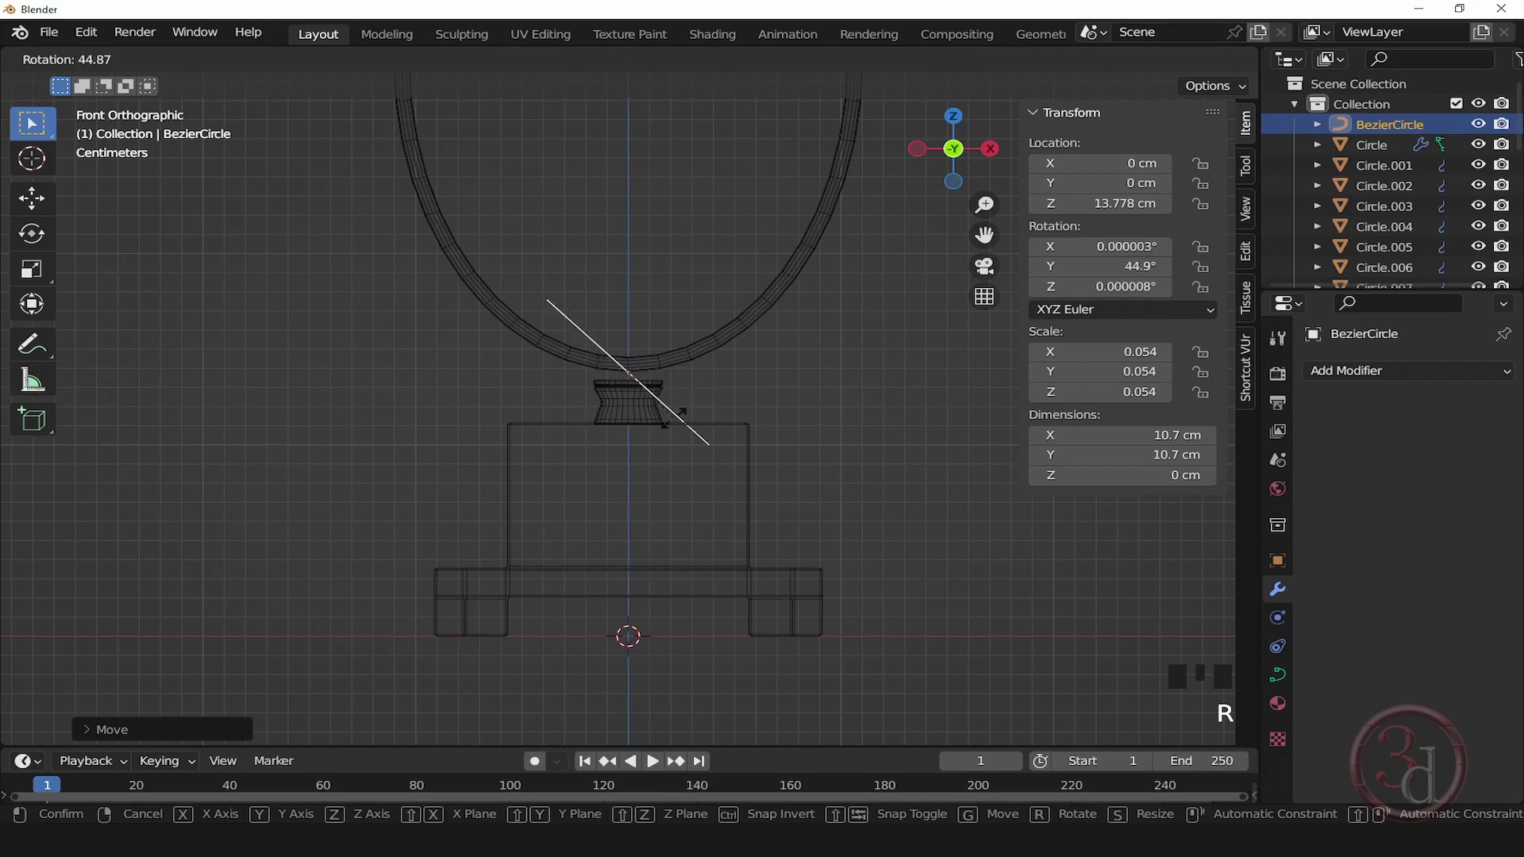
pyautogui.press('x')
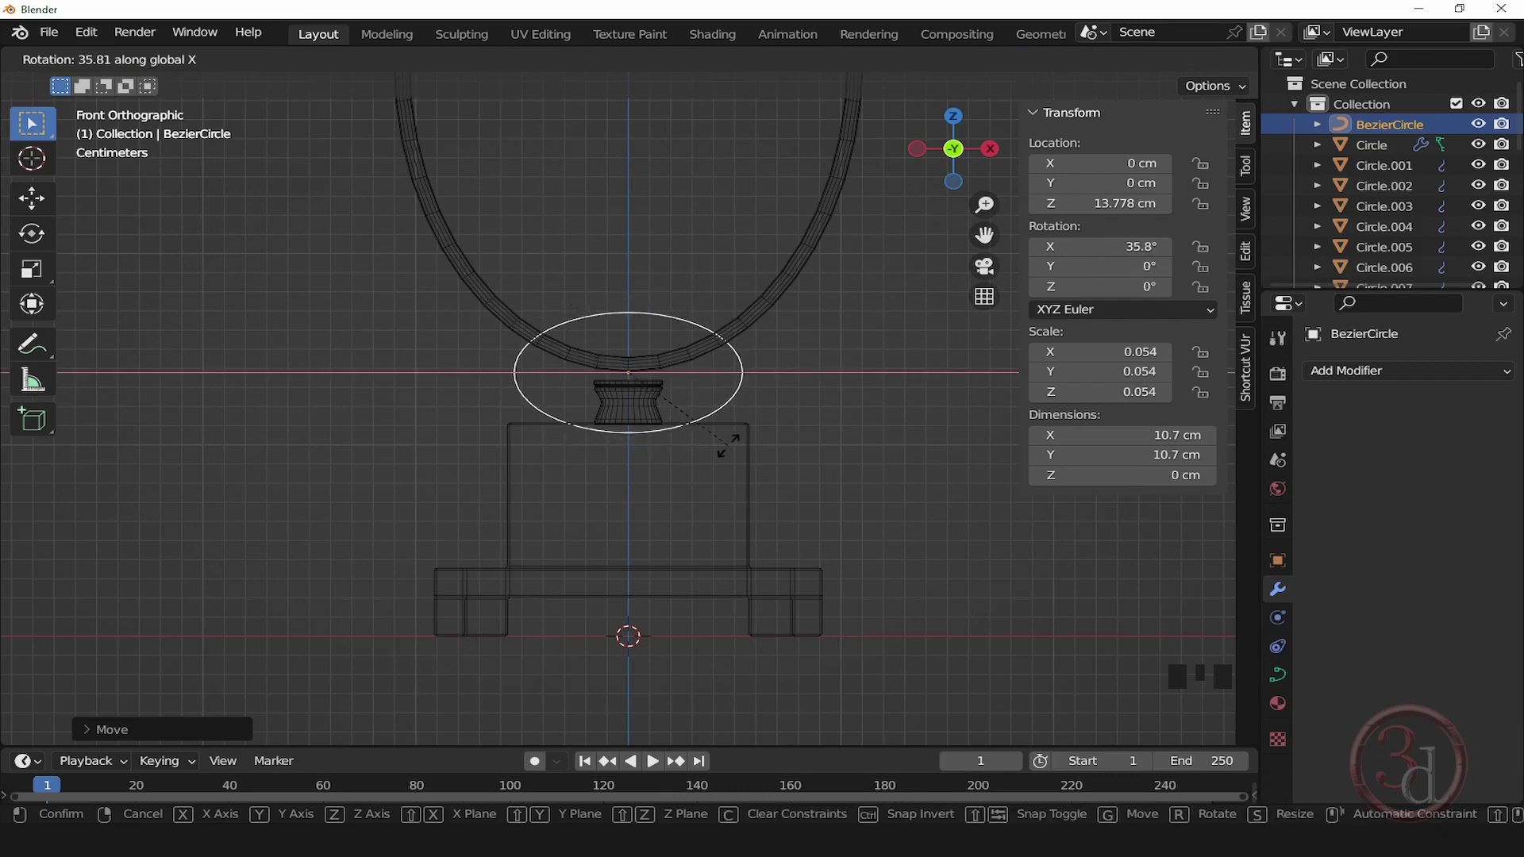
pyautogui.write('90')
pyautogui.press('Return')
# Step: Scale the Bezier circle down to about 2.19 cm across and raise it to about Z 14.62 cm, just above the connector
pyautogui.press('s')
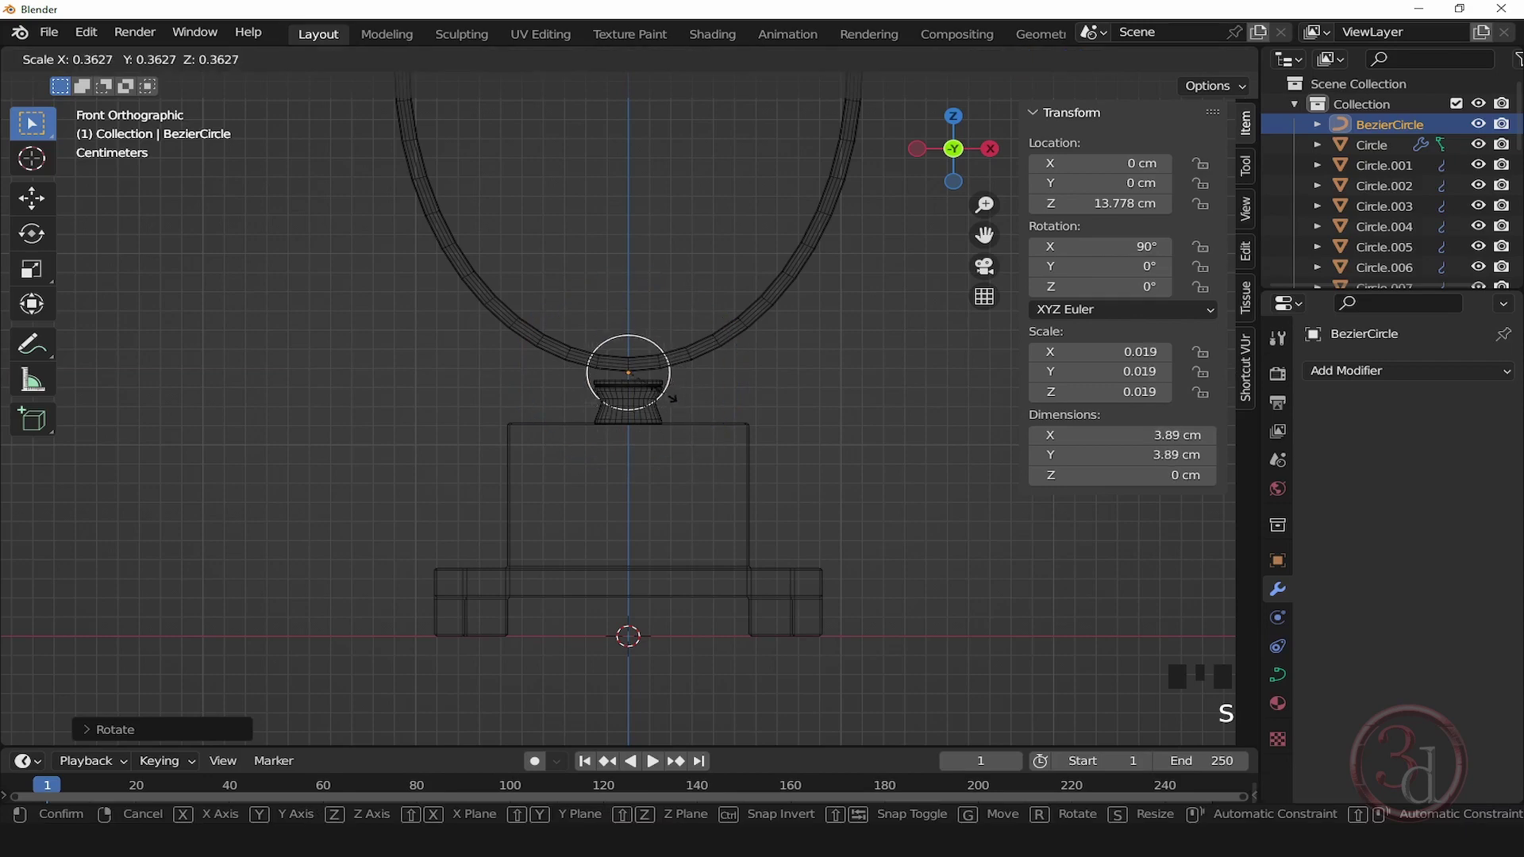
pyautogui.click(648, 381)
pyautogui.scroll(12, 613, 360)
pyautogui.middleClick(642, 427)
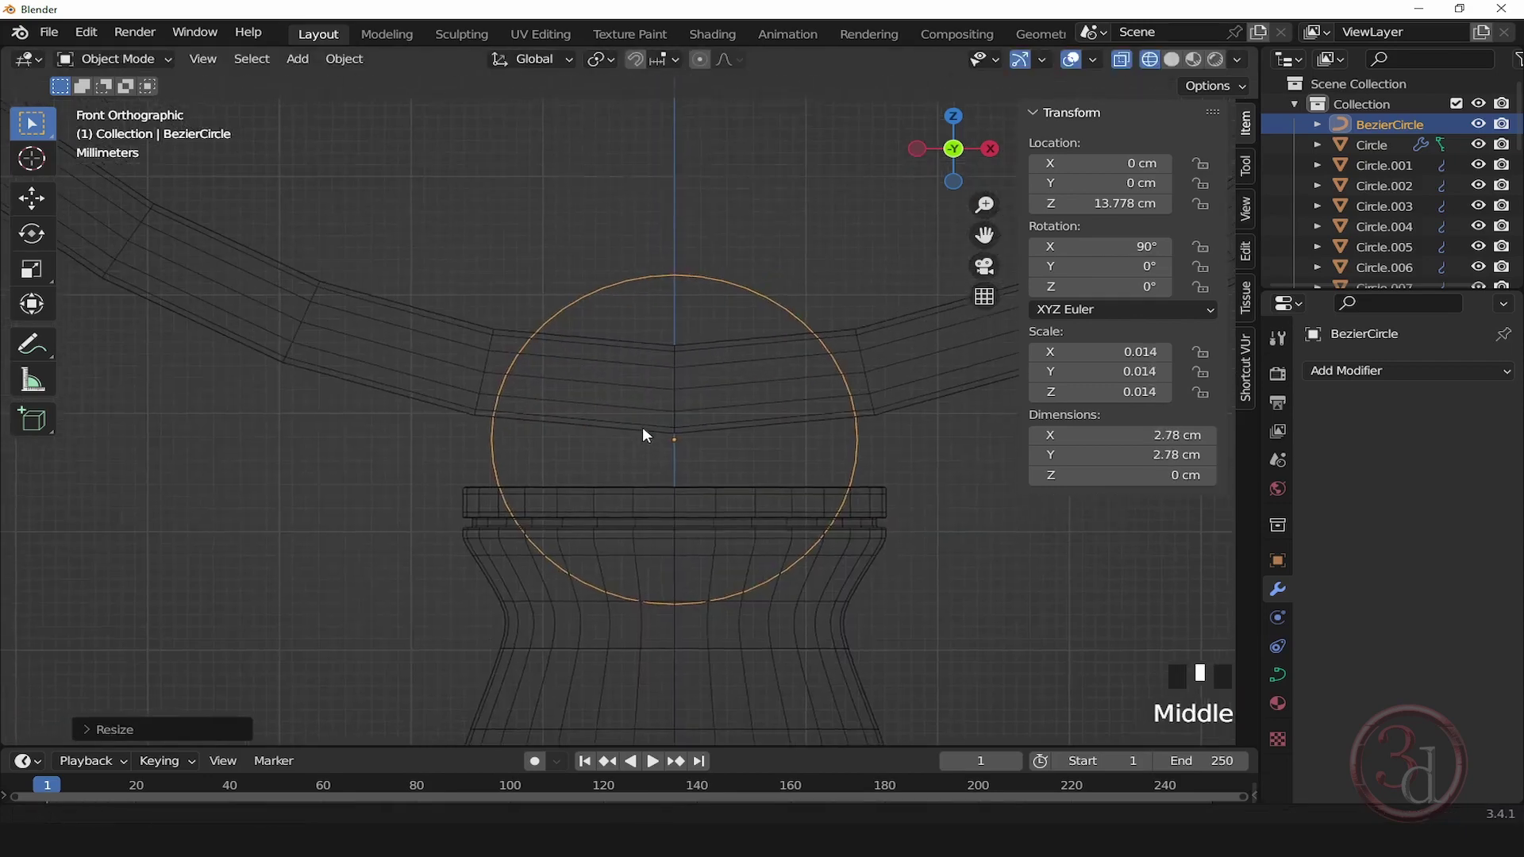
pyautogui.press('g')
pyautogui.press('z')
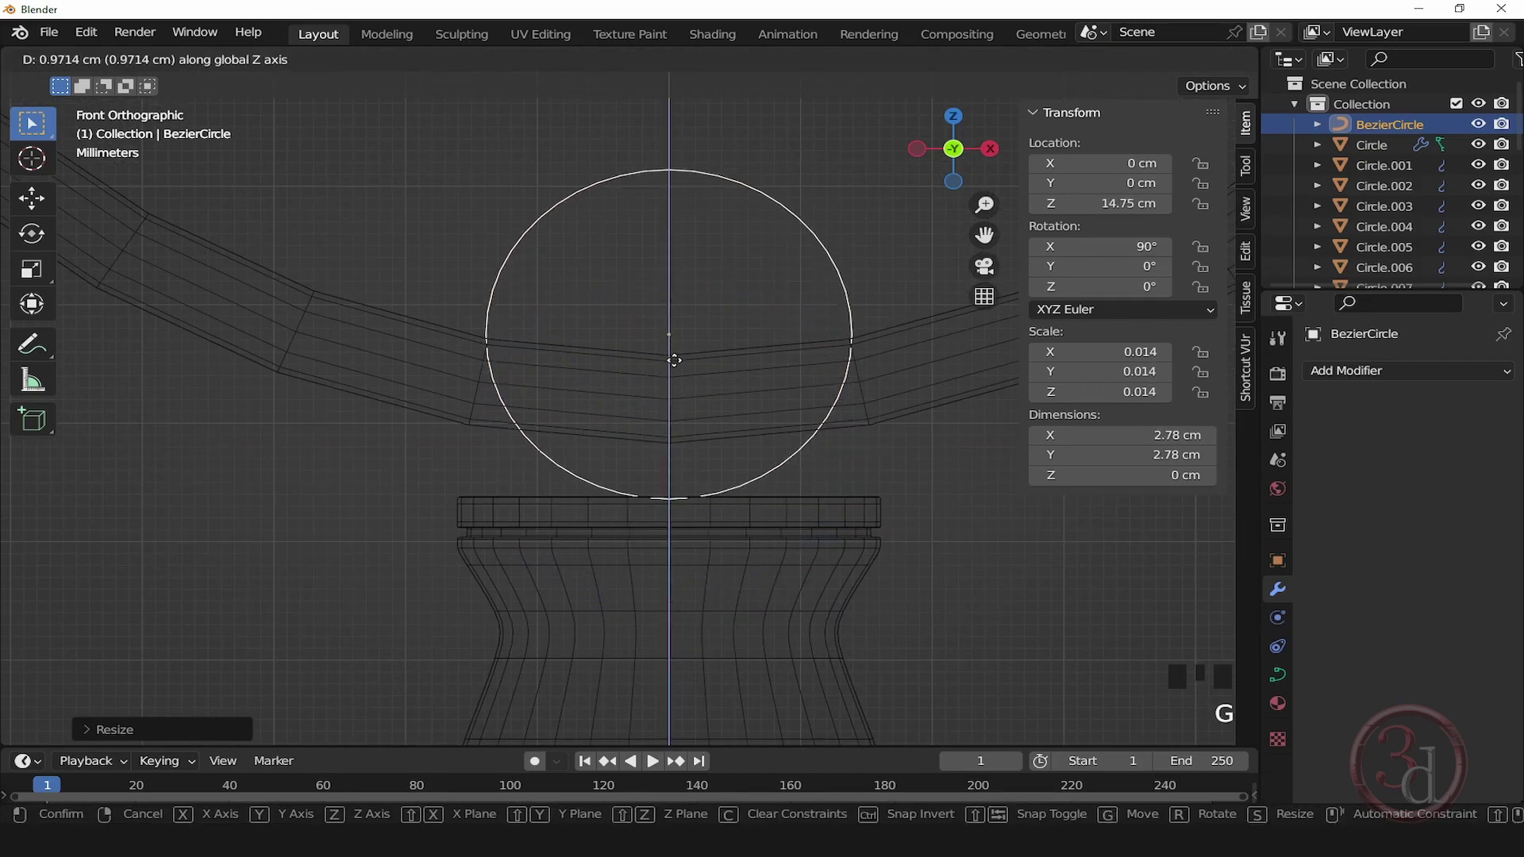
pyautogui.click(676, 364)
pyautogui.press('s')
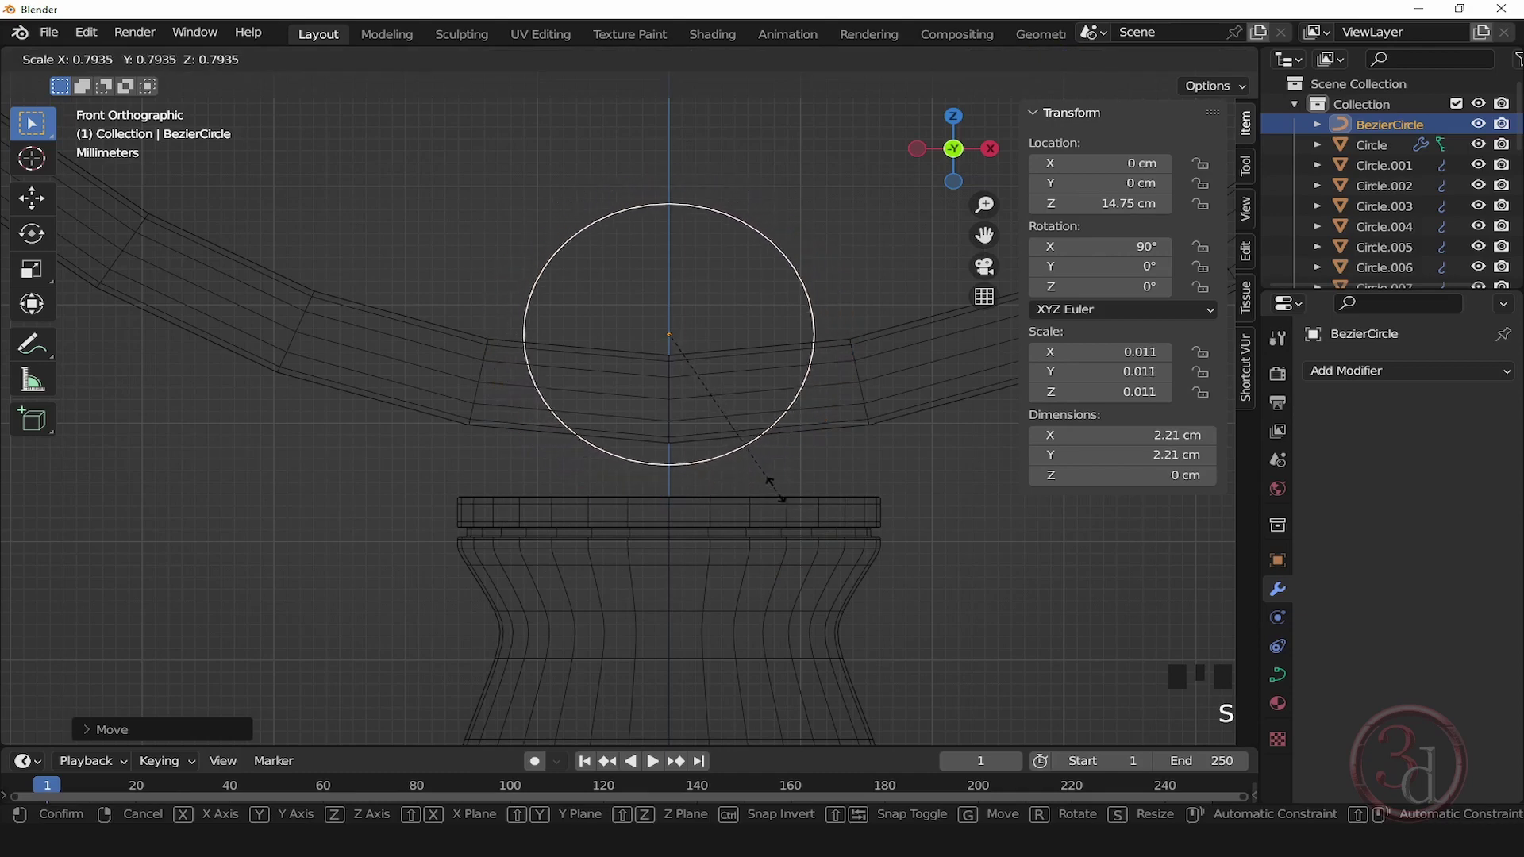
pyautogui.click(738, 396)
pyautogui.press('g')
pyautogui.press('z')
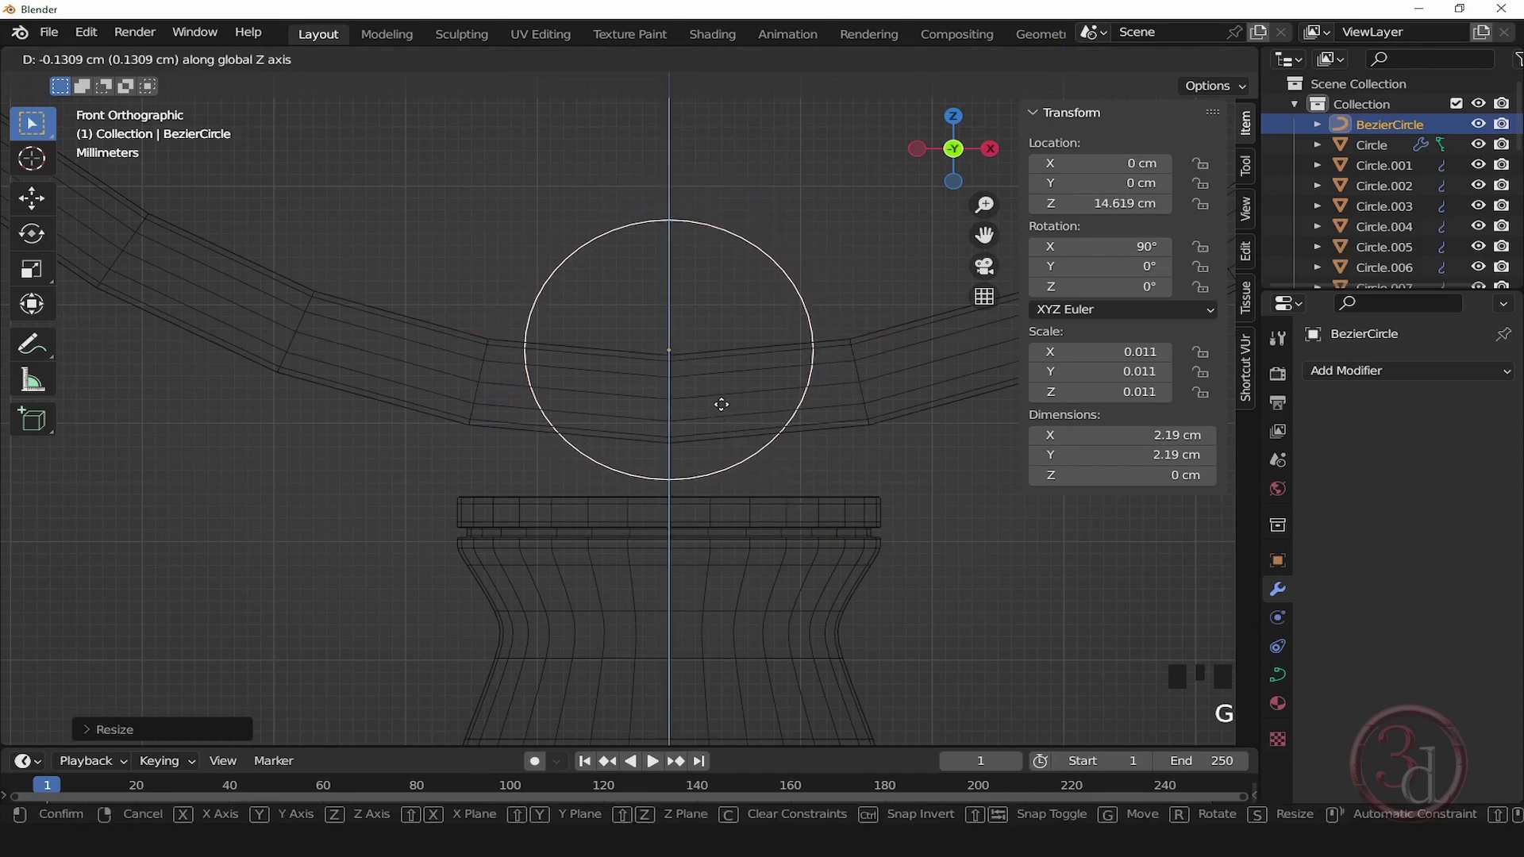
pyautogui.click(717, 405)
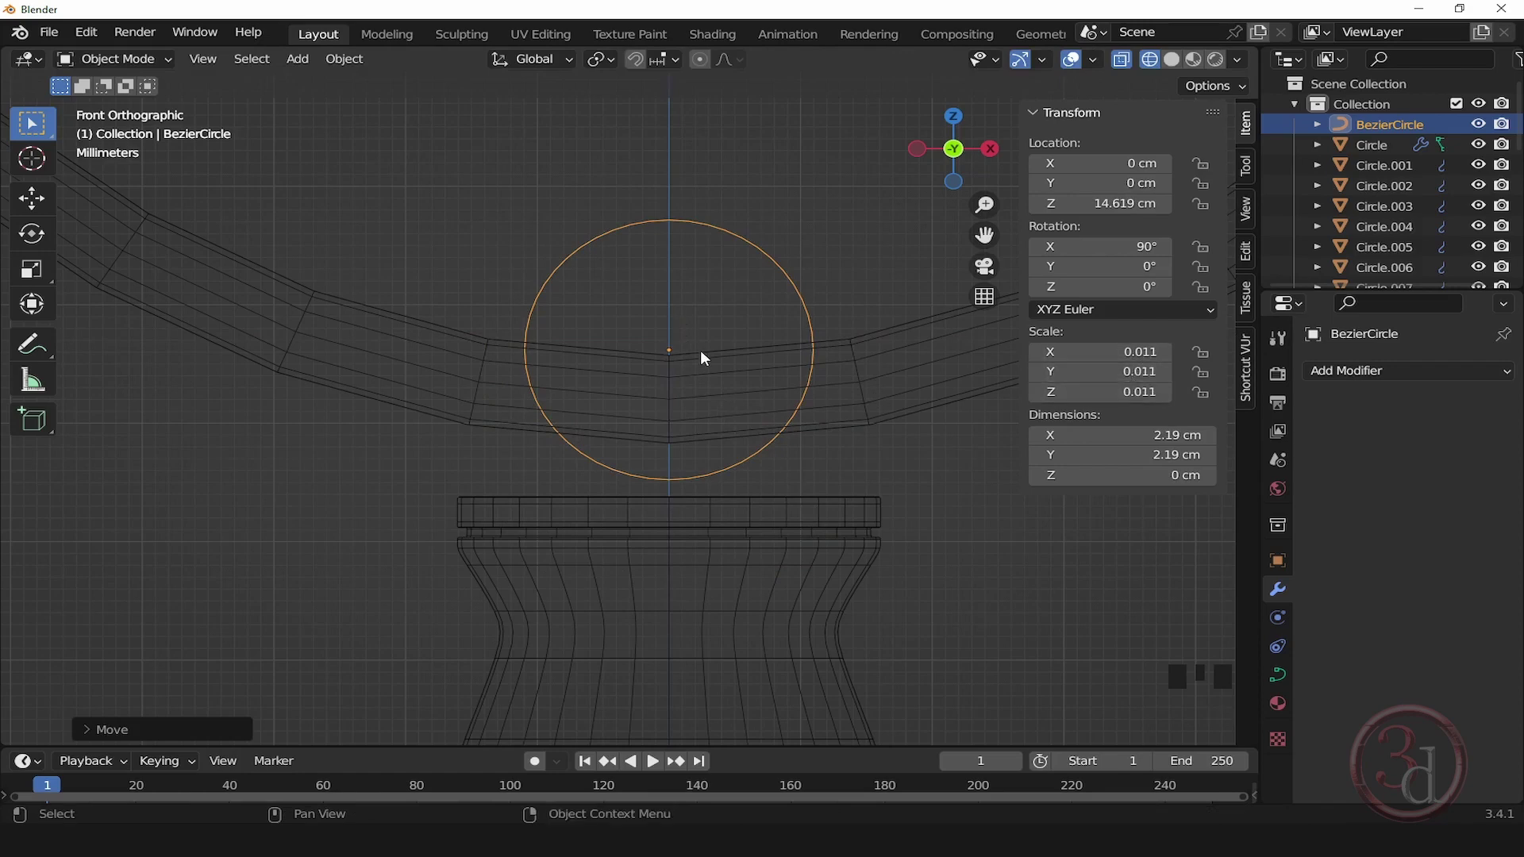
# Step: Apply the Bezier circle's scale and give the curve a round bevel with a depth of 12.5 cm
pyautogui.hotkey('ctrl', 'a')
pyautogui.click(582, 389)
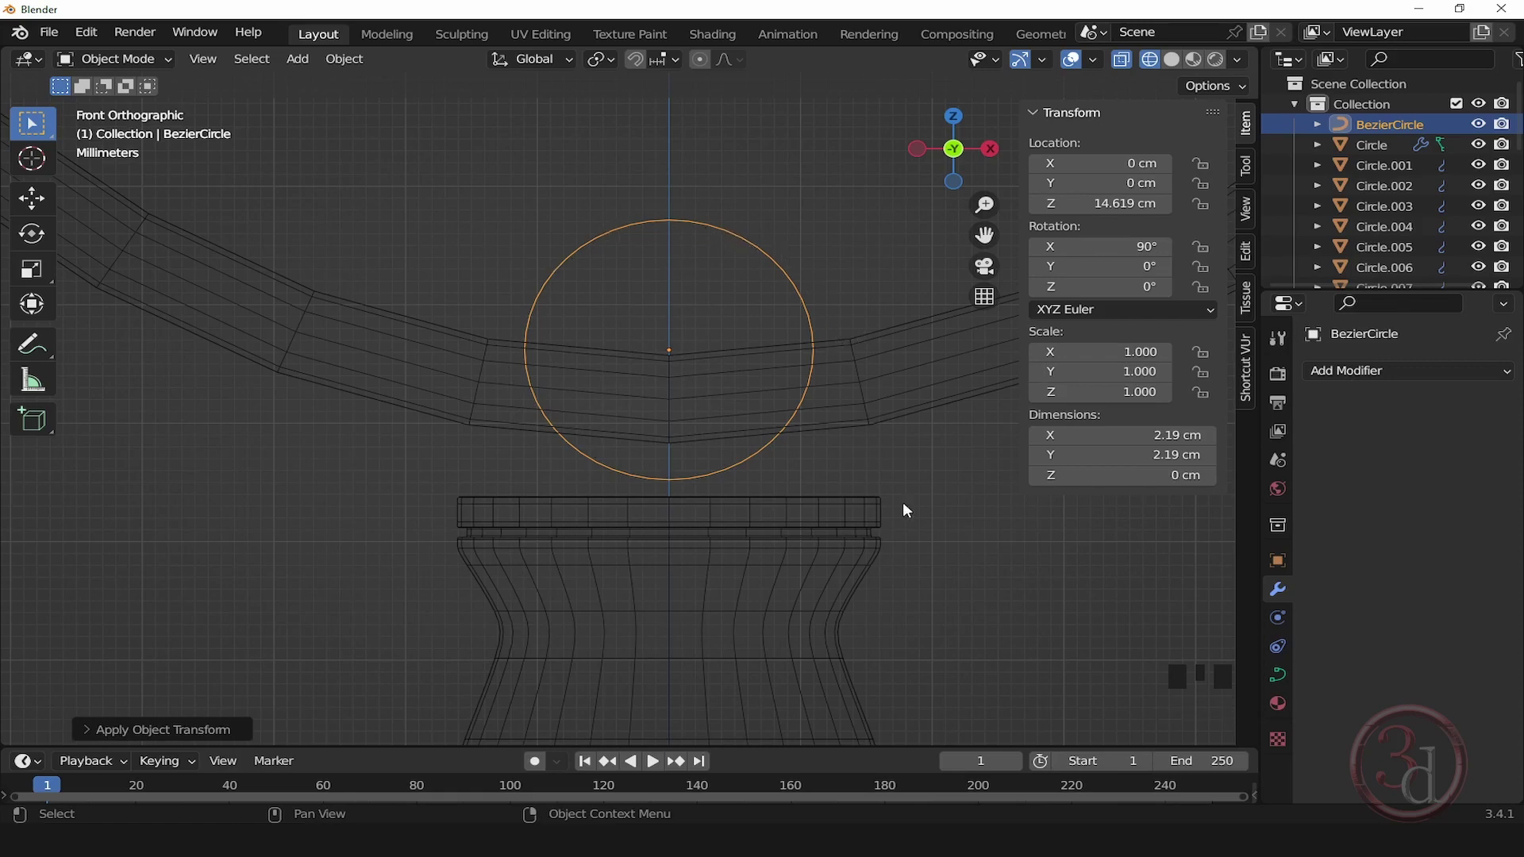
pyautogui.click(1278, 677)
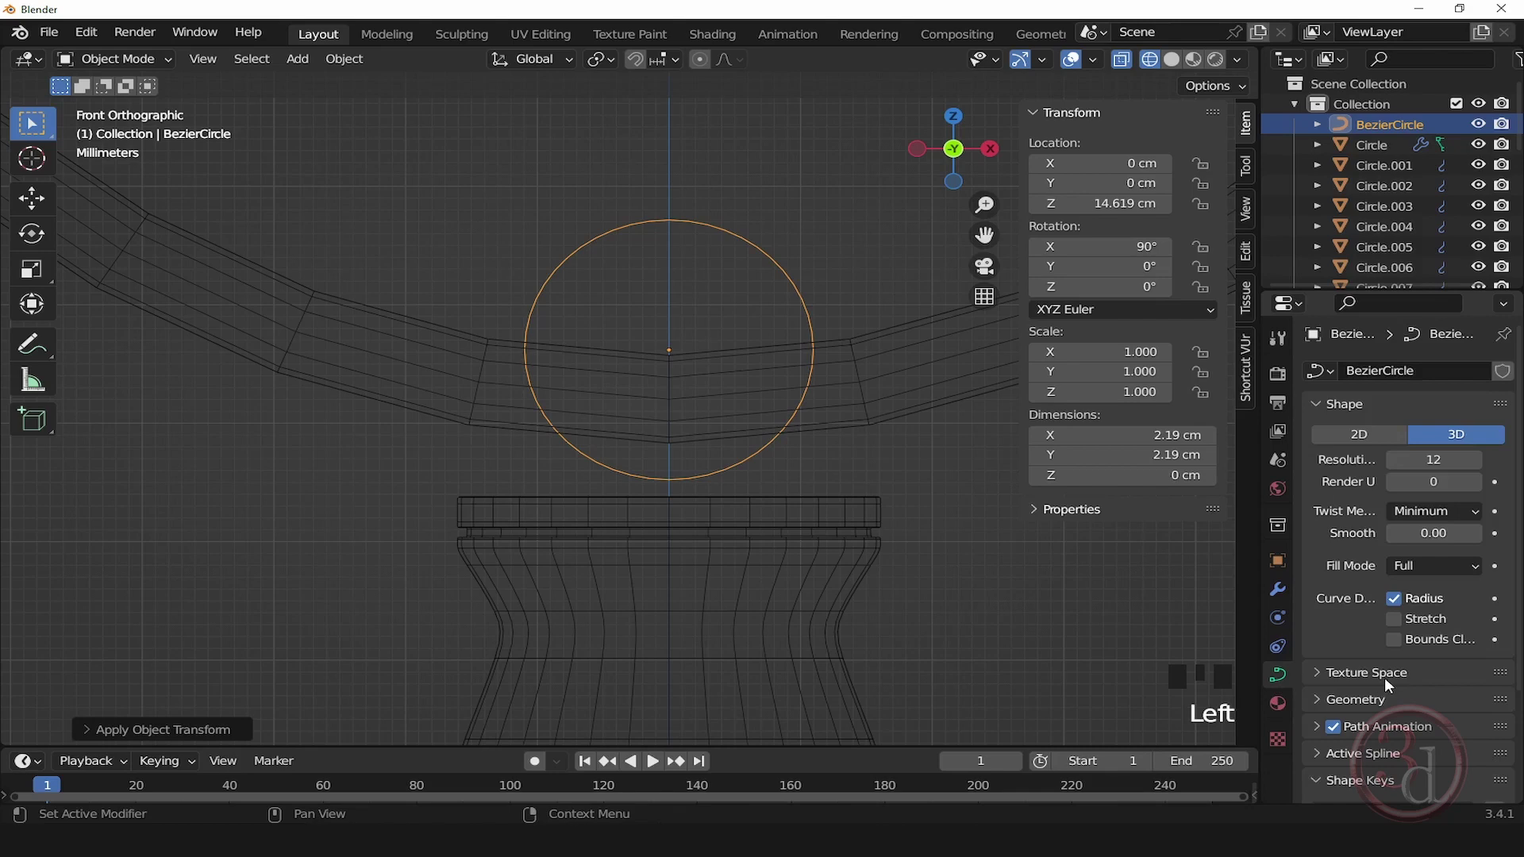
pyautogui.click(1362, 697)
pyautogui.scroll(-5, 1381, 682)
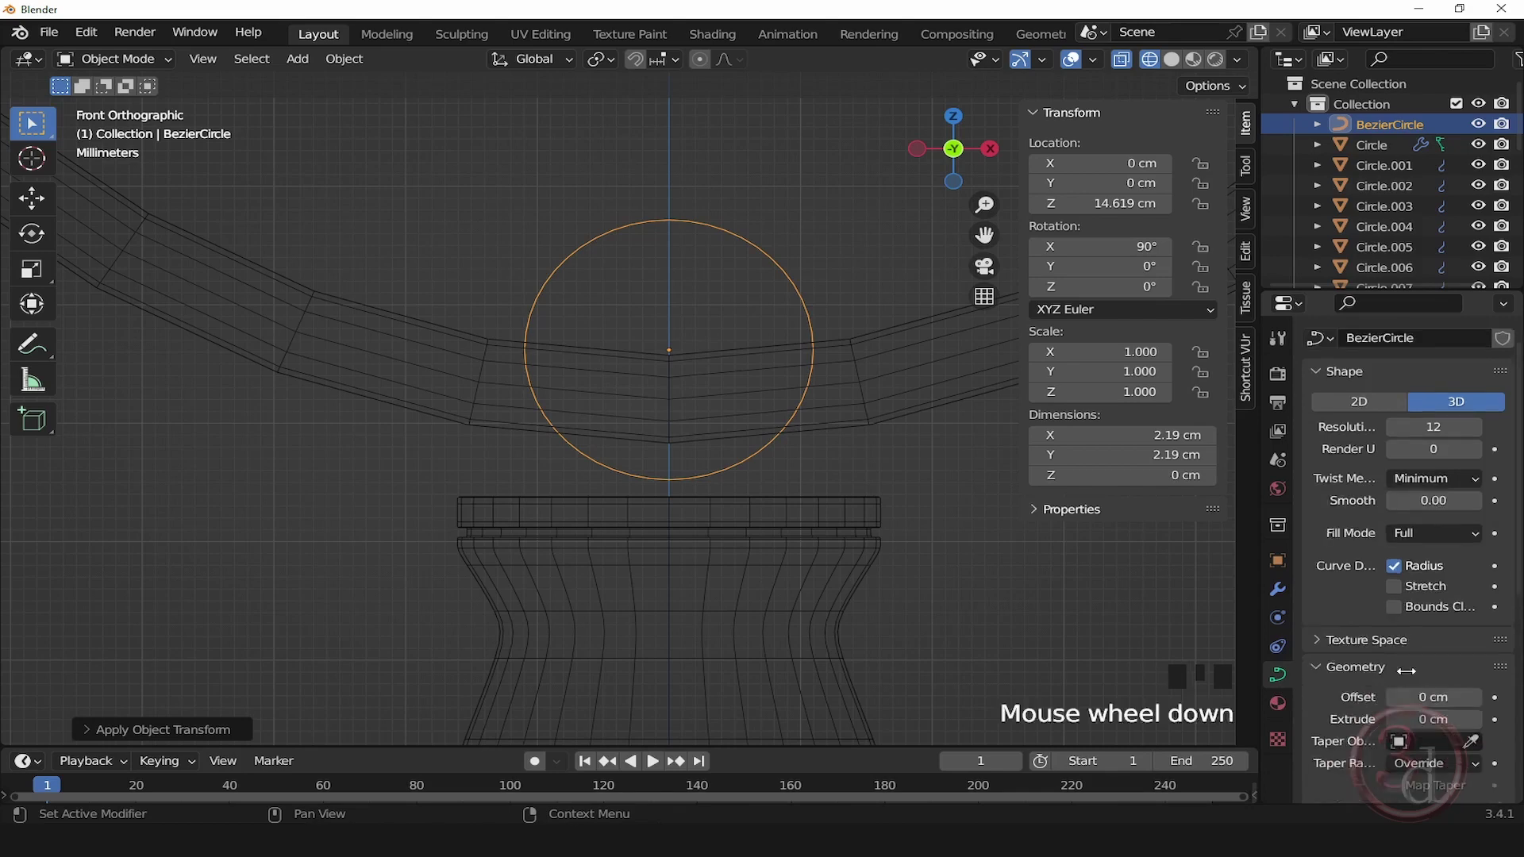
pyautogui.scroll(-6, 1403, 663)
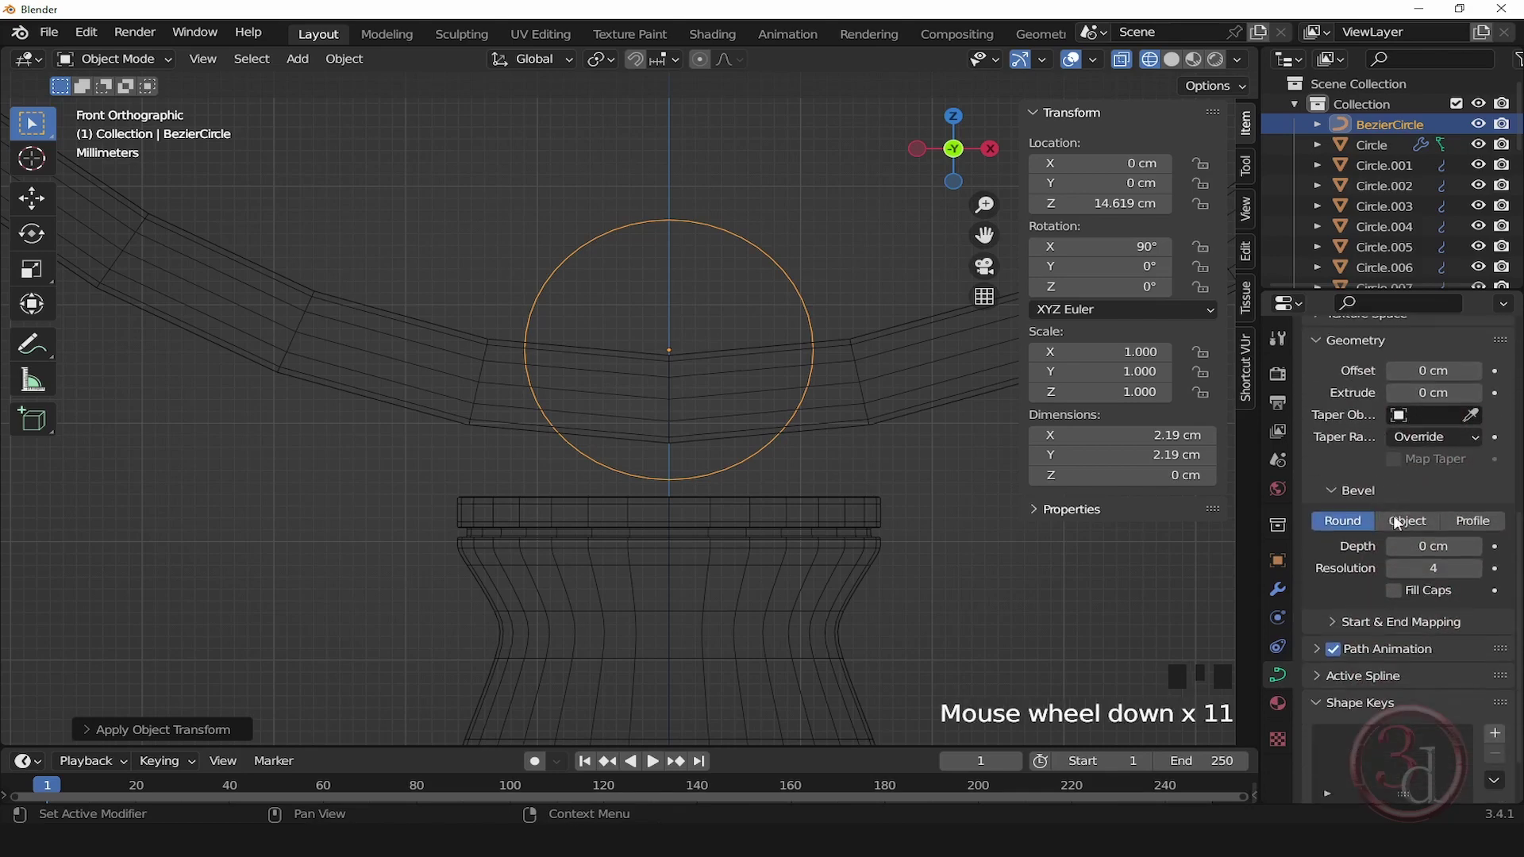
pyautogui.click(1433, 546)
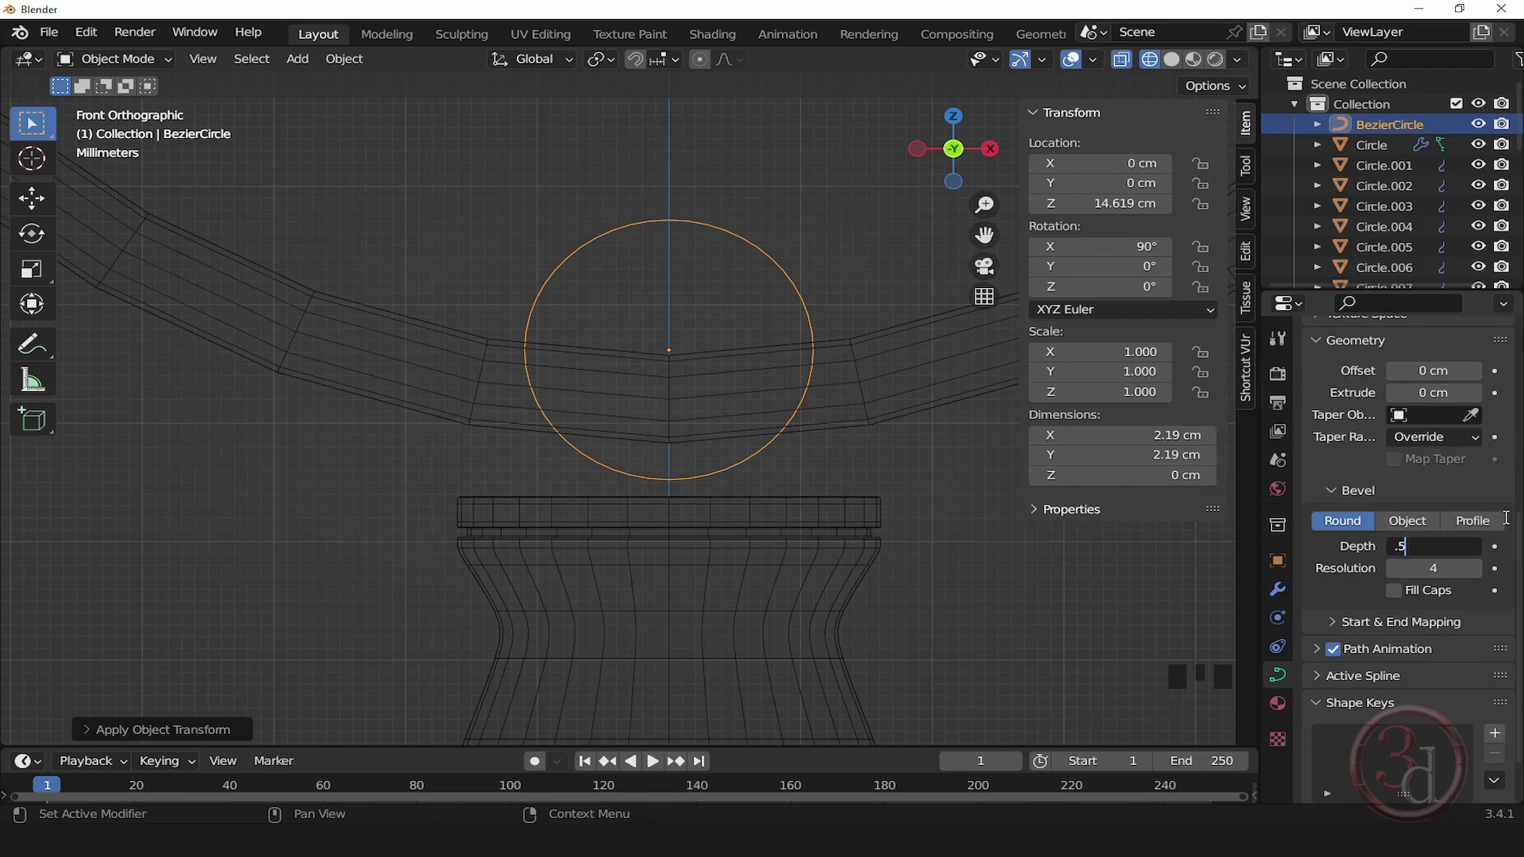
pyautogui.write('.5')
pyautogui.press('Return')
pyautogui.click(1432, 546)
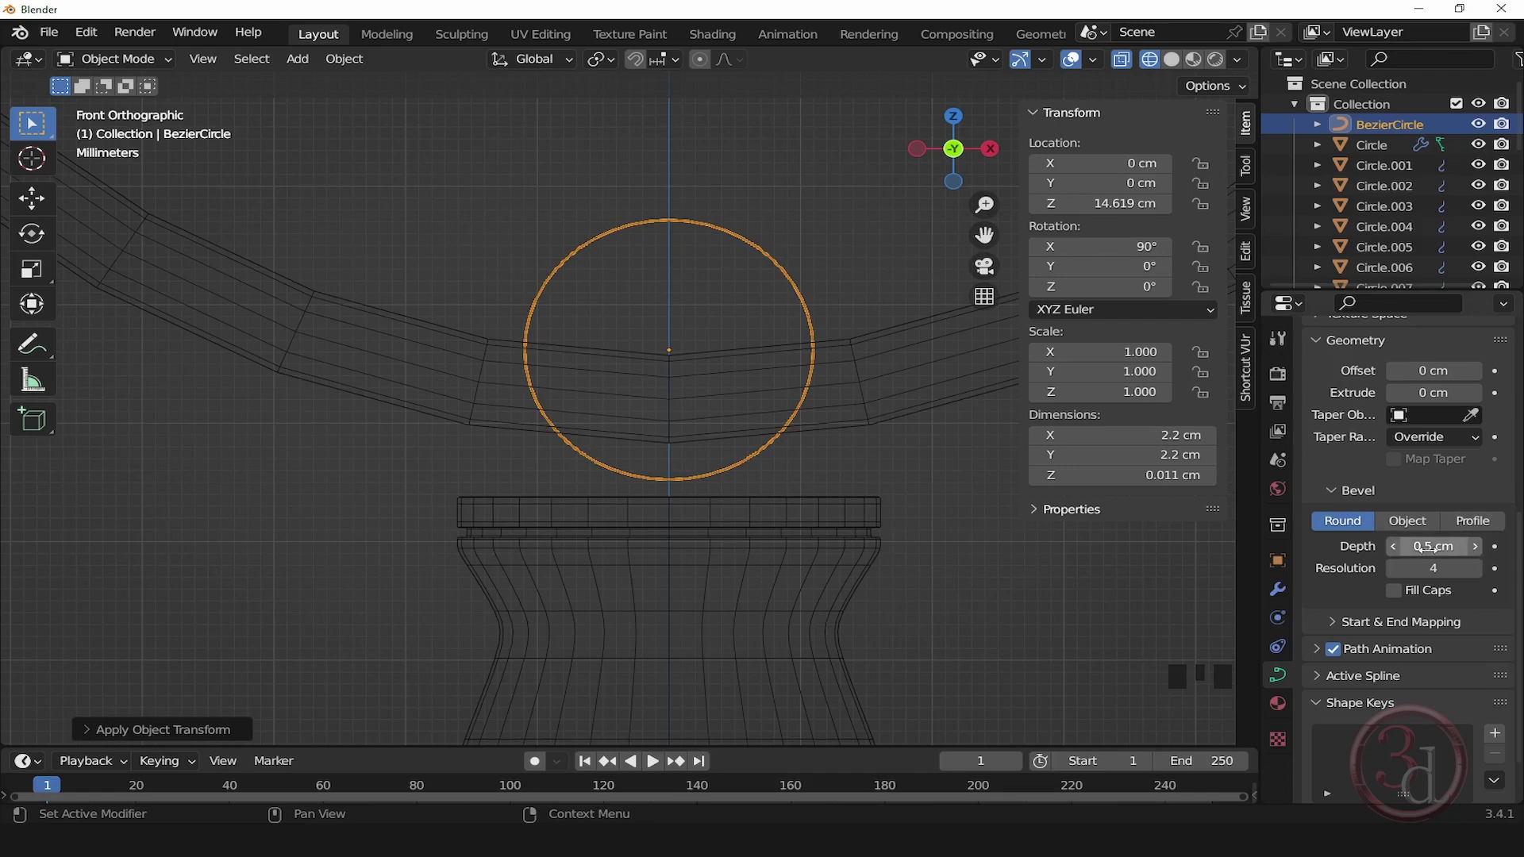
pyautogui.write('5.5')
pyautogui.press('Return')
pyautogui.moveTo(1433, 546); pyautogui.dragTo(1460, 546)
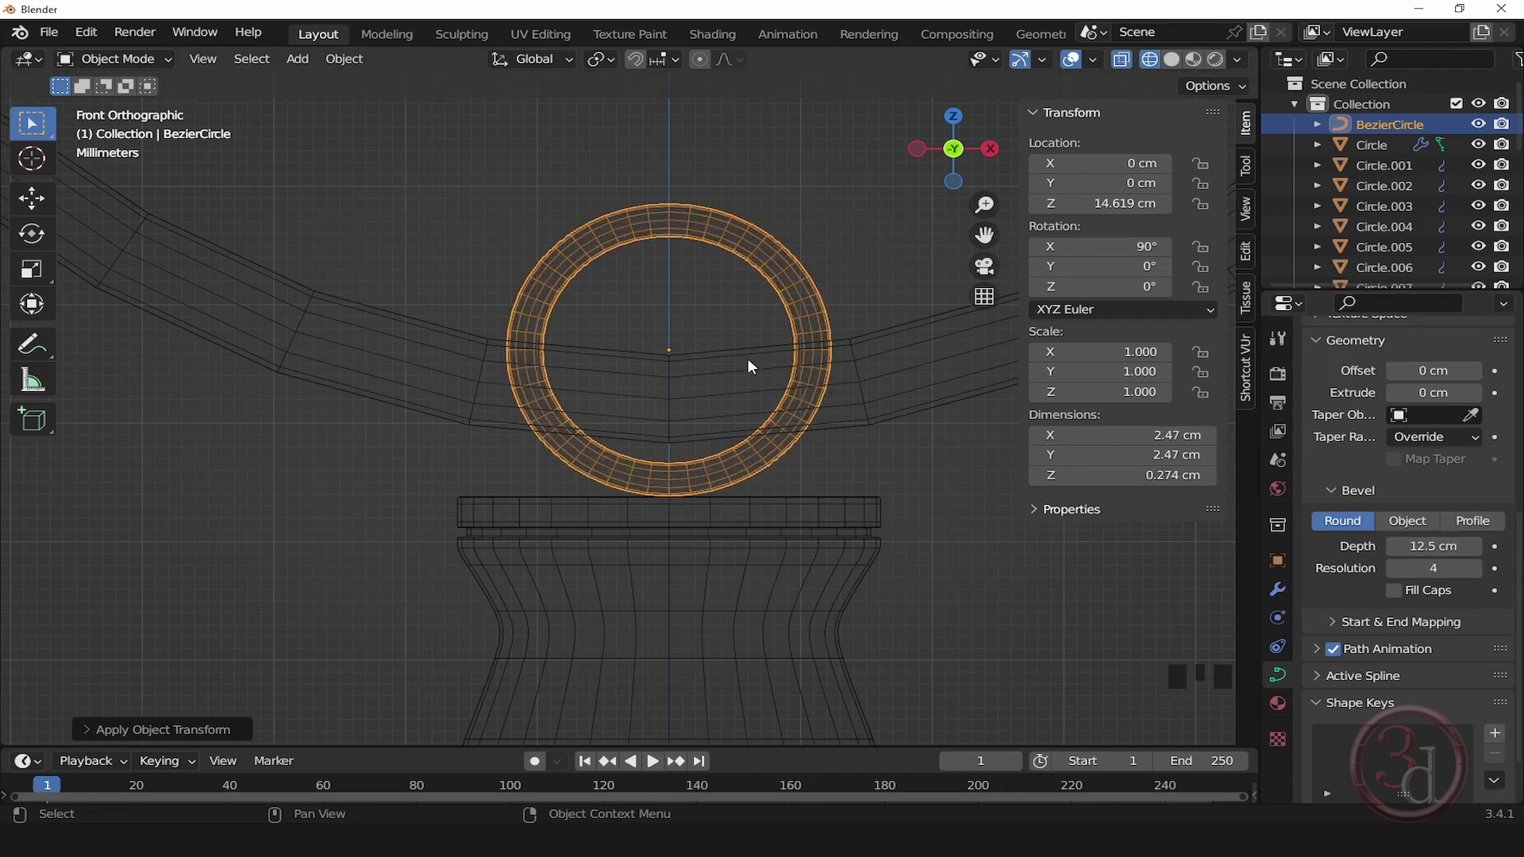
# Step: Rotate the bevelled circle 90° about the Z axis and display the scene in solid shading
pyautogui.keyDown('shift'); pyautogui.moveTo(716, 425); pyautogui.dragTo(738, 471, button='middle'); pyautogui.keyUp('shift')
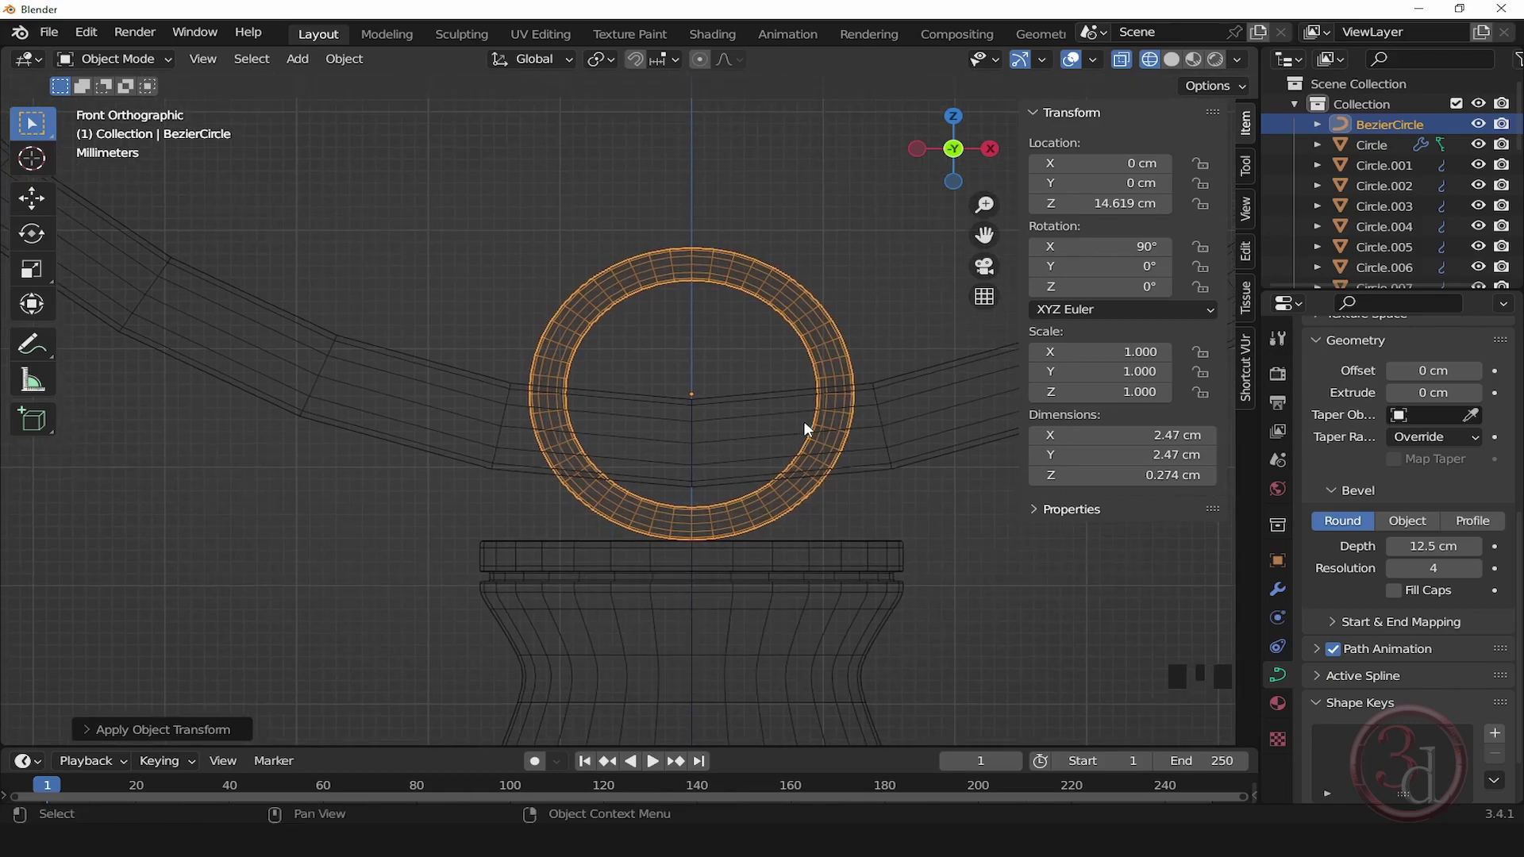
pyautogui.press('r')
pyautogui.press('z')
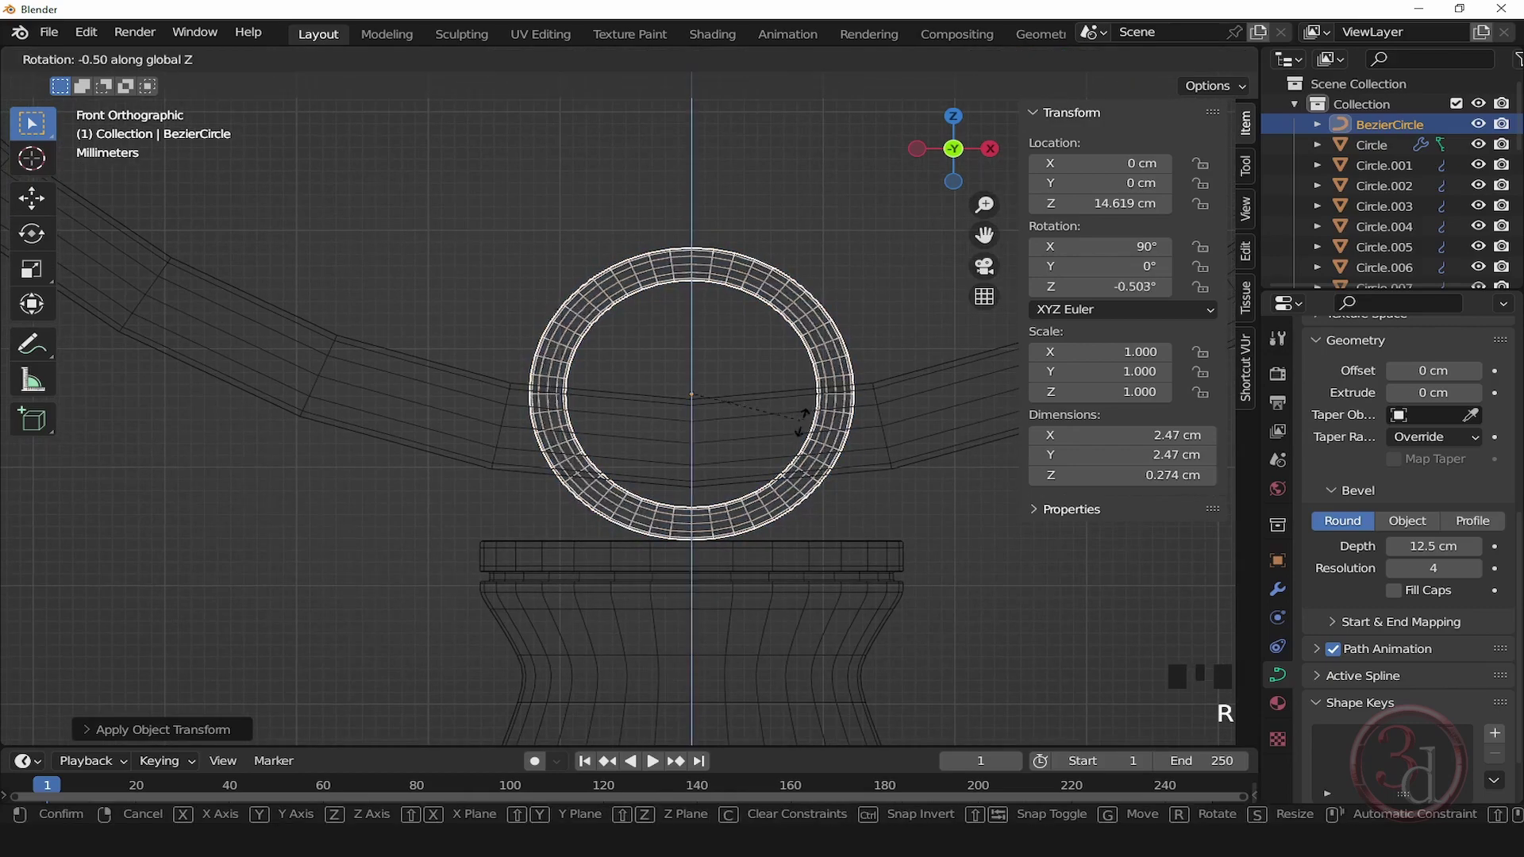
pyautogui.write('90')
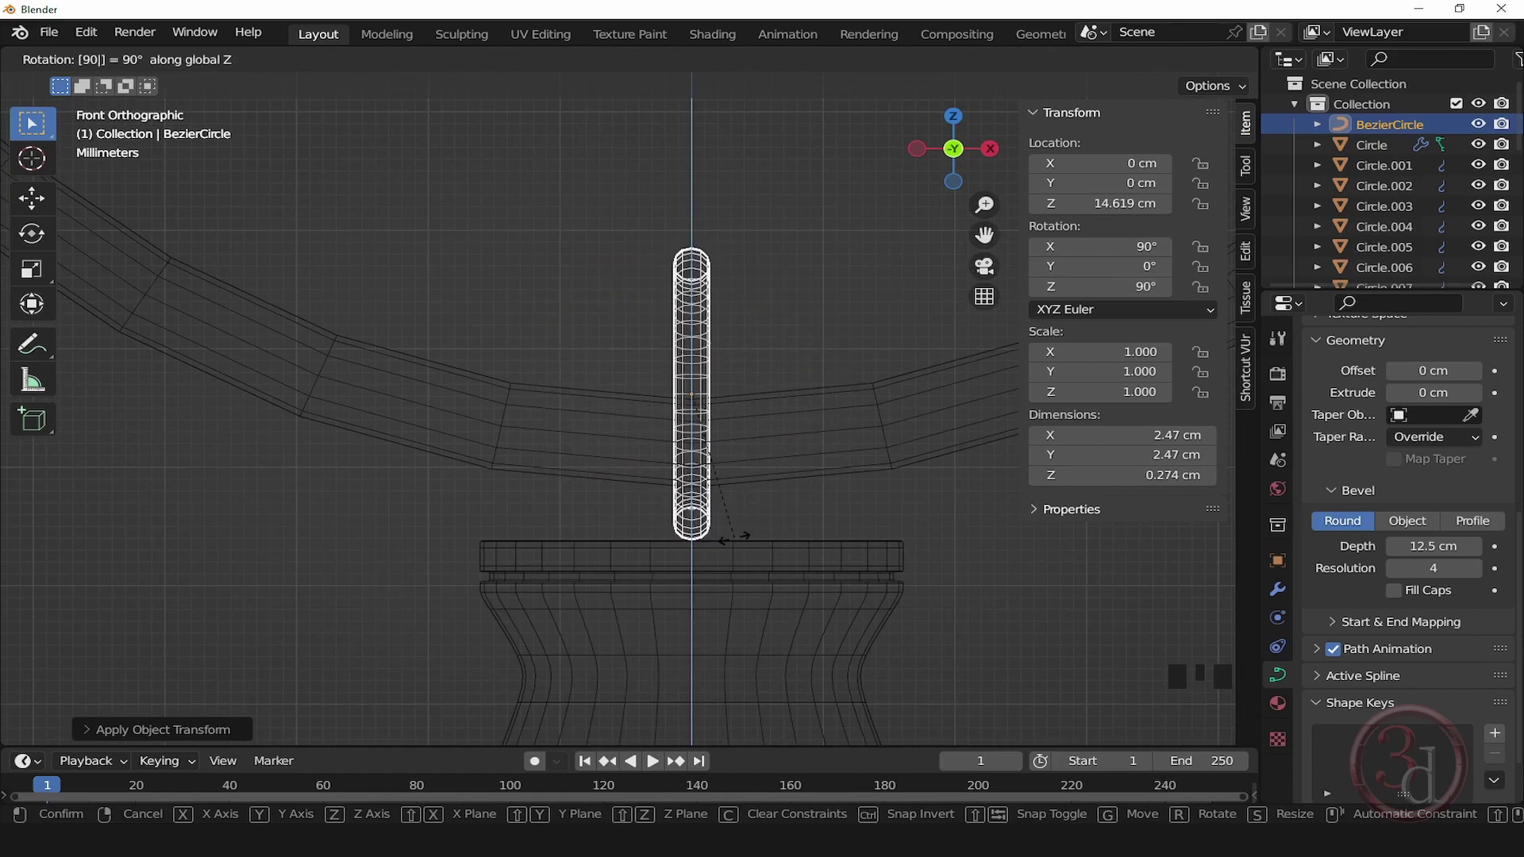
pyautogui.press('Return')
pyautogui.scroll(-3, 762, 454)
pyautogui.moveTo(763, 520)
pyautogui.keyDown('alt'); pyautogui.mouseDown(button='middle')
pyautogui.moveTo(646, 588)
pyautogui.moveTo(861, 554)
pyautogui.mouseUp(button='middle'); pyautogui.keyUp('alt')
pyautogui.press('`')
pyautogui.press('z')
pyautogui.scroll(-4, 749, 409)
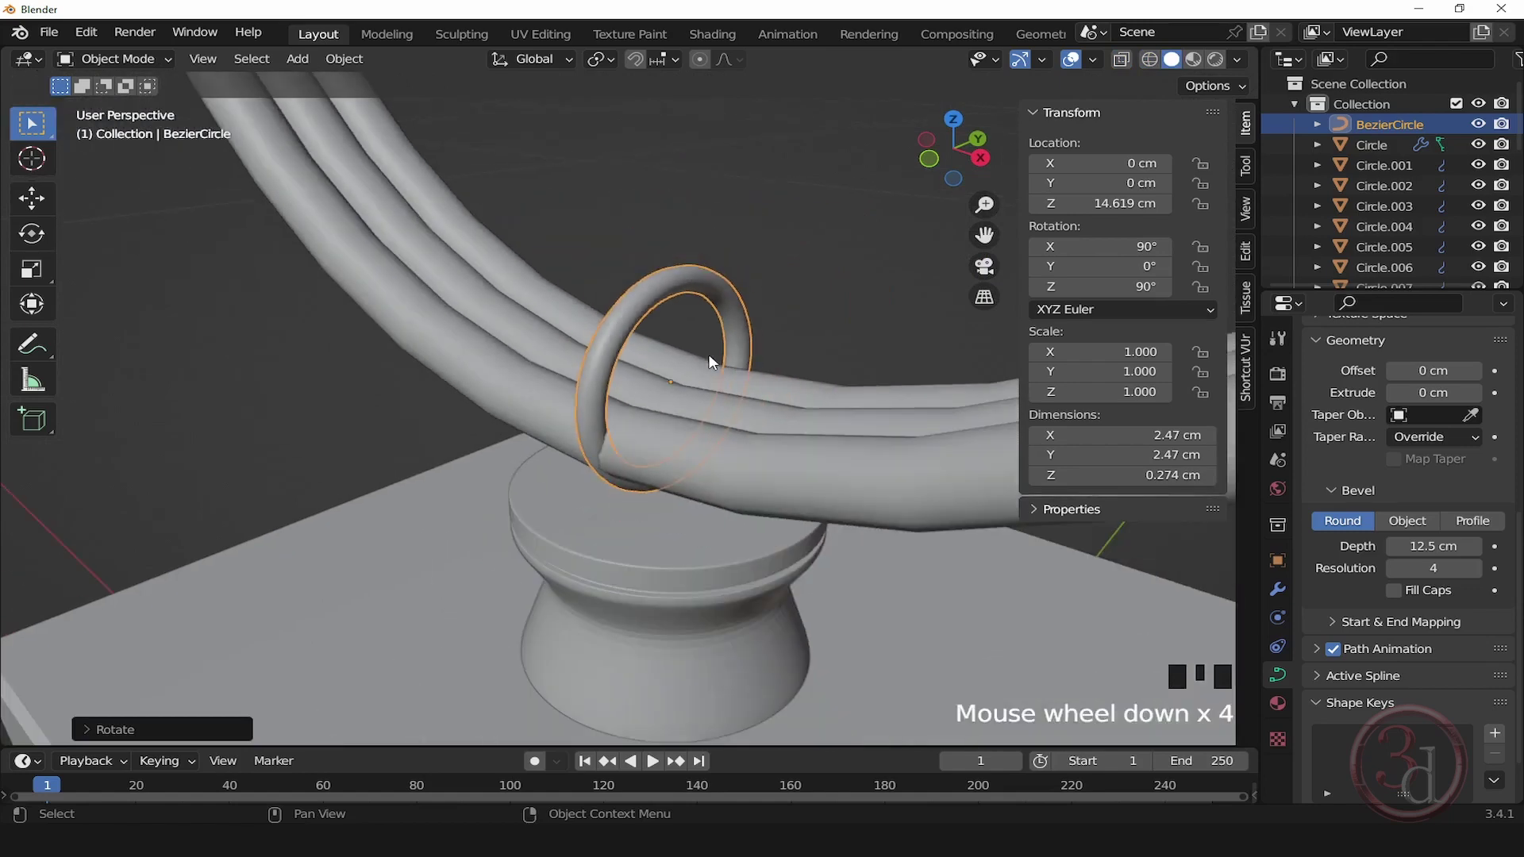
# Step: Scale the small ring up uniformly to about 1.186, roughly 2.92 cm across, so it encloses the elliptical rings
pyautogui.keyDown('alt'); pyautogui.moveTo(749, 409); pyautogui.dragTo(735, 451, button='middle'); pyautogui.keyUp('alt')
pyautogui.press('s')
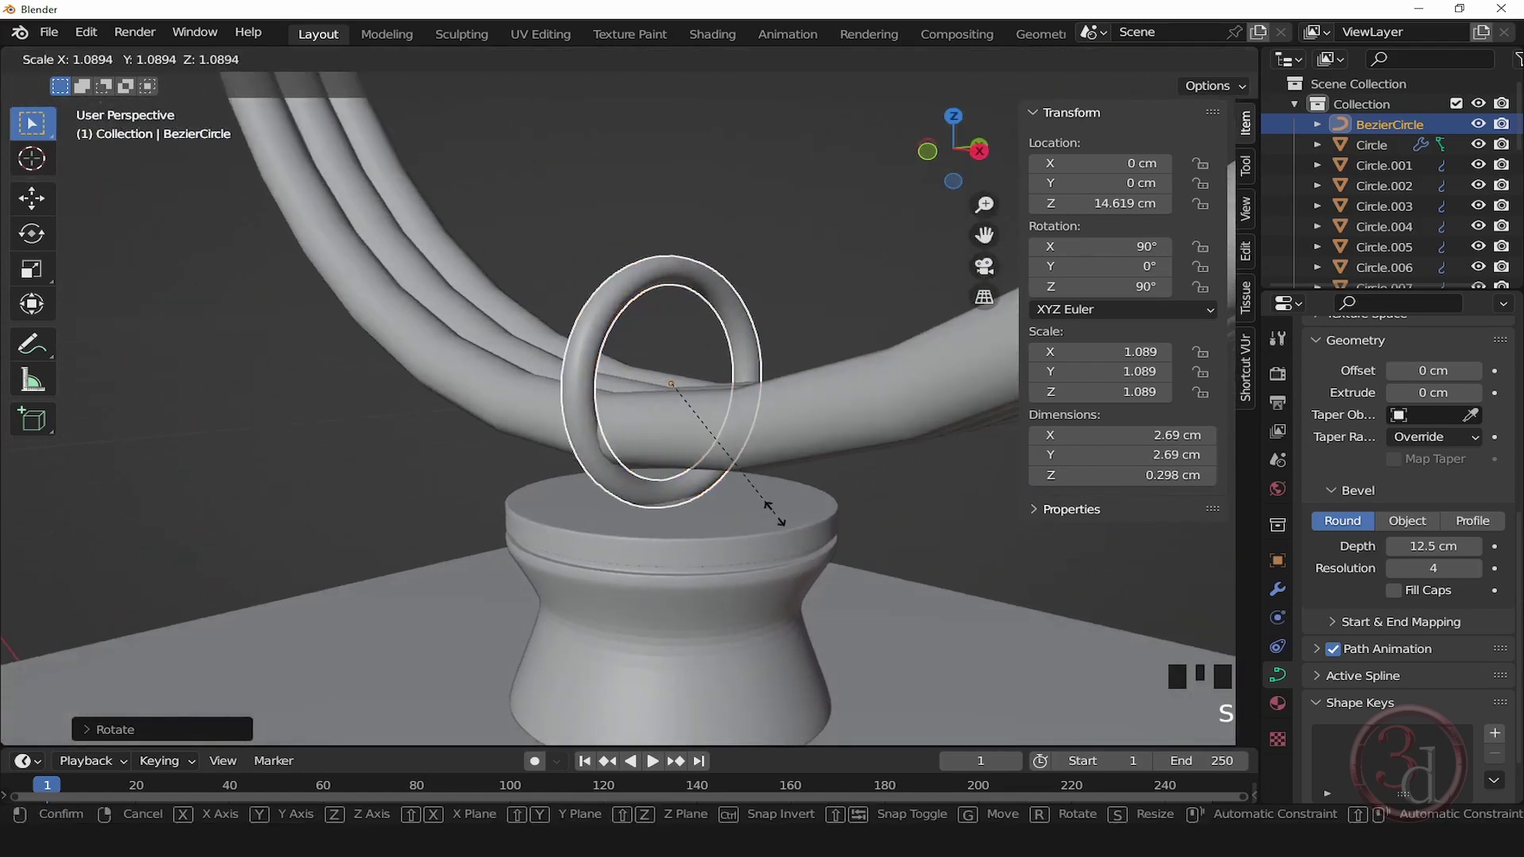
pyautogui.click(784, 520)
pyautogui.keyDown('alt'); pyautogui.moveTo(783, 521); pyautogui.dragTo(3, 461, button='middle'); pyautogui.keyUp('alt')
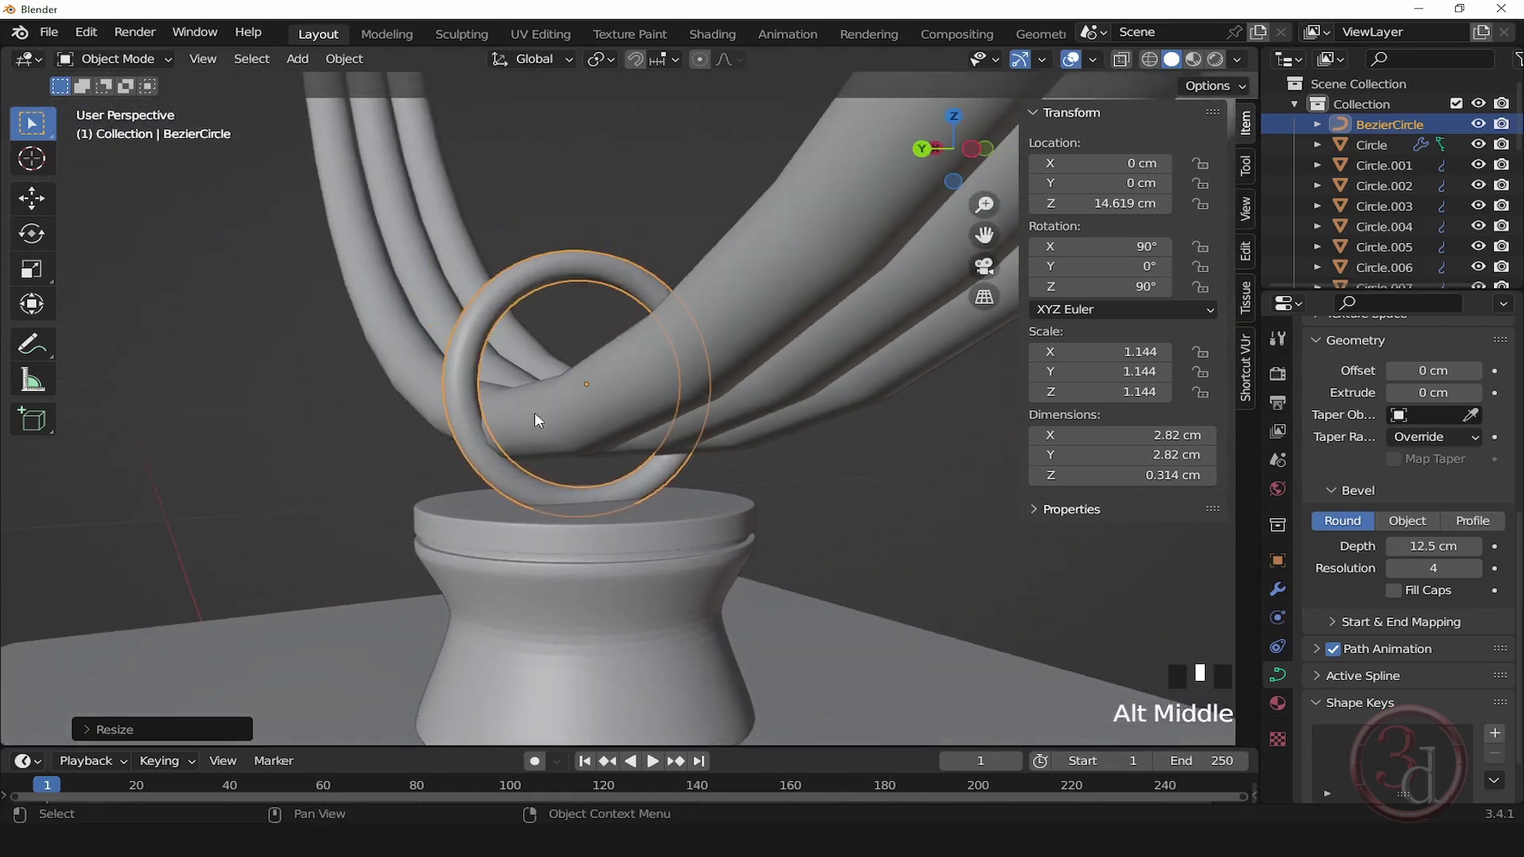
pyautogui.press('s')
pyautogui.click(592, 456)
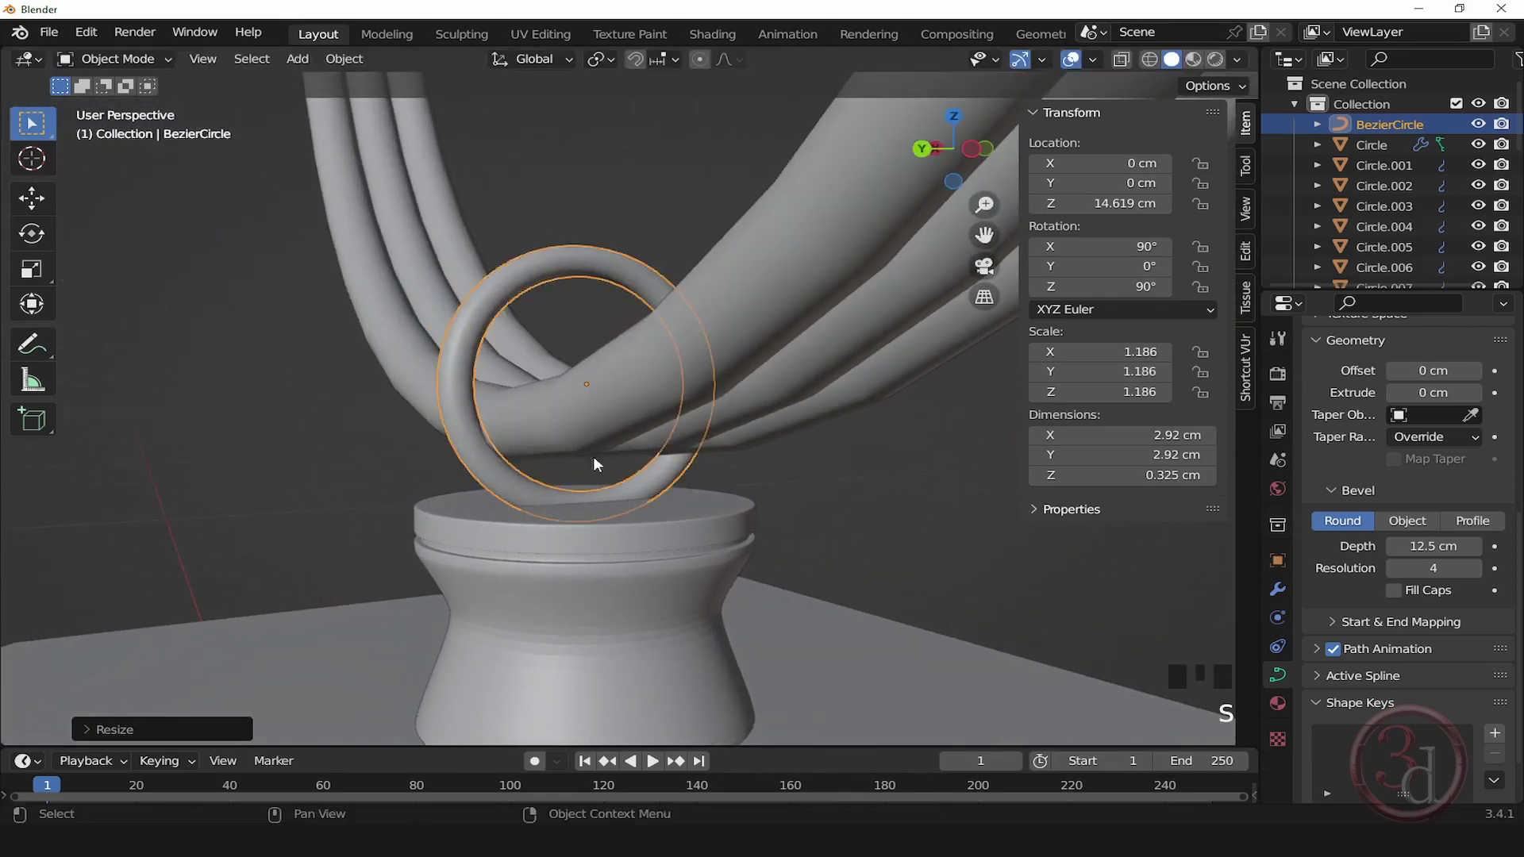
# Step: Raise the small ring along Z to about 14.78 cm so it sits on the connector's top
pyautogui.keyDown('alt'); pyautogui.moveTo(593, 456); pyautogui.dragTo(501, 502, button='middle'); pyautogui.keyUp('alt')
pyautogui.press('g')
pyautogui.press('z')
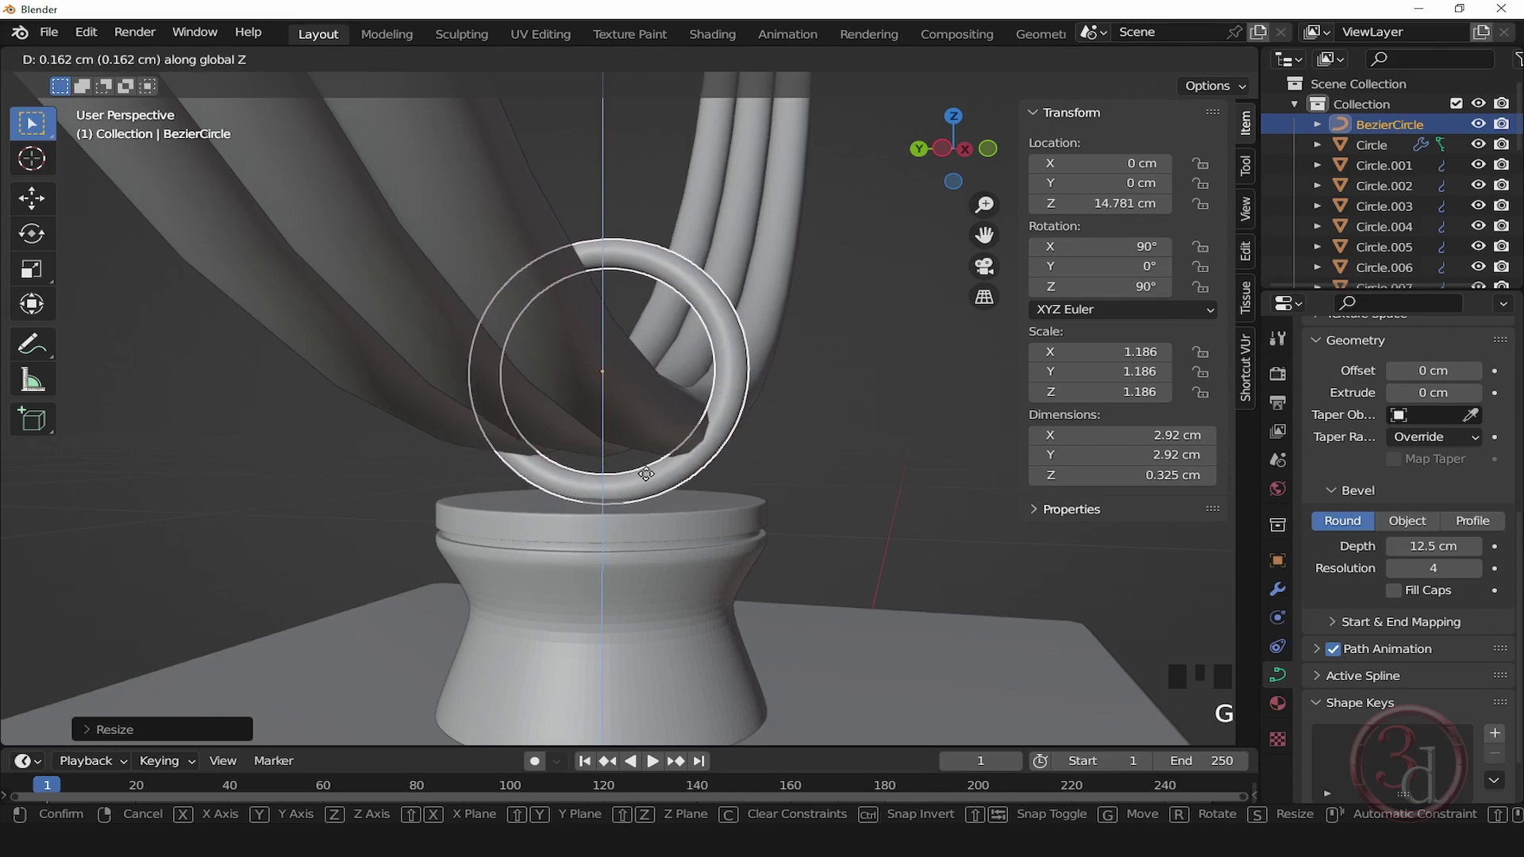
pyautogui.click(646, 473)
pyautogui.keyDown('alt'); pyautogui.moveTo(731, 521); pyautogui.dragTo(424, 573, button='middle'); pyautogui.keyUp('alt')
pyautogui.scroll(-3, 545, 500)
pyautogui.keyDown('alt'); pyautogui.moveTo(544, 500); pyautogui.dragTo(704, 551, button='middle'); pyautogui.keyUp('alt')
pyautogui.scroll(4, 635, 484)
pyautogui.moveTo(635, 486)
pyautogui.keyDown('alt'); pyautogui.mouseDown(button='middle')
pyautogui.moveTo(633, 507)
pyautogui.moveTo(624, 496)
pyautogui.mouseUp(button='middle'); pyautogui.keyUp('alt')
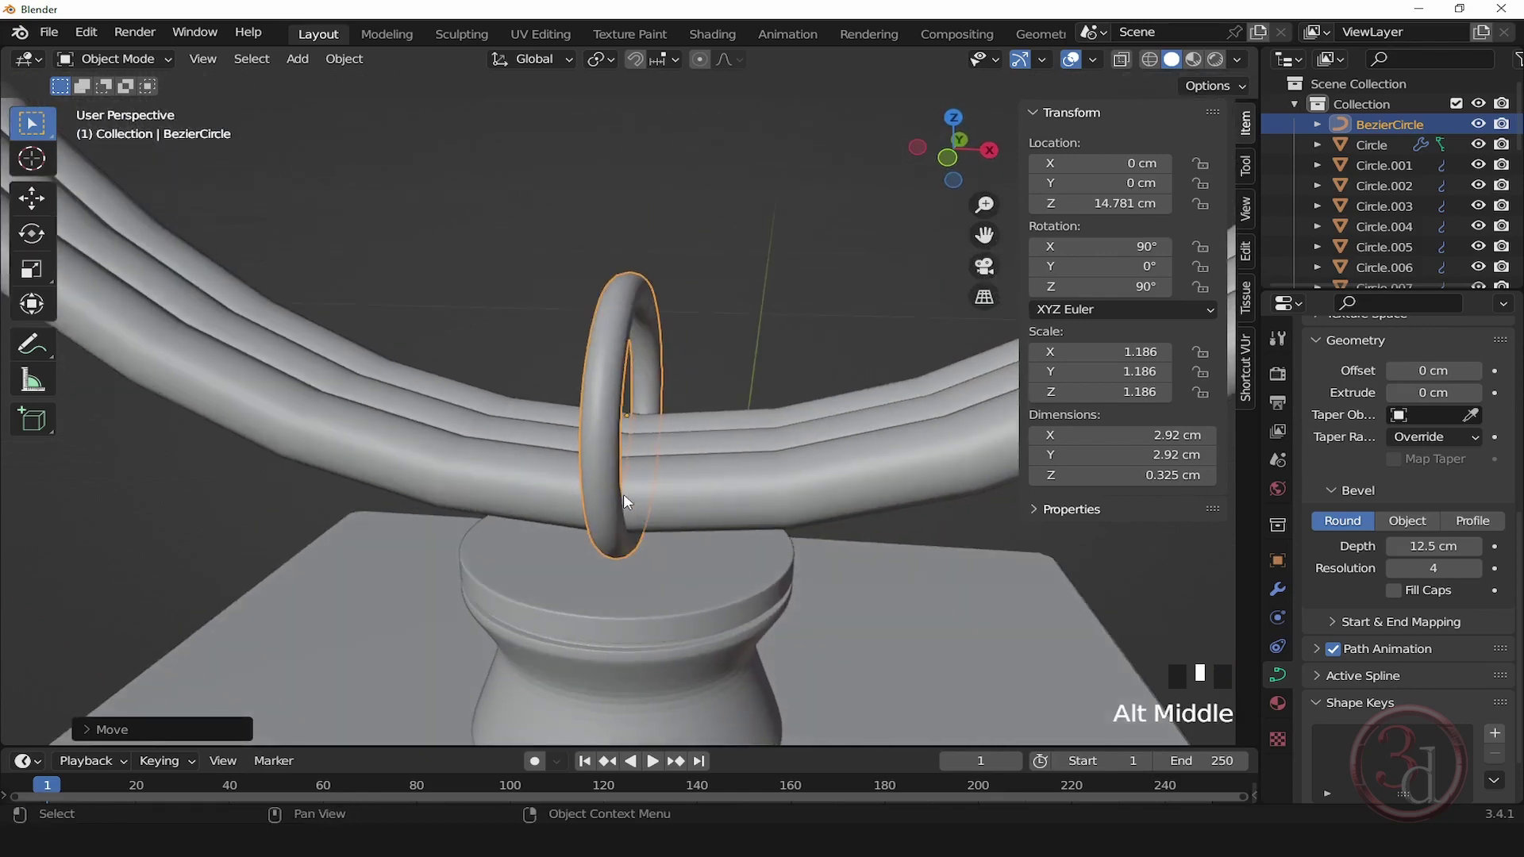
# Step: Make a linked duplicate of the small ring and offset it about 0.31 cm along positive X
pyautogui.hotkey('alt', 'd')
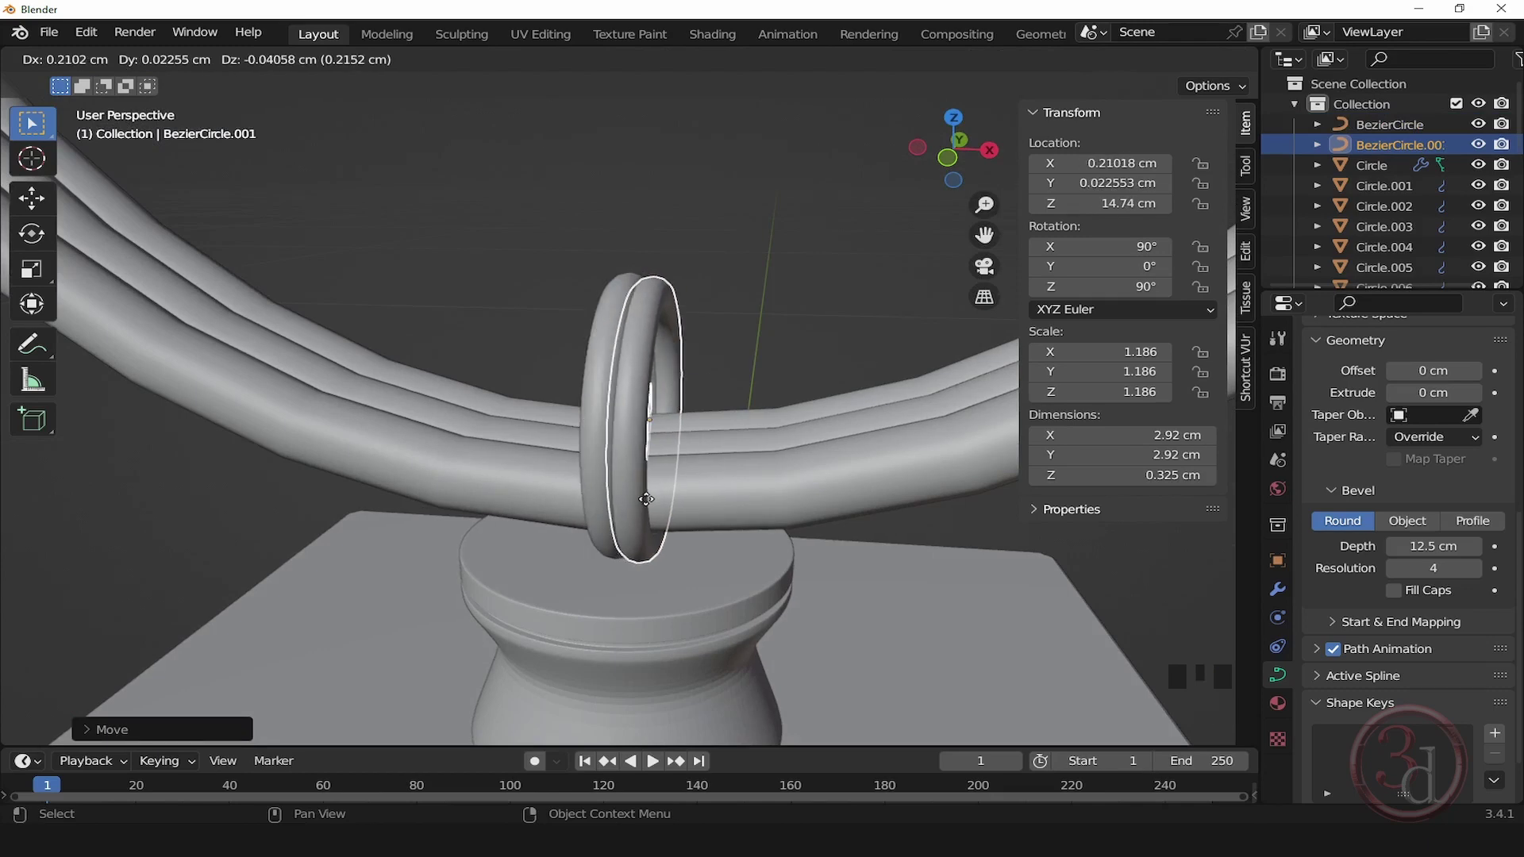
pyautogui.press('x')
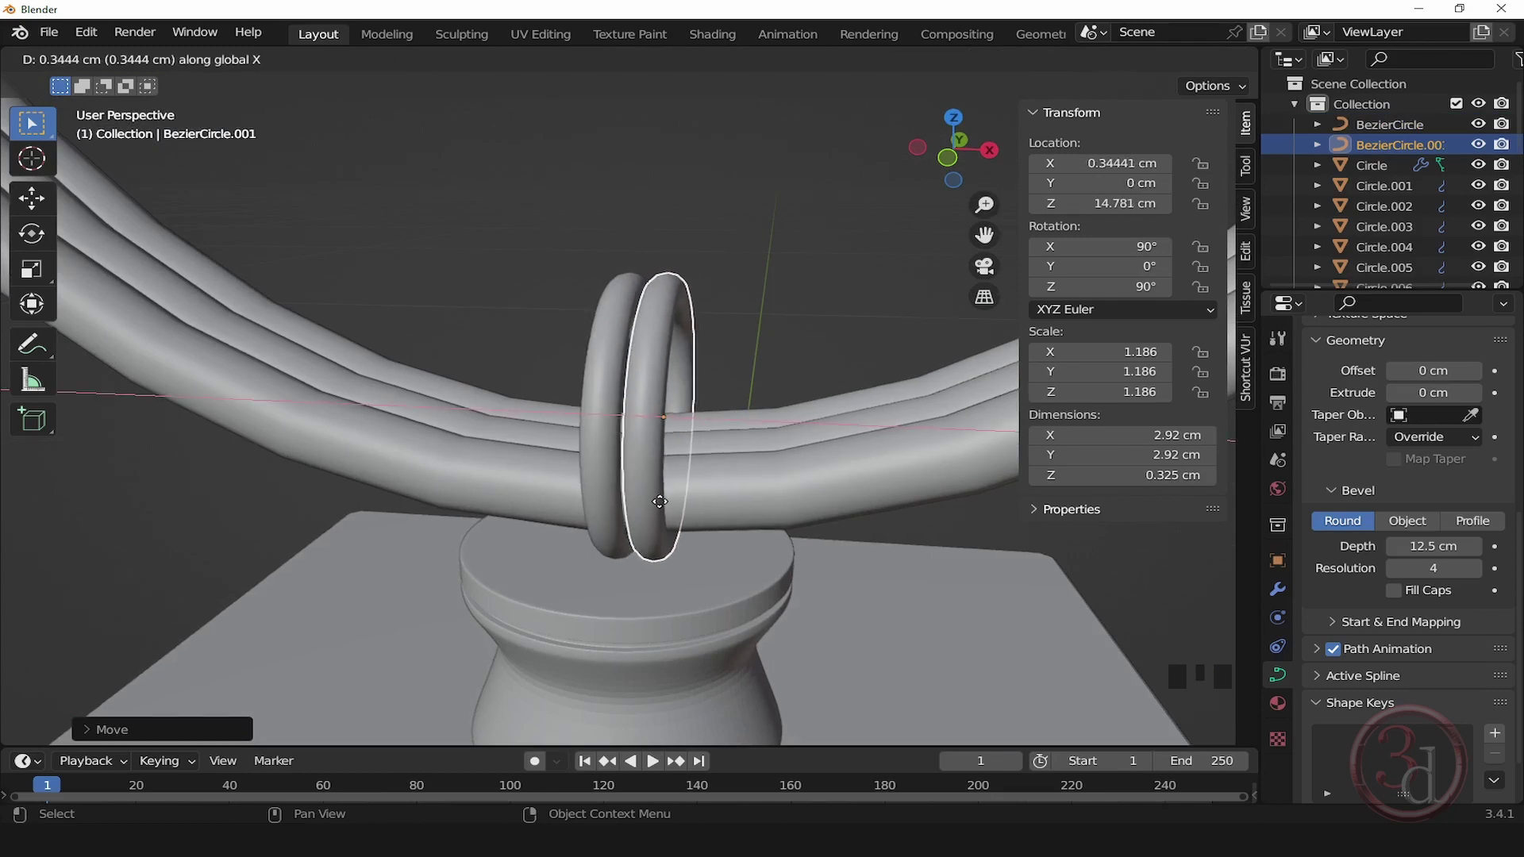
pyautogui.click(657, 502)
pyautogui.keyDown('alt'); pyautogui.moveTo(657, 502); pyautogui.dragTo(766, 502, button='middle'); pyautogui.keyUp('alt')
# Step: Make another linked duplicate, place it on the original ring's other side at about X -0.30 cm, and deselect everything
pyautogui.hotkey('alt', 'd')
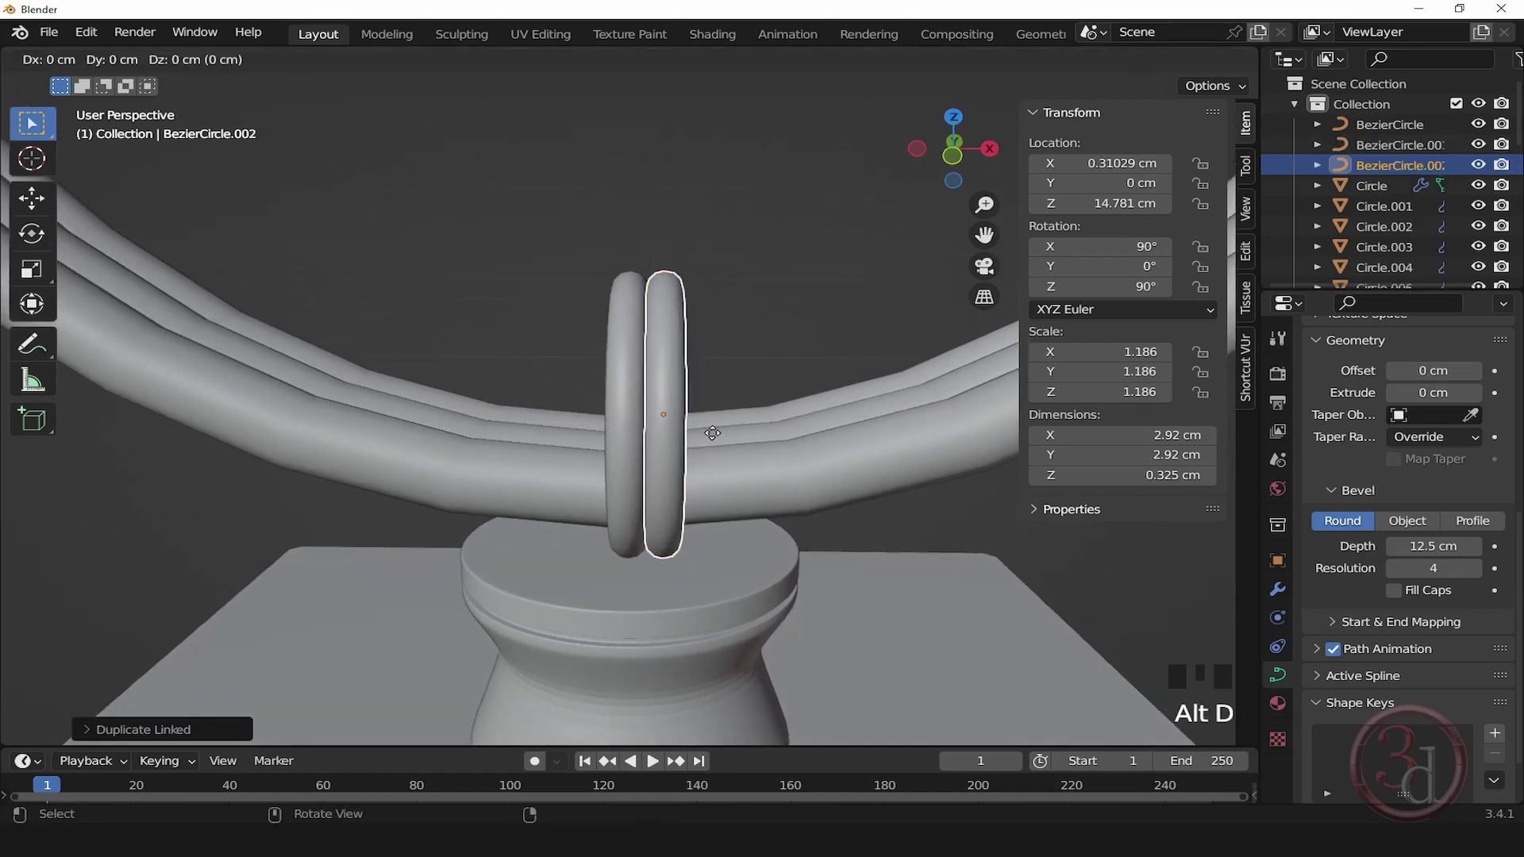
pyautogui.press('x')
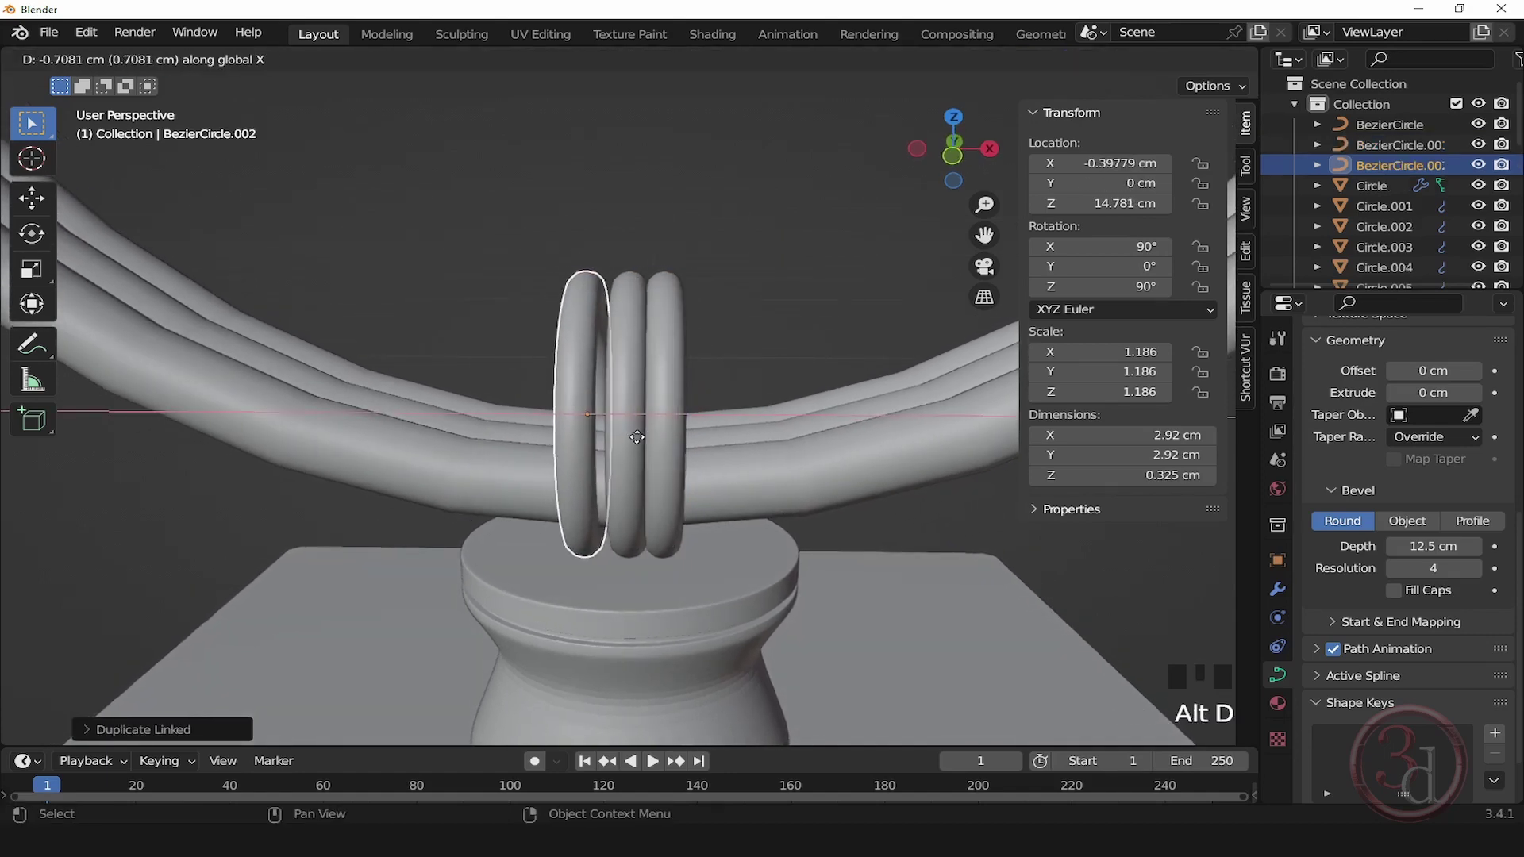
pyautogui.click(648, 443)
pyautogui.click(763, 401)
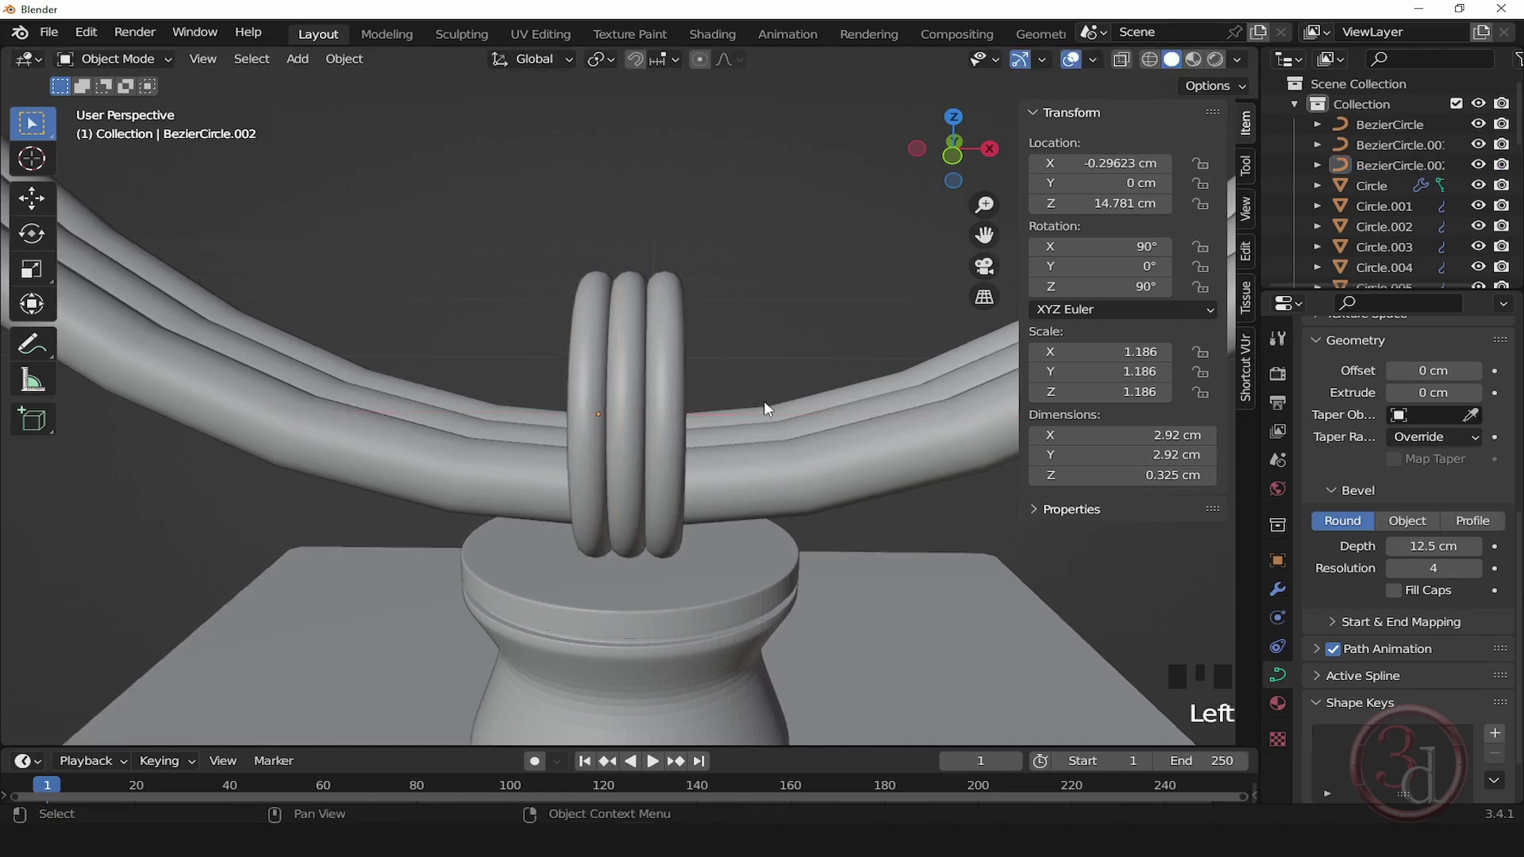
# Step: Examine how the three small rings join the elliptical rings to the connector and base from several angles
pyautogui.keyDown('alt'); pyautogui.moveTo(763, 402); pyautogui.dragTo(655, 391, button='middle'); pyautogui.keyUp('alt')
pyautogui.scroll(-6, 652, 512)
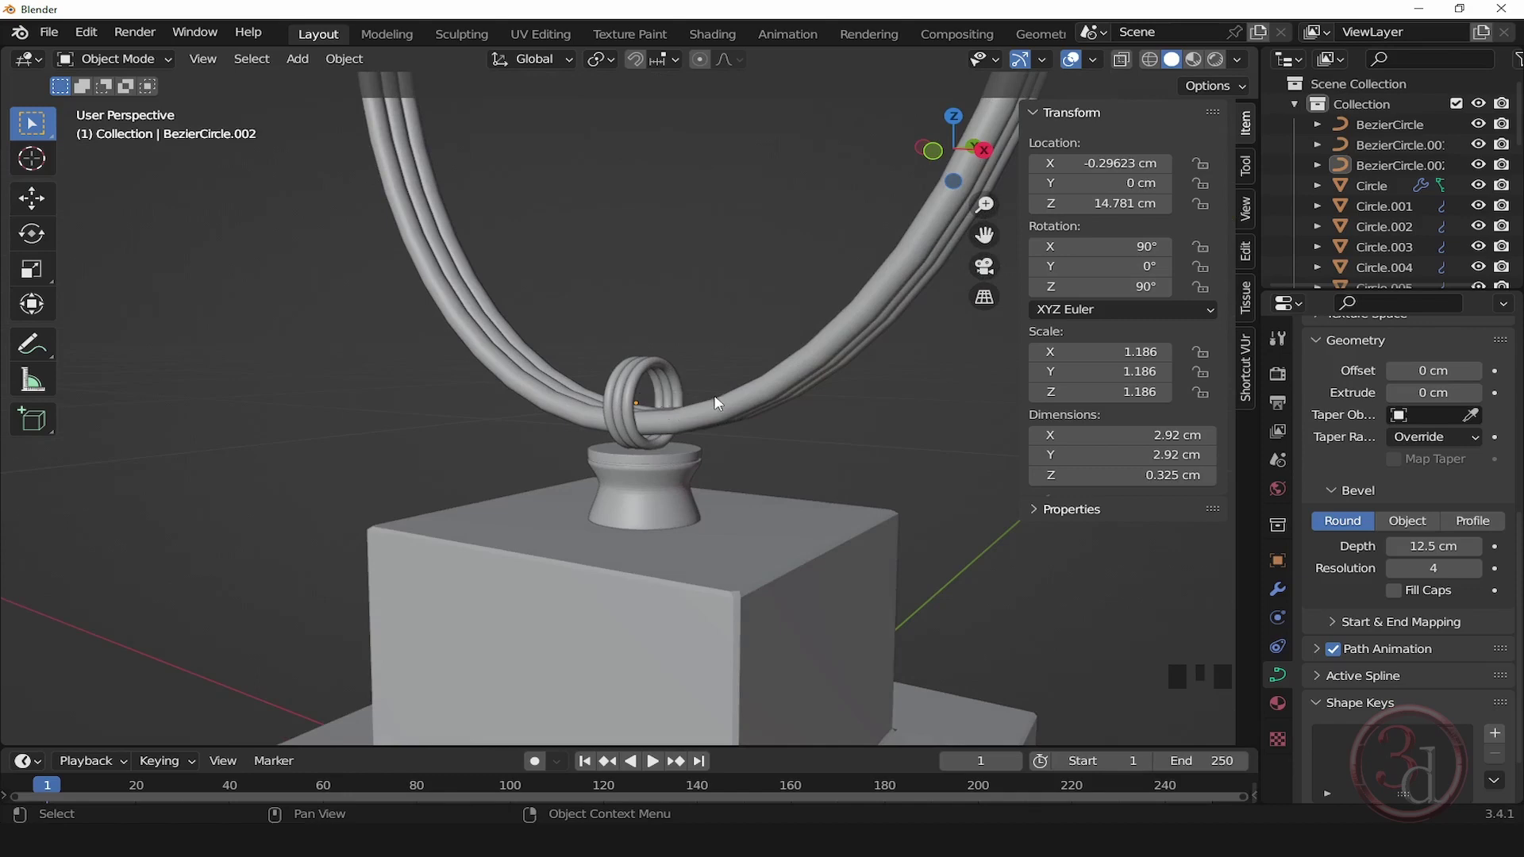
pyautogui.scroll(-4, 596, 557)
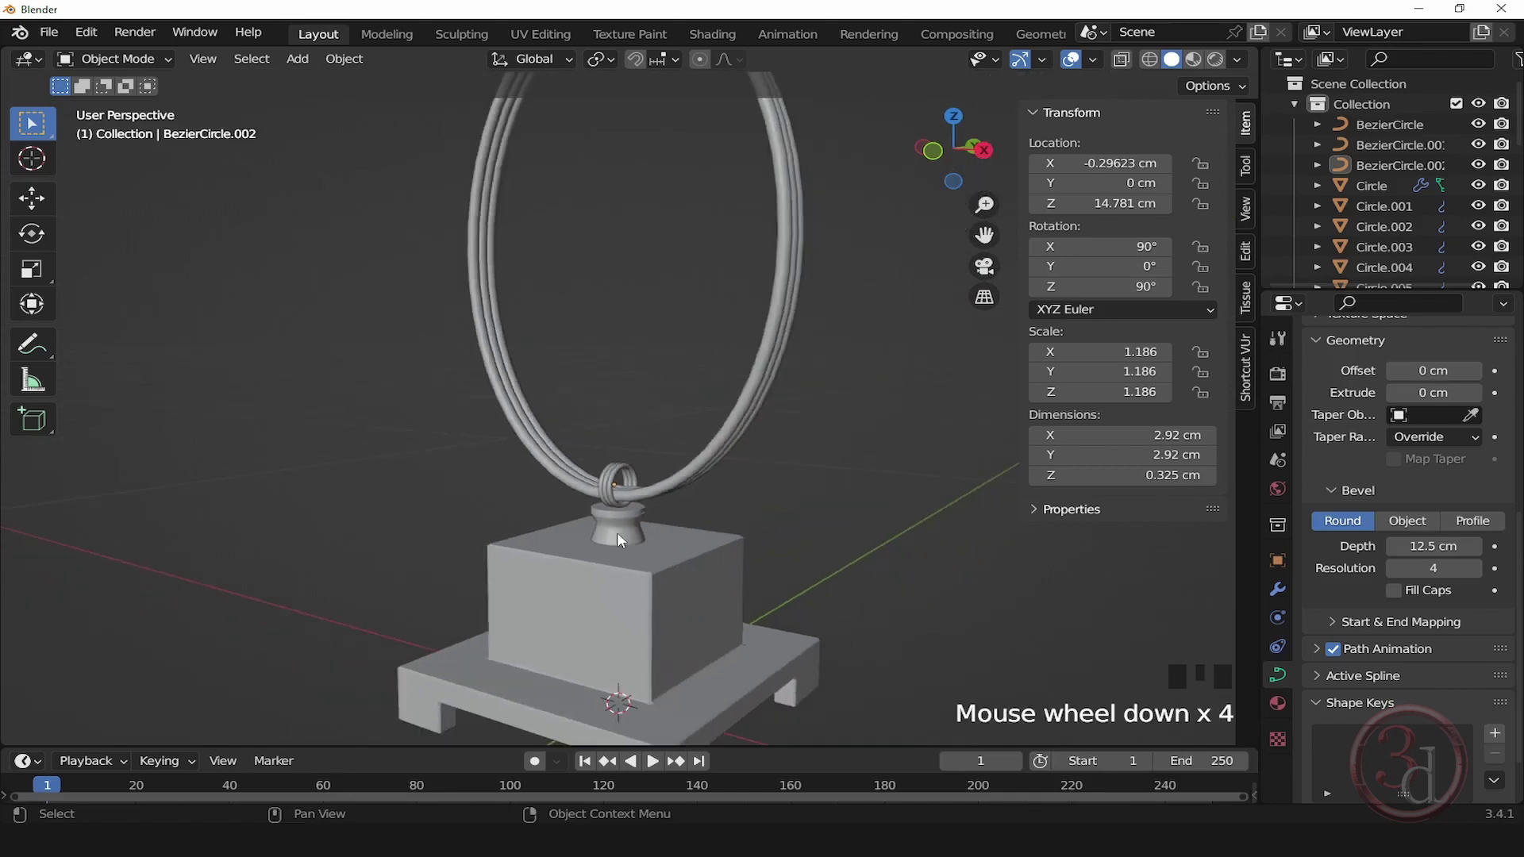
pyautogui.moveTo(640, 517); pyautogui.dragTo(692, 486, button='middle')
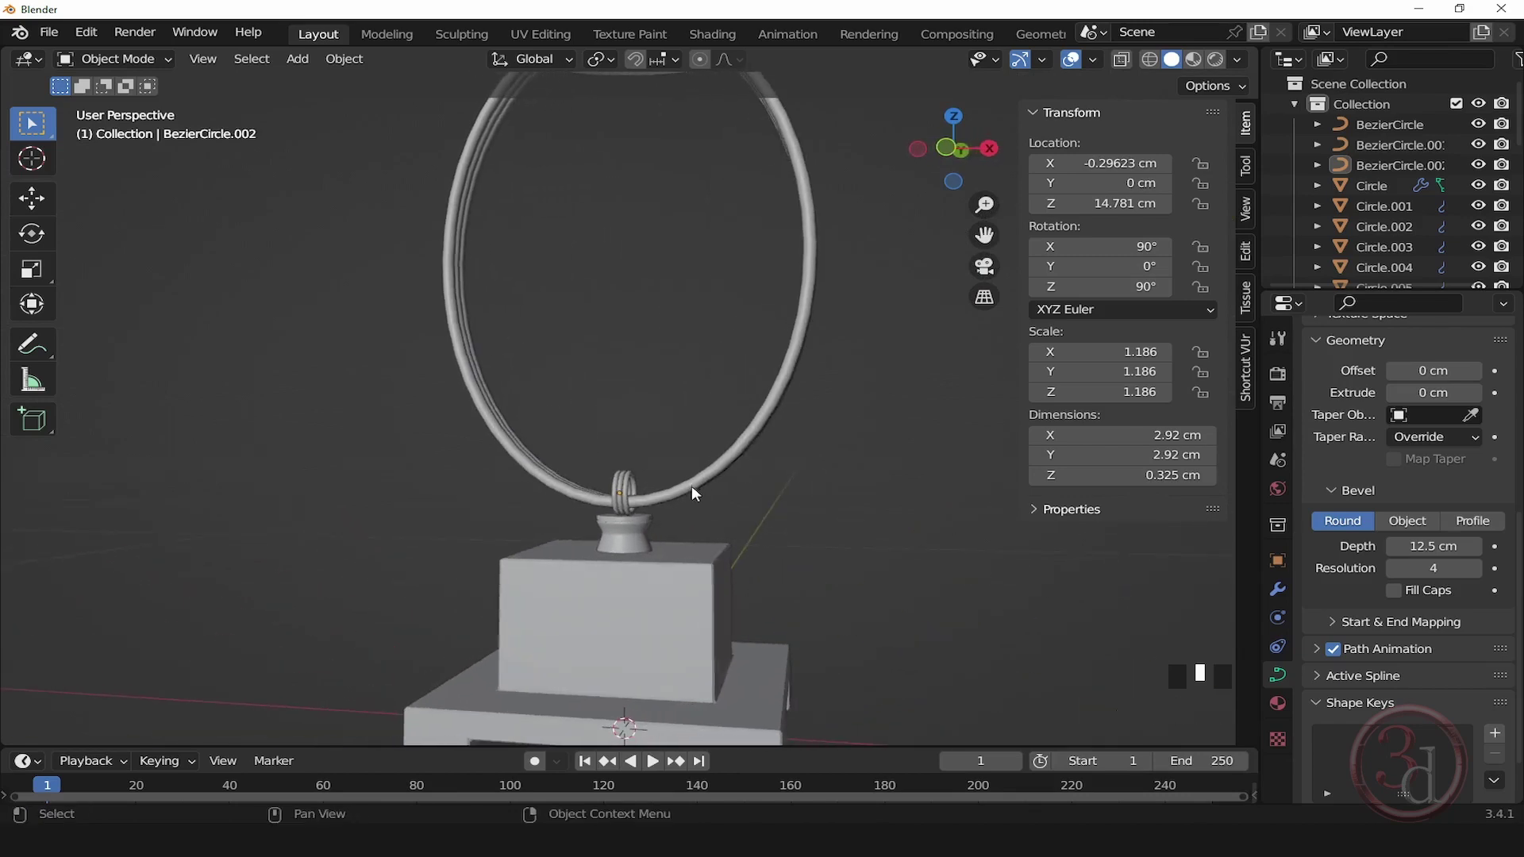
pyautogui.moveTo(652, 601)
pyautogui.mouseDown(button='middle')
pyautogui.moveTo(666, 503)
pyautogui.moveTo(665, 608)
pyautogui.moveTo(745, 588)
pyautogui.moveTo(727, 621)
pyautogui.moveTo(704, 612)
pyautogui.moveTo(764, 595)
pyautogui.moveTo(665, 589)
pyautogui.mouseUp(button='middle')
pyautogui.scroll(-4, 665, 607)
pyautogui.scroll(7, 667, 617)
pyautogui.moveTo(688, 500); pyautogui.dragTo(746, 543, button='middle')
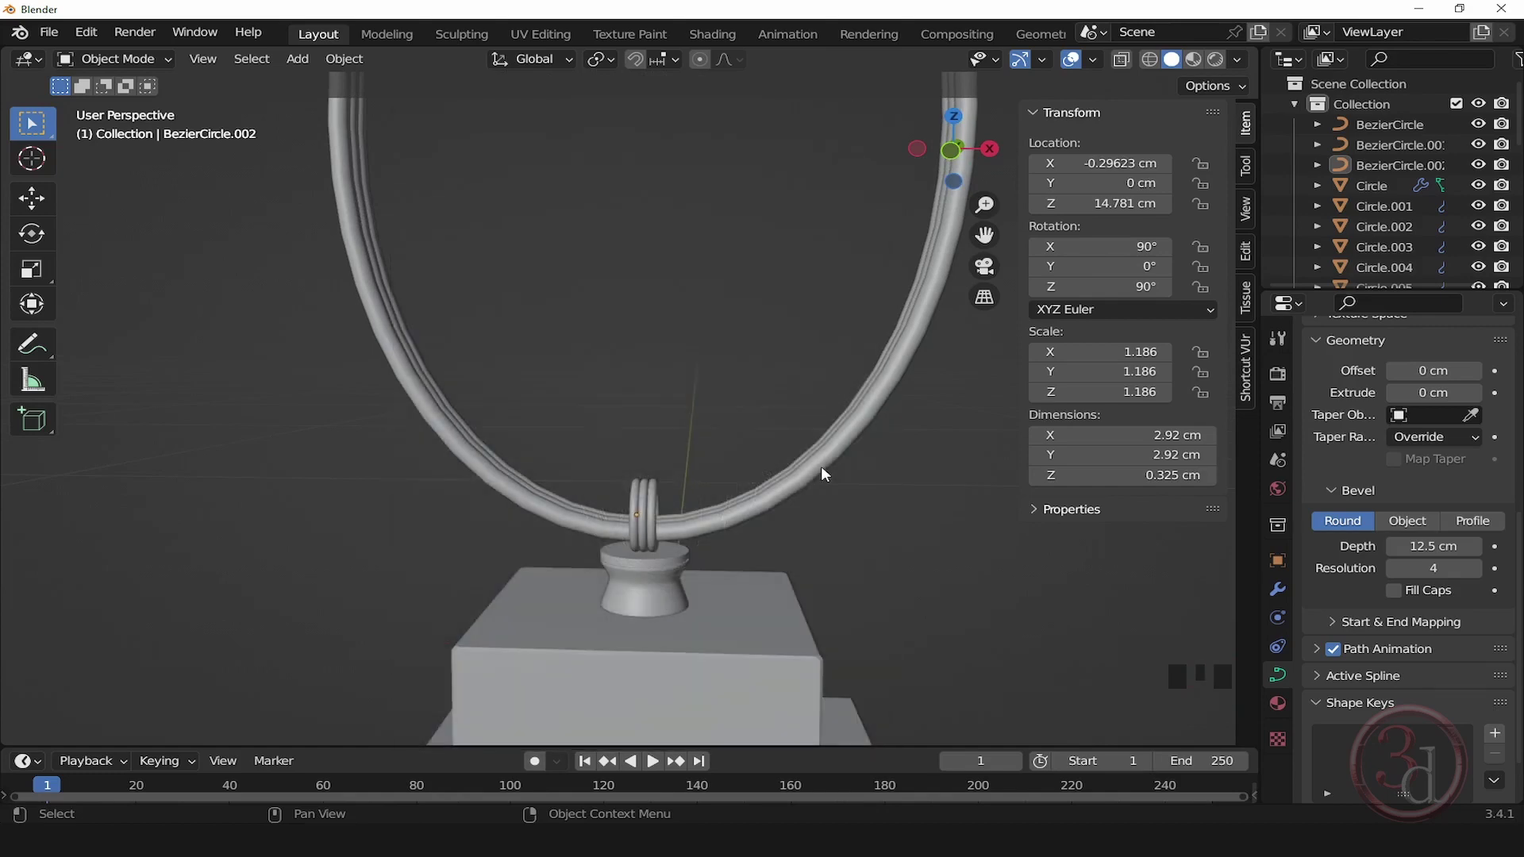
# Step: In front view, with nothing selected, add a single-point Simple Curve at the origin and set its output curve type to Bezier
pyautogui.press('`')
pyautogui.click(706, 389)
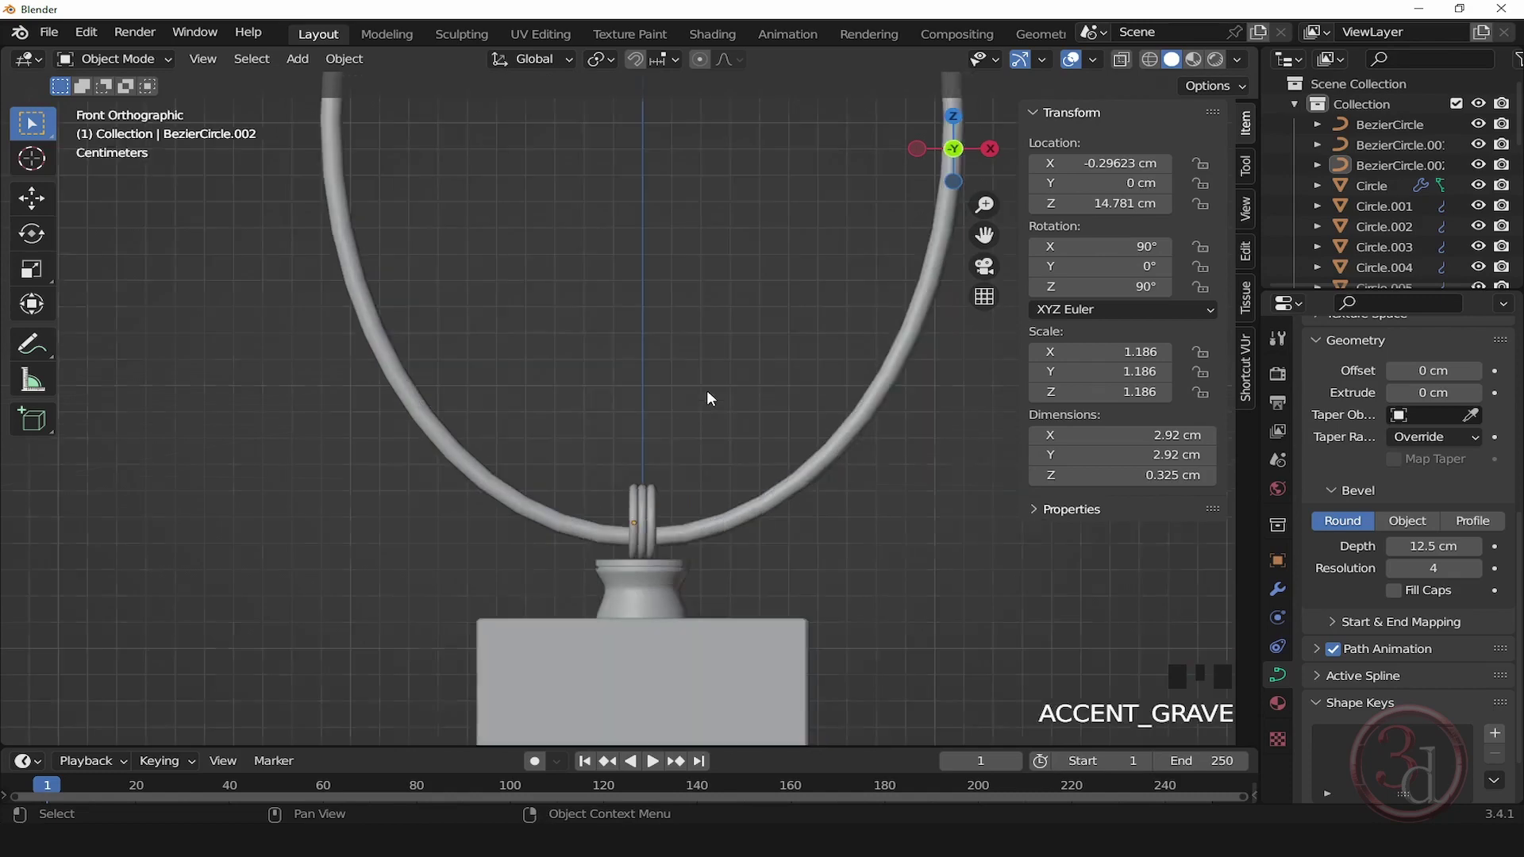
pyautogui.scroll(-4, 713, 383)
pyautogui.keyDown('shift'); pyautogui.moveTo(738, 349); pyautogui.dragTo(744, 387, button='middle'); pyautogui.keyUp('shift')
pyautogui.keyDown('shift'); pyautogui.moveTo(736, 465); pyautogui.dragTo(727, 438, button='middle'); pyautogui.keyUp('shift')
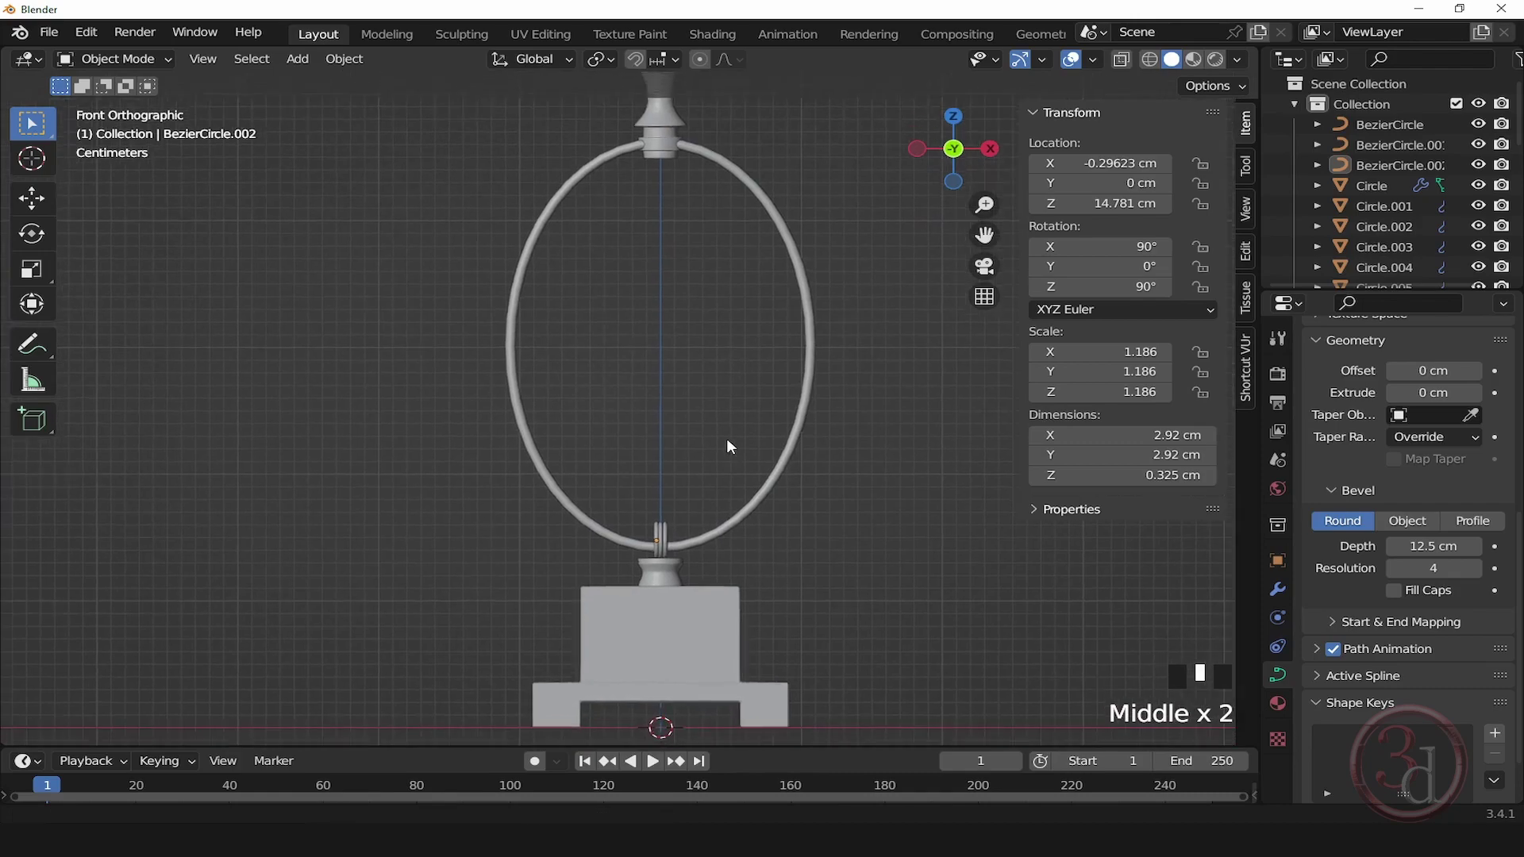
pyautogui.click(472, 212)
pyautogui.hotkey('shift', 'a')
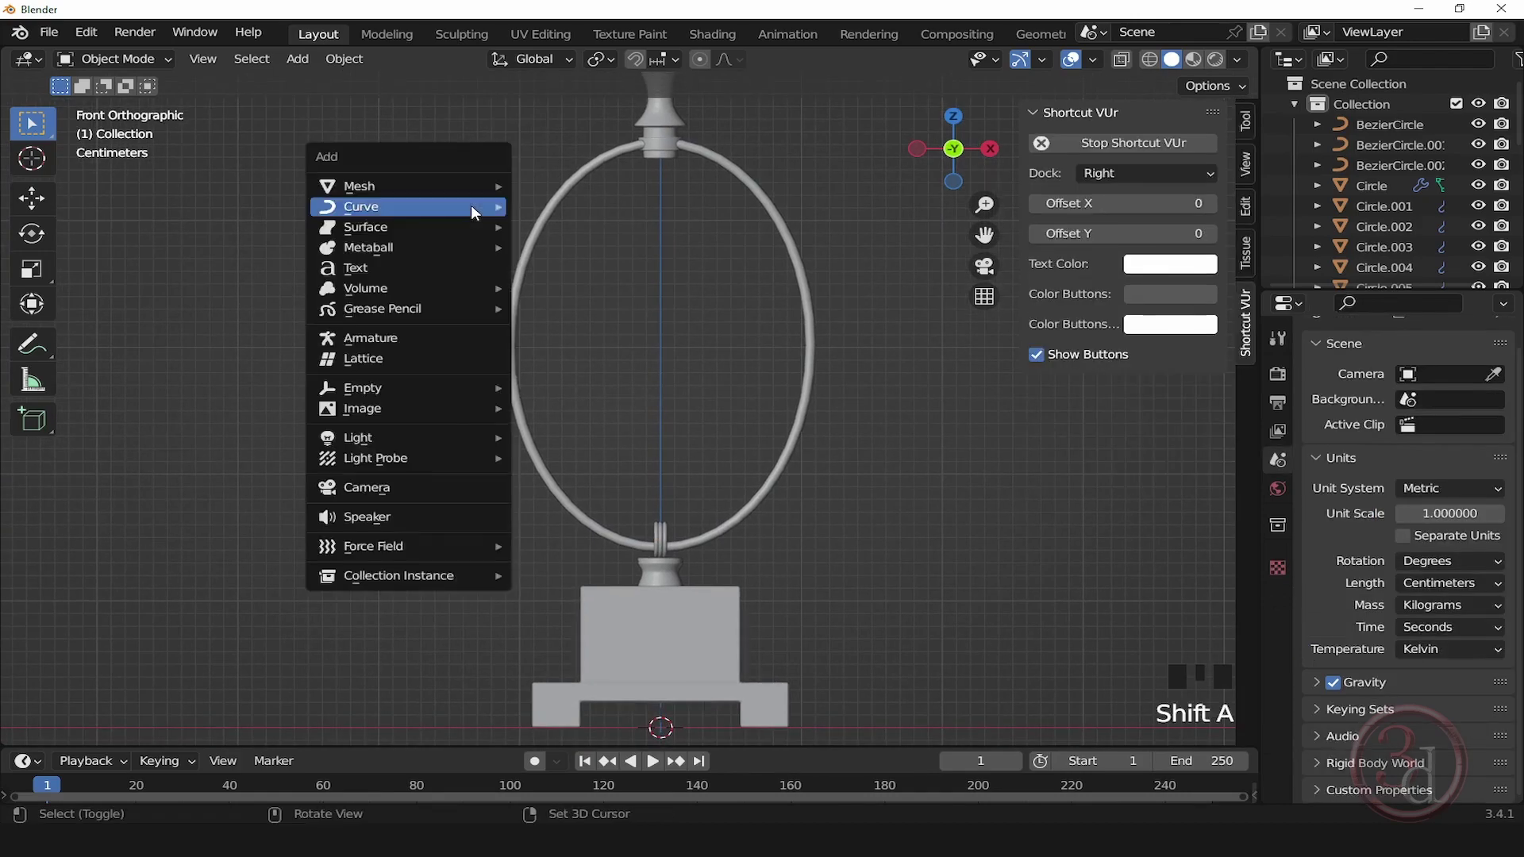
pyautogui.moveTo(476, 207)
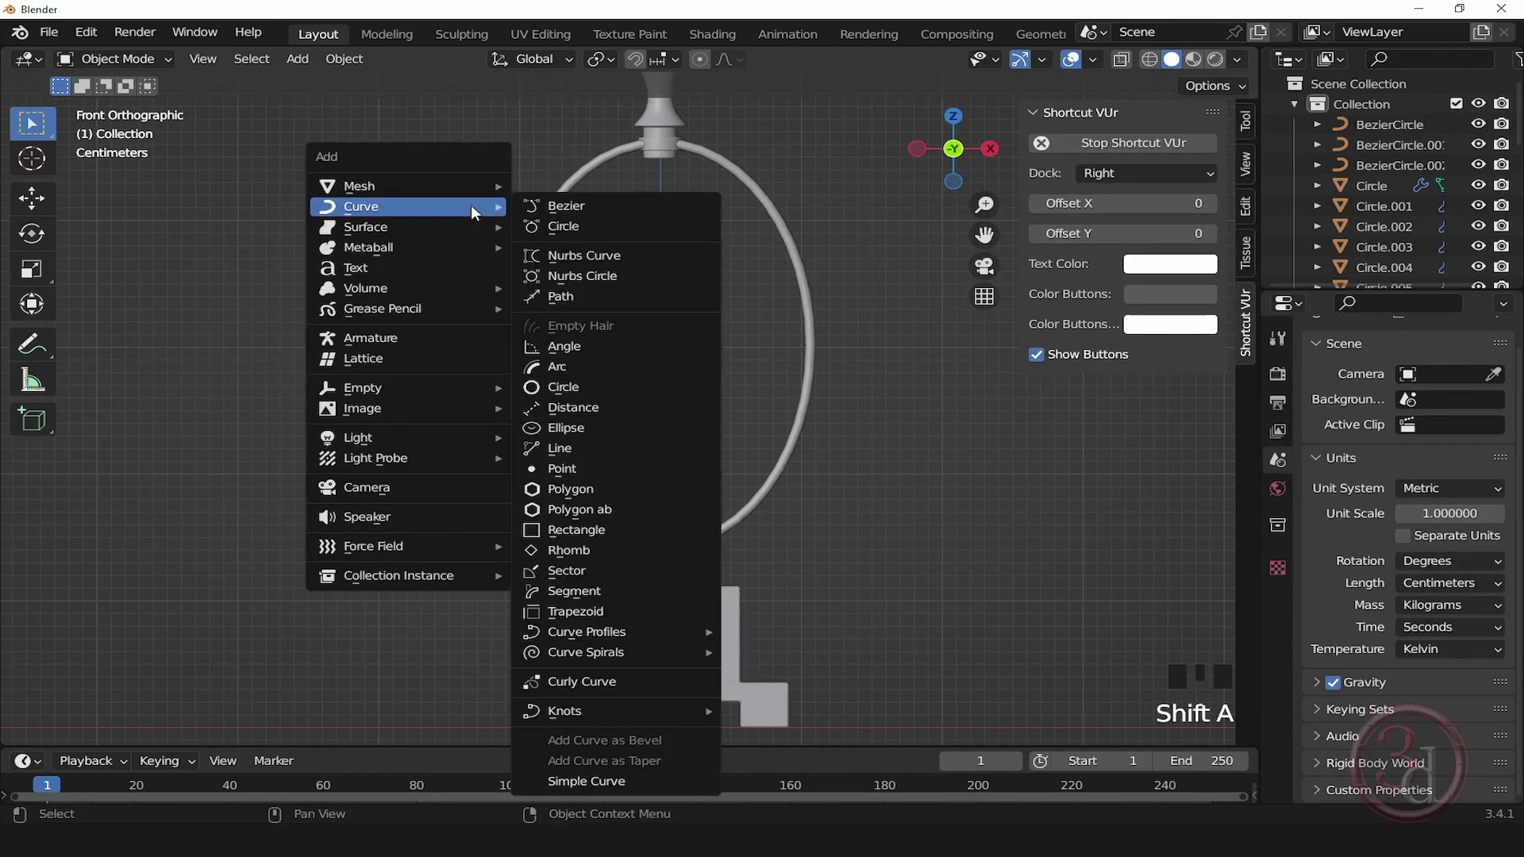
pyautogui.click(556, 470)
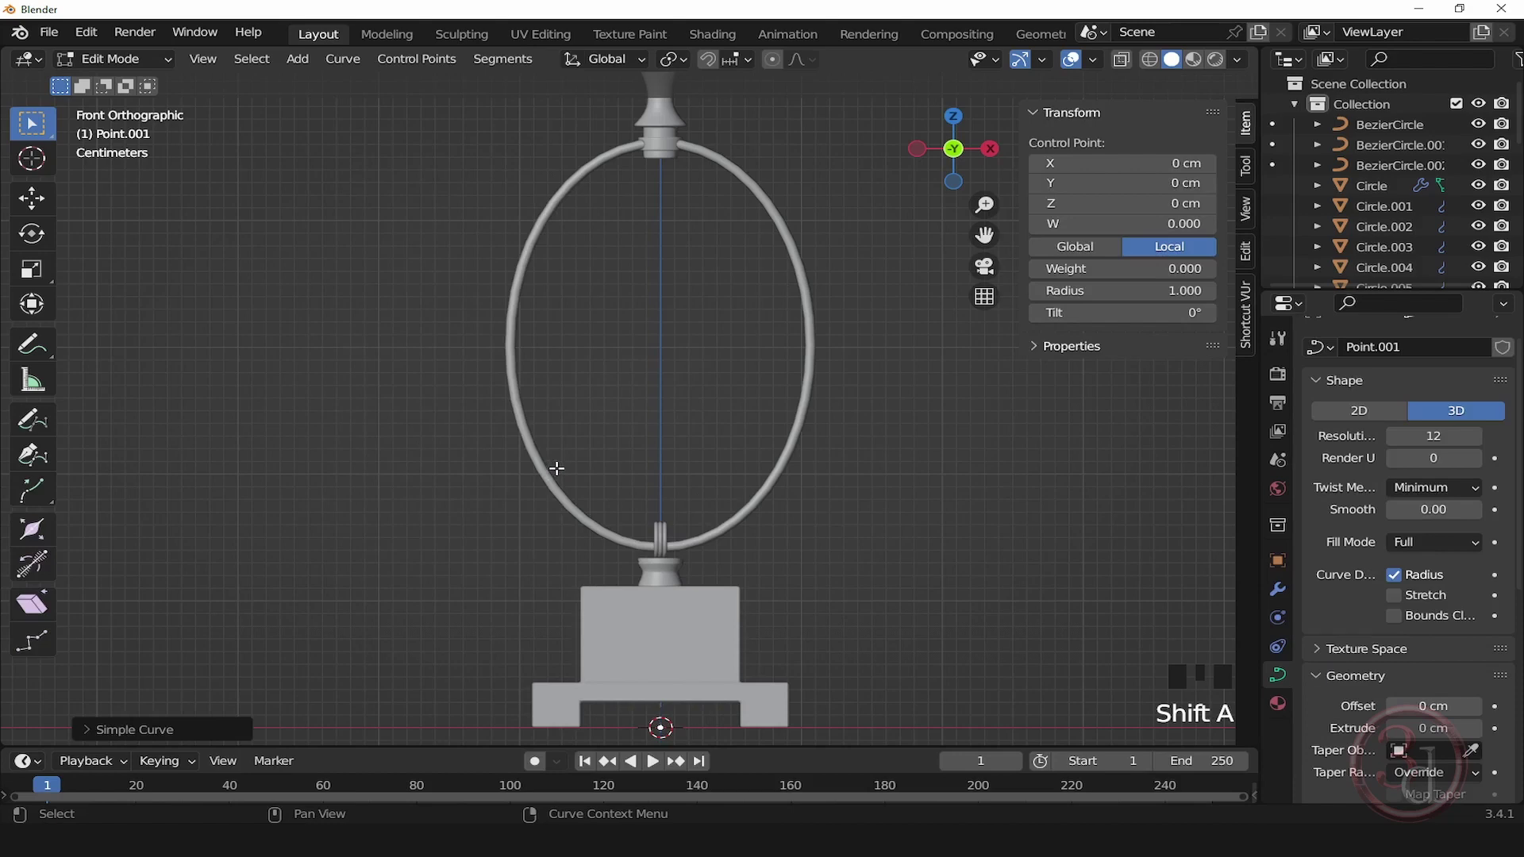
pyautogui.click(132, 730)
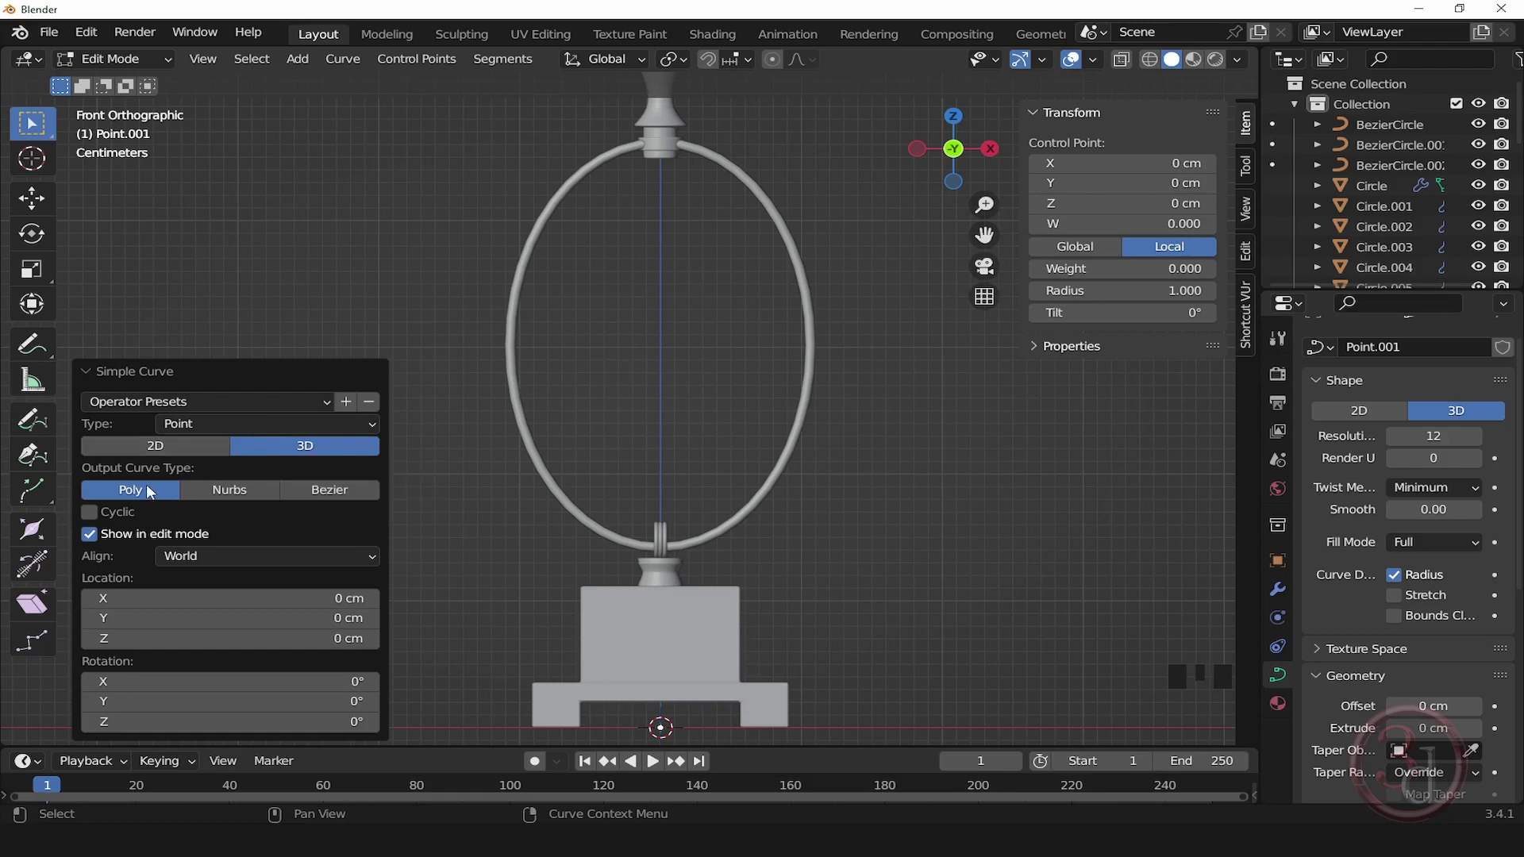
pyautogui.click(316, 490)
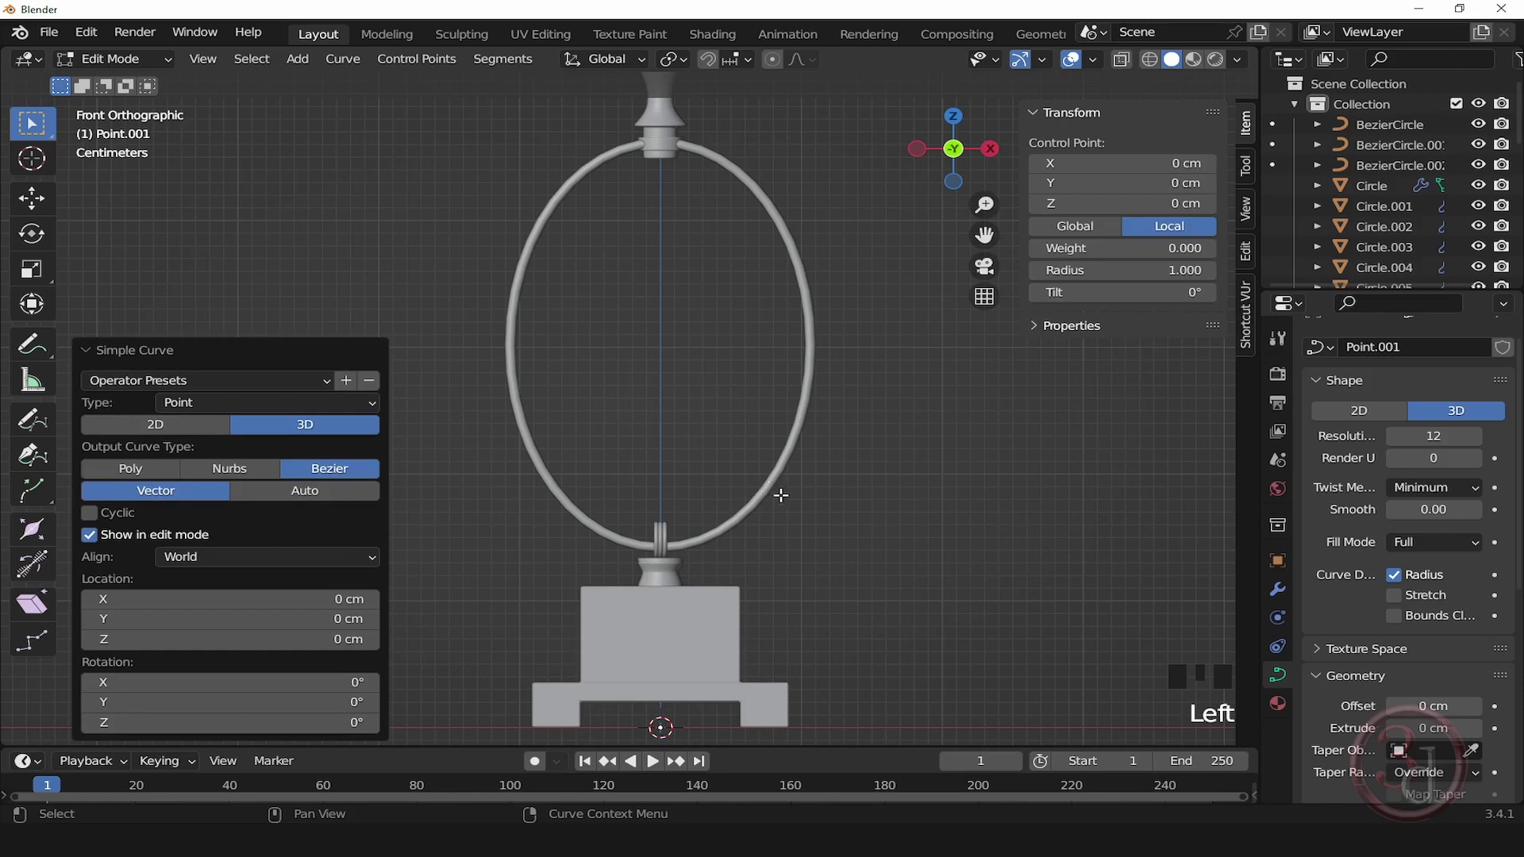
pyautogui.click(220, 353)
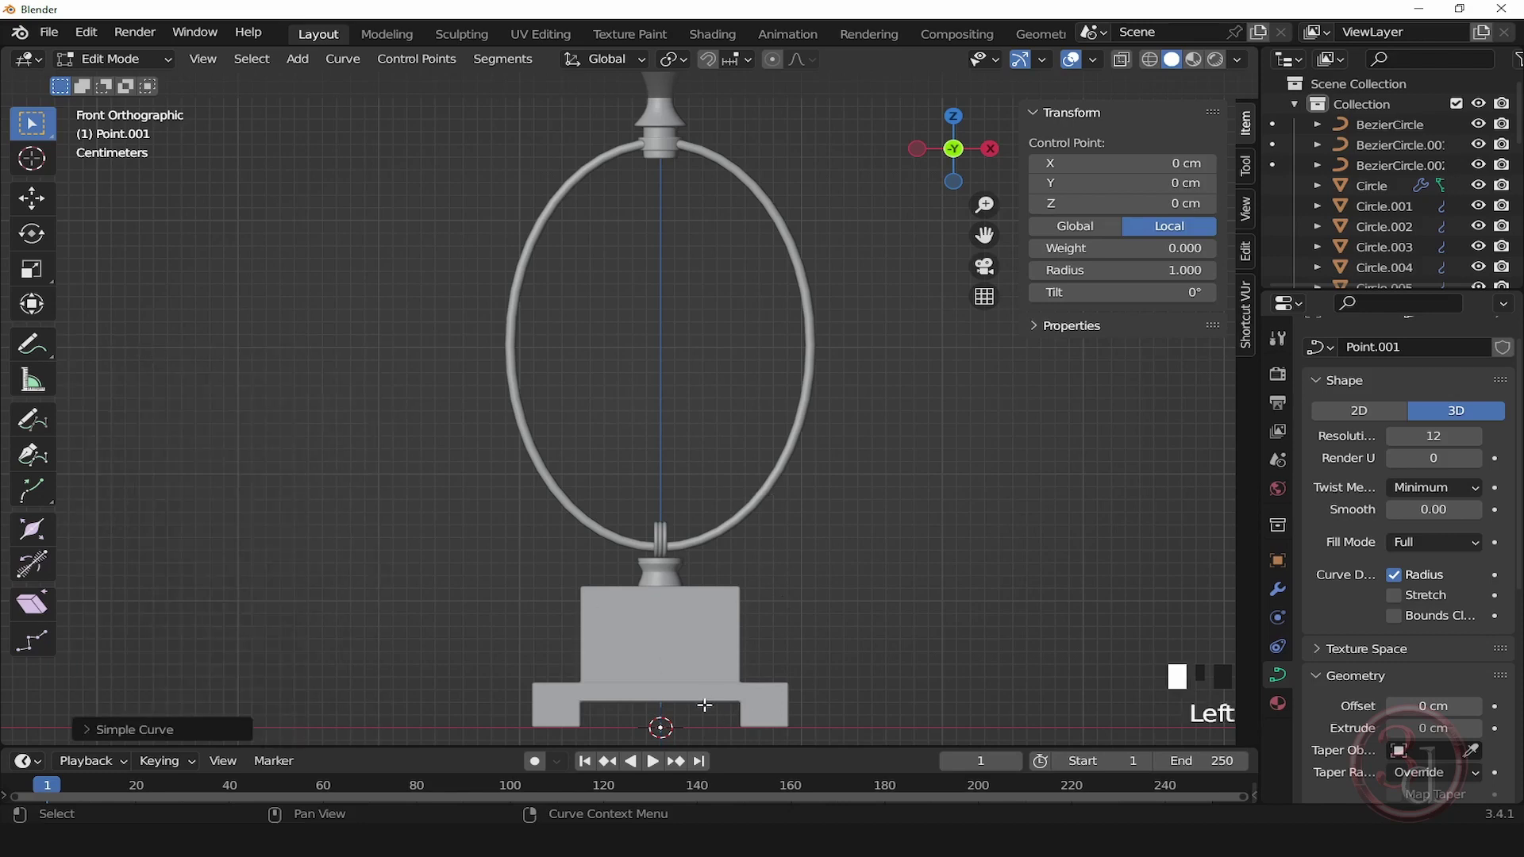
# Step: Move the curve's point up inside the elliptical ring, near its positive-X side, to about X 8.18 cm, Z 30.9 cm
pyautogui.press('g')
pyautogui.press('z')
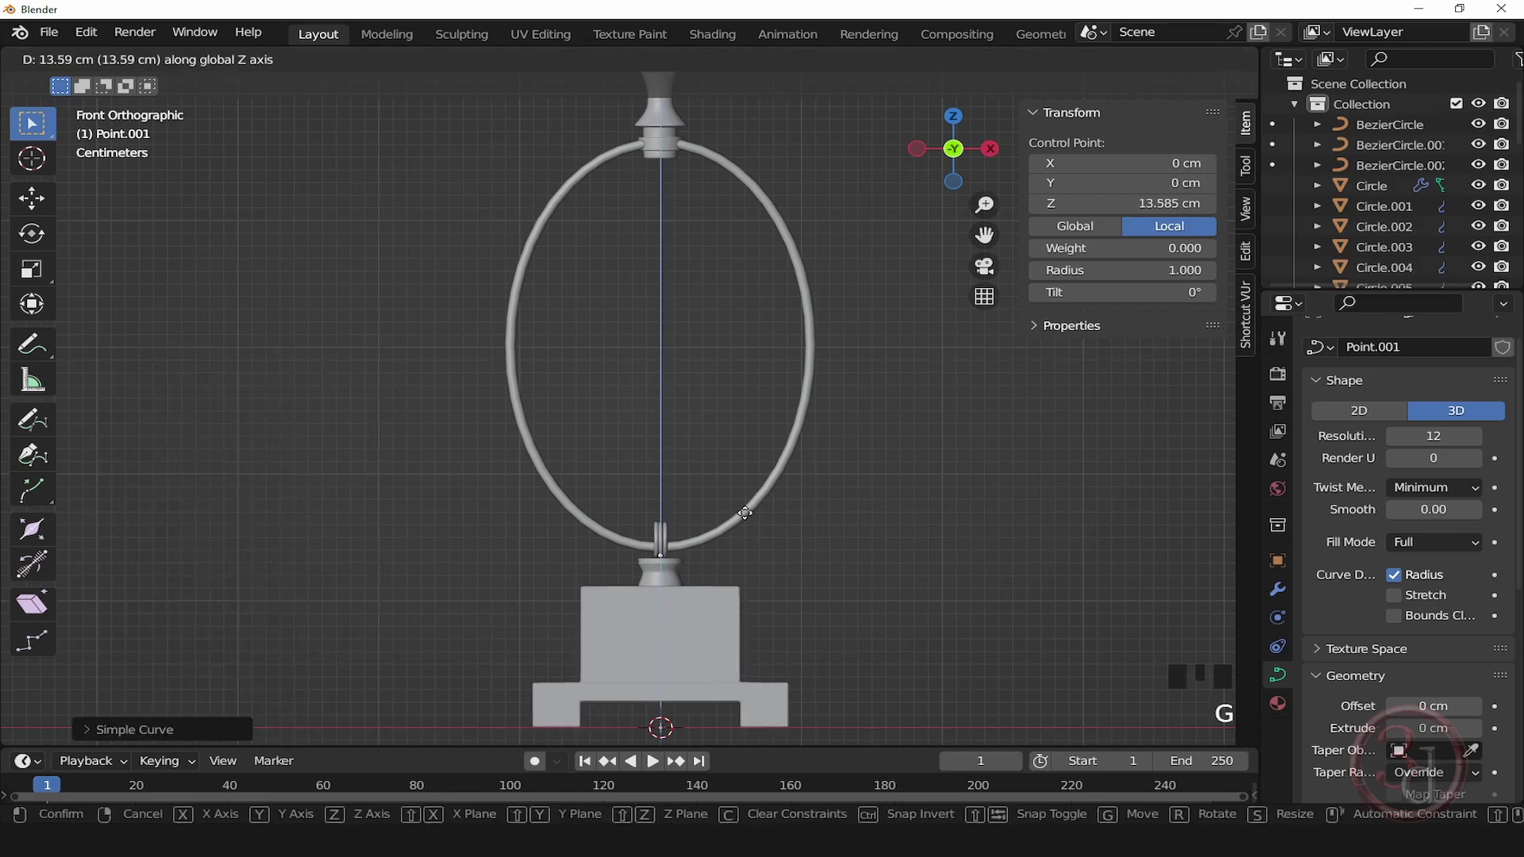
pyautogui.click(750, 496)
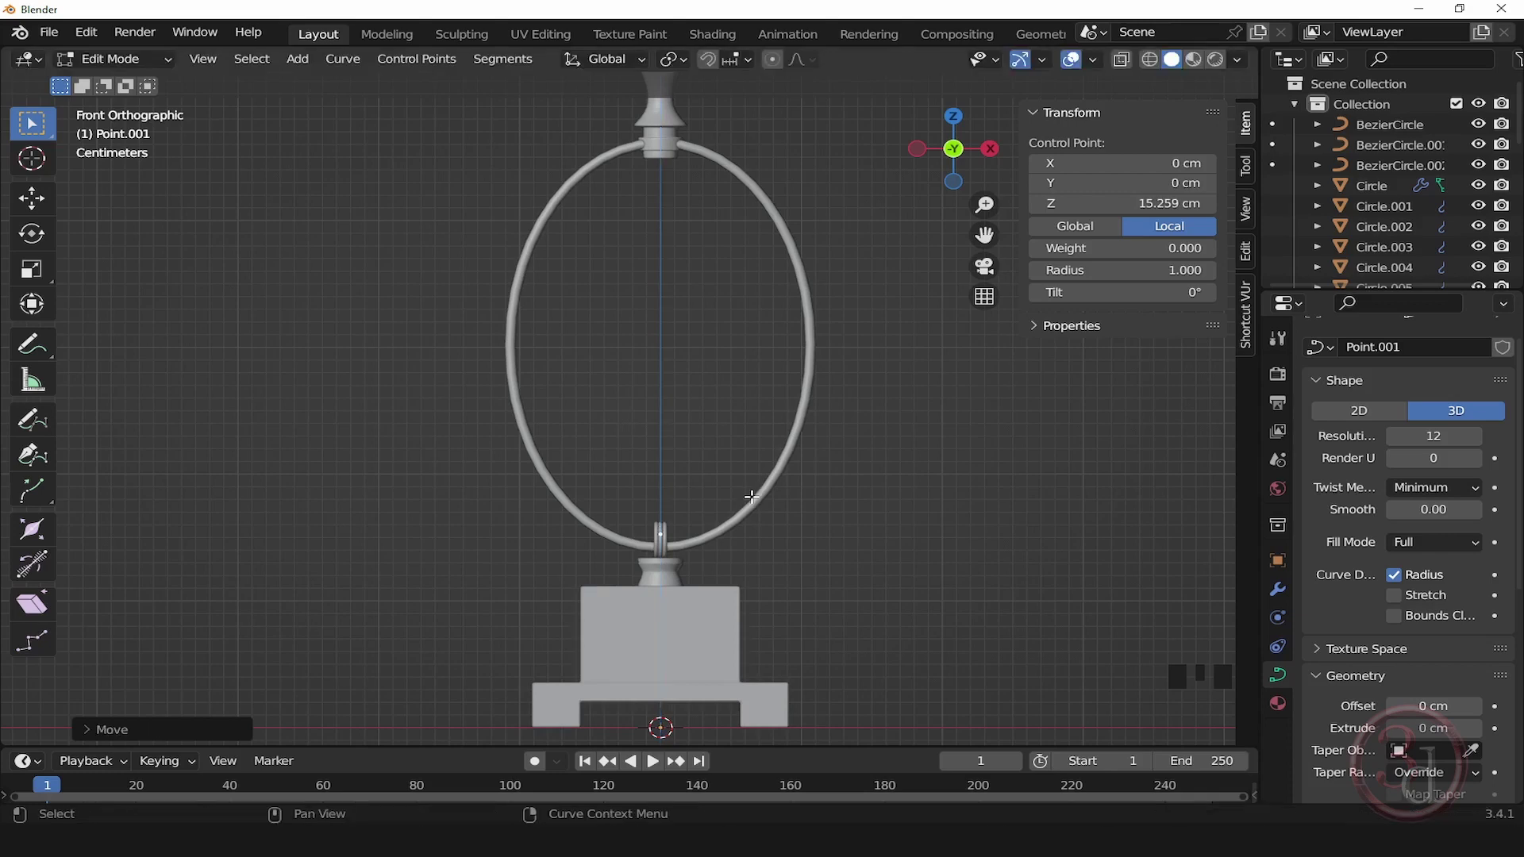
pyautogui.press('g')
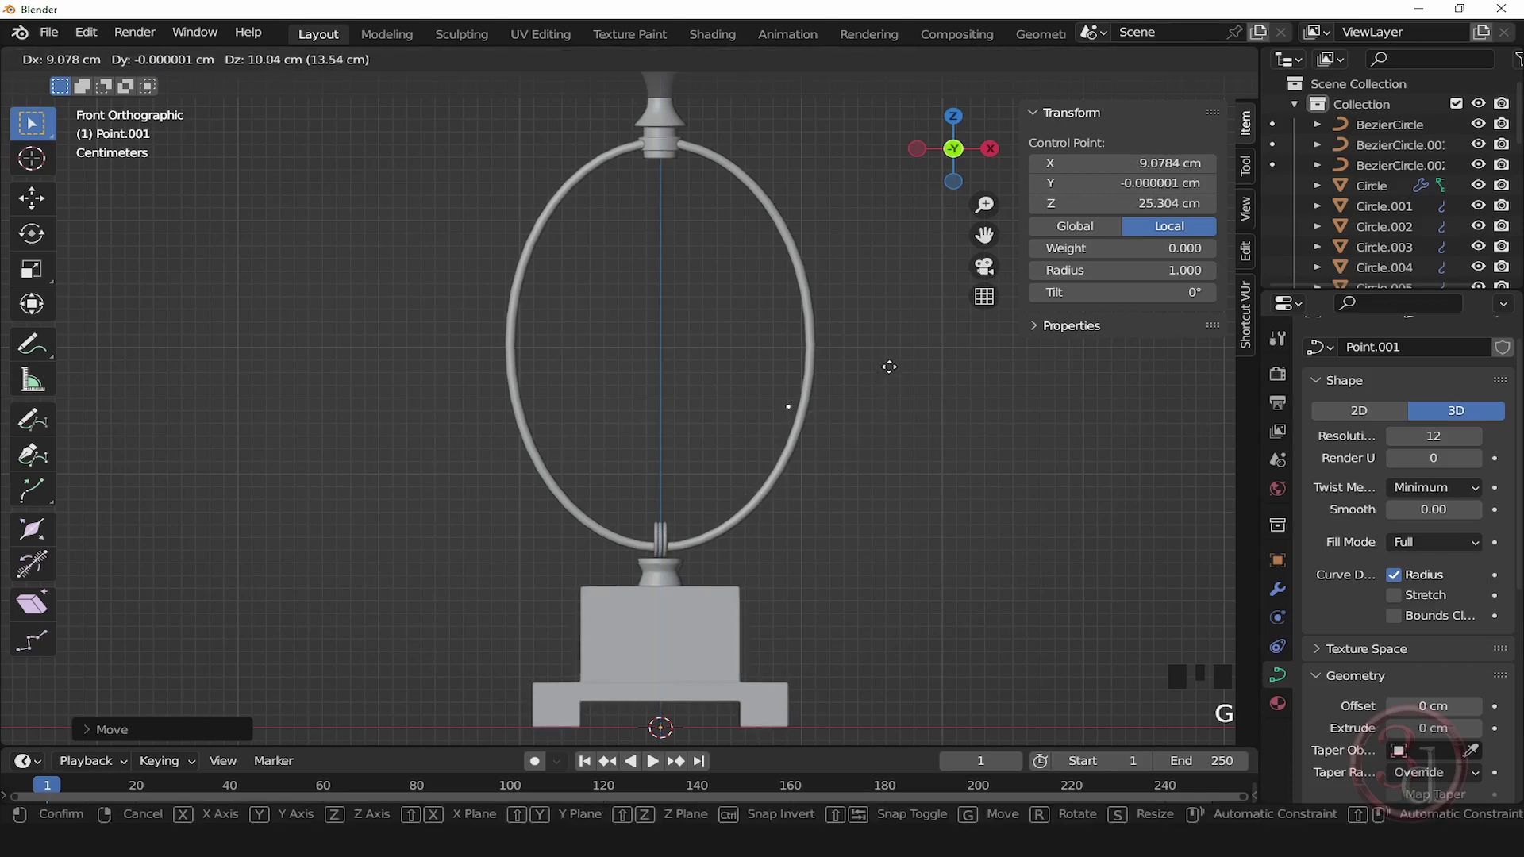
pyautogui.click(893, 356)
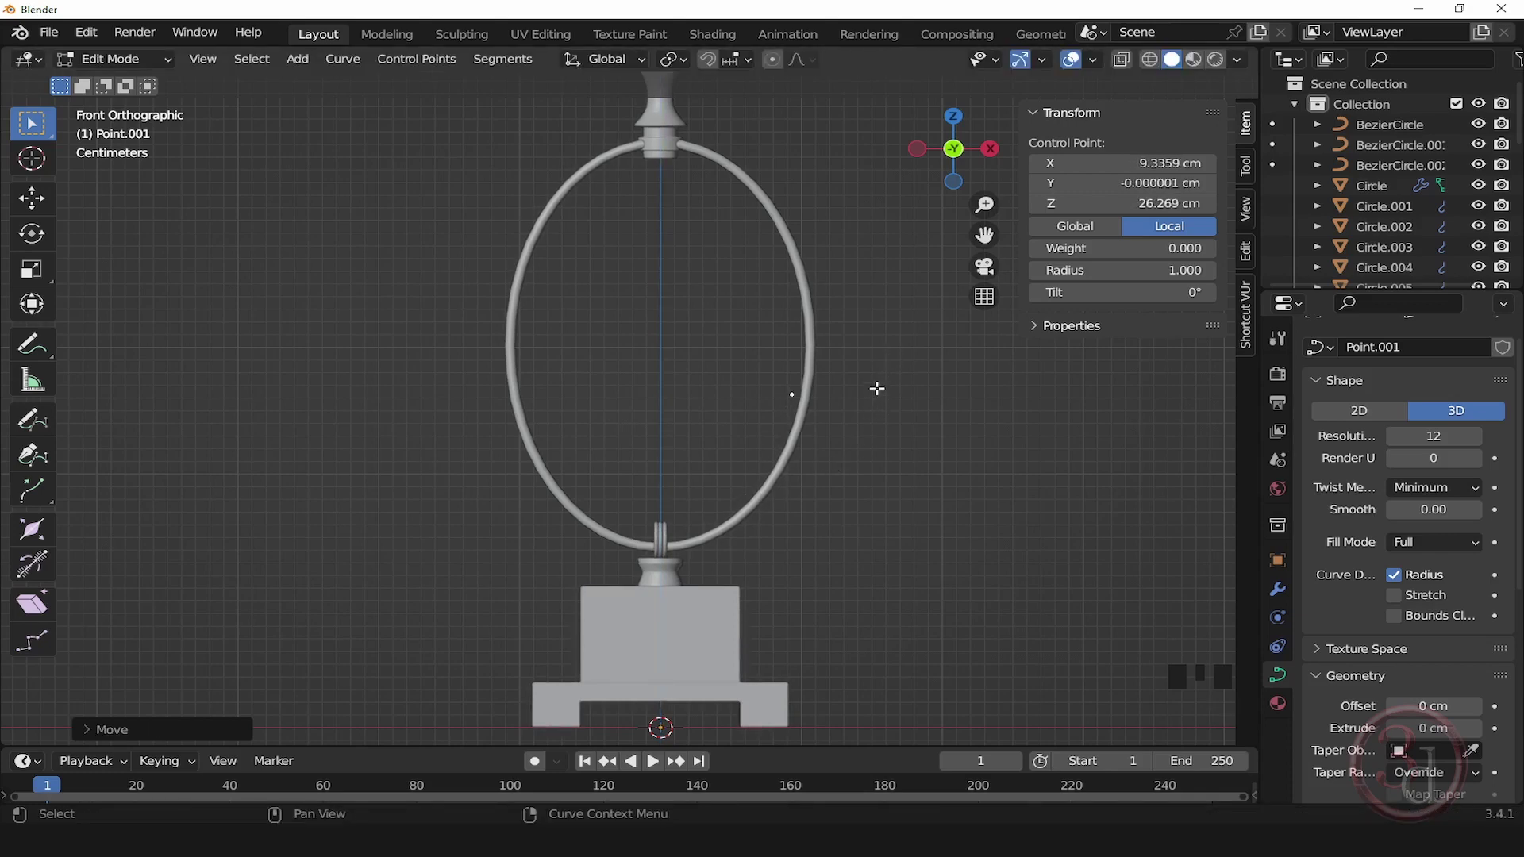
pyautogui.press('g')
pyautogui.click(863, 326)
# Step: Extrude a second curve point down to about X 7.79 cm, Z 21.57 cm and rotate both points' handles so the curve bows outward
pyautogui.press('g')
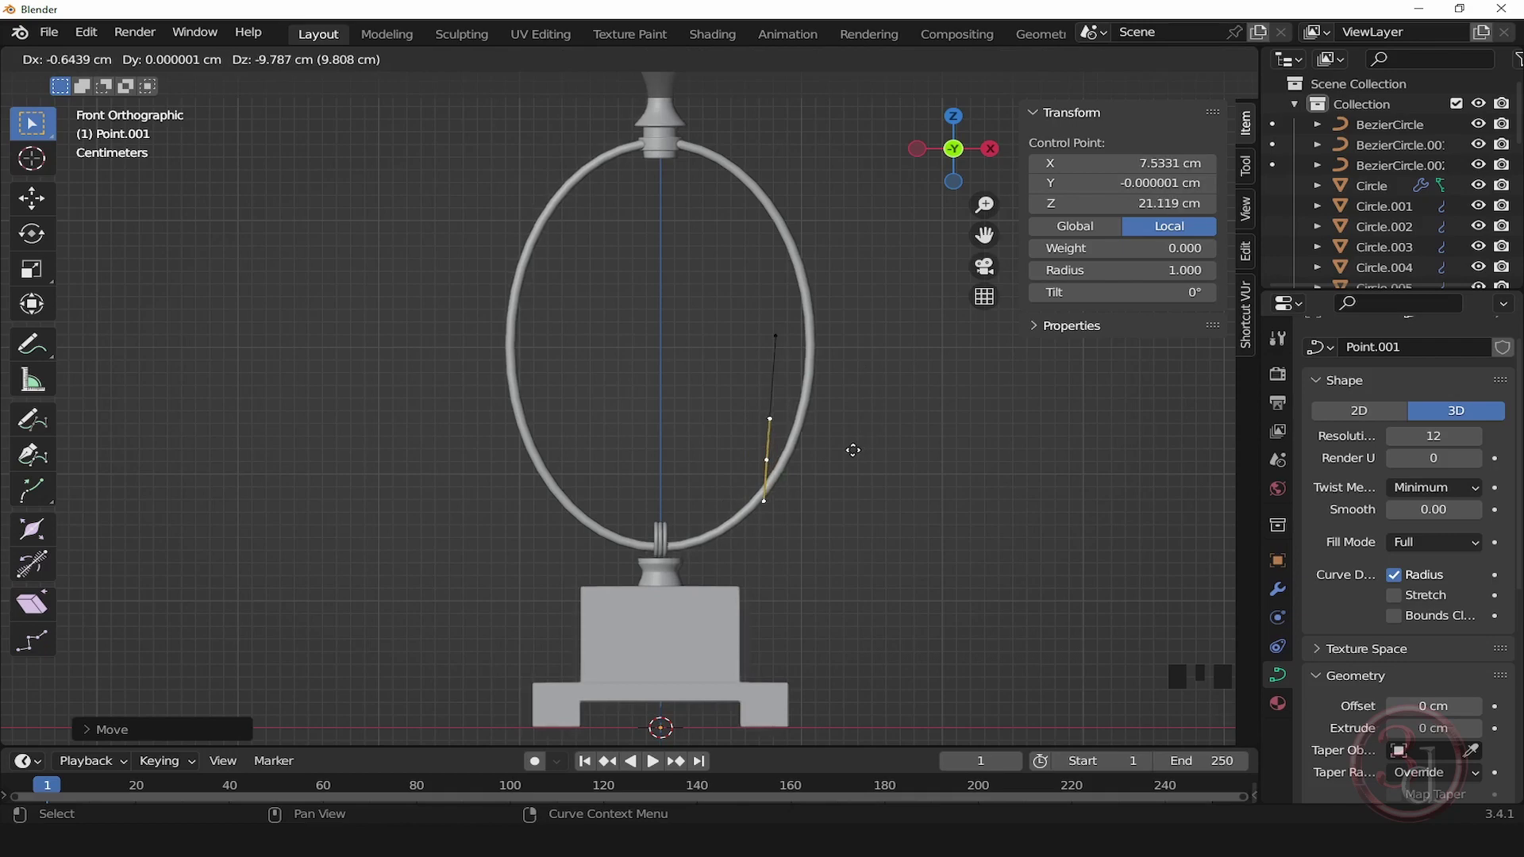
pyautogui.click(857, 445)
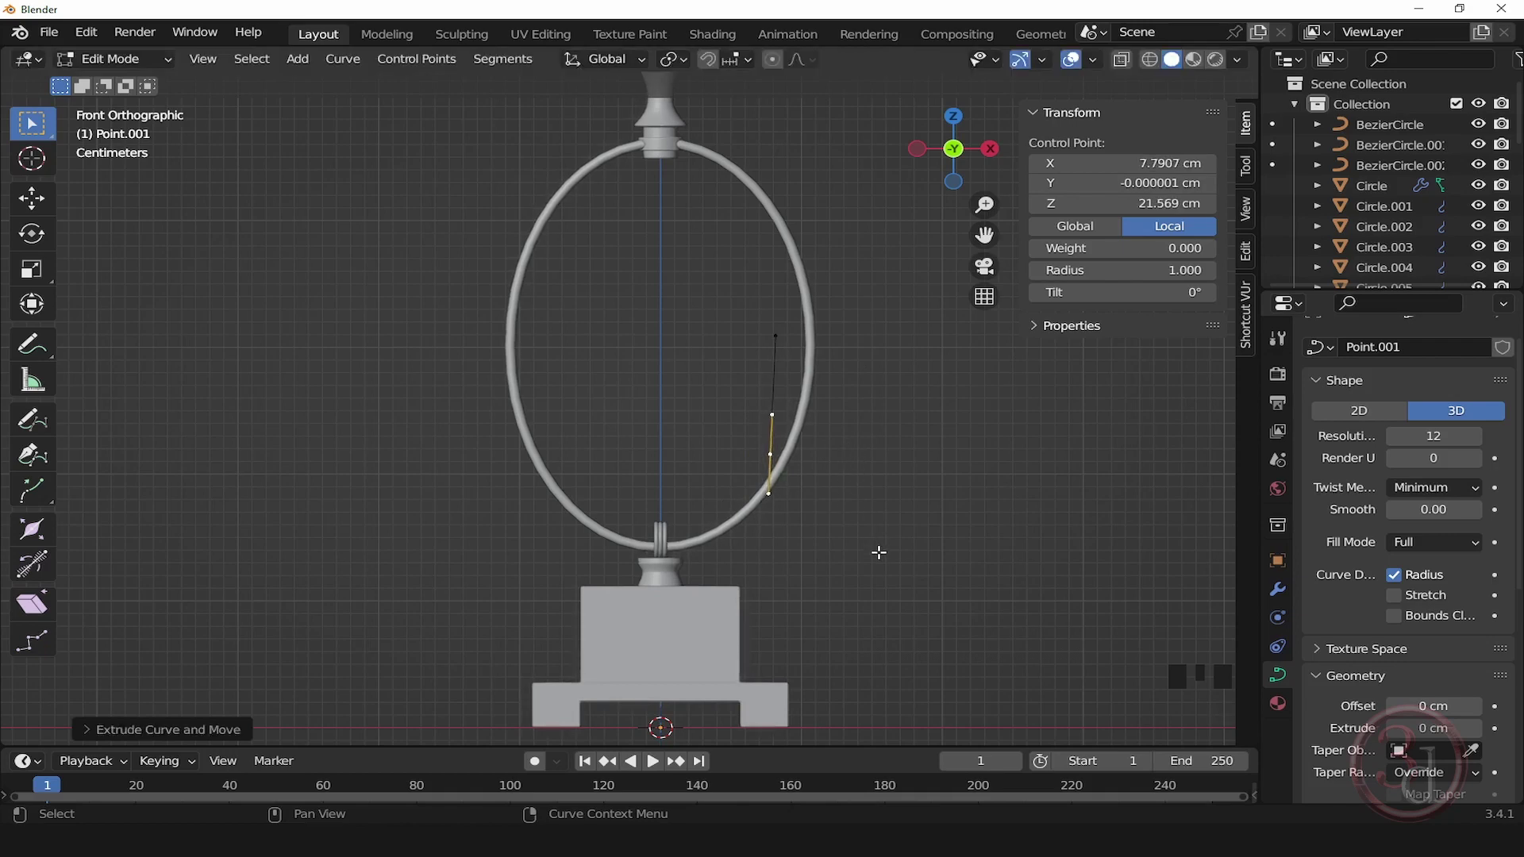
pyautogui.scroll(3, 793, 456)
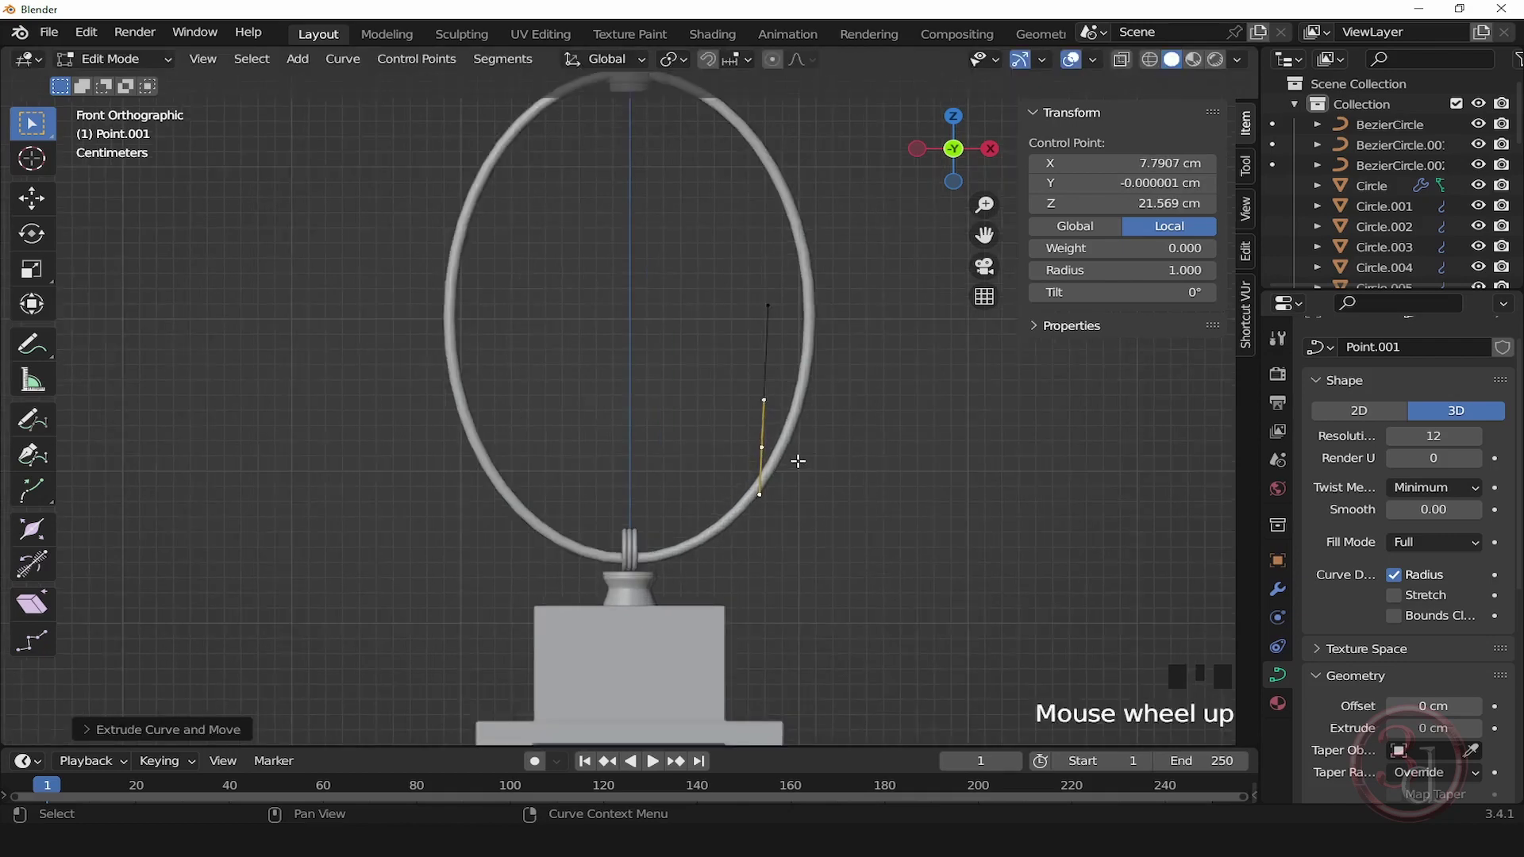
pyautogui.press('r')
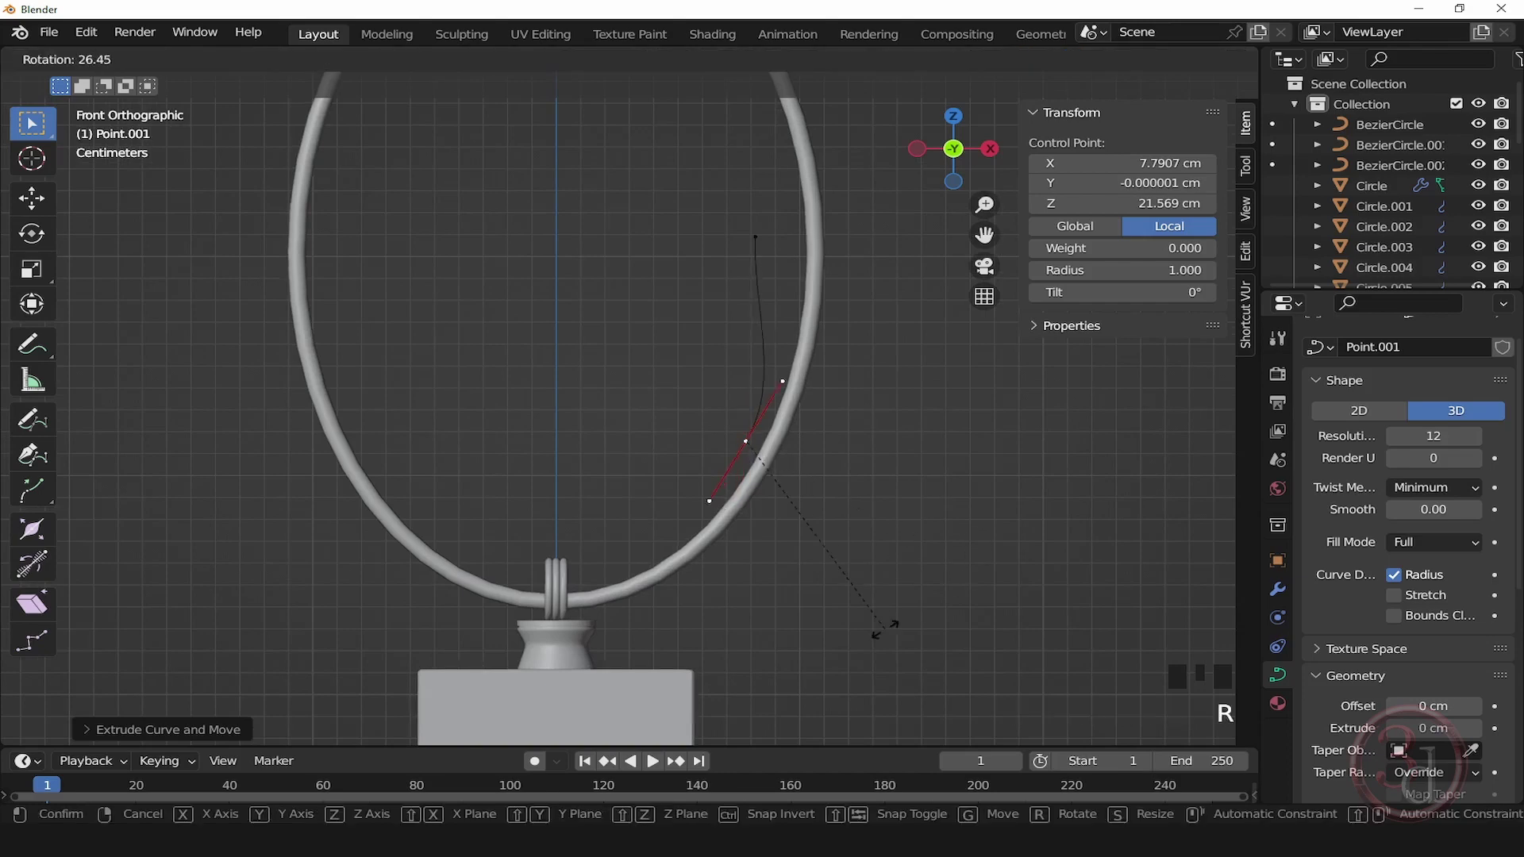
pyautogui.click(873, 631)
pyautogui.click(754, 234)
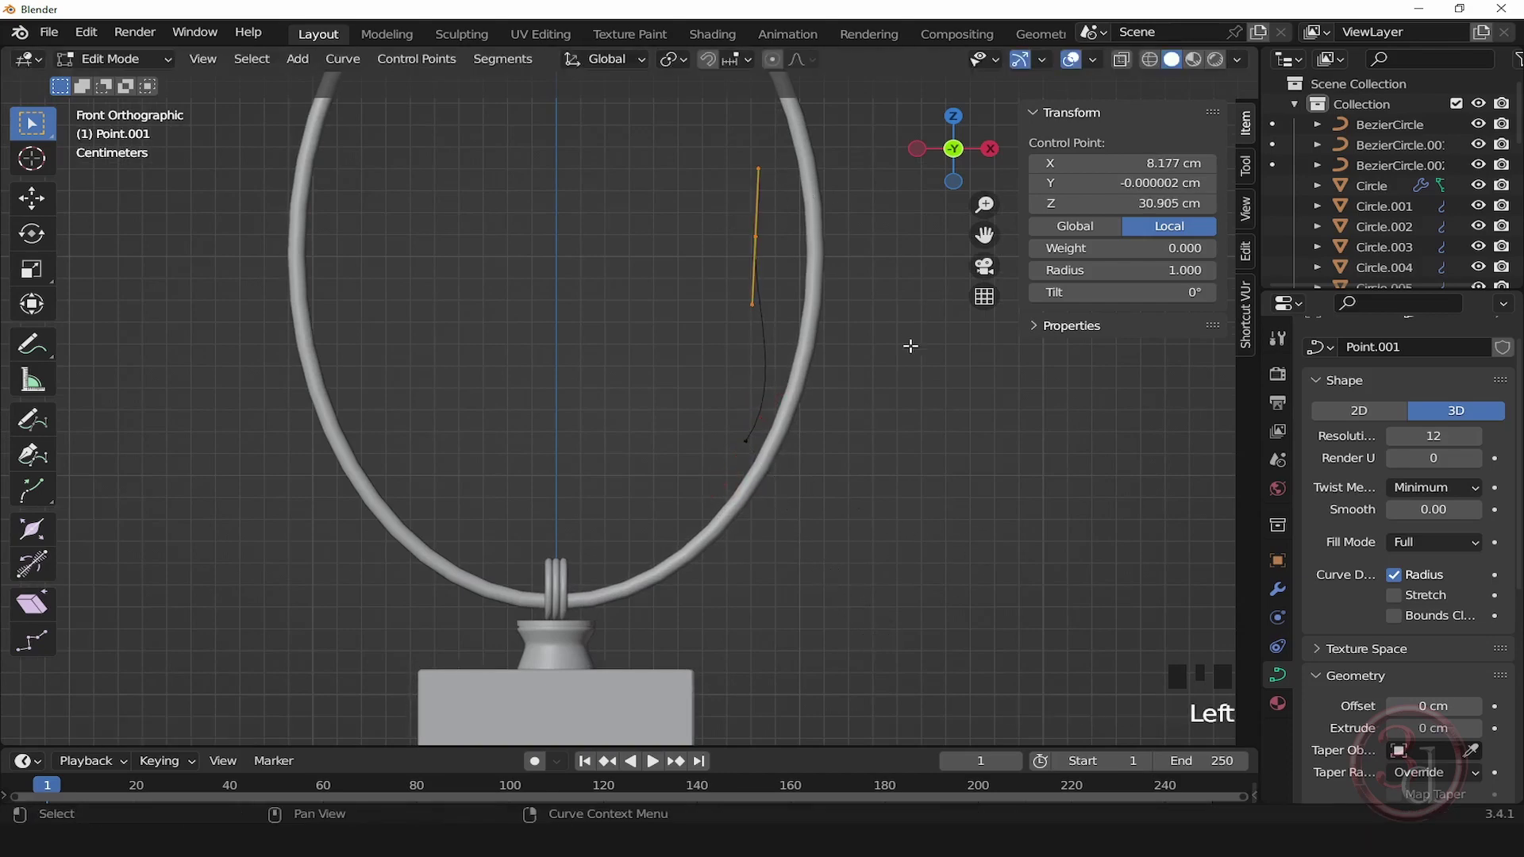
pyautogui.press('r')
pyautogui.click(936, 270)
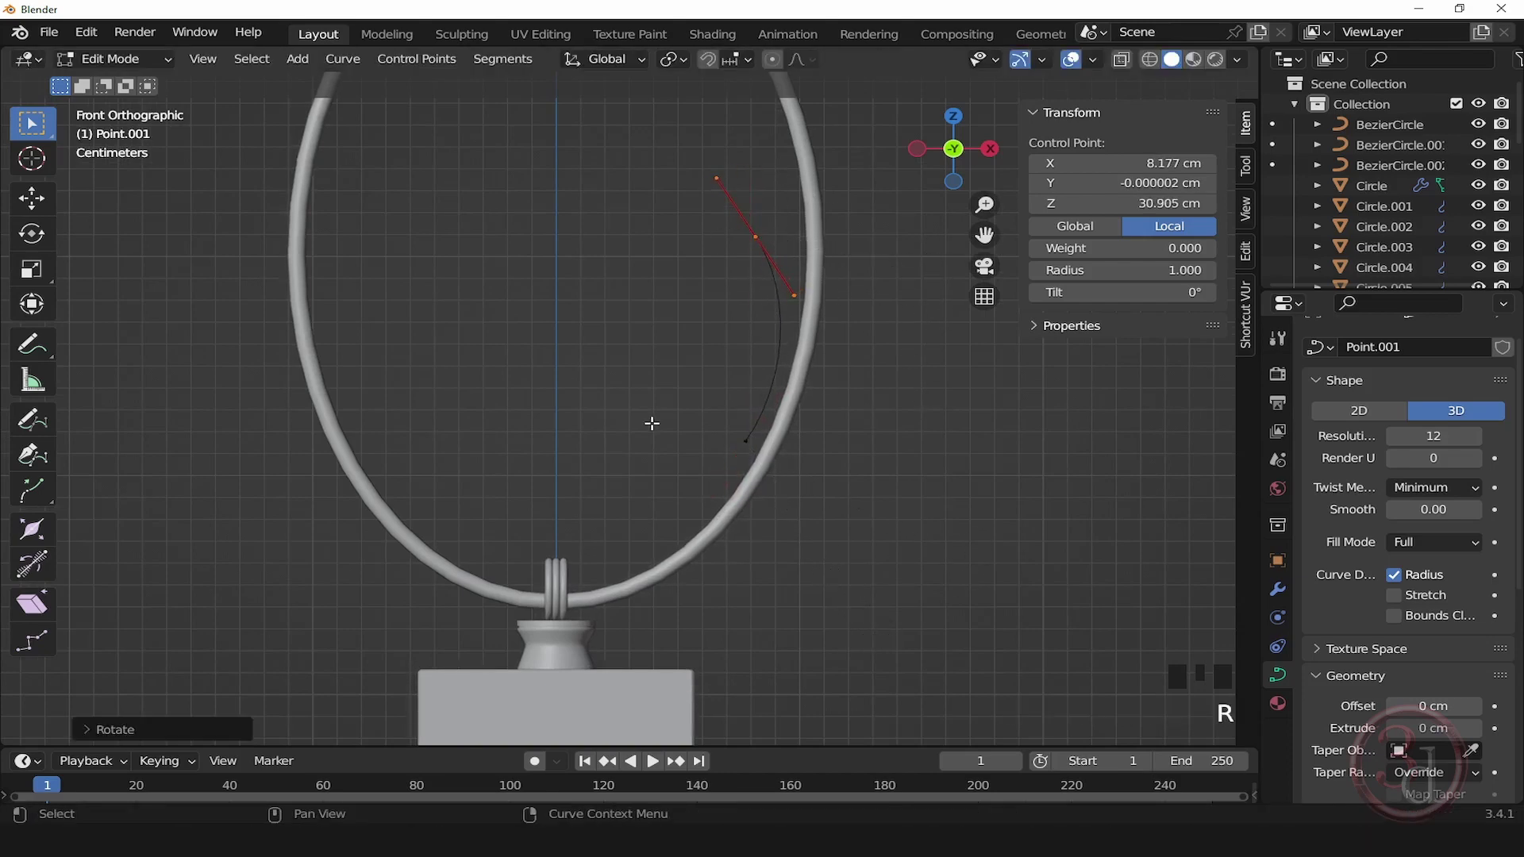
# Step: Extrude the lower end of the curve to the small rings at about X 0.19 cm, Z 14.53 cm and rotate its handles about 50° toward horizontal
pyautogui.click(746, 441)
pyautogui.press('e')
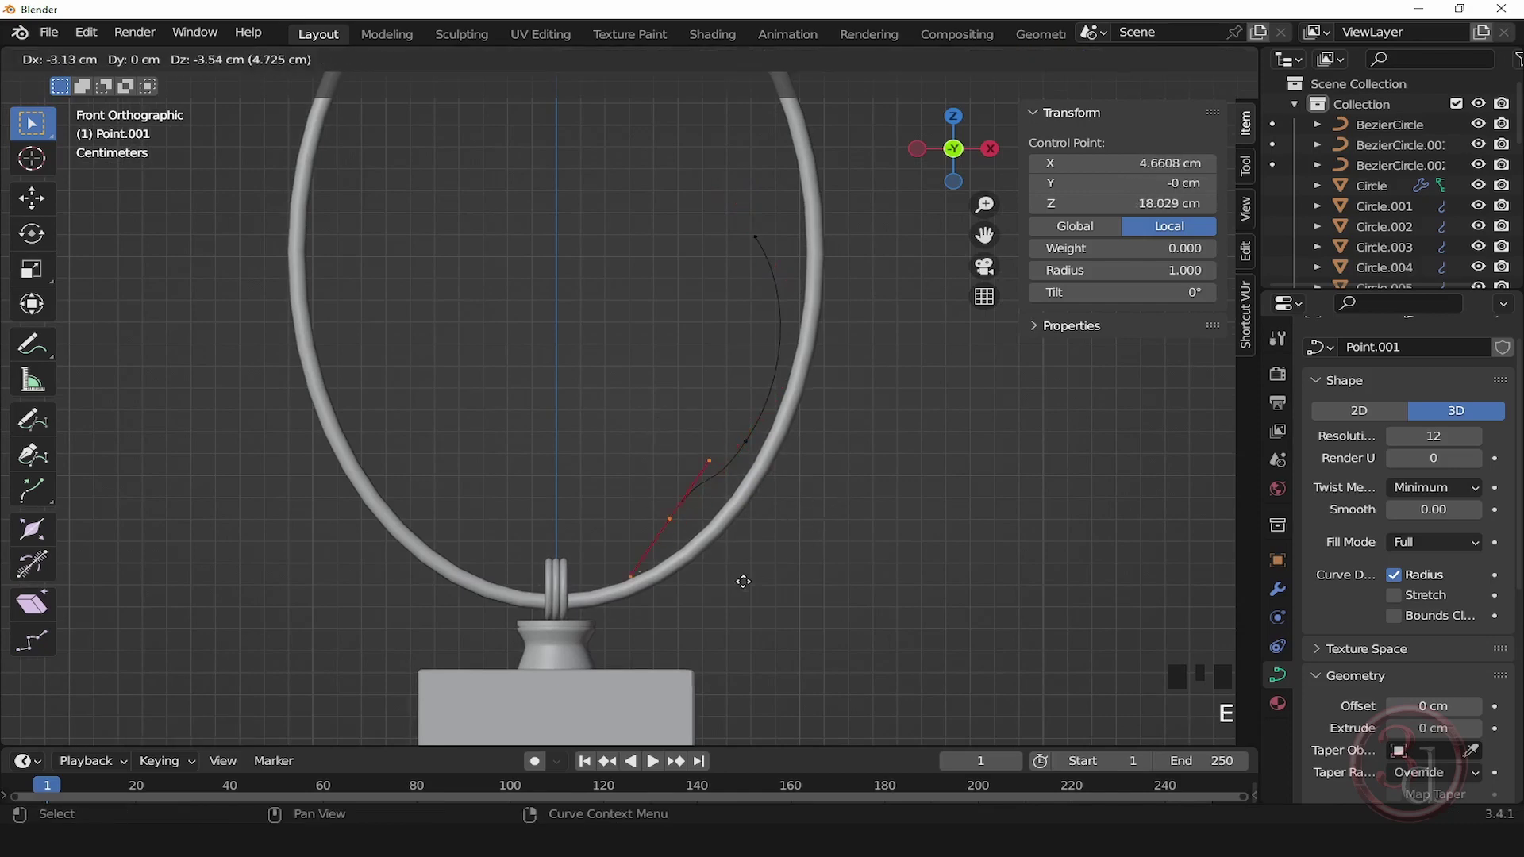
pyautogui.click(645, 650)
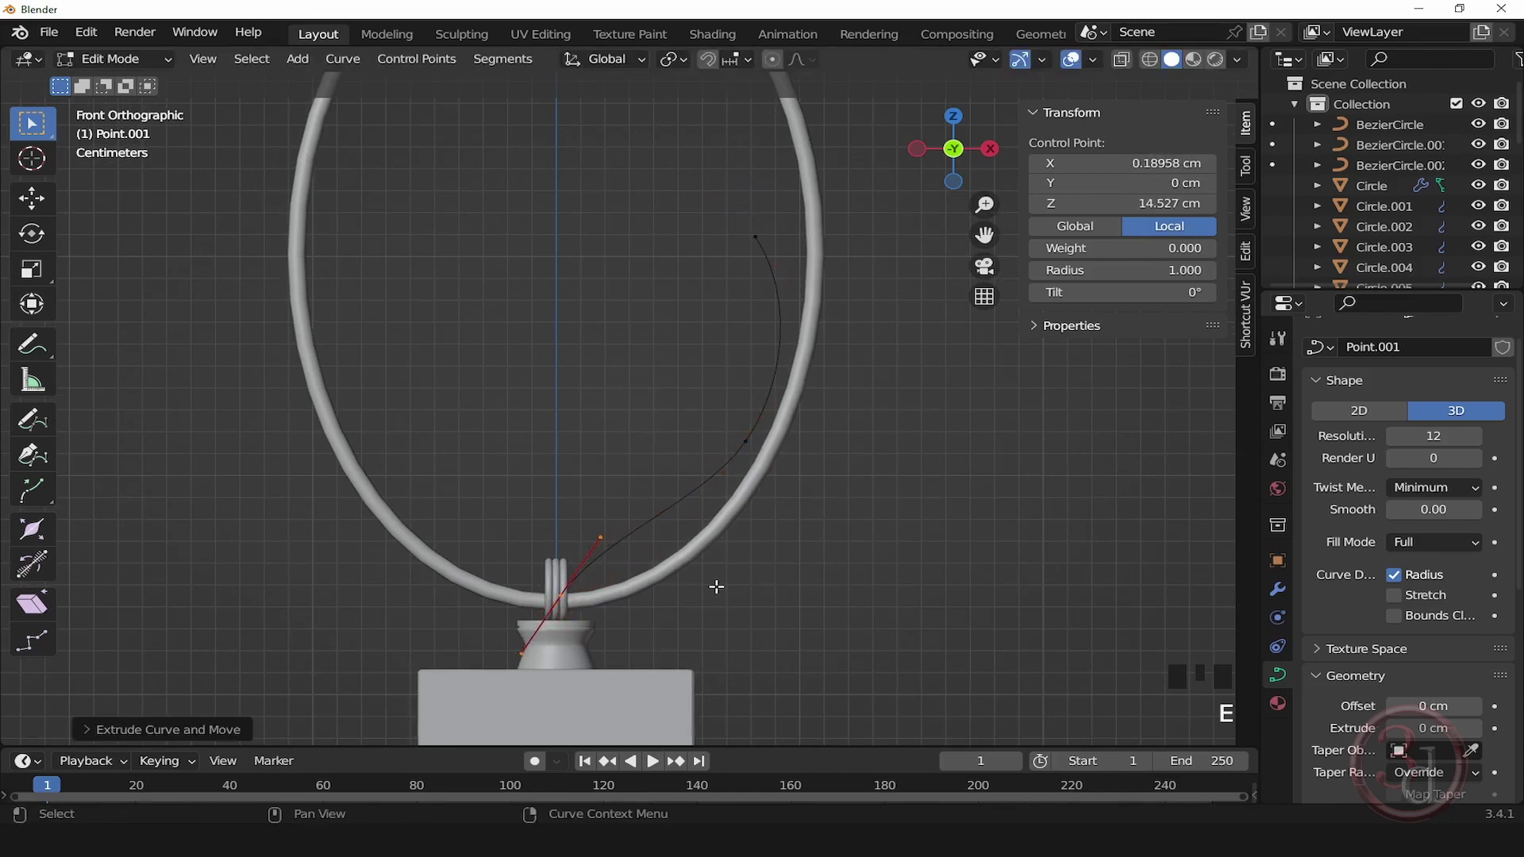
pyautogui.press('r')
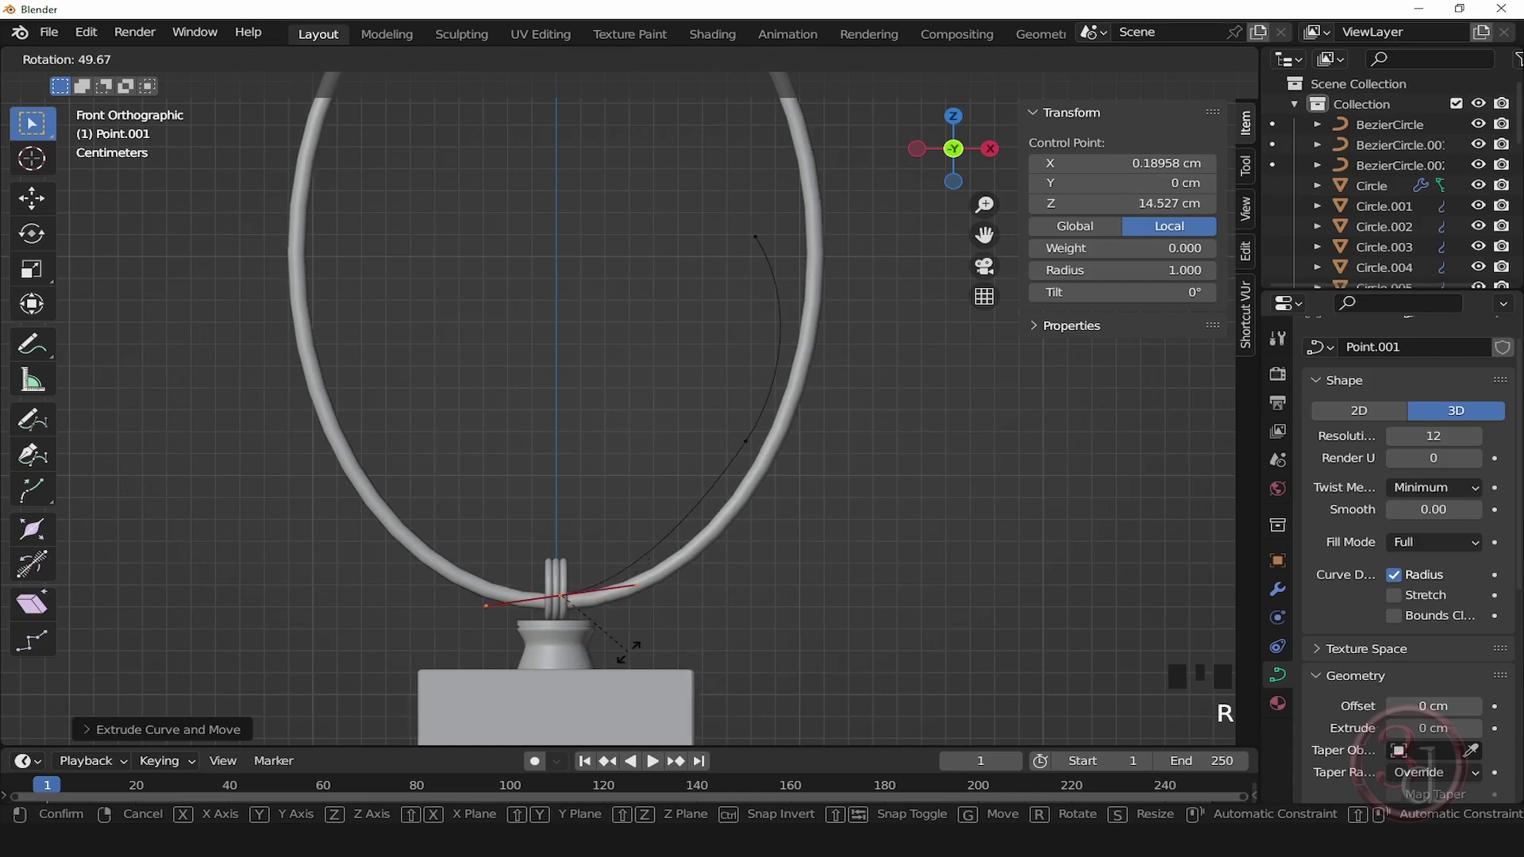
pyautogui.click(626, 651)
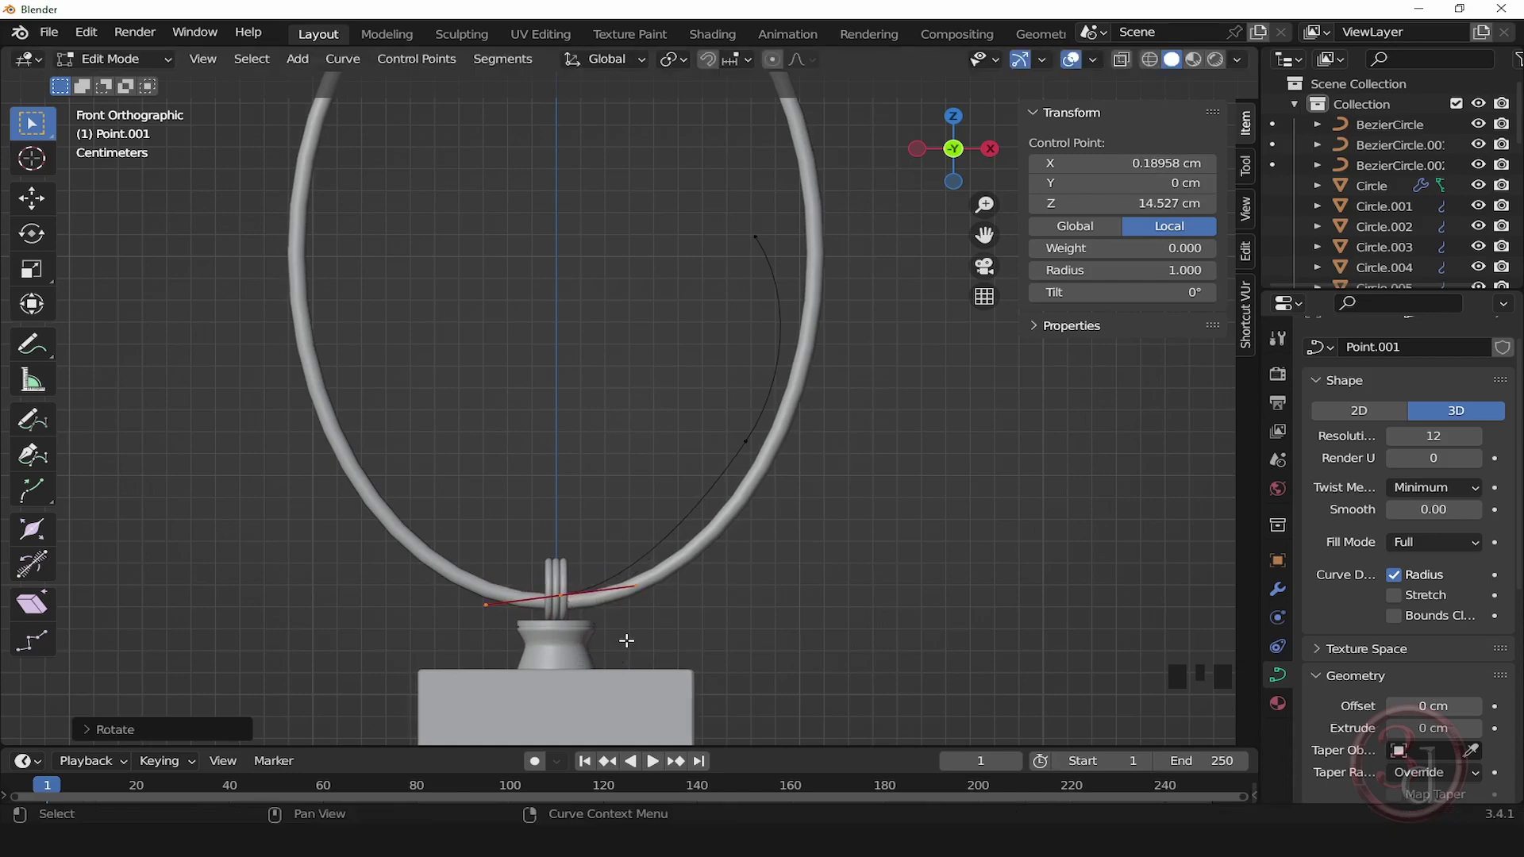
# Step: Extrude the curve up the negative-X side to about X -8.42 cm, Z 21.61 cm and rotate the handles to follow the elliptical ring
pyautogui.press('e')
pyautogui.click(413, 486)
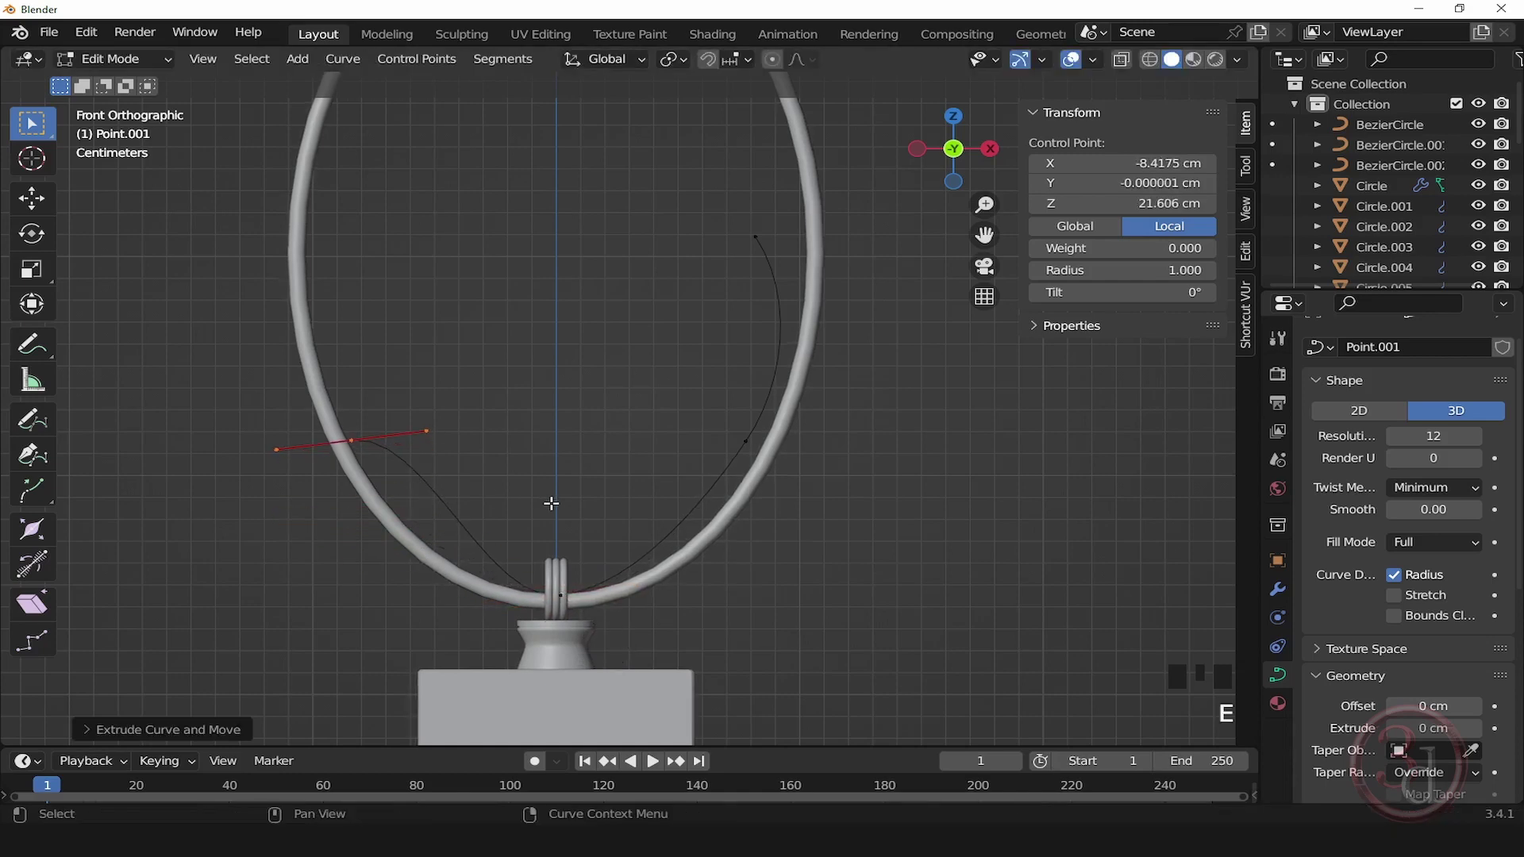
pyautogui.press('r')
pyautogui.click(378, 565)
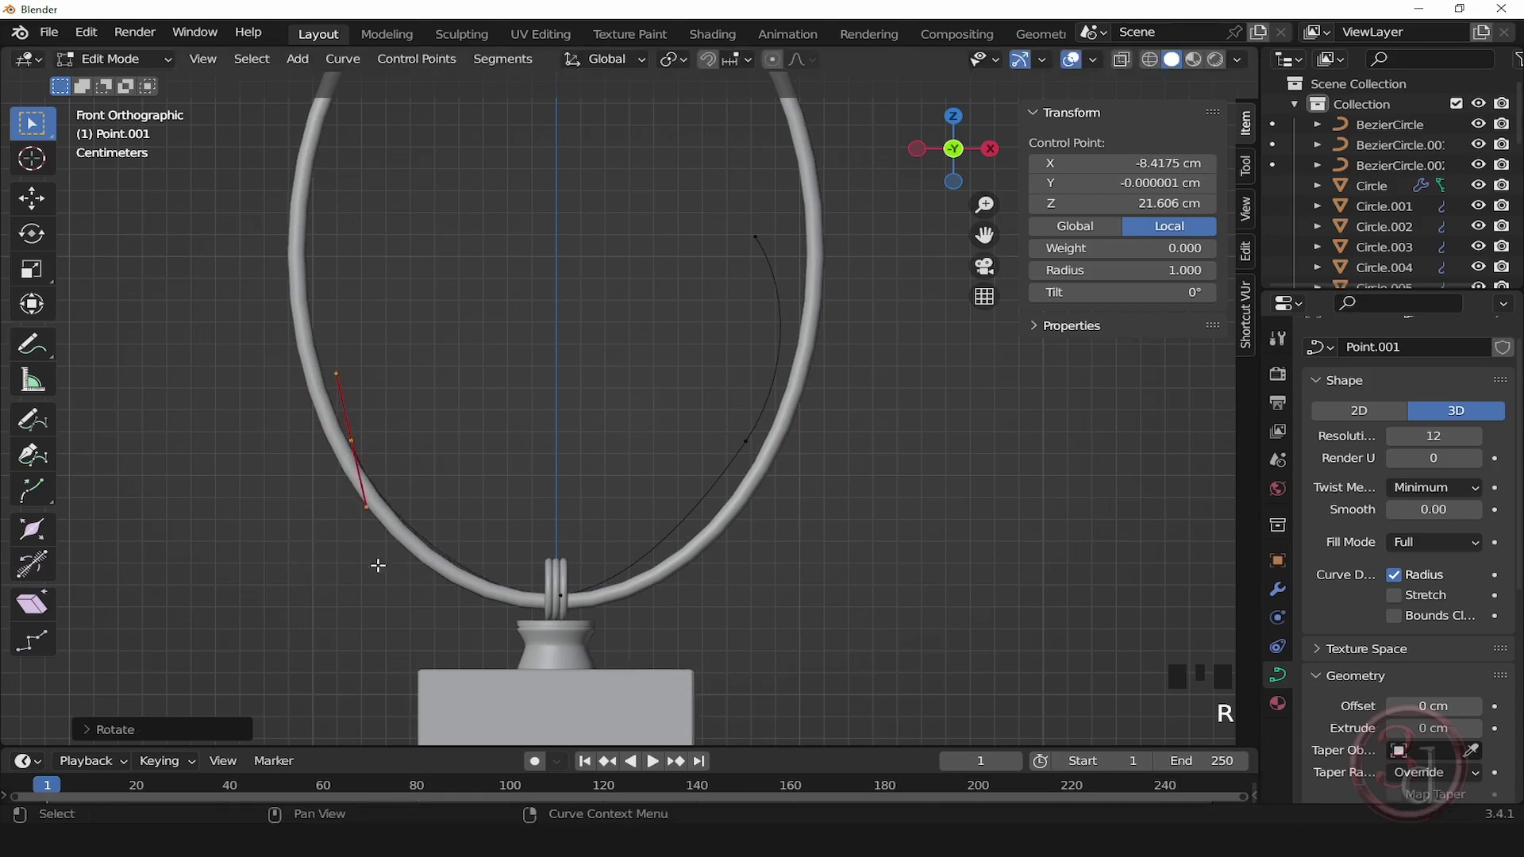
# Step: In wireframe display, extrude the curve's end up to about X -9.38 cm, Z 29.18 cm and rotate and shorten its handles
pyautogui.press('z')
pyautogui.scroll(1, 395, 545)
pyautogui.moveTo(458, 534)
pyautogui.keyDown('shift'); pyautogui.mouseDown(button='middle')
pyautogui.moveTo(469, 555)
pyautogui.moveTo(452, 579)
pyautogui.moveTo(442, 534)
pyautogui.mouseUp(button='middle'); pyautogui.keyUp('shift')
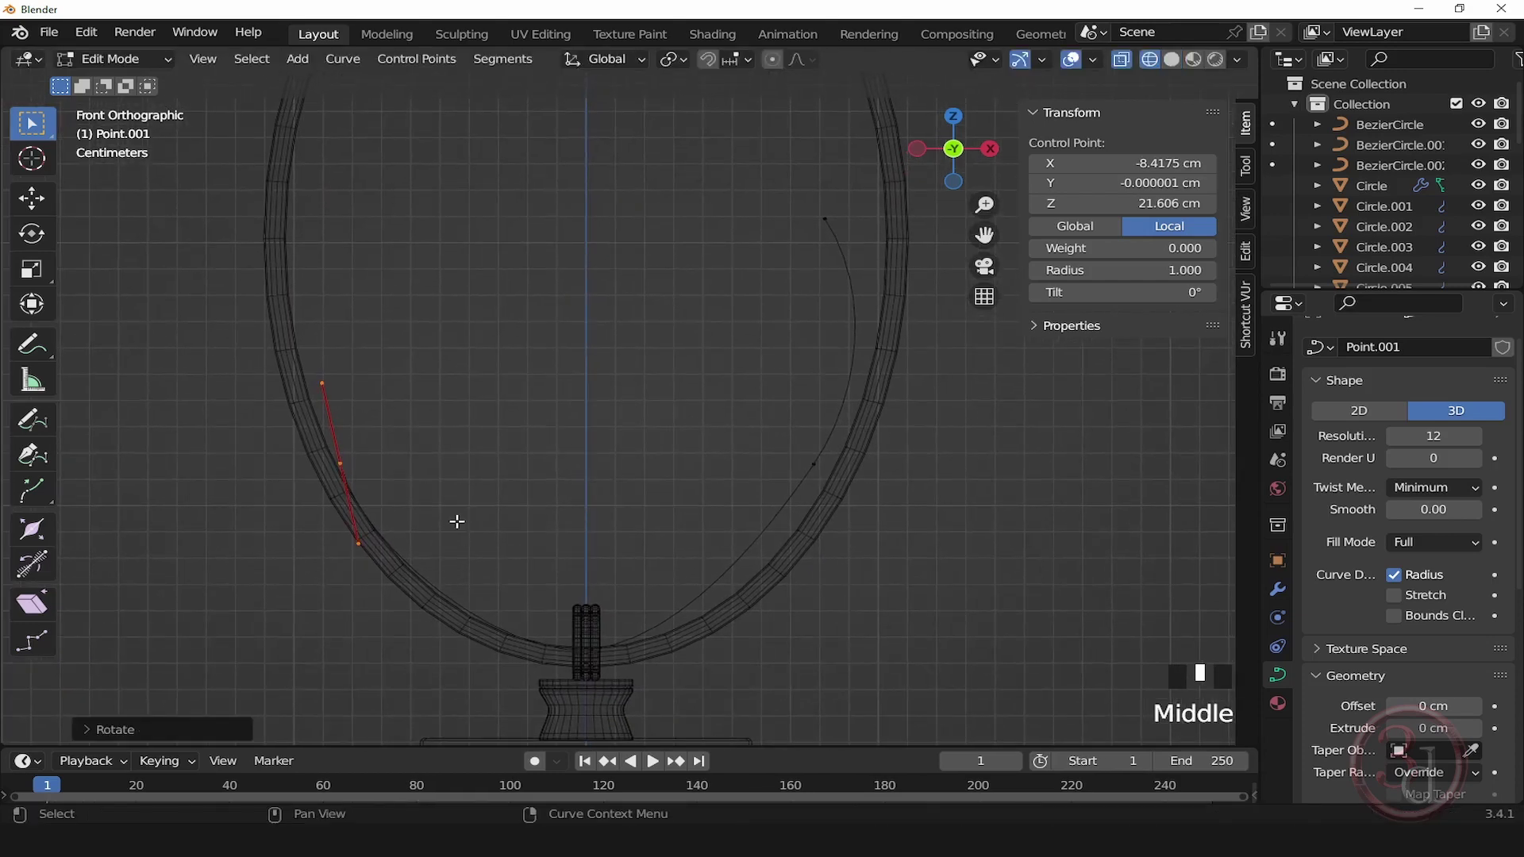
pyautogui.press('e')
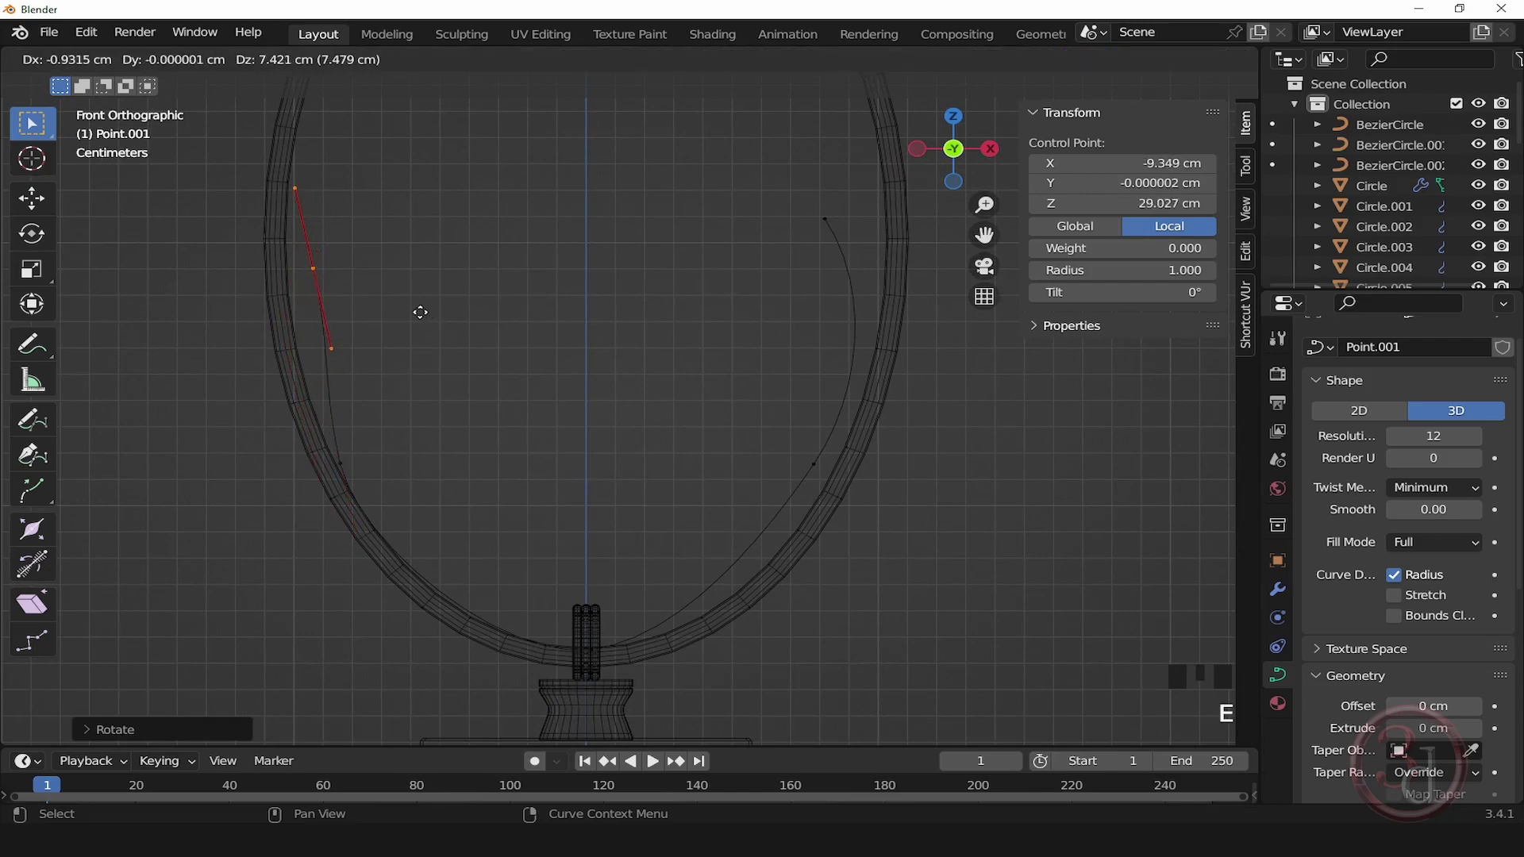
pyautogui.click(433, 321)
pyautogui.press('r')
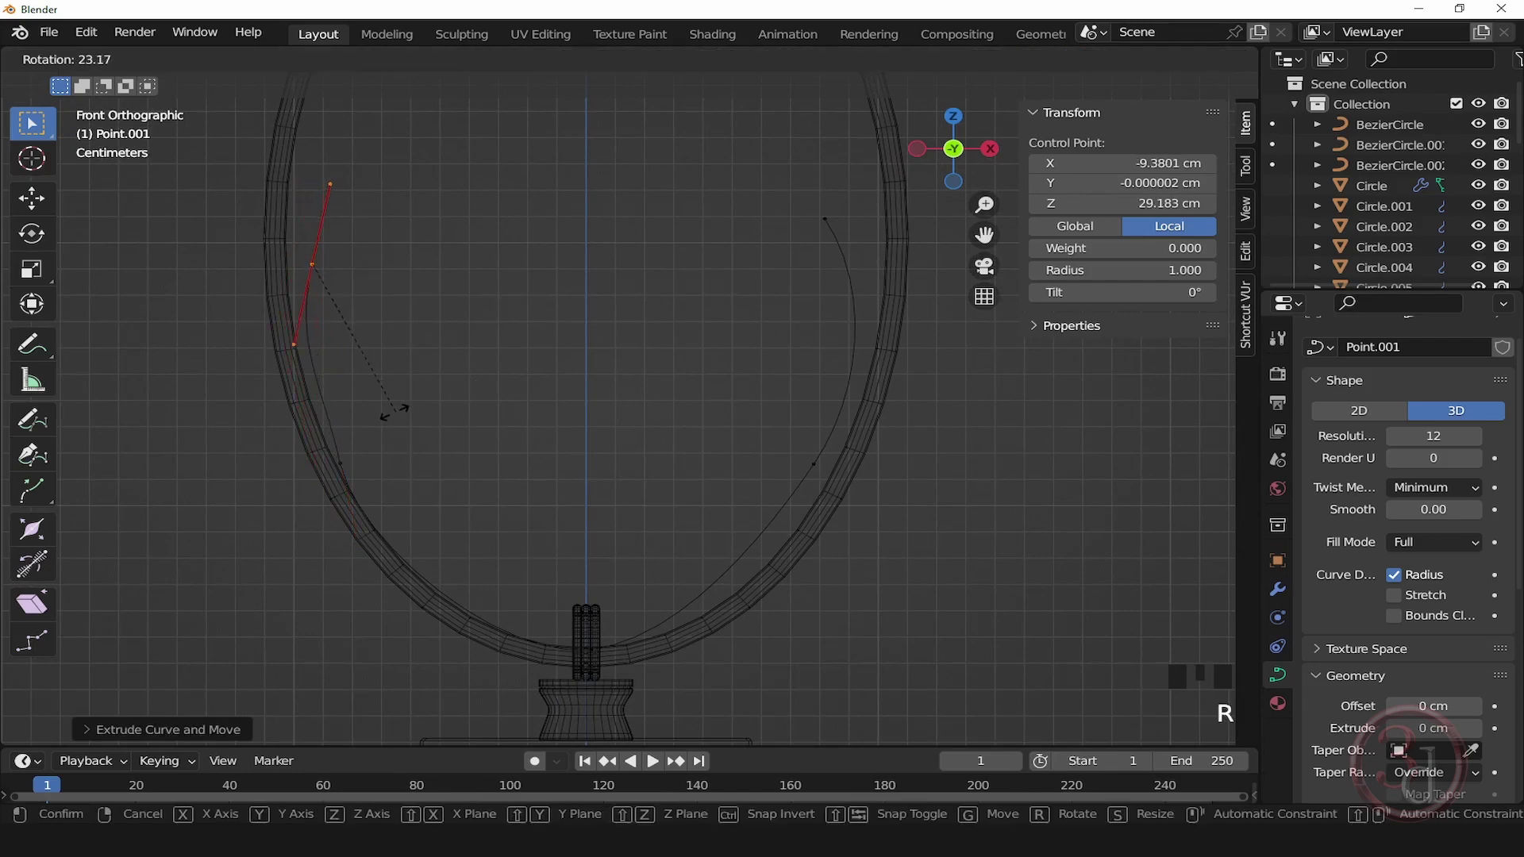
pyautogui.click(442, 414)
pyautogui.click(488, 427)
pyautogui.click(352, 243)
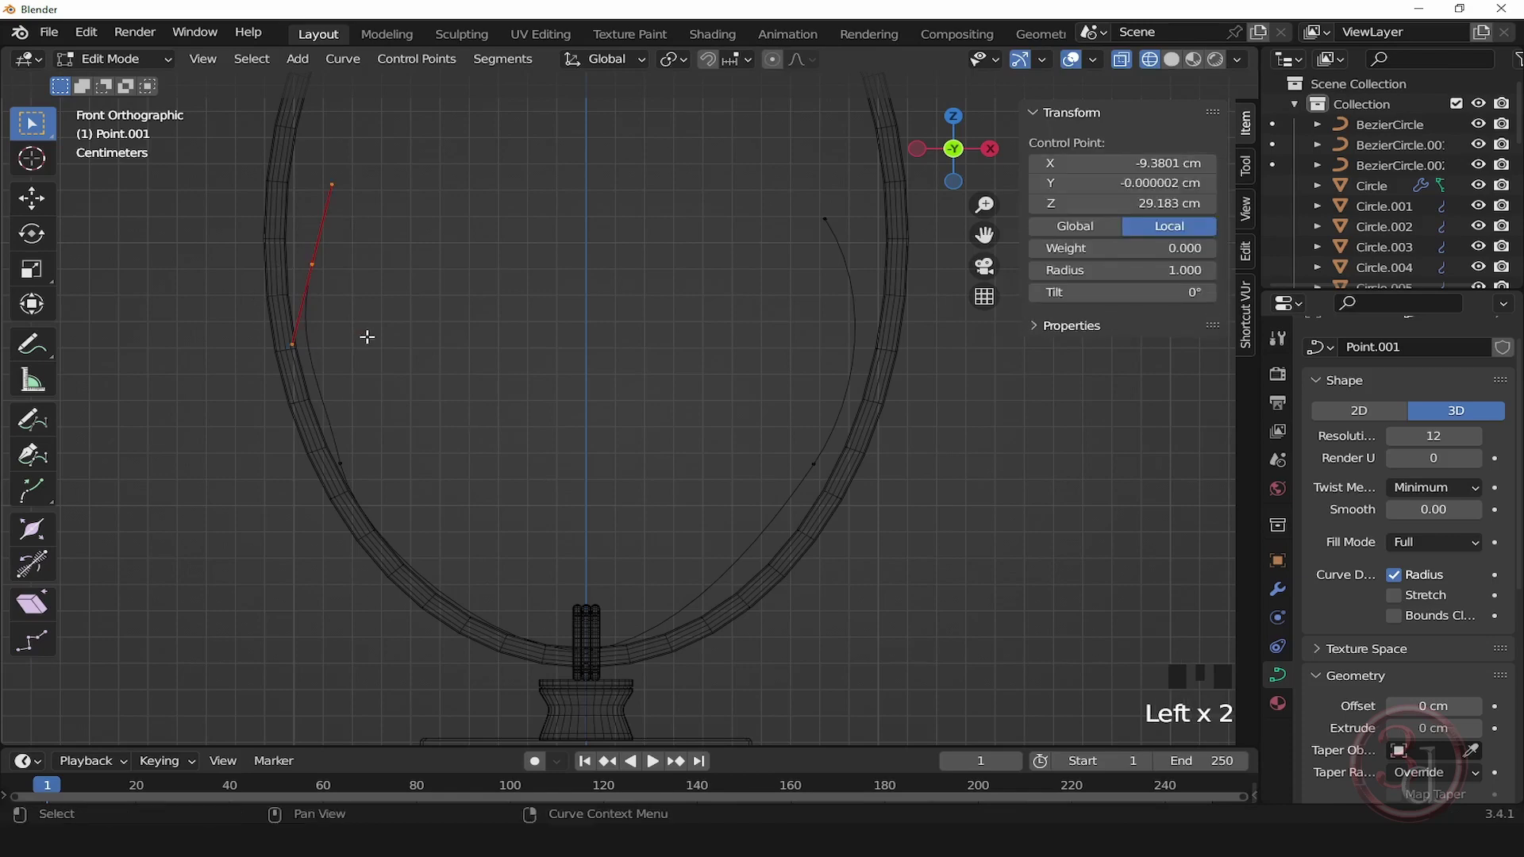
pyautogui.press('s')
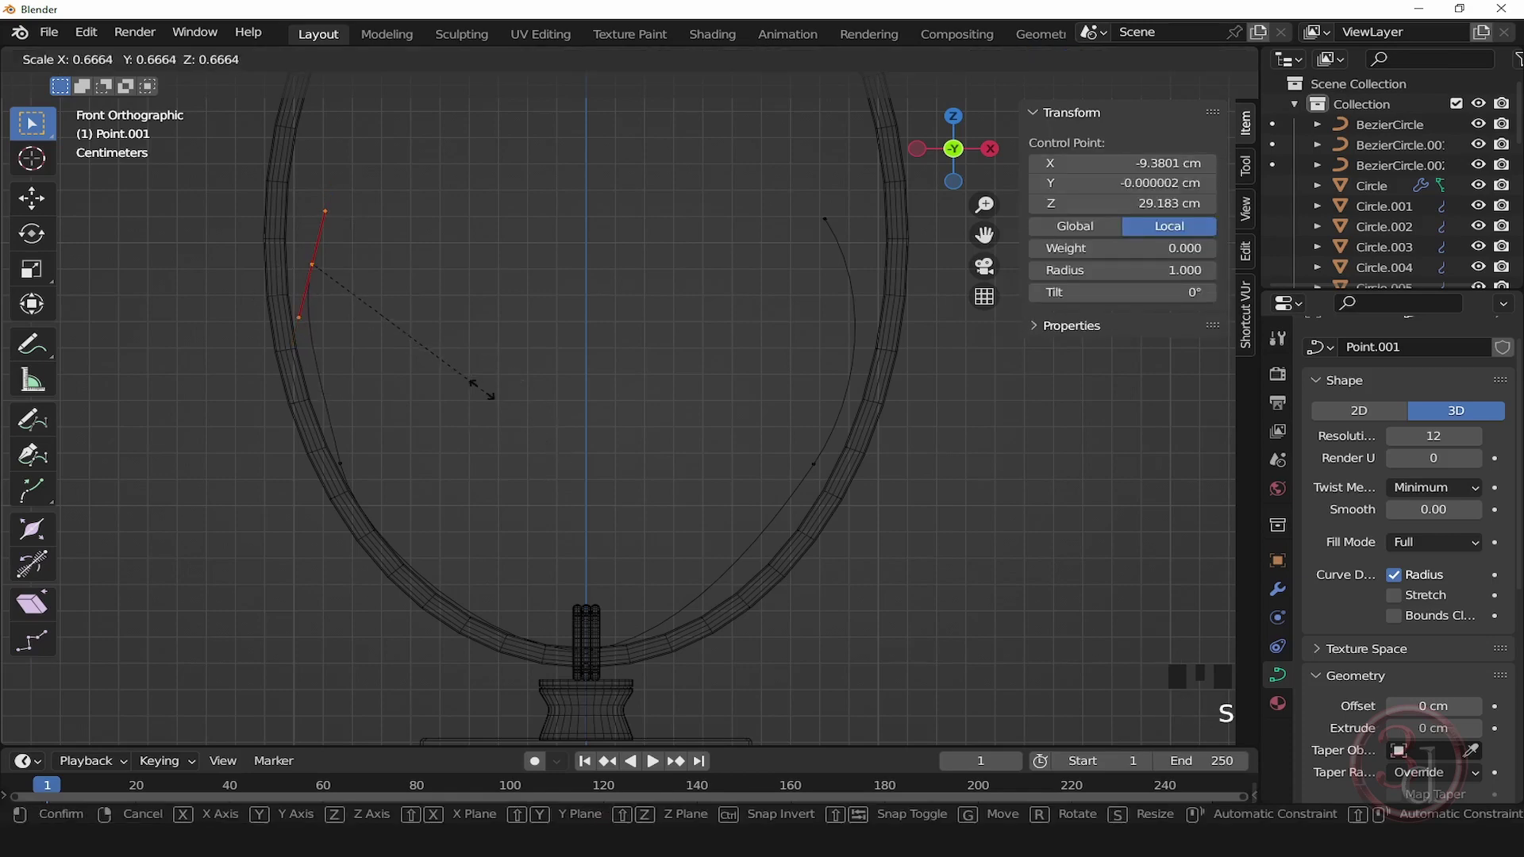
pyautogui.click(472, 410)
# Step: Move the curve's bottom point at the small rings up to about X 0.25 cm, Z 15.09 cm
pyautogui.click(591, 650)
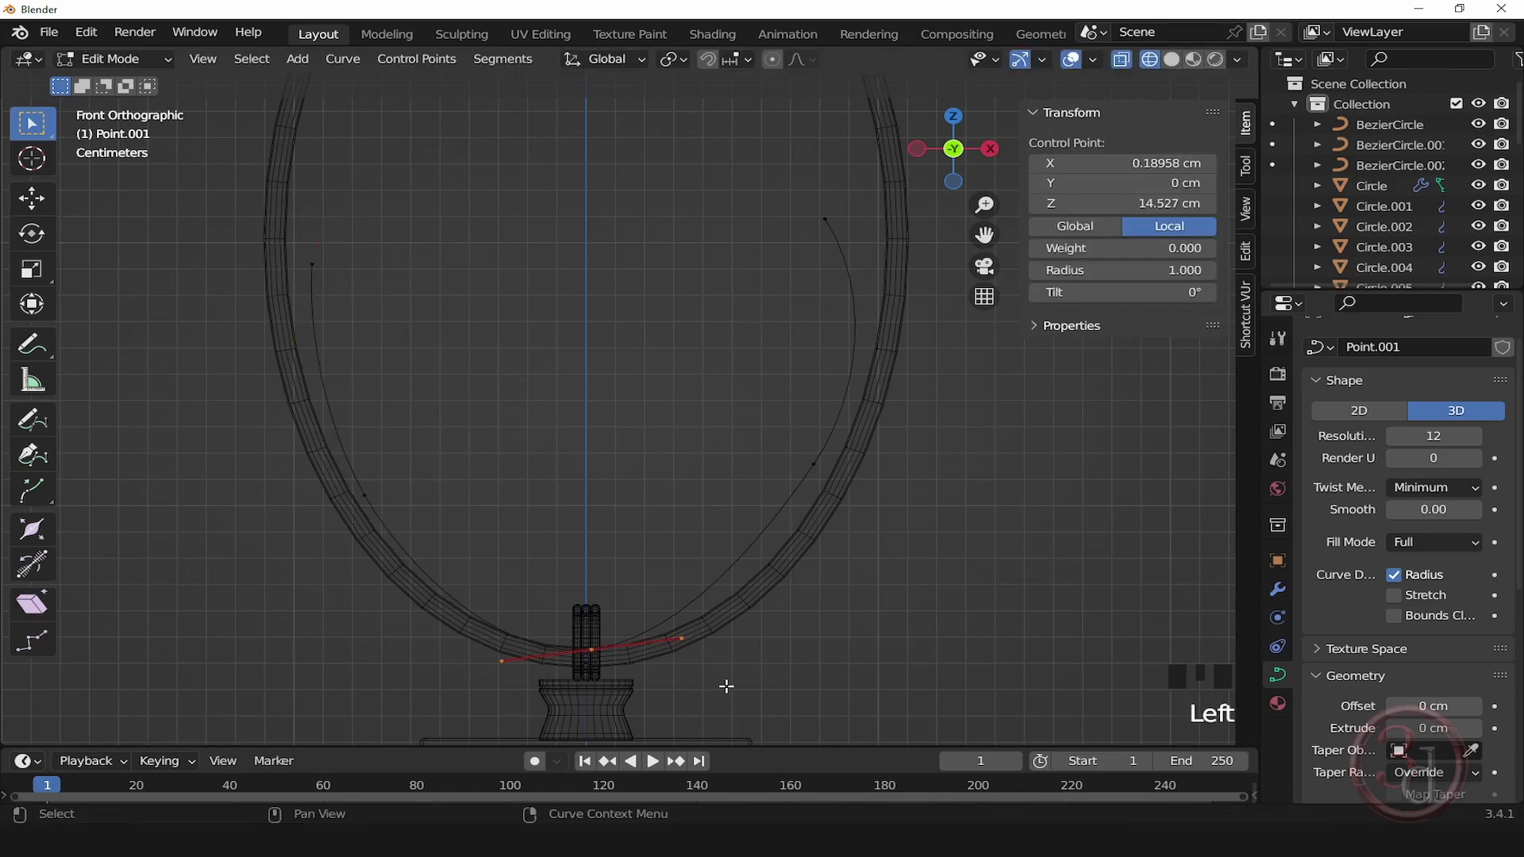
pyautogui.press('g')
pyautogui.click(736, 672)
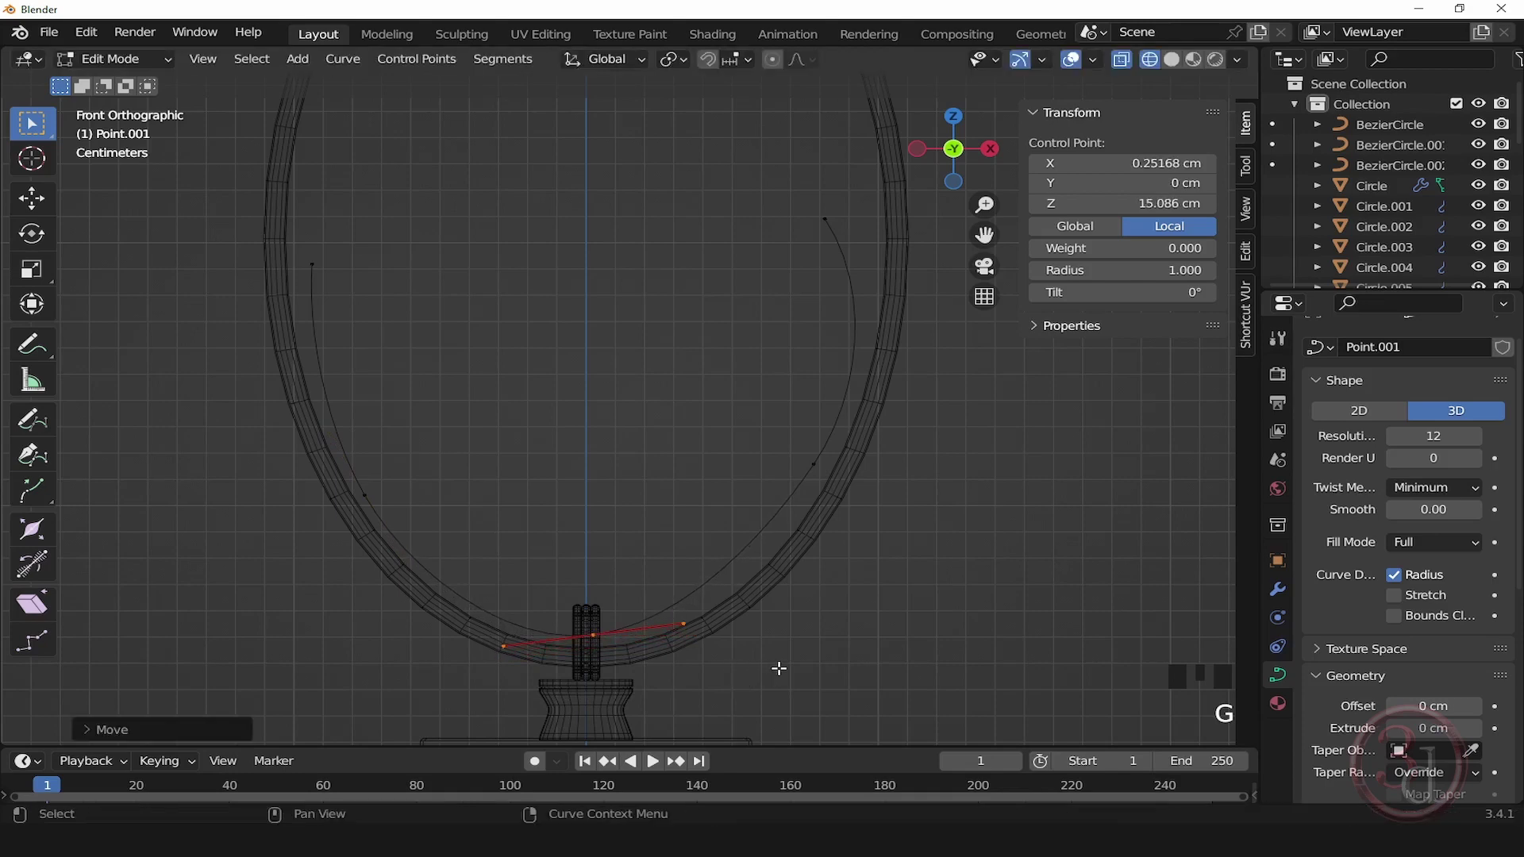
# Step: Move the positive-X end point to about X 8.18 cm, Z 31.59 cm and the point below it to about X 7.23 cm, Z 19.74 cm
pyautogui.press('g')
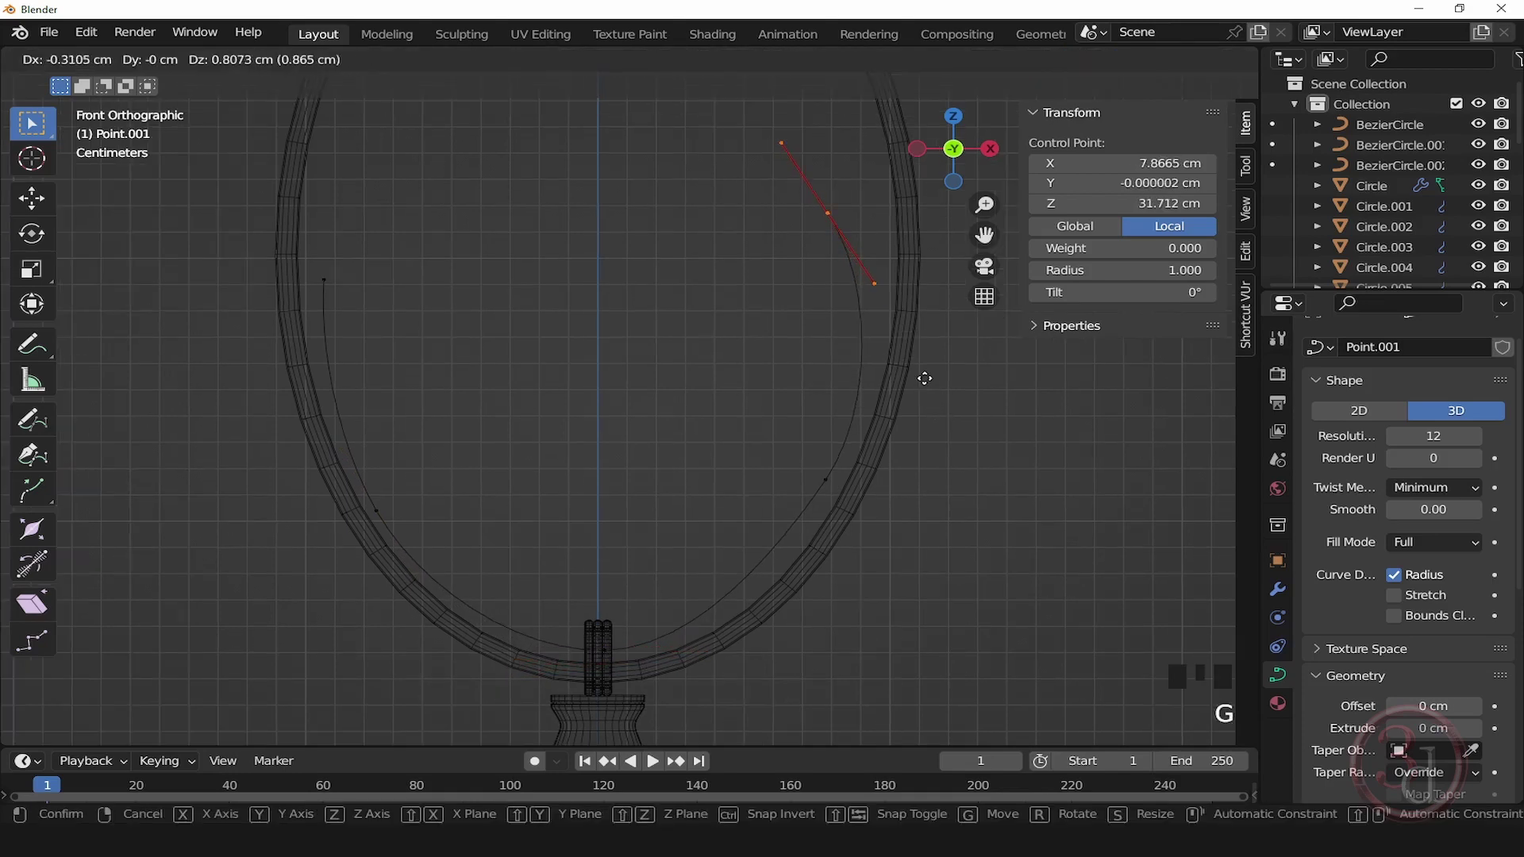
pyautogui.click(939, 378)
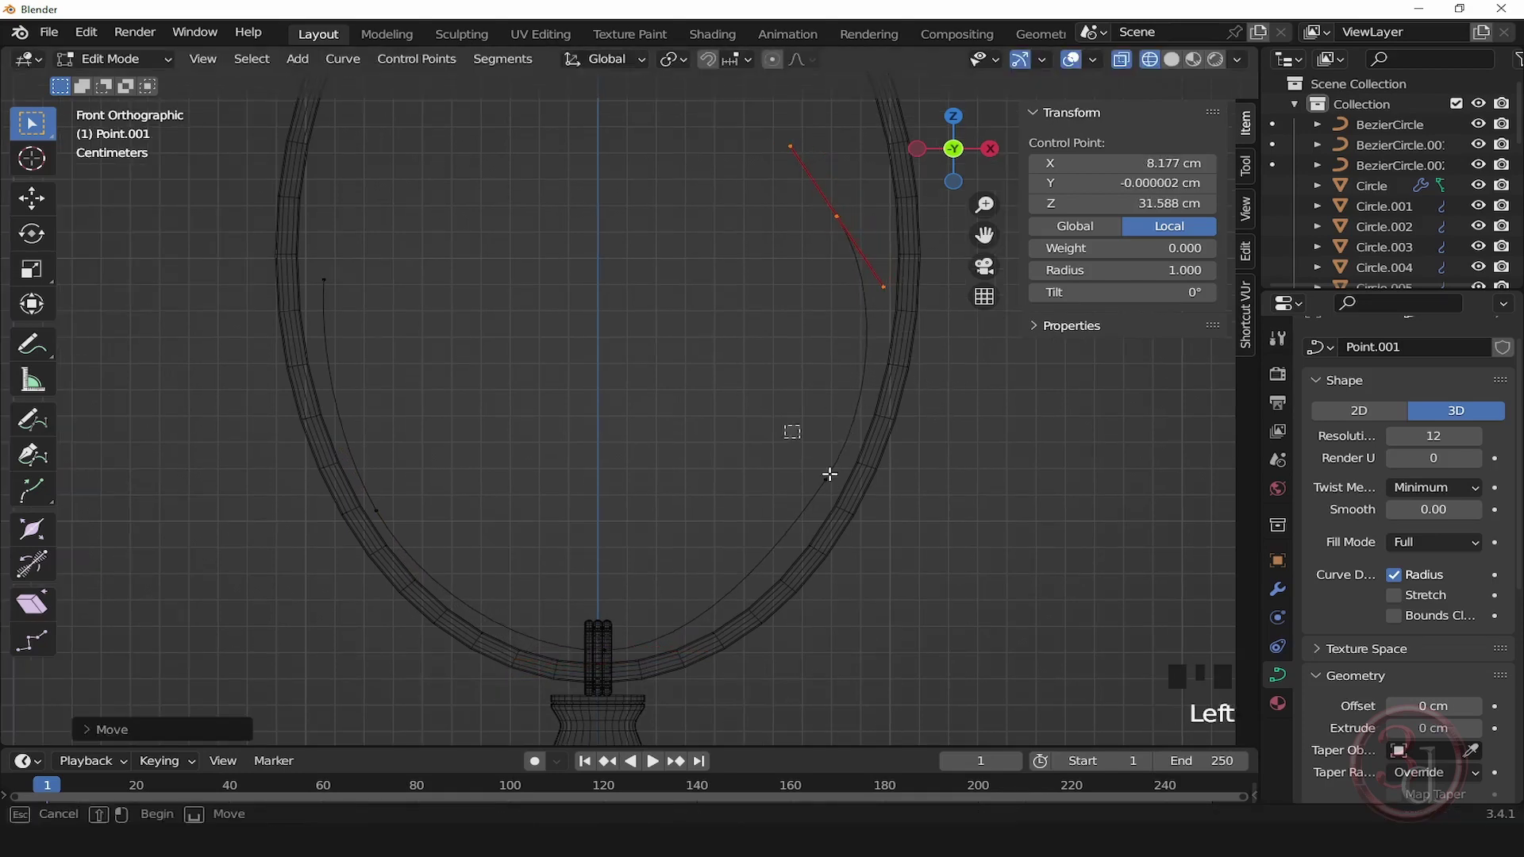
pyautogui.click(822, 480)
pyautogui.press('g')
pyautogui.click(881, 592)
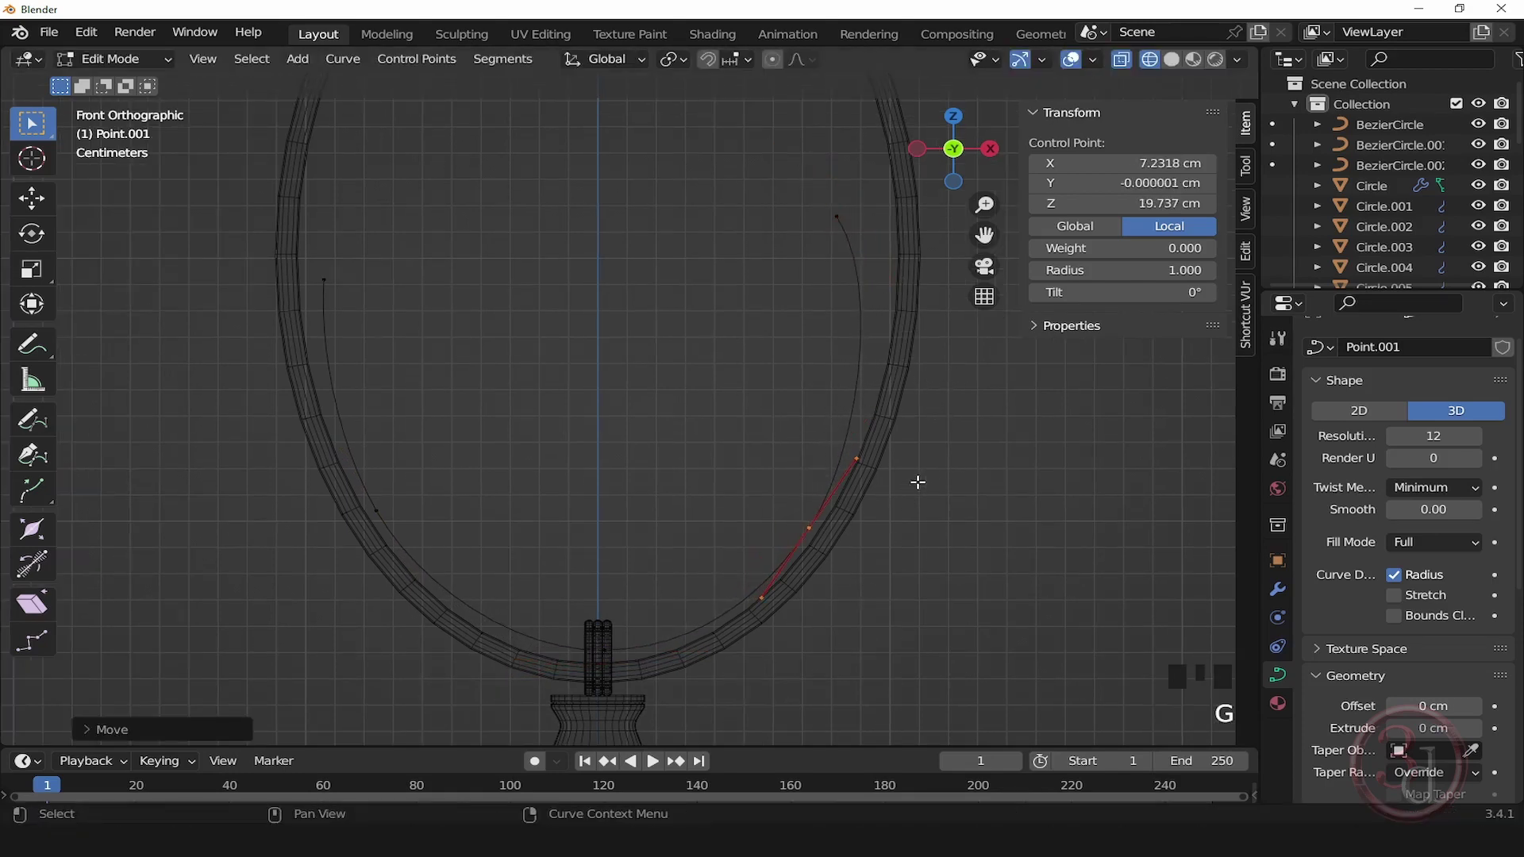
pyautogui.click(989, 566)
pyautogui.keyDown('shift'); pyautogui.moveTo(827, 444); pyautogui.dragTo(849, 485, button='middle'); pyautogui.keyUp('shift')
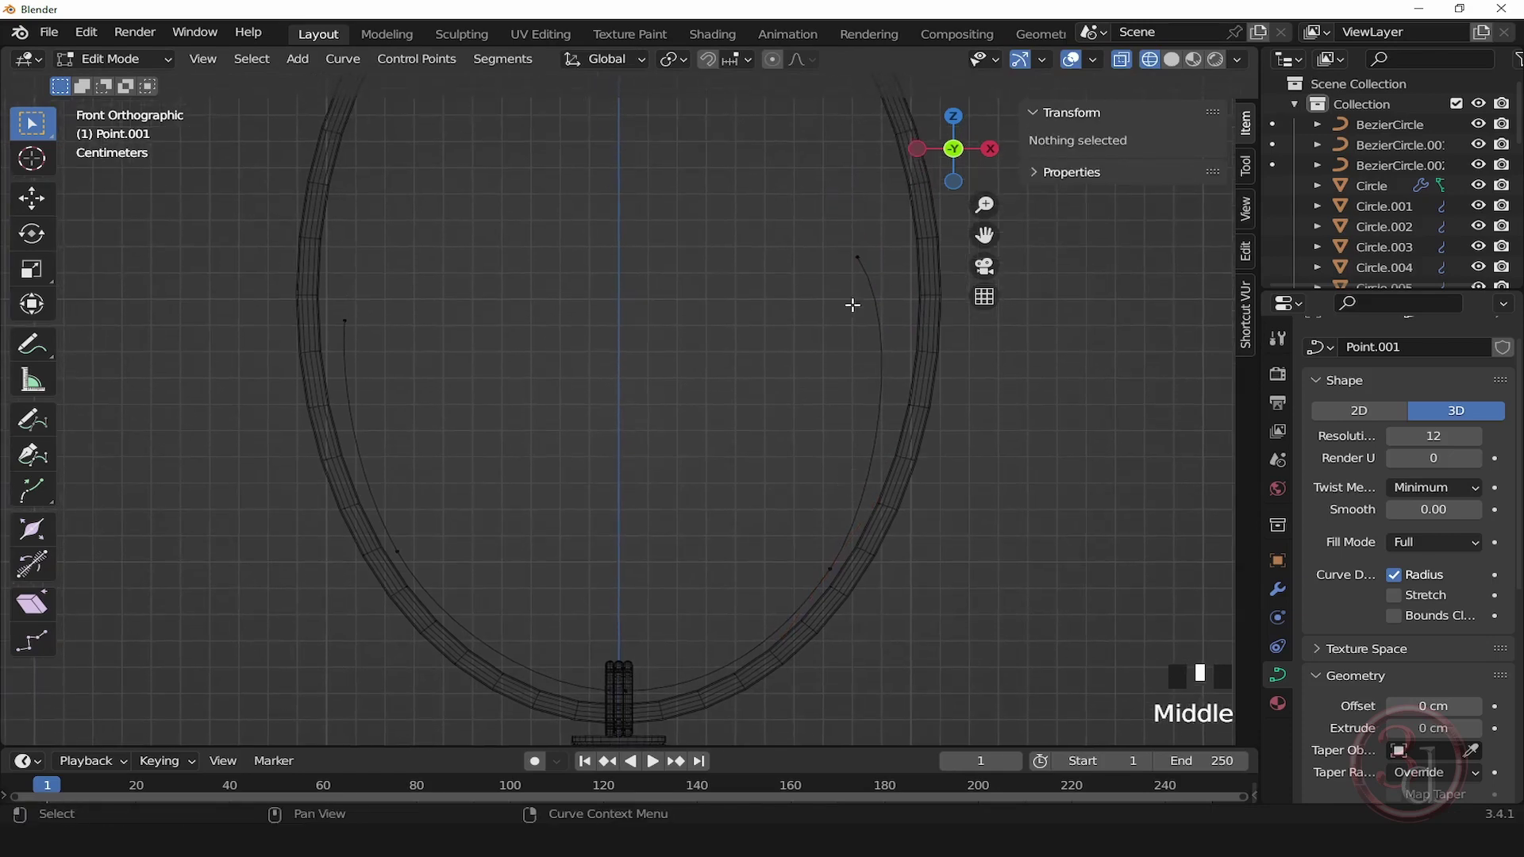
# Step: Move the negative-X end point inward to about X -6.71 cm, Z 30.02 cm and rotate its handles so the end curls inward
pyautogui.click(866, 280)
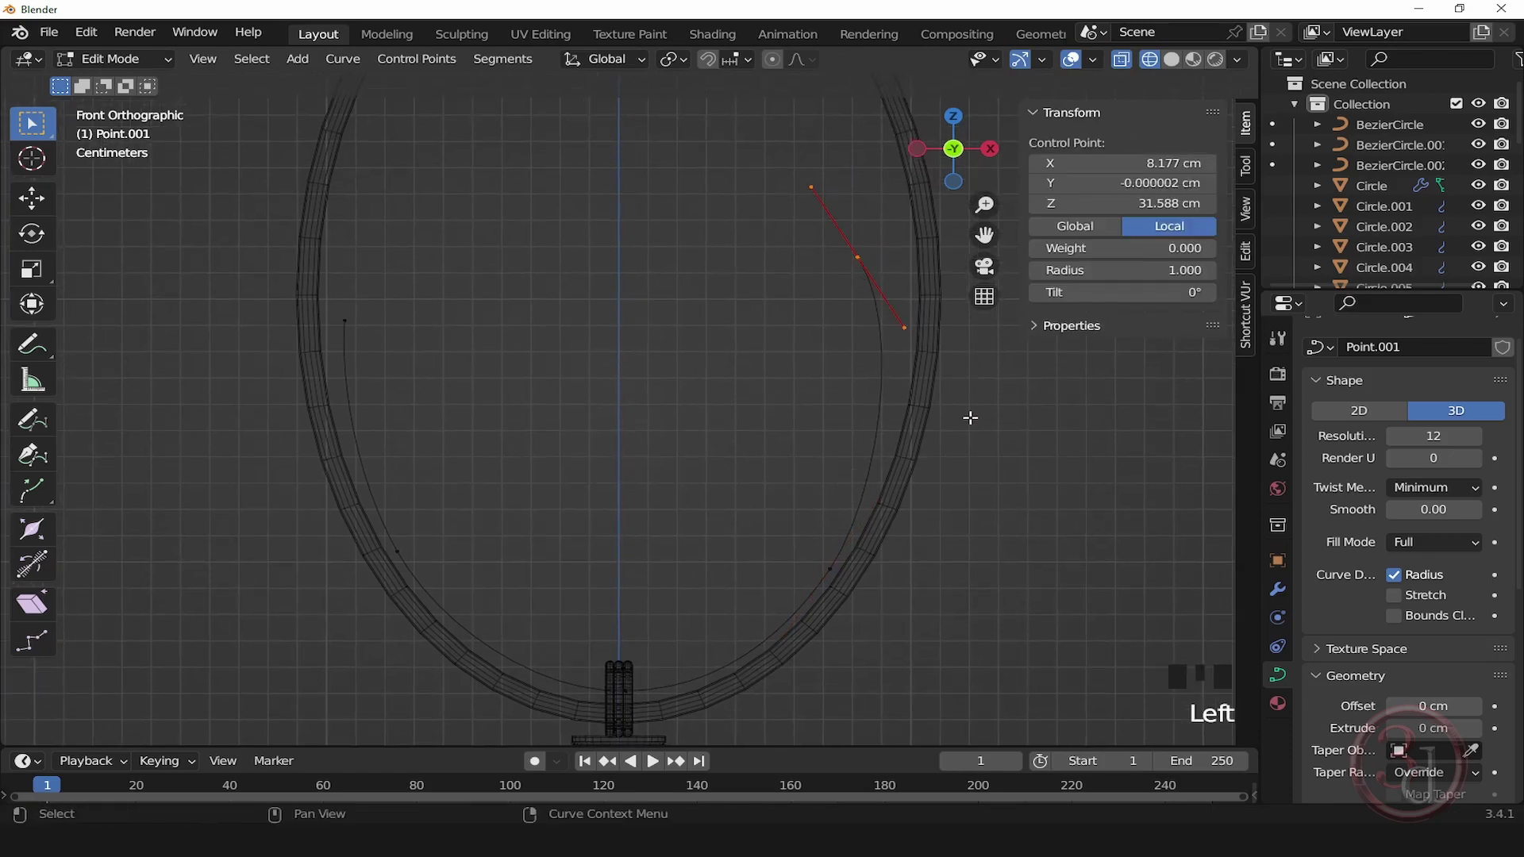
pyautogui.click(346, 324)
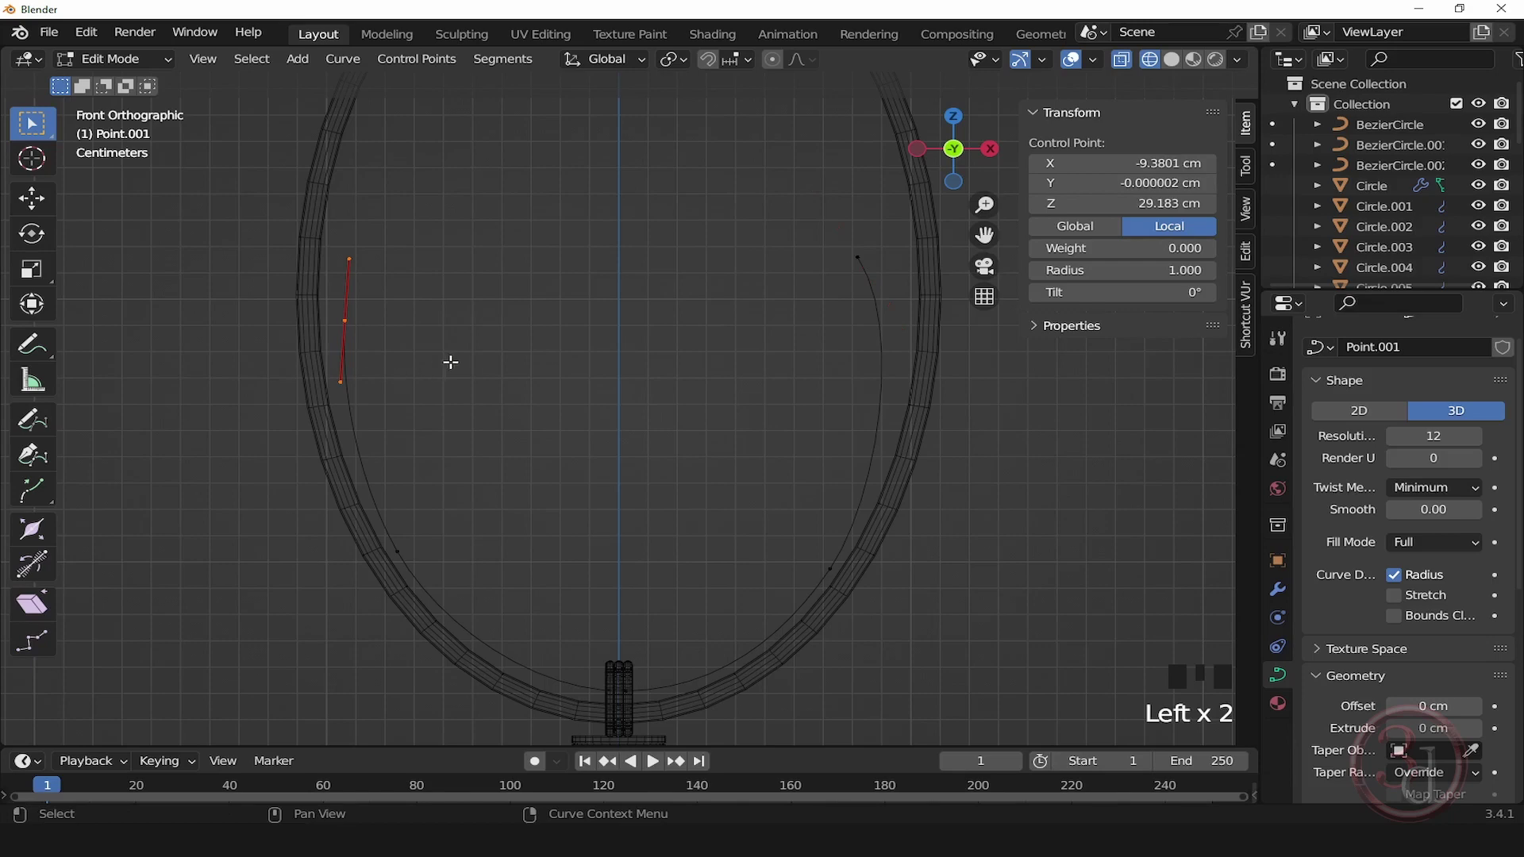
pyautogui.press('g')
pyautogui.click(530, 325)
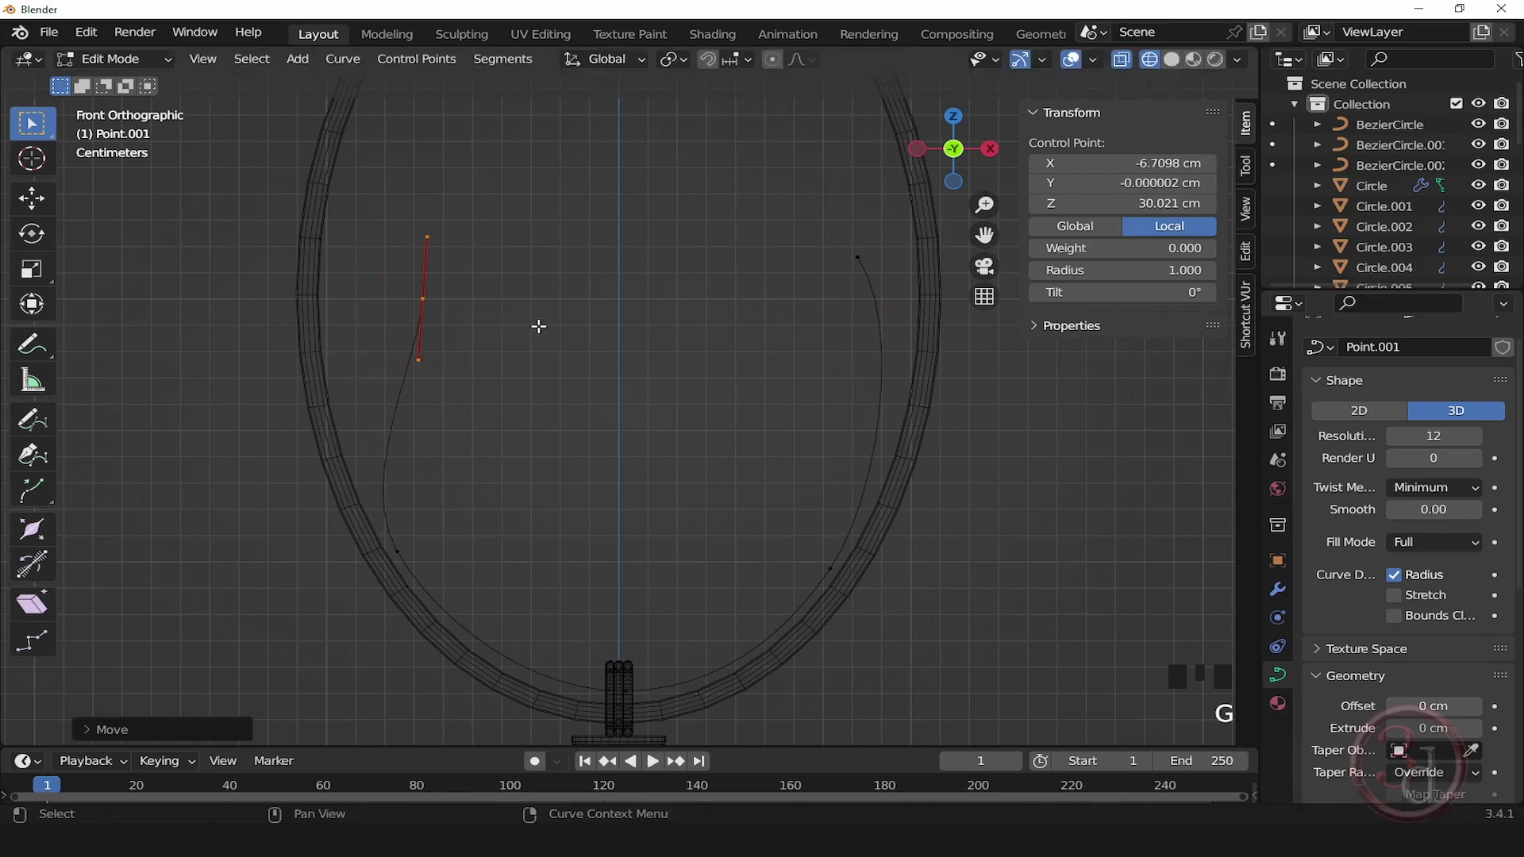
pyautogui.press('r')
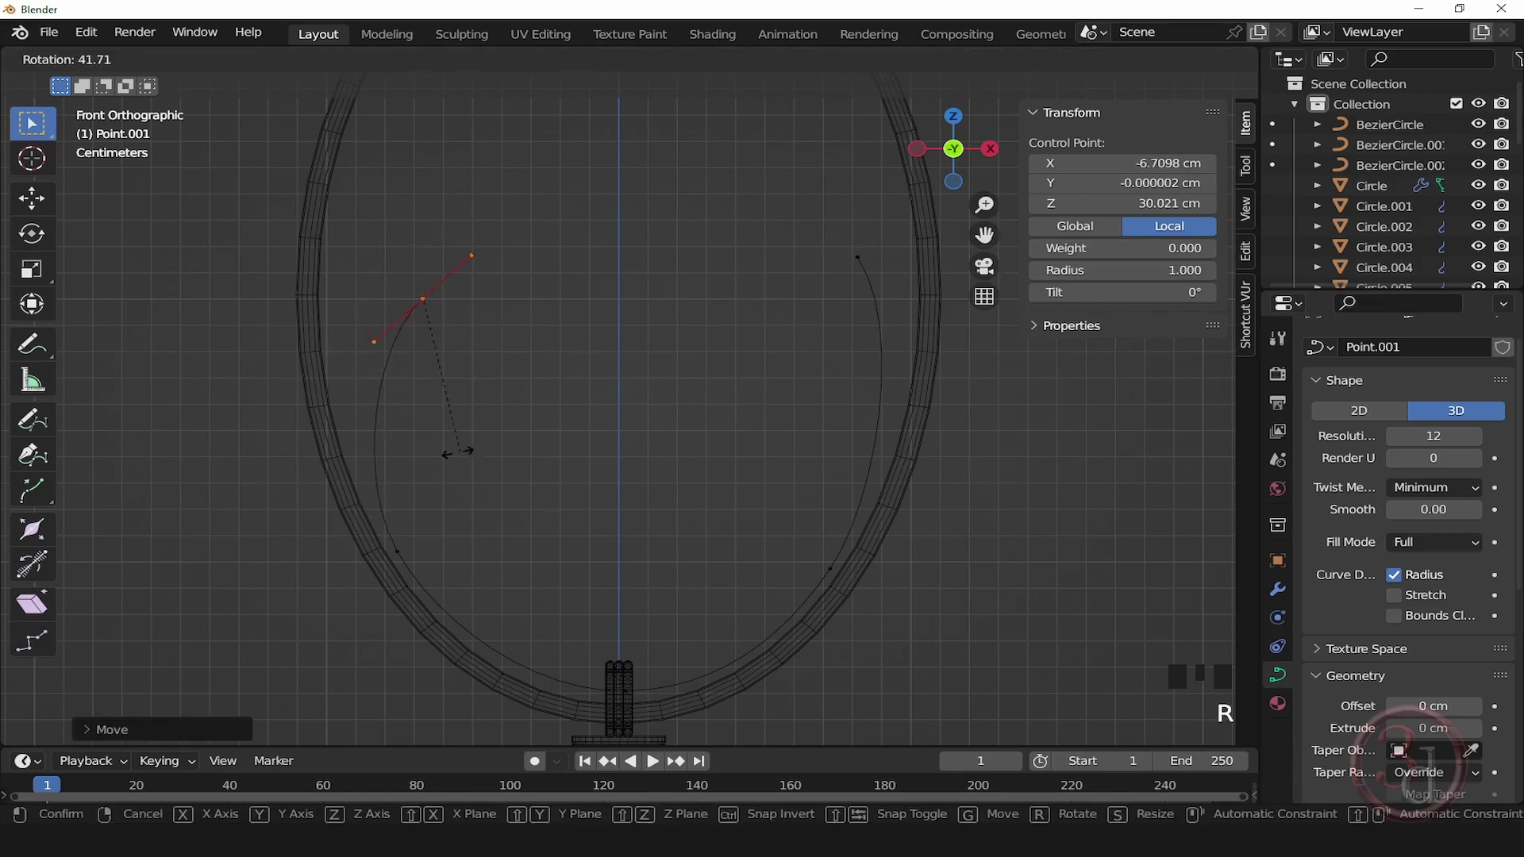
# Step: Rotate the inner curve's upper-left end point by about 42 degrees so its tip bends inward
pyautogui.click(431, 450)
pyautogui.click(623, 486)
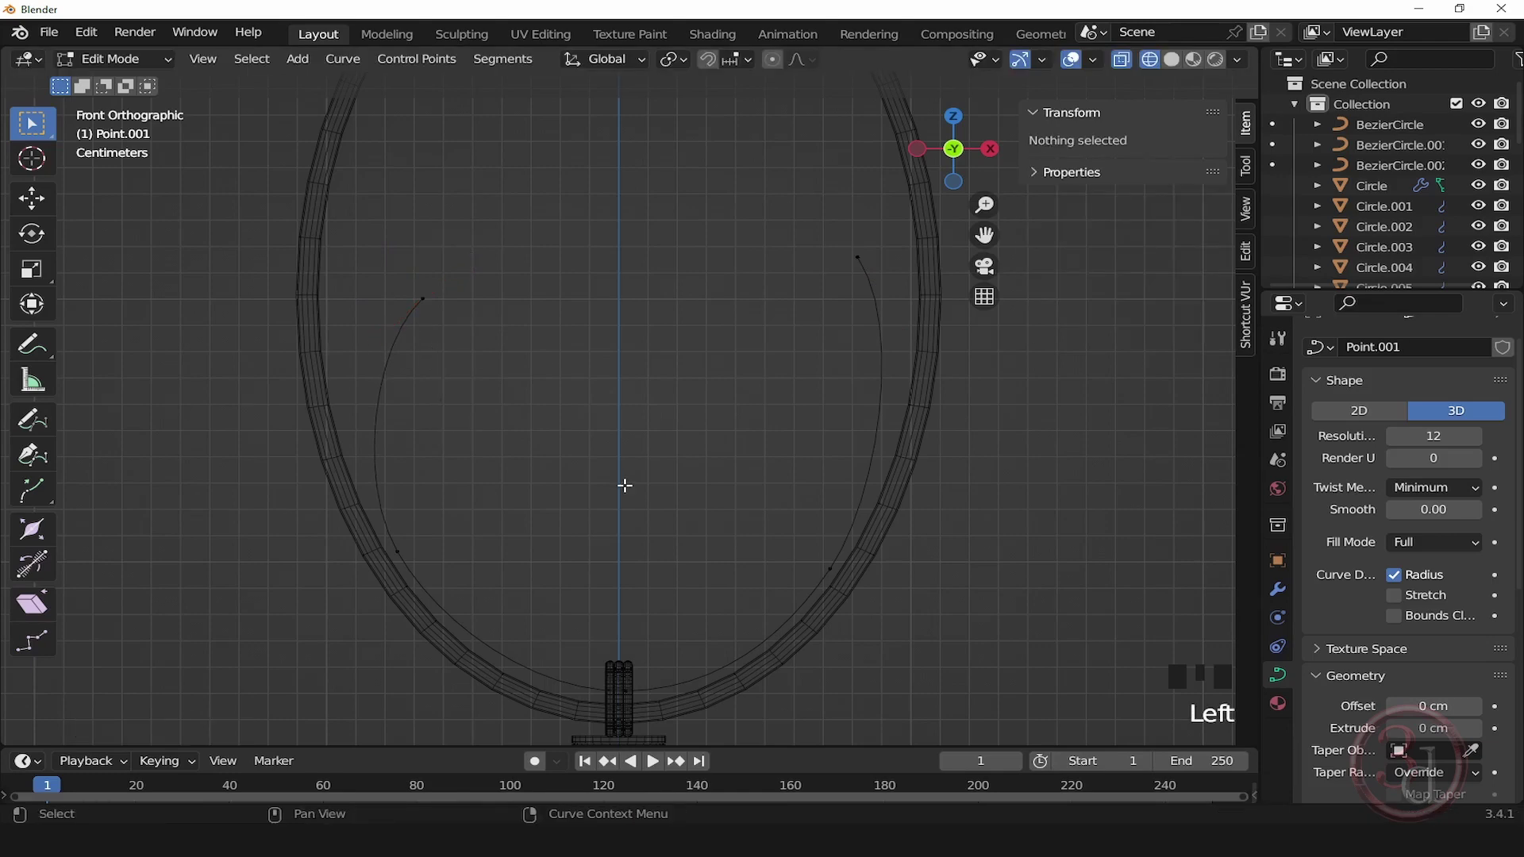
pyautogui.press('Tab')
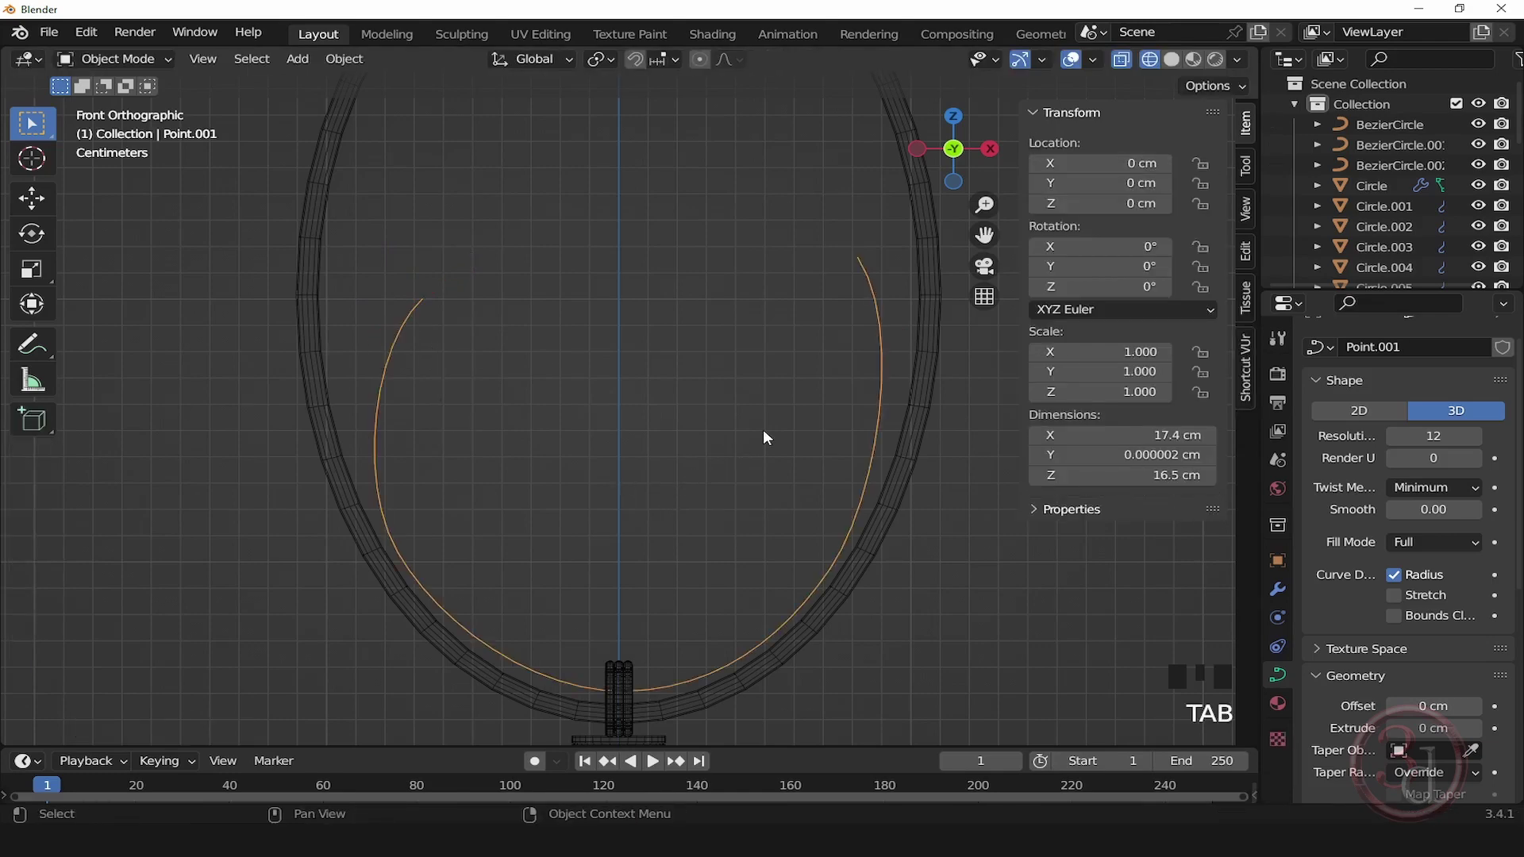
pyautogui.press('Tab')
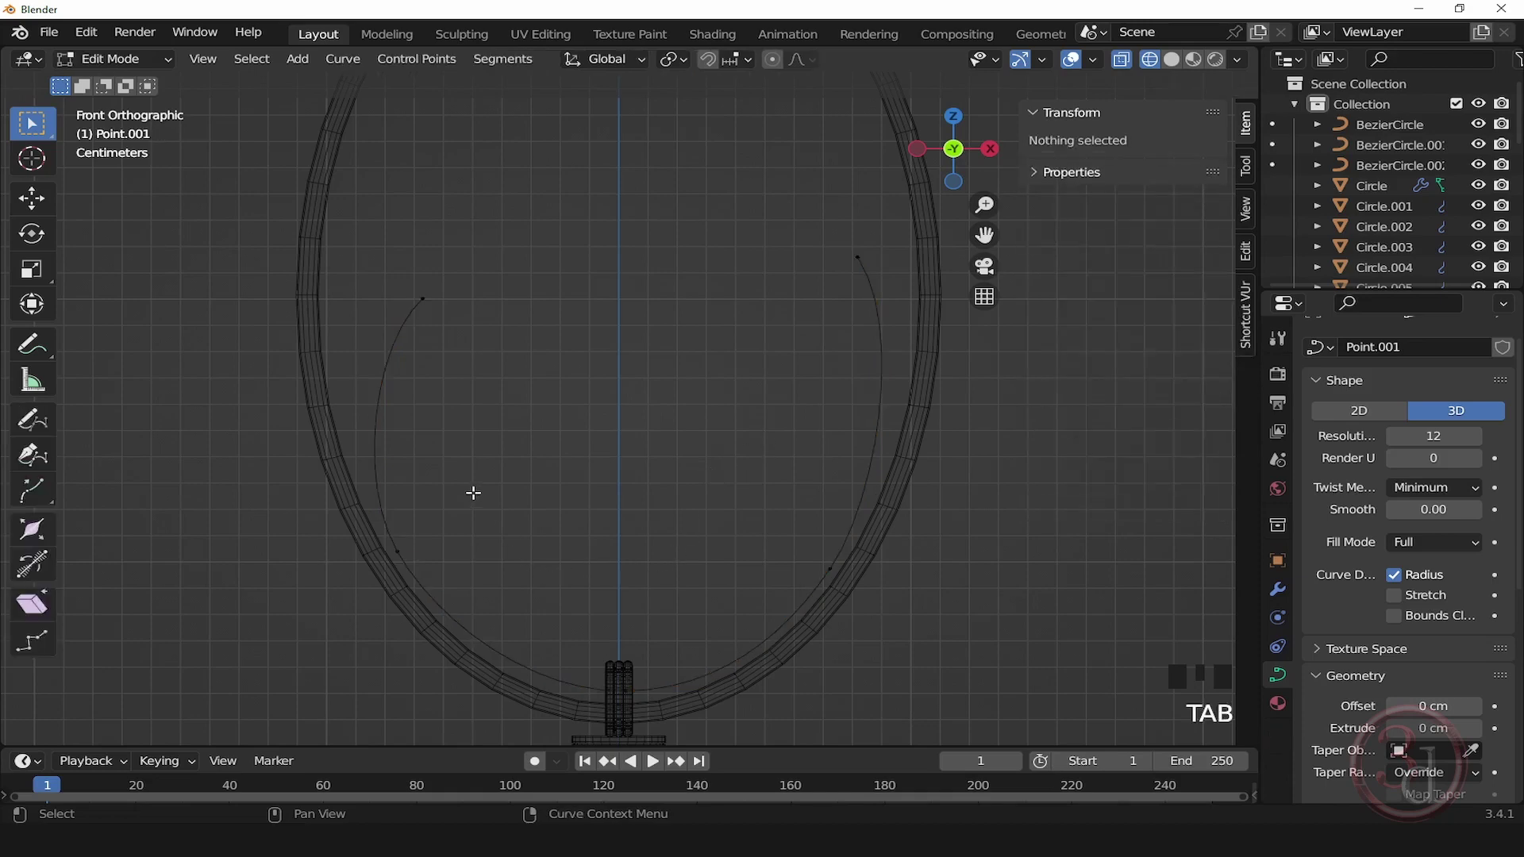
# Step: Move the inner curve's lower-left control point slightly inward, toward the centre of the oval ring
pyautogui.click(397, 552)
pyautogui.press('g')
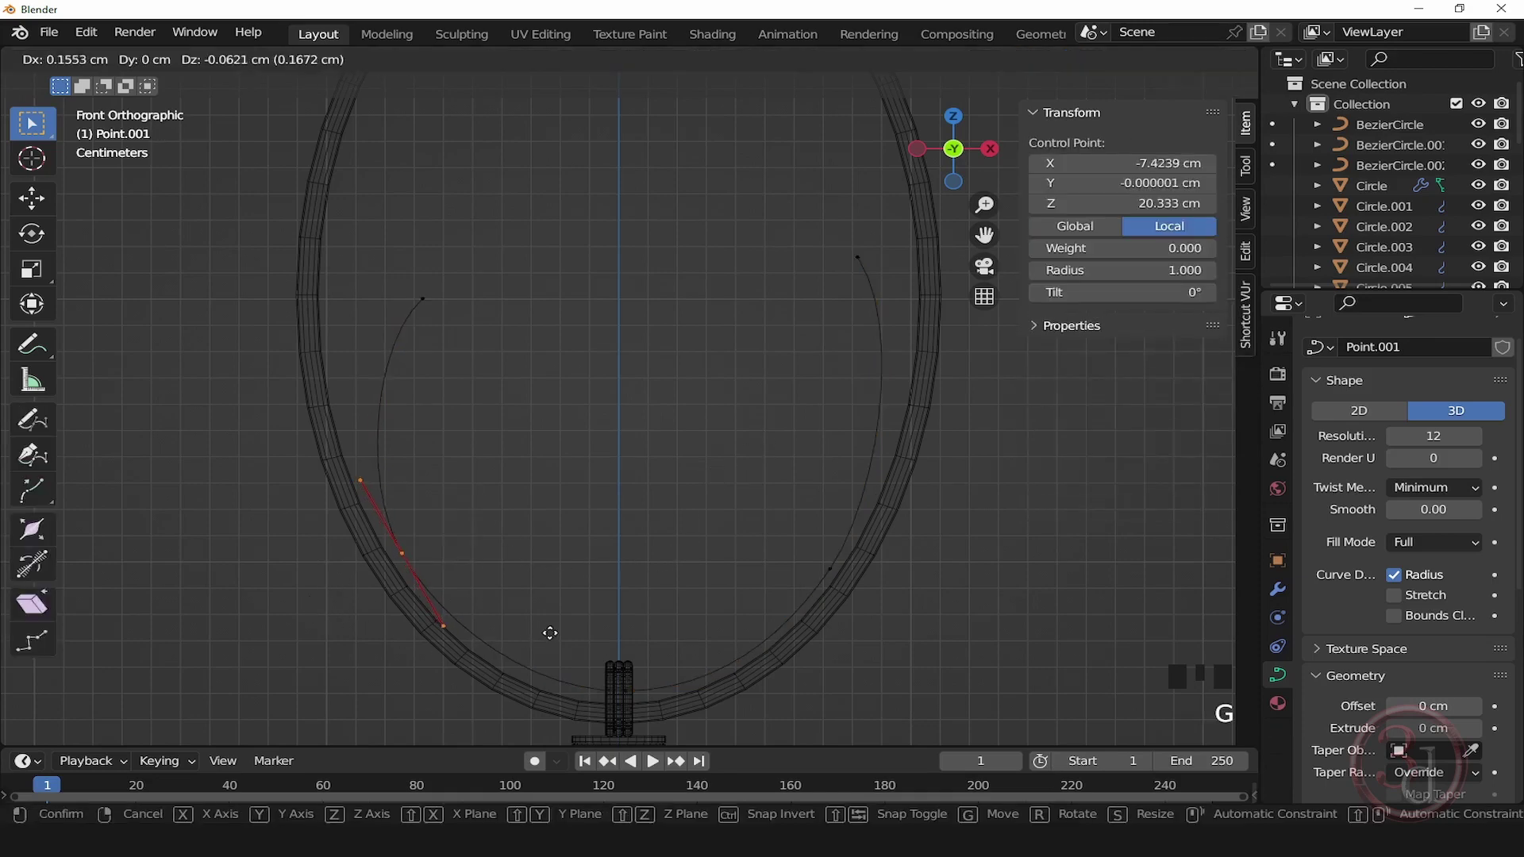
pyautogui.click(564, 639)
pyautogui.click(672, 630)
pyautogui.press('Tab')
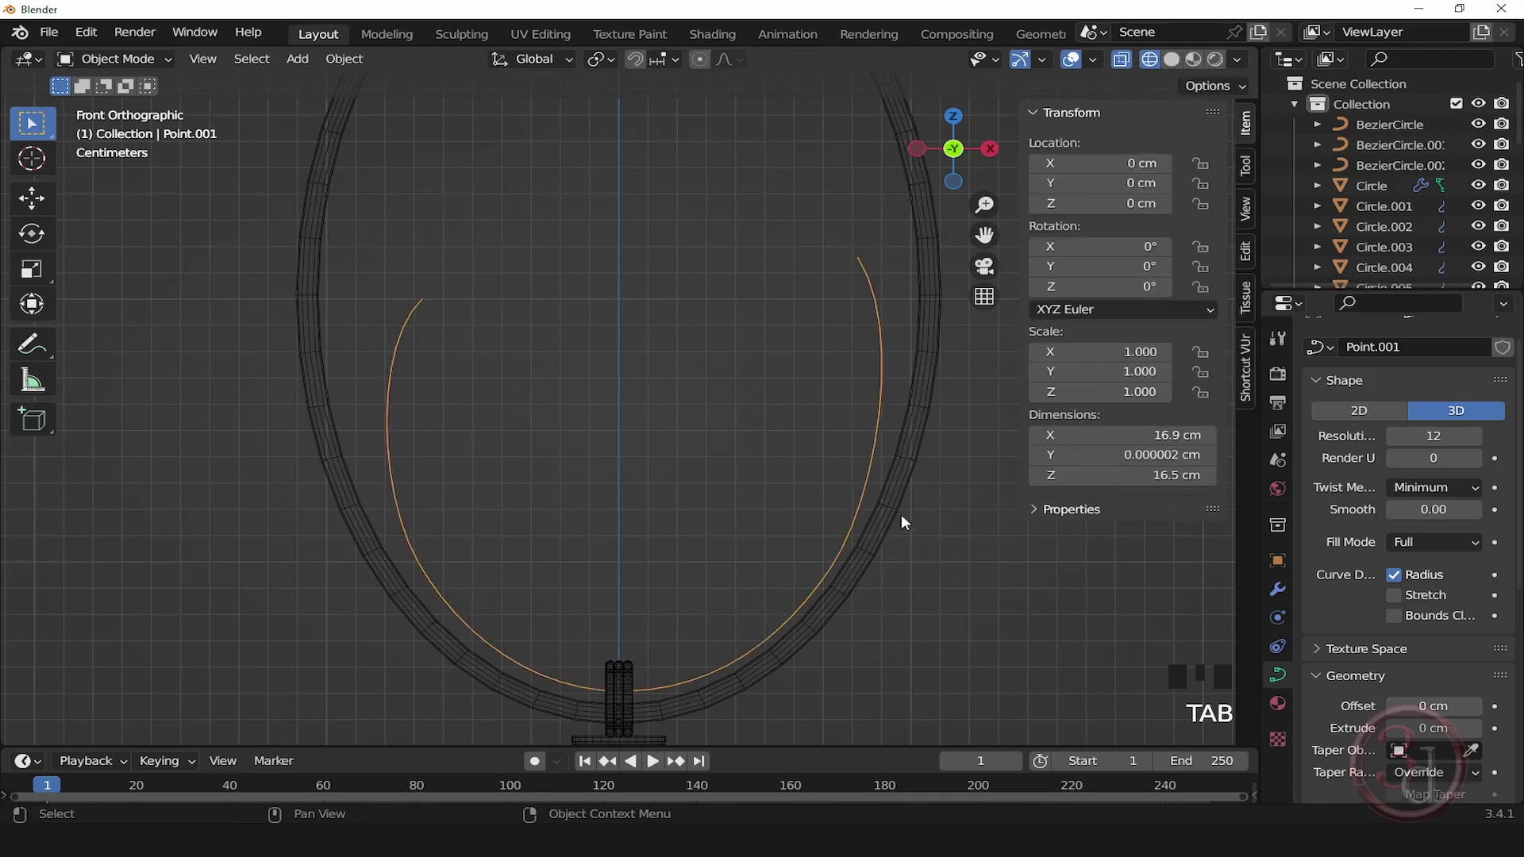
# Step: Try round bevel depths of 1 cm and 0.4 cm on the inner curve
pyautogui.scroll(-3, 1380, 601)
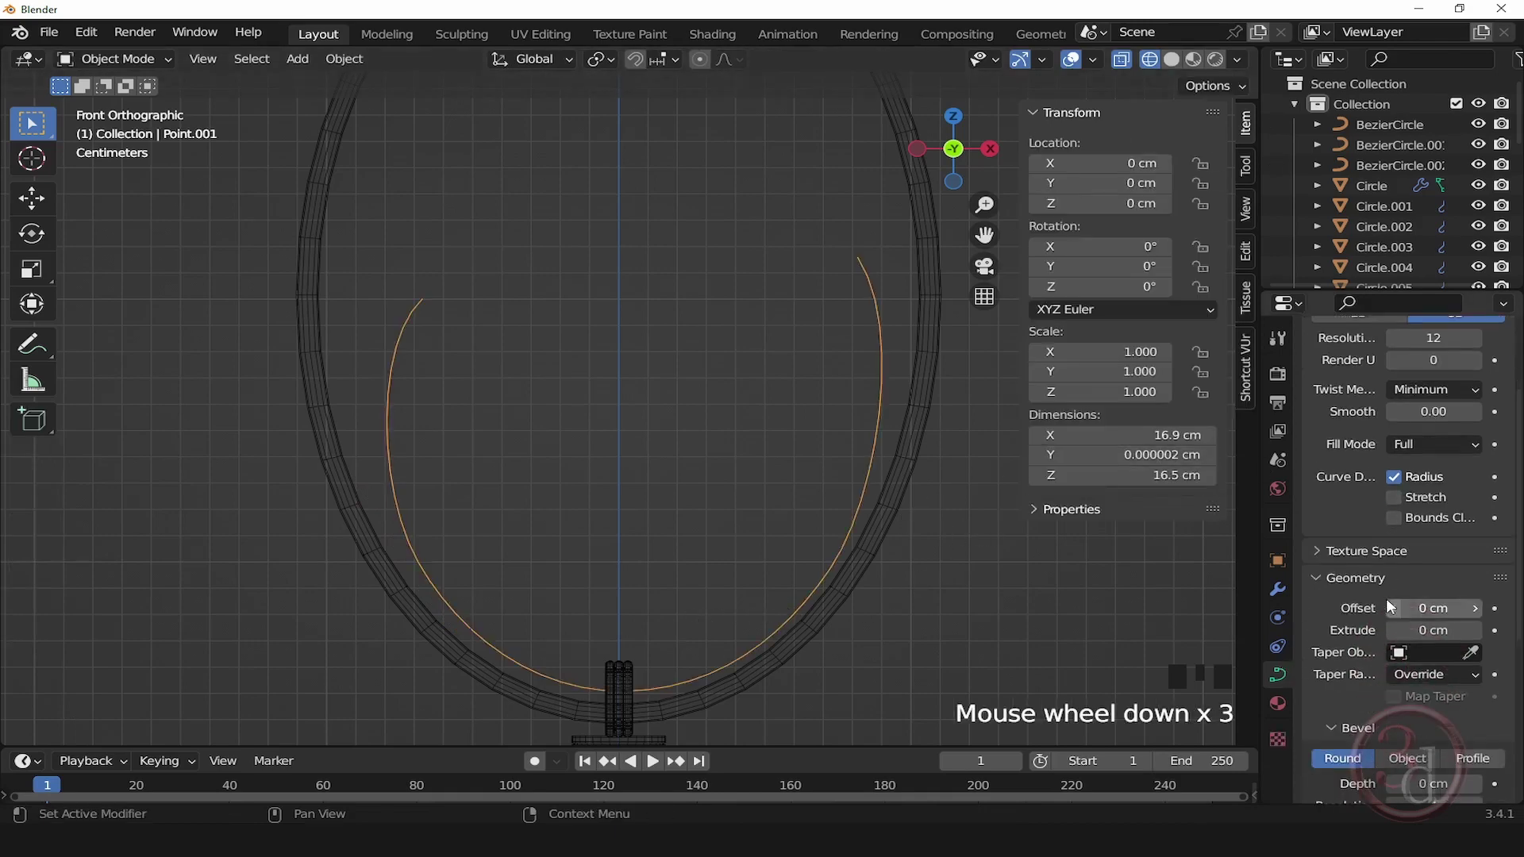
pyautogui.scroll(-2, 1386, 598)
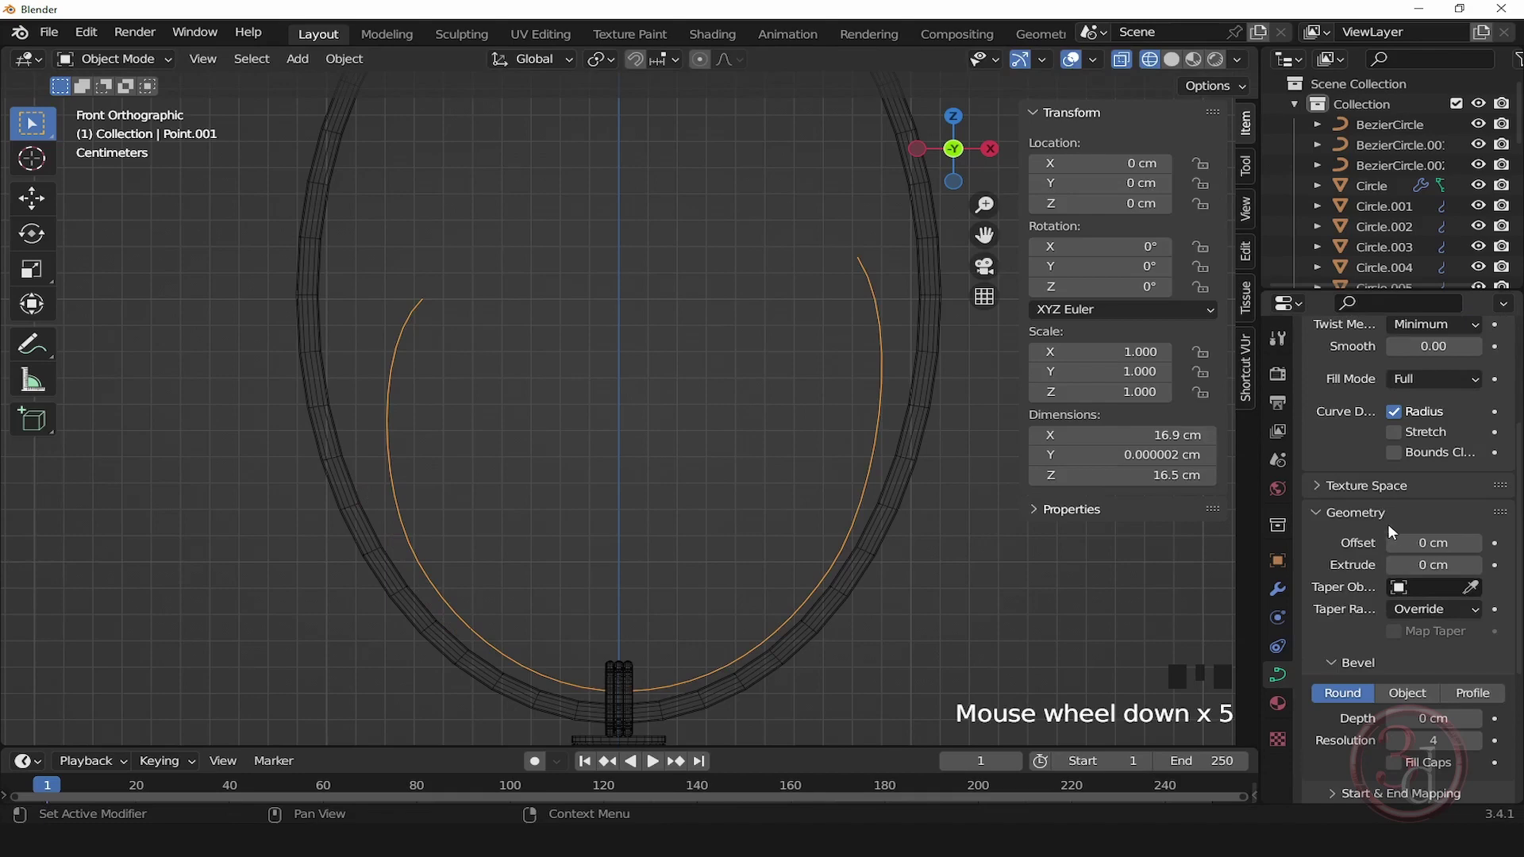
pyautogui.scroll(-4, 1395, 639)
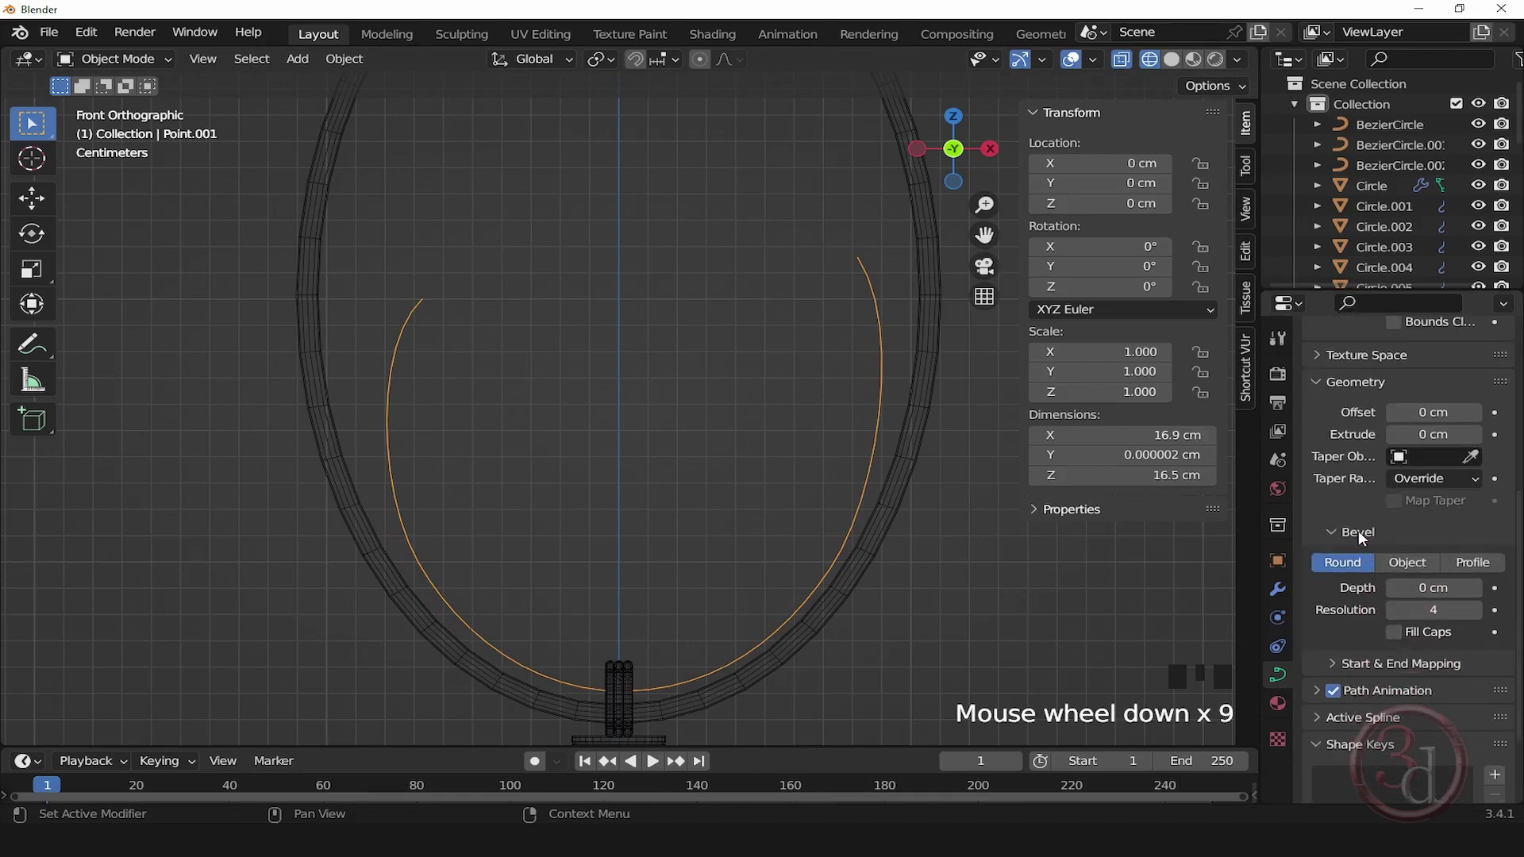
pyautogui.click(1428, 592)
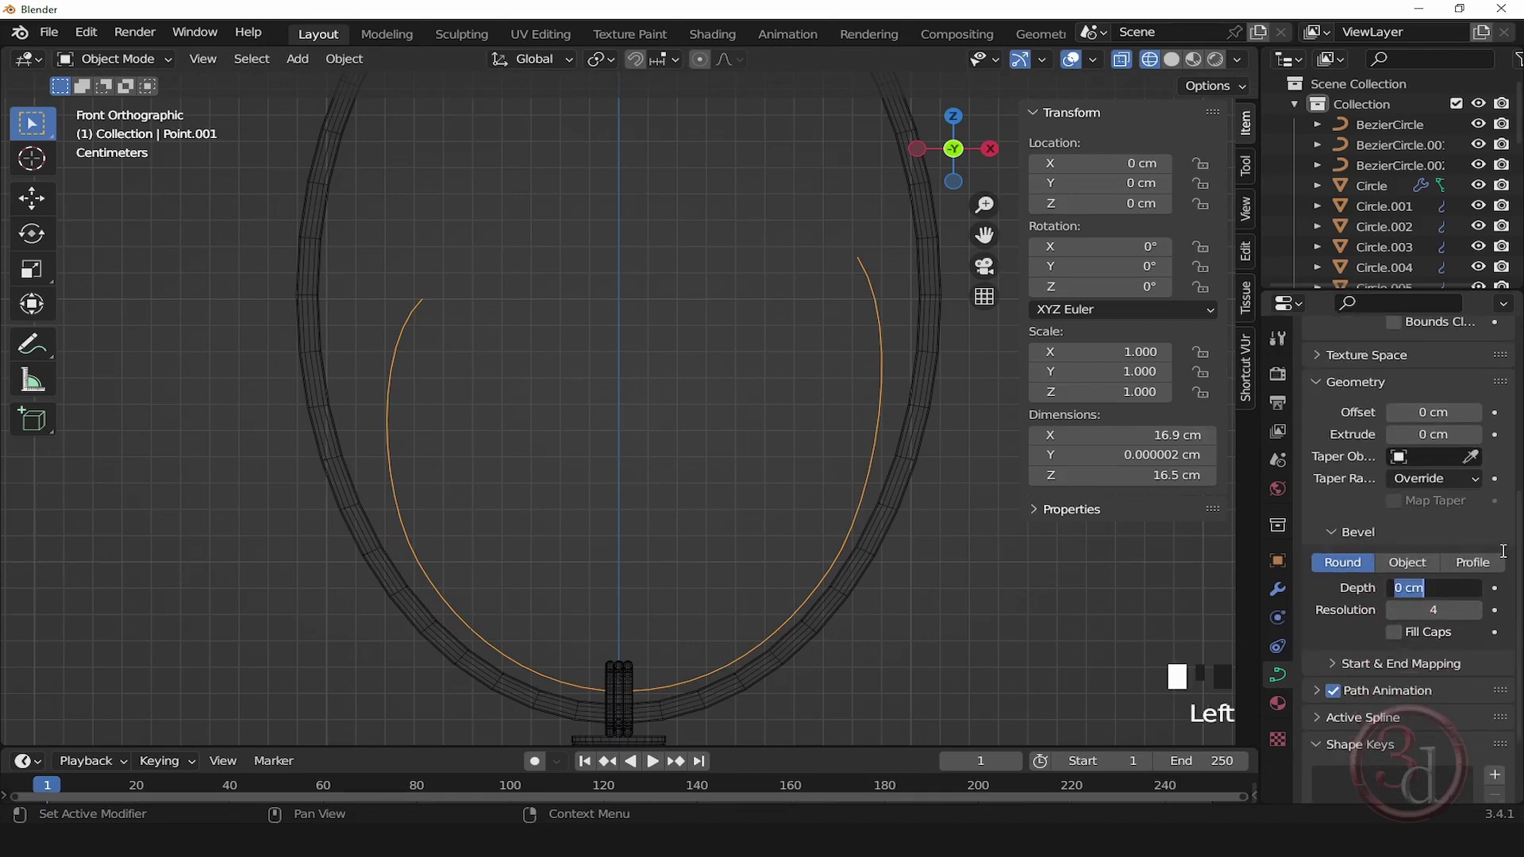
pyautogui.write('1')
pyautogui.press('Return')
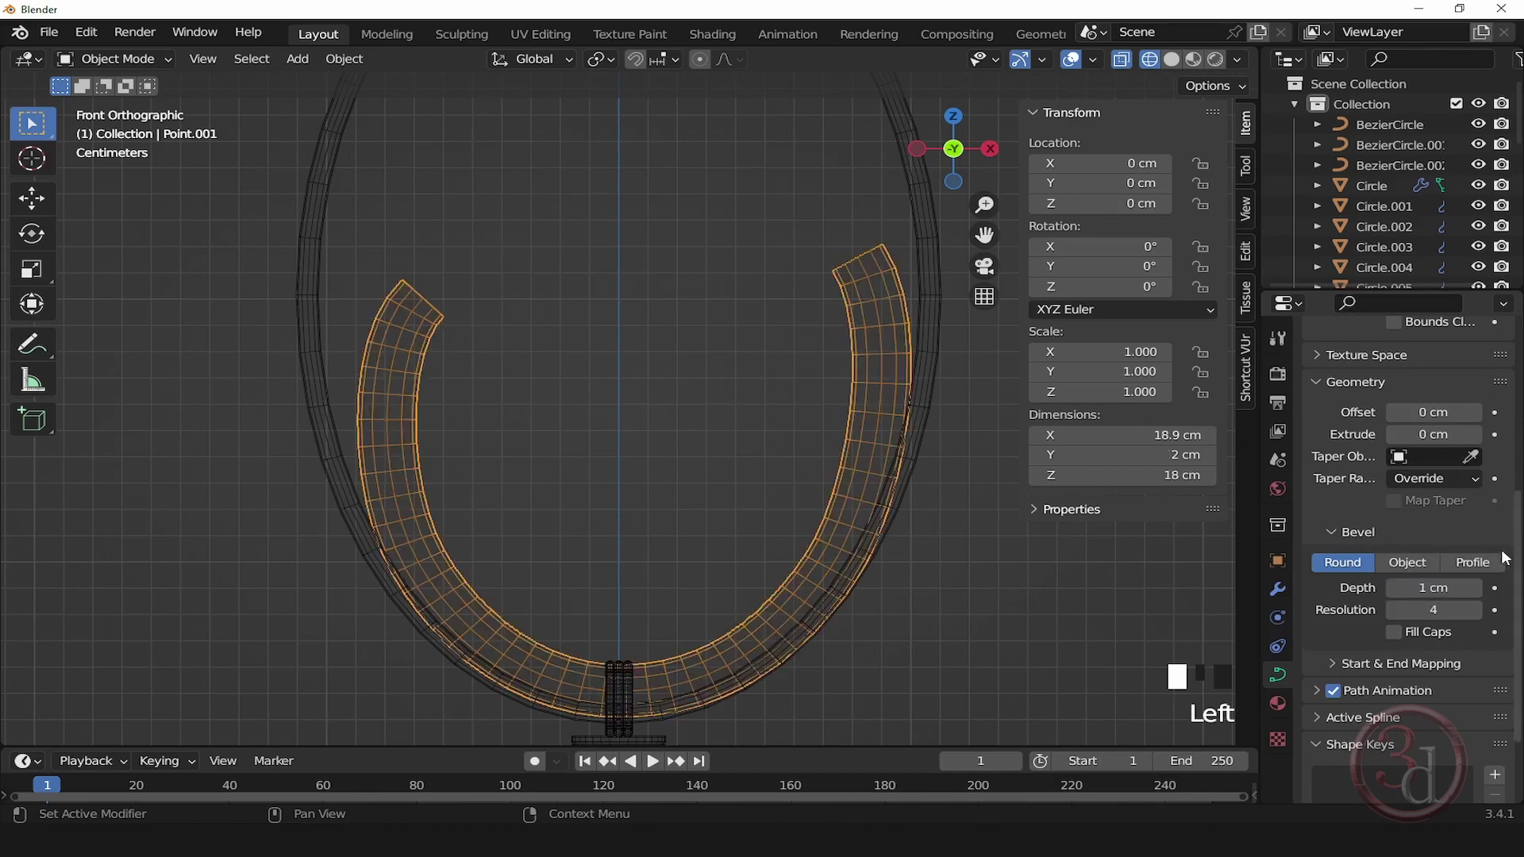
pyautogui.moveTo(1433, 587)
pyautogui.mouseDown()
pyautogui.moveTo(1396, 587)
pyautogui.moveTo(1433, 589)
pyautogui.mouseUp()
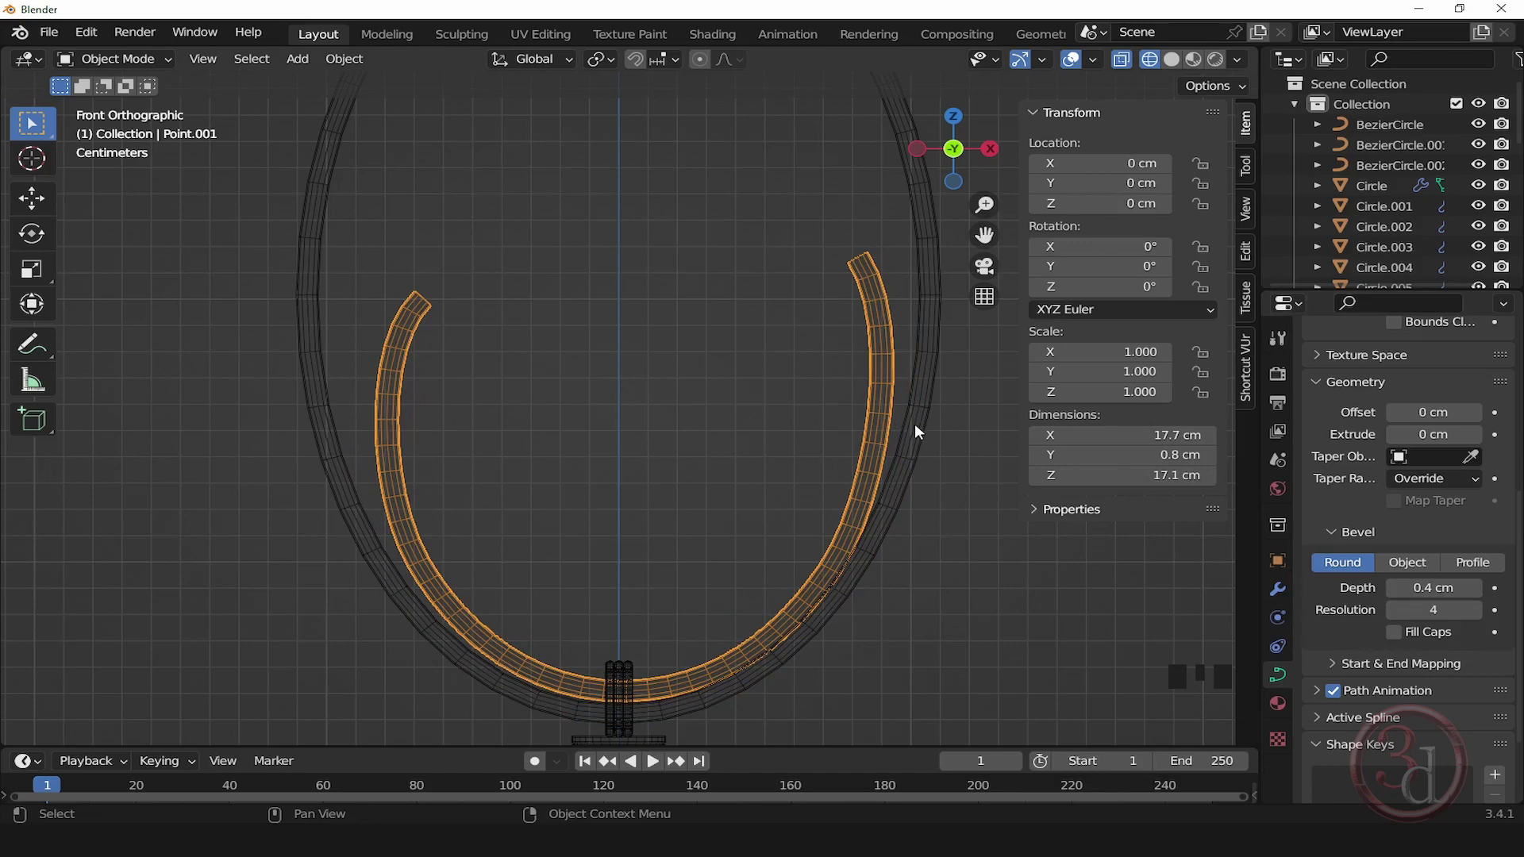
# Step: Thin the inner curve's bevel depth to 0.3 cm, 0.2 cm and finally 0.18 cm
pyautogui.click(1446, 588)
pyautogui.write('0.3')
pyautogui.press('Return')
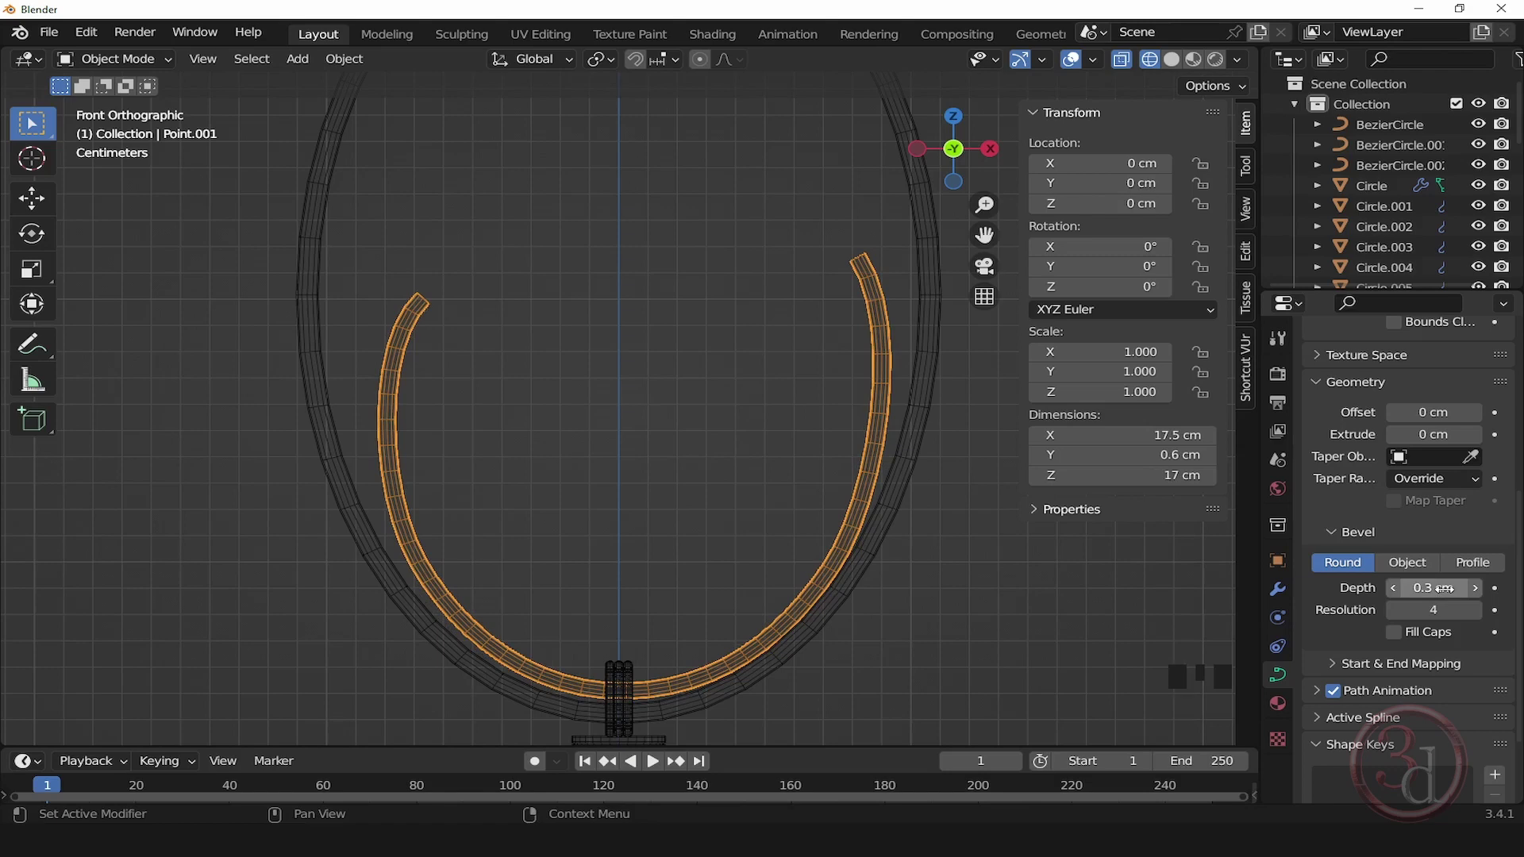
pyautogui.click(1446, 588)
pyautogui.write('.2')
pyautogui.press('Return')
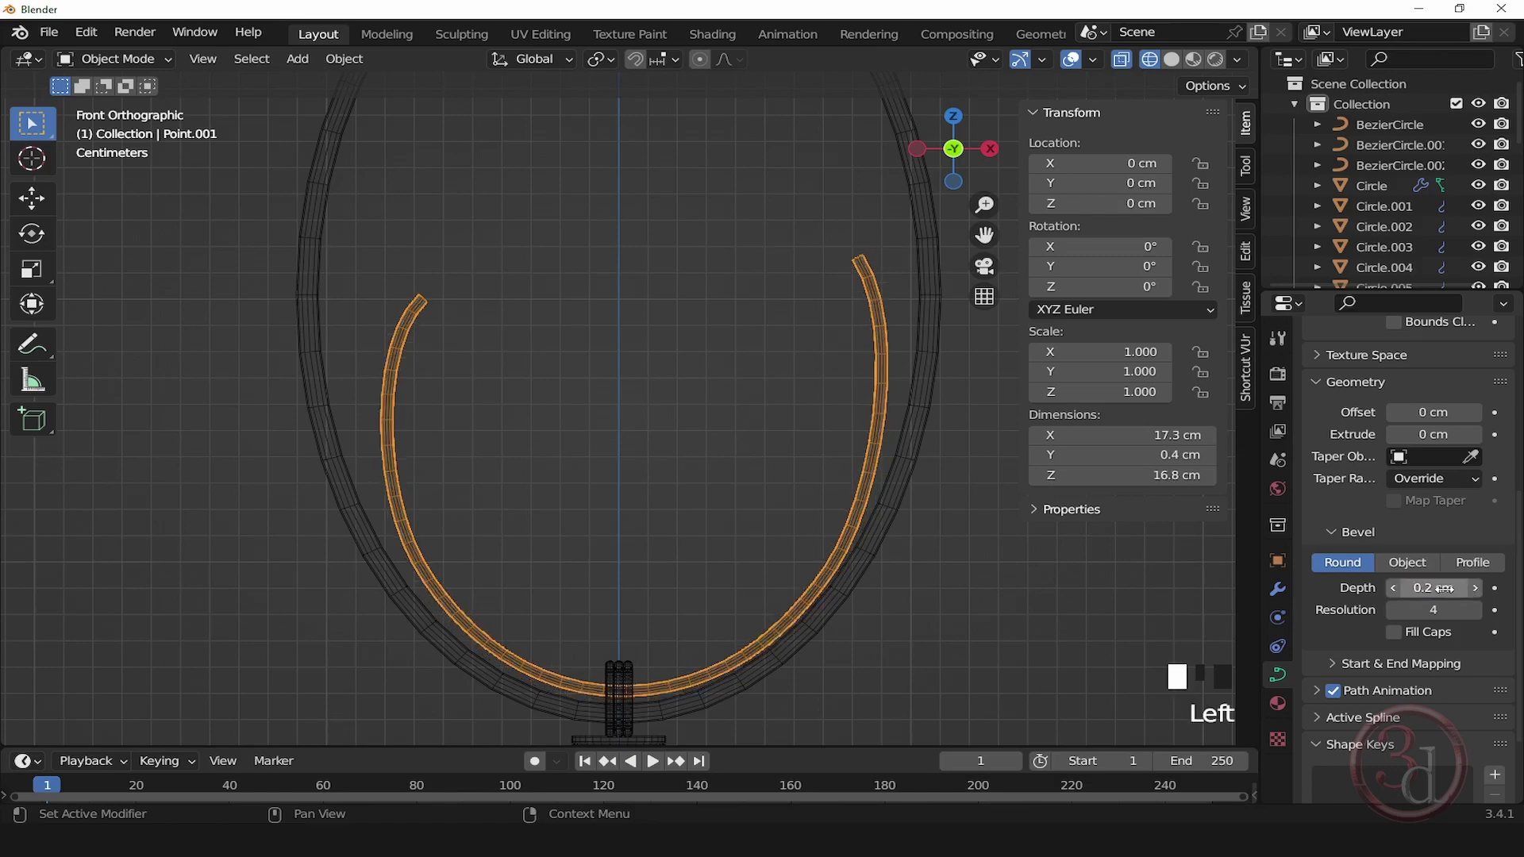
pyautogui.click(1446, 588)
pyautogui.write('.18')
pyautogui.press('Return')
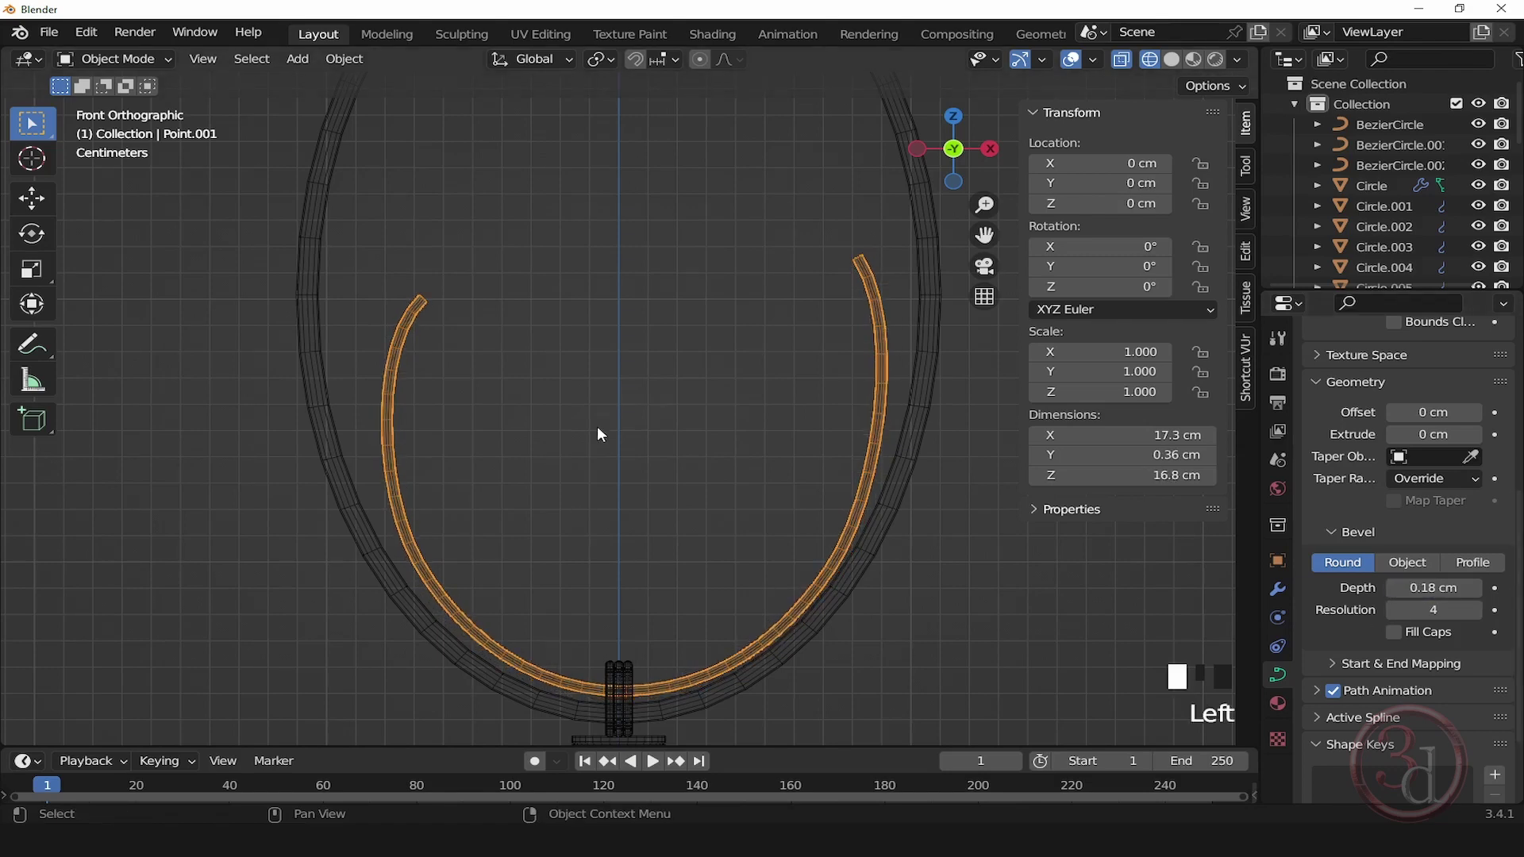
# Step: Rotate the inner curve's upper-left end point more upright and shorten its handles slightly
pyautogui.press('Tab')
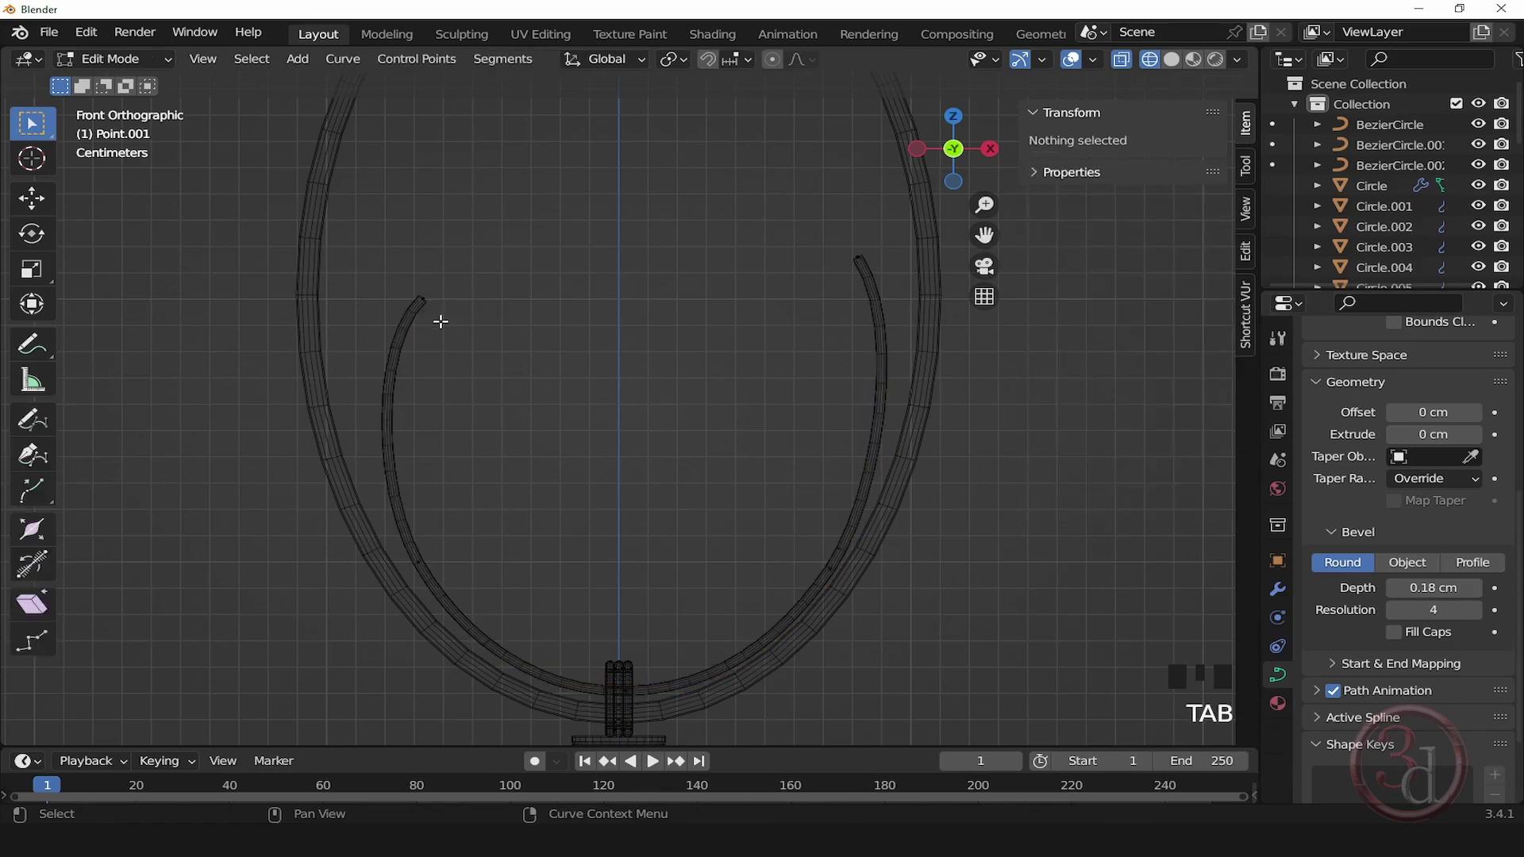
pyautogui.moveTo(374, 255); pyautogui.dragTo(484, 333)
pyautogui.press('r')
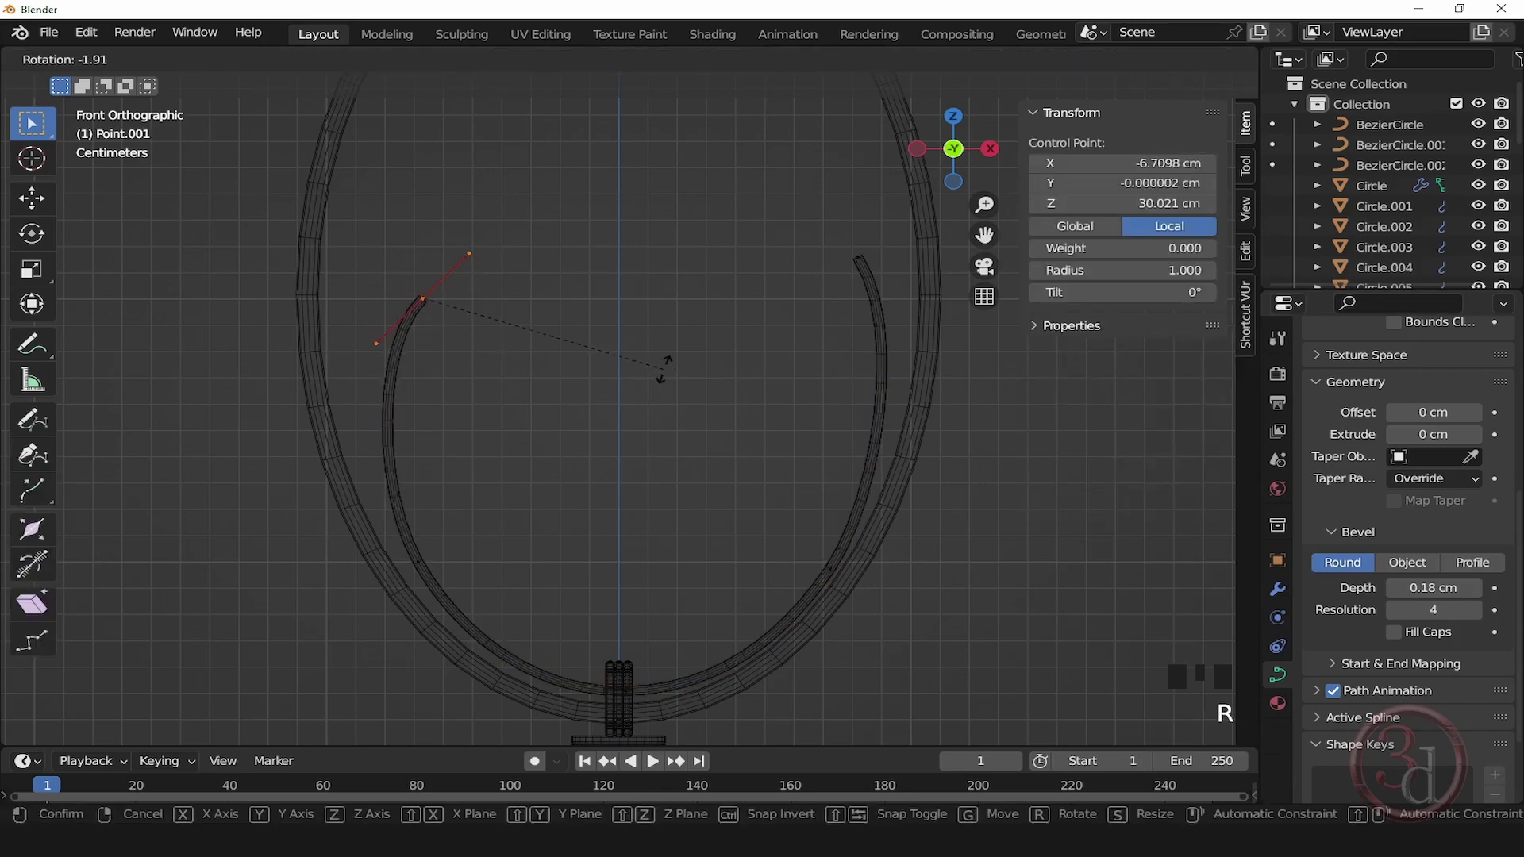
pyautogui.press('s')
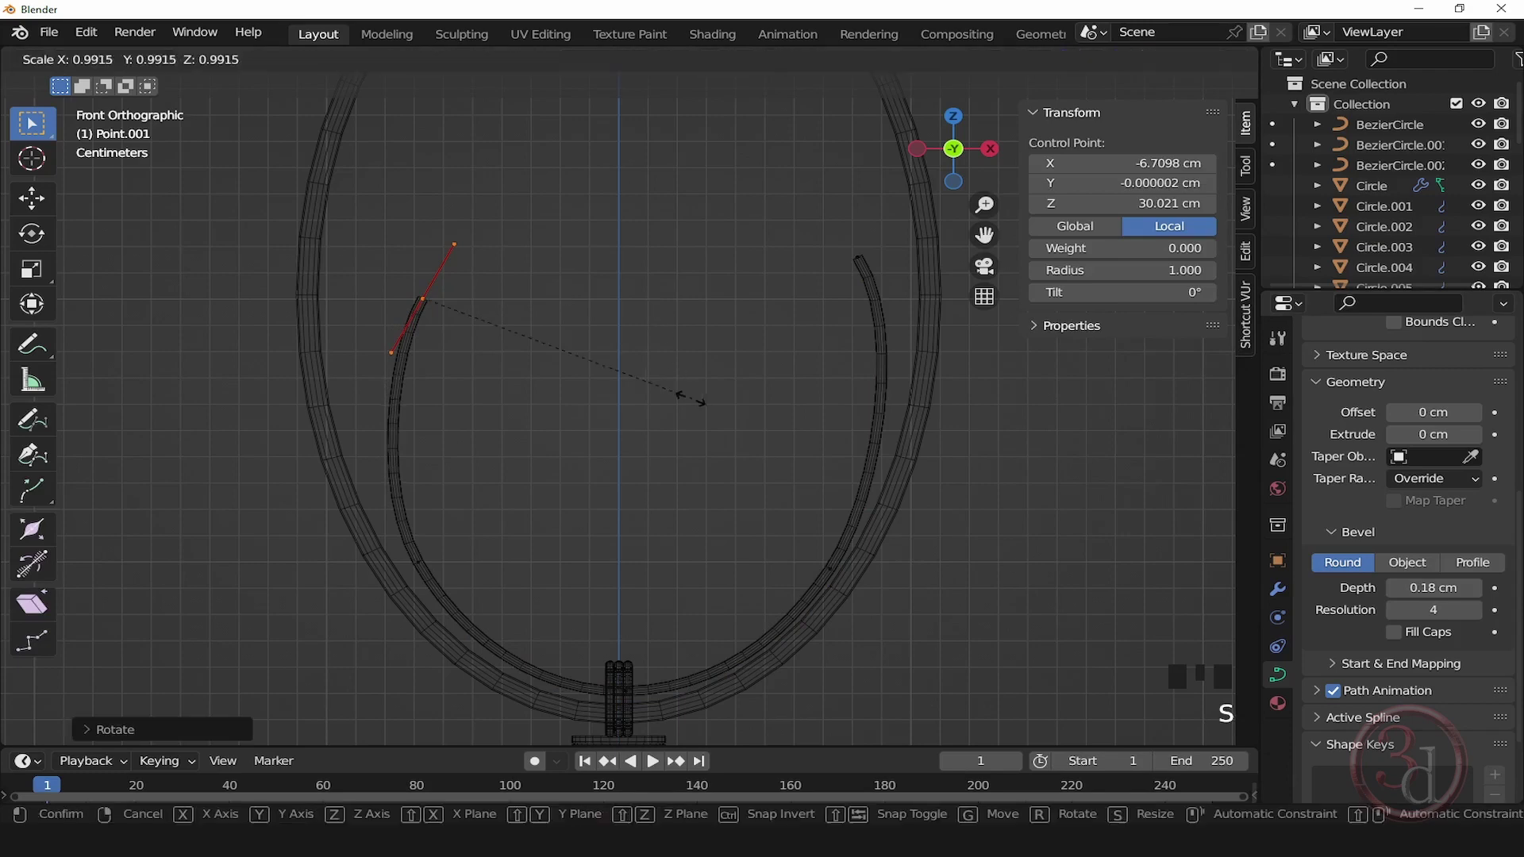
pyautogui.click(646, 378)
pyautogui.press('Tab')
pyautogui.moveTo(692, 405); pyautogui.dragTo(745, 418, button='middle')
pyautogui.click(768, 418)
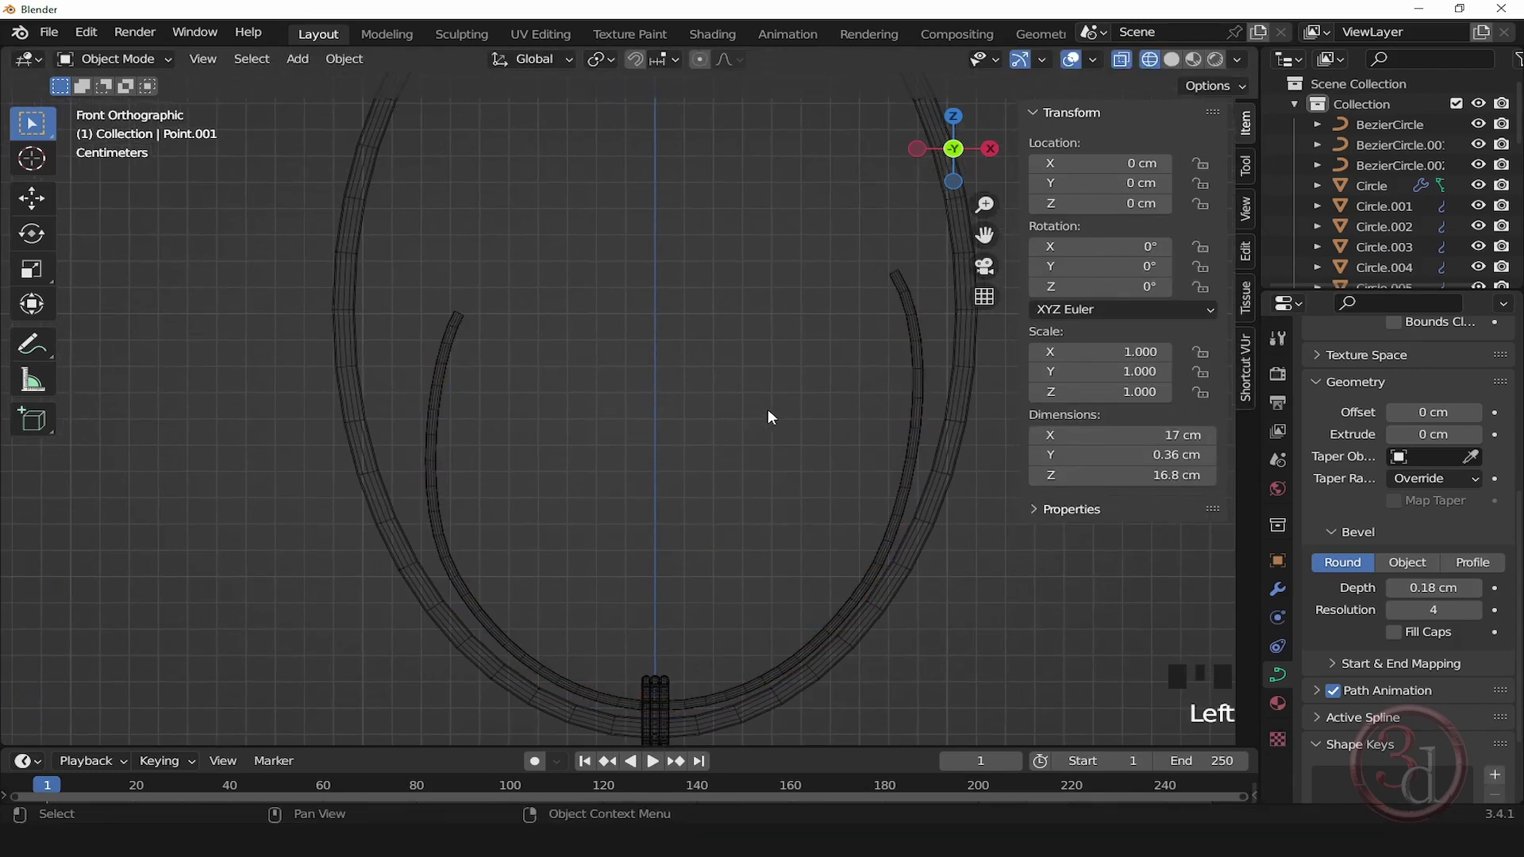
# Step: Inspect the thickened inner curve with solid shading in perspective and from the front
pyautogui.doubleClick(913, 371)
pyautogui.keyDown('alt'); pyautogui.moveTo(911, 374); pyautogui.dragTo(618, 492, button='middle'); pyautogui.keyUp('alt')
pyautogui.hotkey('shift', 'z')
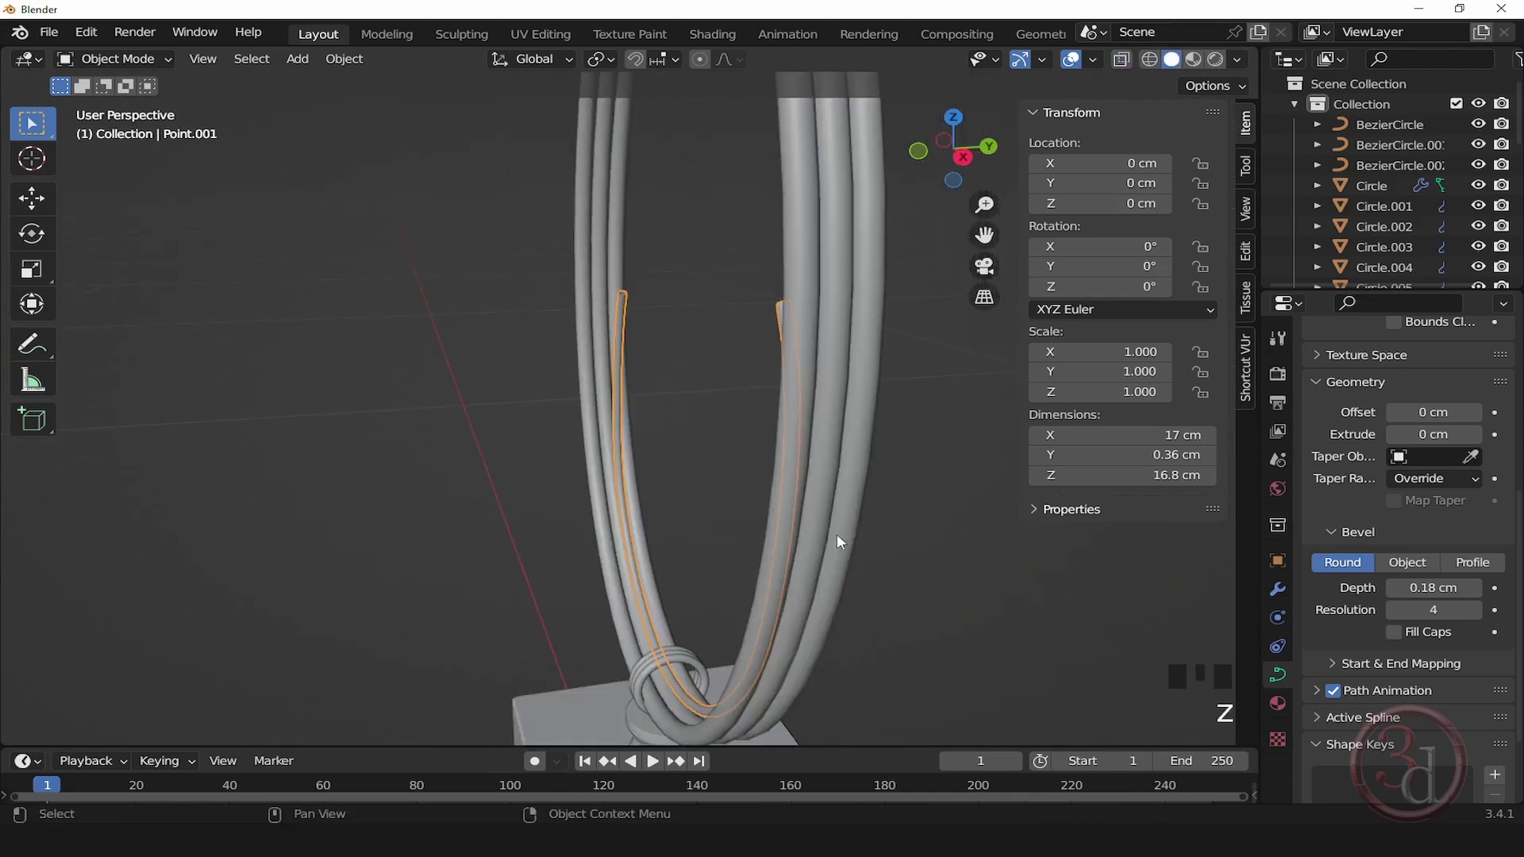
pyautogui.moveTo(836, 533)
pyautogui.mouseDown(button='middle')
pyautogui.moveTo(762, 398)
pyautogui.moveTo(800, 333)
pyautogui.moveTo(963, 376)
pyautogui.moveTo(621, 500)
pyautogui.moveTo(807, 494)
pyautogui.moveTo(918, 446)
pyautogui.mouseUp(button='middle')
pyautogui.press('`')
pyautogui.click(703, 377)
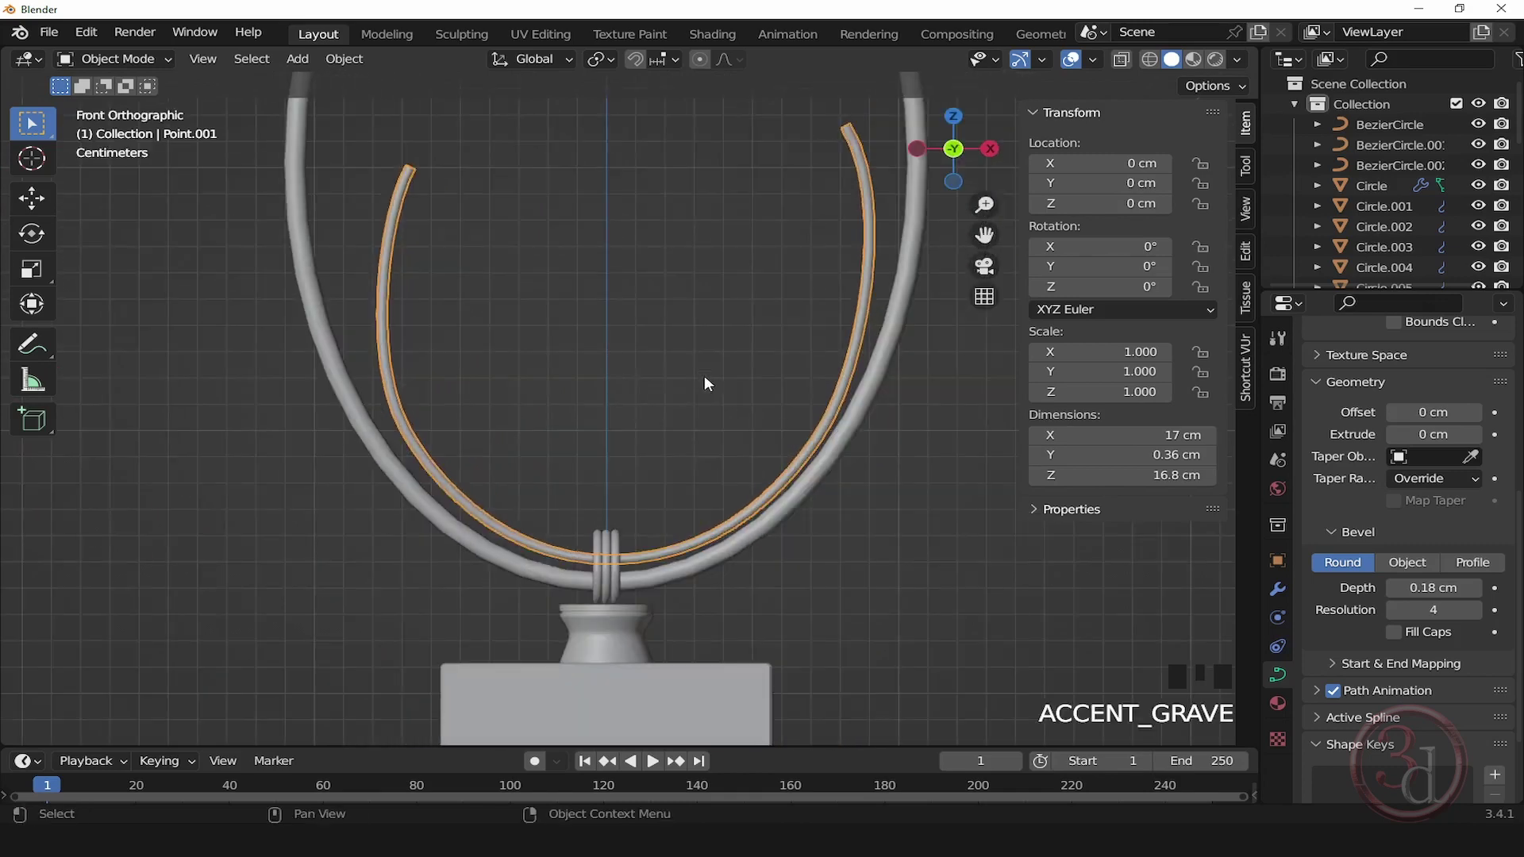
pyautogui.click(897, 547)
pyautogui.keyDown('shift'); pyautogui.moveTo(897, 547); pyautogui.dragTo(851, 165, button='middle'); pyautogui.keyUp('shift')
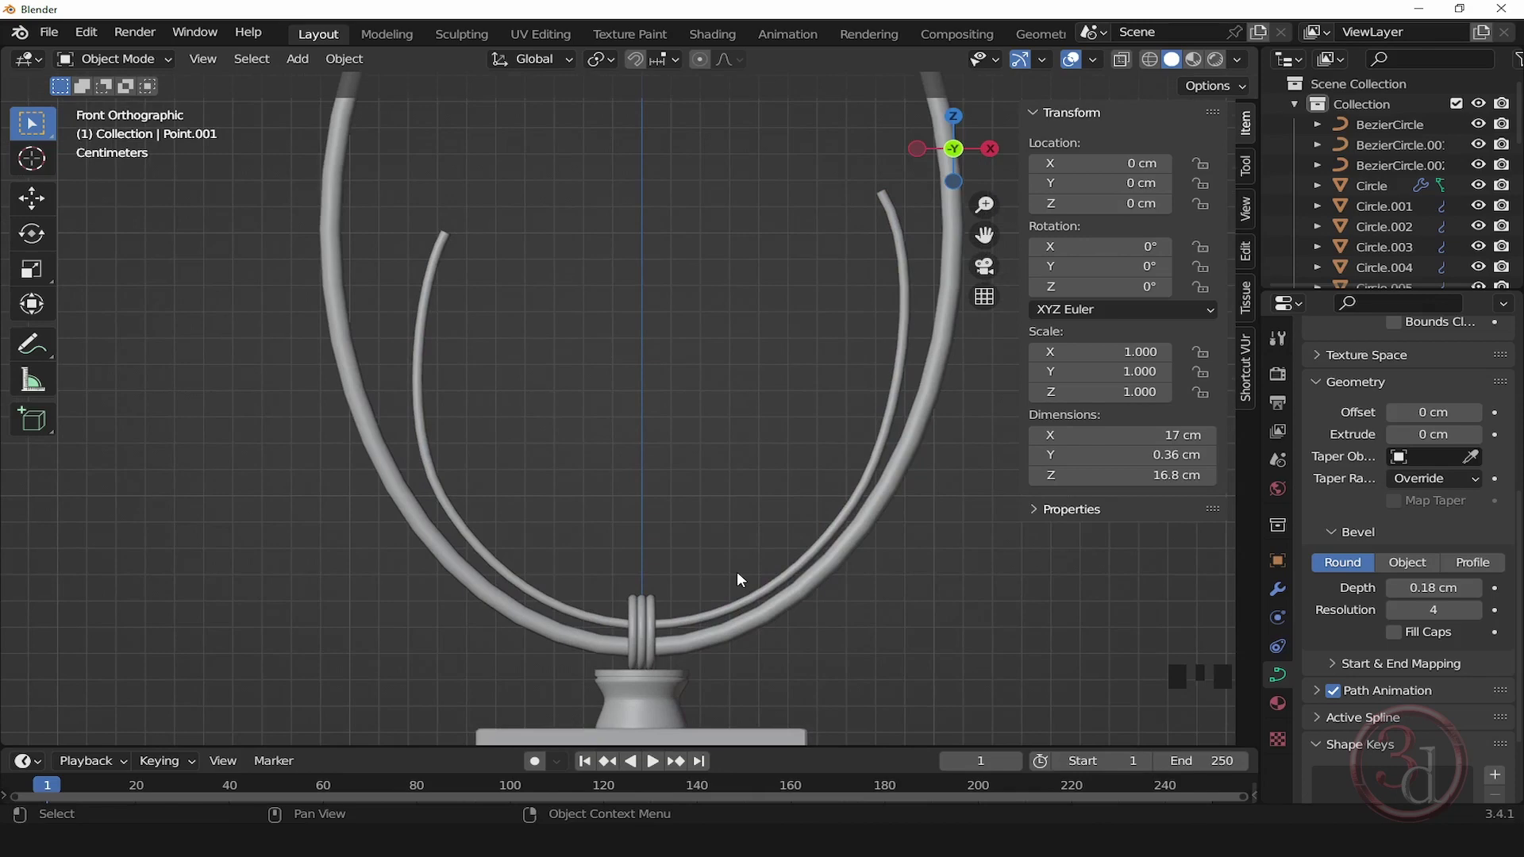
# Step: Move the inner curve down about 0.28 cm along Z and about 0.31 cm along negative X
pyautogui.click(704, 597)
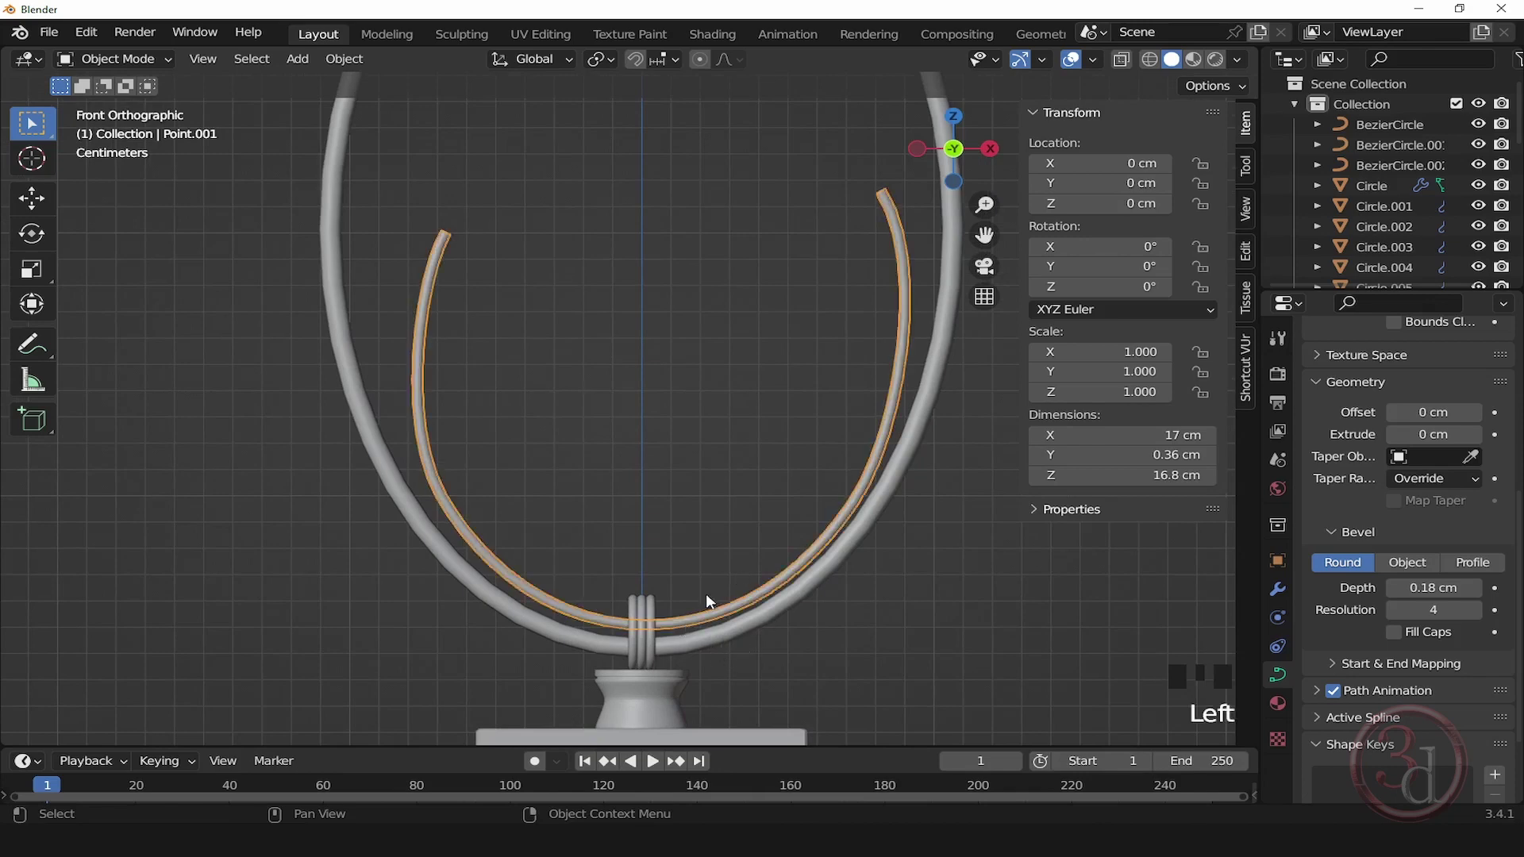
pyautogui.press('g')
pyautogui.press('z')
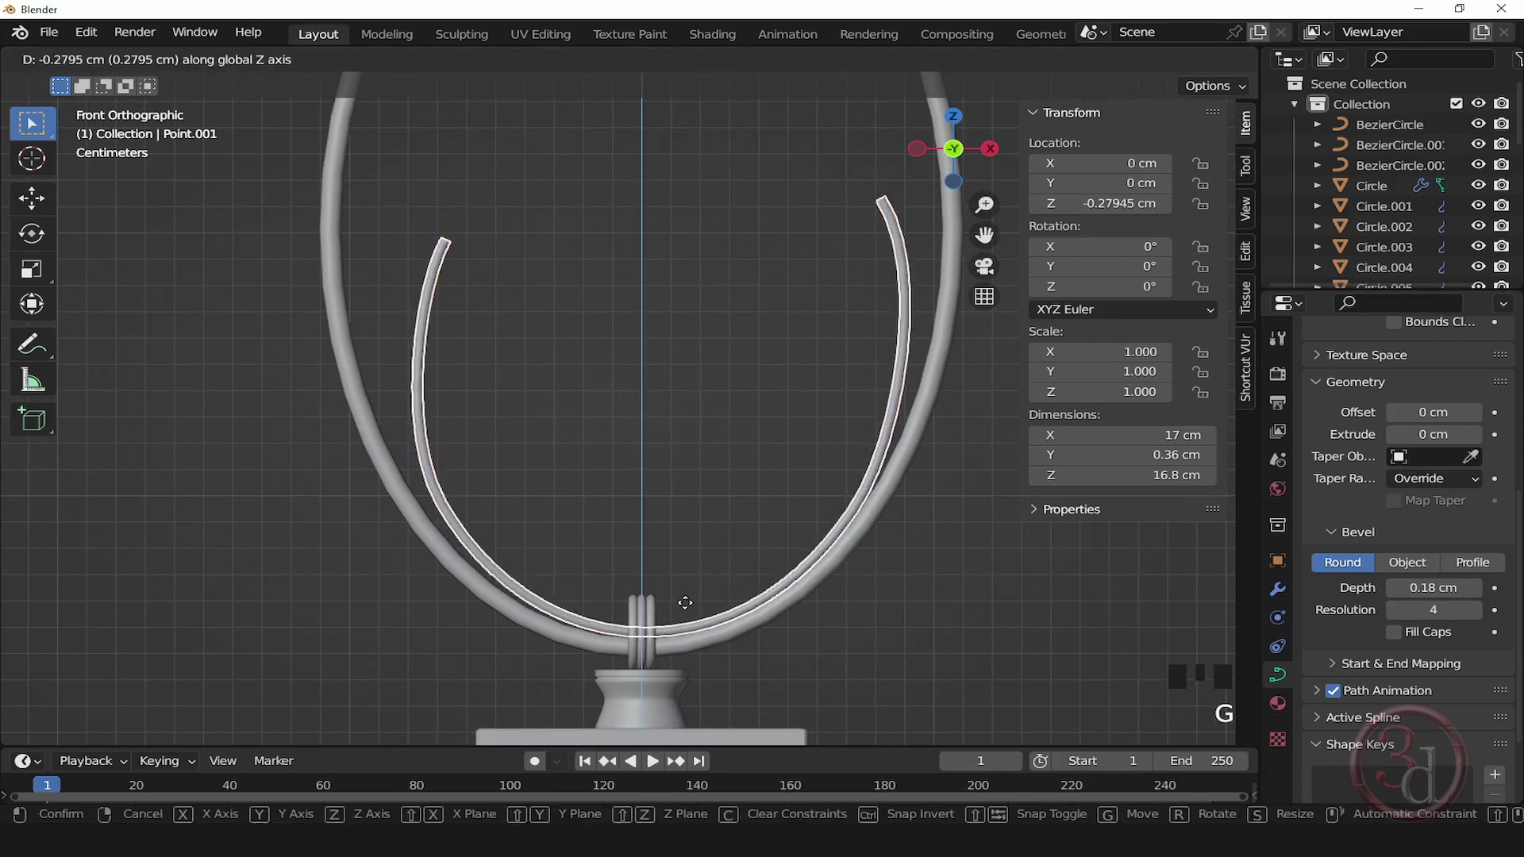
pyautogui.click(685, 603)
pyautogui.press('g')
pyautogui.press('x')
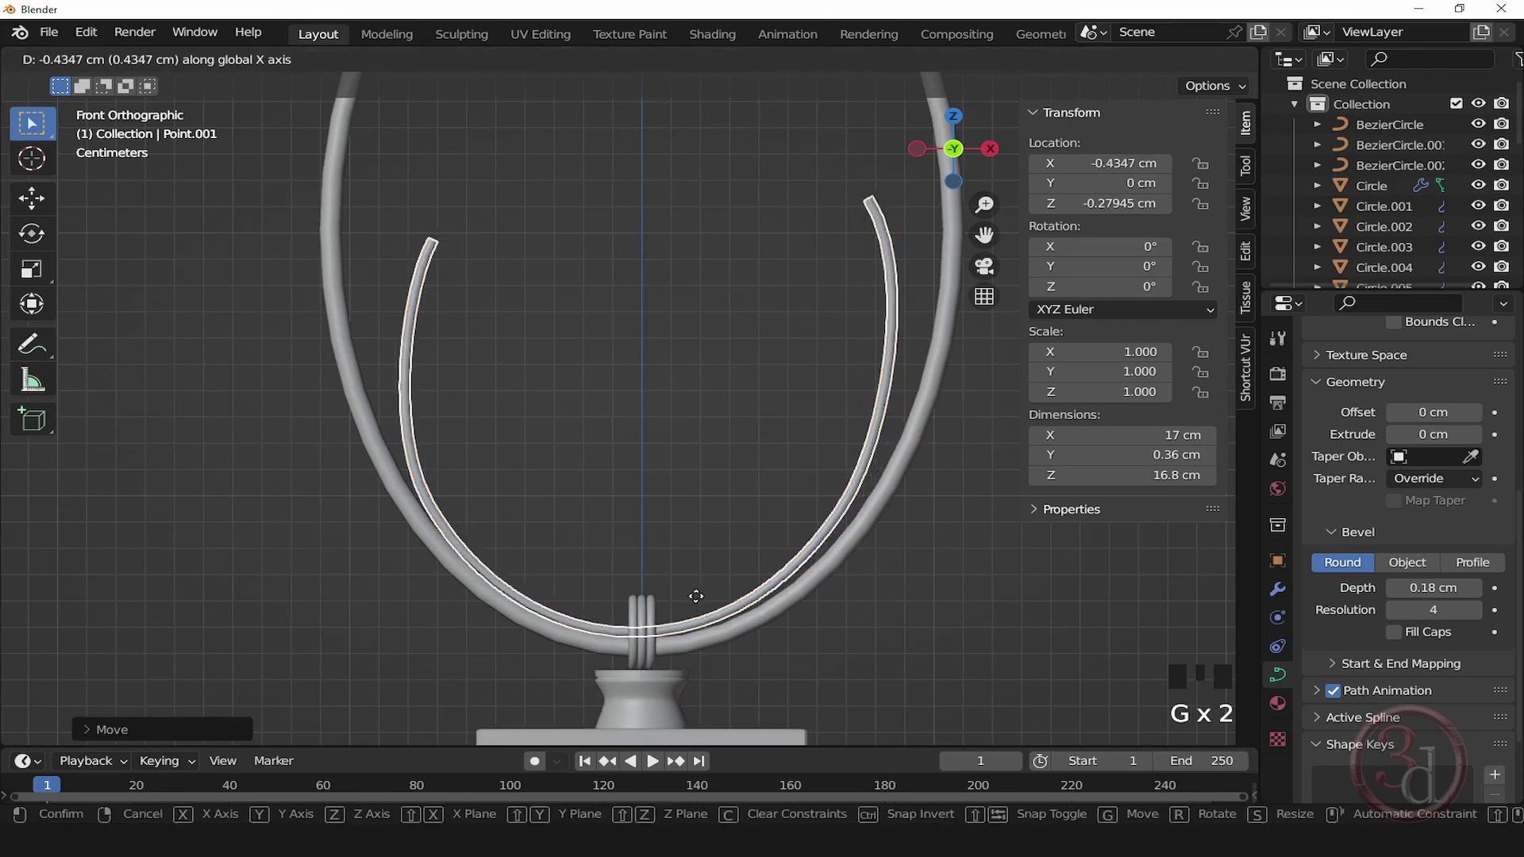
pyautogui.click(922, 662)
pyautogui.click(922, 662)
# Step: Add an ico sphere at the origin and scale it down uniformly to about 0.078
pyautogui.scroll(-4, 802, 449)
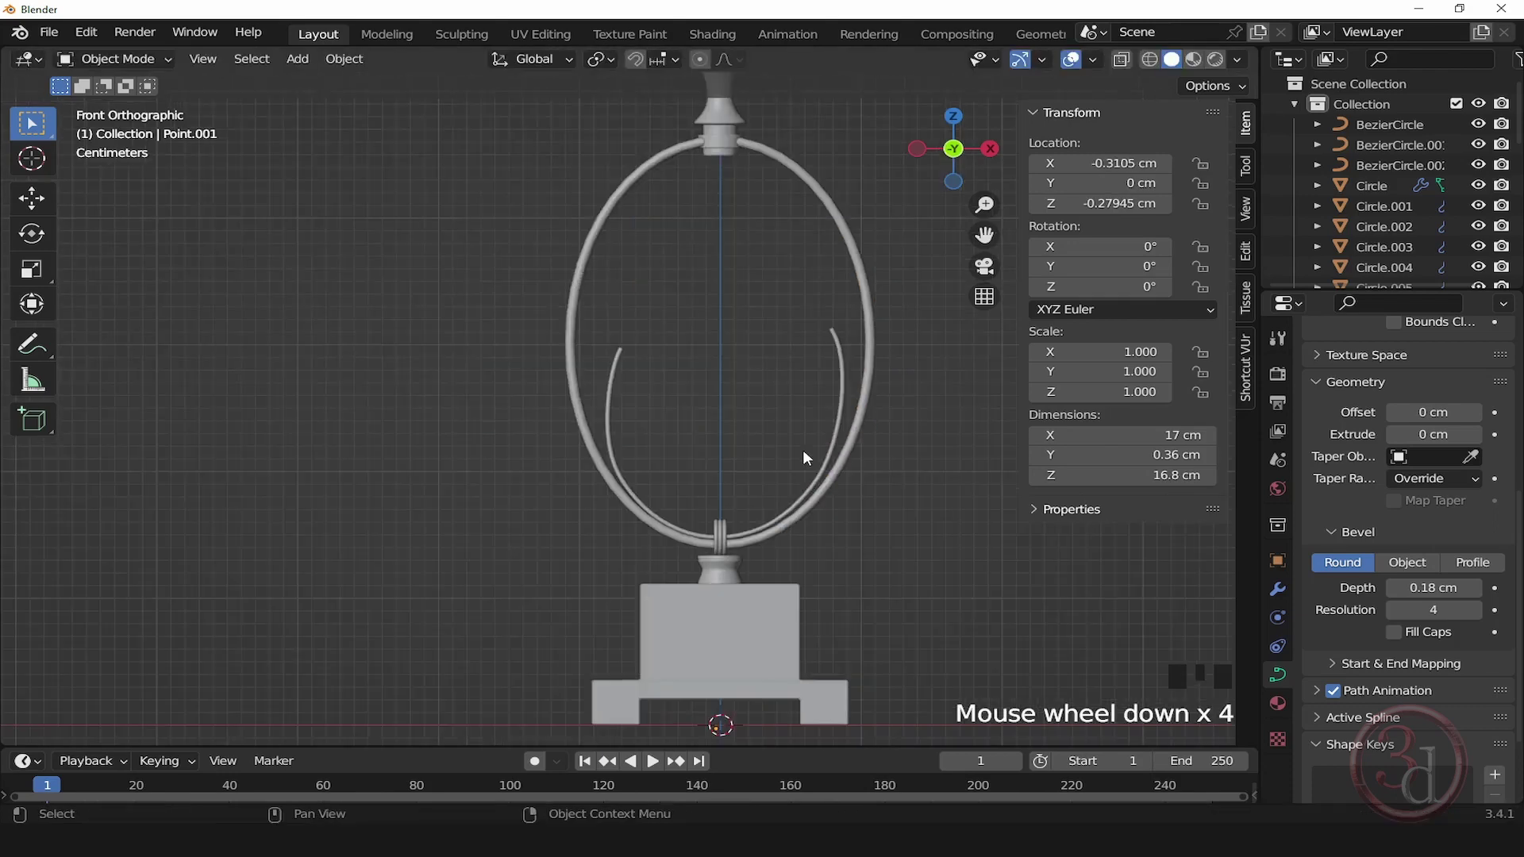
pyautogui.scroll(2, 823, 350)
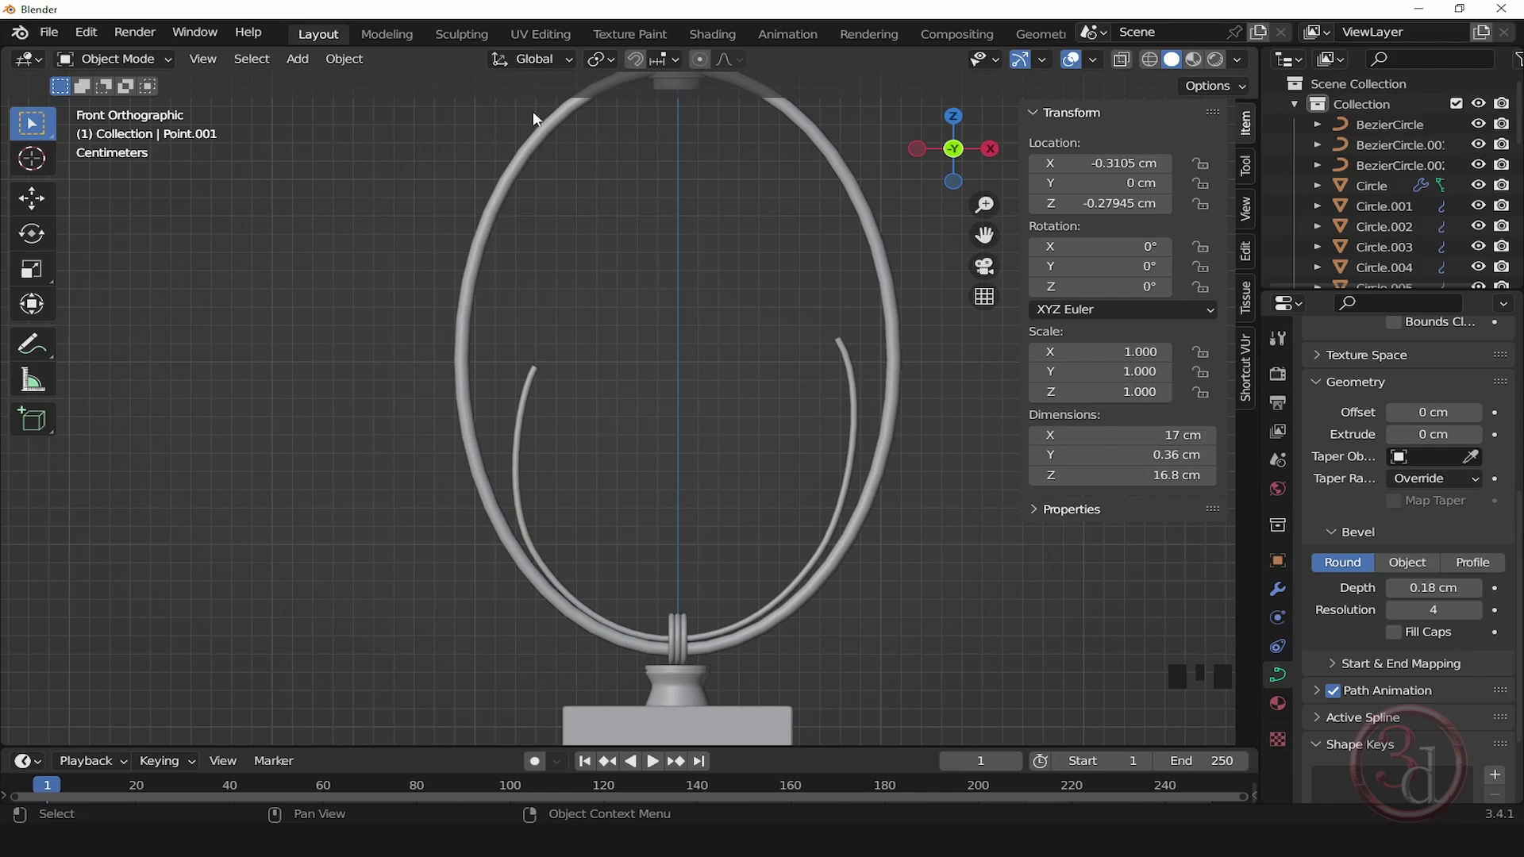
pyautogui.hotkey('shift', 'a')
pyautogui.moveTo(535, 116)
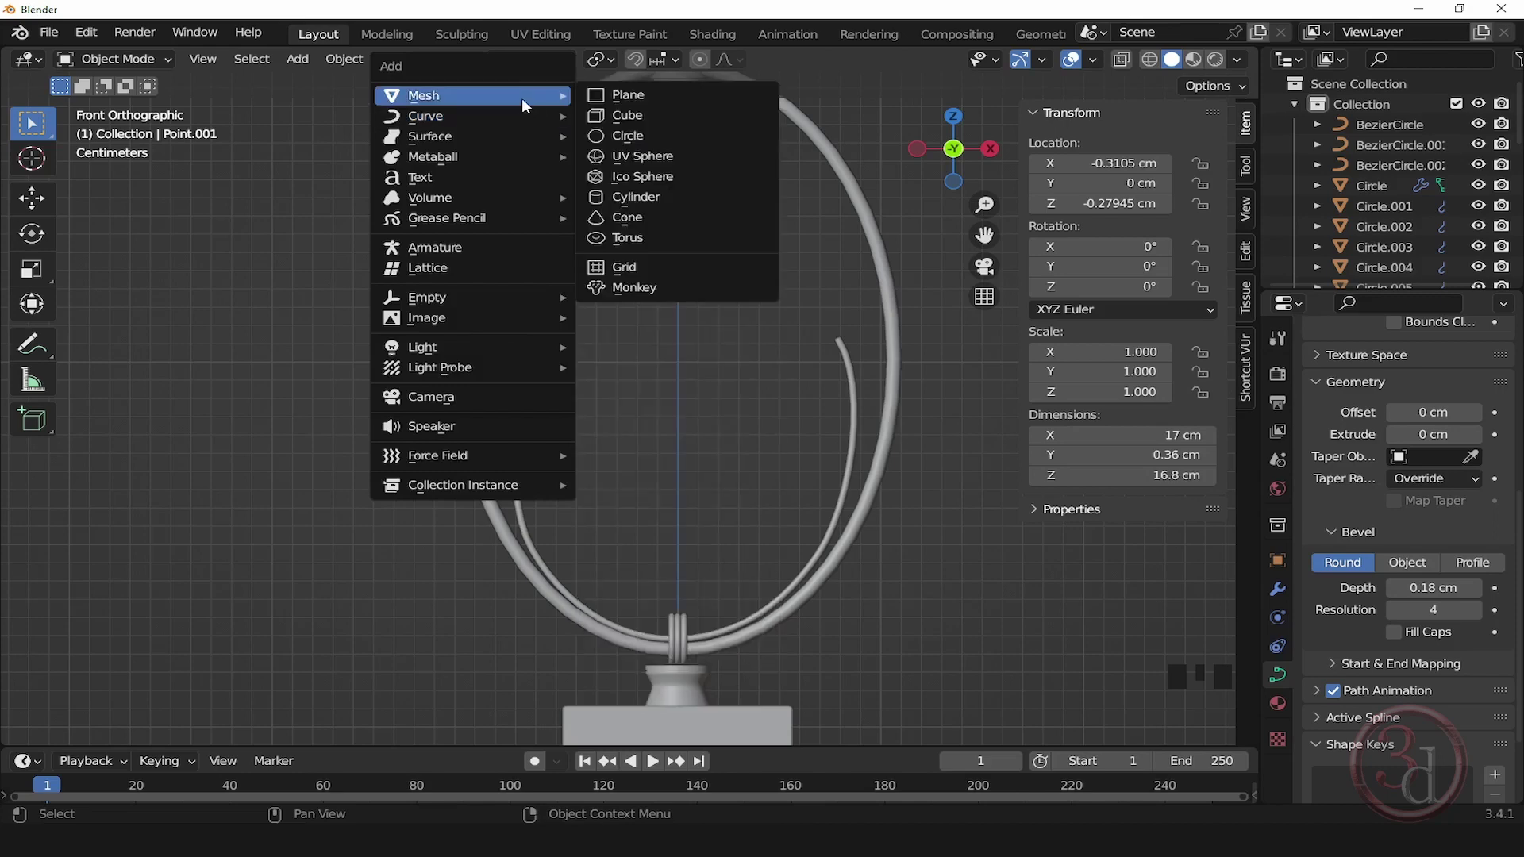
pyautogui.click(668, 178)
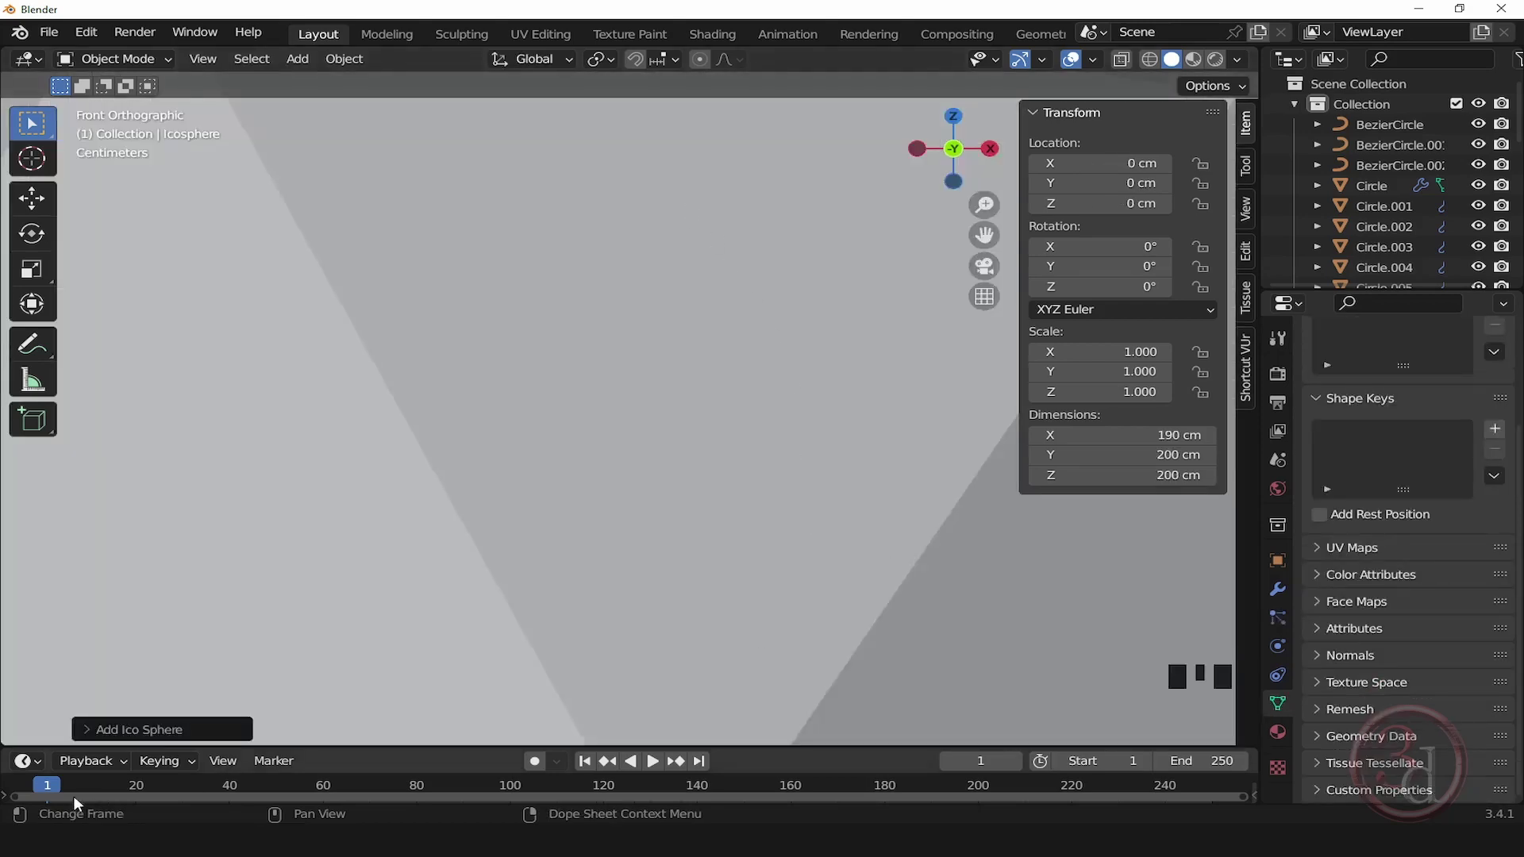
pyautogui.click(111, 731)
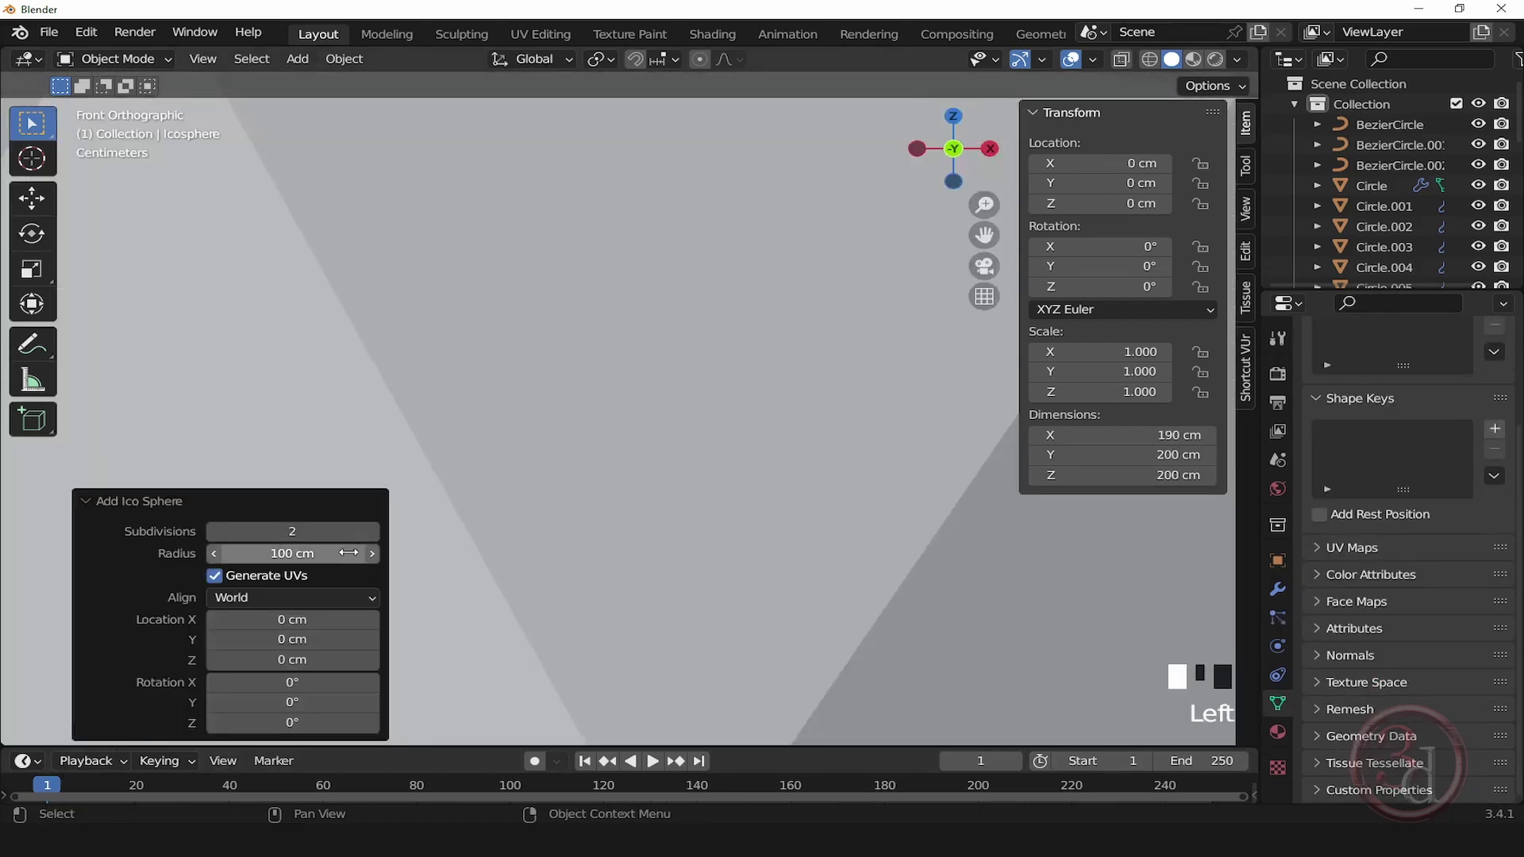
pyautogui.scroll(-12, 686, 432)
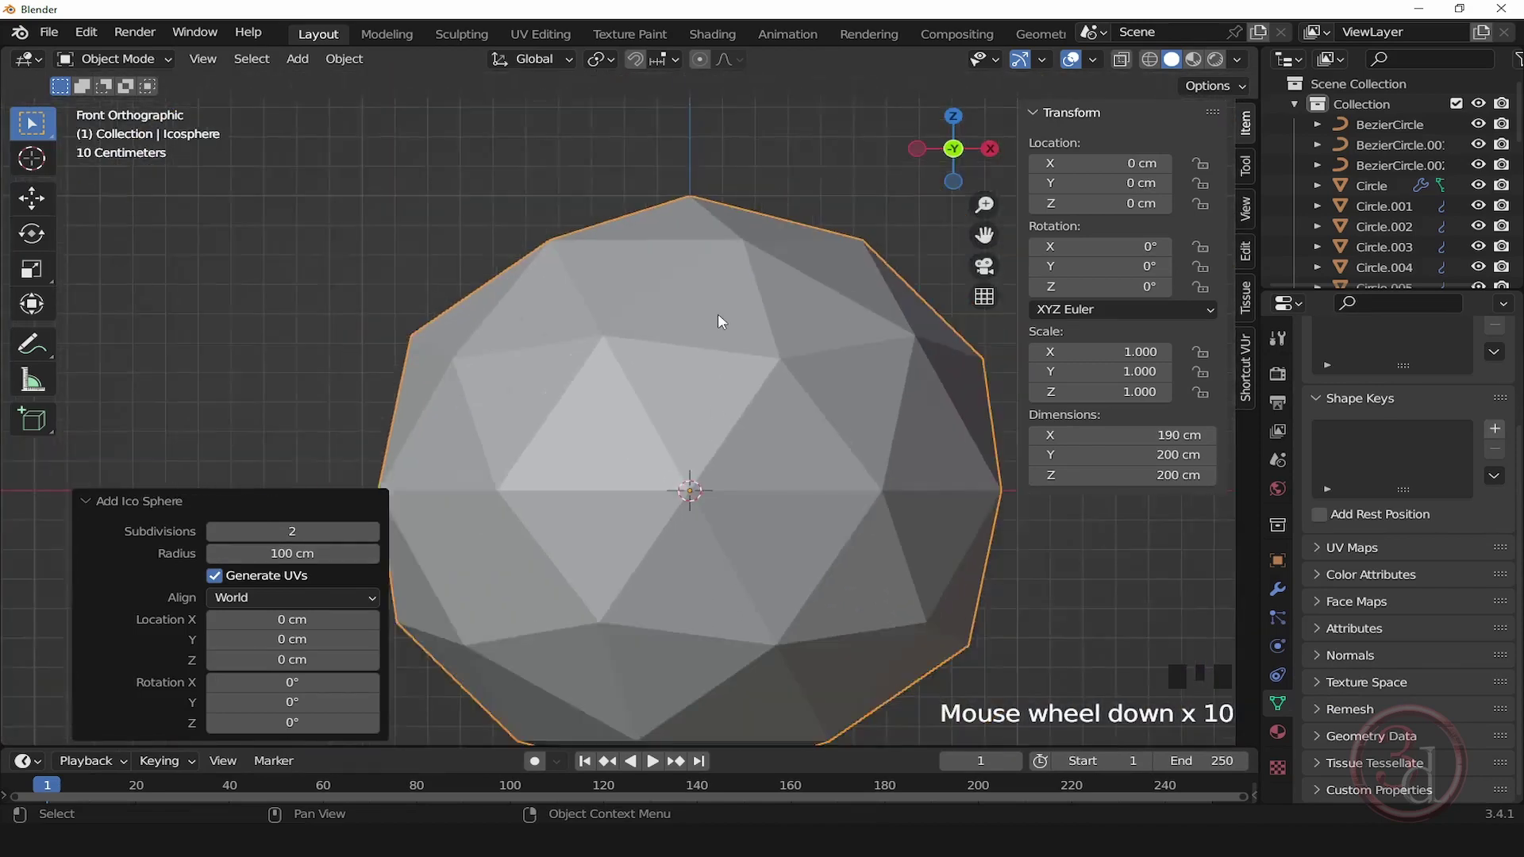
pyautogui.scroll(2, 746, 406)
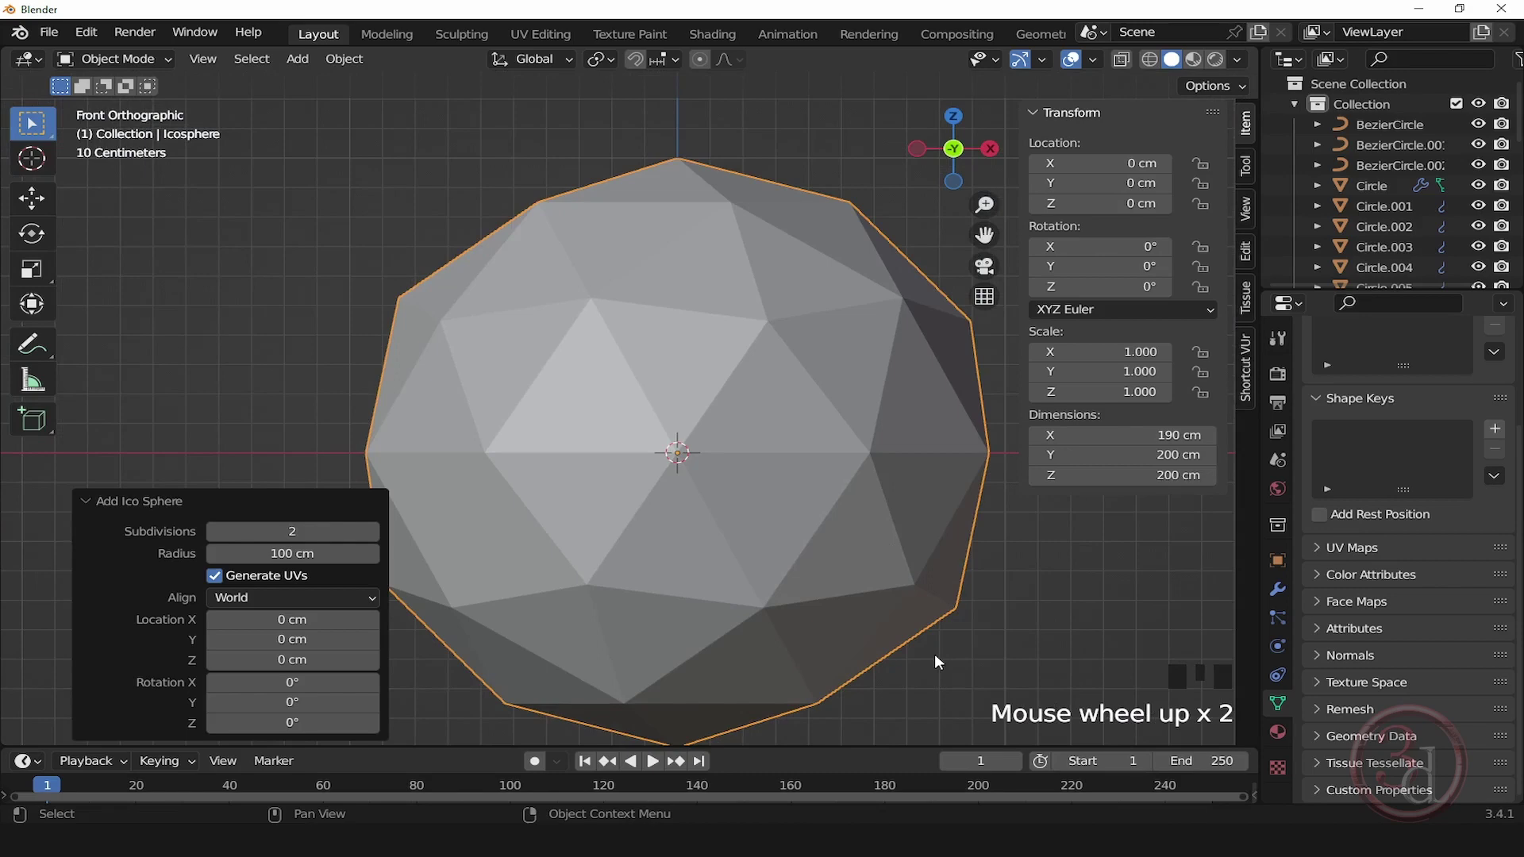
pyautogui.press('s')
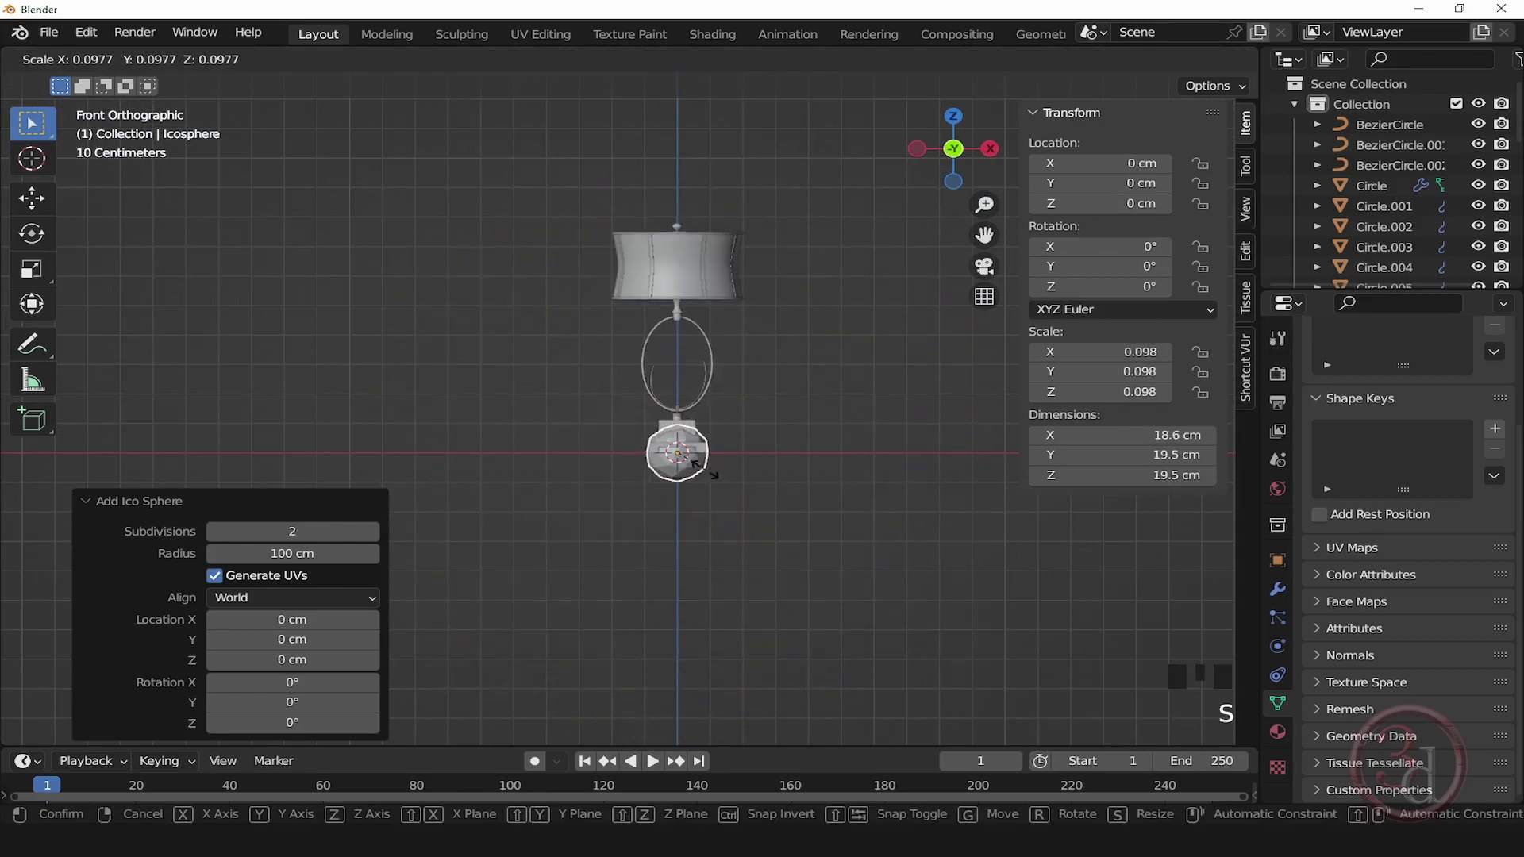
pyautogui.click(699, 466)
# Step: Raise the ico sphere about 33.74 cm along the Z axis into the oval ring
pyautogui.scroll(8, 703, 468)
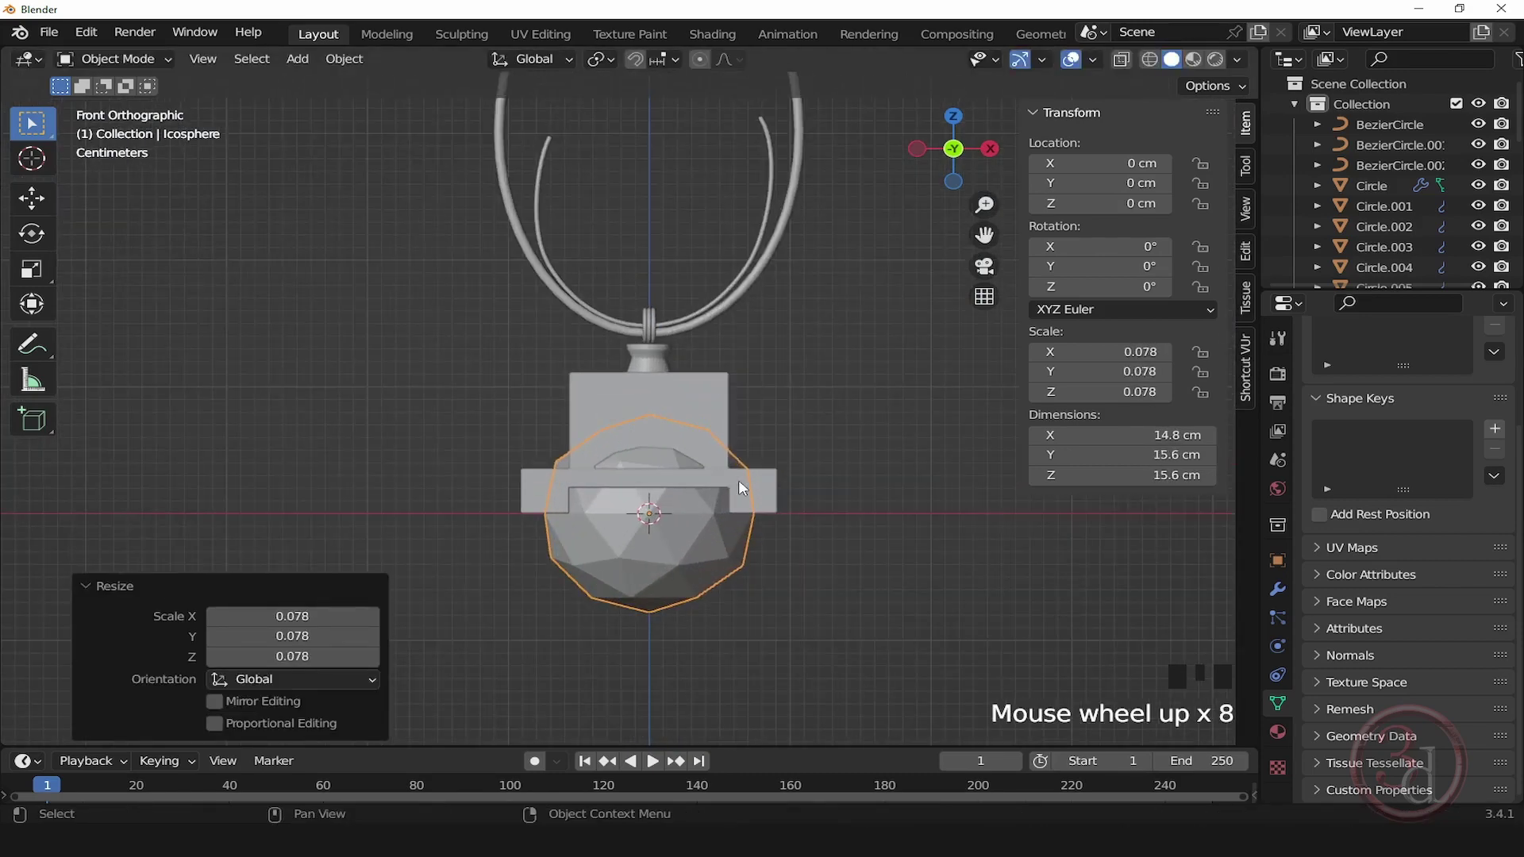
pyautogui.press('g')
pyautogui.press('z')
pyautogui.click(802, 720)
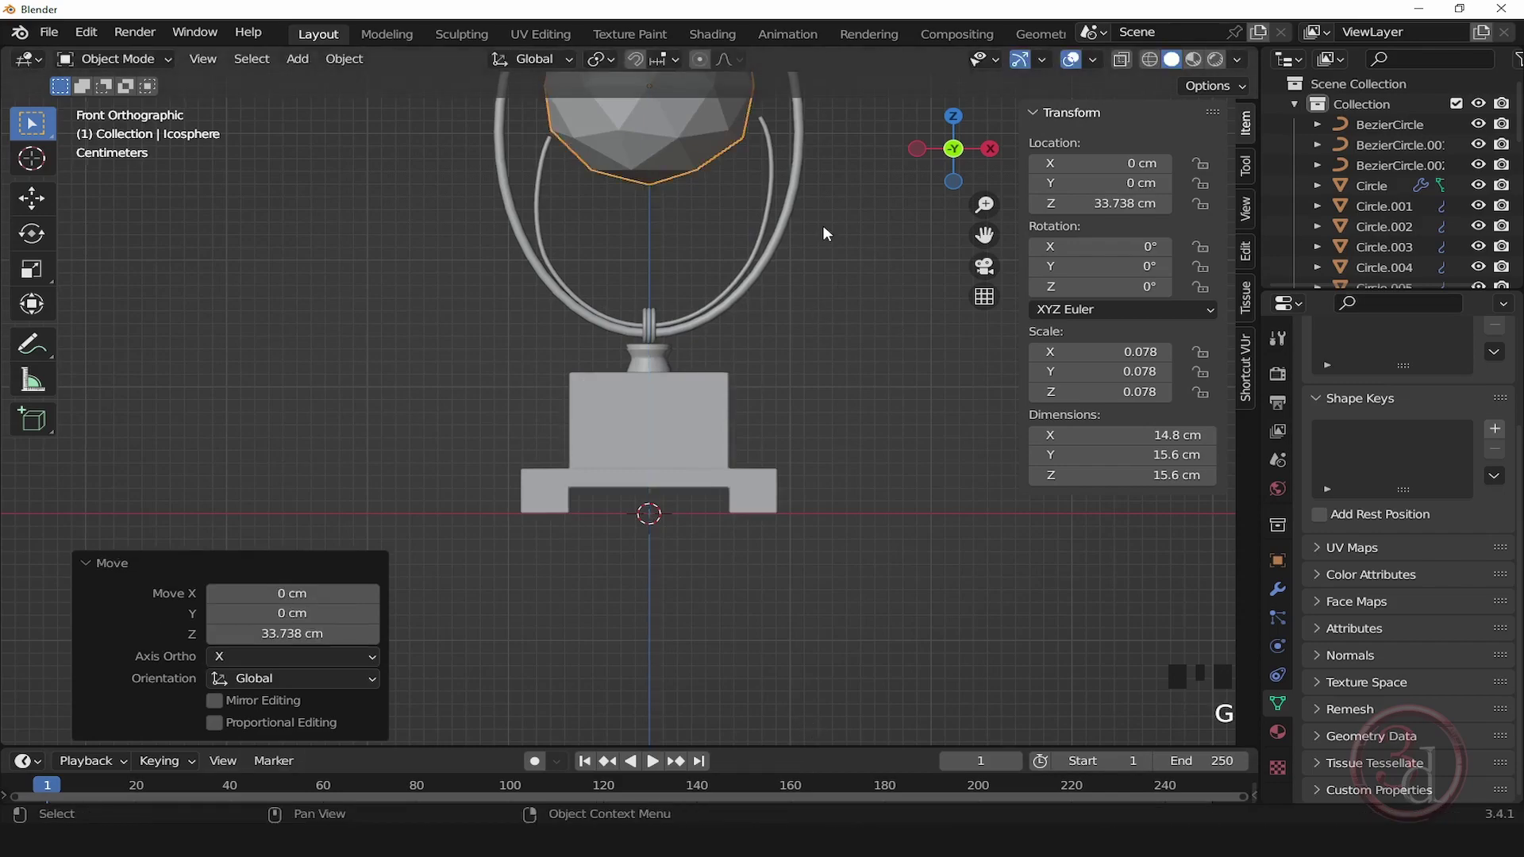
# Step: Scale the ico sphere down uniformly to about 0.019 inside the oval ring
pyautogui.keyDown('shift'); pyautogui.moveTo(822, 225); pyautogui.dragTo(846, 565, button='middle'); pyautogui.keyUp('shift')
pyautogui.scroll(2, 779, 510)
pyautogui.press('s')
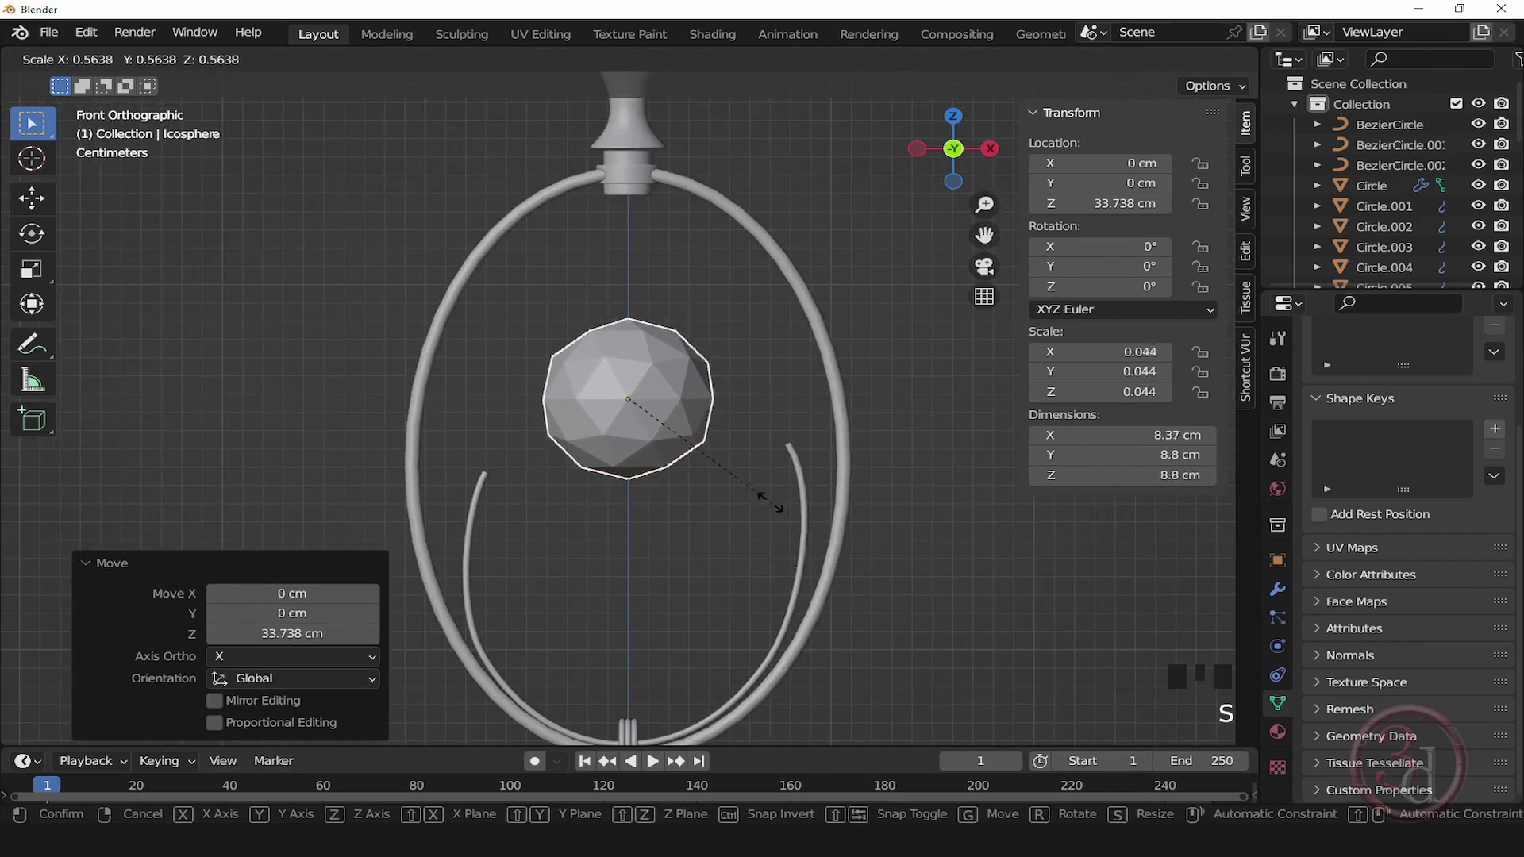
pyautogui.click(686, 449)
pyautogui.press('s')
pyautogui.click(687, 454)
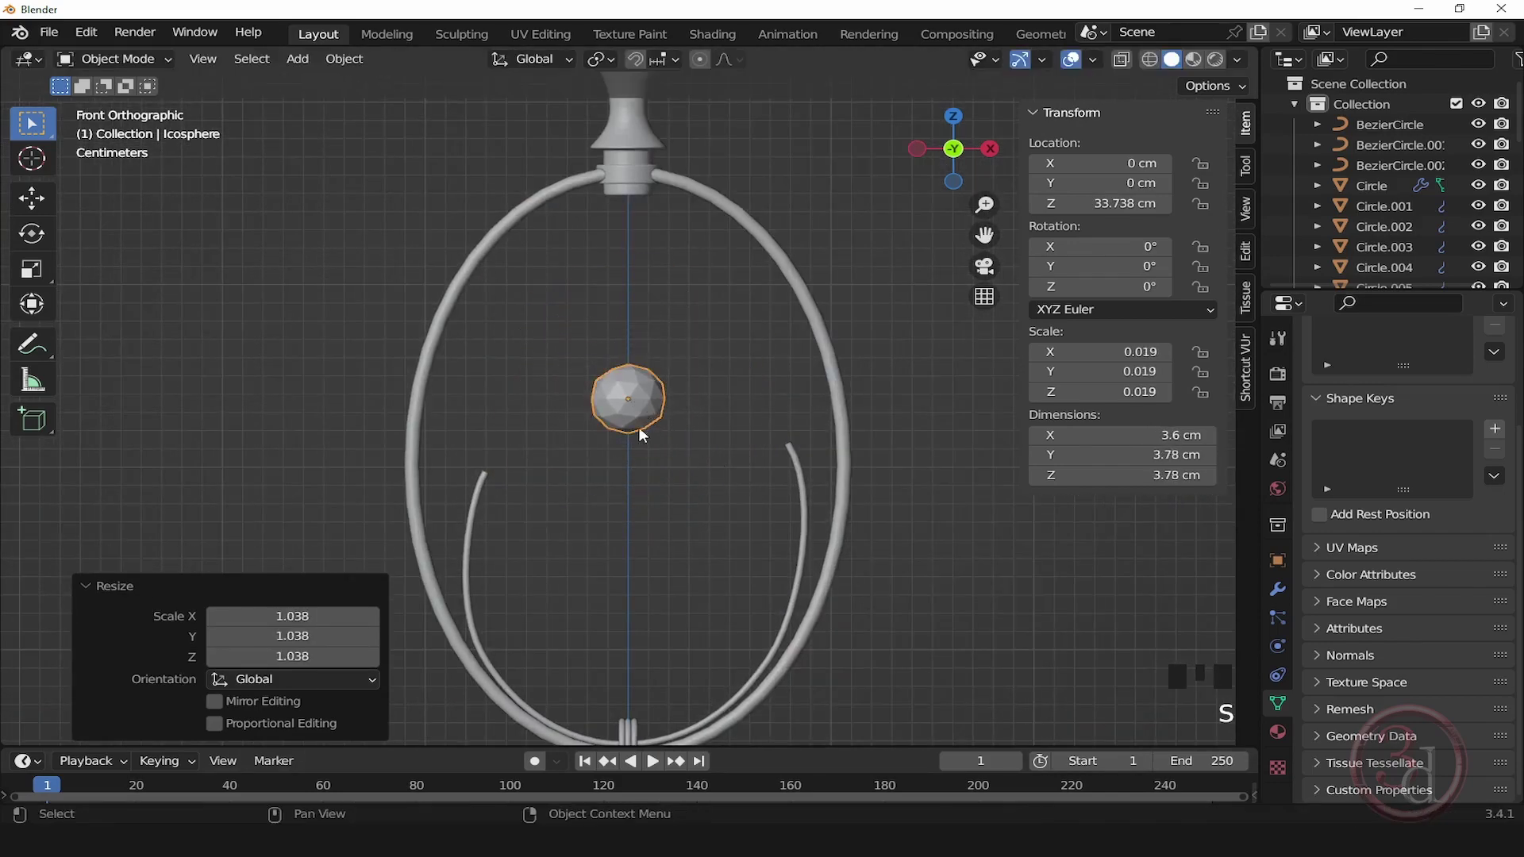
# Step: Select all faces of the ico sphere and extrude them individually outward with an offset of about 41.4 cm
pyautogui.scroll(6, 621, 400)
pyautogui.keyDown('alt'); pyautogui.moveTo(725, 422); pyautogui.dragTo(686, 511, button='middle'); pyautogui.keyUp('alt')
pyautogui.scroll(2, 710, 388)
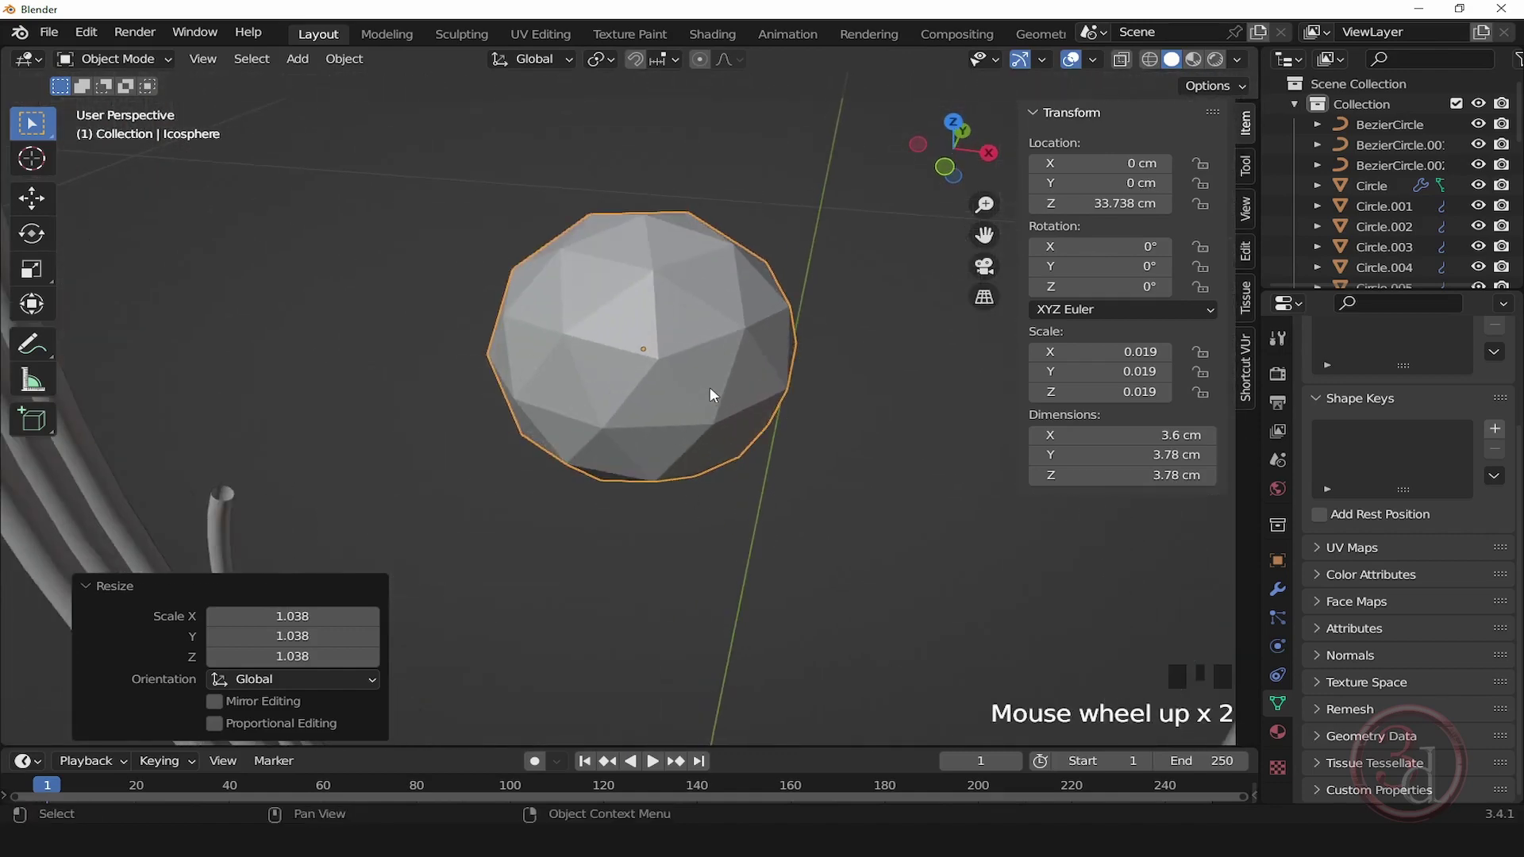
pyautogui.press('Tab')
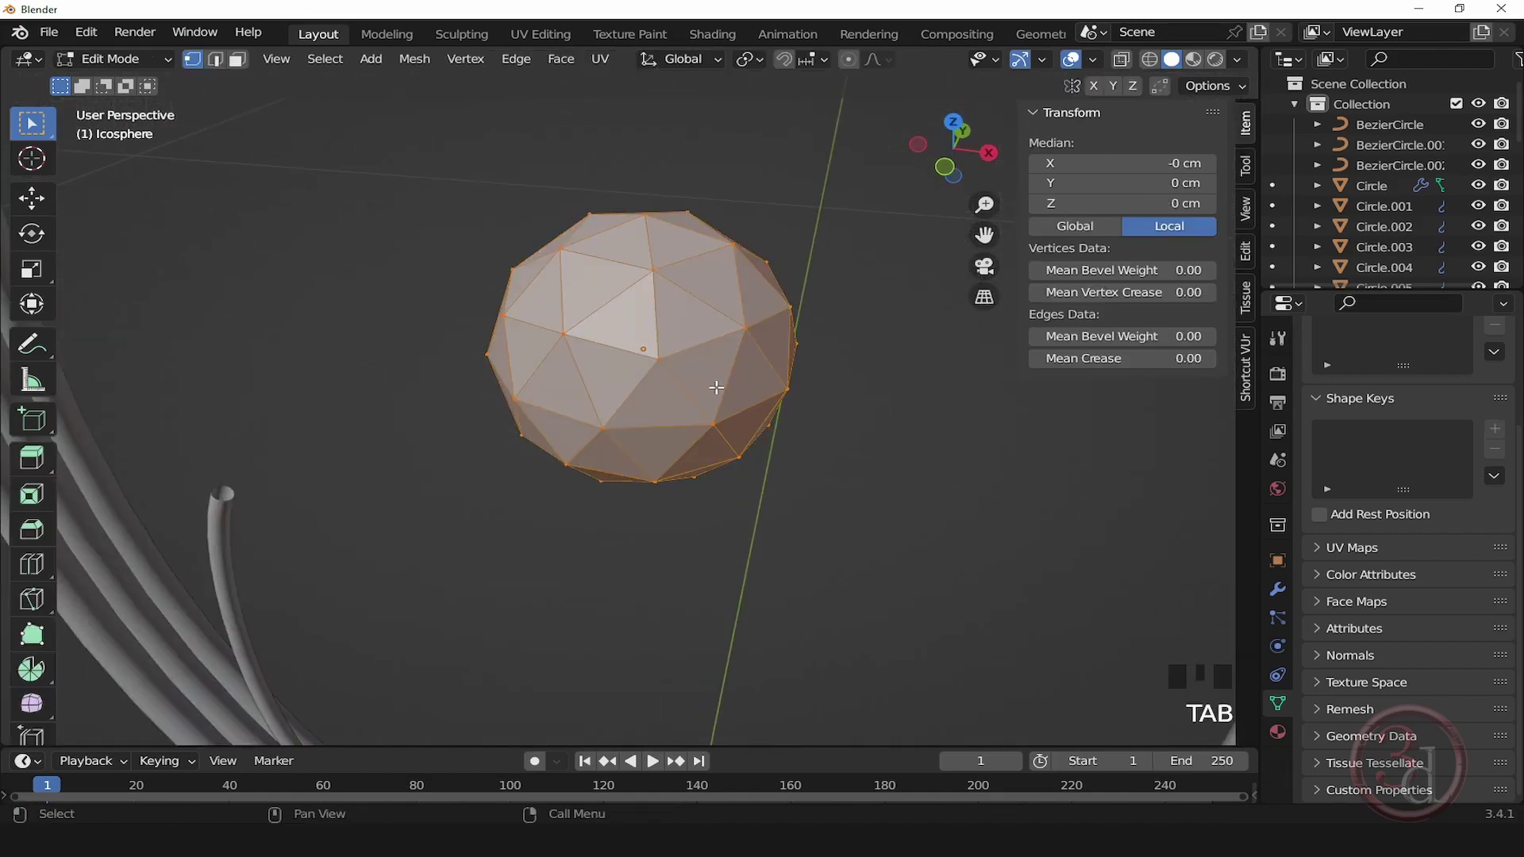
pyautogui.click(843, 490)
pyautogui.scroll(1, 624, 262)
pyautogui.scroll(2, 624, 262)
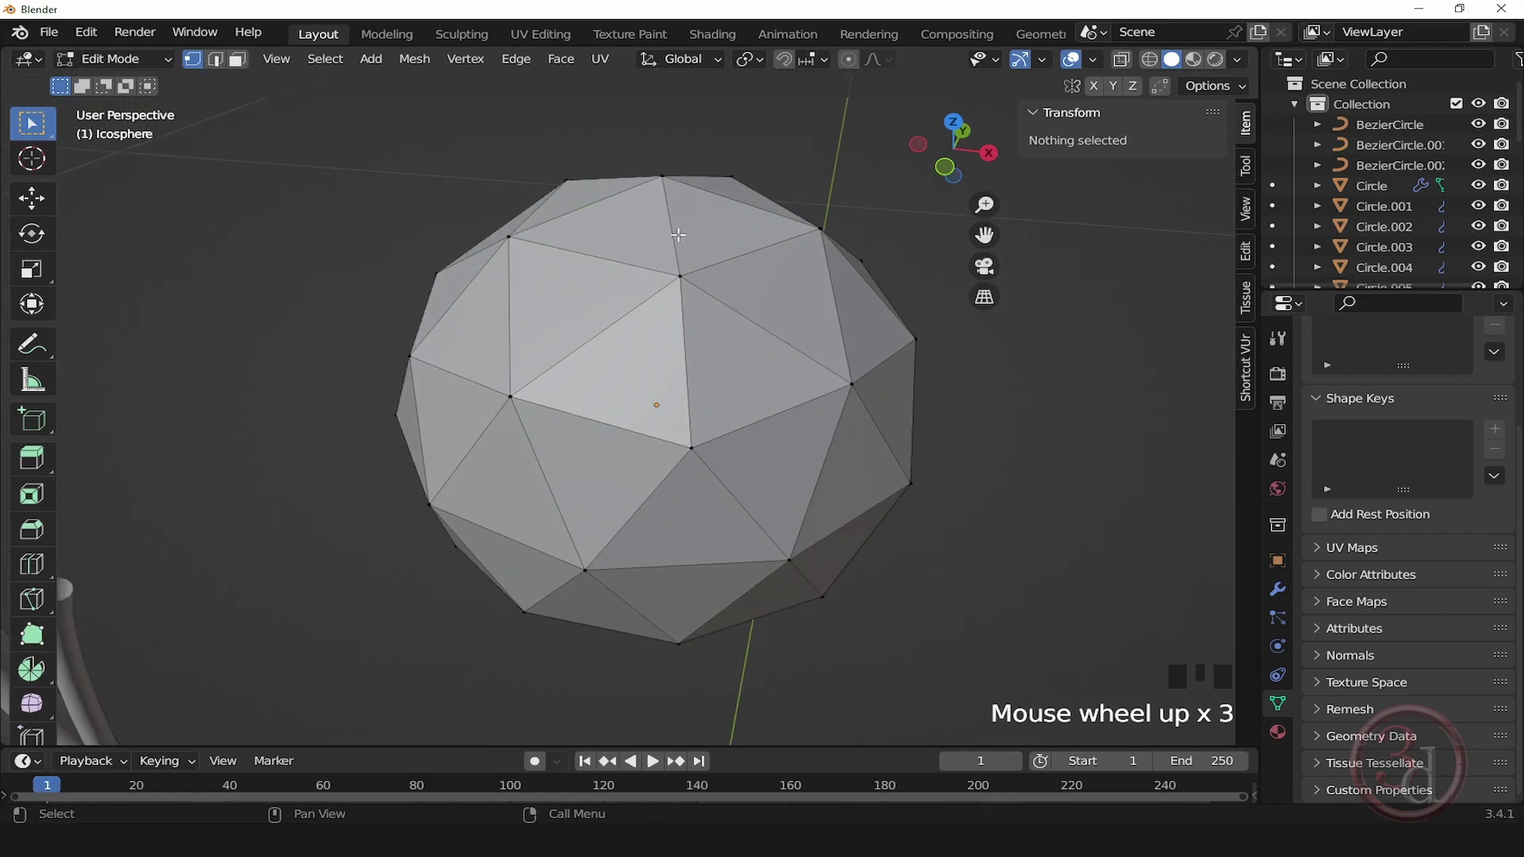
pyautogui.keyDown('alt'); pyautogui.moveTo(775, 435); pyautogui.dragTo(815, 392, button='middle'); pyautogui.keyUp('alt')
pyautogui.press('a')
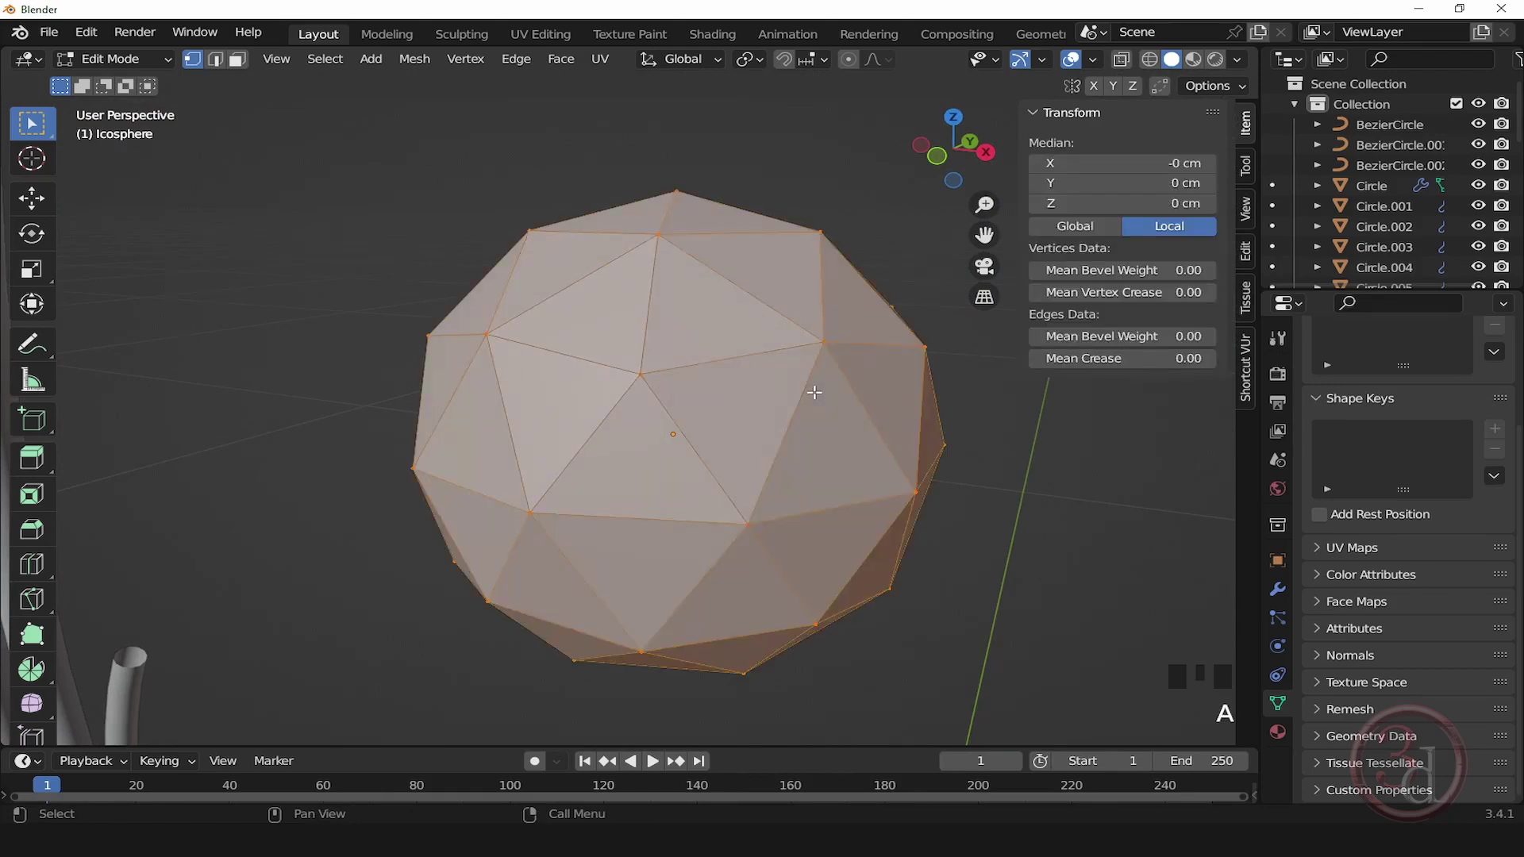
pyautogui.click(237, 60)
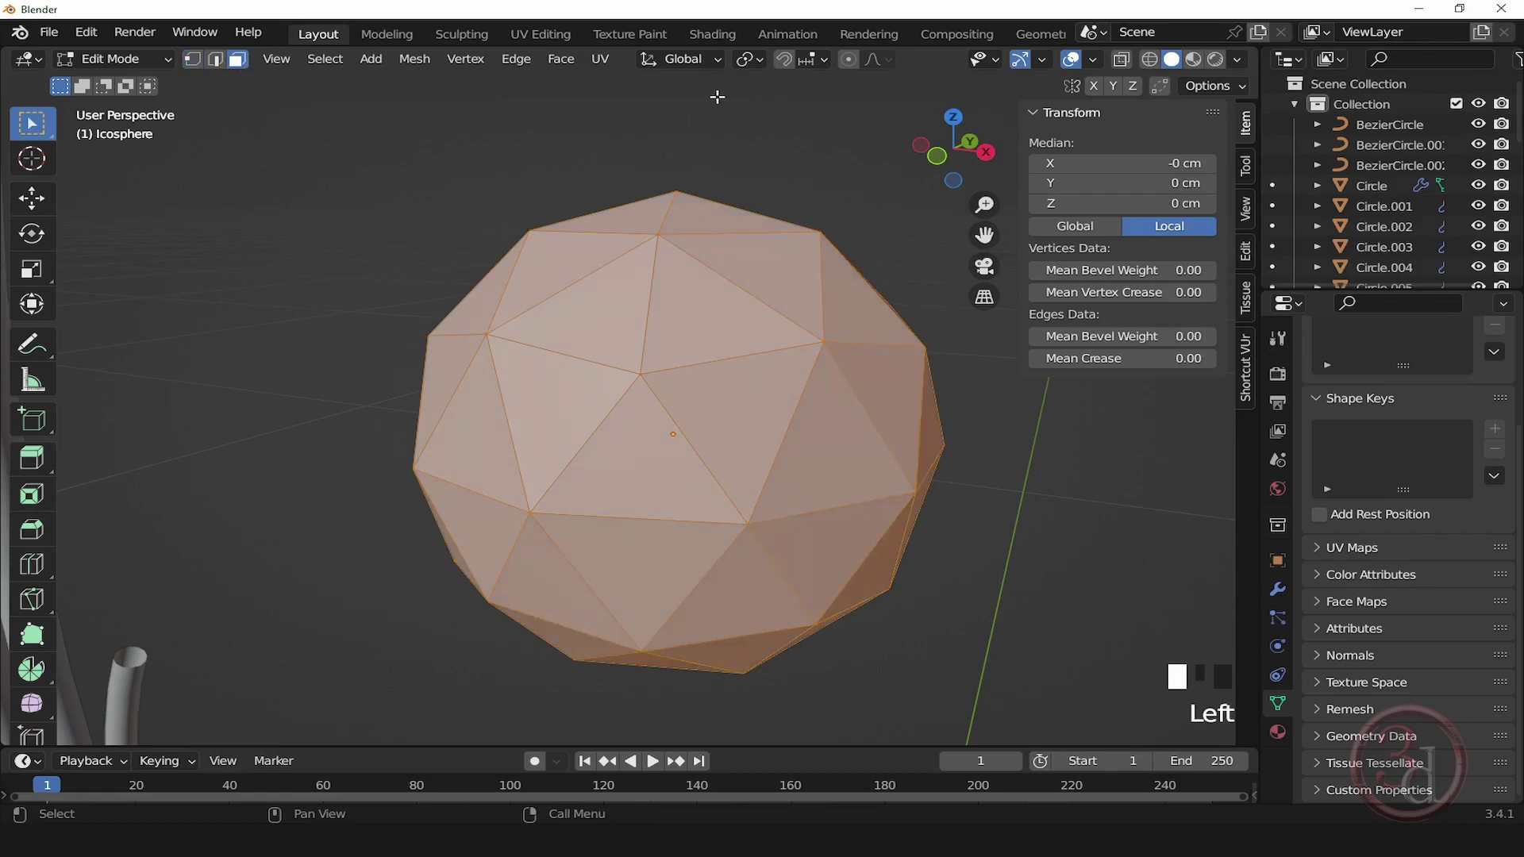
pyautogui.click(560, 63)
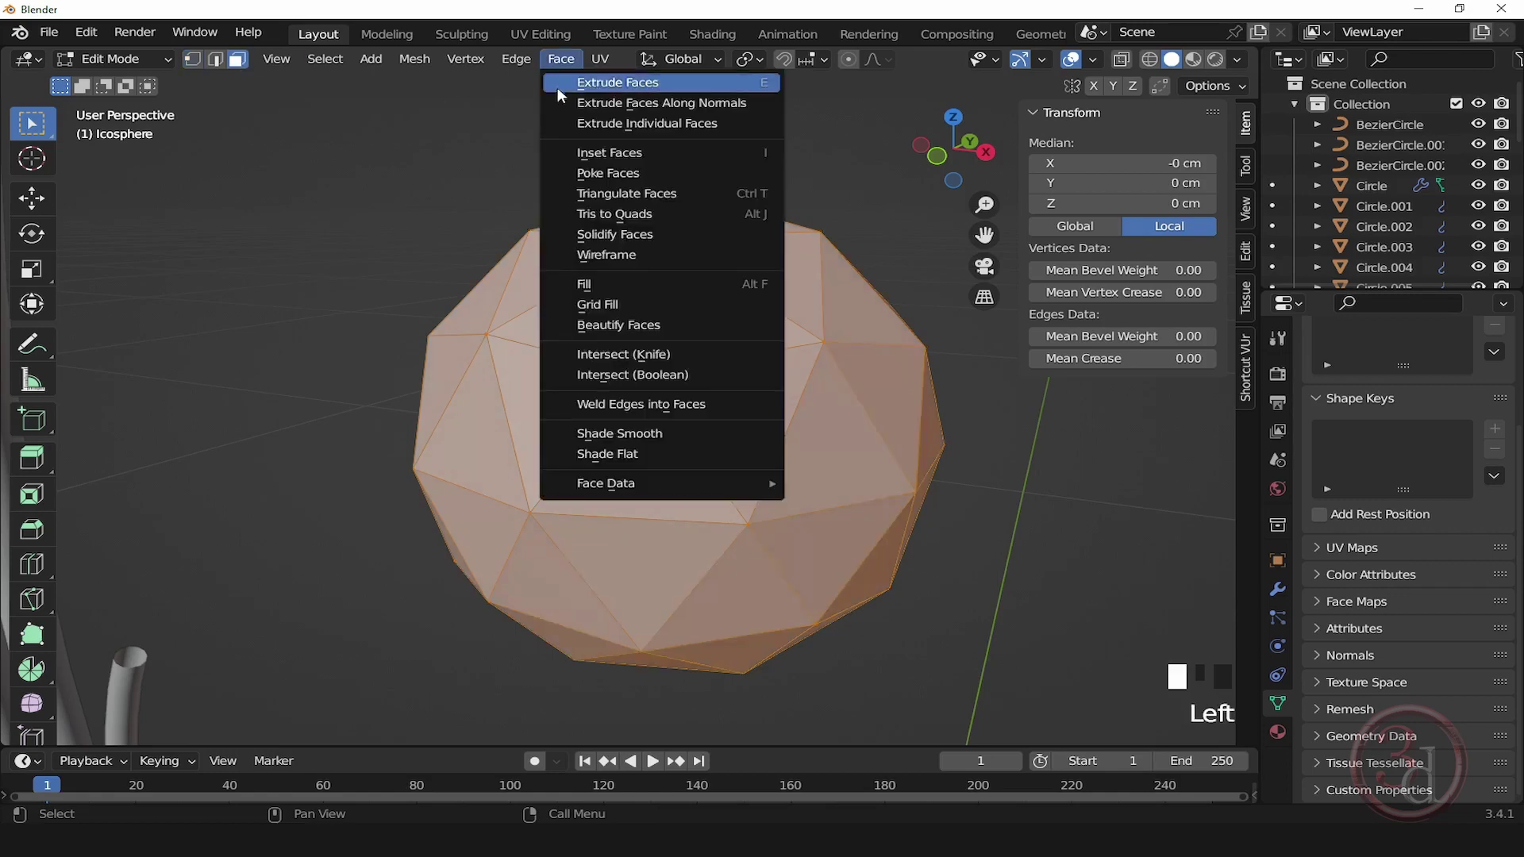
pyautogui.click(654, 123)
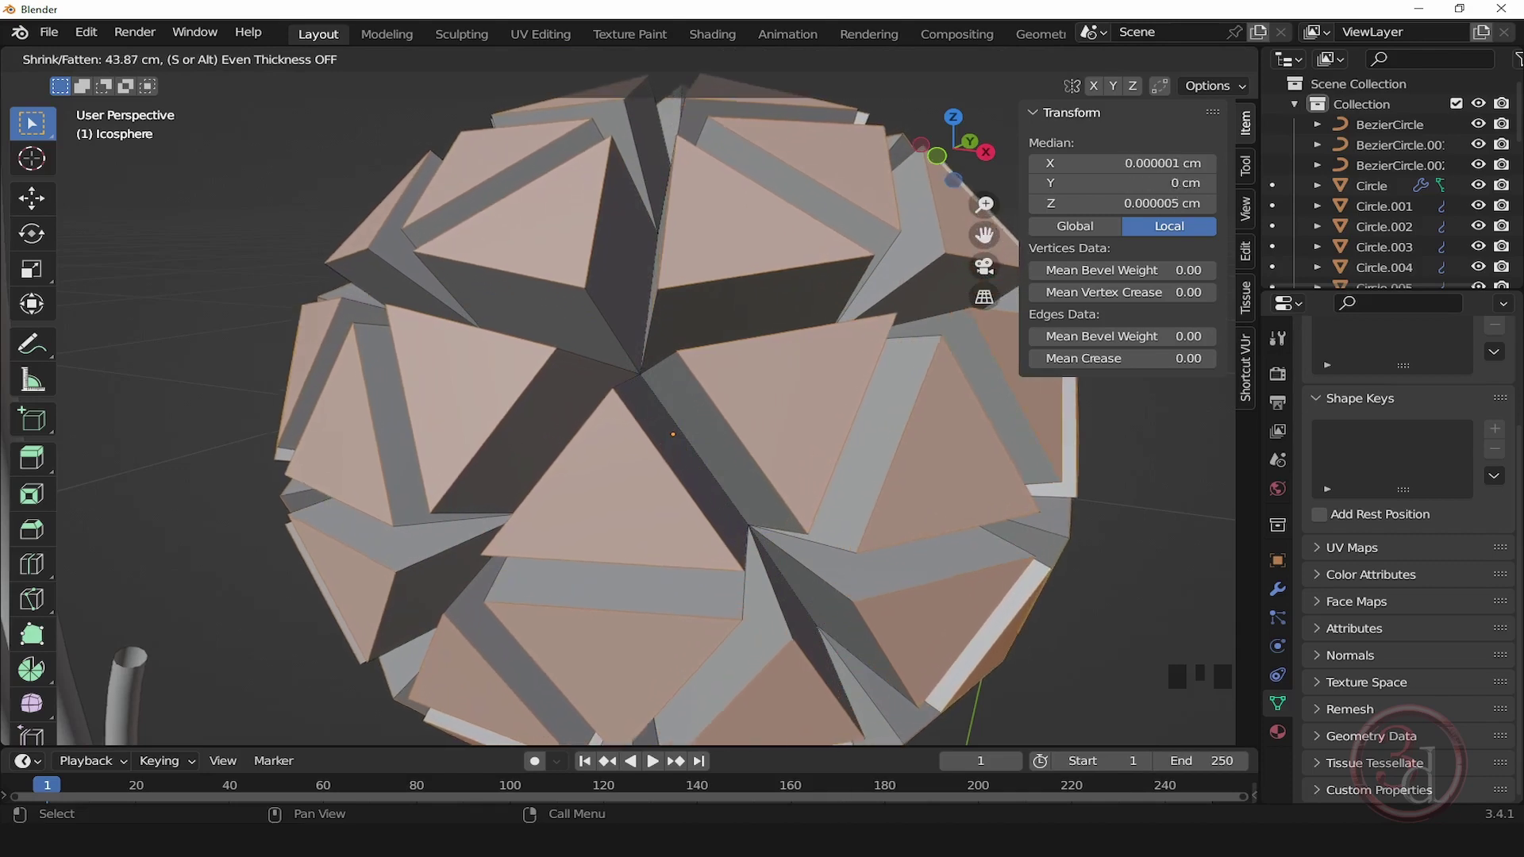
pyautogui.click(684, 376)
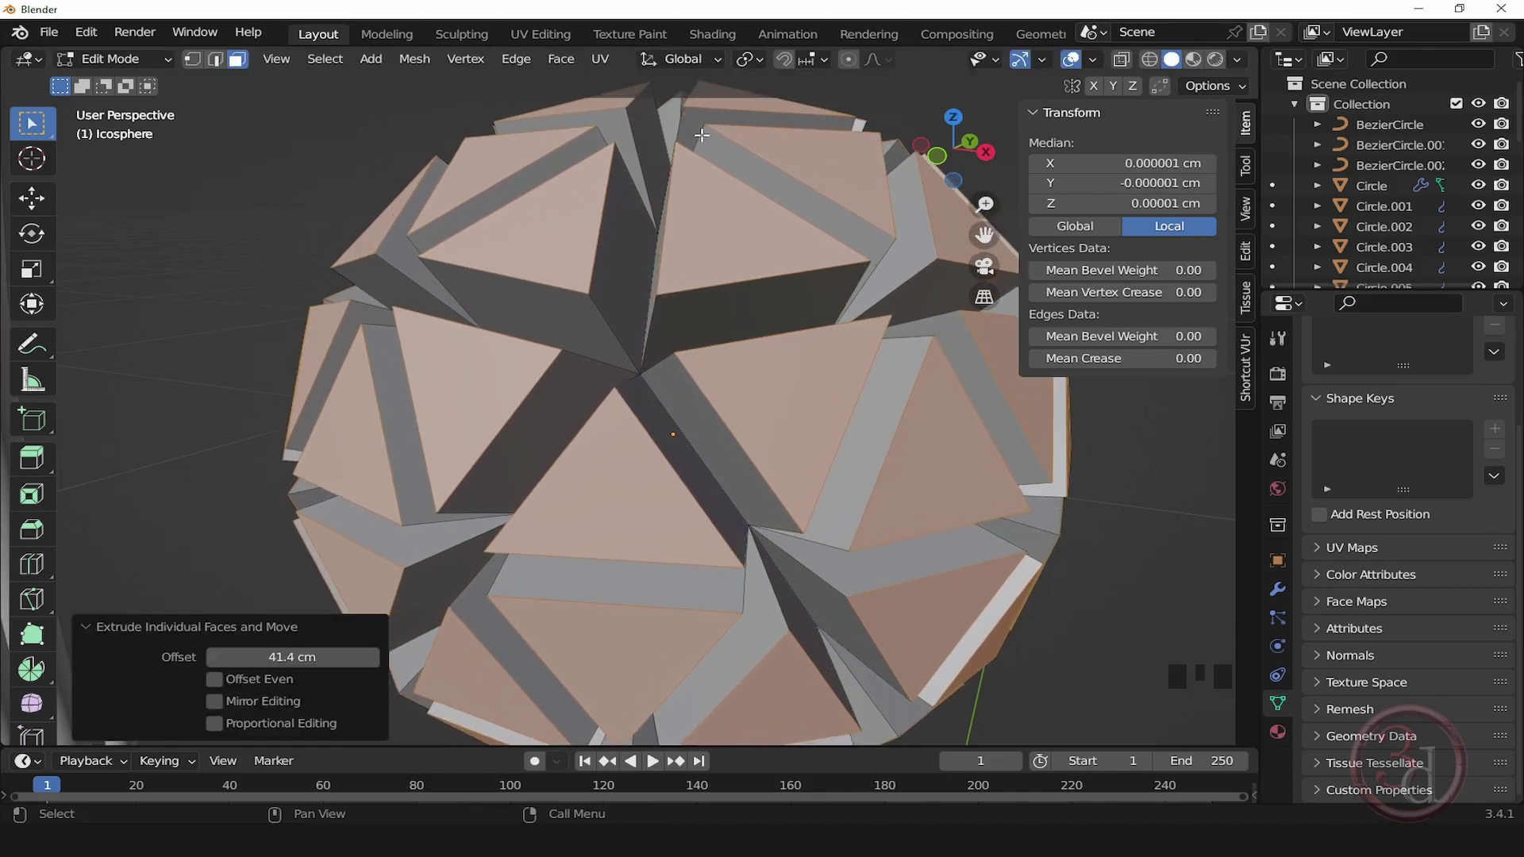
# Step: Scale the extruded faces of the ico sphere uniformly inward by about 0.949
pyautogui.scroll(-4, 684, 376)
pyautogui.keyDown('alt'); pyautogui.moveTo(684, 376); pyautogui.dragTo(730, 508, button='middle'); pyautogui.keyUp('alt')
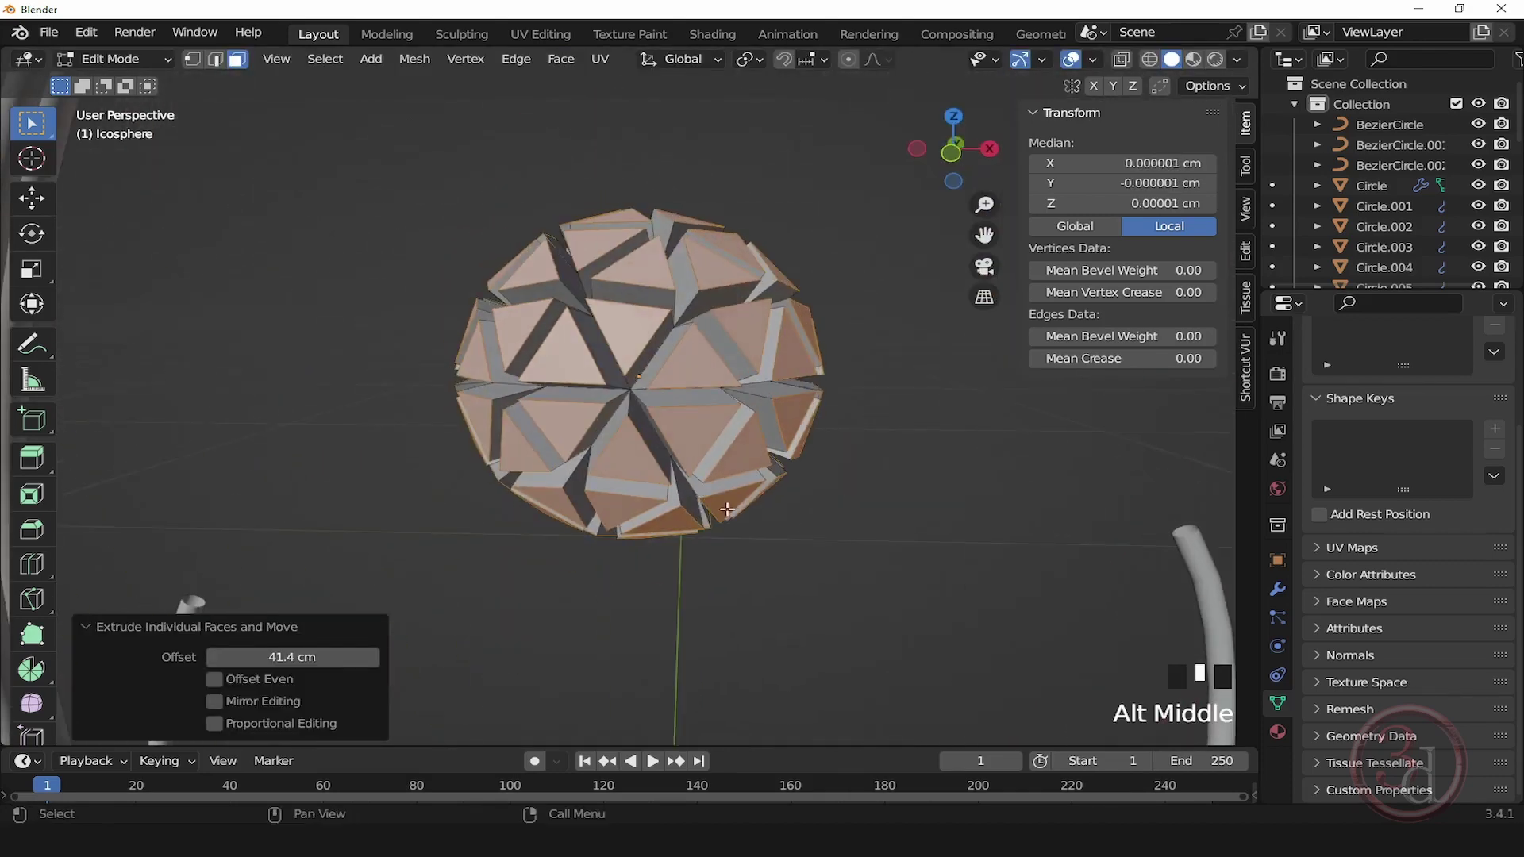
pyautogui.press('s')
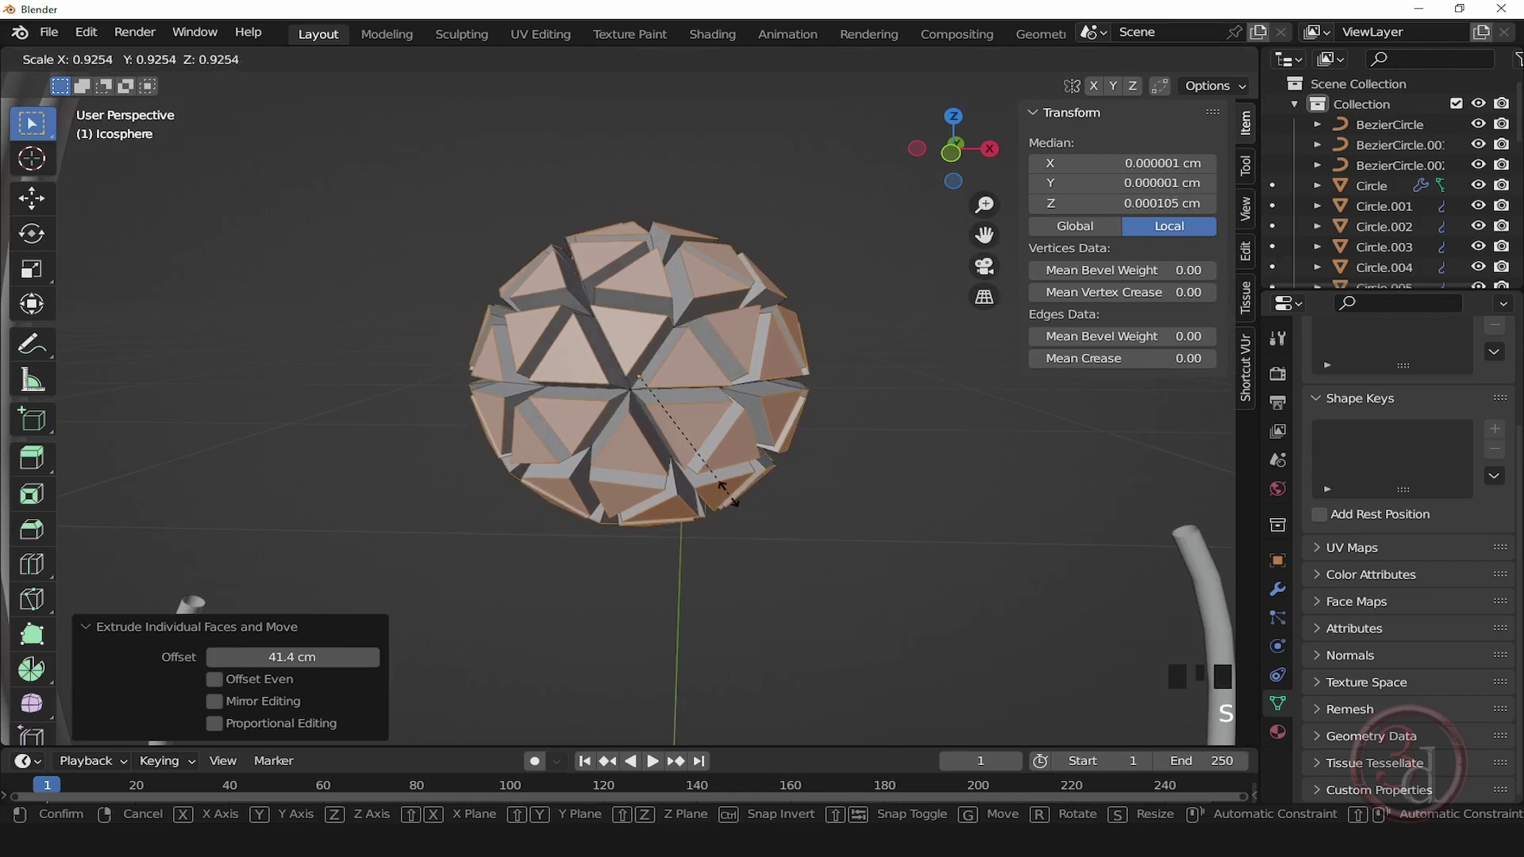
pyautogui.click(732, 496)
pyautogui.scroll(2, 681, 320)
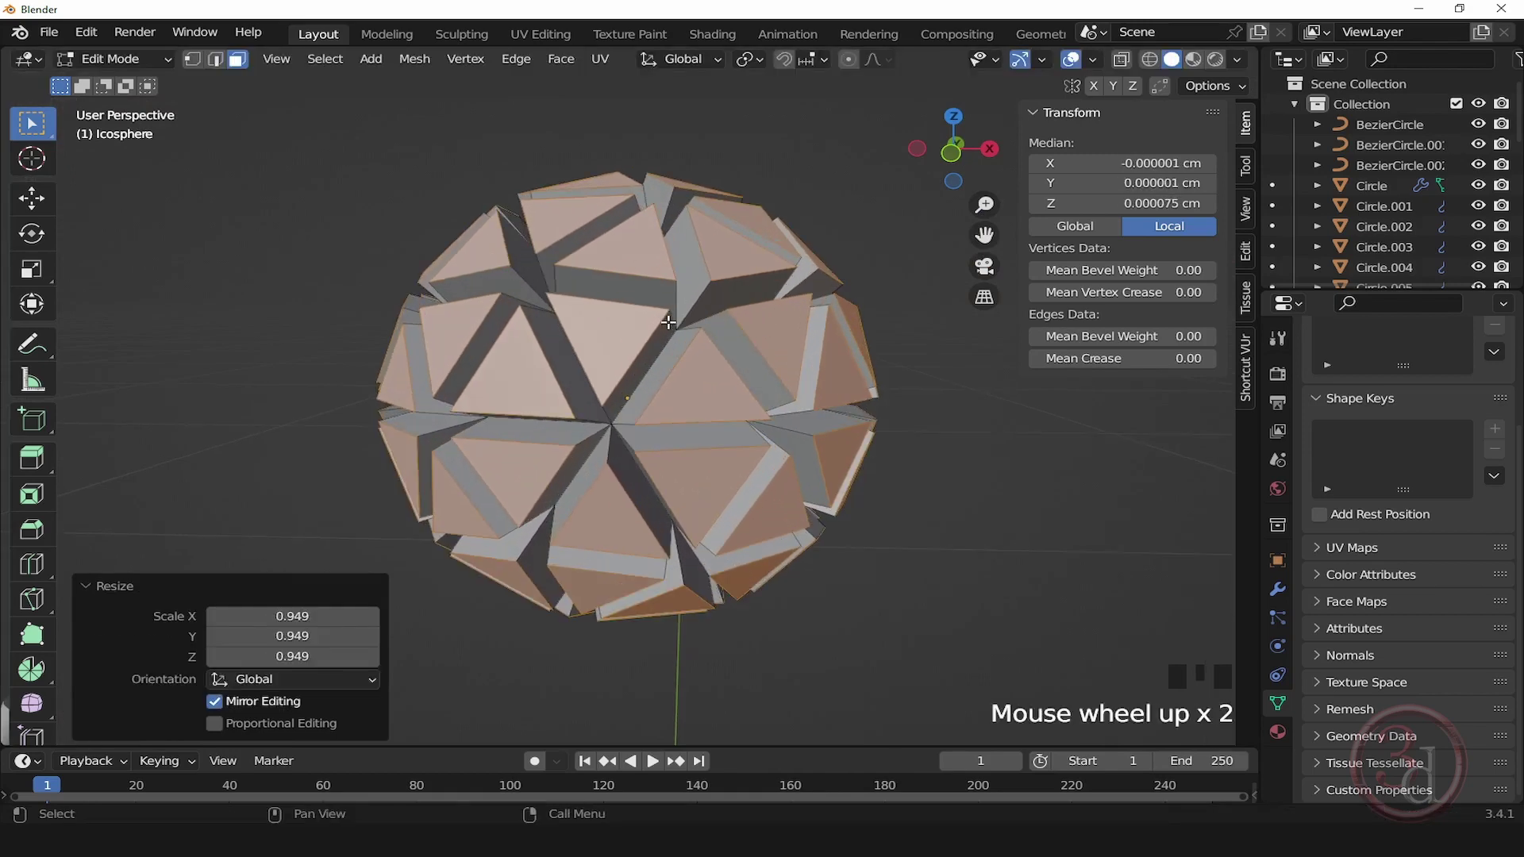
# Step: Set the transform pivot to Individual Origins and scale each extruded face by about 0.215 to form pointed spikes
pyautogui.keyDown('alt'); pyautogui.moveTo(794, 502); pyautogui.dragTo(749, 565, button='middle'); pyautogui.keyUp('alt')
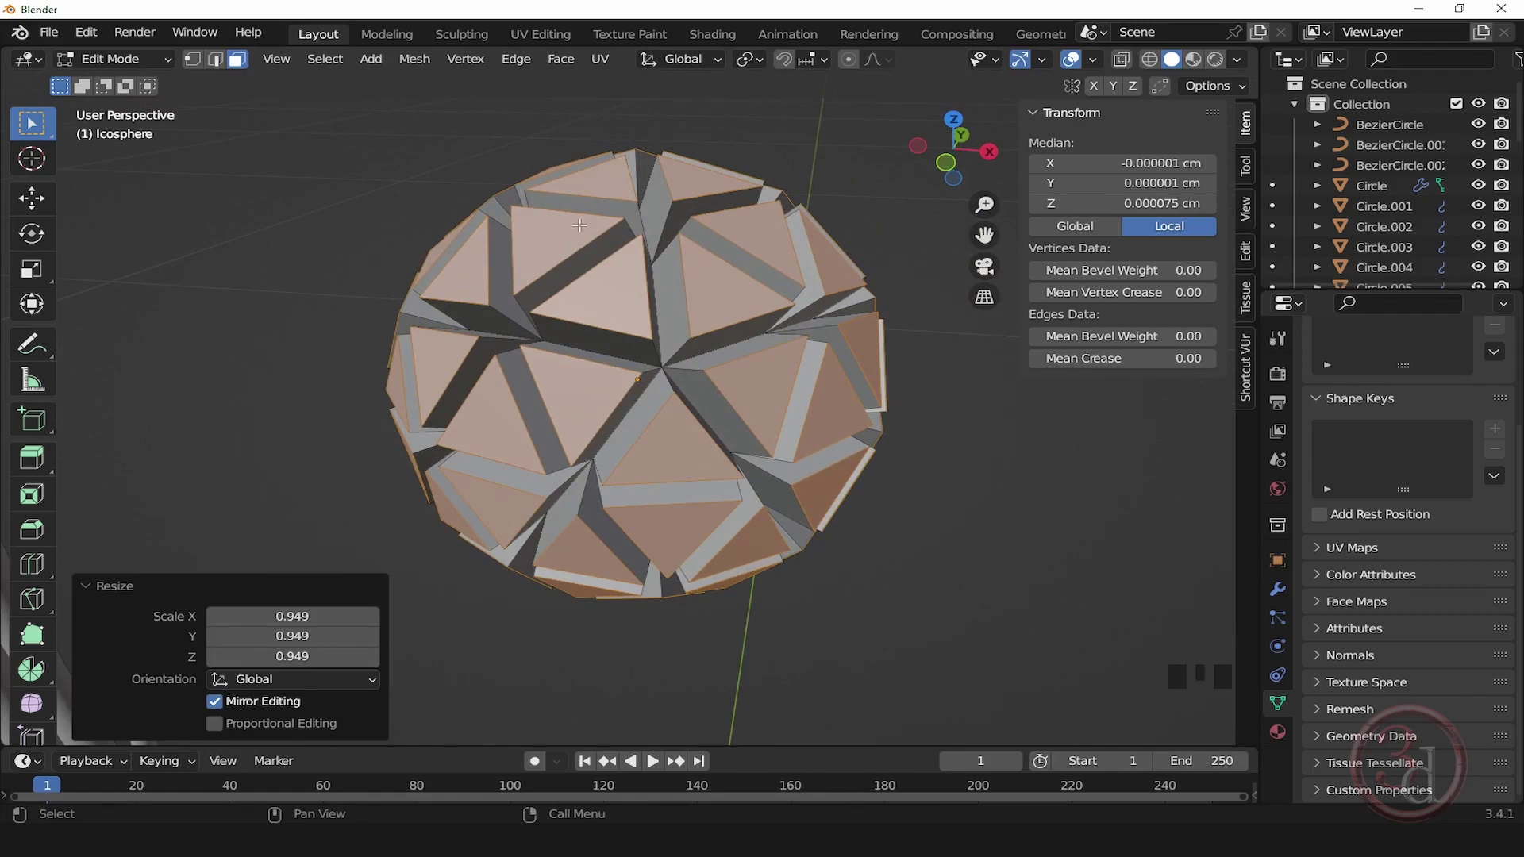
pyautogui.click(761, 61)
pyautogui.click(761, 61)
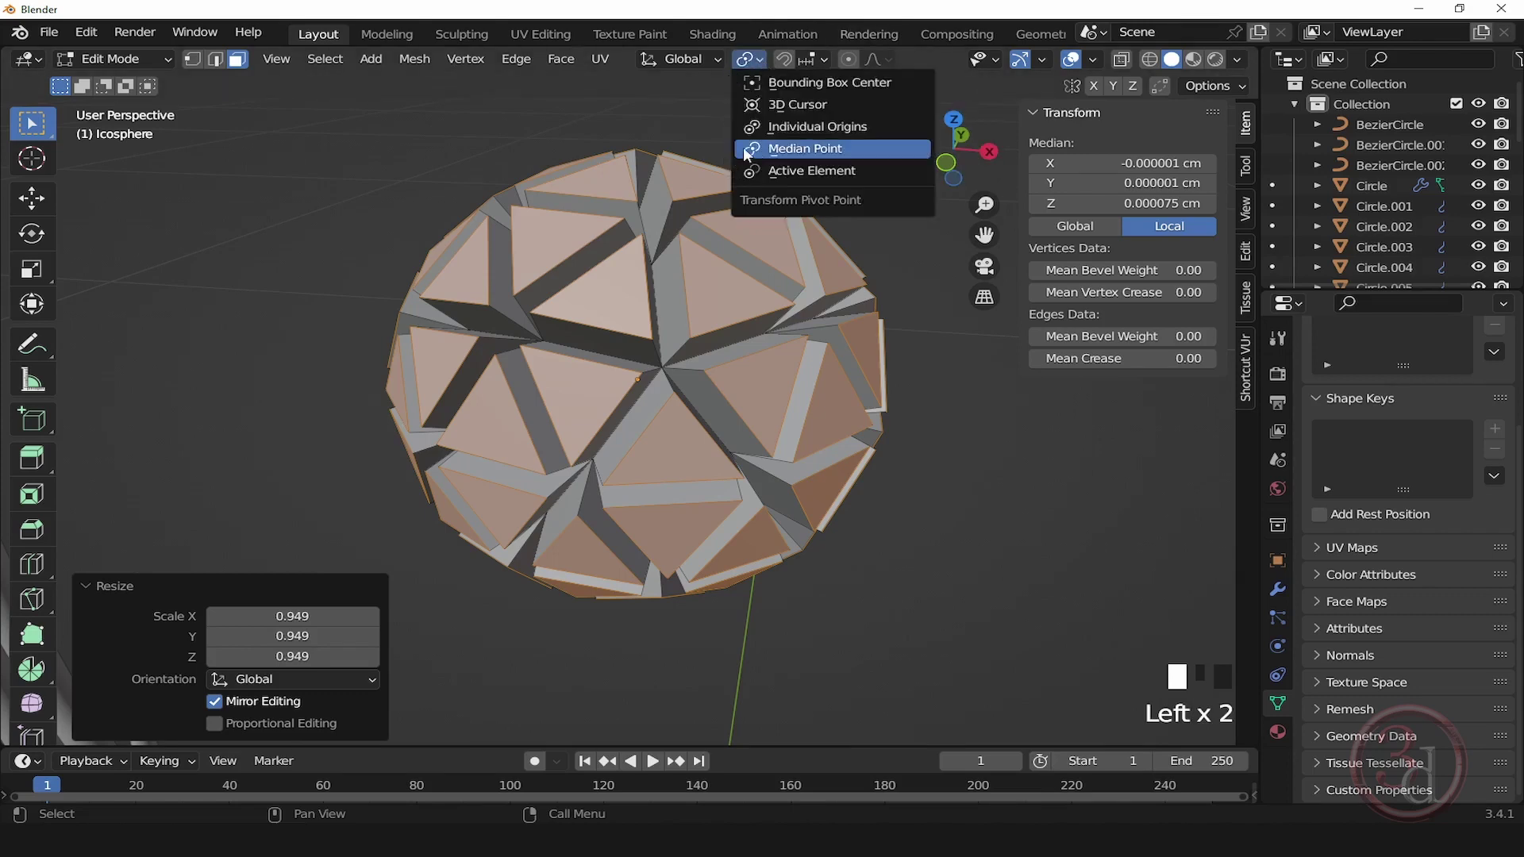
pyautogui.click(836, 128)
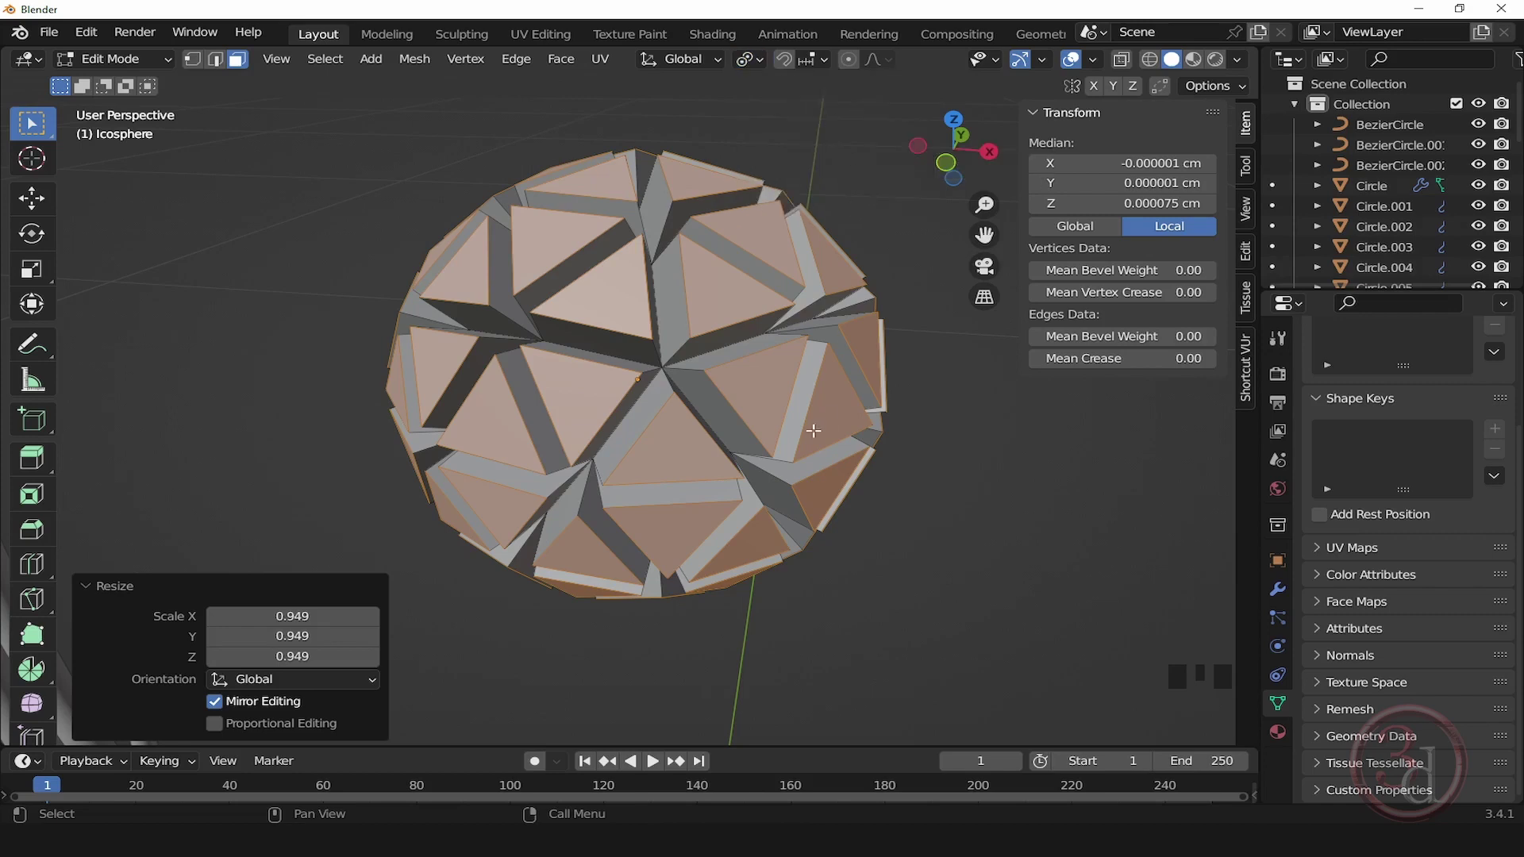
pyautogui.press('s')
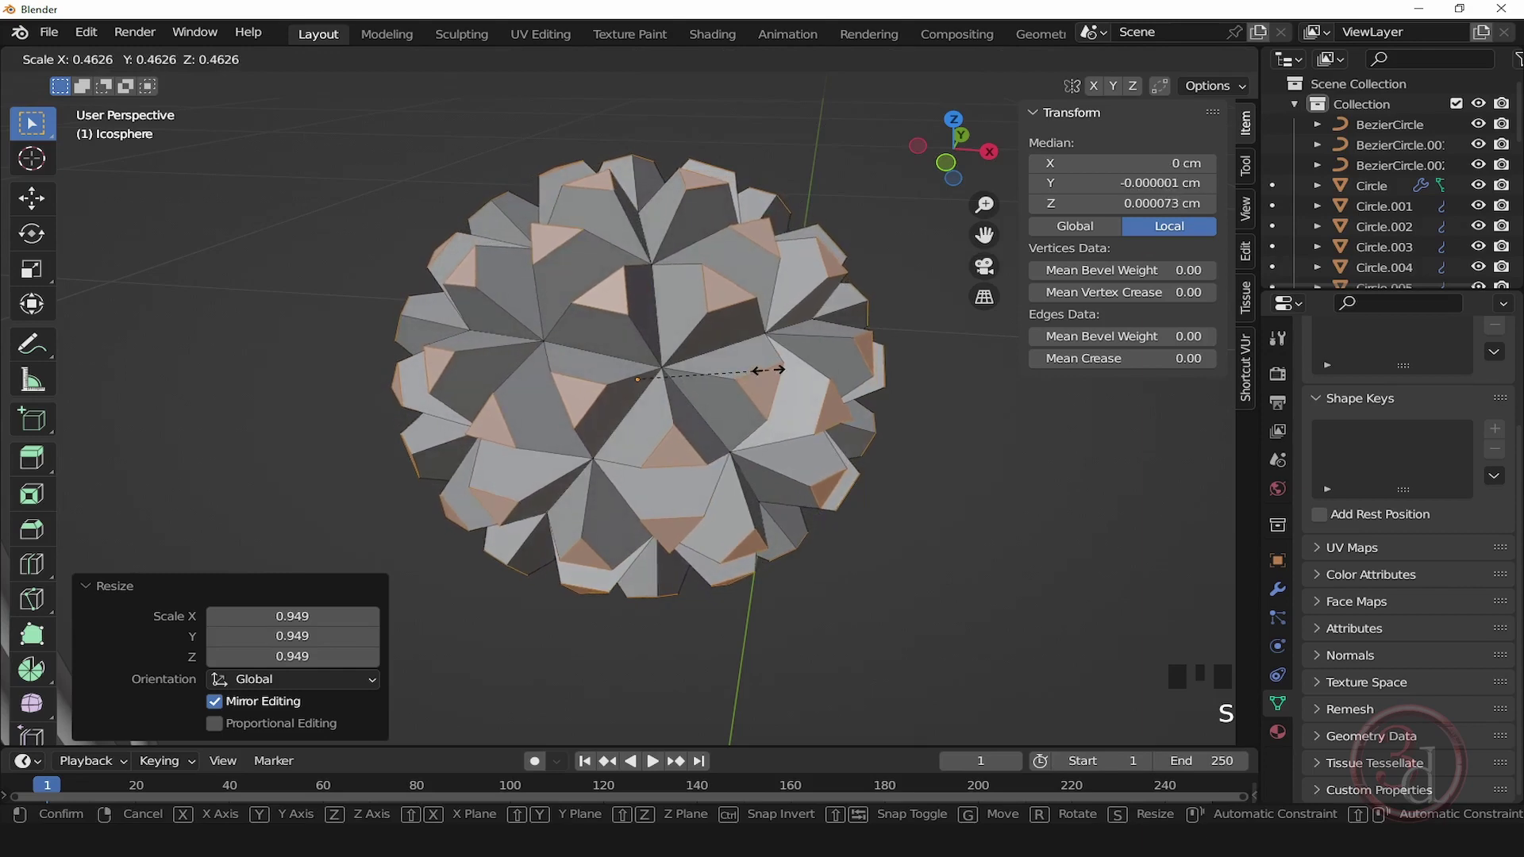
pyautogui.click(694, 369)
pyautogui.keyDown('alt'); pyautogui.moveTo(695, 369); pyautogui.dragTo(811, 451, button='middle'); pyautogui.keyUp('alt')
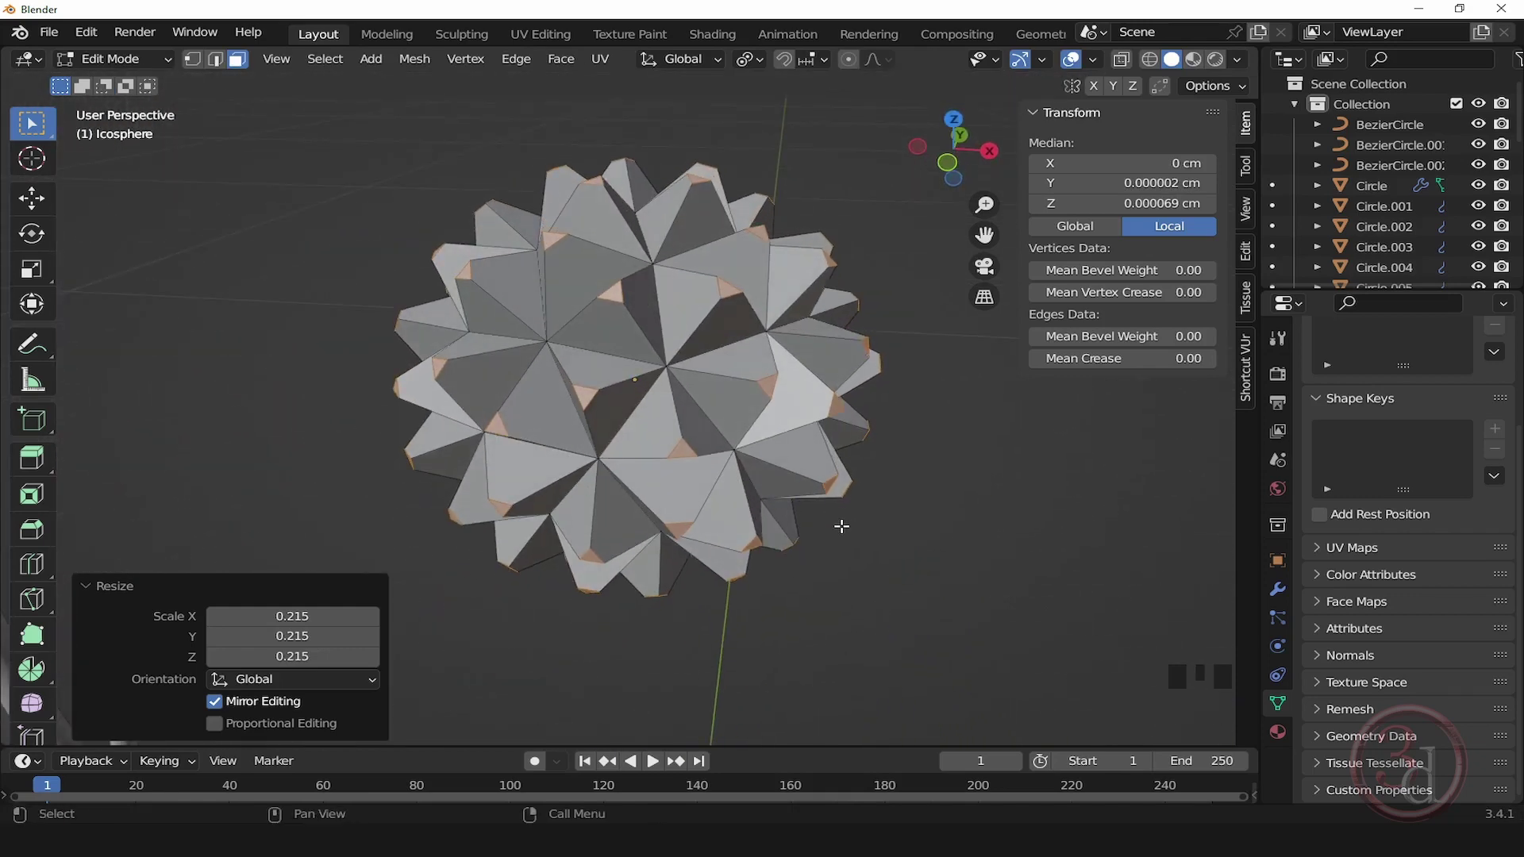
# Step: Switch the transform pivot to Median Point, scale the spike tips by about 0.961 and return to Object Mode
pyautogui.click(755, 60)
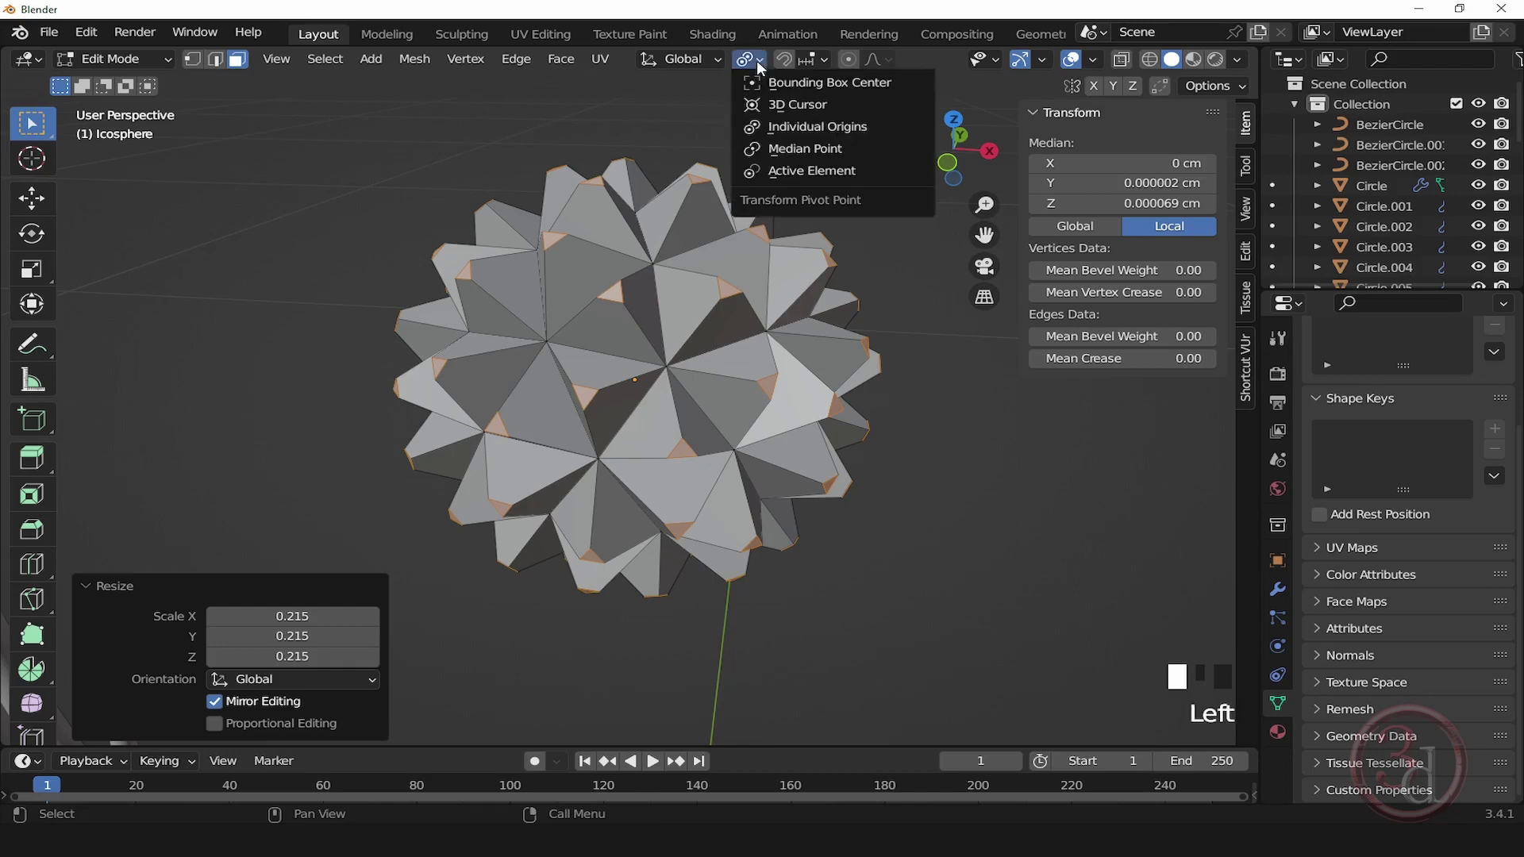
pyautogui.click(803, 149)
pyautogui.press('s')
pyautogui.click(810, 481)
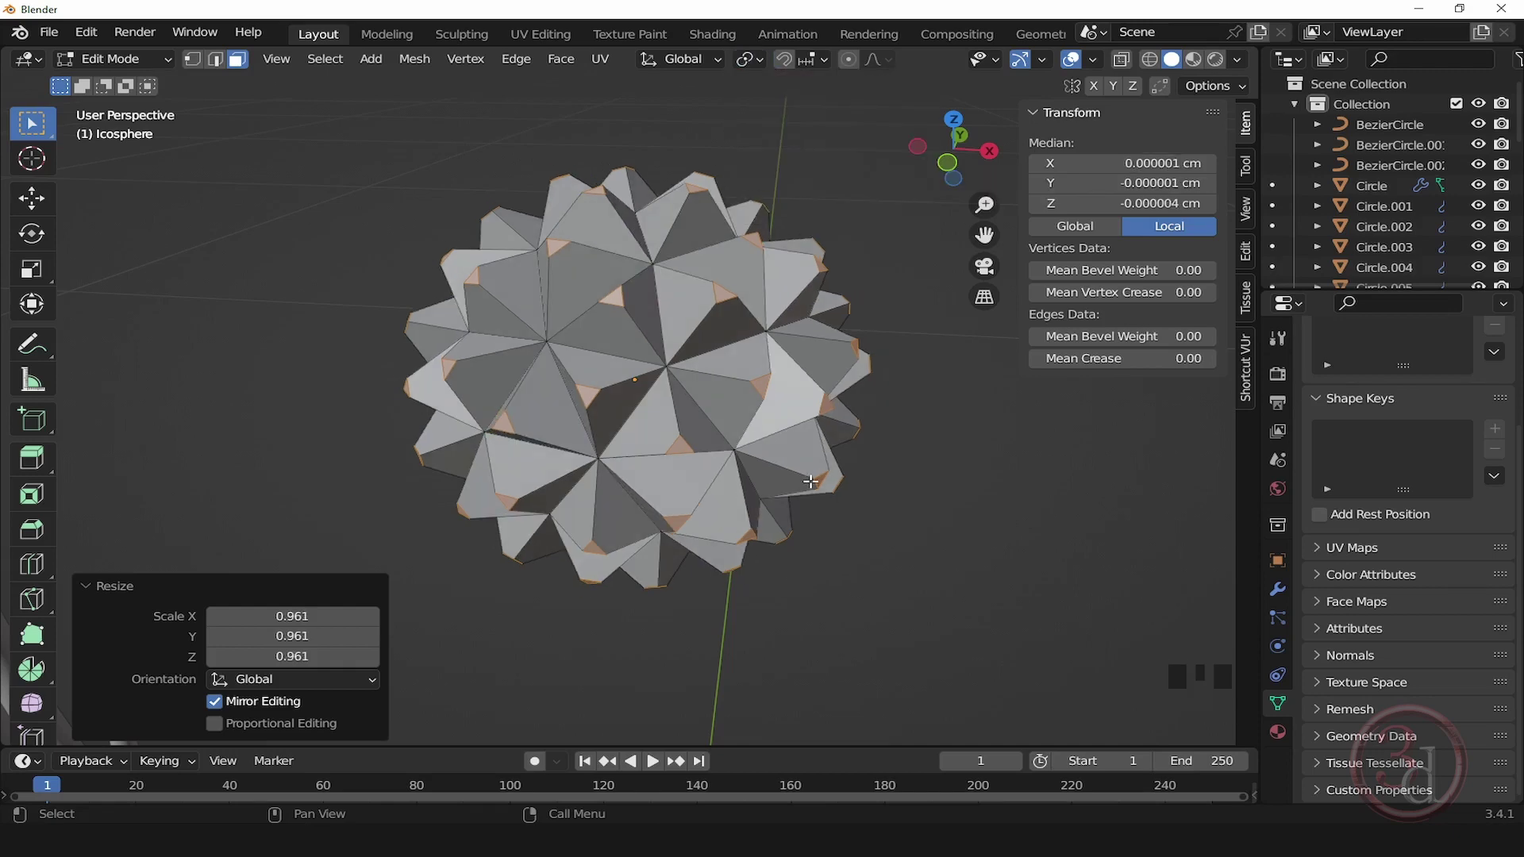
pyautogui.press('Tab')
# Step: Move the spiky ball in front view onto the tip of the right inner branch, at about X 7.08 cm and Z 32.68 cm
pyautogui.scroll(-7, 671, 298)
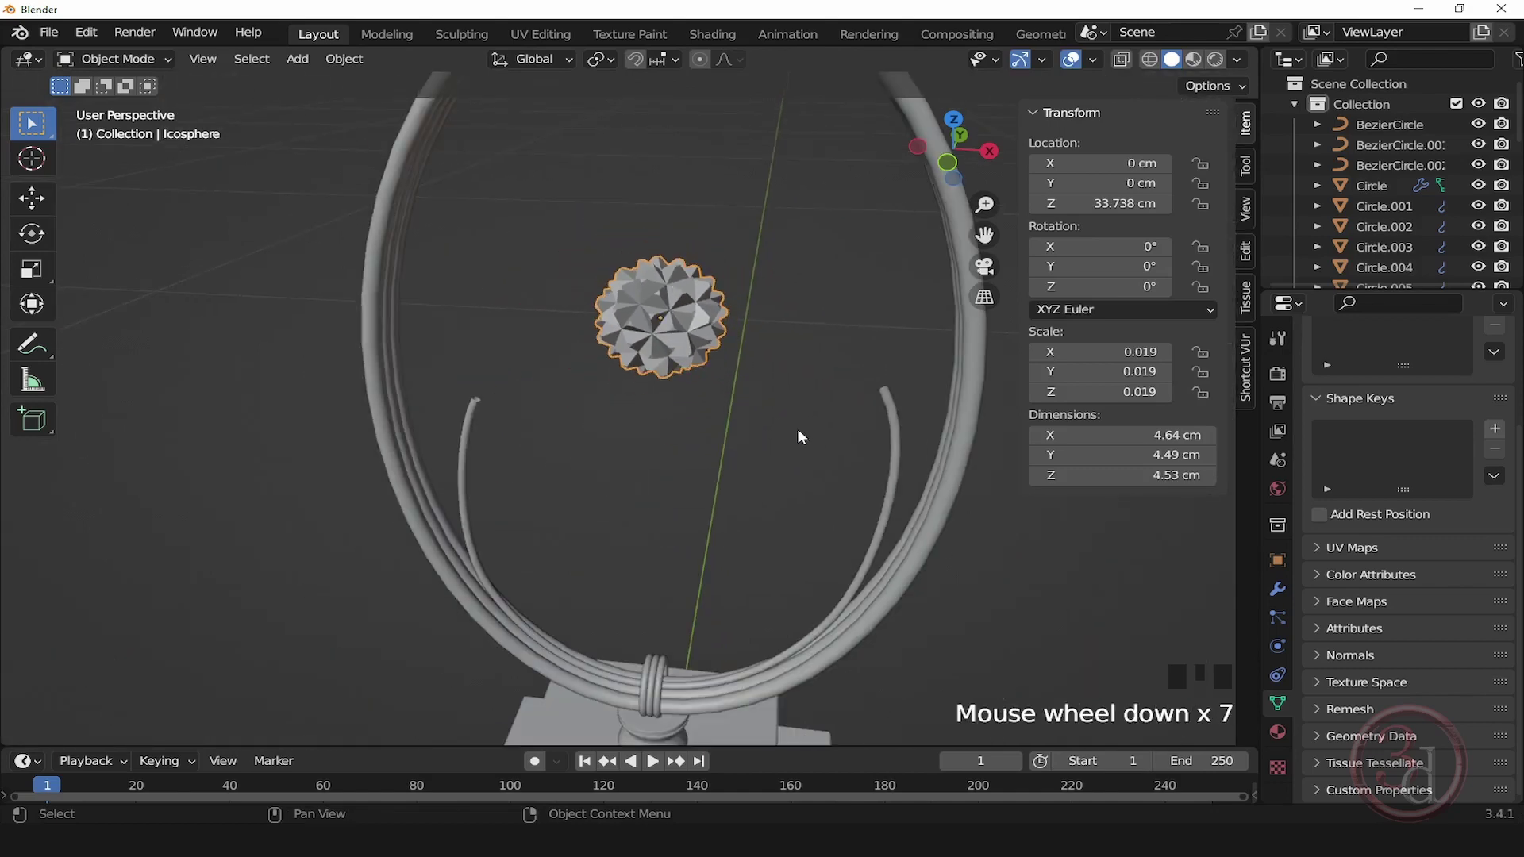
pyautogui.press('`')
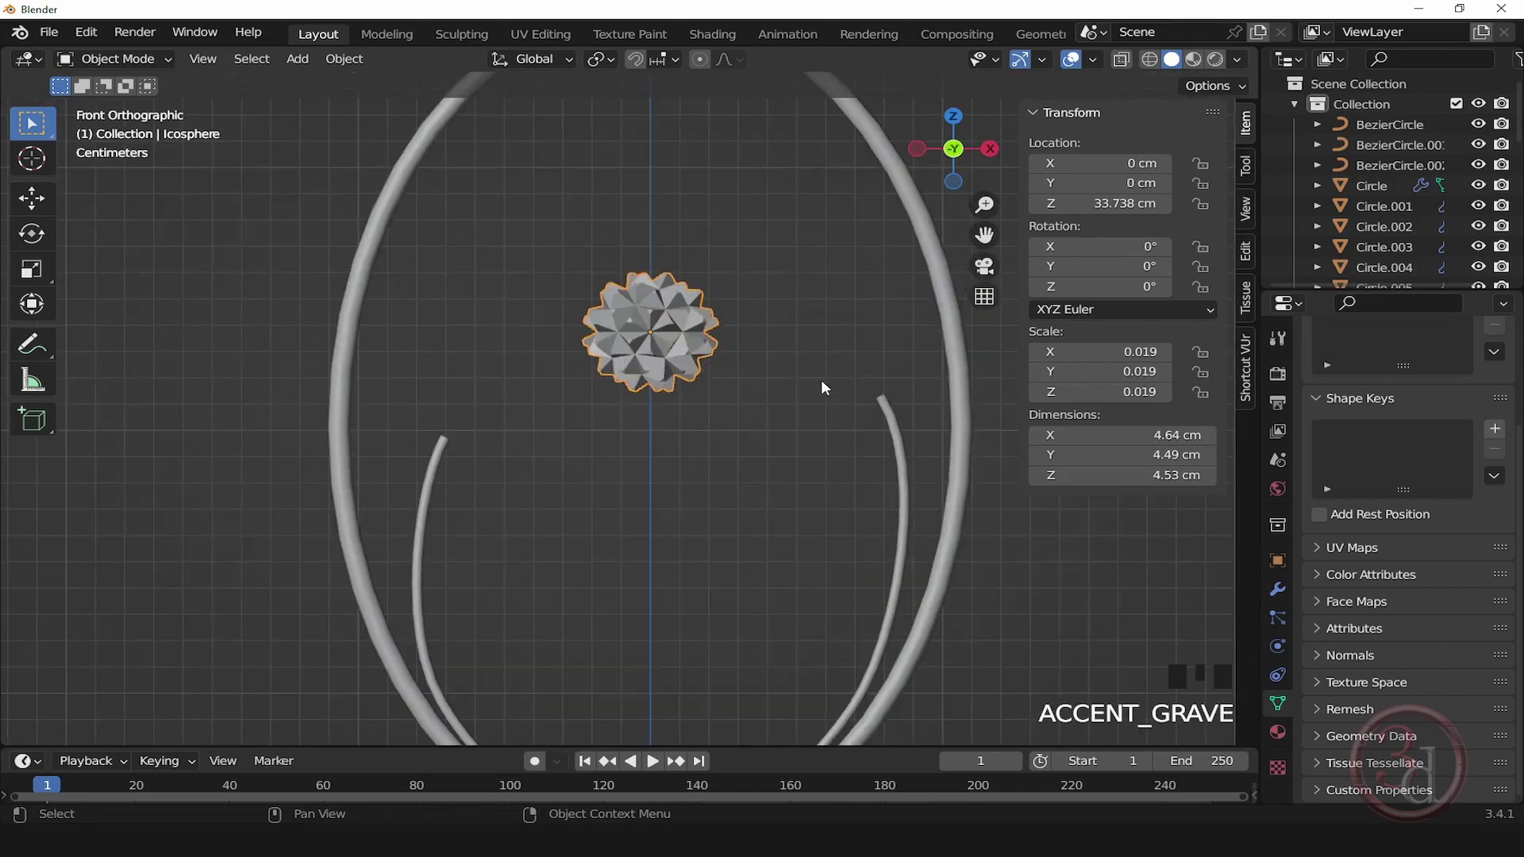
pyautogui.press('g')
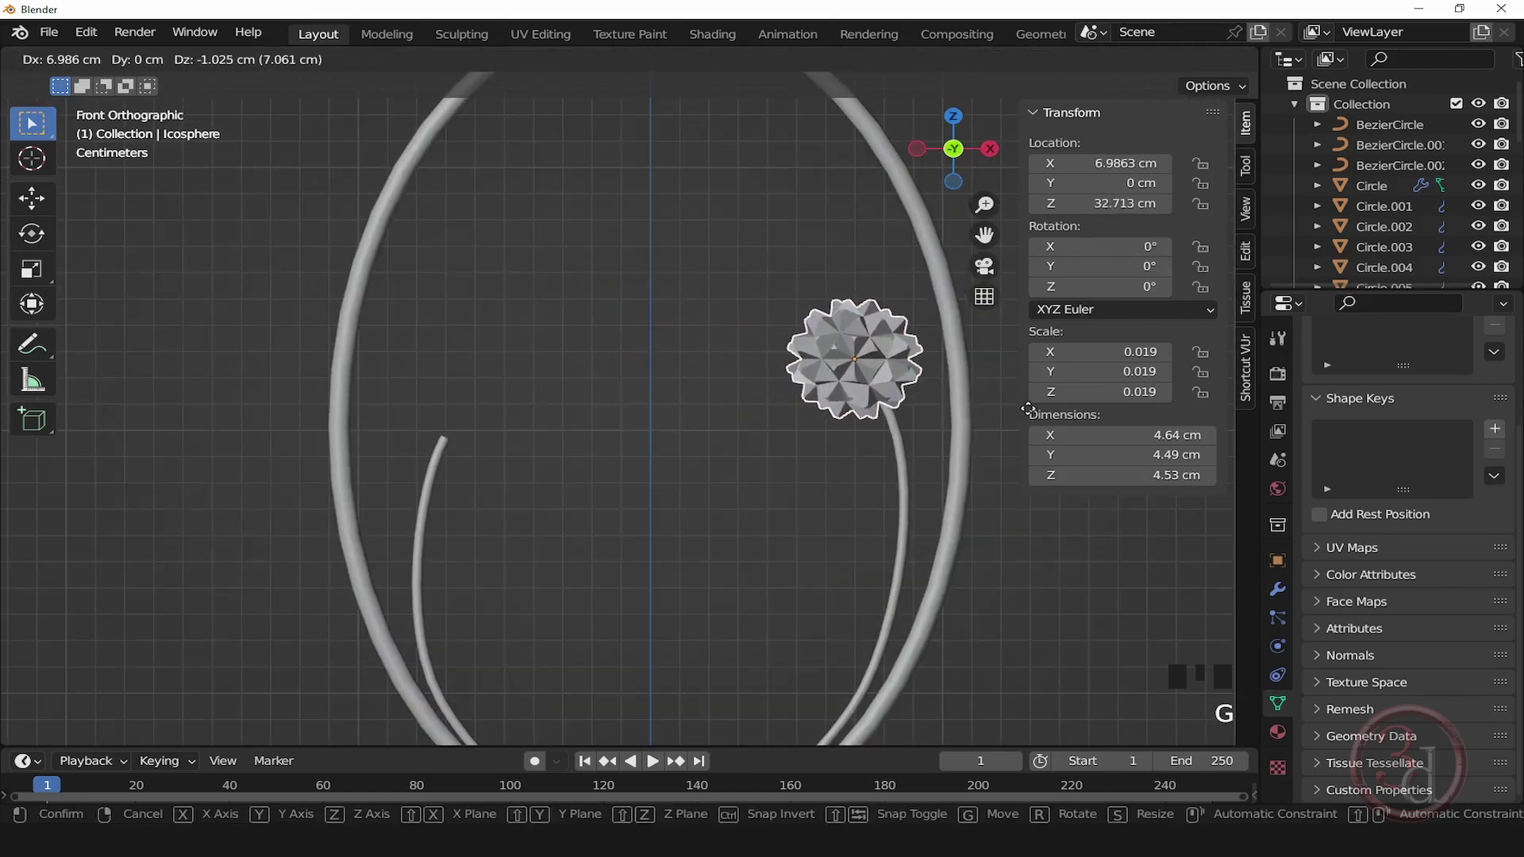
pyautogui.click(916, 505)
pyautogui.keyDown('alt'); pyautogui.moveTo(917, 505); pyautogui.dragTo(763, 477, button='middle'); pyautogui.keyUp('alt')
pyautogui.scroll(-4, 820, 406)
pyautogui.keyDown('alt'); pyautogui.moveTo(818, 406); pyautogui.dragTo(854, 474, button='middle'); pyautogui.keyUp('alt')
pyautogui.press('`')
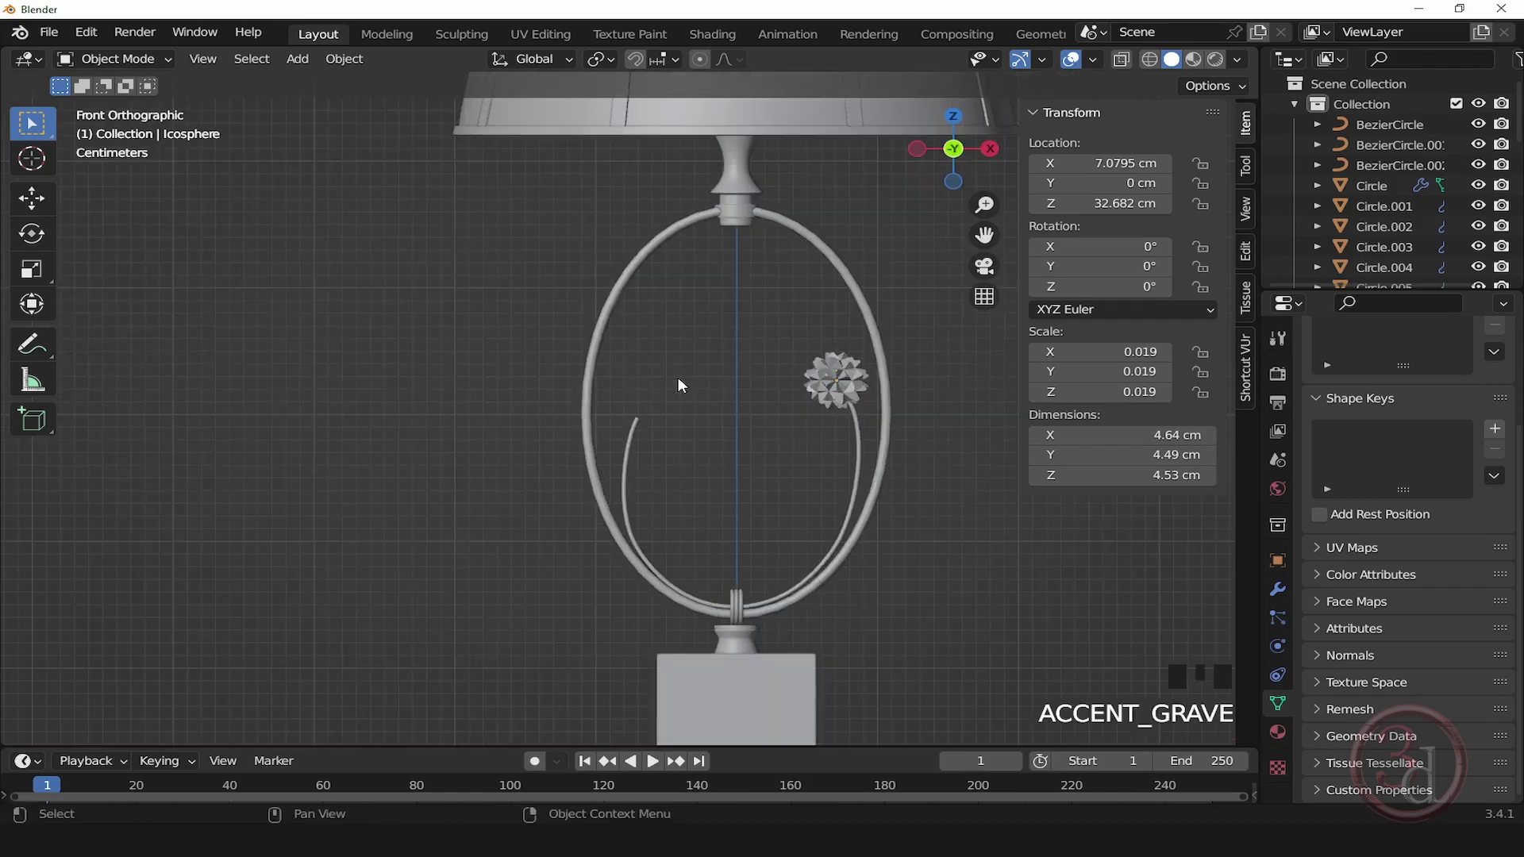
# Step: Bevel all edges of the spiky ball with a width of 0.85 cm
pyautogui.scroll(4, 813, 419)
pyautogui.scroll(3, 808, 363)
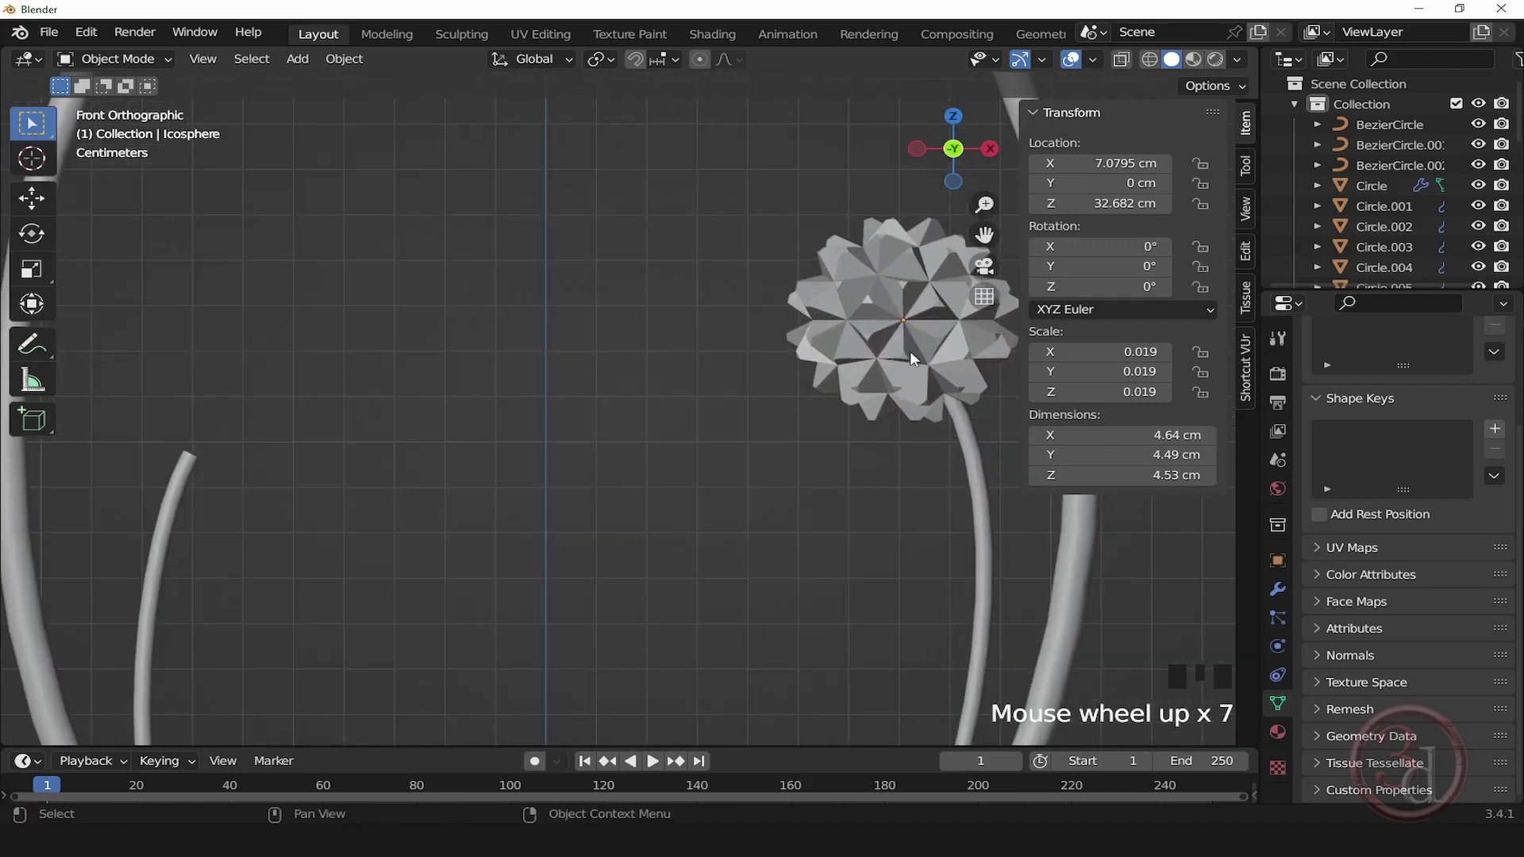
pyautogui.moveTo(903, 359); pyautogui.dragTo(818, 313, button='middle')
pyautogui.click(782, 411)
pyautogui.scroll(5, 744, 355)
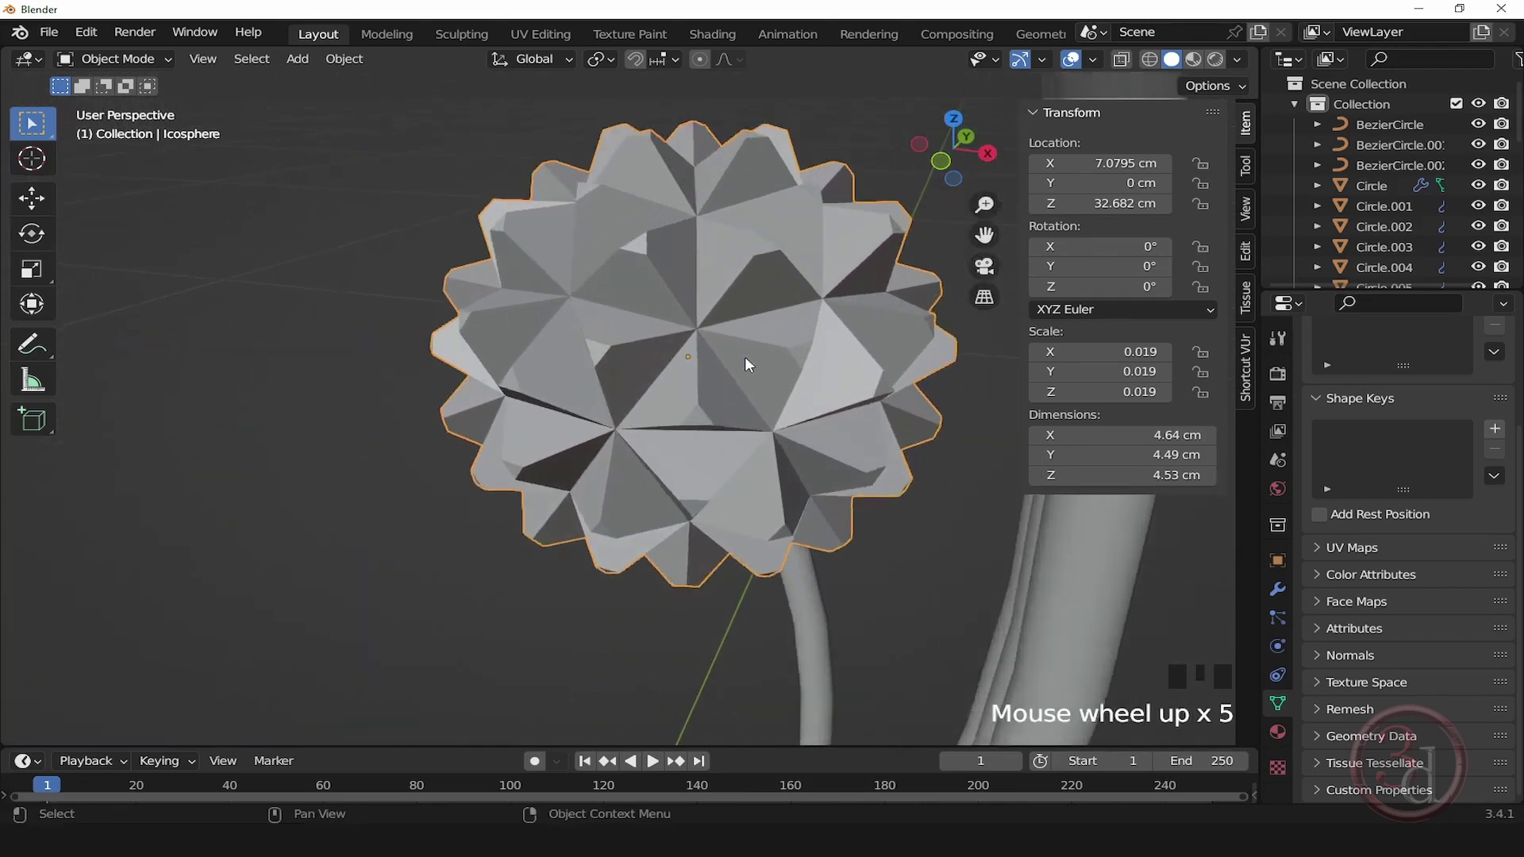
pyautogui.scroll(1, 745, 355)
pyautogui.moveTo(695, 408)
pyautogui.keyDown('alt'); pyautogui.mouseDown(button='middle')
pyautogui.moveTo(715, 492)
pyautogui.moveTo(740, 407)
pyautogui.moveTo(864, 386)
pyautogui.moveTo(721, 340)
pyautogui.moveTo(627, 363)
pyautogui.moveTo(635, 411)
pyautogui.moveTo(700, 413)
pyautogui.mouseUp(button='middle'); pyautogui.keyUp('alt')
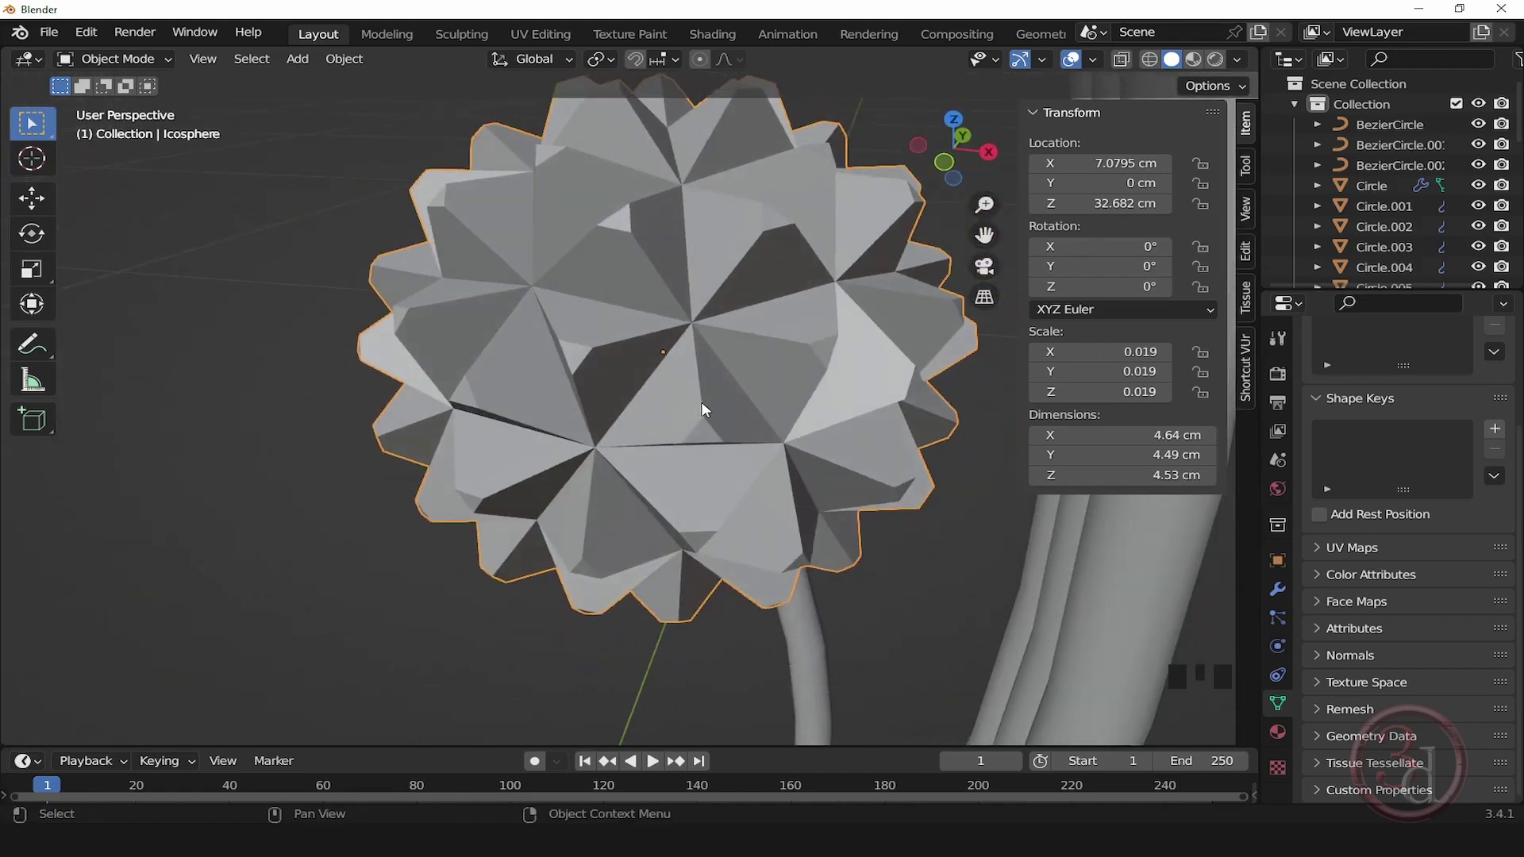
pyautogui.press('Tab')
pyautogui.press('a')
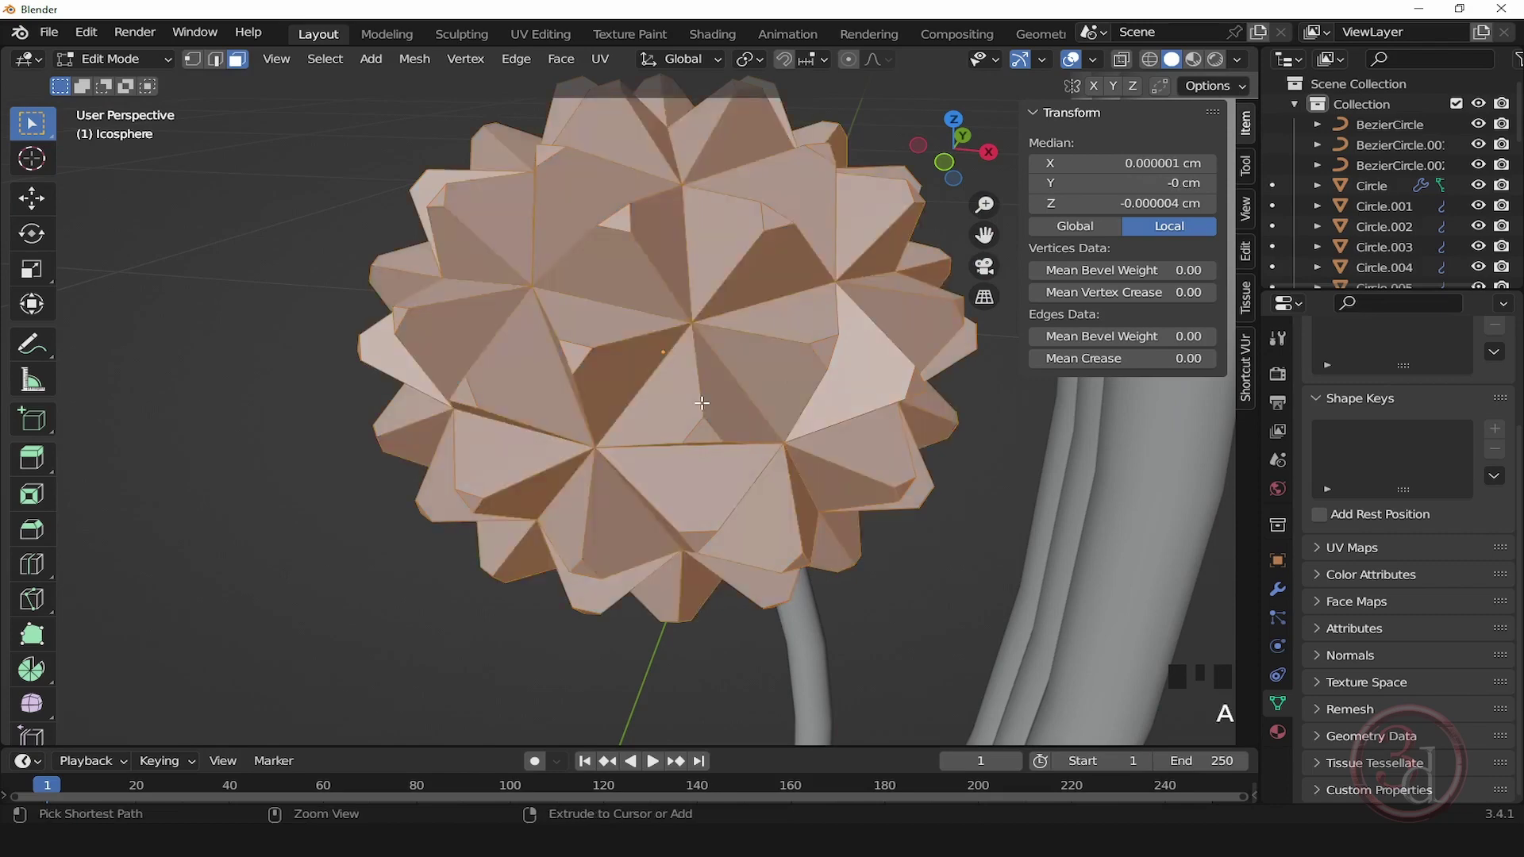
pyautogui.hotkey('ctrl', 'b')
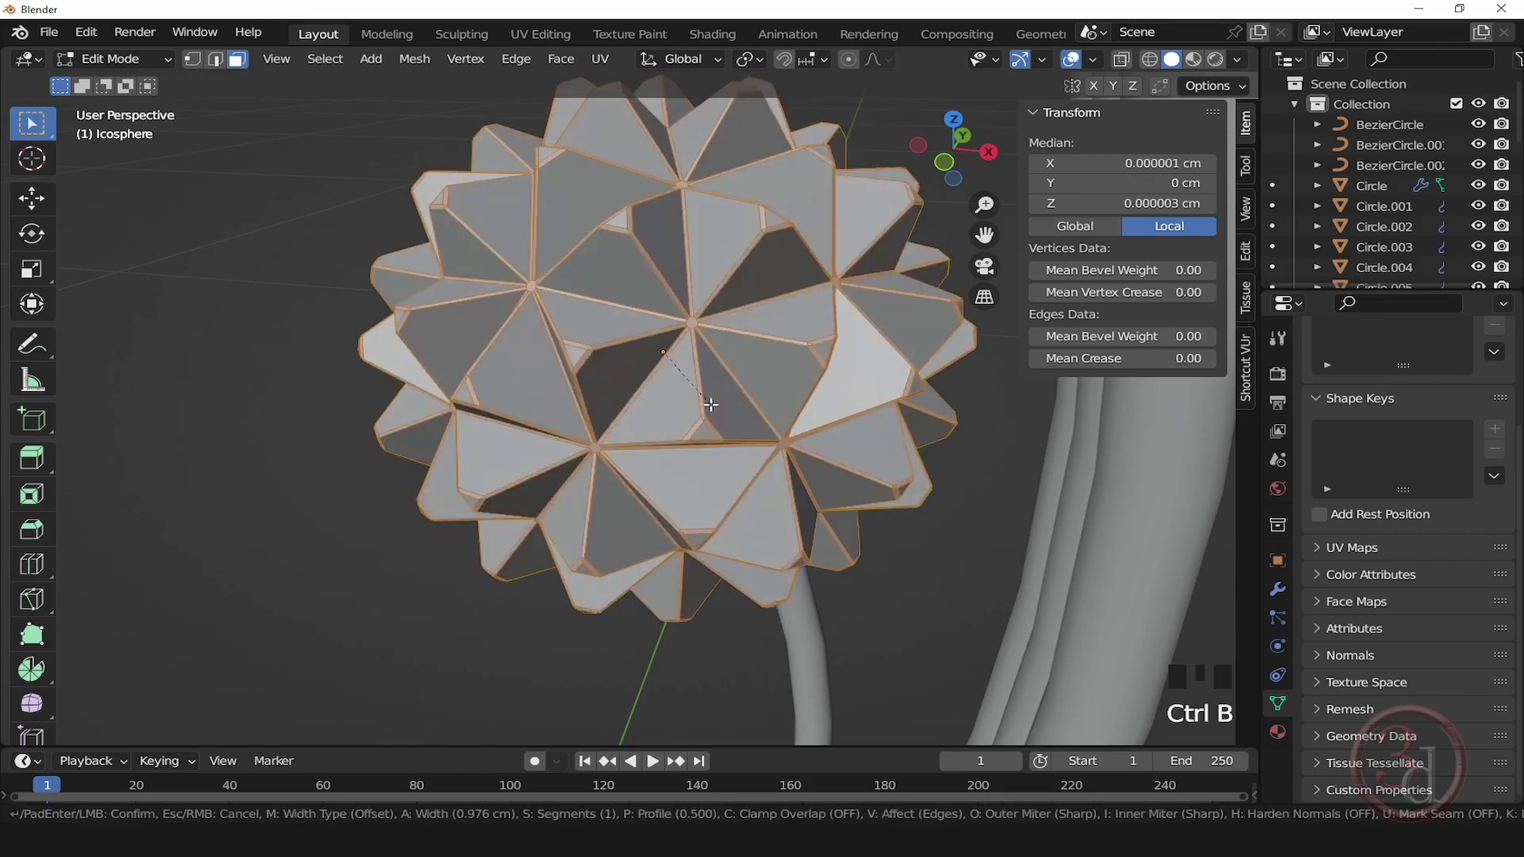
pyautogui.click(711, 405)
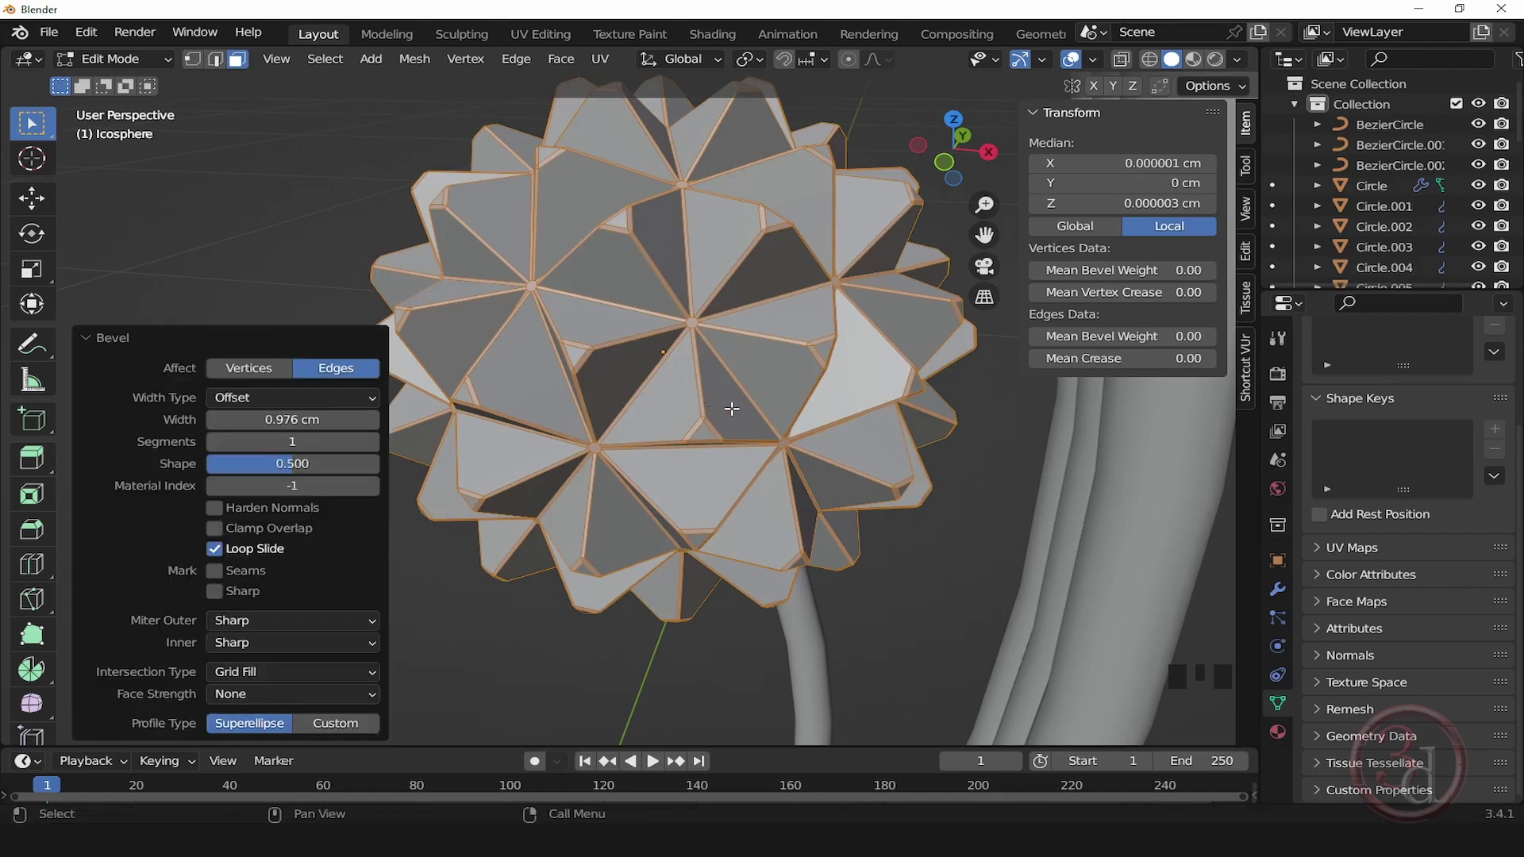
pyautogui.click(293, 419)
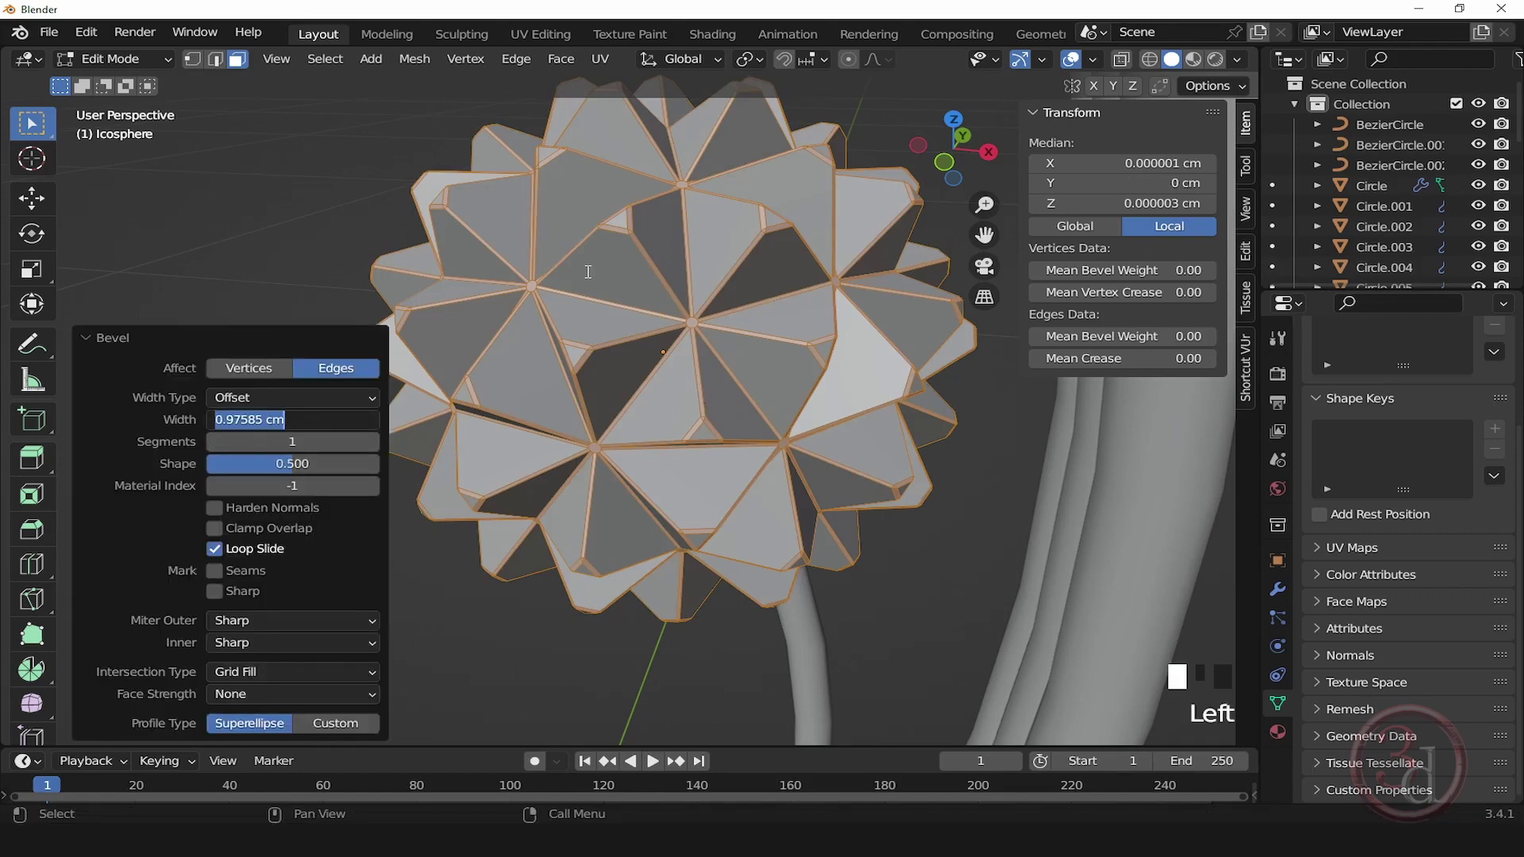
pyautogui.press('Return')
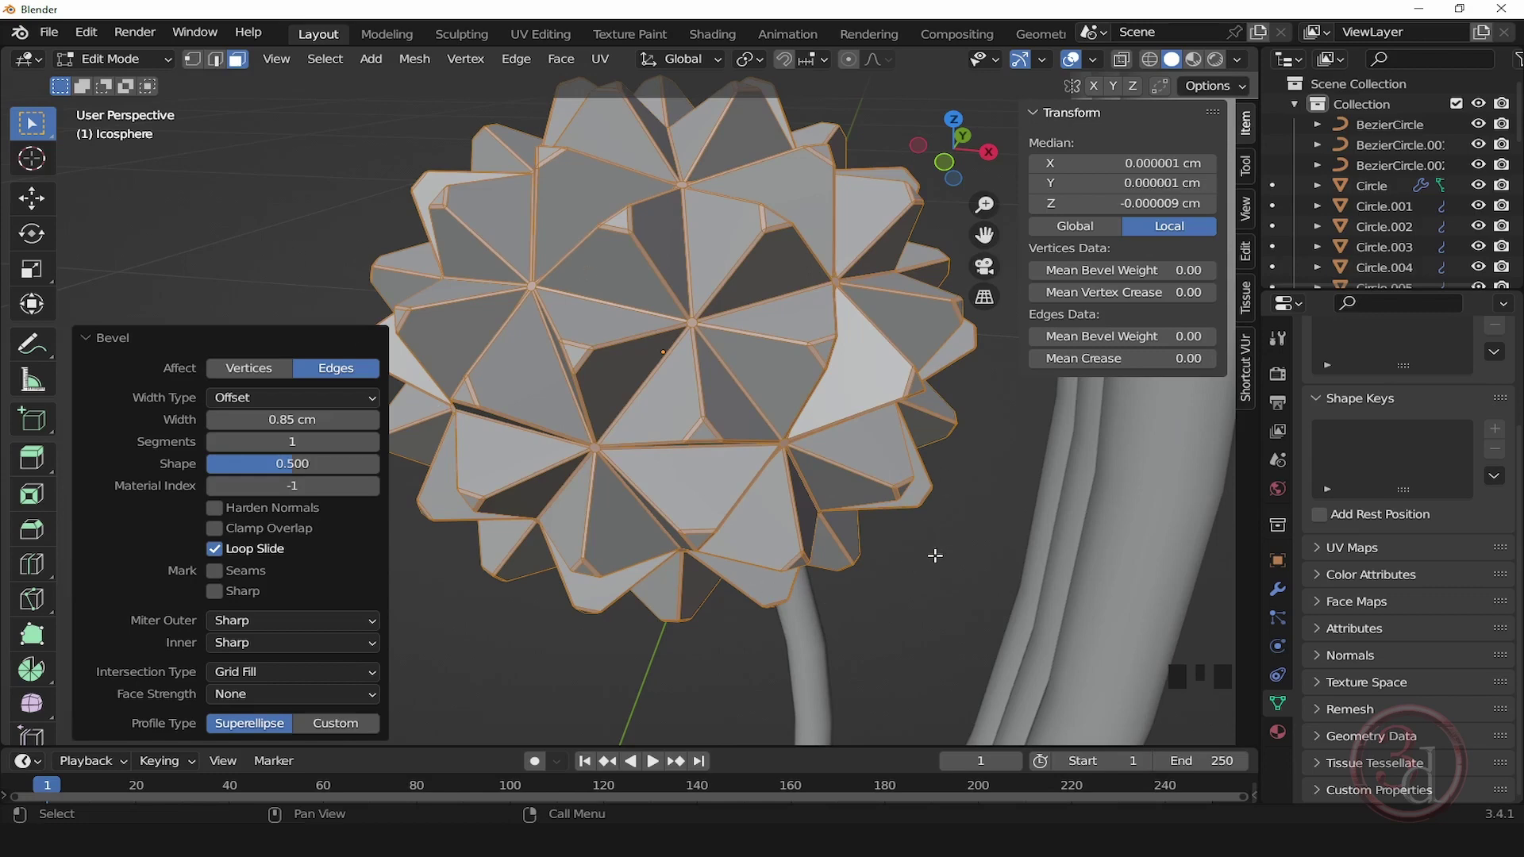
# Step: Return to Object Mode and examine the bevelled ball on the branch tip from the front, together with the oval ring
pyautogui.press('Tab')
pyautogui.scroll(-3, 826, 356)
pyautogui.keyDown('alt'); pyautogui.moveTo(826, 356); pyautogui.dragTo(789, 432, button='middle'); pyautogui.keyUp('alt')
pyautogui.press('`')
pyautogui.click(650, 317)
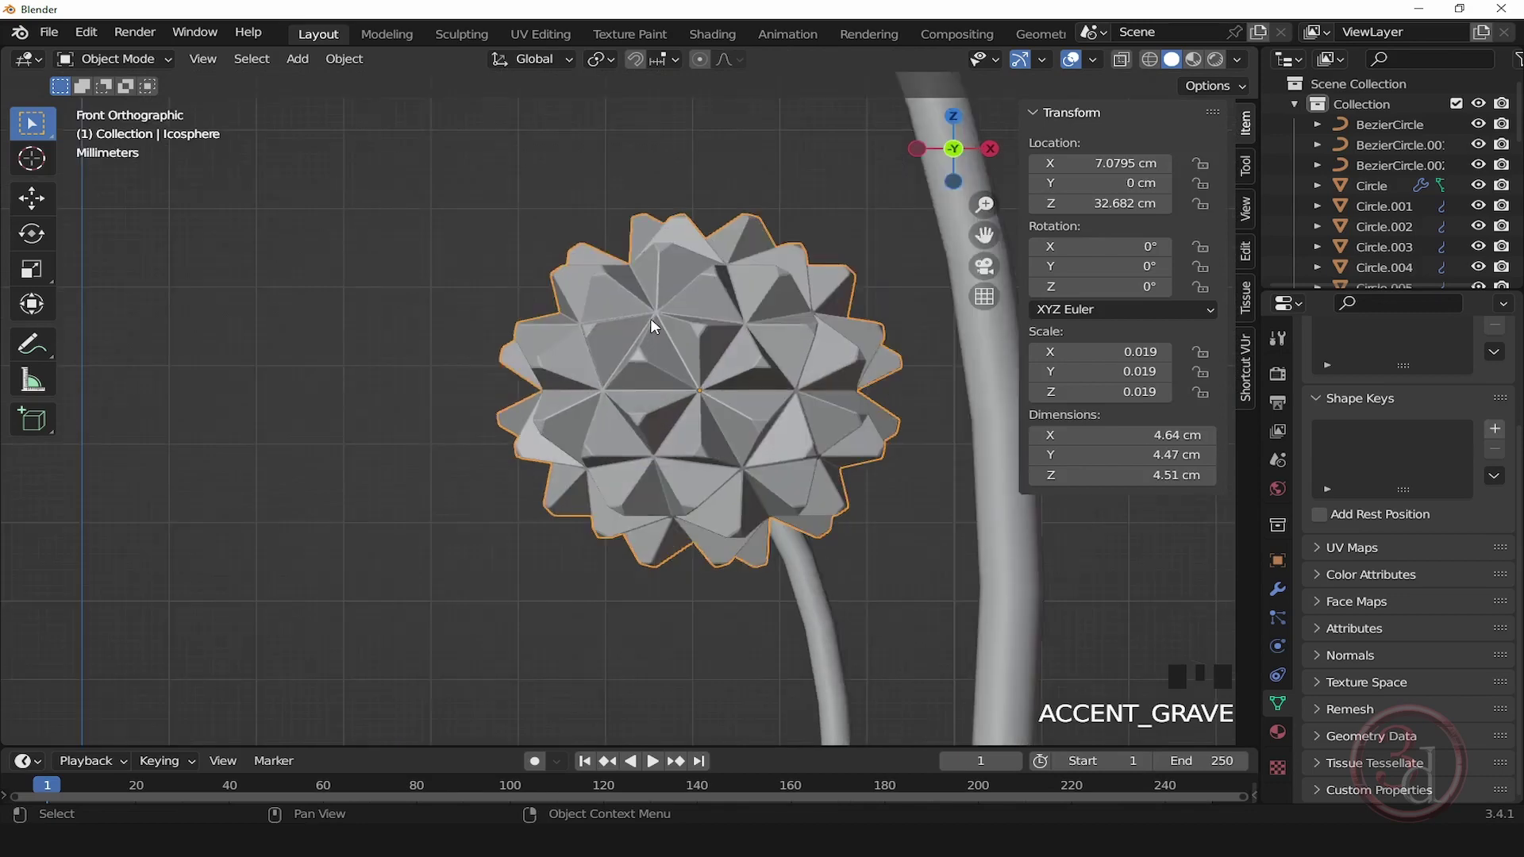
pyautogui.scroll(-8, 650, 318)
pyautogui.scroll(1, 620, 348)
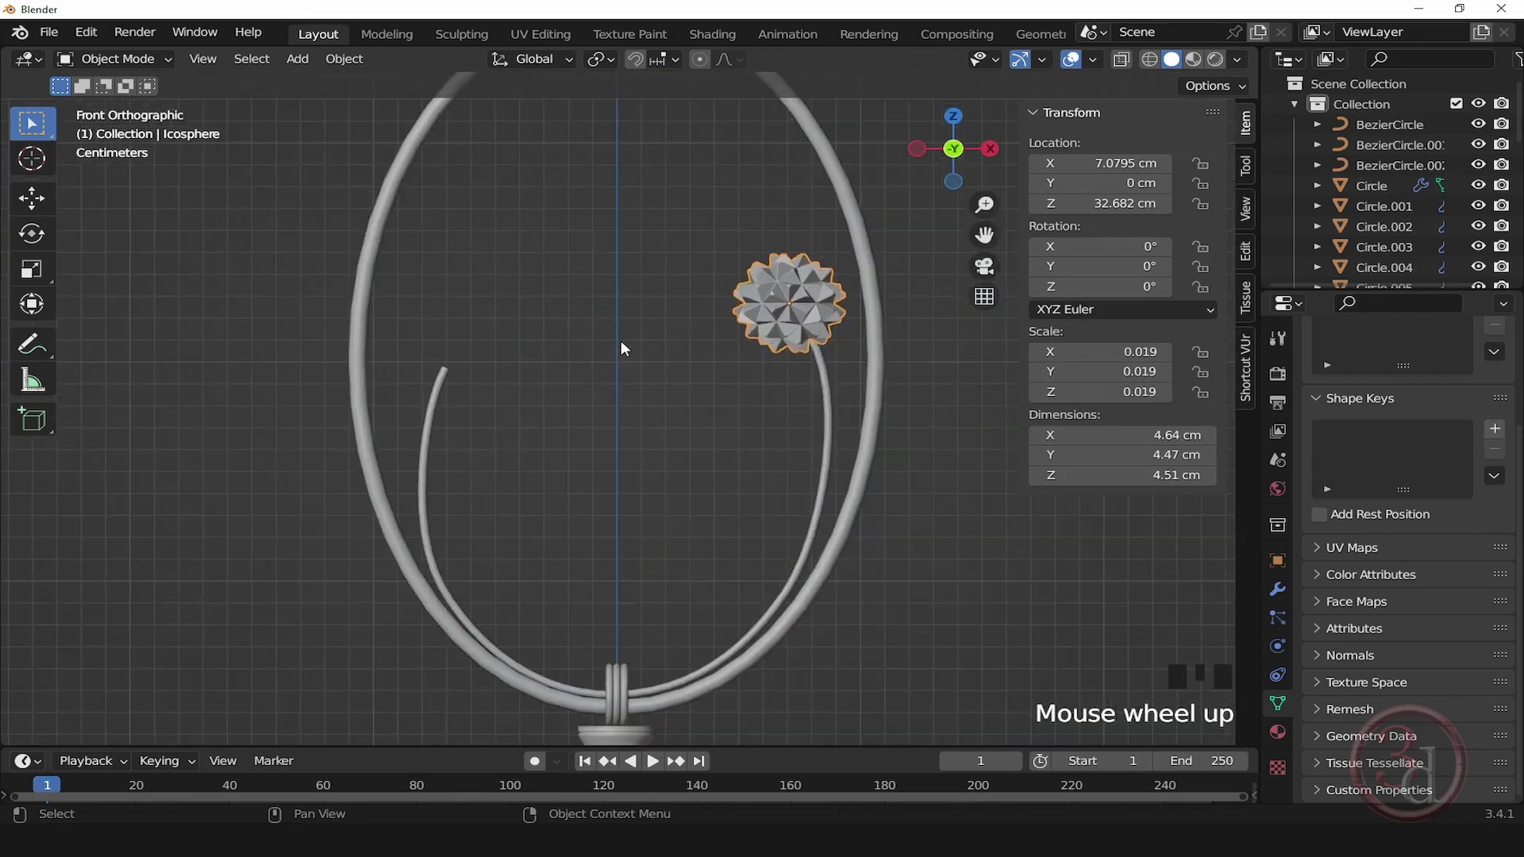
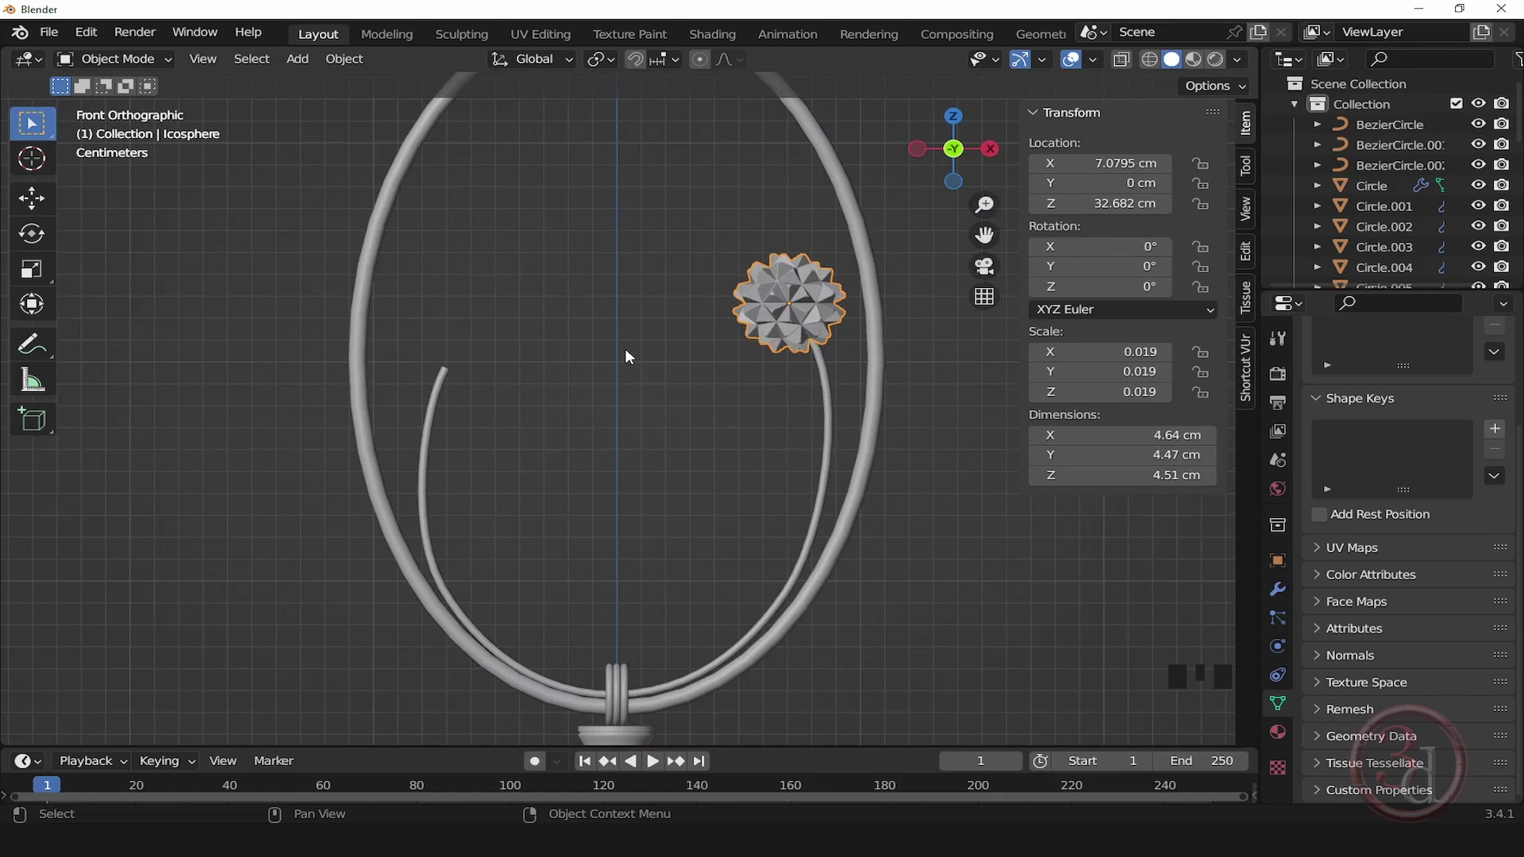
# Step: Make a linked duplicate of the spiky ball and place it on the left inner branch tip, at about X -6.67 cm and Z 30.56 cm
pyautogui.hotkey('alt', 'd')
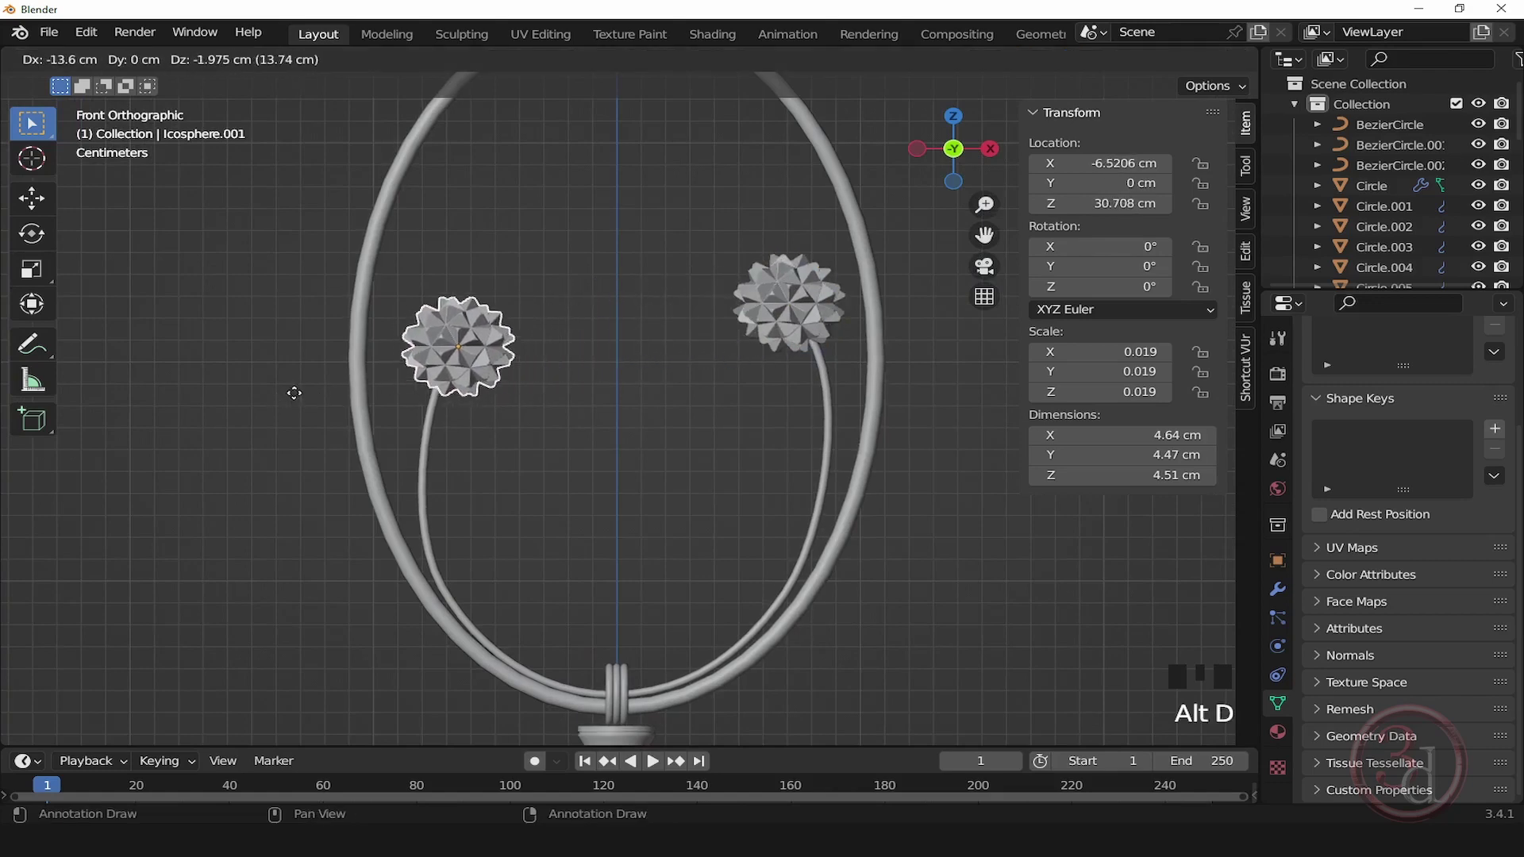
pyautogui.click(291, 397)
pyautogui.click(655, 515)
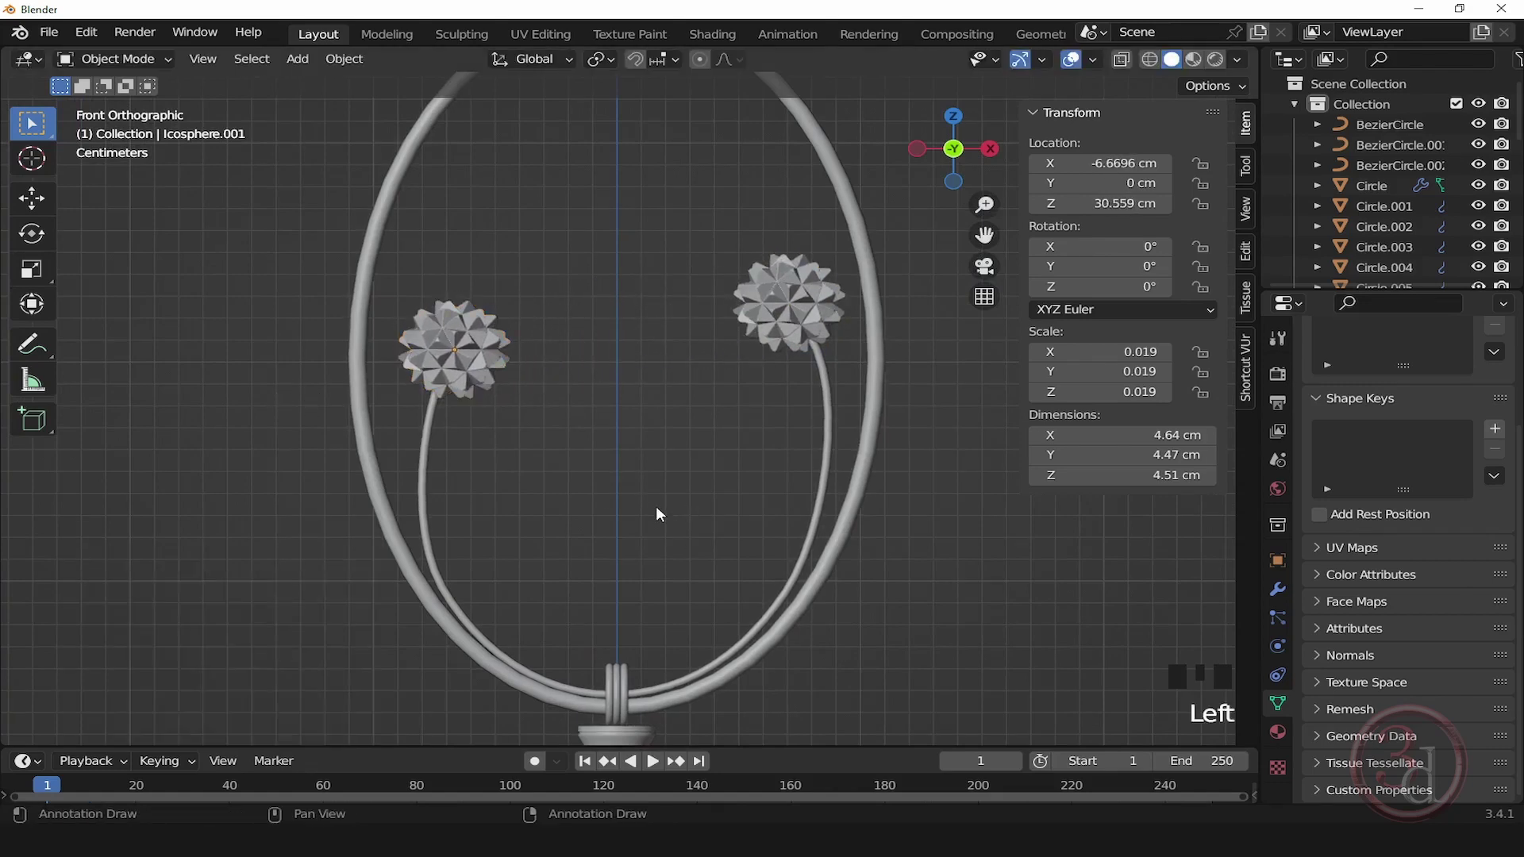
# Step: Select both spiky balls with their inner branch and move them about -0.776 cm along the Y axis
pyautogui.keyDown('alt'); pyautogui.moveTo(658, 514); pyautogui.dragTo(658, 477, button='middle'); pyautogui.keyUp('alt')
pyautogui.click(657, 477)
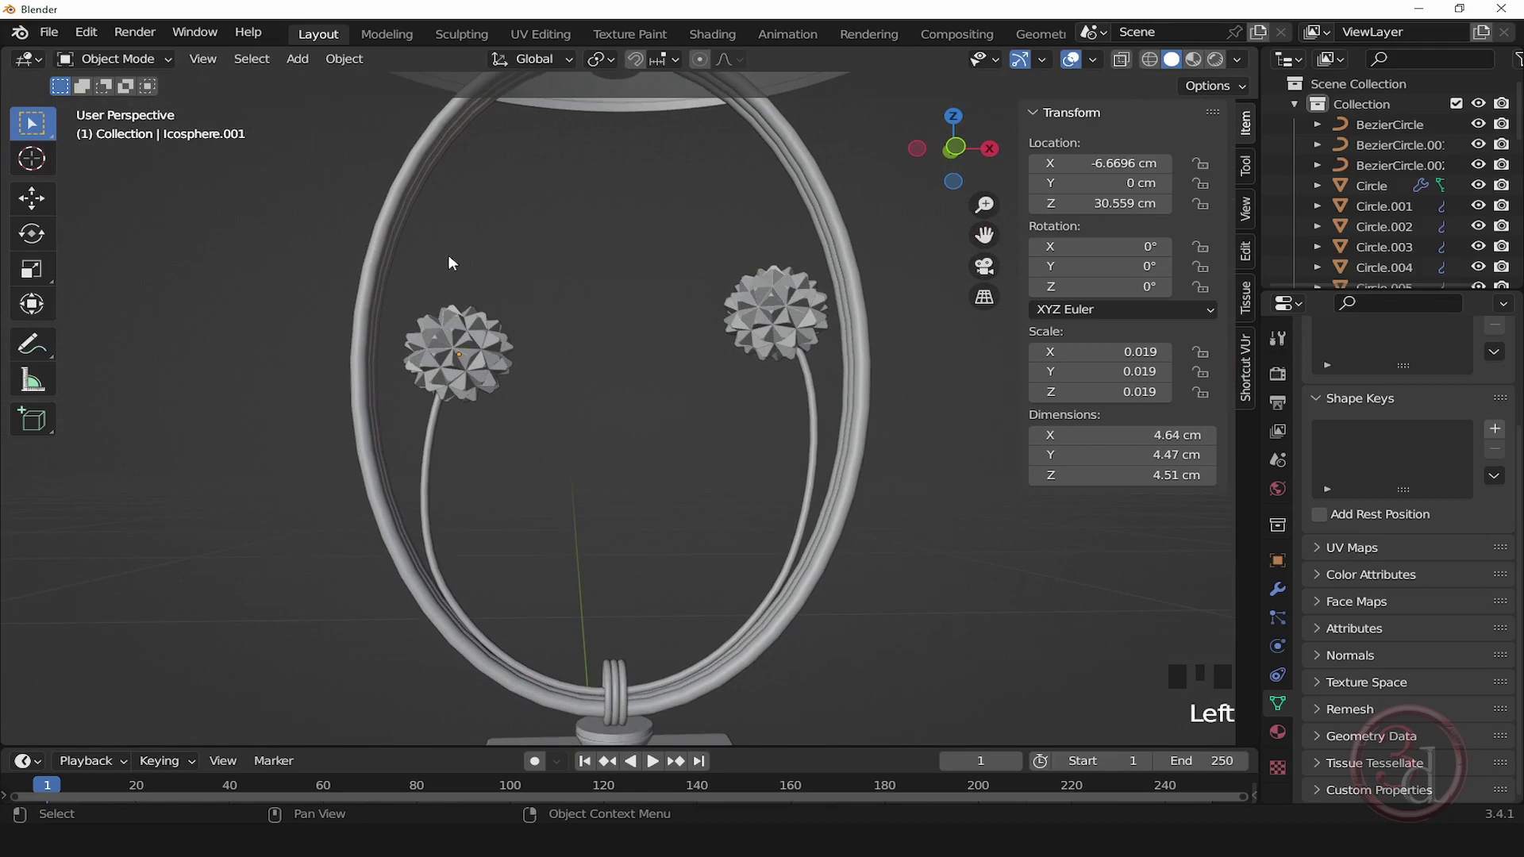
pyautogui.moveTo(424, 265); pyautogui.dragTo(464, 312)
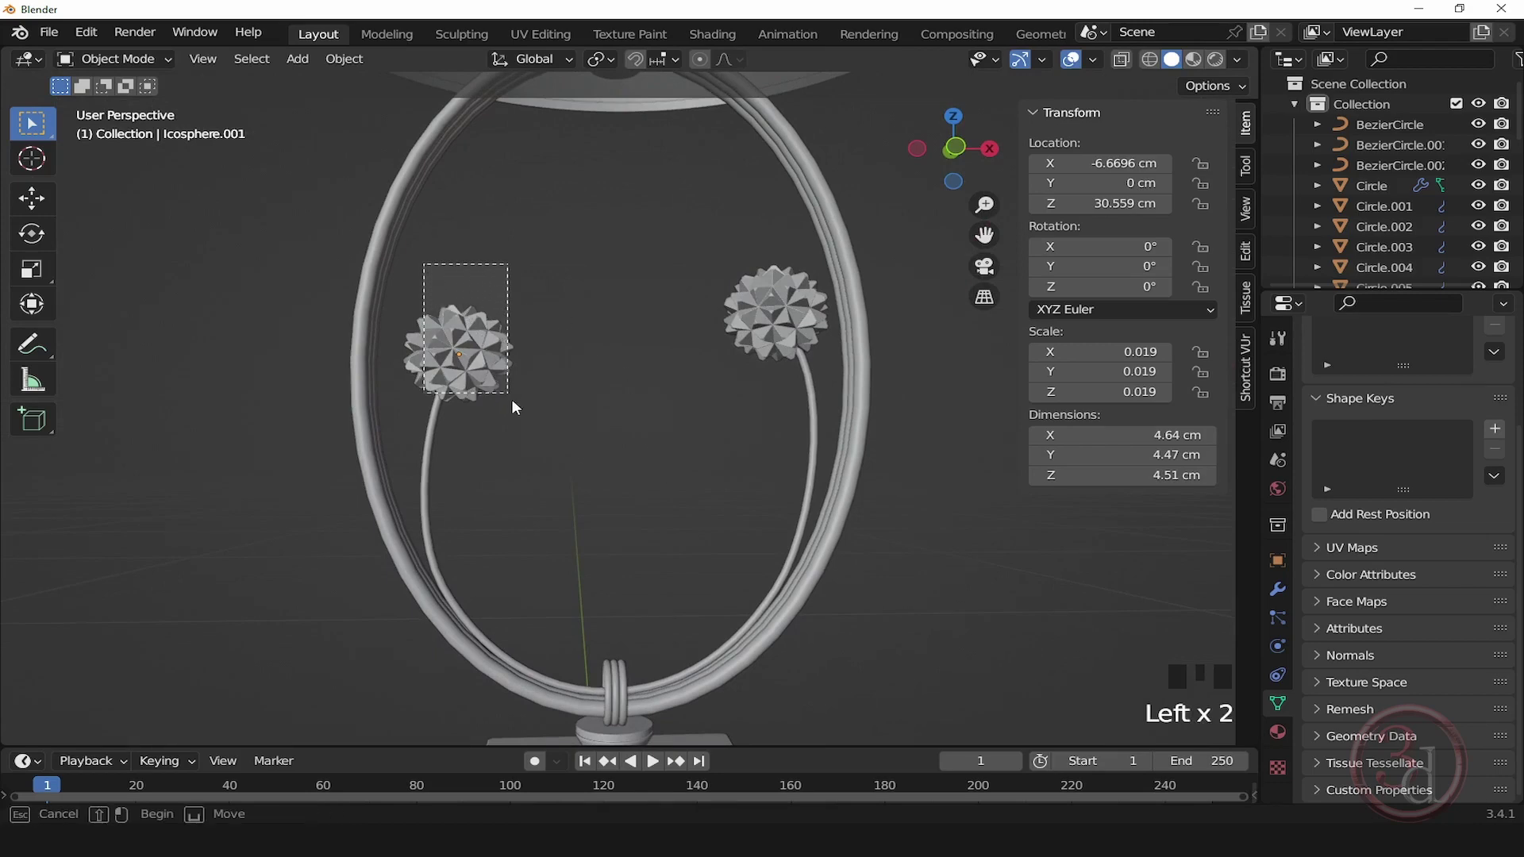
pyautogui.moveTo(512, 401); pyautogui.dragTo(817, 402)
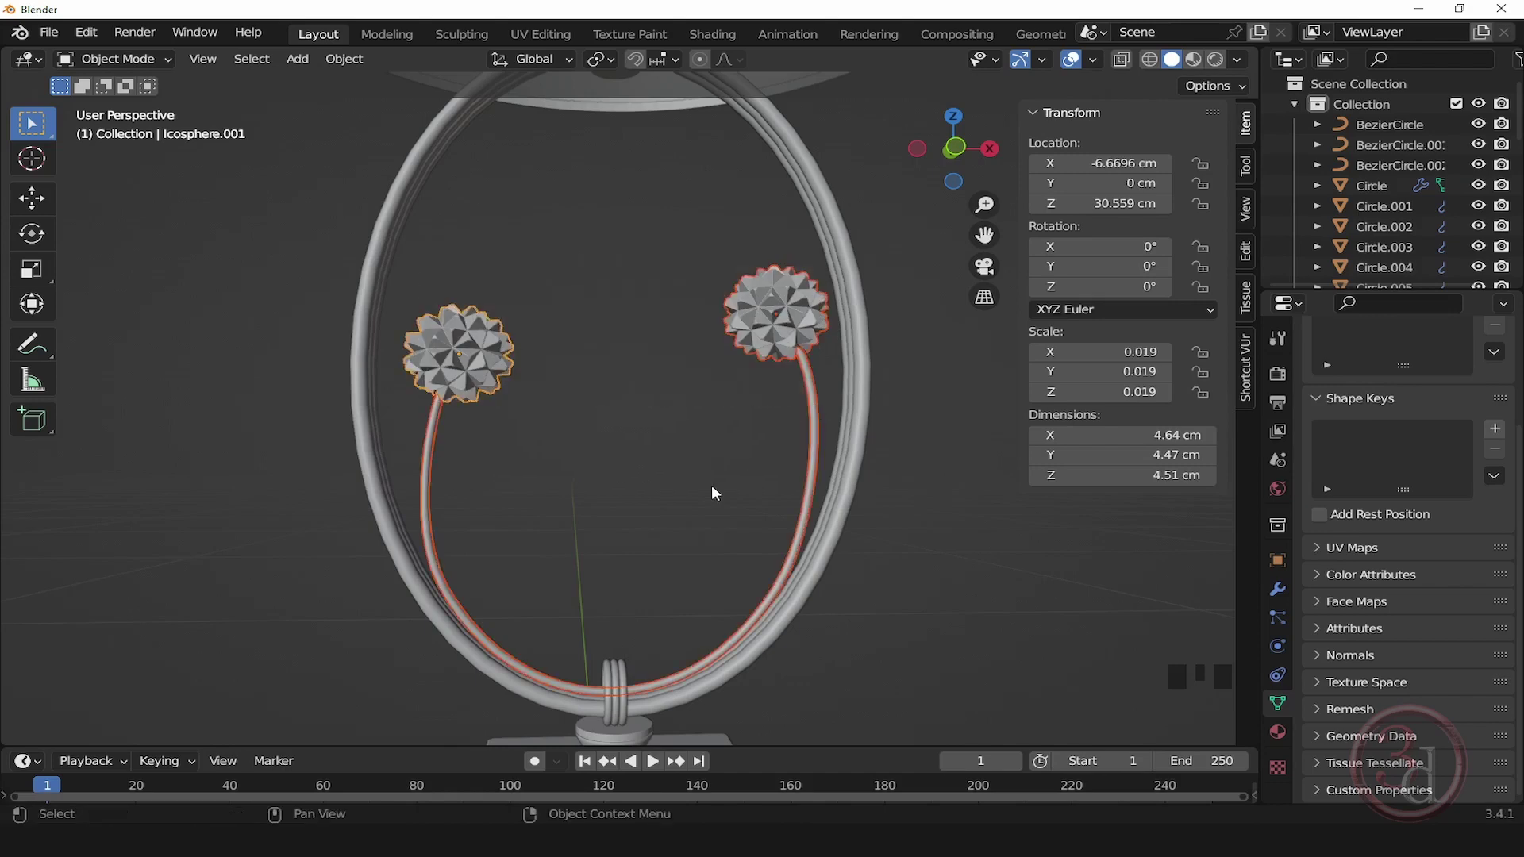
pyautogui.keyDown('alt'); pyautogui.moveTo(711, 484); pyautogui.dragTo(481, 604, button='middle'); pyautogui.keyUp('alt')
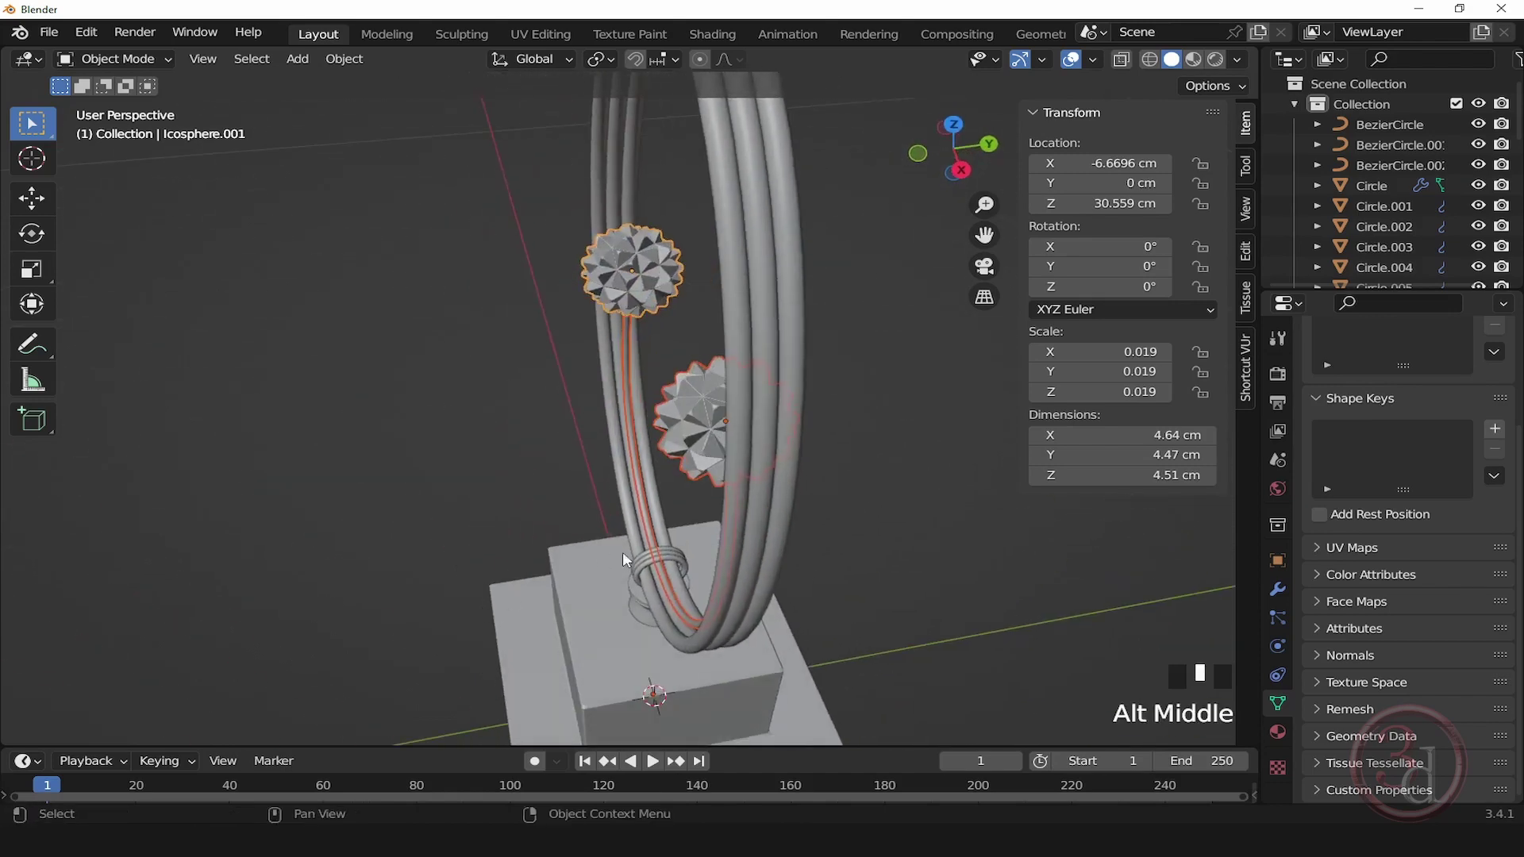
pyautogui.press('g')
pyautogui.press('y')
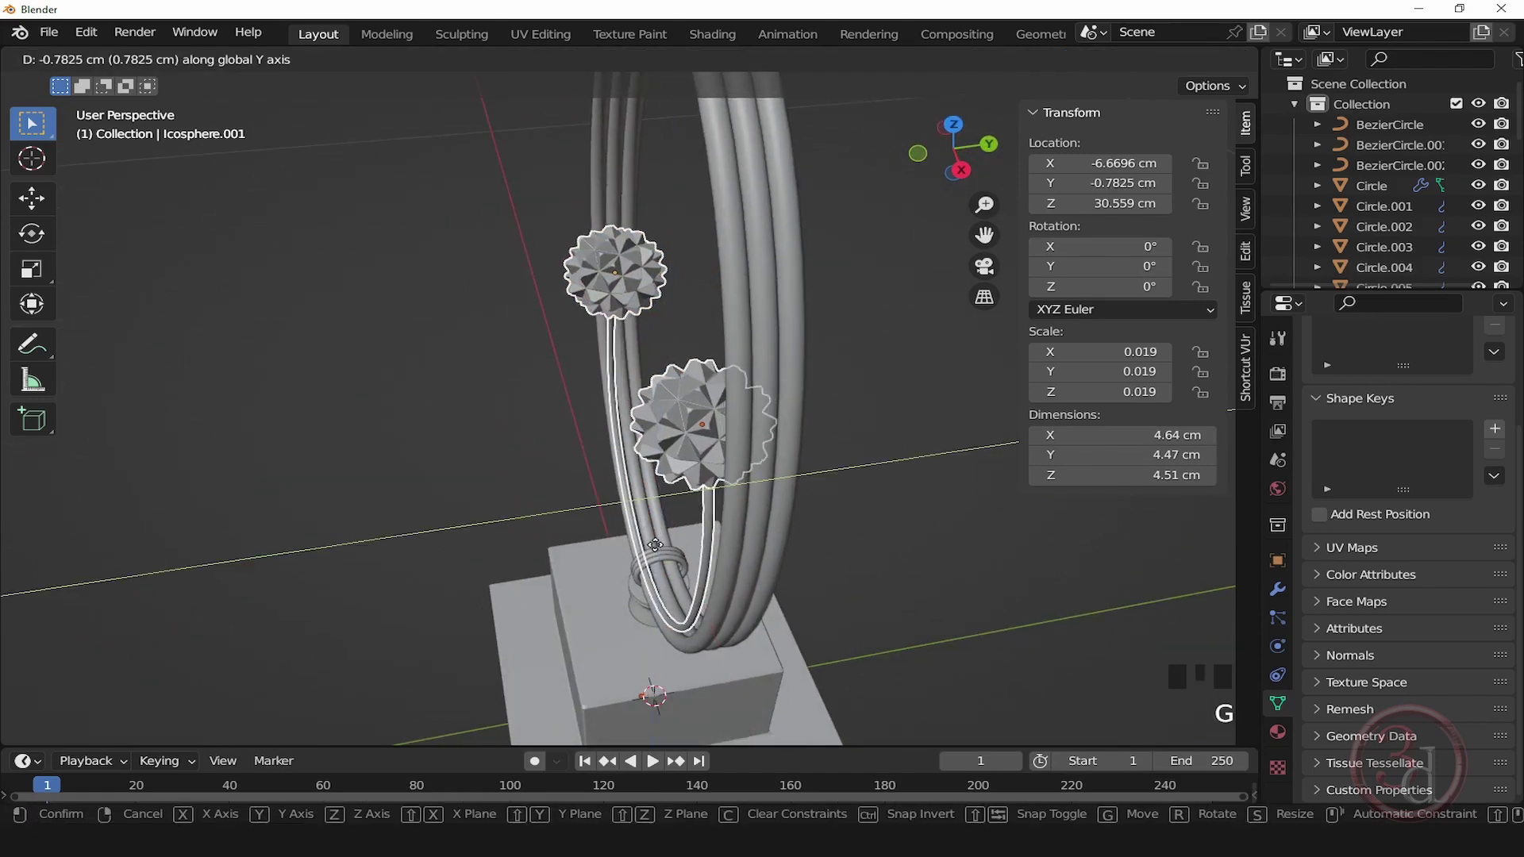
pyautogui.click(659, 572)
pyautogui.keyDown('alt'); pyautogui.moveTo(659, 572); pyautogui.dragTo(611, 603, button='middle'); pyautogui.keyUp('alt')
pyautogui.scroll(4, 695, 479)
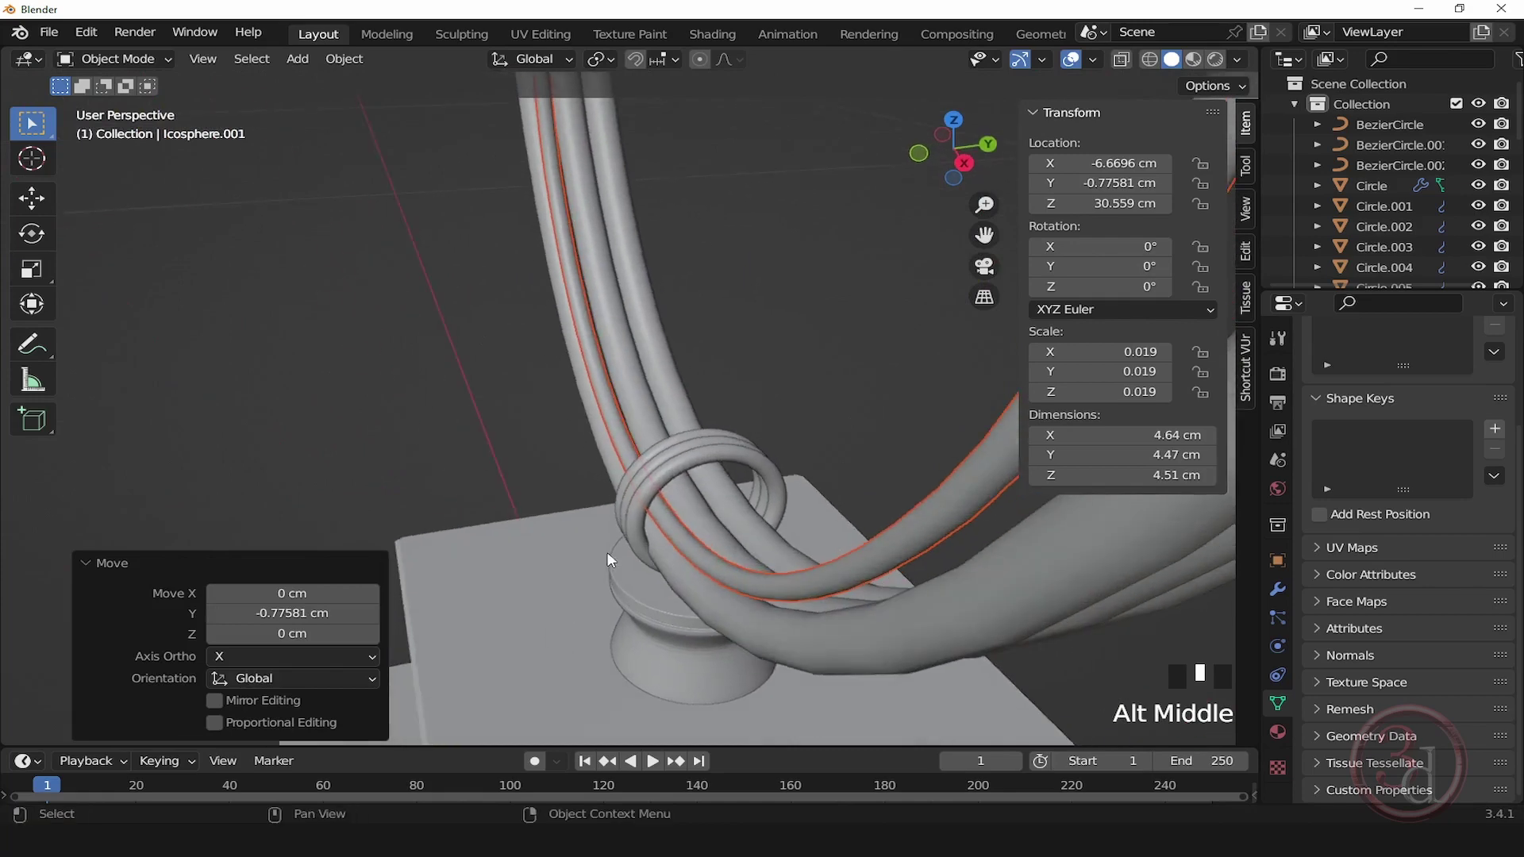
# Step: Duplicate the branch with its two spiky balls, offsetting the unlinked copy about 0.983 cm along the Y axis
pyautogui.scroll(-4, 629, 416)
pyautogui.moveTo(628, 416); pyautogui.dragTo(624, 484, button='middle')
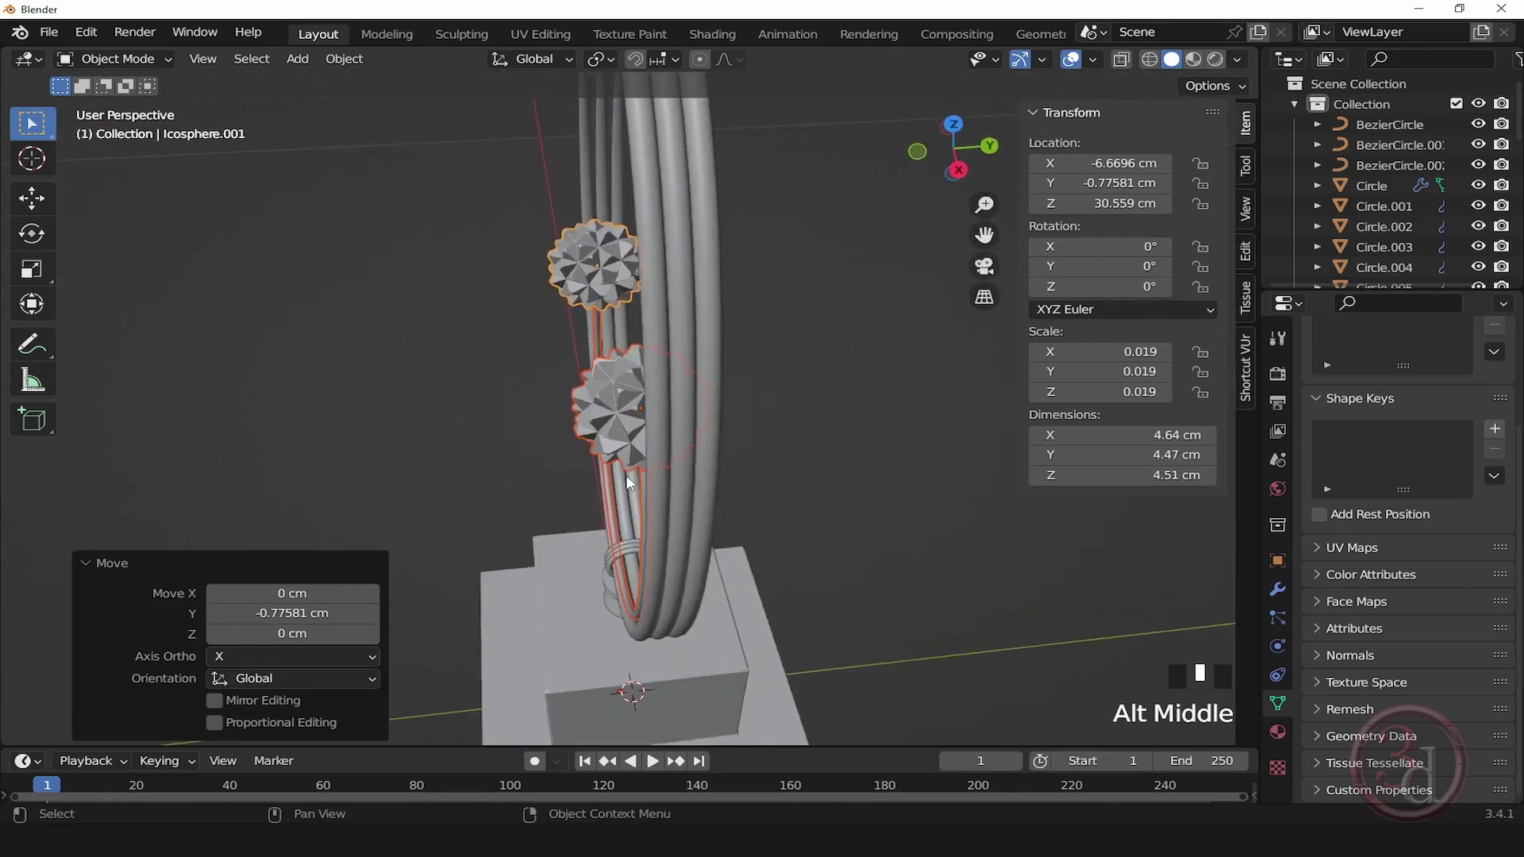
pyautogui.hotkey('shift', 'd')
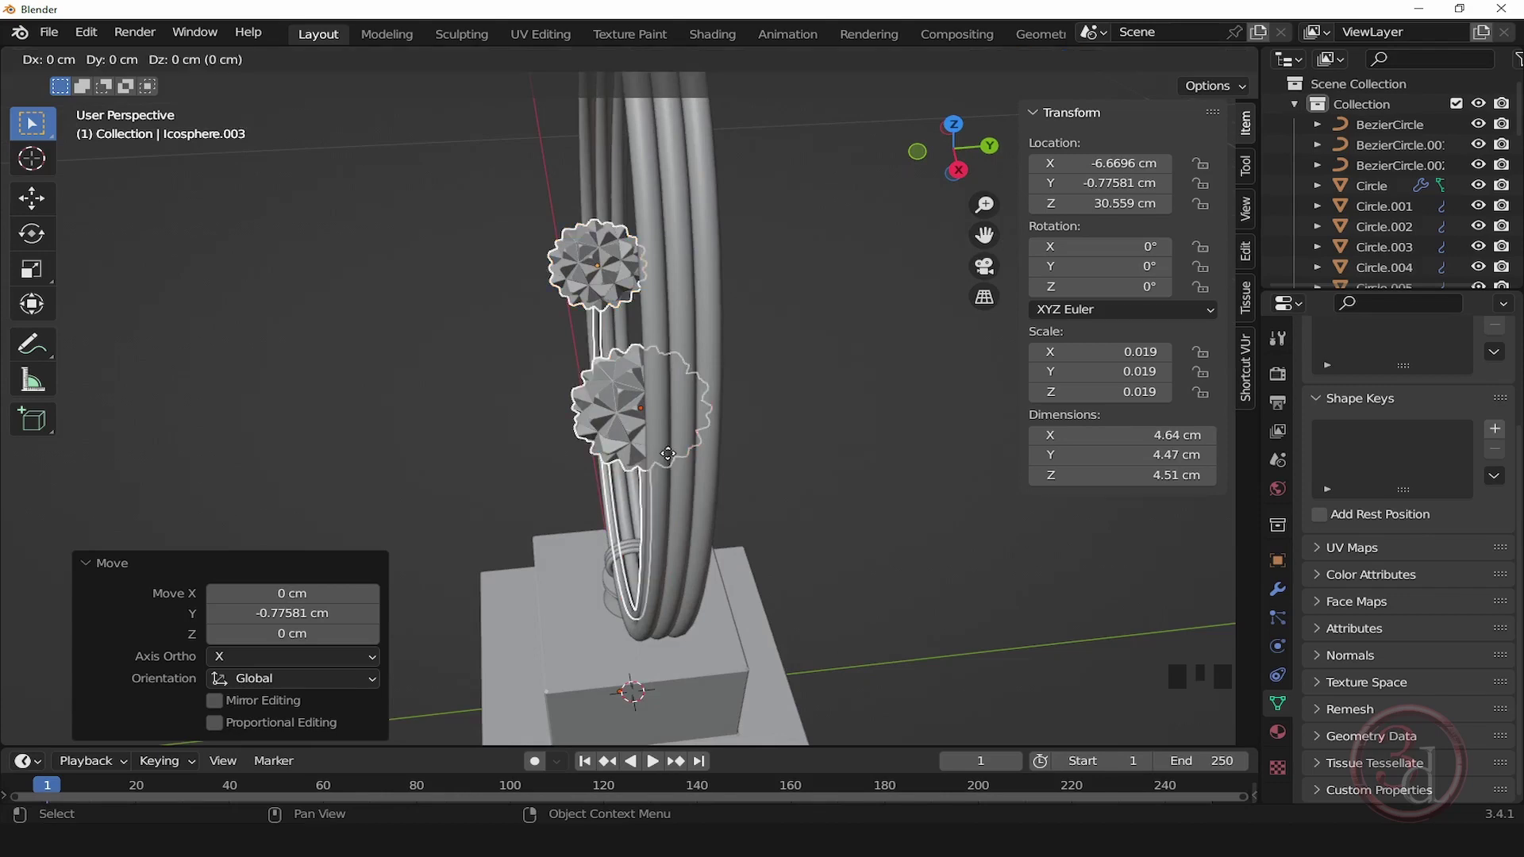
pyautogui.press('y')
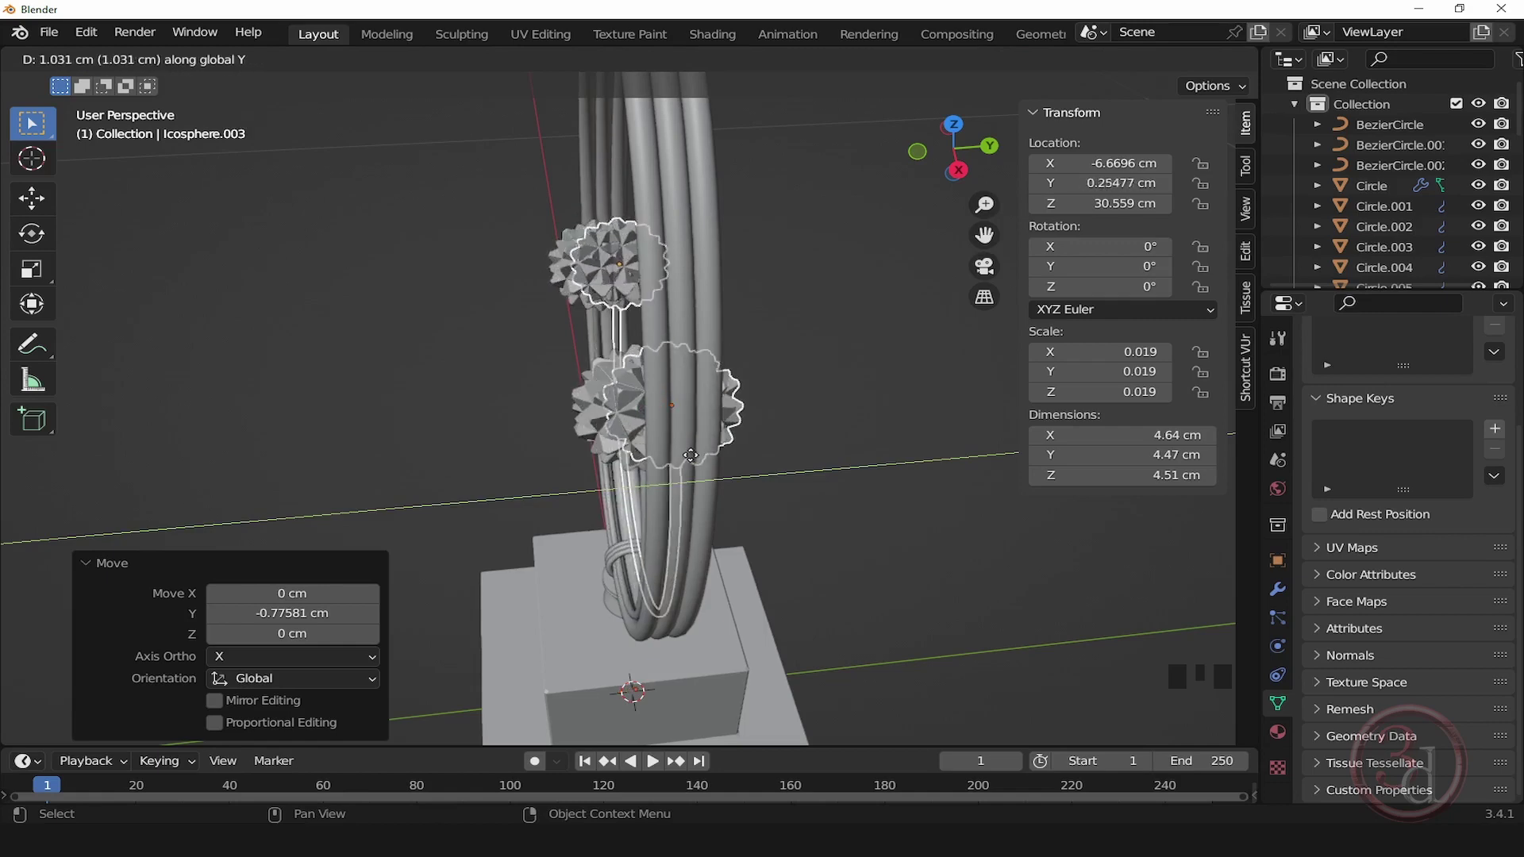
pyautogui.click(689, 456)
pyautogui.keyDown('alt'); pyautogui.moveTo(689, 457); pyautogui.dragTo(945, 457, button='middle'); pyautogui.keyUp('alt')
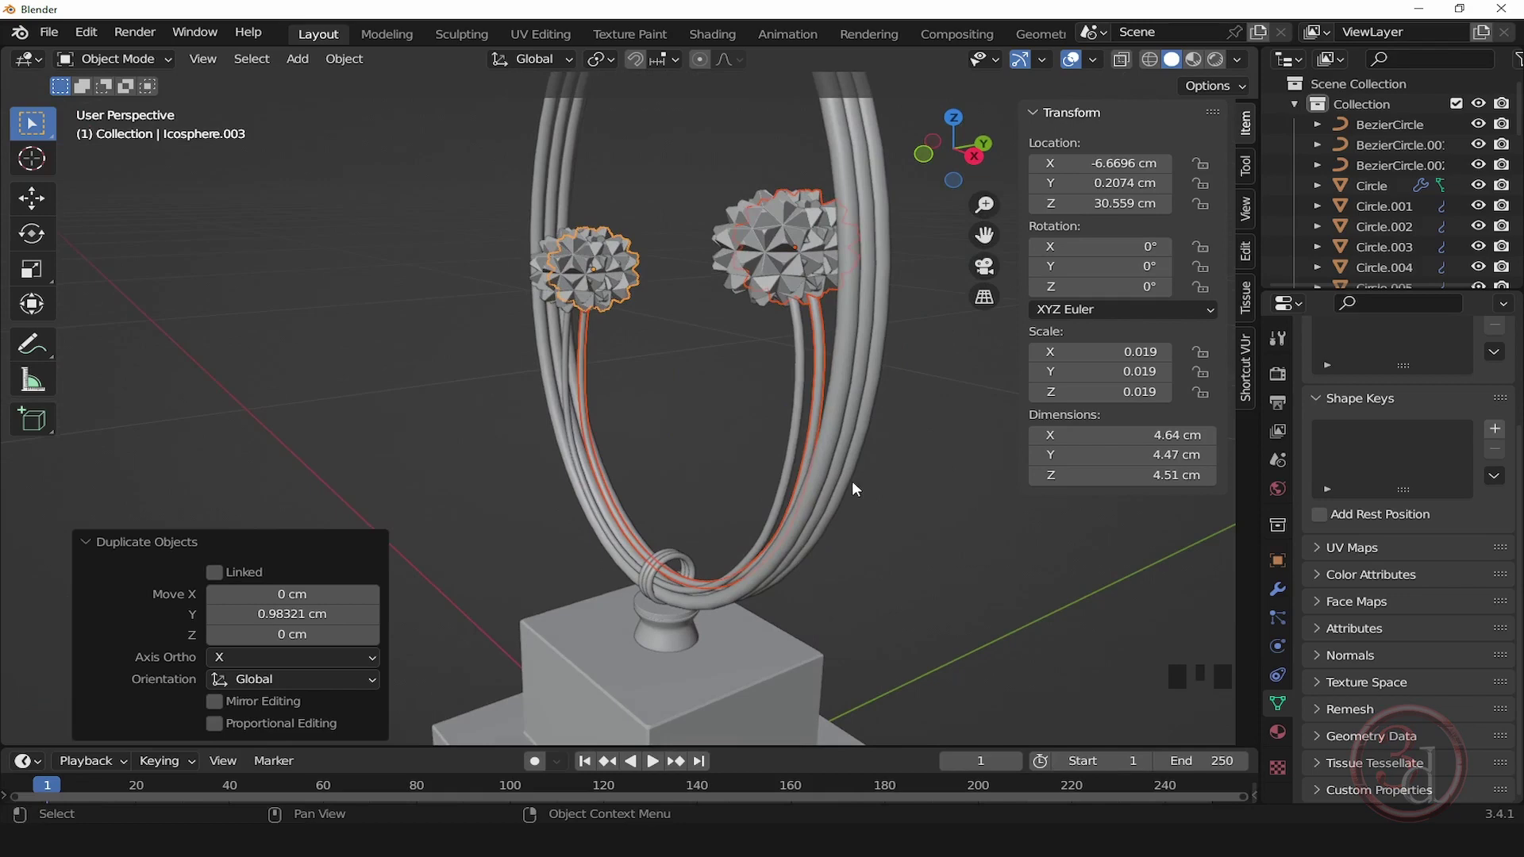
# Step: Raise the duplicated branch and its balls about 9.57 cm along the Z axis in front view
pyautogui.keyDown('alt'); pyautogui.moveTo(851, 480); pyautogui.dragTo(692, 446, button='middle'); pyautogui.keyUp('alt')
pyautogui.press('`')
pyautogui.click(734, 361)
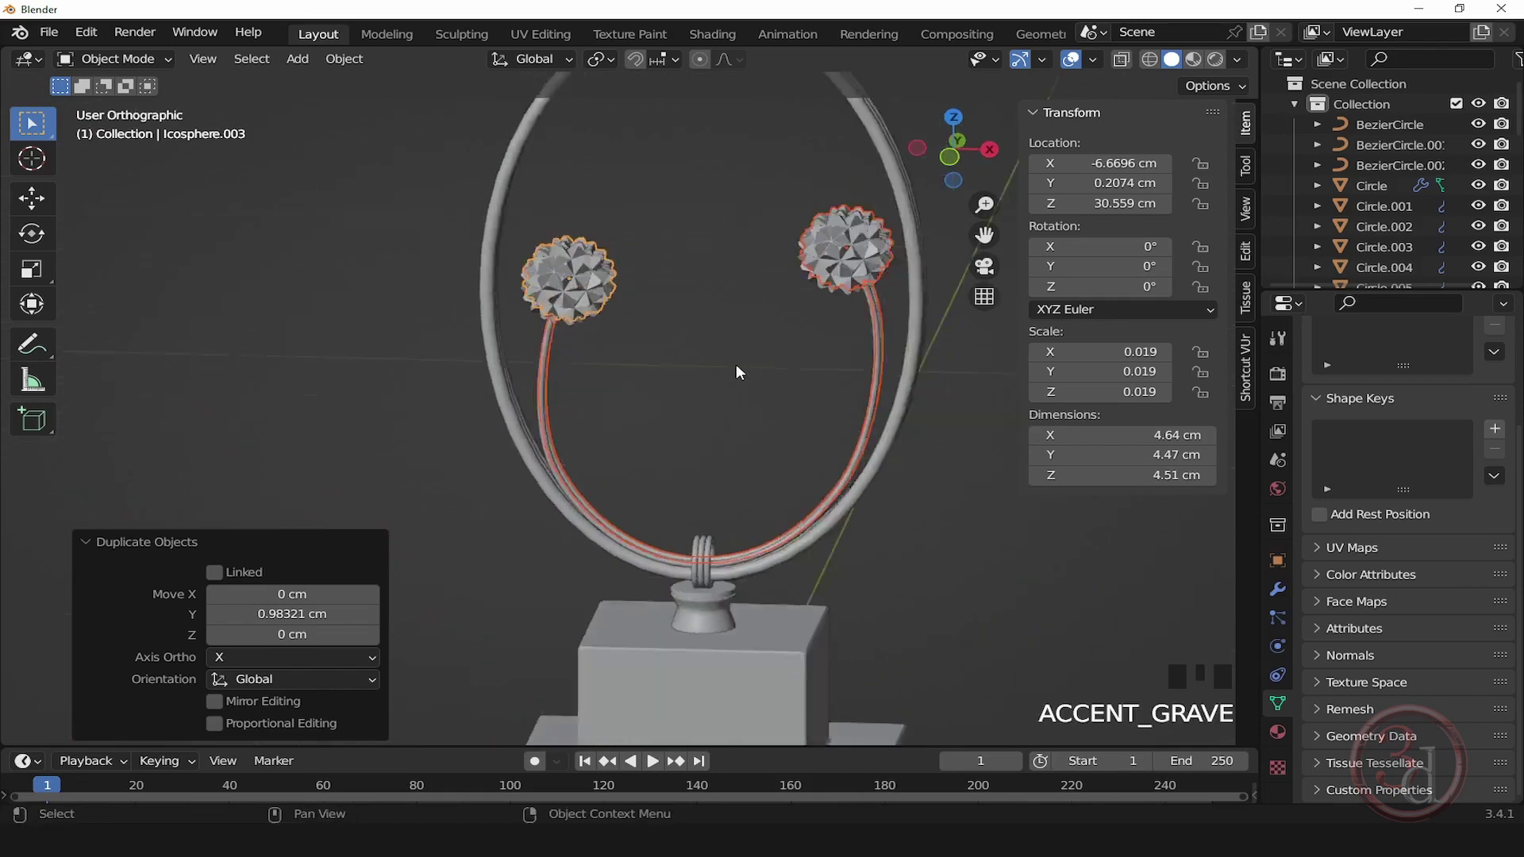
pyautogui.middleClick(750, 381)
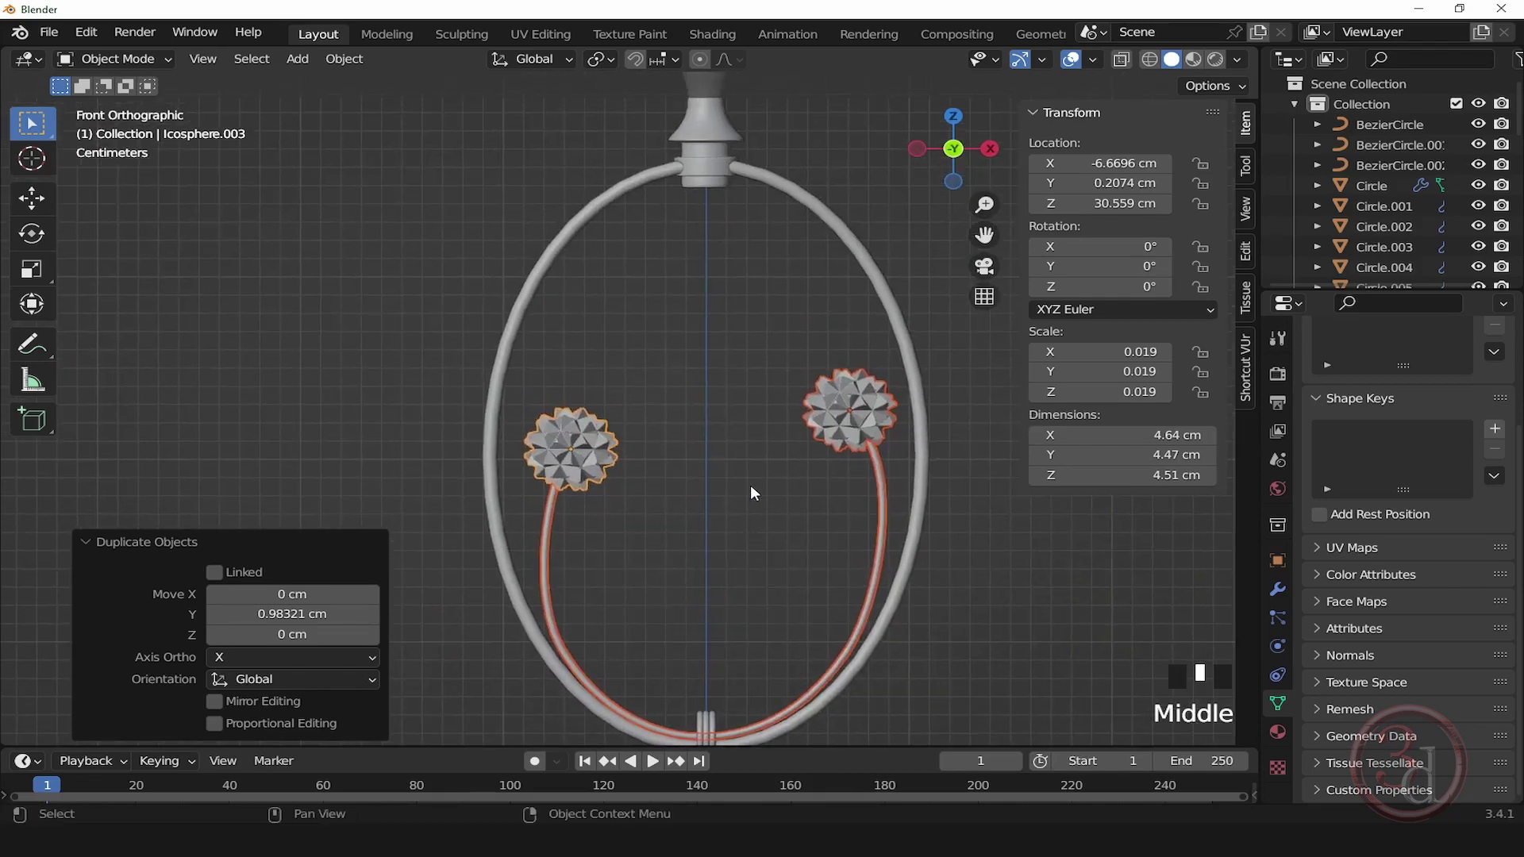
pyautogui.press('g')
pyautogui.press('z')
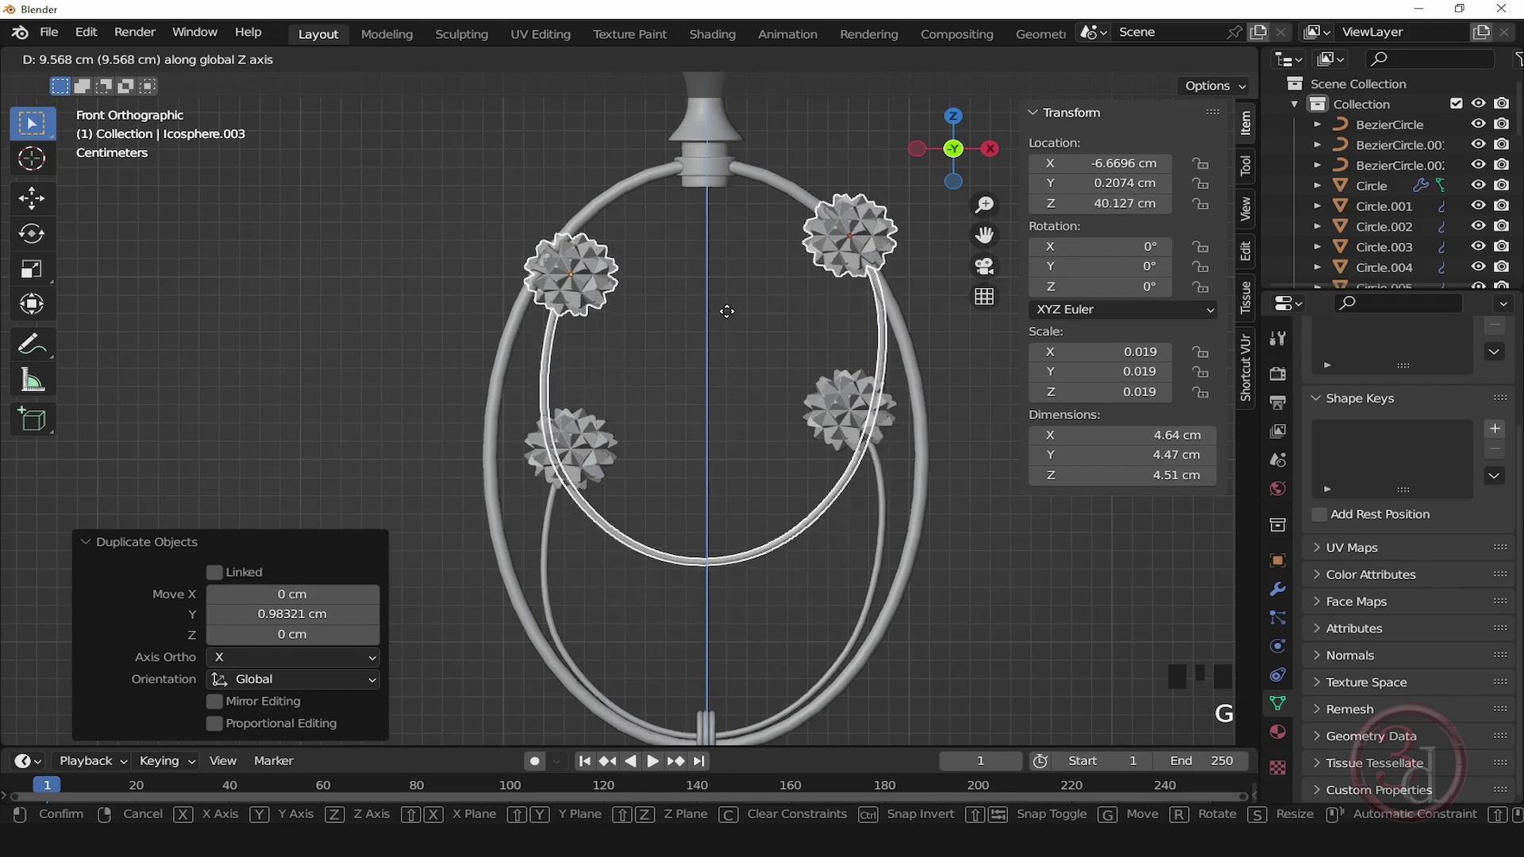
pyautogui.click(727, 312)
# Step: Bring the two upper balls inside the ring's top: right one to about X 2.52, Z 42.47 cm, left one to about X -3.45, Z 41.92 cm
pyautogui.click(853, 224)
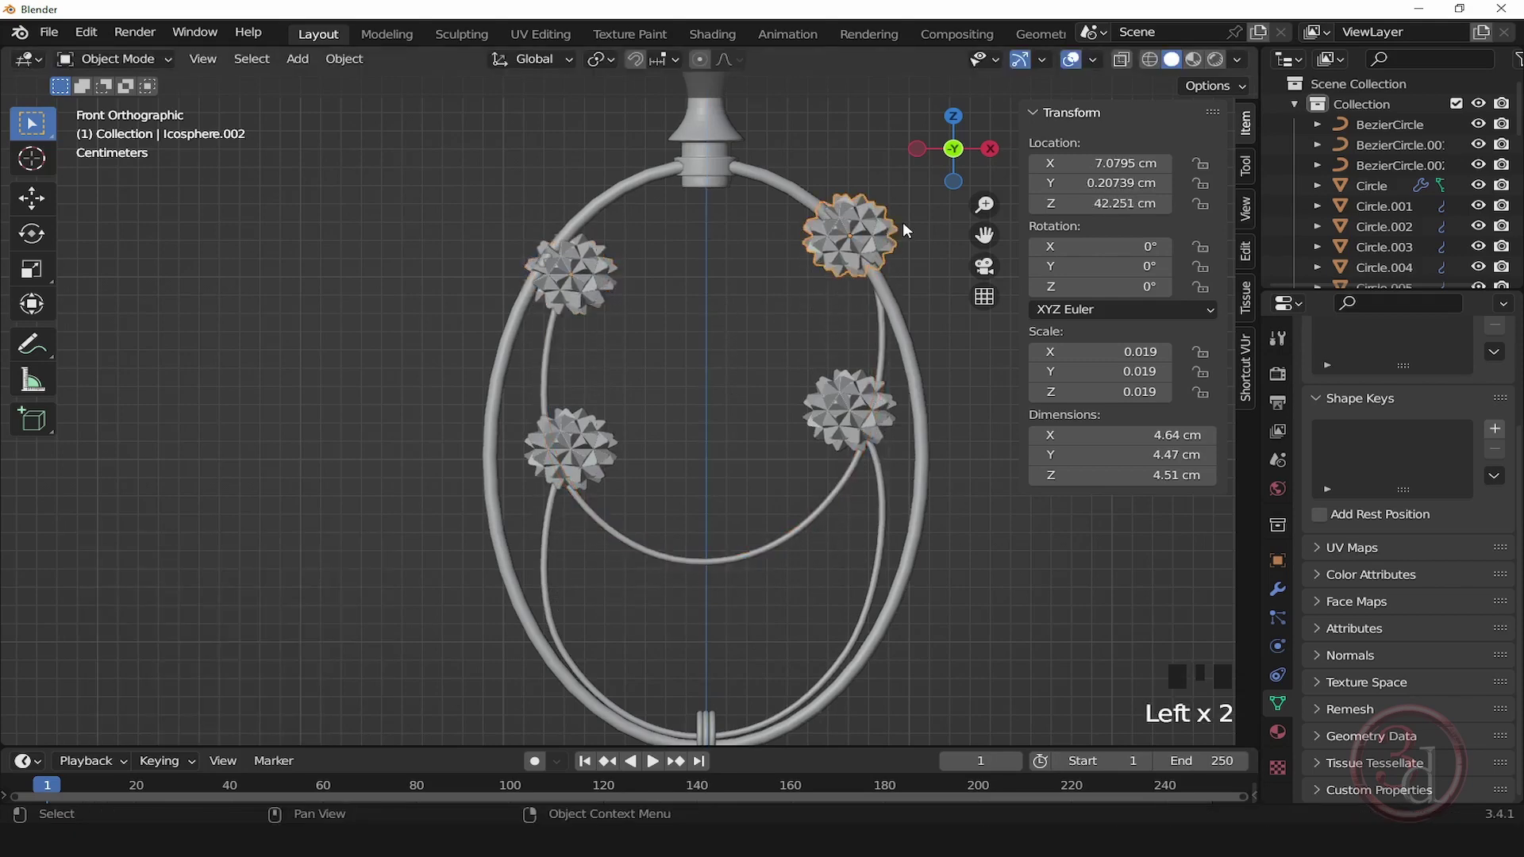
pyautogui.press('g')
pyautogui.click(659, 262)
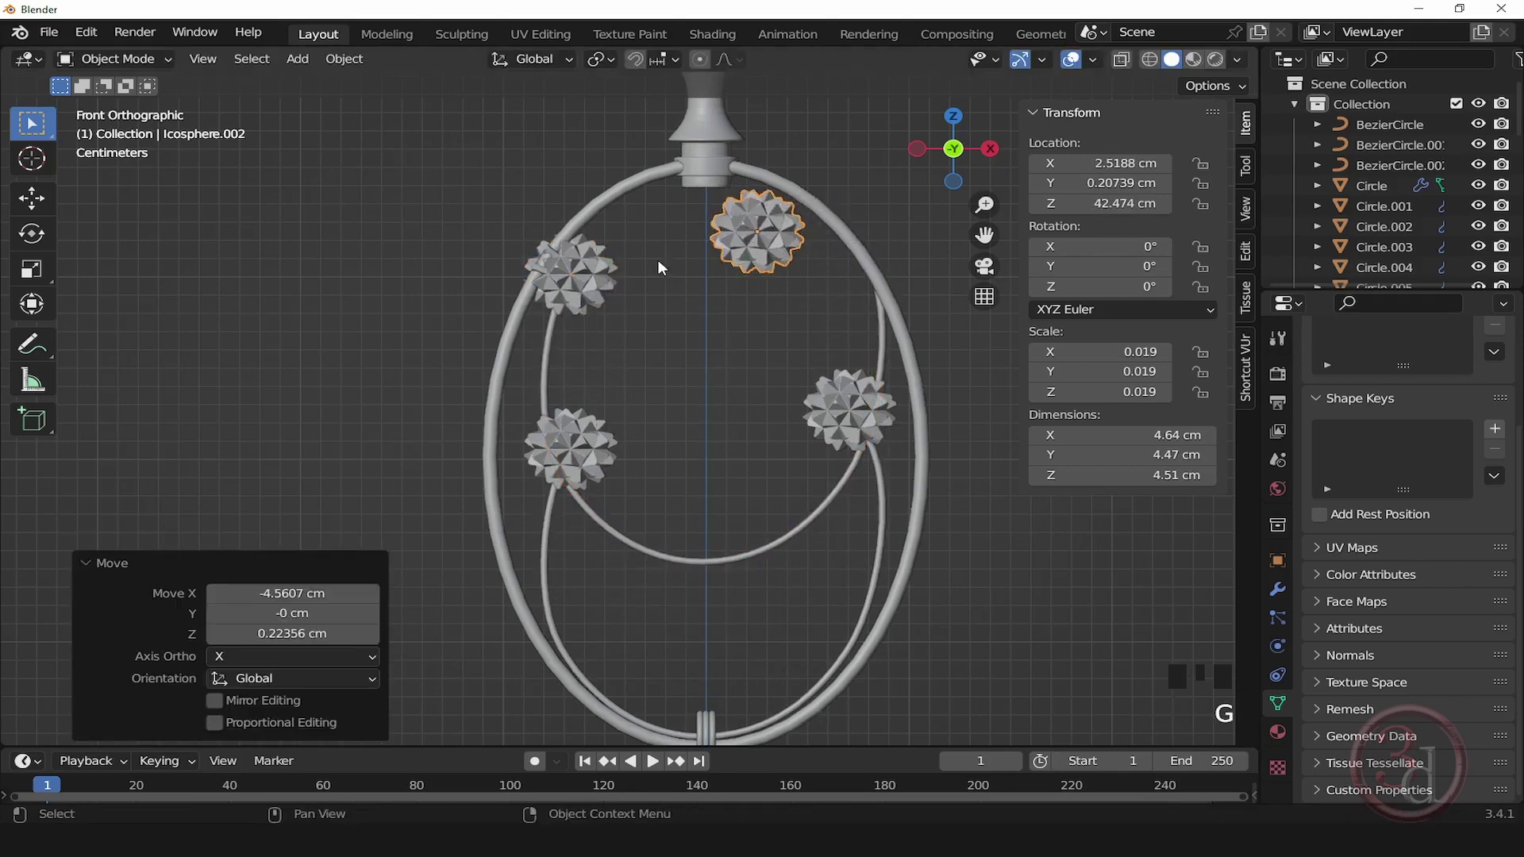
pyautogui.click(603, 282)
pyautogui.press('g')
pyautogui.click(670, 244)
# Step: Move the upper right spiky ball along the positive Y axis toward the back of the oval ring
pyautogui.keyDown('alt'); pyautogui.moveTo(745, 265); pyautogui.dragTo(514, 390, button='middle'); pyautogui.keyUp('alt')
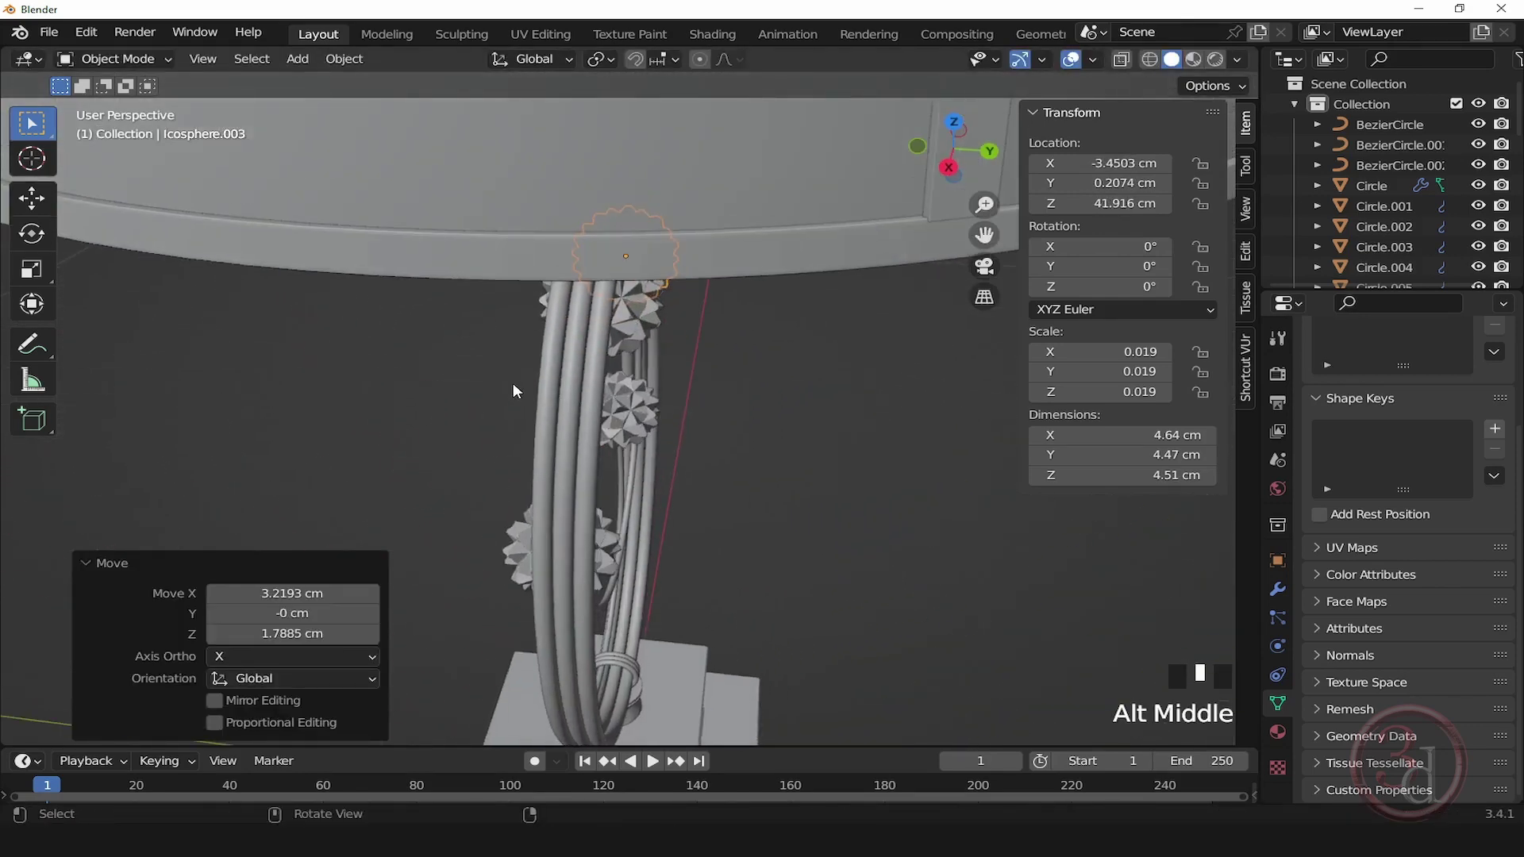
pyautogui.click(654, 311)
pyautogui.keyDown('alt'); pyautogui.moveTo(669, 351); pyautogui.dragTo(677, 325, button='middle'); pyautogui.keyUp('alt')
pyautogui.press('g')
pyautogui.press('y')
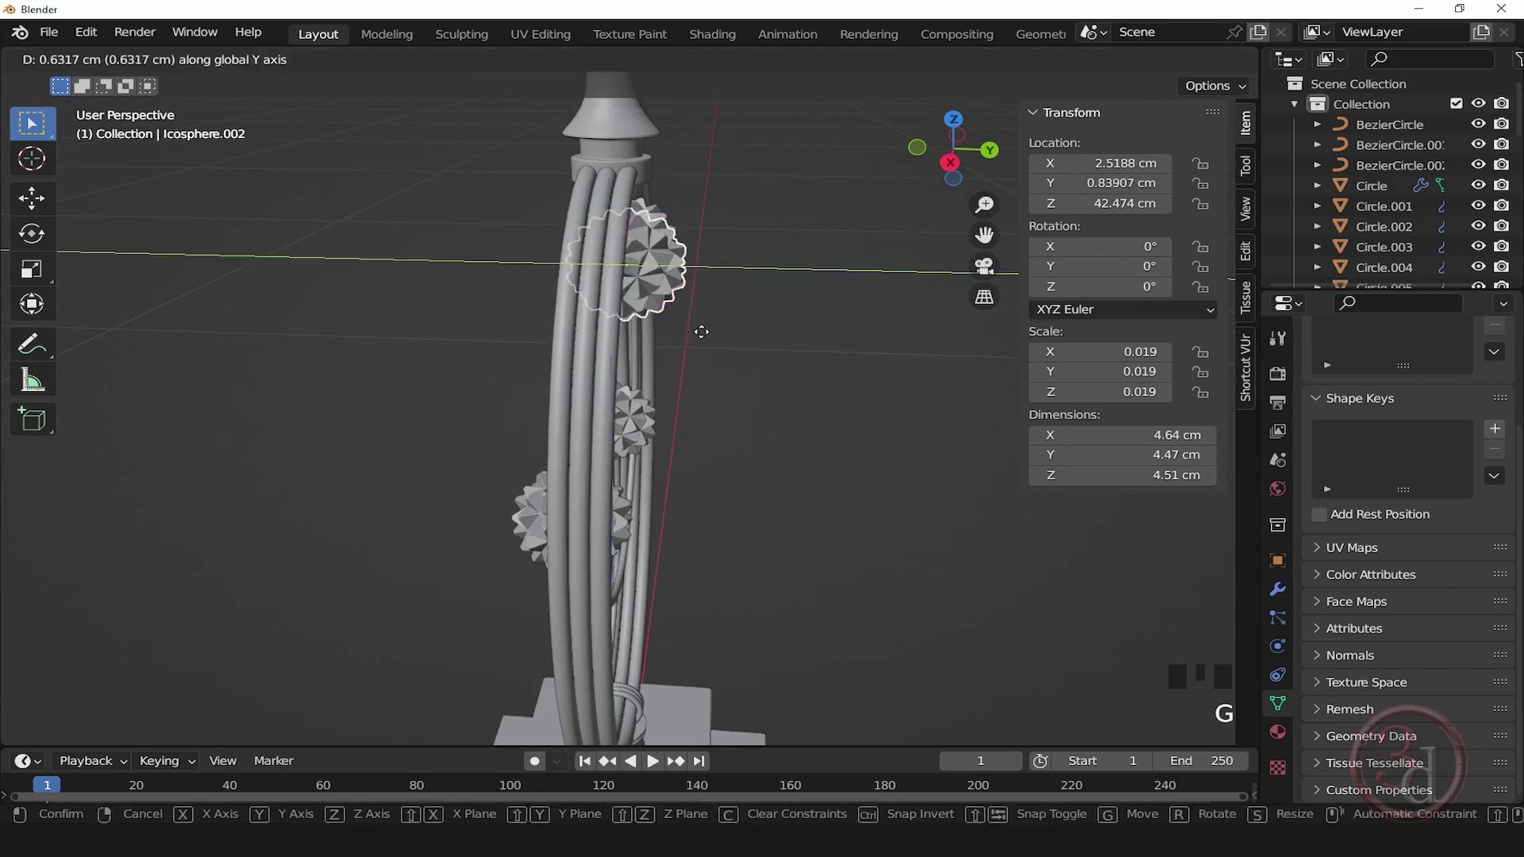
pyautogui.click(734, 337)
# Step: Move the upper left spiky ball about -1.46 cm along the Y axis toward the front of the ring
pyautogui.keyDown('alt'); pyautogui.moveTo(733, 337); pyautogui.dragTo(659, 271, button='middle'); pyautogui.keyUp('alt')
pyautogui.click(641, 226)
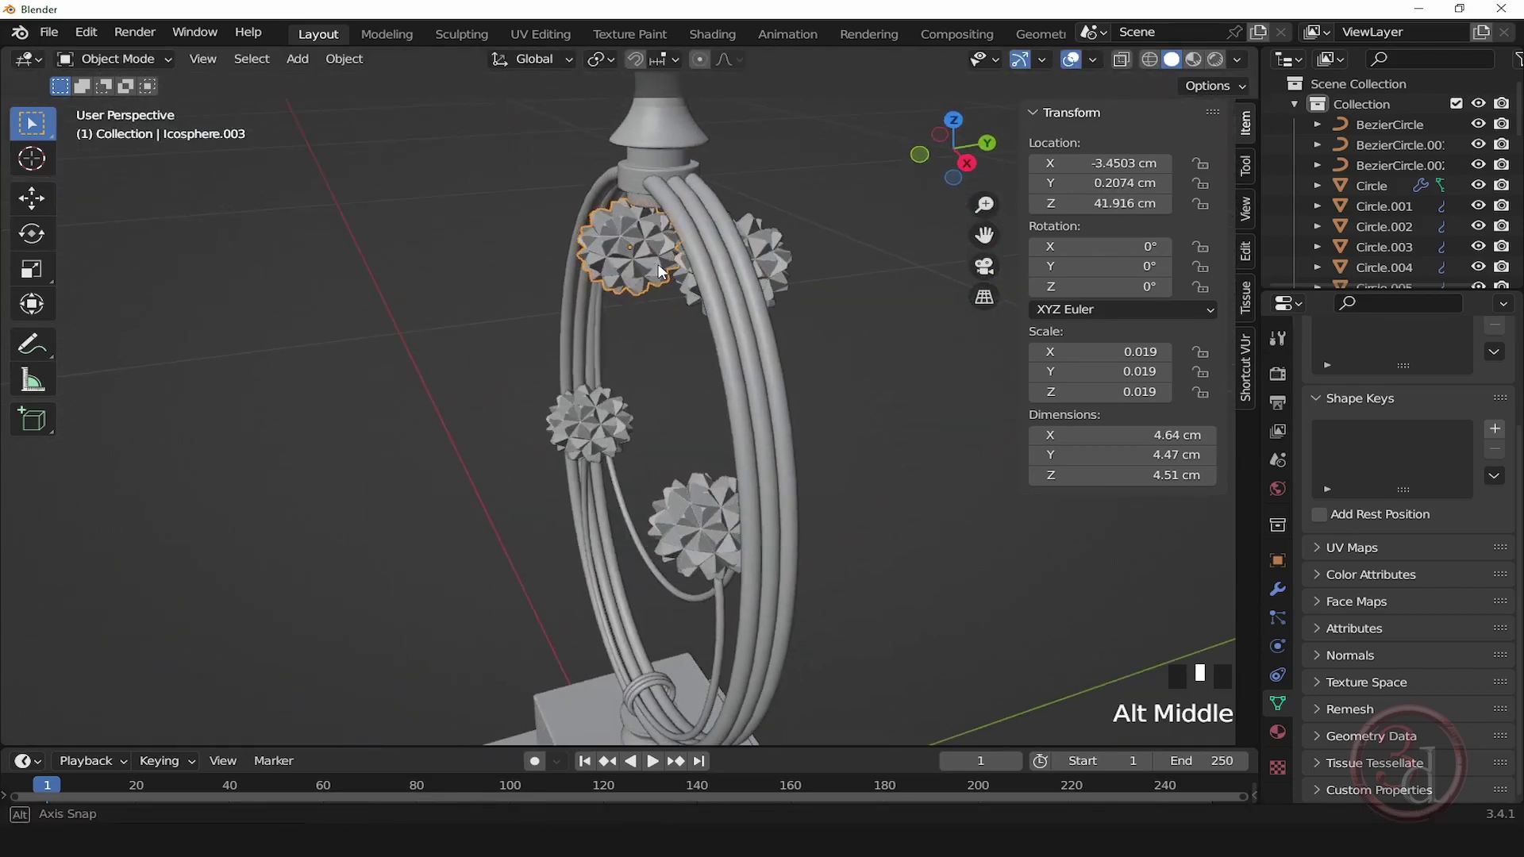
pyautogui.press('g')
pyautogui.press('y')
pyautogui.click(645, 394)
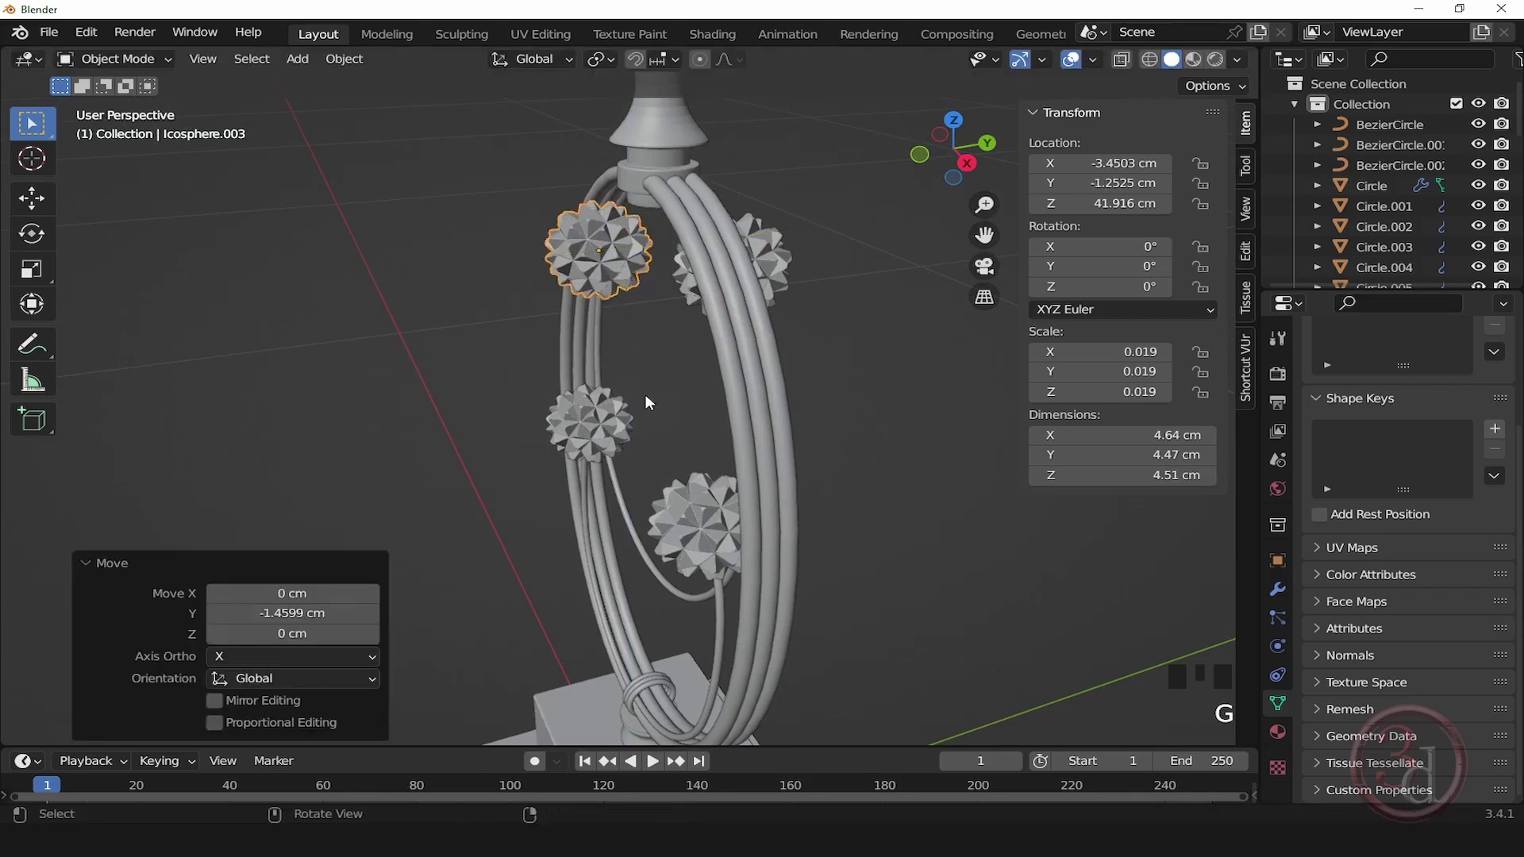
pyautogui.keyDown('alt'); pyautogui.moveTo(645, 393); pyautogui.dragTo(804, 342, button='middle'); pyautogui.keyUp('alt')
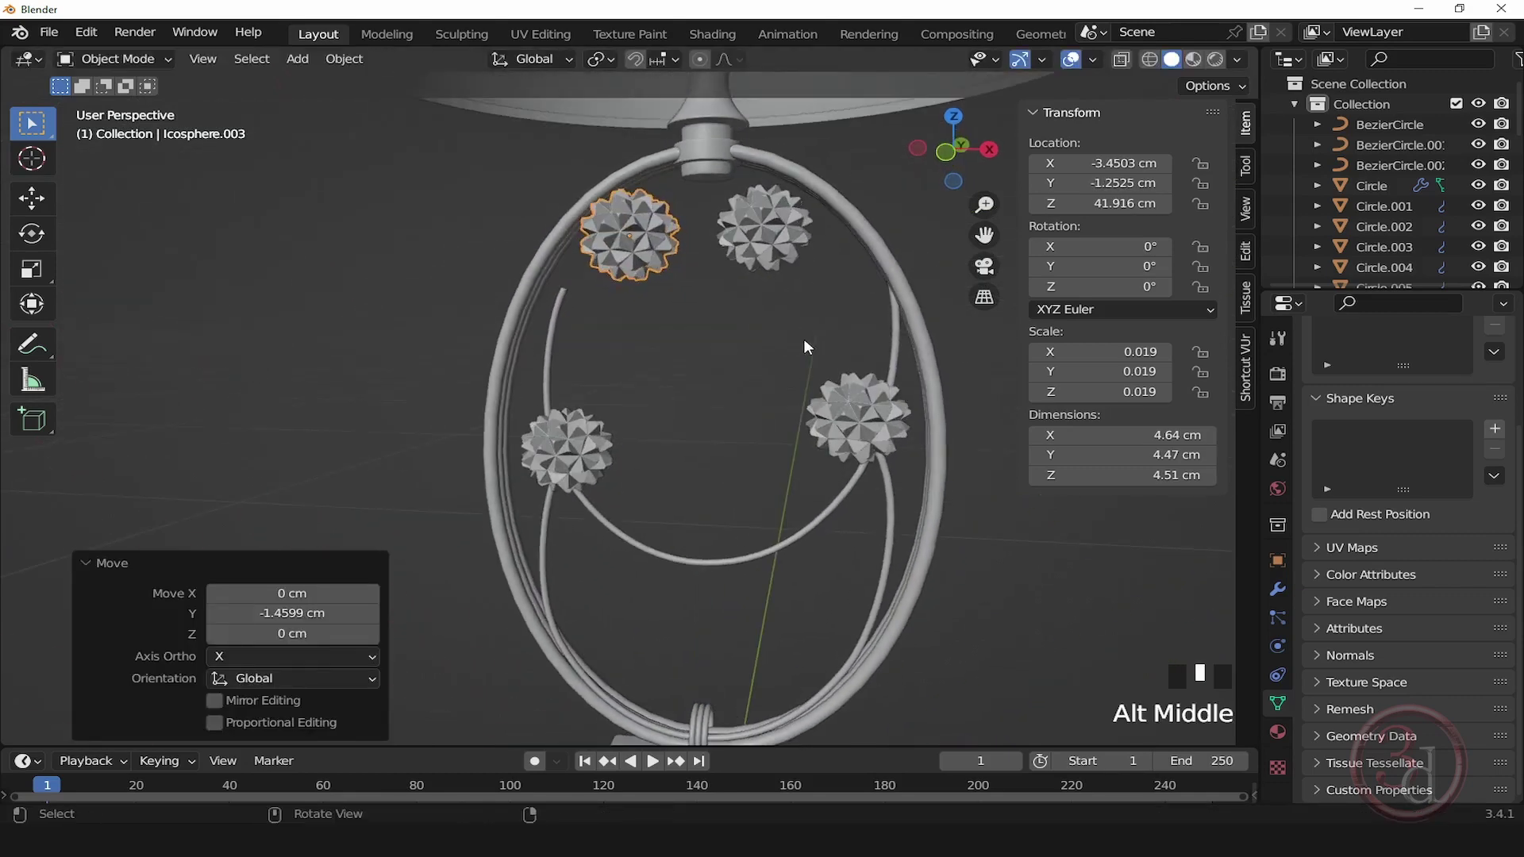
# Step: Edit the duplicated branch curve in wireframe, moving its right end point to the upper right ball at about X 4.09, Z 32.78 cm and rotating it -22.3°
pyautogui.click(895, 344)
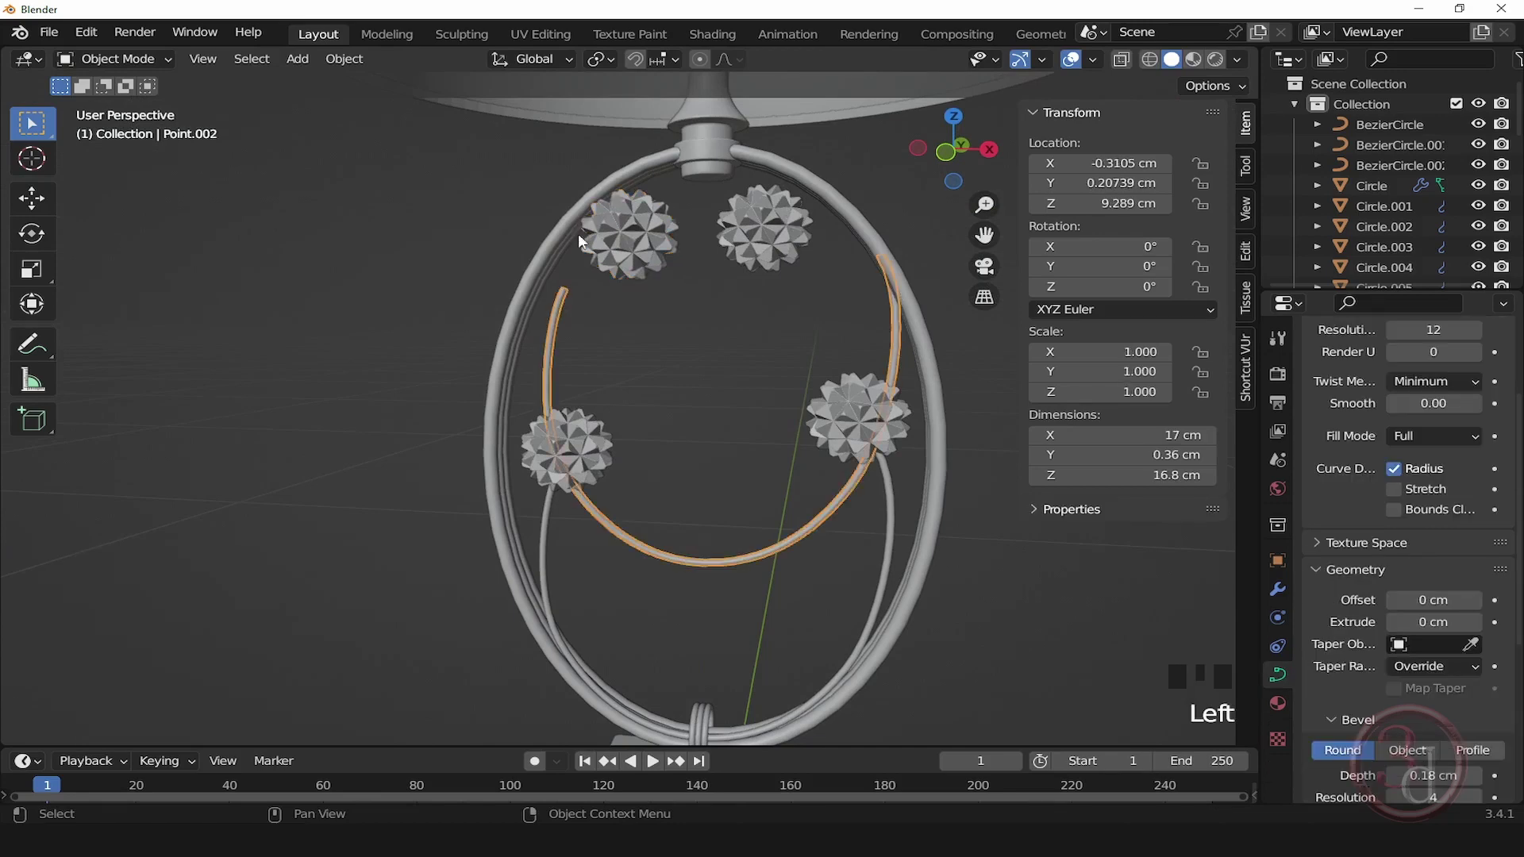
pyautogui.press('`')
pyautogui.scroll(2, 840, 336)
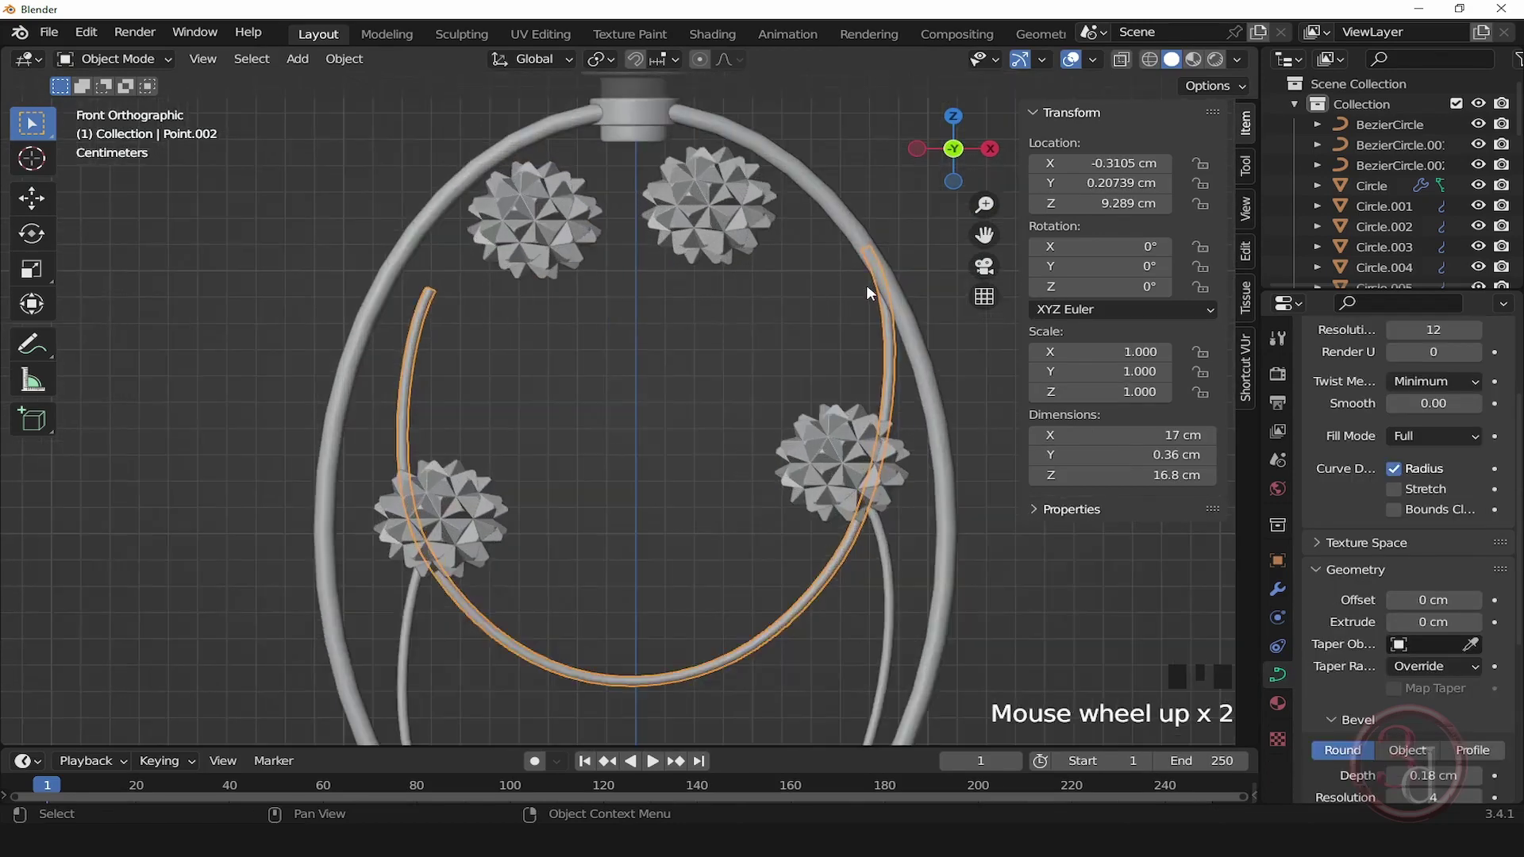
pyautogui.press('Tab')
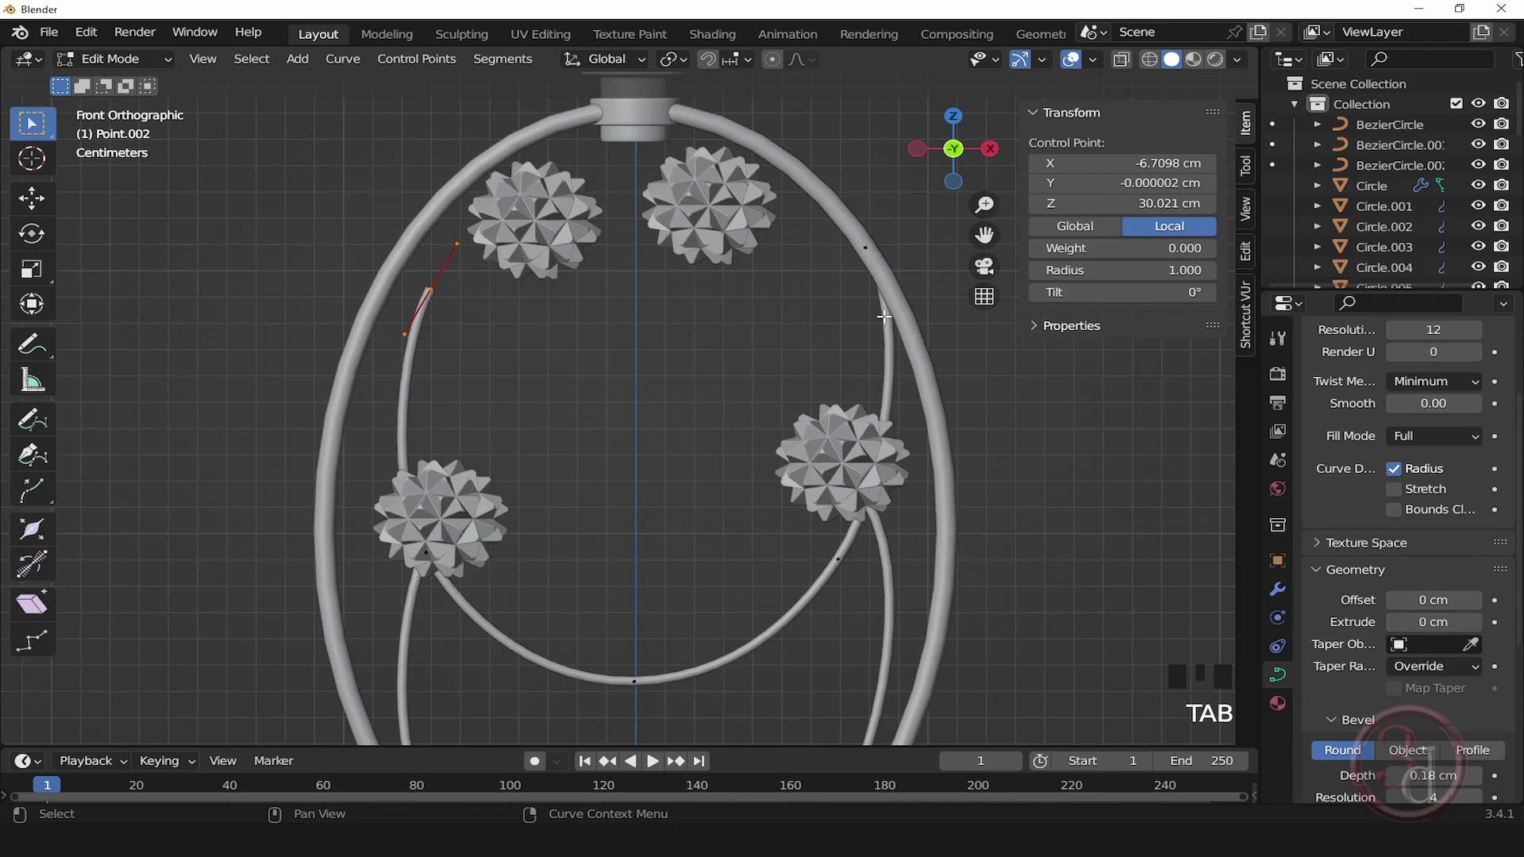
pyautogui.click(869, 247)
pyautogui.hotkey('shift', 'z')
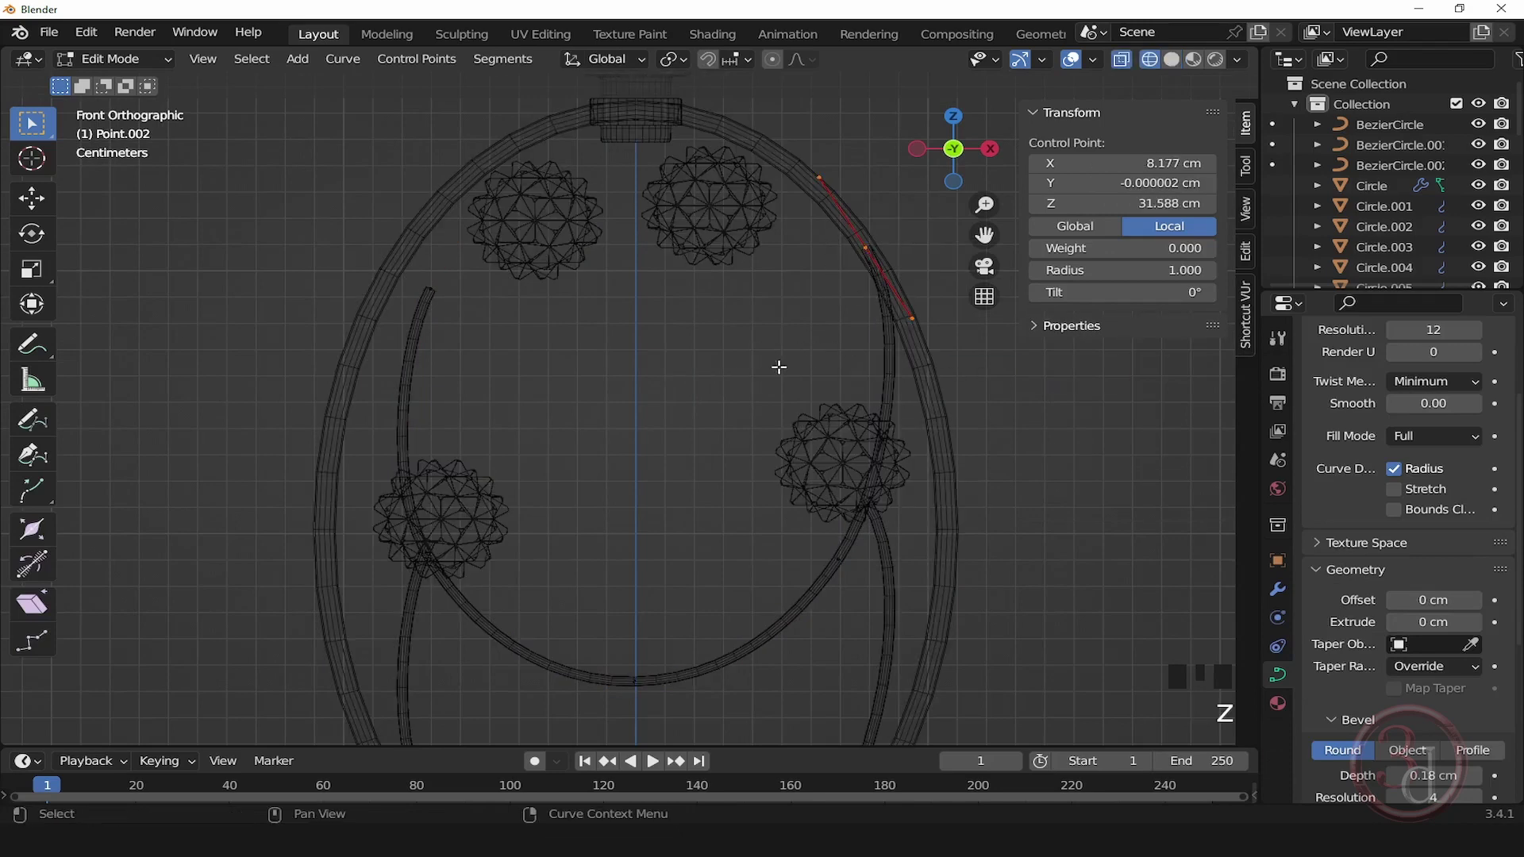
pyautogui.scroll(1, 869, 179)
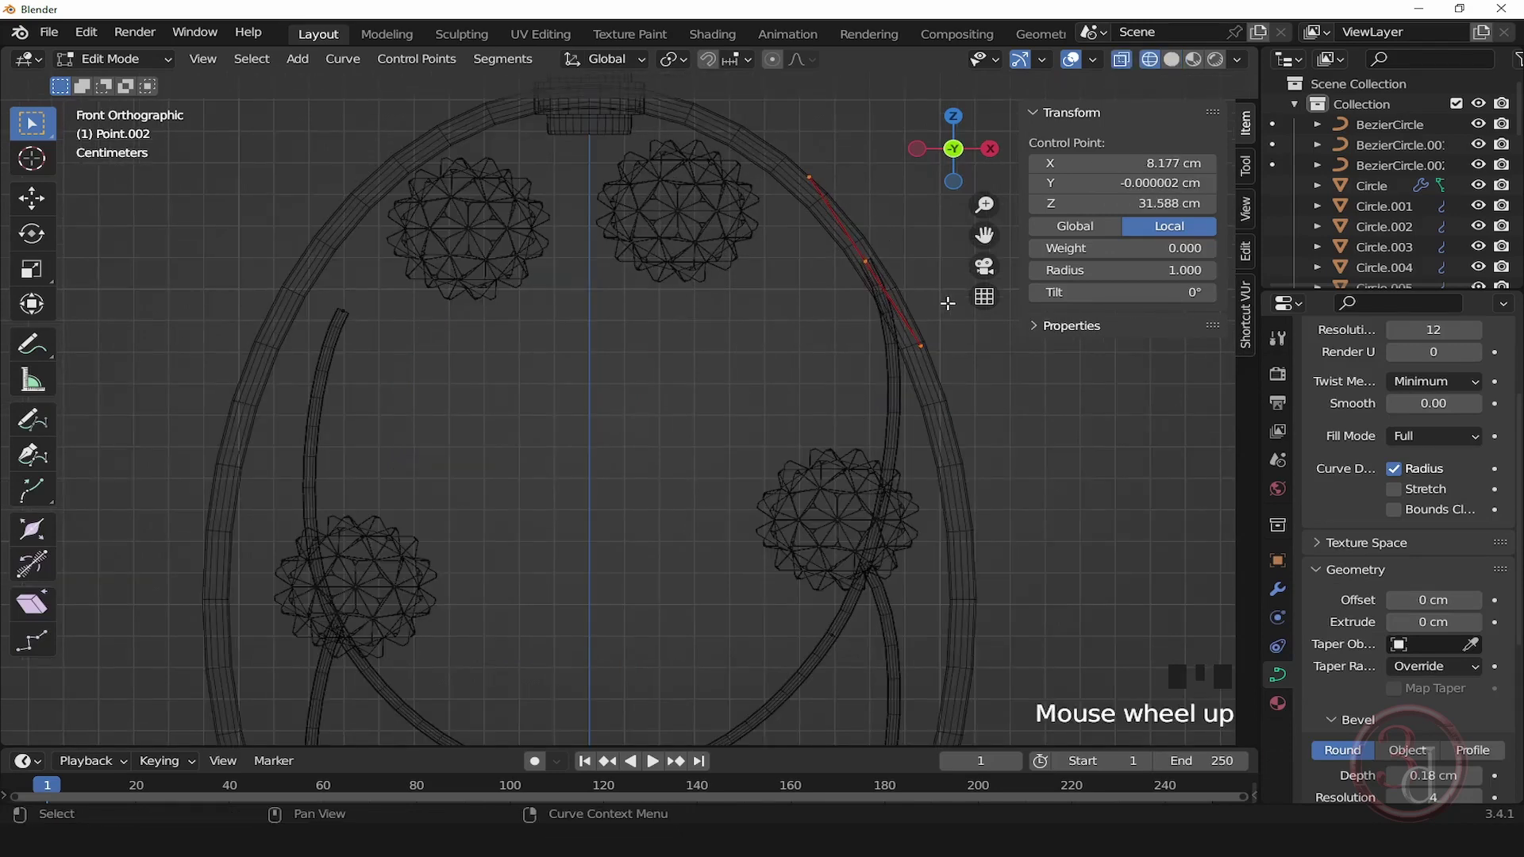
pyautogui.press('g')
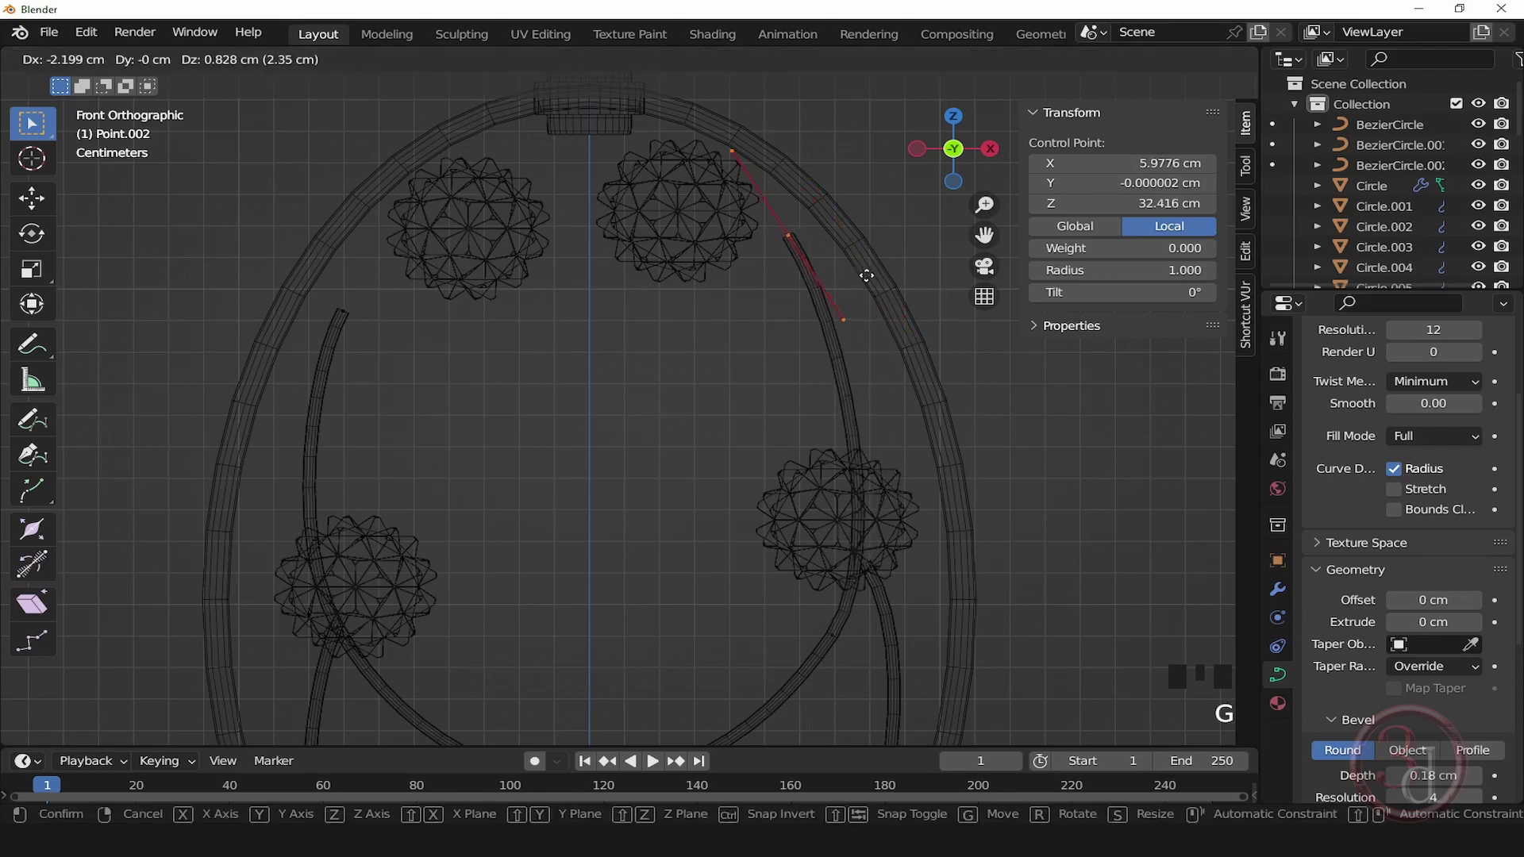
pyautogui.click(807, 266)
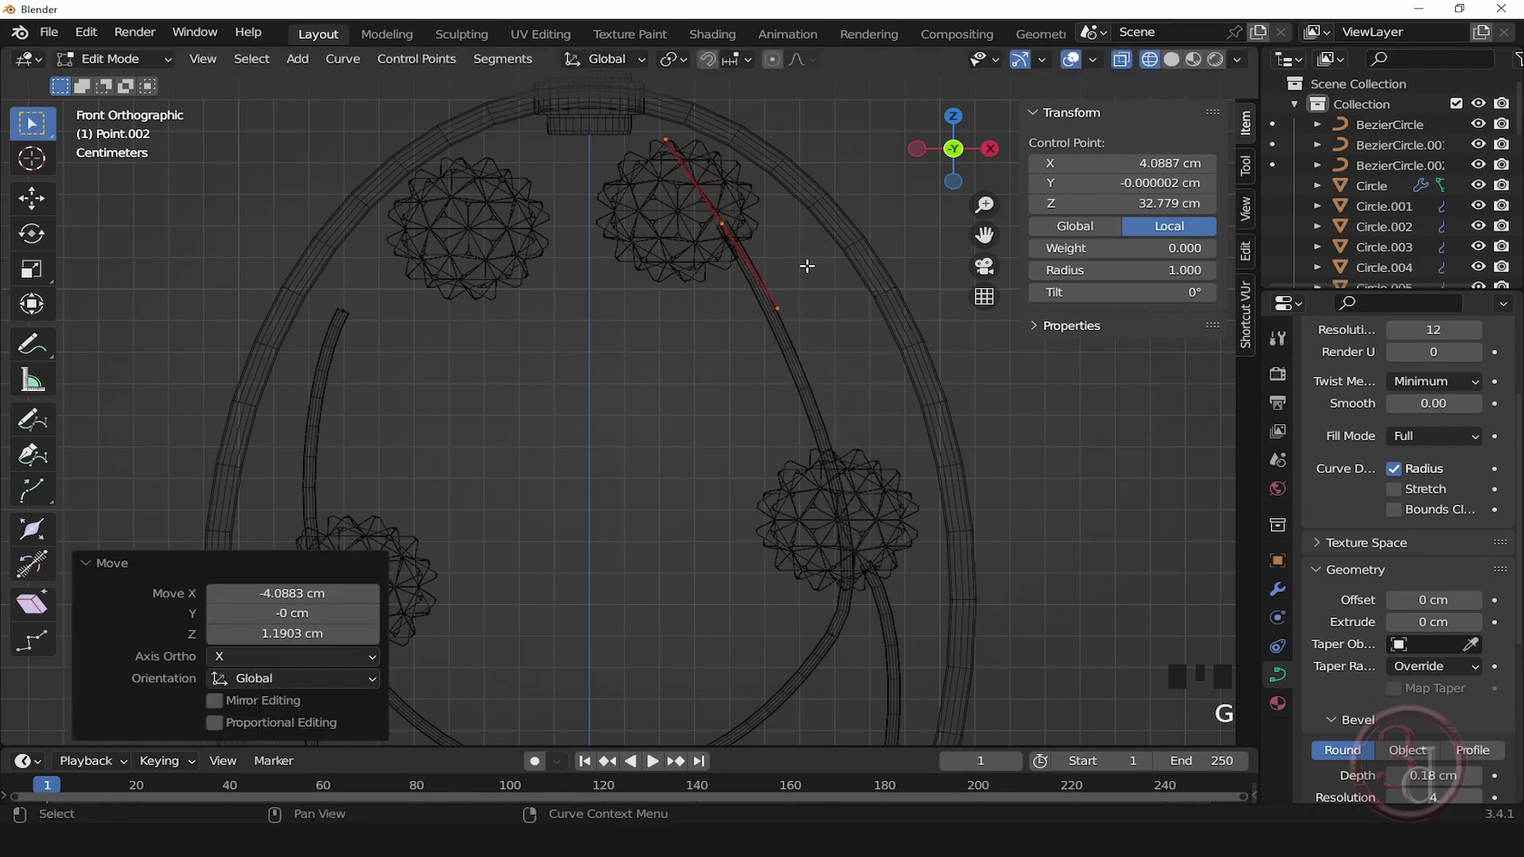
pyautogui.press('r')
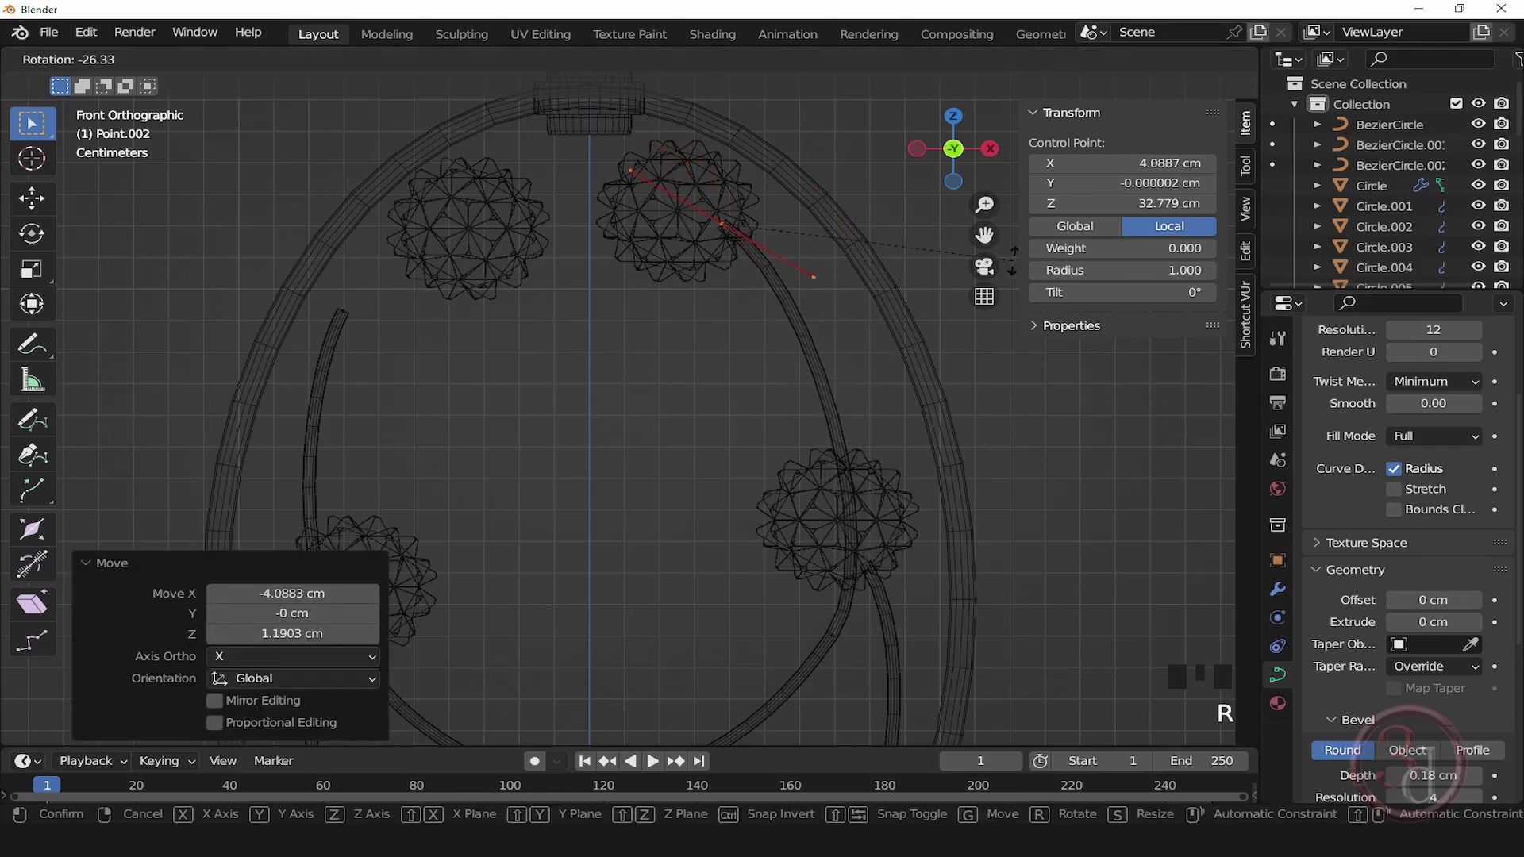
pyautogui.click(1000, 272)
# Step: Lower the duplicated branch's bottom control point about 9.66 cm along Z to the ring's base and scale its handles by 1.832
pyautogui.keyDown('shift'); pyautogui.moveTo(1000, 272); pyautogui.dragTo(850, 469, button='middle'); pyautogui.keyUp('shift')
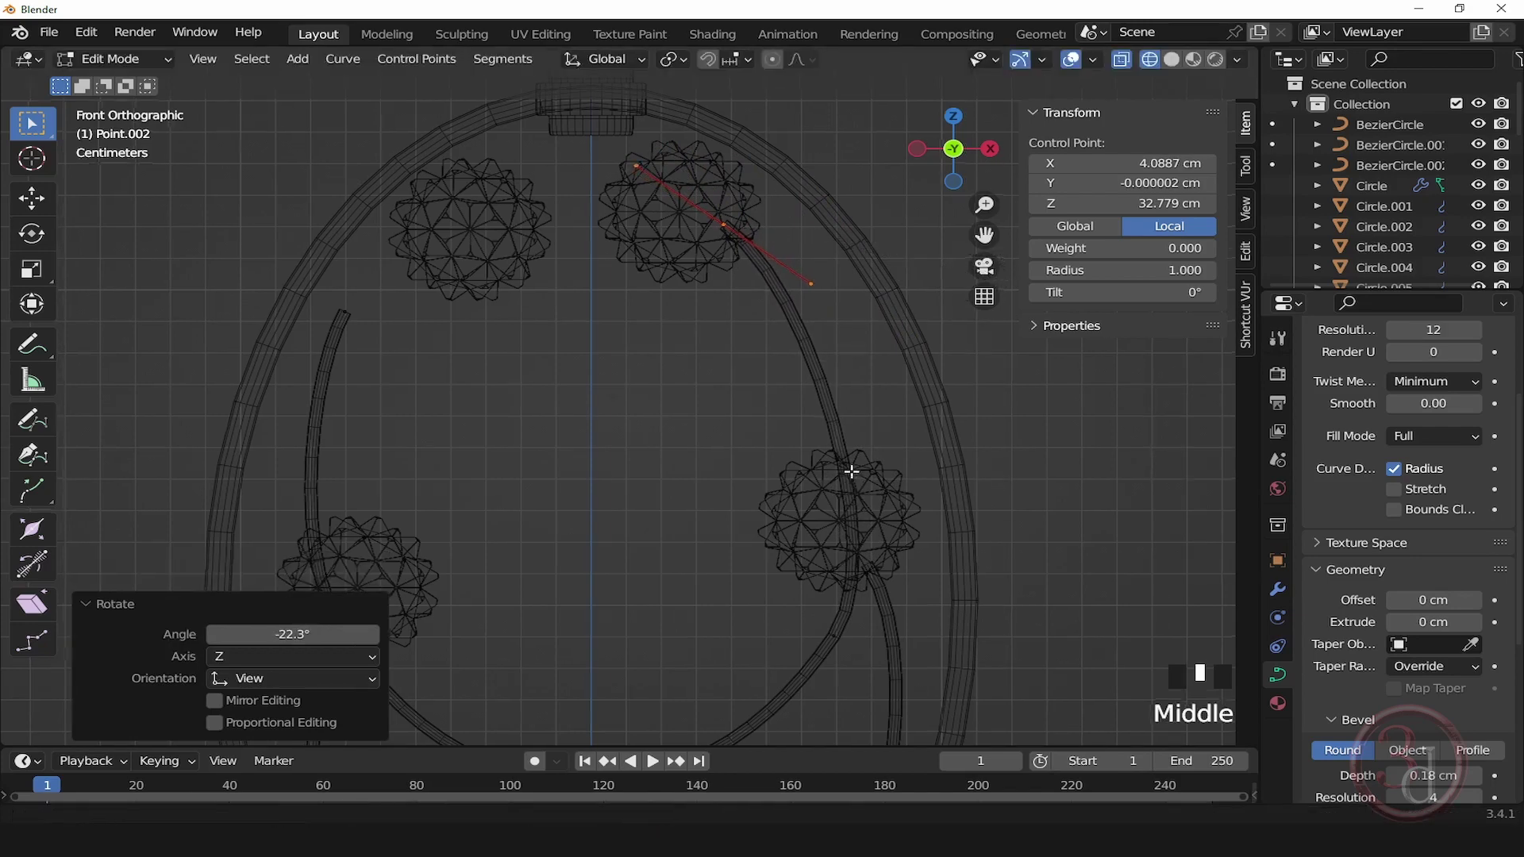
pyautogui.scroll(-3, 887, 298)
pyautogui.moveTo(635, 406); pyautogui.dragTo(826, 537)
pyautogui.keyDown('shift'); pyautogui.moveTo(826, 537); pyautogui.dragTo(795, 452, button='middle'); pyautogui.keyUp('shift')
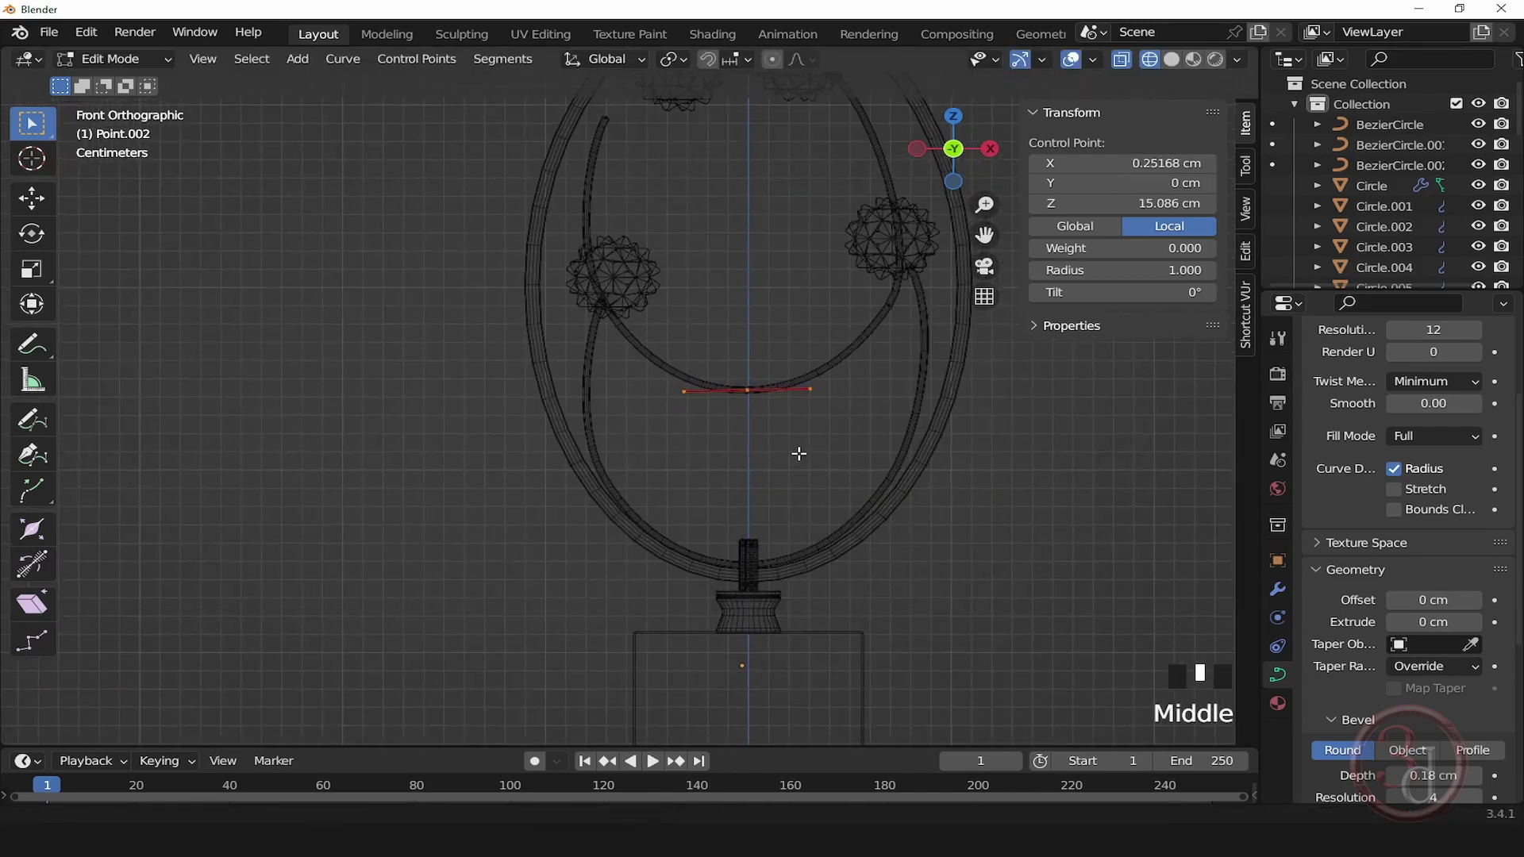
pyautogui.press('g')
pyautogui.press('z')
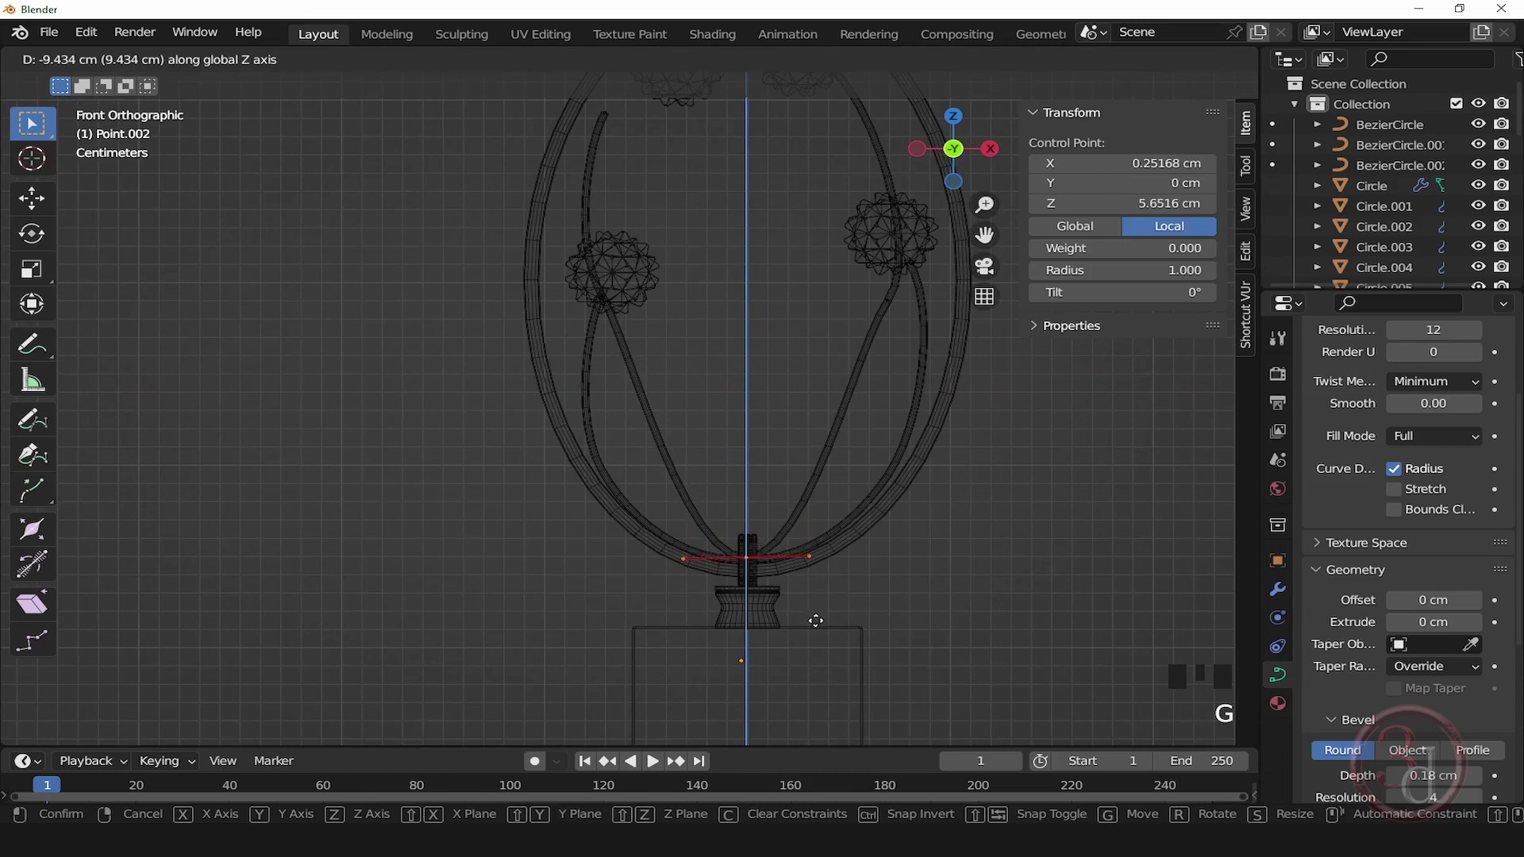
pyautogui.click(816, 625)
pyautogui.press('s')
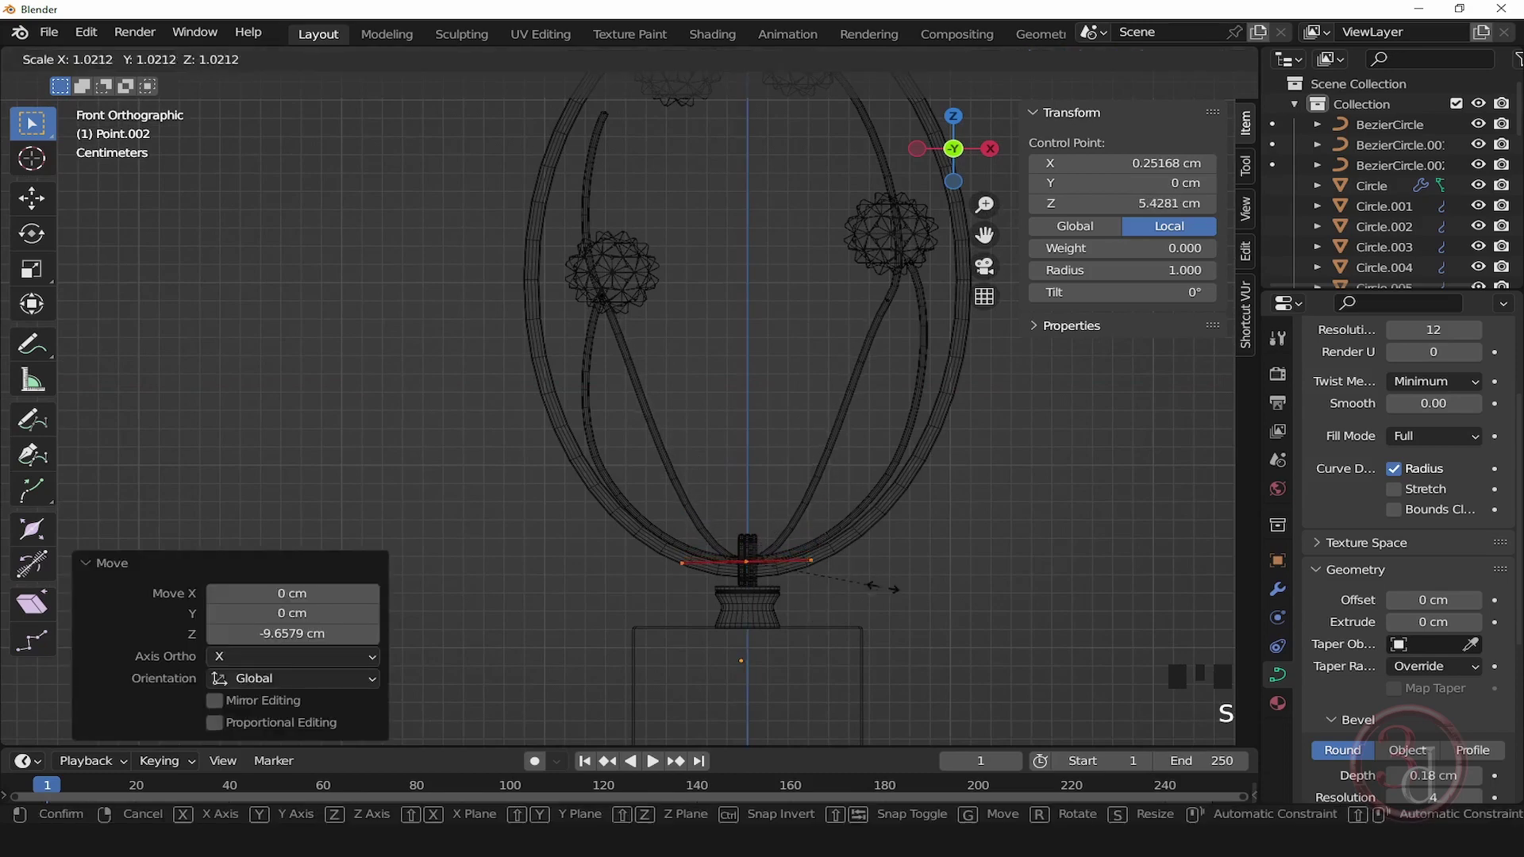
pyautogui.click(984, 601)
# Step: Rotate the branch's right middle control point -28.1°, move it to about X 9.65, Z 17.73 cm and scale its handles by 1.842
pyautogui.click(873, 331)
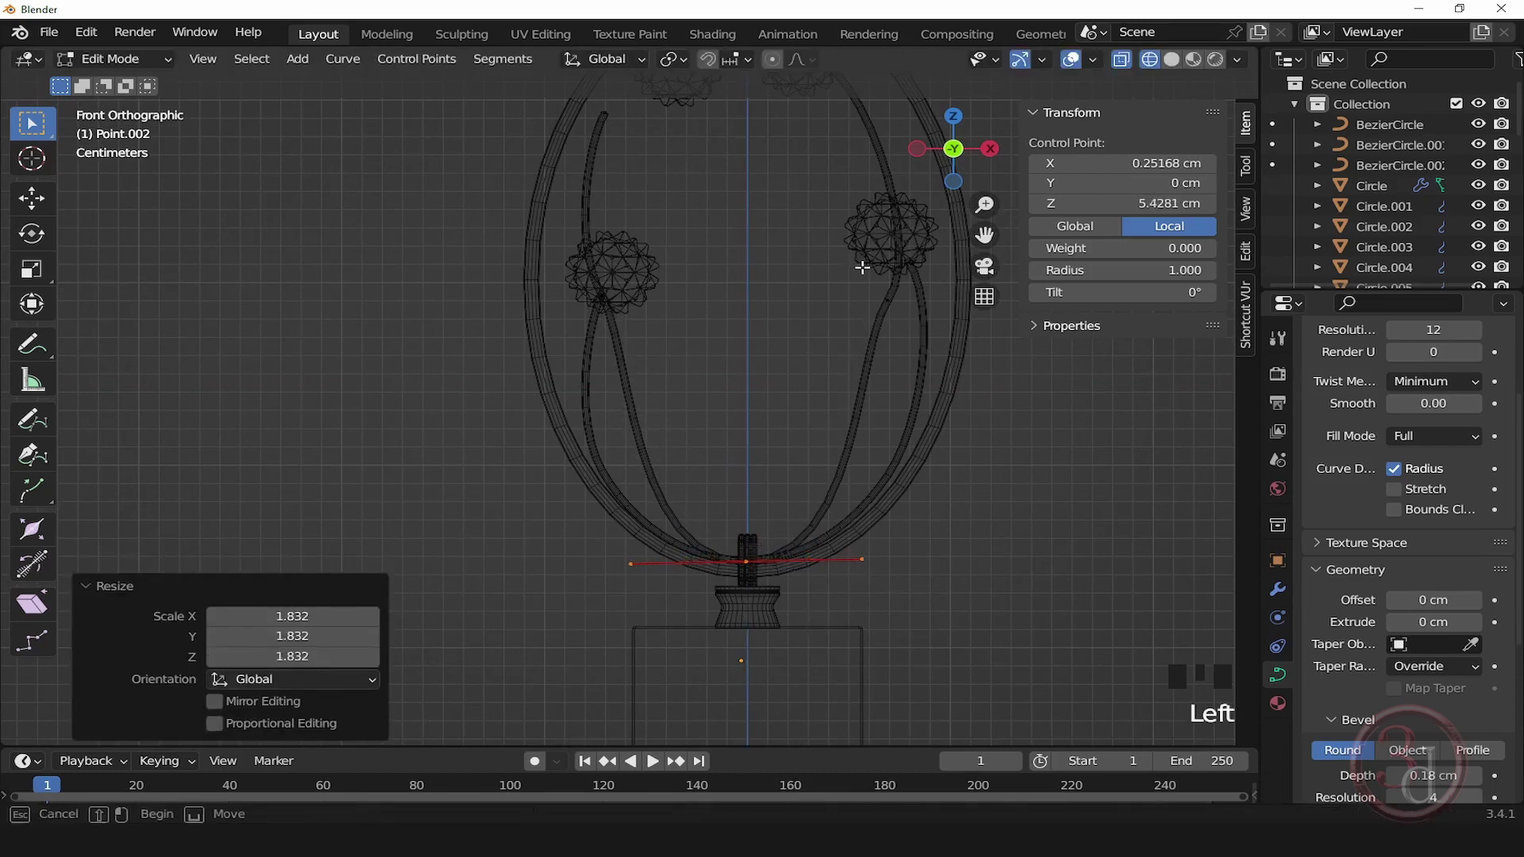
pyautogui.keyDown('shift'); pyautogui.moveTo(947, 363); pyautogui.dragTo(924, 451, button='middle'); pyautogui.keyUp('shift')
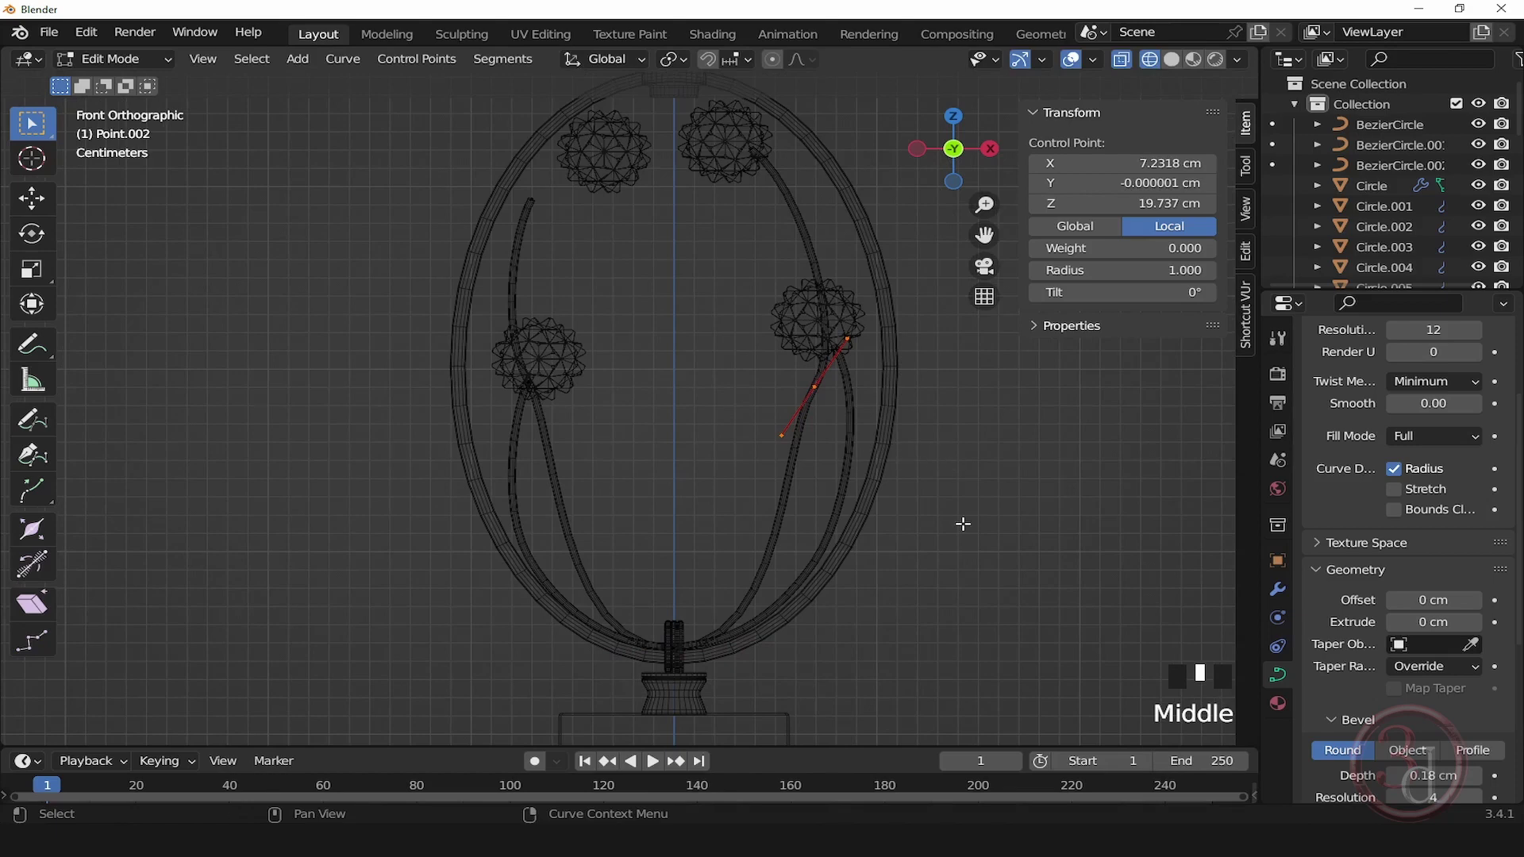
pyautogui.press('r')
pyautogui.click(987, 432)
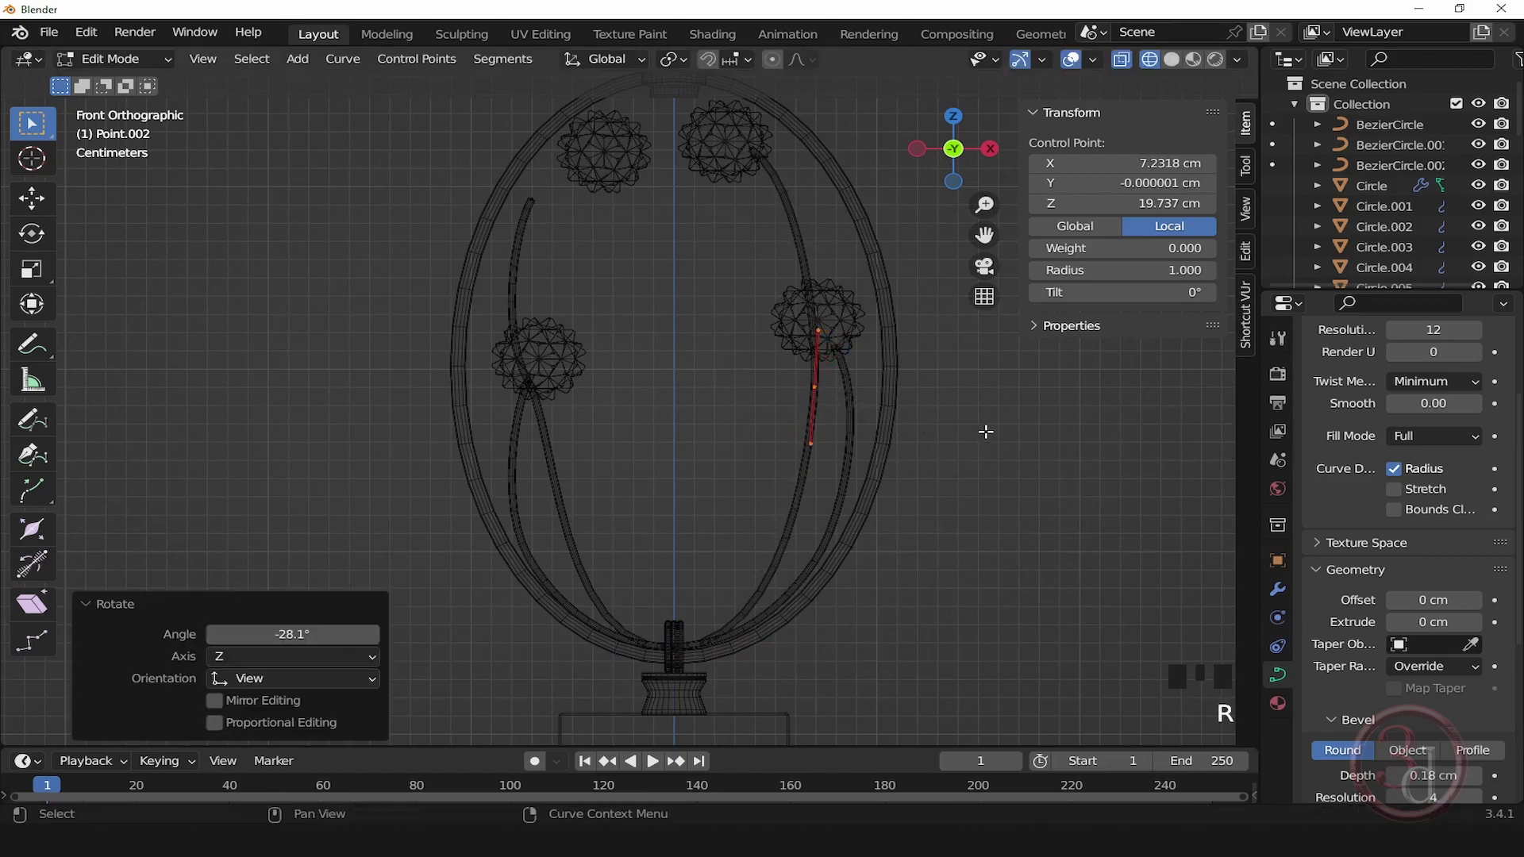
pyautogui.press('g')
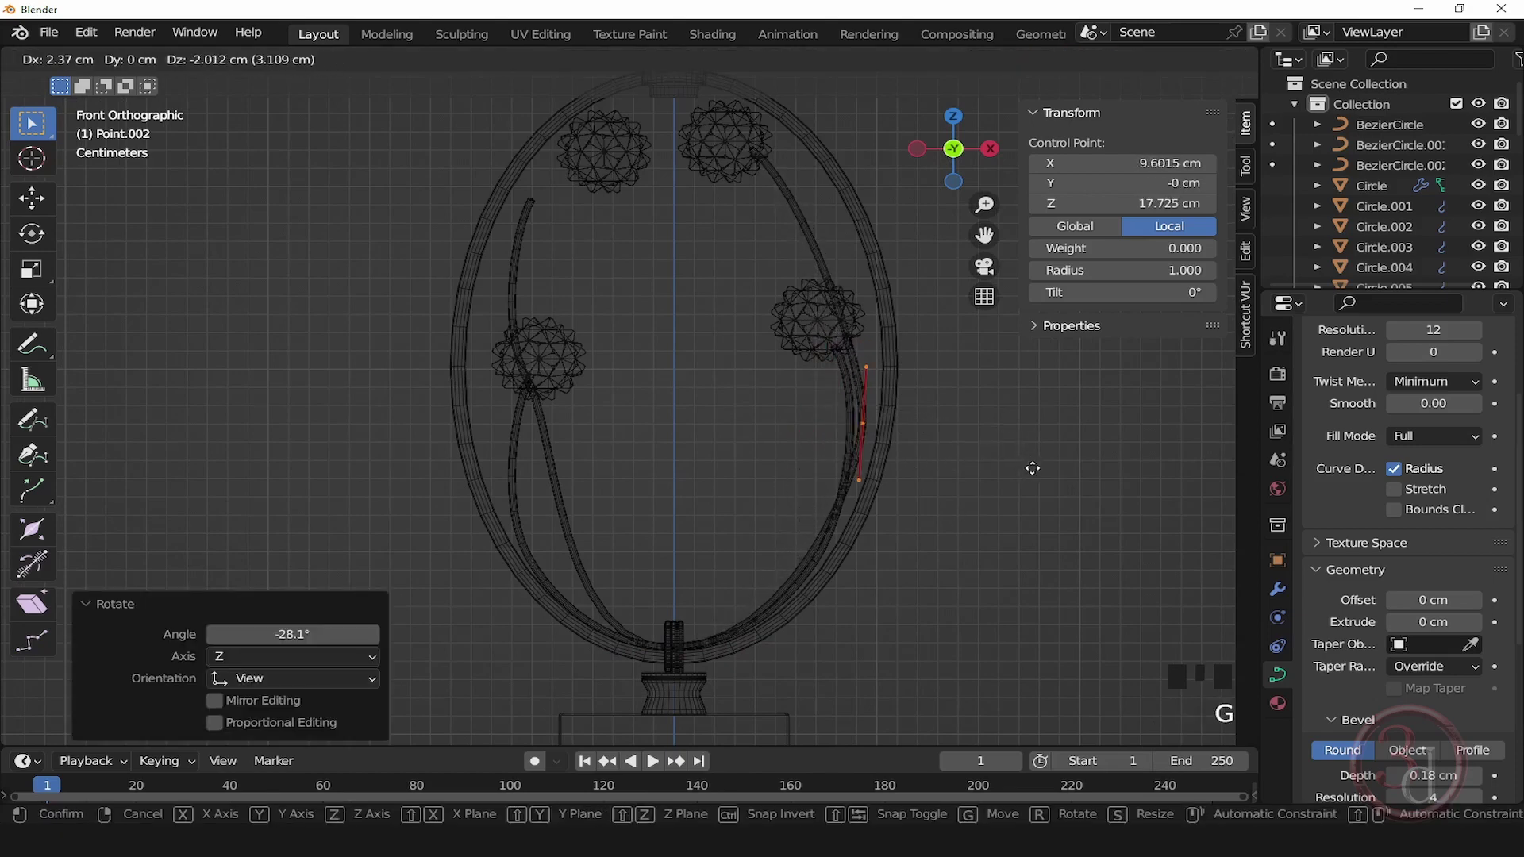
pyautogui.click(1033, 468)
pyautogui.press('s')
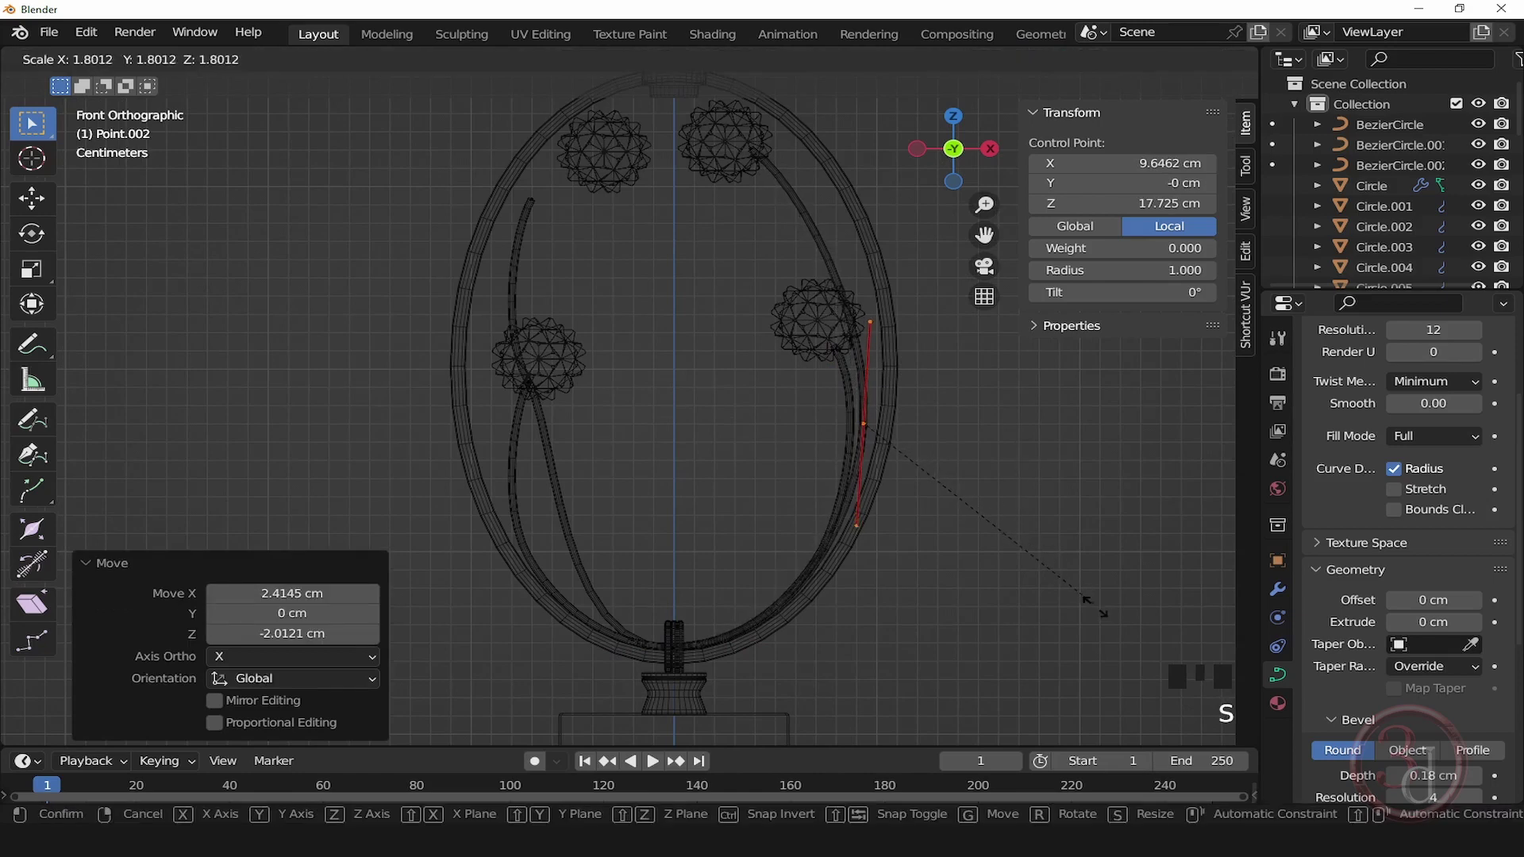
pyautogui.click(1098, 607)
# Step: Rotate the branch's left middle control point 18.6° and move it outward to about X -9.01, Z 17.49 cm
pyautogui.keyDown('shift'); pyautogui.moveTo(648, 417); pyautogui.dragTo(690, 421, button='middle'); pyautogui.keyUp('shift')
pyautogui.click(623, 382)
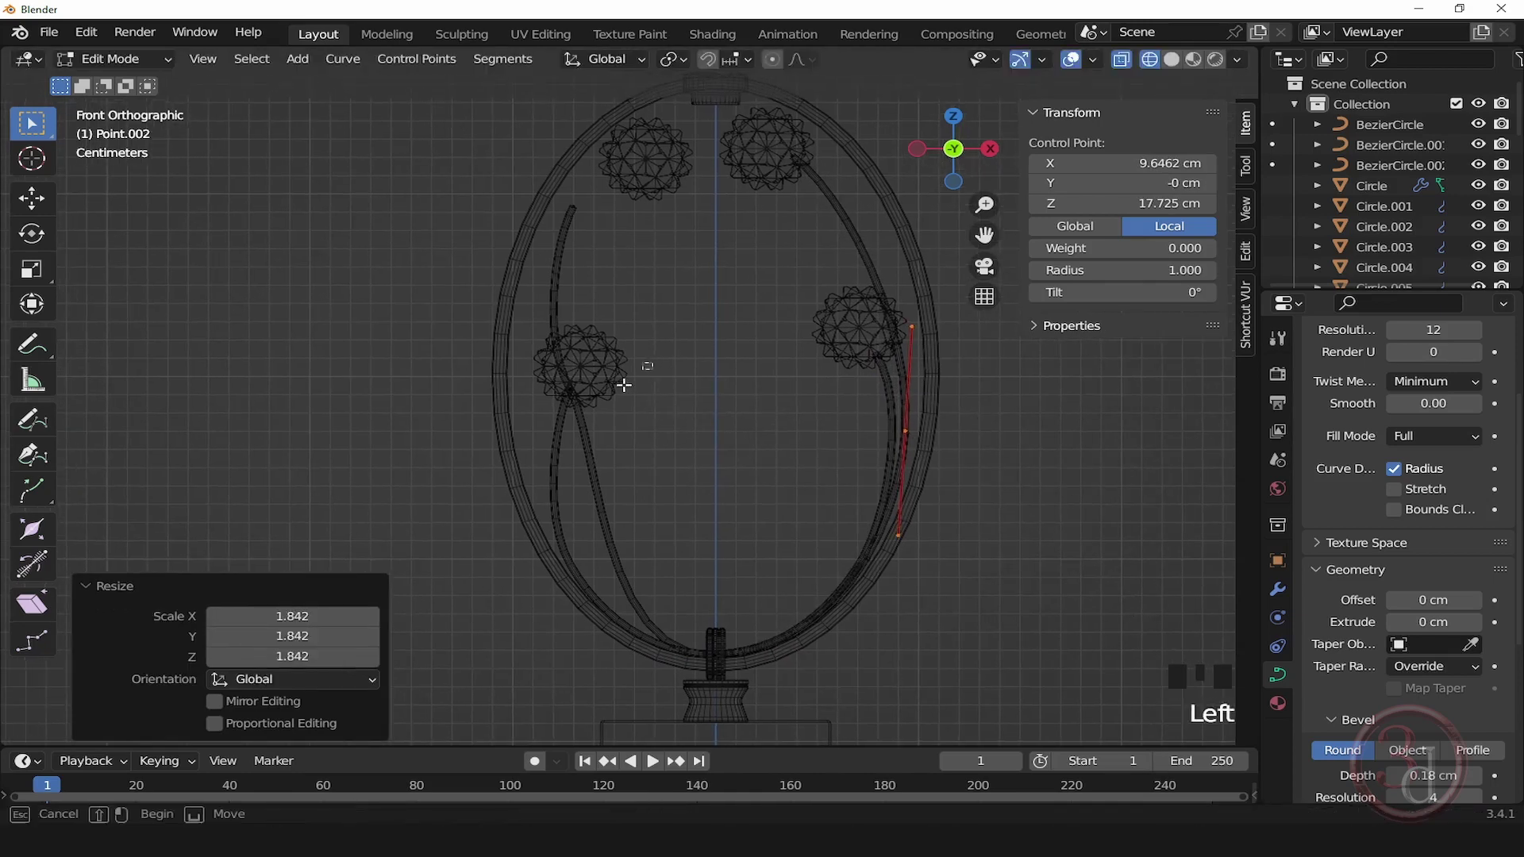
pyautogui.press('r')
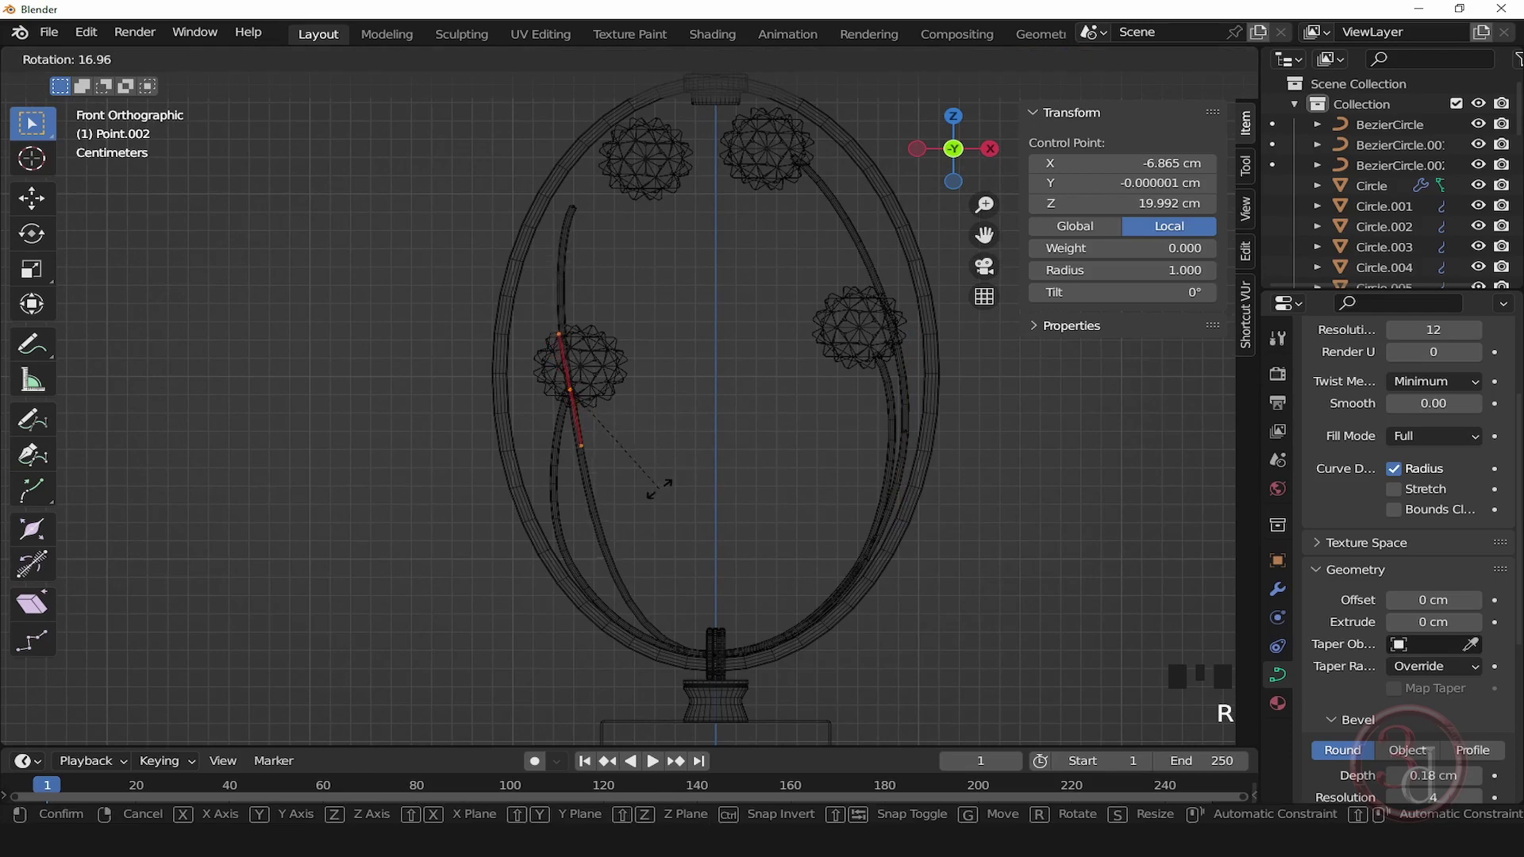
pyautogui.click(655, 488)
pyautogui.press('g')
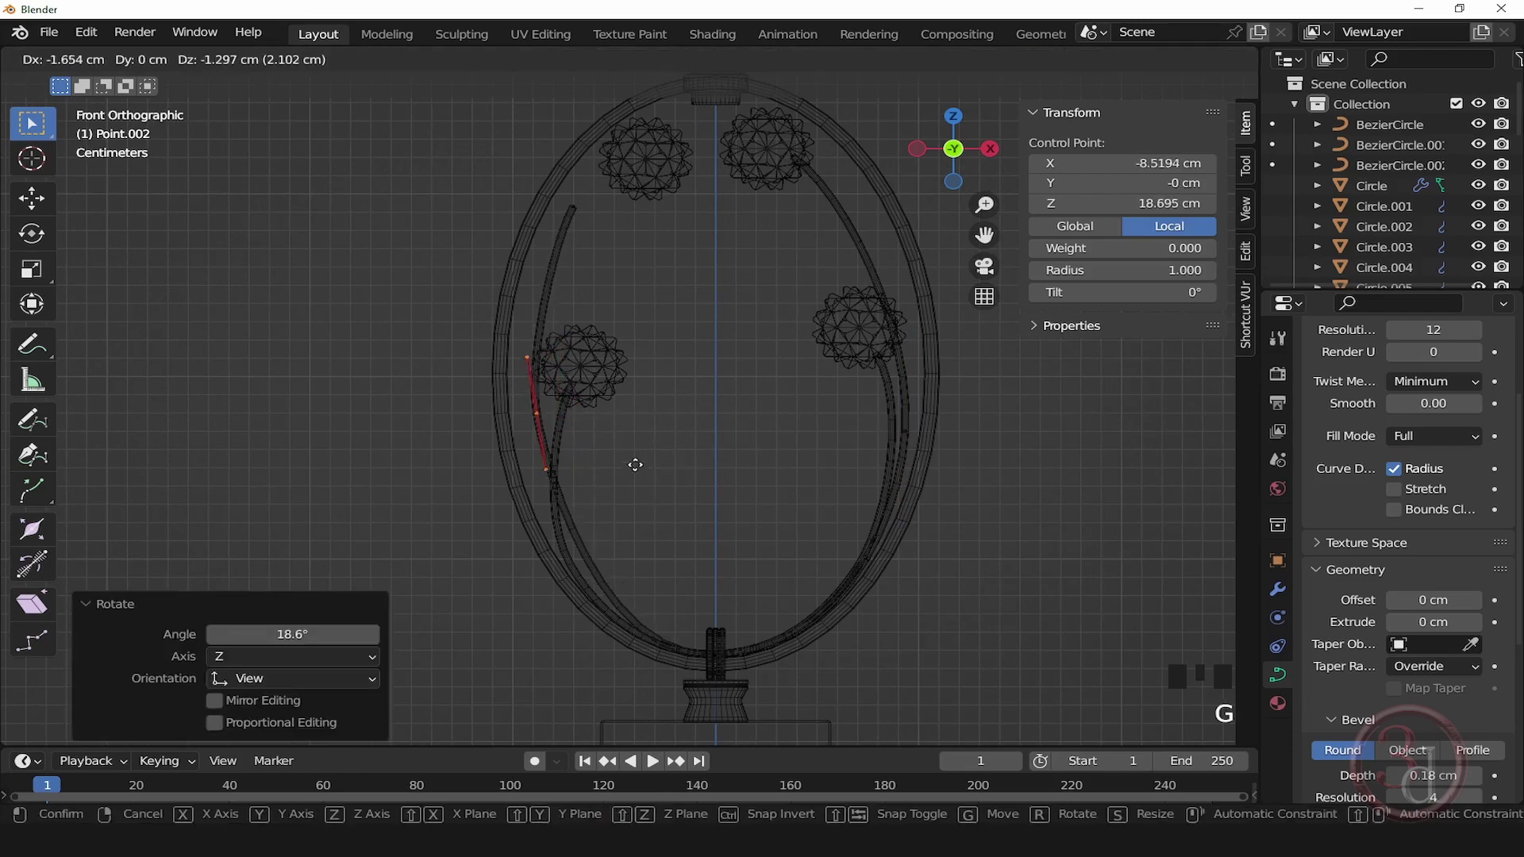
pyautogui.click(628, 486)
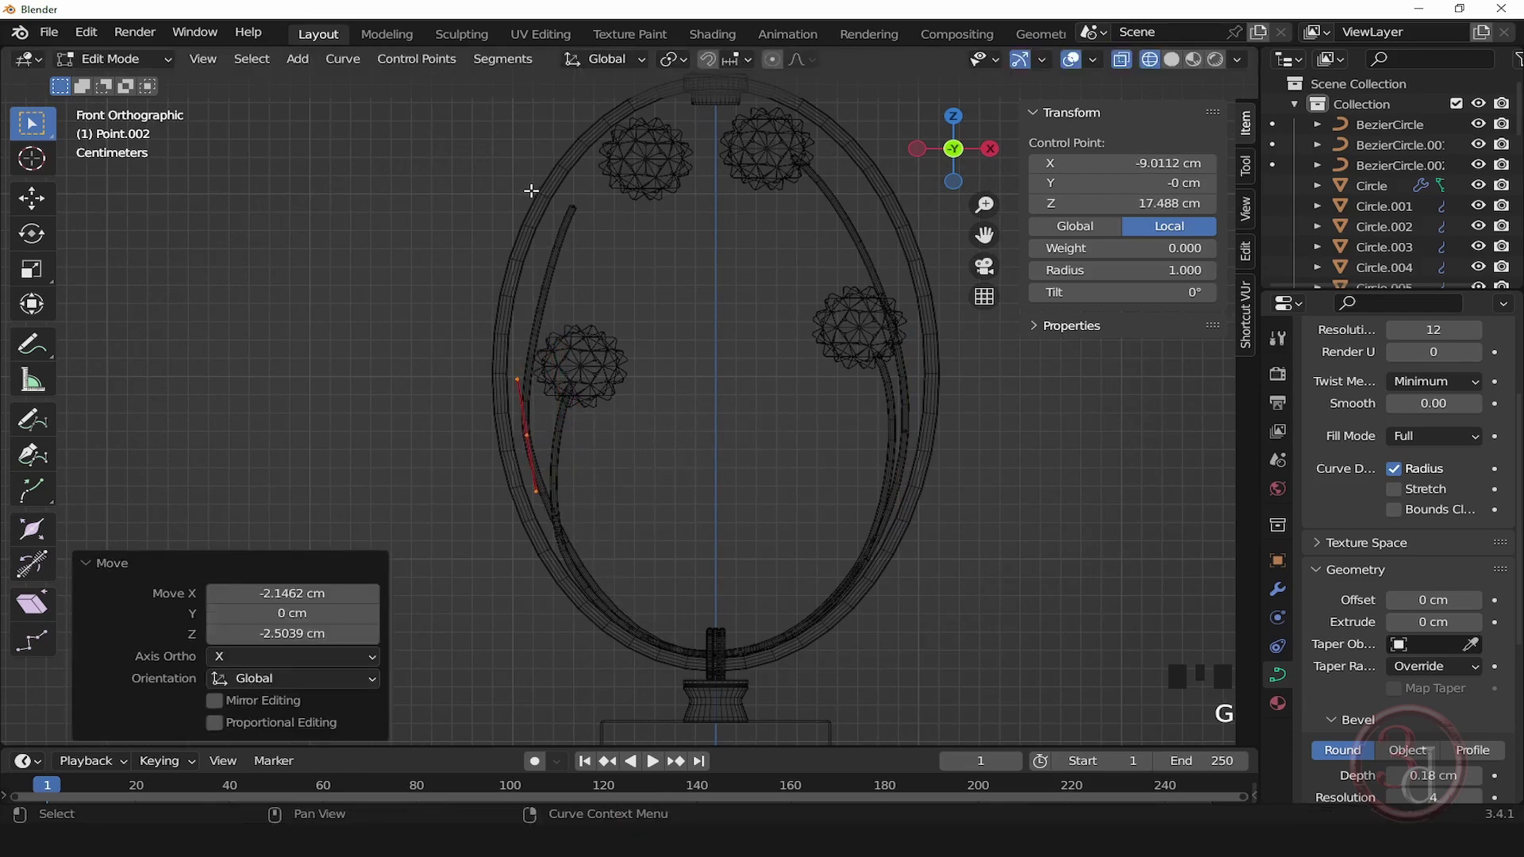
# Step: Move the branch's left end point to the upper left ball at about X -4.34, Z 32.44 cm and scale its handles by 1.394
pyautogui.click(573, 208)
pyautogui.press('g')
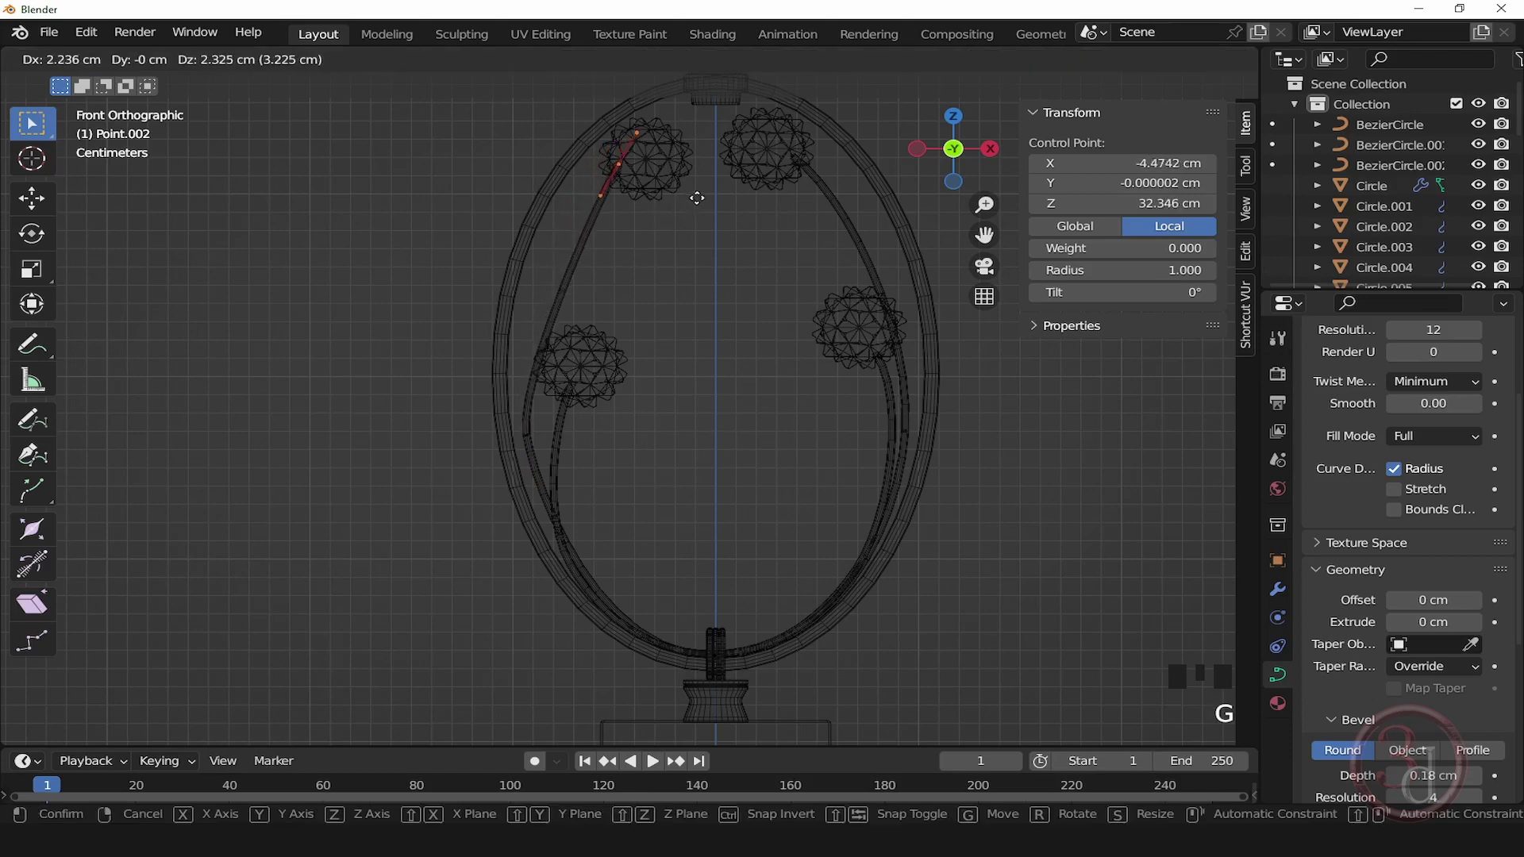
pyautogui.click(698, 204)
pyautogui.press('s')
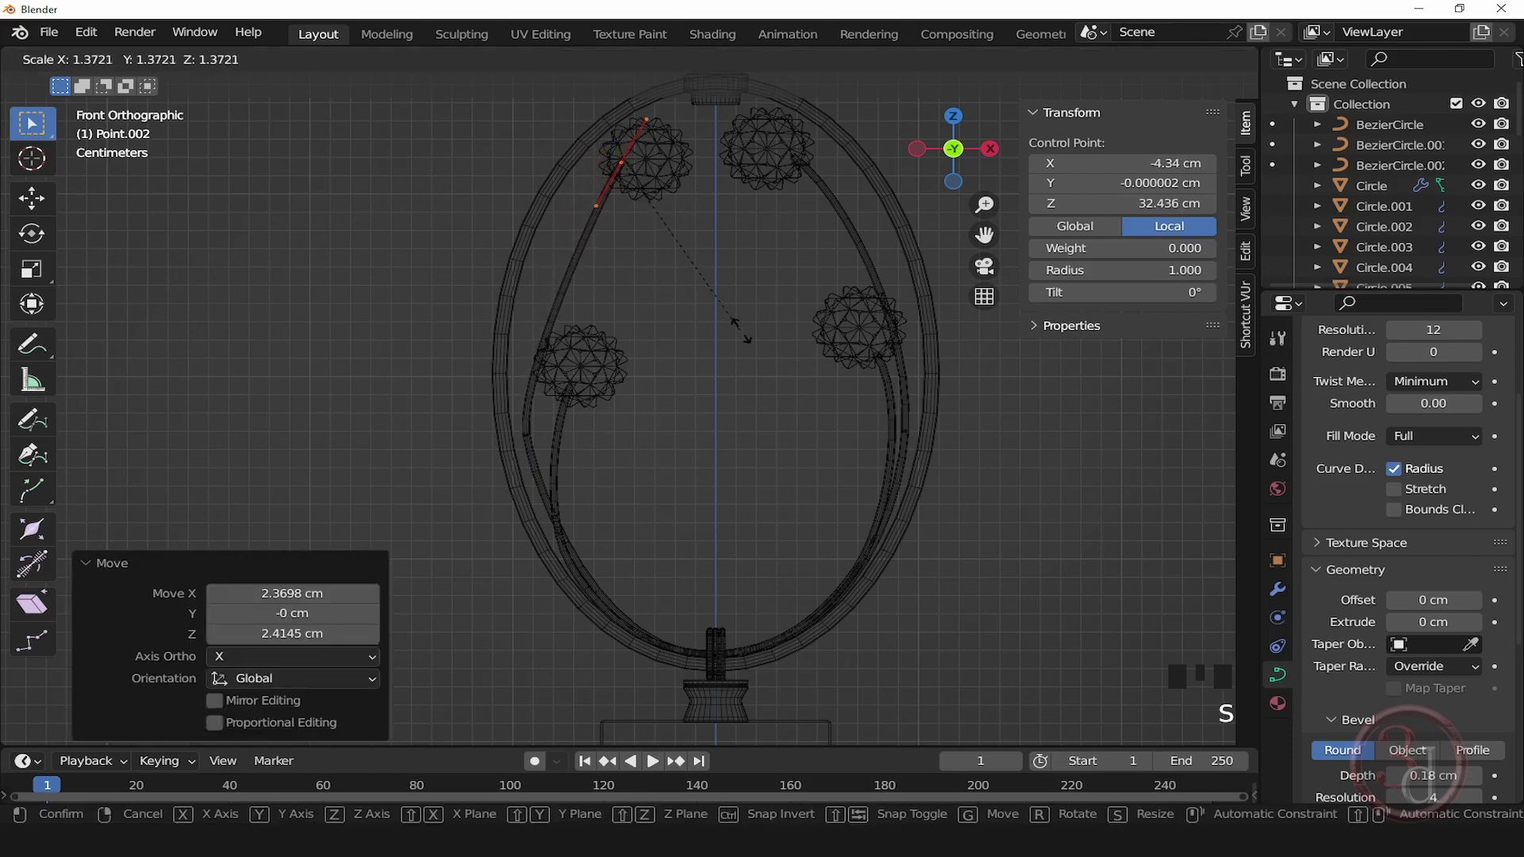
pyautogui.click(744, 332)
# Step: Refine the left end point's curvature by rotating it 30.8°, scaling its handles by 1.848 and rotating it -10.7°
pyautogui.press('r')
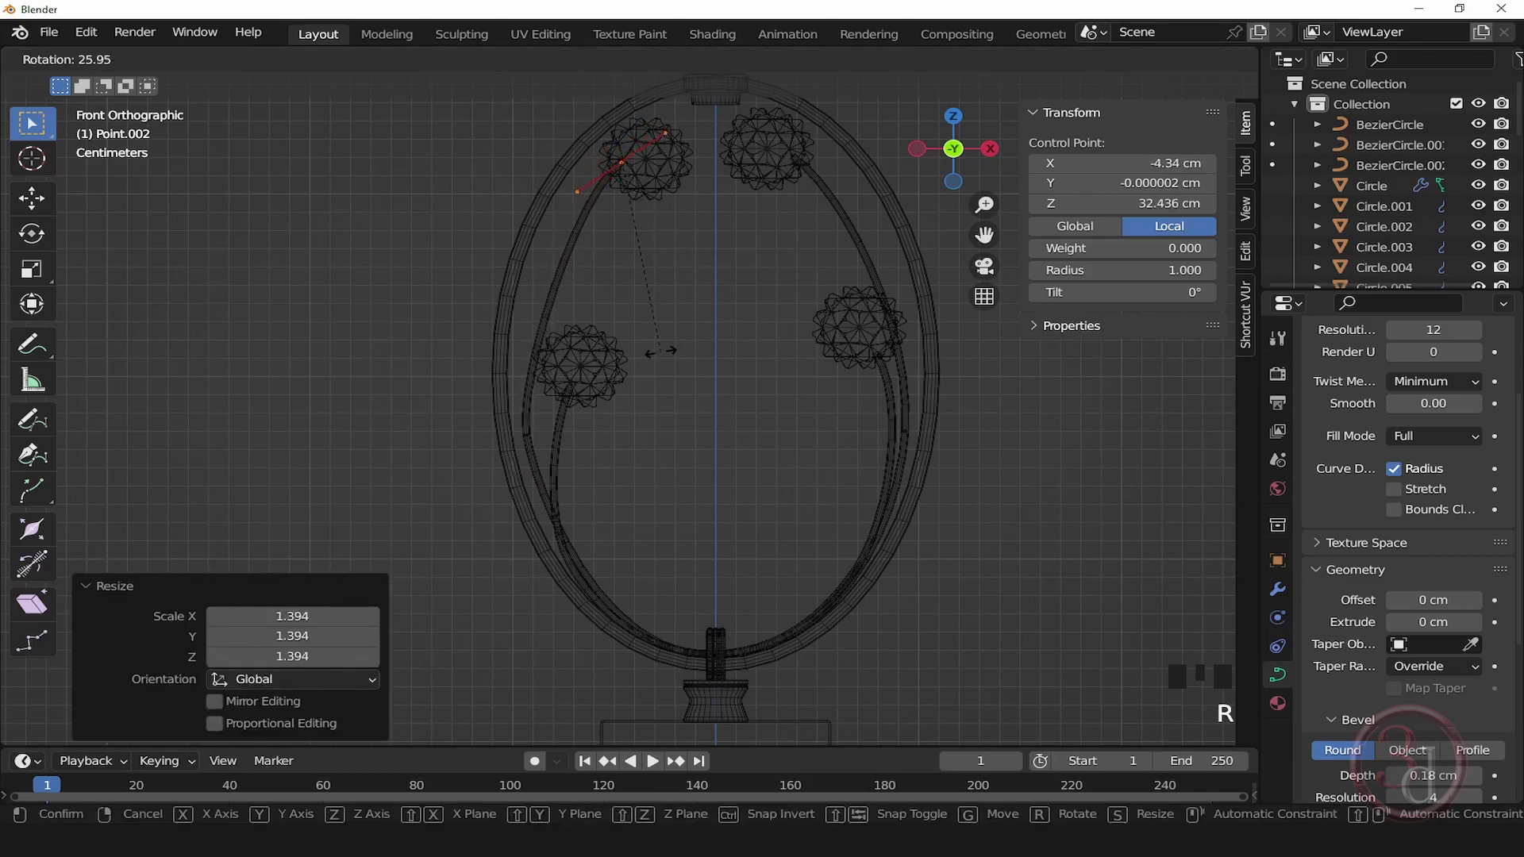
pyautogui.click(650, 350)
pyautogui.press('s')
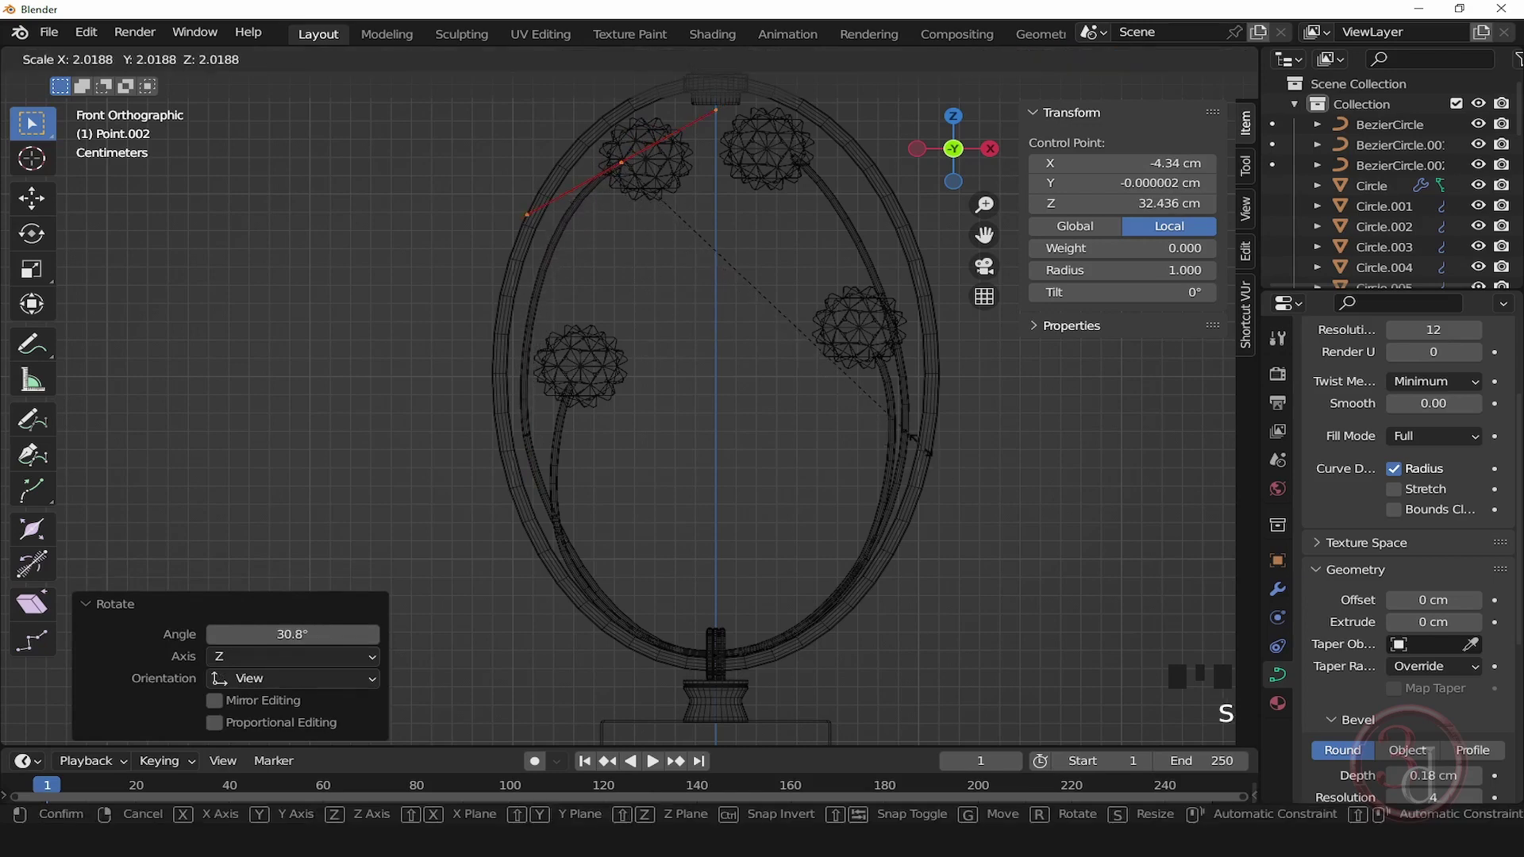
pyautogui.click(895, 412)
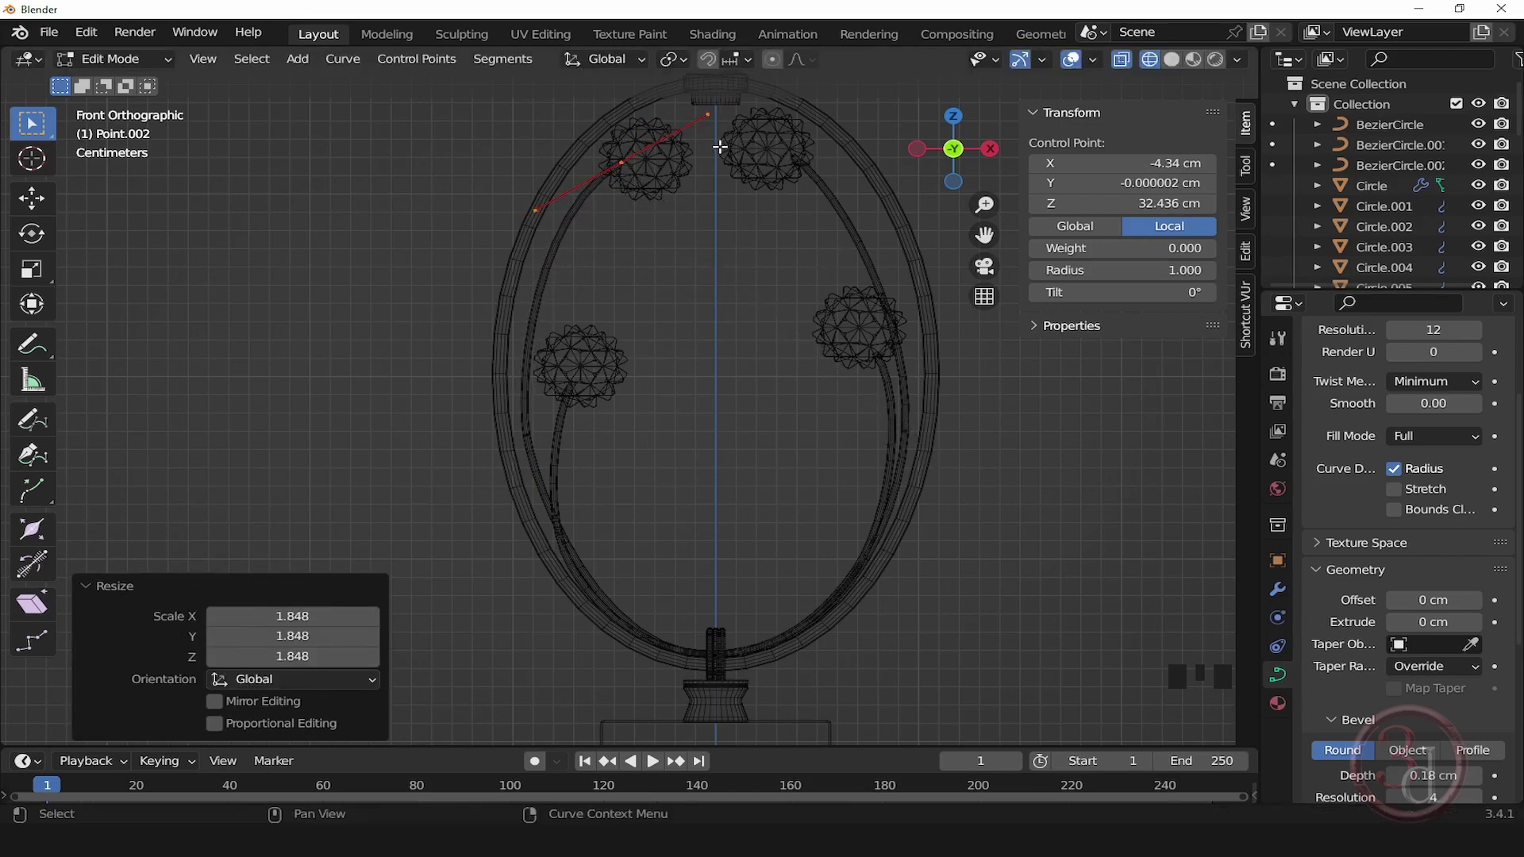
pyautogui.scroll(2, 719, 146)
pyautogui.press('r')
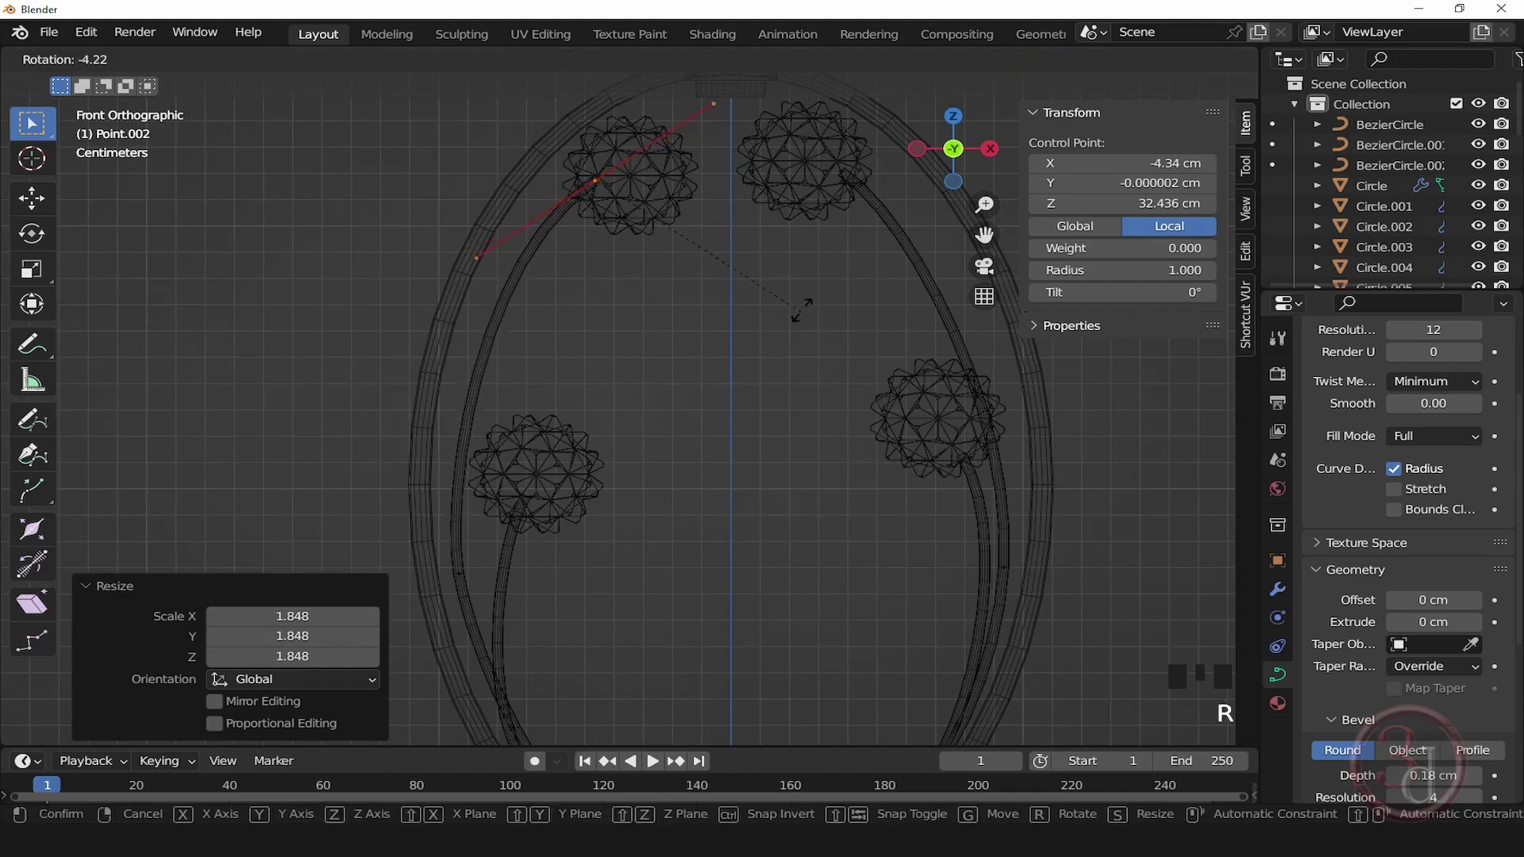
pyautogui.click(801, 281)
# Step: In solid shading, move the branch's left end point about -1.42 cm along Y into the upper left ball
pyautogui.scroll(-3, 677, 394)
pyautogui.keyDown('shift'); pyautogui.moveTo(677, 395); pyautogui.dragTo(674, 359, button='middle'); pyautogui.keyUp('shift')
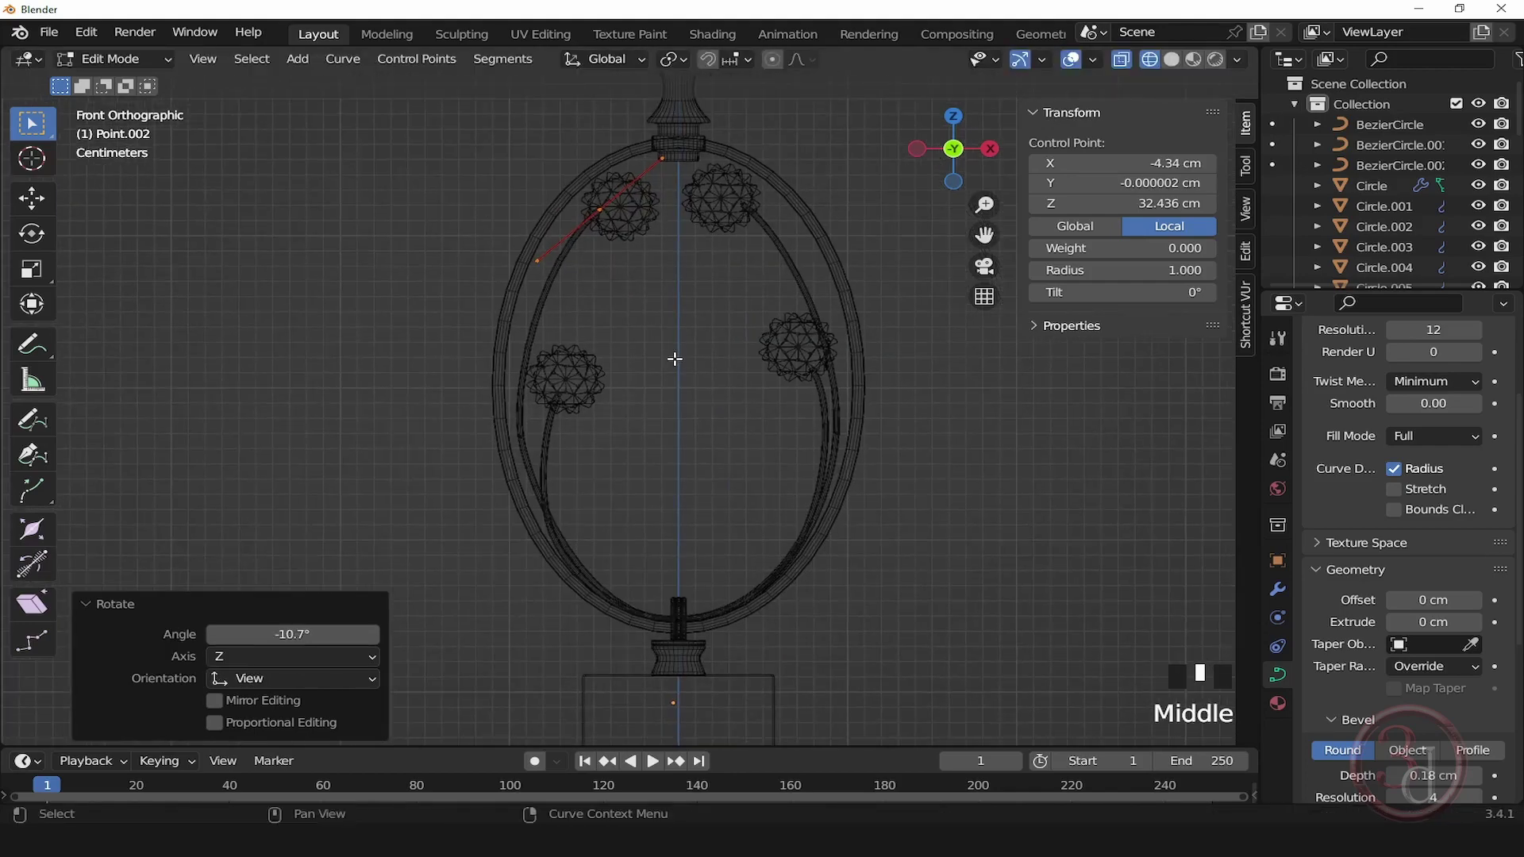
pyautogui.moveTo(735, 401)
pyautogui.keyDown('alt'); pyautogui.mouseDown(button='middle')
pyautogui.moveTo(627, 450)
pyautogui.moveTo(403, 464)
pyautogui.moveTo(569, 401)
pyautogui.mouseUp(button='middle'); pyautogui.keyUp('alt')
pyautogui.hotkey('shift', 'z')
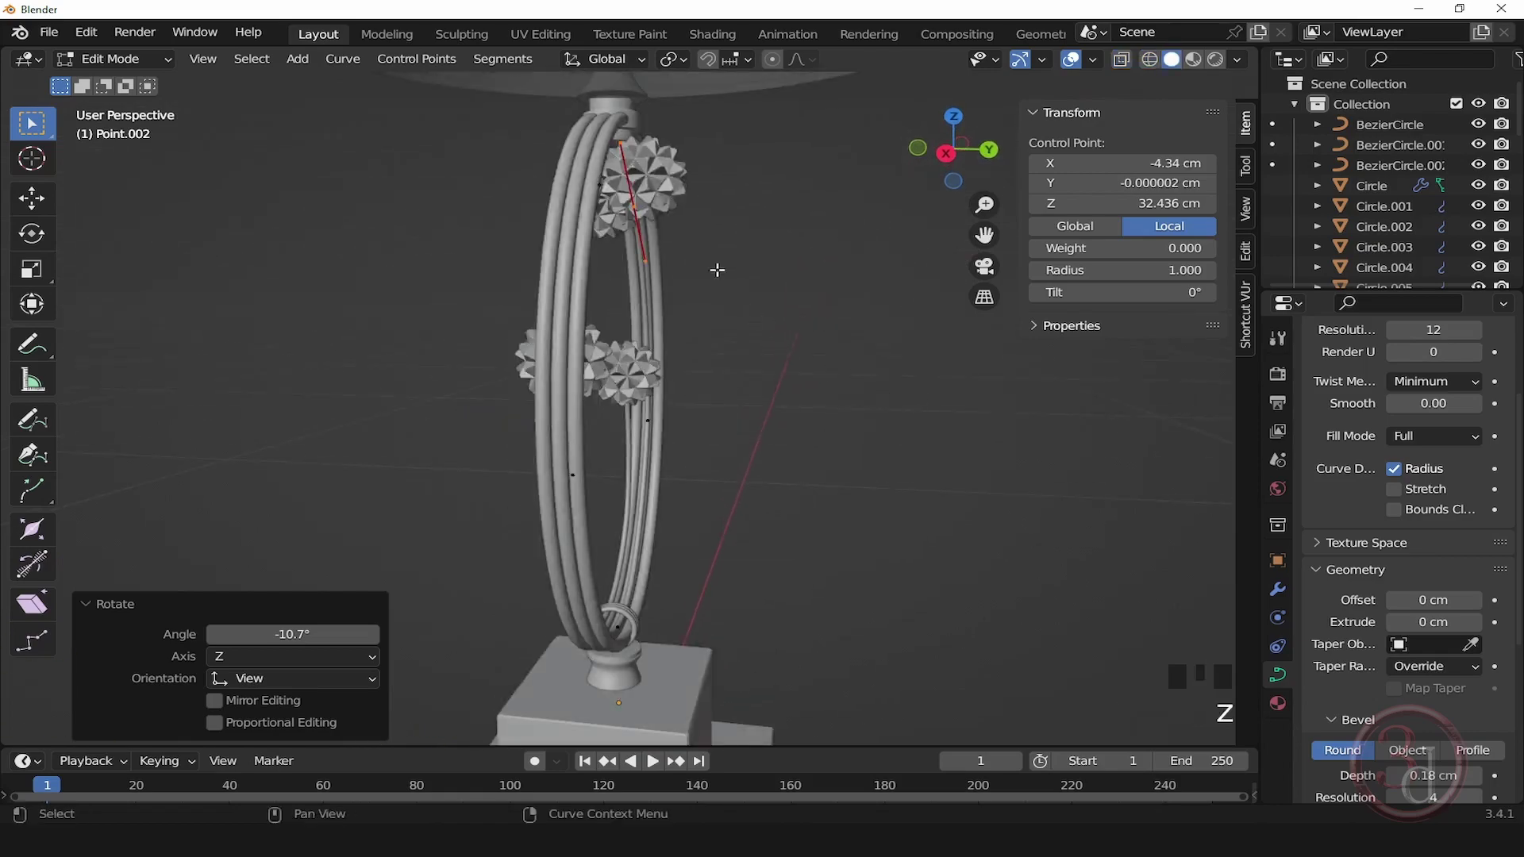
pyautogui.scroll(4, 677, 319)
pyautogui.keyDown('alt'); pyautogui.moveTo(678, 319); pyautogui.dragTo(808, 238, button='middle'); pyautogui.keyUp('alt')
pyautogui.scroll(3, 644, 366)
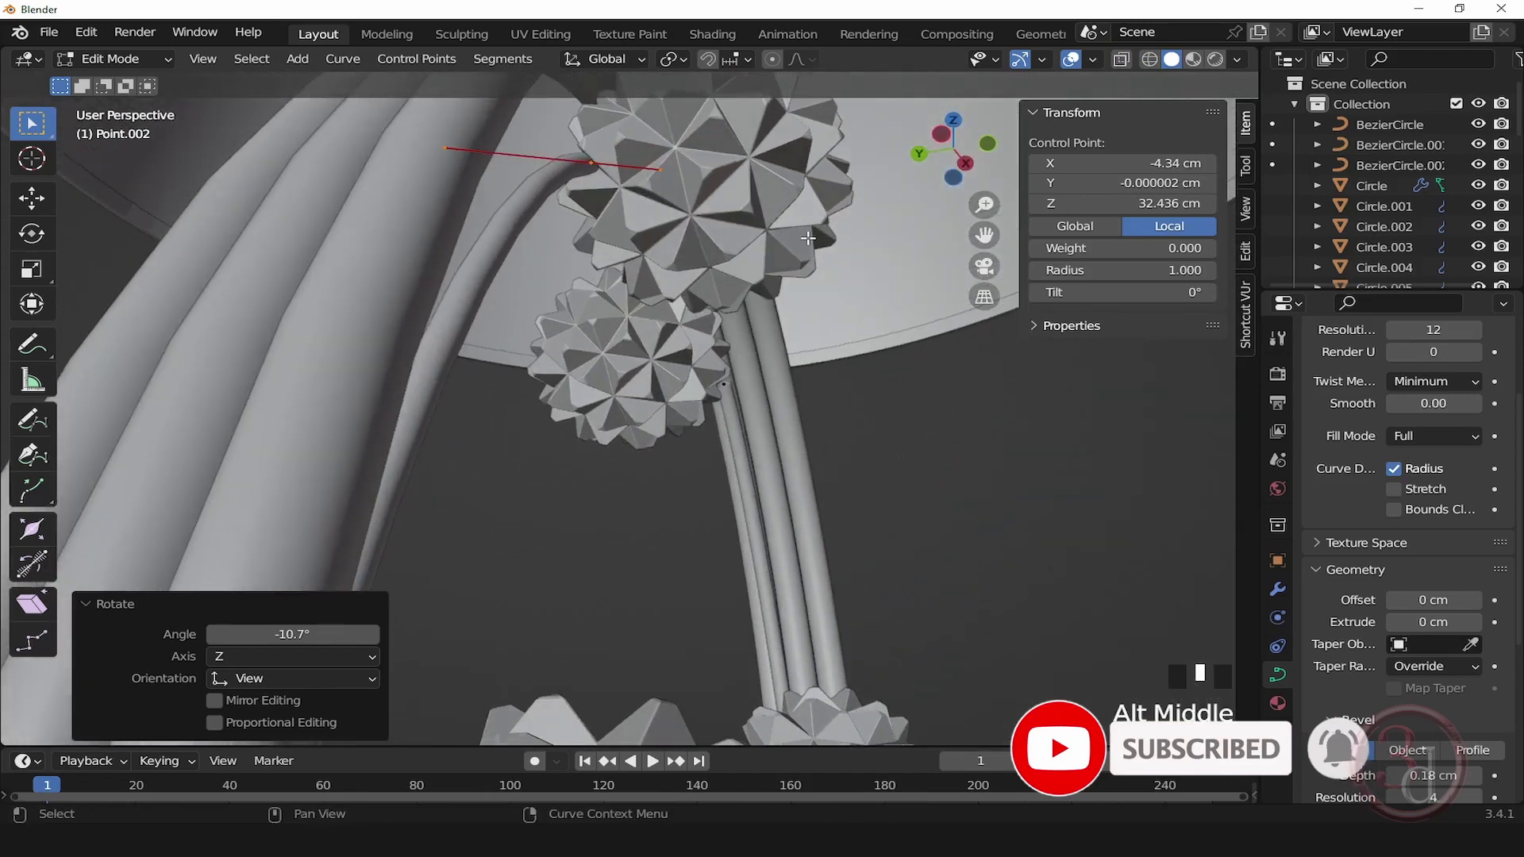
pyautogui.press('g')
pyautogui.press('y')
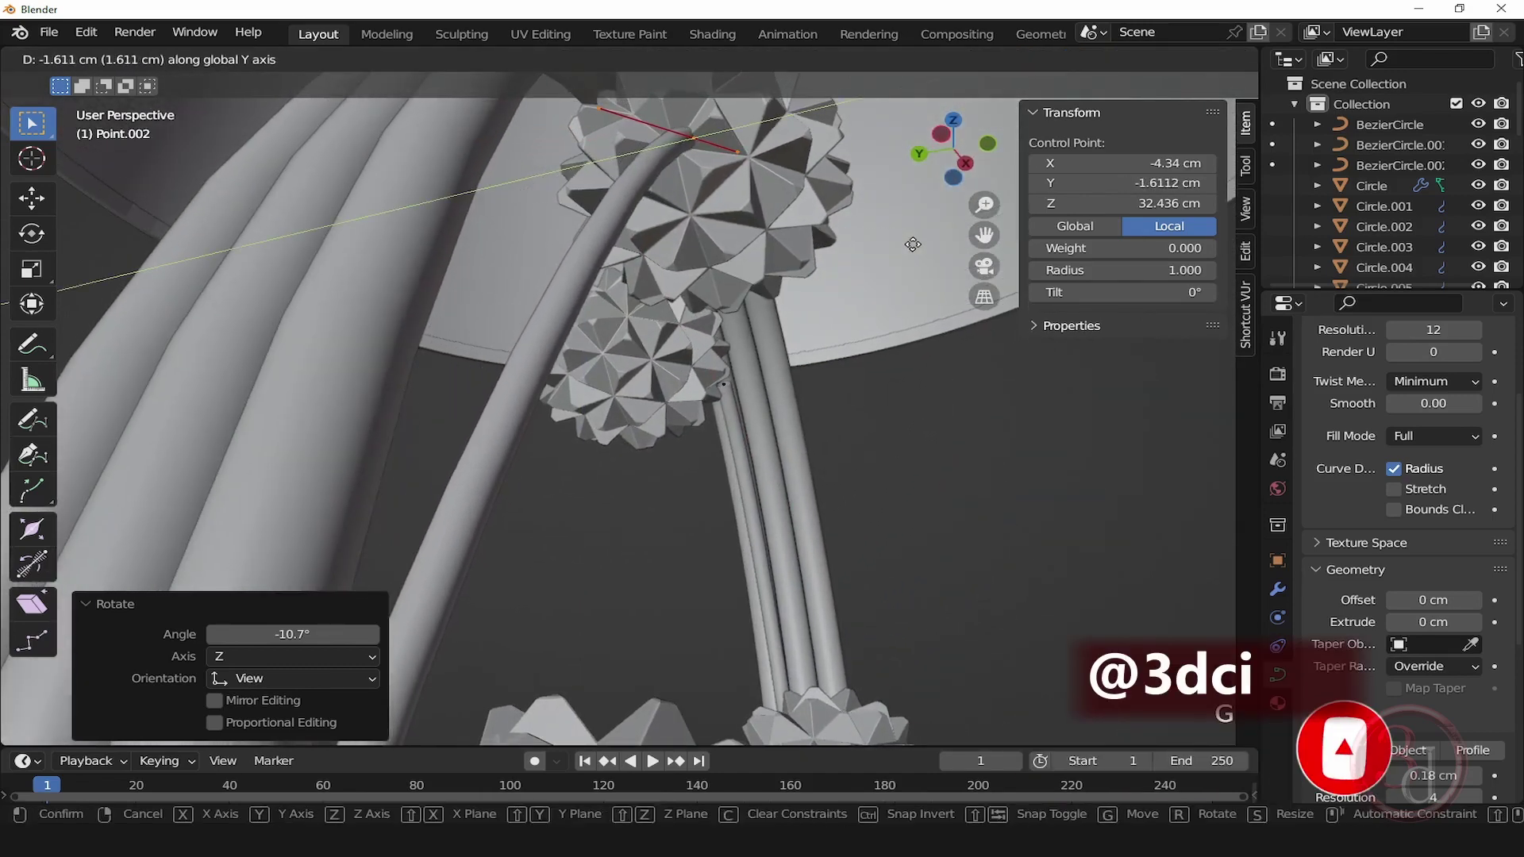
# Step: Move the branch's right end point about 1.25 cm along the Y axis into the upper right ball
pyautogui.keyDown('alt'); pyautogui.moveTo(800, 372); pyautogui.dragTo(721, 457, button='middle'); pyautogui.keyUp('alt')
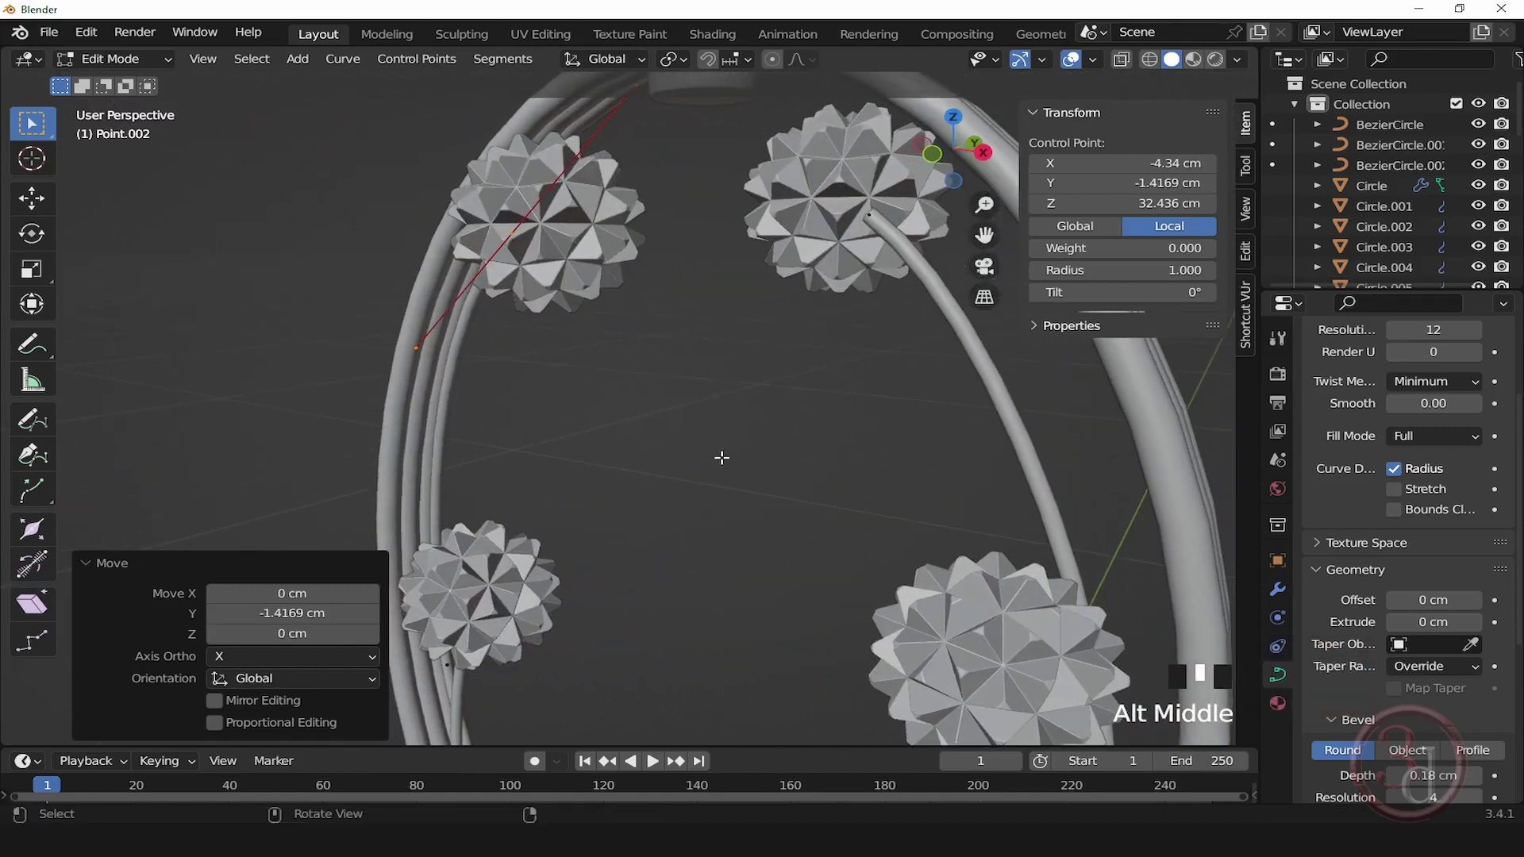
pyautogui.moveTo(809, 303); pyautogui.dragTo(913, 210)
pyautogui.scroll(-1, 794, 341)
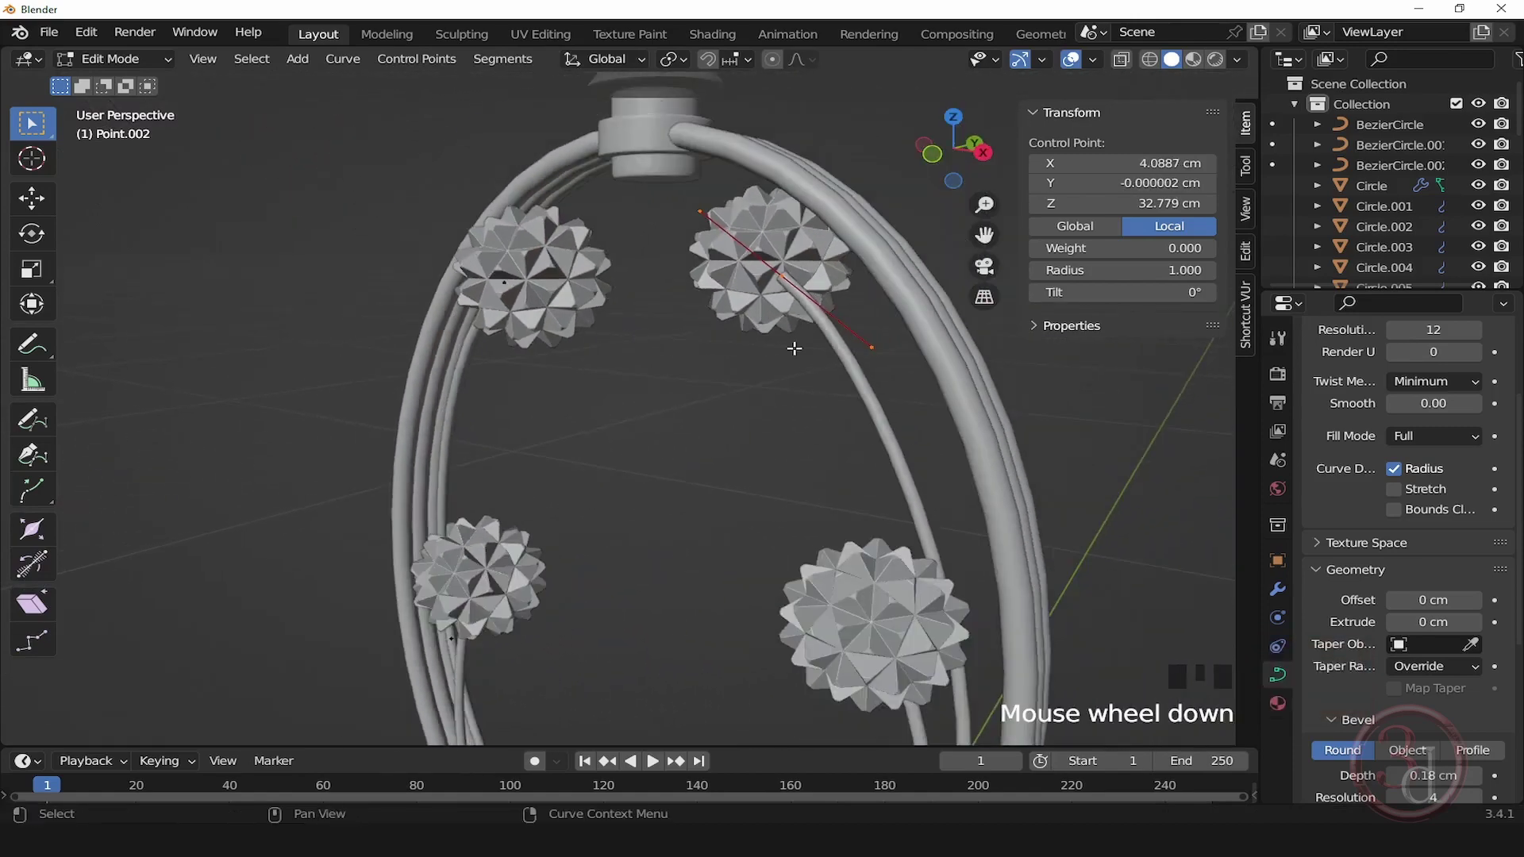
pyautogui.keyDown('alt'); pyautogui.moveTo(793, 347); pyautogui.dragTo(680, 300, button='middle'); pyautogui.keyUp('alt')
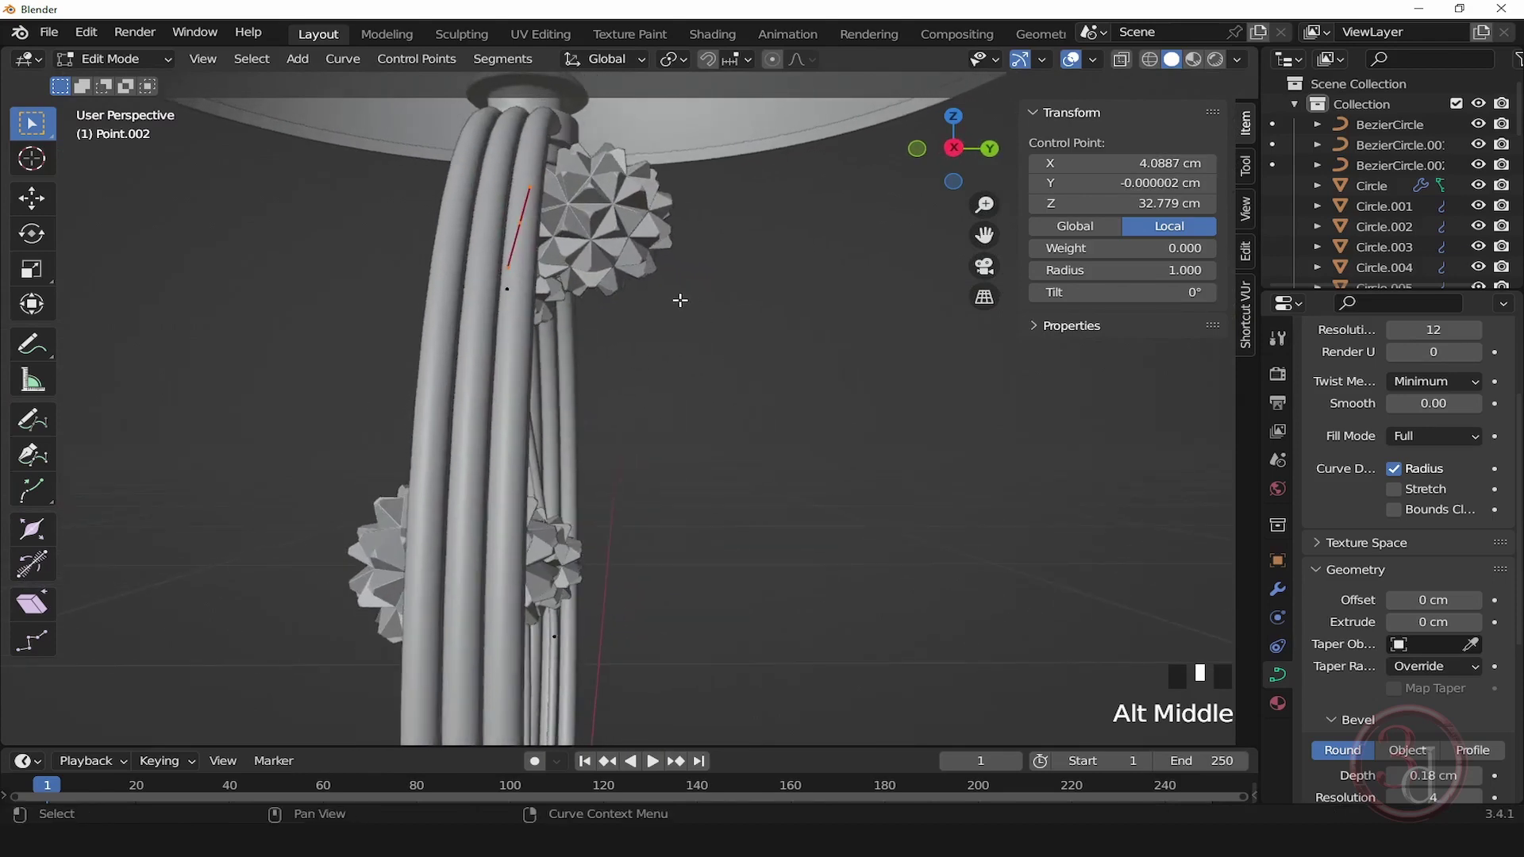
pyautogui.press('g')
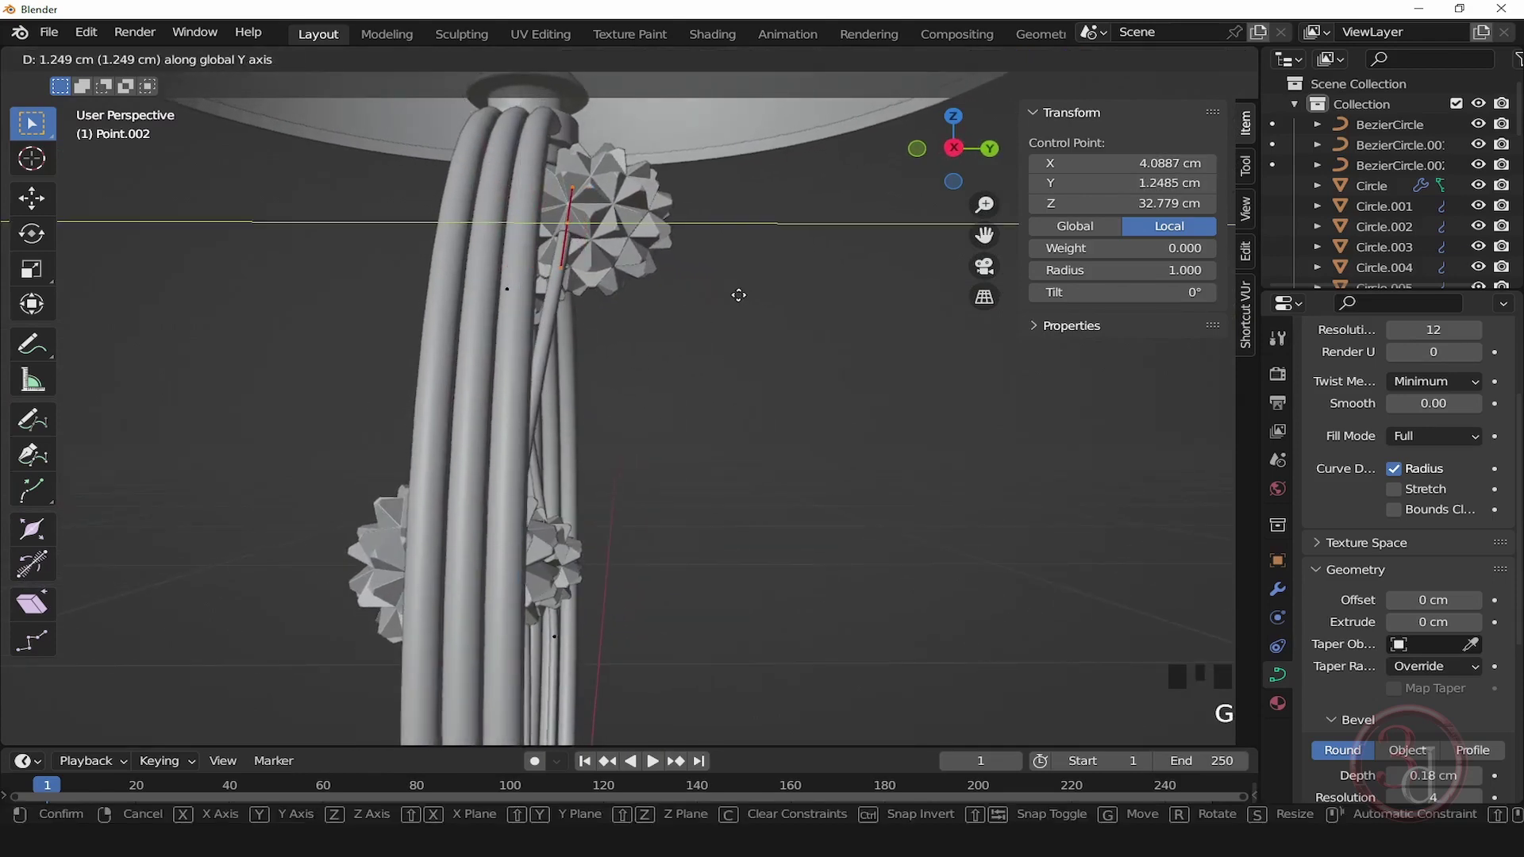
pyautogui.click(661, 409)
# Step: Finish editing the curve and isolate the branch together with its two upper balls in local view
pyautogui.keyDown('alt'); pyautogui.moveTo(661, 410); pyautogui.dragTo(656, 478, button='middle'); pyautogui.keyUp('alt')
pyautogui.press('Tab')
pyautogui.scroll(-3, 827, 480)
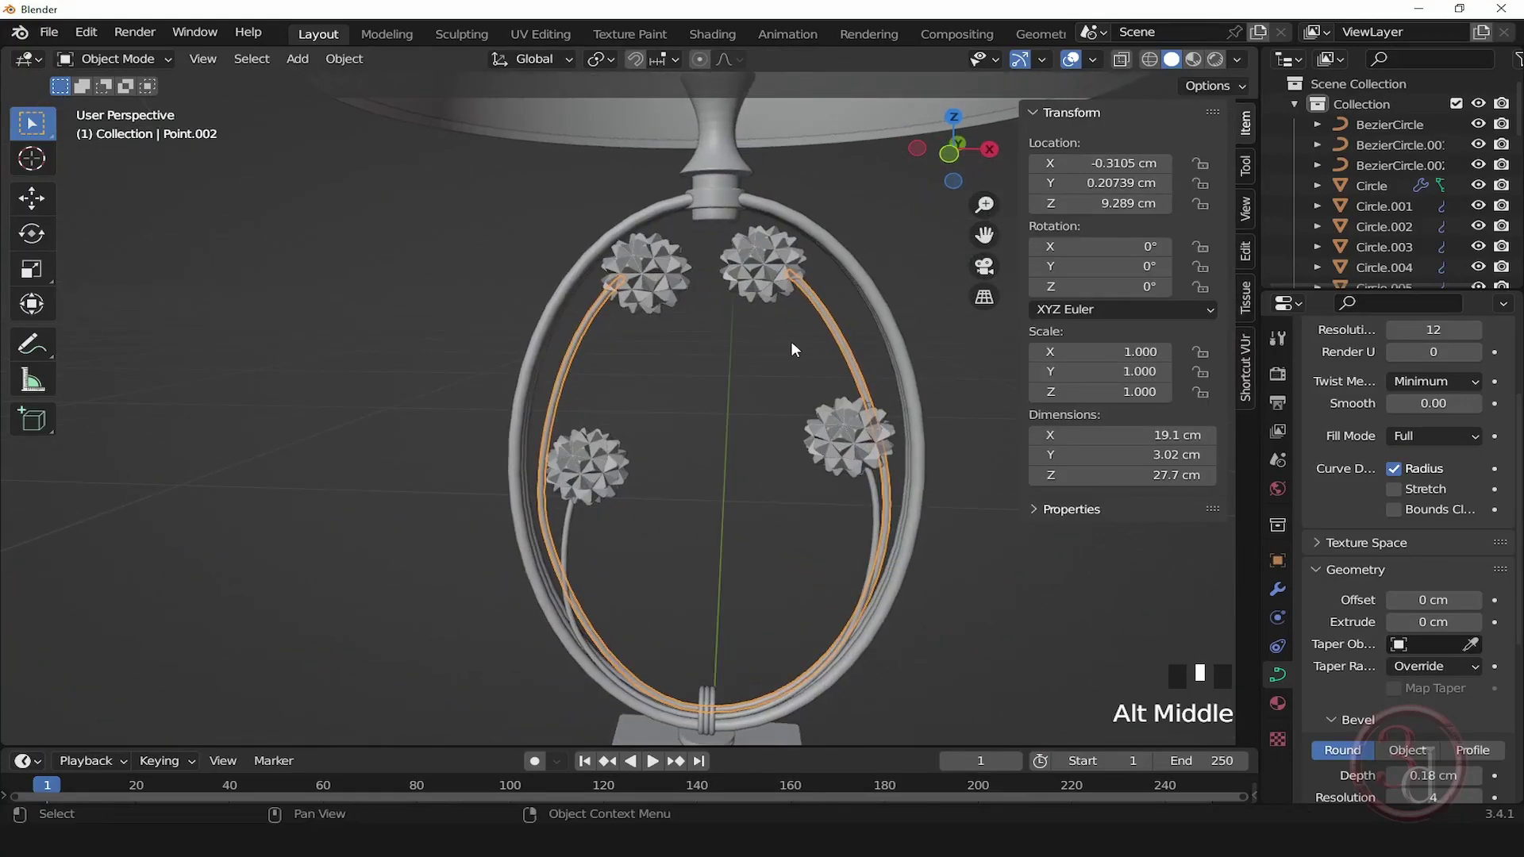
pyautogui.keyDown('shift'); pyautogui.click(730, 292); pyautogui.keyUp('shift')
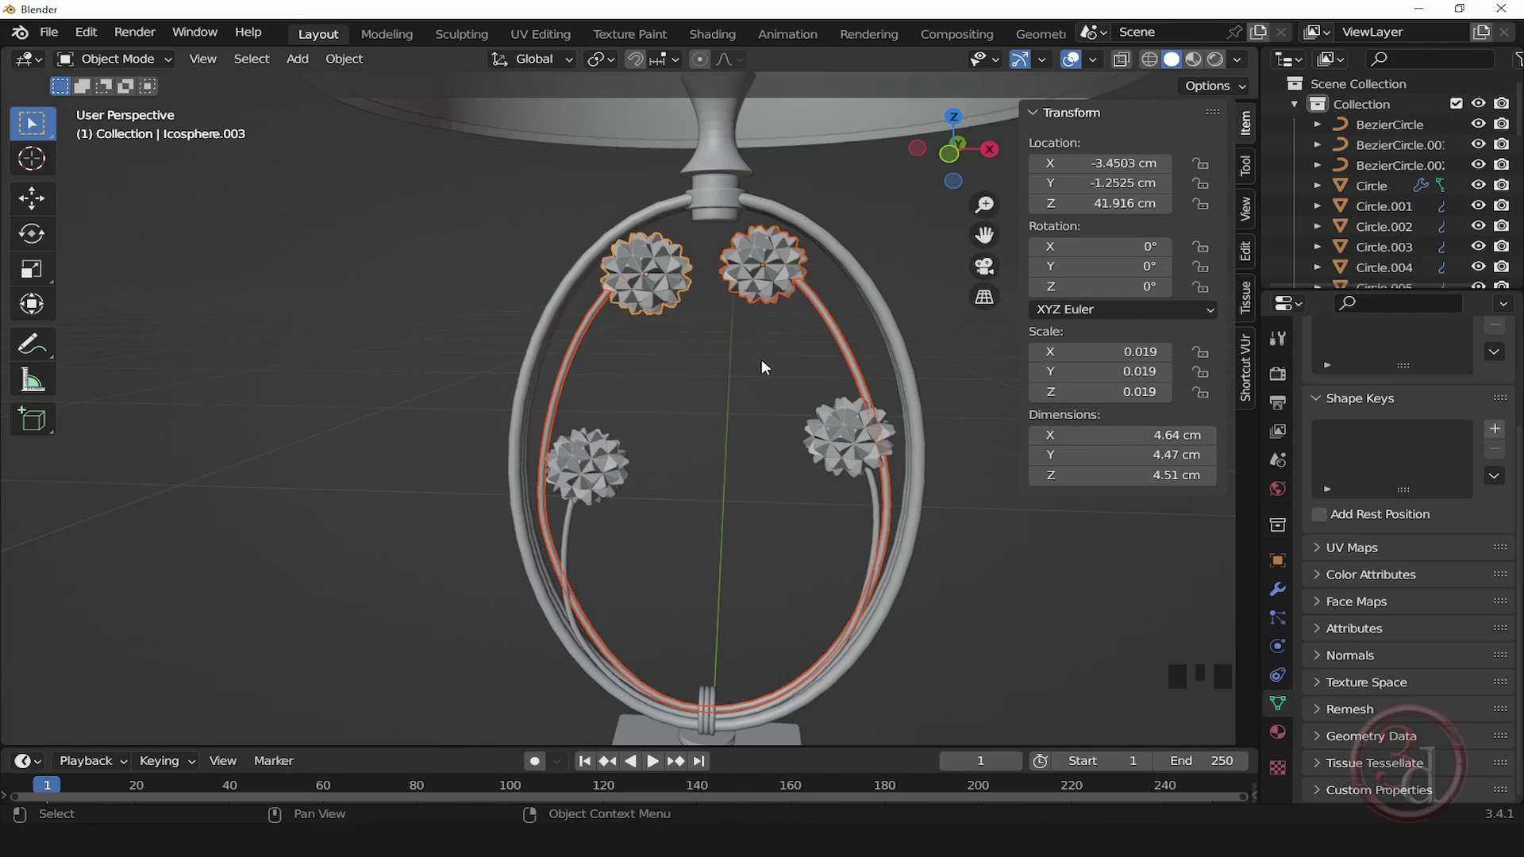
pyautogui.press('/')
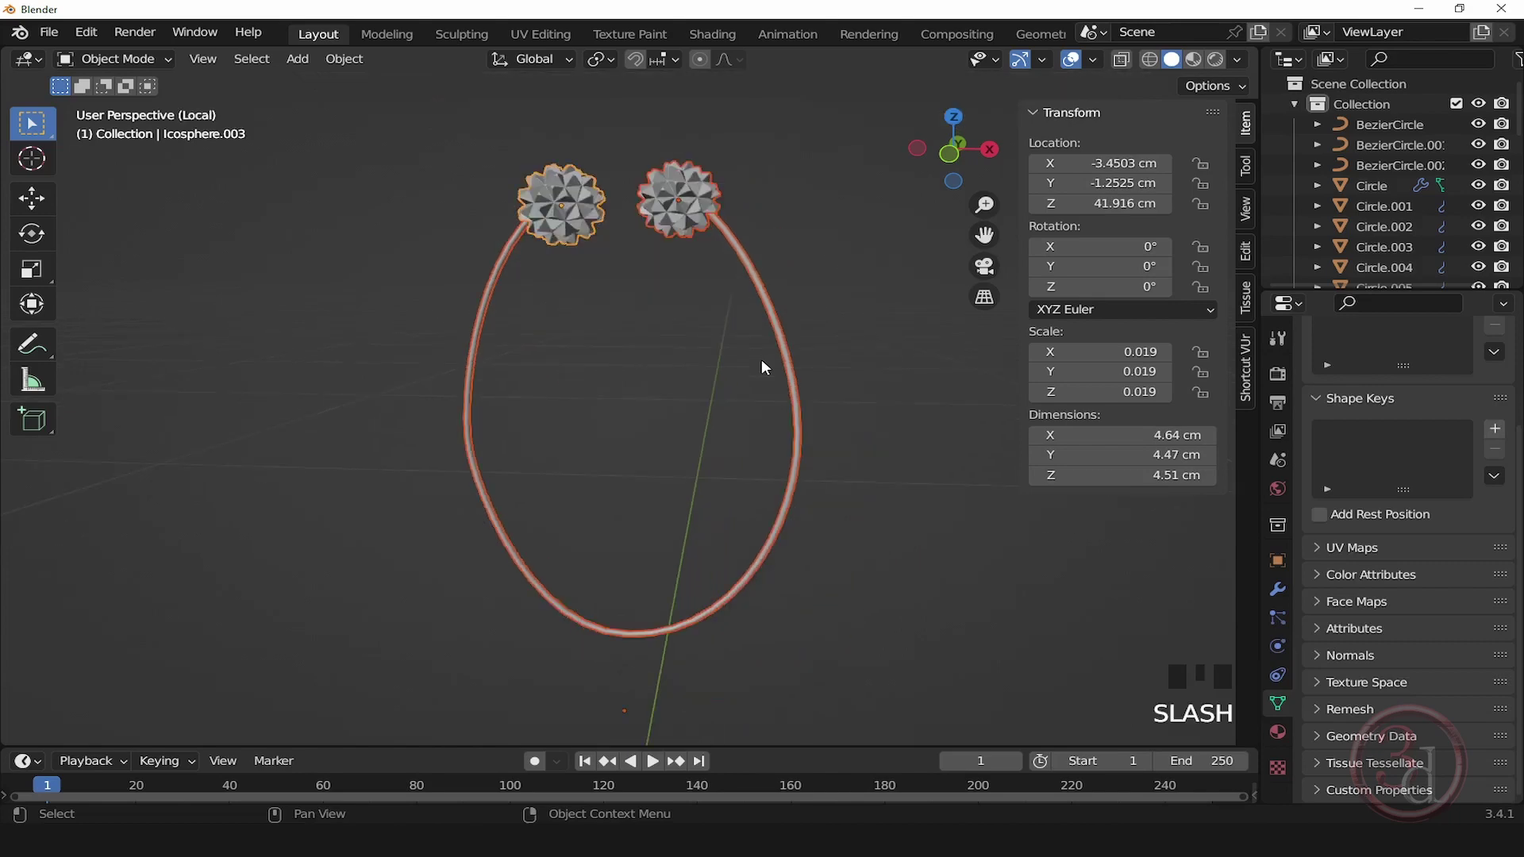
pyautogui.click(803, 290)
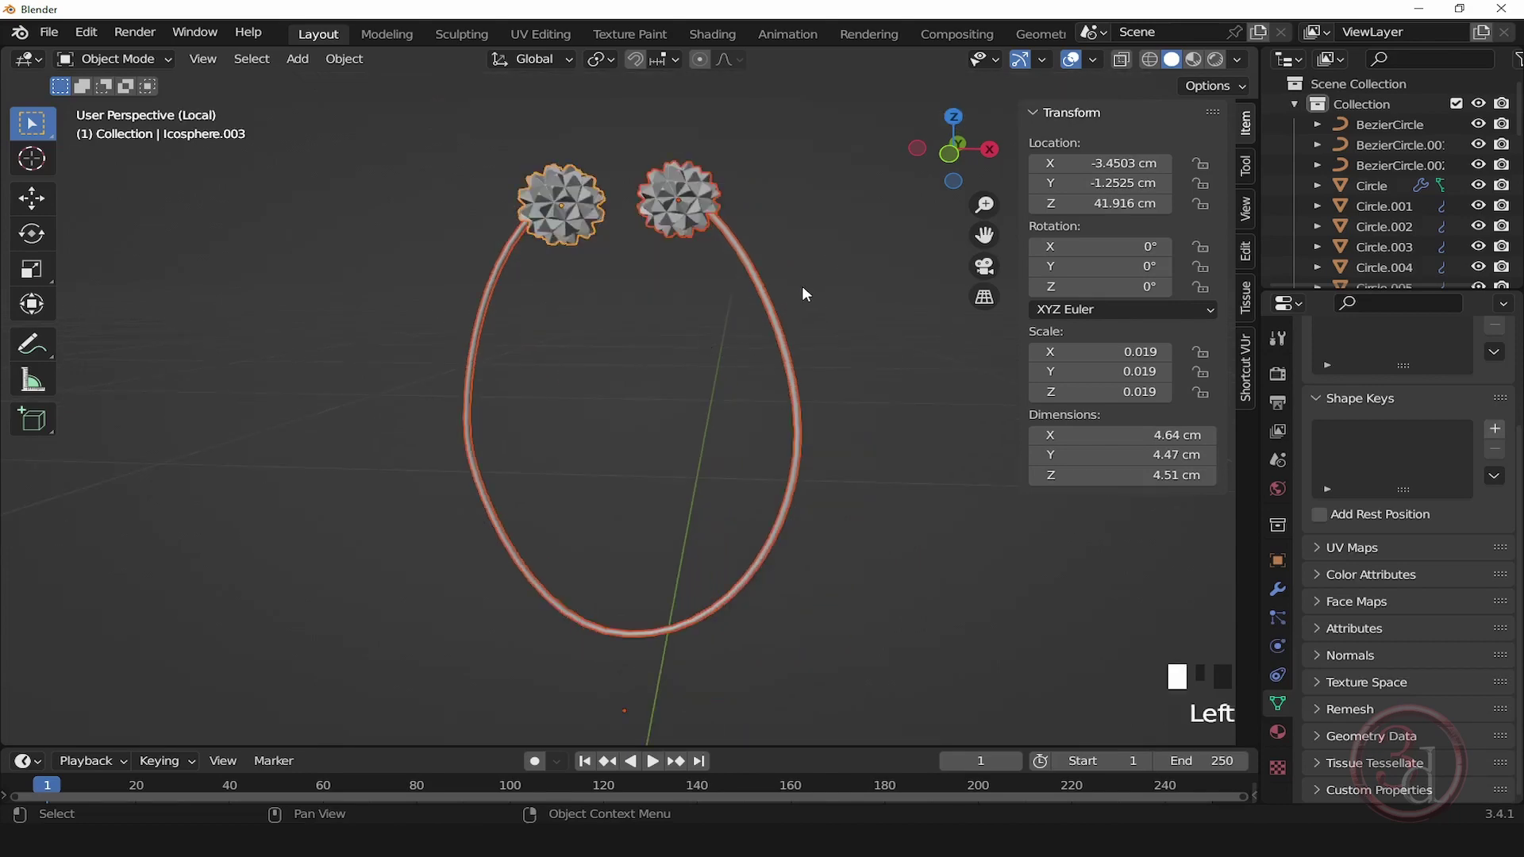
# Step: Check the isolated branch from the right side and open its curve for editing
pyautogui.keyDown('alt'); pyautogui.moveTo(753, 332); pyautogui.dragTo(635, 393, button='middle'); pyautogui.keyUp('alt')
pyautogui.press('`')
pyautogui.click(797, 398)
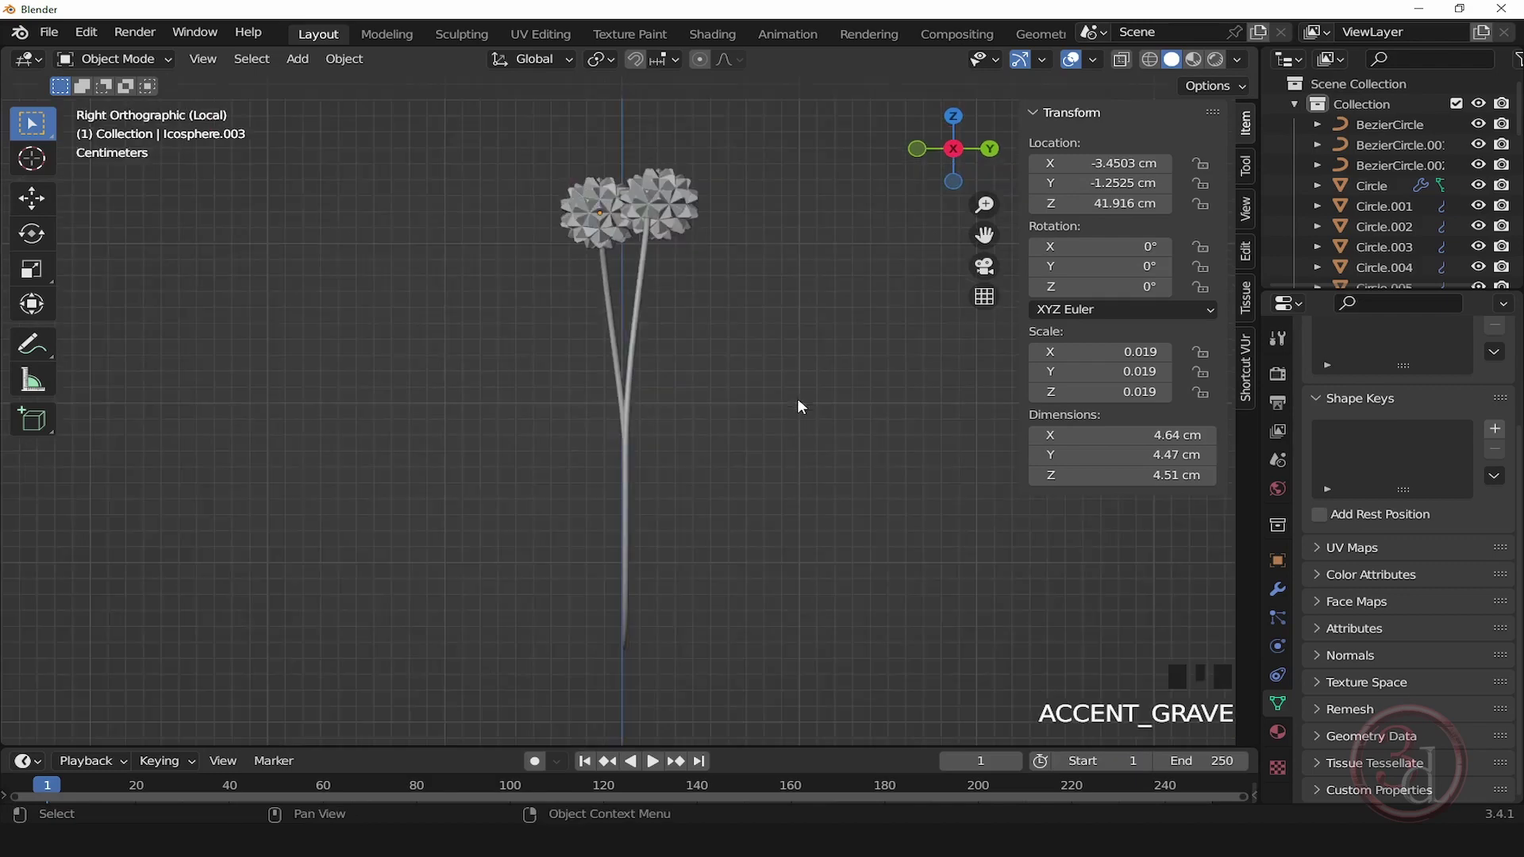
pyautogui.scroll(1, 675, 356)
pyautogui.click(632, 287)
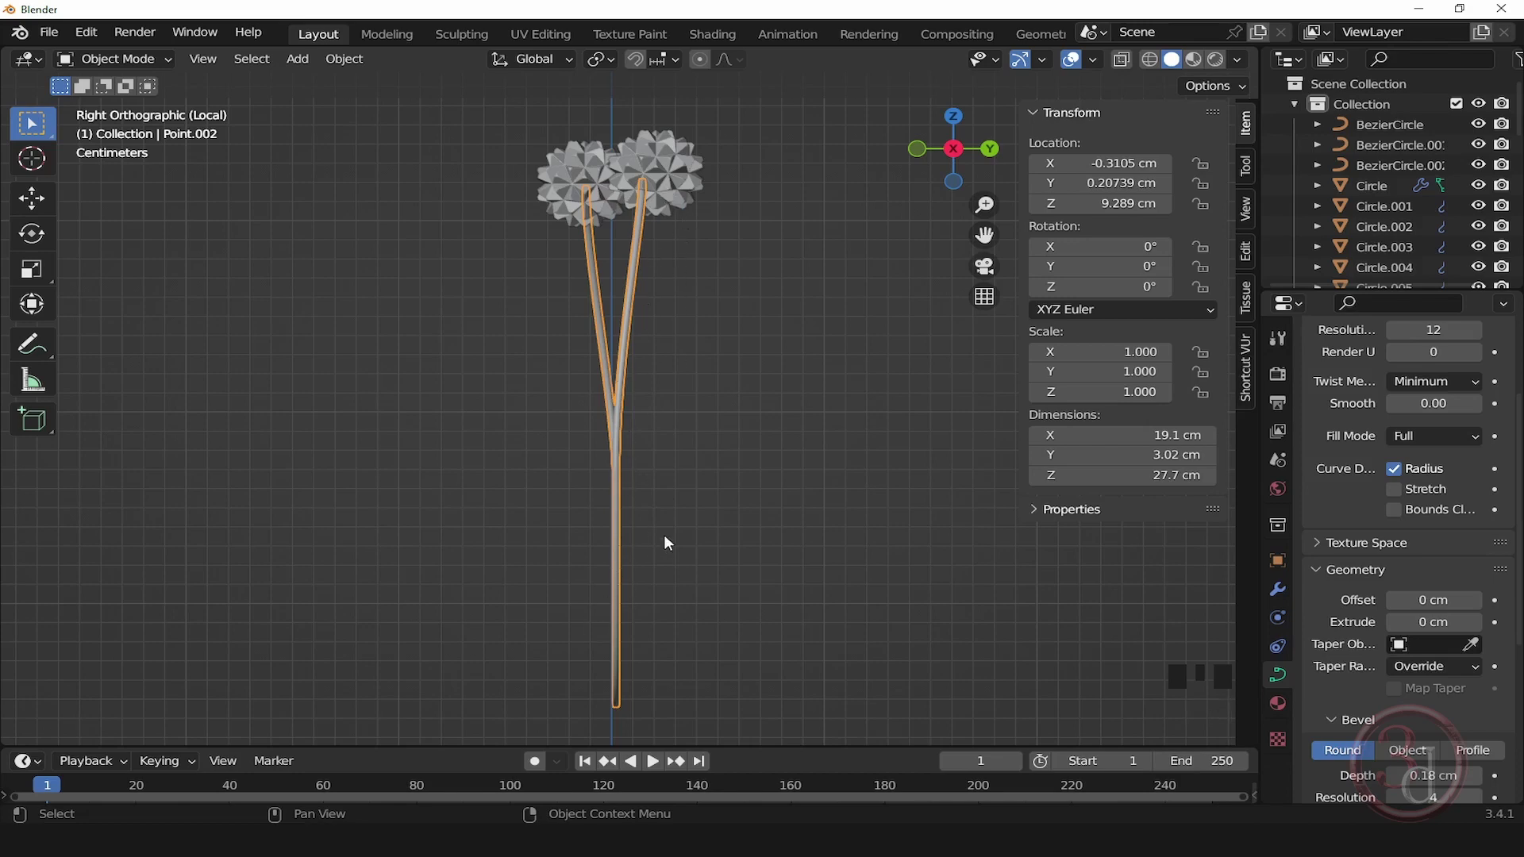
pyautogui.keyDown('alt'); pyautogui.moveTo(665, 543); pyautogui.dragTo(693, 443, button='middle'); pyautogui.keyUp('alt')
pyautogui.press('Tab')
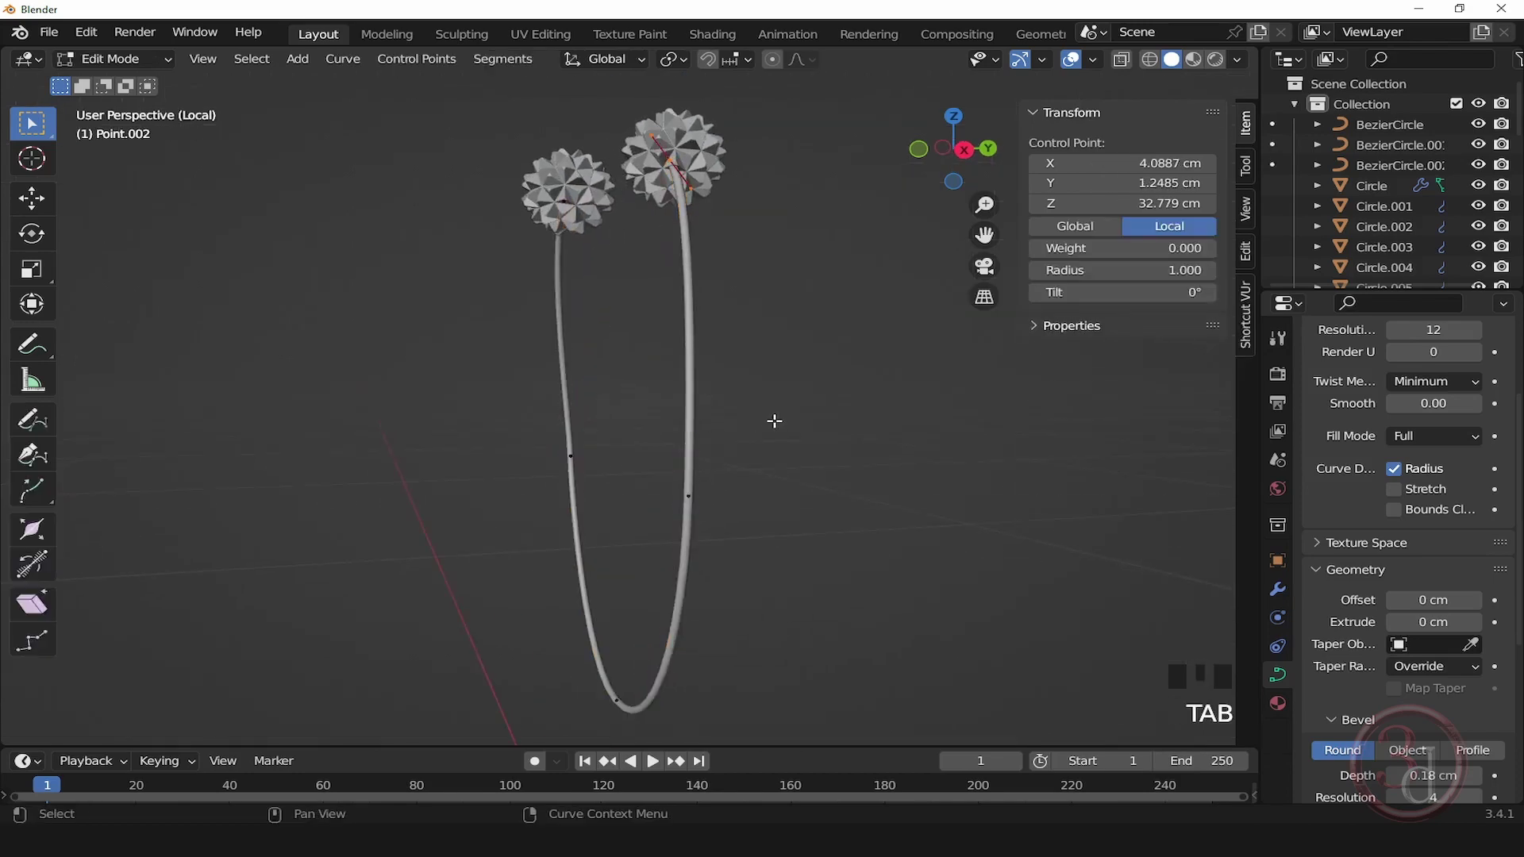
# Step: In the right orthographic view, move the branch's right middle control point about 0.98 cm along Y and rotate it 5.3°
pyautogui.click(797, 485)
pyautogui.moveTo(657, 449); pyautogui.dragTo(772, 544)
pyautogui.keyDown('alt'); pyautogui.moveTo(772, 544); pyautogui.dragTo(749, 537, button='middle'); pyautogui.keyUp('alt')
pyautogui.press('`')
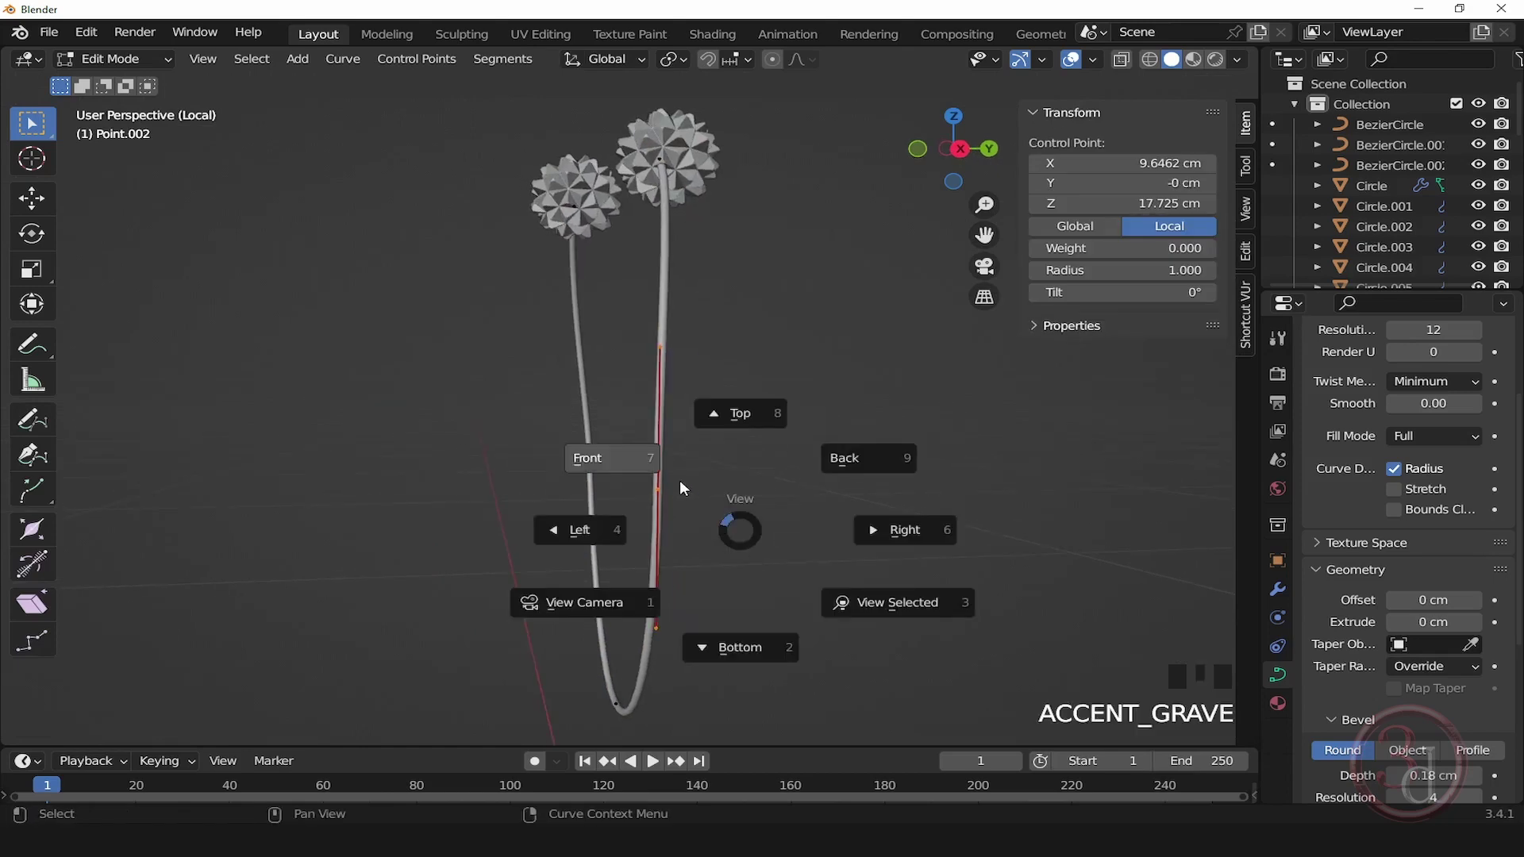
pyautogui.click(901, 531)
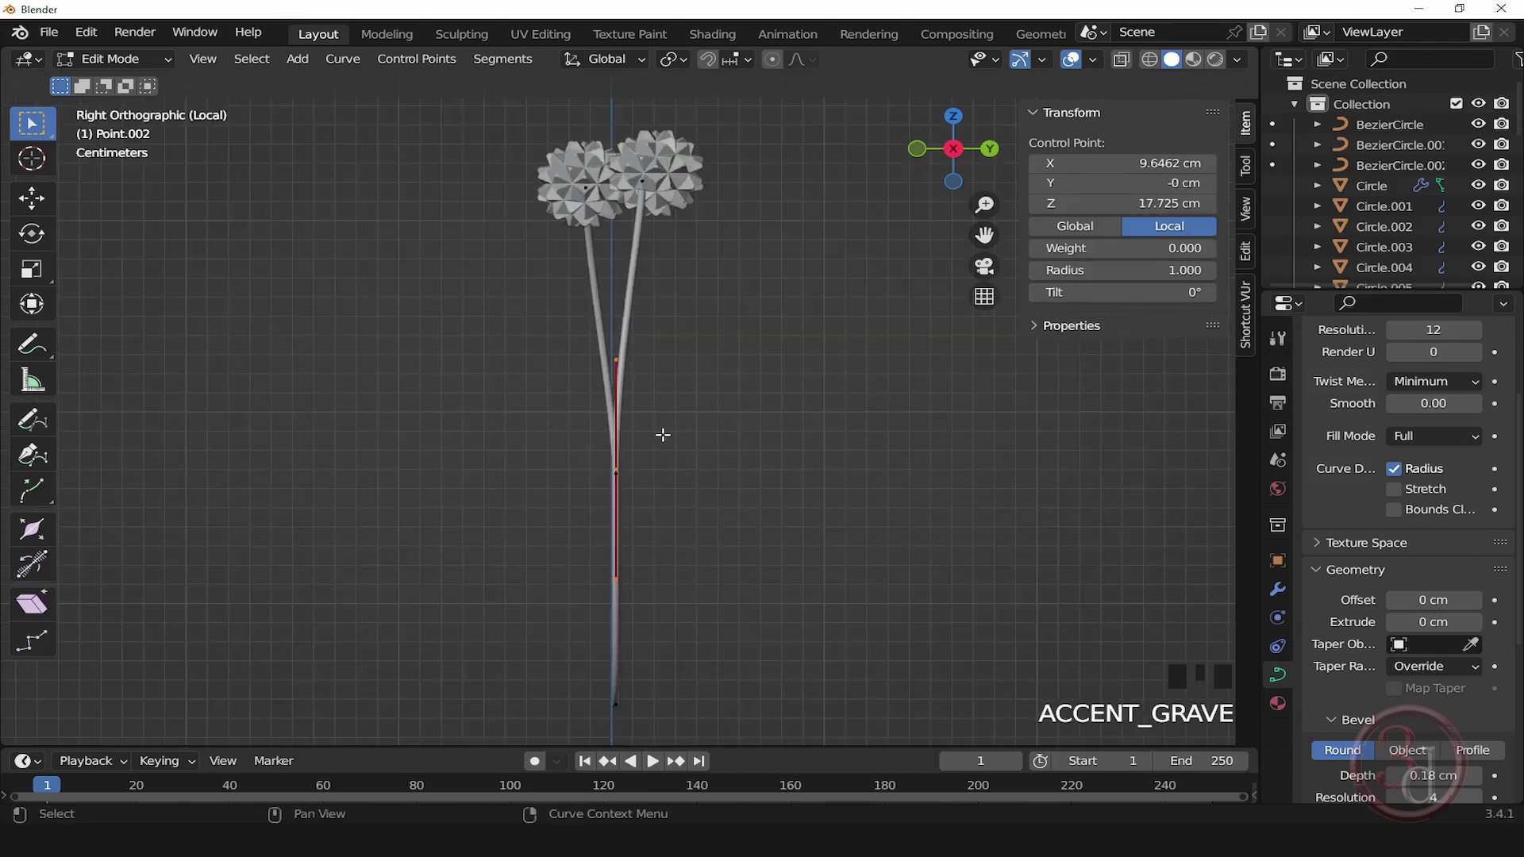
pyautogui.press('g')
pyautogui.click(739, 451)
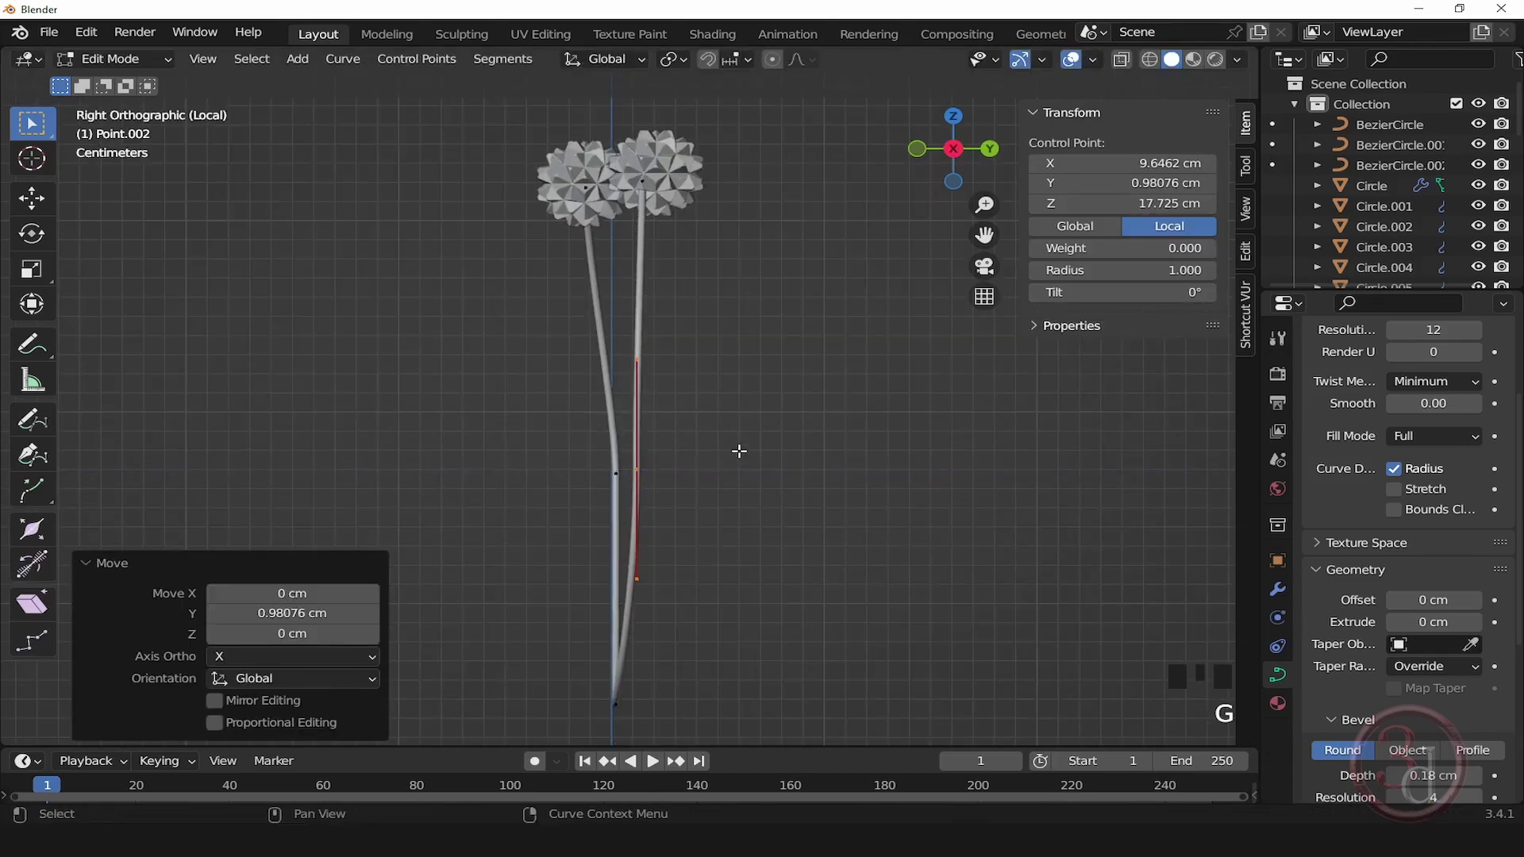
pyautogui.press('r')
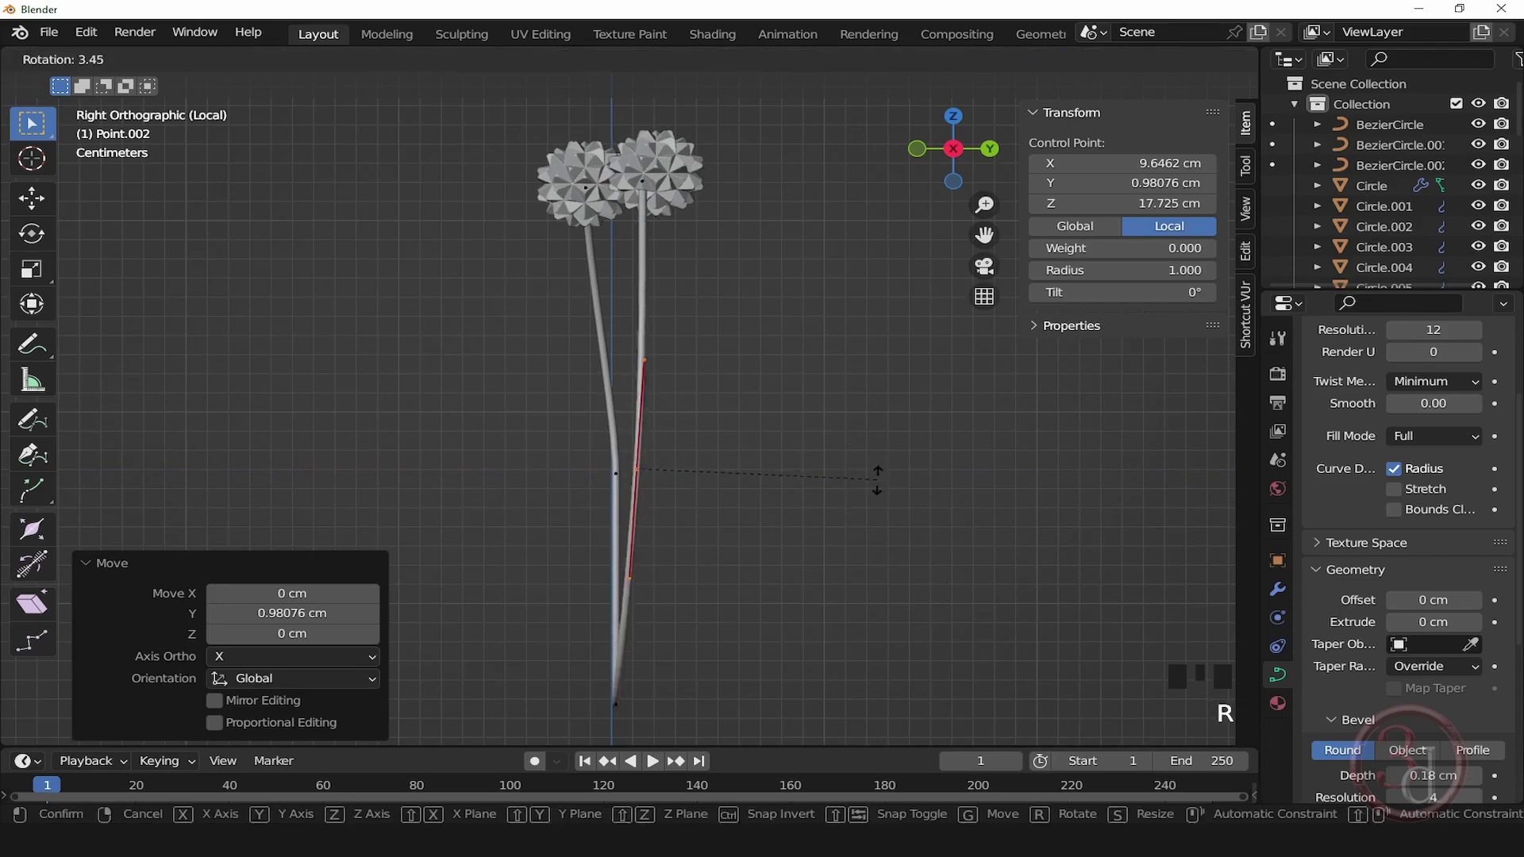
pyautogui.click(871, 486)
# Step: Move the branch's end point in the right-hand ball about 0.82 cm along Y and rotate it 6.29°
pyautogui.scroll(2, 870, 485)
pyautogui.click(704, 209)
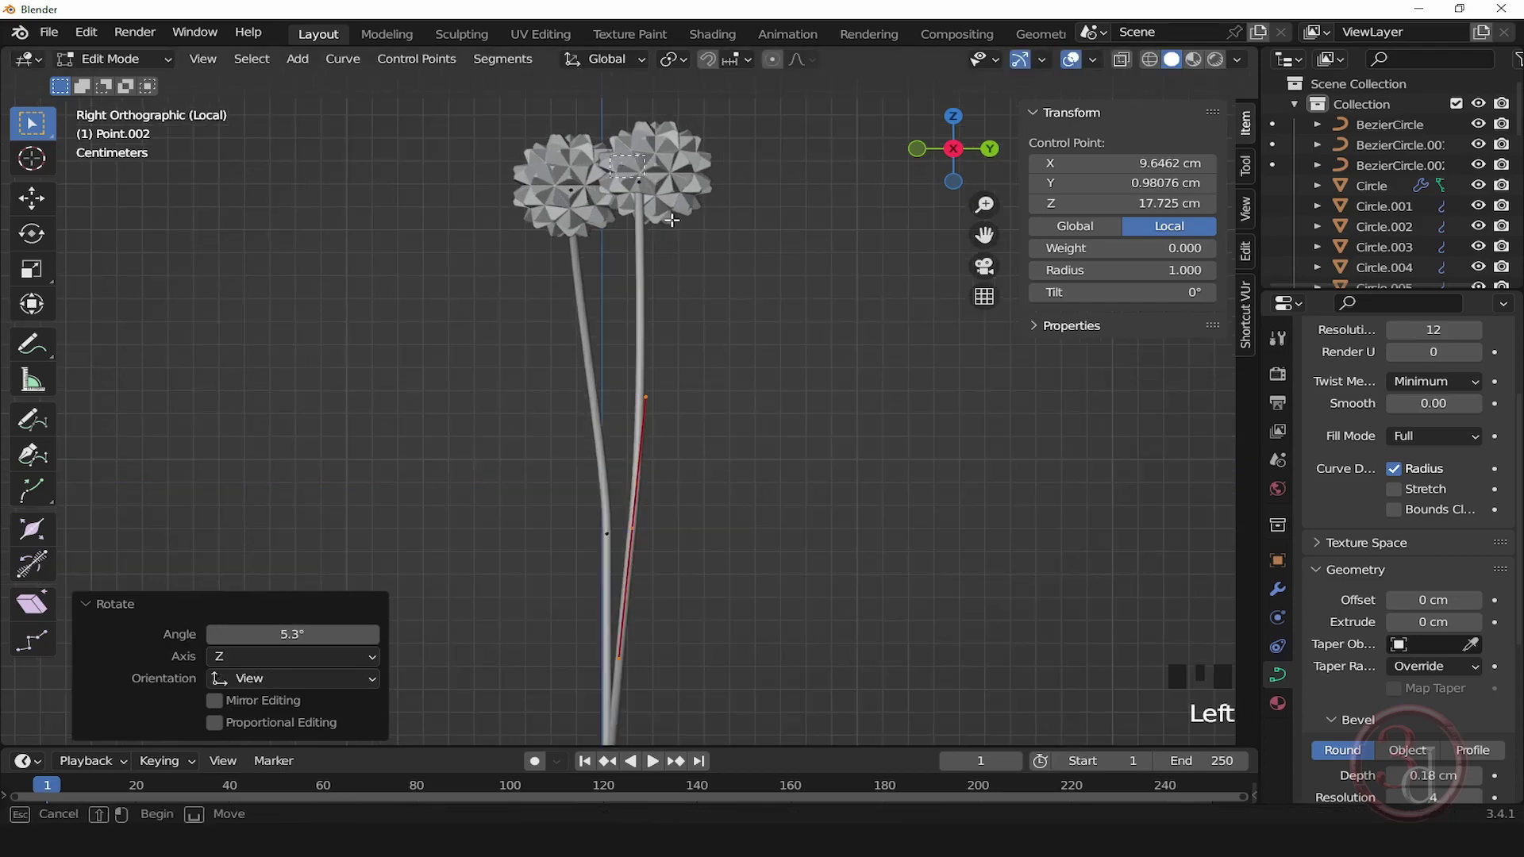
pyautogui.press('g')
pyautogui.click(745, 217)
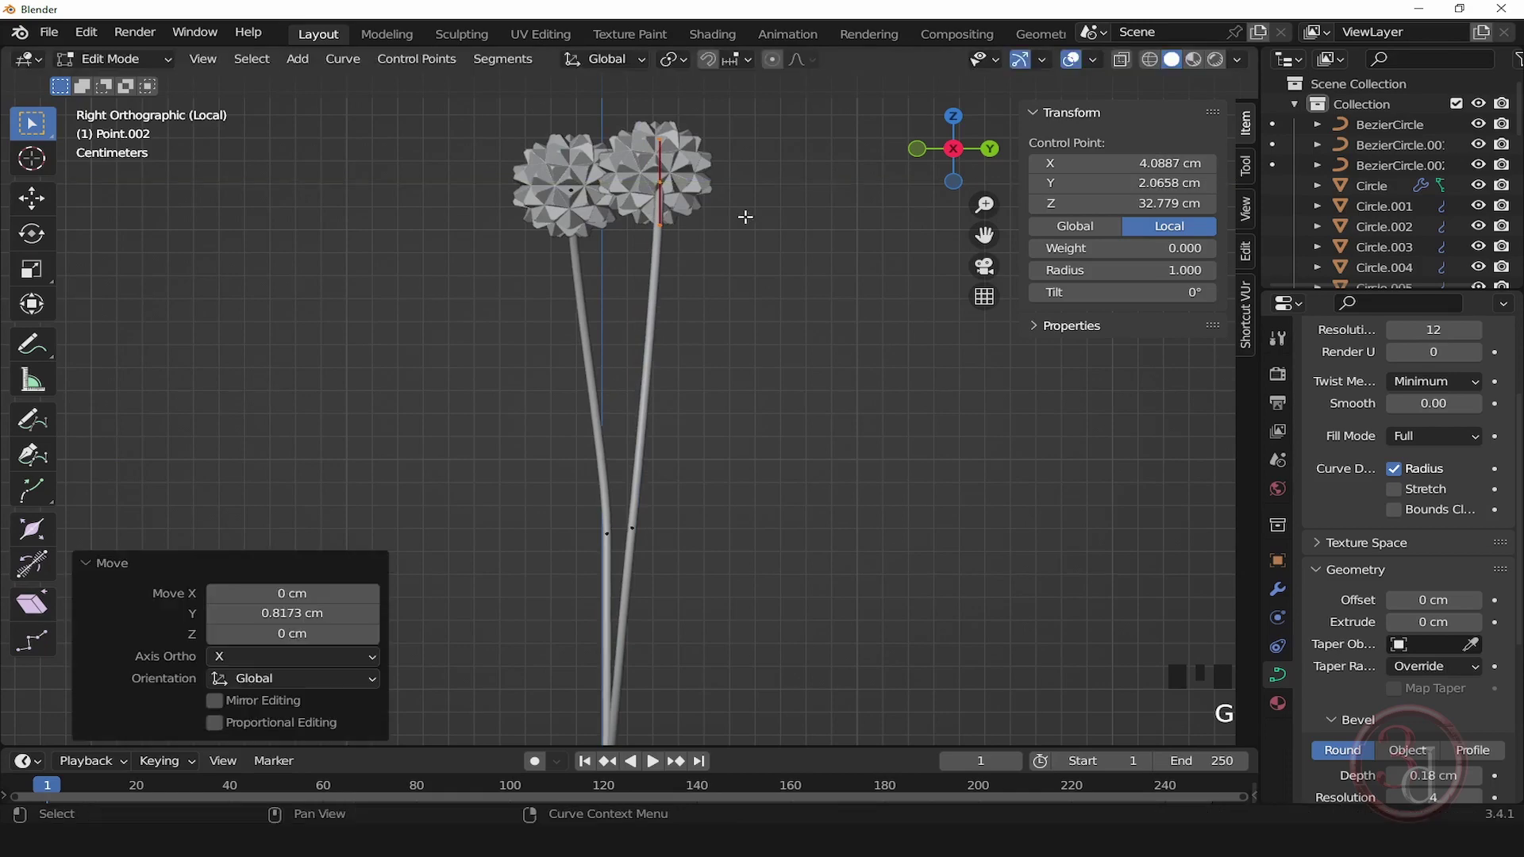
pyautogui.press('r')
pyautogui.click(846, 287)
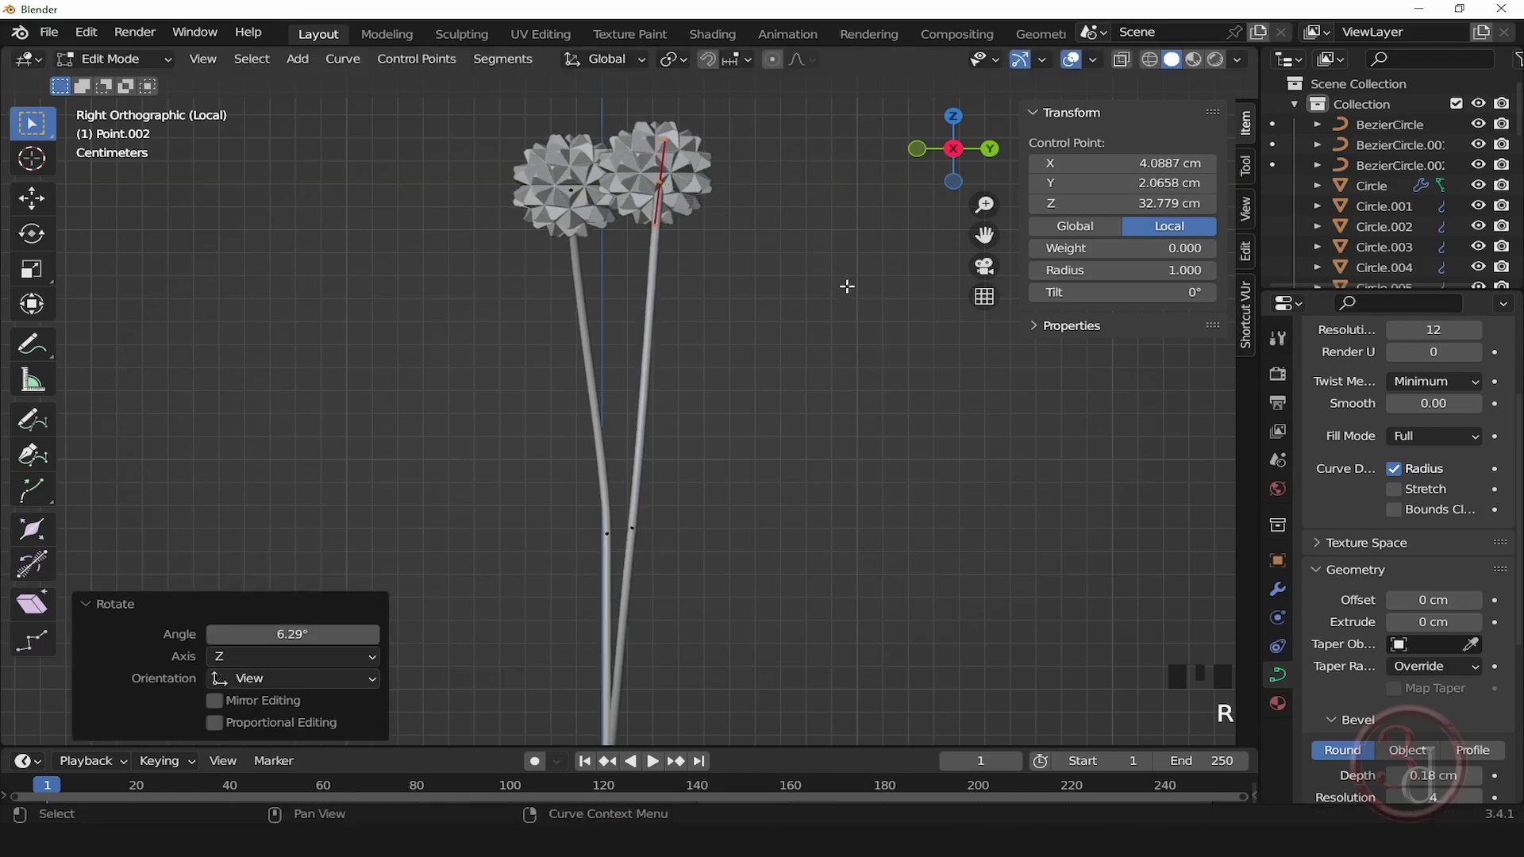
# Step: Move the branch's left middle control point about -0.68 cm along Y, rotating it -5.7° before the move and 2.4° after it
pyautogui.keyDown('shift'); pyautogui.moveTo(720, 444); pyautogui.dragTo(697, 398, button='middle'); pyautogui.keyUp('shift')
pyautogui.click(662, 455)
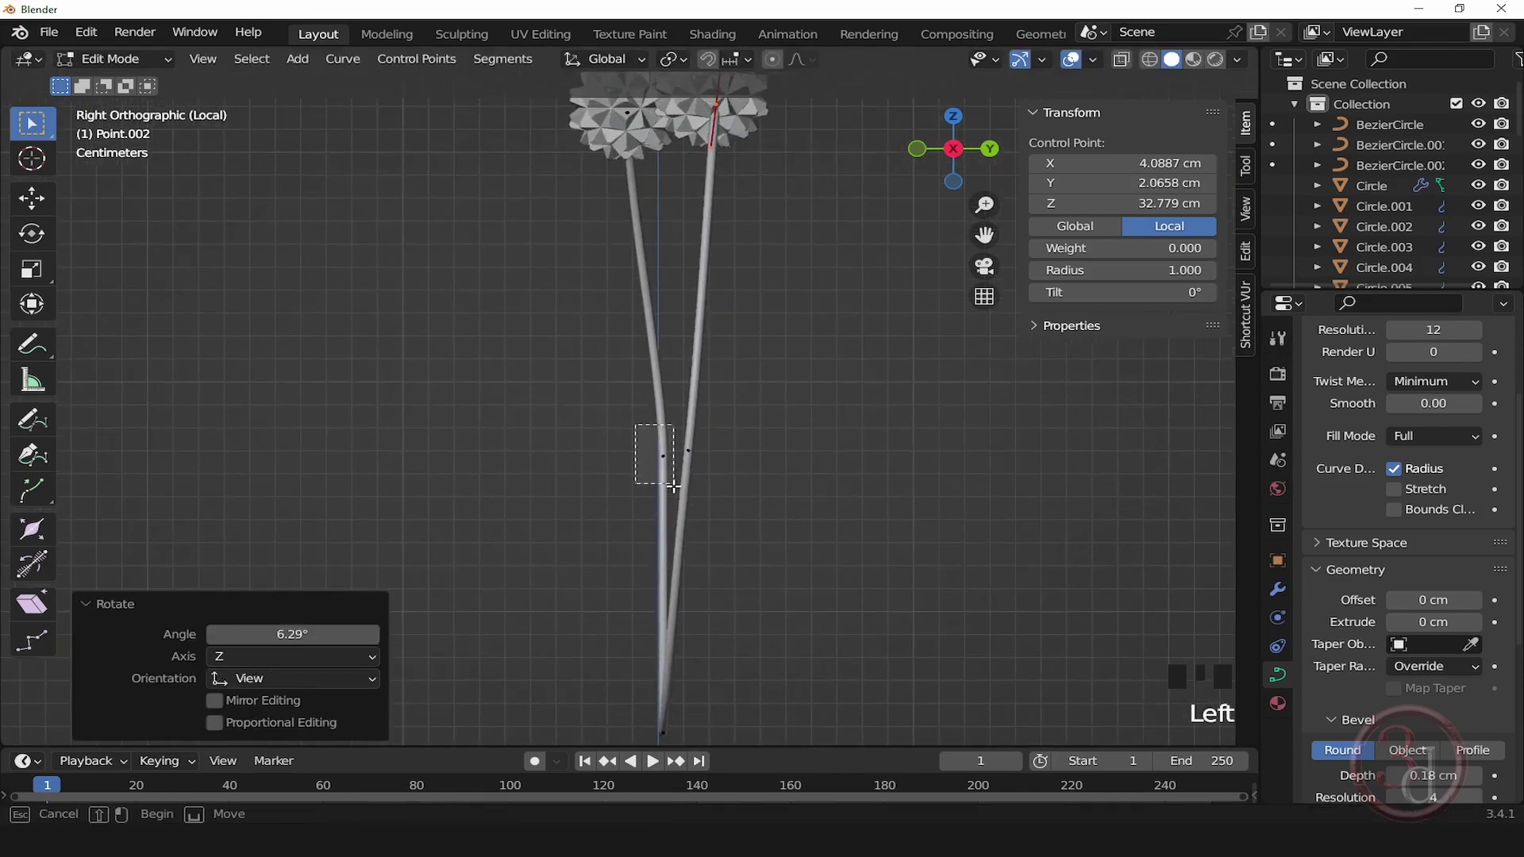
pyautogui.press('r')
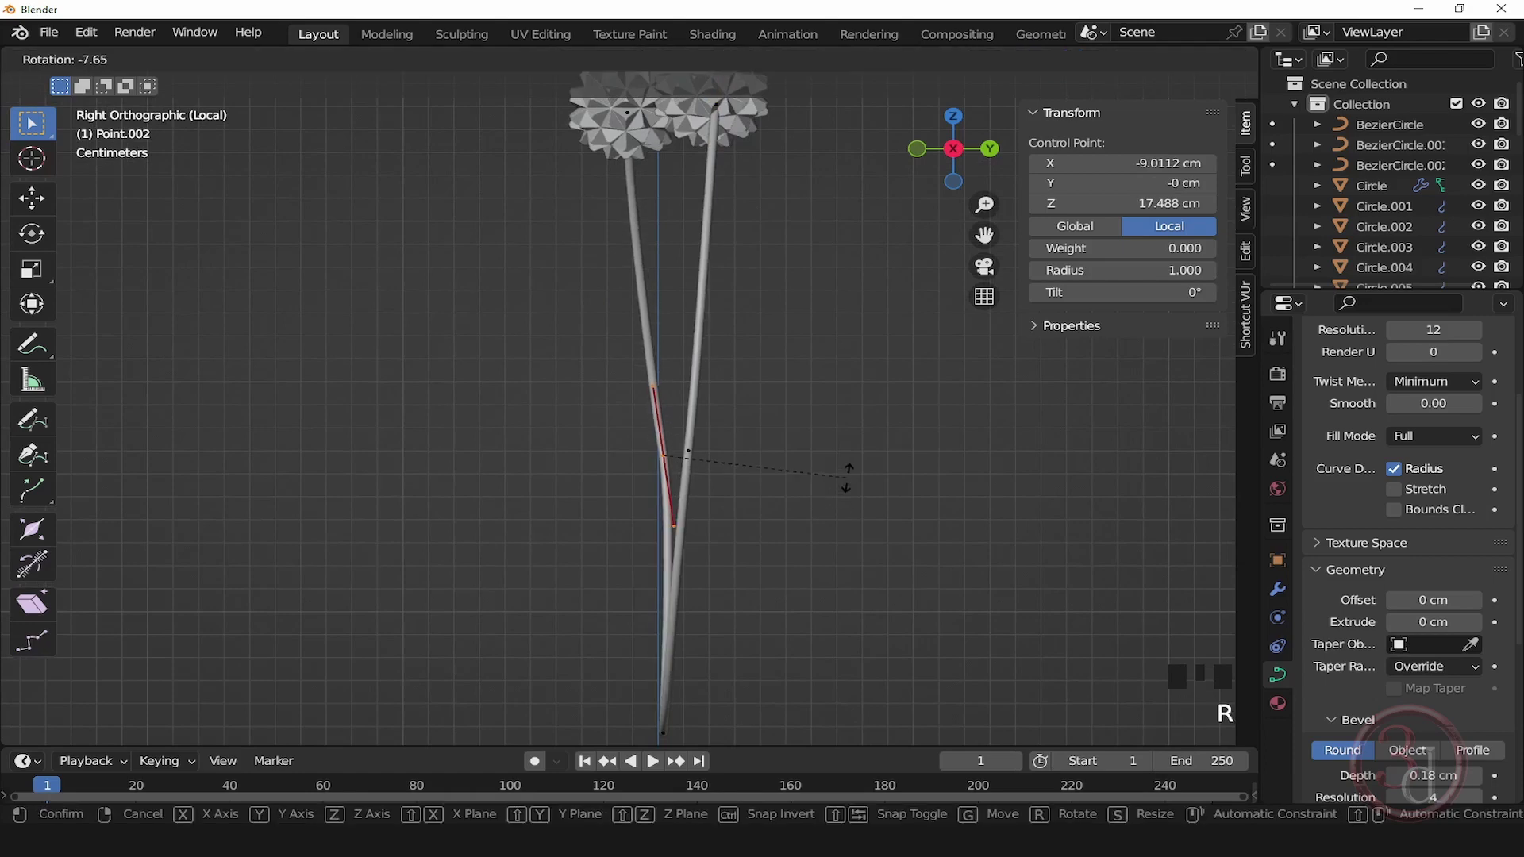
pyautogui.click(835, 488)
pyautogui.press('g')
pyautogui.press('y')
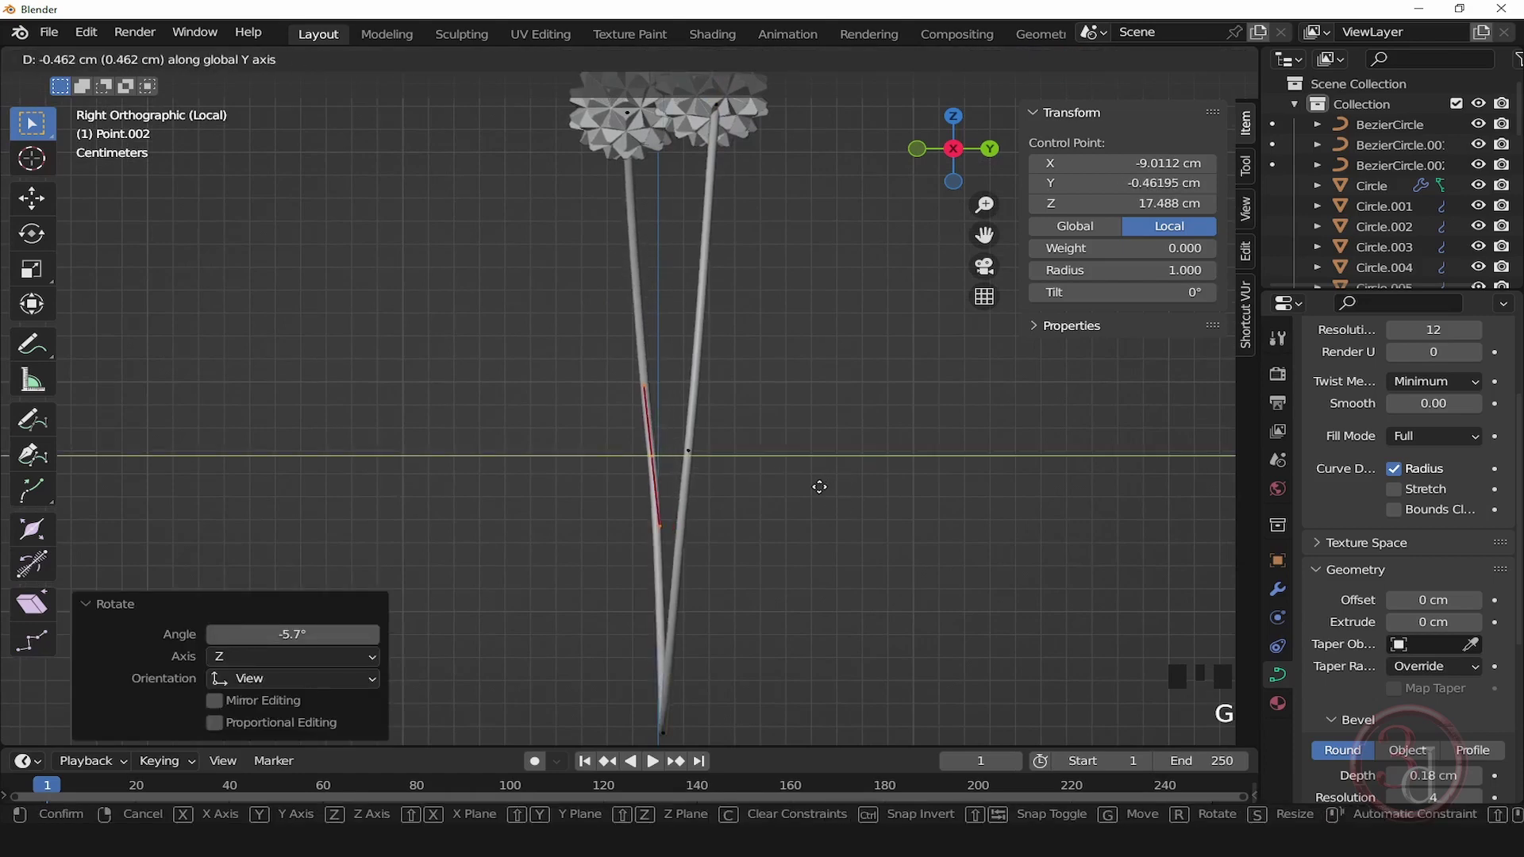
pyautogui.click(818, 494)
pyautogui.press('r')
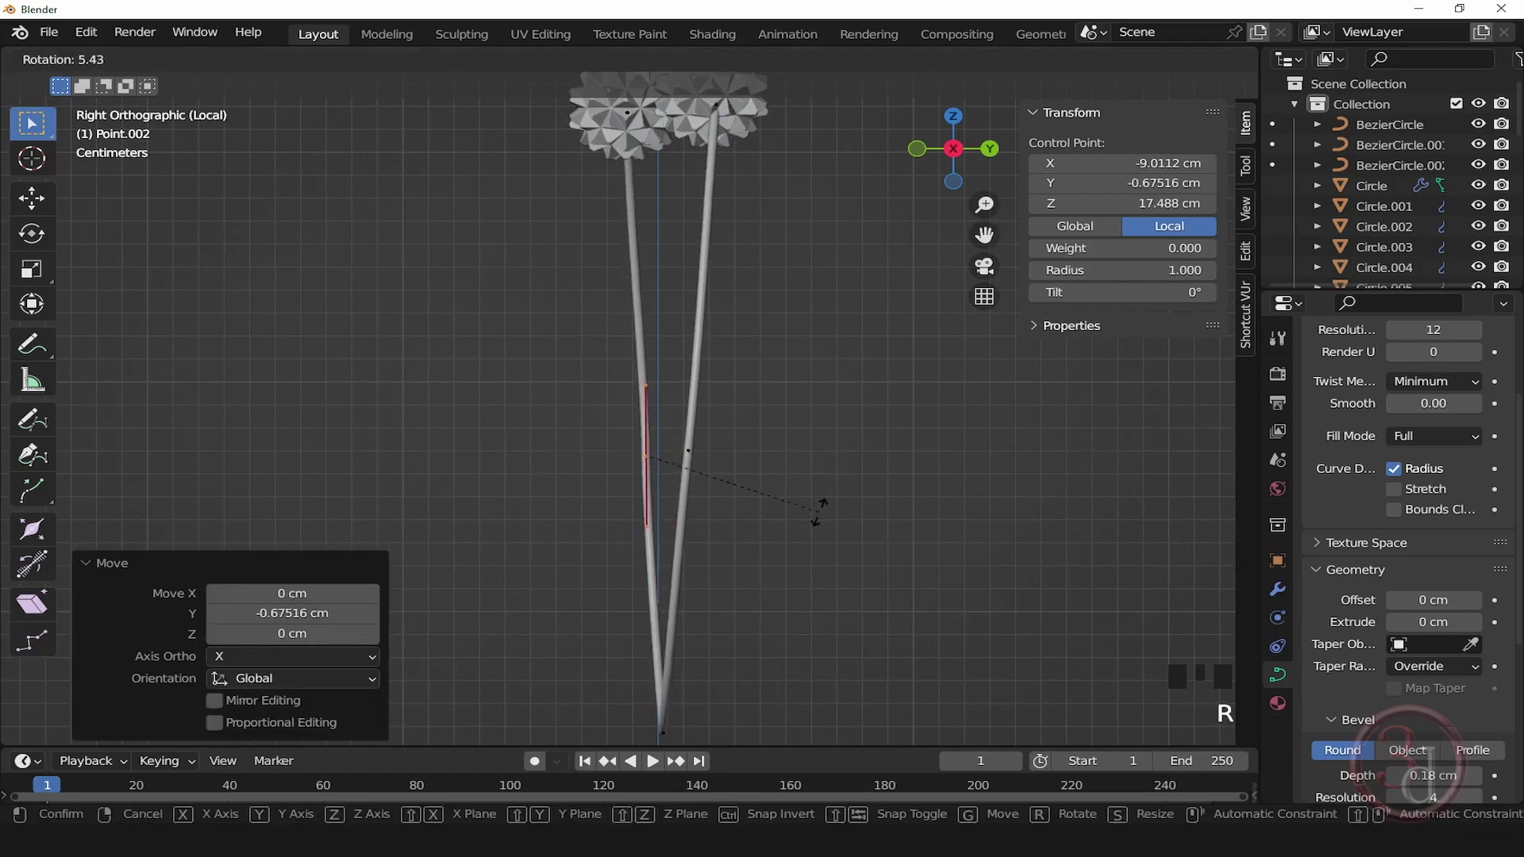
pyautogui.click(825, 505)
# Step: Scale the handles of the branch's left middle control point to about 1.32 and finish editing the curve
pyautogui.scroll(-2, 744, 492)
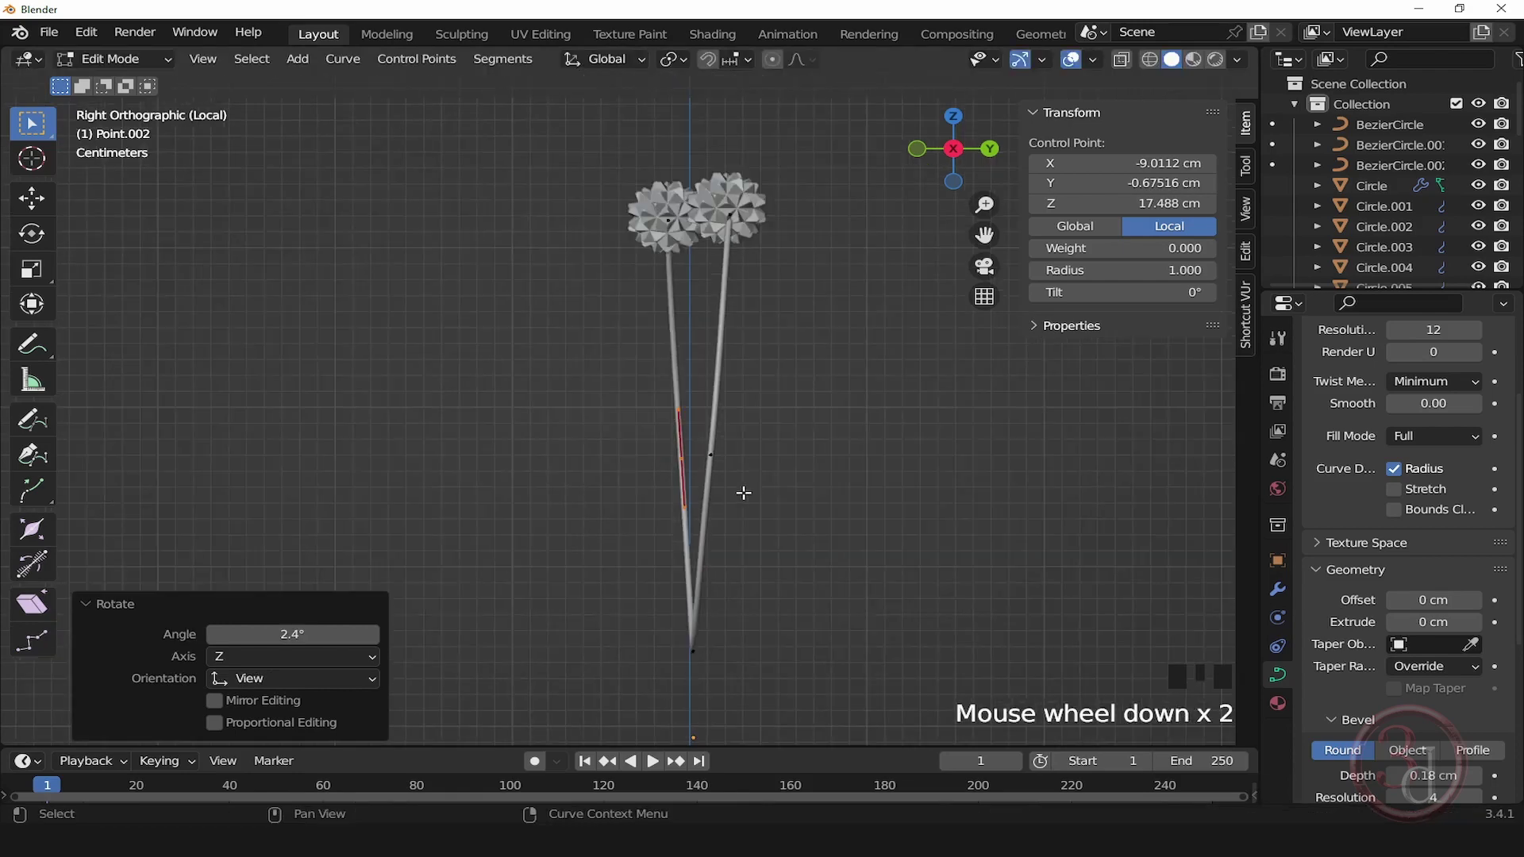
pyautogui.scroll(2, 571, 460)
pyautogui.keyDown('alt'); pyautogui.moveTo(571, 459); pyautogui.dragTo(790, 480, button='middle'); pyautogui.keyUp('alt')
pyautogui.scroll(-2, 790, 480)
pyautogui.press('Tab')
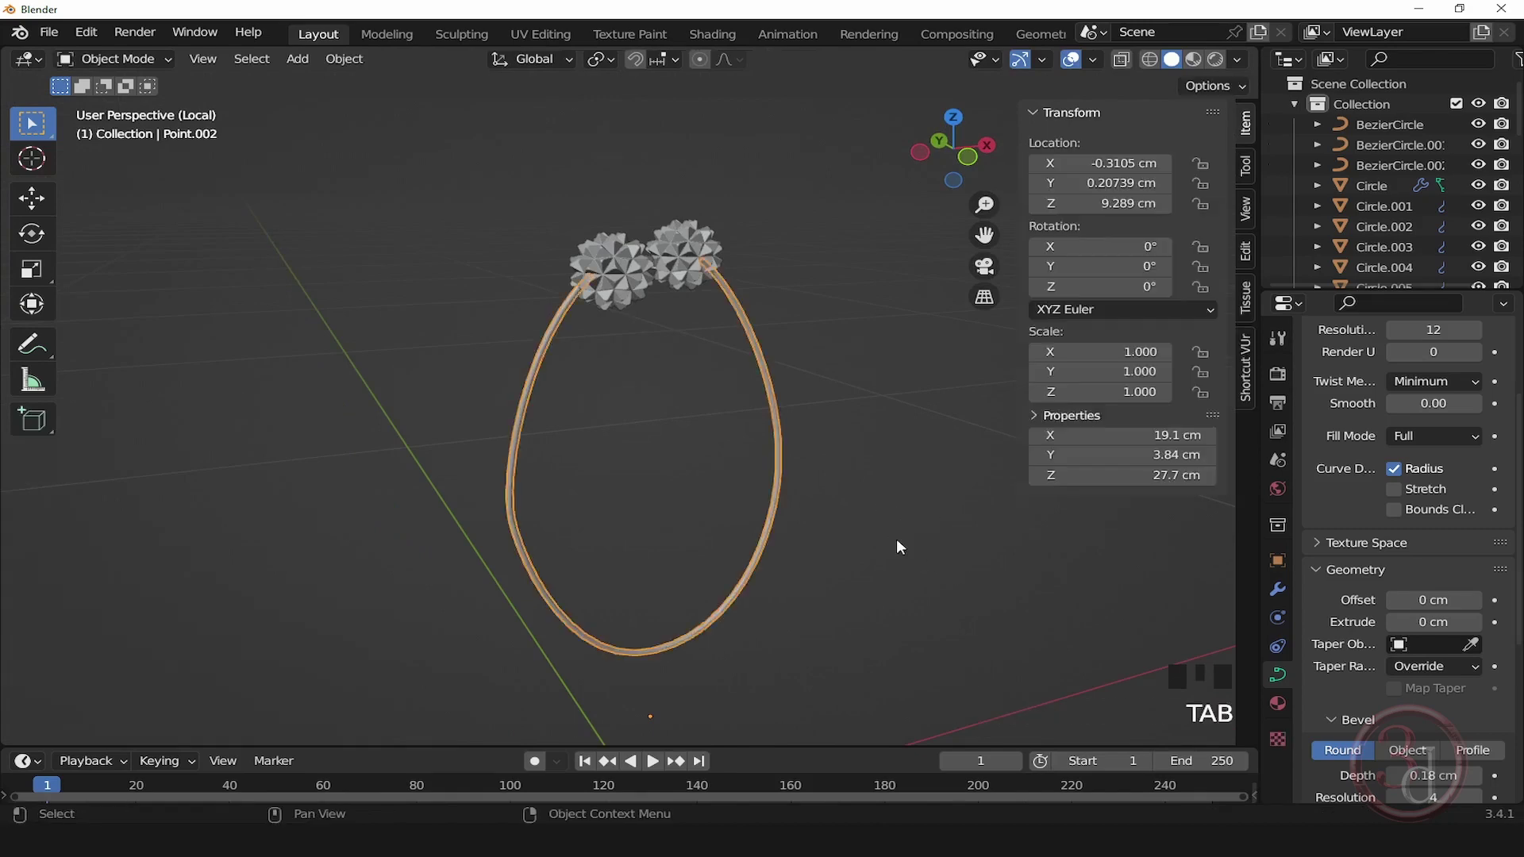
pyautogui.keyDown('alt'); pyautogui.moveTo(897, 538); pyautogui.dragTo(680, 500, button='middle'); pyautogui.keyUp('alt')
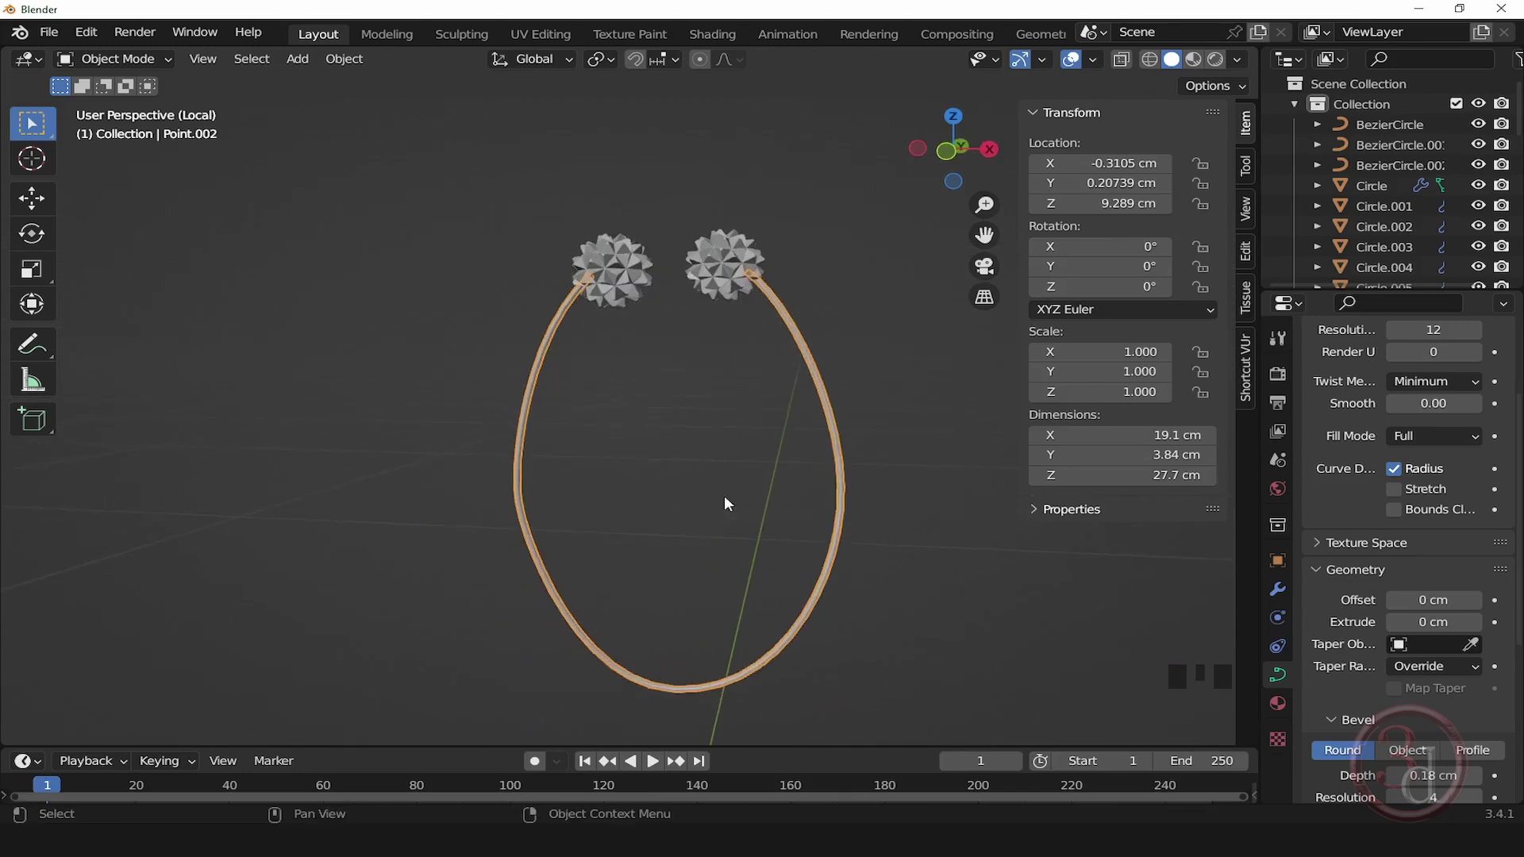
pyautogui.press('Tab')
pyautogui.click(518, 508)
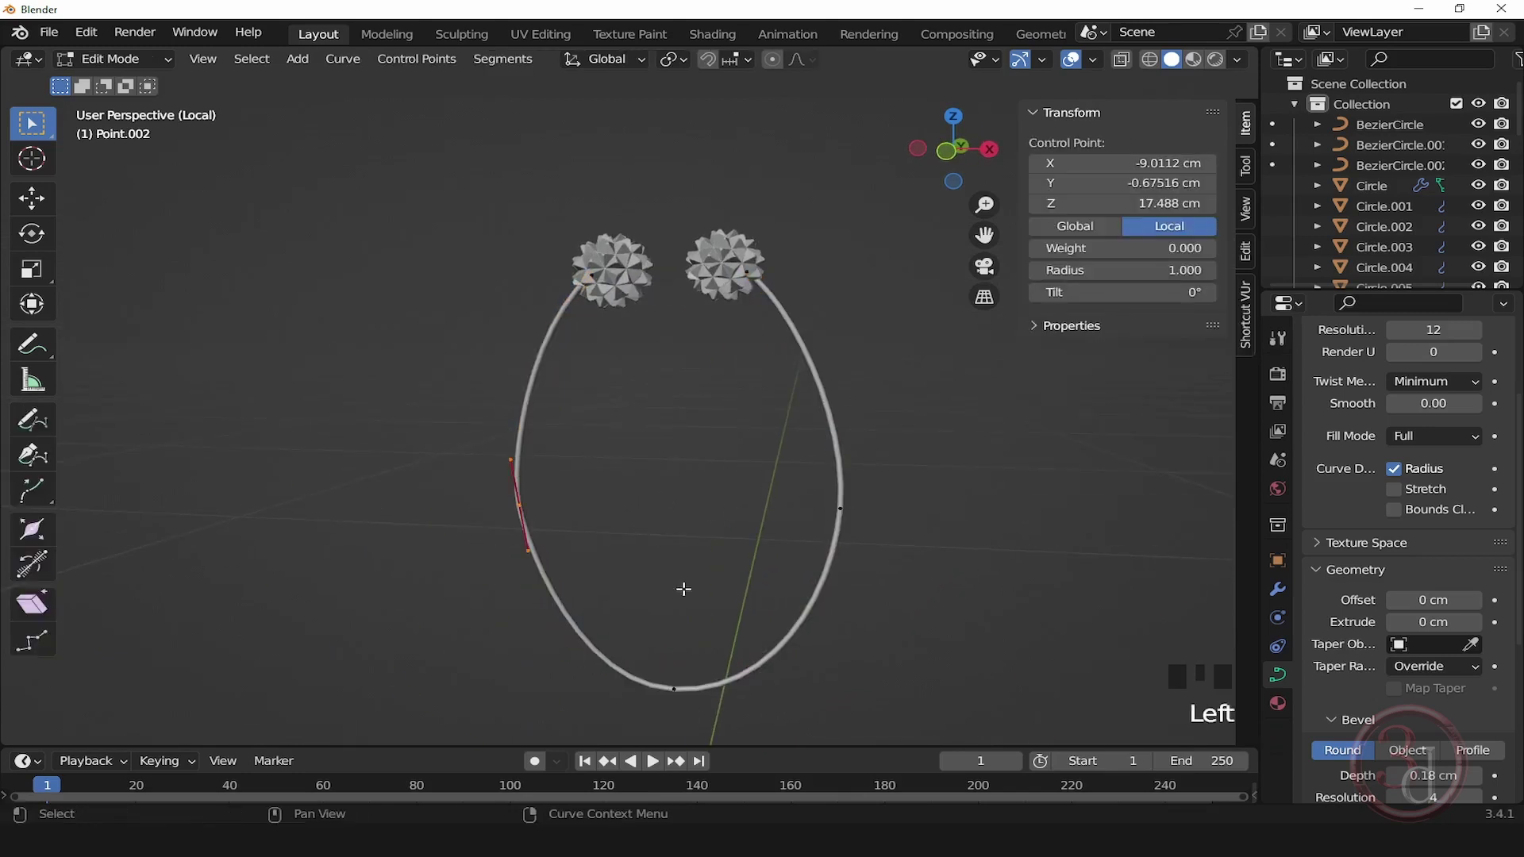
pyautogui.press('s')
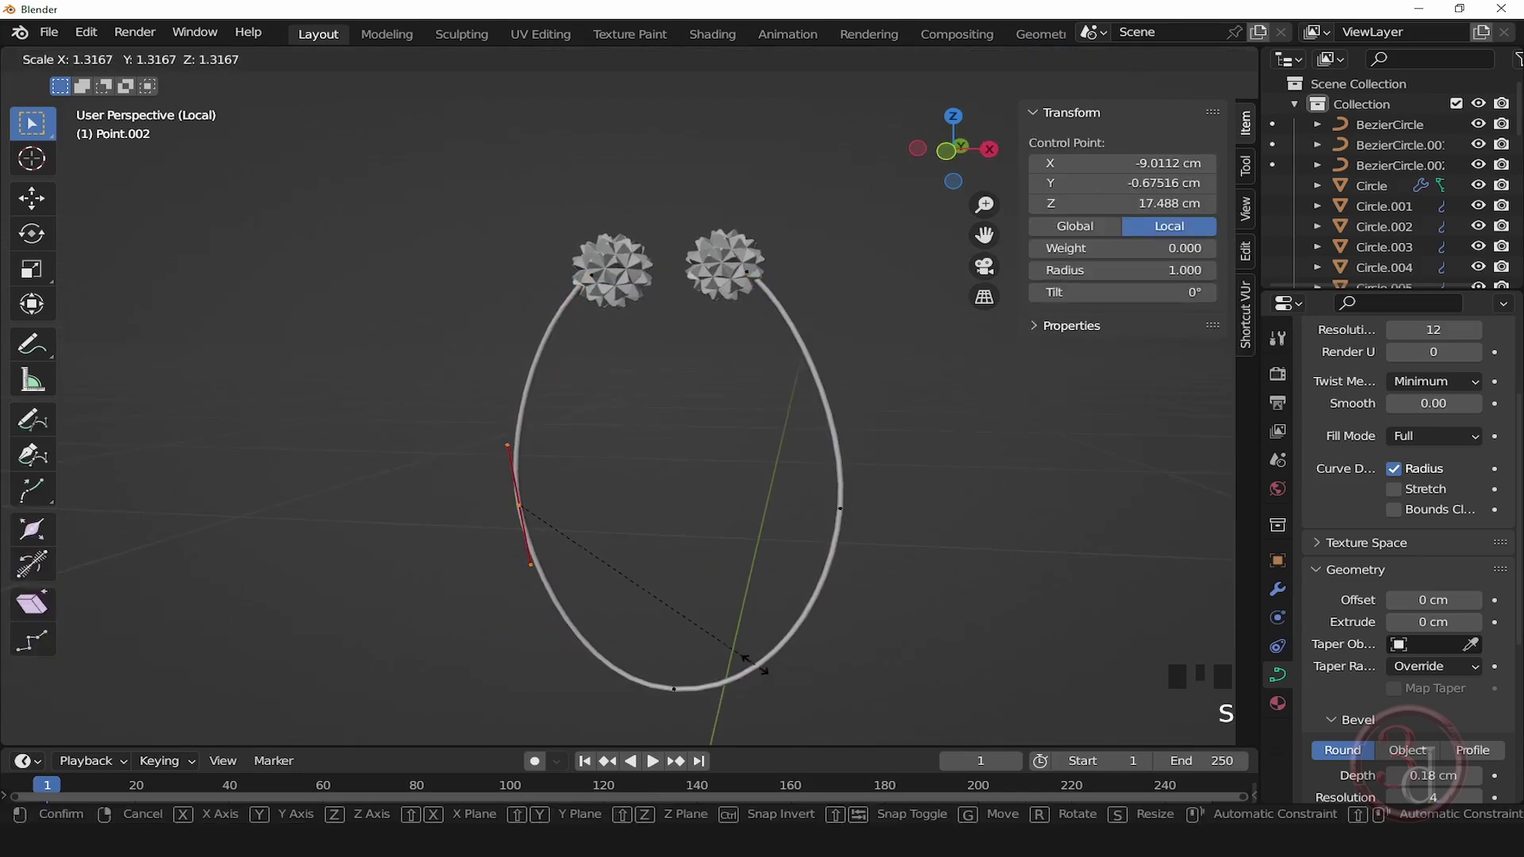
pyautogui.click(754, 665)
pyautogui.press('Tab')
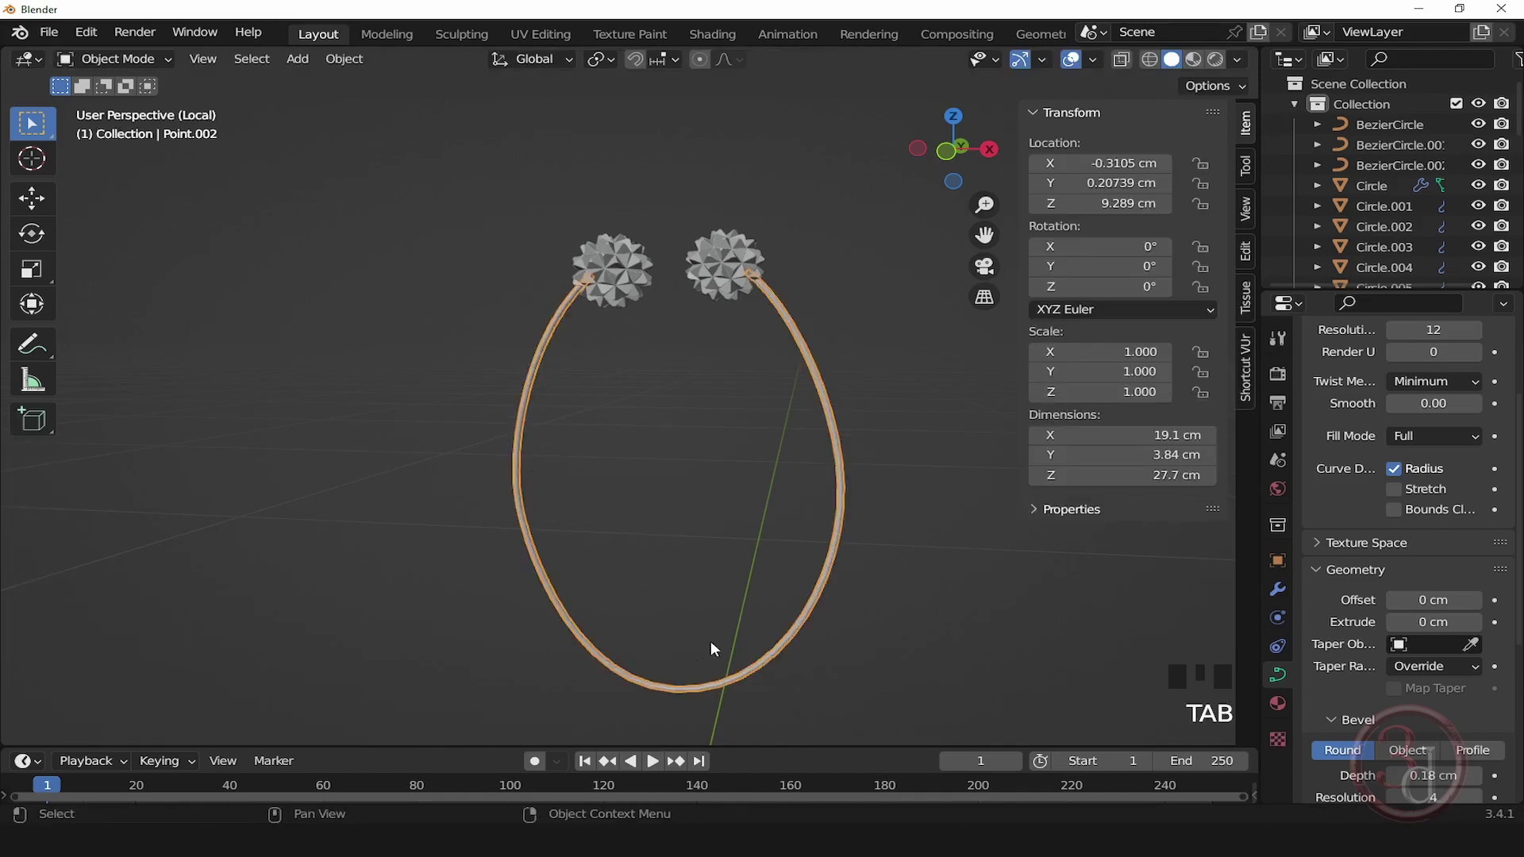
# Step: Recheck the branch's left middle point, deselect the branch and leave local view to show the whole lamp
pyautogui.press('Tab')
pyautogui.click(515, 524)
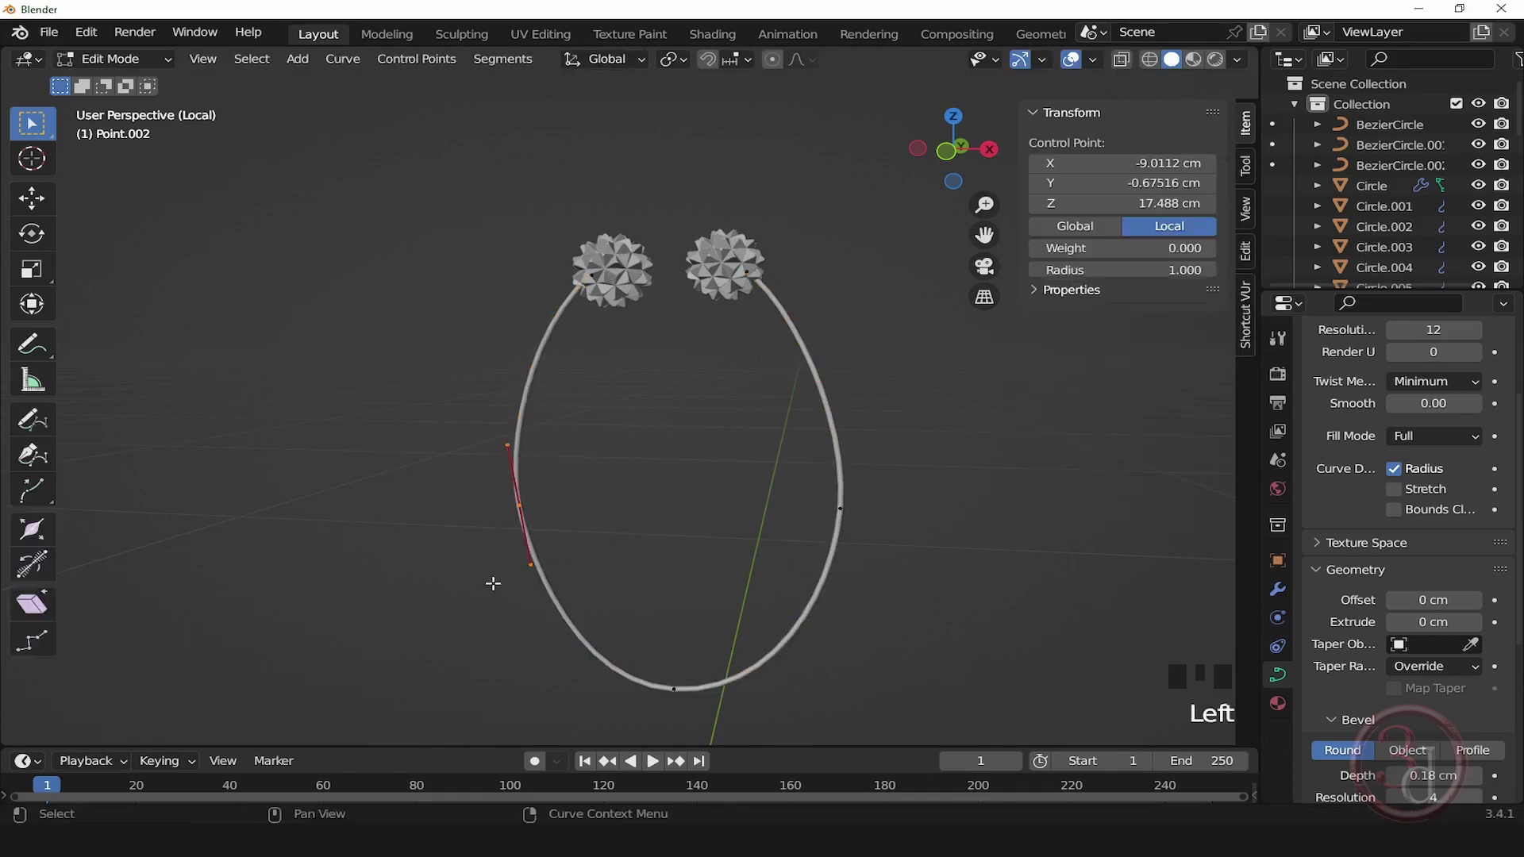
pyautogui.keyDown('alt'); pyautogui.moveTo(493, 583); pyautogui.dragTo(693, 602, button='middle'); pyautogui.keyUp('alt')
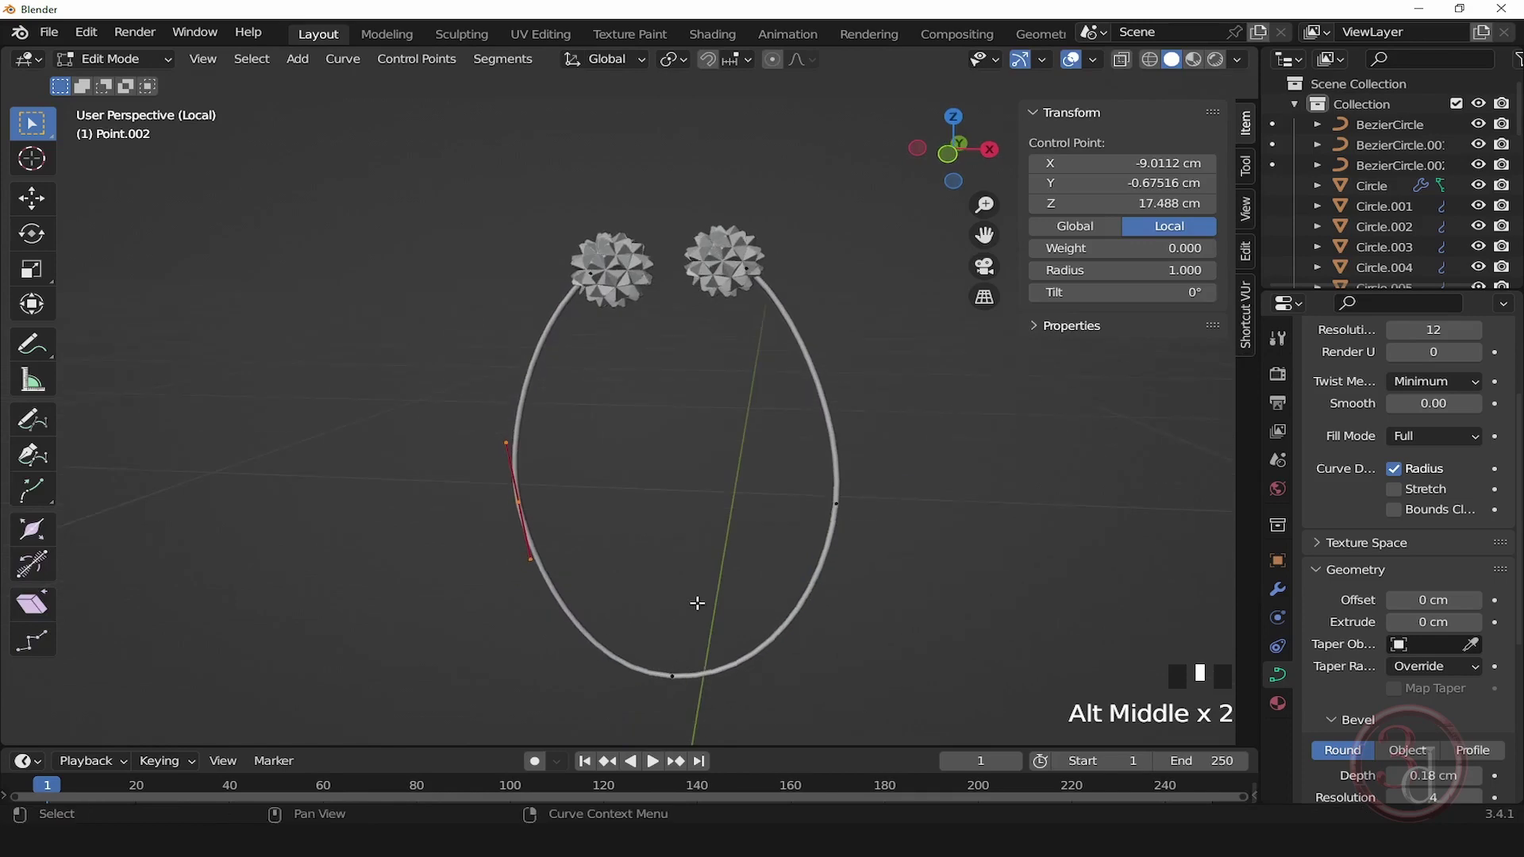
pyautogui.press('Tab')
pyautogui.moveTo(883, 561); pyautogui.dragTo(922, 616)
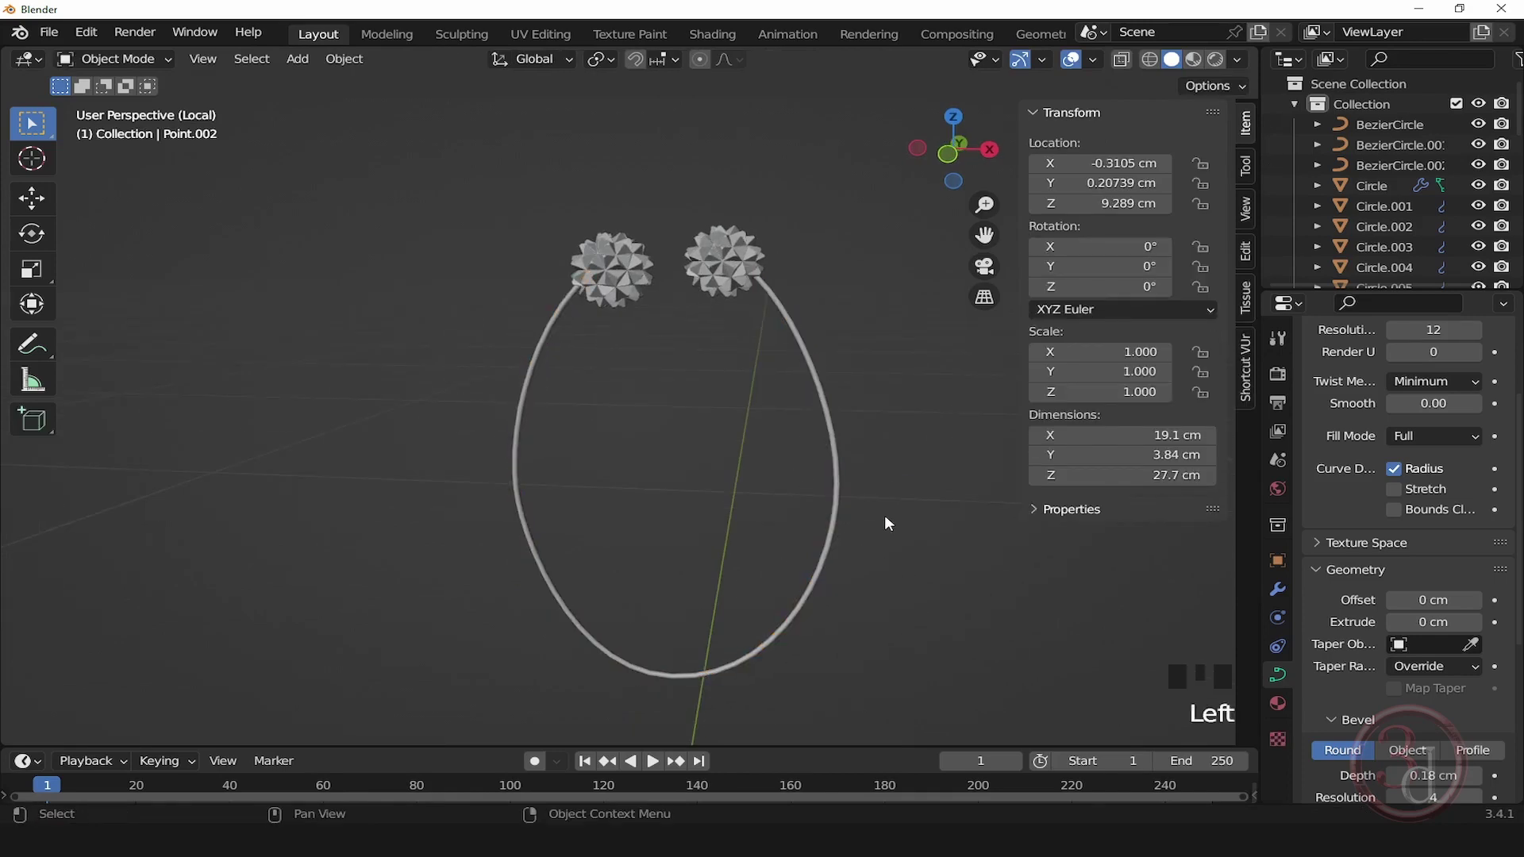
pyautogui.press('/')
pyautogui.moveTo(883, 515)
pyautogui.keyDown('alt'); pyautogui.mouseDown(button='middle')
pyautogui.moveTo(819, 532)
pyautogui.moveTo(392, 526)
pyautogui.moveTo(508, 546)
pyautogui.moveTo(629, 614)
pyautogui.moveTo(924, 532)
pyautogui.moveTo(897, 526)
pyautogui.mouseUp(button='middle'); pyautogui.keyUp('alt')
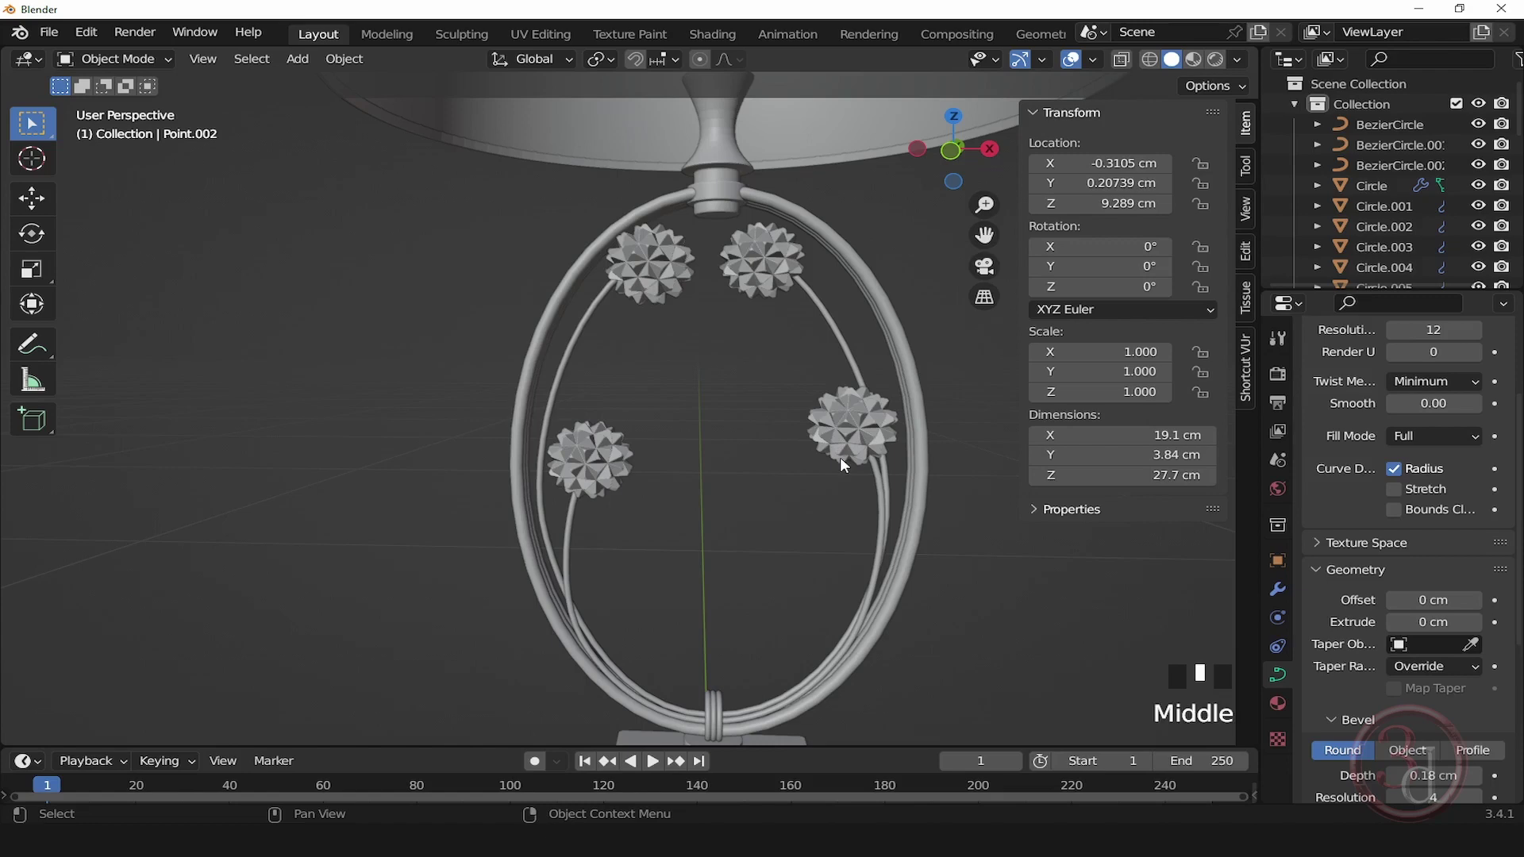
# Step: In front view, move the lower right ball about 4 cm inward and the lower left ball about 3.2 cm along X and -2.27 cm along Z
pyautogui.press('`')
pyautogui.scroll(3, 816, 476)
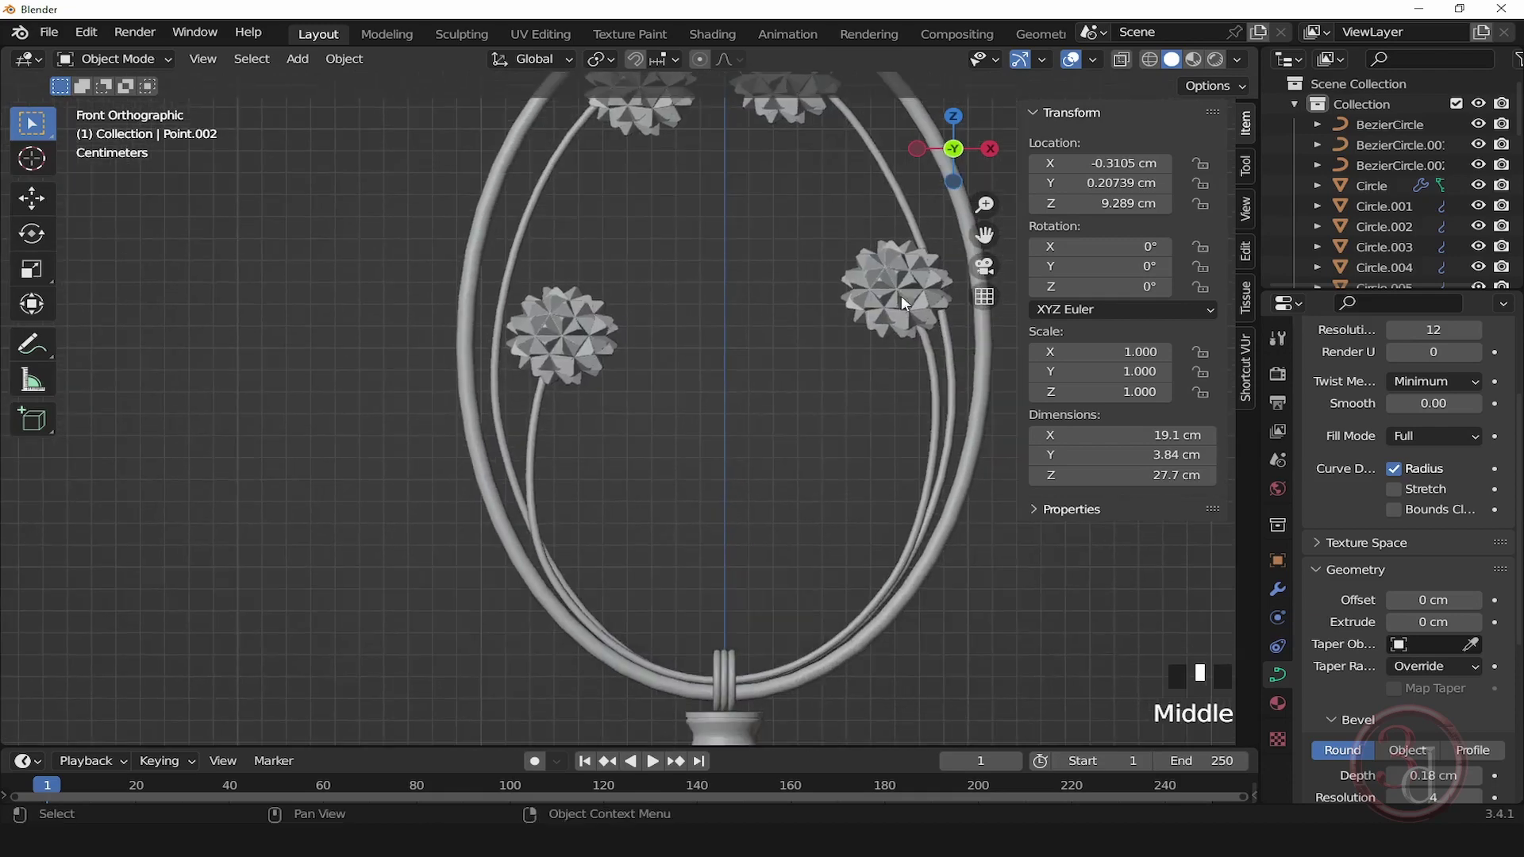
pyautogui.click(905, 295)
pyautogui.press('g')
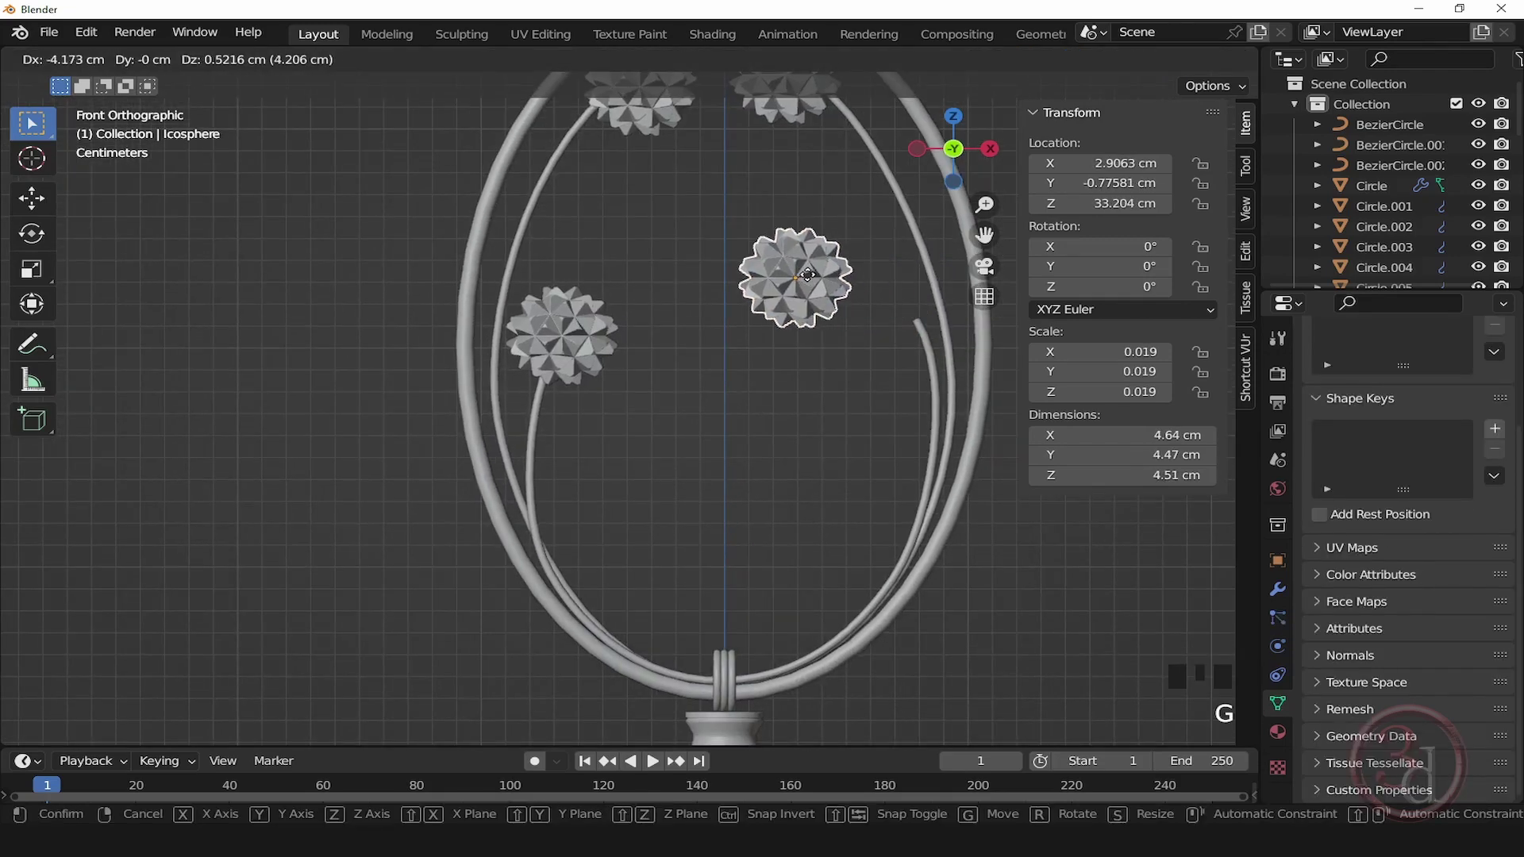
pyautogui.click(813, 283)
pyautogui.click(571, 353)
pyautogui.press('g')
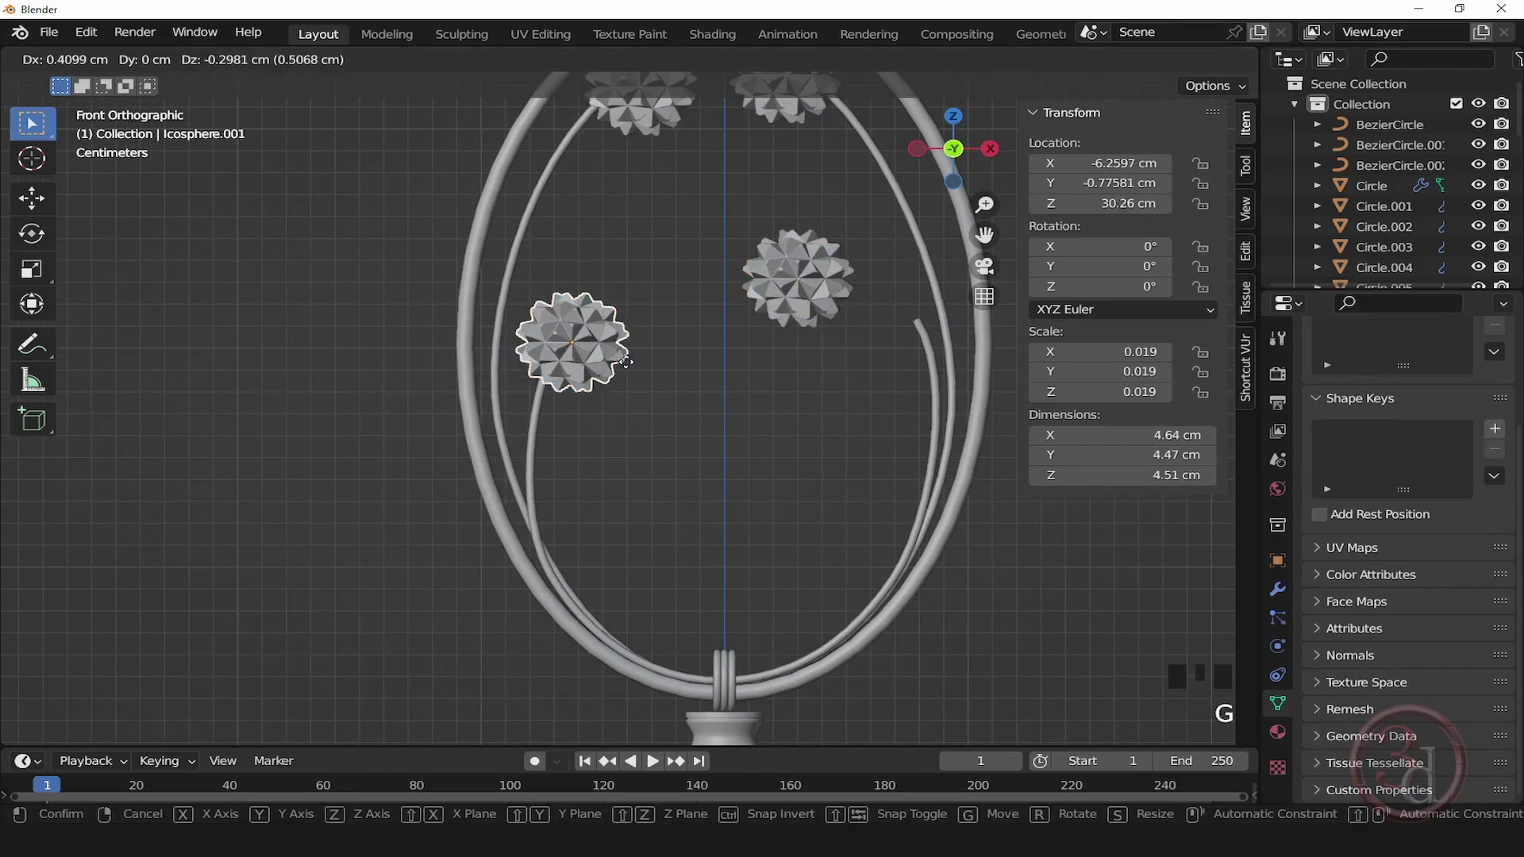
pyautogui.click(684, 400)
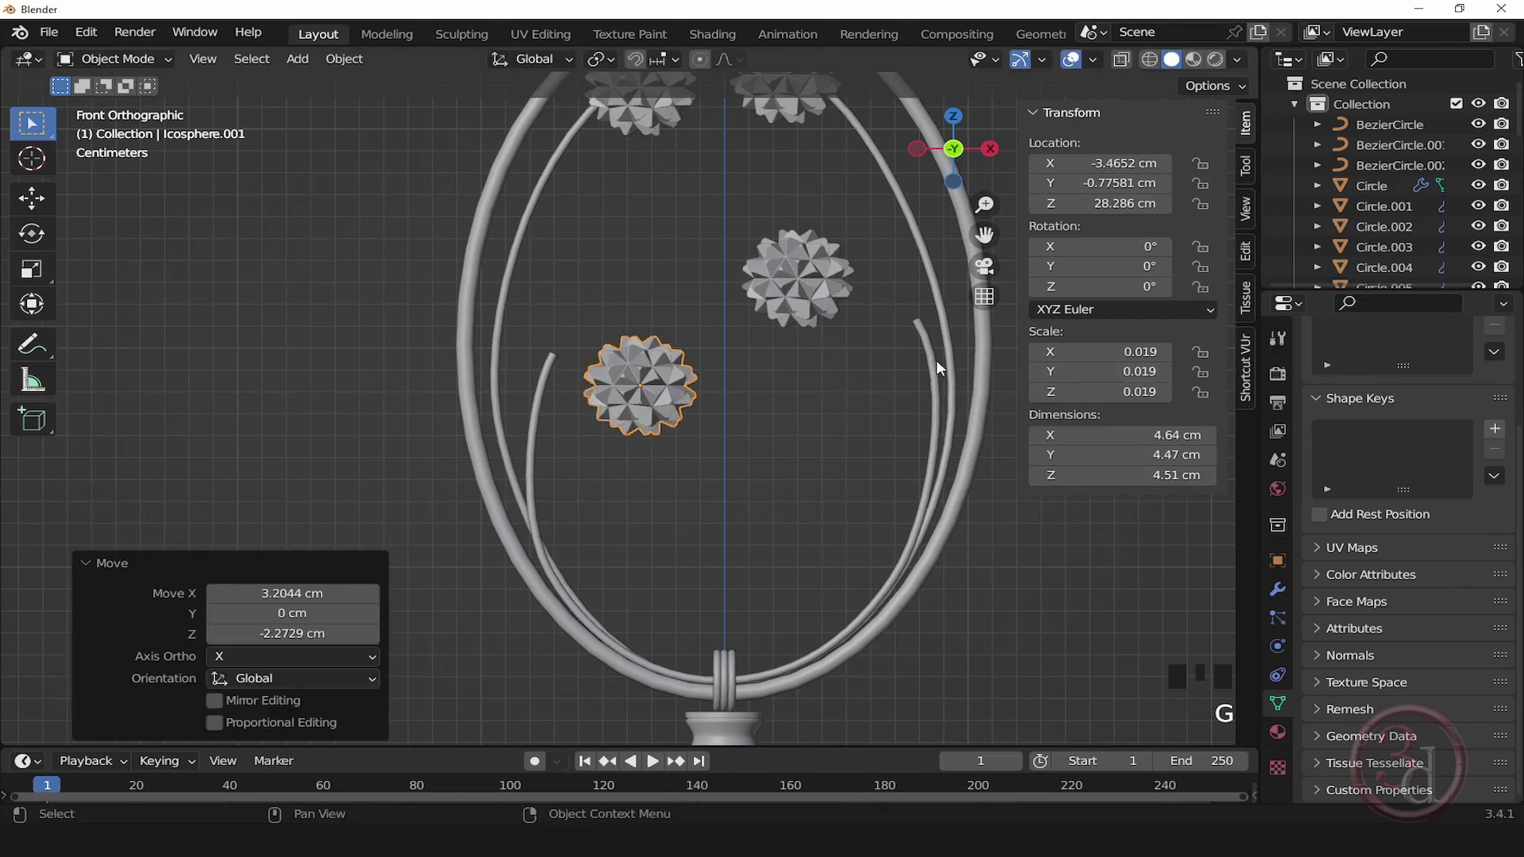
# Step: Move the lower branch's right end point about -3.49 cm in X and 1.22 cm in Z into the right ball and rotate its handles
pyautogui.click(935, 363)
pyautogui.press('Tab')
pyautogui.scroll(3, 901, 334)
pyautogui.click(961, 394)
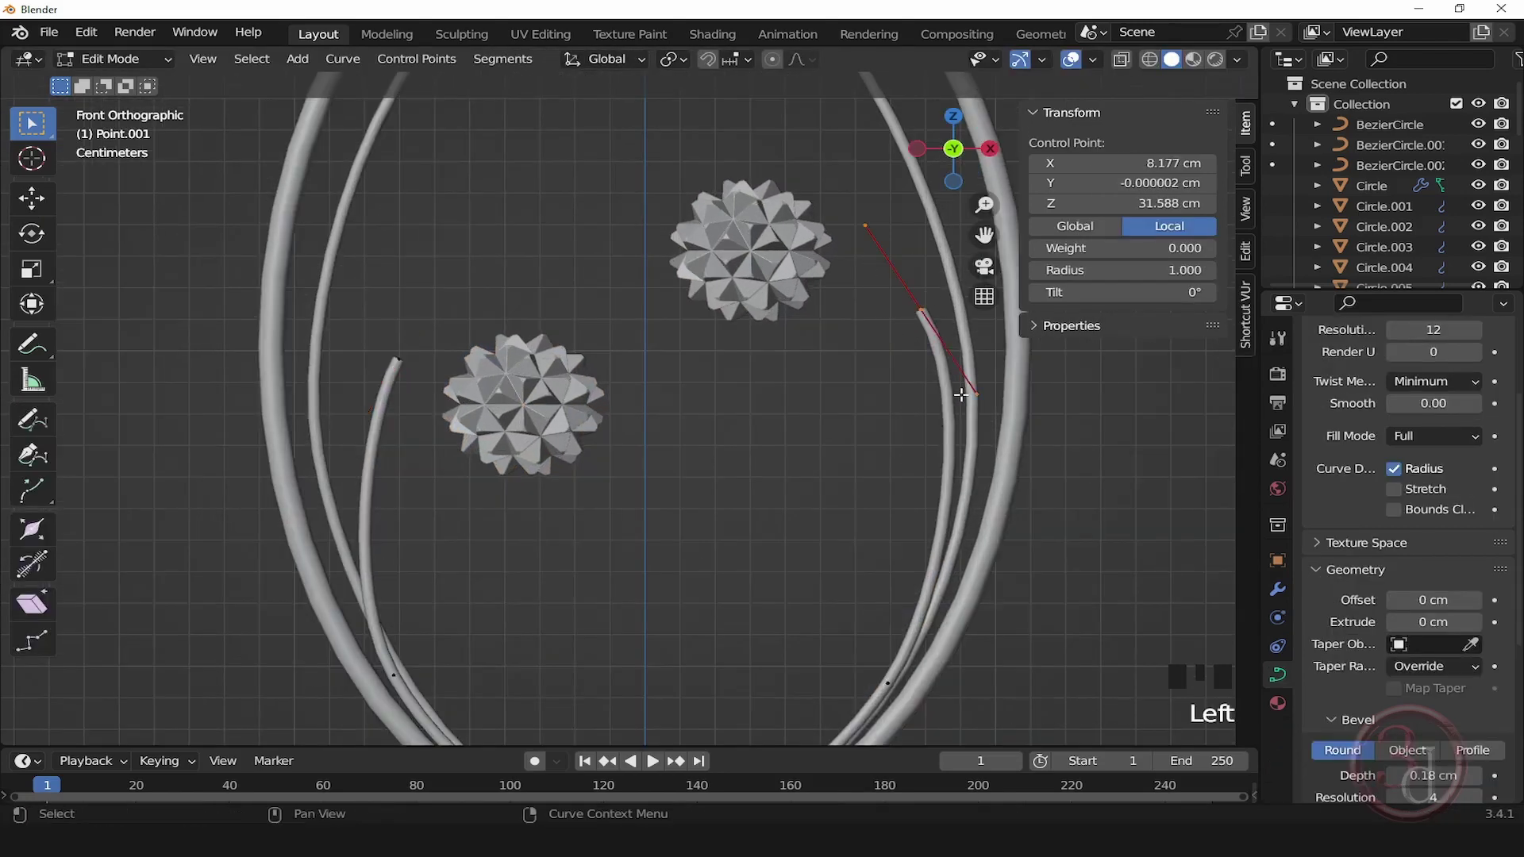
pyautogui.press('g')
pyautogui.click(856, 351)
pyautogui.press('r')
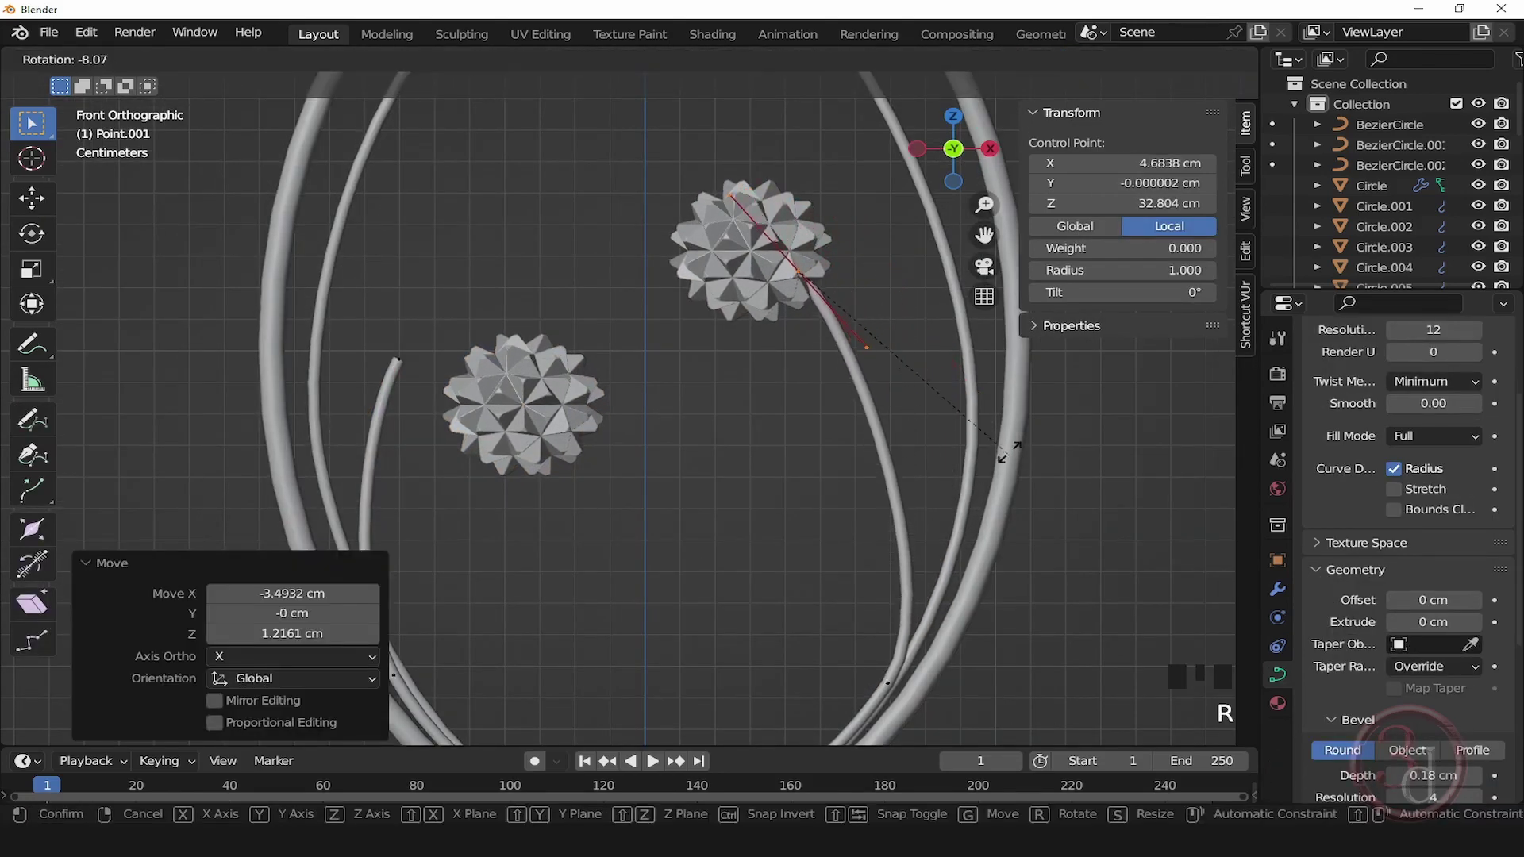
pyautogui.click(1008, 454)
# Step: Move the lower branch's right middle point about -1.14 cm in X and 0.16 cm in Z, rotate it -11.5° and scale its handles to 0.873
pyautogui.moveTo(849, 570); pyautogui.dragTo(901, 432, button='middle')
pyautogui.click(942, 546)
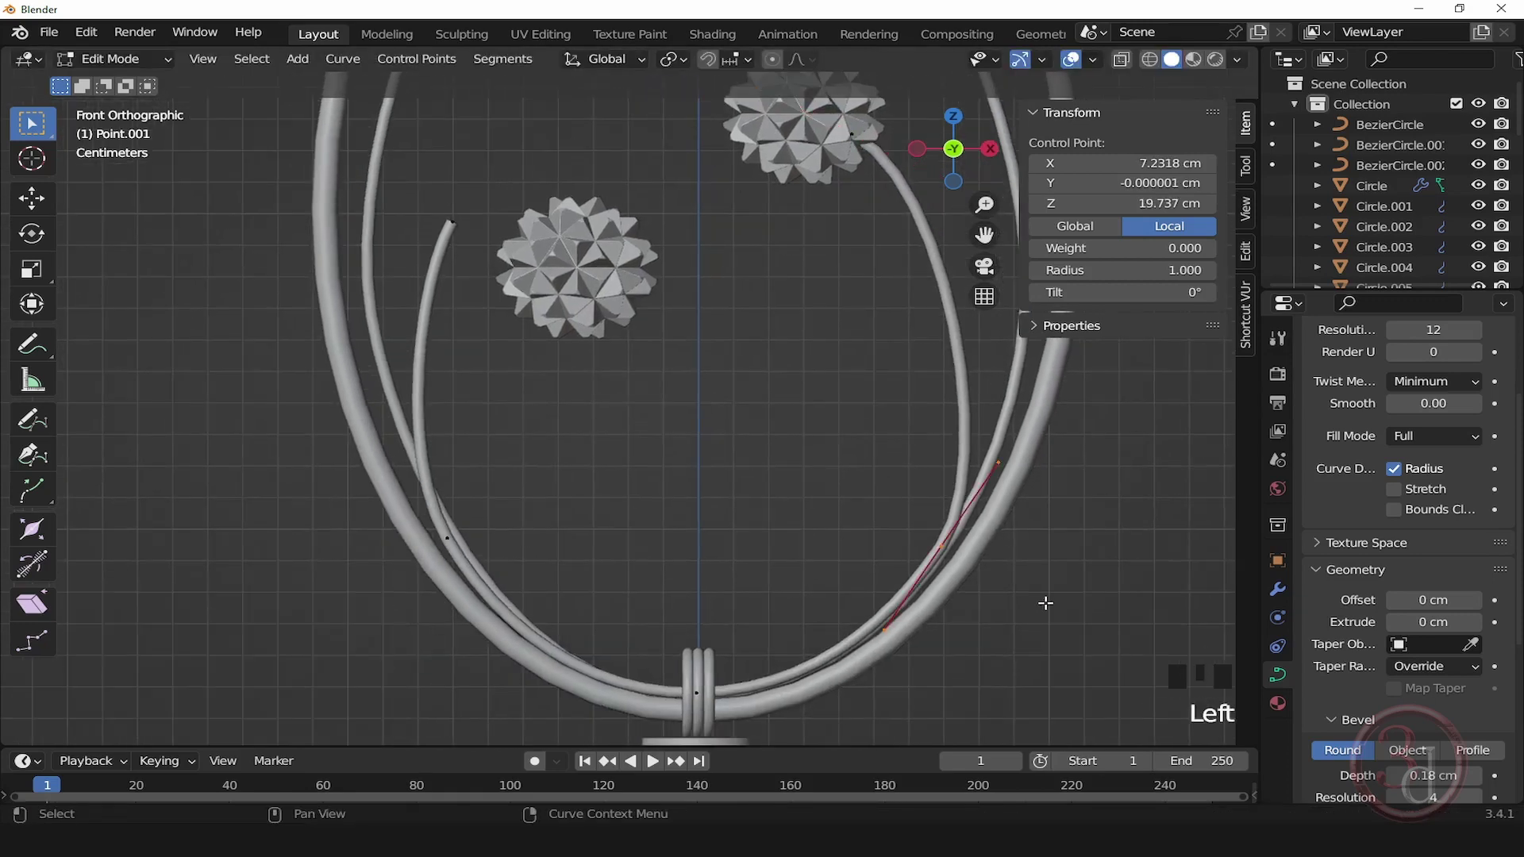
pyautogui.press('g')
pyautogui.click(996, 591)
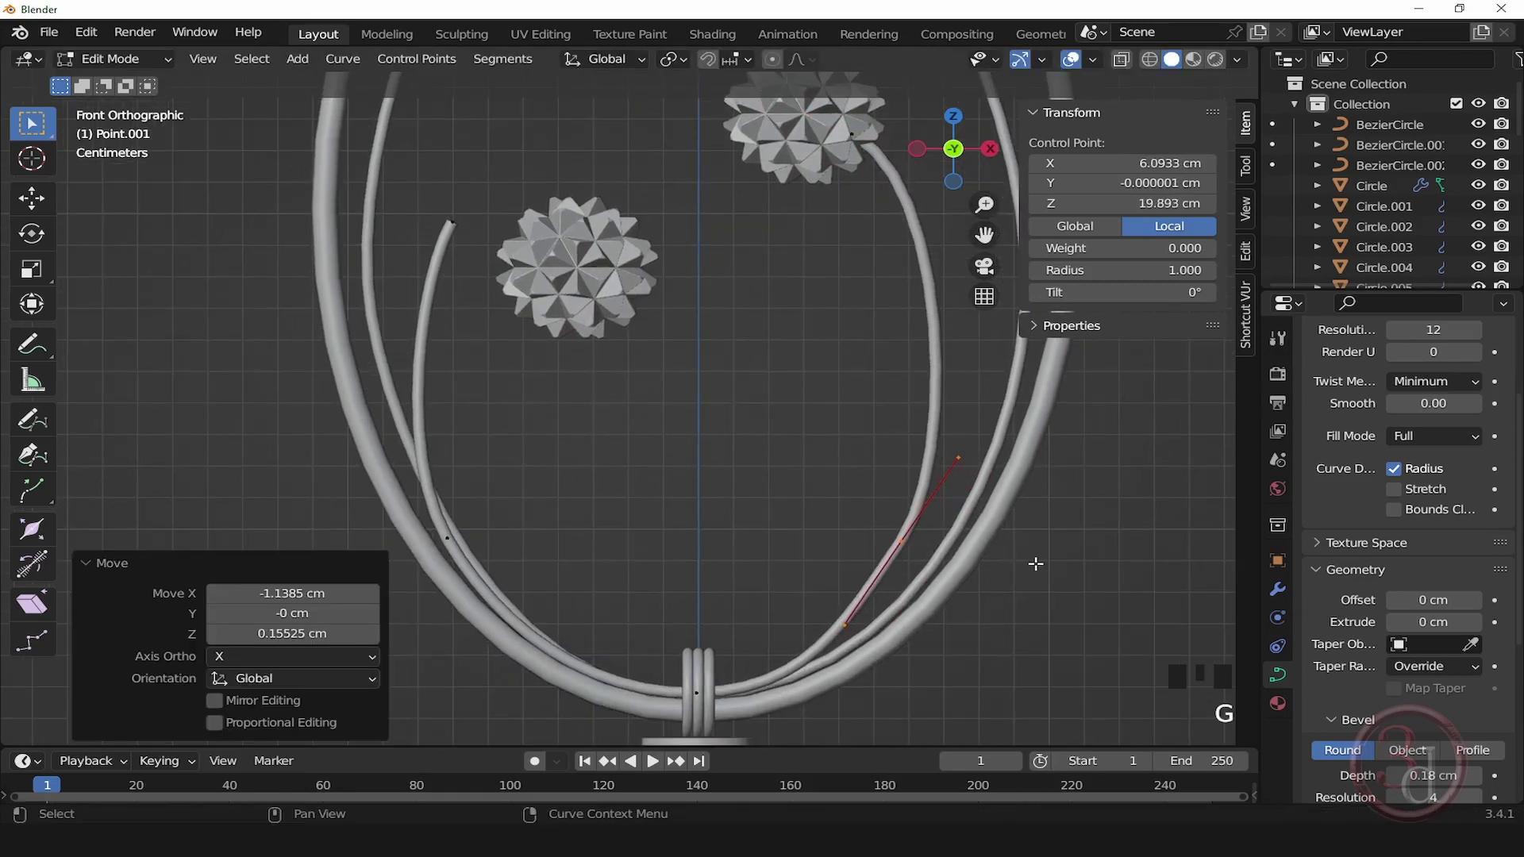
pyautogui.press('r')
pyautogui.click(1084, 567)
pyautogui.press('s')
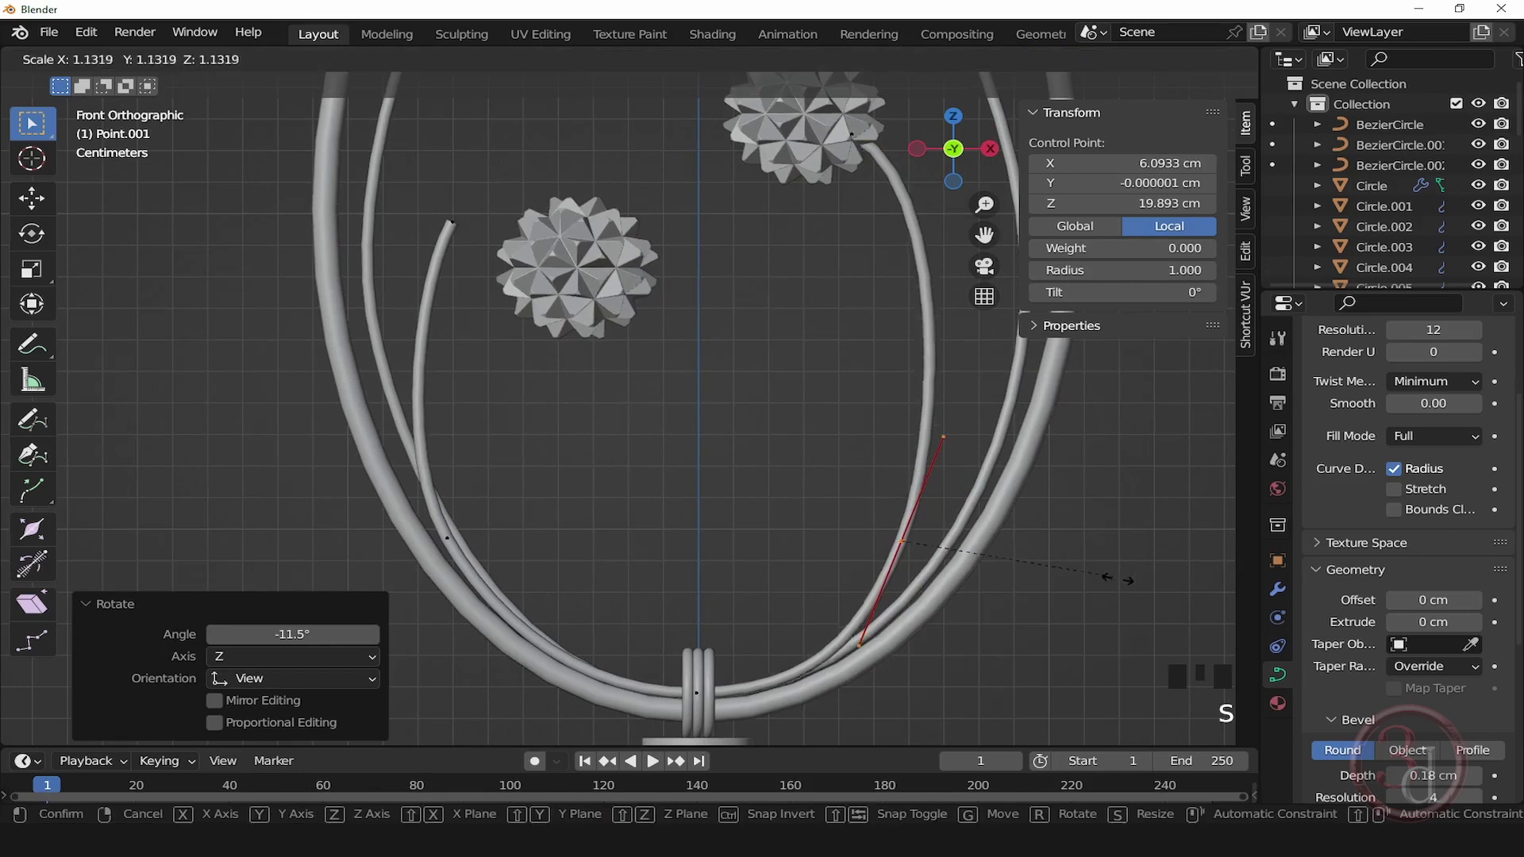
pyautogui.click(1056, 618)
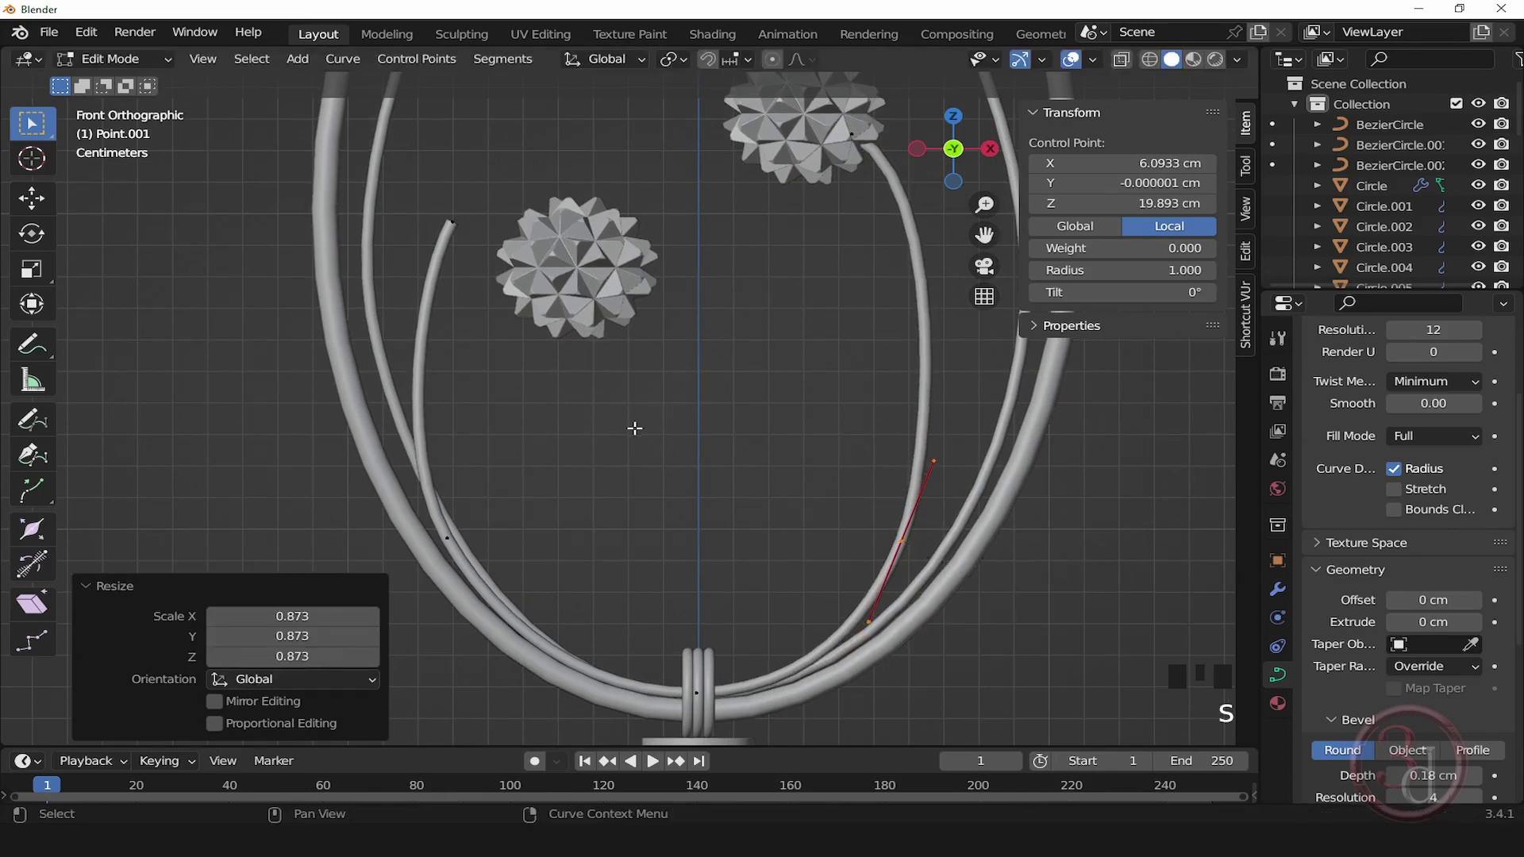
# Step: Move the lower branch's left end point about 3.62 cm in X and -0.80 cm in Z into the left ball and rotate its handles
pyautogui.moveTo(597, 377); pyautogui.dragTo(684, 448, button='middle')
pyautogui.click(529, 271)
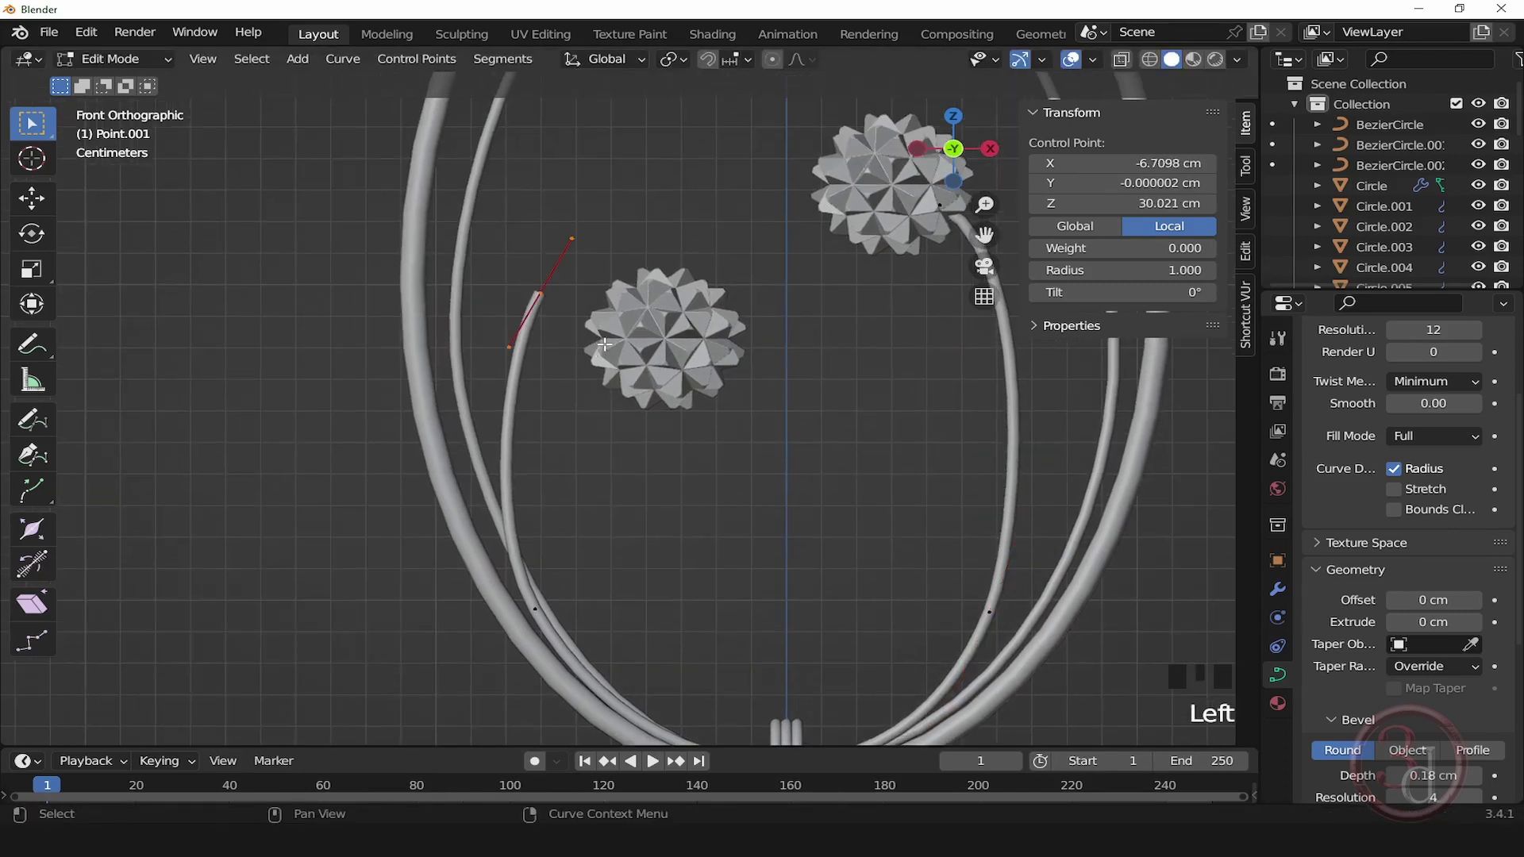
pyautogui.press('g')
pyautogui.click(736, 374)
pyautogui.press('r')
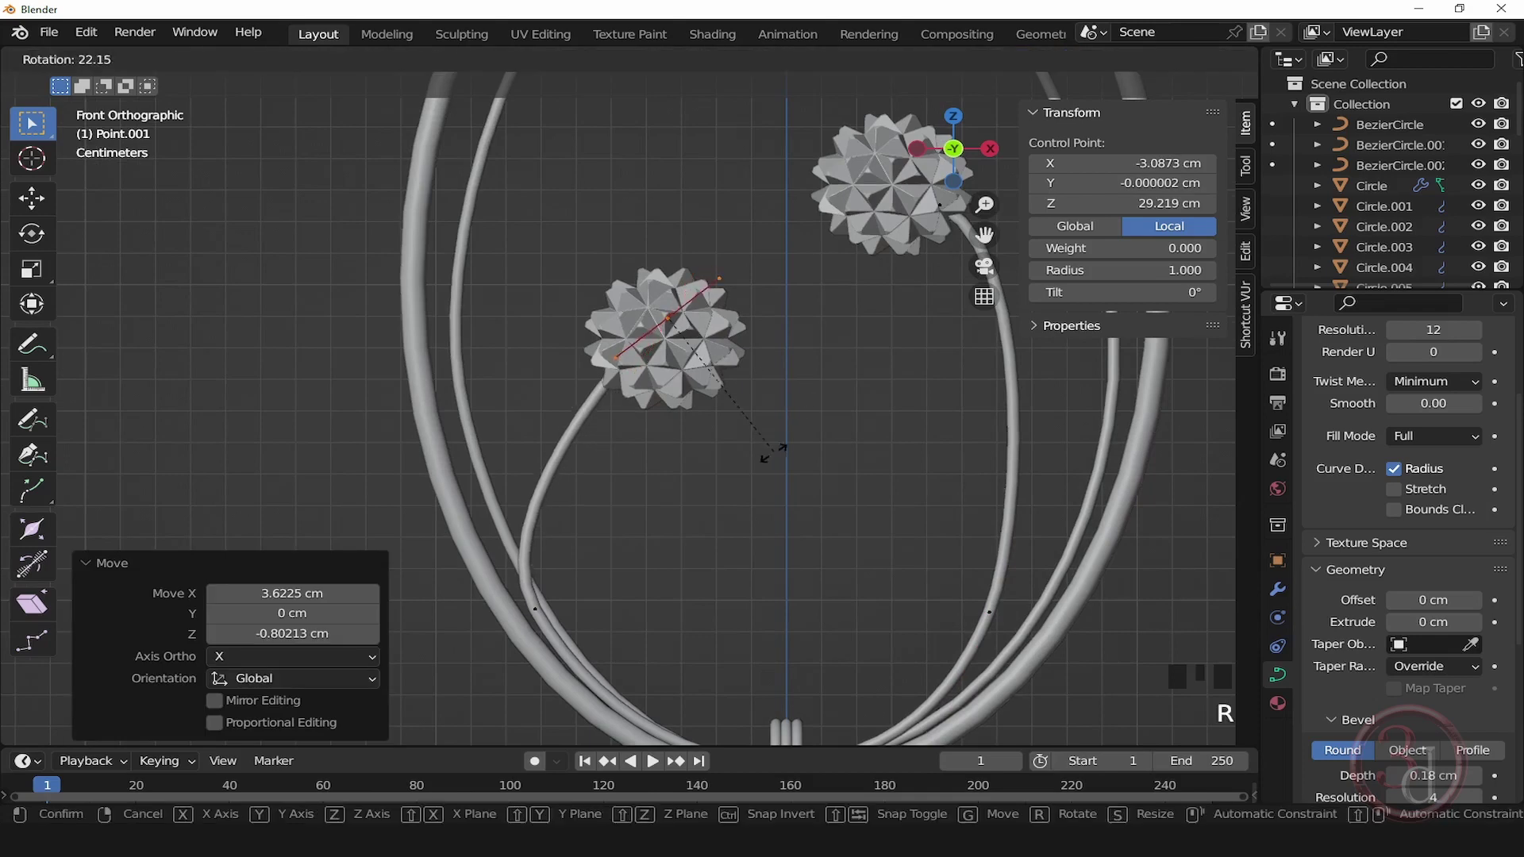
pyautogui.click(610, 545)
# Step: Move the lower branch's left middle point about 1.68 cm in X and 0.10 cm in Z, rotate it 10.6° and finish editing
pyautogui.moveTo(610, 545); pyautogui.dragTo(662, 433, button='middle')
pyautogui.click(547, 543)
pyautogui.press('g')
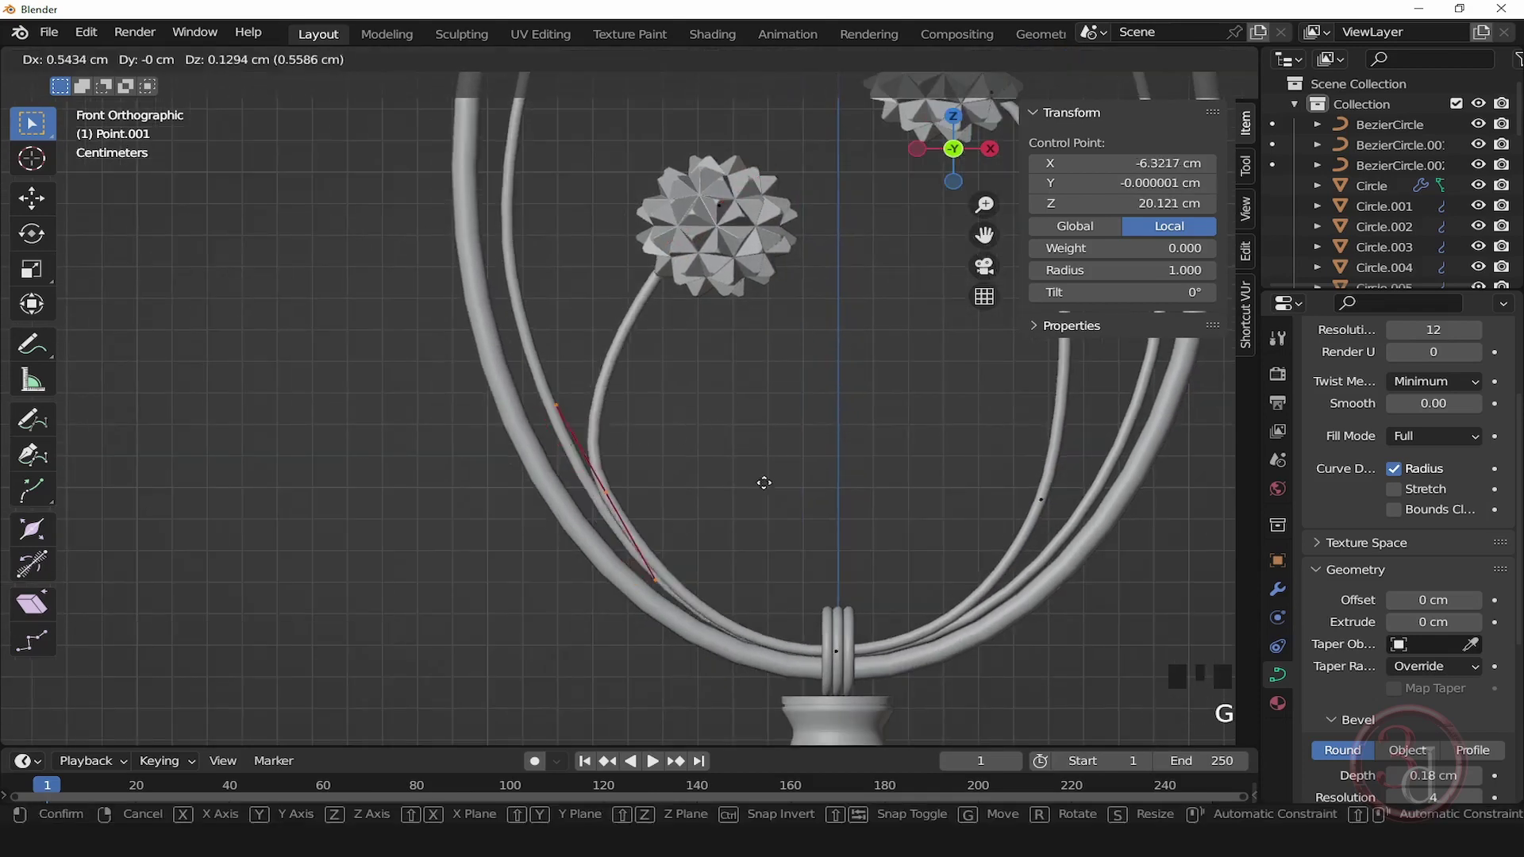
pyautogui.click(796, 487)
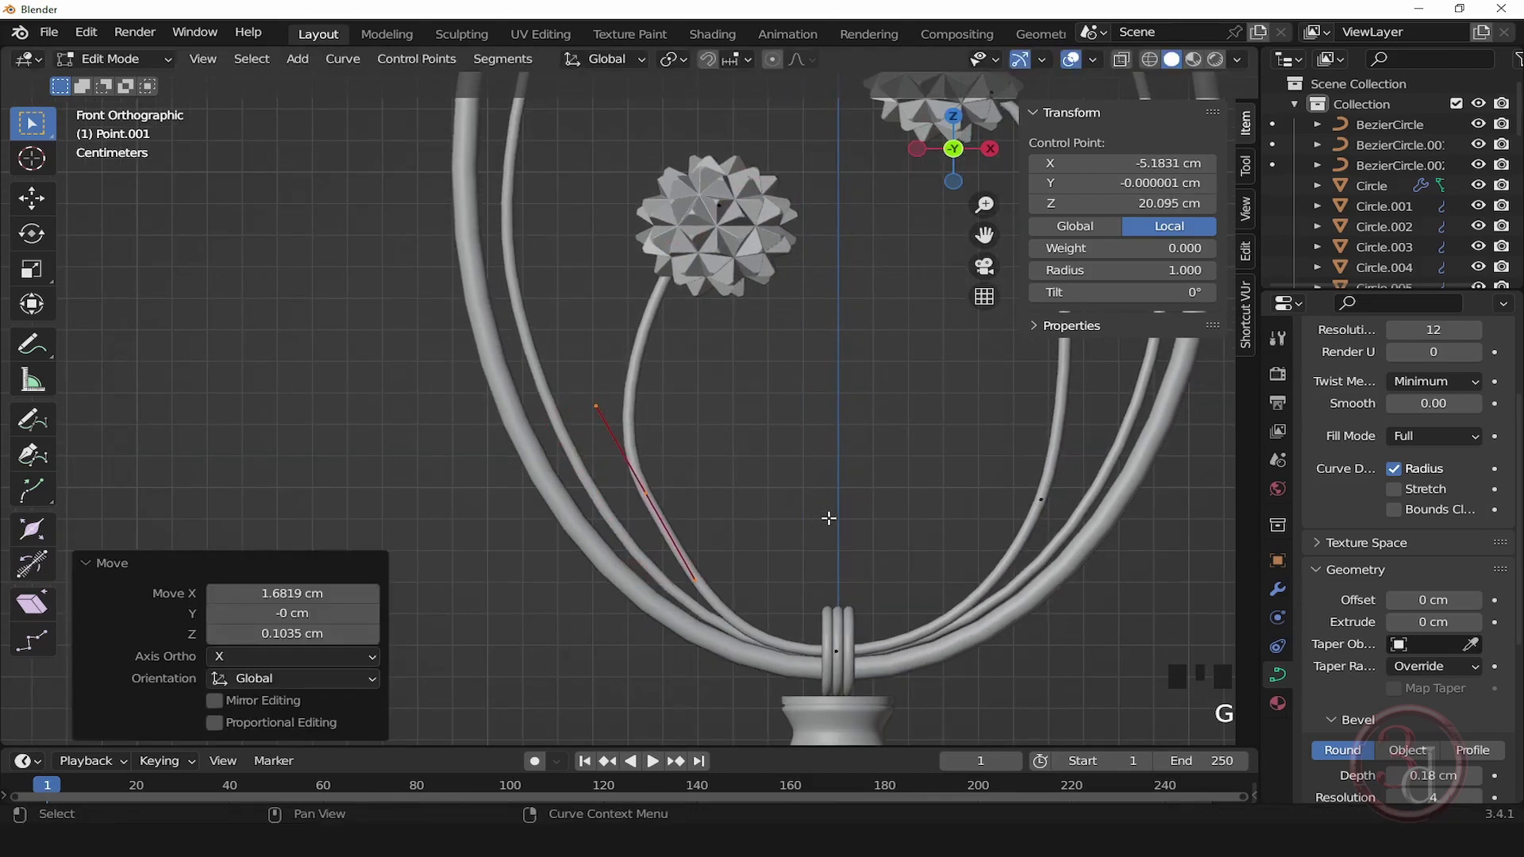
pyautogui.press('r')
pyautogui.click(783, 533)
pyautogui.scroll(-2, 740, 445)
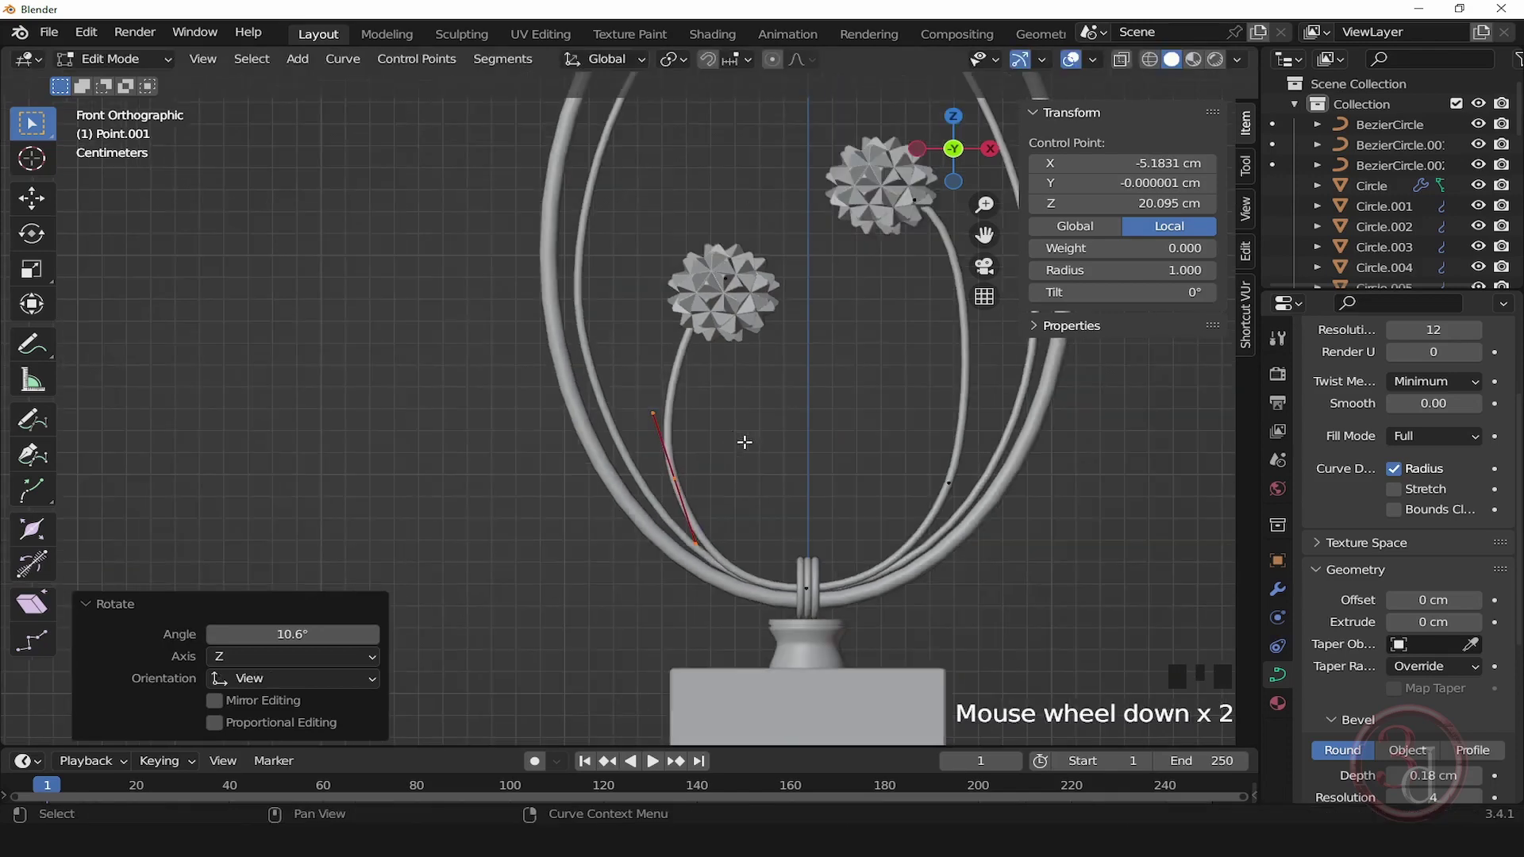
pyautogui.press('Tab')
pyautogui.moveTo(870, 414); pyautogui.dragTo(881, 274, button='middle')
pyautogui.click(834, 428)
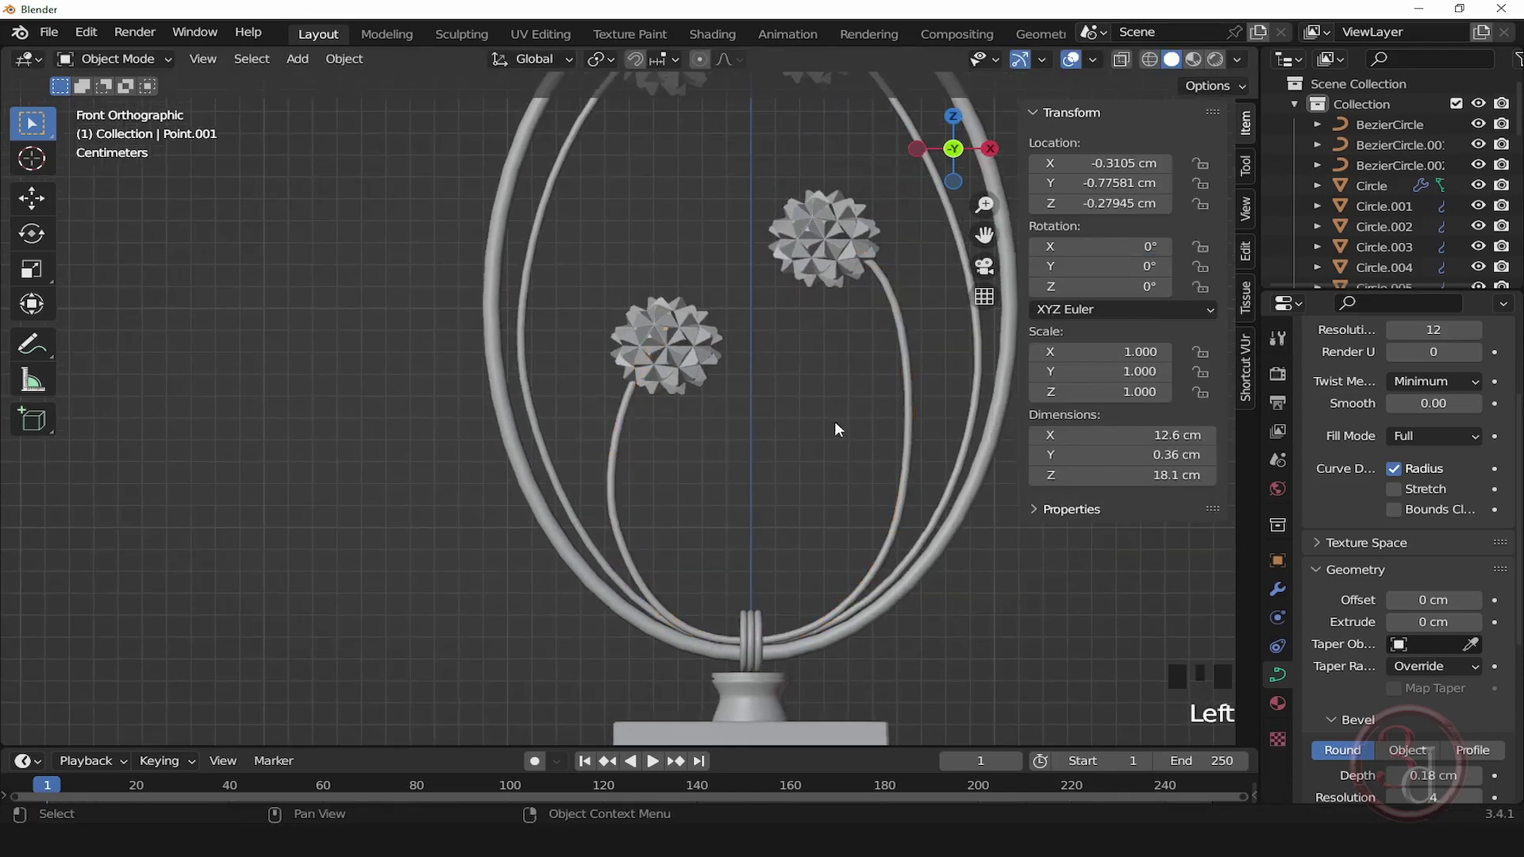
# Step: Rotate the handles of the lower branch's right end point 22.6° inside the right ball and finish editing
pyautogui.click(902, 349)
pyautogui.press('Tab')
pyautogui.press('Tab')
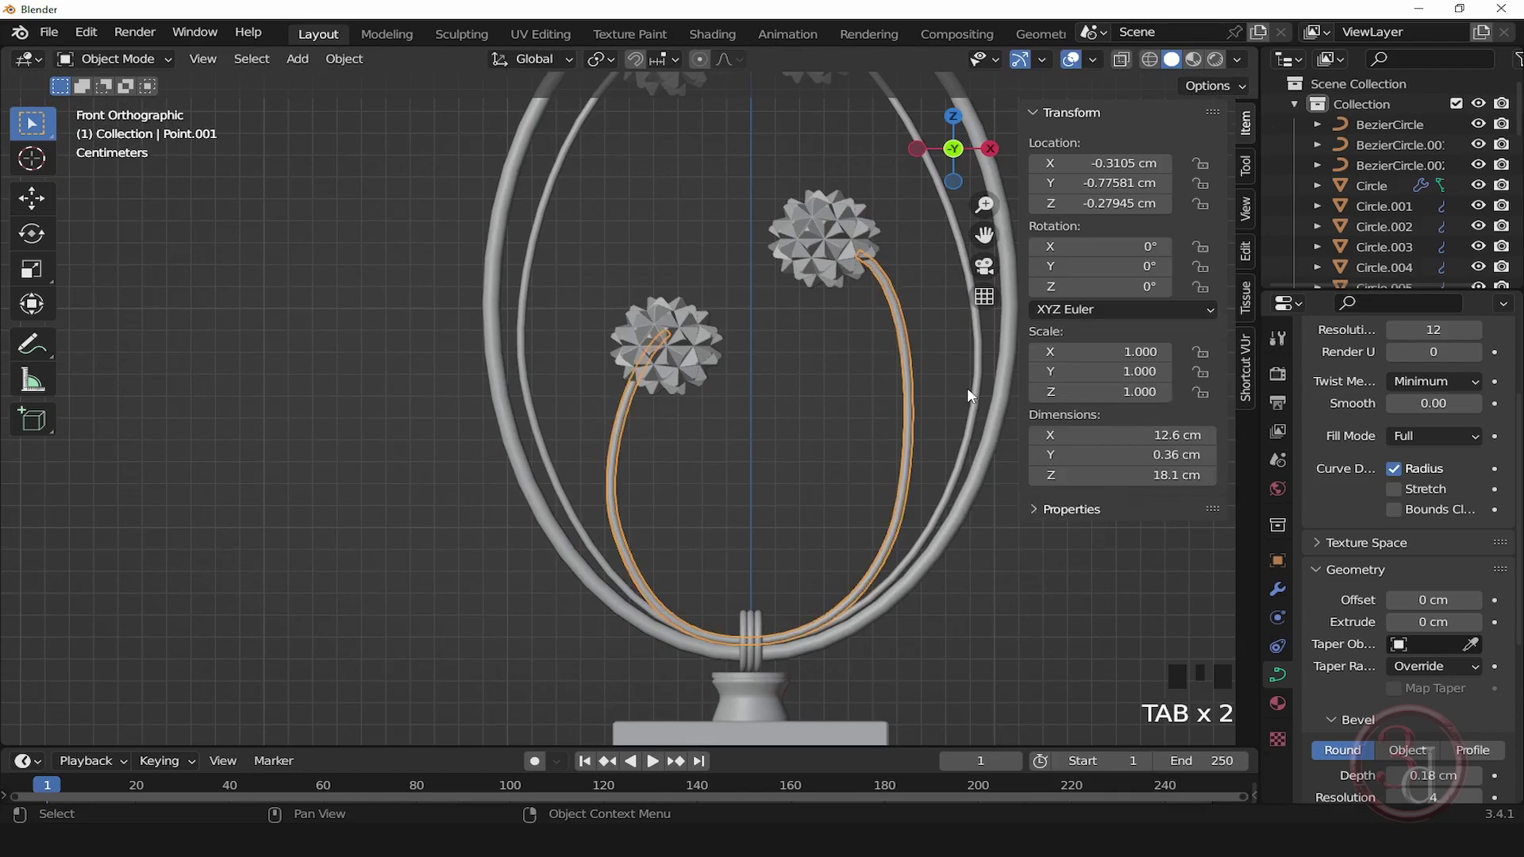
pyautogui.press('Tab')
pyautogui.click(865, 252)
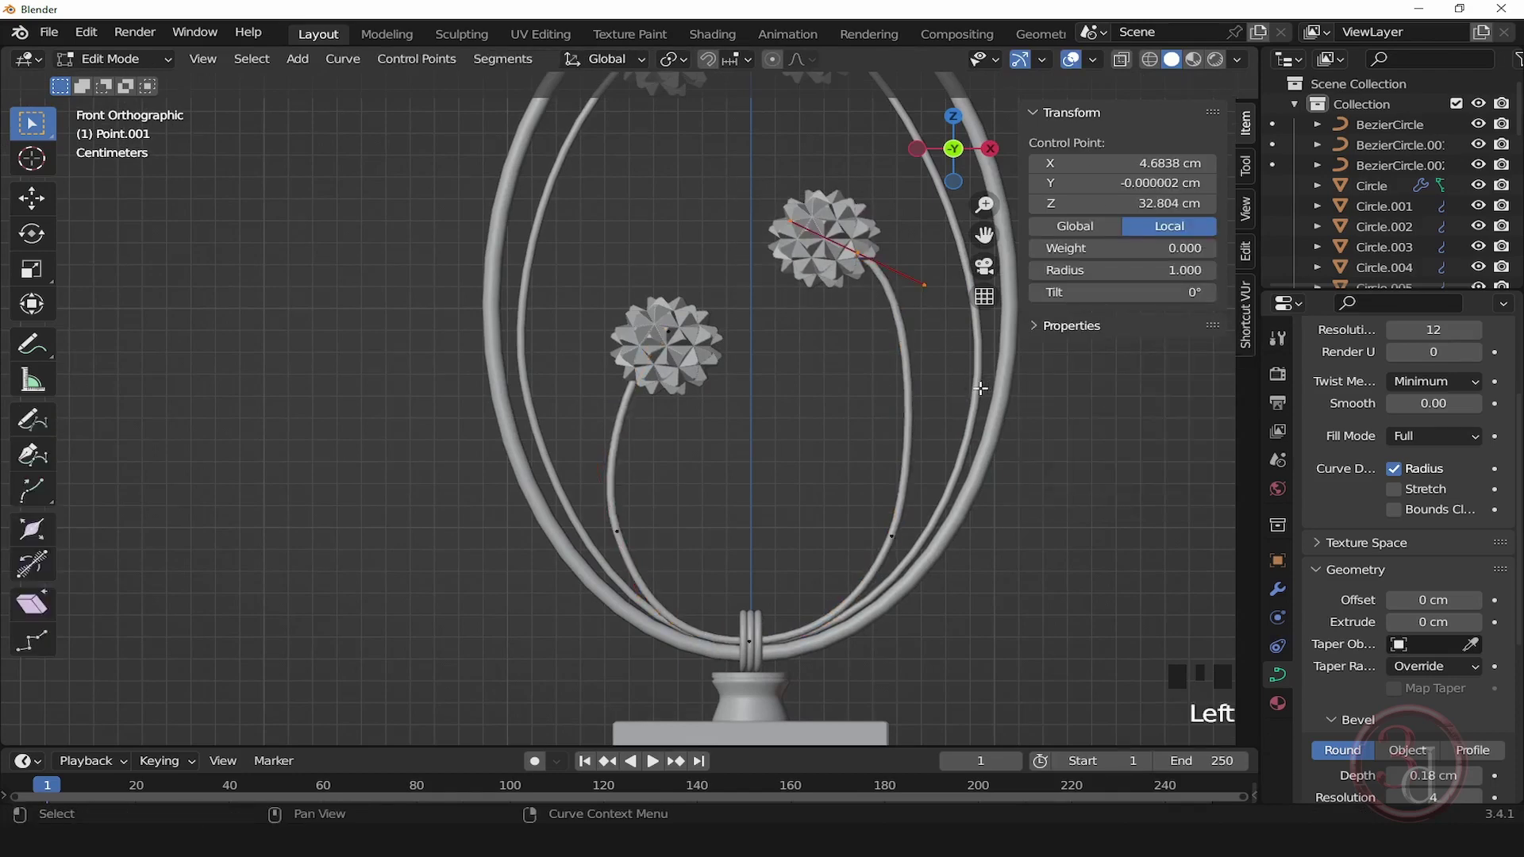
pyautogui.press('r')
pyautogui.click(903, 415)
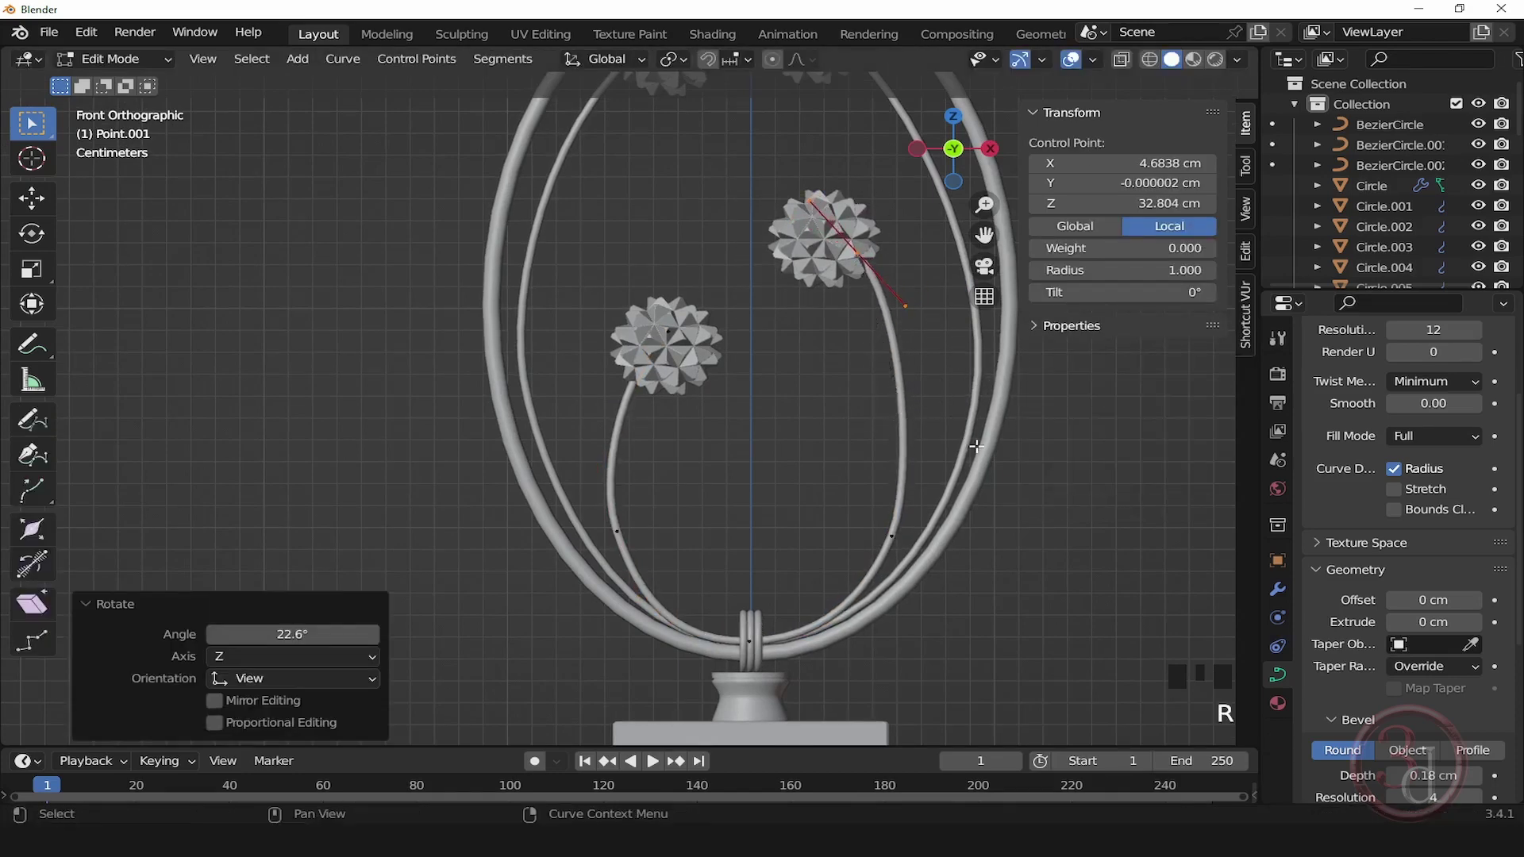
pyautogui.press('Tab')
# Step: Scale the handles of the lower branch's left middle point to 0.992, finish editing and clear the selection
pyautogui.scroll(-2, 976, 446)
pyautogui.click(667, 416)
pyautogui.press('Tab')
pyautogui.click(677, 505)
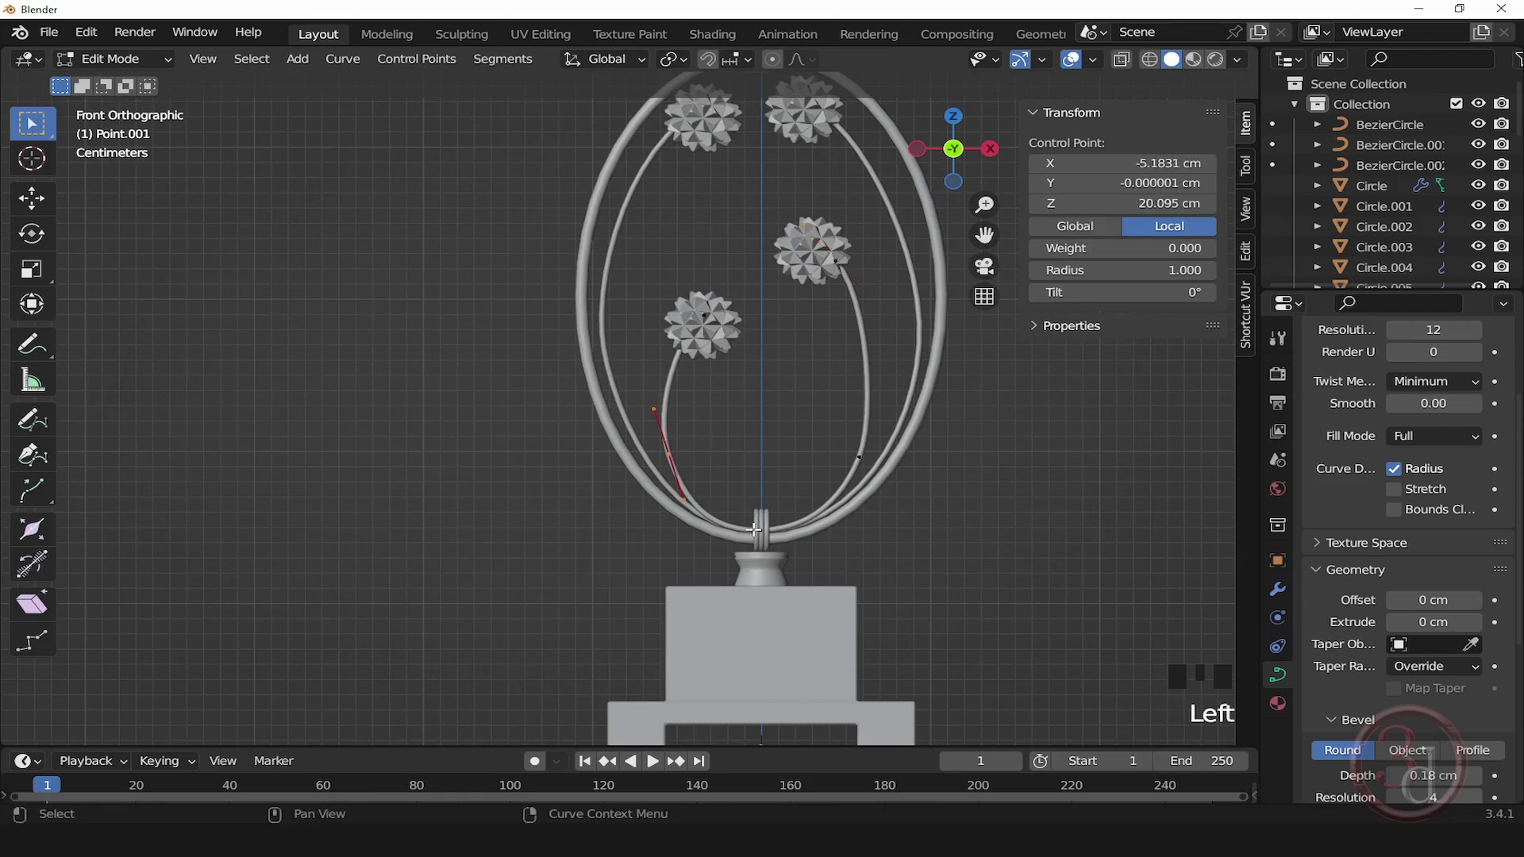
pyautogui.press('s')
pyautogui.click(804, 534)
pyautogui.scroll(2, 784, 500)
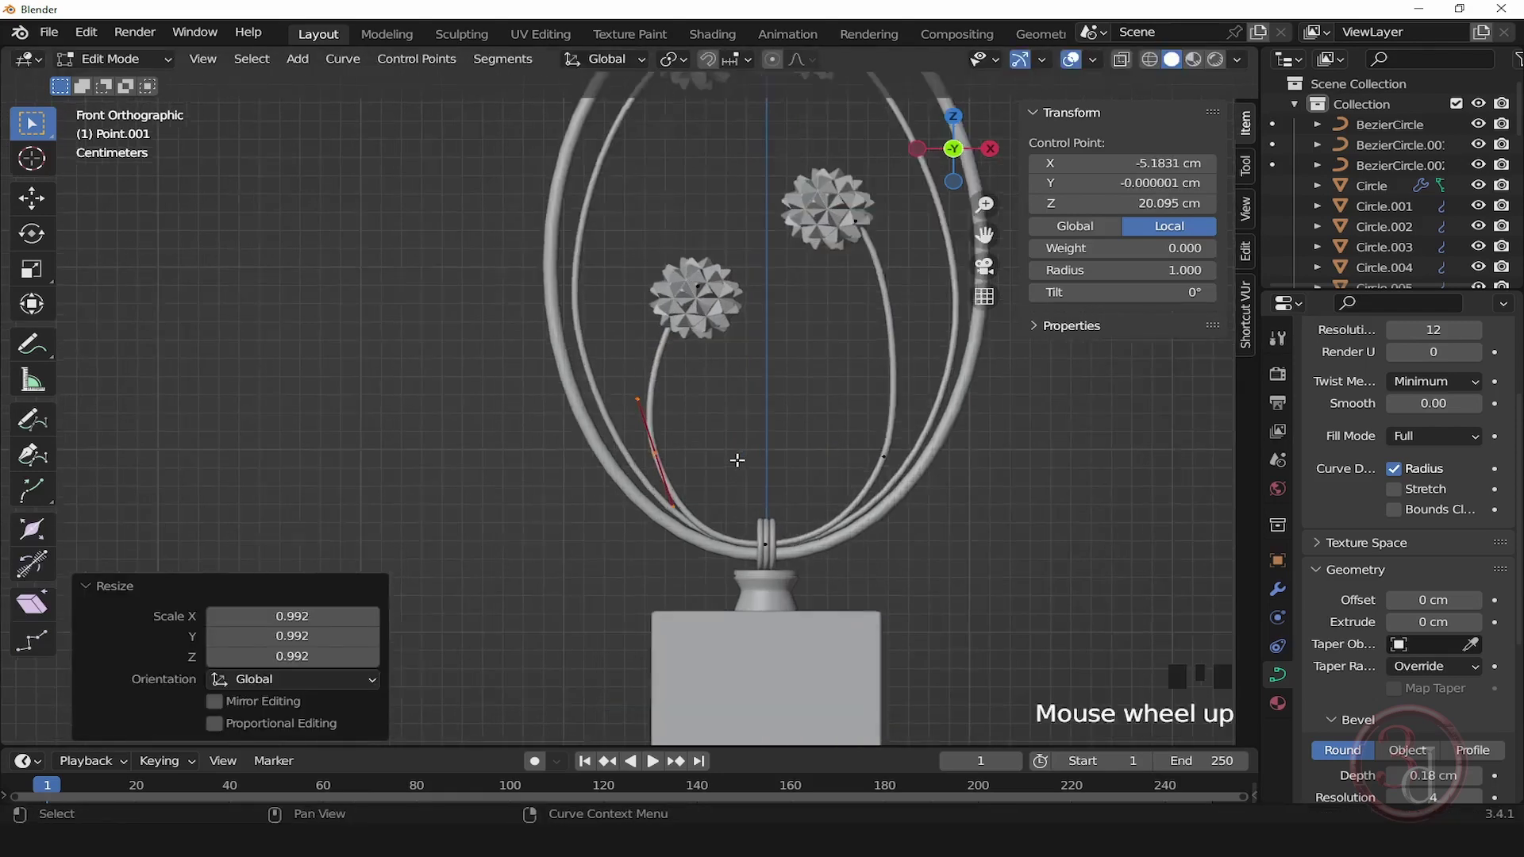
pyautogui.press('Tab')
pyautogui.click(799, 400)
# Step: Duplicate the upper branch together with its two flower balls and move the copies about -0.98 cm in Z
pyautogui.keyDown('shift'); pyautogui.moveTo(799, 400); pyautogui.dragTo(708, 461, button='middle'); pyautogui.keyUp('shift')
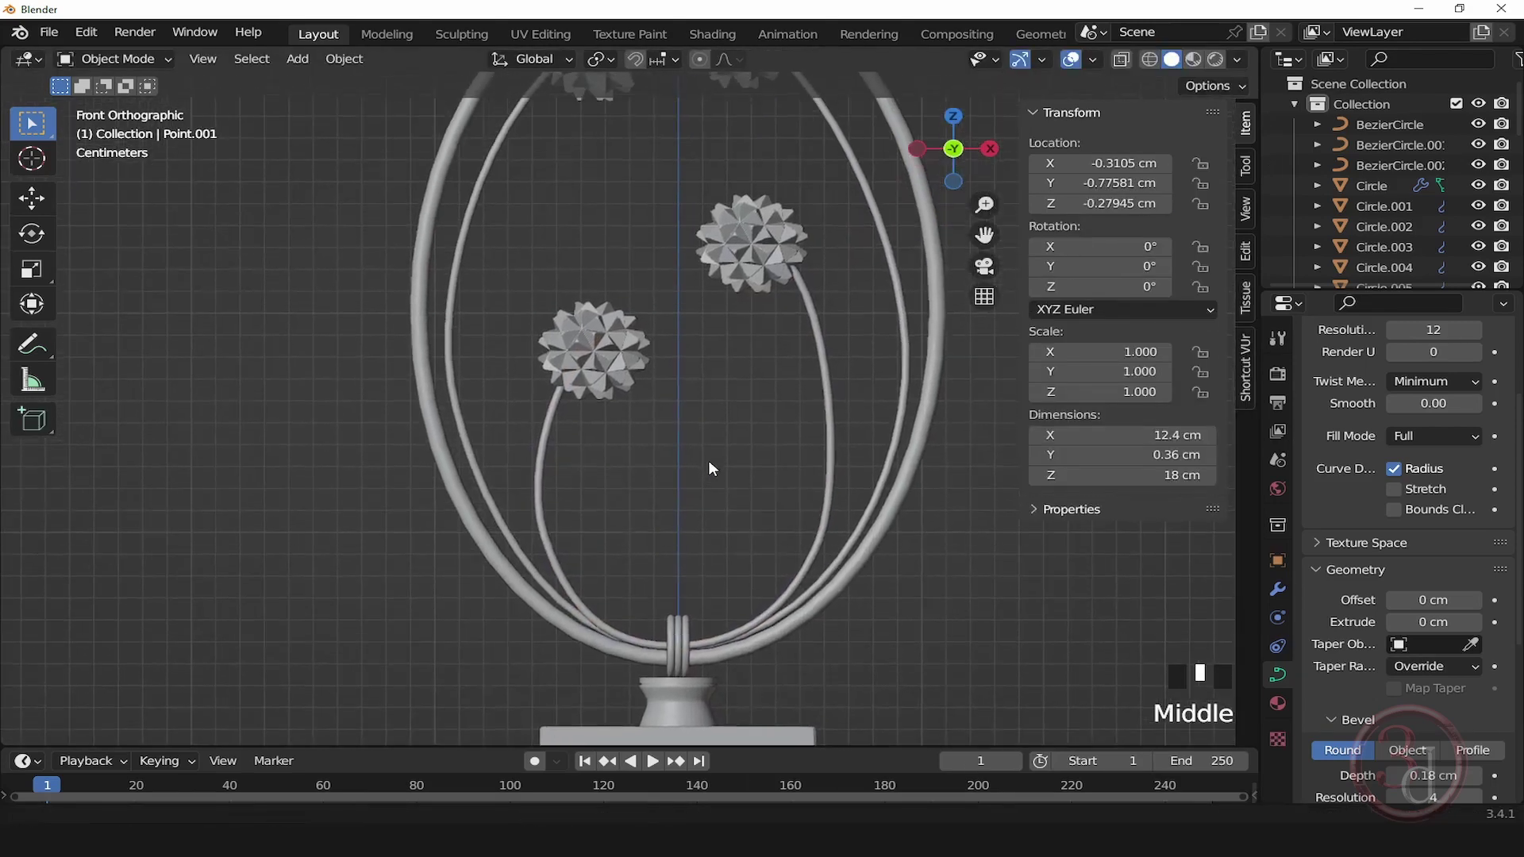
pyautogui.scroll(4, 731, 651)
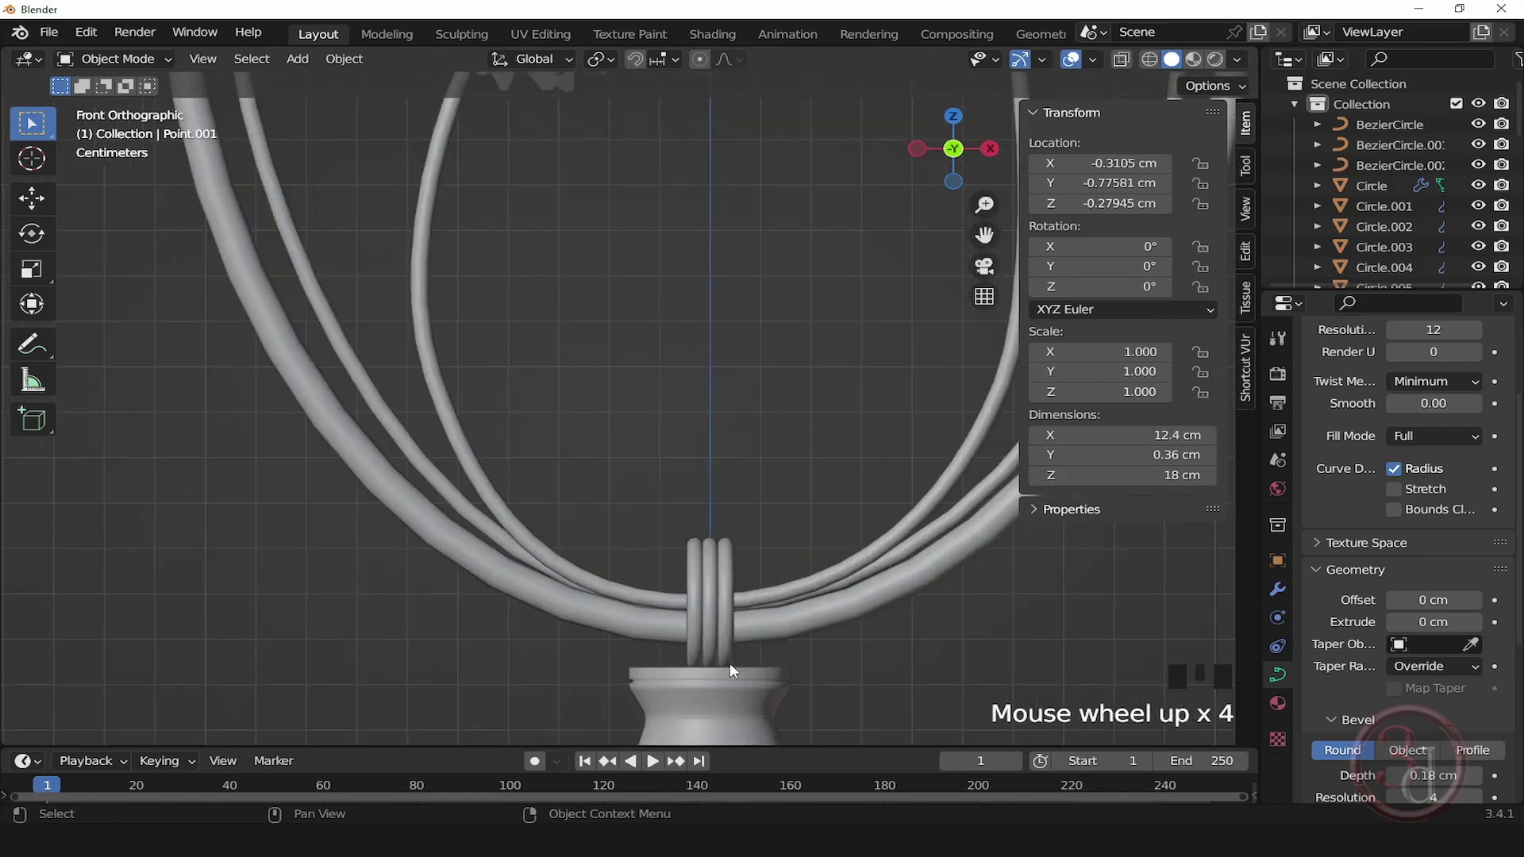
pyautogui.scroll(-4, 731, 663)
pyautogui.keyDown('shift'); pyautogui.moveTo(707, 589); pyautogui.dragTo(683, 506, button='middle'); pyautogui.keyUp('shift')
pyautogui.scroll(-1, 680, 505)
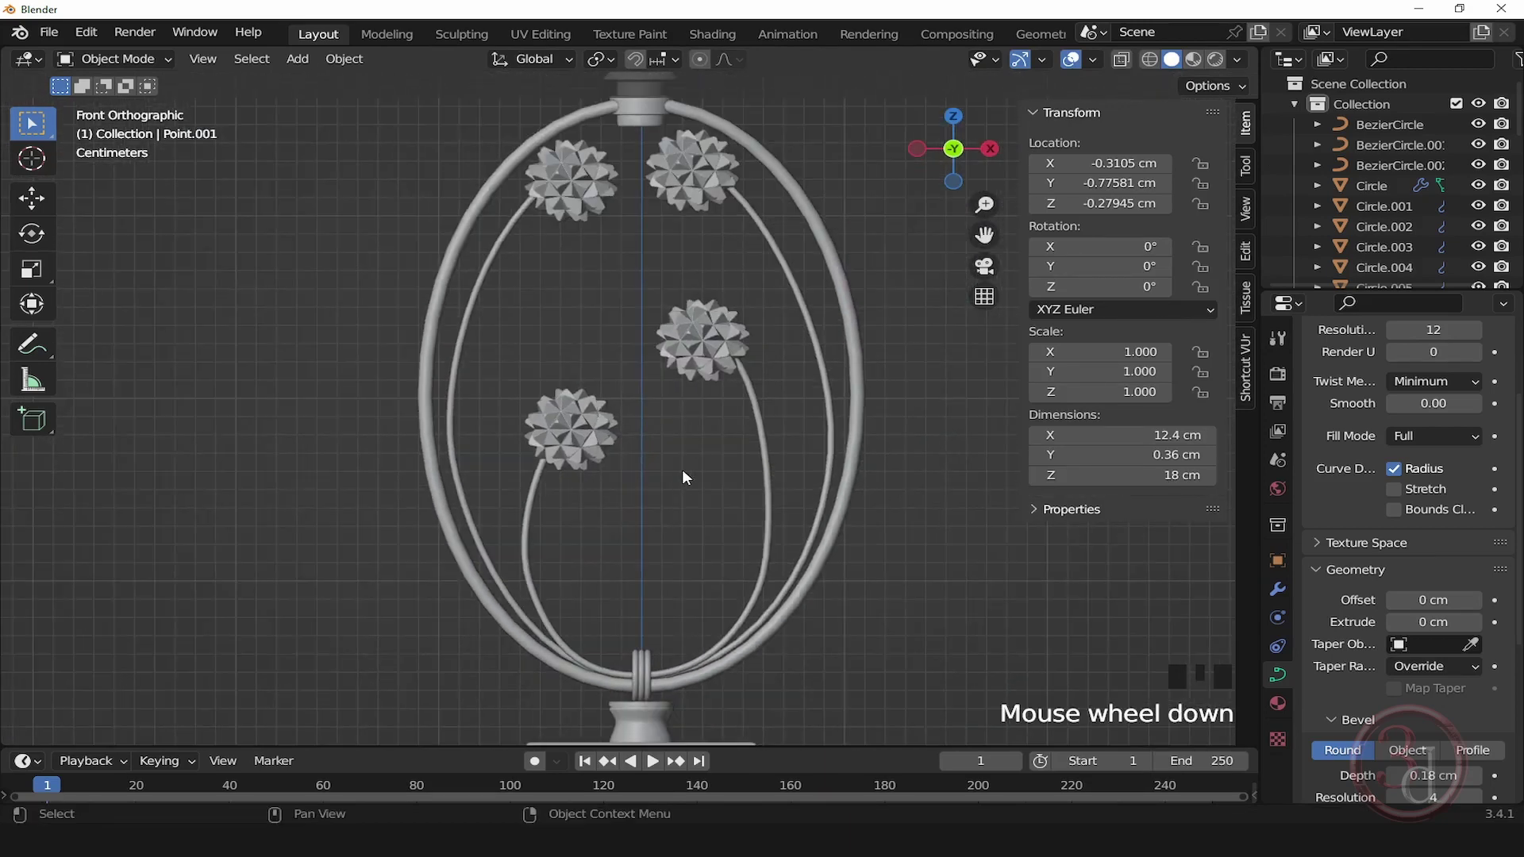
pyautogui.moveTo(669, 239); pyautogui.dragTo(739, 190)
pyautogui.keyDown('shift'); pyautogui.click(508, 203); pyautogui.keyUp('shift')
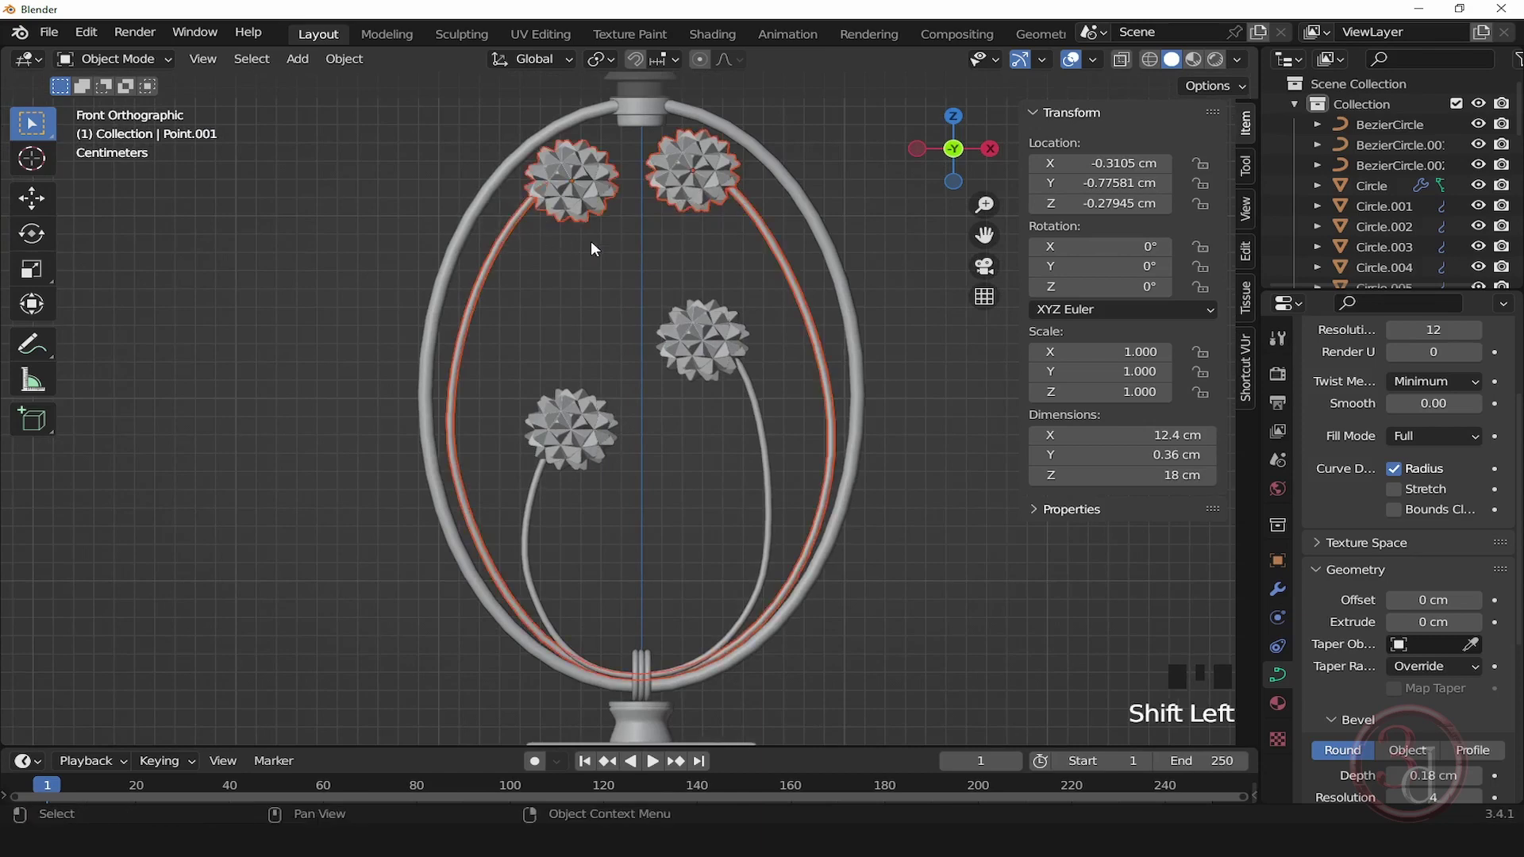
pyautogui.hotkey('shift', 'd')
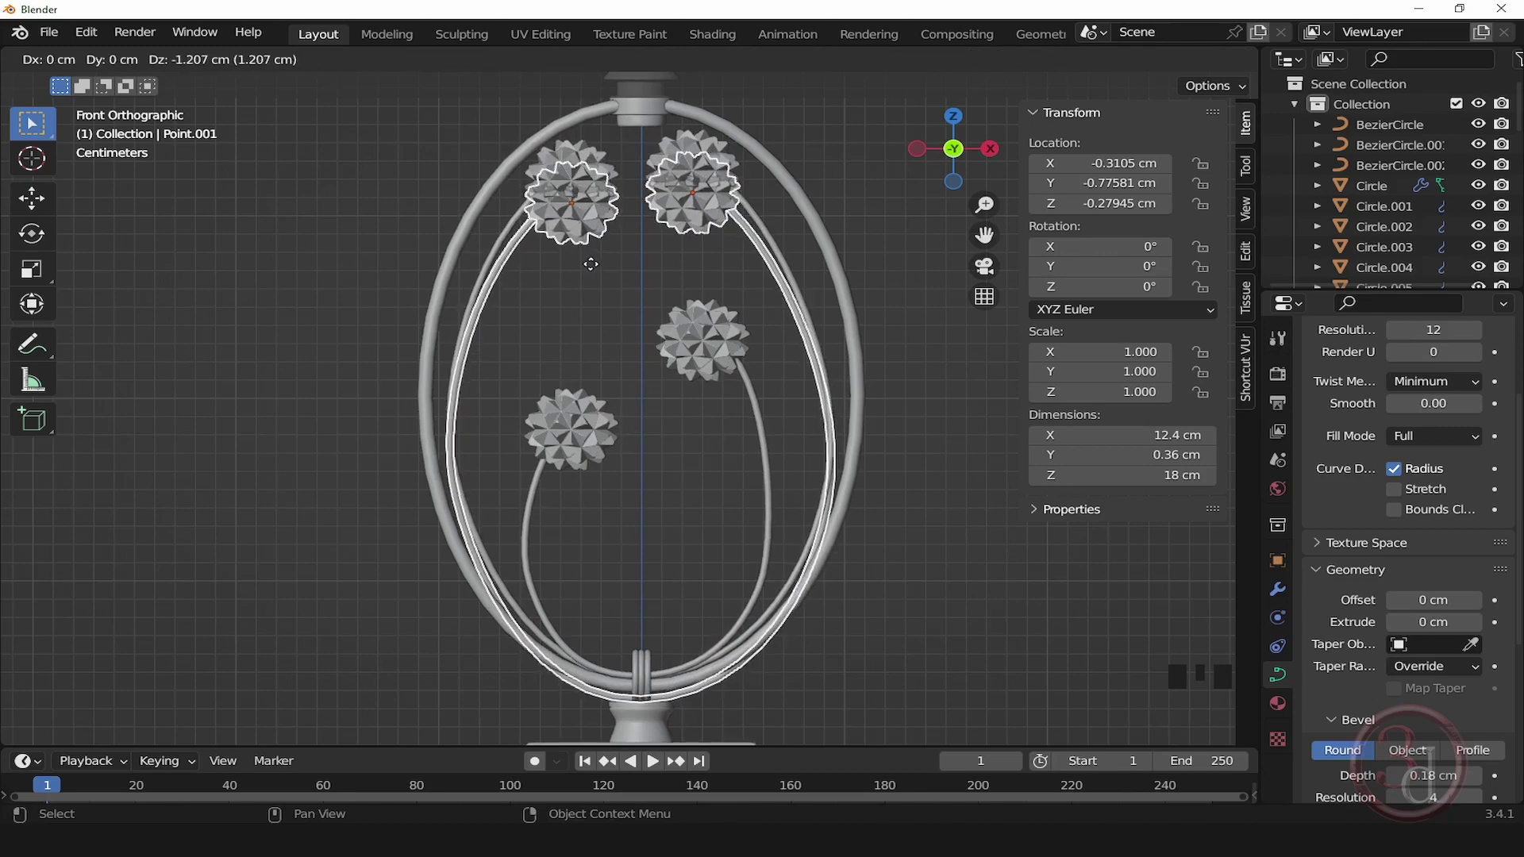
pyautogui.press('z')
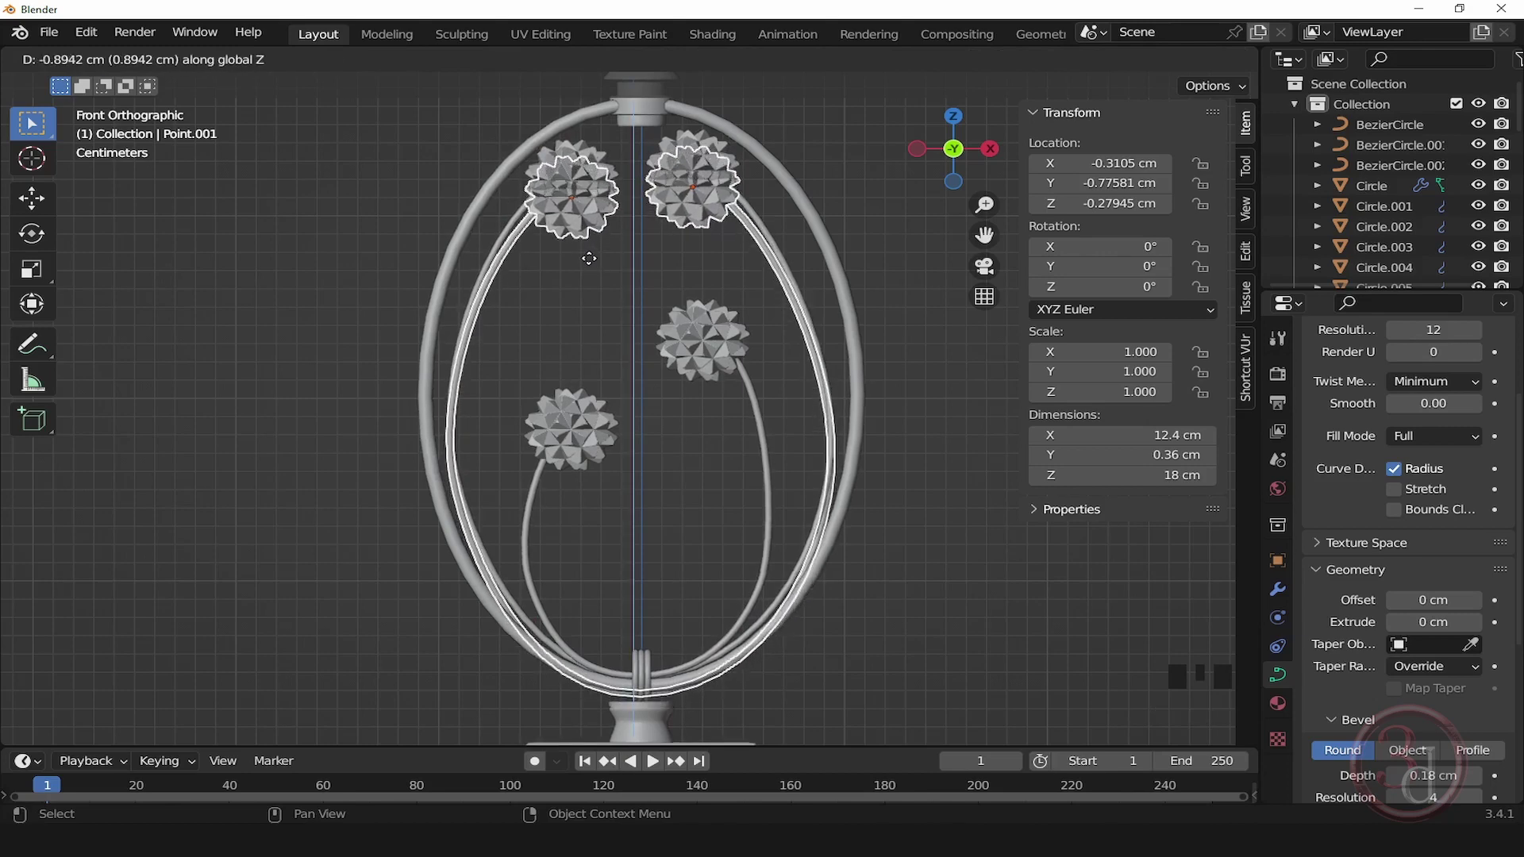
pyautogui.click(593, 262)
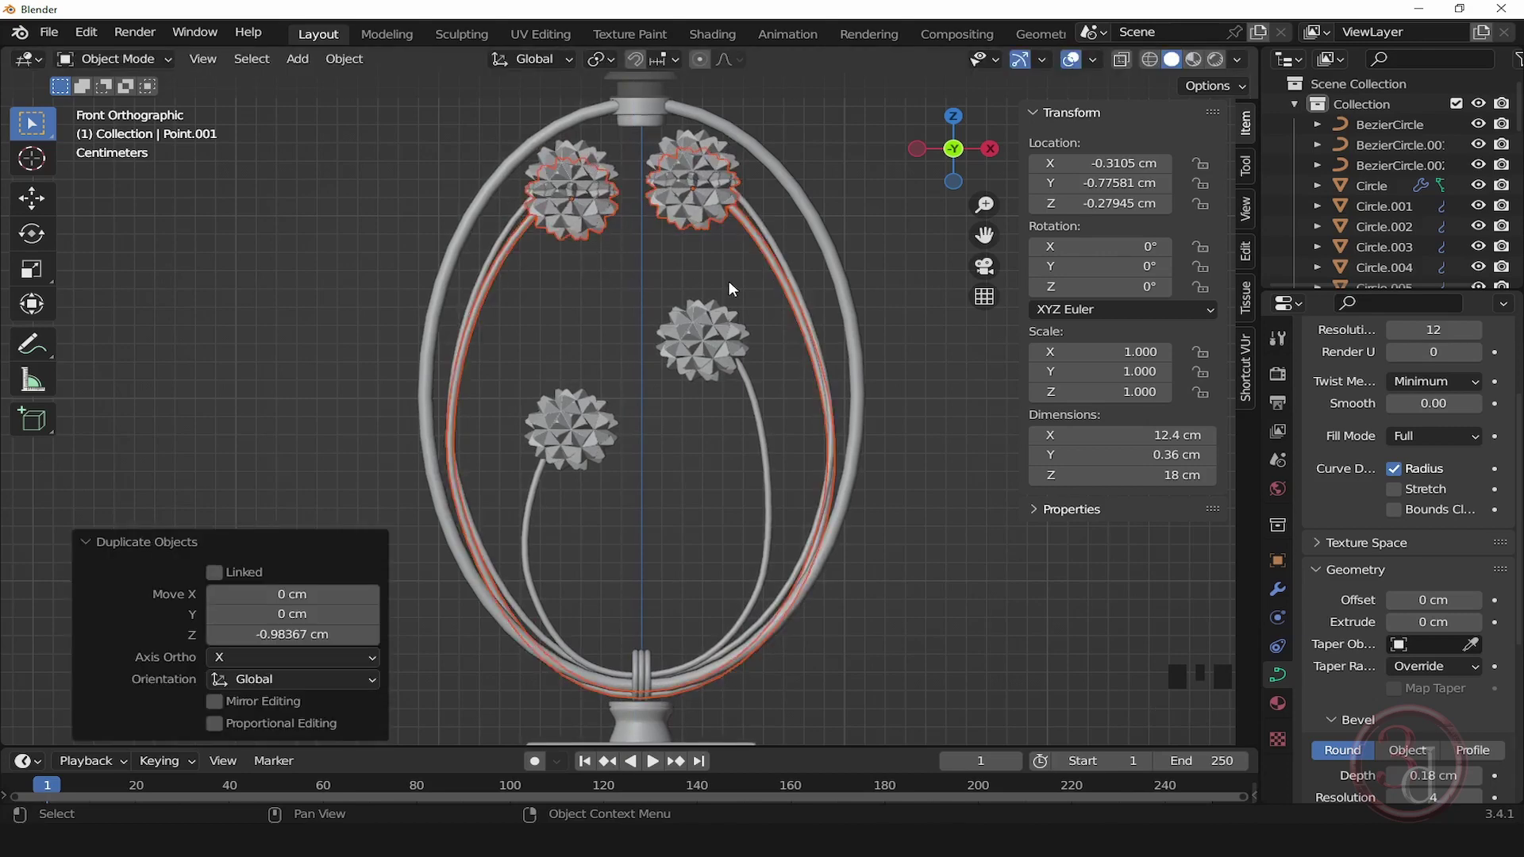
# Step: Move the duplicated upper right ball about 10.8 cm in X and -10.5 cm in Z, outside the oval ring's right side
pyautogui.click(700, 253)
pyautogui.click(695, 216)
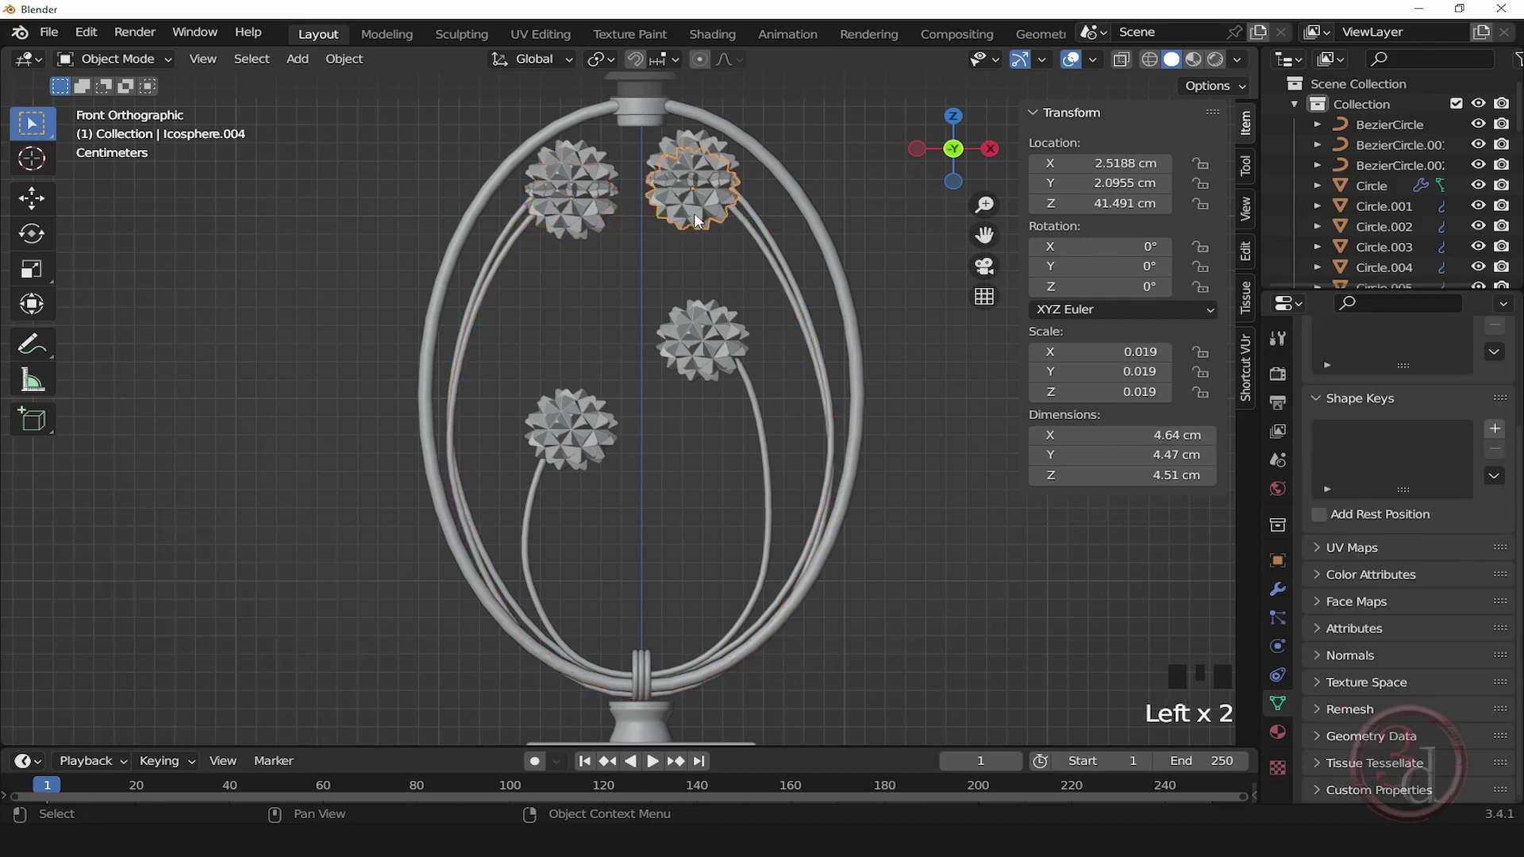
pyautogui.press('g')
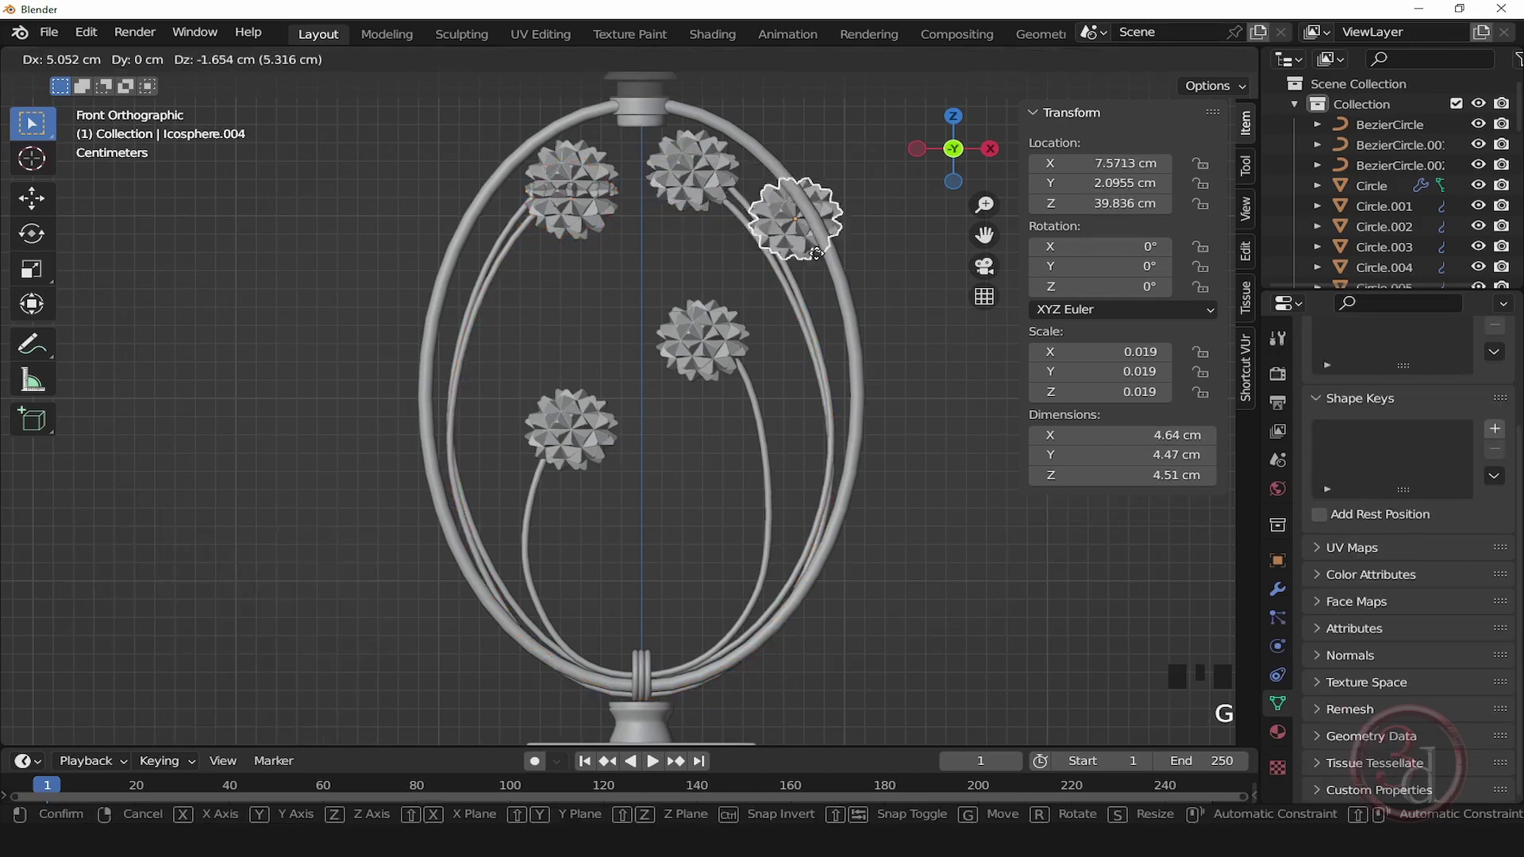
pyautogui.click(909, 300)
pyautogui.press('g')
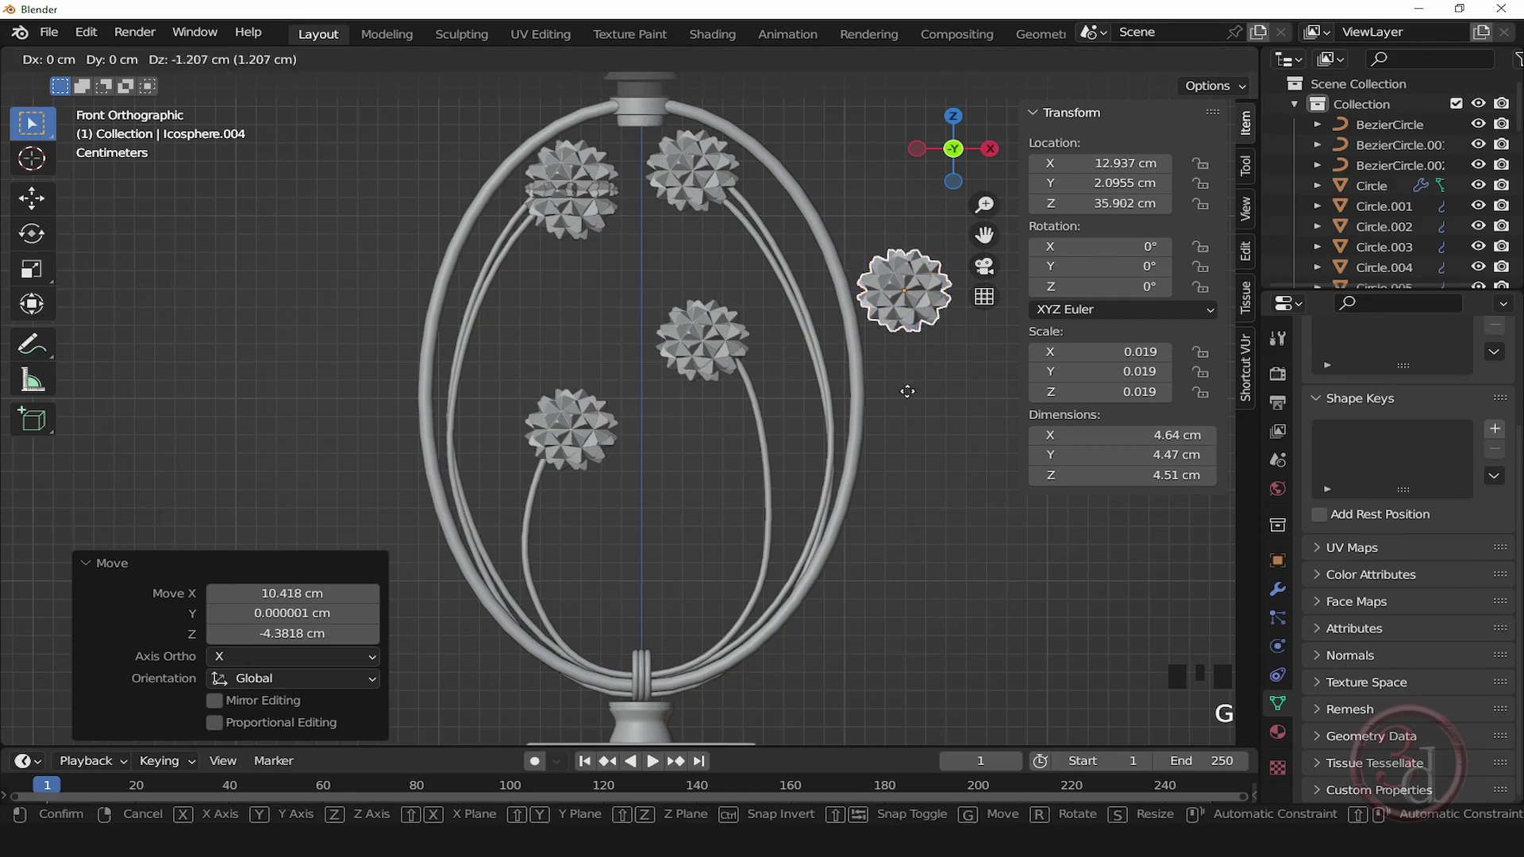
pyautogui.click(916, 474)
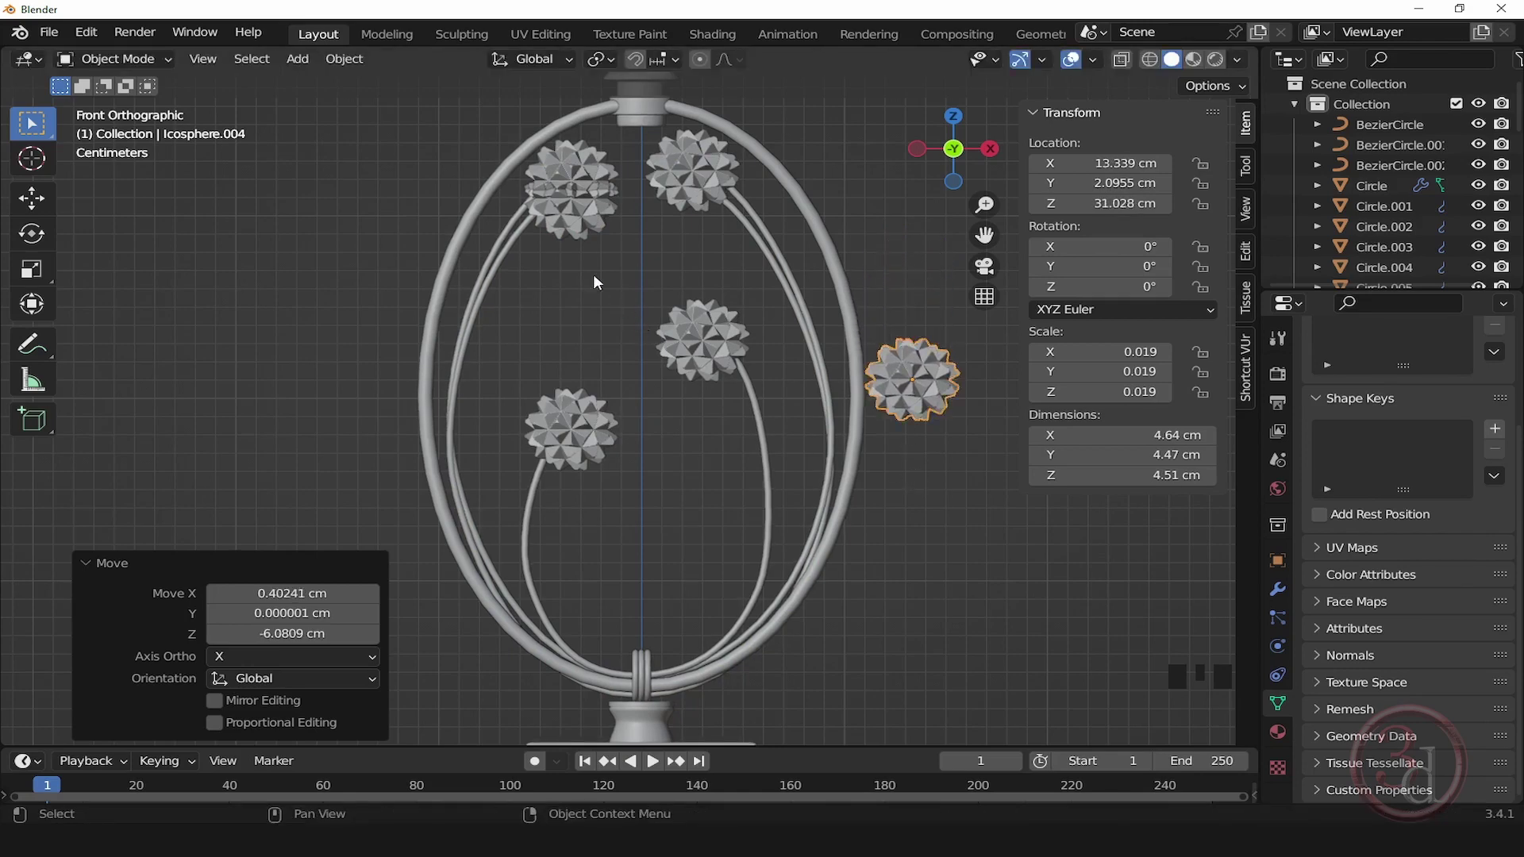
# Step: Move the duplicated upper left ball about -9.52 cm in X and -3.09 cm in Z, outside the oval ring's left side
pyautogui.click(553, 227)
pyautogui.press('g')
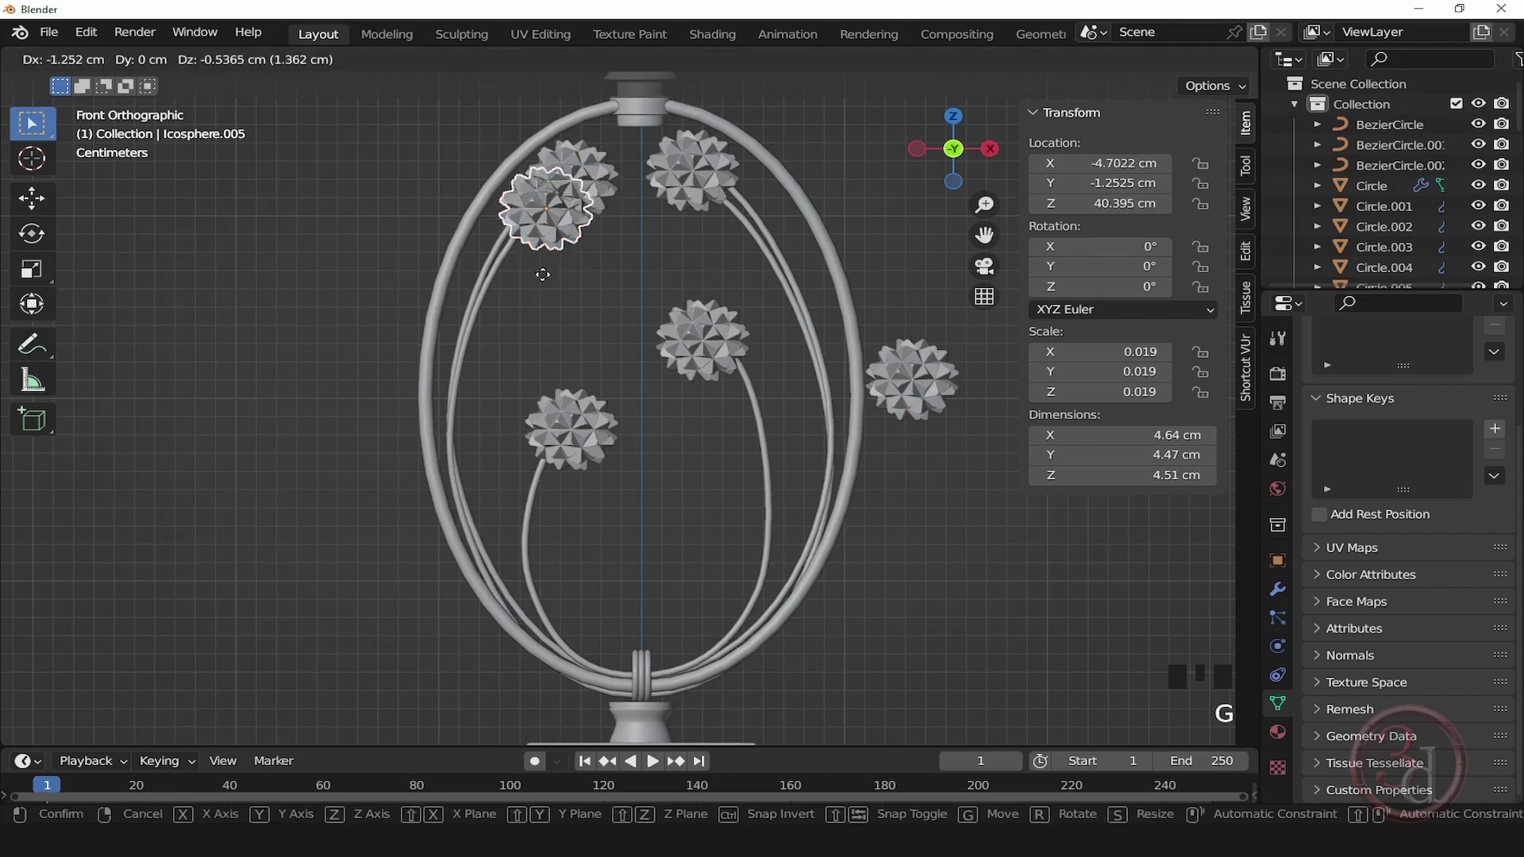
pyautogui.click(390, 312)
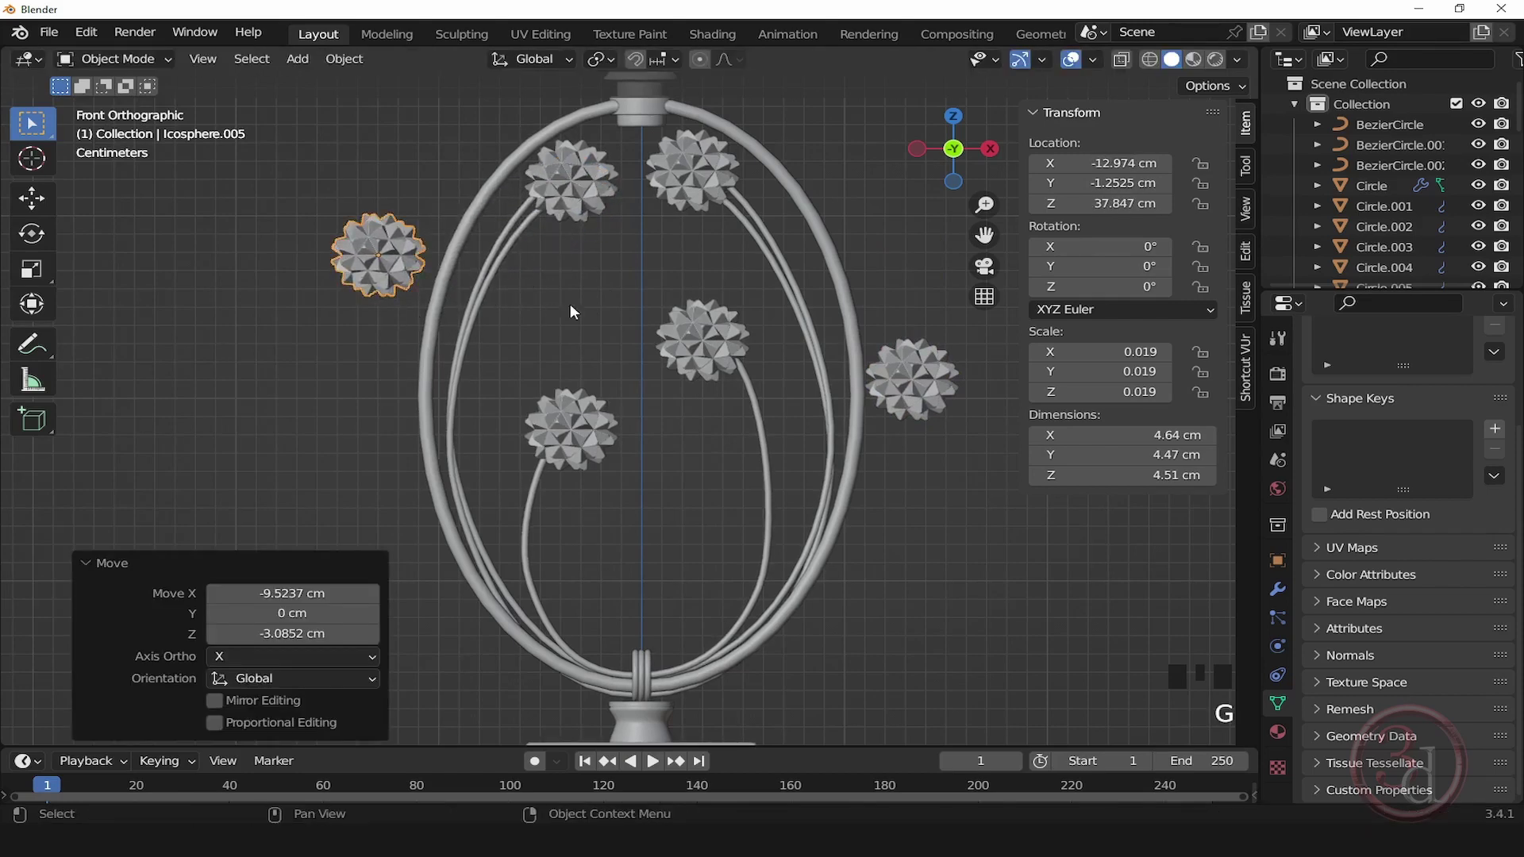
# Step: Move the duplicated branch's right end point about 9.30 cm in X and -11.18 cm in Z into the outer right ball
pyautogui.click(736, 216)
pyautogui.press('Tab')
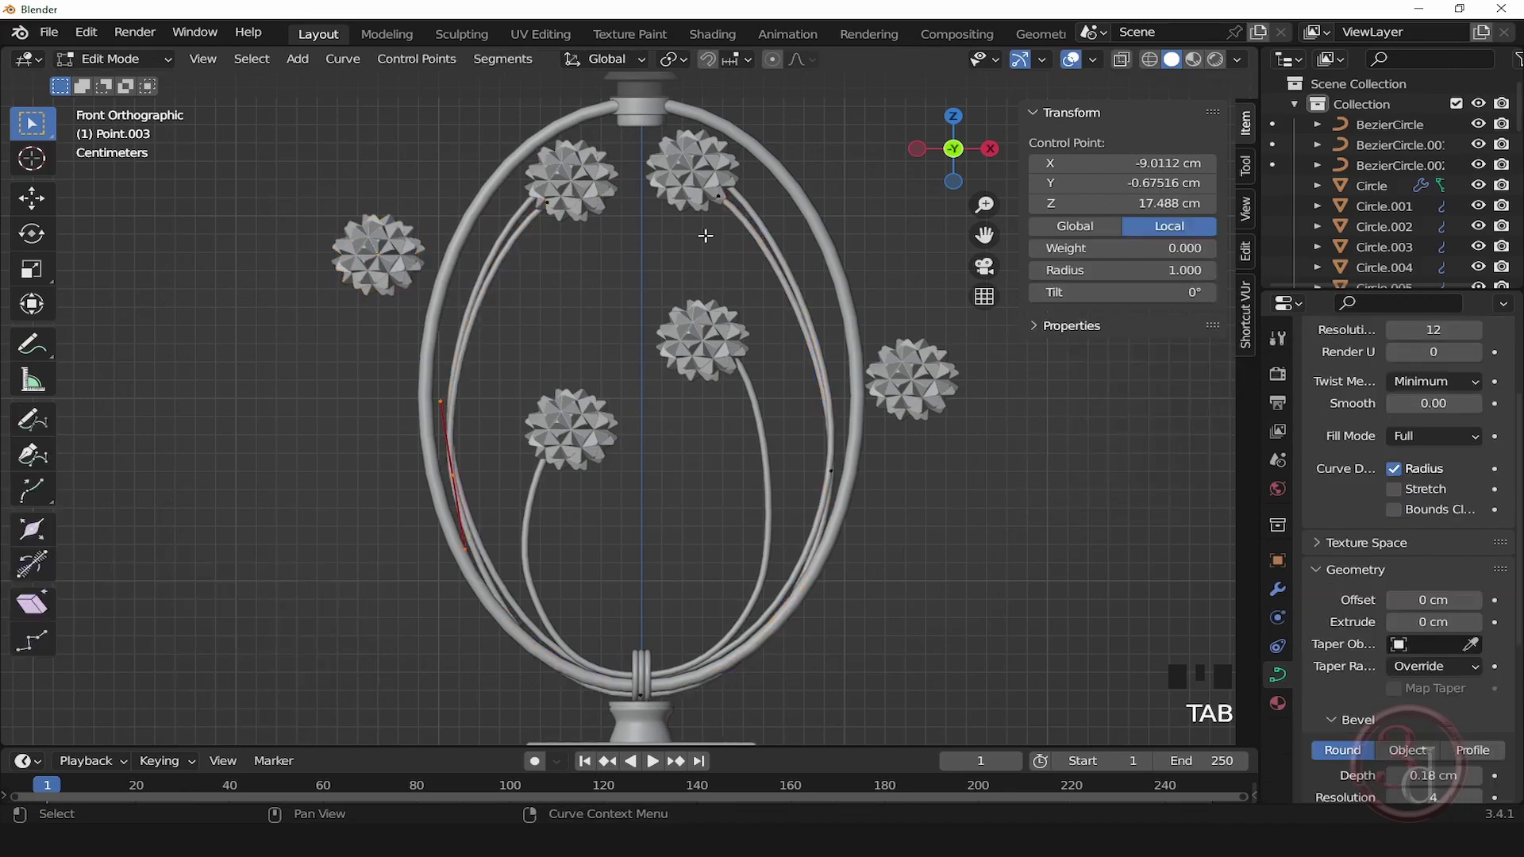
pyautogui.click(718, 195)
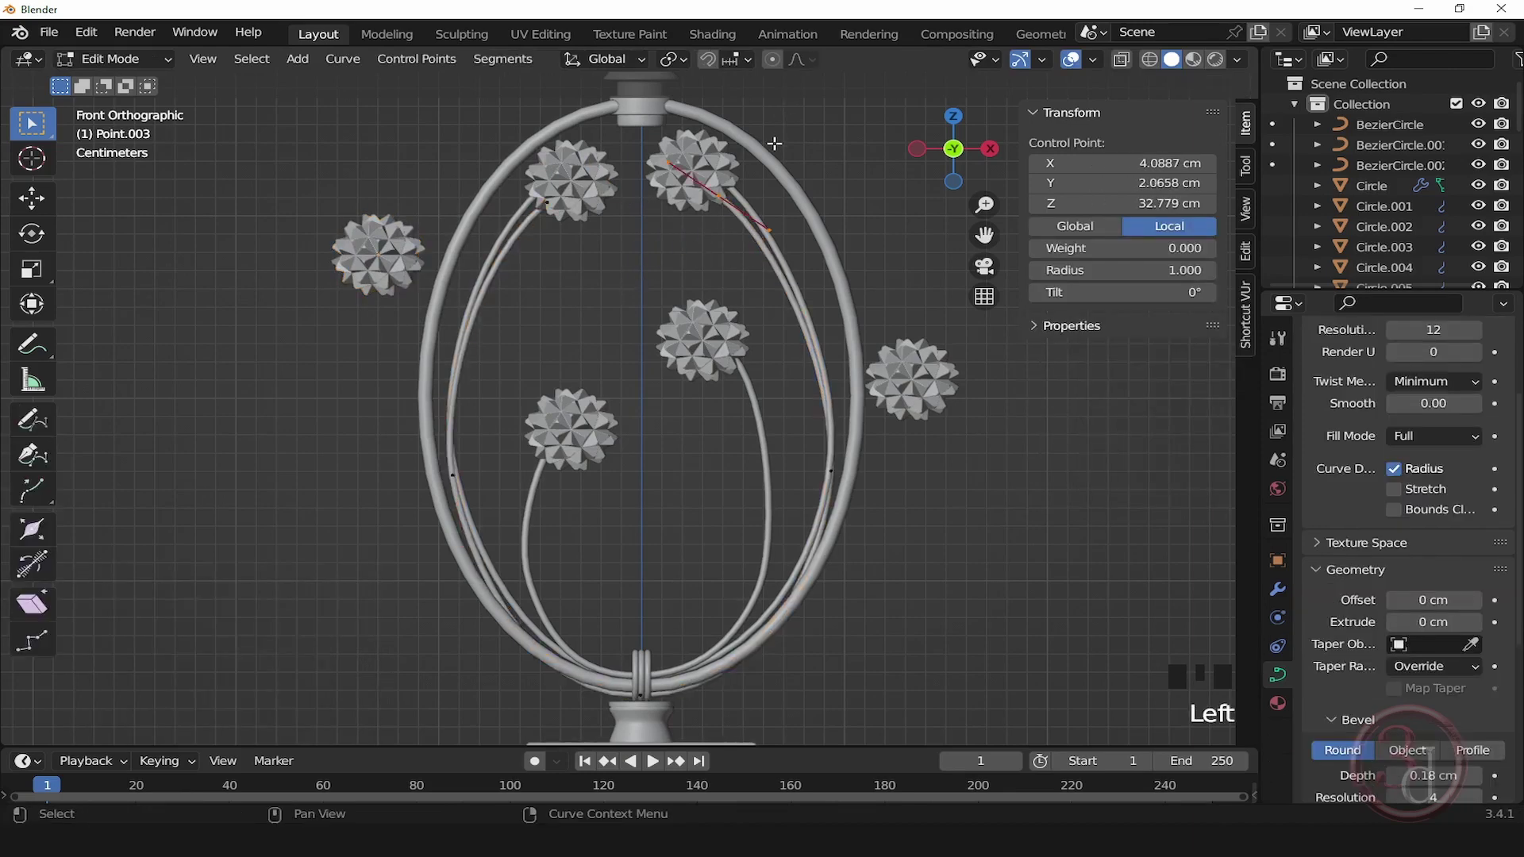
pyautogui.press('g')
pyautogui.click(959, 503)
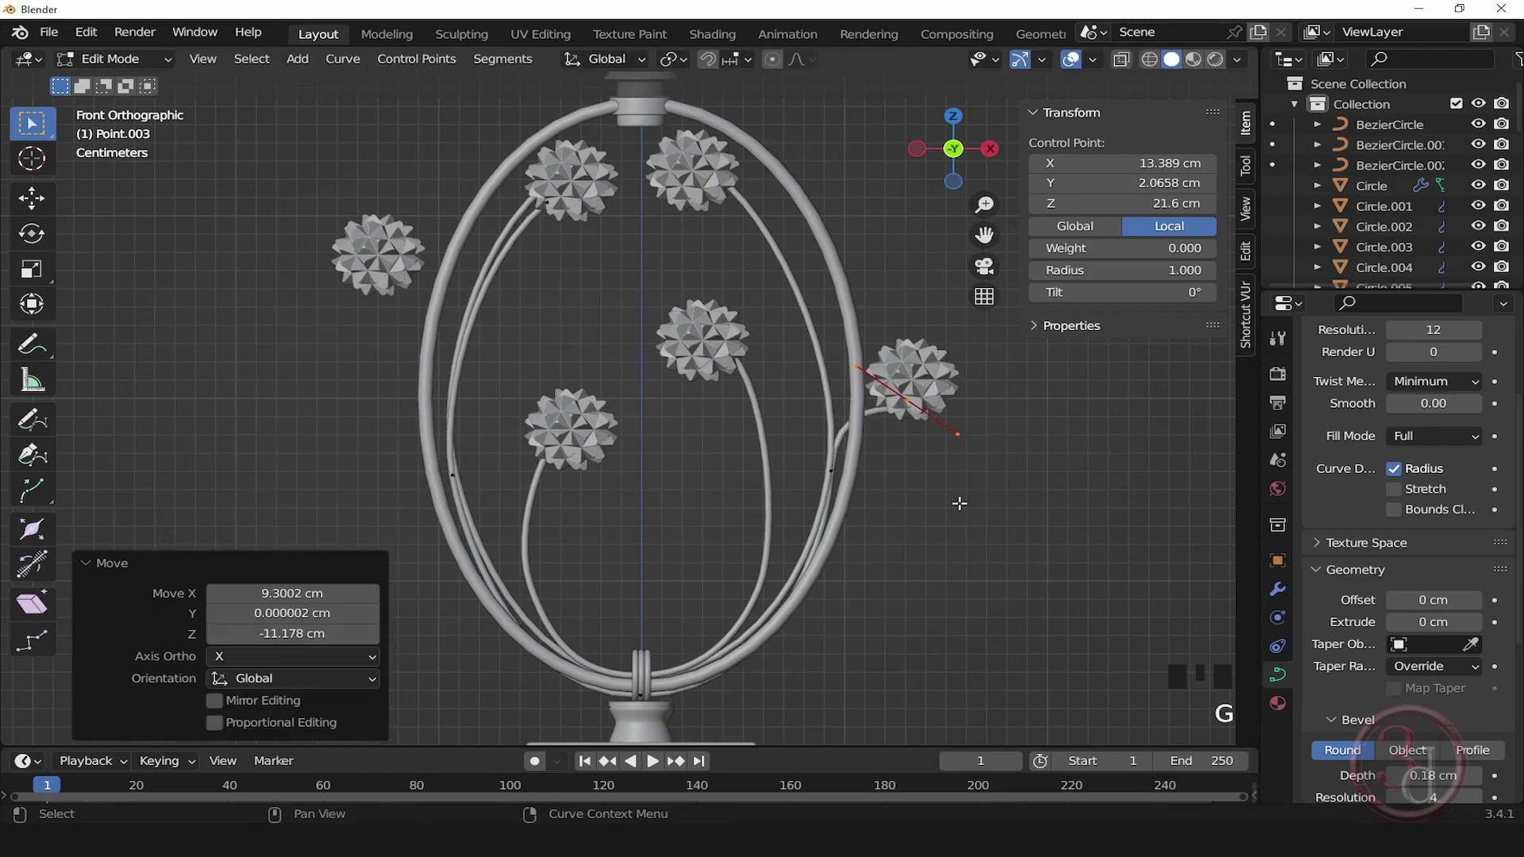
# Step: Scale the duplicated branch's right middle point handles to 0.466, rotate them 29.7° and move the point about -0.13 cm in X and -6.47 cm in Z
pyautogui.scroll(3, 959, 503)
pyautogui.keyDown('shift'); pyautogui.moveTo(874, 486); pyautogui.dragTo(855, 394, button='middle'); pyautogui.keyUp('shift')
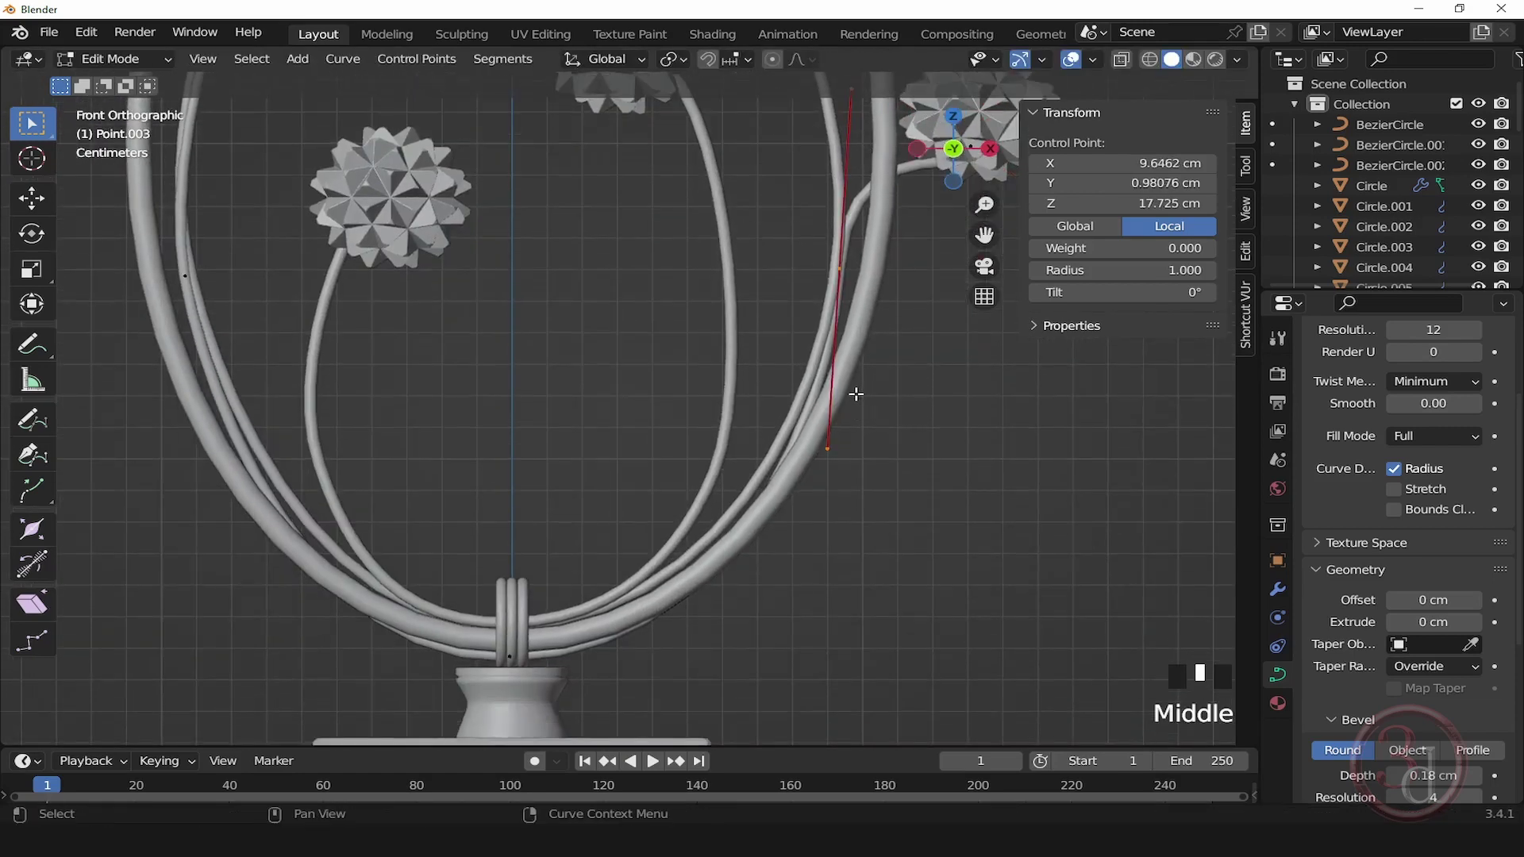
pyautogui.press('s')
pyautogui.click(857, 397)
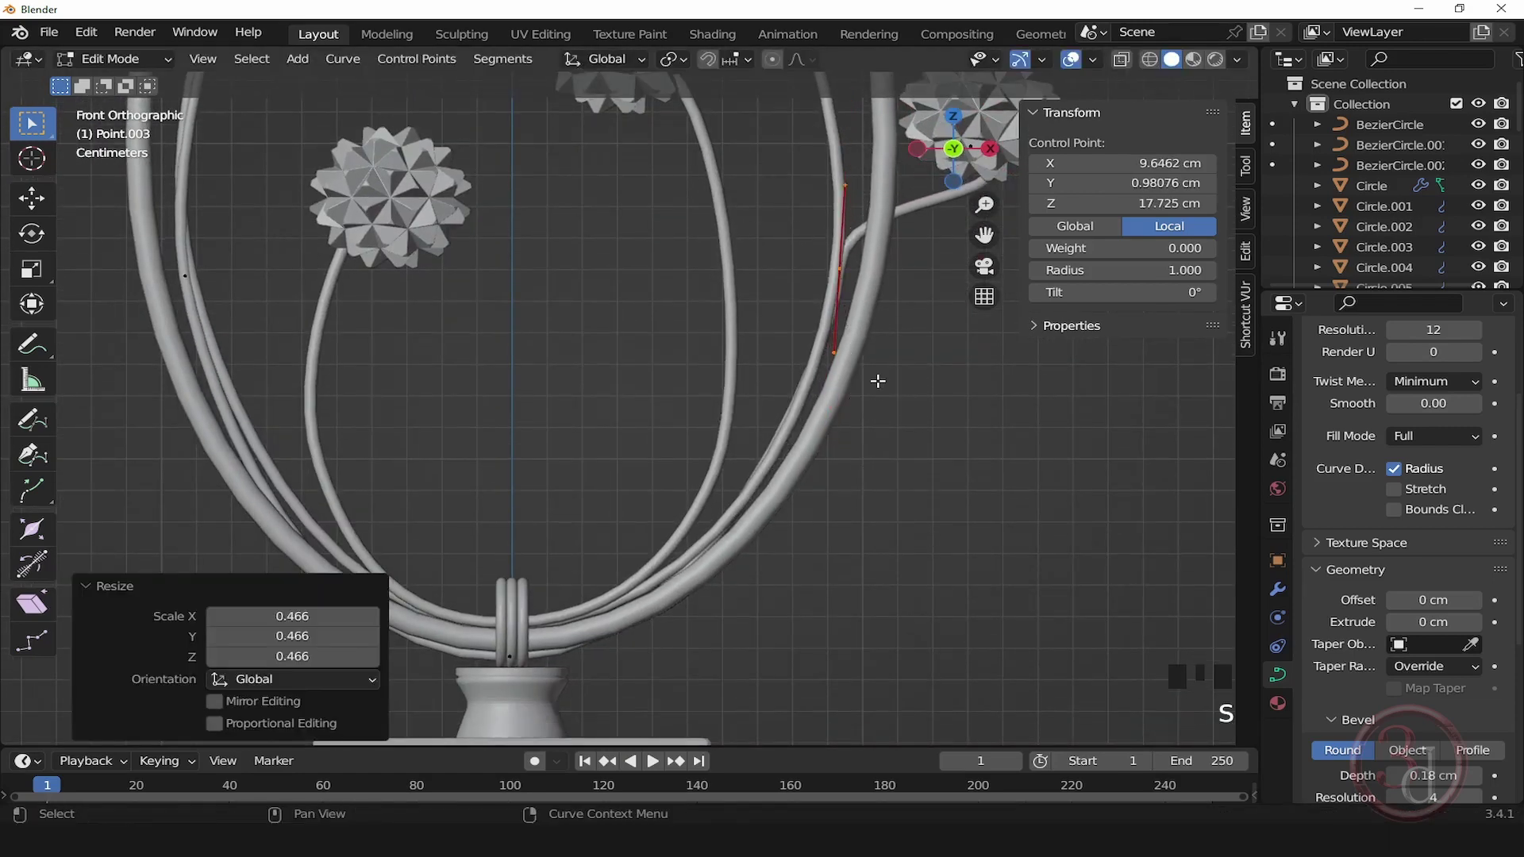
pyautogui.press('g')
pyautogui.click(915, 499)
pyautogui.press('r')
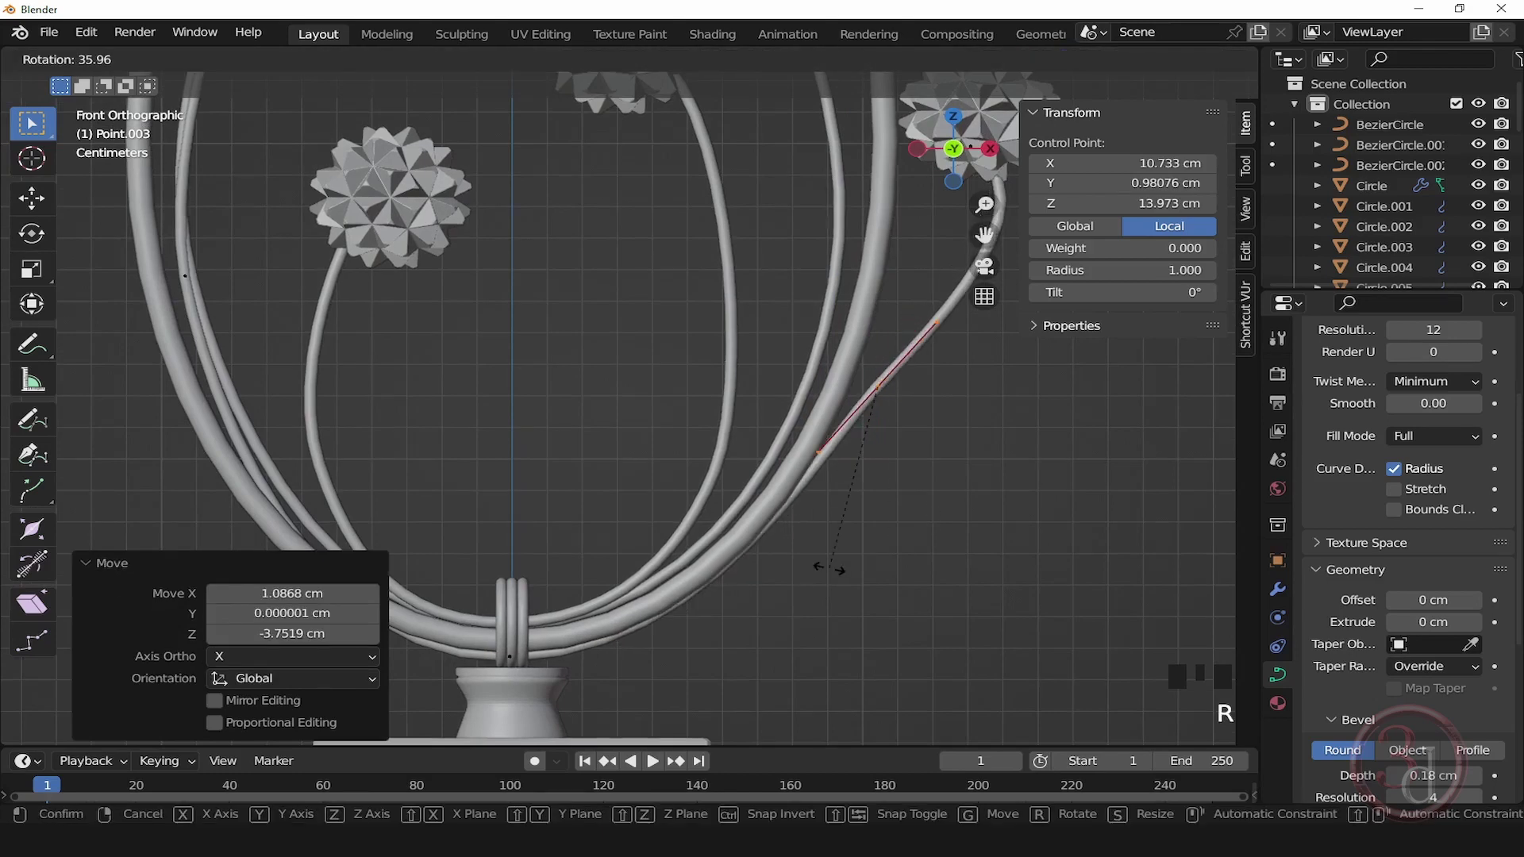
pyautogui.click(853, 574)
pyautogui.press('g')
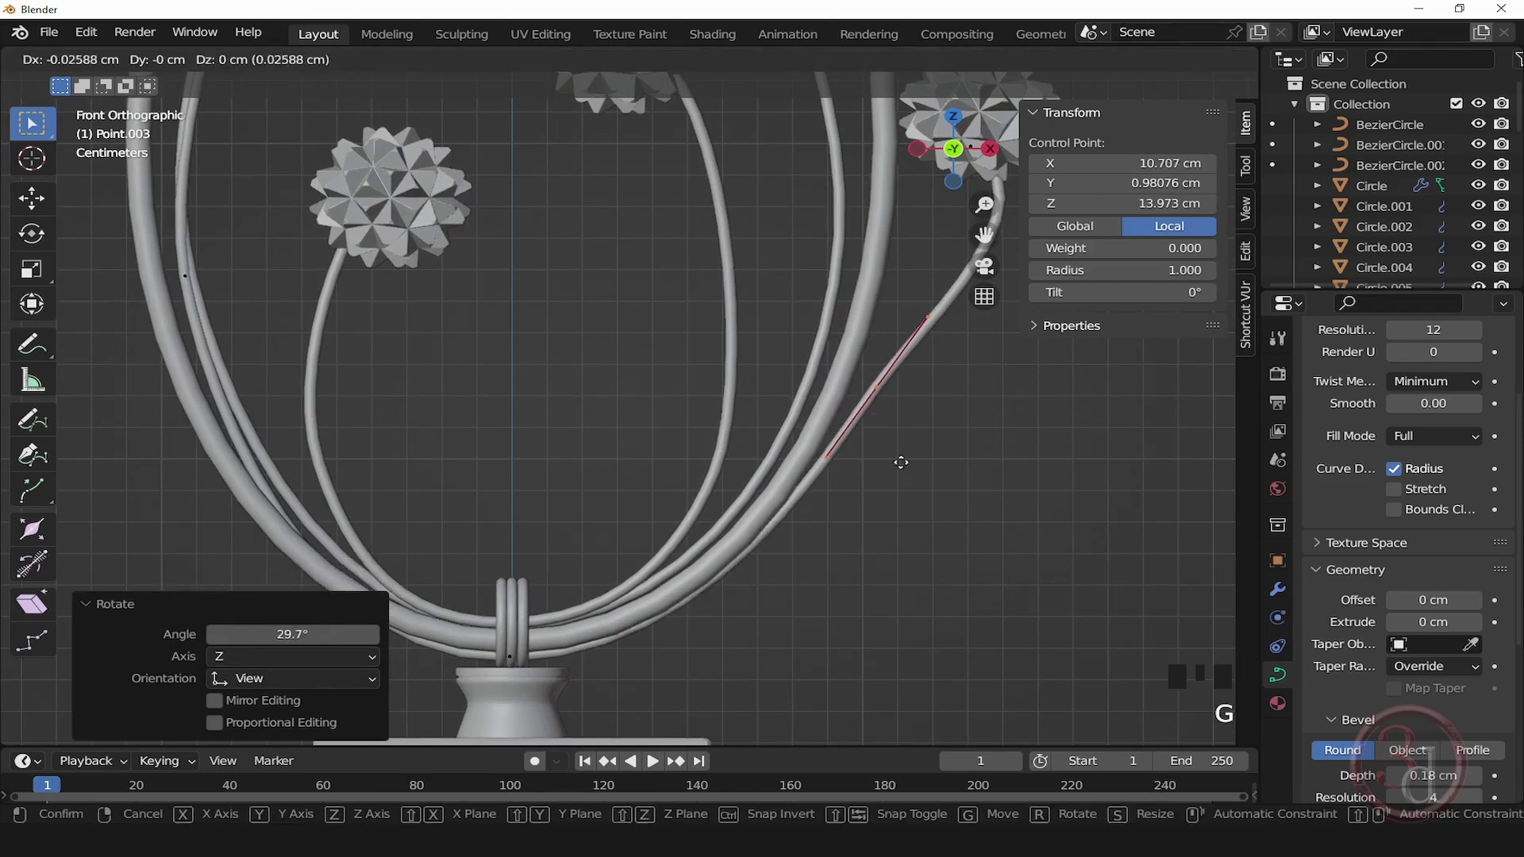
pyautogui.click(861, 544)
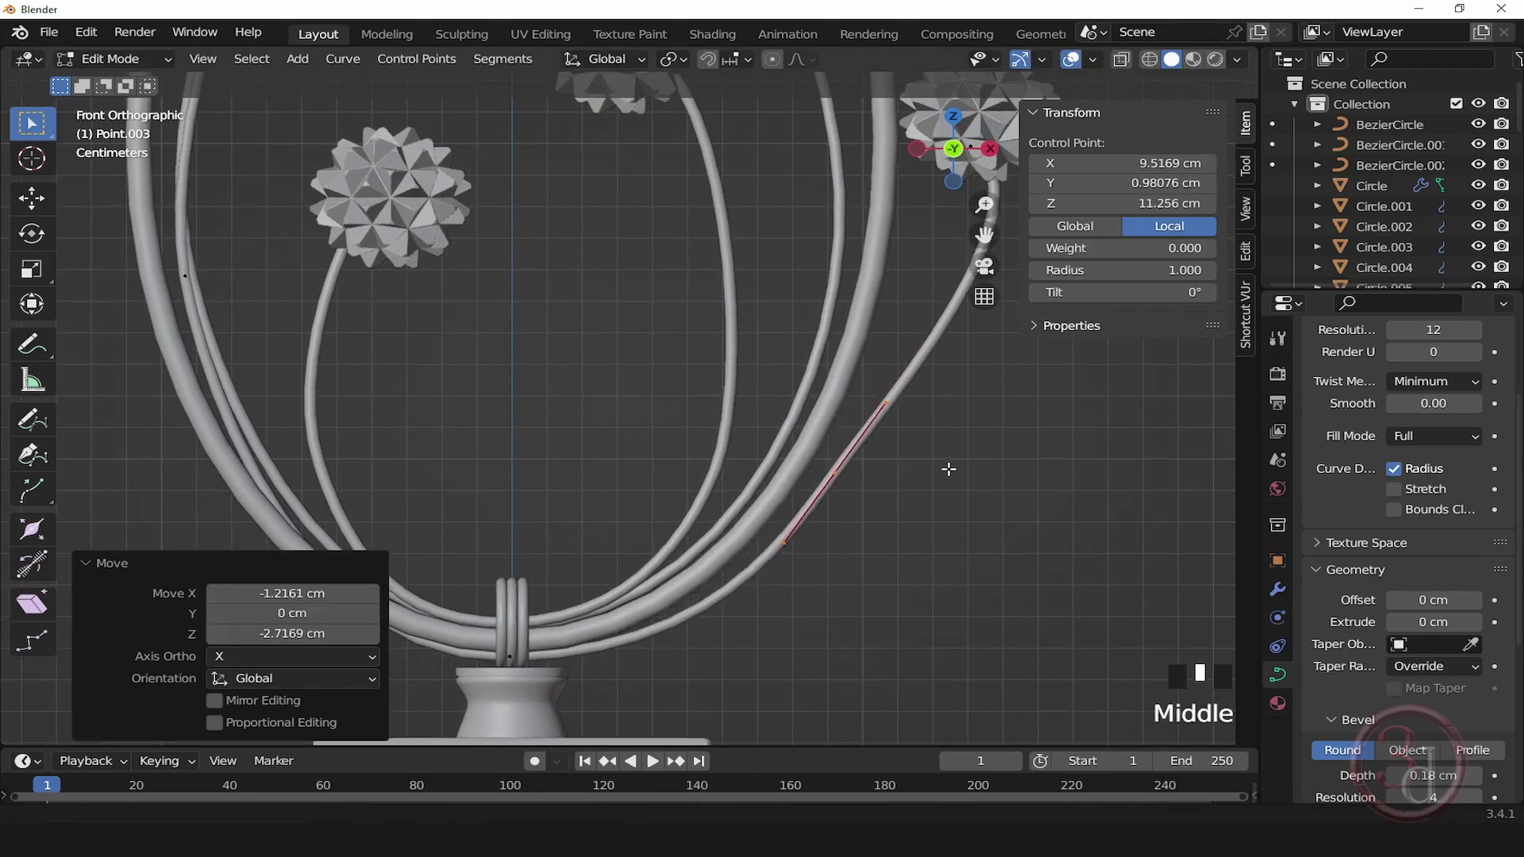
# Step: Rotate the handles of the duplicated branch's right end point to nearly vertical, scale them to 1.535 and adjust the point's position
pyautogui.keyDown('shift'); pyautogui.moveTo(948, 512); pyautogui.dragTo(806, 600, button='middle'); pyautogui.keyUp('shift')
pyautogui.click(825, 242)
pyautogui.keyDown('shift'); pyautogui.moveTo(876, 371); pyautogui.dragTo(863, 402, button='middle'); pyautogui.keyUp('shift')
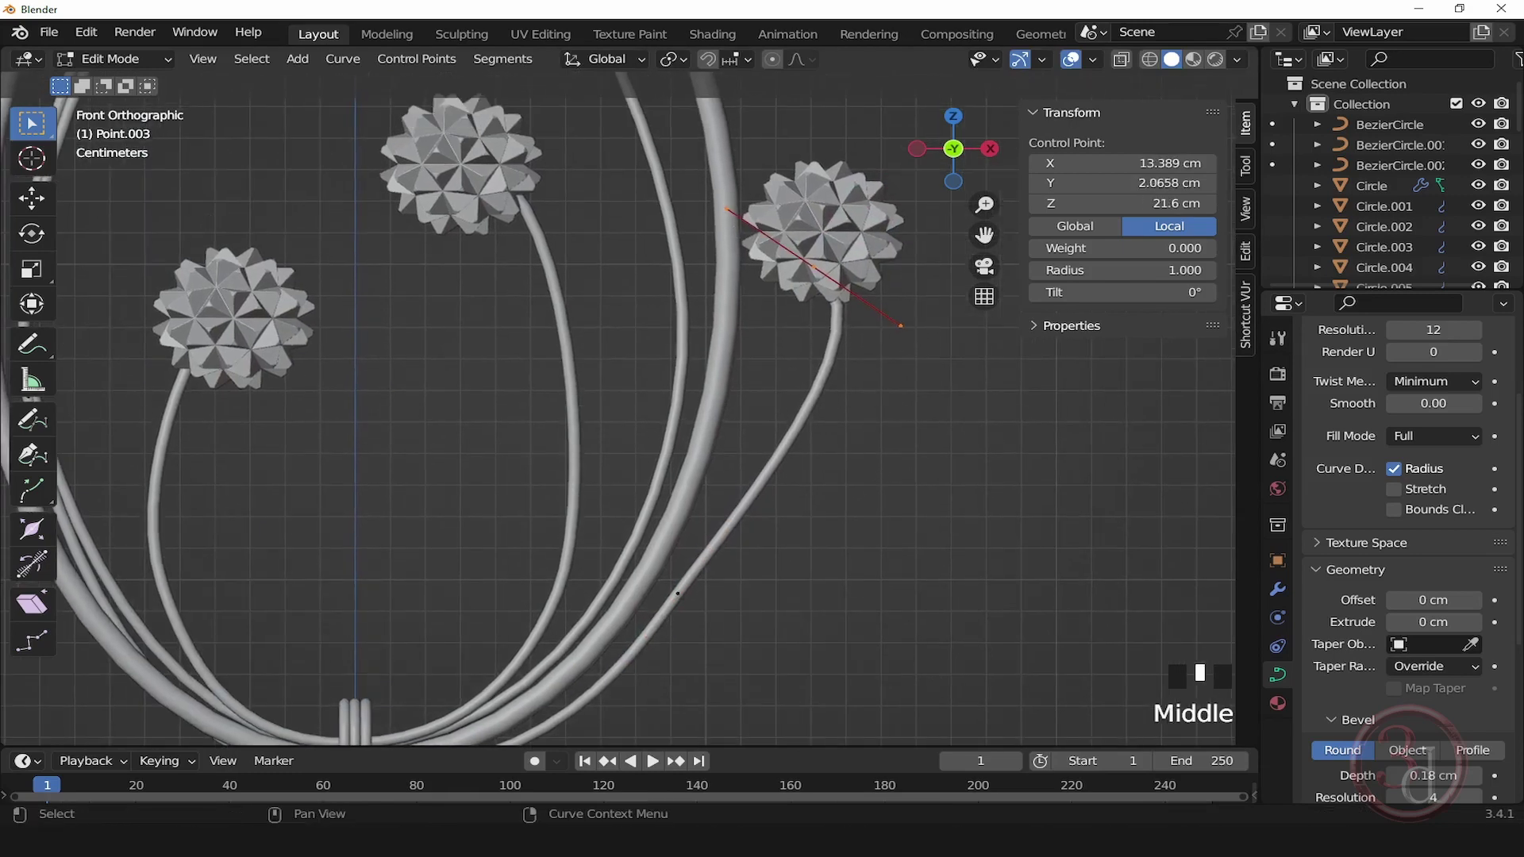
pyautogui.press('r')
pyautogui.click(704, 455)
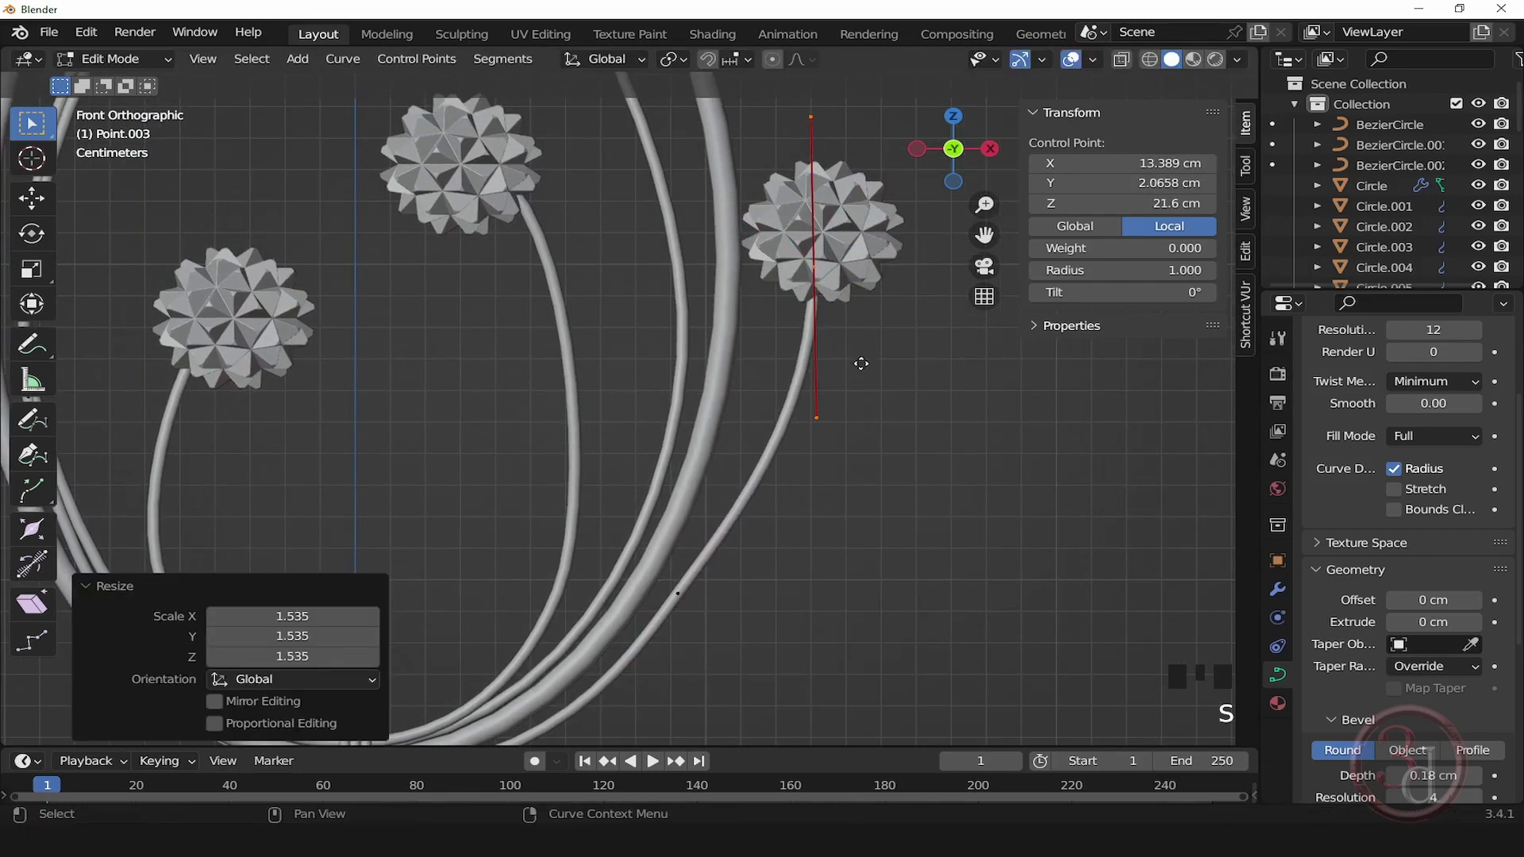
pyautogui.press('g')
pyautogui.click(871, 358)
# Step: Rescale and rotate the duplicated branch's right middle point handles, move the point about 0.18 cm in X and -0.49 cm in Z, and finish editing
pyautogui.moveTo(595, 531); pyautogui.dragTo(702, 635)
pyautogui.keyDown('shift'); pyautogui.moveTo(759, 612); pyautogui.dragTo(837, 479, button='middle'); pyautogui.keyUp('shift')
pyautogui.press('s')
pyautogui.click(845, 508)
pyautogui.press('r')
pyautogui.rightClick(855, 527)
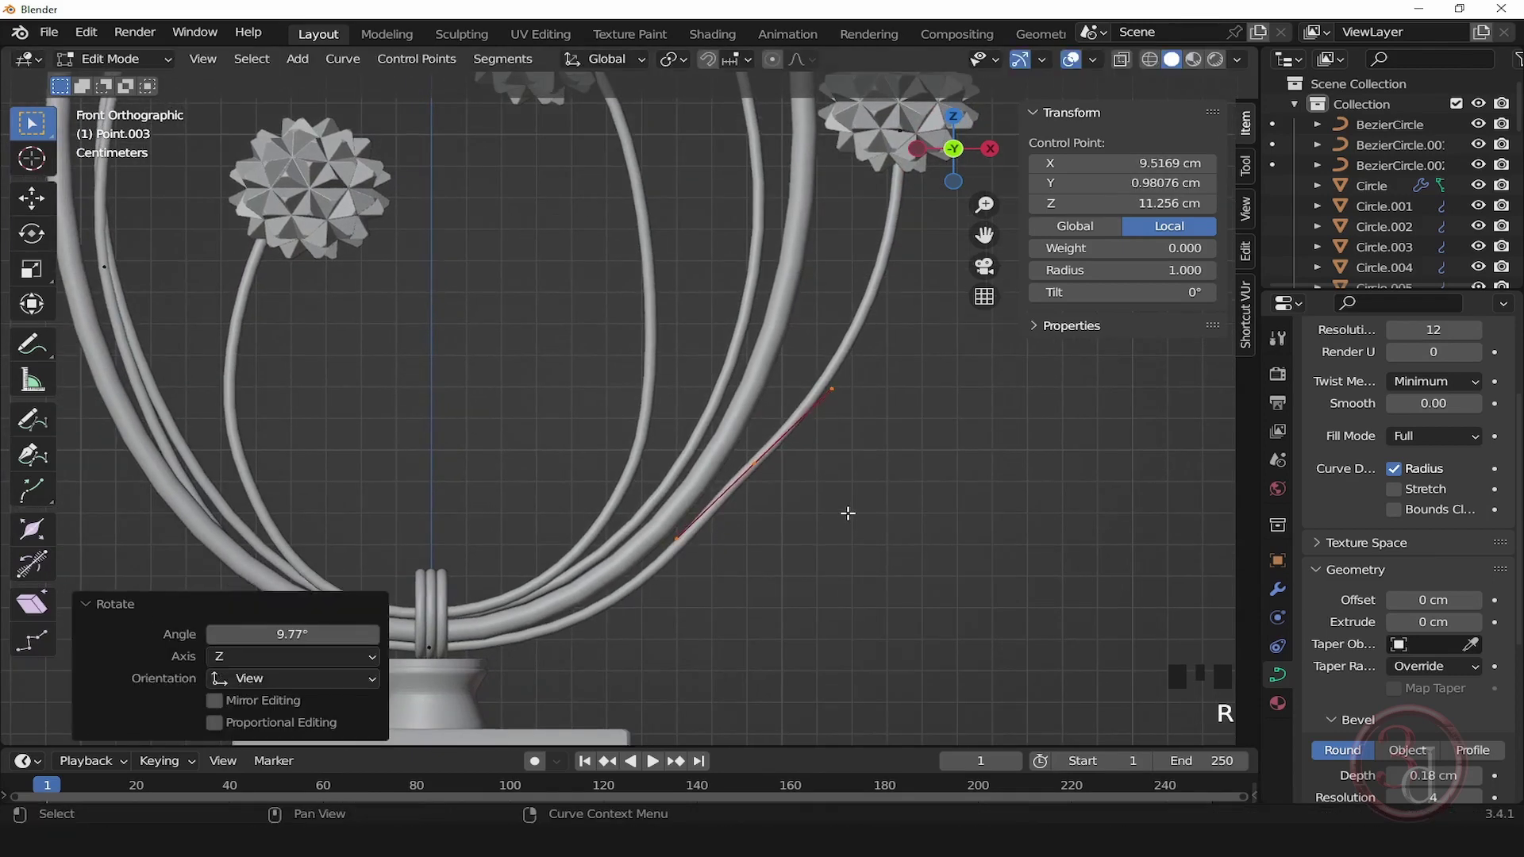
pyautogui.press('g')
pyautogui.click(849, 526)
pyautogui.press('s')
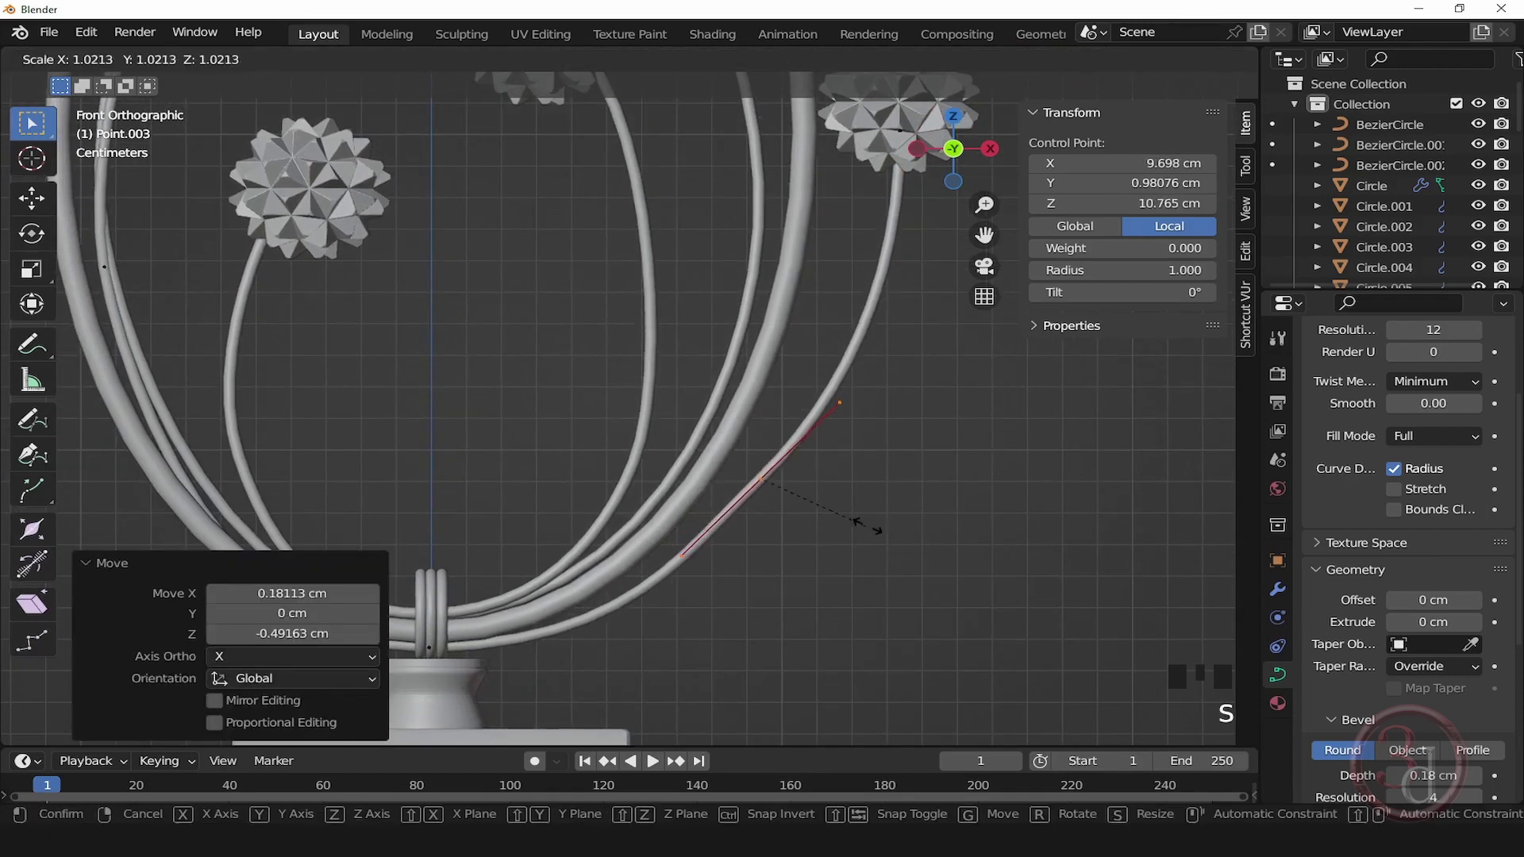
pyautogui.press('Escape')
pyautogui.press('Tab')
# Step: Move the duplicated branch's left end point about -8.54 cm in X and -3.85 cm in Z into the outer left ball
pyautogui.keyDown('shift'); pyautogui.moveTo(617, 464); pyautogui.dragTo(701, 509, button='middle'); pyautogui.keyUp('shift')
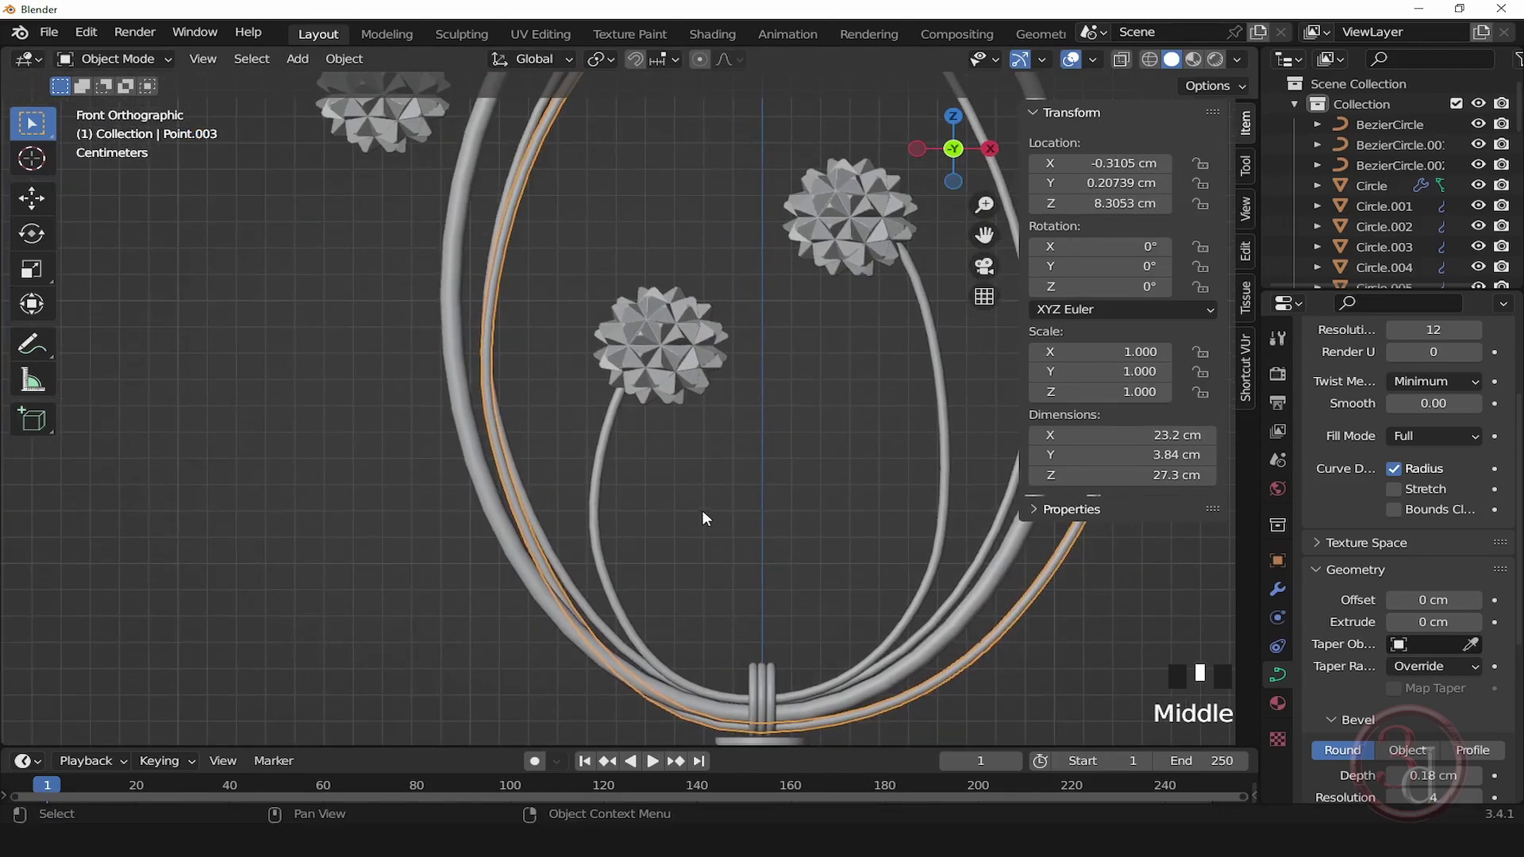
pyautogui.keyDown('shift'); pyautogui.moveTo(517, 287); pyautogui.dragTo(565, 435, button='middle'); pyautogui.keyUp('shift')
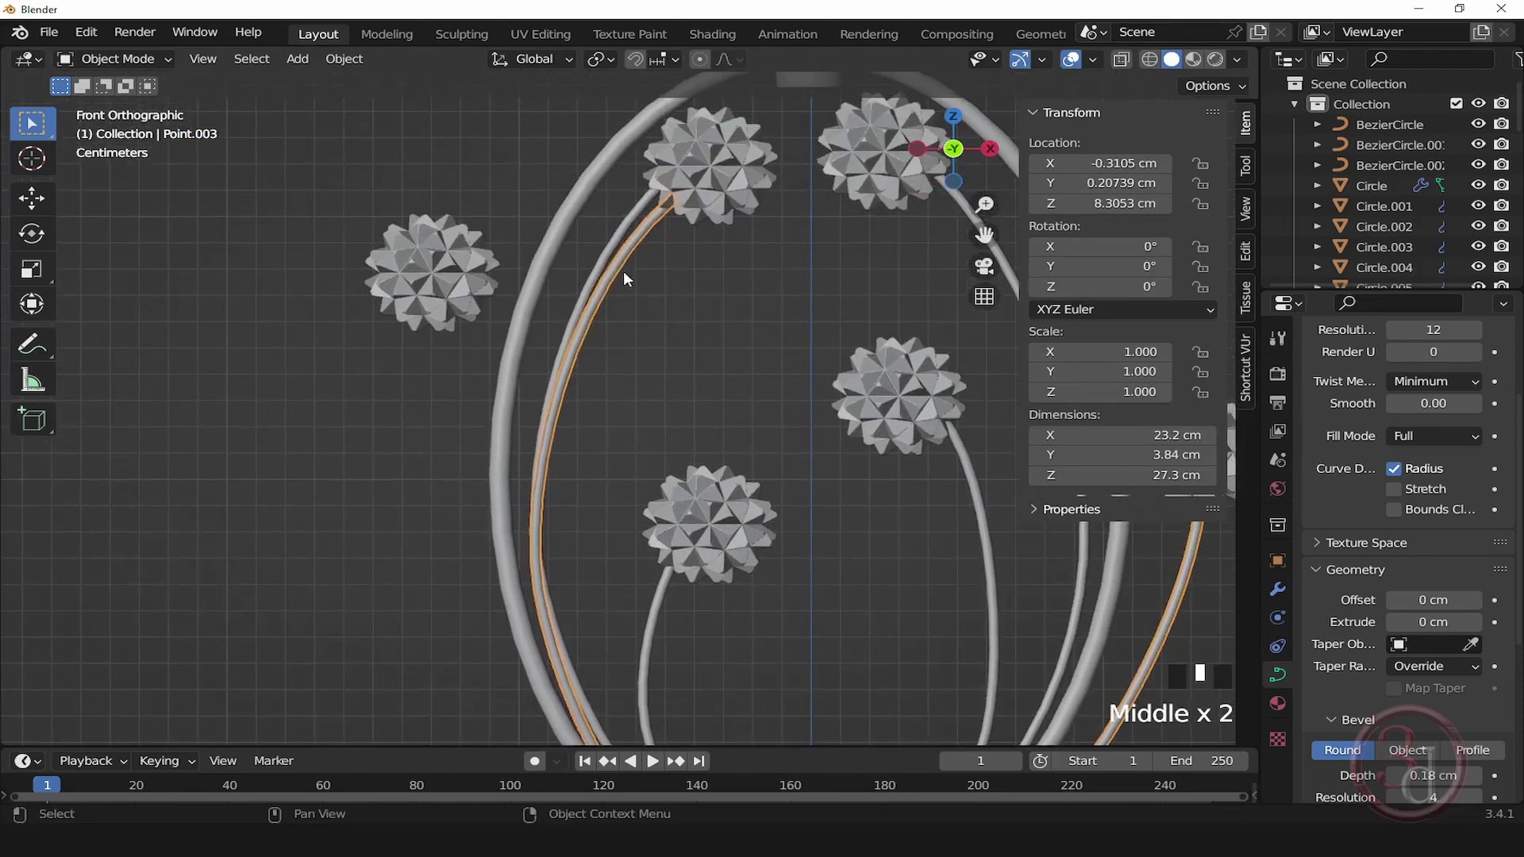
pyautogui.press('Tab')
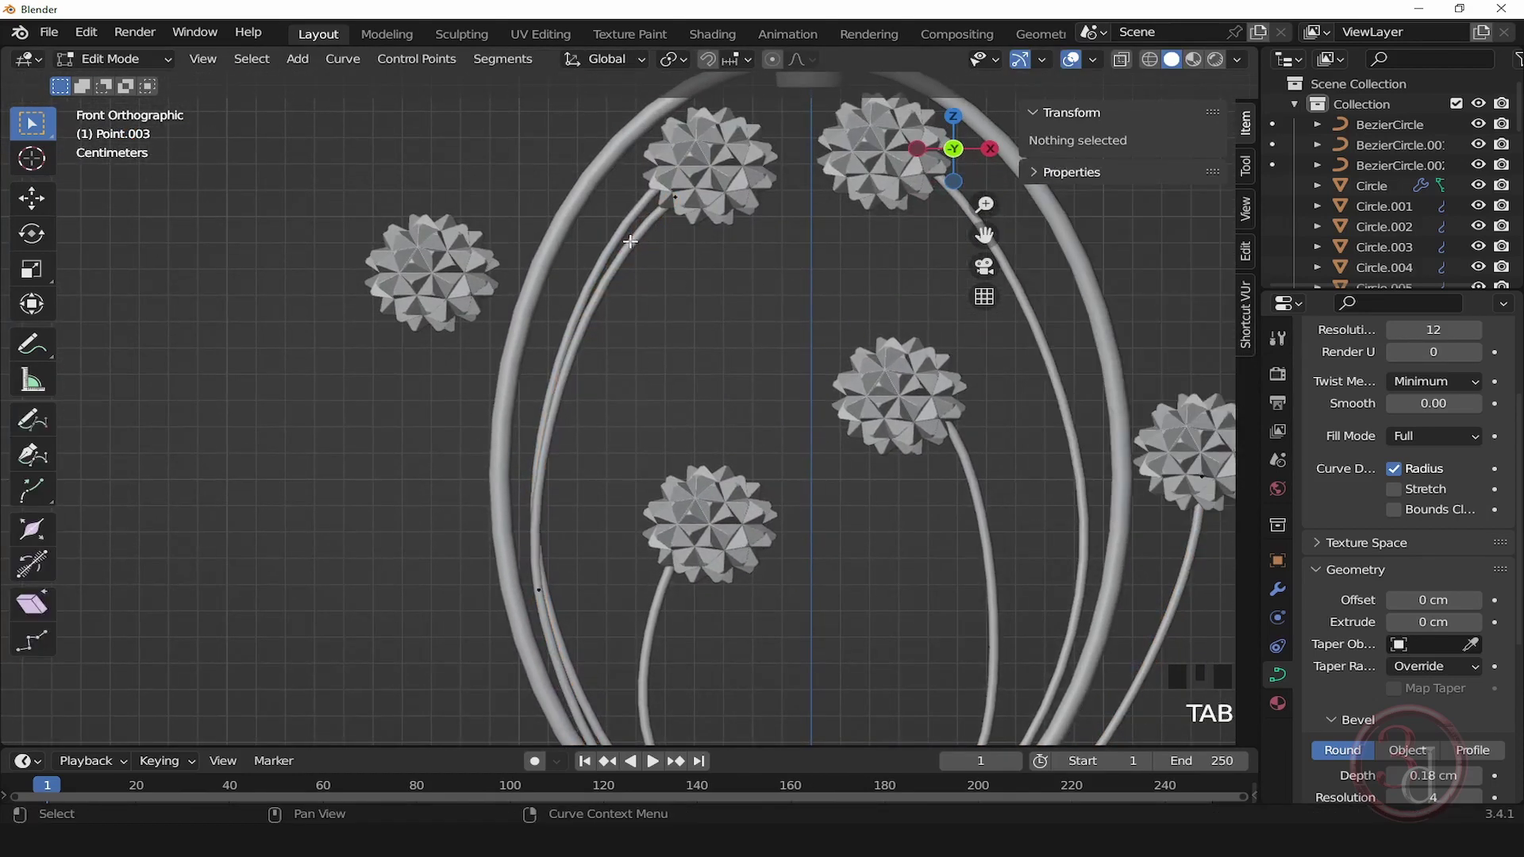
pyautogui.moveTo(633, 302); pyautogui.dragTo(740, 190)
pyautogui.press('g')
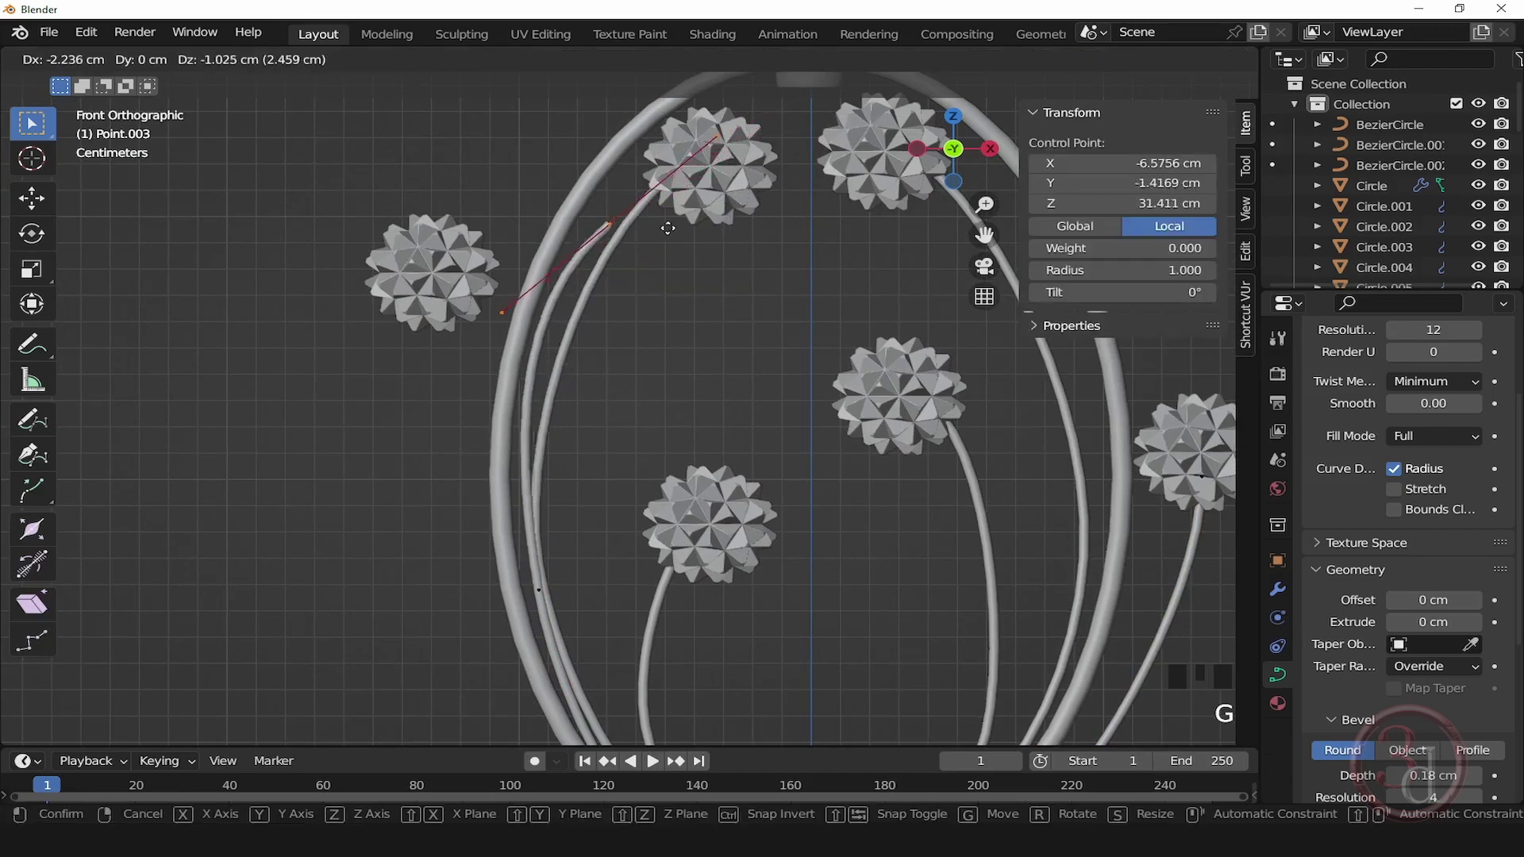
pyautogui.click(492, 298)
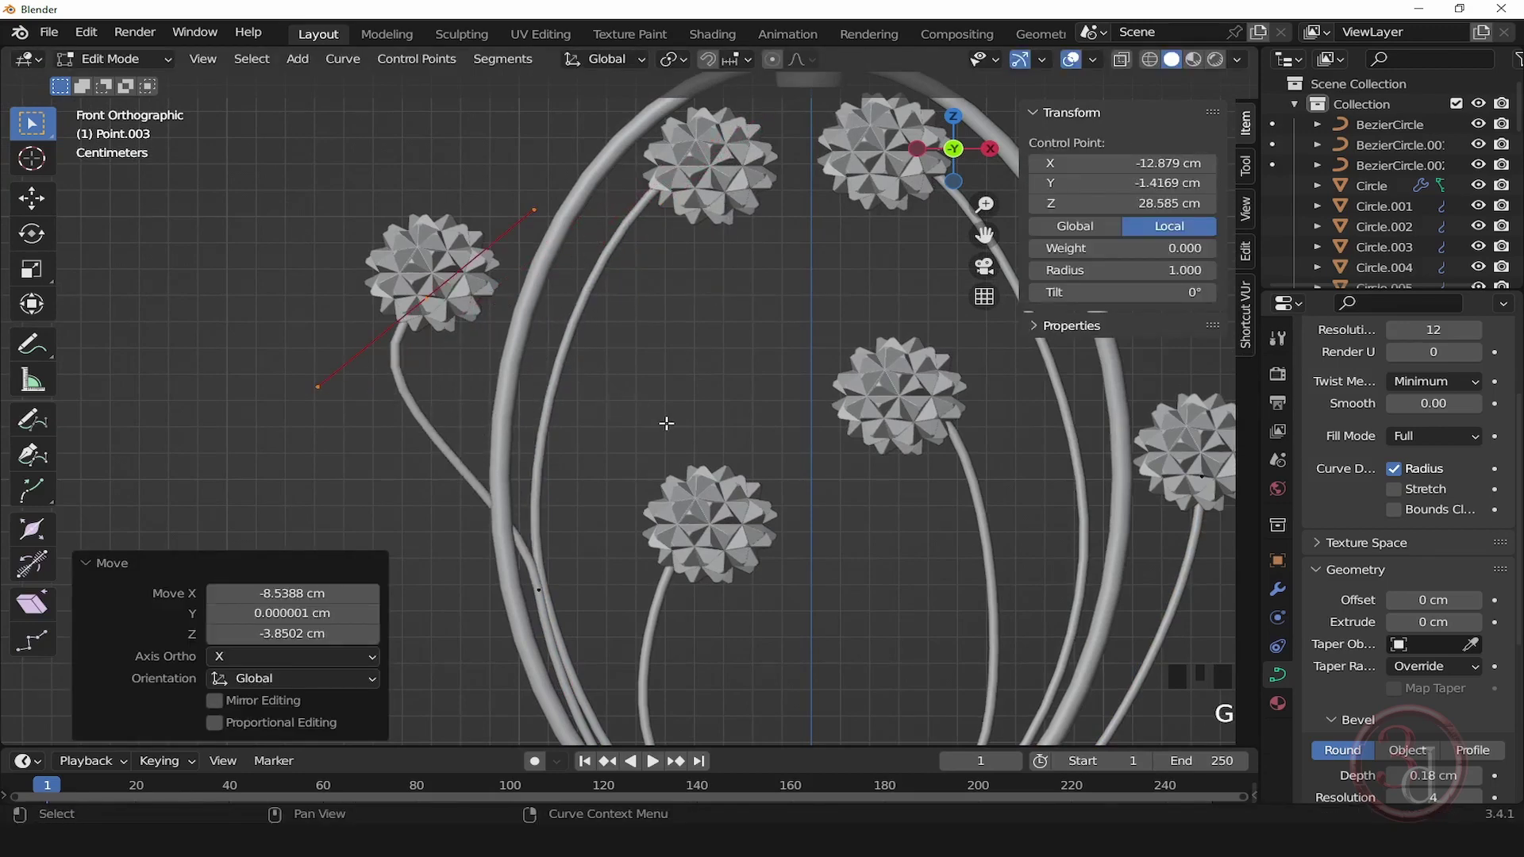
# Step: Rotate the handles of the duplicated branch's left end point -41.3° inside the outer left ball and scale them down
pyautogui.press('r')
pyautogui.click(694, 251)
pyautogui.press('s')
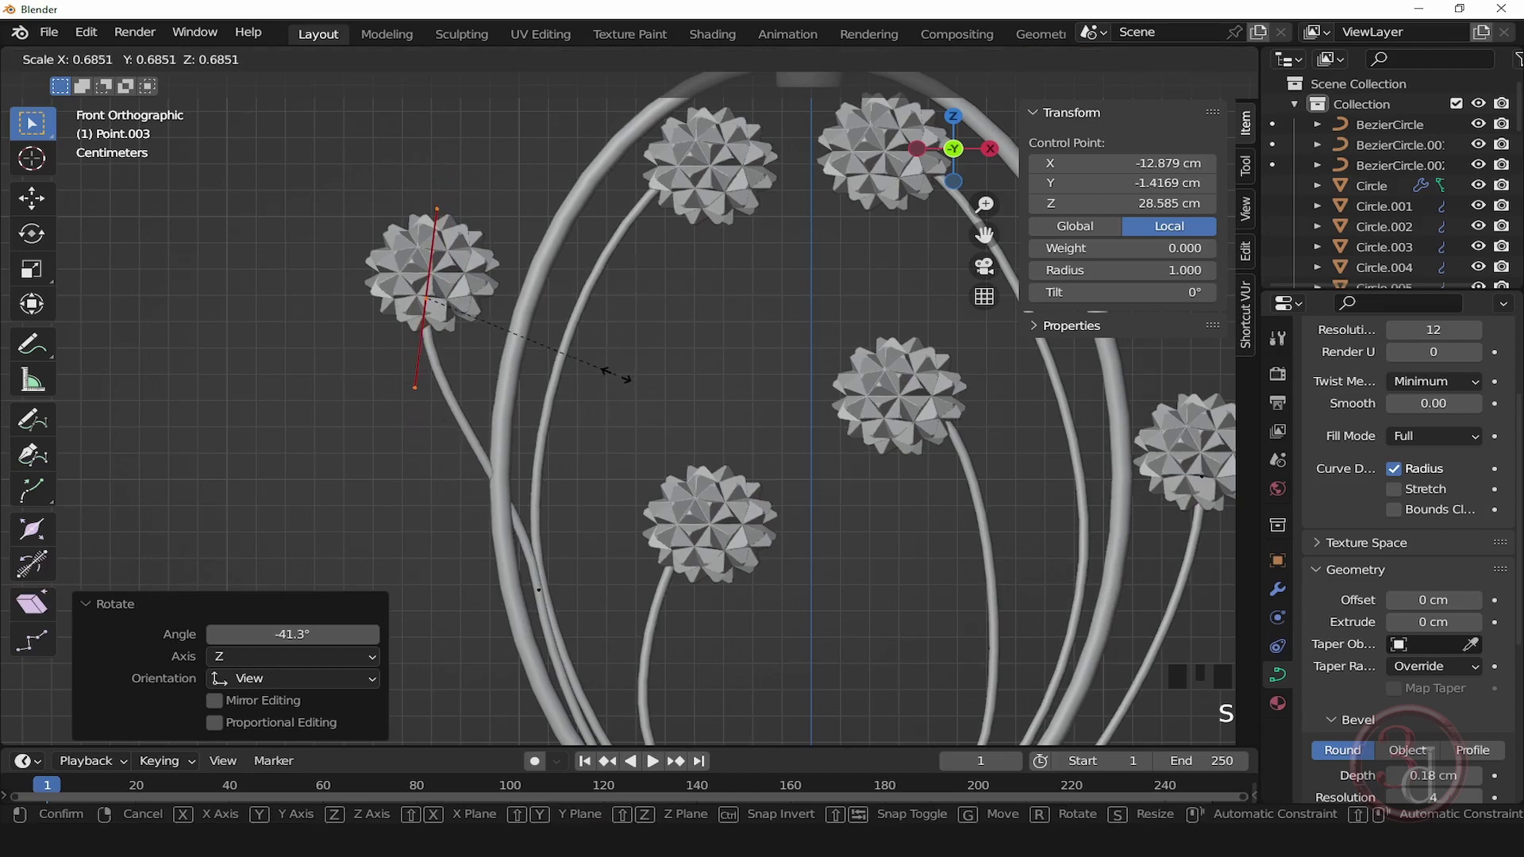
pyautogui.click(615, 376)
pyautogui.moveTo(622, 415); pyautogui.dragTo(688, 234, button='middle')
# Step: Move the branch's left middle point about -1.58 cm in X and -2.48 cm in Z outside the ring, and rotate its handles -16.7°
pyautogui.moveTo(646, 316); pyautogui.dragTo(530, 492)
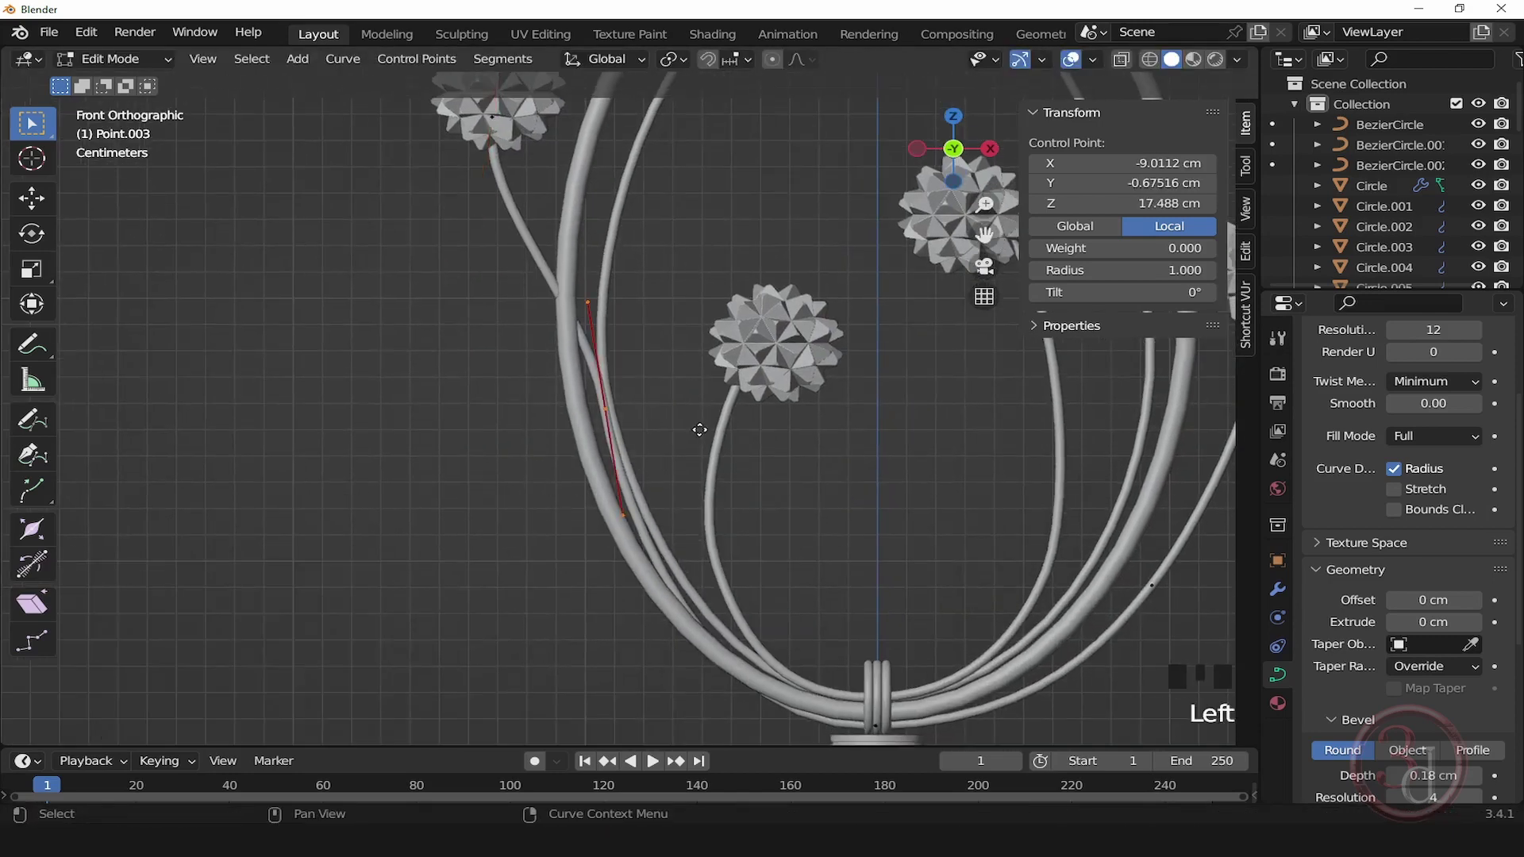
pyautogui.press('g')
pyautogui.click(657, 484)
pyautogui.press('r')
pyautogui.click(724, 462)
# Step: Lower the branch's bottom centre point about 0.066 cm along Z at the binding rings above the base
pyautogui.keyDown('shift'); pyautogui.moveTo(723, 462); pyautogui.dragTo(539, 210, button='middle'); pyautogui.keyUp('shift')
pyautogui.scroll(5, 631, 423)
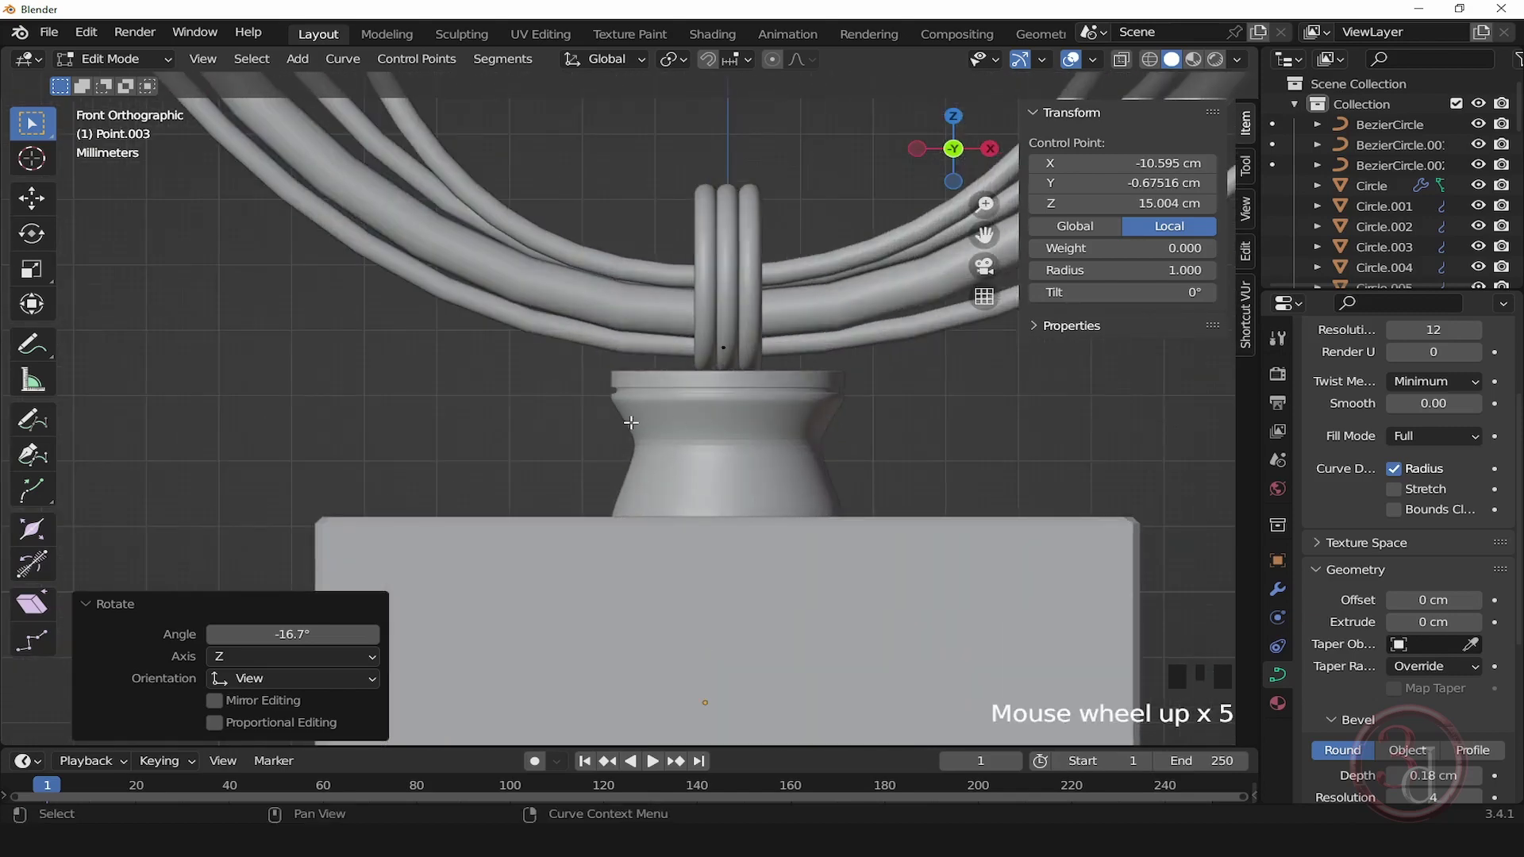
pyautogui.click(723, 348)
pyautogui.scroll(4, 769, 332)
pyautogui.press('g')
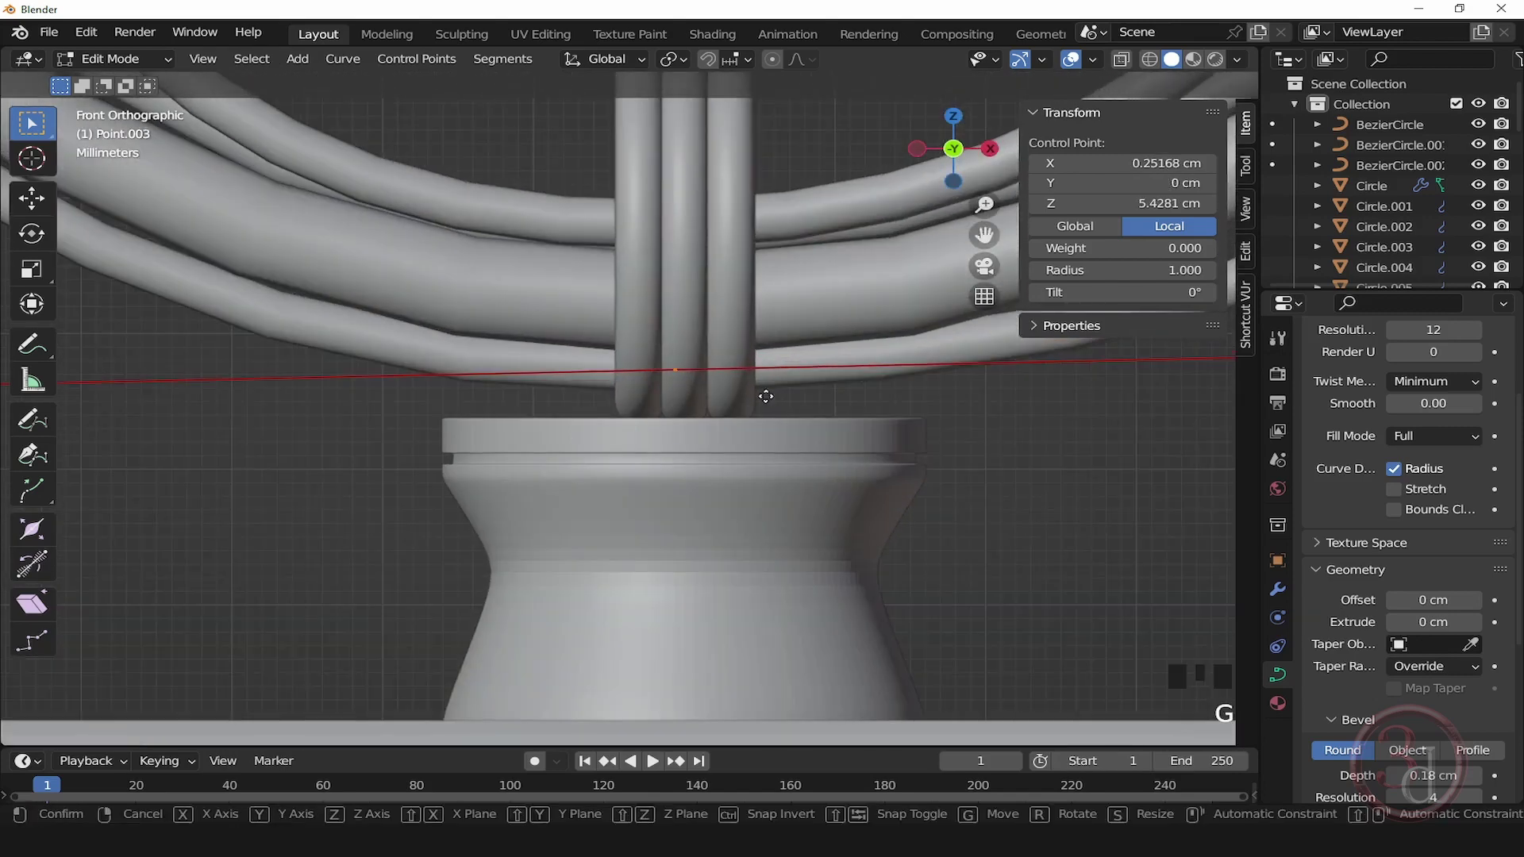
pyautogui.press('z')
pyautogui.click(770, 406)
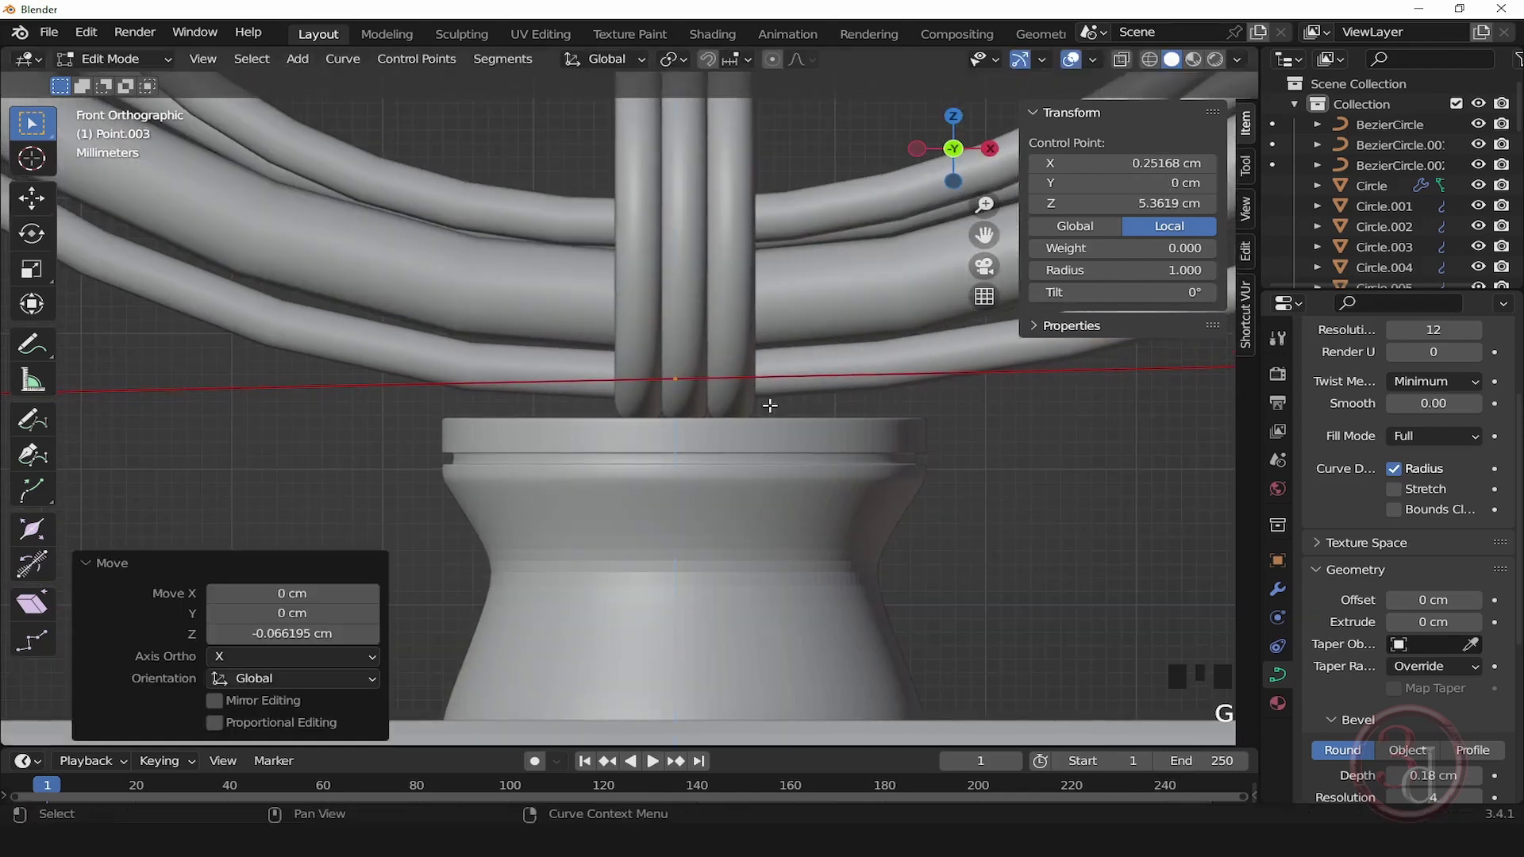
# Step: Shift the branch's left middle point slightly outward from the ring and finish editing the curve
pyautogui.scroll(-12, 769, 405)
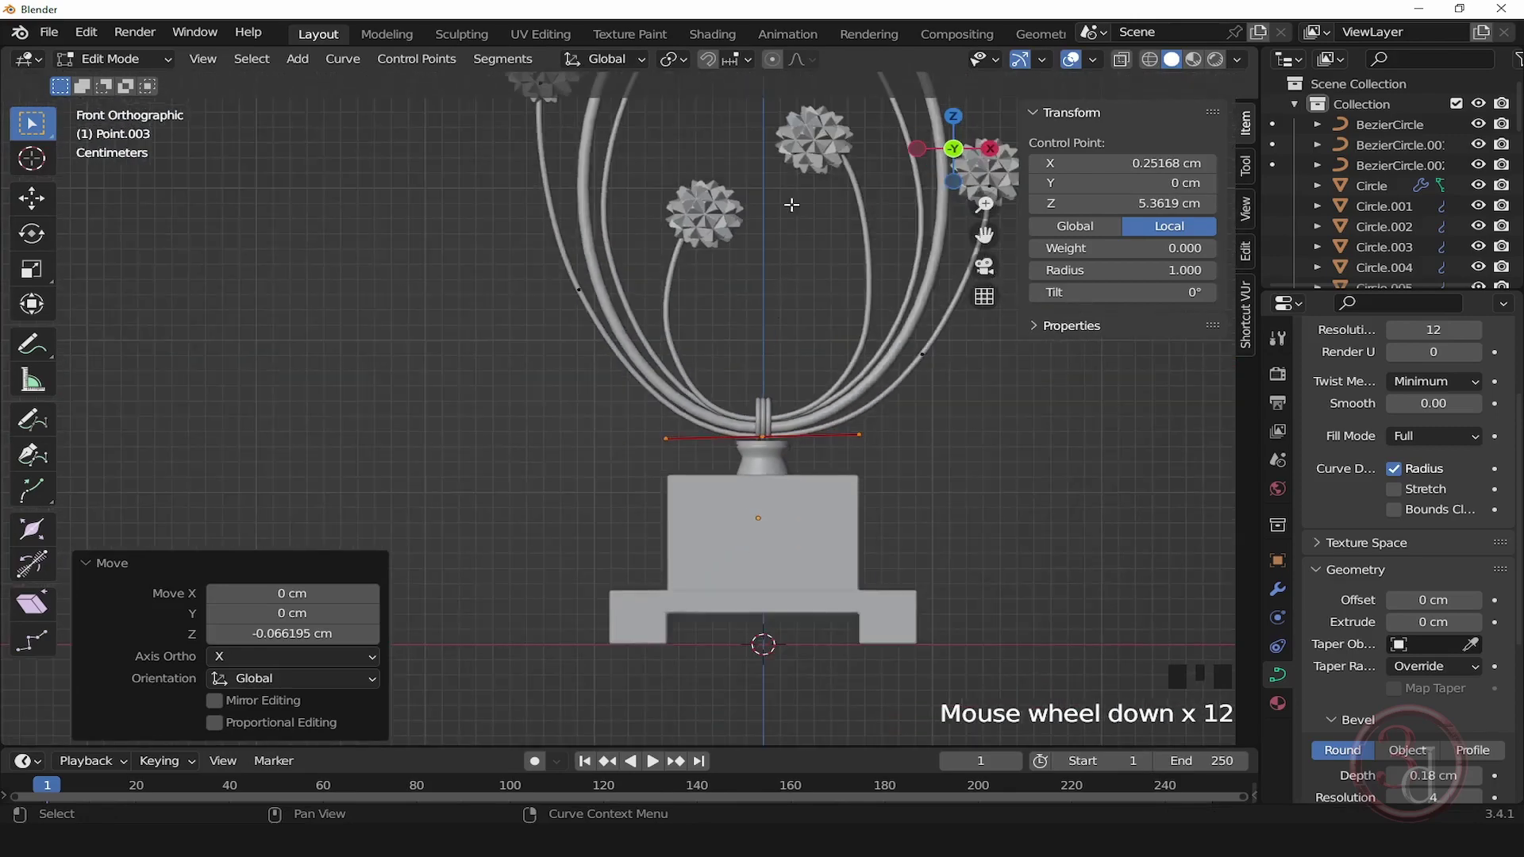
pyautogui.keyDown('shift'); pyautogui.moveTo(791, 204); pyautogui.dragTo(756, 401, button='middle'); pyautogui.keyUp('shift')
pyautogui.scroll(2, 653, 323)
pyautogui.click(365, 292)
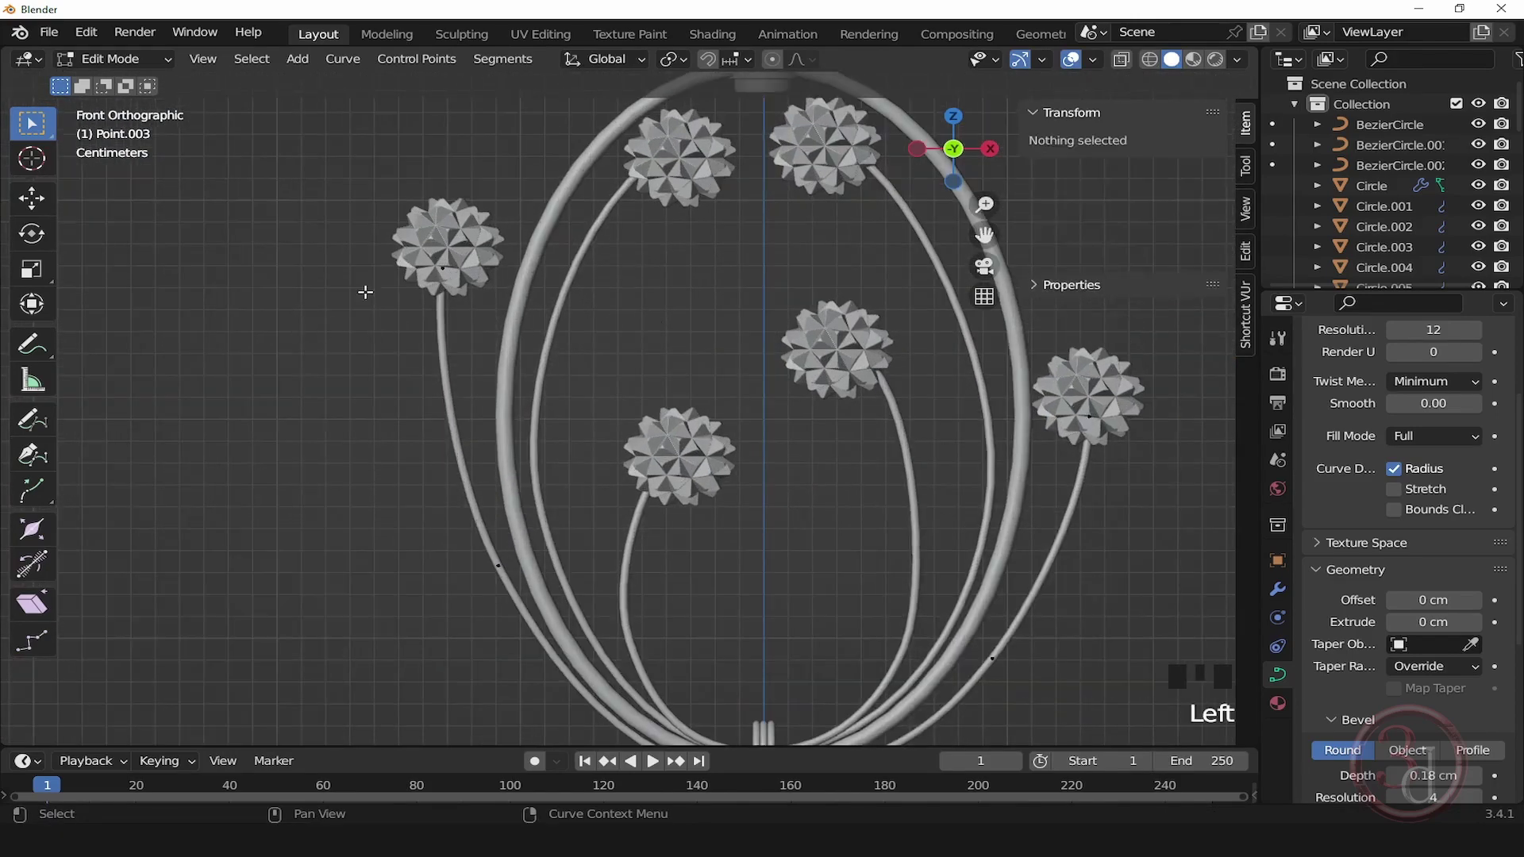
pyautogui.click(498, 565)
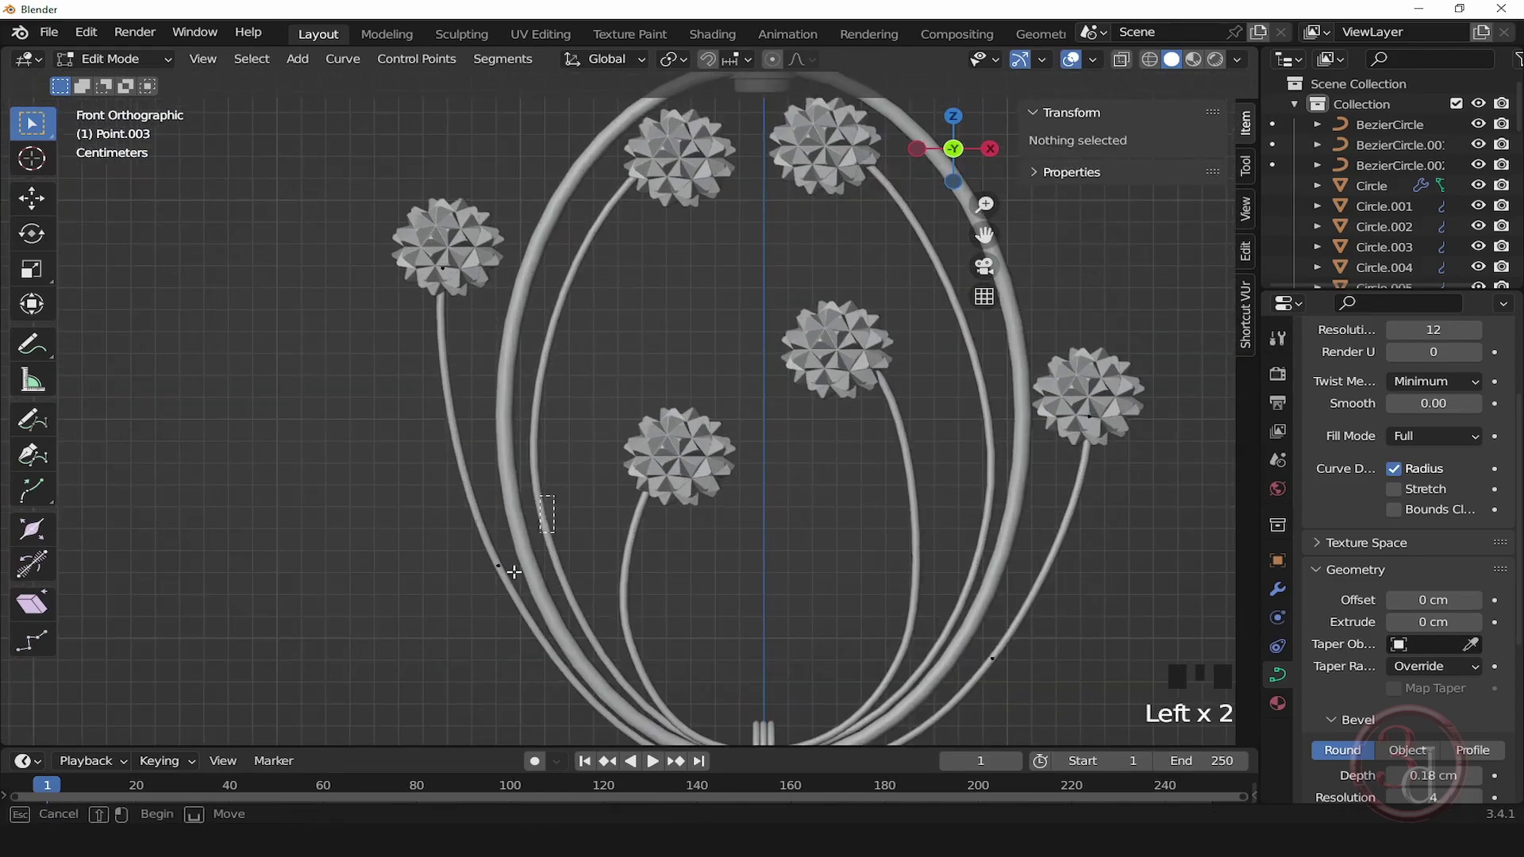
pyautogui.press('g')
pyautogui.click(580, 573)
pyautogui.click(703, 525)
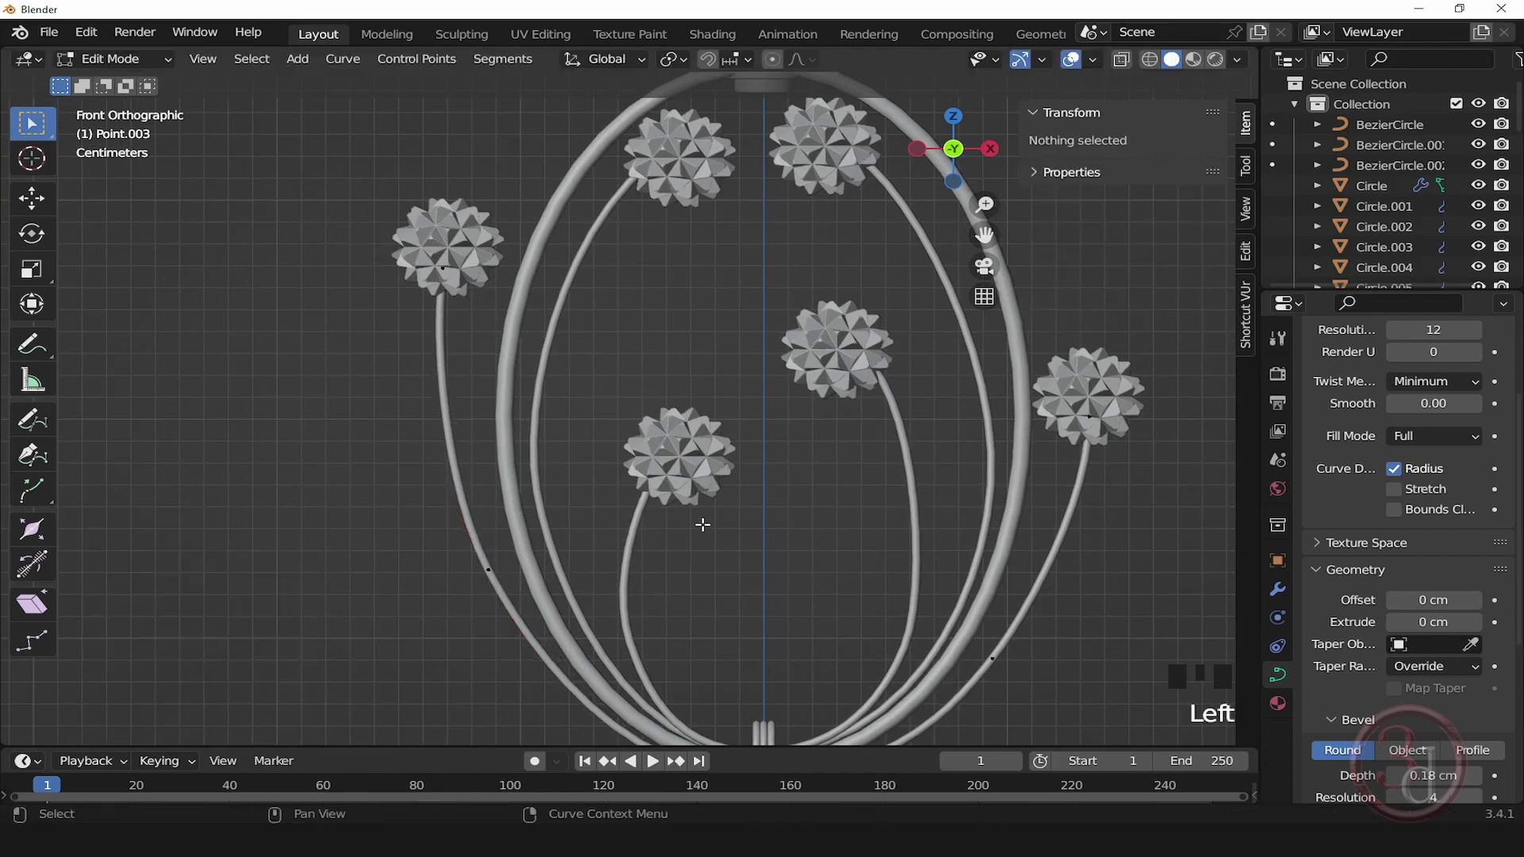
pyautogui.keyDown('shift'); pyautogui.moveTo(702, 525); pyautogui.dragTo(669, 470, button='middle'); pyautogui.keyUp('shift')
pyautogui.scroll(-1, 758, 372)
pyautogui.keyDown('shift'); pyautogui.moveTo(758, 371); pyautogui.dragTo(660, 426, button='middle'); pyautogui.keyUp('shift')
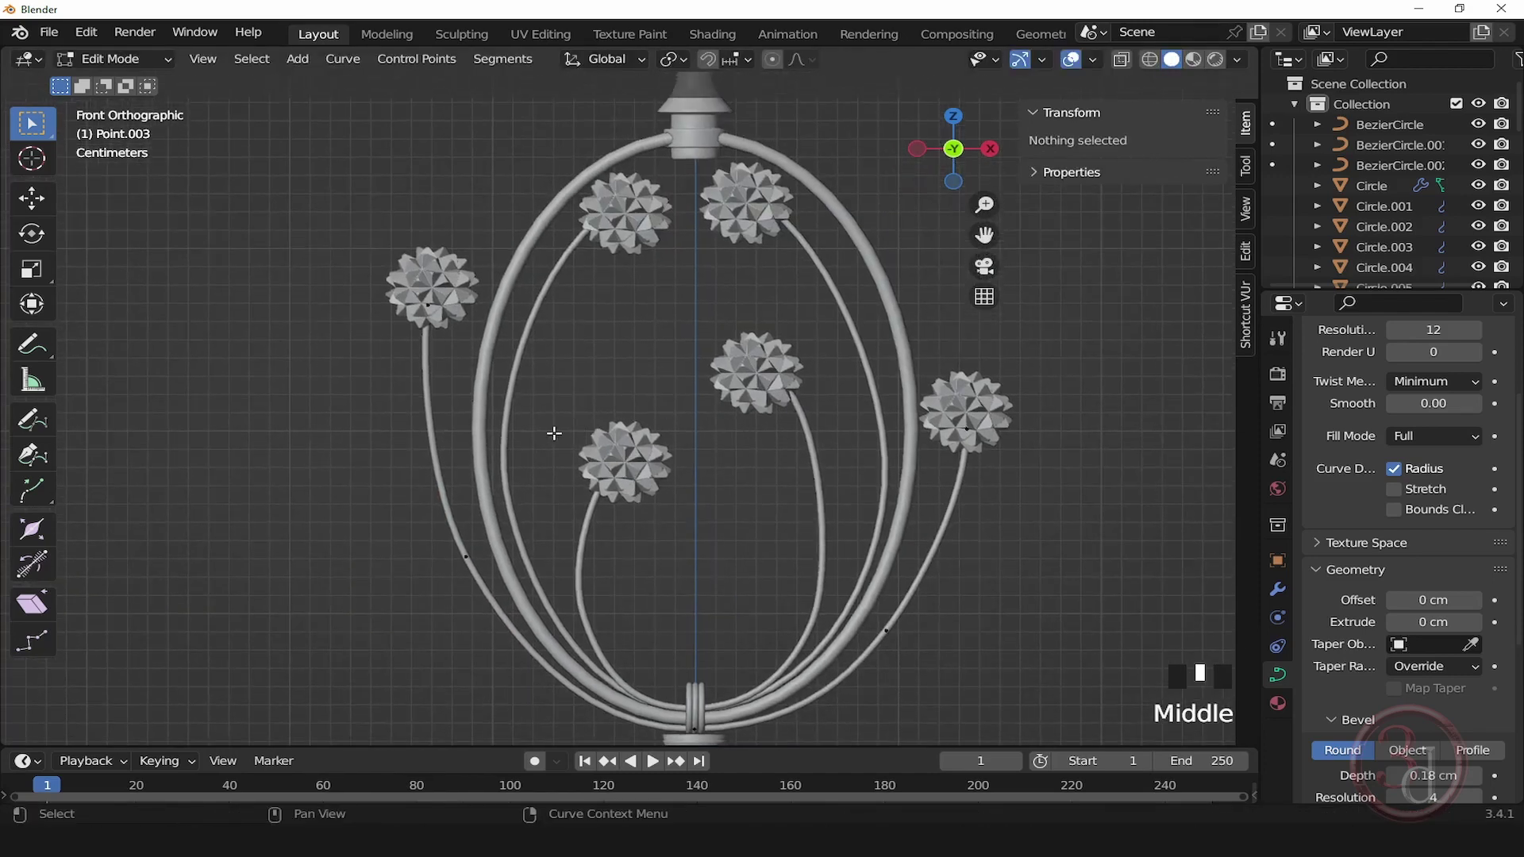
pyautogui.press('Tab')
# Step: Duplicate the wide inner branch together with its two top flower balls in place
pyautogui.keyDown('alt'); pyautogui.moveTo(755, 441); pyautogui.dragTo(1097, 498, button='middle'); pyautogui.keyUp('alt')
pyautogui.moveTo(868, 414); pyautogui.dragTo(882, 515, button='middle')
pyautogui.scroll(1, 780, 319)
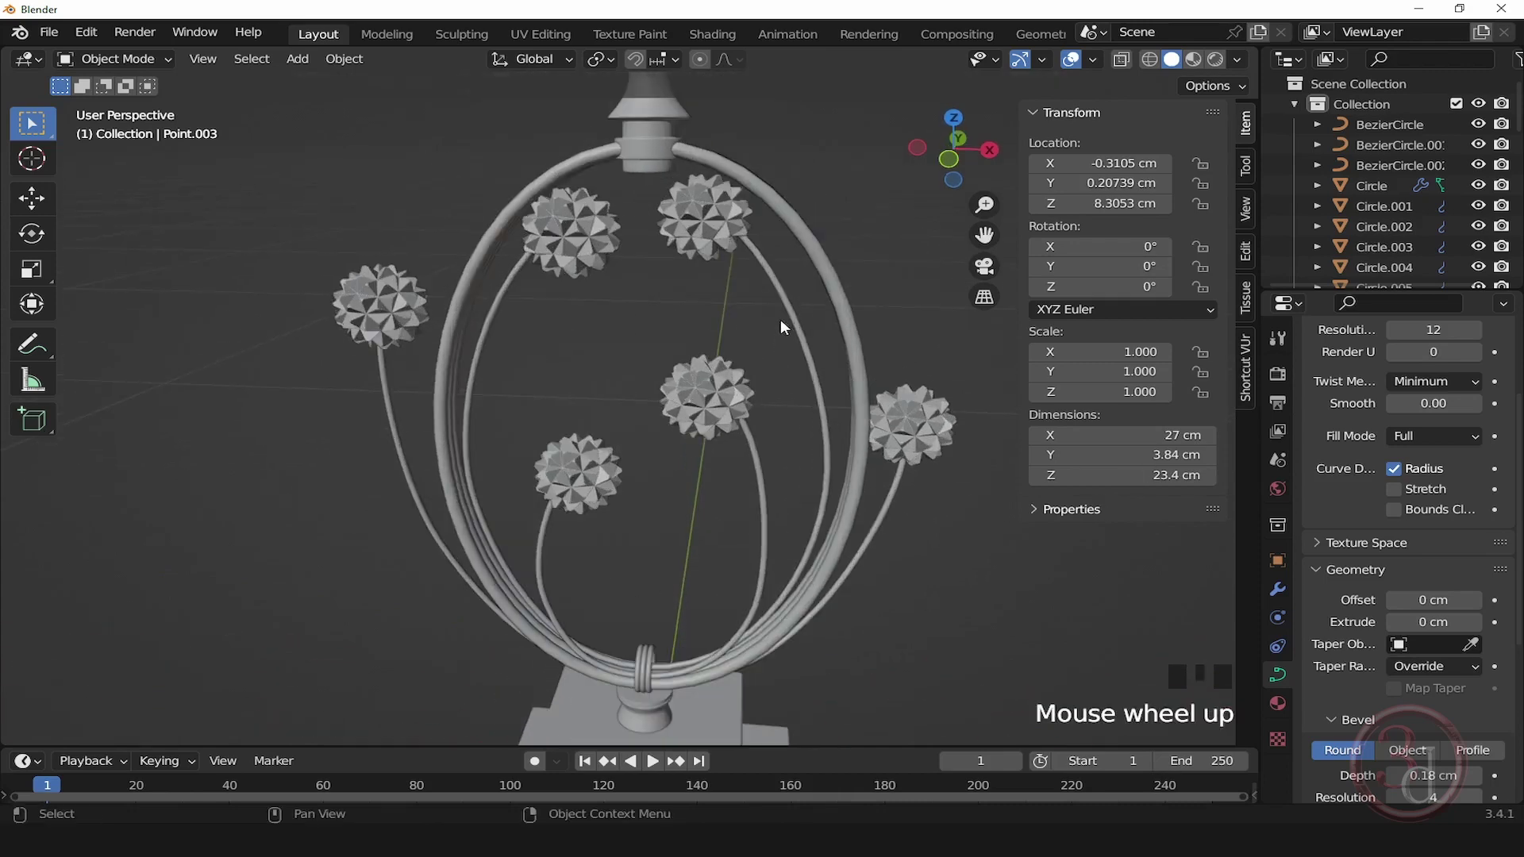
pyautogui.moveTo(779, 319)
pyautogui.mouseDown(button='middle')
pyautogui.moveTo(773, 378)
pyautogui.moveTo(775, 346)
pyautogui.mouseUp(button='middle')
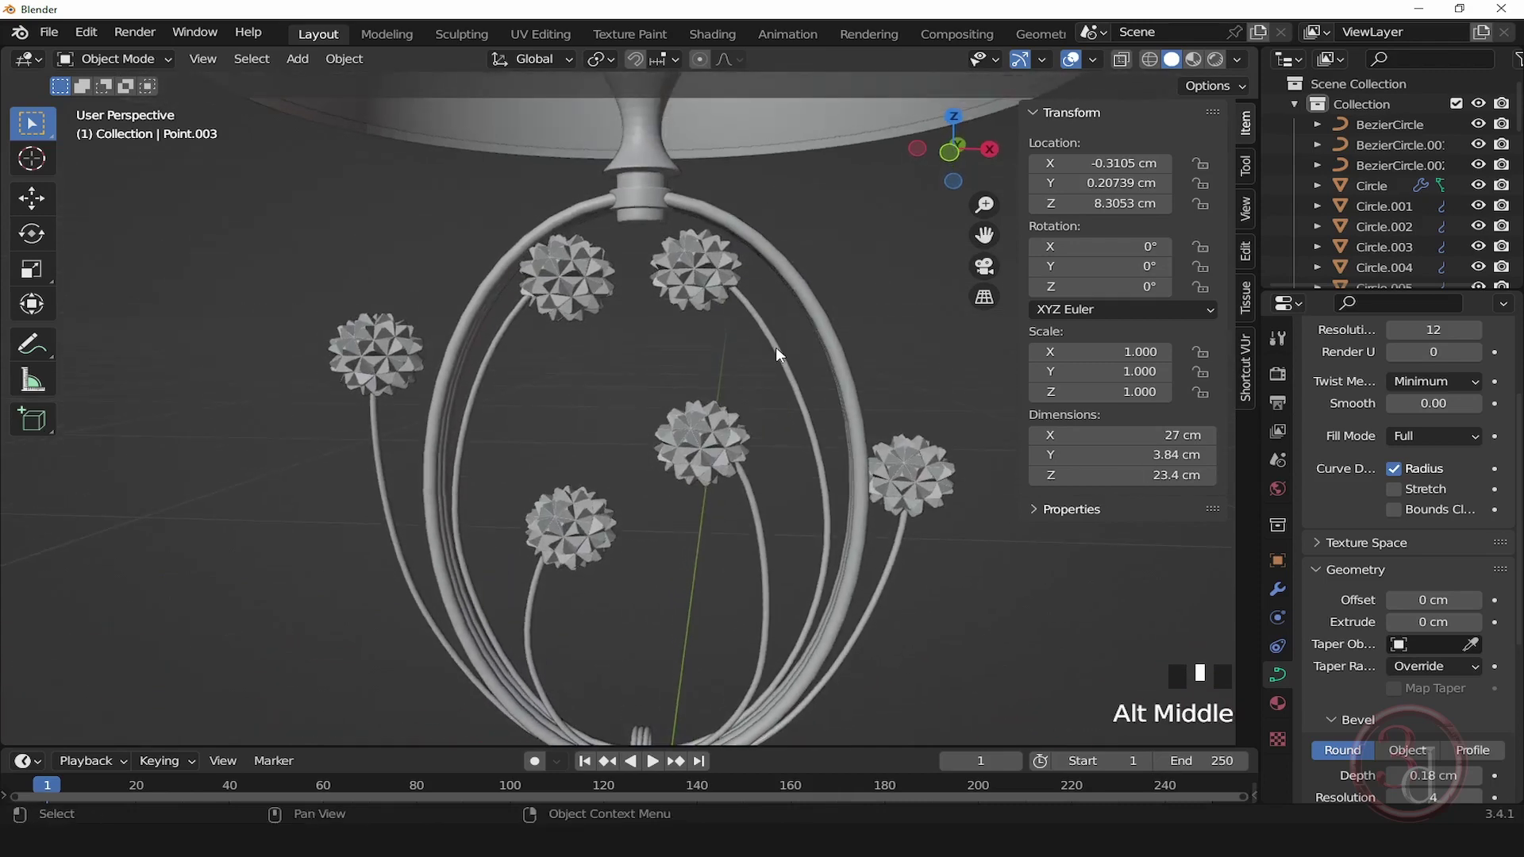
pyautogui.press('`')
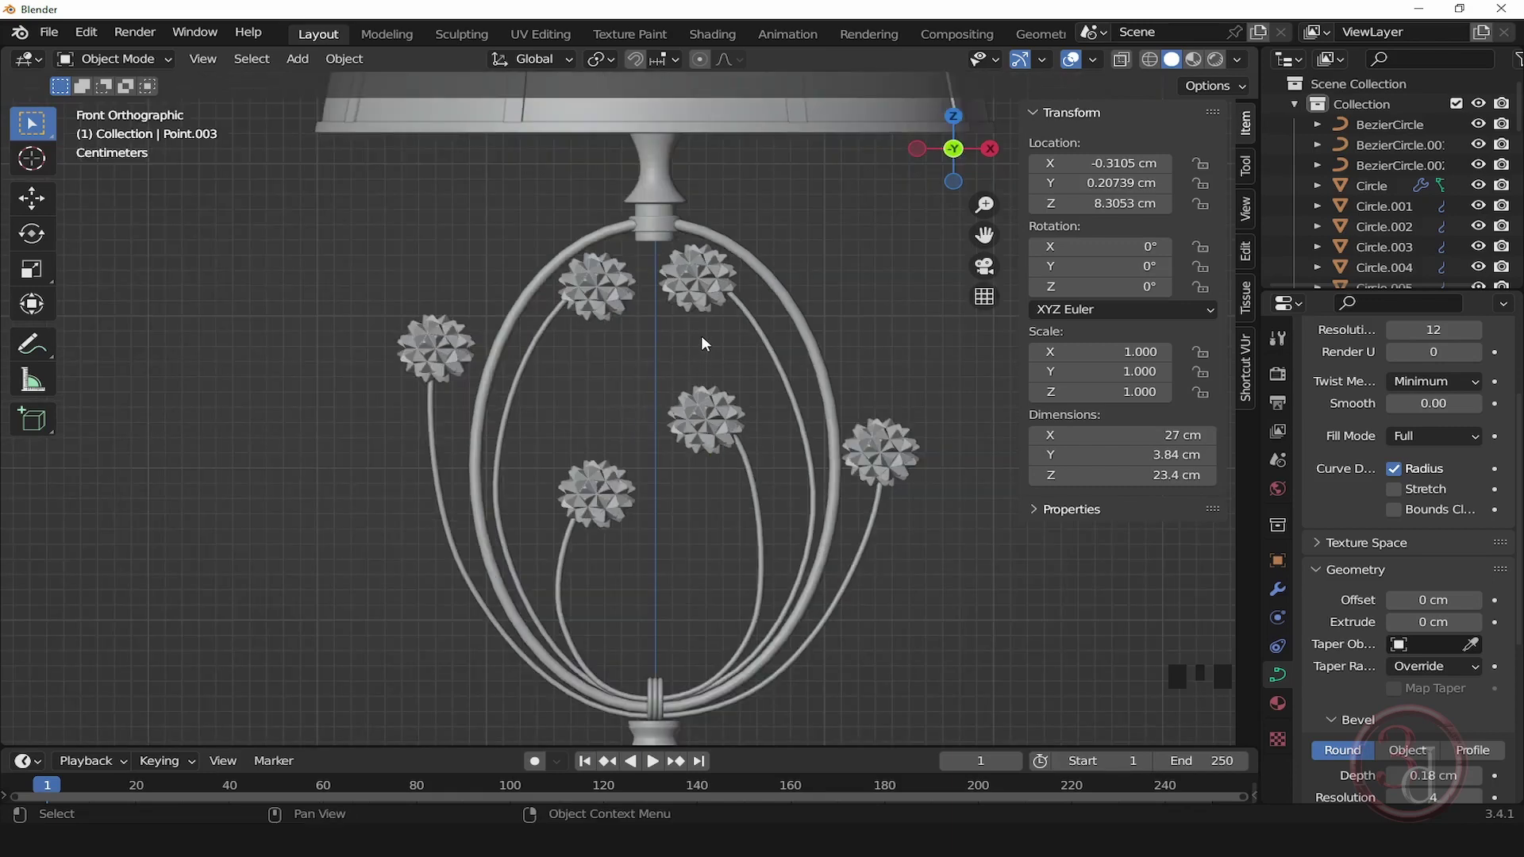
pyautogui.moveTo(702, 335); pyautogui.dragTo(734, 308)
pyautogui.keyDown('shift'); pyautogui.click(597, 303); pyautogui.keyUp('shift')
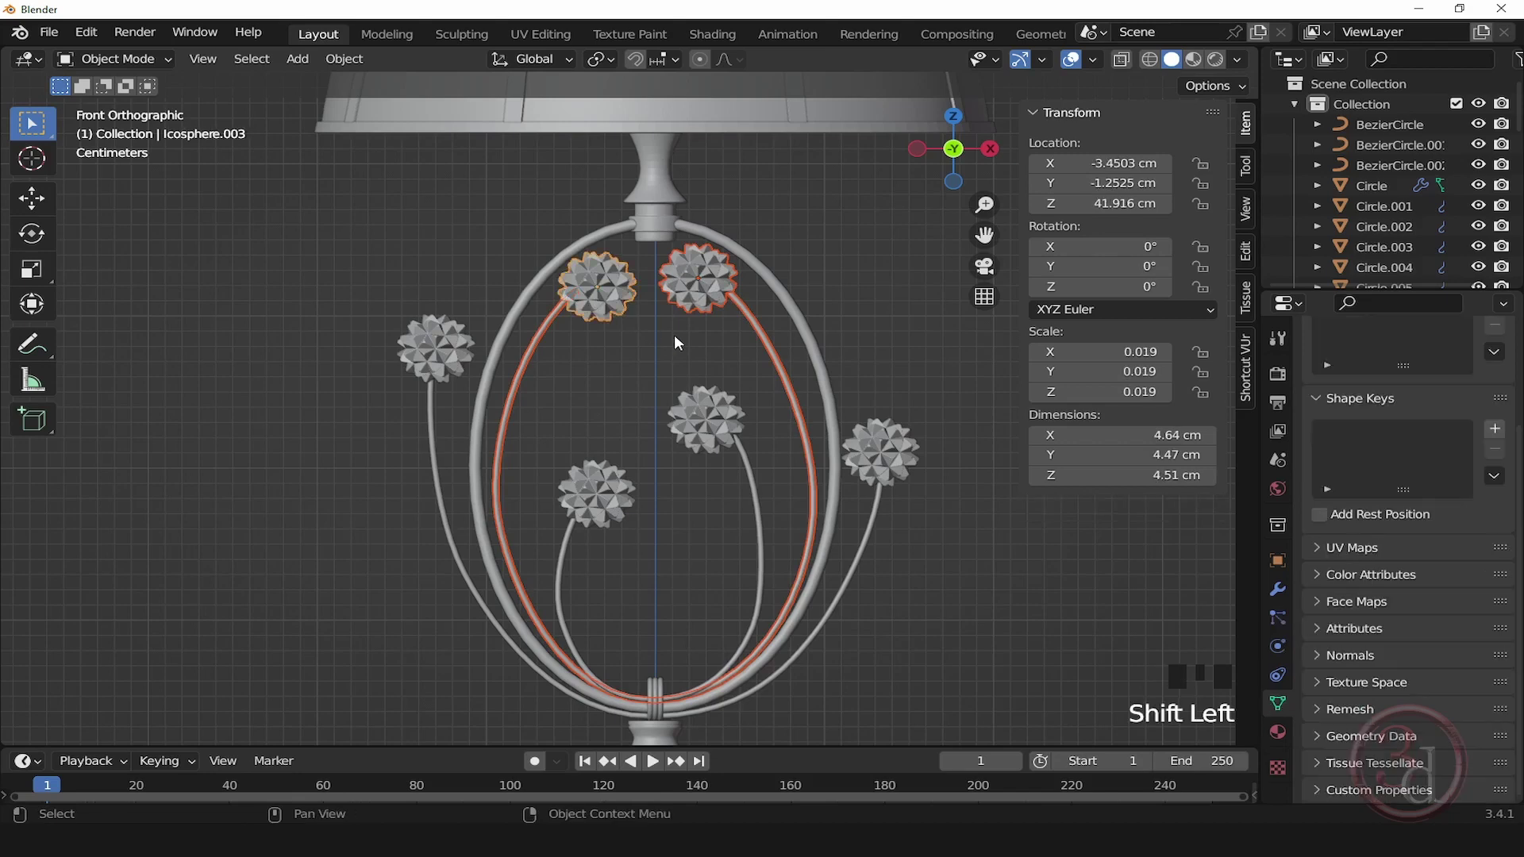
pyautogui.hotkey('shift', 'd')
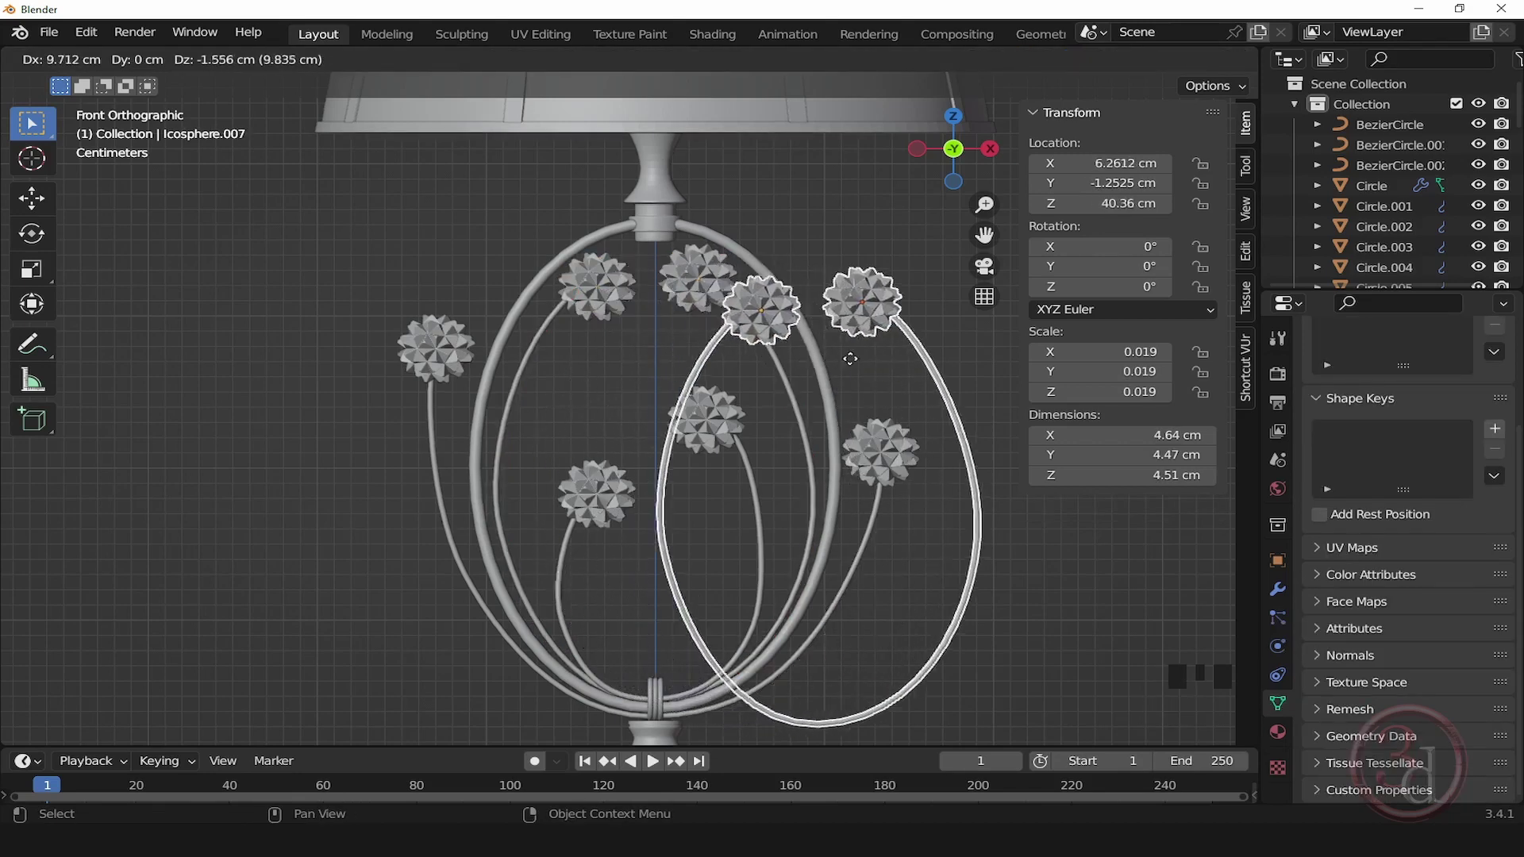
pyautogui.rightClick(927, 347)
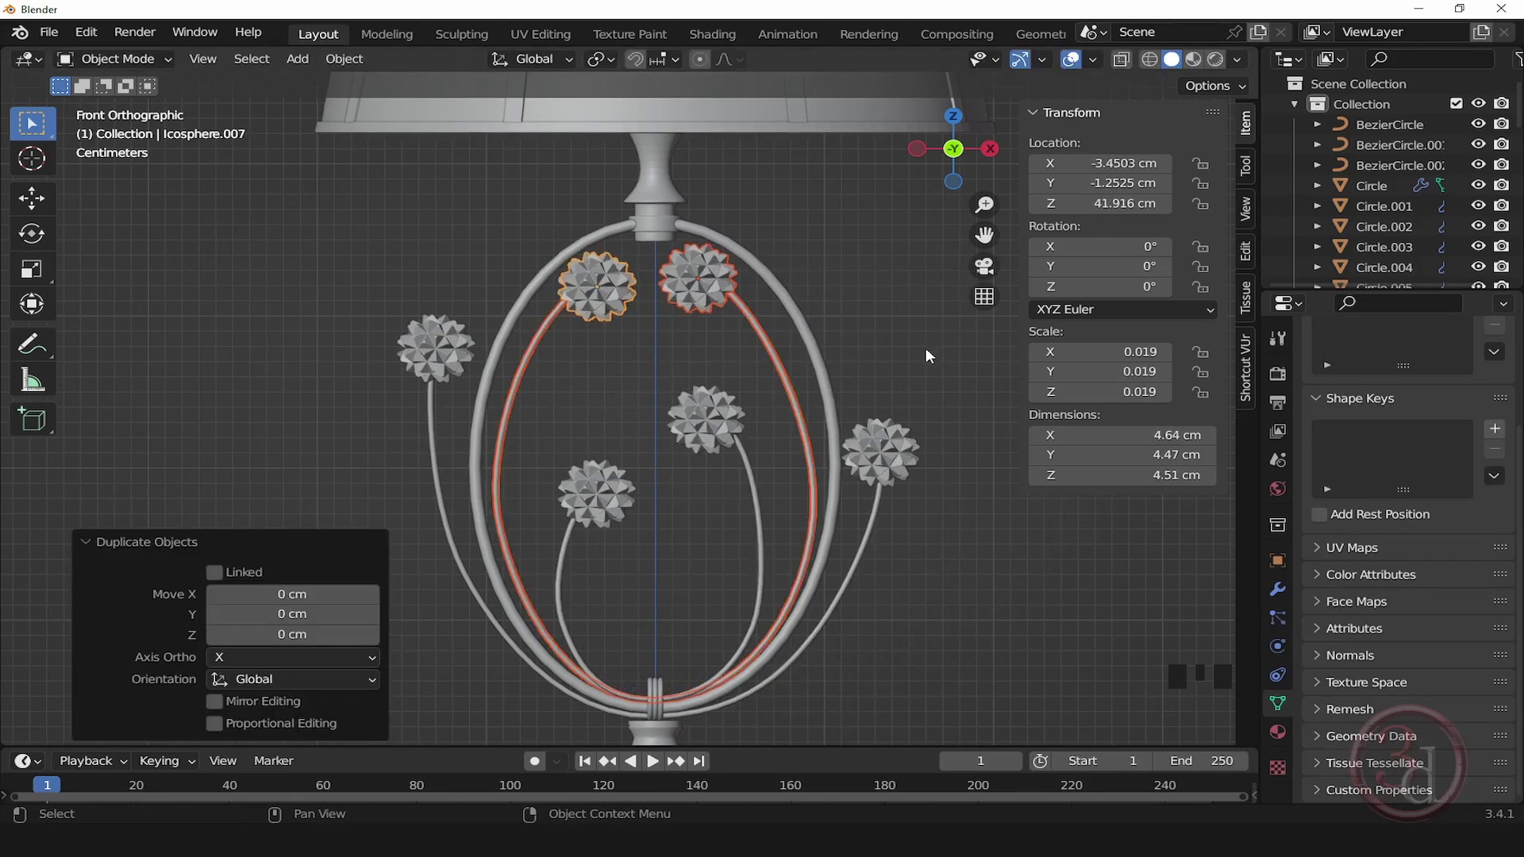
# Step: Isolate the duplicated branch, its two balls and the large oval ring in local view, with everything deselected
pyautogui.keyDown('shift'); pyautogui.click(801, 326); pyautogui.keyUp('shift')
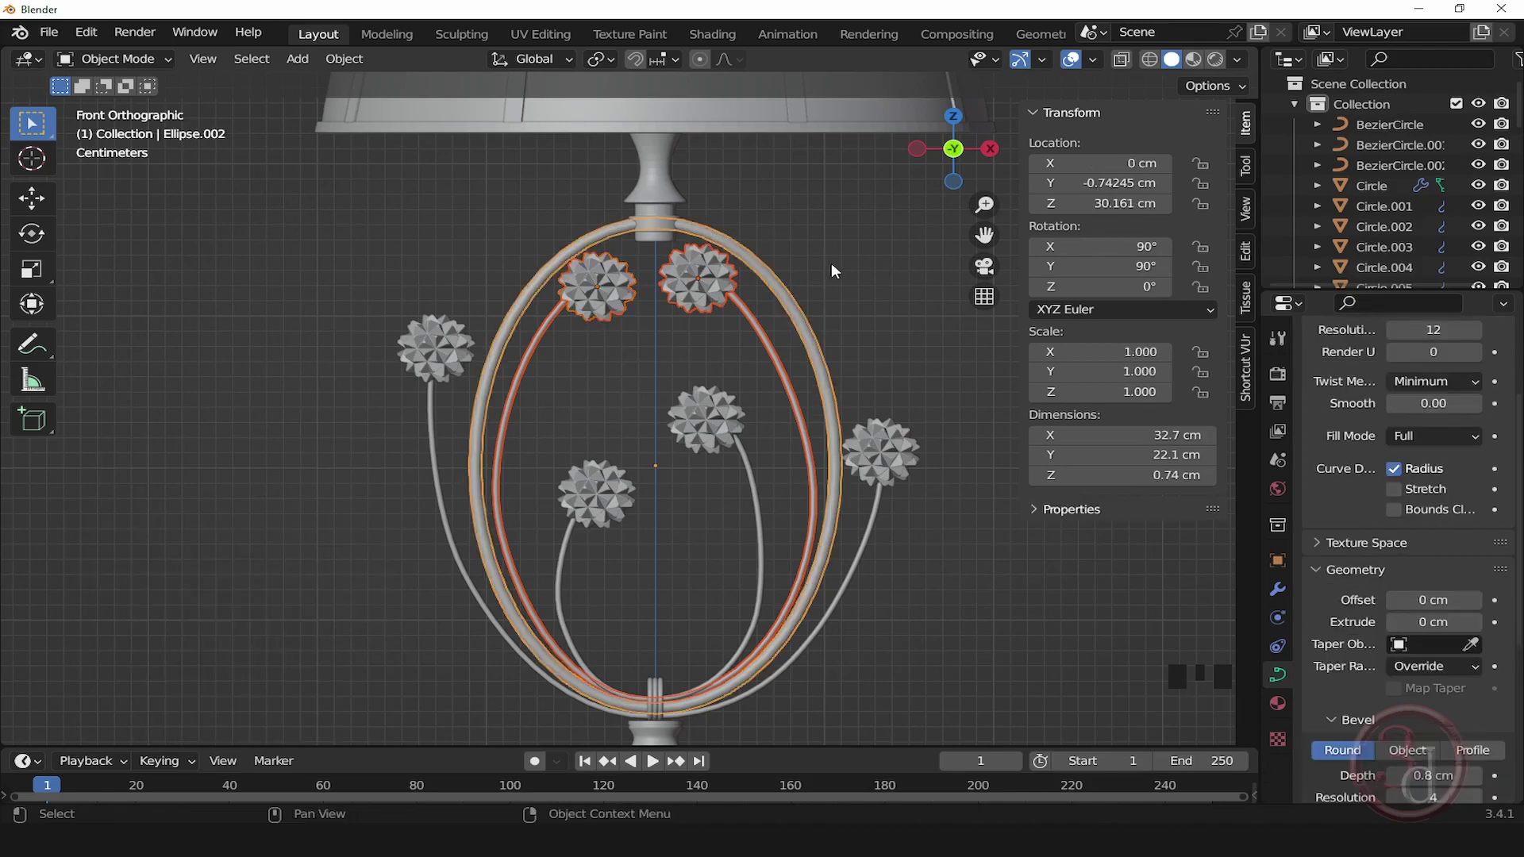
pyautogui.press('/')
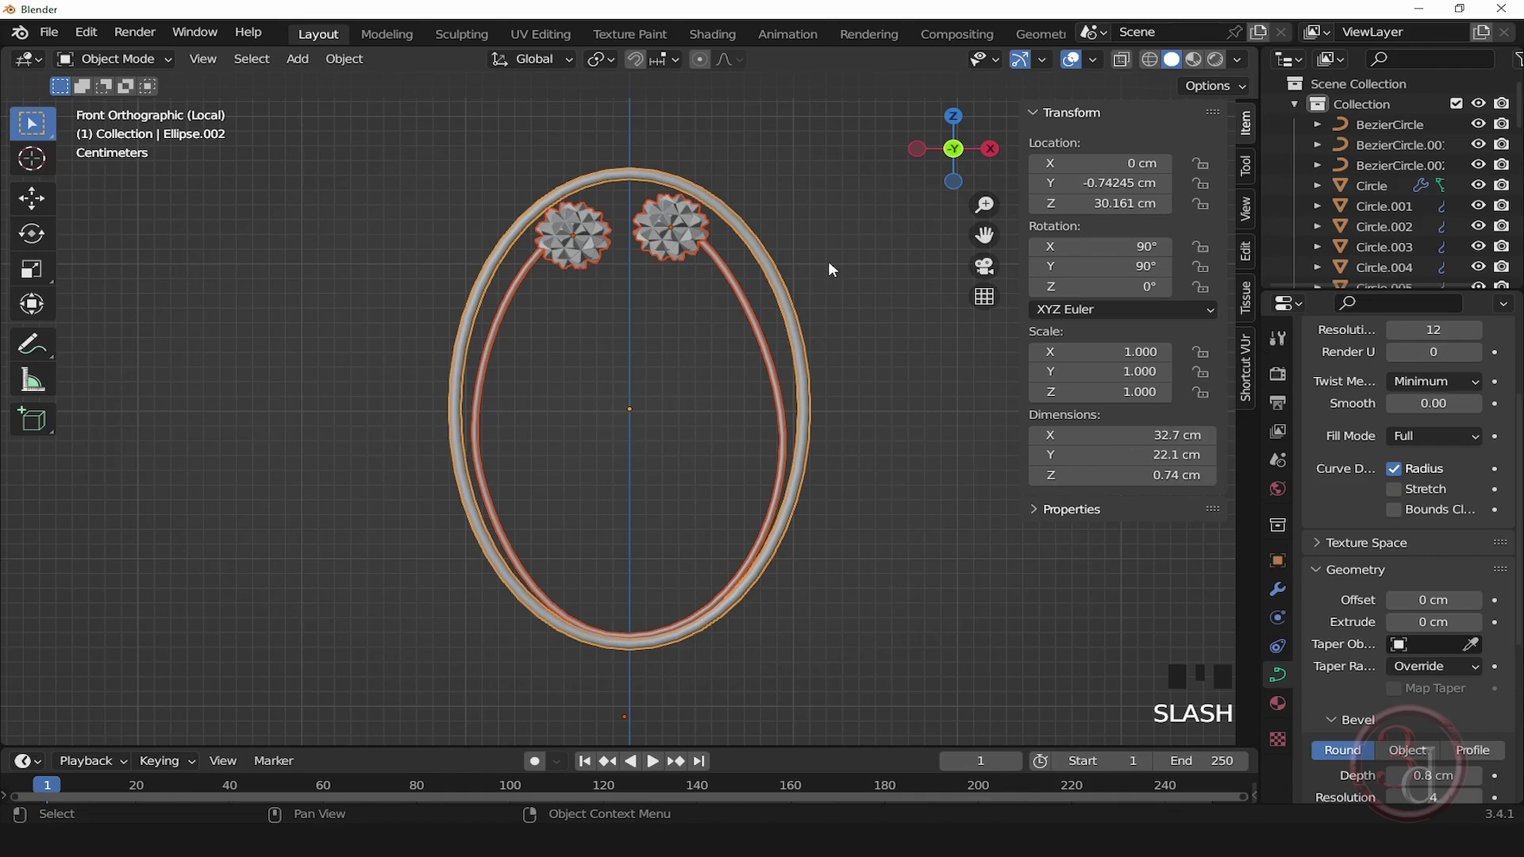
pyautogui.click(807, 259)
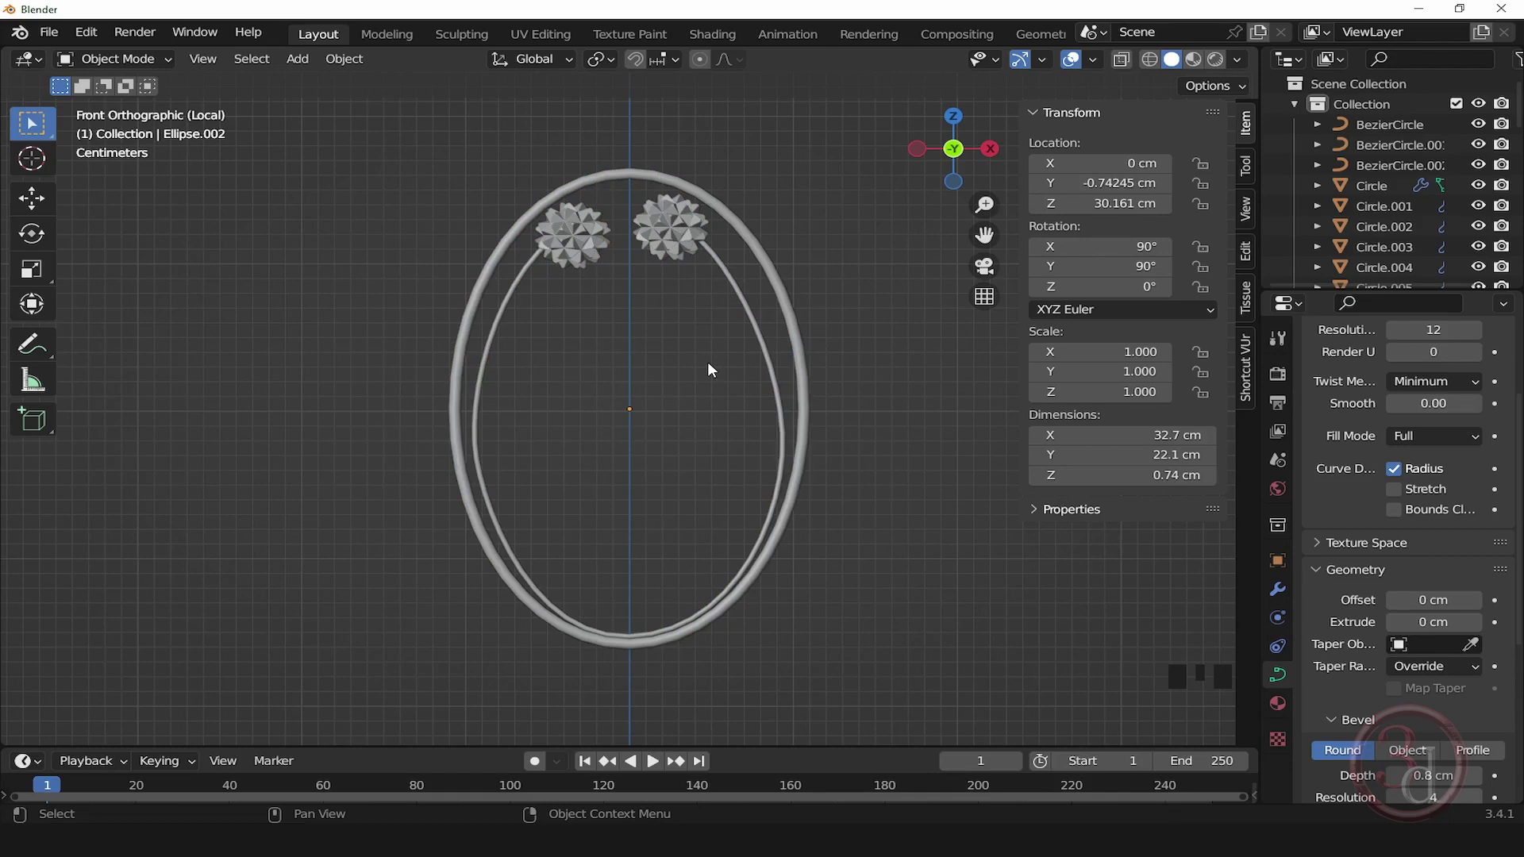
# Step: Move the duplicated right ball out above the oval ring, to the left of the ring's vertical centre line
pyautogui.click(674, 211)
pyautogui.keyDown('shift'); pyautogui.moveTo(664, 299); pyautogui.dragTo(711, 427, button='middle'); pyautogui.keyUp('shift')
pyautogui.scroll(3, 698, 316)
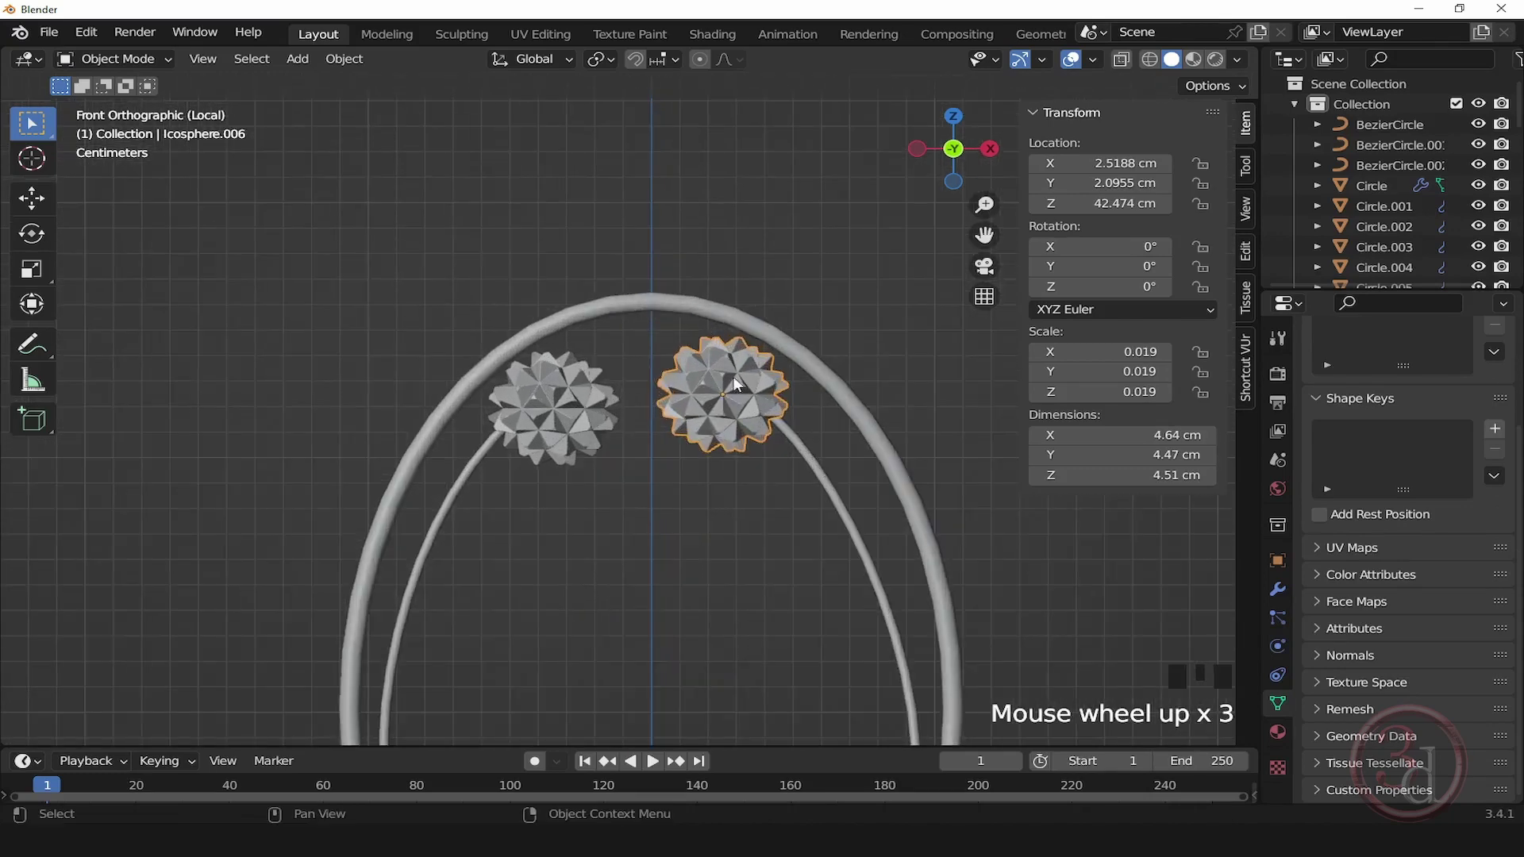
pyautogui.press('g')
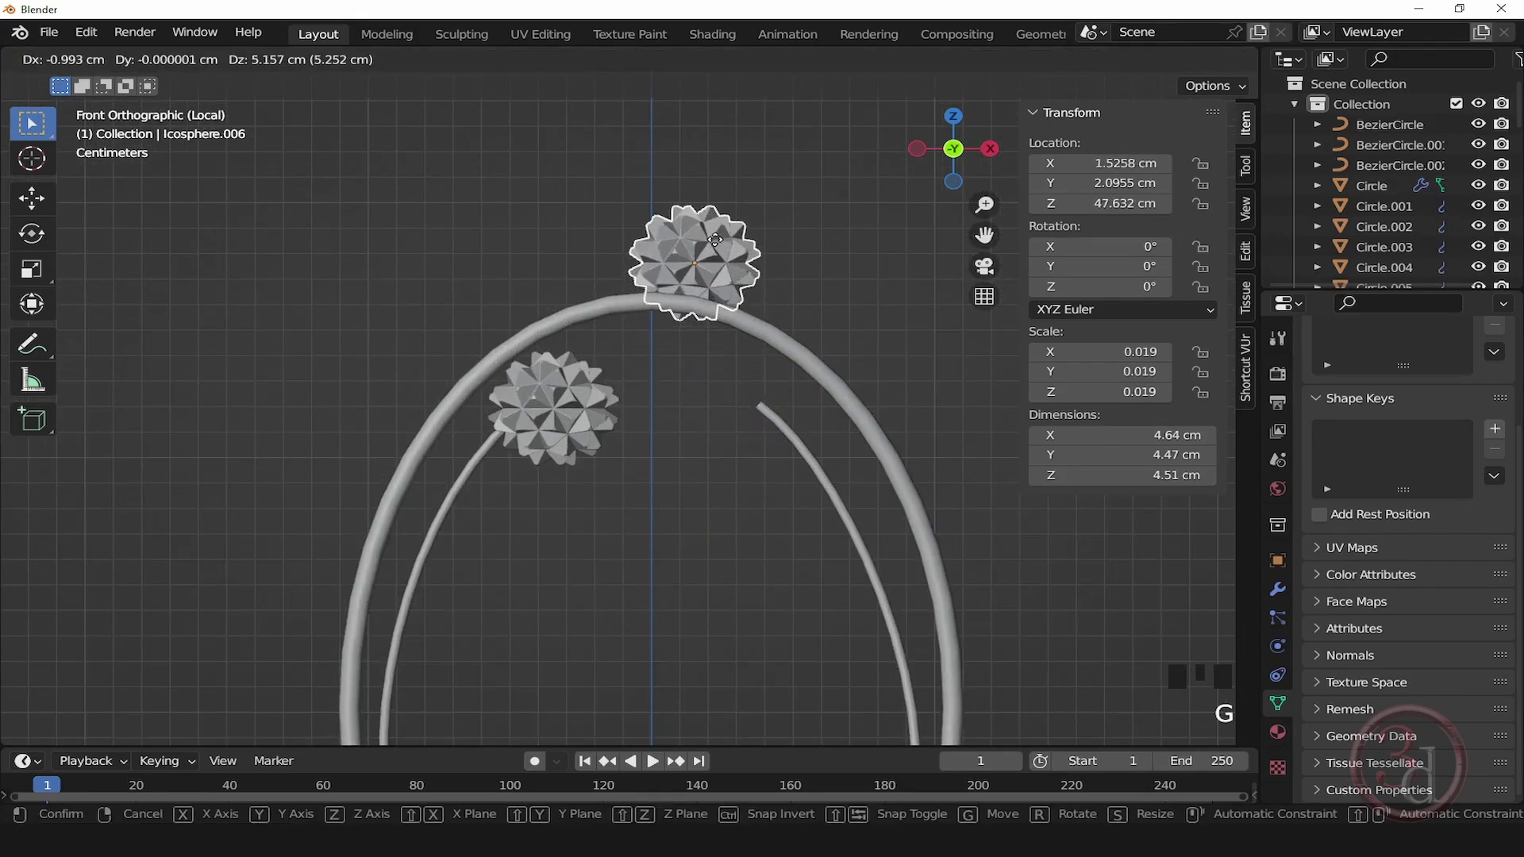
pyautogui.click(742, 264)
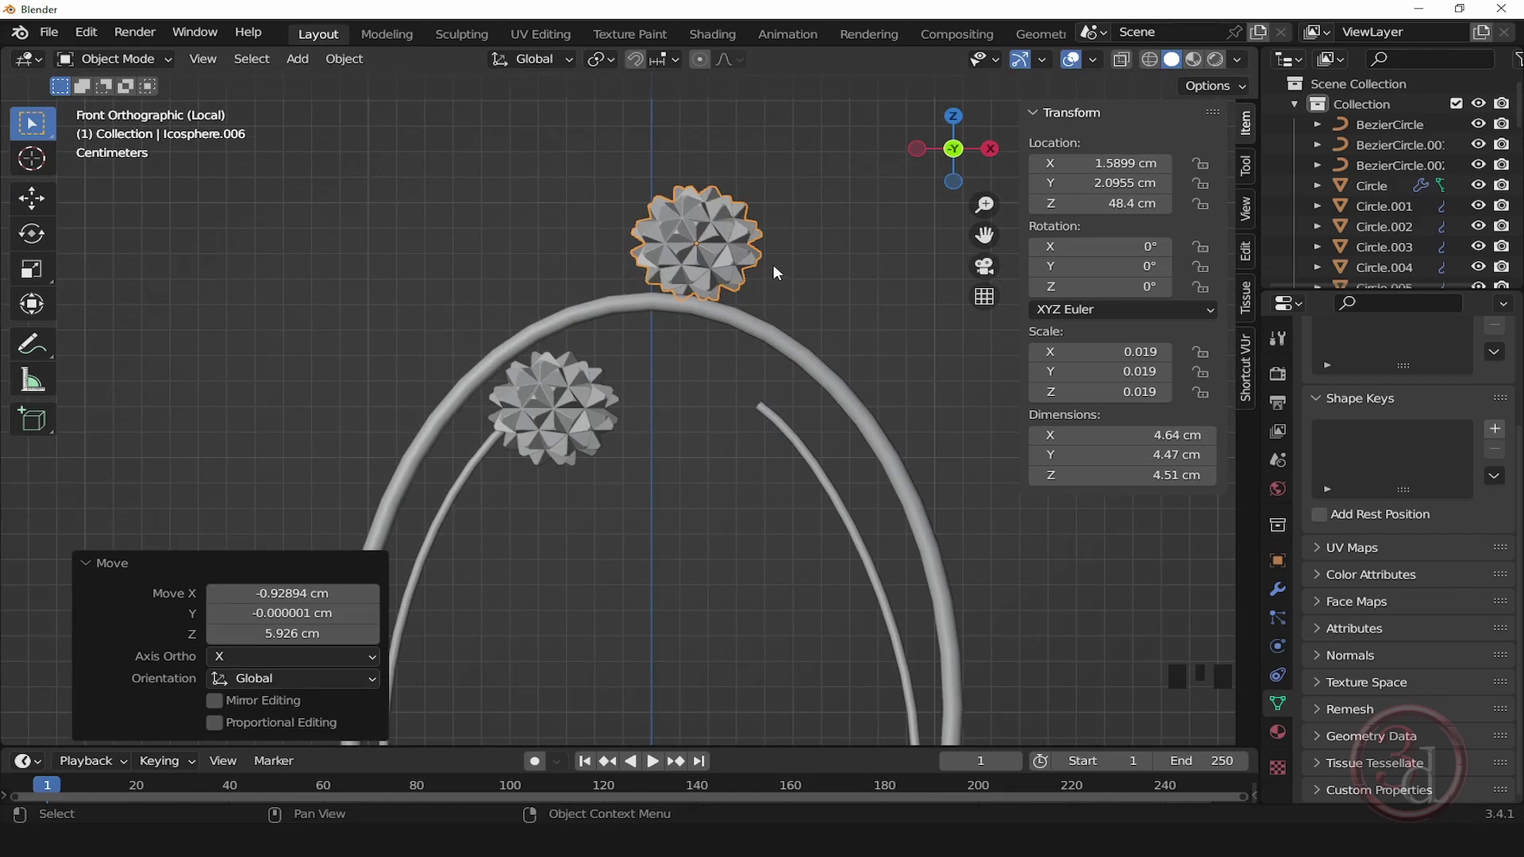
pyautogui.press('g')
pyautogui.click(564, 415)
# Step: Move the duplicated left ball about 7.78 cm in X and 5.57 cm in Z, above the ring's right side
pyautogui.click(570, 420)
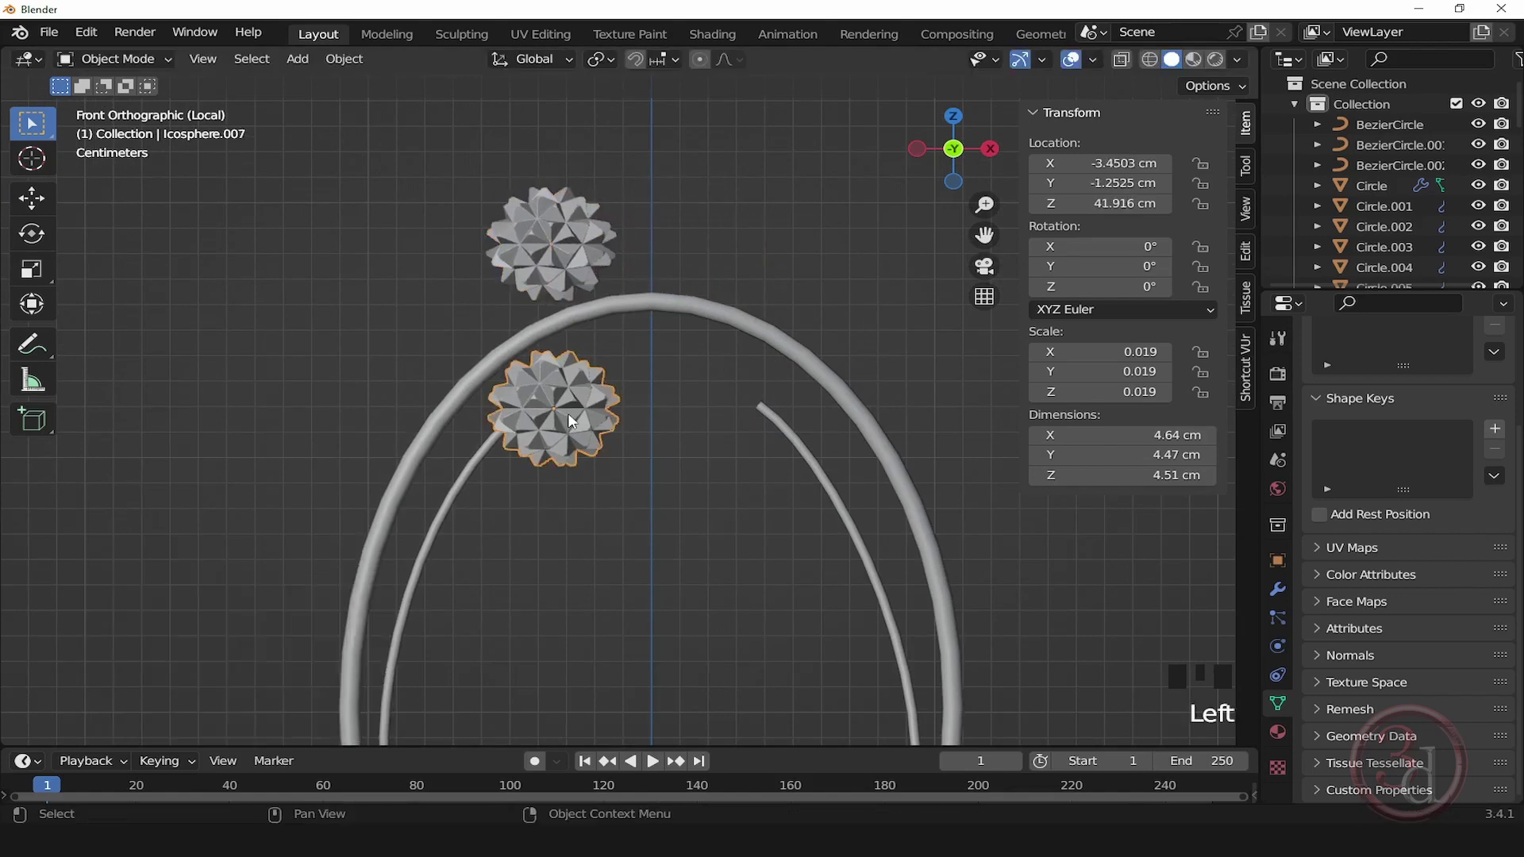
pyautogui.press('g')
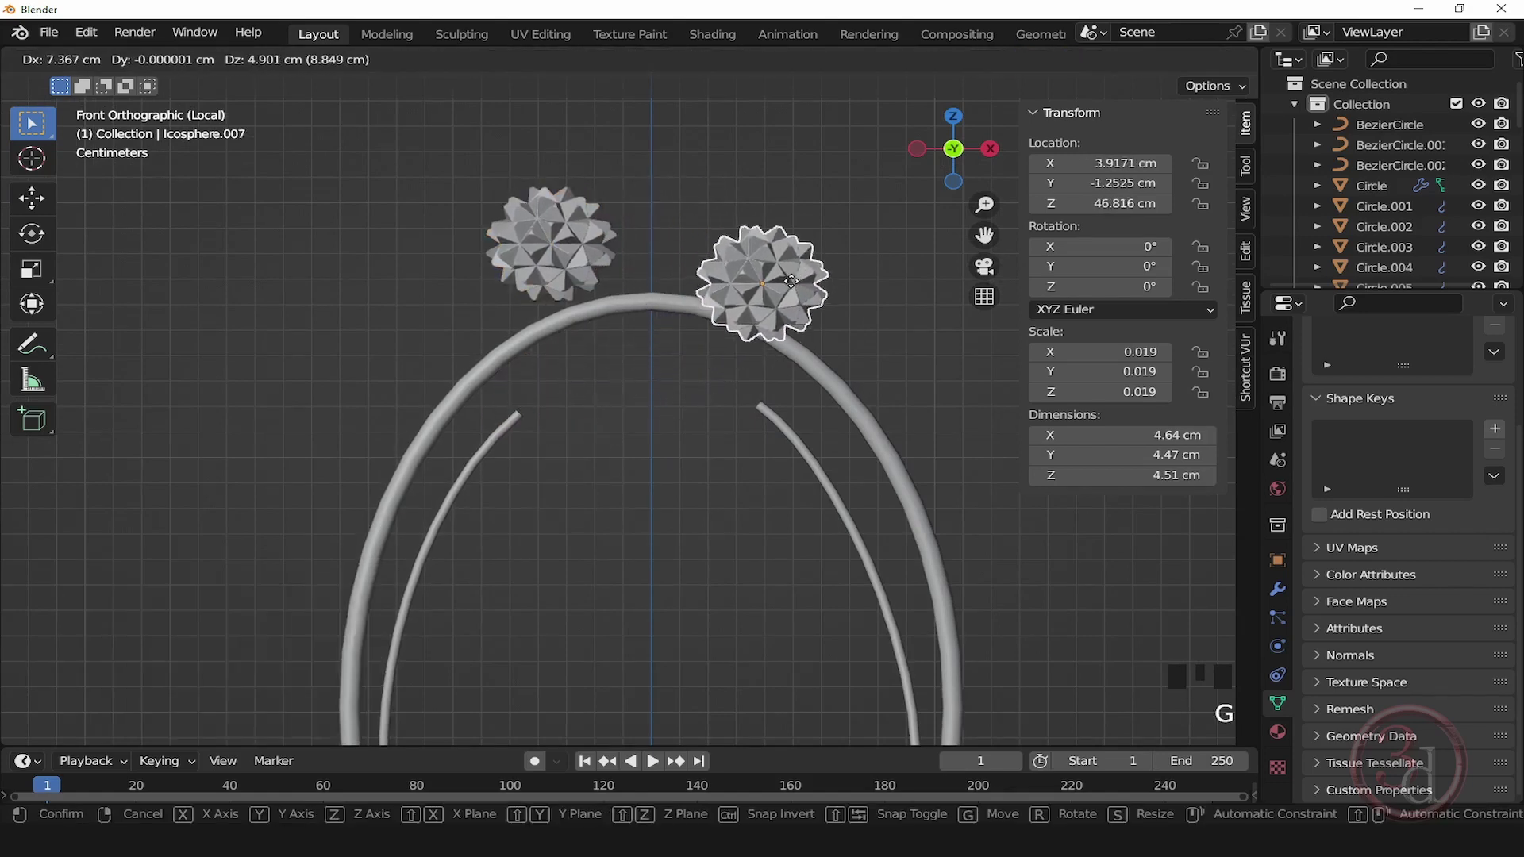
pyautogui.click(803, 264)
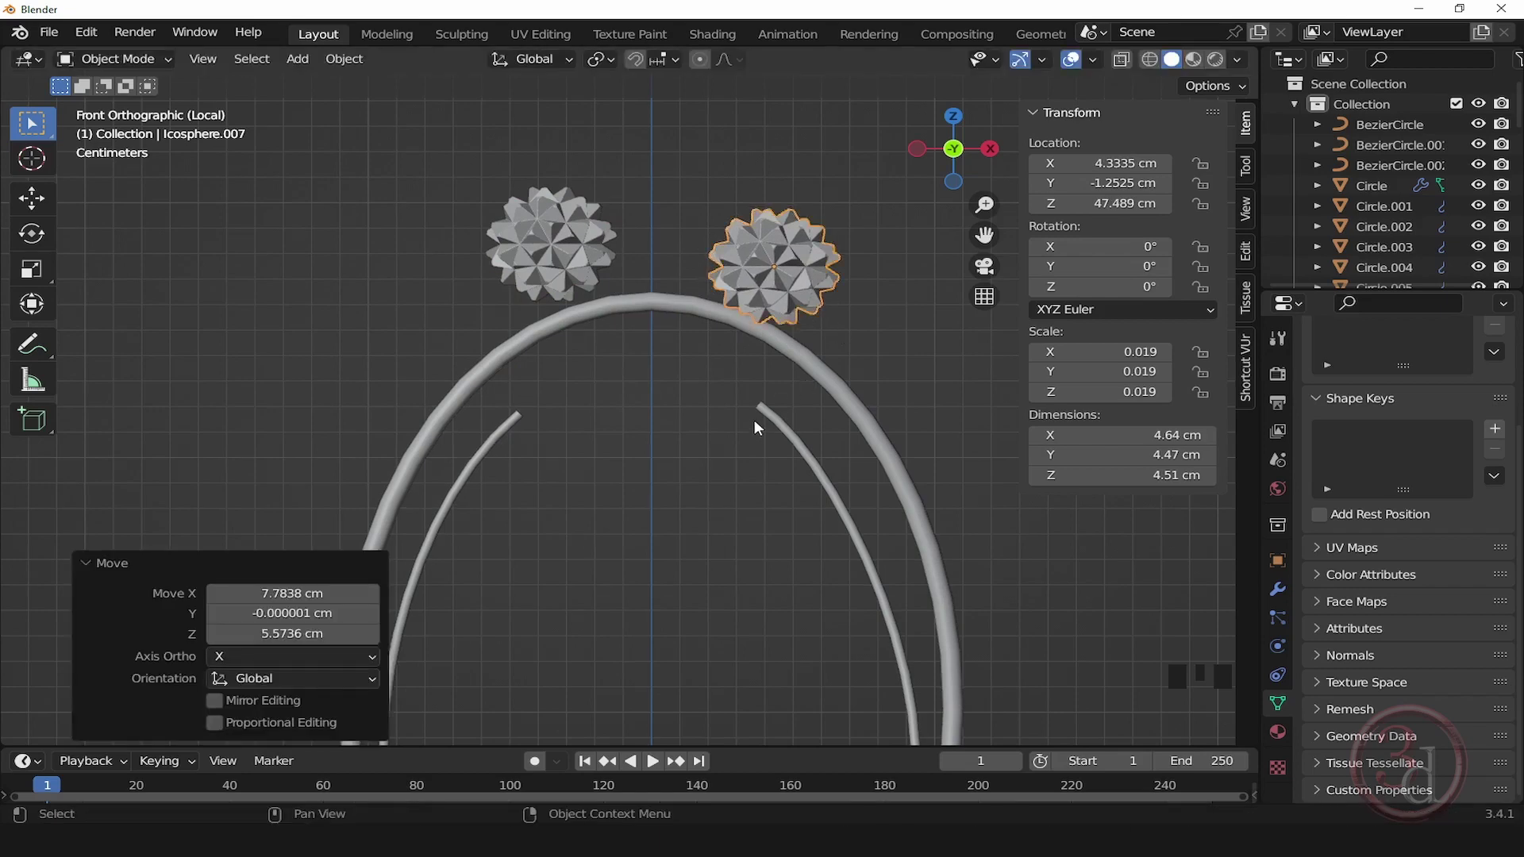
# Step: Edit the duplicated inner branch and move its right end point about -6.41 cm in X and 6.02 cm in Z into the upper left ball
pyautogui.click(783, 436)
pyautogui.press('Tab')
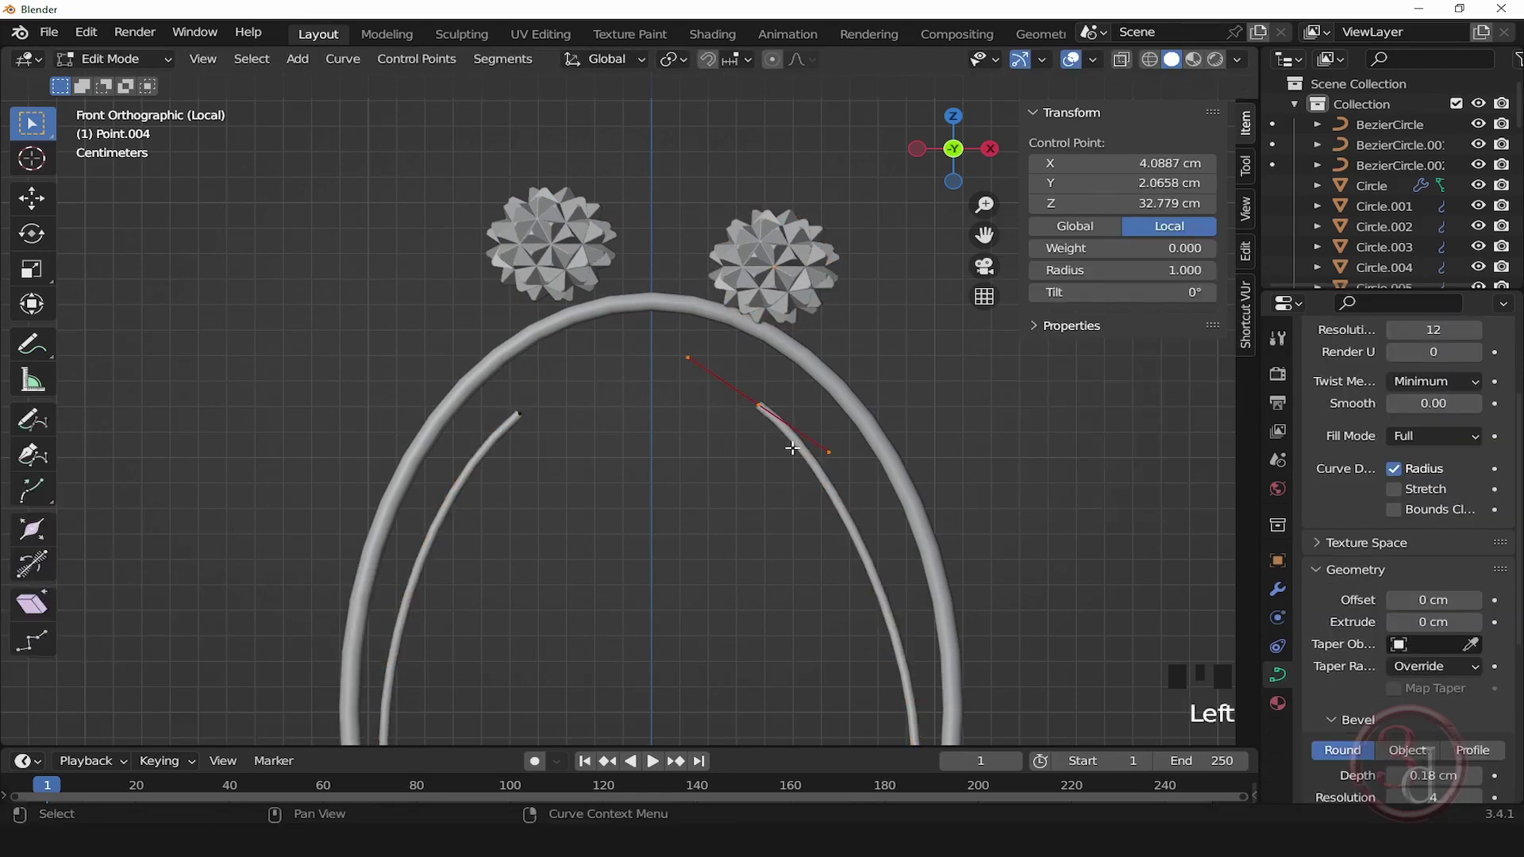
pyautogui.press('g')
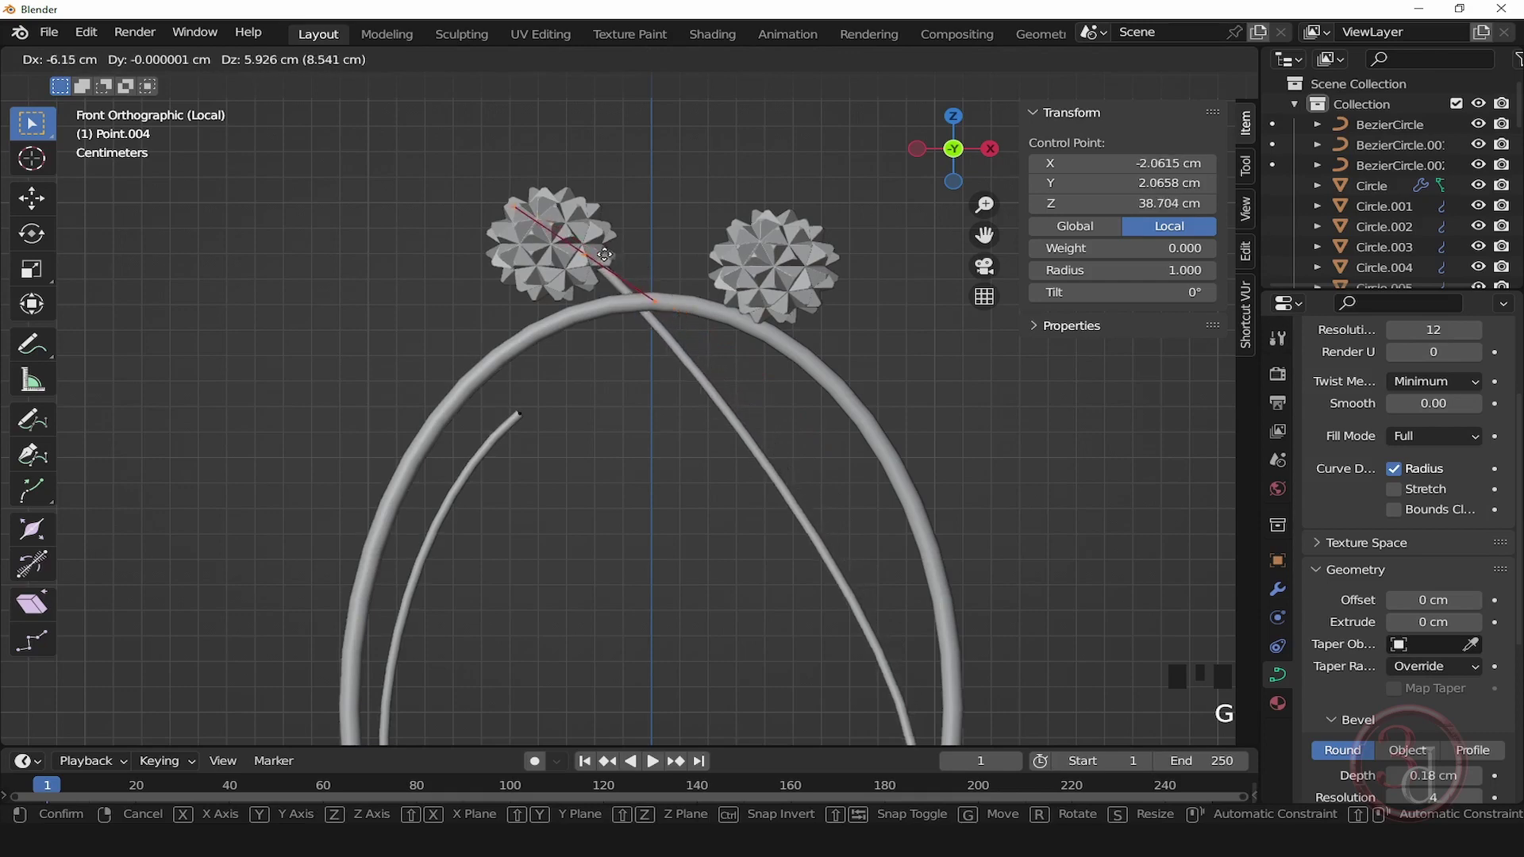
pyautogui.click(599, 253)
# Step: Scale the inner branch's right middle point handles to 1.408, rotate them -16.7° and move the point up along the ring
pyautogui.moveTo(829, 617); pyautogui.dragTo(829, 567, button='middle')
pyautogui.scroll(-2, 830, 568)
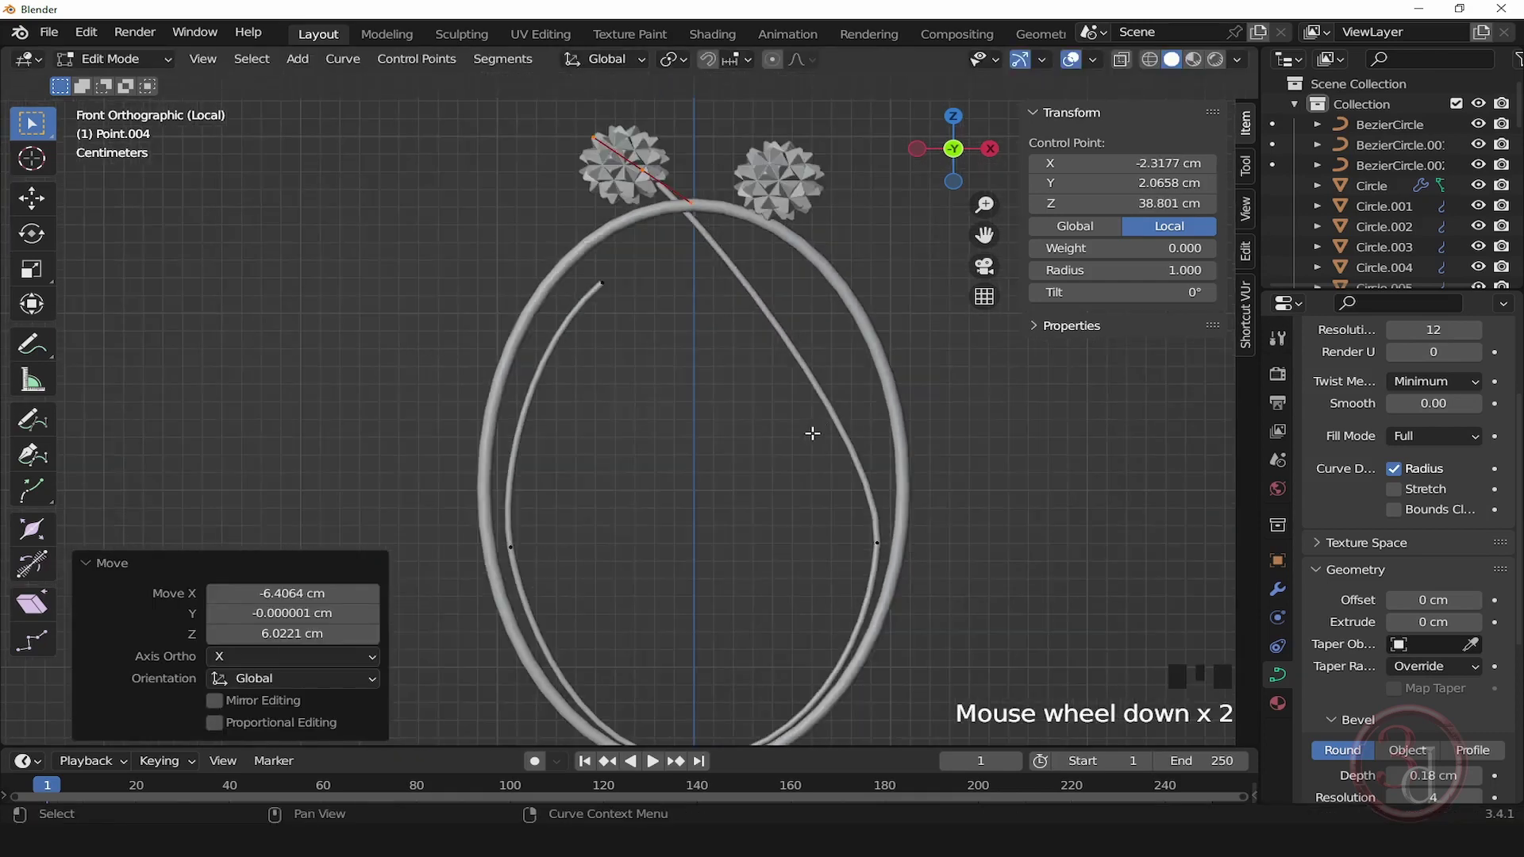
pyautogui.click(905, 545)
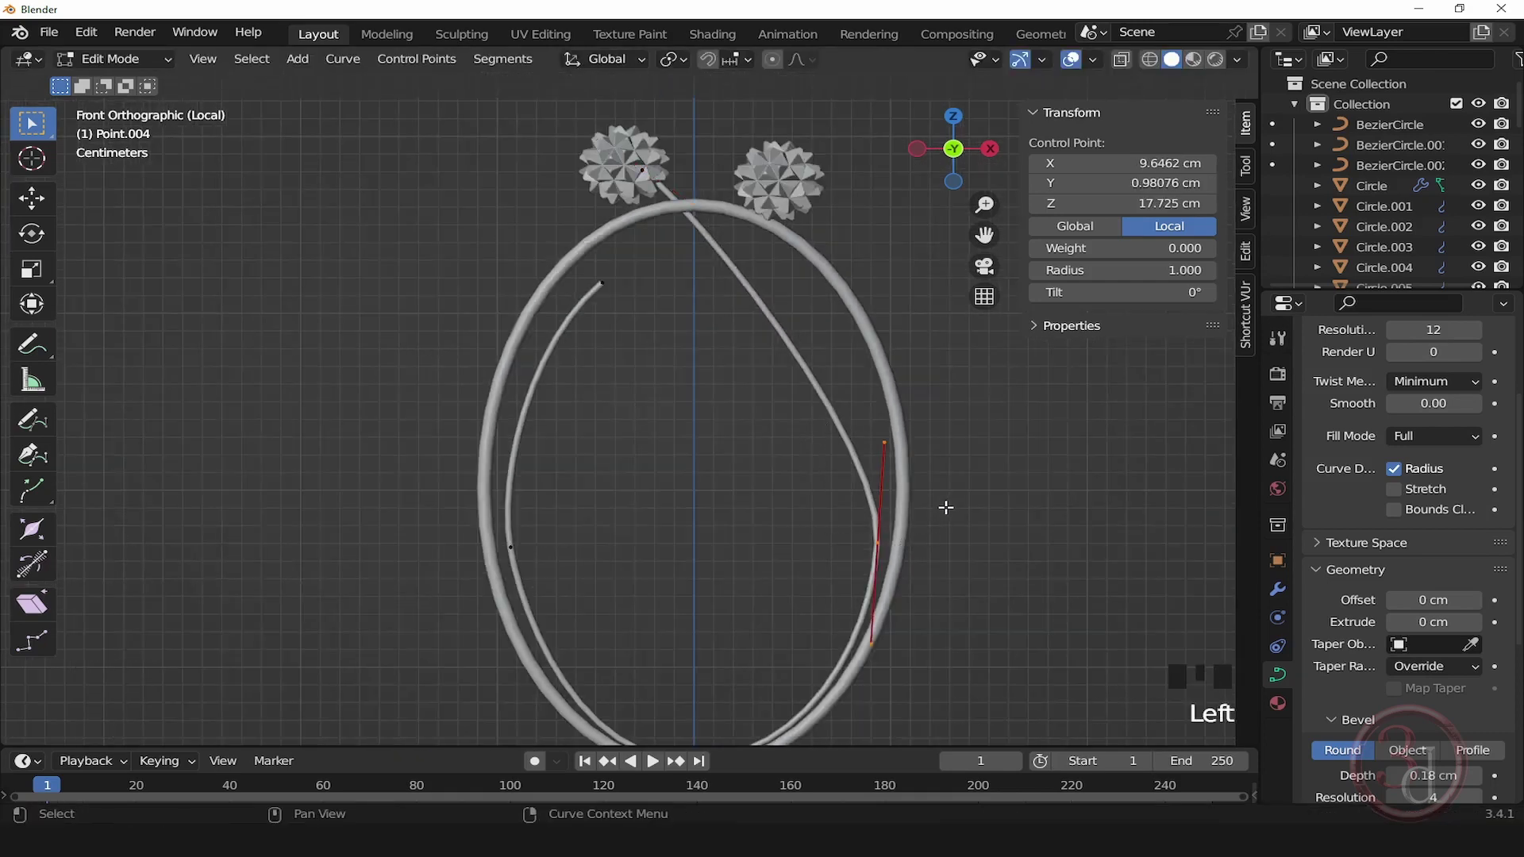
pyautogui.press('s')
pyautogui.click(996, 553)
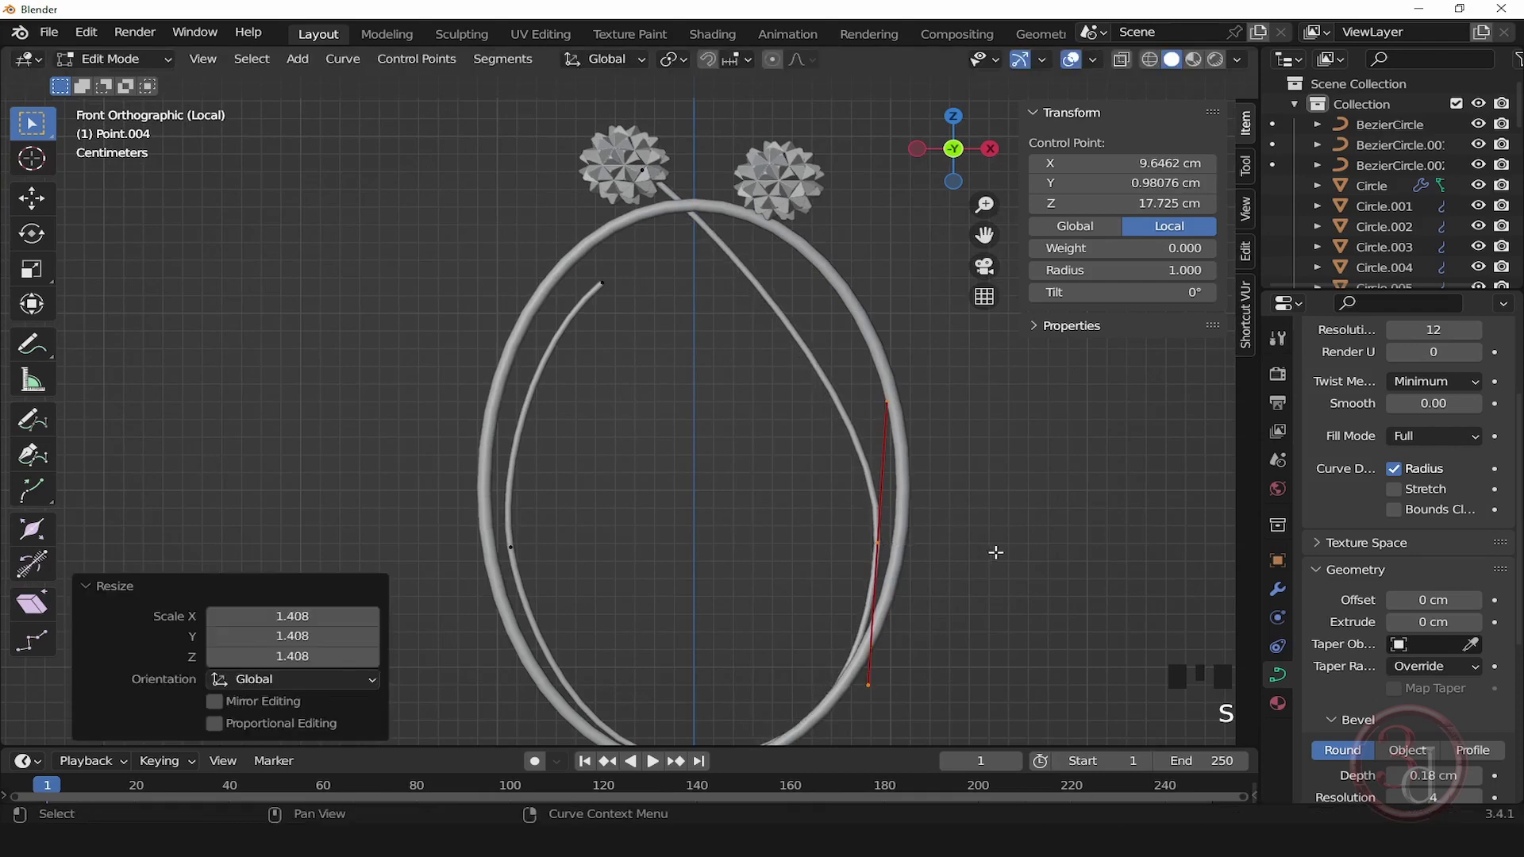
pyautogui.press('r')
pyautogui.click(1017, 510)
pyautogui.press('g')
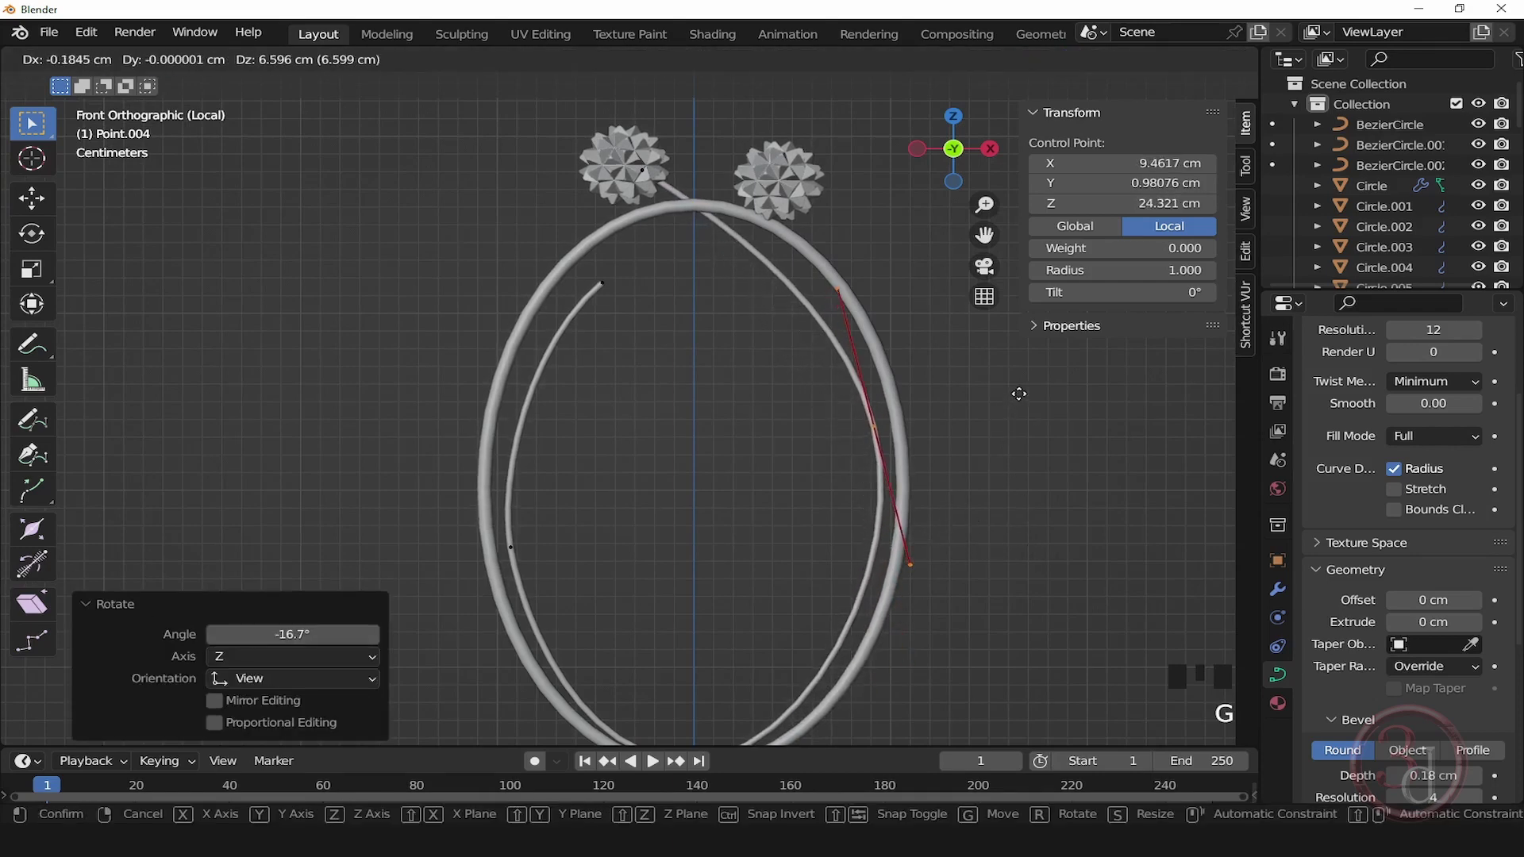
pyautogui.click(976, 435)
# Step: Scale the left end point's handles to 1.420 and move the point about 7.98 cm in X and 4.94 cm in Z into the upper right ball
pyautogui.keyDown('shift'); pyautogui.moveTo(976, 436); pyautogui.dragTo(969, 518, button='middle'); pyautogui.keyUp('shift')
pyautogui.click(677, 349)
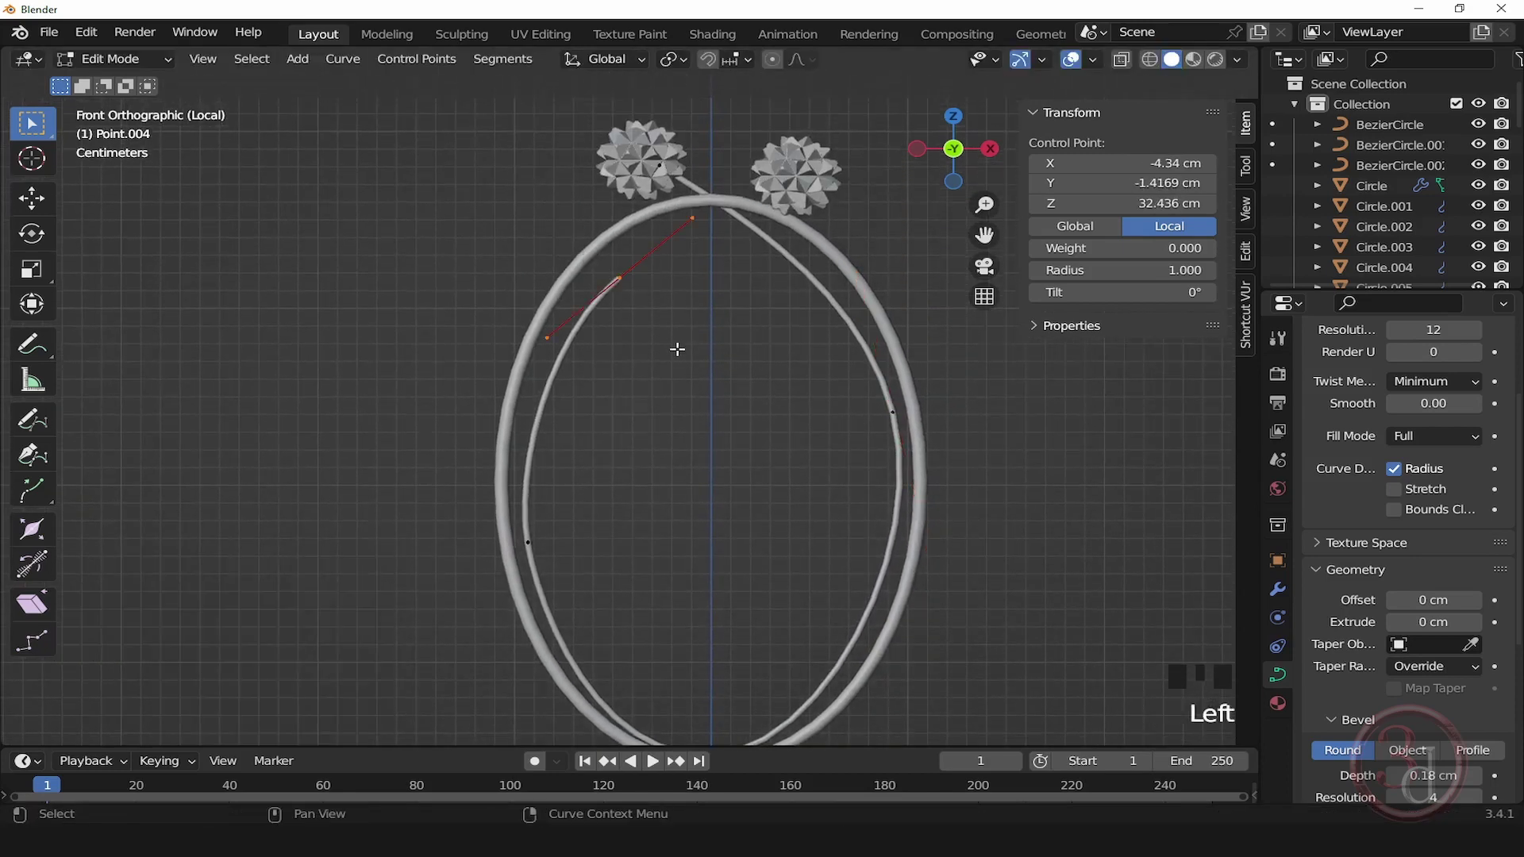
pyautogui.press('s')
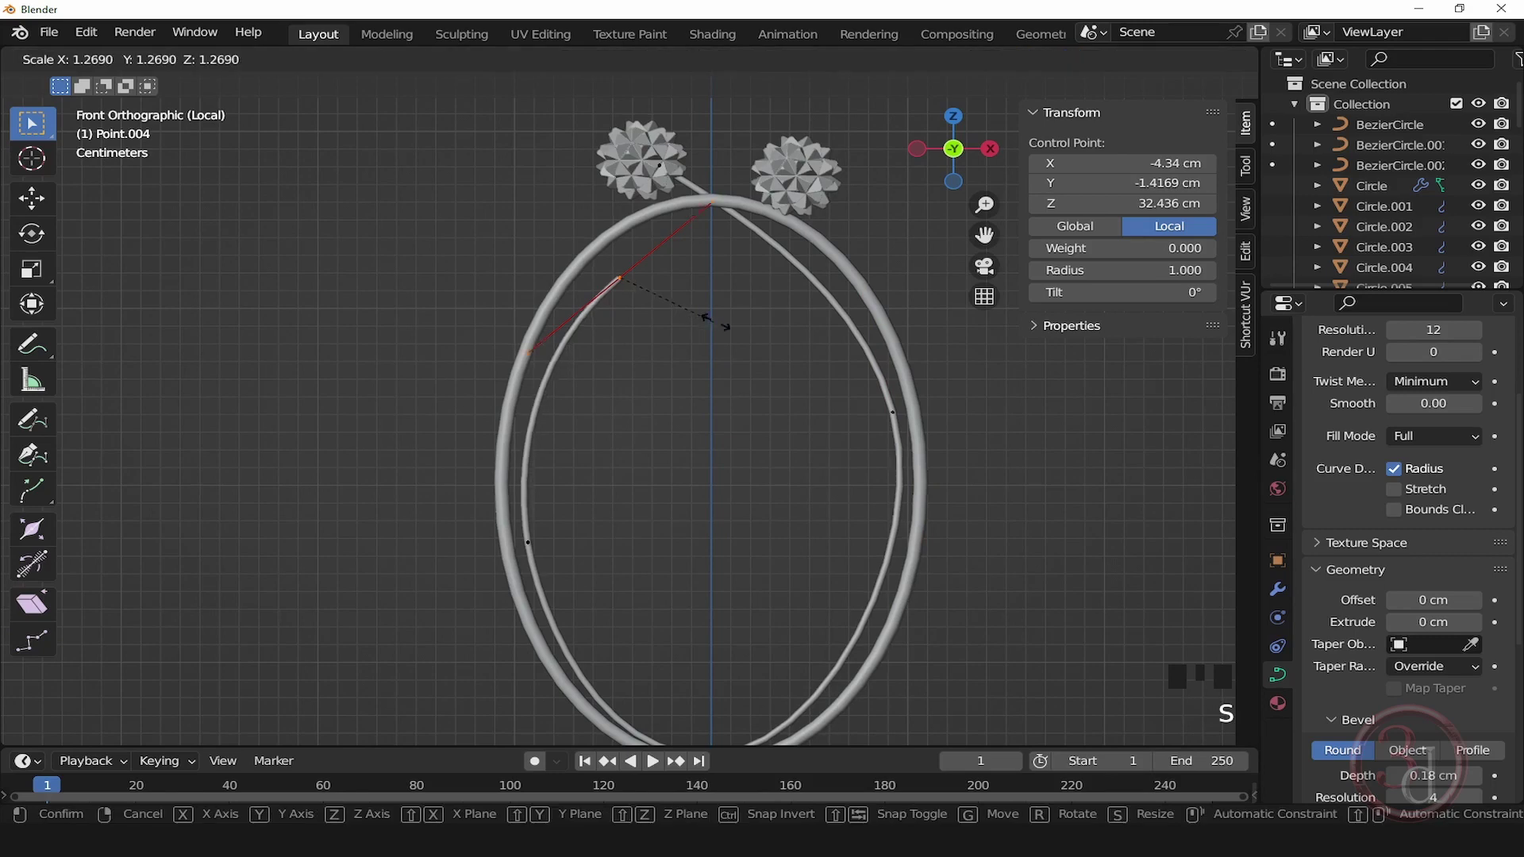
pyautogui.click(728, 325)
pyautogui.press('g')
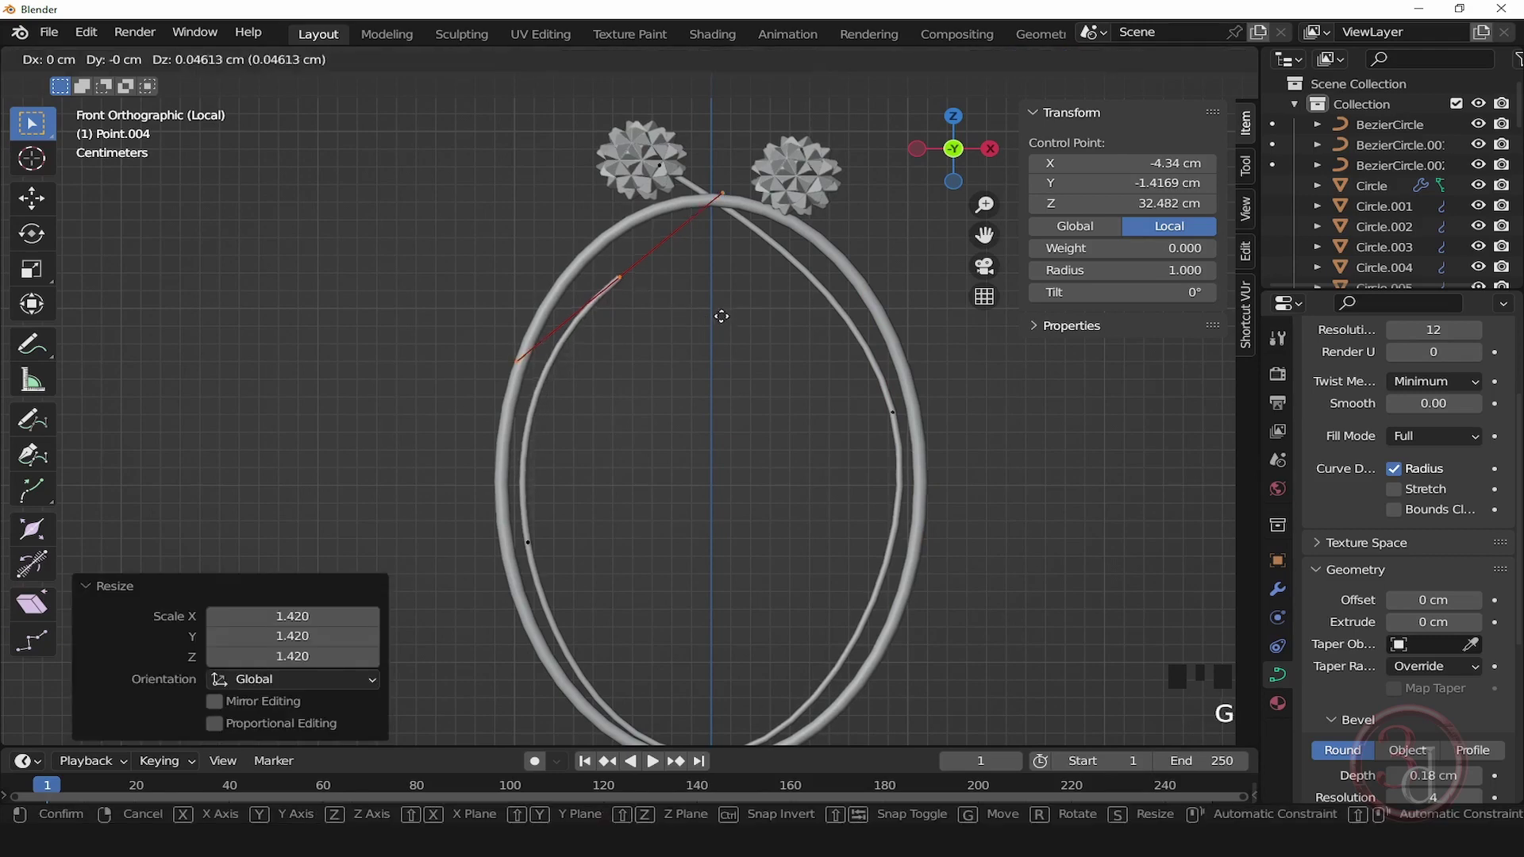
pyautogui.click(879, 237)
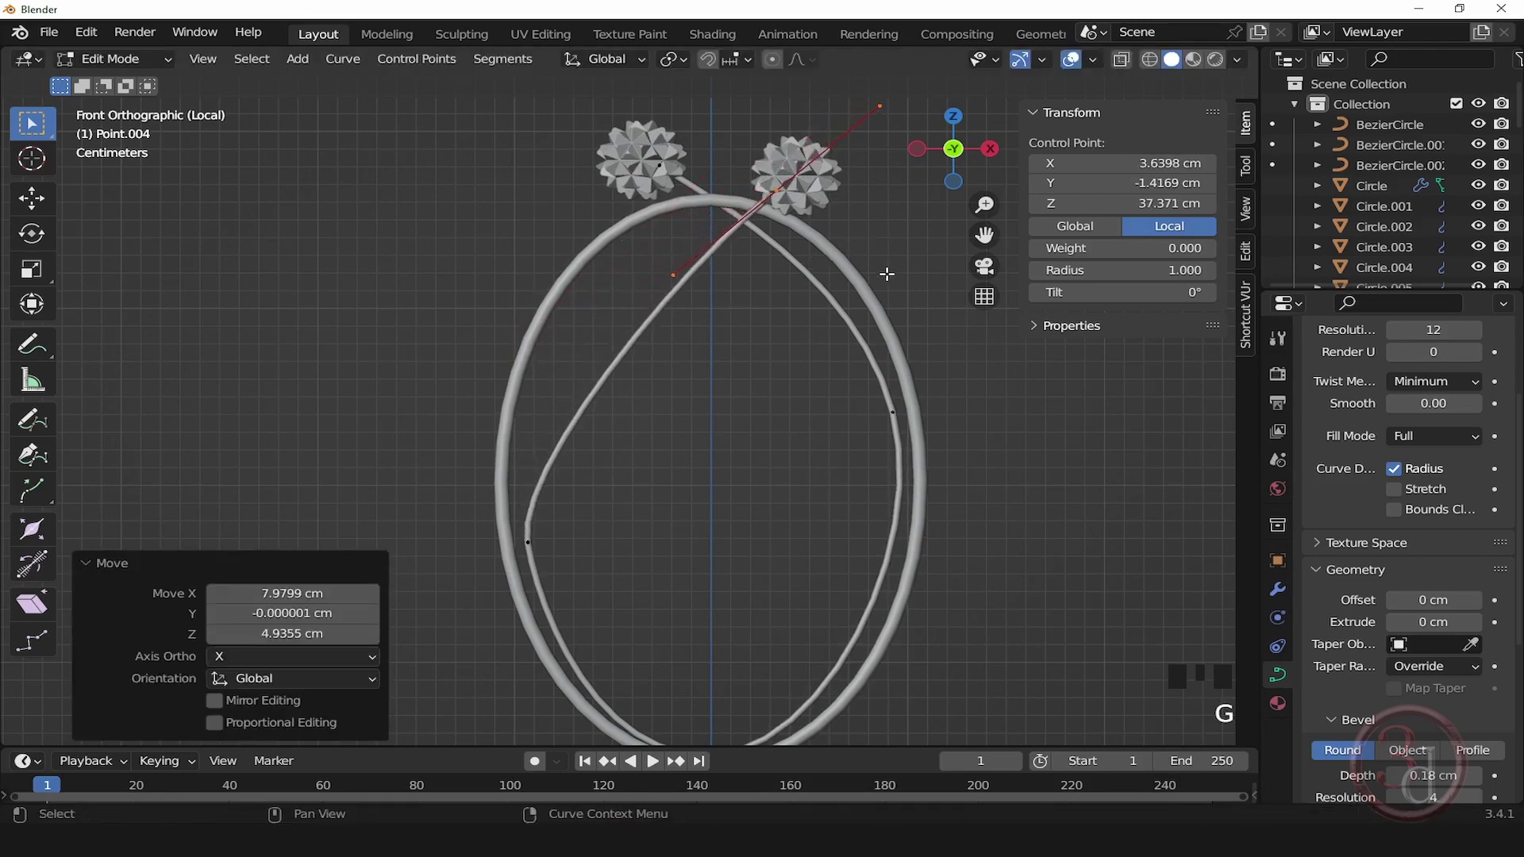
# Step: Rotate the crossing branch's upper right end handles, then scale the left middle point's handles to 1.845 and move it about 2.4 cm up
pyautogui.press('r')
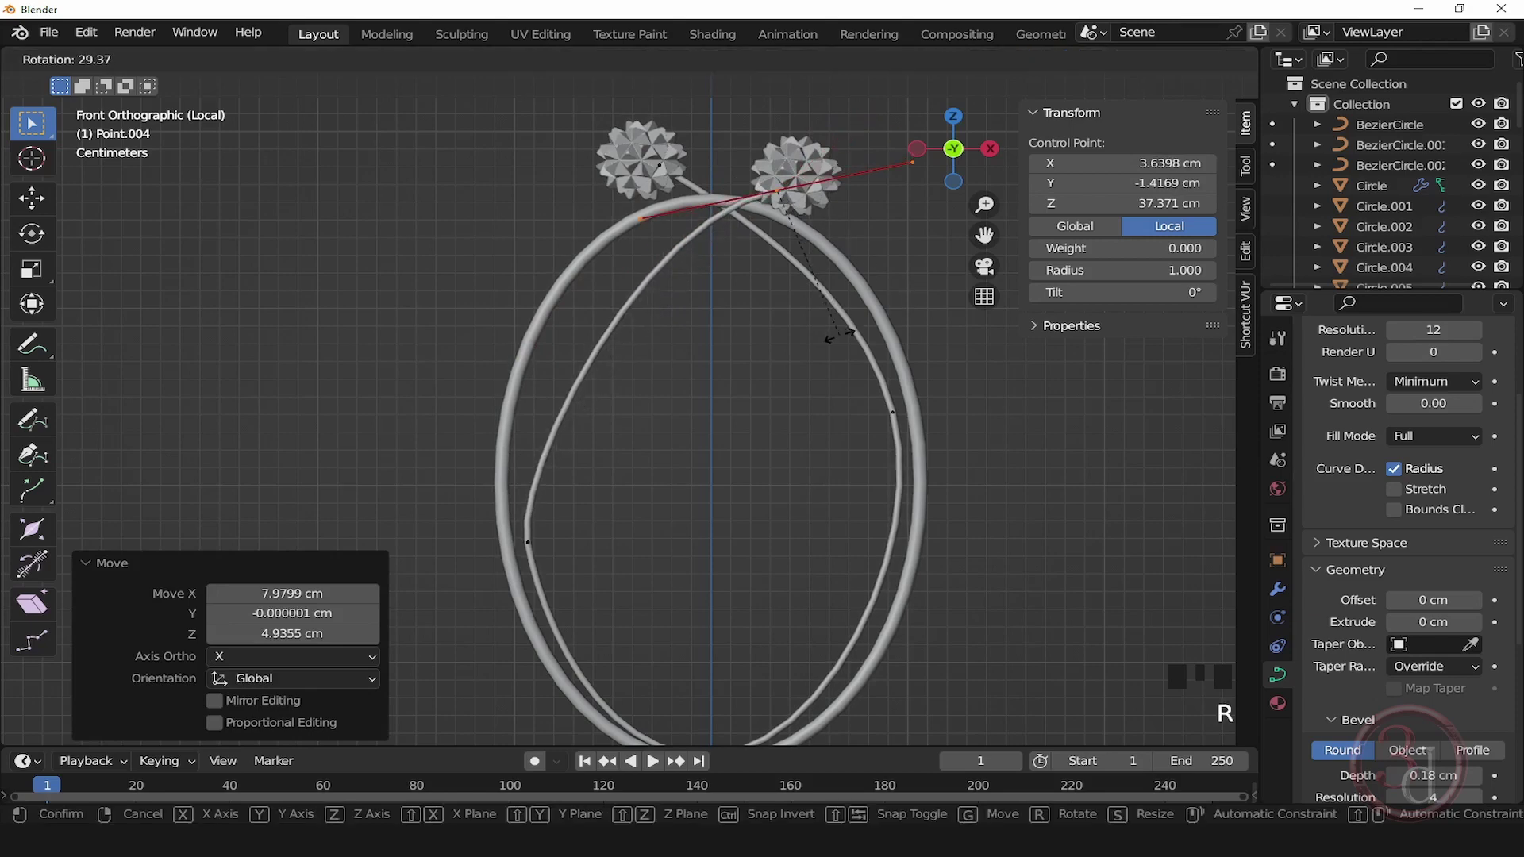
pyautogui.click(828, 341)
pyautogui.click(579, 608)
pyautogui.press('s')
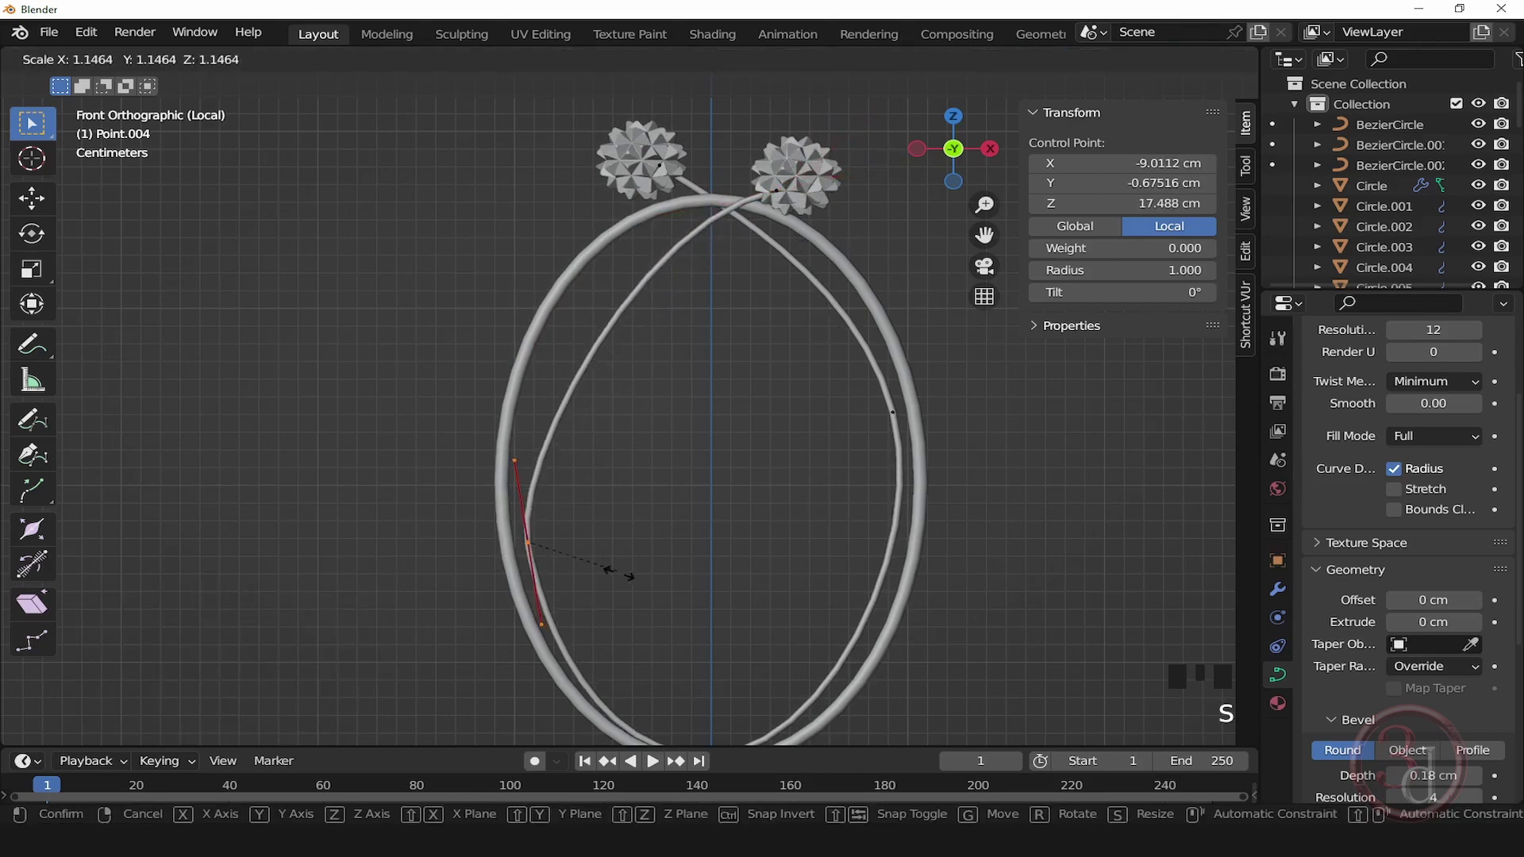
pyautogui.click(658, 610)
pyautogui.press('g')
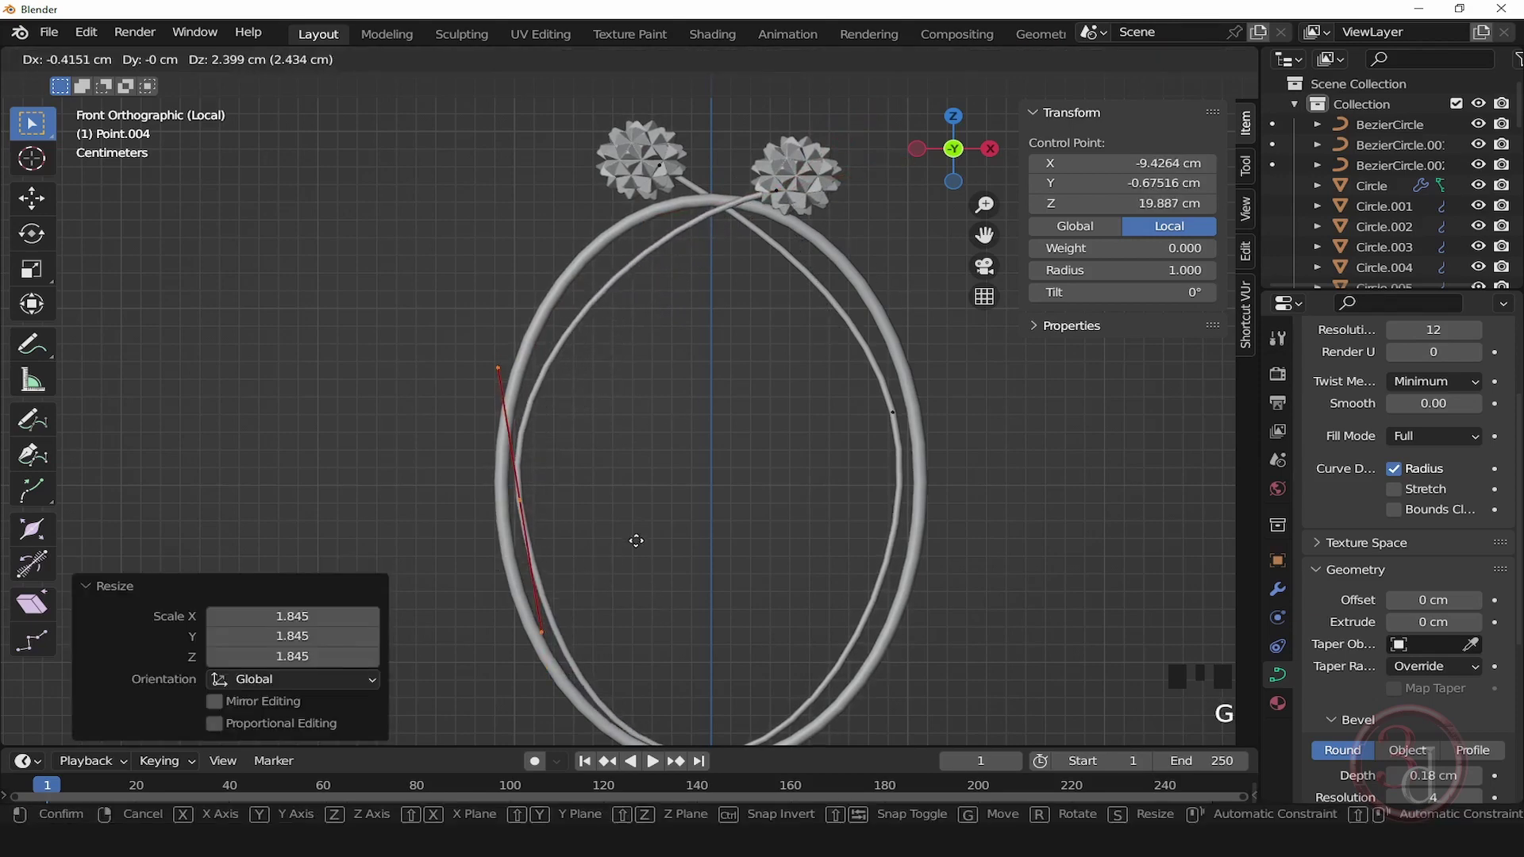
pyautogui.click(635, 538)
# Step: Rotate the left middle point's handles 9.3° and scale them to 1.414
pyautogui.press('r')
pyautogui.click(704, 605)
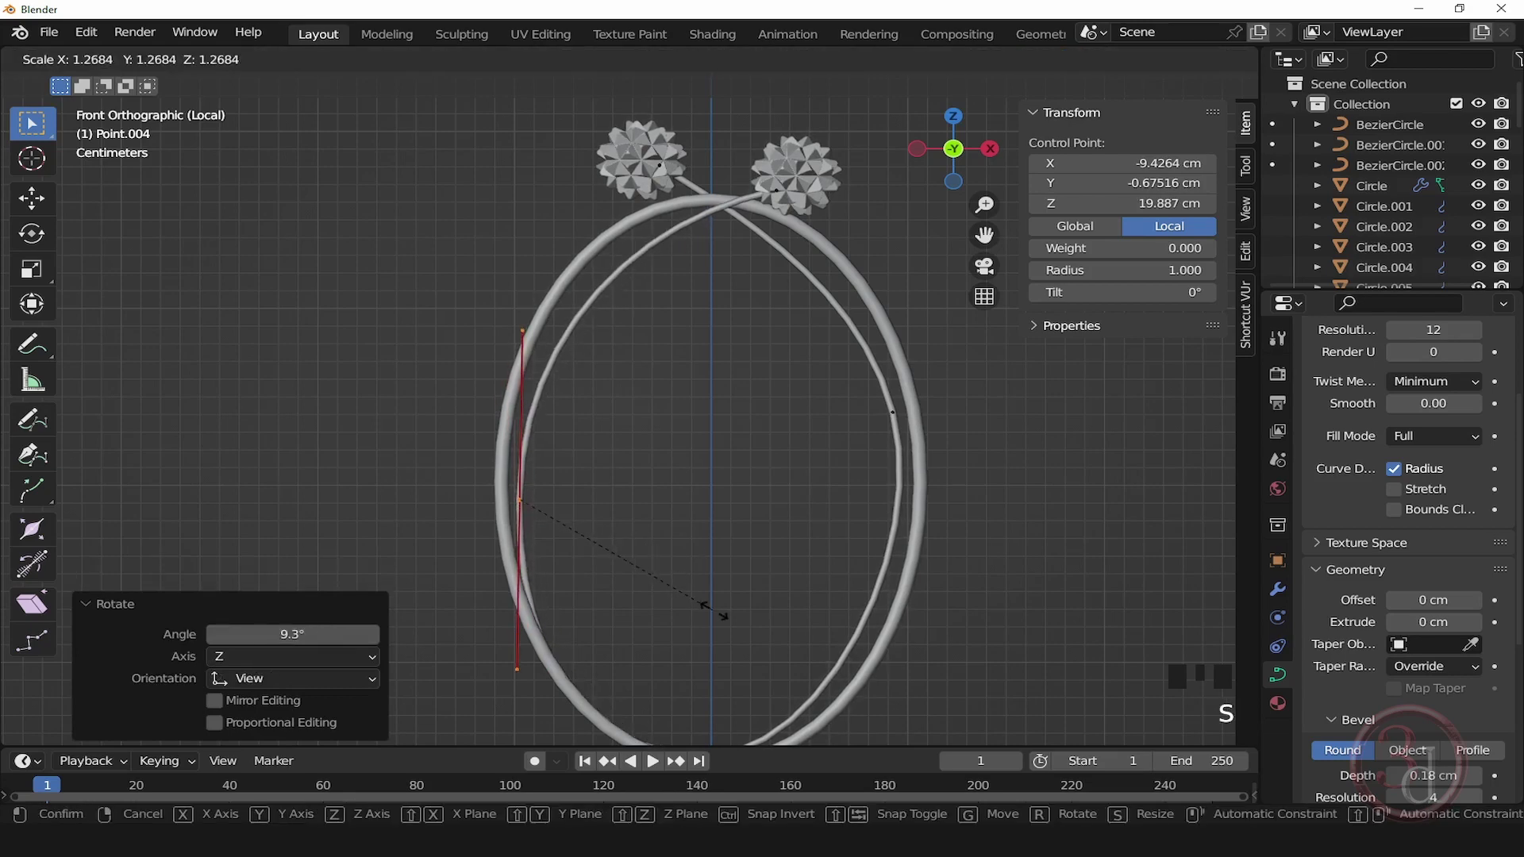
pyautogui.press('s')
pyautogui.click(737, 621)
# Step: Move the left middle point 0.23 cm in X and 1.57 cm in Z and shrink its handles to about 0.76
pyautogui.press('g')
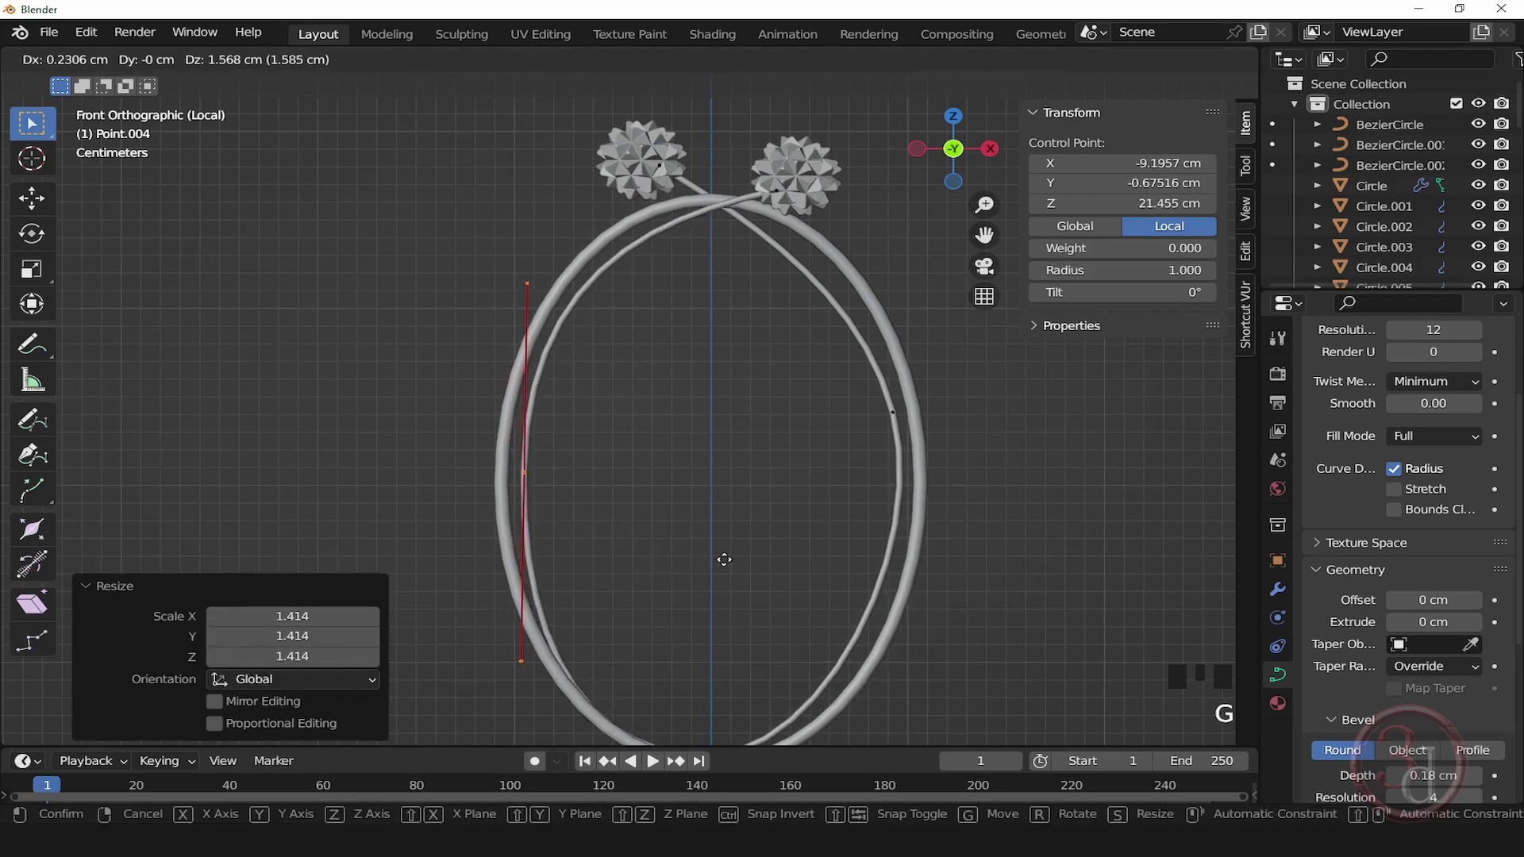
pyautogui.click(724, 559)
pyautogui.press('s')
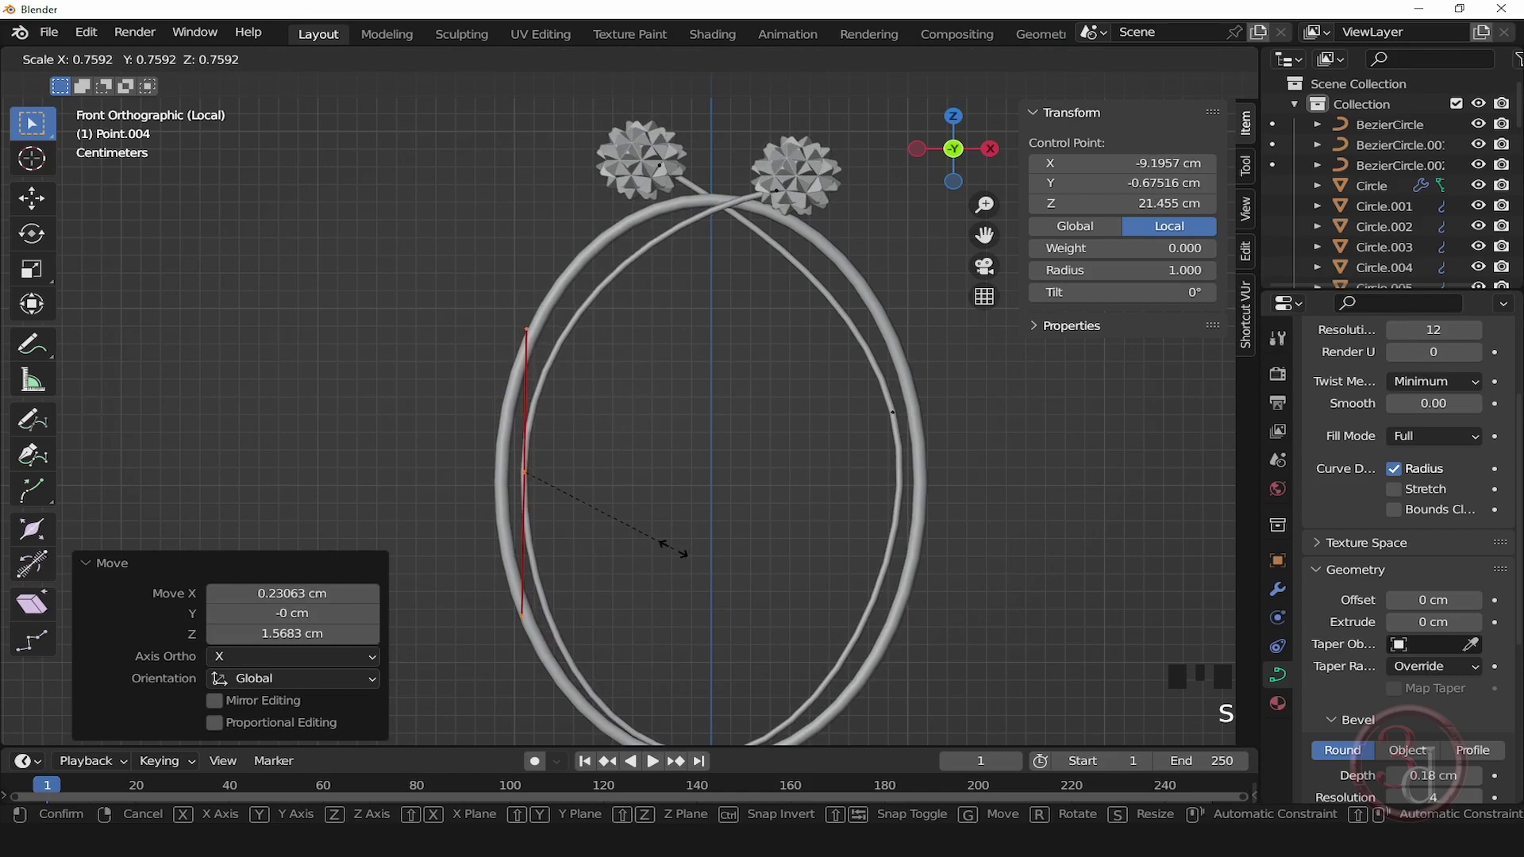
pyautogui.click(674, 546)
# Step: Move the crossing branch's left middle and bottom points together 1.0242 cm along Y
pyautogui.moveTo(766, 509); pyautogui.dragTo(500, 555, button='middle')
pyautogui.moveTo(509, 544); pyautogui.dragTo(663, 647)
pyautogui.keyDown('alt'); pyautogui.moveTo(680, 673); pyautogui.dragTo(474, 656, button='middle'); pyautogui.keyUp('alt')
pyautogui.press('g')
pyautogui.press('y')
pyautogui.click(667, 635)
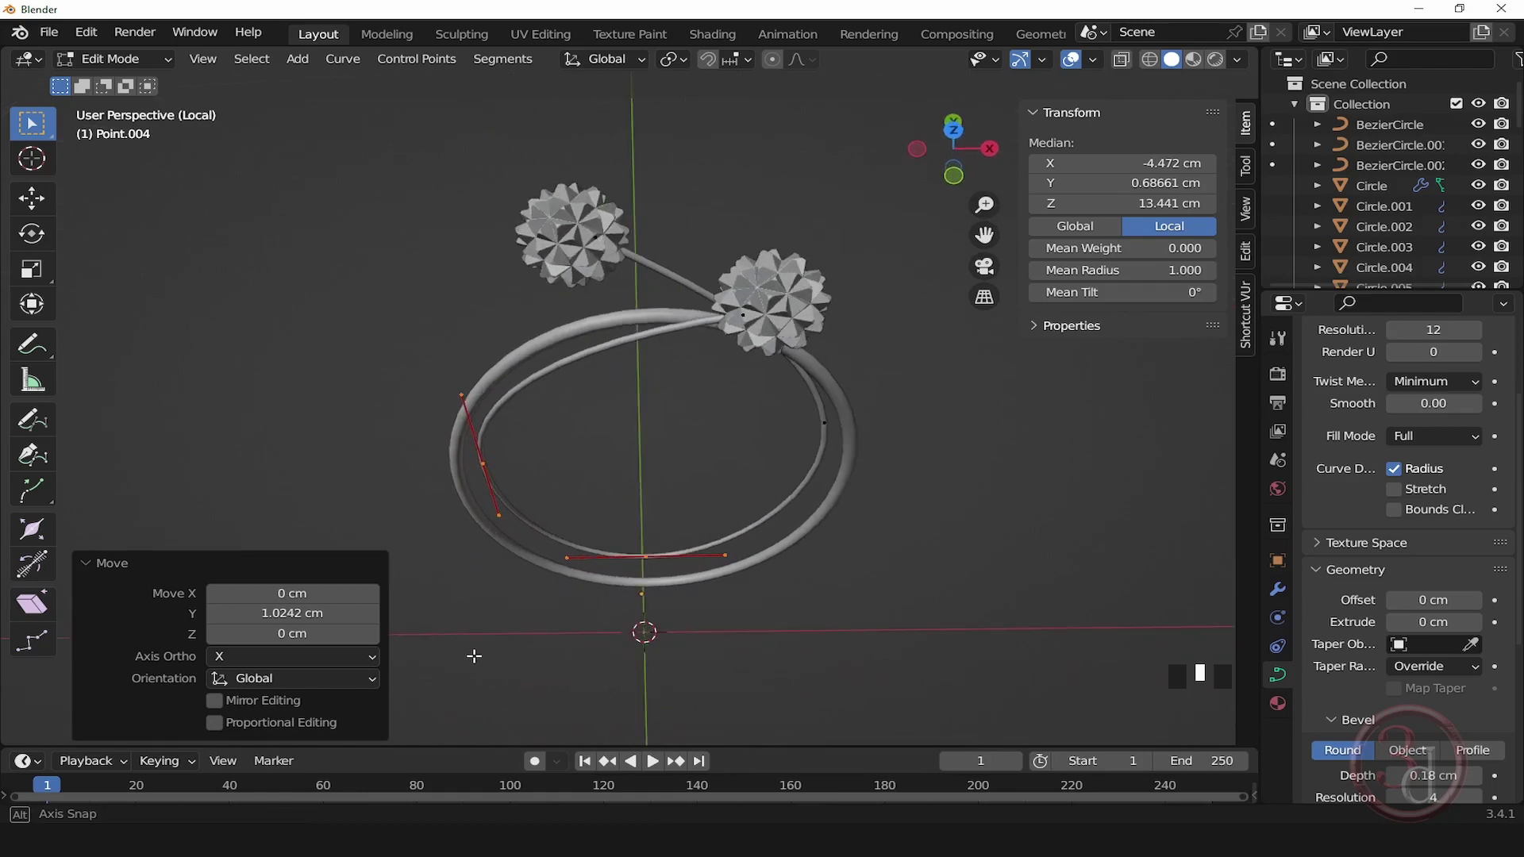
# Step: Move only the left middle point -2.318 cm along X, outside the ring
pyautogui.click(622, 515)
pyautogui.moveTo(403, 412); pyautogui.dragTo(488, 481)
pyautogui.keyDown('alt'); pyautogui.moveTo(488, 480); pyautogui.dragTo(535, 533, button='middle'); pyautogui.keyUp('alt')
pyautogui.press('g')
pyautogui.press('x')
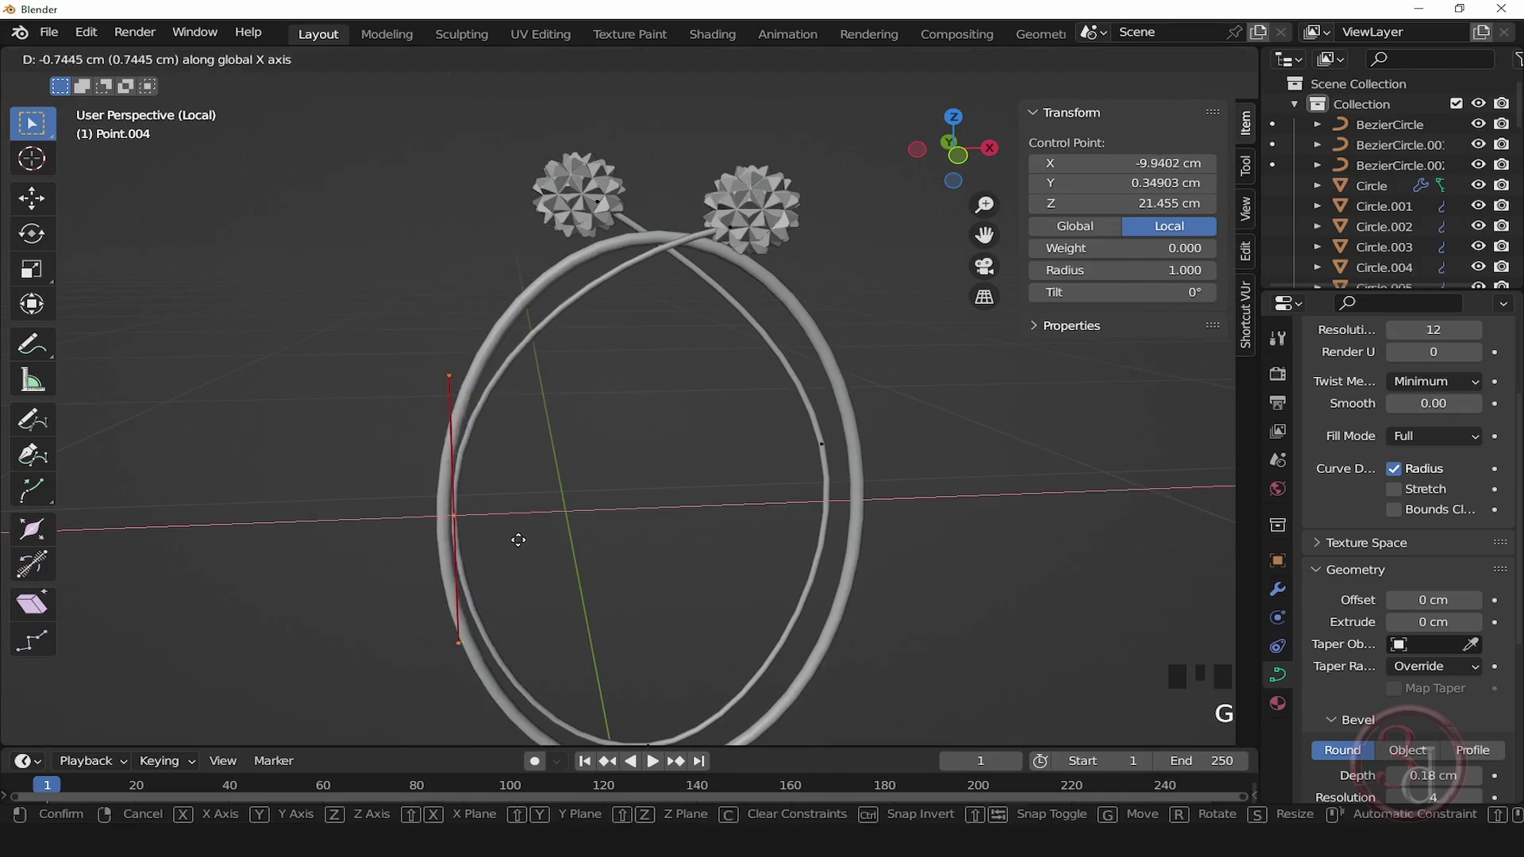
pyautogui.click(492, 546)
# Step: Move the branch's upper right end point about -1.27 cm along Y, in front of the ring, and scale its handles
pyautogui.keyDown('alt'); pyautogui.moveTo(493, 444); pyautogui.dragTo(670, 381, button='middle'); pyautogui.keyUp('alt')
pyautogui.click(670, 210)
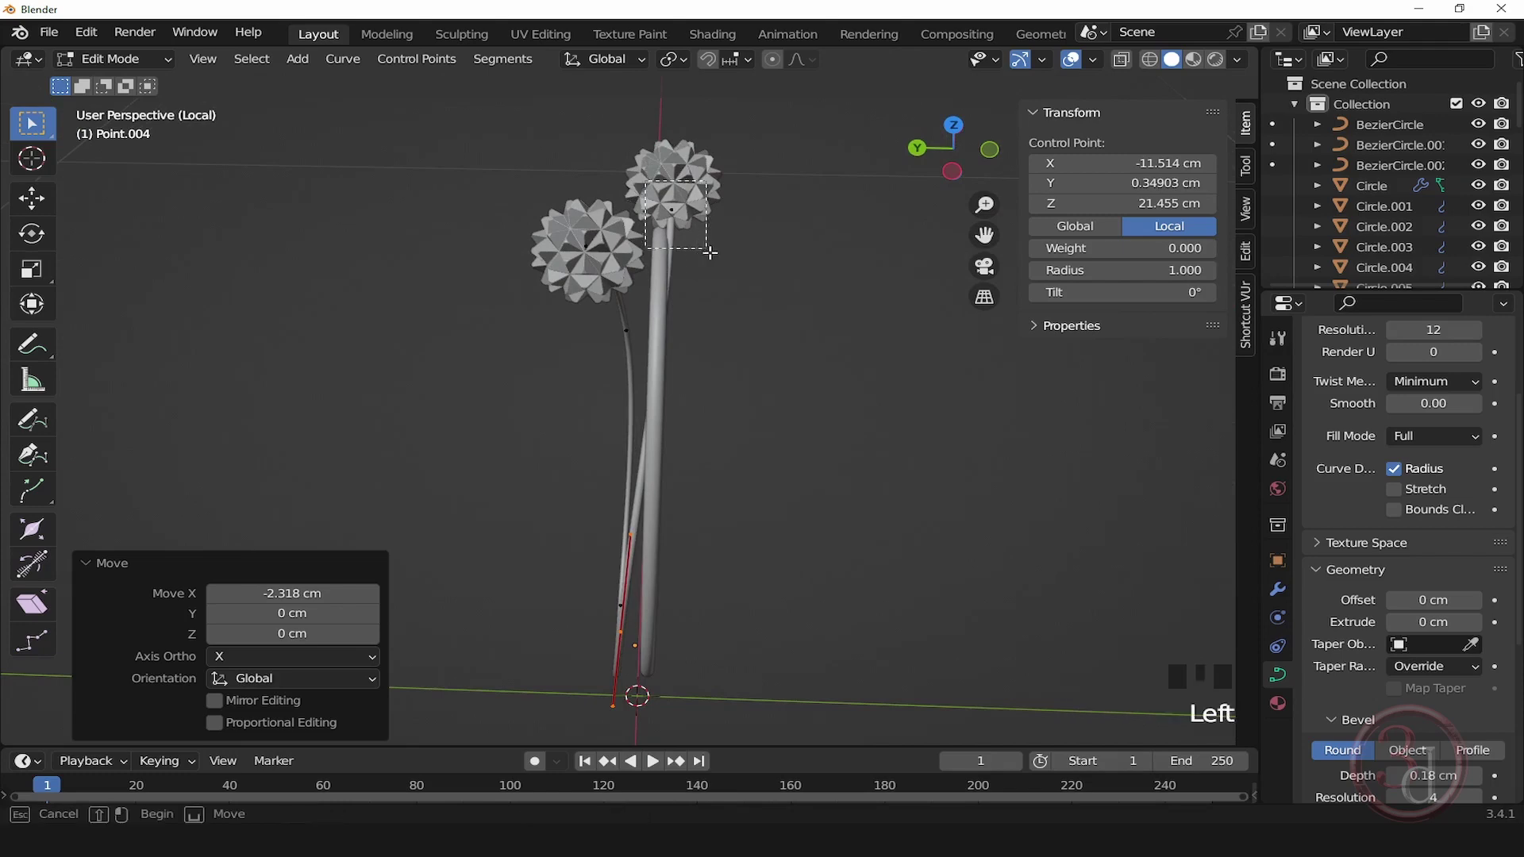
pyautogui.press('g')
pyautogui.press('y')
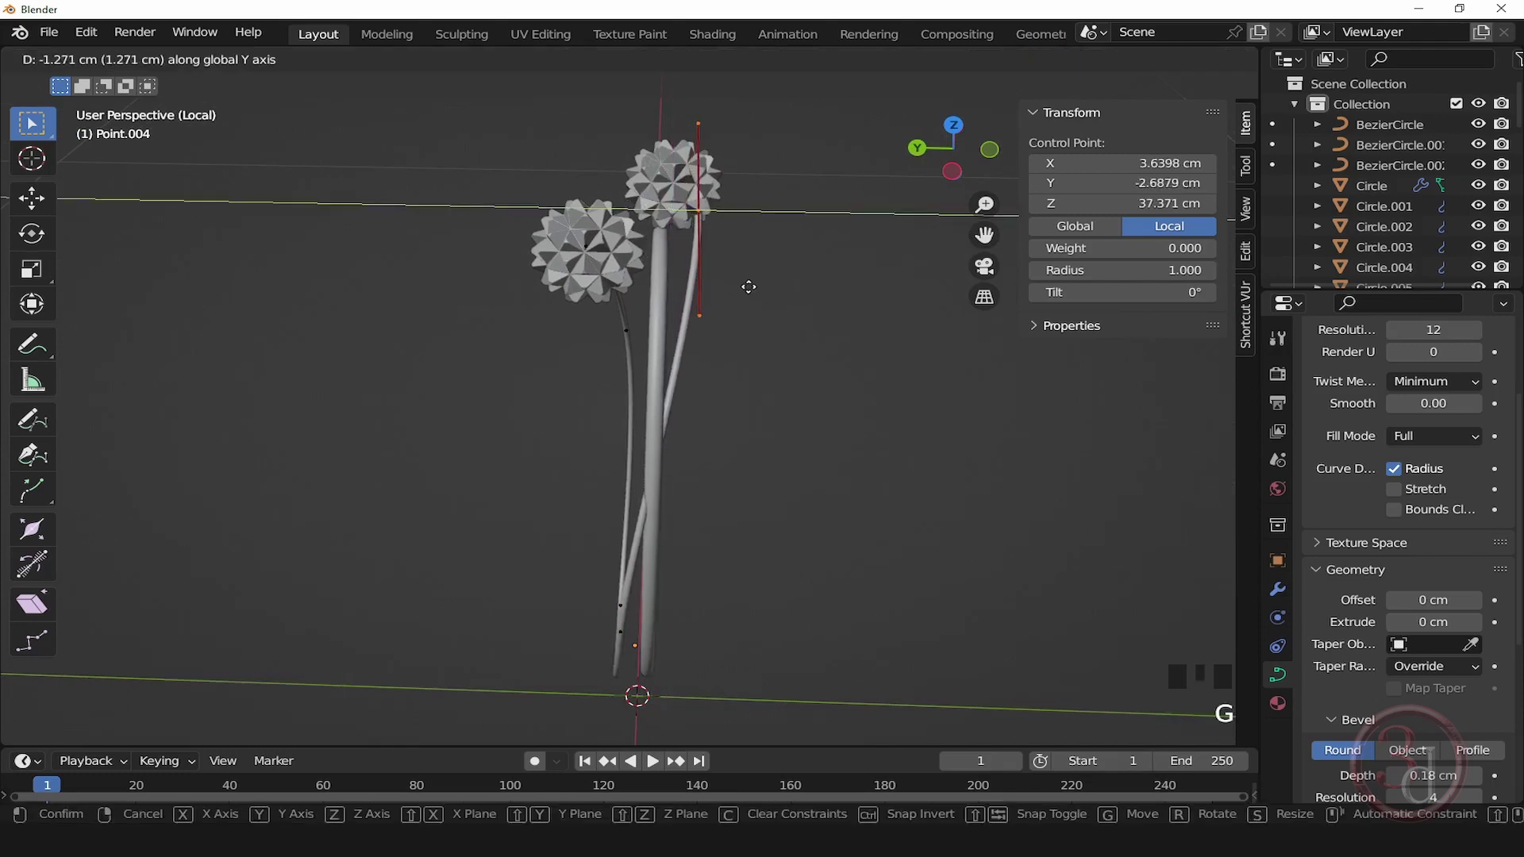
pyautogui.click(748, 283)
pyautogui.moveTo(748, 317); pyautogui.dragTo(568, 560, button='middle')
pyautogui.press('s')
pyautogui.click(807, 377)
# Step: Move the left middle point -1.181 cm along Y so the branch crosses the ring
pyautogui.click(627, 561)
pyautogui.press('g')
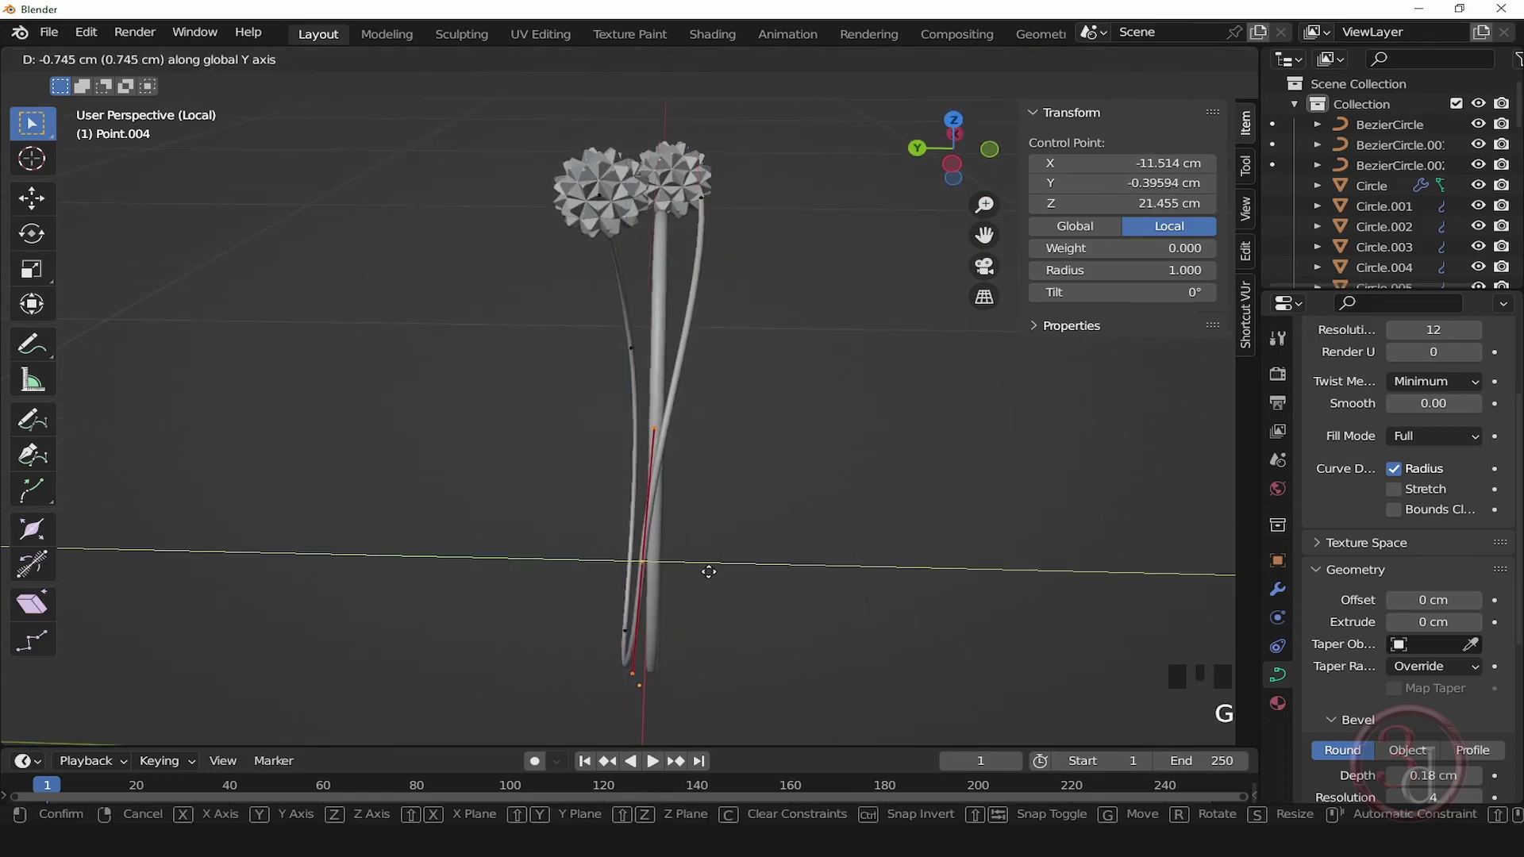
pyautogui.click(714, 568)
pyautogui.keyDown('alt'); pyautogui.moveTo(774, 603); pyautogui.dragTo(781, 547, button='middle'); pyautogui.keyUp('alt')
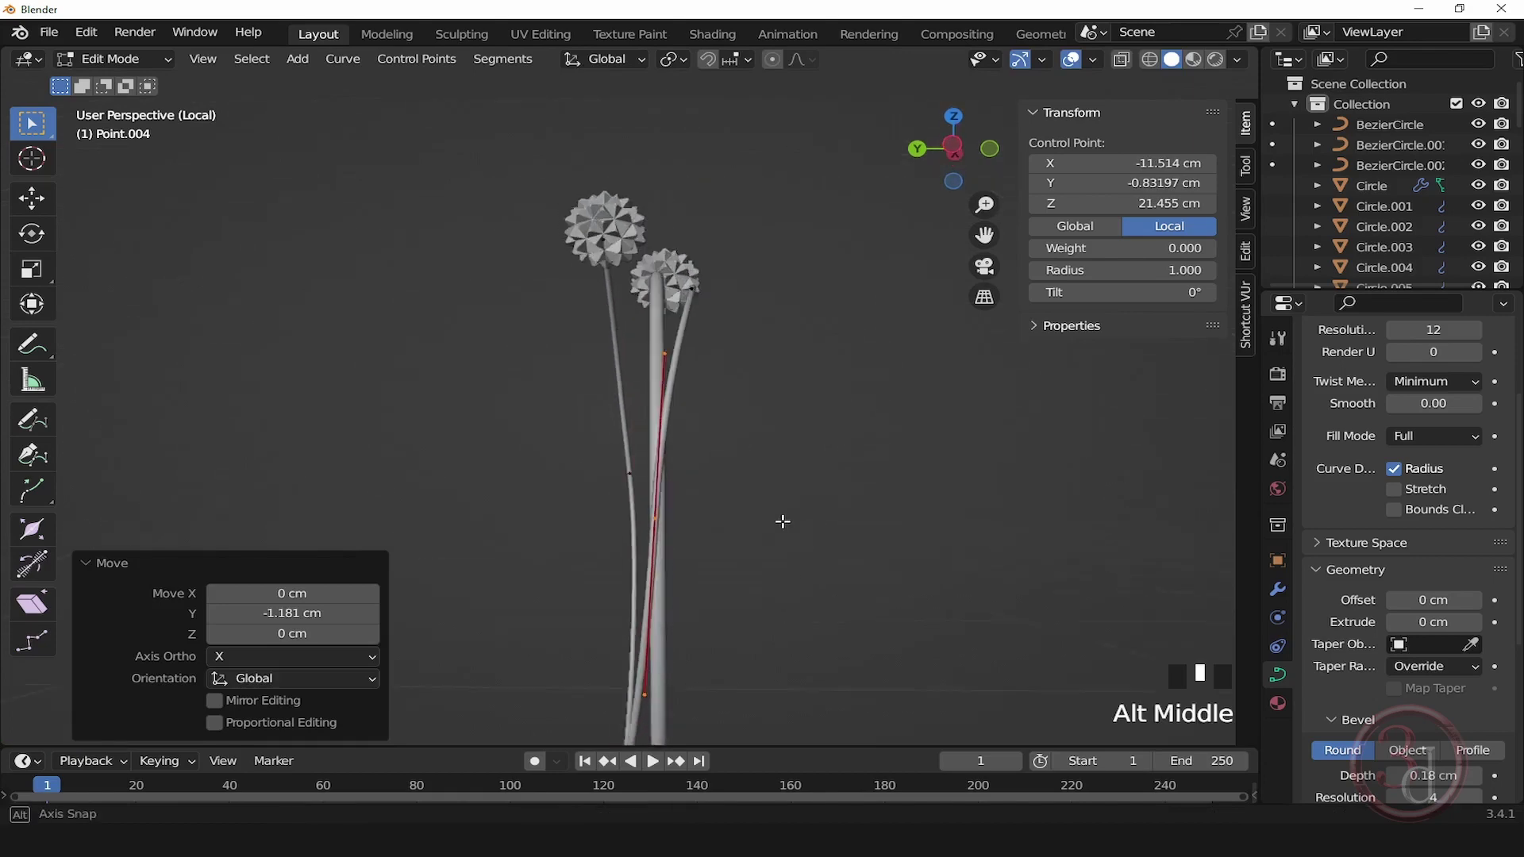
# Step: In the left side view, rotate the left middle point's handles 7.02° and move the point about -0.42 cm along Y
pyautogui.press('`')
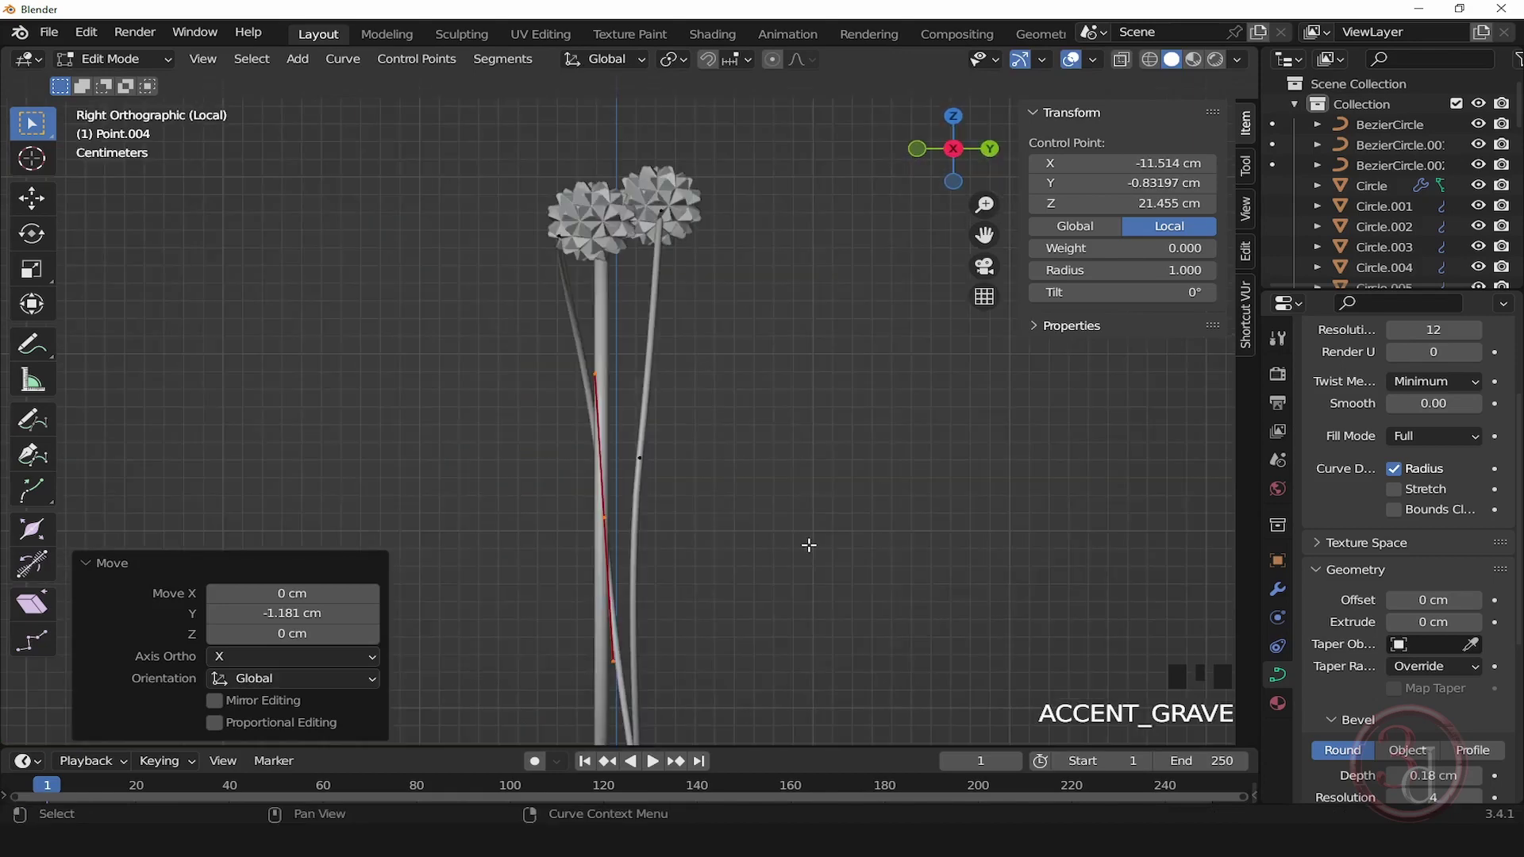
pyautogui.press('`')
pyautogui.click(631, 545)
pyautogui.moveTo(756, 560); pyautogui.dragTo(789, 481, button='middle')
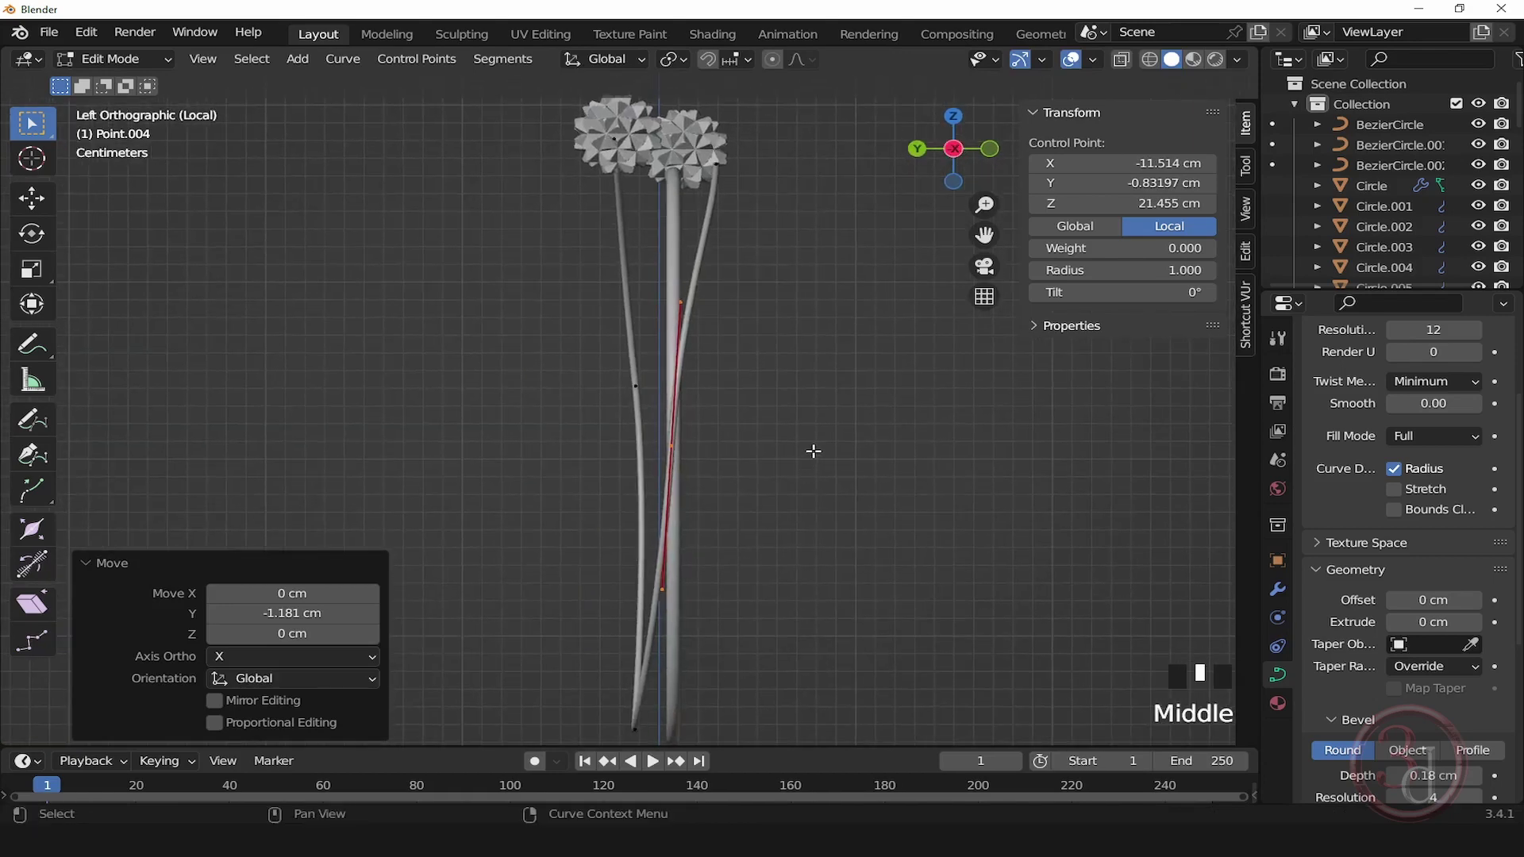
pyautogui.press('r')
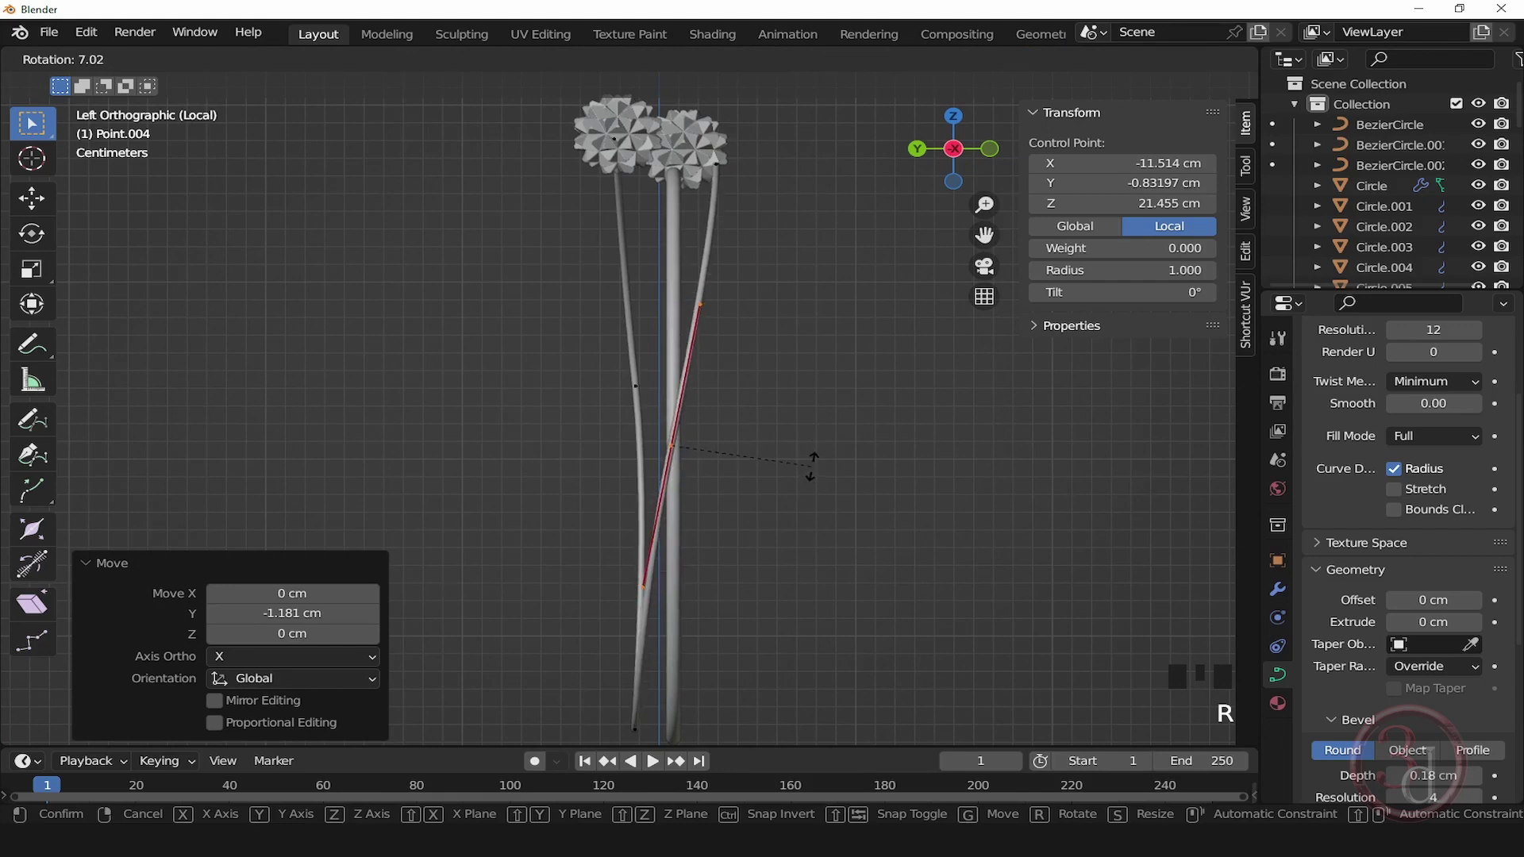
pyautogui.click(811, 465)
pyautogui.press('g')
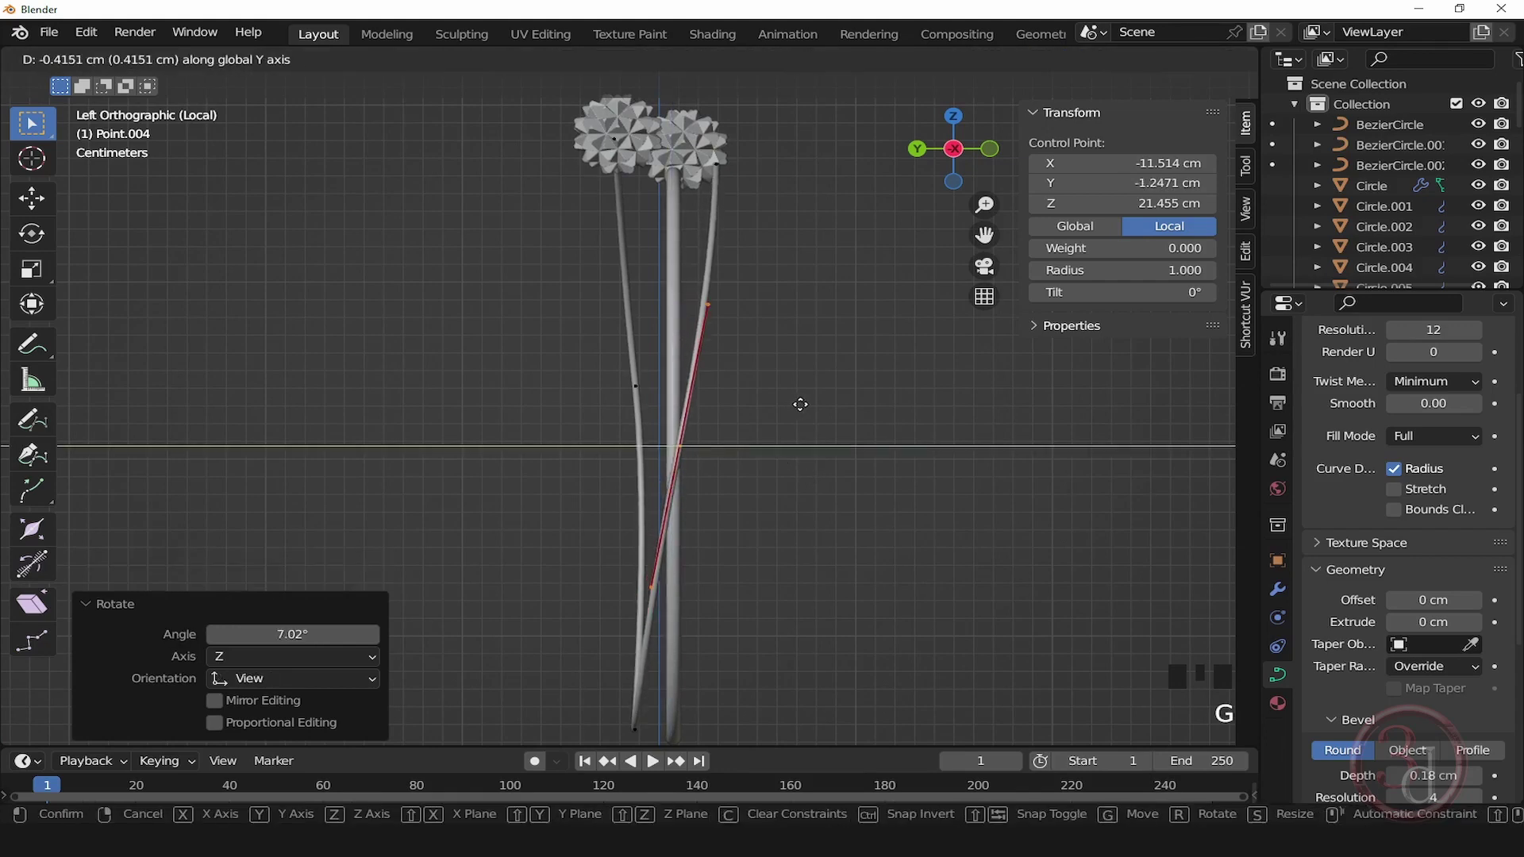
pyautogui.click(793, 404)
# Step: Finish editing the branch and move the upper right flower ball -1.6606 cm along Y onto its tip
pyautogui.press('Tab')
pyautogui.click(714, 155)
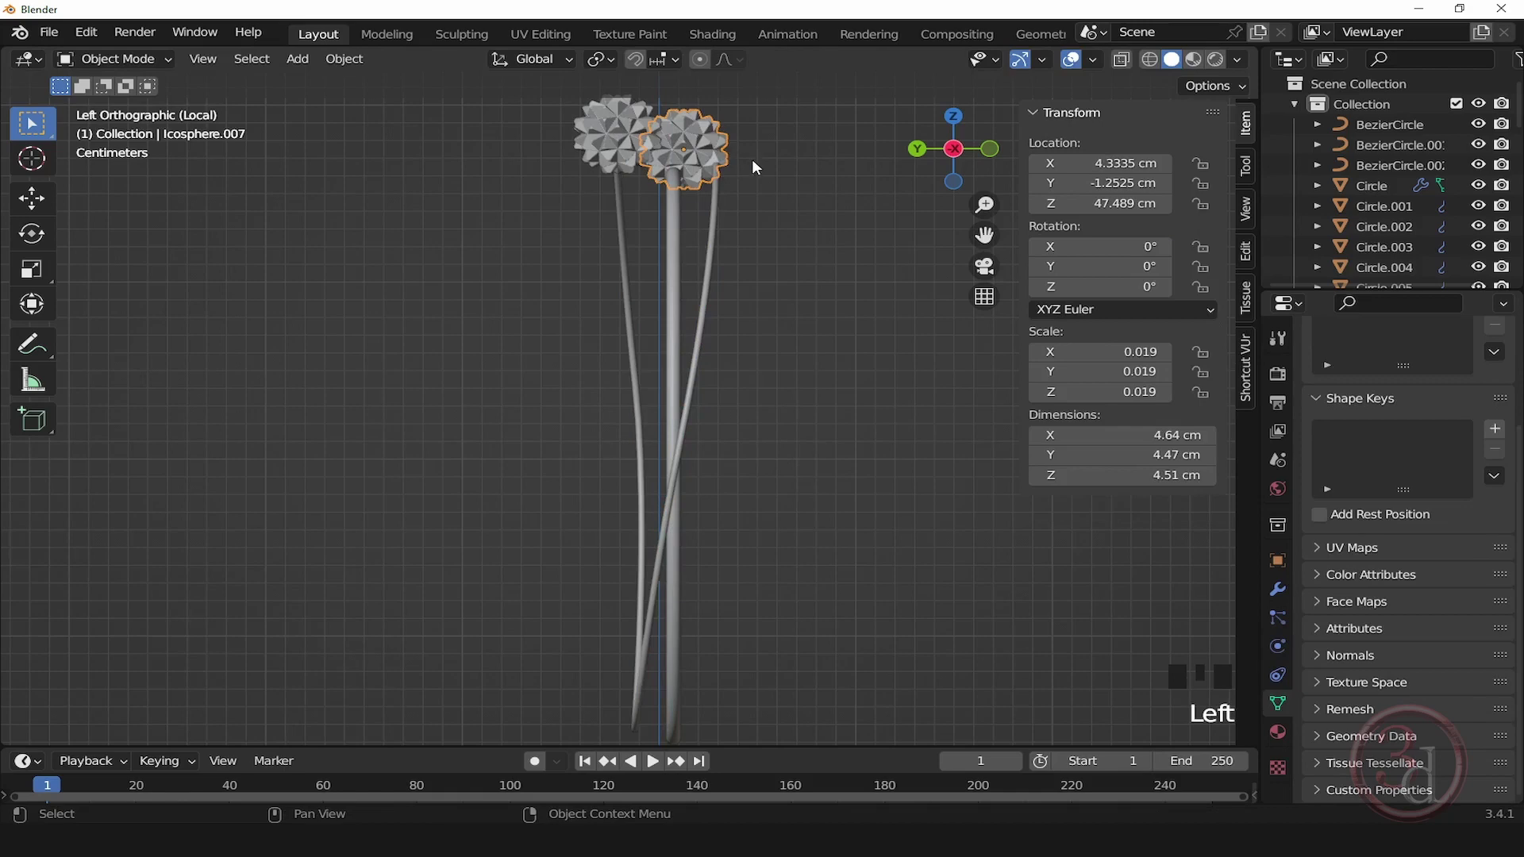
pyautogui.press('g')
pyautogui.press('y')
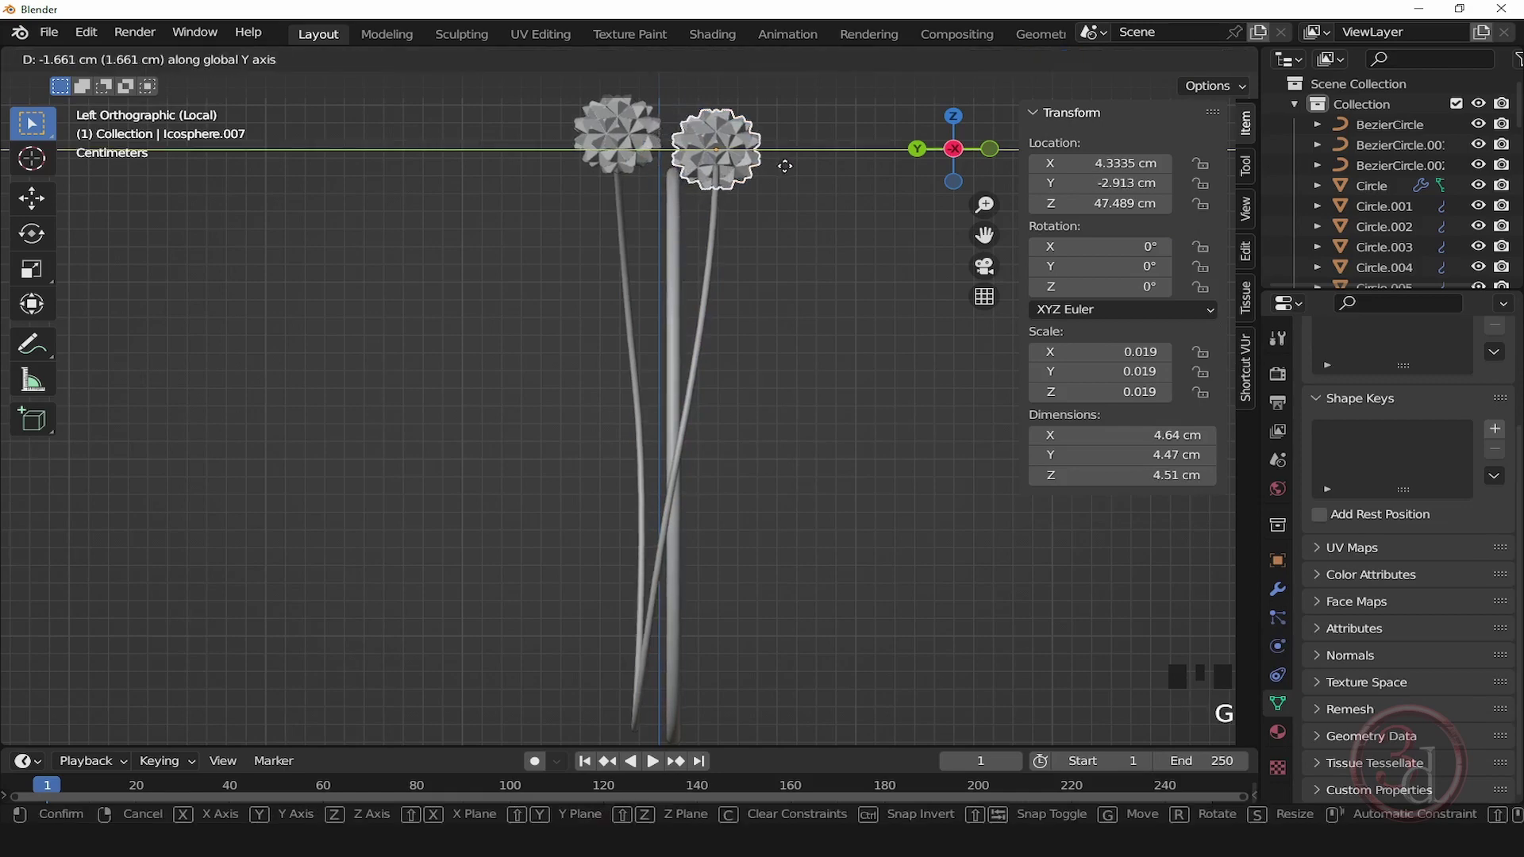
pyautogui.click(785, 166)
pyautogui.keyDown('alt'); pyautogui.moveTo(744, 309); pyautogui.dragTo(647, 466, button='middle'); pyautogui.keyUp('alt')
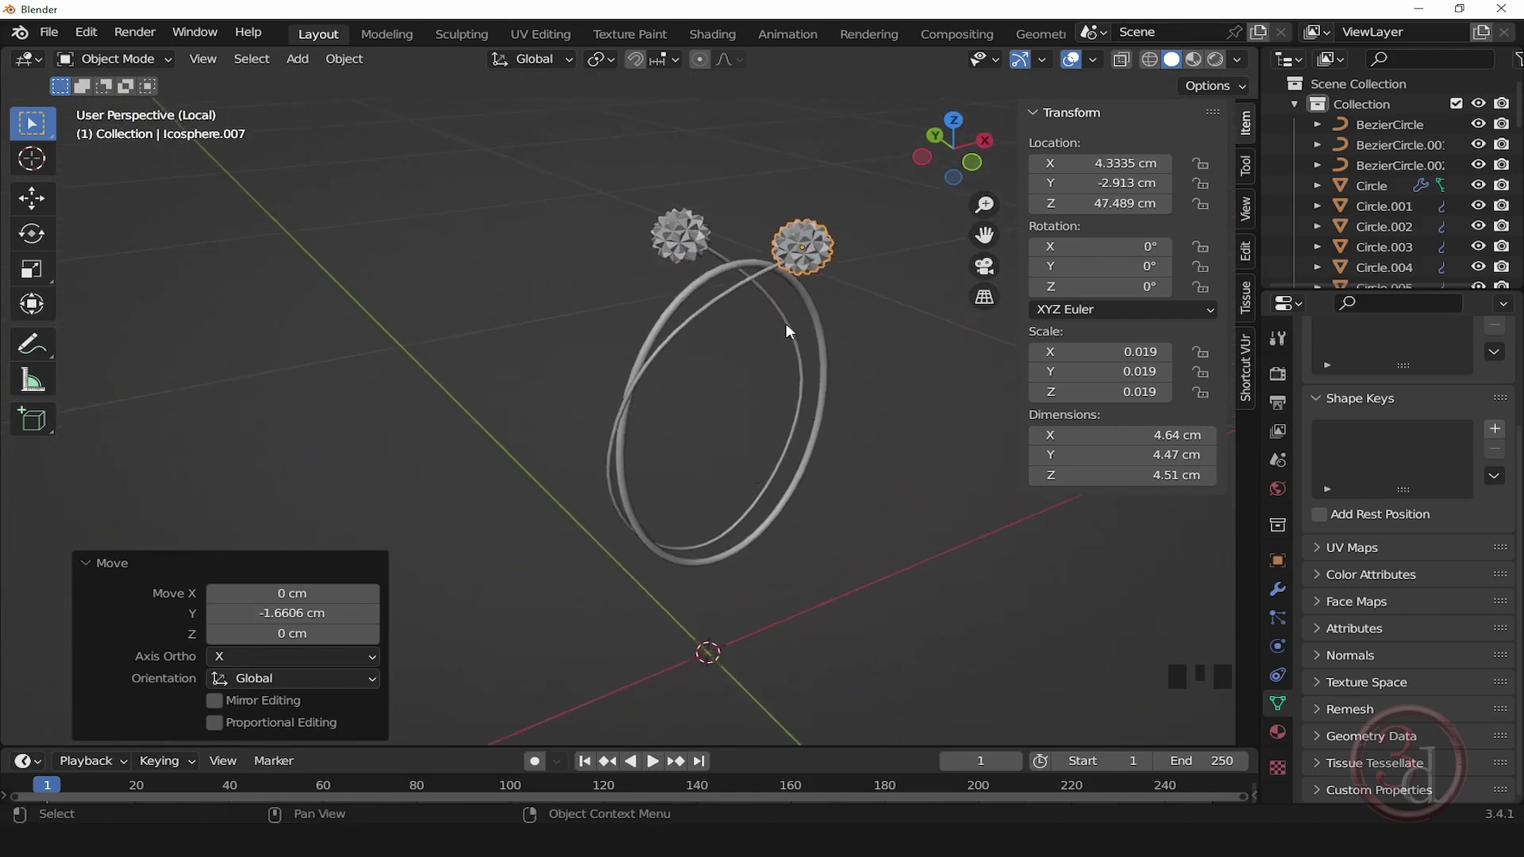
# Step: Select all the isolated parts and leave local view to bring back the whole lamp
pyautogui.click(886, 396)
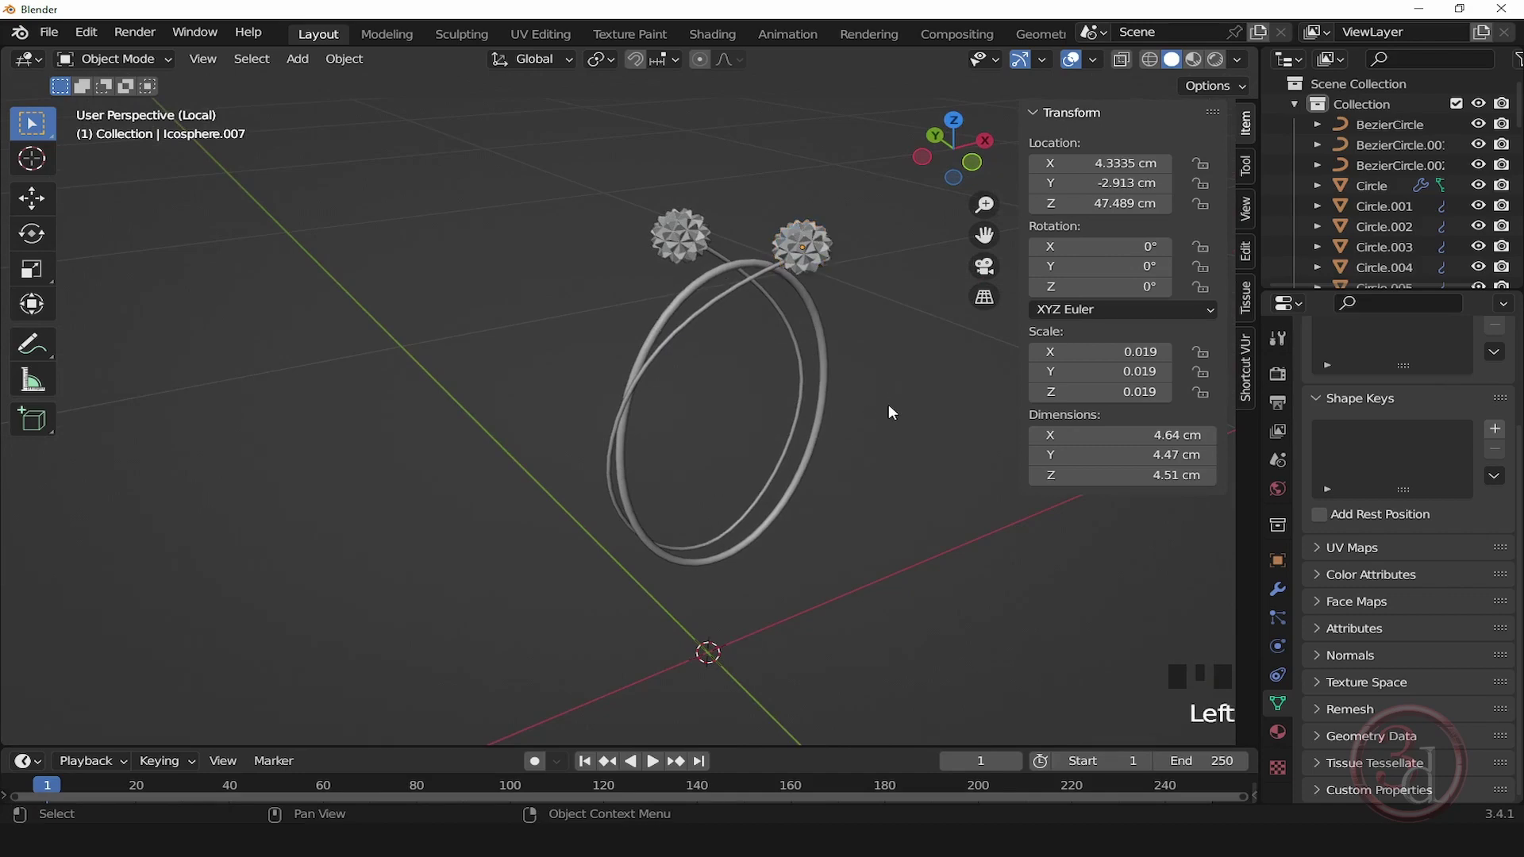
pyautogui.press('a')
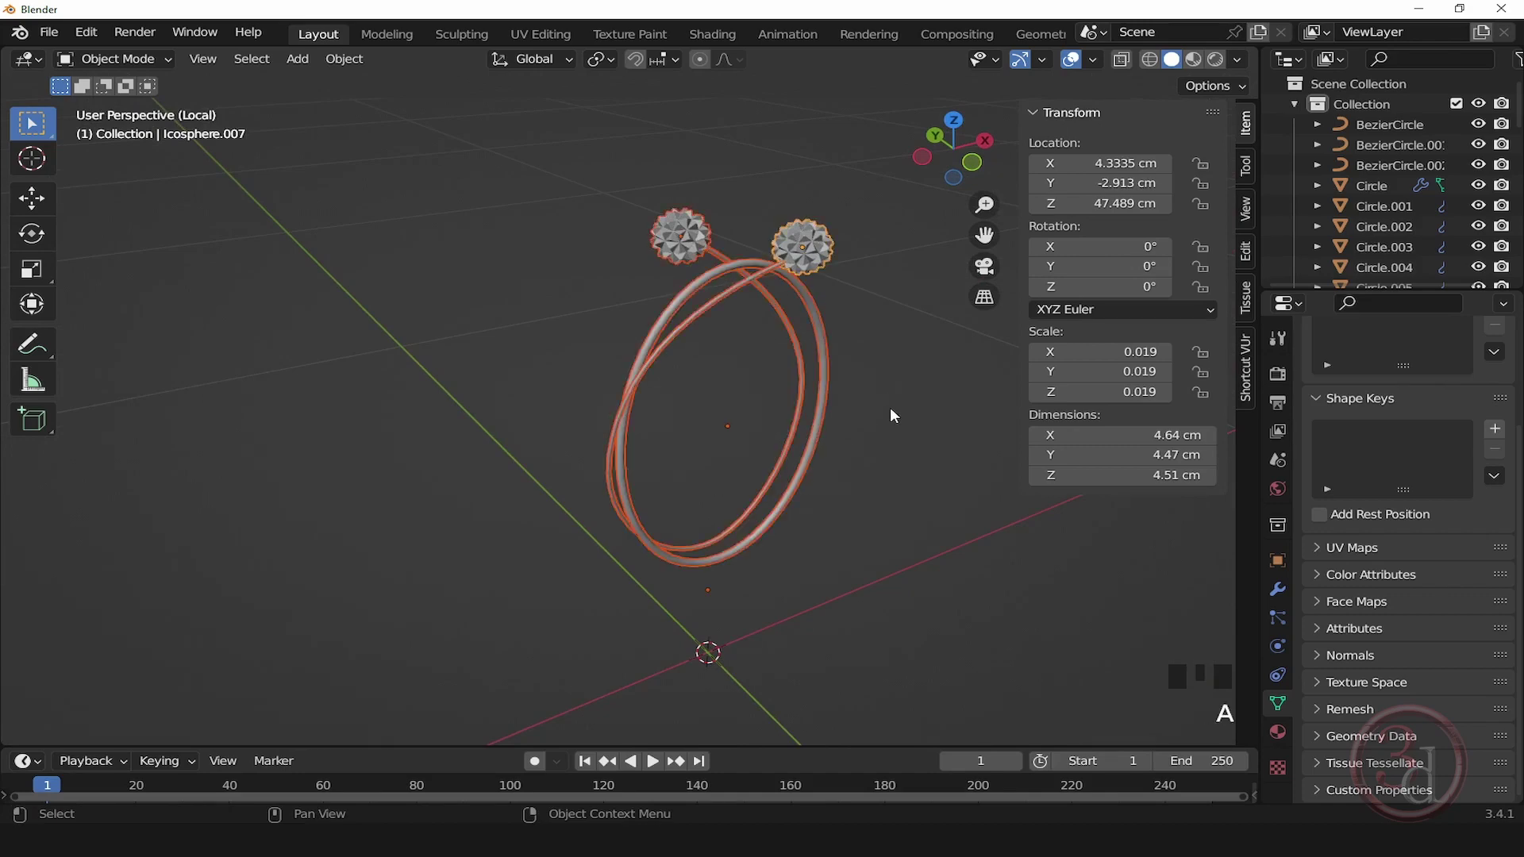
pyautogui.press('/')
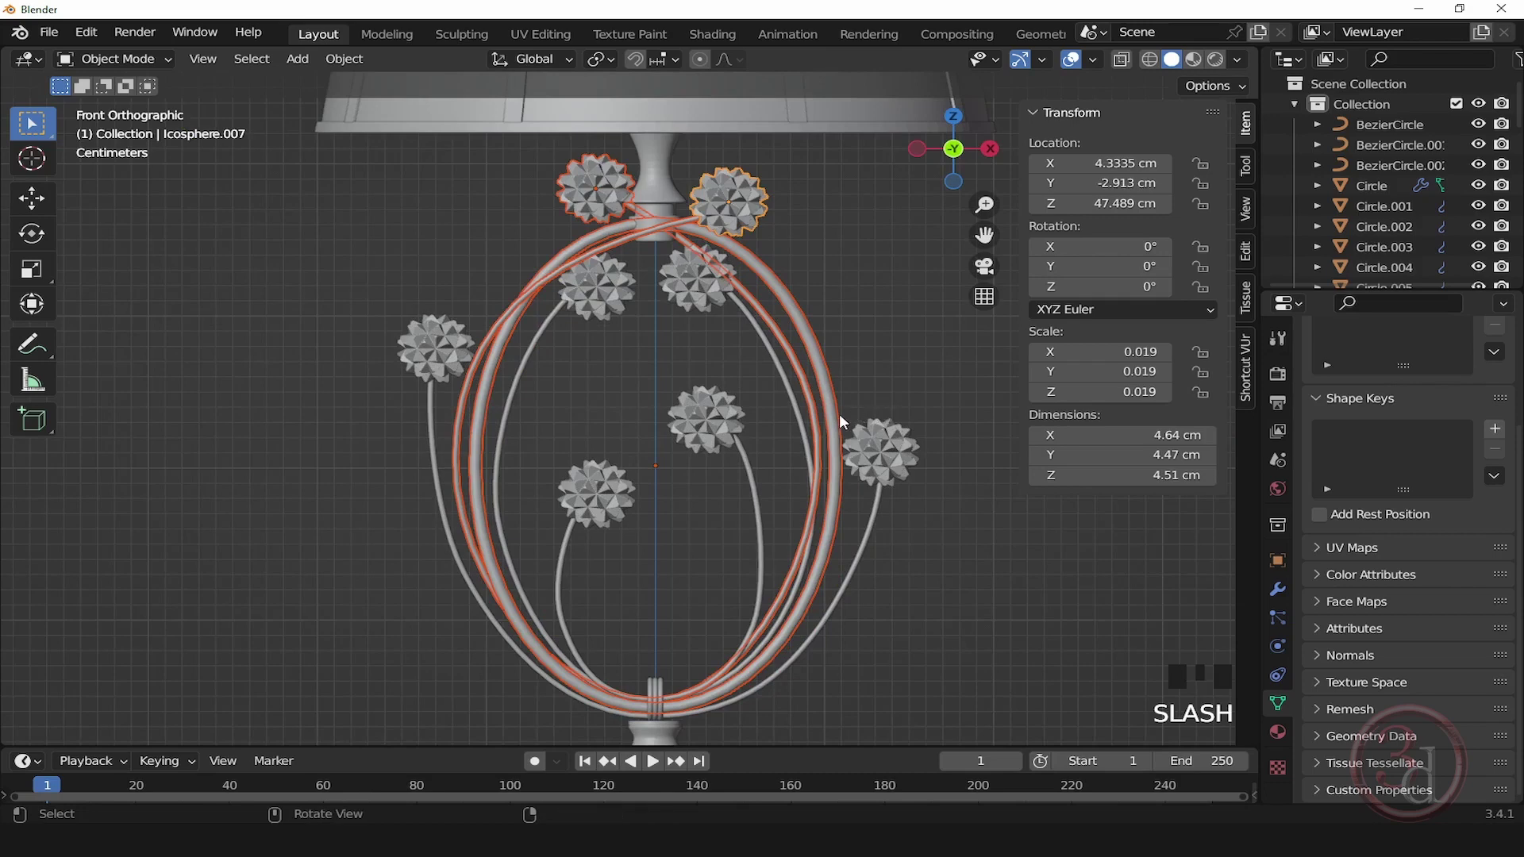
# Step: Add the remaining rings, the upper stem, the tie loops and the lower collar to the selection and isolate them in local view
pyautogui.keyDown('alt'); pyautogui.moveTo(843, 413); pyautogui.dragTo(726, 430, button='middle'); pyautogui.keyUp('alt')
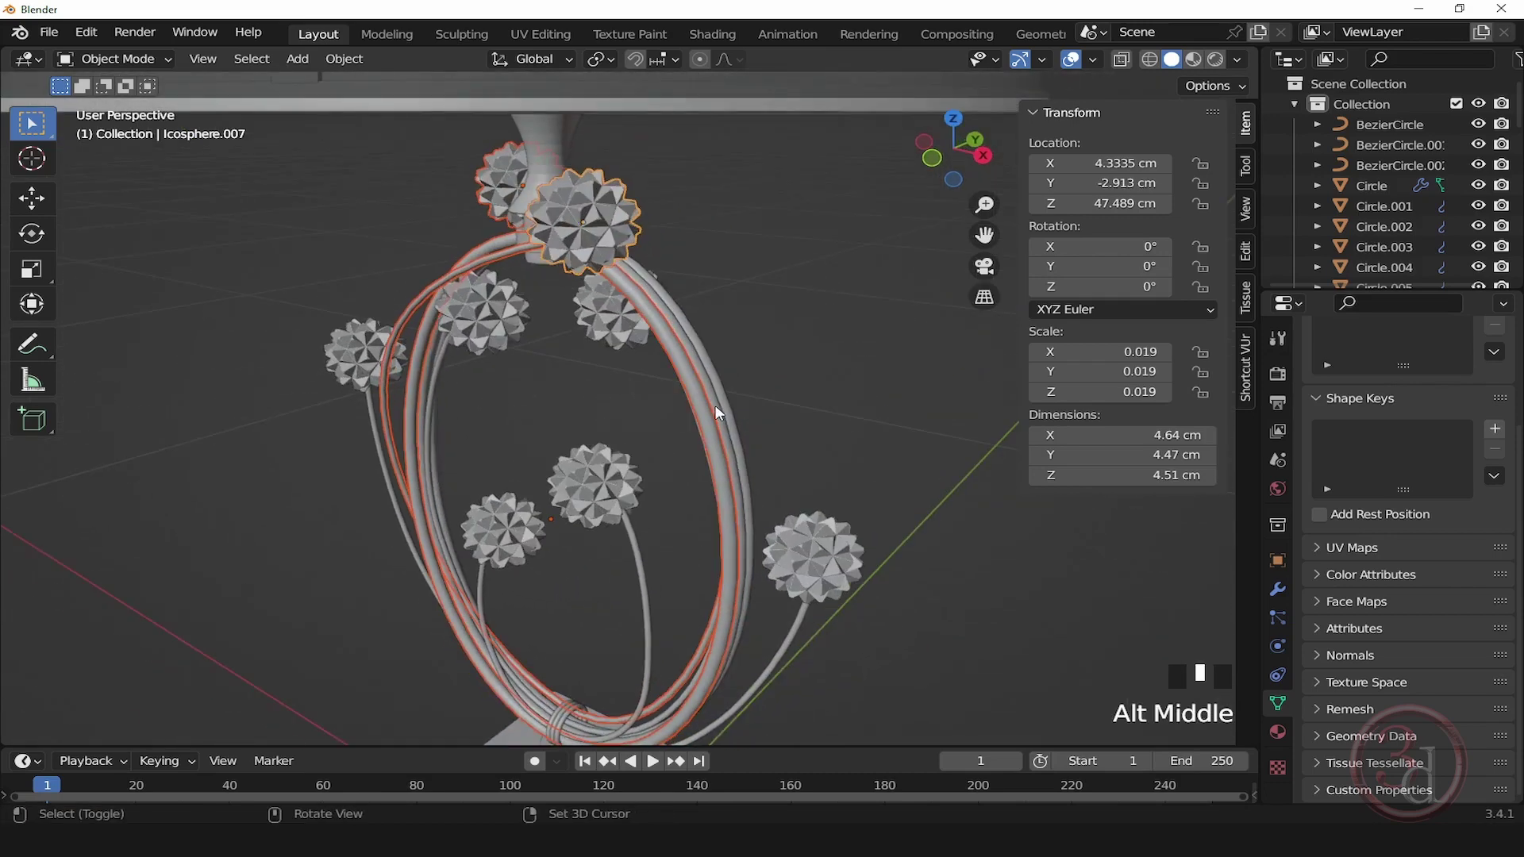
pyautogui.keyDown('shift'); pyautogui.click(722, 399); pyautogui.keyUp('shift')
pyautogui.keyDown('shift'); pyautogui.click(722, 399); pyautogui.keyUp('shift')
pyautogui.keyDown('shift'); pyautogui.click(725, 395); pyautogui.keyUp('shift')
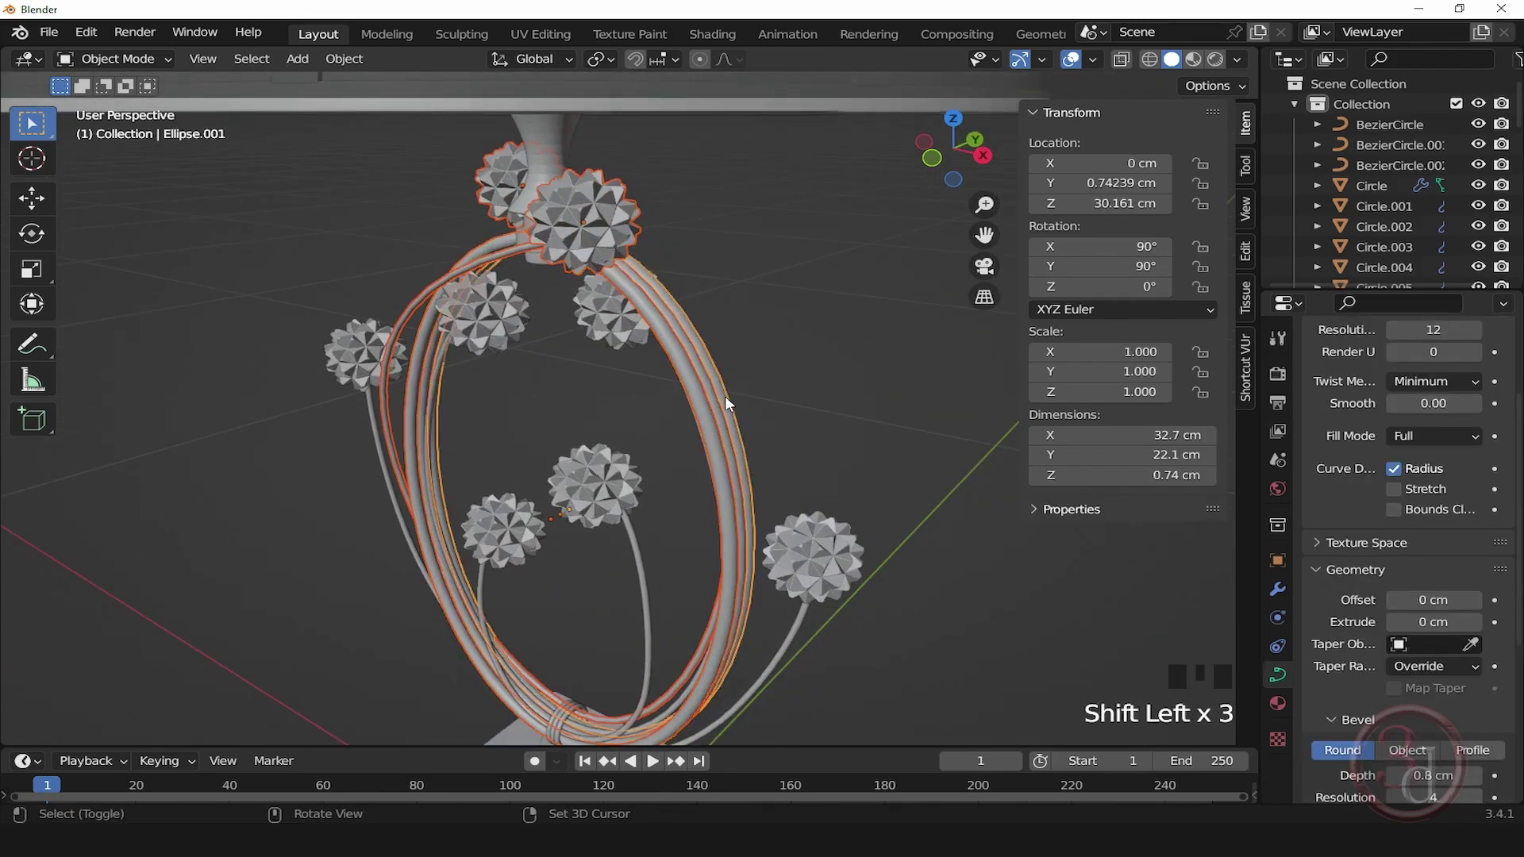
pyautogui.keyDown('alt'); pyautogui.moveTo(754, 401); pyautogui.dragTo(722, 192, button='middle'); pyautogui.keyUp('alt')
pyautogui.keyDown('shift'); pyautogui.click(690, 181); pyautogui.keyUp('shift')
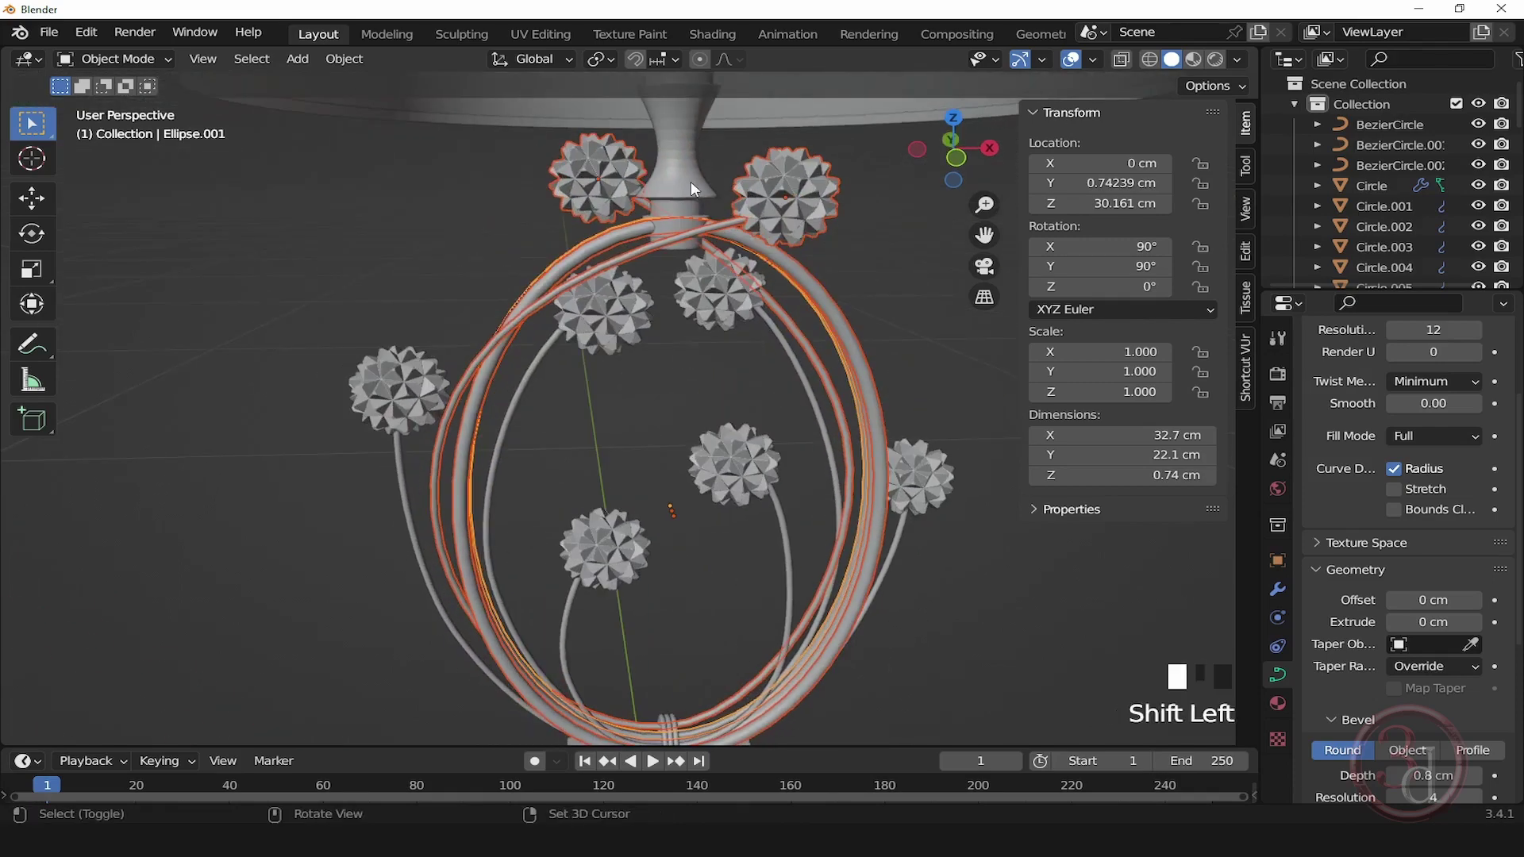
pyautogui.moveTo(684, 503); pyautogui.dragTo(759, 384, button='middle')
pyautogui.scroll(3, 759, 384)
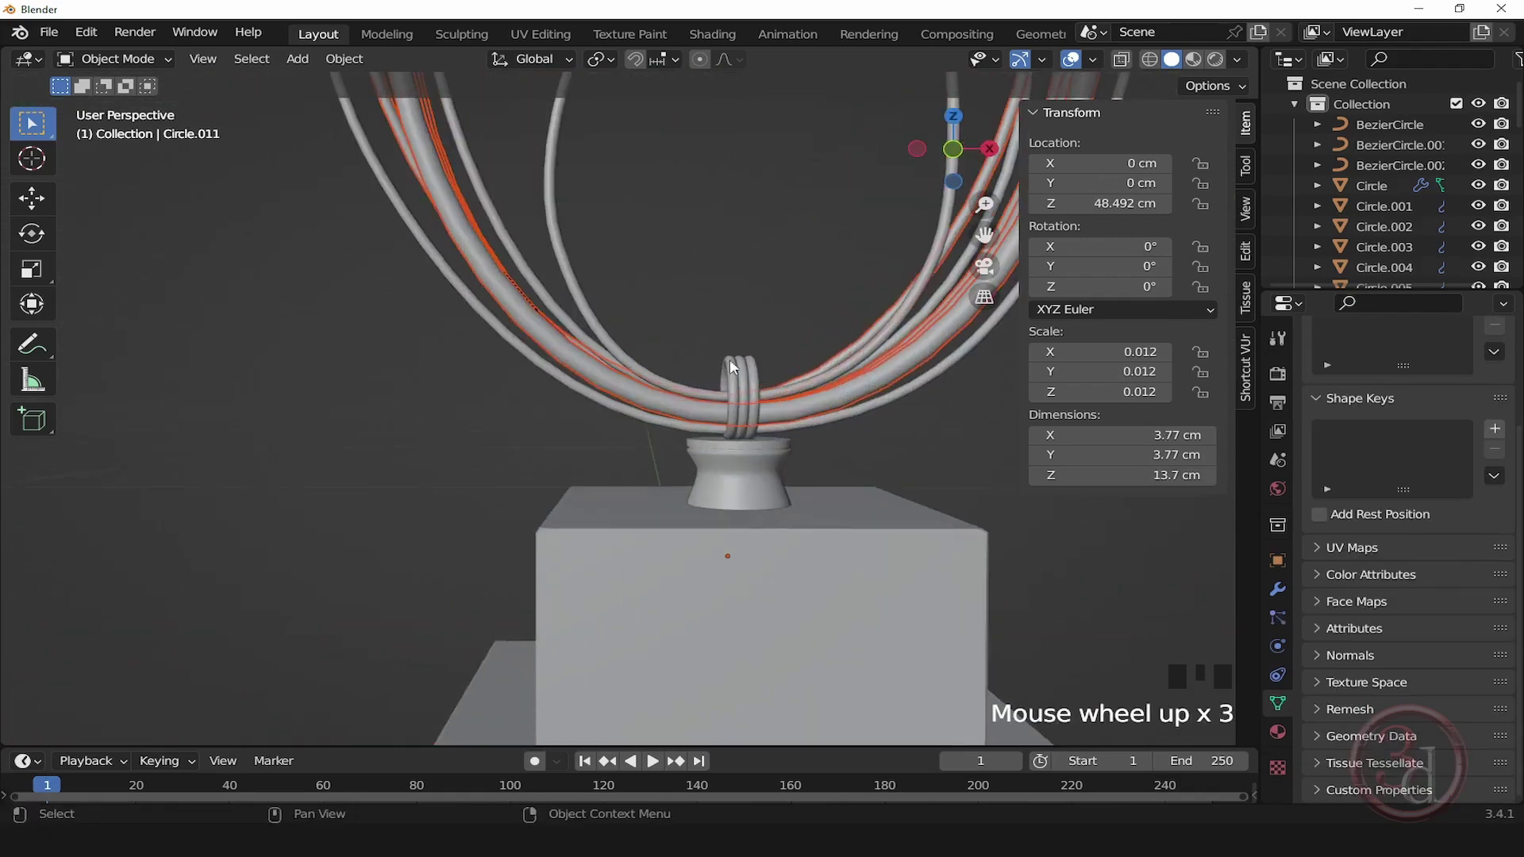
pyautogui.keyDown('shift'); pyautogui.click(730, 348); pyautogui.keyUp('shift')
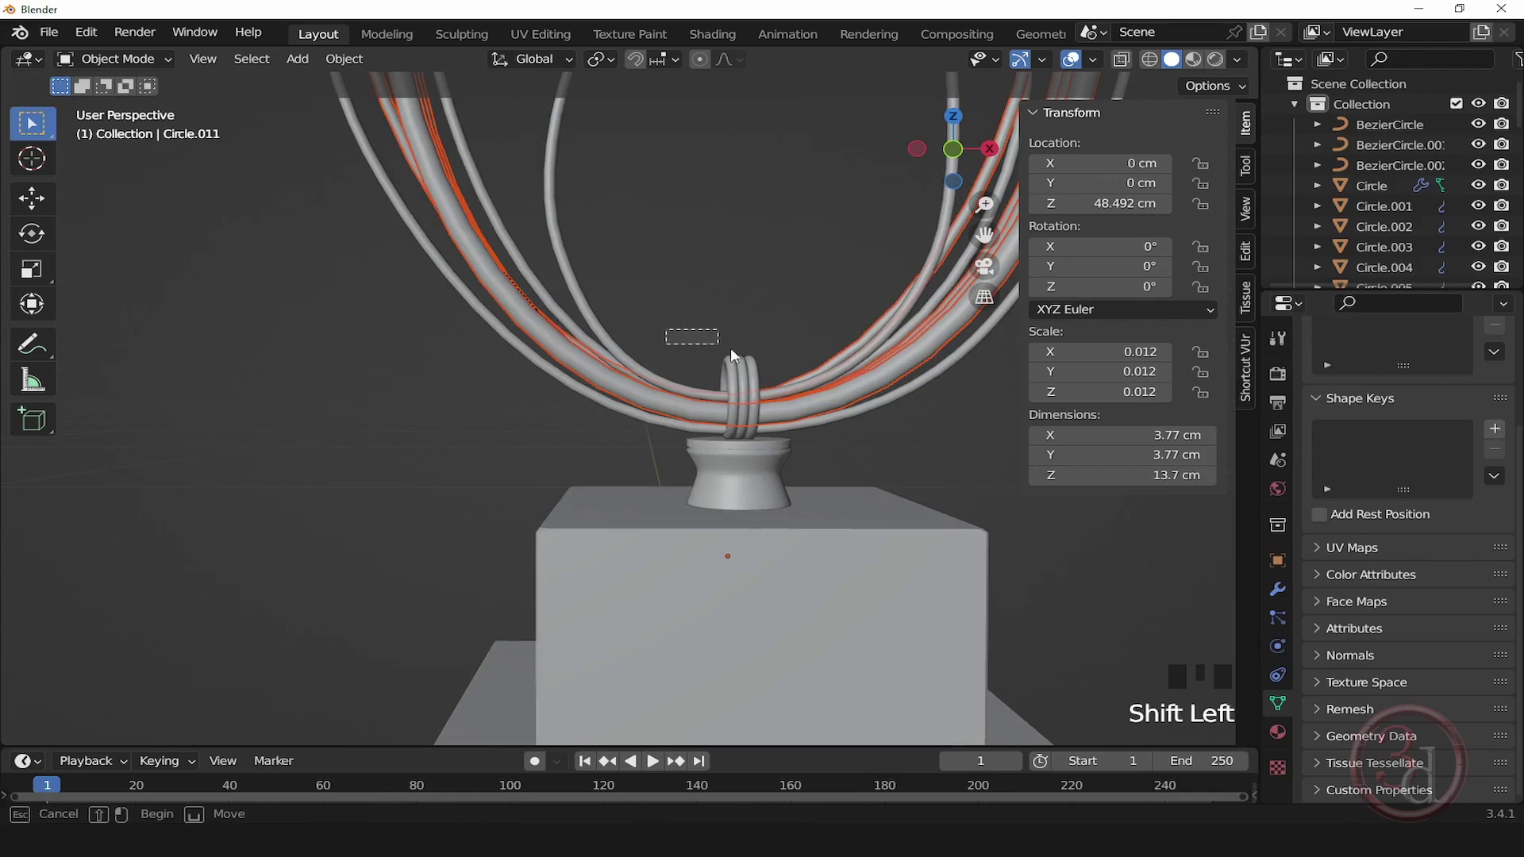
pyautogui.keyDown('shift'); pyautogui.click(776, 473); pyautogui.keyUp('shift')
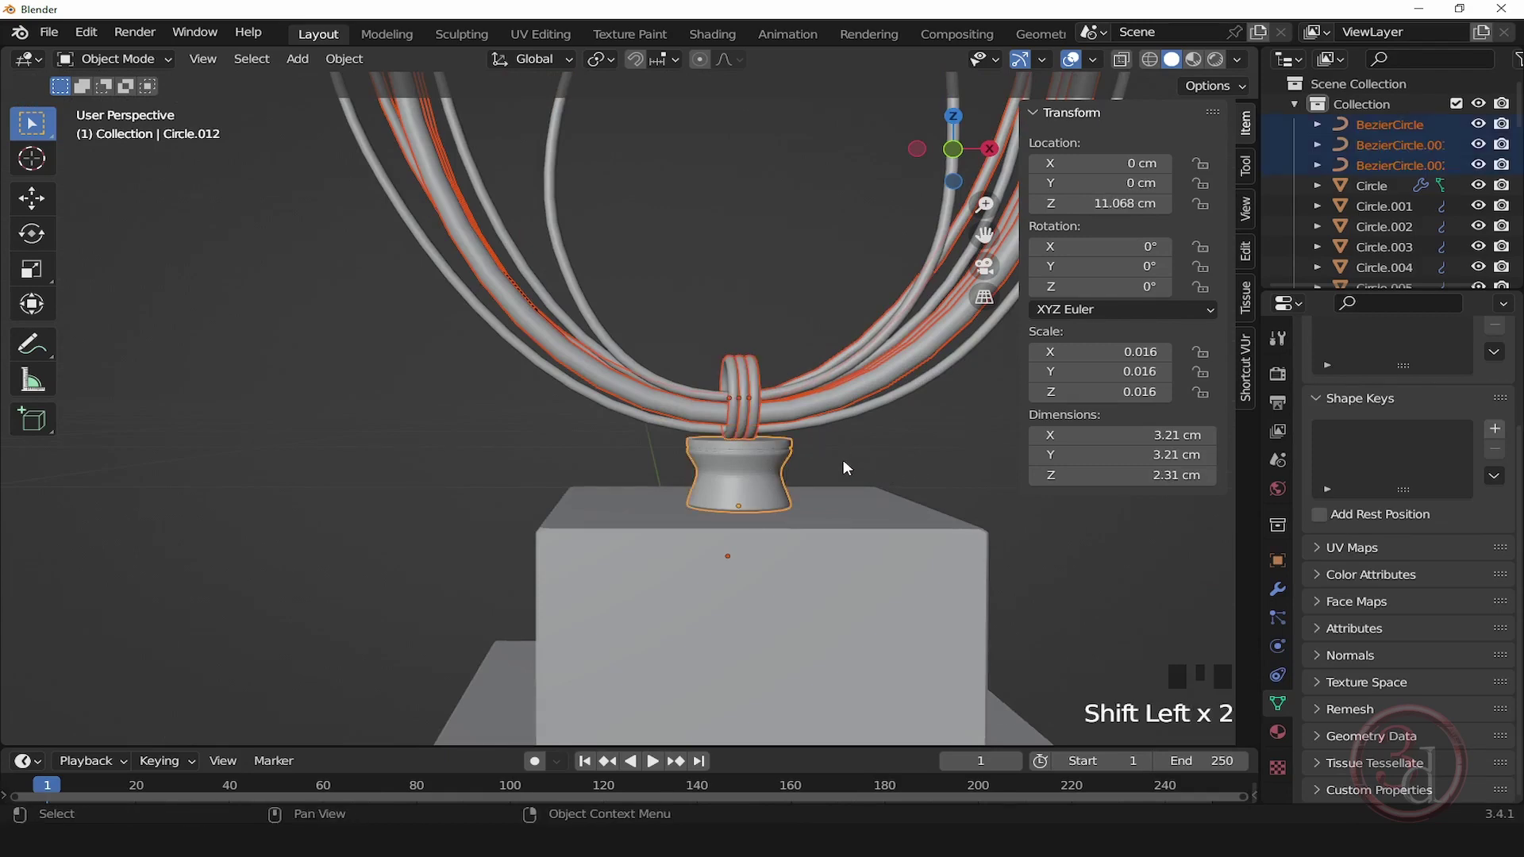
pyautogui.press('KP_Divide')
# Step: Move the upper left flower ball 2.0402 cm along Y, clear of the upper stem
pyautogui.keyDown('alt'); pyautogui.moveTo(807, 467); pyautogui.dragTo(672, 370, button='middle'); pyautogui.keyUp('alt')
pyautogui.click(865, 531)
pyautogui.scroll(3, 865, 532)
pyautogui.click(622, 369)
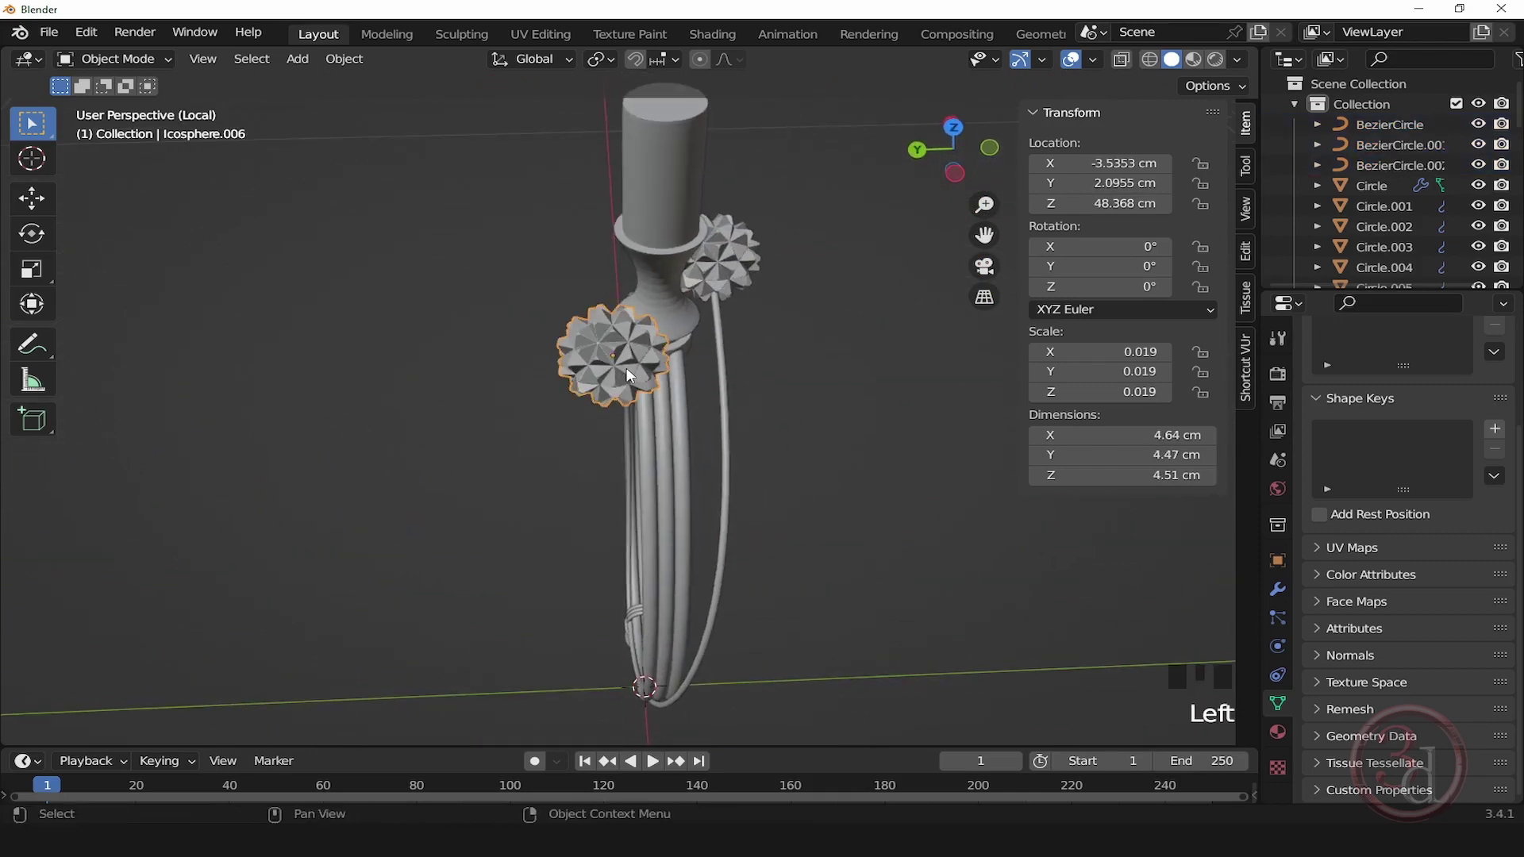
pyautogui.press('g')
pyautogui.press('y')
pyautogui.click(581, 373)
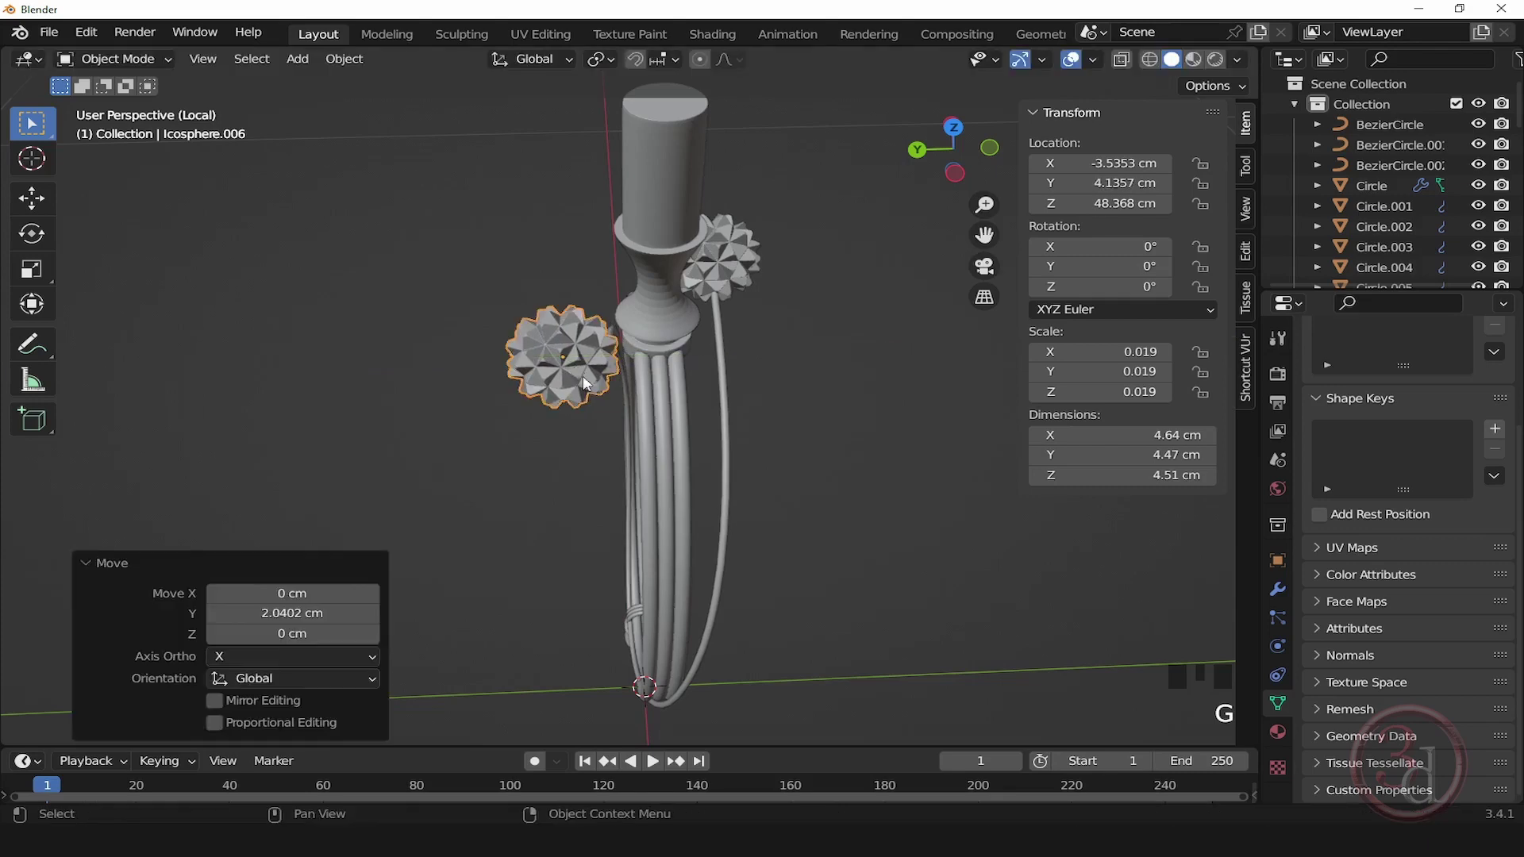
# Step: Edit the crossing branch and move its bottom point 0.40528 cm along Y beside the tie loops
pyautogui.keyDown('alt'); pyautogui.moveTo(580, 373); pyautogui.dragTo(559, 465, button='middle'); pyautogui.keyUp('alt')
pyautogui.click(726, 422)
pyautogui.press('Tab')
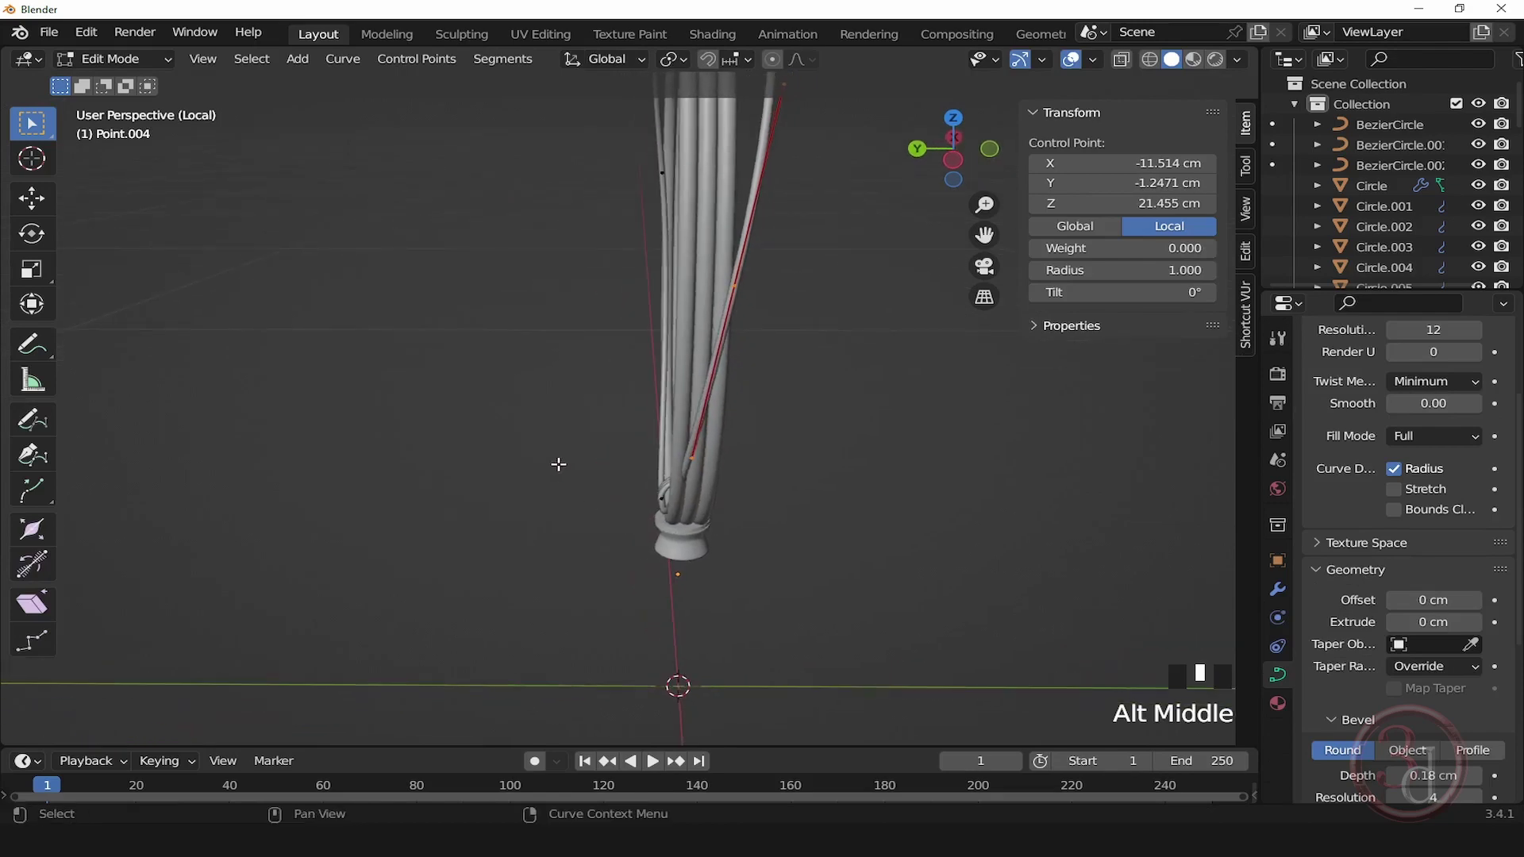
pyautogui.click(594, 372)
pyautogui.moveTo(561, 323); pyautogui.dragTo(797, 575)
pyautogui.keyDown('alt'); pyautogui.moveTo(797, 575); pyautogui.dragTo(702, 514, button='middle'); pyautogui.keyUp('alt')
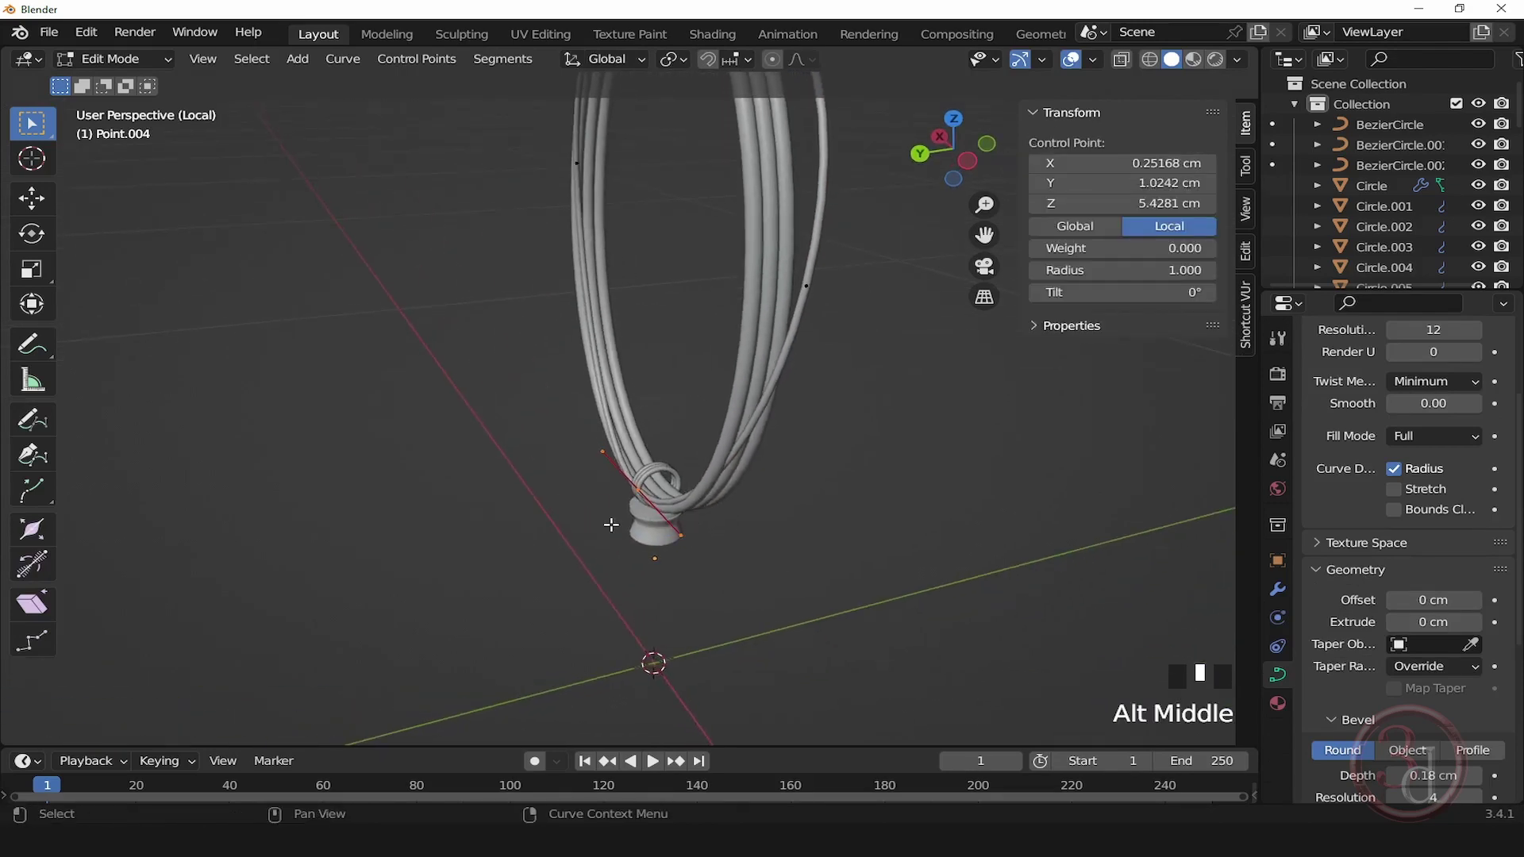
pyautogui.scroll(9, 610, 524)
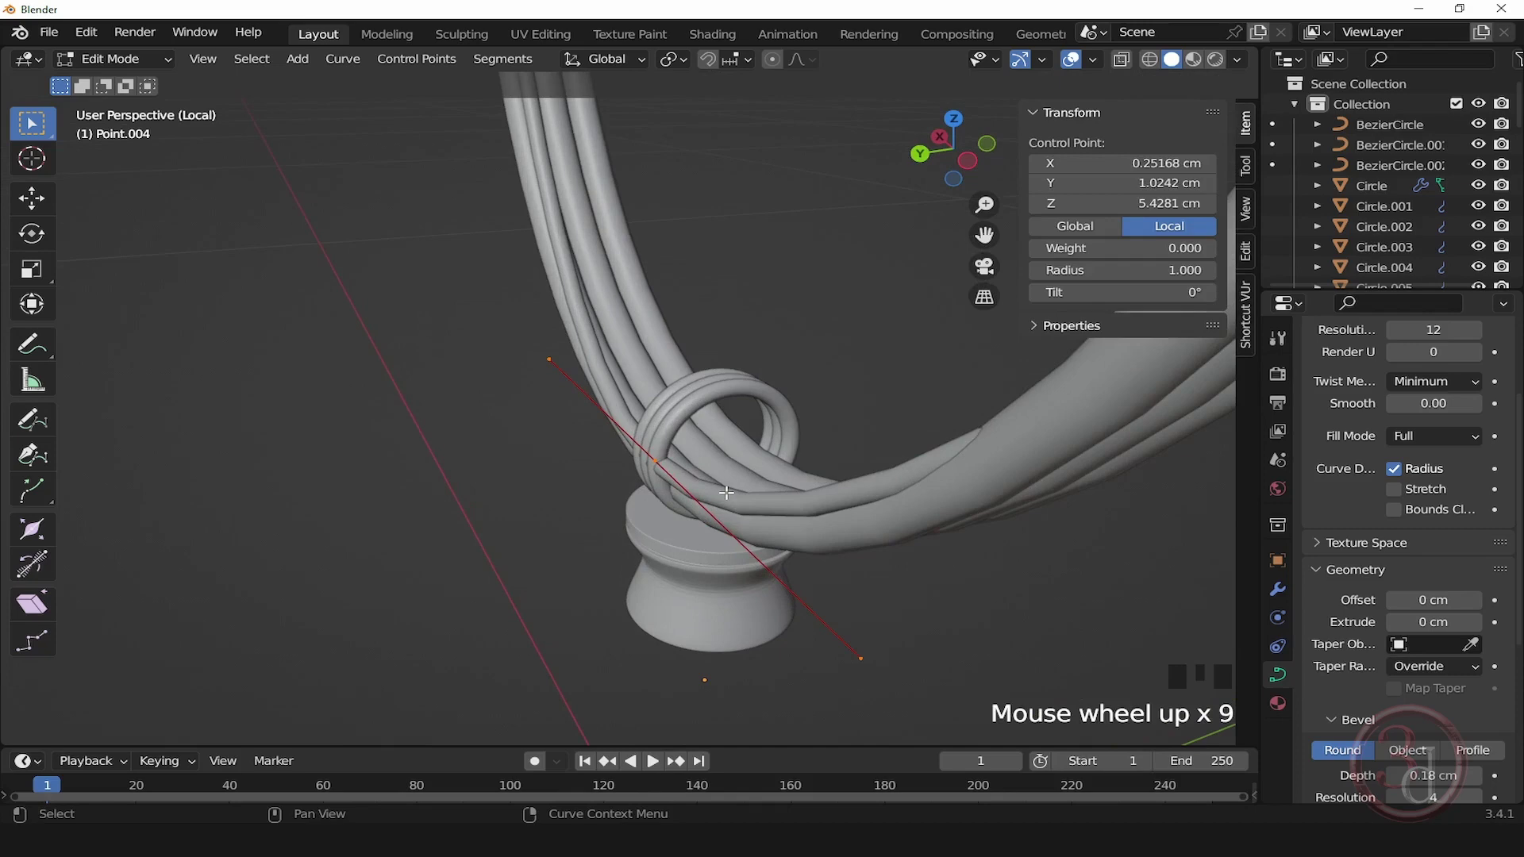
pyautogui.press('g')
pyautogui.press('y')
pyautogui.click(704, 498)
pyautogui.scroll(-4, 704, 497)
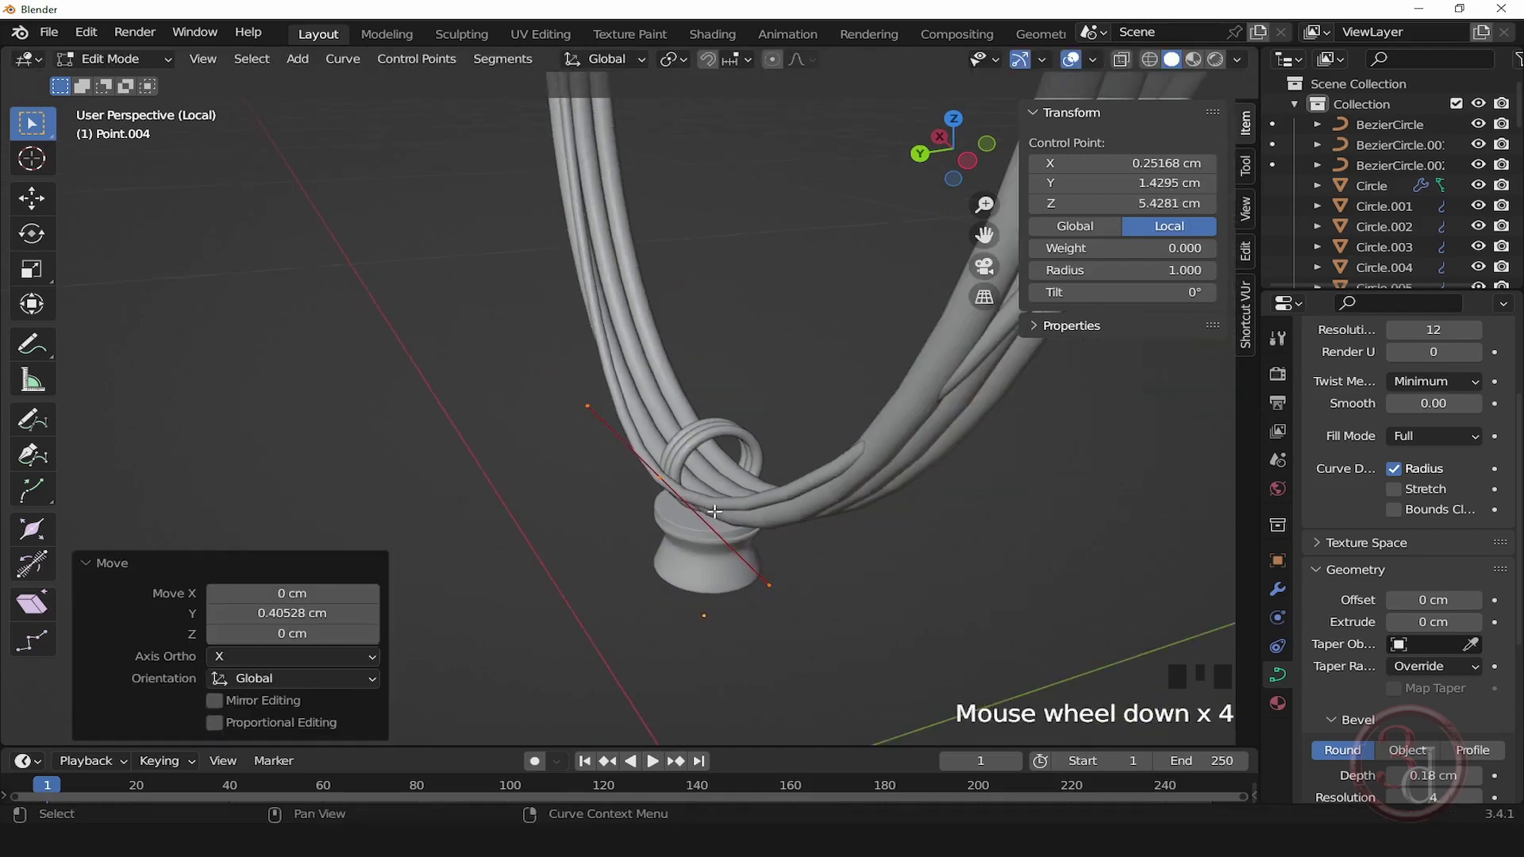
# Step: Move the crossing branch's side point on the negative X side 0.8091 cm along Y, closer to the rings
pyautogui.moveTo(704, 498); pyautogui.dragTo(808, 519, button='middle')
pyautogui.scroll(-3, 721, 568)
pyautogui.keyDown('alt'); pyautogui.moveTo(721, 568); pyautogui.dragTo(719, 446, button='middle'); pyautogui.keyUp('alt')
pyautogui.press('`')
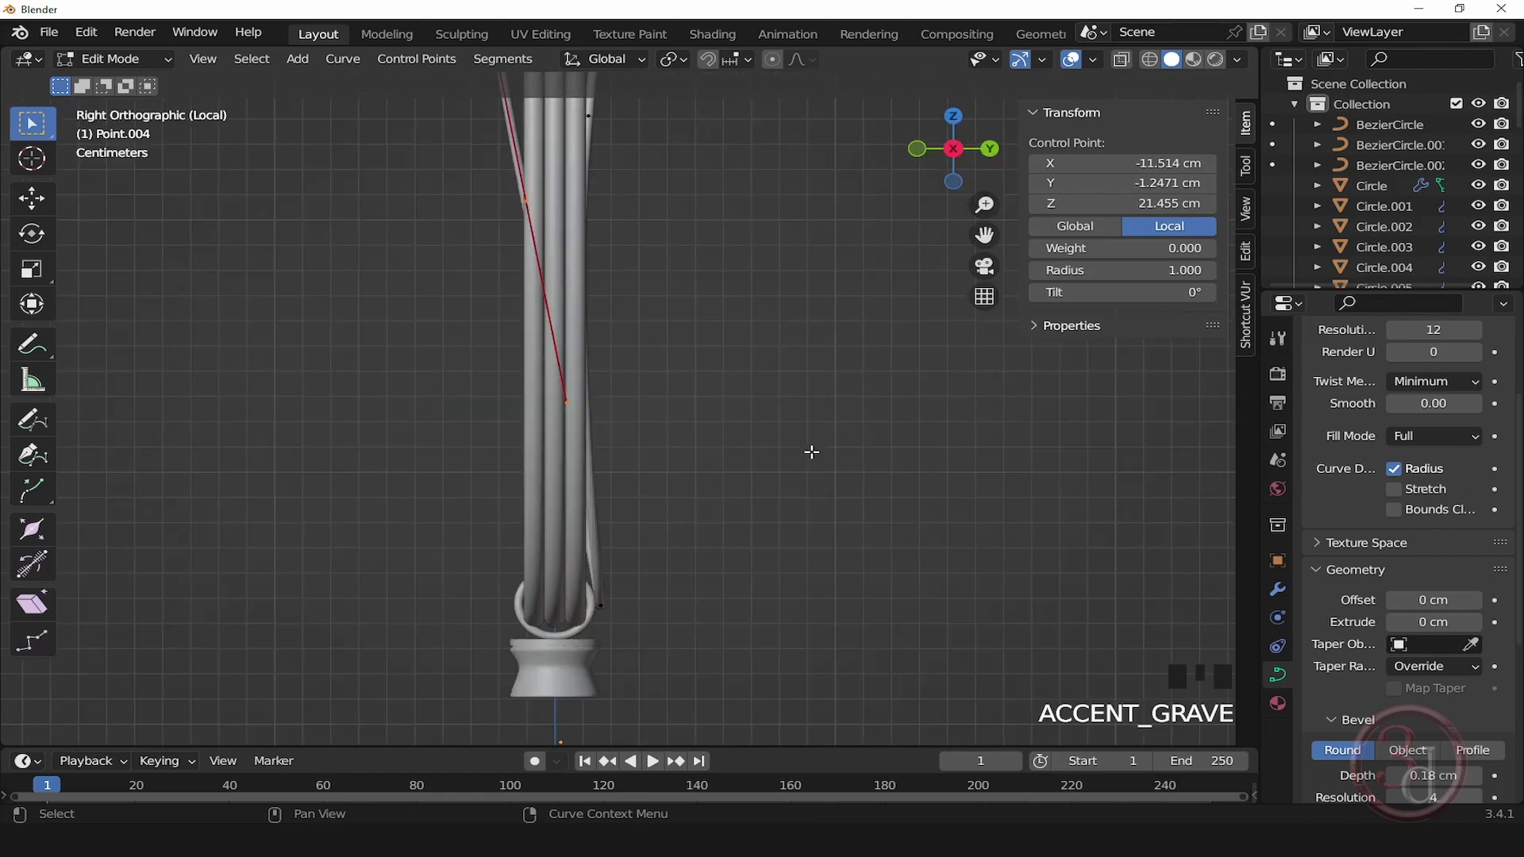
pyautogui.press('`')
pyautogui.moveTo(732, 472); pyautogui.dragTo(768, 525, button='middle')
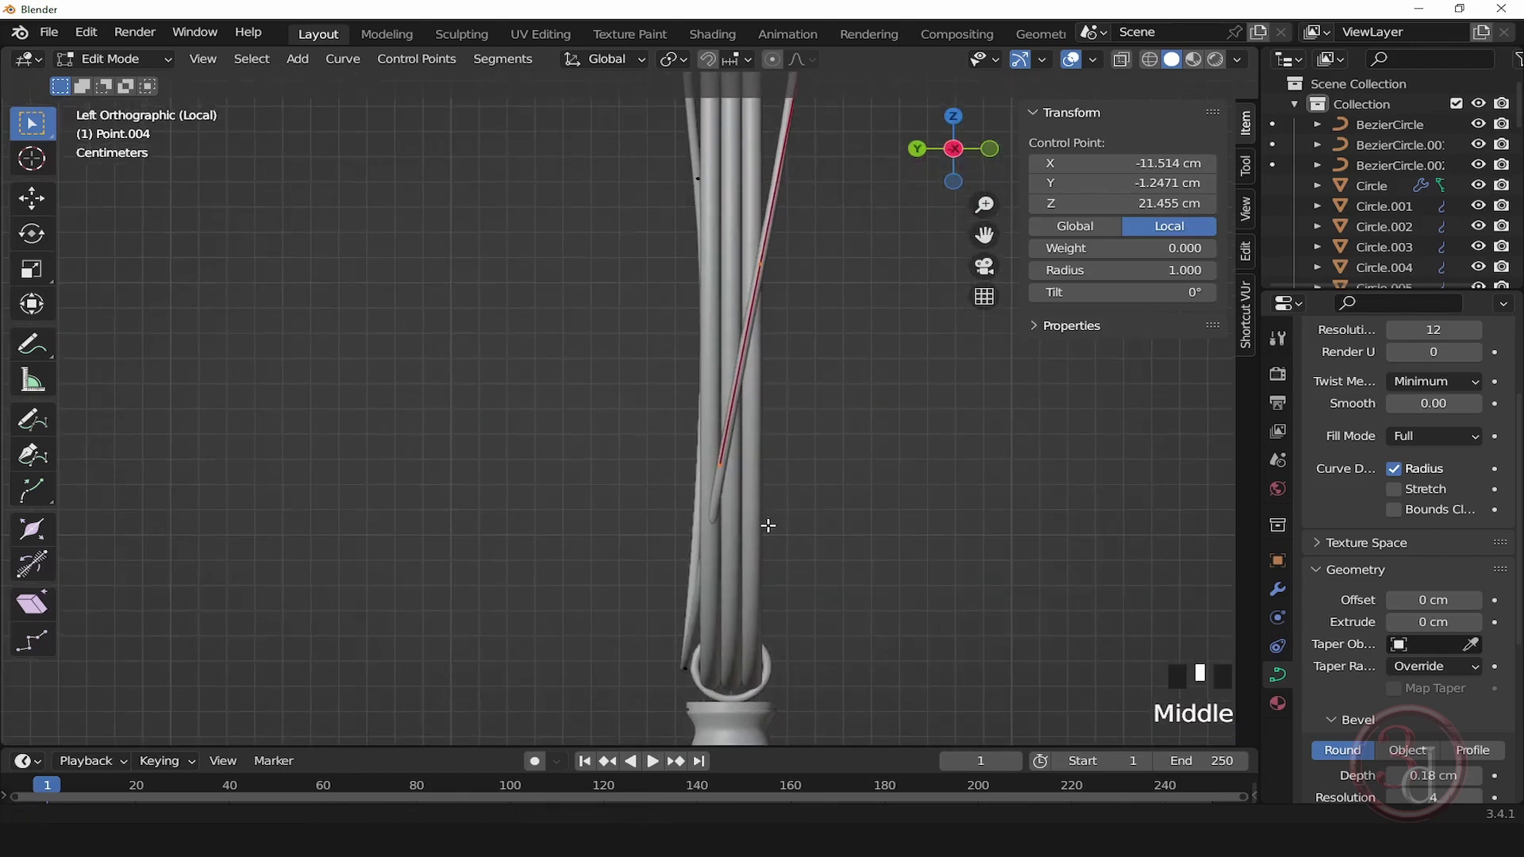
pyautogui.press('g')
pyautogui.press('y')
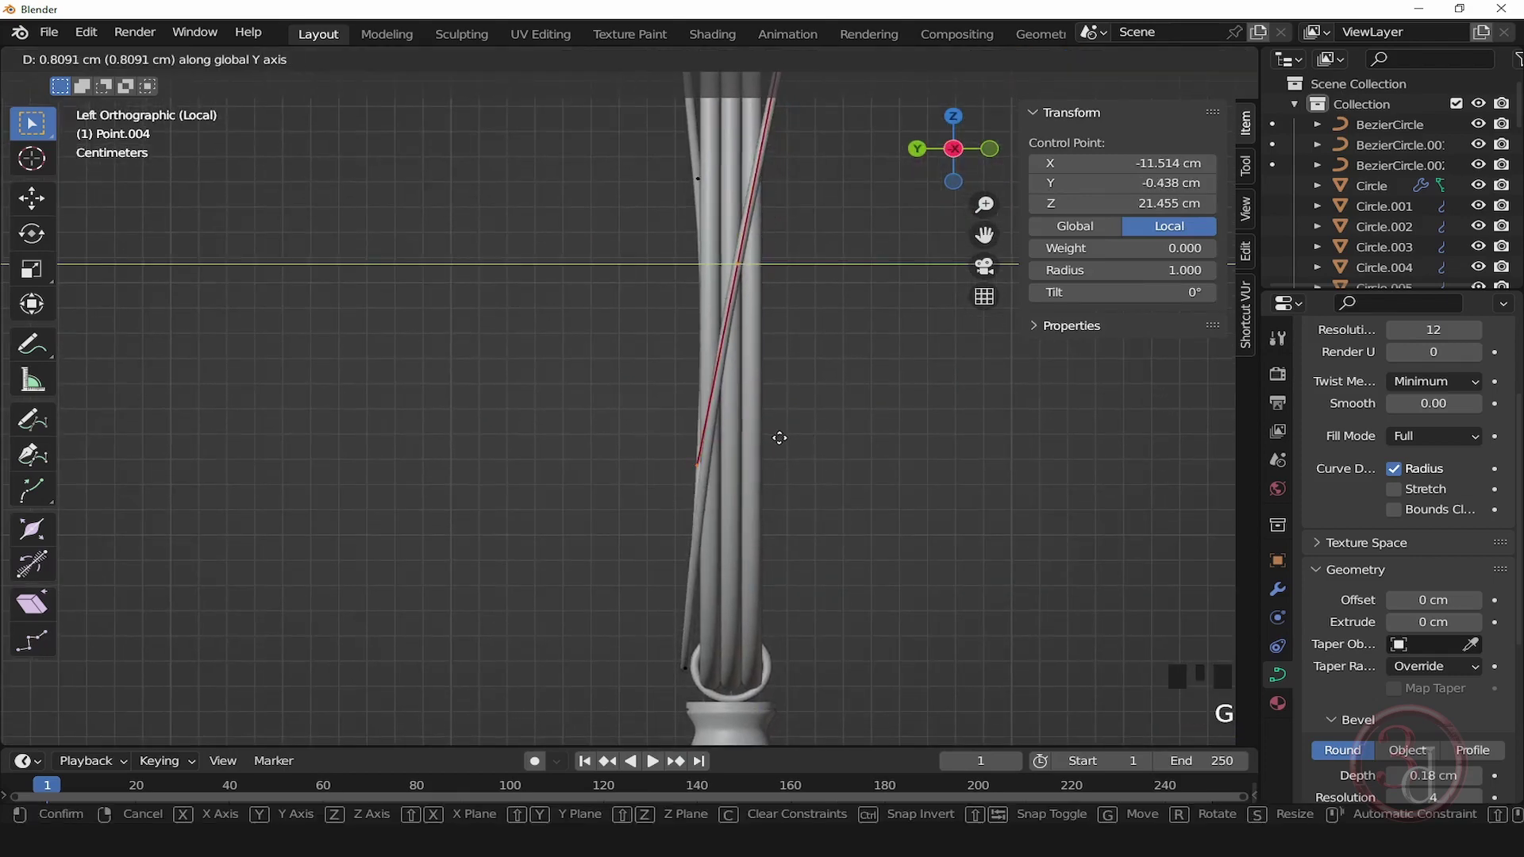
pyautogui.click(780, 438)
# Step: Move the crossing branch's upper end point 2.0412 cm along Y into its flower ball
pyautogui.scroll(-3, 786, 427)
pyautogui.keyDown('alt'); pyautogui.moveTo(774, 395); pyautogui.dragTo(762, 284, button='middle'); pyautogui.keyUp('alt')
pyautogui.scroll(2, 795, 294)
pyautogui.press('Tab')
pyautogui.press('Tab')
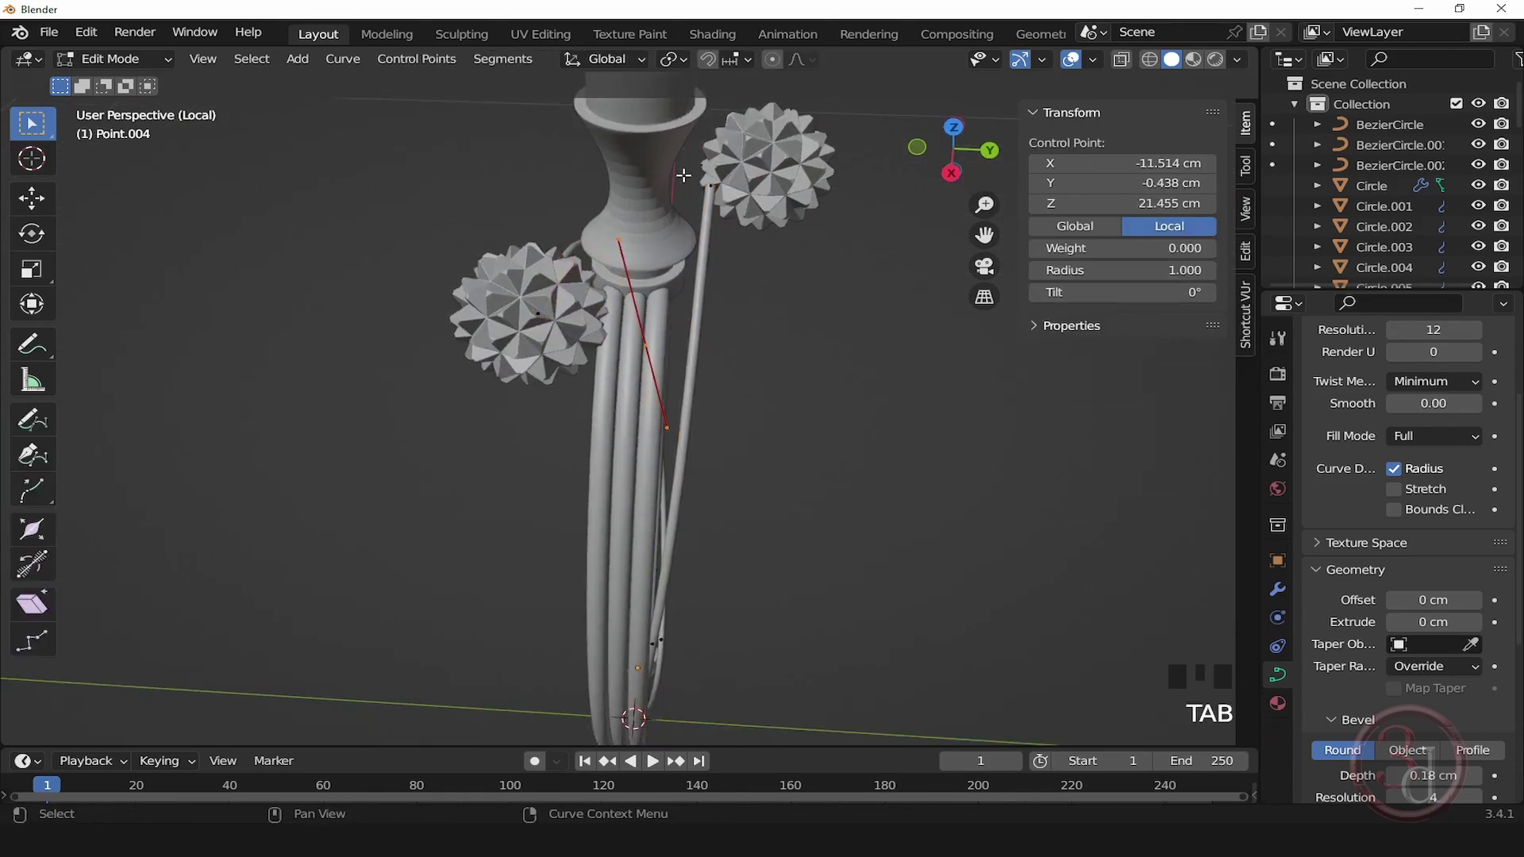
pyautogui.press('g')
pyautogui.press('y')
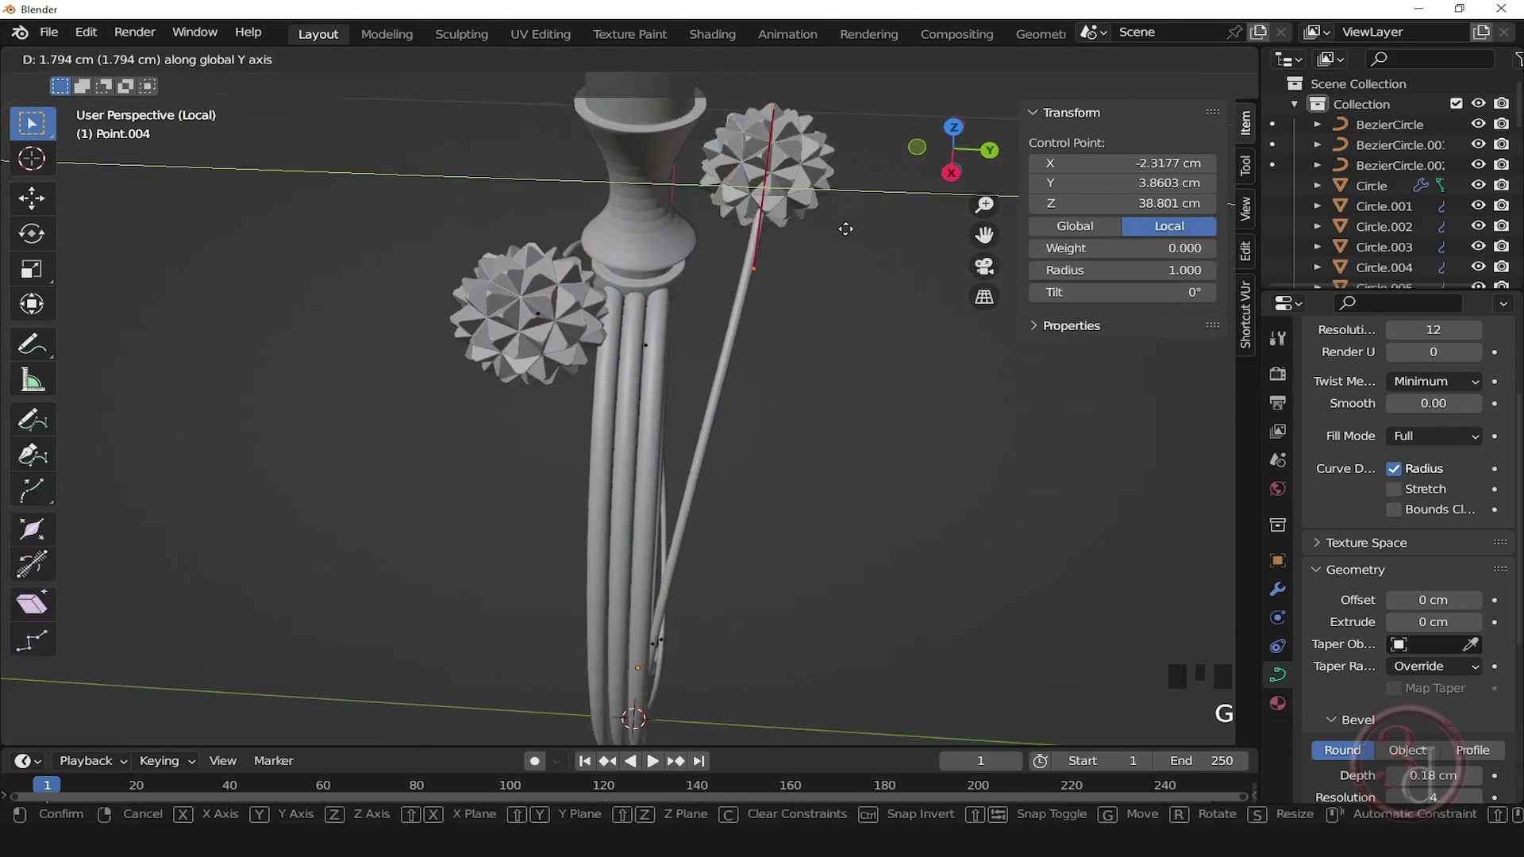
pyautogui.click(851, 229)
# Step: Move the branch's side point on the positive X side -3.4556 cm along Y, outside the rings
pyautogui.scroll(-3, 803, 384)
pyautogui.keyDown('alt'); pyautogui.moveTo(803, 384); pyautogui.dragTo(750, 374, button='middle'); pyautogui.keyUp('alt')
pyautogui.scroll(2, 763, 392)
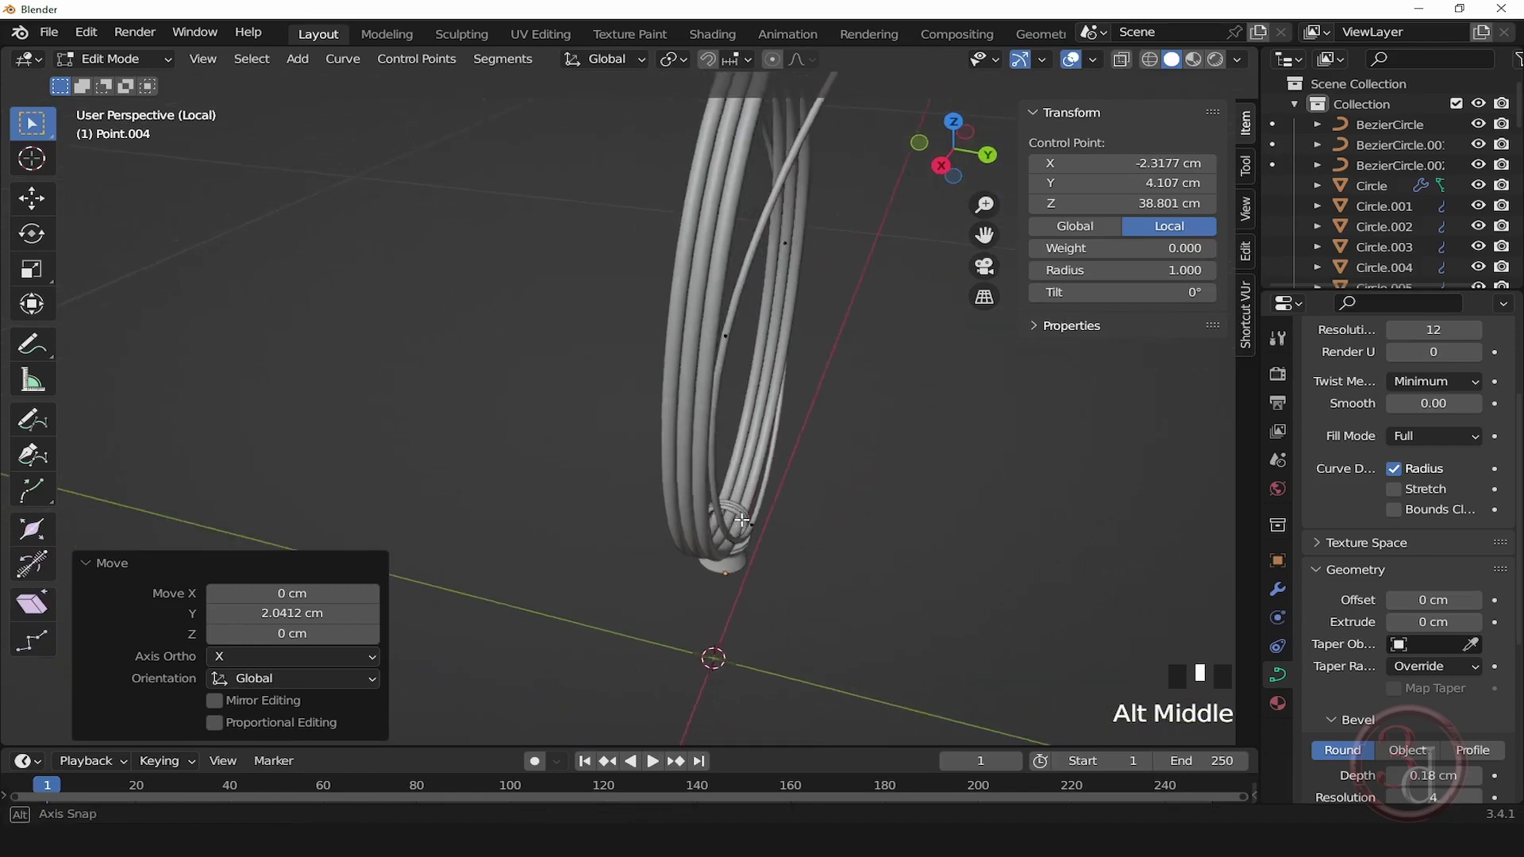
pyautogui.doubleClick(750, 374)
pyautogui.click(720, 344)
pyautogui.press('g')
pyautogui.press('y')
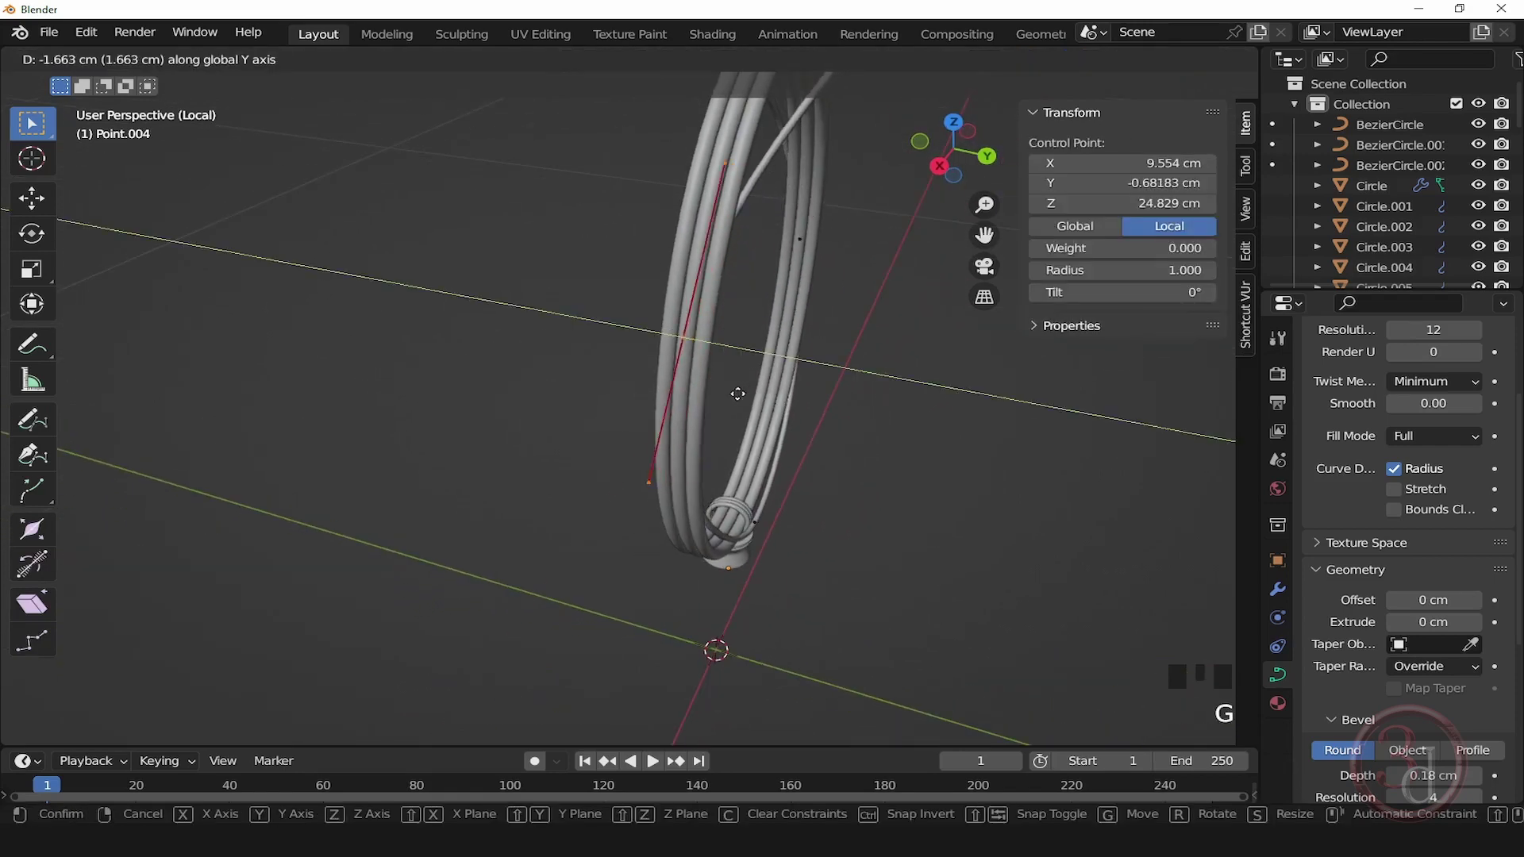
pyautogui.click(702, 395)
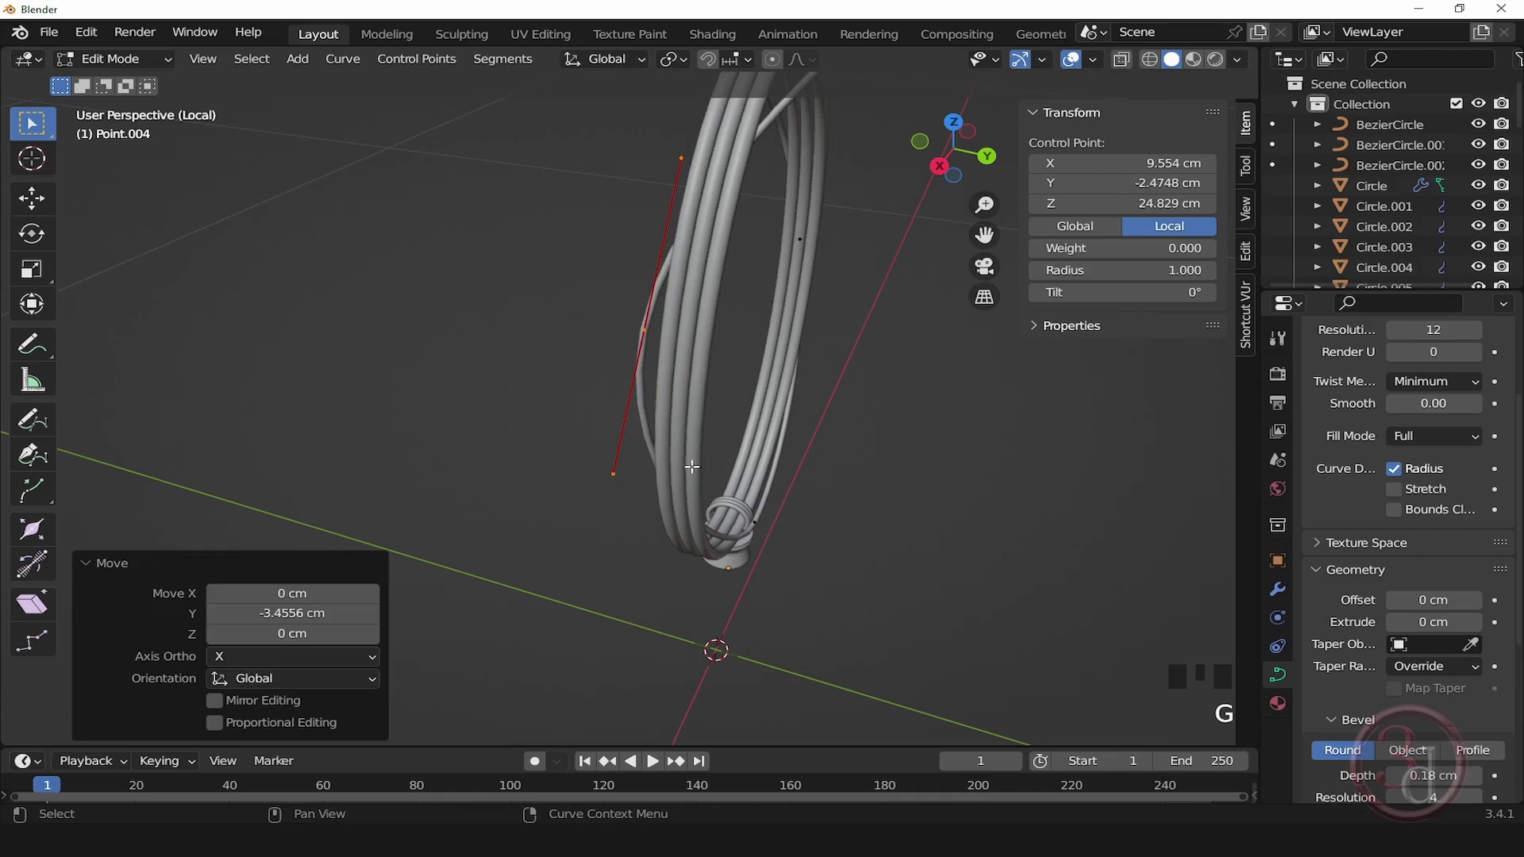
# Step: Scale that point's handles by 1.465 and move it about 2.24 cm up and outward along the ring
pyautogui.moveTo(692, 466); pyautogui.dragTo(871, 340, button='middle')
pyautogui.press('s')
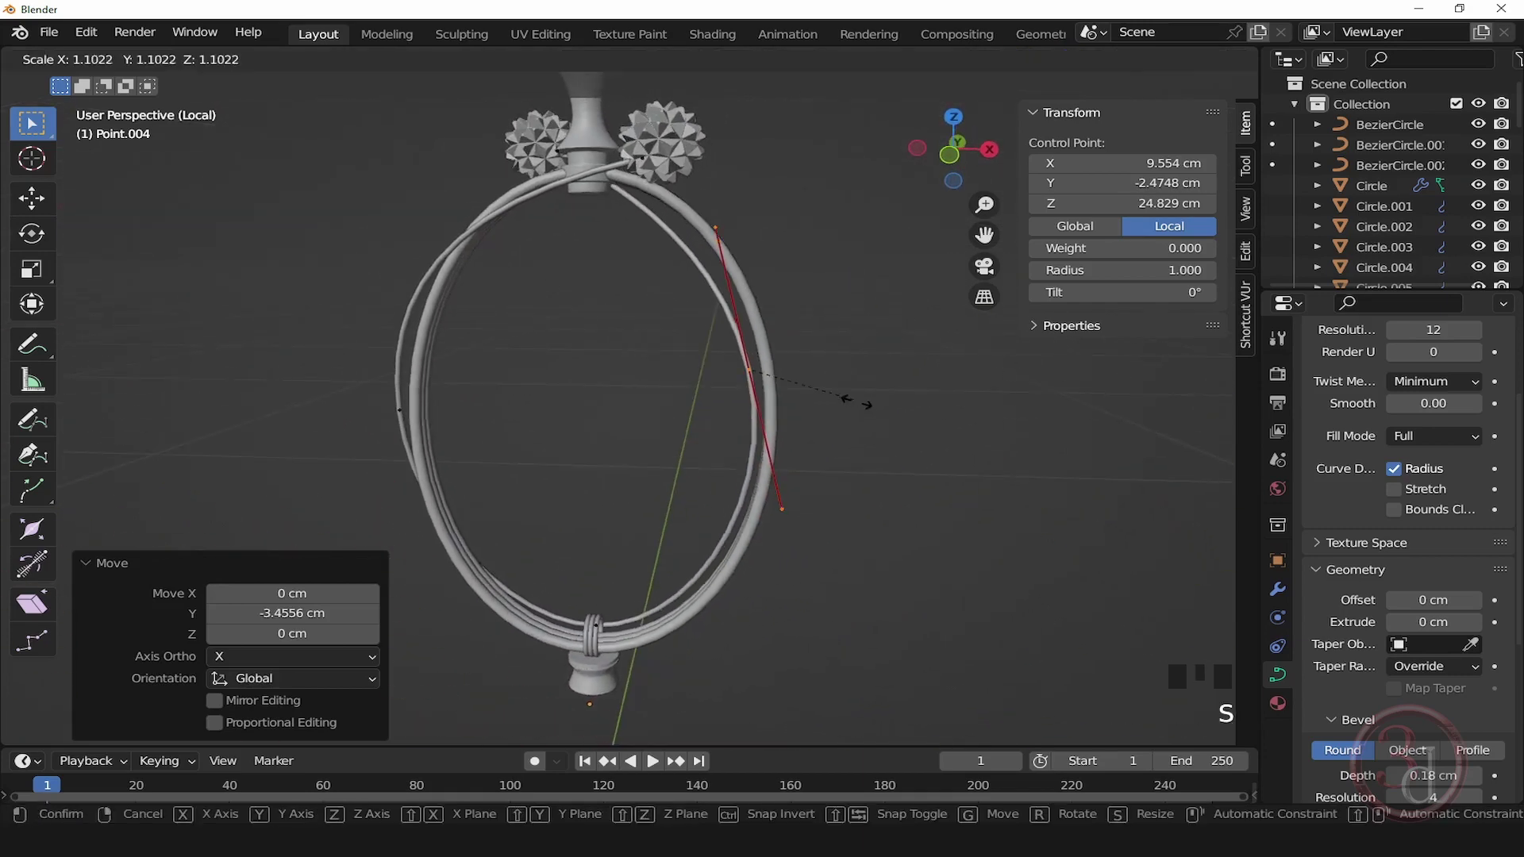
pyautogui.click(883, 422)
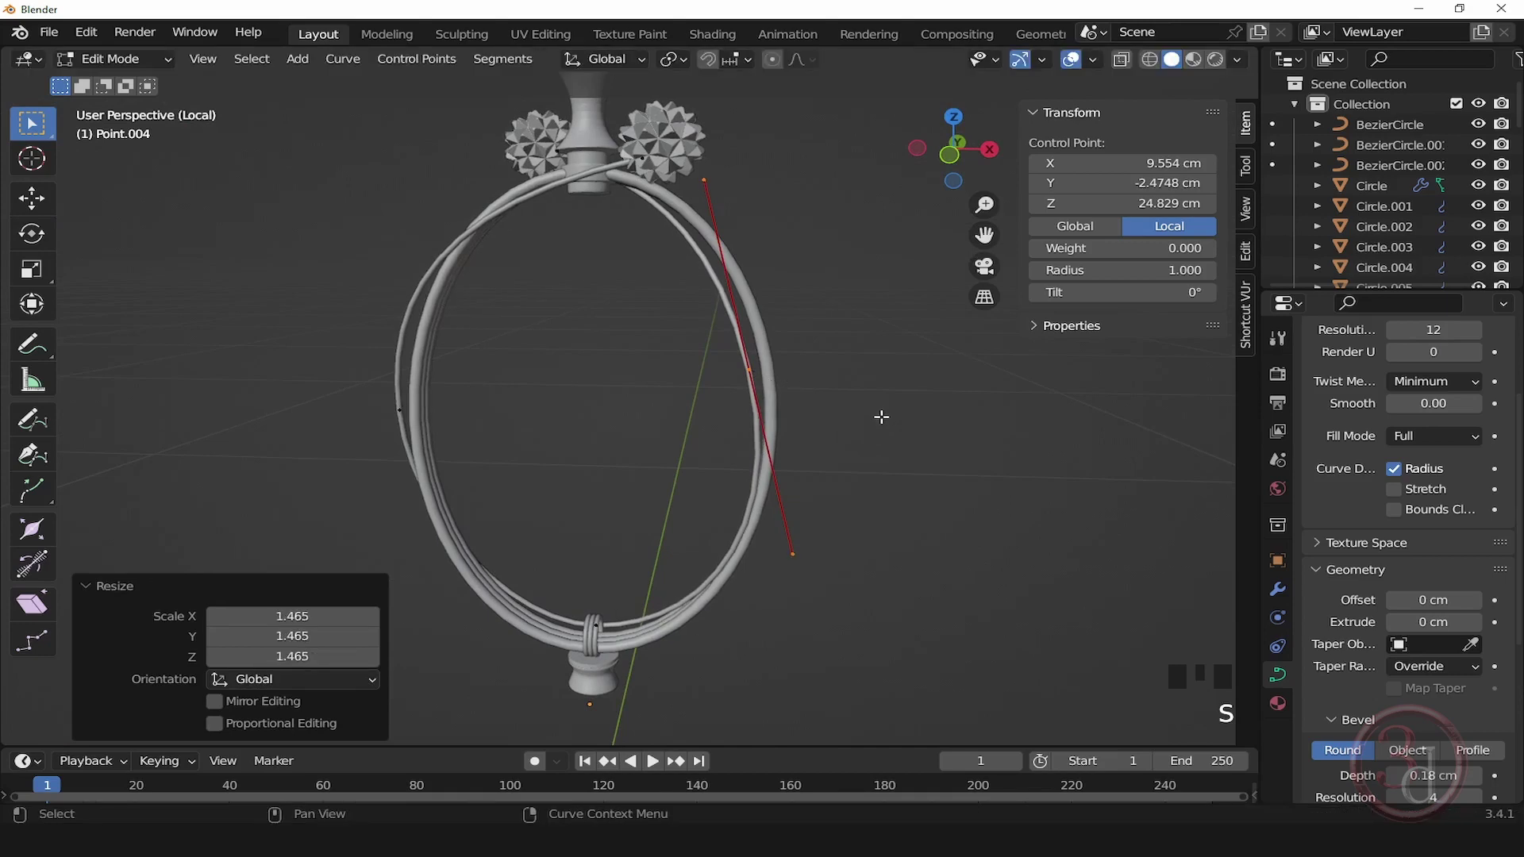
pyautogui.press('g')
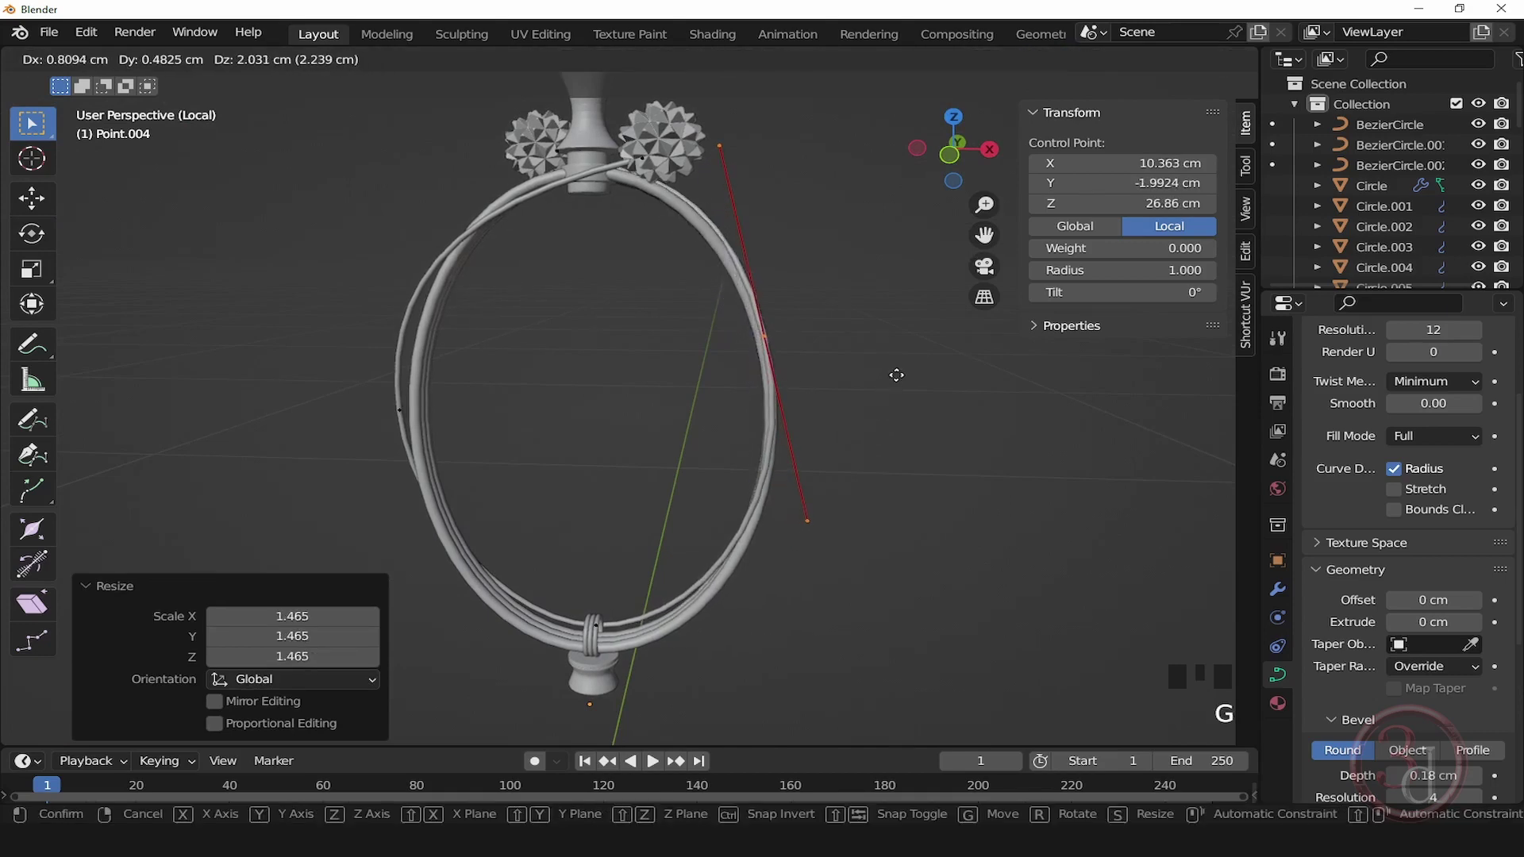
pyautogui.click(897, 373)
# Step: Rotate the branch's upper end point about 15.3° in top view so it enters the flower ball smoothly
pyautogui.keyDown('alt'); pyautogui.moveTo(911, 391); pyautogui.dragTo(635, 494, button='middle'); pyautogui.keyUp('alt')
pyautogui.moveTo(827, 427); pyautogui.dragTo(843, 316, button='middle')
pyautogui.click(791, 242)
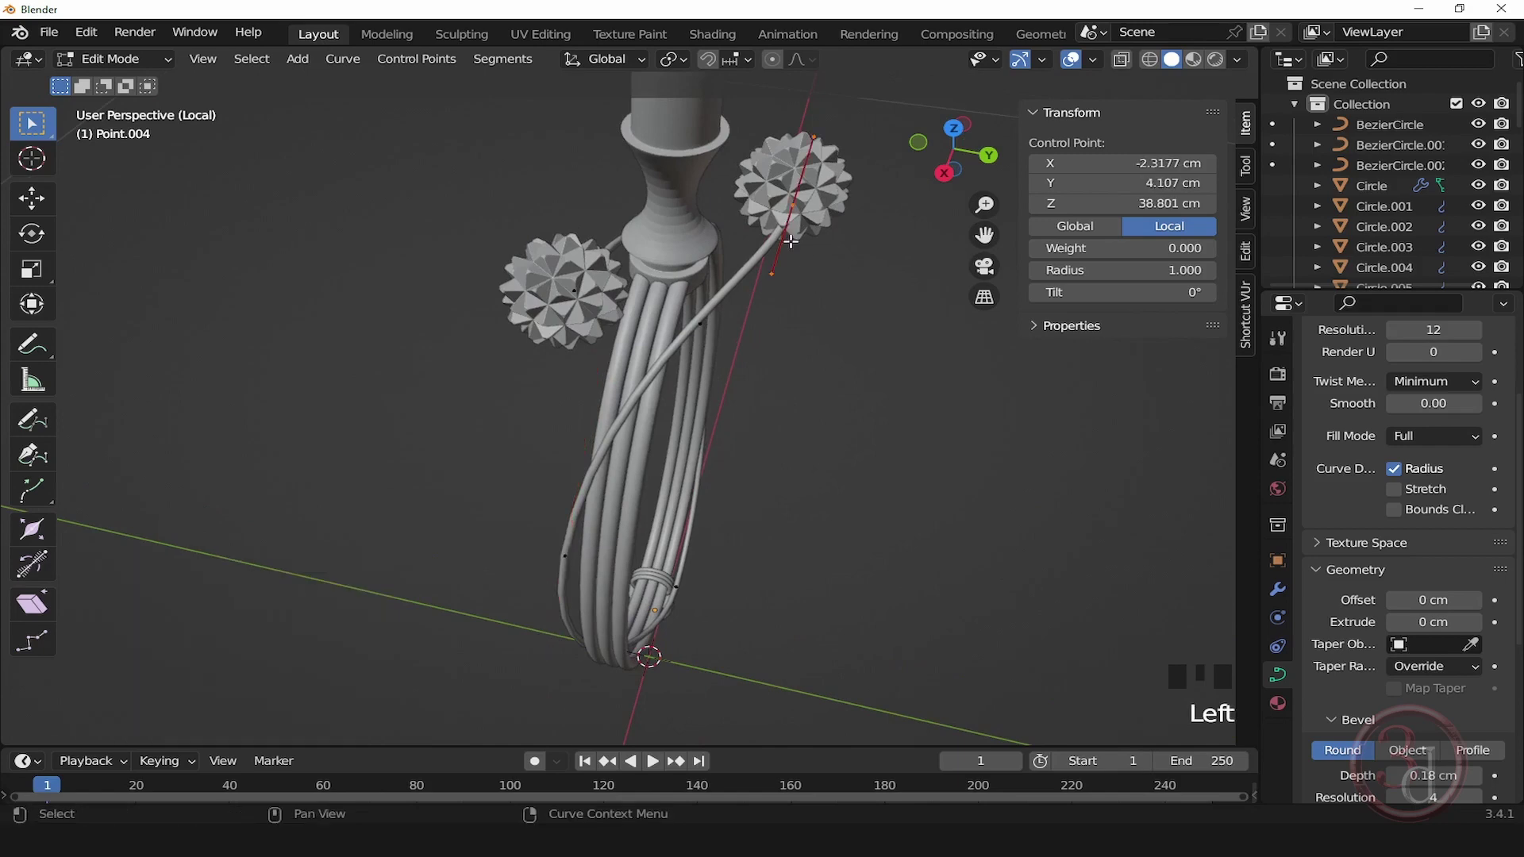
pyautogui.press('`')
pyautogui.scroll(4, 694, 276)
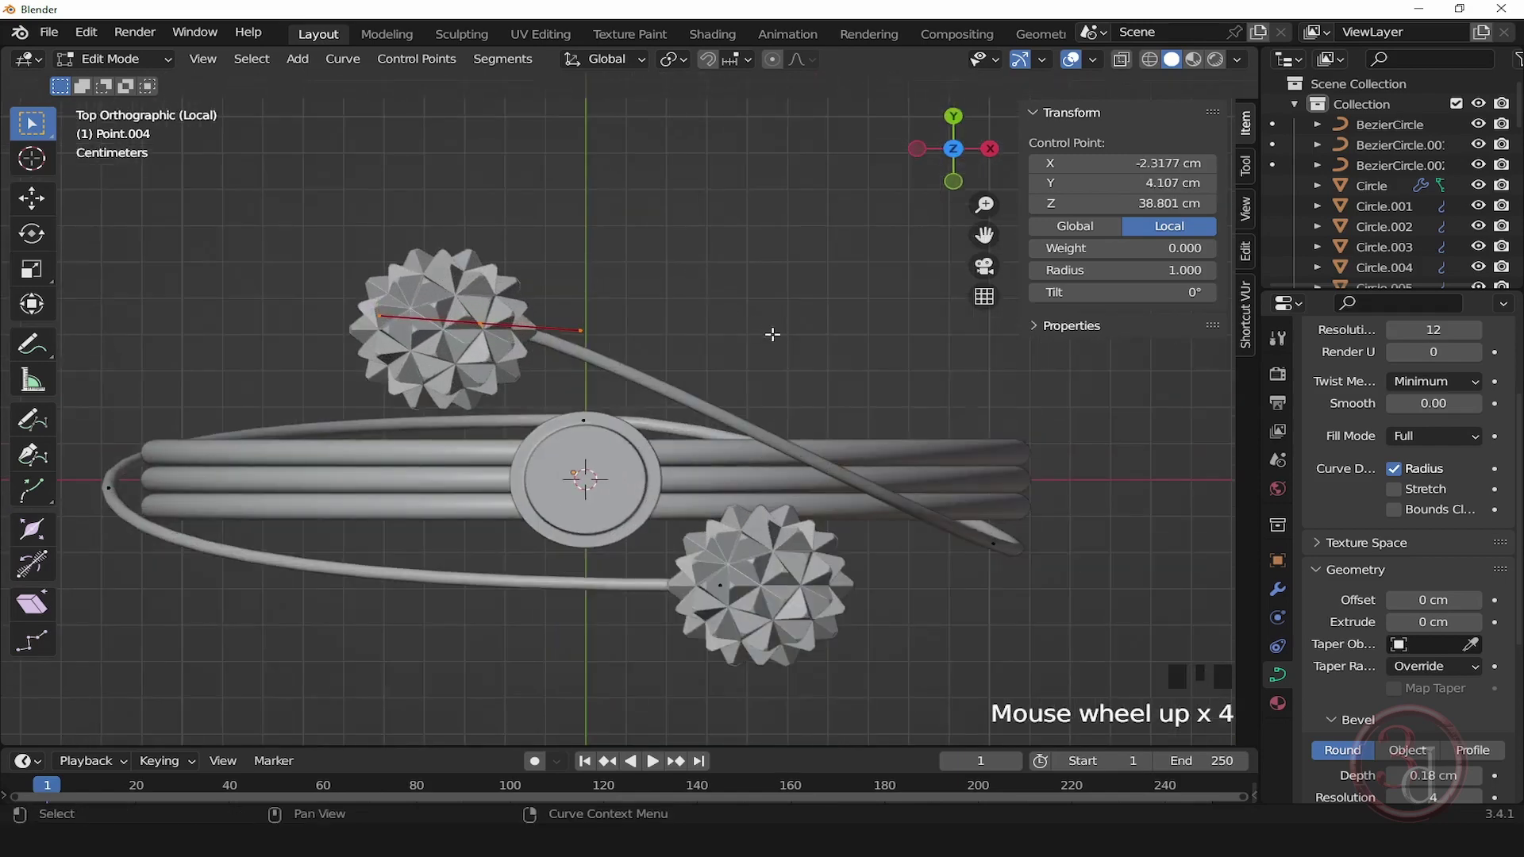
pyautogui.press('r')
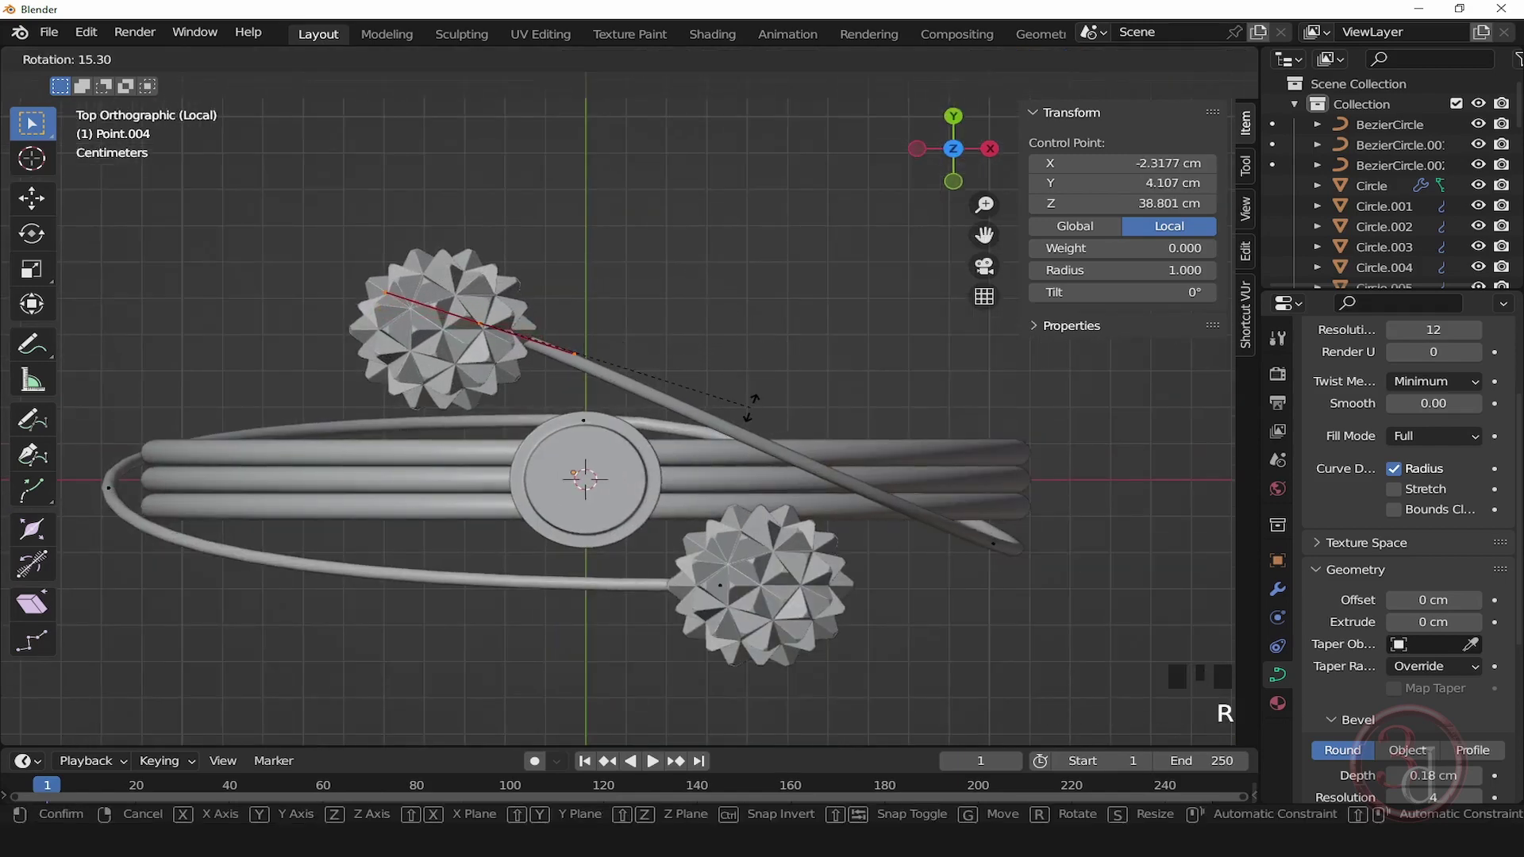
pyautogui.click(751, 407)
# Step: Leave curve editing and move the flower ball on that branch end 0.49445 cm along Y
pyautogui.click(475, 352)
pyautogui.press('Tab')
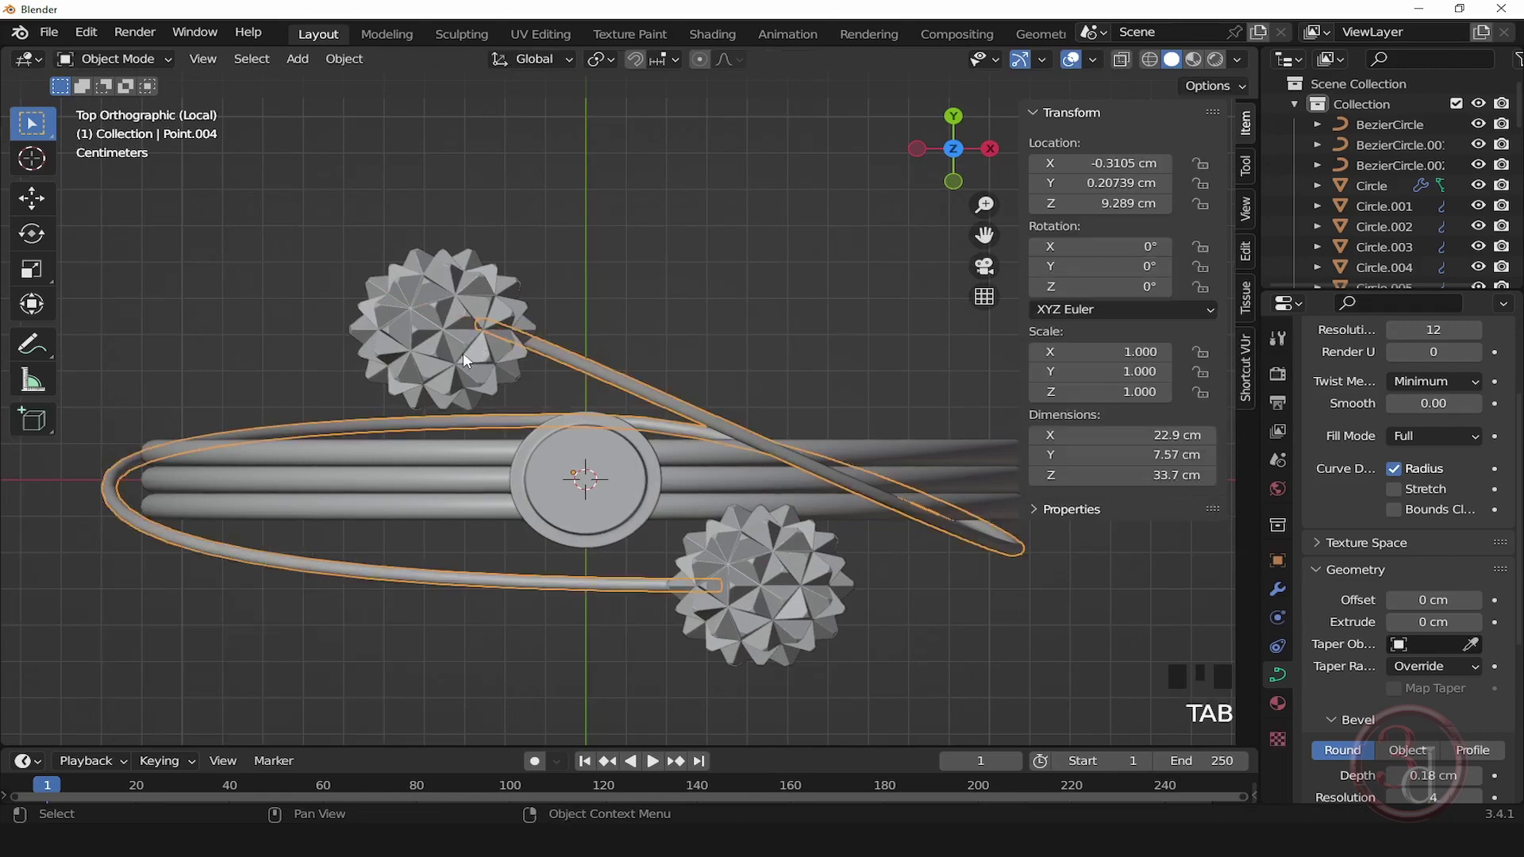
pyautogui.click(465, 361)
pyautogui.press('g')
pyautogui.click(464, 335)
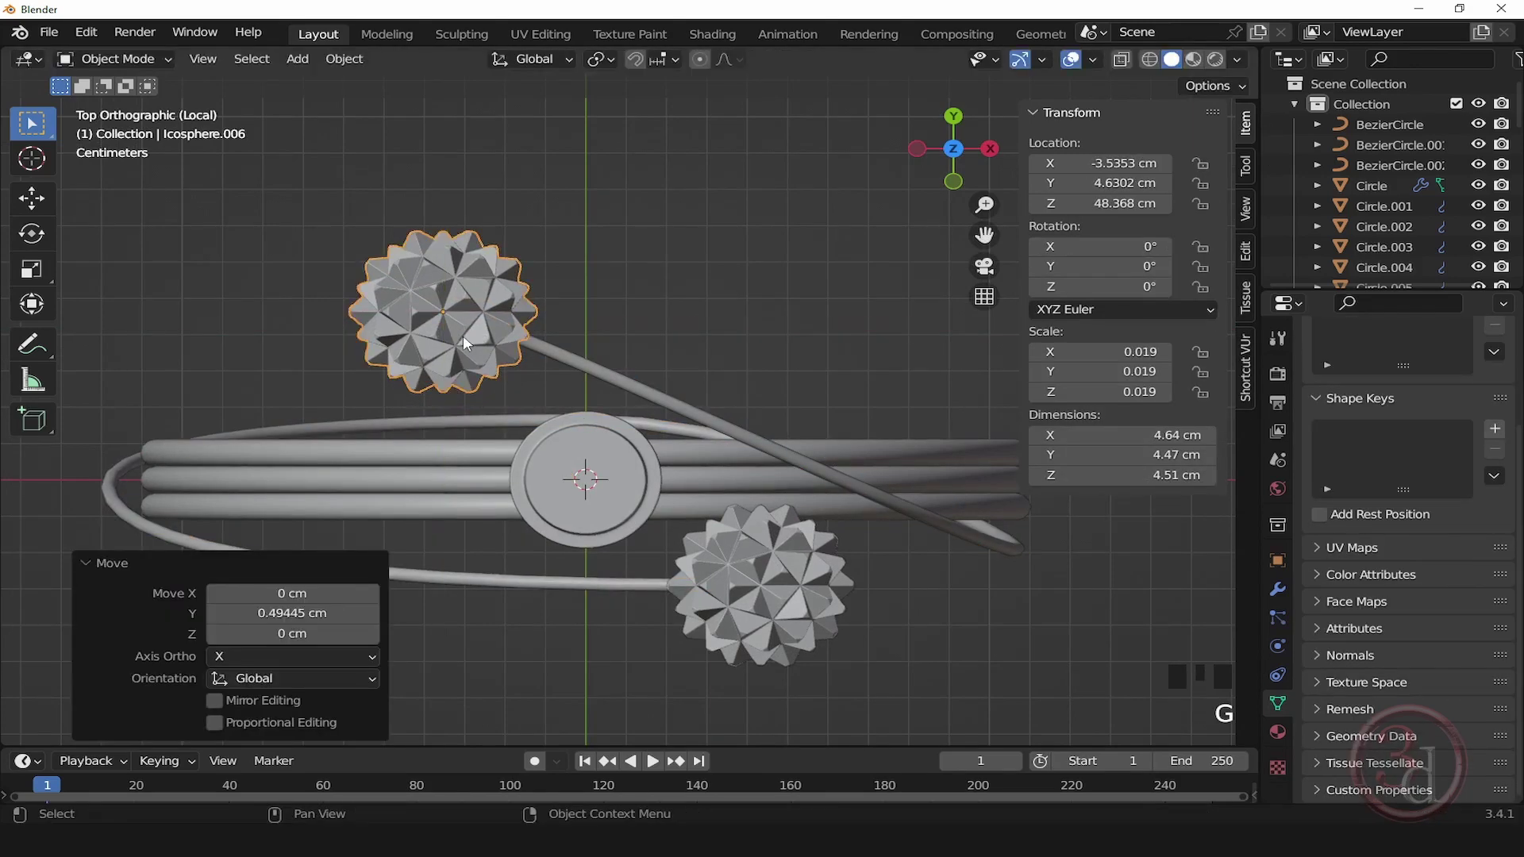
# Step: Edit the crossing branch again and move its bottom point slightly along negative Y, closer to the tie loops
pyautogui.scroll(-2, 614, 264)
pyautogui.keyDown('alt'); pyautogui.moveTo(614, 264); pyautogui.dragTo(627, 295, button='middle'); pyautogui.keyUp('alt')
pyautogui.scroll(-2, 648, 411)
pyautogui.keyDown('alt'); pyautogui.moveTo(649, 414); pyautogui.dragTo(191, 464, button='middle'); pyautogui.keyUp('alt')
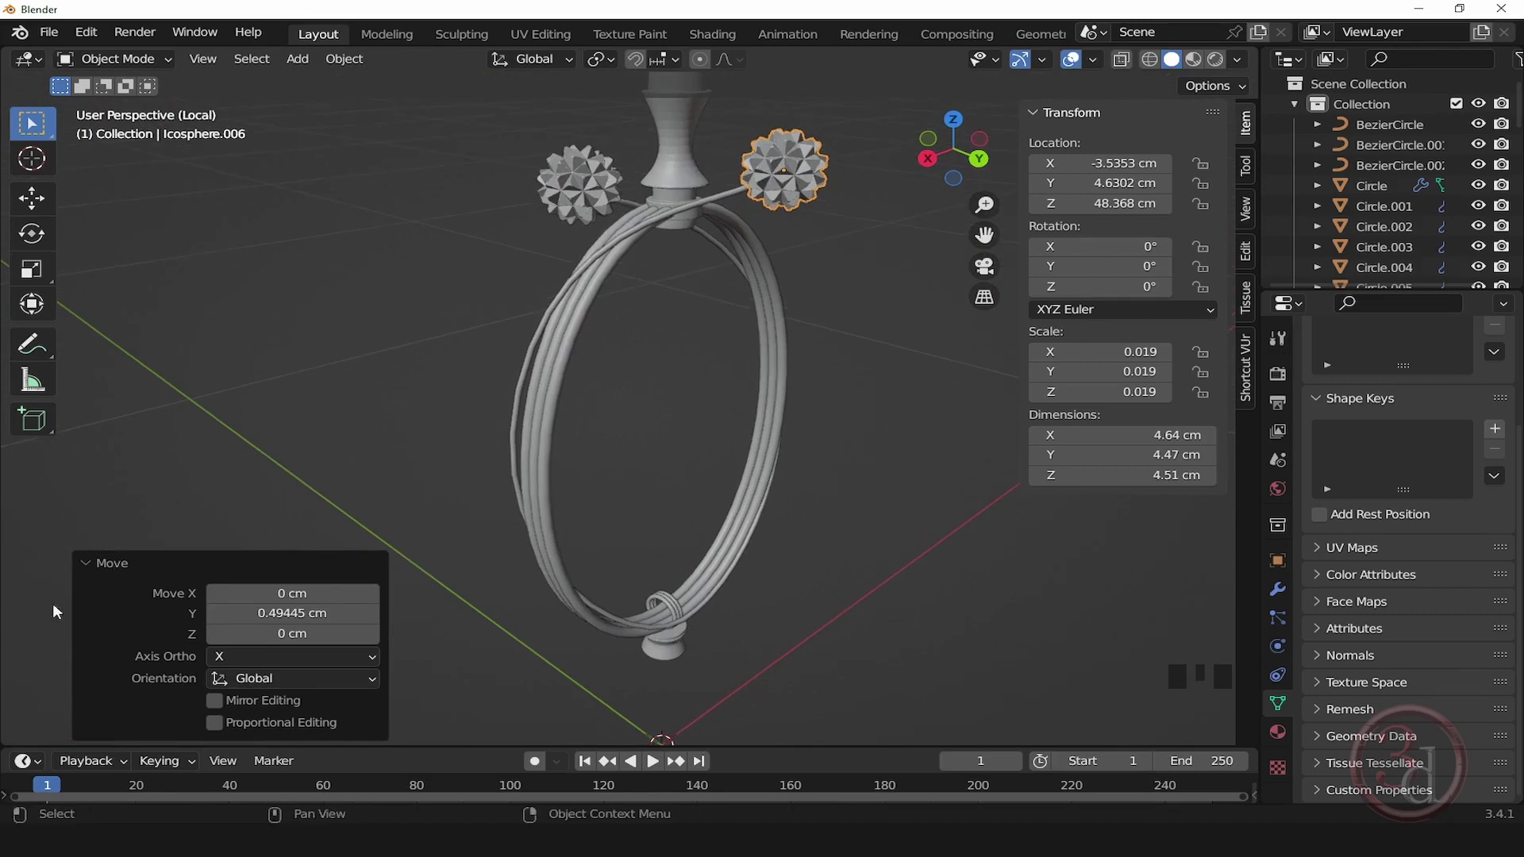
pyautogui.keyDown('alt'); pyautogui.moveTo(750, 665); pyautogui.dragTo(738, 650, button='middle'); pyautogui.keyUp('alt')
pyautogui.scroll(8, 655, 570)
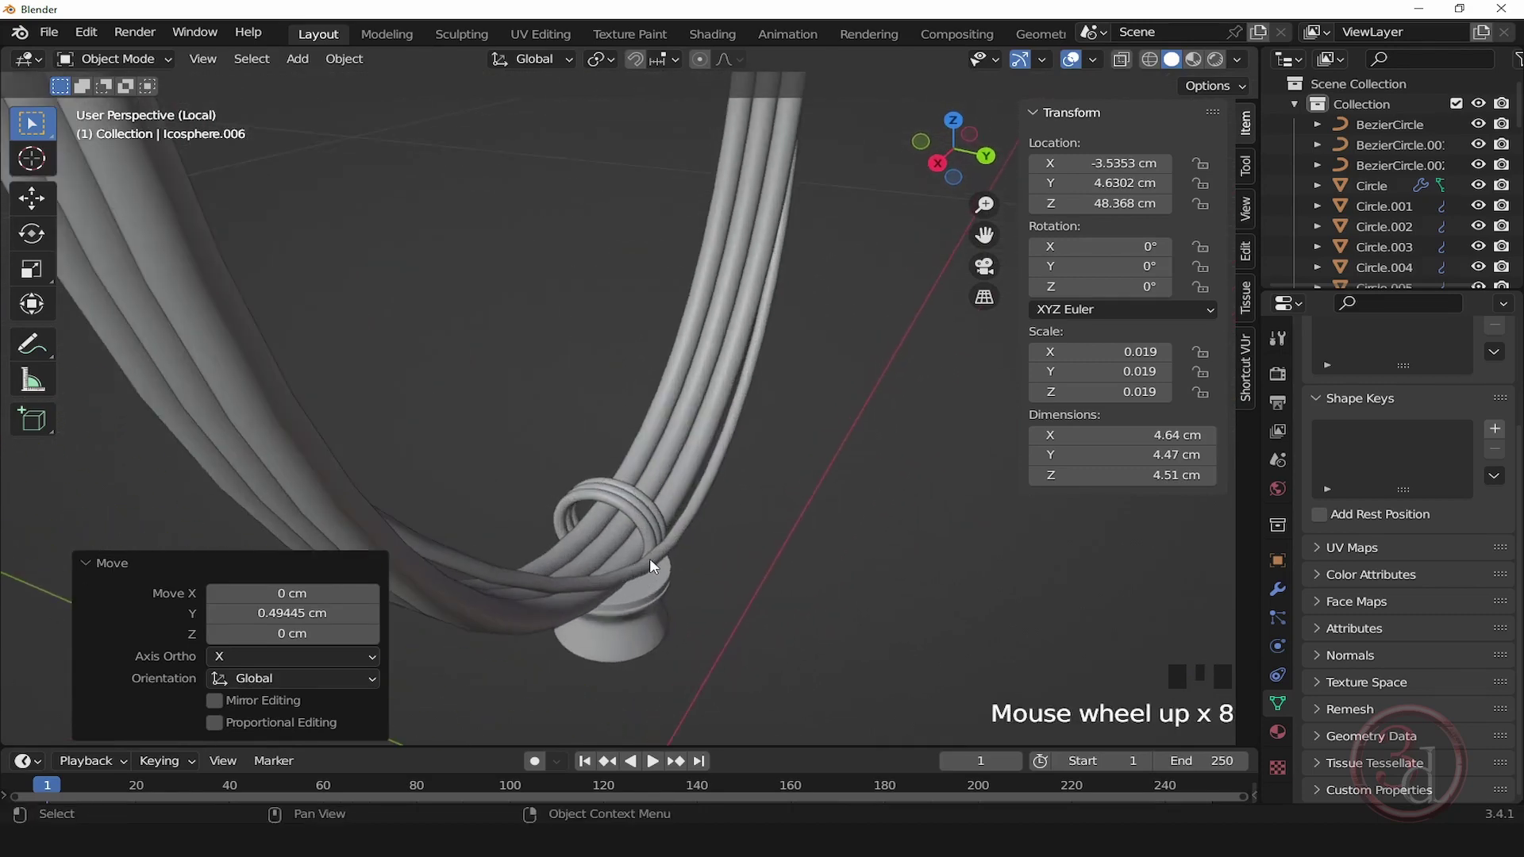
pyautogui.click(649, 559)
pyautogui.press('Tab')
pyautogui.keyDown('alt'); pyautogui.moveTo(674, 562); pyautogui.dragTo(706, 354, button='middle'); pyautogui.keyUp('alt')
pyautogui.press('g')
pyautogui.press('y')
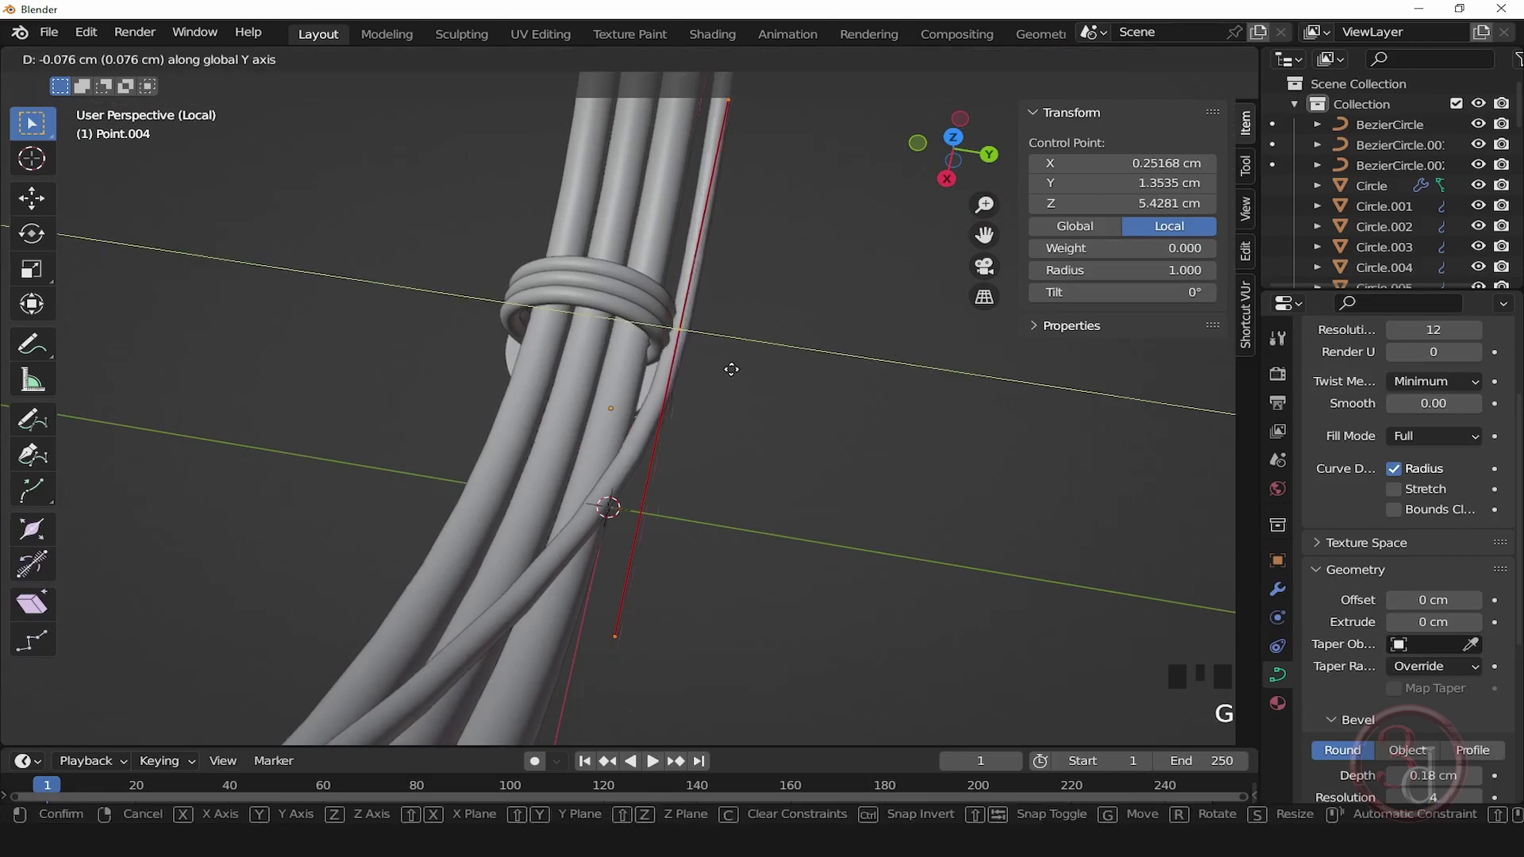
pyautogui.click(735, 374)
pyautogui.press('Tab')
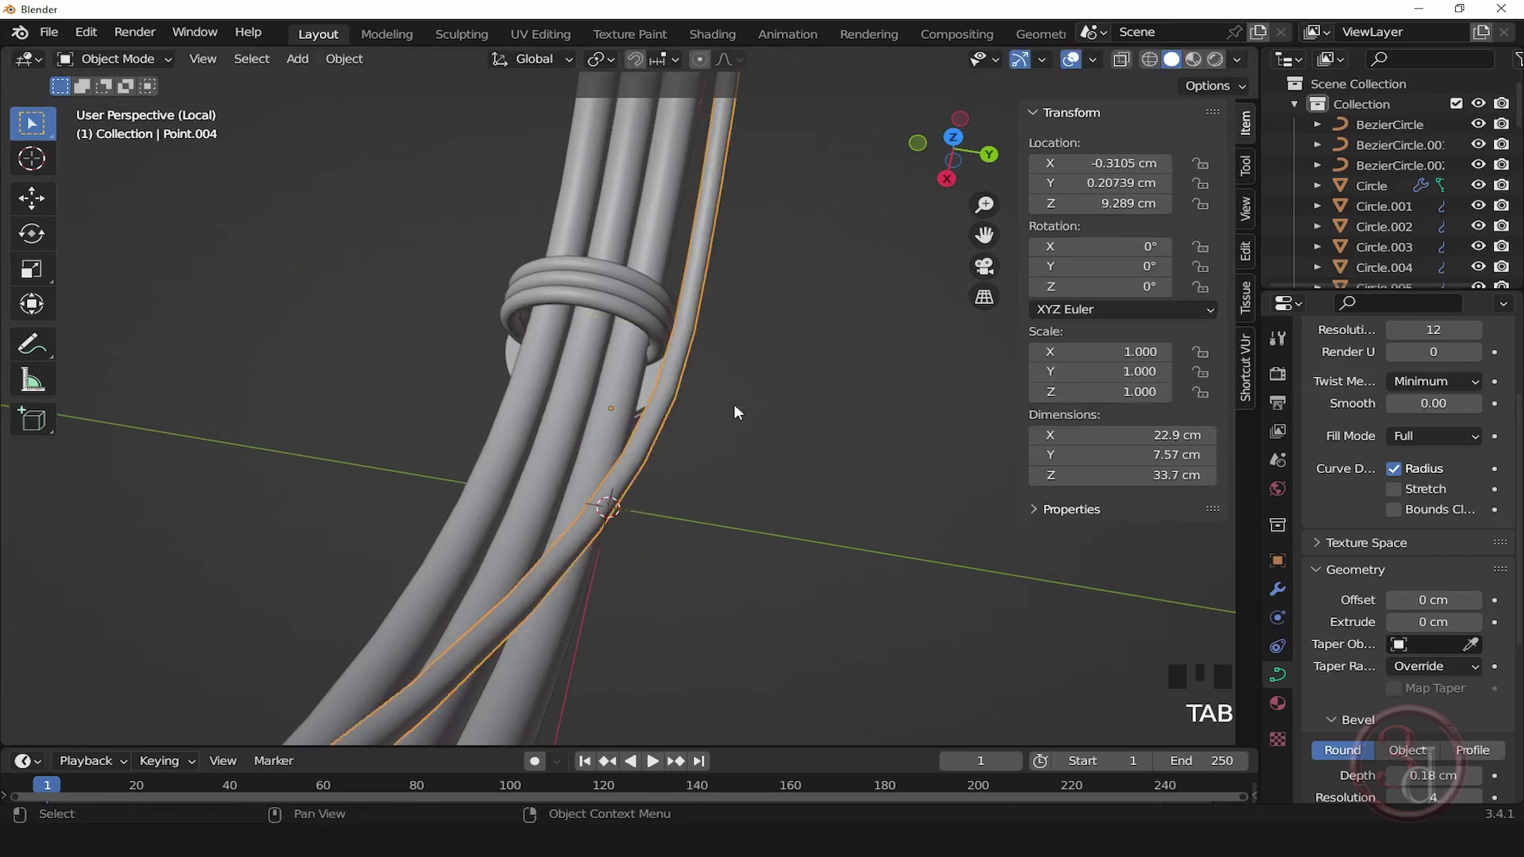
# Step: Leave local view to bring back the whole lamp and hide the transform sidebar
pyautogui.scroll(-11, 669, 487)
pyautogui.click(734, 435)
pyautogui.moveTo(744, 410); pyautogui.dragTo(920, 346, button='middle')
pyautogui.scroll(2, 608, 186)
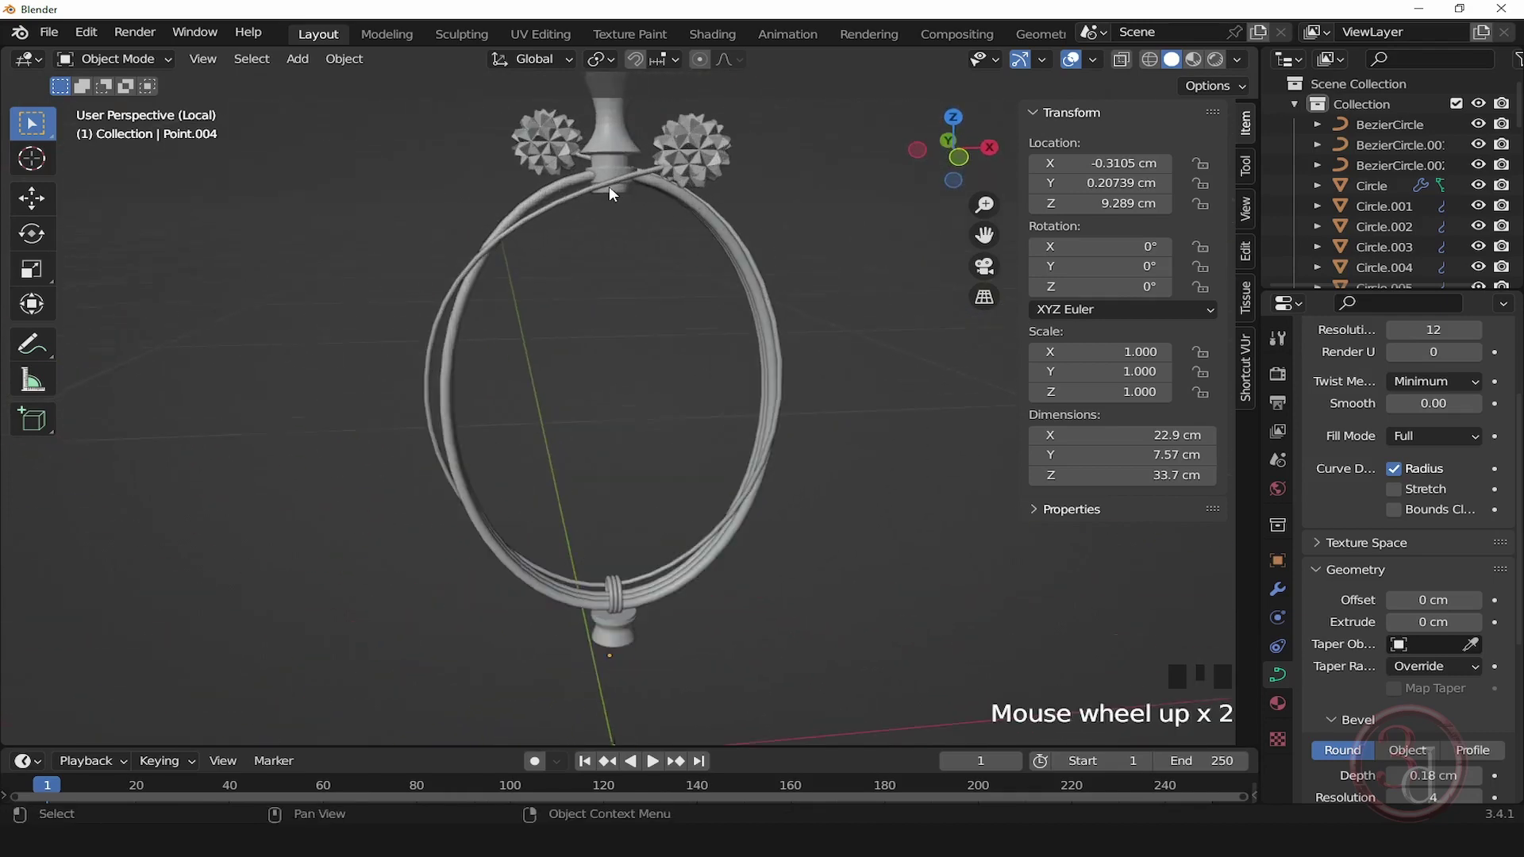
pyautogui.keyDown('alt'); pyautogui.moveTo(558, 471); pyautogui.dragTo(561, 444, button='middle'); pyautogui.keyUp('alt')
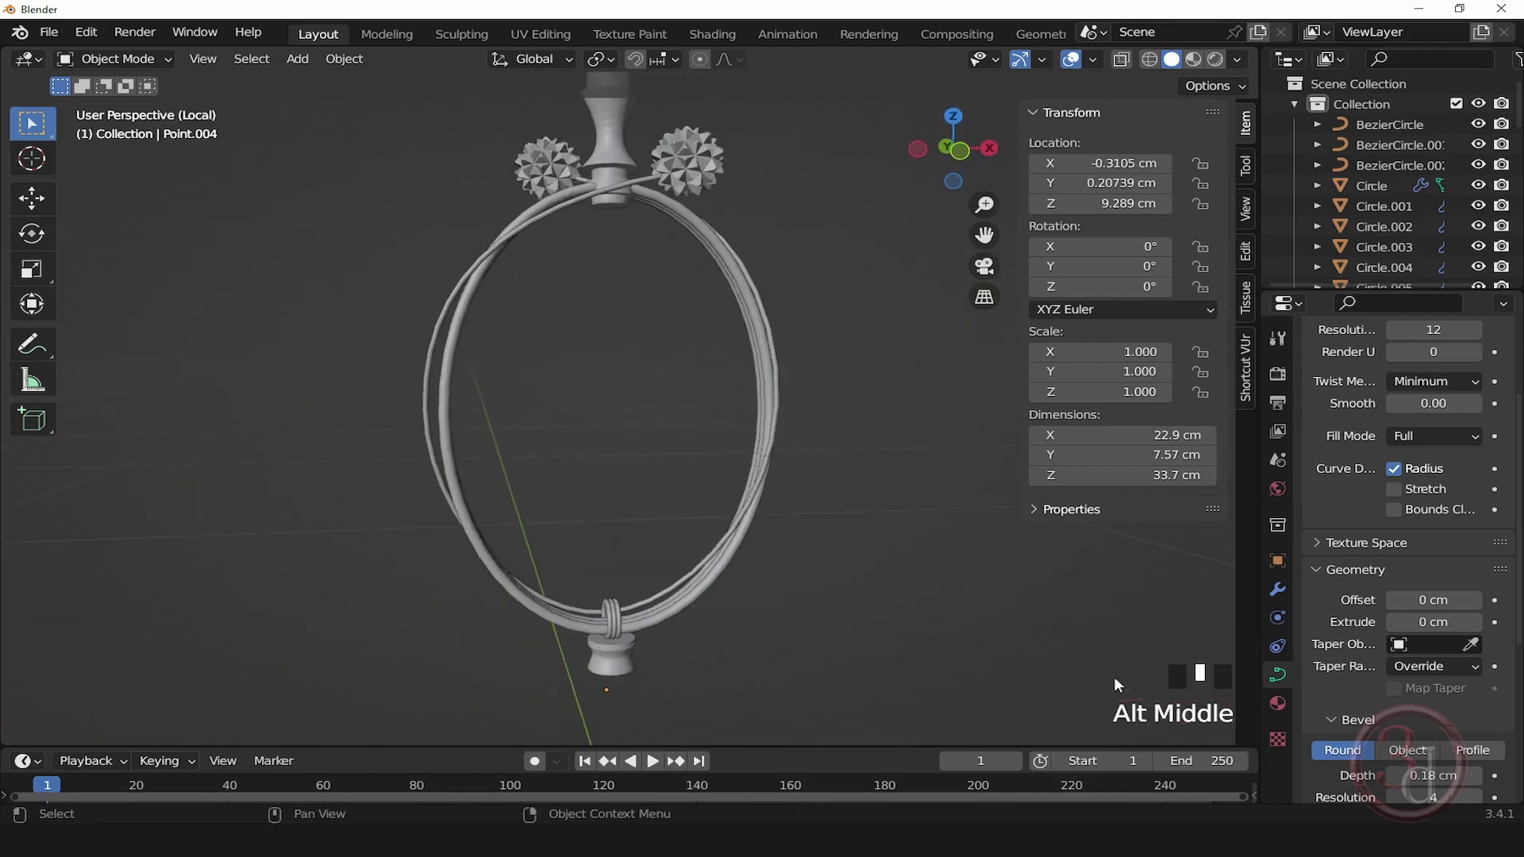
pyautogui.press('KP_Divide')
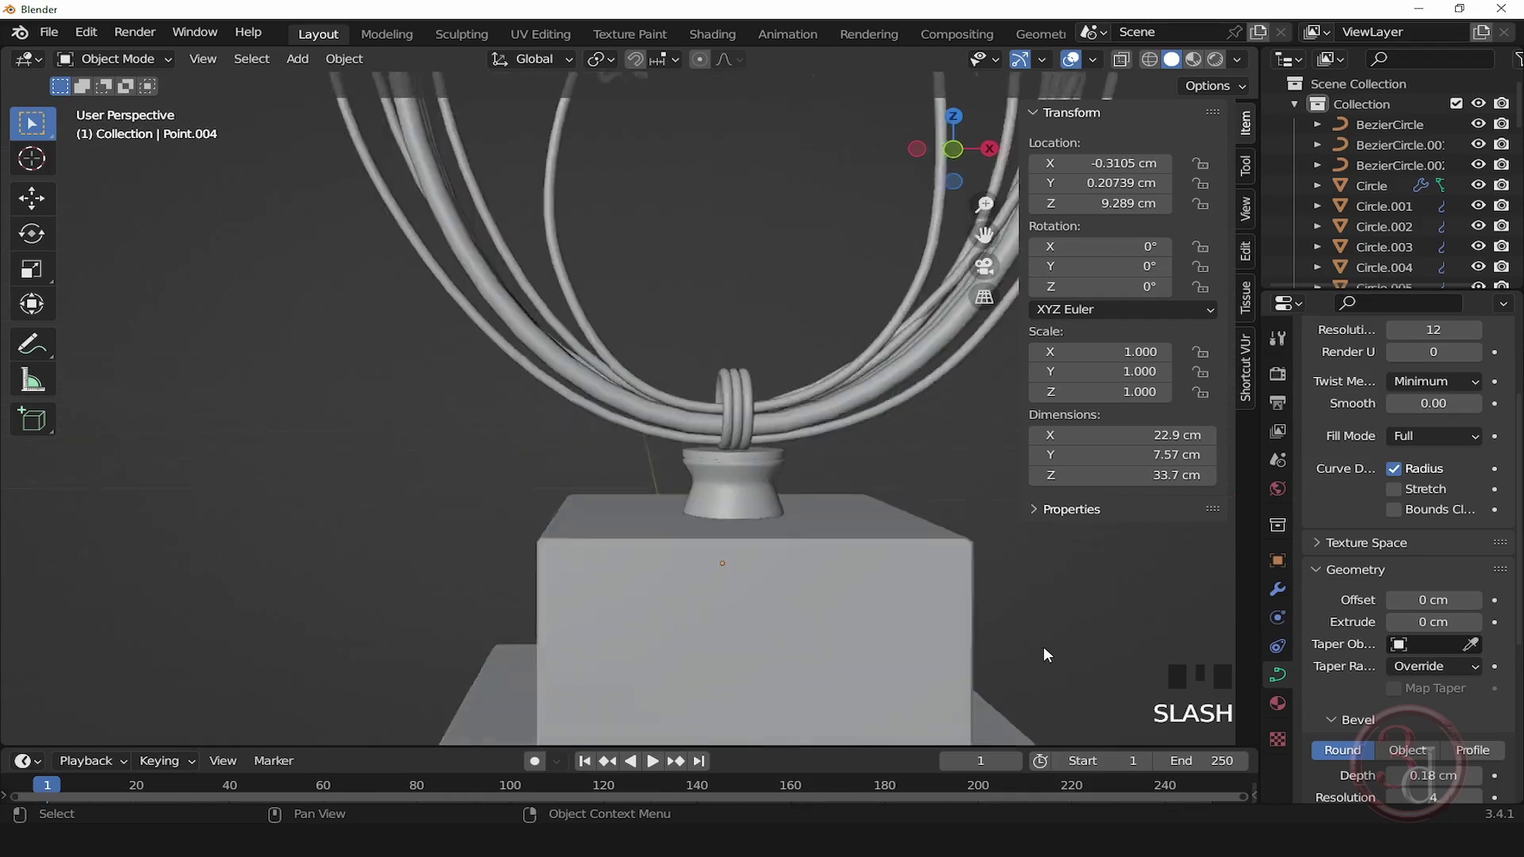
pyautogui.scroll(-3, 741, 413)
pyautogui.scroll(-3, 746, 416)
pyautogui.moveTo(813, 297); pyautogui.dragTo(787, 411, button='middle')
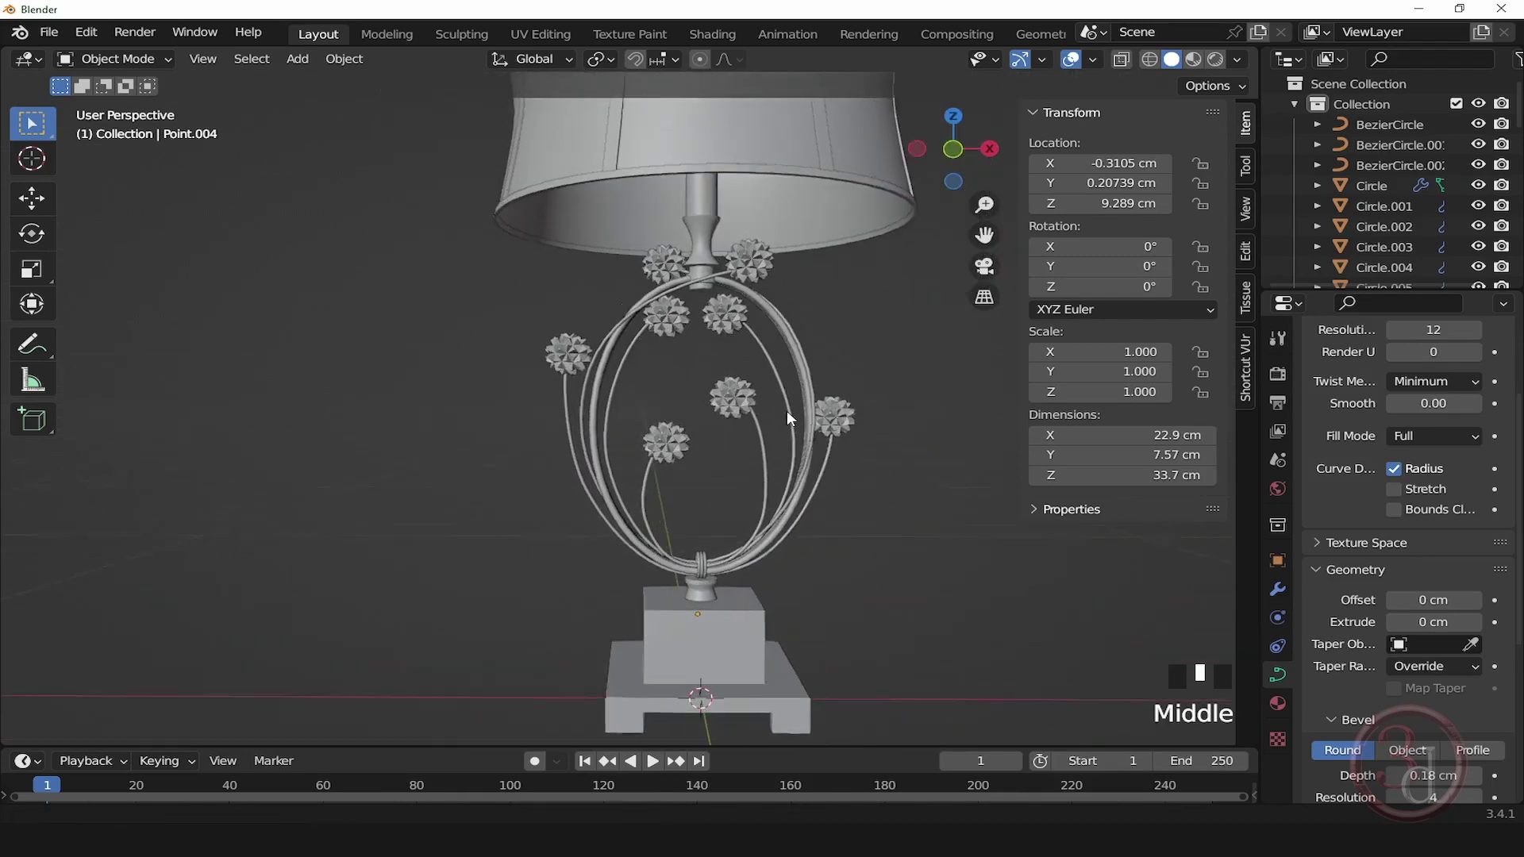
pyautogui.scroll(-1, 749, 465)
pyautogui.scroll(-2, 818, 524)
pyautogui.press('n')
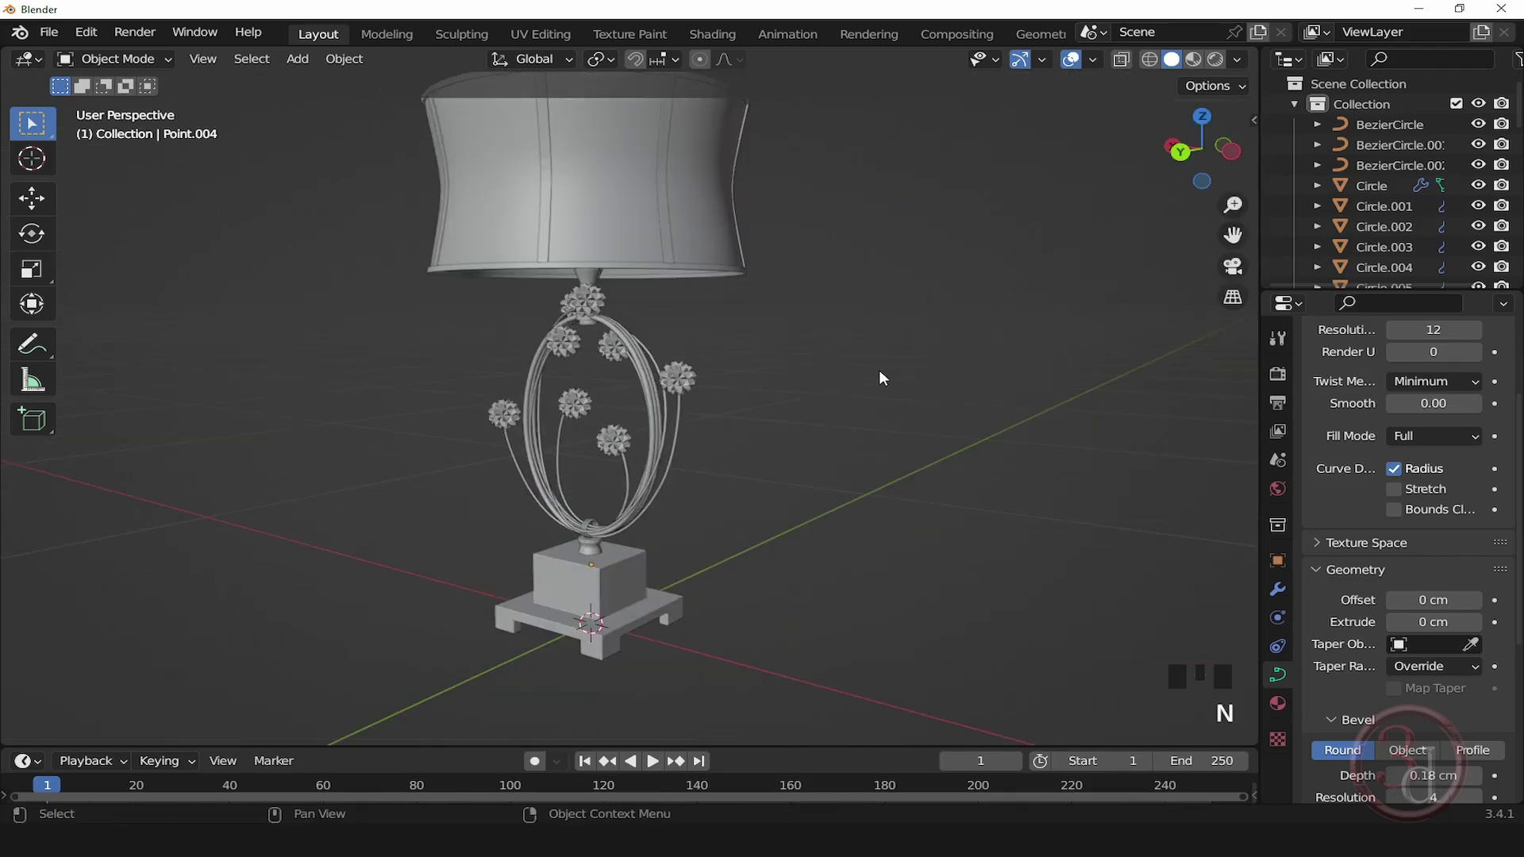
# Step: Examine the complete lamp from all sides, checking the placement of the branches and flower balls
pyautogui.moveTo(878, 384); pyautogui.dragTo(879, 396, button='middle')
pyautogui.press('Tab')
pyautogui.press('Tab')
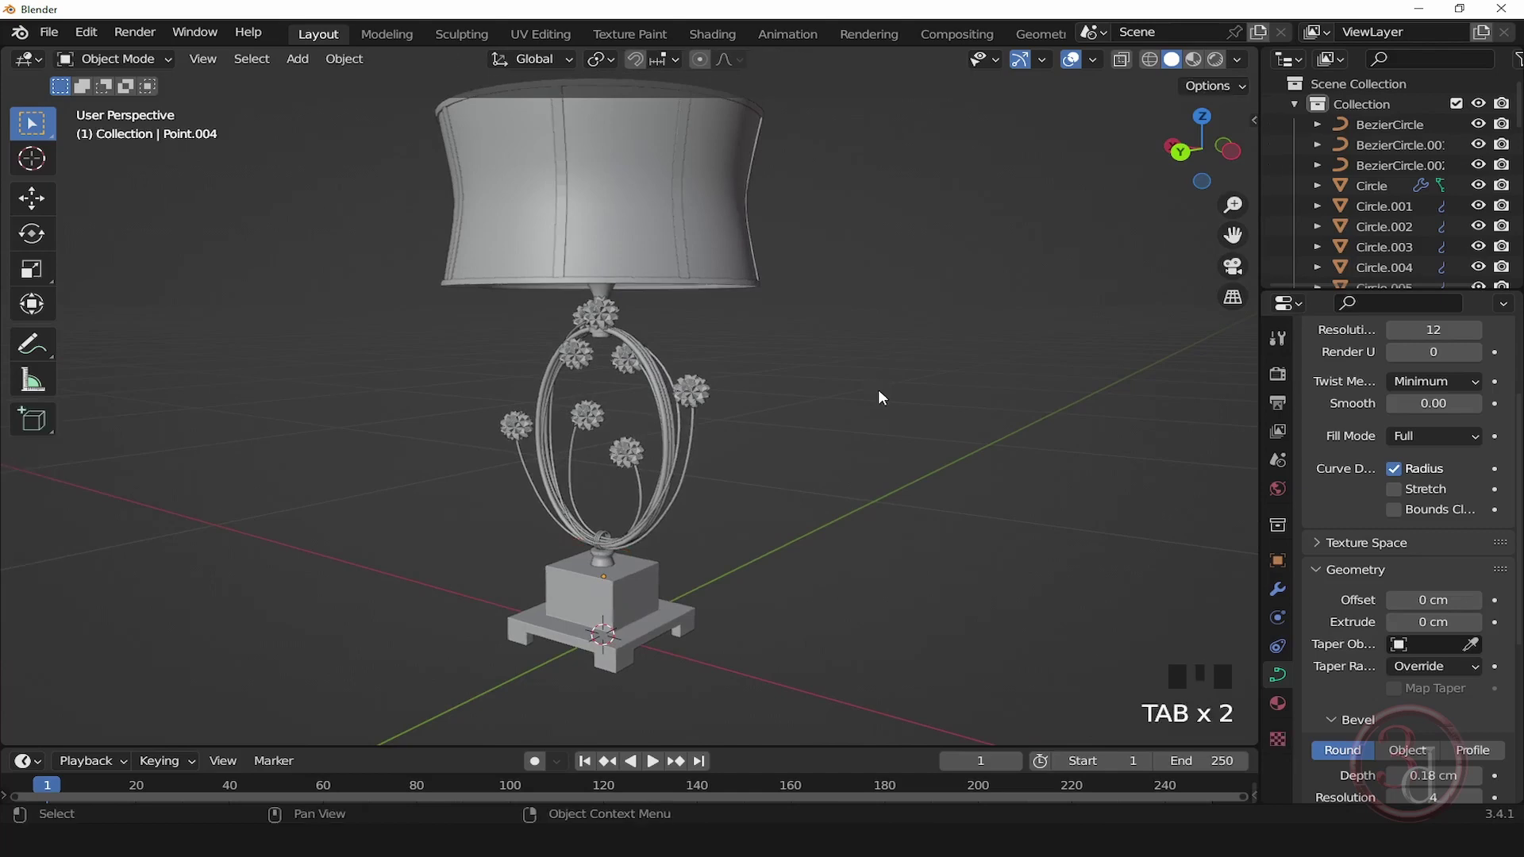
pyautogui.keyDown('alt'); pyautogui.moveTo(817, 475); pyautogui.dragTo(216, 409, button='middle'); pyautogui.keyUp('alt')
pyautogui.keyDown('alt'); pyautogui.moveTo(633, 424); pyautogui.dragTo(301, 430, button='middle'); pyautogui.keyUp('alt')
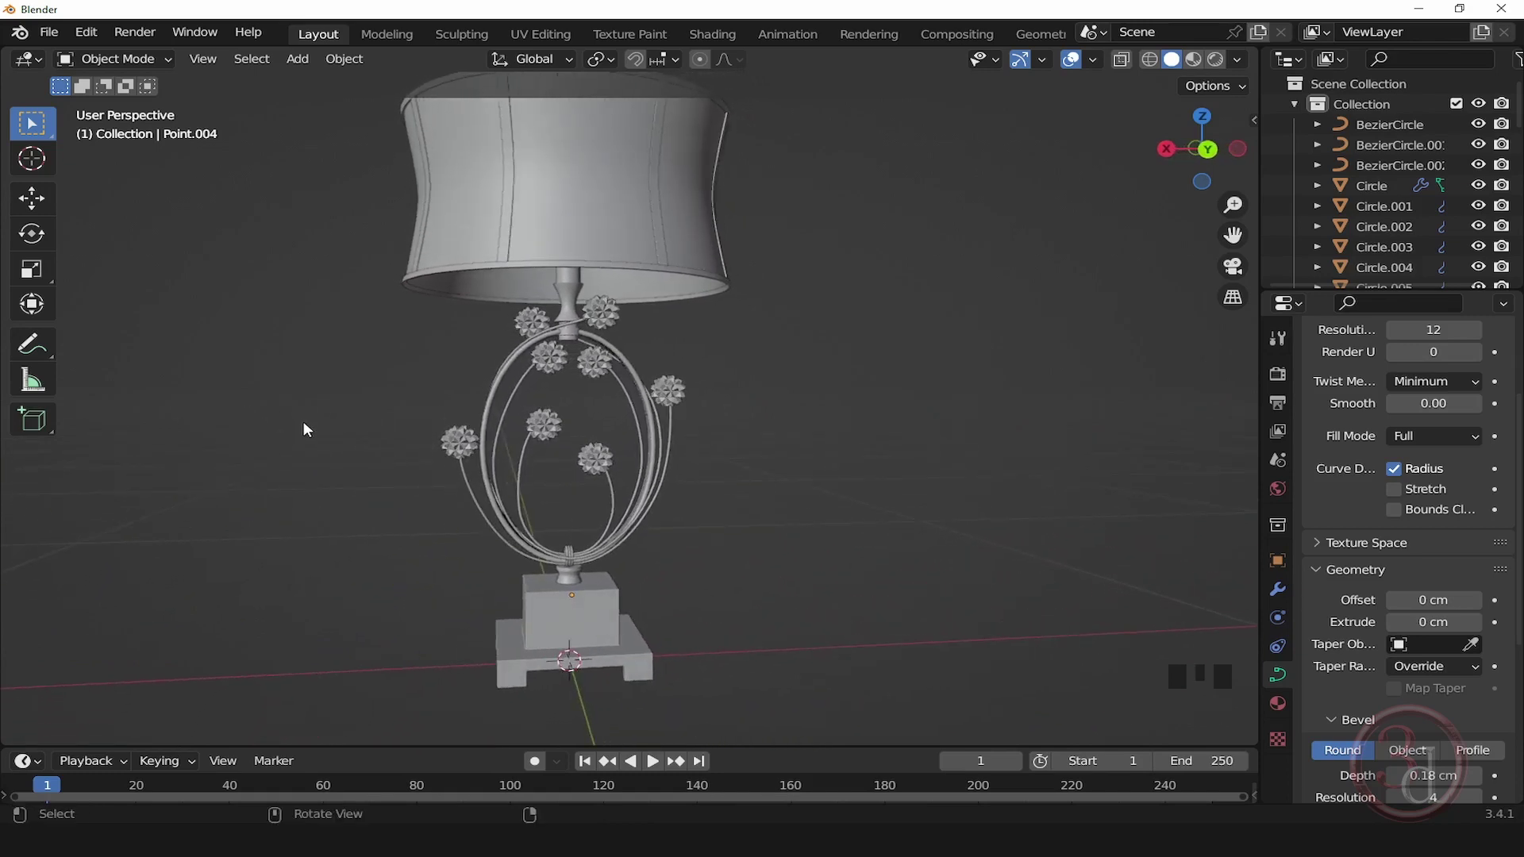
pyautogui.keyDown('alt'); pyautogui.moveTo(635, 430); pyautogui.dragTo(408, 433, button='middle'); pyautogui.keyUp('alt')
pyautogui.keyDown('alt'); pyautogui.moveTo(810, 449); pyautogui.dragTo(518, 456, button='middle'); pyautogui.keyUp('alt')
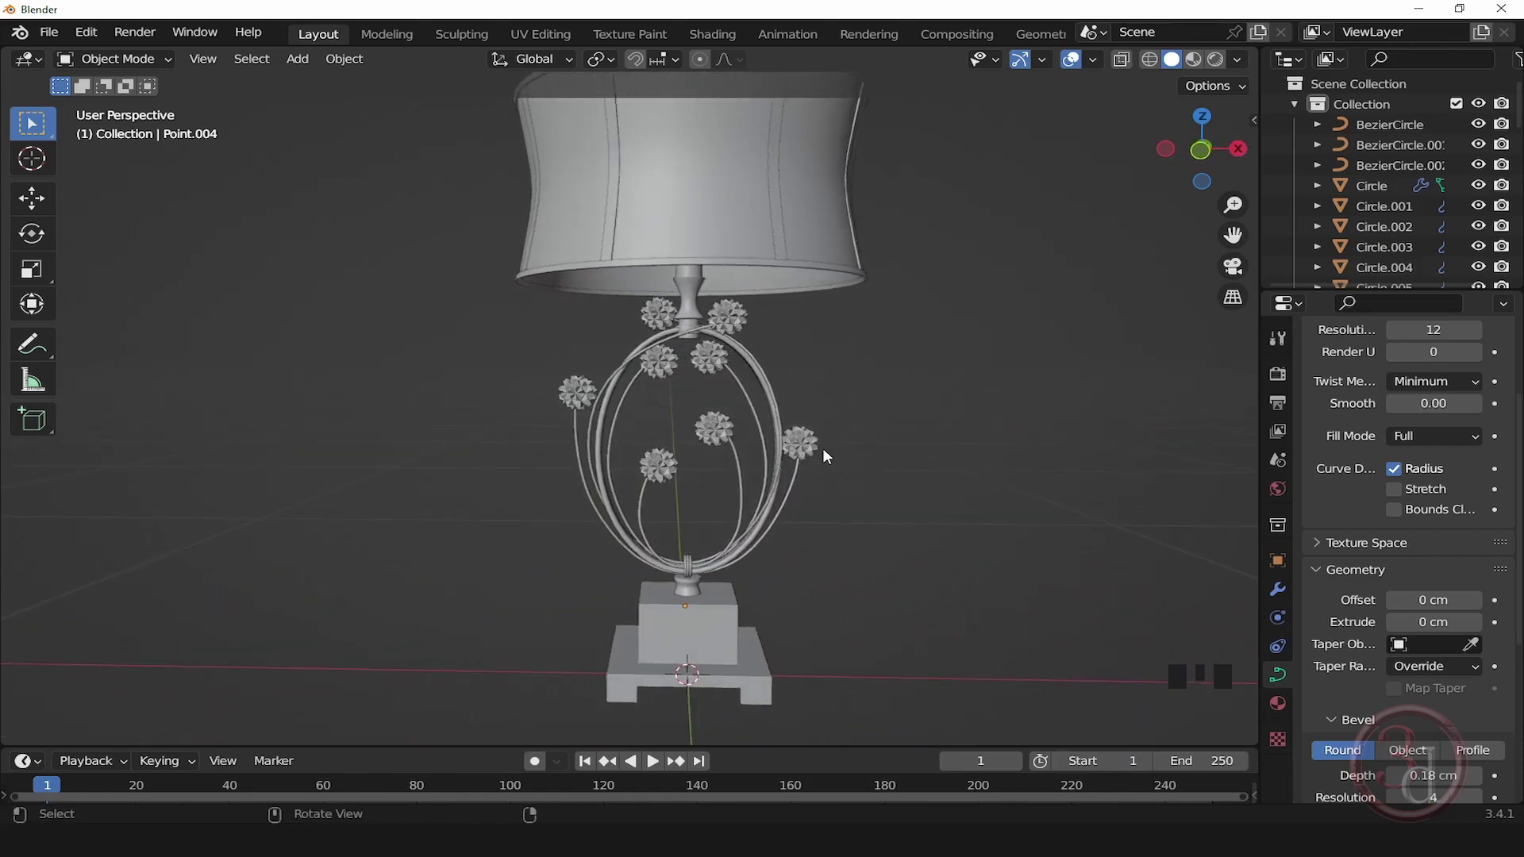
pyautogui.keyDown('alt'); pyautogui.moveTo(824, 452); pyautogui.dragTo(124, 441, button='middle'); pyautogui.keyUp('alt')
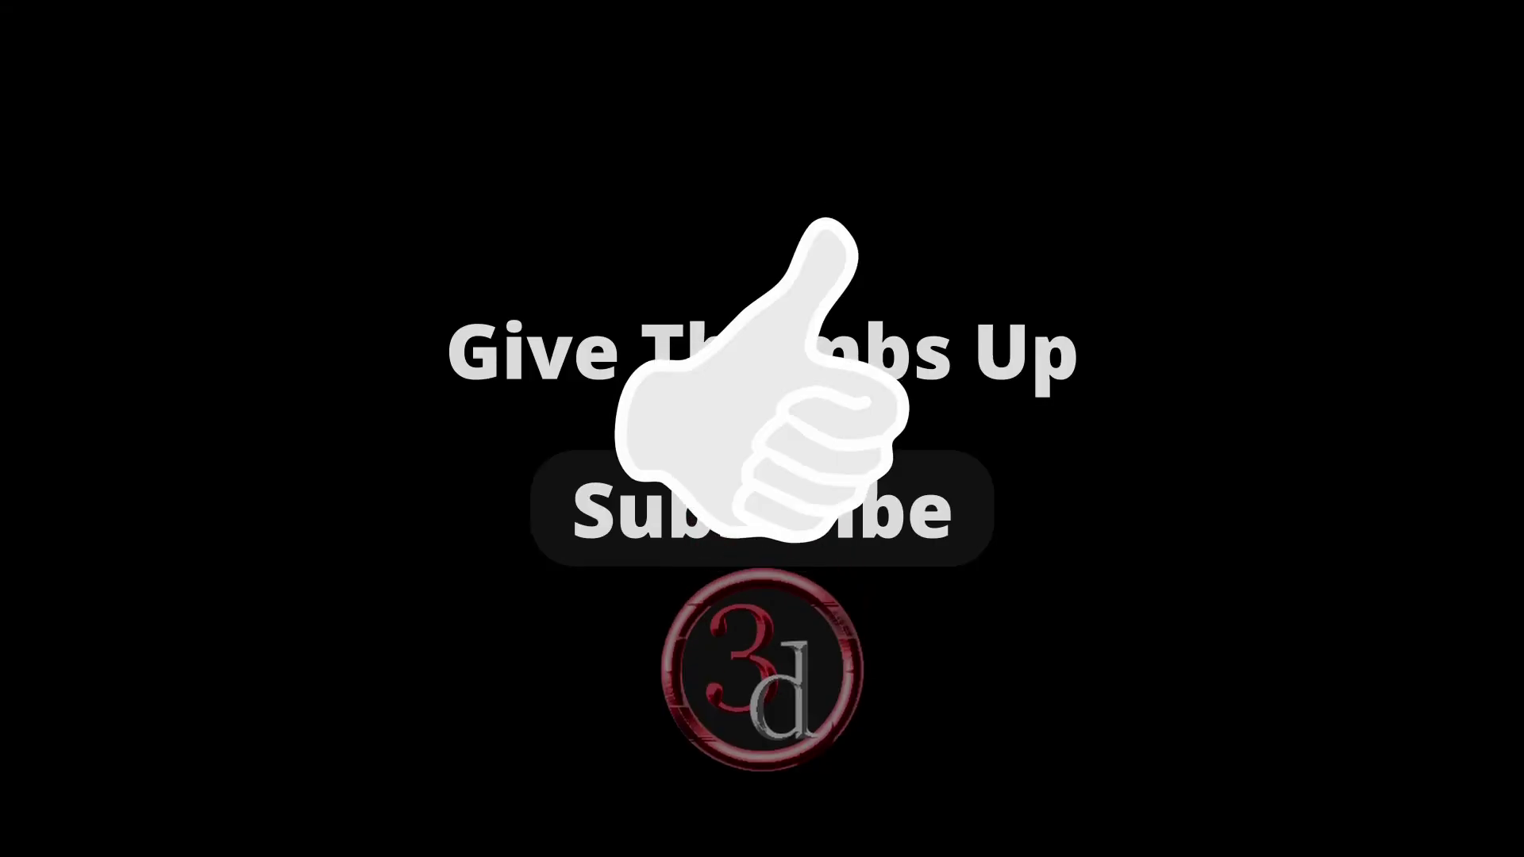